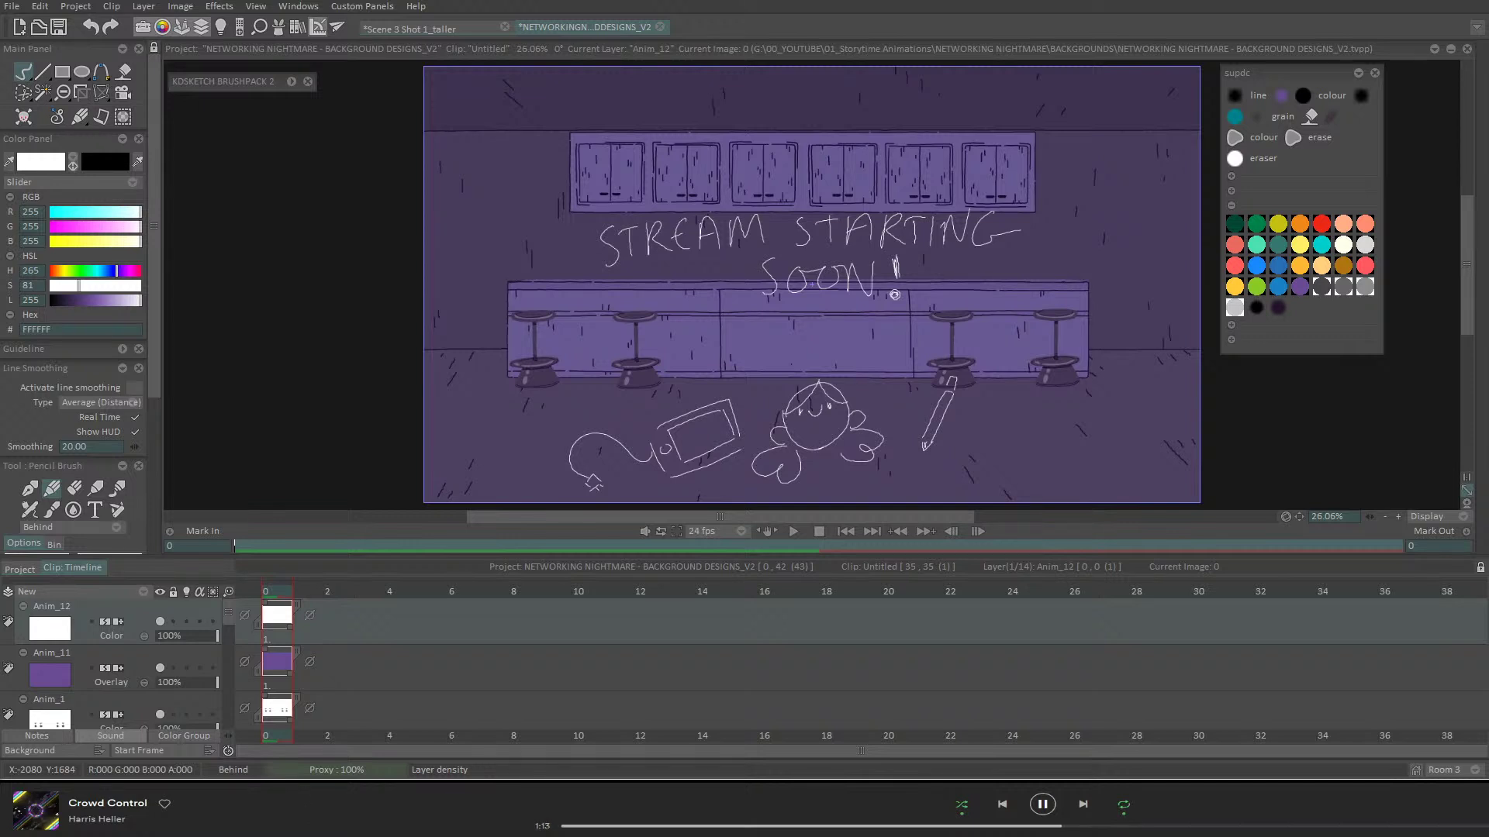
- Clear the handwritten "STREAM STARTING SOON!" text and doodles from the Anim_12 layer
key(XF86AudioNext)
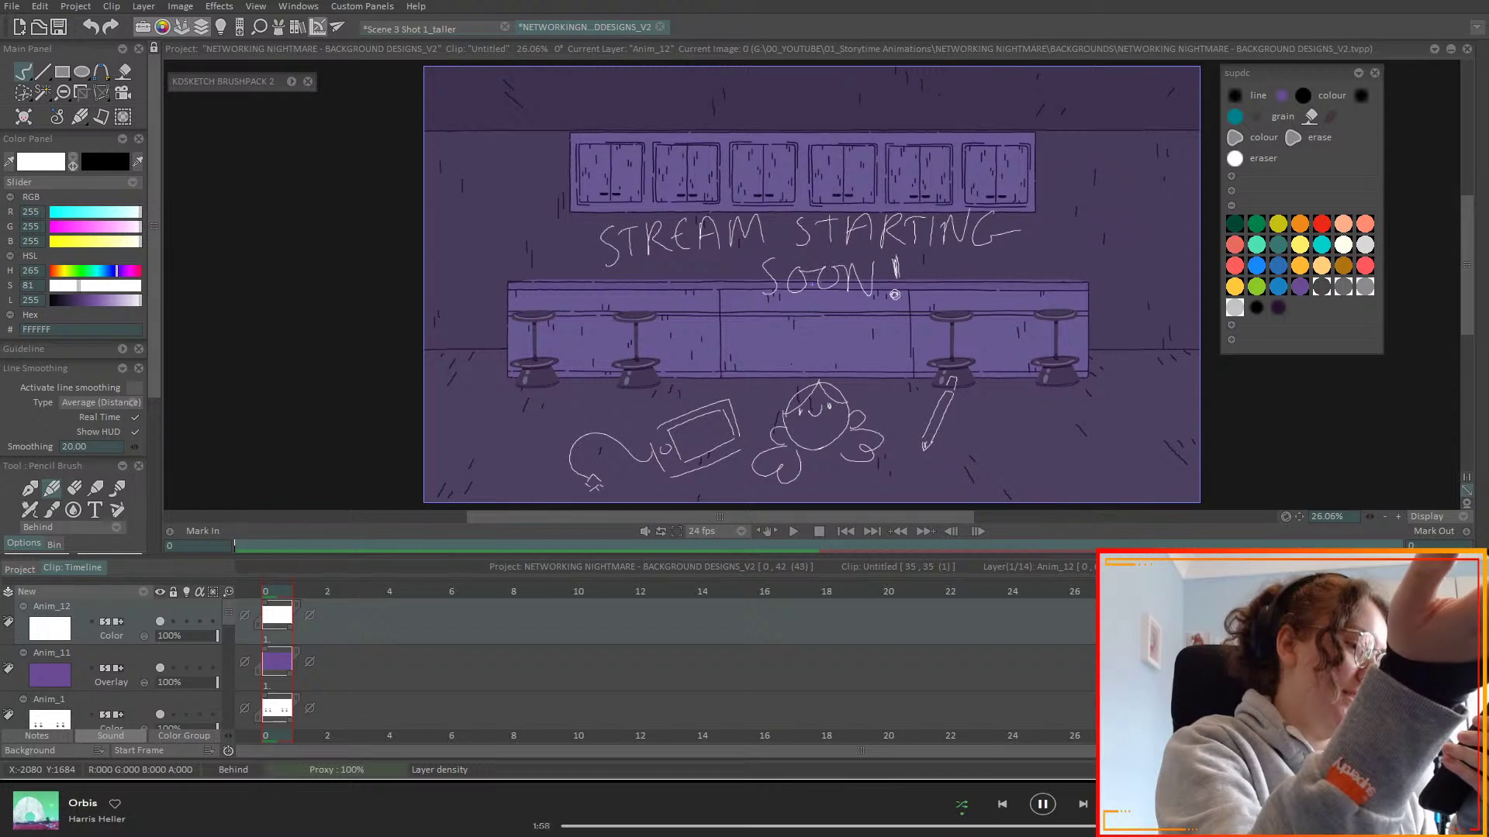
key(ctrl+s)
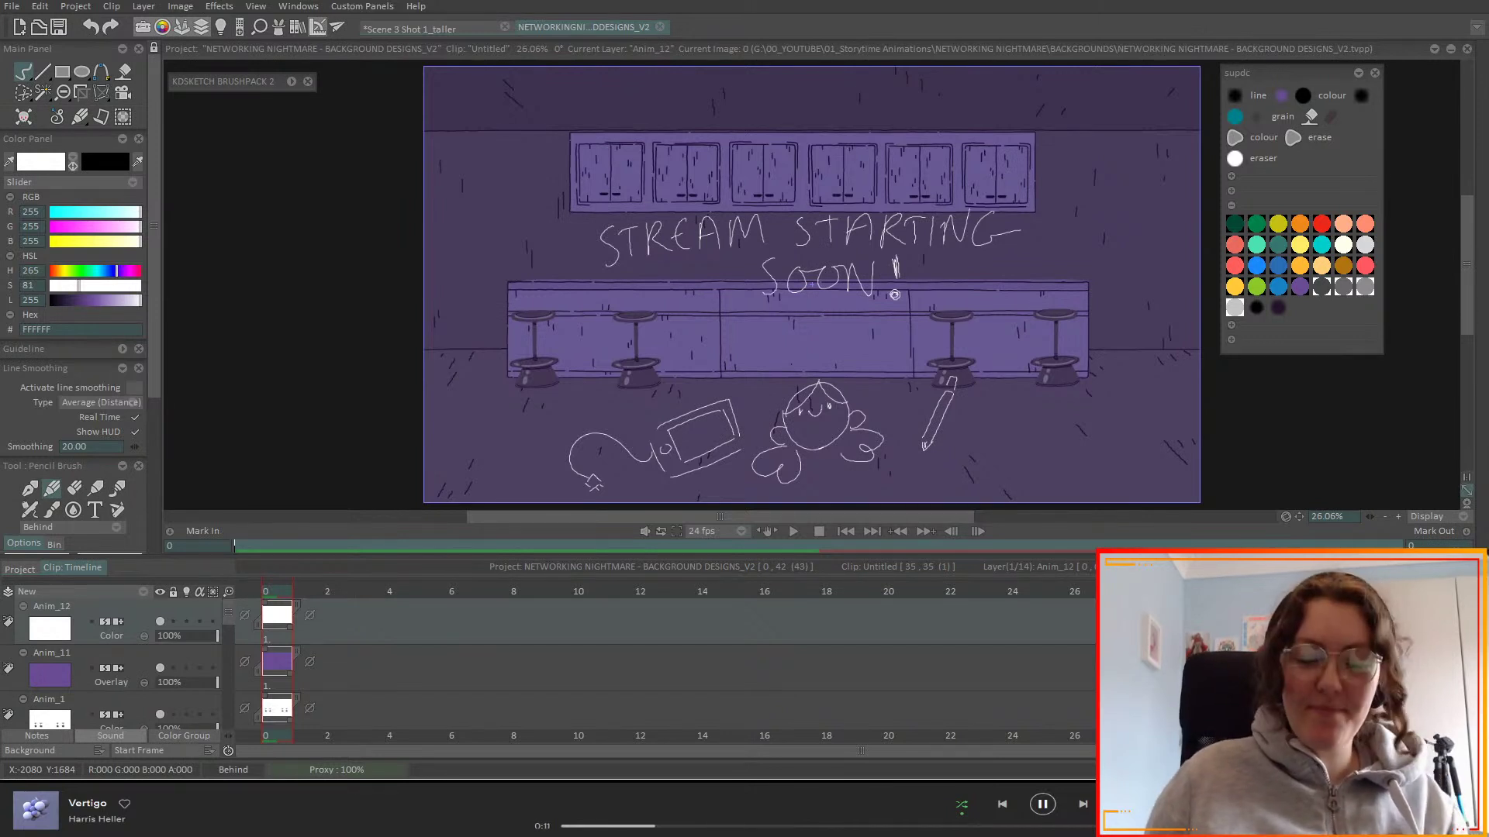
key(BackSpace)
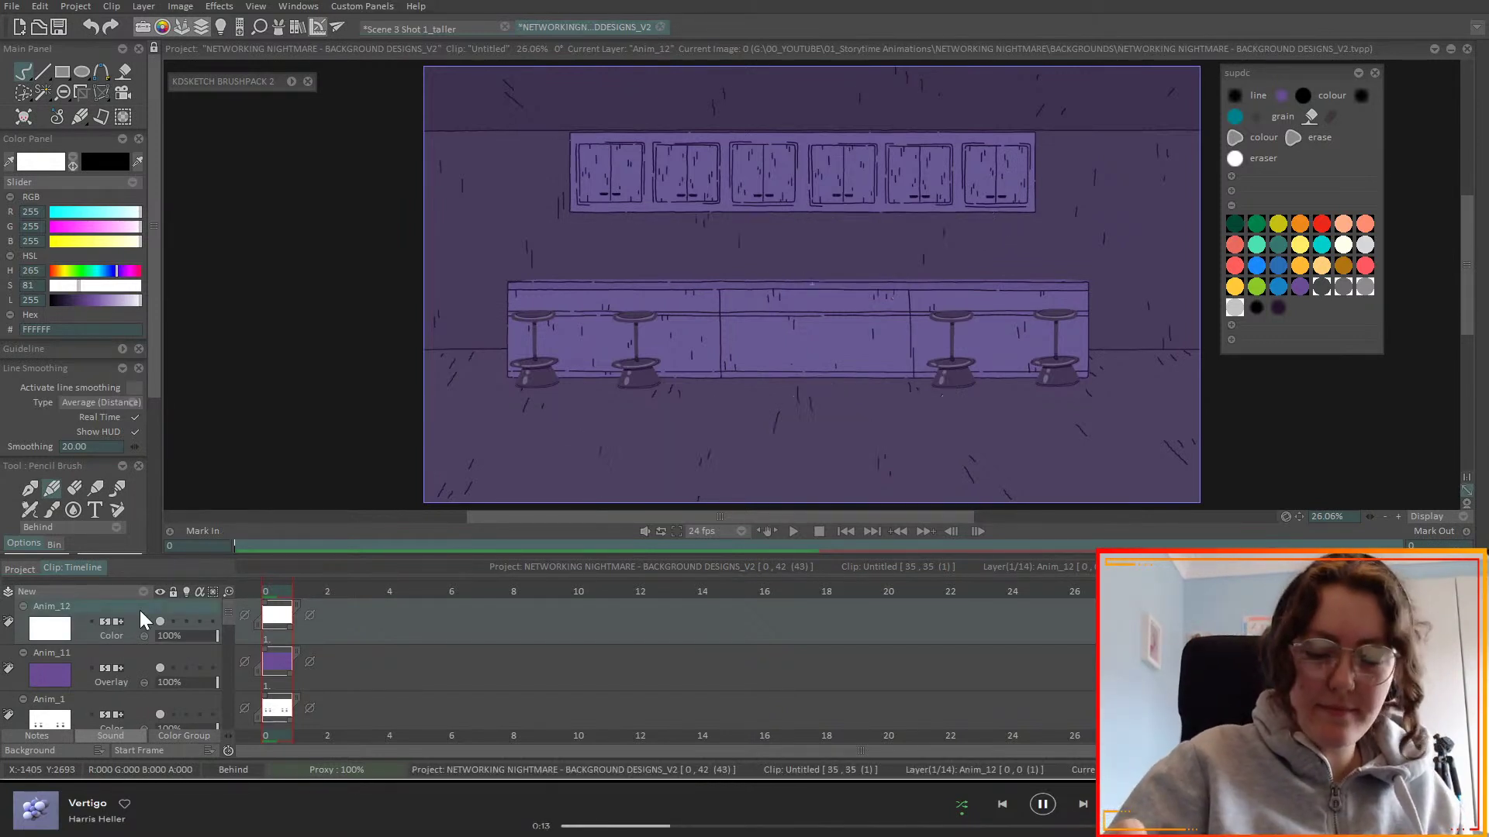
- Save the Scene 3 Shot 1_taller project and return to the NETWORKING NIGHTMARE - BACKGROUND DESIGNS_V2 project
click(422, 29)
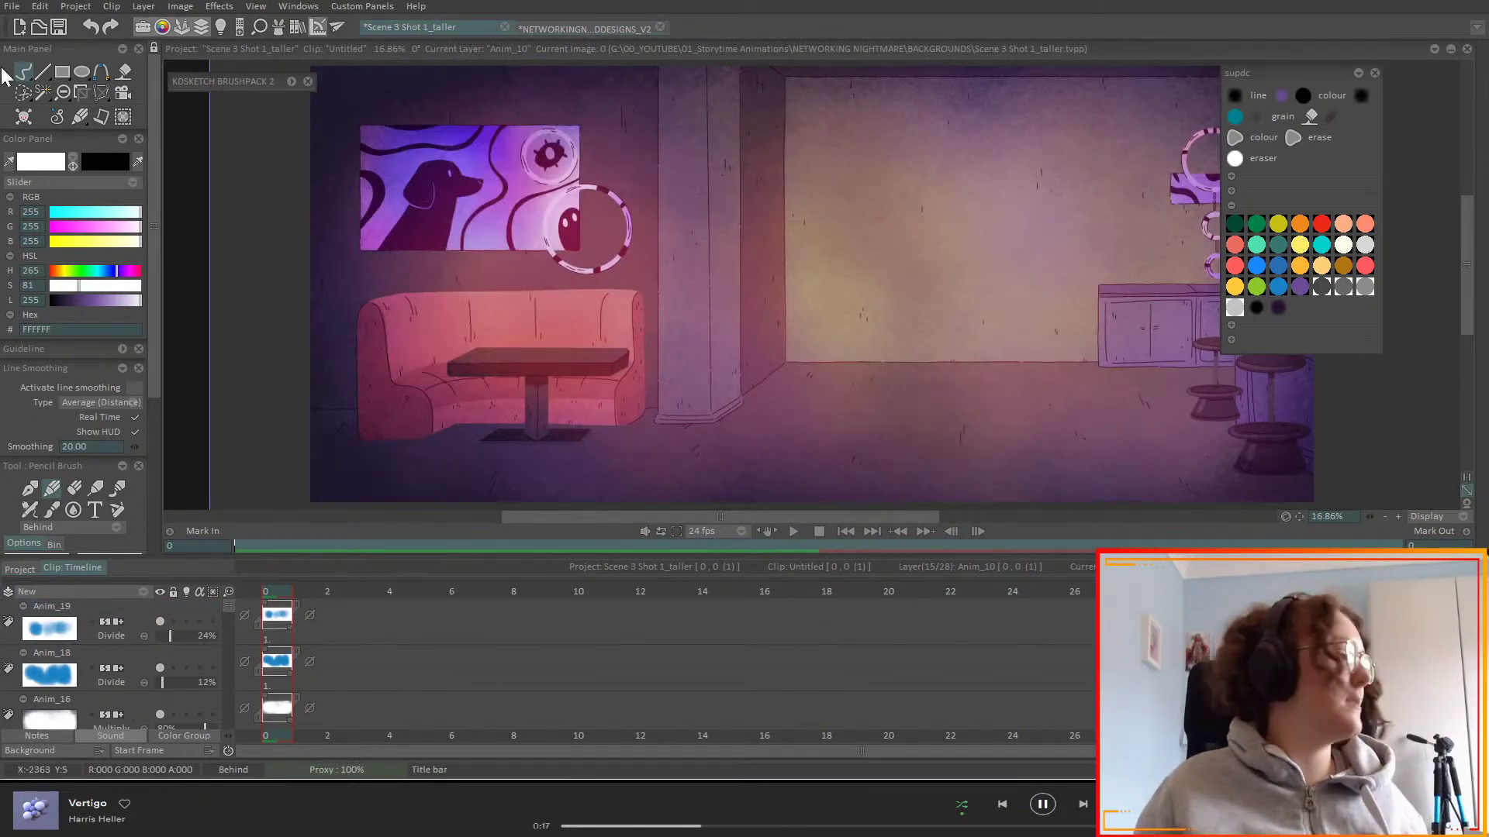
key(ctrl+s)
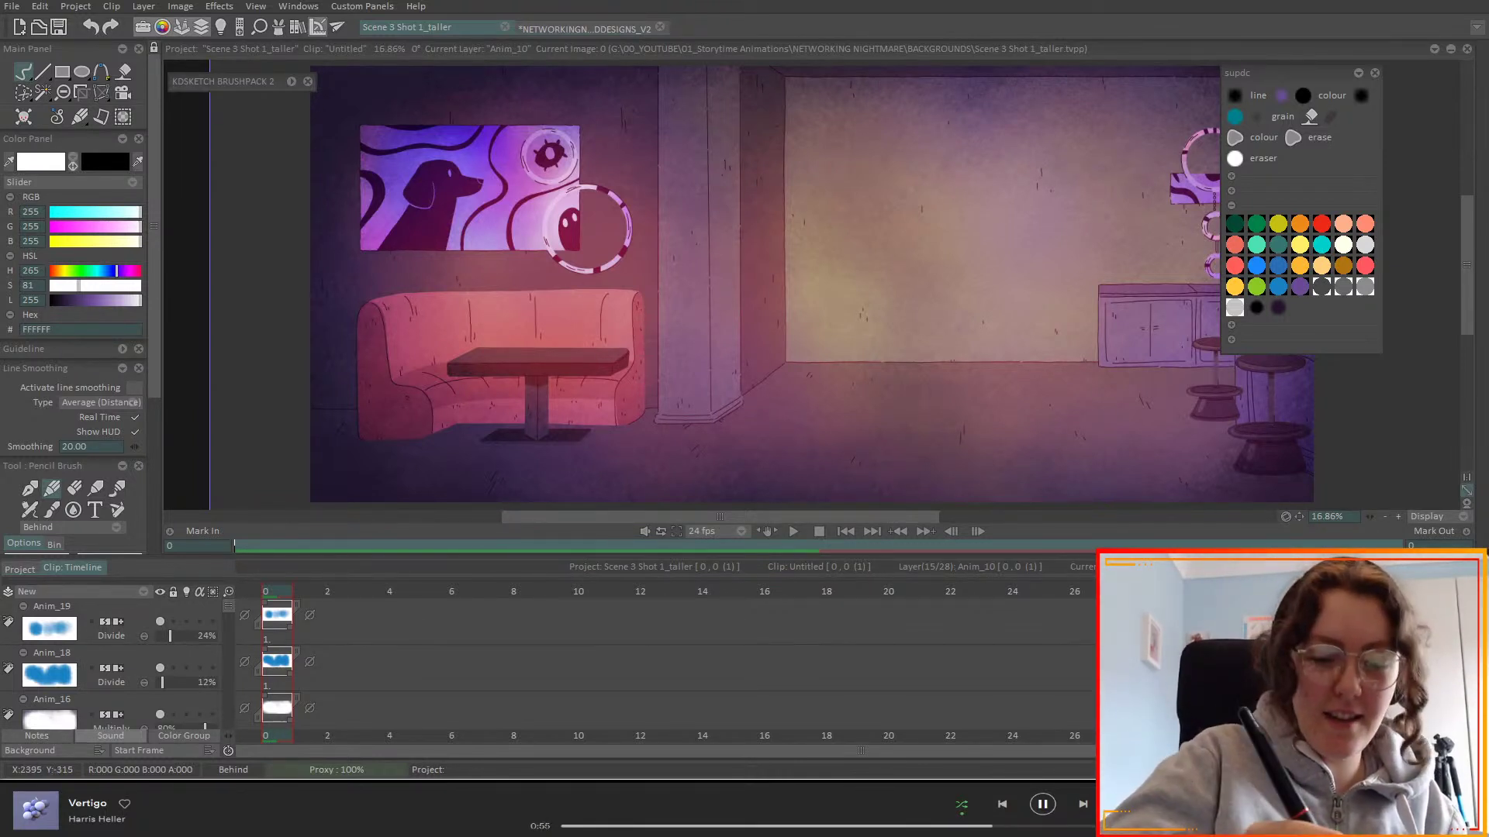
click(585, 27)
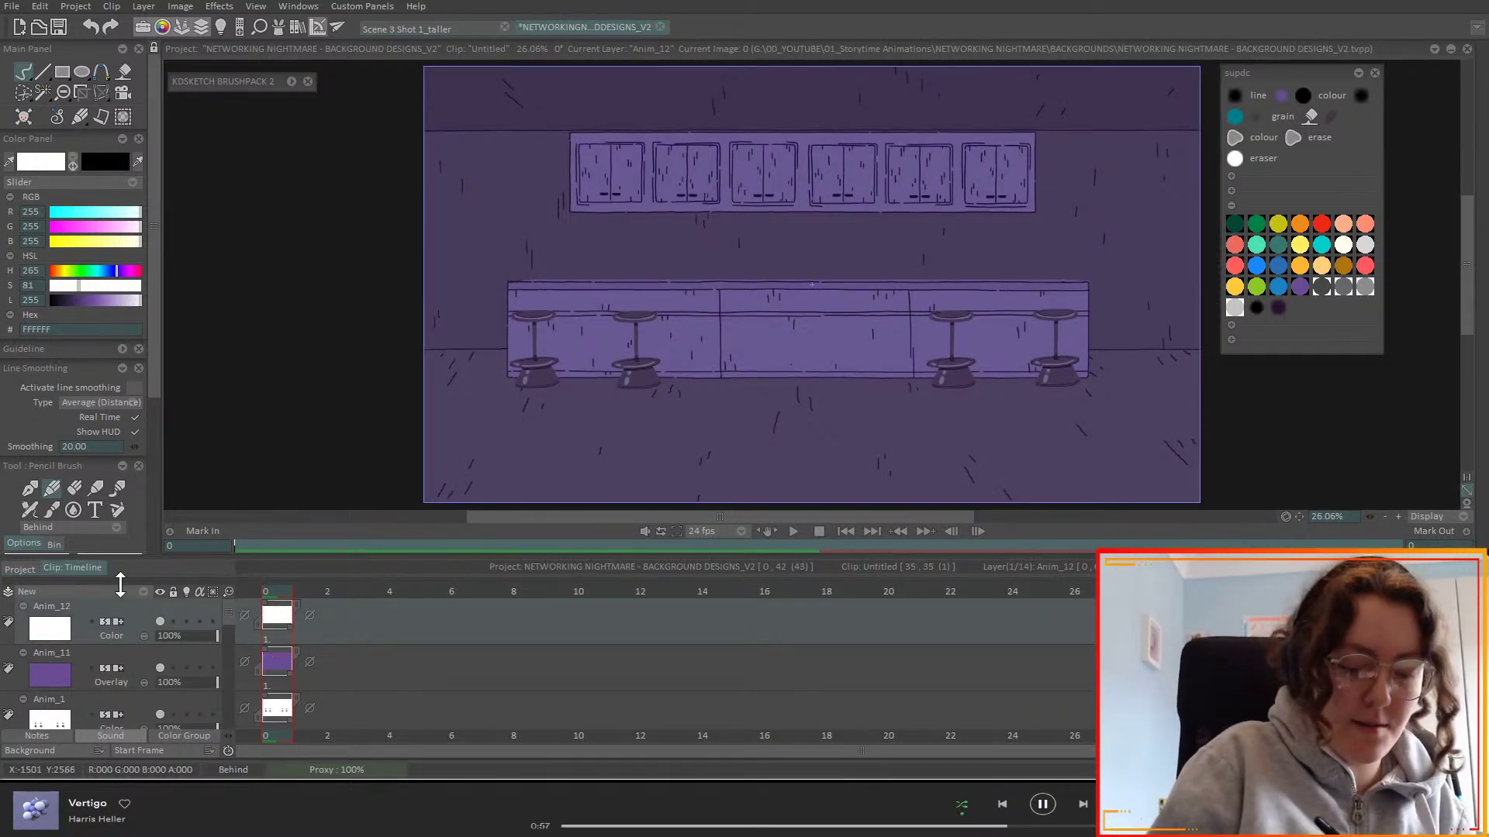
- Review the other background clips in the project overview and reopen the timeline of bar counter clip 25
click(23, 571)
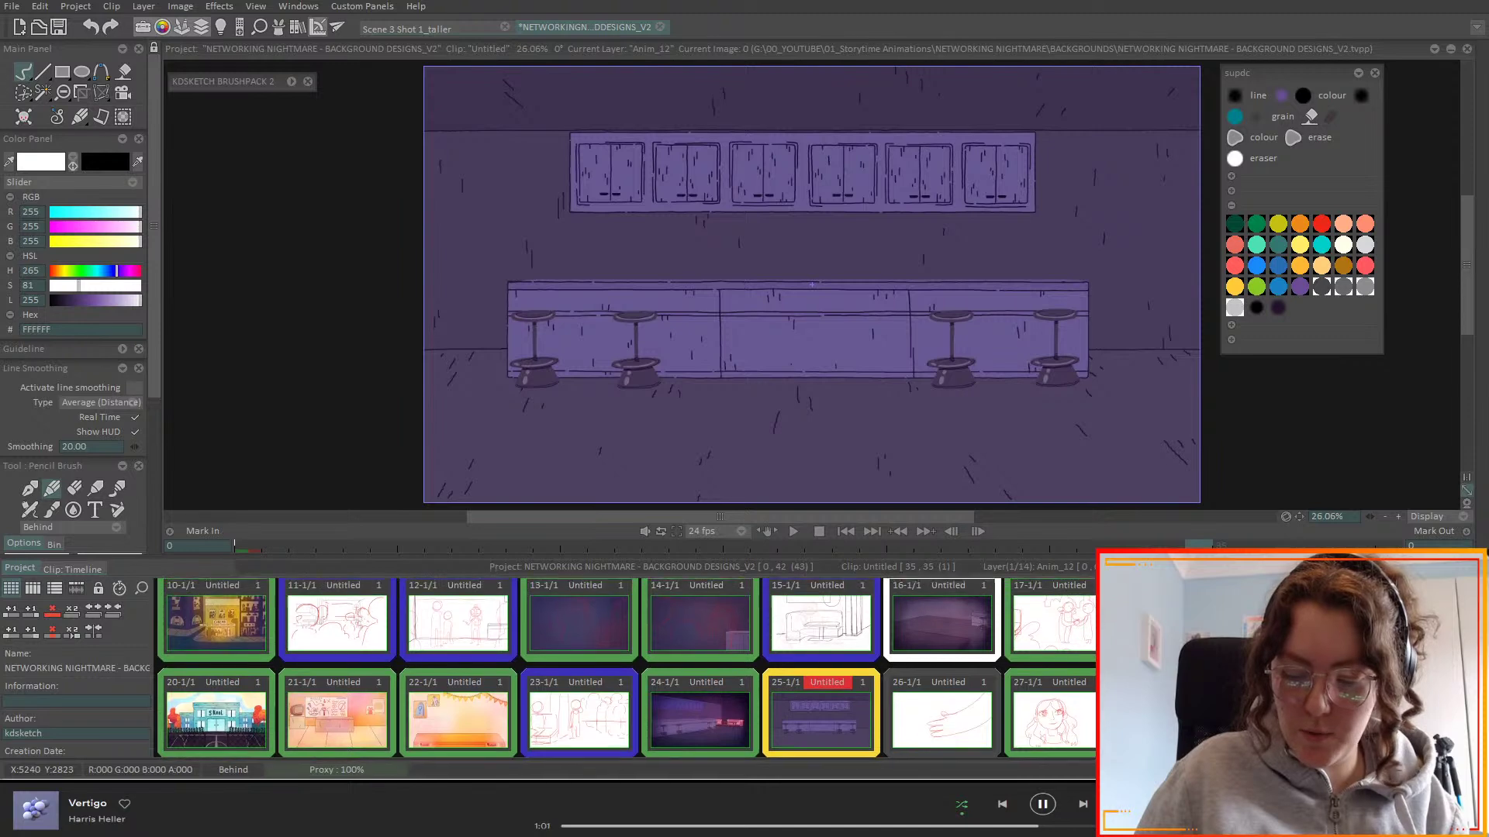
drag(1482, 637, 1483, 643)
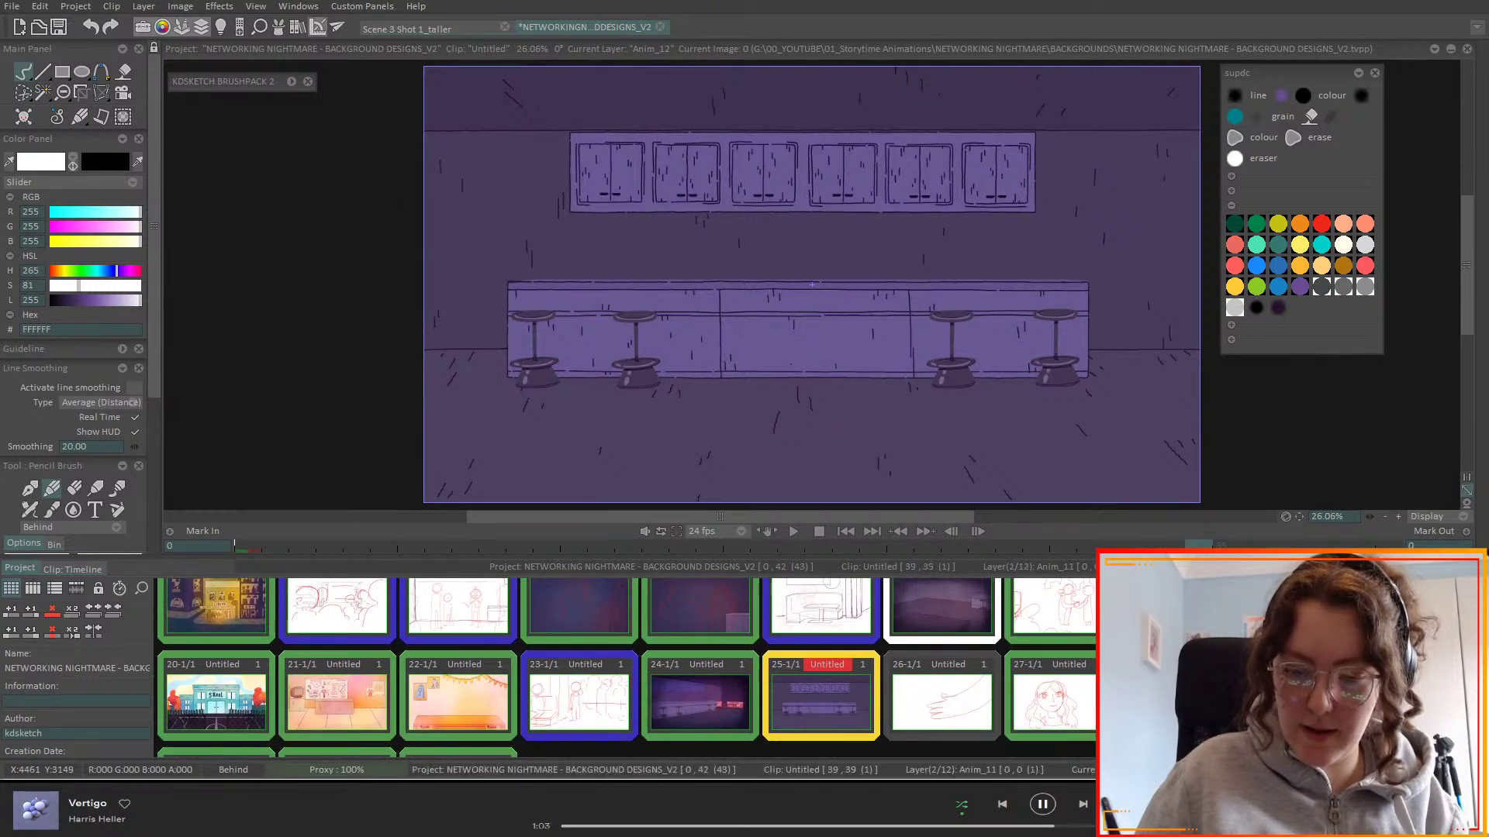
click(1333, 710)
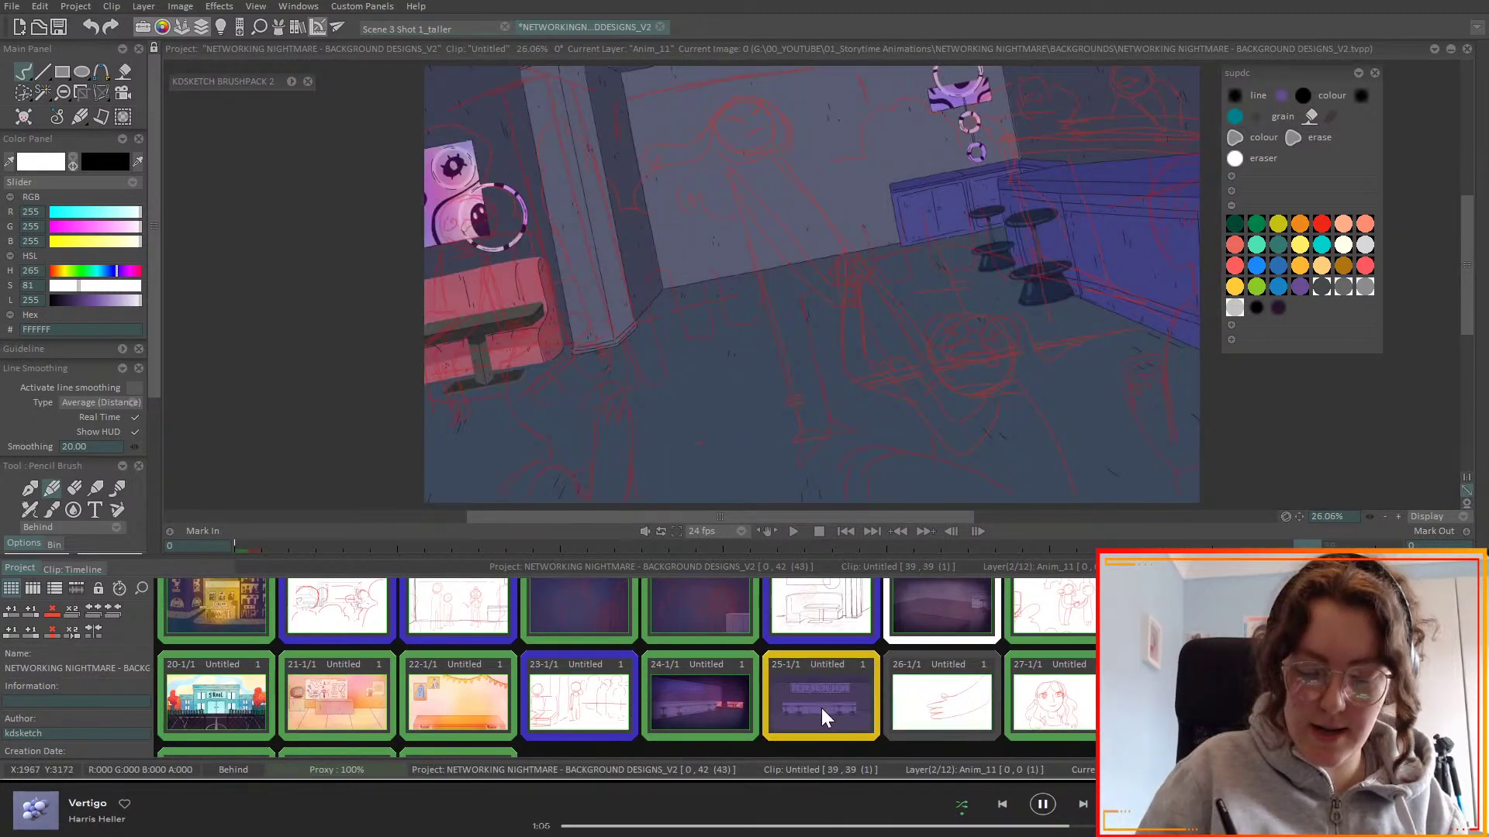
click(825, 710)
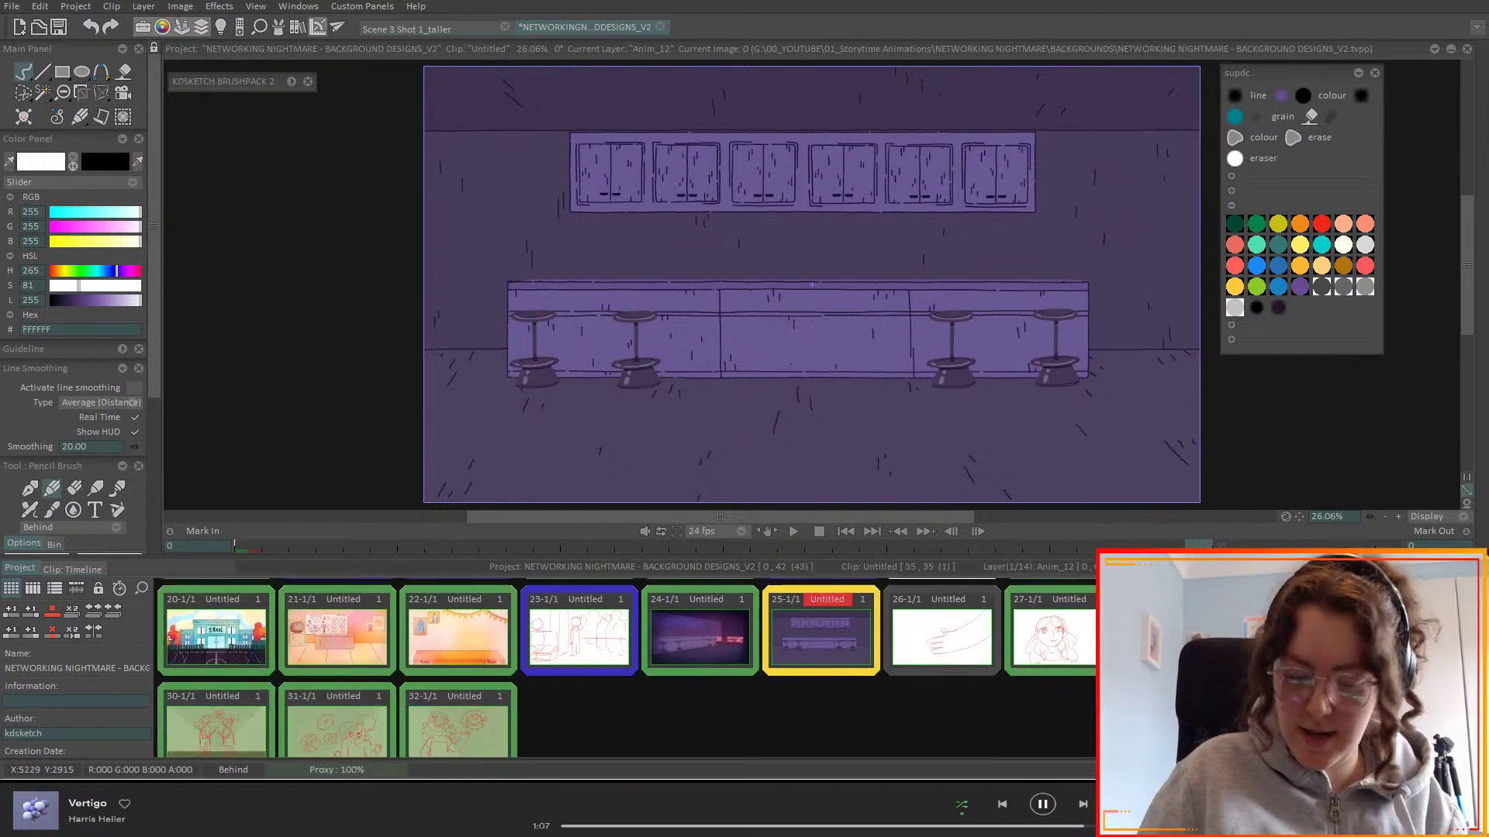
scroll(1310, 697, up, 3)
click(1310, 725)
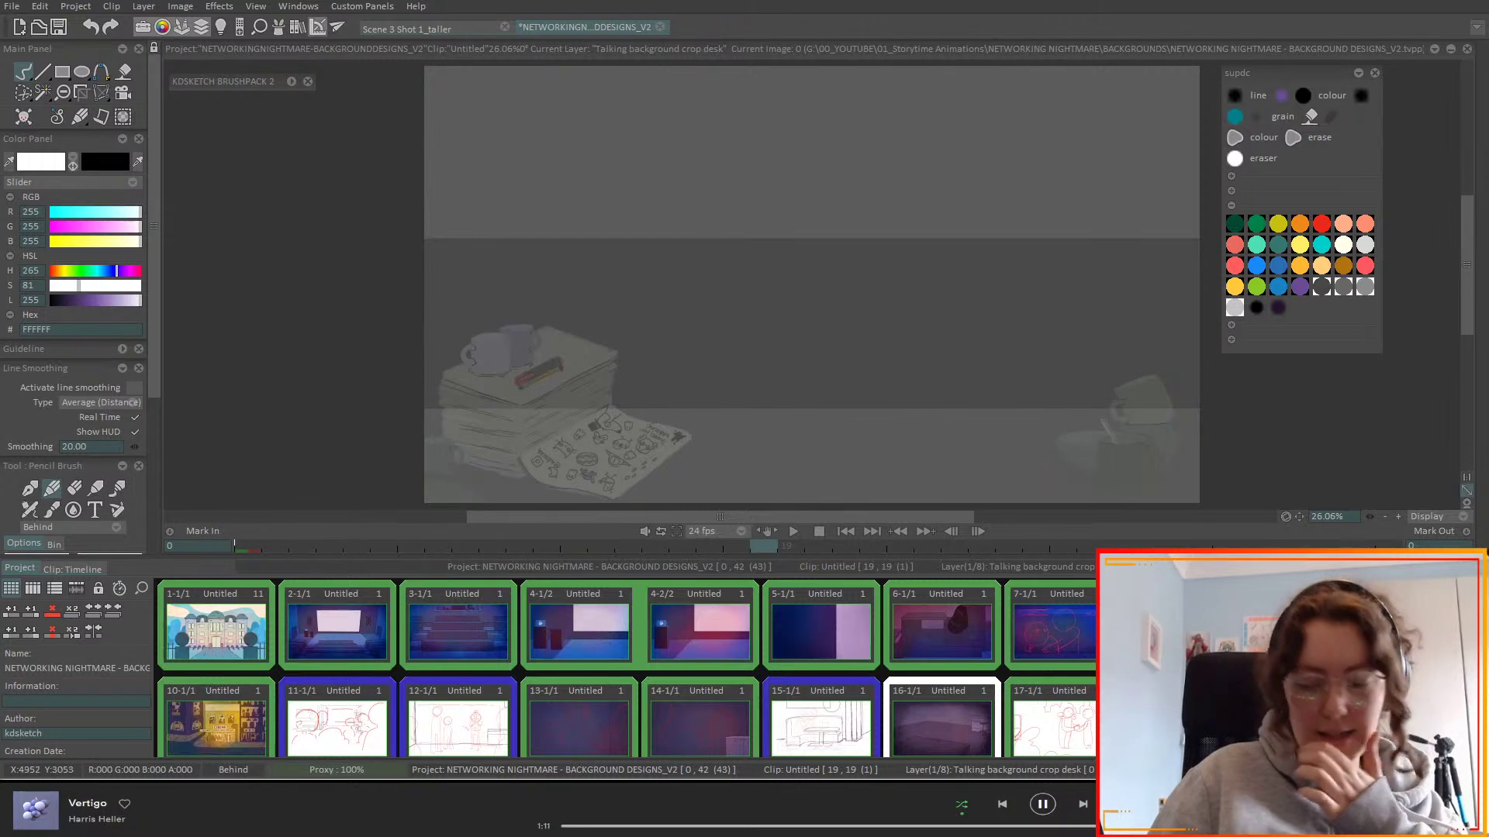
scroll(626, 667, down, 2)
scroll(1310, 697, down, 1)
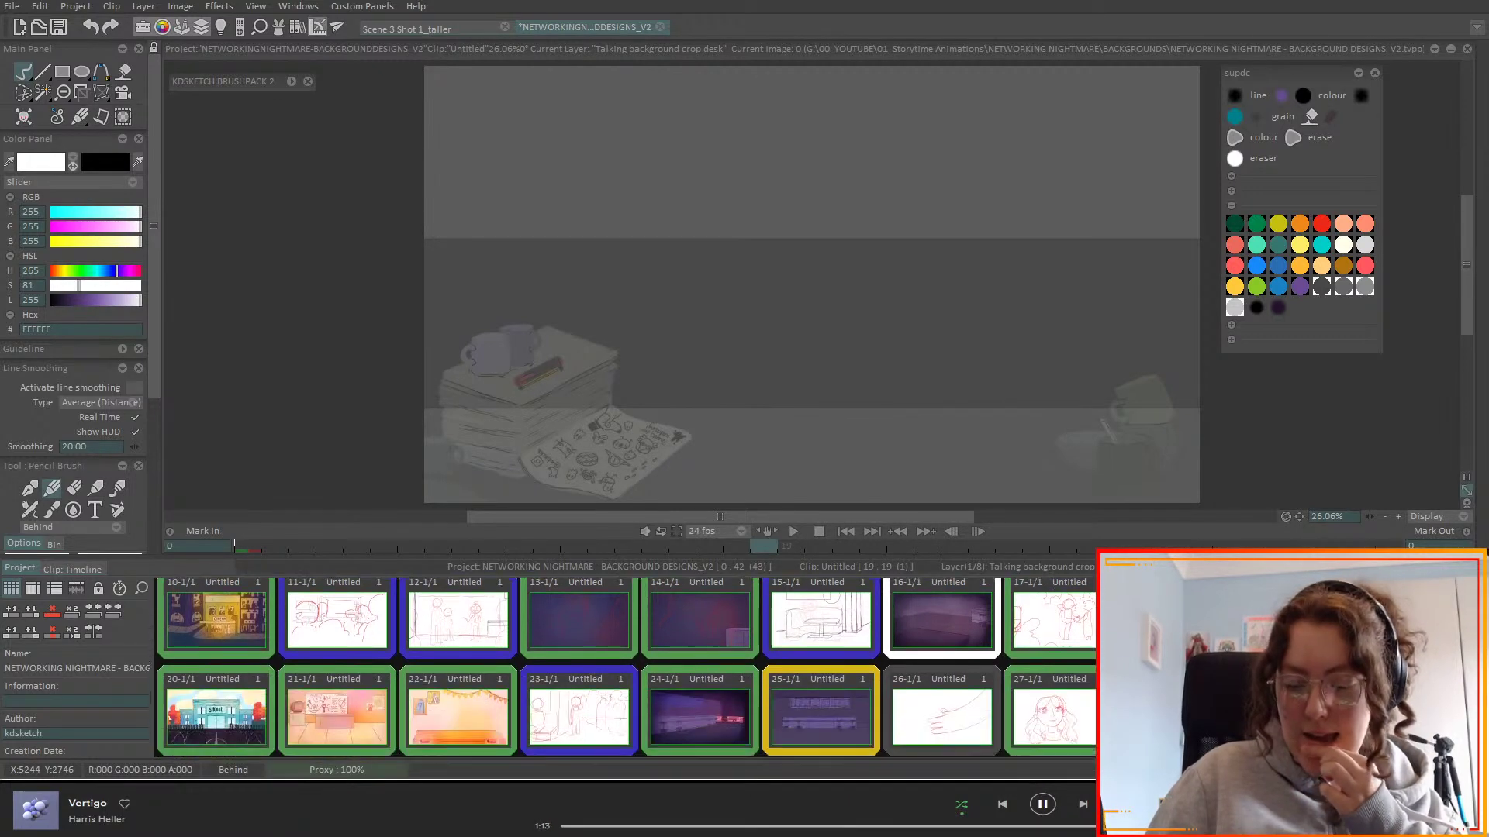
click(1310, 721)
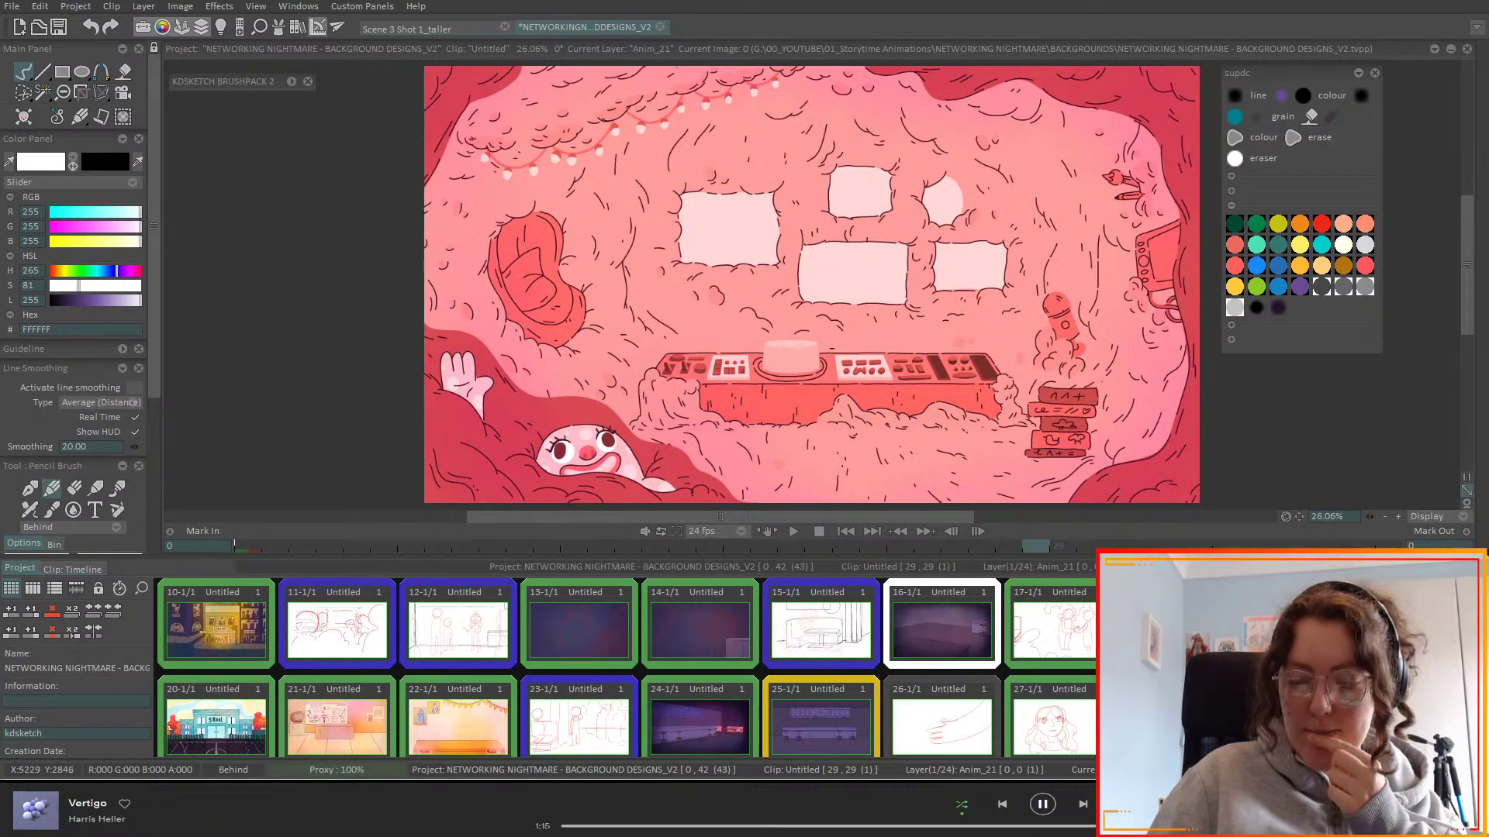
scroll(626, 667, up, 2)
scroll(626, 666, down, 3)
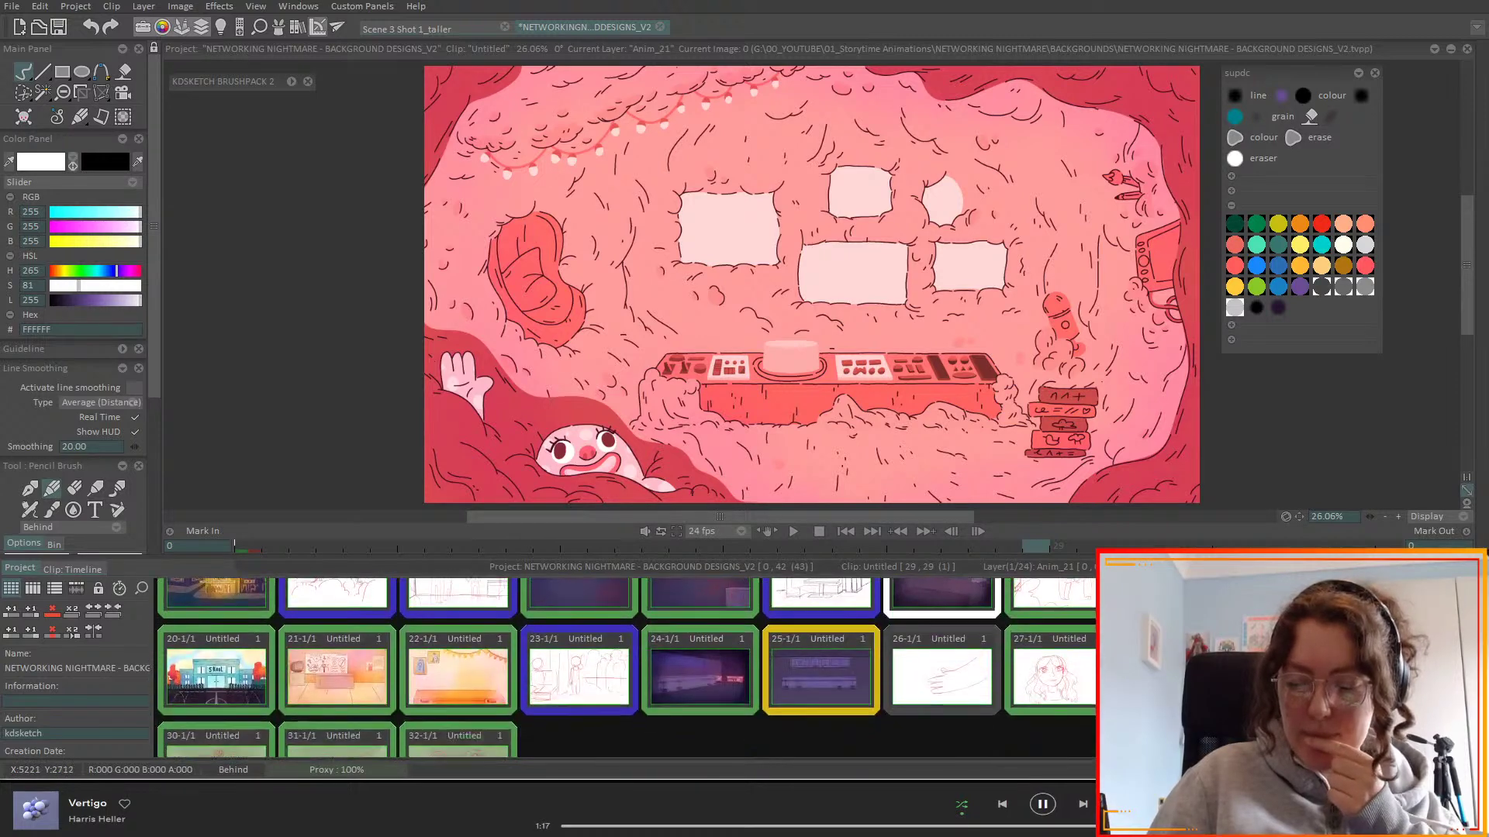
double_click(831, 663)
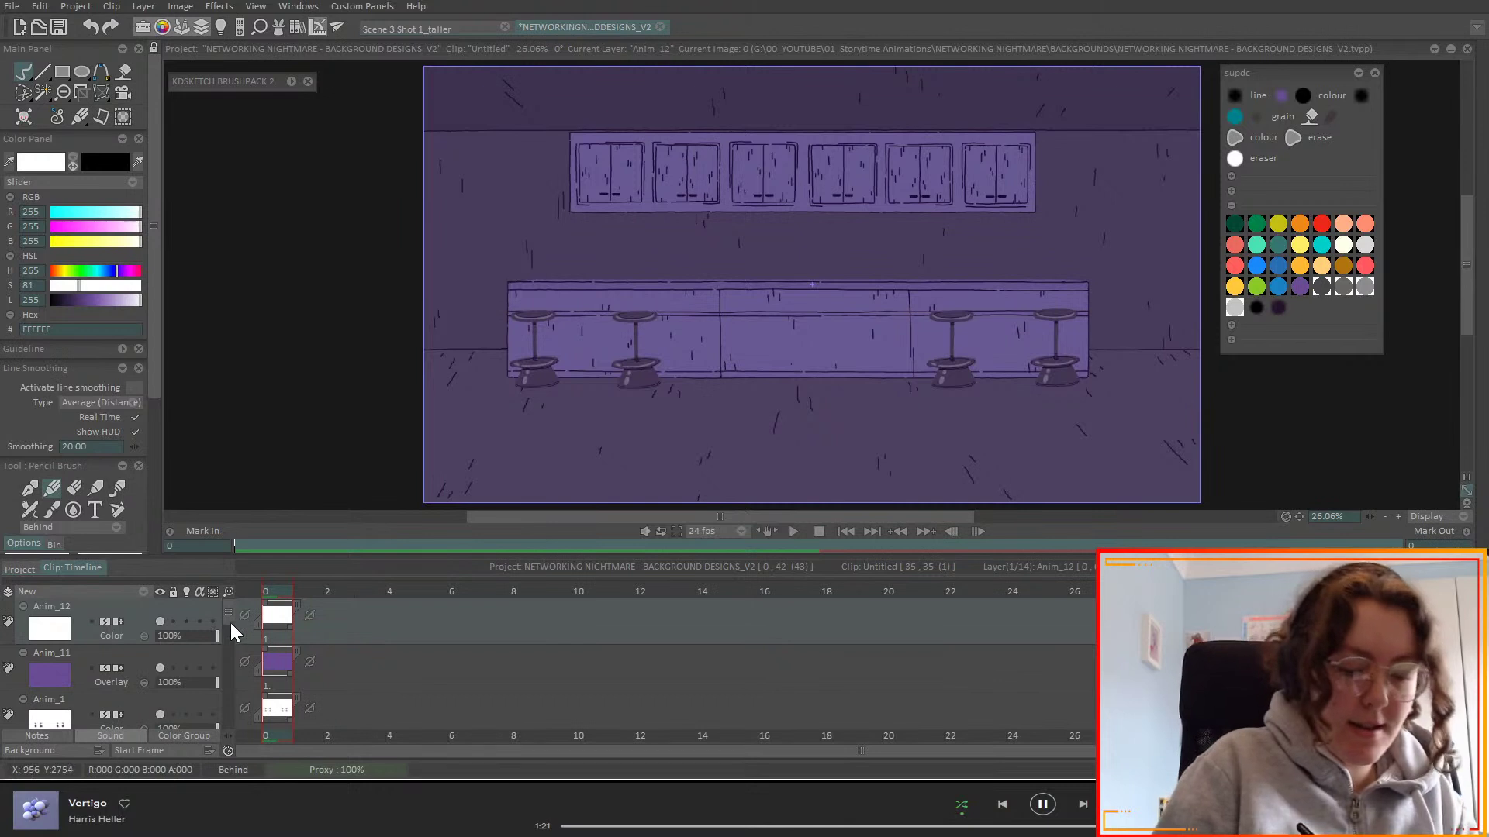
- Add a new animation layer directly below the purple Overlay layer Anim_11
scroll(227, 626, down, 1)
click(146, 653)
click(145, 594)
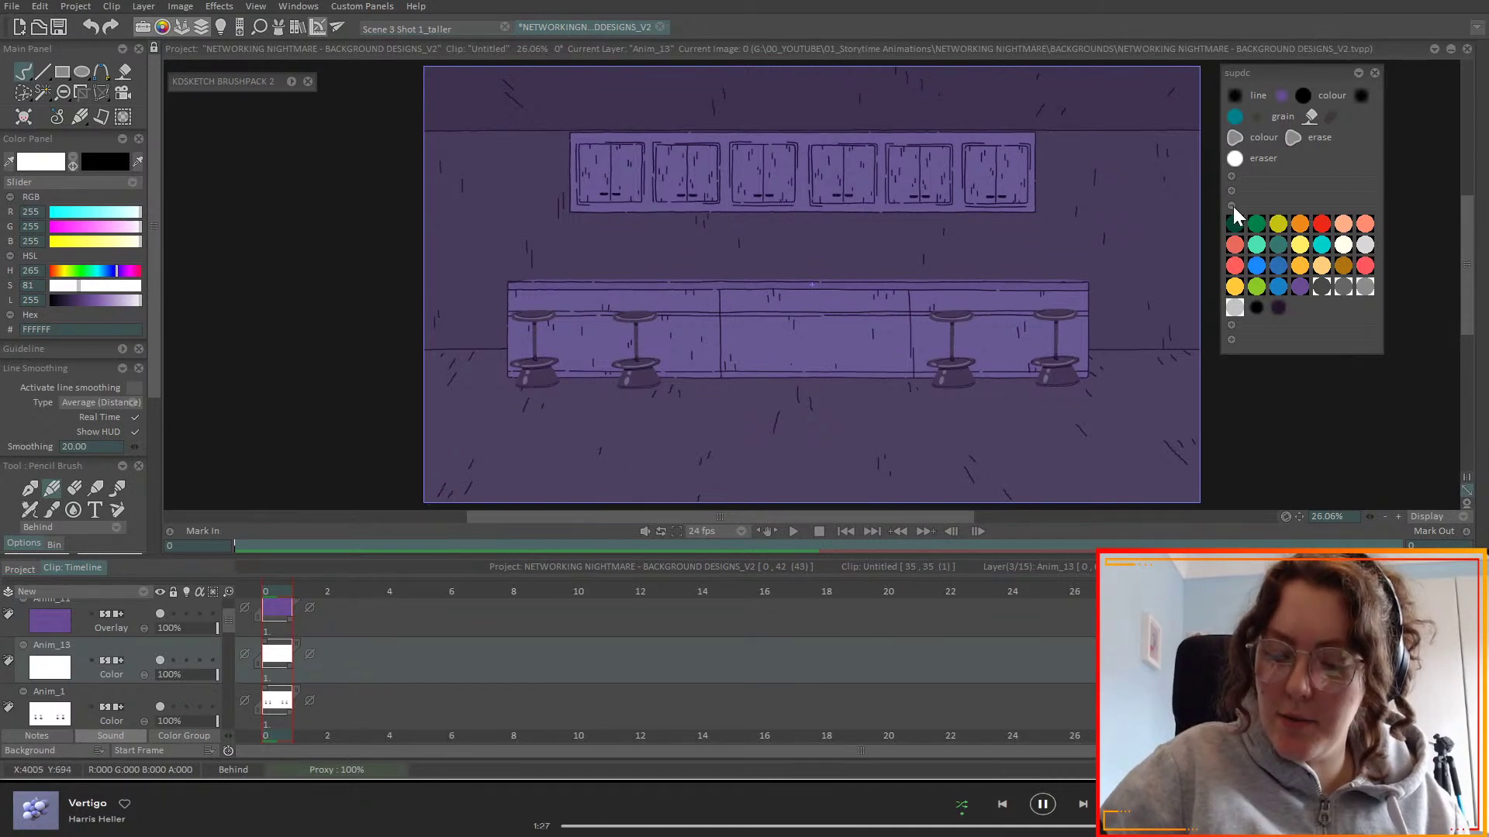
- Choose the Grainy texture brush and set its size to 128%
click(292, 81)
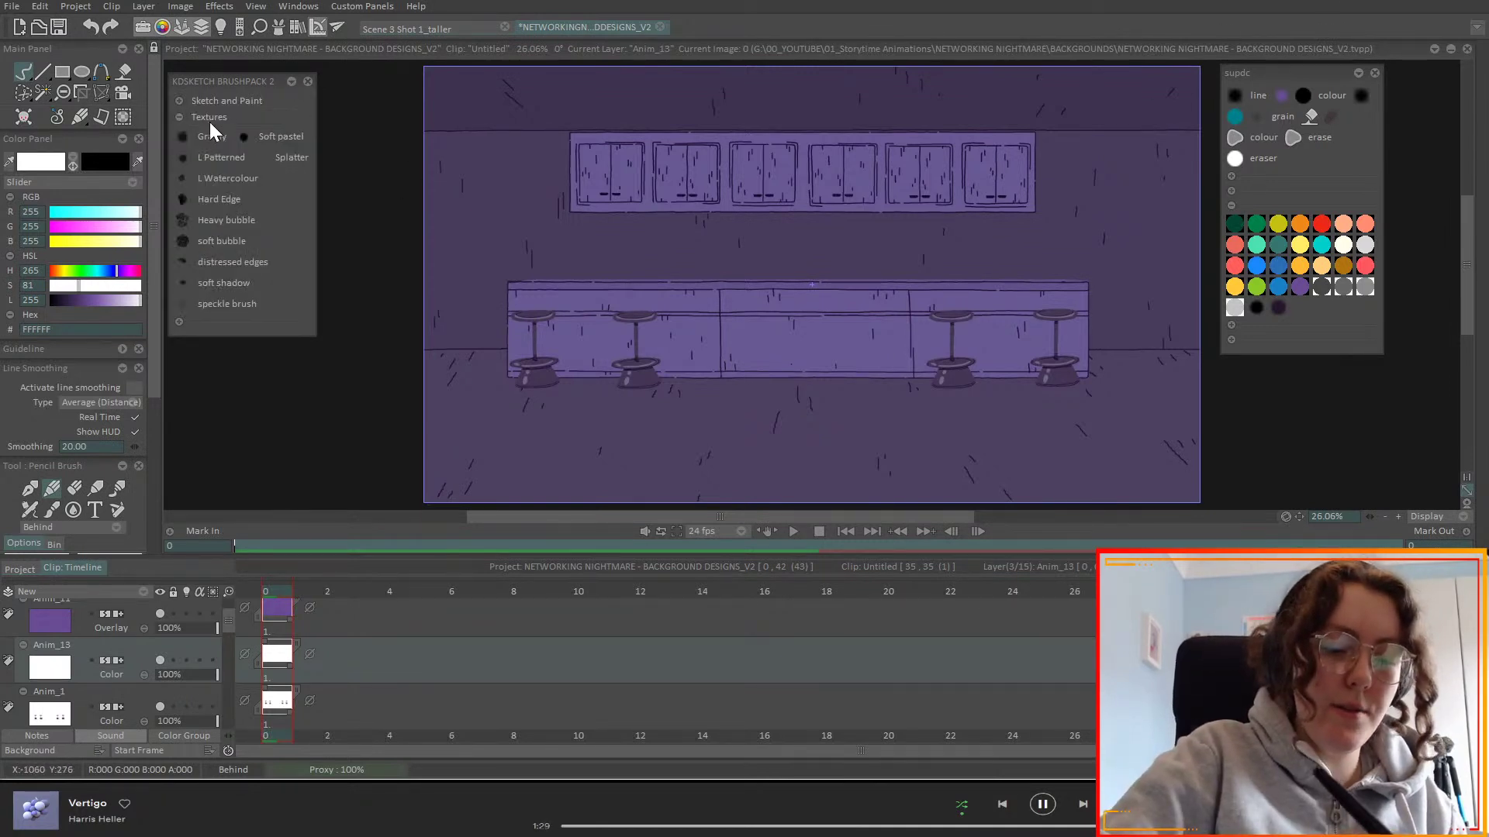
click(183, 138)
drag(152, 112, 160, 324)
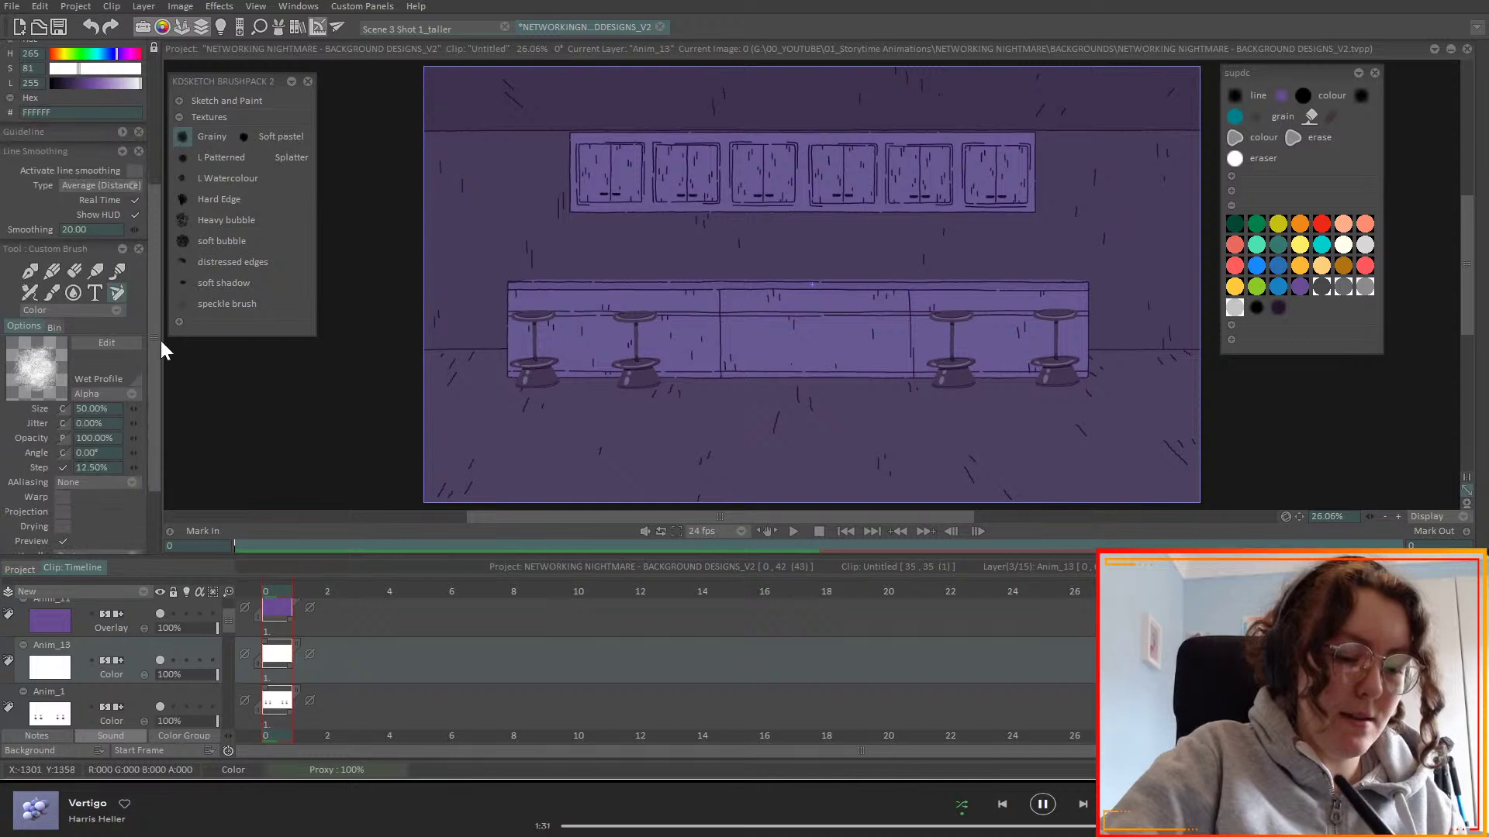
drag(136, 410, 464, 402)
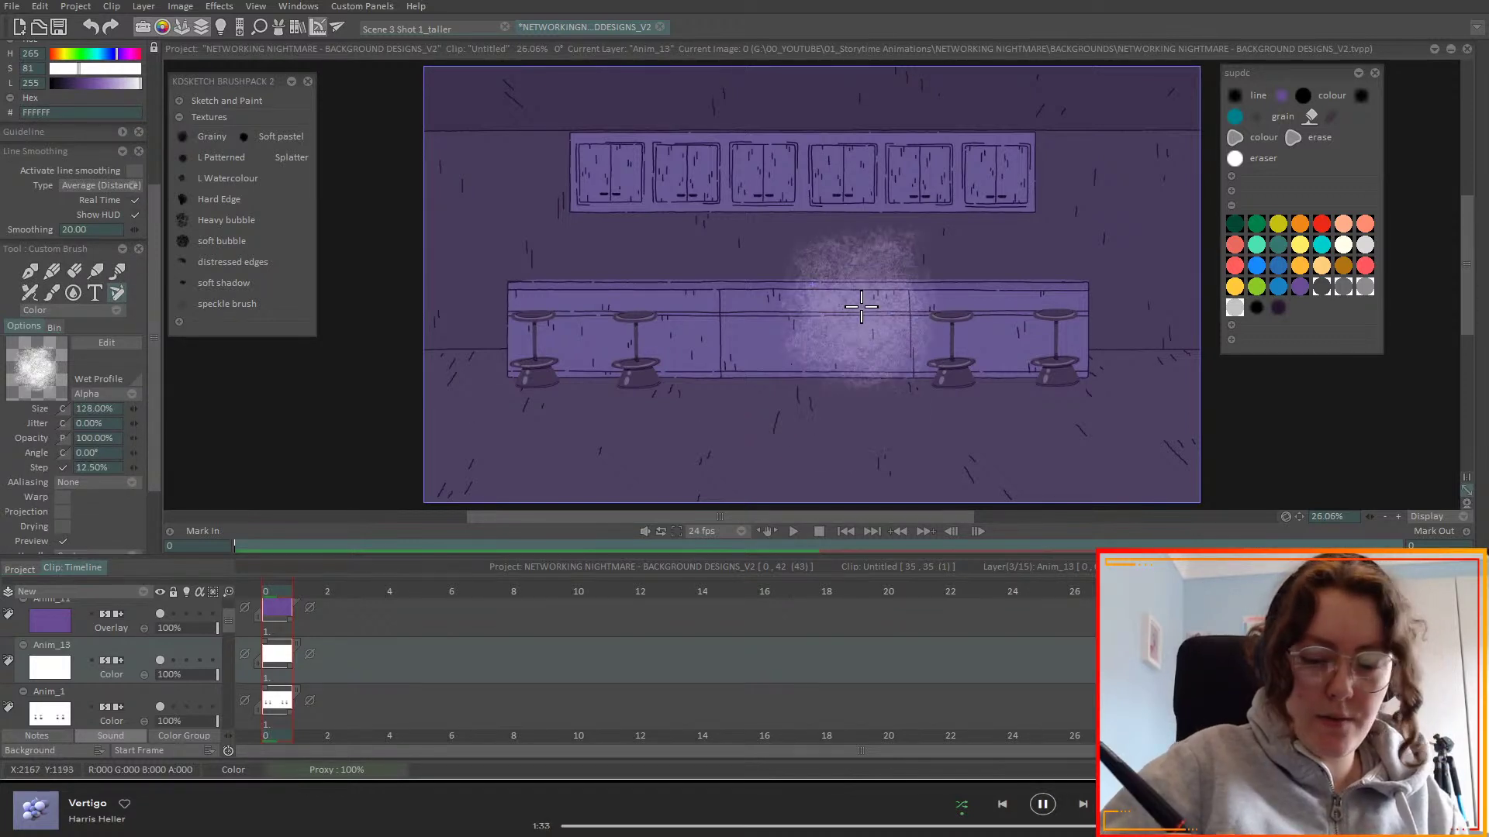
- Paint a large grainy yellow glow over the right side of the cabinets and counter, covering it with orange FF953A
click(1234, 286)
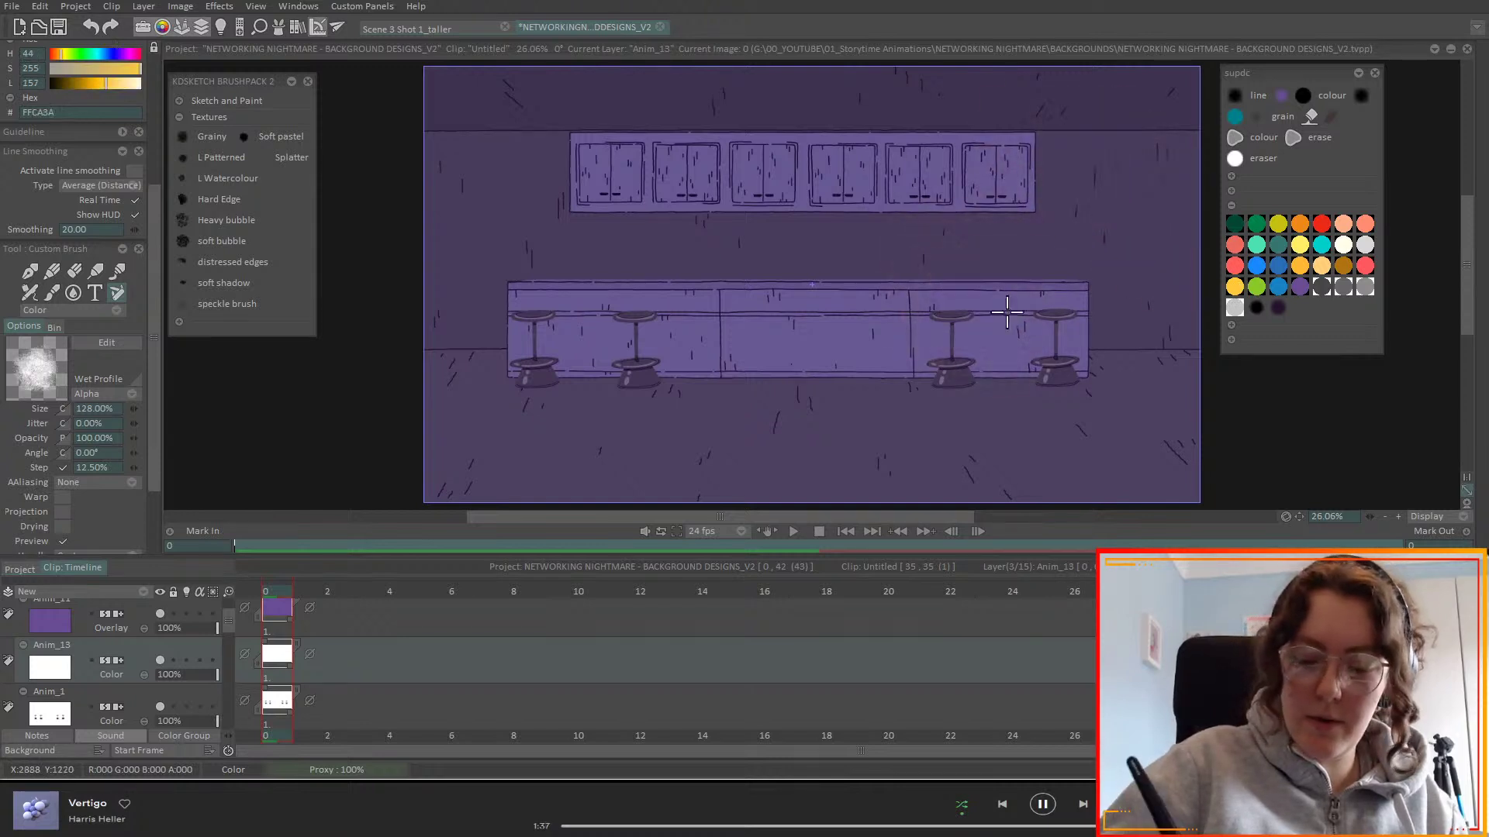
mouse_move(987, 255)
mouse_down()
mouse_move(1047, 216)
mouse_move(987, 230)
mouse_move(930, 388)
mouse_move(777, 68)
mouse_up()
scroll(161, 205, up, 5)
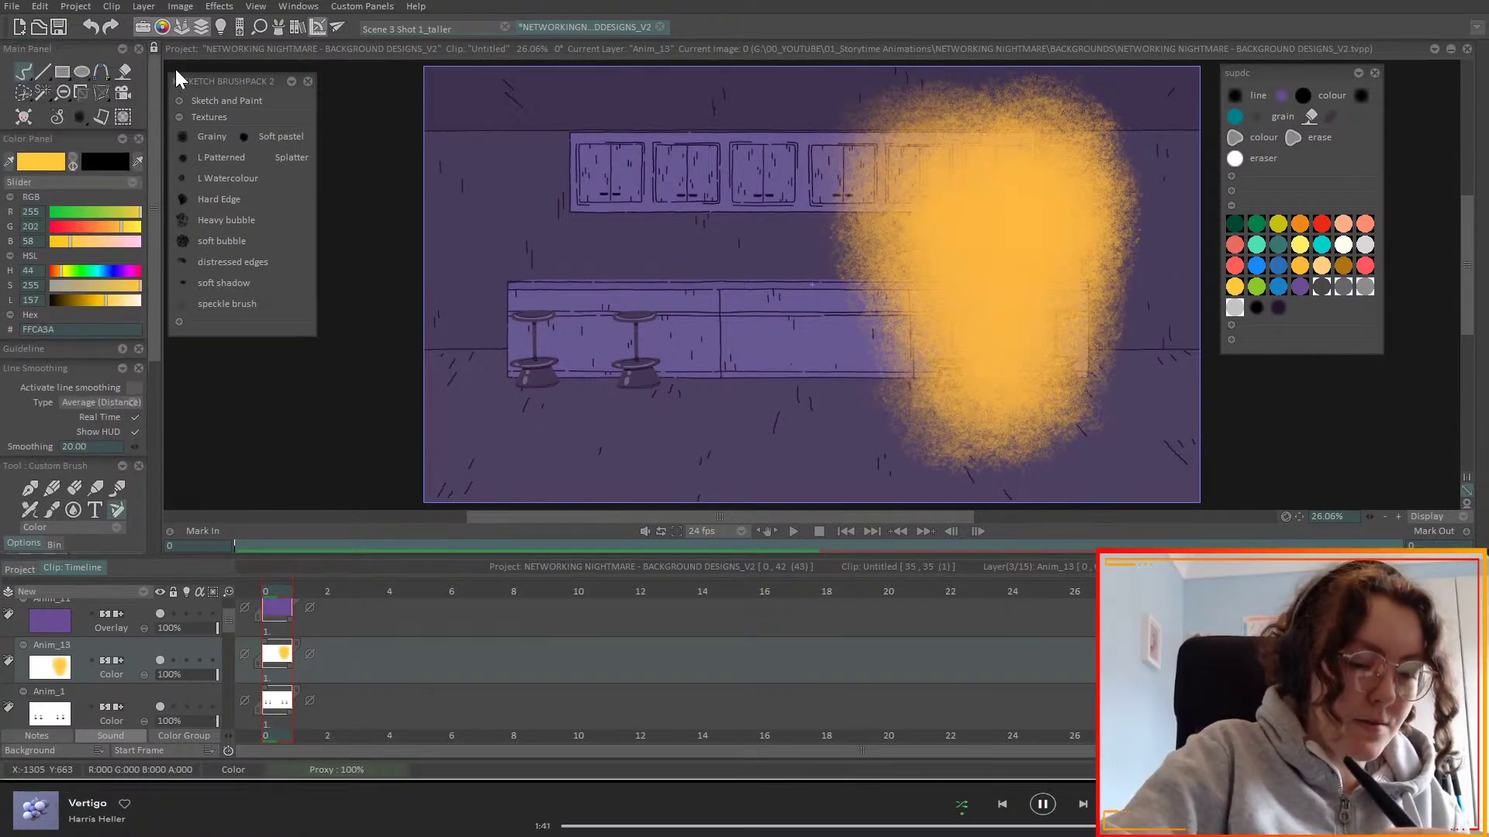
click(109, 226)
click(103, 225)
mouse_move(946, 217)
mouse_down()
mouse_move(949, 337)
mouse_move(932, 348)
mouse_move(1092, 350)
mouse_move(1046, 240)
mouse_move(1051, 158)
mouse_move(984, 169)
mouse_move(879, 393)
mouse_move(922, 417)
mouse_move(1106, 355)
mouse_move(1049, 154)
mouse_move(967, 149)
mouse_move(824, 366)
mouse_move(742, 404)
mouse_move(714, 256)
mouse_up()
- Add a new layer above the orange glow, set the colour to dark purple 35264A, and undo a test stroke
click(144, 594)
click(186, 589)
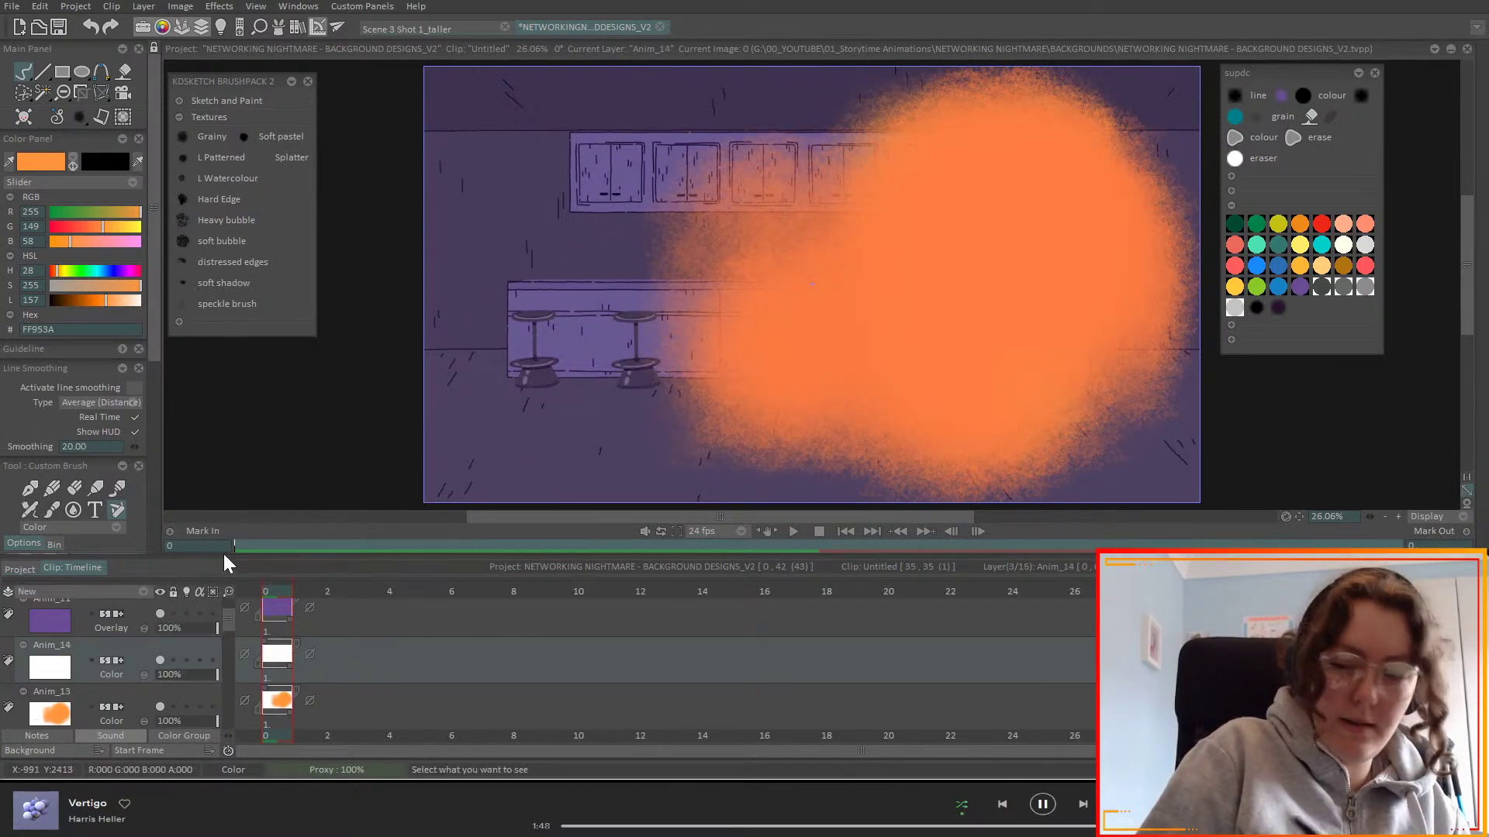
click(1299, 286)
drag(76, 310, 69, 302)
drag(382, 376, 834, 496)
key(ctrl+z)
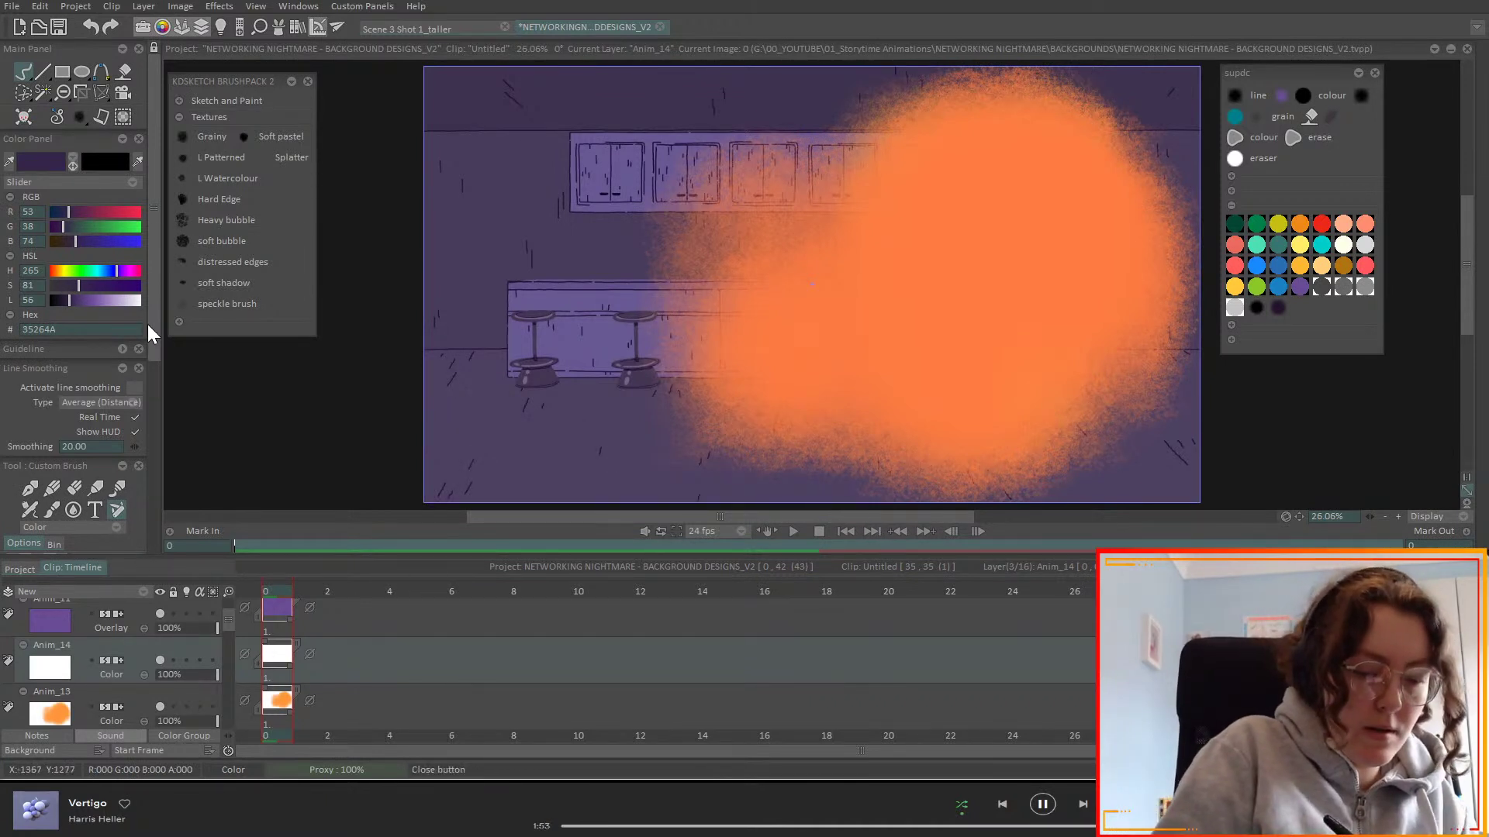
- Set the brush size to 170.8% and paint a dark purple vignette around the edges of the background
scroll(156, 384, down, 4)
mouse_move(385, 365)
mouse_down()
mouse_move(511, 542)
mouse_move(1096, 532)
mouse_move(1246, 184)
mouse_move(759, 55)
mouse_move(332, 233)
mouse_move(476, 538)
mouse_move(368, 329)
mouse_move(465, 93)
mouse_move(450, 465)
mouse_up()
click(820, 530)
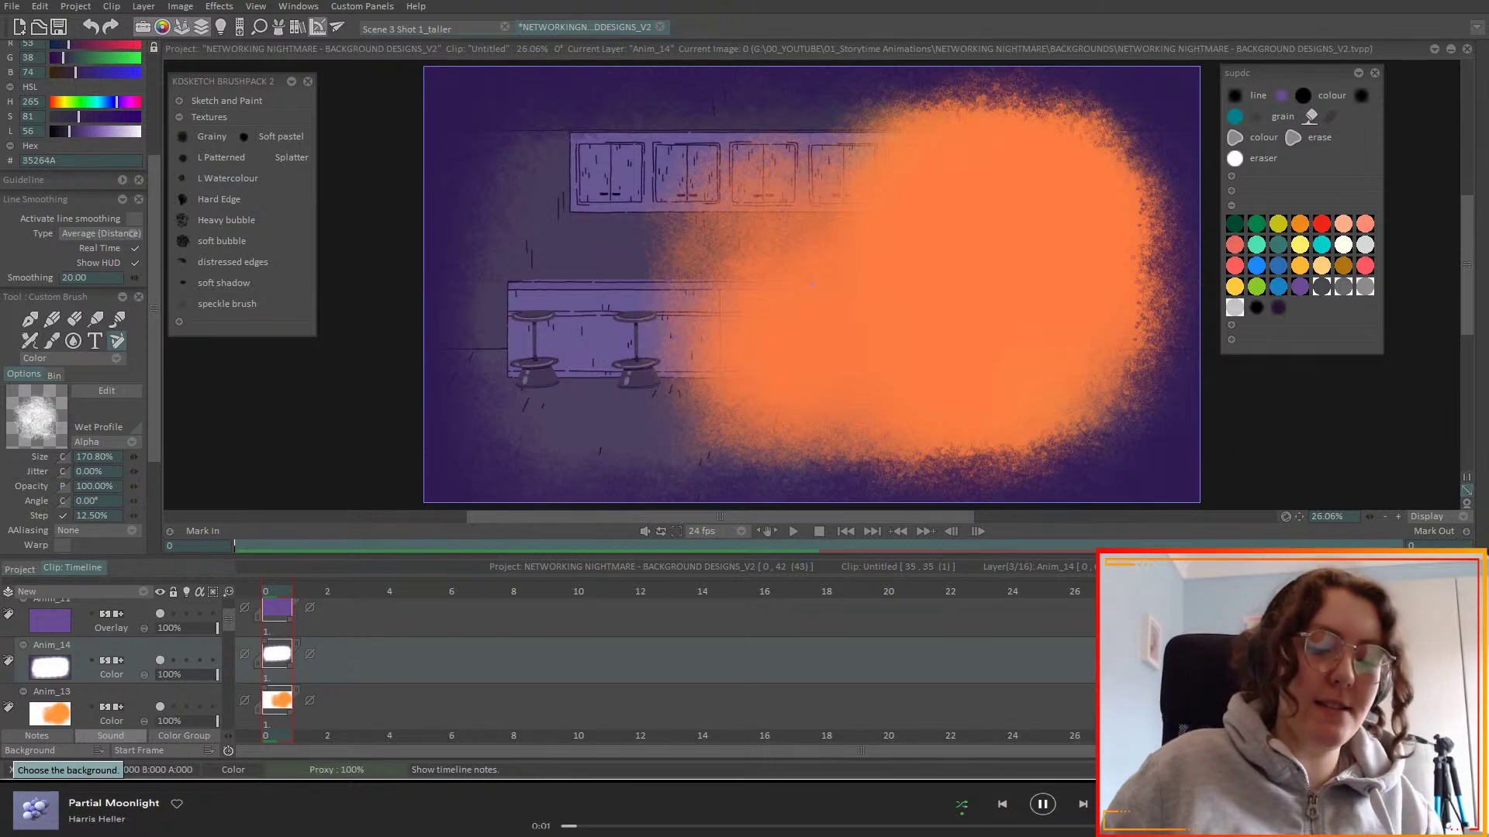
- Set the purple vignette layer's blending mode to Overlay and move the layer below the orange glow layer
click(129, 676)
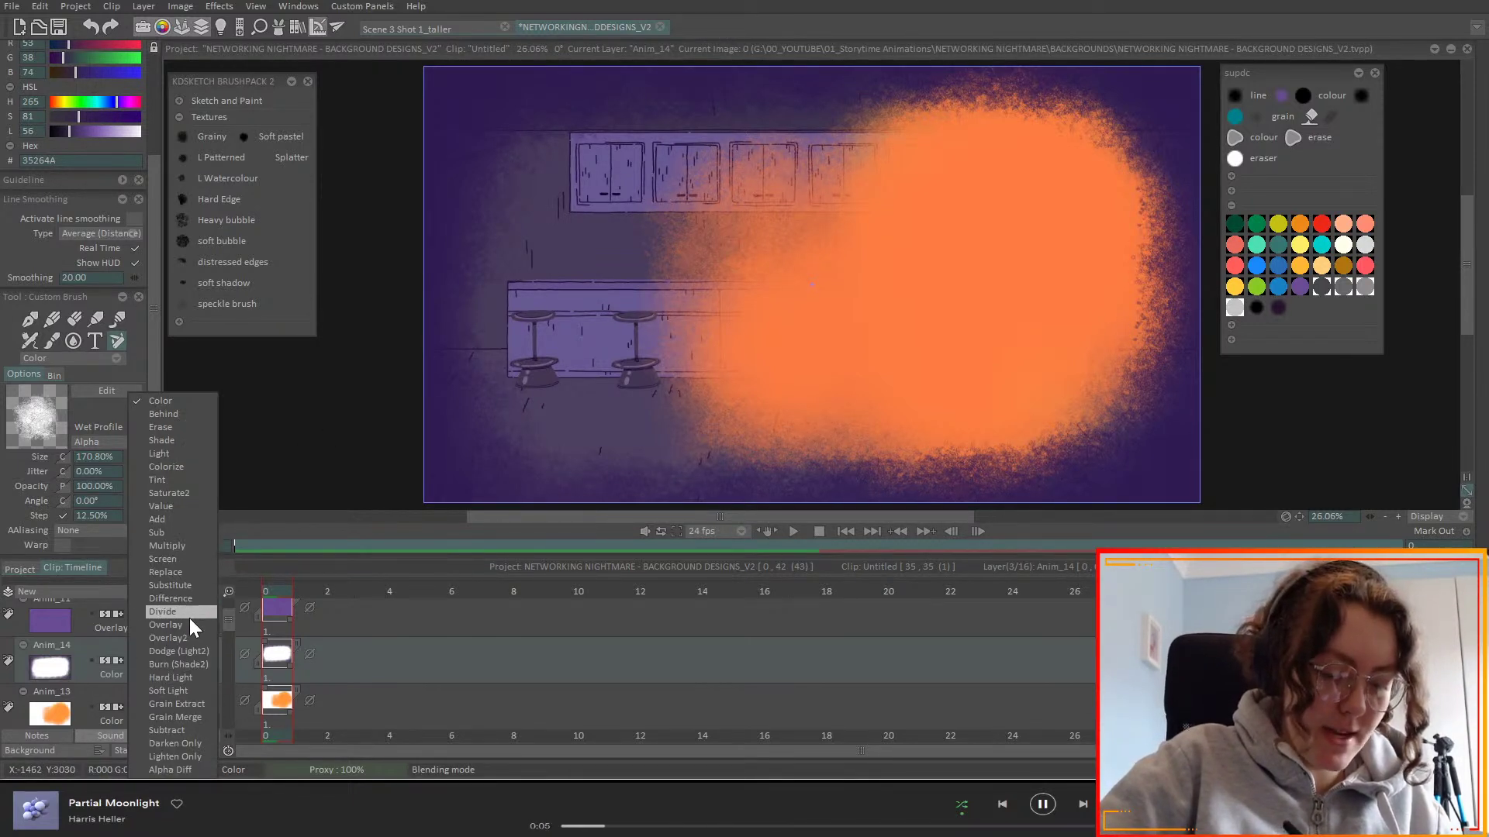
click(186, 625)
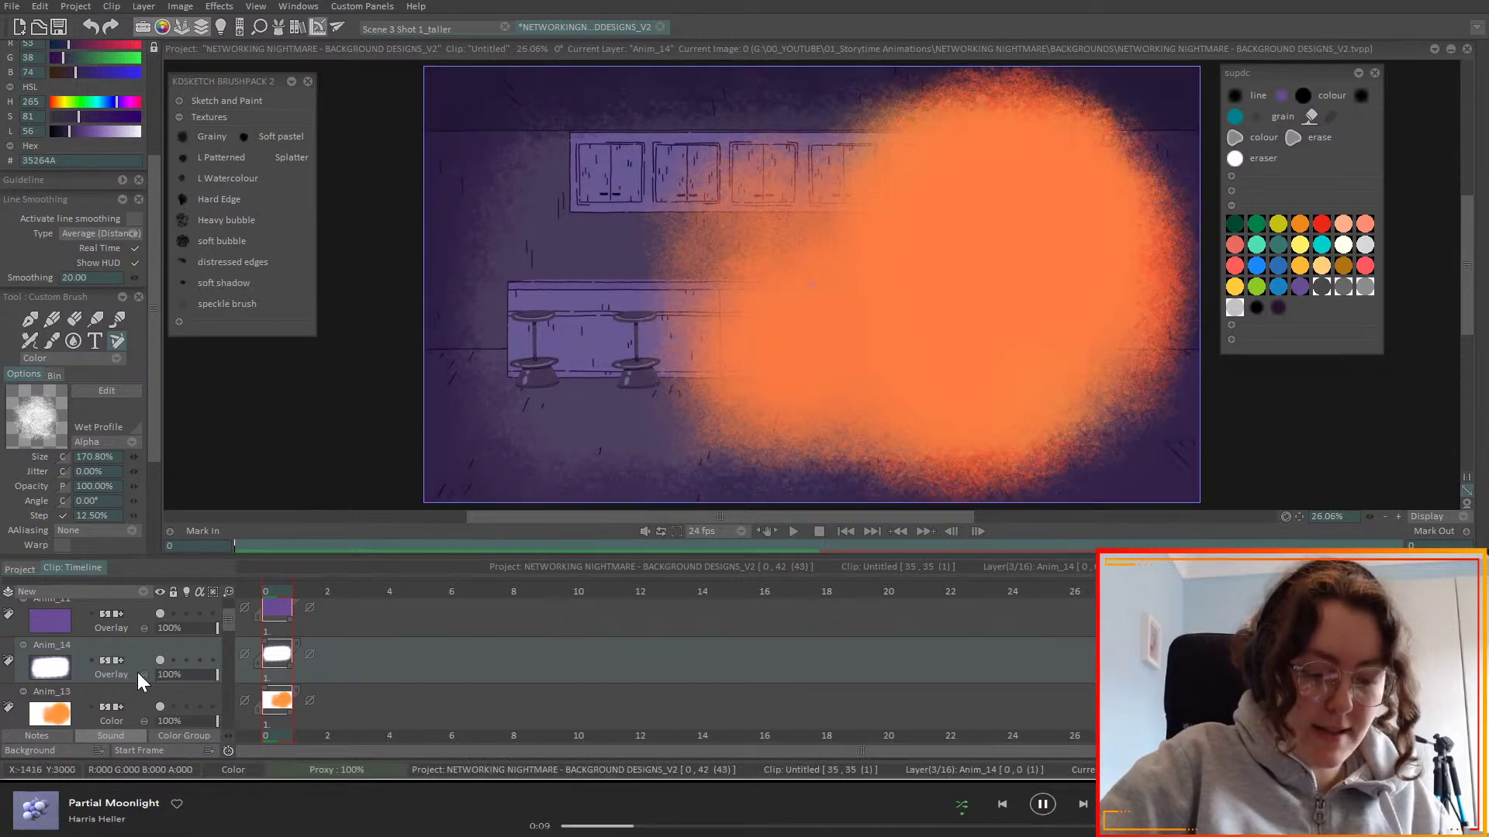
click(141, 670)
click(167, 621)
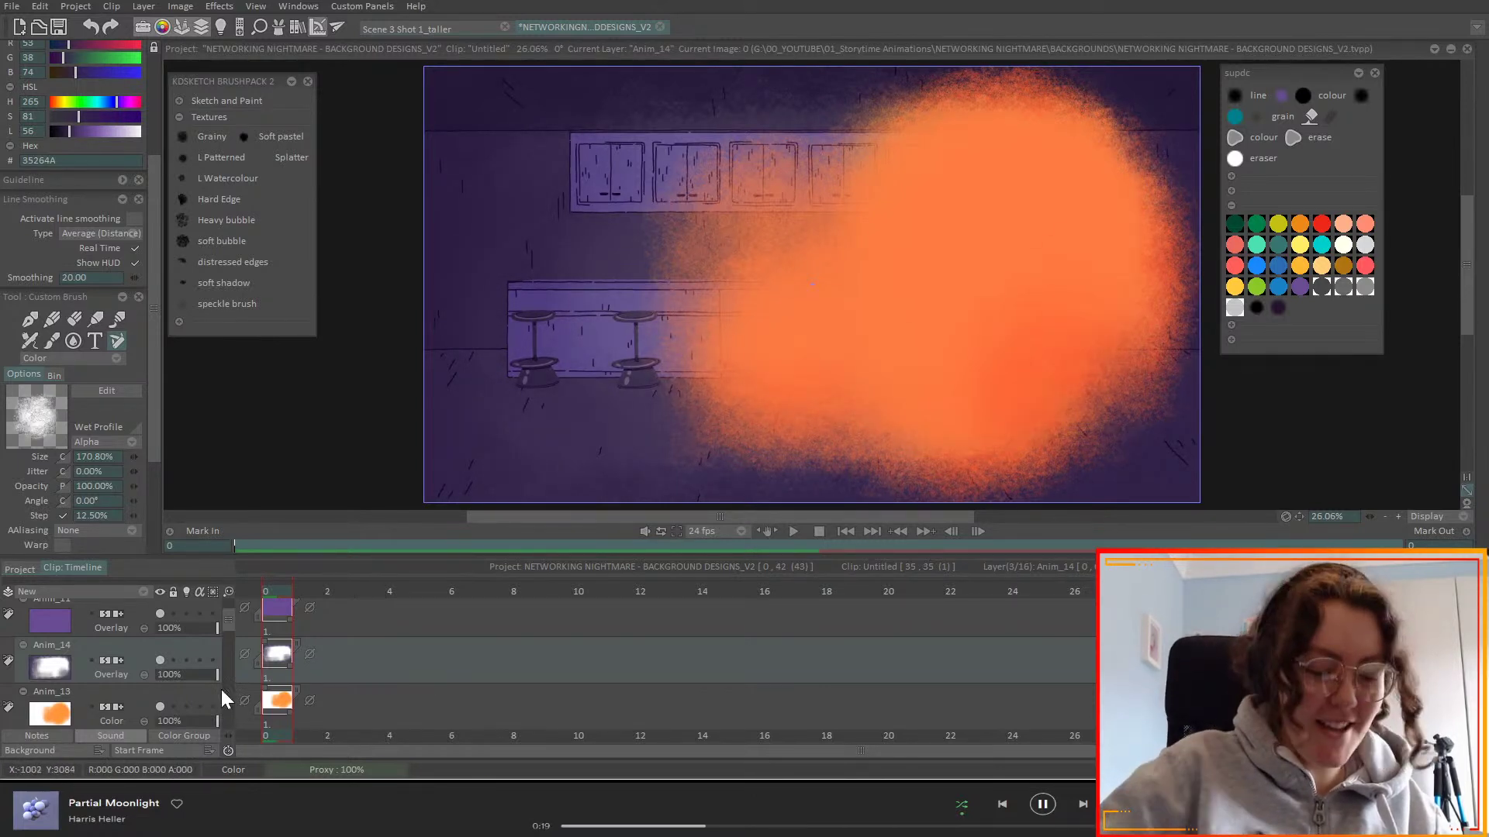
drag(143, 635, 144, 673)
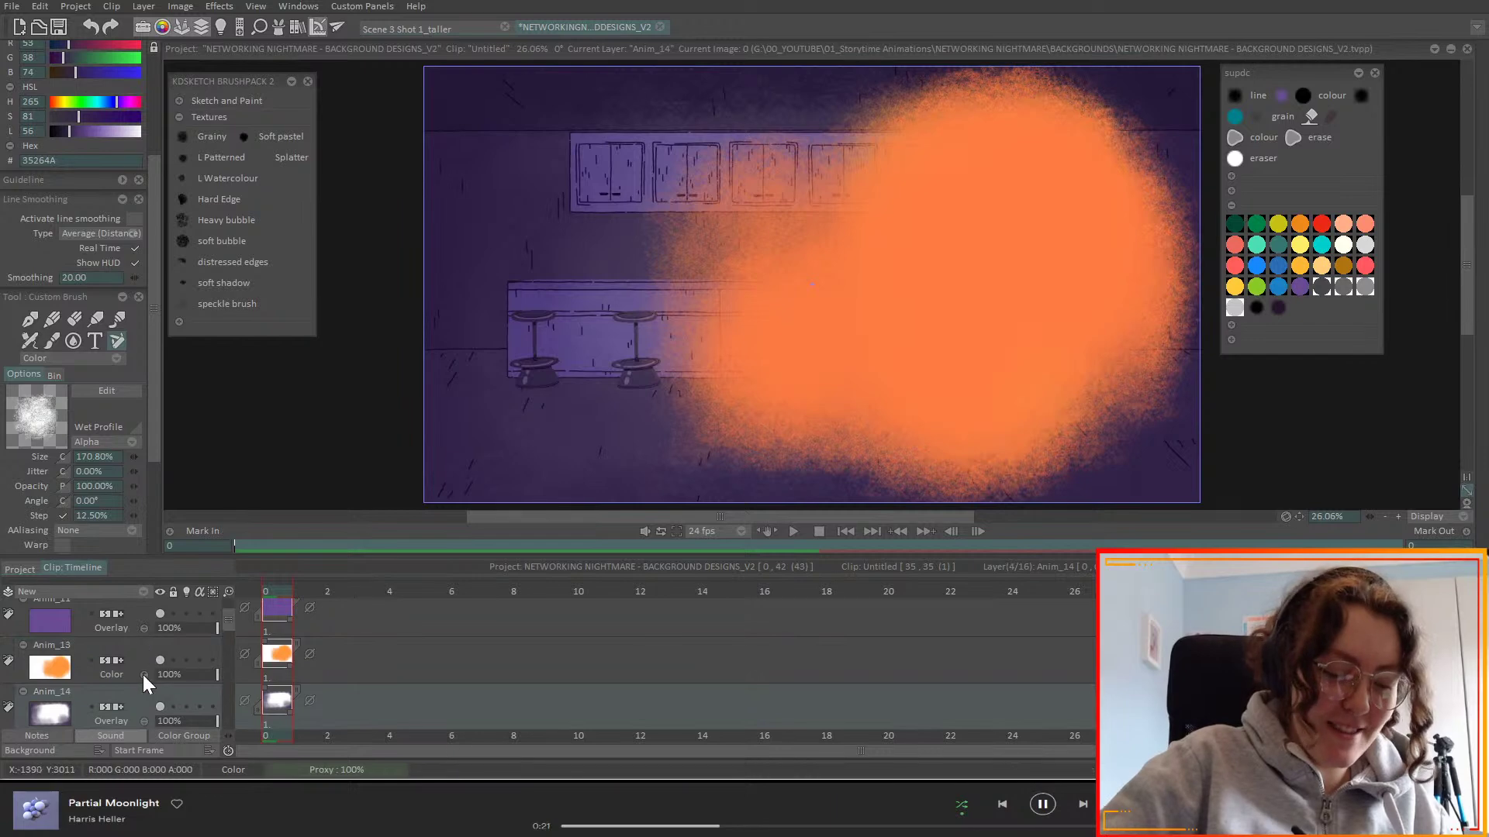
- Try blending modes on the orange glow layer, including Colorize, Value, Sub, Substitute and Dodge (Light2)
scroll(145, 678, down, 1)
scroll(145, 679, down, 4)
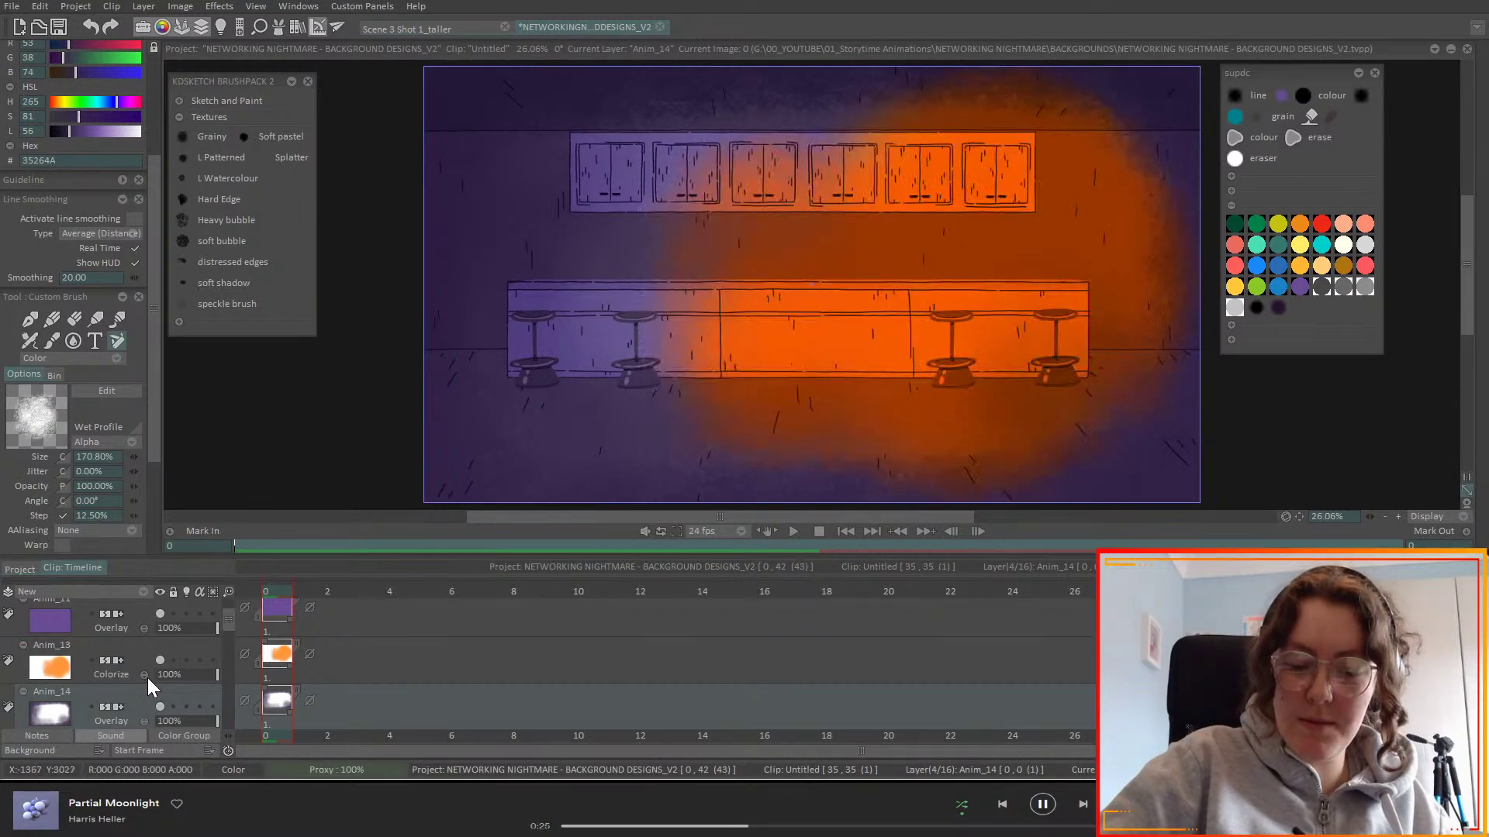
scroll(148, 678, down, 3)
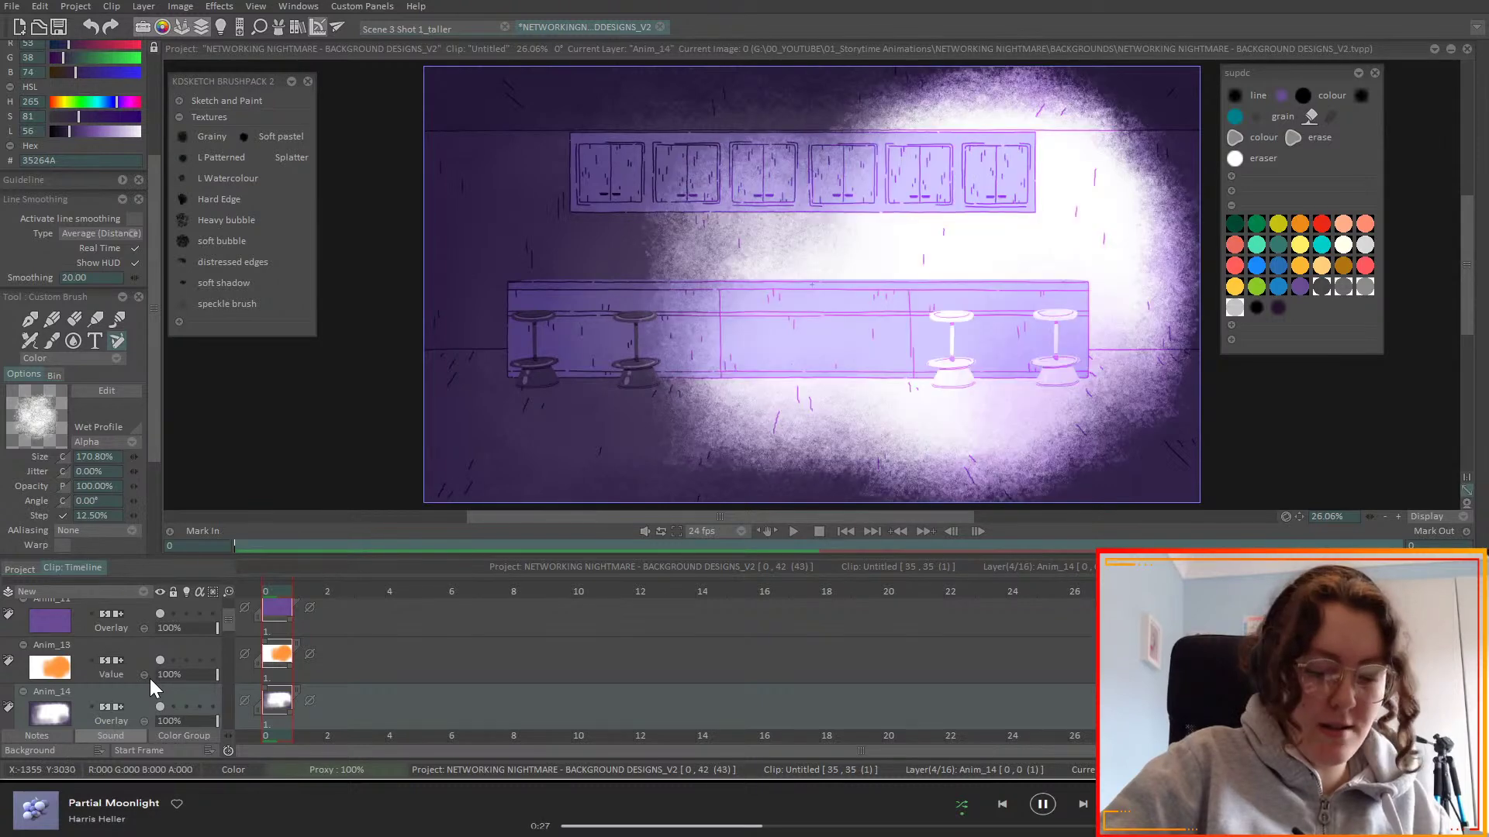
scroll(147, 681, down, 1)
scroll(146, 681, down, 3)
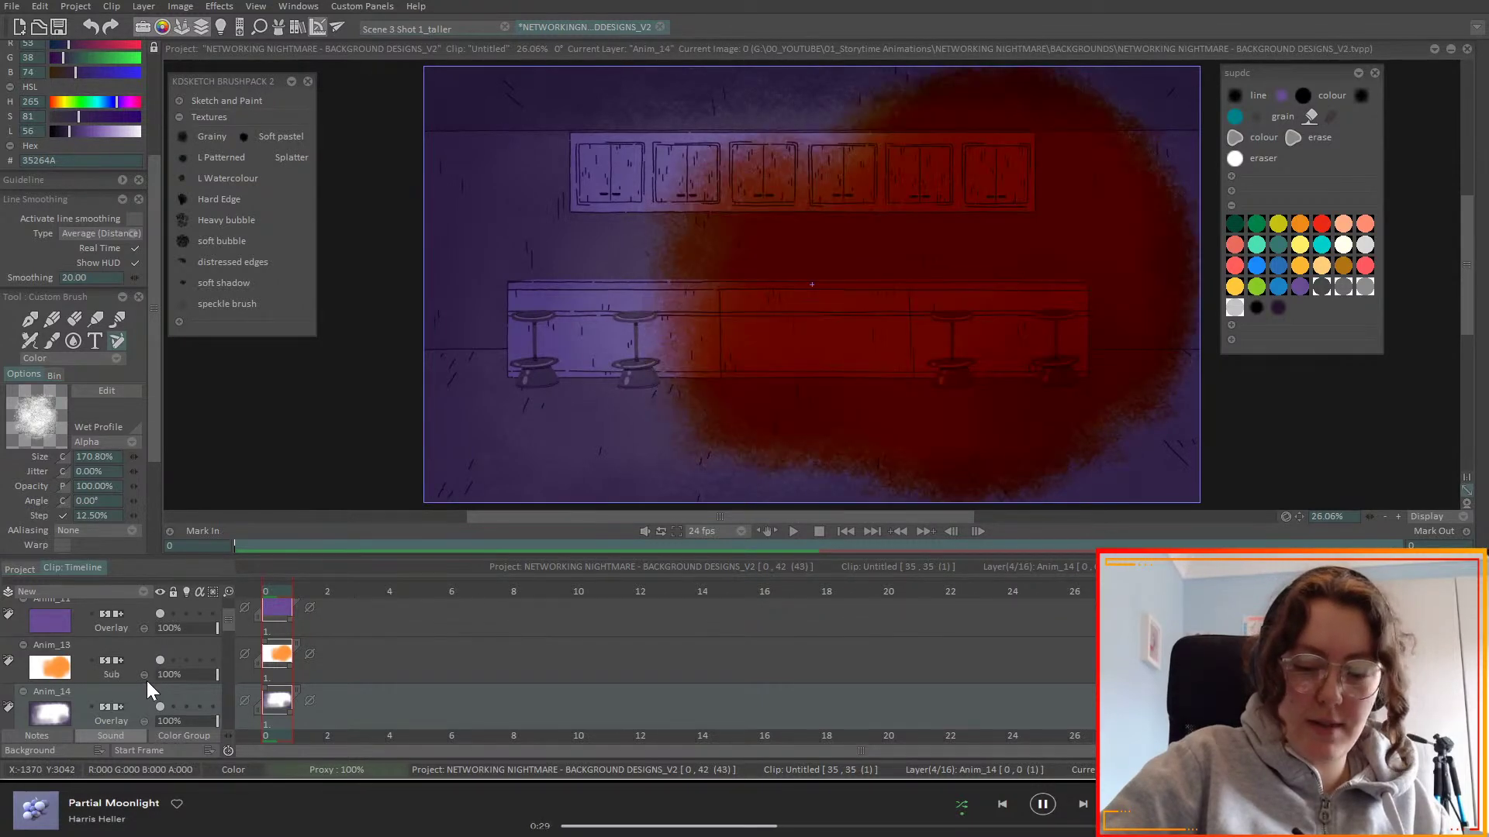
scroll(147, 679, down, 3)
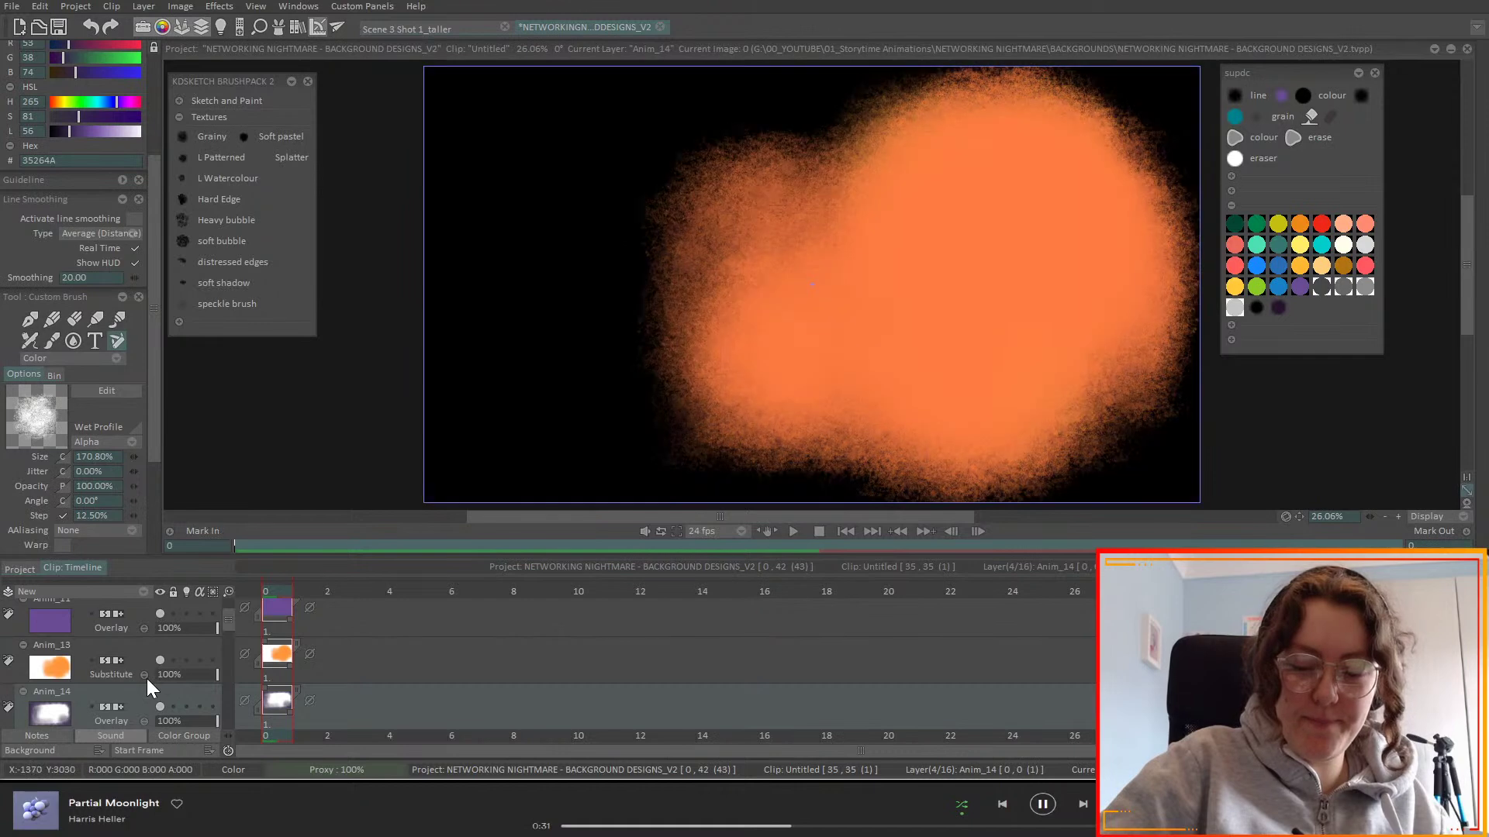
scroll(146, 679, down, 3)
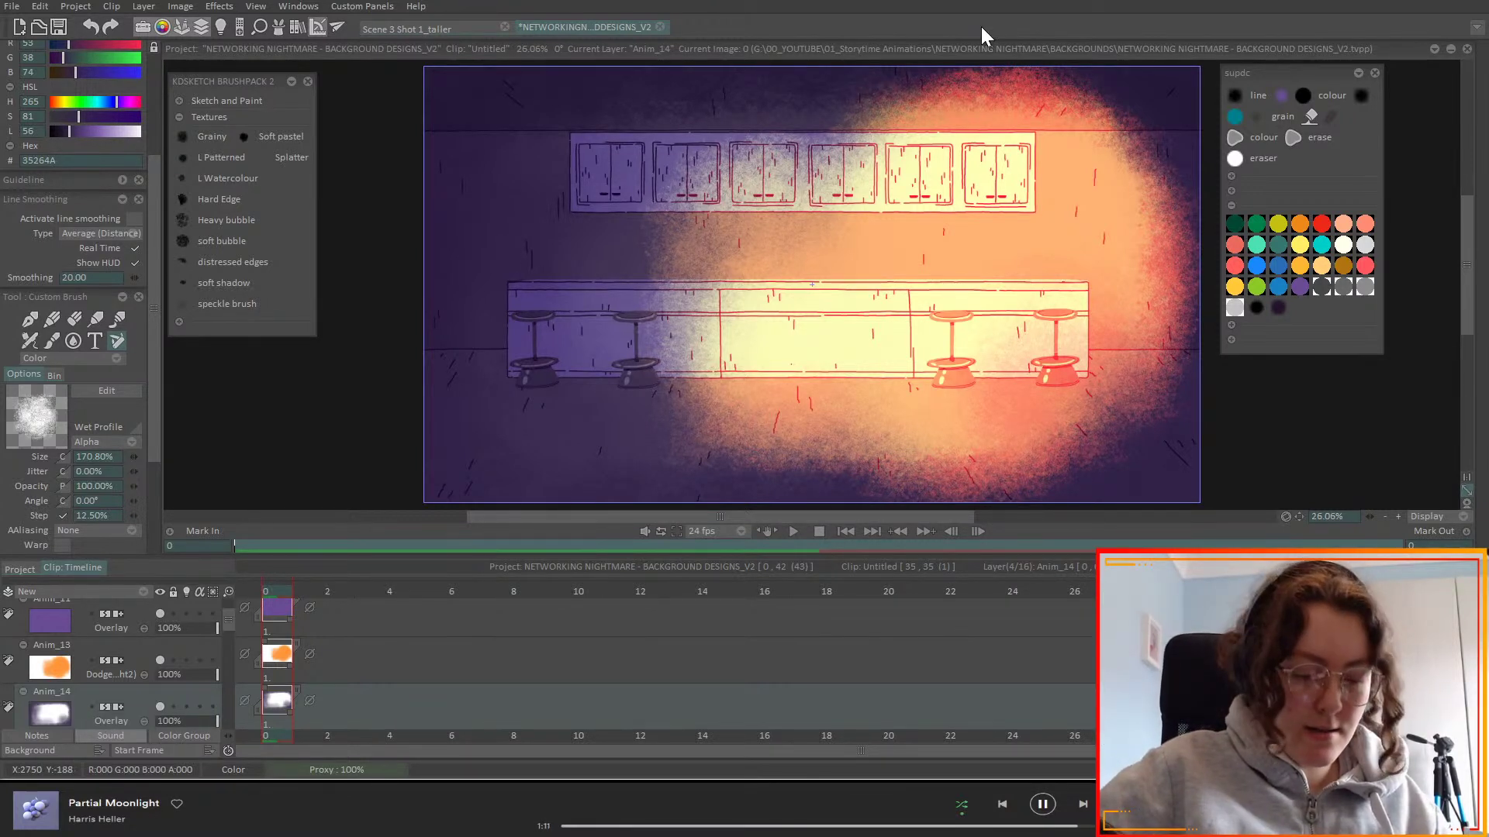
- Select the orange glow layer and change its blending mode to Lighten Only
click(151, 663)
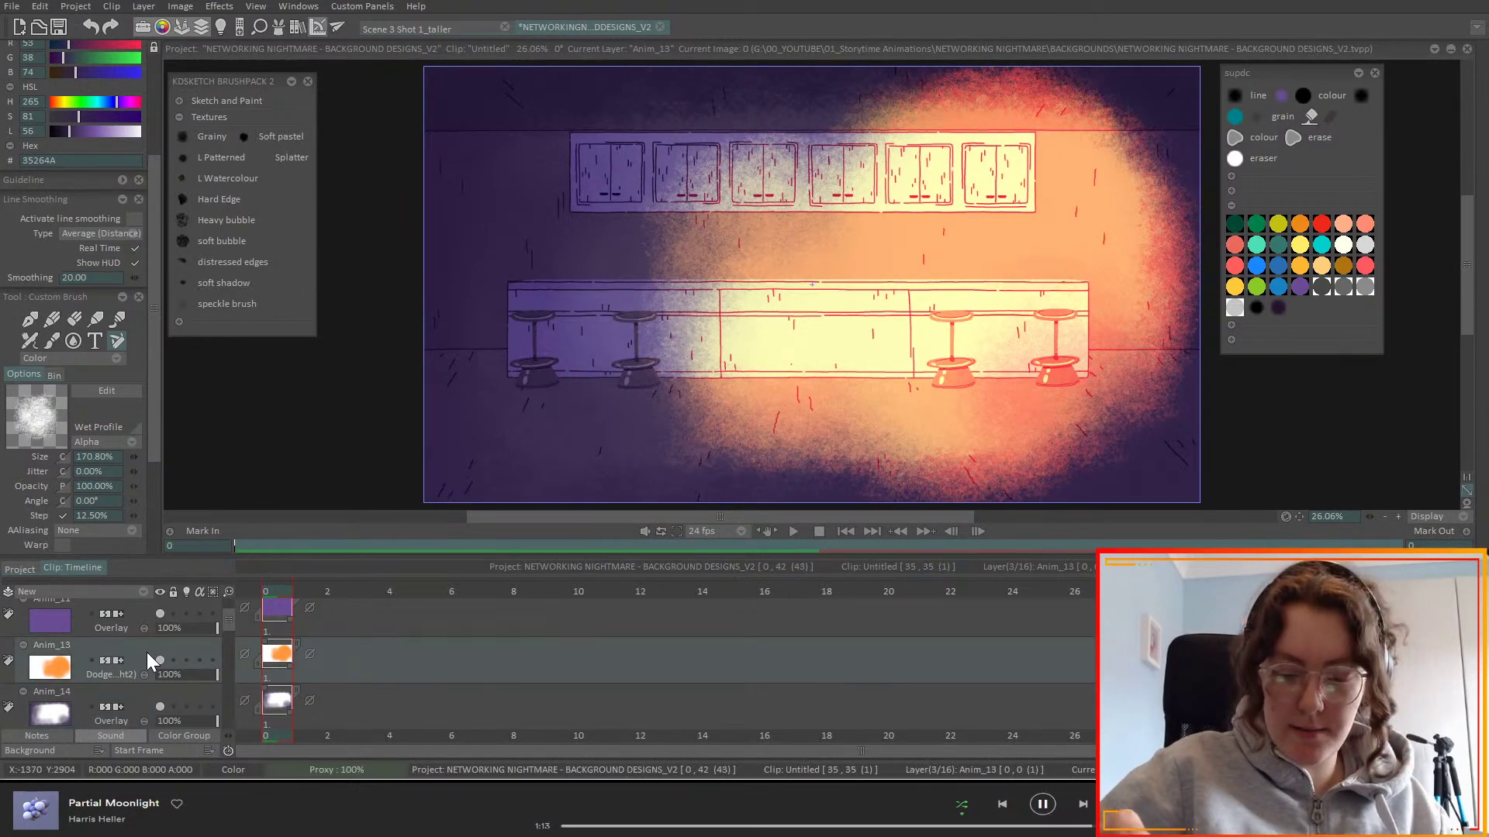
scroll(145, 681, down, 2)
scroll(146, 681, down, 4)
scroll(146, 680, down, 1)
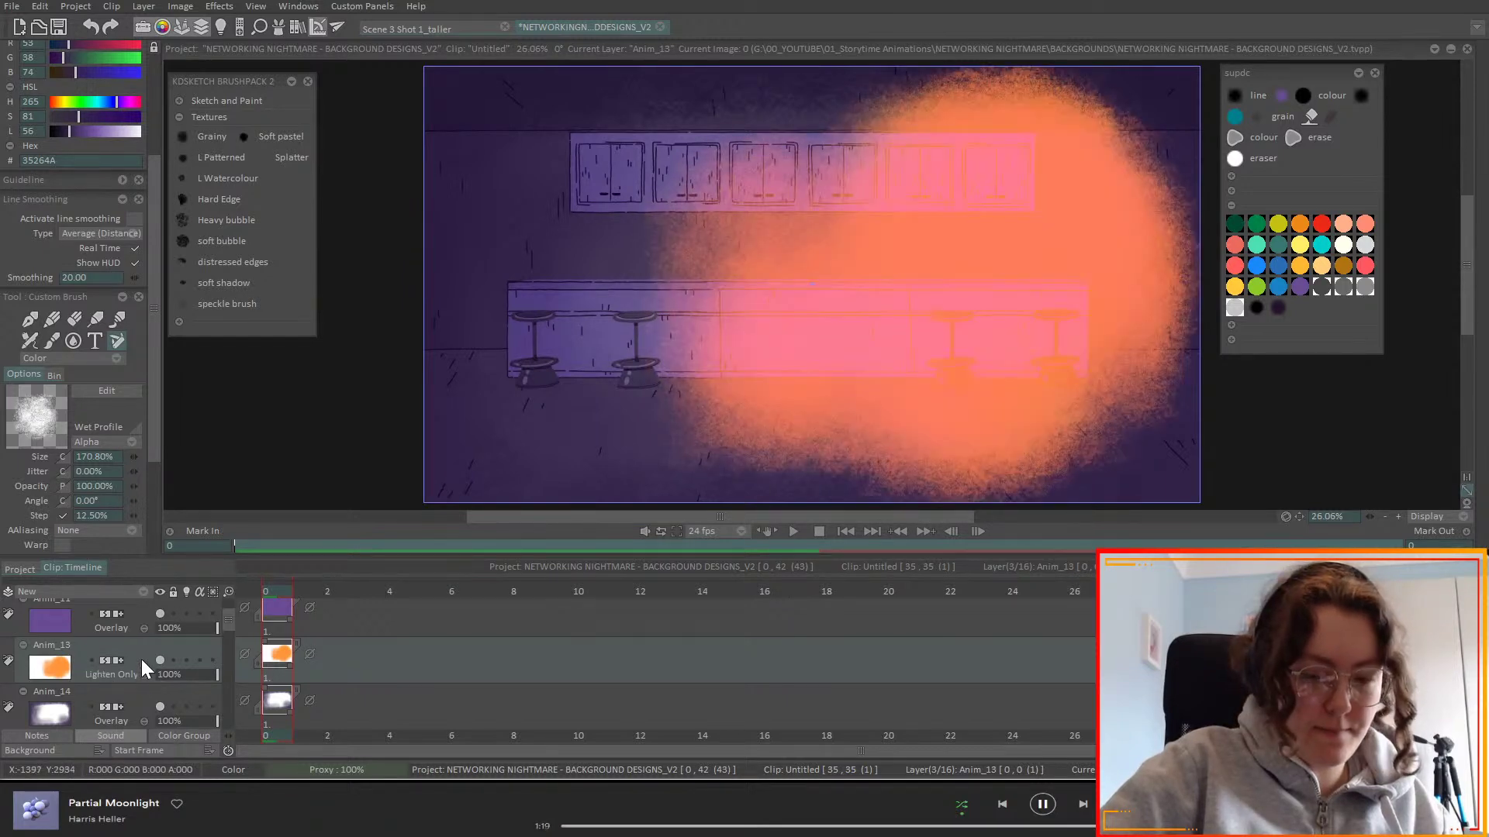
- Clear the orange glow from its layer and paint a soft blue 1982C4 glow across the background instead
key(BackSpace)
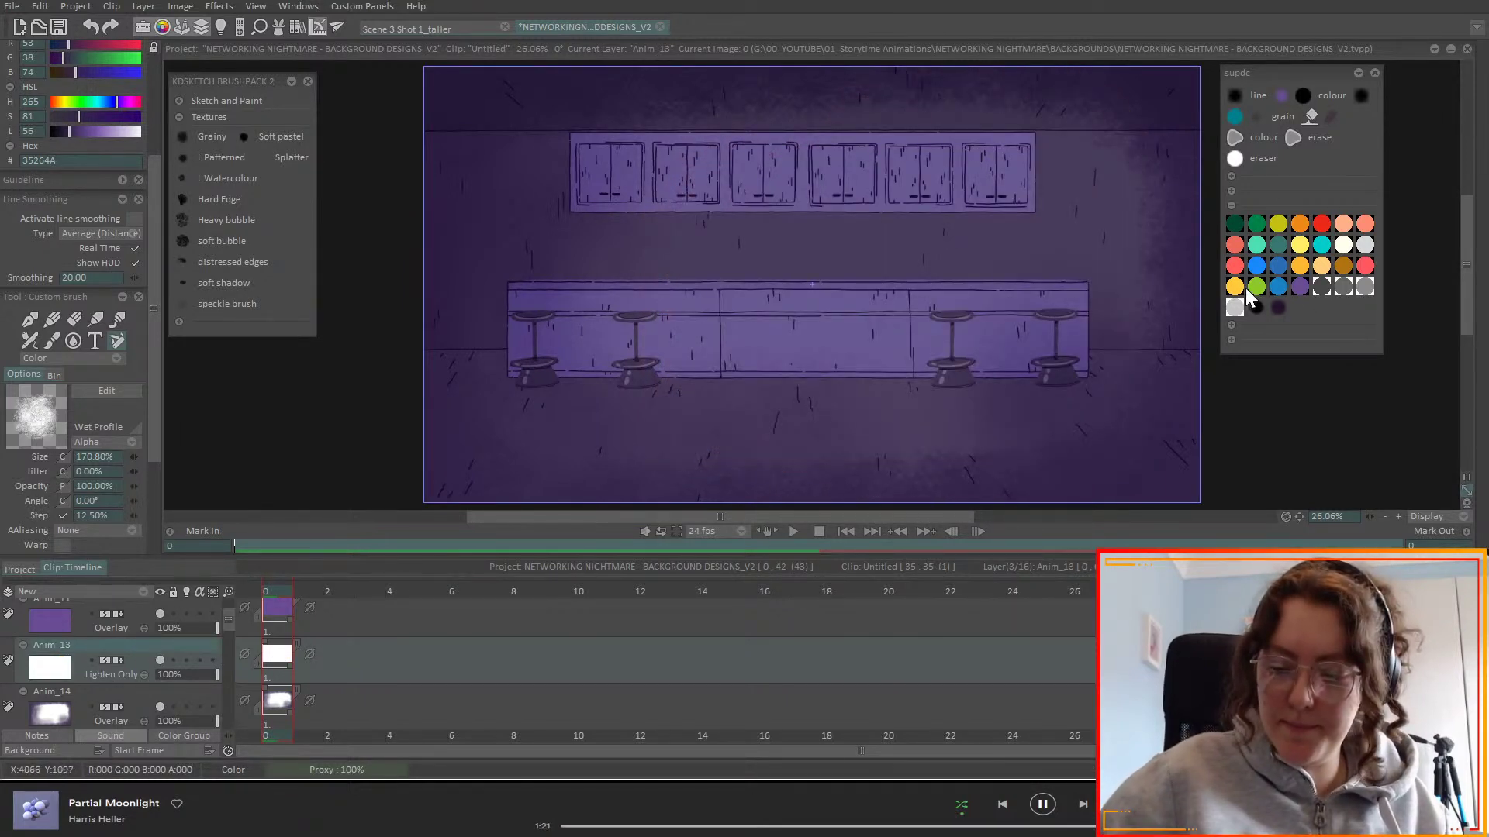
click(1278, 286)
drag(961, 248, 1037, 229)
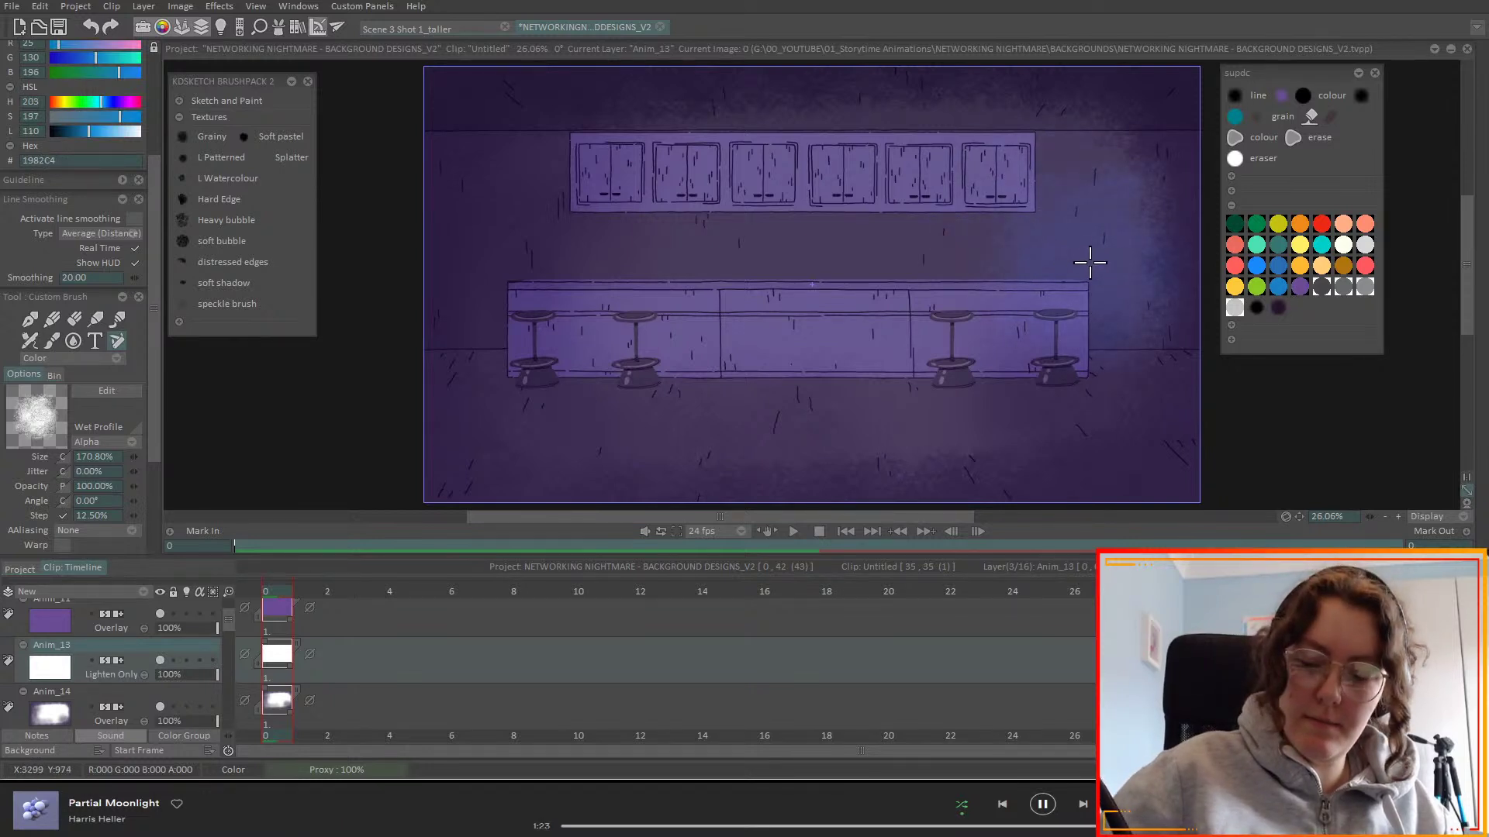
mouse_move(961, 347)
mouse_down()
mouse_move(796, 212)
mouse_move(695, 234)
mouse_move(565, 189)
mouse_move(490, 265)
mouse_move(565, 303)
mouse_move(732, 324)
mouse_move(900, 296)
mouse_move(977, 379)
mouse_move(1100, 269)
mouse_move(1018, 150)
mouse_move(869, 129)
mouse_move(734, 136)
mouse_move(1002, 179)
mouse_move(1102, 329)
mouse_move(1062, 407)
mouse_up()
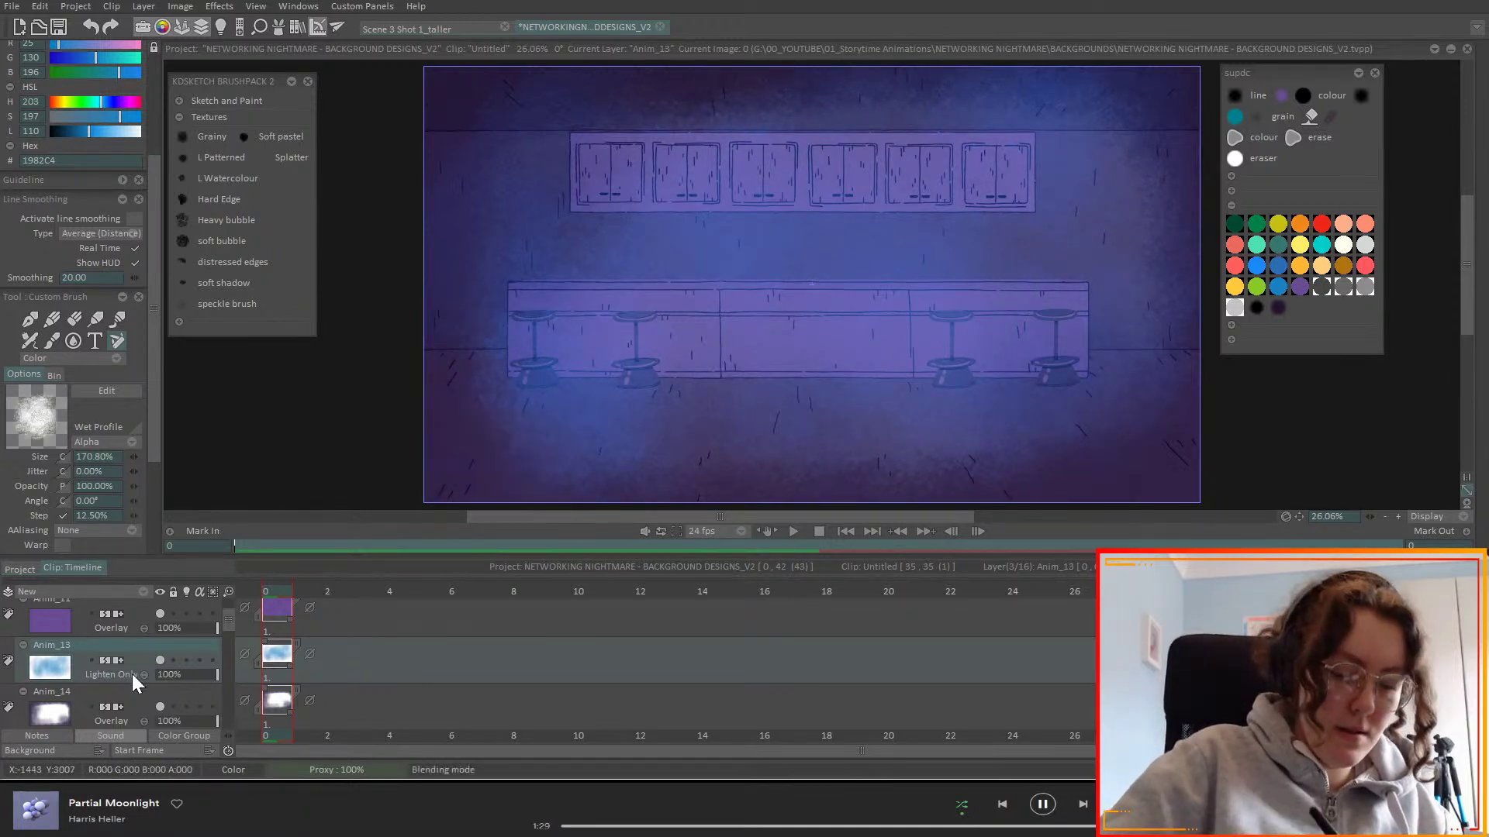
- Set the blue glow layer's blending mode to Divide and its opacity to 40%
click(129, 675)
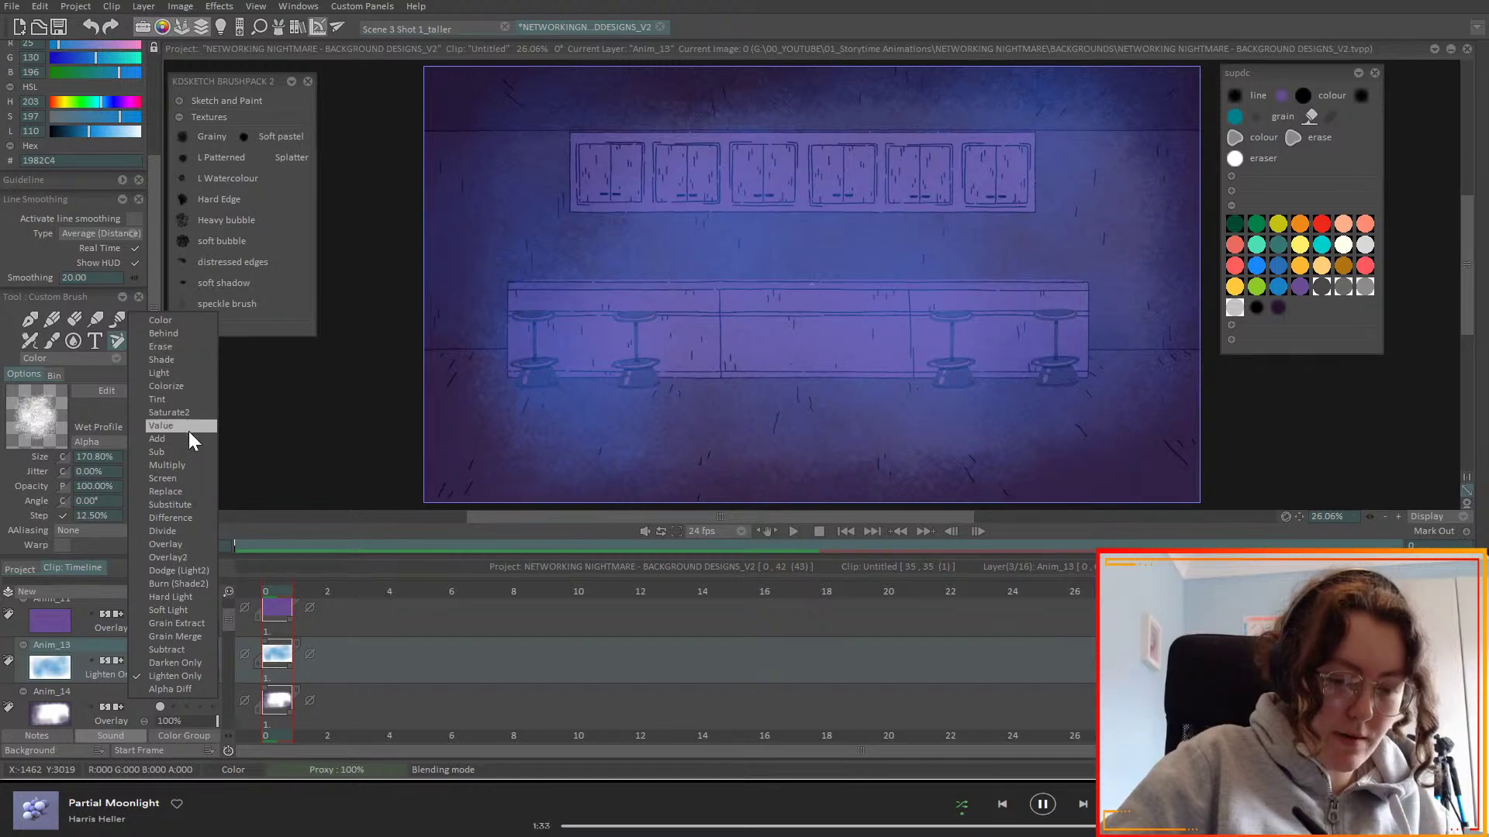
click(194, 533)
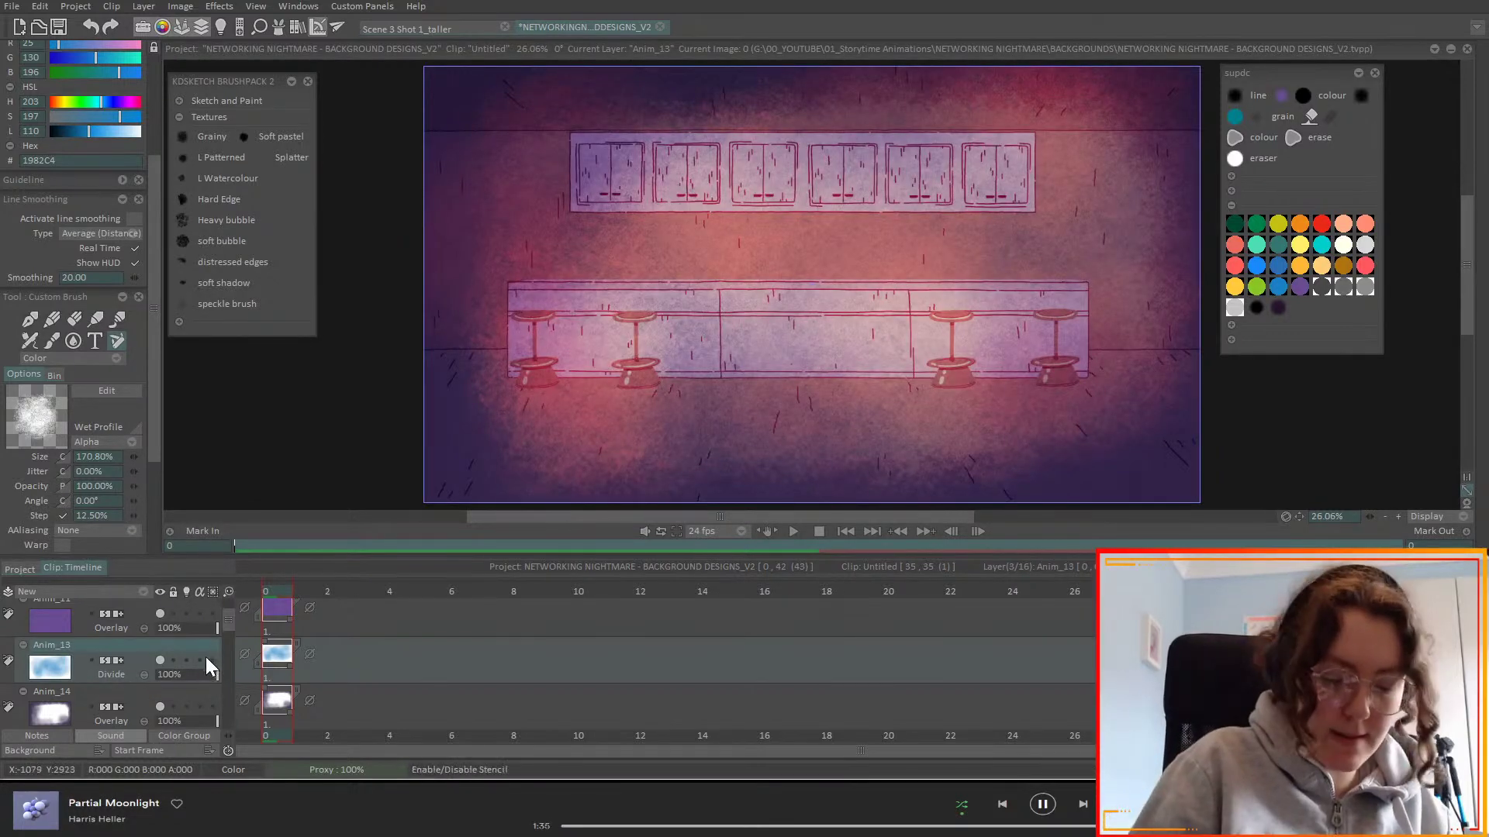
click(197, 676)
drag(197, 678, 183, 681)
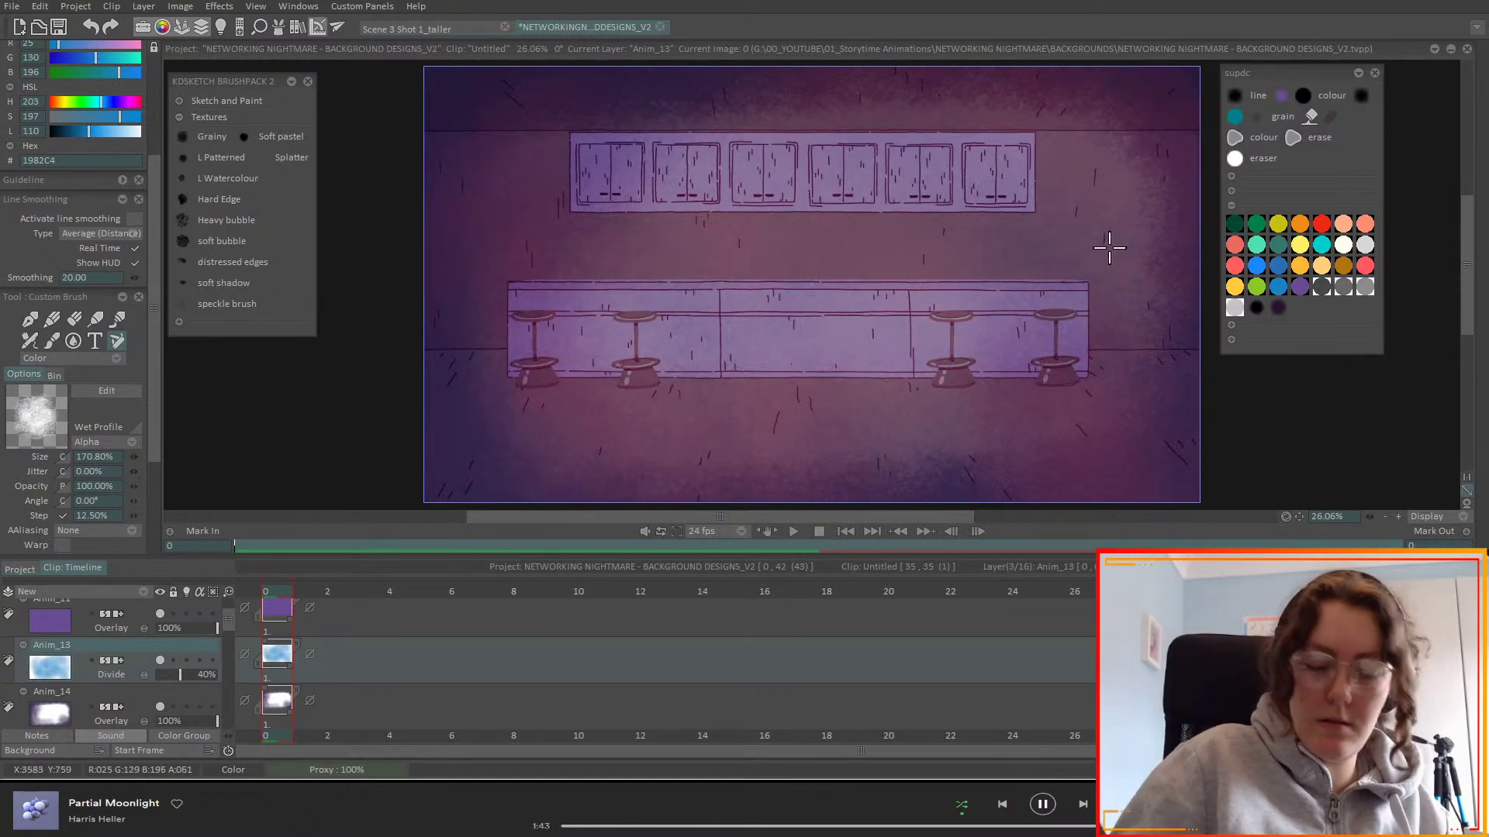
- Paint purple 412F5B over the Overlay vignette layer, toggling the blue Divide layer's visibility to compare, and select the Divide layer
click(141, 690)
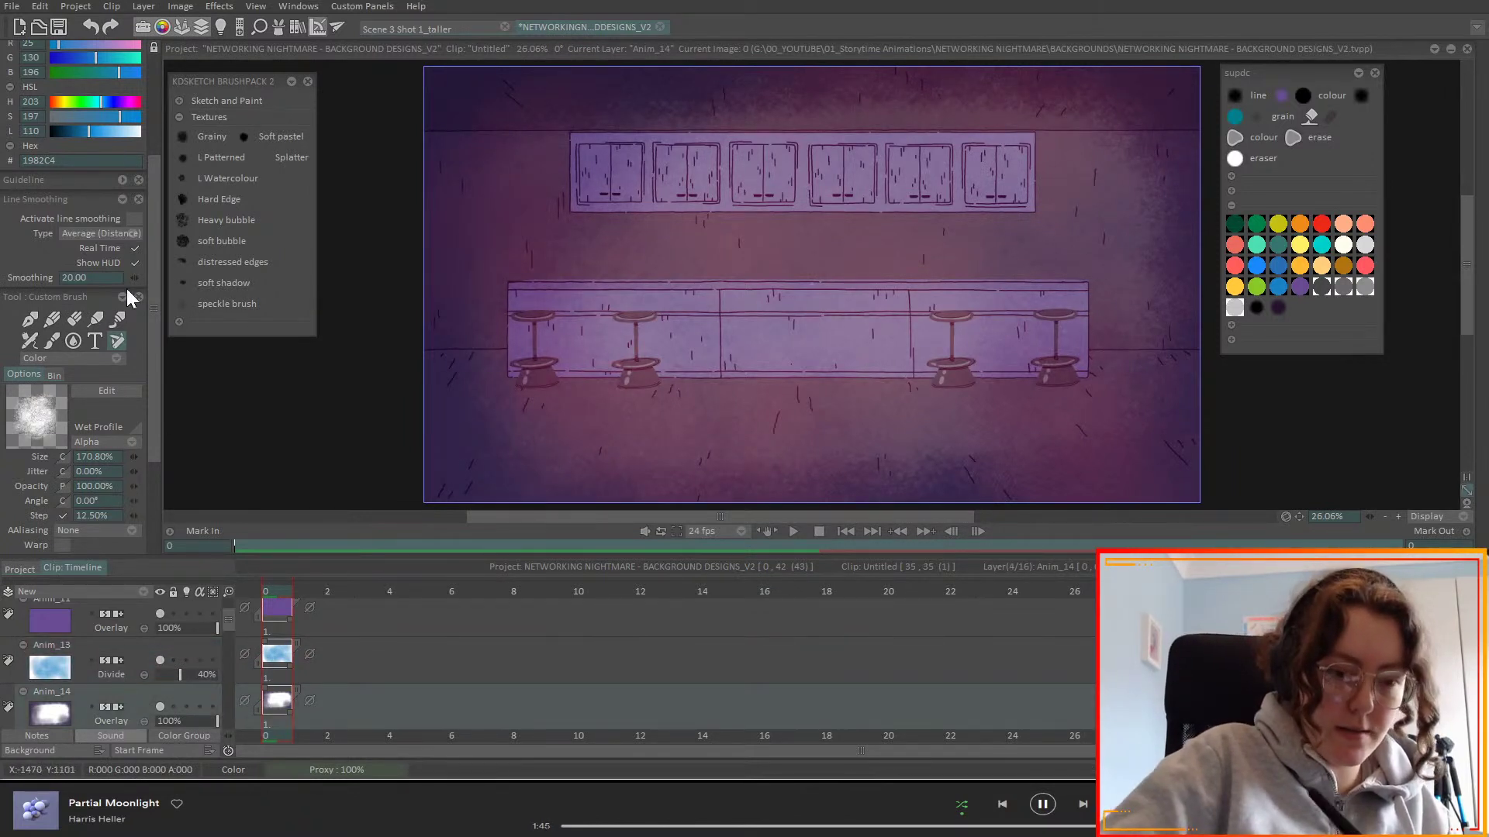
click(1300, 286)
drag(86, 131, 74, 130)
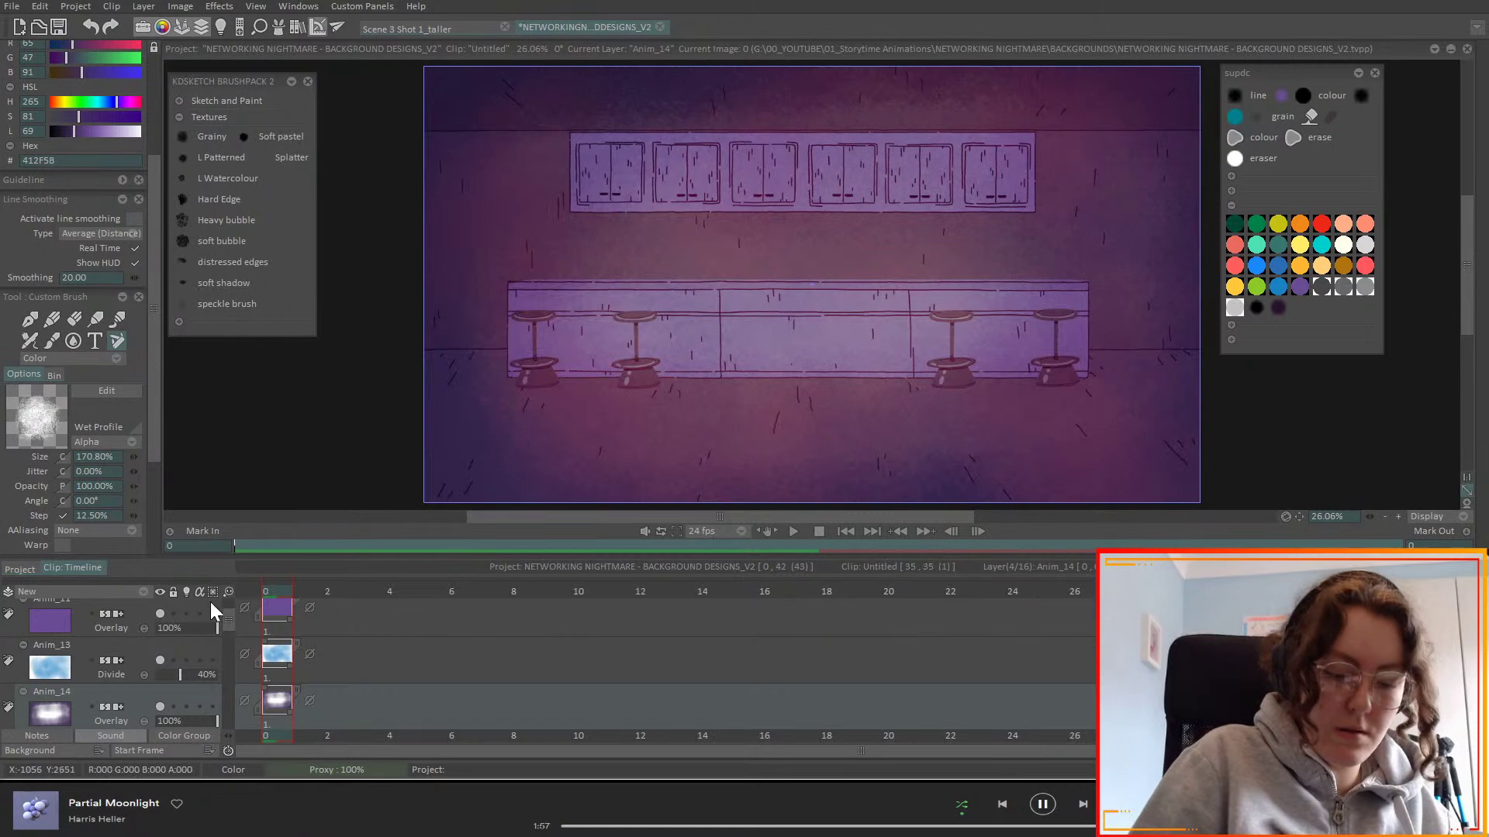
click(160, 660)
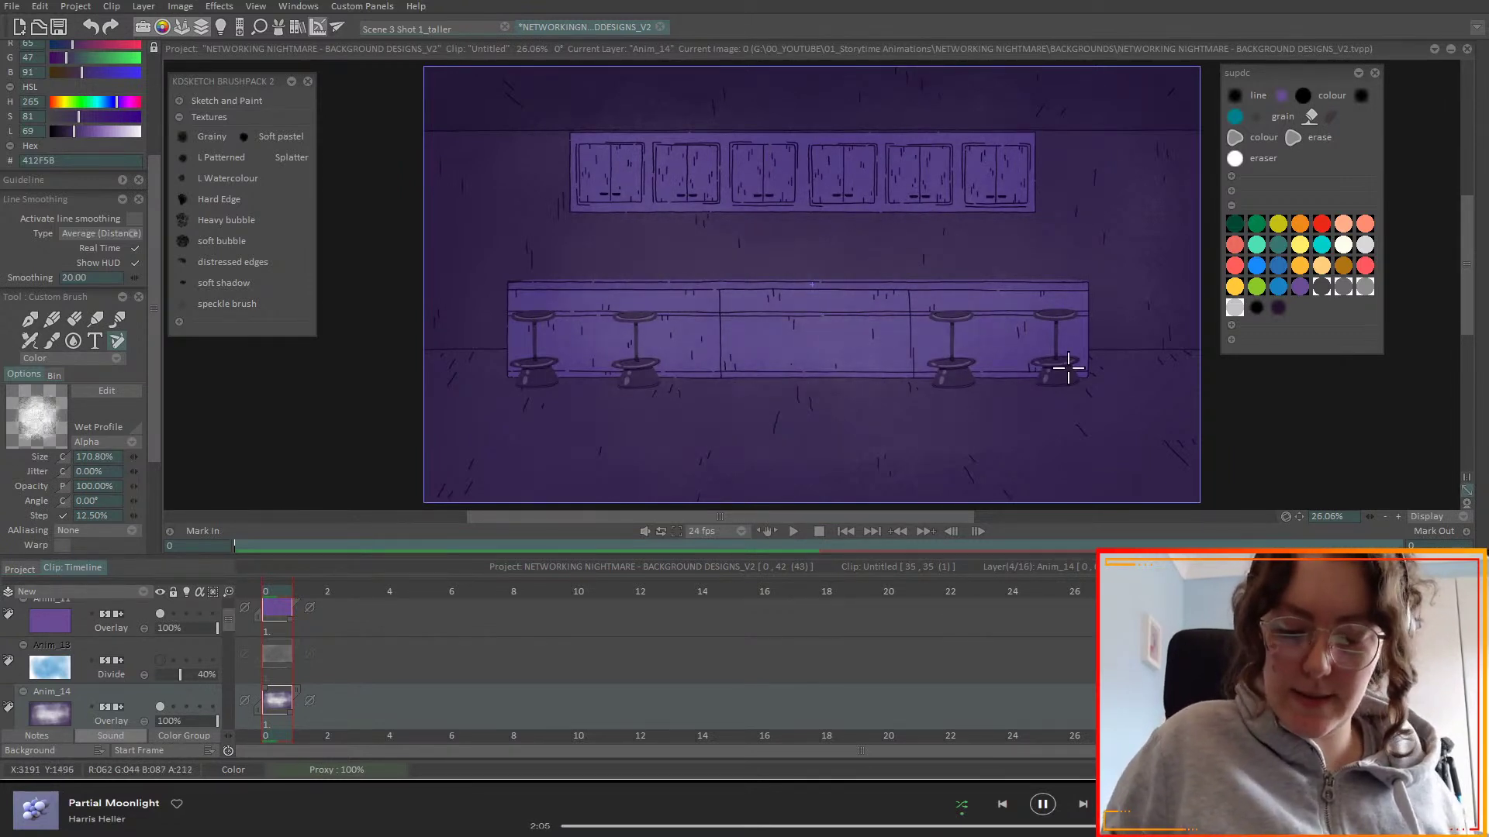
click(160, 660)
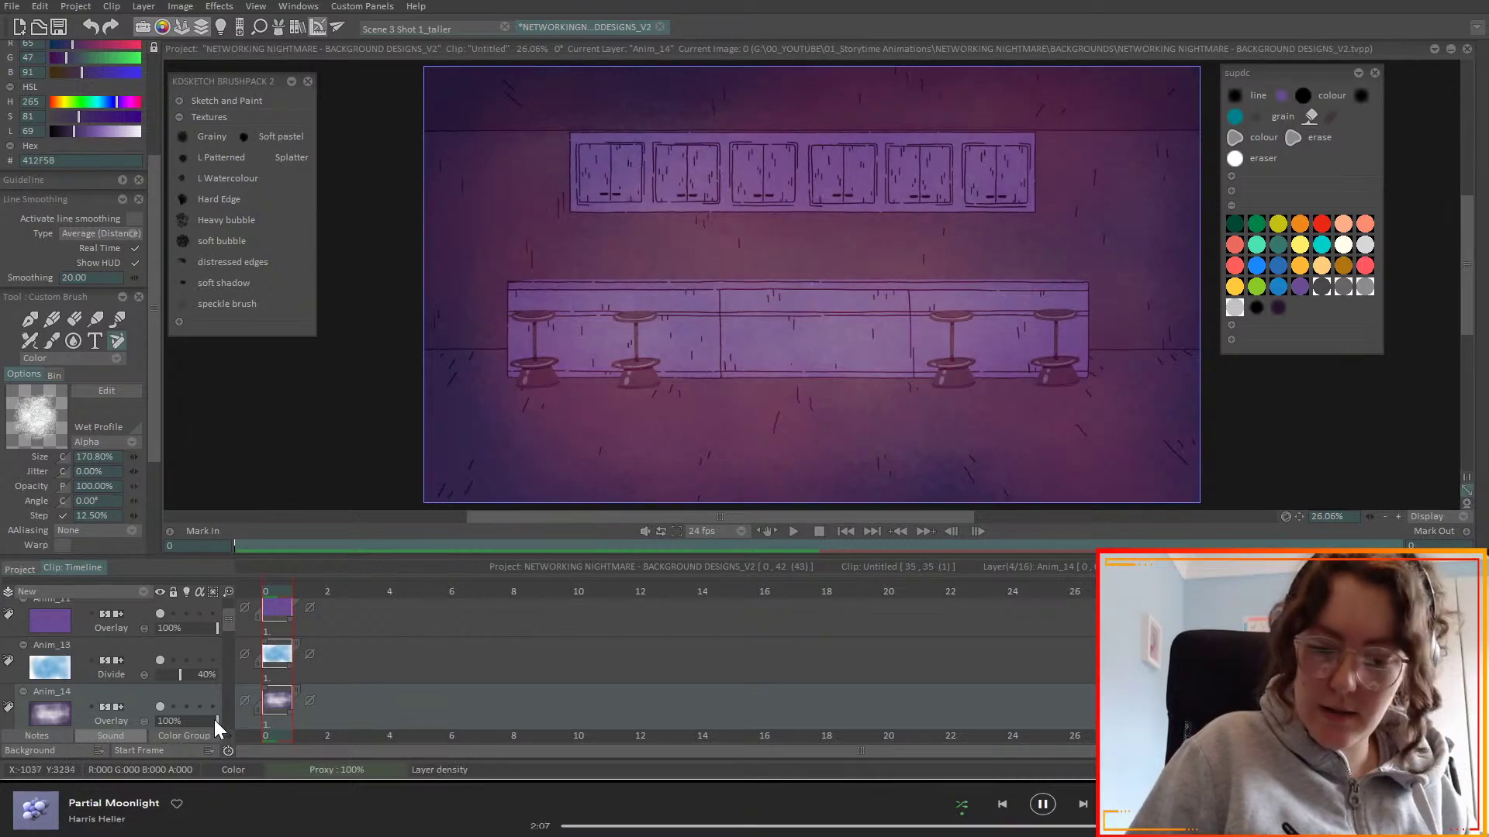
click(146, 655)
- Examine the lighting layers' blending modes and opacities in the Scene 3 Shot 1_taller project and return to the bar background
click(463, 26)
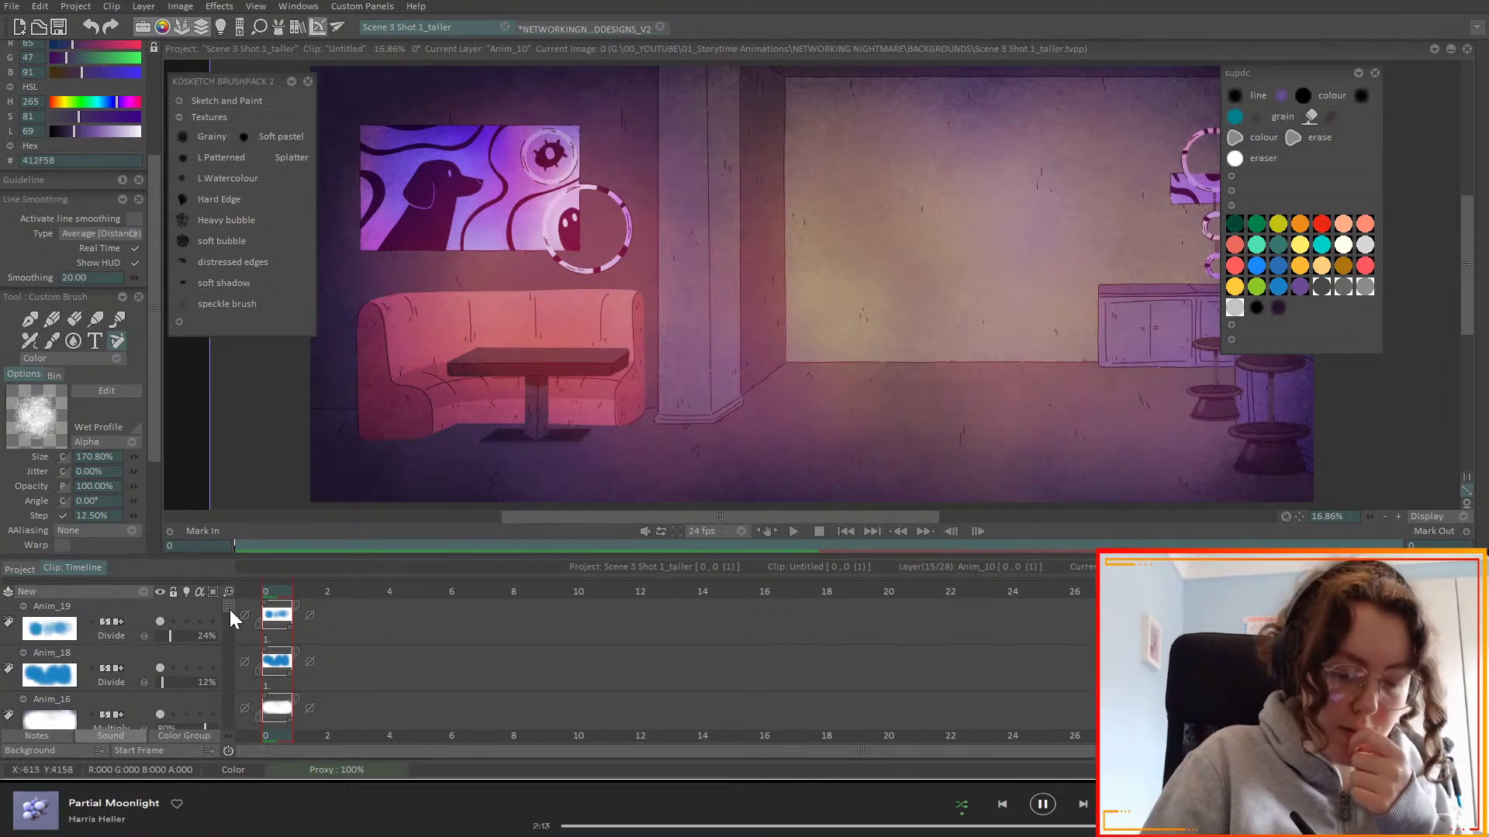
drag(229, 606, 230, 639)
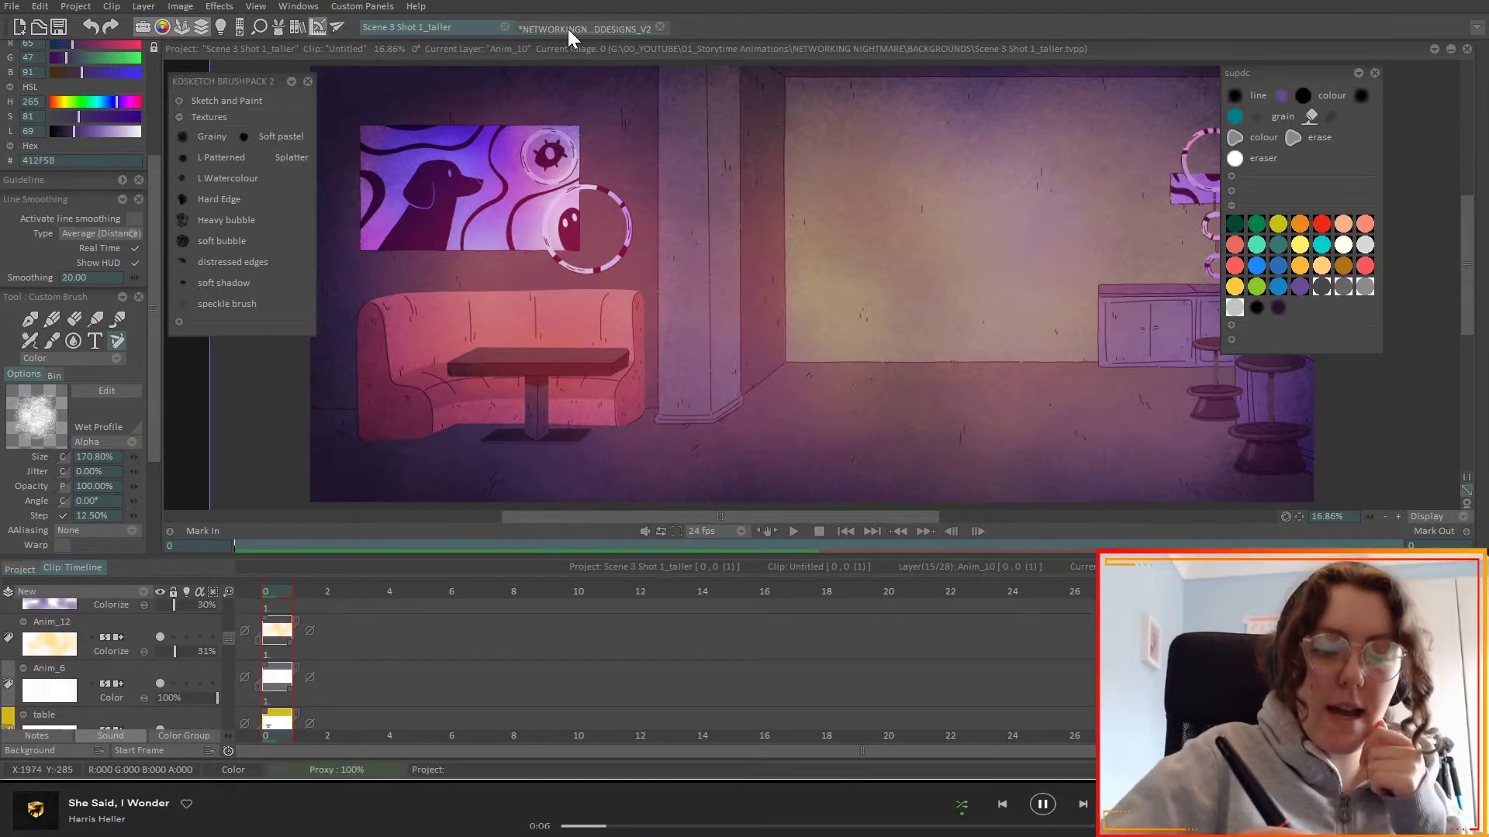
click(566, 31)
- Add an animation layer above the blue Divide layer, choose yellow FFCA3A, and set the layer's blending mode to Colorize
click(151, 590)
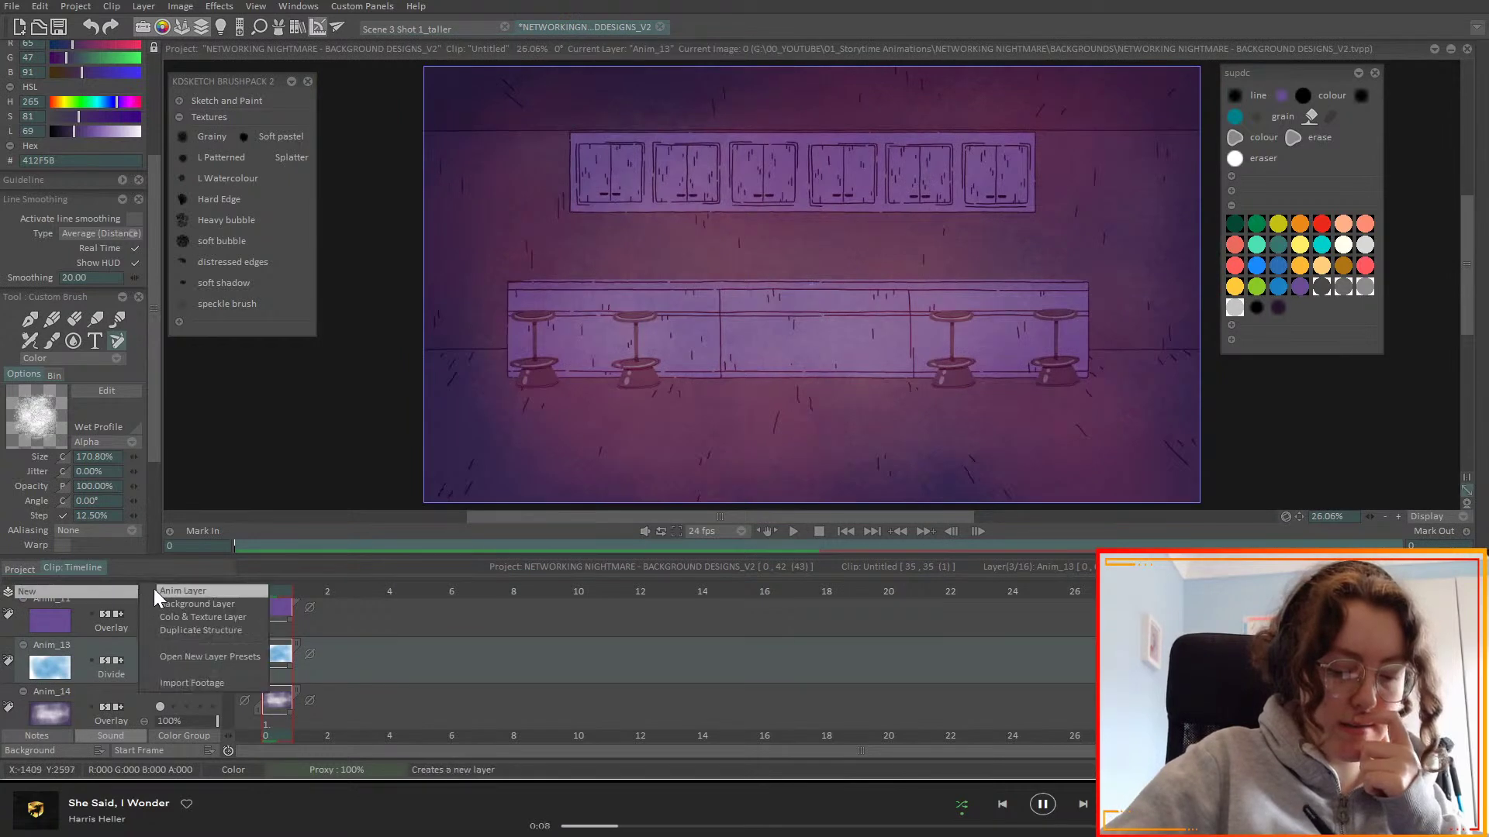
click(159, 591)
click(1234, 286)
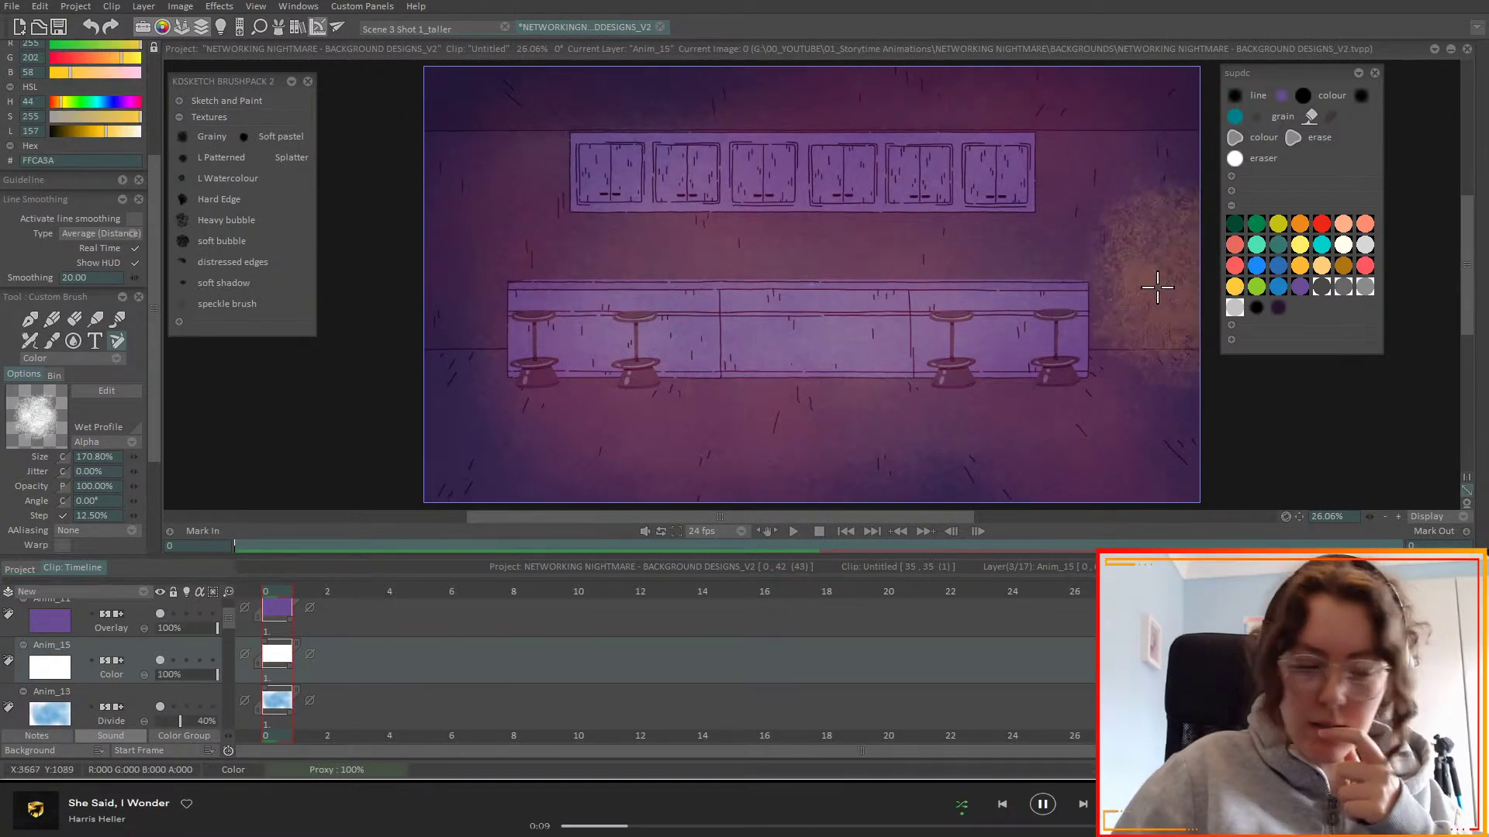
click(132, 675)
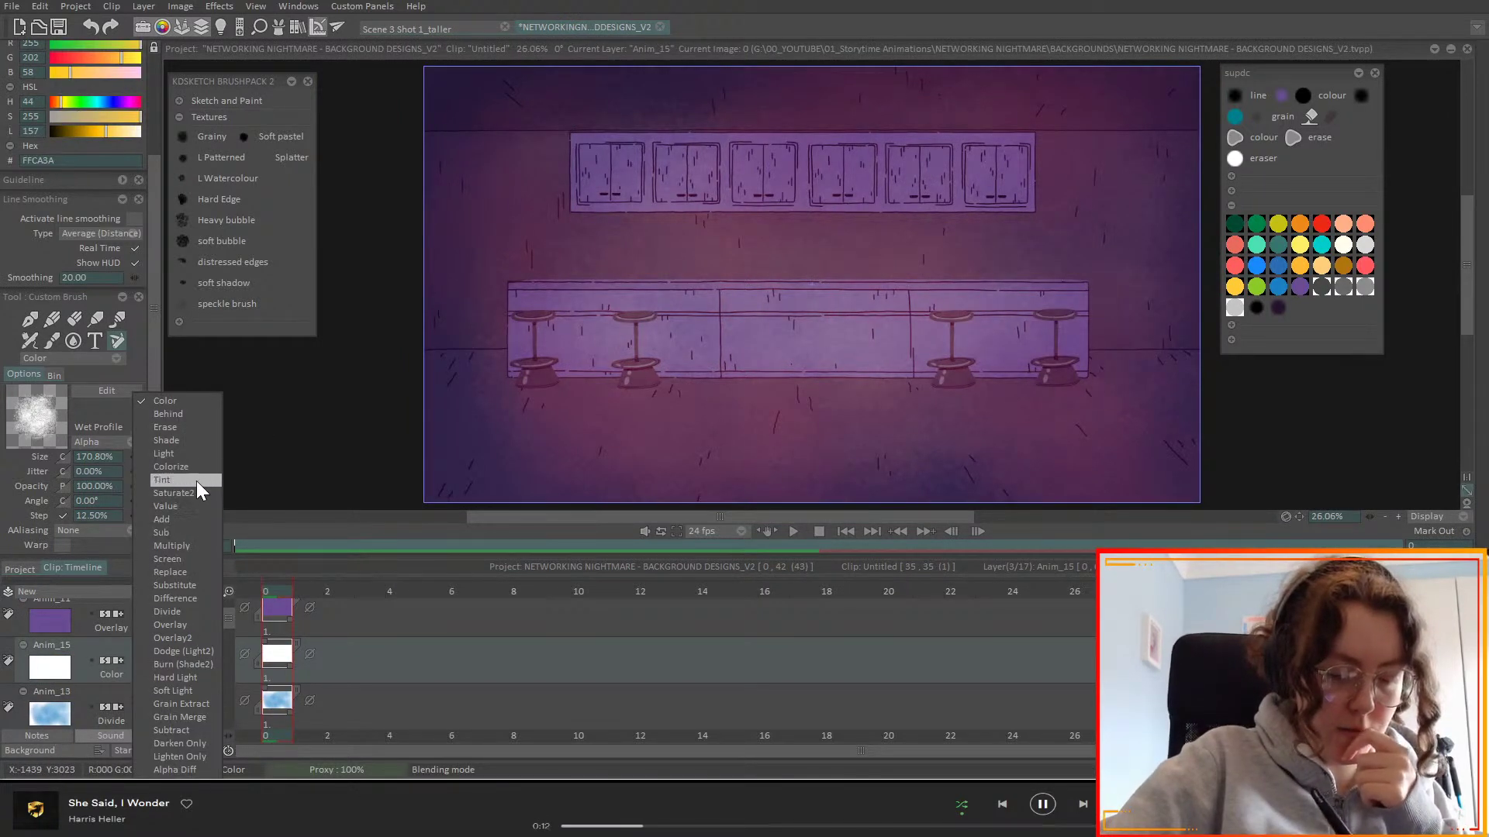
click(193, 466)
- Paint a yellow glow over the cabinets, wall and counter, clearing and repainting it once, and set the layer's opacity to 54%
mouse_move(590, 326)
mouse_down()
mouse_move(665, 299)
mouse_move(973, 279)
mouse_move(1079, 291)
mouse_move(1049, 226)
mouse_move(977, 256)
mouse_move(797, 382)
mouse_move(898, 361)
mouse_move(806, 364)
mouse_move(758, 226)
mouse_move(1050, 103)
mouse_move(1142, 252)
mouse_up()
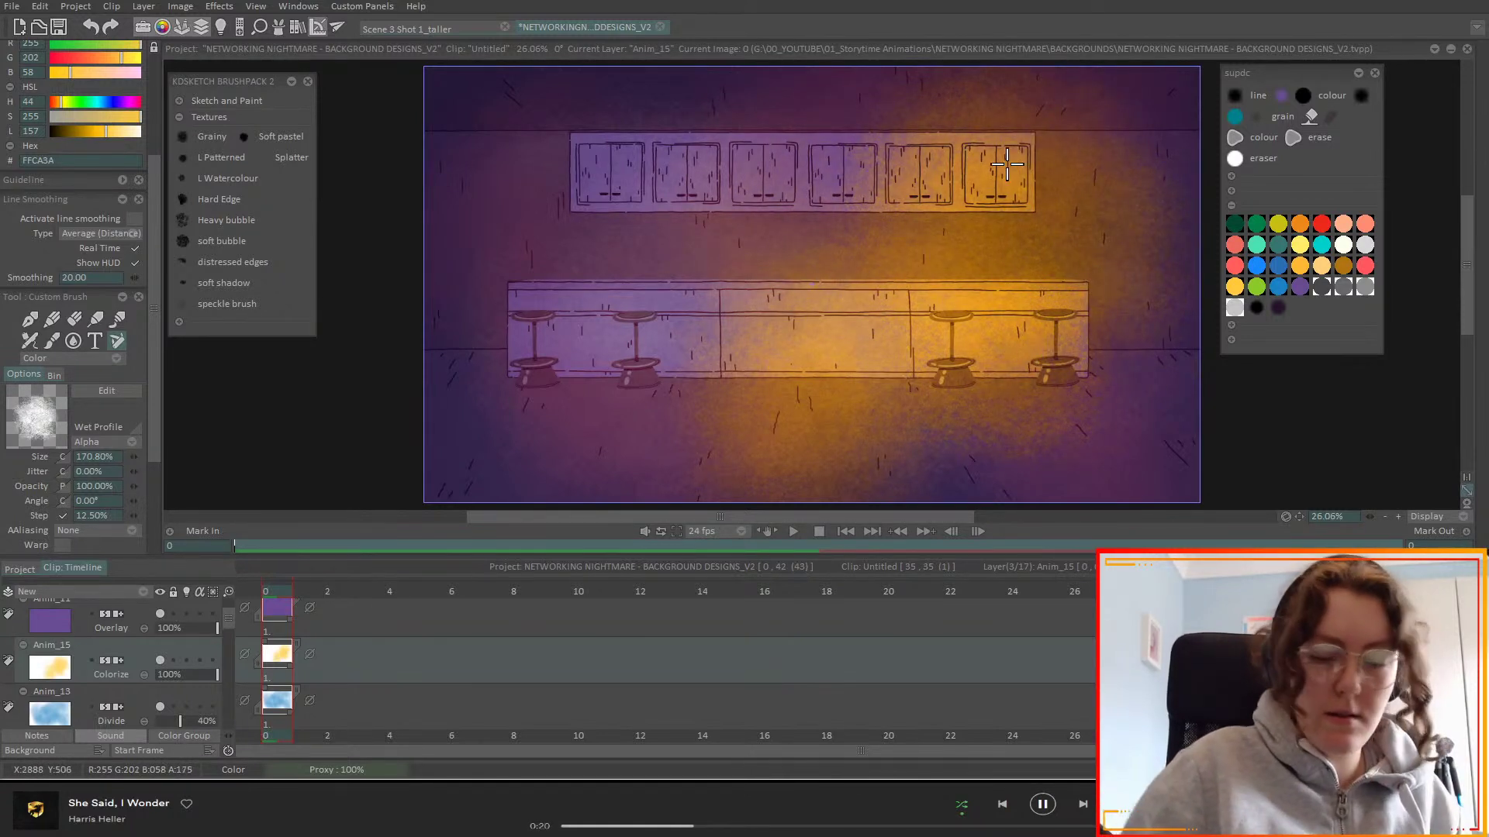
key(BackSpace)
mouse_move(1031, 256)
mouse_down()
mouse_move(1096, 192)
mouse_move(1077, 109)
mouse_move(969, 299)
mouse_move(868, 372)
mouse_move(821, 372)
mouse_move(922, 360)
mouse_move(903, 155)
mouse_move(880, 353)
mouse_move(1039, 386)
mouse_move(541, 308)
mouse_move(612, 159)
mouse_move(535, 169)
mouse_move(496, 106)
mouse_move(752, 126)
mouse_up()
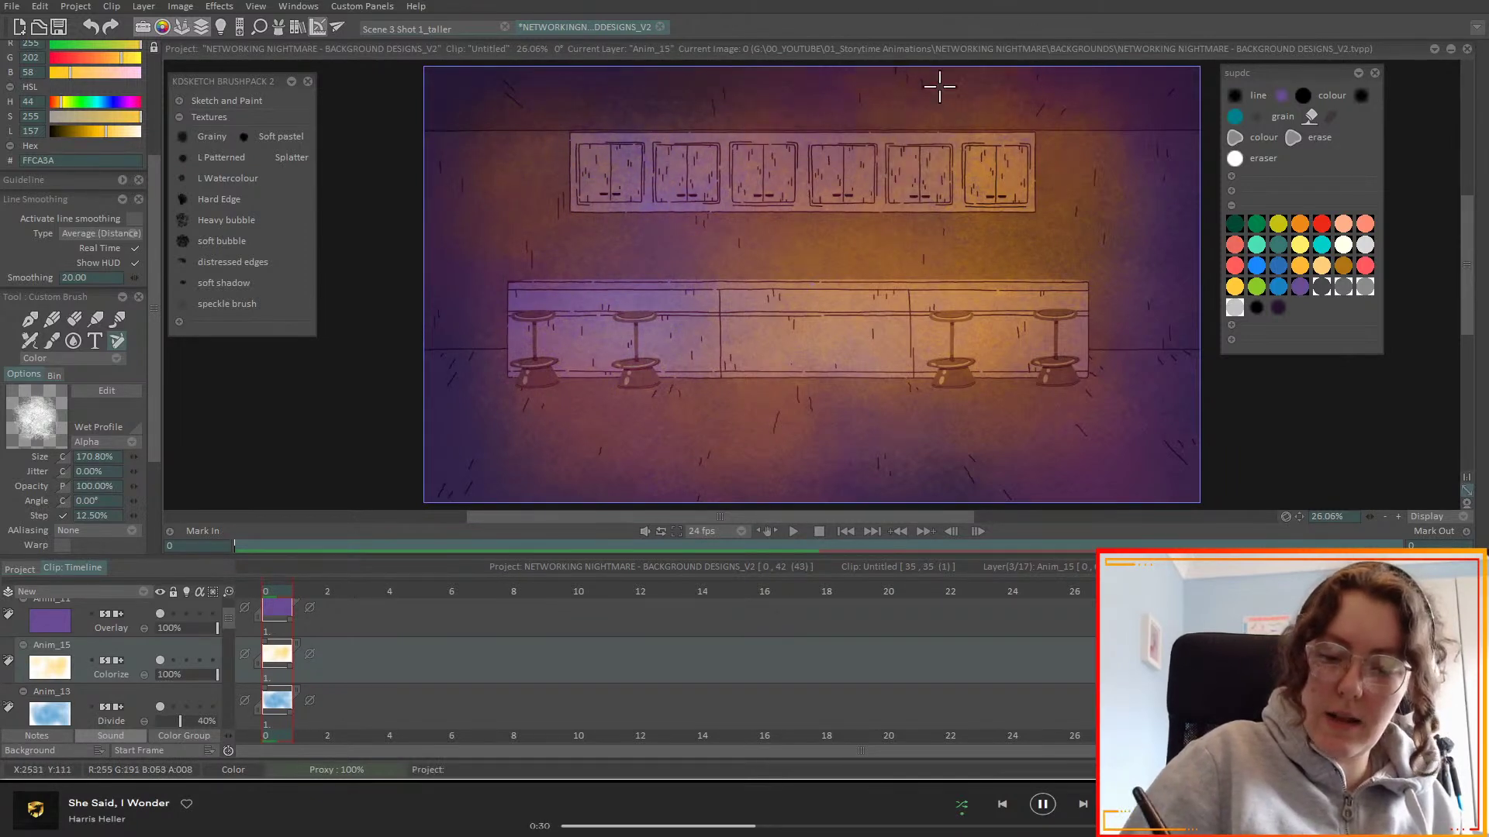
click(189, 675)
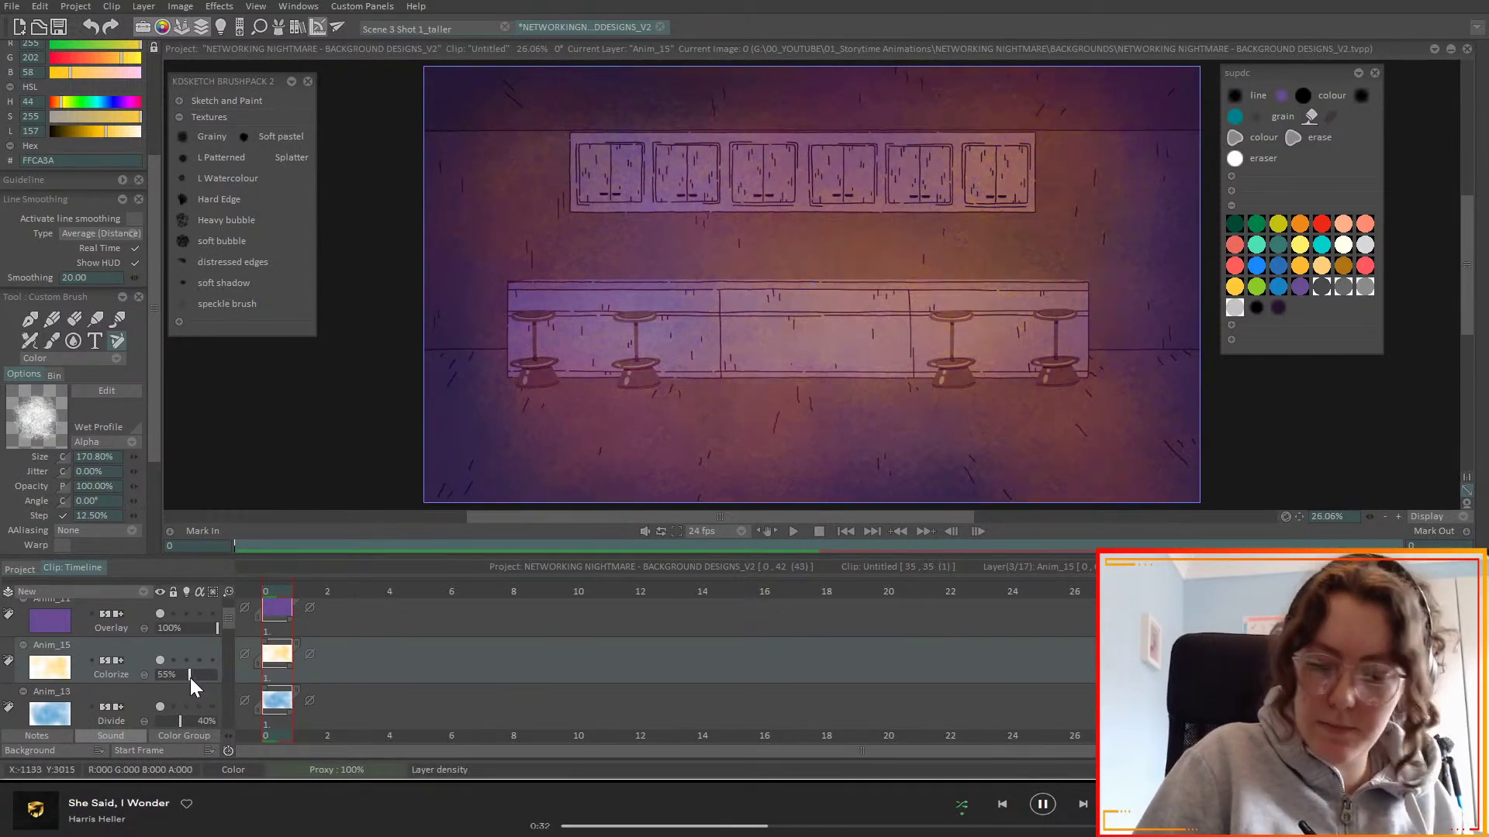
mouse_move(170, 687)
mouse_down()
mouse_move(276, 680)
mouse_move(188, 696)
mouse_up()
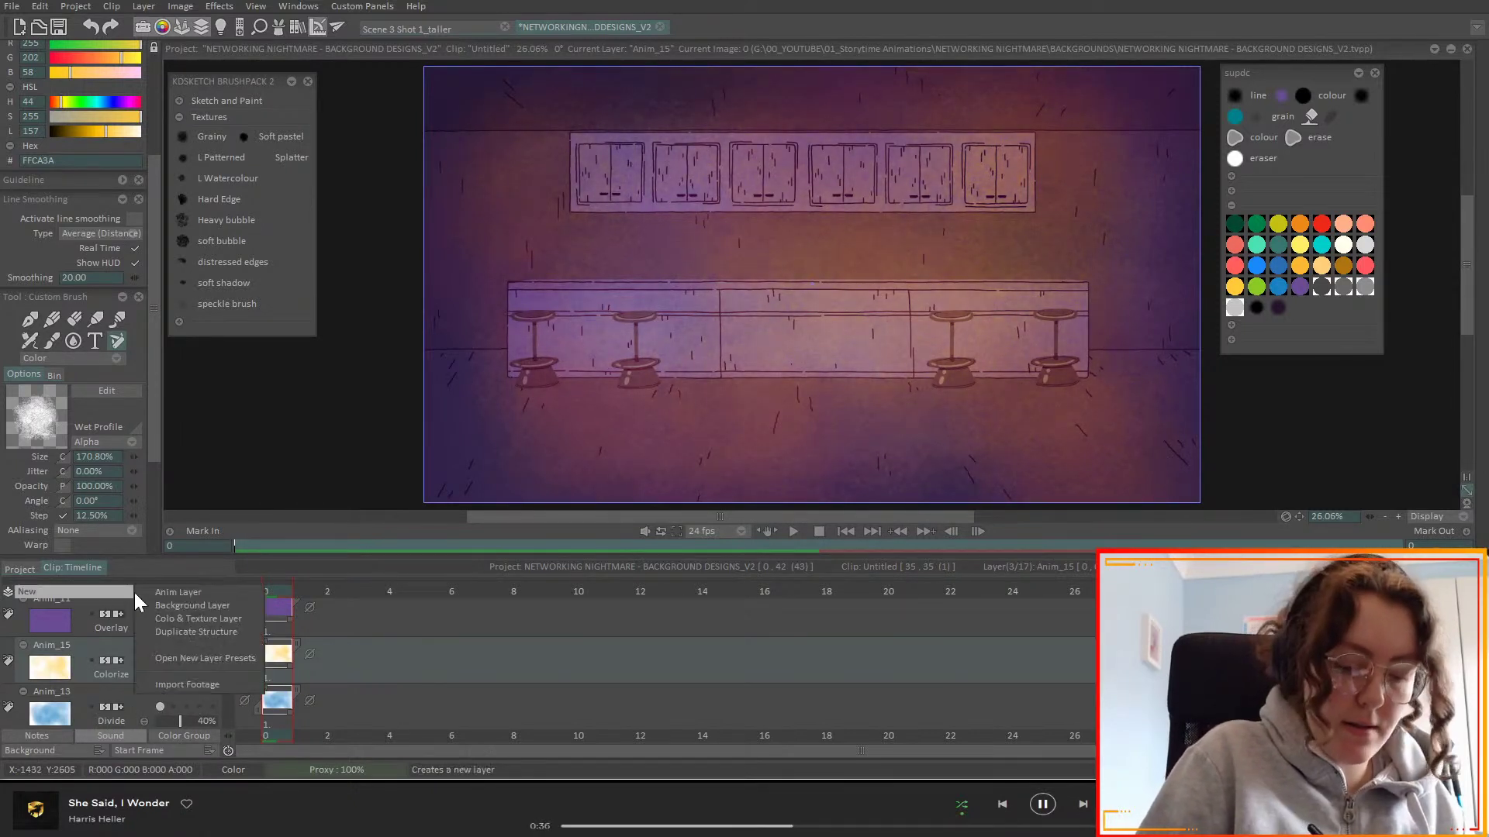
- Add another animation layer above the yellow one, set it to Colorize, and choose the Grainy texture brush at 50% size
click(172, 594)
click(137, 679)
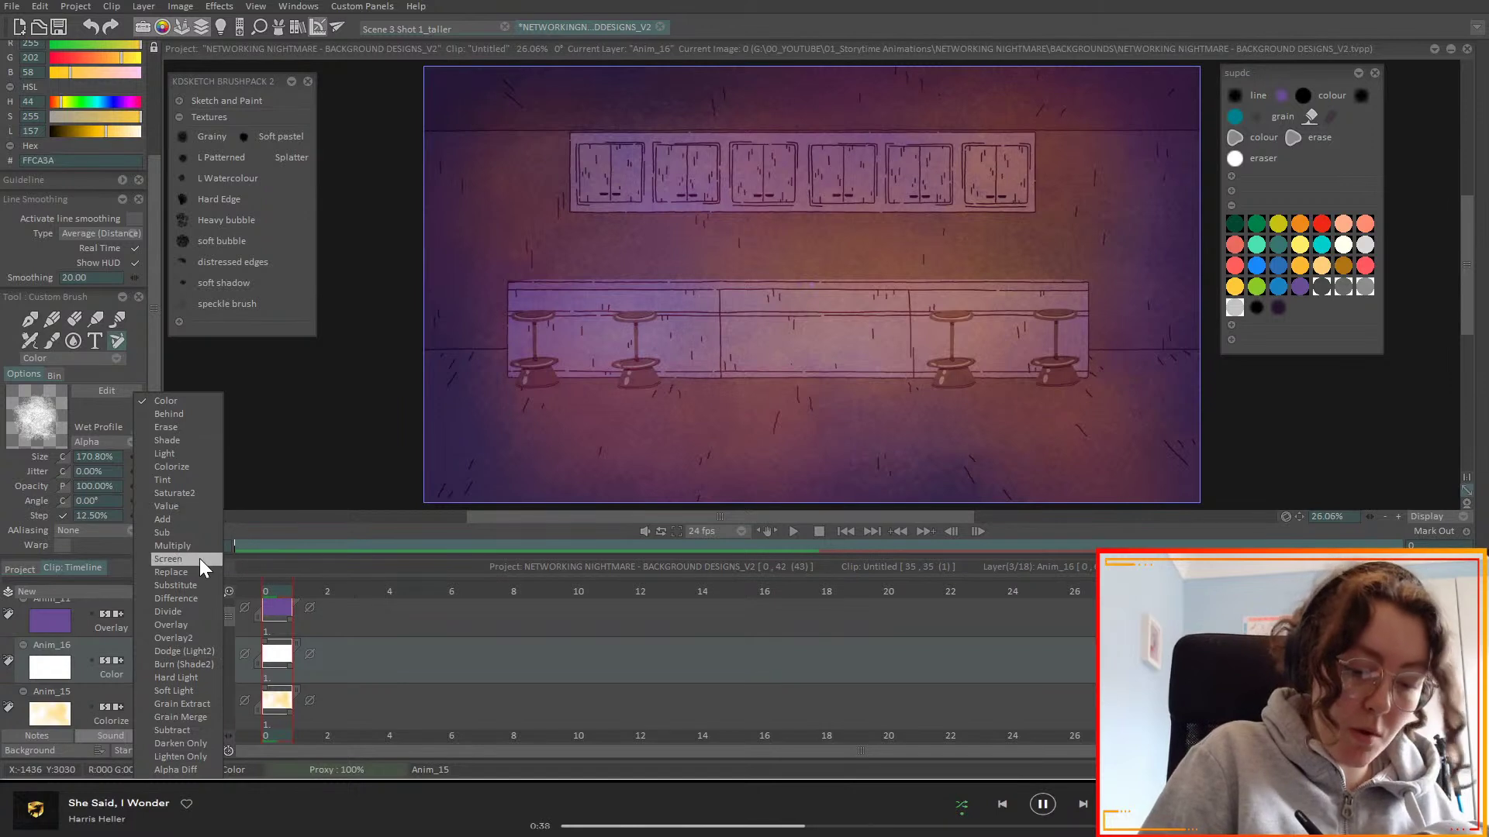
key(Escape)
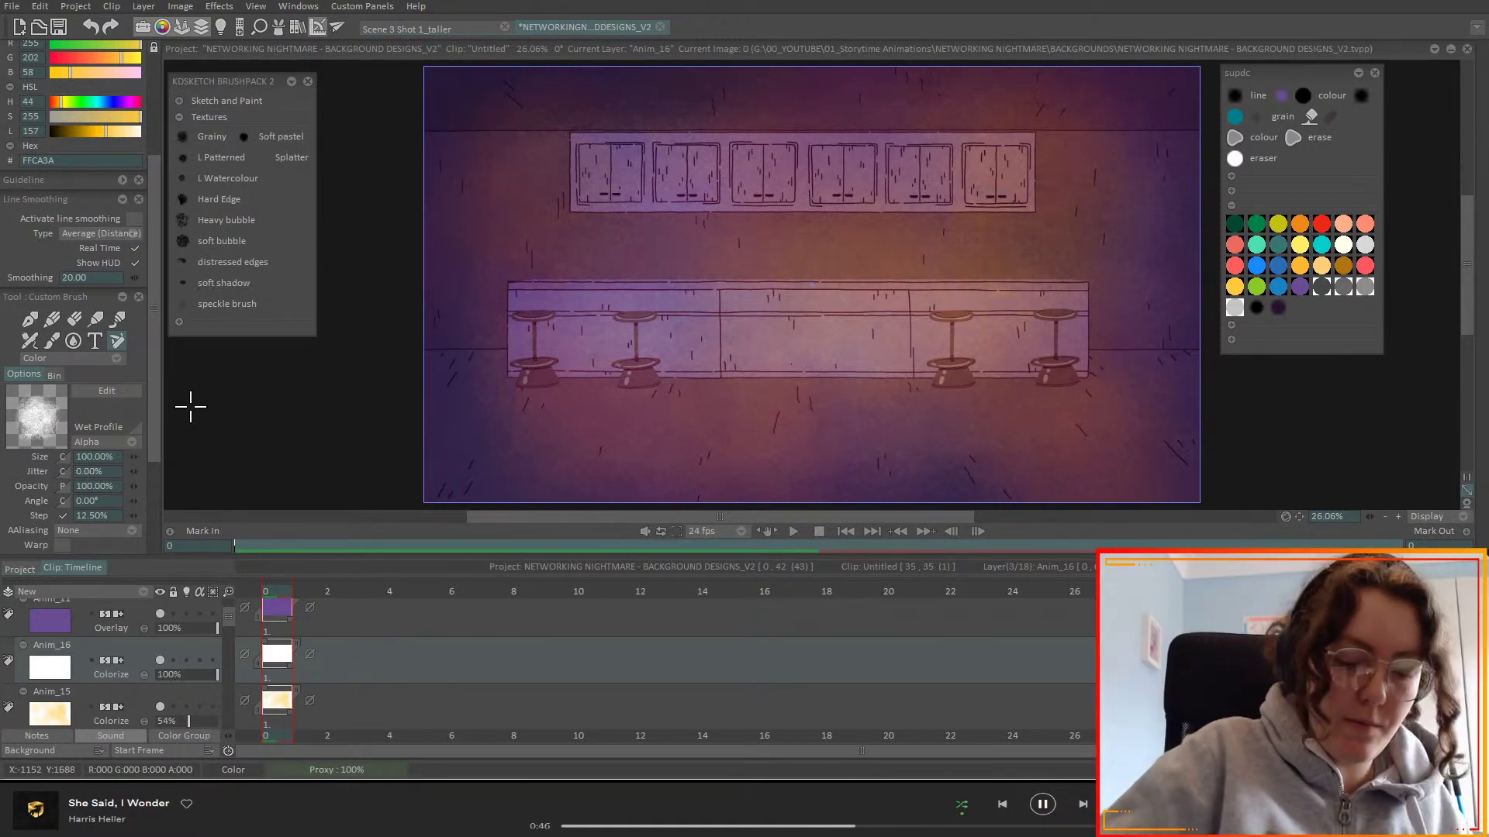
drag(101, 454, 120, 458)
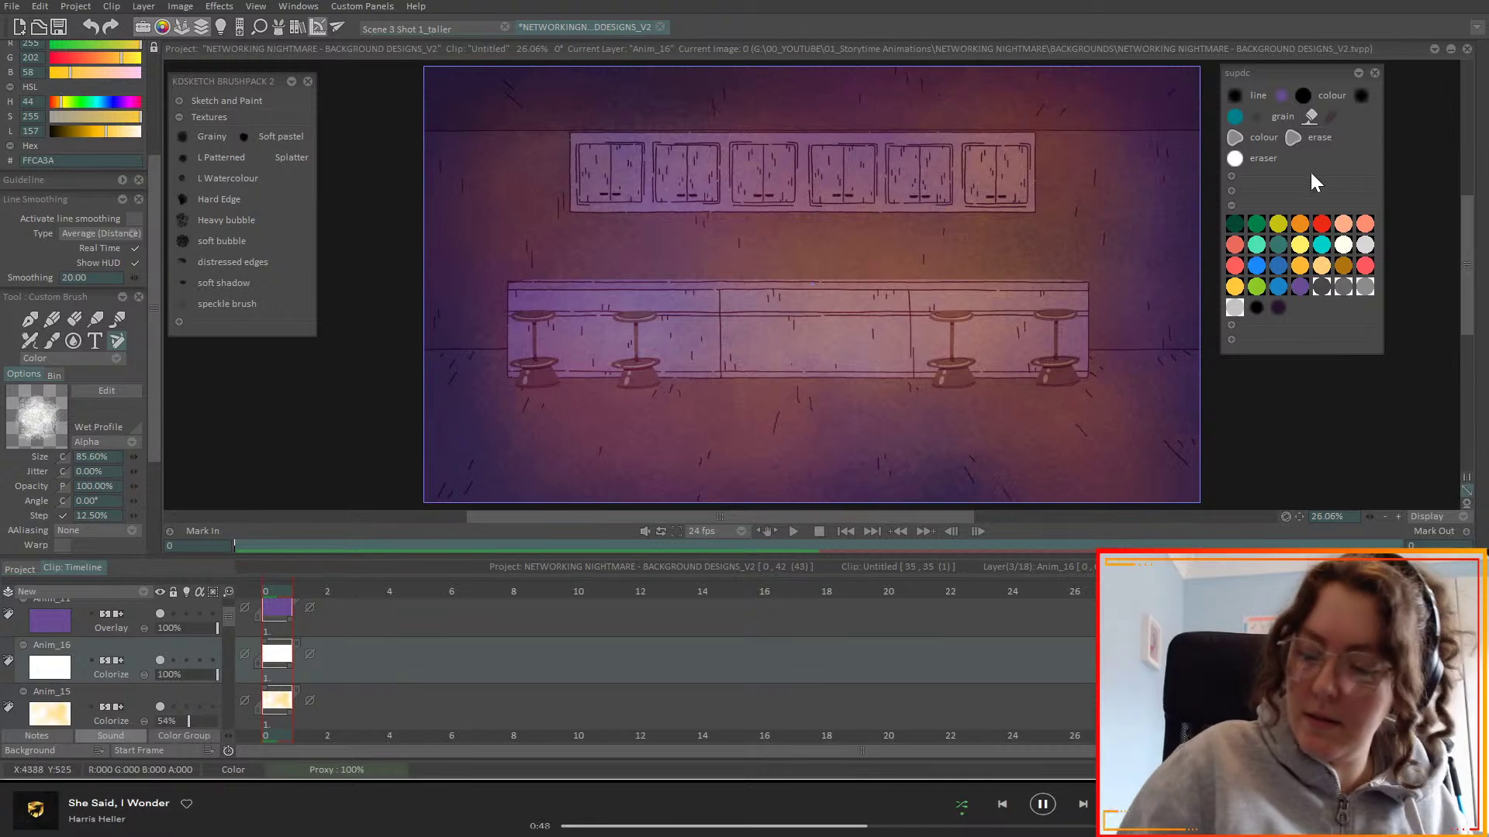
click(195, 136)
- Try yellow glow dabs at the counter's right end and above the middle cabinets, and undo them
mouse_move(1025, 262)
mouse_down()
mouse_move(995, 235)
mouse_move(1022, 221)
mouse_move(1104, 306)
mouse_move(1060, 297)
mouse_move(1110, 290)
mouse_move(1056, 256)
mouse_move(1109, 250)
mouse_up()
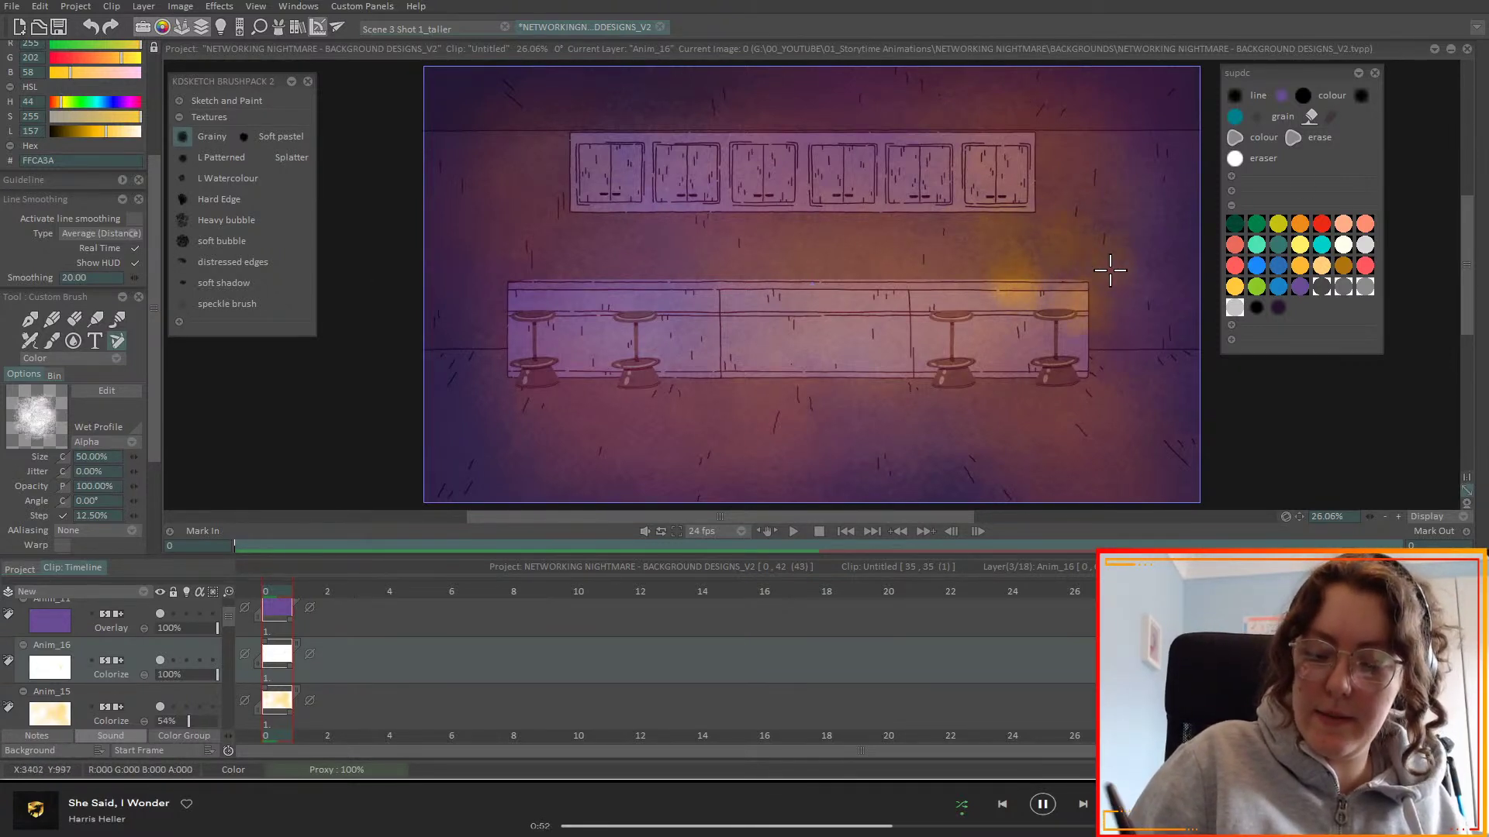
mouse_move(775, 116)
mouse_down()
mouse_move(817, 85)
mouse_move(849, 93)
mouse_move(847, 132)
mouse_up()
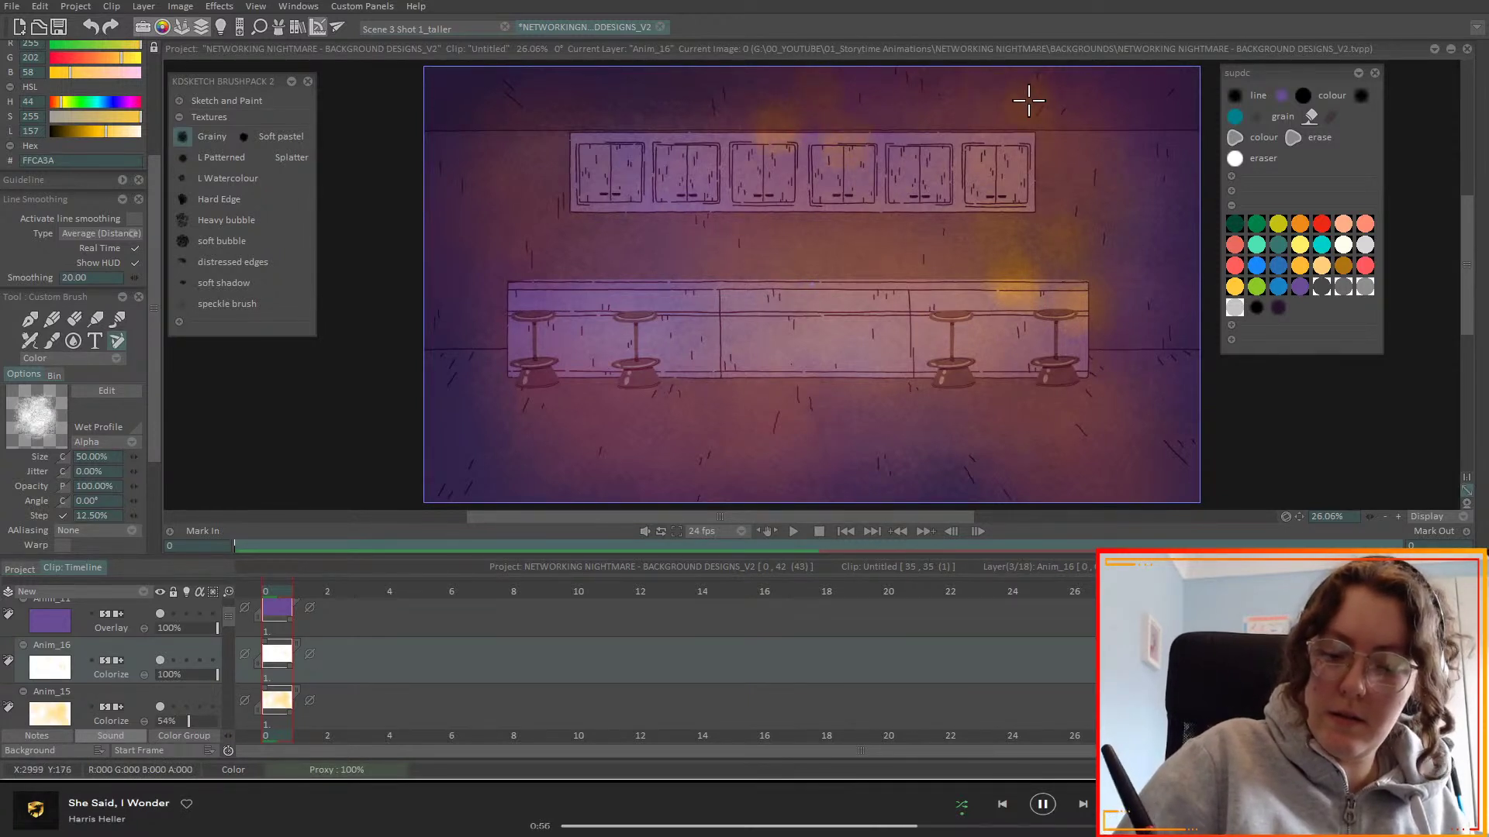
key(ctrl+z)
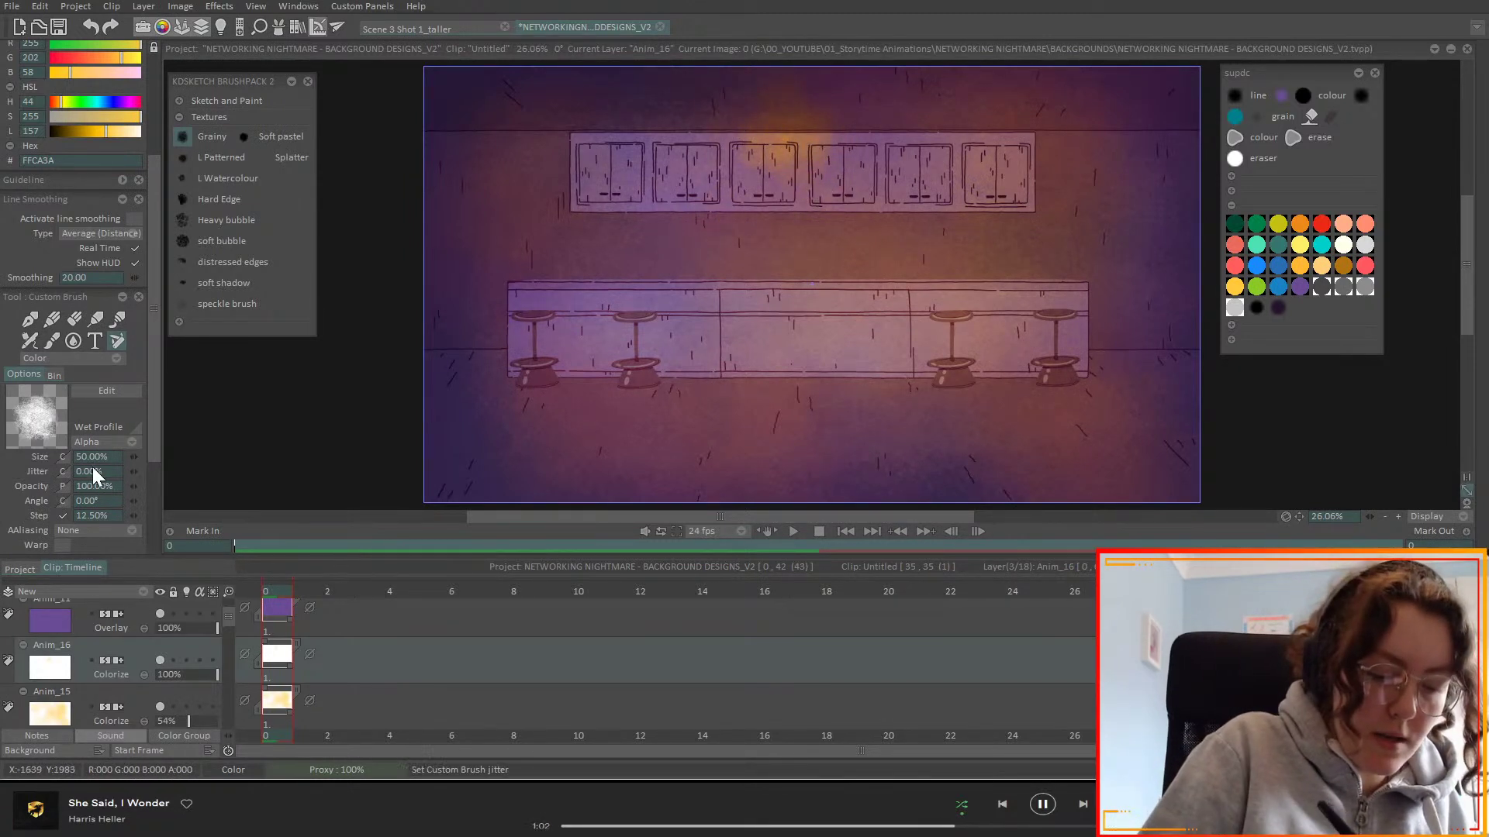
- Set the pressure-controlled brush opacity to 46% and paint yellow glows around the middle and rightmost cabinets and above the counter
click(66, 486)
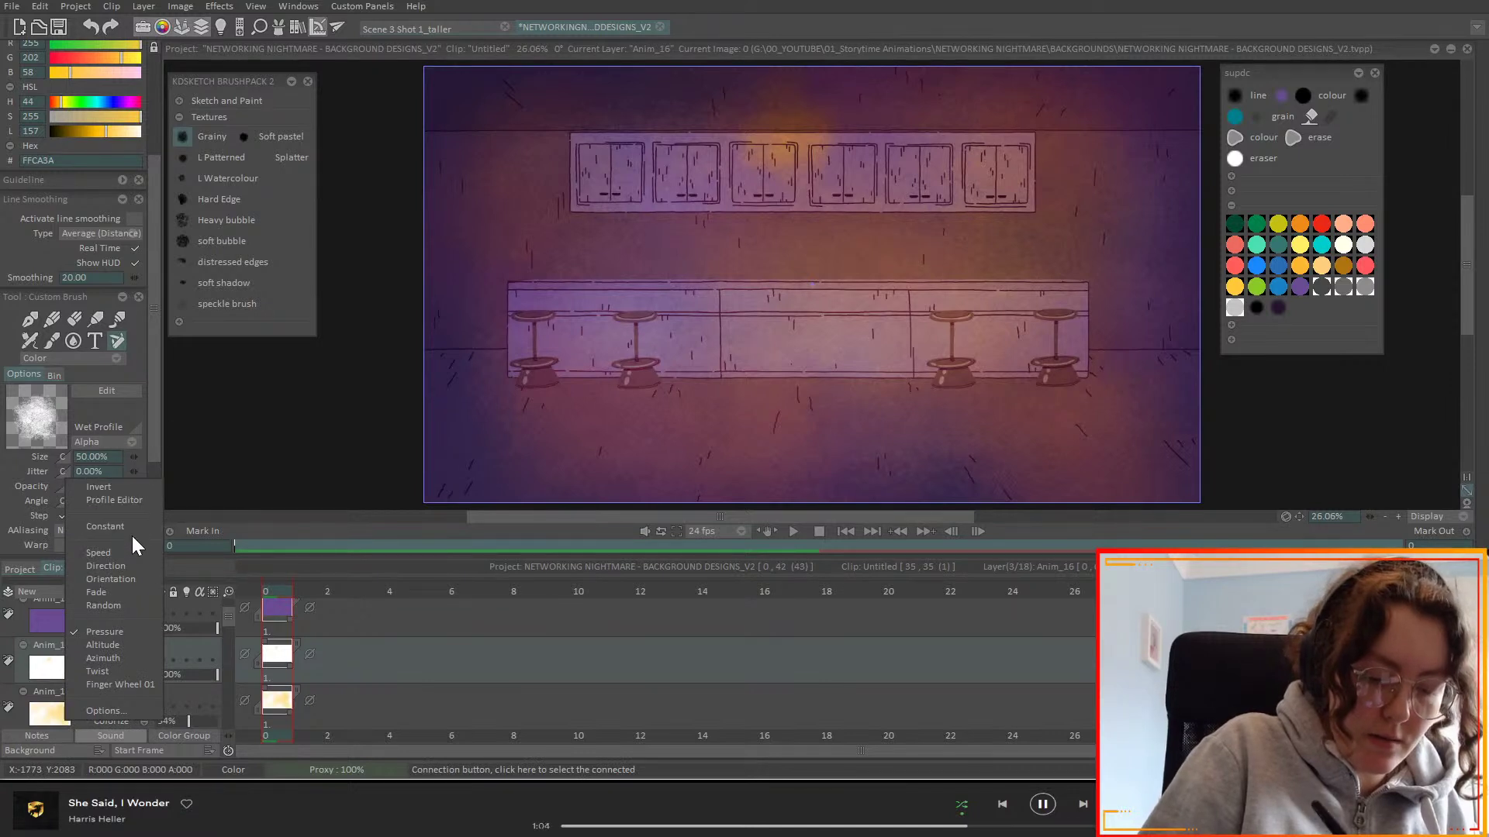
click(138, 635)
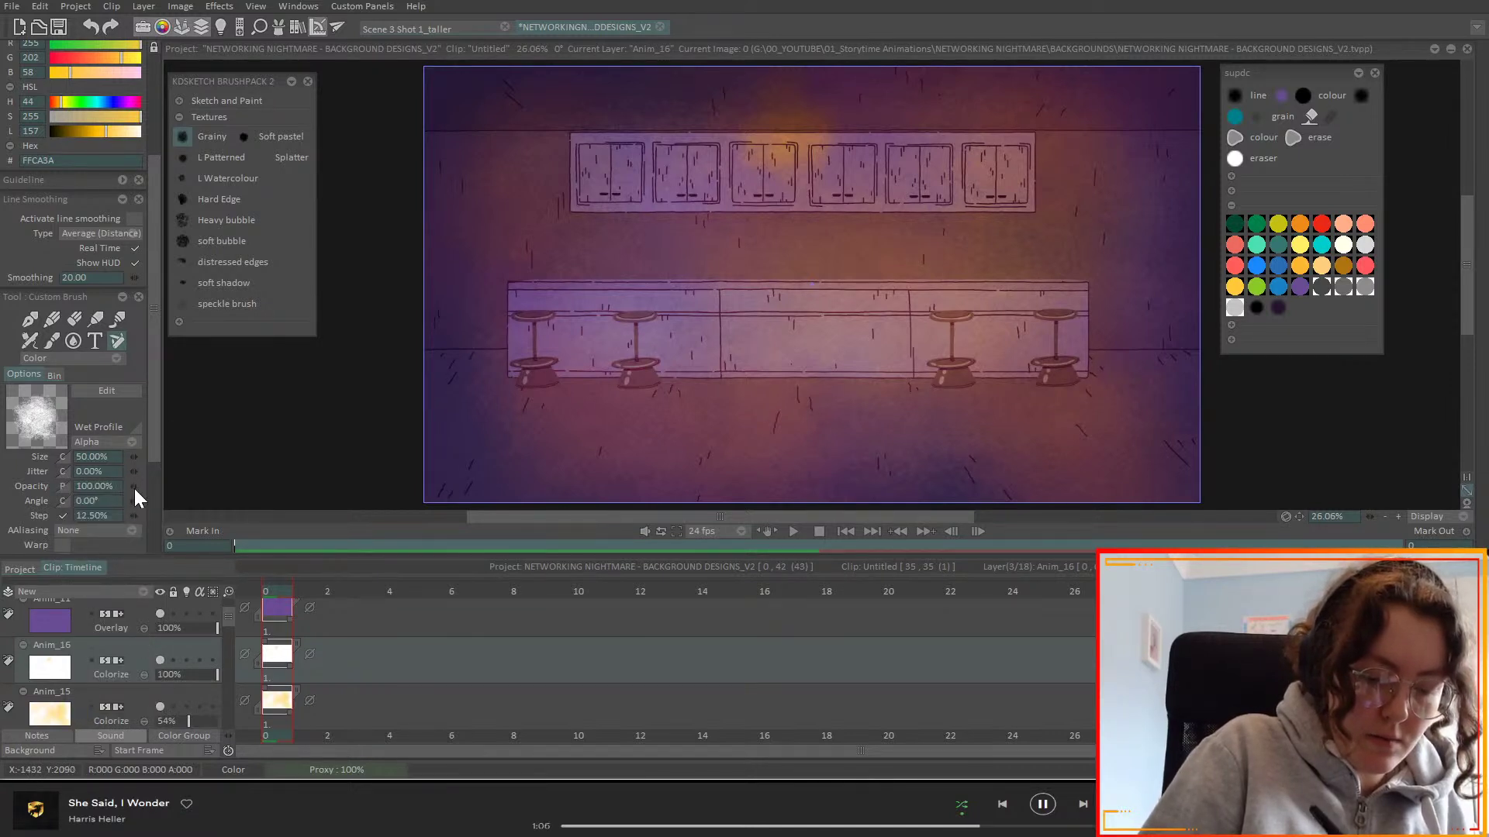
drag(133, 488, 95, 532)
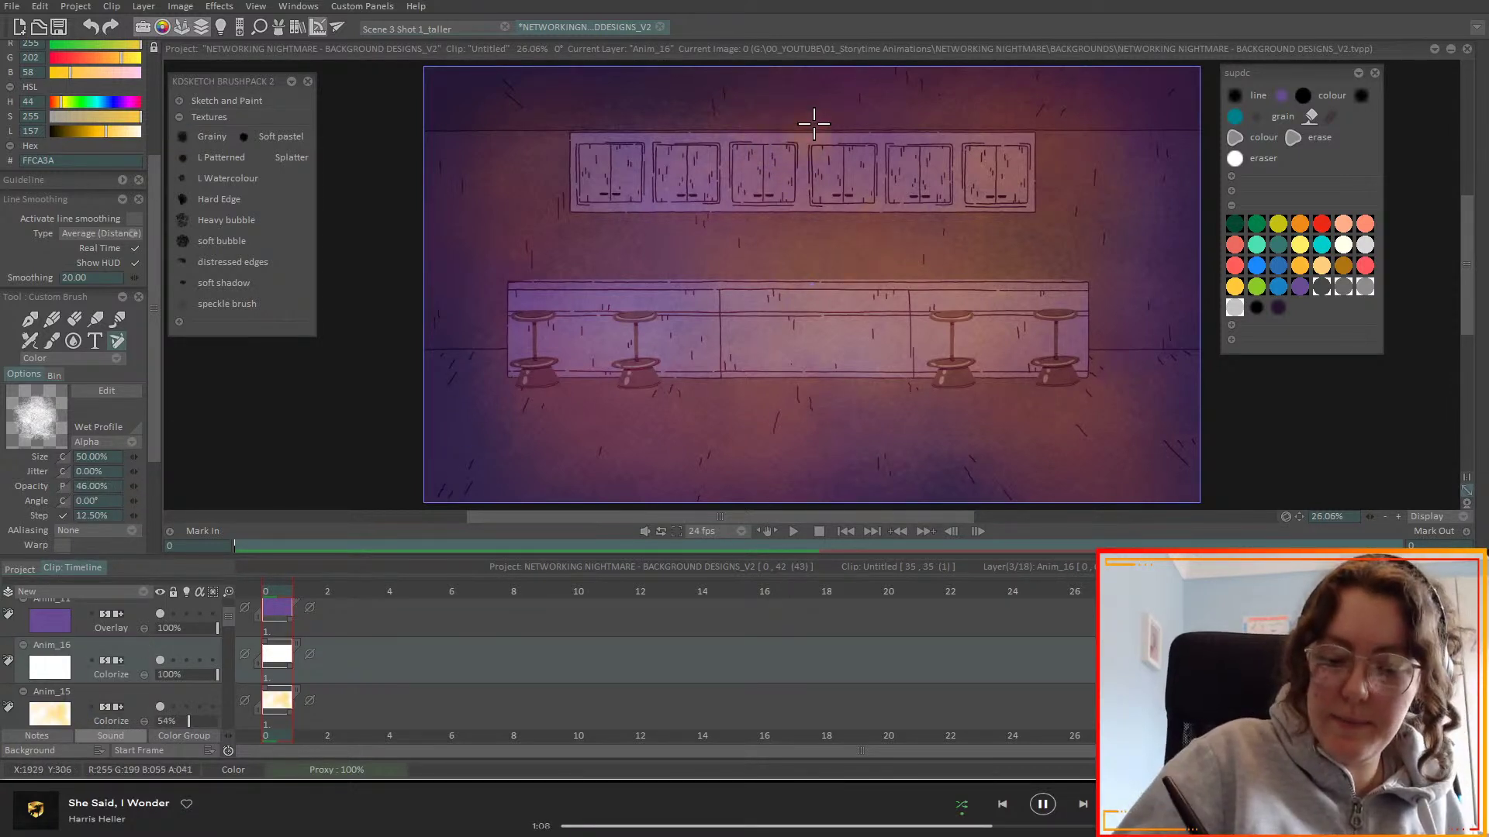
drag(801, 106, 807, 133)
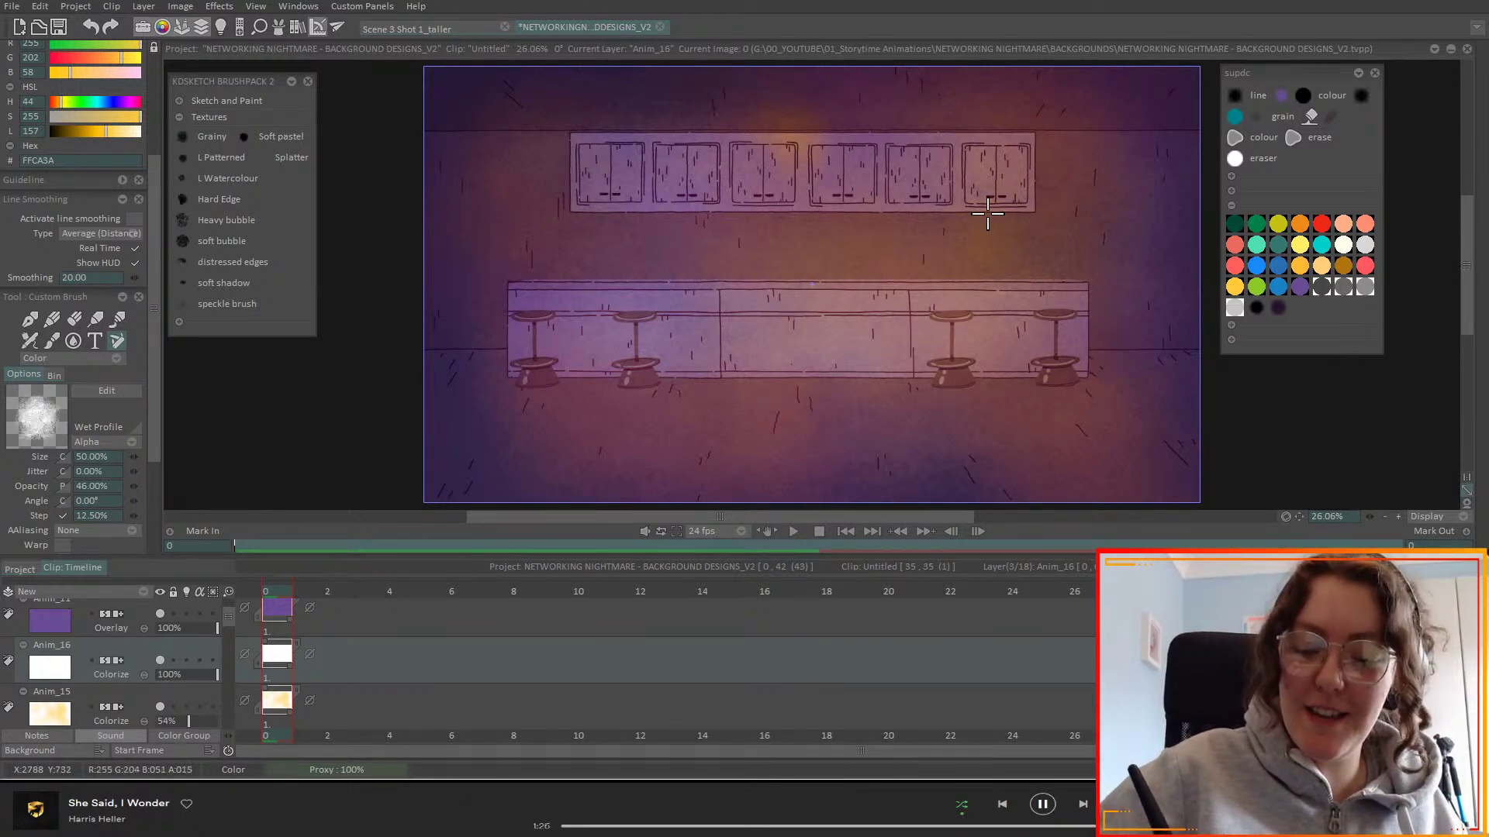
mouse_move(997, 224)
mouse_down()
mouse_move(1044, 193)
mouse_move(964, 206)
mouse_move(1034, 200)
mouse_up()
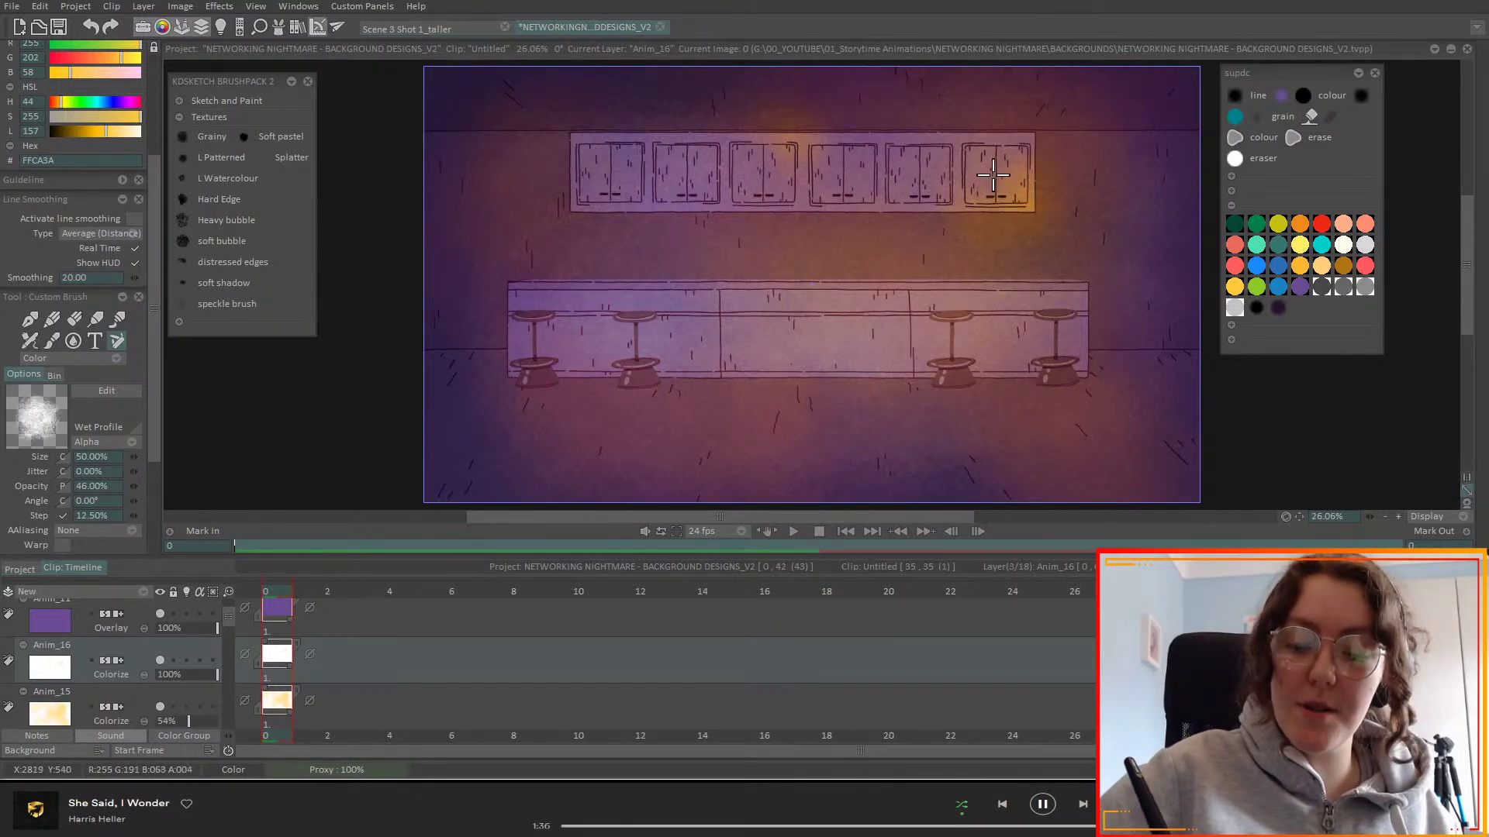
mouse_move(1013, 127)
mouse_down()
mouse_move(992, 185)
mouse_move(980, 177)
mouse_move(1005, 159)
mouse_move(1049, 197)
mouse_move(1011, 211)
mouse_up()
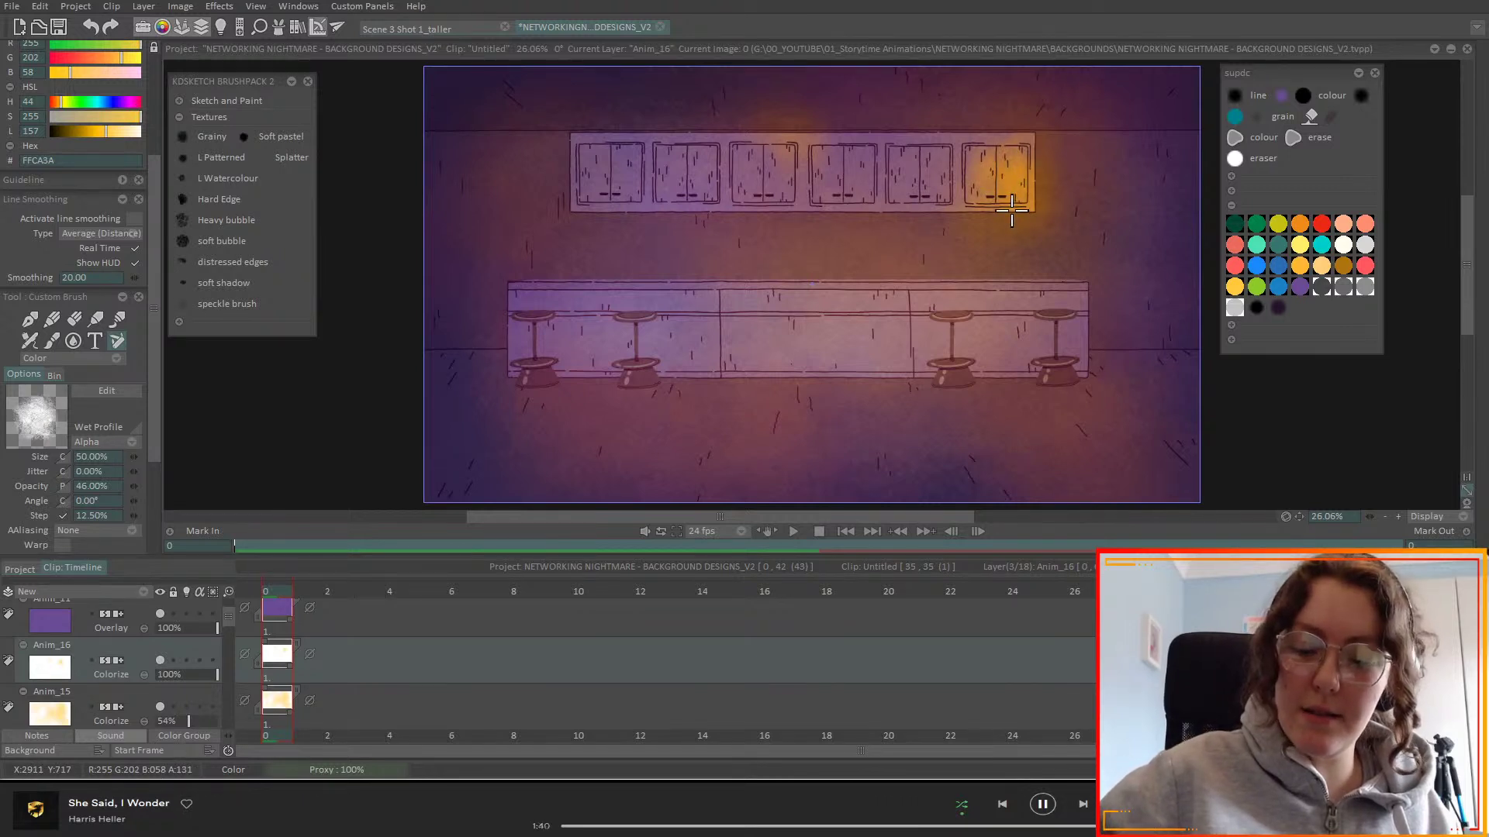
drag(910, 277, 915, 270)
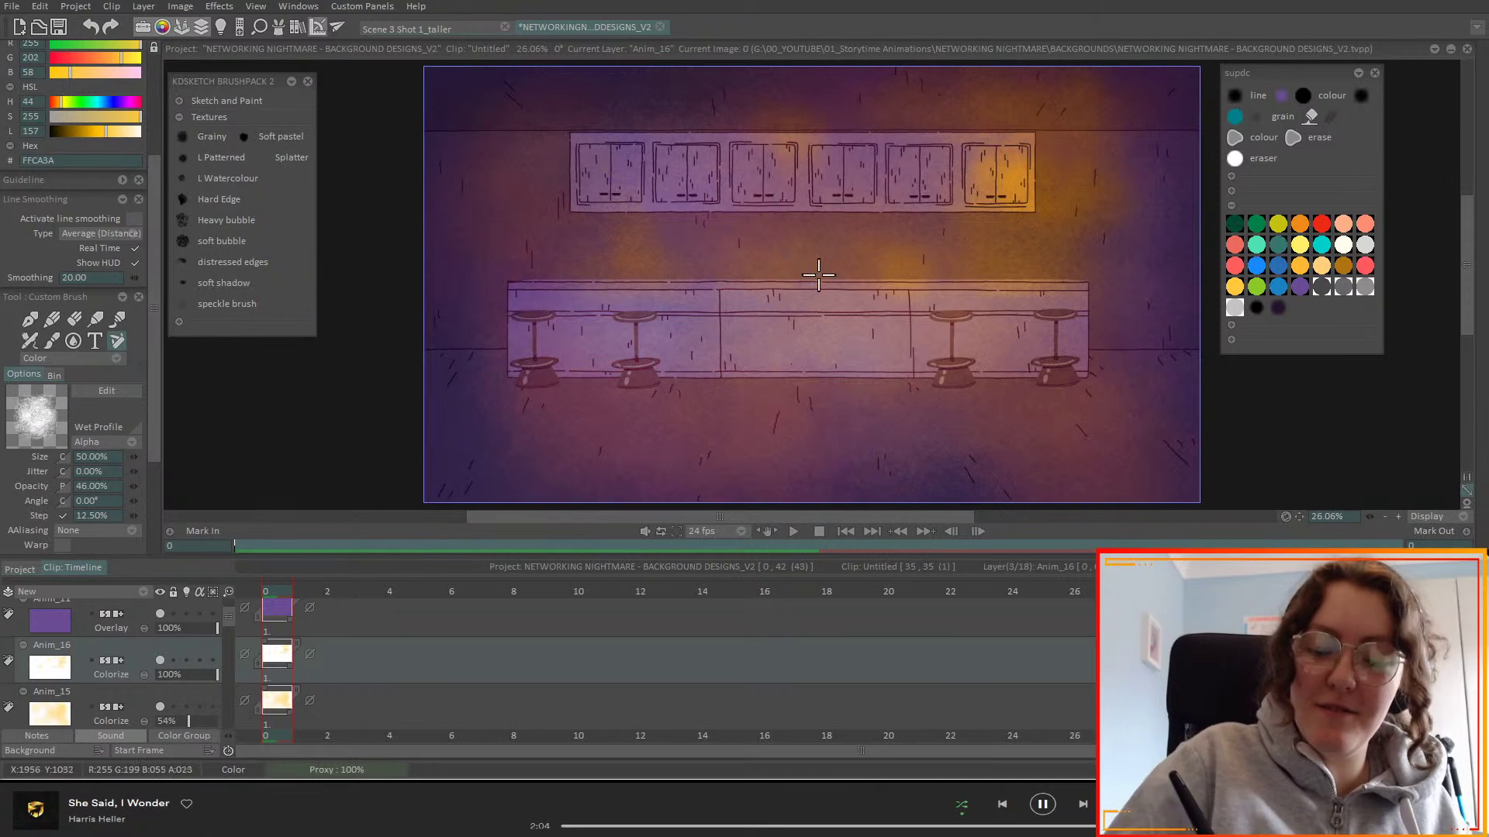
- Set the brush size to 69.6% and paint yellow glows along the counter's base and around the left stools
drag(139, 456, 288, 445)
mouse_move(995, 408)
mouse_down()
mouse_move(1032, 407)
mouse_move(1026, 367)
mouse_move(827, 360)
mouse_up()
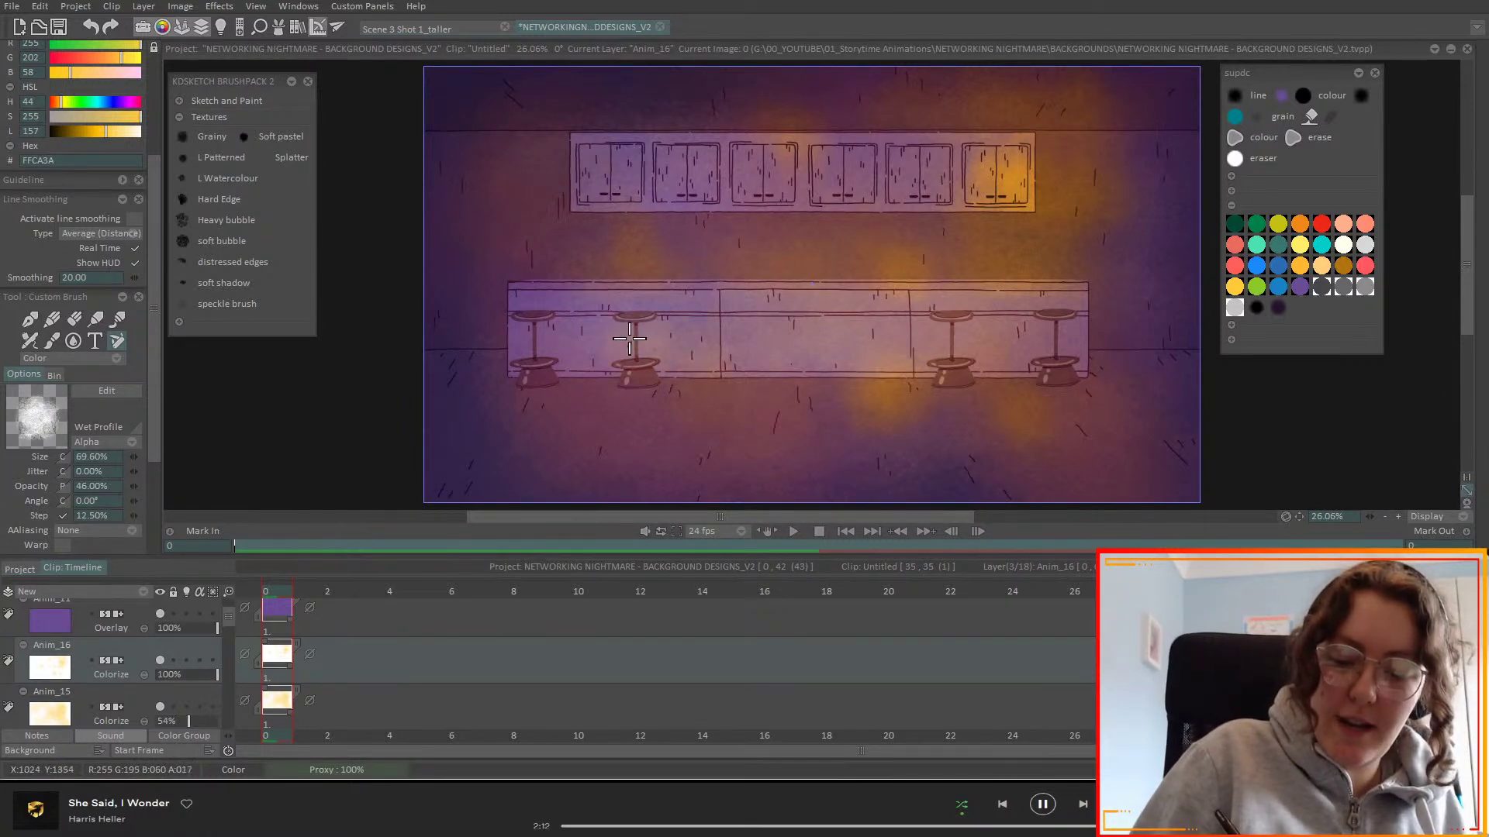
mouse_move(638, 391)
mouse_down()
mouse_move(655, 362)
mouse_move(541, 337)
mouse_up()
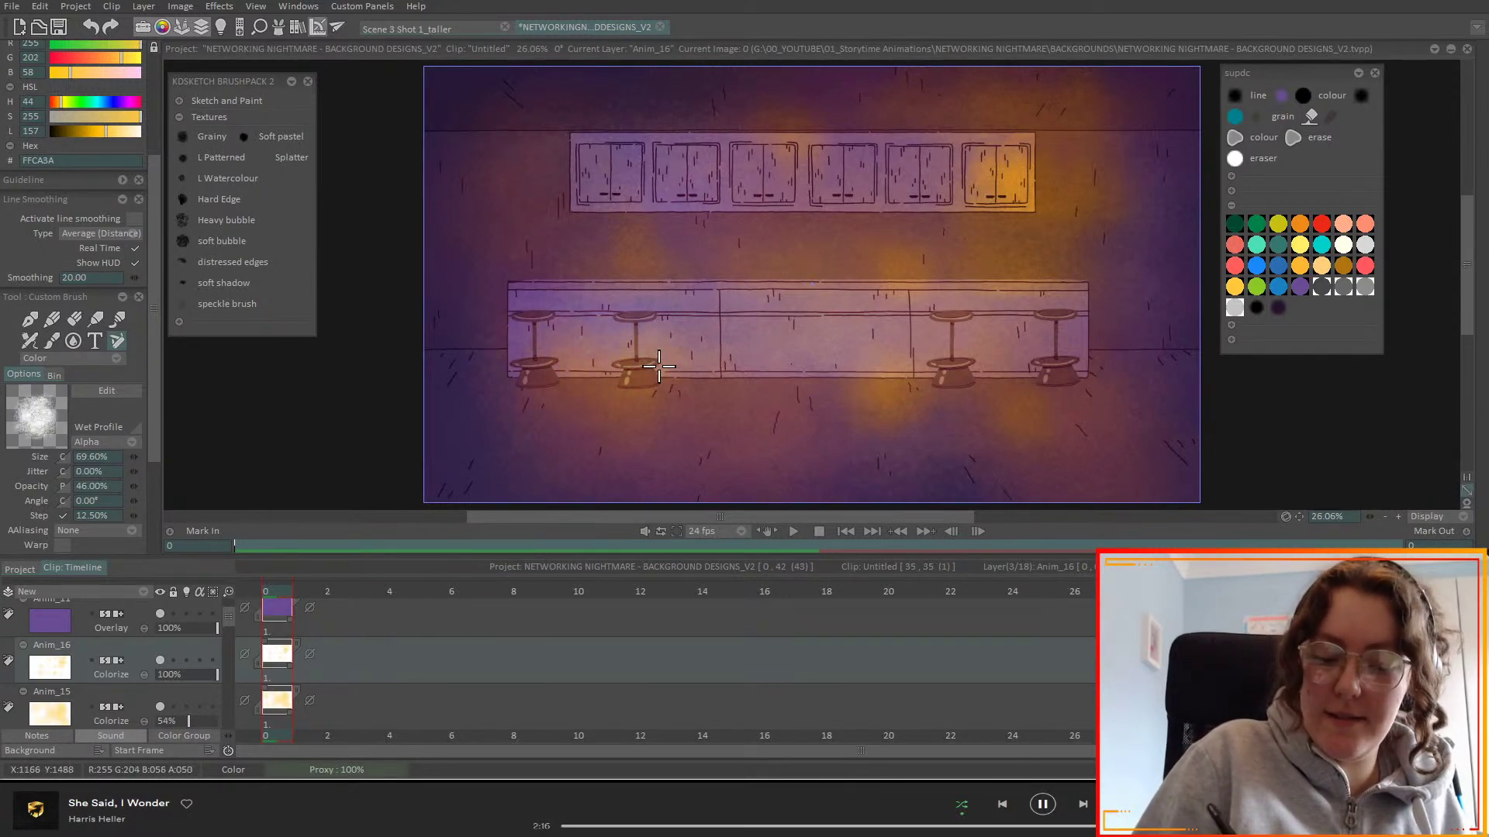
drag(655, 364, 598, 316)
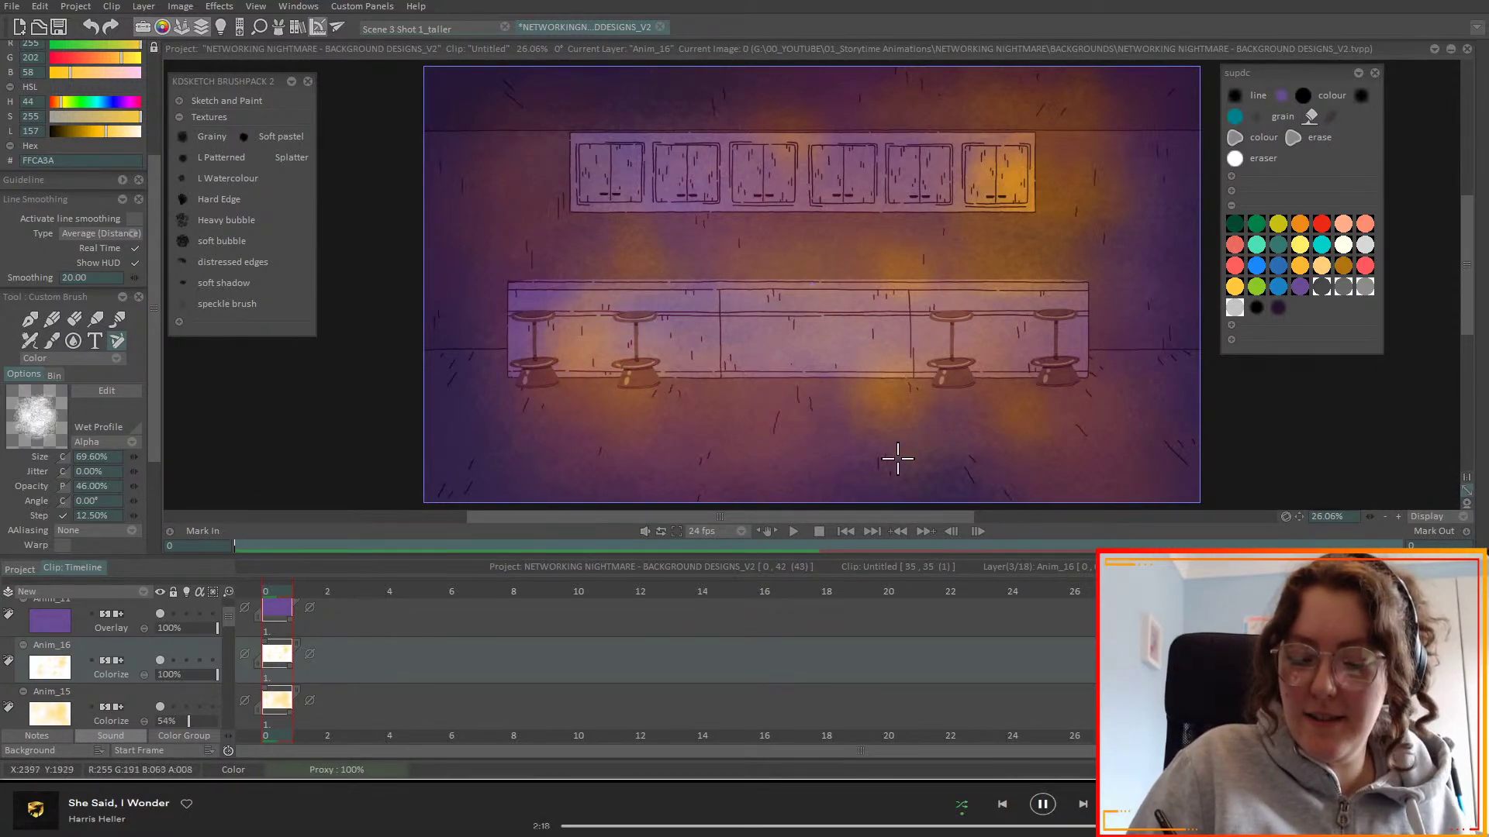
- Extend the yellow glows around the counter, and add a new animation layer with a coral-red (FF5E5B) dab above the counter's middle
mouse_move(954, 390)
mouse_down()
mouse_move(861, 412)
mouse_move(846, 336)
mouse_up()
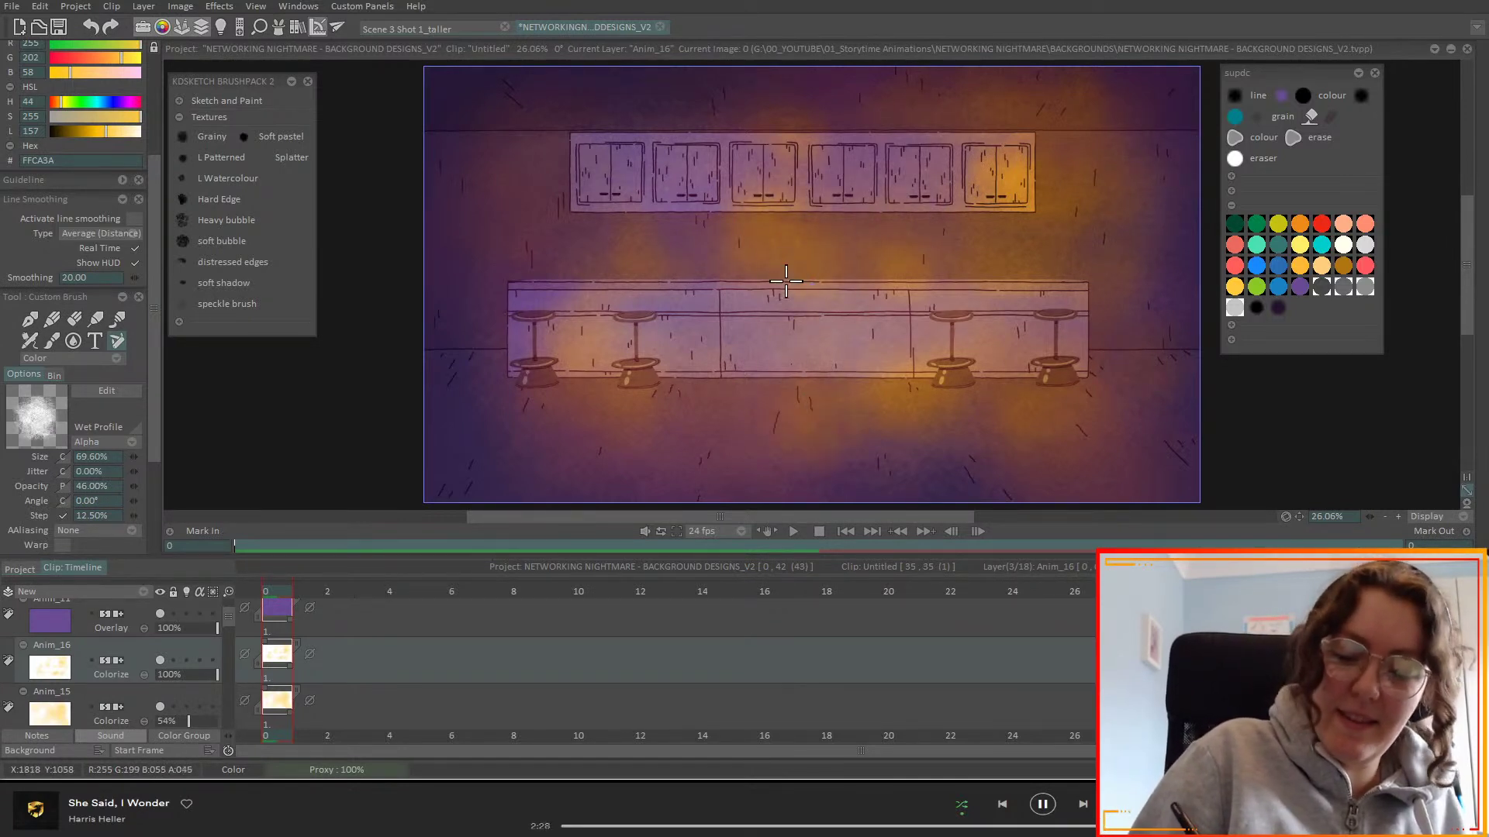
click(145, 589)
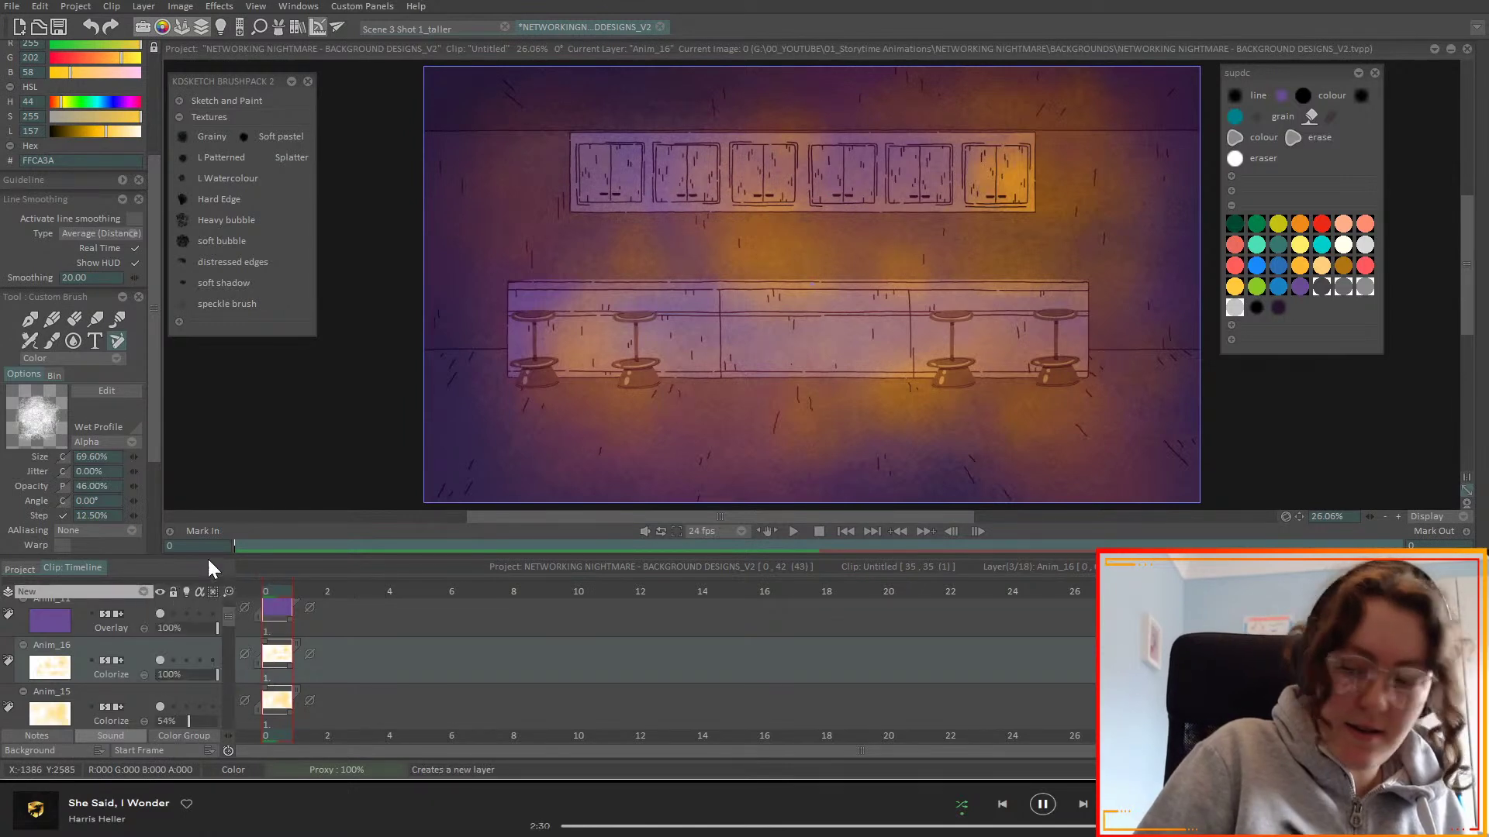
click(1235, 265)
mouse_move(809, 266)
mouse_down()
mouse_move(845, 286)
mouse_move(845, 207)
mouse_move(860, 195)
mouse_move(886, 238)
mouse_move(915, 244)
mouse_up()
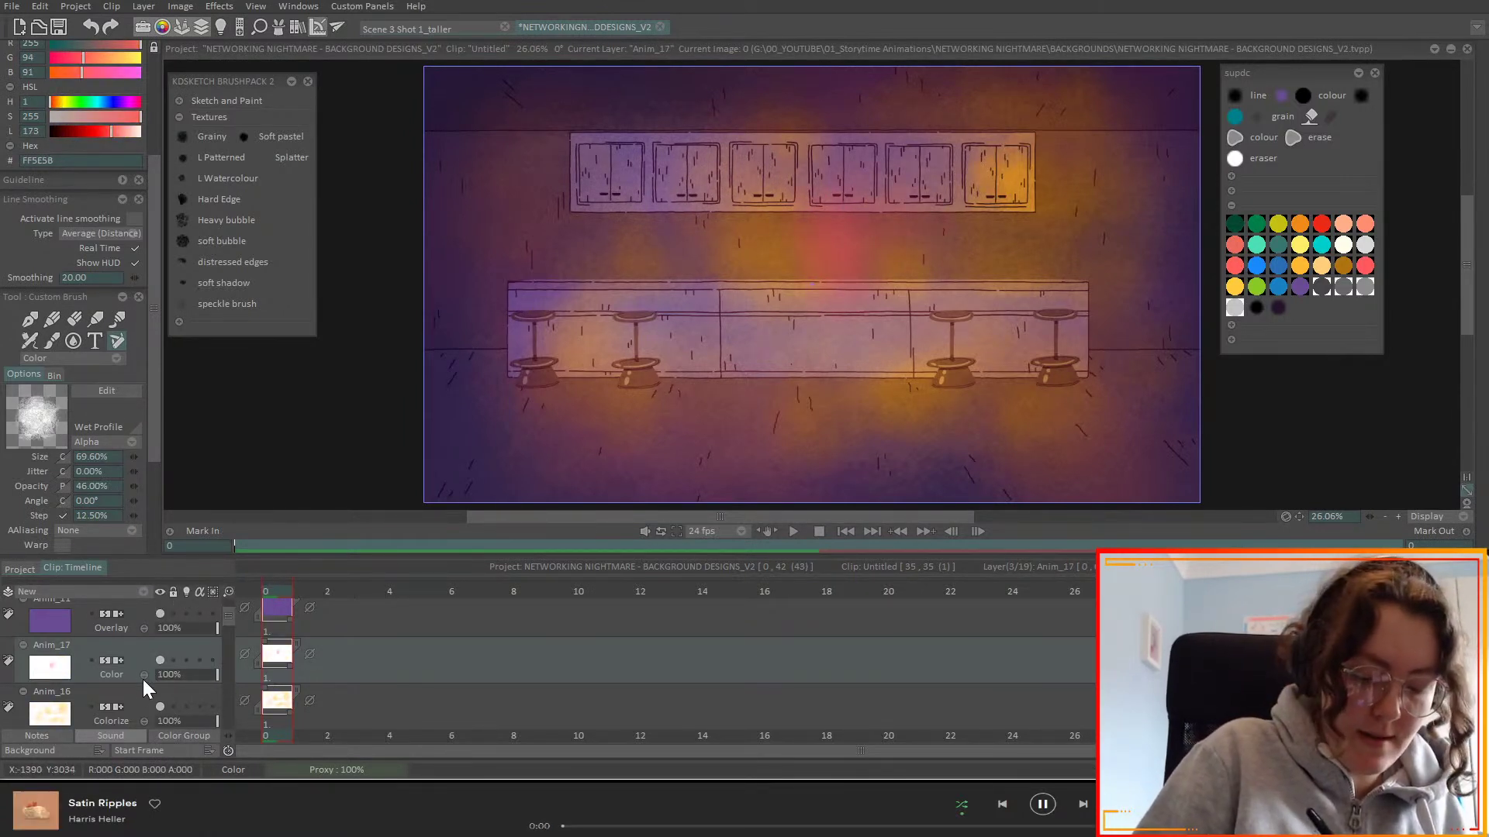
- Compare blending modes on the coral-red layer, set it to Overlay, and paint more red glow around the fourth cabinet
scroll(141, 678, down, 1)
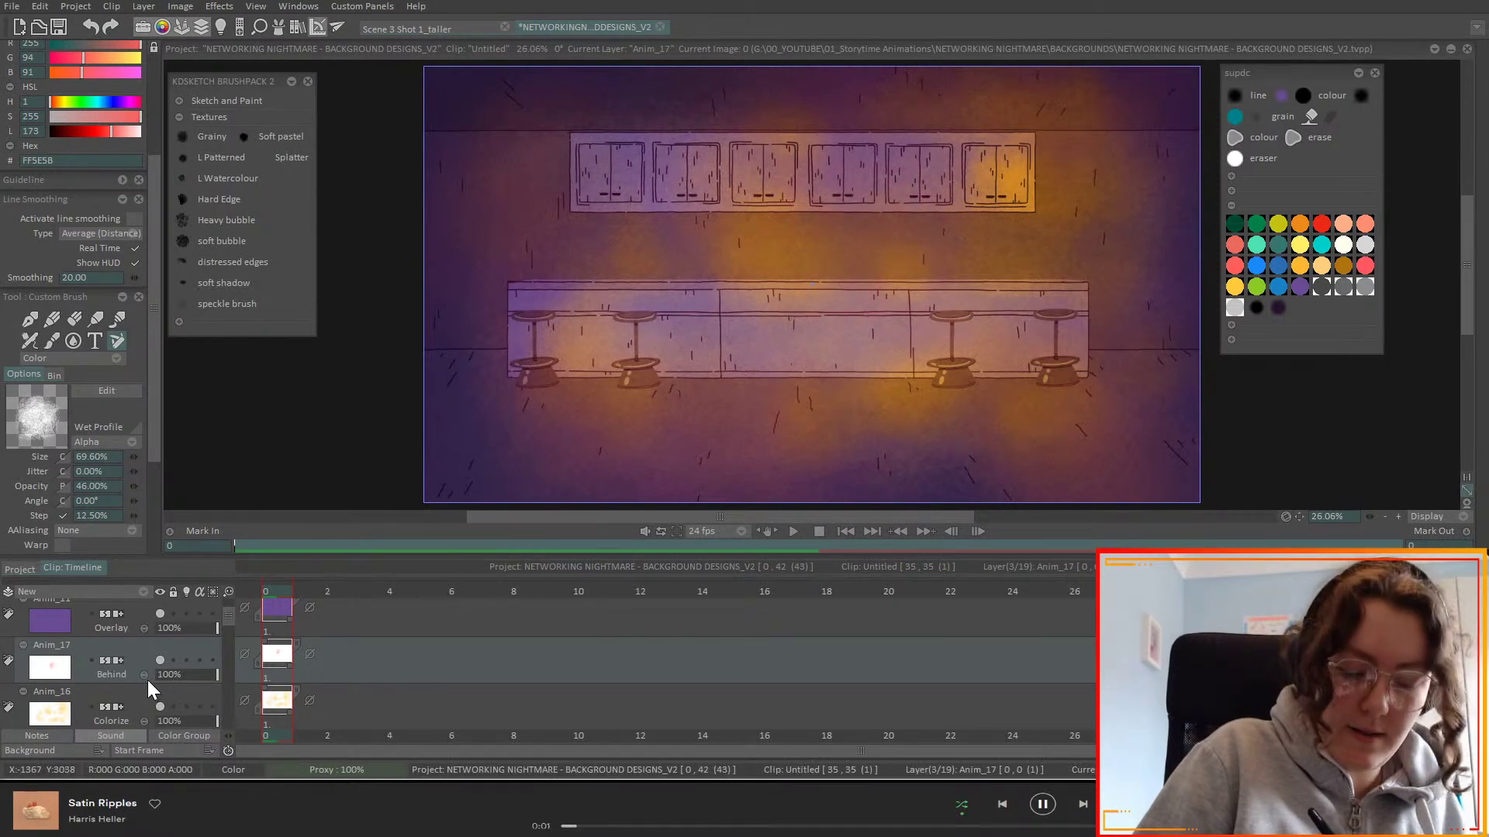
scroll(146, 683, down, 2)
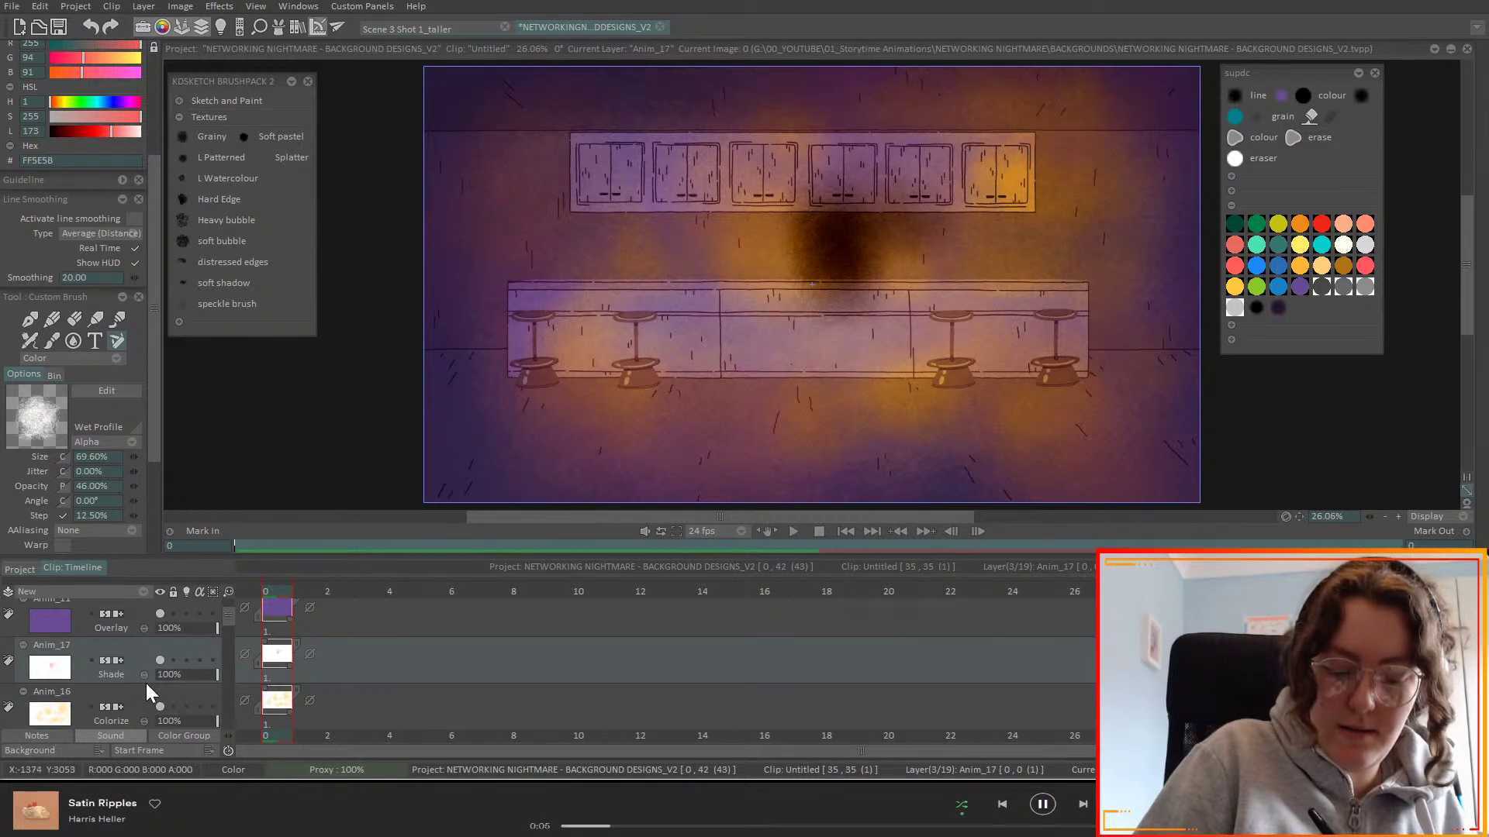
scroll(146, 679, down, 2)
scroll(146, 681, down, 2)
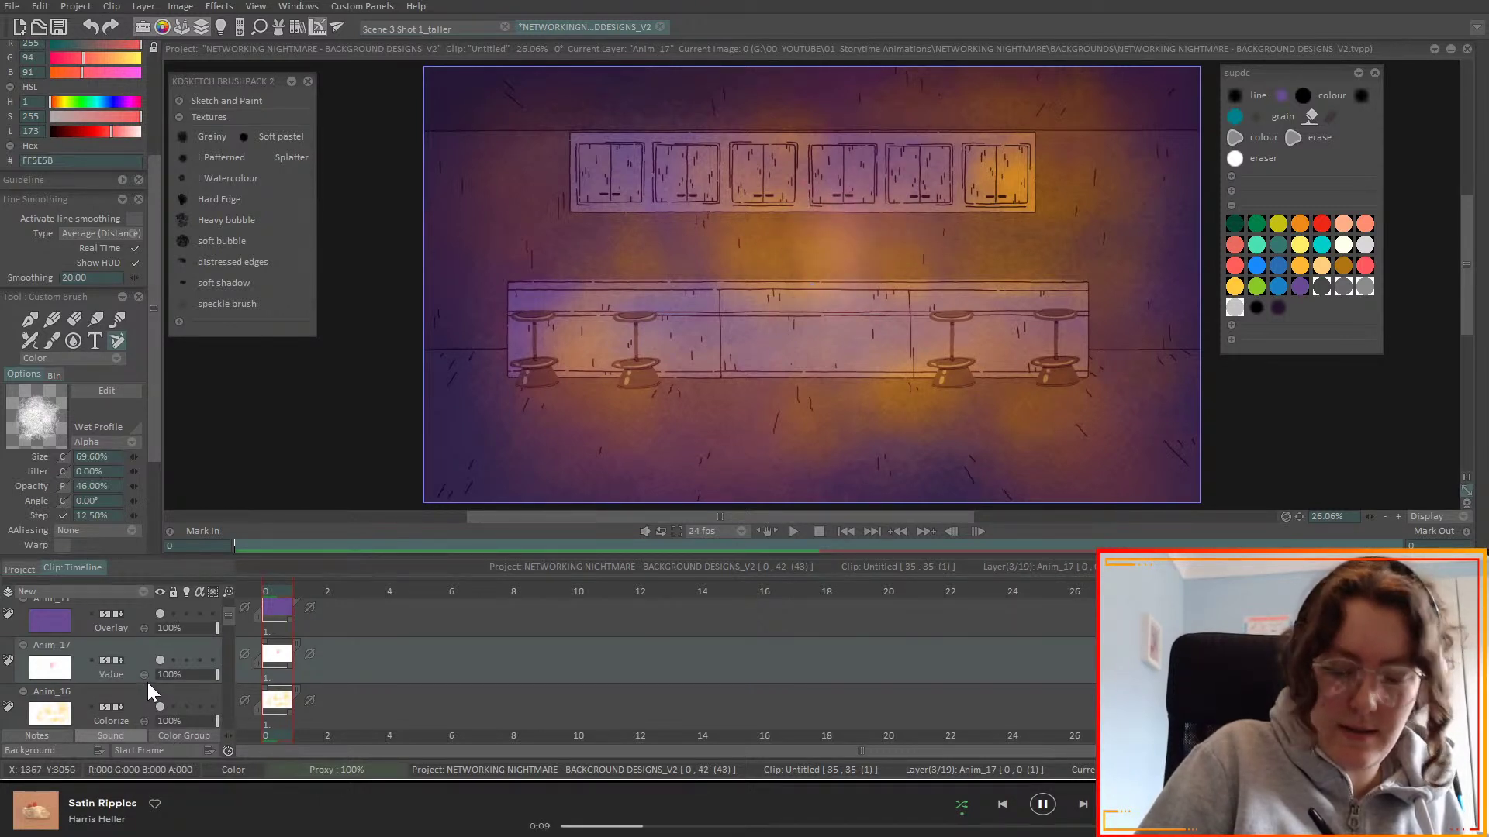
scroll(146, 681, down, 1)
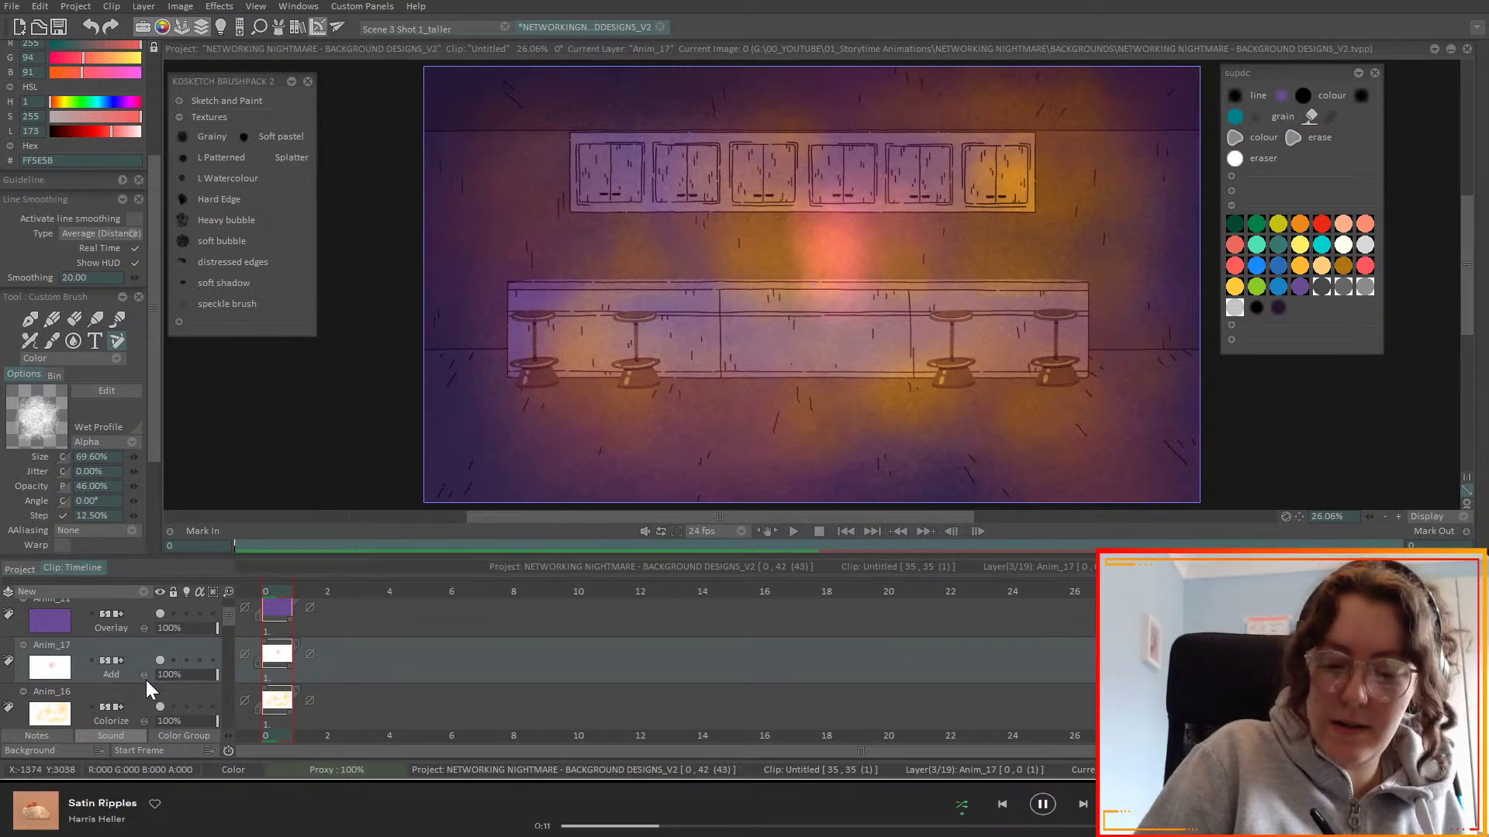
scroll(145, 680, down, 2)
scroll(146, 681, down, 1)
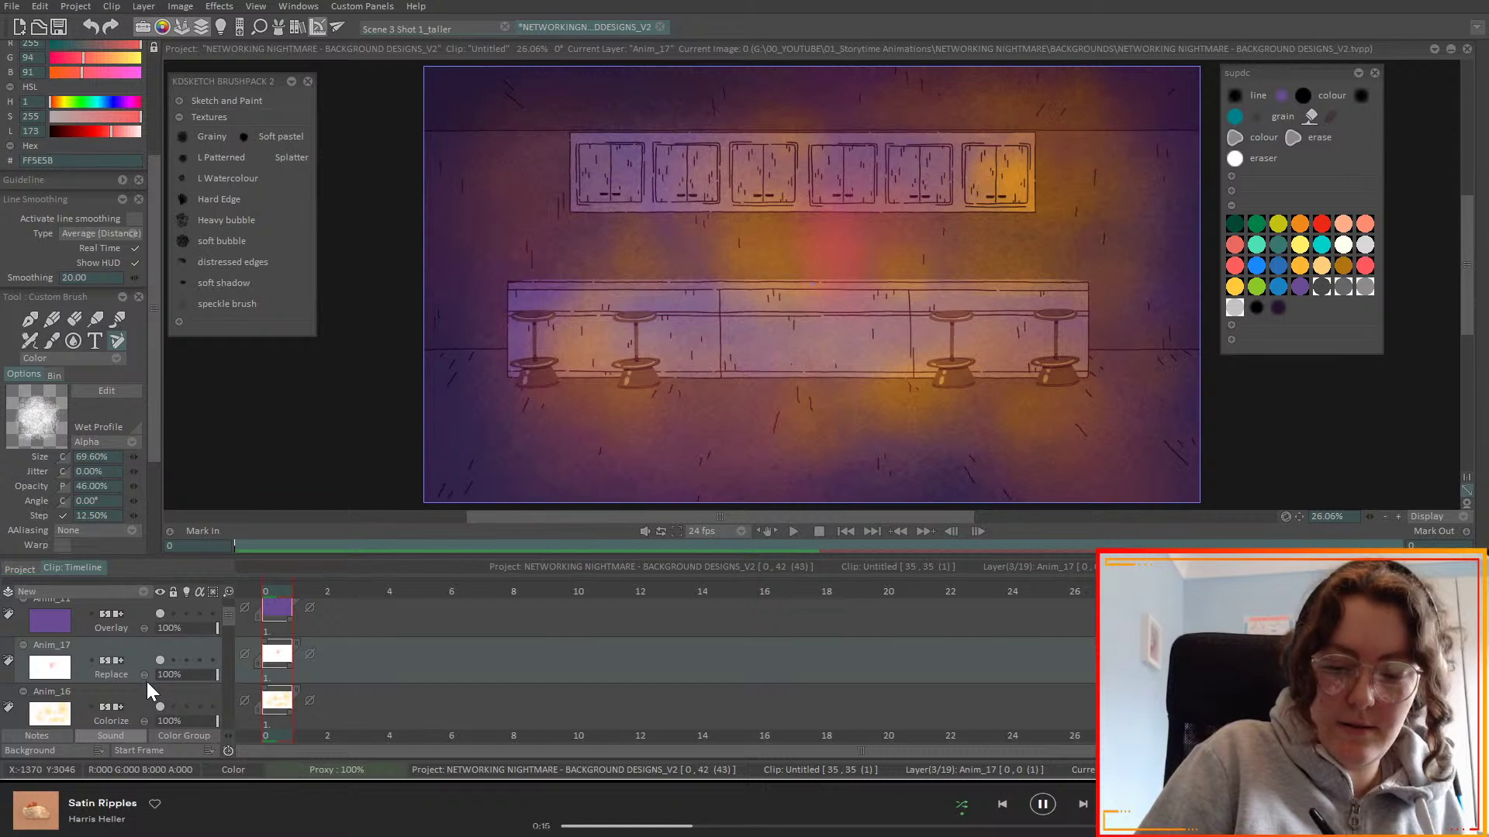
scroll(146, 679, down, 3)
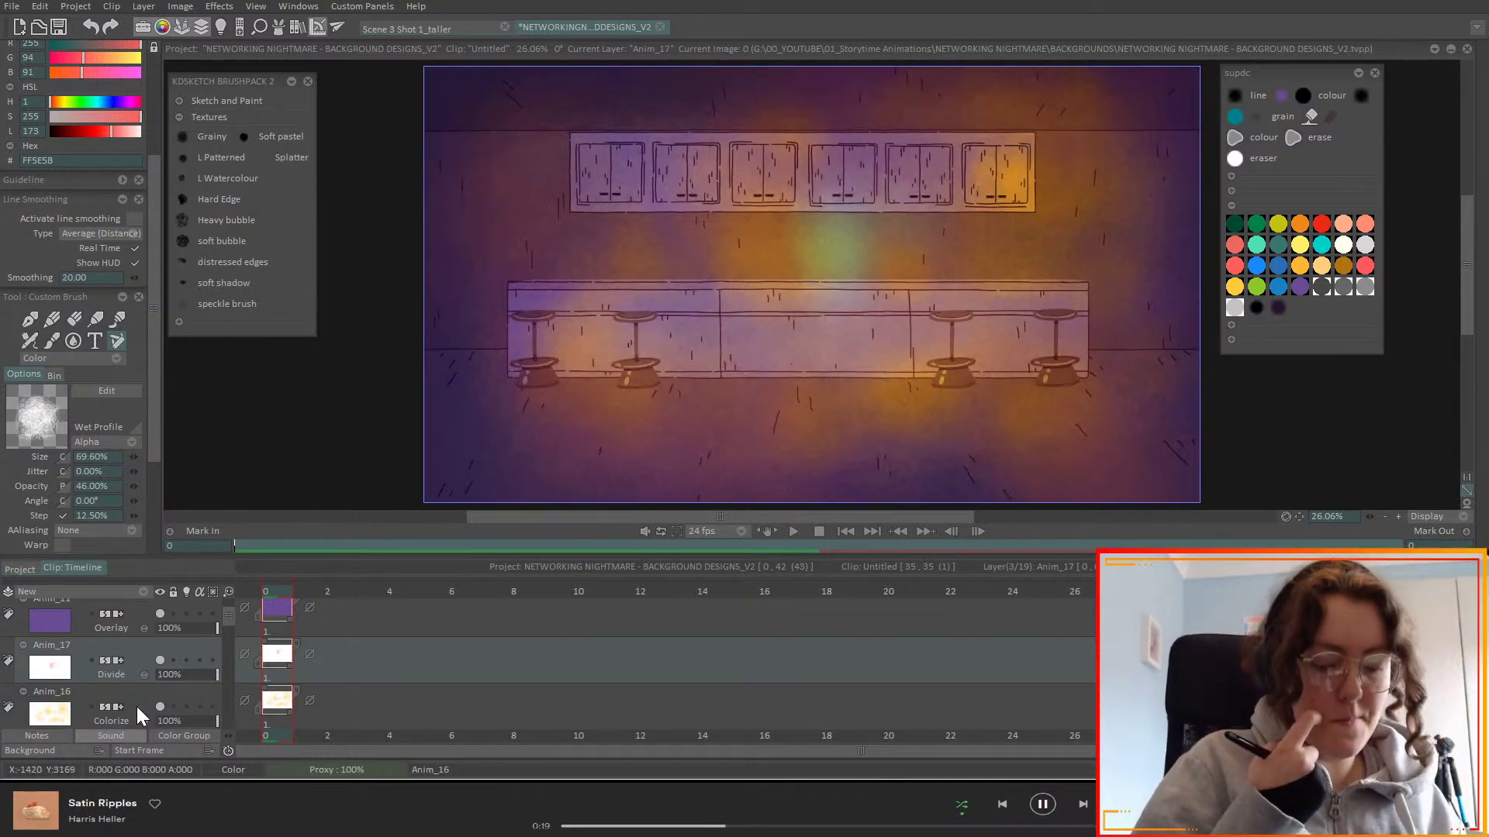
scroll(146, 679, down, 1)
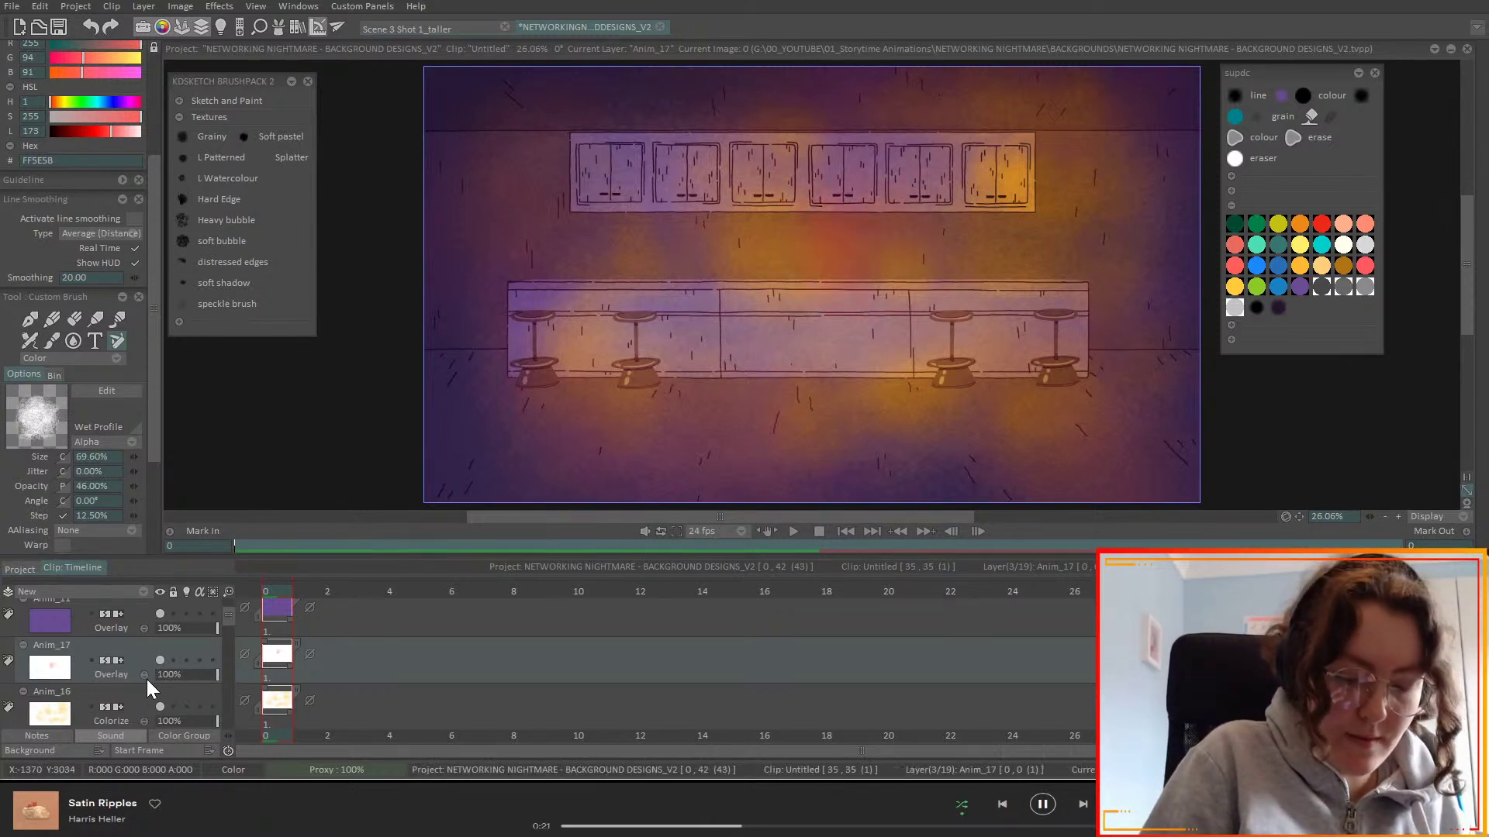
scroll(146, 679, up, 1)
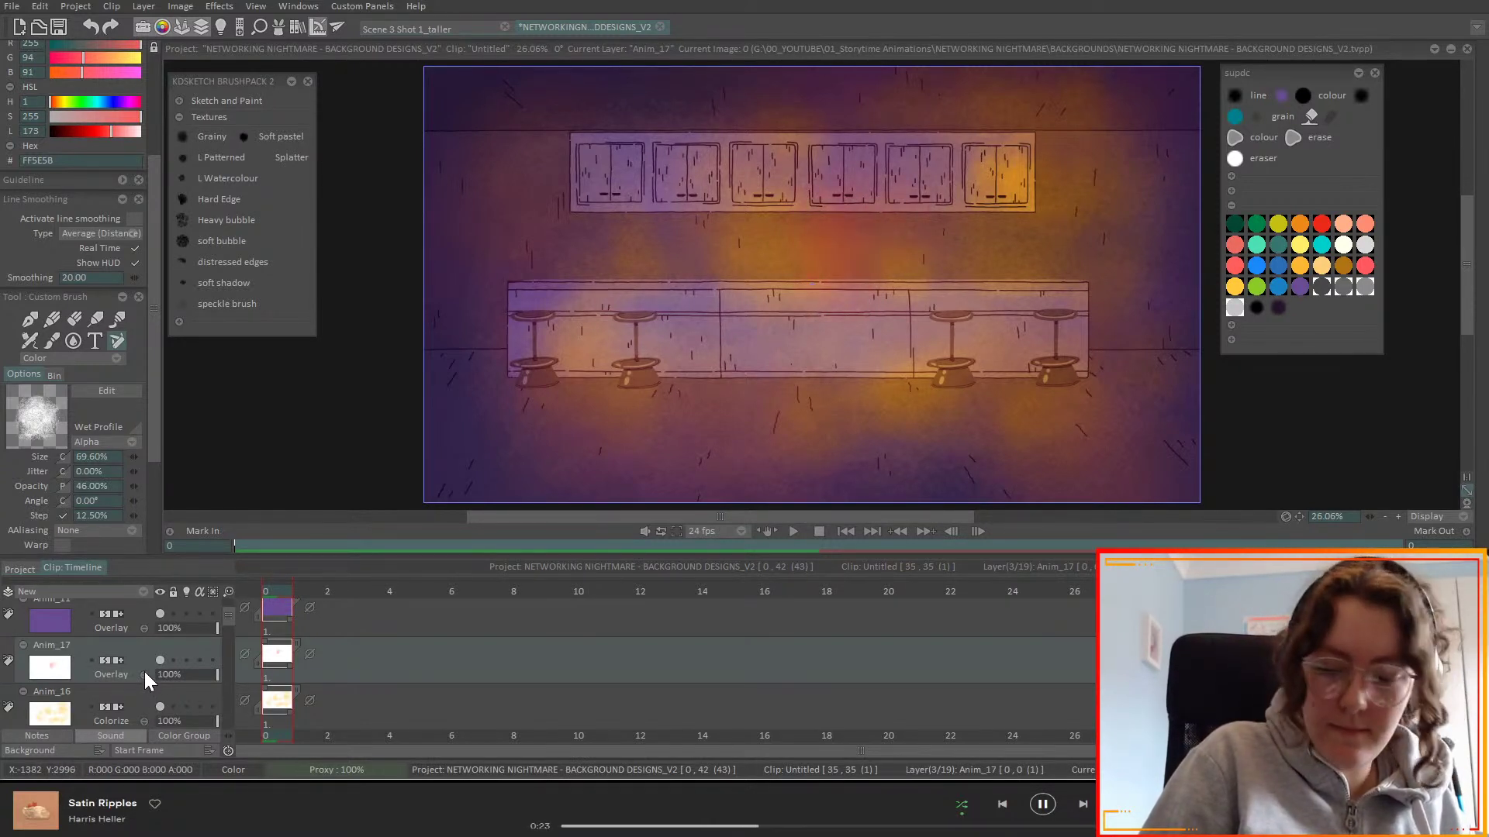
mouse_move(907, 212)
mouse_down()
mouse_move(857, 201)
mouse_move(892, 195)
mouse_move(894, 87)
mouse_move(849, 203)
mouse_up()
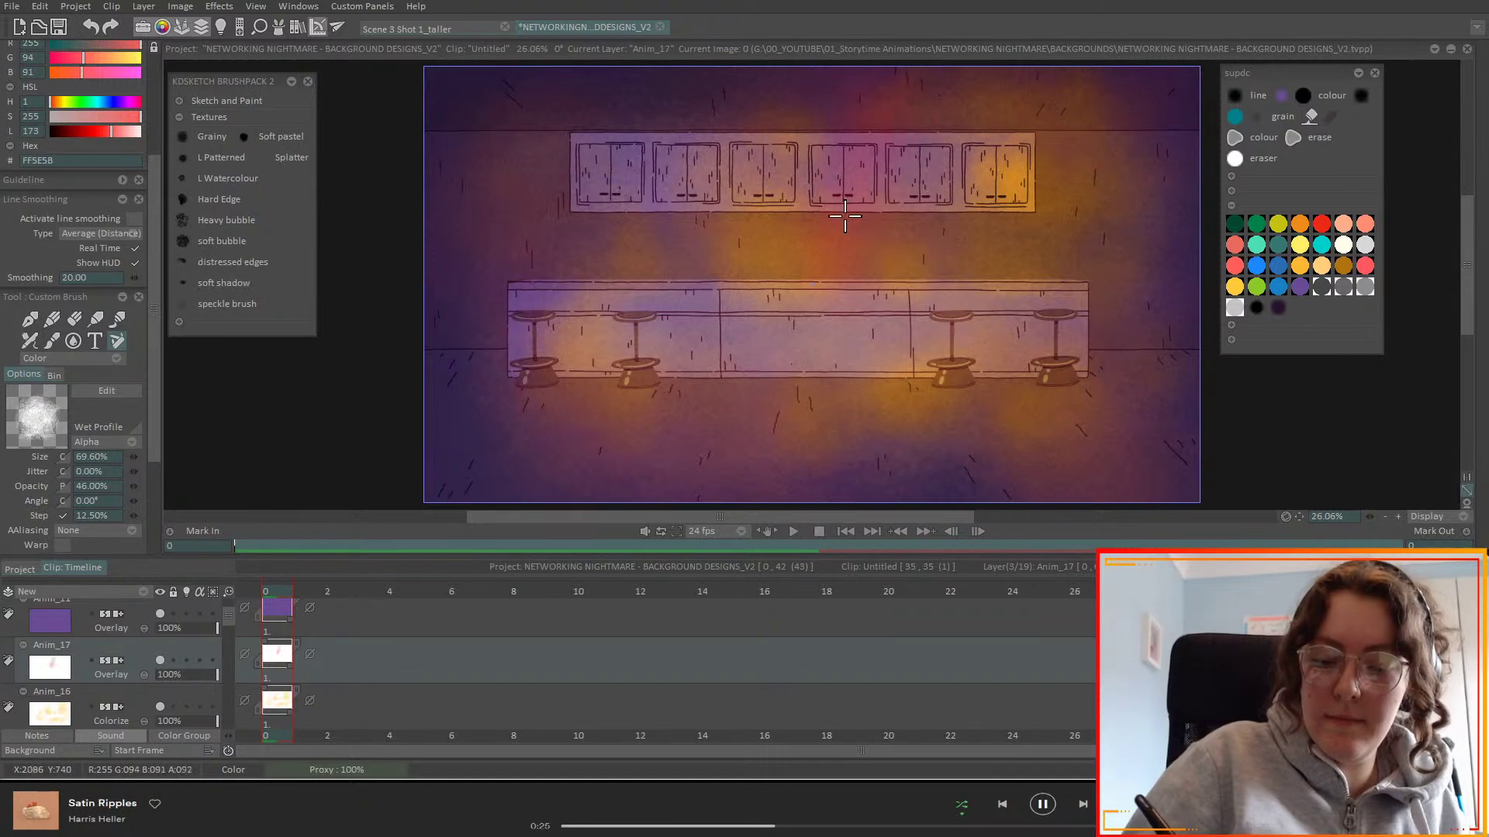
- Hide the coral-red layer and both yellow layers, and add a new animation layer directly above the blue one
click(160, 706)
click(160, 660)
scroll(230, 616, down, 2)
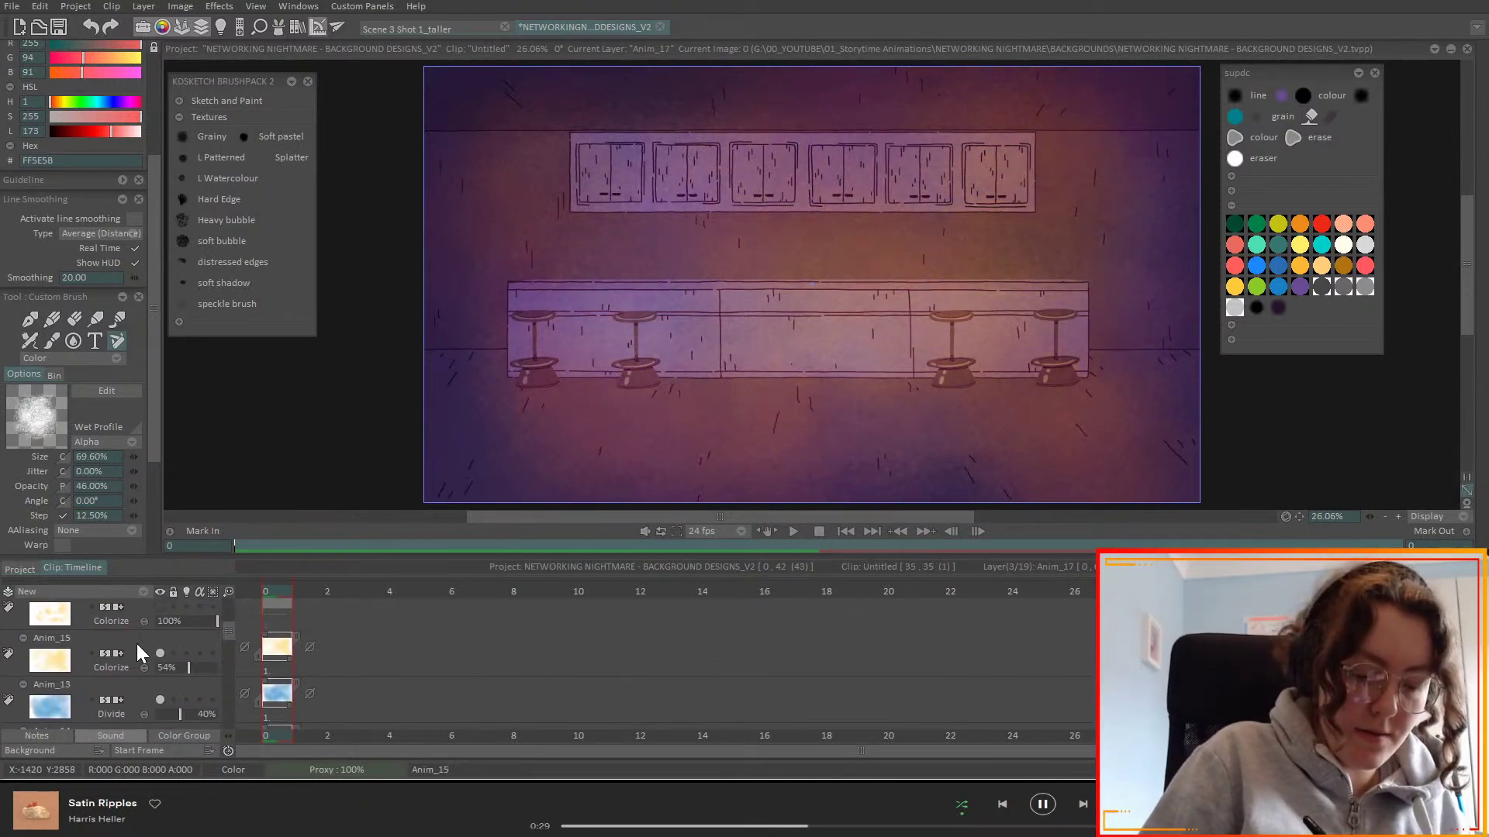
click(160, 653)
click(148, 682)
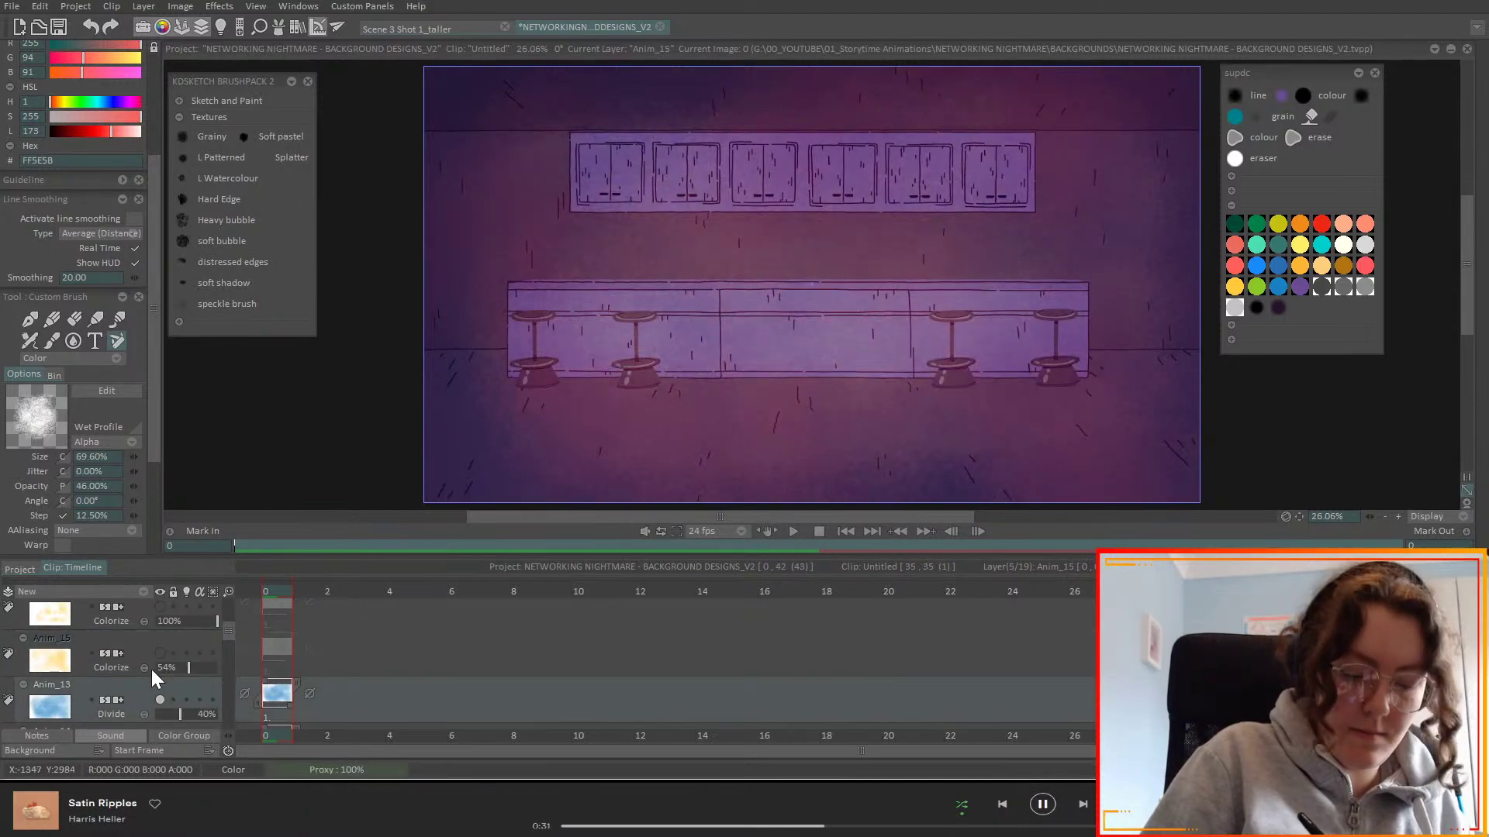
click(148, 592)
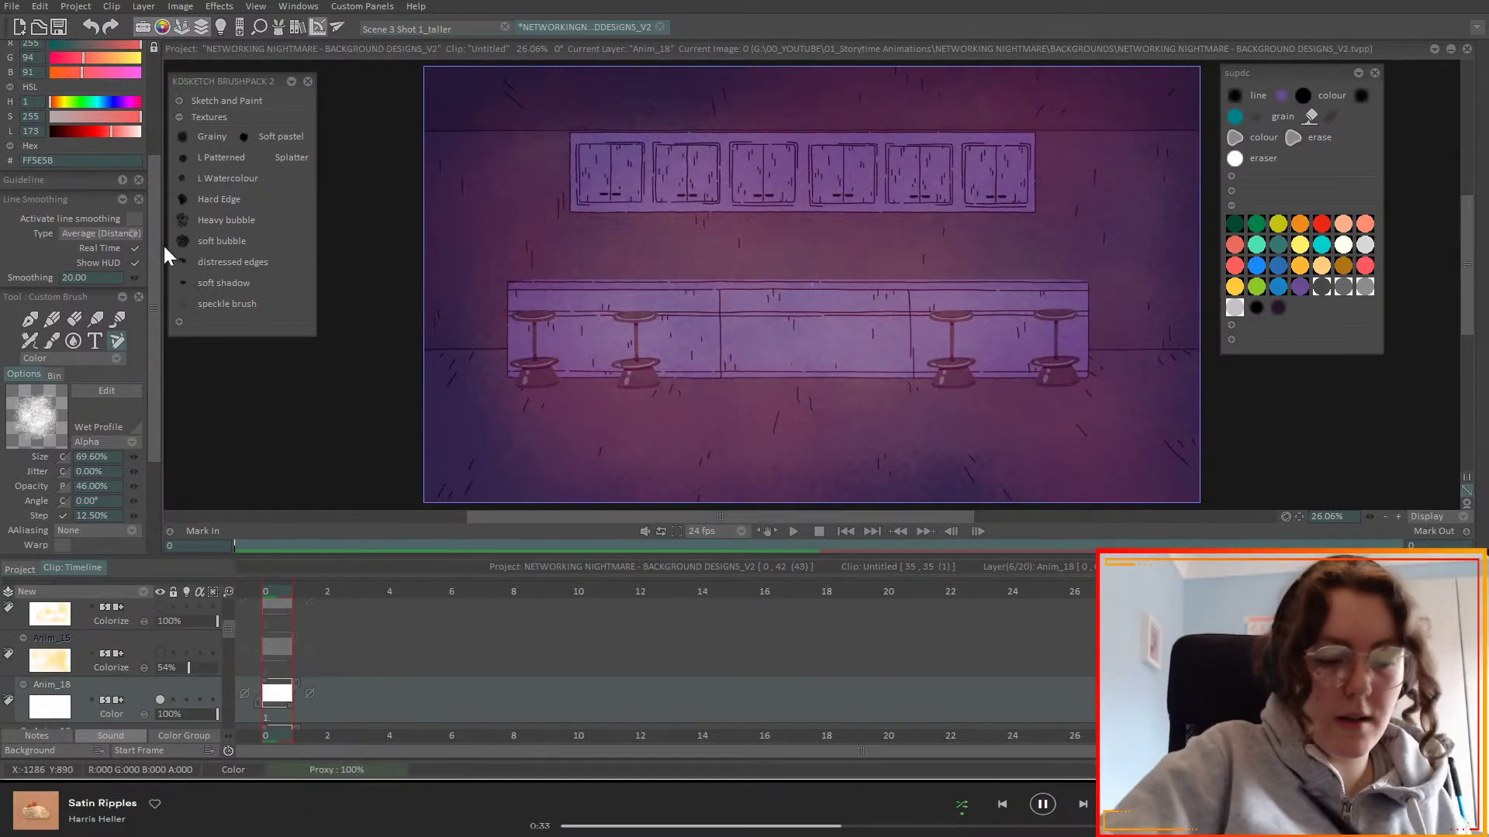
- Draw a filled freehand shape in orange FA9200 covering the right third of the scene, from the last cabinet down to the floor
click(24, 71)
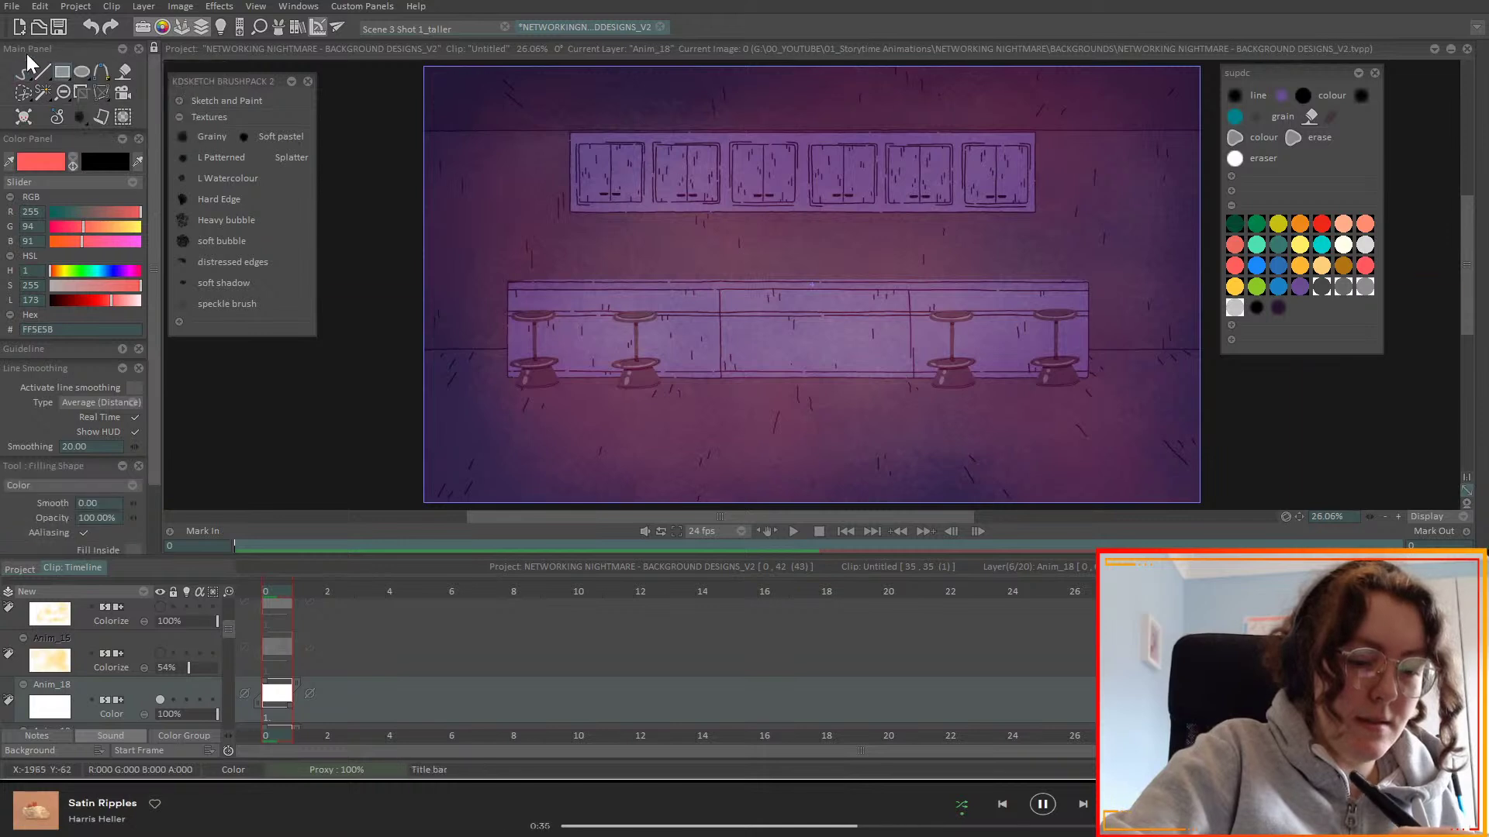
click(1236, 287)
click(95, 299)
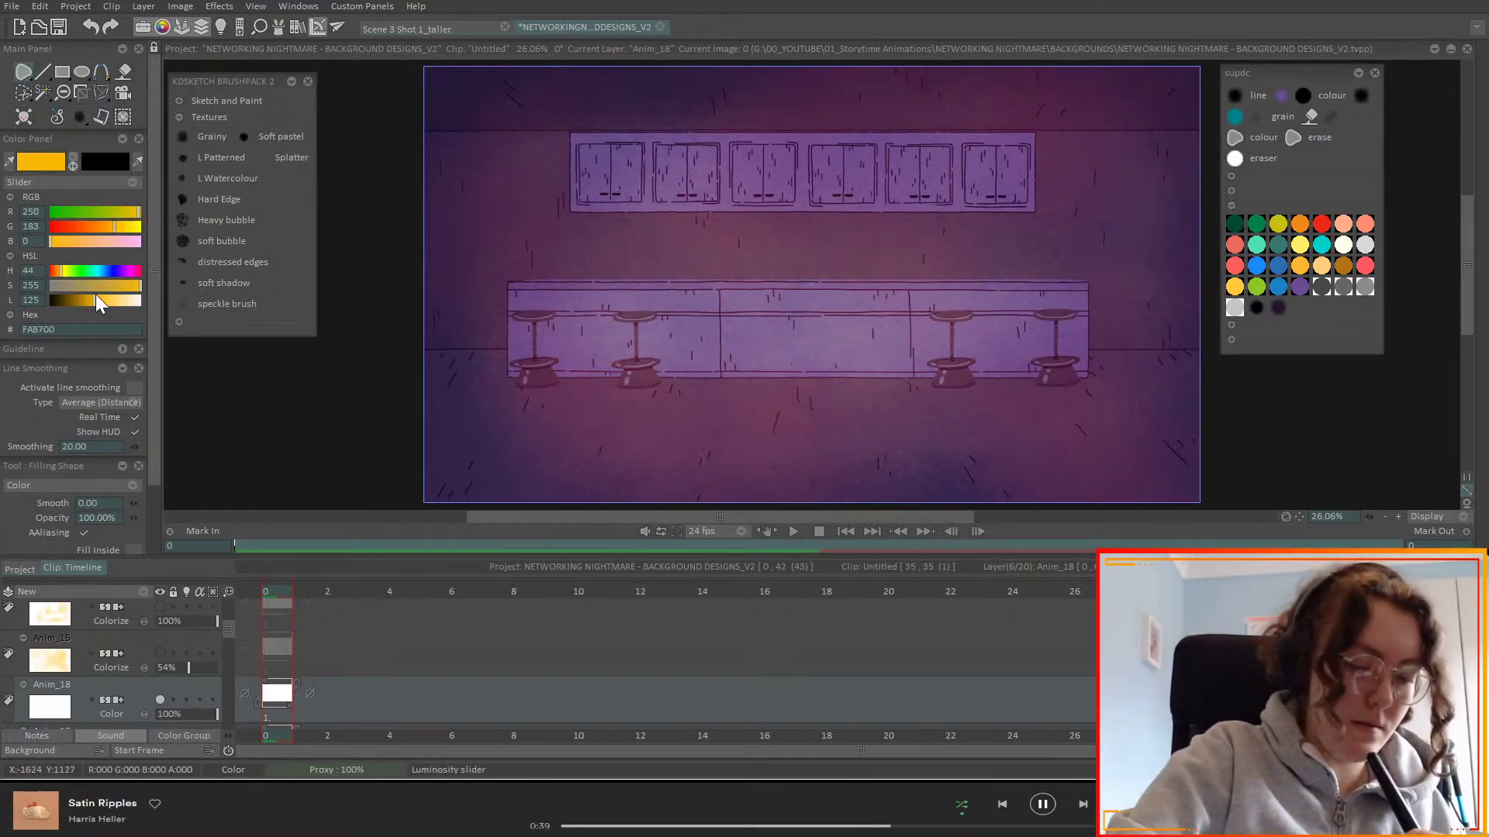
click(102, 226)
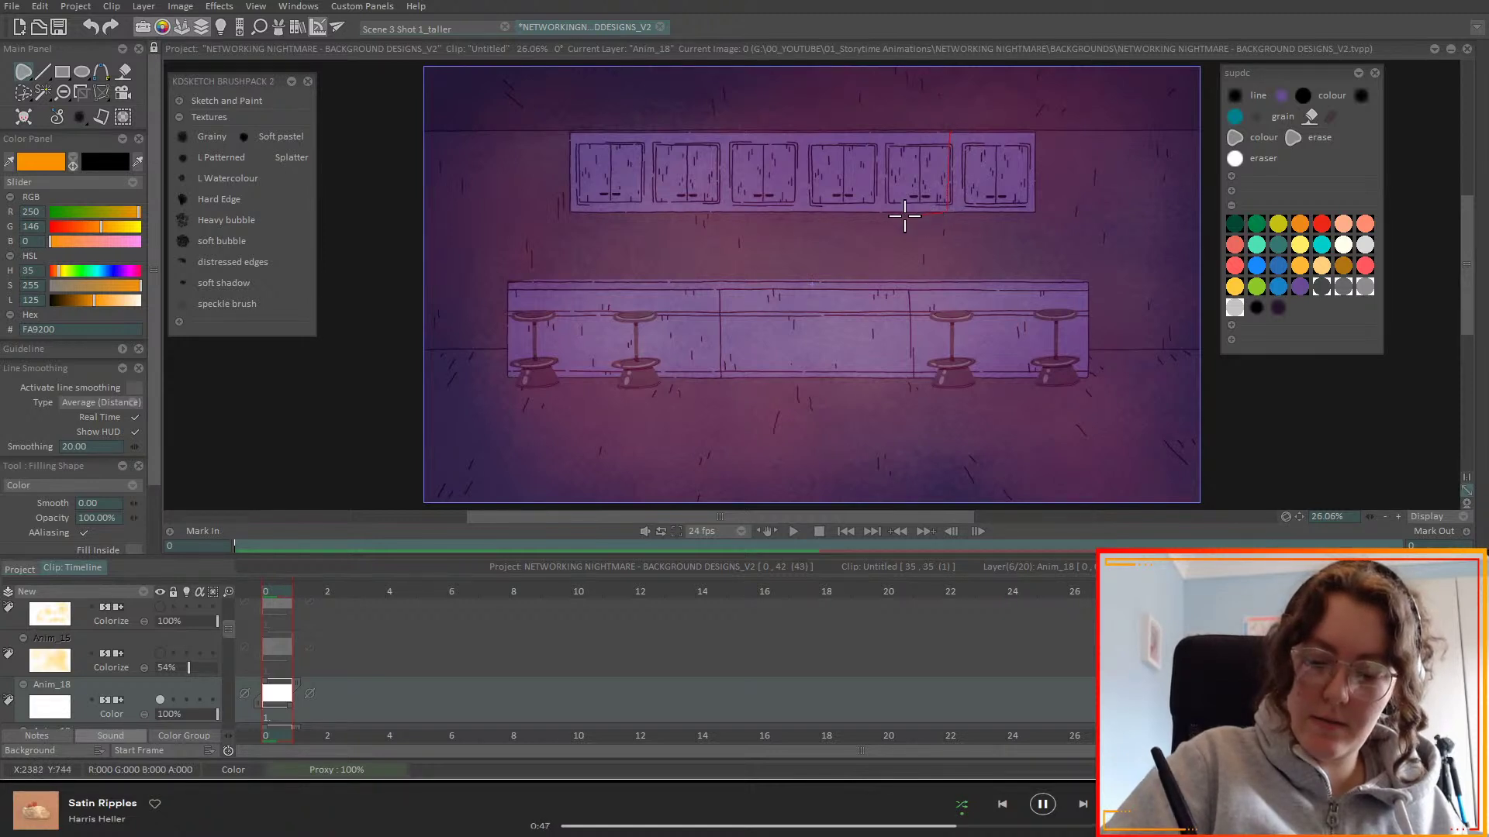
drag(892, 217, 876, 269)
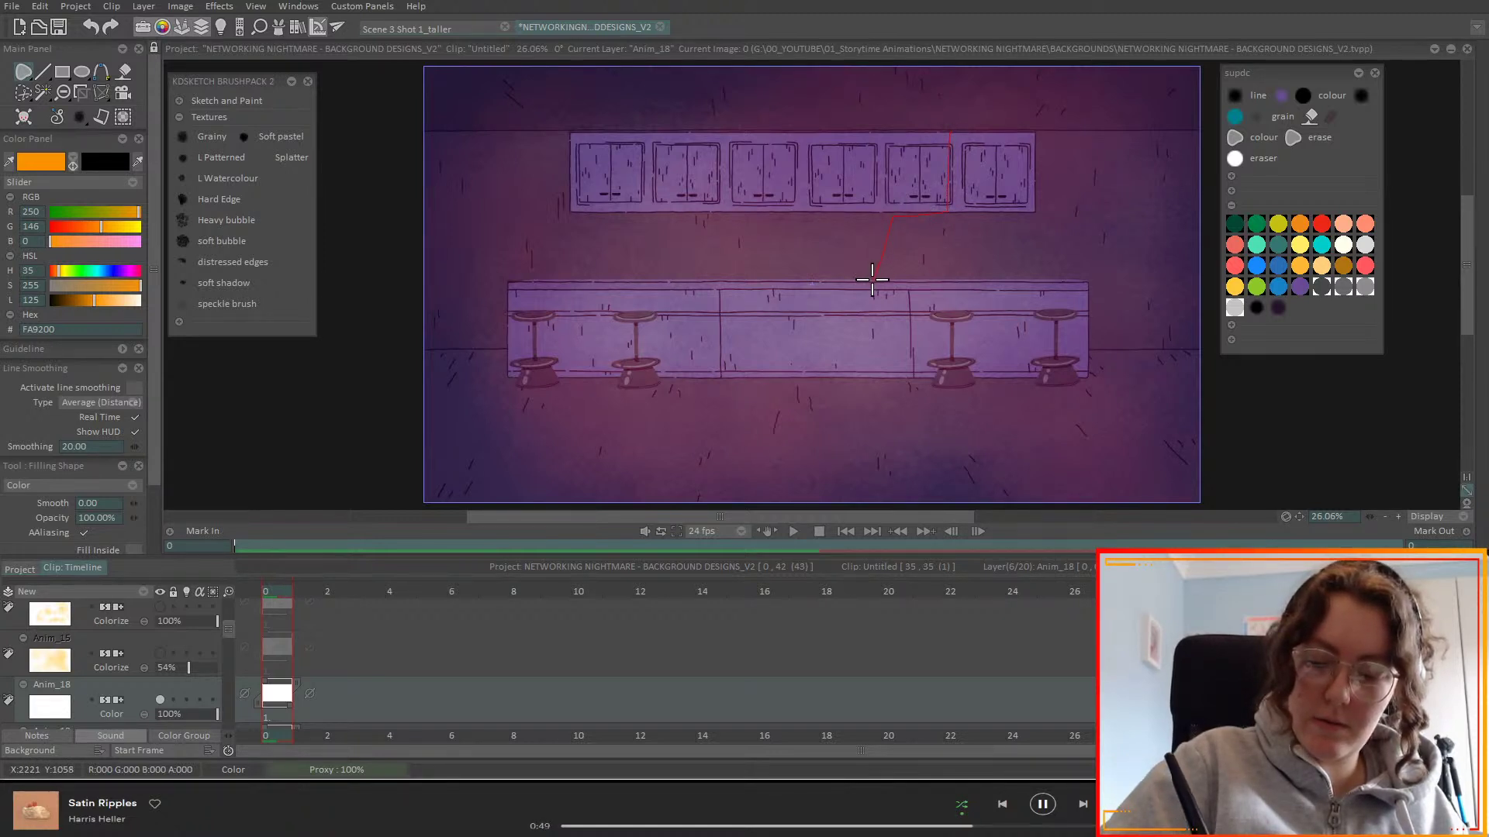
mouse_move(875, 279)
mouse_down()
mouse_move(900, 281)
mouse_move(907, 318)
mouse_up()
mouse_move(910, 377)
mouse_down()
mouse_move(797, 494)
mouse_move(814, 563)
mouse_move(1289, 334)
mouse_move(1226, 56)
mouse_move(1189, 39)
mouse_move(1034, 35)
mouse_move(949, 117)
mouse_up()
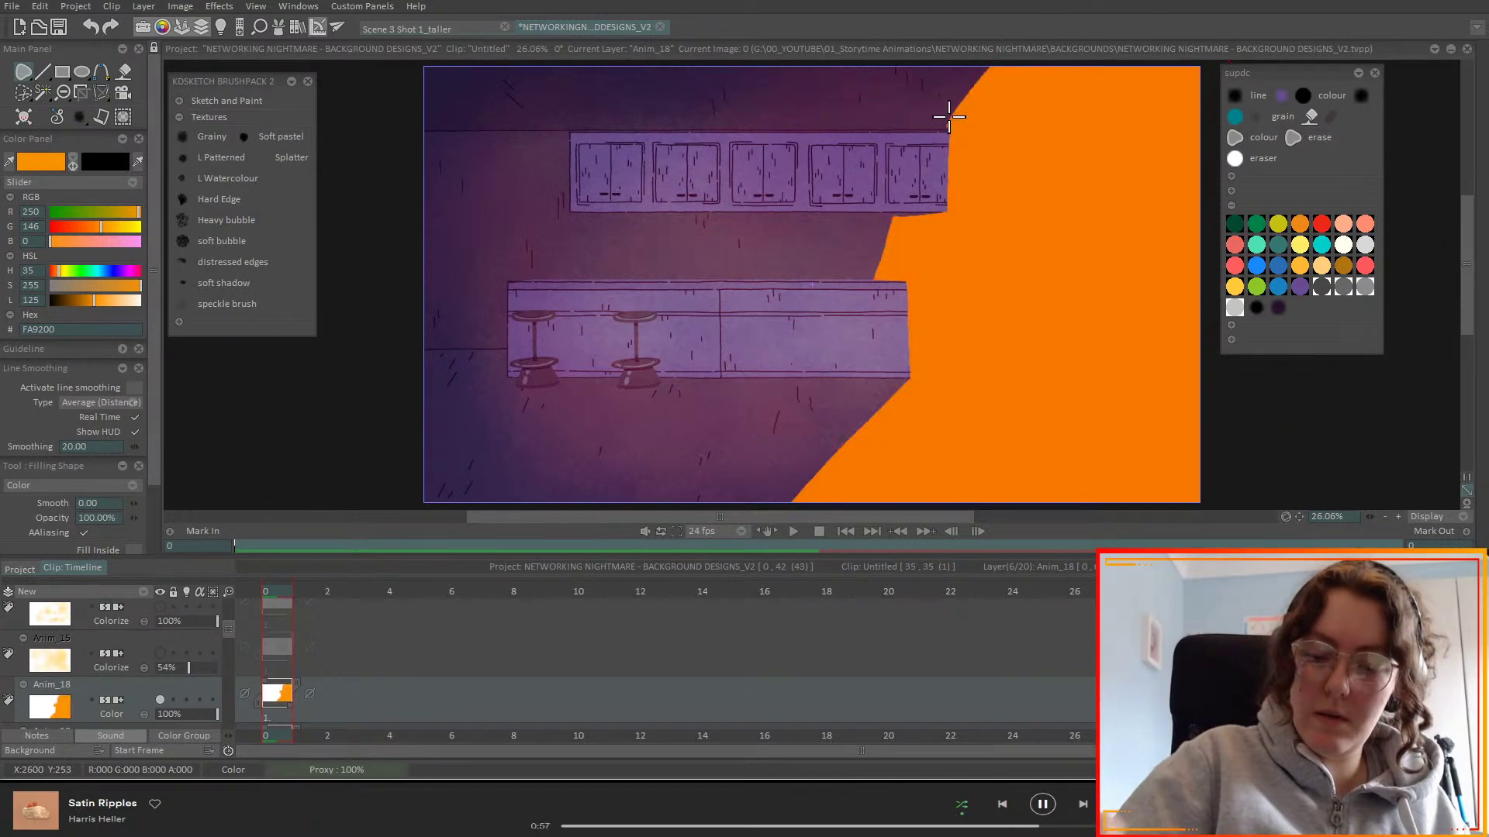
- Compare blending modes on the orange shape's layer and set it to Add
click(145, 718)
scroll(145, 719, down, 1)
scroll(146, 719, down, 4)
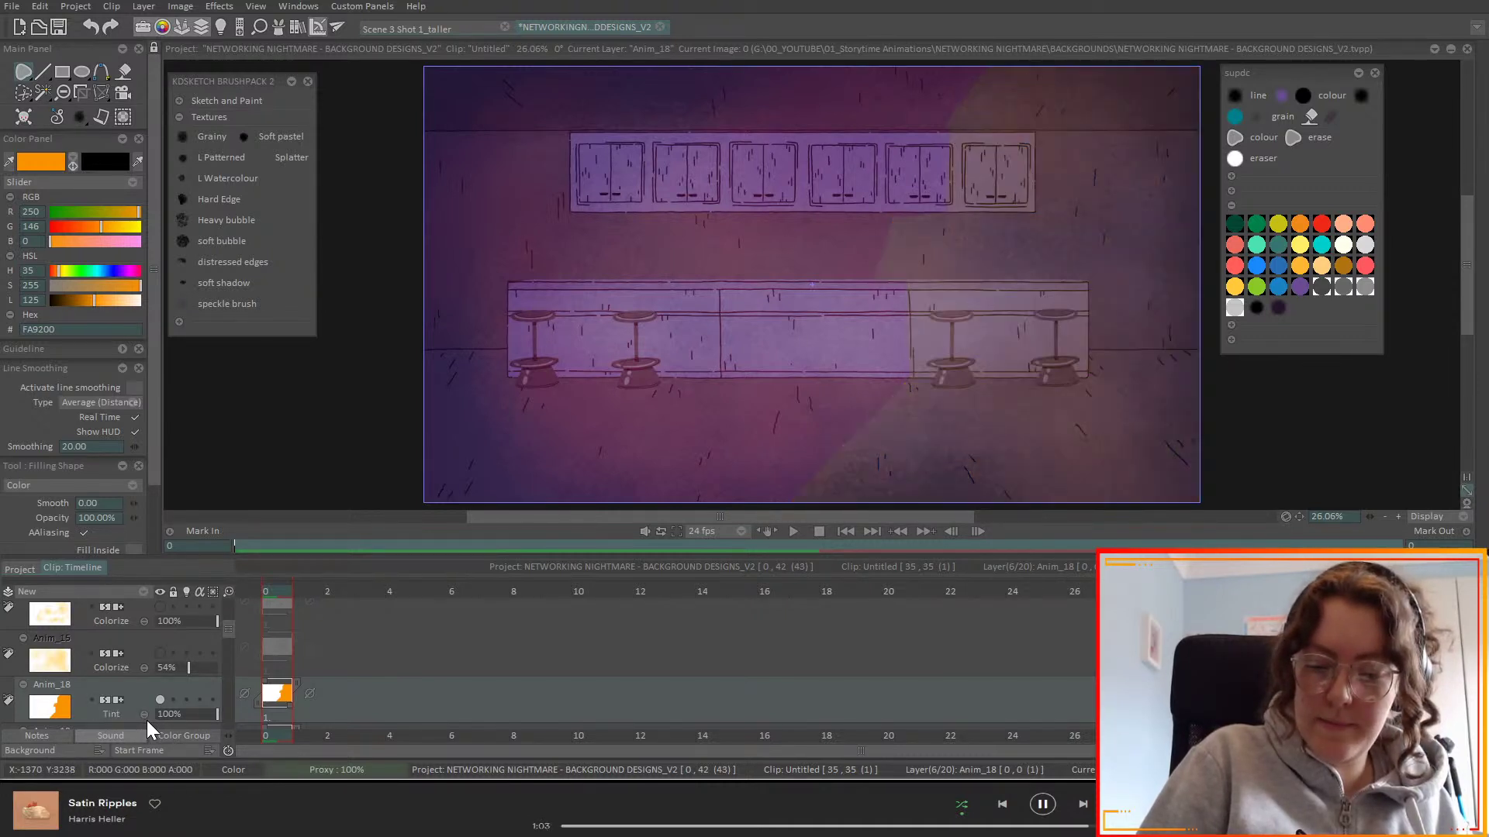
scroll(146, 720, down, 3)
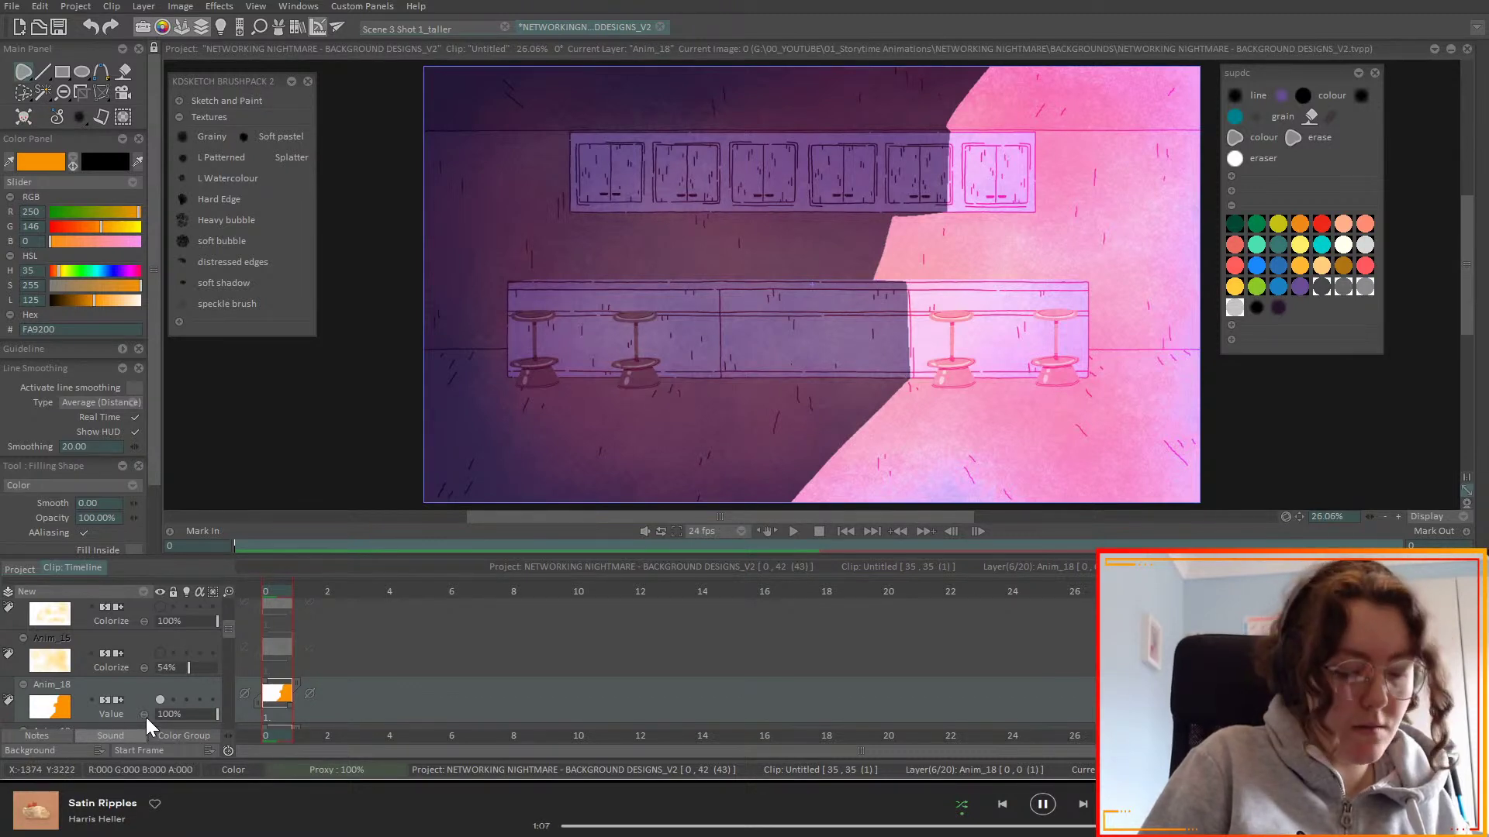
scroll(144, 720, down, 2)
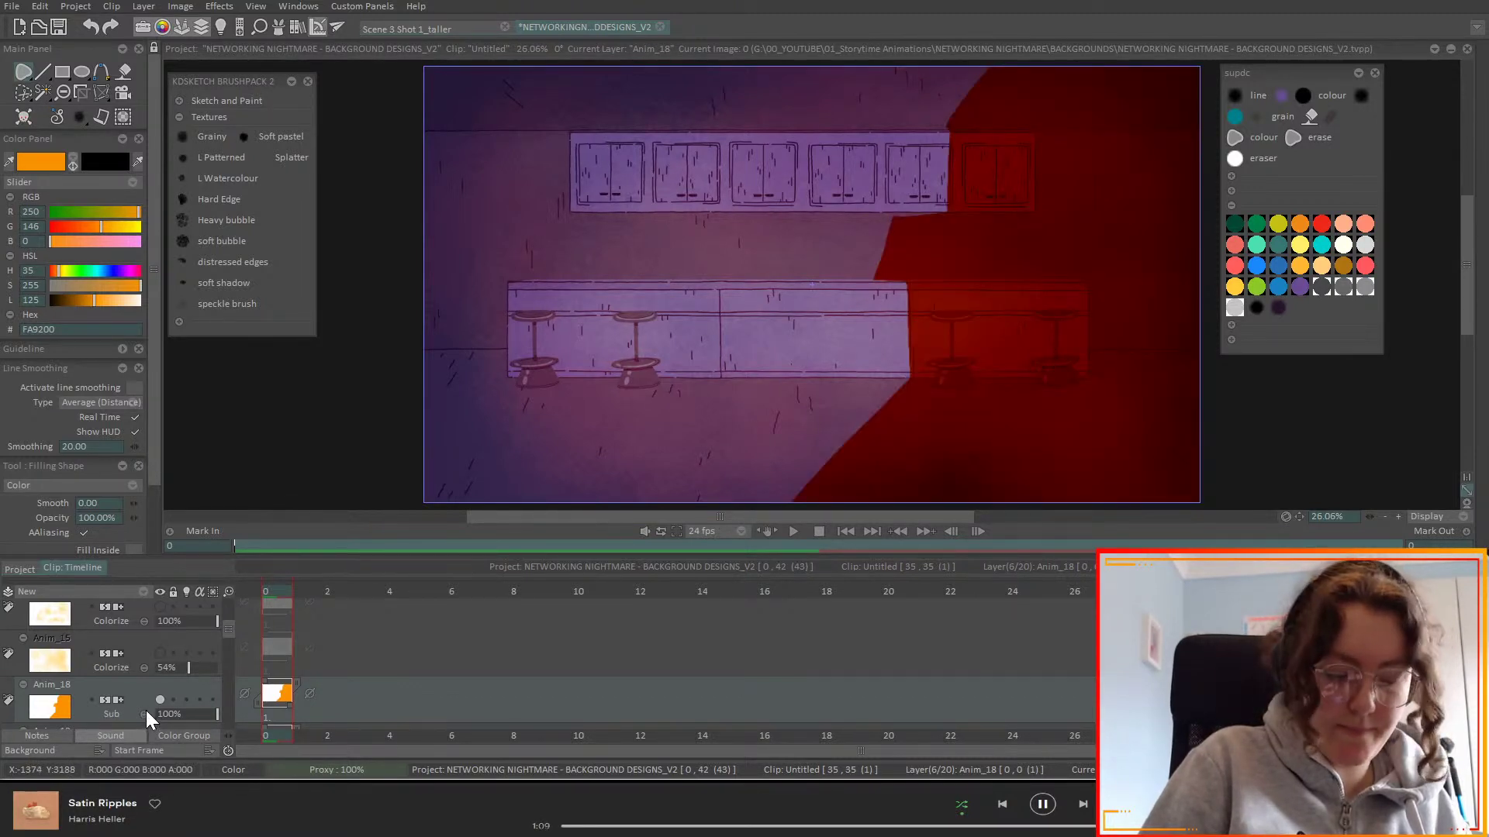
scroll(147, 710, up, 1)
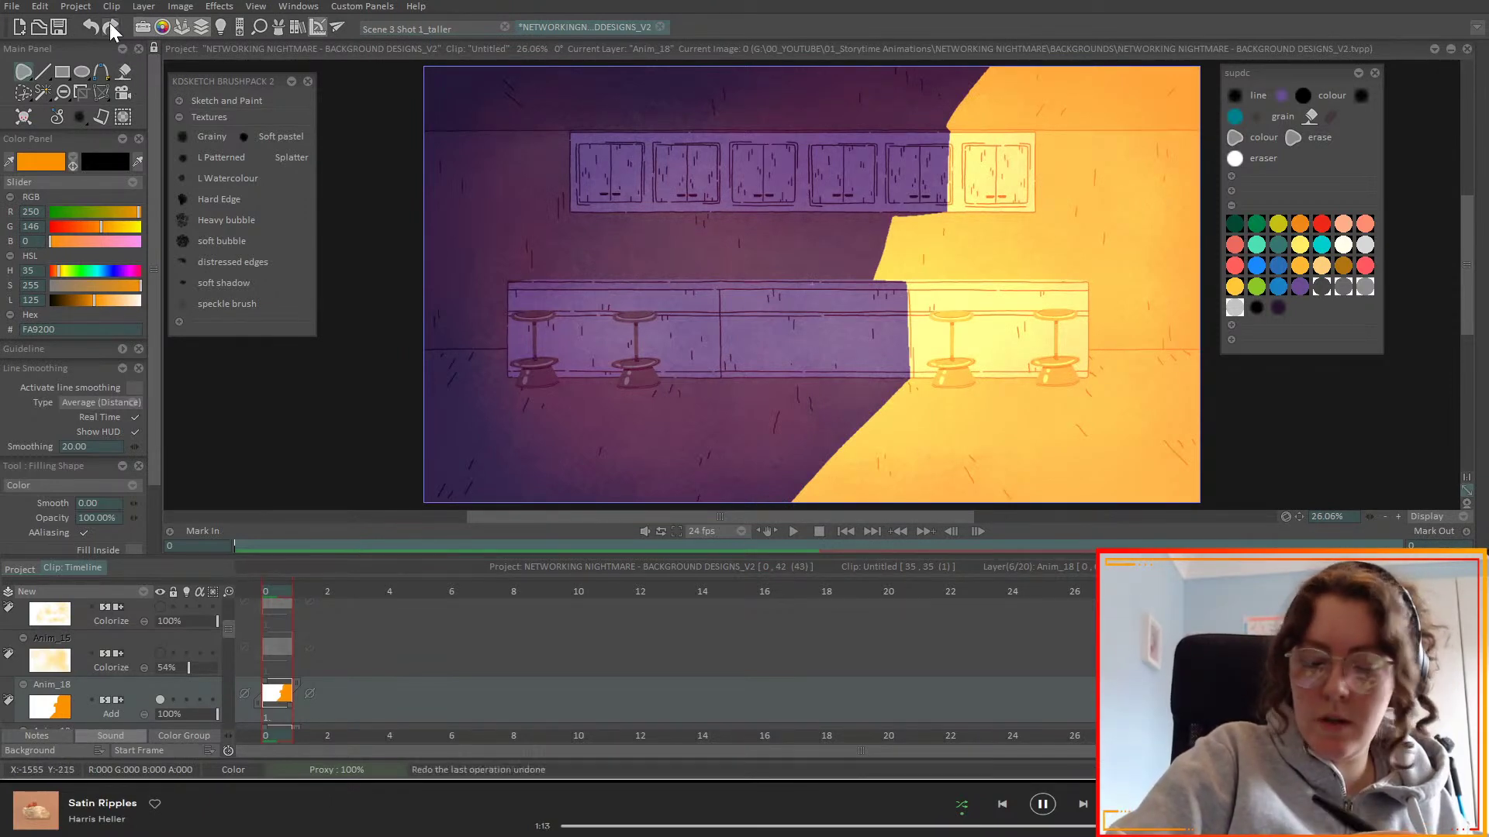
- Try the distressed edges brush above the left stools and the soft shadow brush over the left cabinets
click(186, 260)
mouse_move(573, 229)
mouse_down()
mouse_move(571, 213)
mouse_move(766, 256)
mouse_up()
click(183, 284)
mouse_move(589, 208)
mouse_down()
mouse_move(648, 143)
mouse_move(733, 126)
mouse_up()
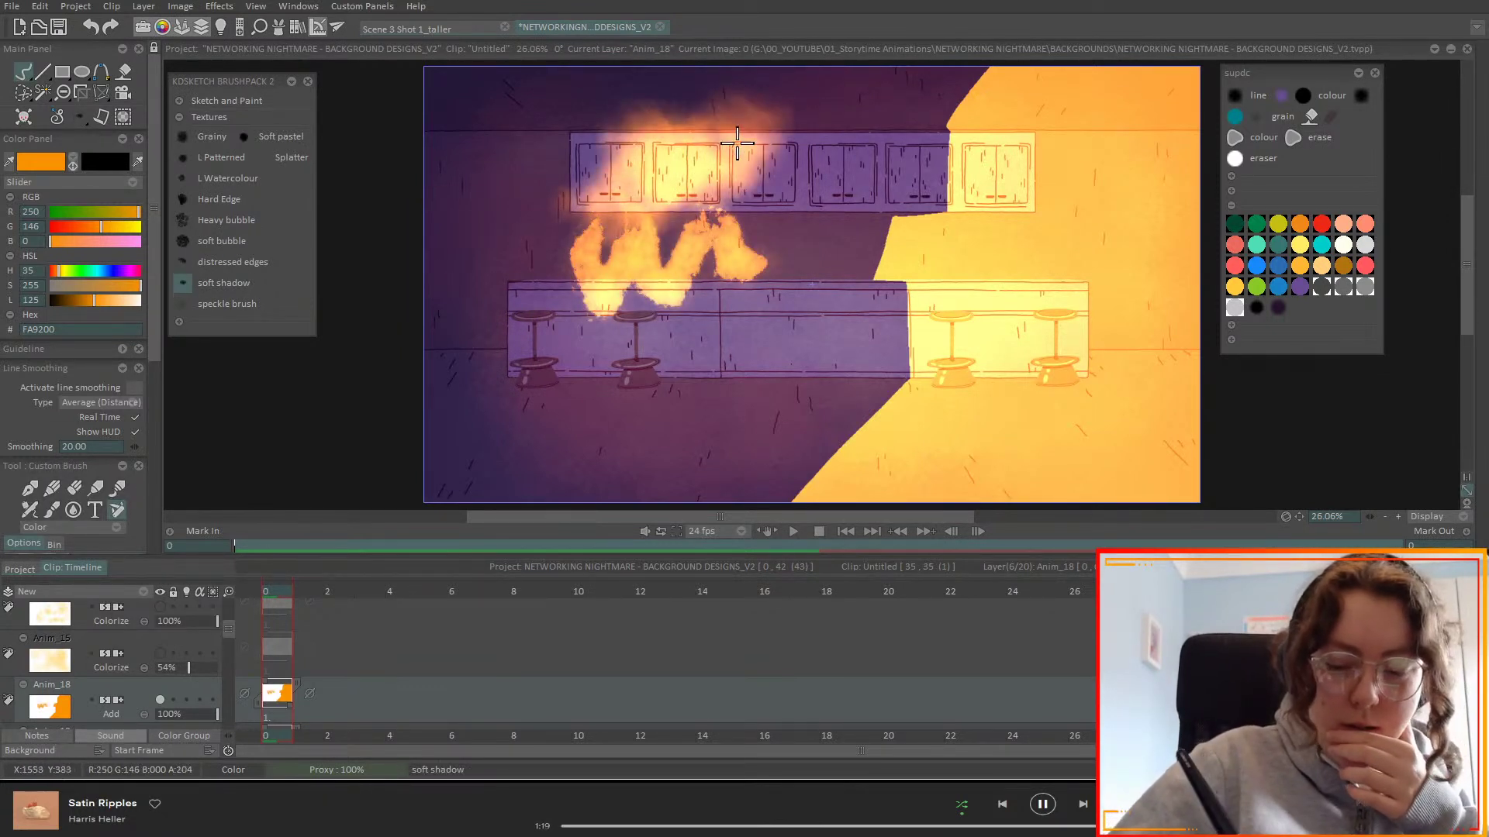
- Choose the speckle brush, test it around the right stools, and switch its brush mode from Origin to Alpha
click(183, 304)
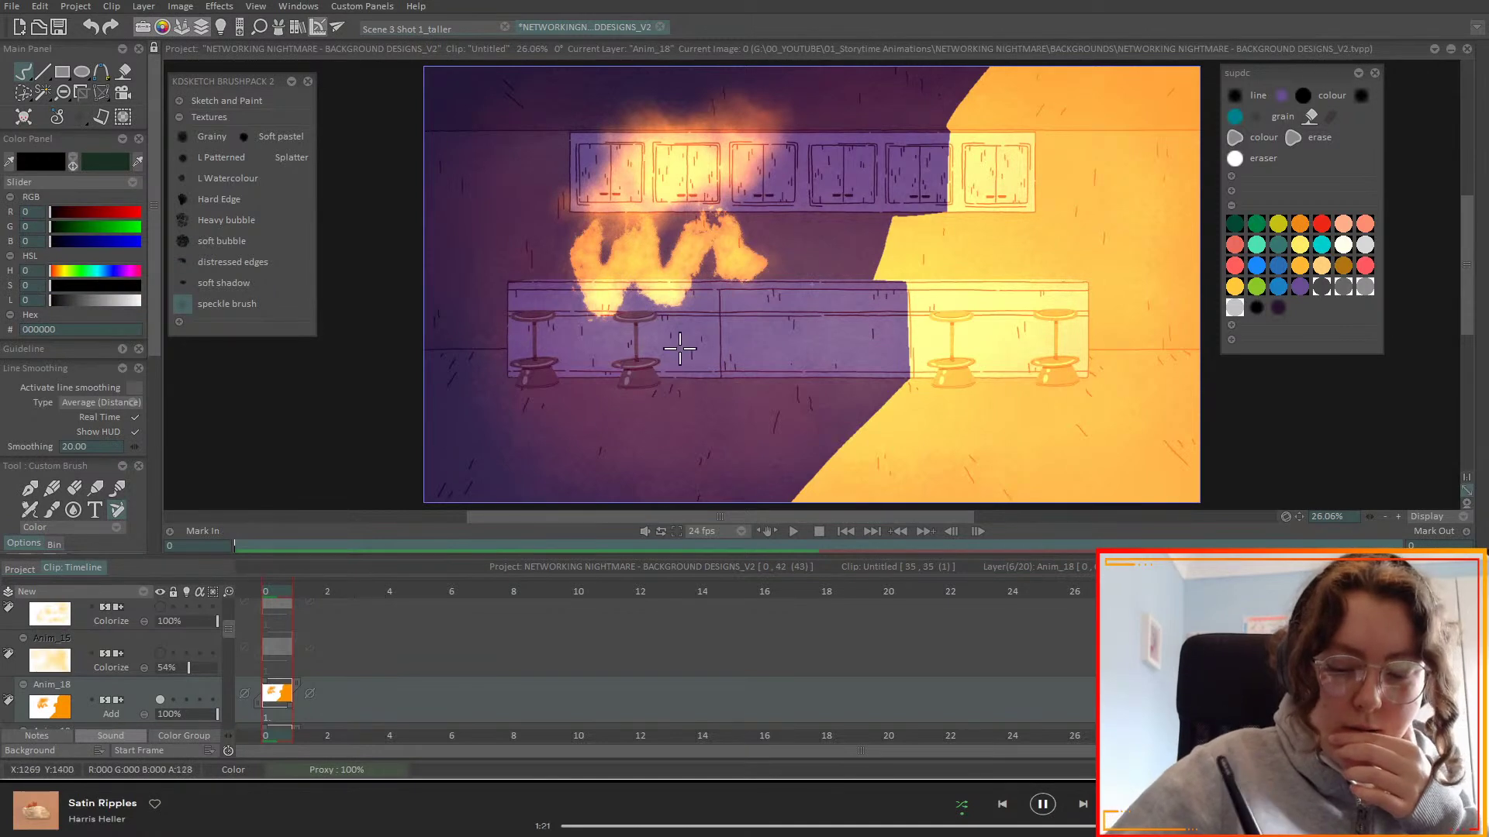
mouse_move(942, 272)
mouse_down()
mouse_move(872, 423)
mouse_move(1034, 375)
mouse_move(1080, 166)
mouse_up()
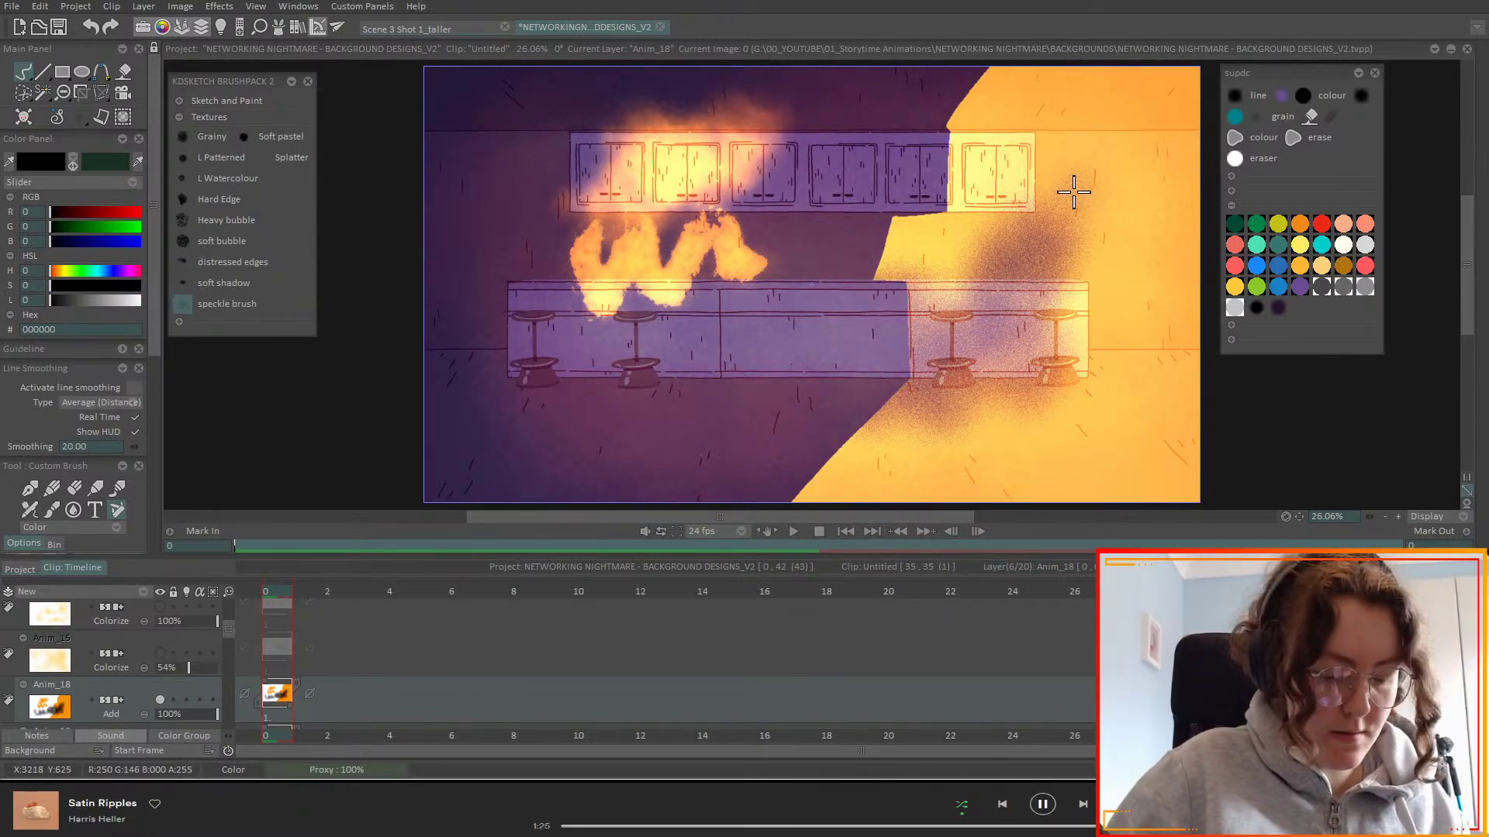
drag(154, 314, 147, 513)
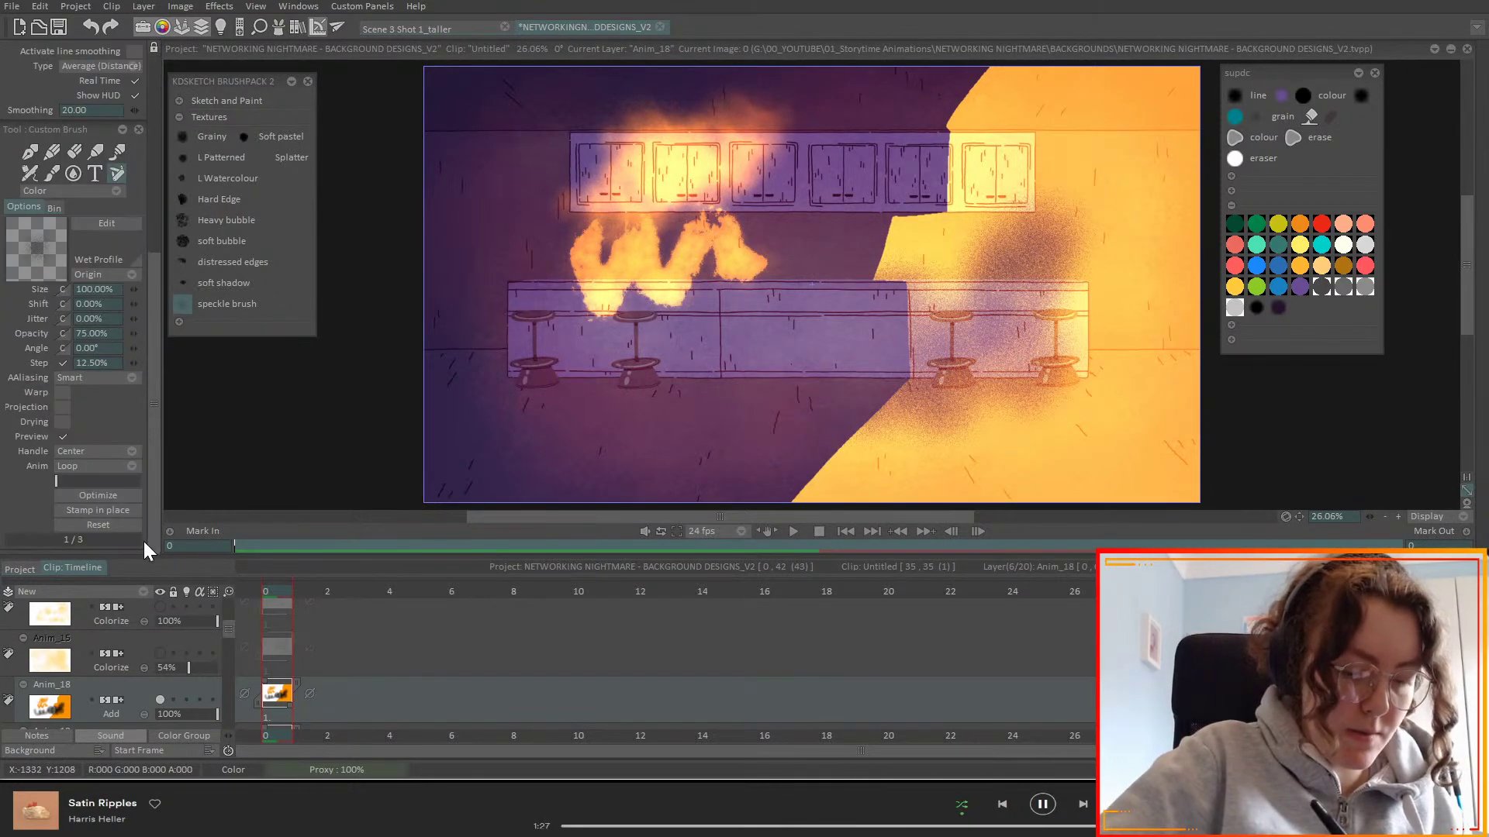
click(130, 274)
click(217, 291)
drag(155, 299, 155, 104)
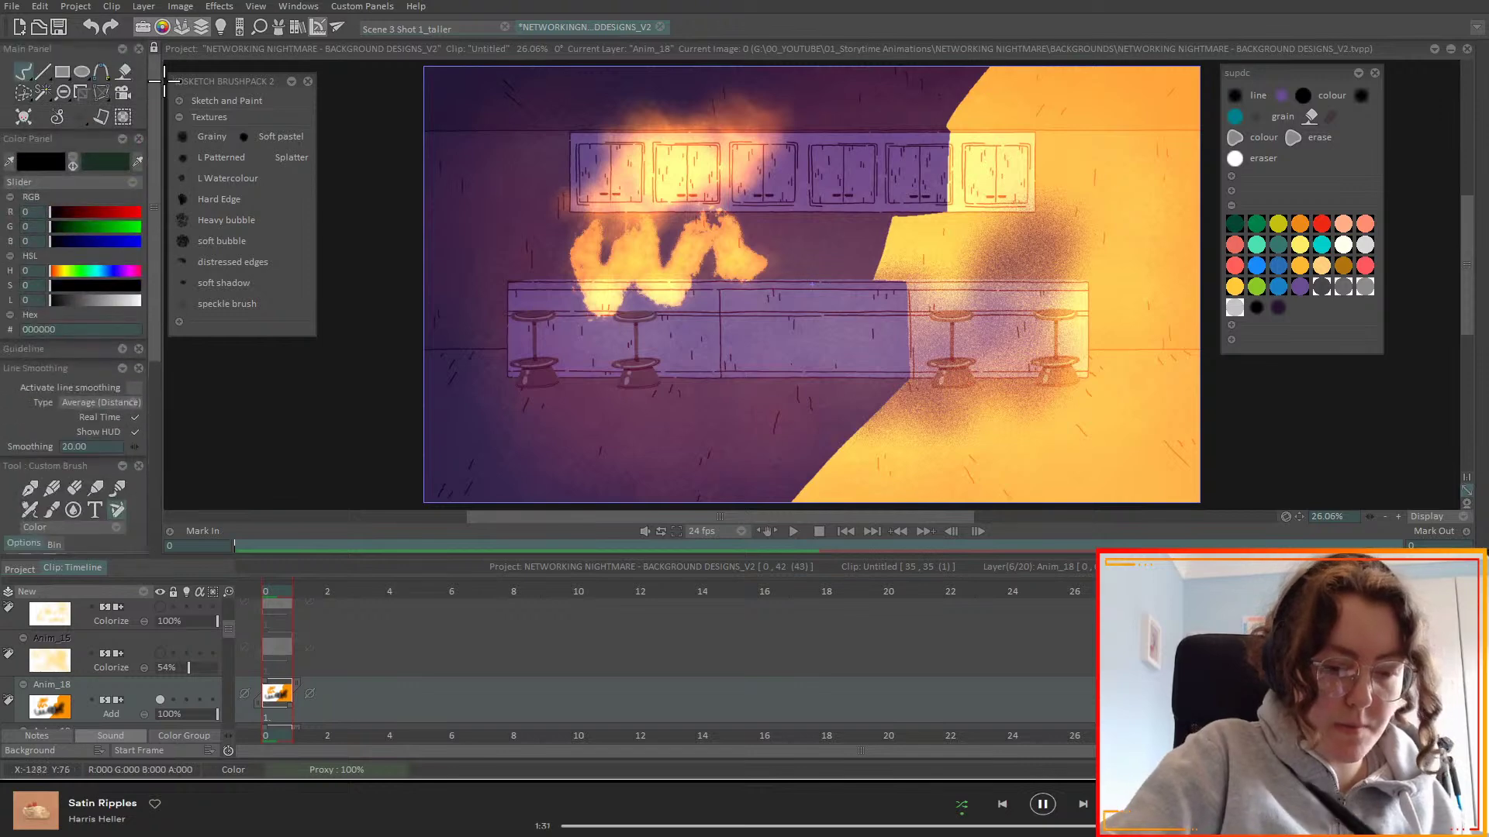
- Set the orange layer's blending mode to Color, sample its orange from the canvas, and clear the layer
click(128, 710)
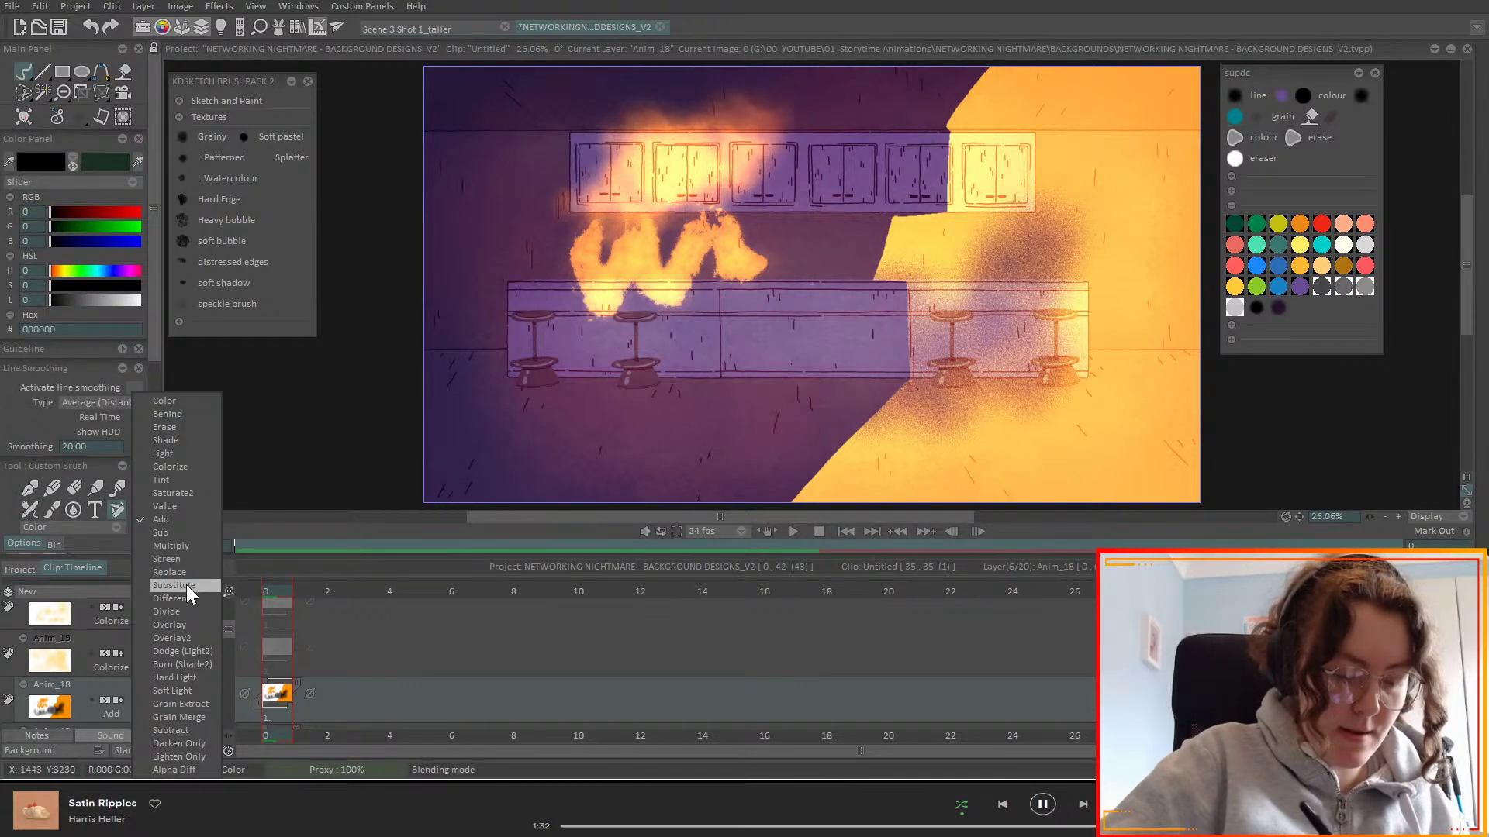
click(172, 400)
ctrl+click(1090, 126)
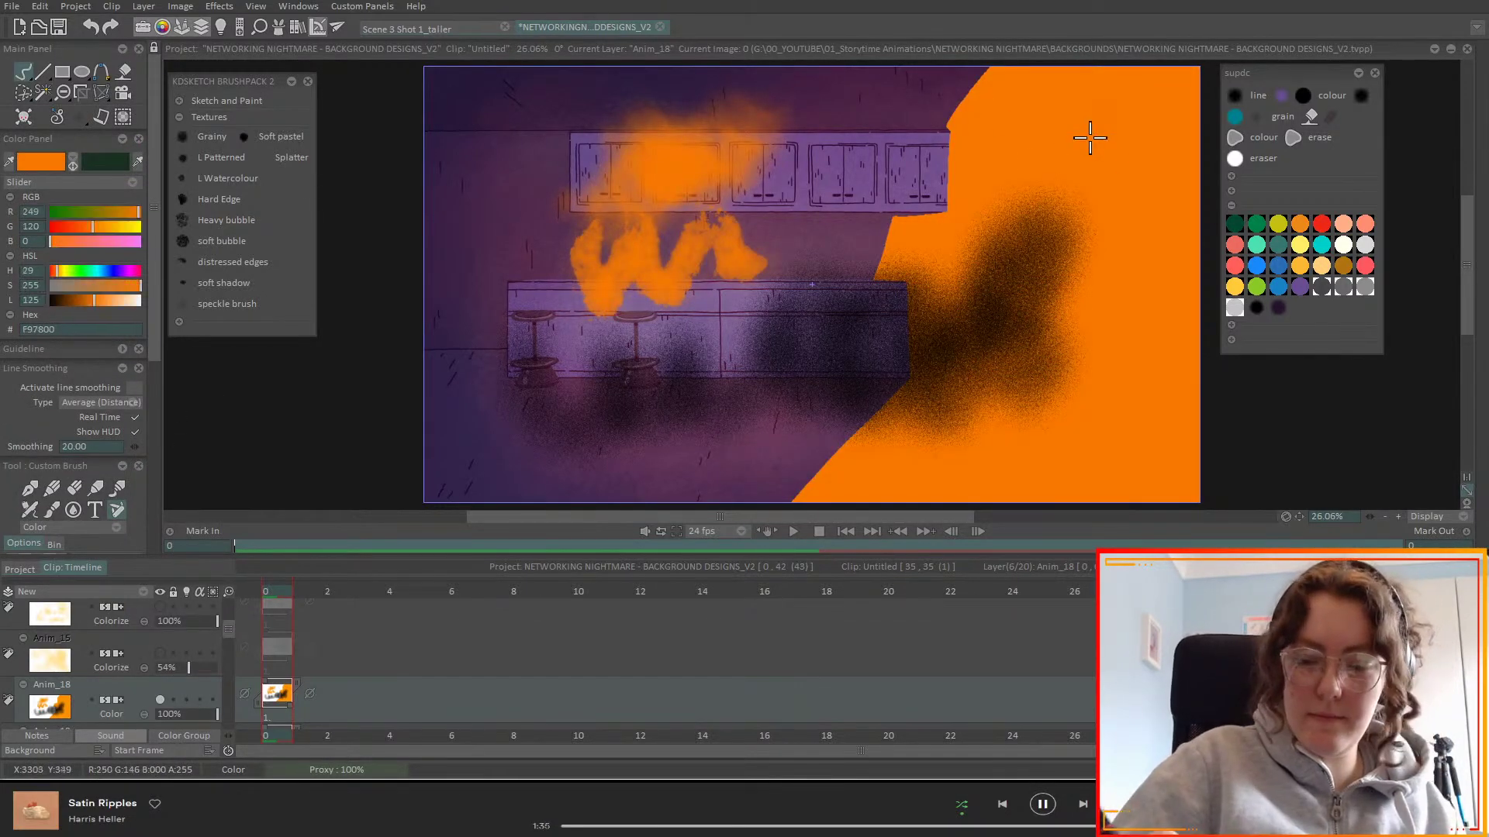
key(BackSpace)
- Paint a speckled orange glow over the rightmost cabinet and set the layer's blending mode to Add
mouse_move(919, 203)
mouse_down()
mouse_move(1000, 194)
mouse_move(985, 155)
mouse_move(1043, 197)
mouse_up()
click(123, 714)
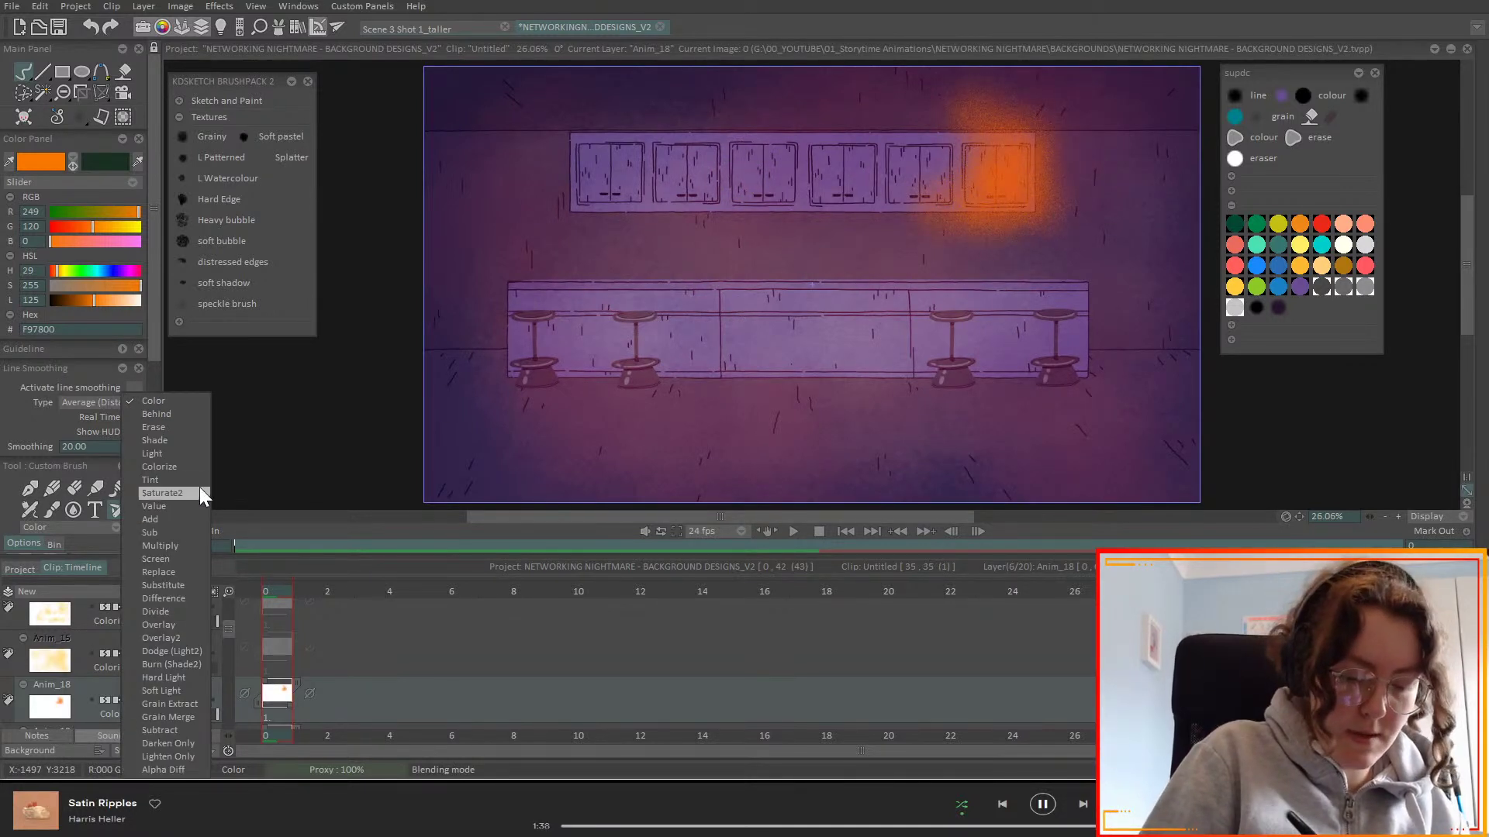
click(177, 519)
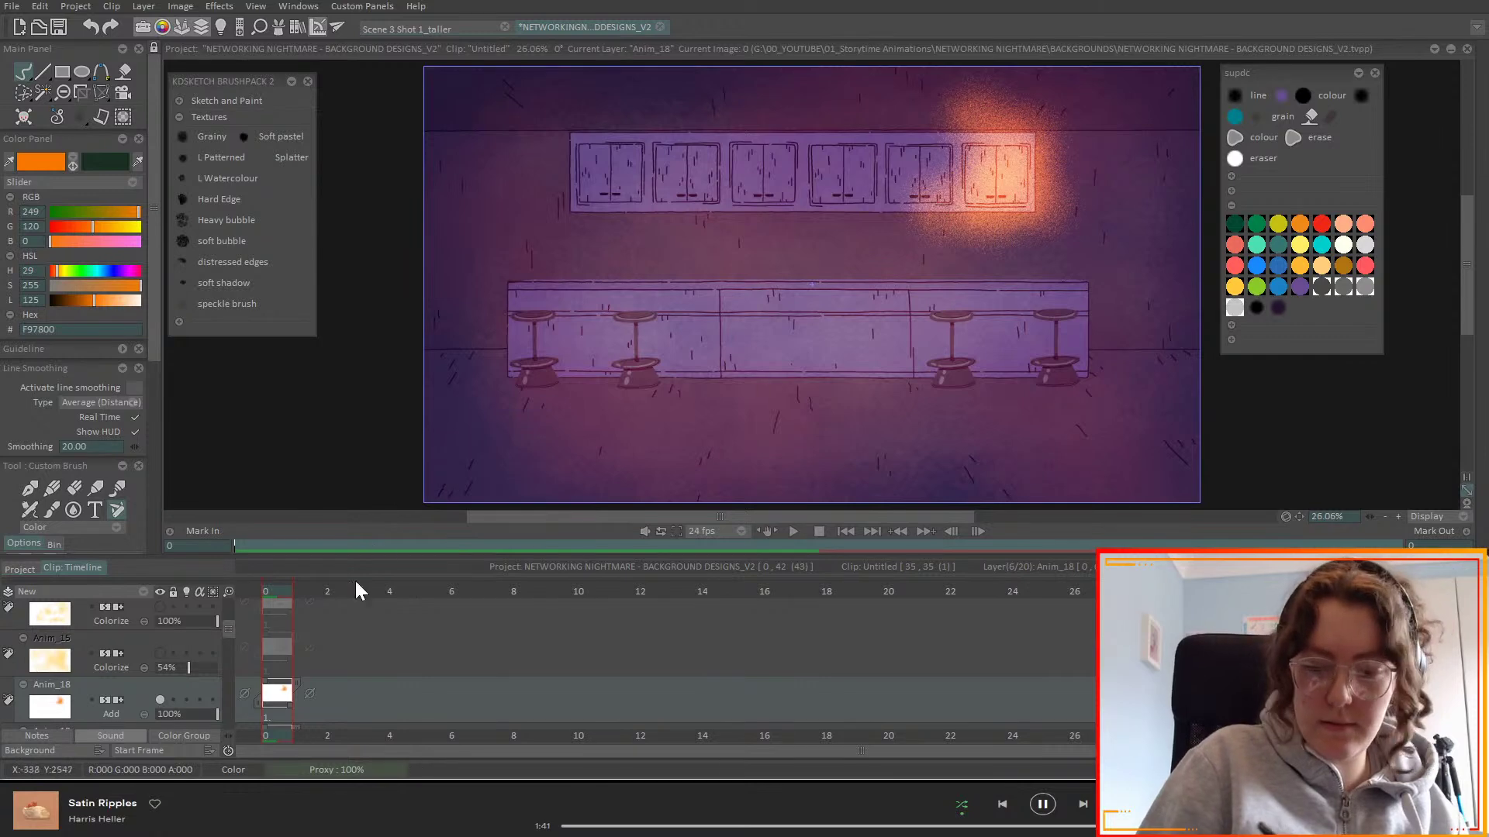
- Set the speckle brush to 260.20% size and 32% opacity, and clear the orange layer
scroll(155, 295, down, 5)
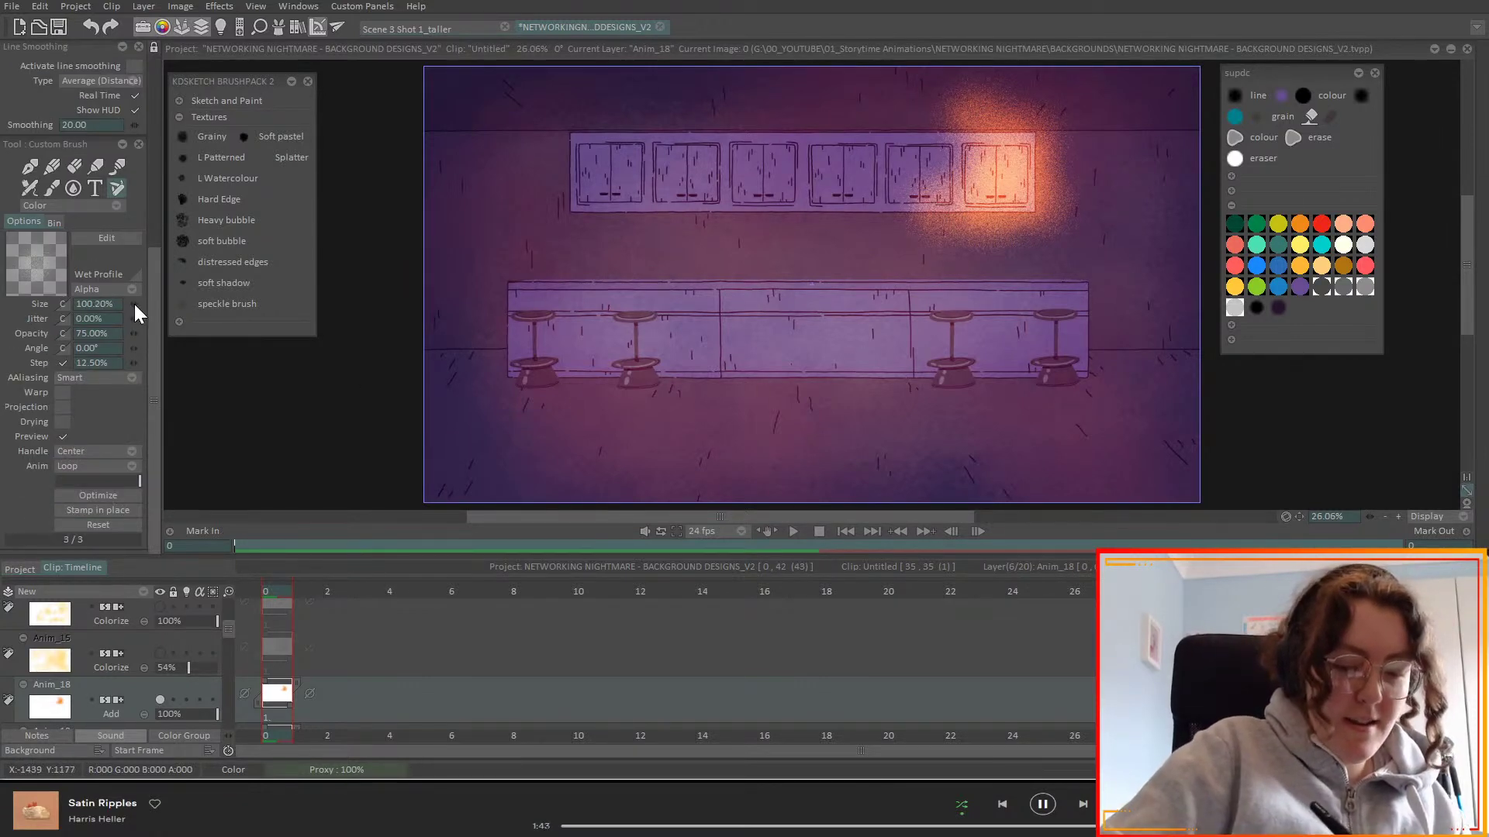
drag(133, 304, 1262, 316)
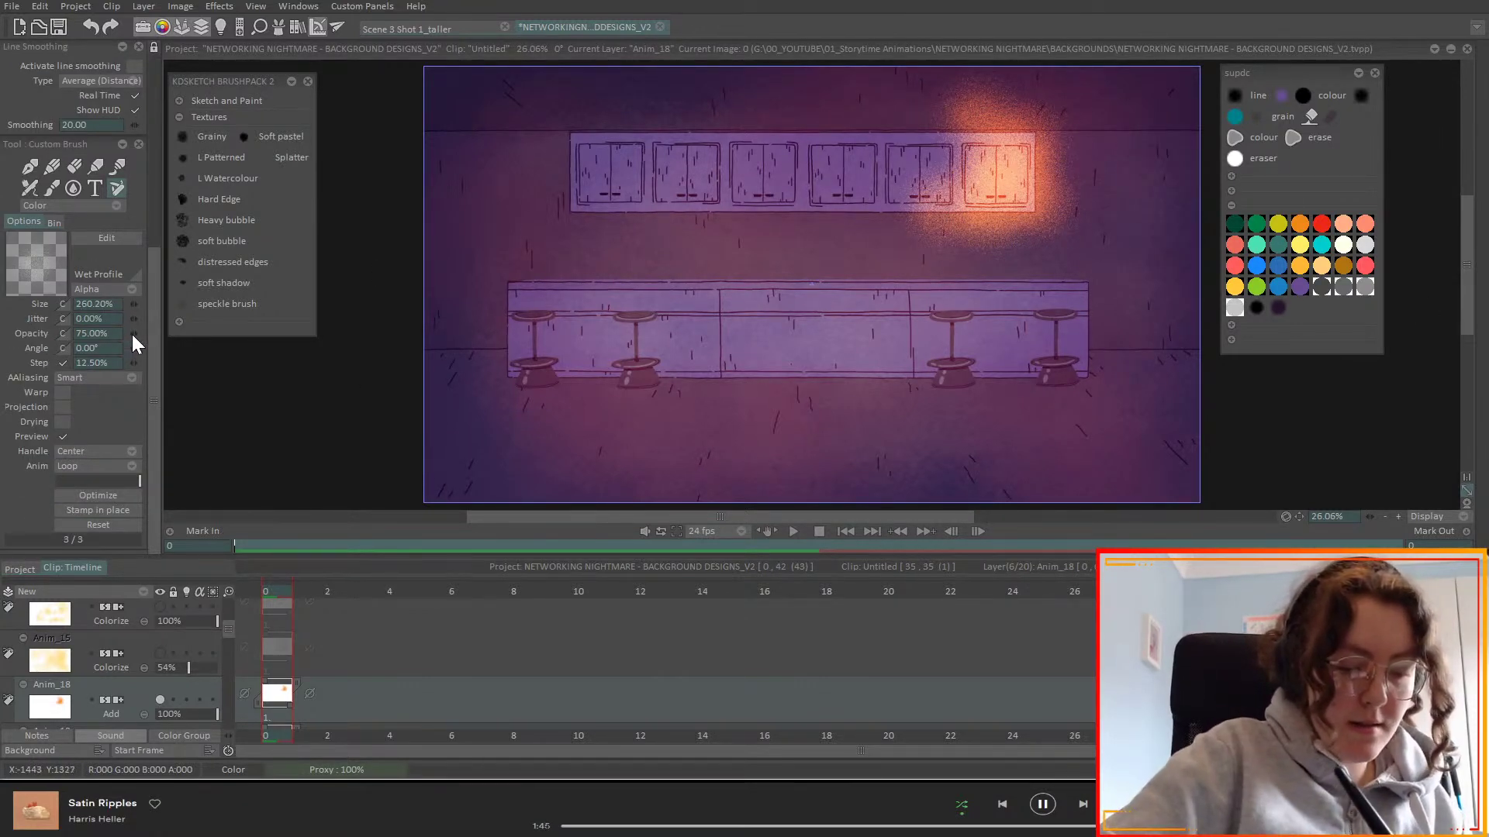
drag(85, 336, 49, 308)
key(BackSpace)
mouse_move(1120, 398)
mouse_down()
mouse_move(1148, 455)
mouse_move(1216, 373)
mouse_move(1196, 262)
mouse_move(1183, 360)
mouse_move(582, 457)
mouse_move(482, 303)
mouse_up()
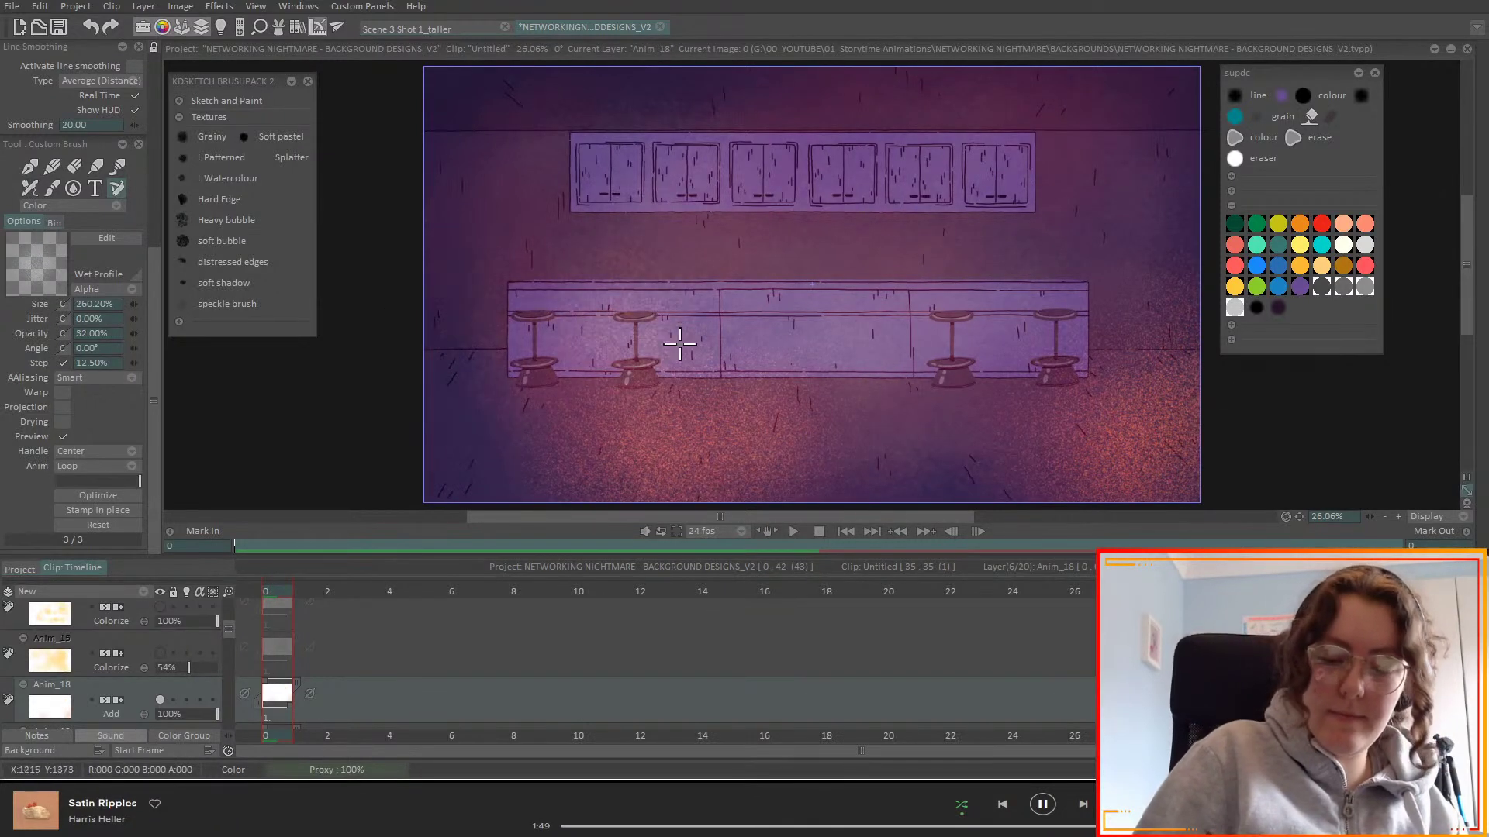
mouse_move(968, 138)
mouse_down()
mouse_move(1001, 364)
mouse_move(928, 242)
mouse_up()
key(BackSpace)
- Paint a speckled orange glow across the walls, cabinets and counter, and lower the layer's opacity to 21%
mouse_move(979, 194)
mouse_down()
mouse_move(967, 299)
mouse_move(1046, 155)
mouse_move(1124, 245)
mouse_up()
mouse_move(886, 373)
mouse_down()
mouse_move(807, 252)
mouse_move(829, 318)
mouse_up()
mouse_move(920, 404)
mouse_down()
mouse_move(952, 178)
mouse_move(785, 159)
mouse_move(807, 127)
mouse_up()
mouse_move(1006, 198)
mouse_down()
mouse_move(911, 61)
mouse_move(942, 103)
mouse_move(1044, 140)
mouse_move(1073, 392)
mouse_up()
mouse_move(481, 465)
mouse_down()
mouse_move(585, 390)
mouse_move(532, 152)
mouse_move(603, 145)
mouse_move(435, 73)
mouse_up()
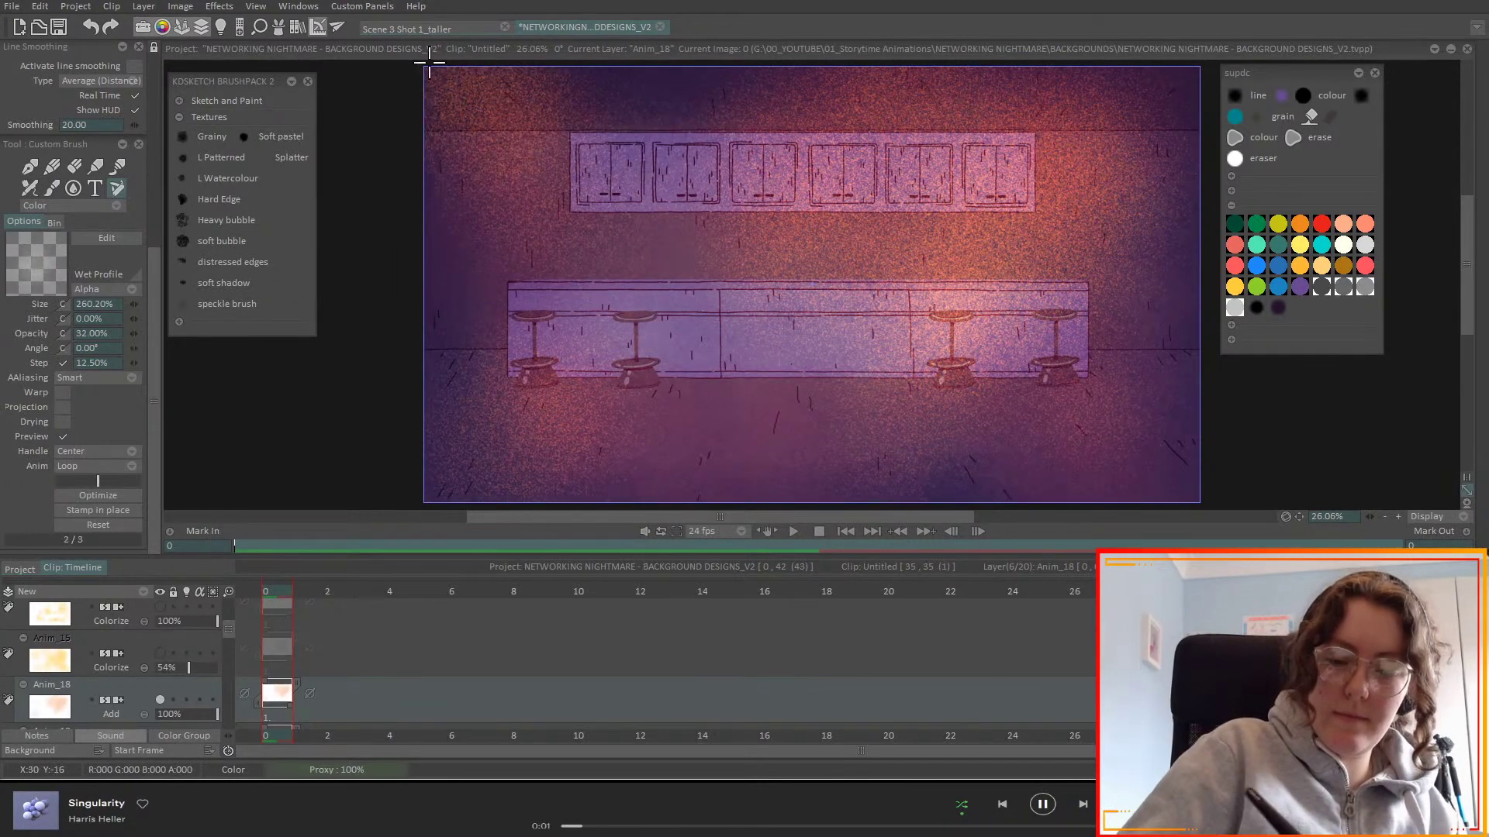
drag(190, 719, 176, 722)
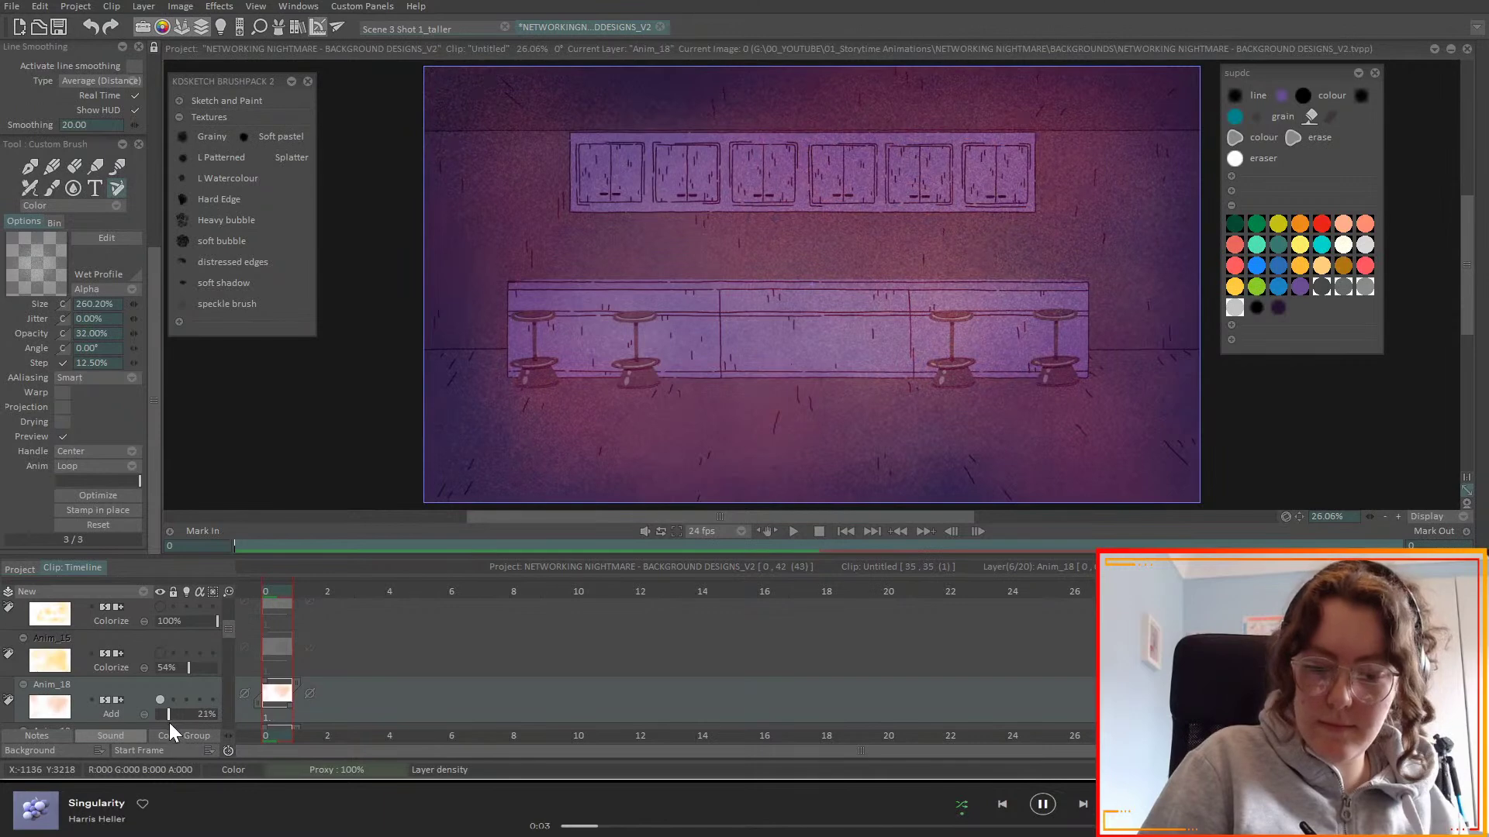
- Add an anim layer directly above the purple overlay layer and choose the dark purple paint colour 2D203E
drag(229, 629, 230, 598)
click(144, 591)
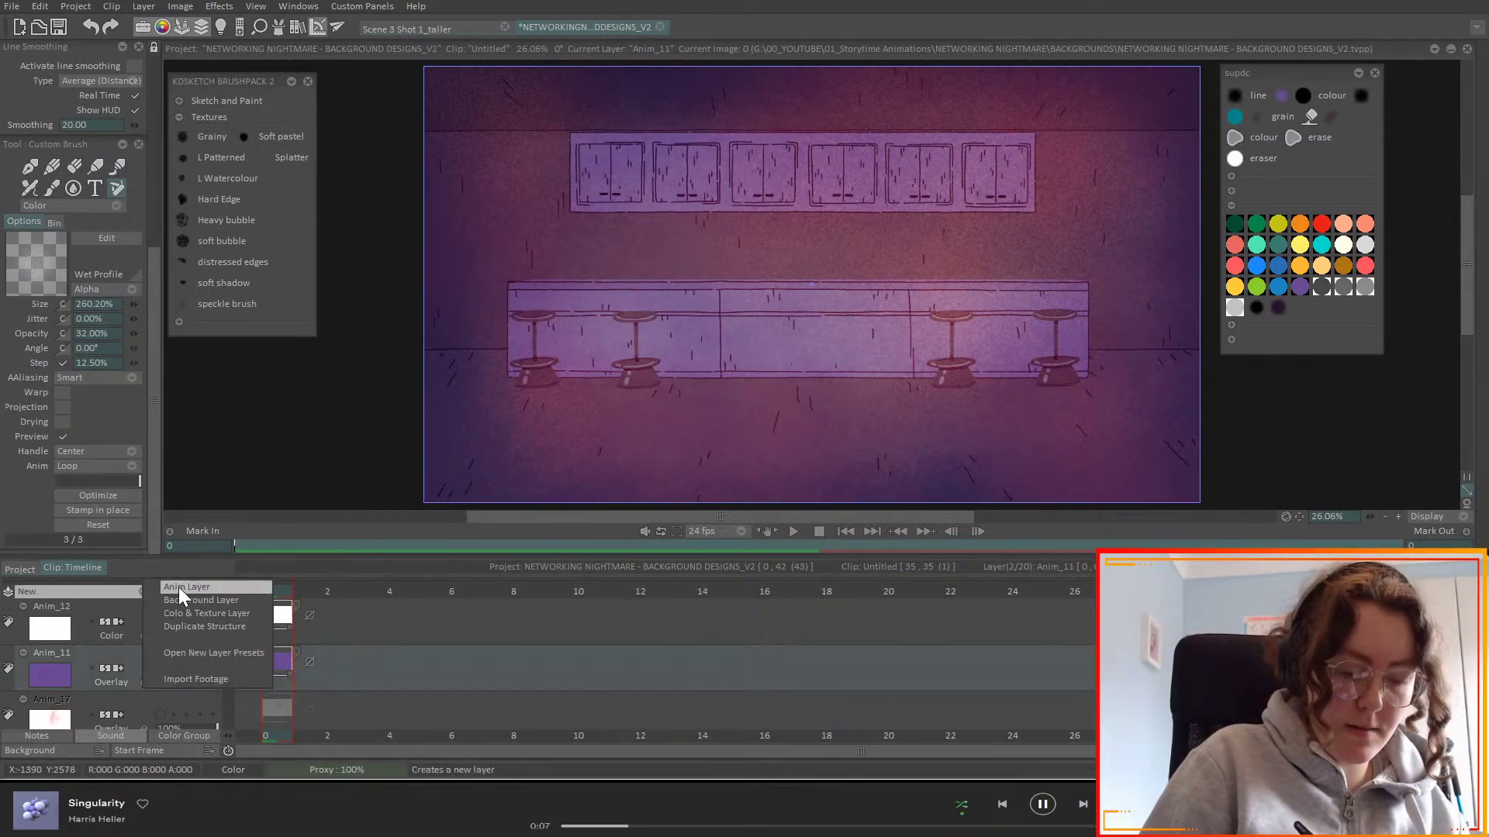
click(174, 589)
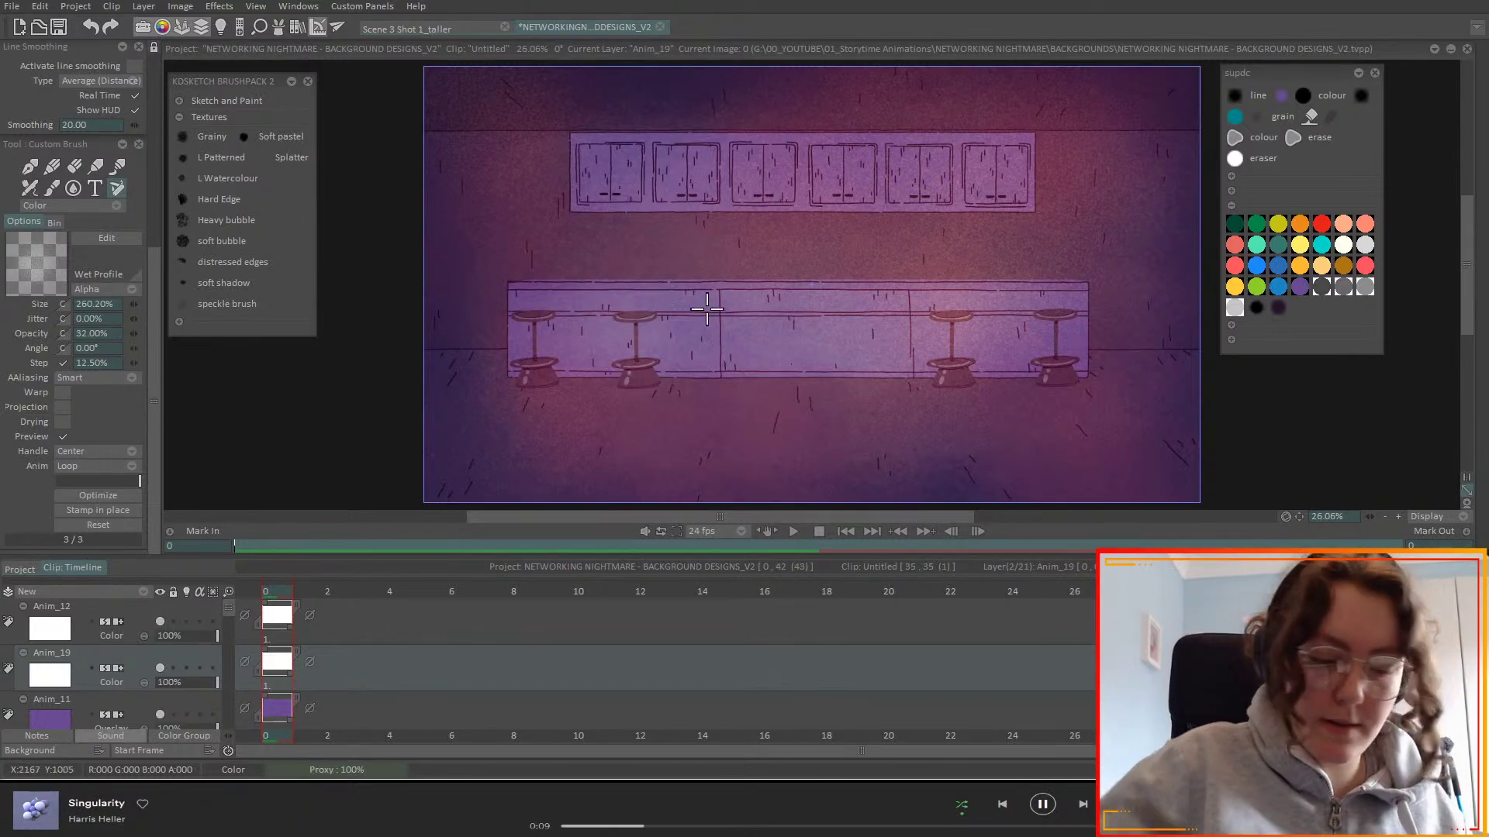
drag(158, 263, 166, 54)
click(65, 299)
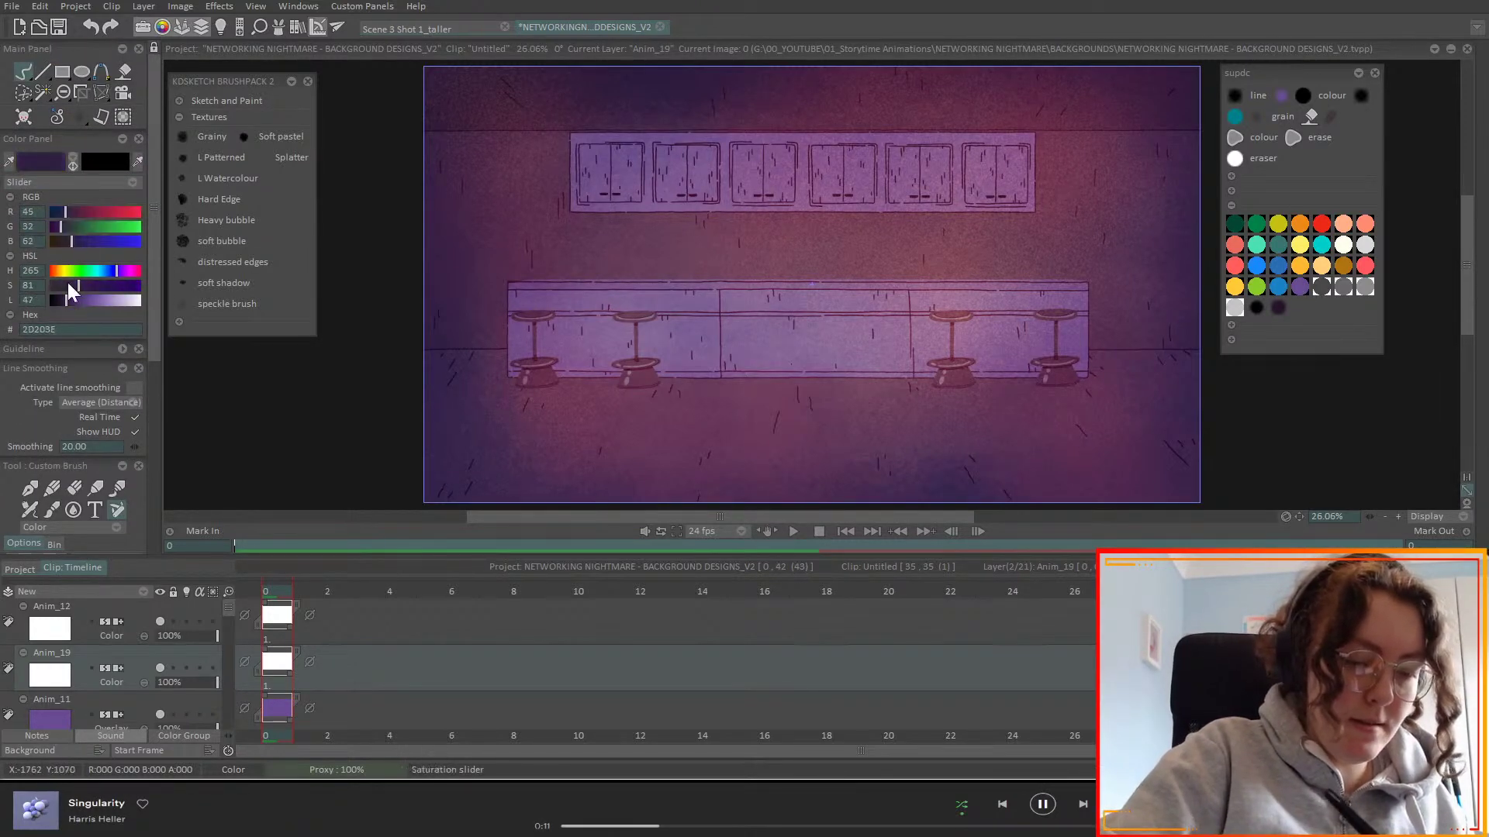
- Choose the Grainy brush and set its size to 201.80%
click(183, 136)
scroll(156, 377, down, 3)
scroll(158, 387, down, 2)
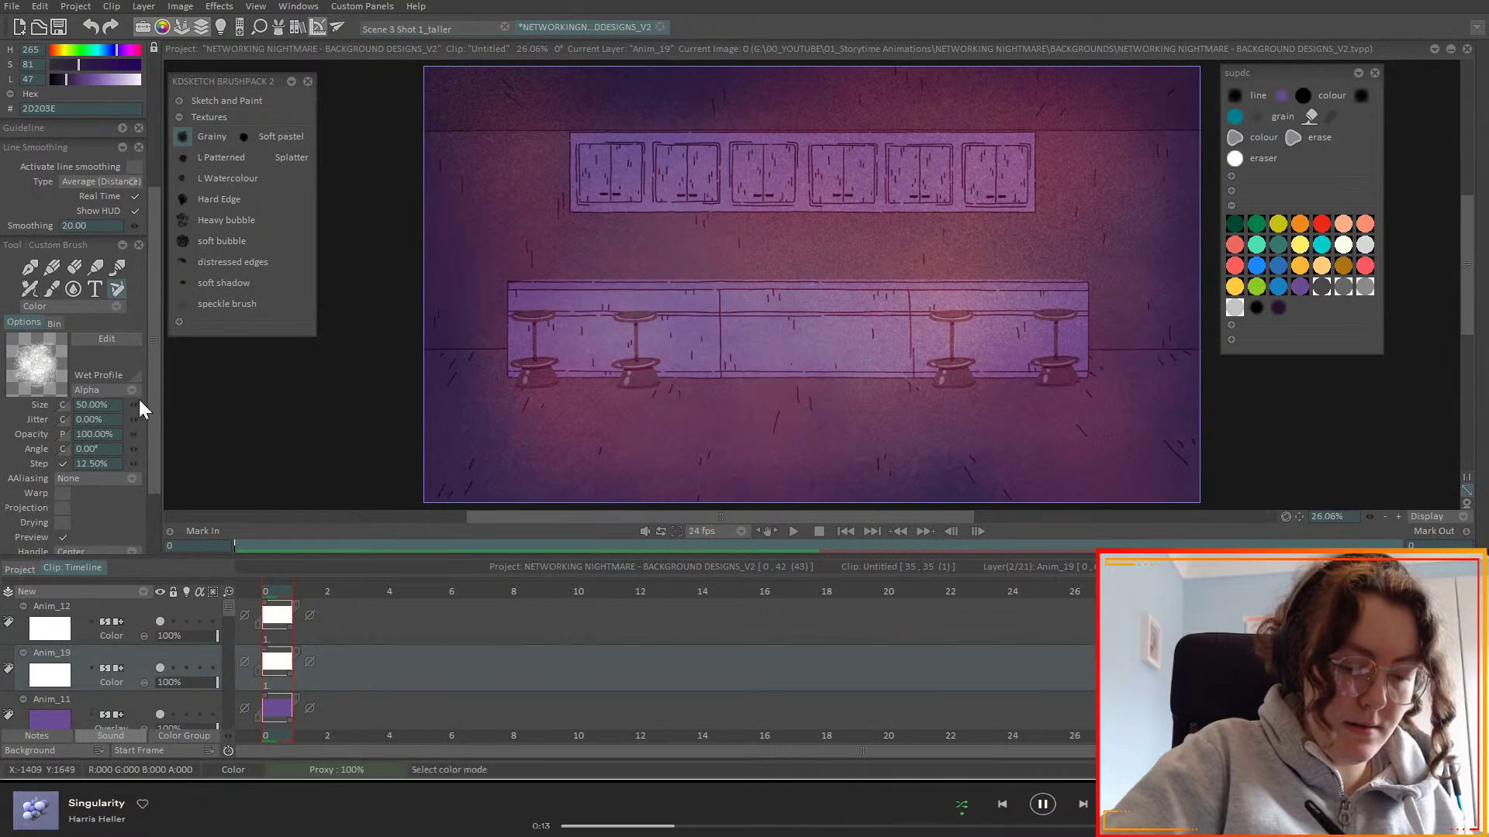
drag(133, 405, 462, 385)
- Test the grainy brush around the left stools, undo the stroke, and darken the paint colour to 241A32
mouse_move(402, 455)
mouse_down()
mouse_move(463, 370)
mouse_move(547, 385)
mouse_move(557, 288)
mouse_up()
key(ctrl+z)
scroll(149, 259, up, 3)
click(63, 208)
scroll(149, 248, down, 3)
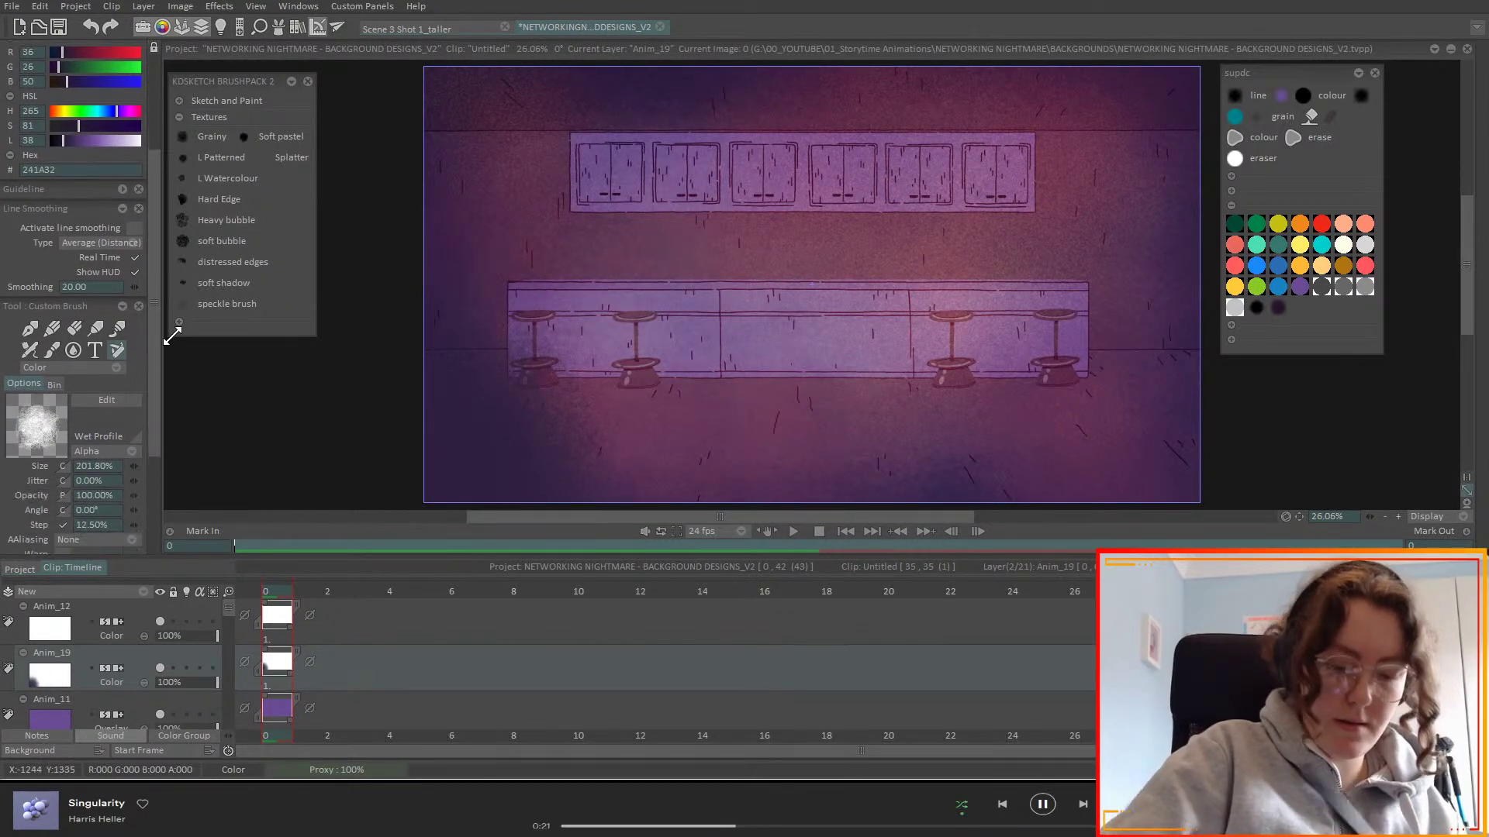
- Paint a dark grainy vignette around the scene's edges, leaving the middle of the cabinets and counter lit
mouse_move(505, 465)
mouse_down()
mouse_move(831, 531)
mouse_move(1179, 491)
mouse_up()
mouse_move(1213, 54)
mouse_down()
mouse_move(583, 33)
mouse_move(440, 180)
mouse_up()
key(ctrl+z)
key(ctrl+z)
mouse_move(1179, 196)
mouse_down()
mouse_move(1086, 400)
mouse_move(1157, 191)
mouse_move(949, 444)
mouse_move(646, 404)
mouse_move(489, 159)
mouse_move(507, 162)
mouse_move(644, 390)
mouse_move(444, 340)
mouse_move(832, 442)
mouse_move(711, 420)
mouse_move(1043, 435)
mouse_move(1136, 123)
mouse_move(665, 80)
mouse_move(557, 87)
mouse_move(429, 307)
mouse_move(404, 188)
mouse_move(444, 390)
mouse_move(417, 534)
mouse_move(841, 470)
mouse_move(1122, 483)
mouse_move(1273, 398)
mouse_move(1151, 385)
mouse_move(1153, 209)
mouse_move(993, 469)
mouse_move(709, 508)
mouse_move(1012, 415)
mouse_up()
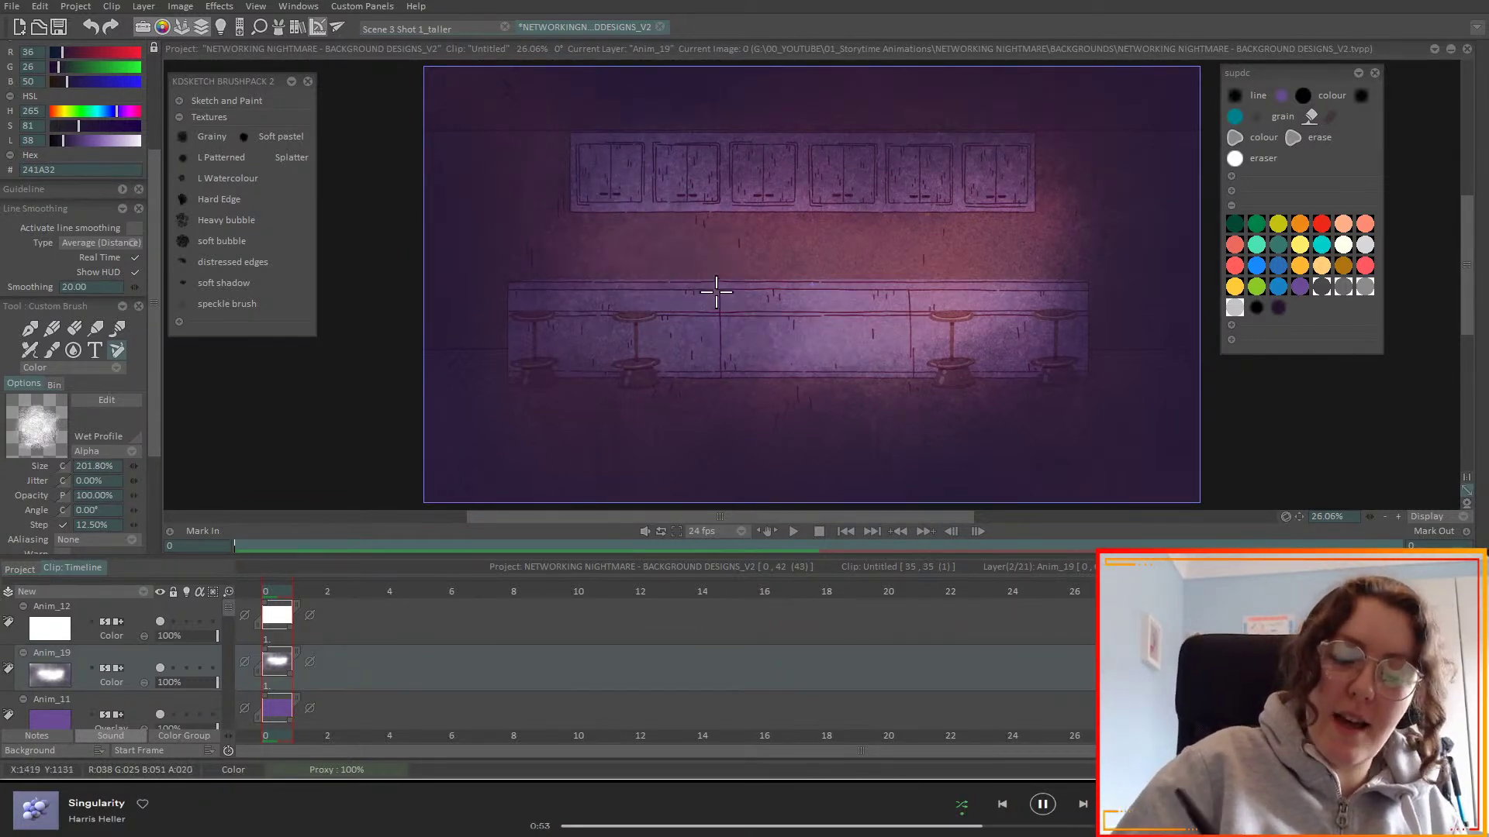
- Show only the game reference screenshot layer at the bottom of the layer stack
click(128, 683)
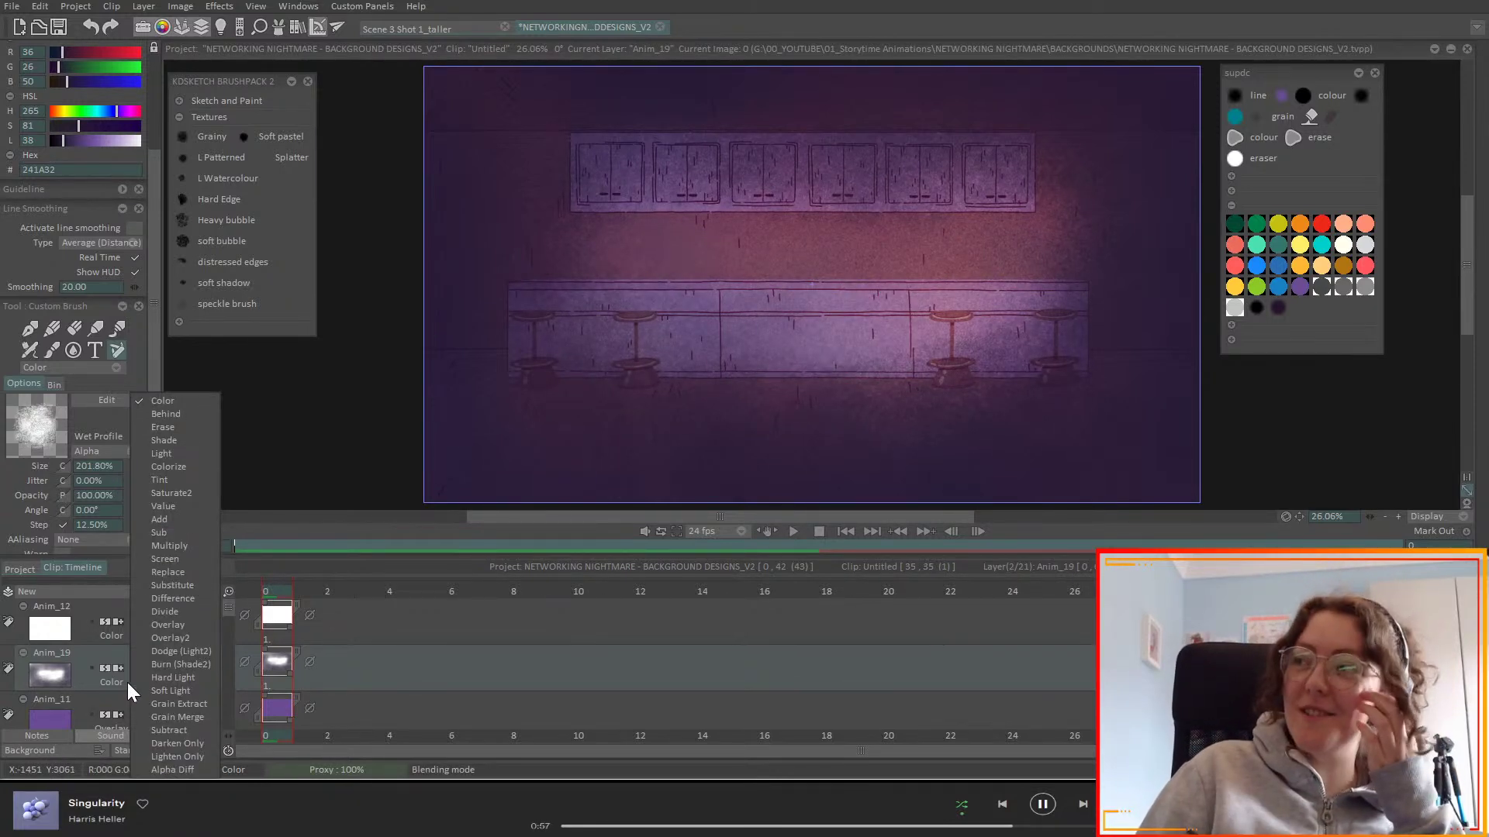
click(229, 606)
drag(230, 607, 229, 753)
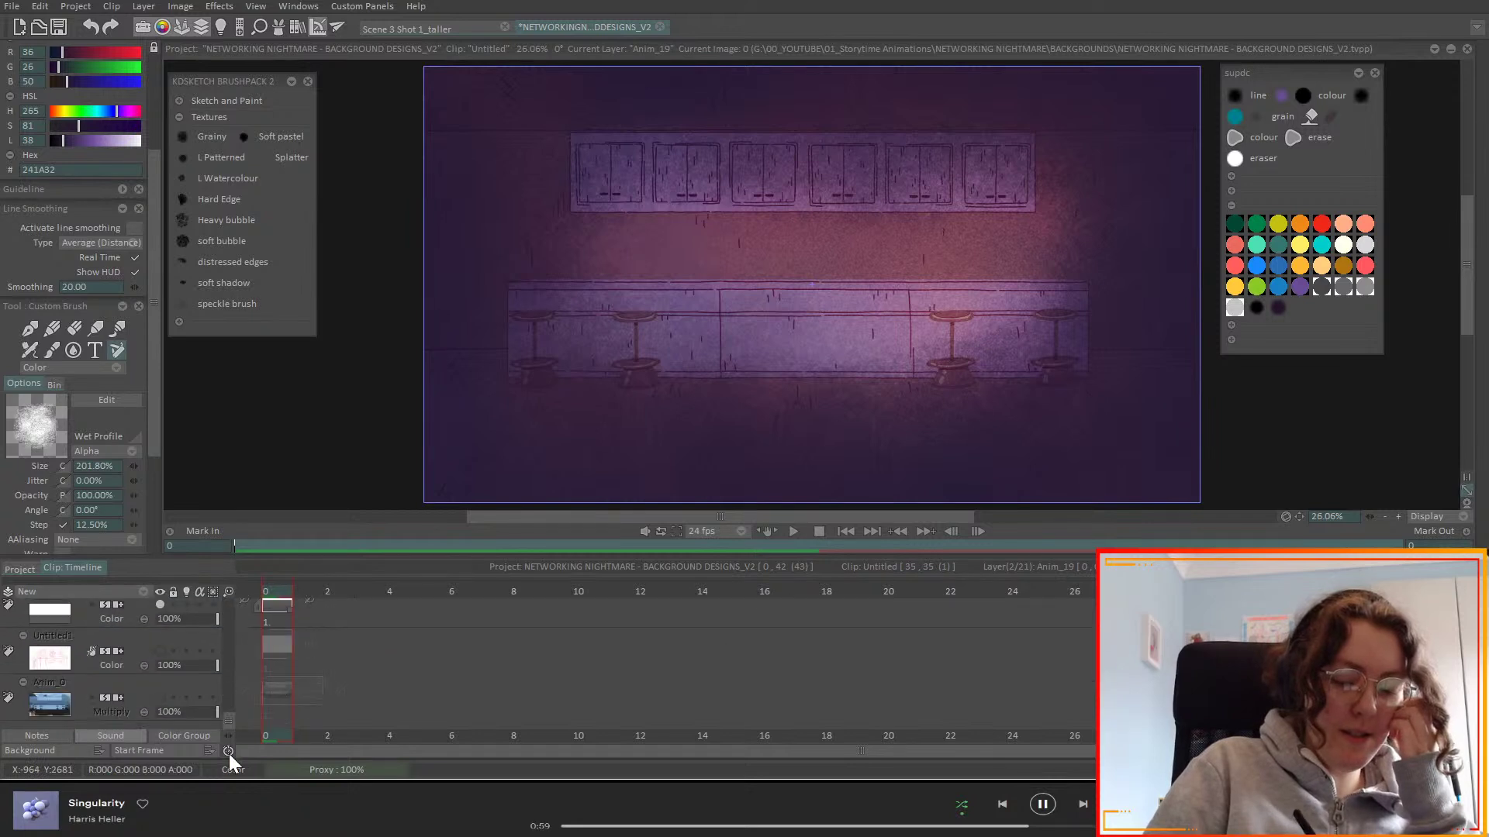
click(138, 702)
click(142, 591)
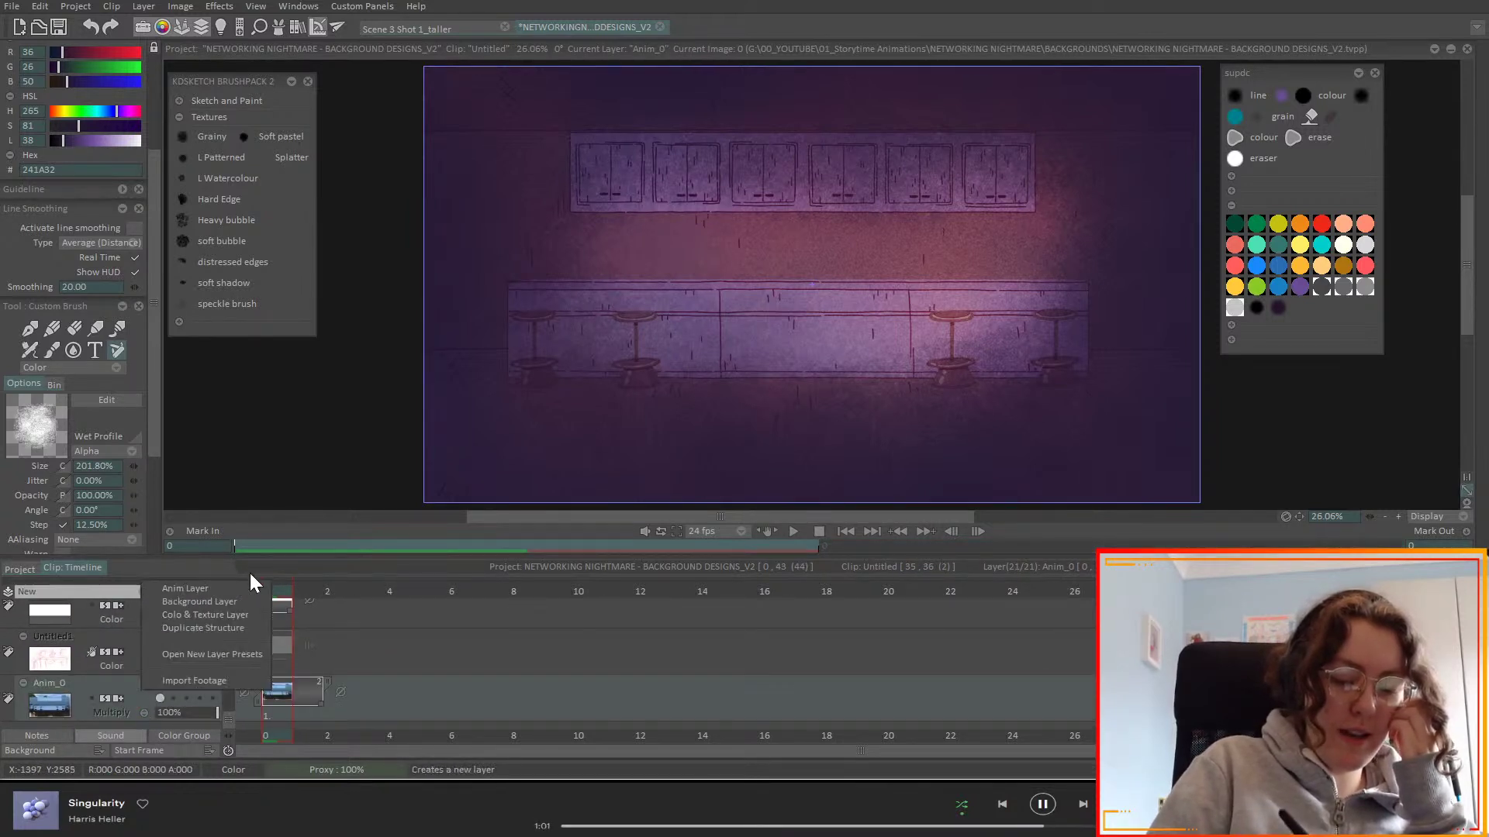
click(138, 589)
click(161, 590)
click(211, 591)
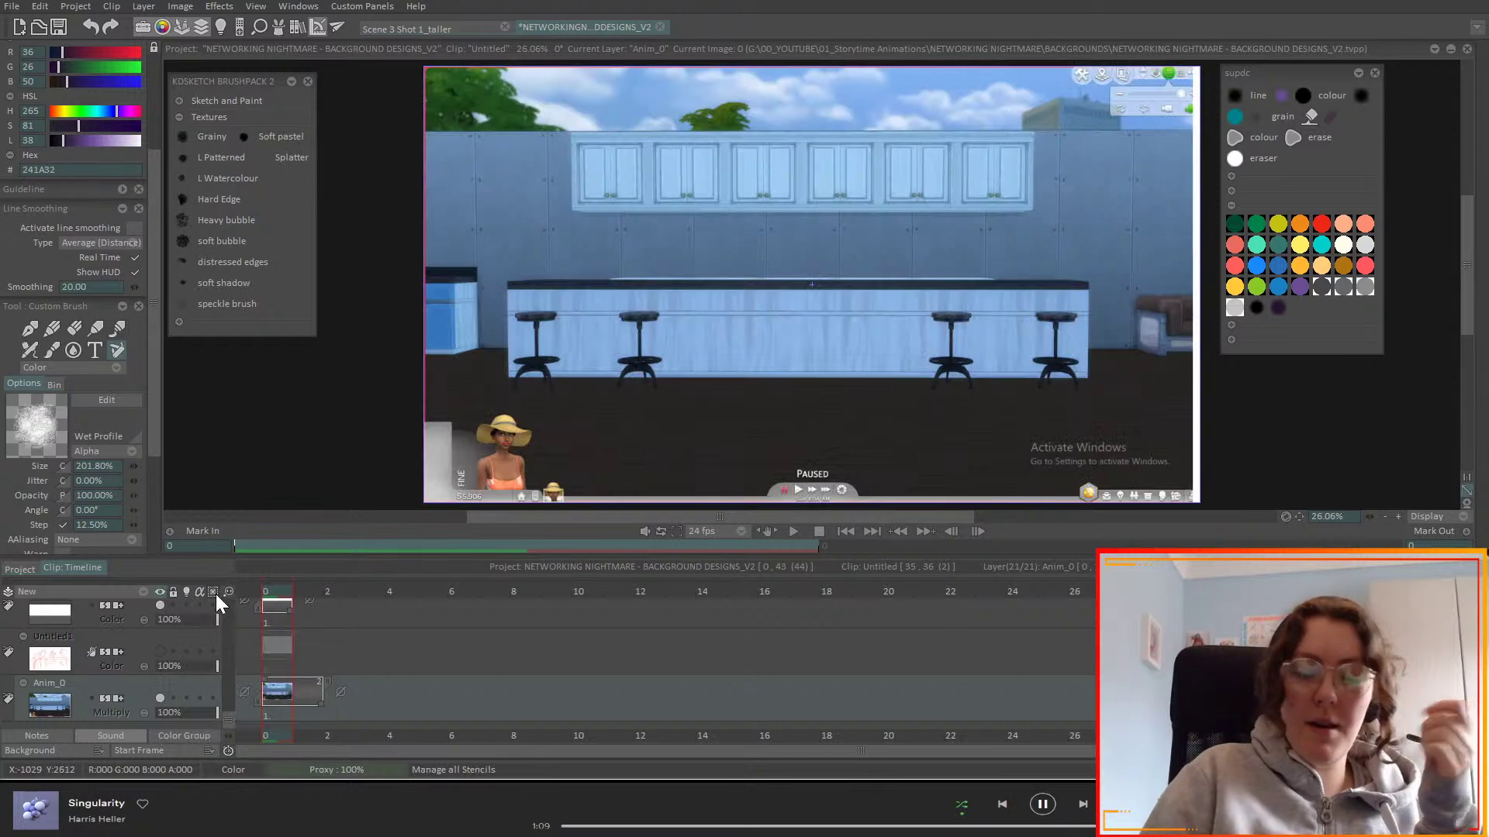
- Restore the painted layers' visibility and return to the vignette layer near the top of the stack
drag(853, 303, 753, 335)
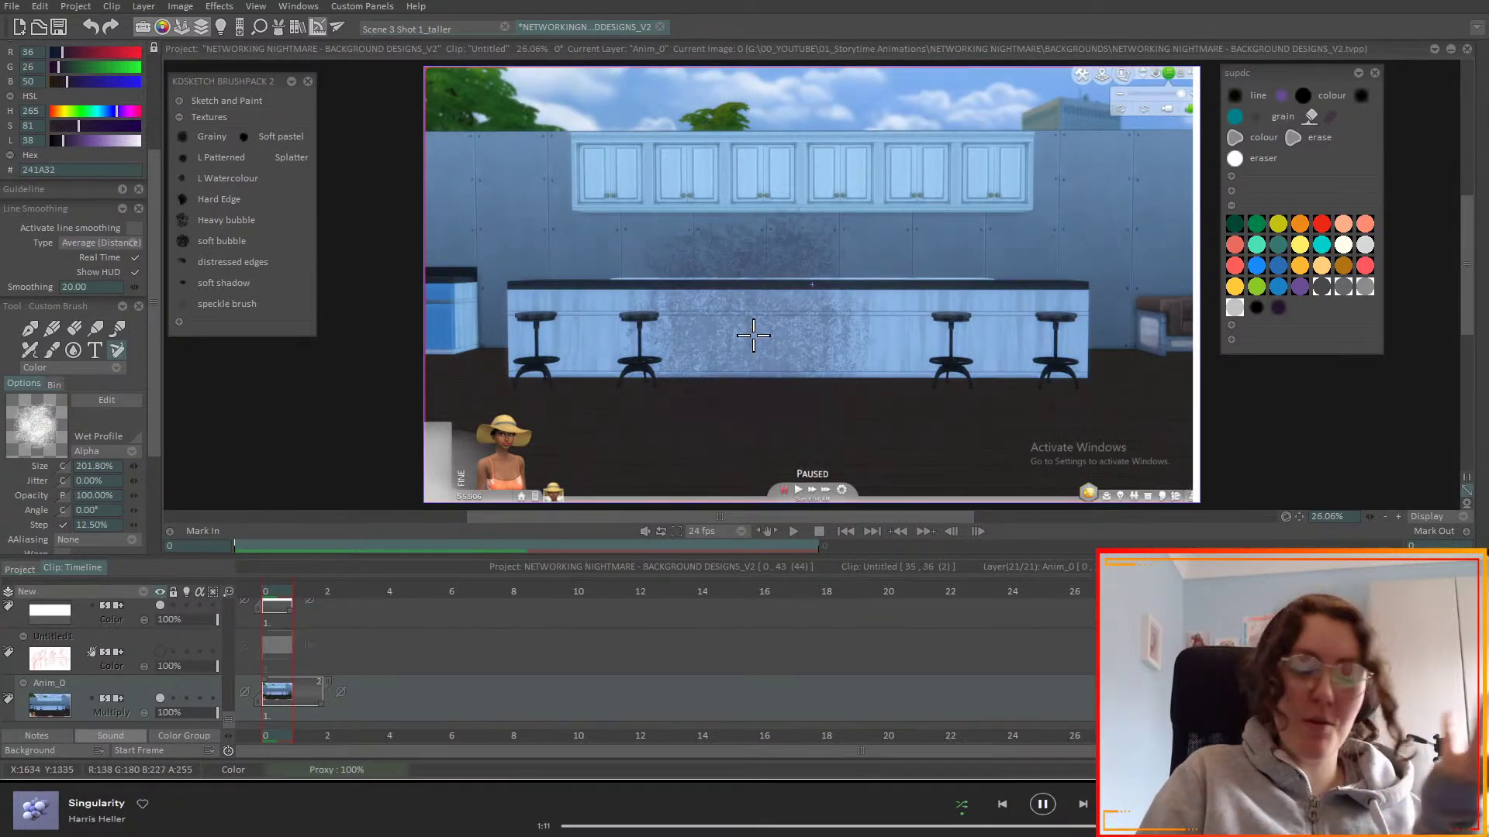
click(164, 594)
click(195, 599)
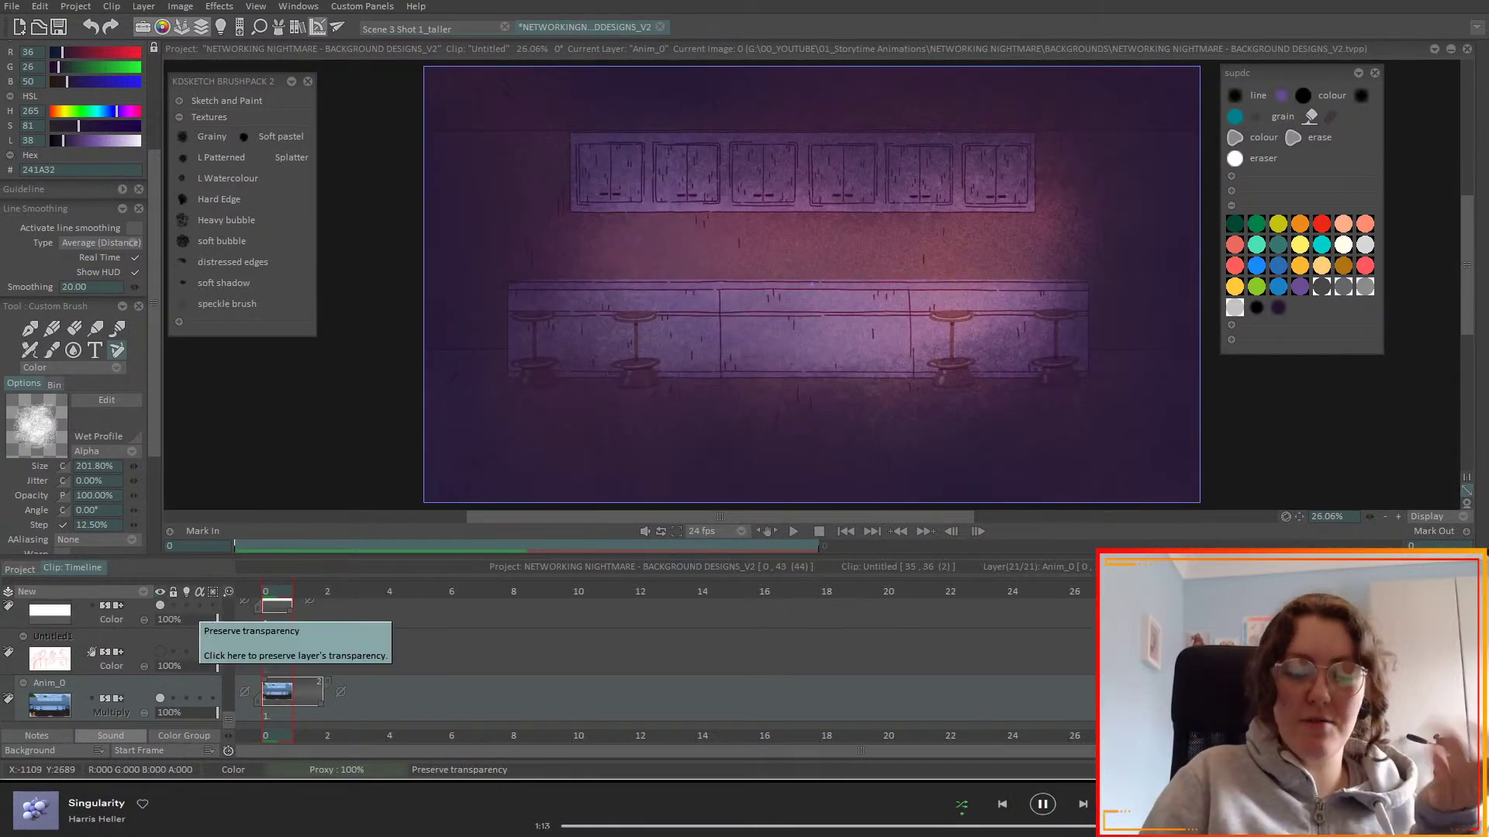
drag(228, 716, 240, 595)
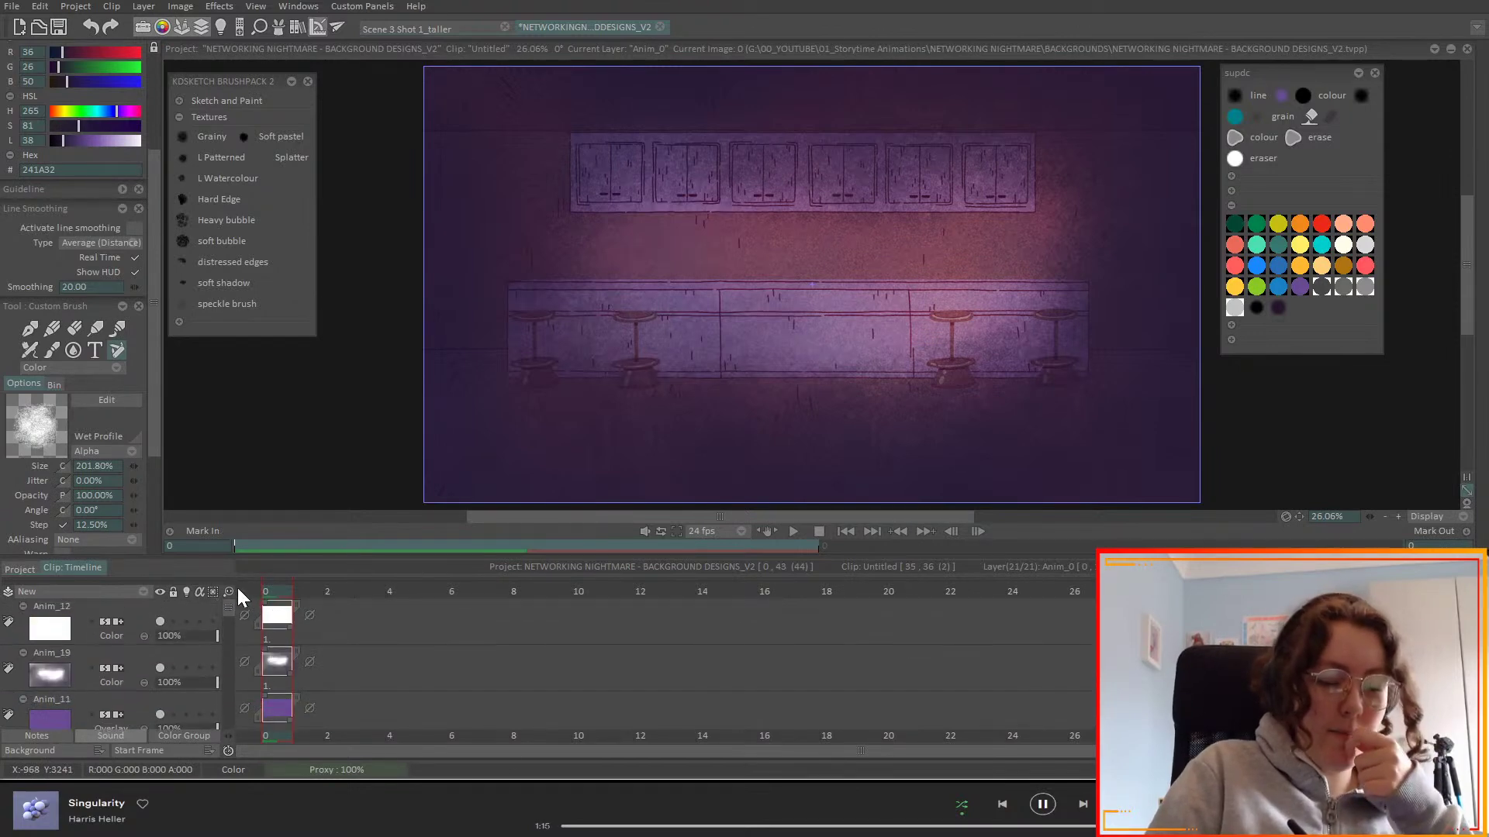
- Try the Behind, Shade, Colorize, Value and Add blending modes on the dark vignette layer, and save the project
click(142, 686)
scroll(143, 686, down, 1)
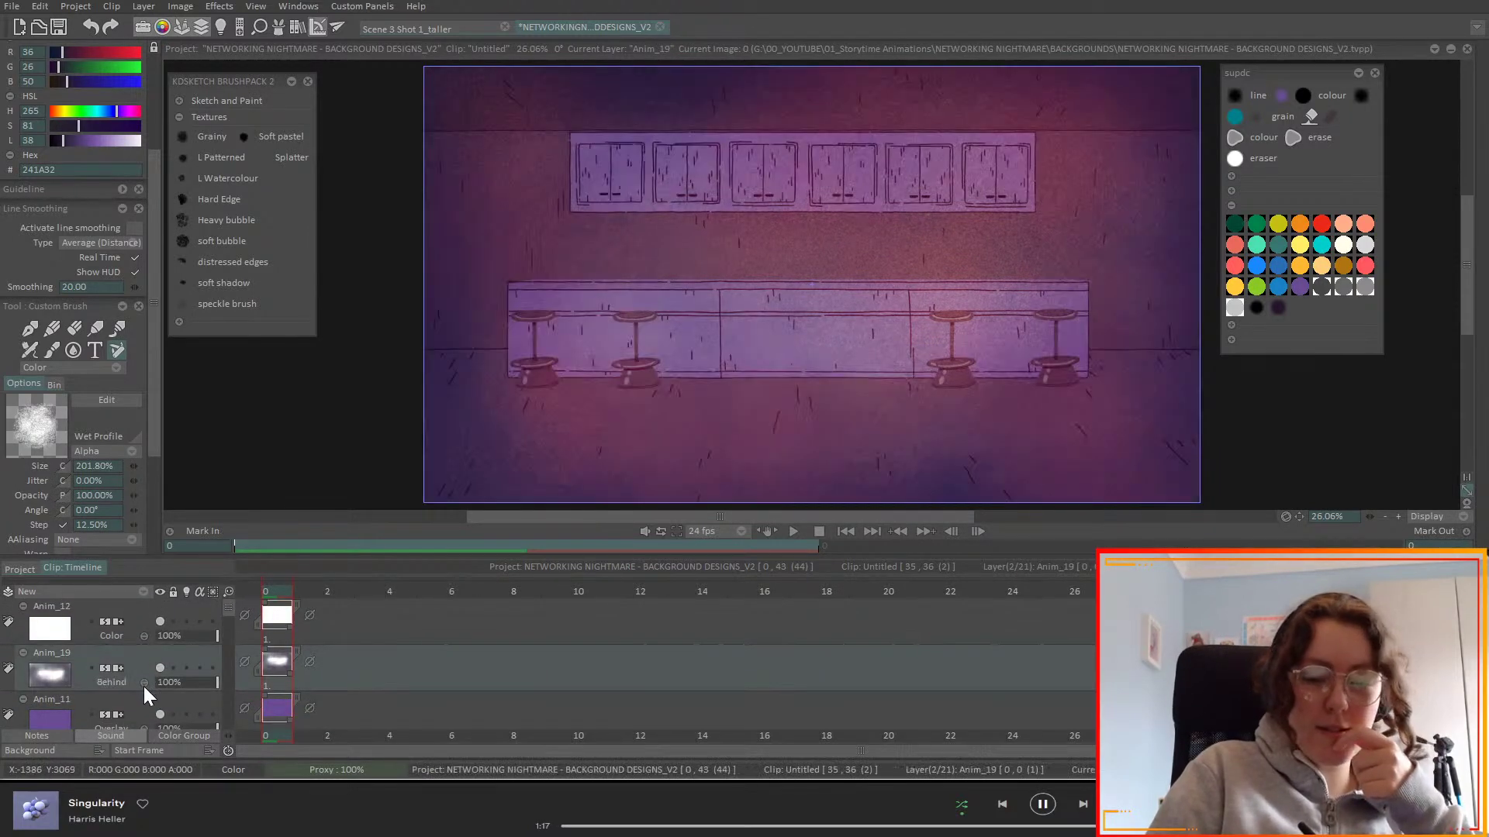
scroll(143, 685, down, 1)
scroll(145, 687, down, 1)
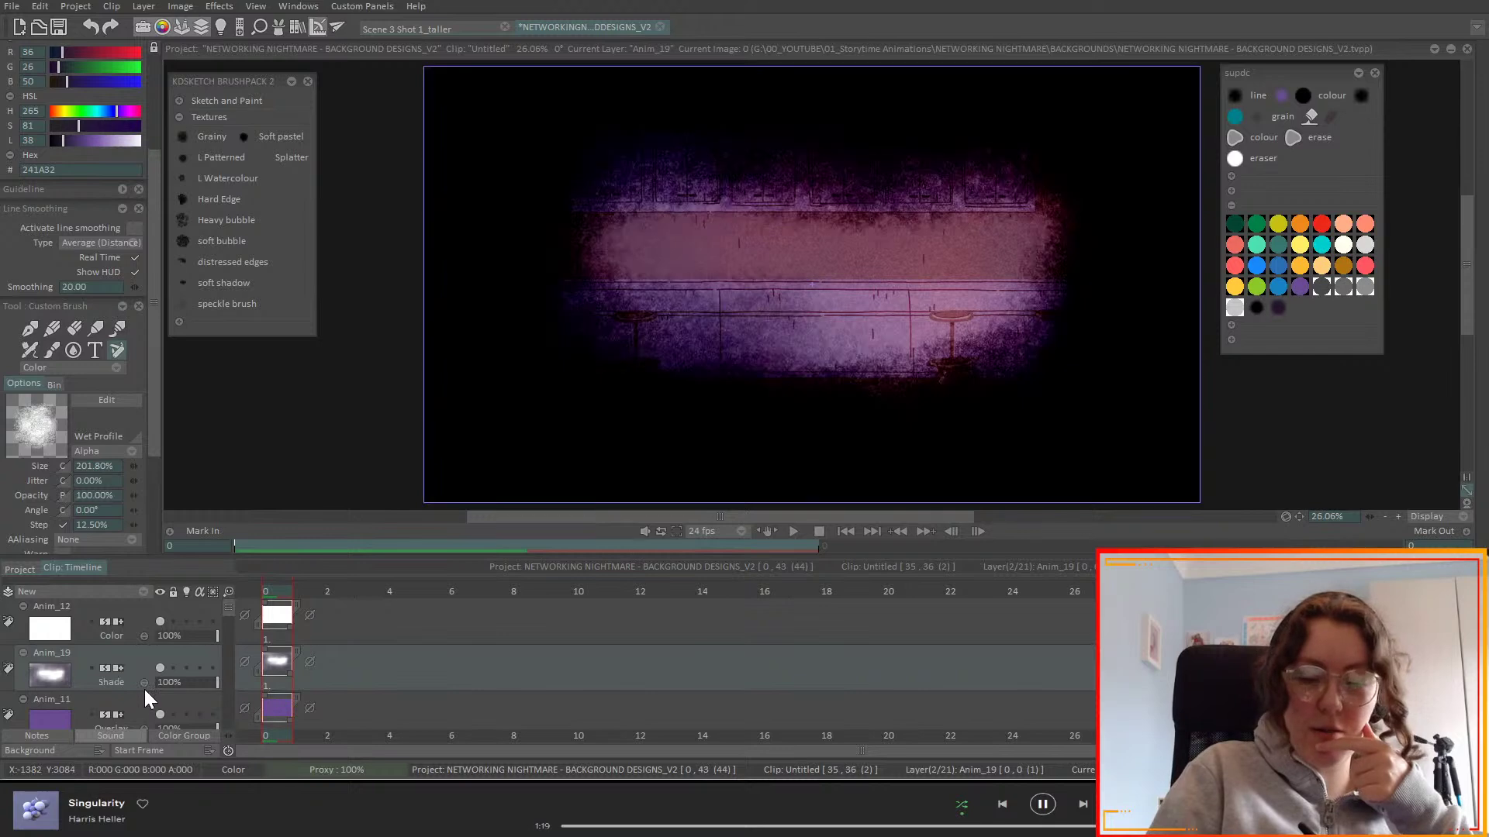
scroll(144, 686, down, 2)
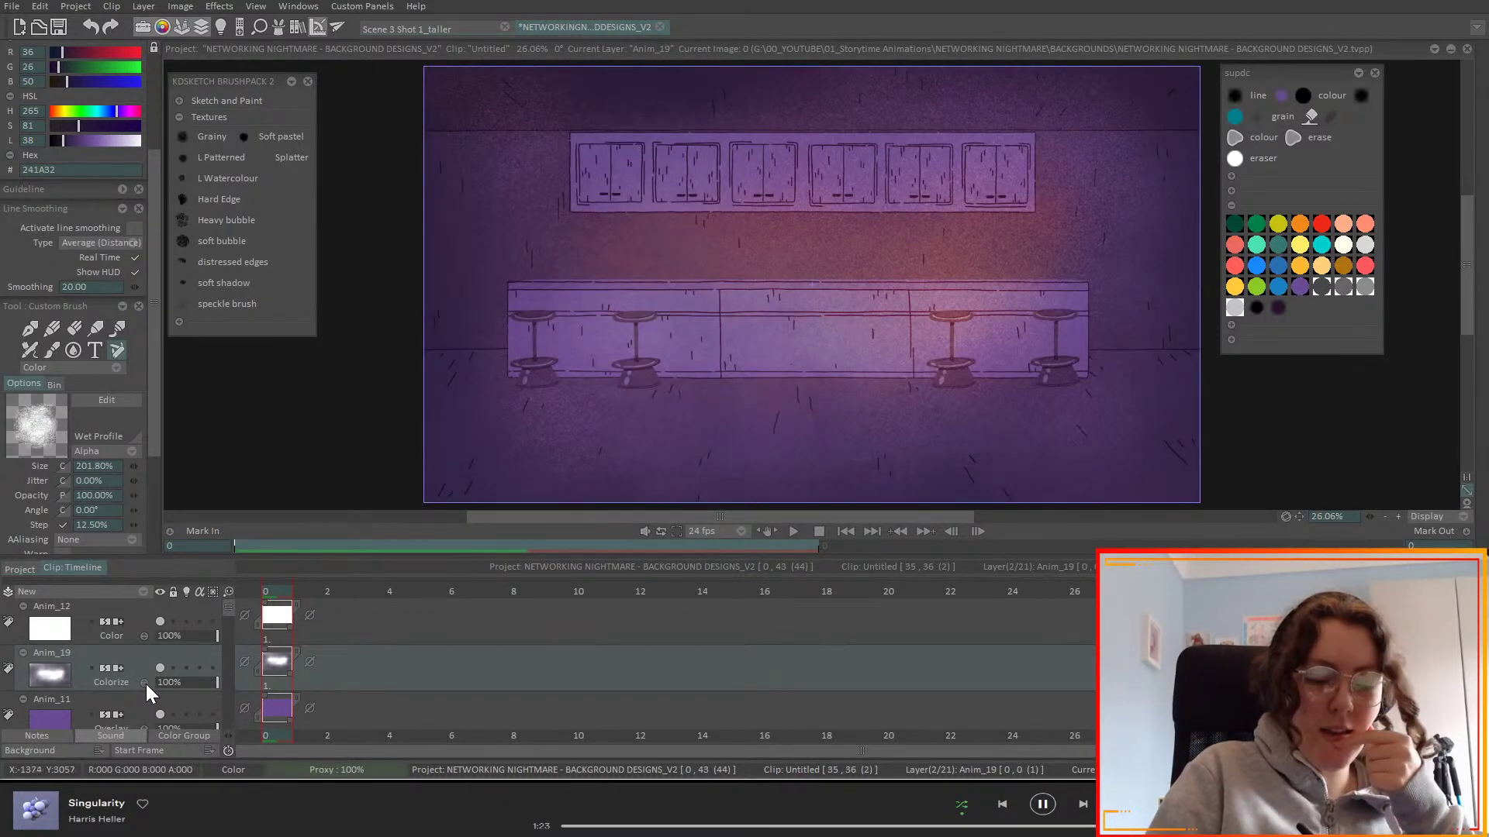
scroll(145, 686, down, 2)
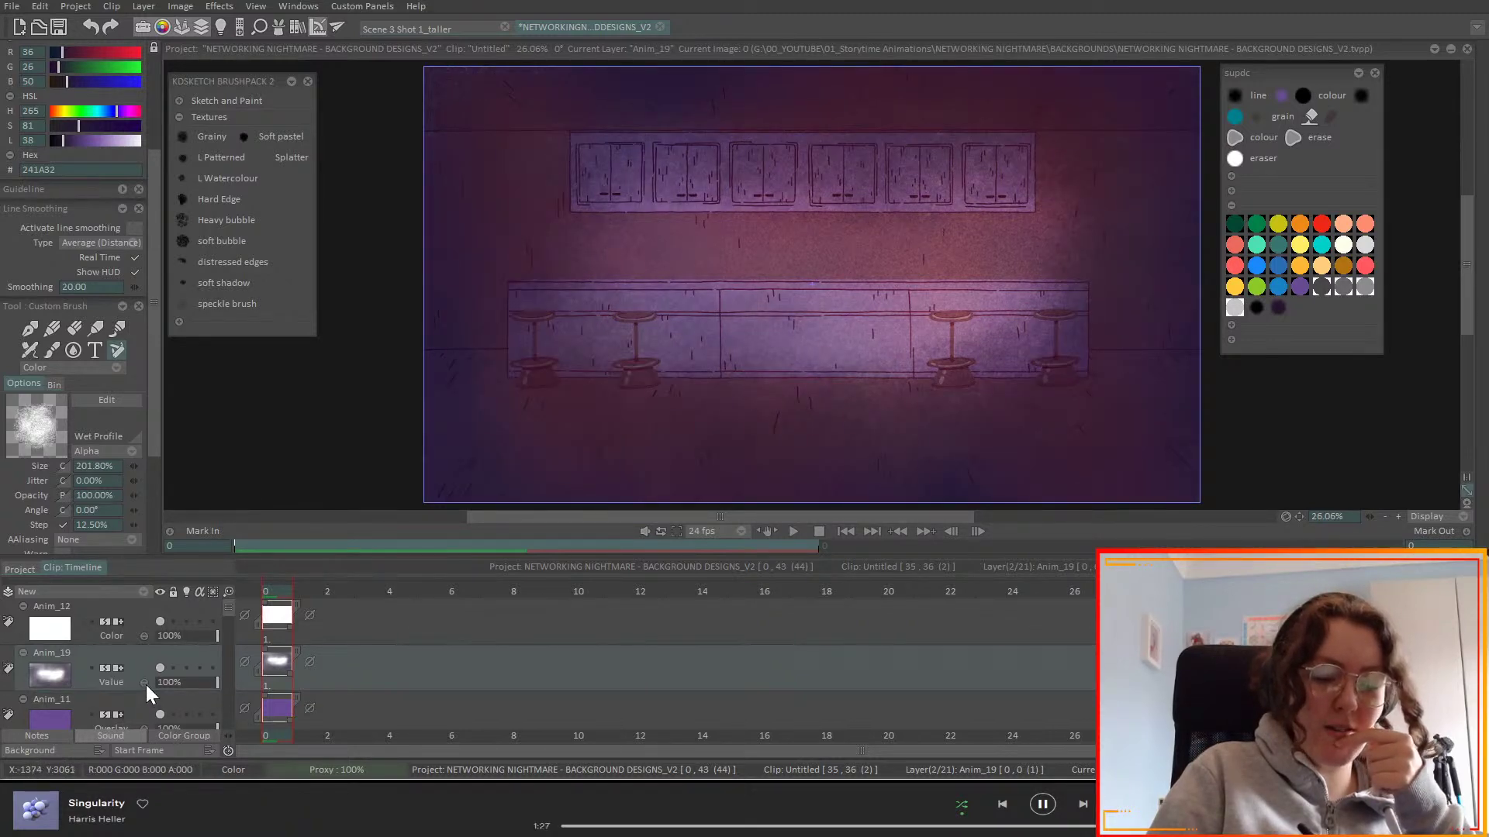
scroll(145, 686, down, 1)
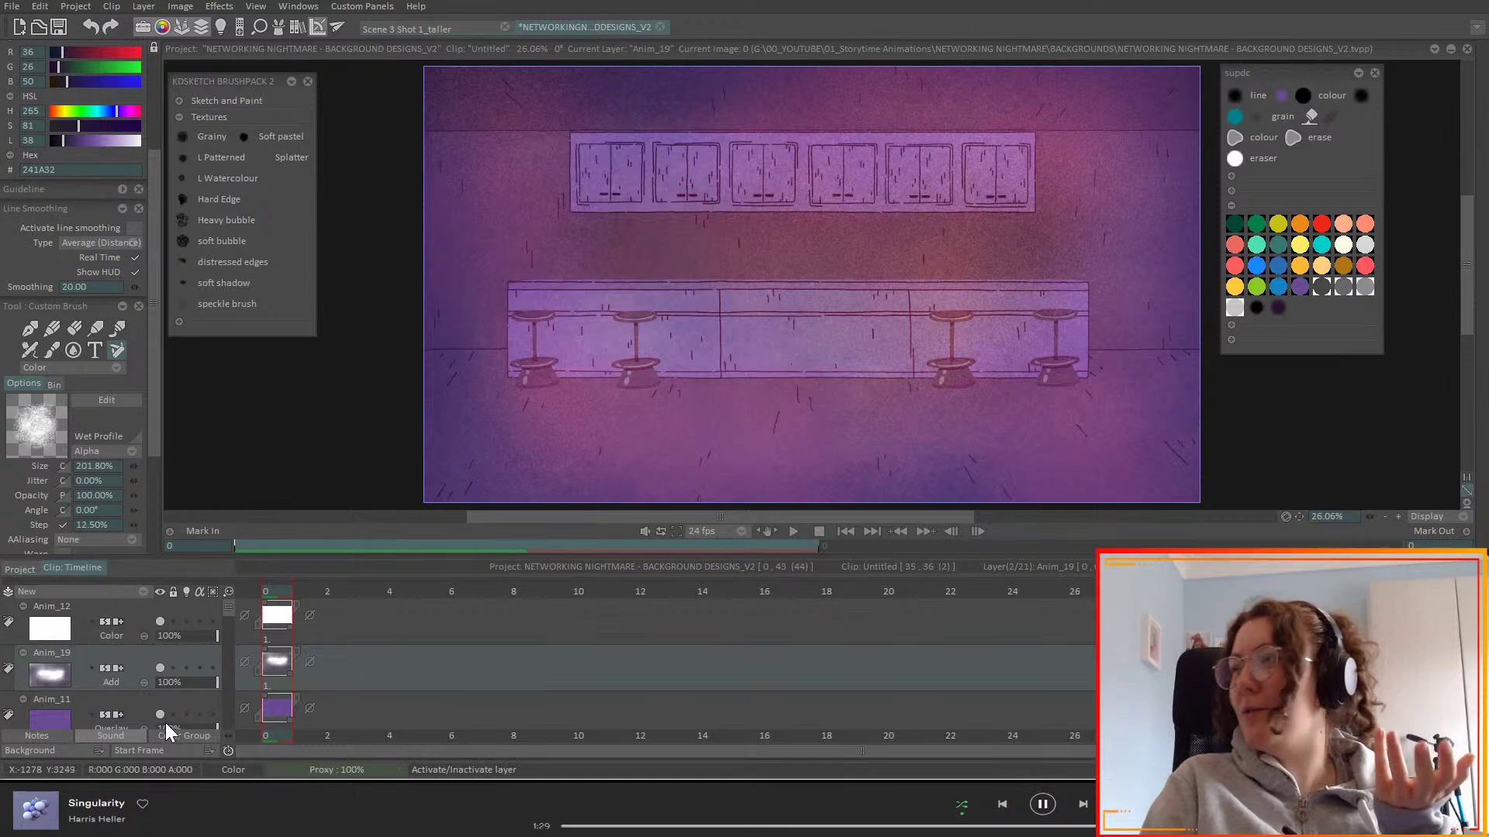
key(ctrl+s)
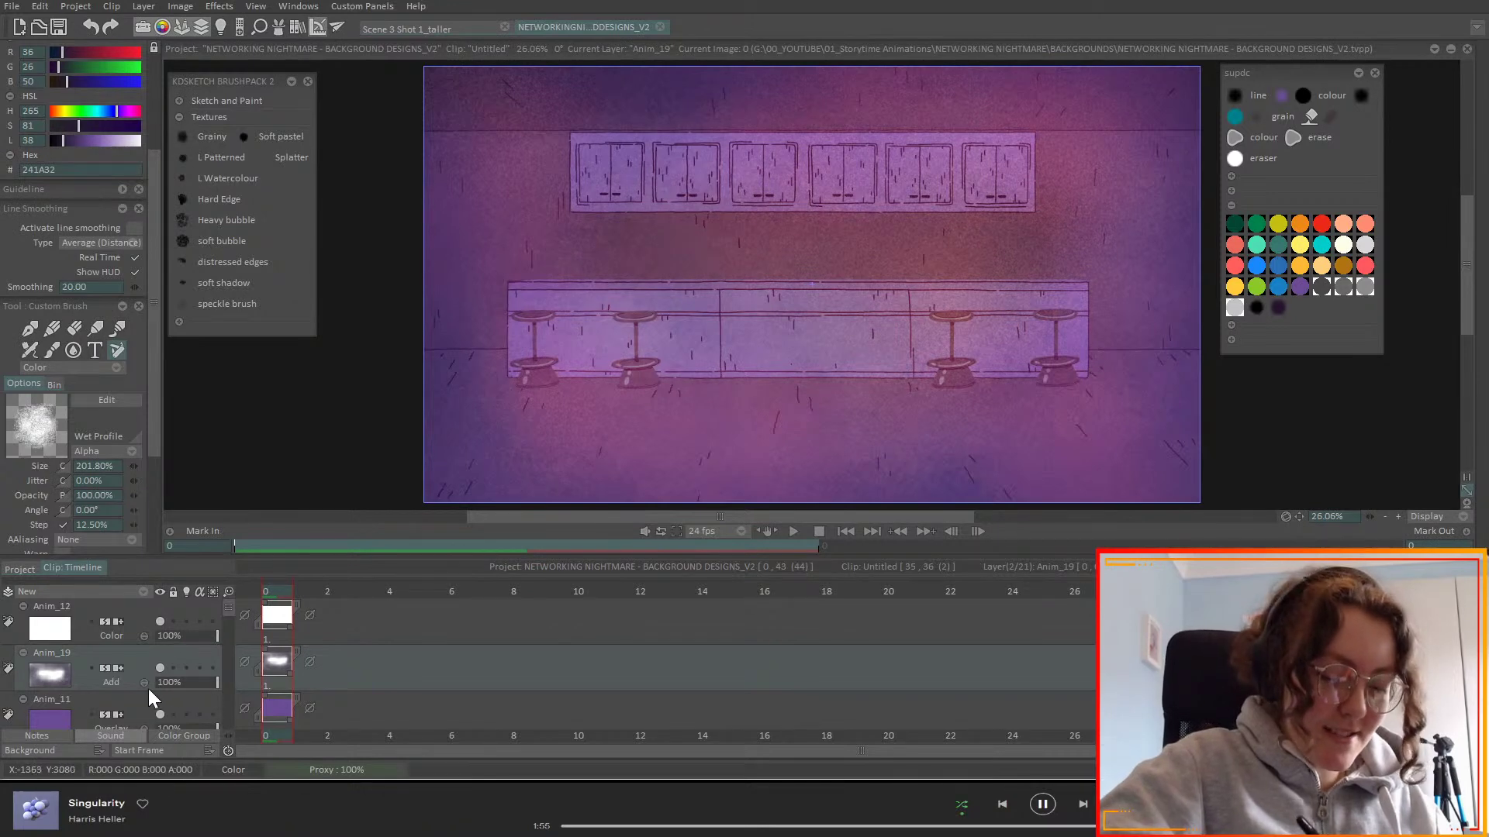
- Try Screen, Difference and Overlay2 on the vignette layer, settle on Overlay, and lower its opacity to 0%
scroll(146, 688, down, 1)
scroll(146, 686, down, 2)
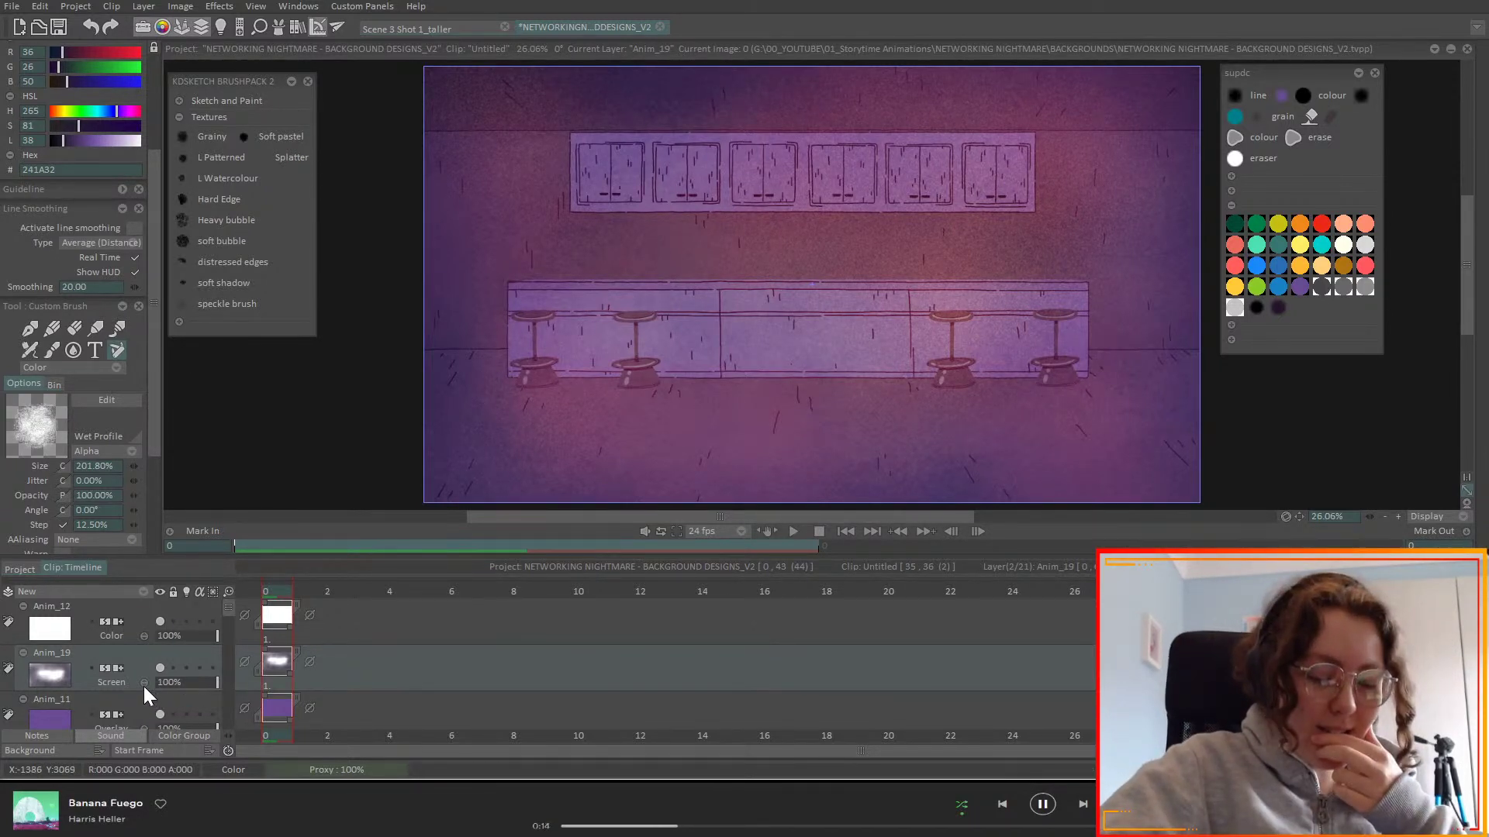
scroll(142, 686, down, 1)
scroll(146, 687, down, 2)
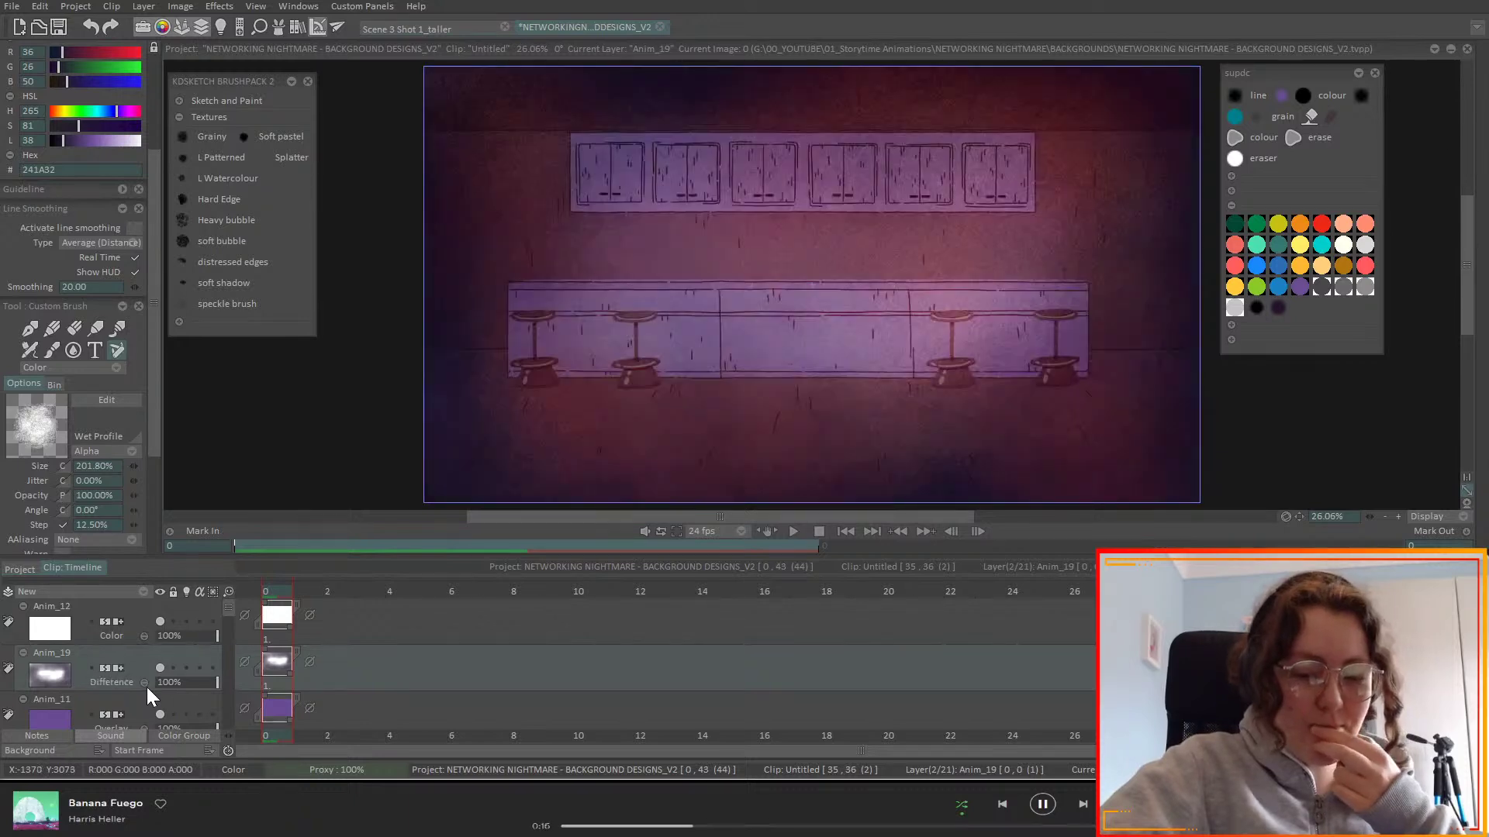
scroll(145, 687, down, 1)
scroll(146, 687, down, 1)
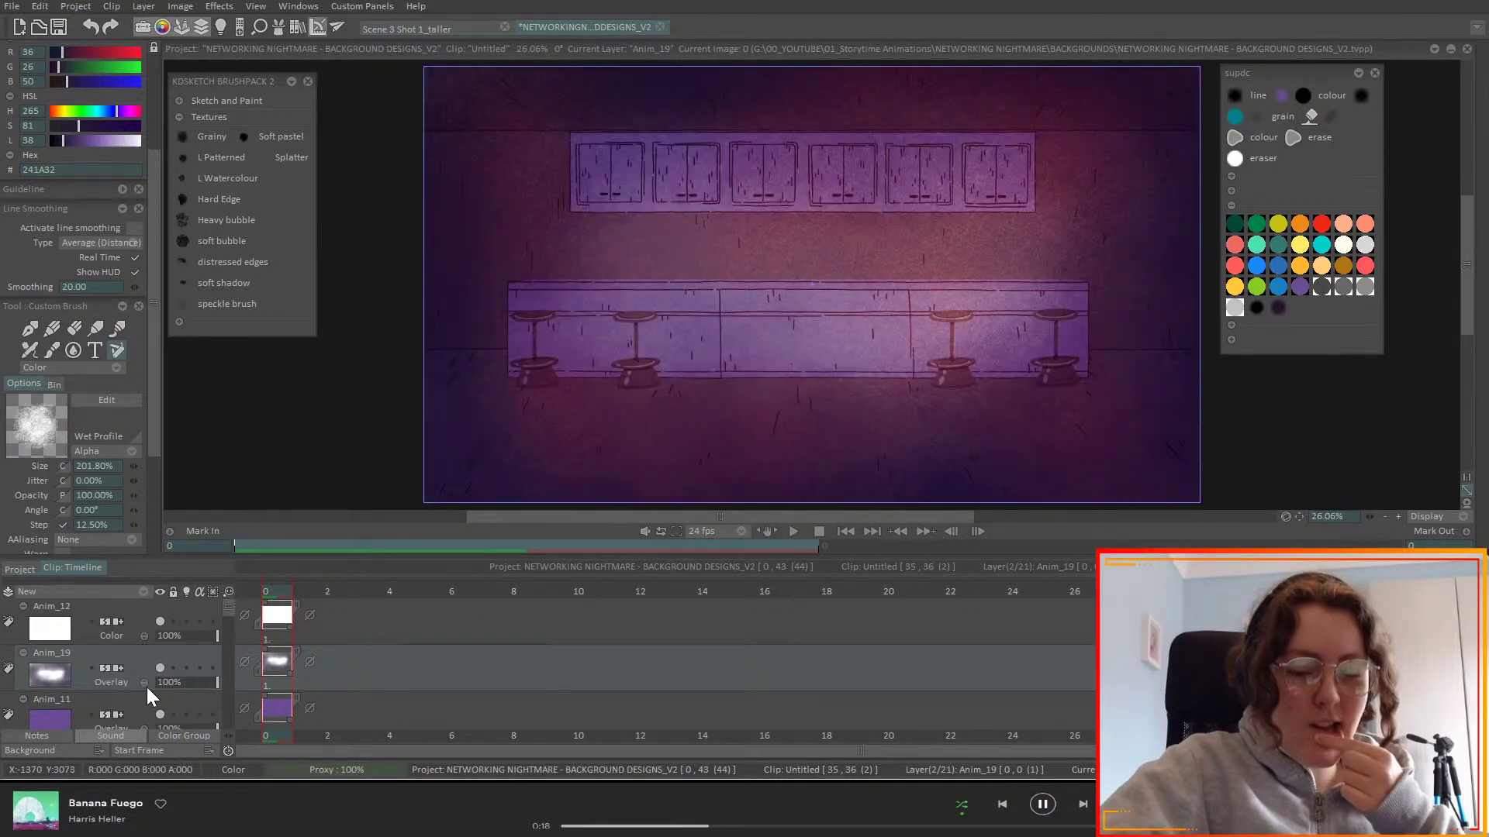
scroll(146, 687, down, 1)
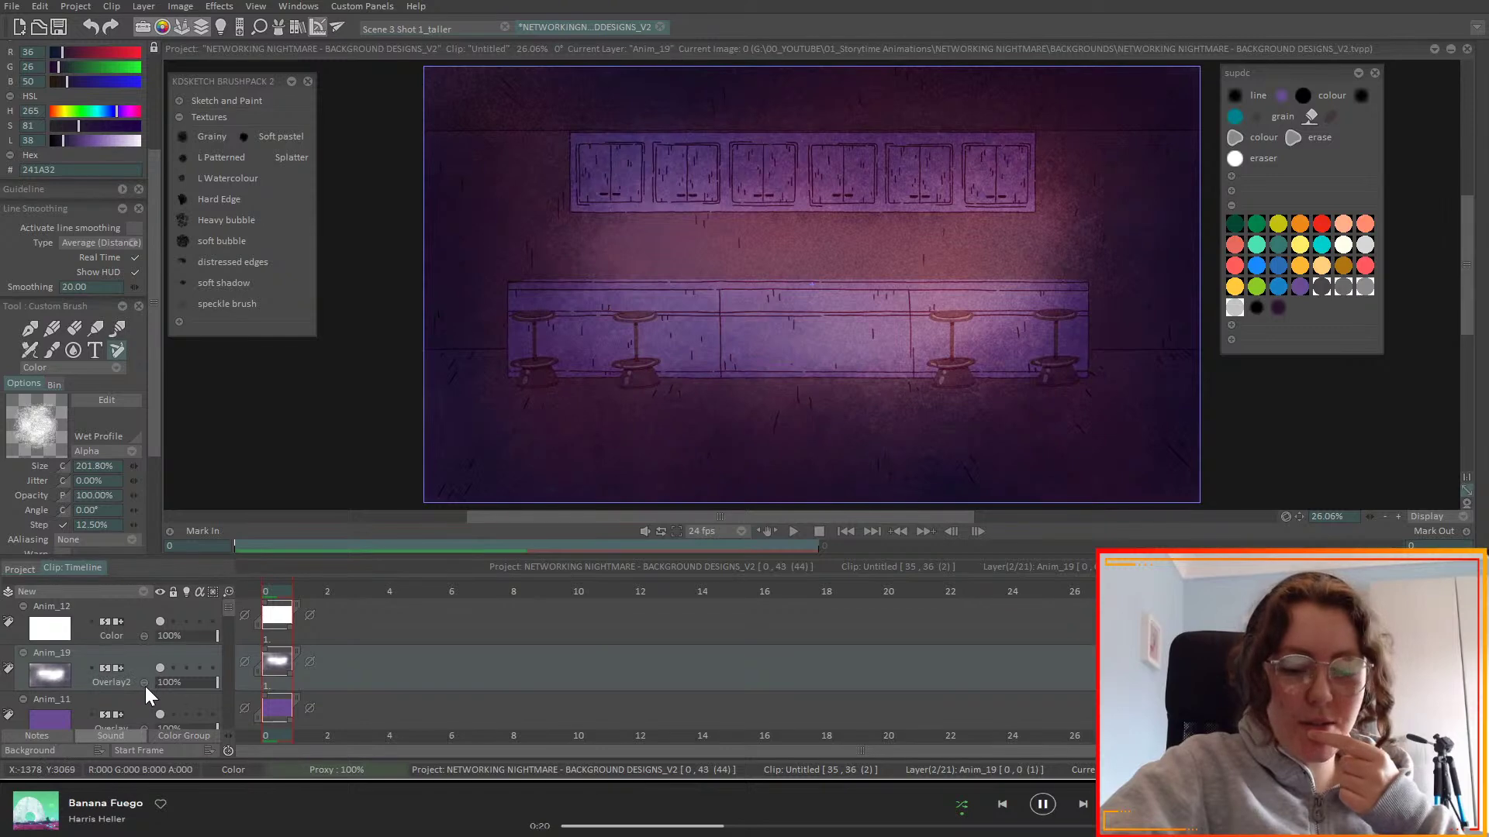
scroll(145, 678, up, 1)
drag(196, 685, 166, 695)
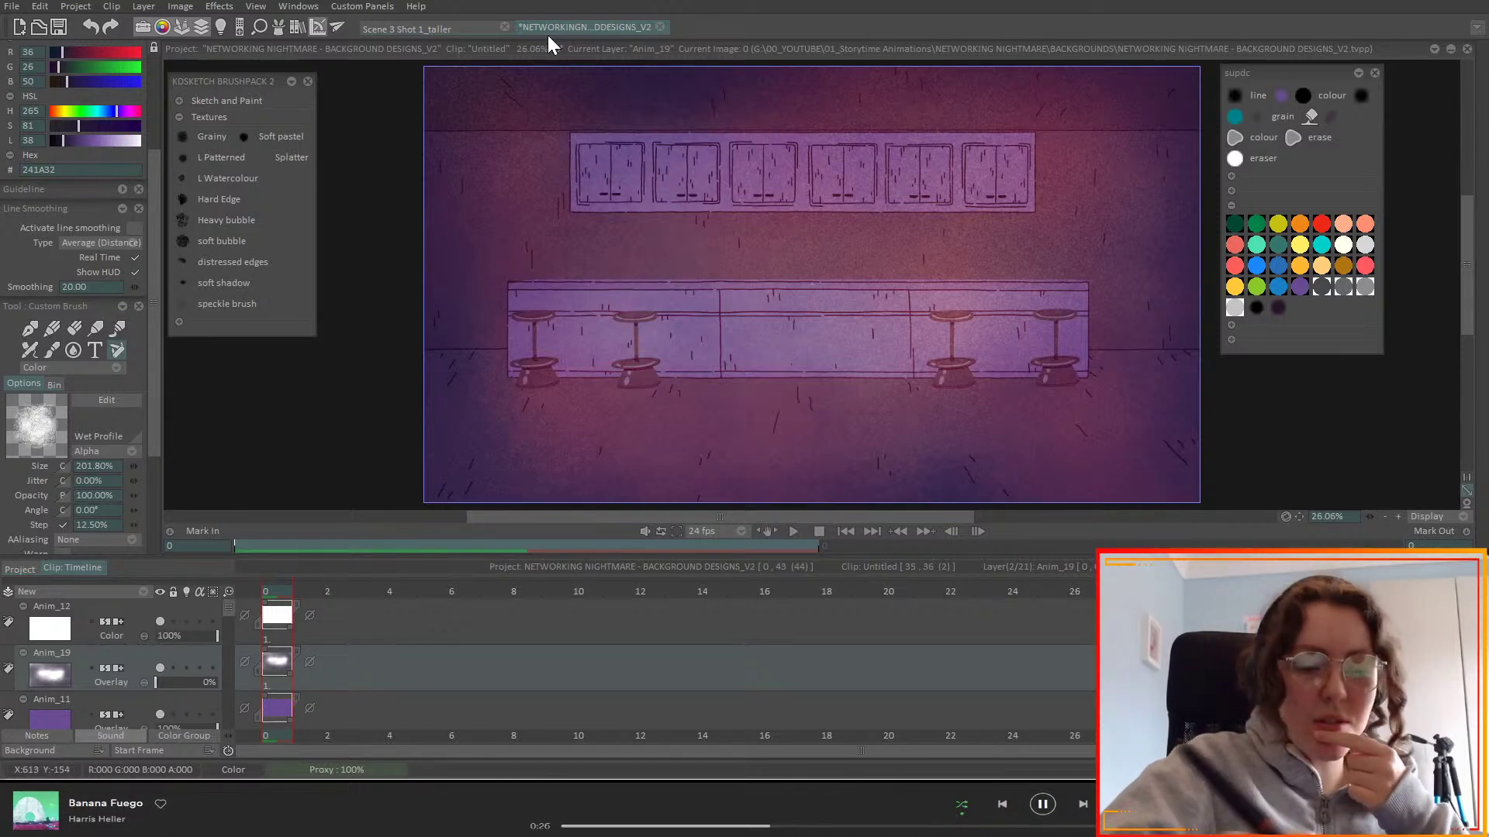
- Compare the bar counter's lighting with the finished Scene 3 Shot 1_taller background
click(495, 21)
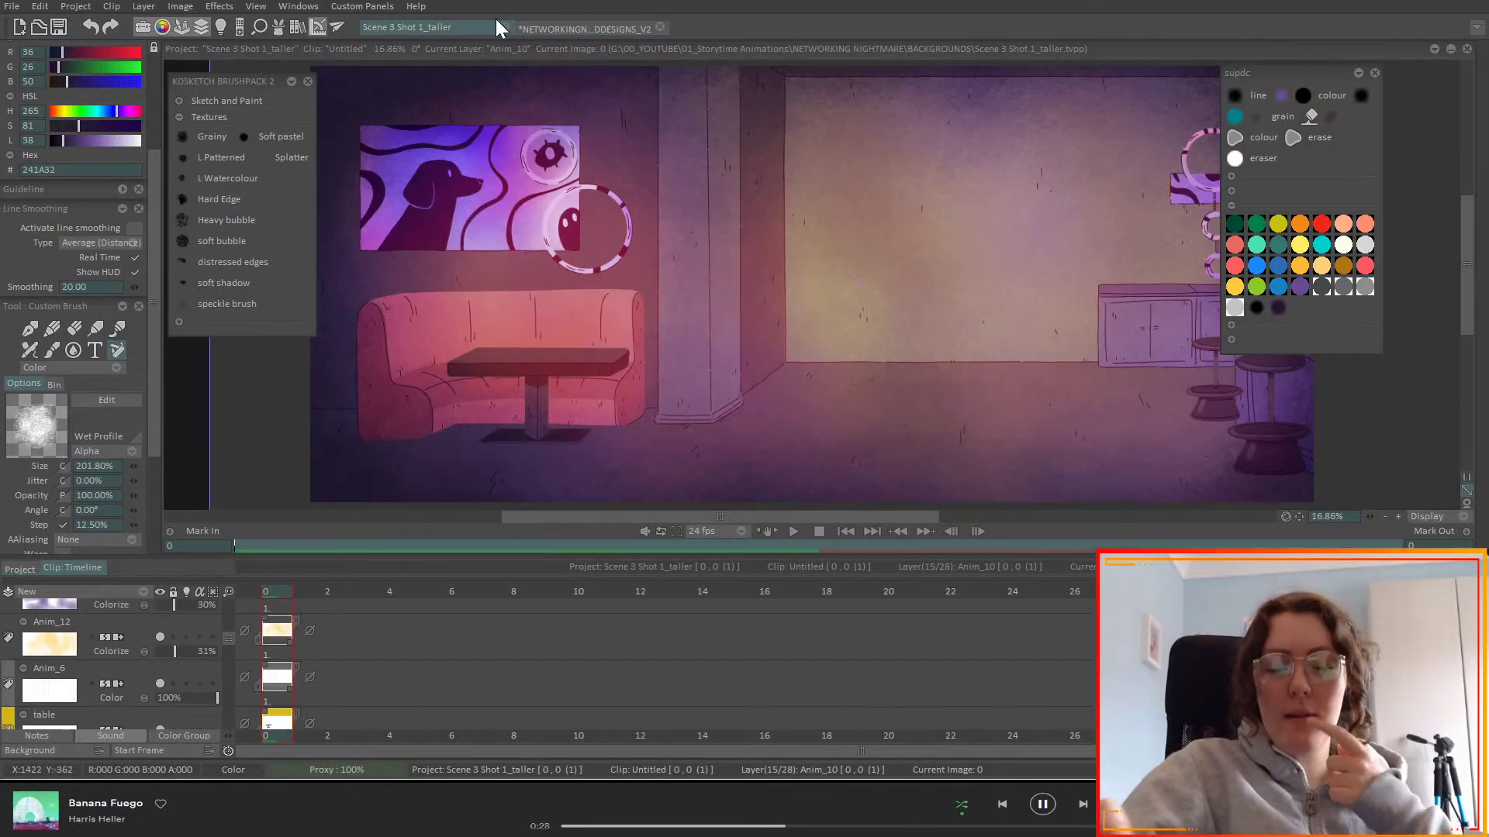
click(632, 30)
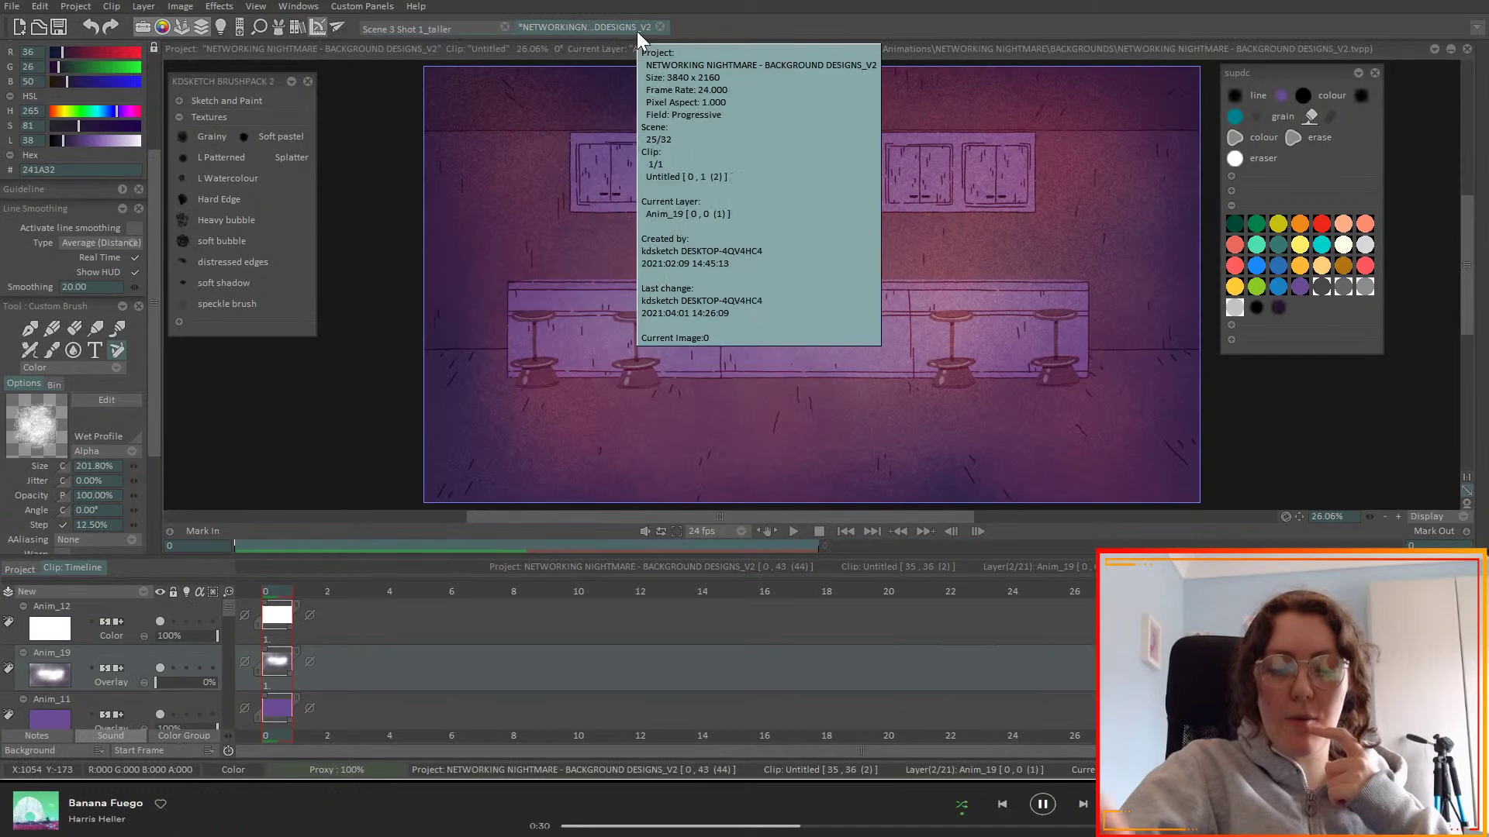
click(436, 25)
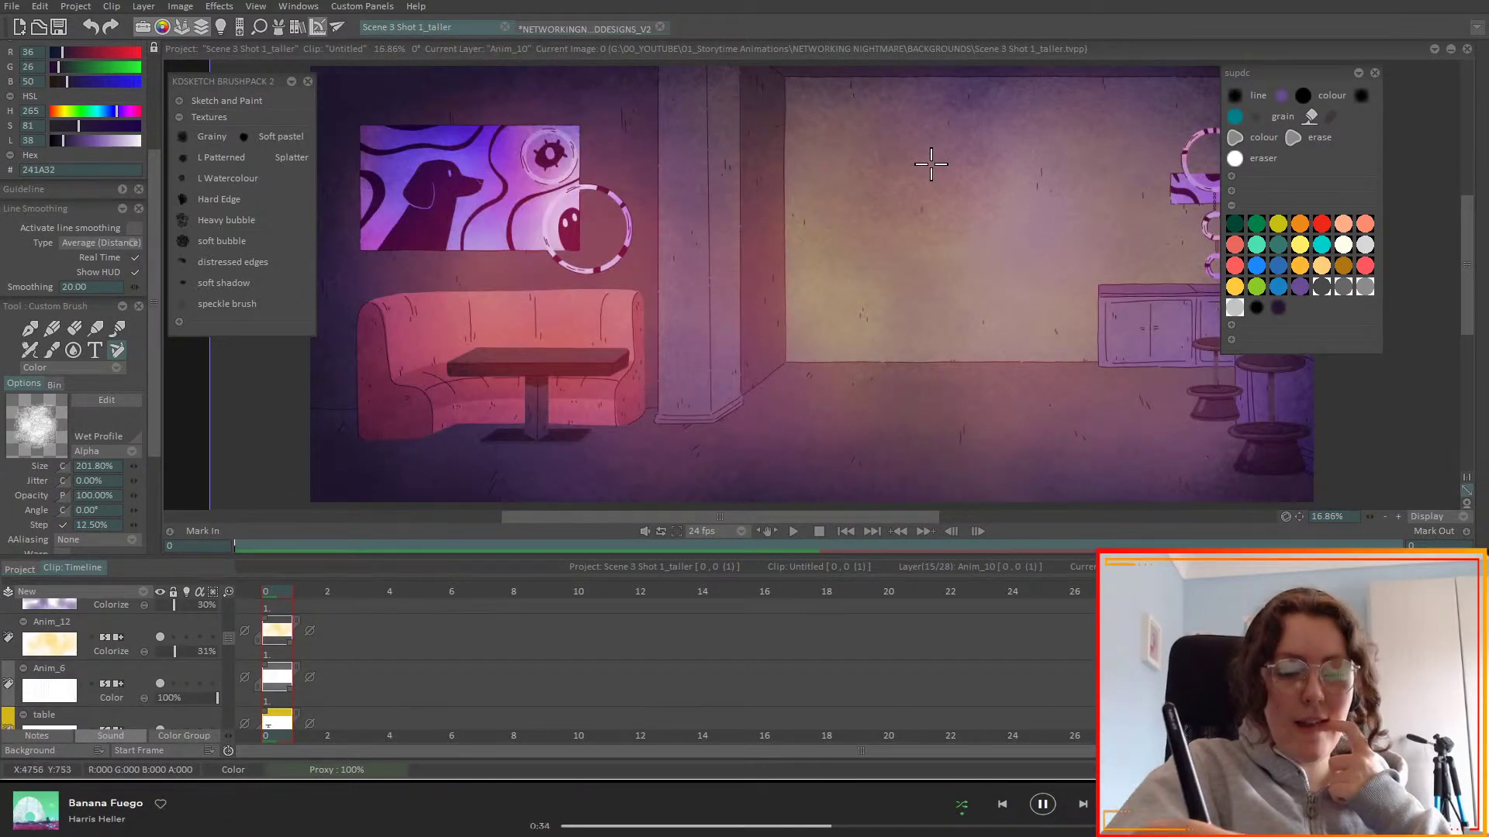
click(612, 28)
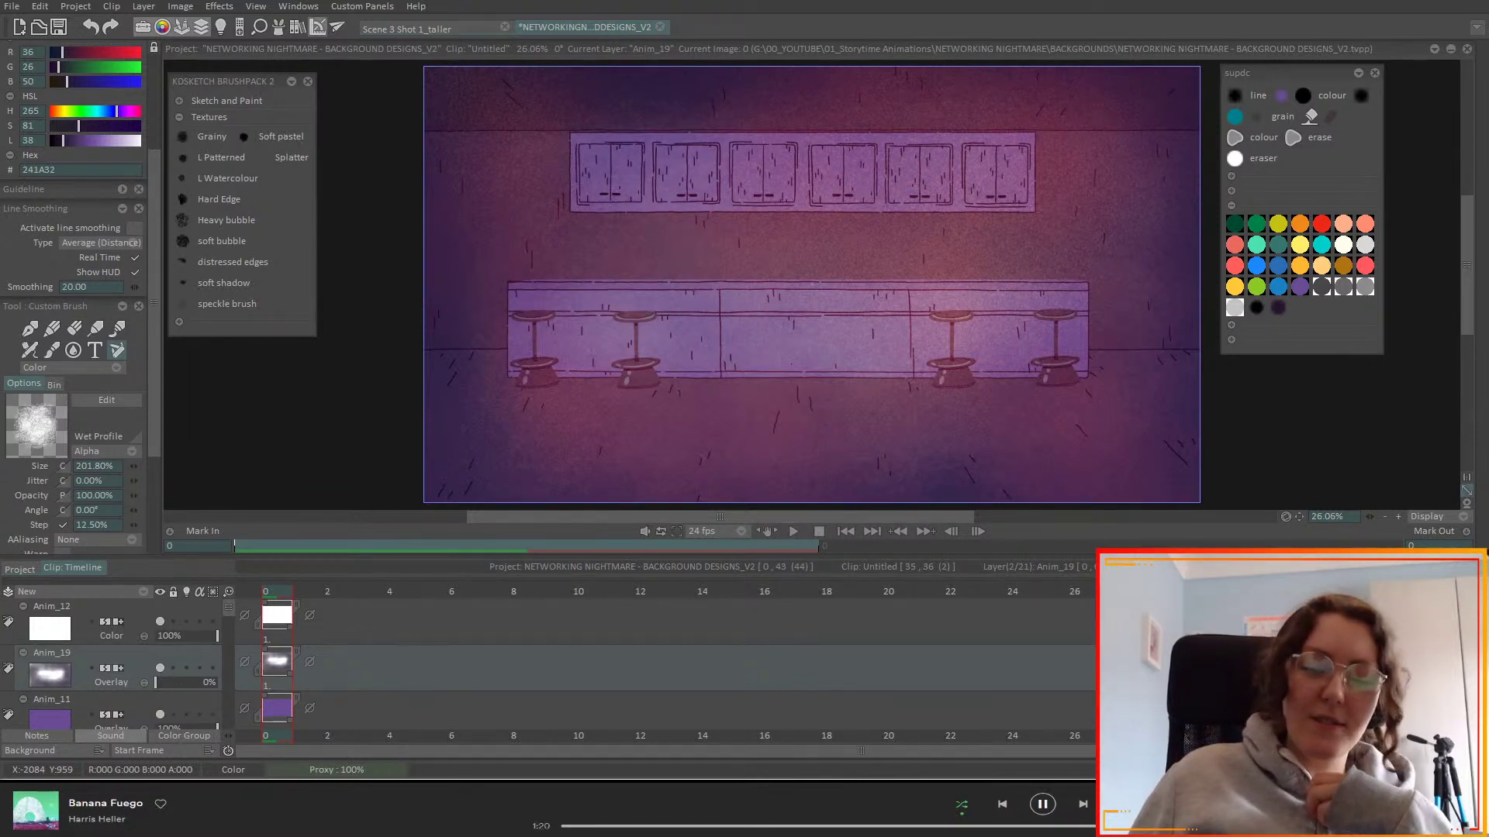
- Save the NETWORKING NIGHTMARE background designs project
click(58, 30)
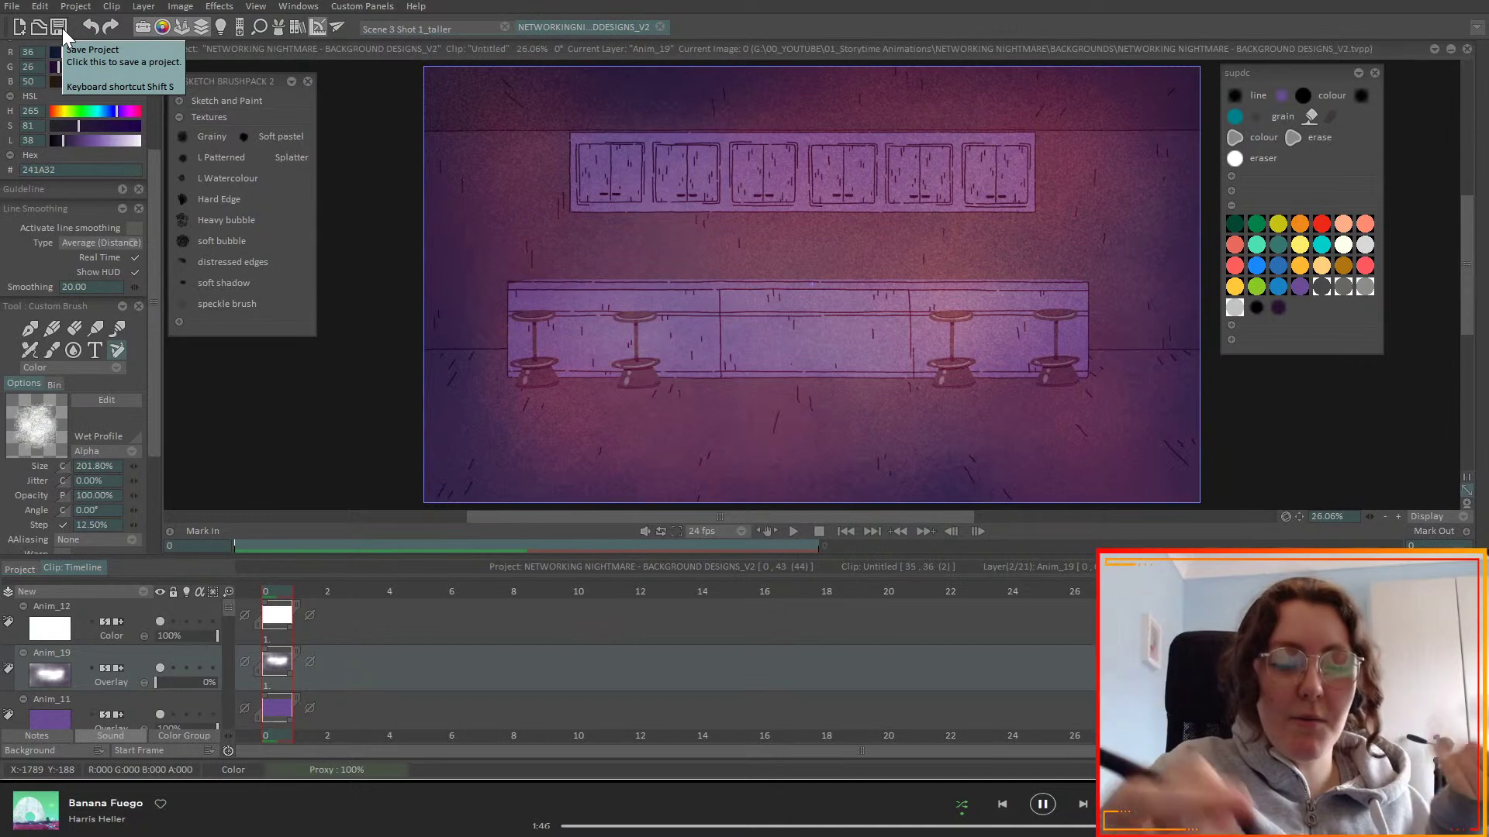
scroll(1473, 241, down, 1)
scroll(1472, 240, up, 1)
drag(231, 605, 235, 620)
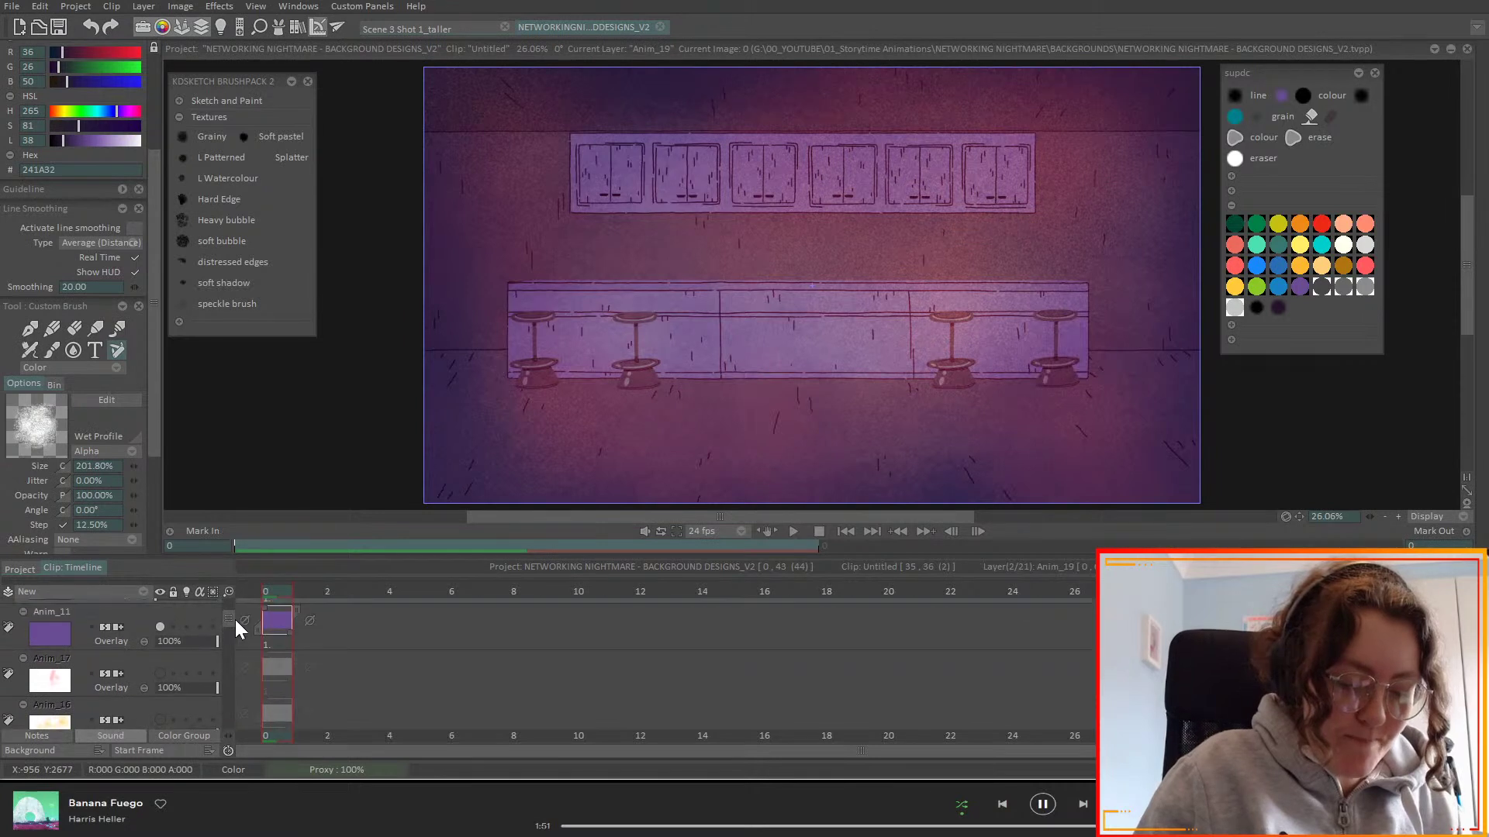
- Toggle the pink Overlay layer and the yellow Colorize layers on and off to compare their effect on the lighting
click(135, 668)
click(160, 676)
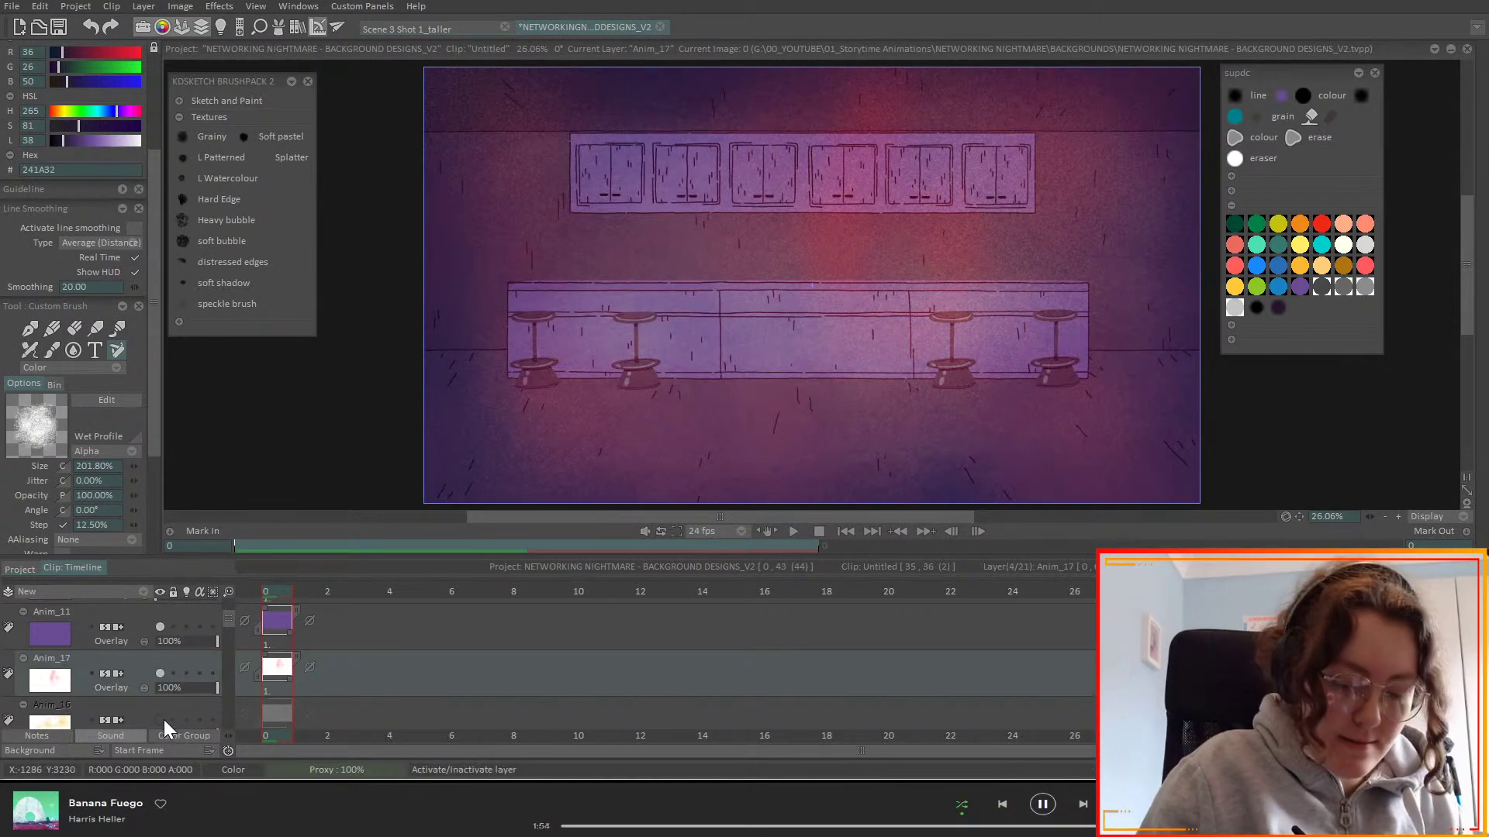
click(162, 718)
mouse_move(230, 620)
mouse_down()
mouse_move(228, 636)
mouse_move(213, 630)
mouse_up()
click(160, 656)
click(160, 674)
click(158, 627)
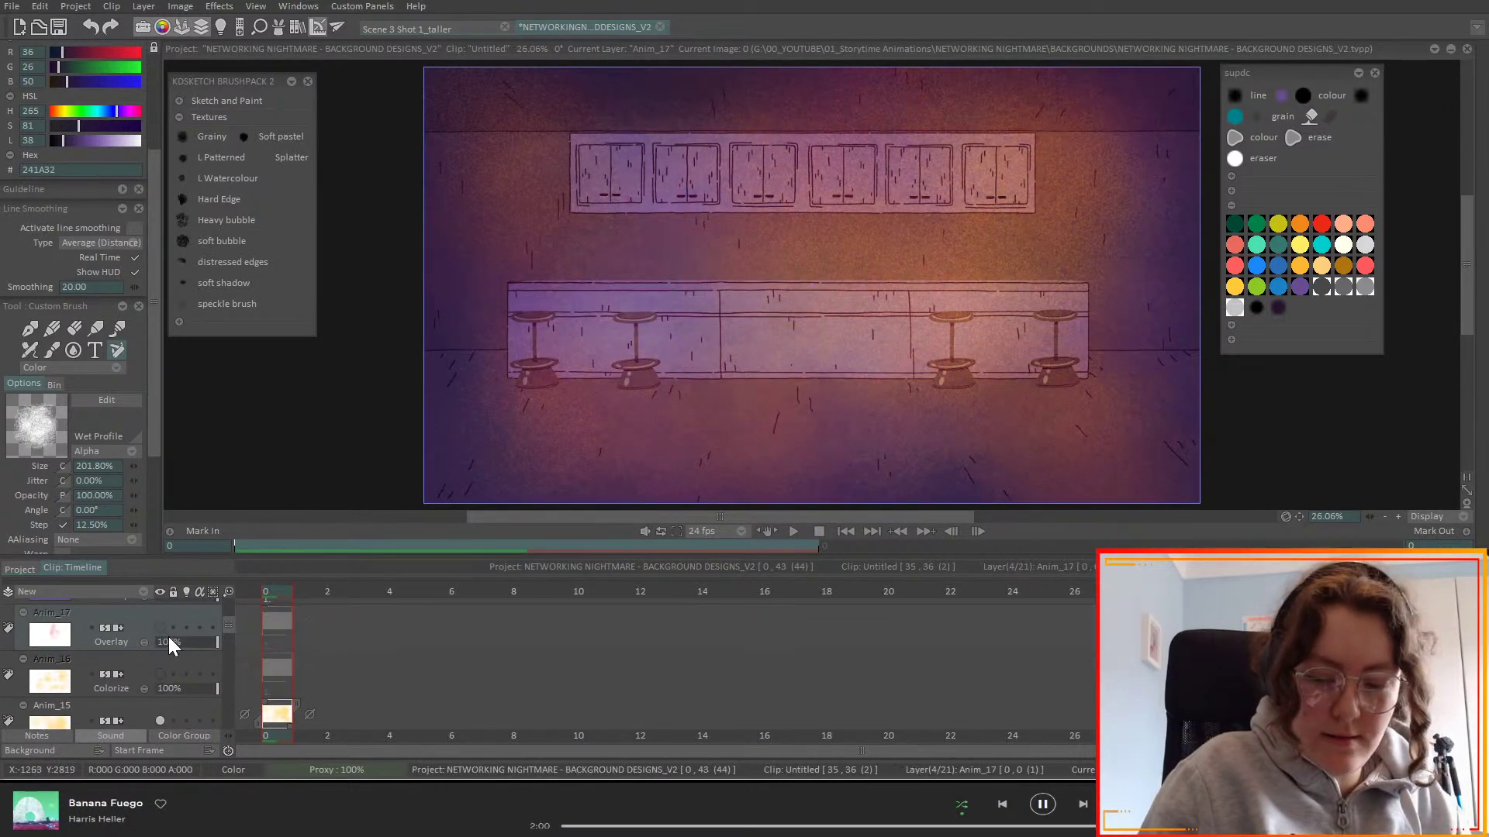
drag(228, 631, 166, 674)
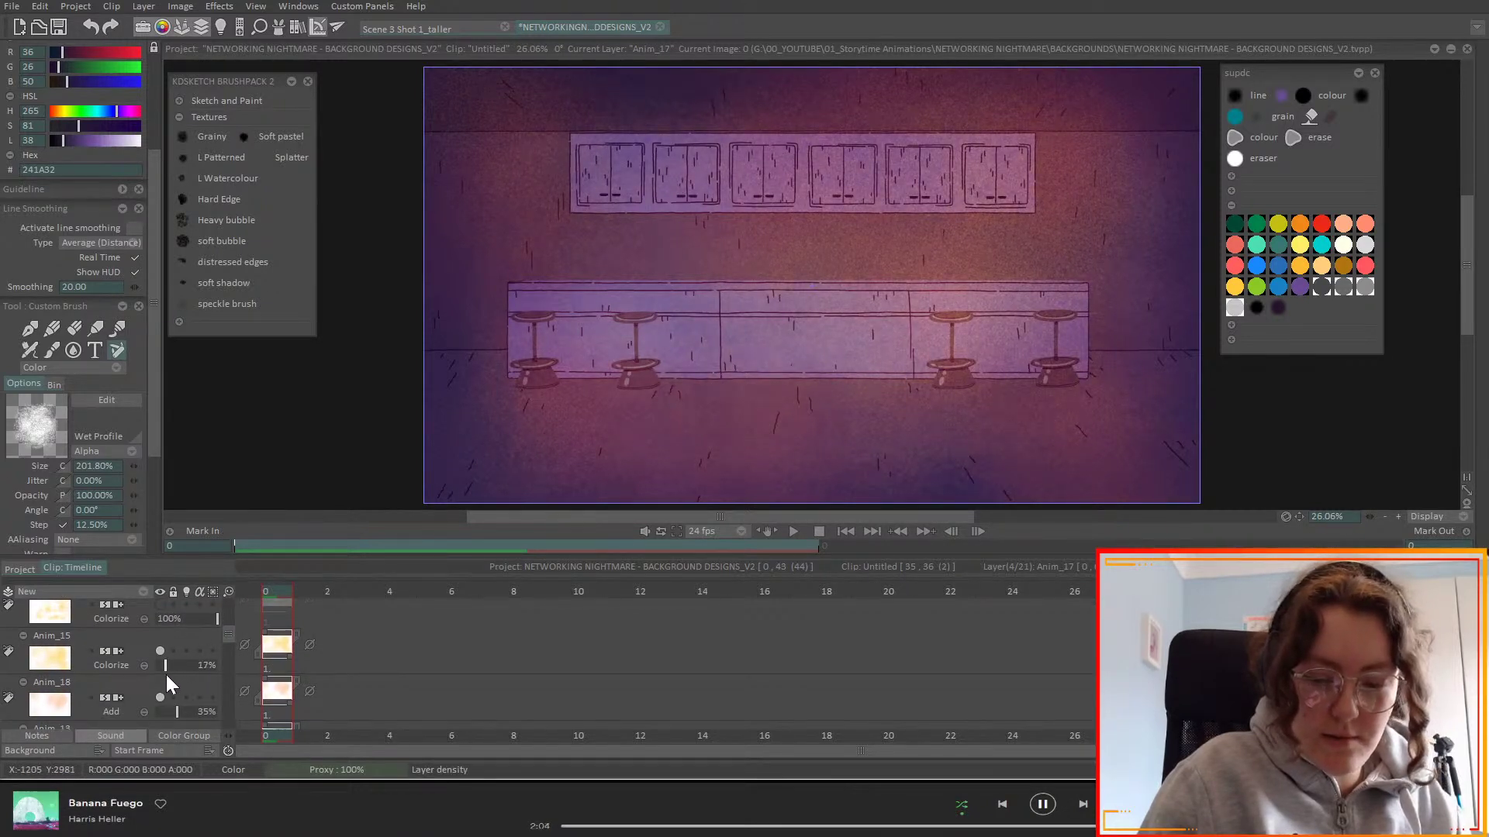
drag(228, 634, 229, 597)
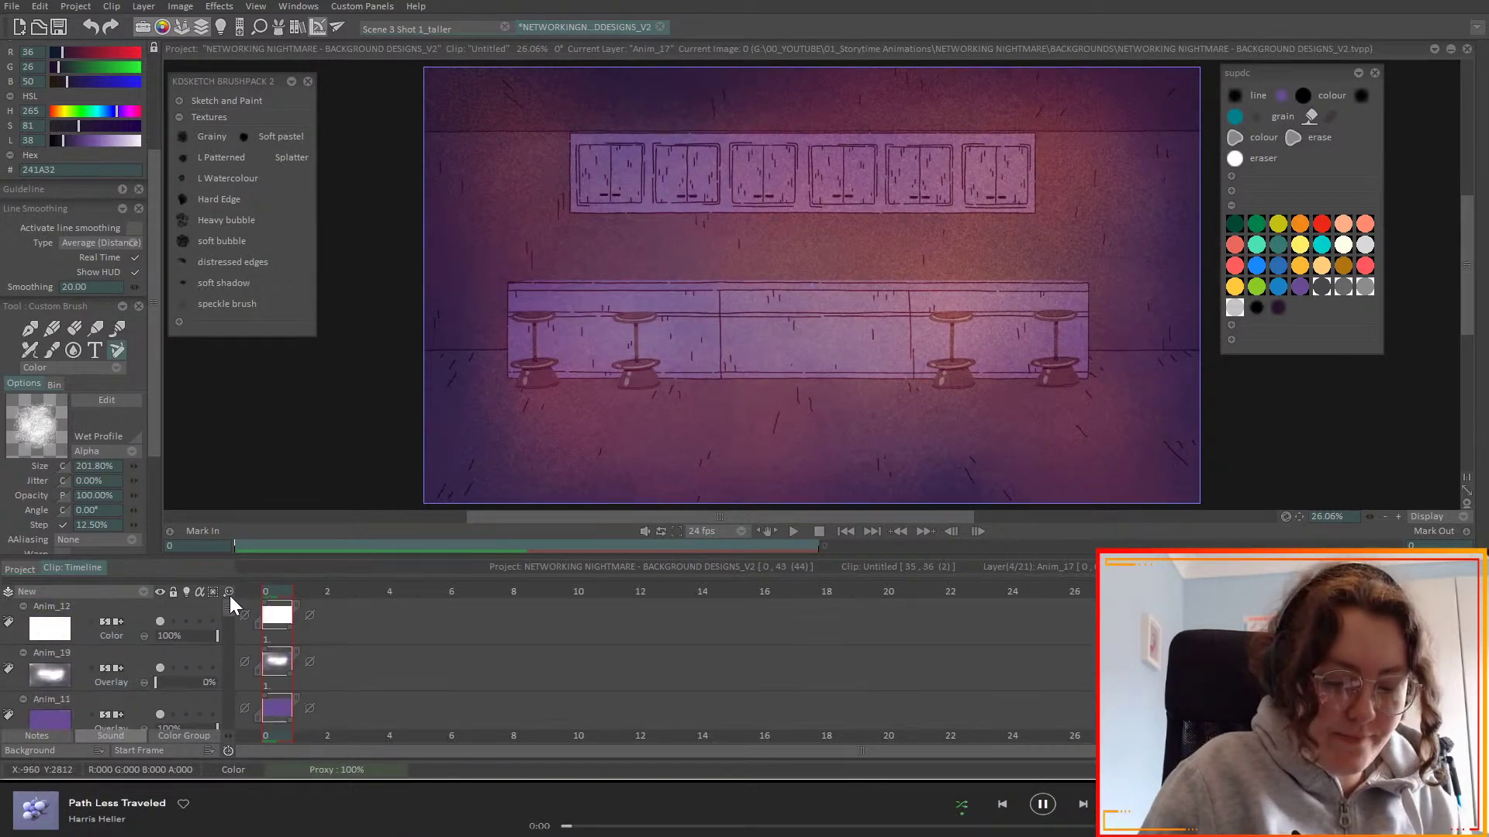
- Add a layer above the dark vignette layer and brush turquoise 4CE0B3 test strokes across the background
click(146, 593)
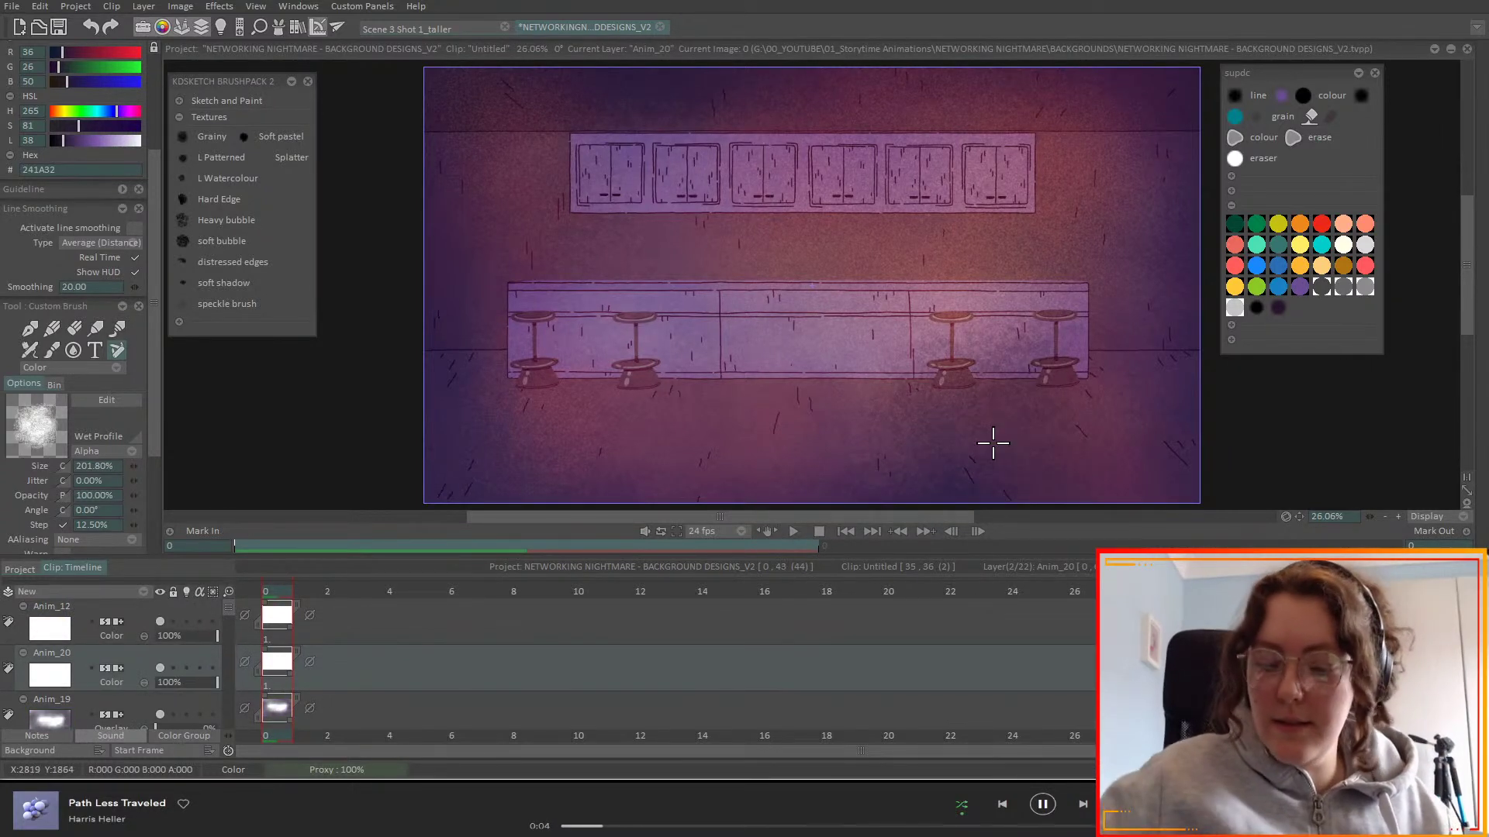
click(1256, 244)
mouse_move(1101, 186)
mouse_down()
mouse_move(1070, 155)
mouse_move(1140, 223)
mouse_move(953, 163)
mouse_move(741, 170)
mouse_move(516, 137)
mouse_move(465, 109)
mouse_up()
key(BackSpace)
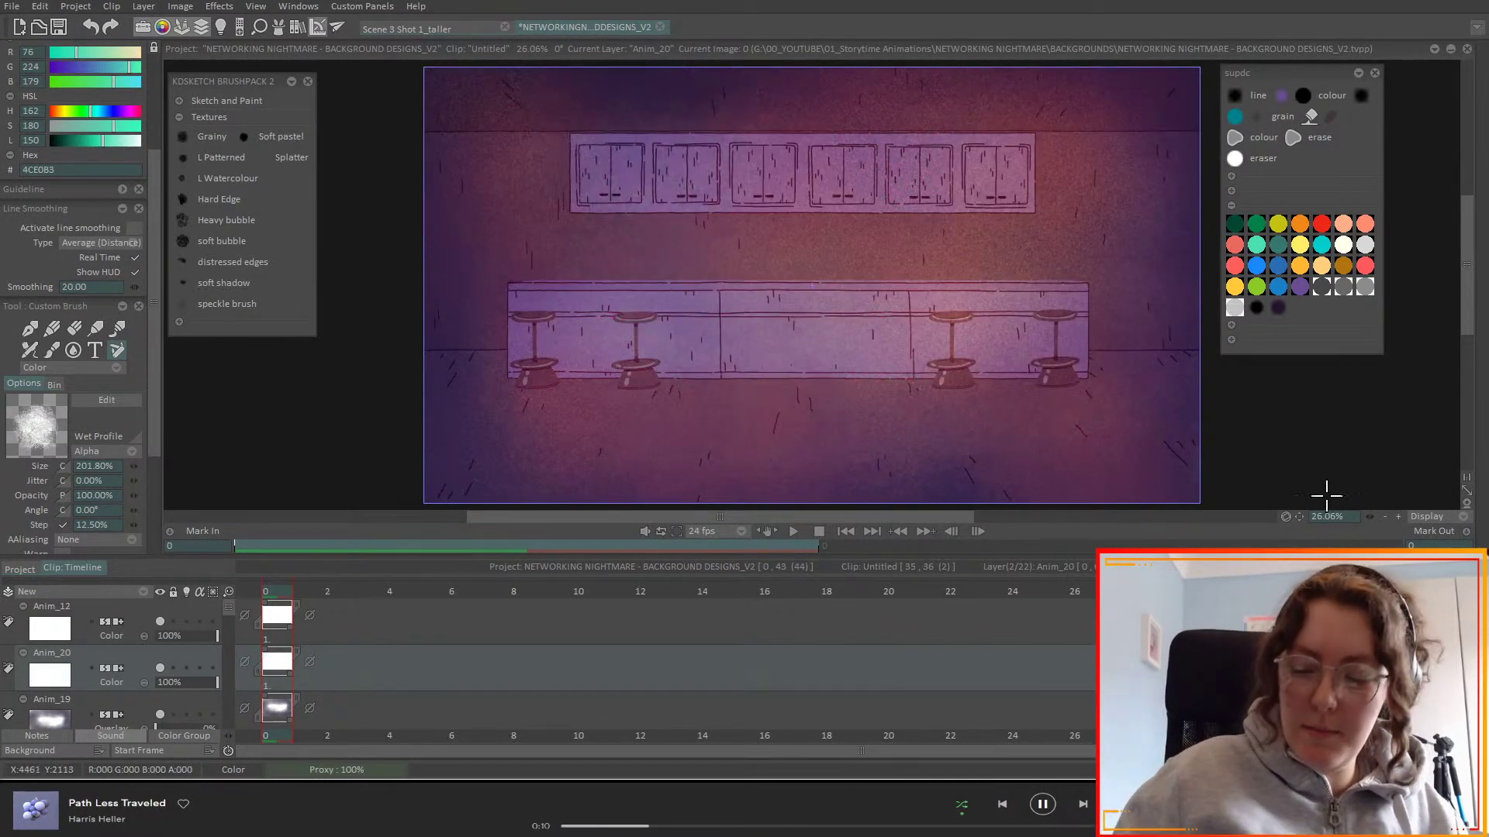
scroll(1273, 504, down, 2)
mouse_move(1048, 93)
mouse_down()
mouse_move(1057, 109)
mouse_move(1030, 136)
mouse_move(923, 77)
mouse_up()
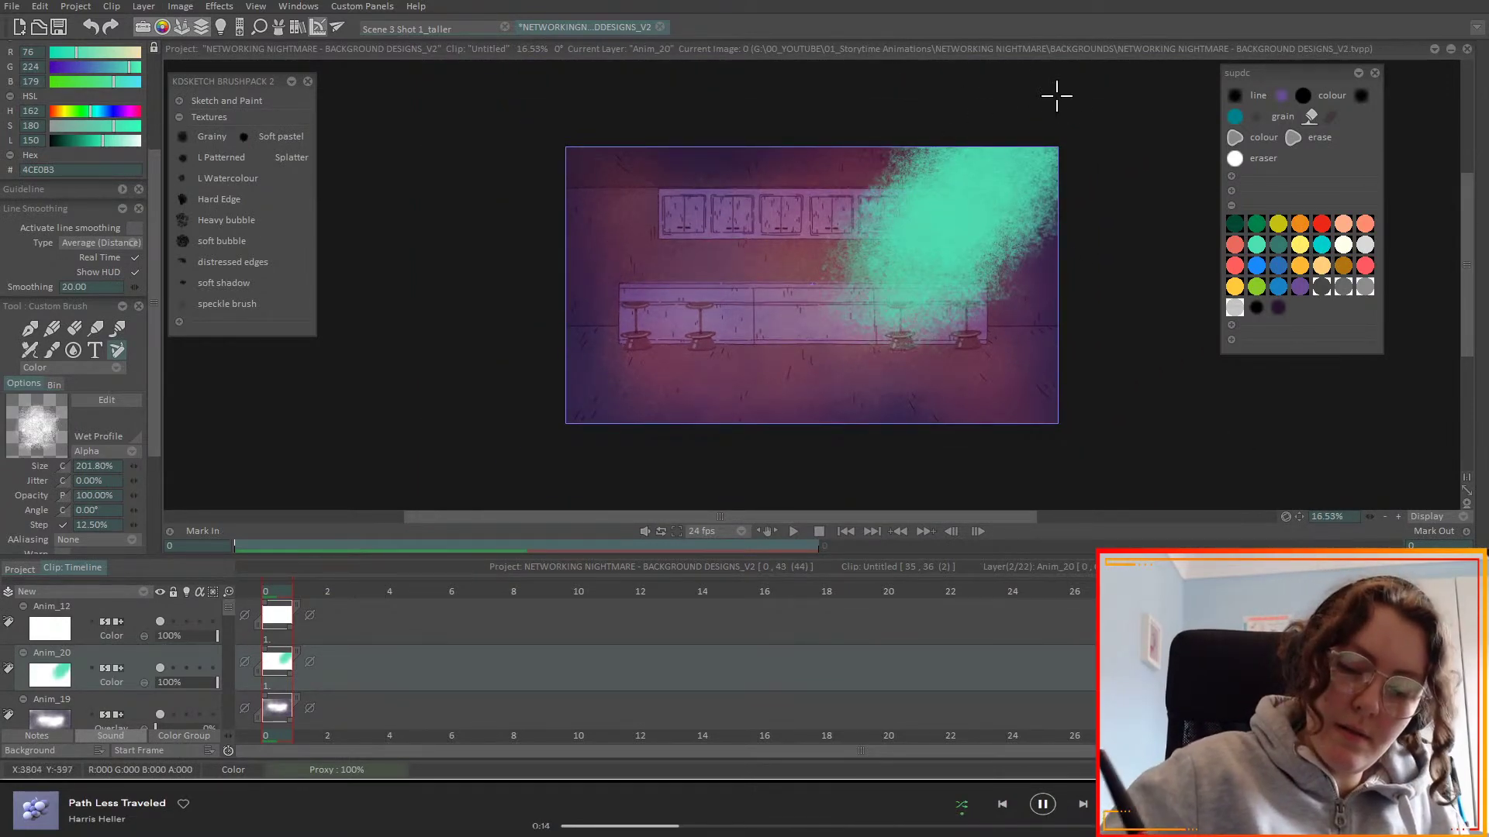
key(BackSpace)
mouse_move(876, 155)
mouse_down()
mouse_move(737, 166)
mouse_move(742, 84)
mouse_move(559, 224)
mouse_up()
- Try the Saturate2, Value, Multiply, Substitute and Divide blending modes on the turquoise layer, and settle on Overlay
scroll(145, 686, down, 4)
scroll(146, 684, down, 4)
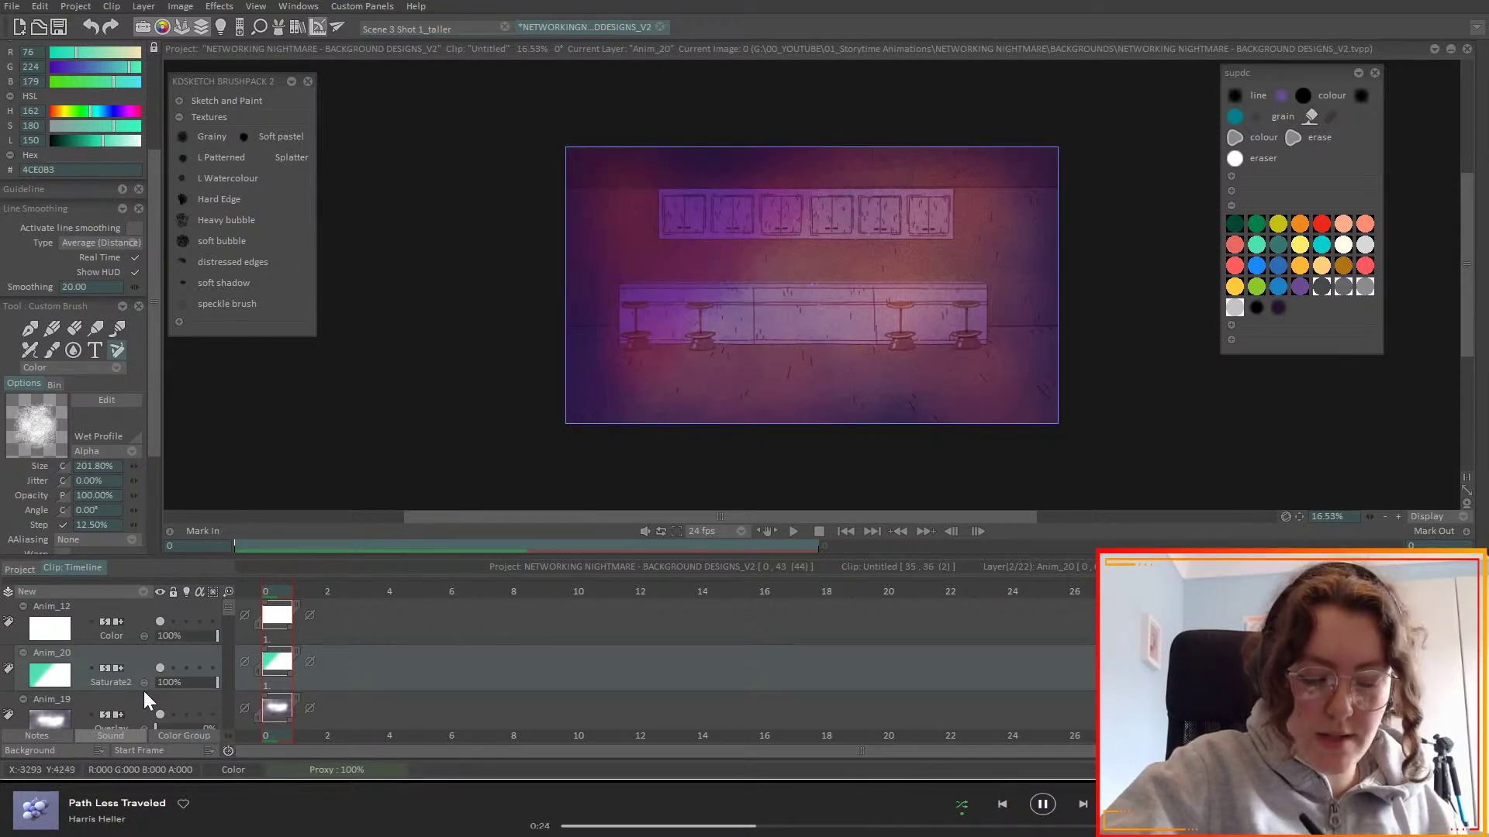
scroll(145, 687, down, 1)
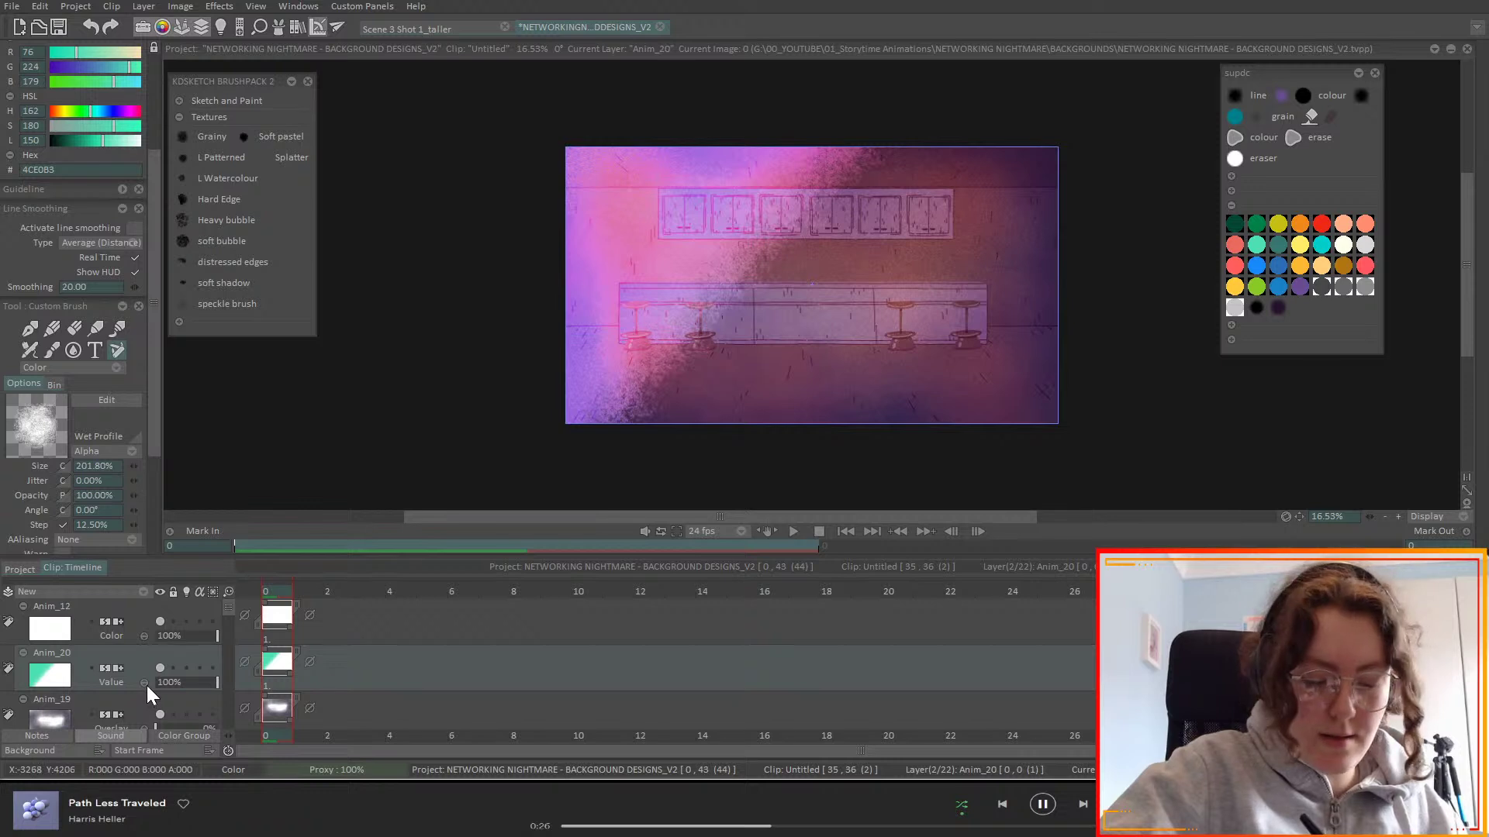
scroll(144, 687, down, 3)
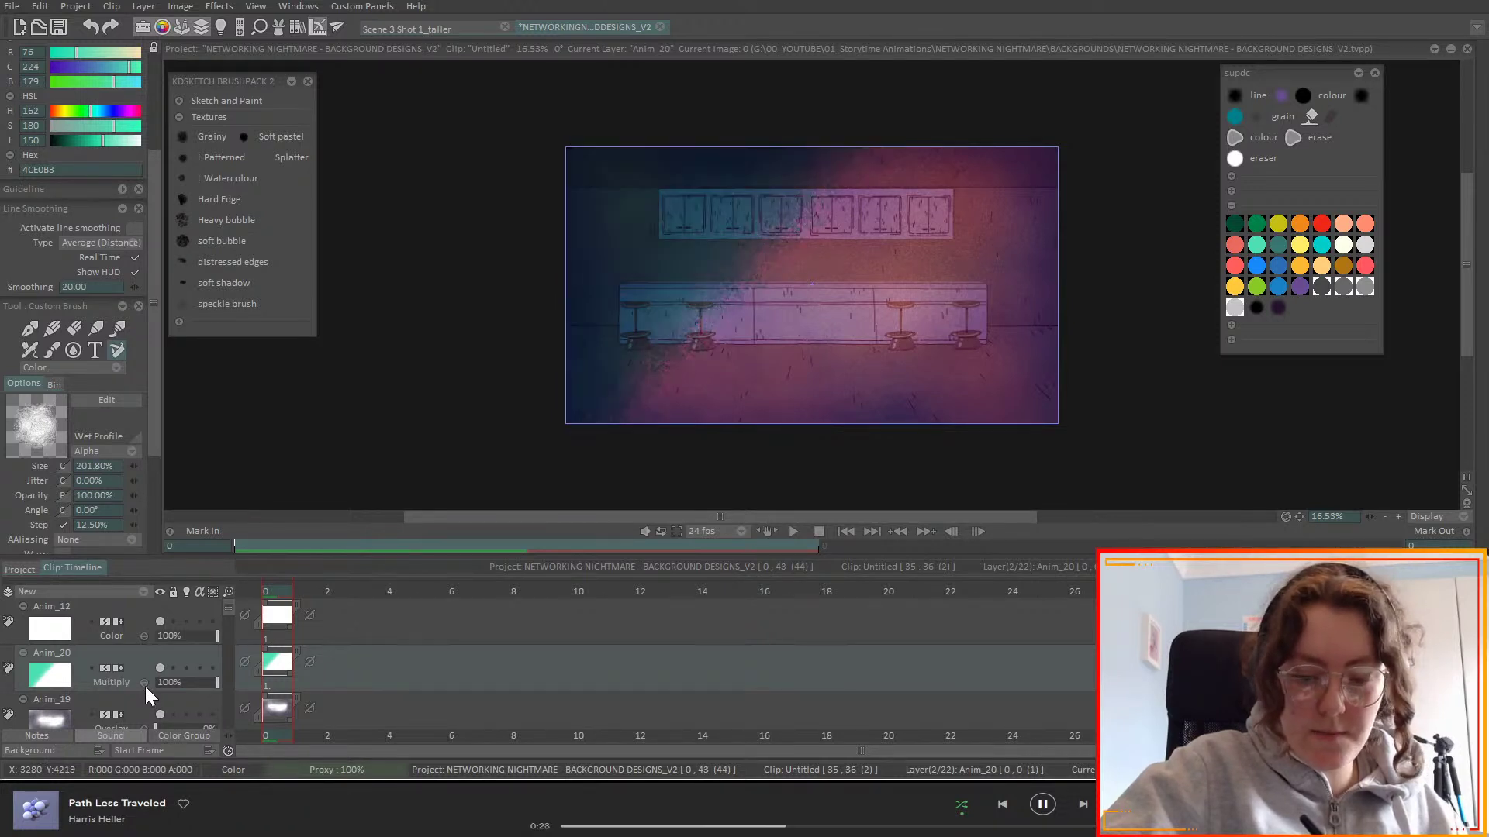
scroll(146, 686, down, 3)
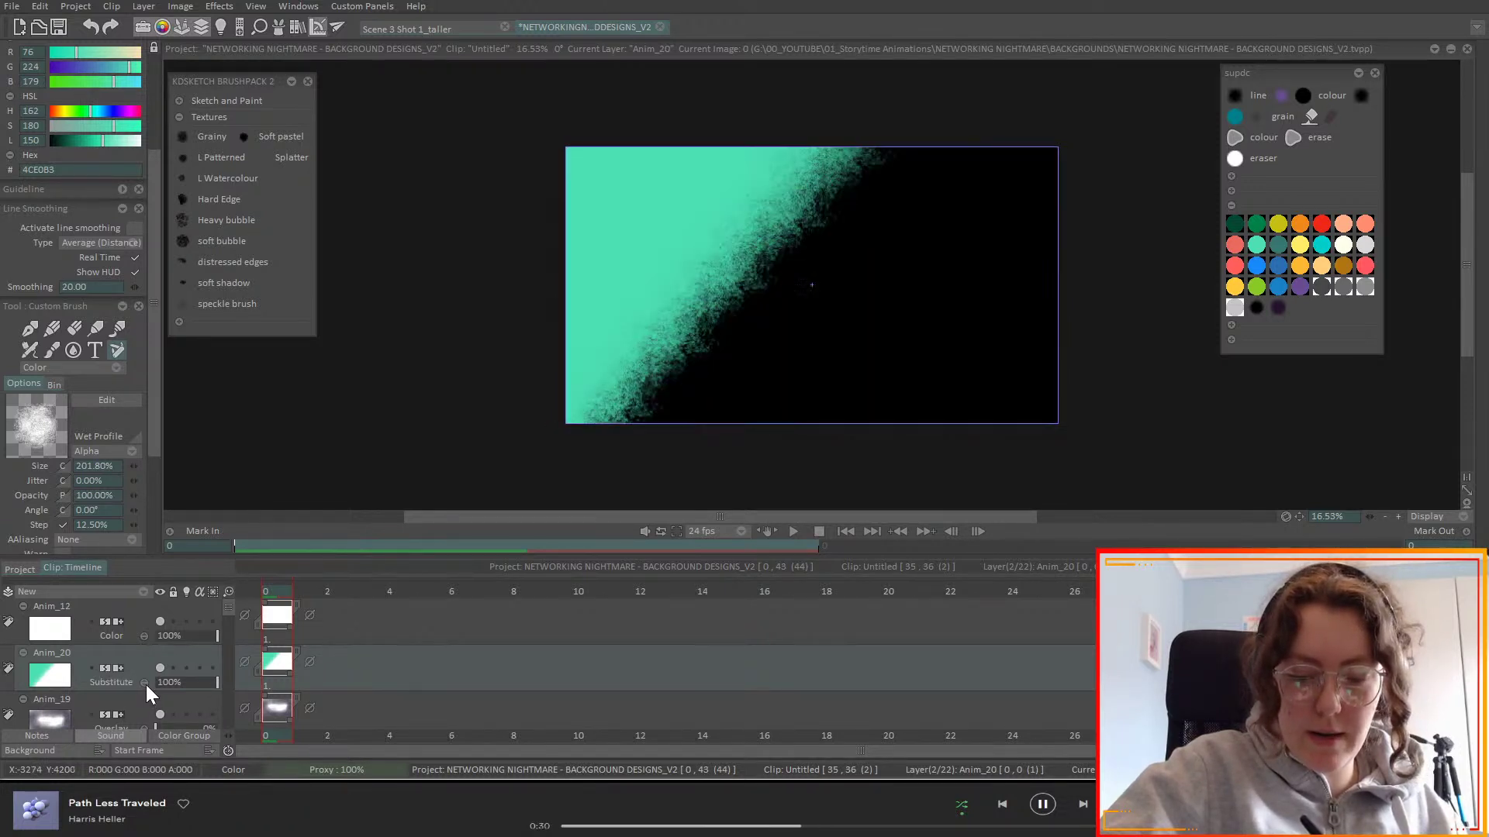
scroll(146, 682, down, 1)
scroll(145, 680, up, 4)
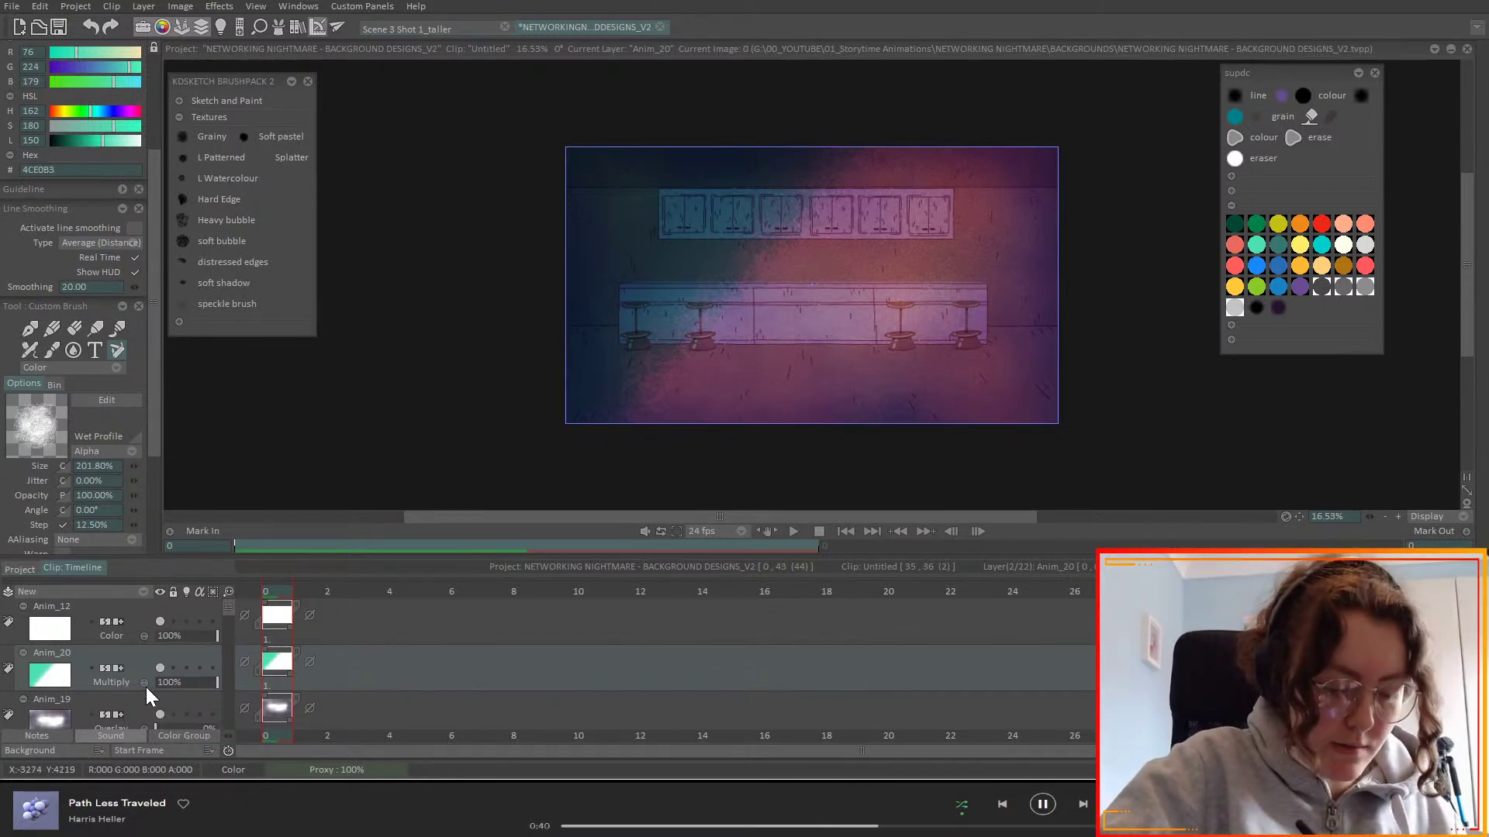
scroll(145, 687, down, 3)
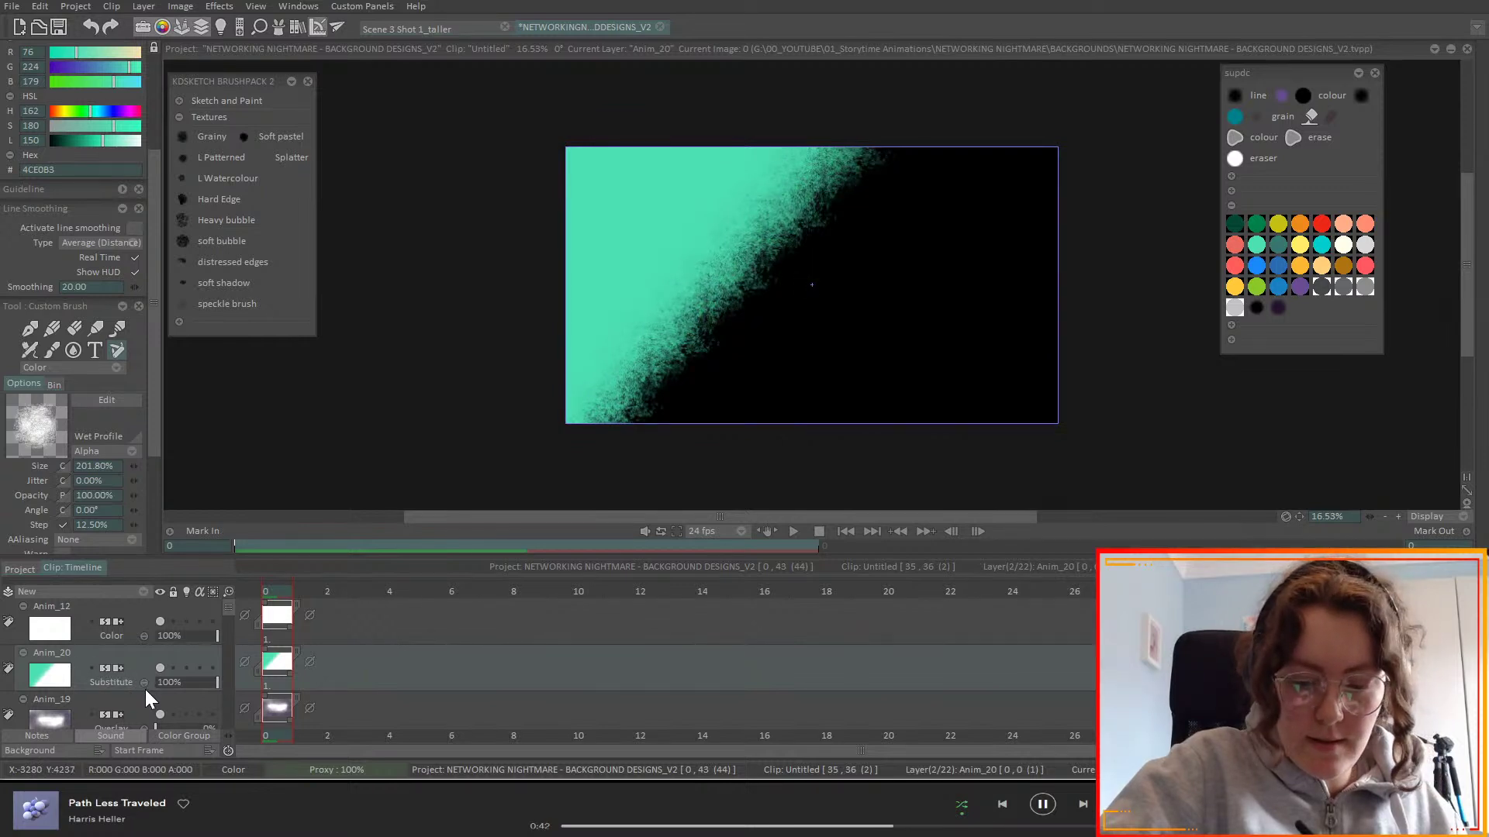
scroll(145, 687, down, 1)
scroll(145, 686, down, 3)
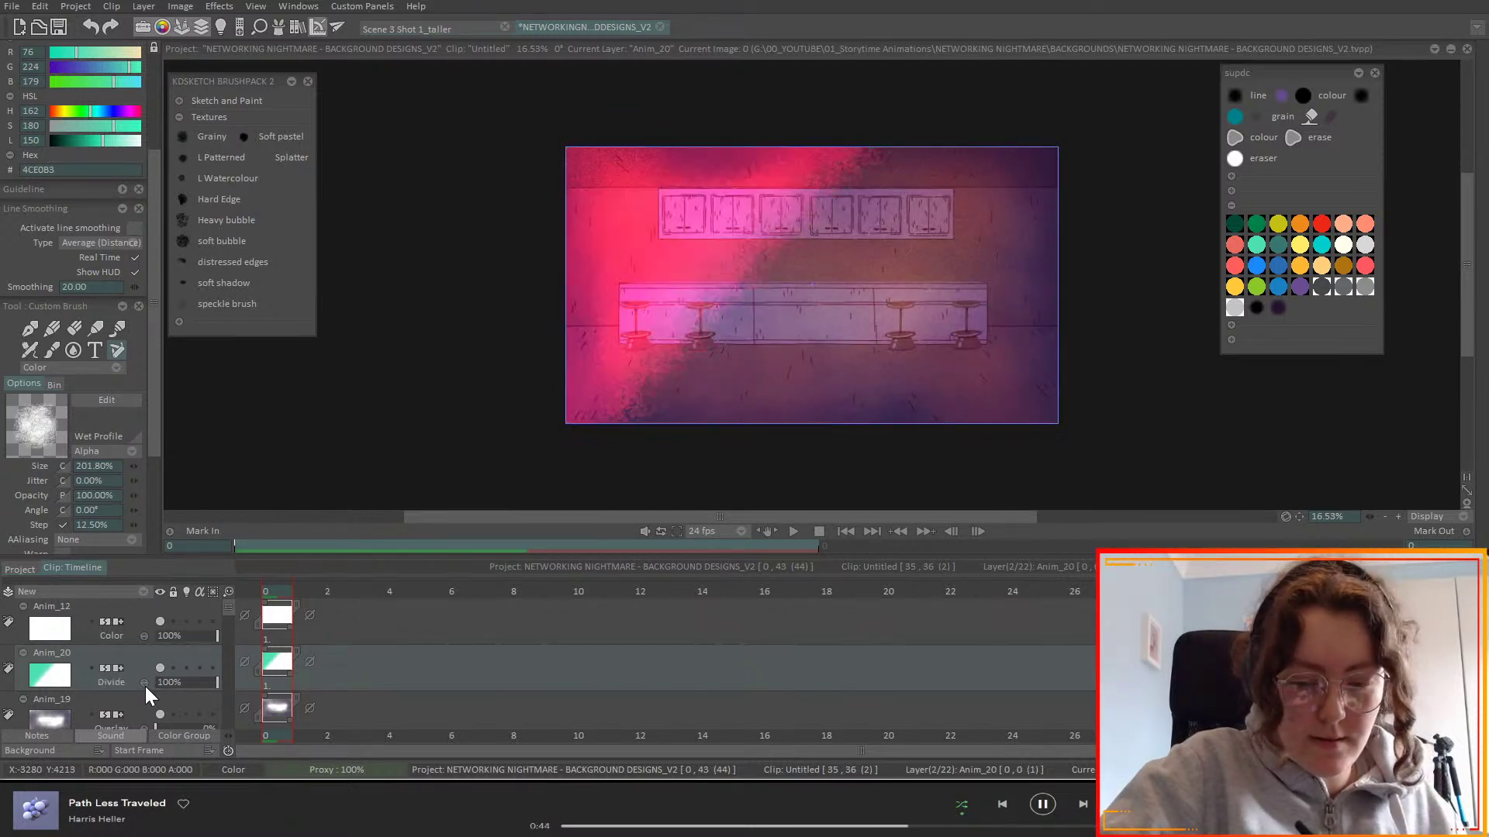
scroll(146, 679, up, 1)
- Replace the turquoise test strokes with soft light across the cabinets and counter, and set the layer's opacity to 63%
key(BackSpace)
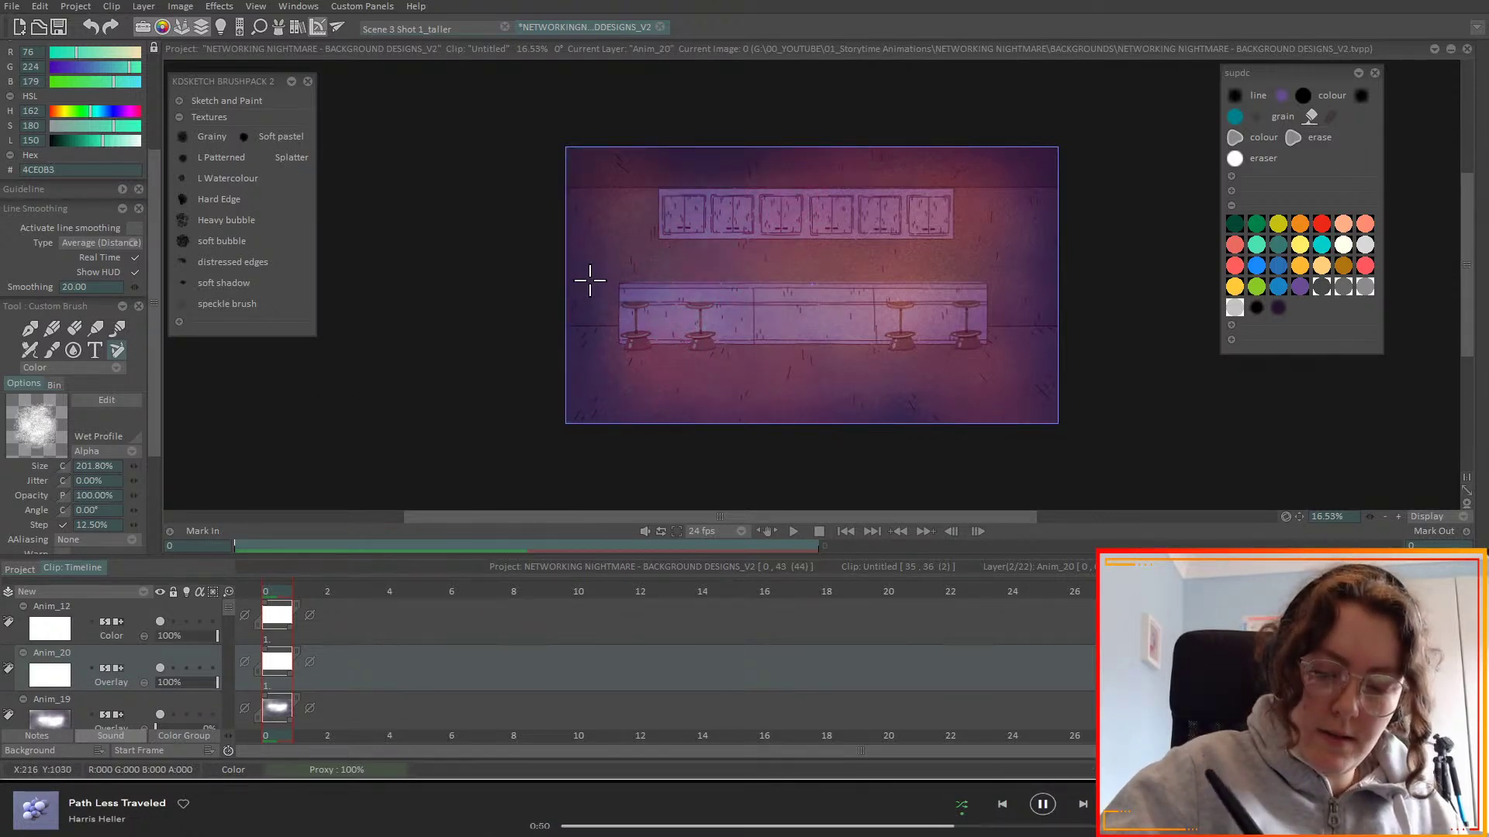
mouse_move(784, 290)
mouse_down()
mouse_move(701, 249)
mouse_move(942, 203)
mouse_up()
drag(685, 220, 864, 249)
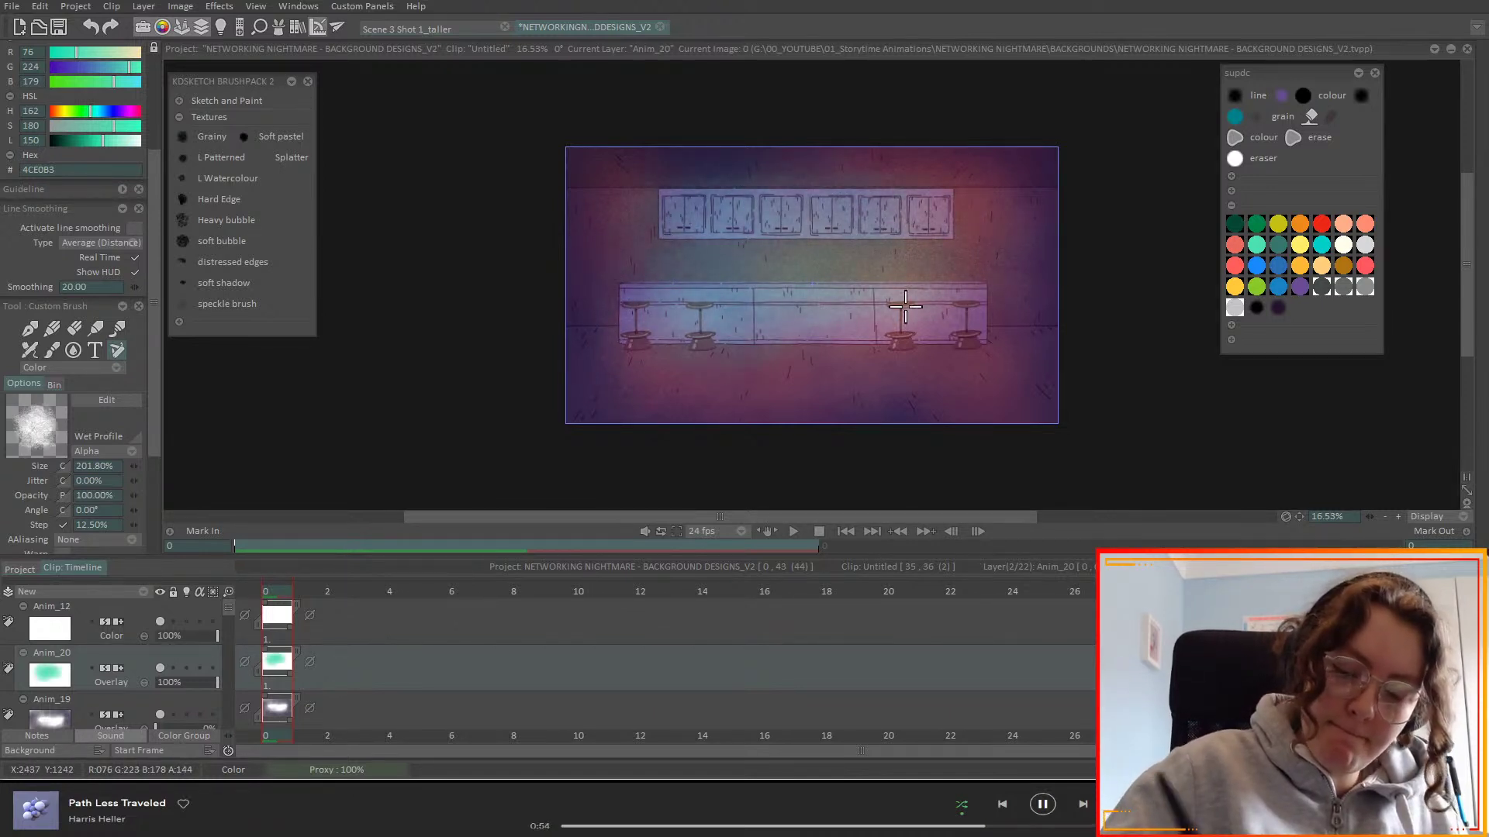
drag(613, 310, 980, 306)
key(BackSpace)
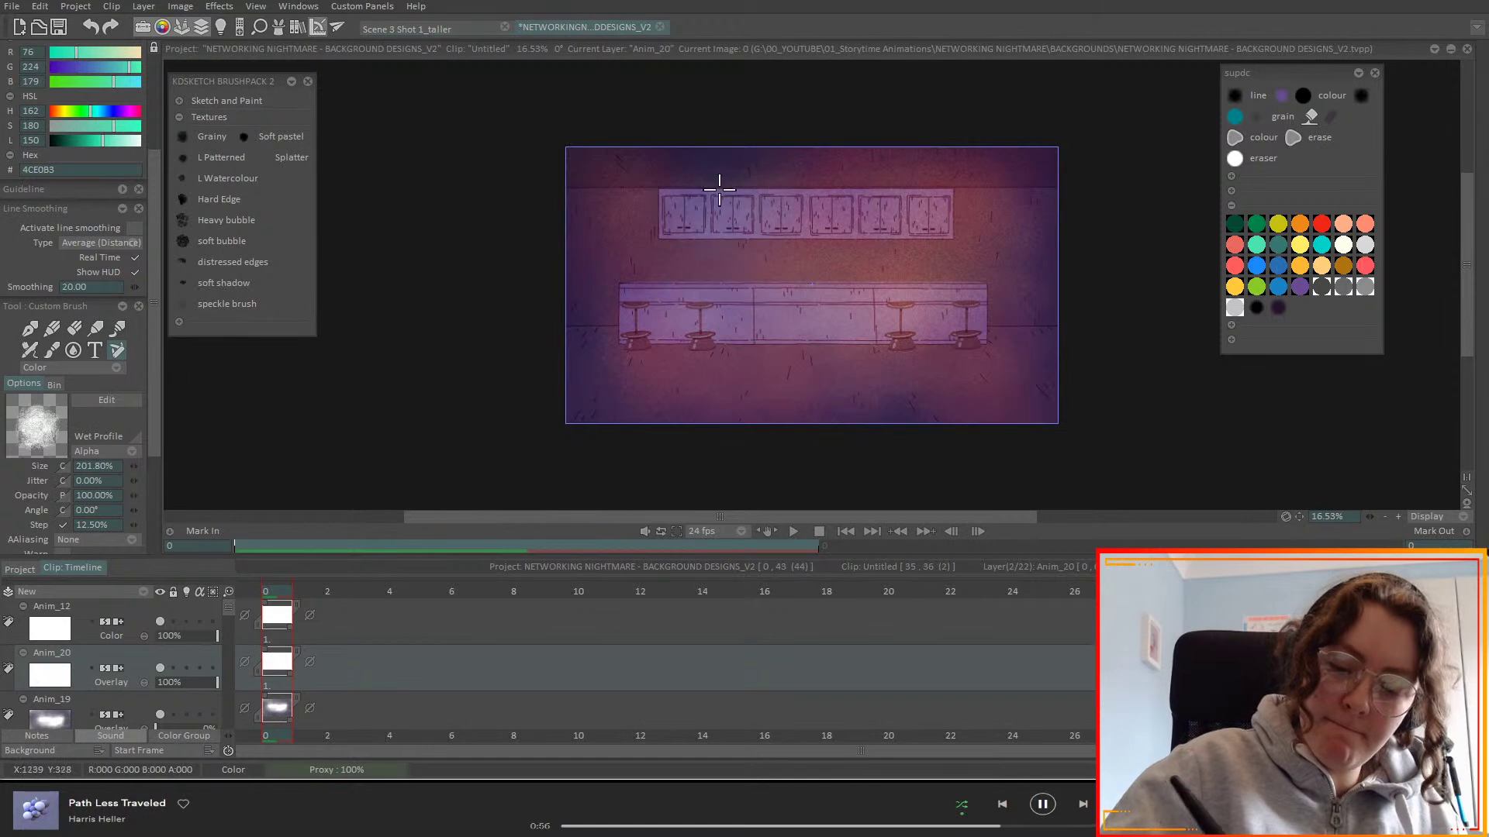
mouse_move(600, 190)
mouse_down()
mouse_move(905, 214)
mouse_move(631, 259)
mouse_move(969, 310)
mouse_up()
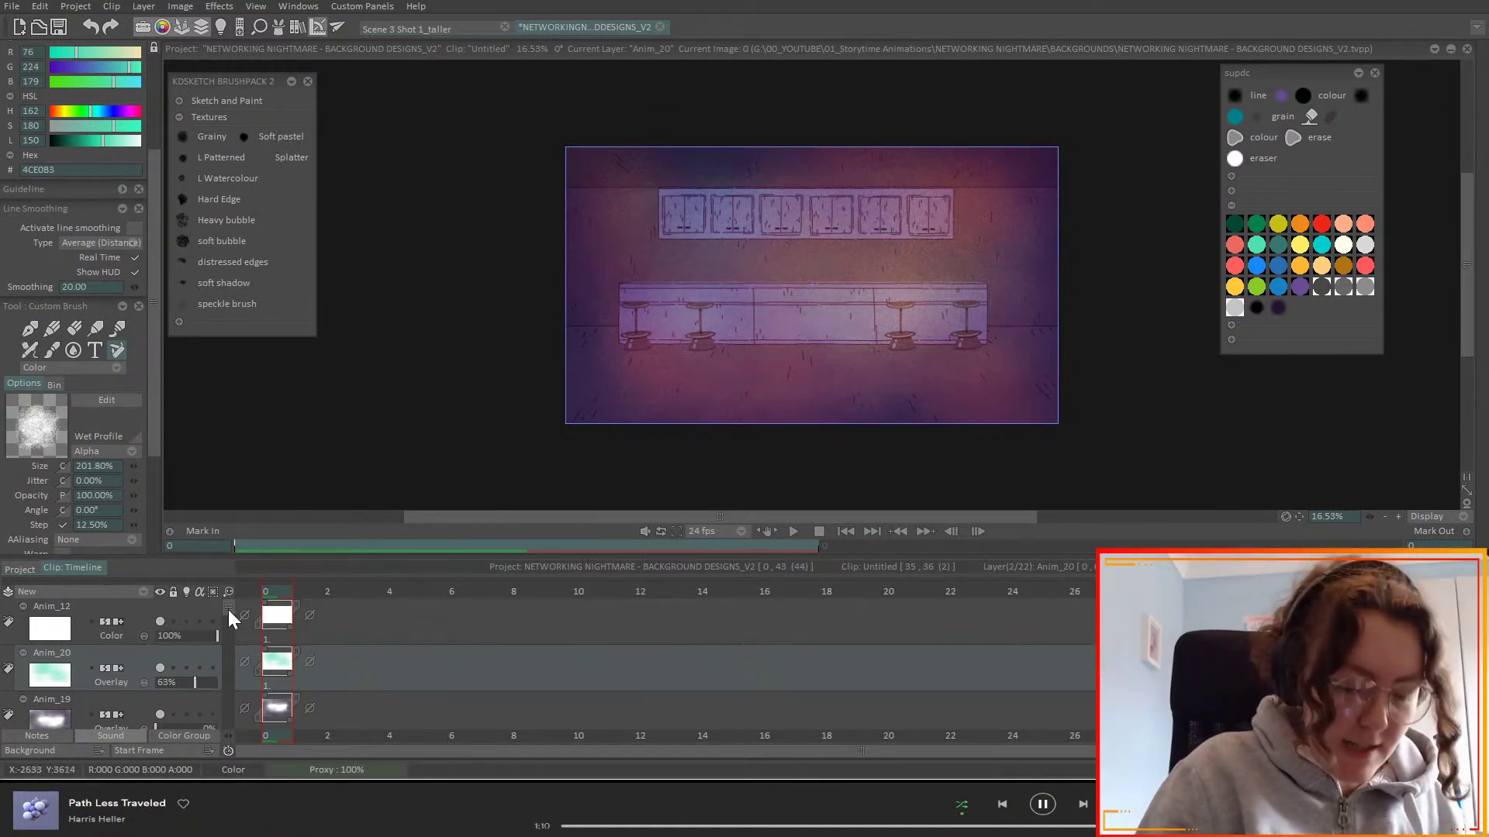
- Hide the 17% yellow Colorize layer and the 35% pink Add layer
scroll(226, 611, down, 2)
drag(231, 617, 231, 636)
click(160, 674)
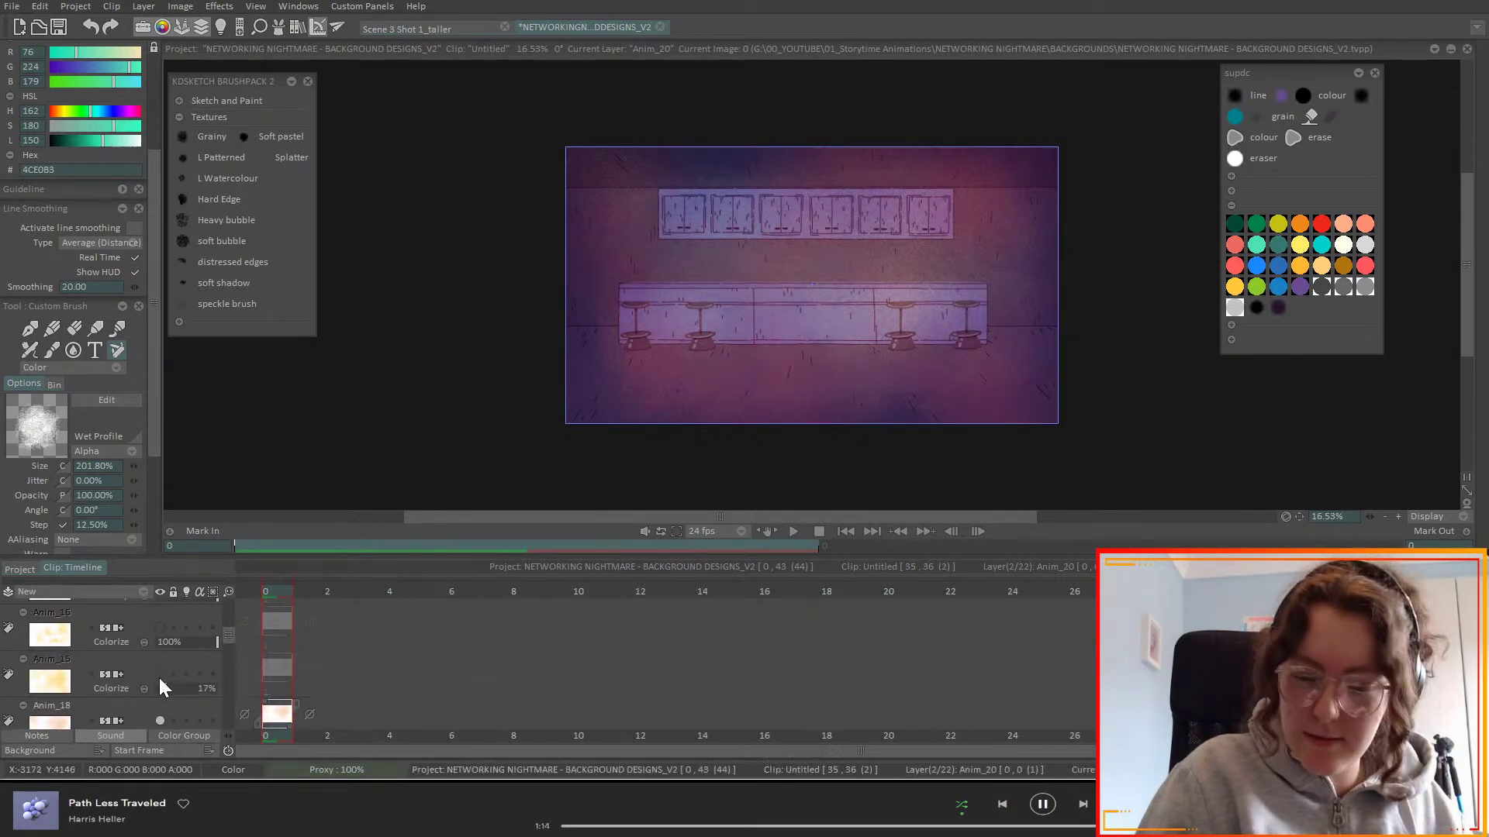
drag(226, 640, 228, 648)
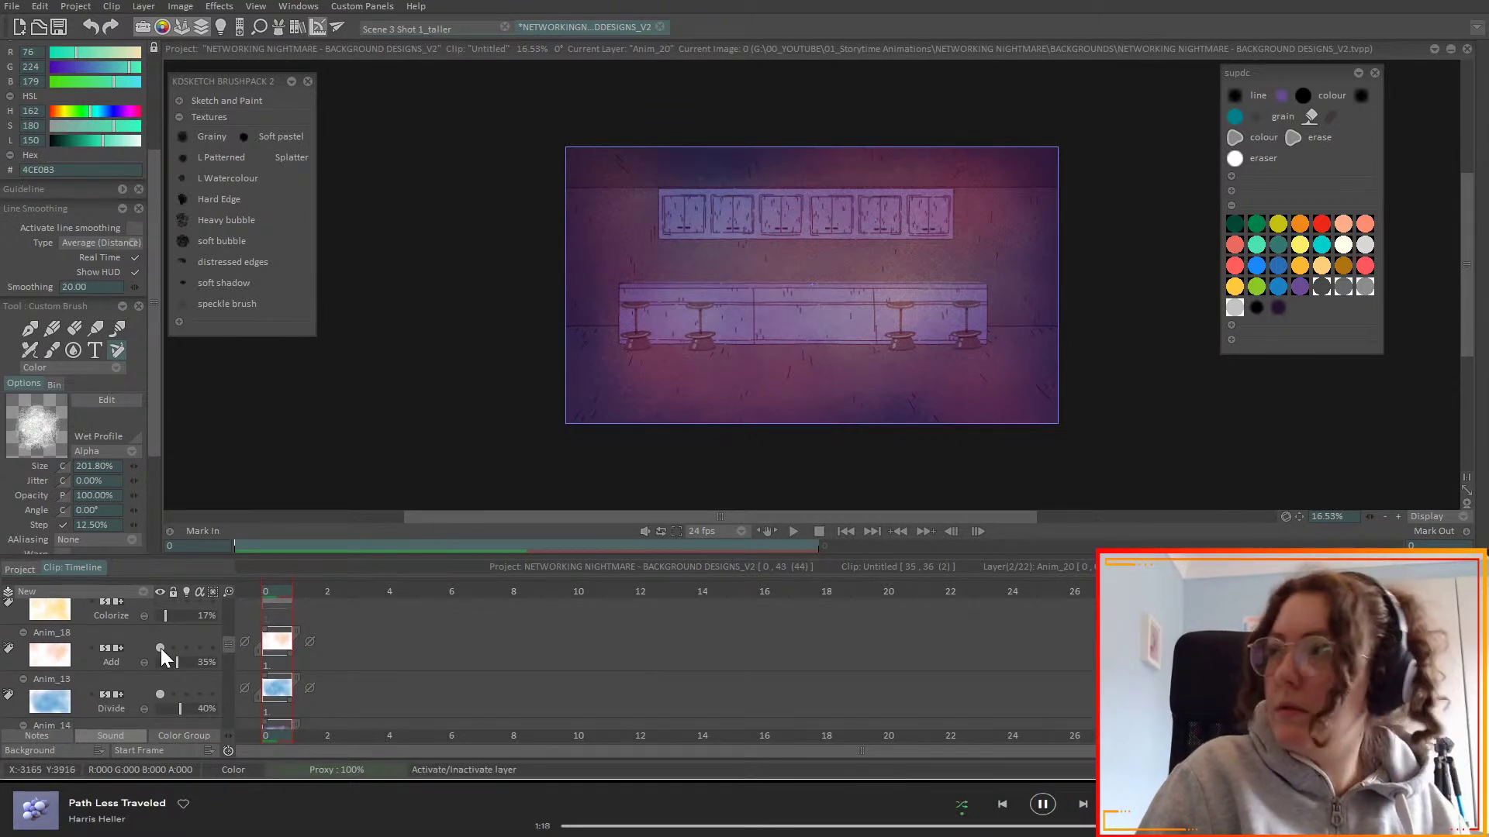
click(160, 648)
scroll(230, 649, down, 1)
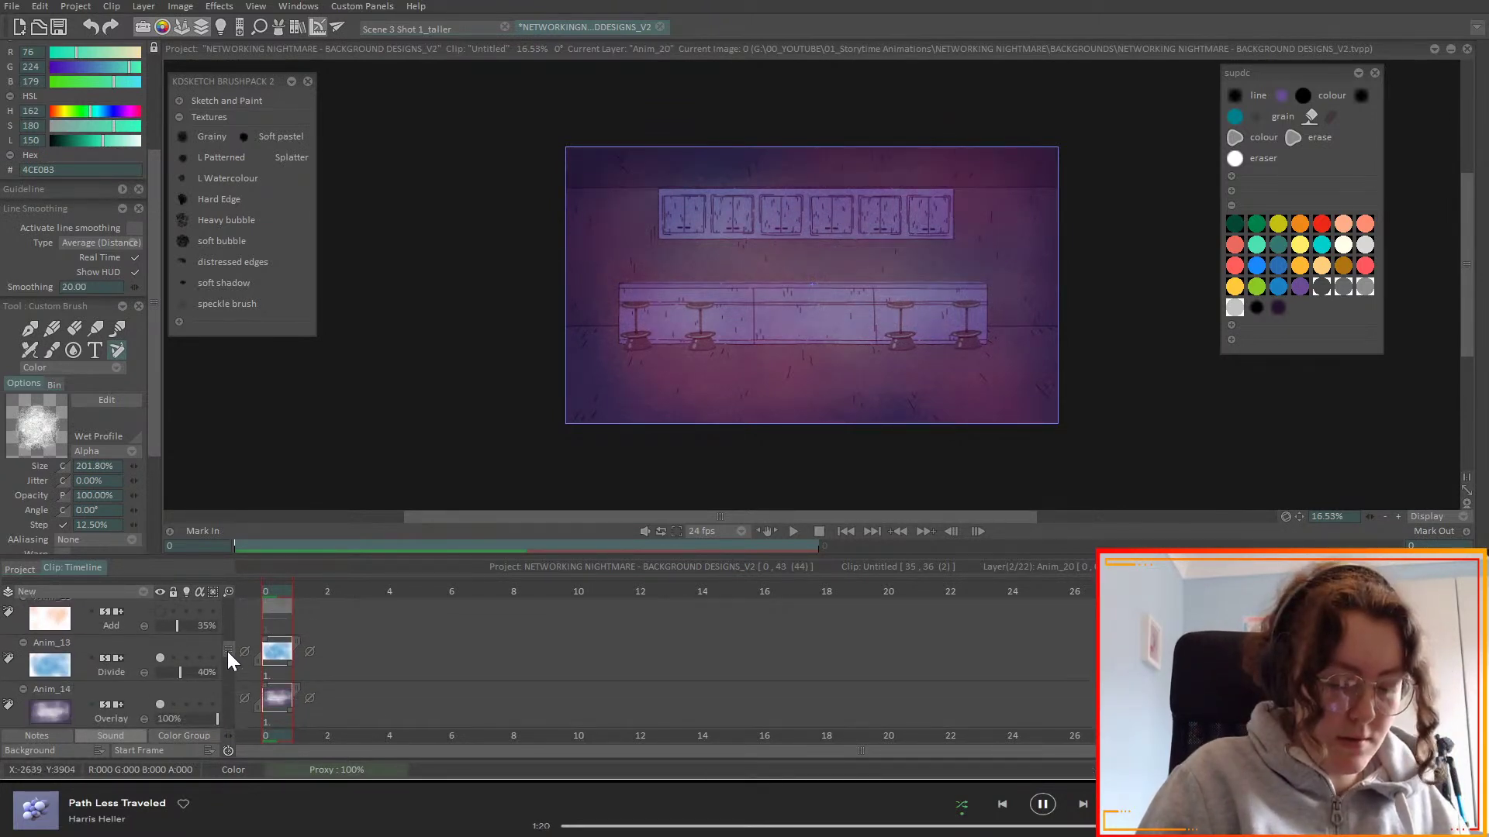
- Choose blue 1982C4 and try a stroke over the floor below the counter
click(1279, 286)
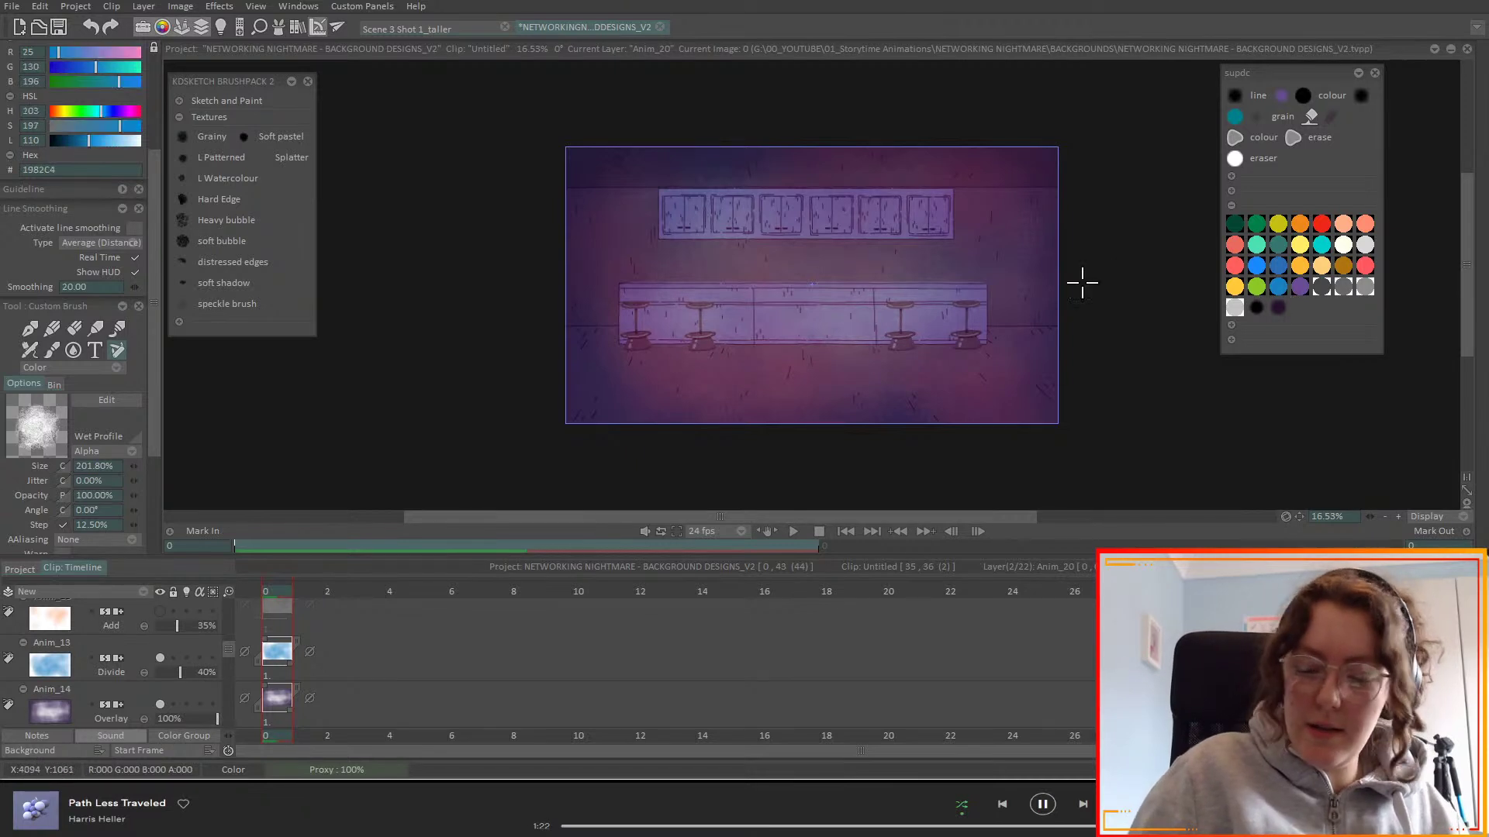
mouse_move(861, 362)
mouse_down()
mouse_move(943, 356)
mouse_move(987, 276)
mouse_move(944, 397)
mouse_up()
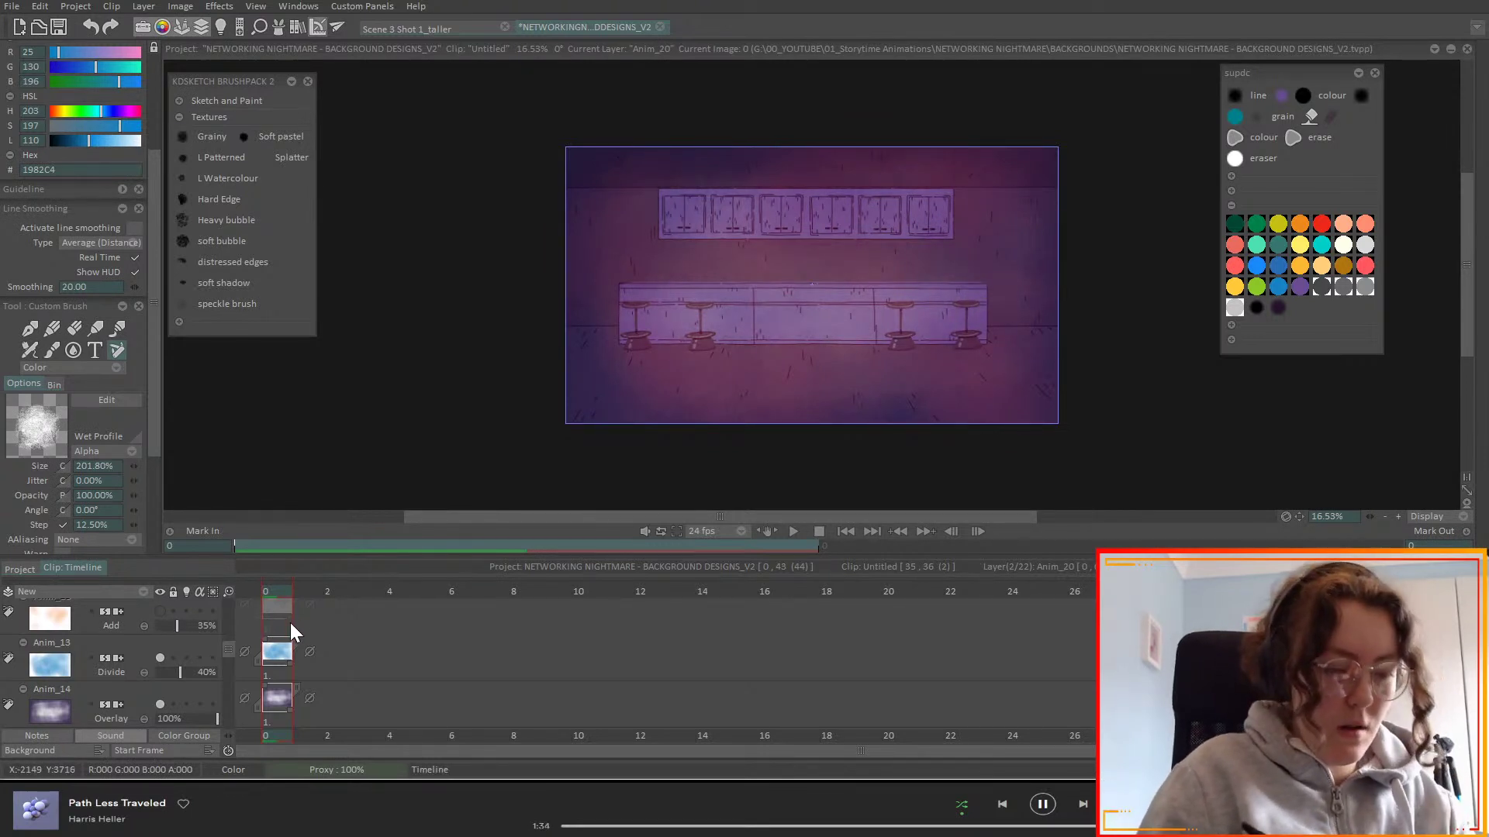
drag(231, 648, 240, 609)
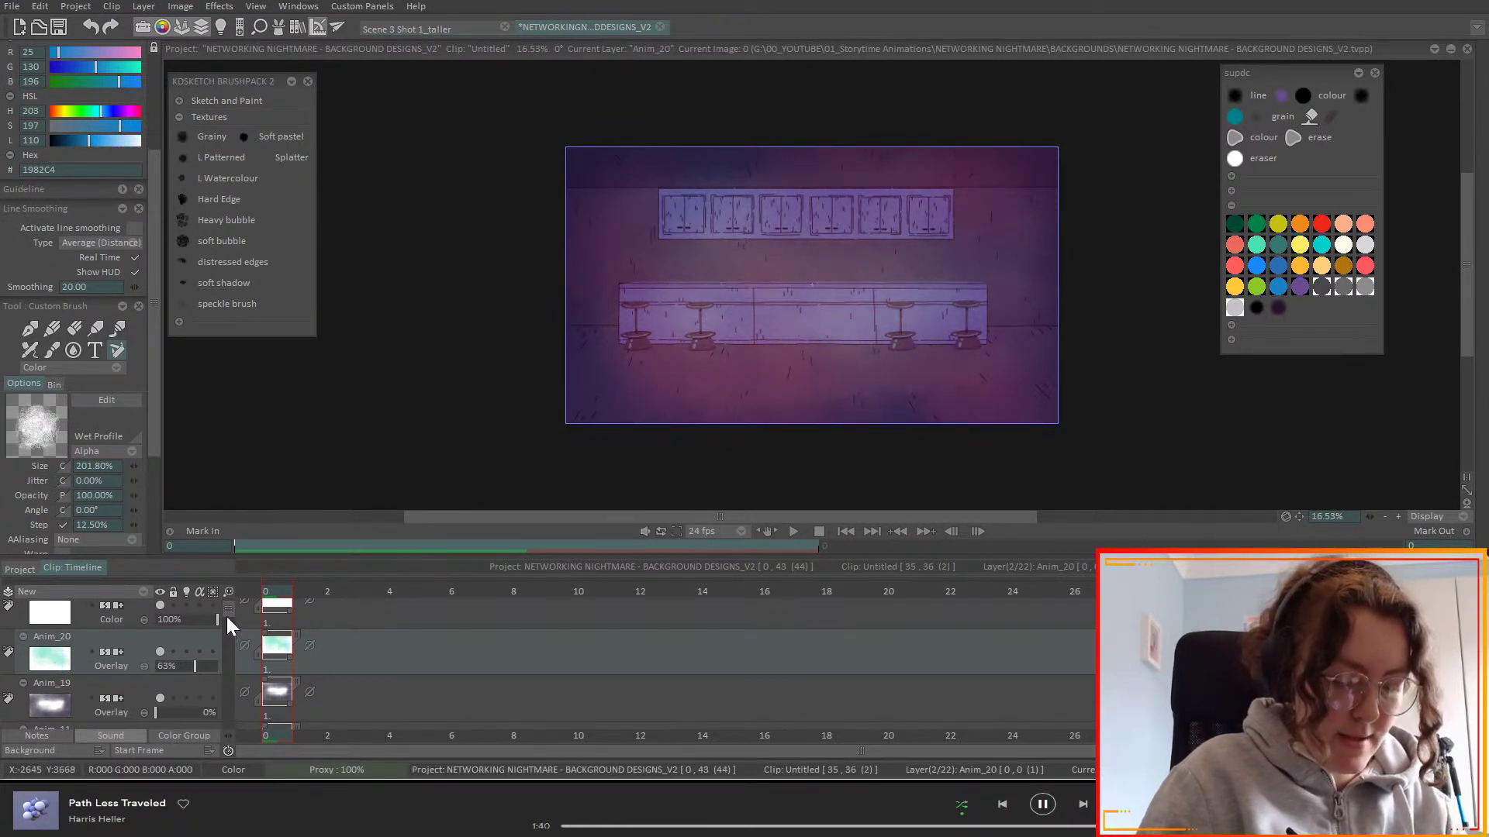
drag(226, 616, 230, 653)
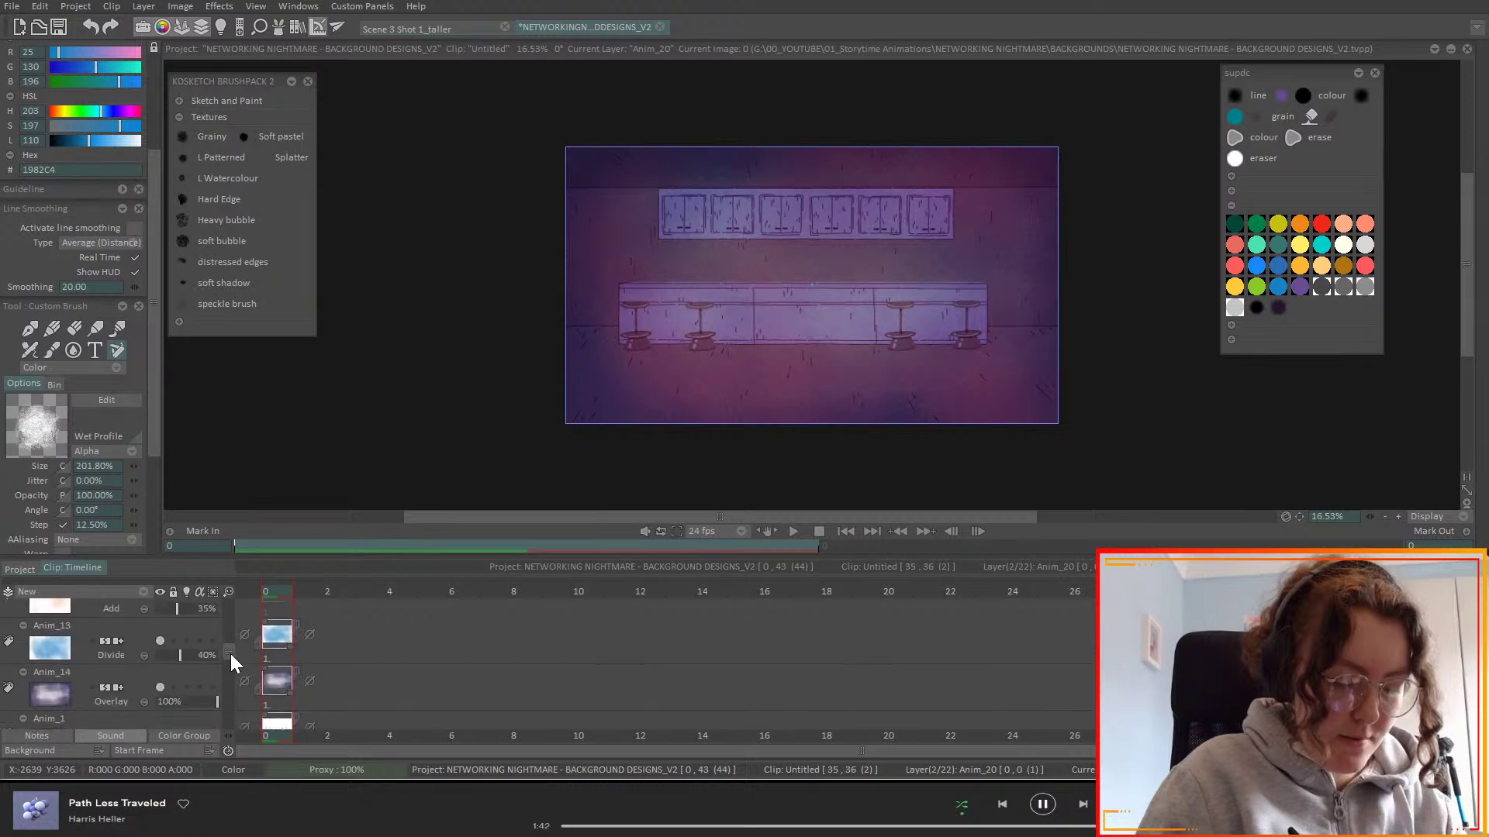
- Select the blue Divide layer and lower its opacity to 0%
click(148, 628)
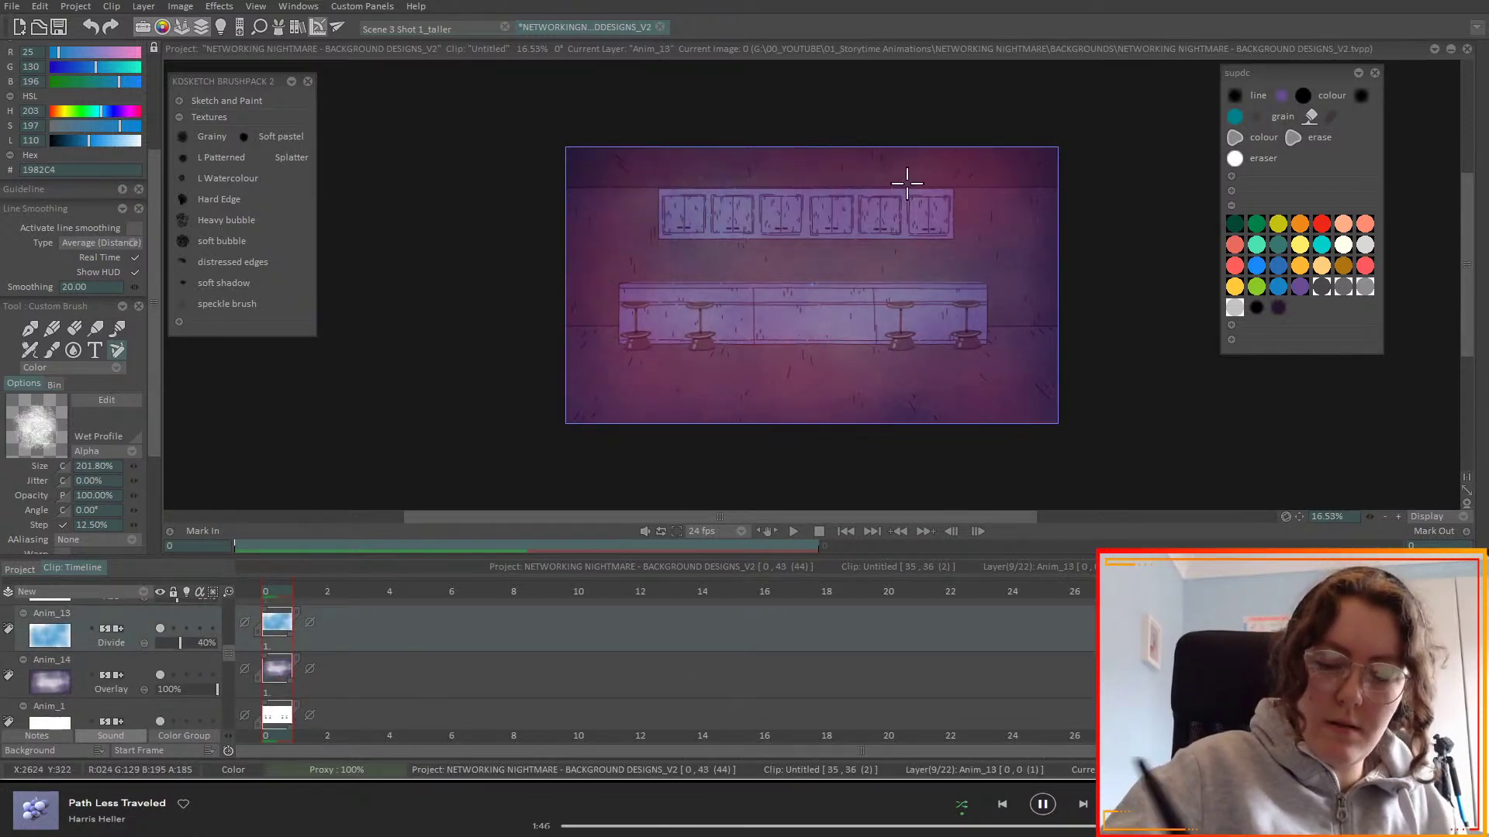
click(169, 642)
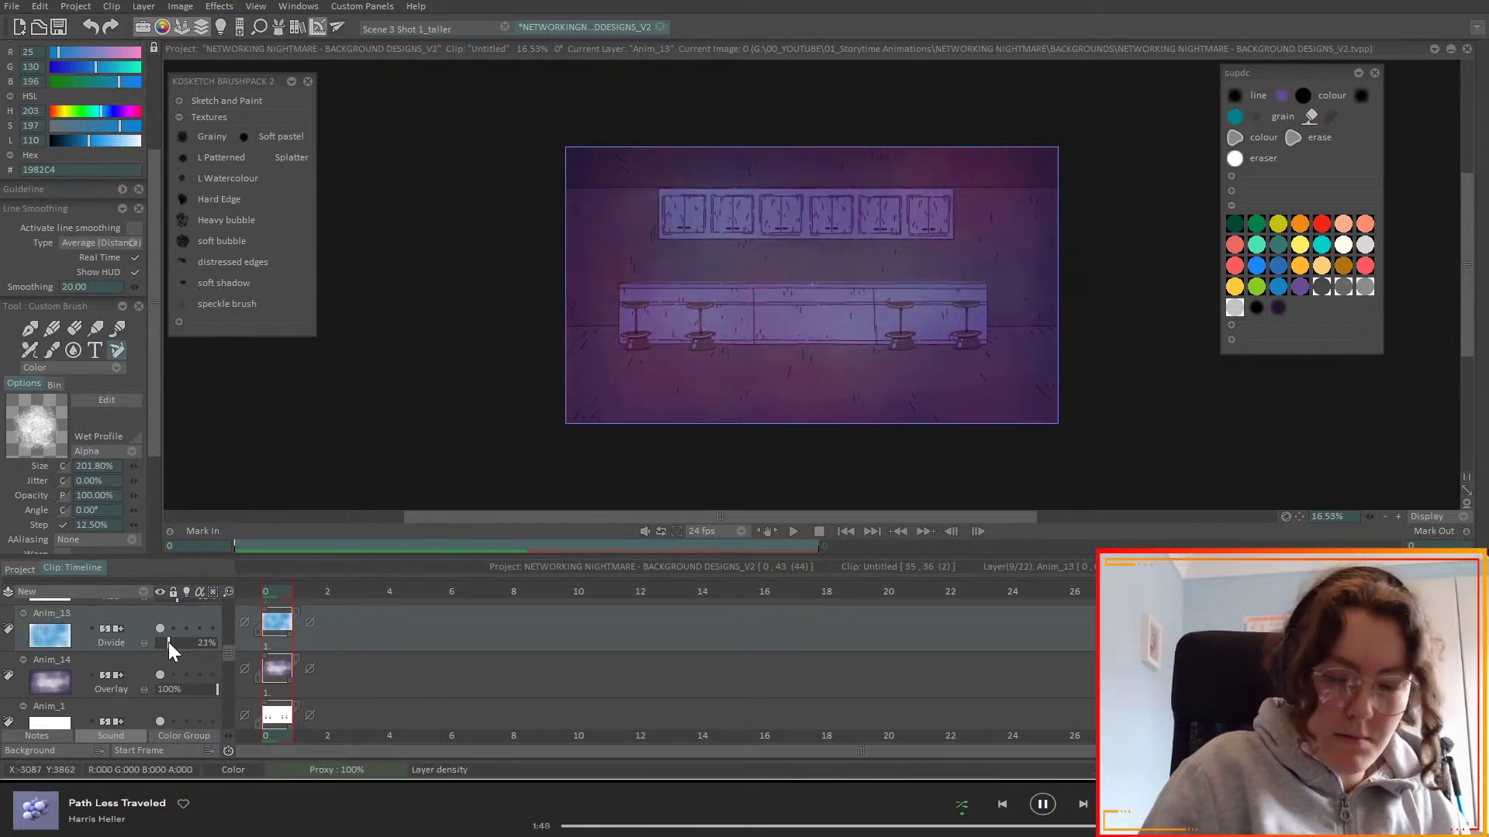
drag(166, 642, 138, 661)
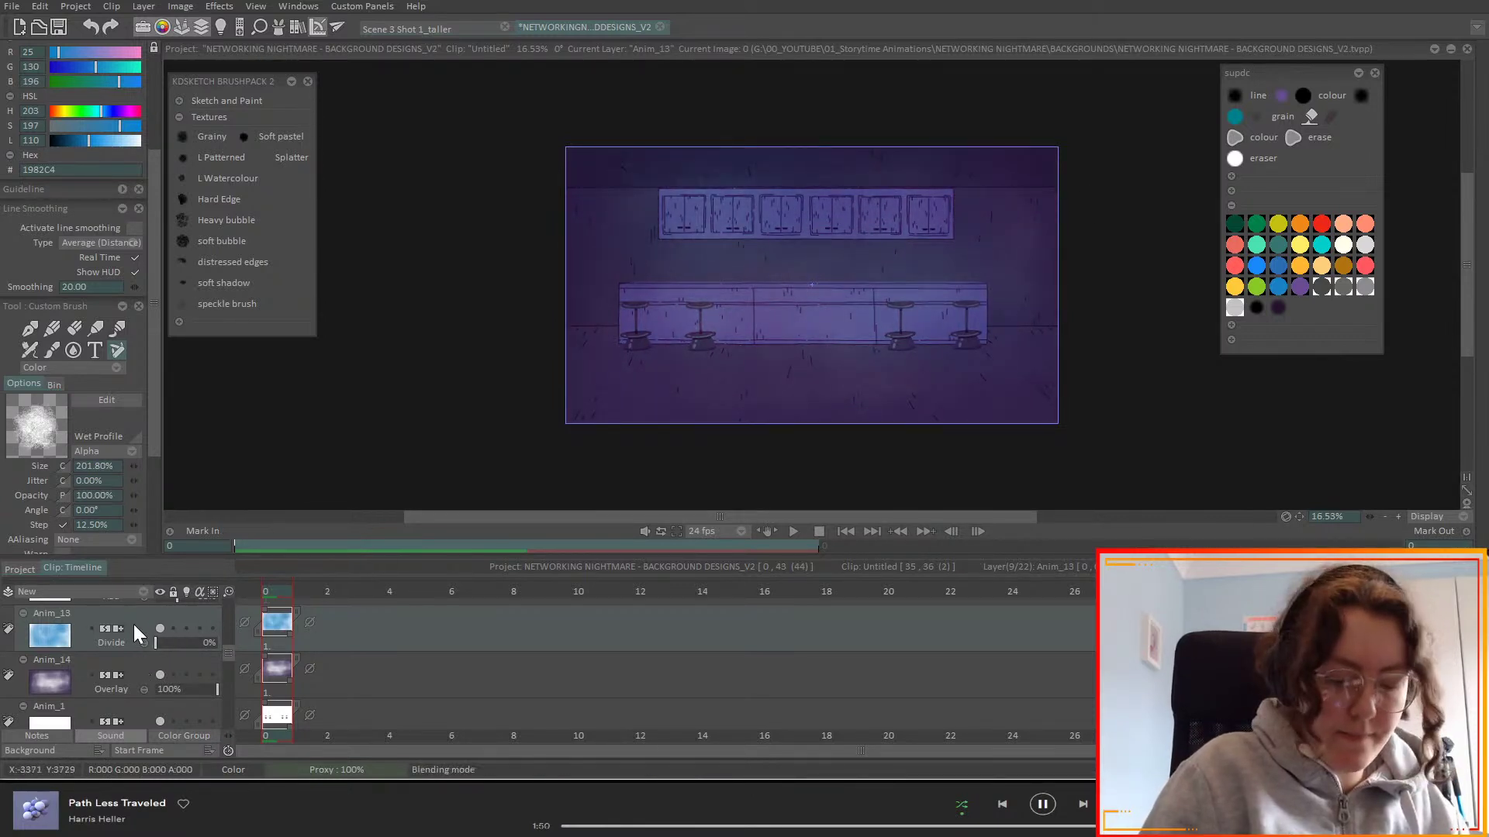
- Add a layer in Divide mode above the existing blue layer and brush blue 1982C4 across the cabinets and counter at 328.60% size
click(140, 592)
click(190, 606)
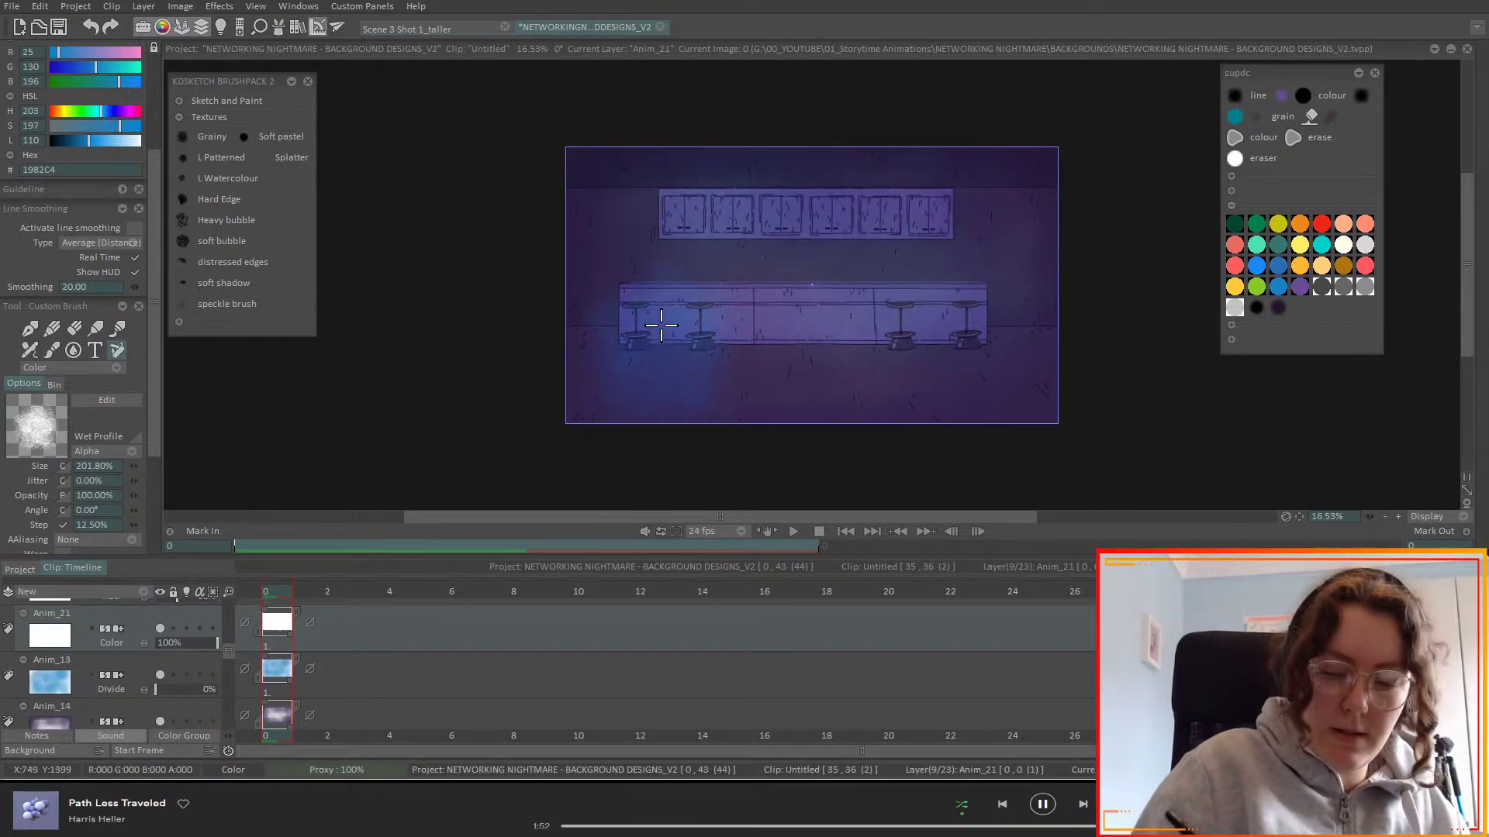
click(129, 643)
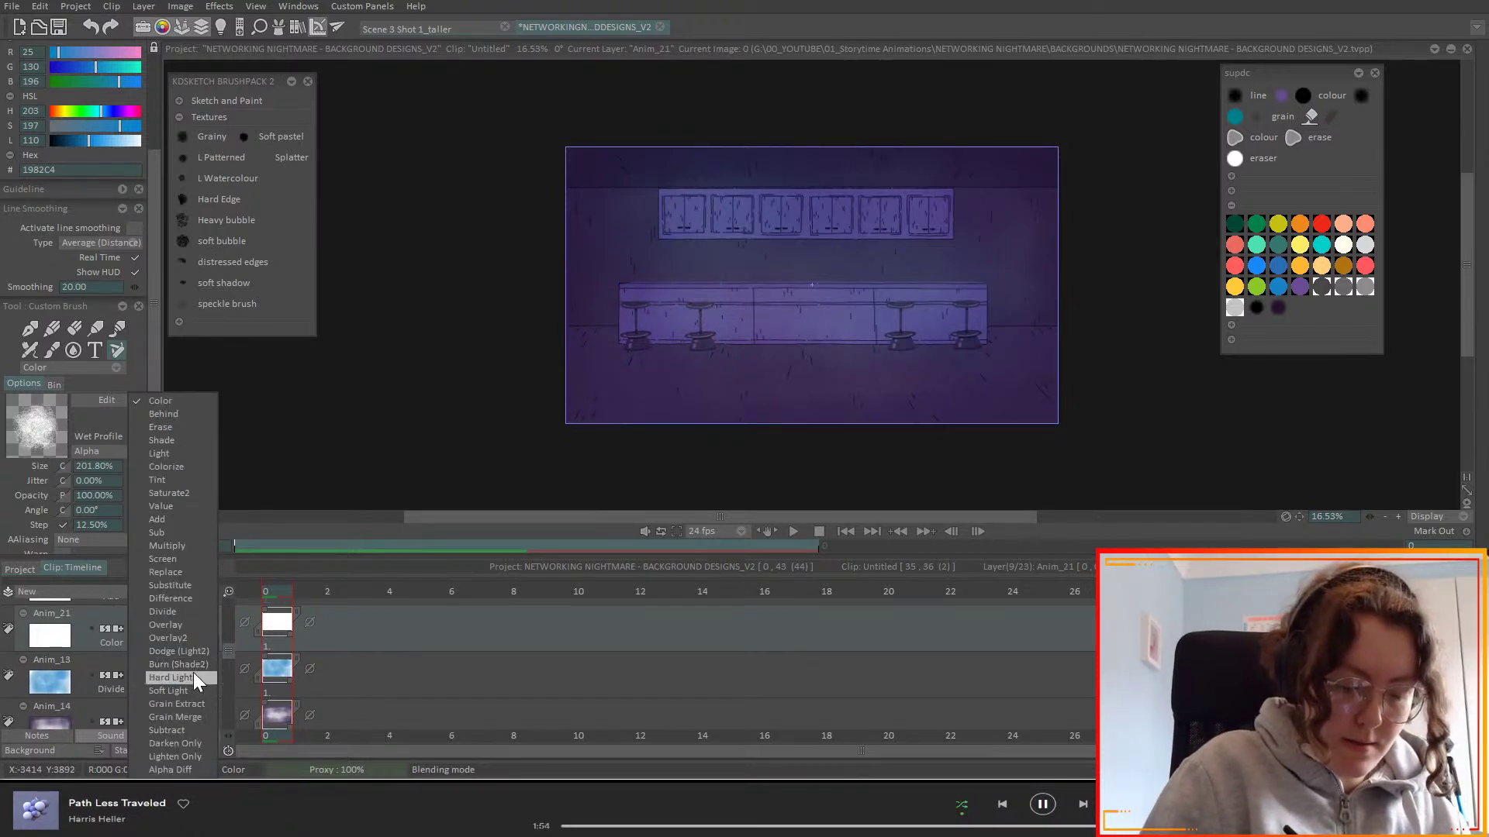
click(188, 611)
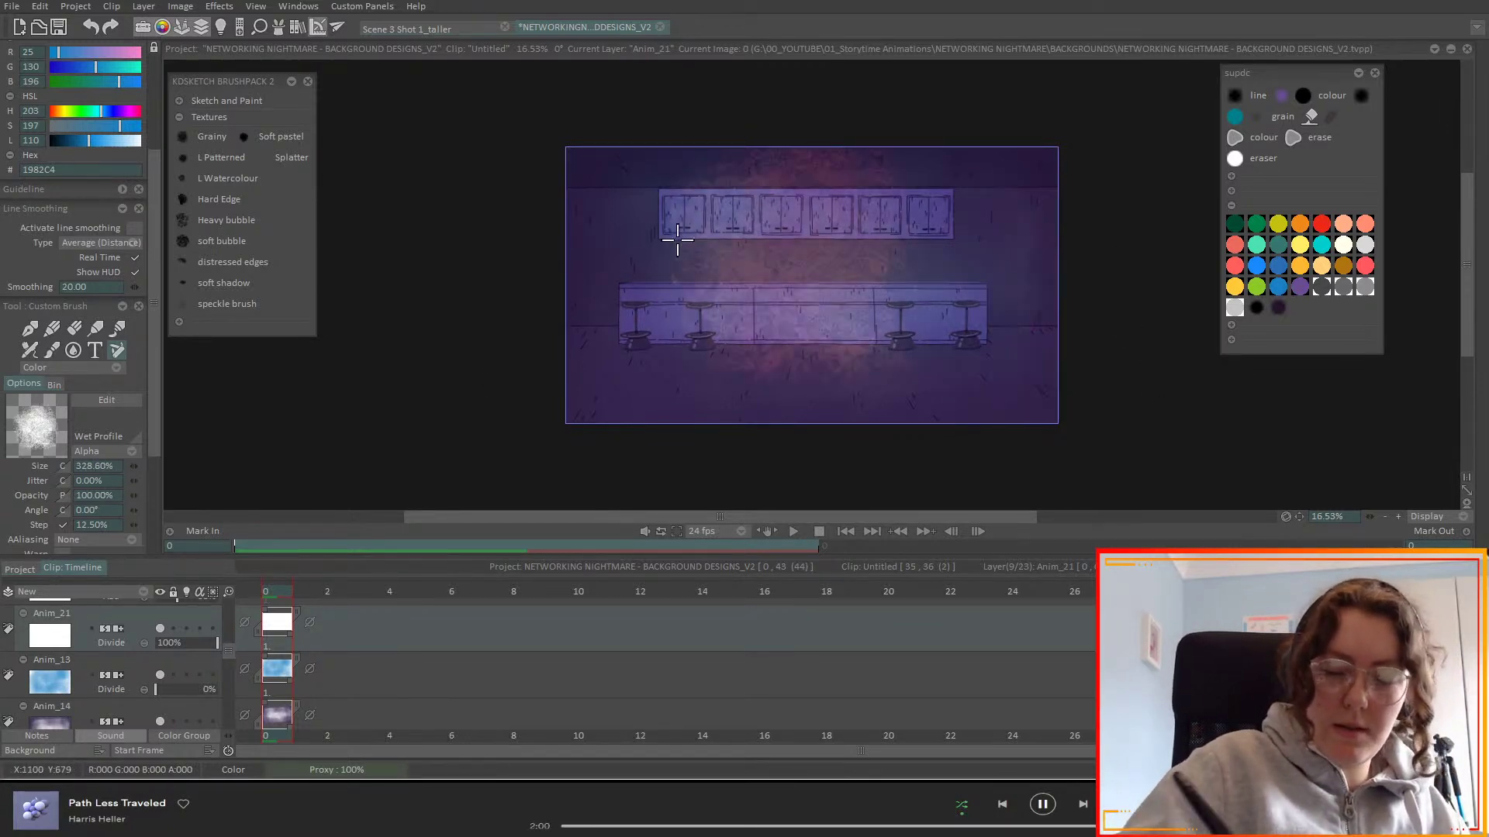
drag(674, 262, 1000, 268)
drag(855, 273, 648, 258)
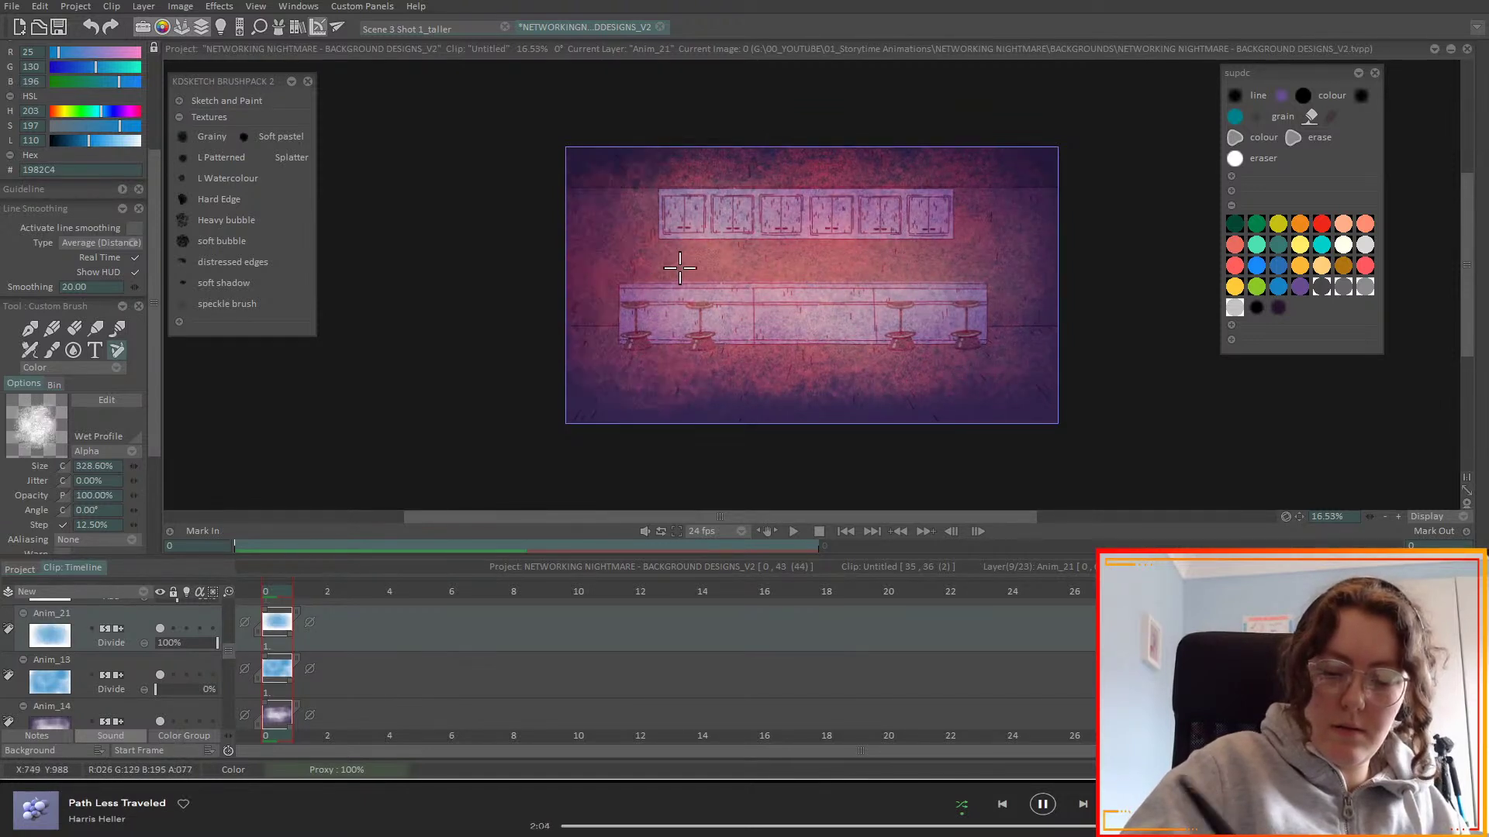
- Reduce the new Divide layer's opacity and delete the old 0% blue Divide layer beneath it
mouse_move(196, 644)
mouse_down()
mouse_move(170, 651)
mouse_move(256, 573)
mouse_up()
click(138, 665)
- Compare the pink Add and yellow Colorize layers, keeping the 17% Colorize layer visible and the Add layer hidden
drag(228, 653, 231, 639)
click(161, 699)
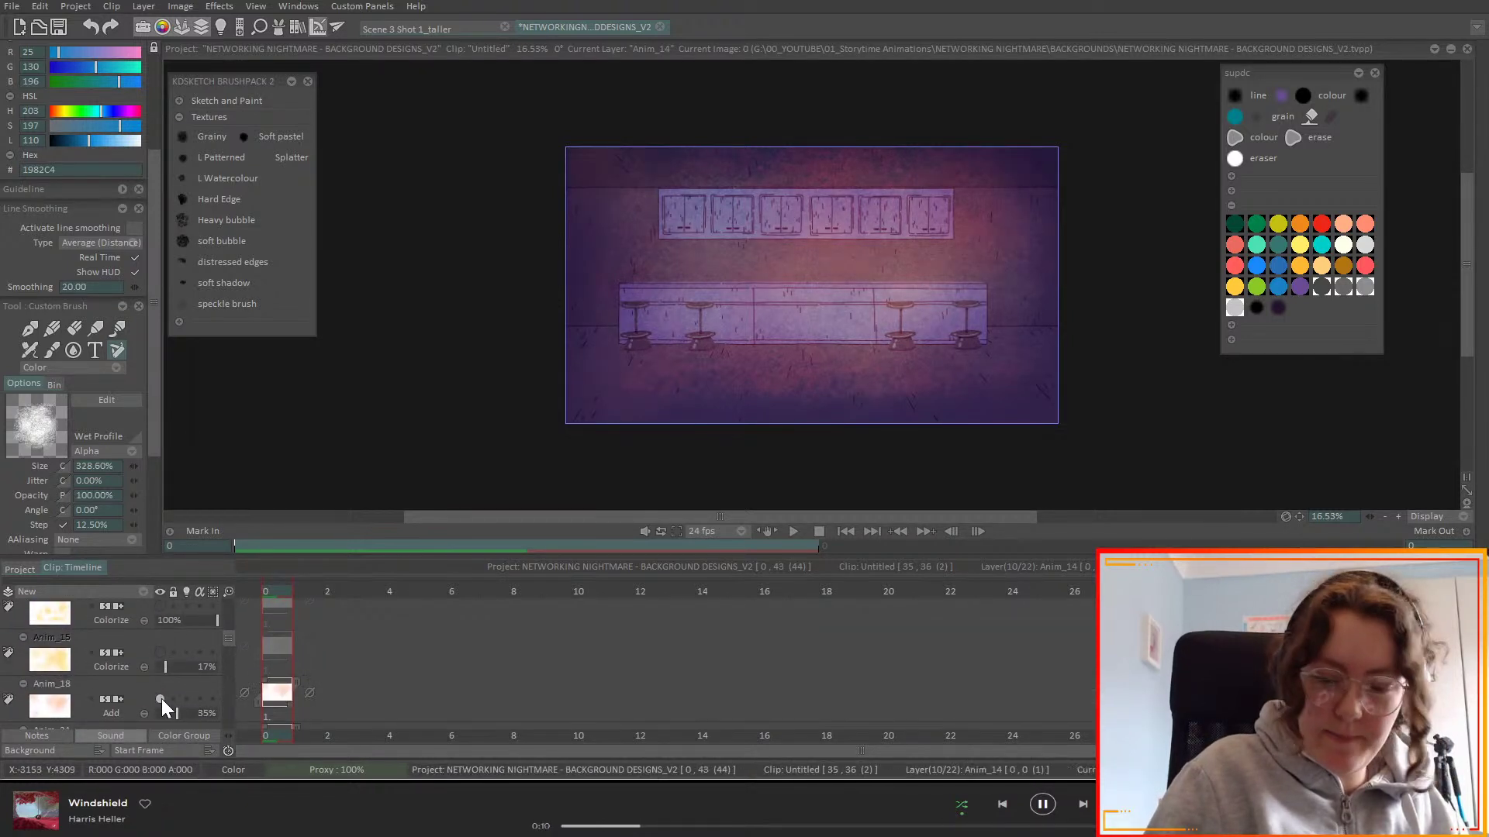
click(159, 699)
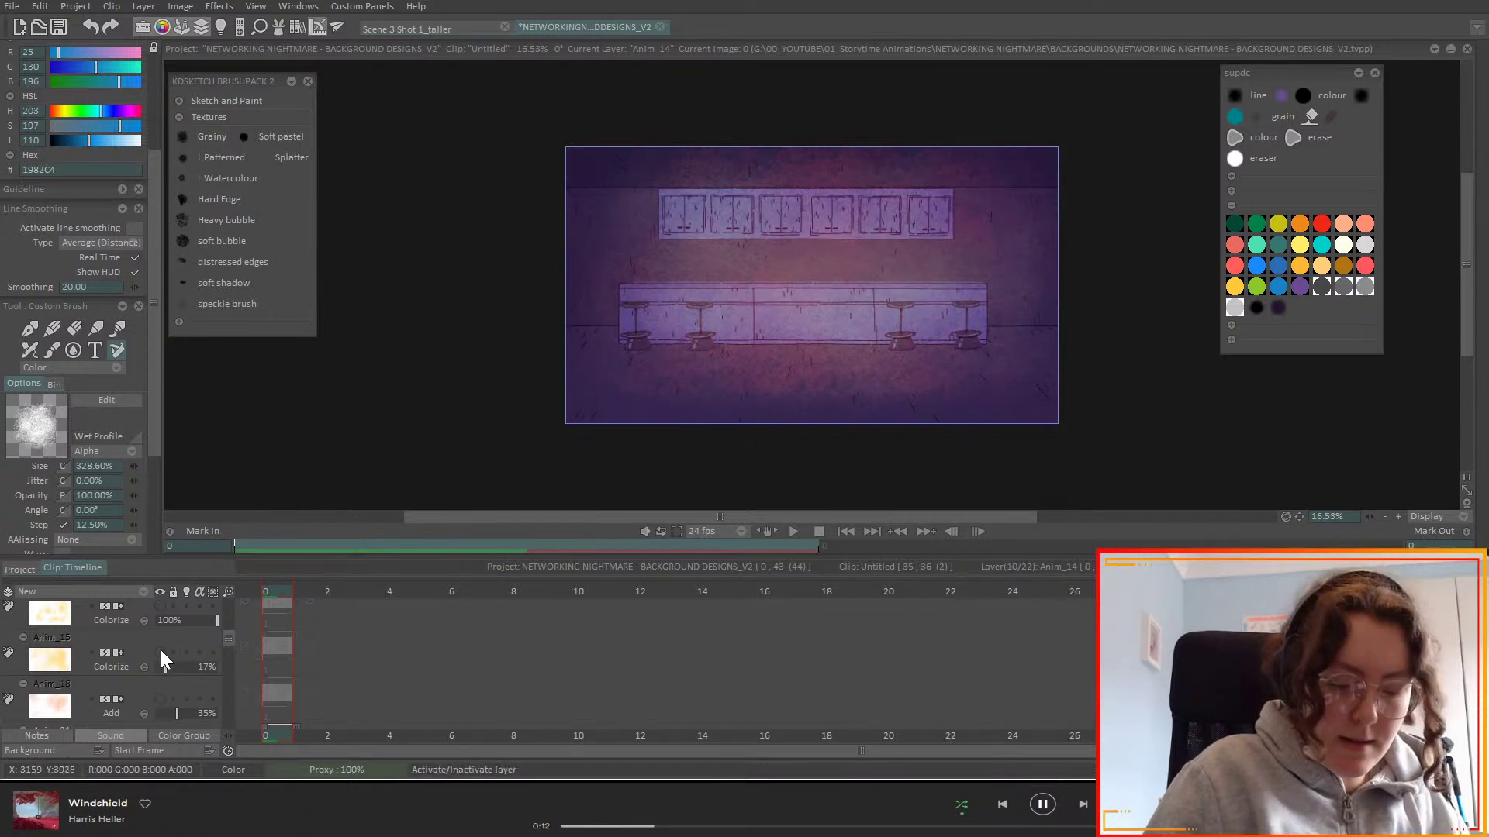
click(160, 652)
click(156, 650)
click(156, 653)
scroll(194, 663, up, 2)
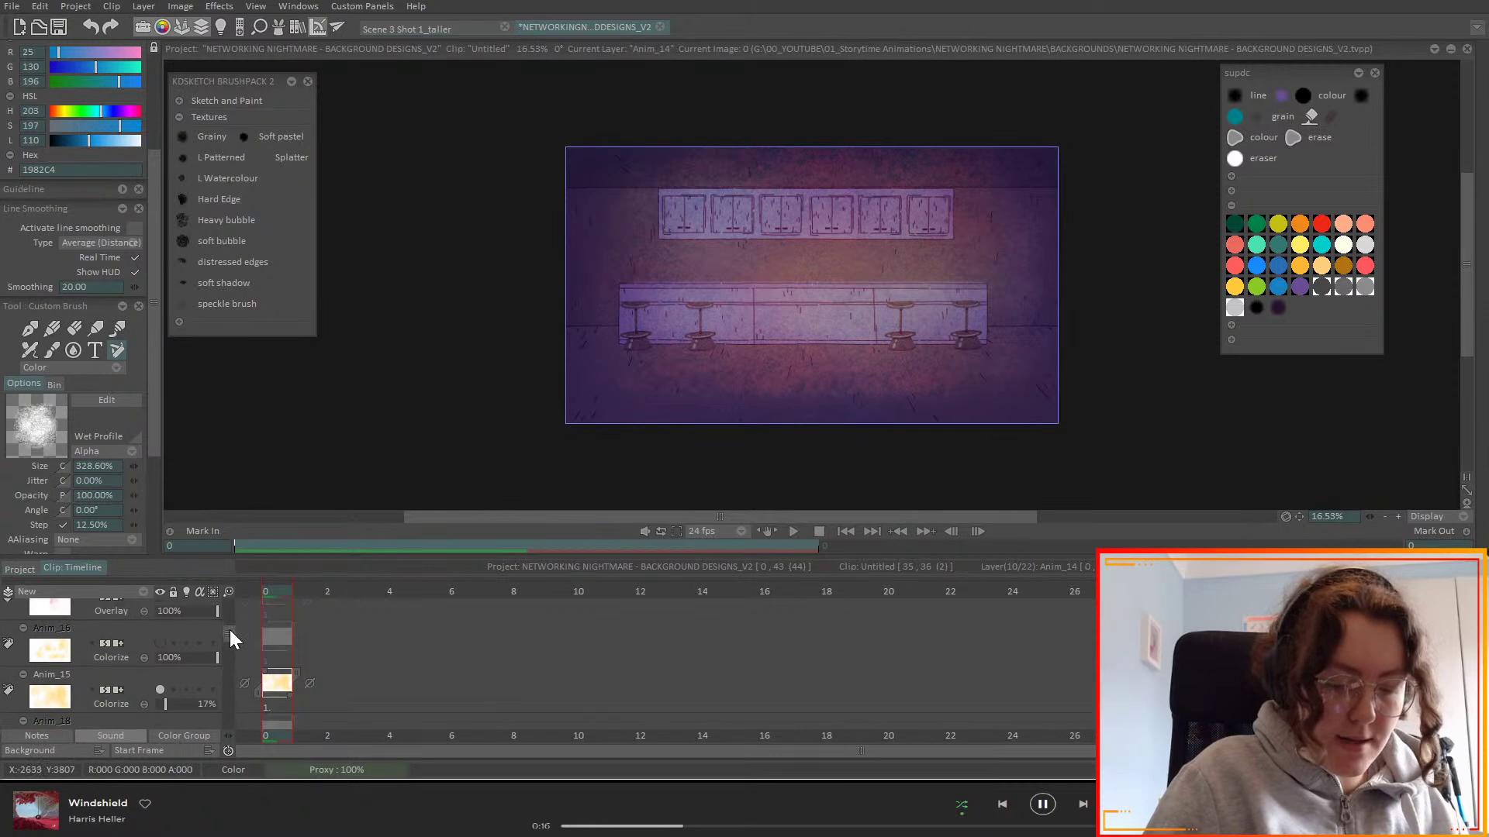
- Delete the hidden pink Overlay layer Anim_17 and the hidden 100% Colorize layer Anim_16
click(160, 673)
click(161, 674)
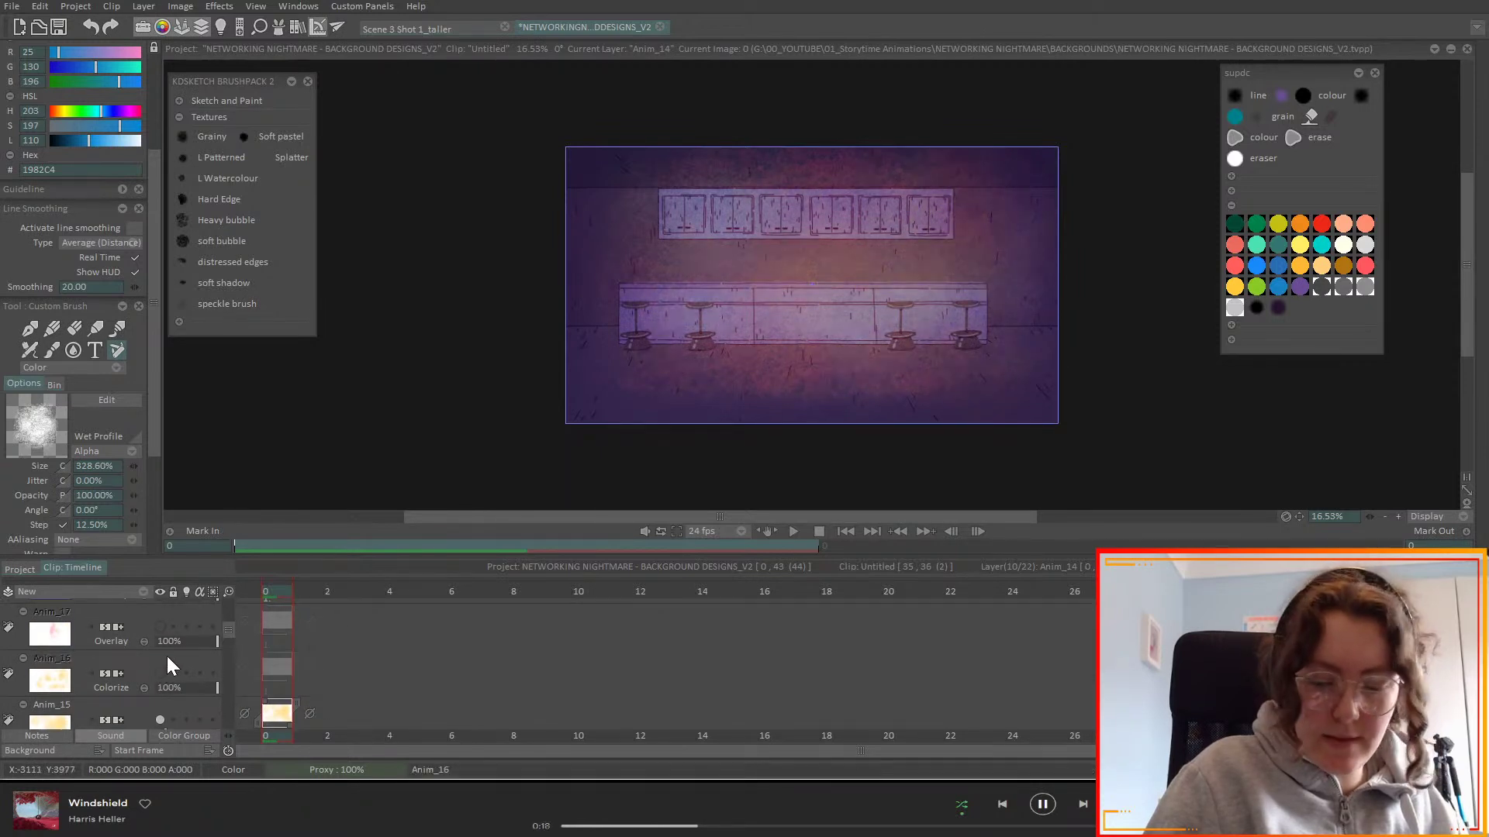
click(140, 618)
right_click(141, 620)
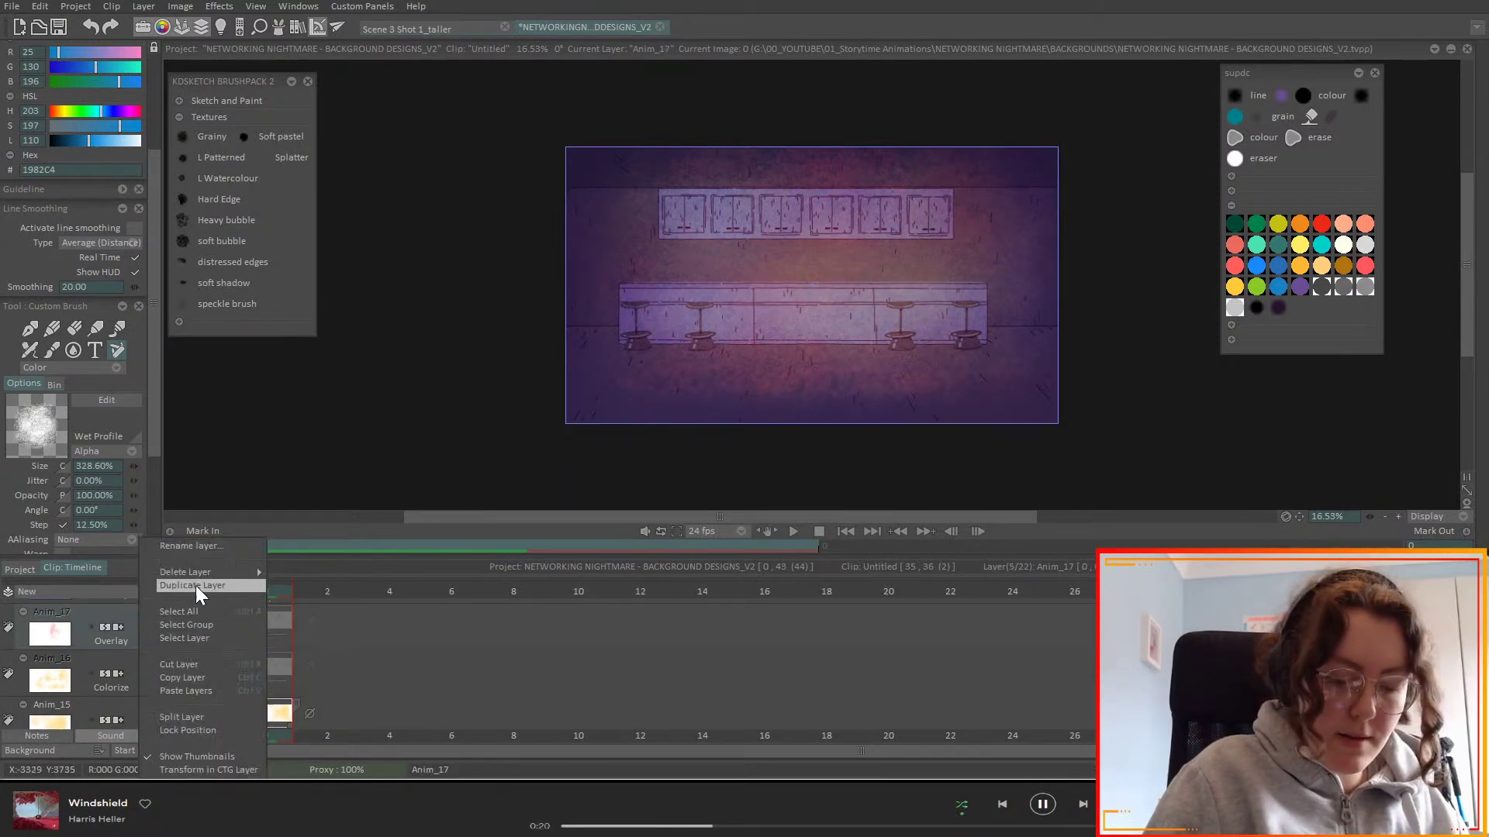
click(305, 572)
right_click(132, 622)
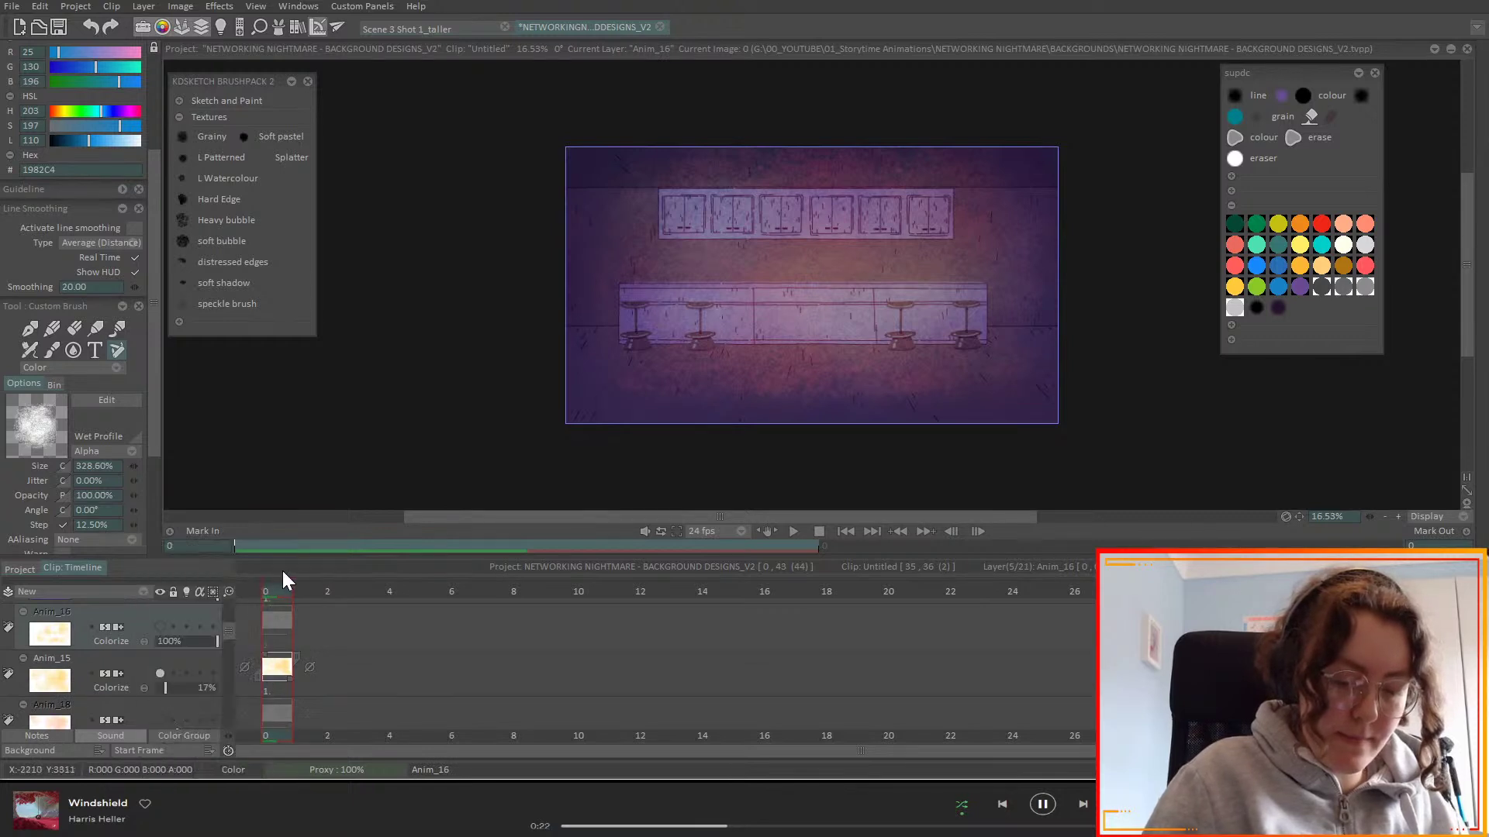
scroll(228, 625, up, 1)
right_click(148, 639)
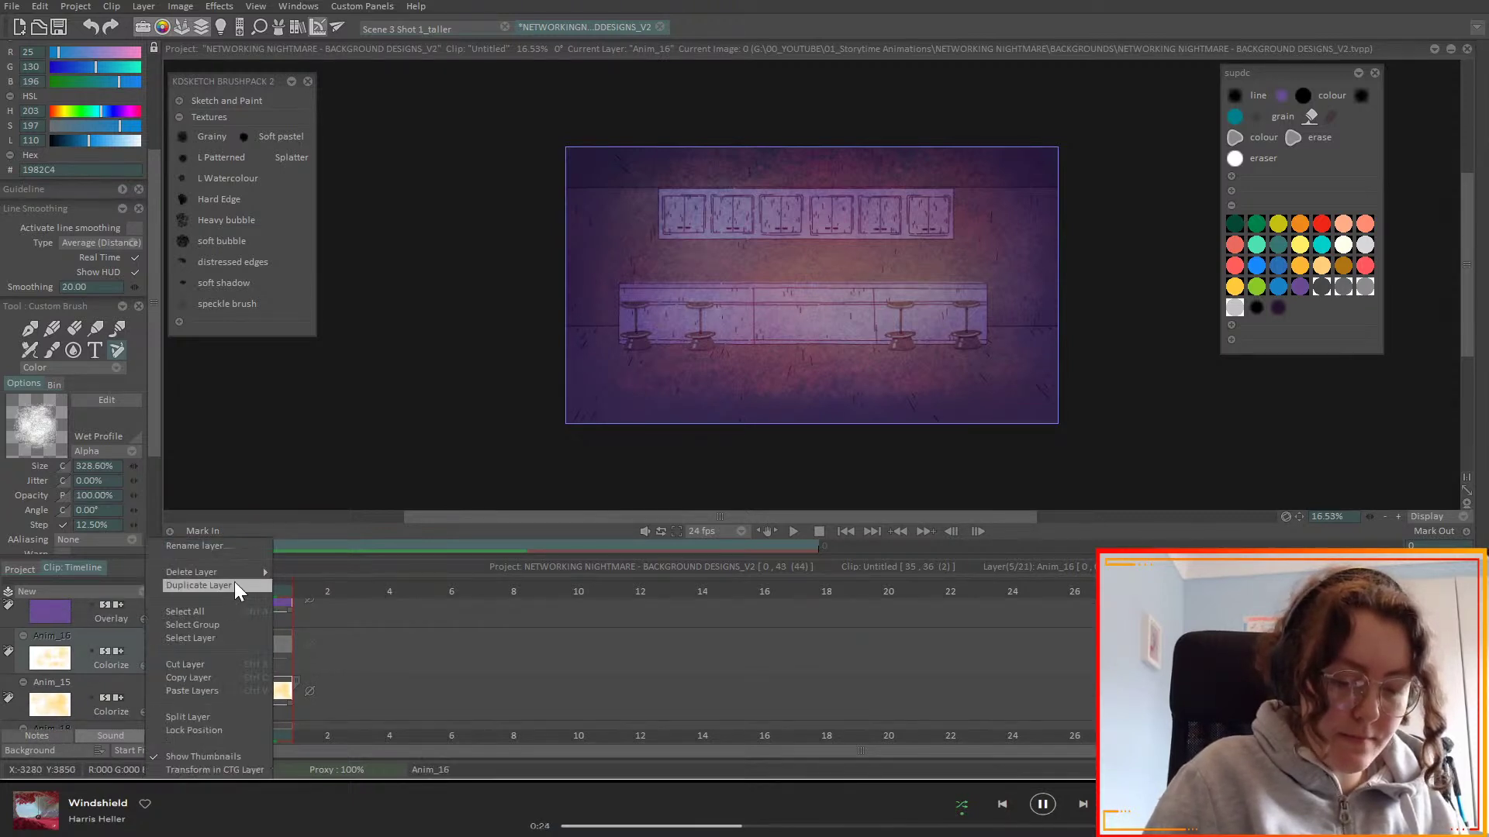
click(307, 573)
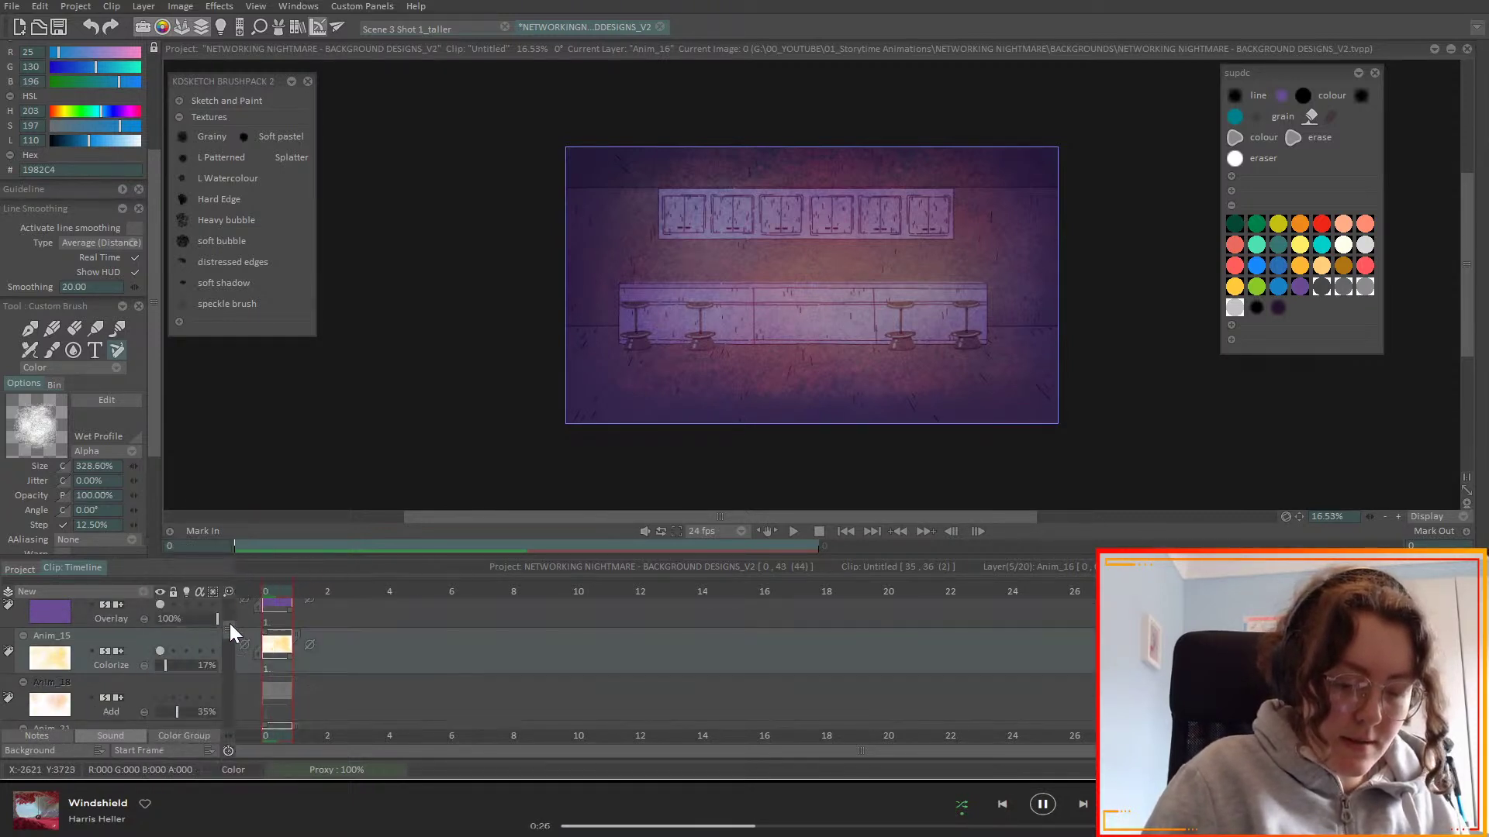
- Add a new animation layer at the top of the layer stack, above Anim_12
scroll(230, 625, up, 2)
scroll(231, 608, up, 1)
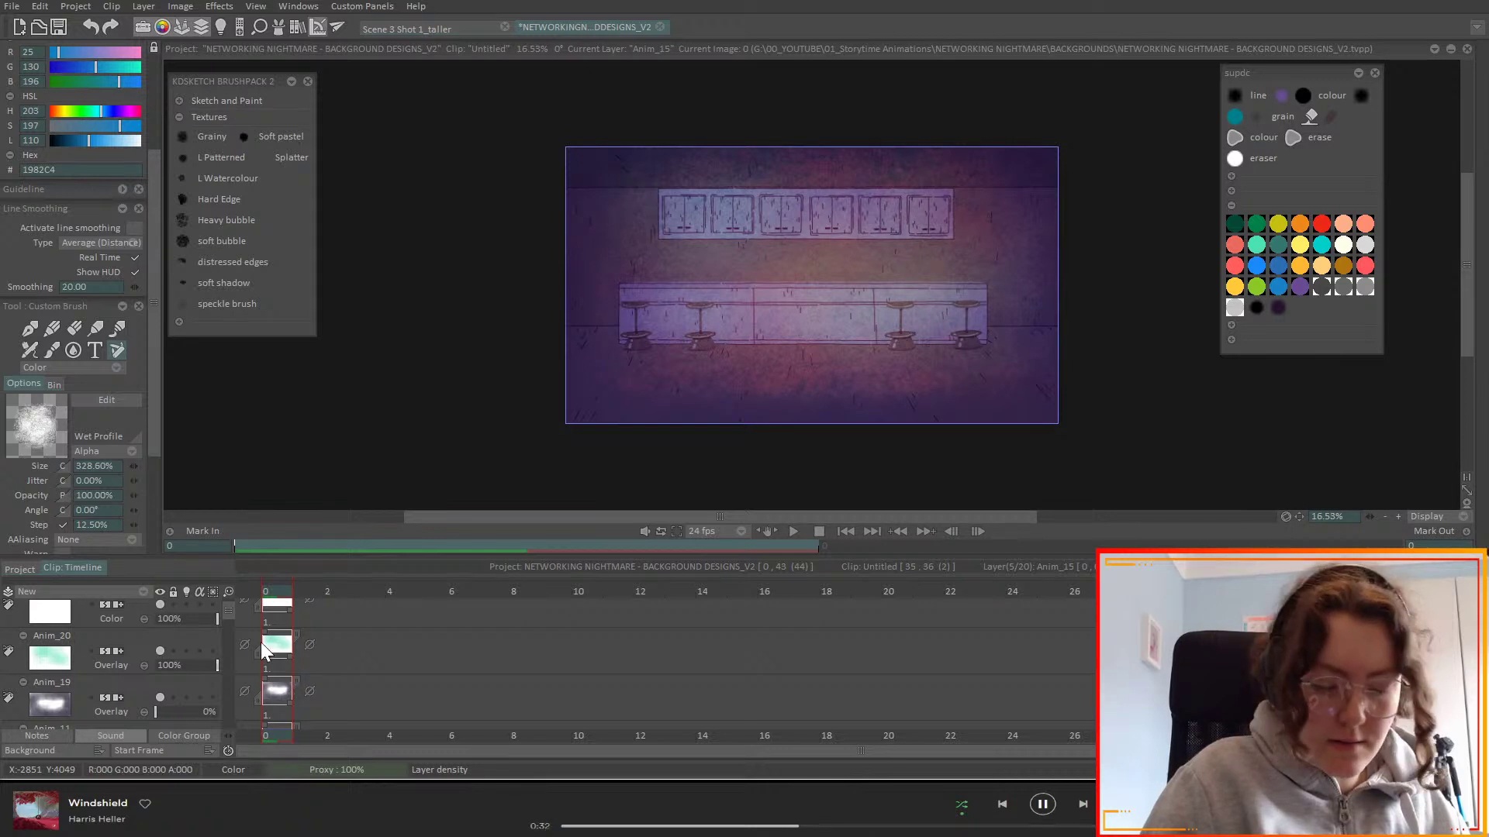
scroll(256, 631, up, 1)
click(160, 621)
click(160, 620)
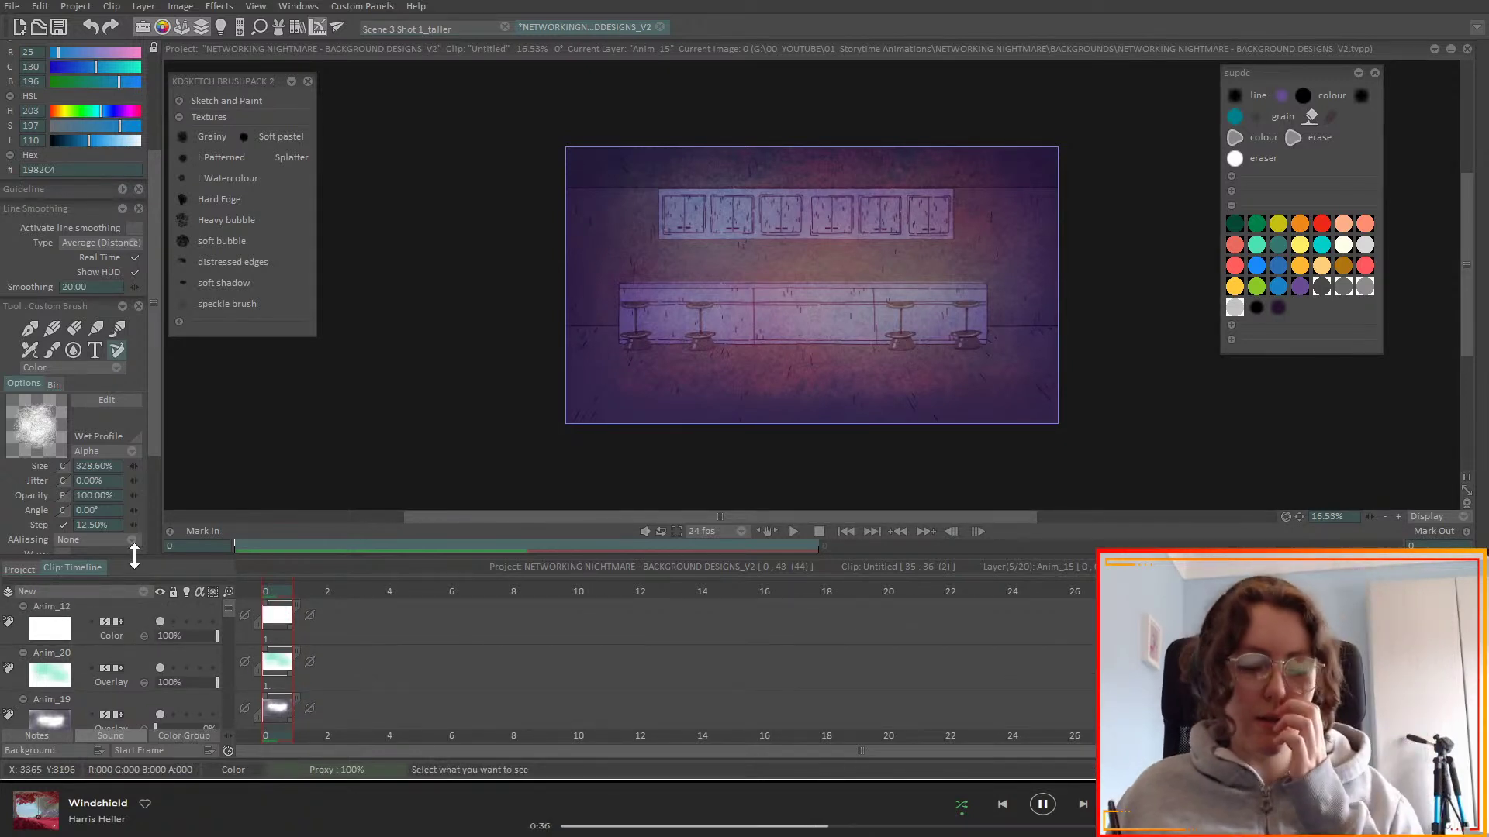
click(132, 613)
click(149, 590)
click(186, 591)
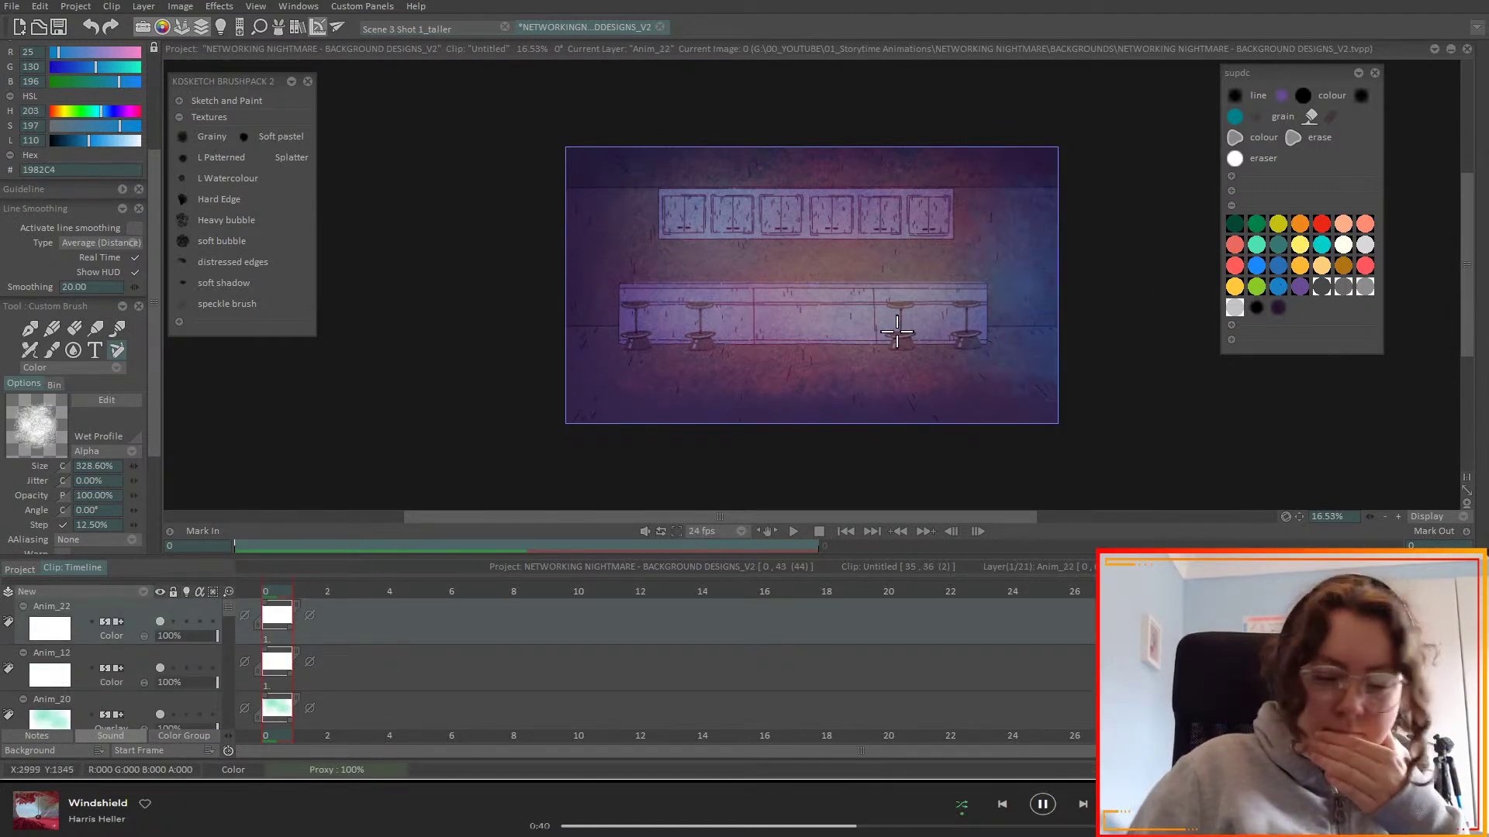
- Set the brush colour to dark purple 520B57 and paint around the image's edges on the new layer, leaving the centre clear
click(74, 139)
click(115, 110)
click(68, 140)
drag(77, 50, 78, 50)
drag(157, 183, 158, 119)
mouse_move(583, 404)
mouse_down()
mouse_move(658, 449)
mouse_move(857, 399)
mouse_move(1123, 422)
mouse_up()
mouse_move(1043, 388)
mouse_down()
mouse_move(1053, 135)
mouse_move(897, 86)
mouse_move(510, 122)
mouse_up()
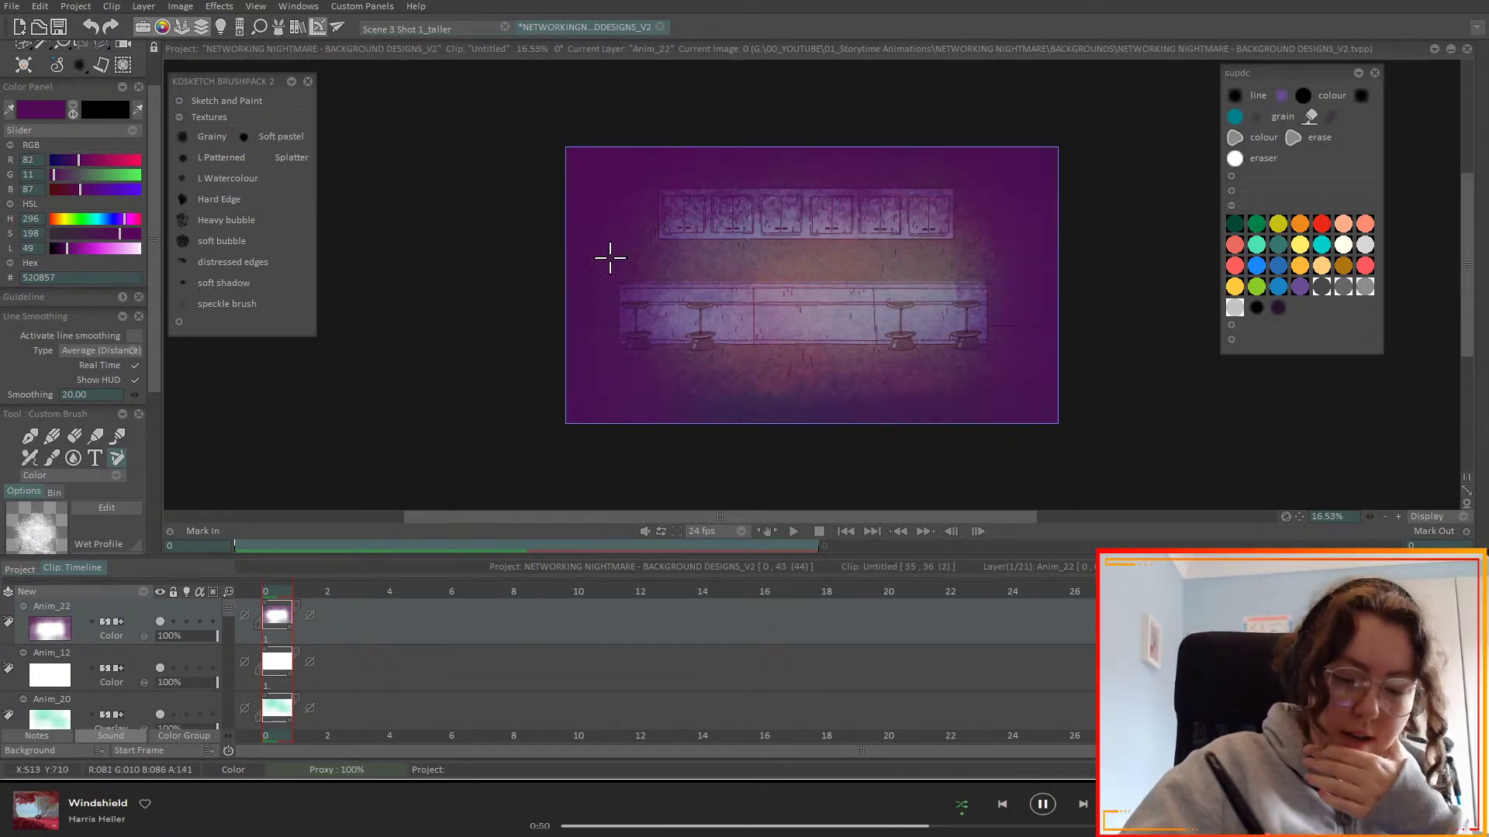
mouse_move(1053, 384)
mouse_down()
mouse_move(1014, 405)
mouse_move(752, 443)
mouse_move(836, 444)
mouse_move(1004, 346)
mouse_move(956, 207)
mouse_move(842, 221)
mouse_move(860, 393)
mouse_up()
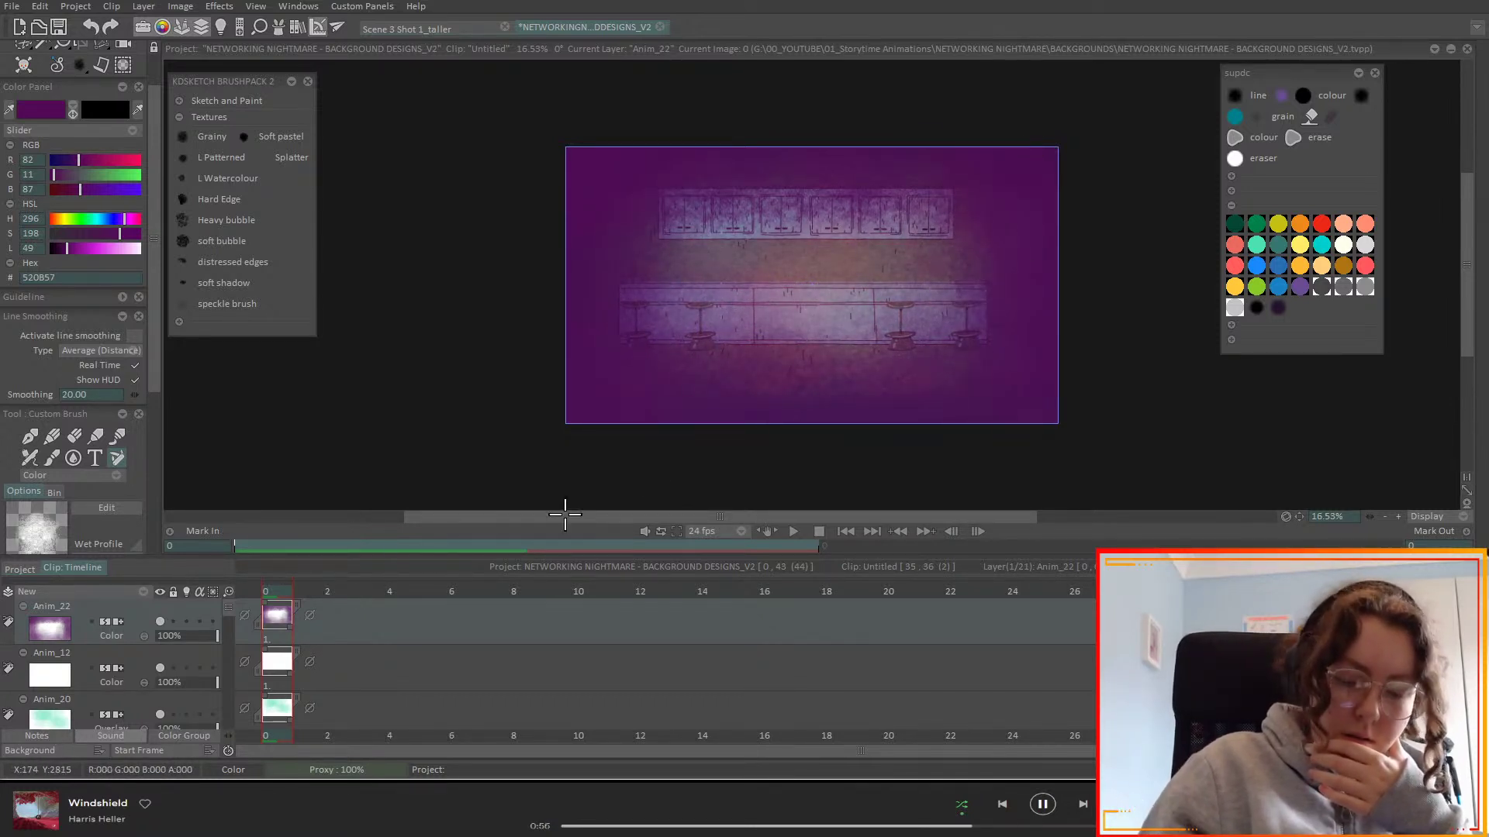
- Try the purple vignette layer in successive blending modes, including Erase, Tint, Add, Multiply, Difference, Soft Light, Grain Merge and Subtract
scroll(146, 640, down, 4)
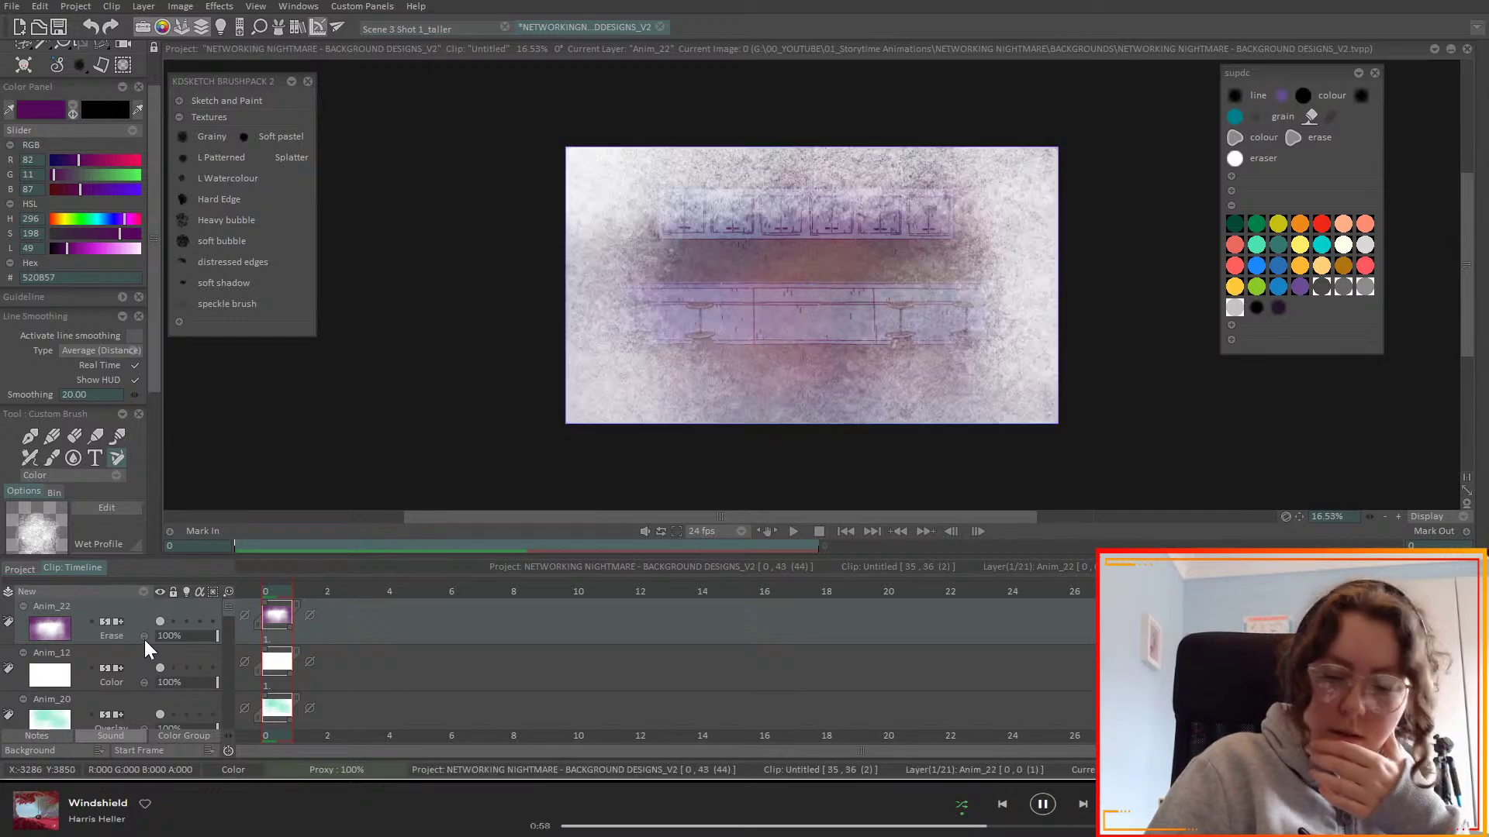
scroll(143, 639, down, 3)
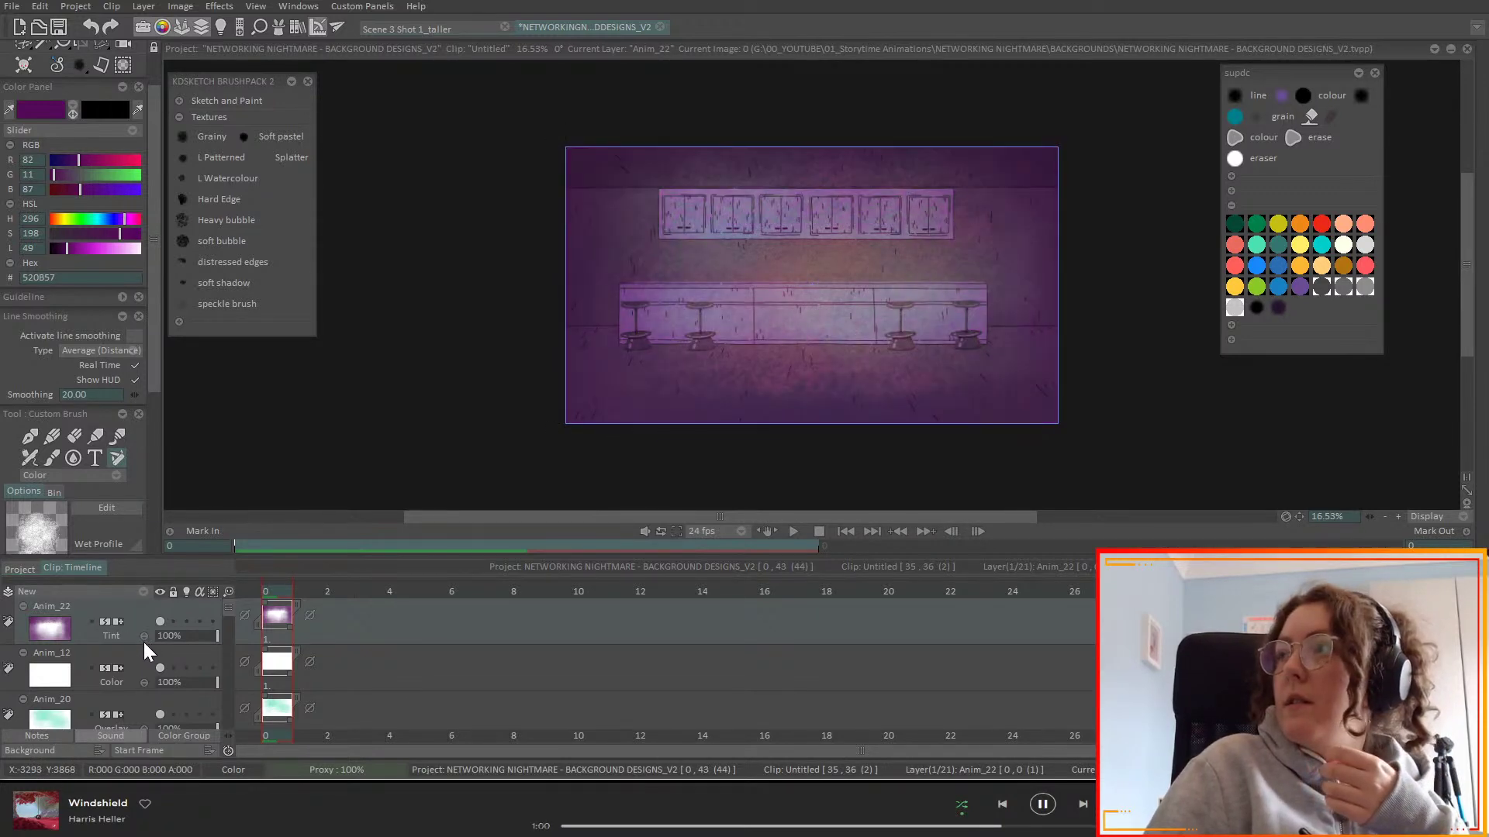
scroll(143, 644, down, 1)
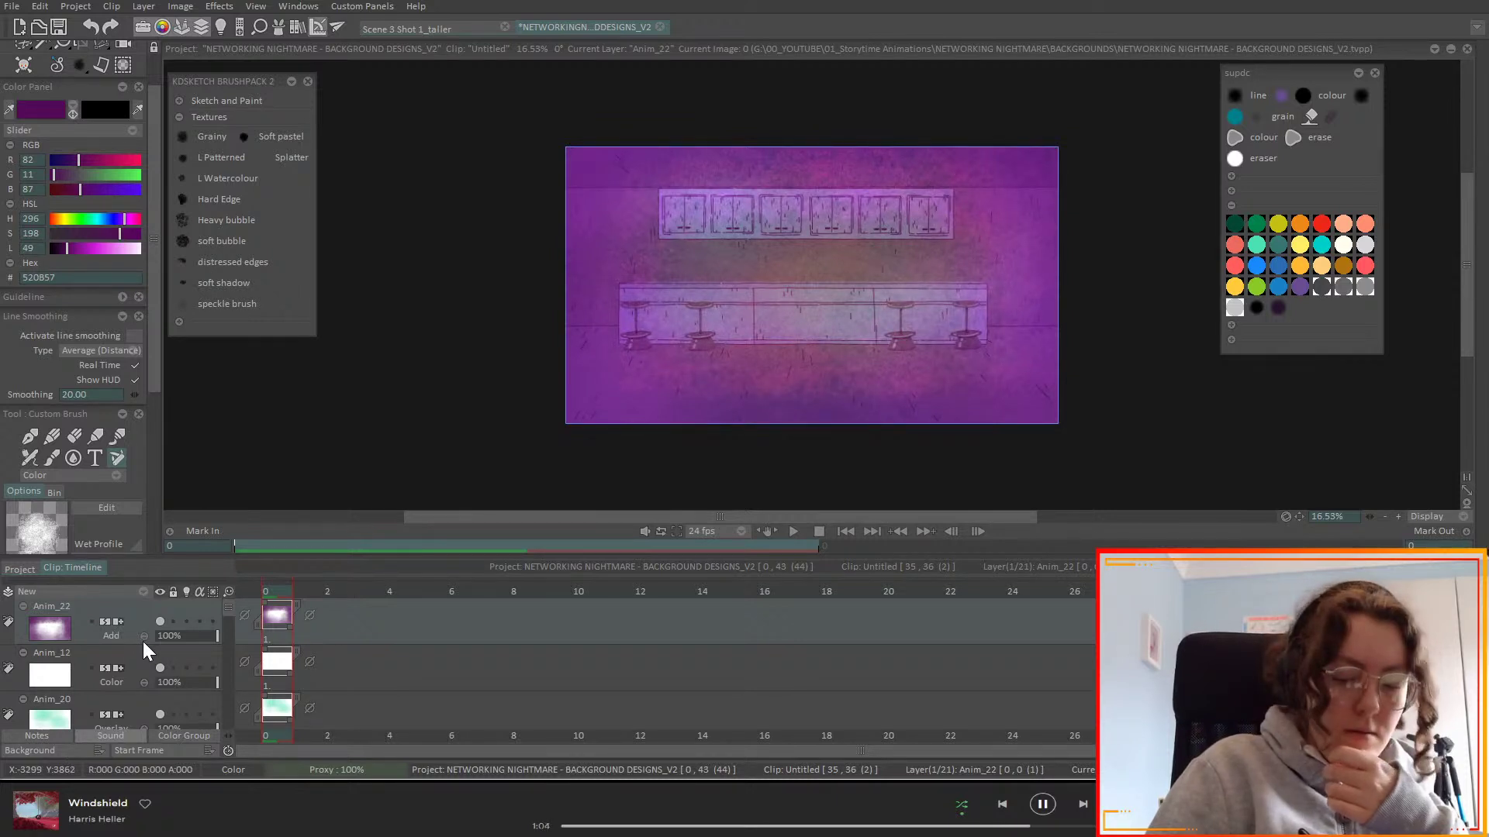
scroll(143, 640, down, 2)
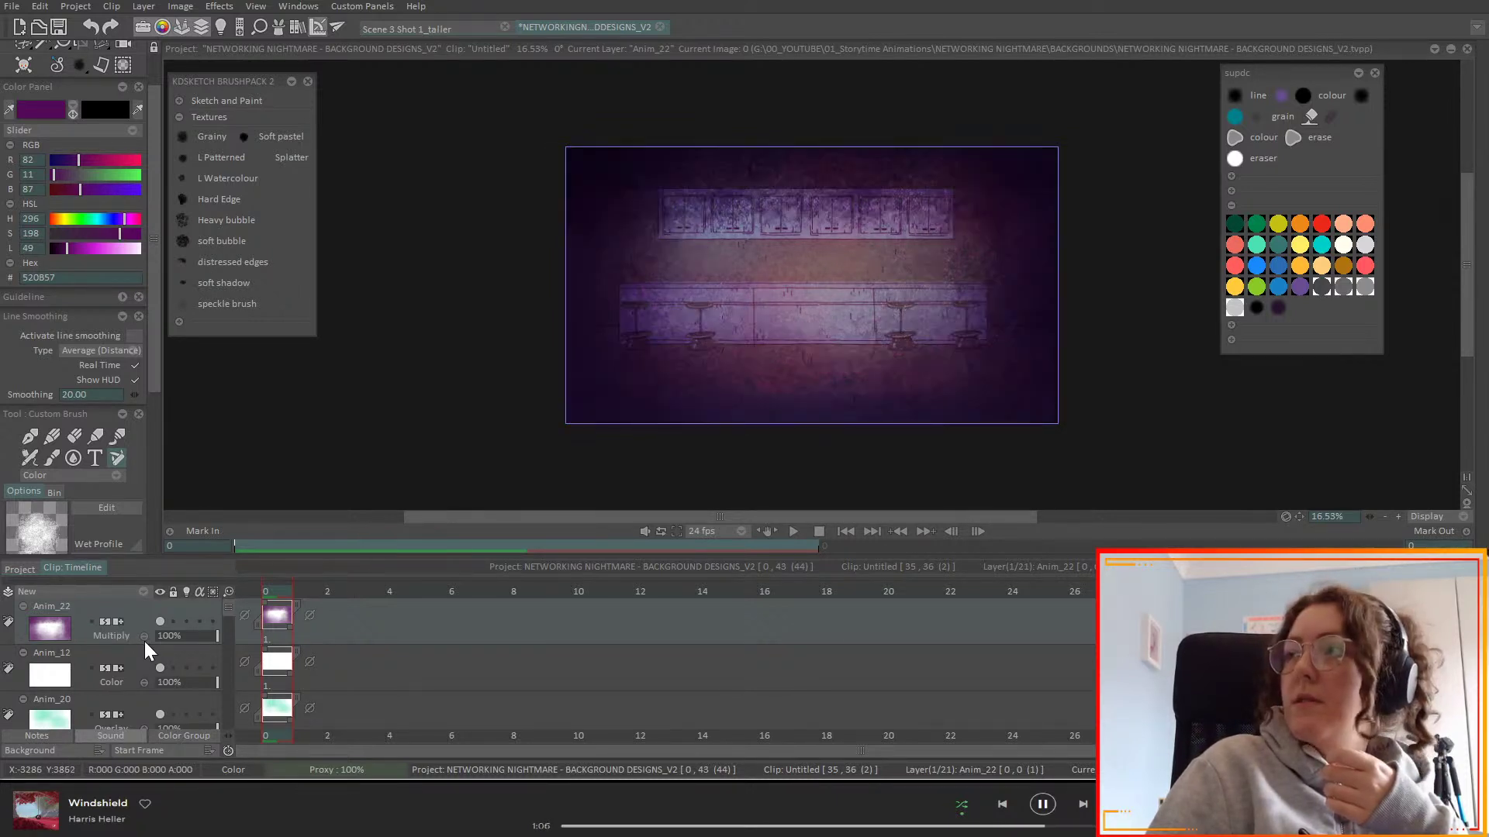
scroll(144, 641, down, 4)
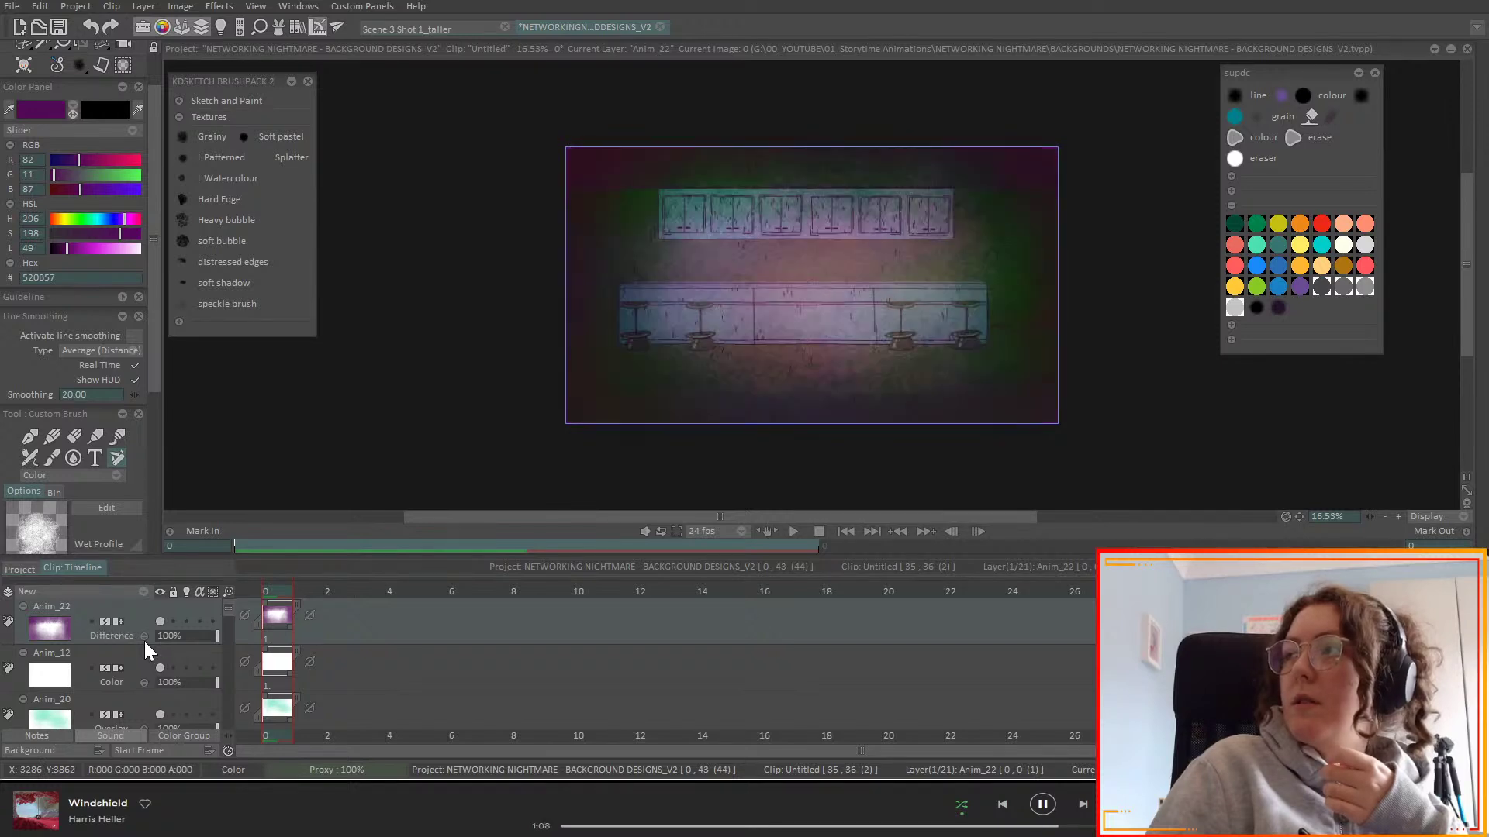
scroll(144, 641, down, 2)
scroll(143, 641, down, 2)
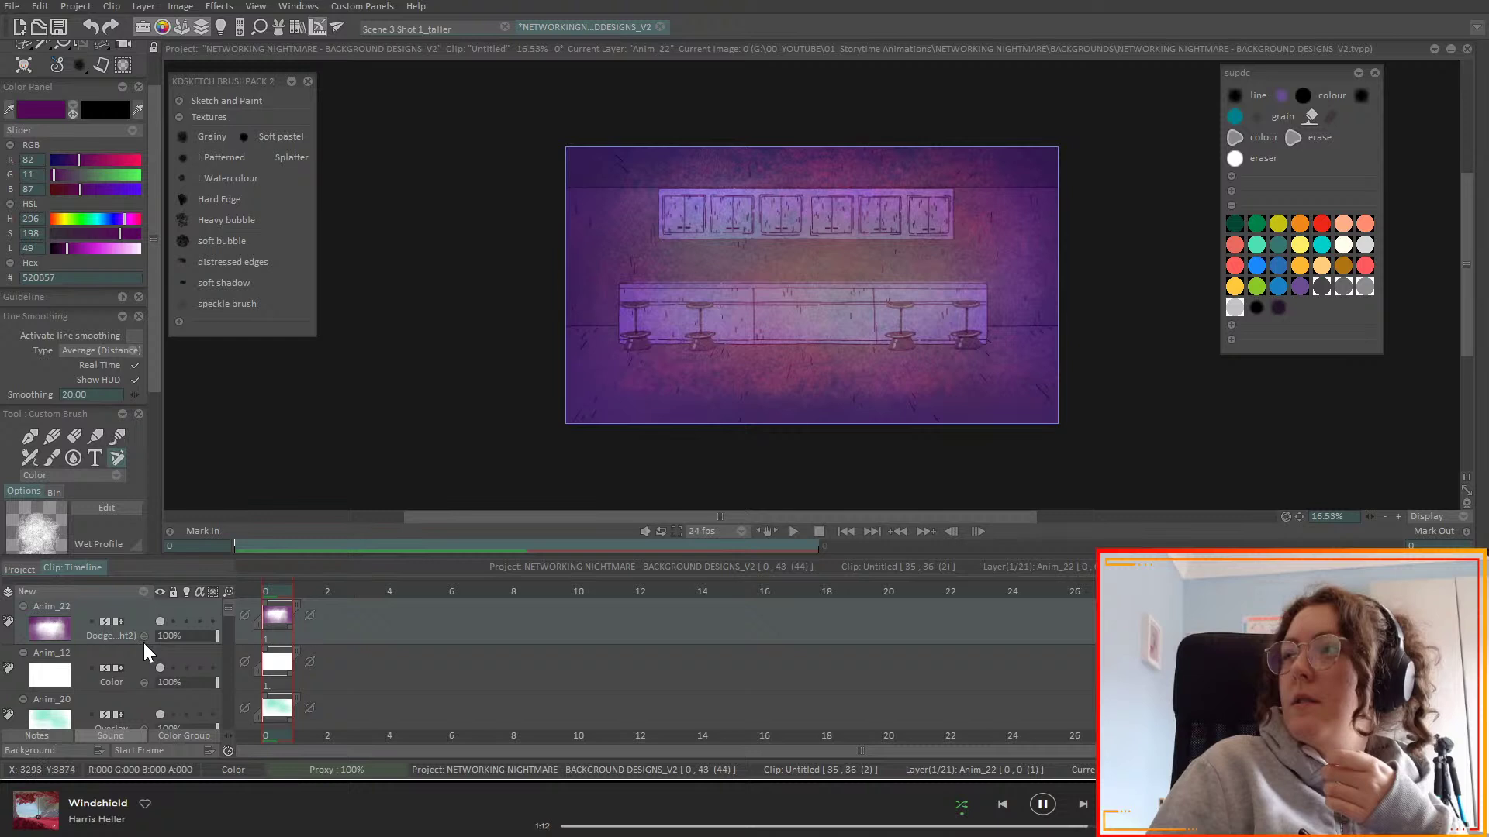
scroll(144, 642, down, 1)
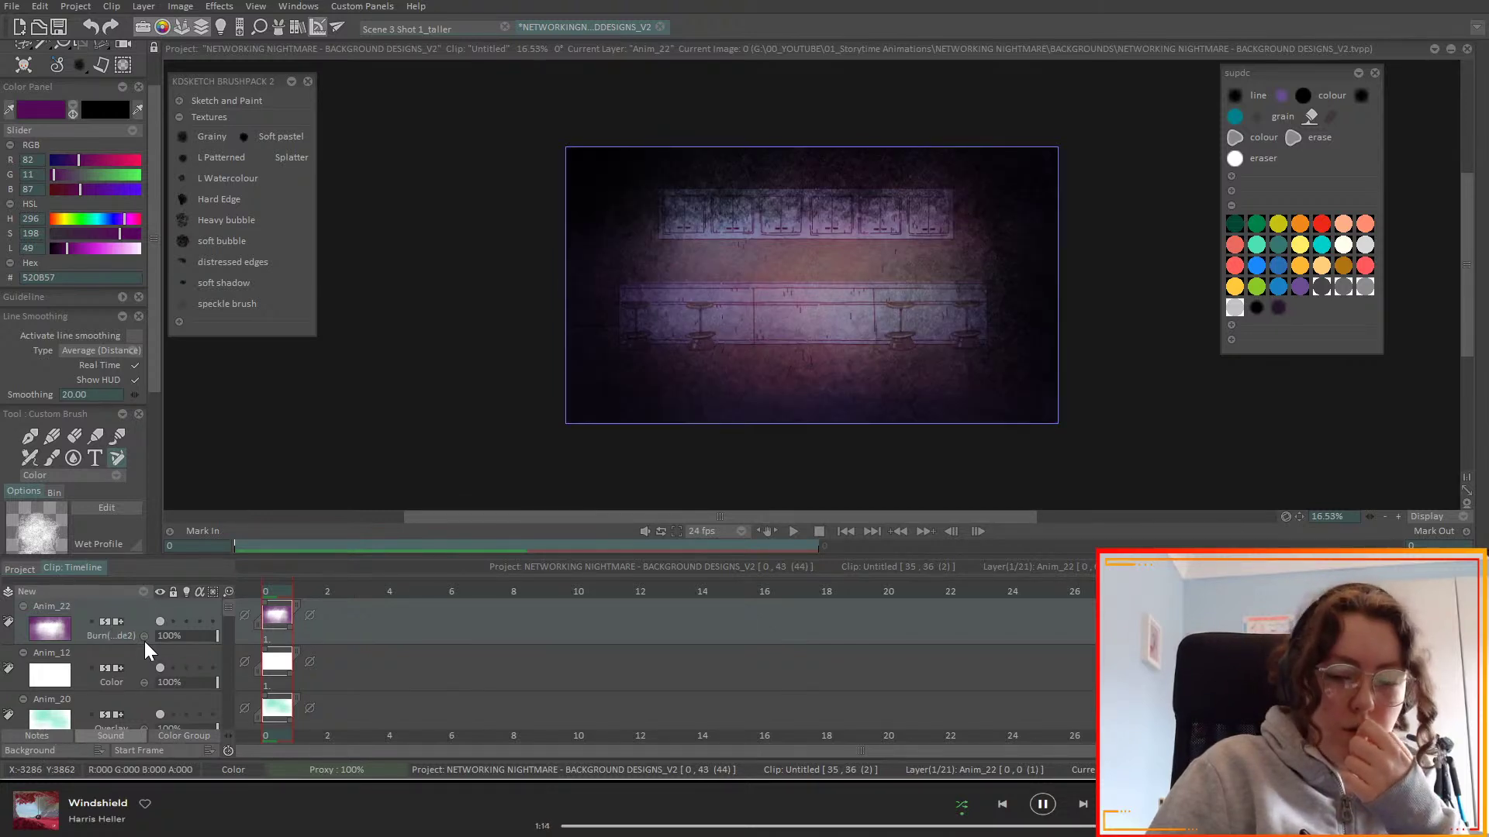
scroll(145, 640, down, 1)
click(143, 636)
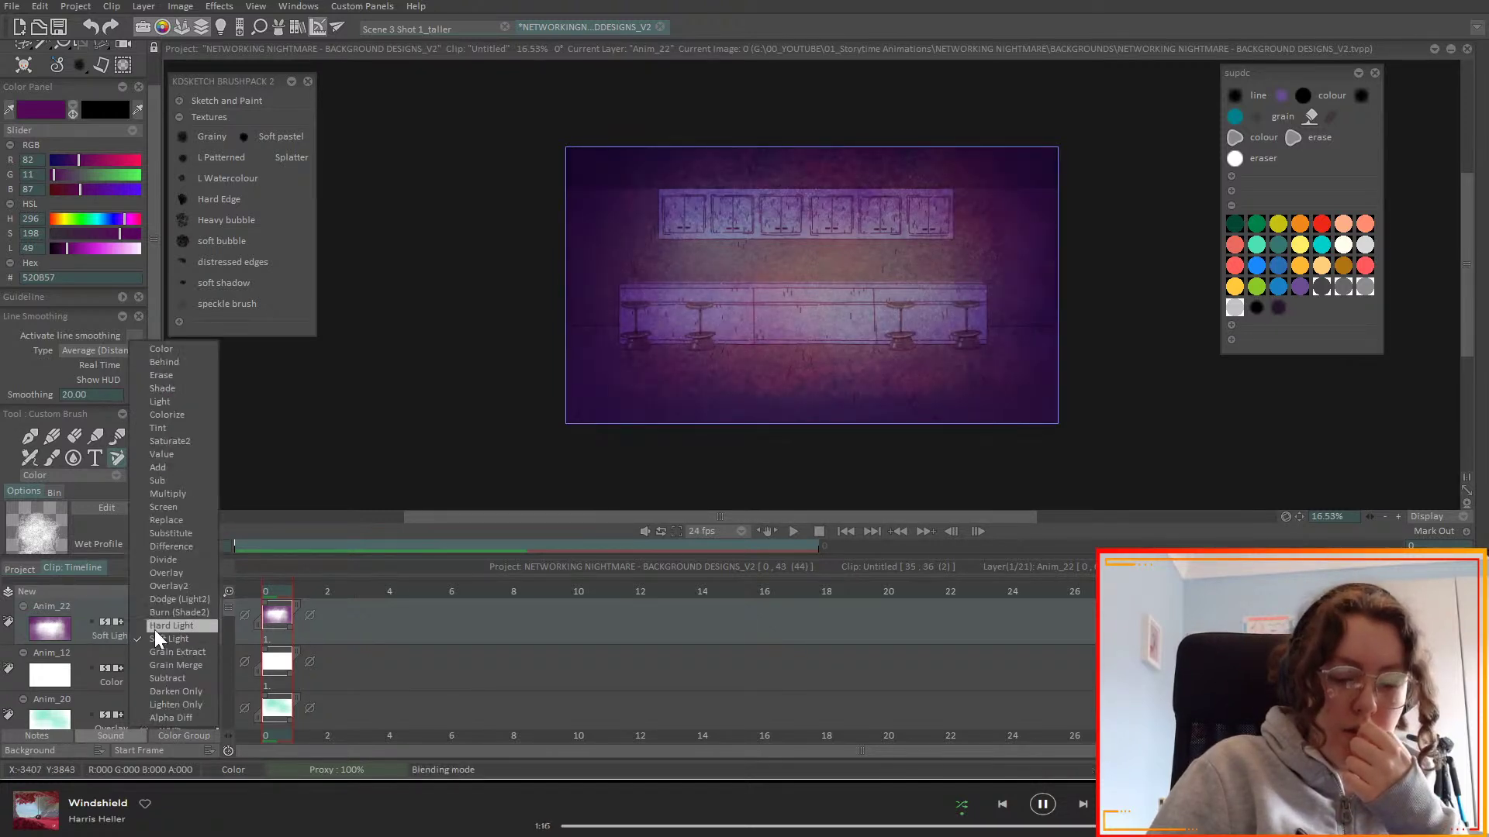
click(194, 632)
scroll(146, 641, down, 2)
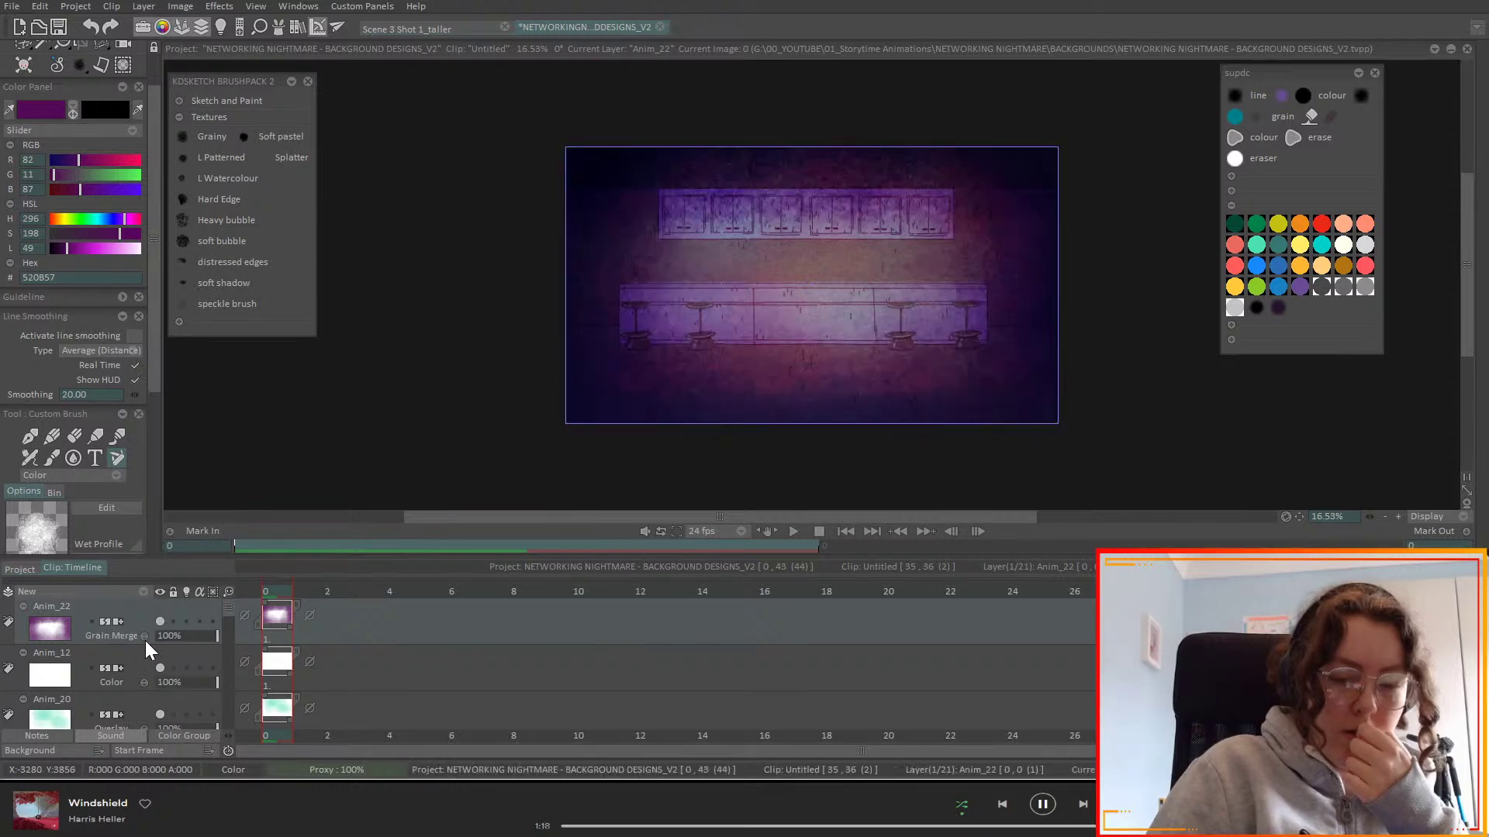
scroll(129, 626, down, 2)
scroll(144, 659, down, 4)
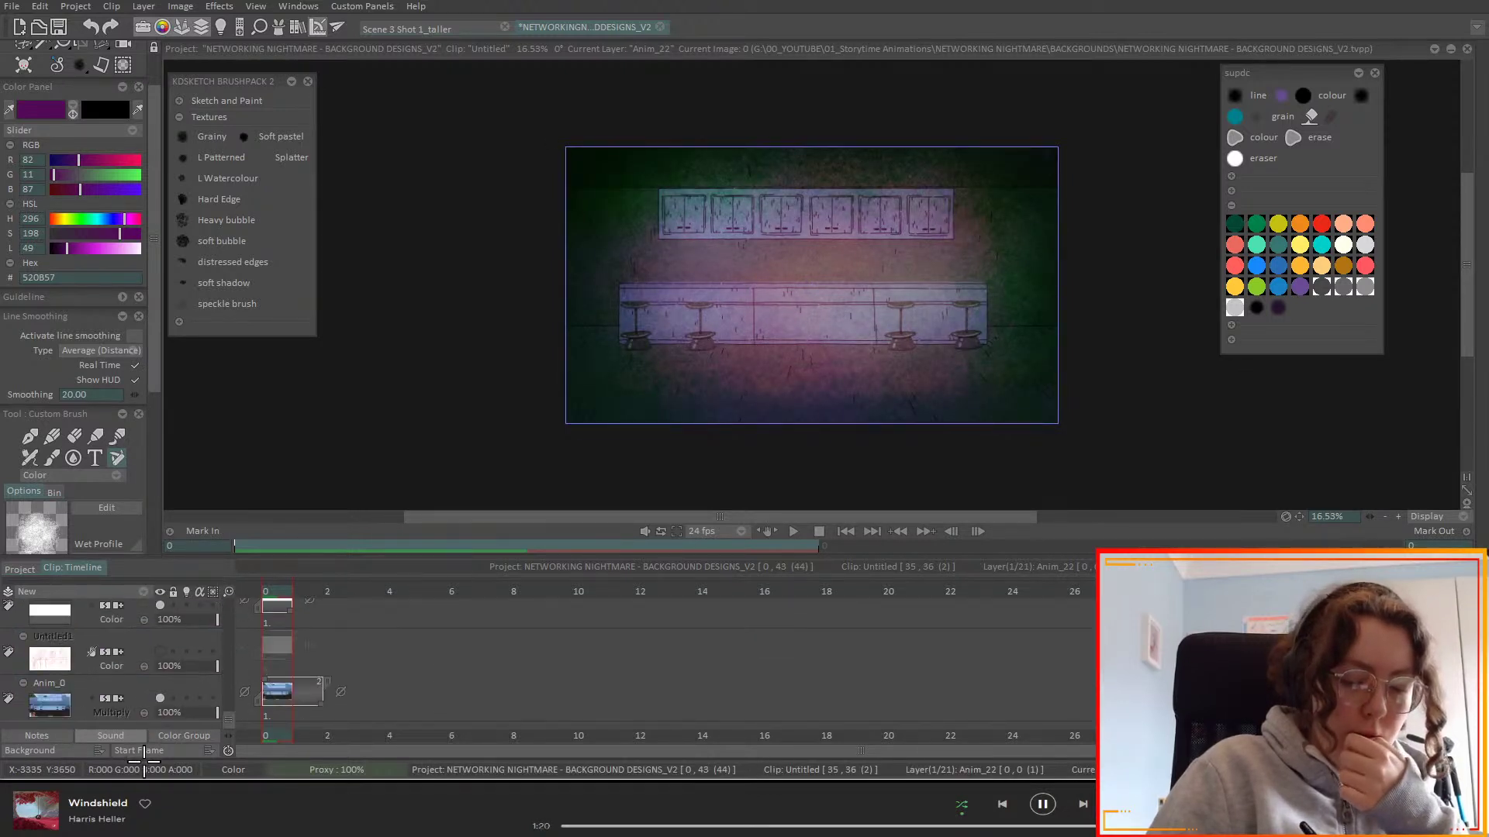
- Move the purple vignette layer down the stack to just above Anim_4 and set it to Multiply at 14% opacity
drag(153, 597, 144, 648)
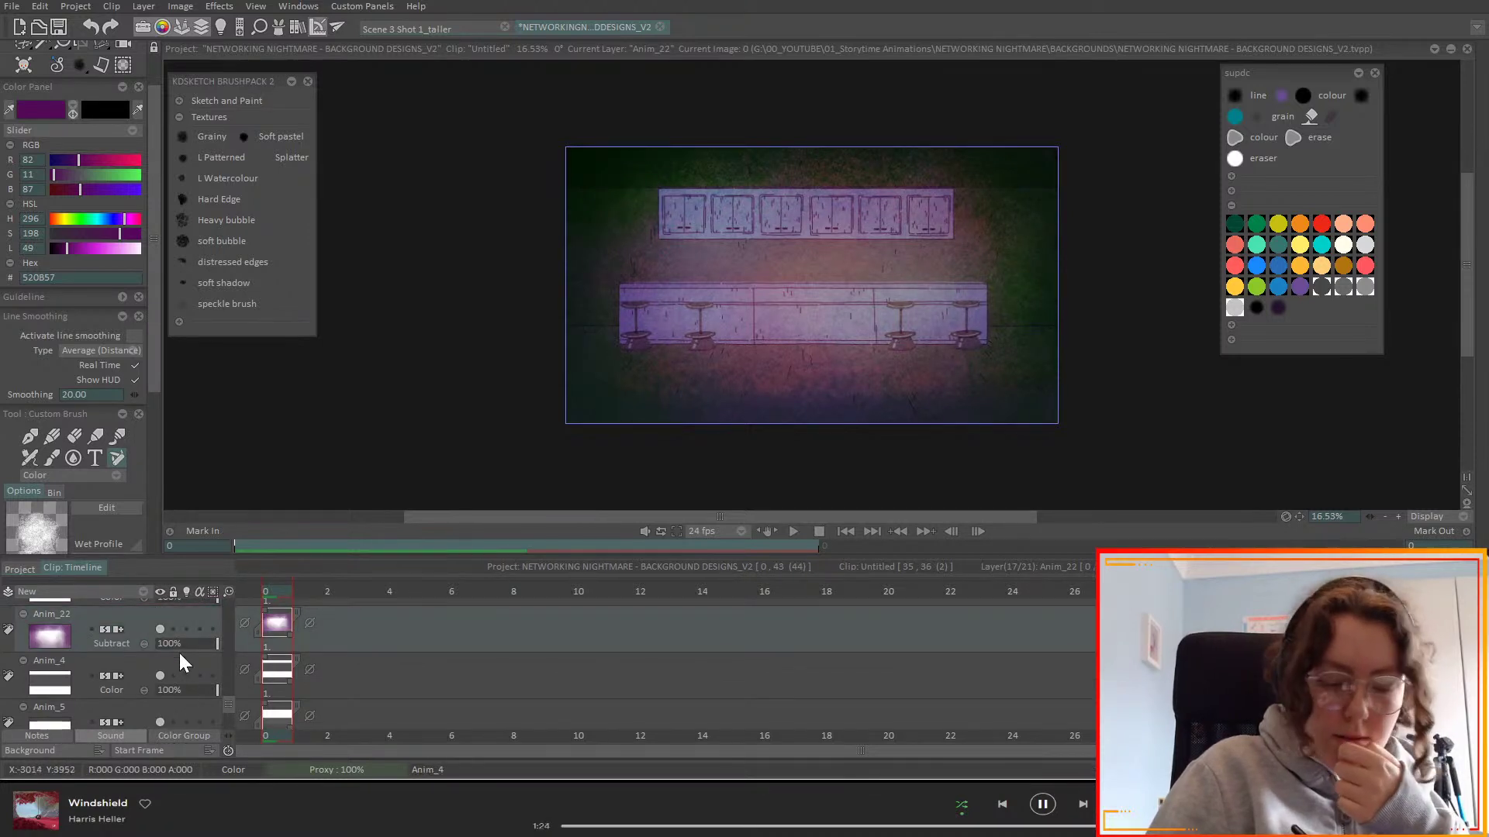
click(144, 645)
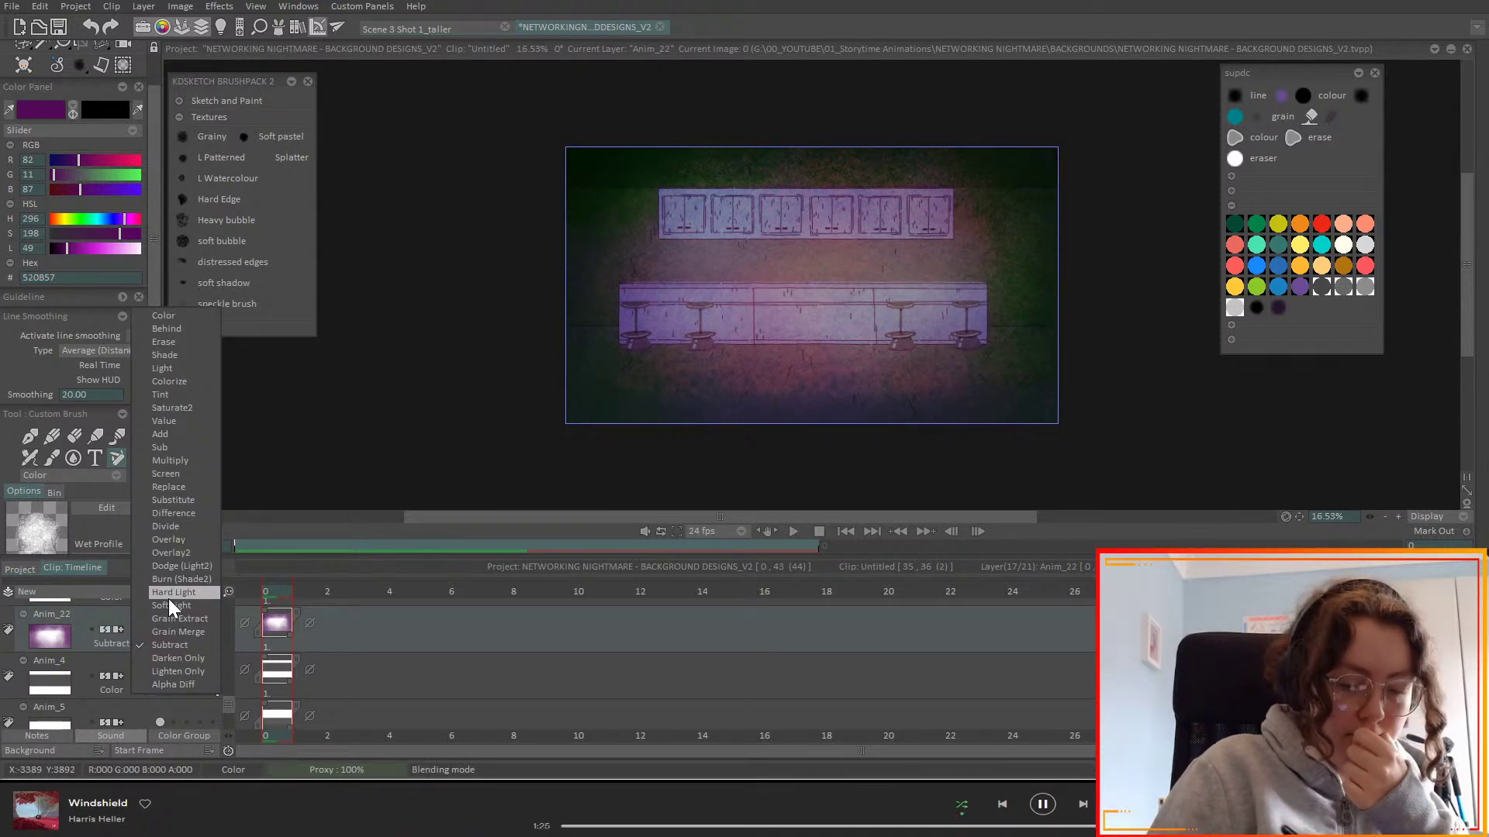
click(189, 447)
drag(197, 643, 166, 648)
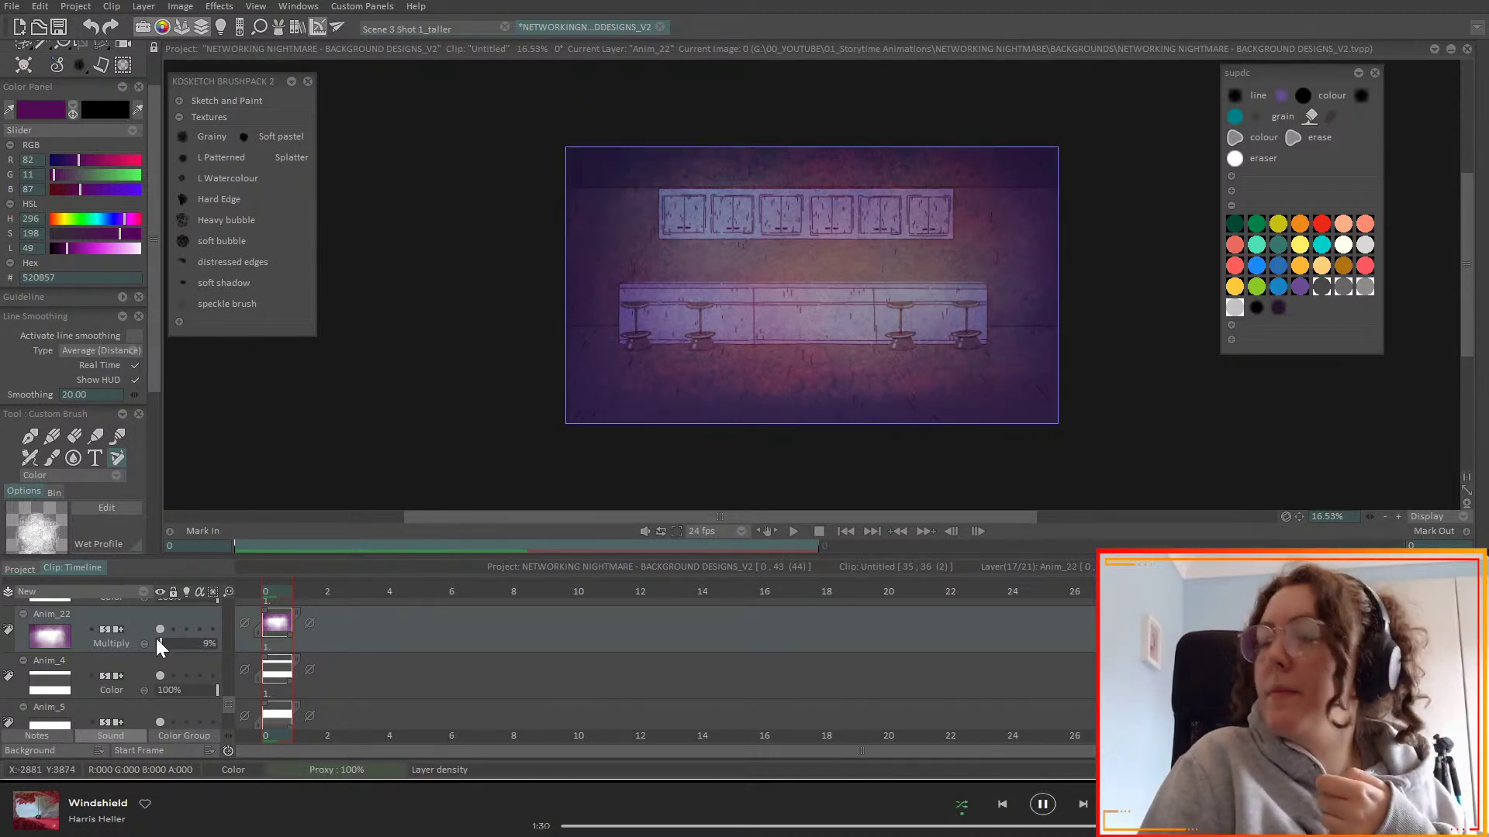
drag(171, 645, 164, 644)
- Compare the image with and without the green Overlay layer Anim_20 and the 0% Overlay layer Anim_19
drag(226, 704, 231, 620)
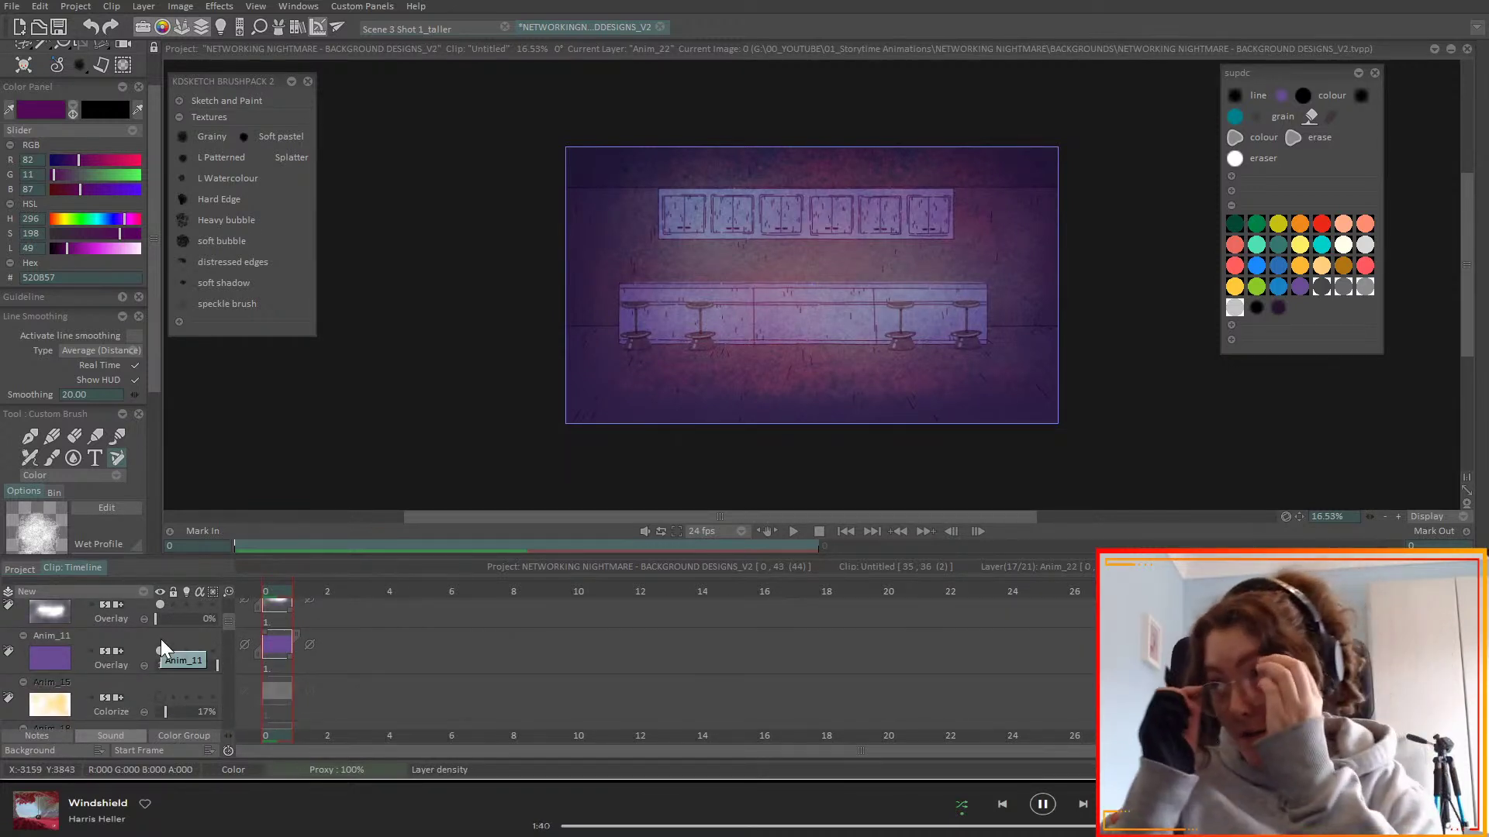
drag(228, 621, 230, 603)
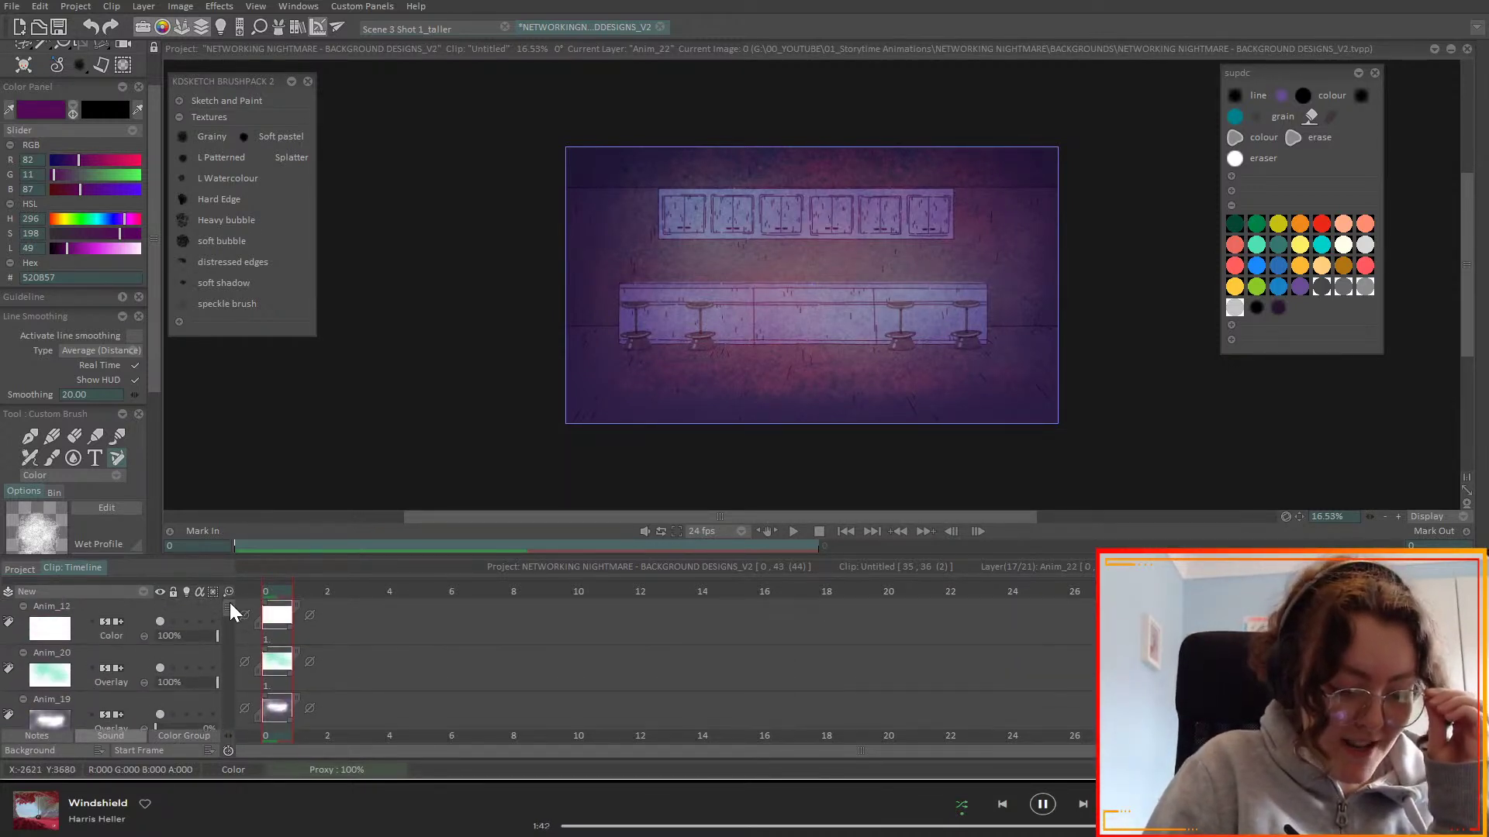
click(160, 714)
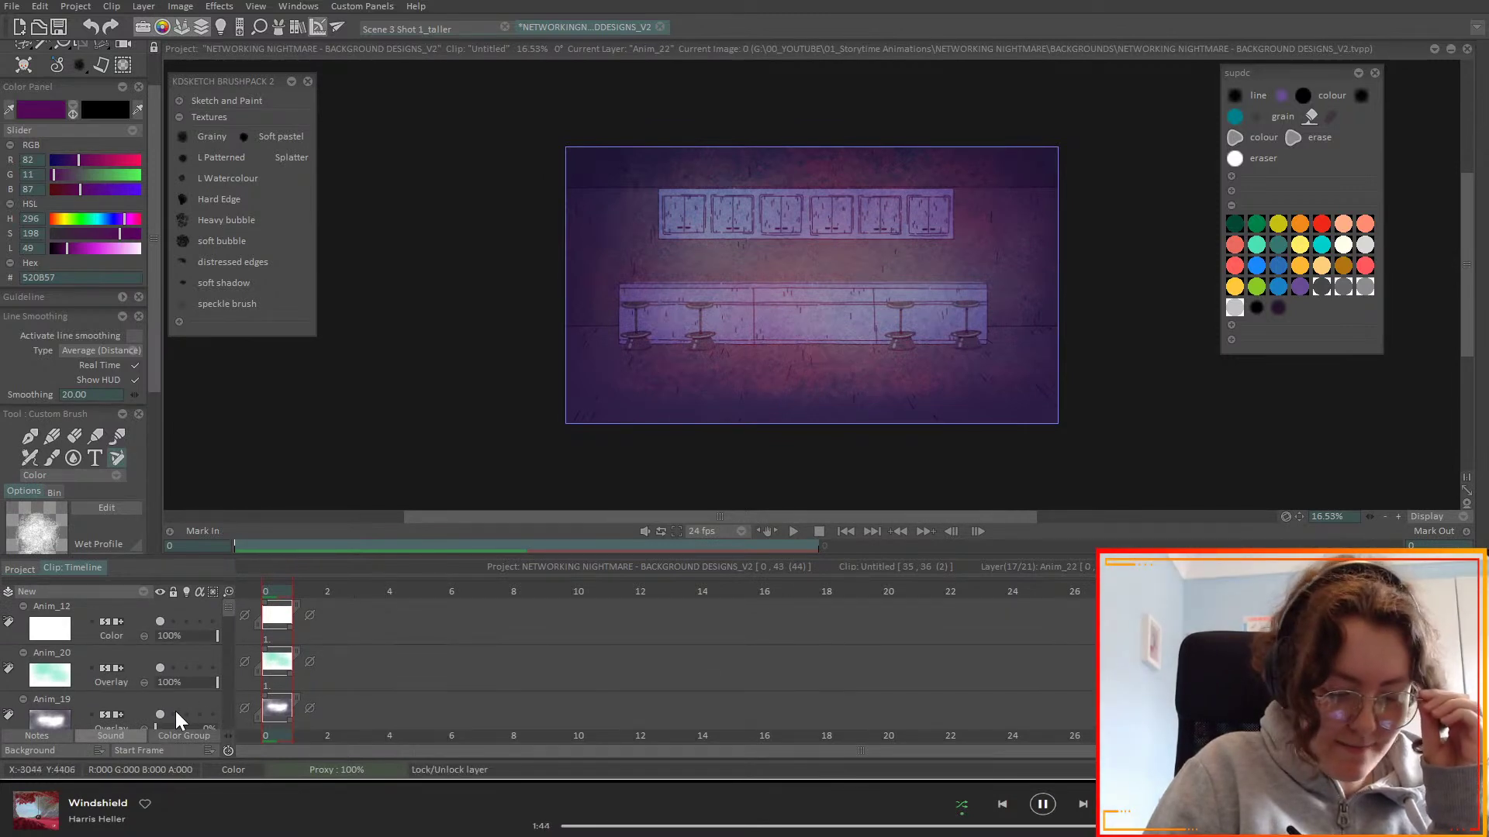
click(159, 668)
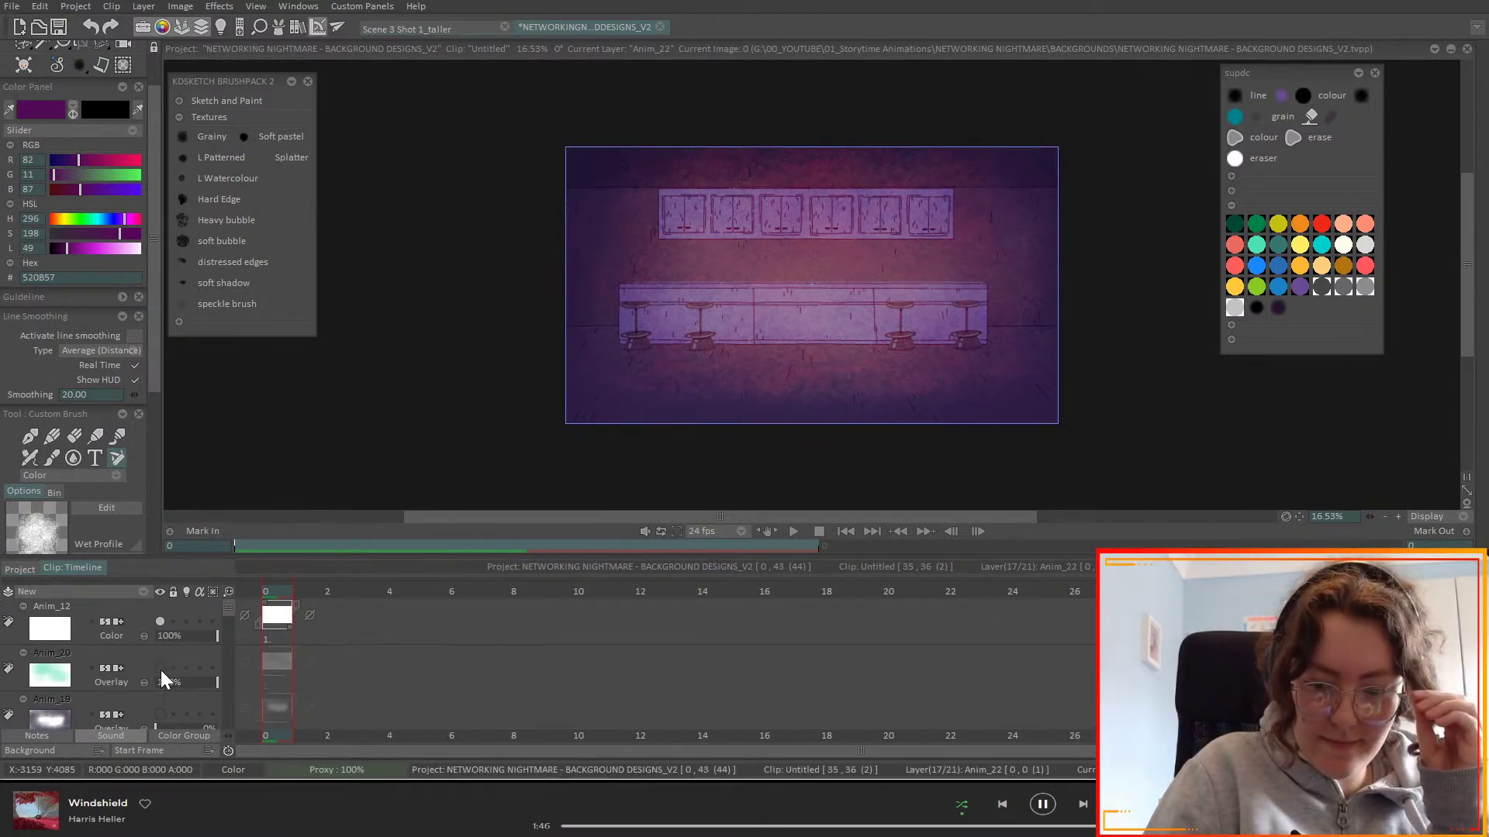
- Check the blue Divide layer's effect by toggling its visibility, and lower its opacity to 30%
drag(228, 605, 226, 636)
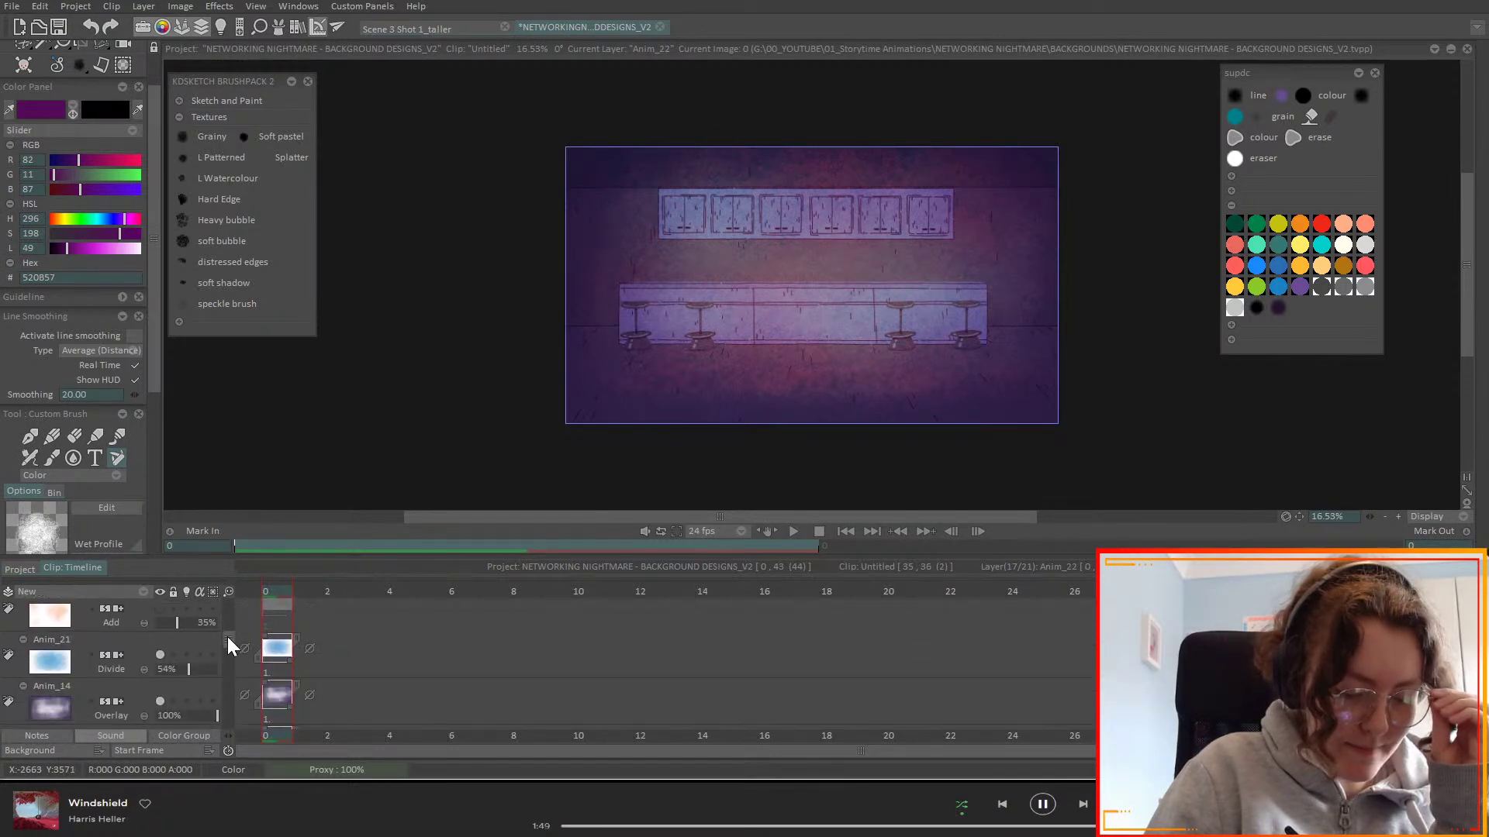
click(157, 659)
click(156, 662)
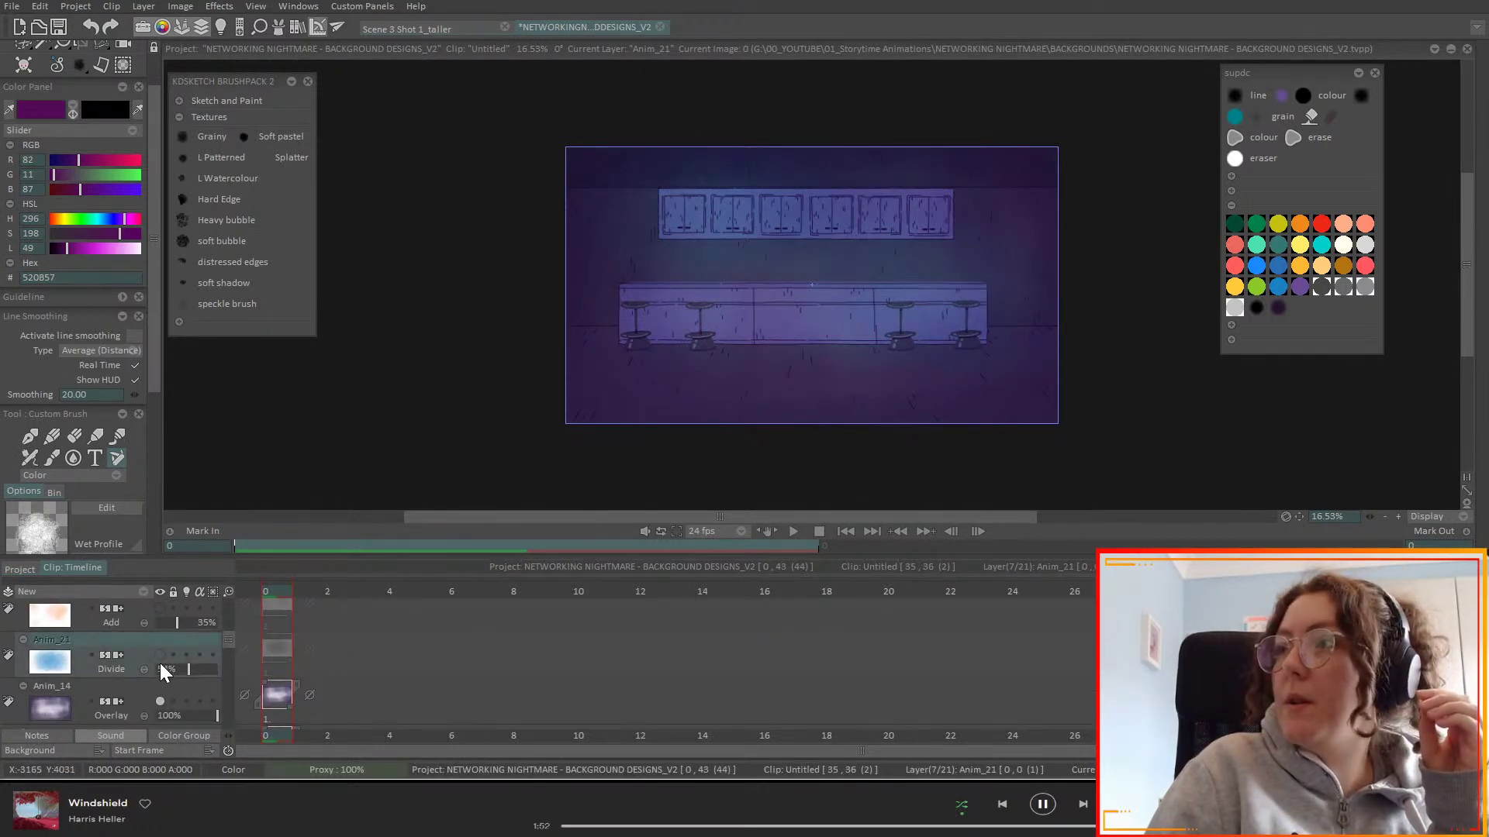
click(160, 655)
drag(184, 677, 176, 676)
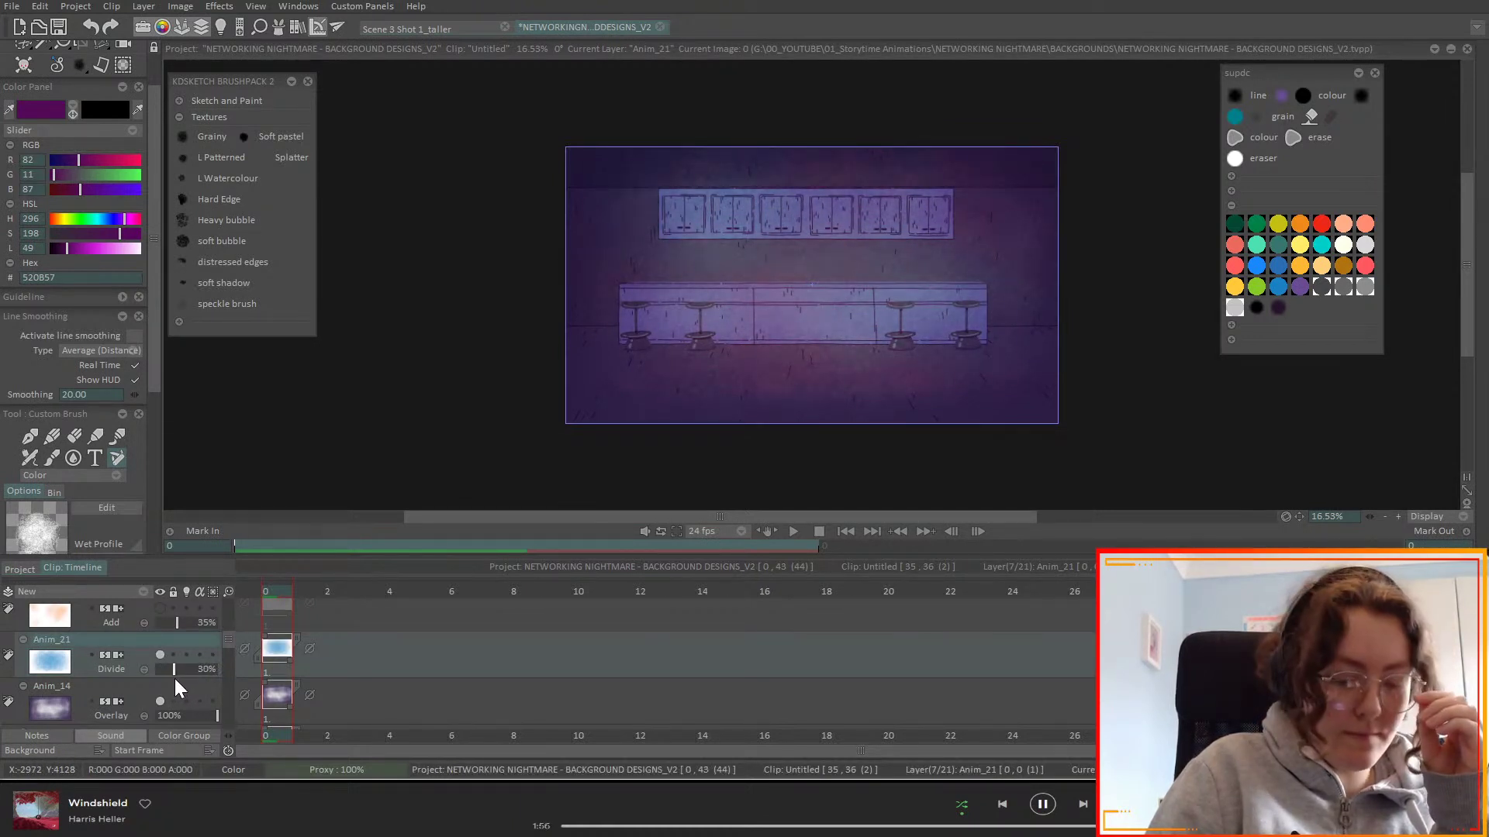
- Show the Overlay layer Anim_19 with the white centre glow and raise its opacity to 49%
mouse_move(228, 643)
mouse_down()
mouse_move(229, 596)
mouse_move(229, 615)
mouse_up()
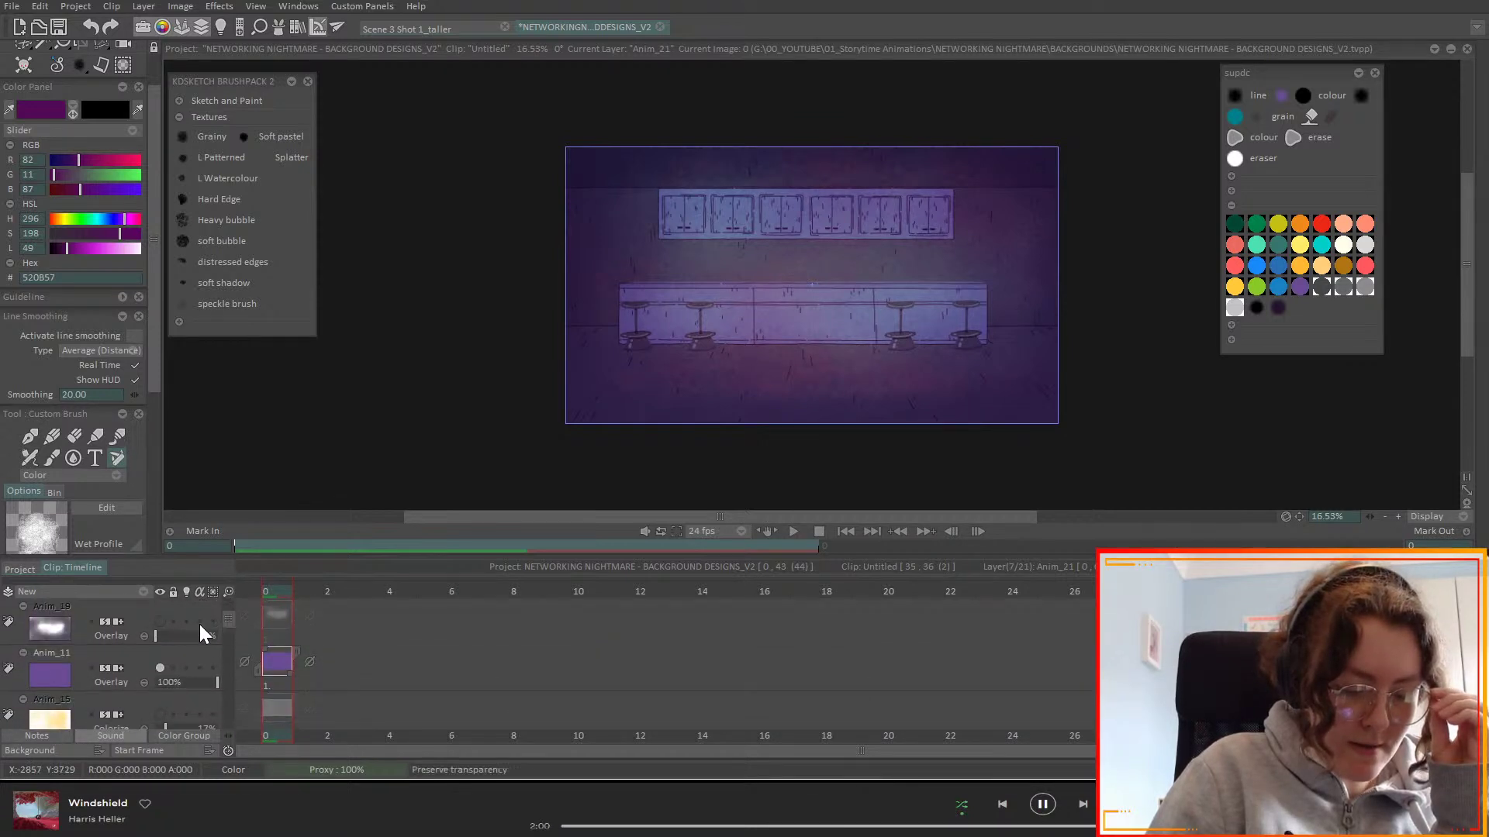
click(160, 621)
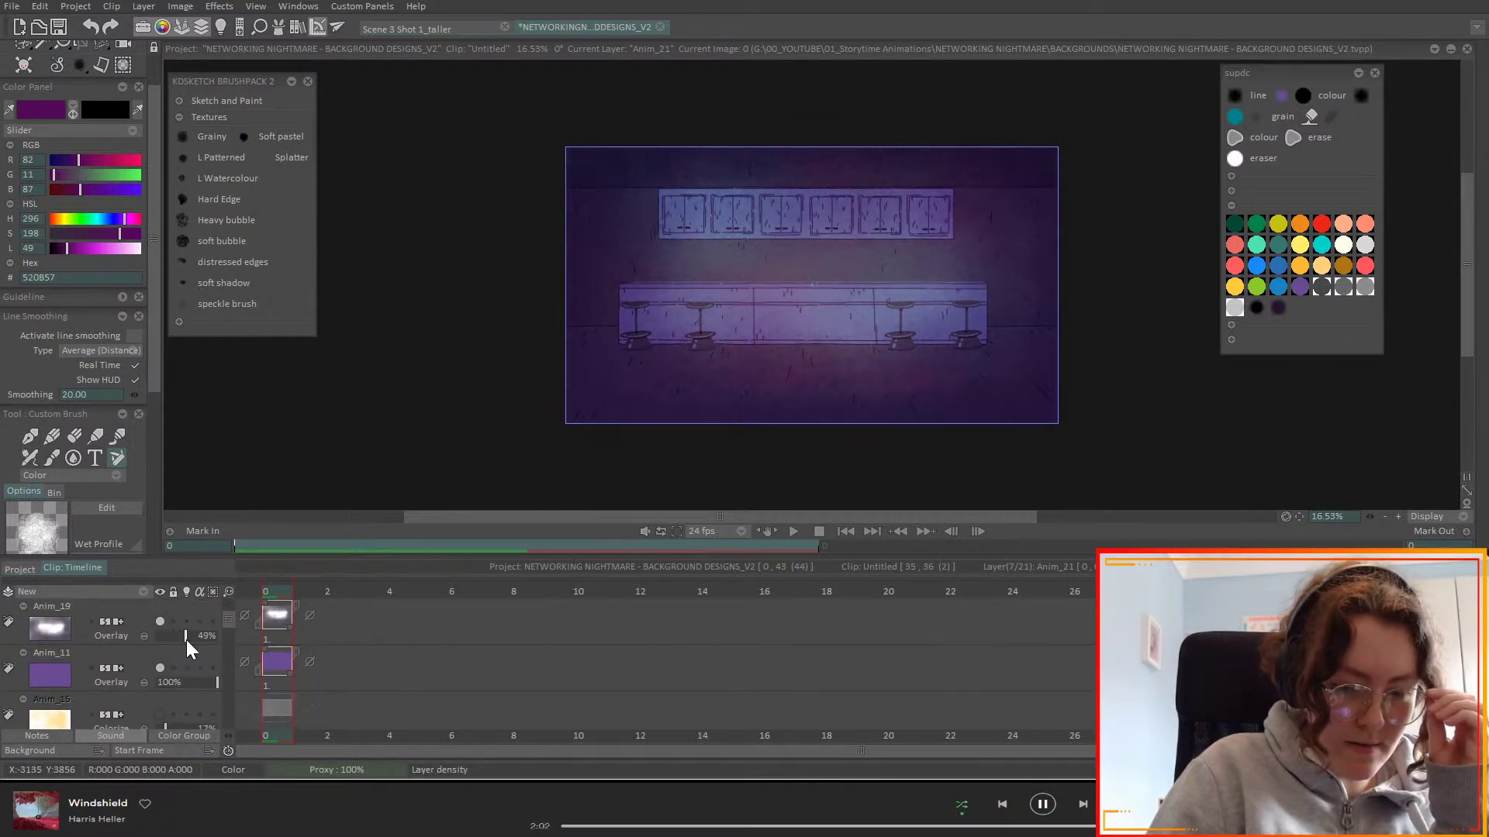
- Change the purple vignette layer's blending mode to Overlay and lower its opacity to 0%
drag(227, 618, 225, 695)
click(132, 716)
click(187, 624)
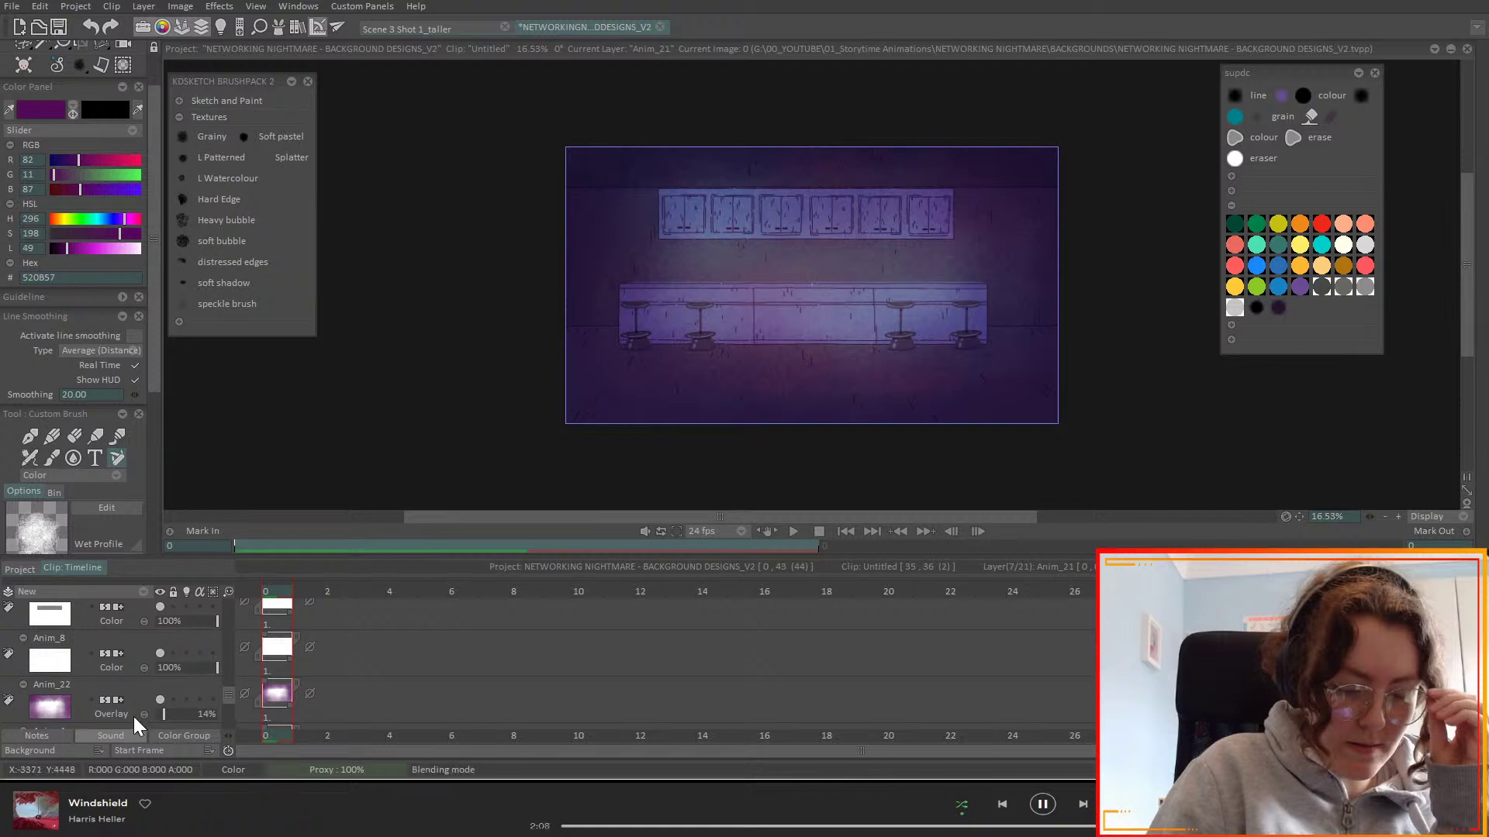
drag(179, 718, 130, 738)
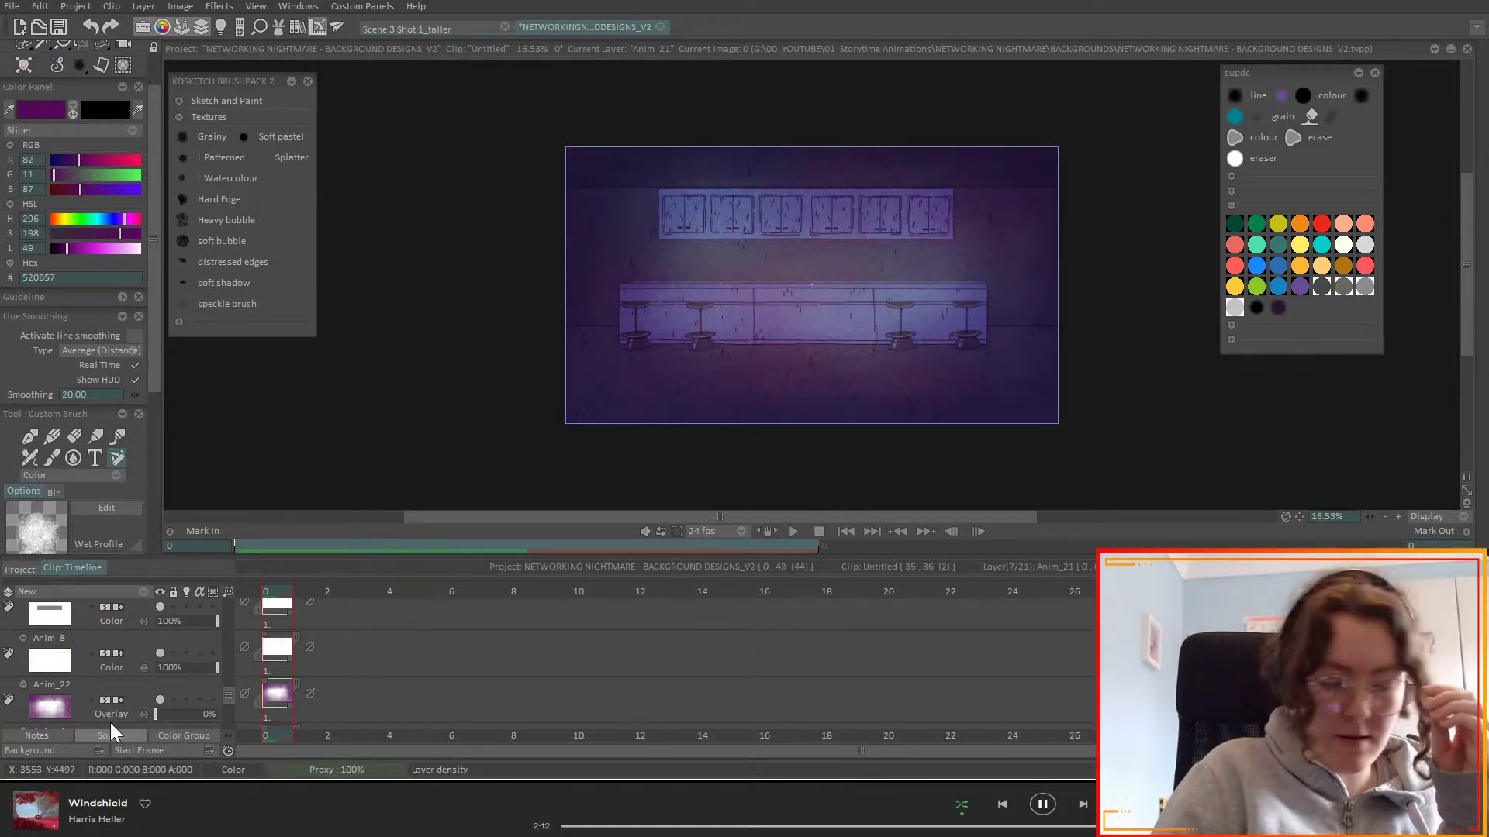
- Open clip 24, the angled bar counter background, and show the blue Divide layer Anim_23 and the green Overlay layer Anim_24
click(30, 567)
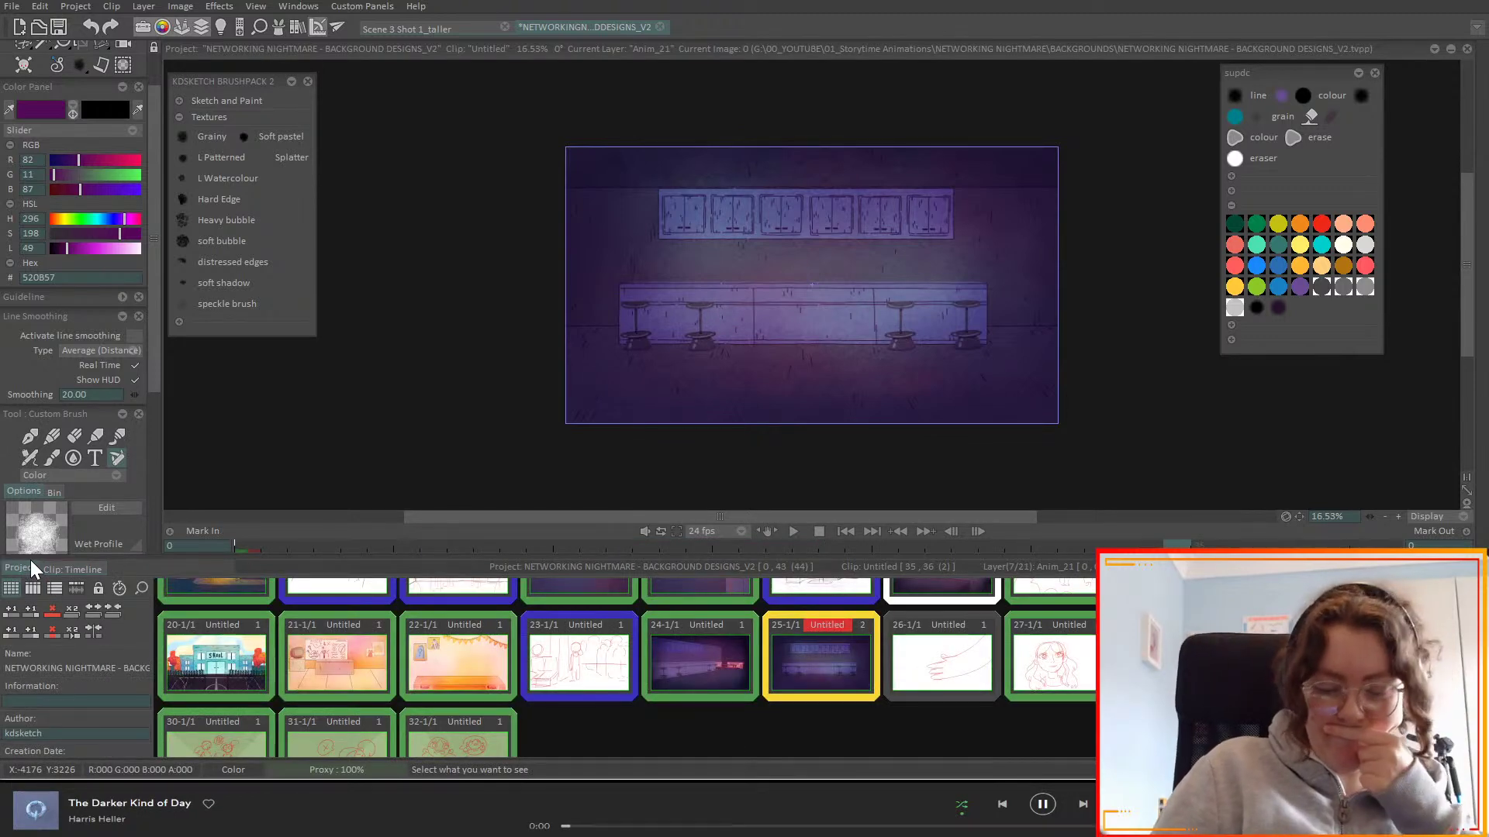
click(737, 665)
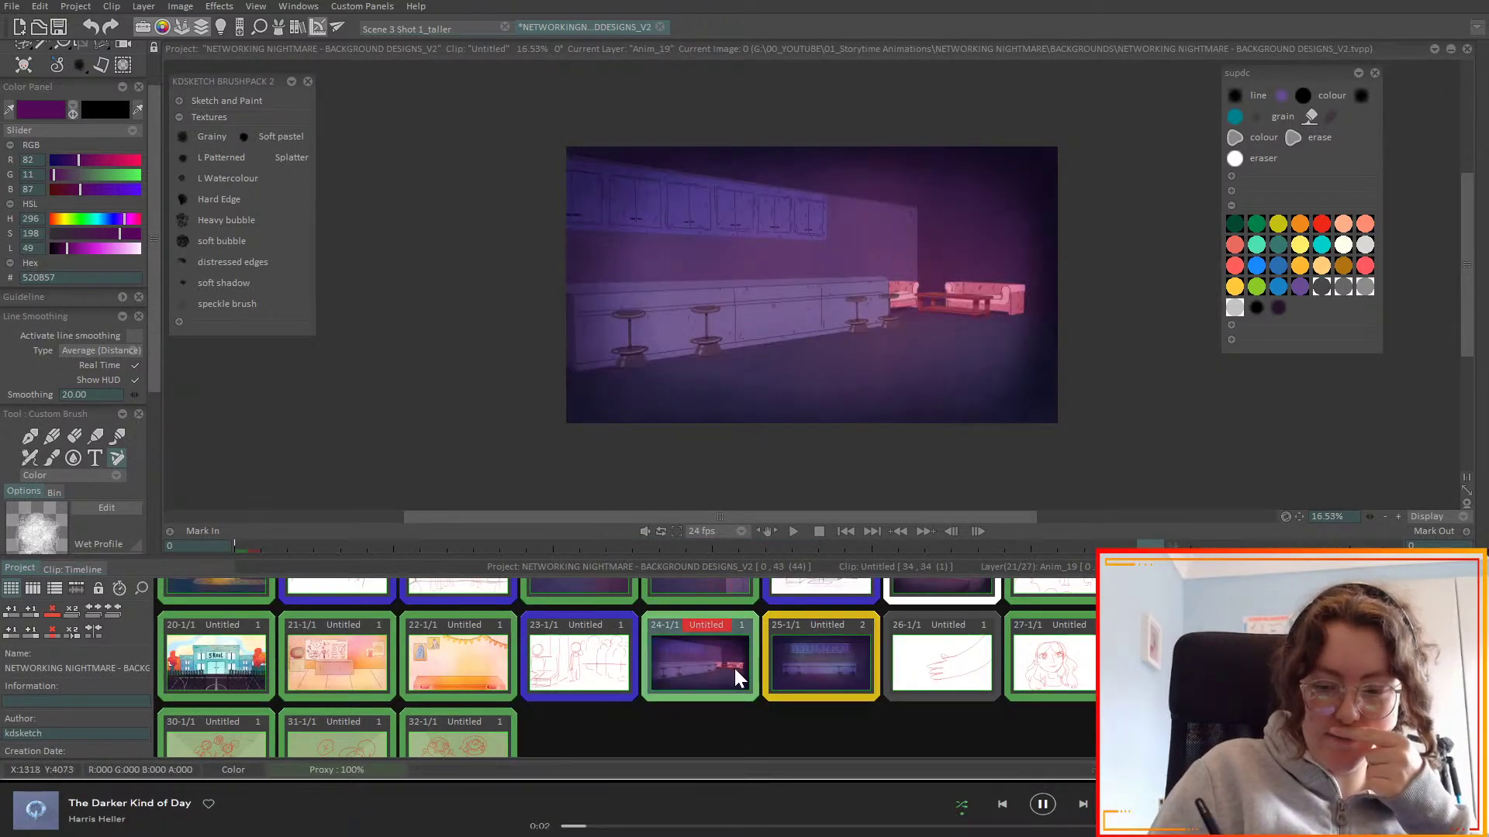
double_click(734, 668)
drag(230, 696, 232, 620)
scroll(233, 621, down, 1)
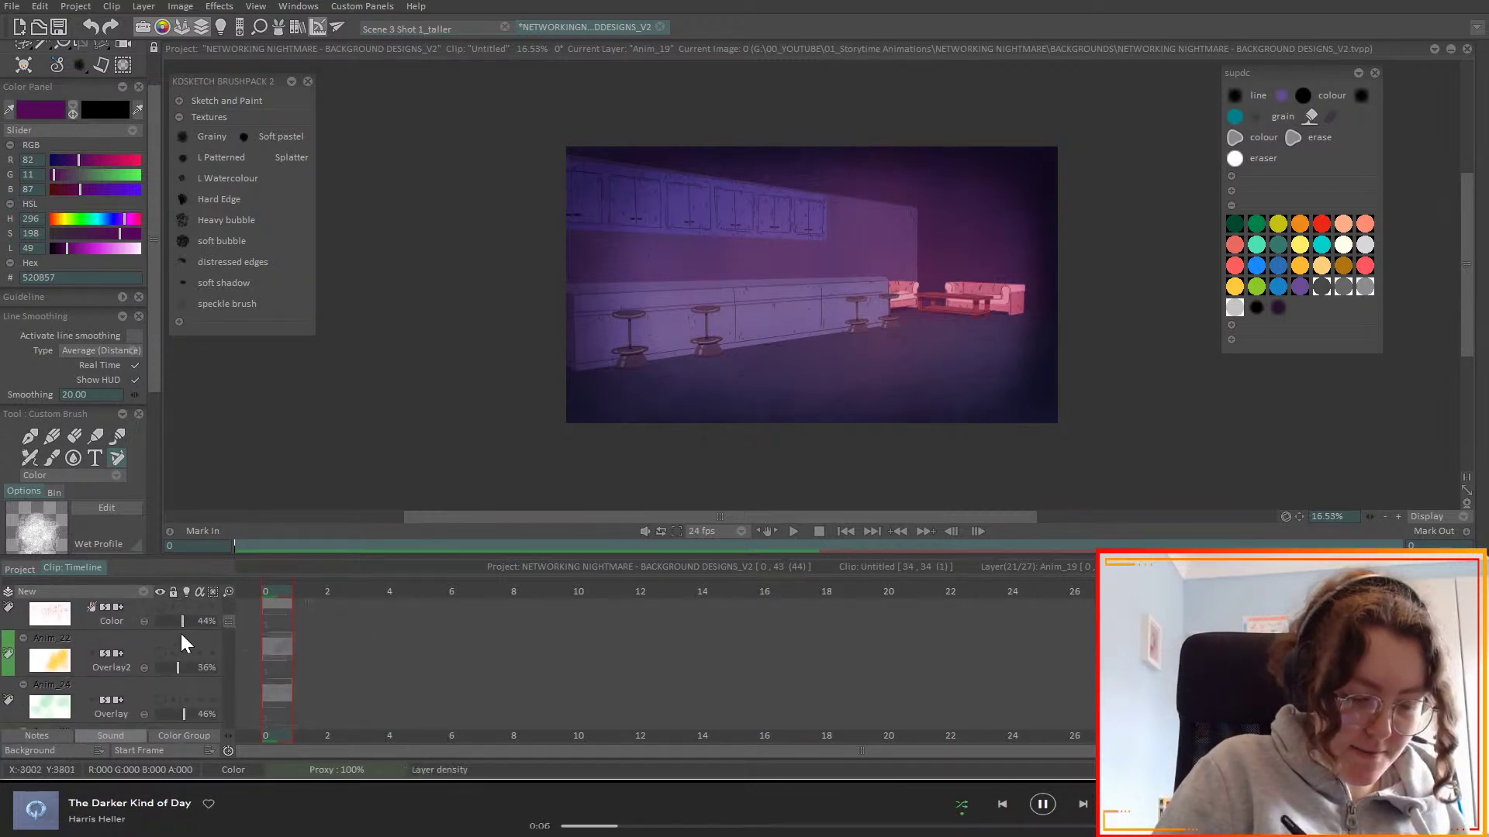
scroll(227, 620, down, 1)
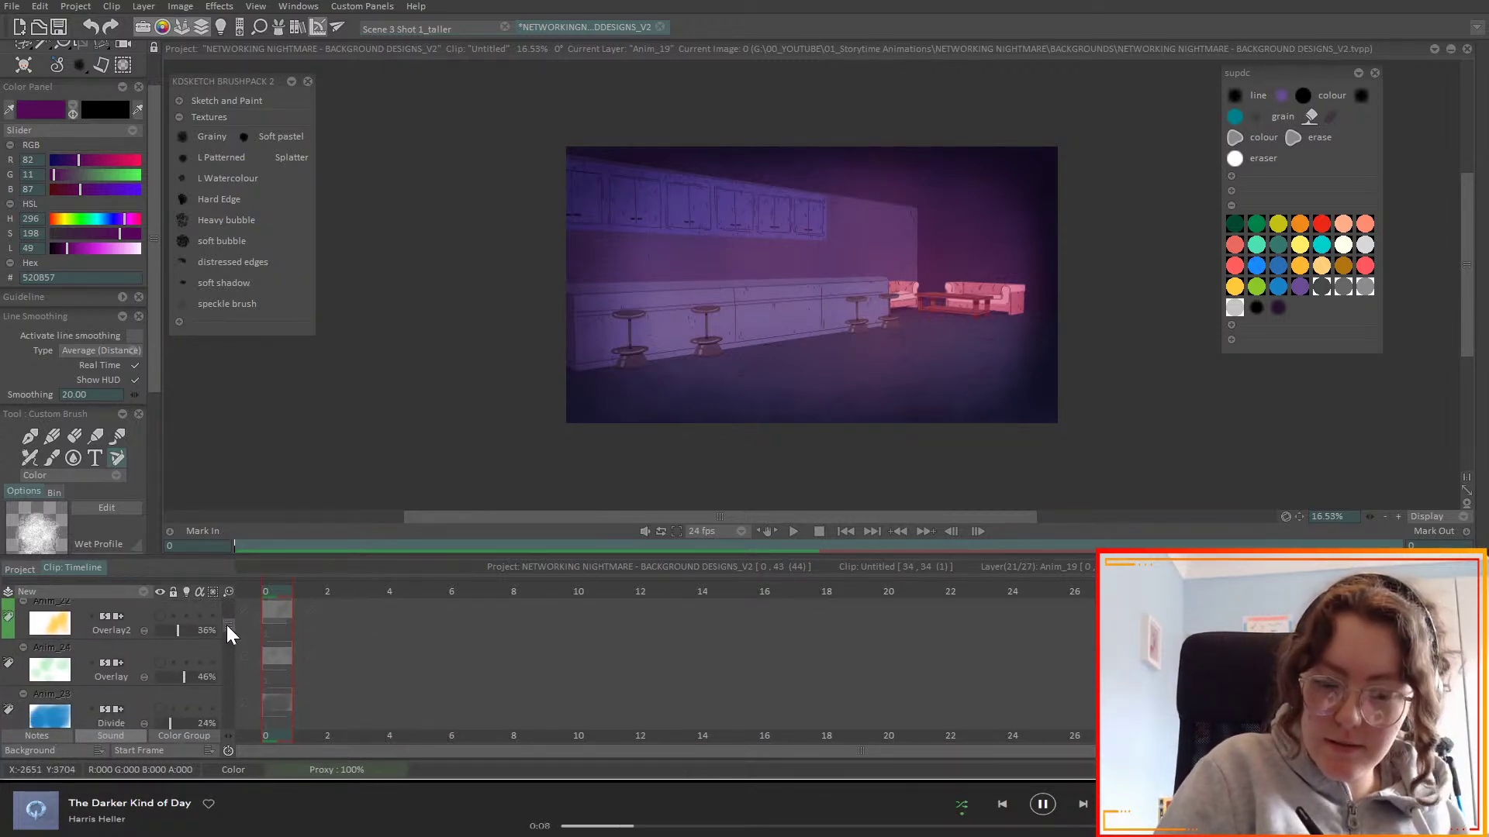
drag(230, 621, 231, 628)
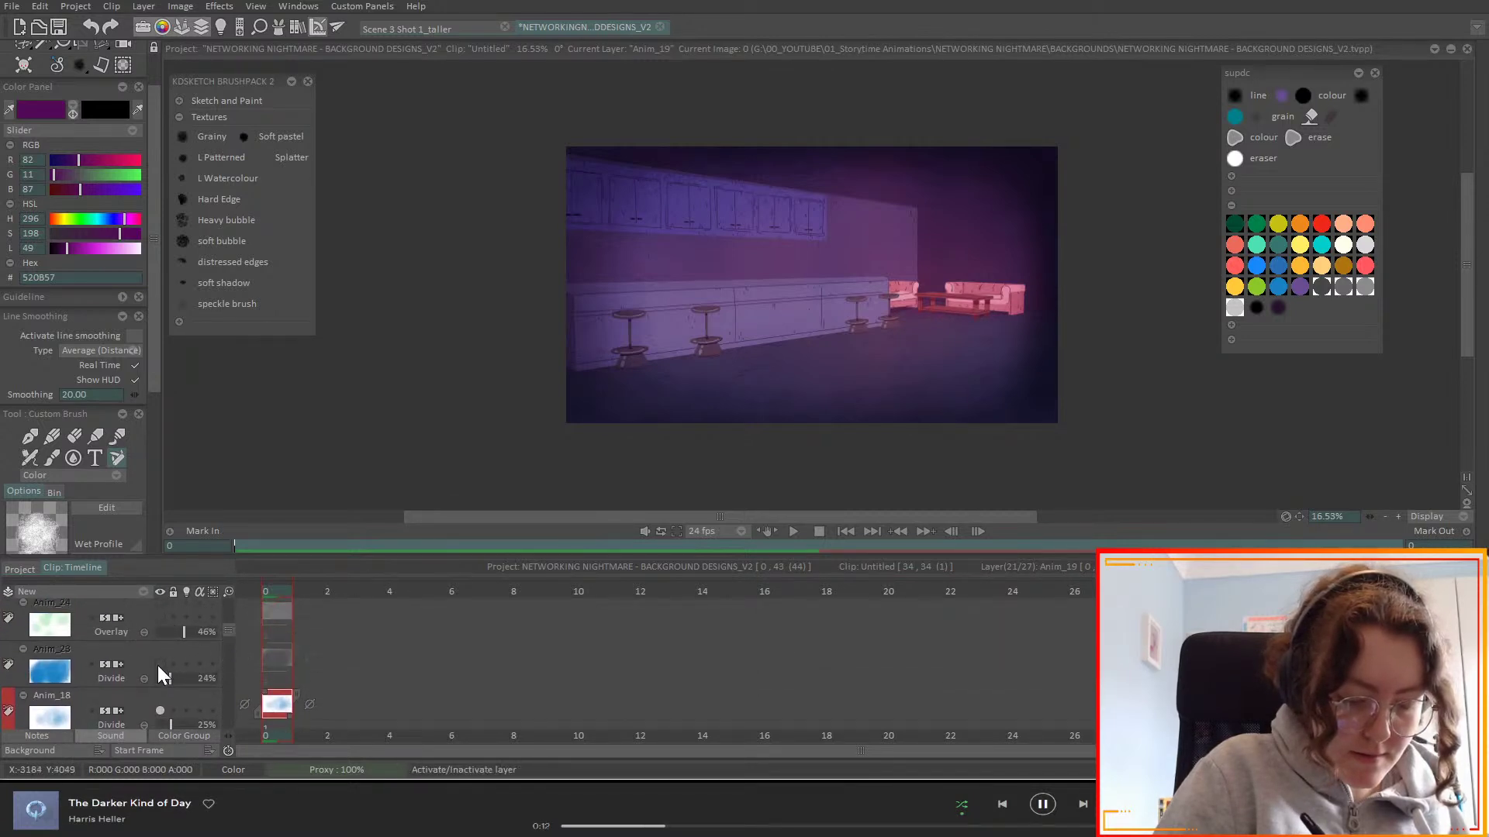
click(159, 664)
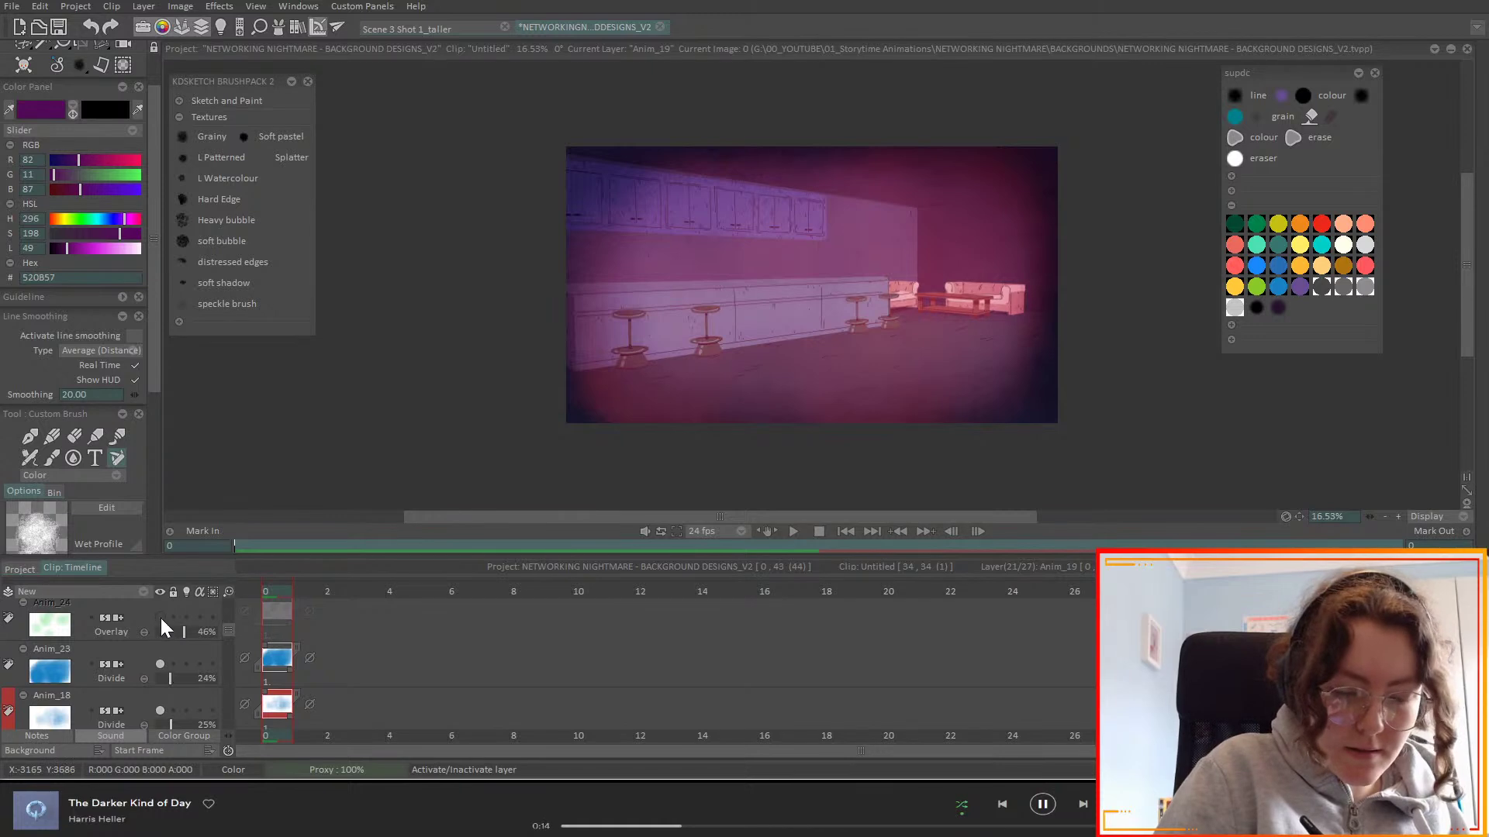
click(160, 617)
- Show the orange Overlay2 layer Anim_22 and set its opacity to 29%
drag(232, 632, 229, 616)
click(159, 639)
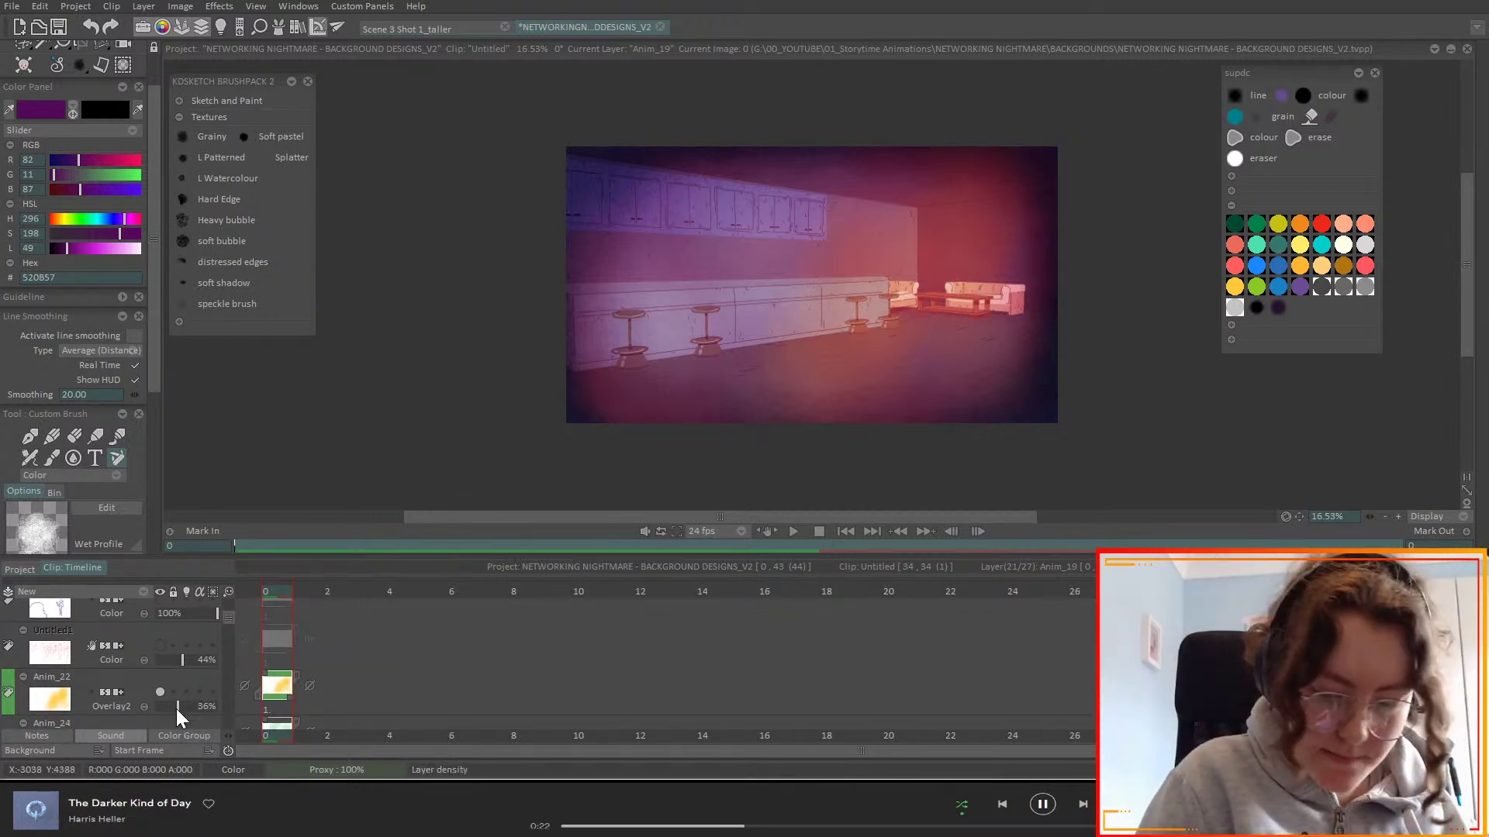
drag(175, 710, 173, 710)
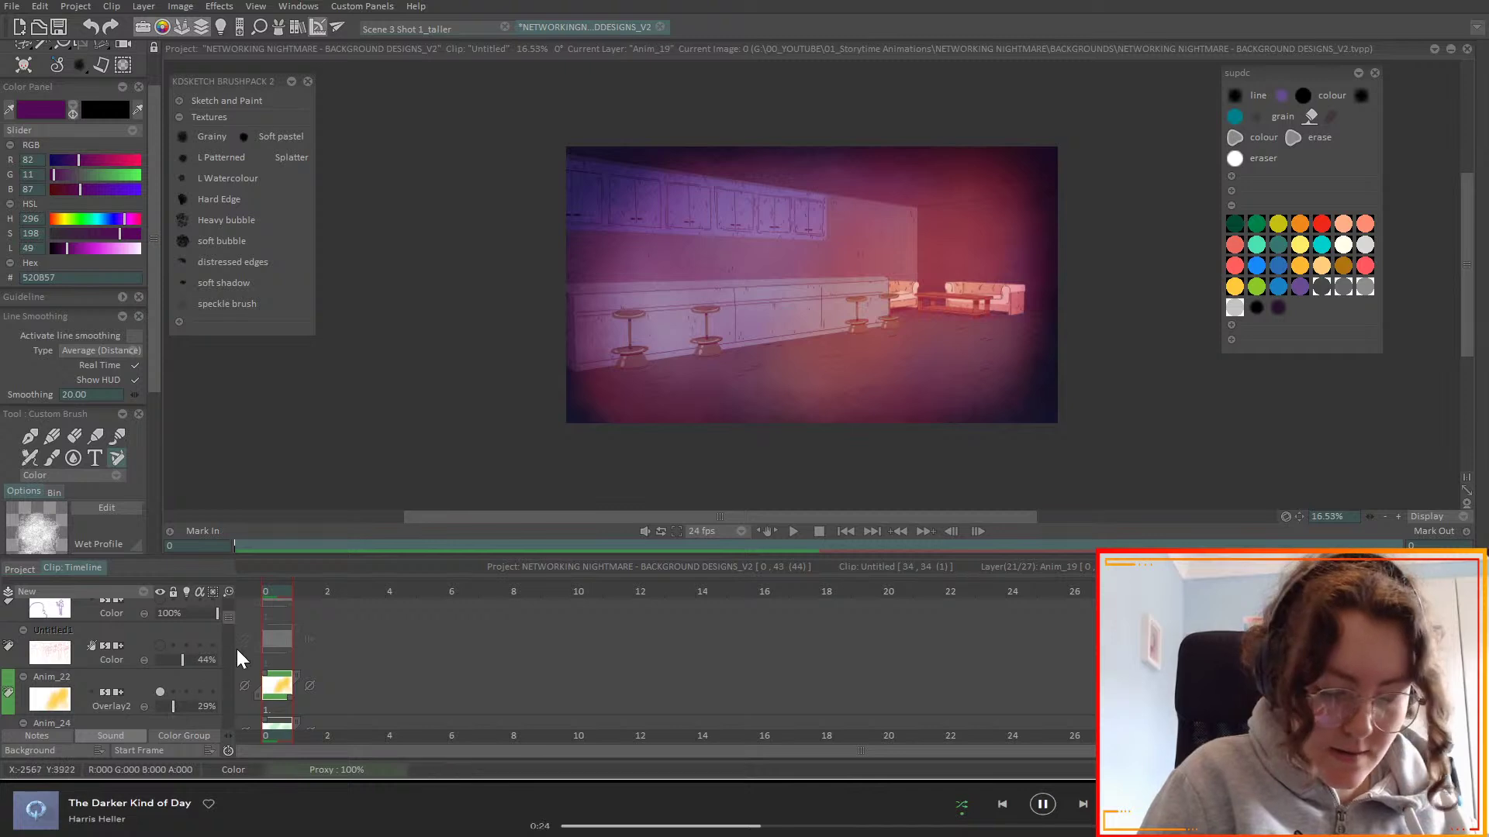
- Copy the block of lighting layers from the orange Overlay2 Anim_22 through the purple Overlay Anim_14
click(146, 677)
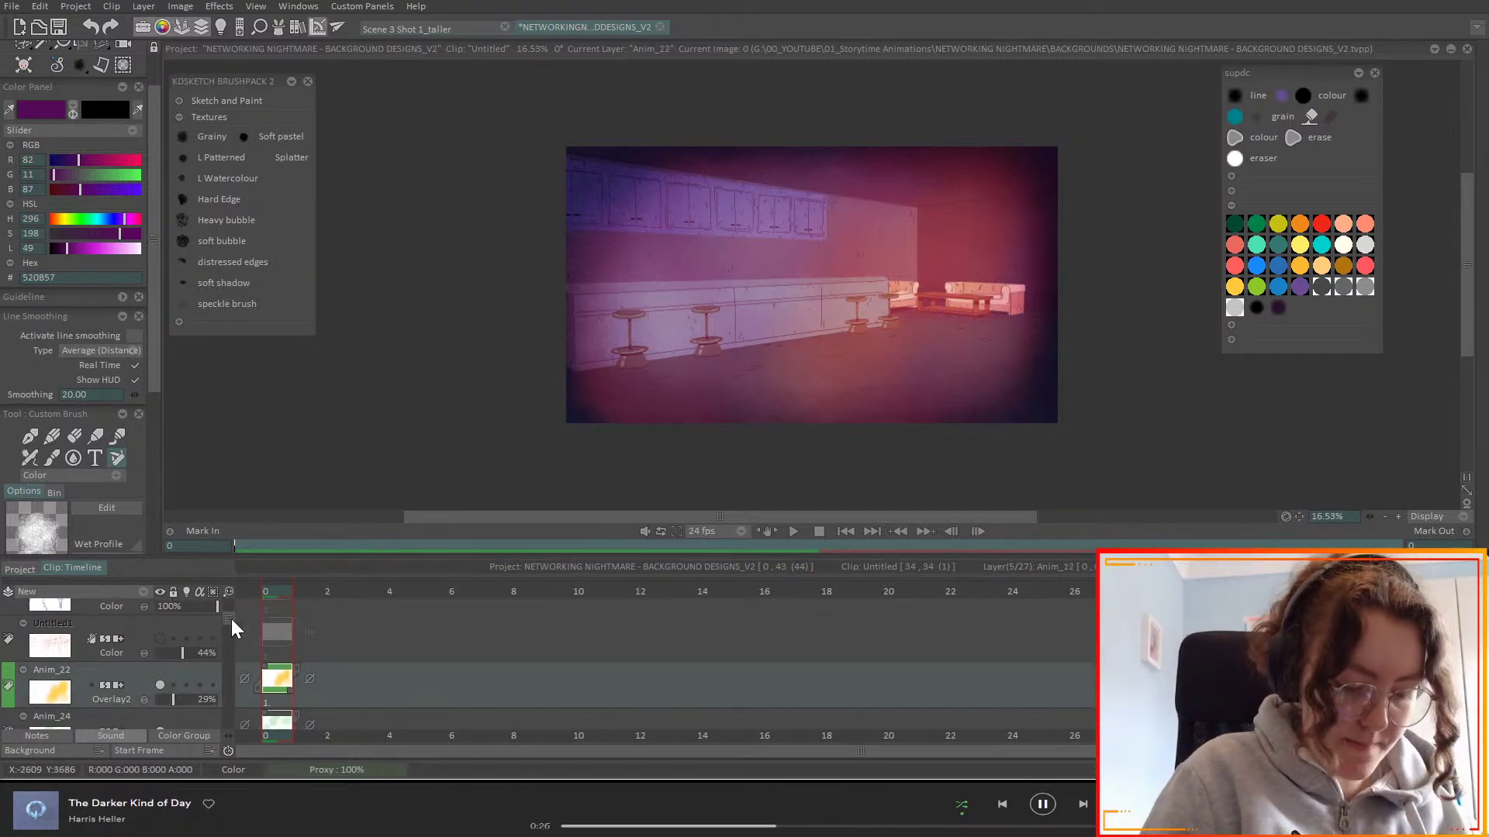
drag(231, 618, 235, 620)
drag(316, 496, 310, 392)
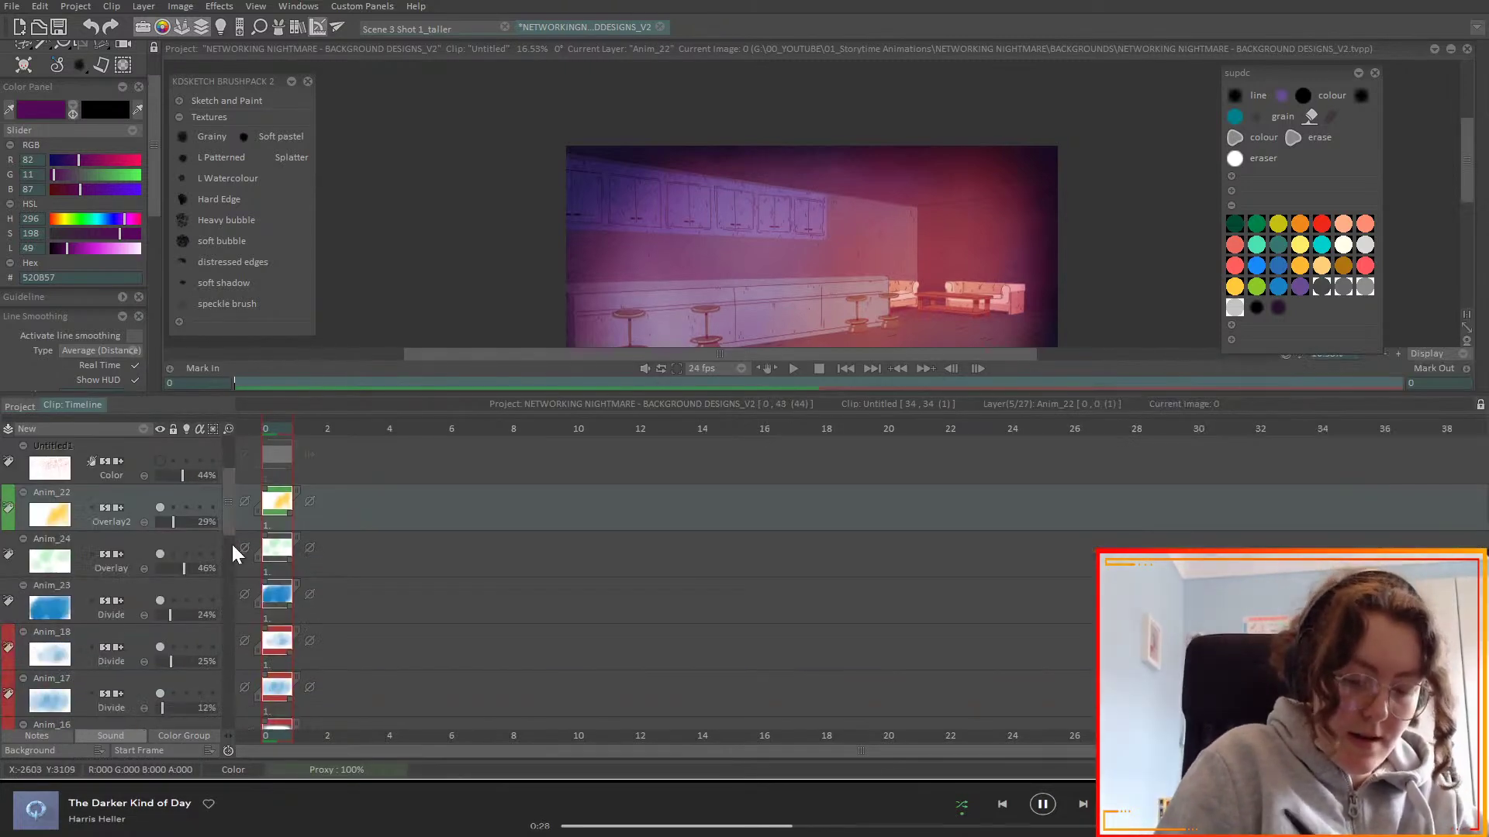
drag(229, 514, 226, 552)
shift+click(140, 625)
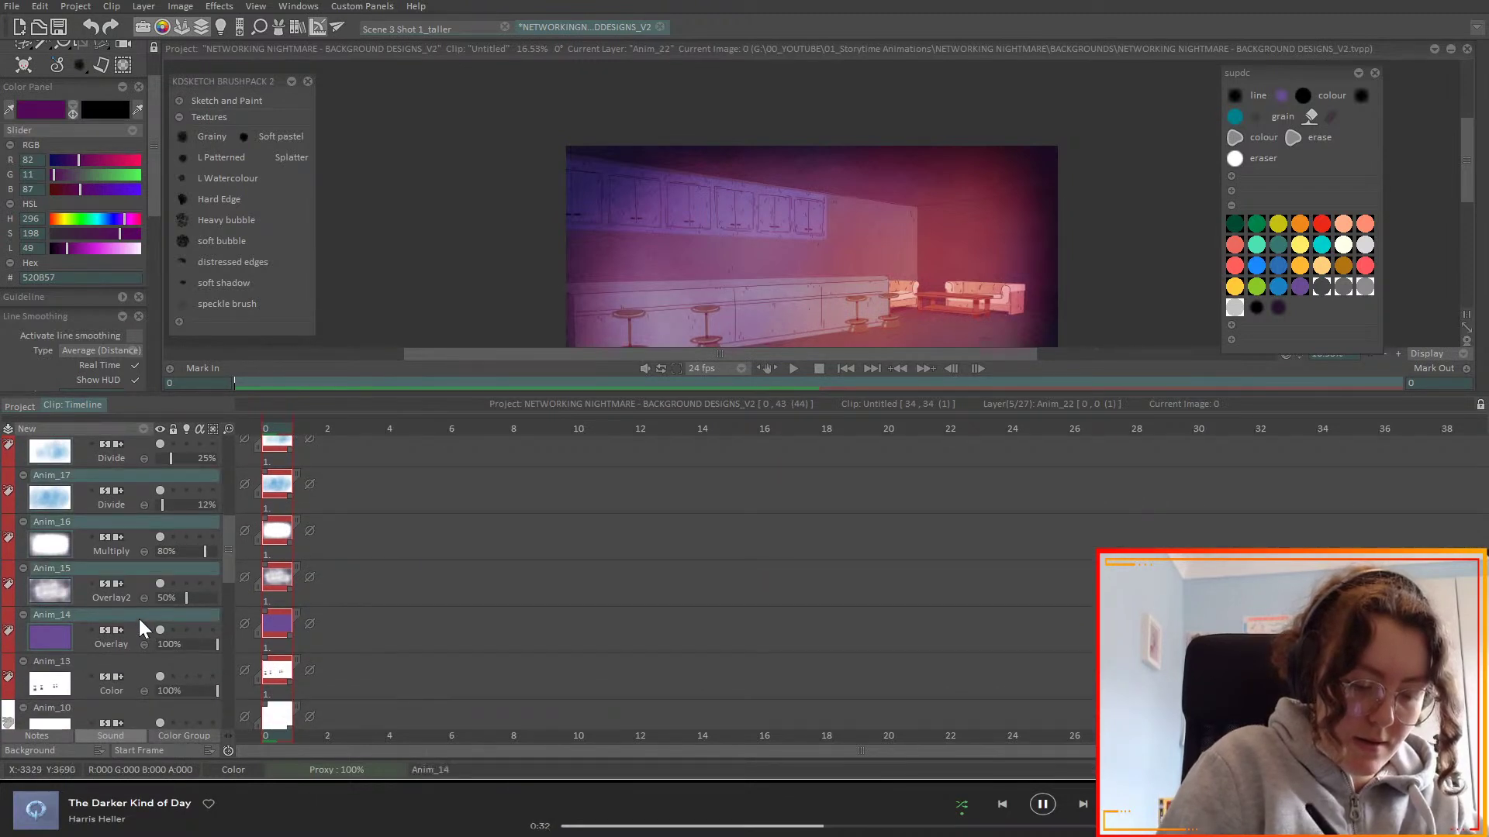
right_click(139, 621)
click(225, 667)
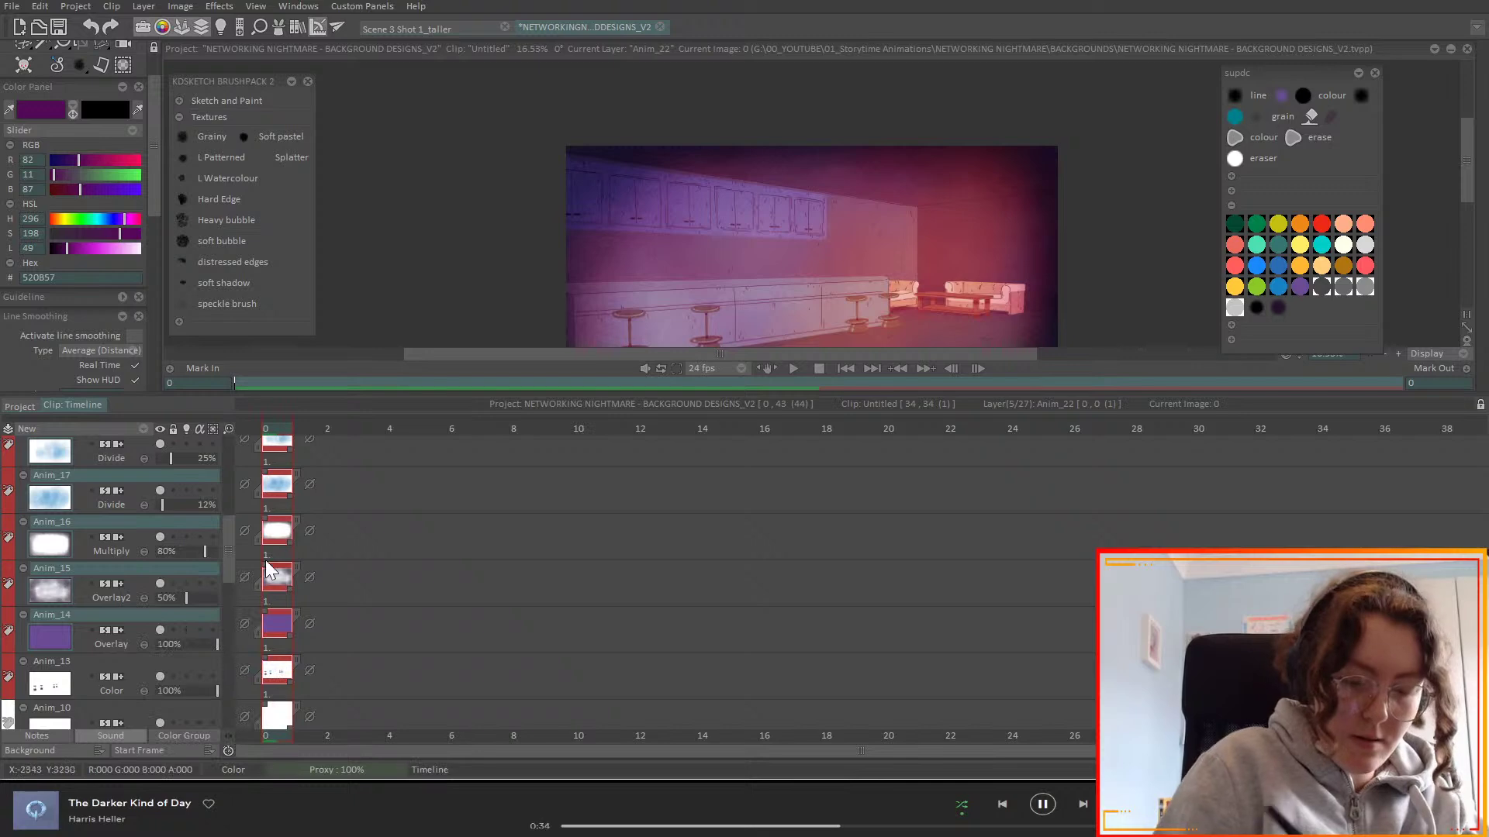
- Open clip 25, the front-view bar counter, and delete its purple vignette layer Anim_22
click(23, 405)
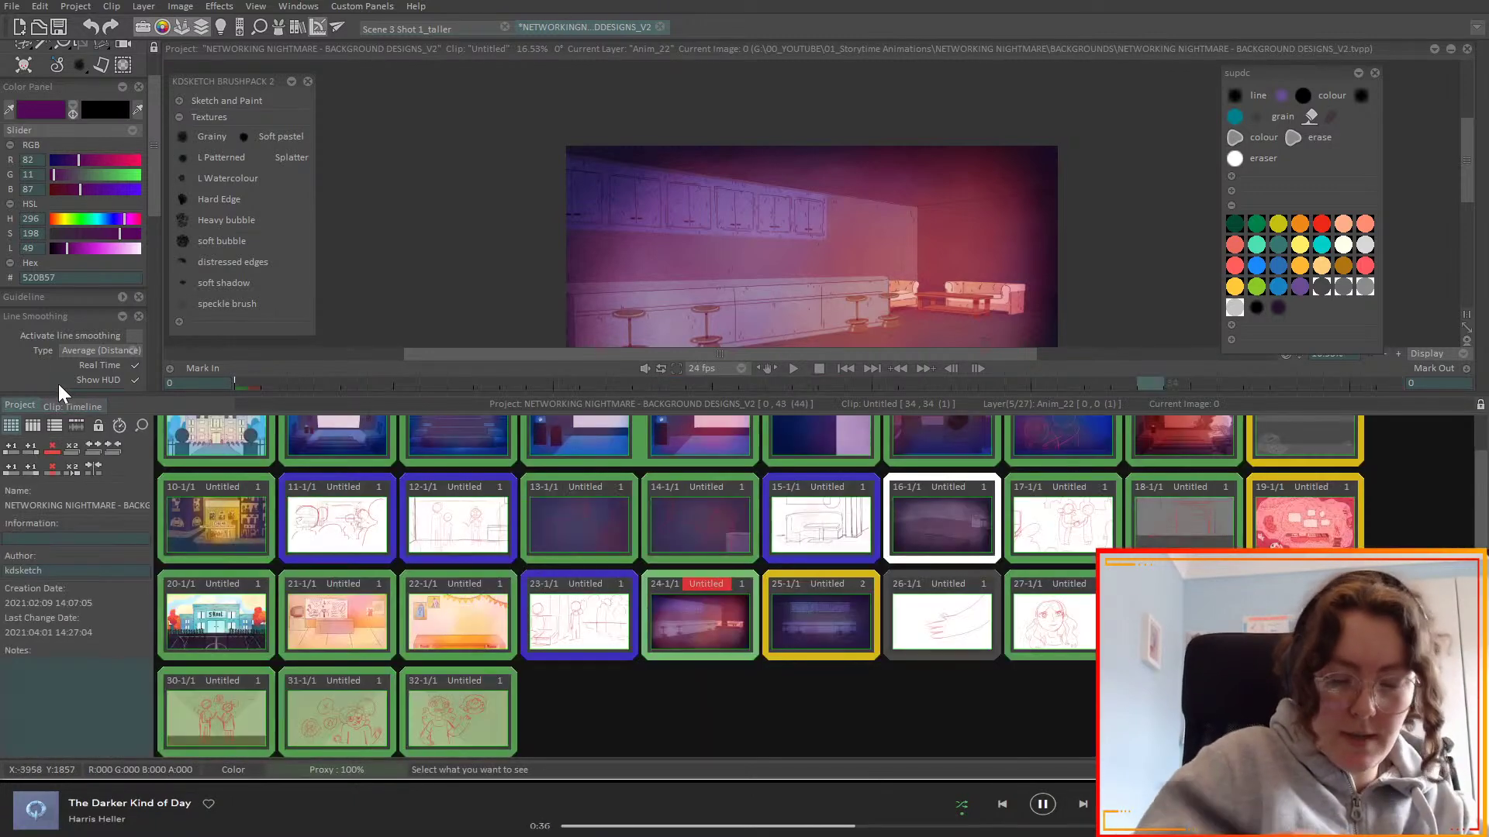
double_click(828, 644)
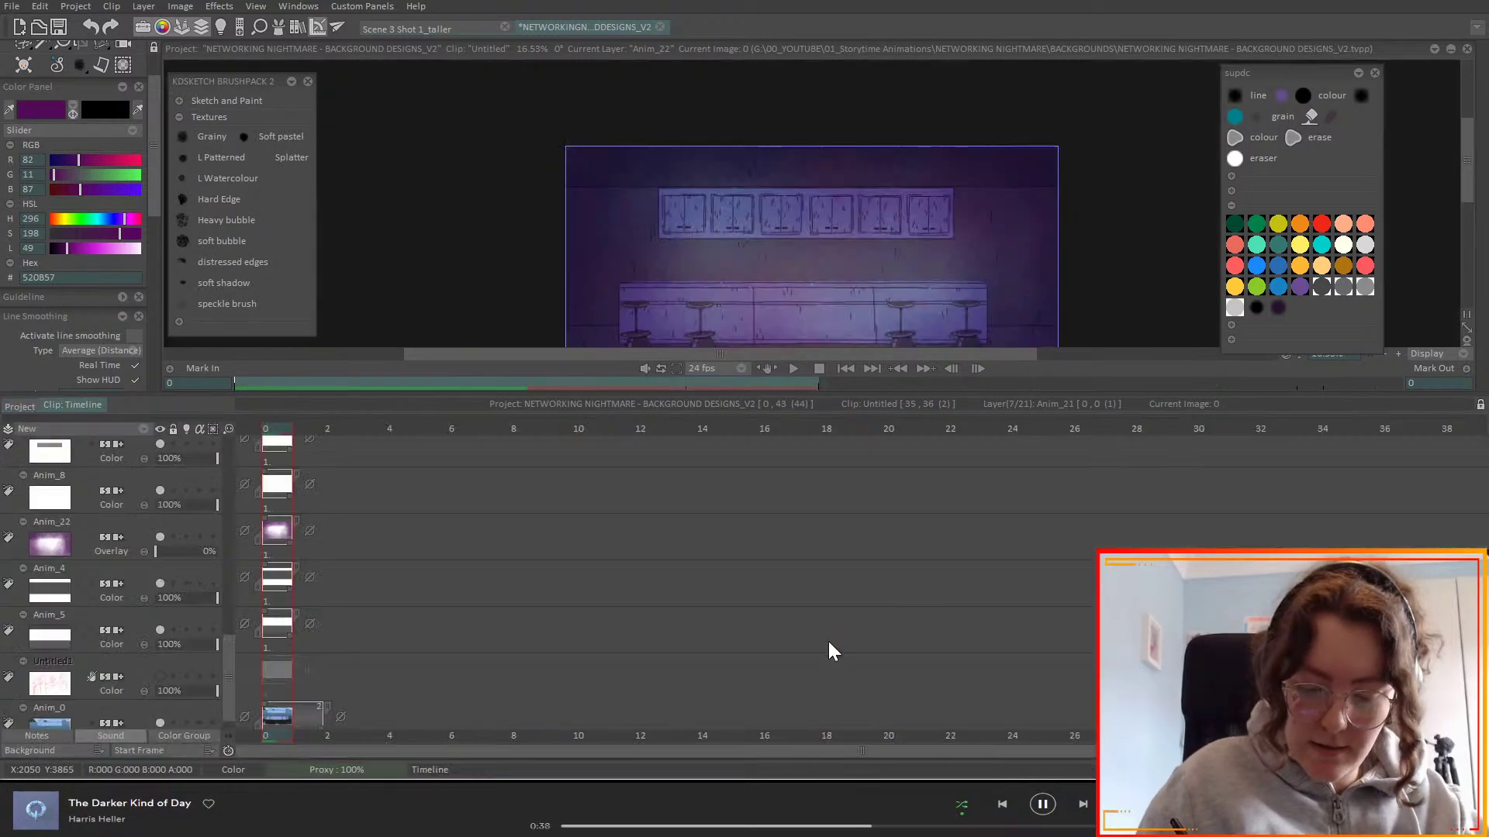
drag(234, 660, 239, 625)
click(136, 656)
right_click(138, 654)
click(232, 576)
- Delete the old lighting layers of the front-view clip, from Anim_20 through Anim_14
drag(225, 642, 216, 472)
click(141, 636)
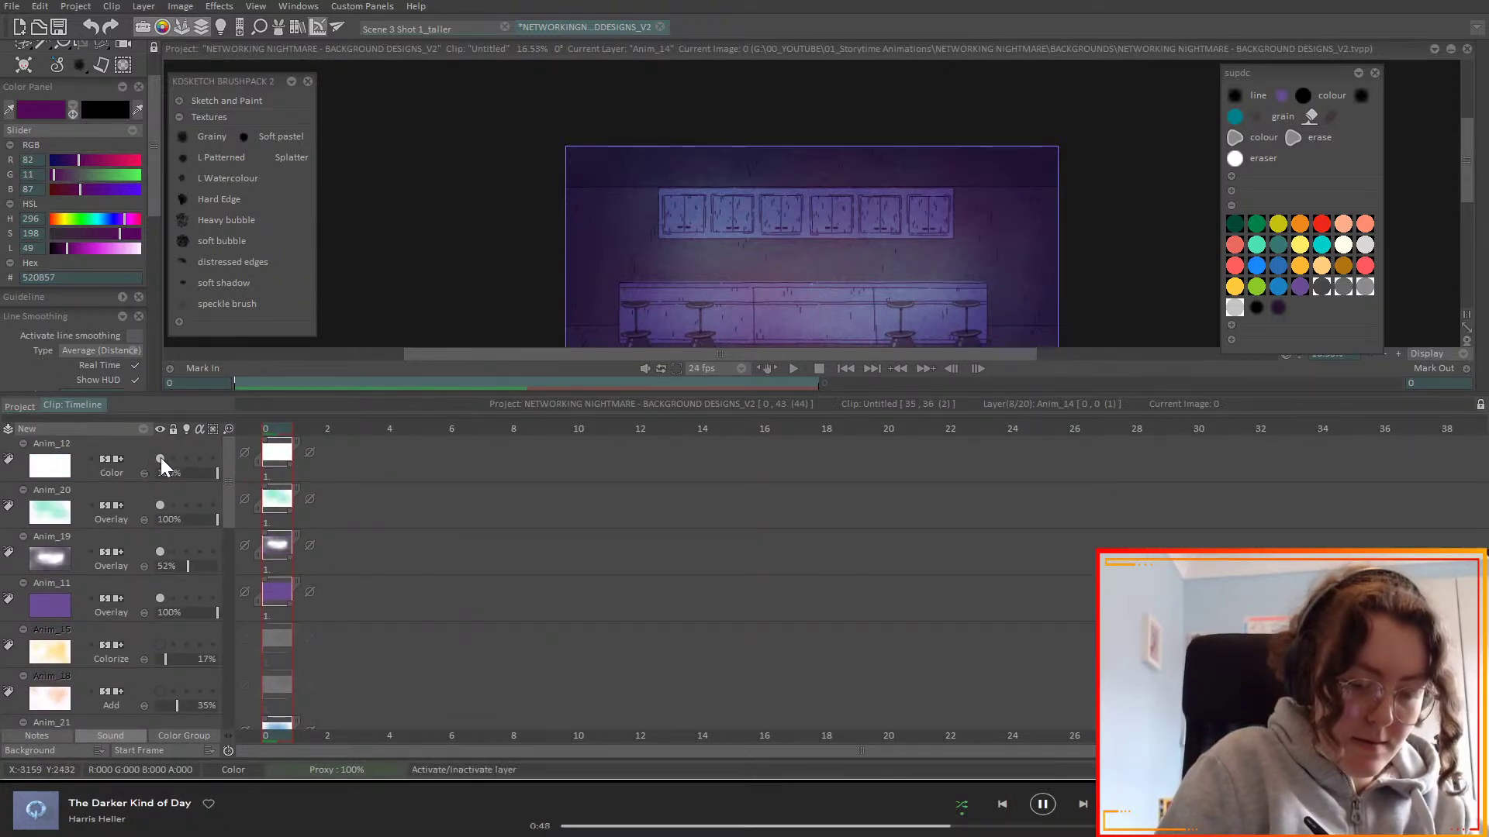
shift+click(154, 502)
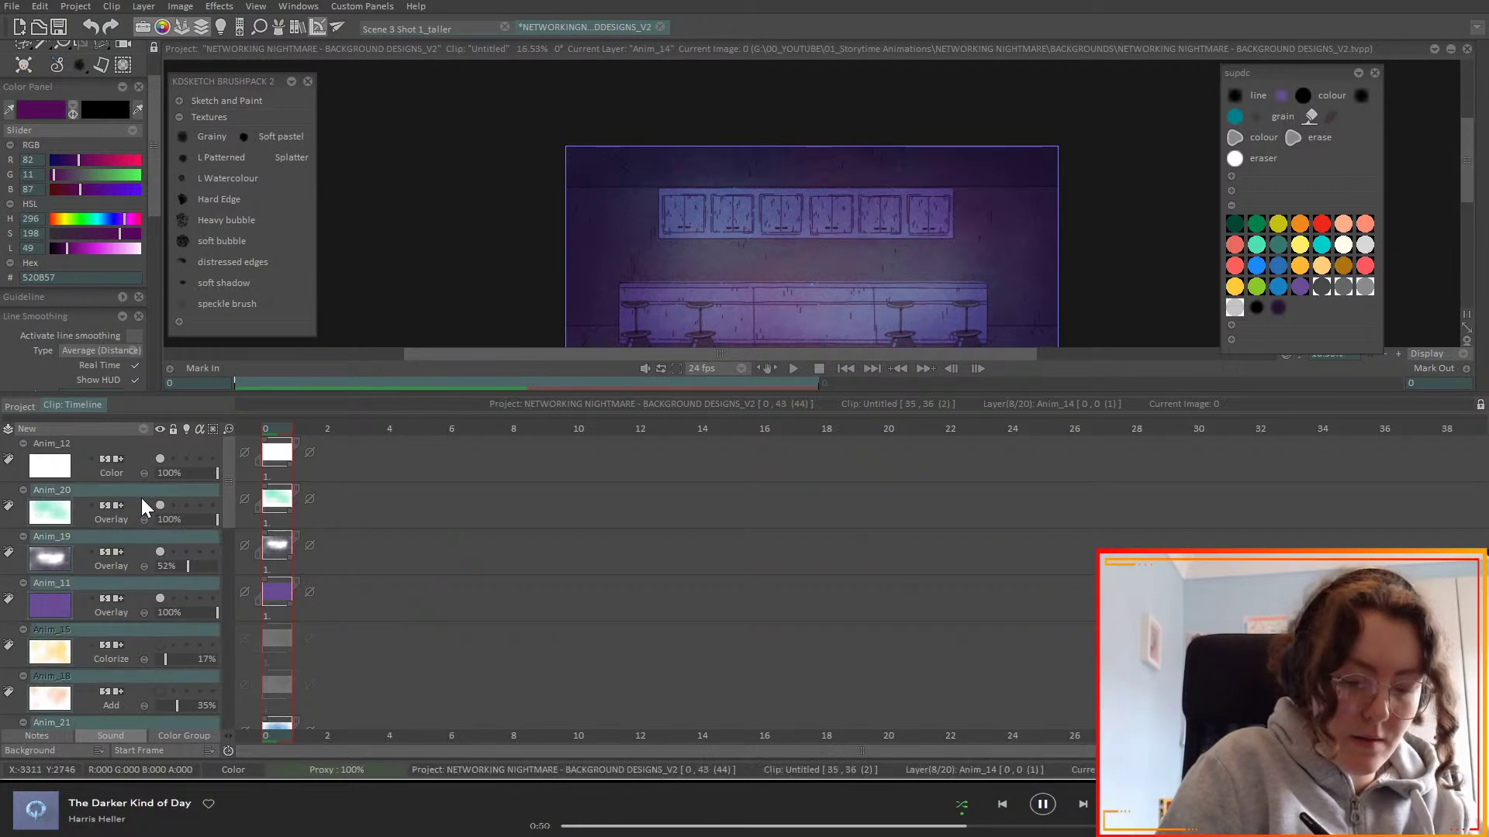
right_click(157, 471)
click(307, 528)
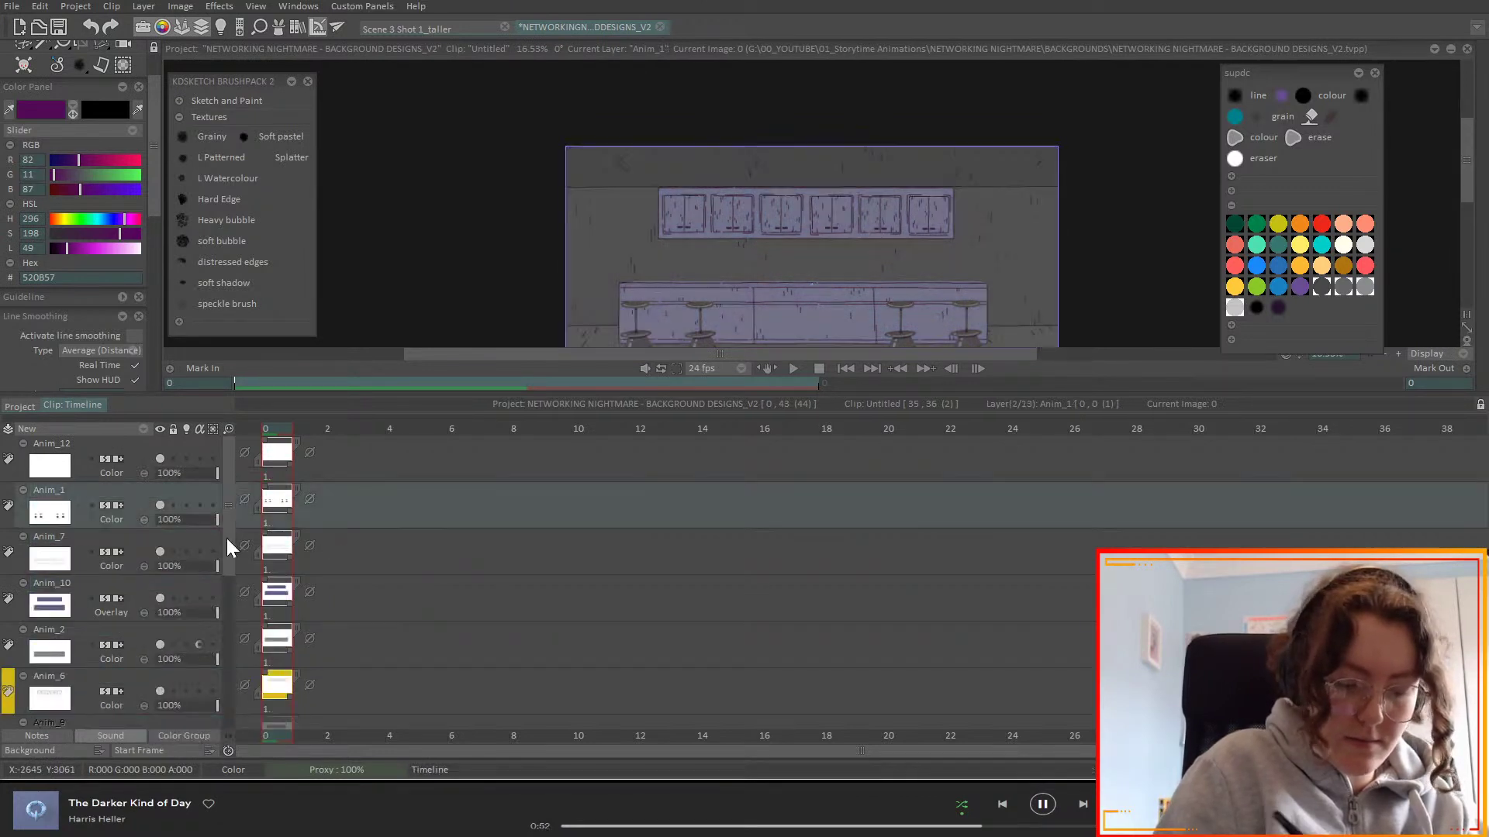
- Paste the copied lighting layers above the stool layer Anim_1 and fit the whole image in the view
right_click(131, 499)
click(182, 642)
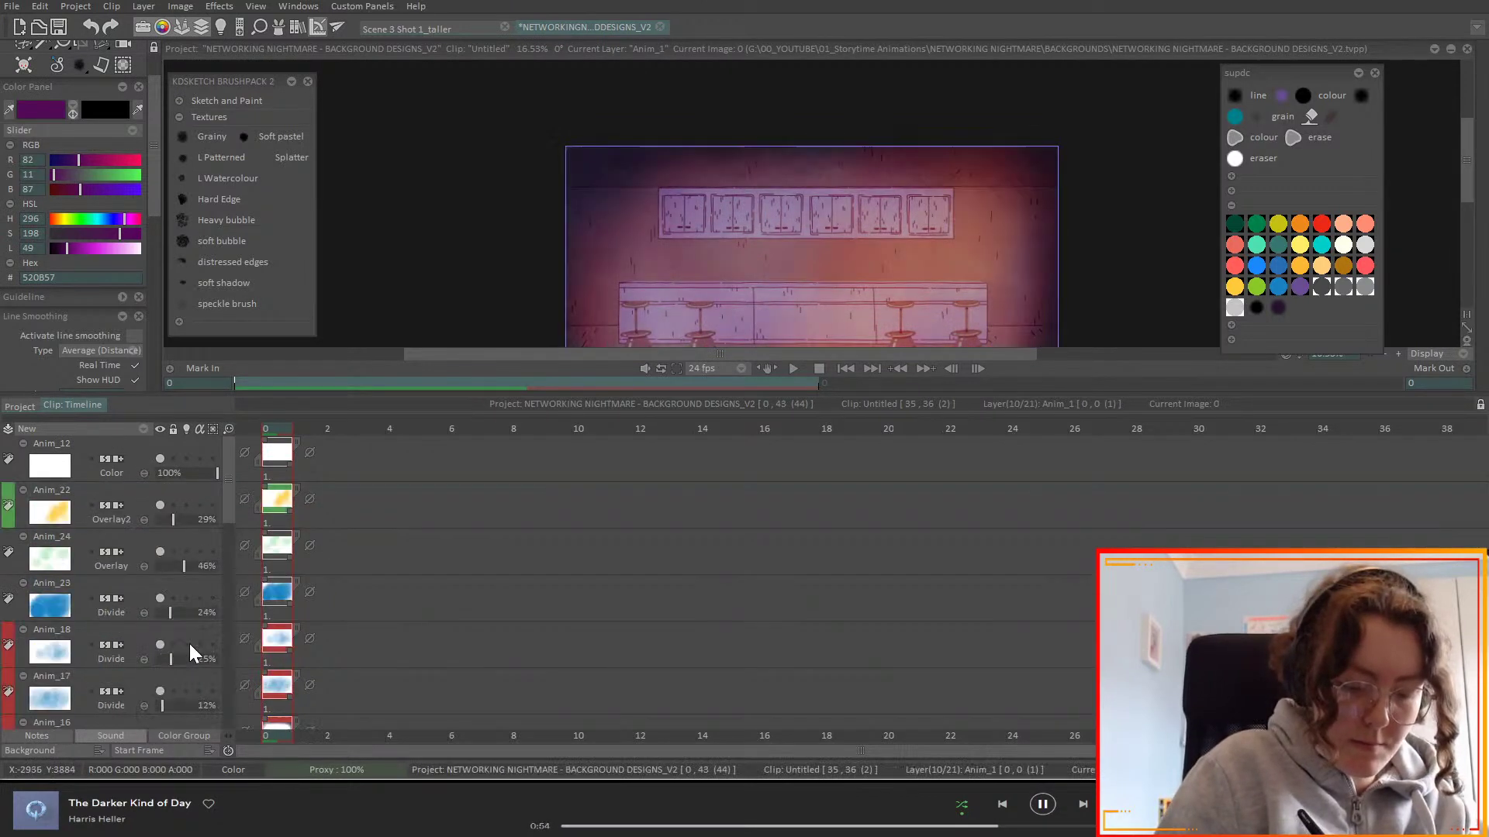
click(1464, 326)
click(1465, 333)
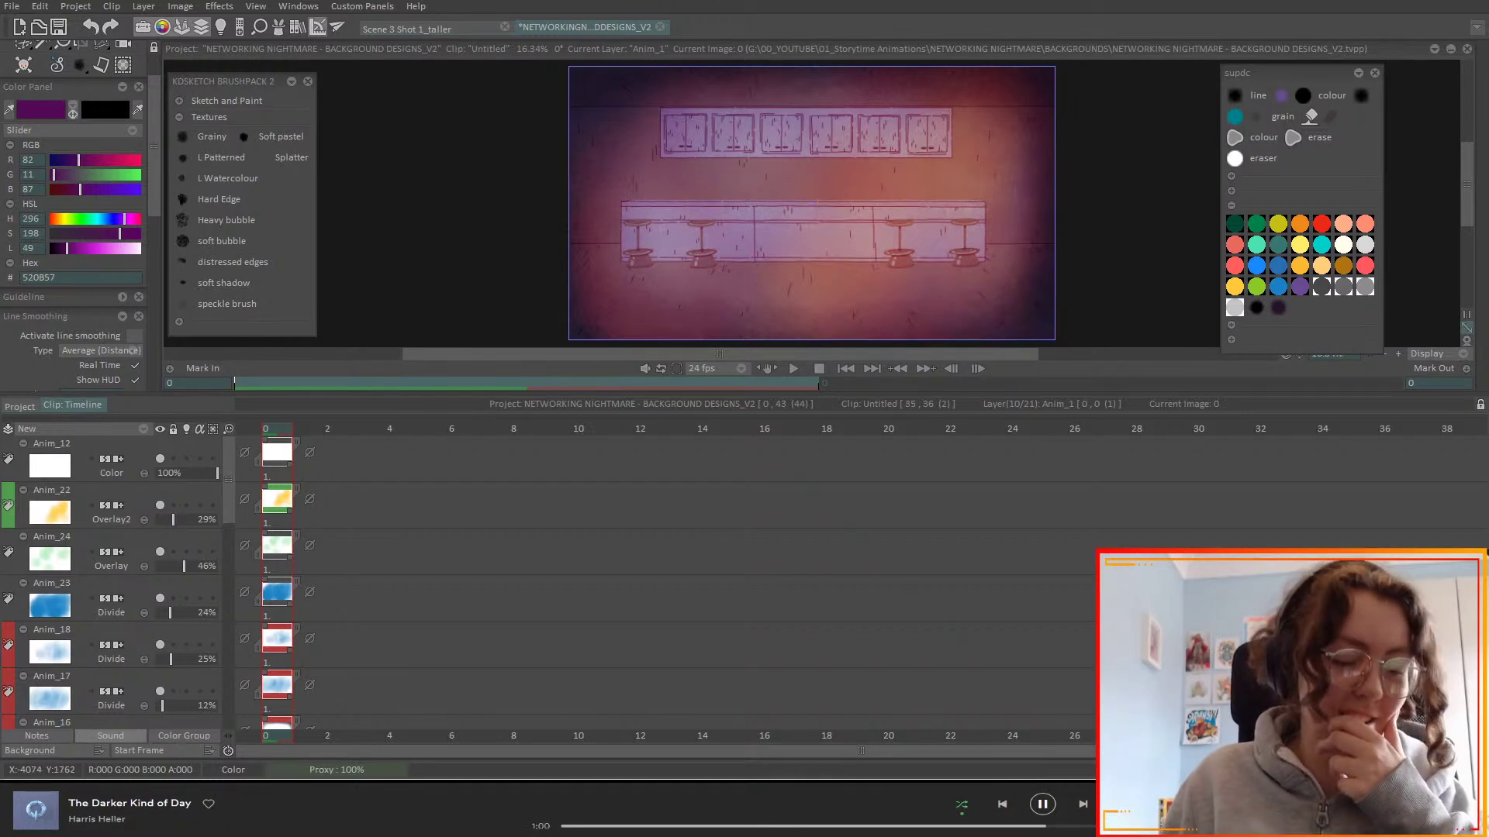
- Return to clip 24, check layers Anim_10 and Anim_11 by toggling their visibility, and select Anim_11
click(26, 403)
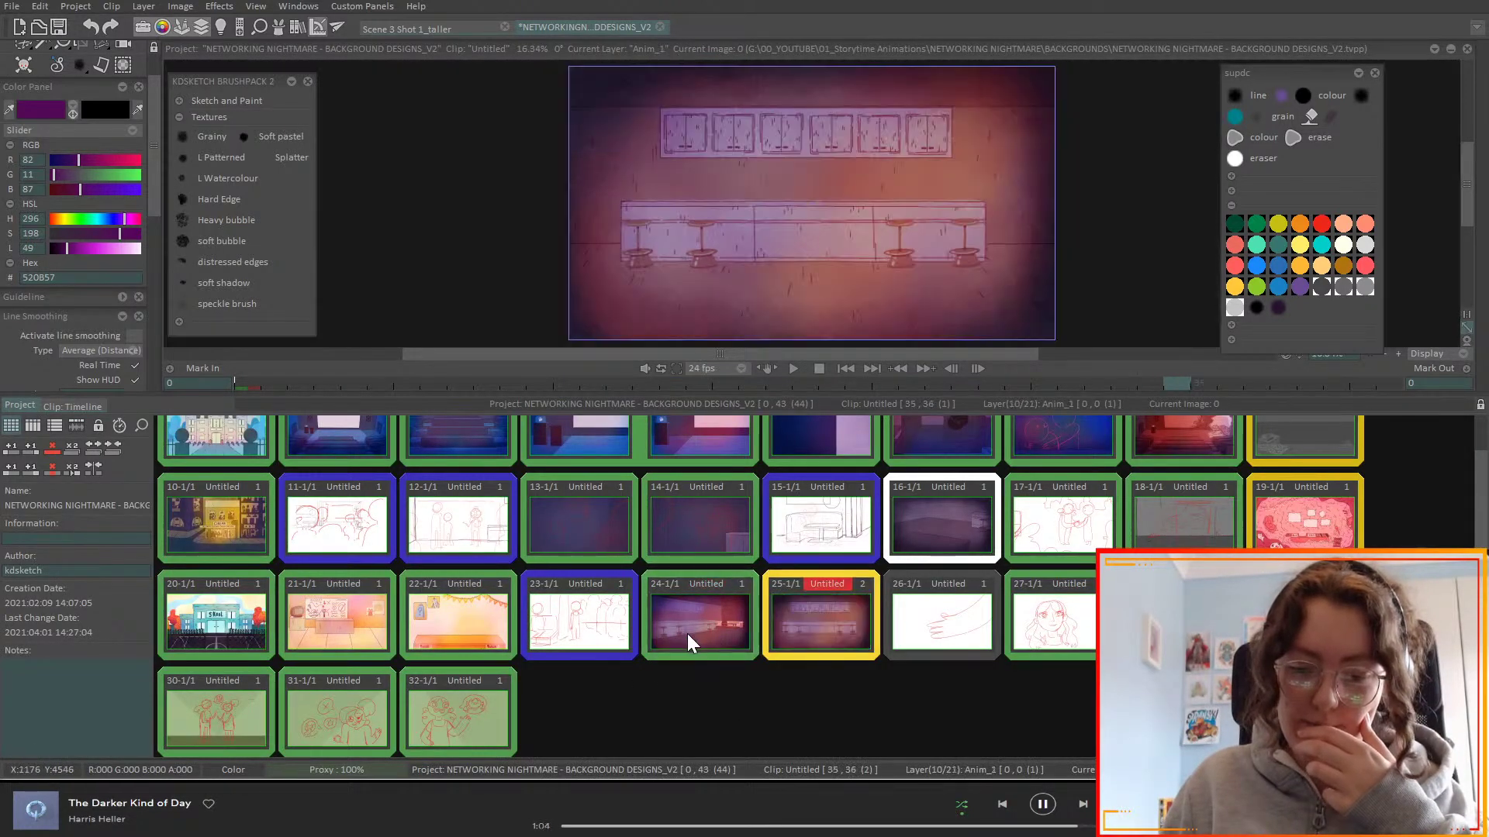
click(684, 633)
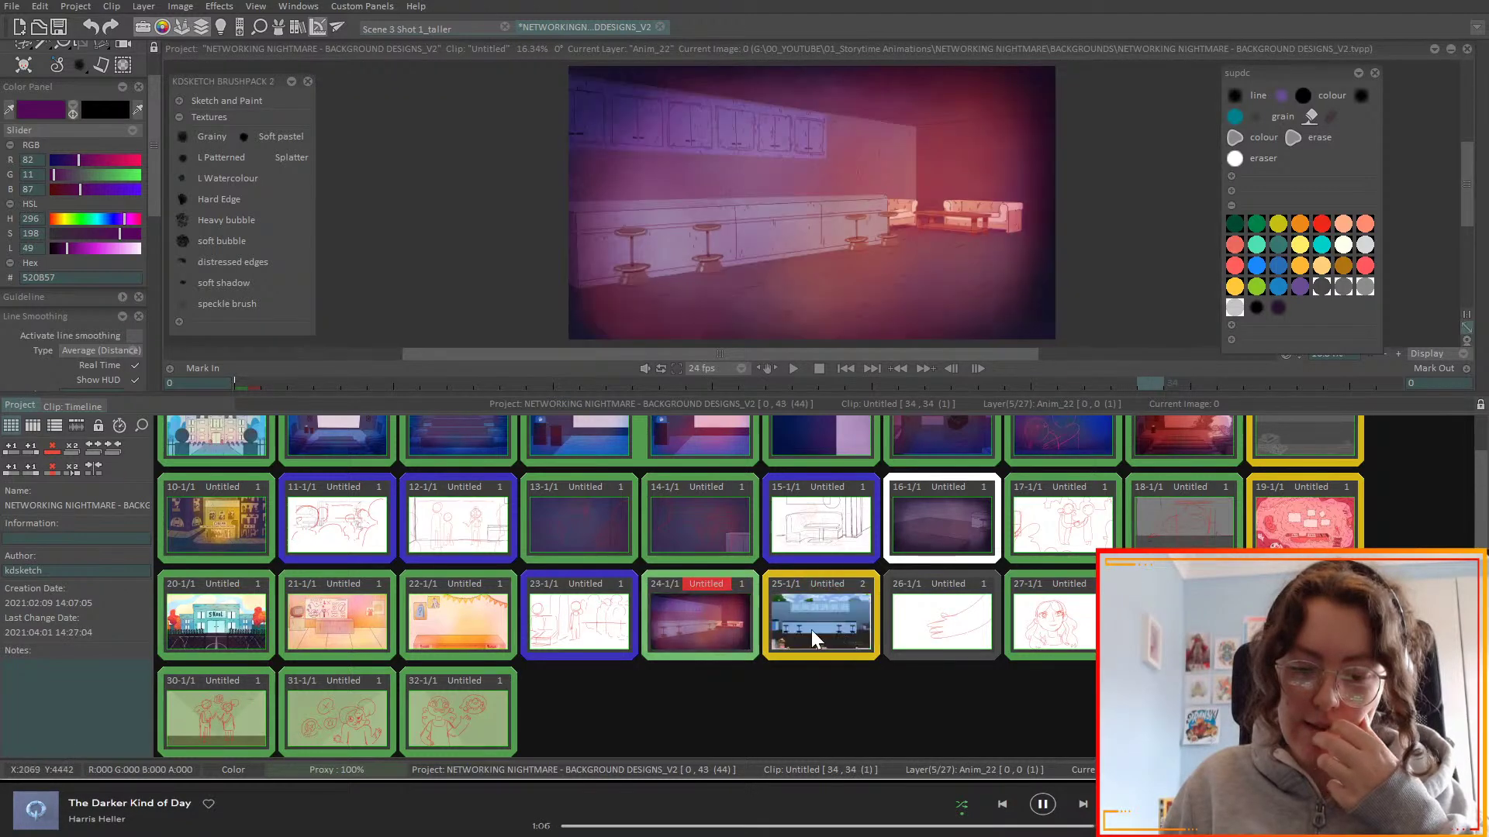
double_click(701, 630)
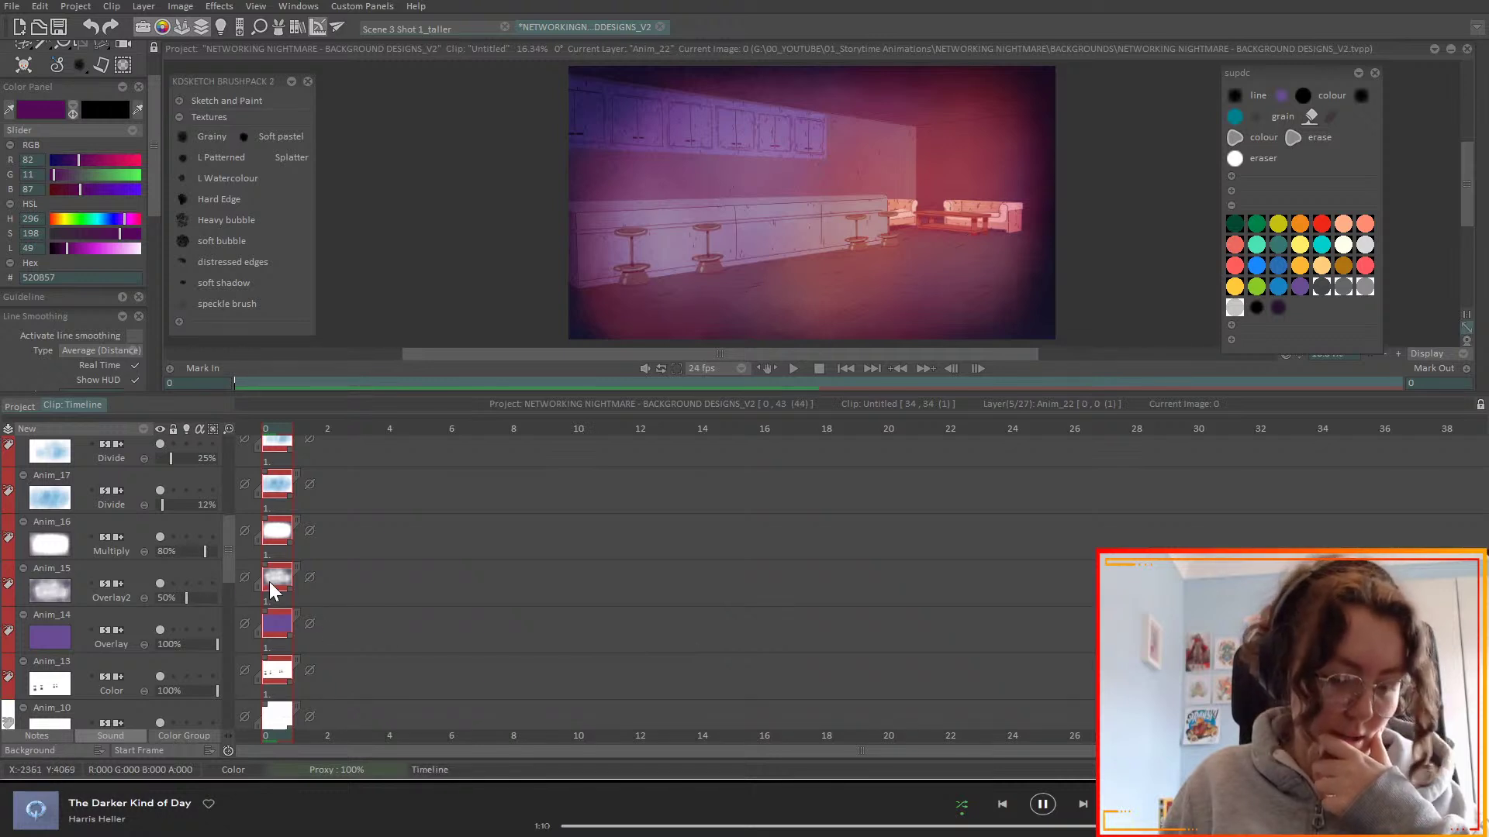
mouse_move(229, 549)
mouse_down()
mouse_move(225, 620)
mouse_move(221, 566)
mouse_up()
click(160, 673)
click(159, 673)
click(160, 673)
click(160, 673)
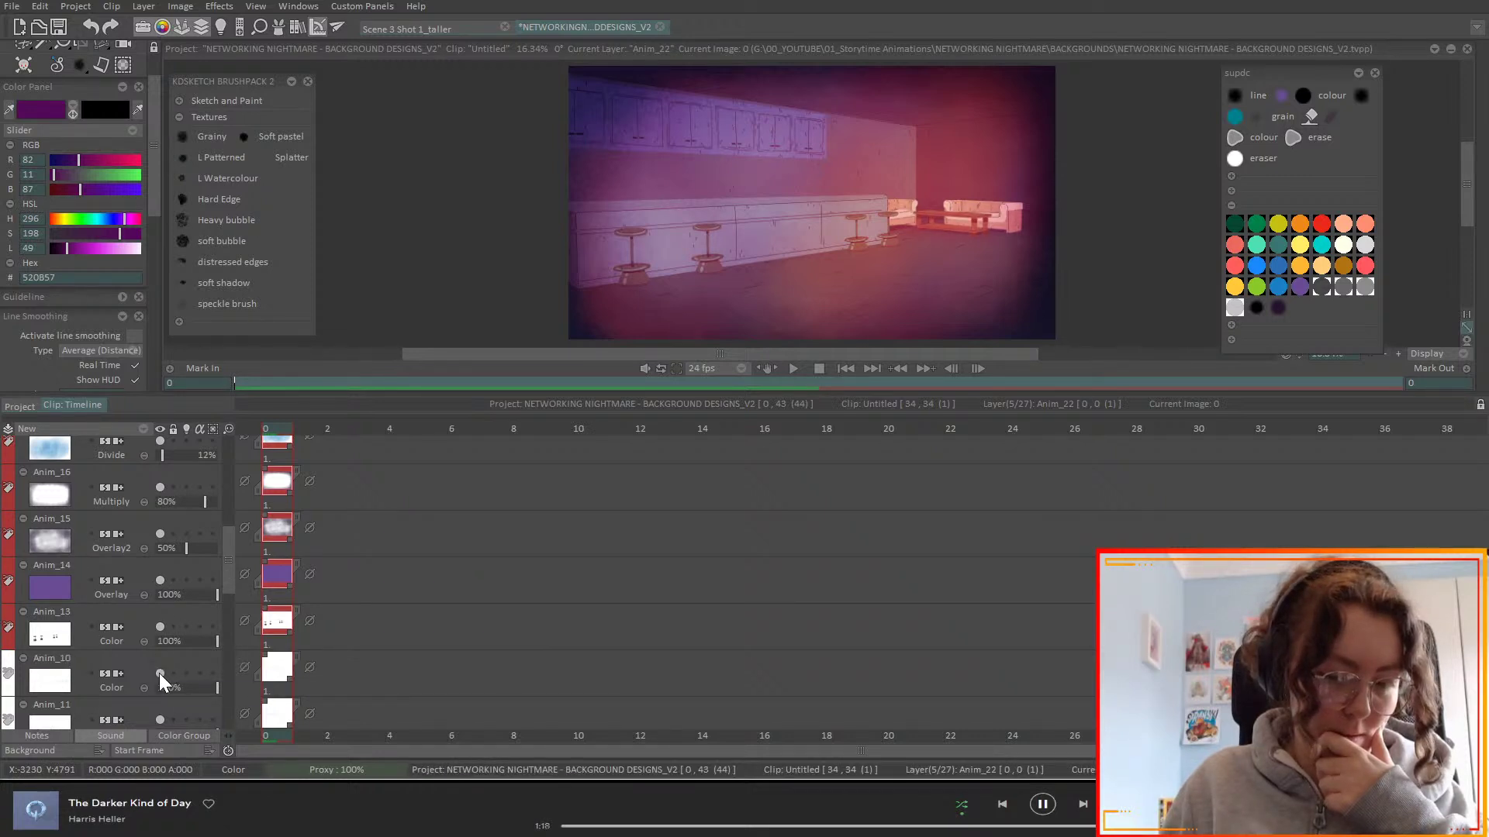
click(159, 719)
click(159, 719)
click(133, 715)
scroll(209, 686, down, 1)
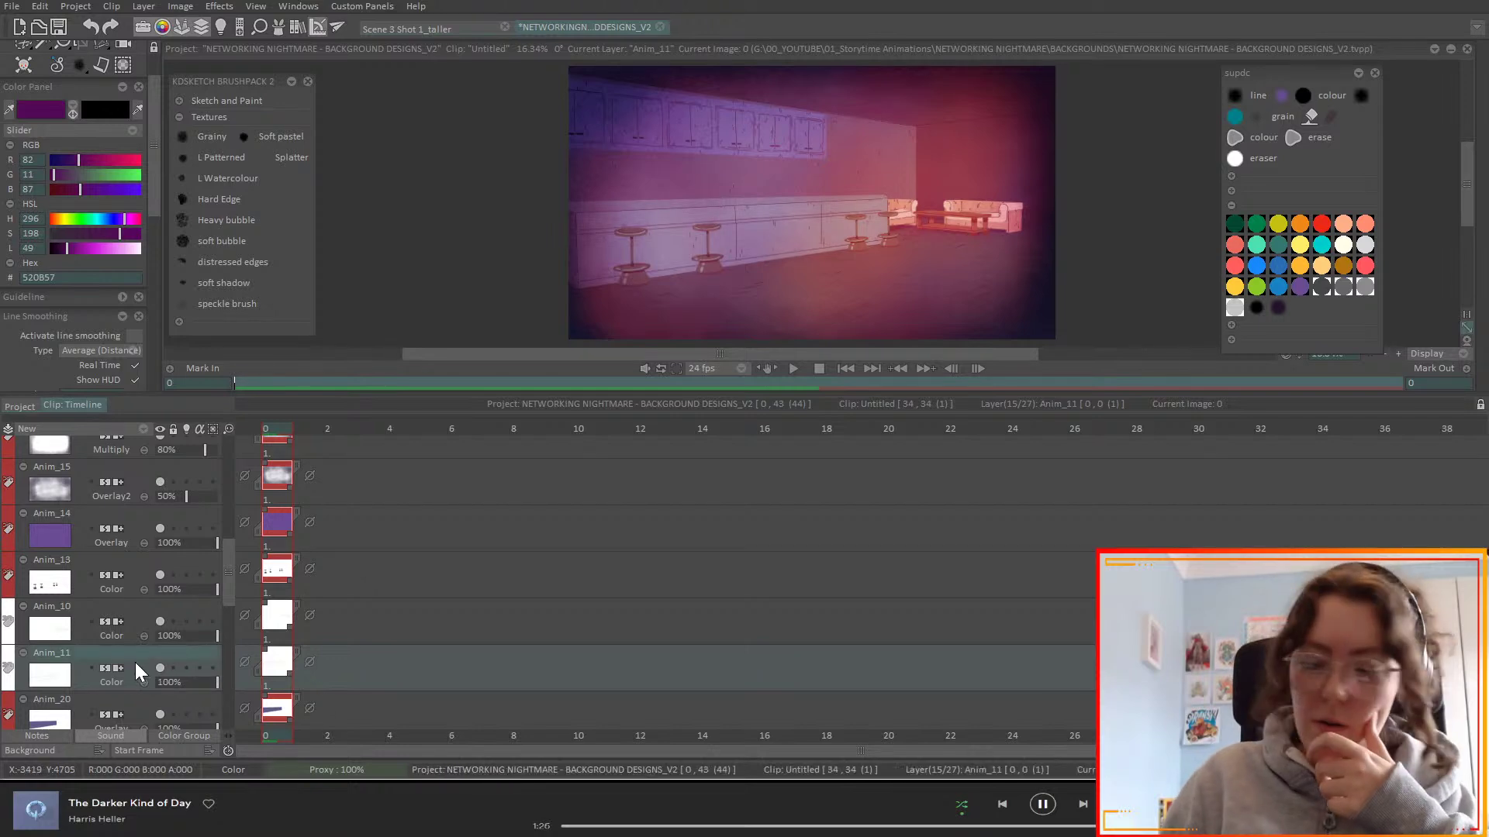
- With the dark purple #25122A pencil in Behind mode, thicken the small texture dashes on the counter front near the leftmost stool
click(1278, 307)
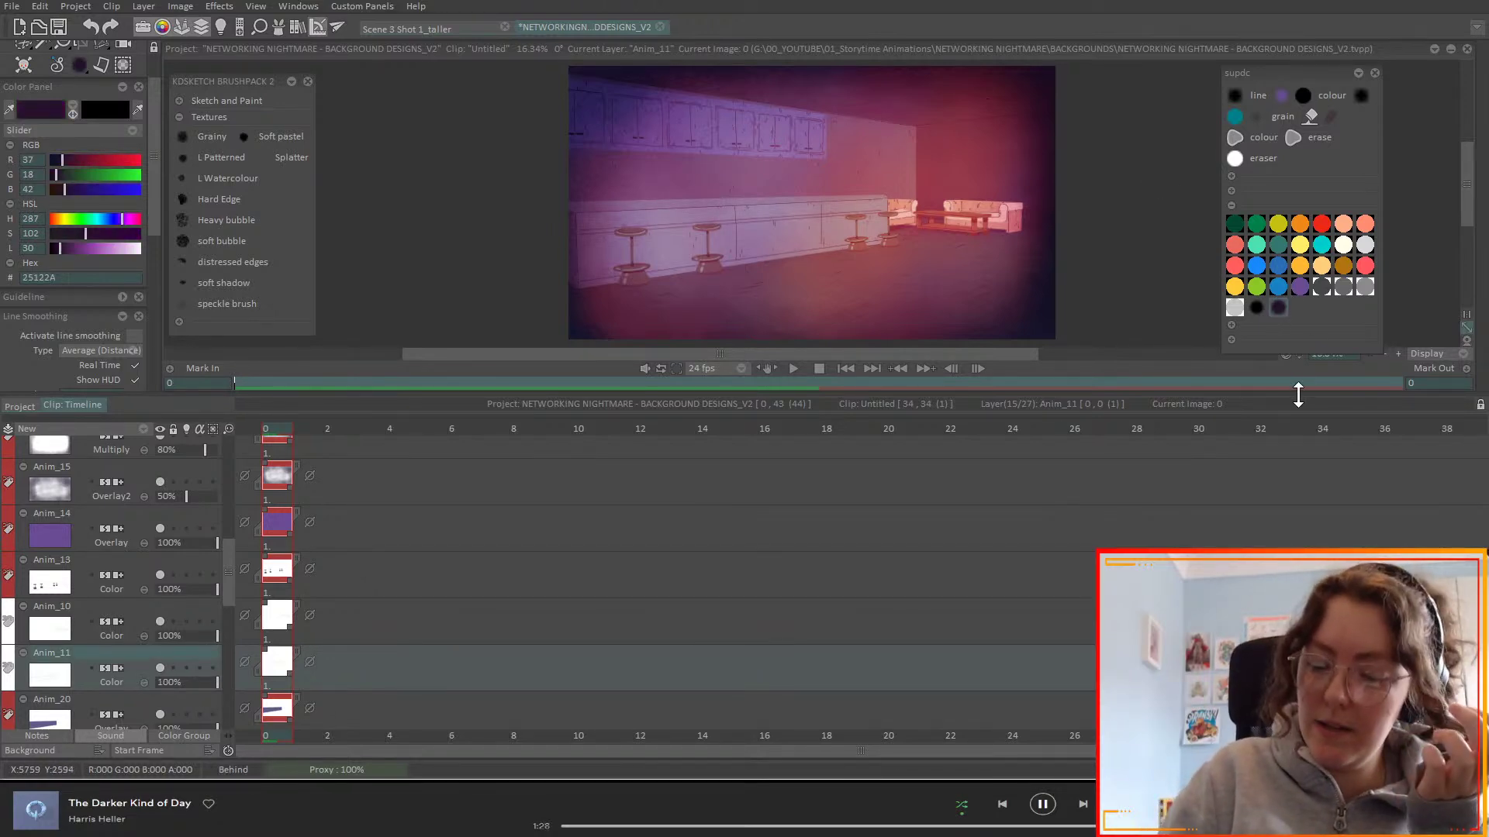
drag(1297, 393, 1297, 615)
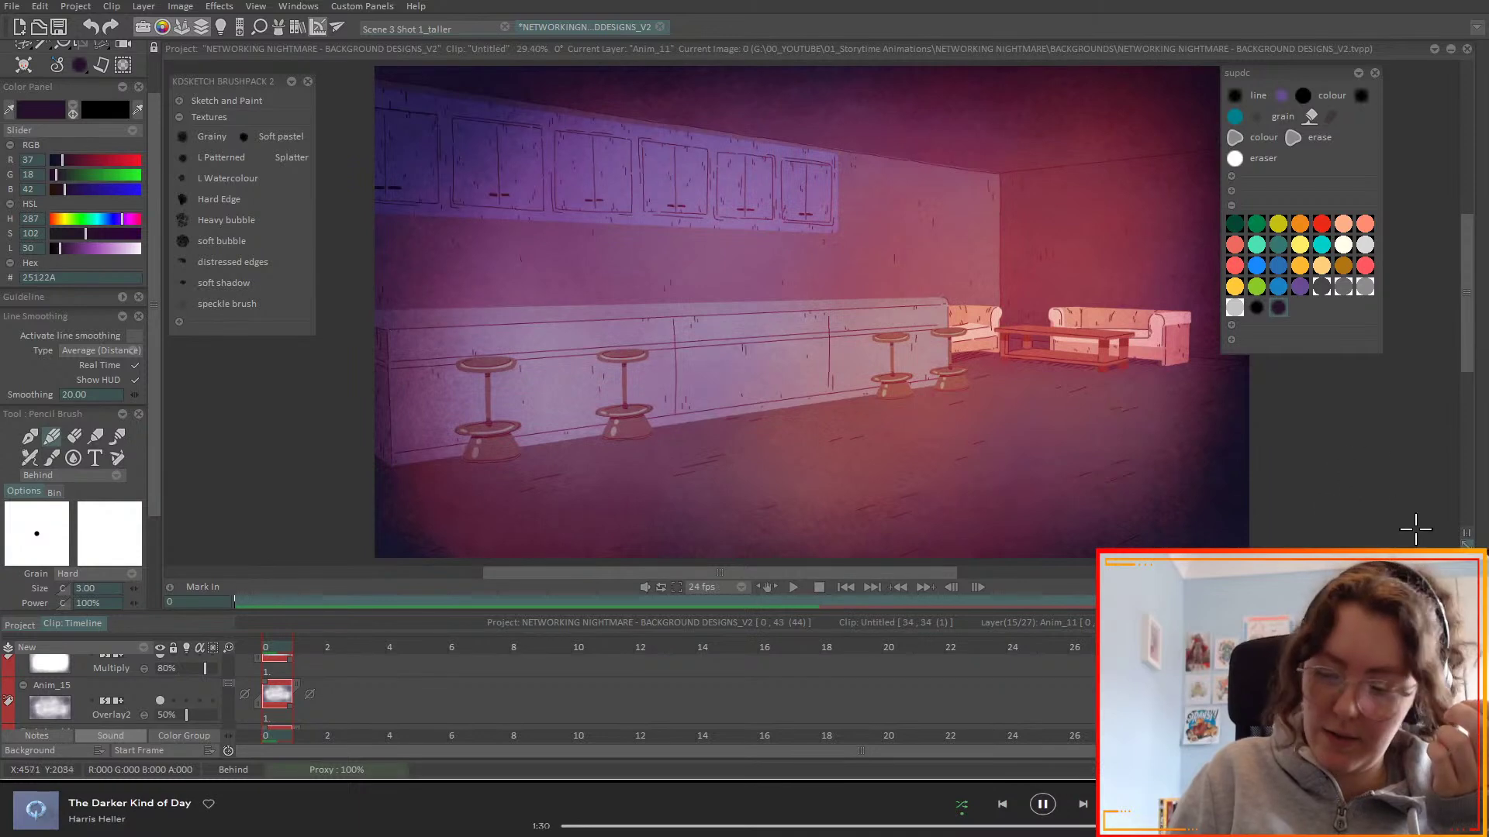
click(1397, 572)
scroll(231, 682, down, 3)
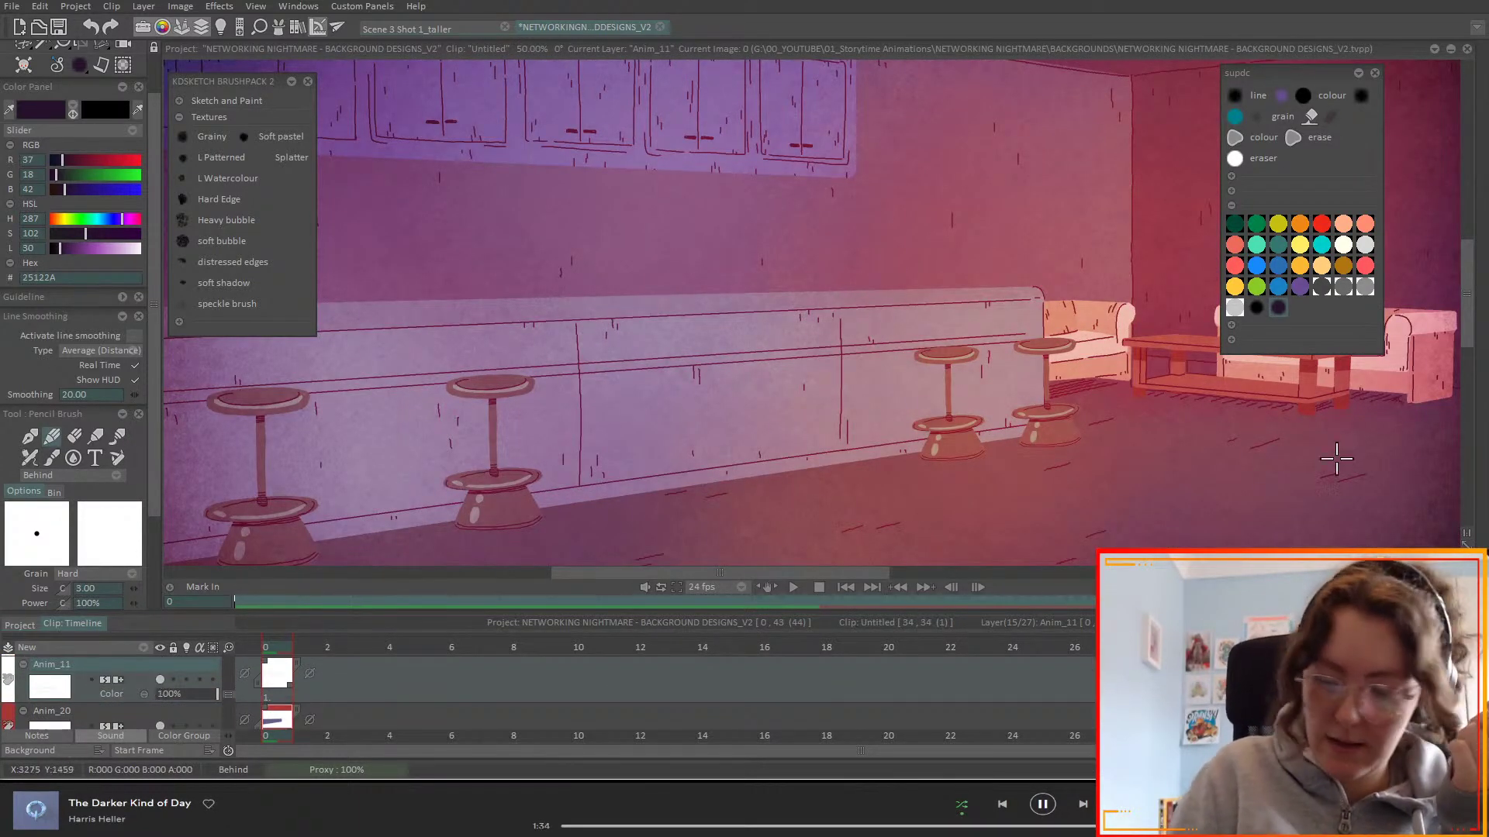
click(1397, 572)
drag(1320, 572, 1427, 612)
drag(1467, 543, 1418, 543)
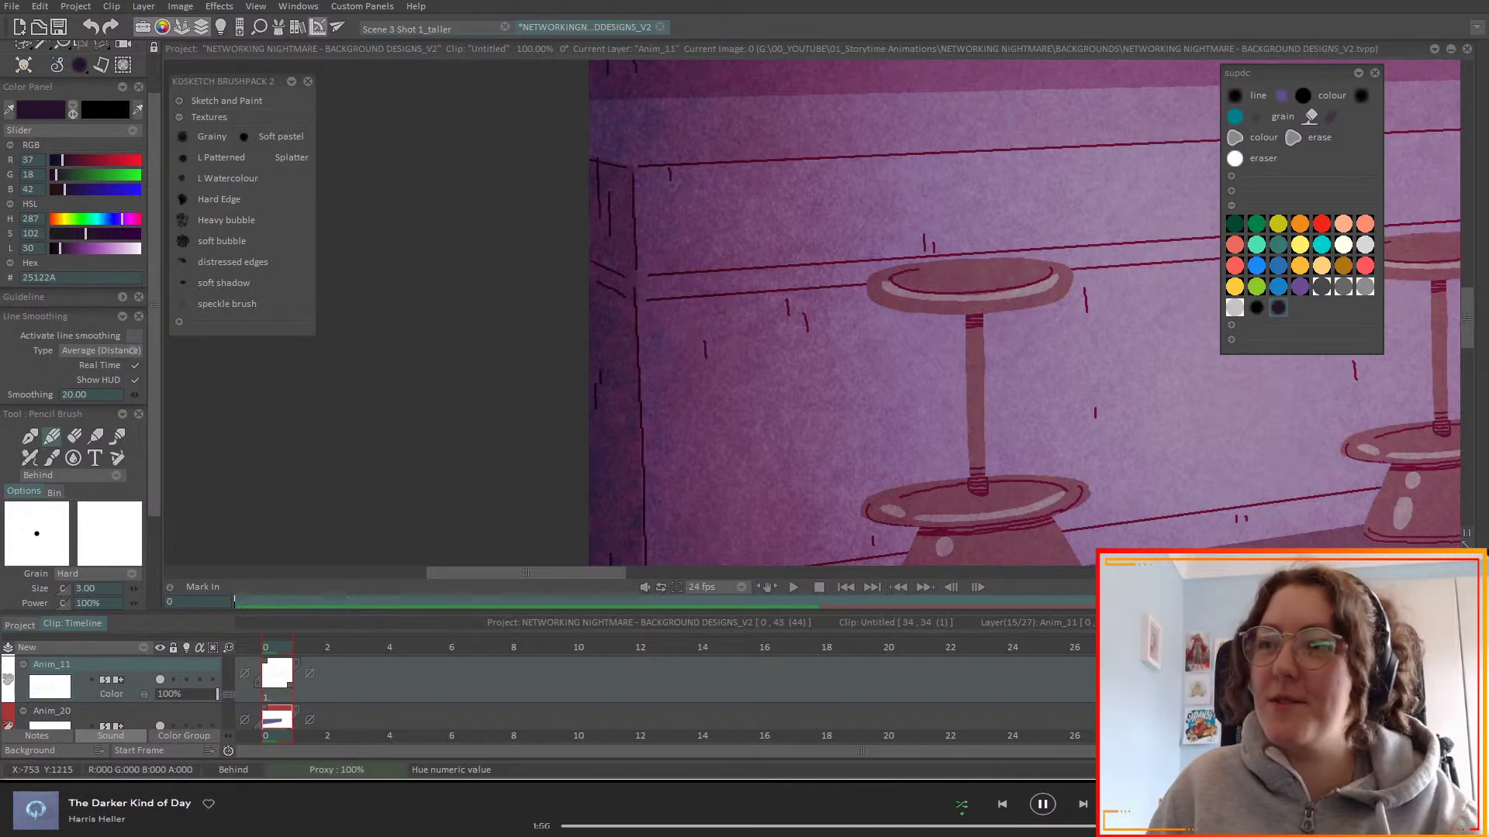
drag(1129, 471, 1116, 346)
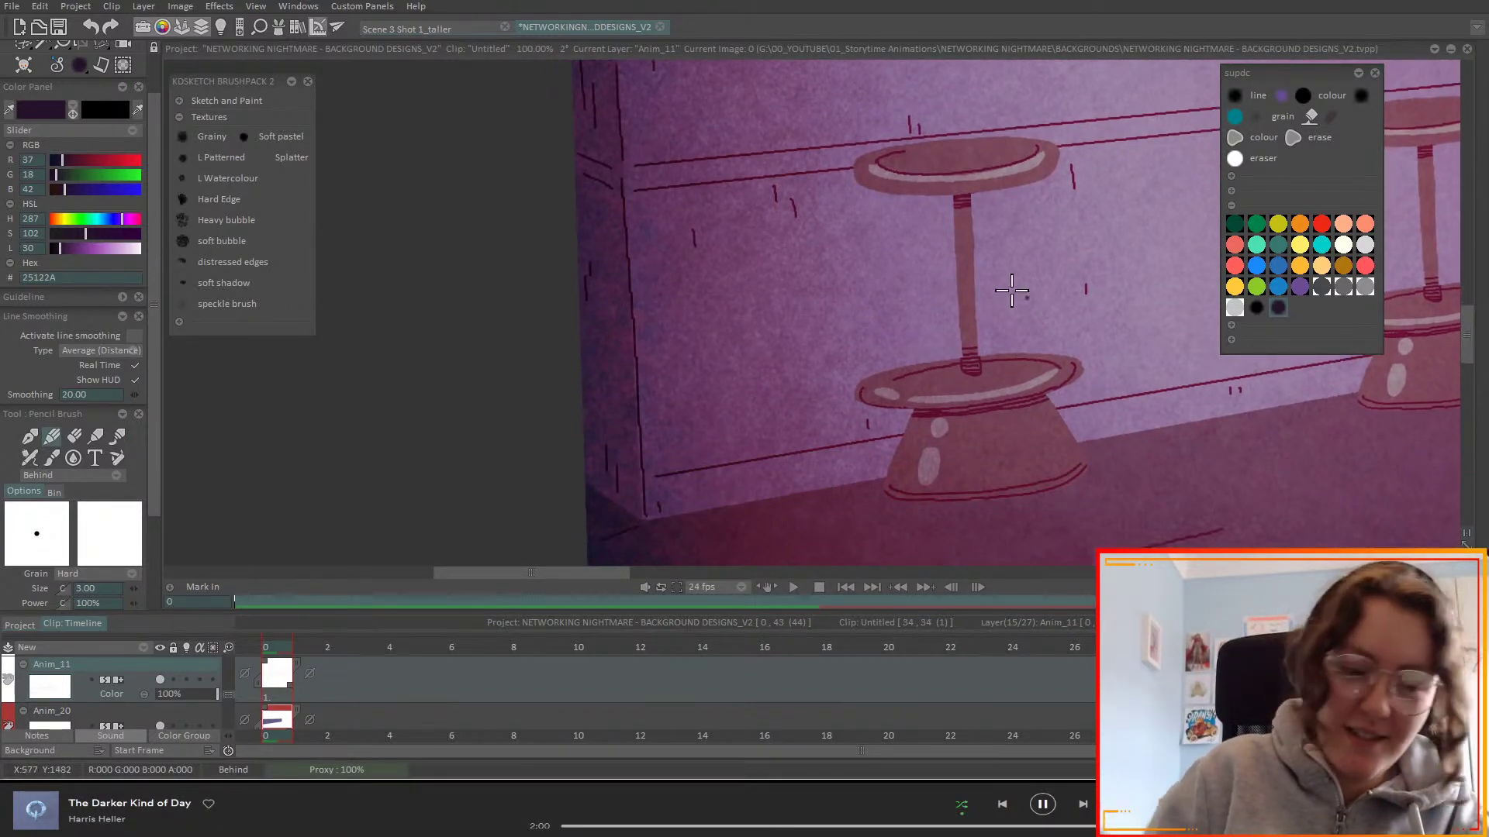
scroll(159, 154, up, 1)
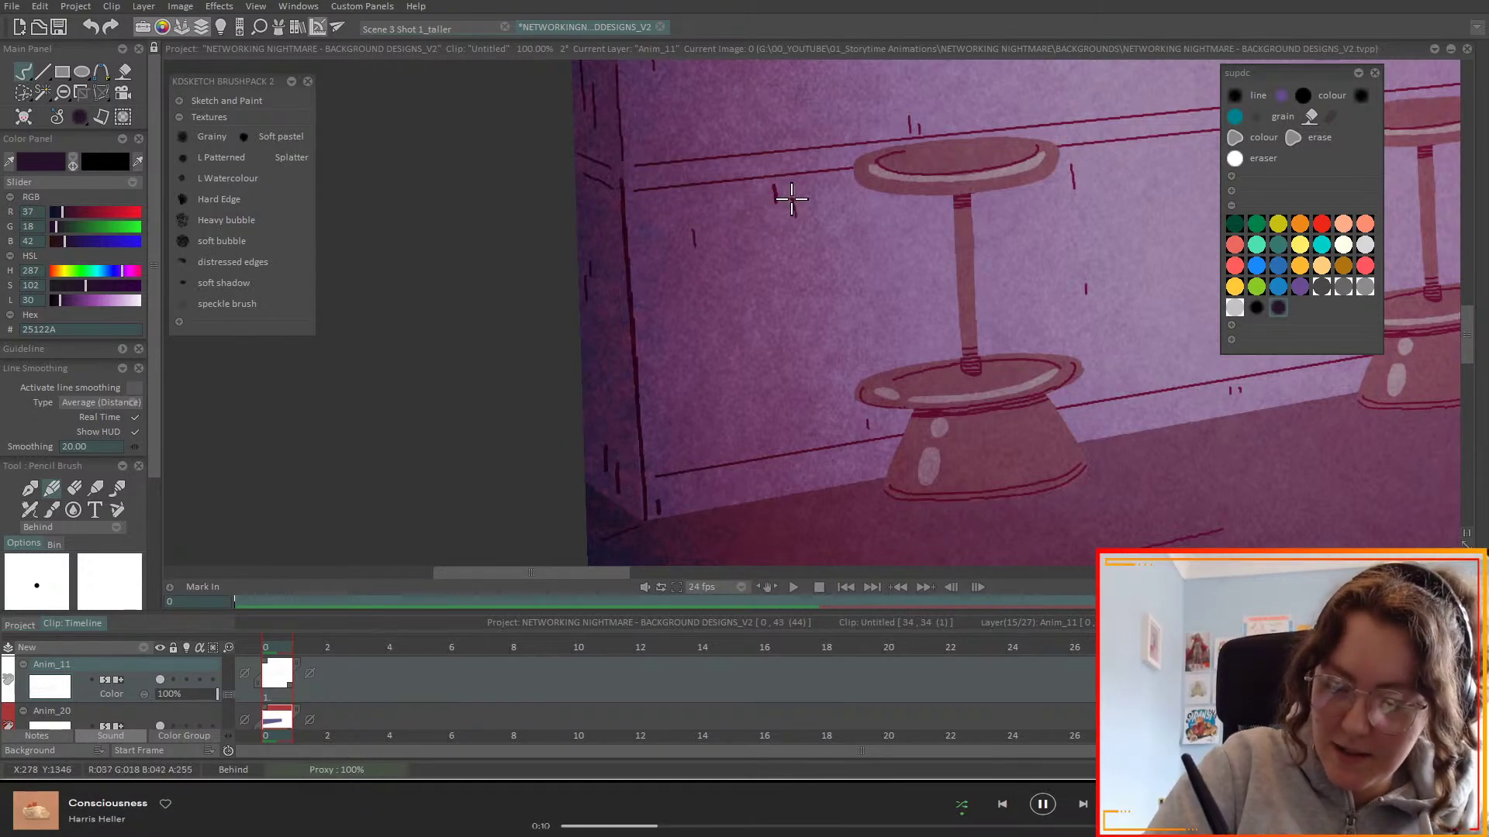
drag(774, 188, 776, 203)
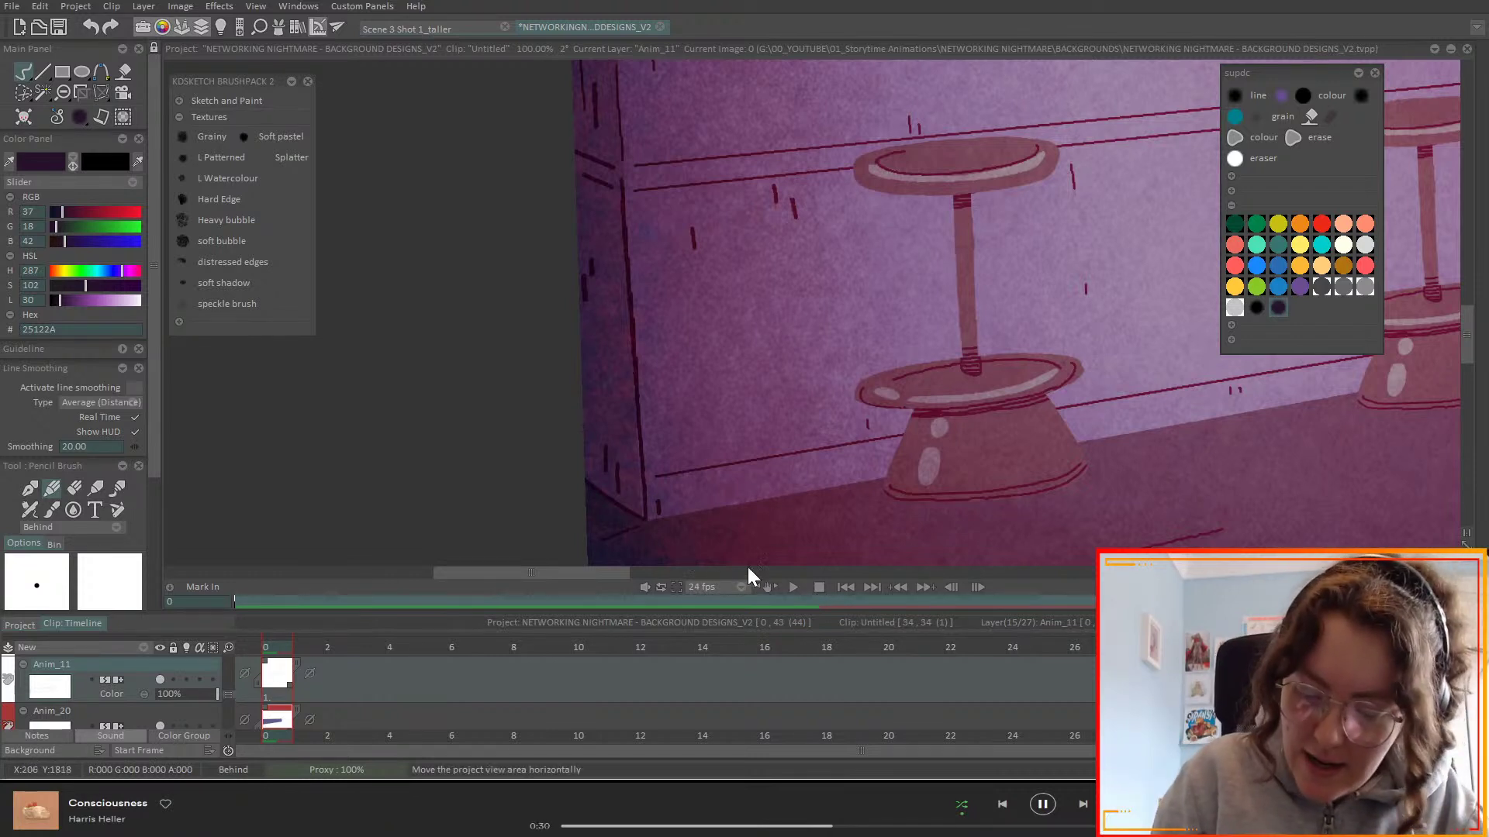
- Thicken the counter's outlines at its near corner, along its top edge and along the upper trim line
mouse_move(650, 479)
mouse_down()
mouse_move(903, 428)
mouse_move(895, 625)
mouse_up()
drag(1089, 525, 991, 428)
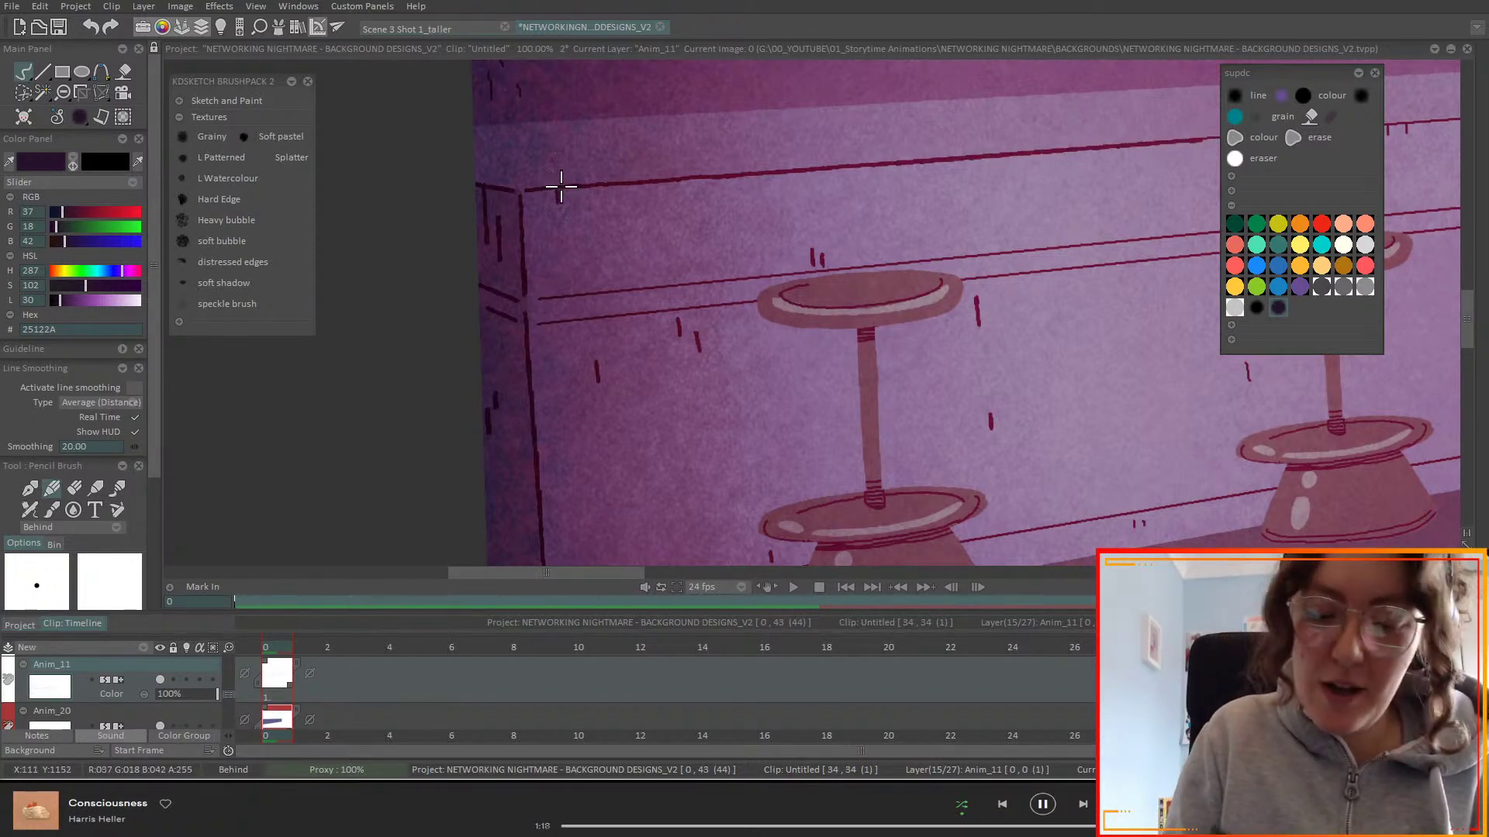
drag(538, 299, 1218, 232)
- Thicken the counter's lower trim line on both sides of the leftmost stool, with line smoothing activated
drag(535, 321, 1021, 274)
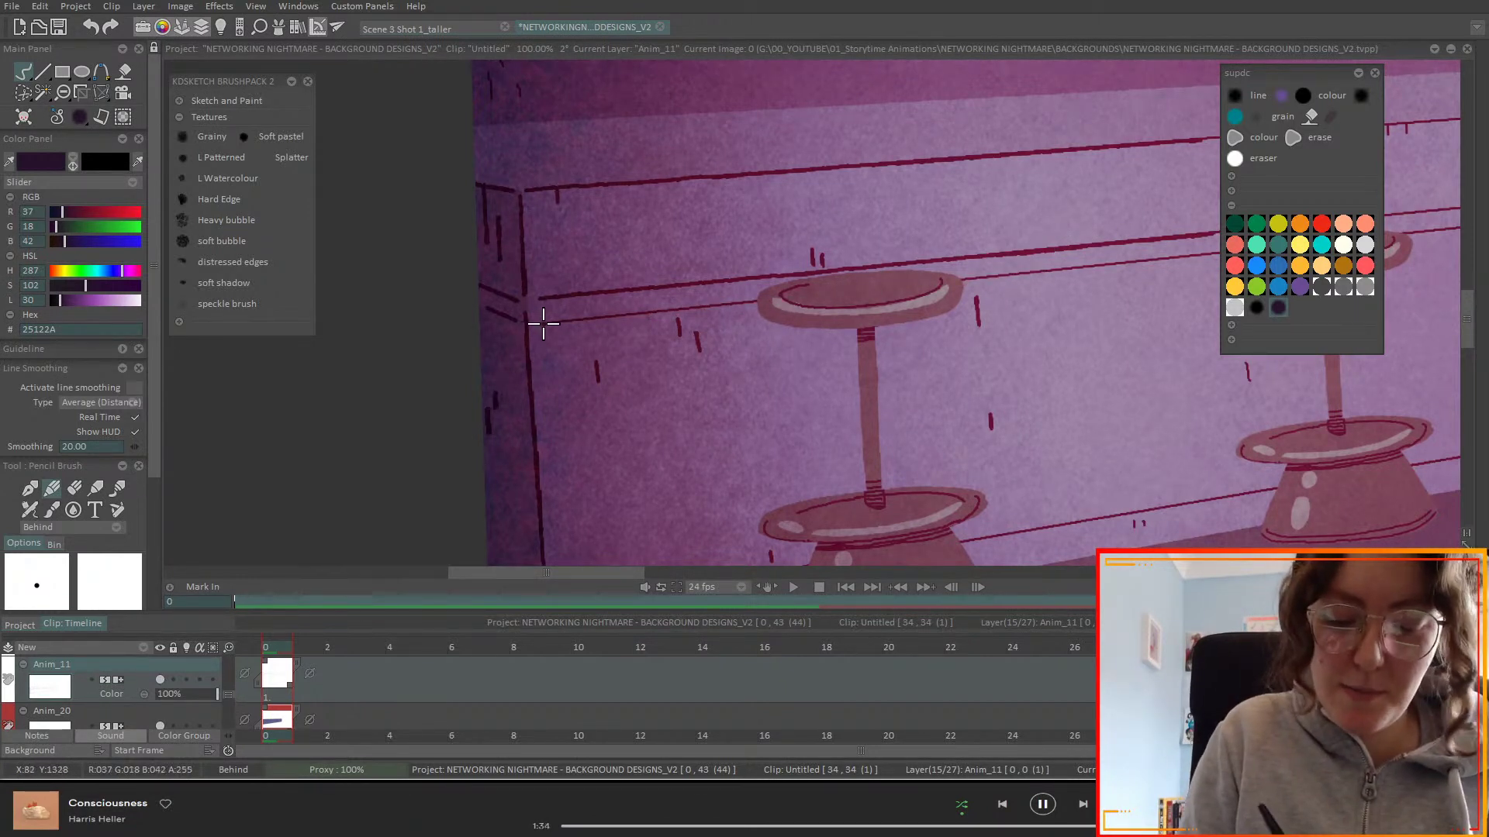
click(137, 387)
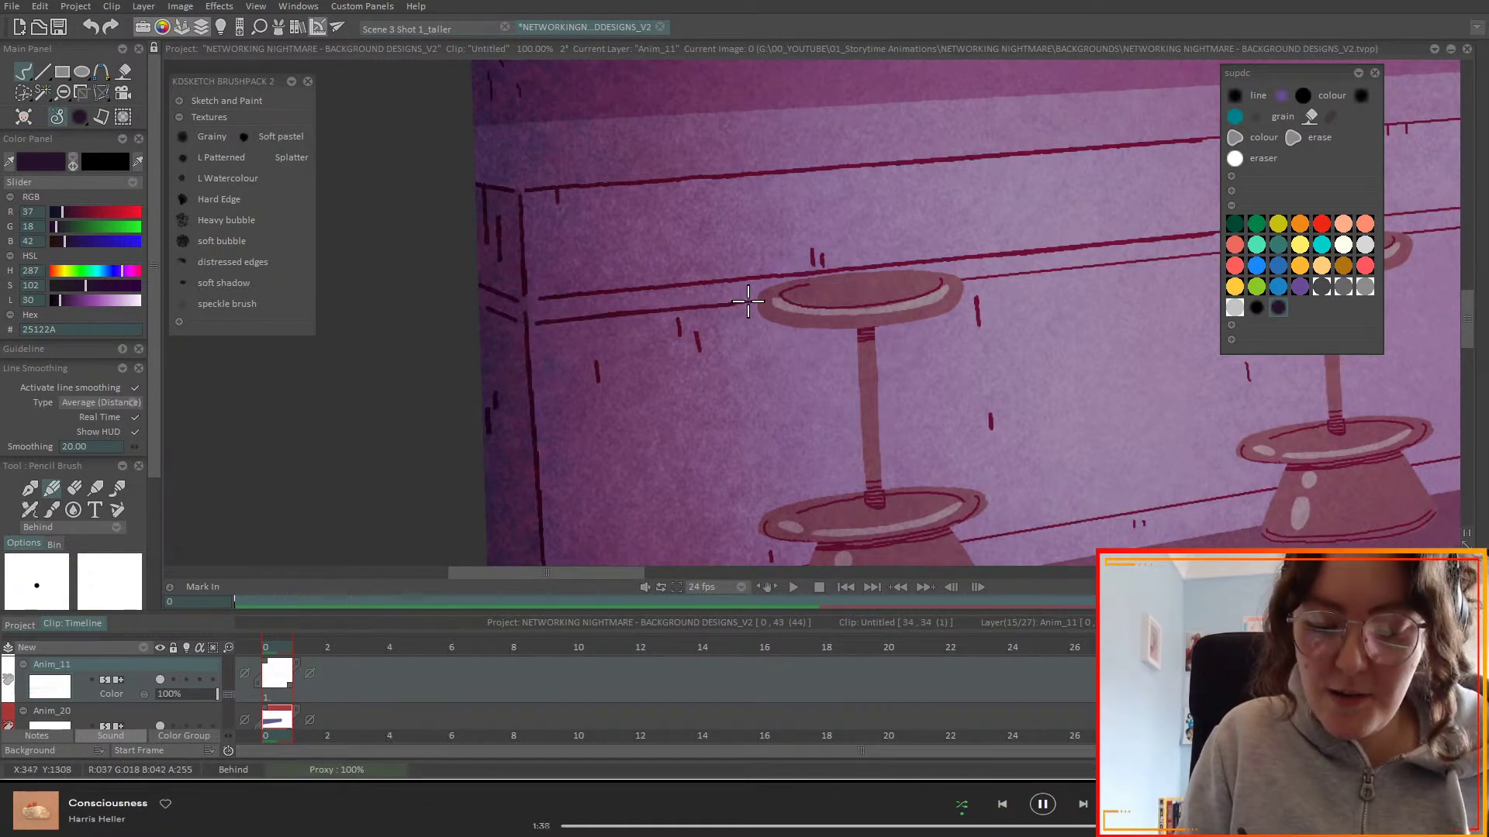
drag(938, 285, 1207, 254)
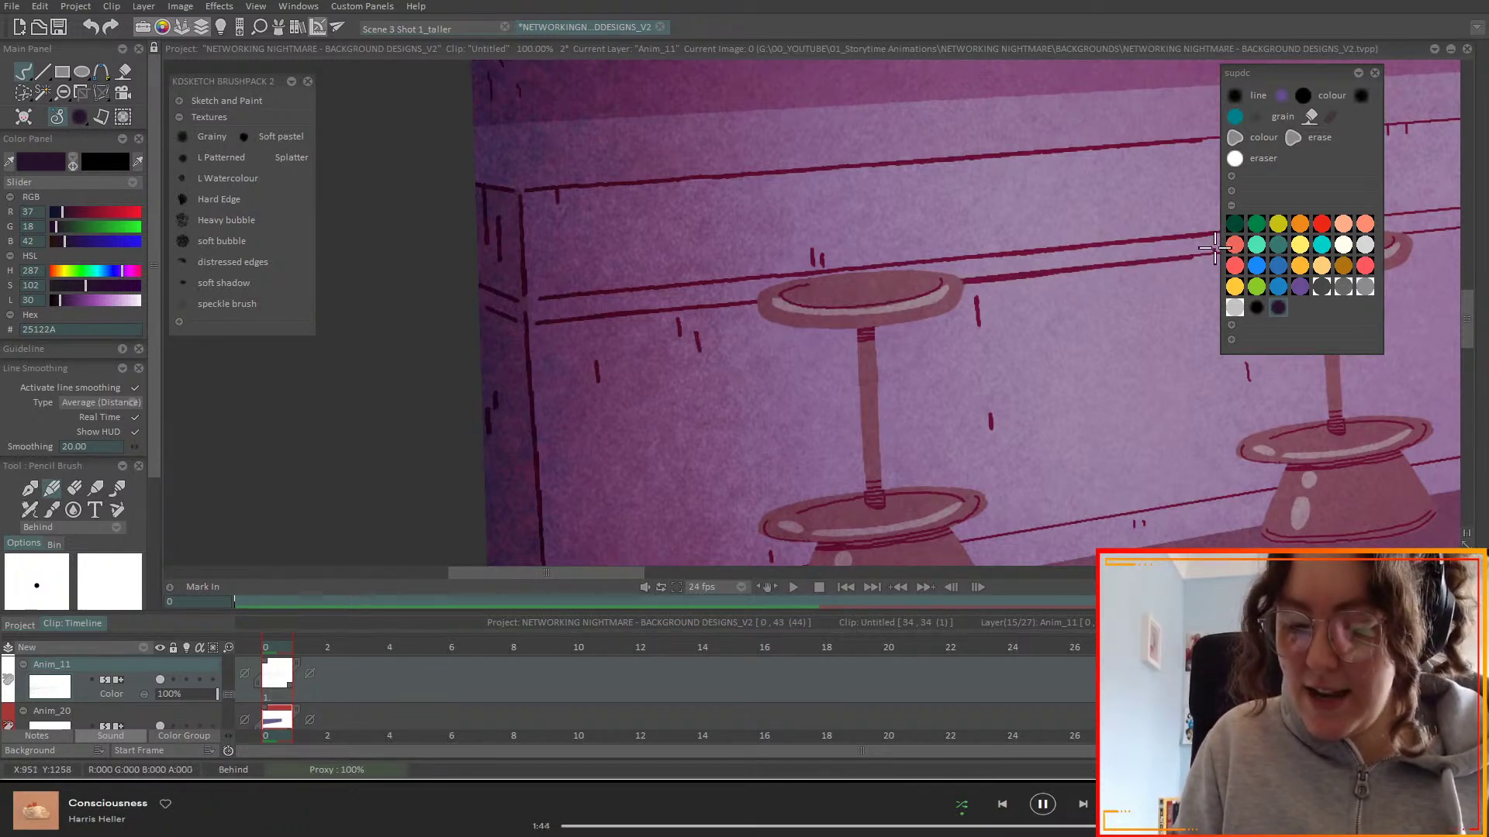
- Thicken the counter's lower trim line between the two leftmost stools and the upper trim lines behind the second stool
drag(884, 573, 735, 428)
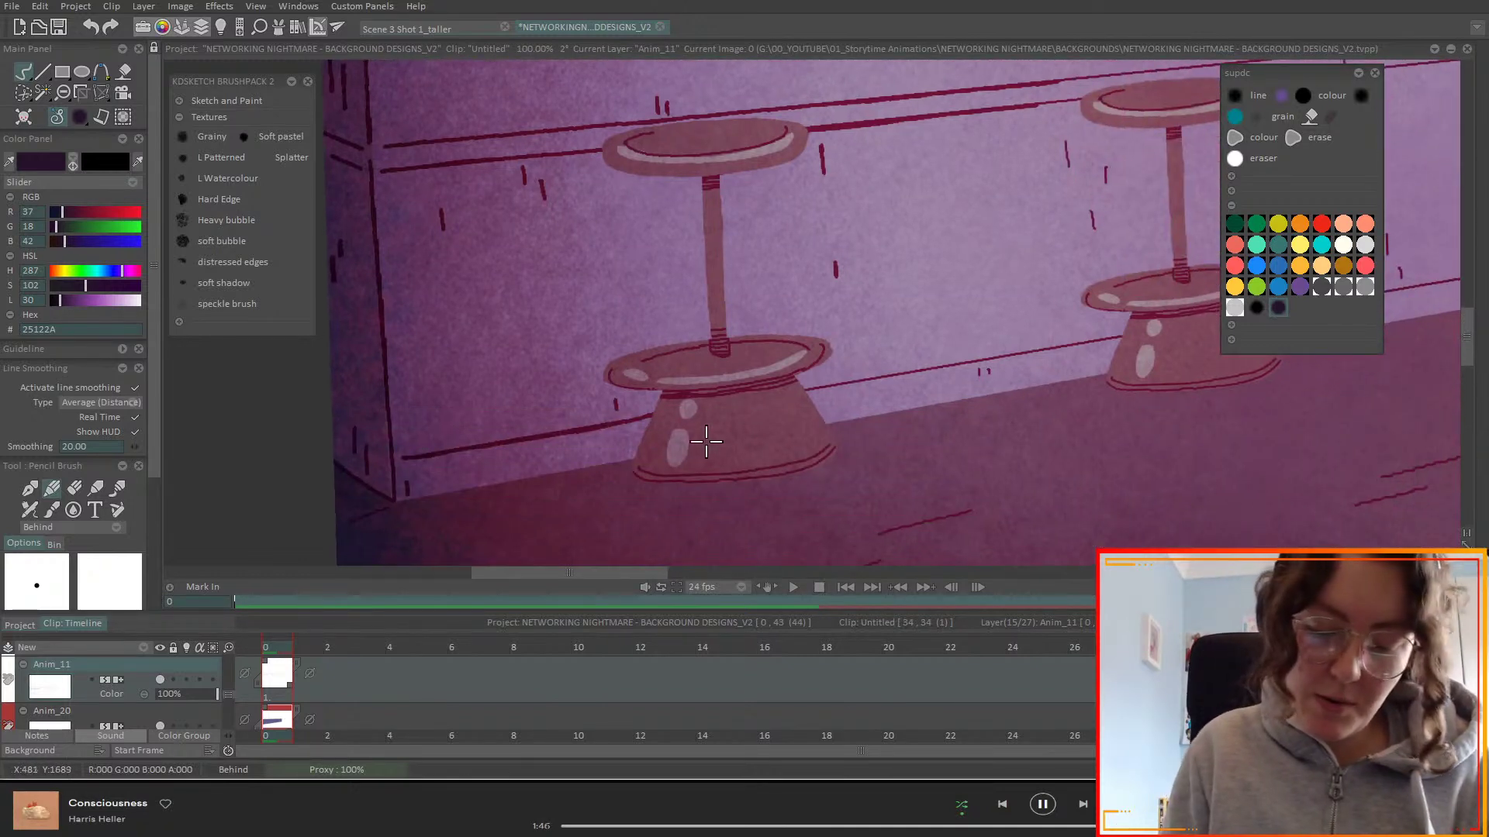
drag(814, 388, 1146, 329)
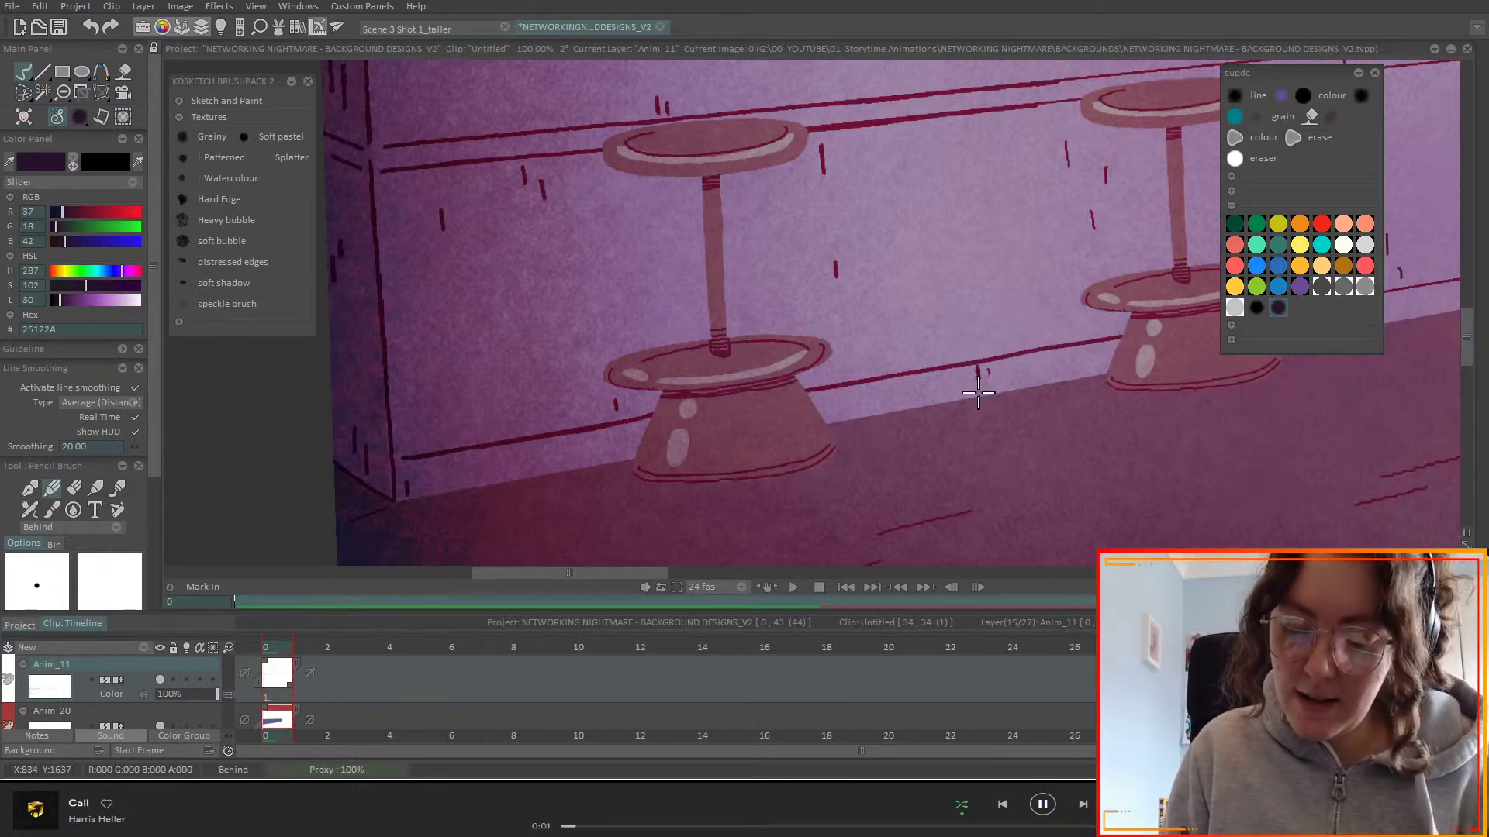
drag(996, 376, 554, 269)
drag(453, 250, 730, 222)
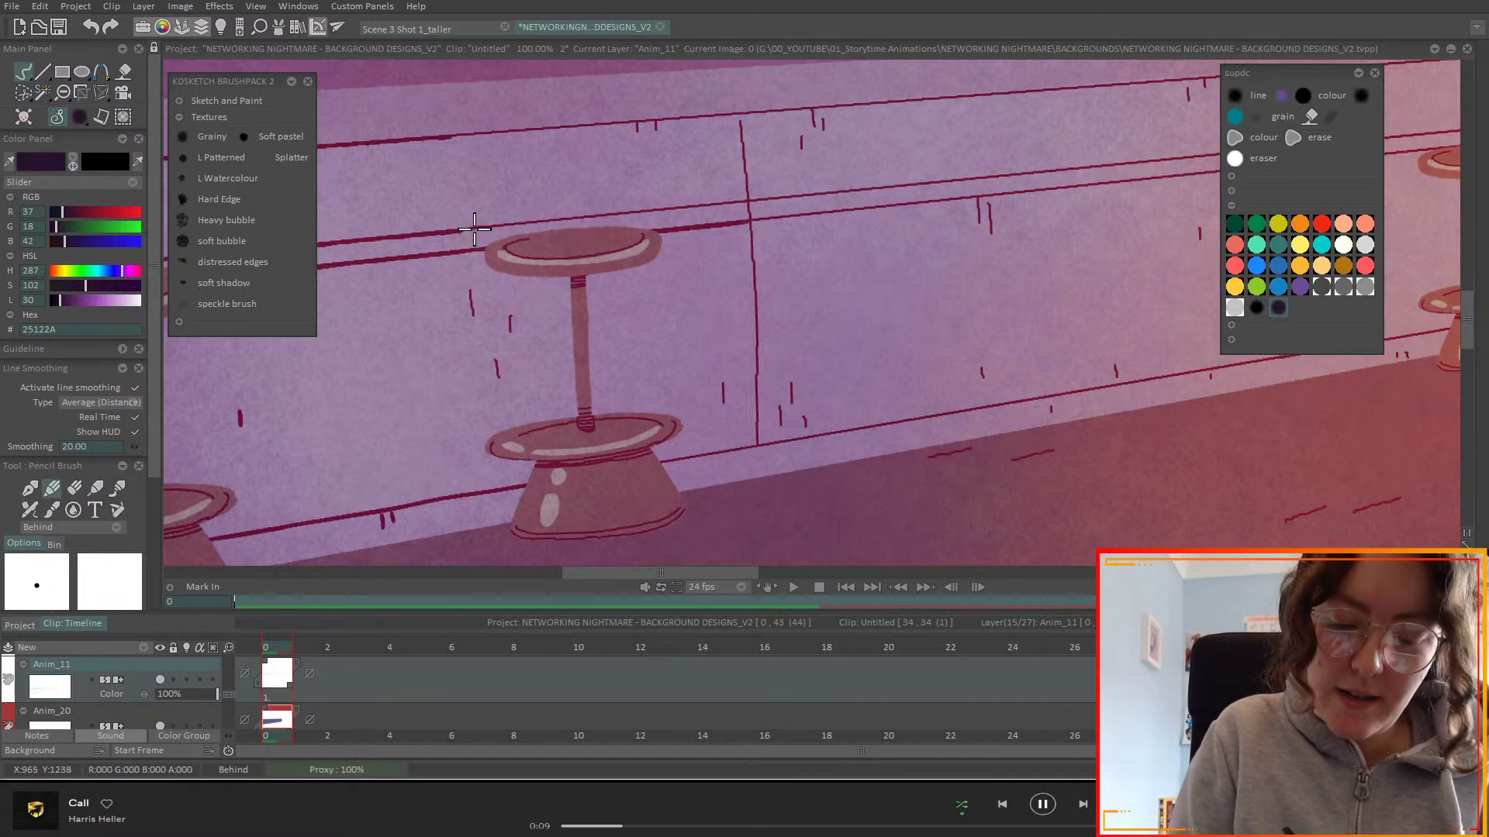
drag(514, 224, 748, 200)
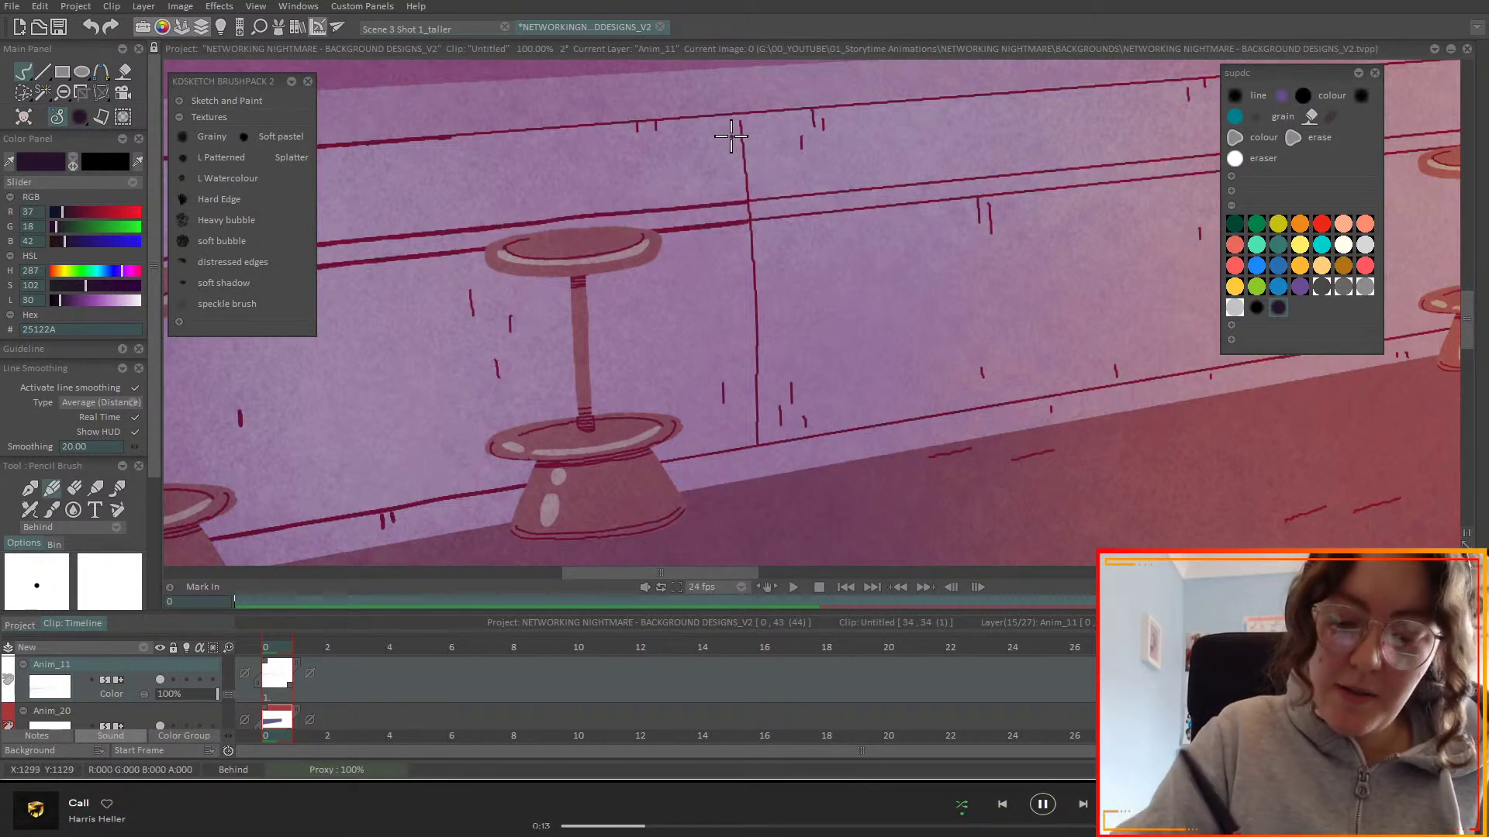
- Thicken the vertical panel seam beside the second stool, with the adjoining lower trim, top edge line and nearby texture dashes
drag(742, 146, 755, 414)
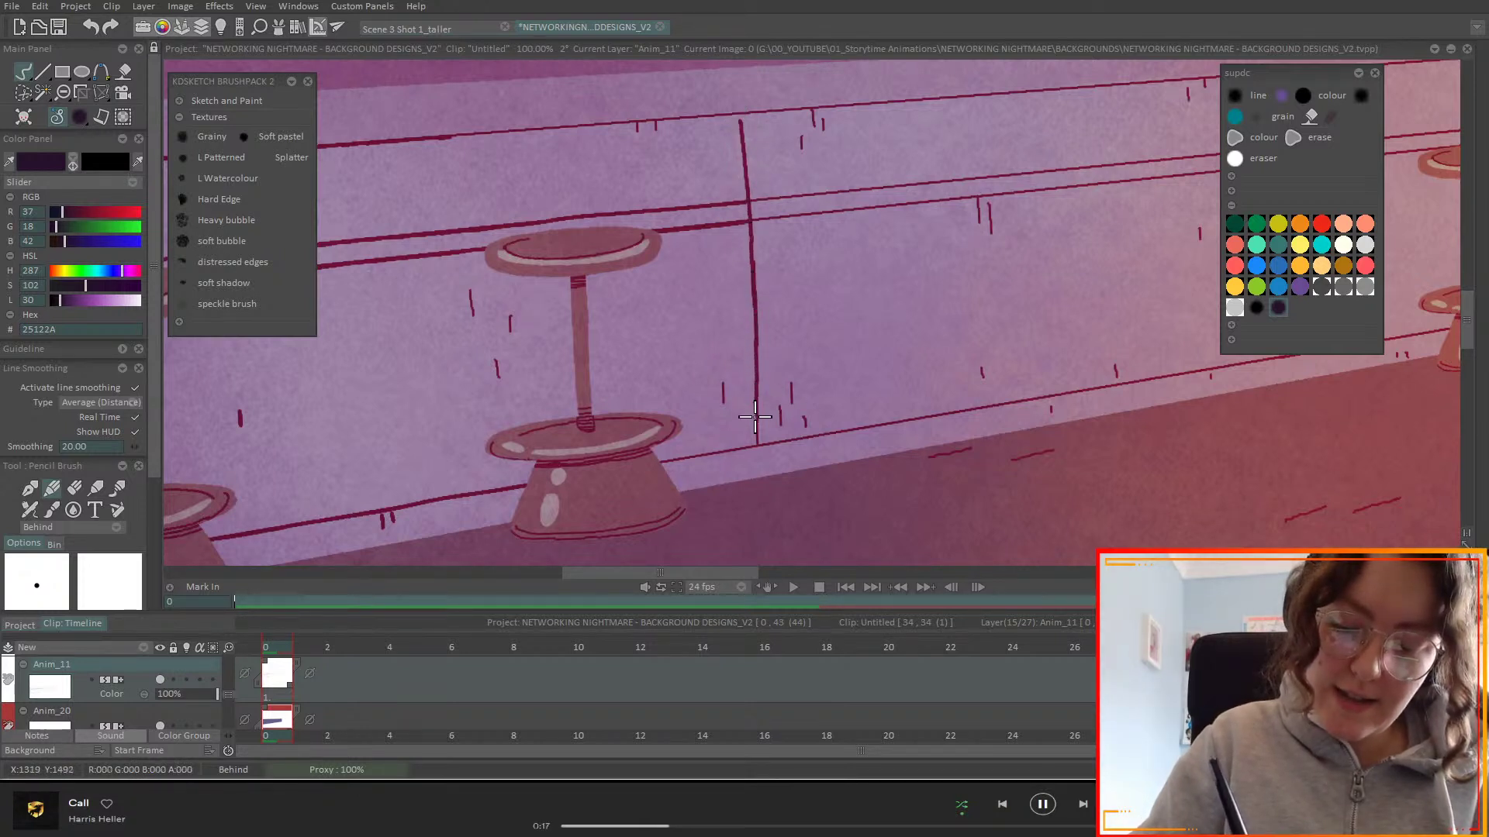
drag(468, 497, 763, 443)
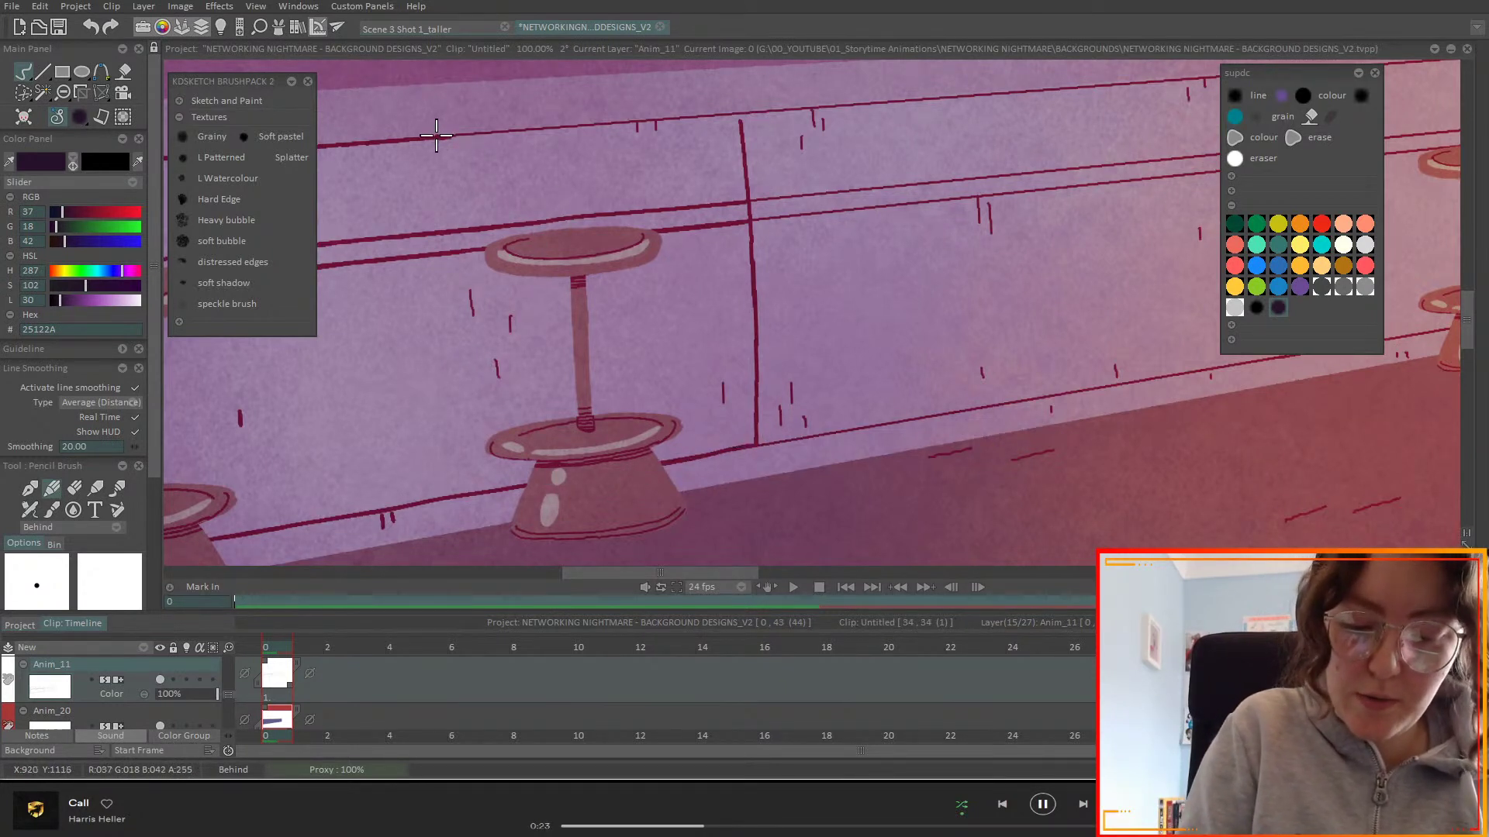
drag(440, 136, 927, 97)
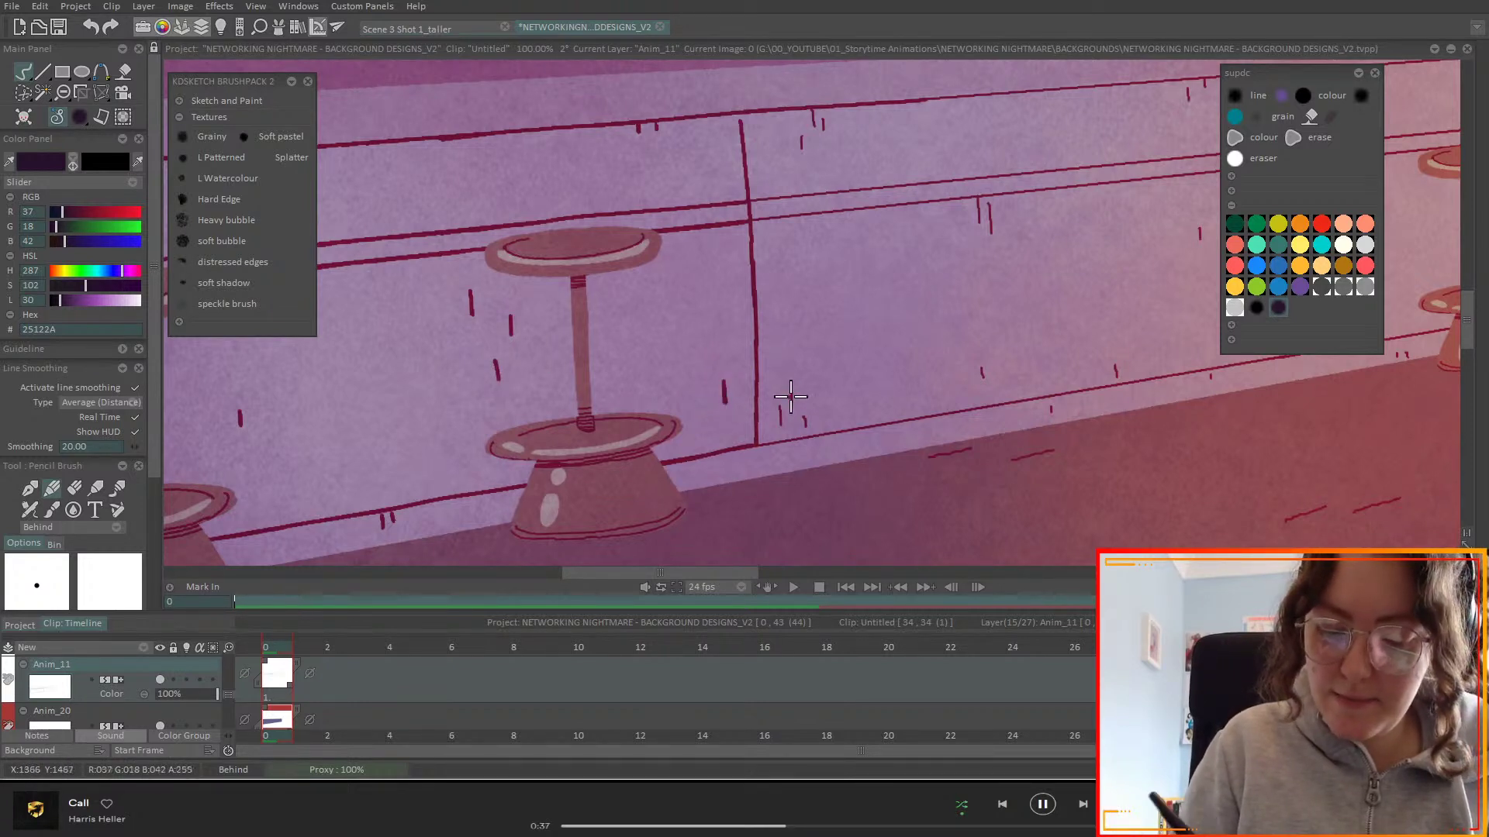
drag(780, 406, 778, 425)
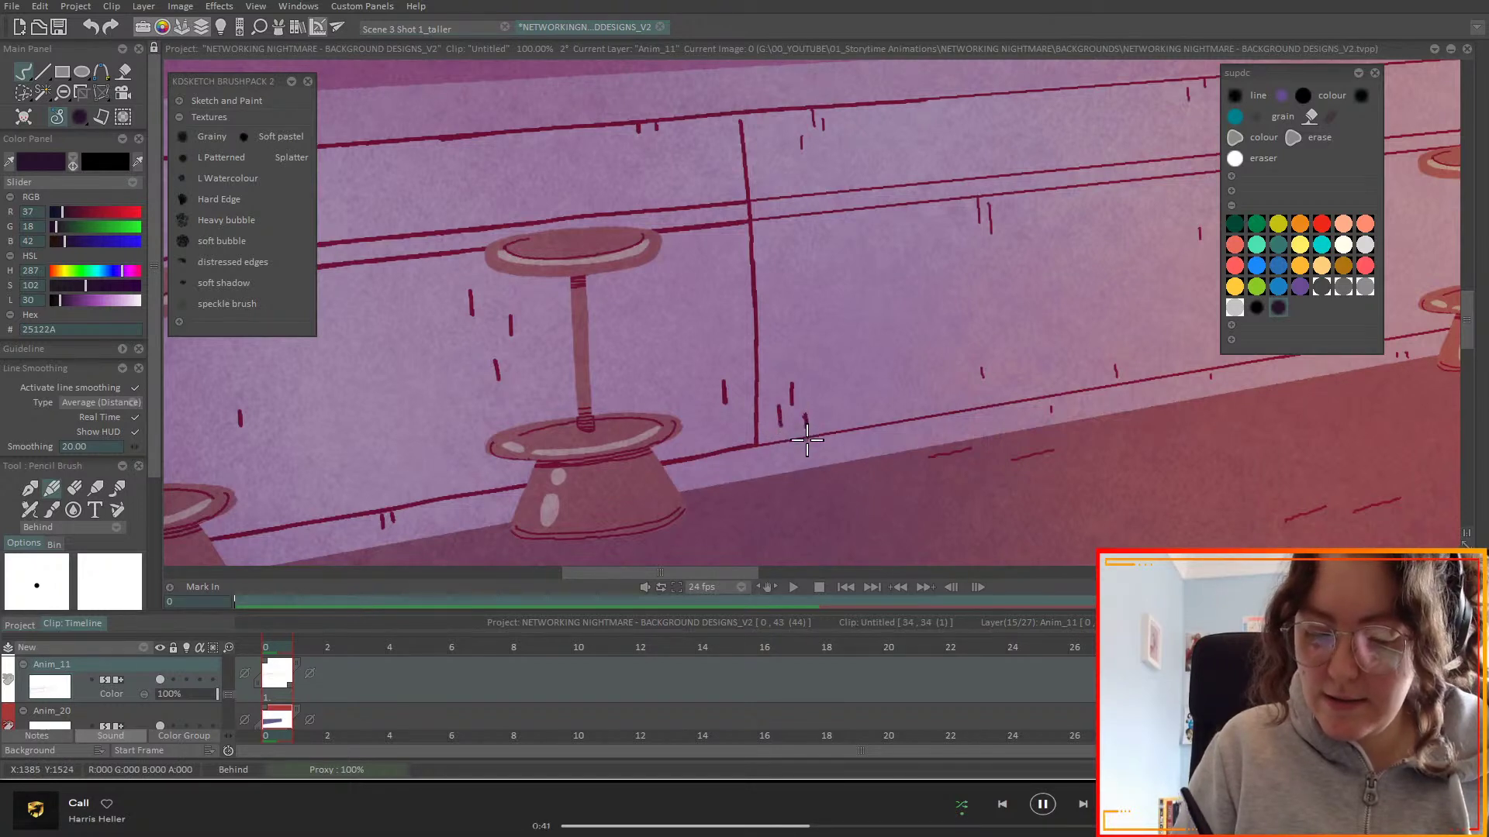
- Thicken both upper trim lines beyond the first panel seam, the dashes around them and the start of the lower trim line
drag(762, 218, 1209, 171)
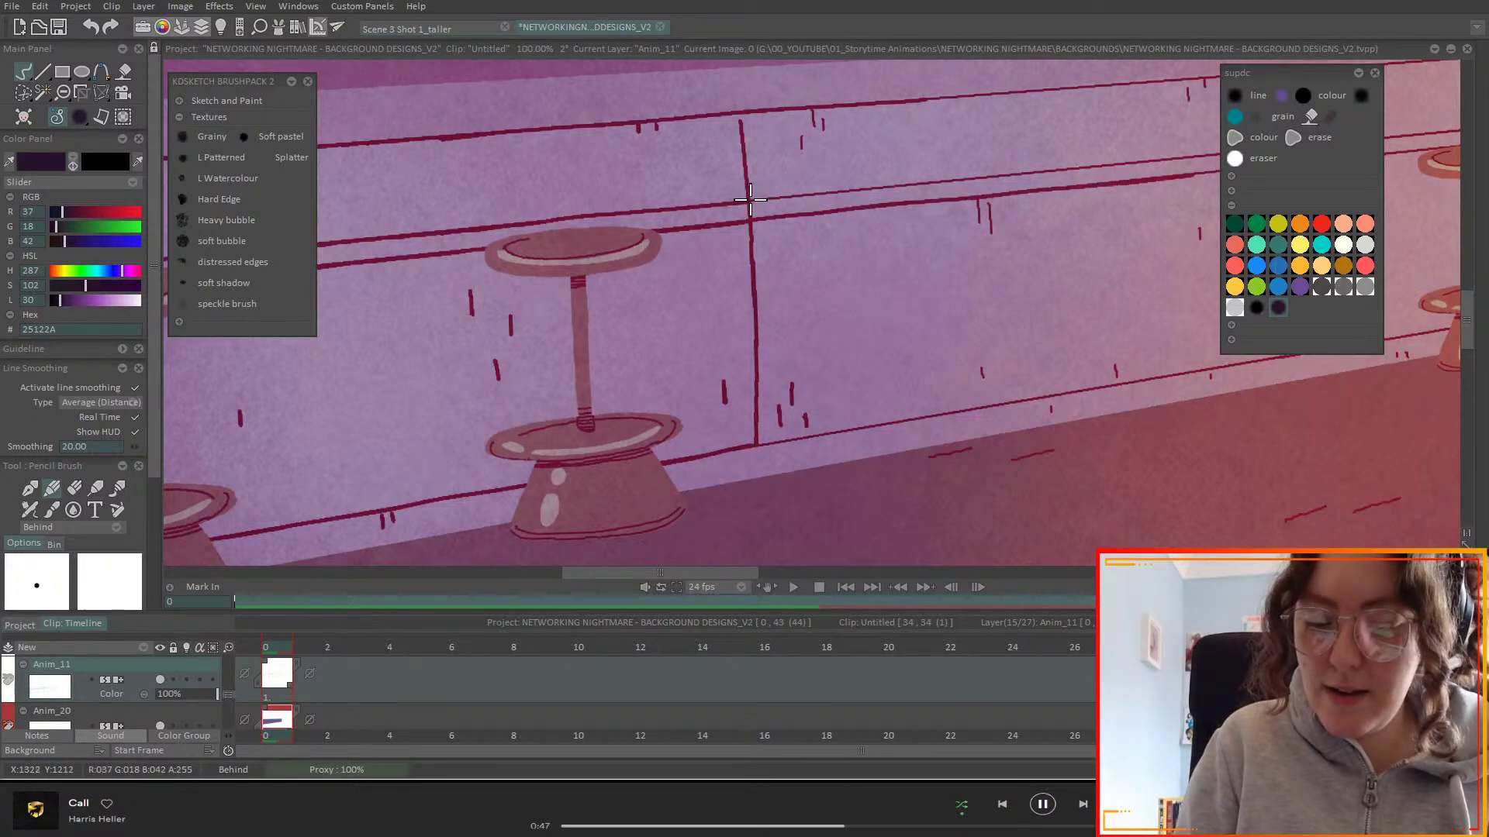
drag(873, 188, 1181, 157)
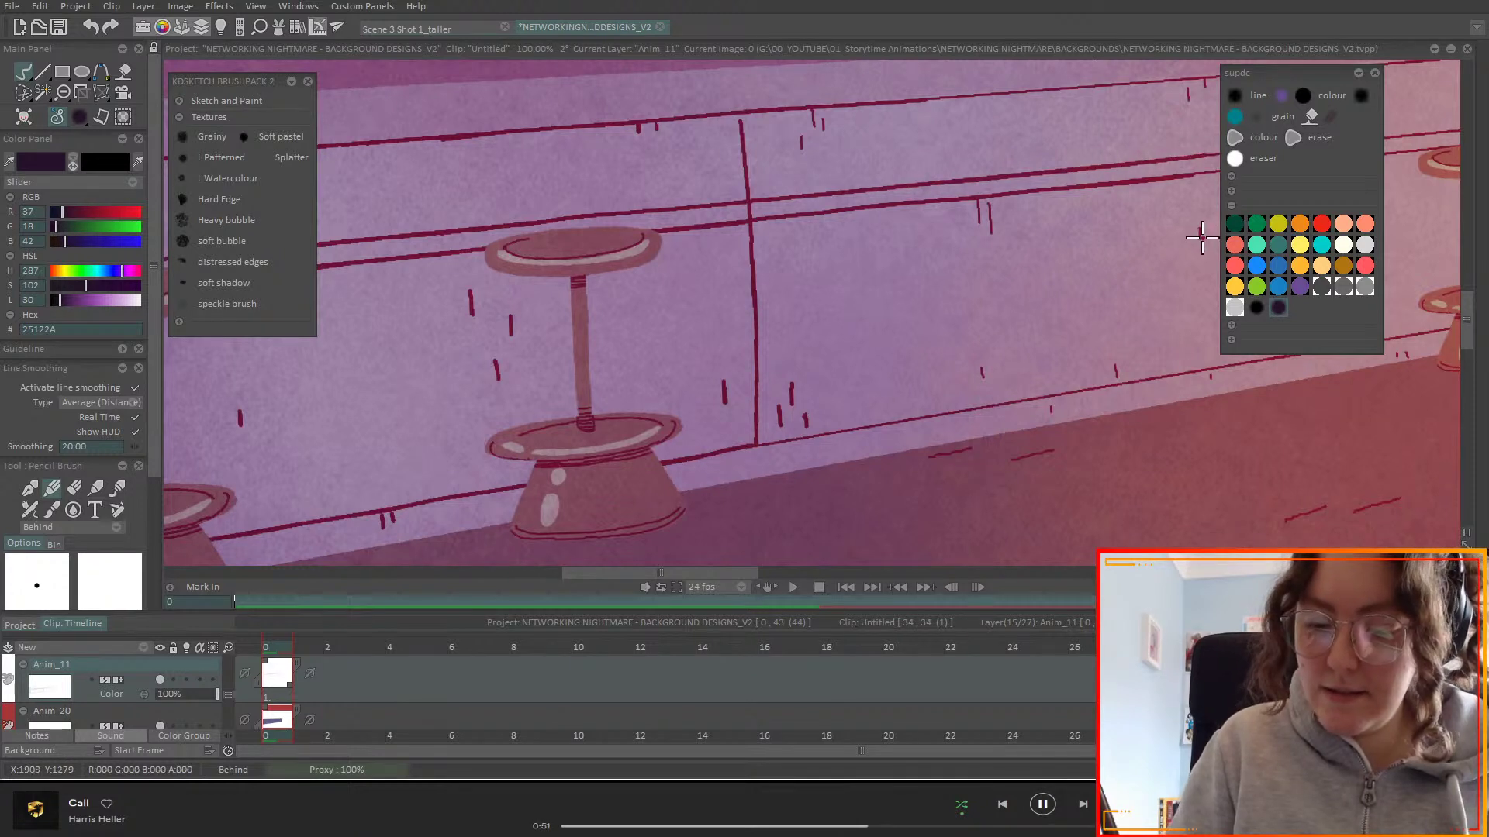
drag(989, 204, 993, 244)
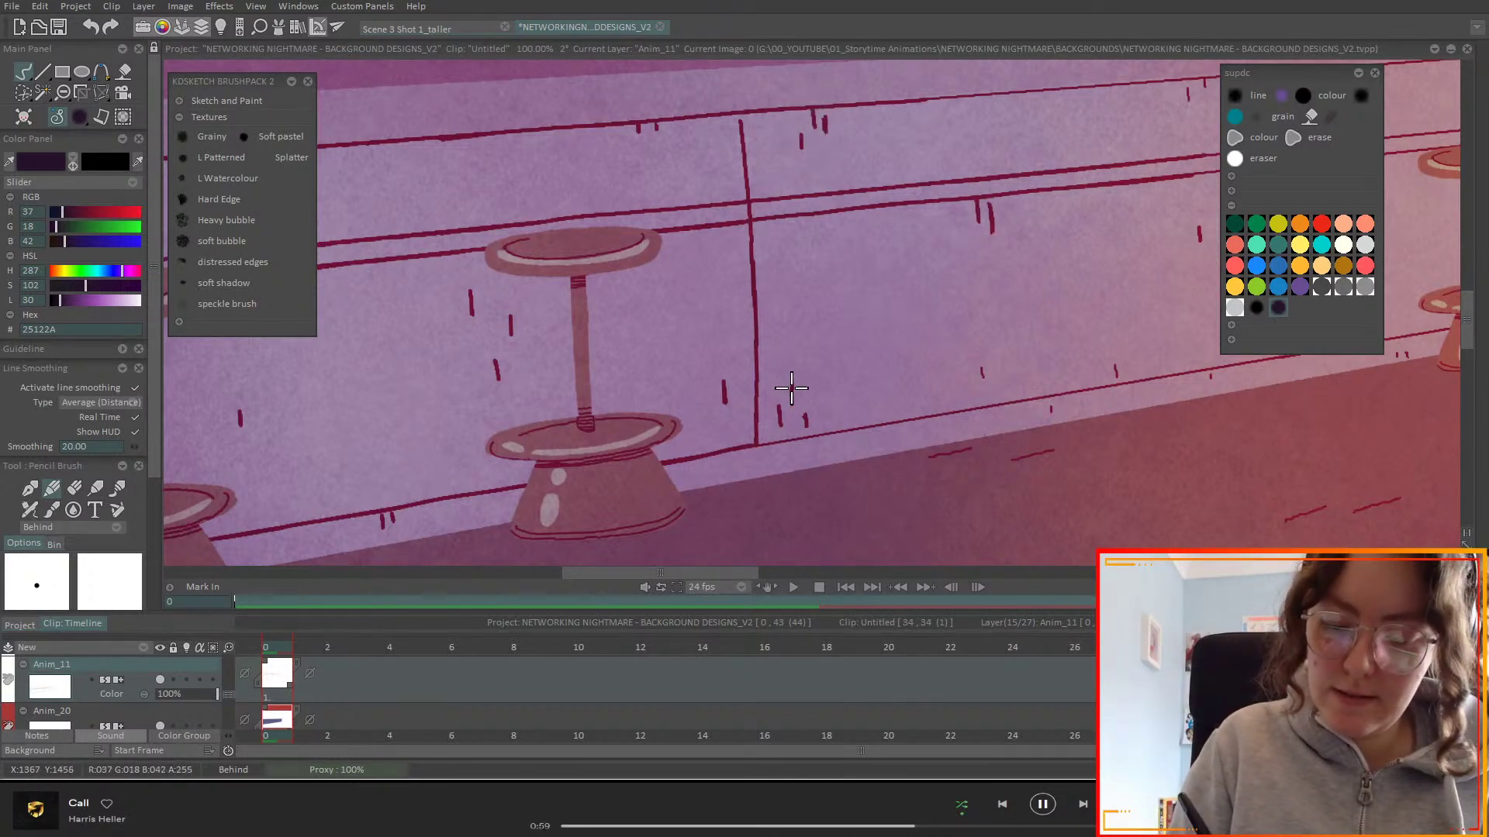
drag(753, 445, 901, 419)
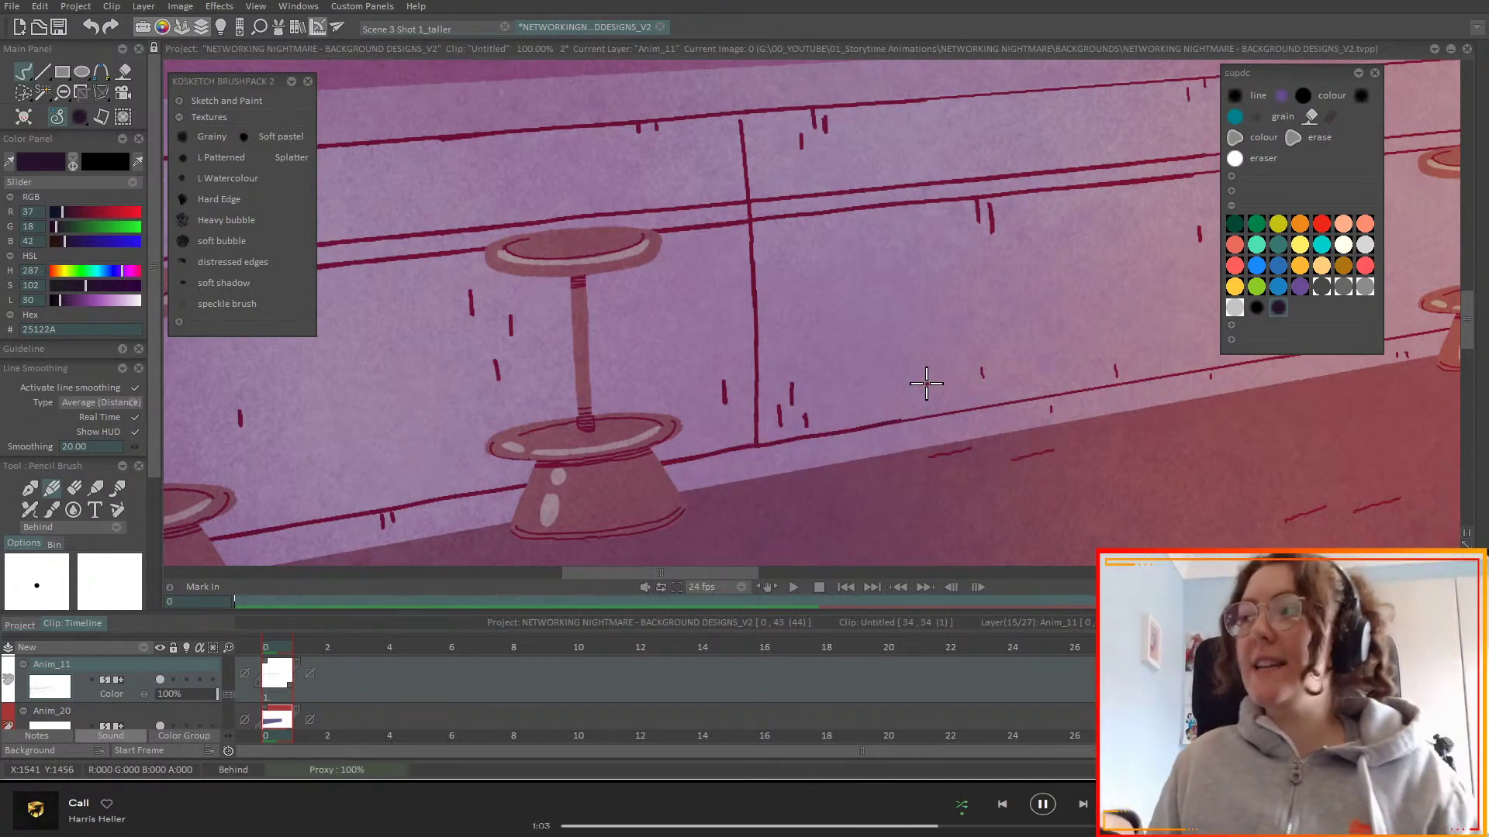
- Thicken the second vertical panel seam and both upper trim lines from there to the third stool, and save the project
drag(926, 384, 539, 427)
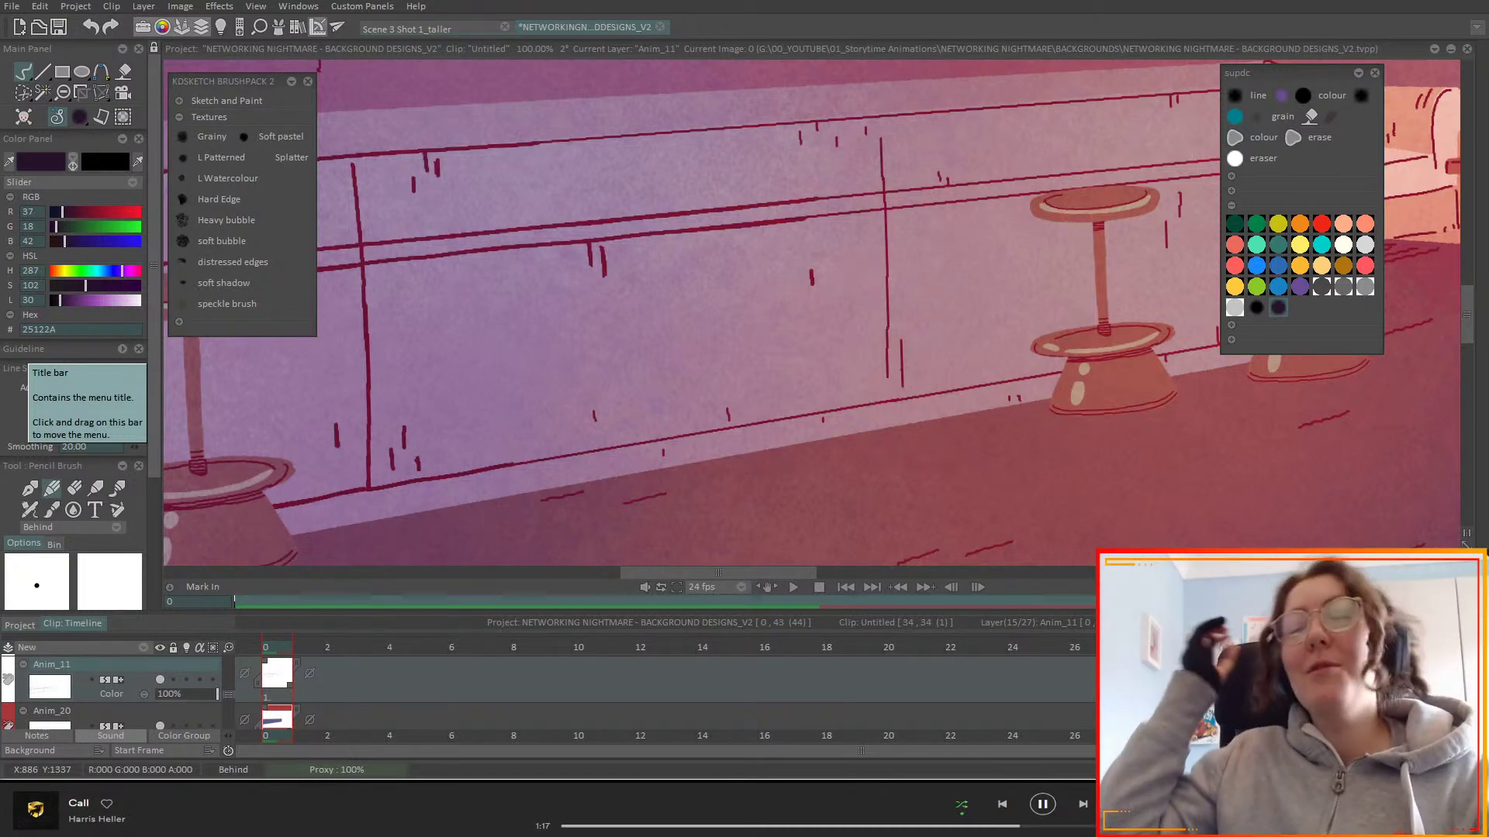
drag(879, 145, 885, 390)
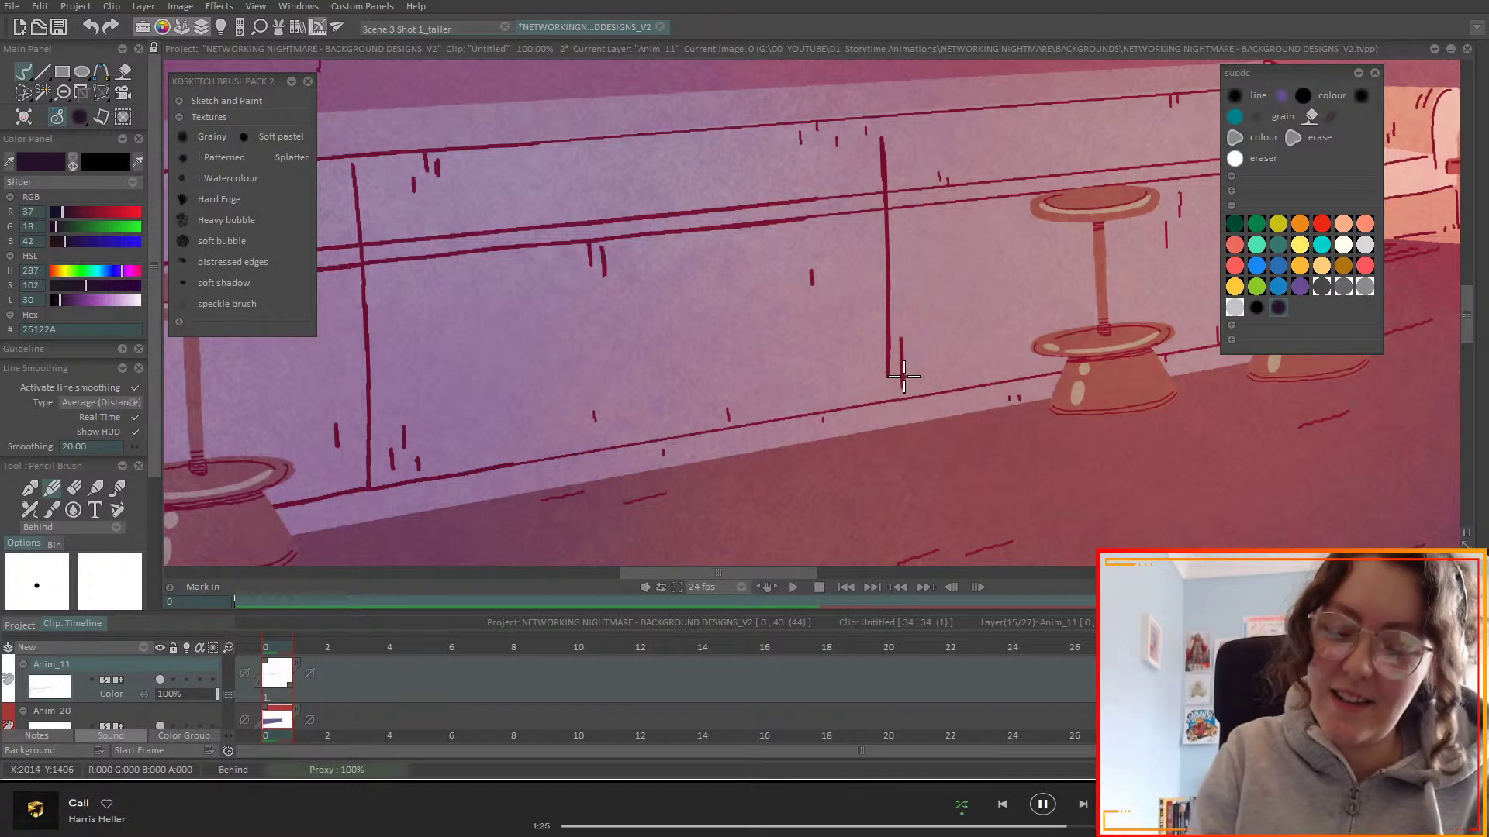
drag(811, 200, 977, 181)
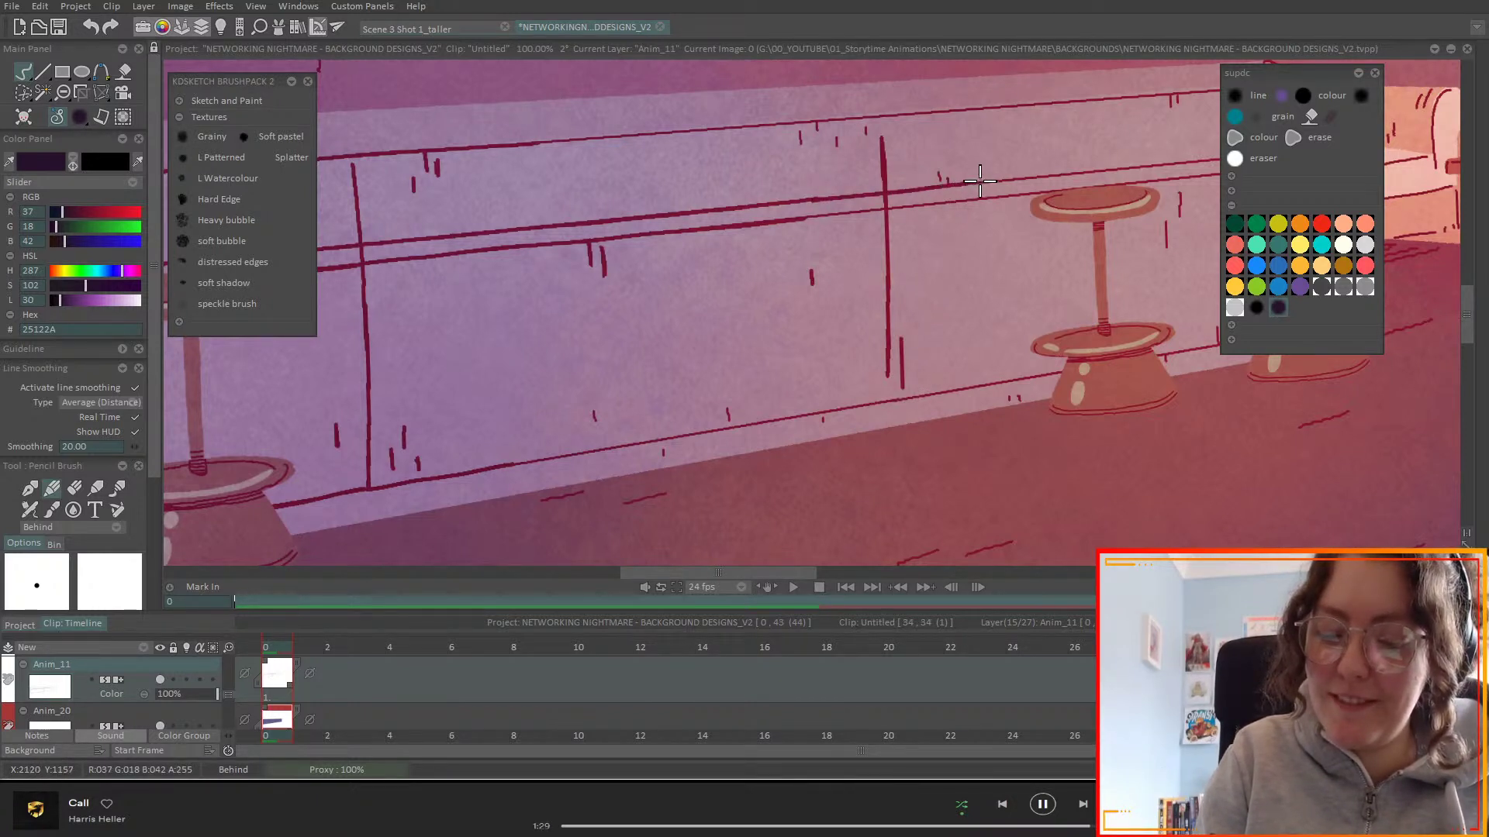
mouse_move(851, 211)
mouse_down()
mouse_move(798, 219)
mouse_move(1207, 172)
mouse_up()
key(ctrl+s)
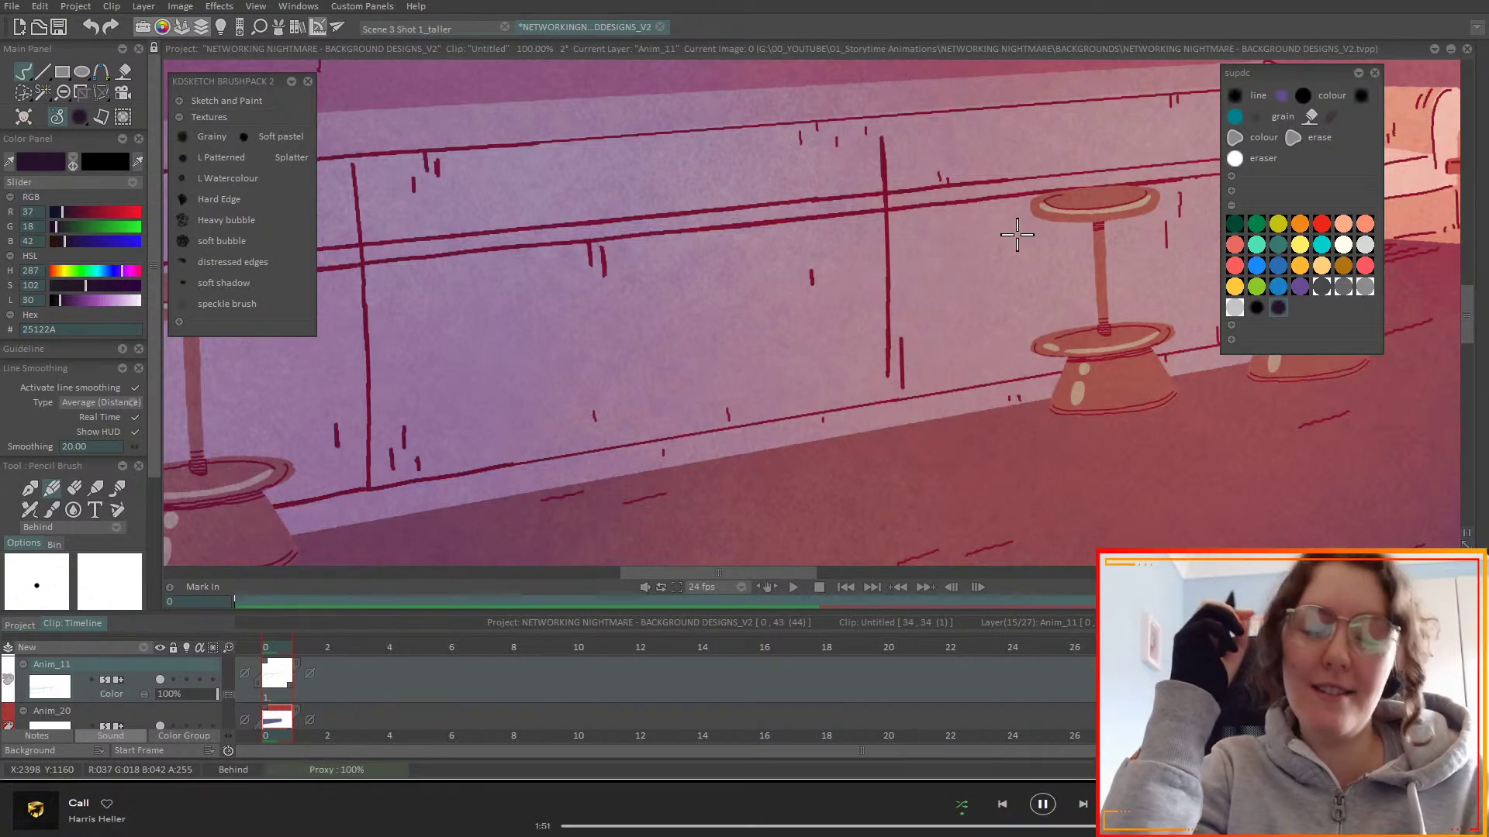
- Thicken the counter's top edge line, lower trim line and small dashes from the first panel seam towards the third stool
drag(540, 142, 1015, 107)
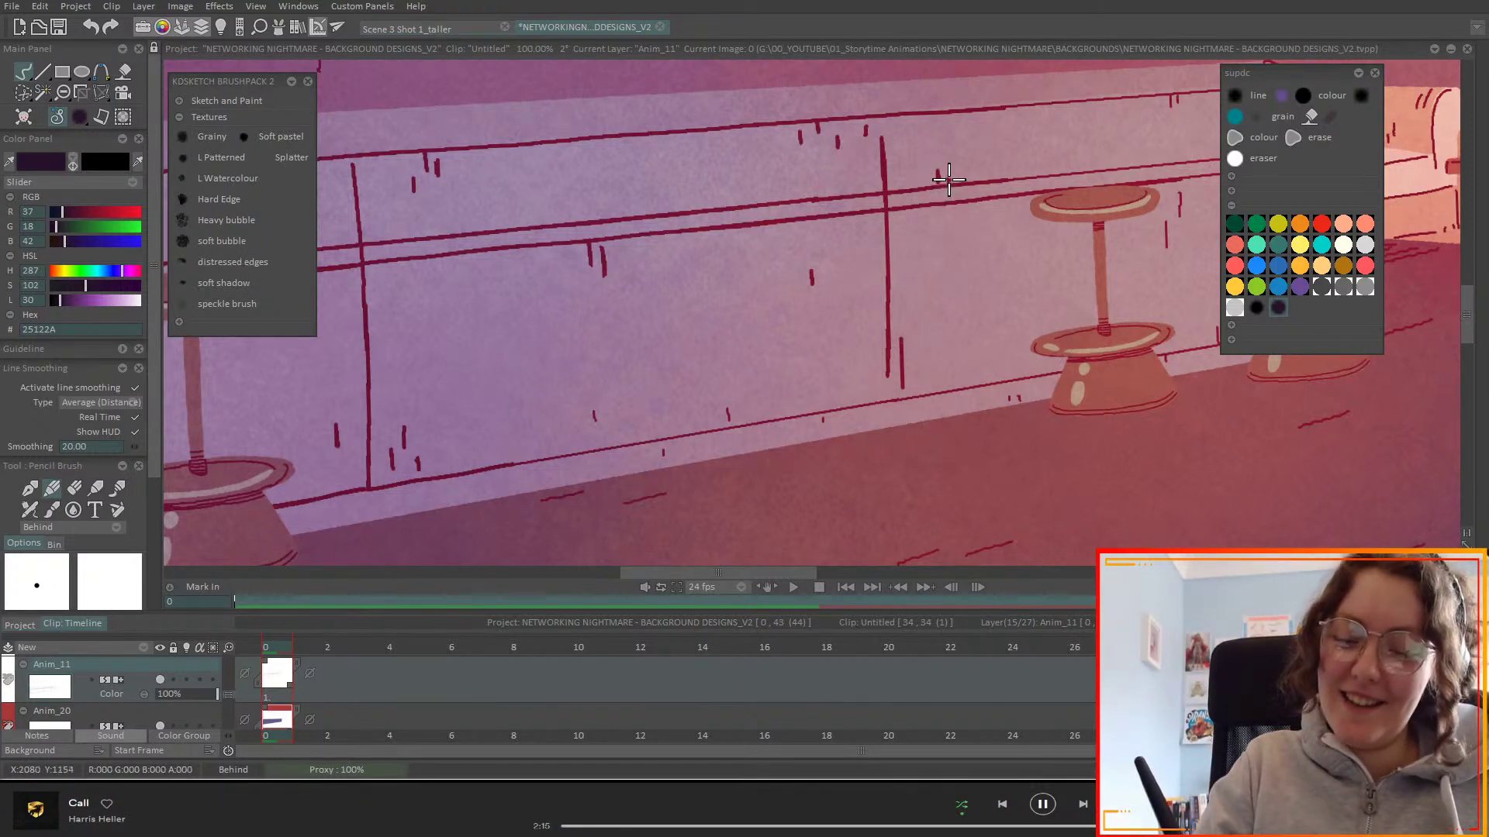
drag(945, 171, 946, 183)
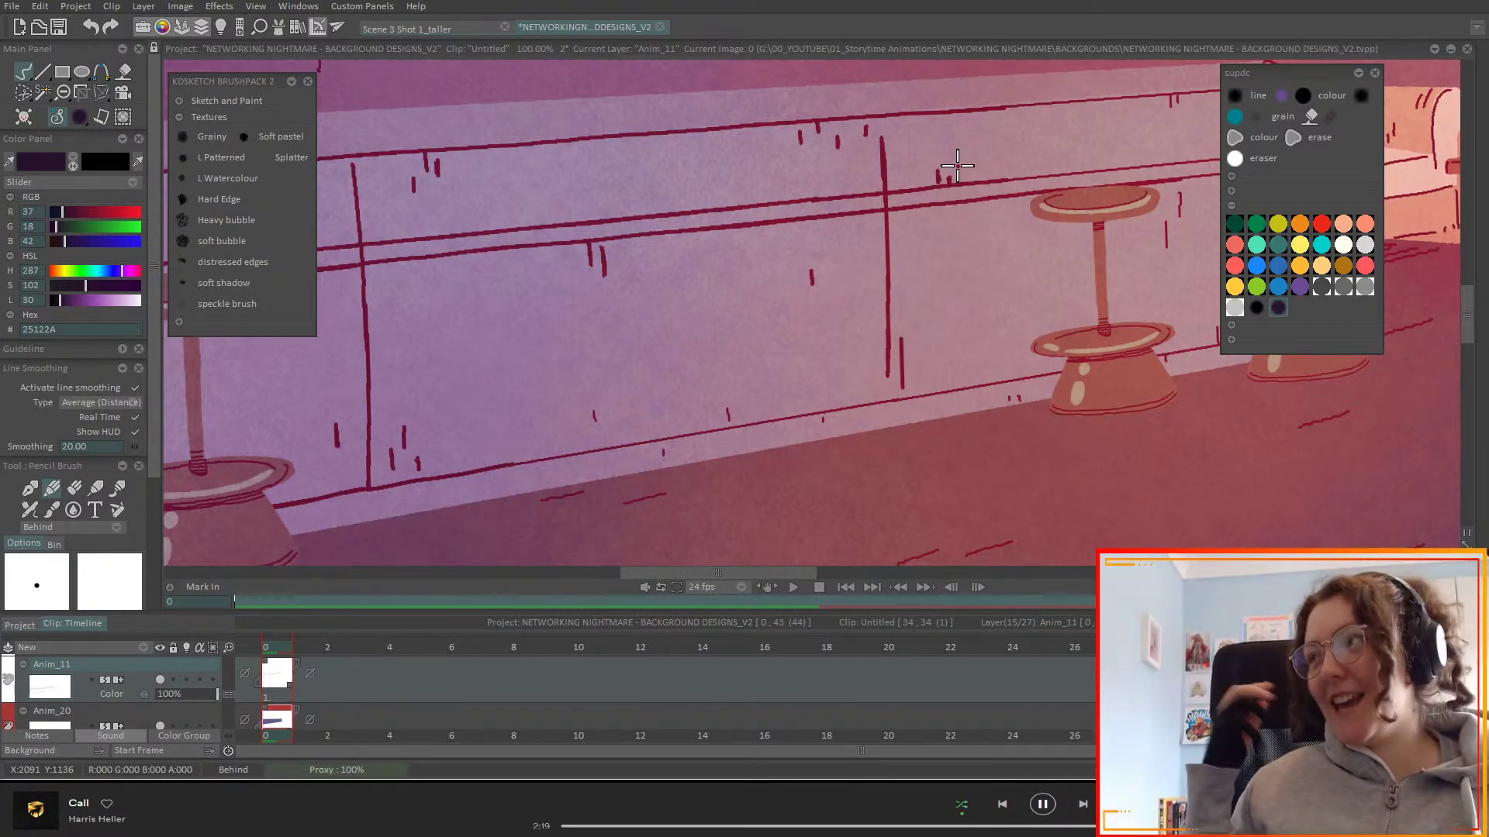
scroll(798, 575, right, 1)
drag(505, 463, 622, 444)
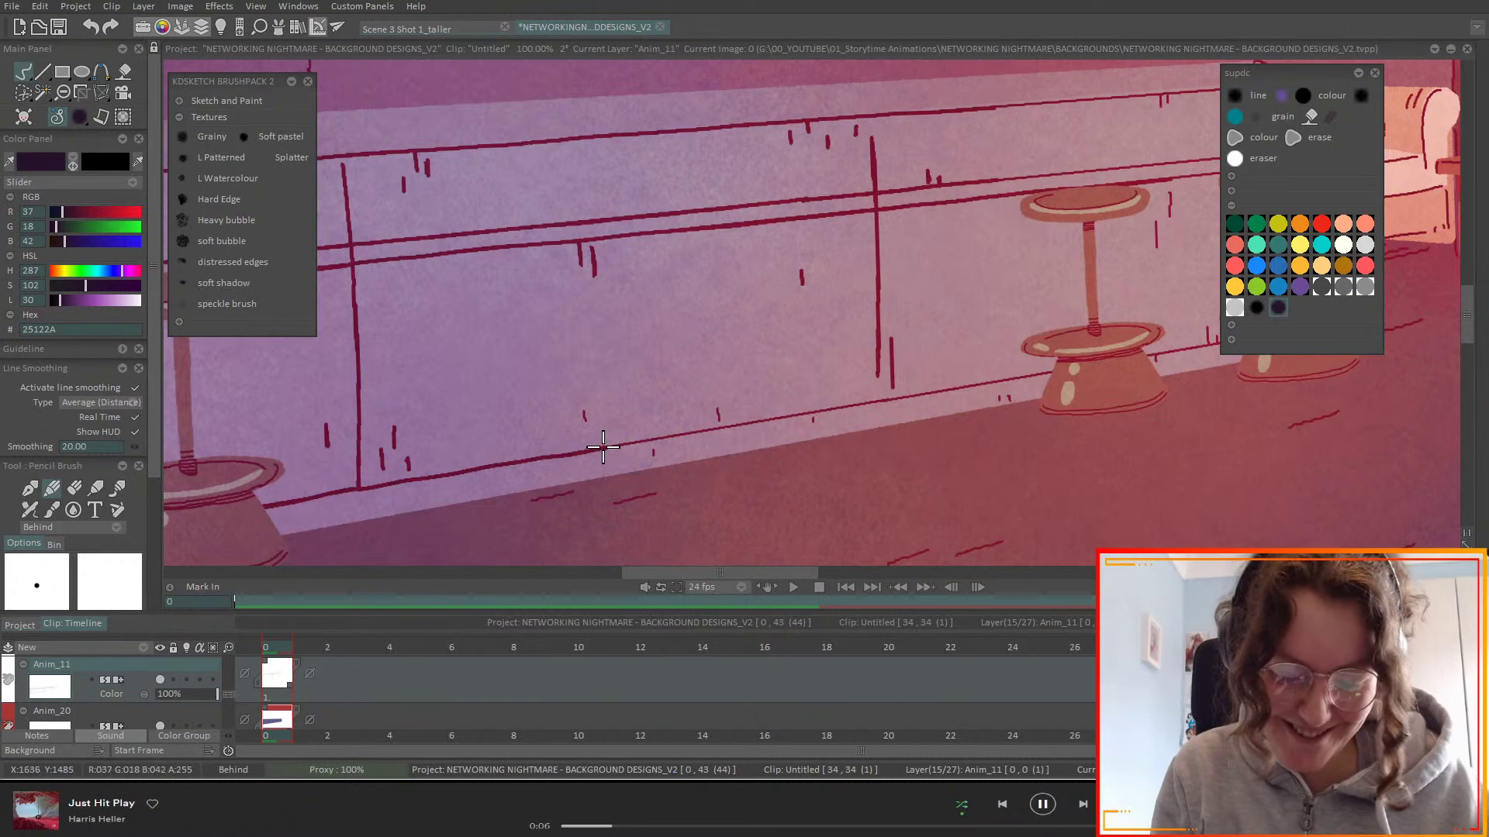
mouse_move(601, 449)
mouse_down()
mouse_move(1131, 347)
mouse_move(1229, 354)
mouse_up()
drag(1245, 503, 1216, 508)
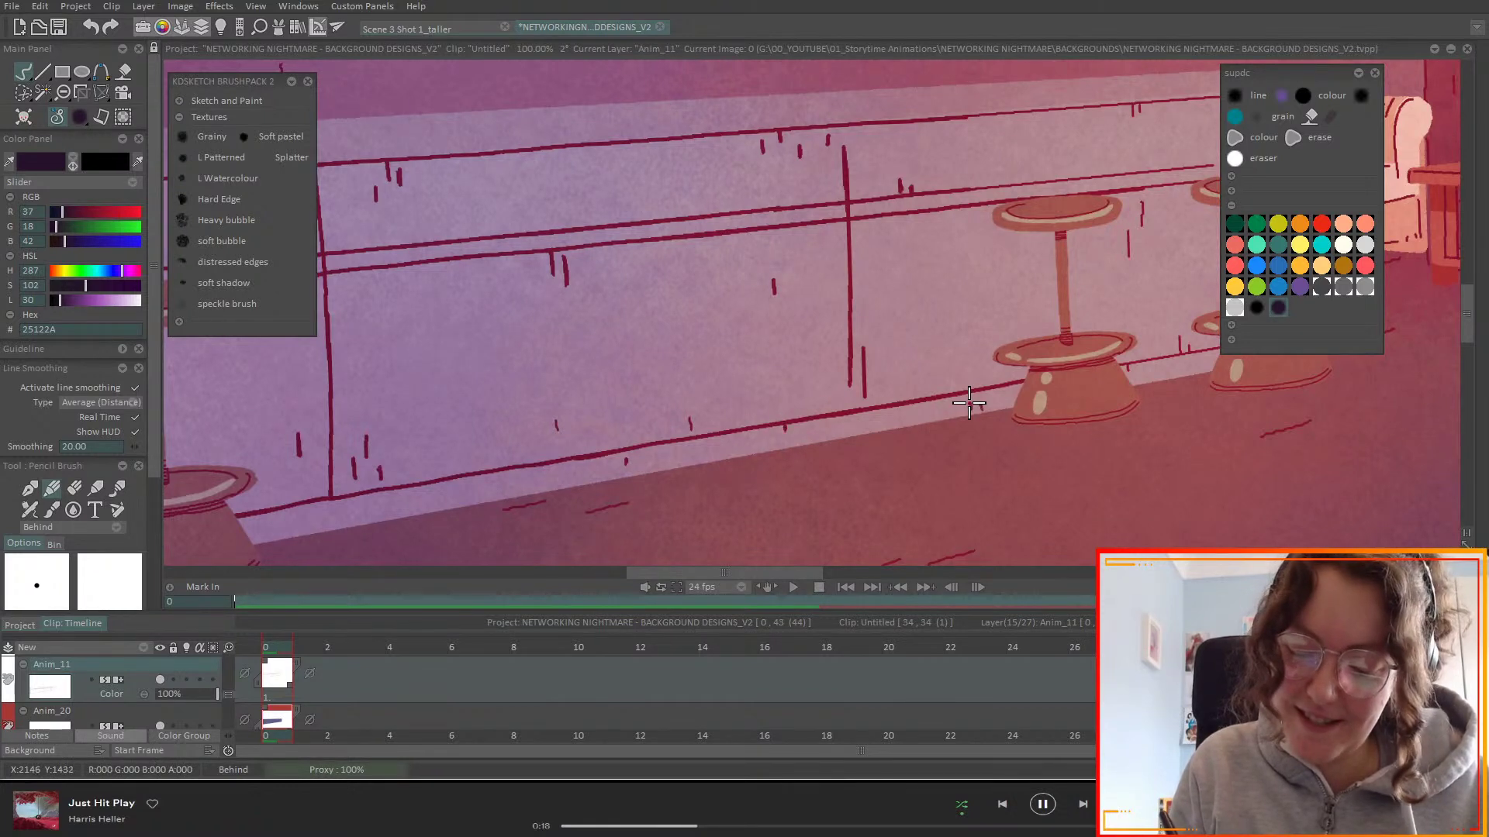
drag(970, 401, 982, 410)
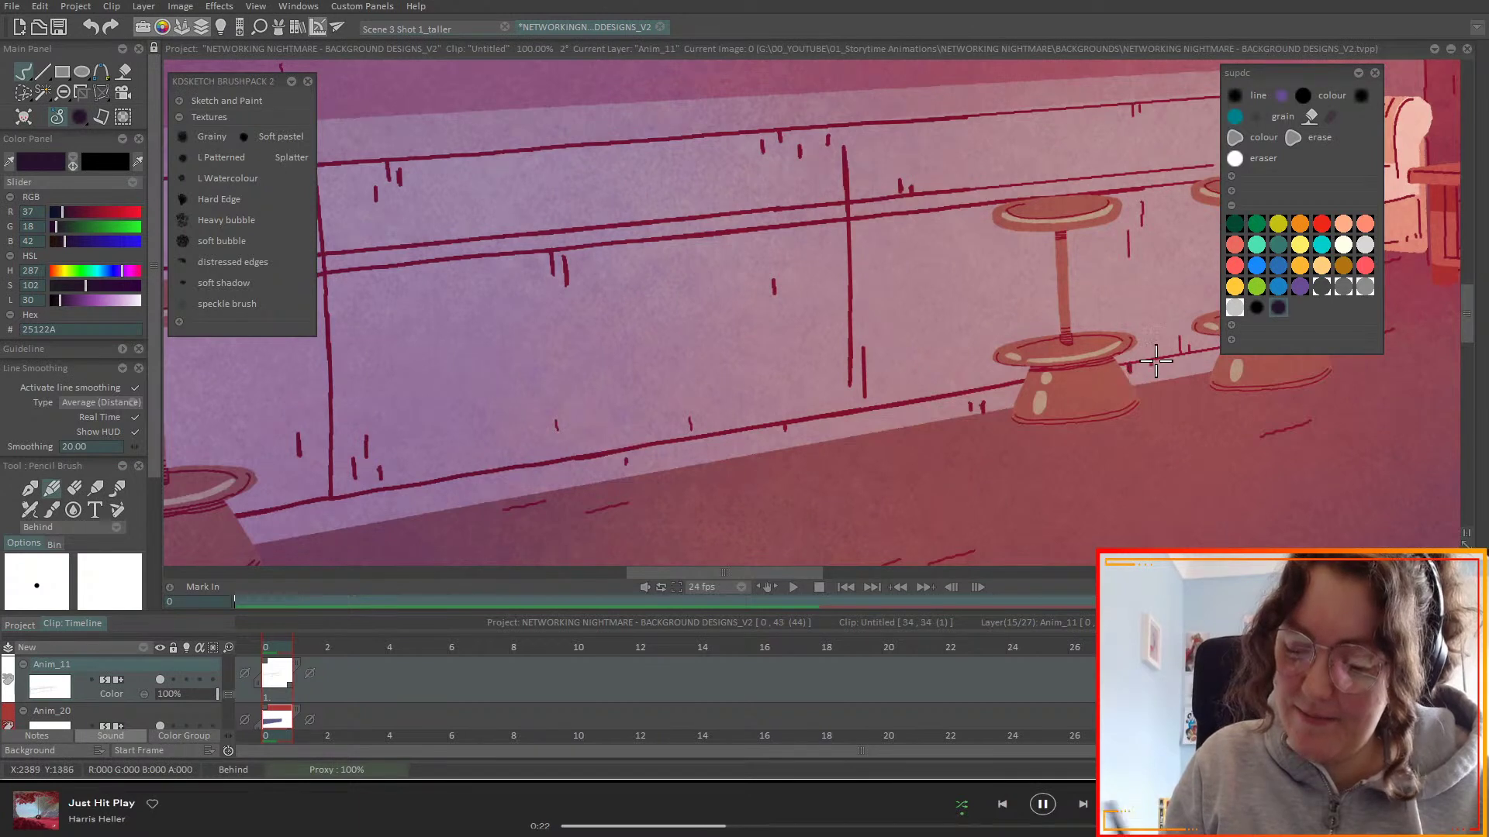
- Thicken the trim lines, top edge line, rounded corner and texture dashes at the counter's far end around the last two stools
drag(1128, 380, 891, 430)
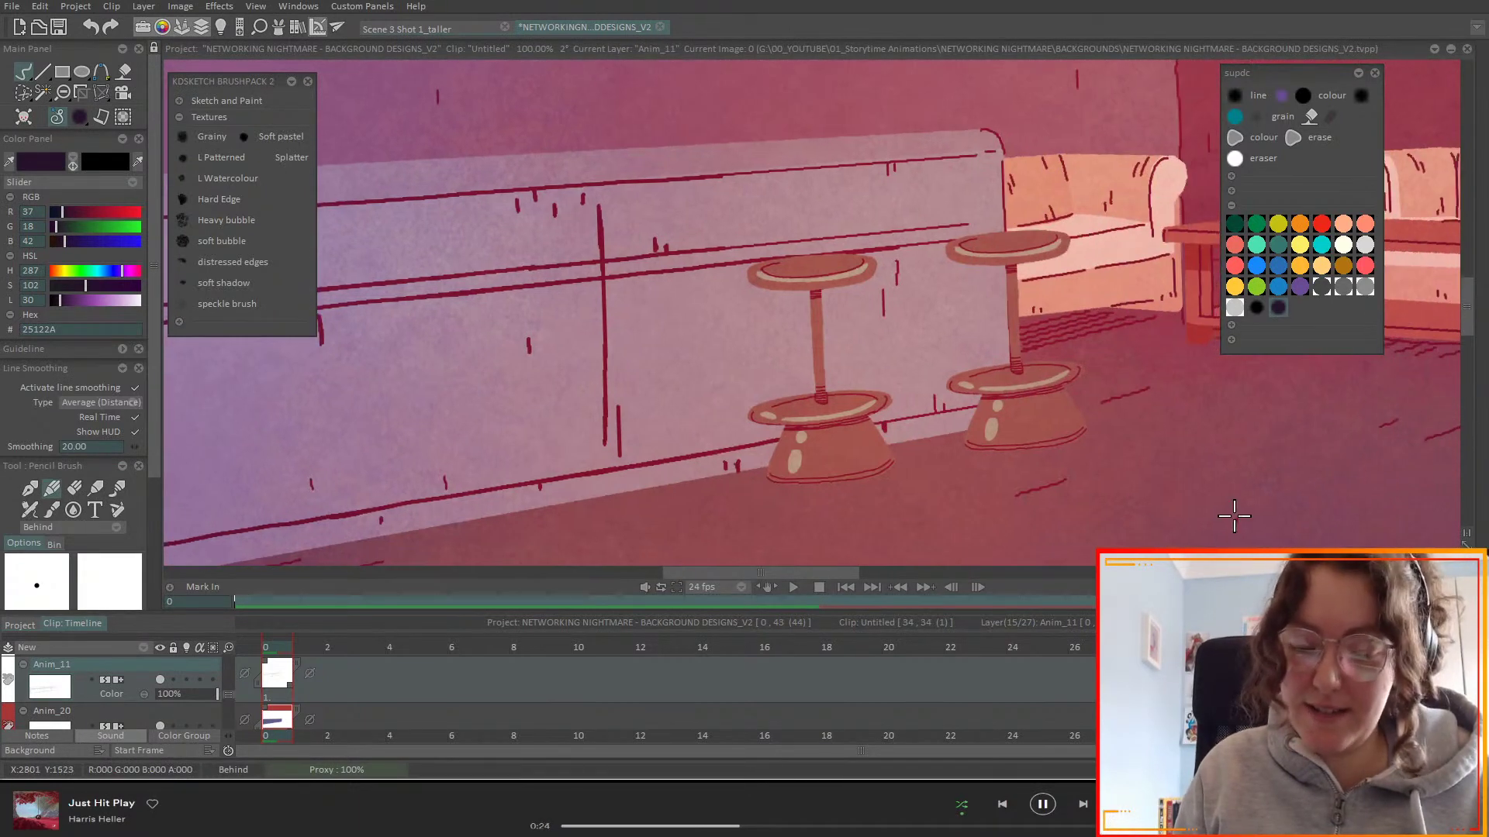
drag(694, 250, 979, 224)
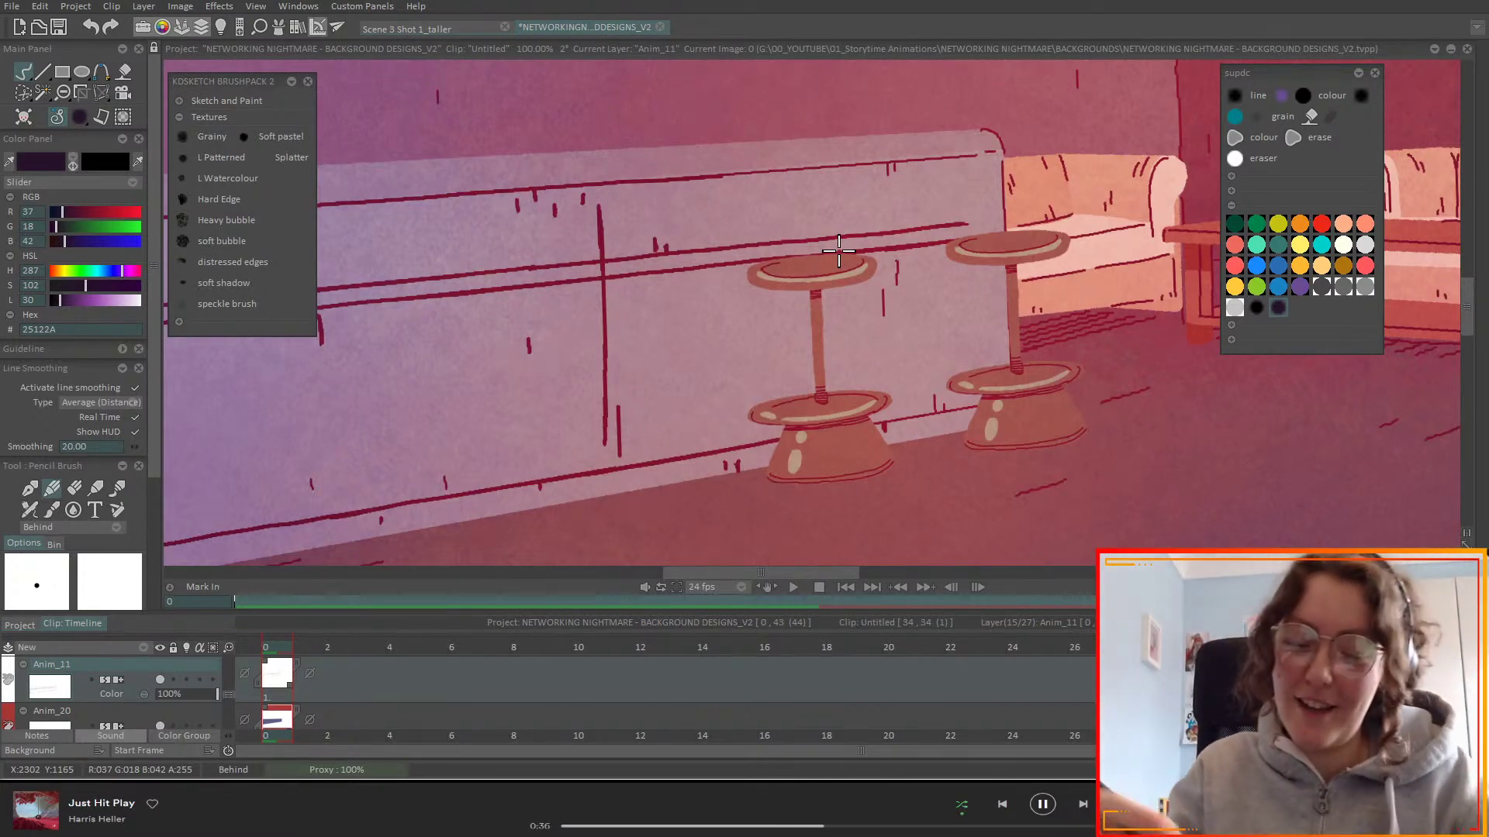
mouse_move(717, 176)
mouse_down()
mouse_move(996, 146)
mouse_move(976, 154)
mouse_up()
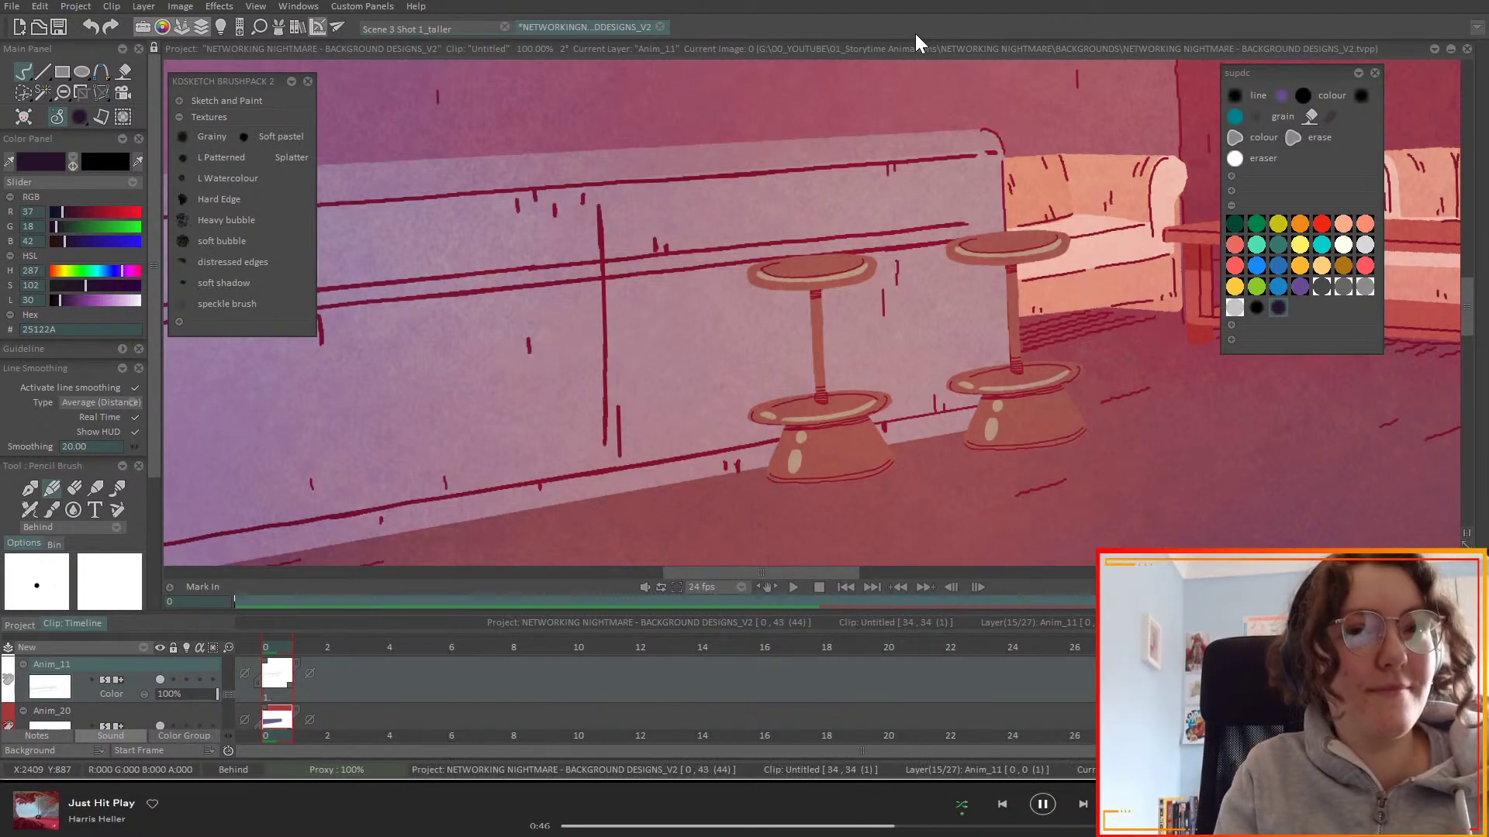
drag(979, 123, 1001, 155)
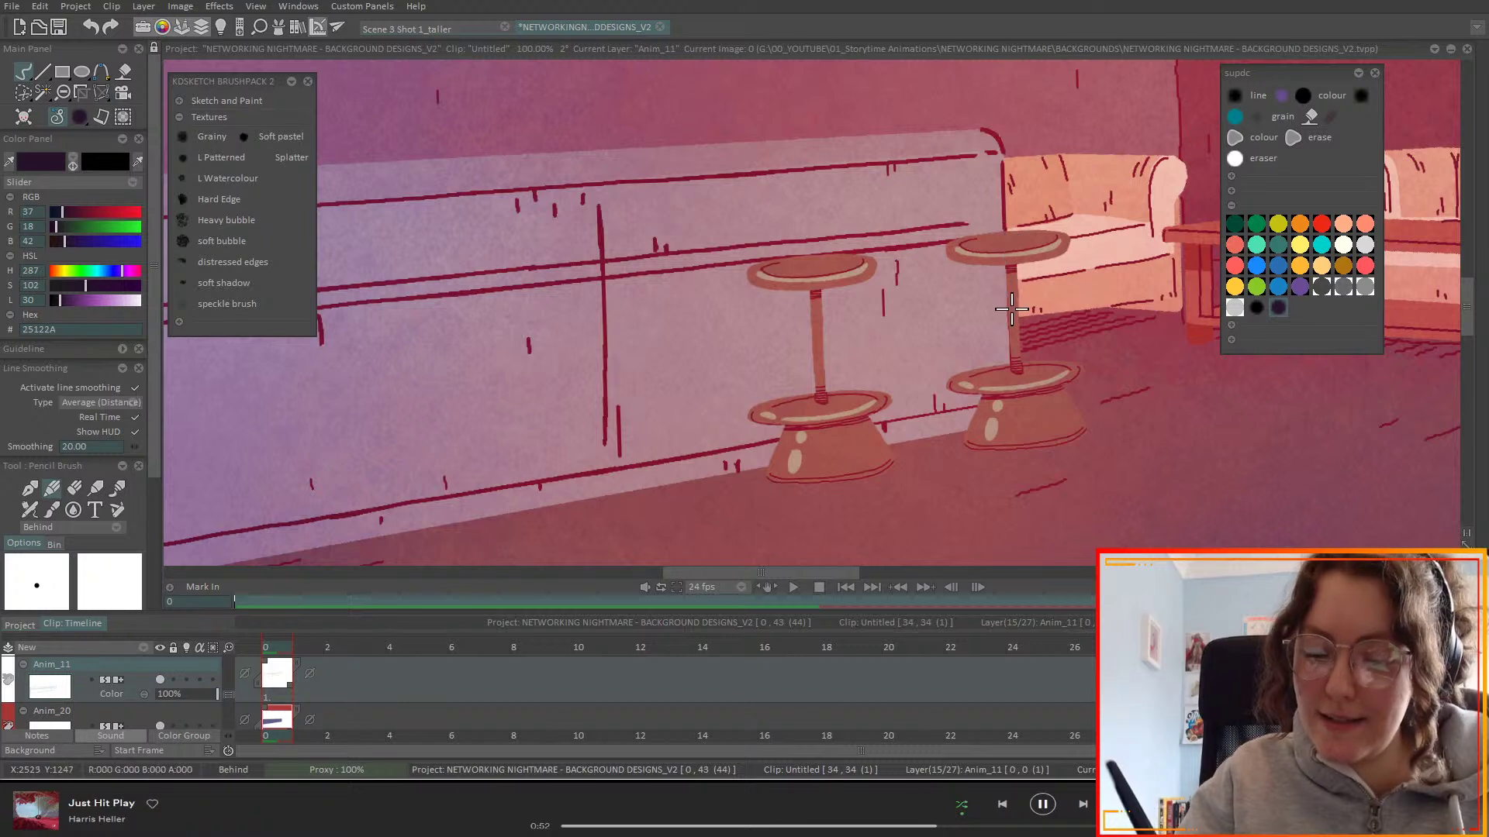
drag(868, 427, 986, 402)
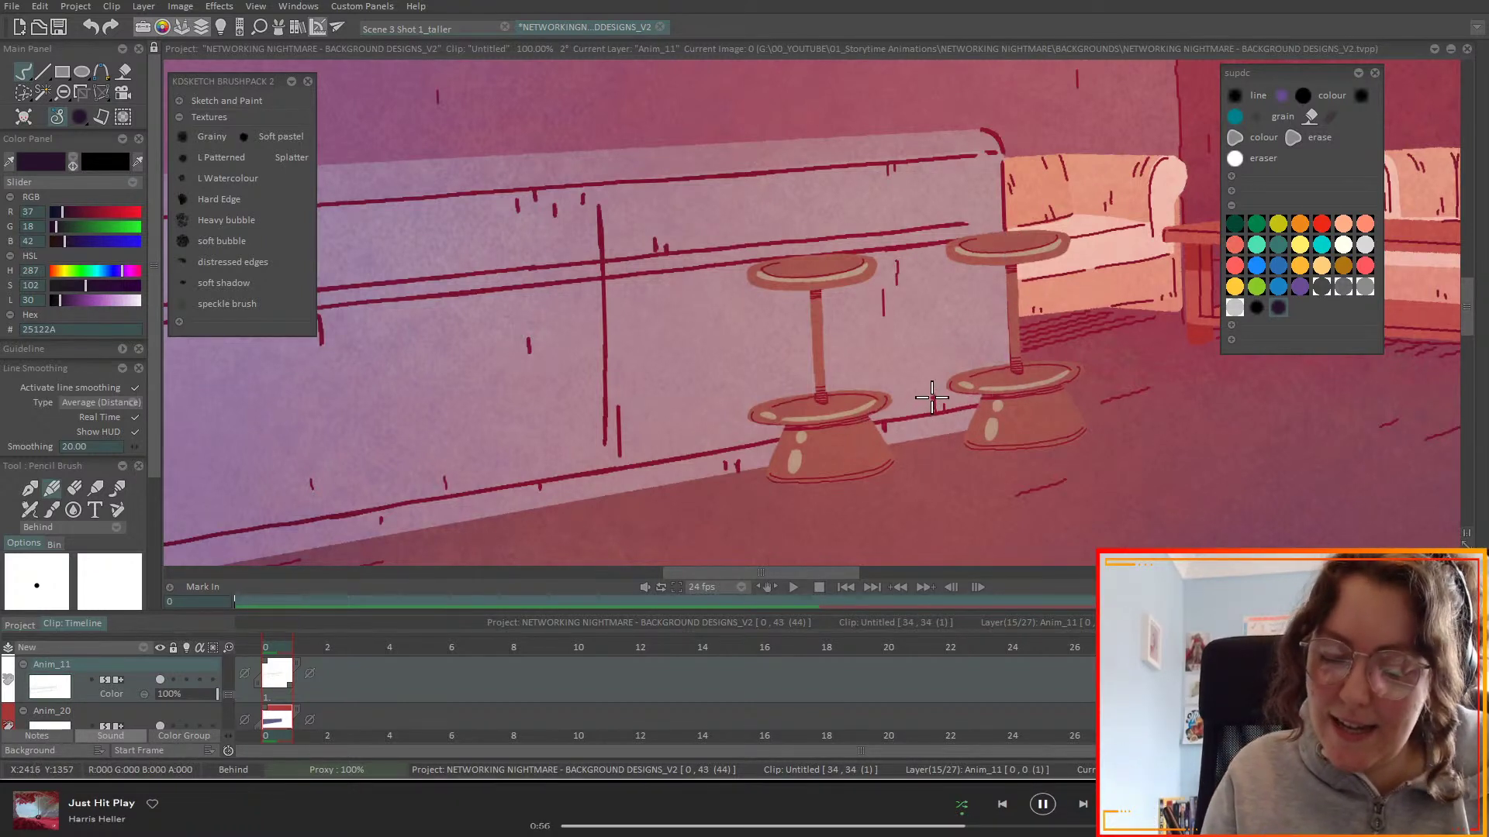
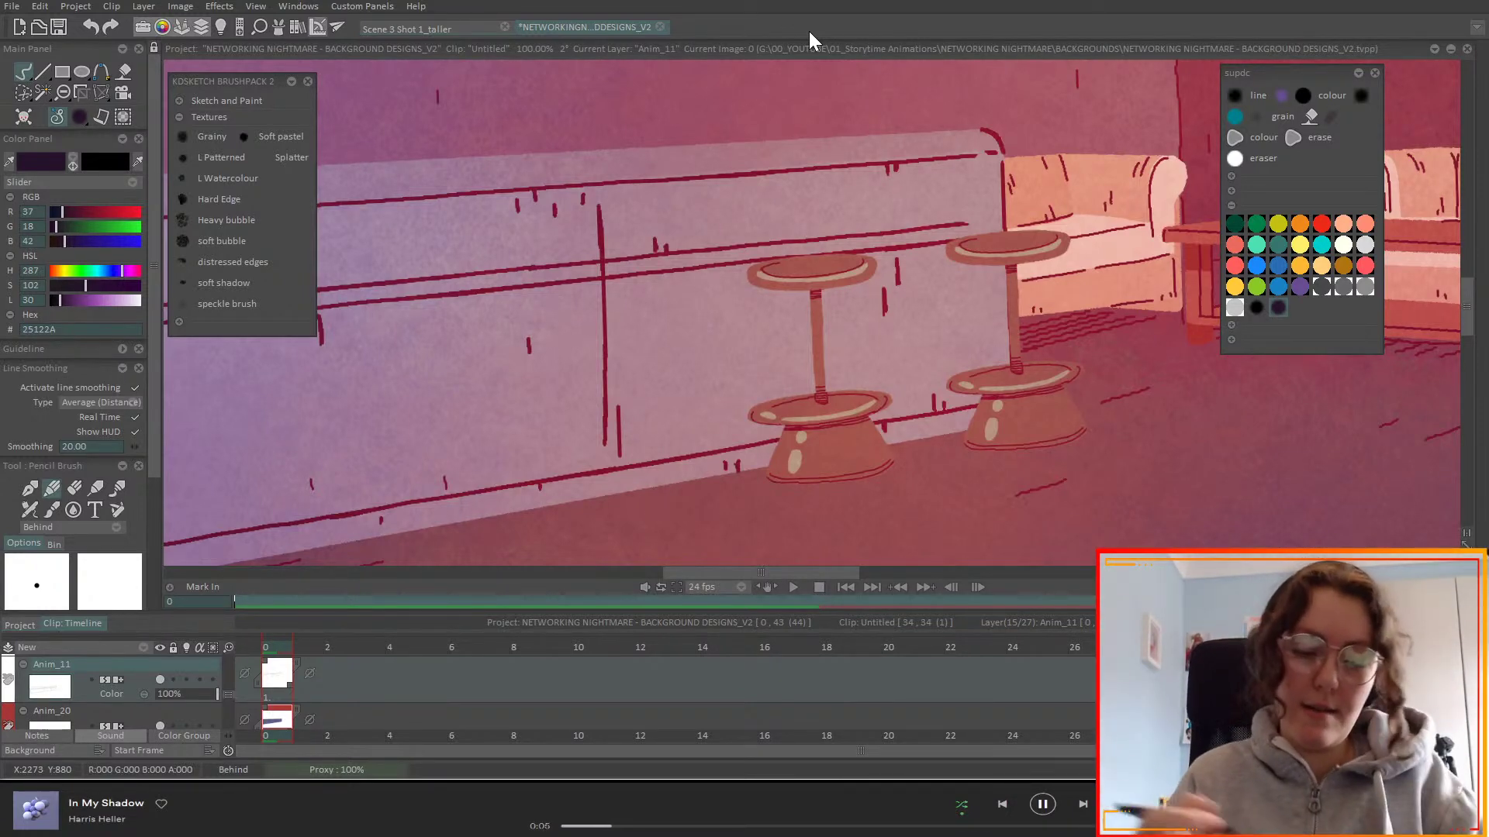
- Bring the wall cabinets into view and check which lines belong to layer Anim_10 by toggling its visibility
mouse_move(820, 55)
scroll(1286, 498, down, 3)
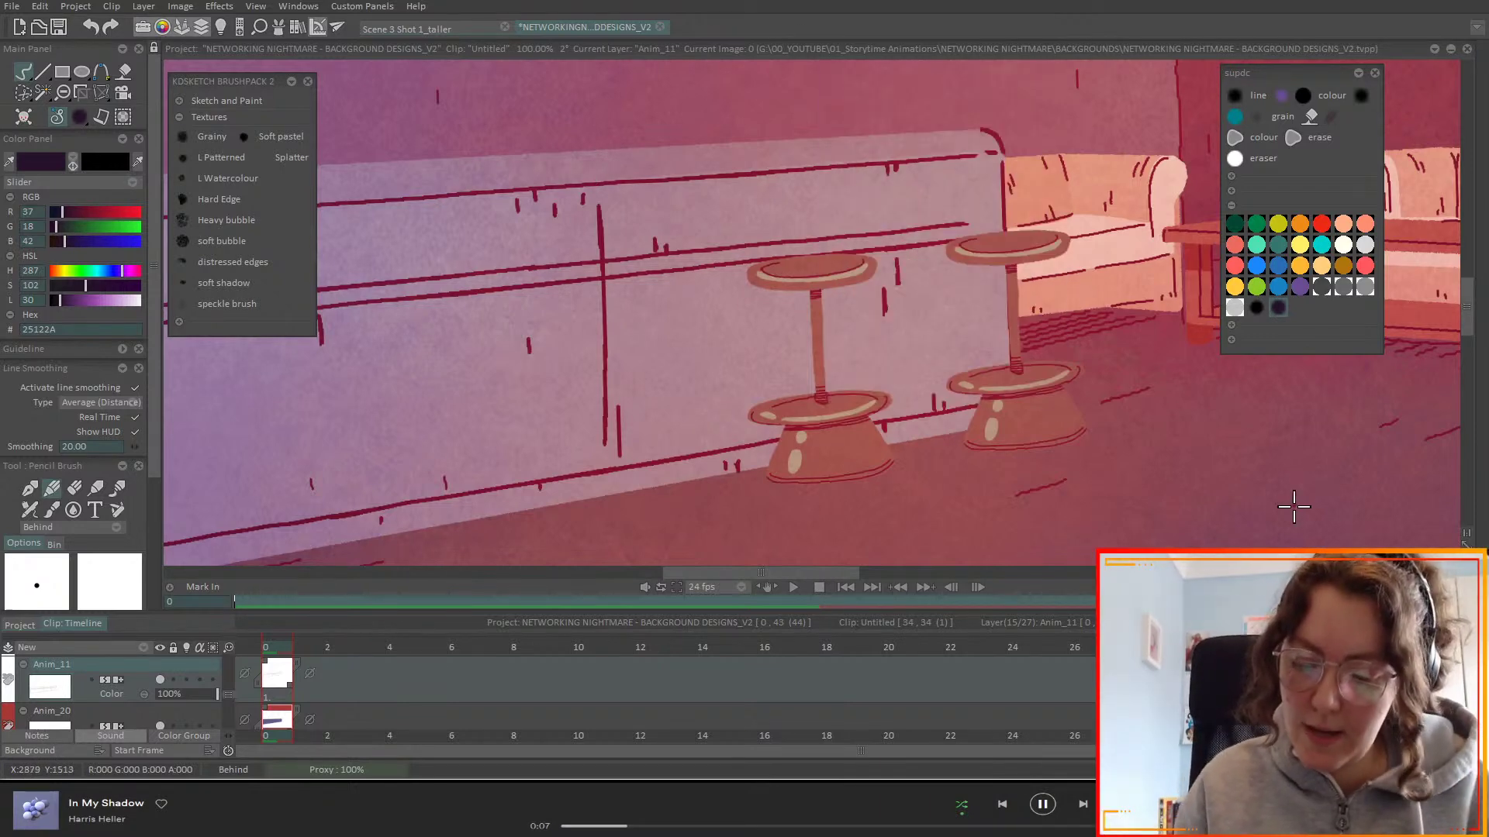
scroll(819, 319, down, 2)
drag(819, 233, 911, 508)
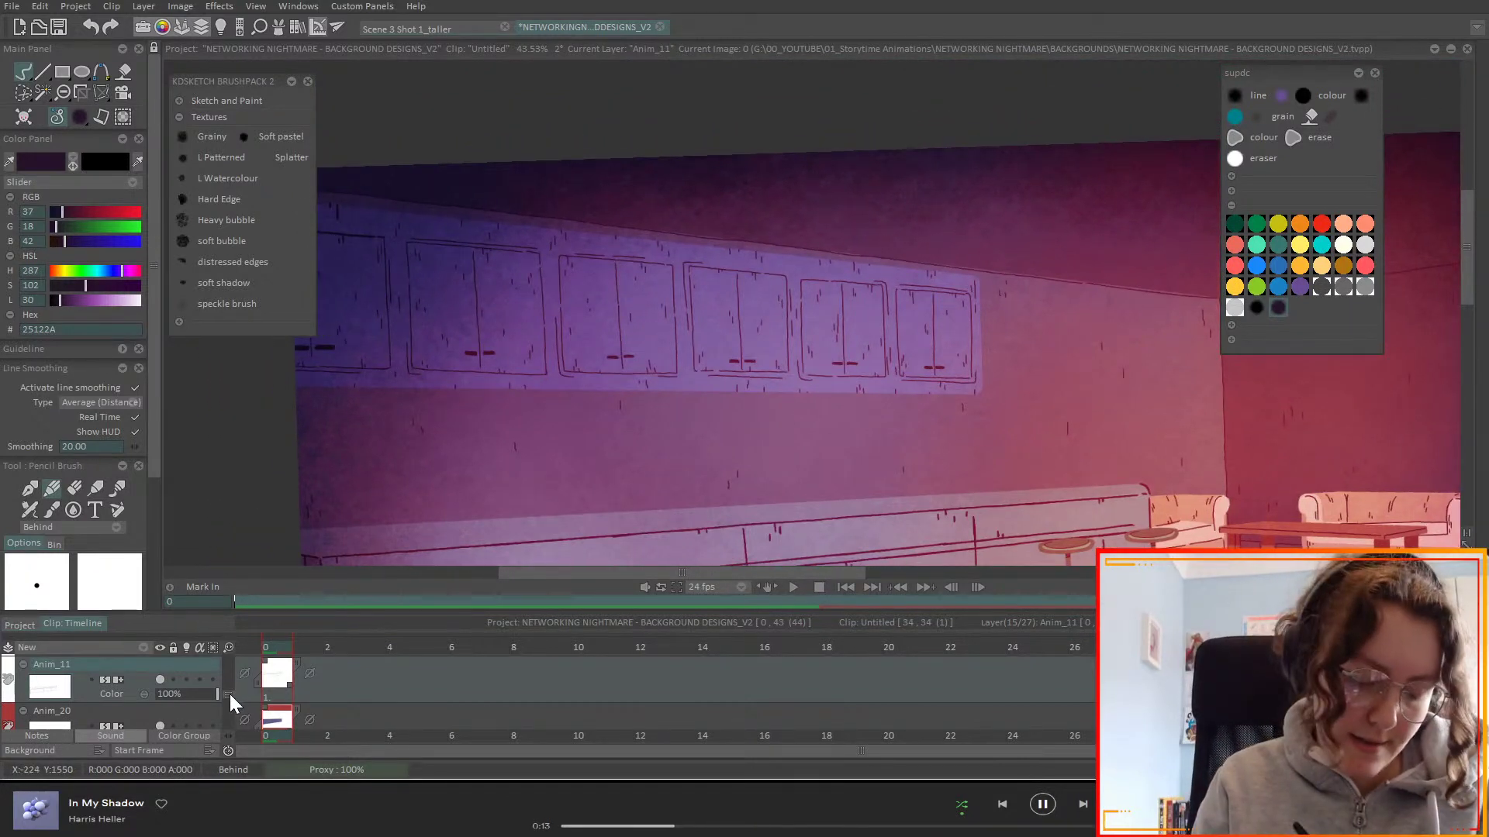
scroll(228, 696, up, 2)
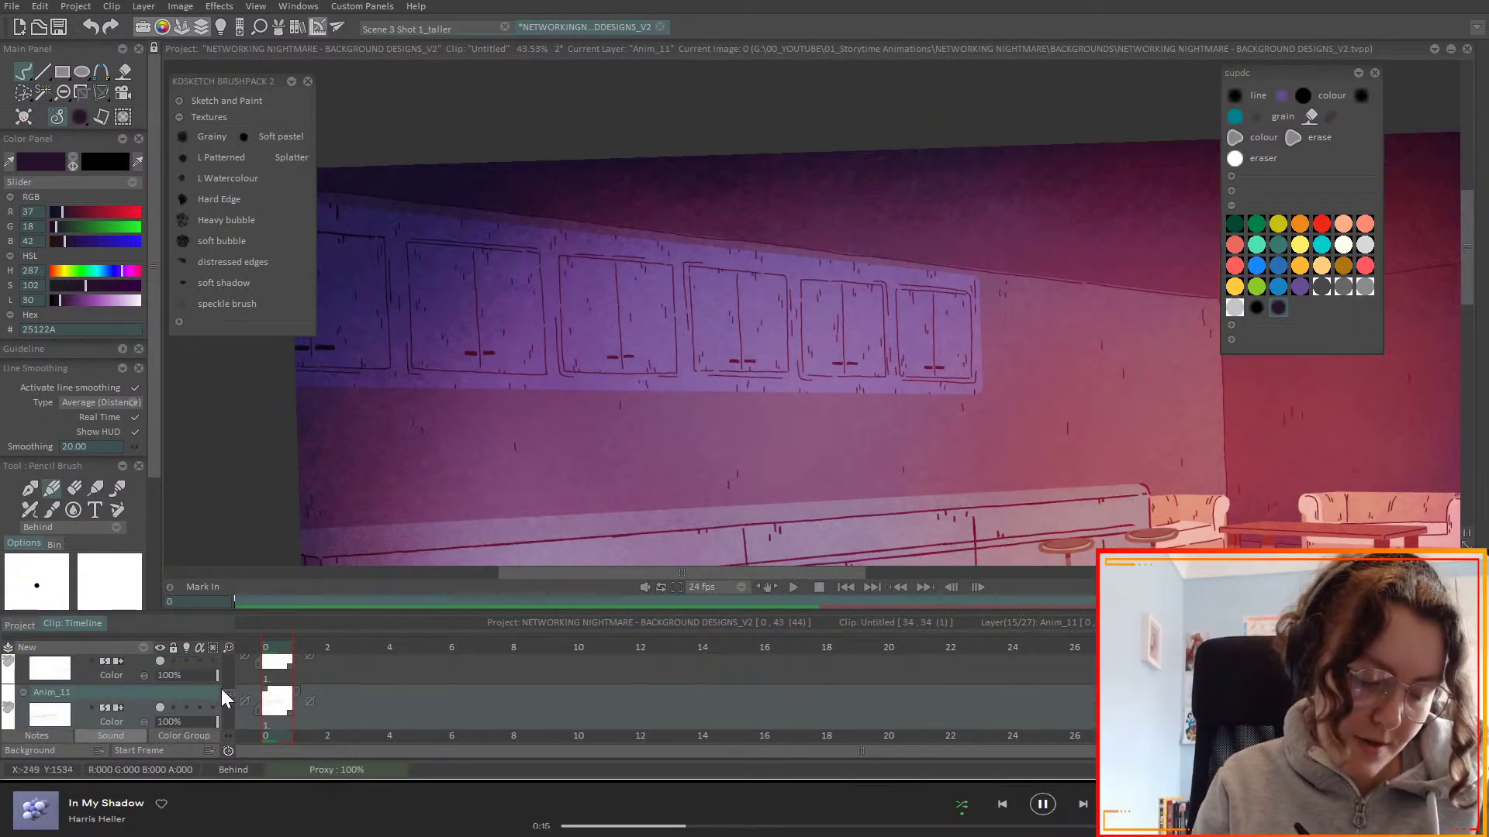
scroll(223, 694, up, 2)
click(156, 701)
click(159, 703)
click(160, 704)
click(160, 704)
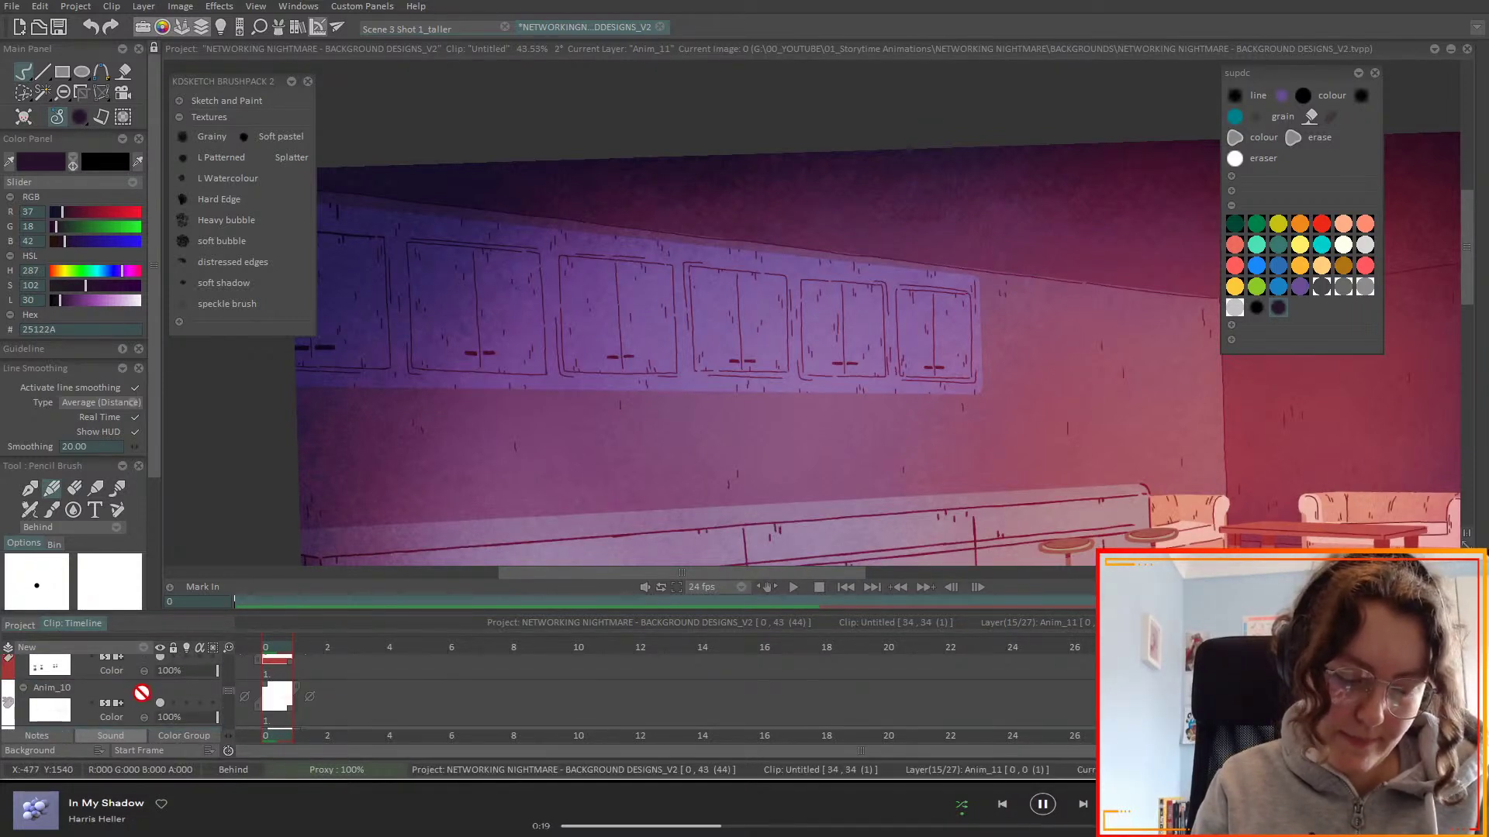
- Check layer Selection of Anim_11 by toggling its visibility and select it for work on the wall cabinets' line art
scroll(228, 688, up, 3)
scroll(228, 688, up, 5)
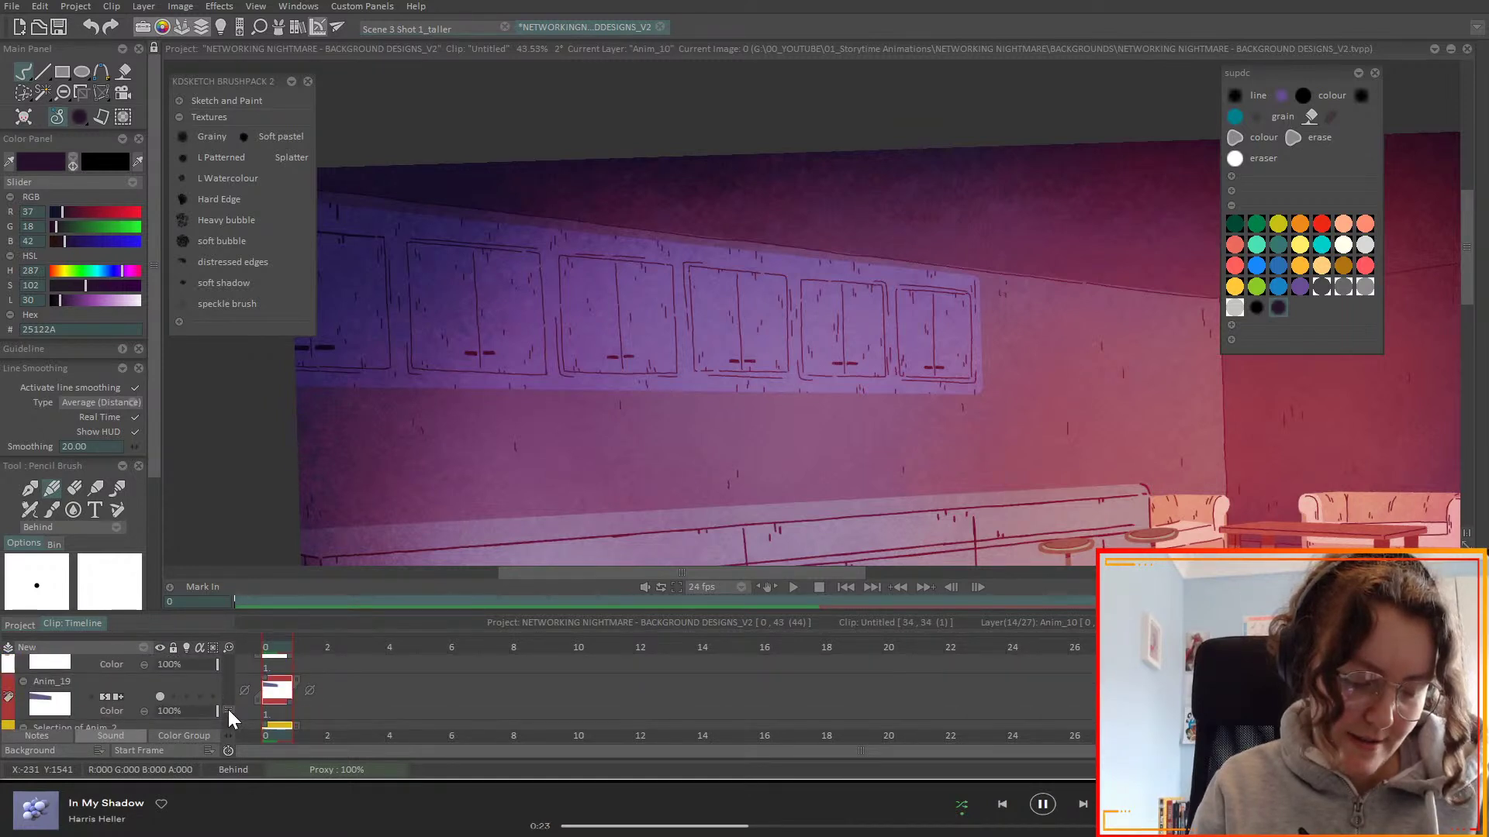
scroll(227, 706, up, 1)
click(160, 678)
click(159, 679)
click(149, 682)
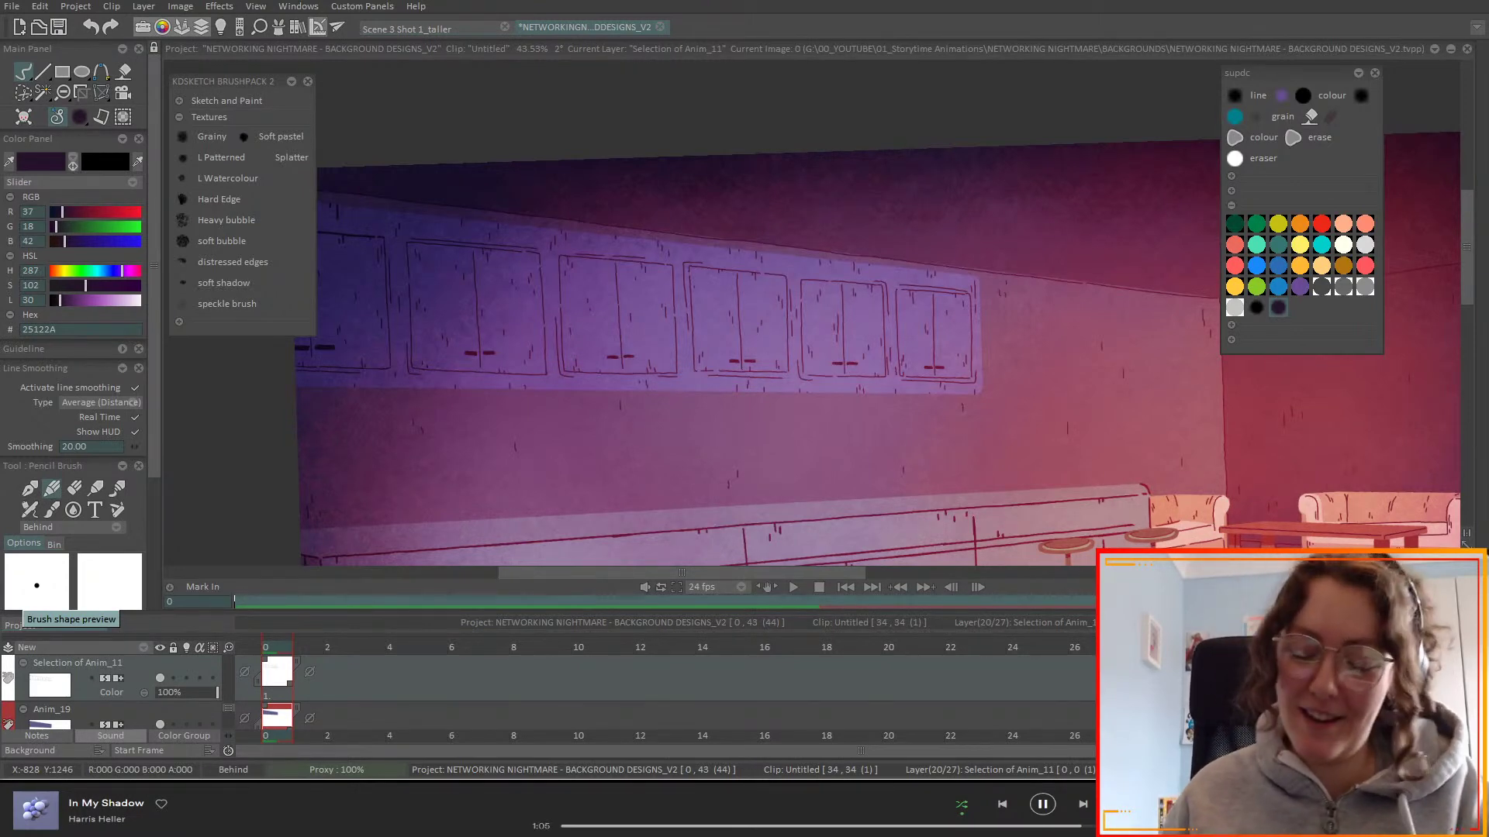
scroll(812, 313, up, 5)
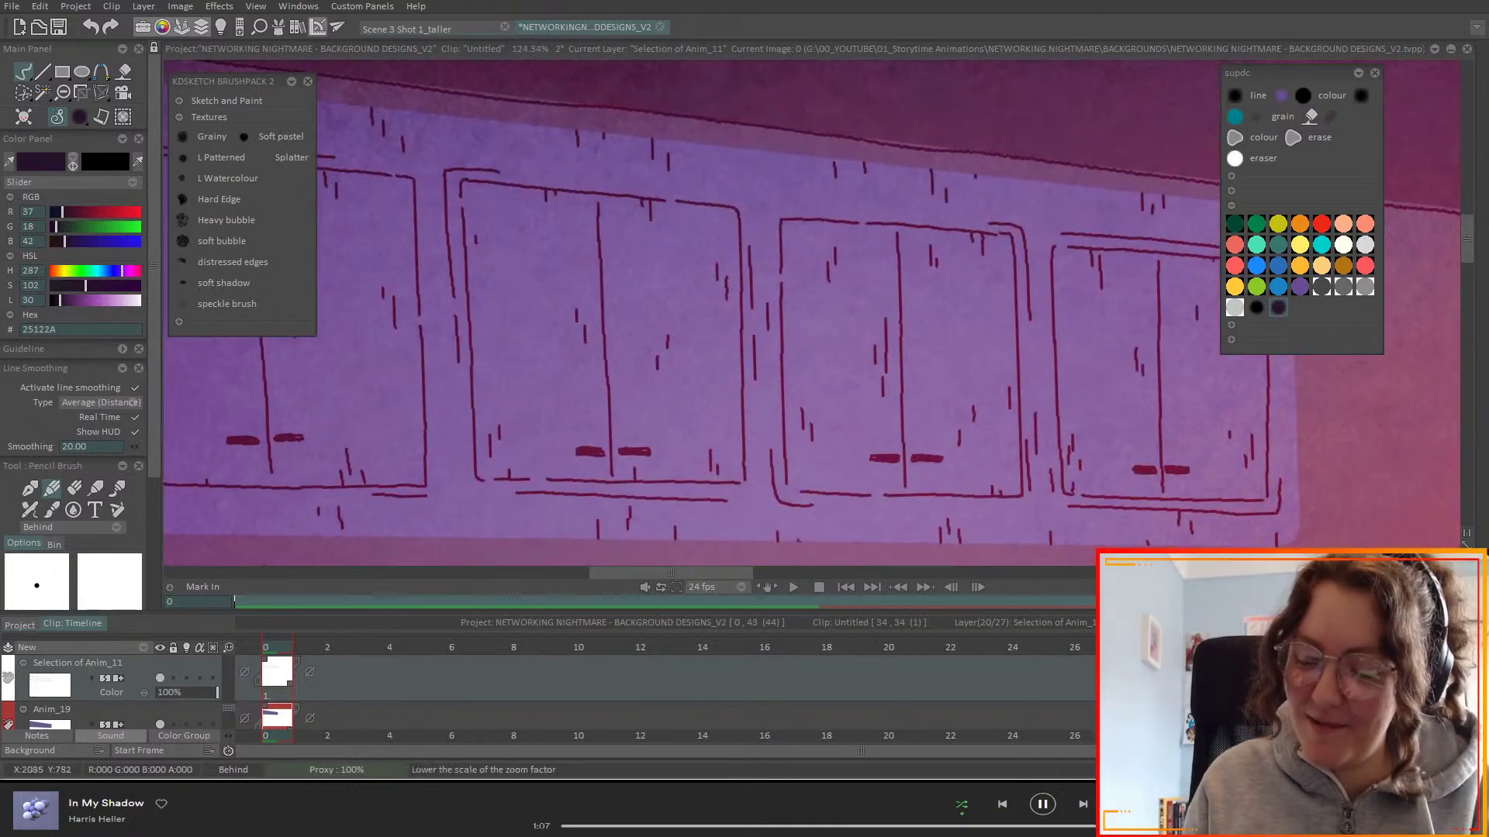
drag(1350, 595, 1020, 556)
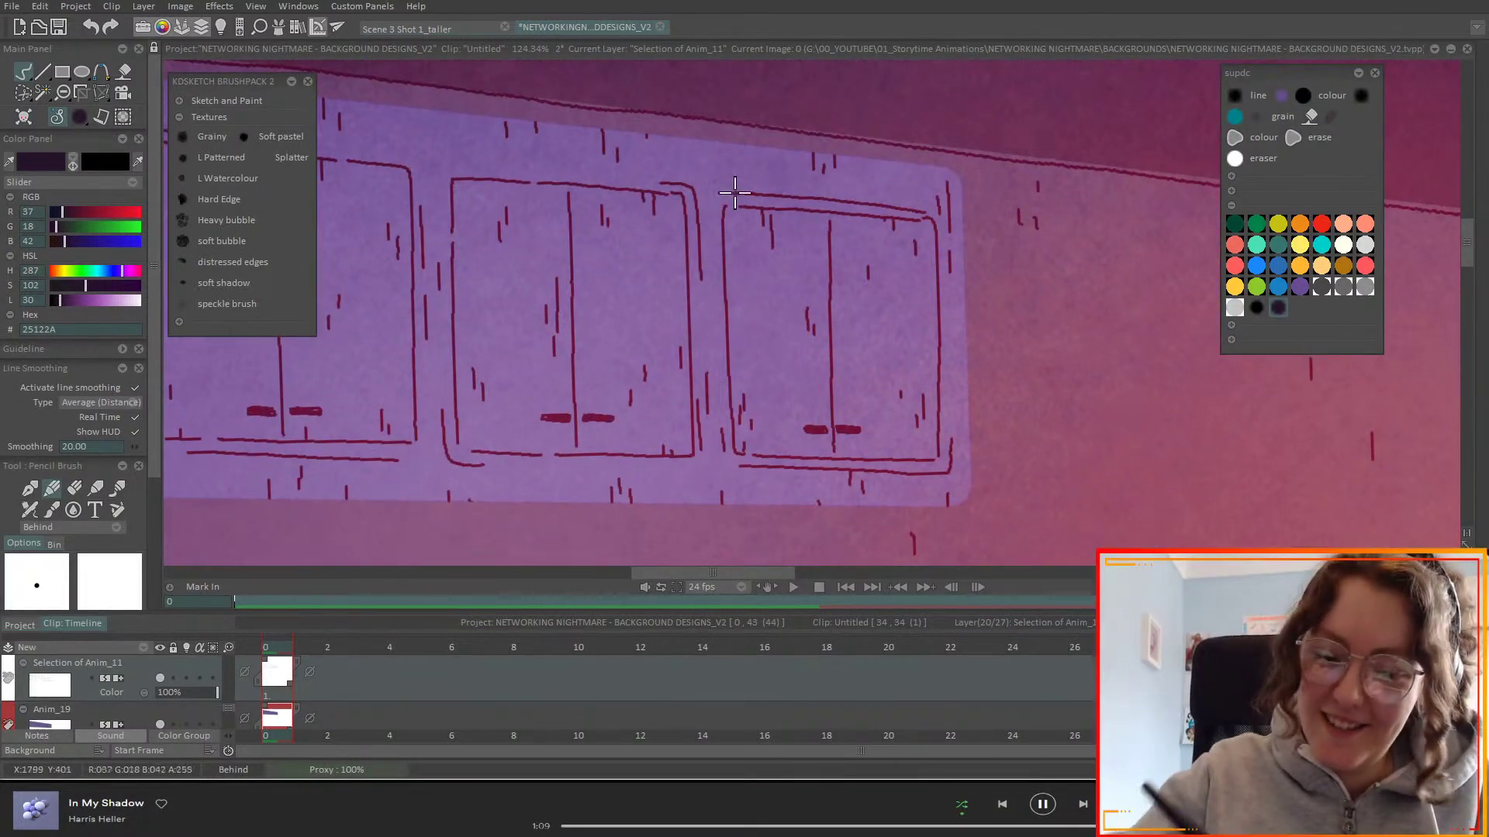
- Thicken the end cabinet's frame and lower trim line, turn line smoothing off, and thicken the small dashes around its lower corners
mouse_move(741, 206)
mouse_down()
mouse_move(925, 219)
mouse_move(936, 238)
mouse_move(937, 469)
mouse_move(952, 437)
mouse_move(950, 467)
mouse_move(780, 466)
mouse_up()
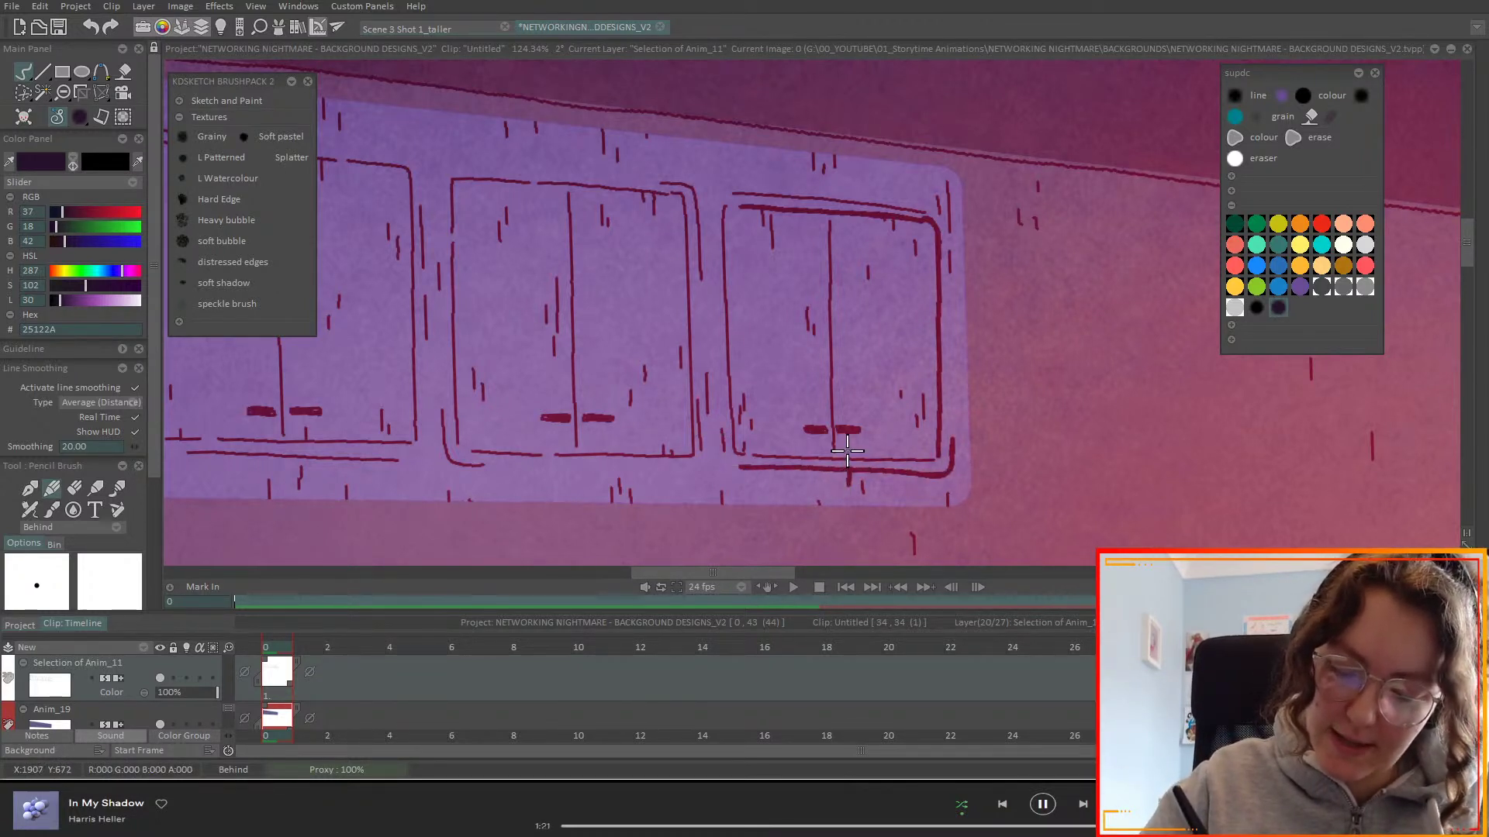
click(135, 388)
mouse_move(726, 207)
mouse_down()
mouse_move(725, 388)
mouse_move(743, 456)
mouse_move(743, 431)
mouse_up()
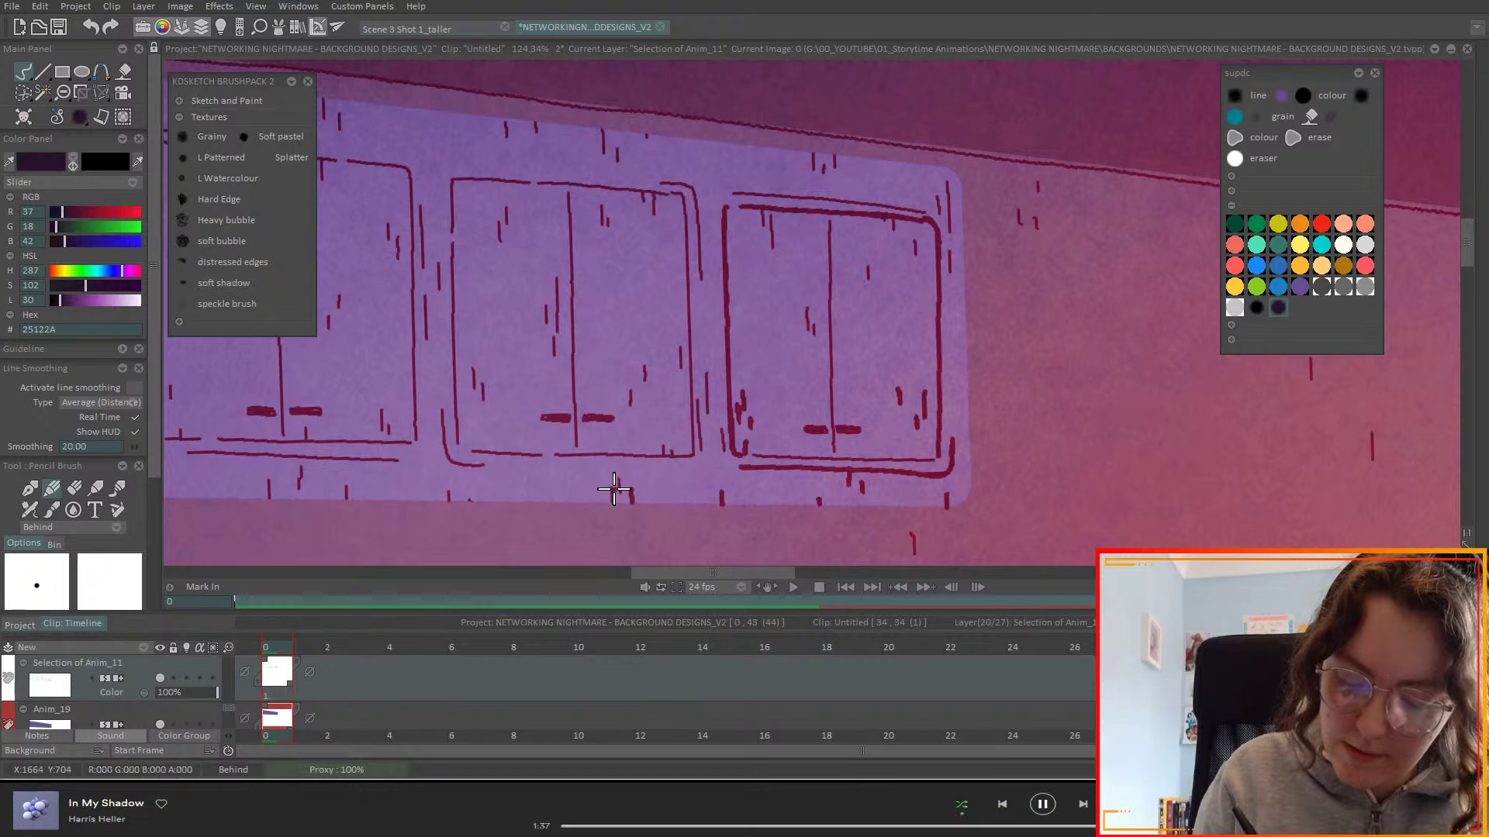
mouse_move(700, 387)
mouse_down()
mouse_move(701, 448)
mouse_move(705, 370)
mouse_move(707, 404)
mouse_move(730, 446)
mouse_up()
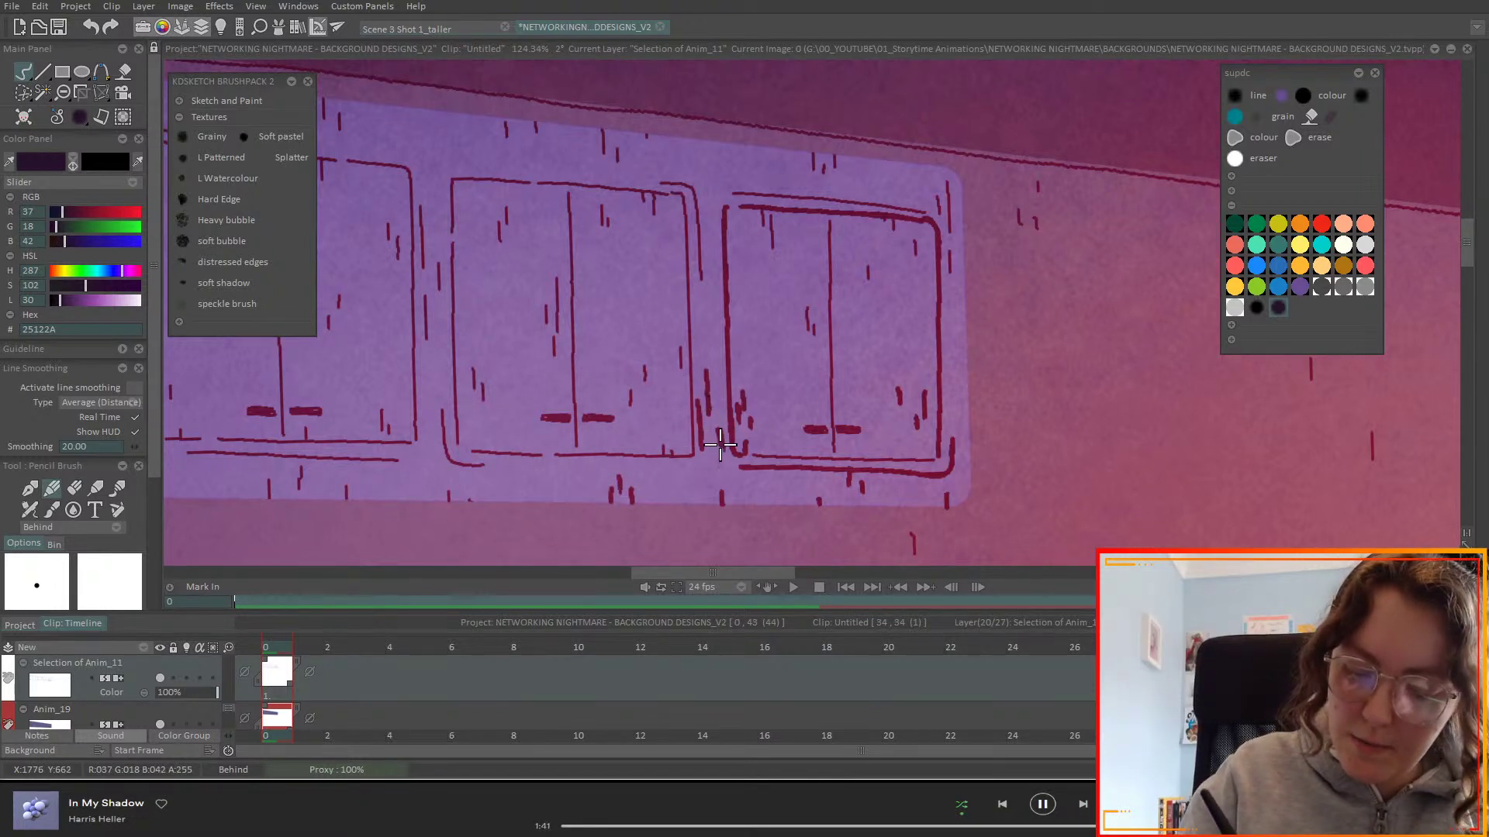
- Thicken the dashes inside and above the end cabinet, its upper trim line and its centre door line
drag(759, 194, 773, 256)
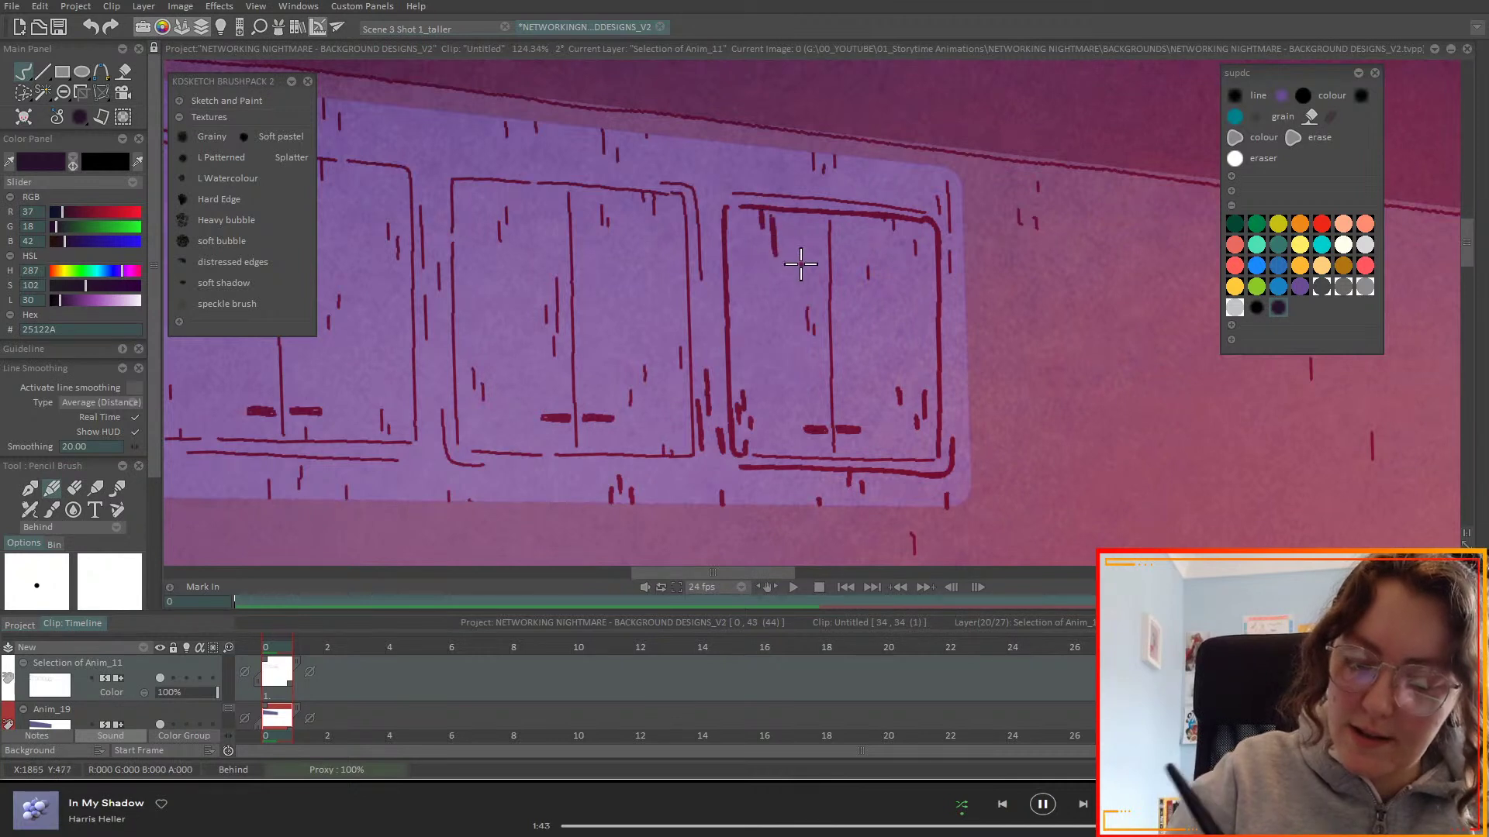
drag(808, 310, 808, 333)
drag(862, 249, 862, 274)
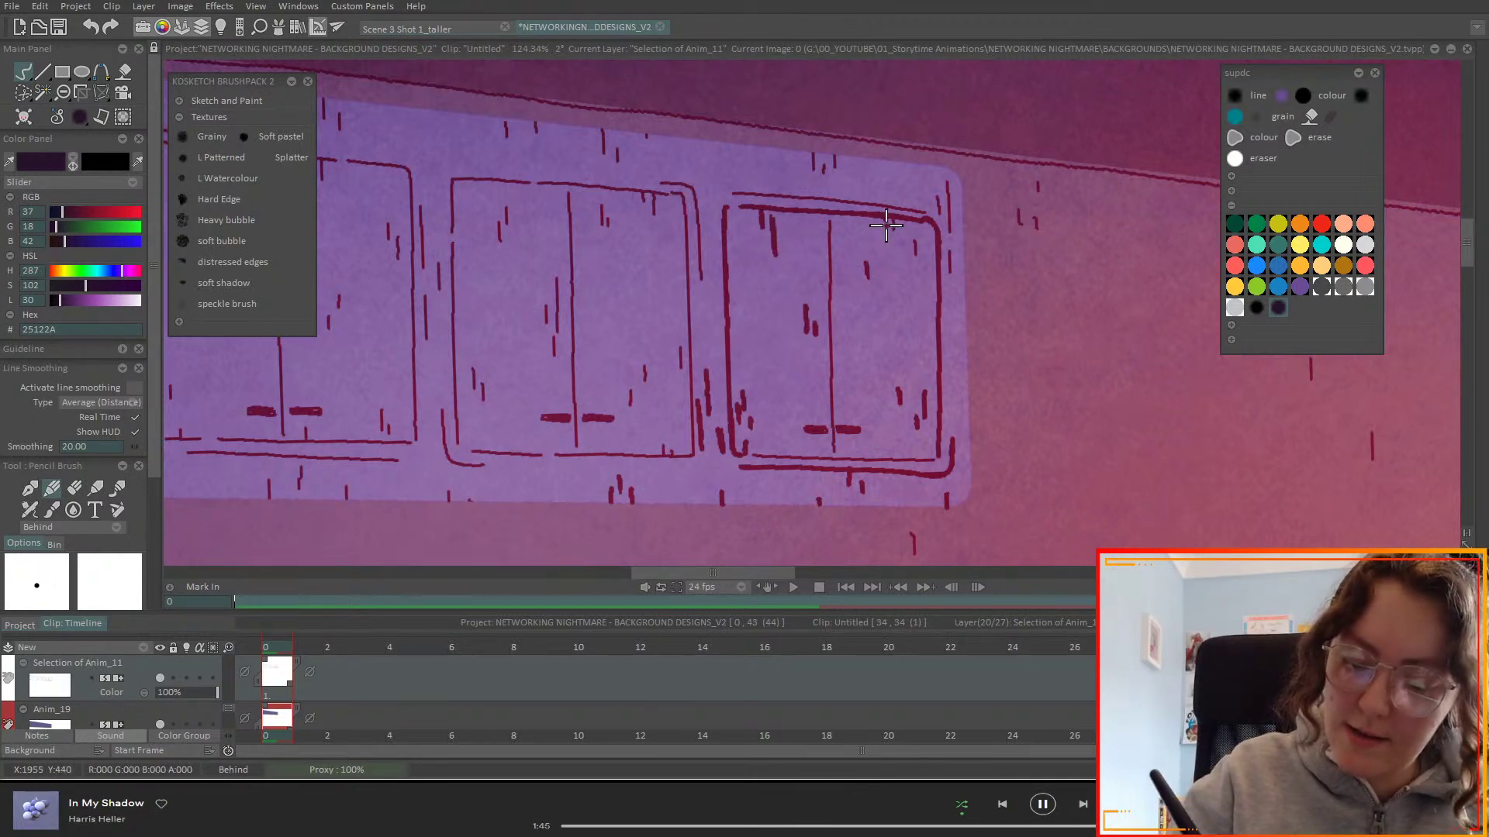
mouse_move(883, 216)
mouse_down()
mouse_move(916, 255)
mouse_move(937, 215)
mouse_up()
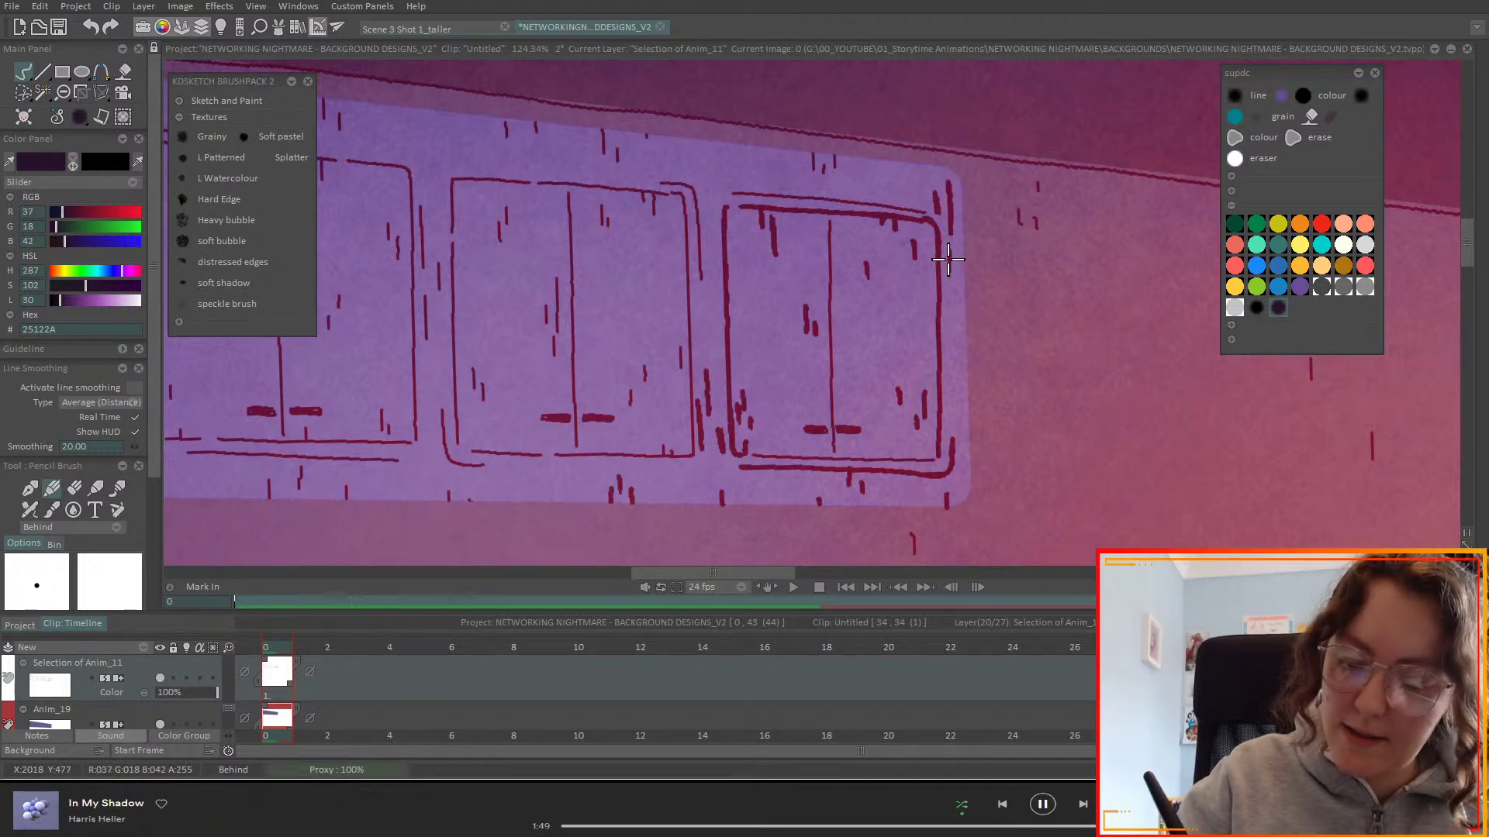
drag(731, 194, 930, 209)
mouse_move(814, 156)
mouse_down()
mouse_move(815, 172)
mouse_move(834, 169)
mouse_up()
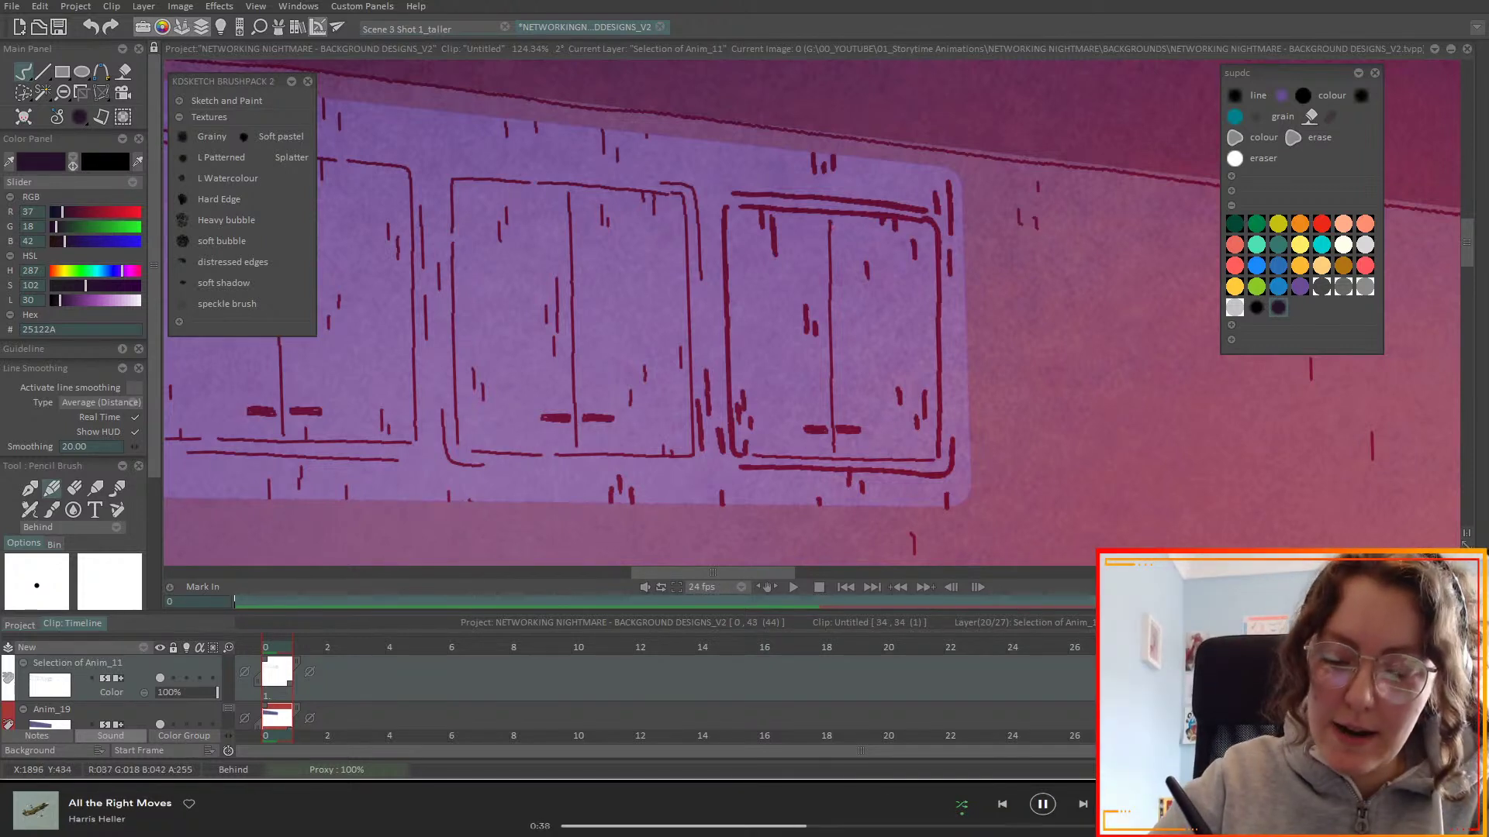
drag(830, 252, 830, 447)
- Look at the full pink room background for comparison and reopen the angled counter shot, clip 24-1/1
click(20, 624)
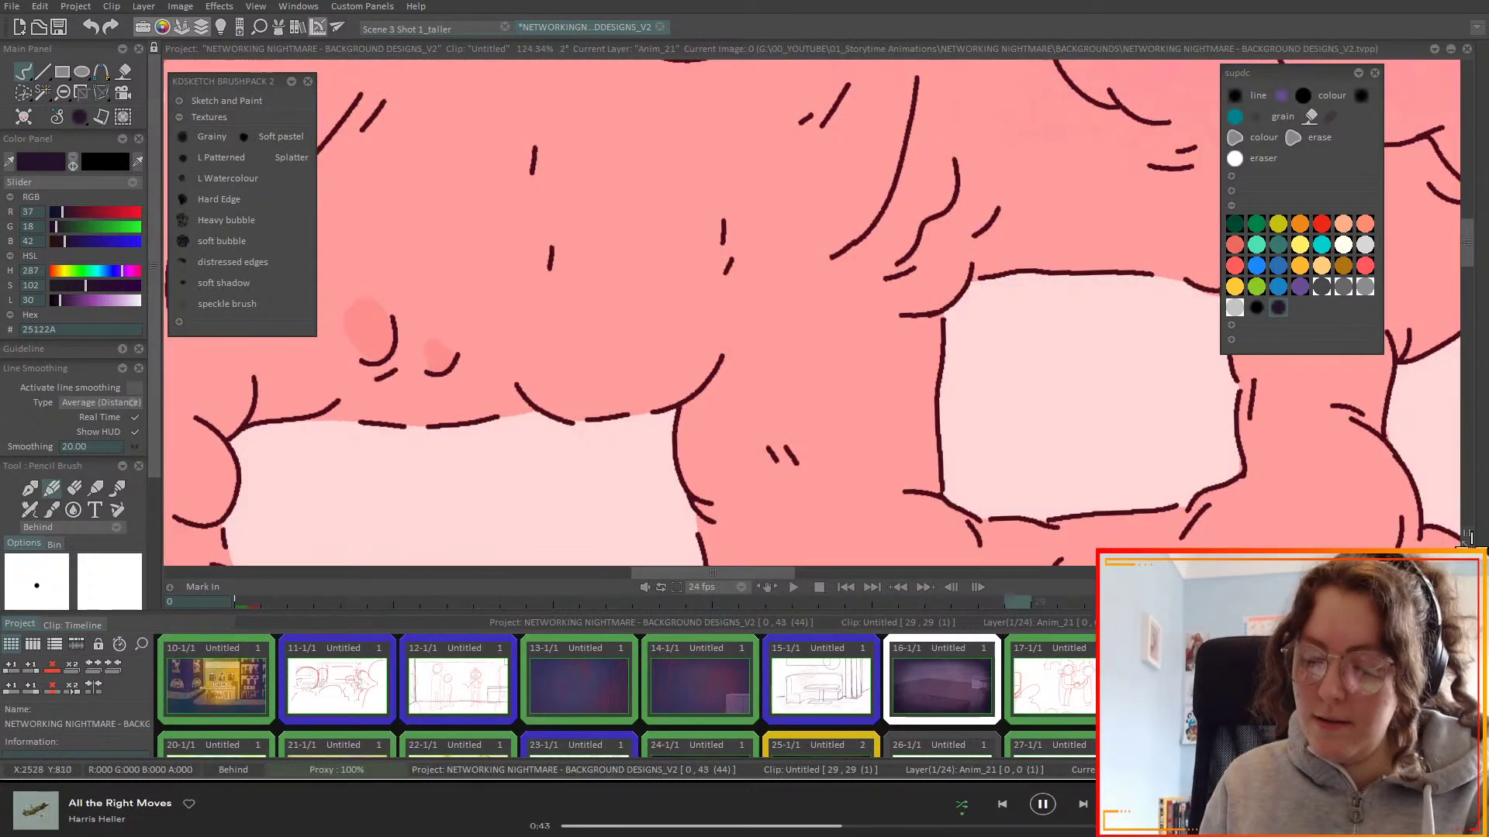
click(1466, 545)
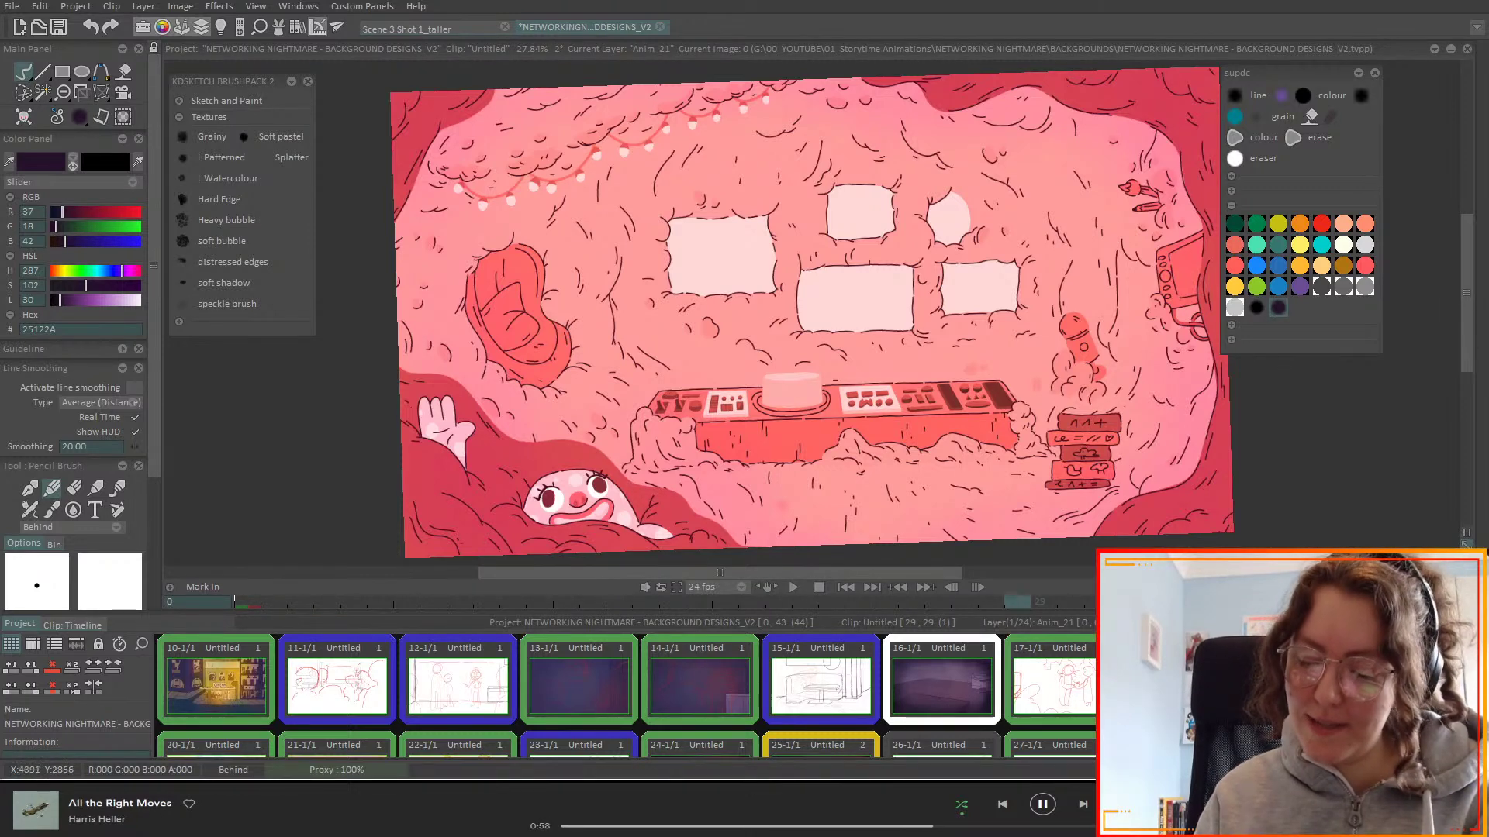
scroll(1018, 717, down, 1)
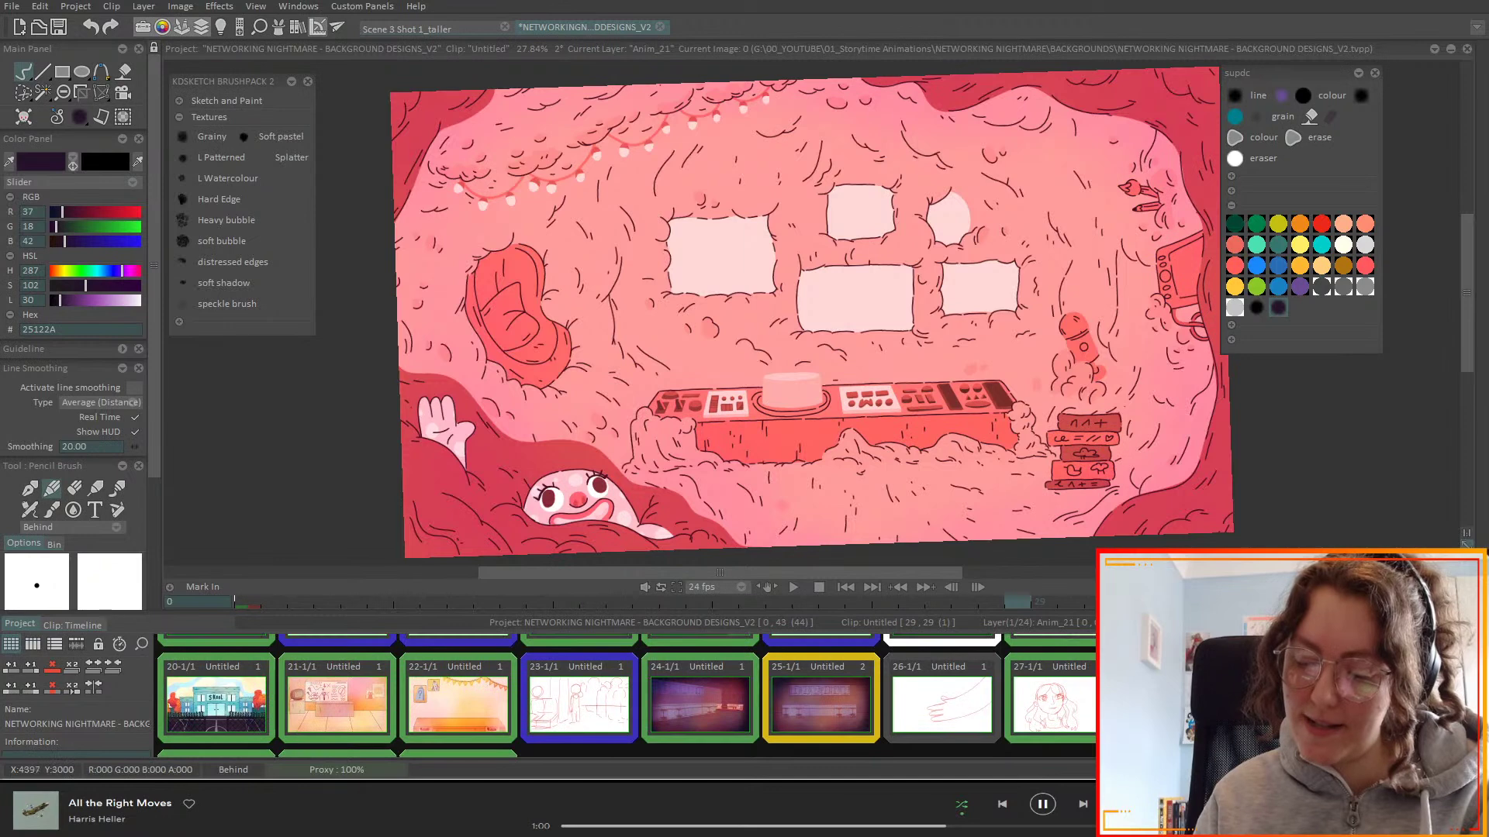
double_click(696, 720)
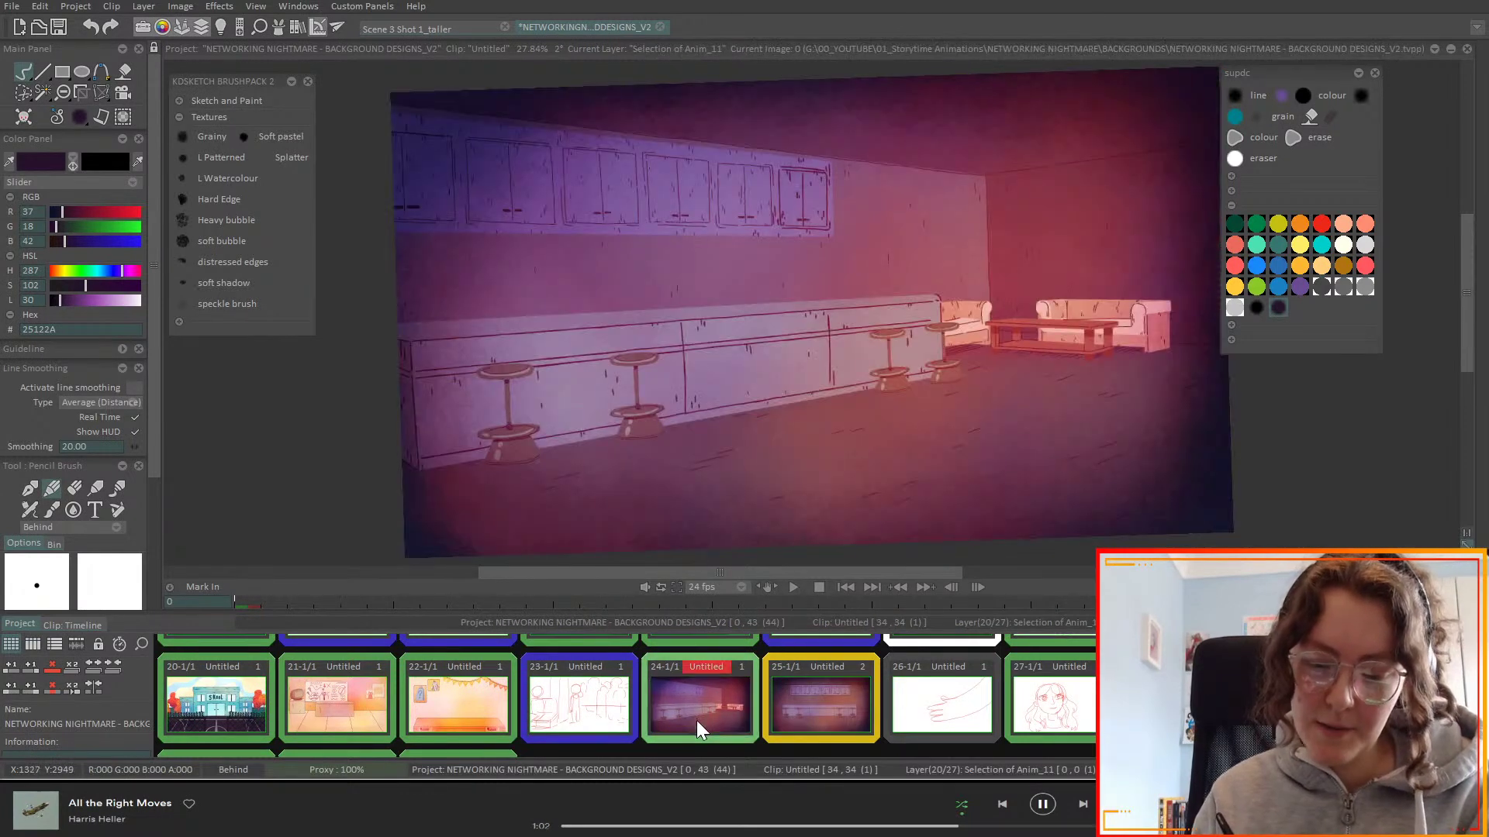
- Thicken the outer corner line, far side edge and adjoining lower edge of the second cabinet from the end
key(greater)
key(greater)
key(greater)
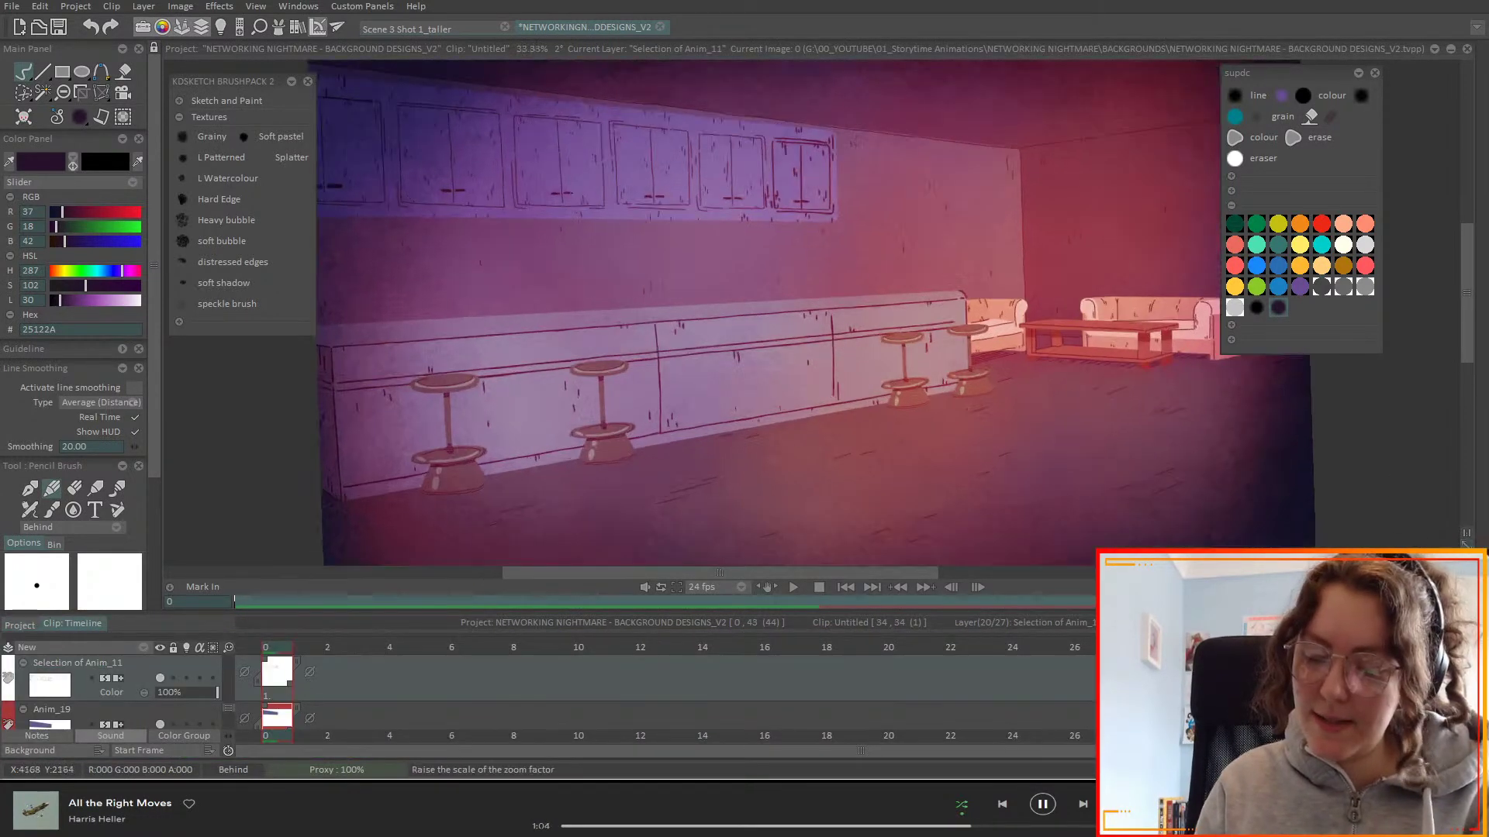
drag(728, 108, 900, 655)
mouse_move(744, 310)
mouse_down()
mouse_move(845, 263)
mouse_move(861, 217)
mouse_up()
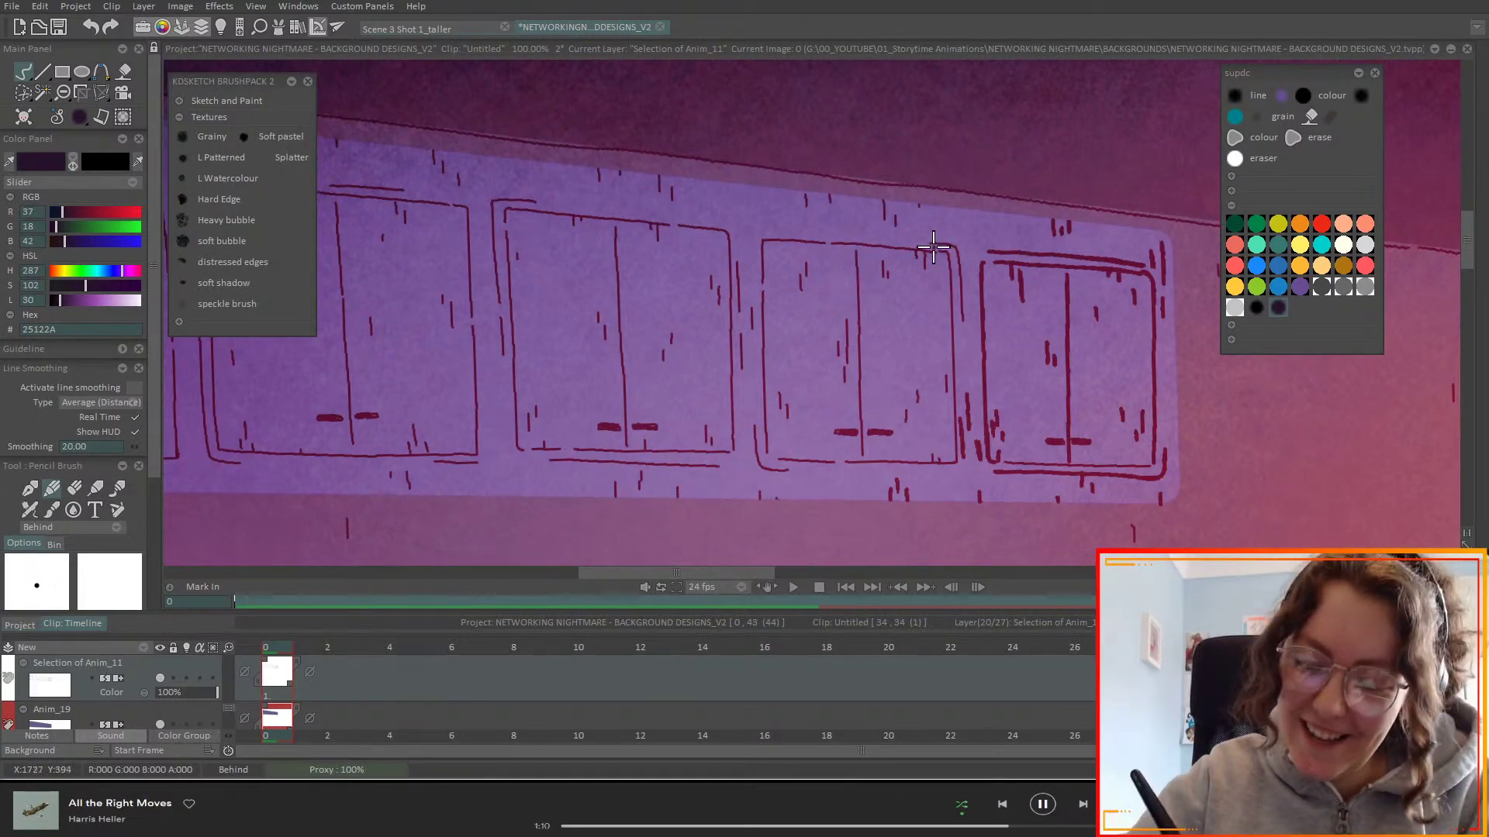
drag(956, 252, 962, 305)
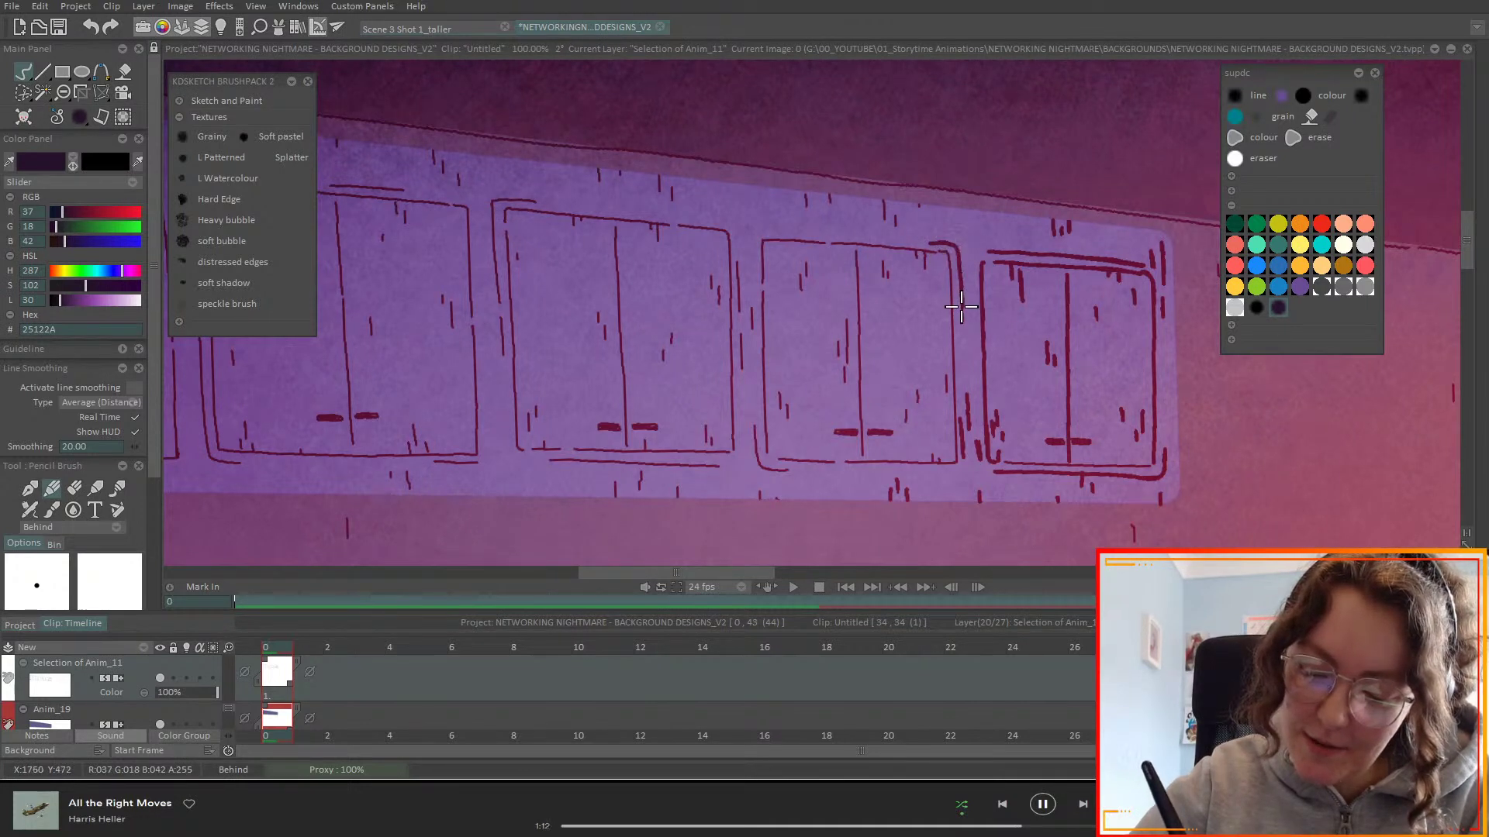
drag(940, 252, 952, 342)
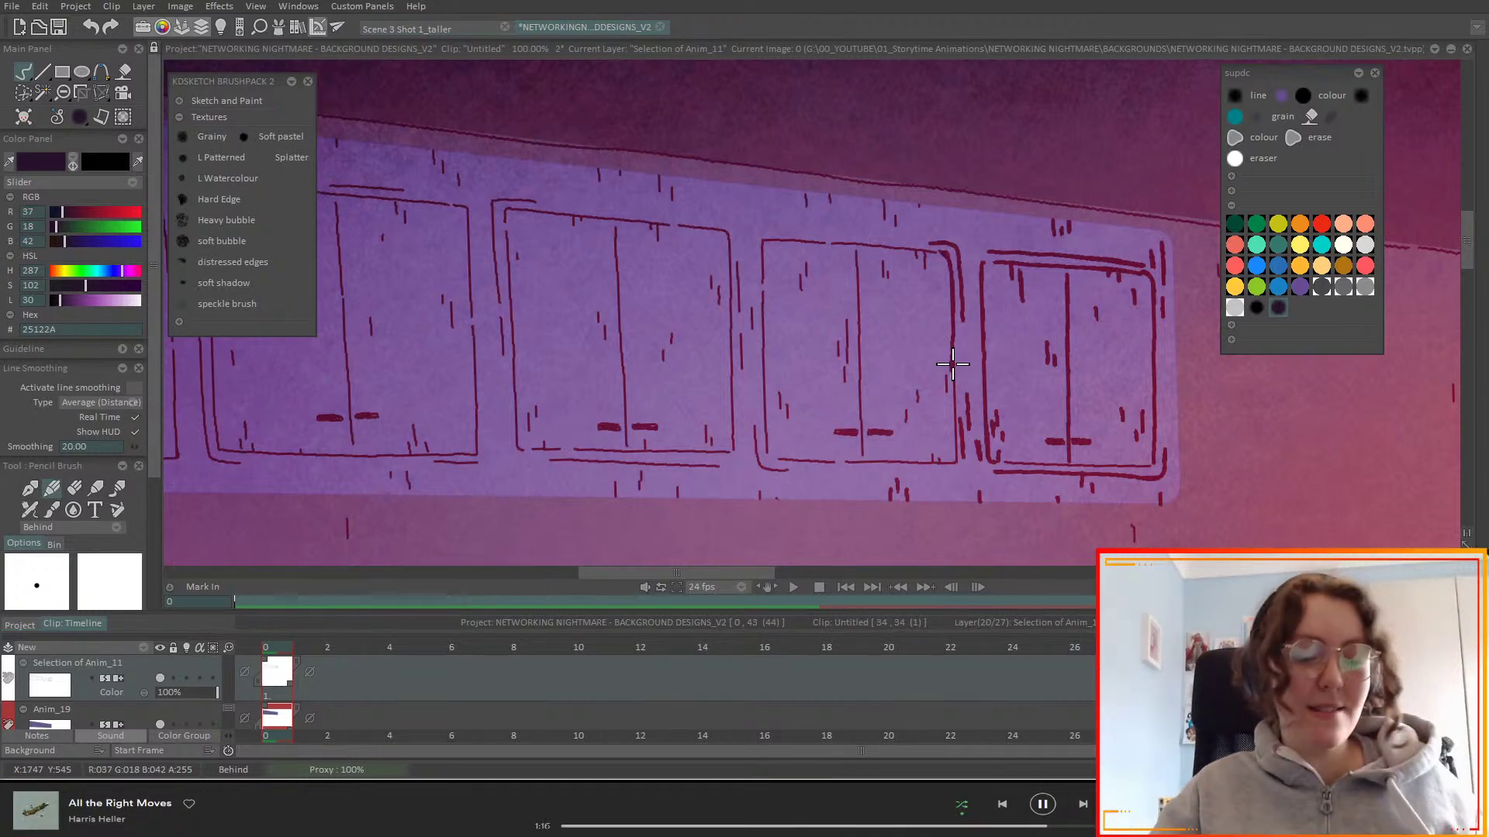
scroll(952, 363, up, 3)
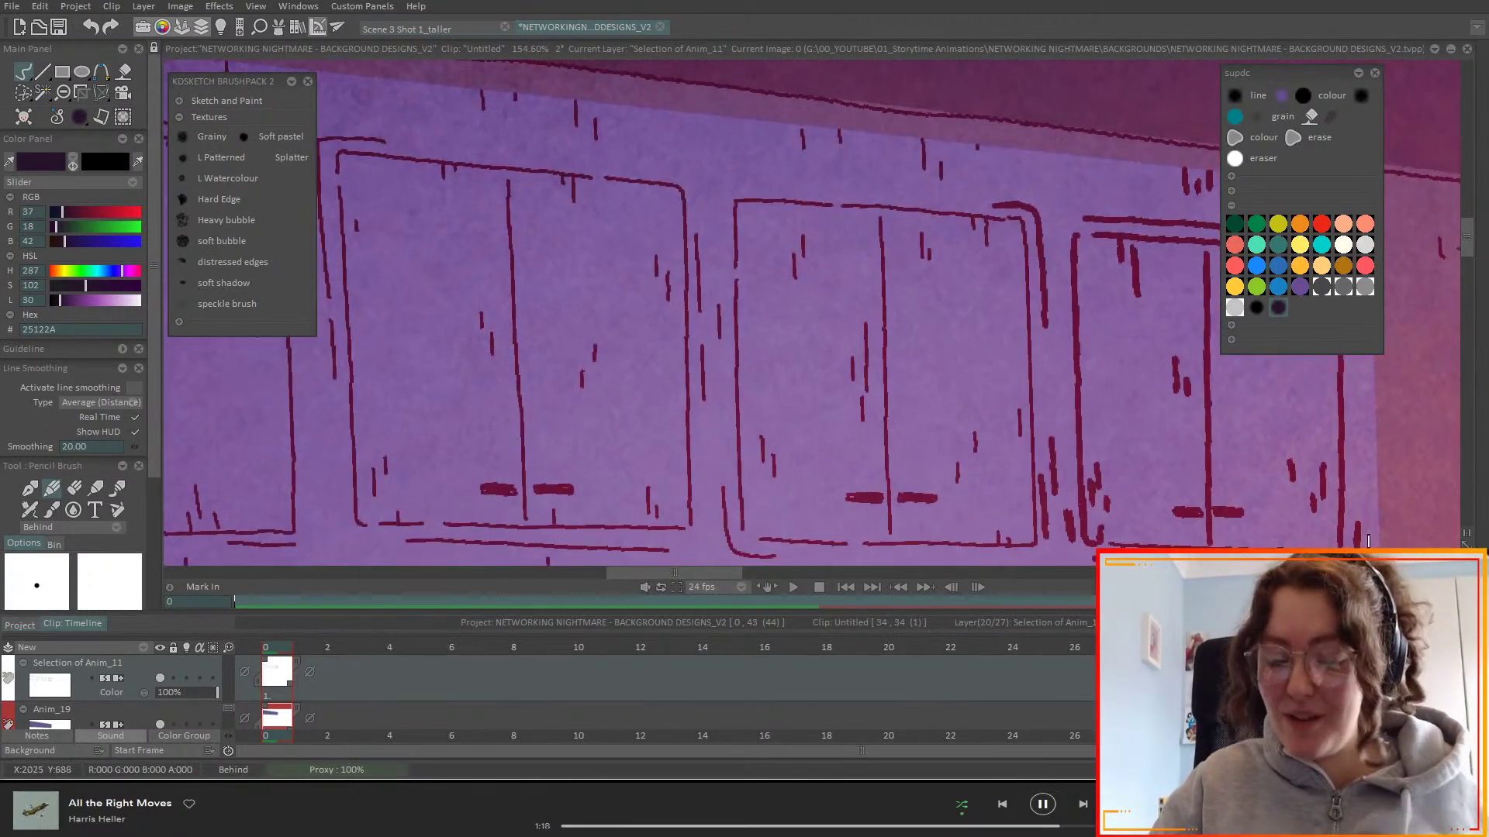
drag(1019, 161, 933, 76)
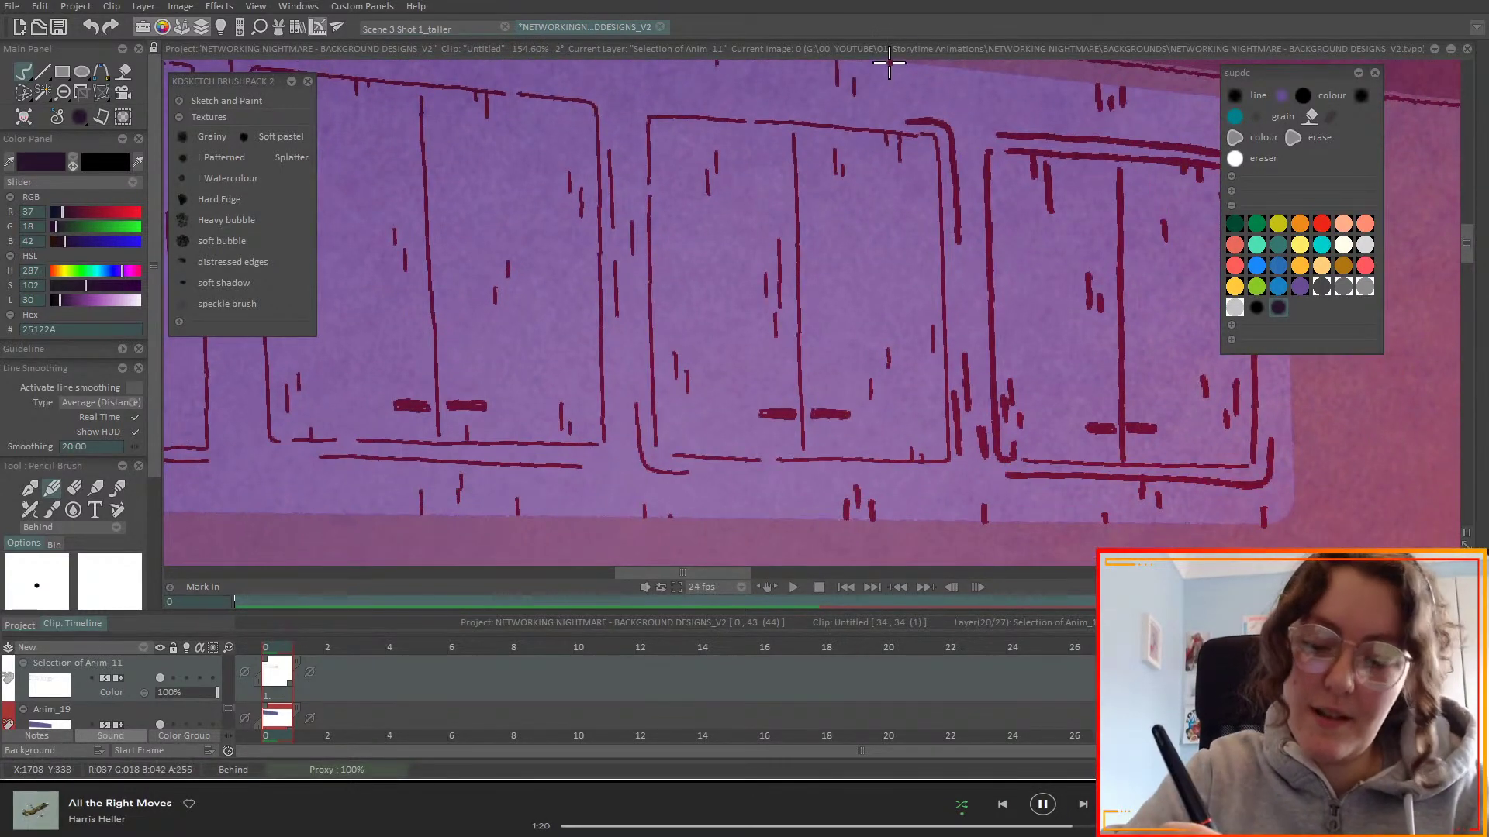
drag(921, 134, 938, 229)
mouse_move(942, 339)
mouse_down()
mouse_move(946, 459)
mouse_move(866, 462)
mouse_up()
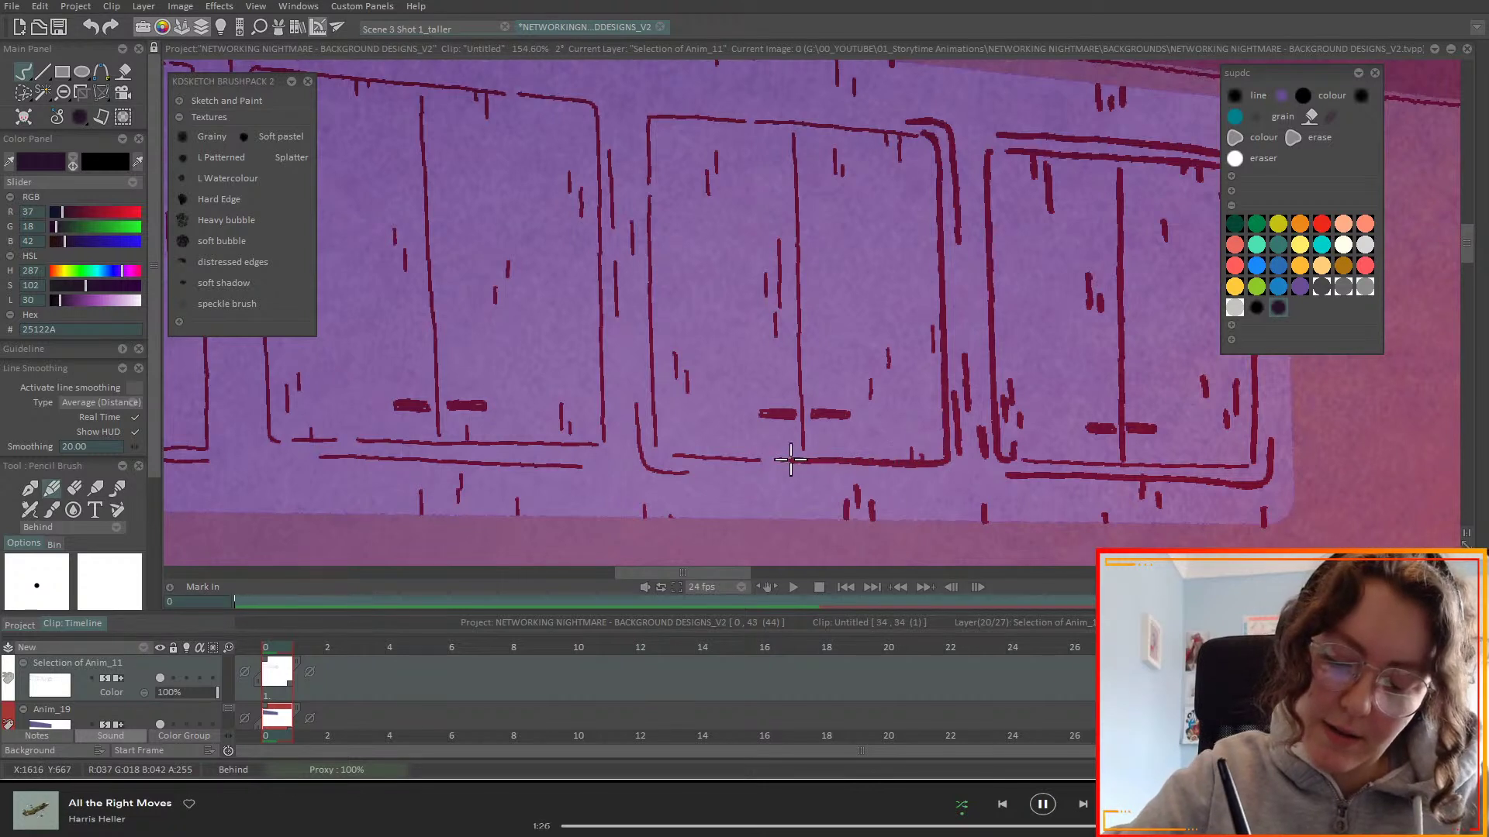
- Thicken the second cabinet's centre line, remaining frame edges, lower corner line and dashes, including those in the gap towards the third cabinet
drag(794, 128, 800, 450)
key(ctrl+z)
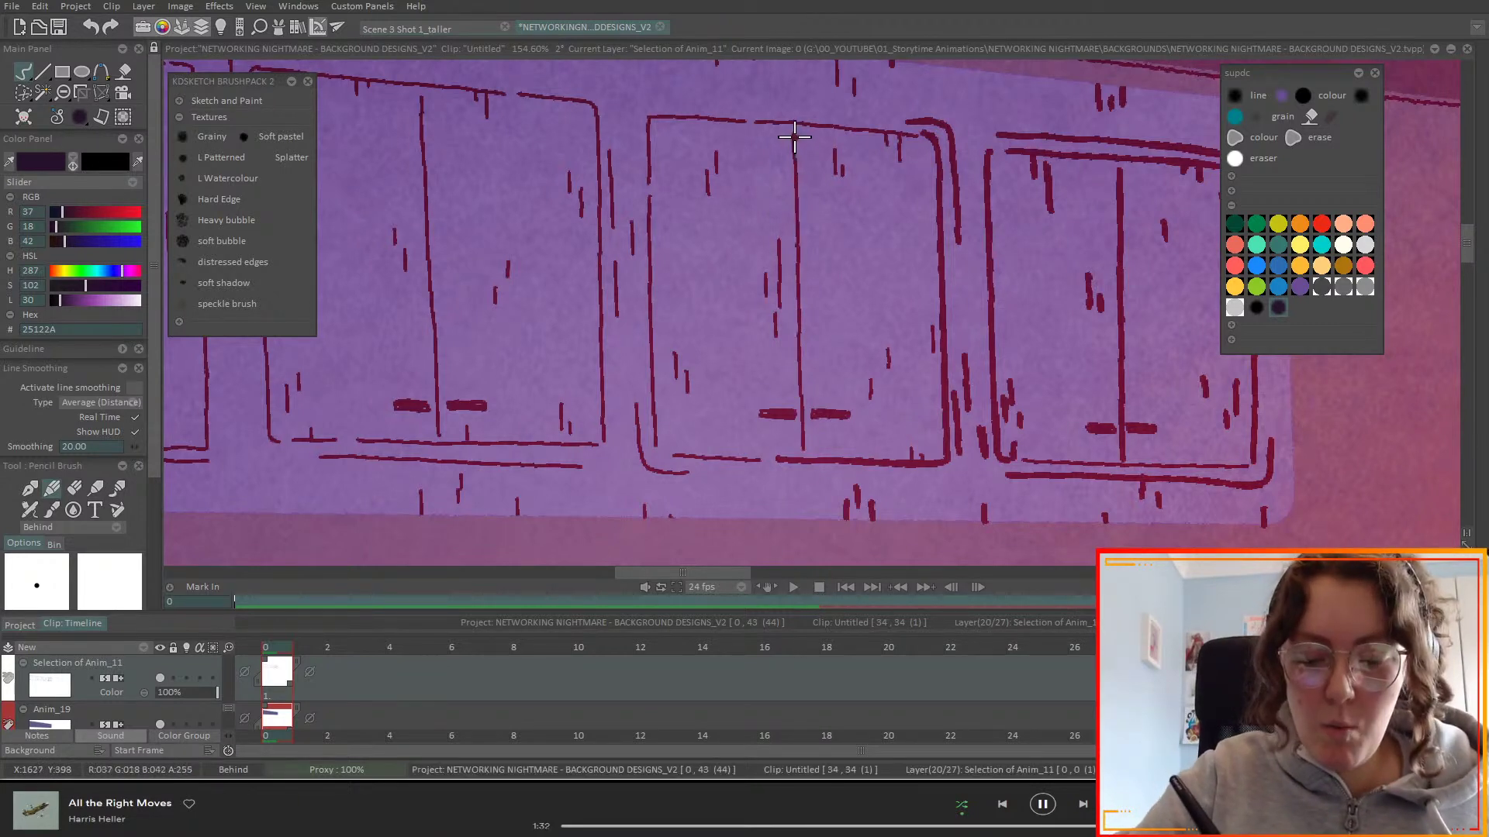
drag(794, 147, 796, 228)
drag(798, 300, 802, 450)
drag(780, 237, 778, 293)
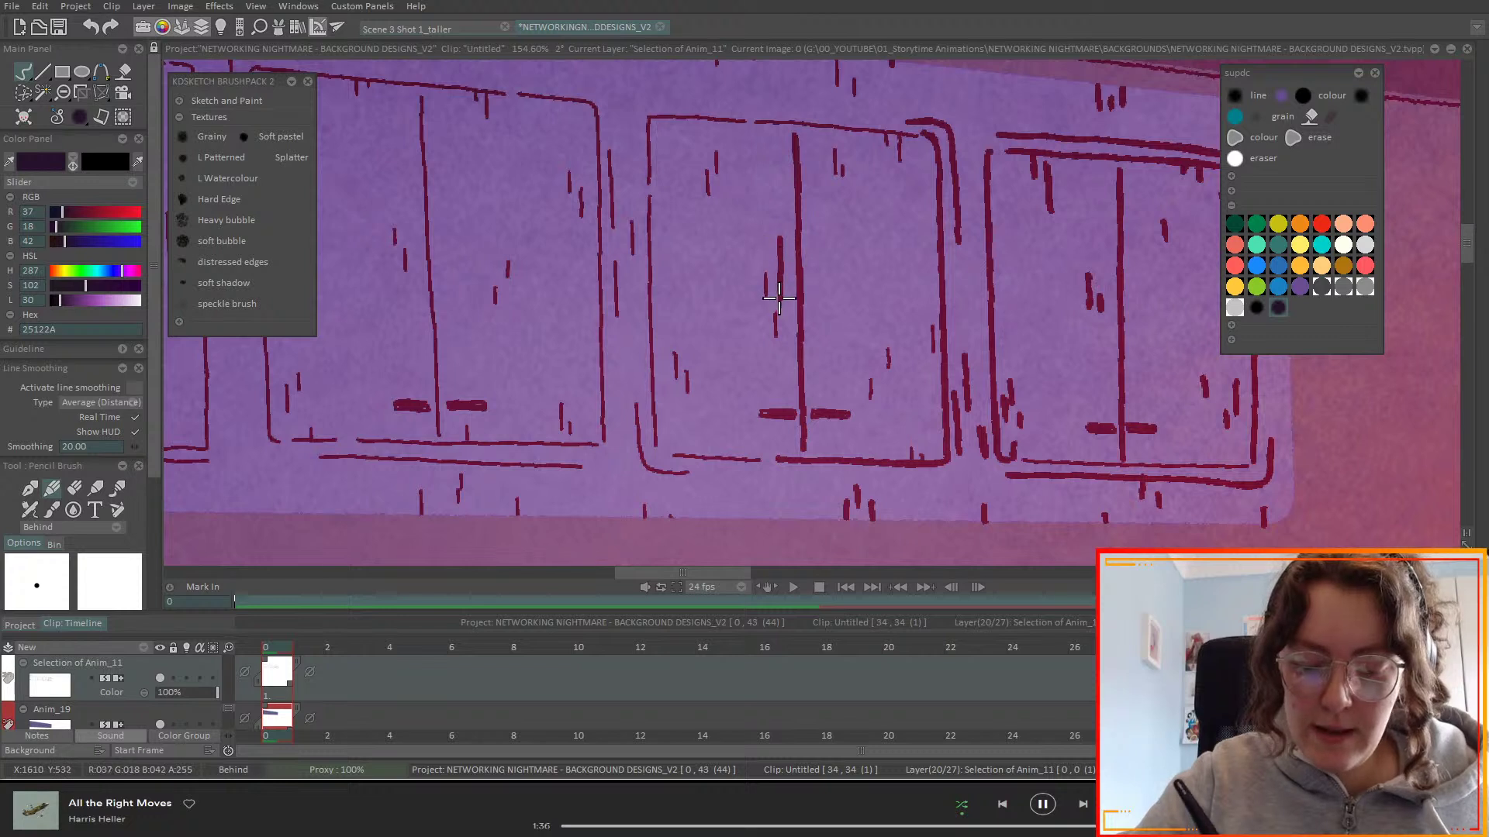
drag(718, 153, 717, 175)
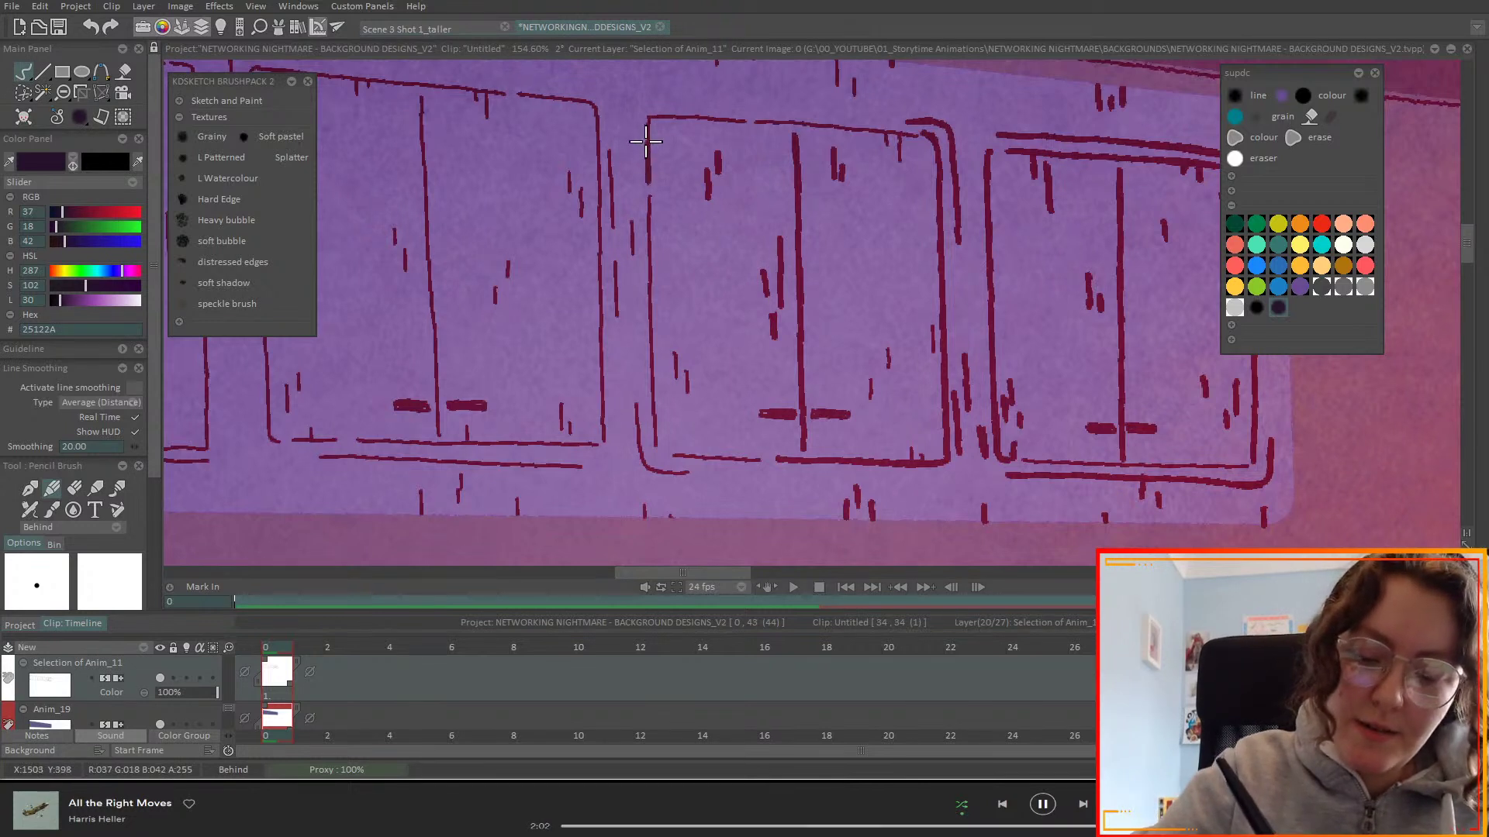
mouse_move(661, 112)
mouse_down()
mouse_move(903, 133)
mouse_move(925, 124)
mouse_move(930, 91)
mouse_move(884, 146)
mouse_up()
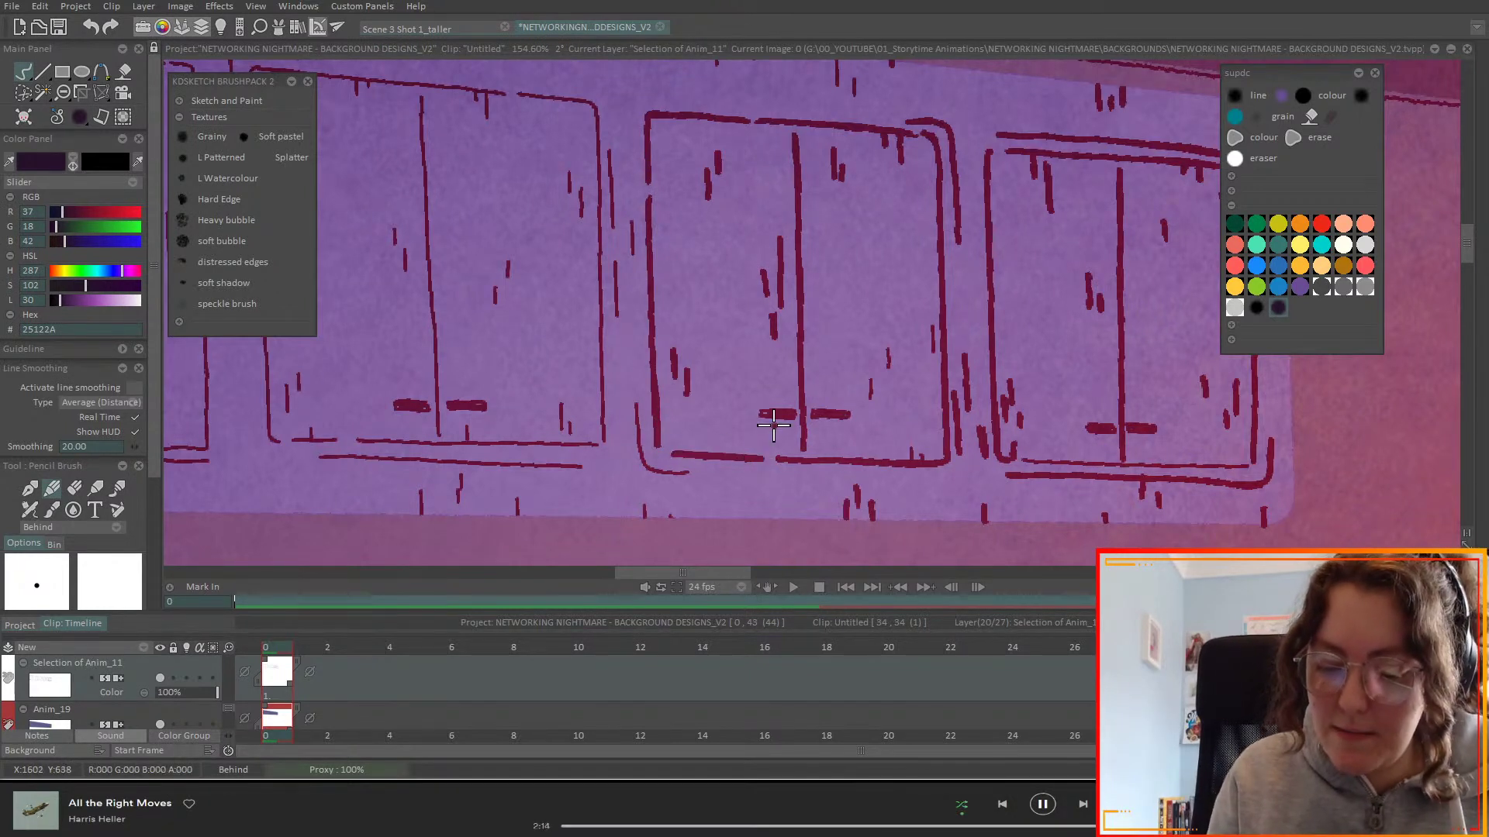
drag(636, 412, 643, 467)
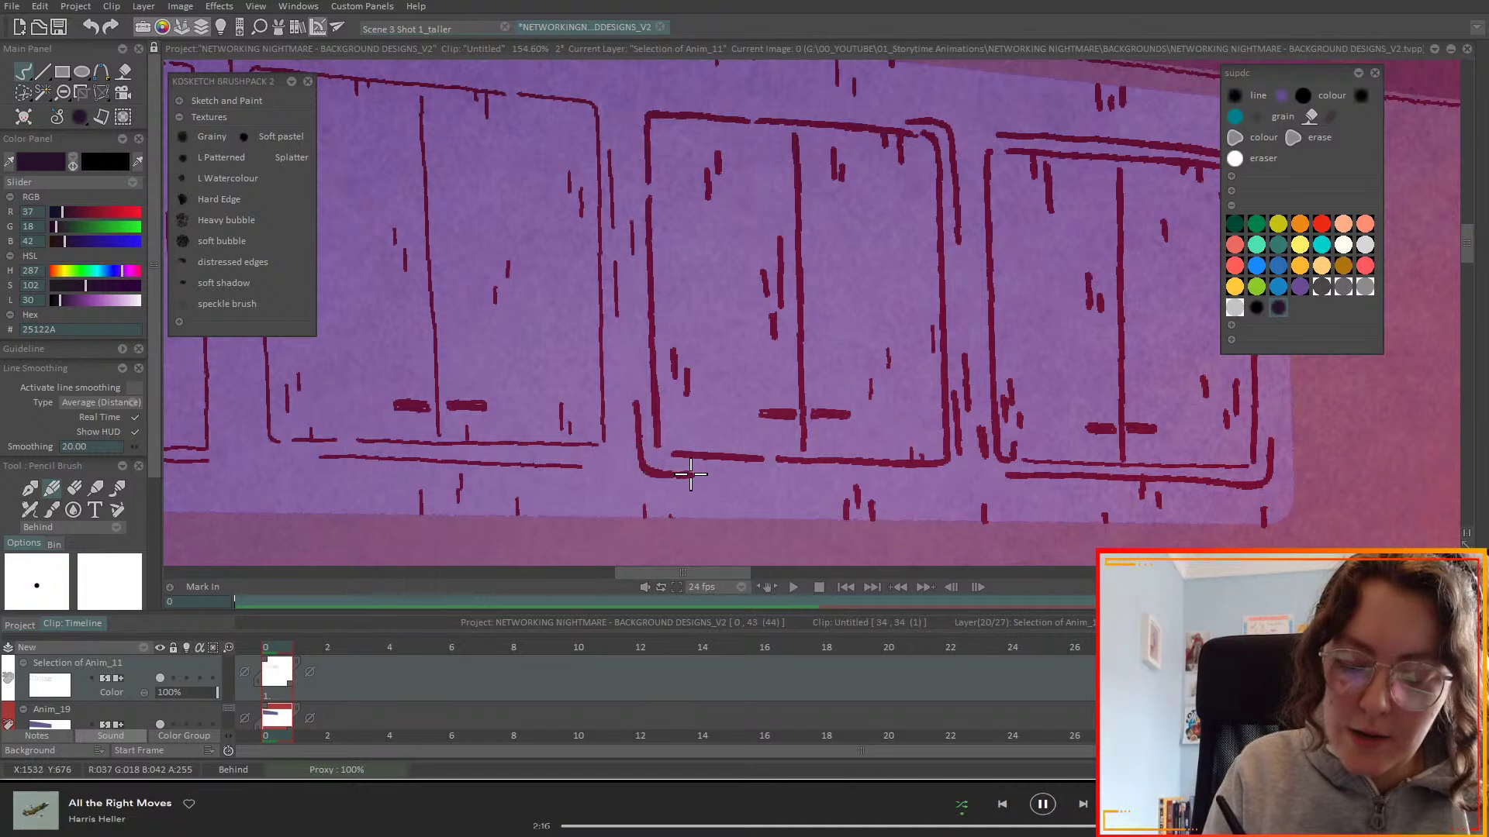
drag(606, 147, 620, 285)
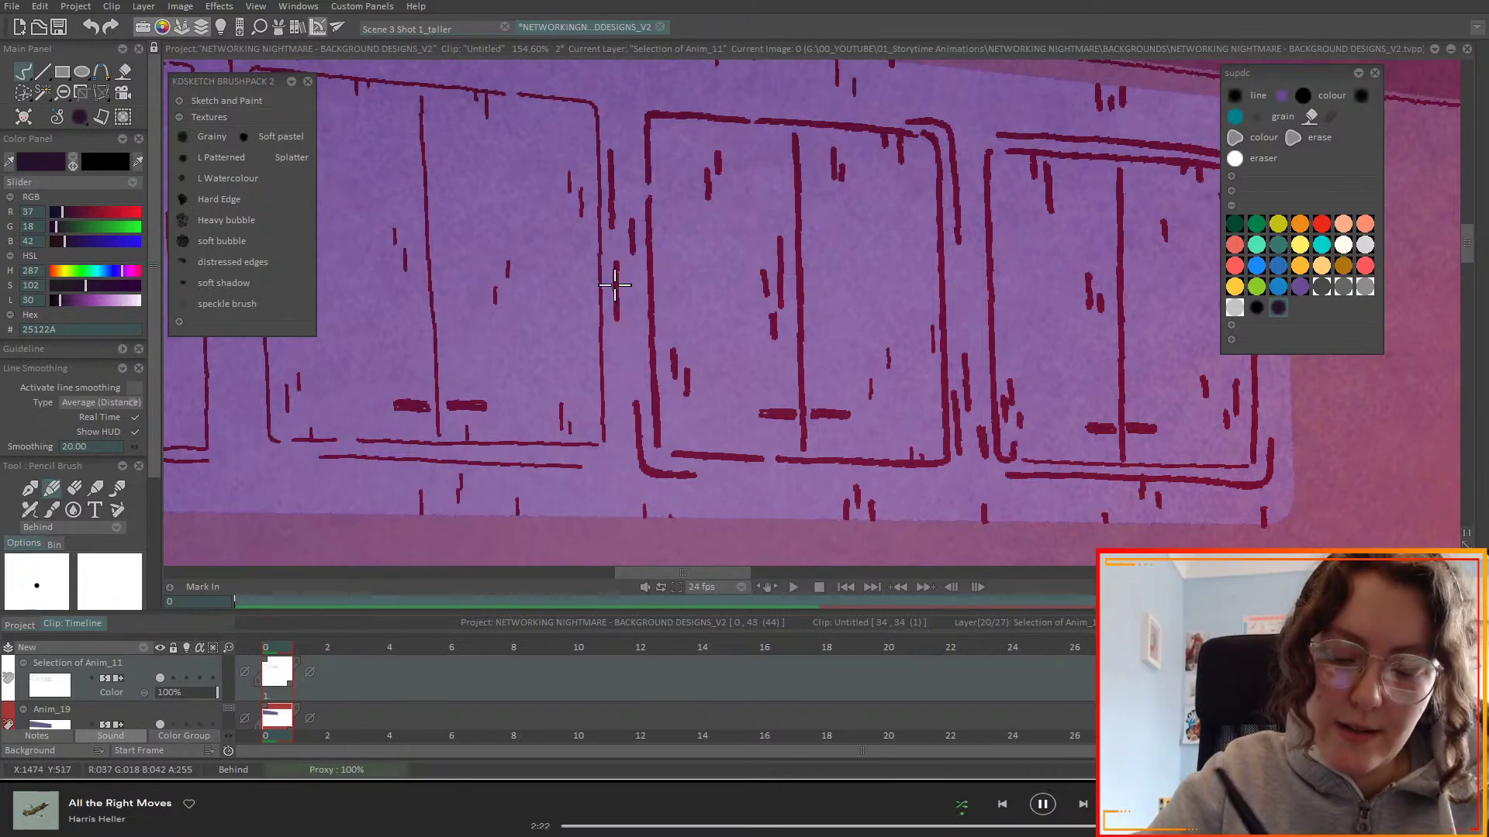
- Thicken the third cabinet's far side, upper corner, lower edge, trim line and nearby dashes, plus the end cabinet's lower edge
drag(591, 101, 596, 255)
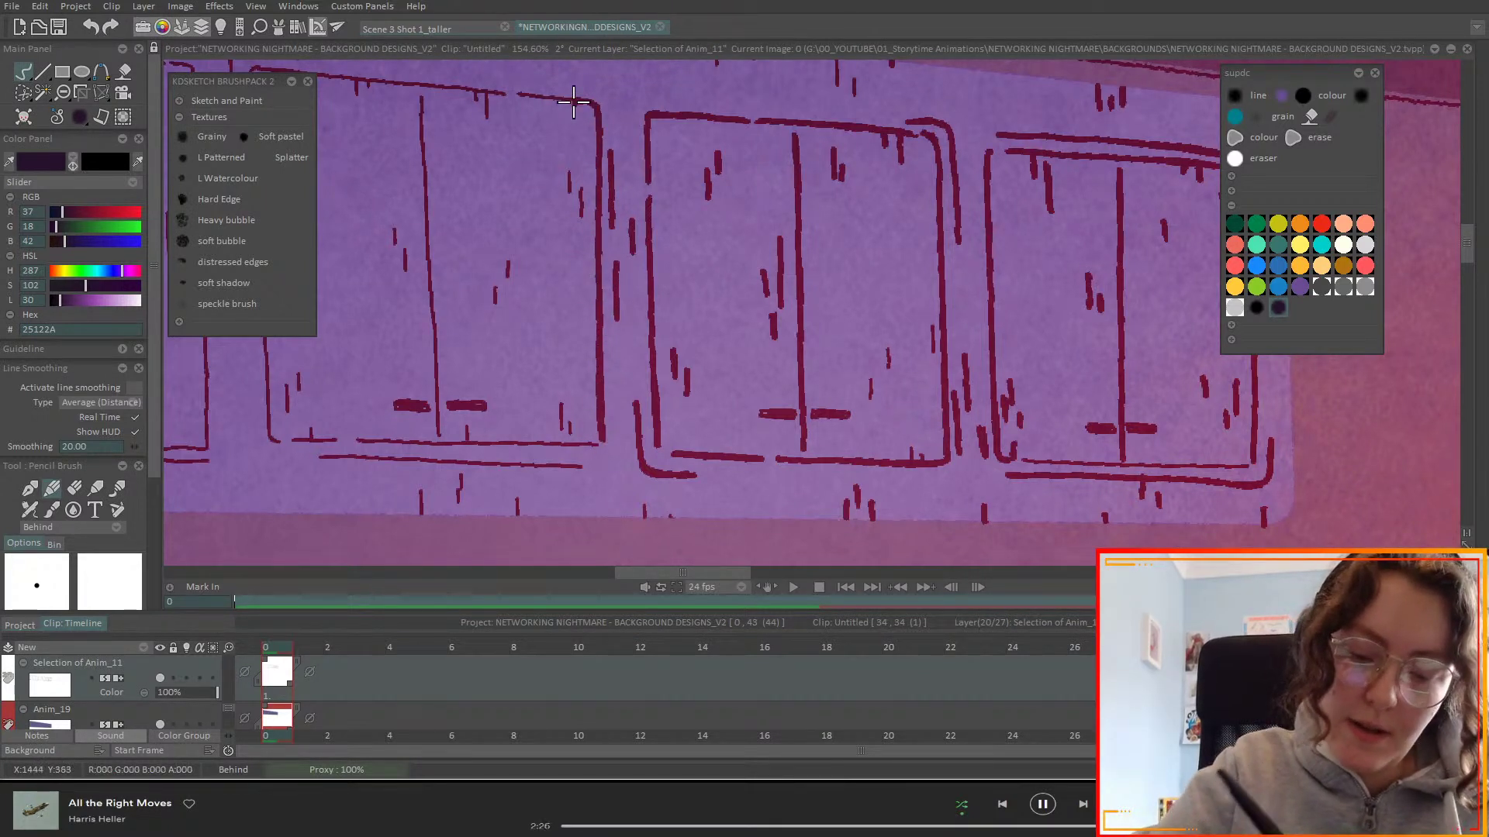
drag(521, 92, 594, 103)
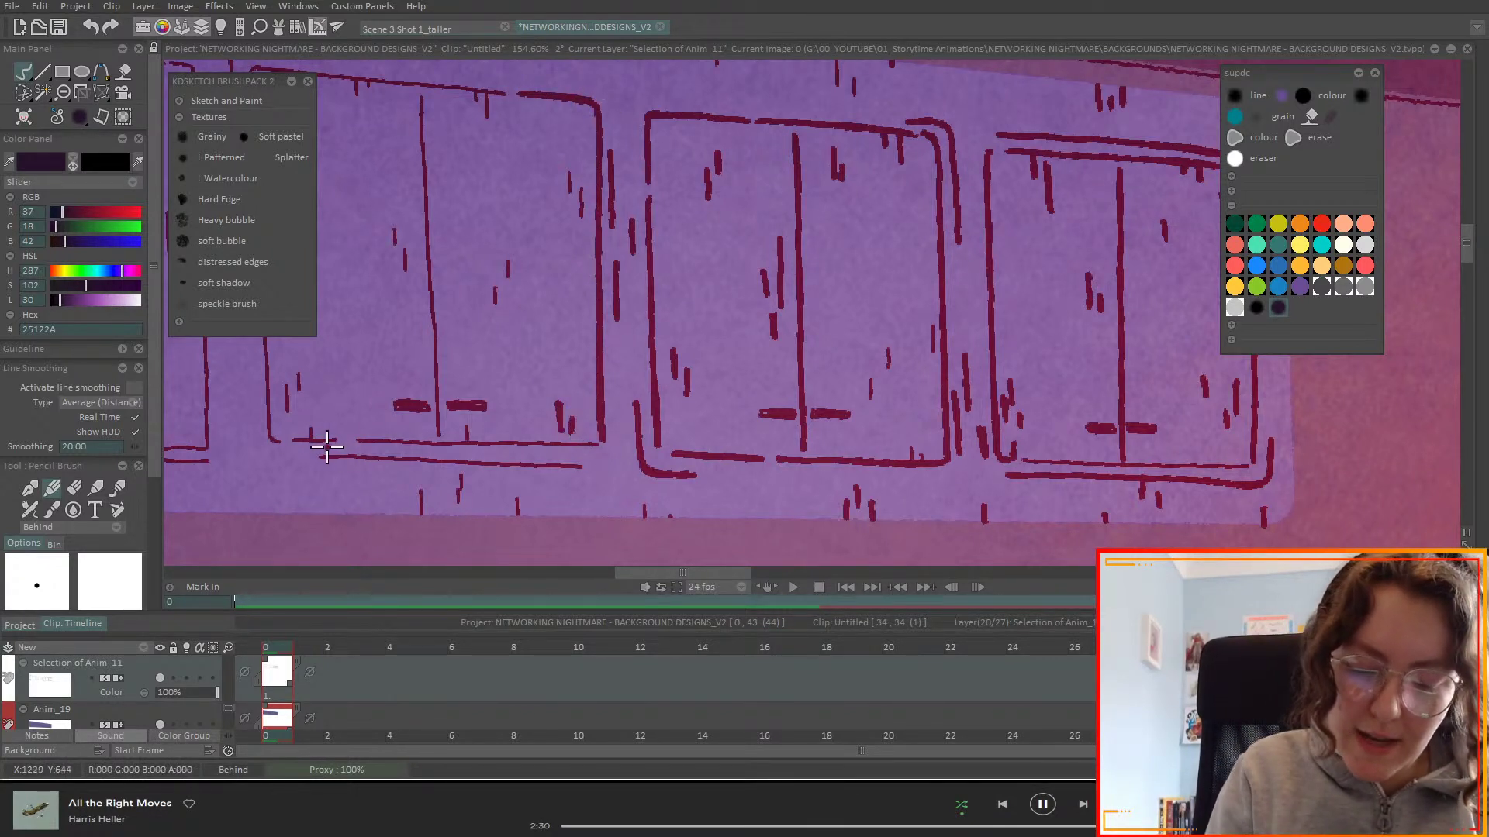
drag(400, 443, 592, 426)
drag(322, 458, 576, 465)
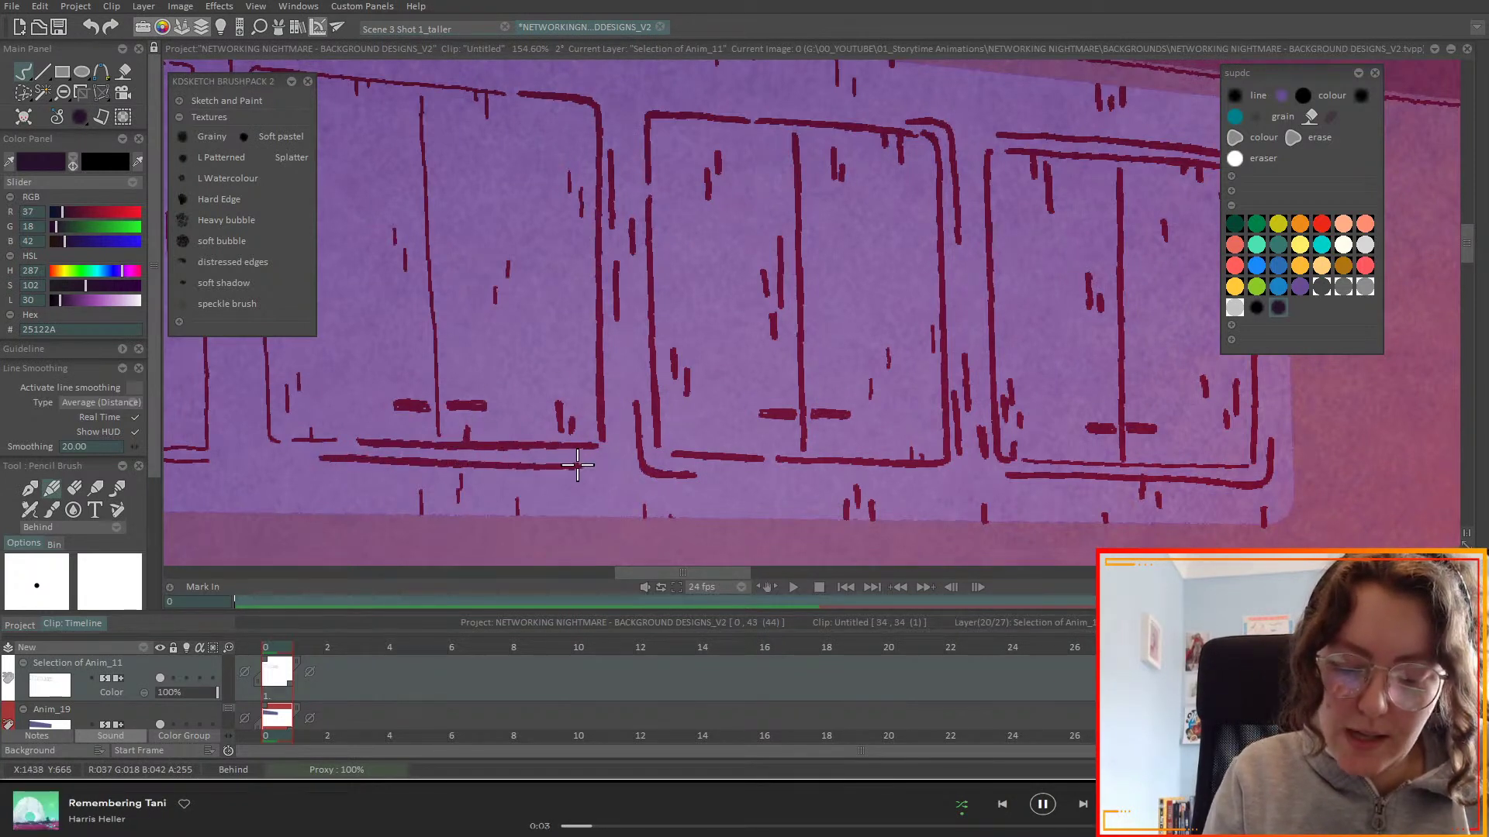
mouse_move(460, 477)
mouse_down()
mouse_move(454, 501)
mouse_move(420, 513)
mouse_up()
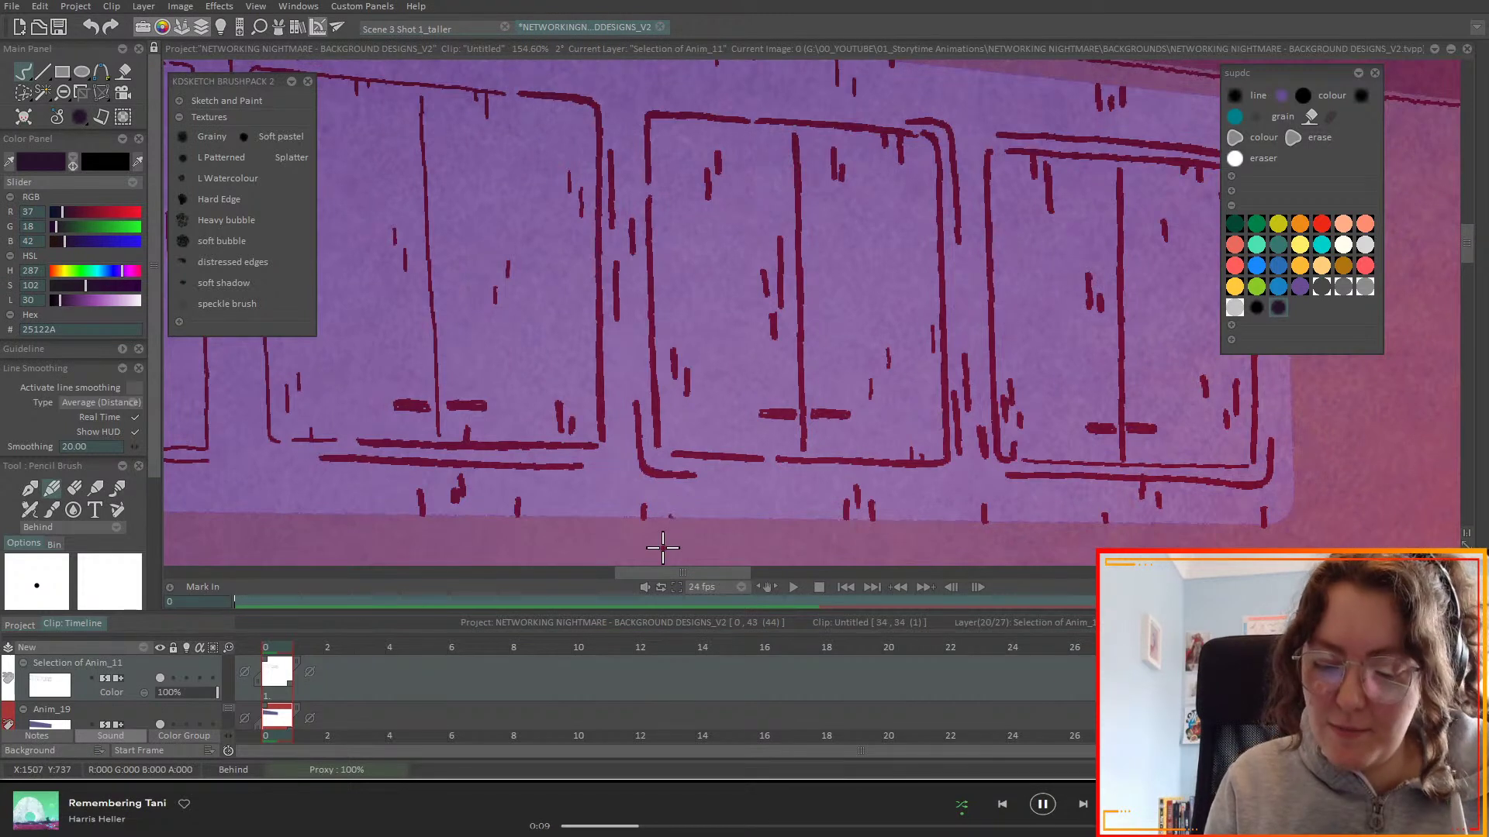
mouse_move(1055, 456)
mouse_down()
mouse_move(956, 490)
mouse_move(1140, 498)
mouse_up()
drag(731, 419, 737, 465)
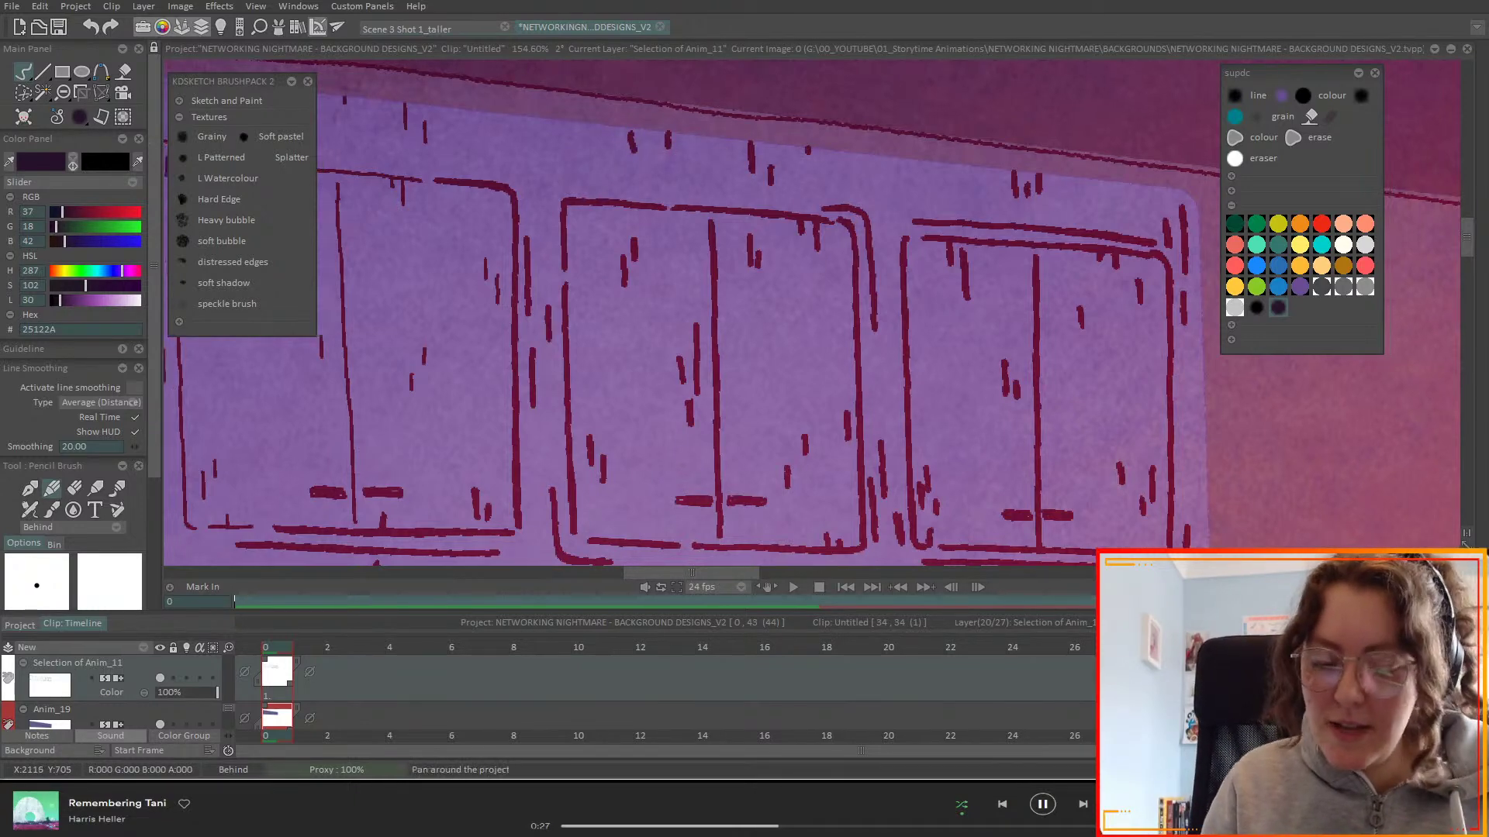
- Thicken the third cabinet's top and near side edges, centre door line, outer corner line and surrounding dashes
scroll(847, 134, up, 3)
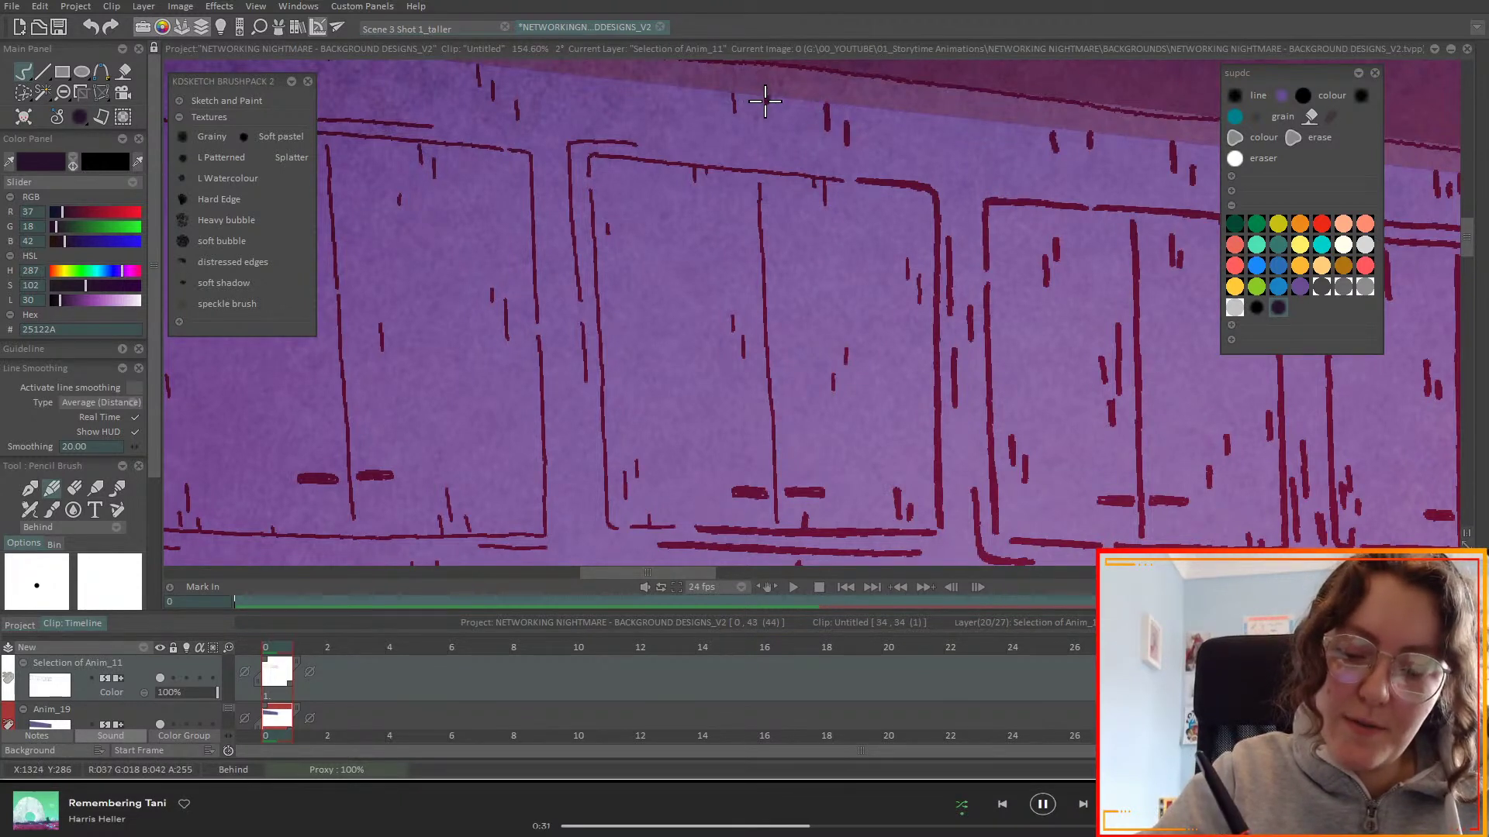
mouse_move(815, 183)
mouse_down()
mouse_move(826, 203)
mouse_move(748, 168)
mouse_move(610, 155)
mouse_move(589, 177)
mouse_move(608, 515)
mouse_move(673, 528)
mouse_up()
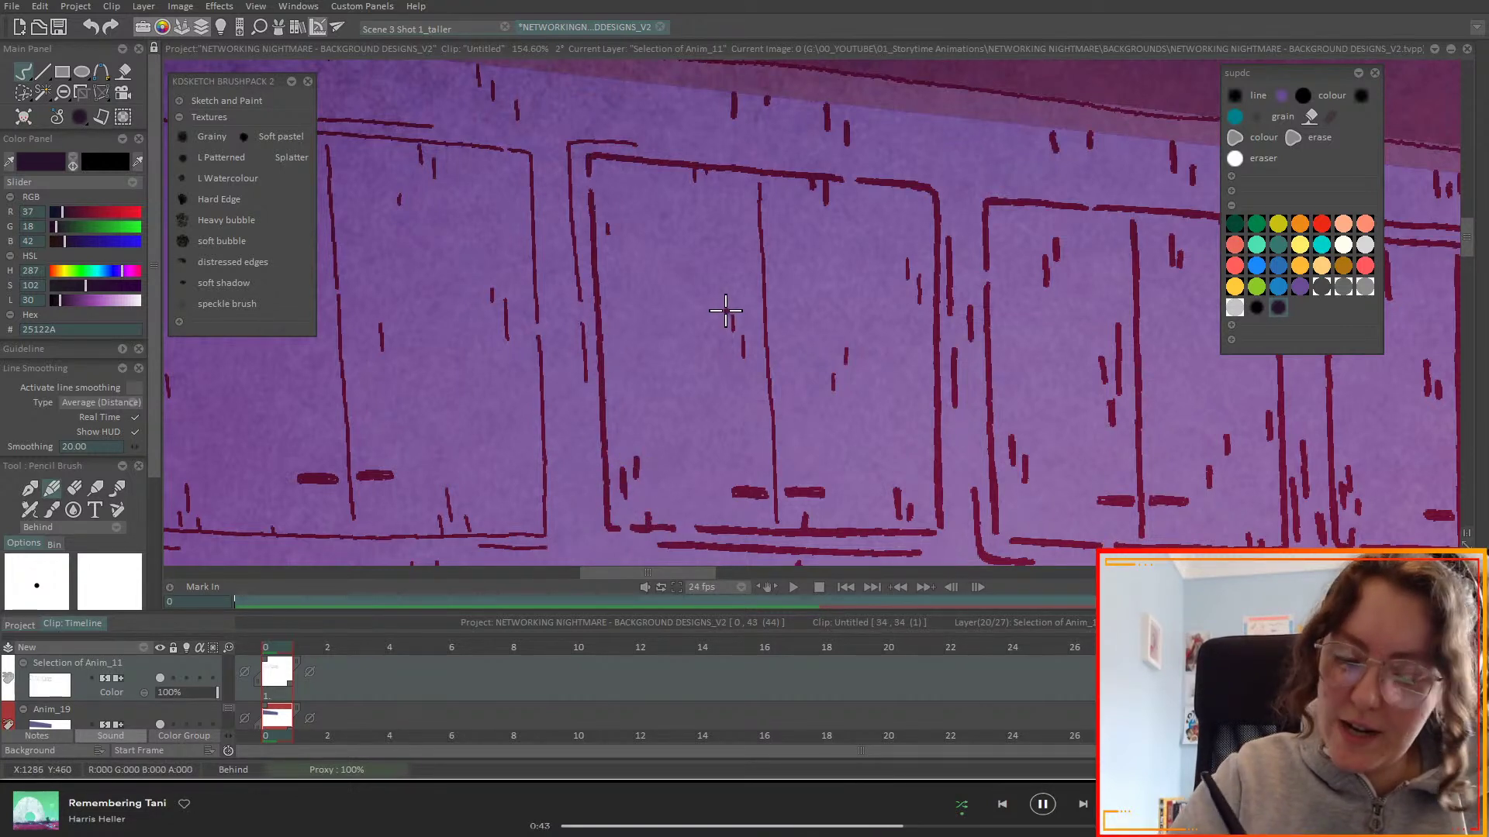
drag(758, 197, 759, 304)
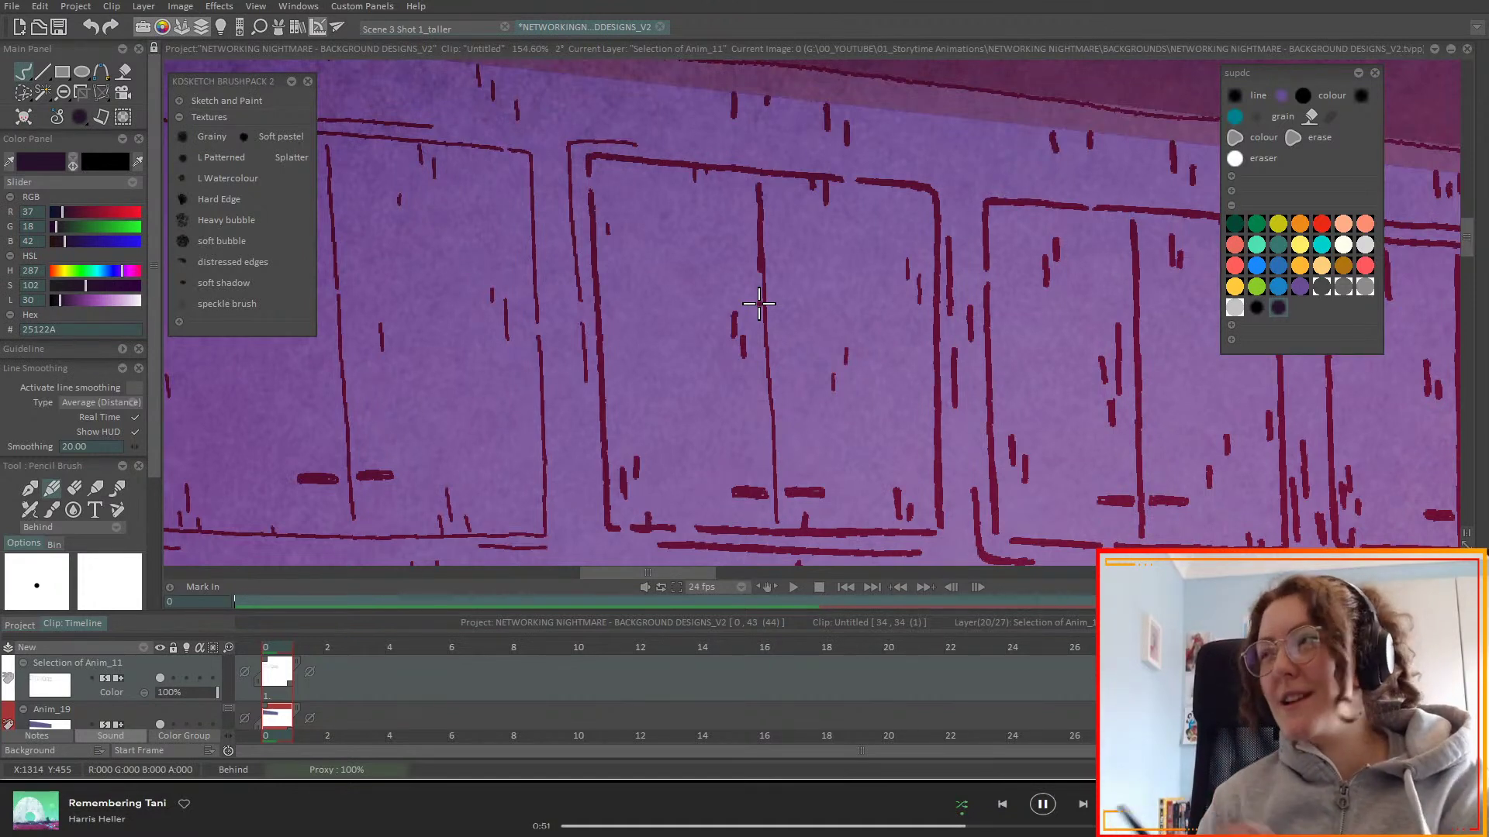
drag(757, 266, 772, 478)
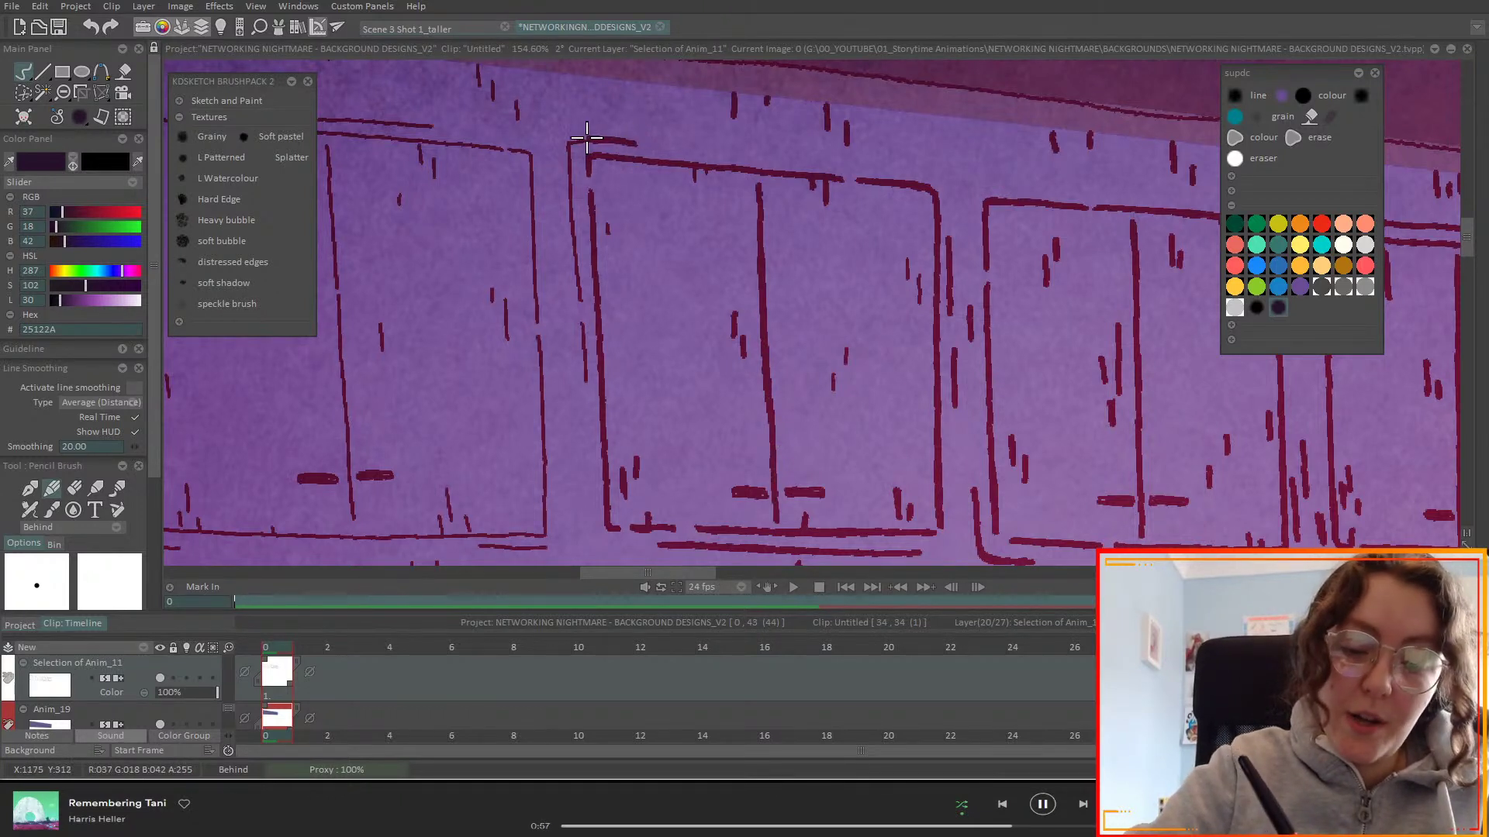
drag(567, 162, 585, 381)
- Thicken the fourth cabinet's frame on all sides along with the small dashes inside its doors
drag(513, 148, 535, 335)
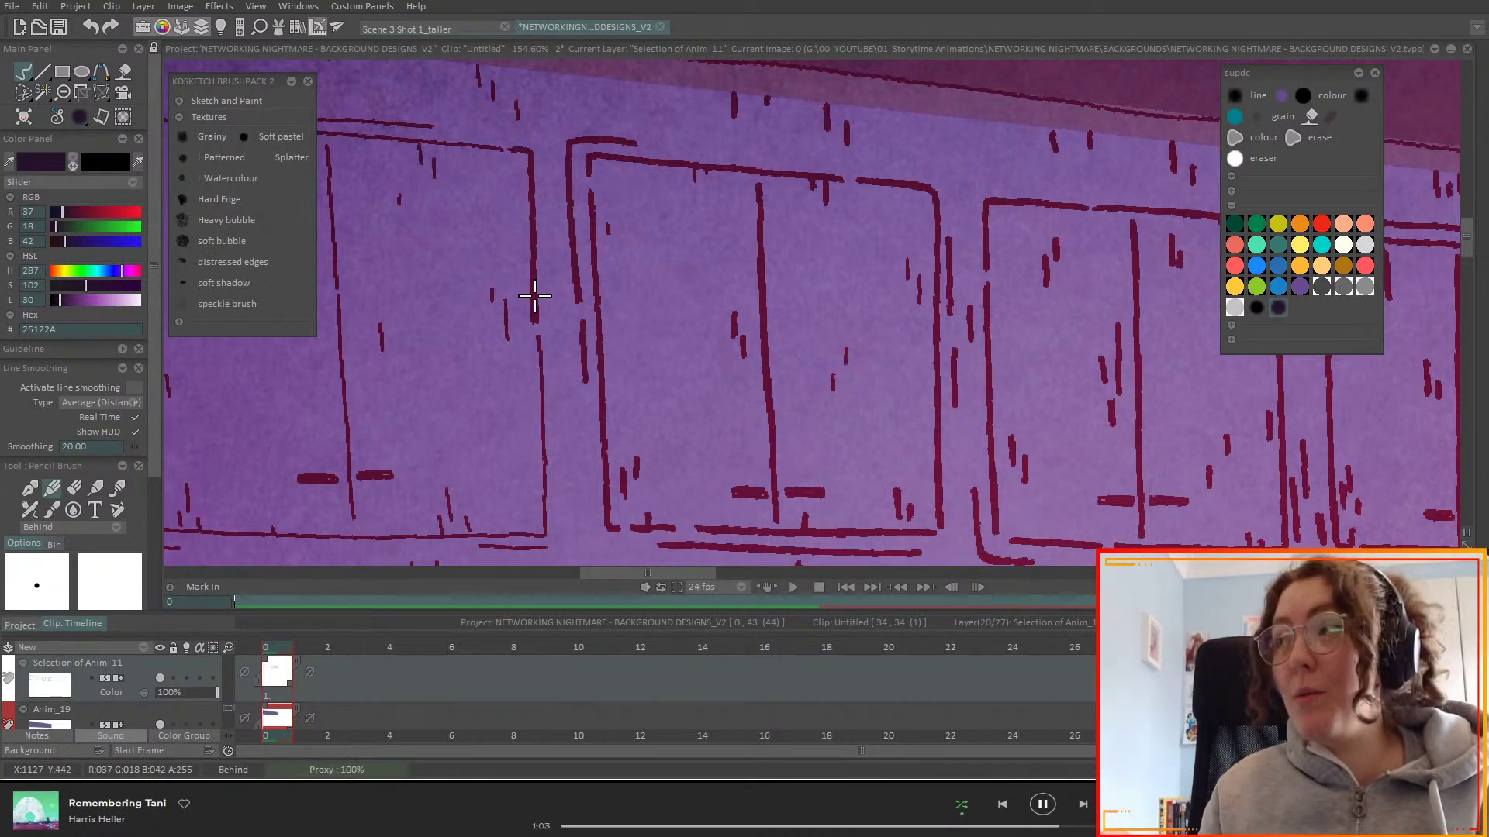
drag(926, 545, 1326, 524)
mouse_move(937, 317)
mouse_down()
mouse_move(942, 513)
mouse_move(765, 517)
mouse_move(536, 388)
mouse_move(543, 243)
mouse_up()
mouse_move(914, 127)
mouse_down()
mouse_move(528, 99)
mouse_move(525, 223)
mouse_up()
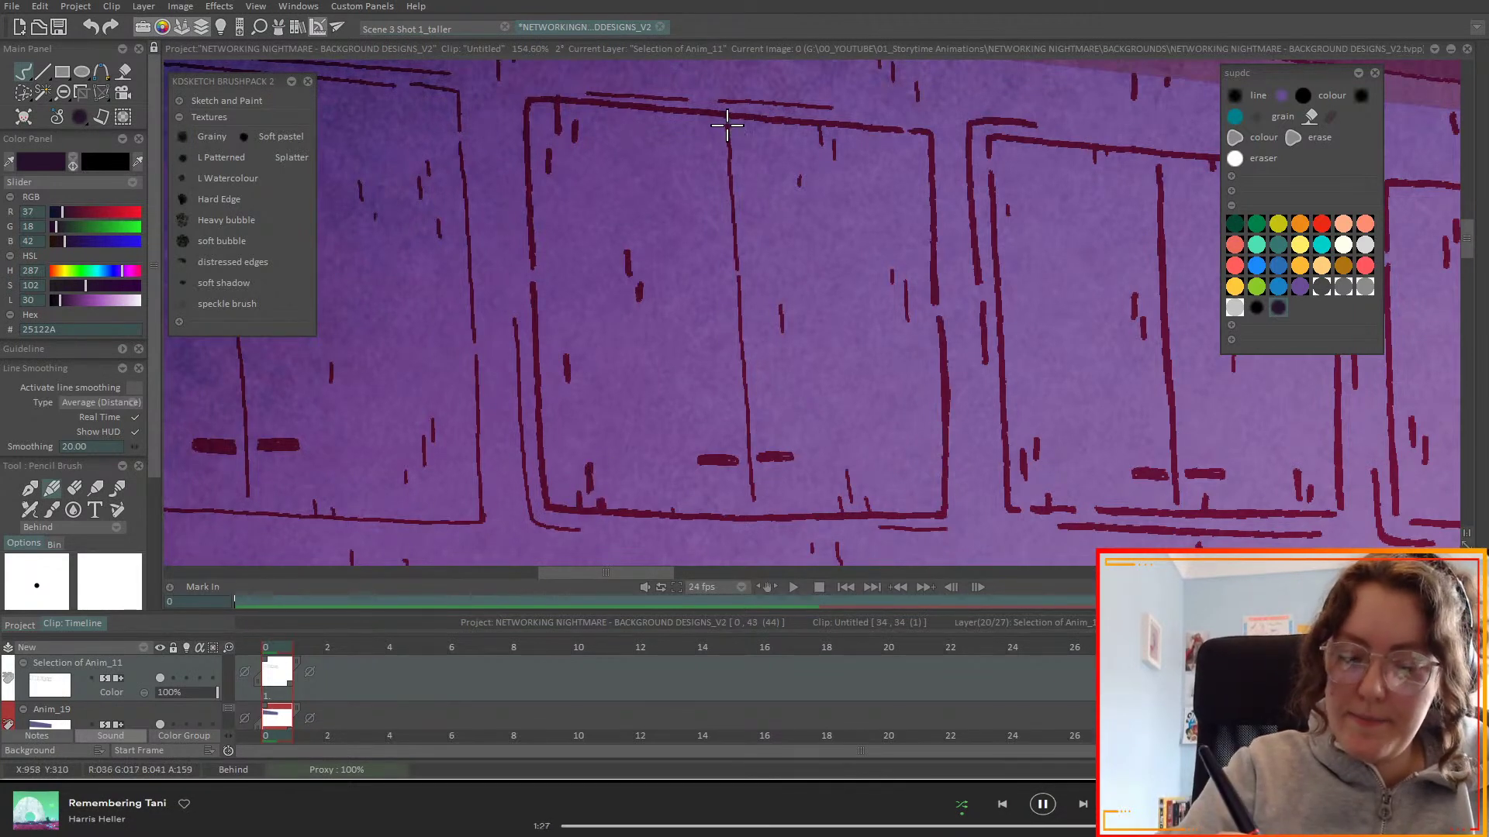
- Thicken the fourth cabinet's centre door line, upper trim lines, outer corner and lower trim, plus the surrounding dashes
drag(735, 255, 750, 508)
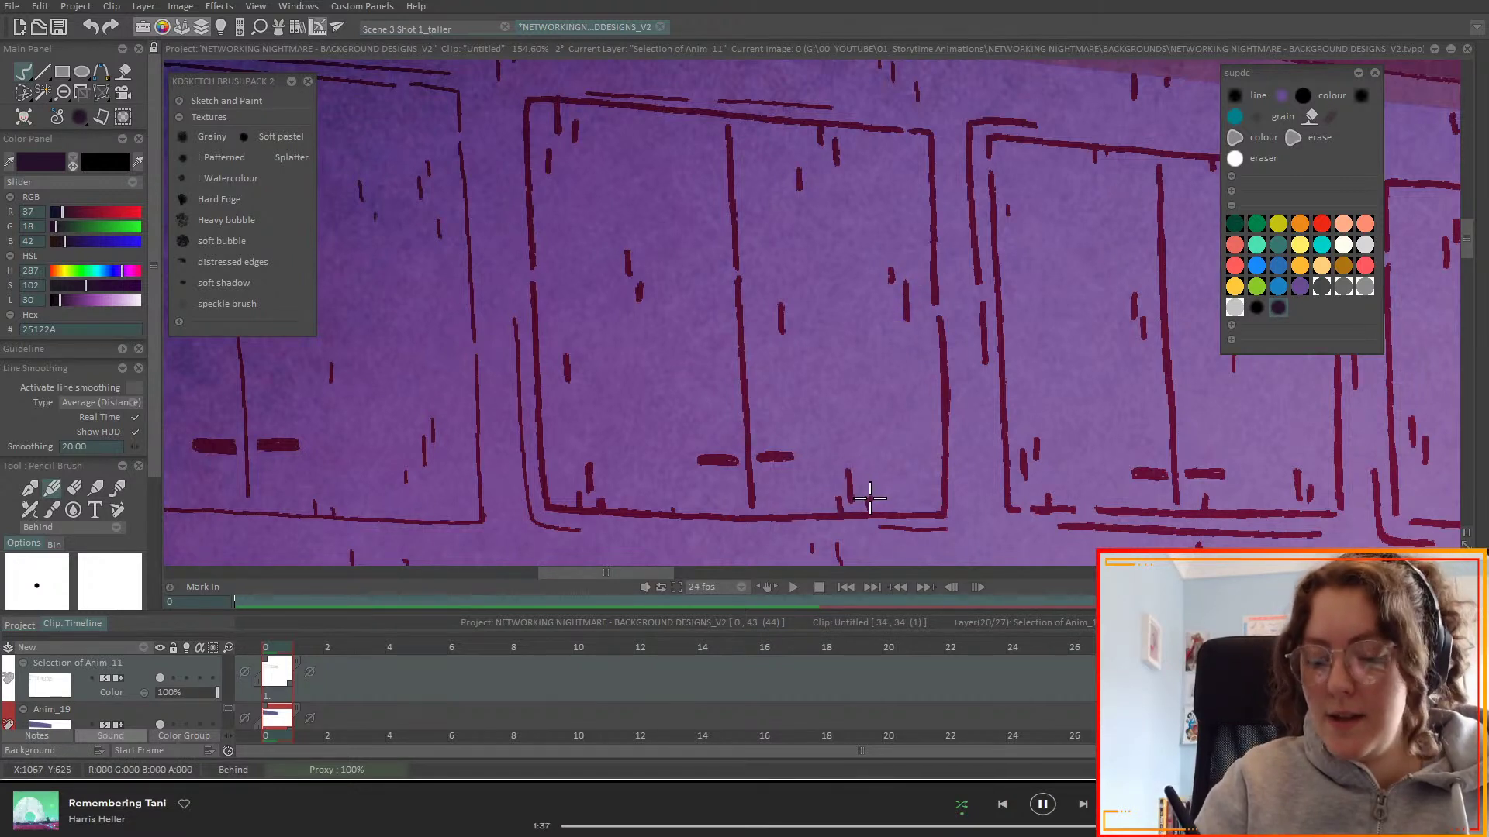
drag(664, 575, 645, 578)
drag(903, 97, 982, 106)
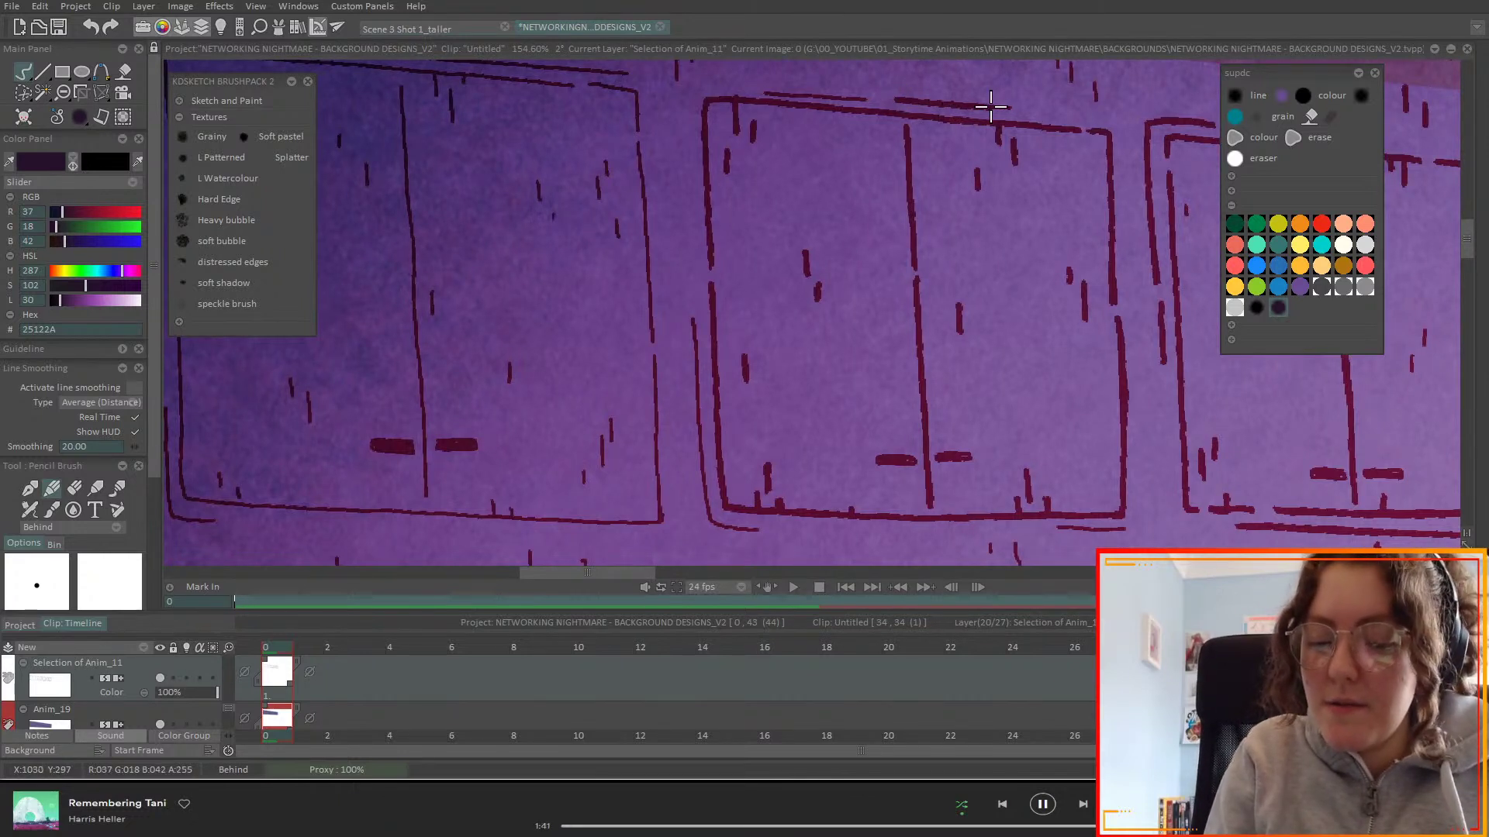
drag(757, 90, 870, 96)
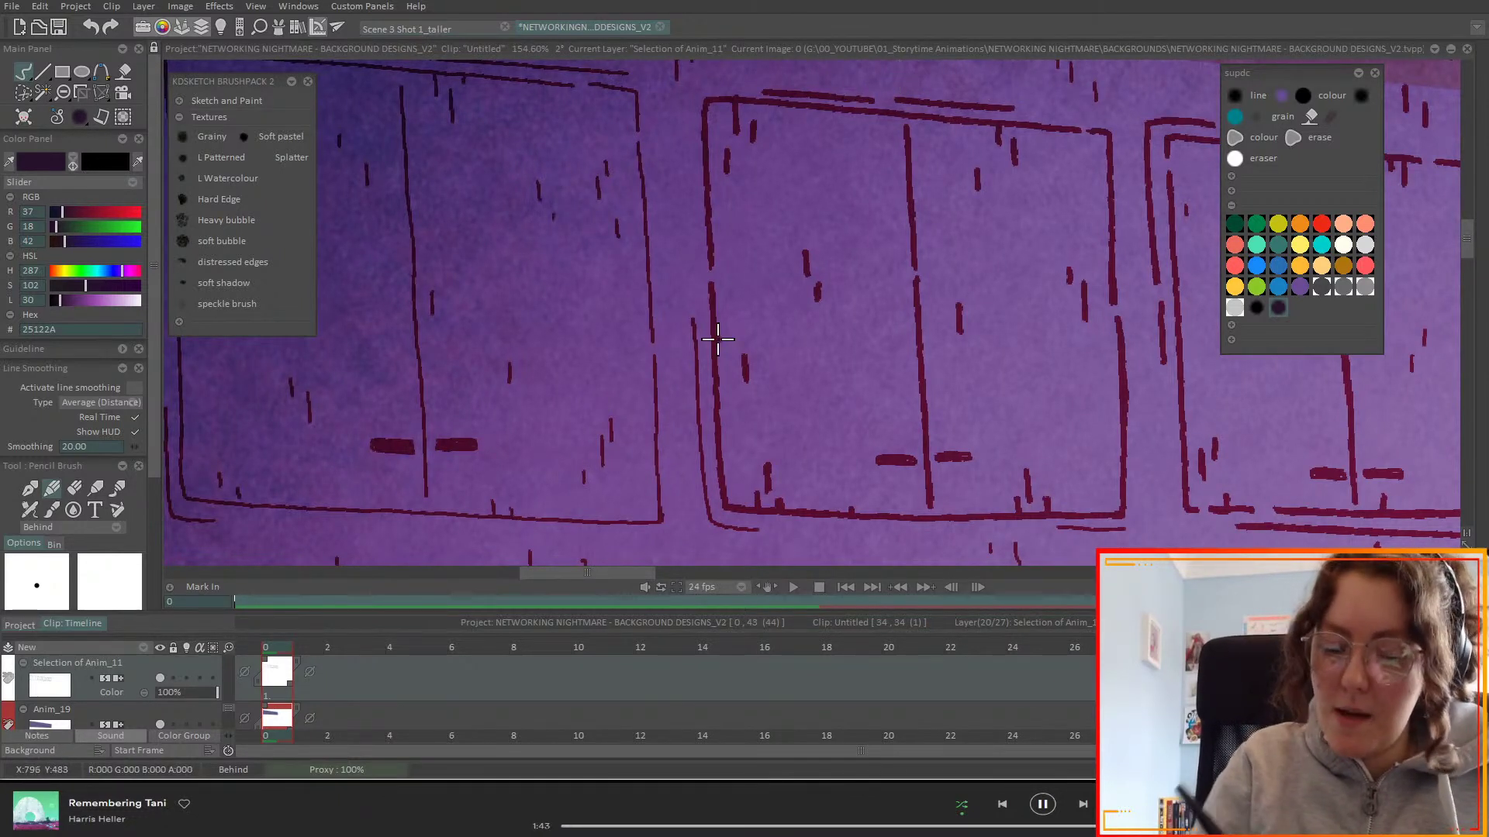
mouse_move(691, 319)
mouse_down()
mouse_move(721, 528)
mouse_move(1039, 550)
mouse_move(1062, 528)
mouse_move(1132, 530)
mouse_up()
drag(1257, 546, 1123, 425)
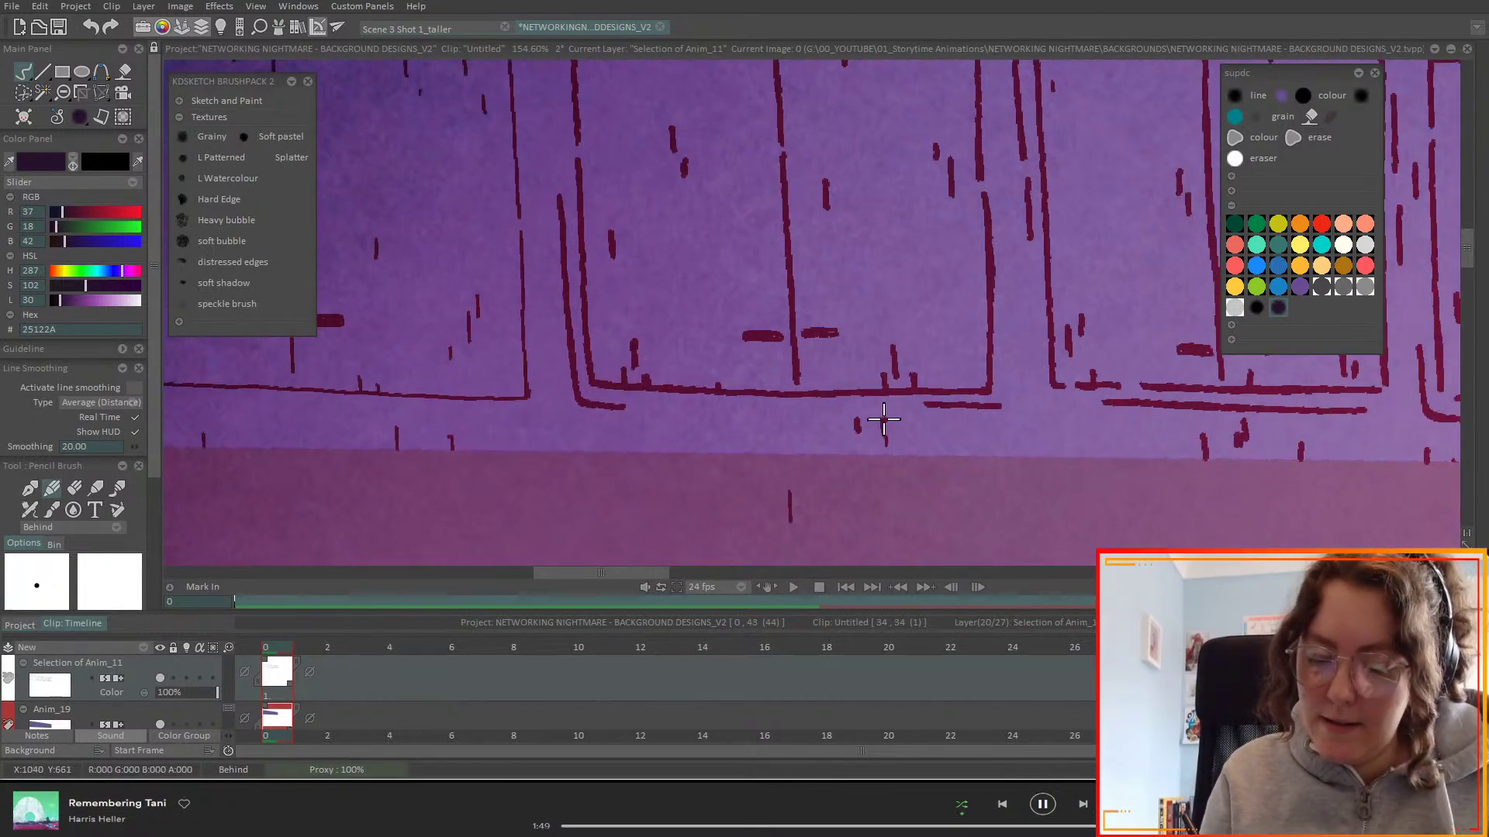
drag(912, 421, 834, 413)
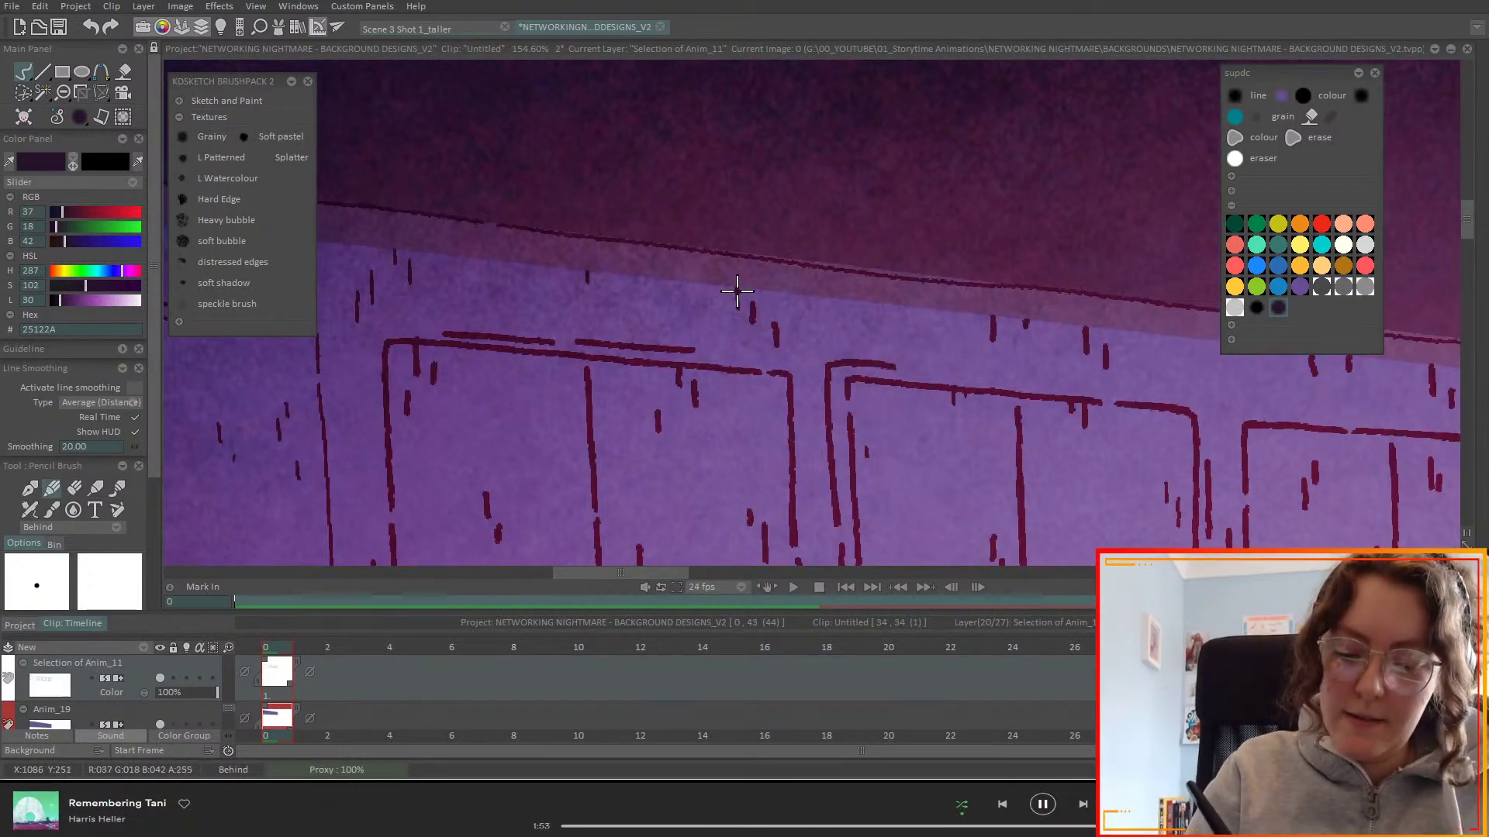
mouse_move(663, 46)
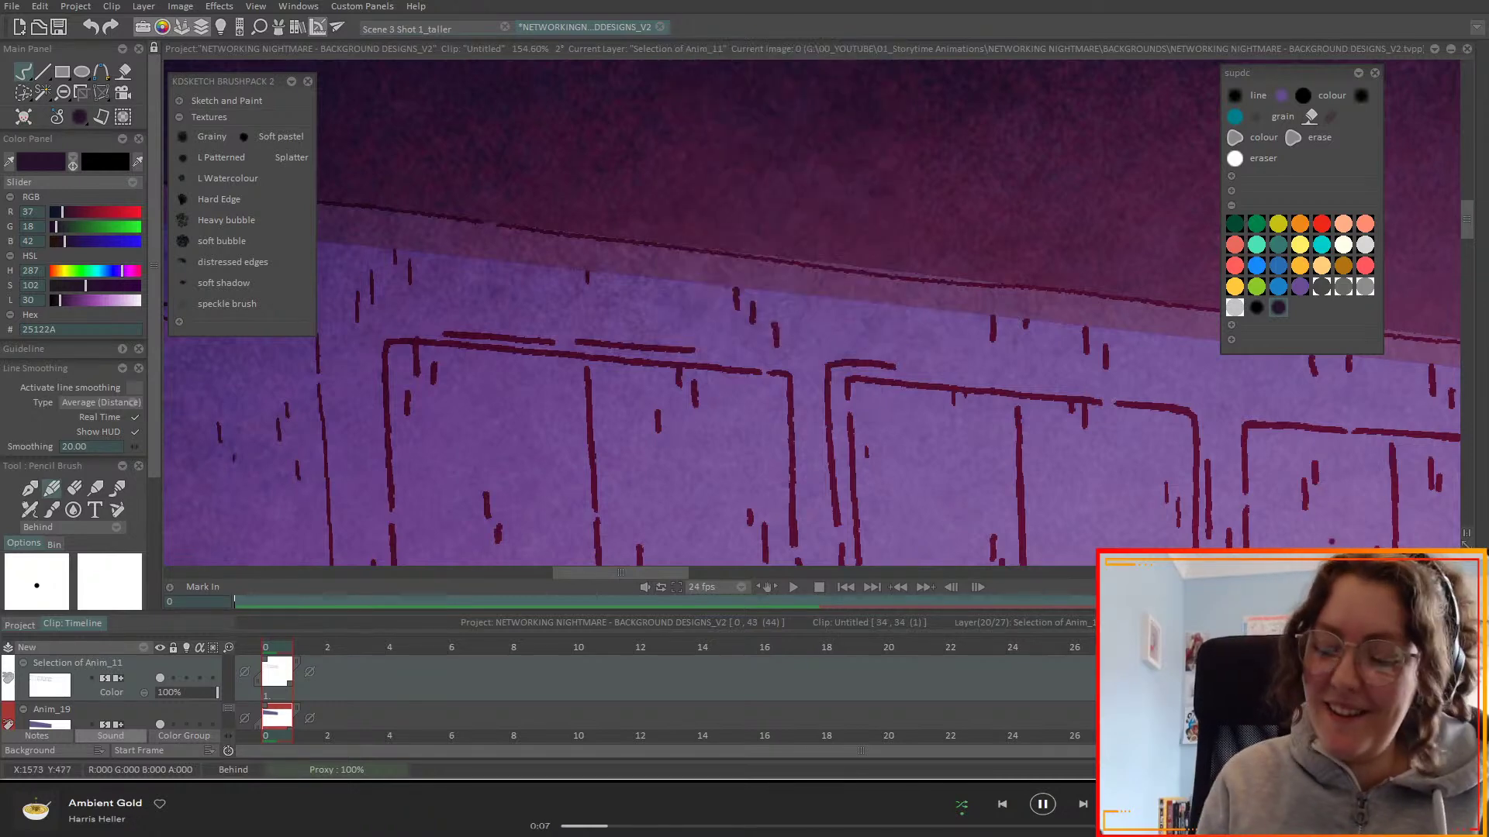
- Thicken the fifth cabinet's far and near side edges with the adjoining upper corner, and save the project
drag(1419, 736, 1358, 483)
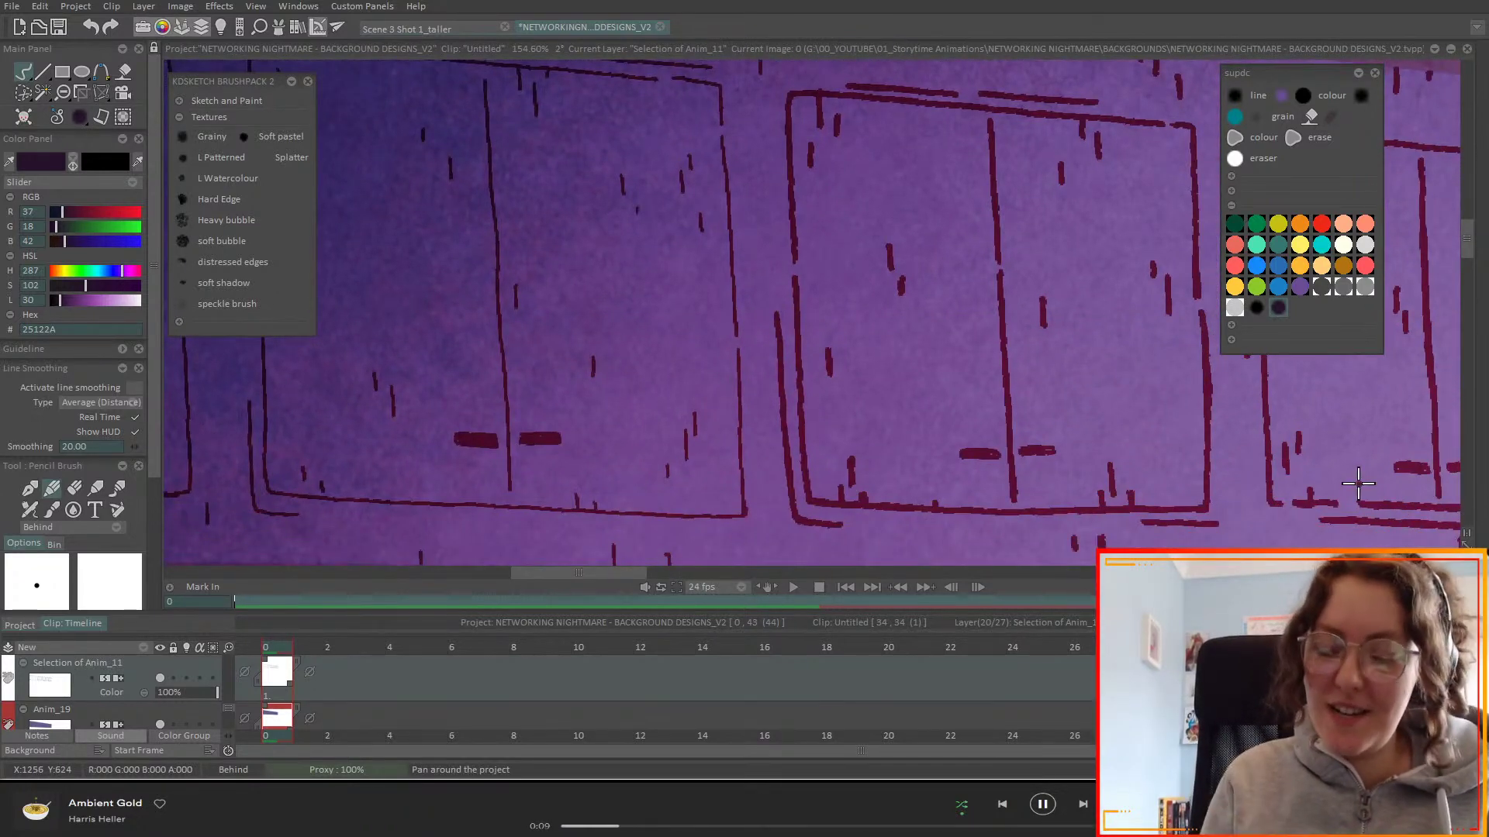
scroll(1358, 483, down, 3)
drag(1182, 514, 1315, 535)
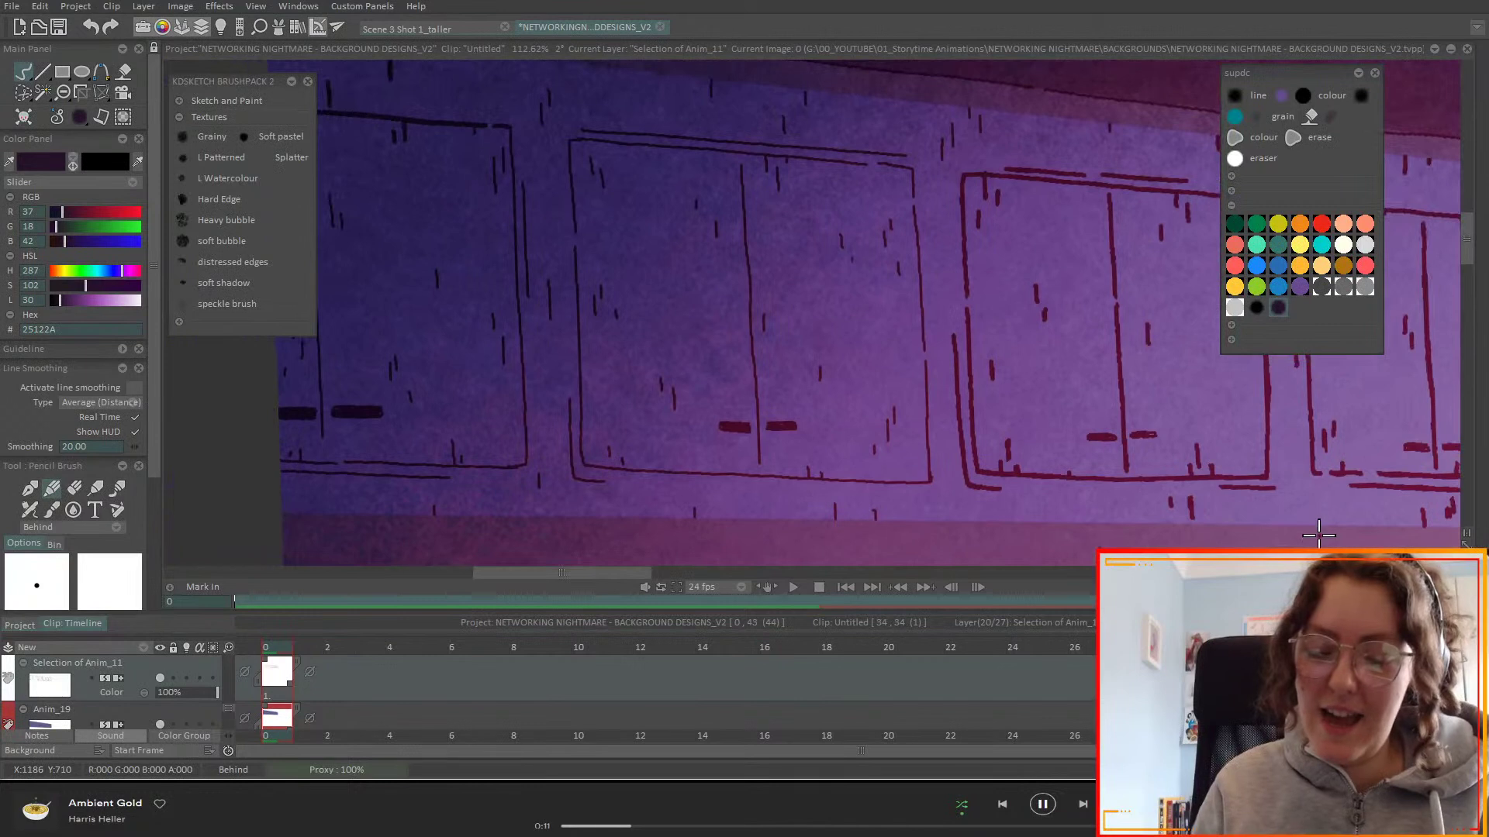
mouse_move(879, 165)
mouse_down()
mouse_move(910, 172)
mouse_move(925, 479)
mouse_up()
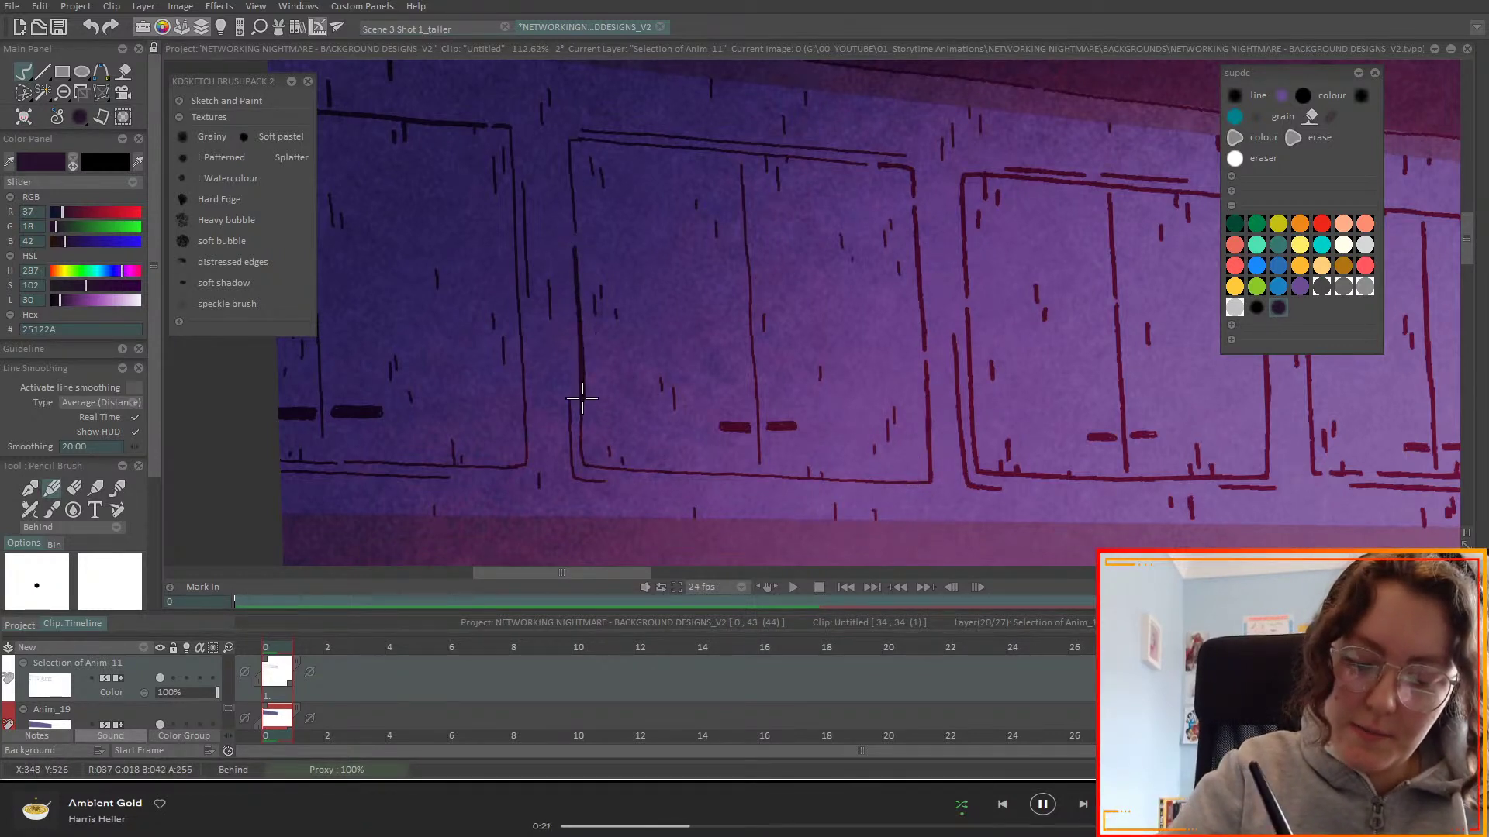
key(ctrl+s)
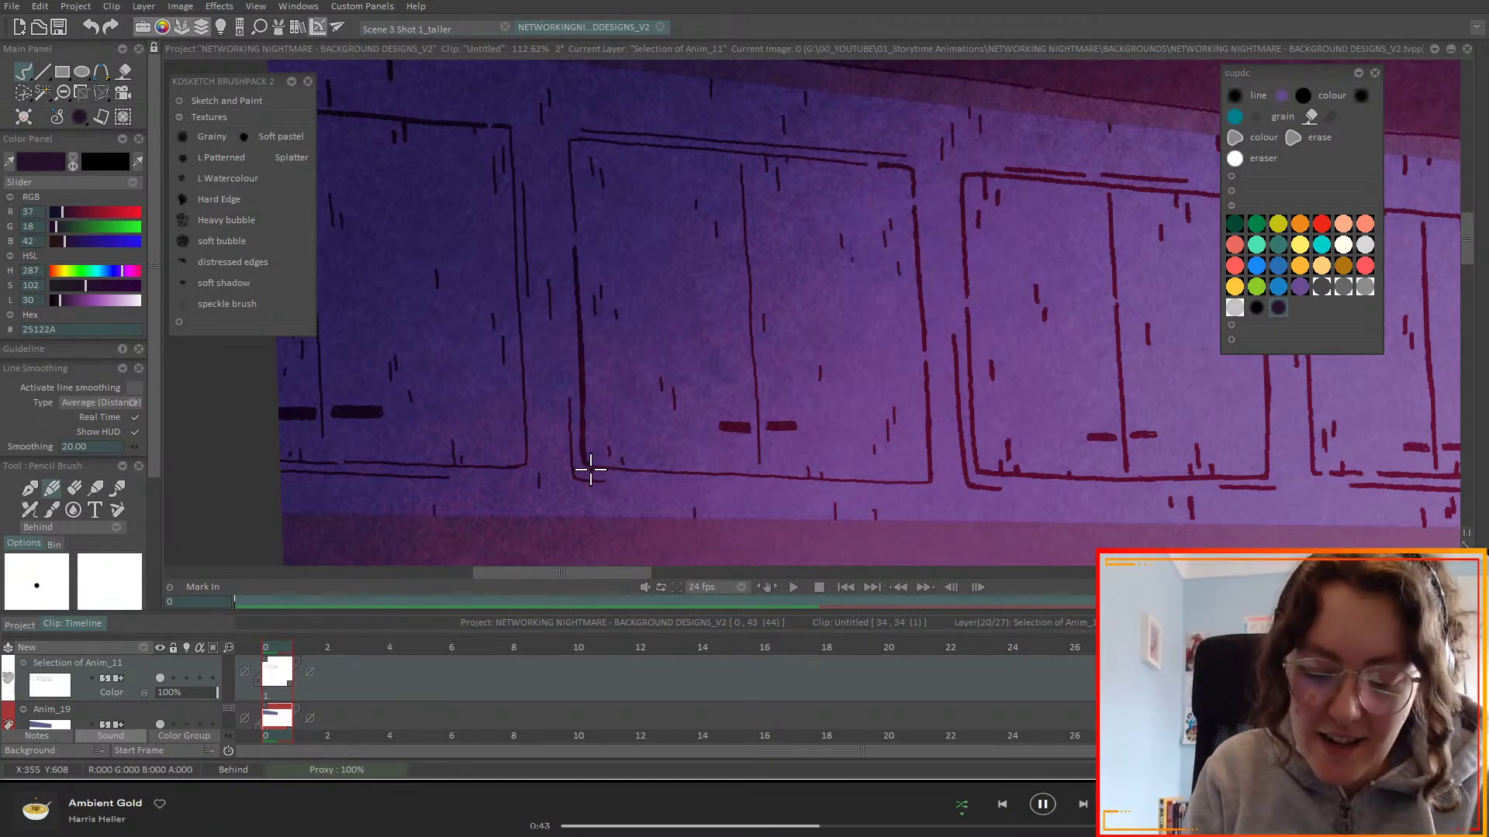
- Thicken the fifth cabinet's lower edge, centre door line, top lines and outer corner, along with the dashes inside its doors
drag(617, 470, 927, 482)
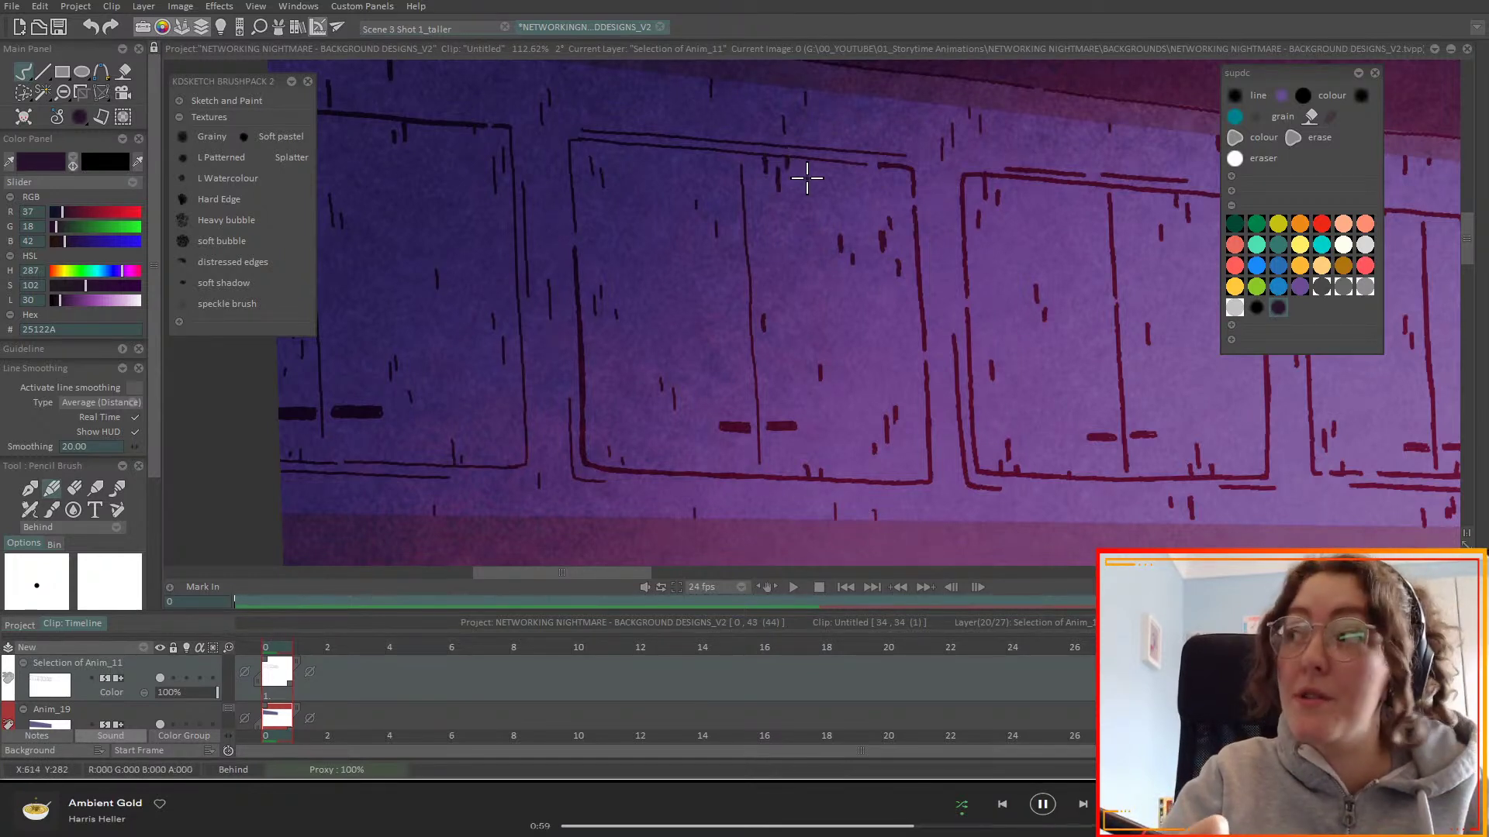
drag(742, 191, 751, 348)
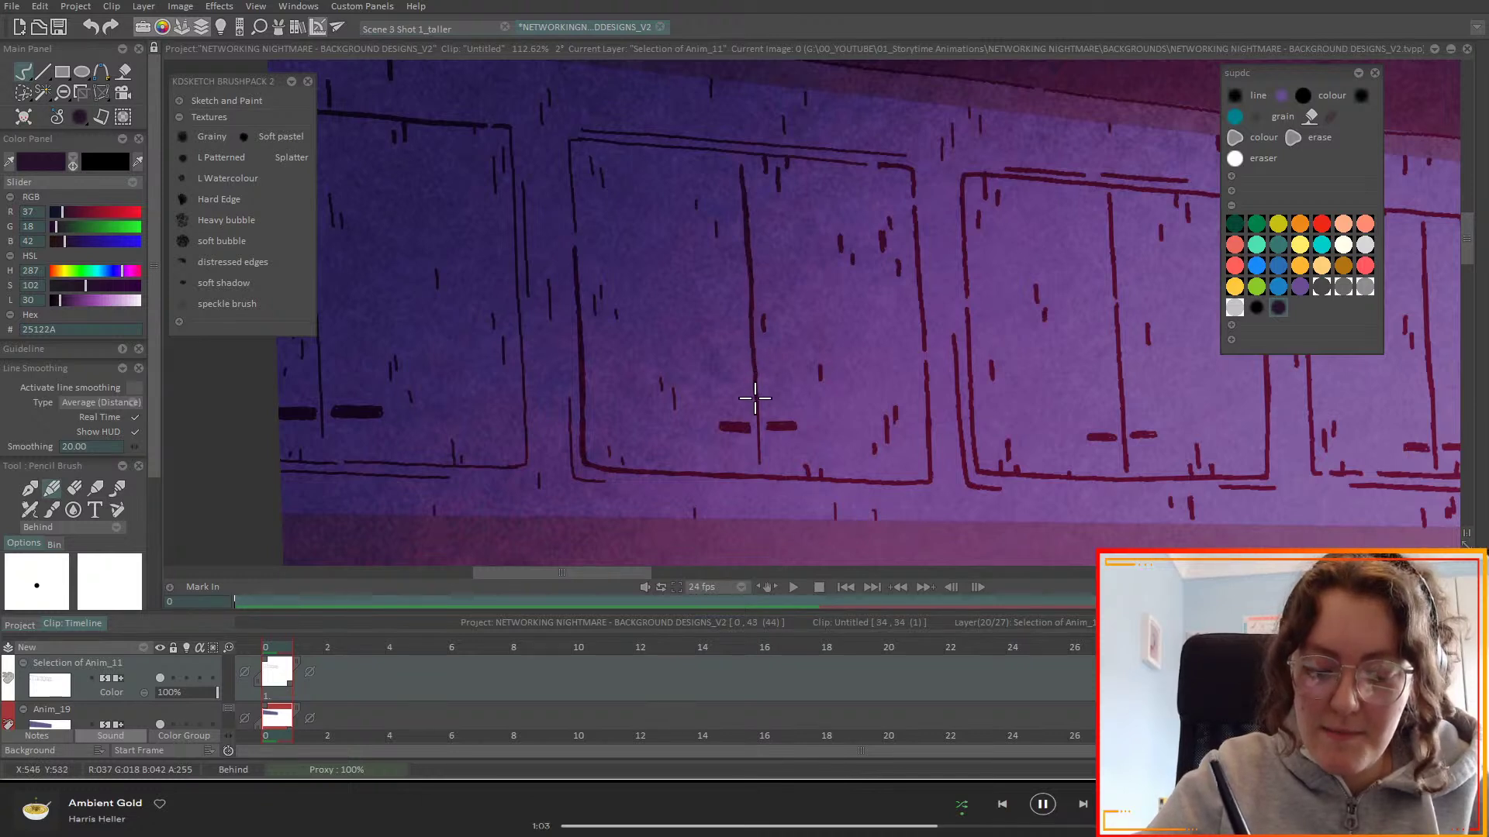
drag(757, 437, 759, 475)
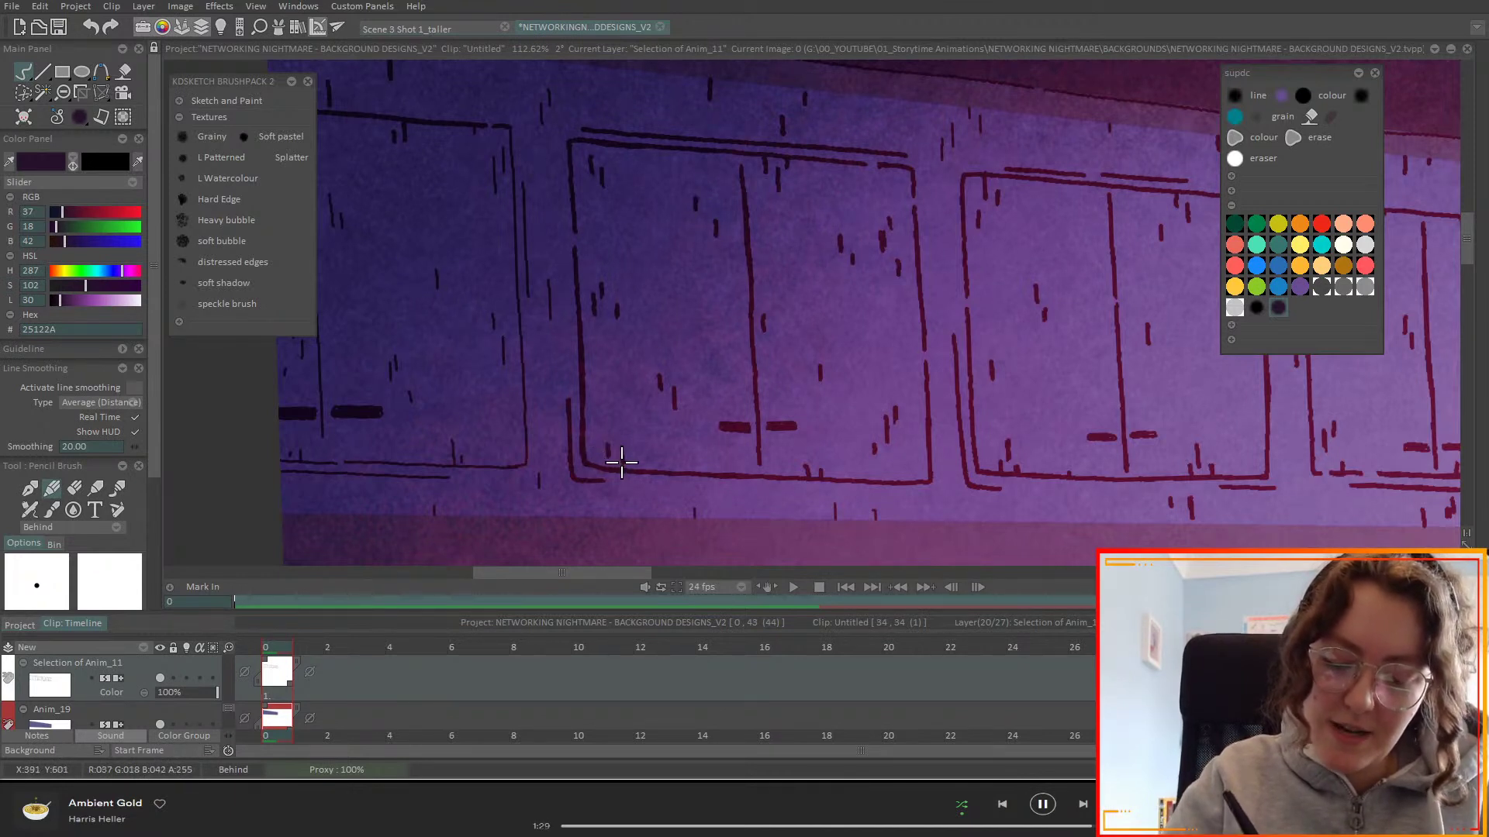
drag(657, 424, 1035, 380)
- Thicken the sixth cabinet's lines and lower trim, plus the dashes around it and along the wall above the cabinets
drag(1241, 470, 1004, 510)
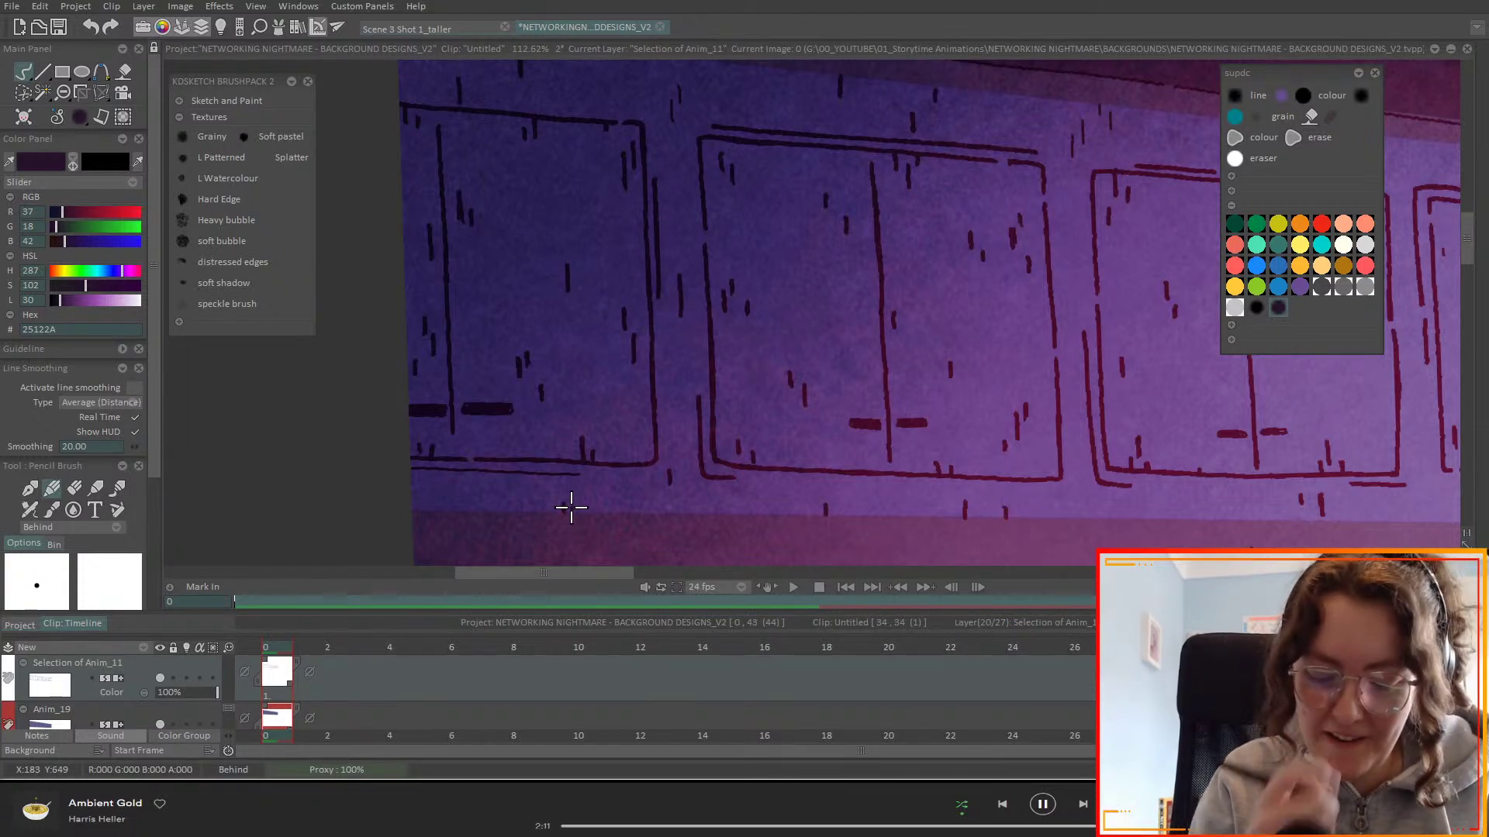
drag(419, 469, 490, 471)
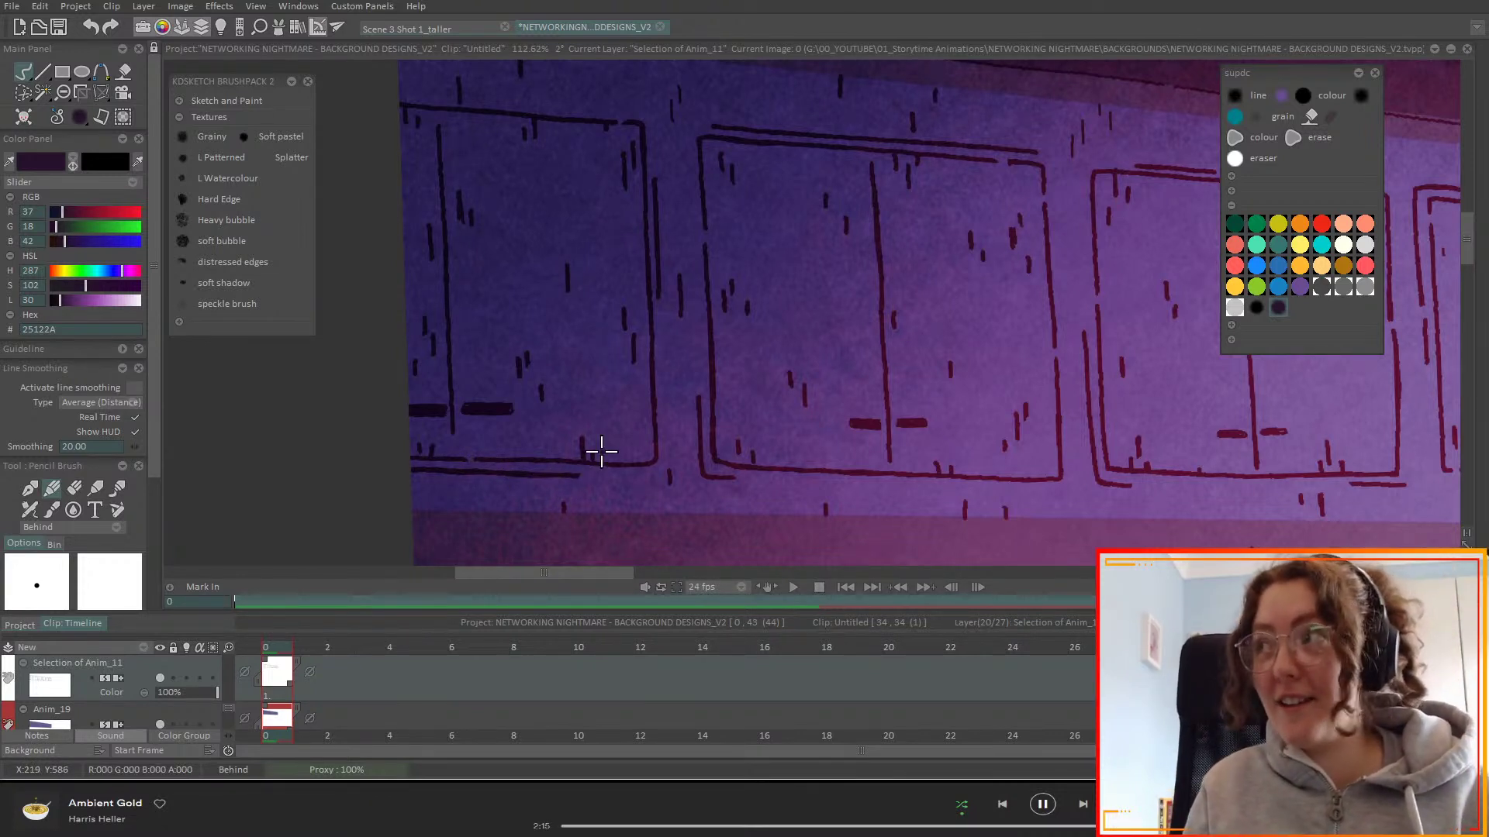
drag(1220, 487, 1154, 642)
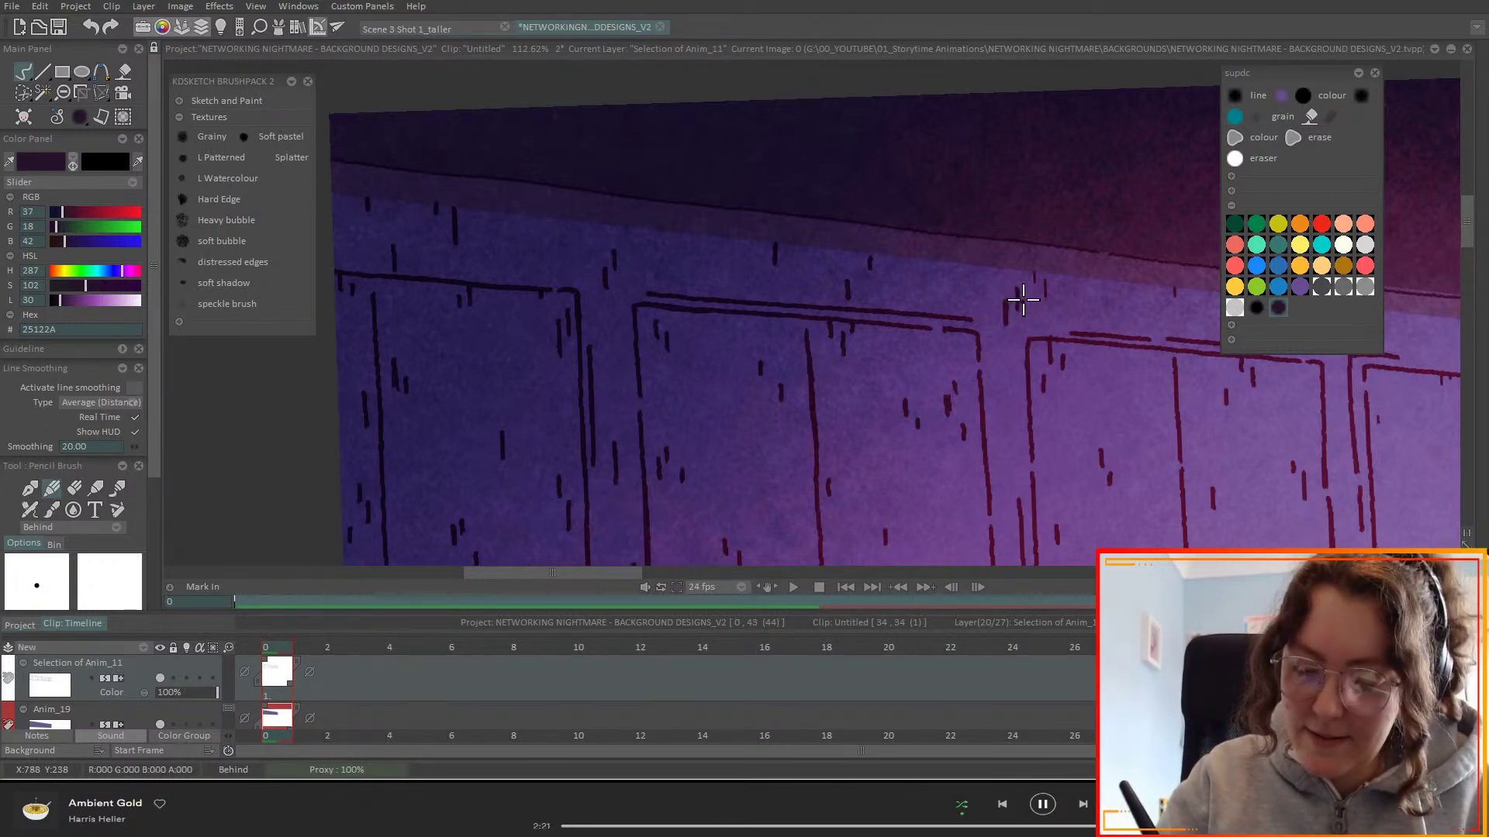
drag(1046, 281, 1046, 302)
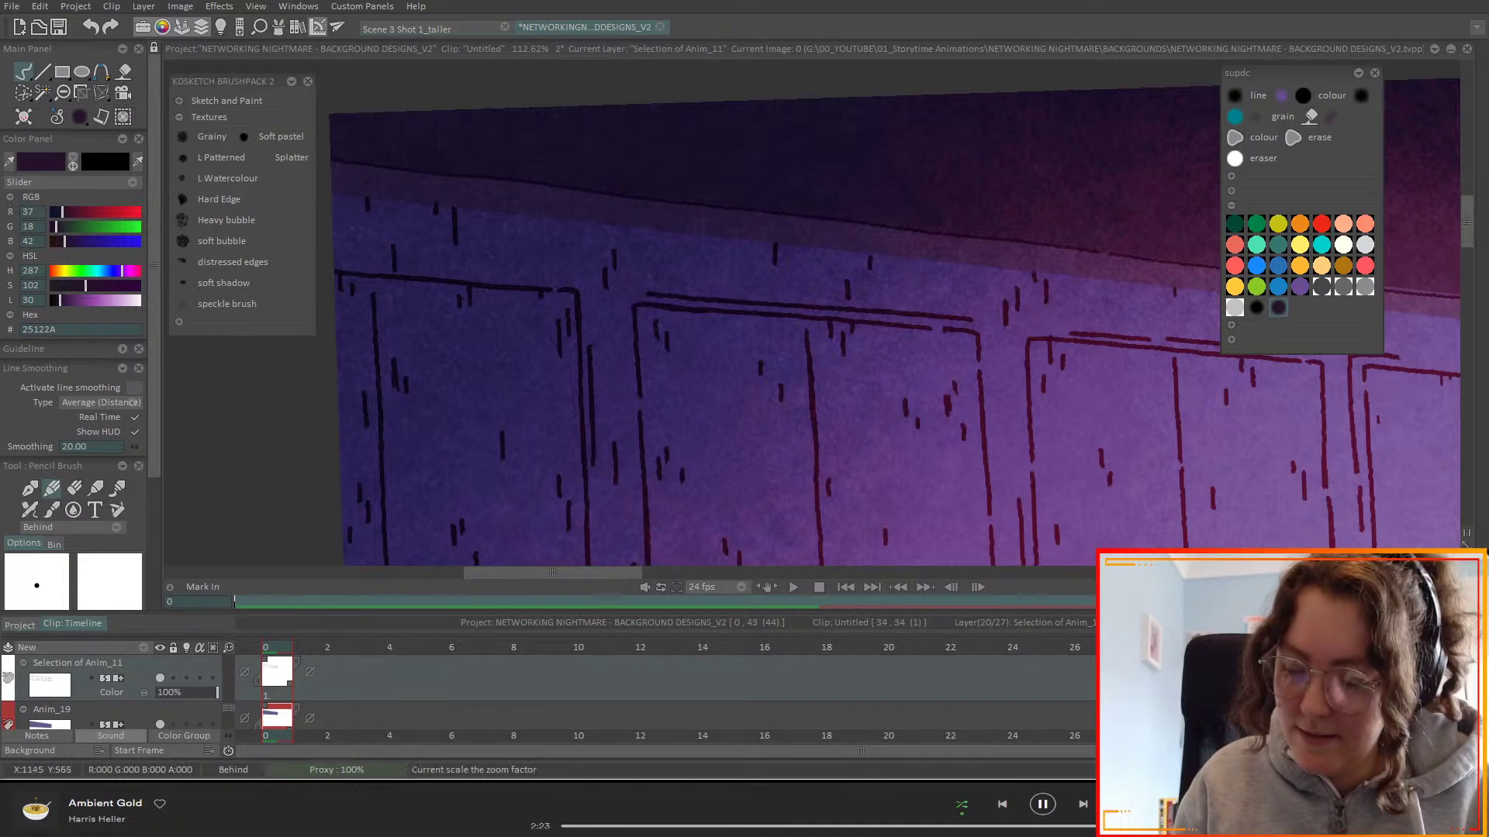
- Review the whole angled counter shot and its lower layers, making Anim_12 the current layer
mouse_move(1324, 573)
mouse_down()
mouse_move(1126, 522)
mouse_move(1022, 551)
mouse_move(1087, 414)
mouse_up()
scroll(1021, 549, down, 3)
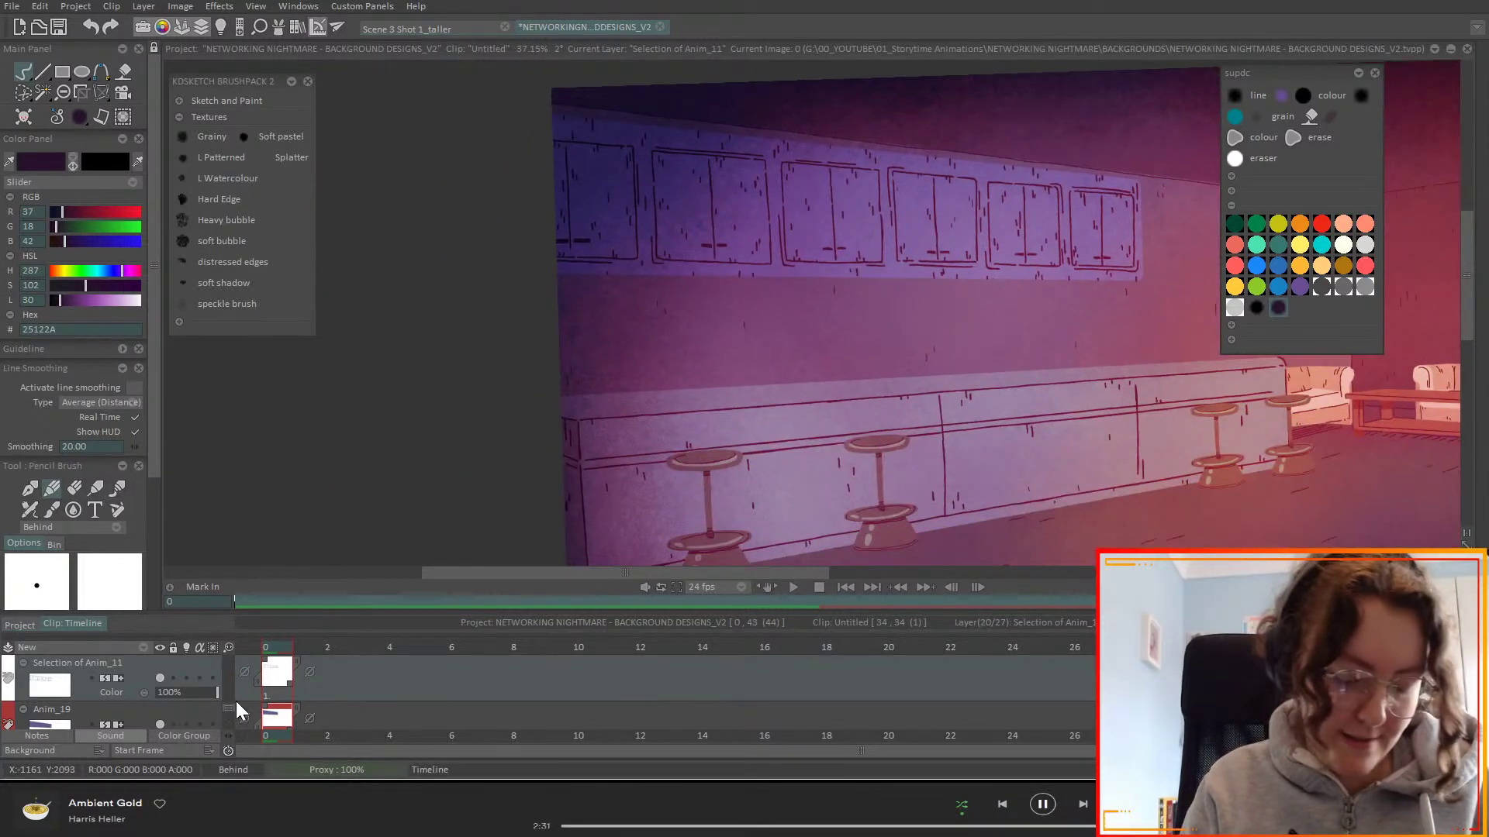
scroll(228, 713, down, 1)
scroll(228, 713, down, 3)
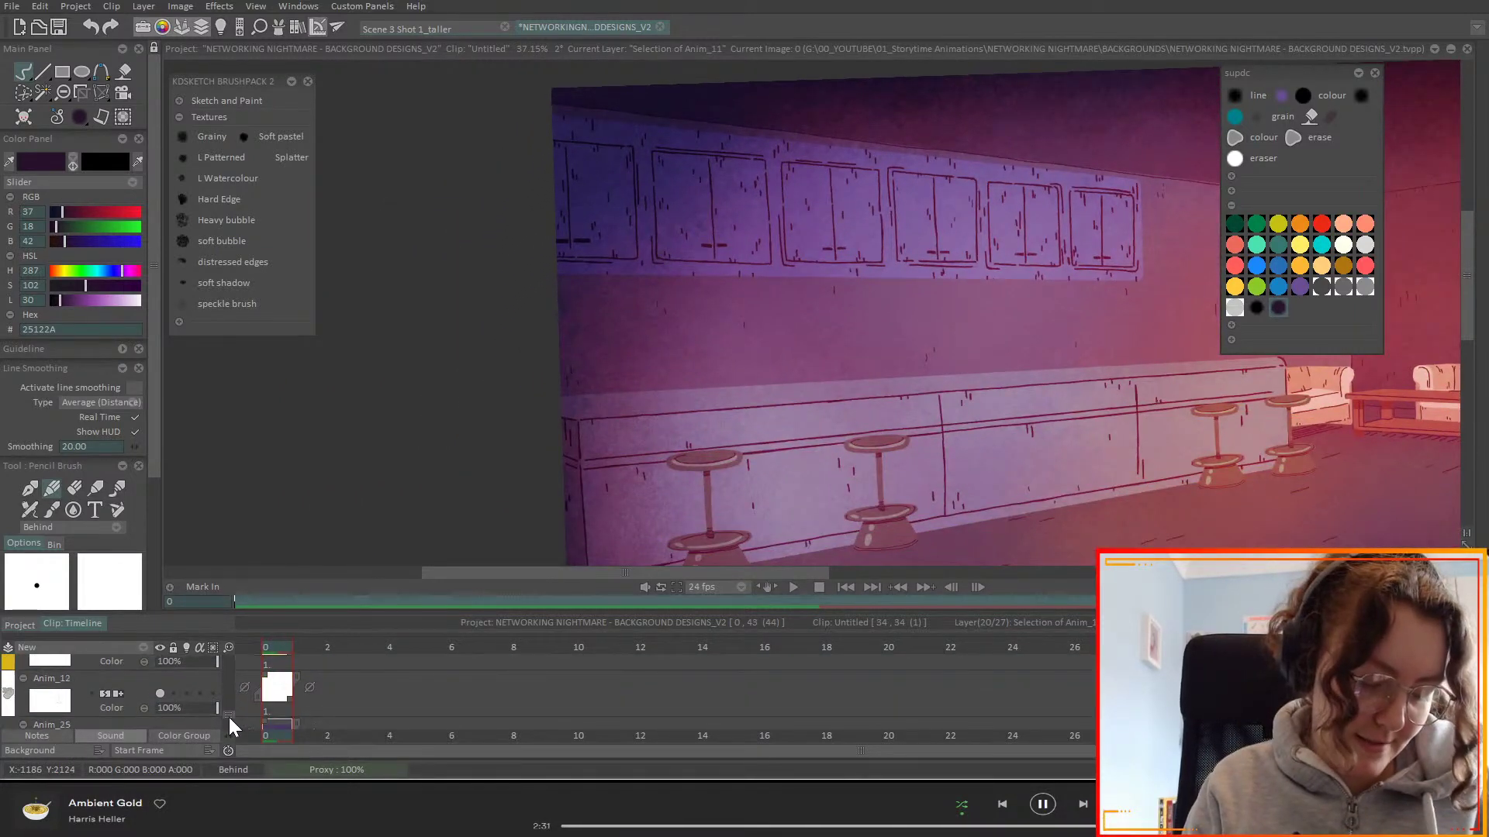
click(155, 696)
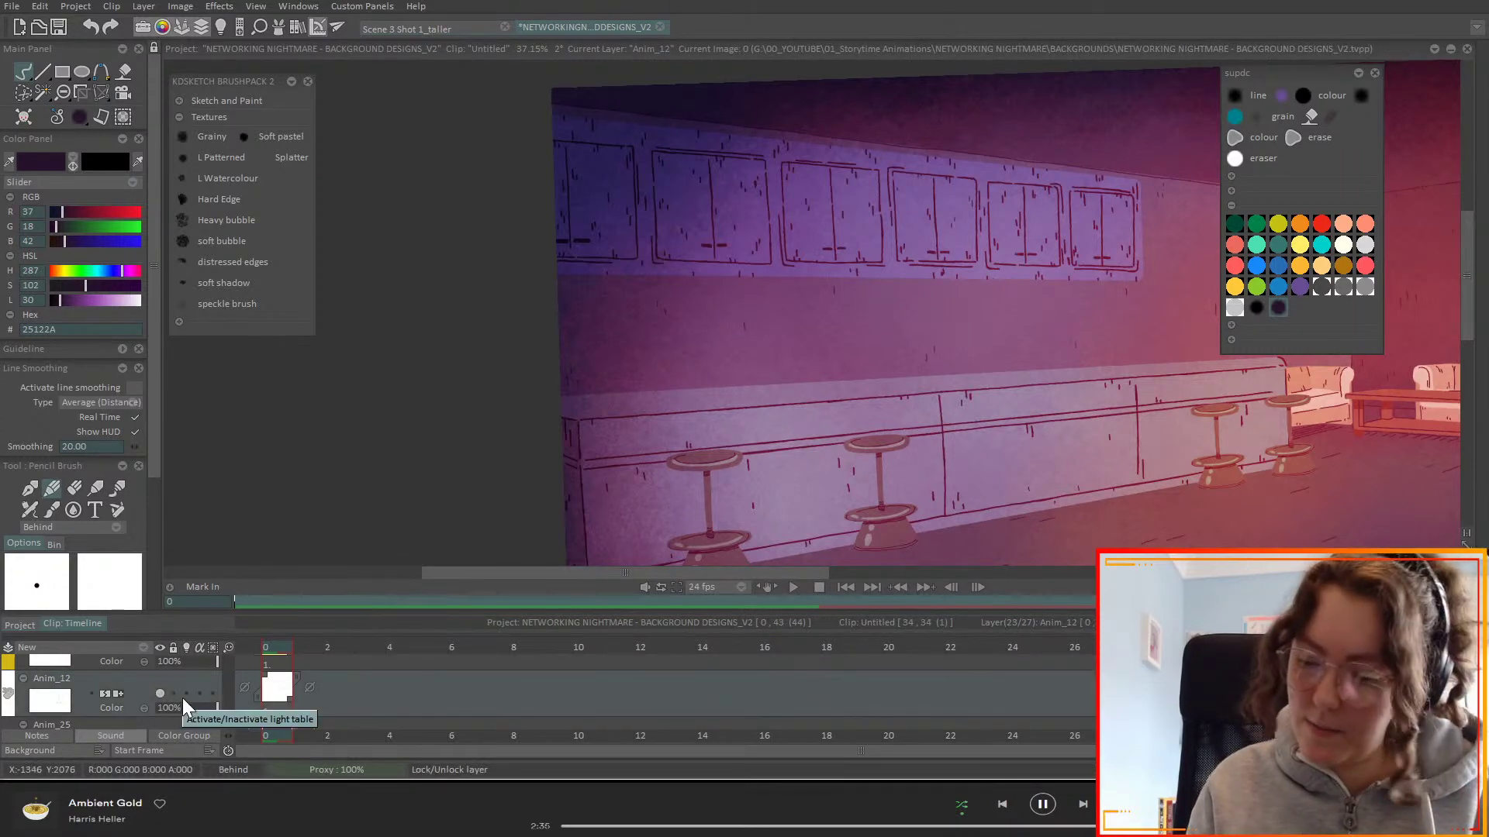
scroll(969, 349, down, 2)
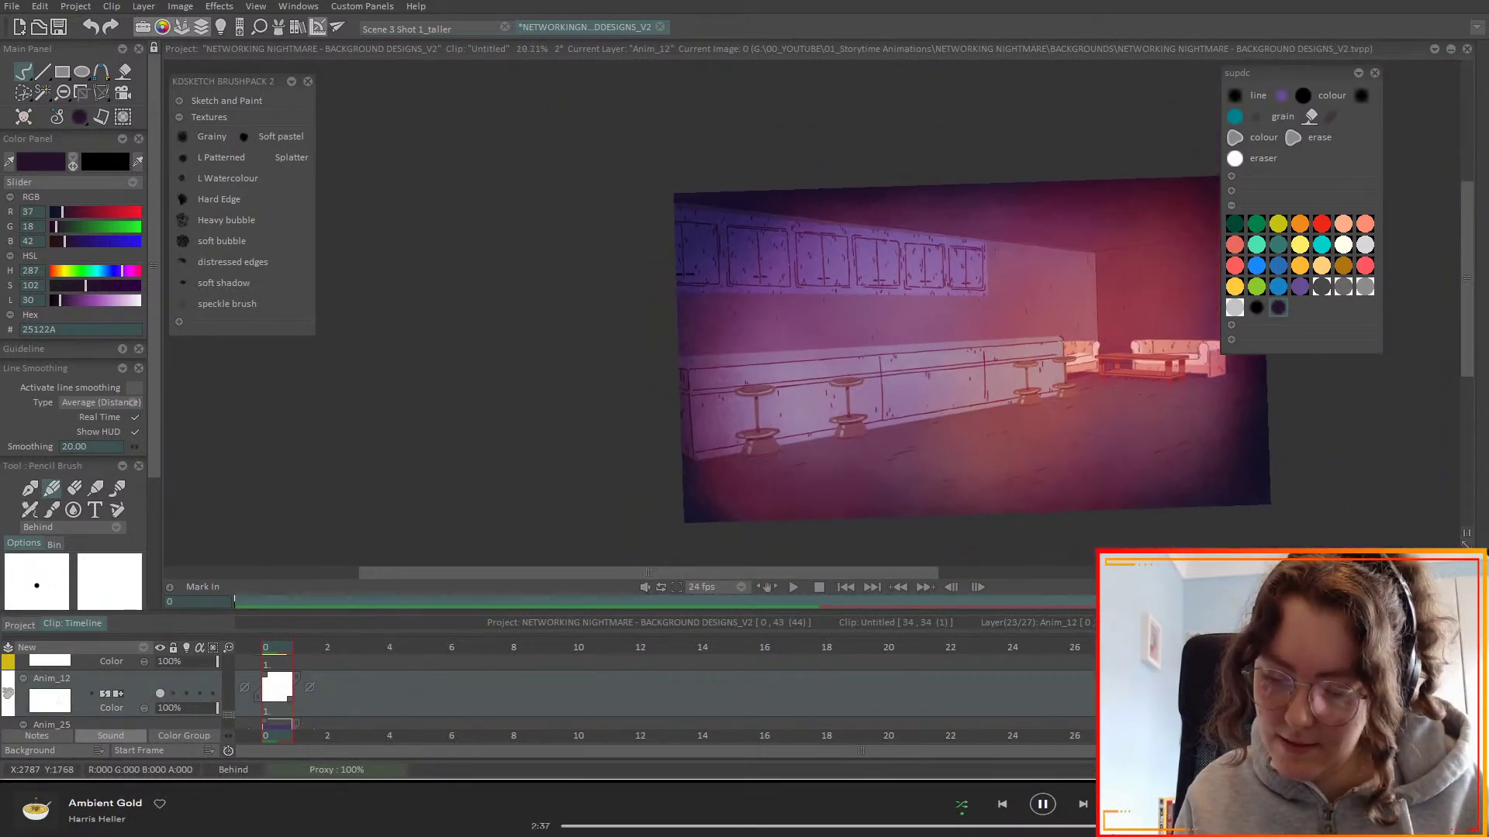
scroll(969, 349, up, 1)
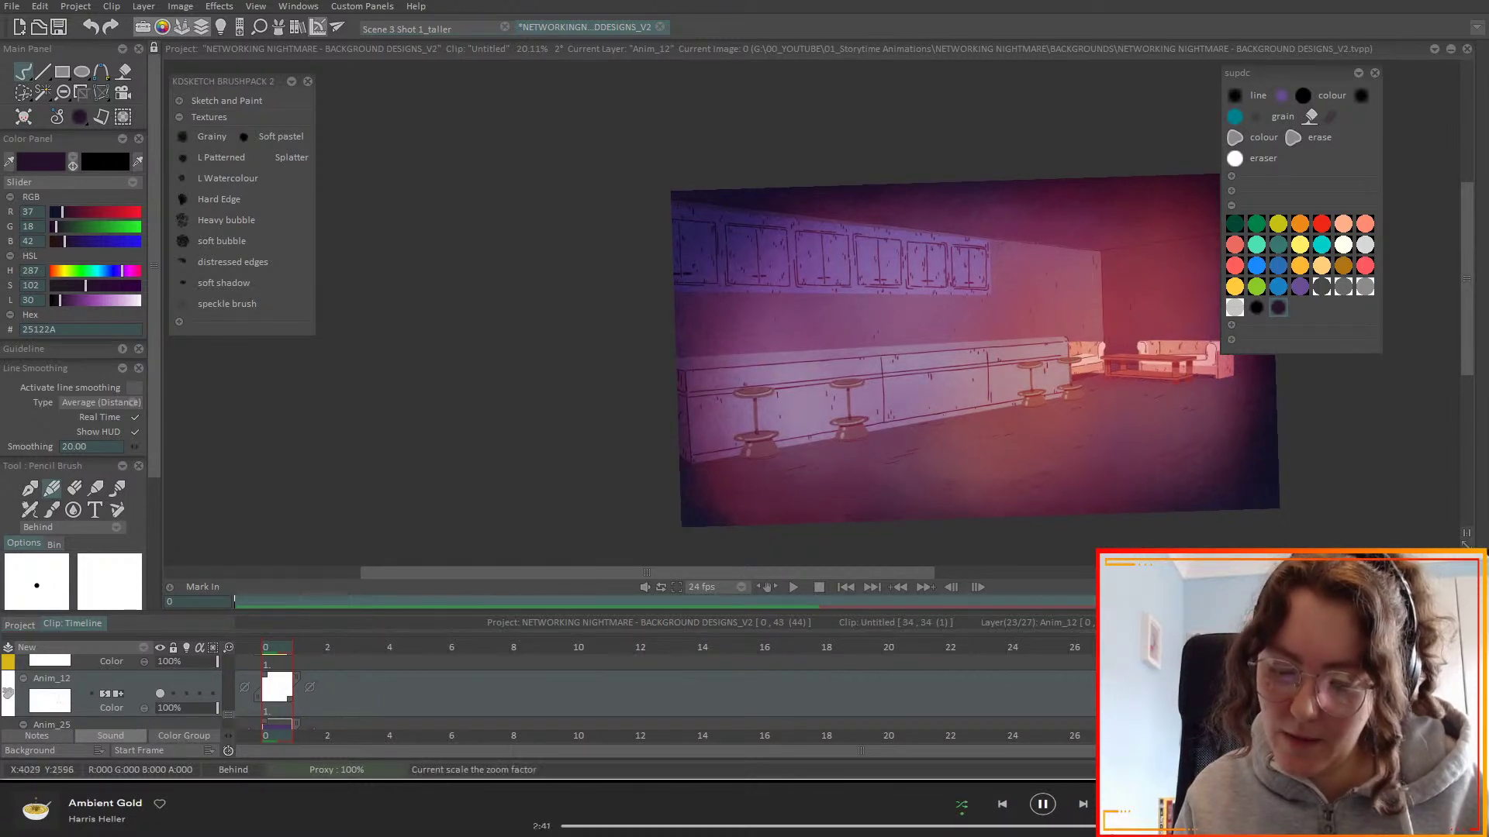
- Open clip 30, the tilted bar room with the red sketch overlay, fit it to the view and move the supdc palette off the artwork
click(22, 624)
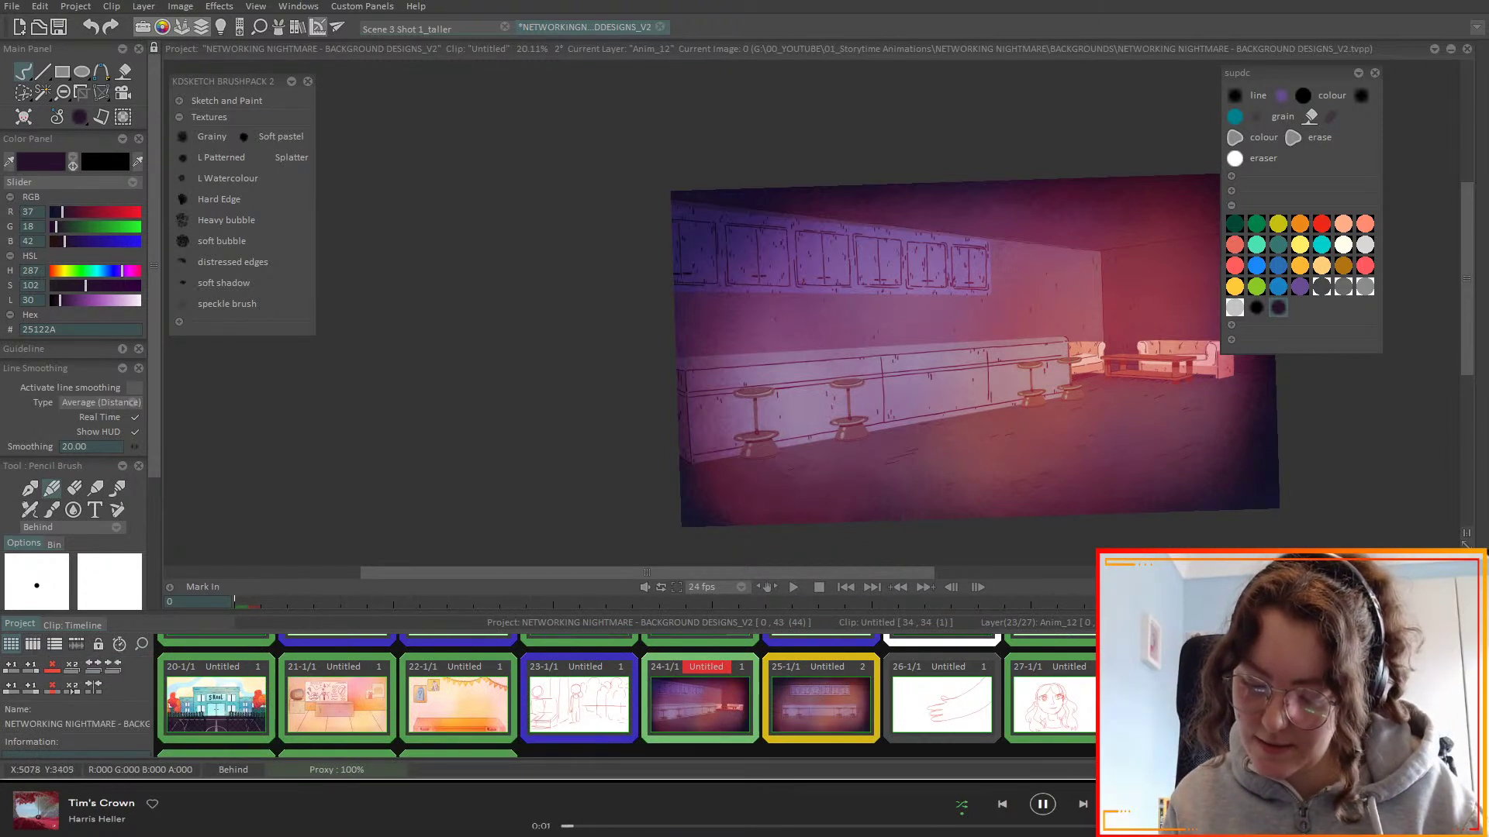
scroll(626, 696, down, 2)
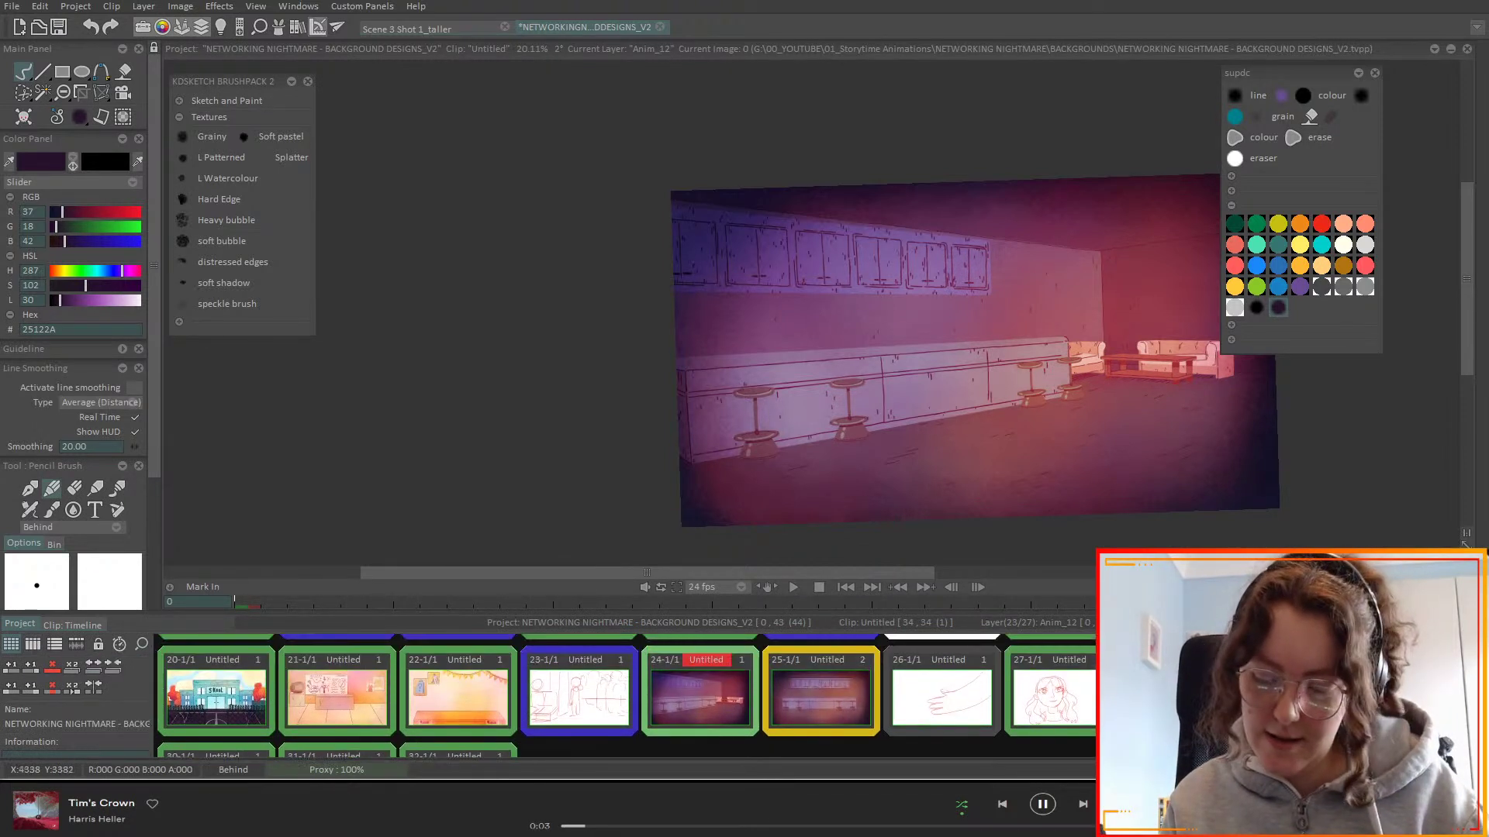
scroll(626, 696, up, 5)
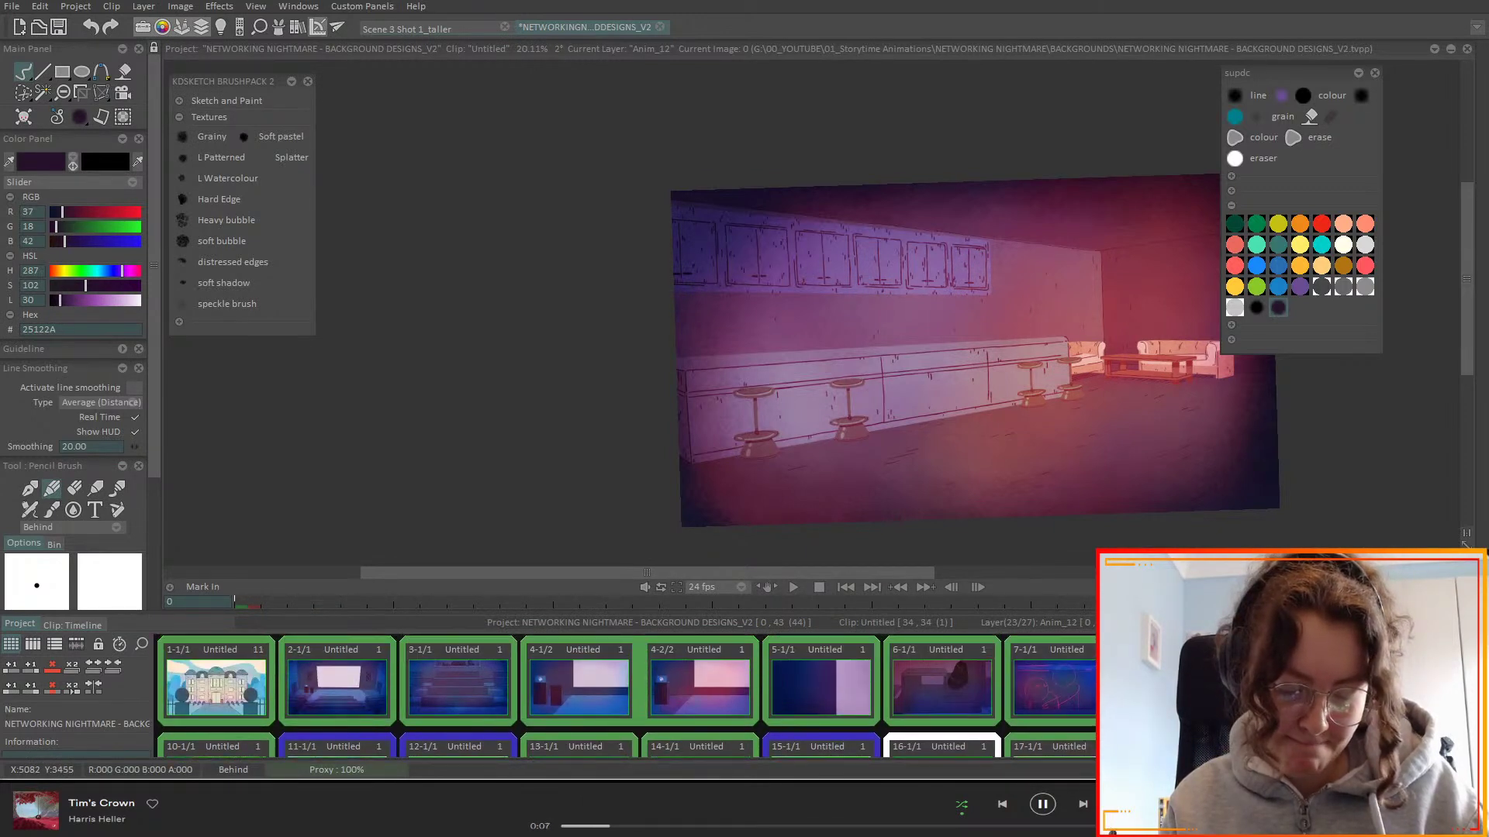
scroll(626, 696, down, 5)
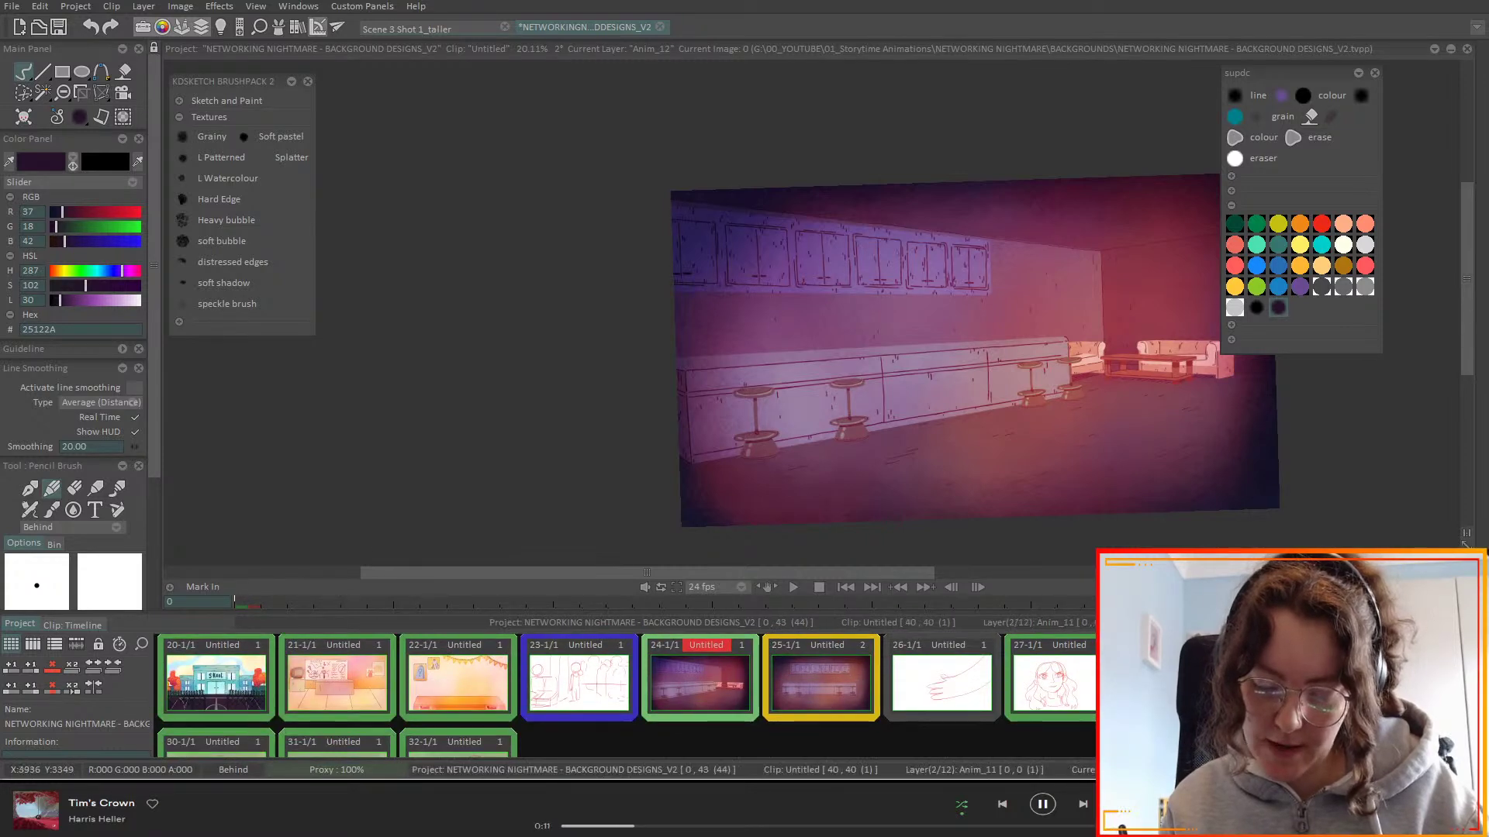
double_click(216, 748)
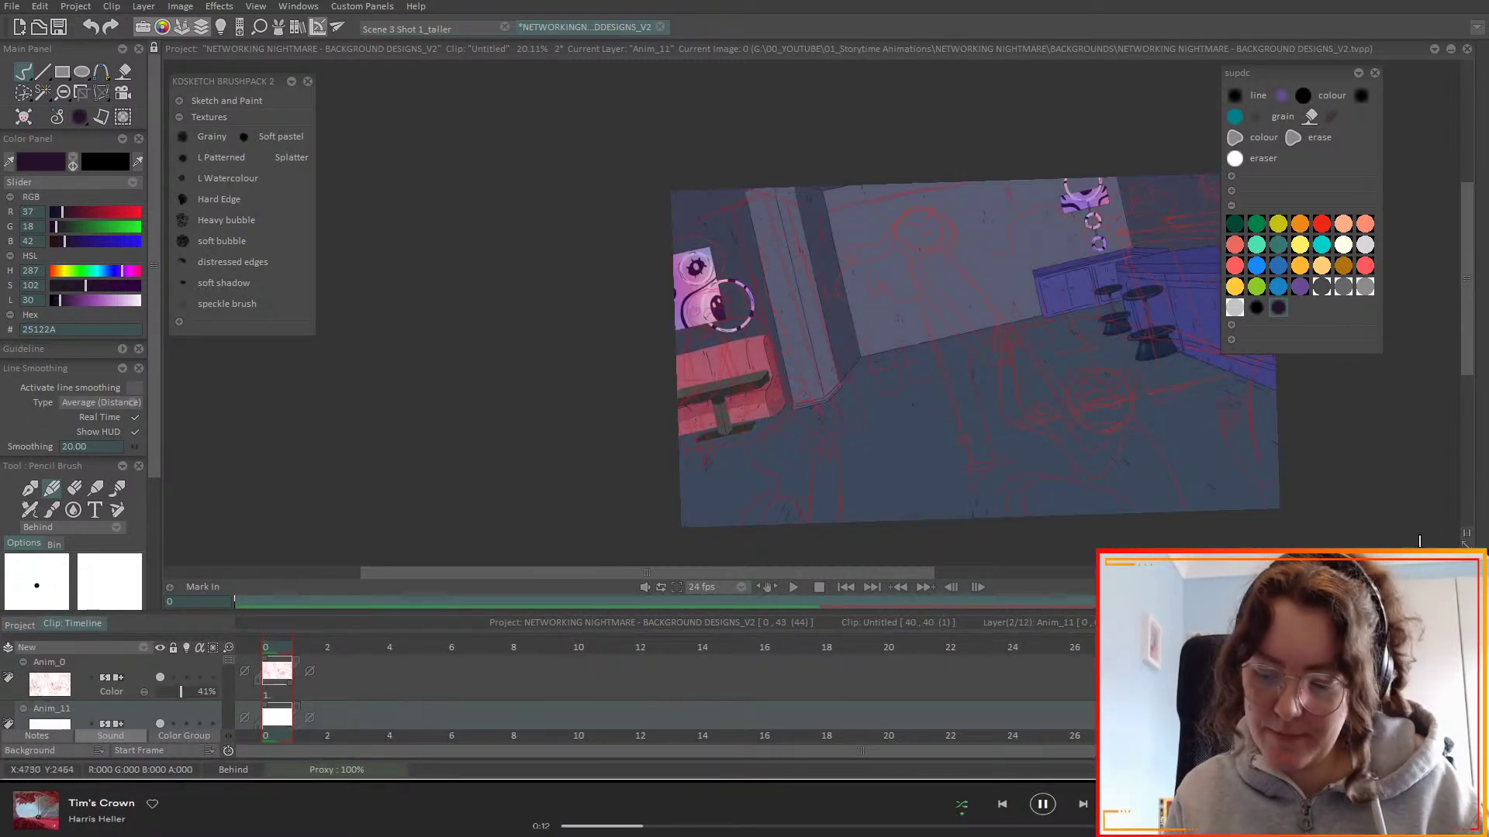
click(1467, 533)
click(1466, 545)
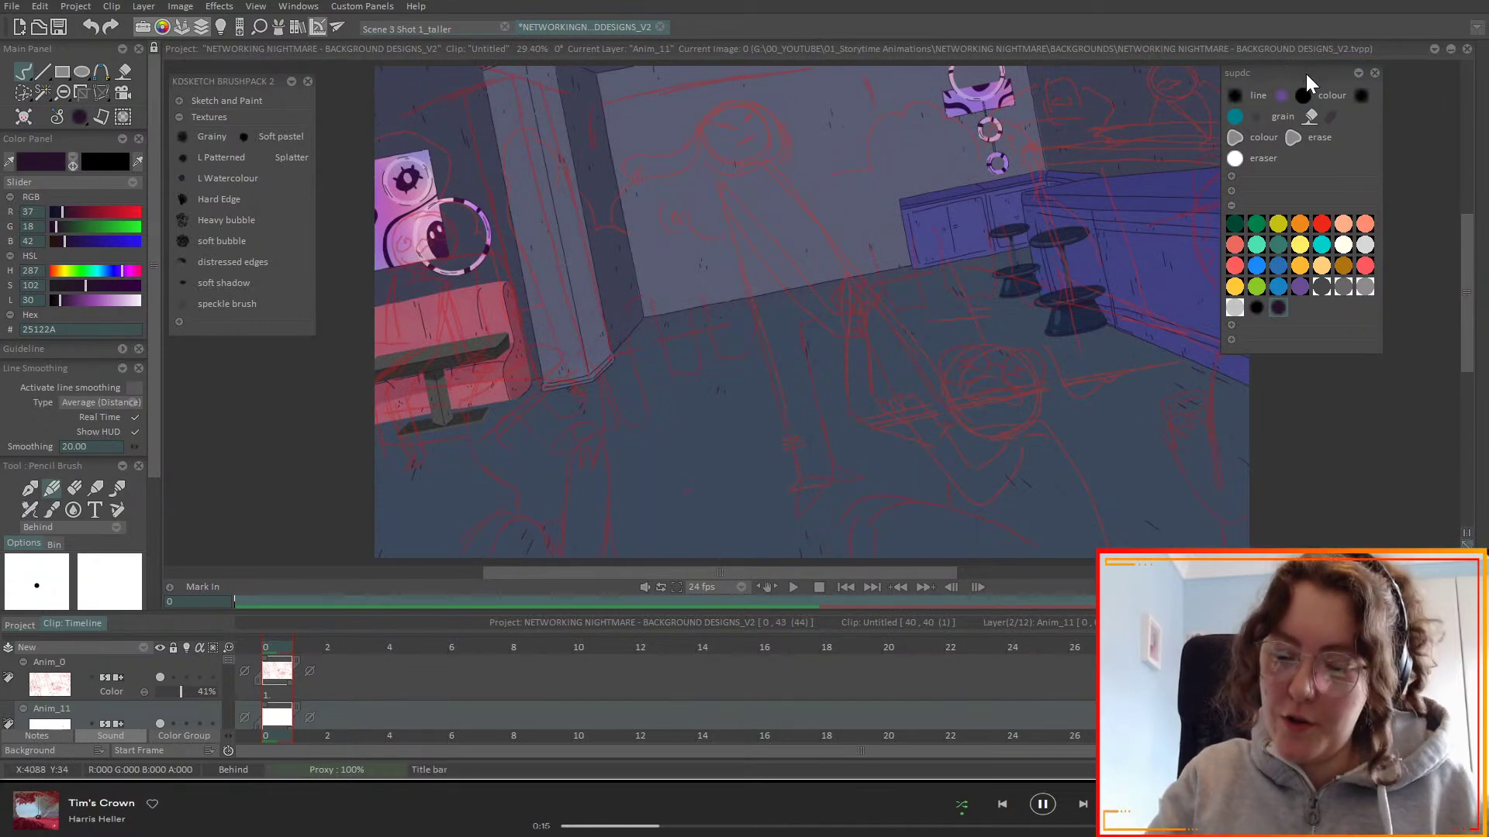
drag(1305, 73, 1360, 93)
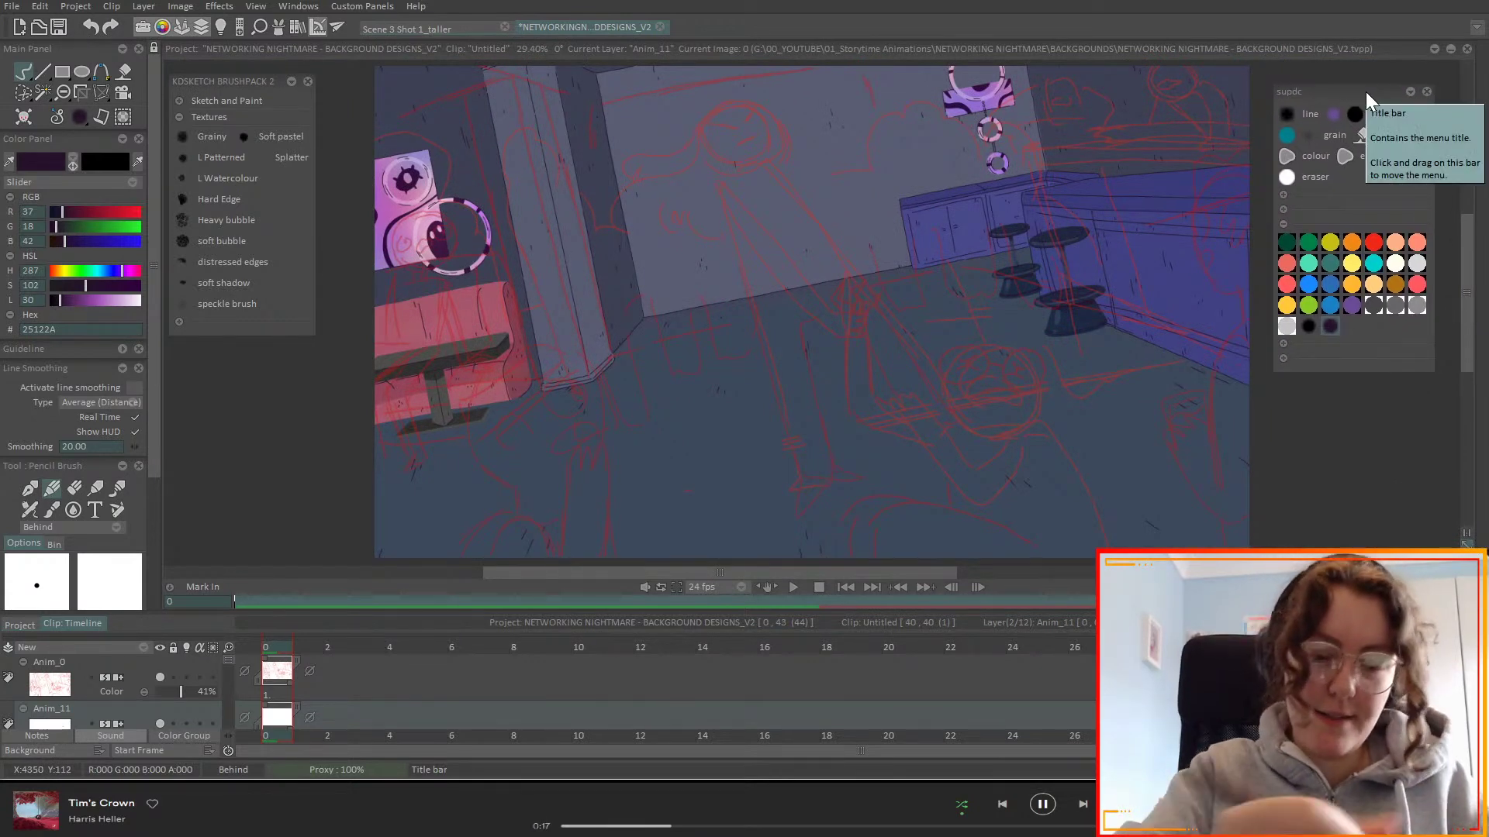
- Select the lighting layers from Anim_12 up to Anim_19 in Scene 3 Shot 1_taller and copy them
click(445, 27)
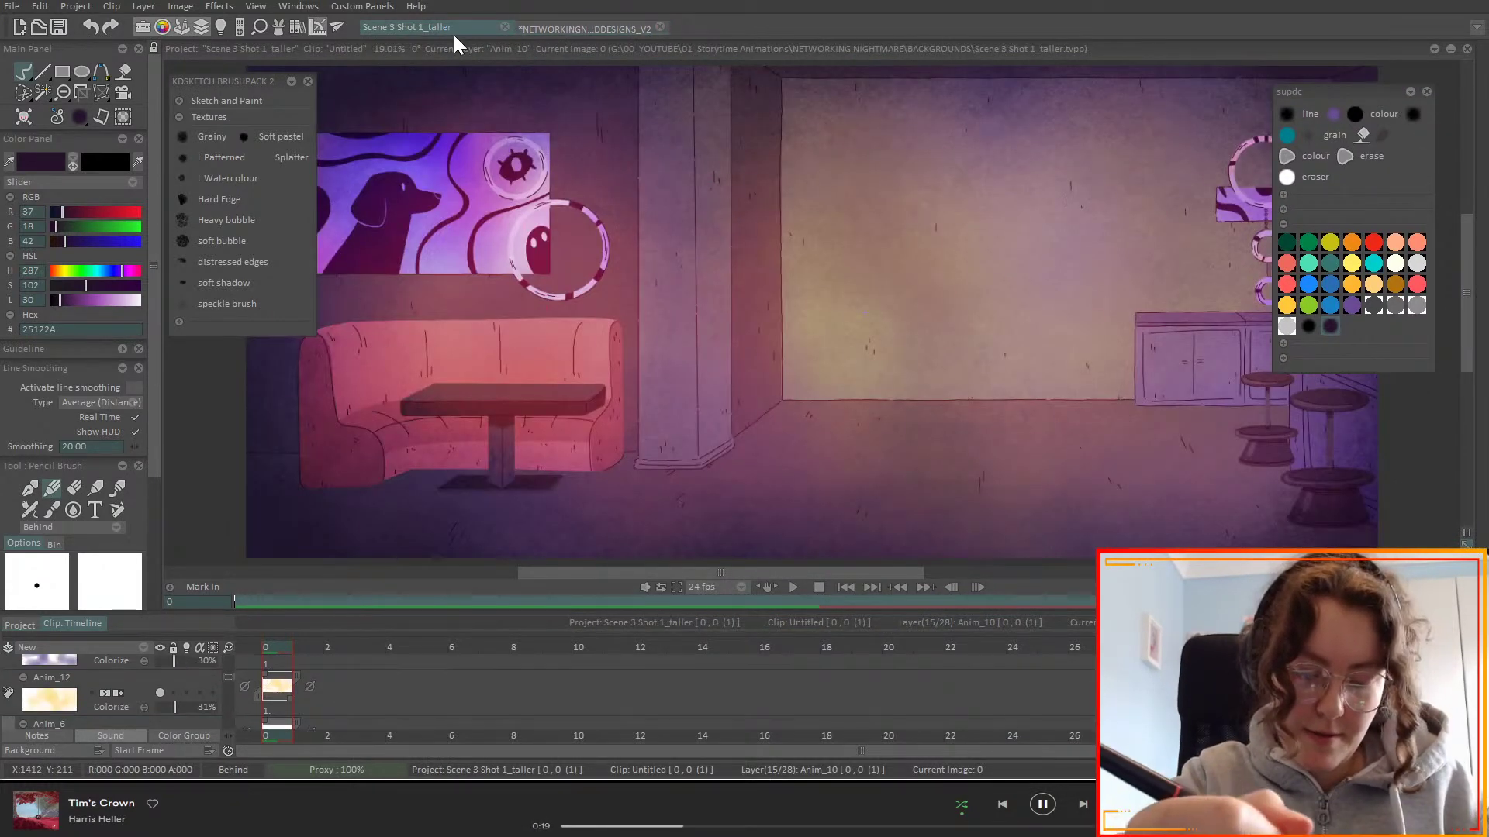
scroll(230, 677, down, 5)
scroll(231, 686, up, 5)
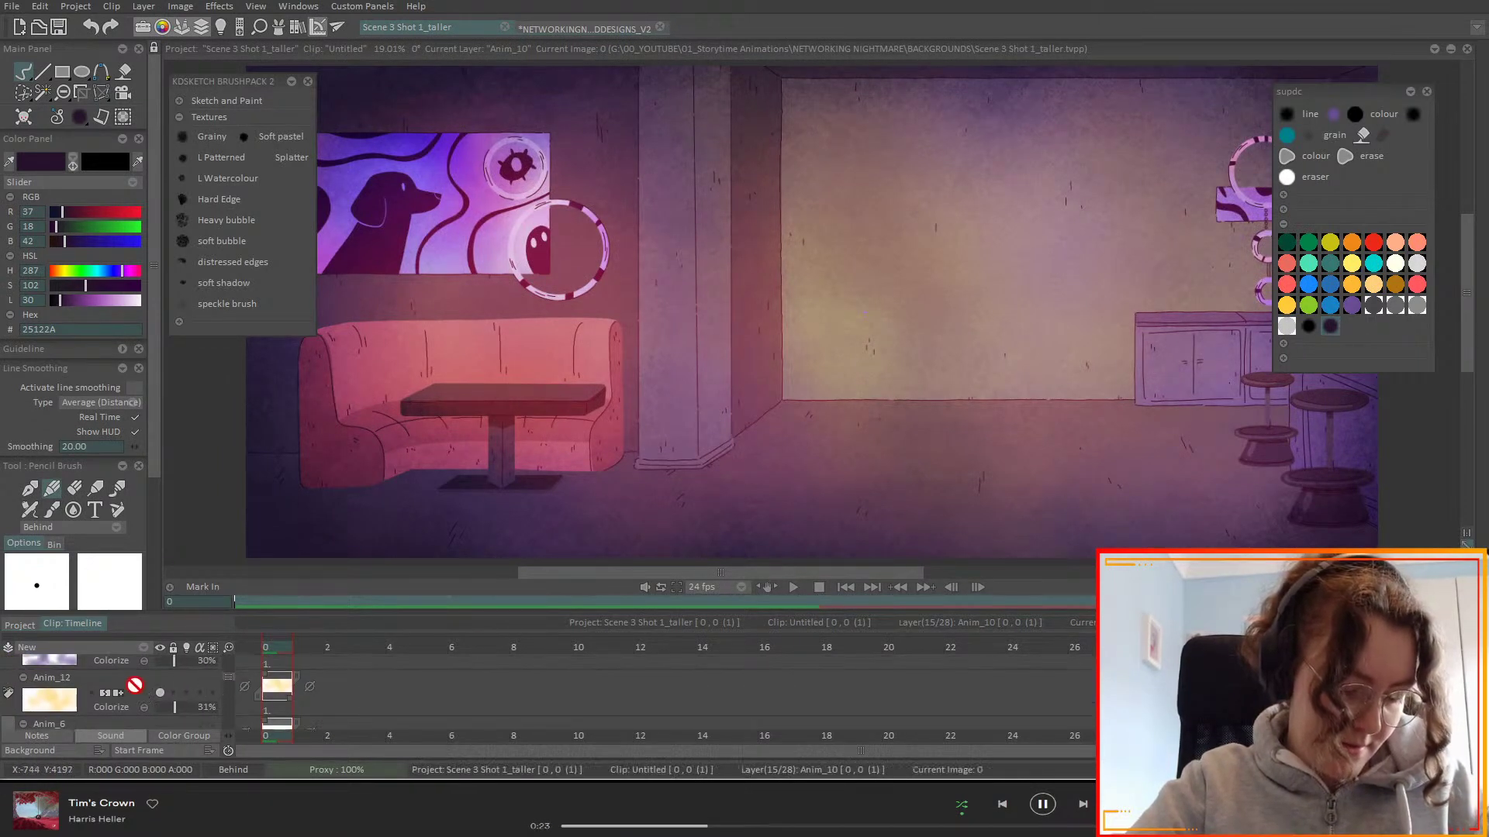
click(230, 679)
scroll(229, 678, up, 2)
scroll(230, 675, up, 4)
scroll(230, 667, down, 6)
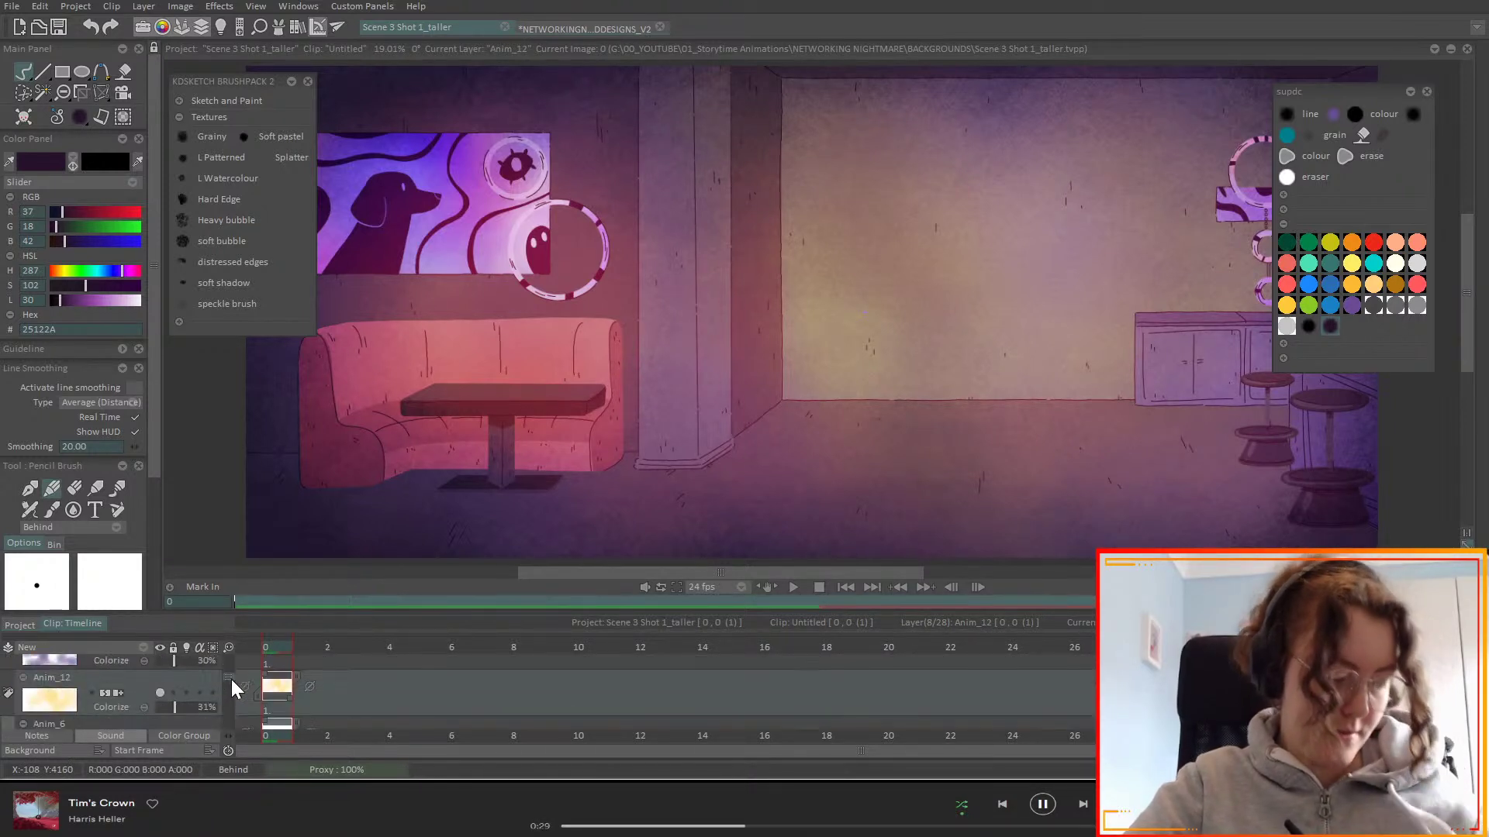
scroll(231, 679, down, 2)
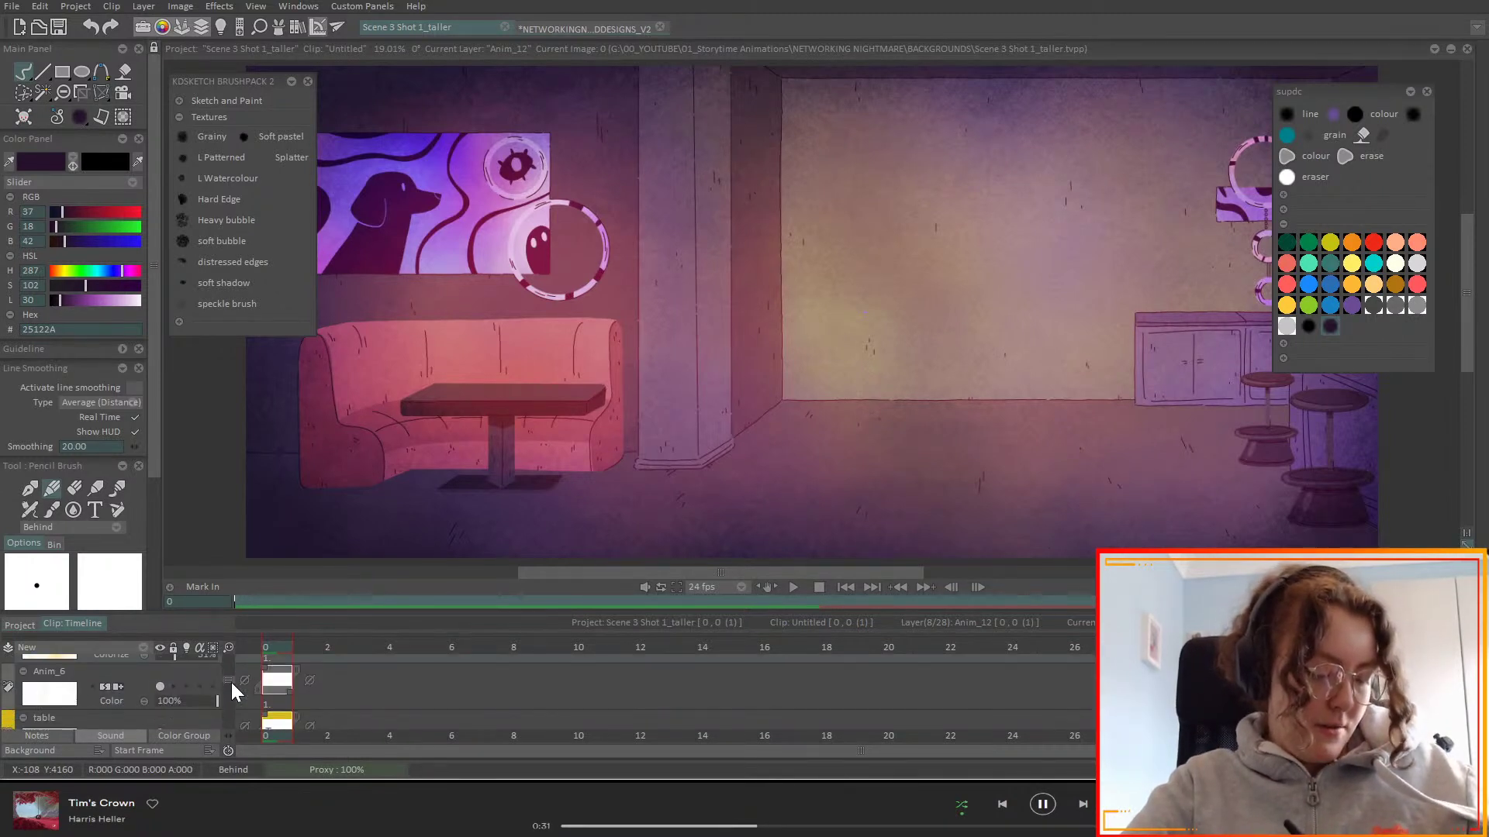
scroll(231, 681, up, 6)
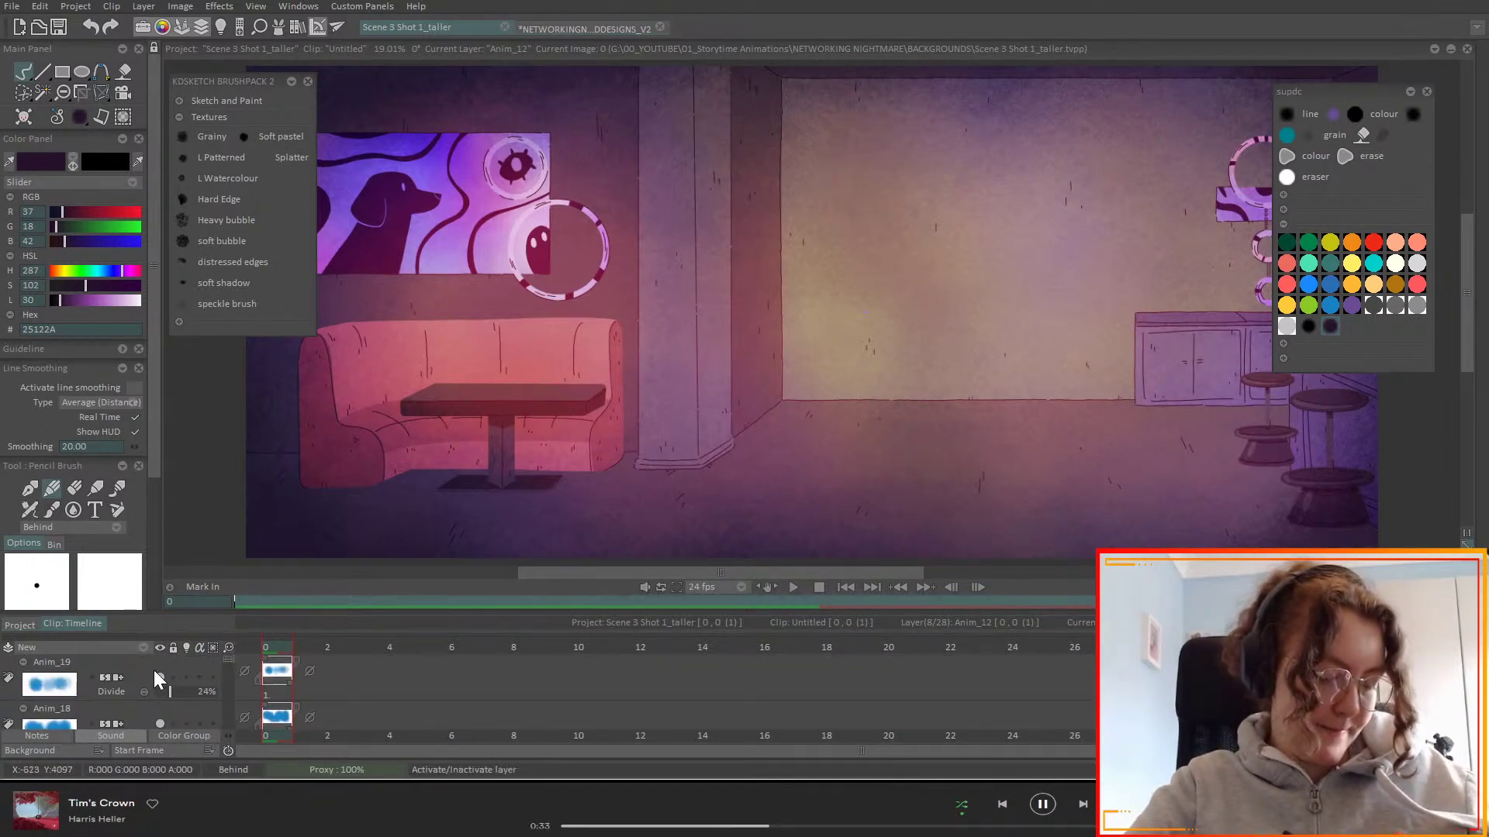
right_click(137, 674)
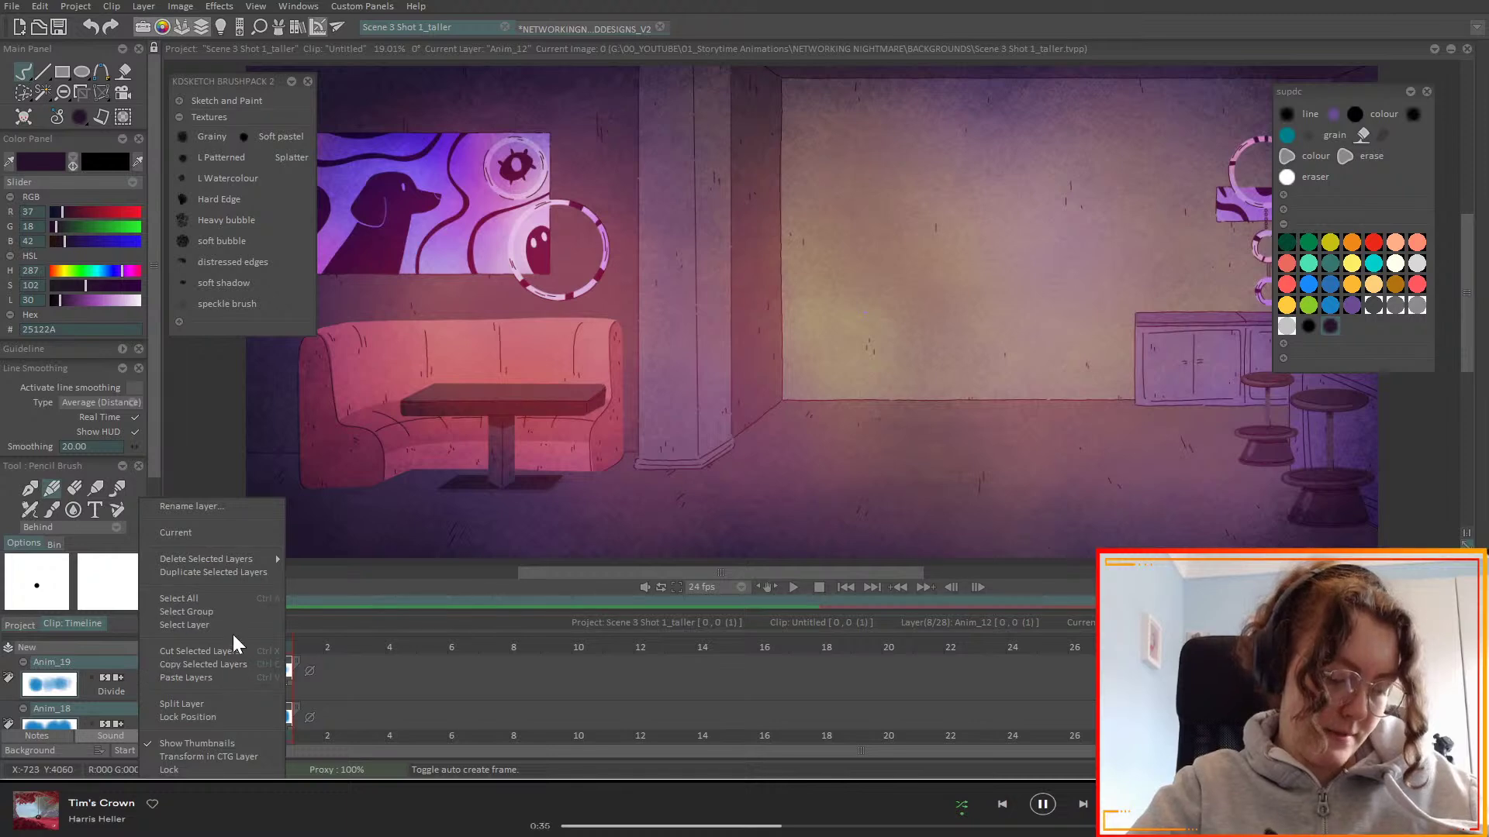
click(223, 665)
- Paste the copied lighting layers above Anim_0 in the tilted bar room clip of the Networking Nightmare background designs project
click(584, 27)
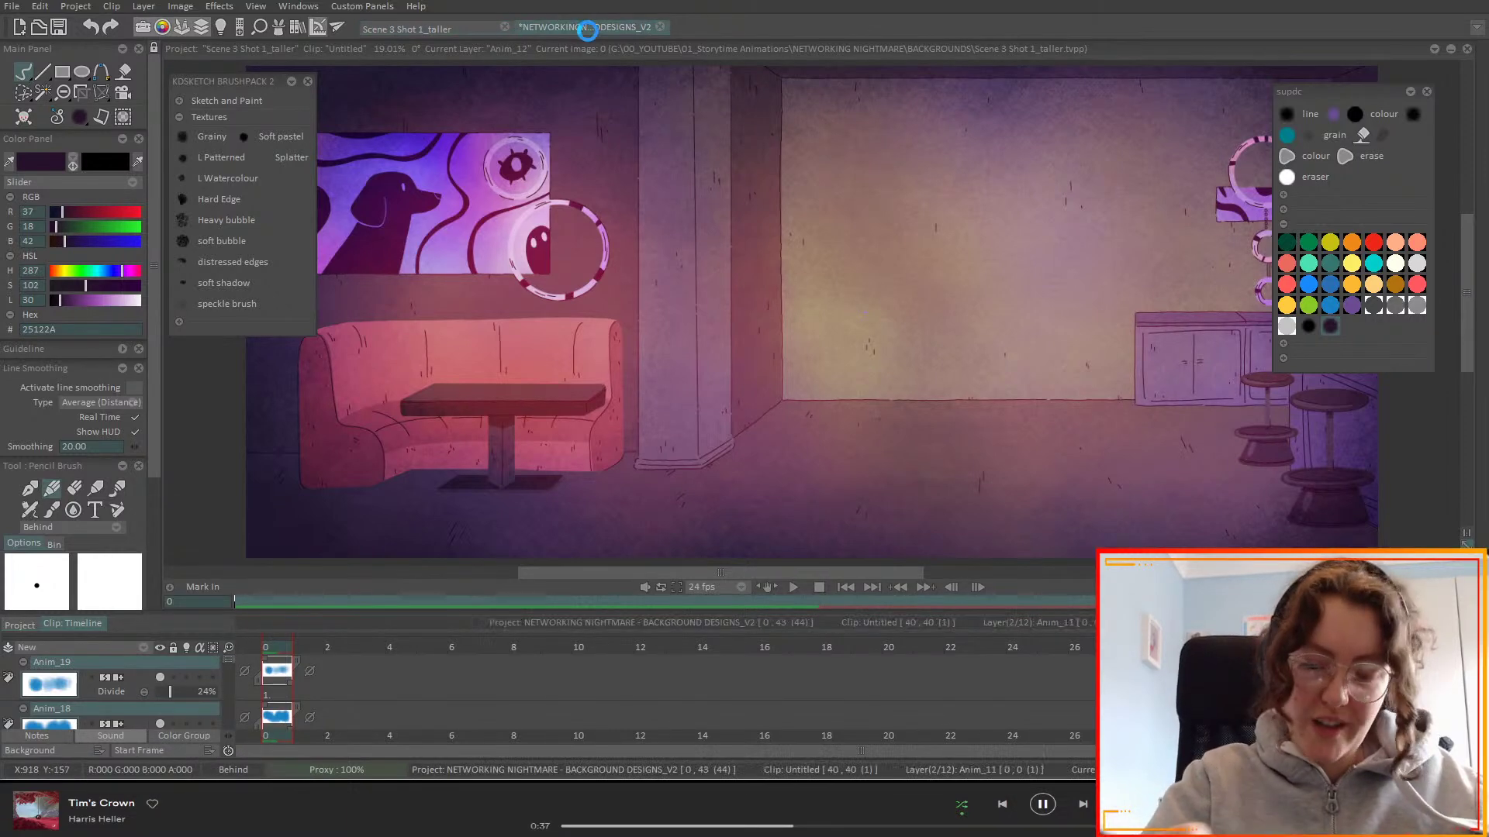
right_click(142, 665)
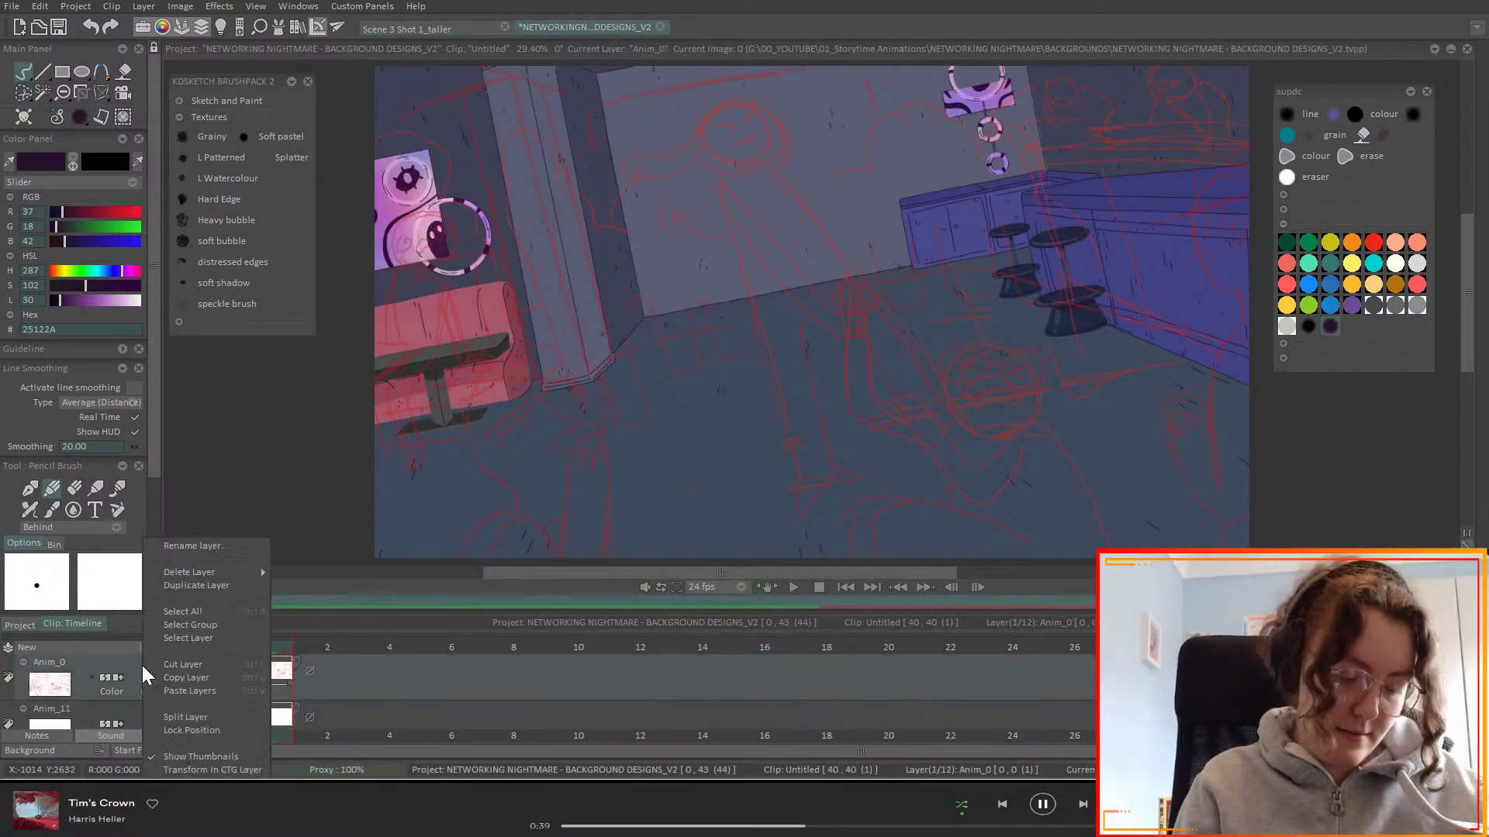
click(212, 688)
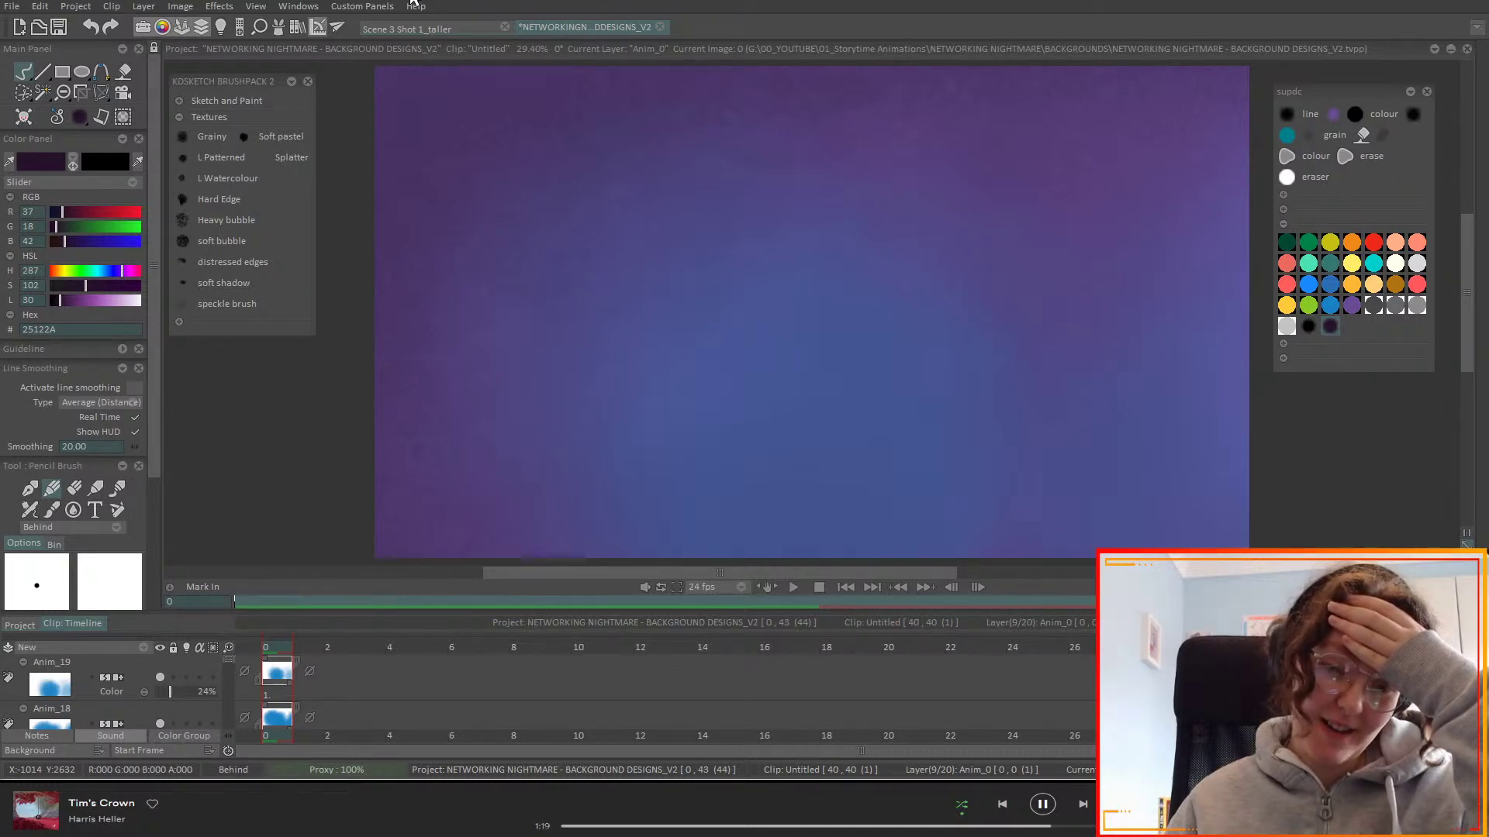
- Save the Networking Nightmare background designs project, keeping the program window maximized
key(super+Down)
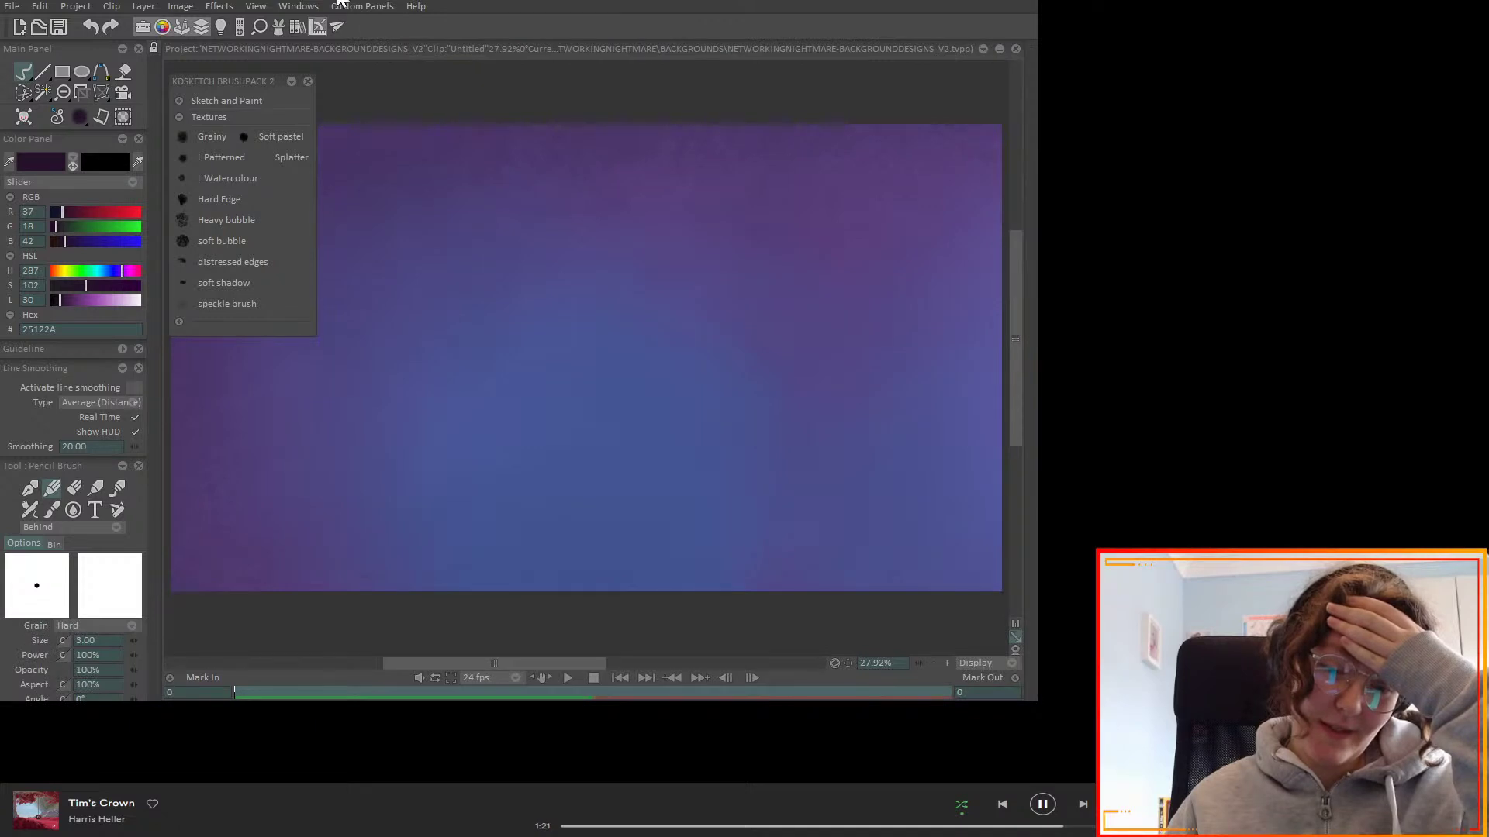
key(super+Up)
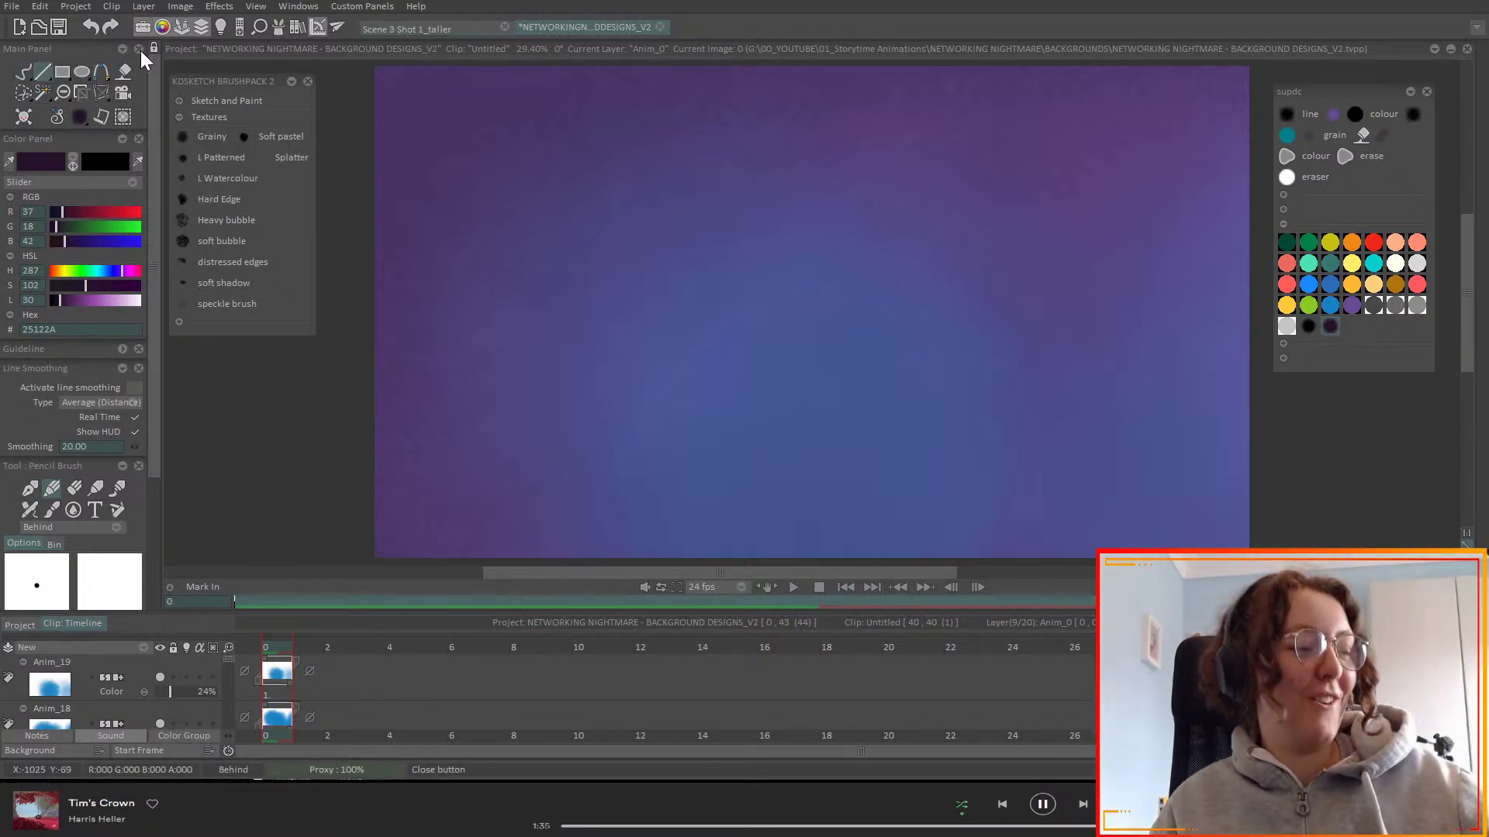
key(ctrl+s)
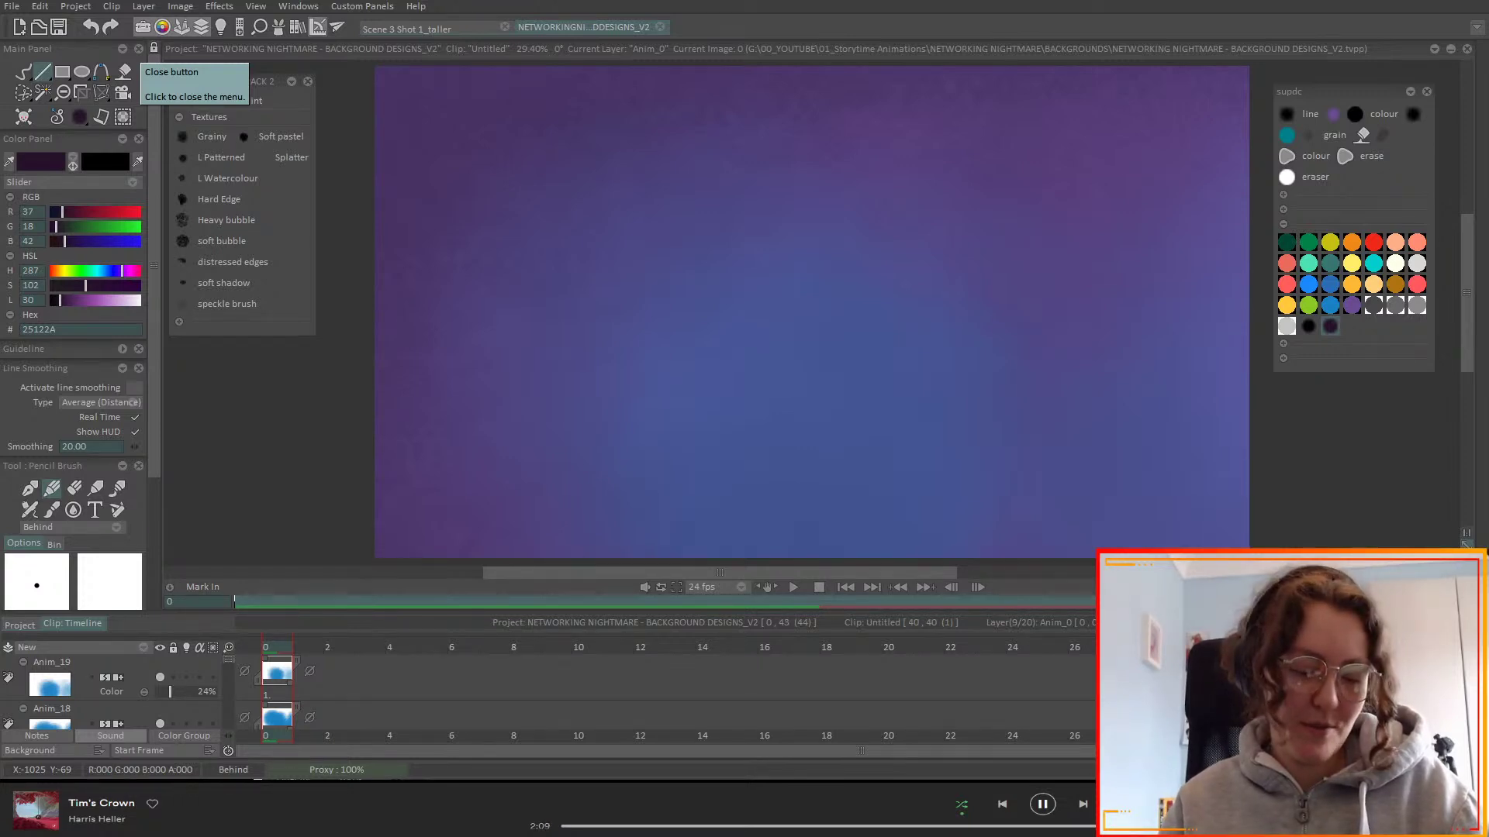
- Set the pasted Anim_19 layer's blending mode to Divide and check the other lighting layers' modes in Scene 3 Shot 1_taller
click(127, 696)
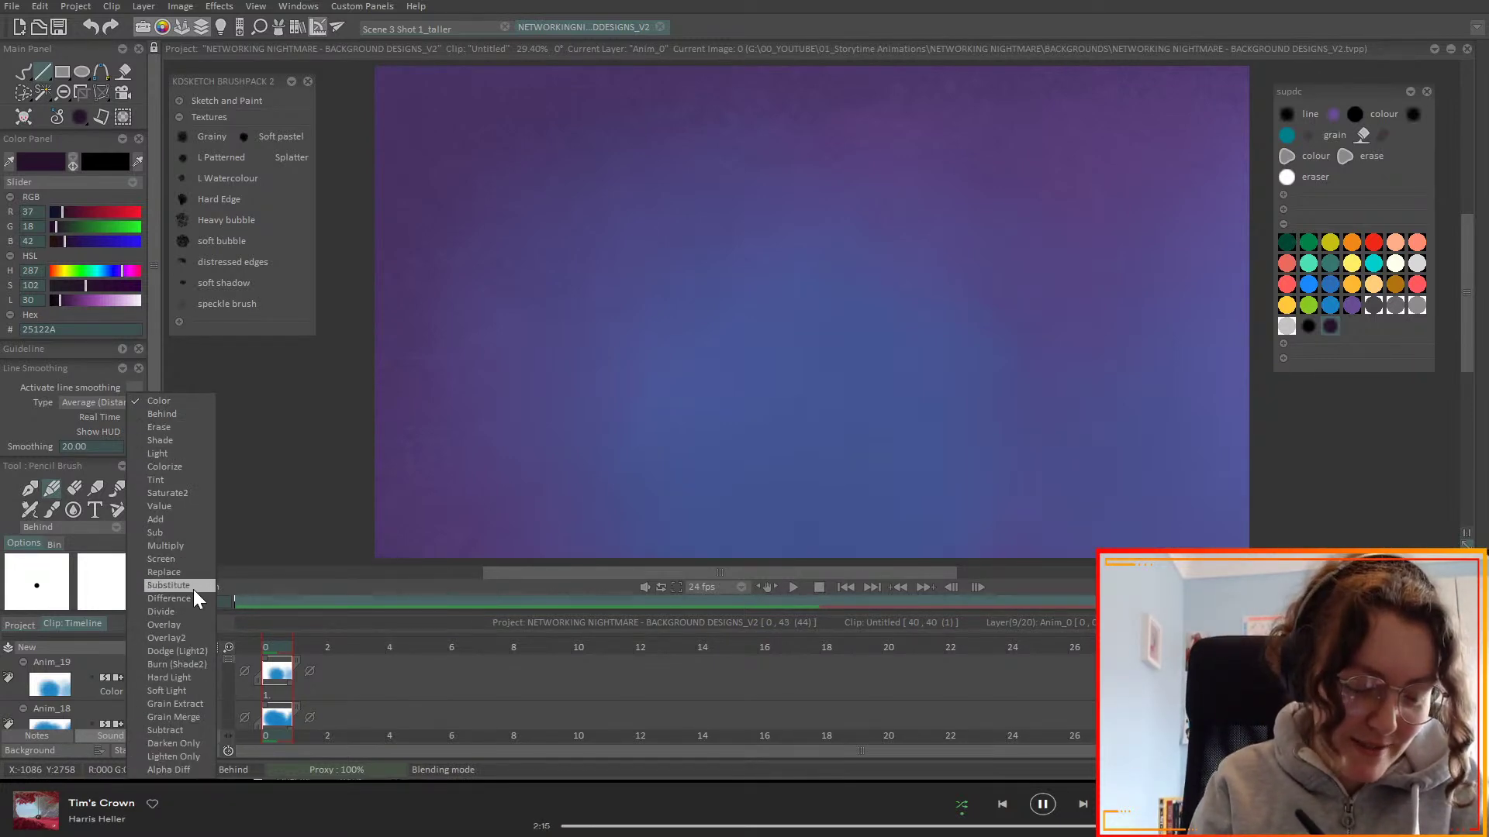
click(191, 614)
click(443, 27)
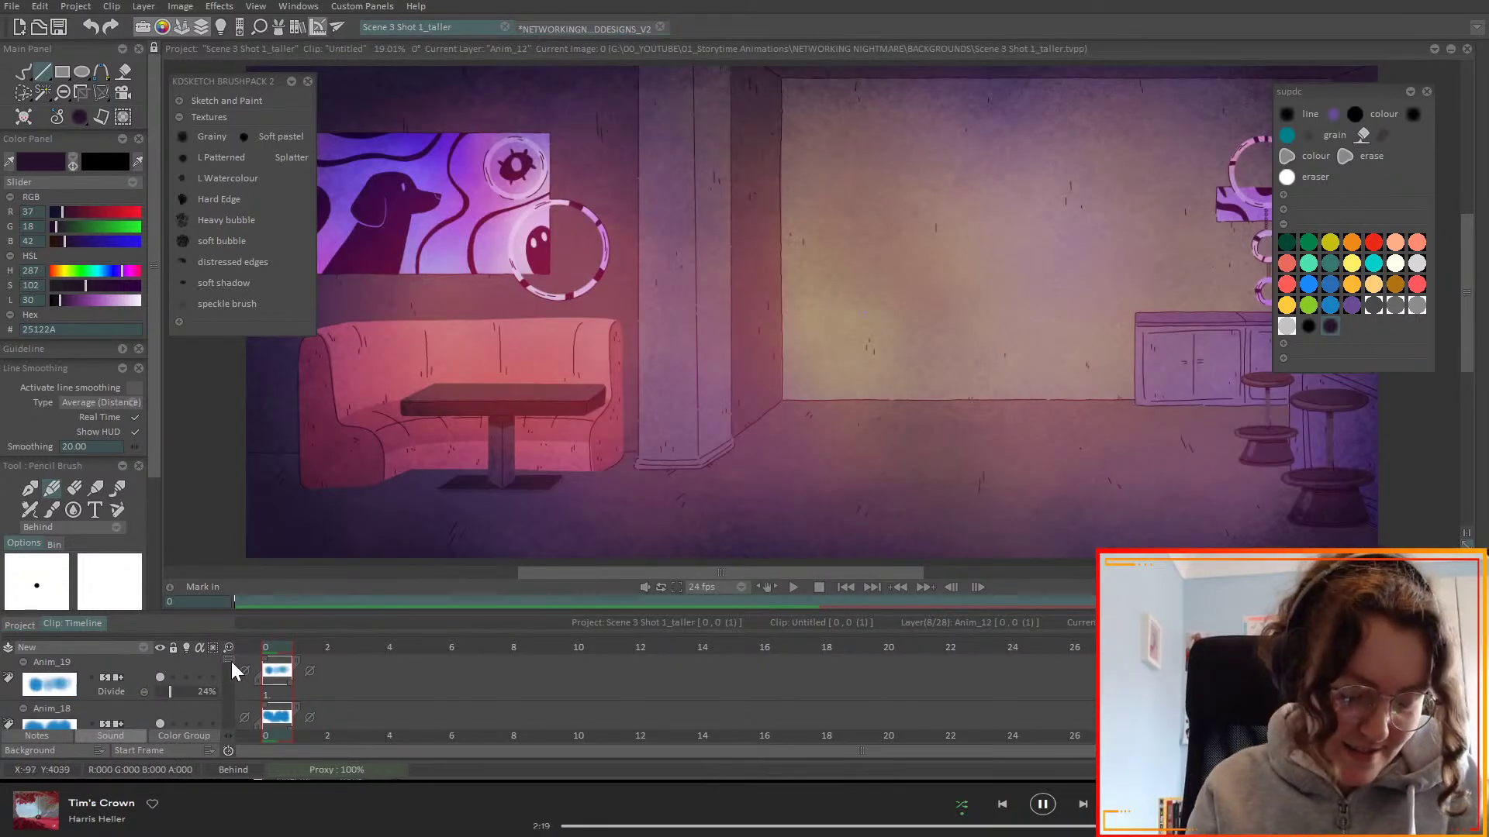
scroll(230, 664, down, 3)
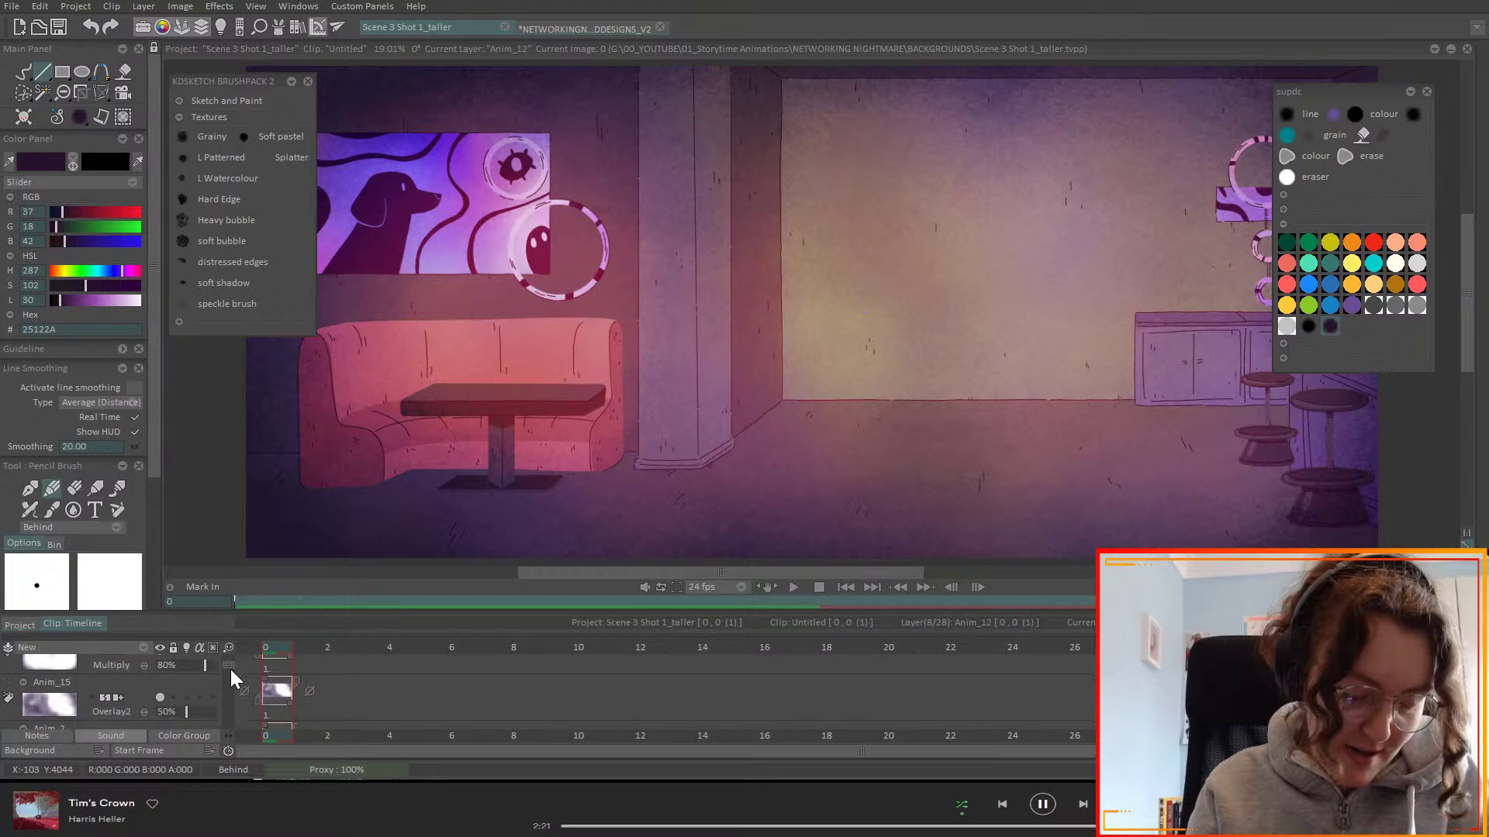
scroll(231, 669, down, 2)
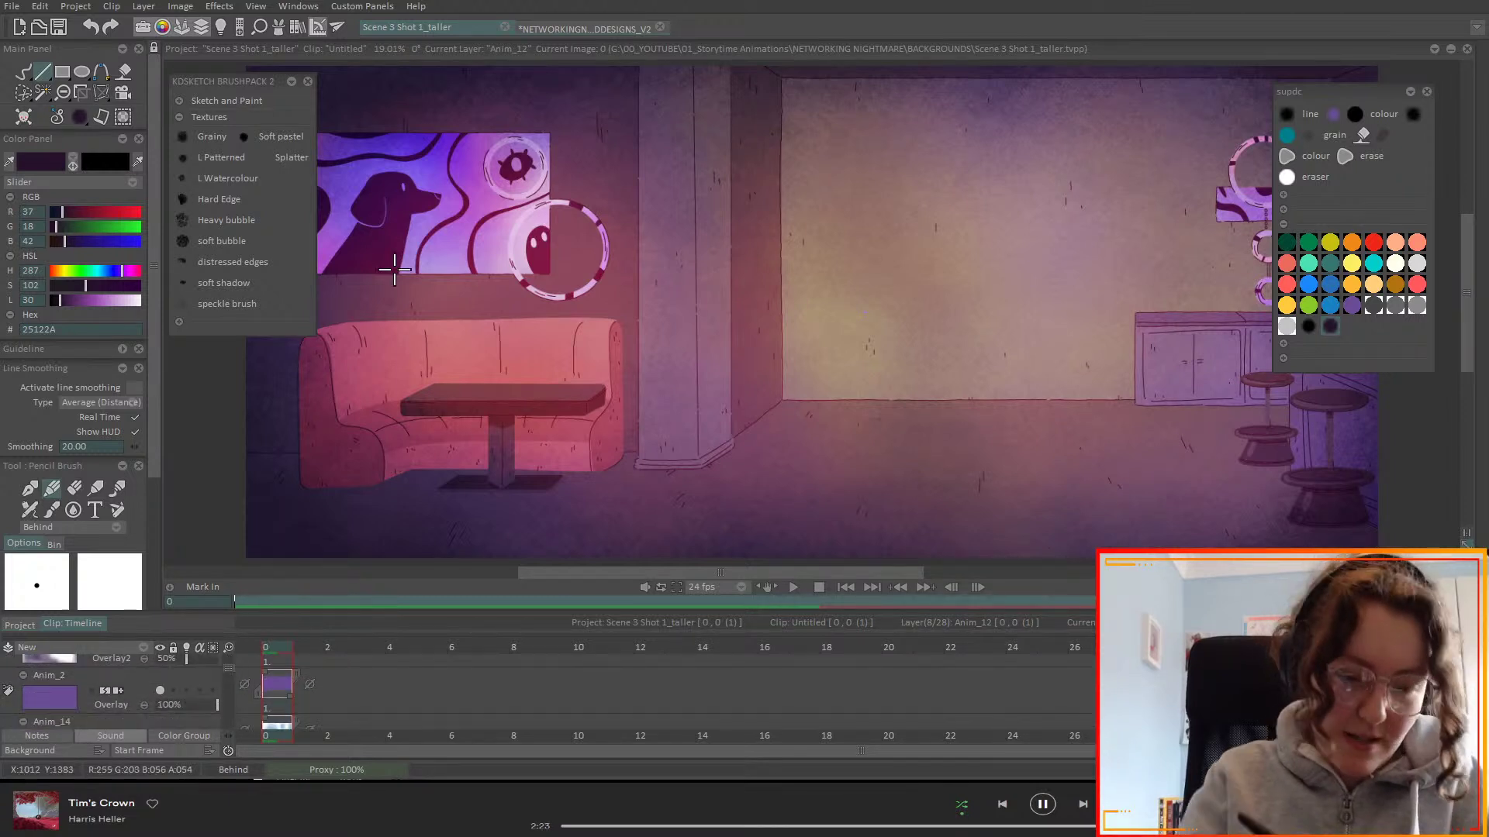
click(560, 31)
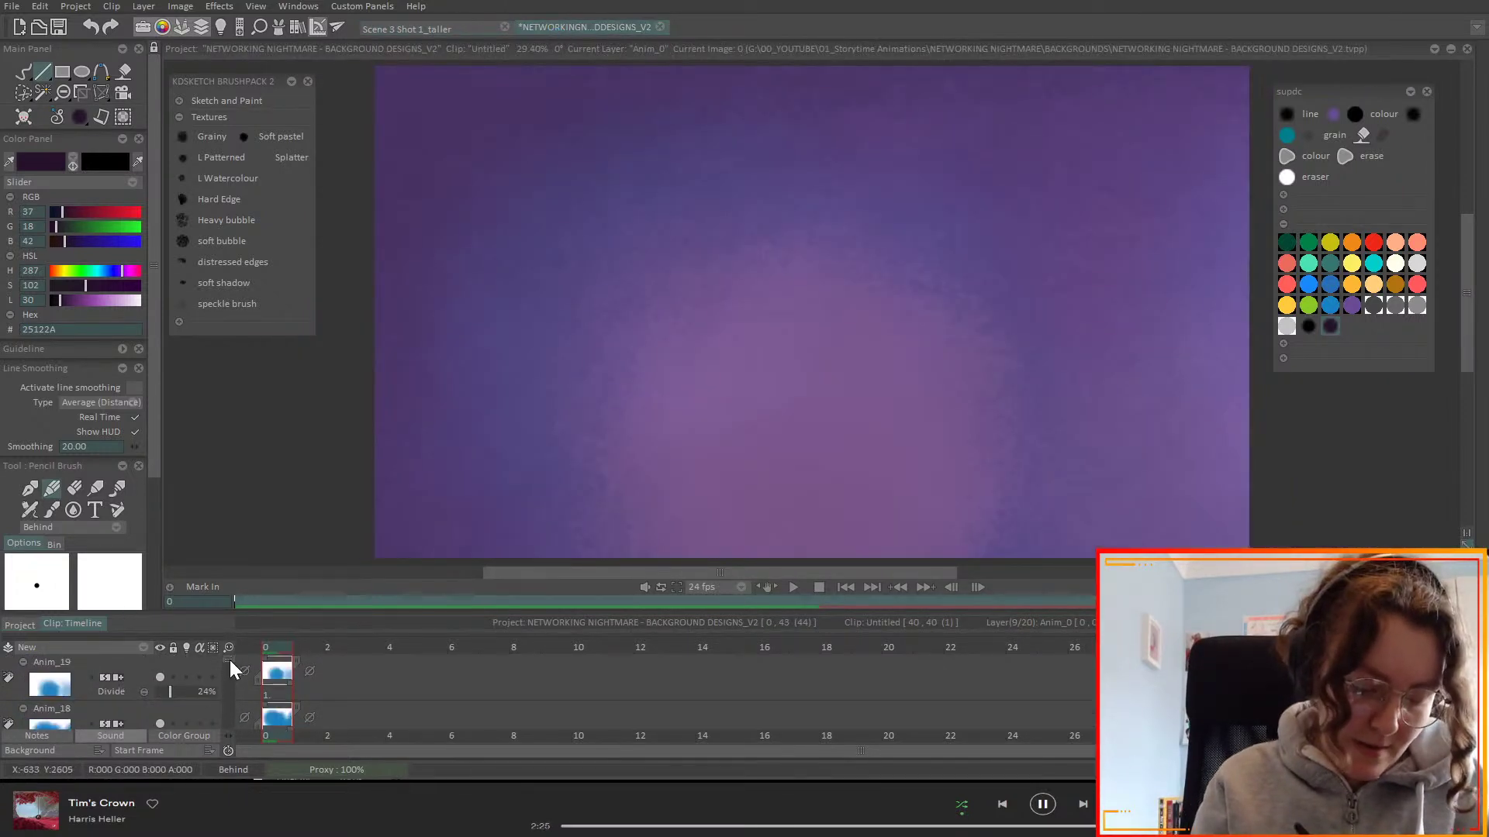
- Set the blending mode of pasted layer Anim_18 to Divide and of Anim_16 to Multiply
scroll(229, 660, down, 2)
click(128, 707)
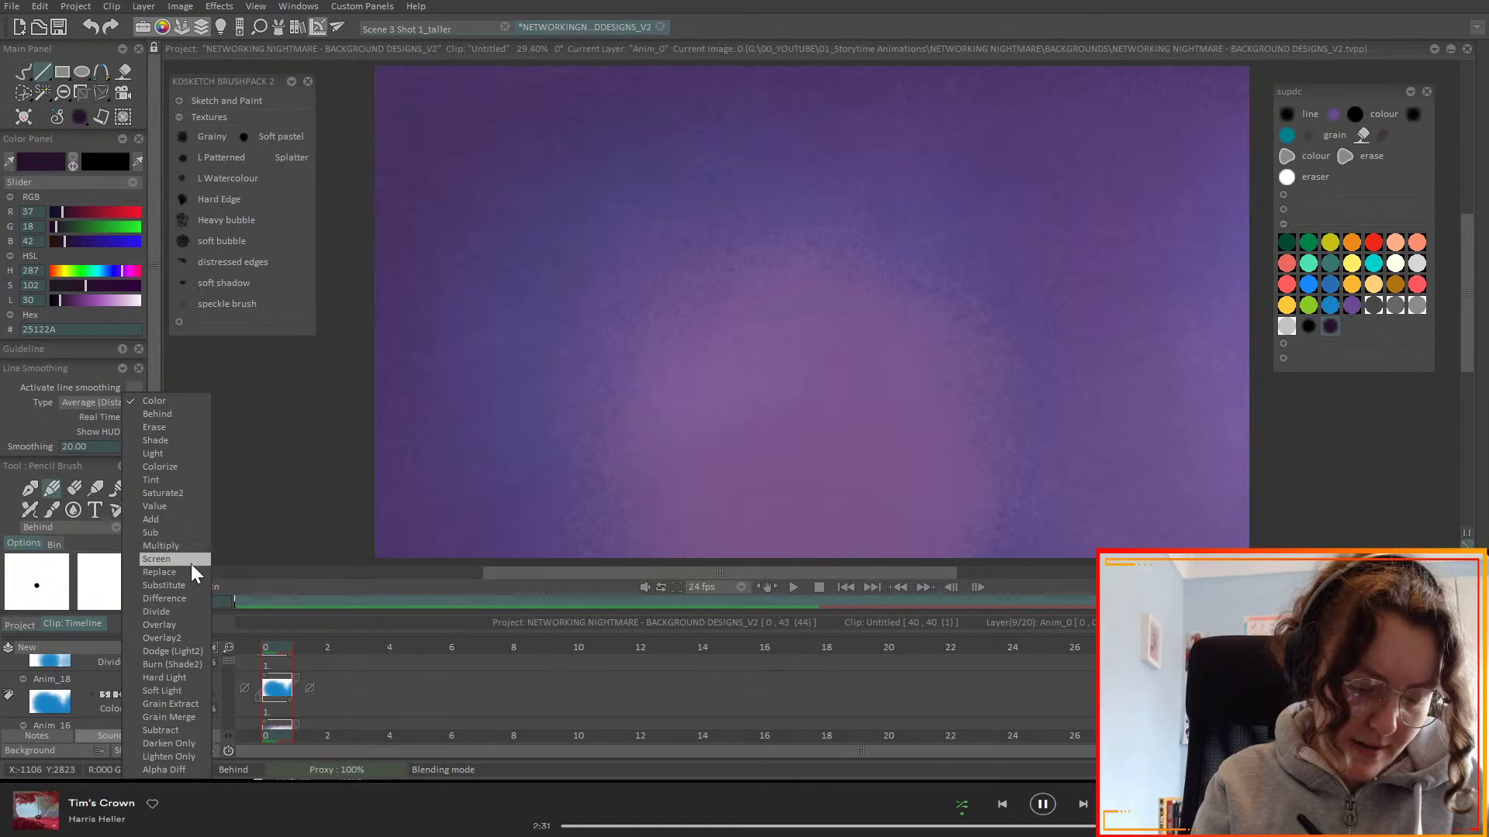
click(187, 611)
scroll(230, 662, down, 2)
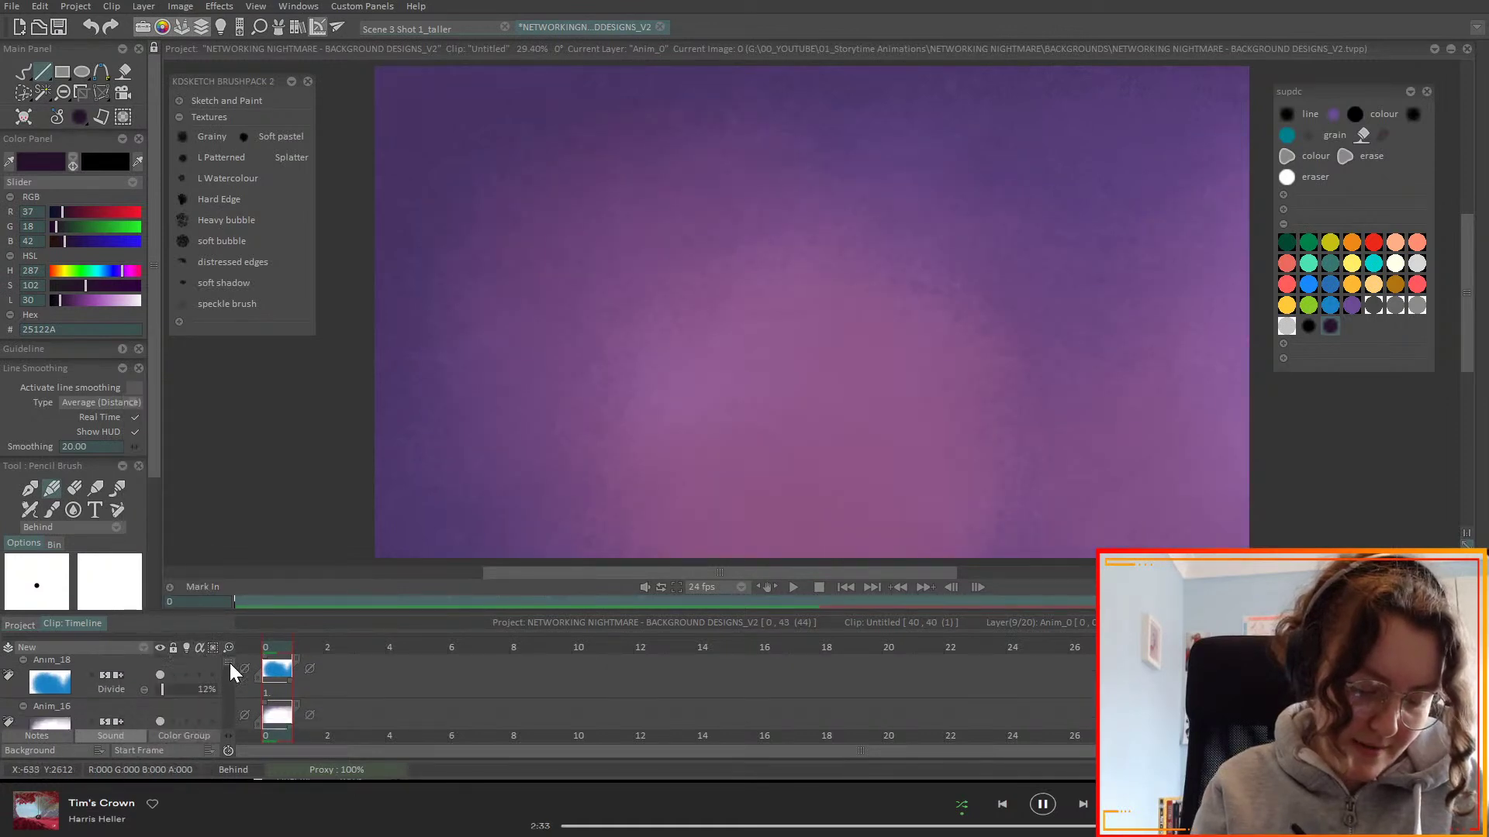
scroll(230, 667, down, 1)
click(128, 687)
click(200, 531)
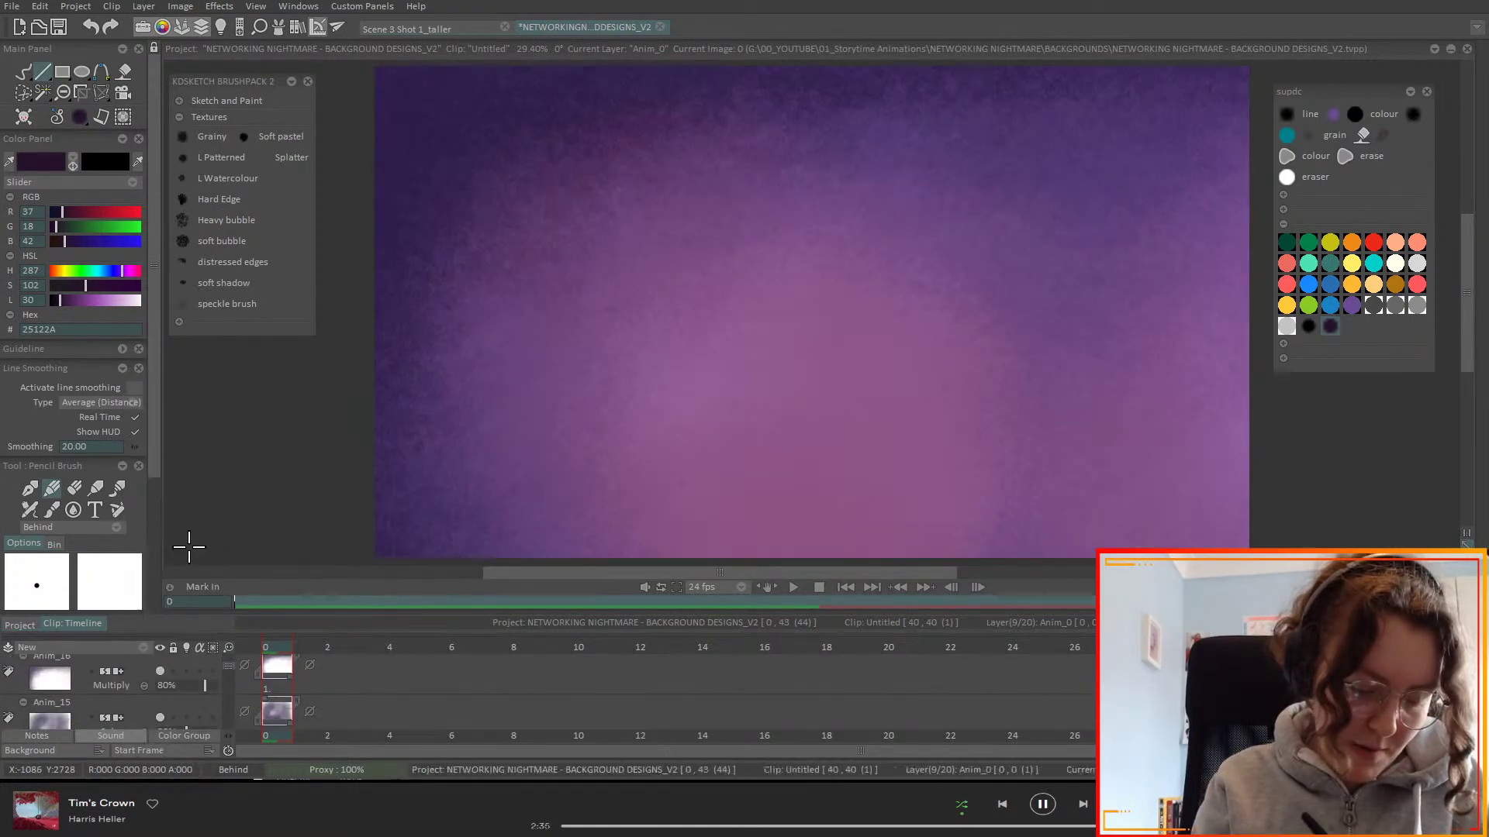
- Open the blending mode choices for the pasted Anim_15 layer
scroll(230, 671, down, 5)
click(113, 664)
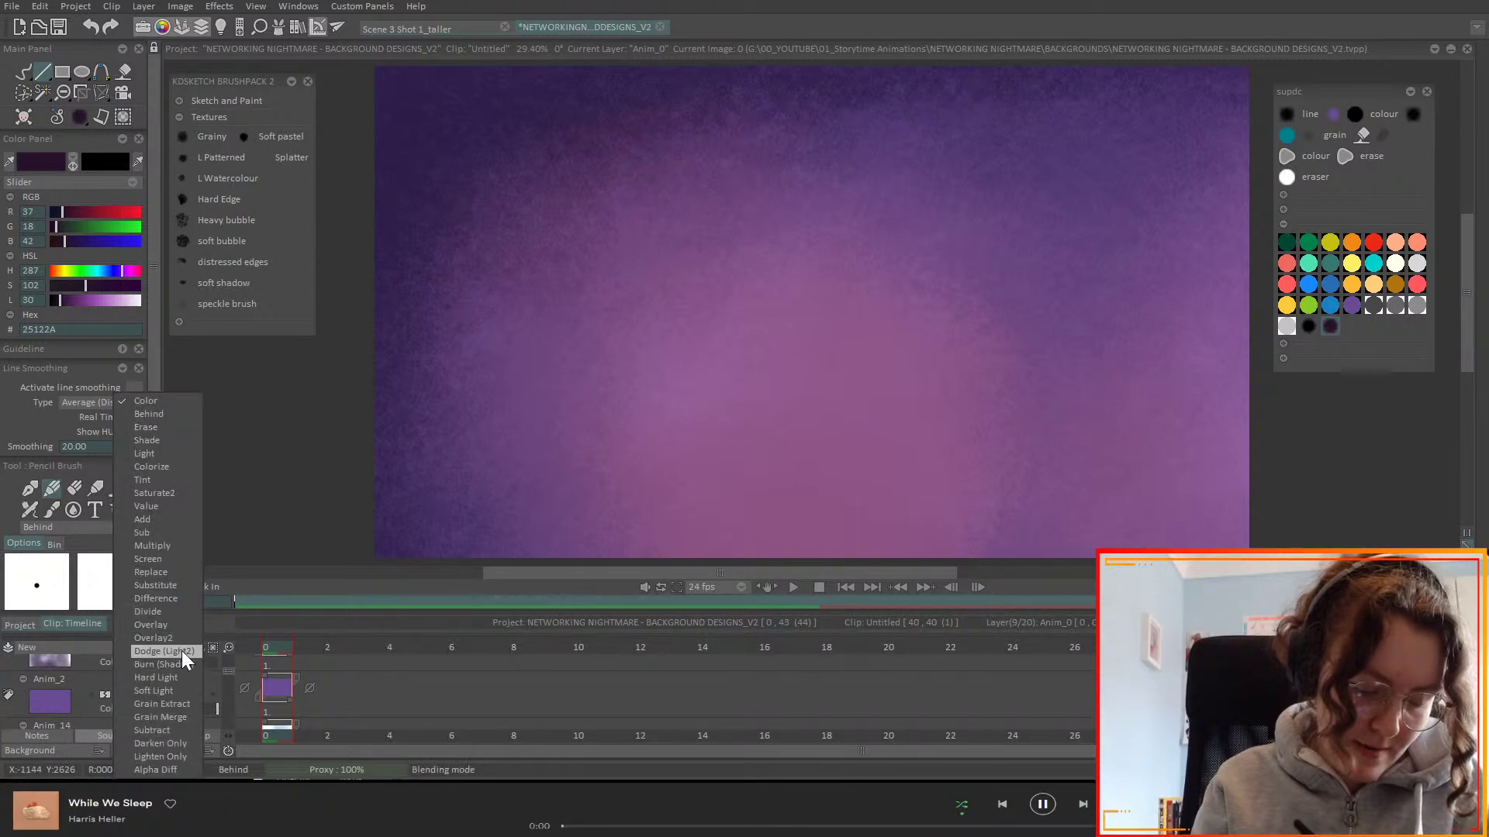
- Set the blending mode of the texture layer directly above Anim_2 to Overlay2 and that of the purple Anim_2 layer to Overlay
click(179, 628)
click(123, 712)
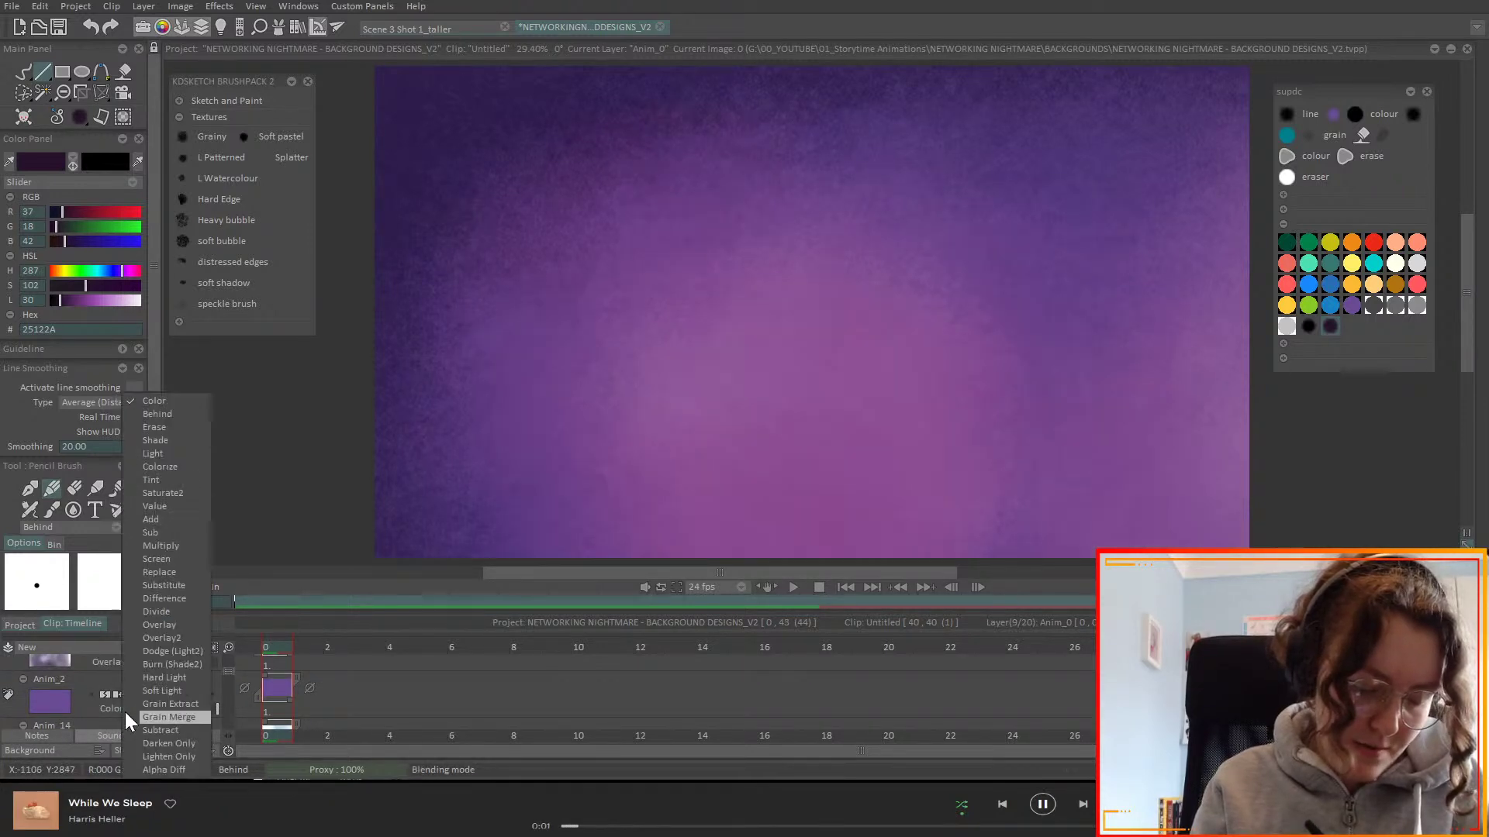
click(172, 625)
scroll(229, 676, down, 1)
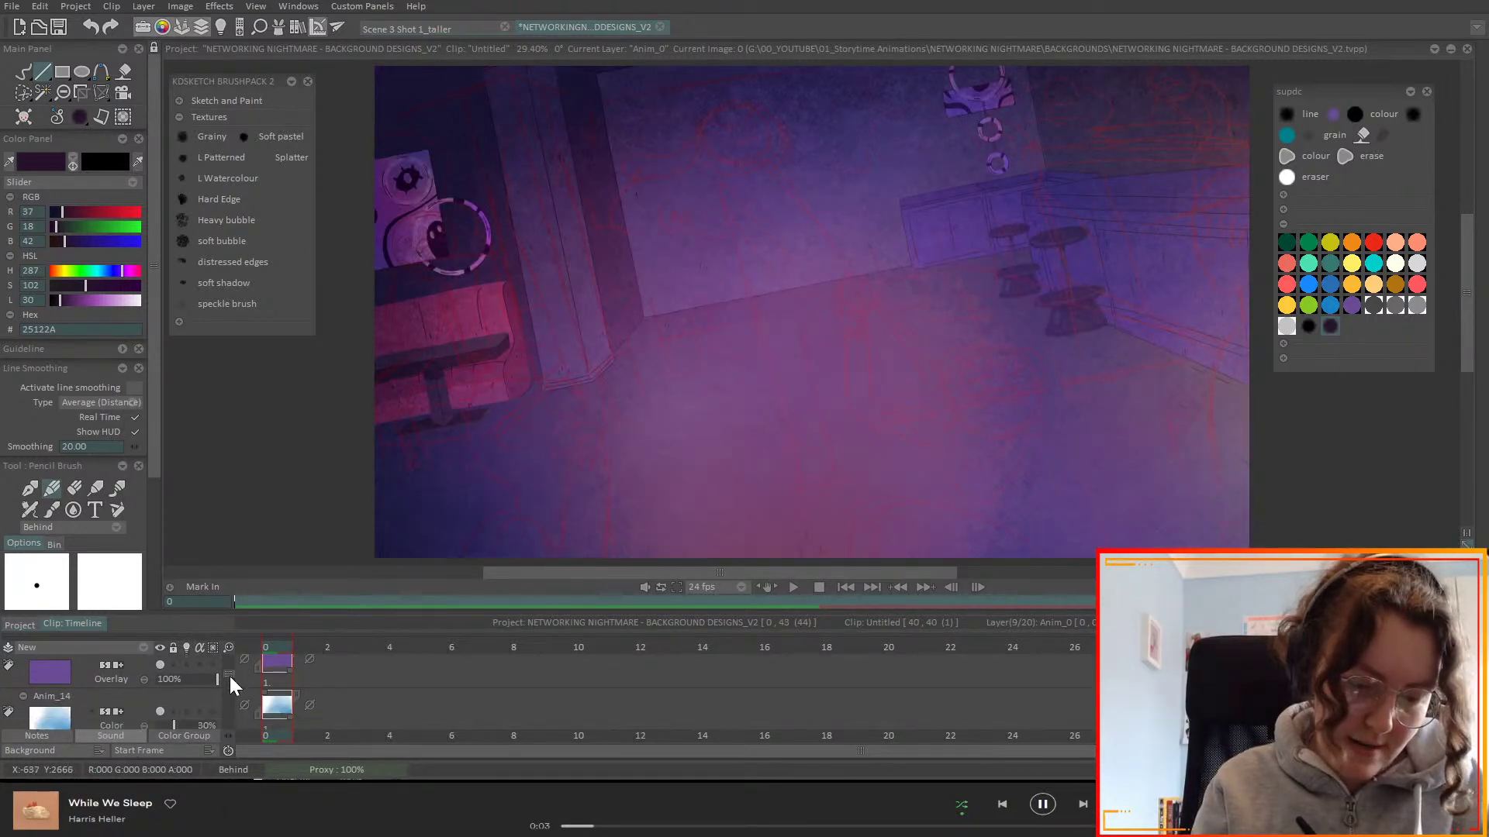
- Check the layer blending modes in the Scene 3 Shot 1_taller project, and set Anim_14 in the background designs project to Divide
click(169, 671)
scroll(178, 659, down, 1)
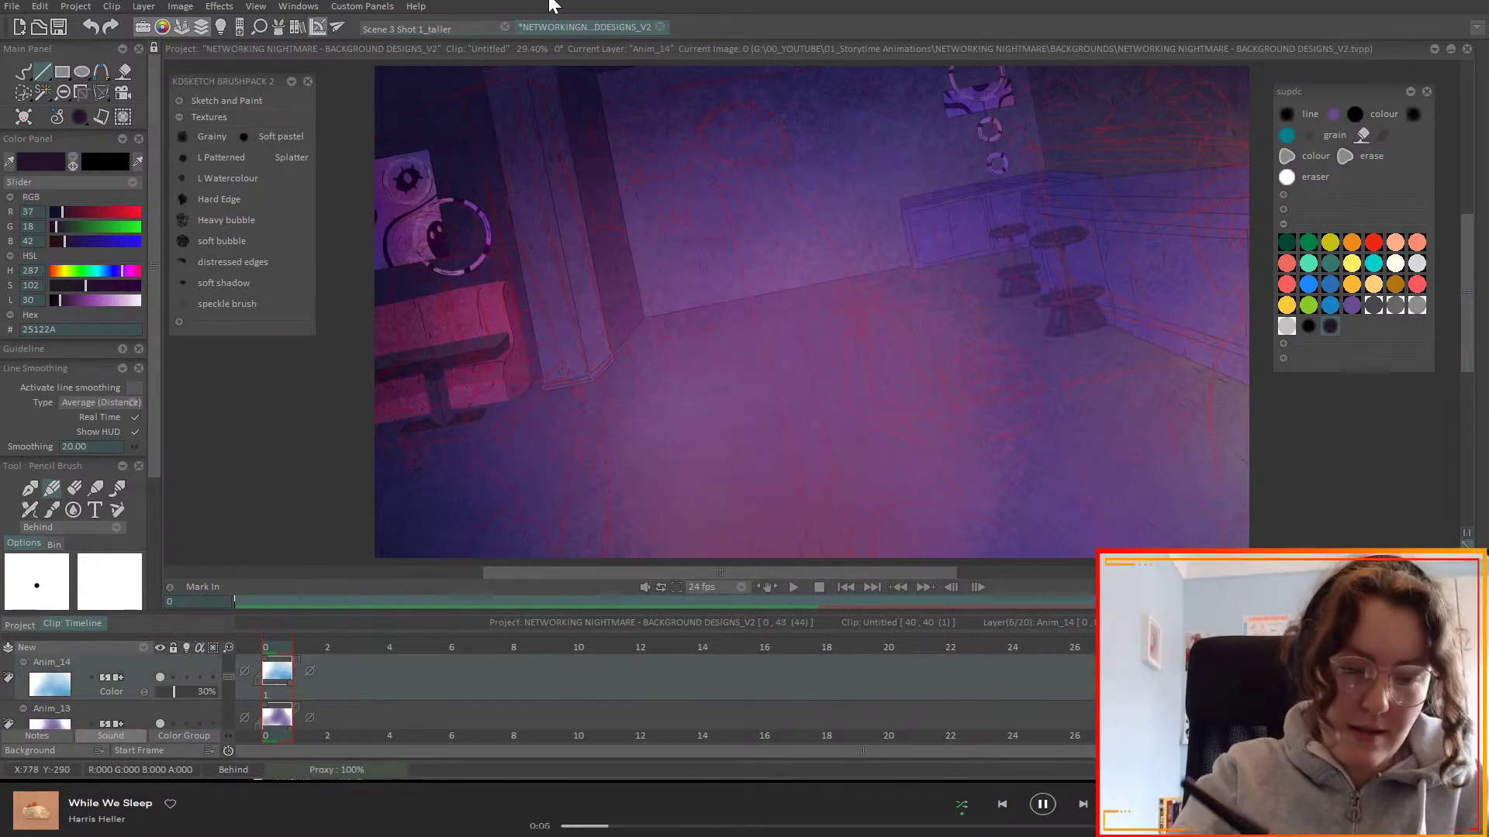
click(490, 24)
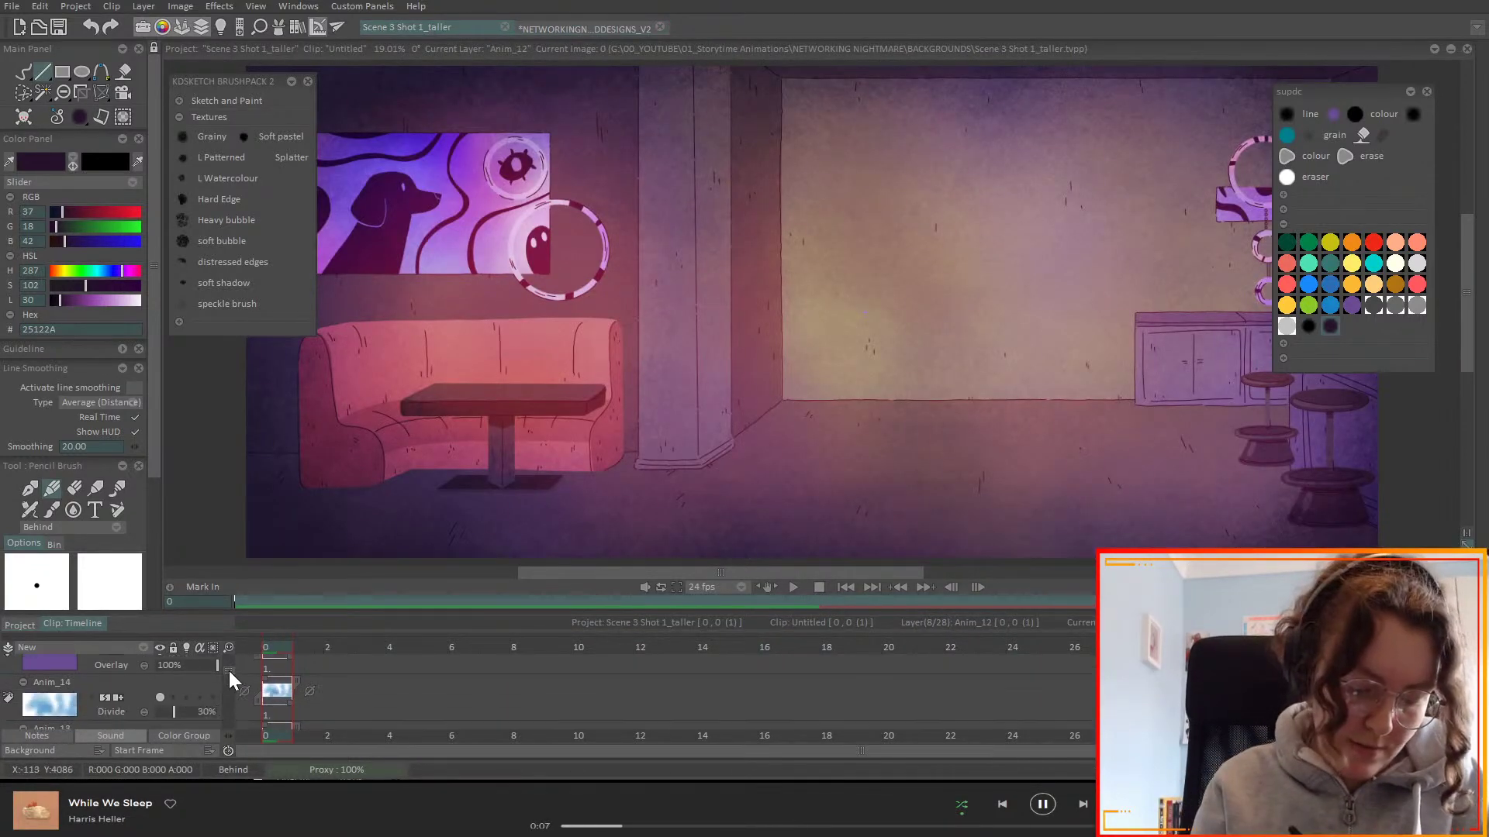
scroll(229, 672, down, 7)
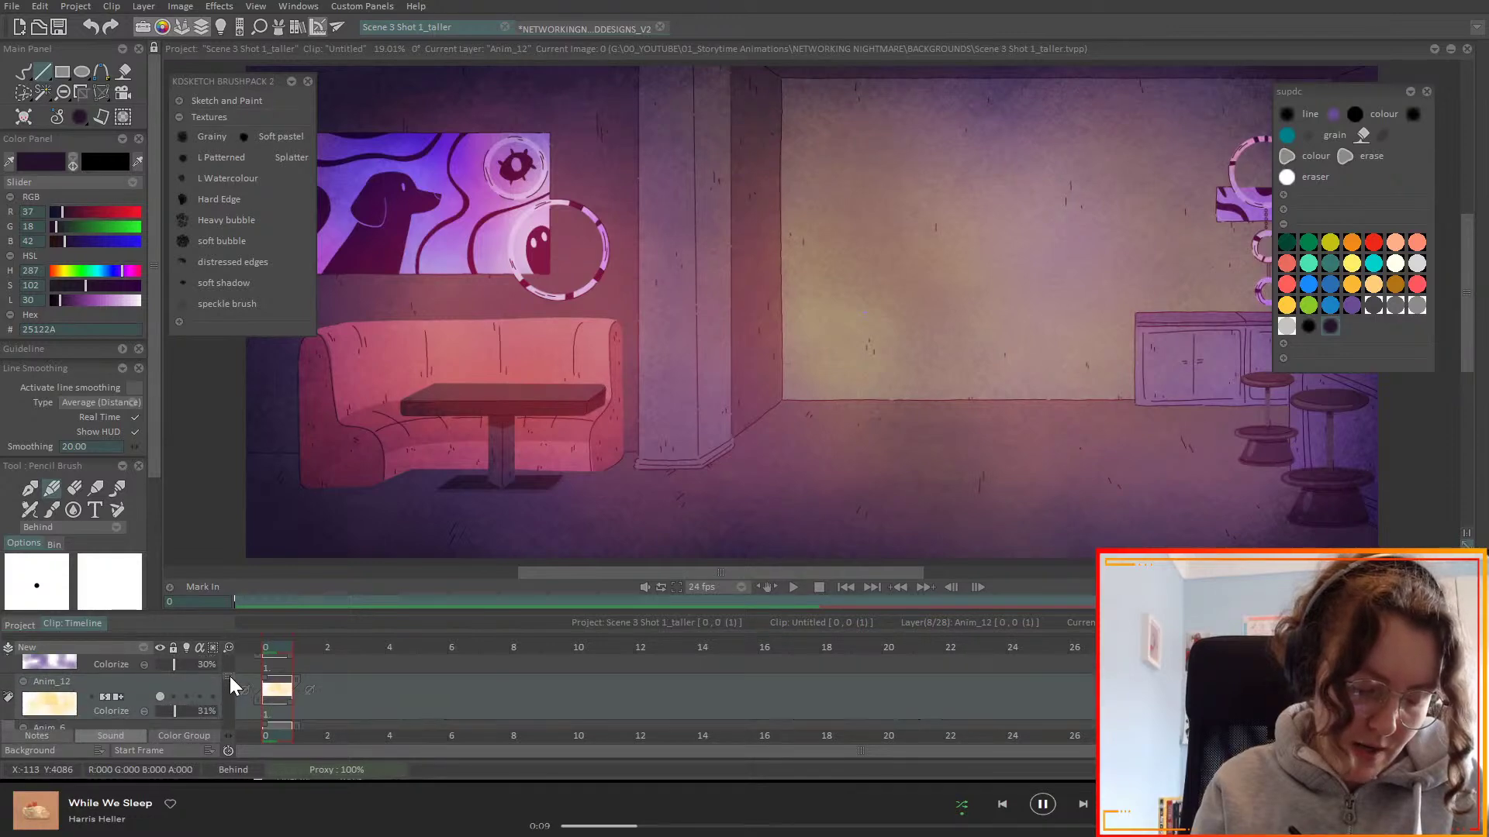
click(593, 27)
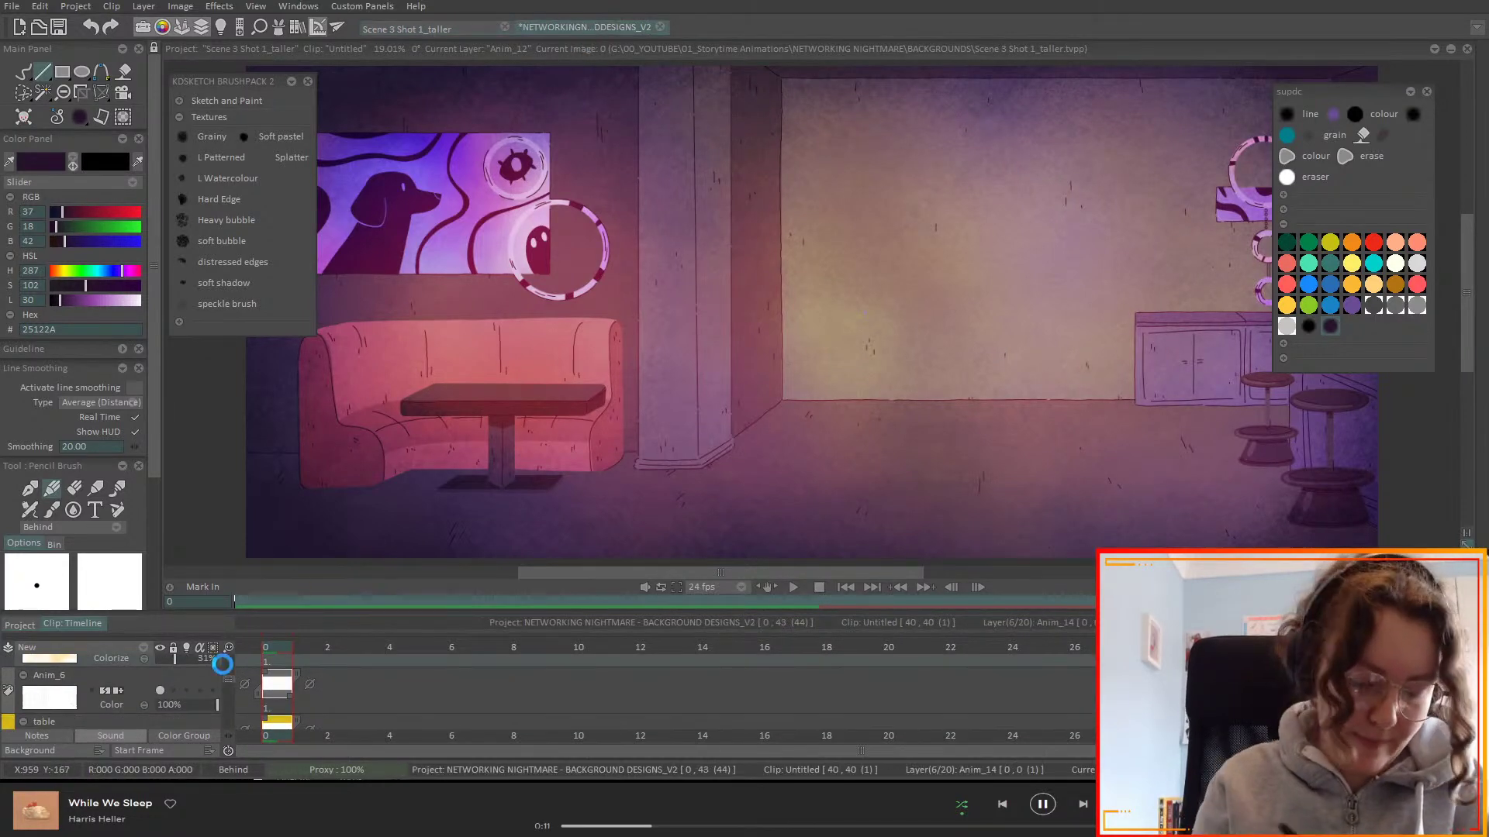
scroll(230, 679, down, 1)
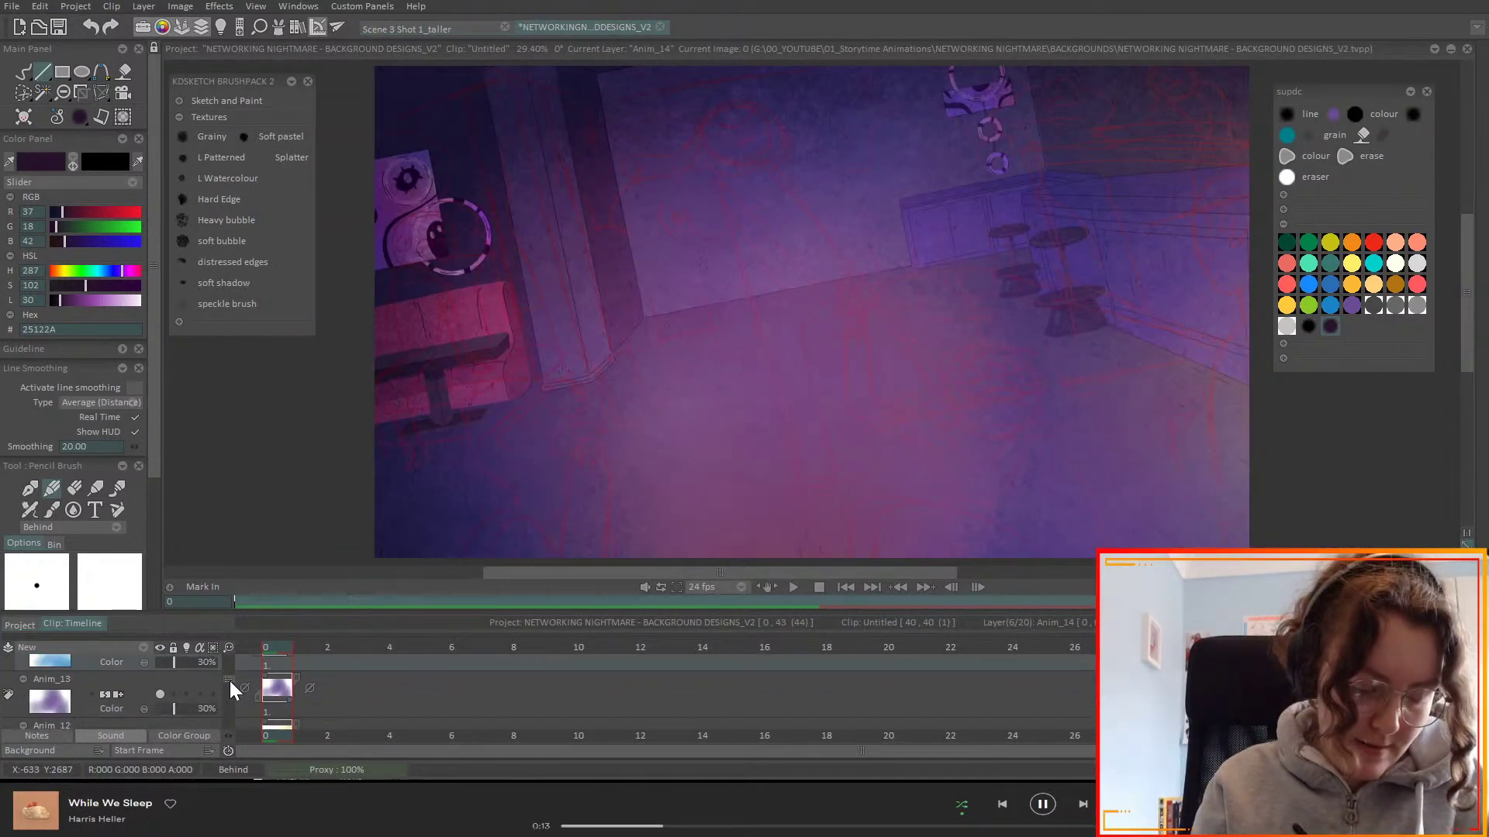
click(124, 663)
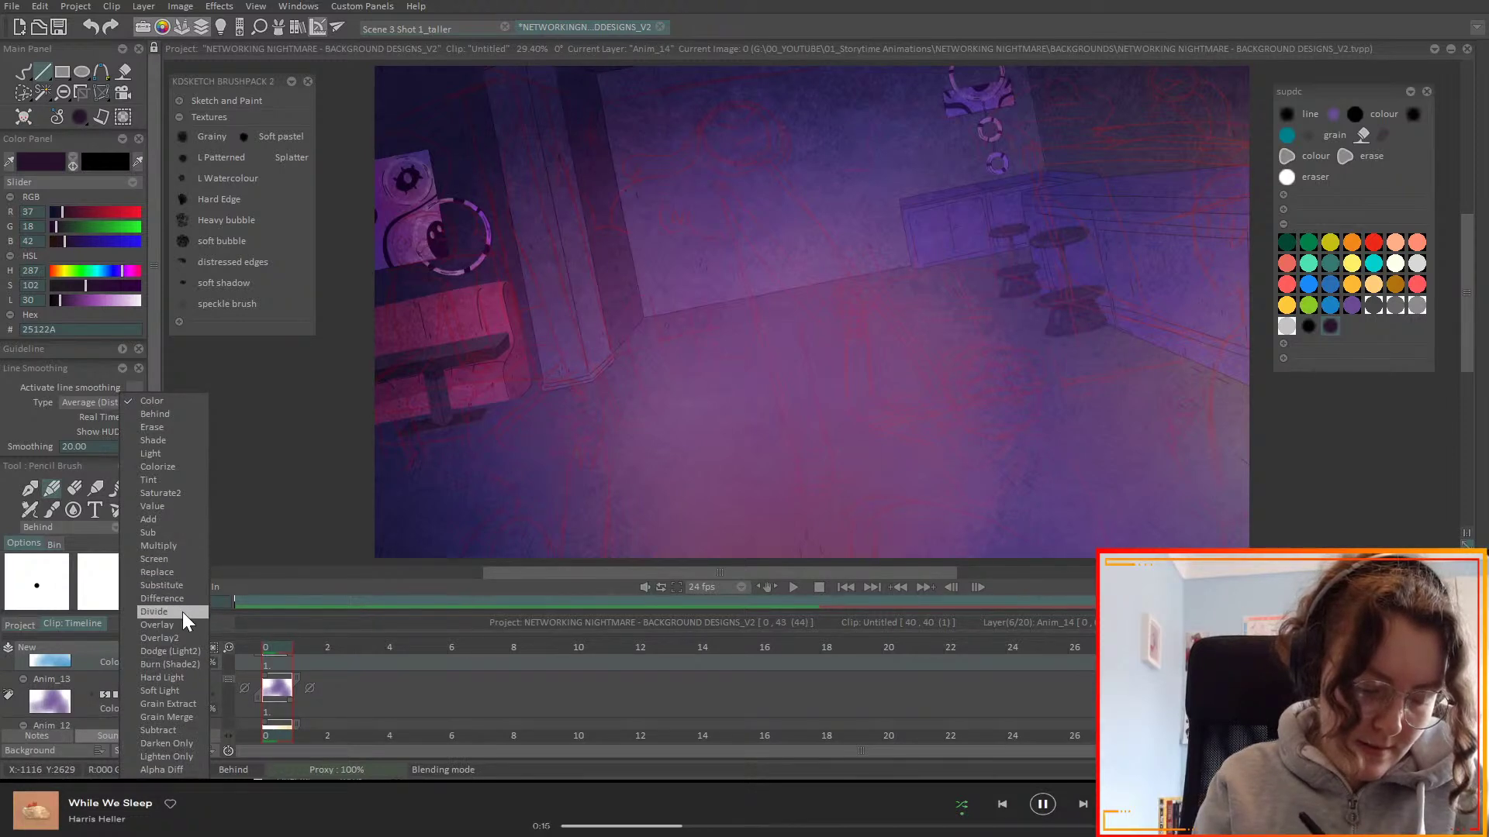
click(183, 612)
- Set the blending mode of the Anim_13 and Anim_12 colour layers to Colorize
click(124, 705)
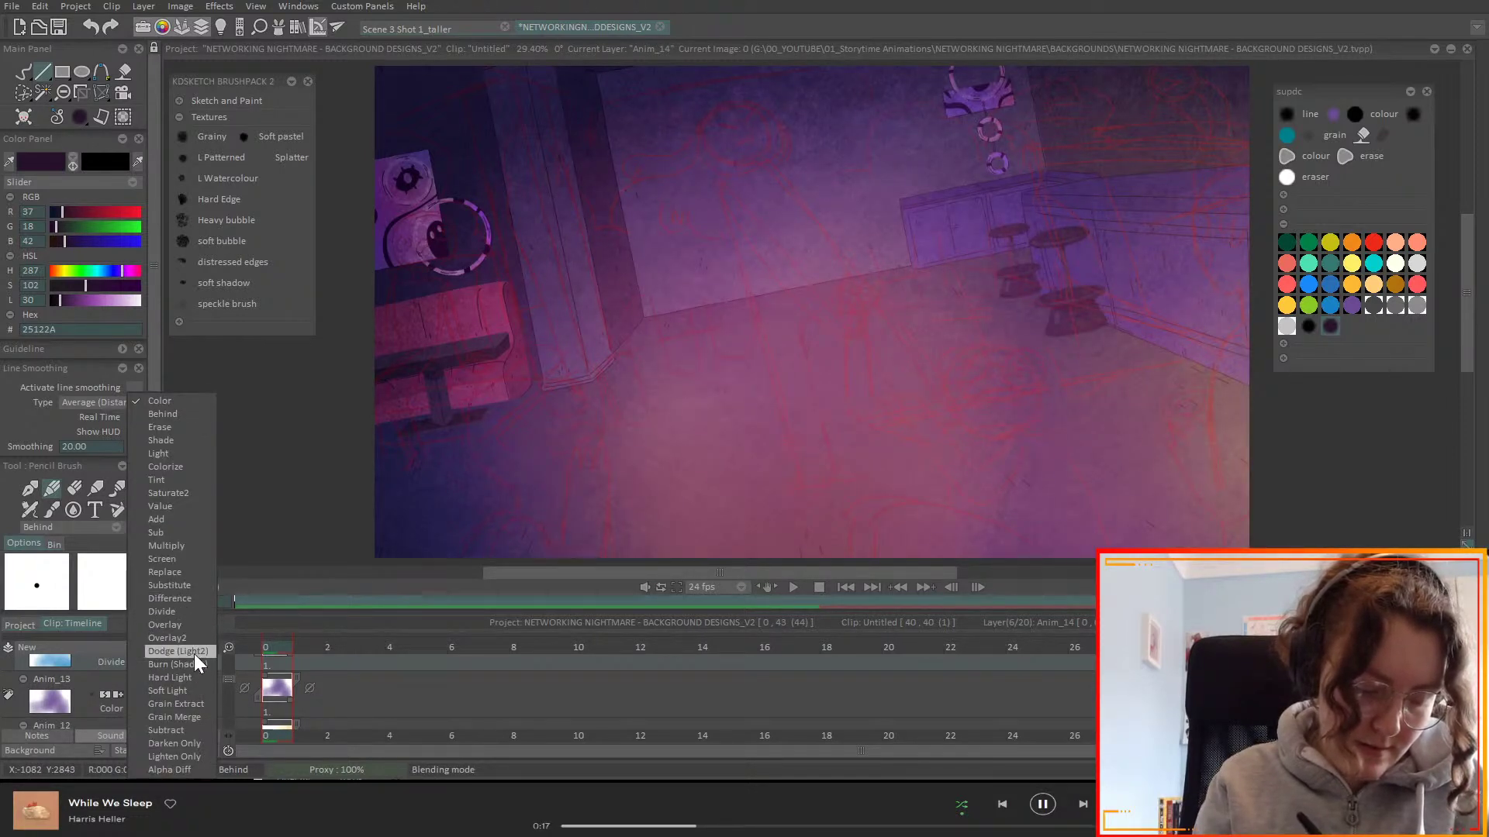
click(187, 467)
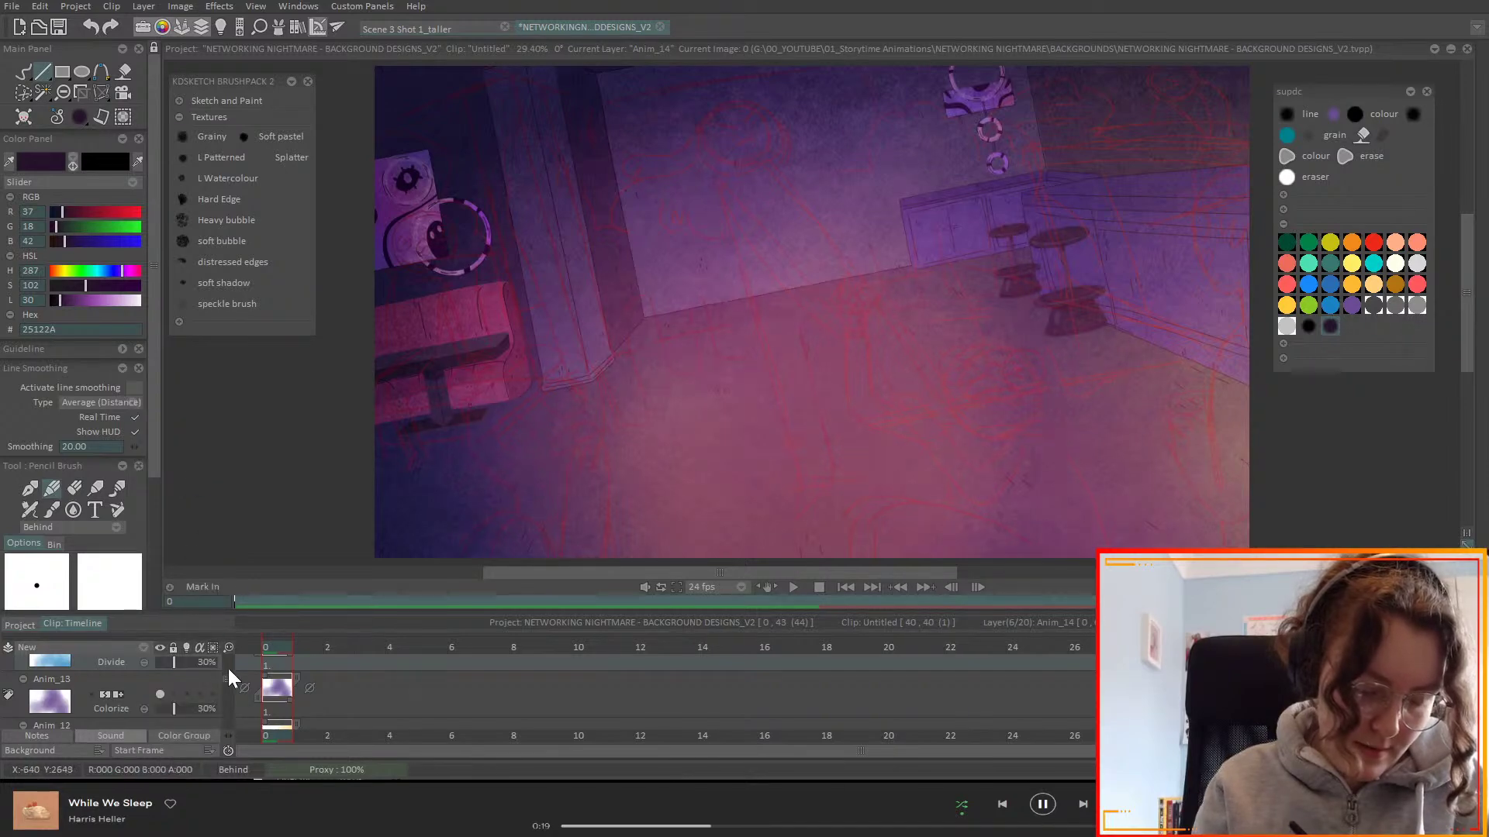
scroll(230, 674, down, 1)
click(201, 691)
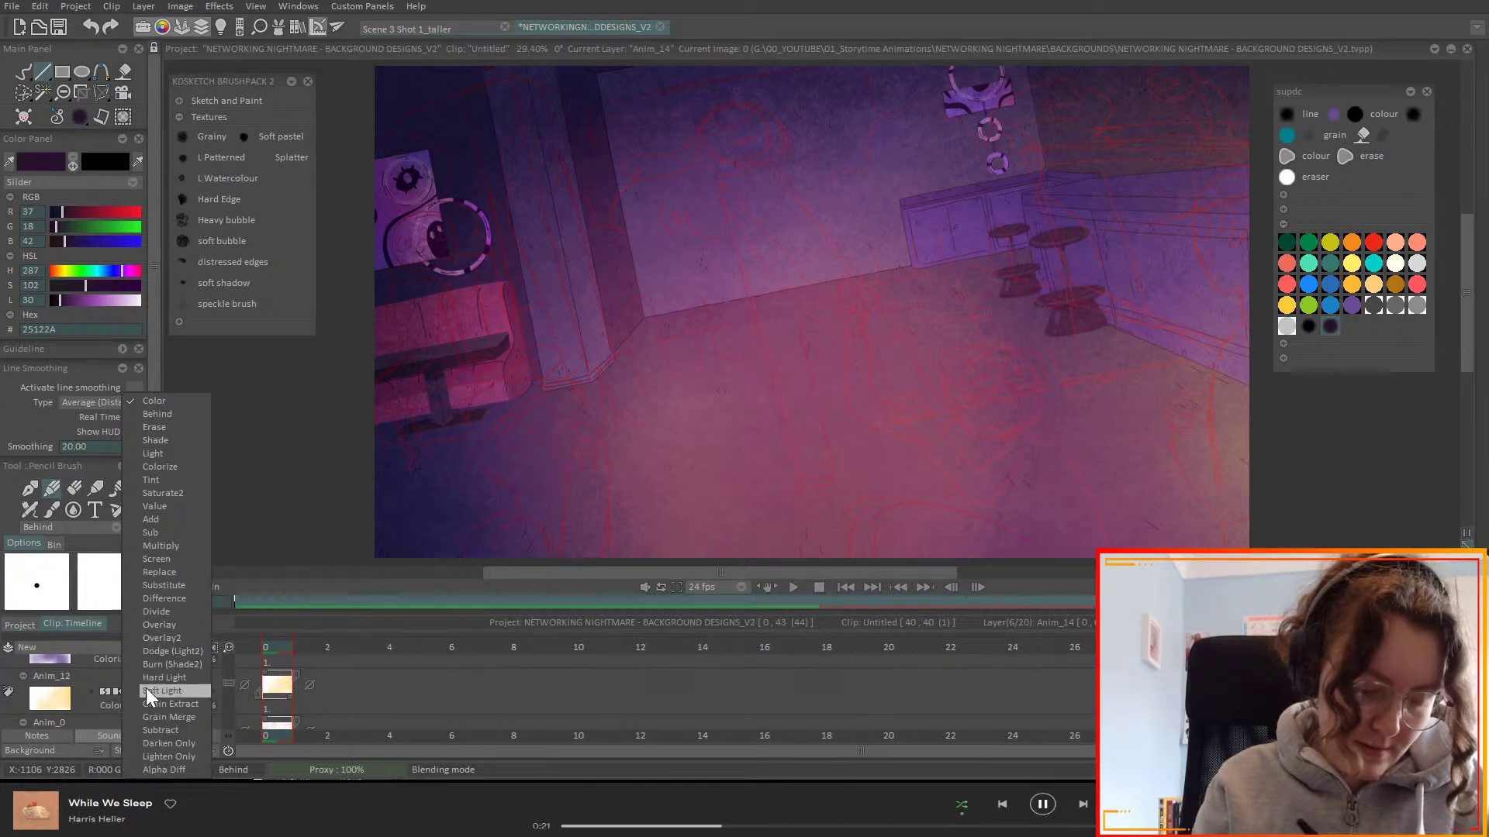
click(187, 500)
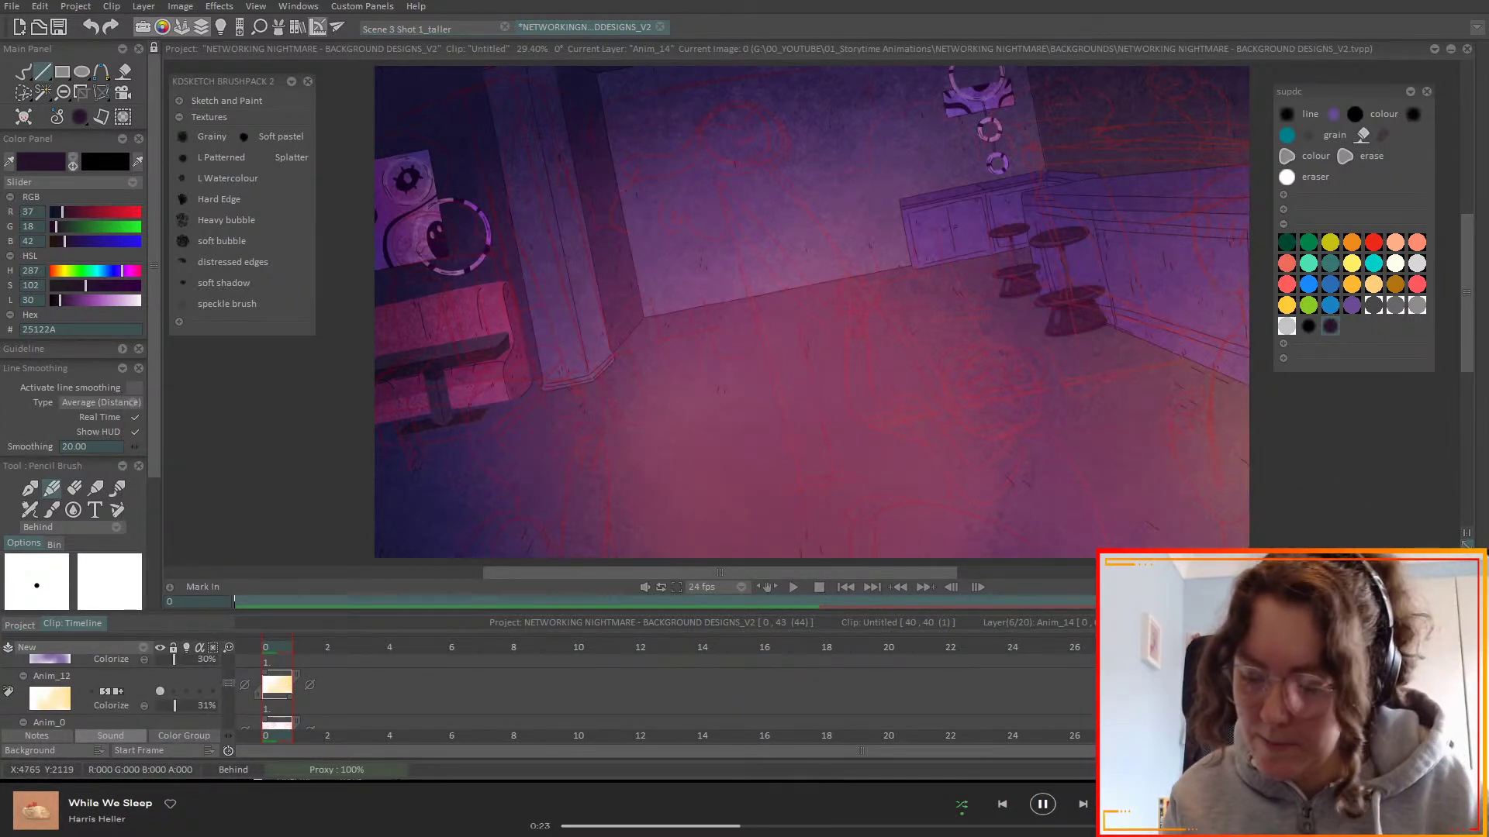
- Add a new Anim Layer directly above the Anim_0 sketch layer
key(minus)
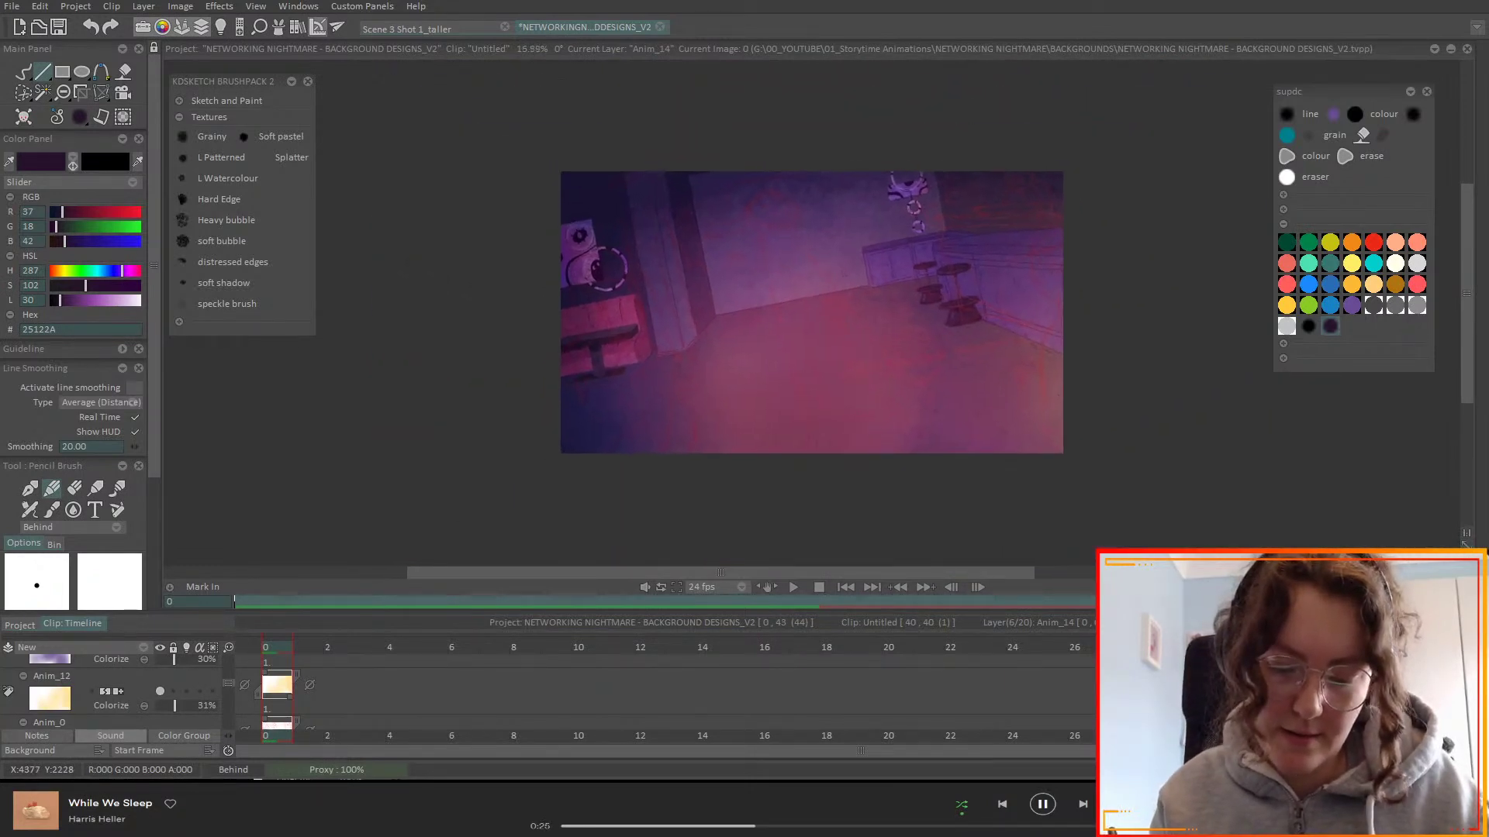
scroll(231, 683, up, 5)
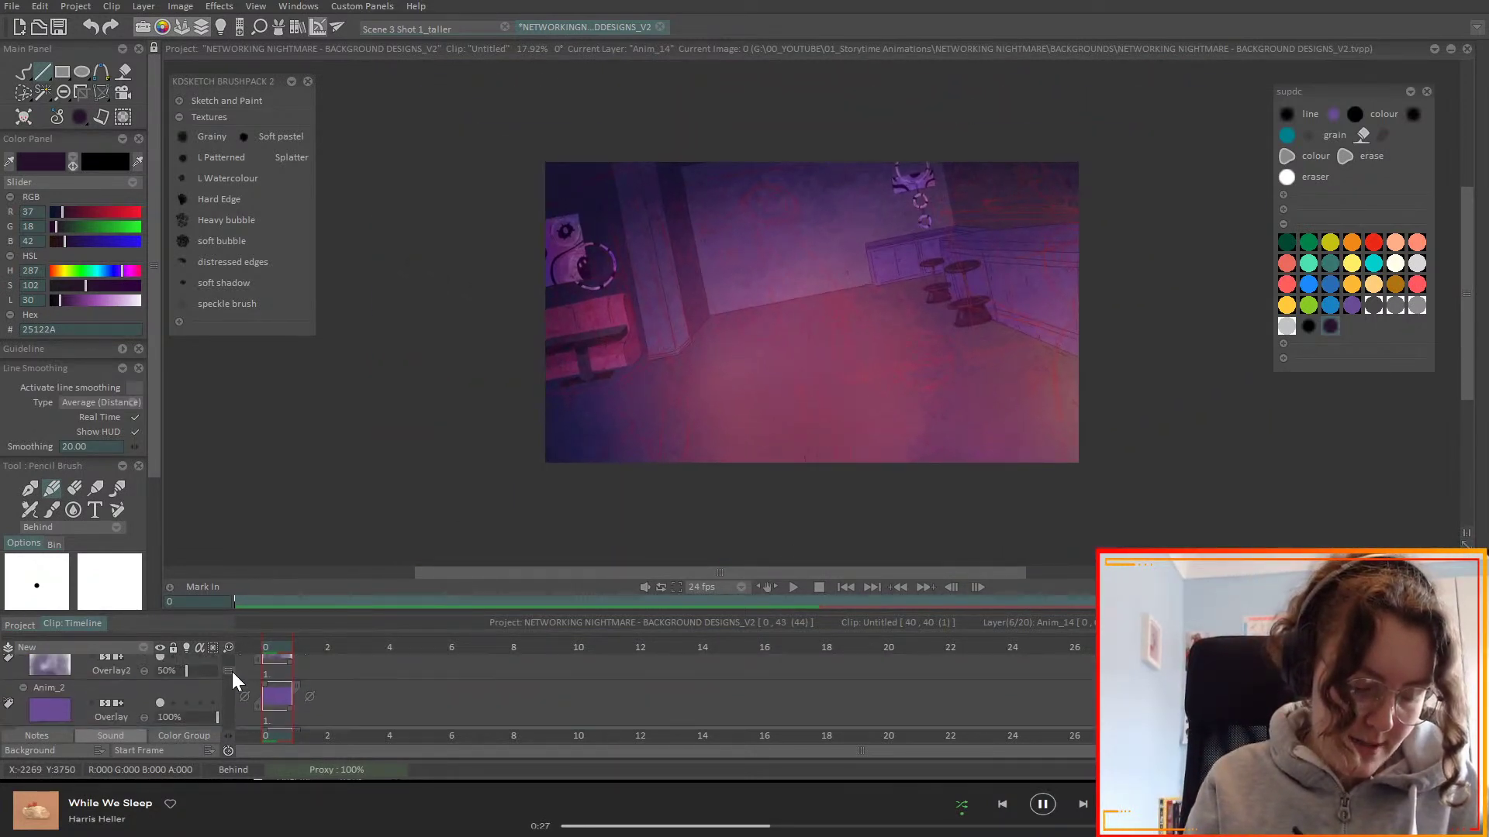
scroll(235, 671, up, 1)
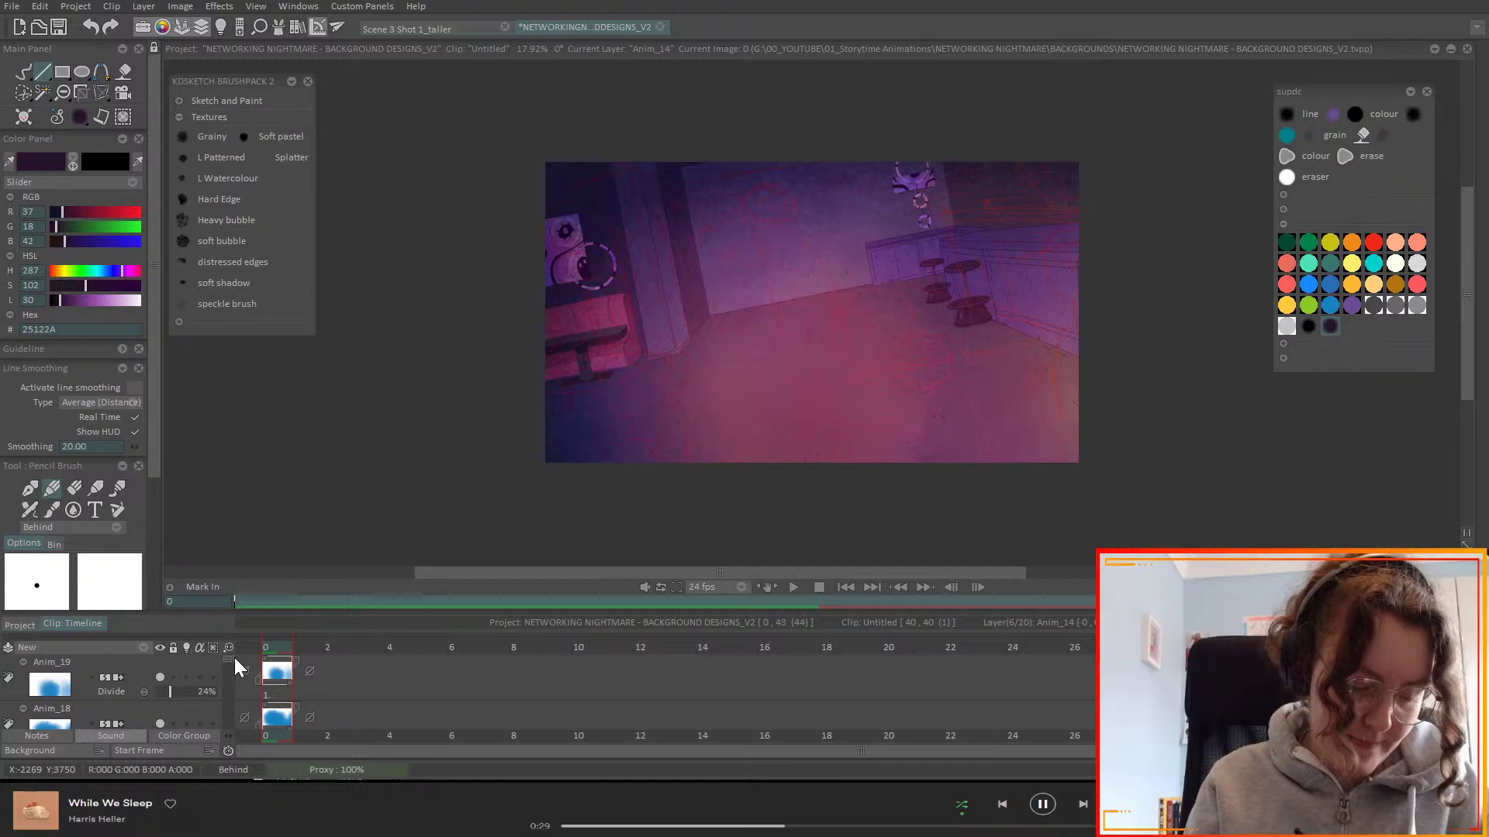
scroll(234, 663, down, 6)
scroll(234, 683, down, 2)
click(137, 667)
click(146, 649)
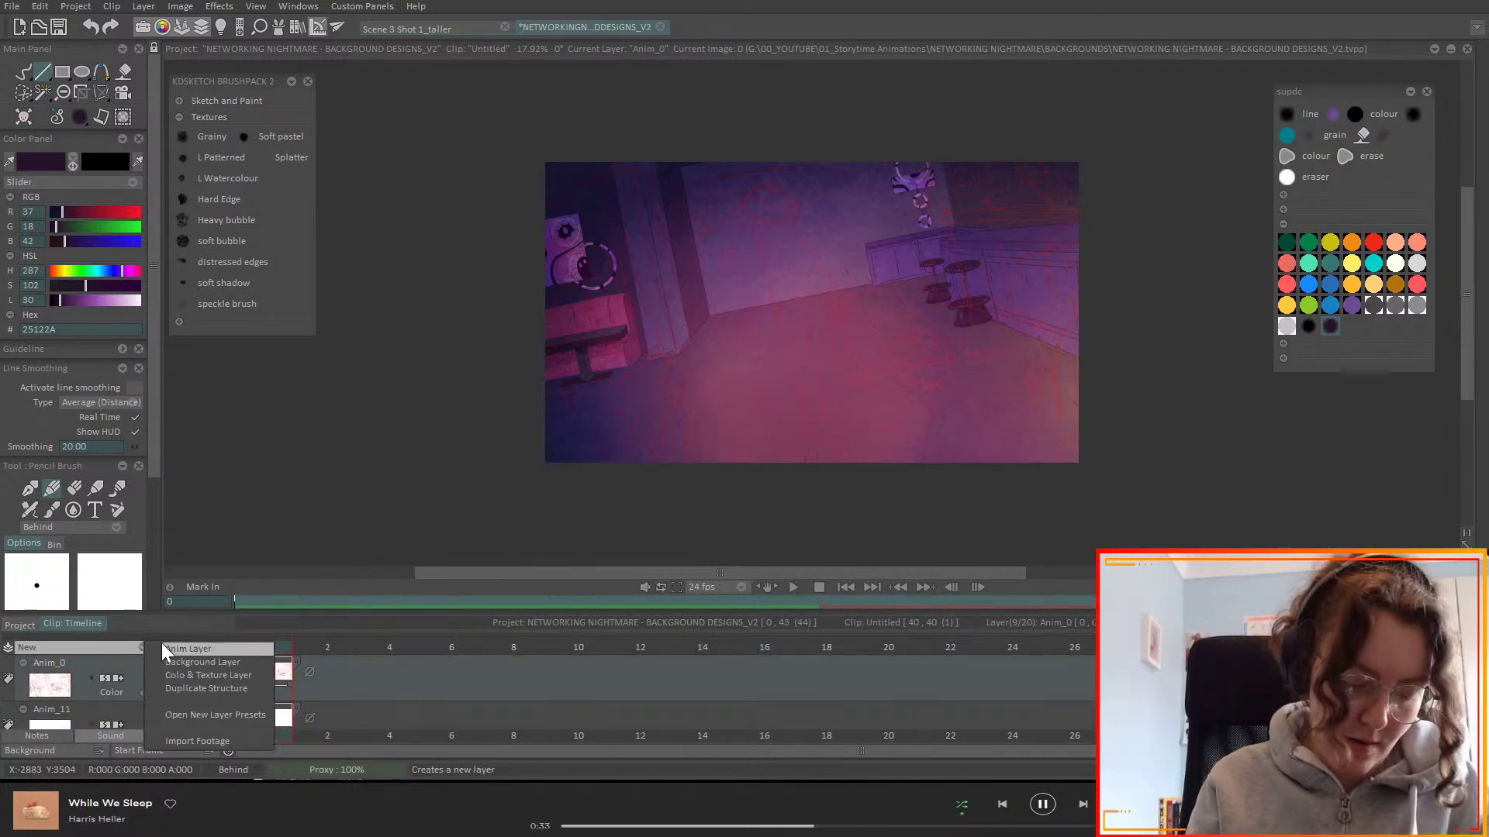
click(185, 648)
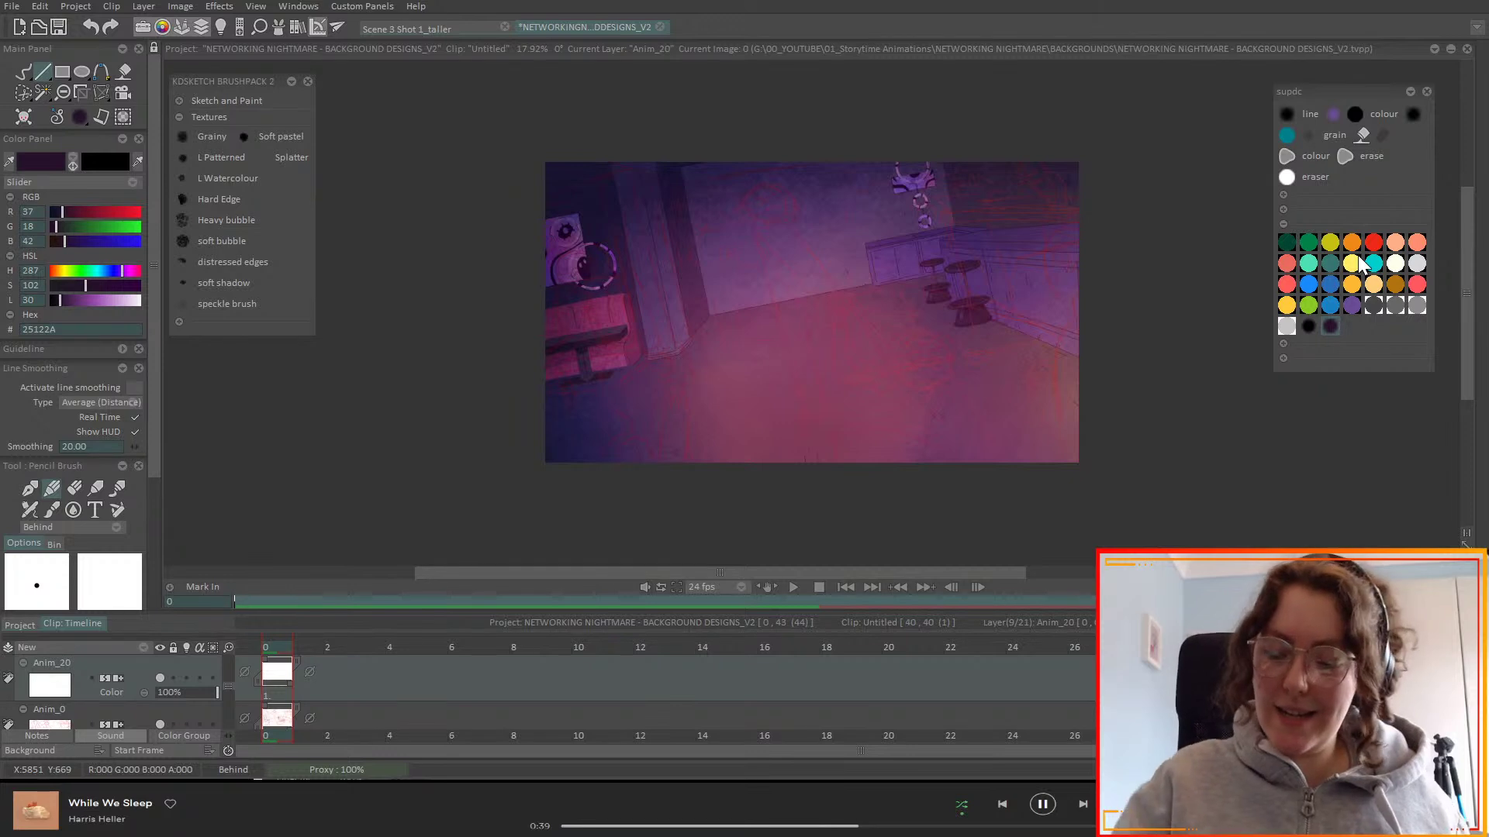
- Paint a broad yellow (#FFCA3A) light area over the back wall and floor of the room with the freehand Grainy brush
click(1287, 306)
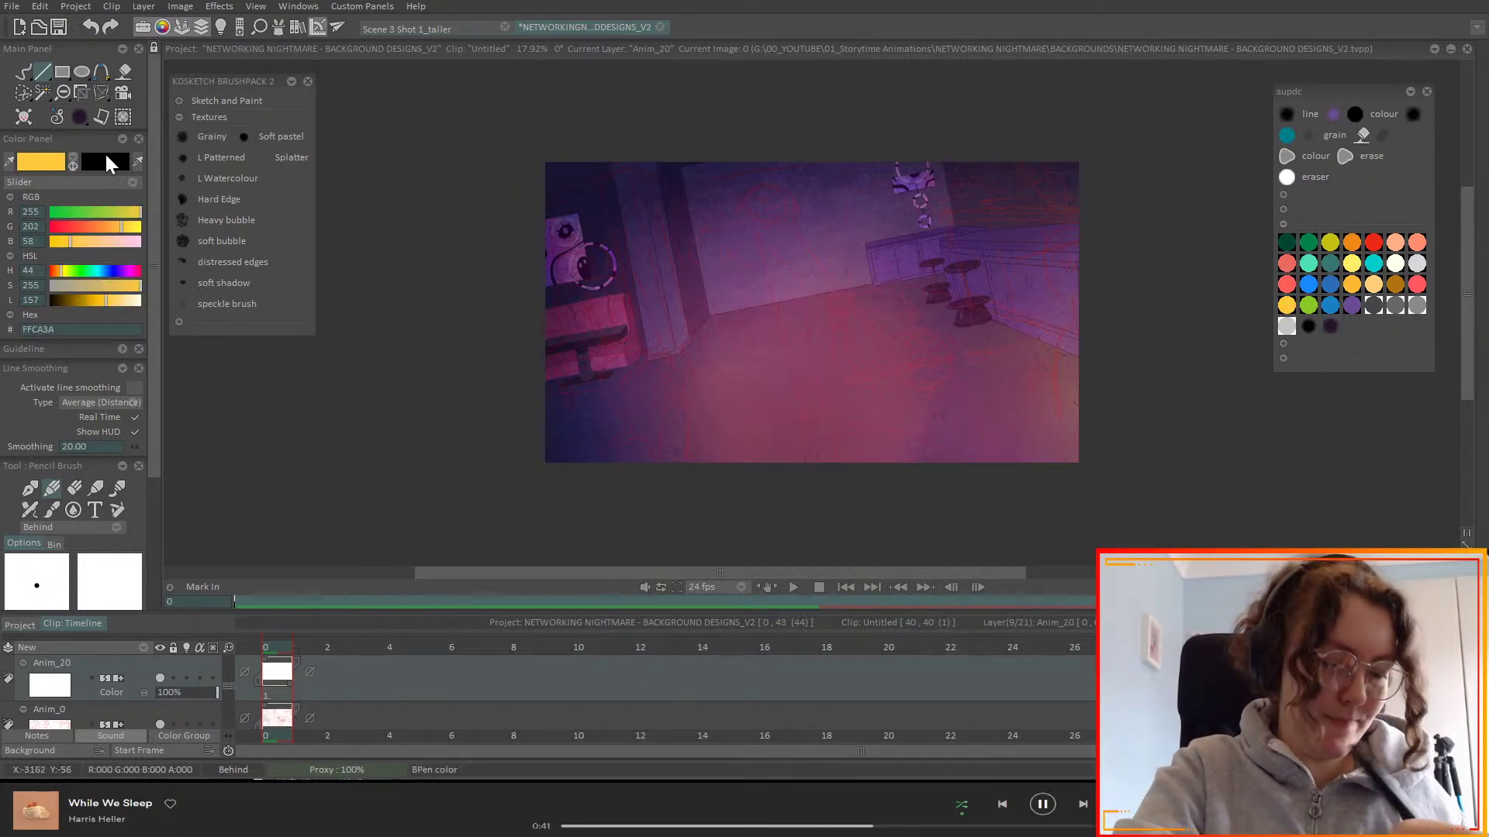
click(23, 72)
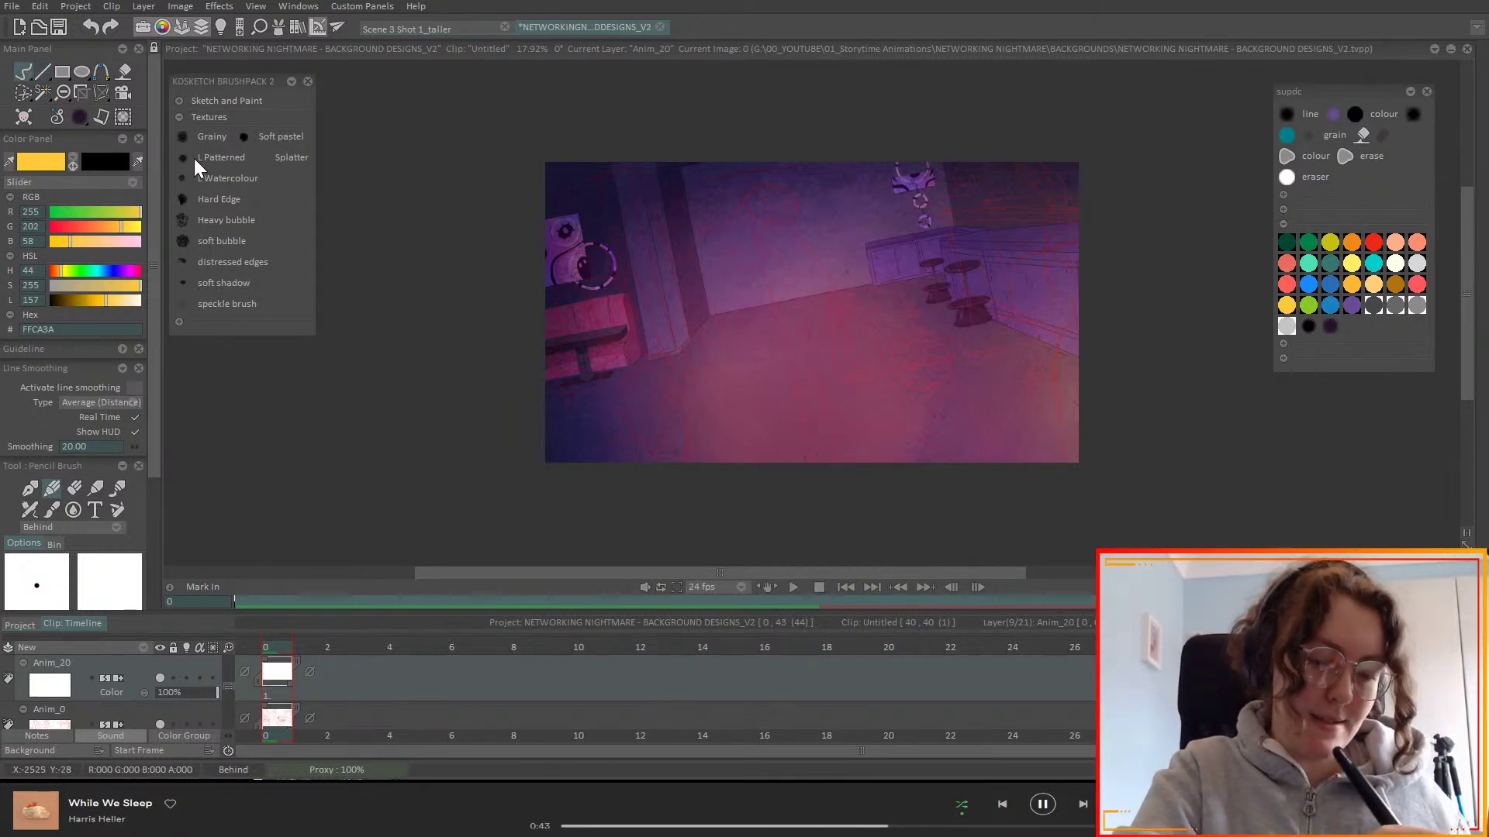
click(188, 135)
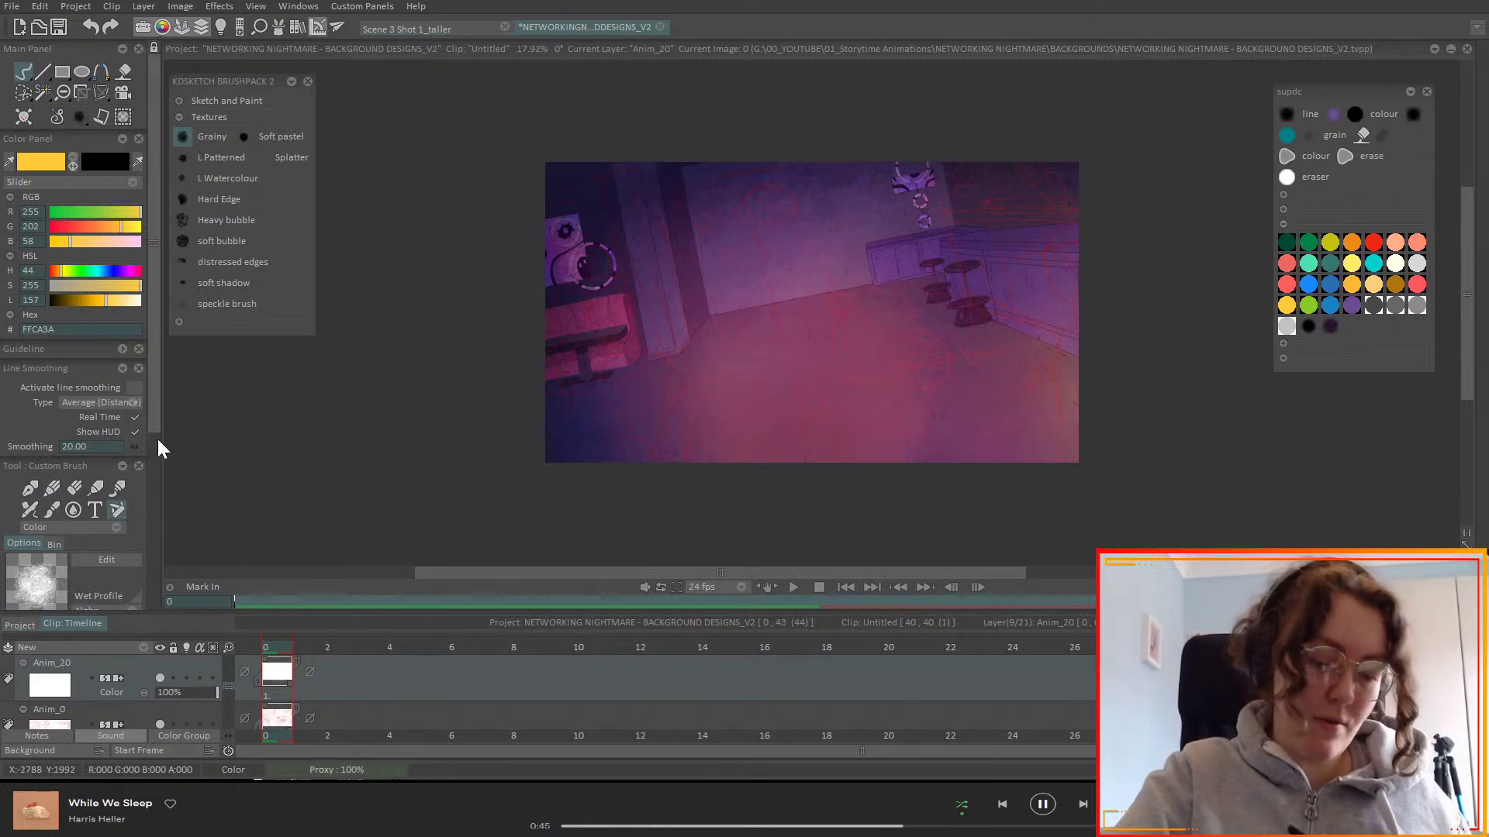
scroll(155, 457, down, 5)
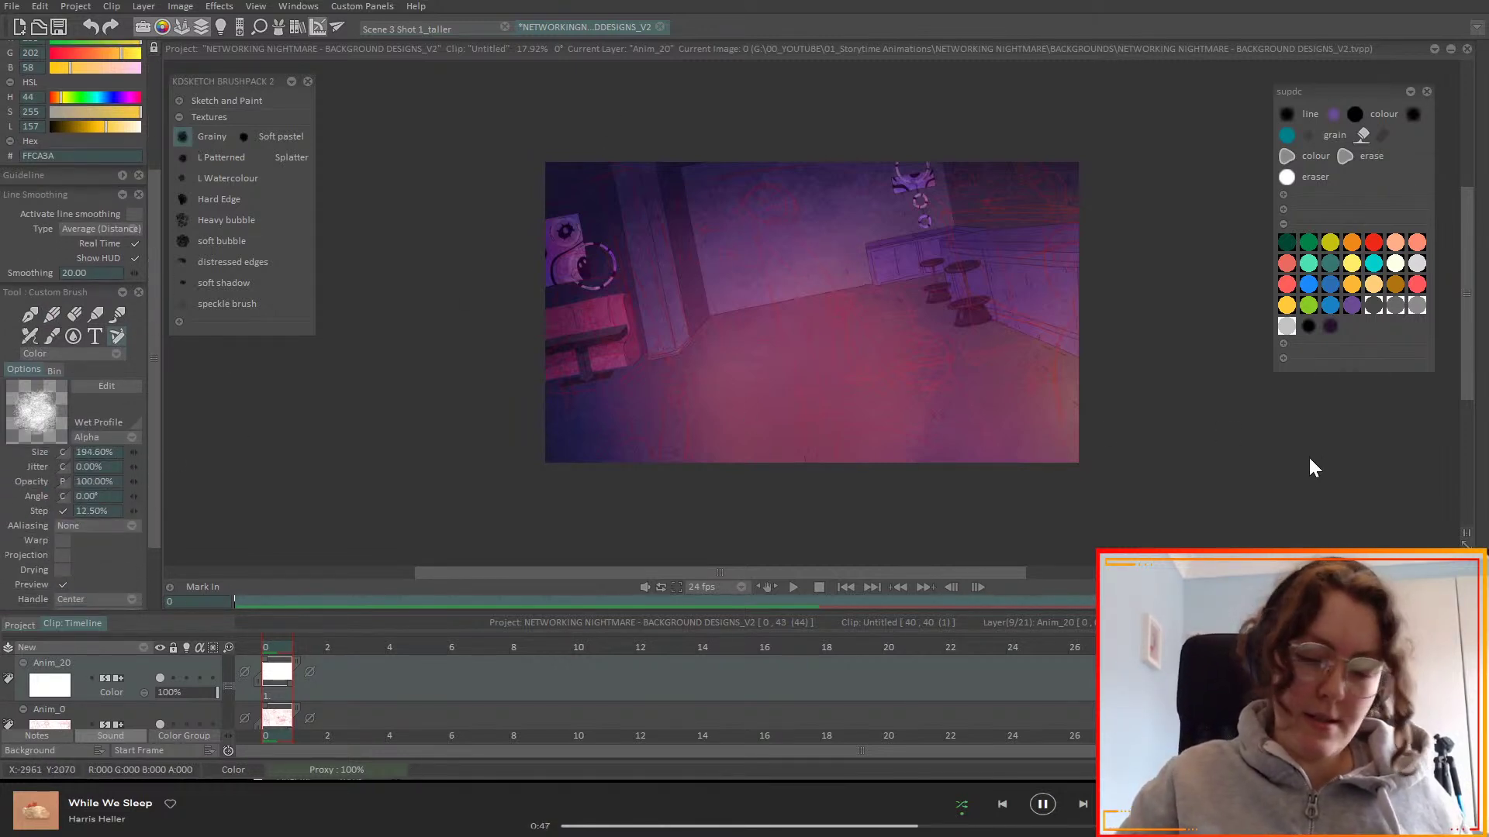
mouse_move(1010, 428)
mouse_down()
mouse_move(762, 202)
mouse_move(745, 477)
mouse_move(782, 273)
mouse_move(836, 525)
mouse_move(811, 296)
mouse_move(1000, 520)
mouse_move(829, 328)
mouse_move(976, 436)
mouse_move(982, 357)
mouse_move(781, 258)
mouse_move(769, 220)
mouse_move(814, 238)
mouse_move(1122, 481)
mouse_move(1030, 388)
mouse_up()
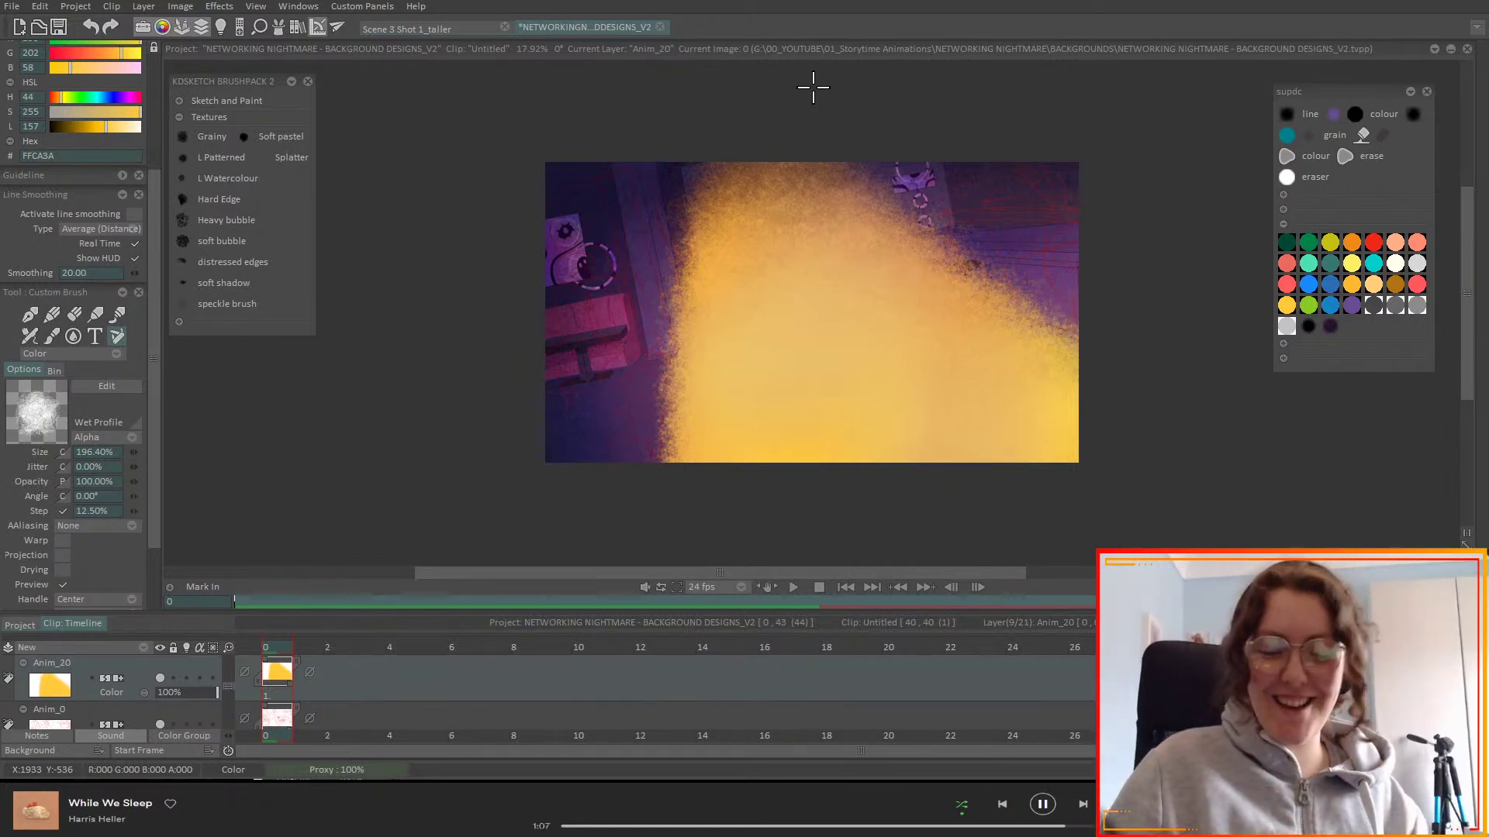
key(plus)
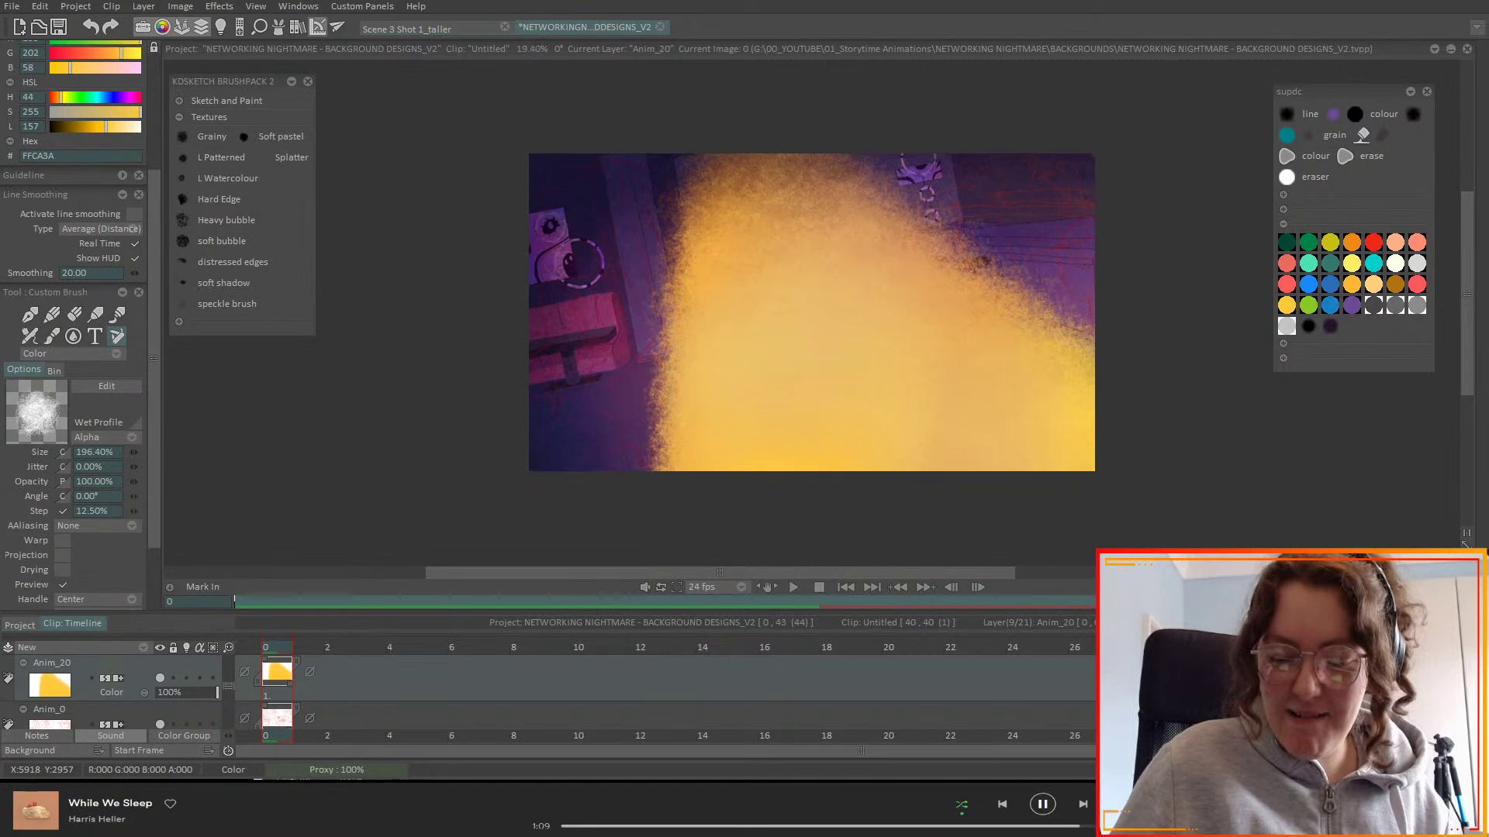
drag(1402, 474, 1331, 490)
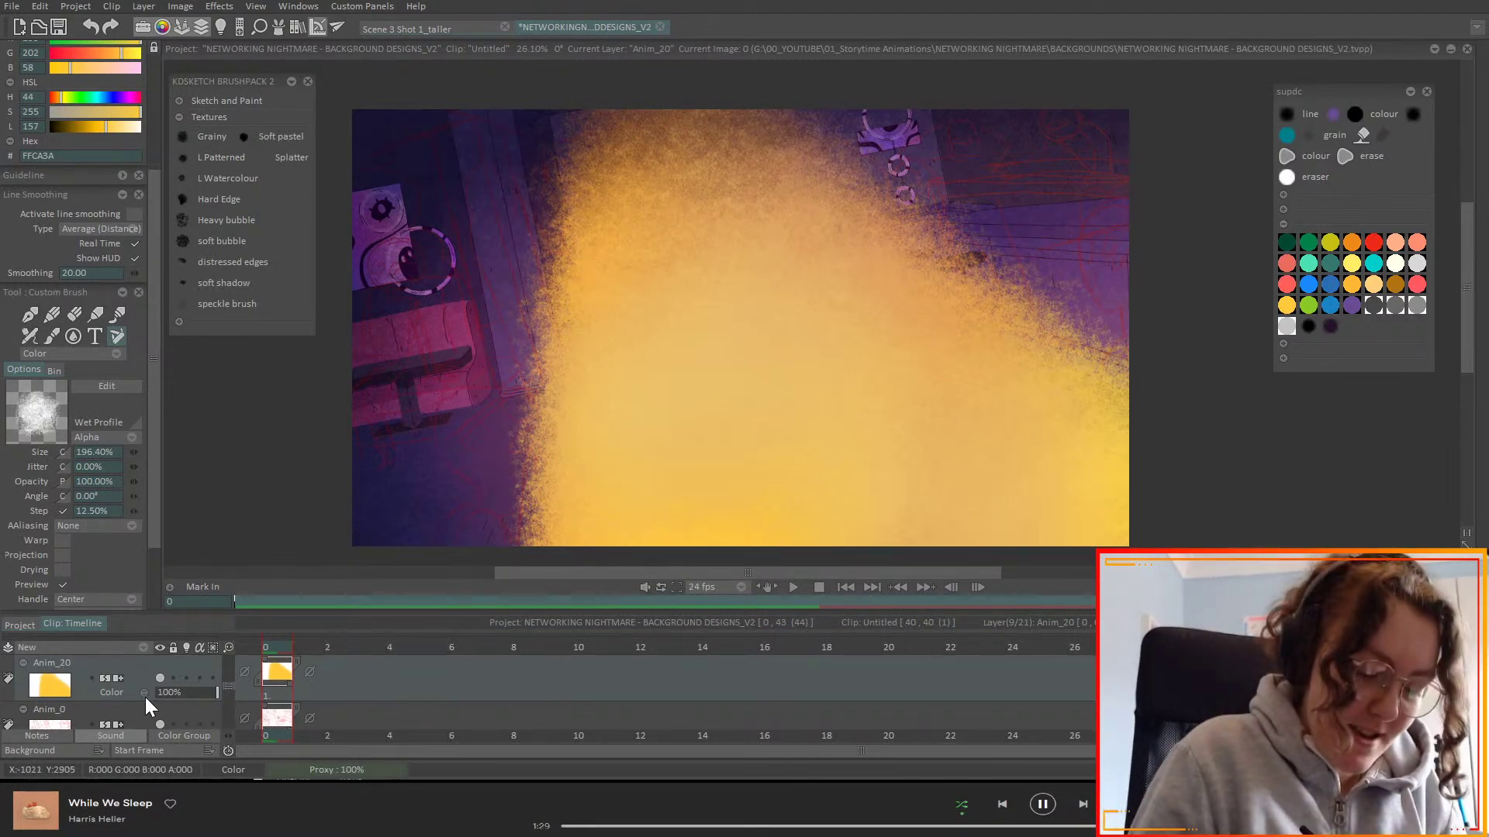
- Try the Shade, Tint and Add blending modes on the yellow light layer
scroll(147, 697, down, 1)
scroll(151, 706, down, 4)
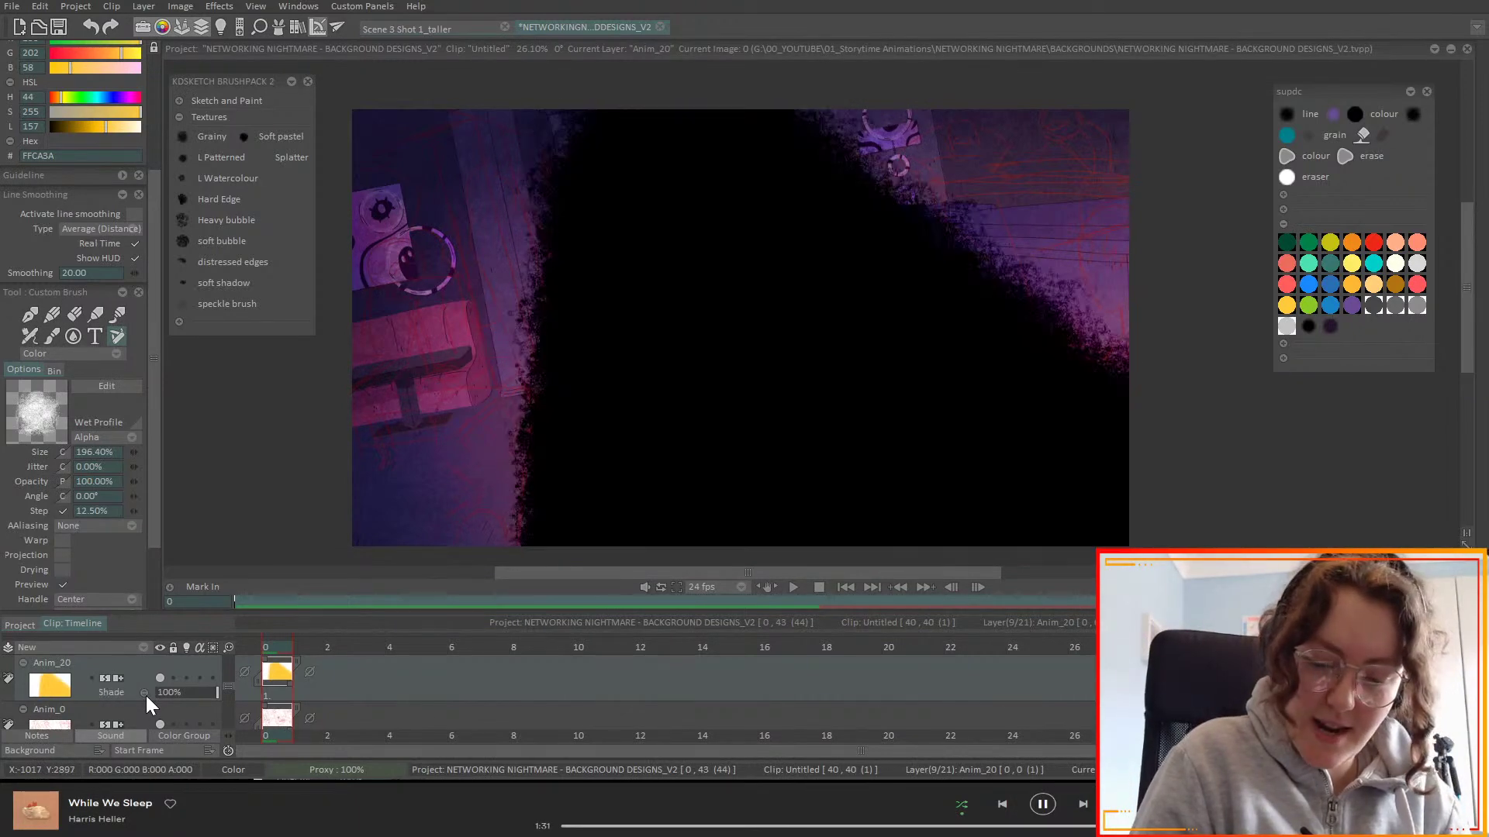
scroll(148, 701, down, 3)
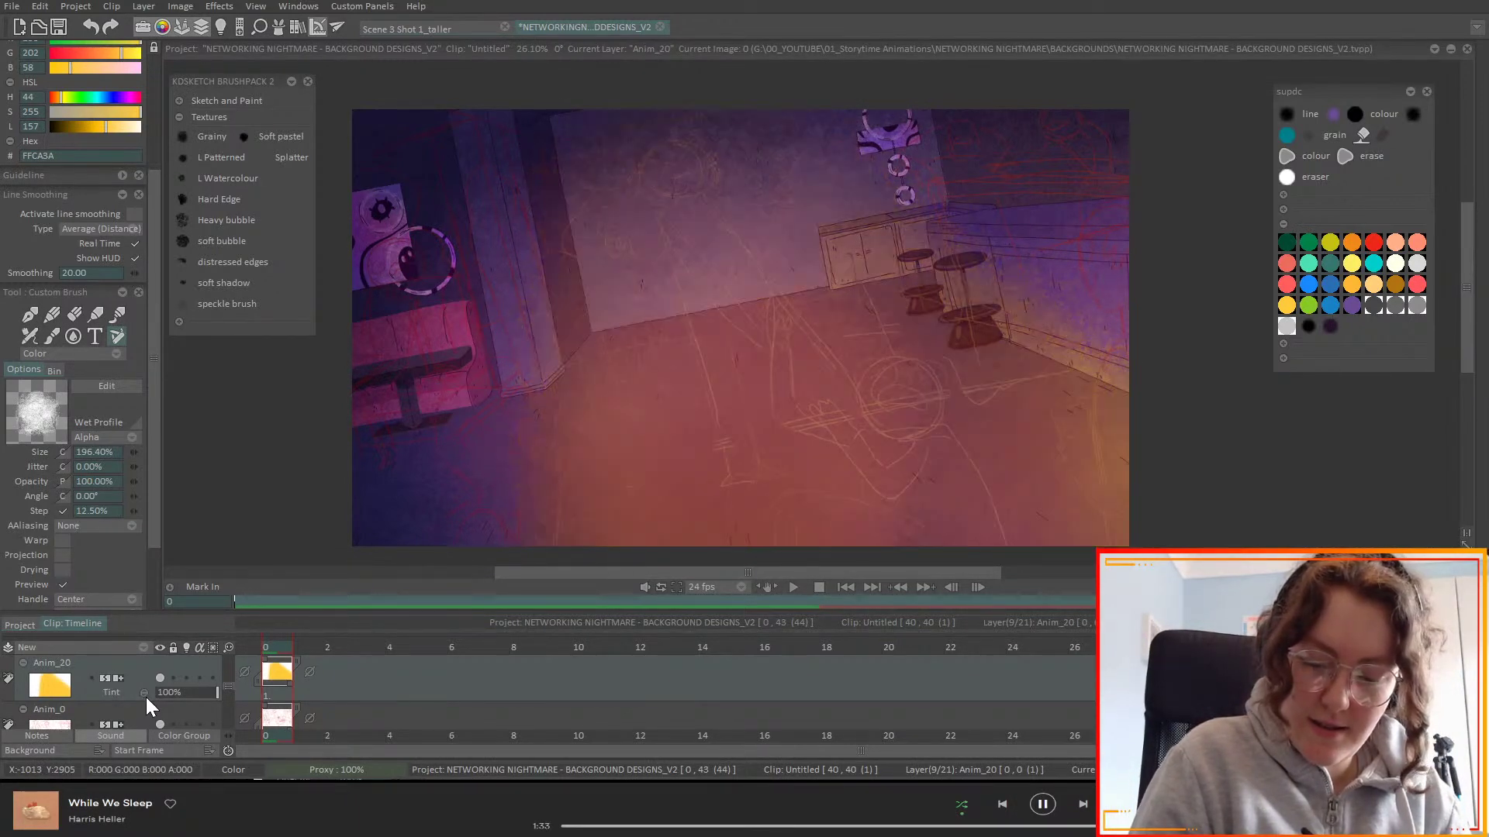
scroll(153, 706, down, 1)
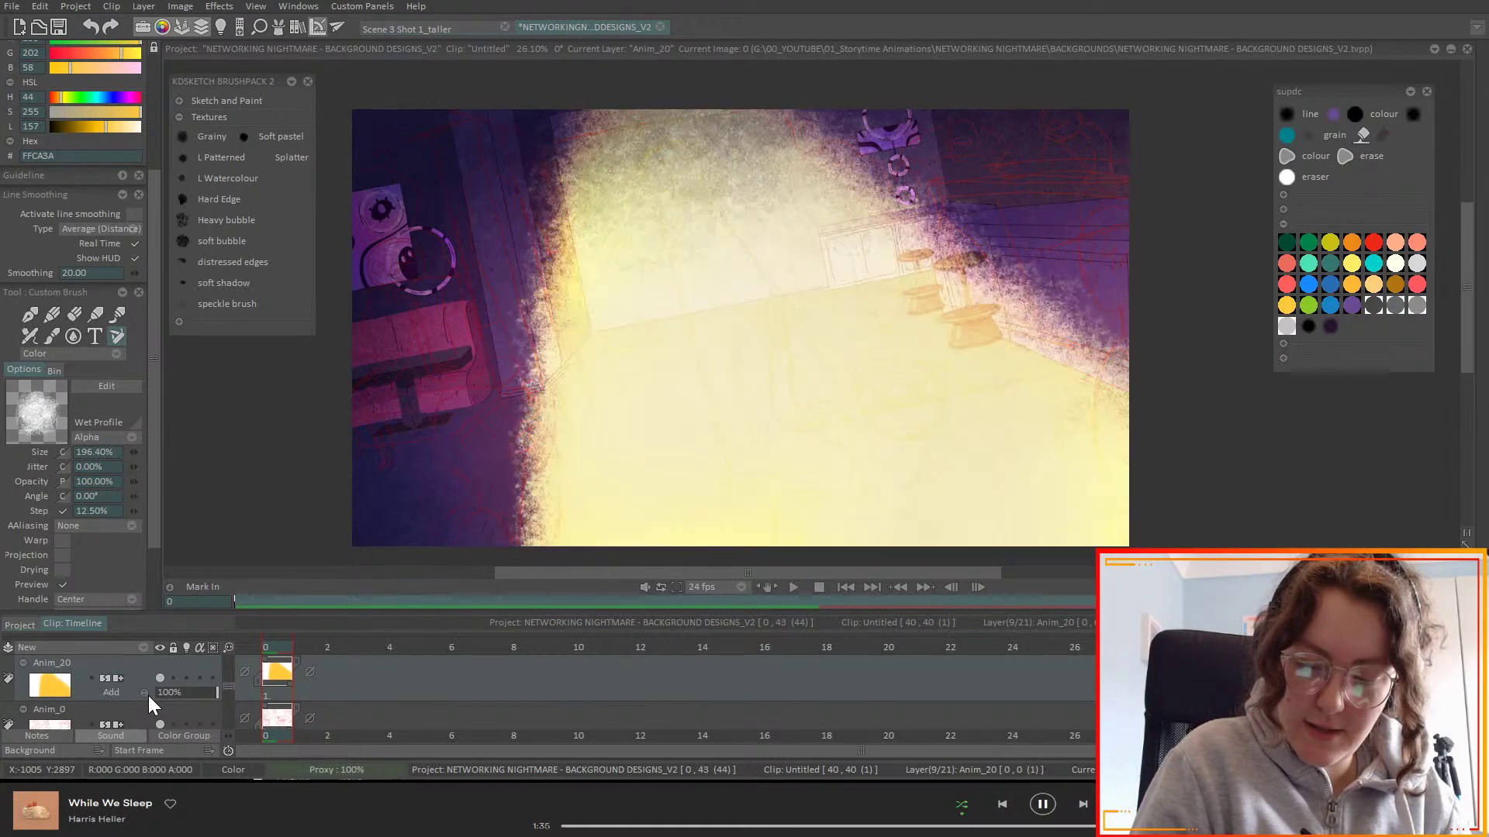
drag(197, 696, 243, 687)
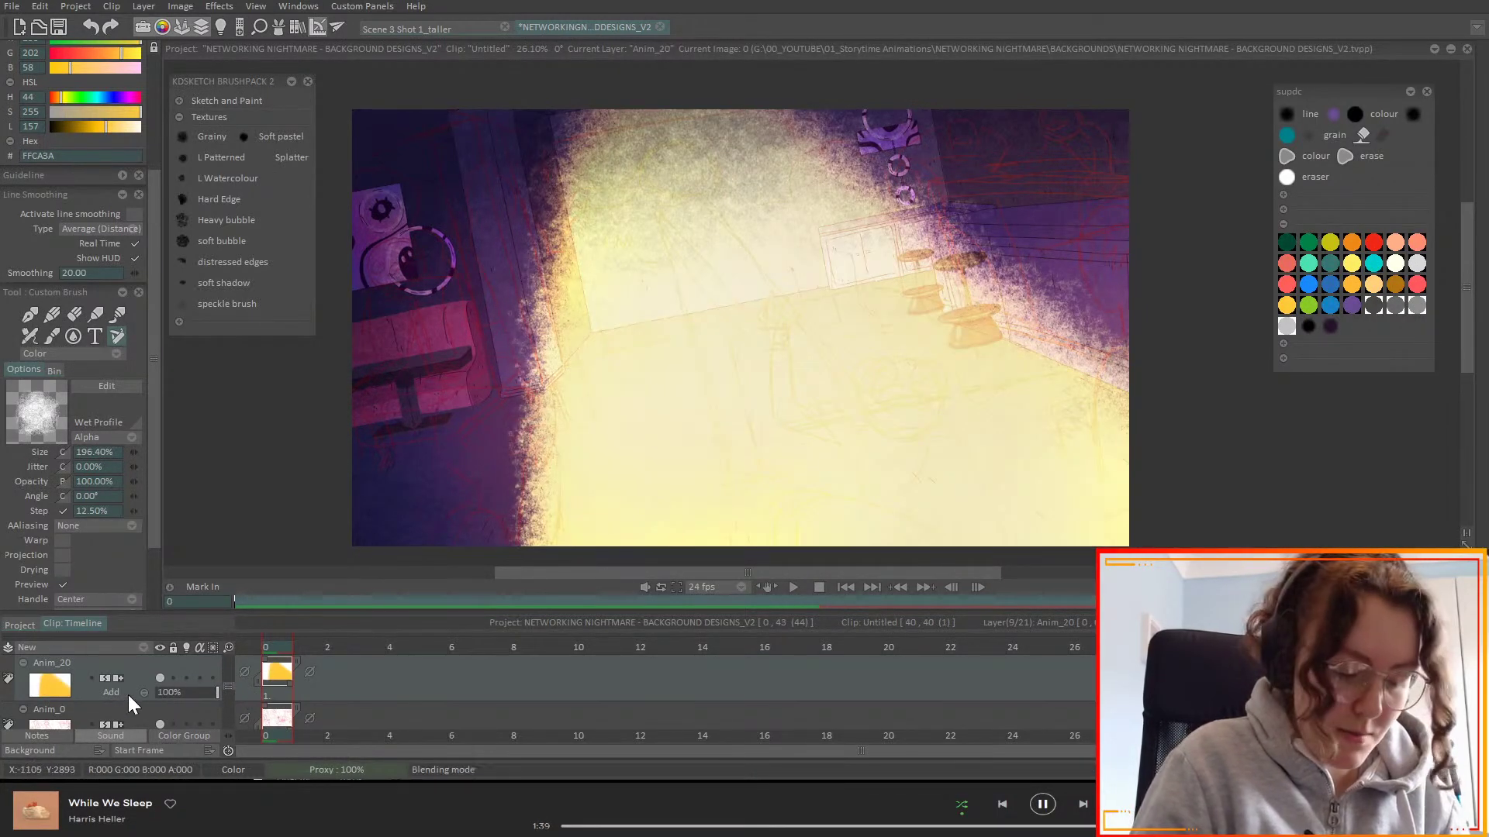
- Try the Multiply, Substitute, Divide, Overlay, Burn (Shade2) and Hard Light blending modes on the yellow light layer
scroll(153, 706, down, 1)
scroll(150, 707, down, 3)
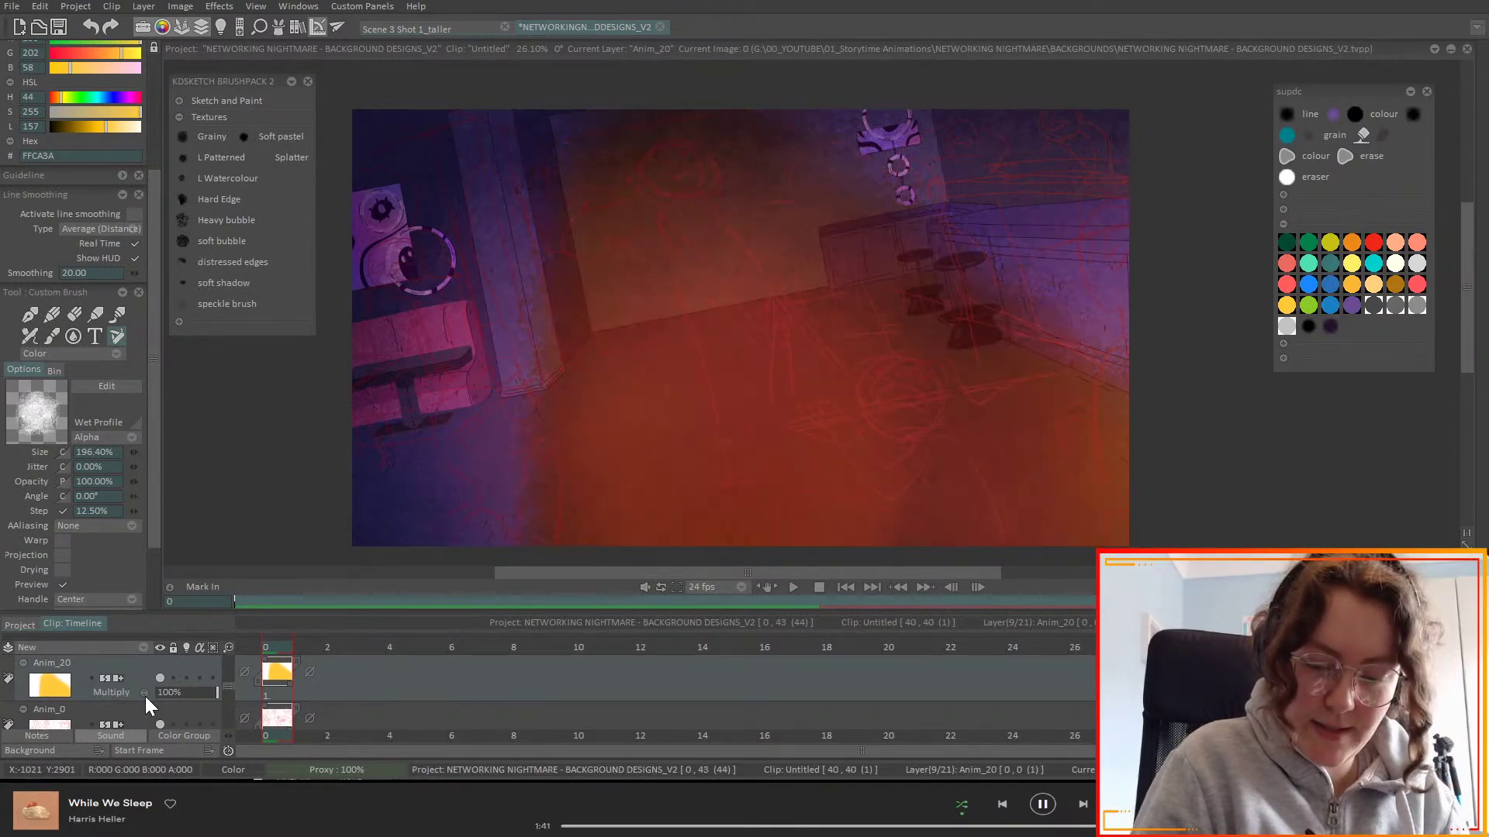
scroll(149, 706, down, 2)
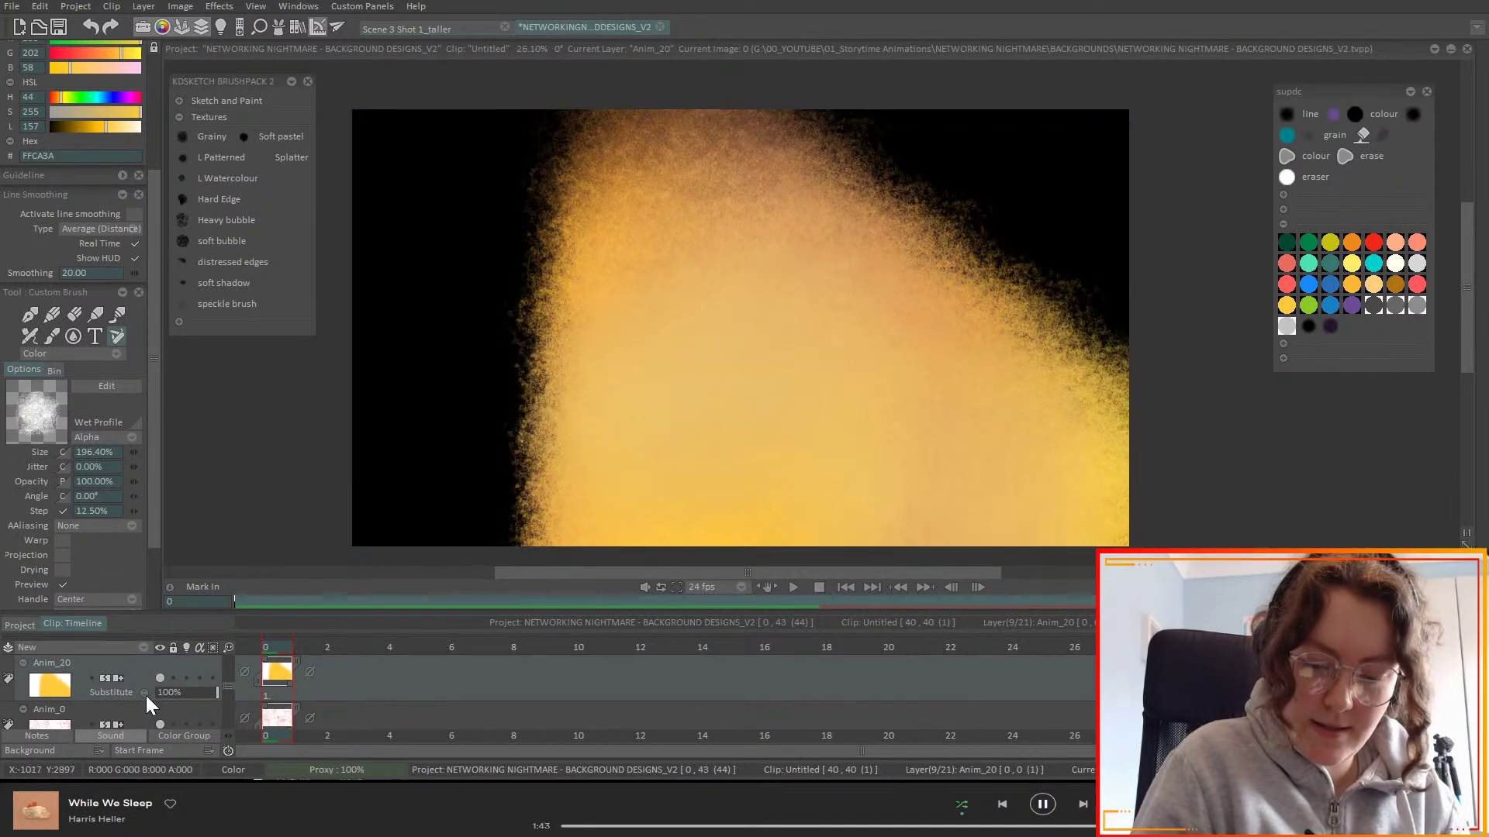
scroll(150, 707, down, 1)
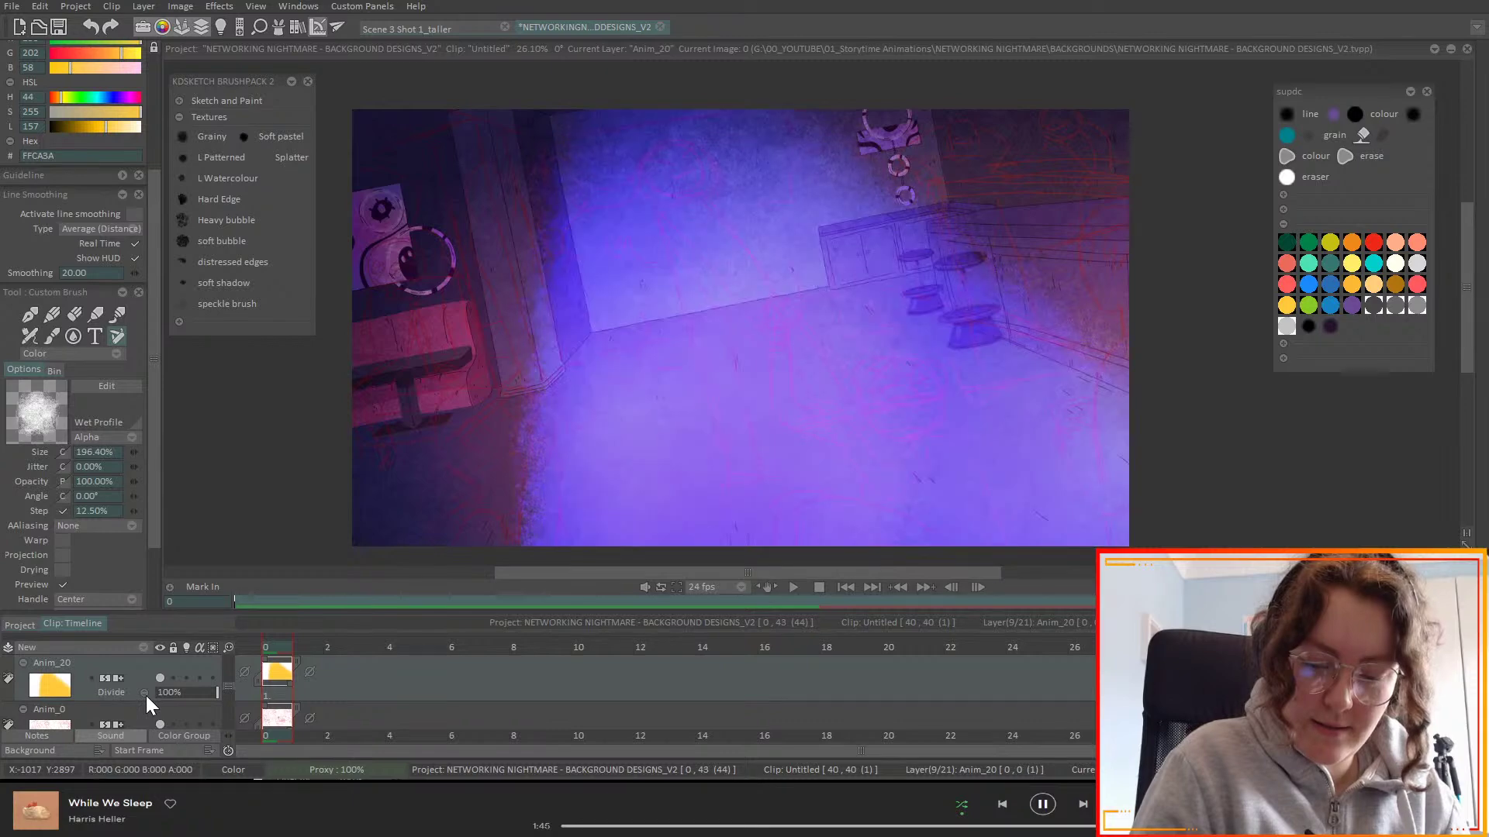
scroll(150, 706, down, 1)
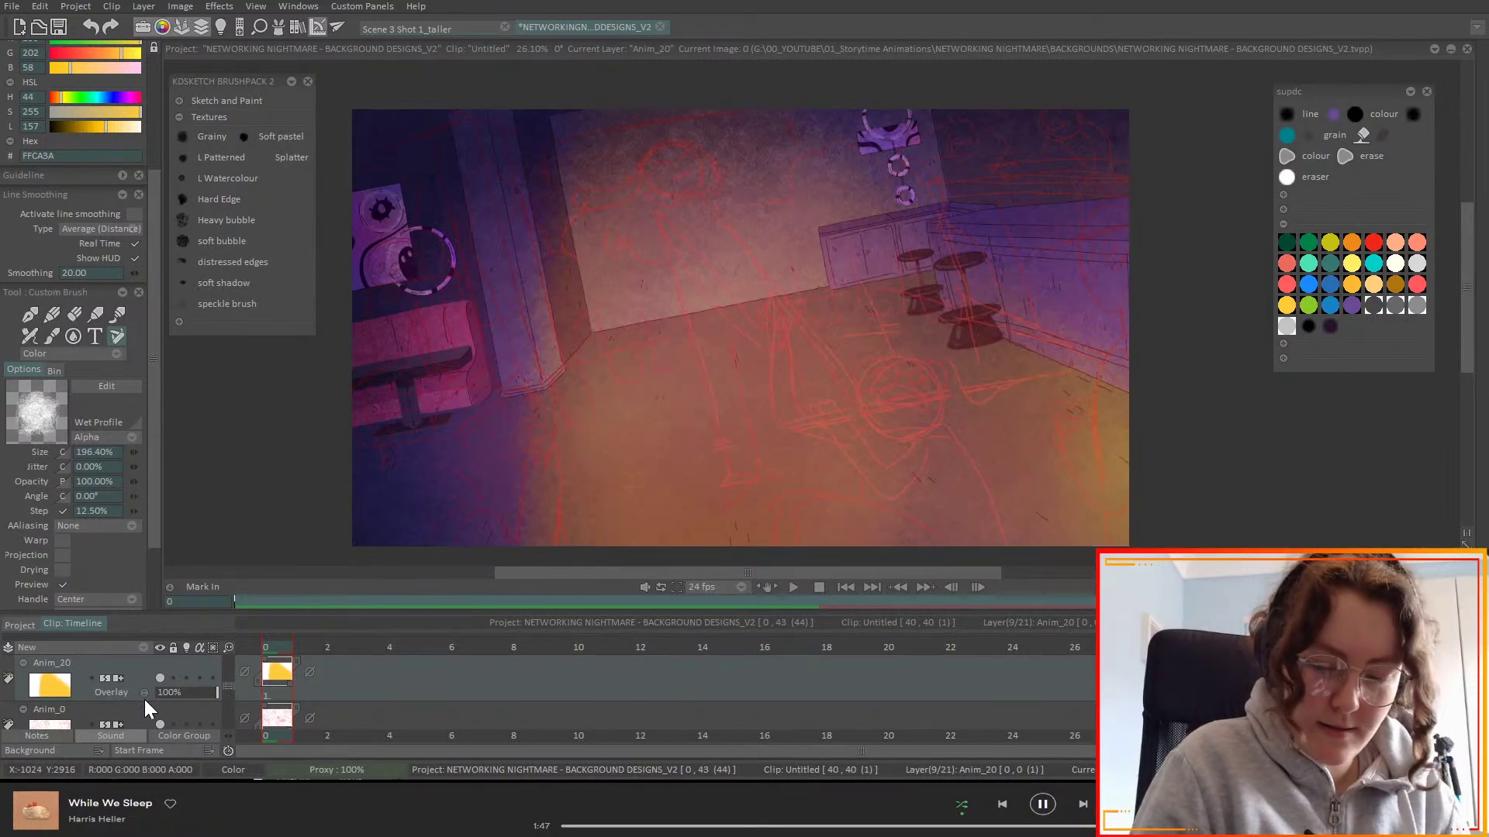
scroll(150, 706, down, 2)
scroll(150, 706, down, 1)
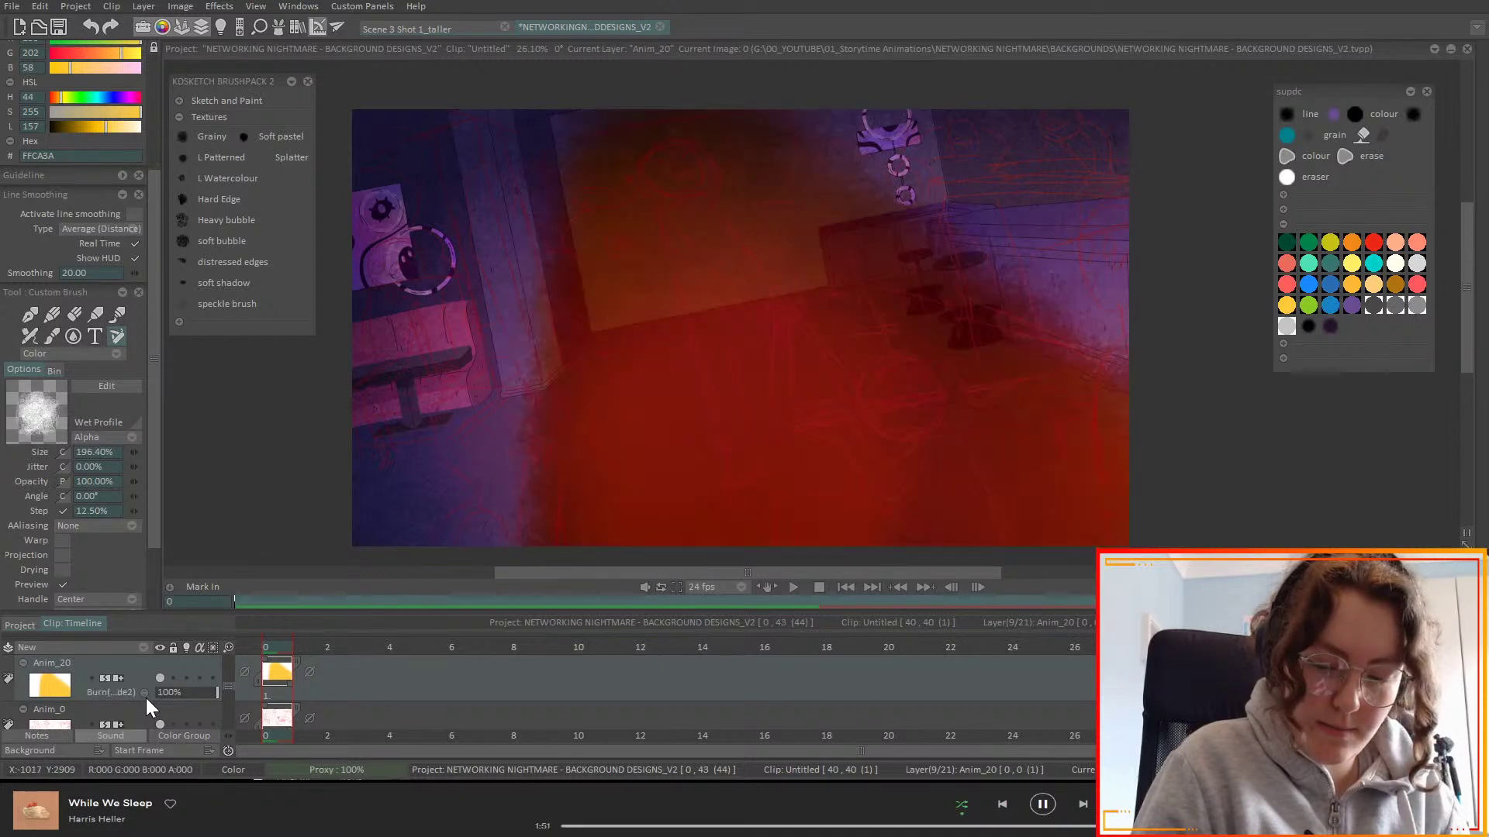
scroll(149, 707, down, 1)
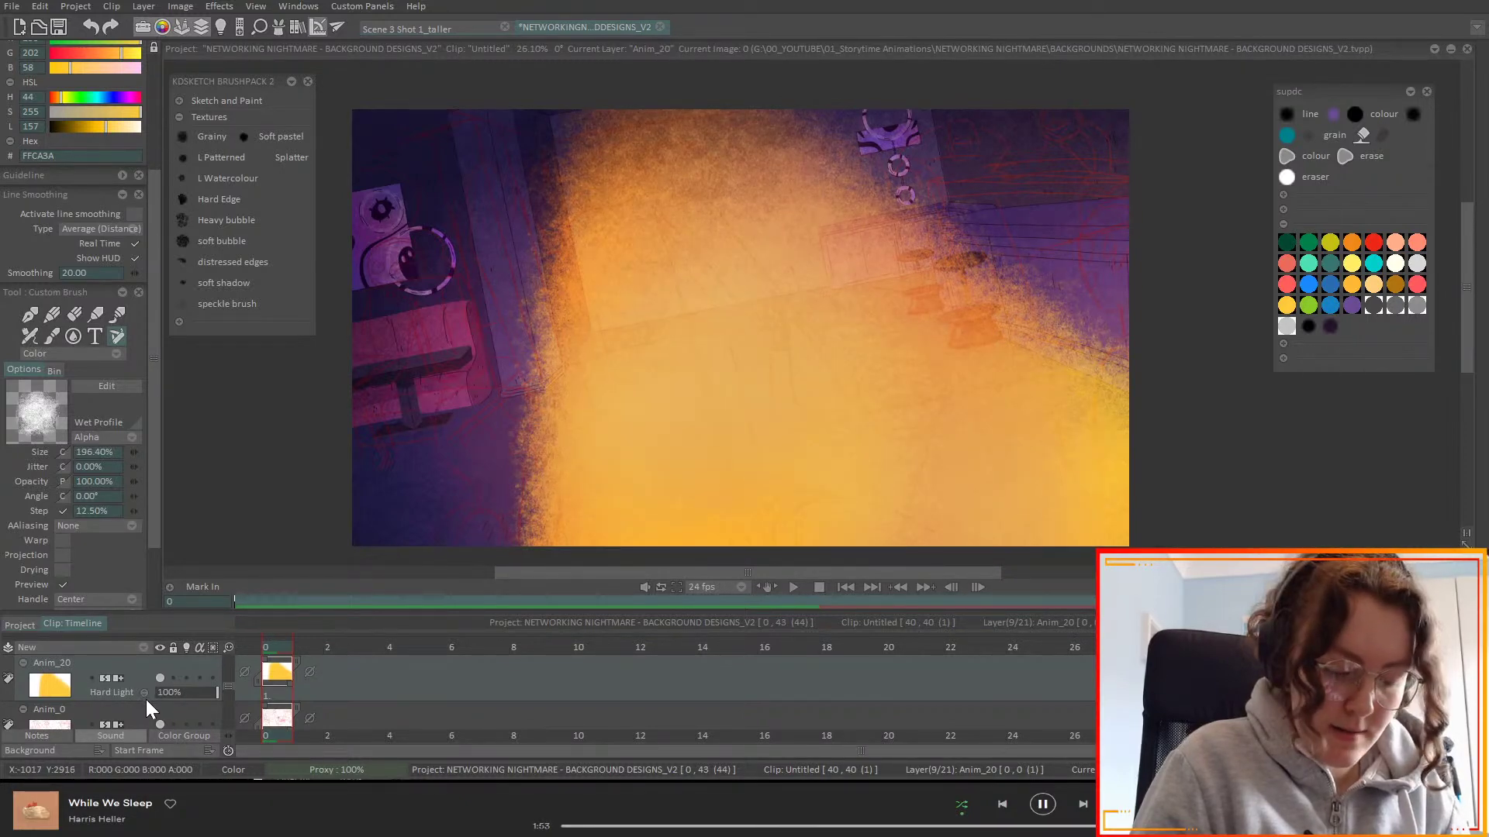
mouse_move(194, 695)
mouse_down()
mouse_move(160, 709)
mouse_move(234, 700)
mouse_up()
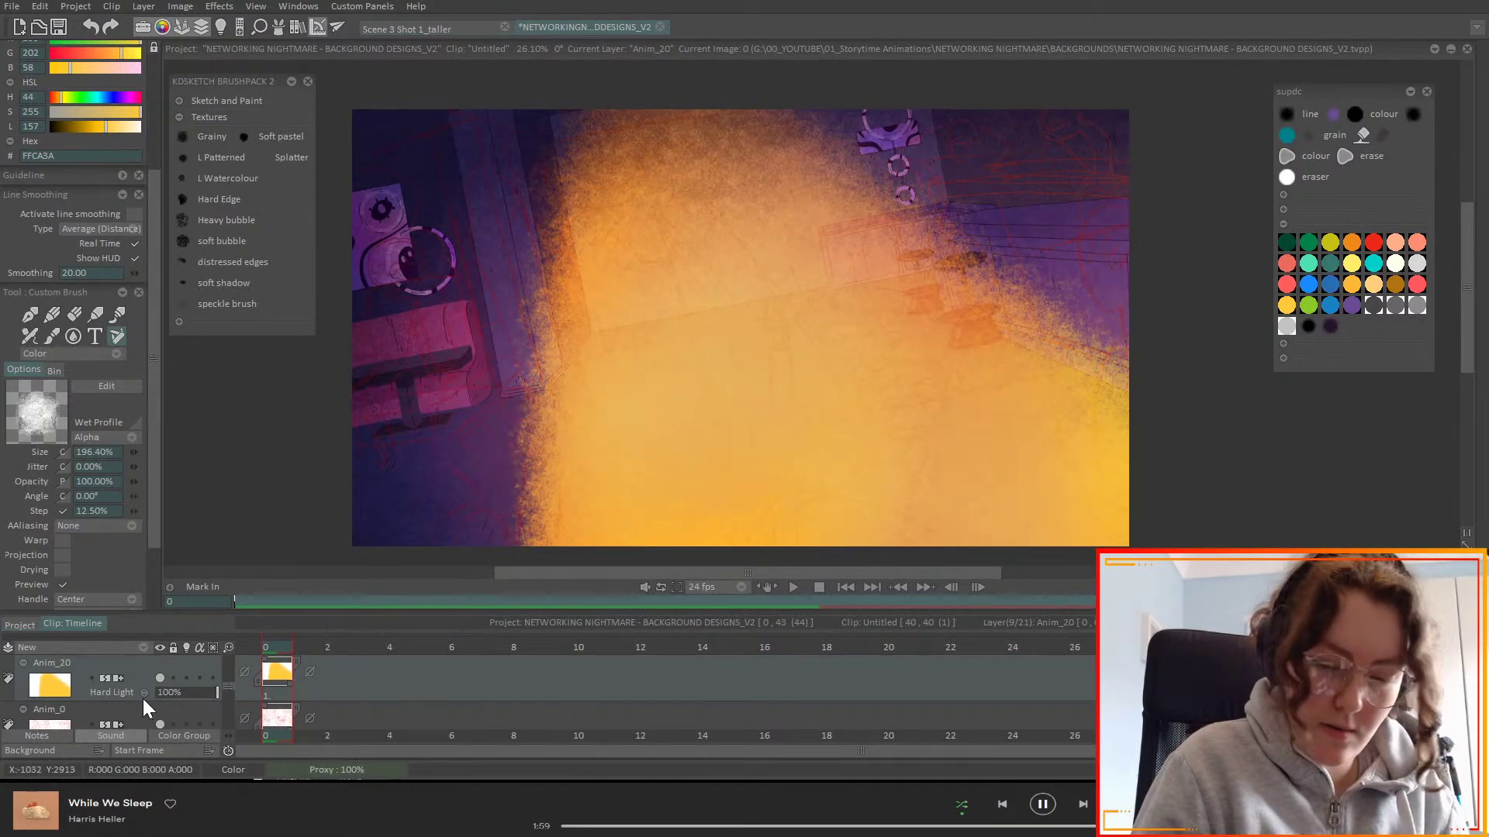
- Try the Darken Only and Subtract blending modes on the yellow light layer
scroll(145, 702, down, 1)
scroll(145, 702, down, 2)
scroll(148, 702, down, 2)
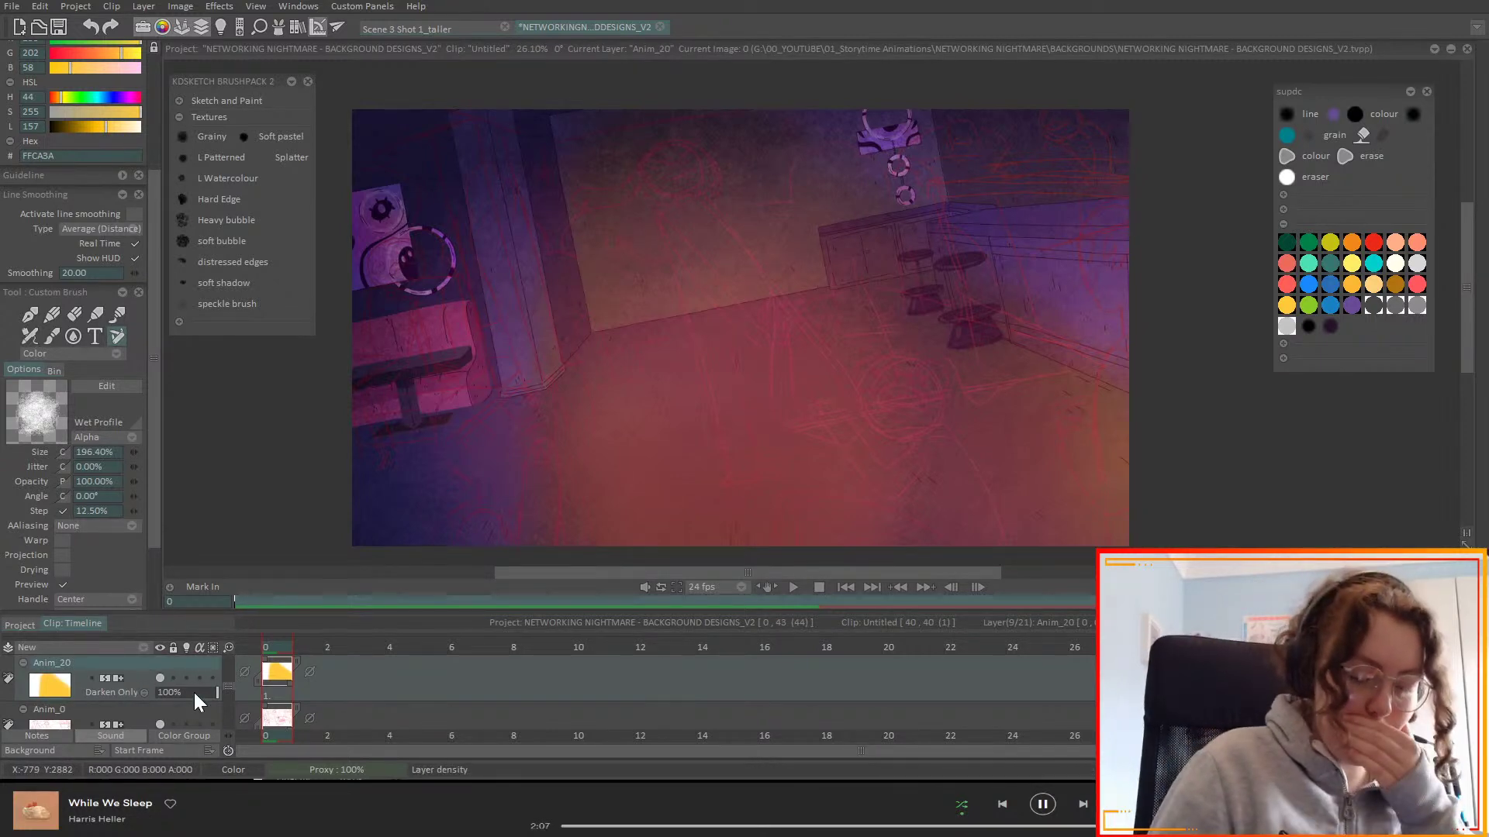
scroll(147, 698, up, 1)
- Set the yellow light layer's blending mode to Color and hide the layer
click(123, 694)
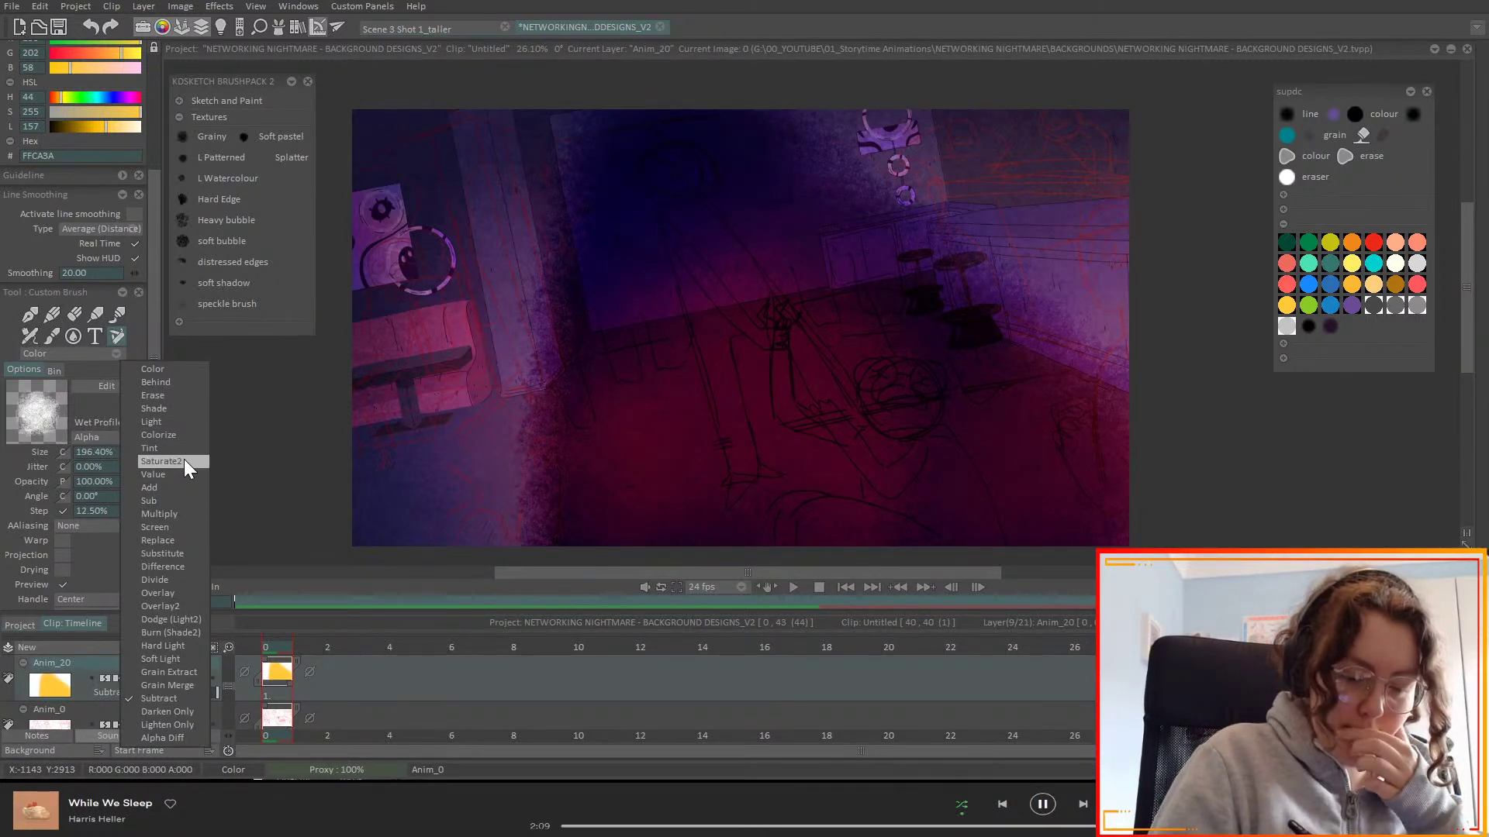
click(167, 370)
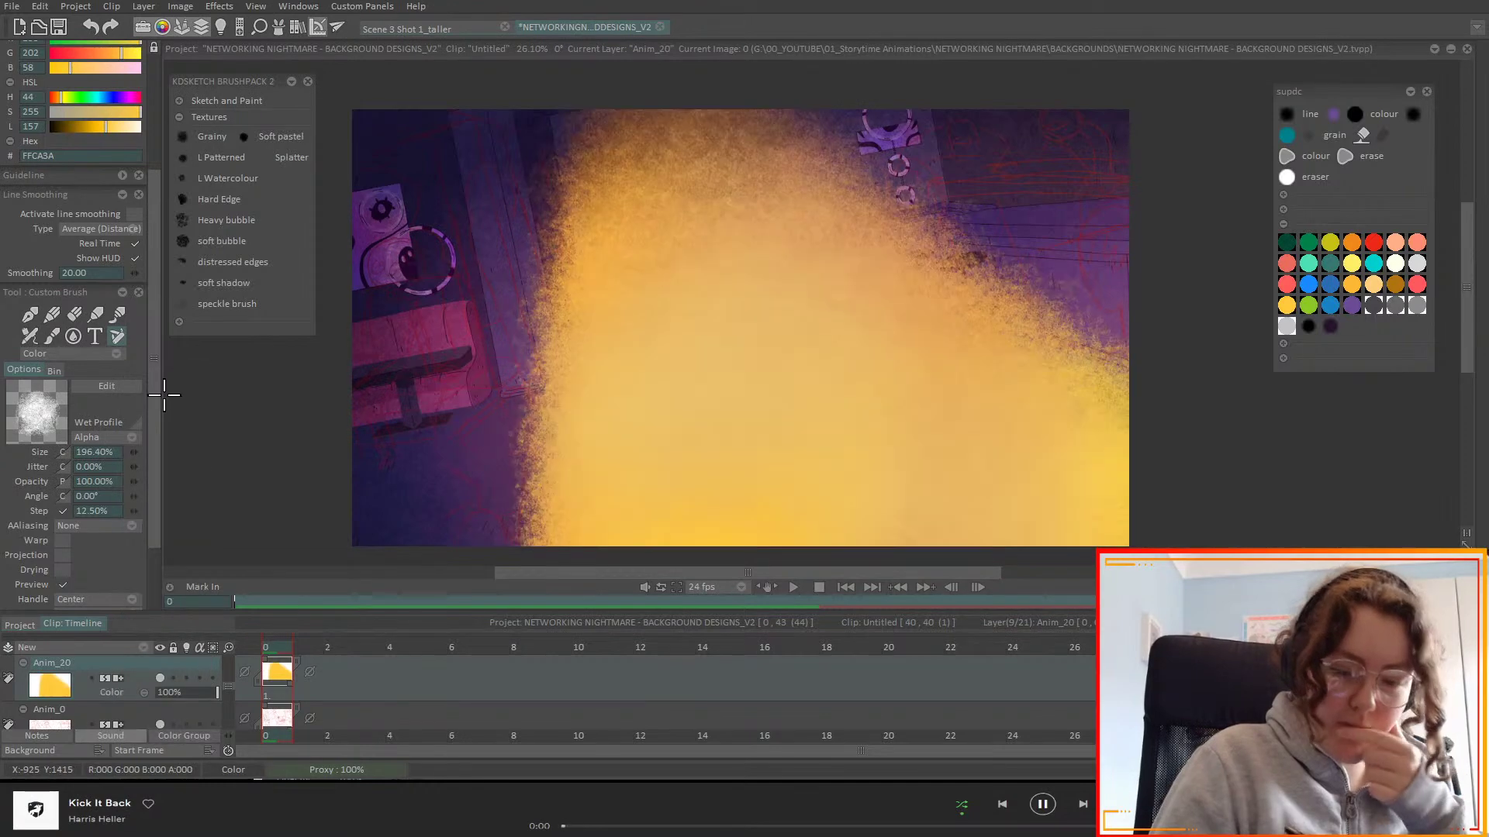
click(158, 678)
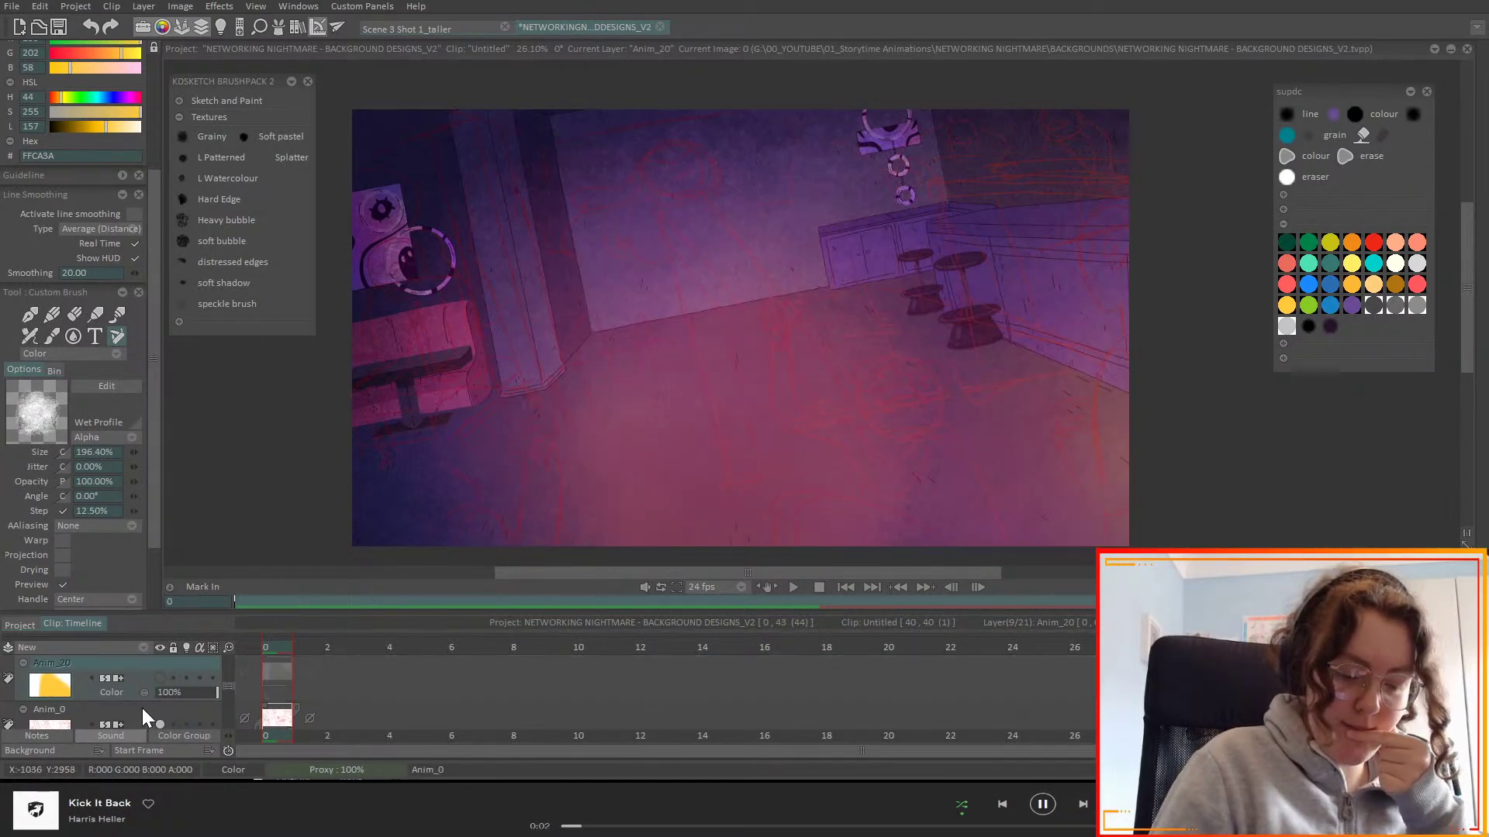
- Add a new Anim Layer above the yellow light layer and draw a white (#FFFFFF) Filled Stroke light cone widening from ceiling to floor
click(135, 647)
click(169, 651)
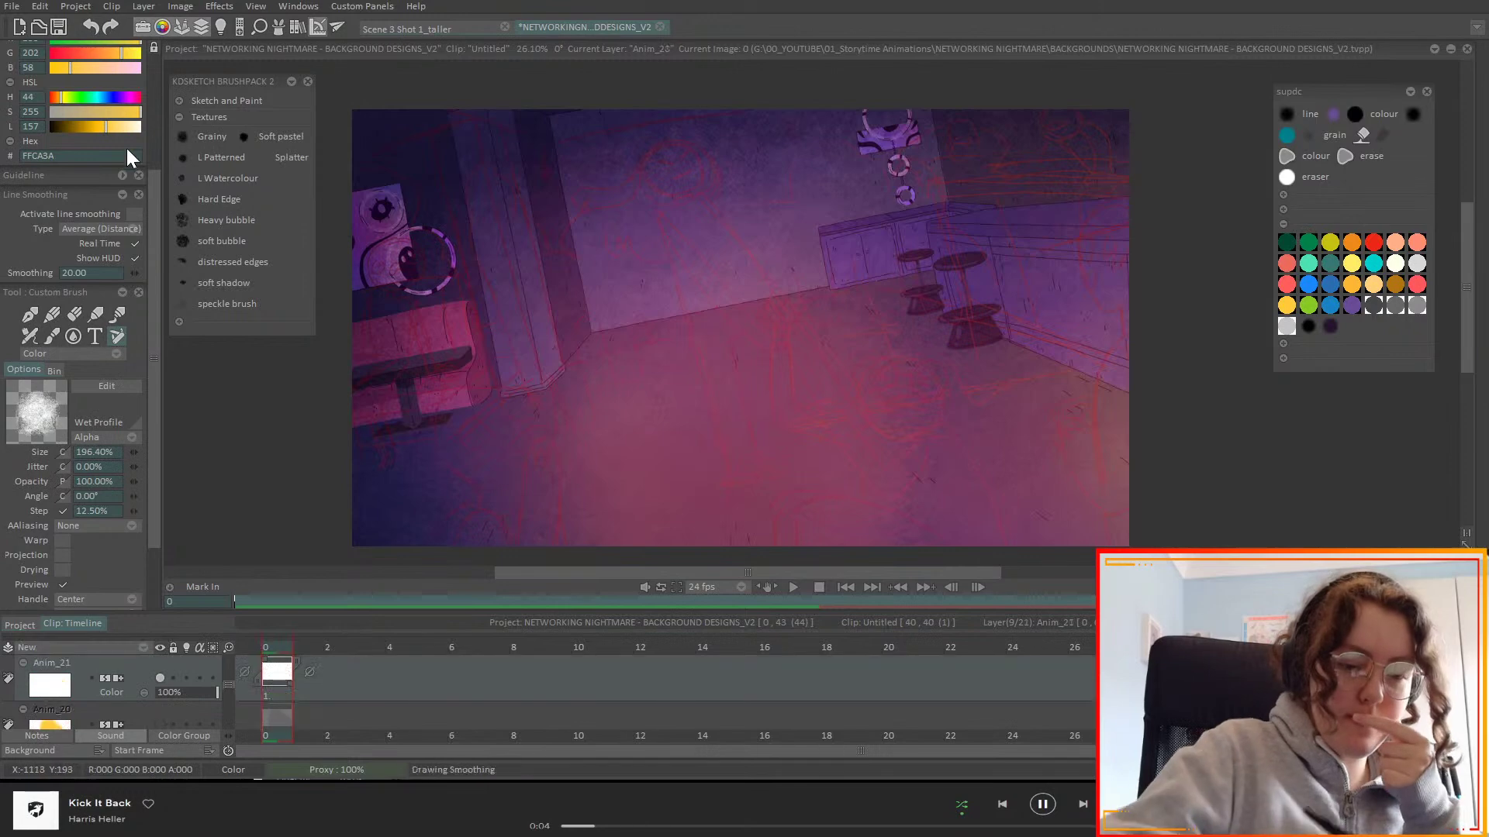
scroll(157, 165, up, 5)
click(24, 71)
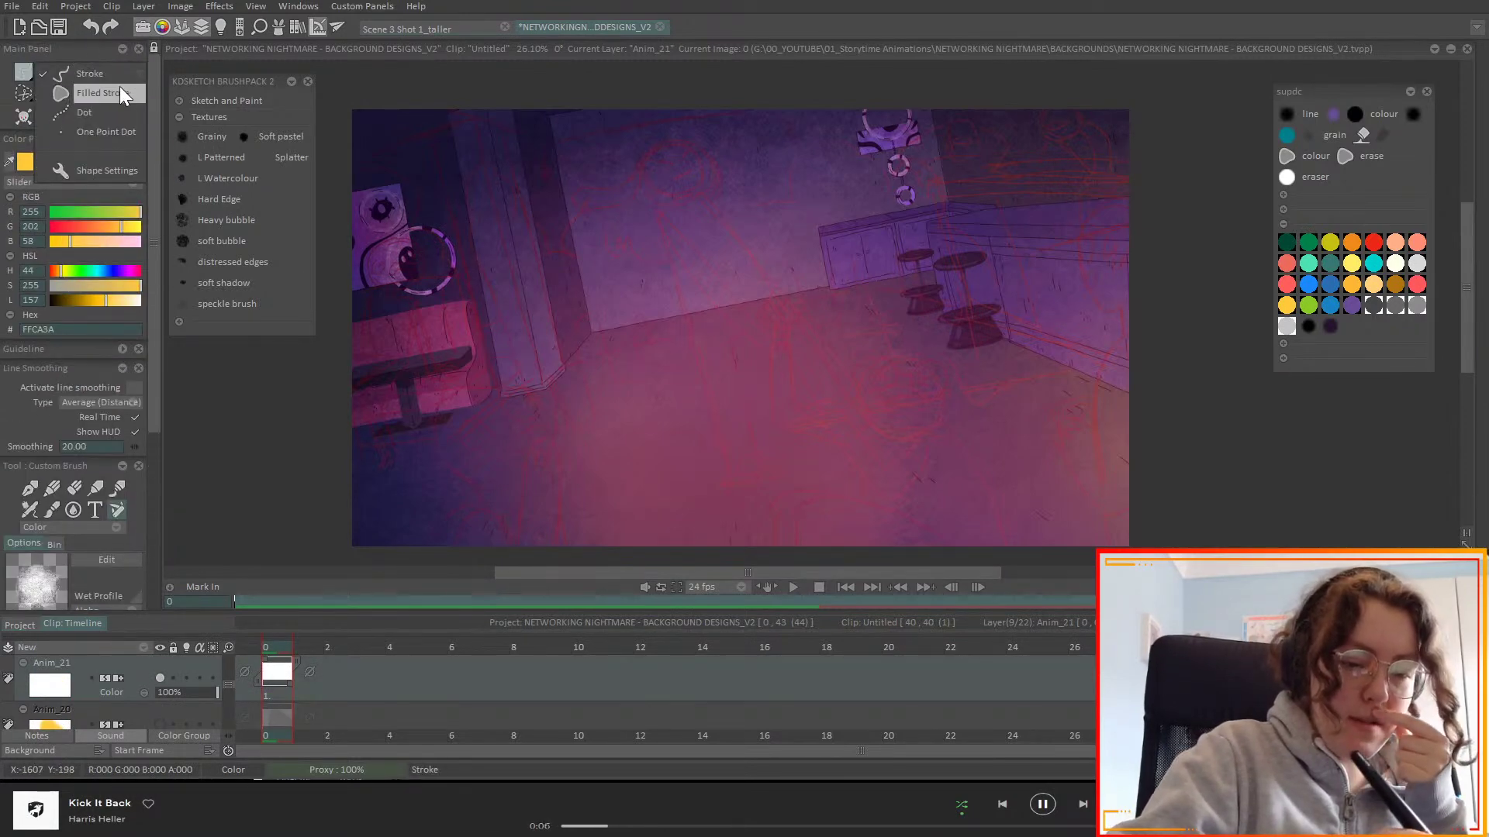
click(120, 93)
drag(106, 301, 141, 301)
mouse_move(584, 555)
mouse_down()
mouse_move(637, 97)
mouse_move(1093, 550)
mouse_up()
- Try the Behind, Light, Saturate2, Add and Multiply blending modes on the white light cone layer
click(138, 691)
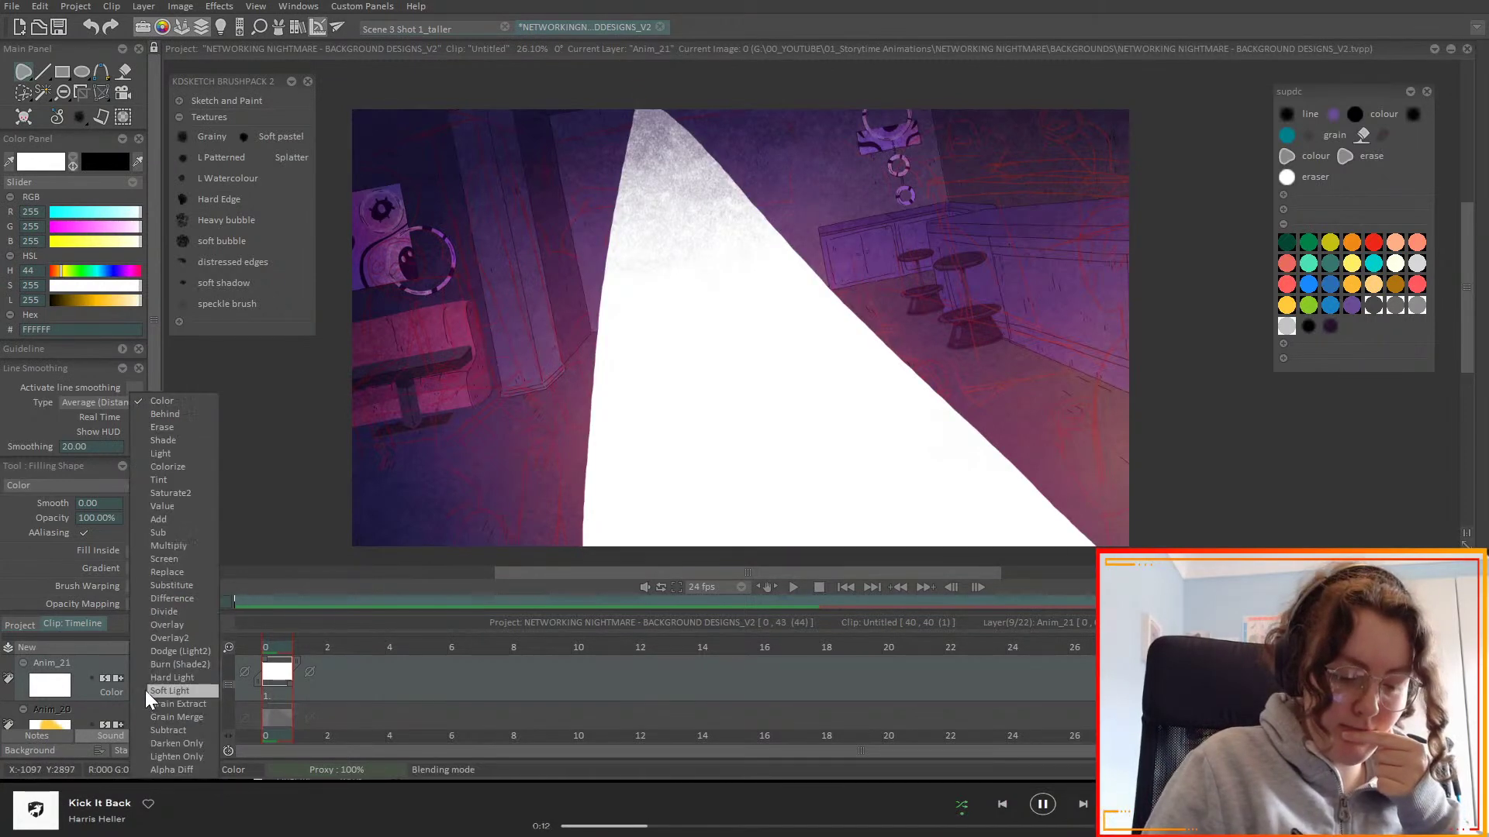
click(164, 414)
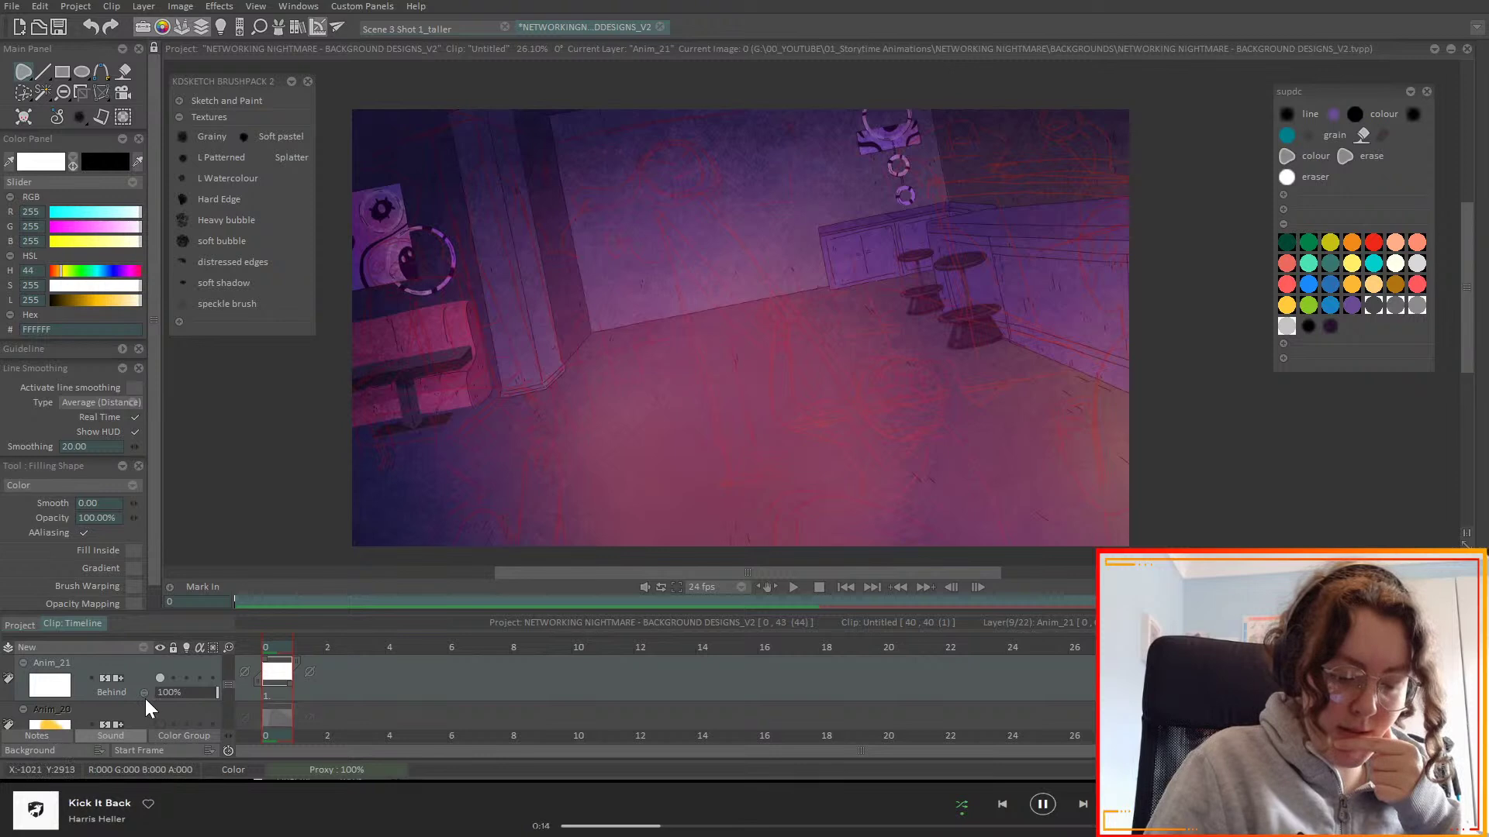
scroll(146, 700, down, 3)
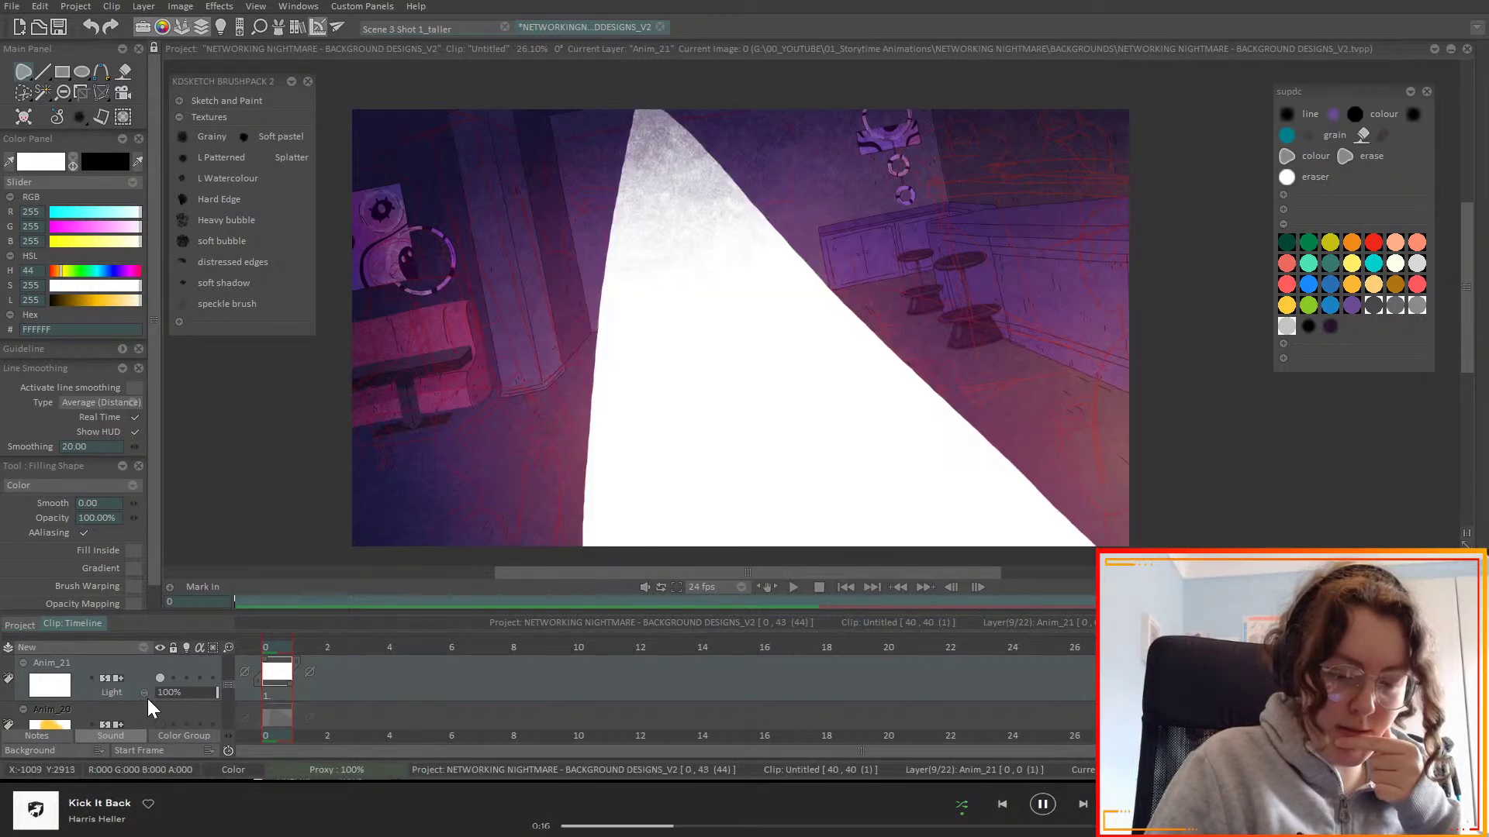
scroll(149, 705, down, 3)
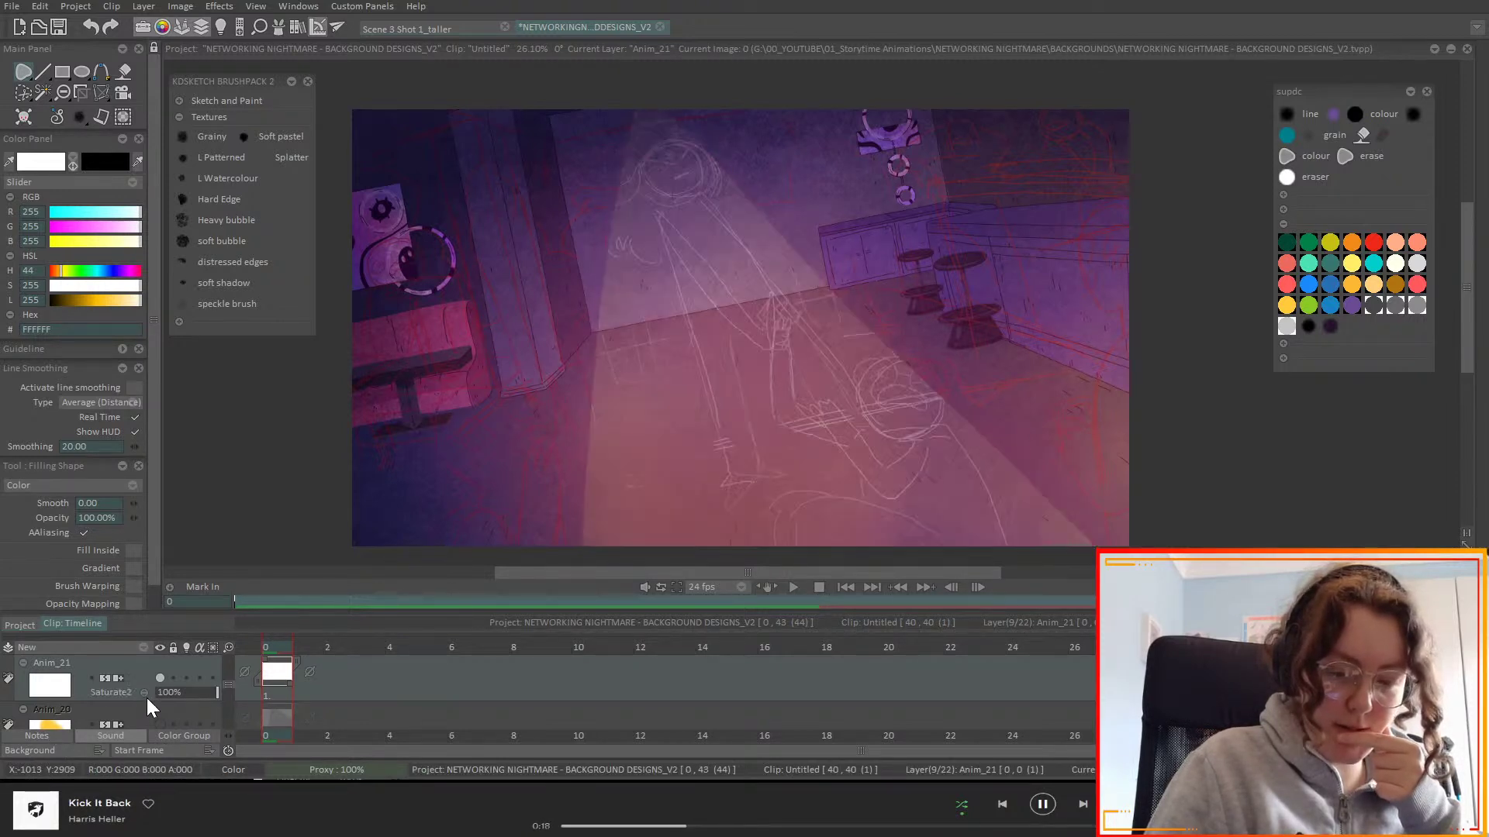
scroll(150, 707, down, 1)
scroll(151, 707, down, 1)
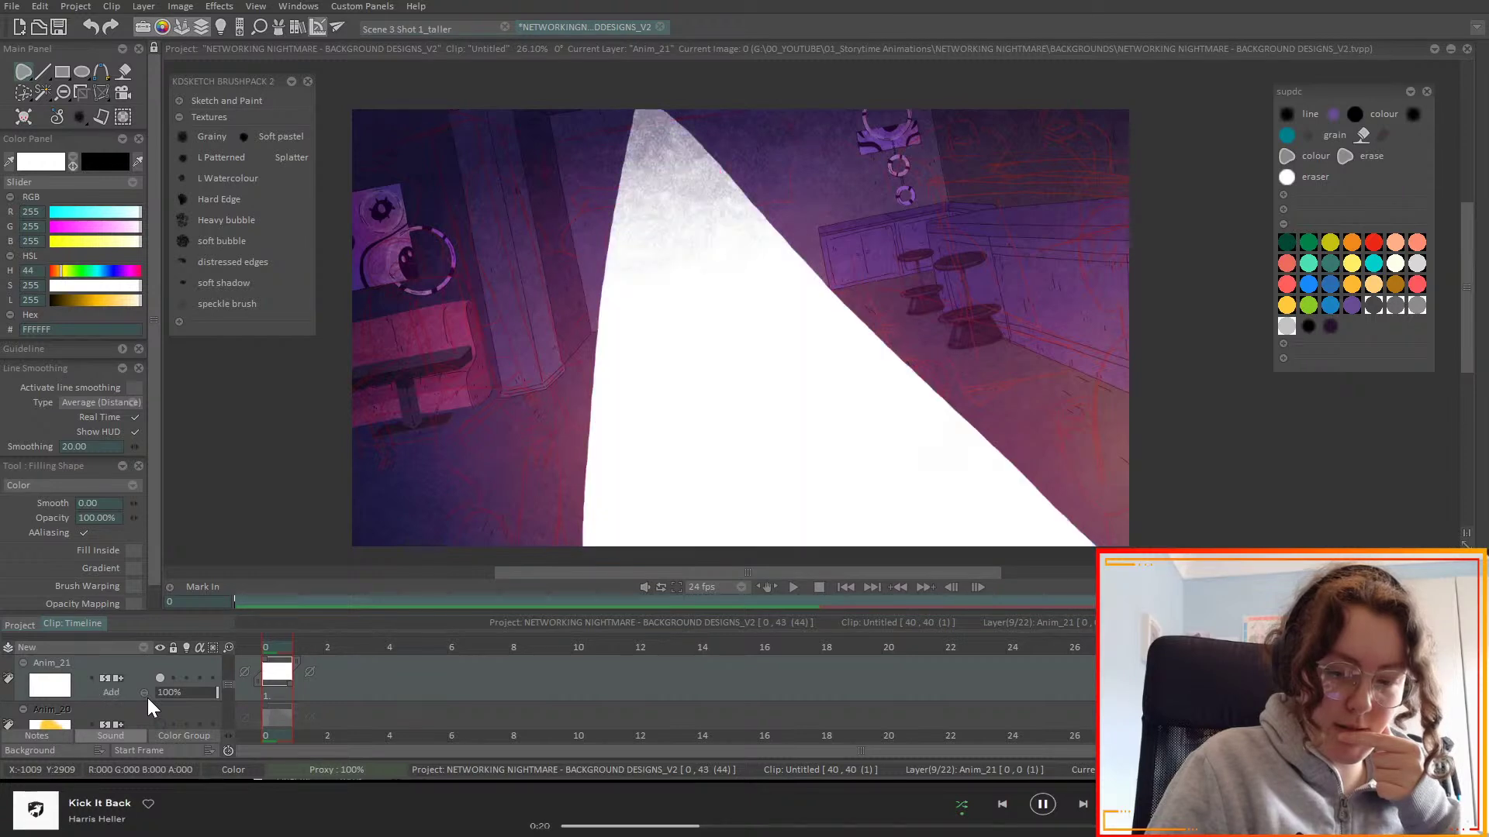
scroll(151, 708, down, 1)
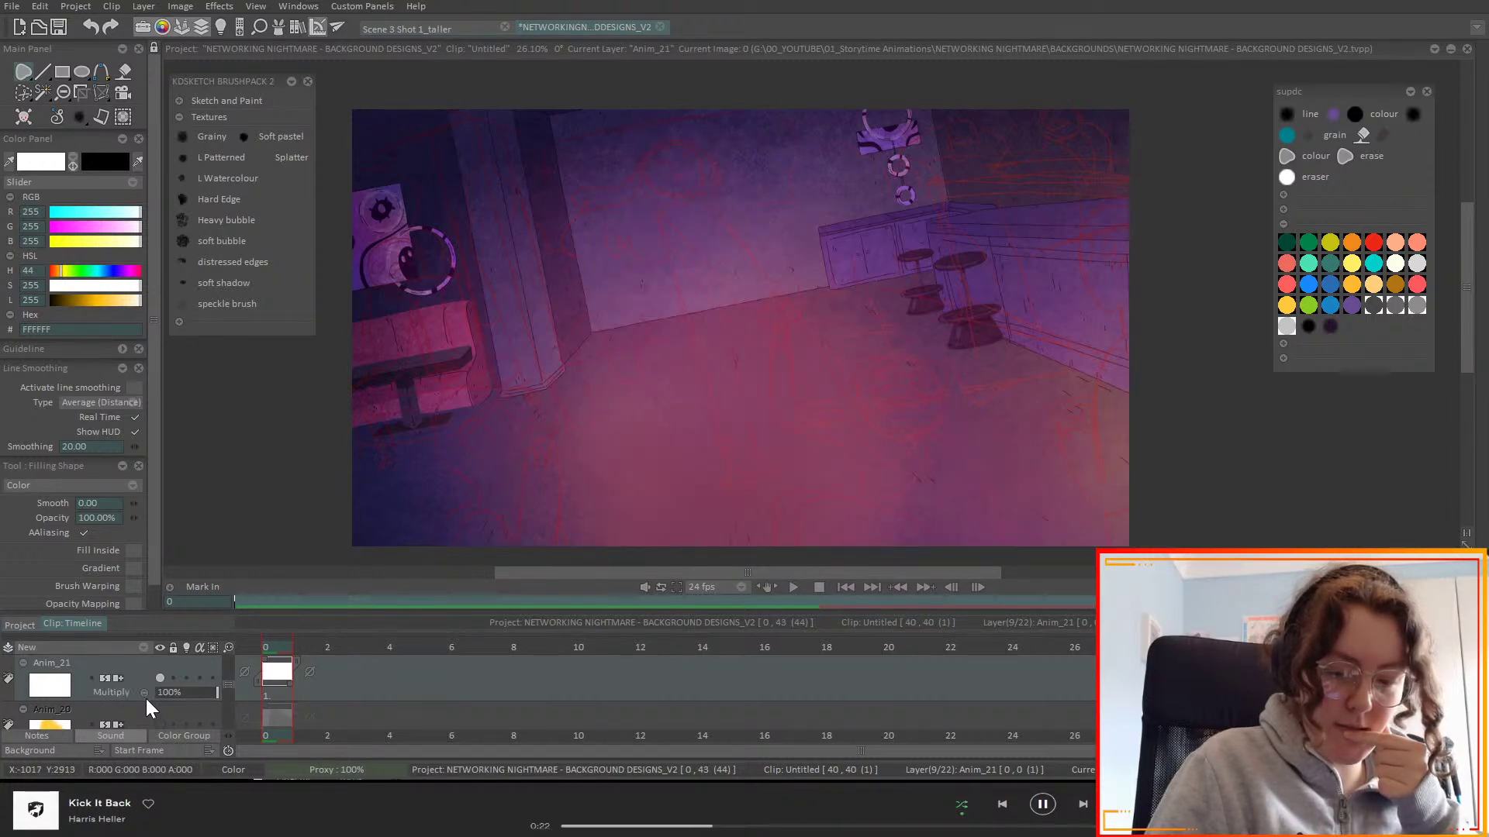
- Try the Substitute, Difference, Dodge (Light2), Soft Light and Alpha Diff blending modes on the white light cone layer
scroll(150, 707, down, 1)
scroll(149, 708, down, 1)
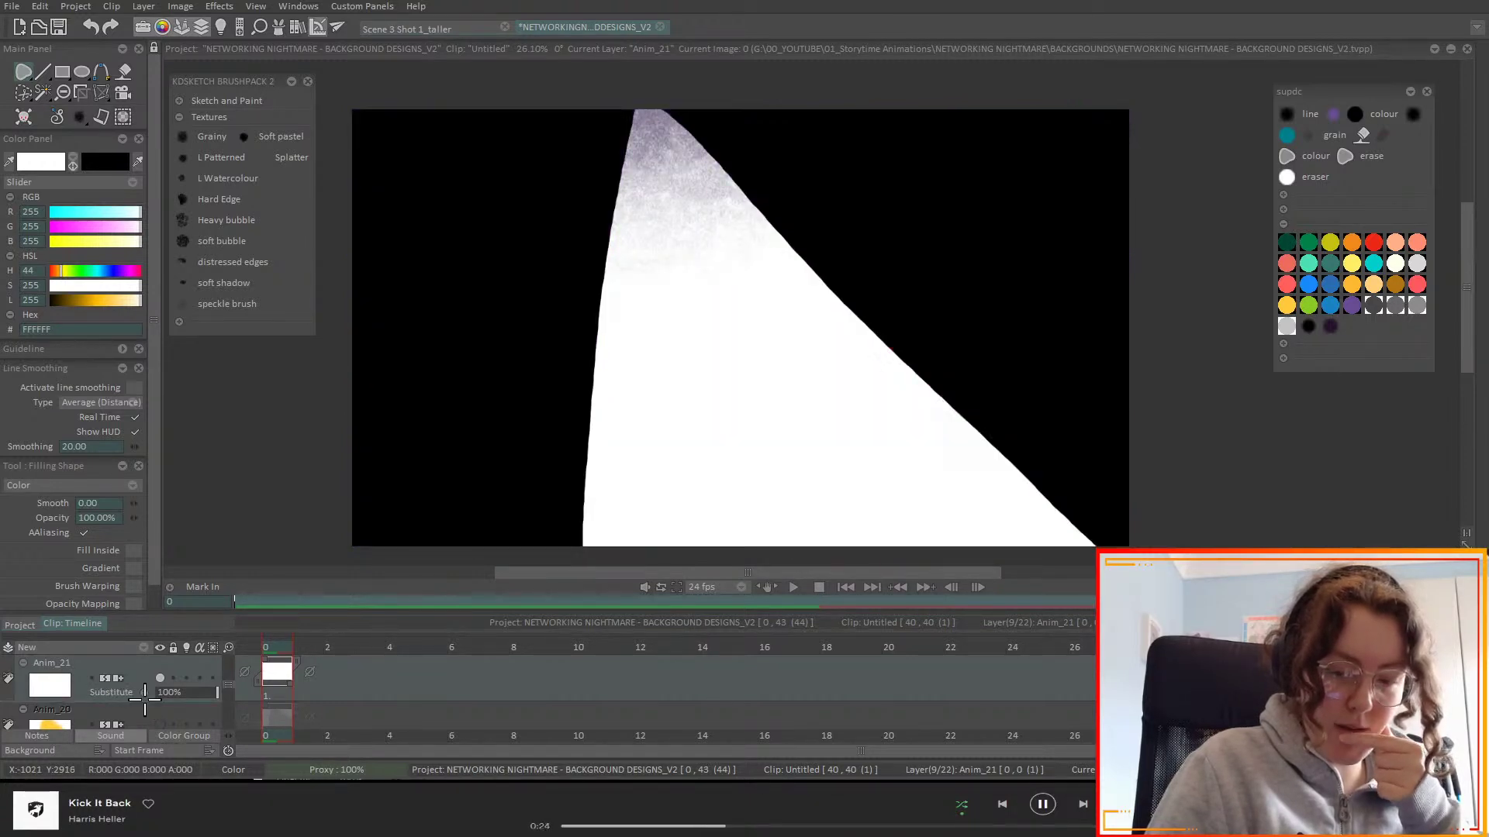
scroll(149, 708, down, 3)
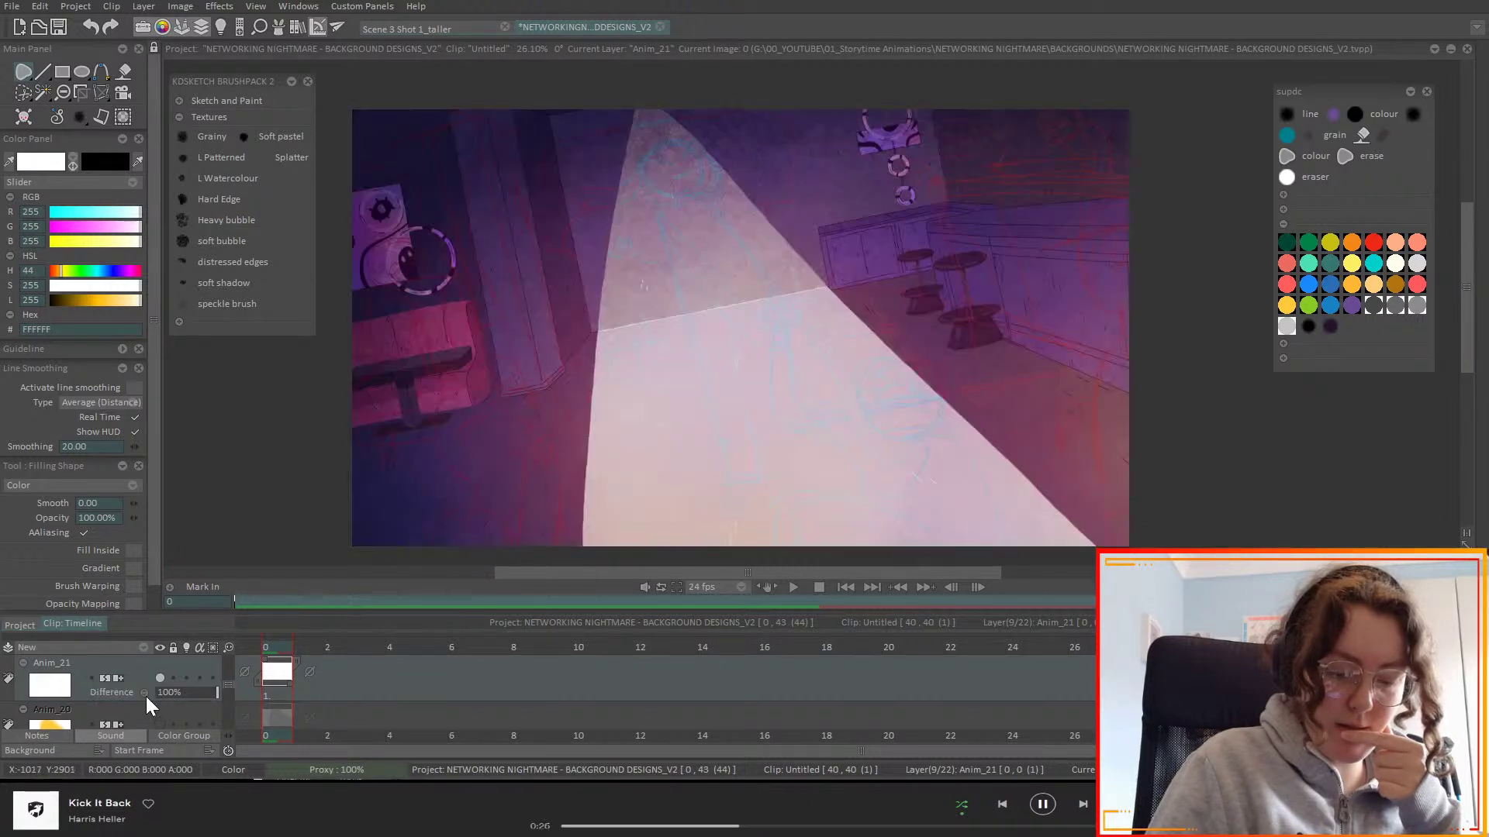
scroll(148, 706, down, 1)
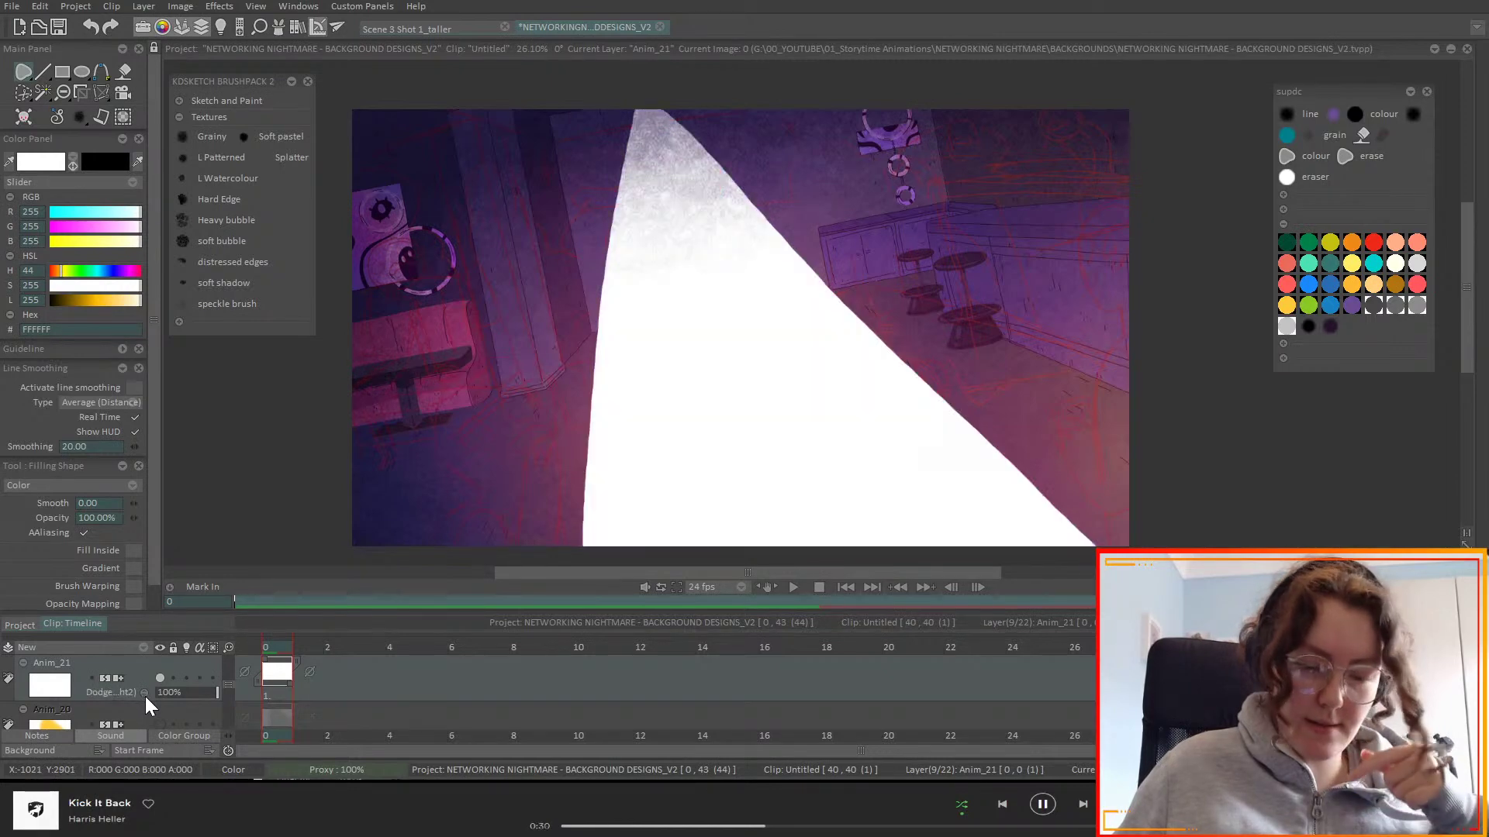
scroll(146, 706, down, 2)
scroll(150, 705, down, 3)
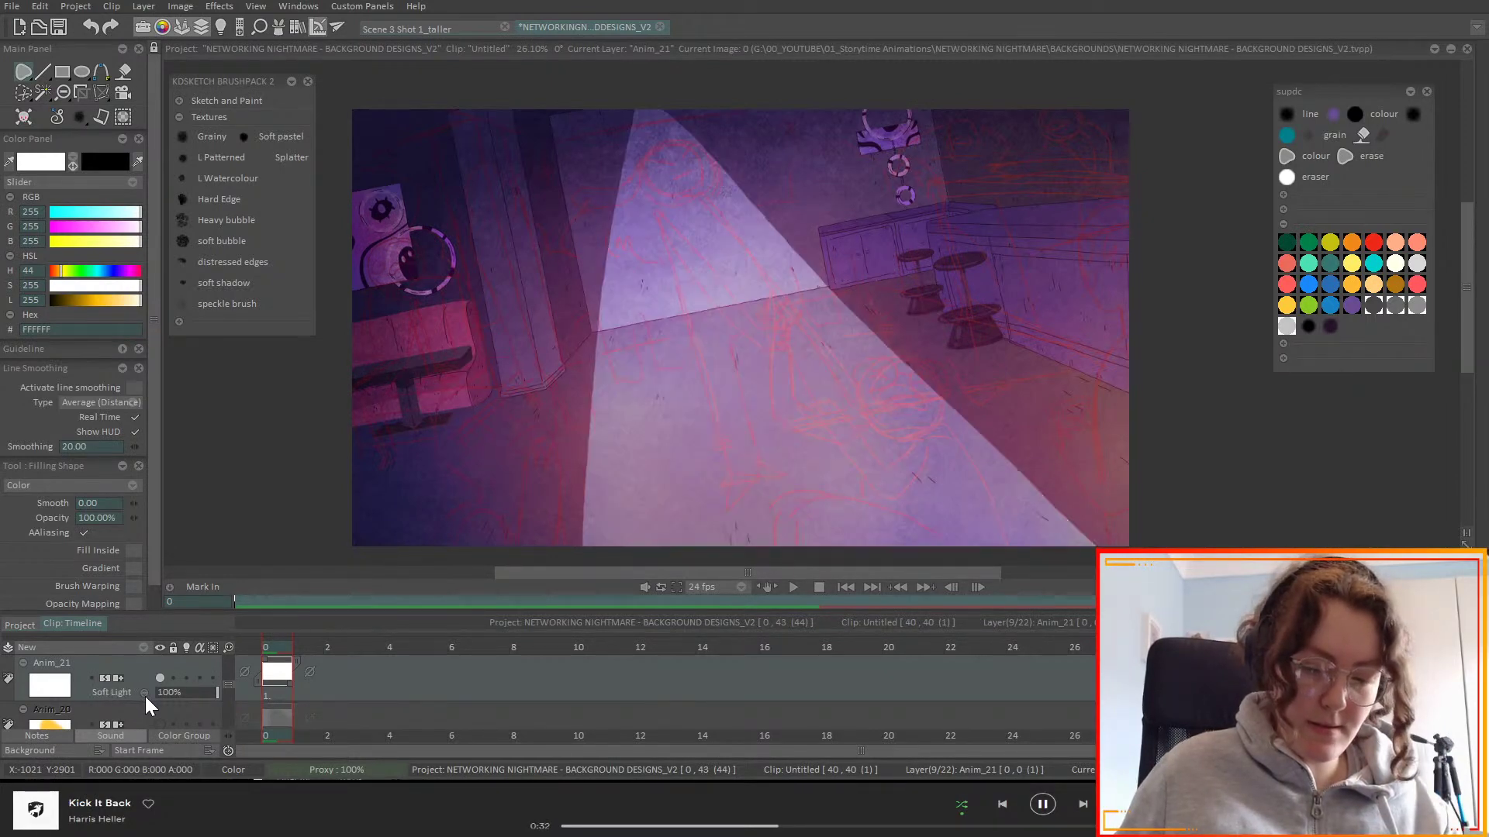
scroll(149, 706, down, 4)
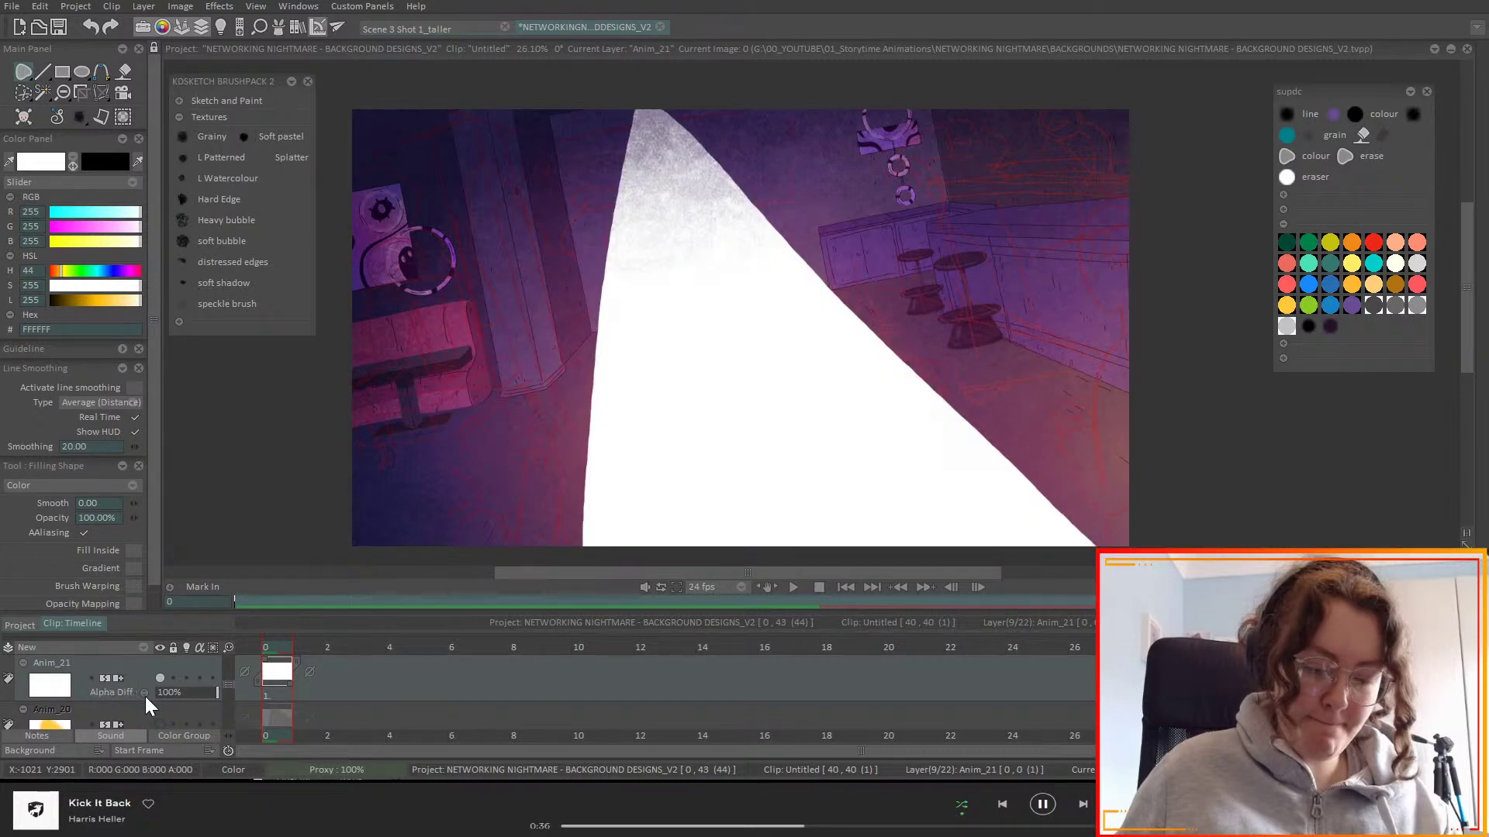
scroll(146, 706, down, 1)
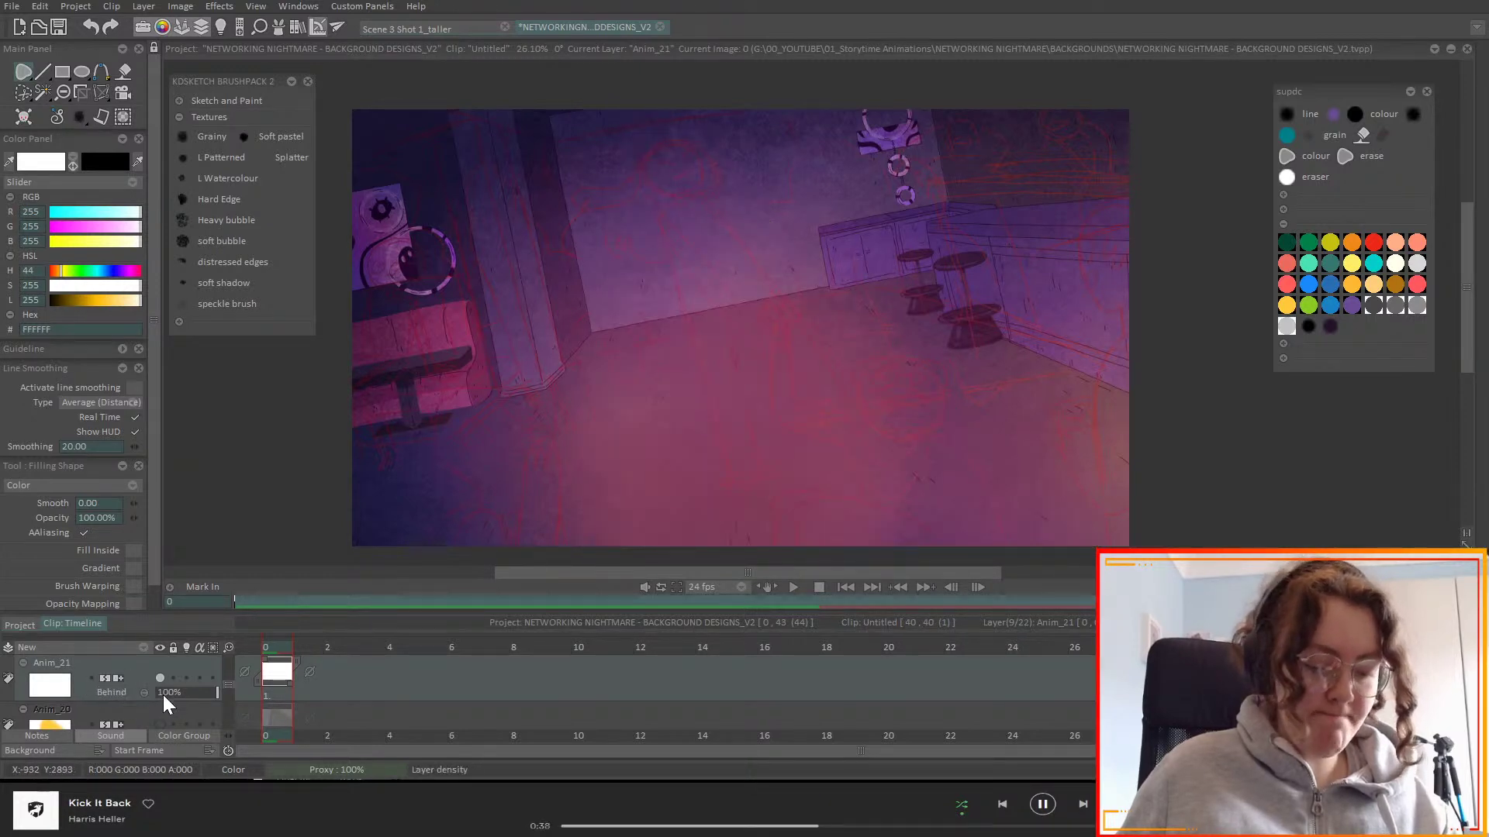
- Hide the white light cone layer and move it to the top of the layer stack, above Anim_19
click(160, 677)
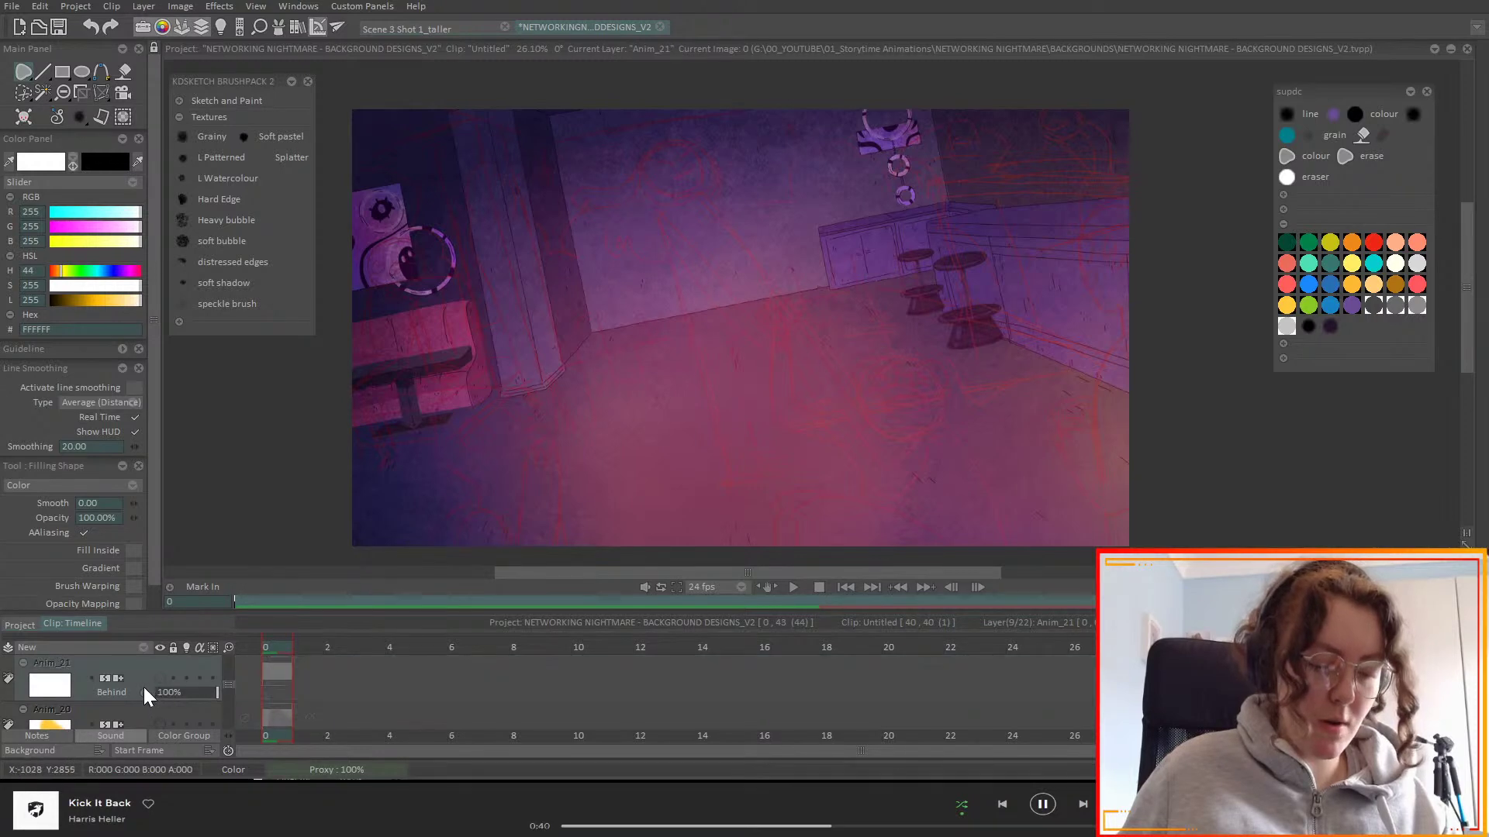
scroll(135, 676, down, 2)
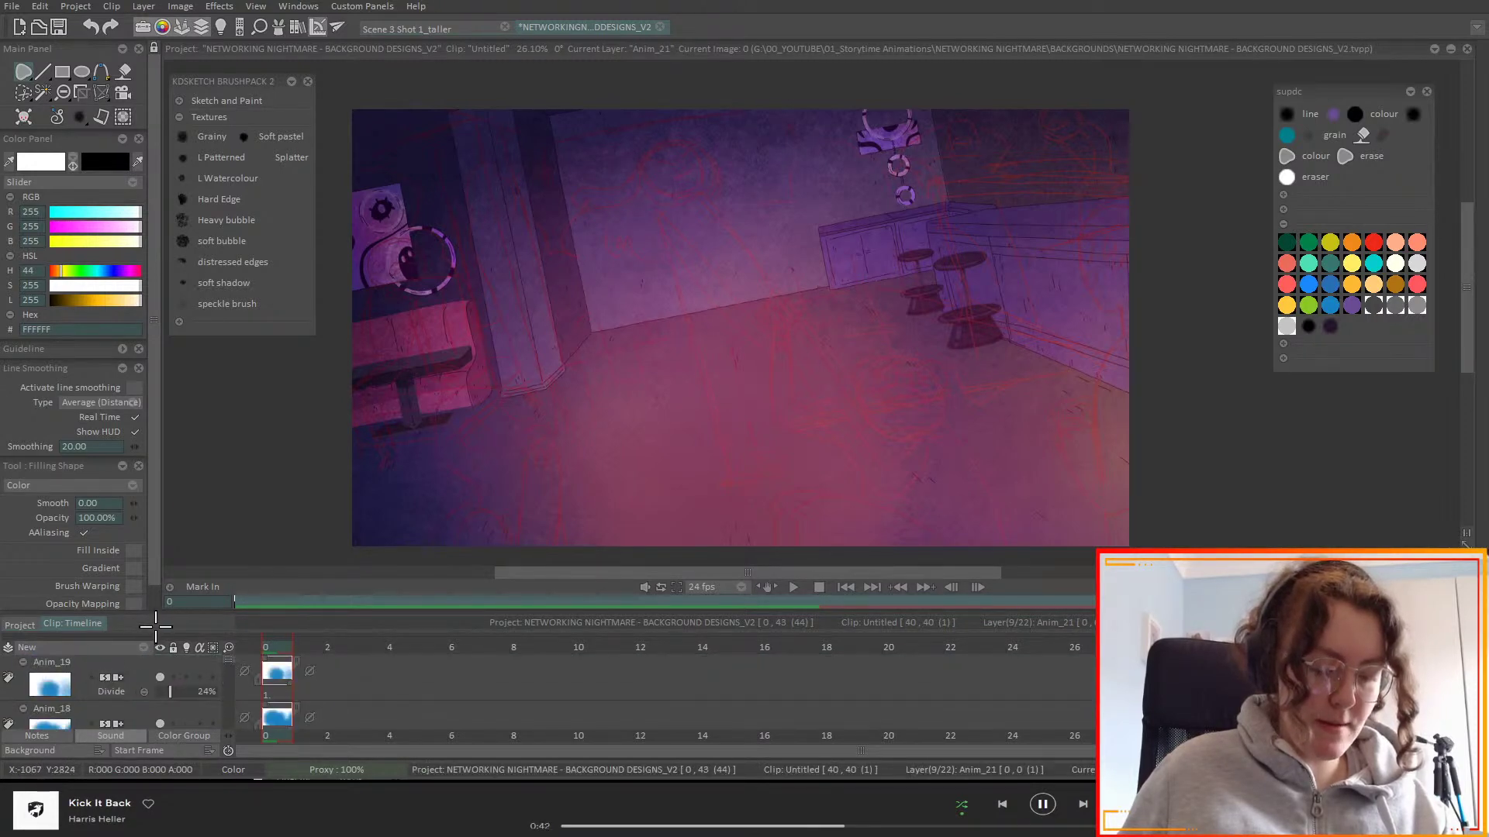
scroll(152, 625, up, 2)
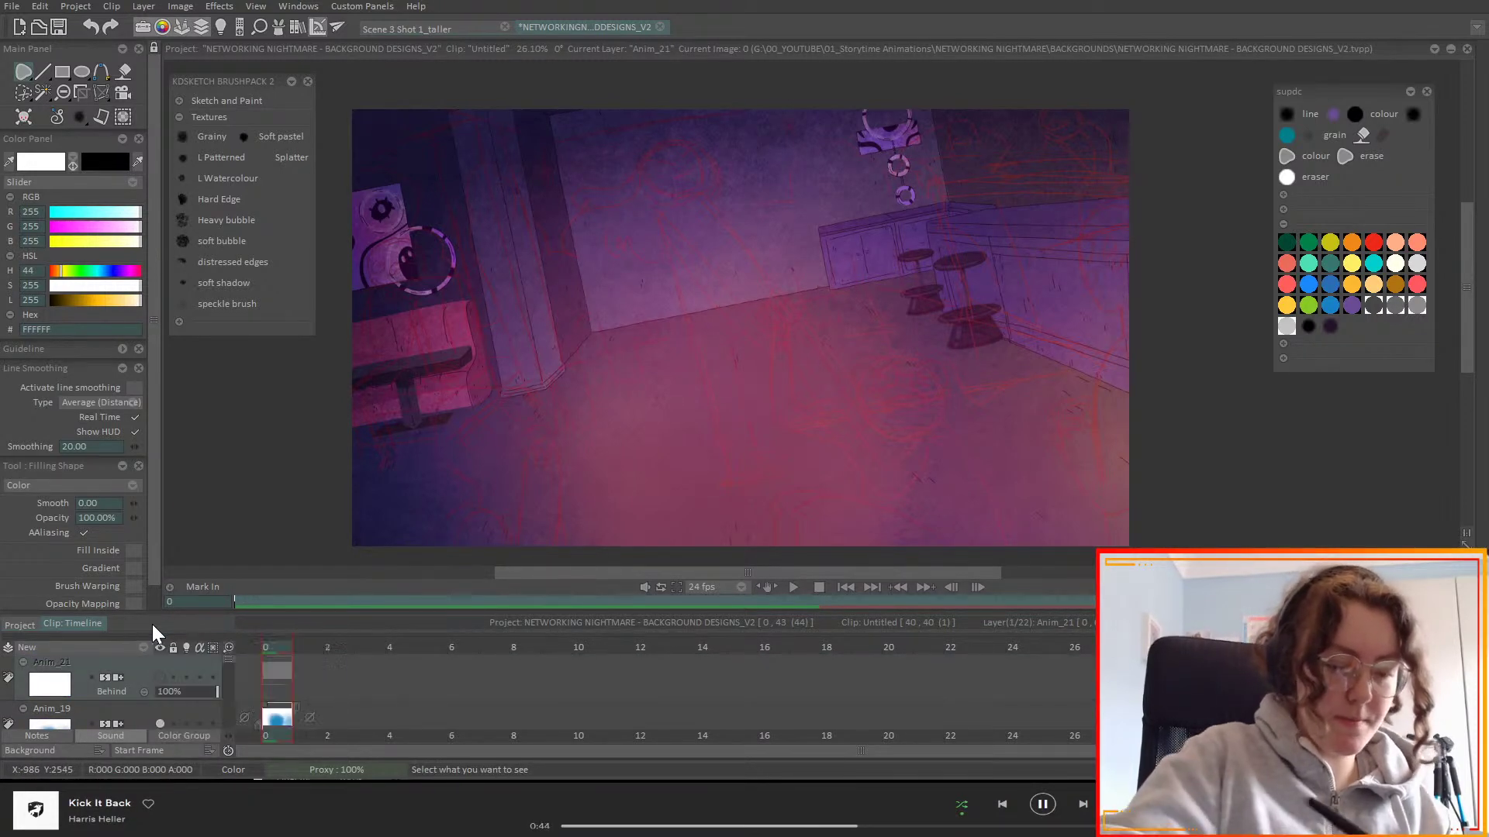
- Show Anim_21 in Color mode and replace its white cone with a pale yellow (#FFE397) filled silhouette of the sketched figures
click(126, 300)
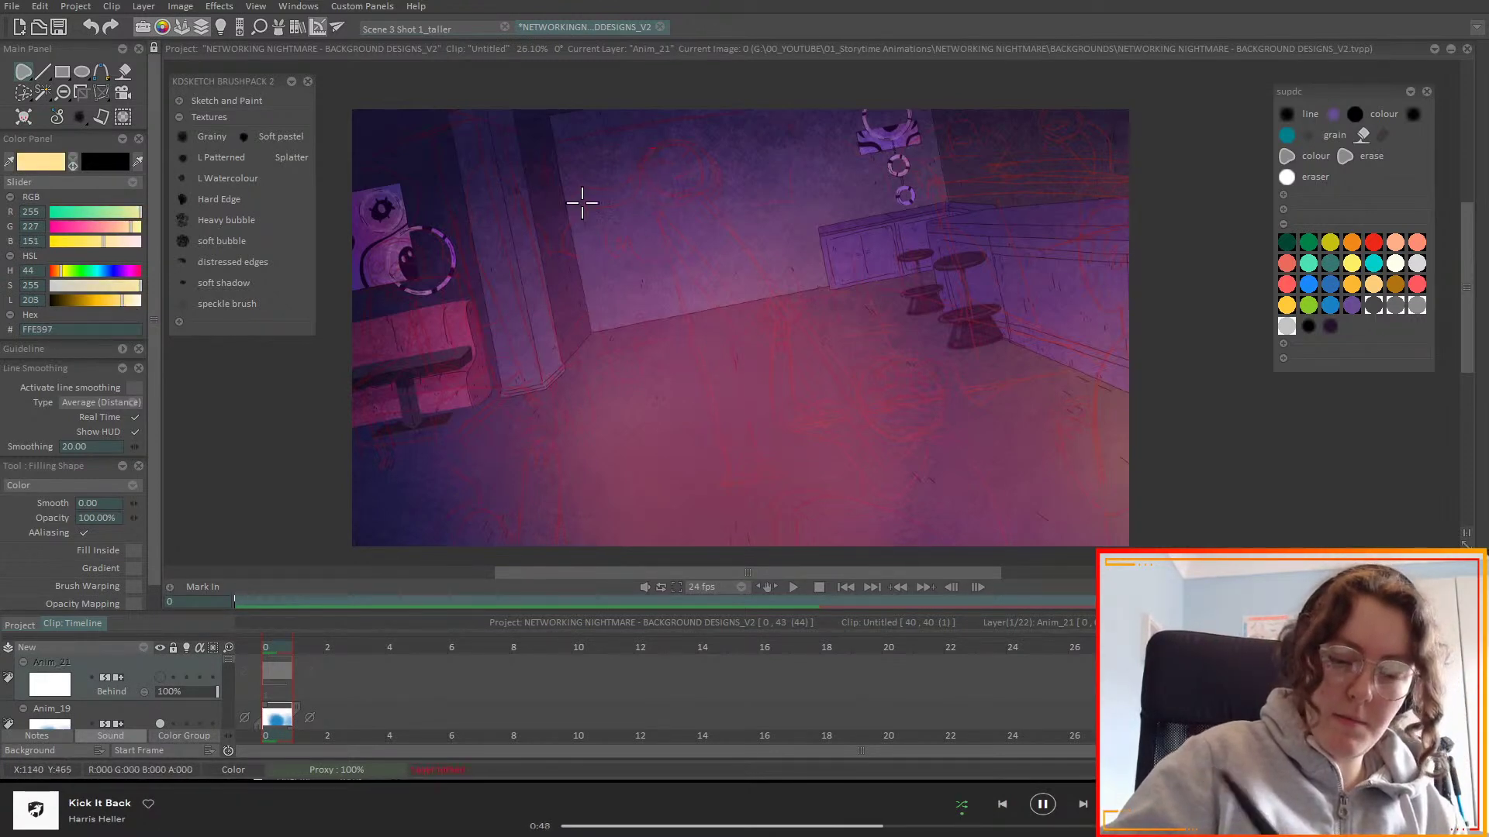
click(160, 677)
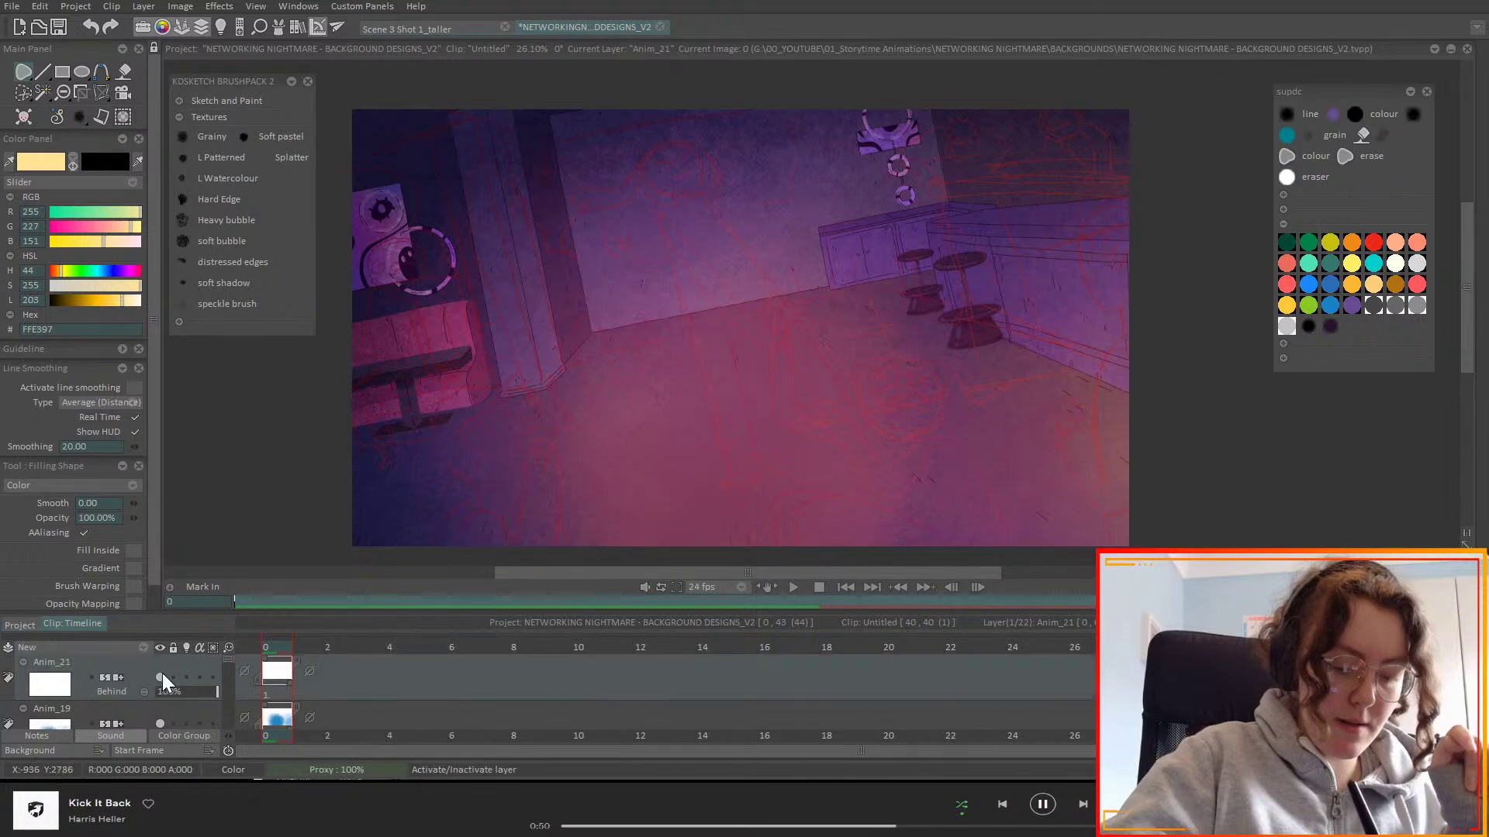
scroll(138, 690, up, 1)
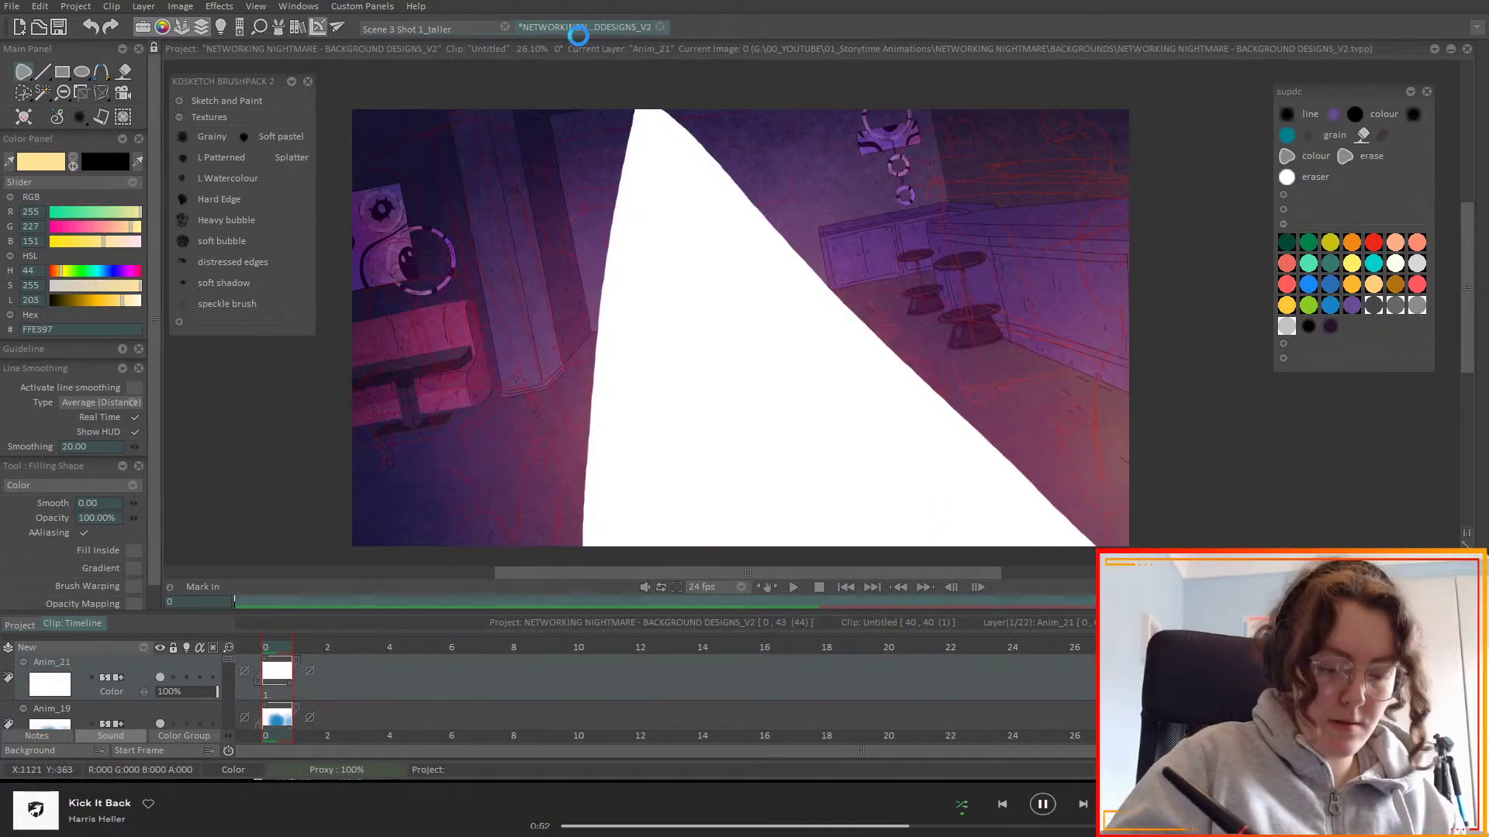
mouse_move(655, 140)
mouse_down()
mouse_move(632, 179)
mouse_move(580, 205)
mouse_move(558, 261)
mouse_move(594, 245)
mouse_move(662, 273)
mouse_move(748, 563)
mouse_up()
mouse_move(1039, 594)
mouse_down()
mouse_move(1039, 540)
mouse_move(957, 436)
mouse_move(940, 370)
mouse_move(858, 350)
mouse_move(730, 210)
mouse_move(727, 169)
mouse_move(674, 128)
mouse_move(638, 194)
mouse_up()
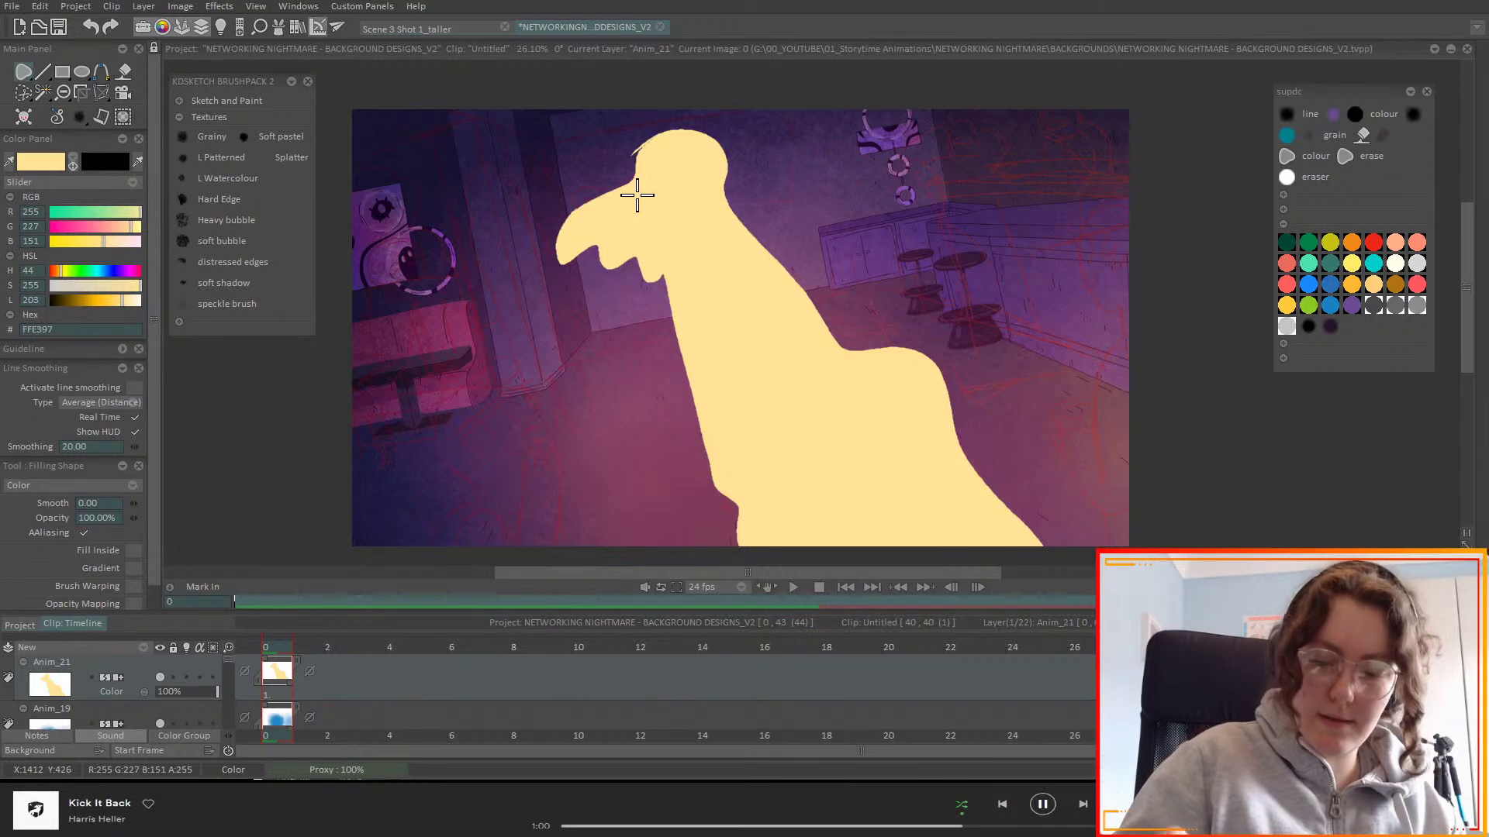
- Try the Behind, Shade, Colorize, Saturate2, Value and Multiply blending modes on the pale yellow silhouette layer
drag(192, 694, 257, 674)
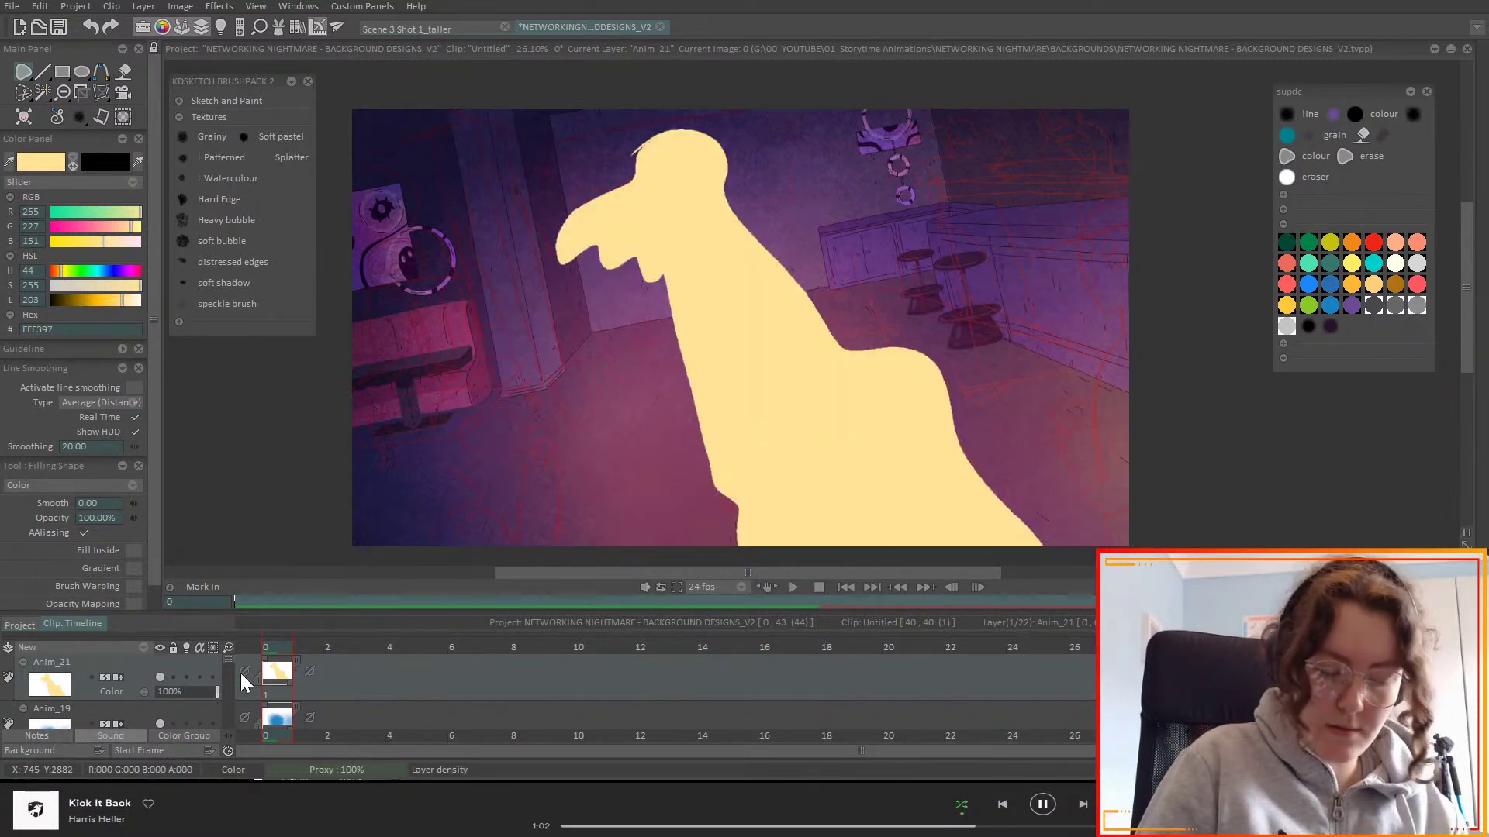
click(124, 690)
click(175, 426)
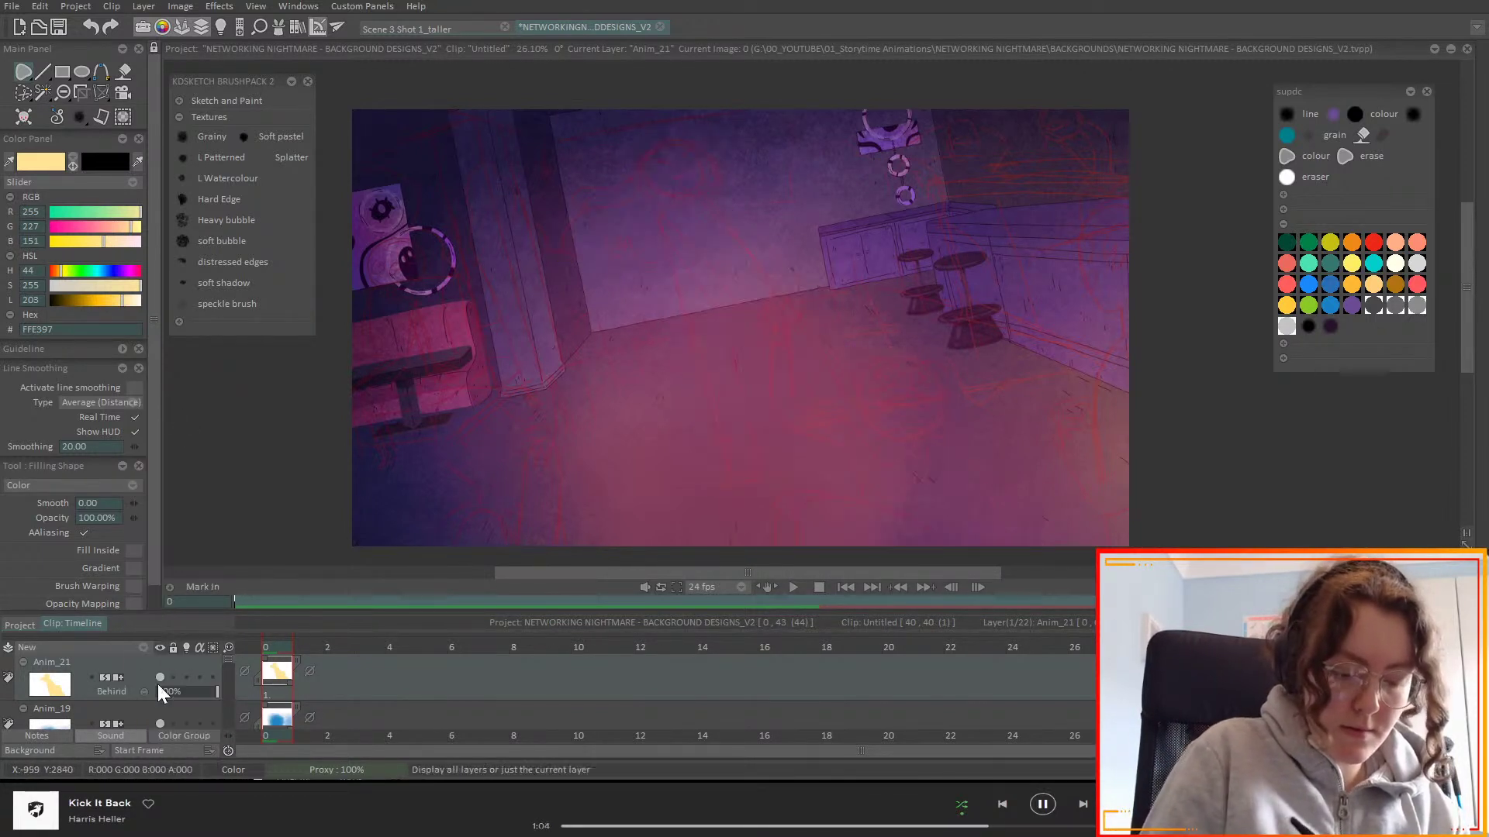
scroll(149, 705, down, 3)
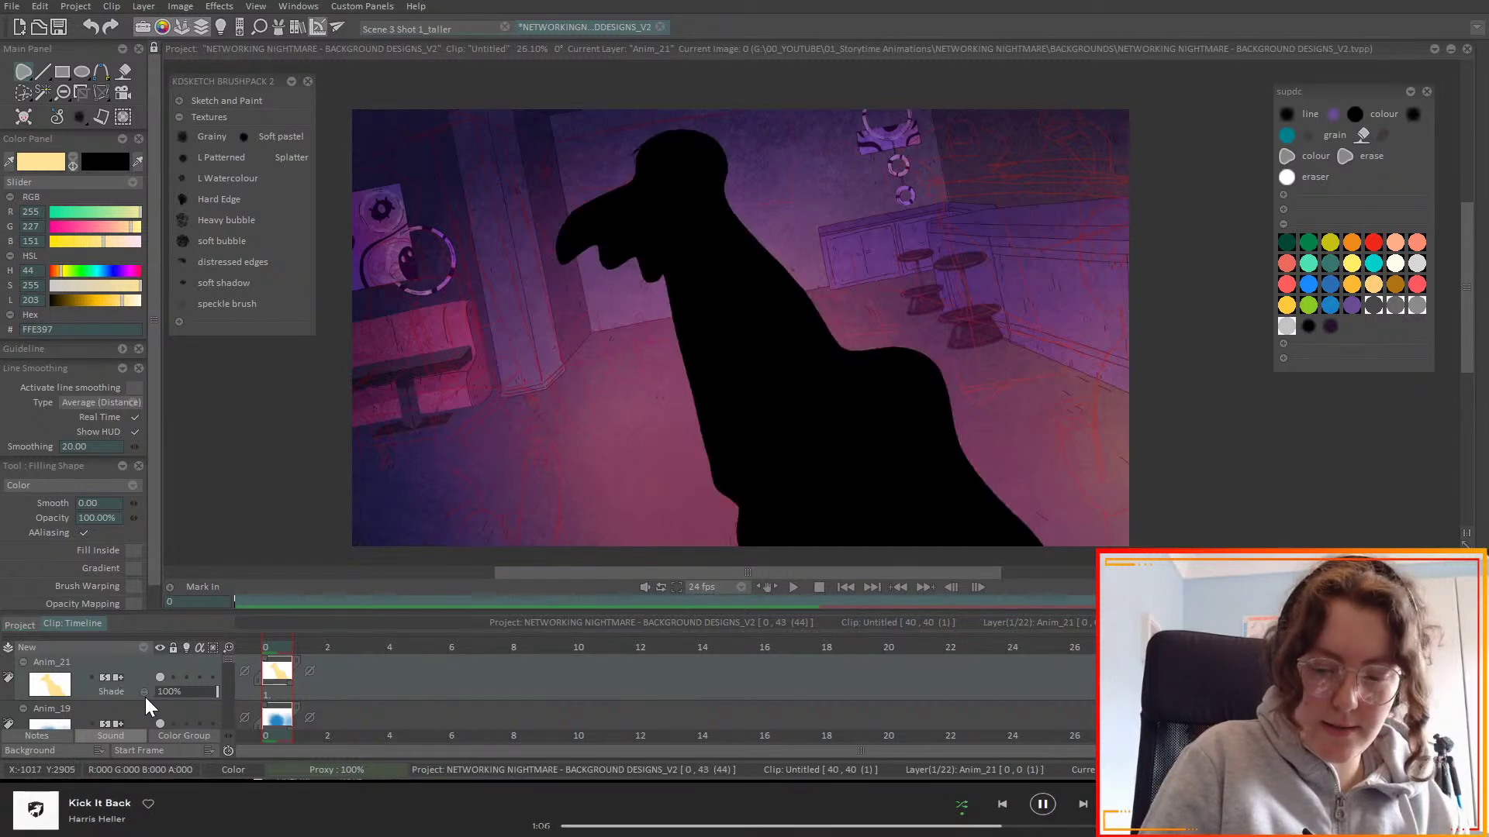
scroll(149, 707, down, 2)
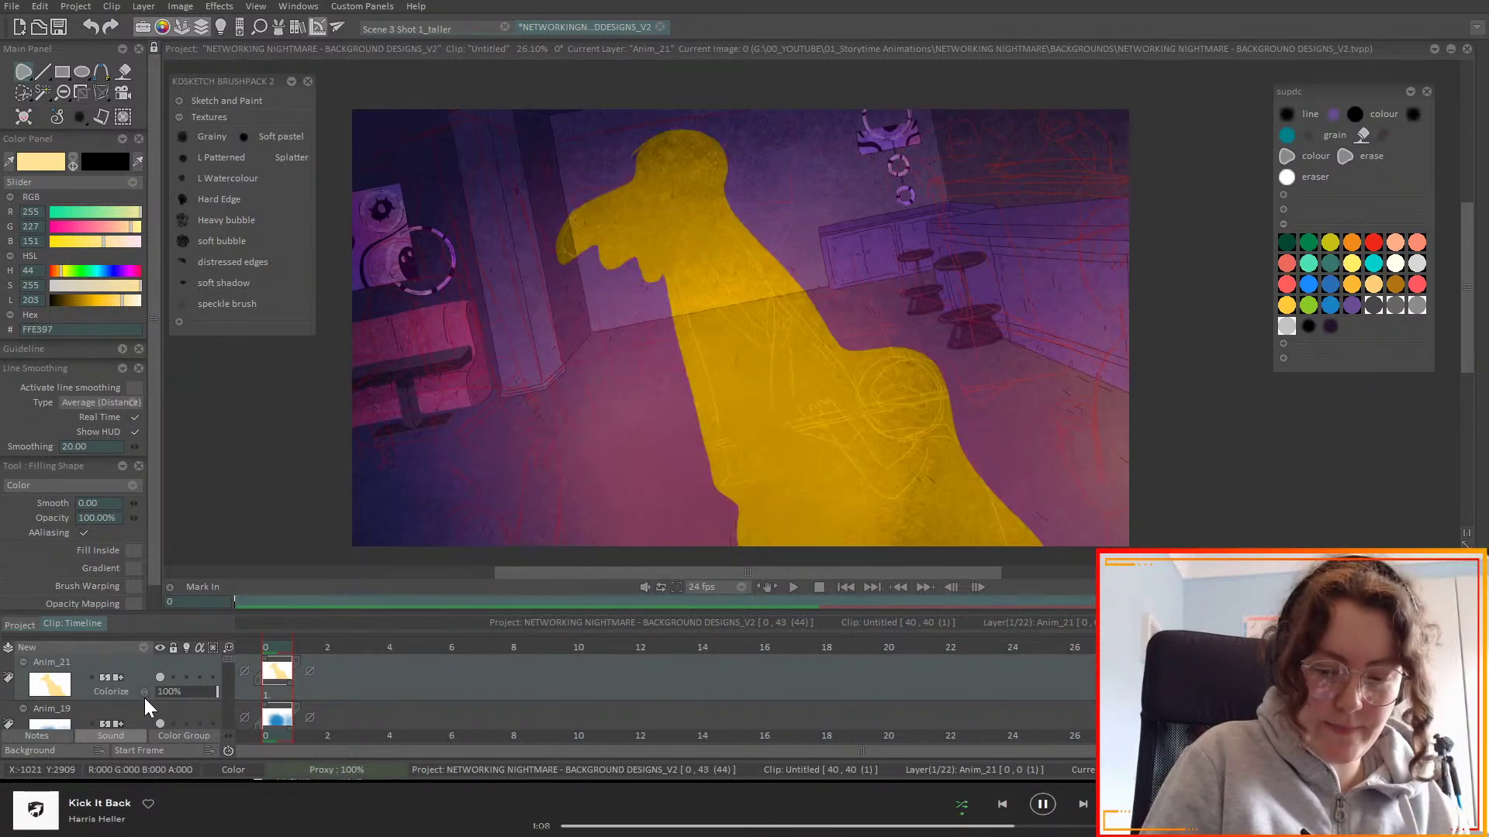
scroll(149, 707, down, 1)
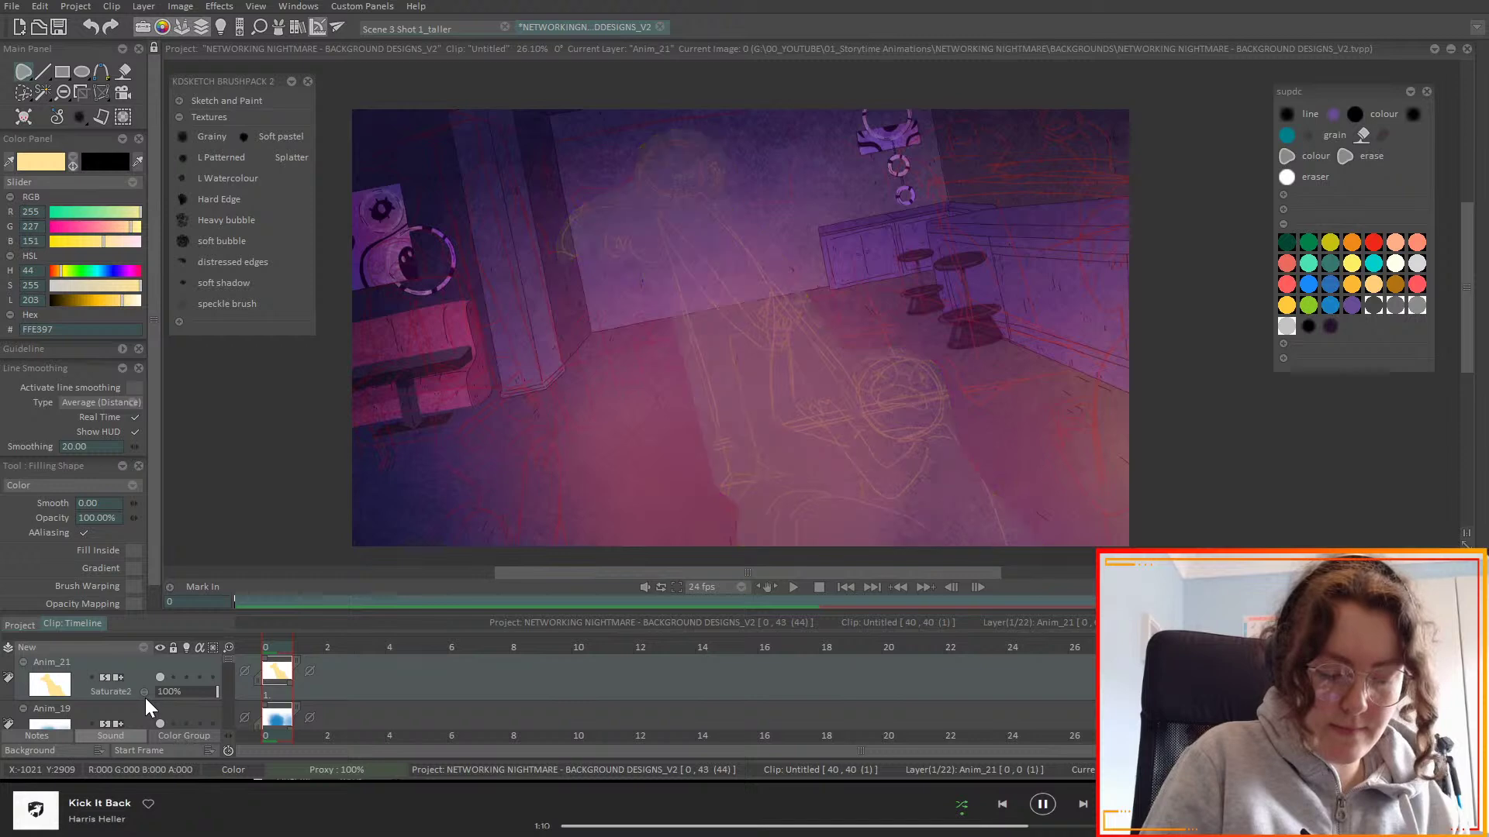
scroll(149, 707, down, 1)
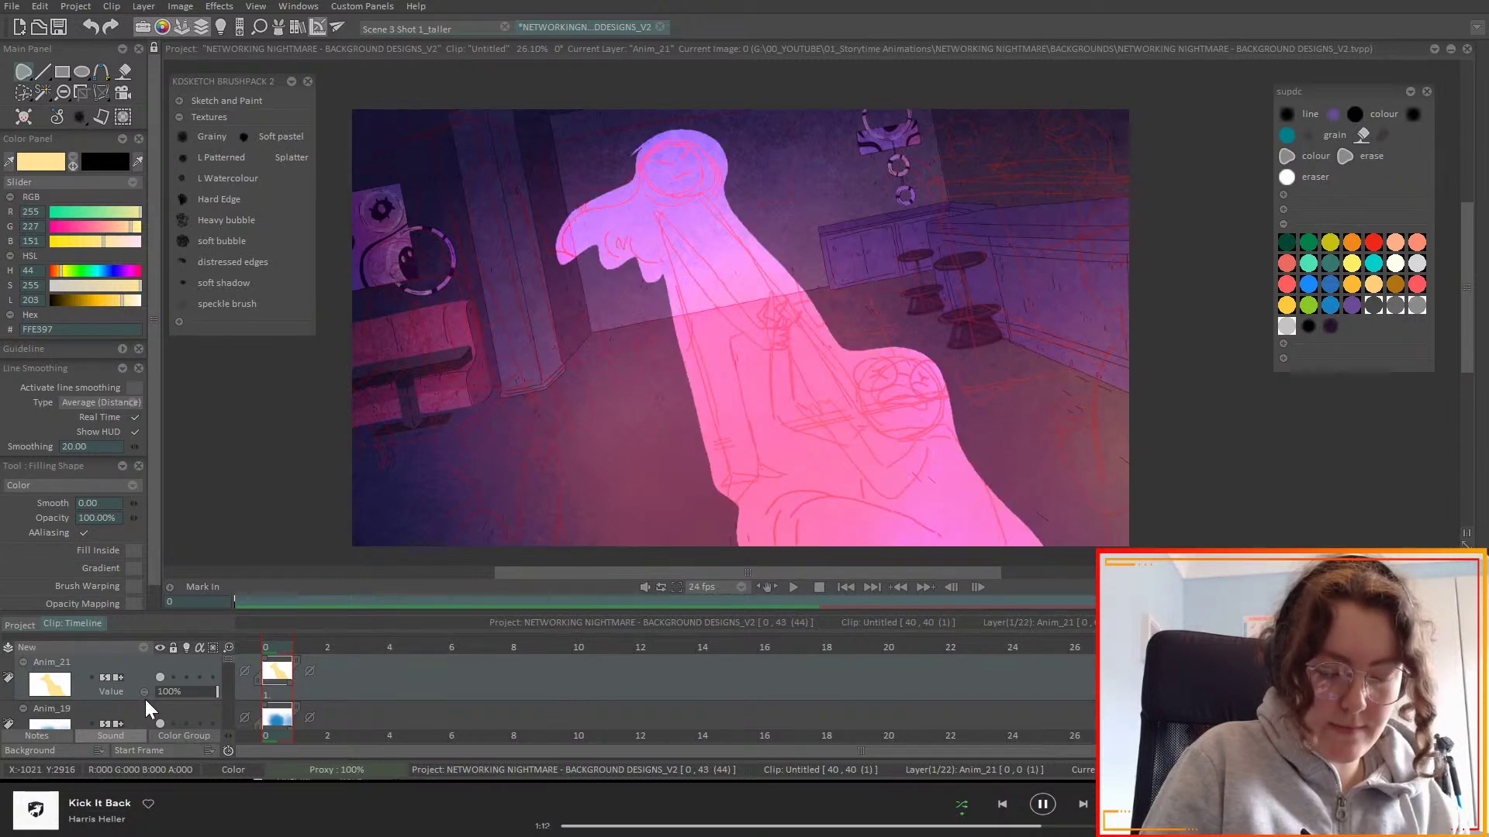
scroll(149, 707, down, 1)
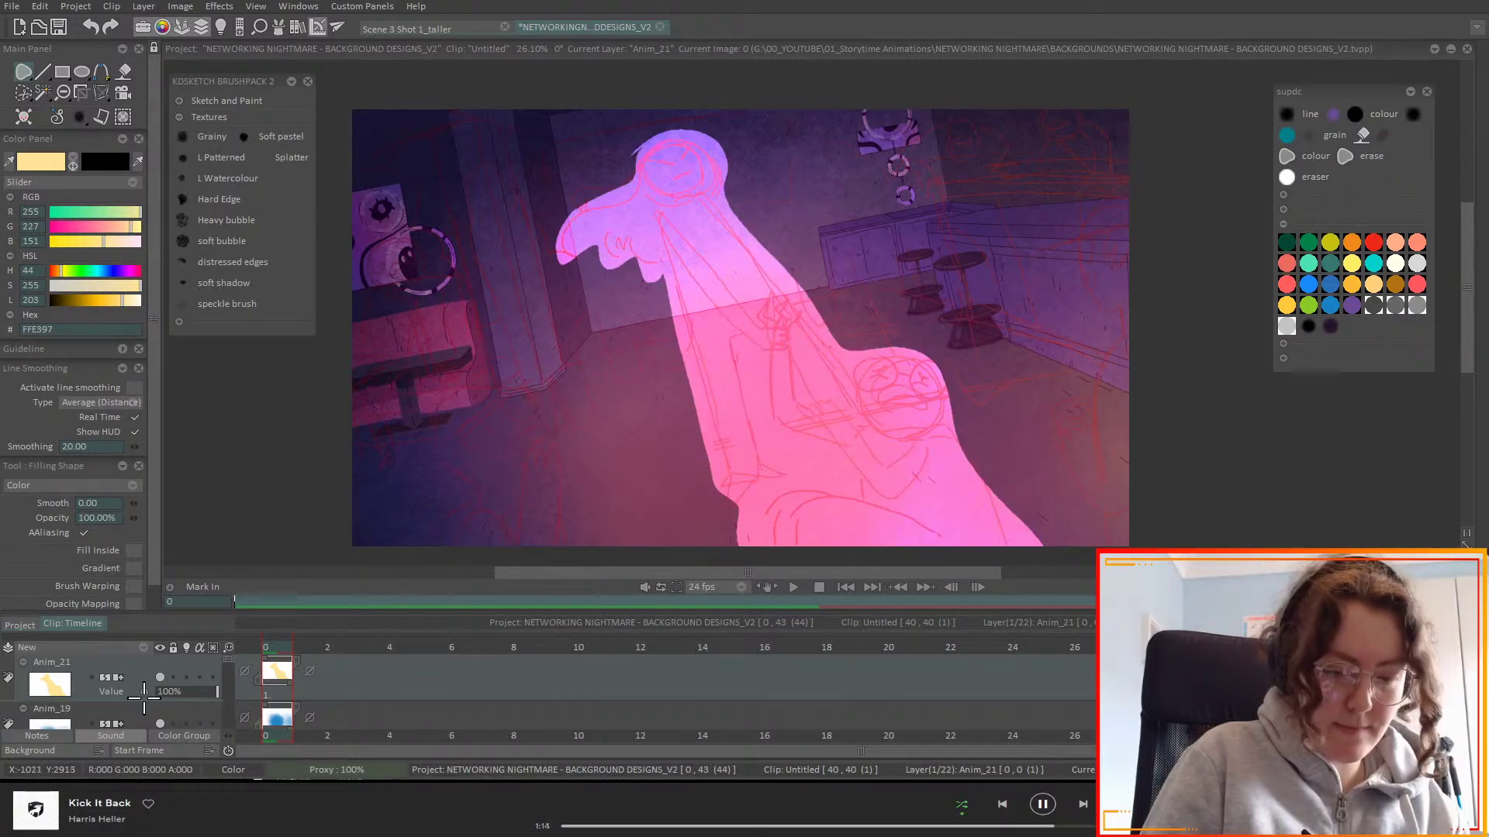
scroll(149, 707, down, 1)
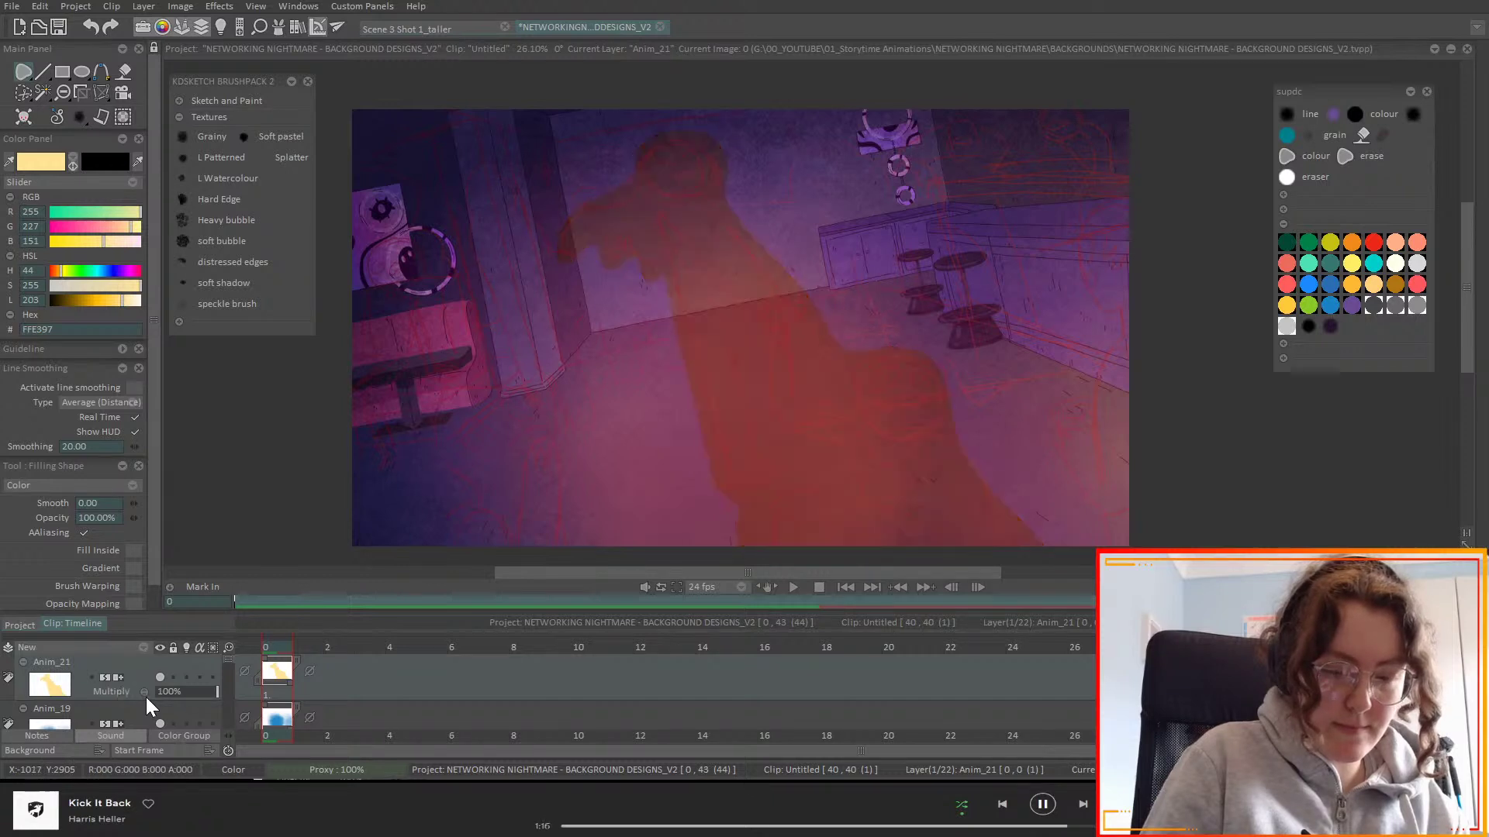
- Clear the yellow silhouette from Anim_21 and set the layer to Screen mode
scroll(147, 707, up, 1)
scroll(128, 694, down, 2)
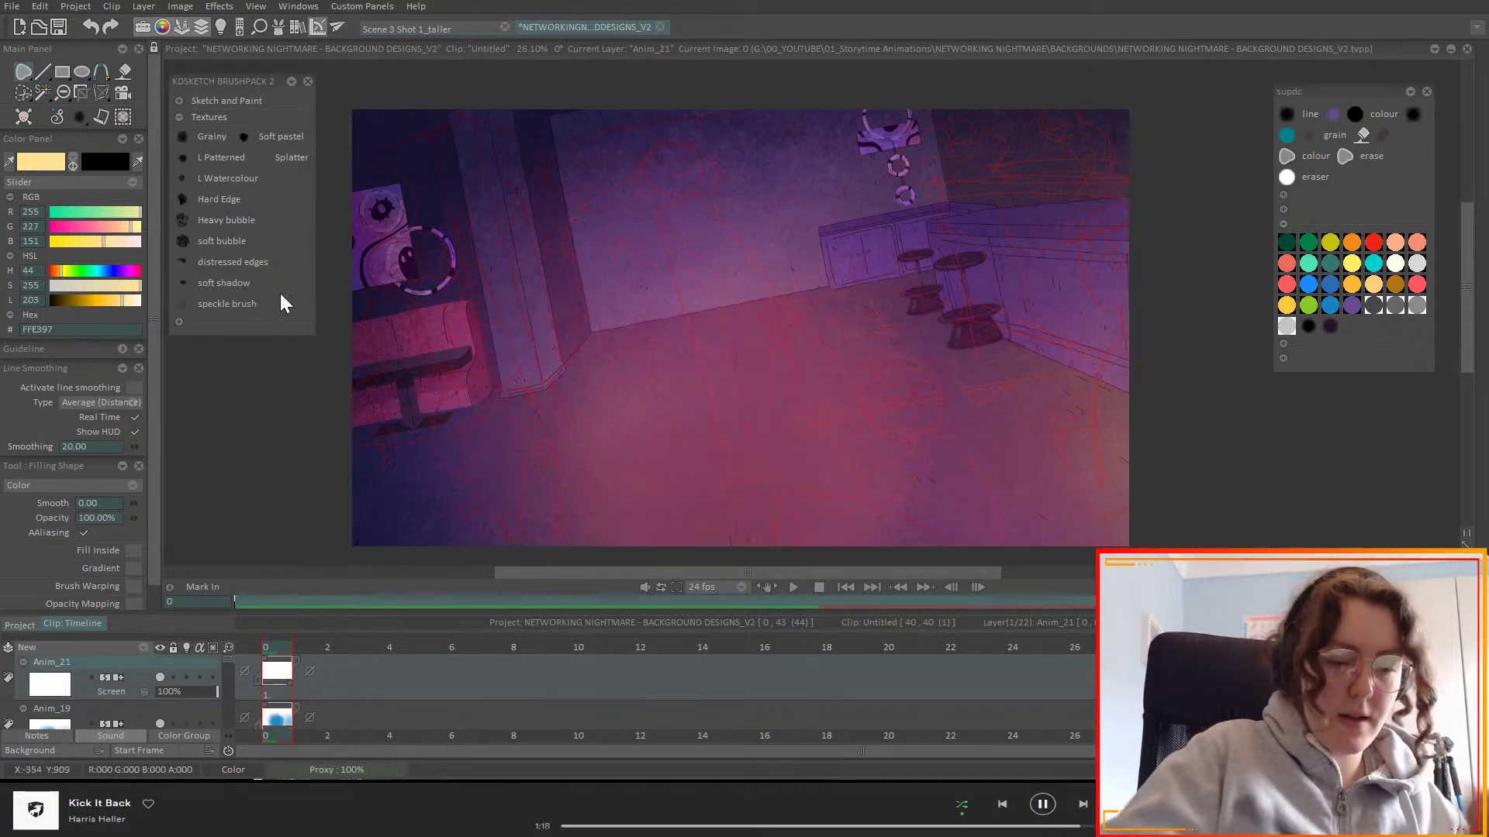
click(123, 691)
key(Escape)
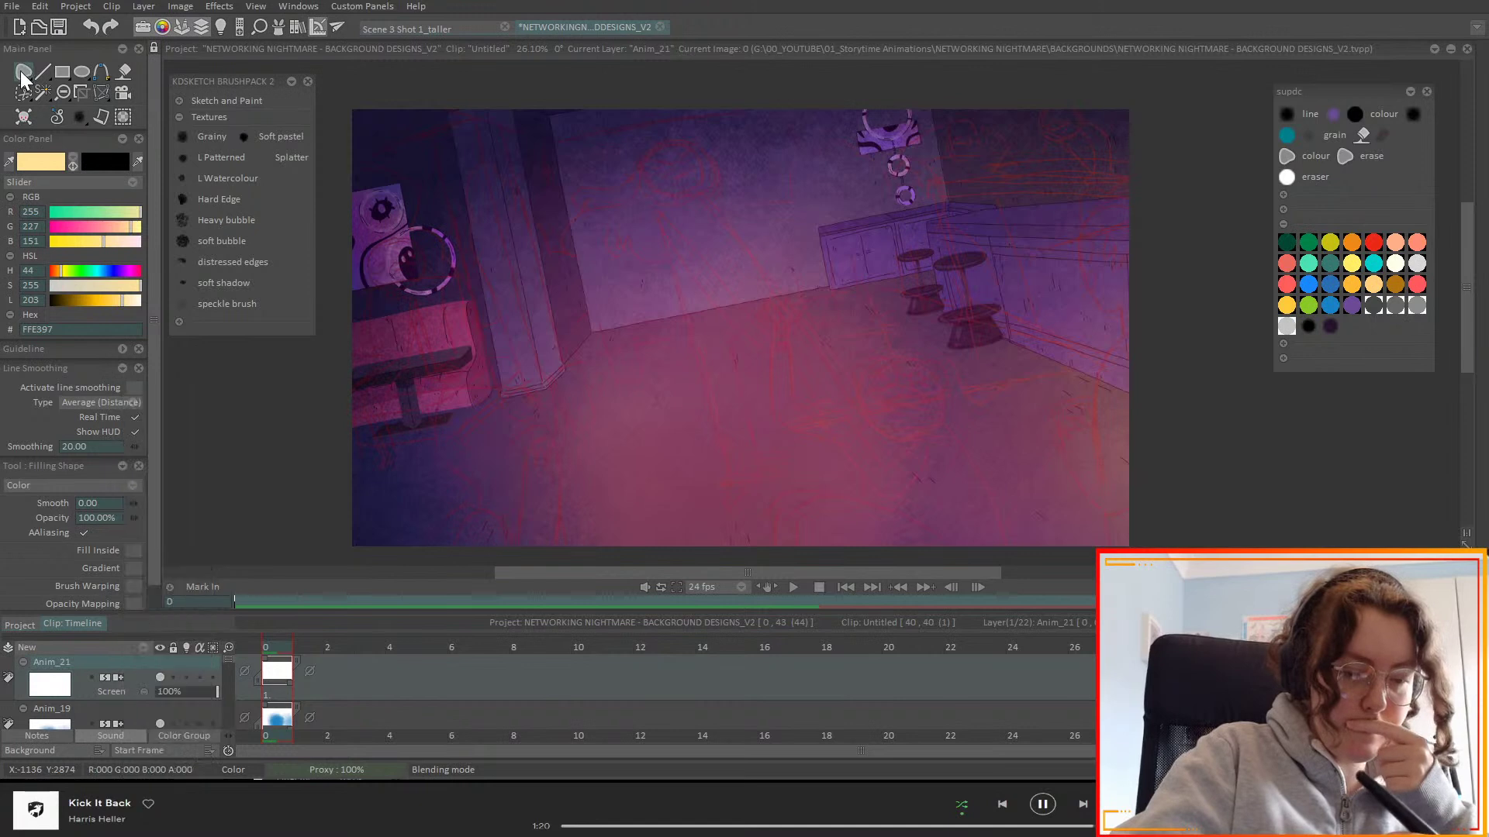
- Paint a large pale yellow (#FFE397) light patch over the back wall and floor with the Grainy brush
click(184, 137)
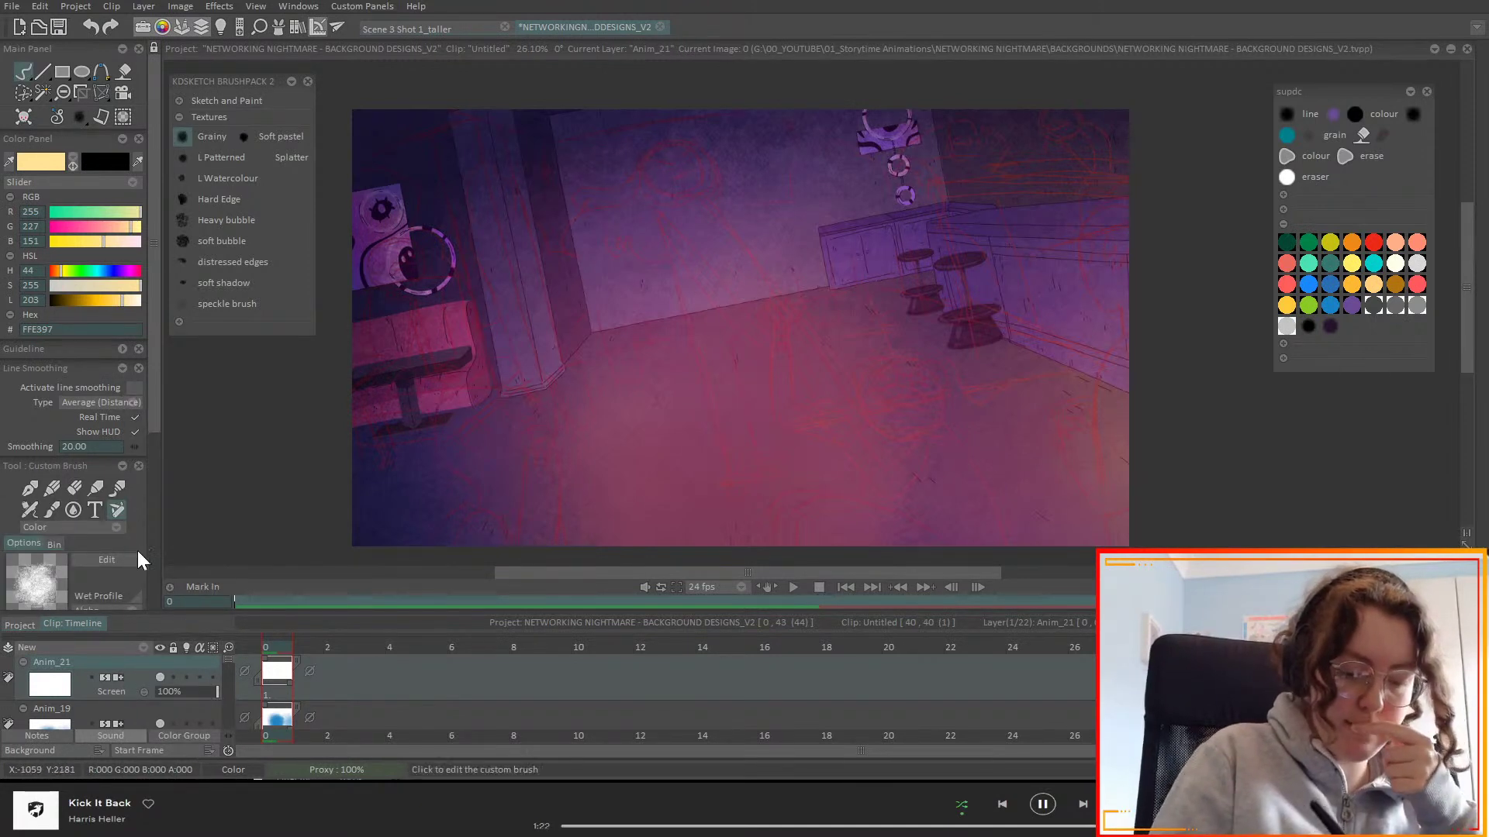
scroll(156, 444, down, 1)
scroll(156, 442, down, 2)
drag(238, 393, 1415, 343)
mouse_move(733, 231)
mouse_down()
mouse_move(727, 189)
mouse_move(679, 186)
mouse_move(621, 224)
mouse_move(700, 380)
mouse_move(822, 399)
mouse_move(684, 536)
mouse_move(912, 476)
mouse_move(984, 407)
mouse_move(798, 315)
mouse_move(1076, 548)
mouse_move(1015, 485)
mouse_move(734, 460)
mouse_move(697, 388)
mouse_up()
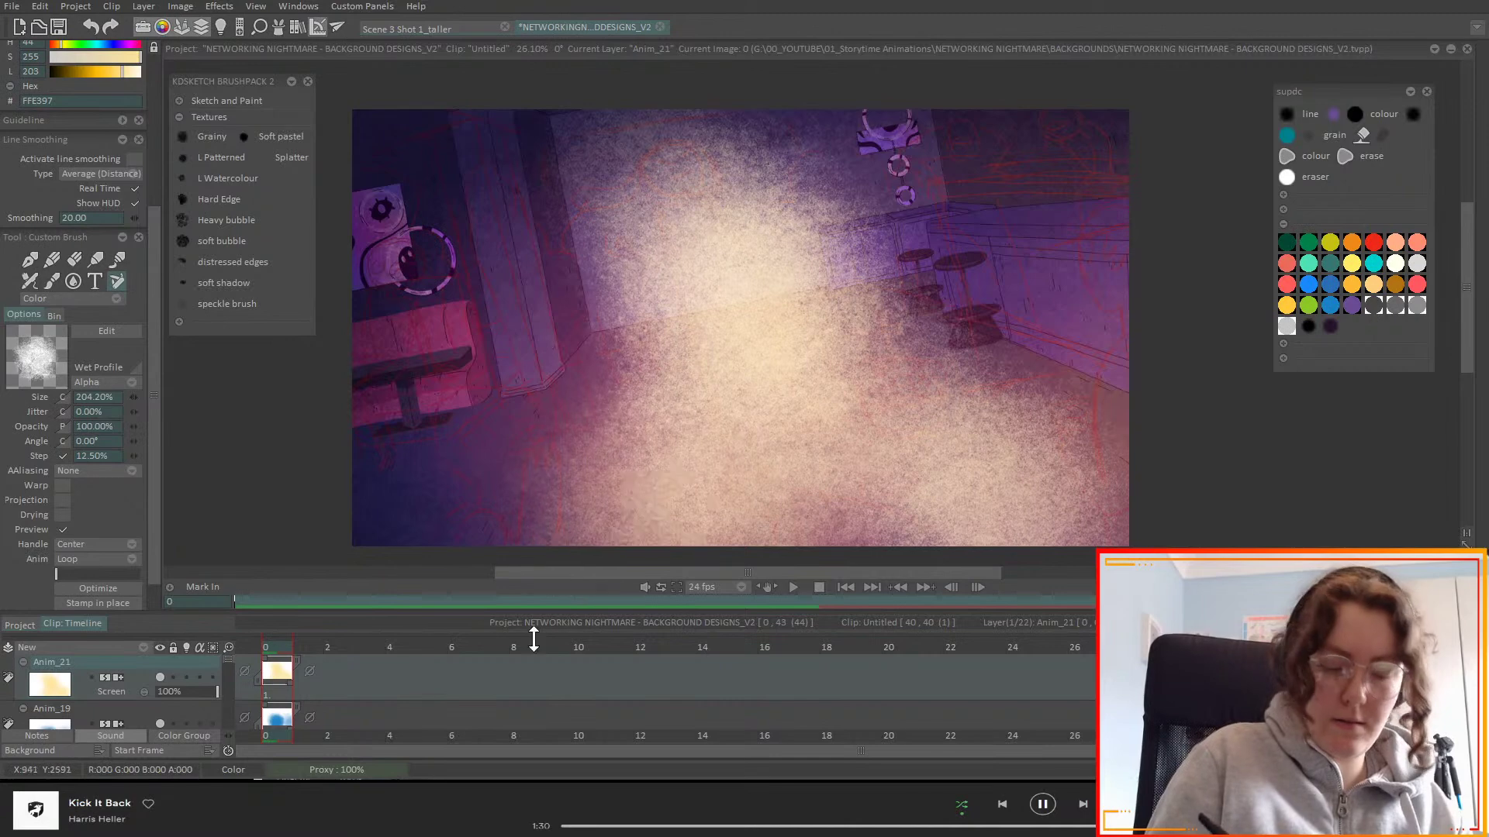
- Try the Behind and Light blending modes on Anim_21 and set it to Value
click(136, 692)
click(161, 414)
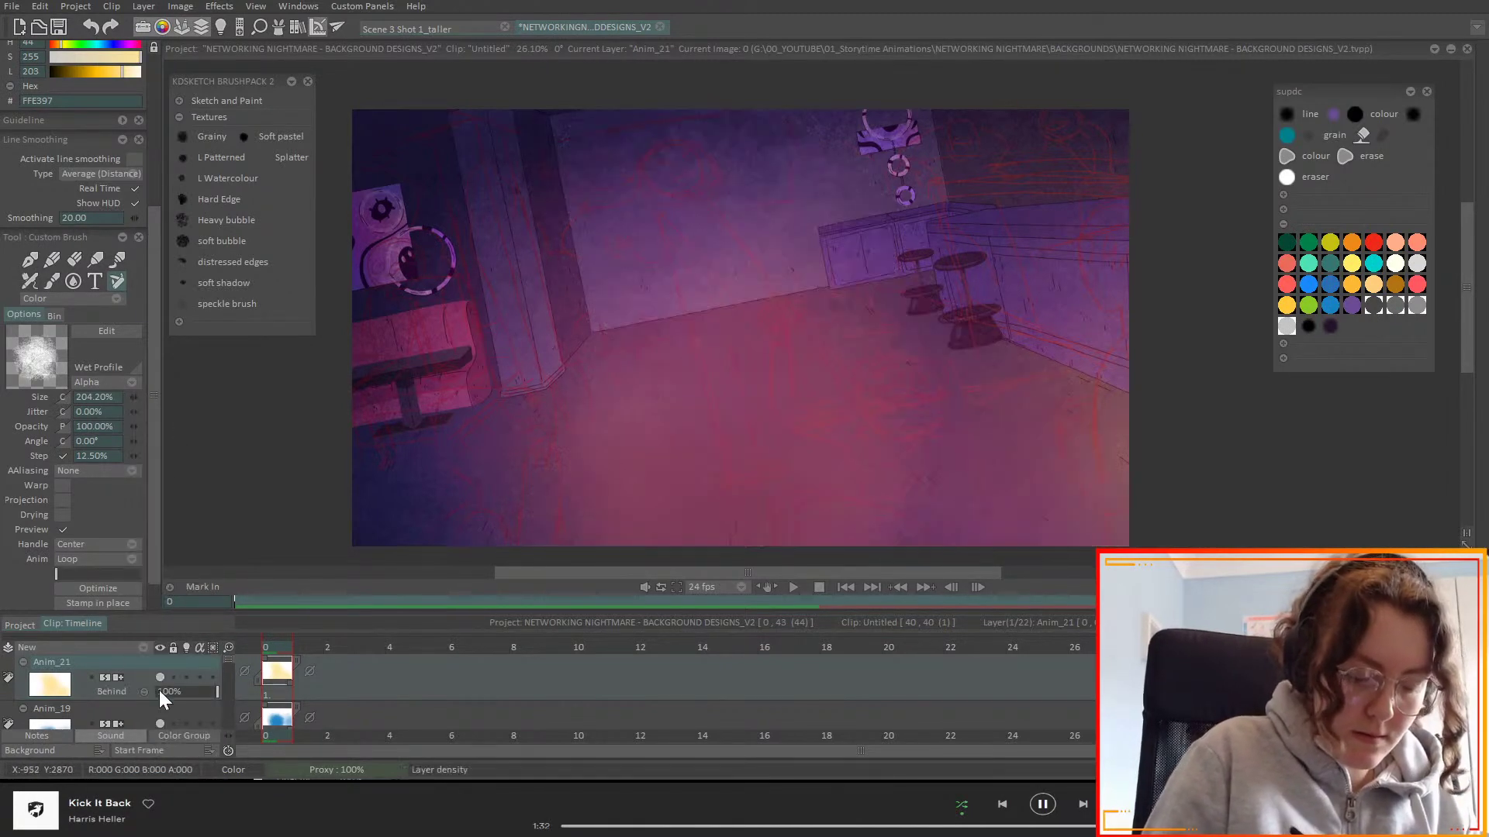
scroll(147, 697, down, 5)
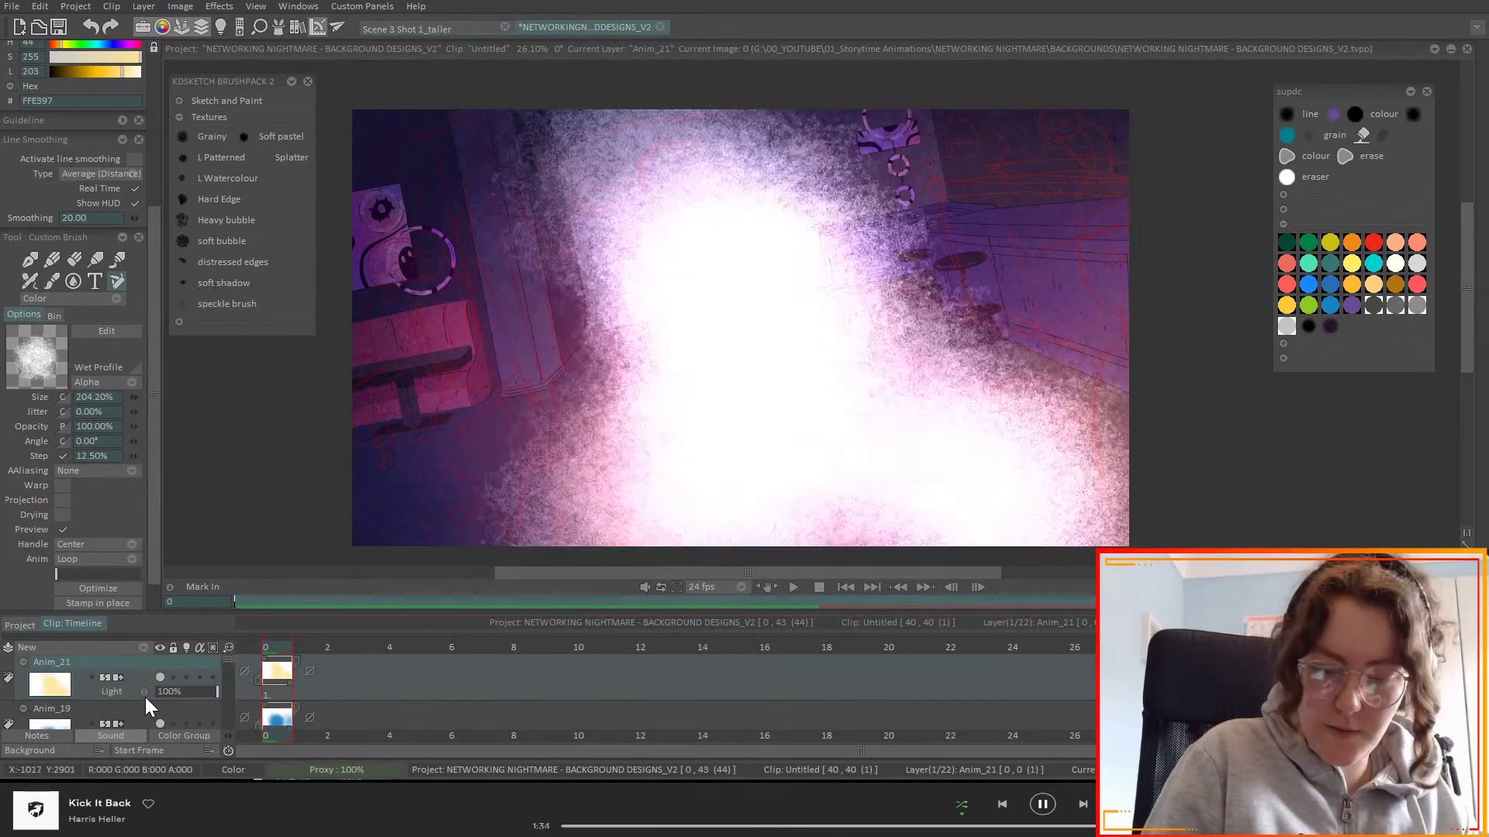
scroll(148, 699, down, 2)
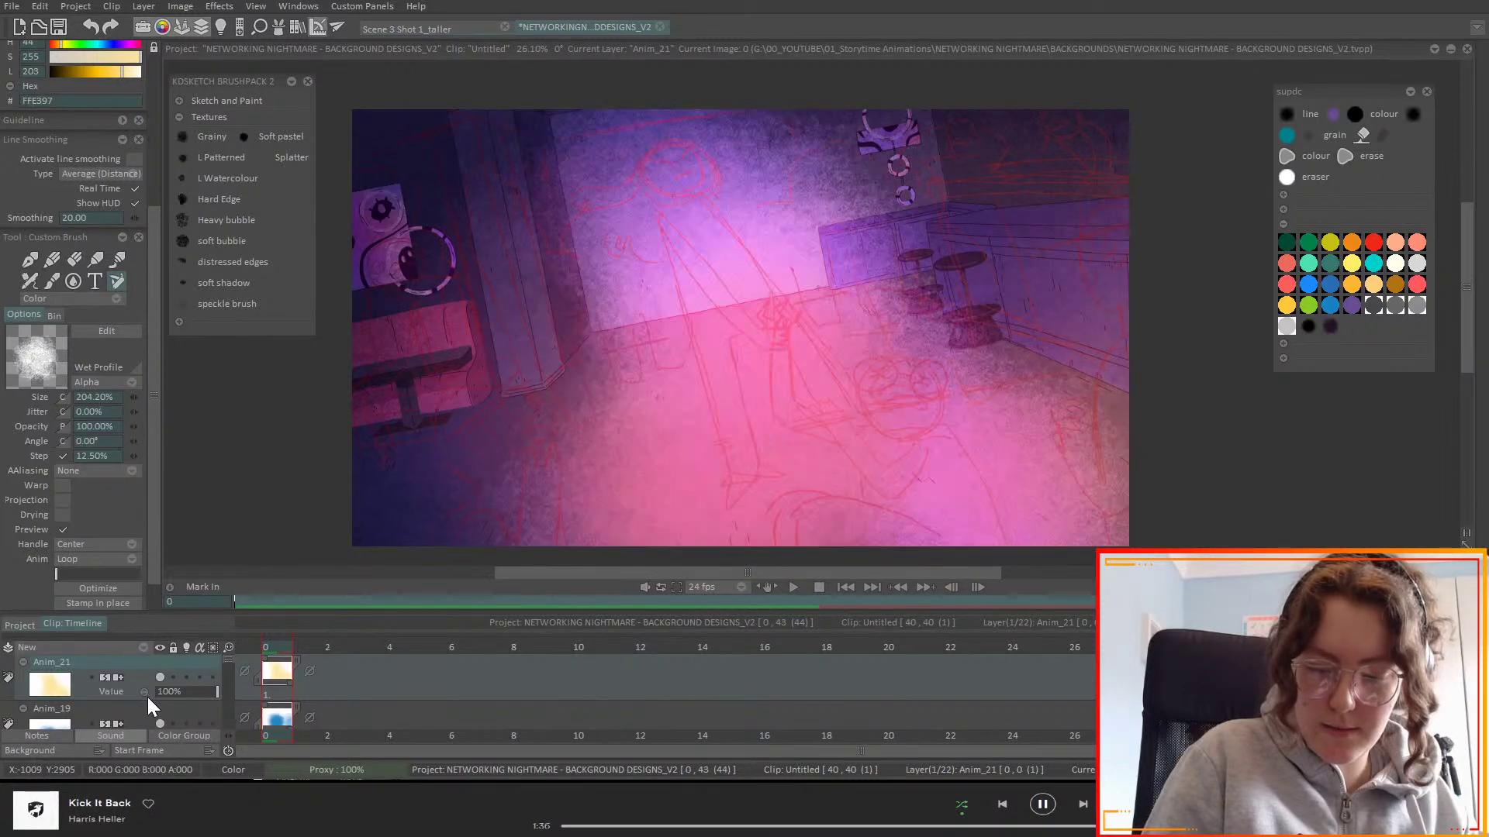
- Clear the painted light, set the brush size to 150% and repaint the light over the back wall, figures and floor
key(BackSpace)
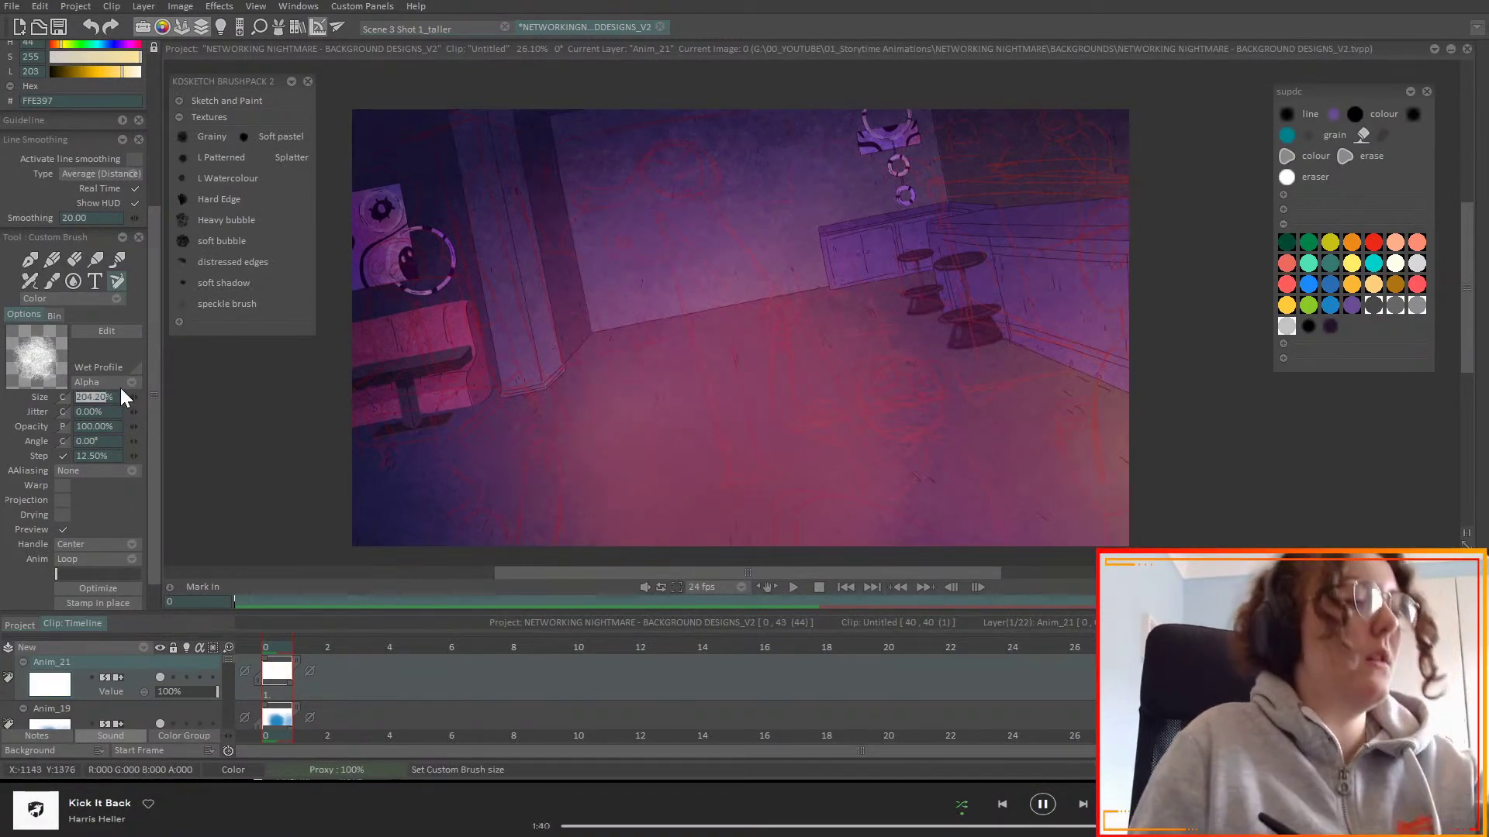
text(15)
key(Return)
mouse_move(693, 358)
mouse_down()
mouse_move(761, 339)
mouse_move(714, 176)
mouse_move(697, 203)
mouse_move(745, 497)
mouse_move(814, 276)
mouse_move(779, 170)
mouse_move(1086, 511)
mouse_move(816, 370)
mouse_move(985, 543)
mouse_up()
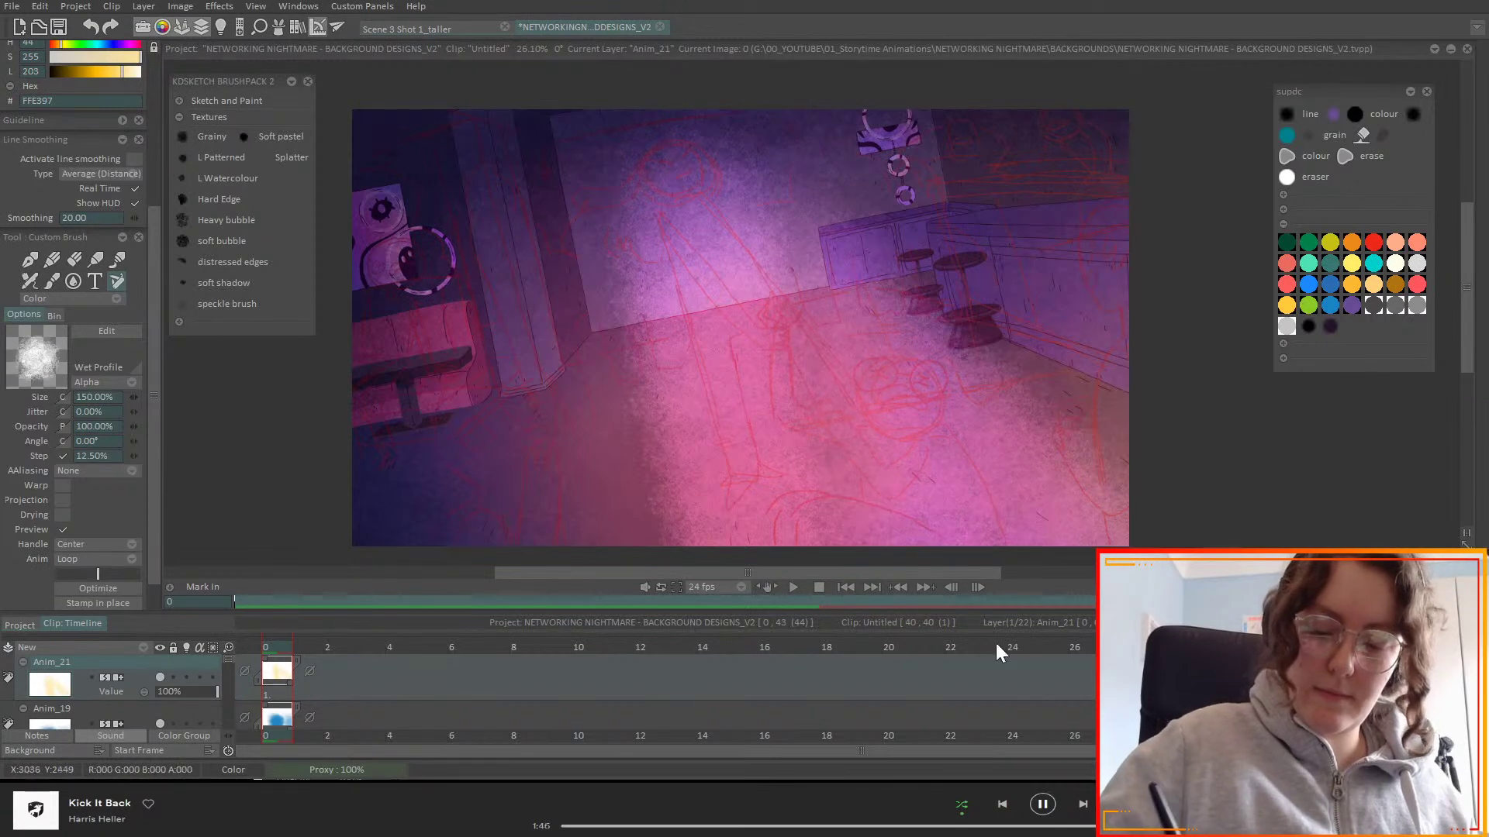
mouse_move(801, 435)
mouse_down()
mouse_move(1110, 530)
mouse_move(955, 365)
mouse_move(1127, 537)
mouse_move(741, 242)
mouse_move(684, 155)
mouse_move(647, 218)
mouse_move(707, 160)
mouse_move(629, 190)
mouse_move(718, 192)
mouse_move(630, 221)
mouse_move(768, 185)
mouse_move(655, 231)
mouse_move(814, 283)
mouse_move(654, 253)
mouse_up()
- Disable the Multi Plane Camera effect in the FX Stack and add a Gaussian Blur for the light layer
click(281, 31)
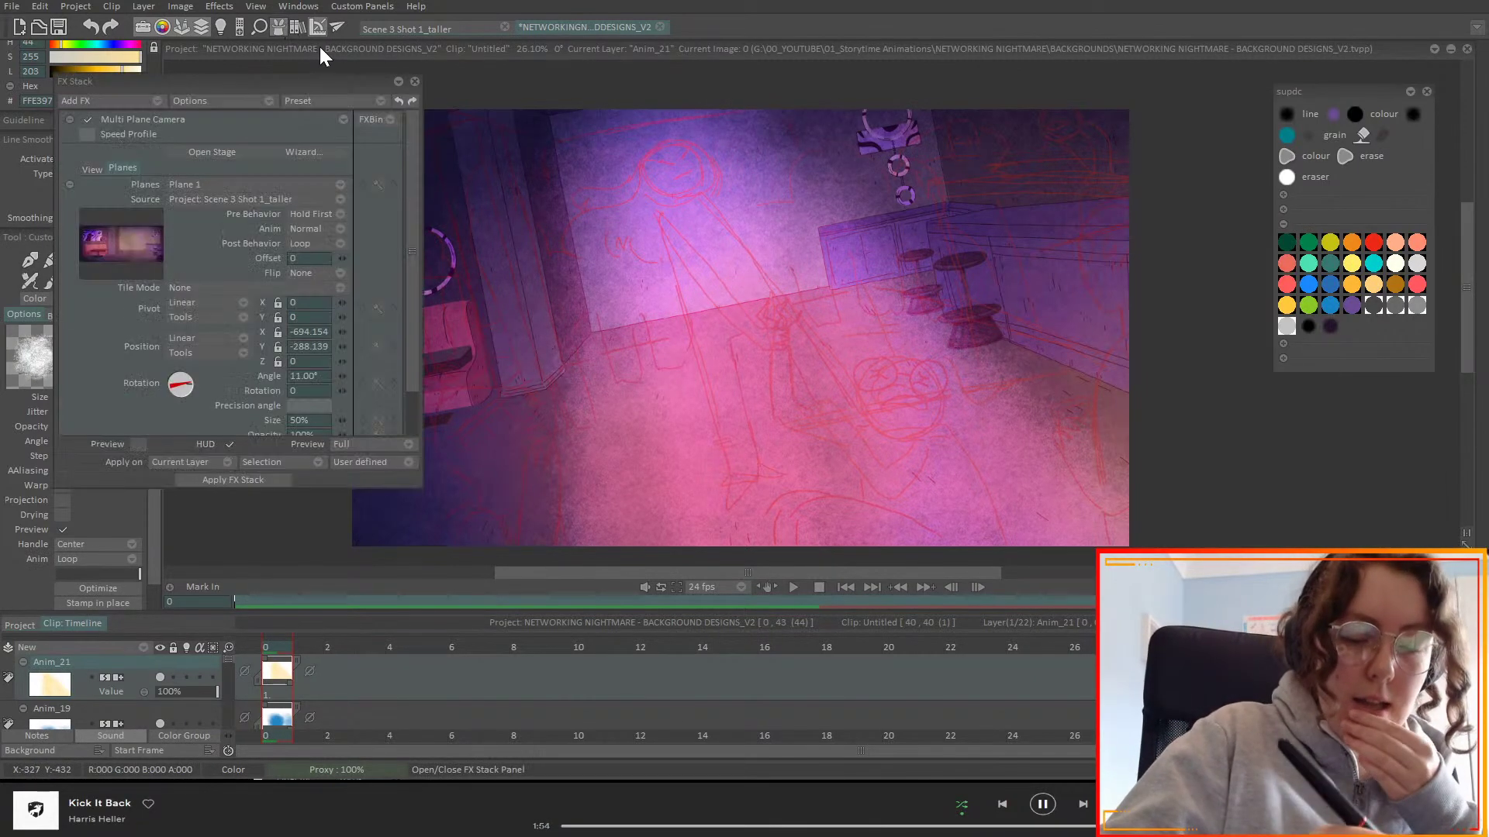
click(86, 120)
click(85, 120)
click(146, 100)
mouse_move(215, 107)
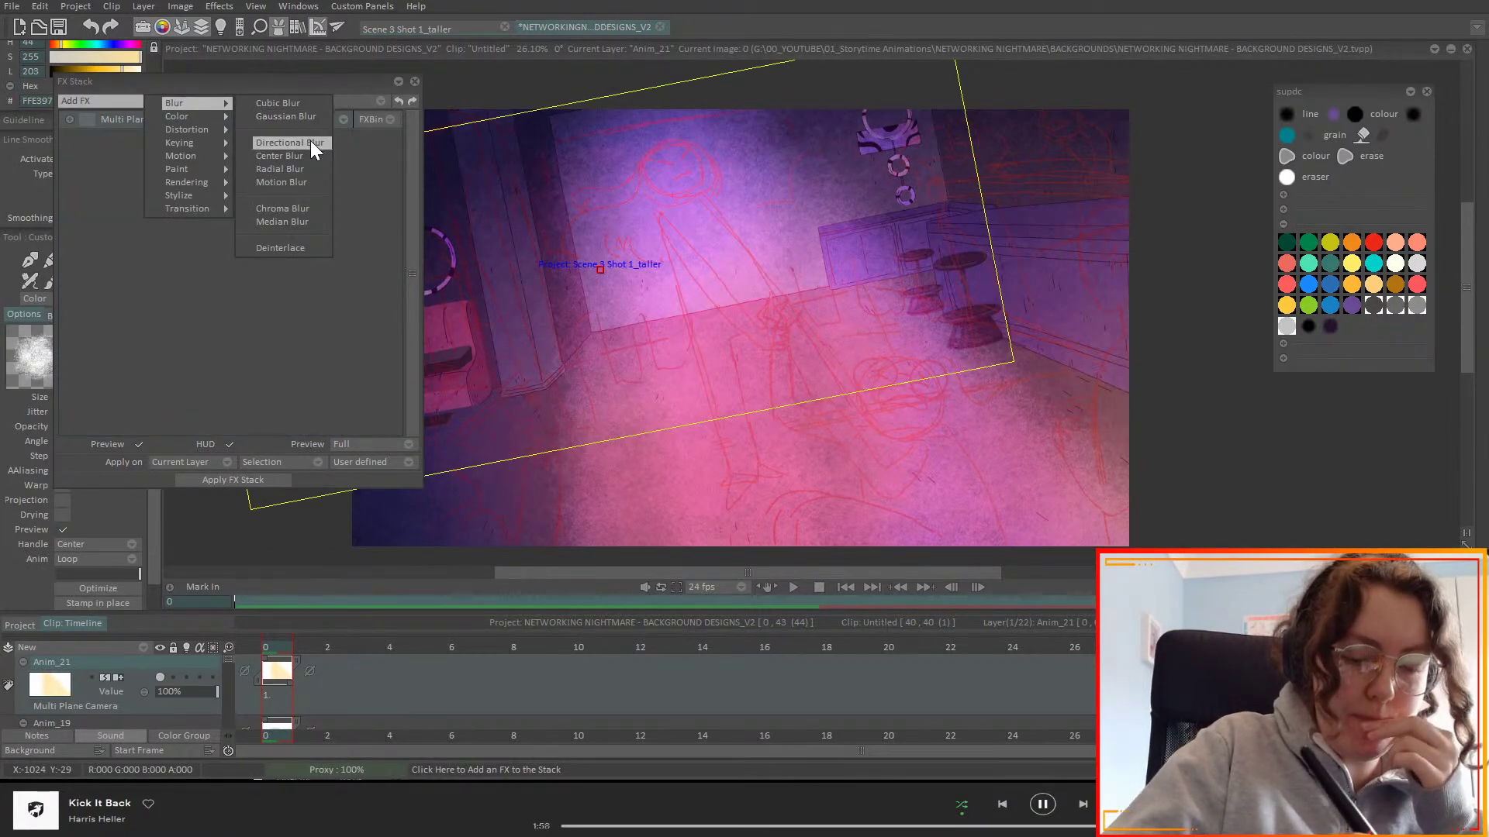
click(306, 117)
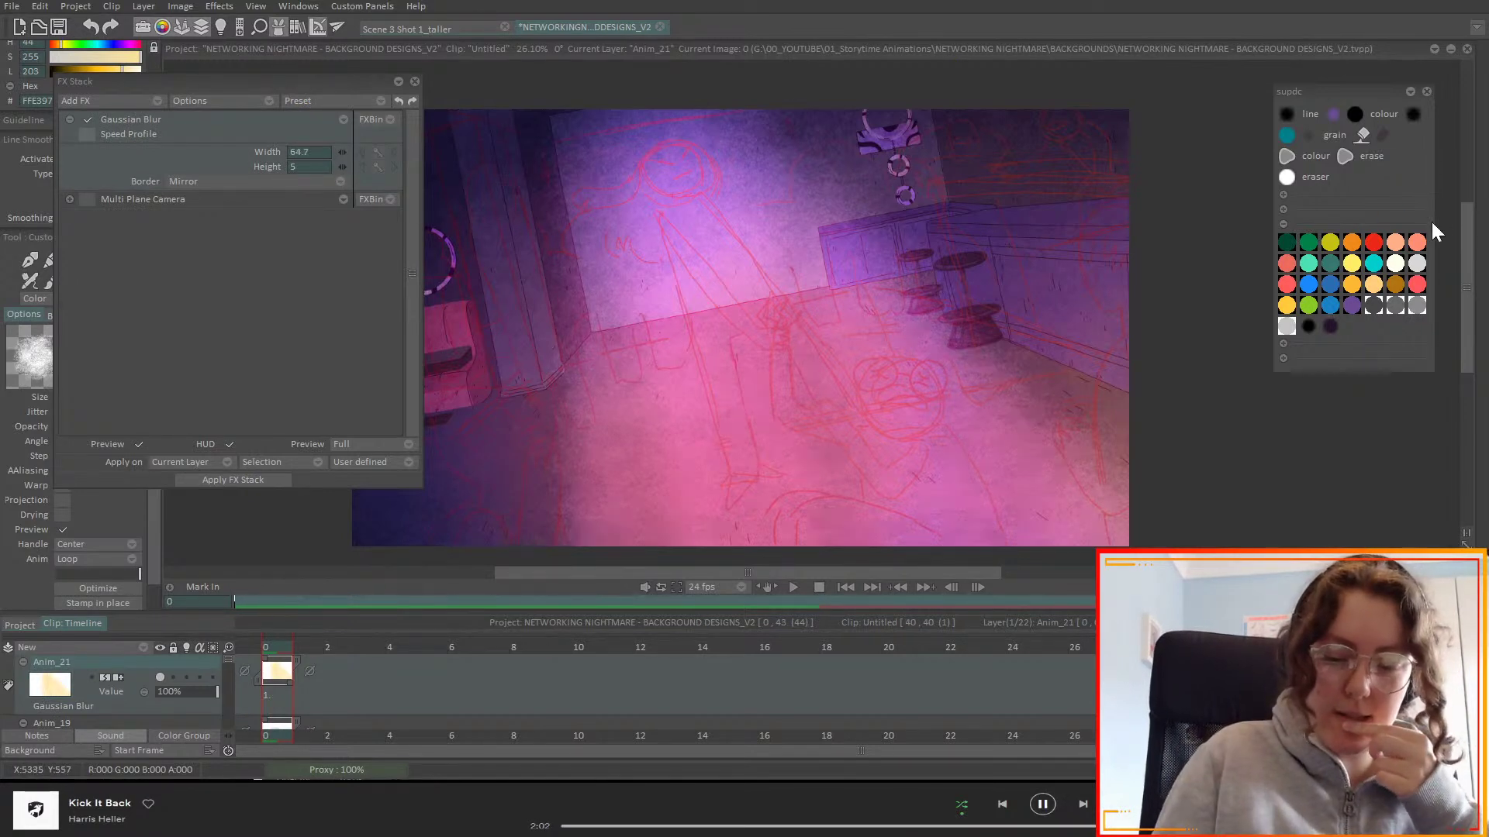
- Set the Gaussian Blur to width 131 and height 140.2 and apply it to the light layer
drag(342, 152, 339, 177)
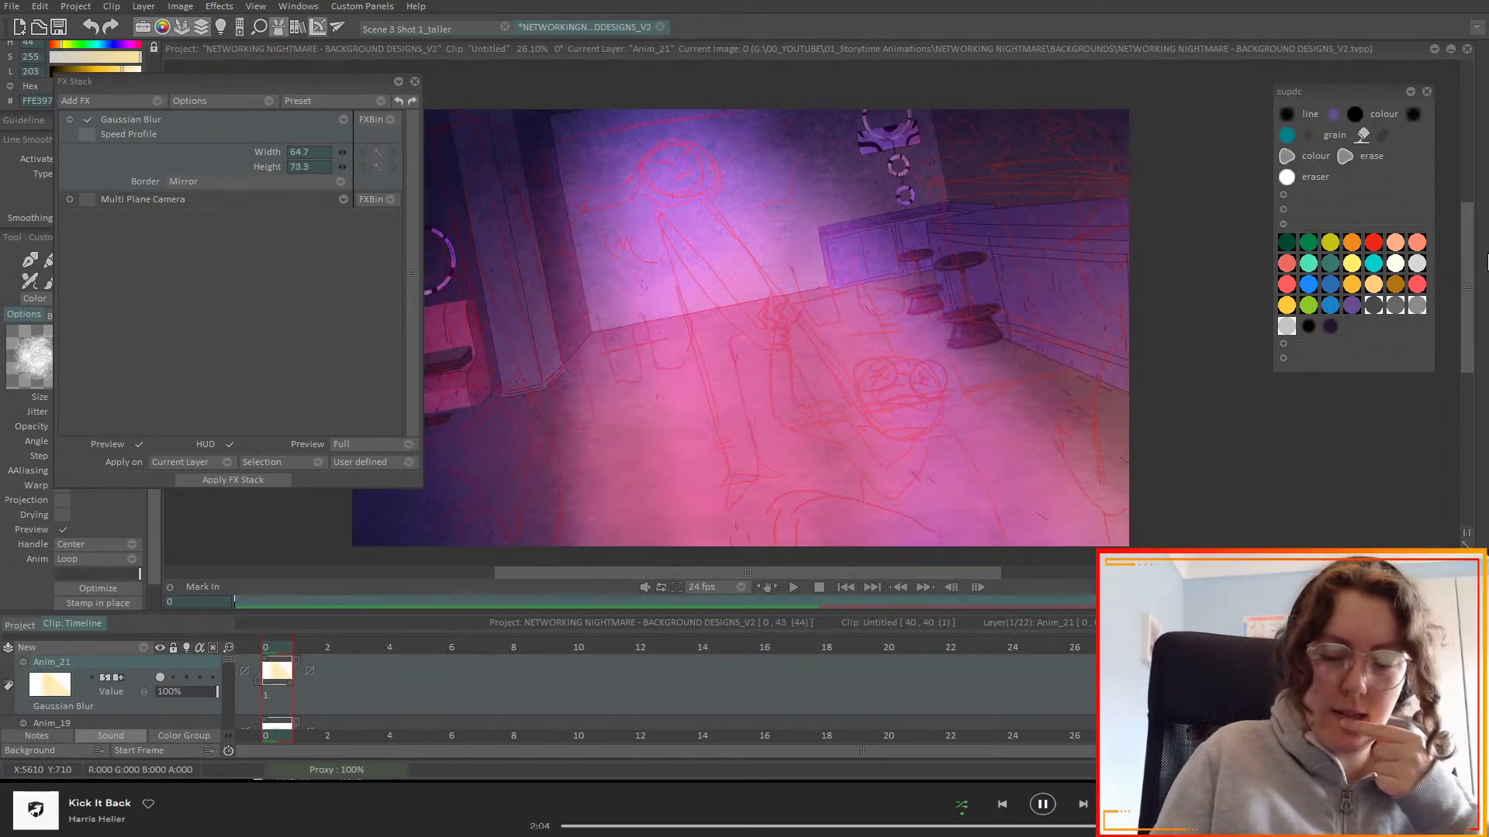
drag(341, 167, 340, 166)
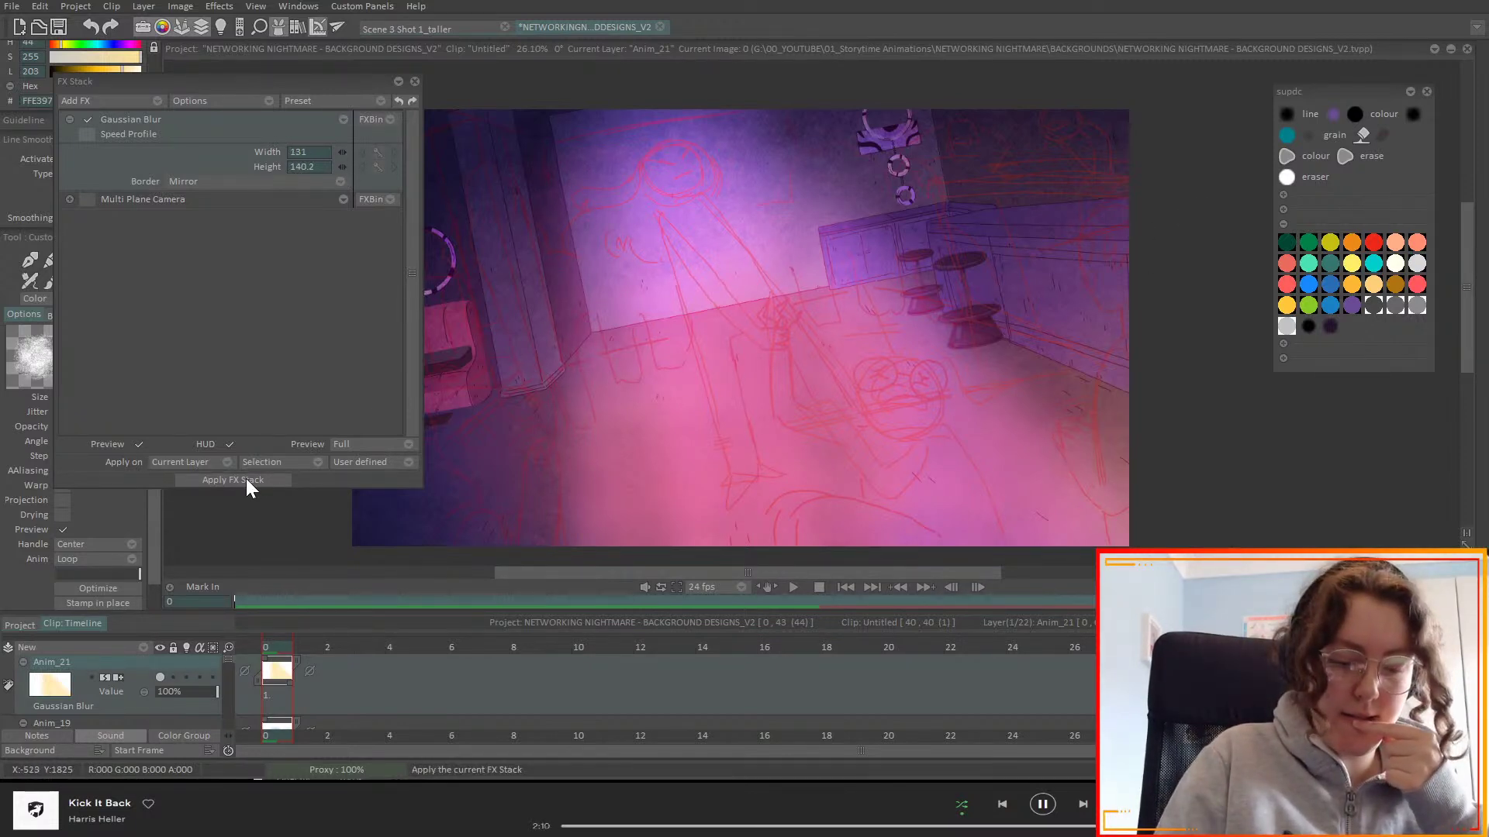
click(139, 444)
- Lower the opacity of the blurred light layer and add a new animation layer above it
drag(197, 692, 183, 697)
click(144, 648)
click(186, 649)
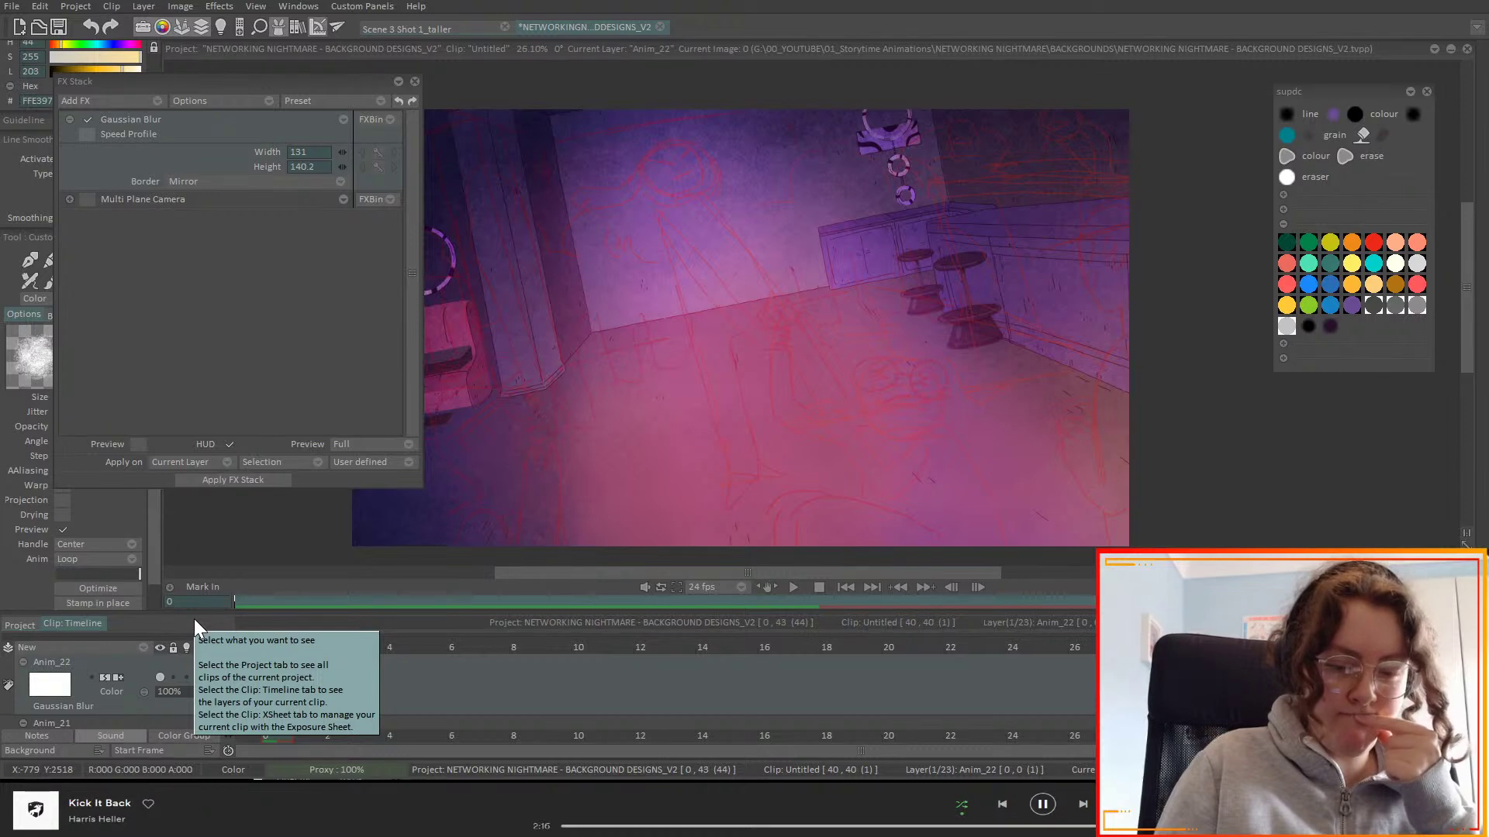
- Set the drawing colour to orange (#FEBA00) and add a Glow effect to the FX Stack in place of the Gaussian Blur
drag(372, 82, 753, 132)
drag(111, 73, 96, 68)
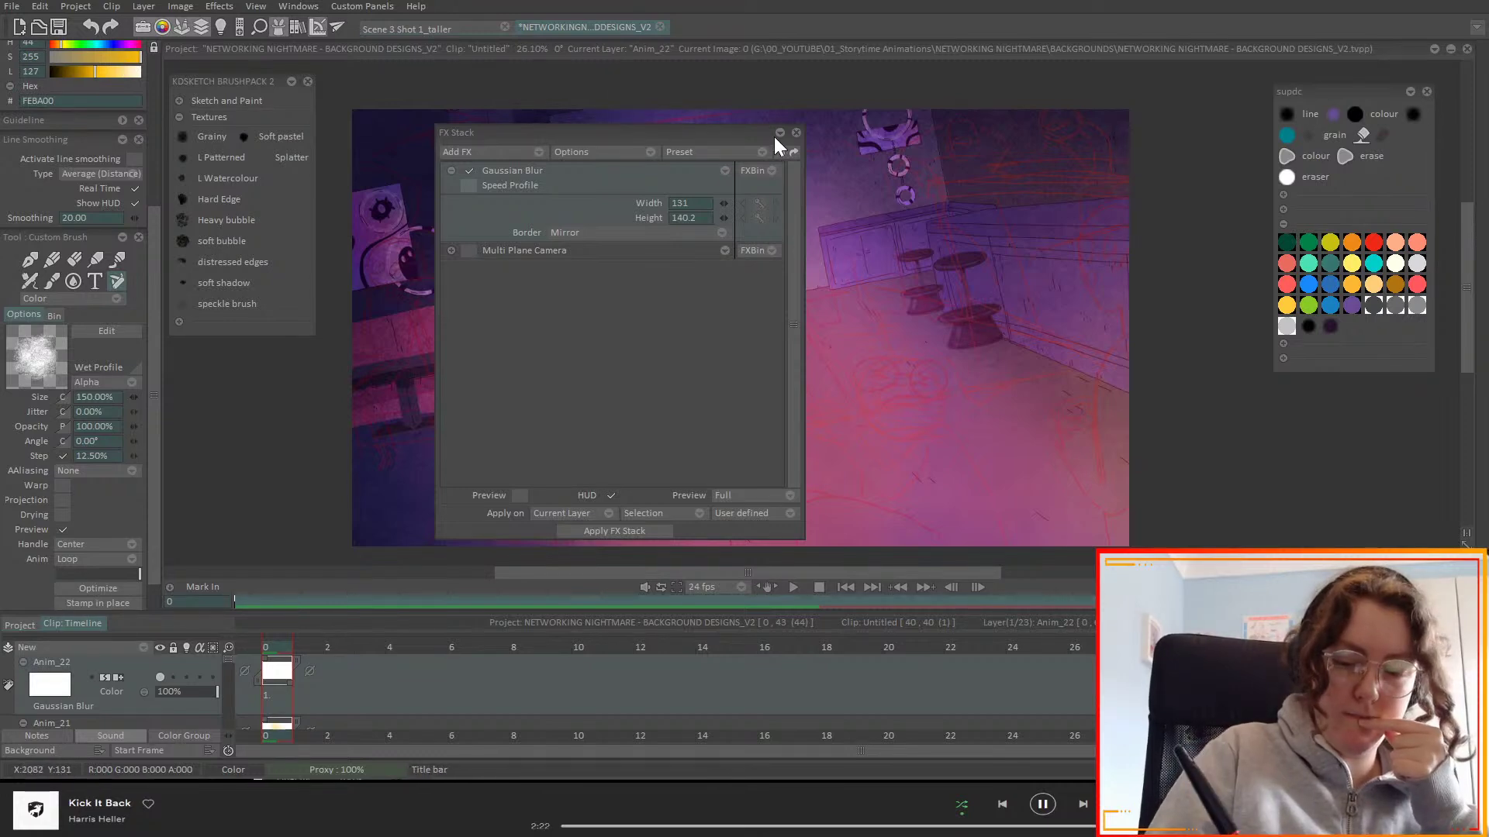
click(452, 170)
click(514, 154)
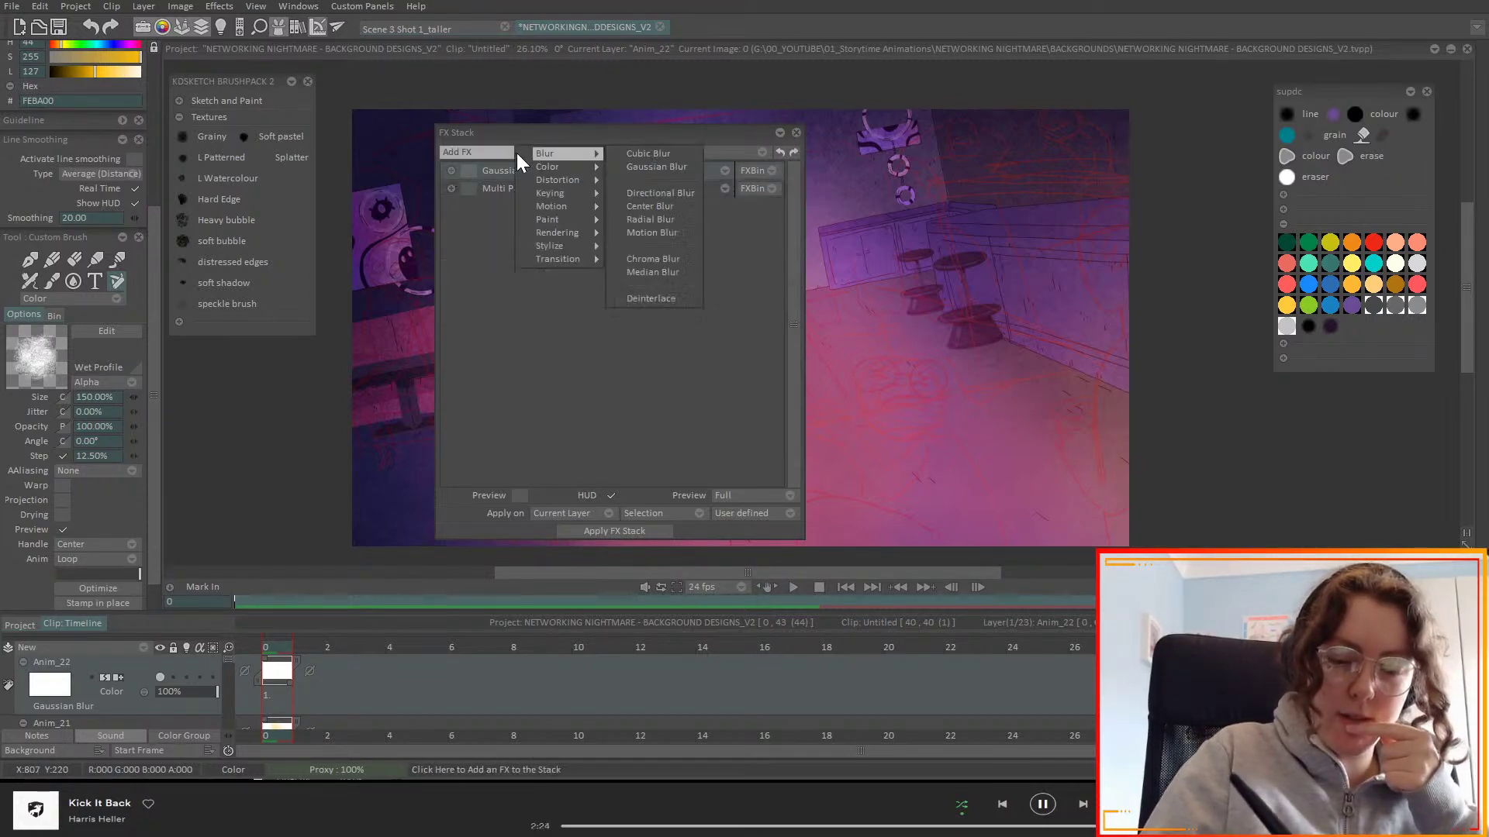
mouse_move(583, 168)
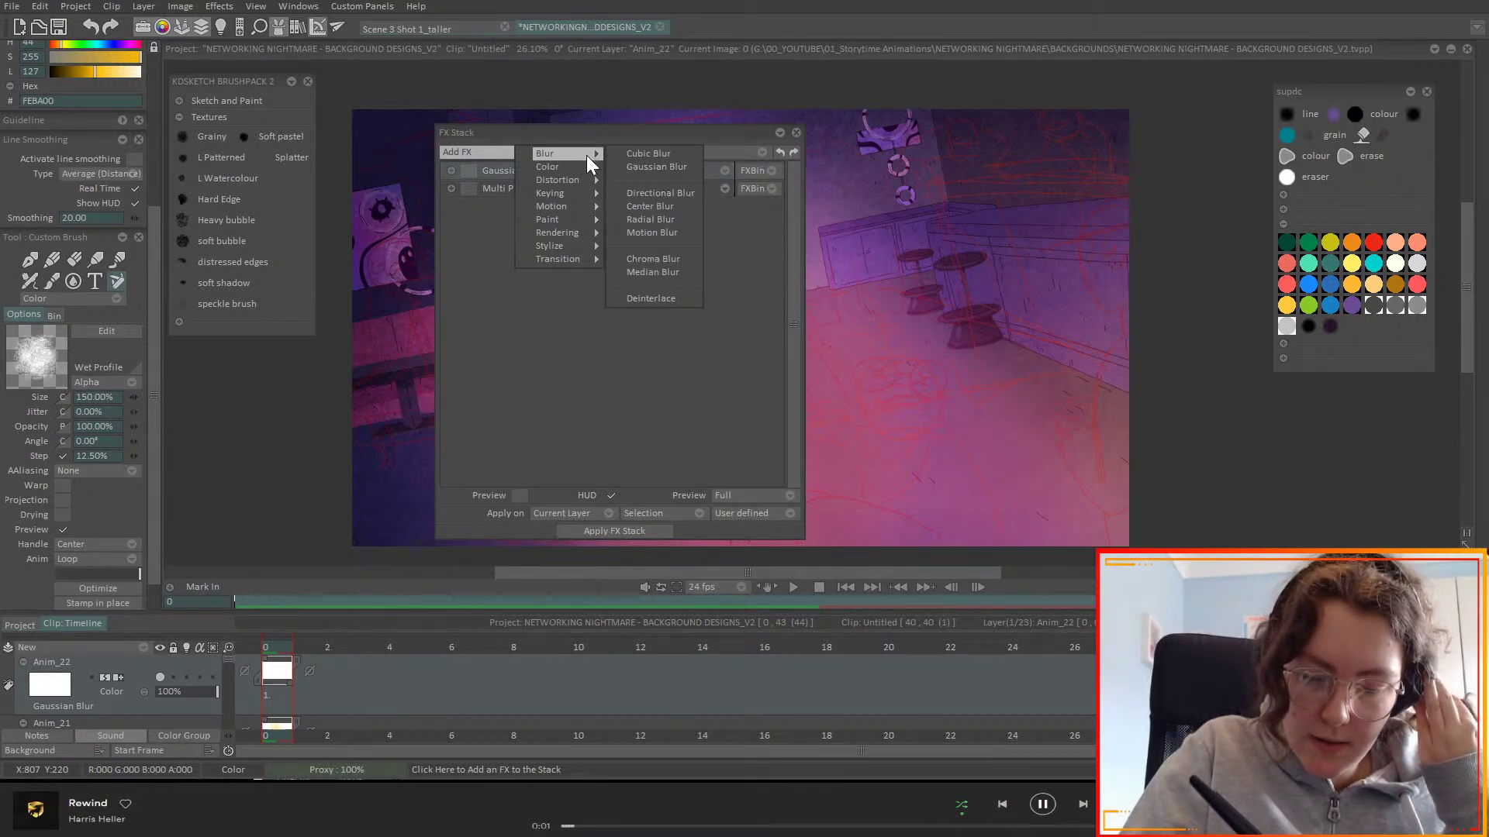
mouse_move(584, 195)
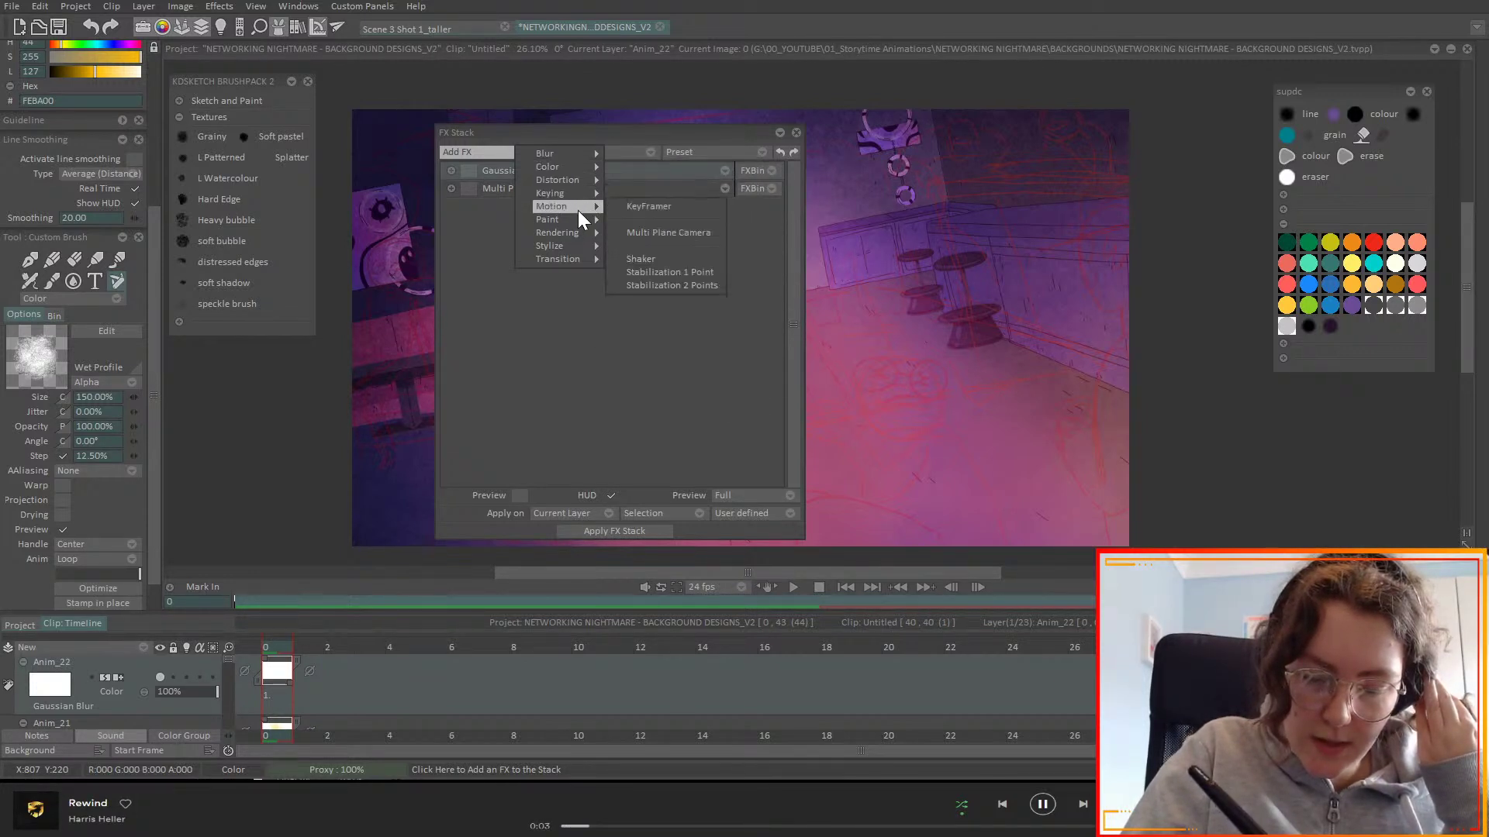
mouse_move(570, 235)
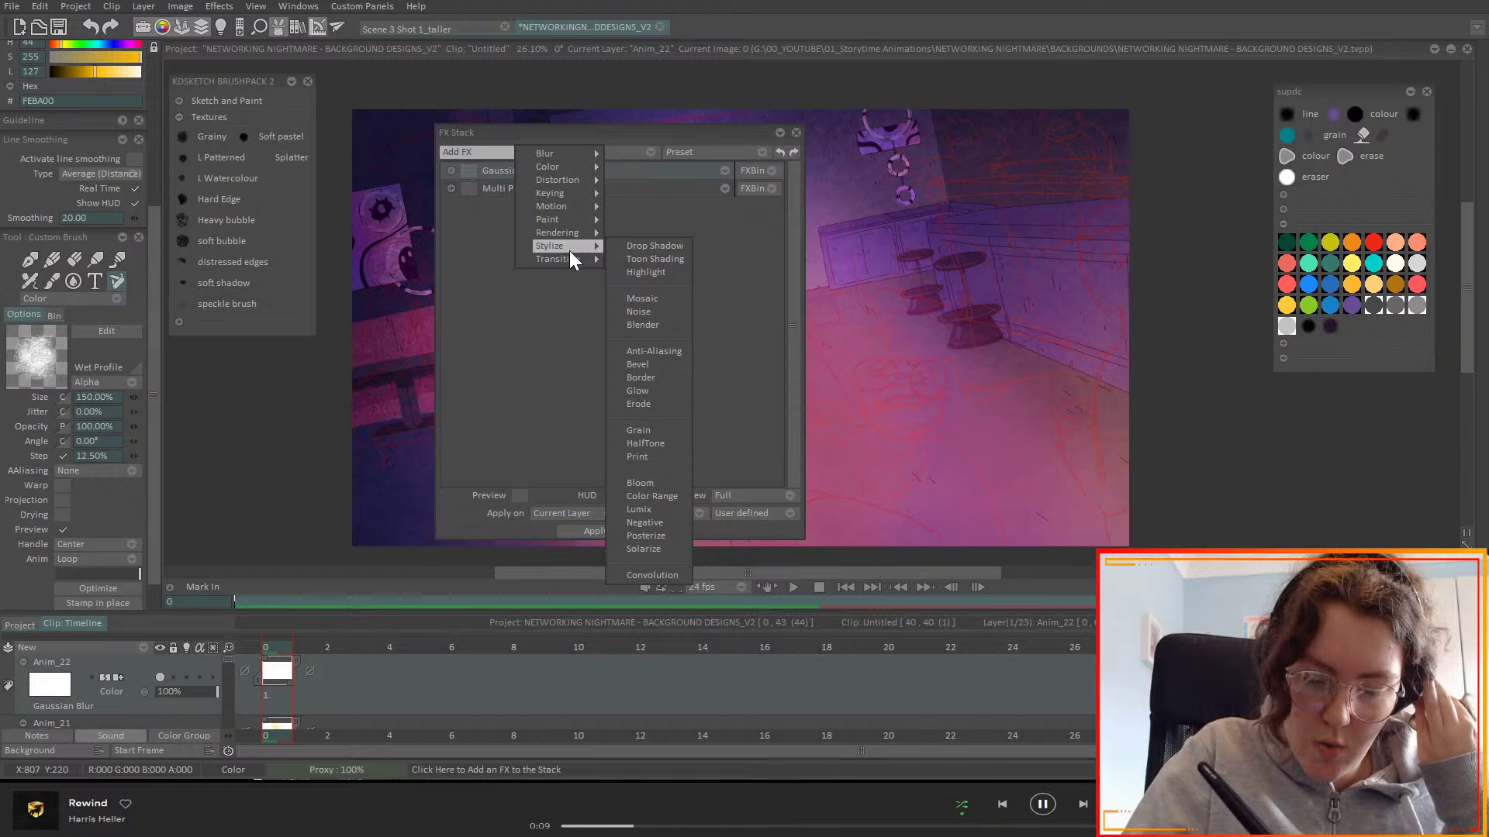
click(643, 390)
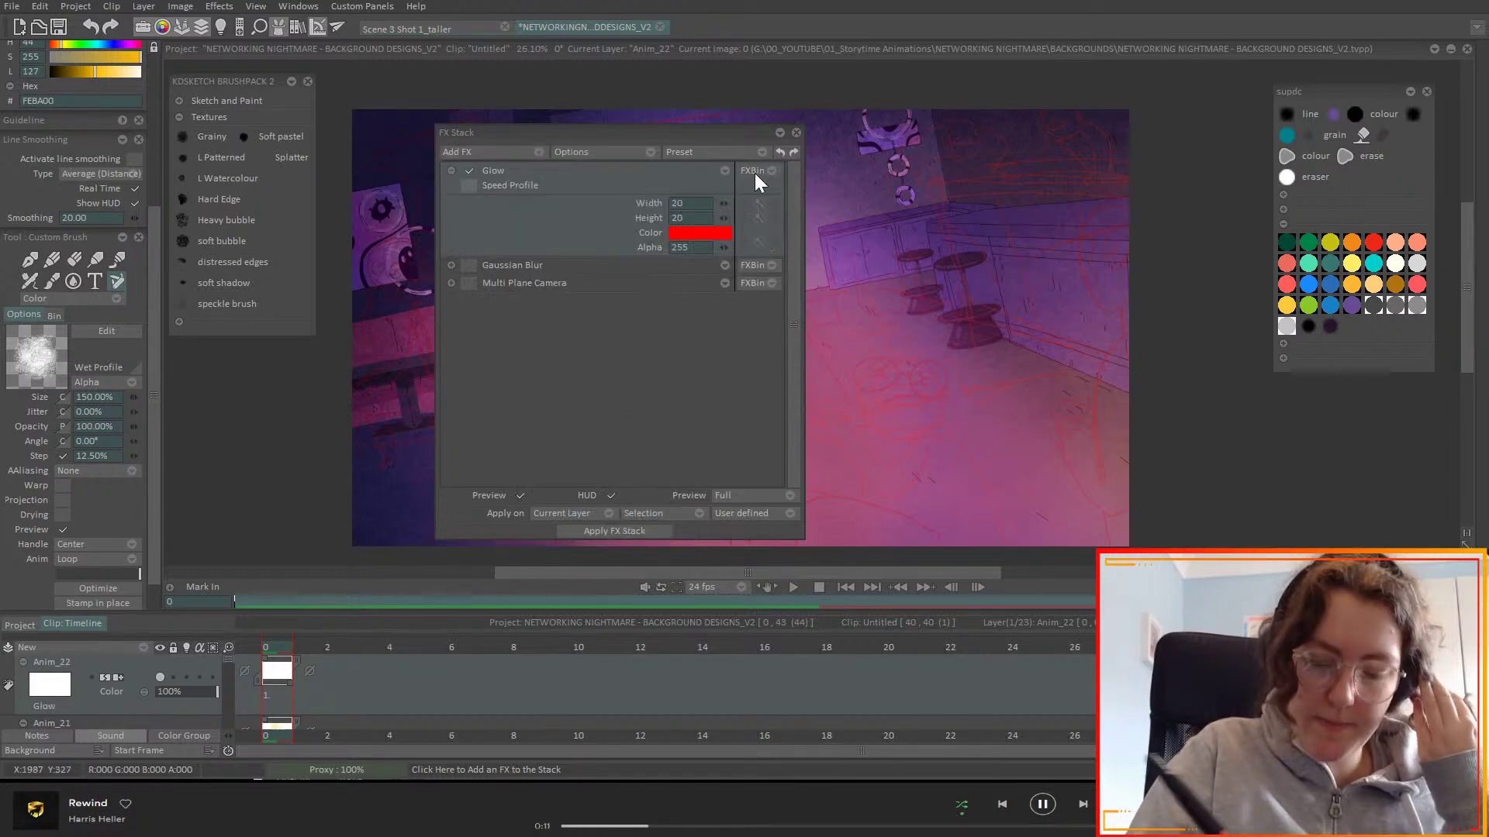
drag(721, 138, 562, 125)
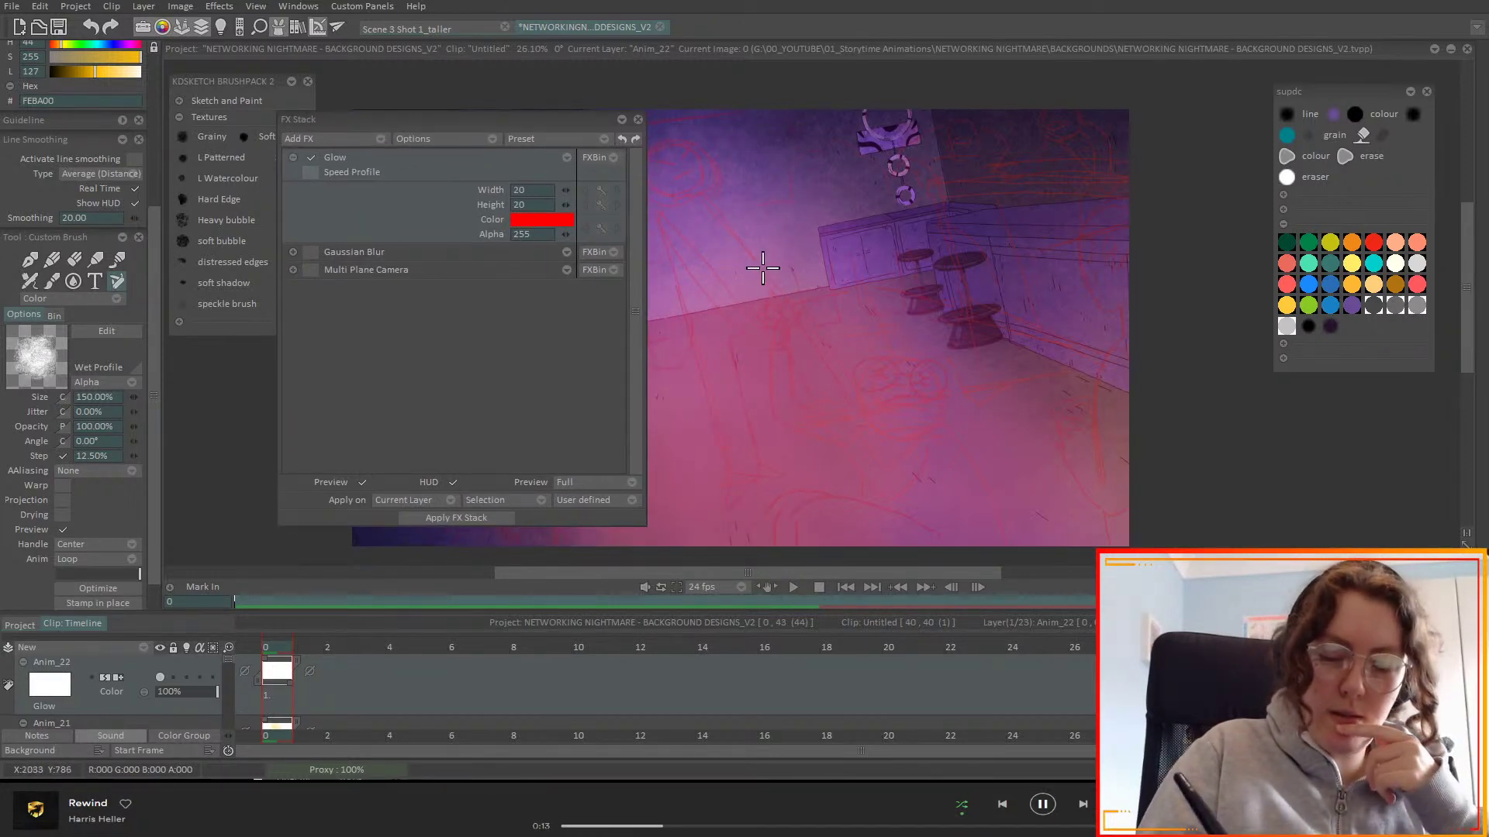
- Paint a large orange patch over the figures and floor on the new layer, and reopen the FX Stack
click(637, 119)
mouse_move(708, 268)
mouse_down()
mouse_move(711, 216)
mouse_move(651, 219)
mouse_move(748, 266)
mouse_move(753, 370)
mouse_move(904, 396)
mouse_move(705, 475)
mouse_move(685, 306)
mouse_move(667, 492)
mouse_move(788, 239)
mouse_move(877, 398)
mouse_move(897, 470)
mouse_move(907, 416)
mouse_up()
click(293, 28)
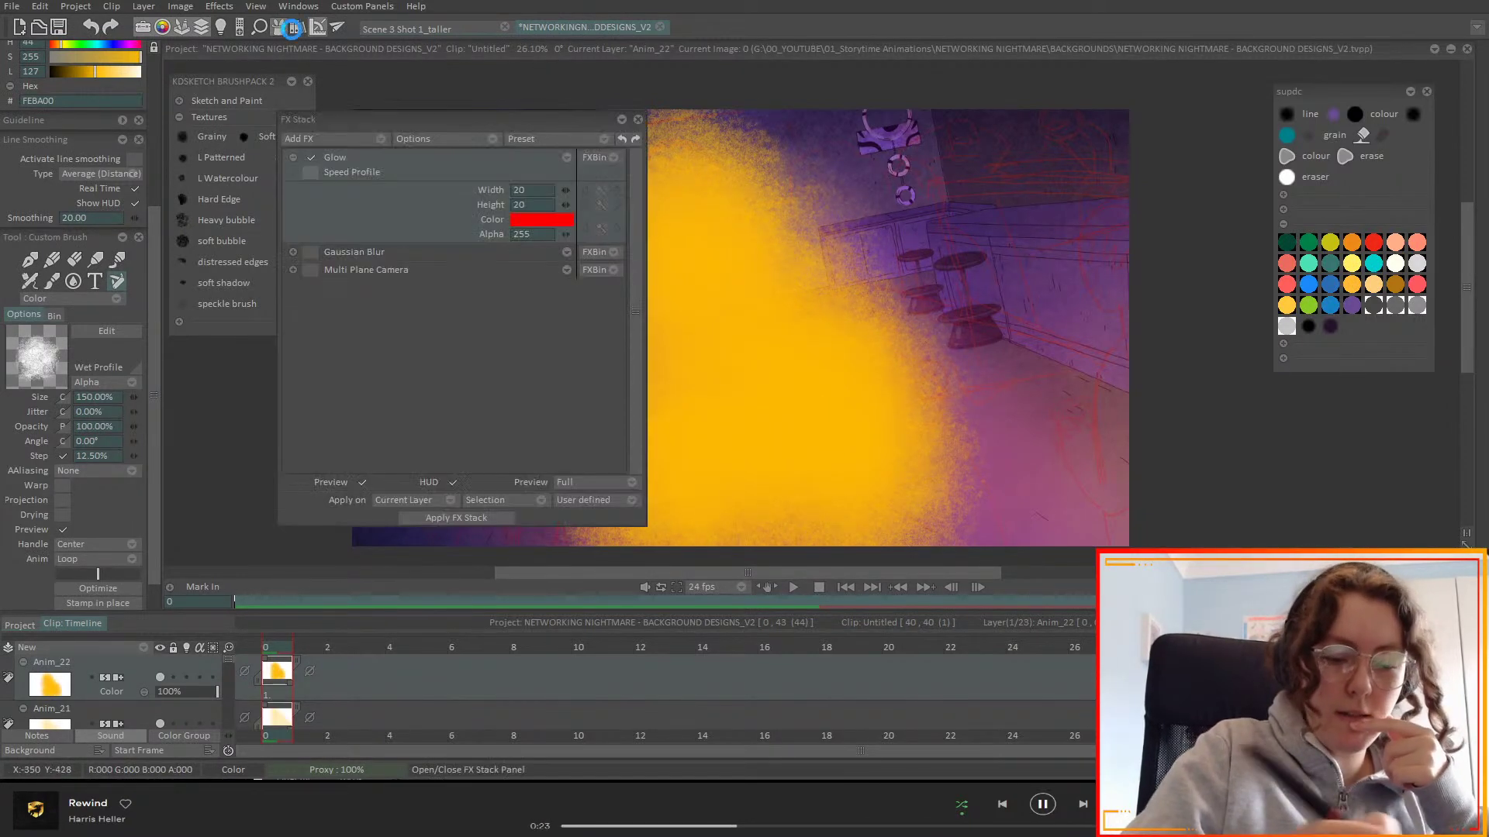
- Try a pale cream Glow colour, and sample the orange from the painted patch as the Glow colour
click(543, 219)
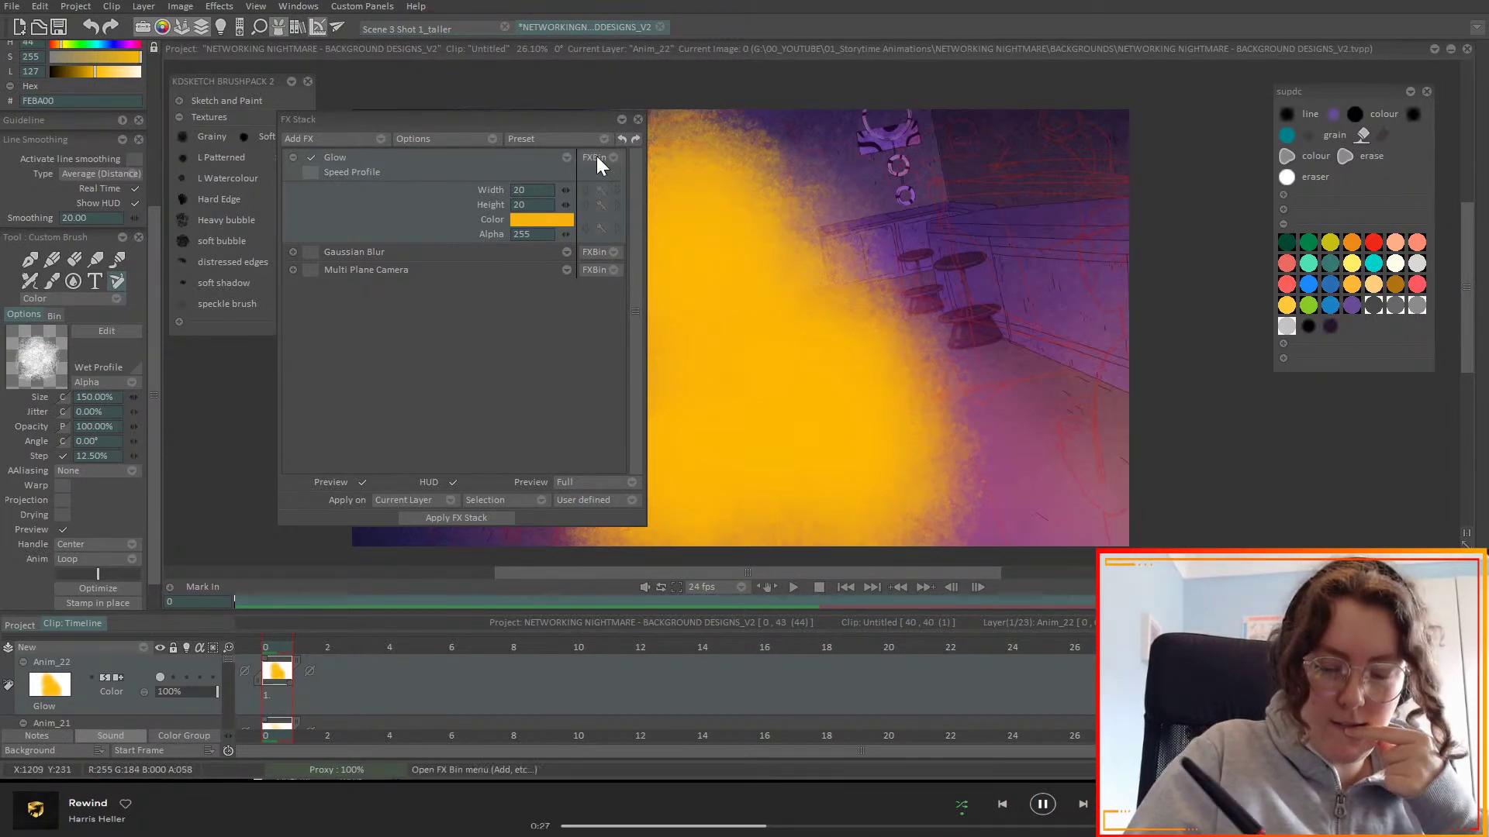
drag(529, 208, 139, 66)
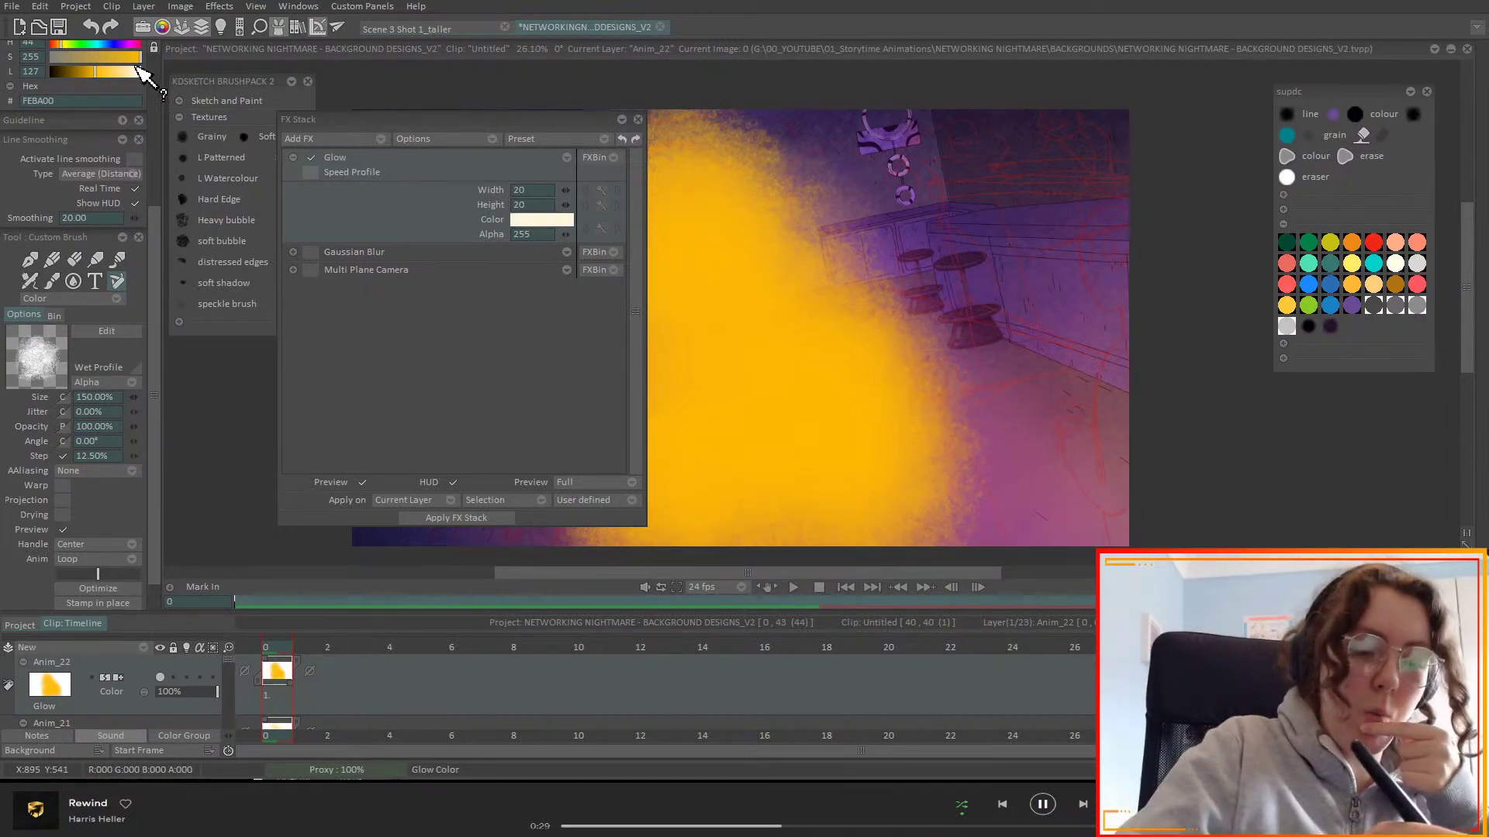
mouse_move(175, 58)
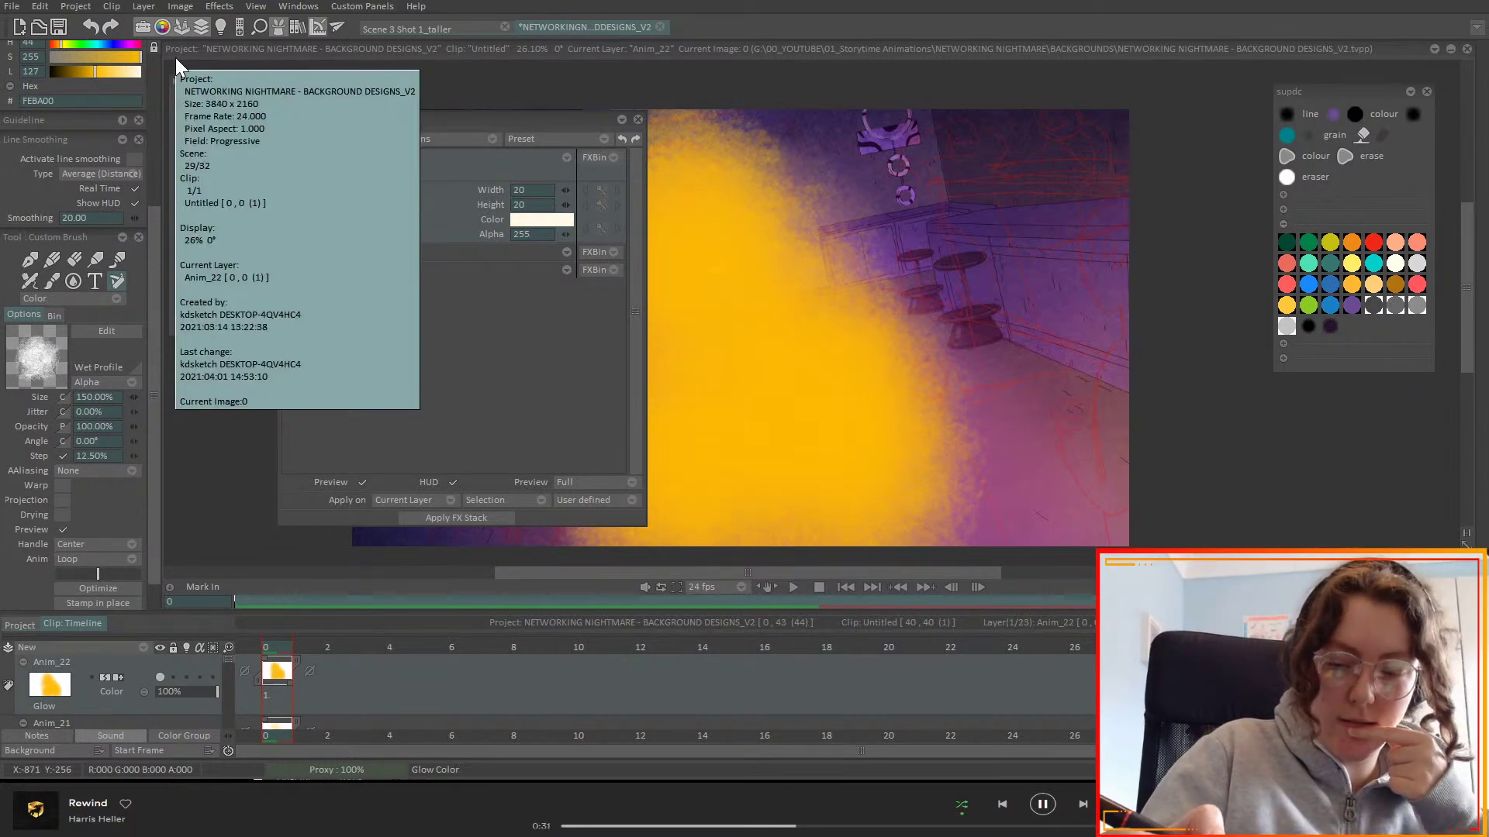
drag(549, 225, 731, 322)
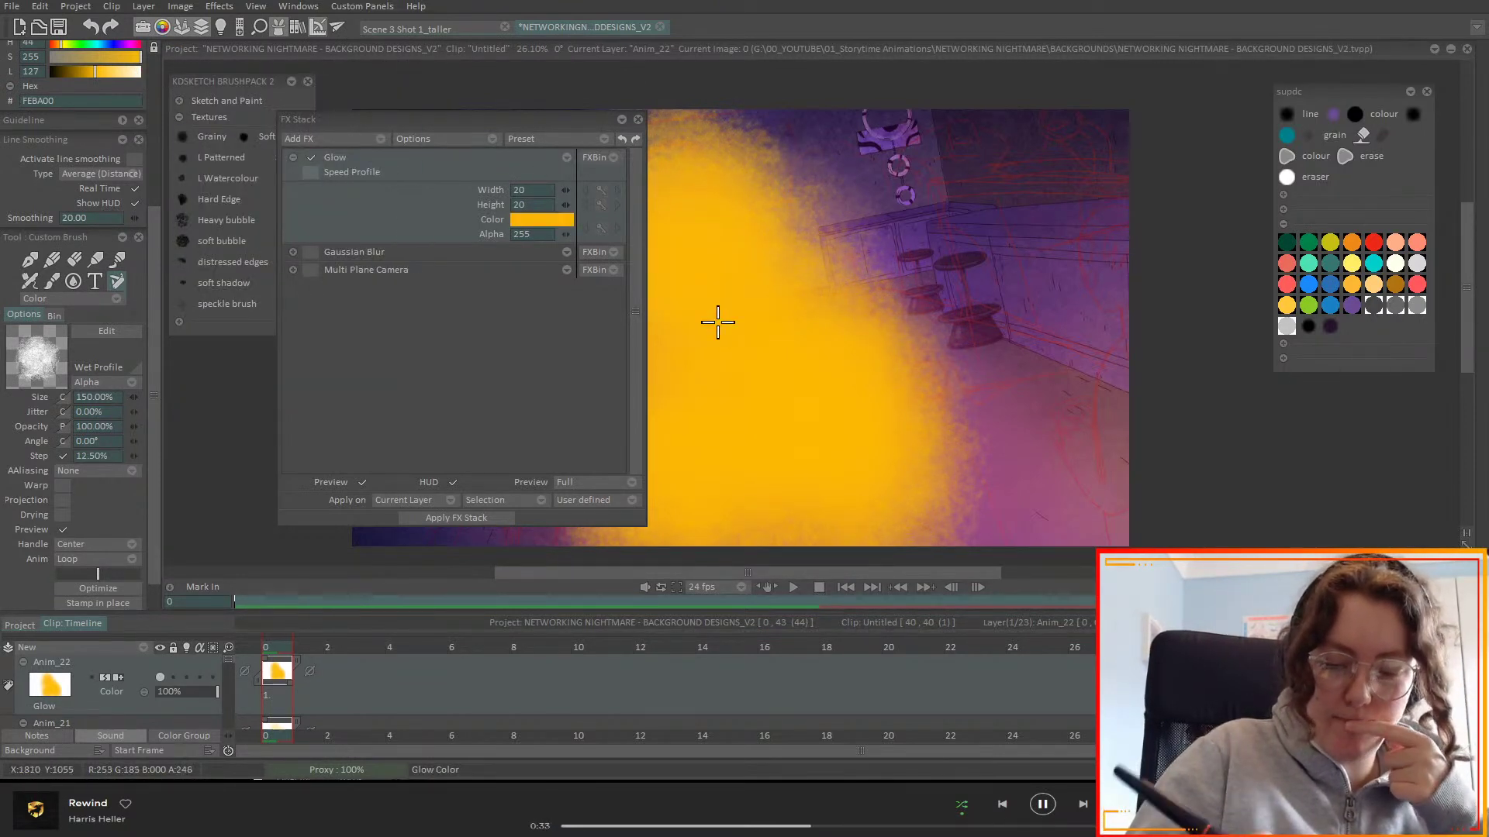
- Set the Glow effect's width and height to 200
drag(566, 189, 1193, 225)
drag(566, 205, 825, 217)
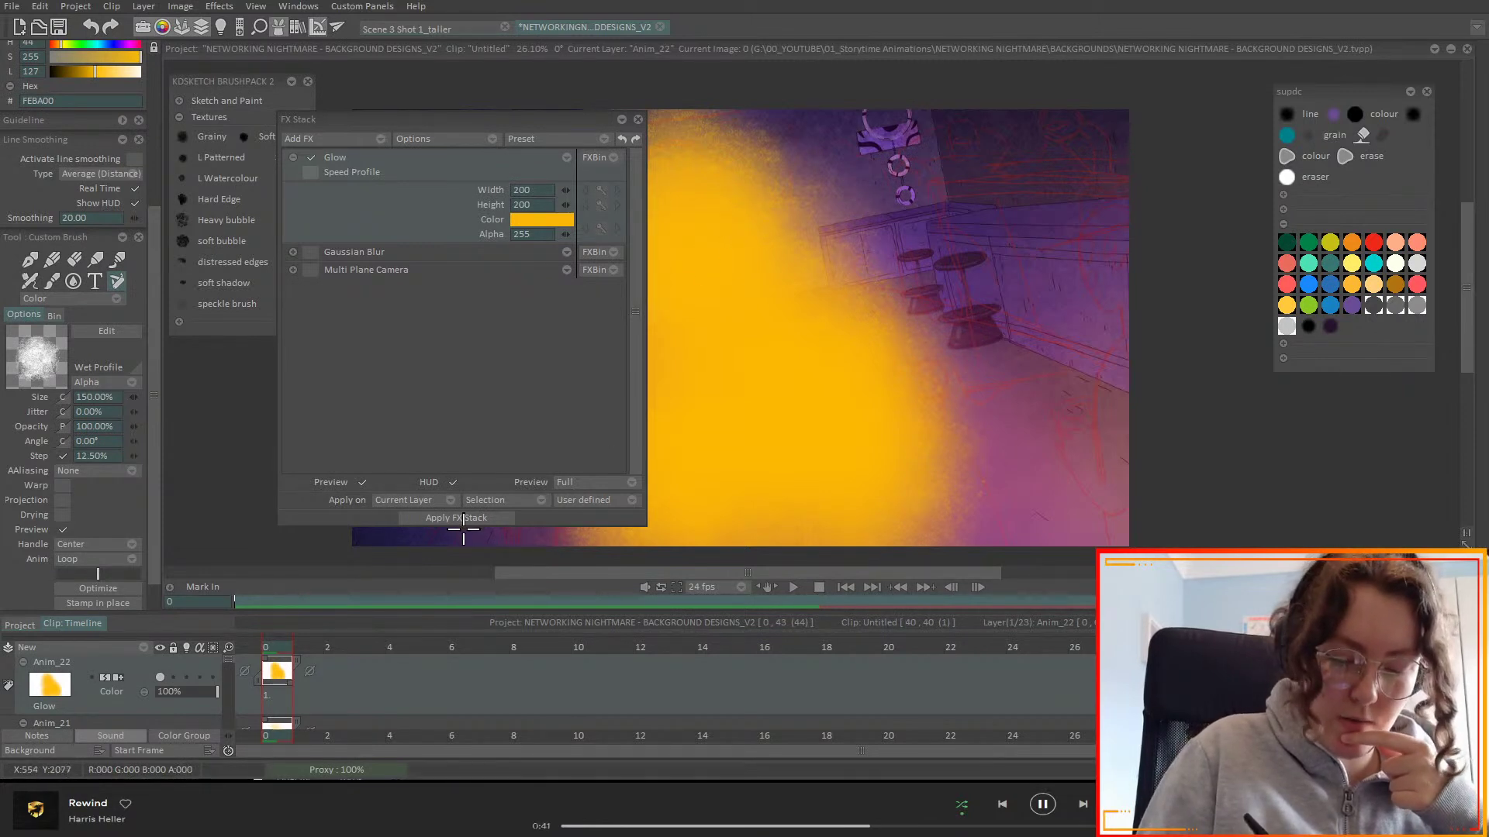
- Add a new animation layer above the orange light layer, and duplicate the orange light layer
click(143, 648)
click(165, 649)
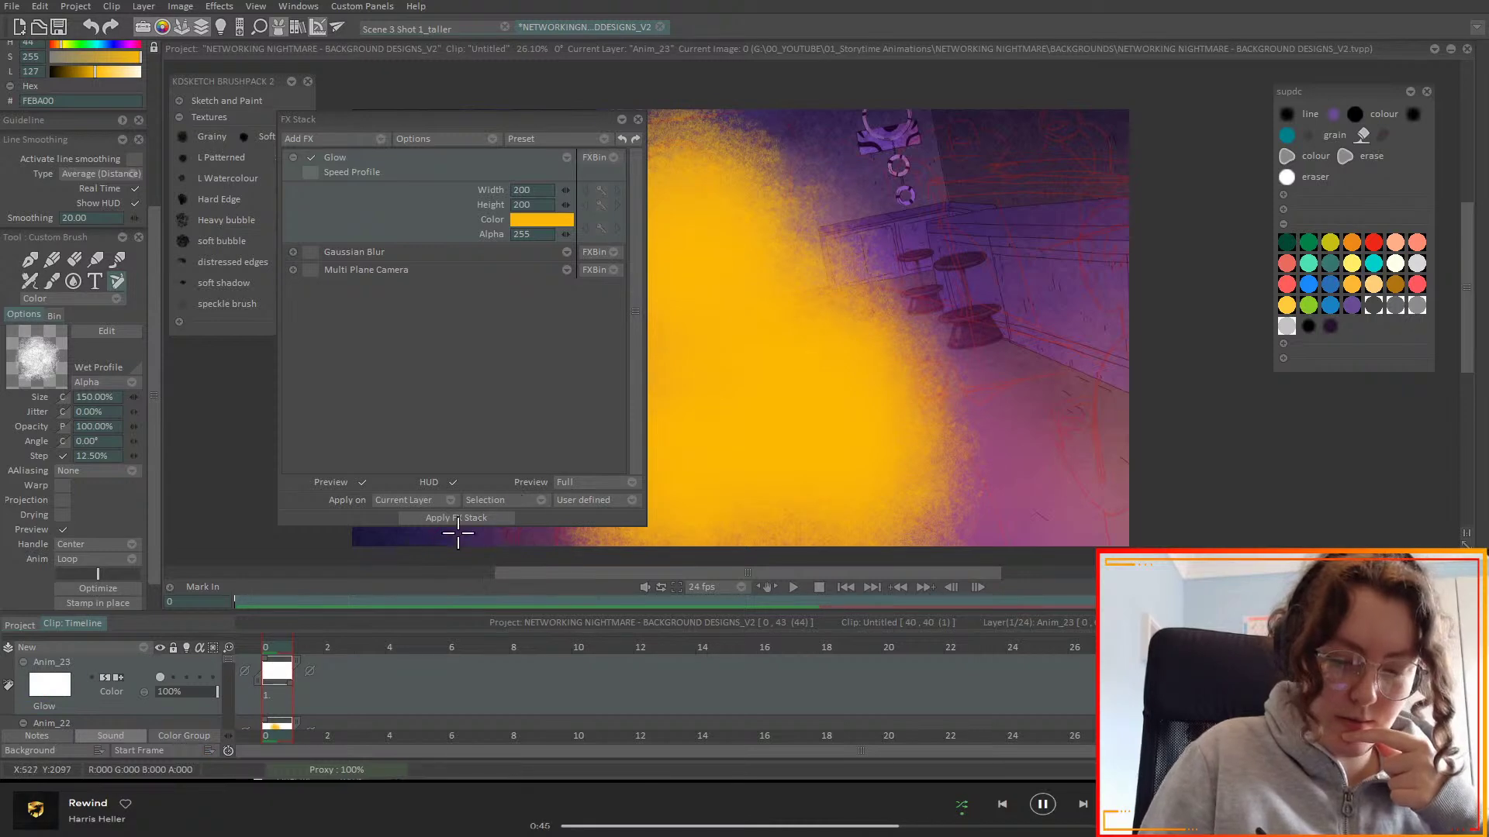
scroll(226, 659, down, 1)
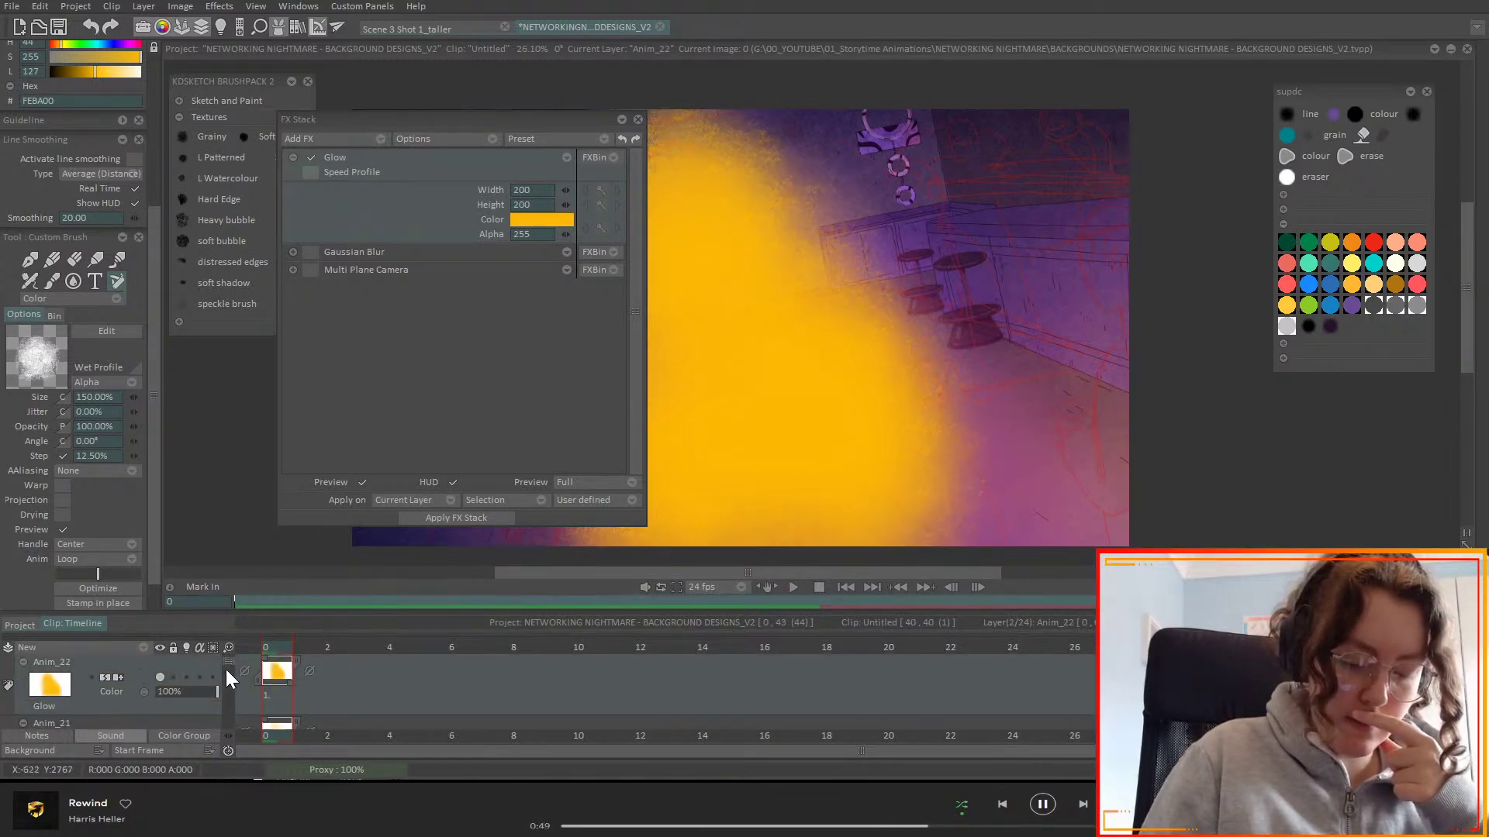
right_click(140, 672)
click(193, 585)
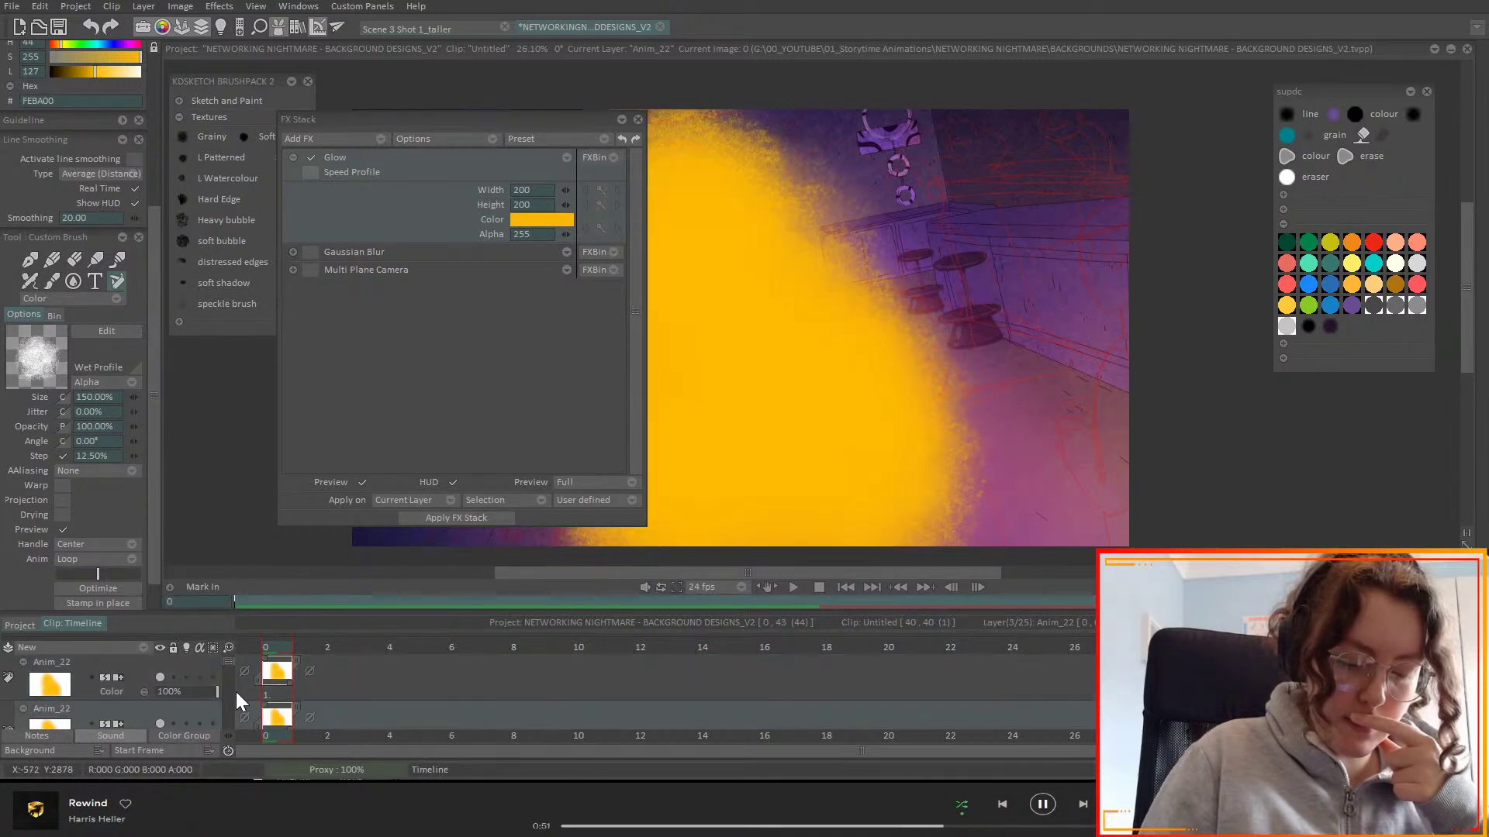
- Apply the Glow effect to the upper of the two orange light layers with the preview enabled
click(147, 669)
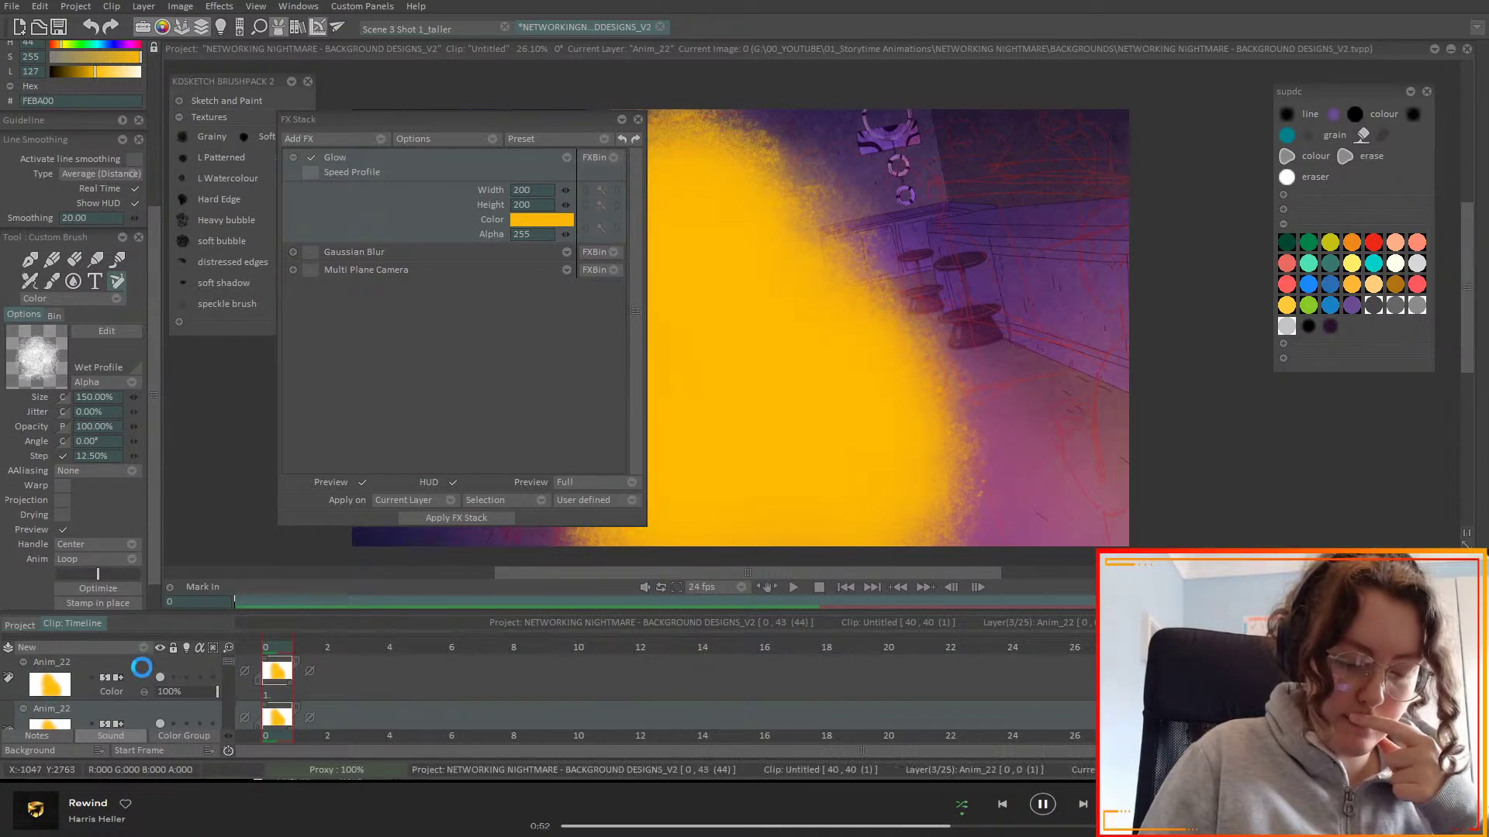
click(420, 517)
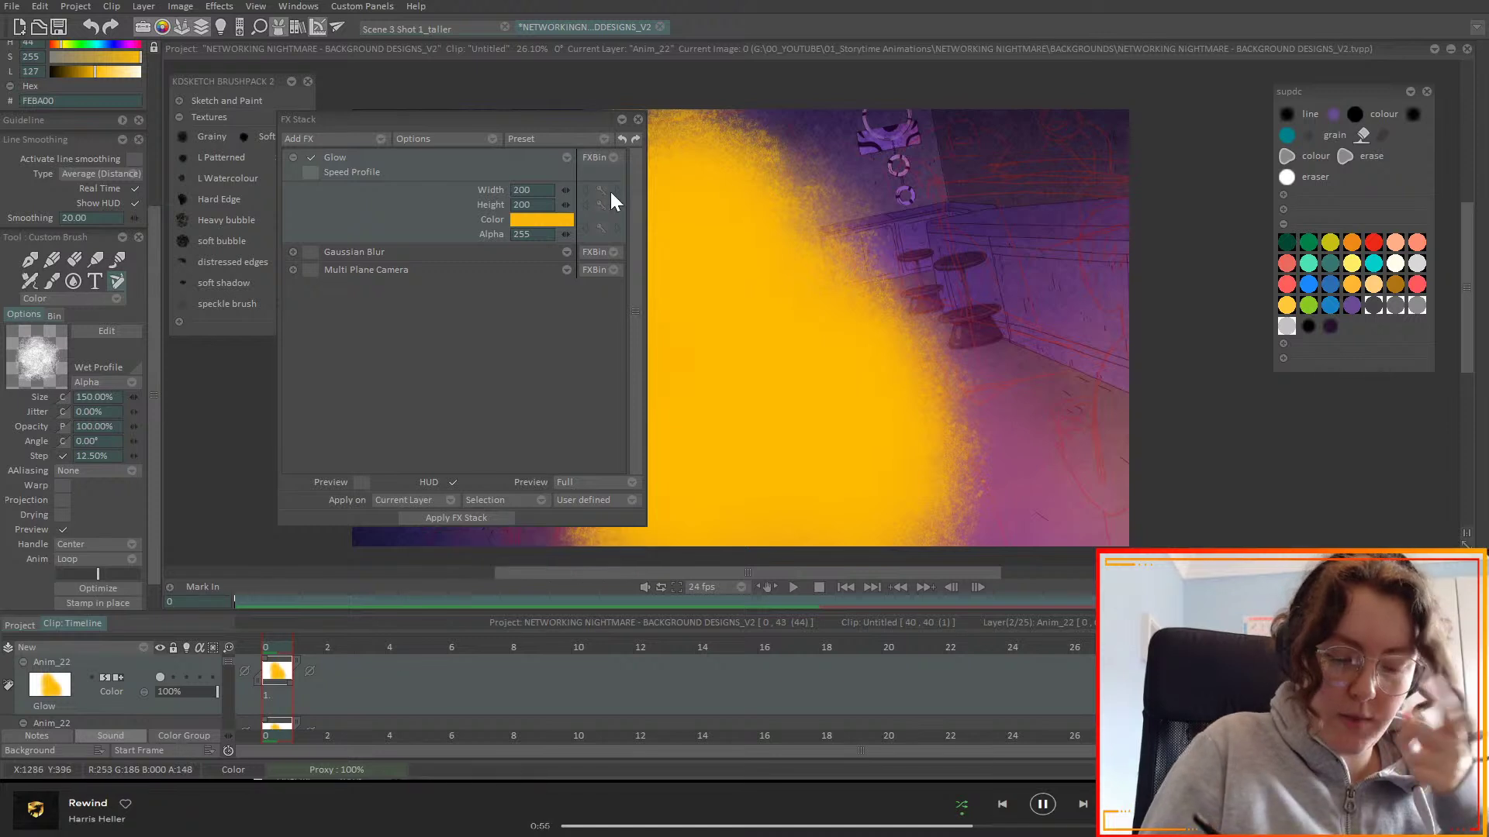
click(361, 483)
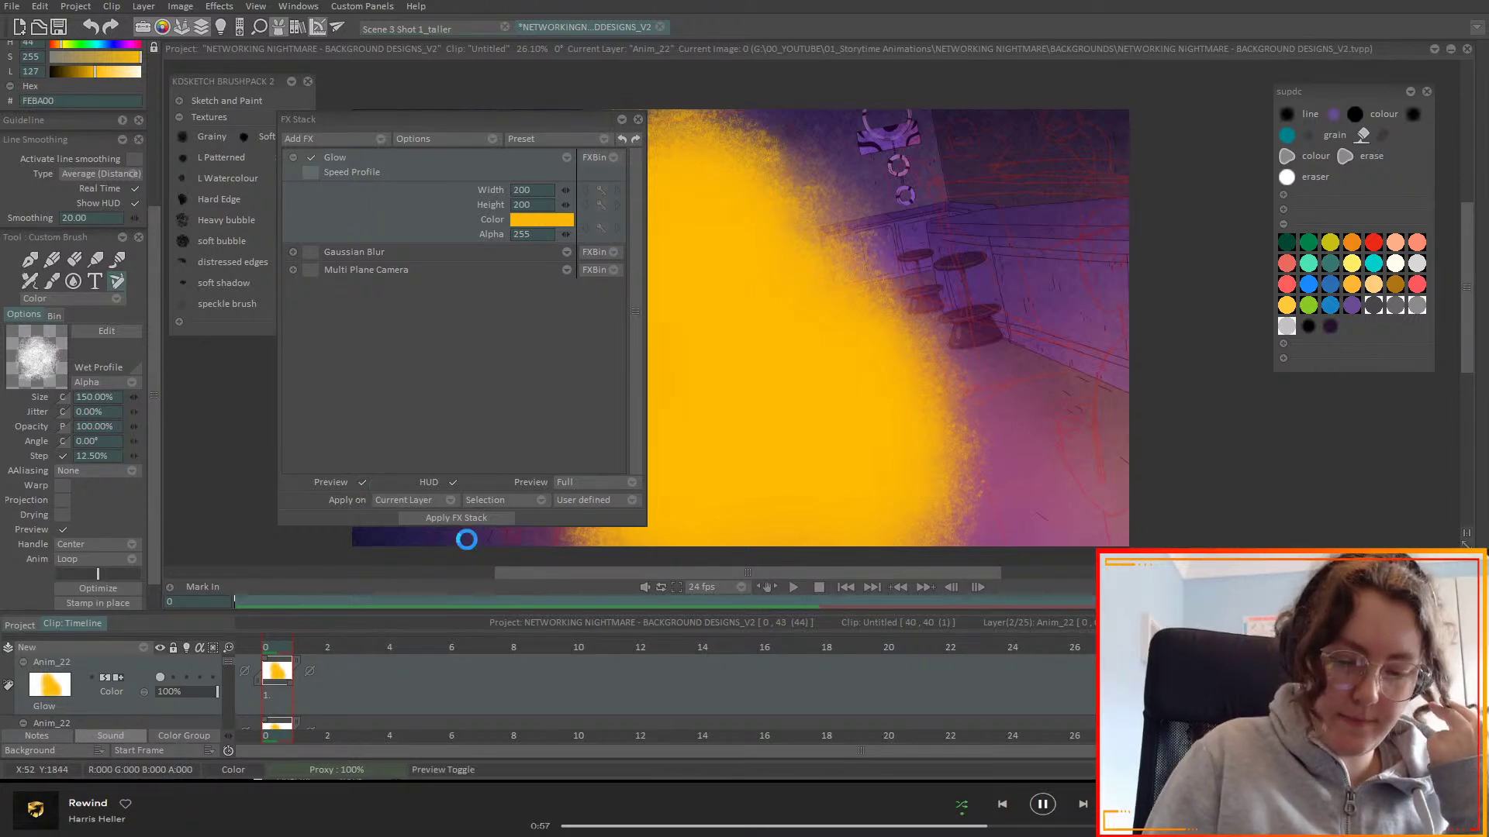
click(467, 521)
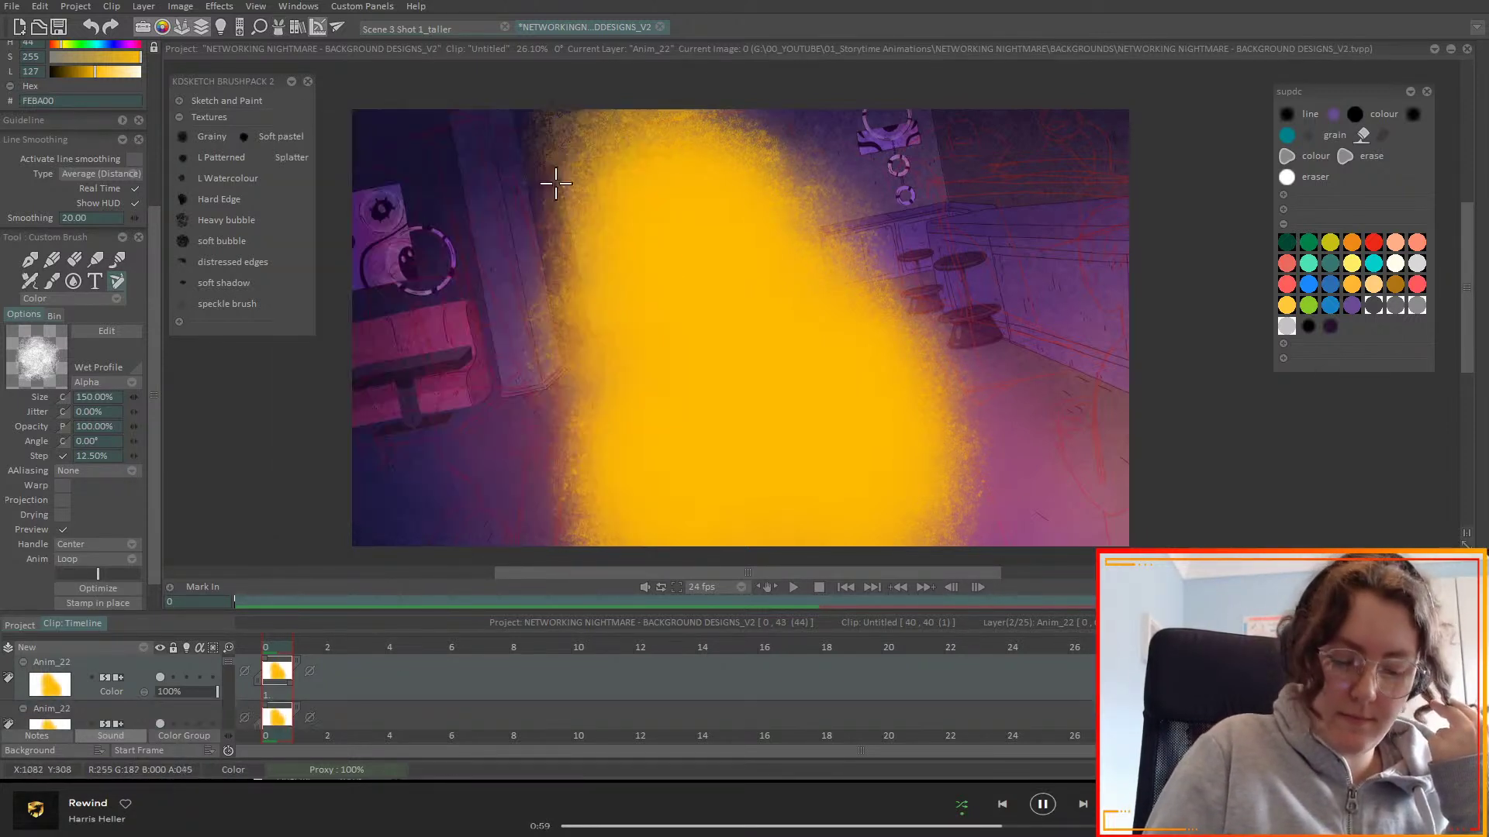
- Hide the upper glowing orange layer
click(159, 677)
click(157, 676)
click(158, 674)
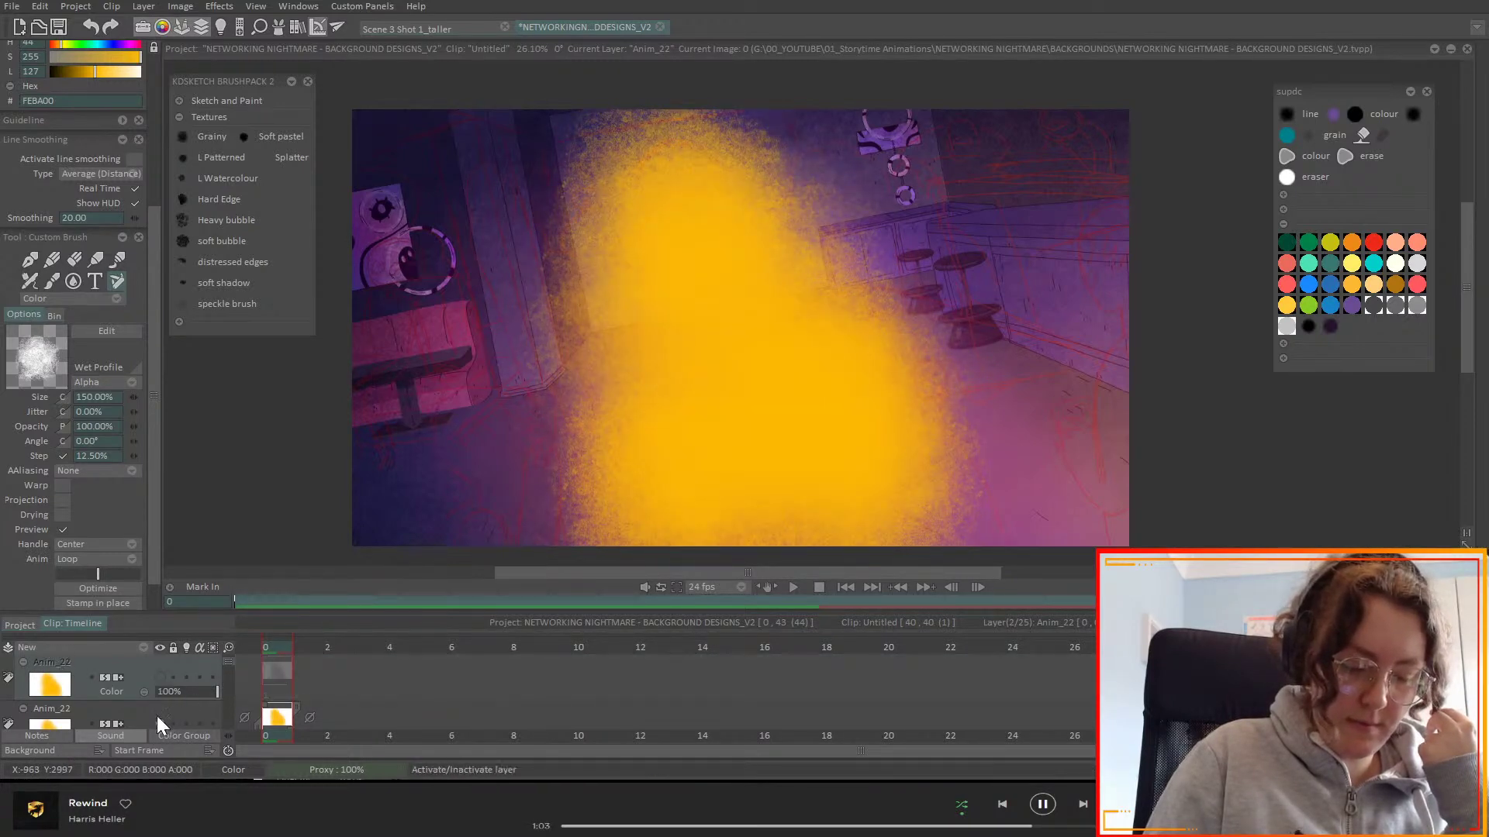
- Set the lower orange layer's blending mode to Overlay and its opacity to 14%
scroll(226, 662, down, 1)
click(152, 690)
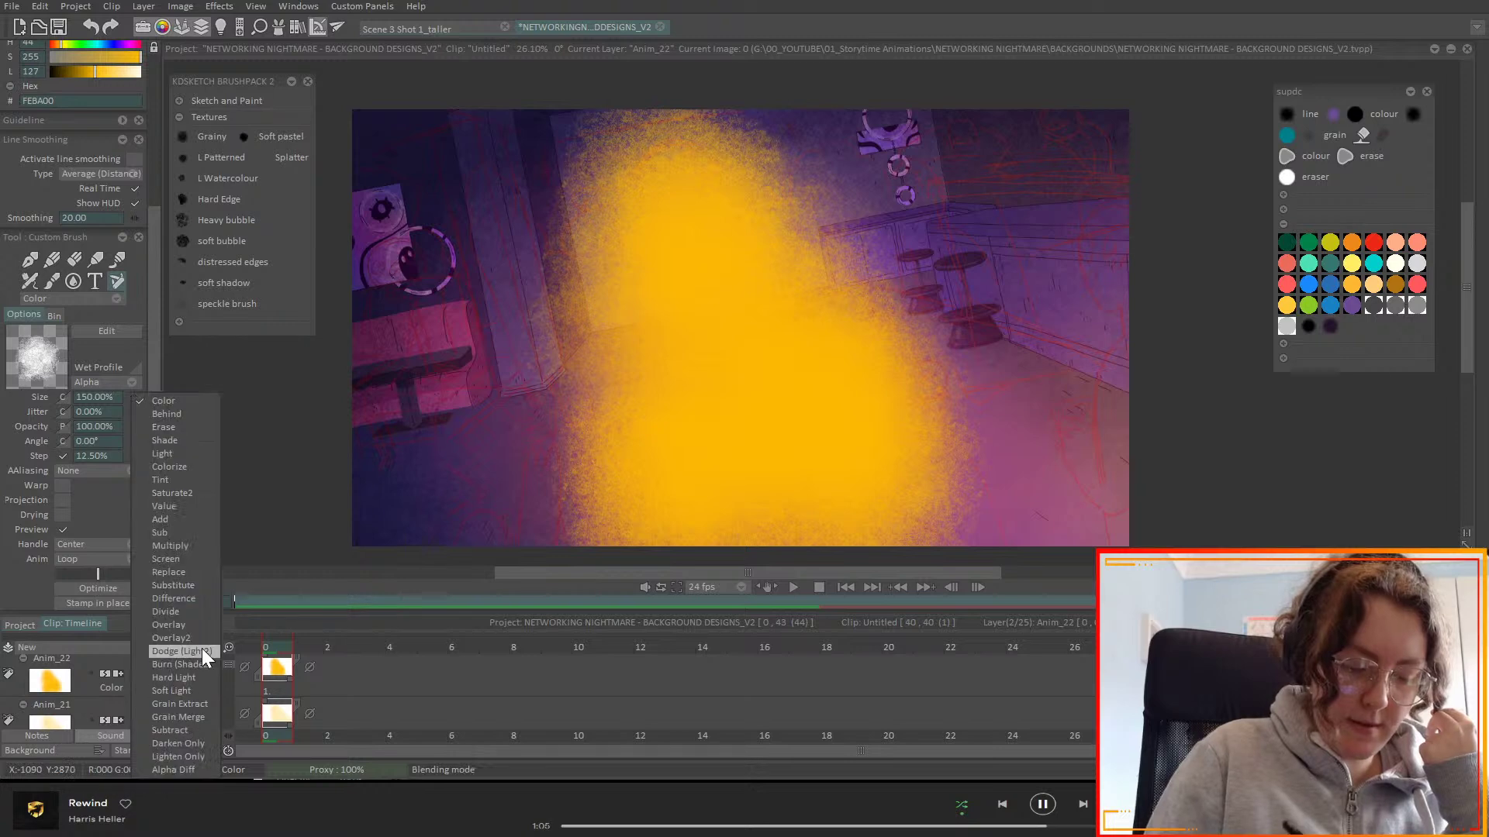
click(184, 625)
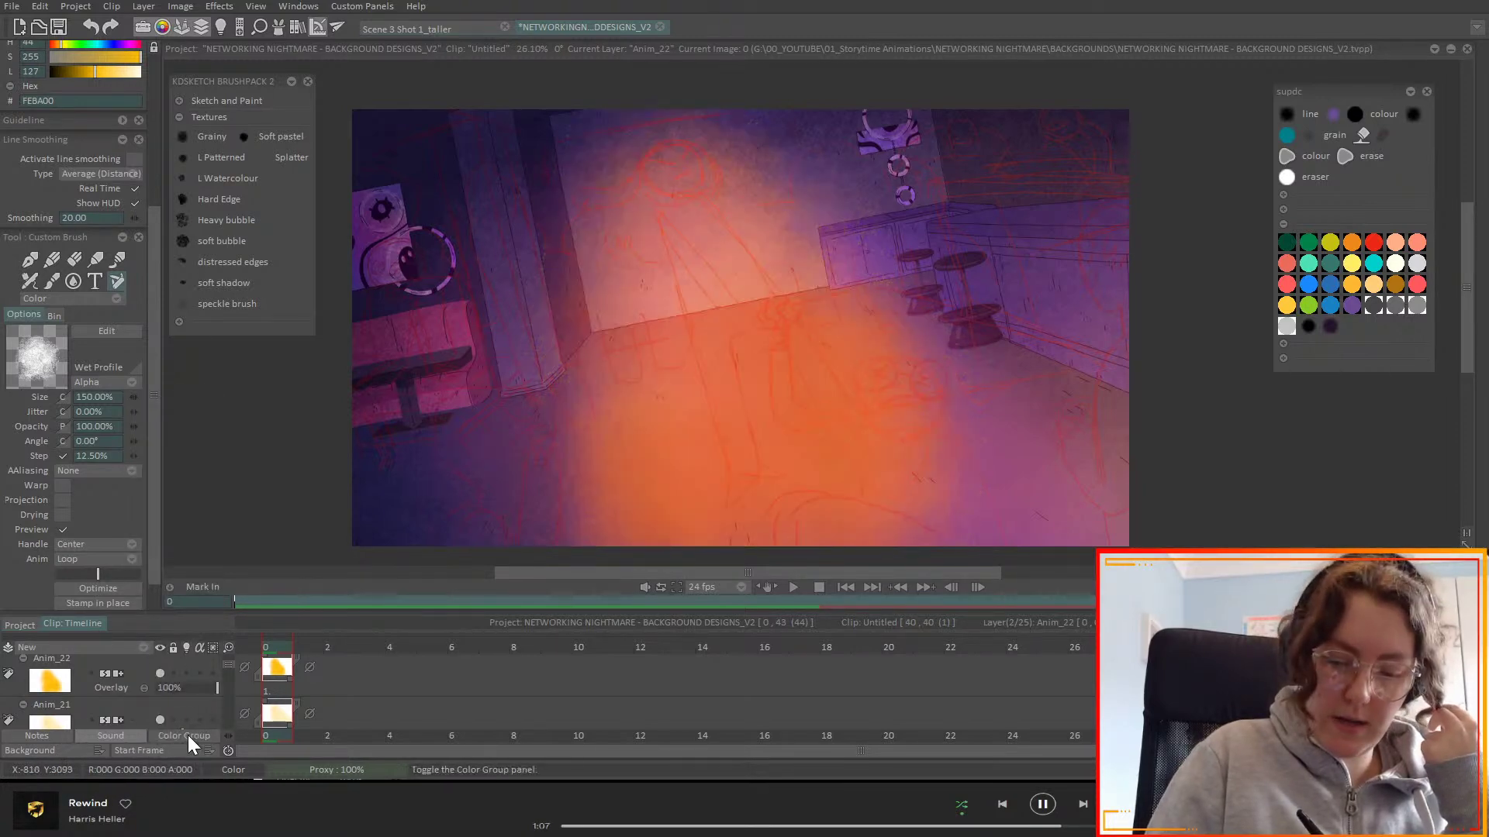
scroll(226, 664, down, 1)
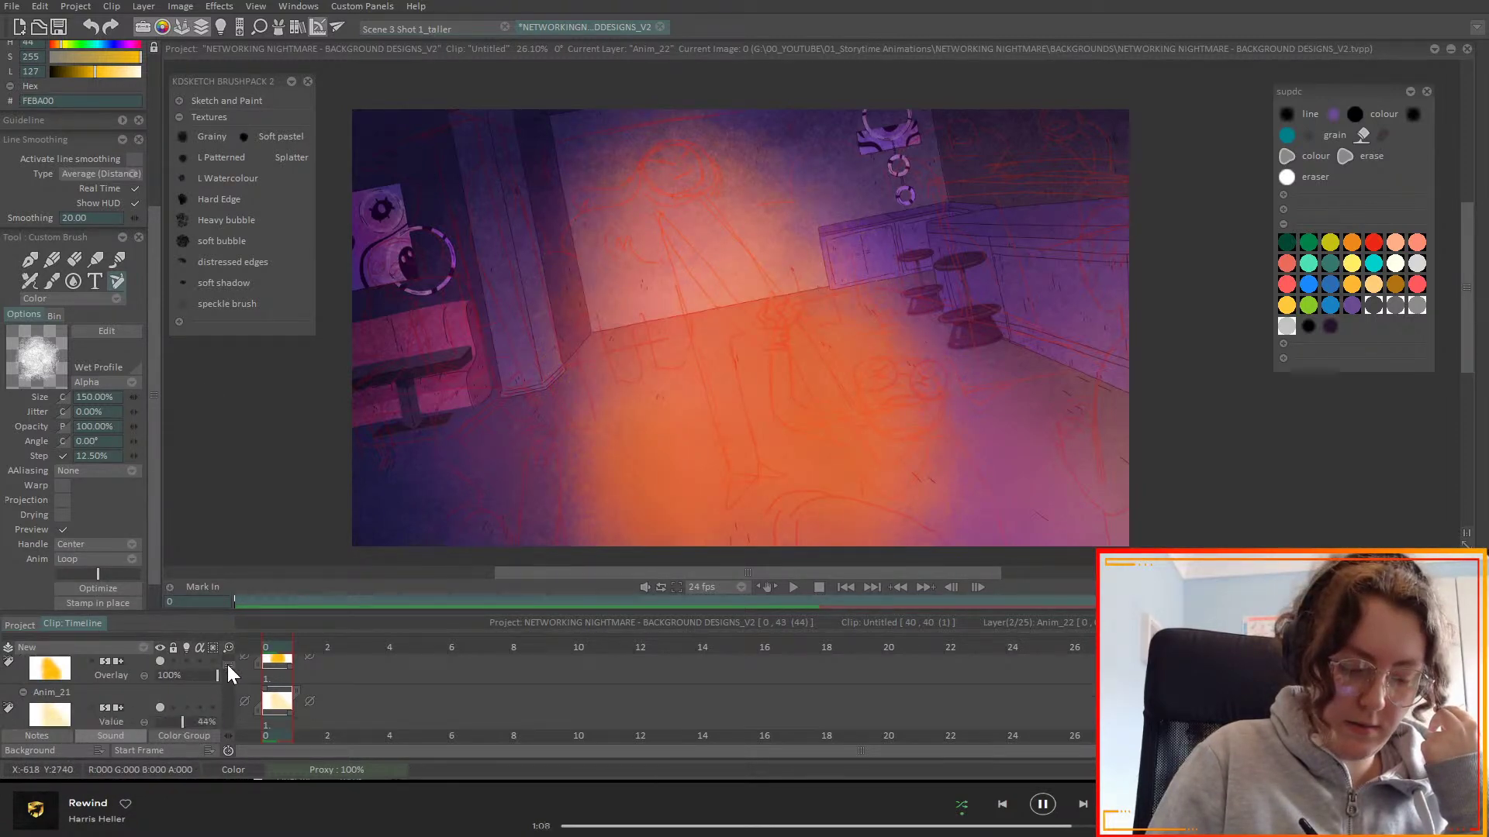
click(170, 678)
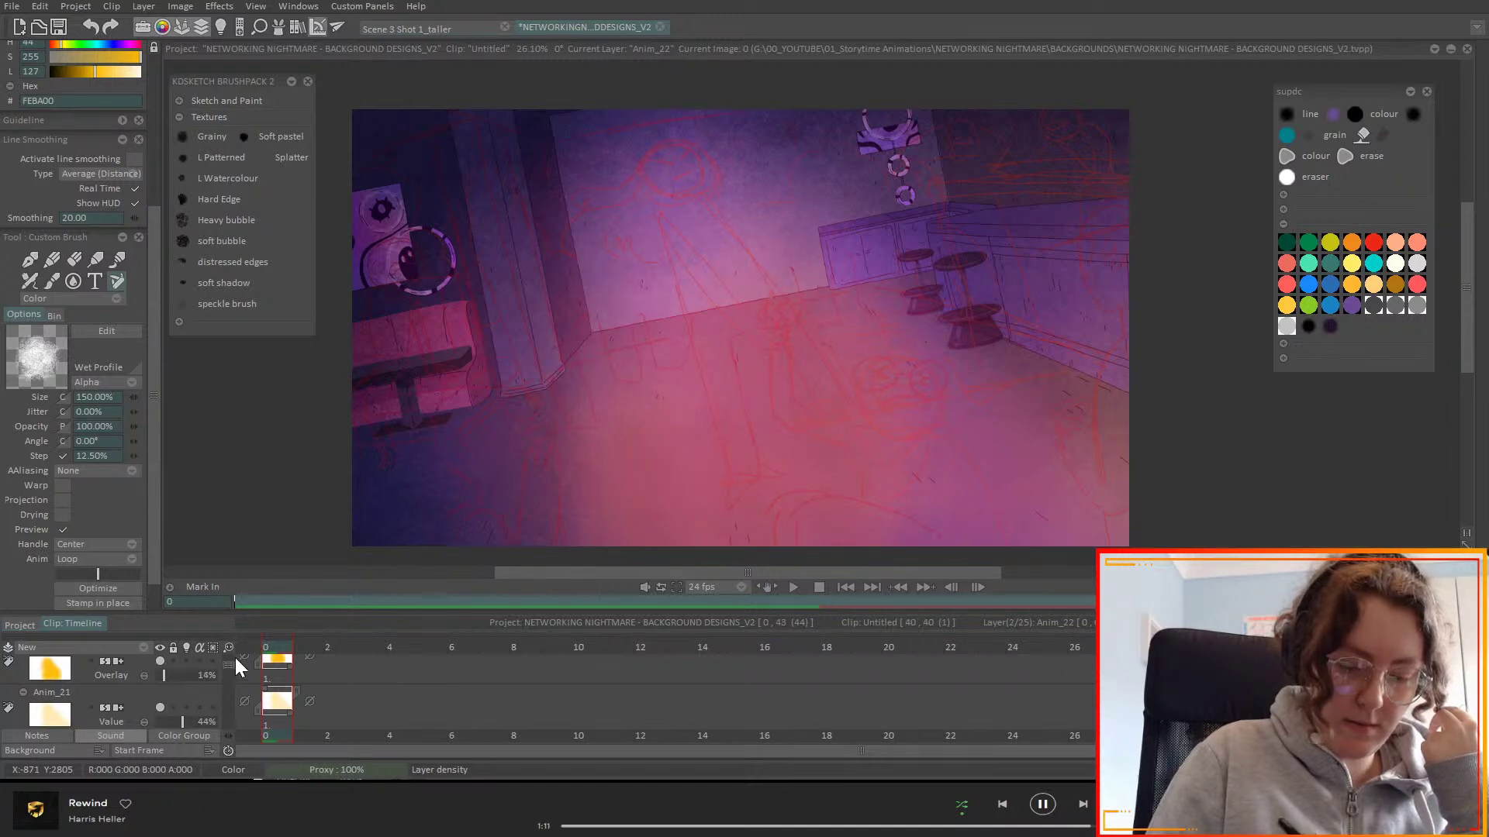
- Show the upper glowing orange layer again and set it to Overlay blending at 20% opacity
scroll(227, 659, up, 2)
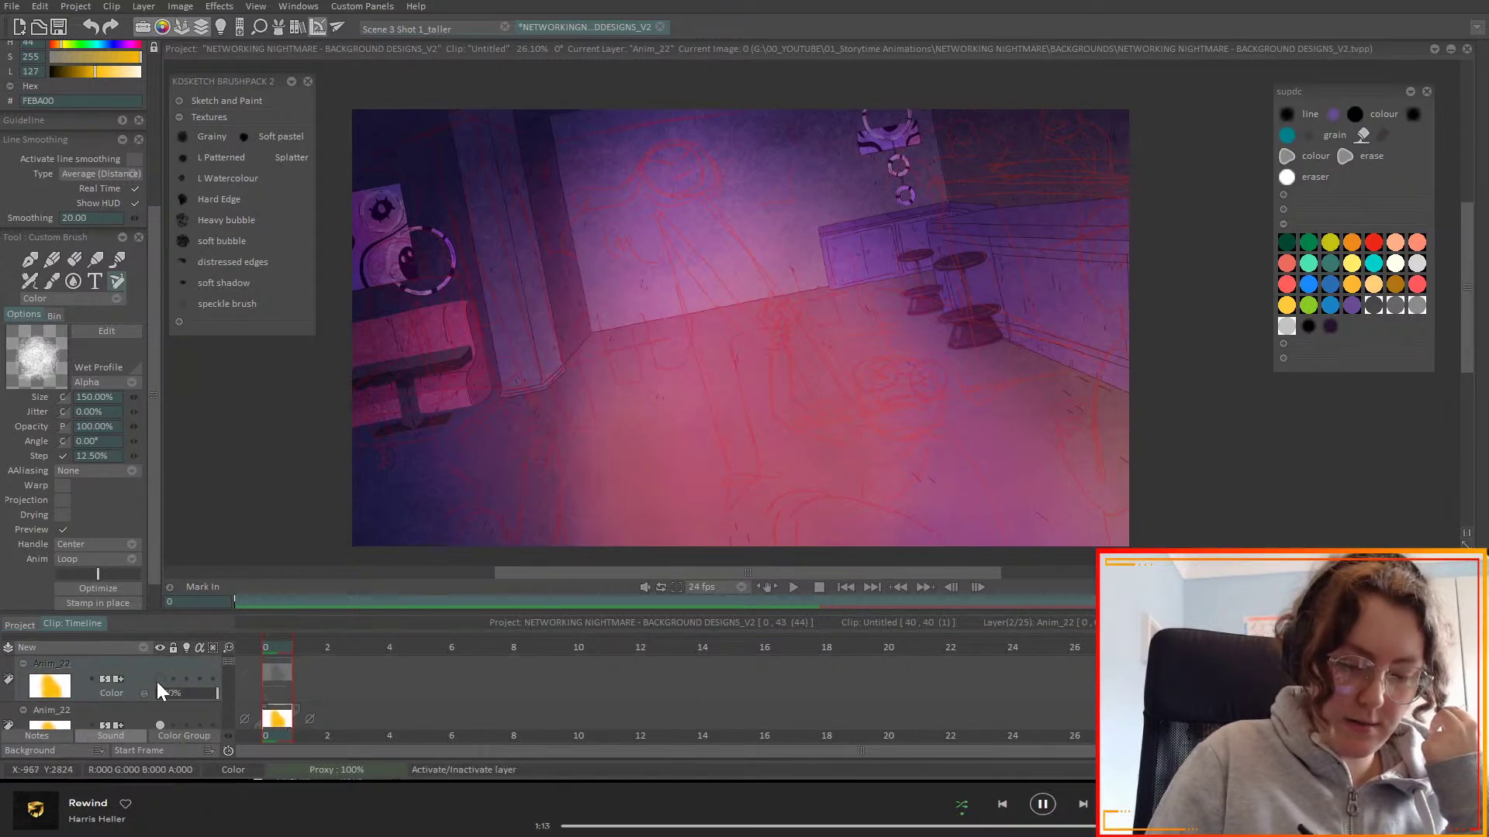
click(158, 680)
click(133, 693)
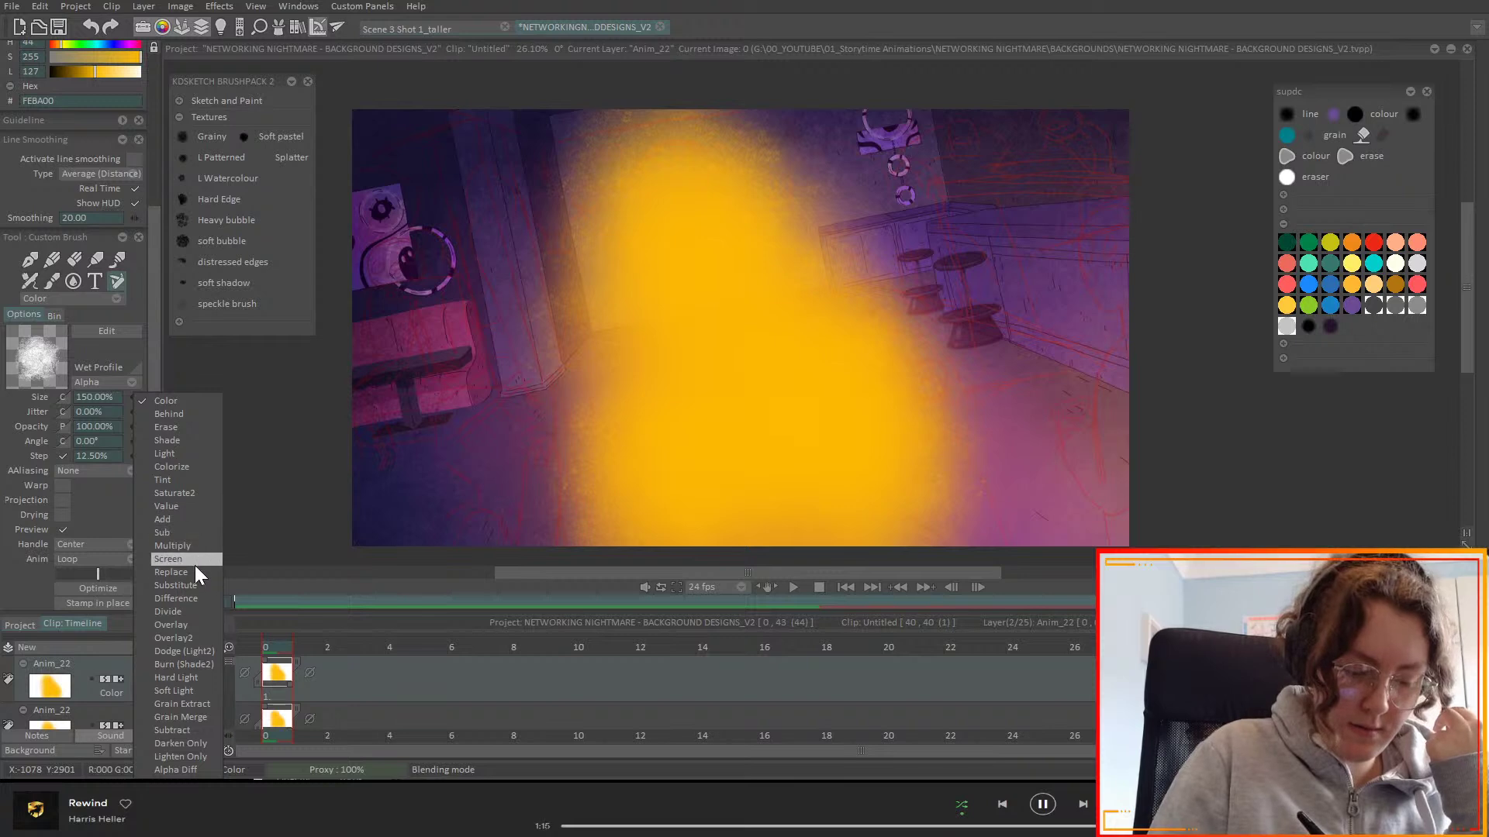
click(199, 625)
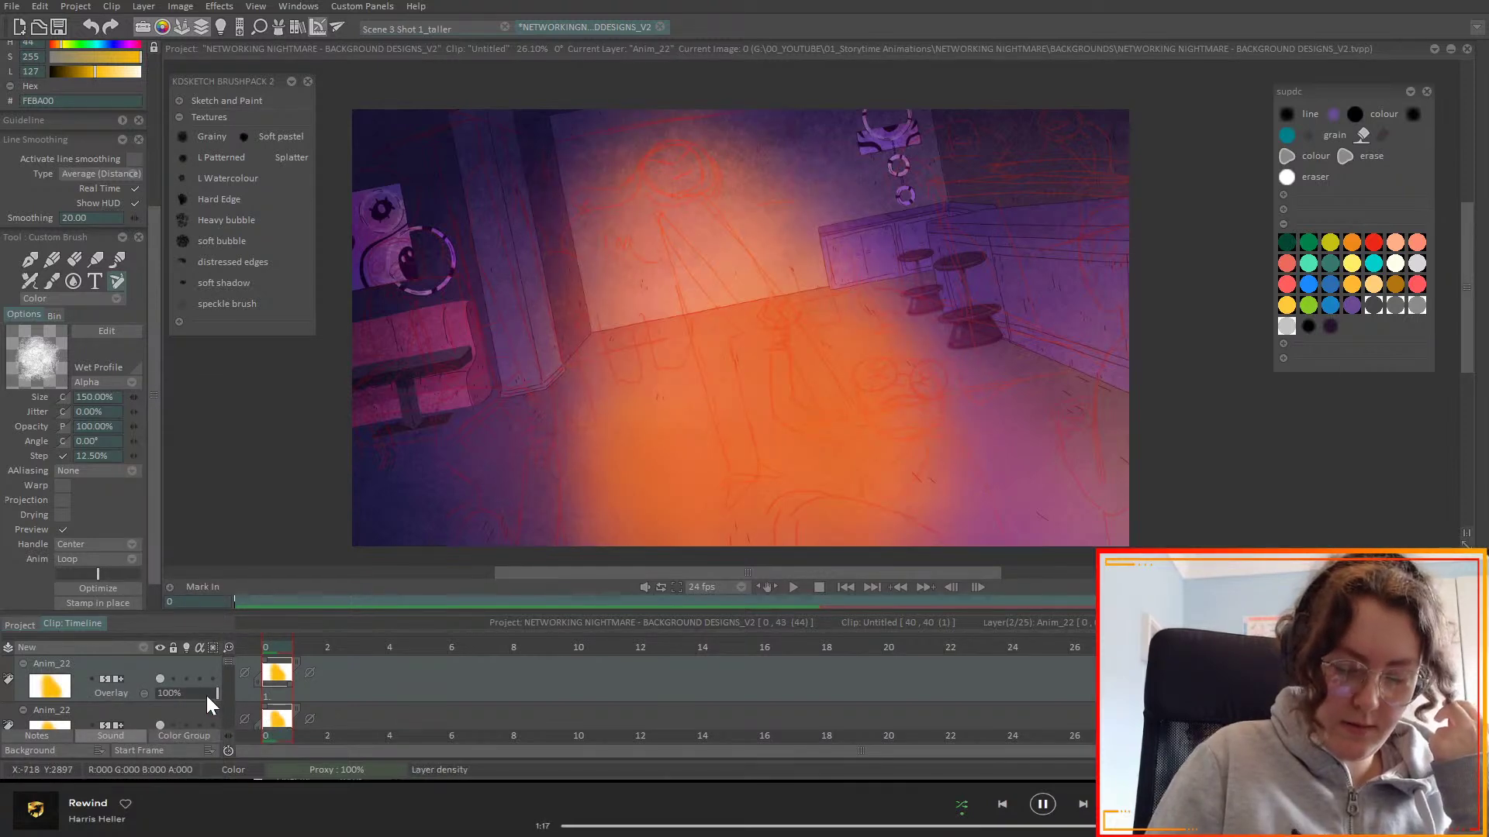
drag(207, 696, 169, 706)
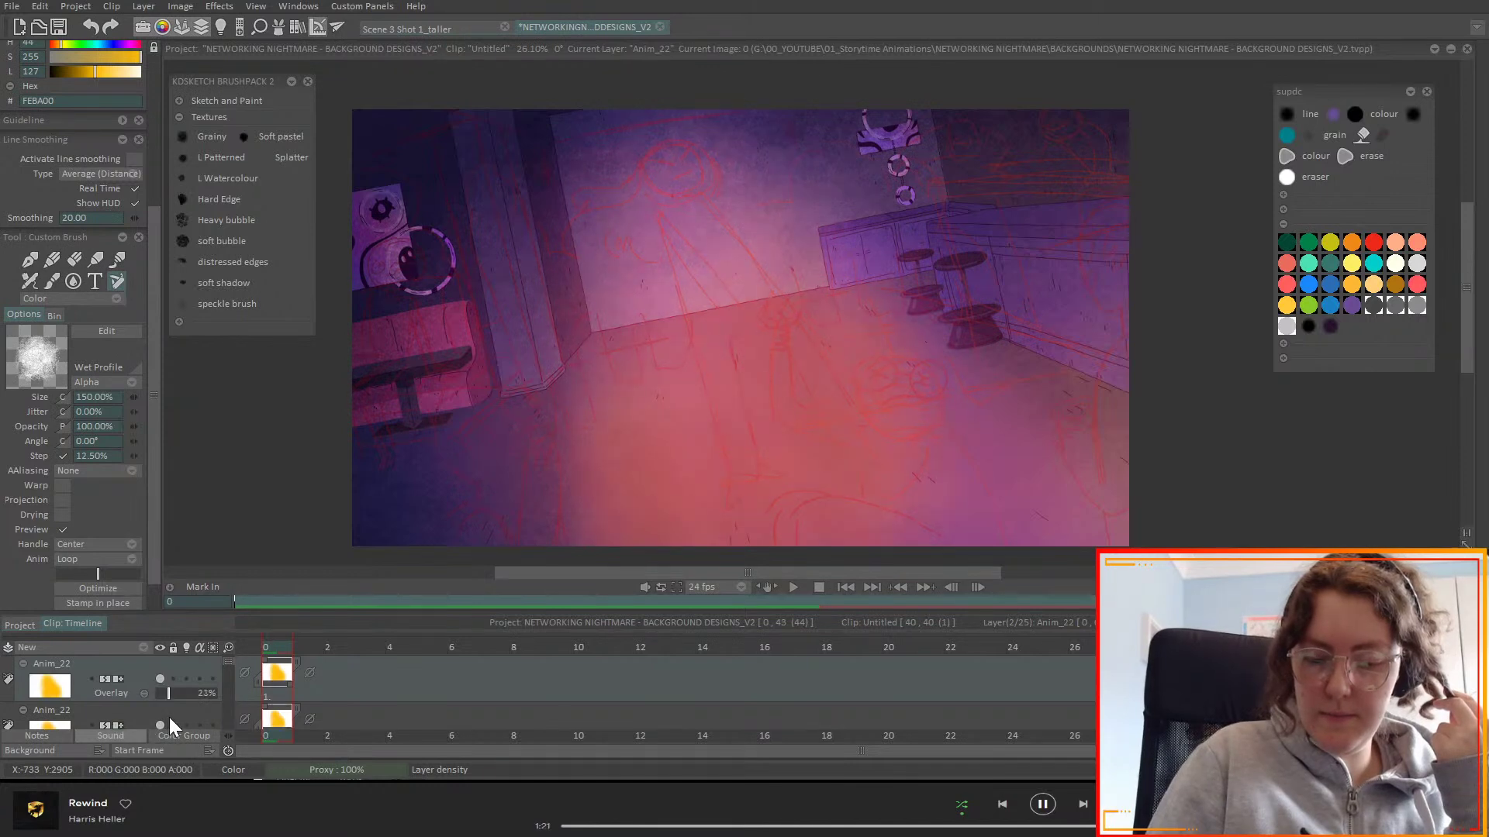
drag(169, 717, 161, 710)
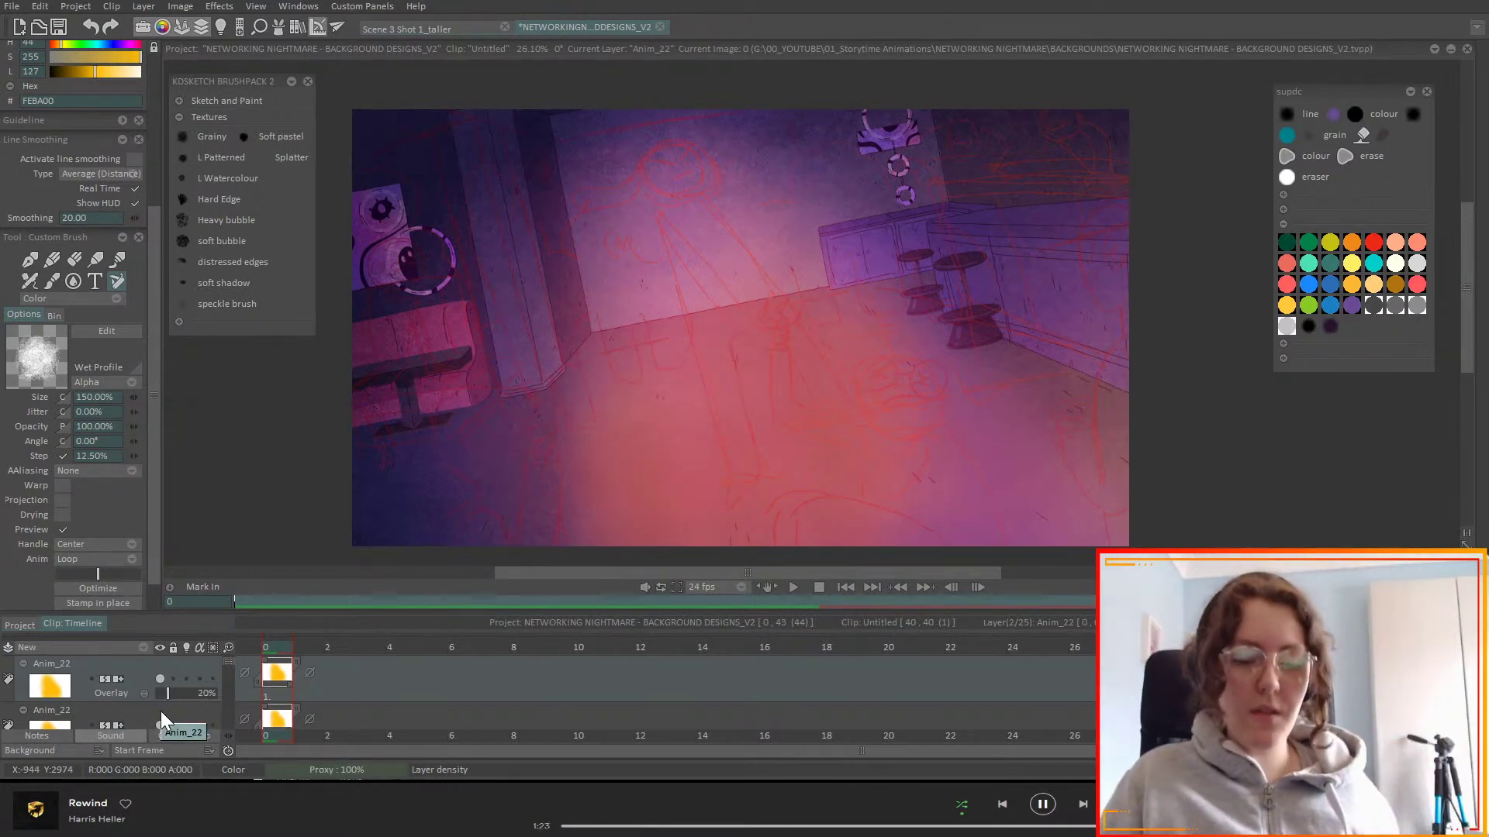
- Change the group colour of clip 25 and of the other yellow clip in the project to Green
click(23, 625)
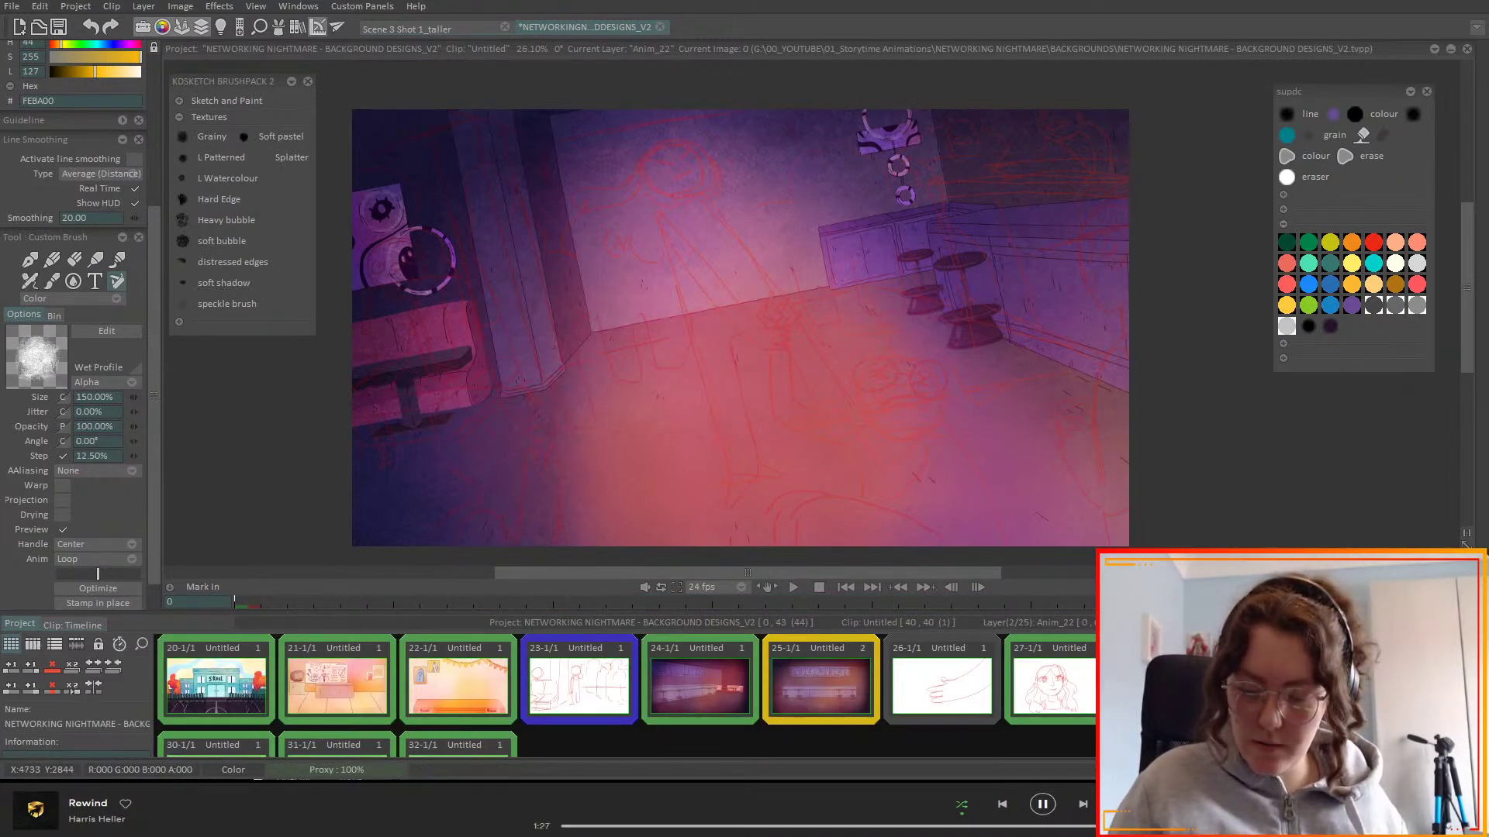
right_click(820, 676)
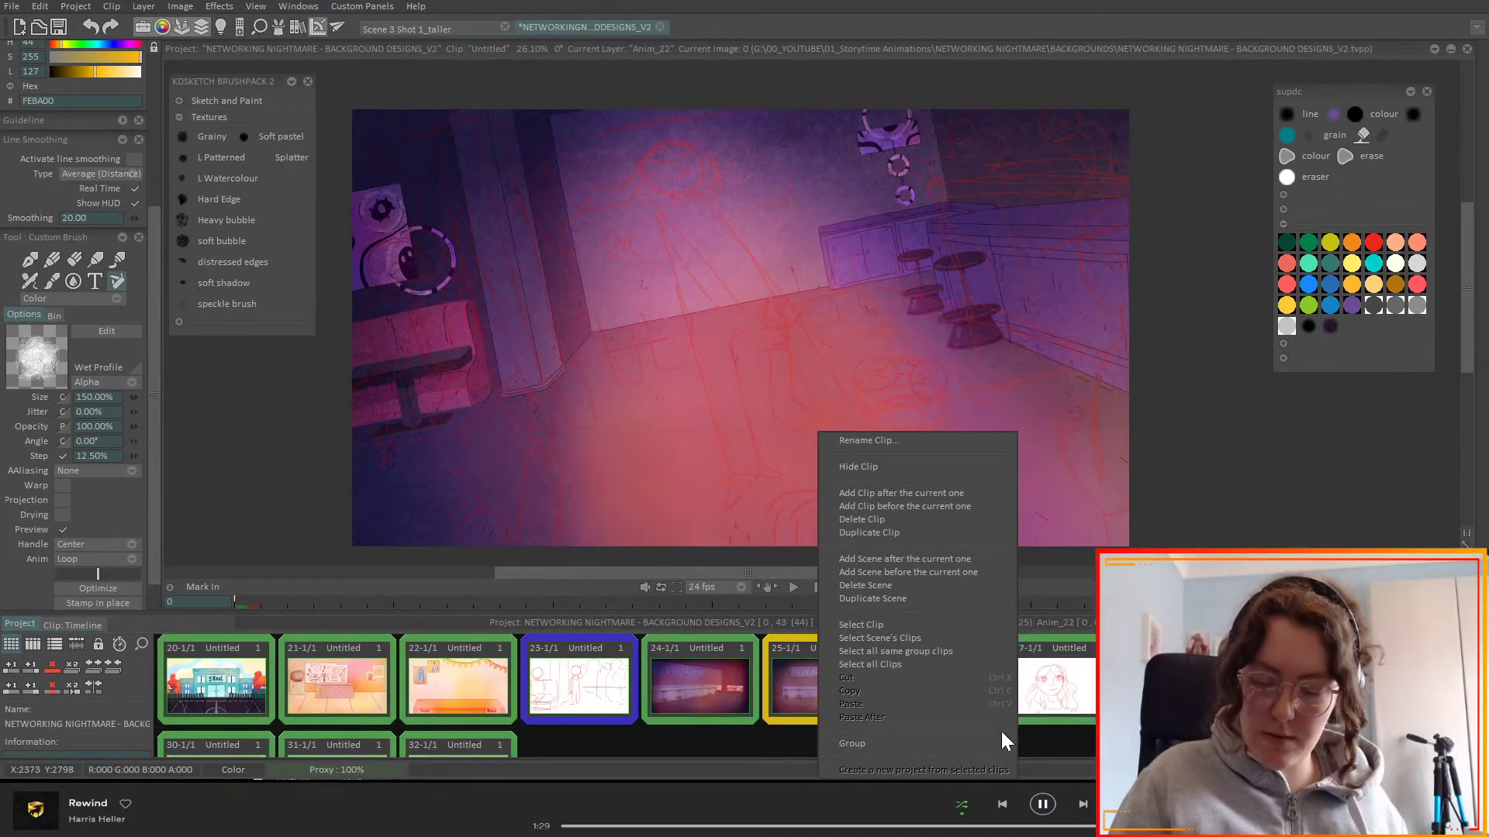
mouse_move(1010, 747)
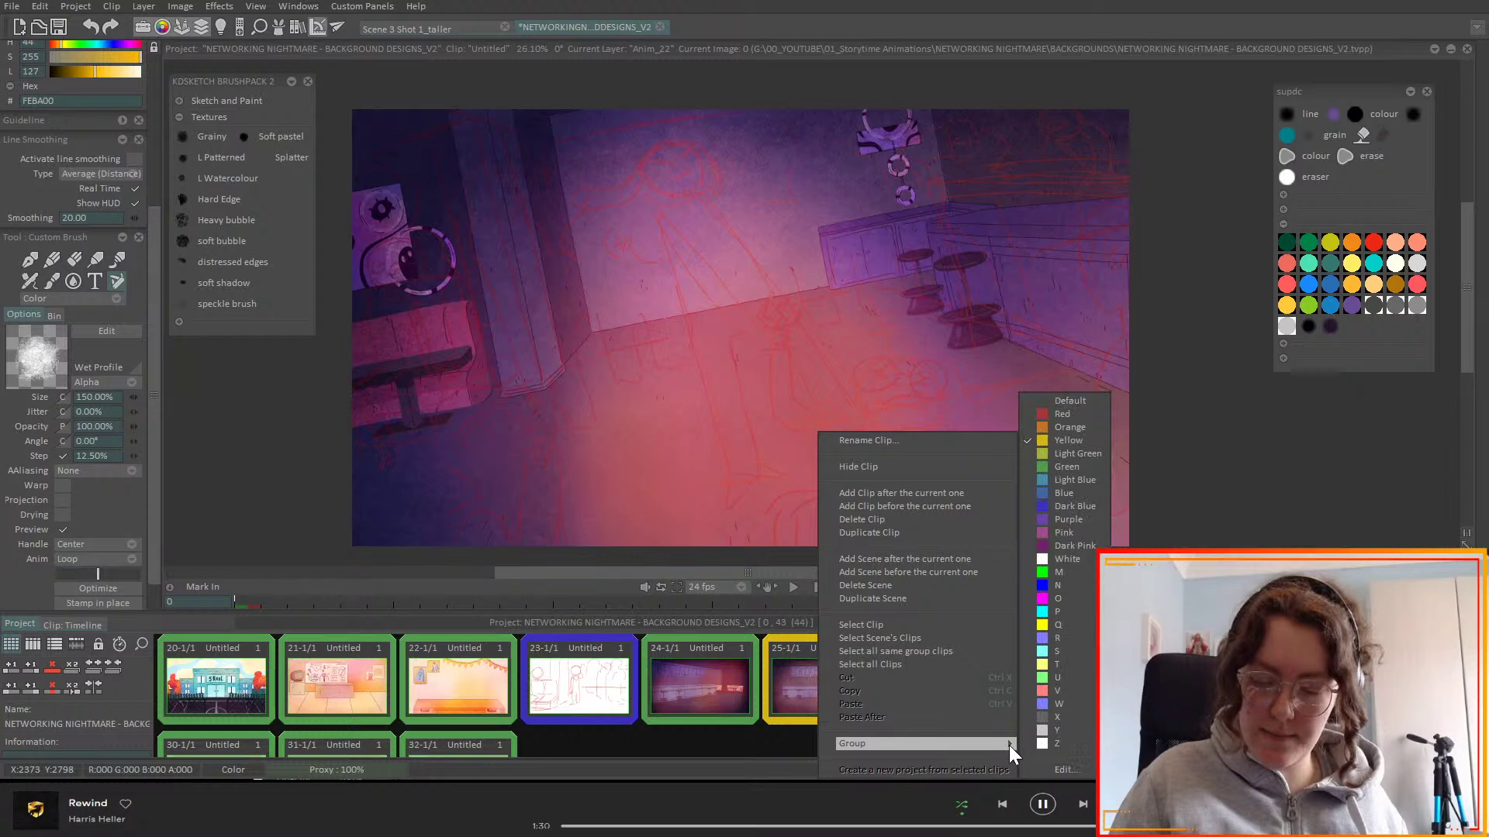
click(1069, 466)
right_click(1114, 677)
mouse_move(1303, 748)
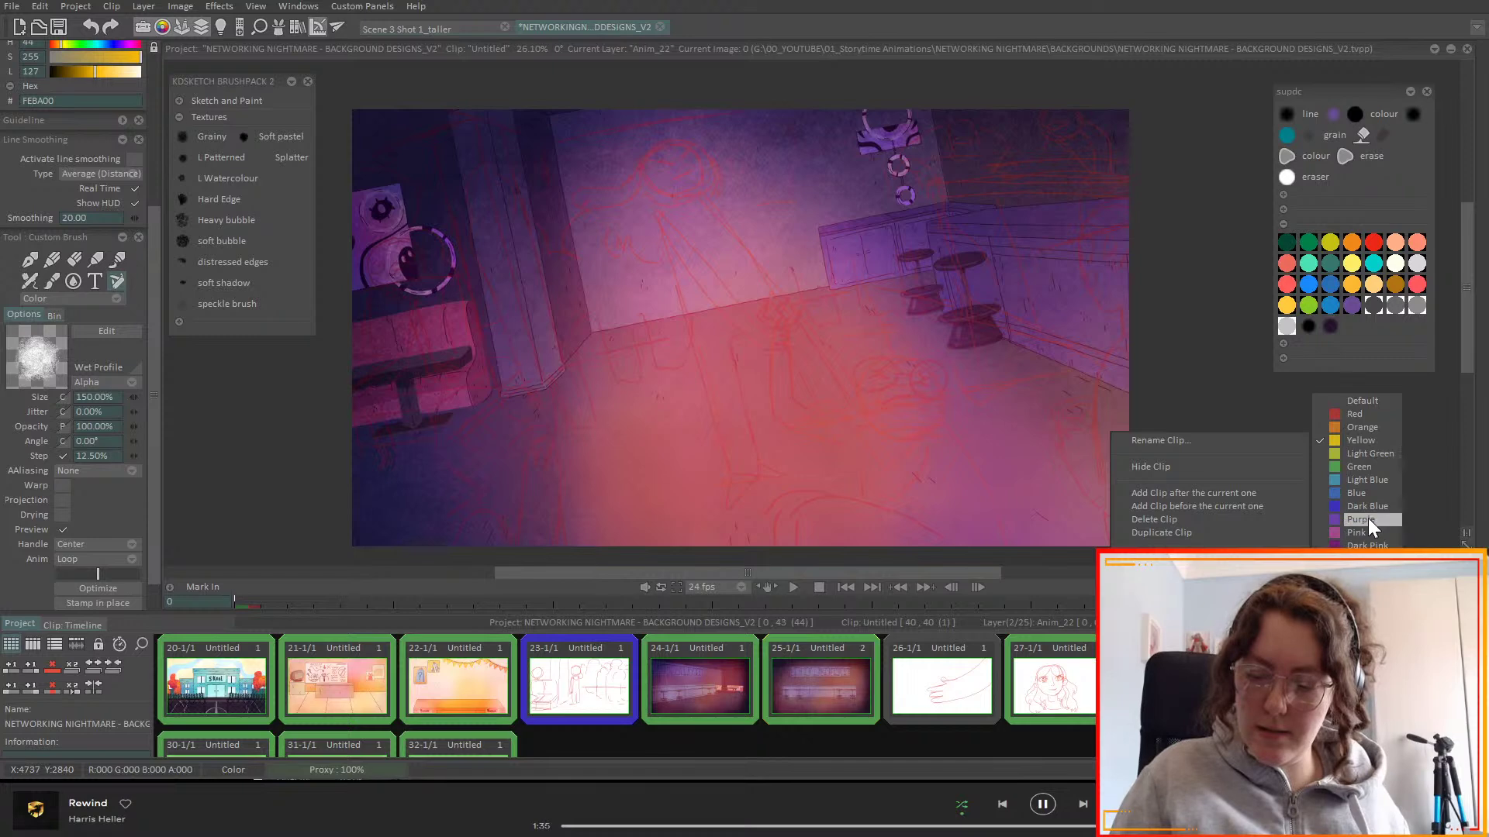
click(1368, 468)
- Open the pink cave room clip with the control panel from the project's clip overview
scroll(626, 697, up, 2)
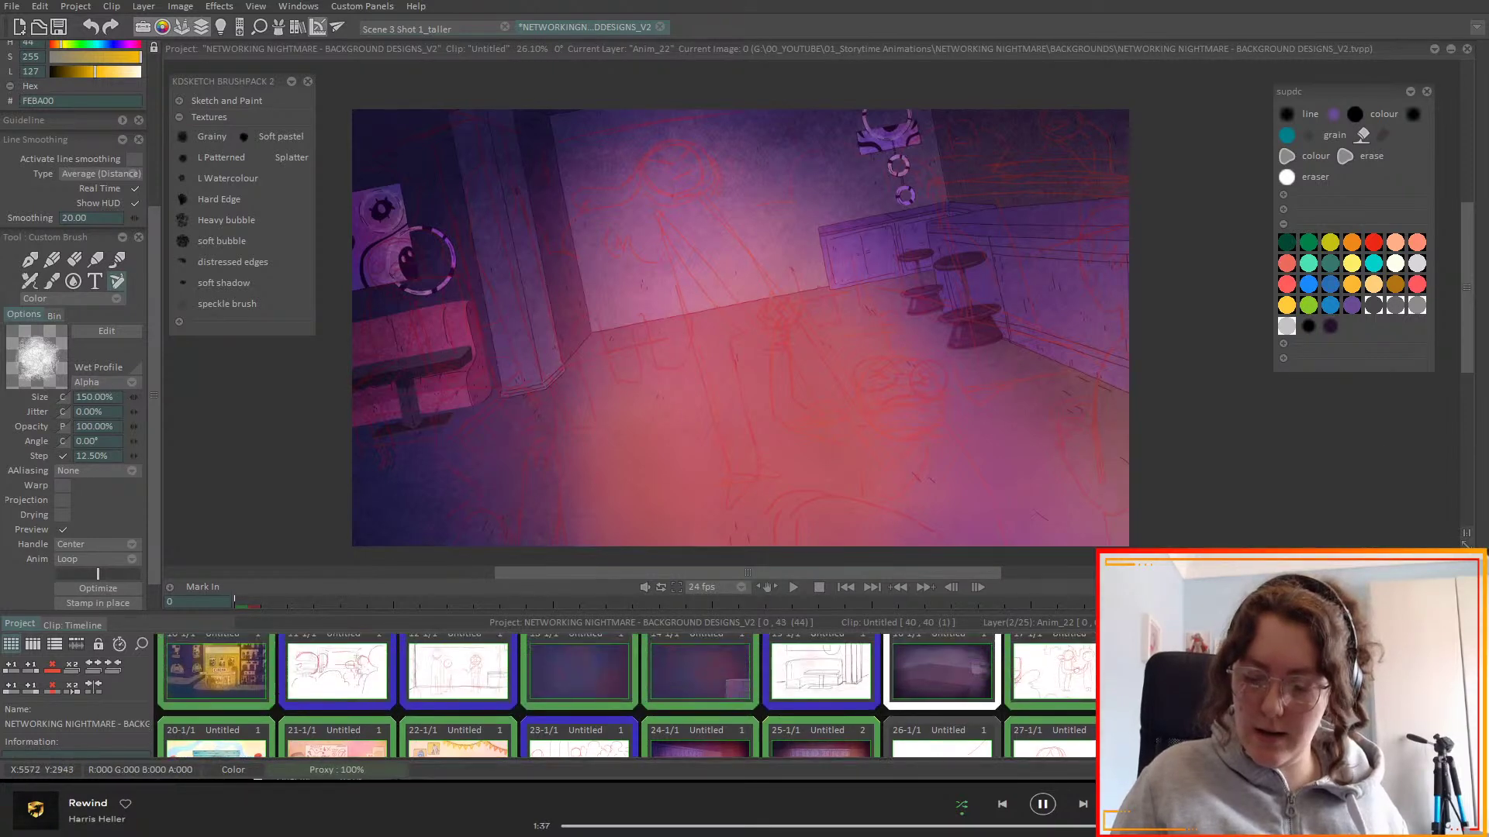
scroll(626, 696, up, 3)
scroll(626, 697, down, 2)
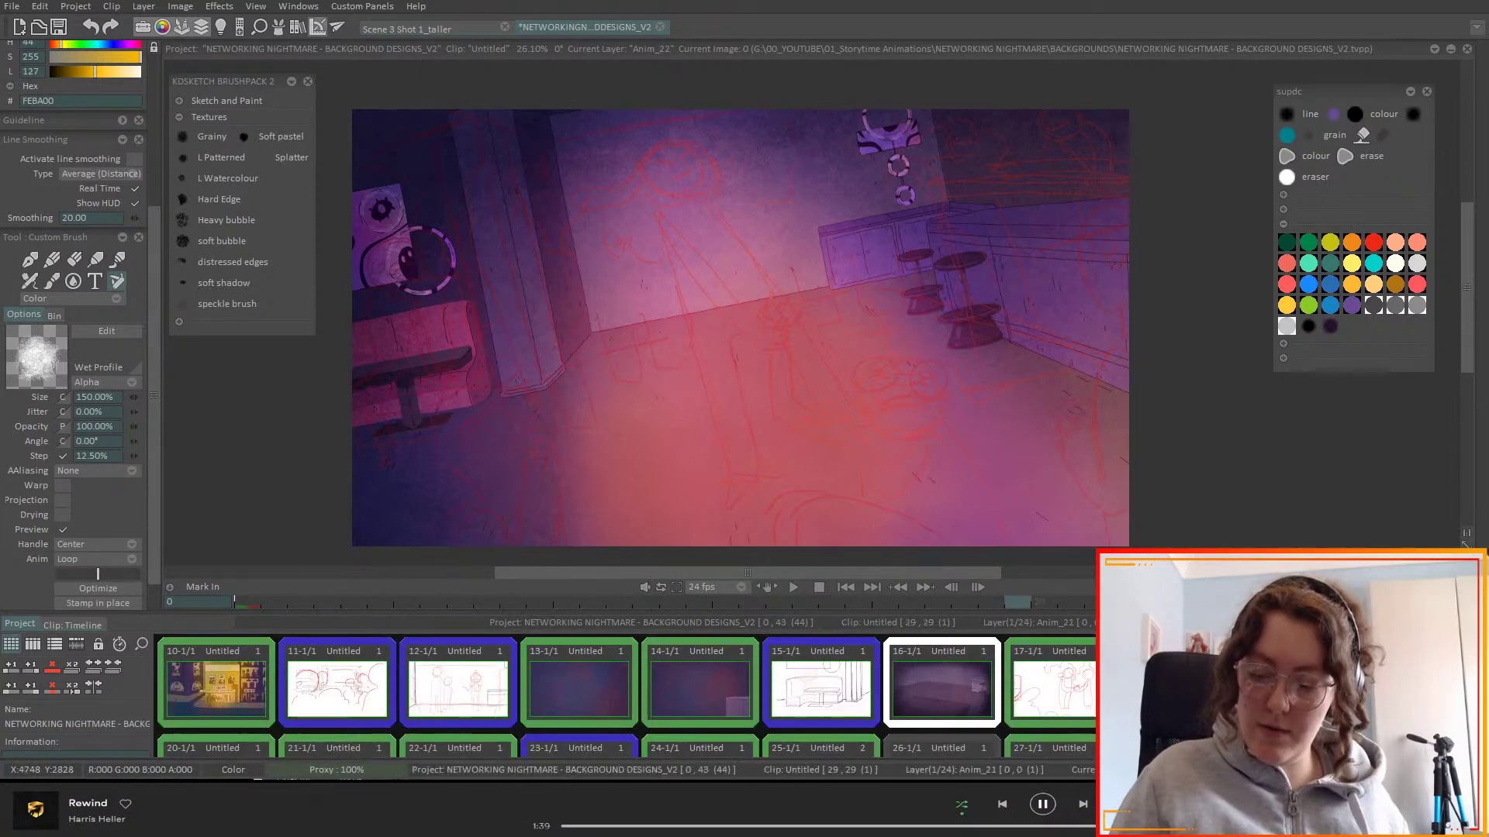
double_click(1343, 643)
- Enlarge the timeline area to show the pink room clip's layer stack
scroll(231, 663, down, 5)
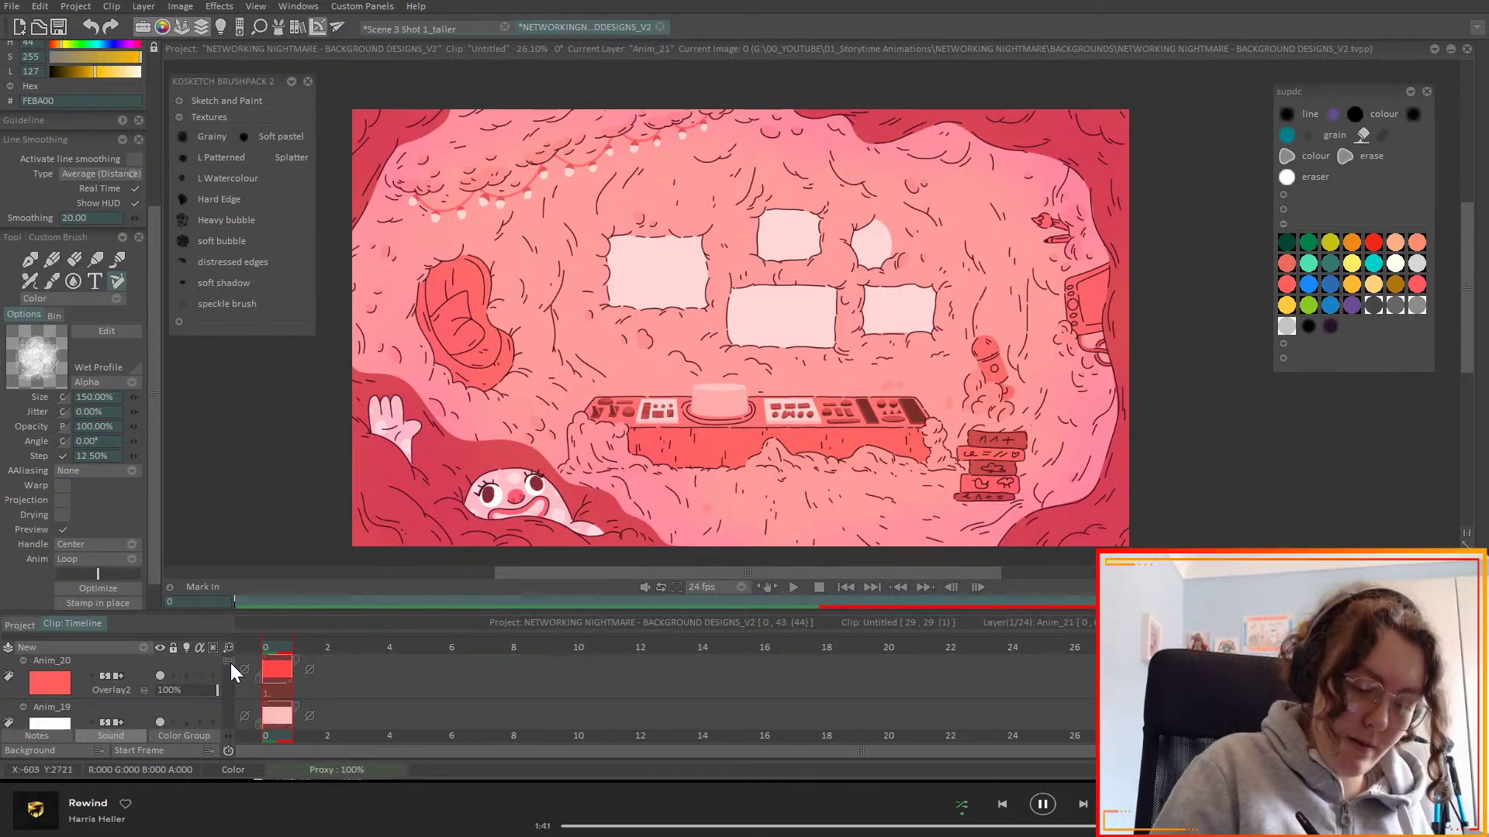
scroll(231, 675, down, 5)
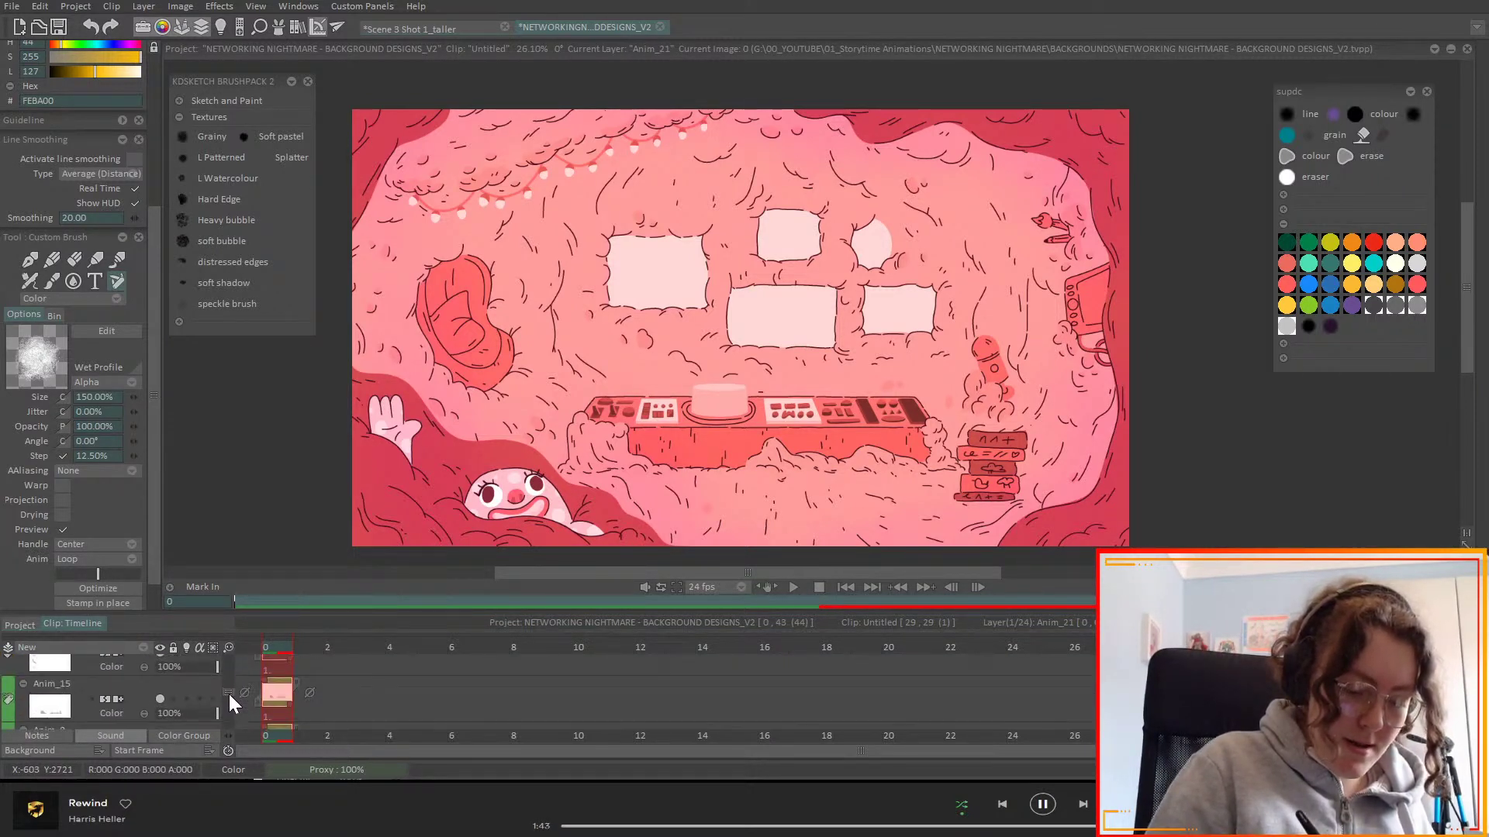
scroll(228, 704, up, 6)
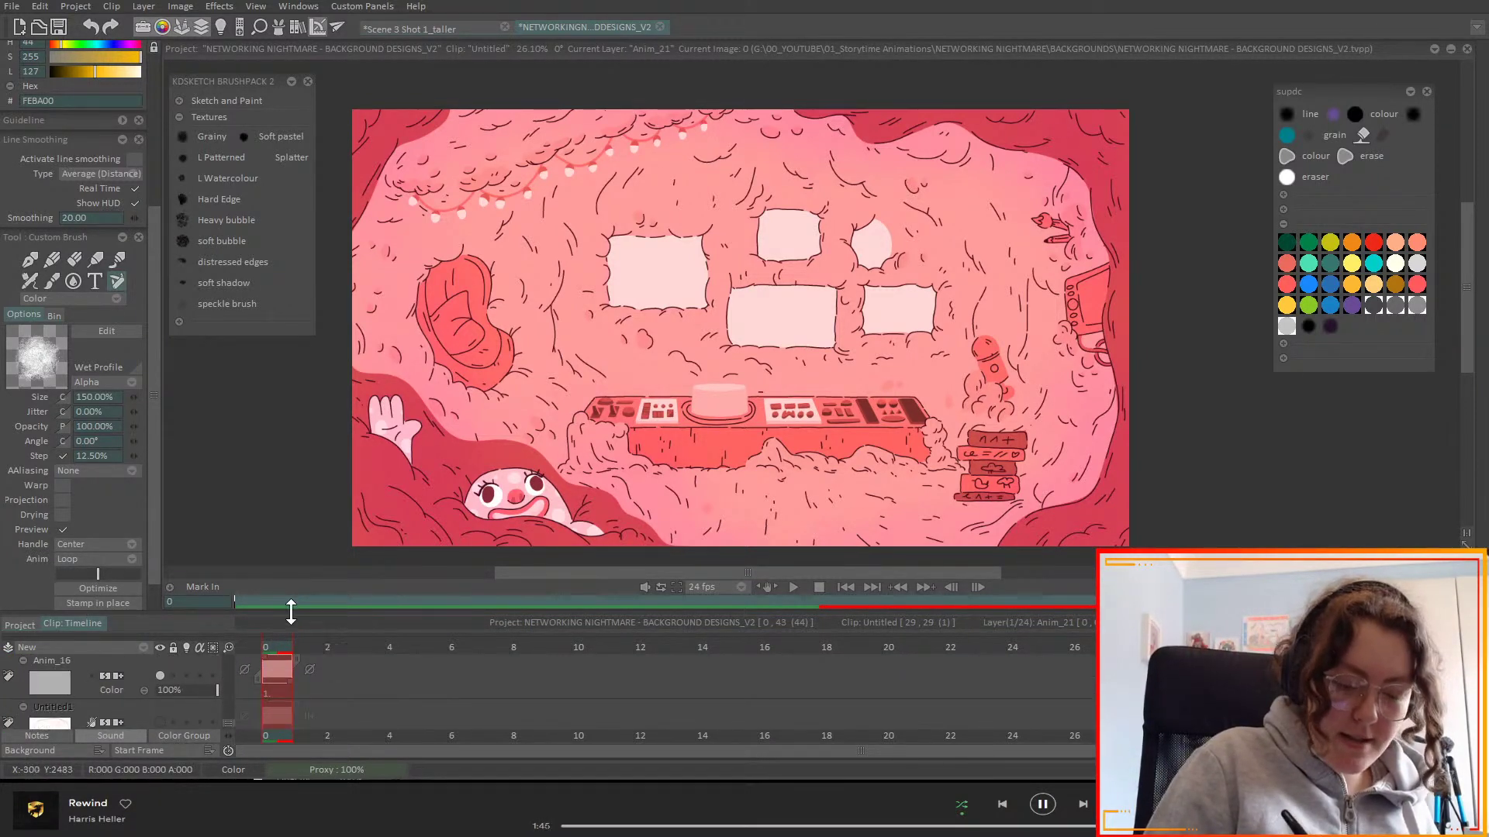
drag(291, 614, 310, 226)
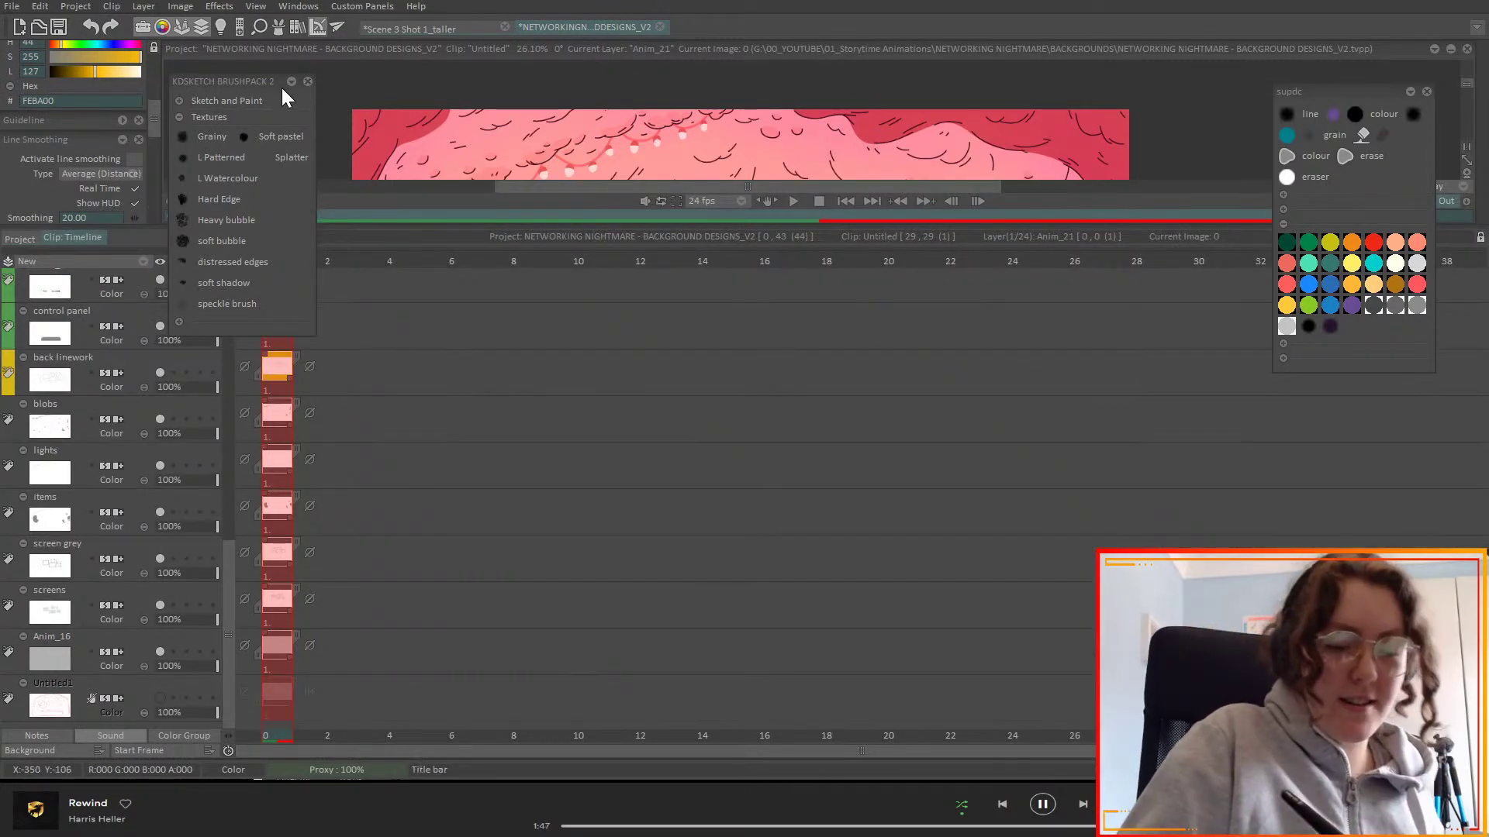
scroll(226, 513, up, 3)
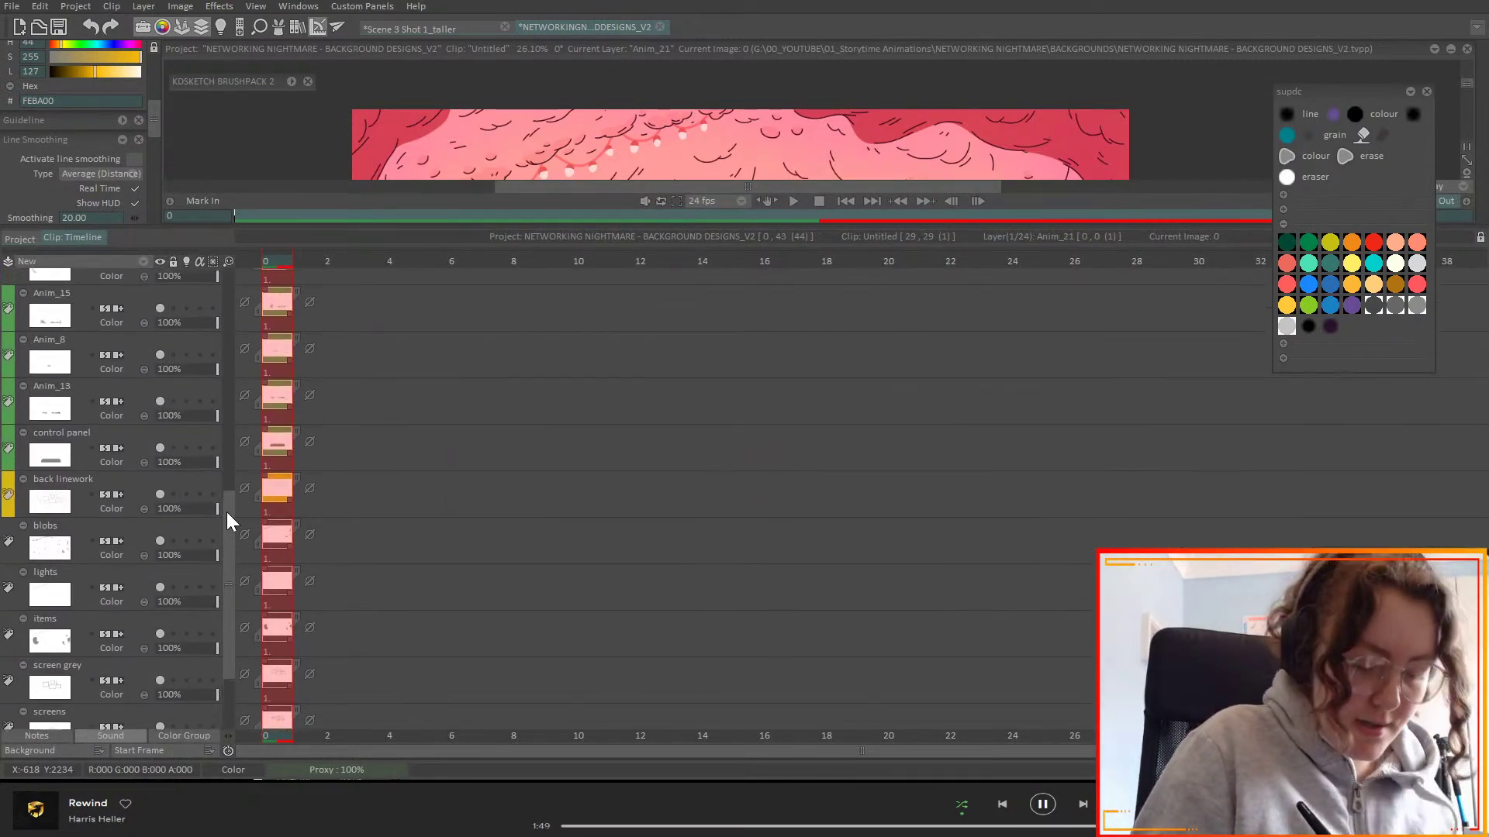
- Add a new layer directly above the control panel layer and assign it a white group colour
click(141, 459)
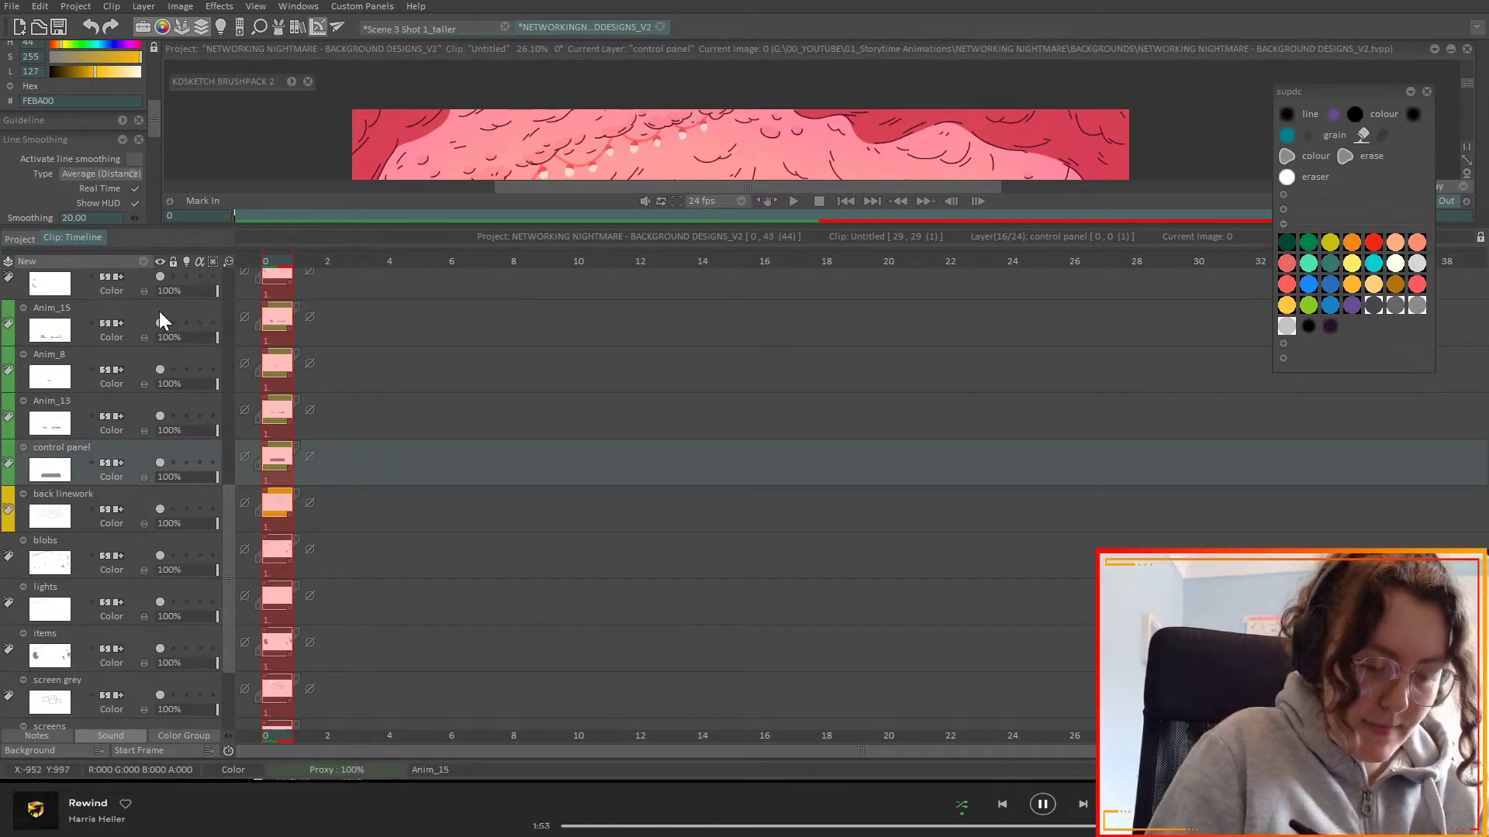
click(138, 263)
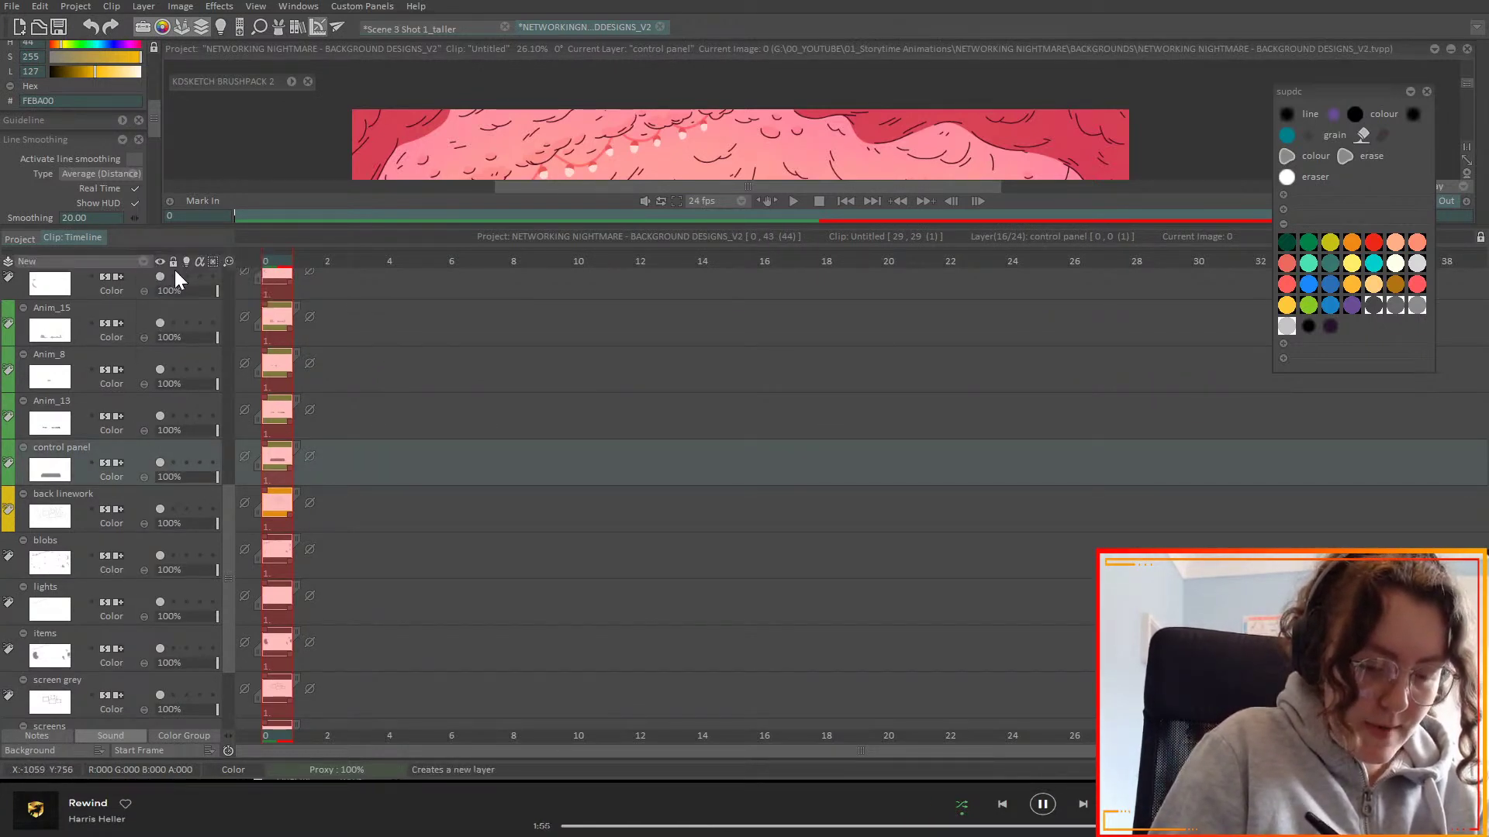
click(8, 463)
click(59, 744)
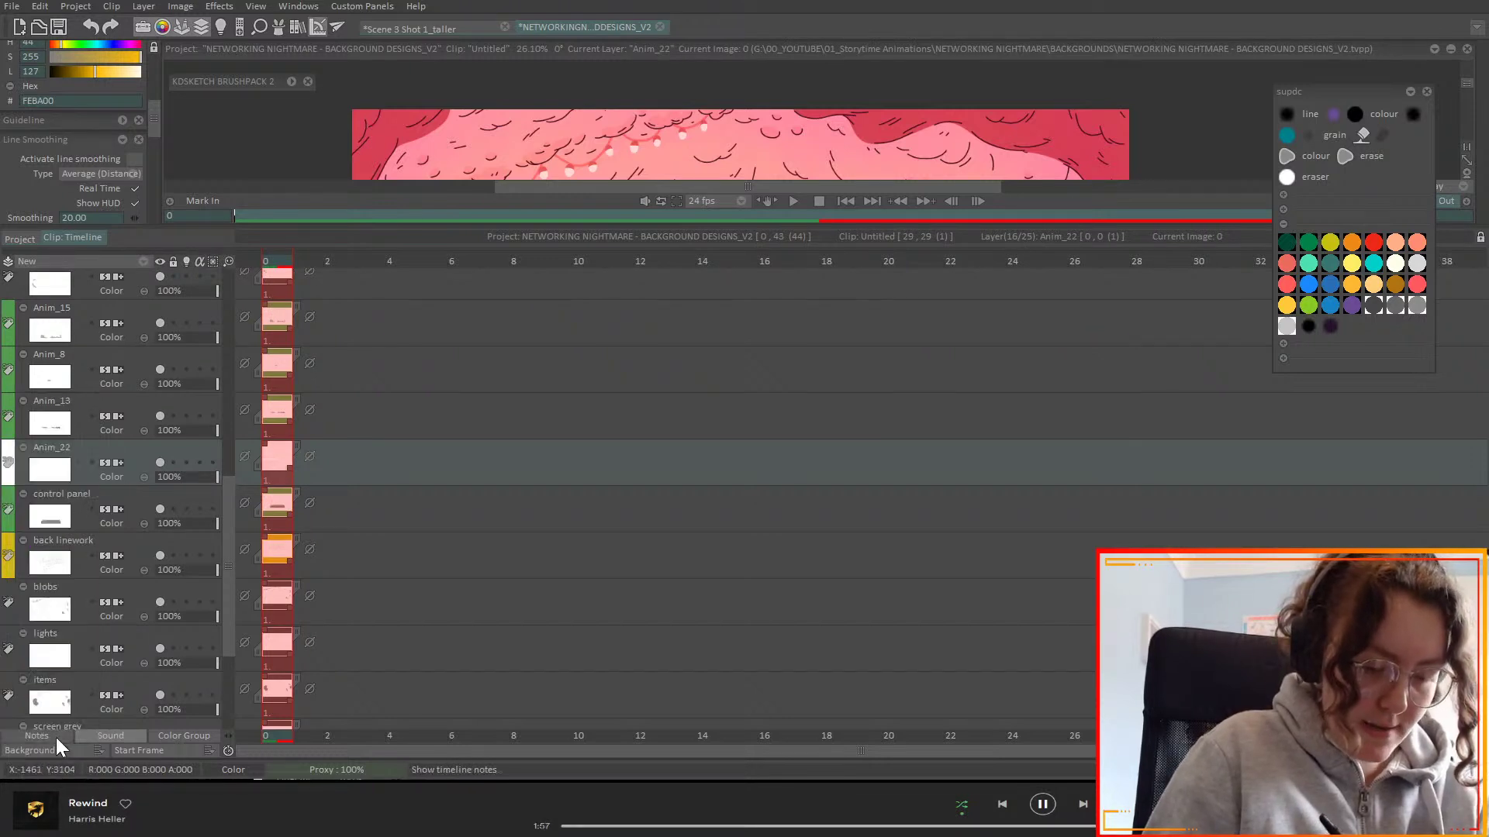
- Add a new layer directly above the items layer and change its group colour
drag(226, 494, 228, 556)
click(137, 554)
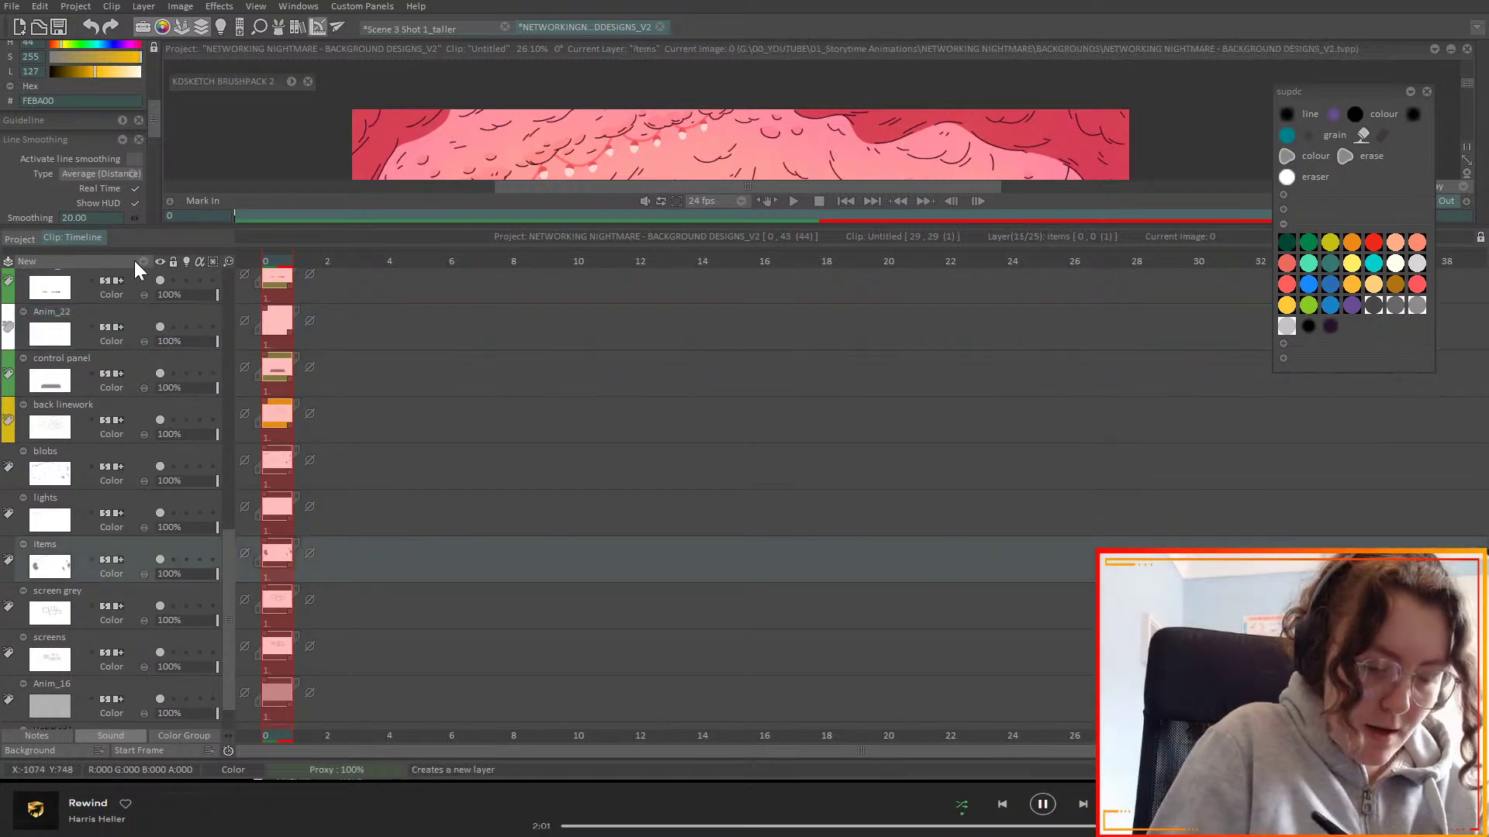
click(136, 263)
click(230, 261)
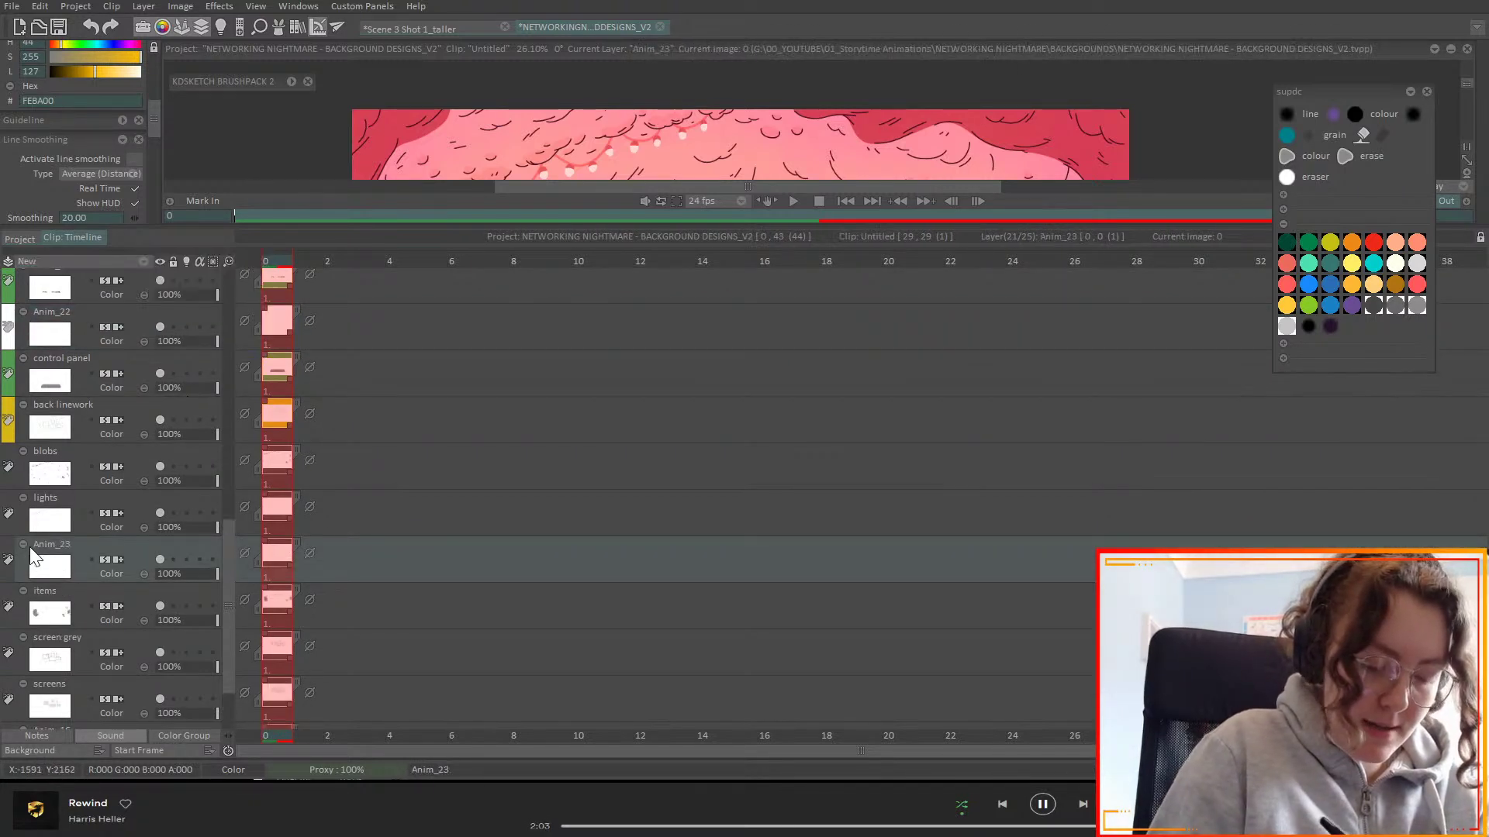
click(8, 559)
click(80, 561)
- Add a new layer directly above the books layer and assign it a white group colour
drag(226, 561, 244, 486)
click(133, 600)
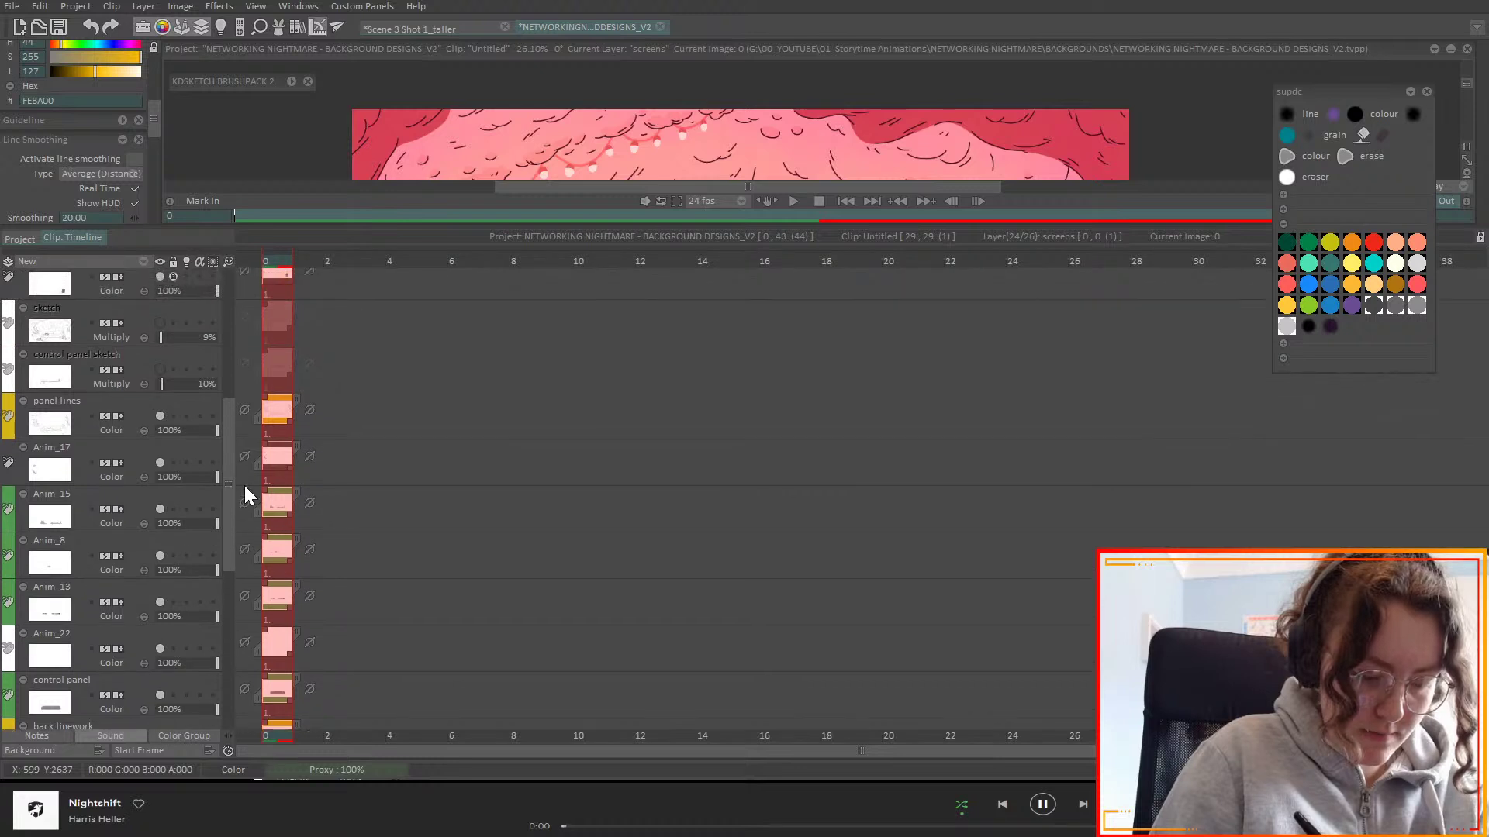
click(155, 518)
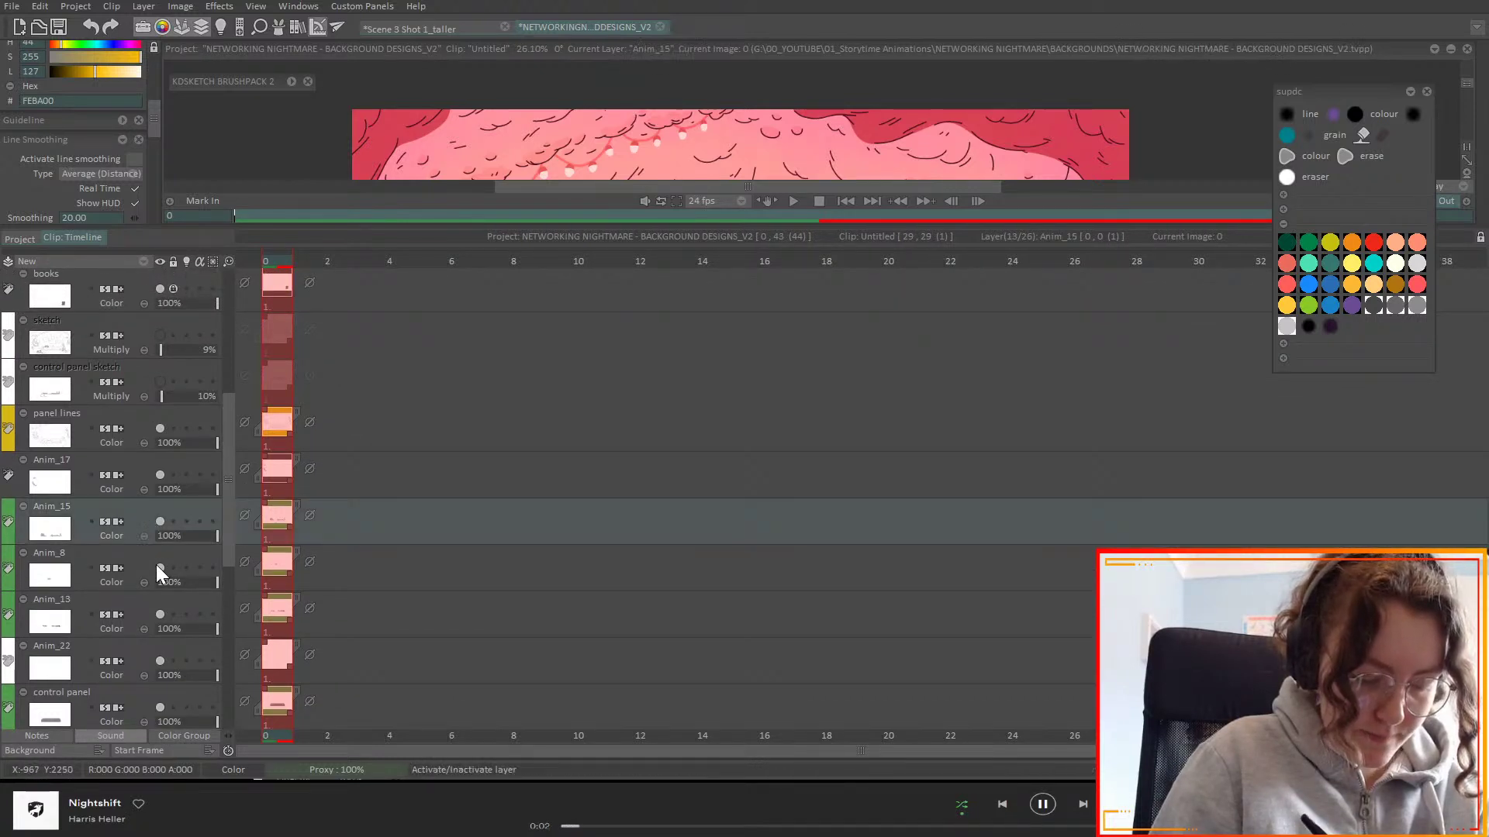
drag(228, 400, 230, 321)
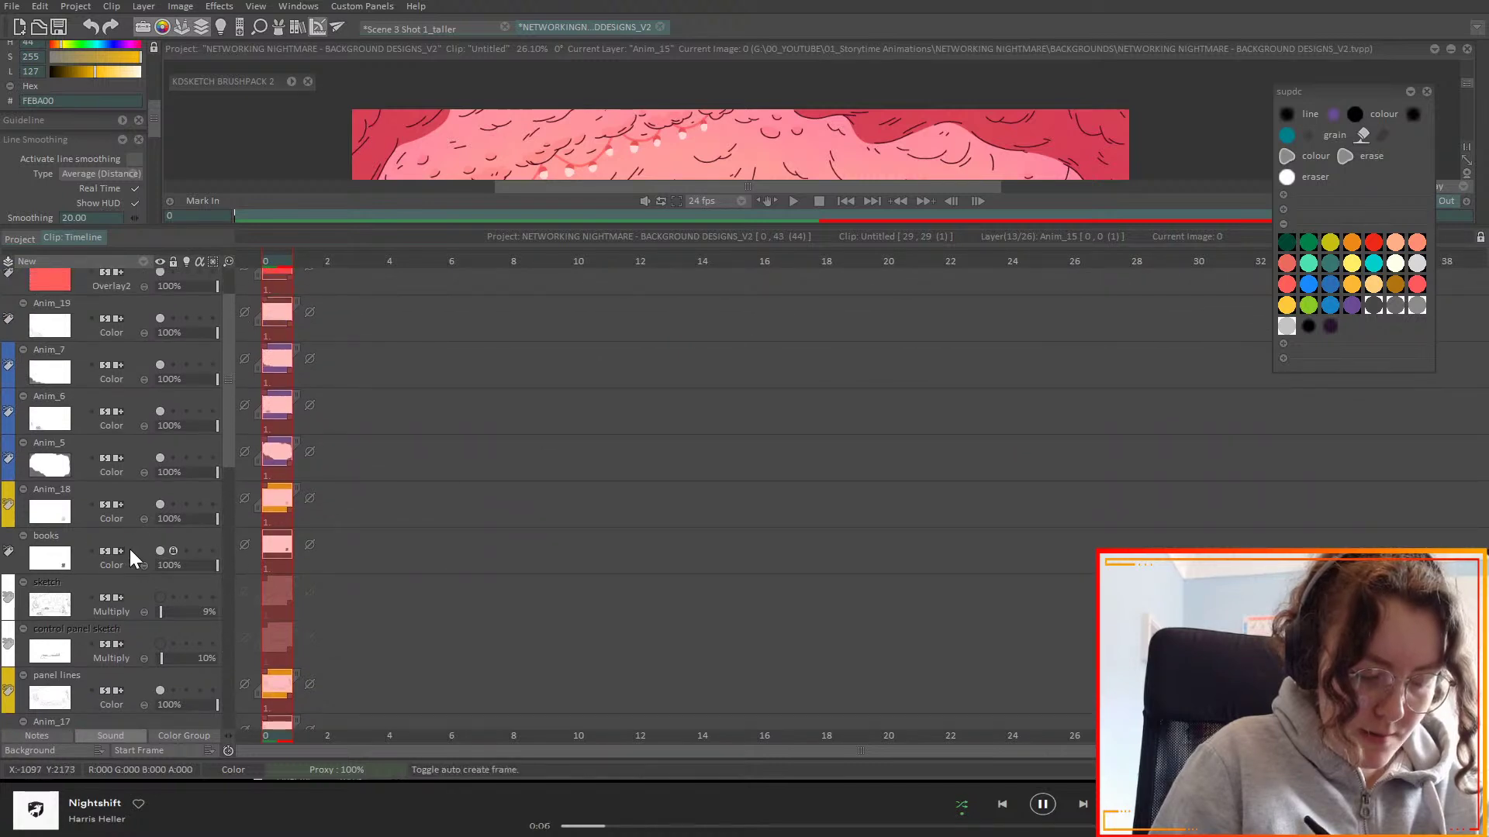
key(ctrl+shift+n)
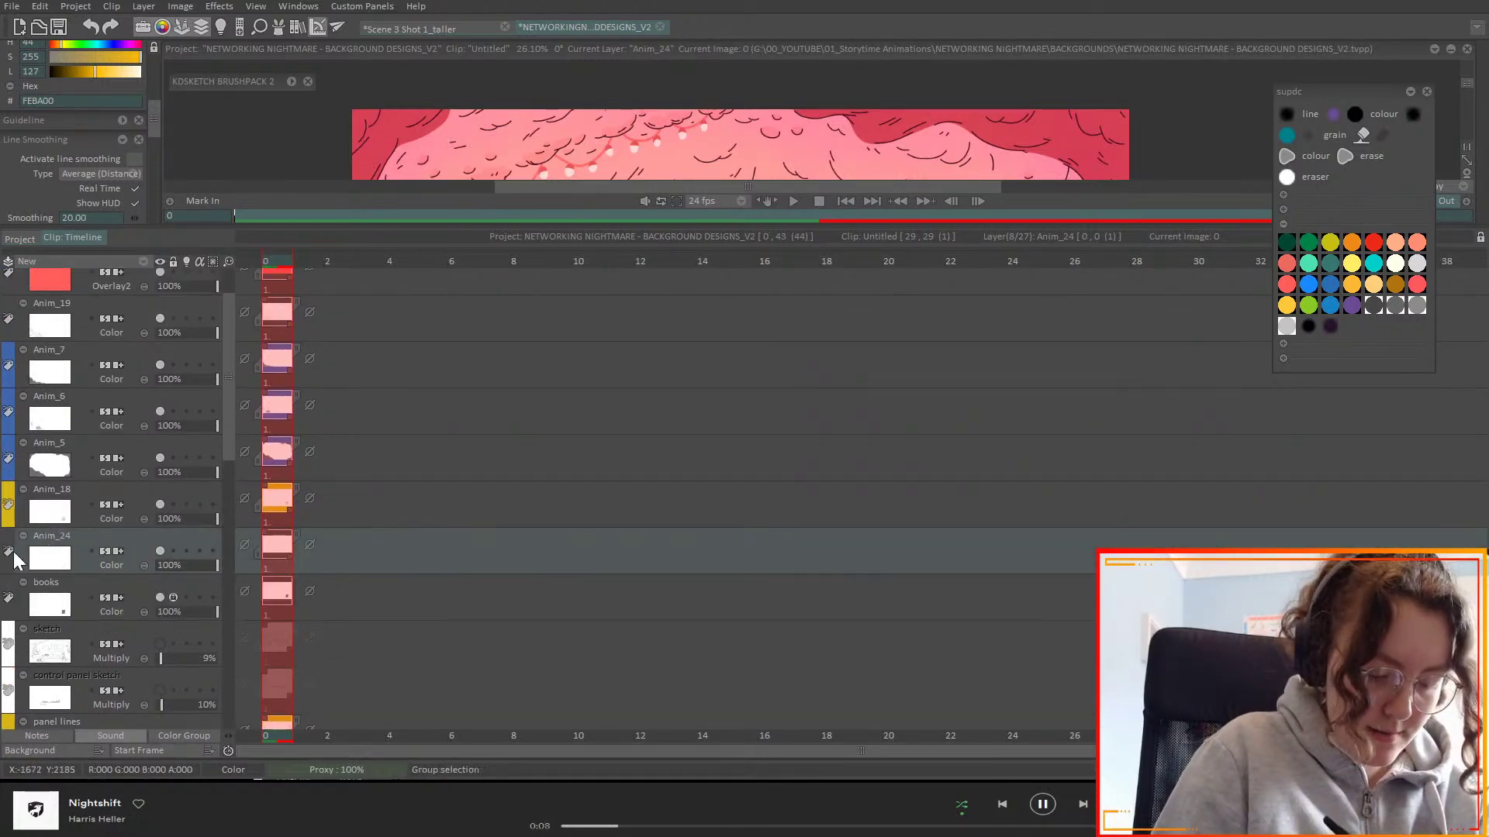
click(14, 554)
click(70, 560)
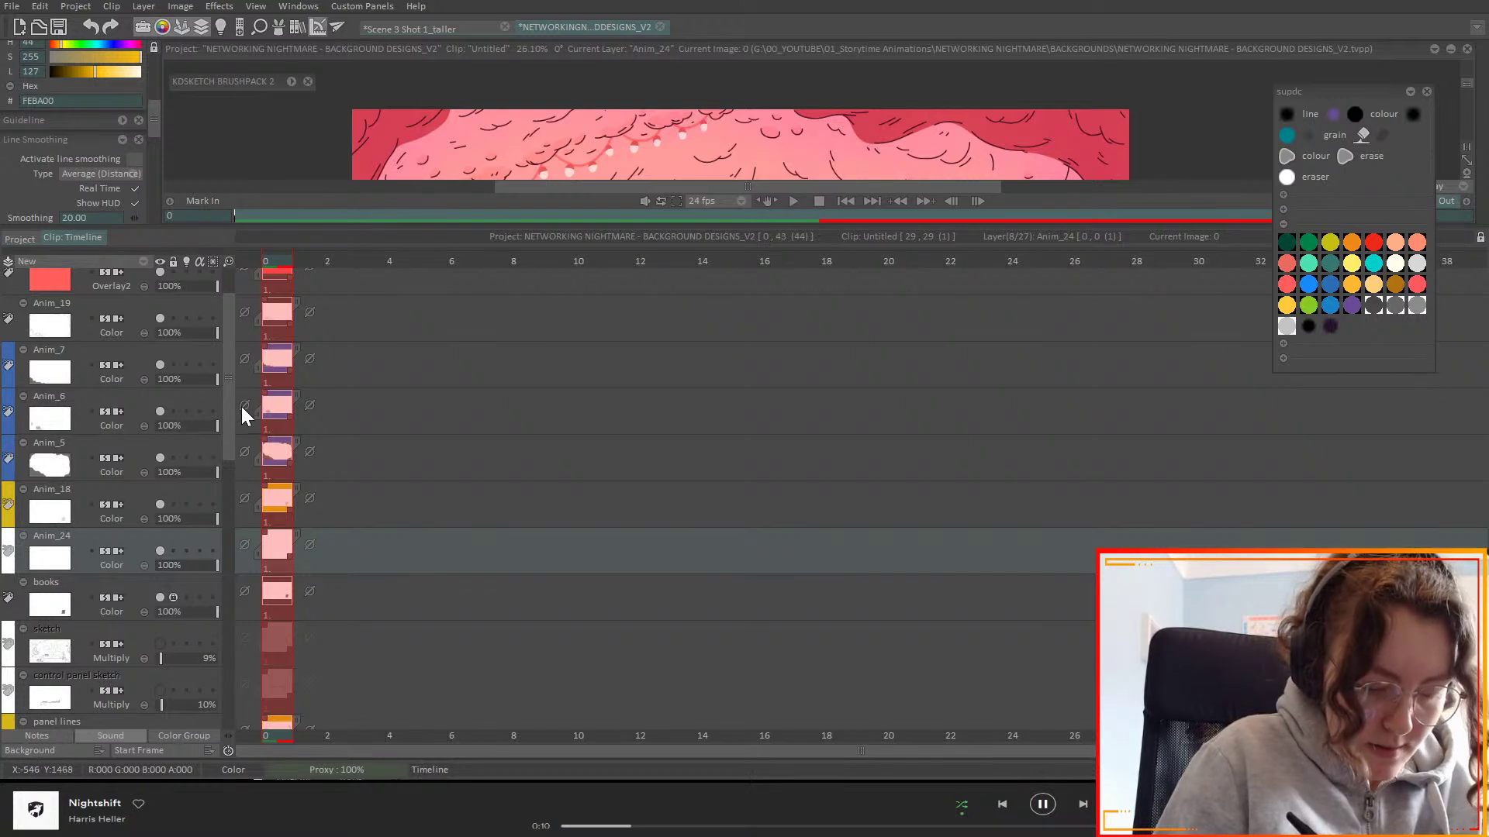
- Add a new anim layer directly above the Anim_6 layer and give it a white group colour
scroll(240, 411, up, 2)
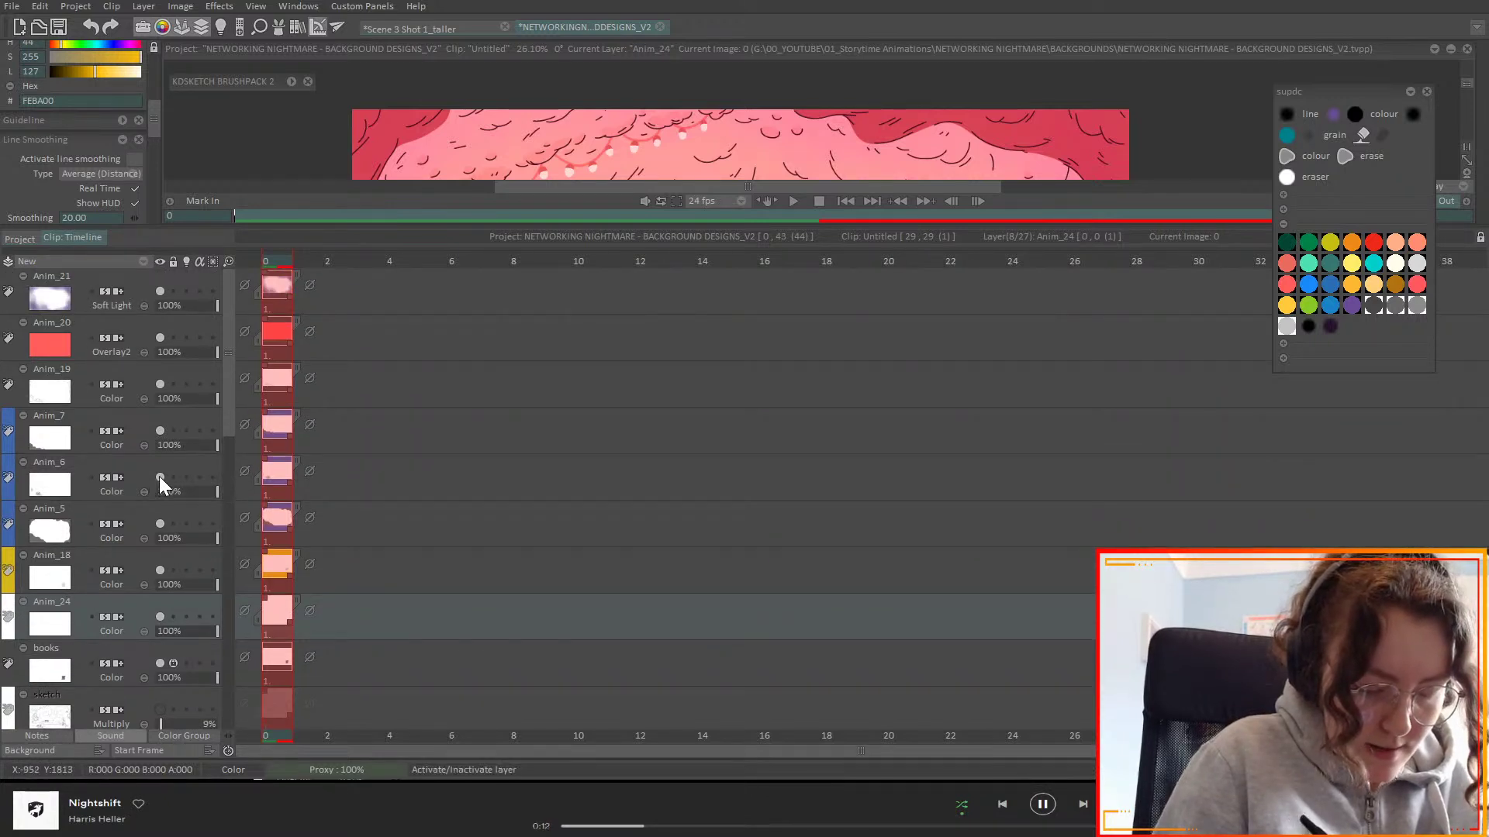
click(160, 476)
click(144, 262)
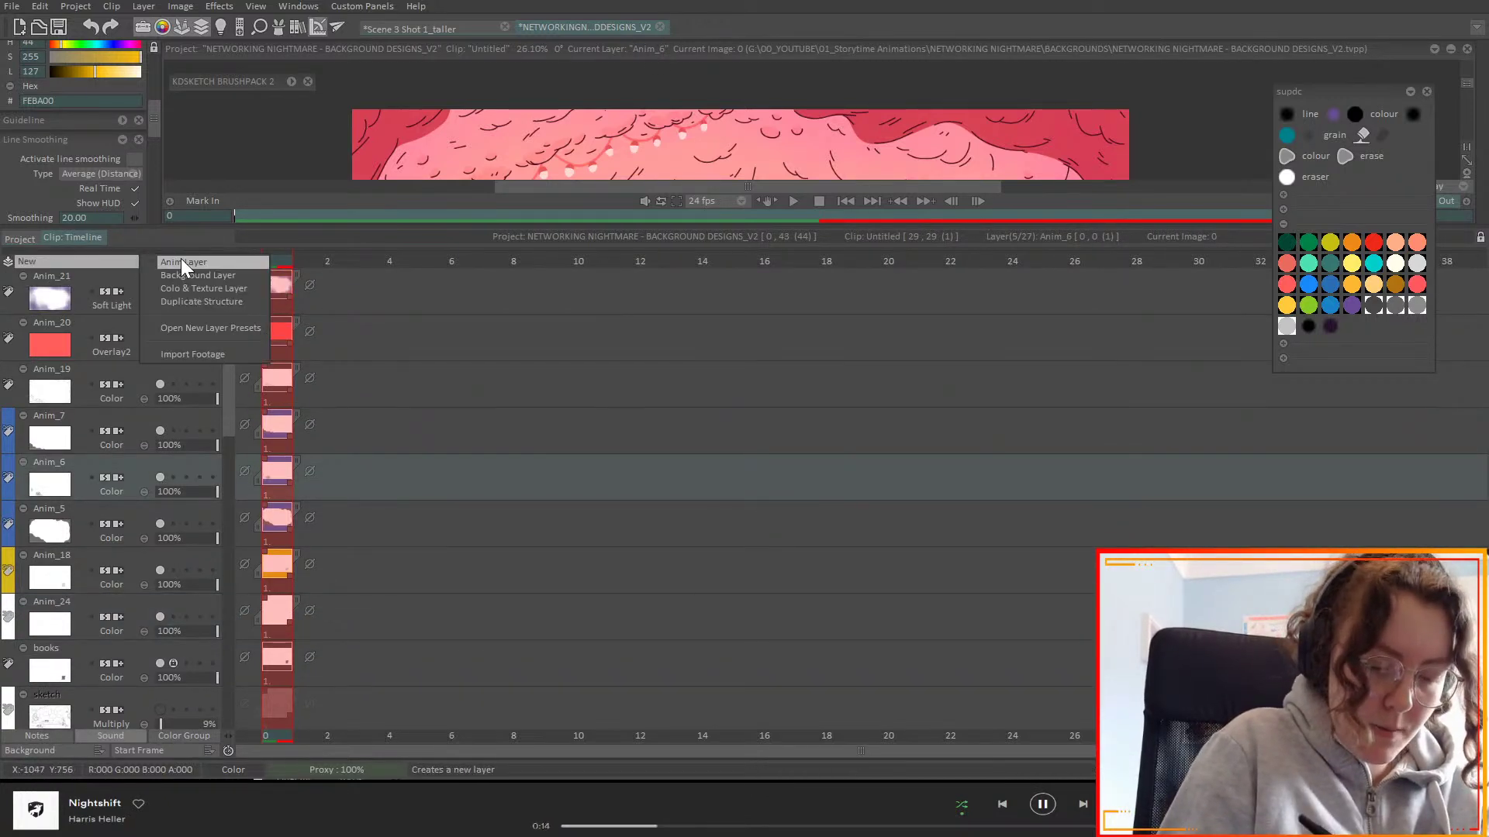
click(180, 262)
click(10, 465)
click(70, 559)
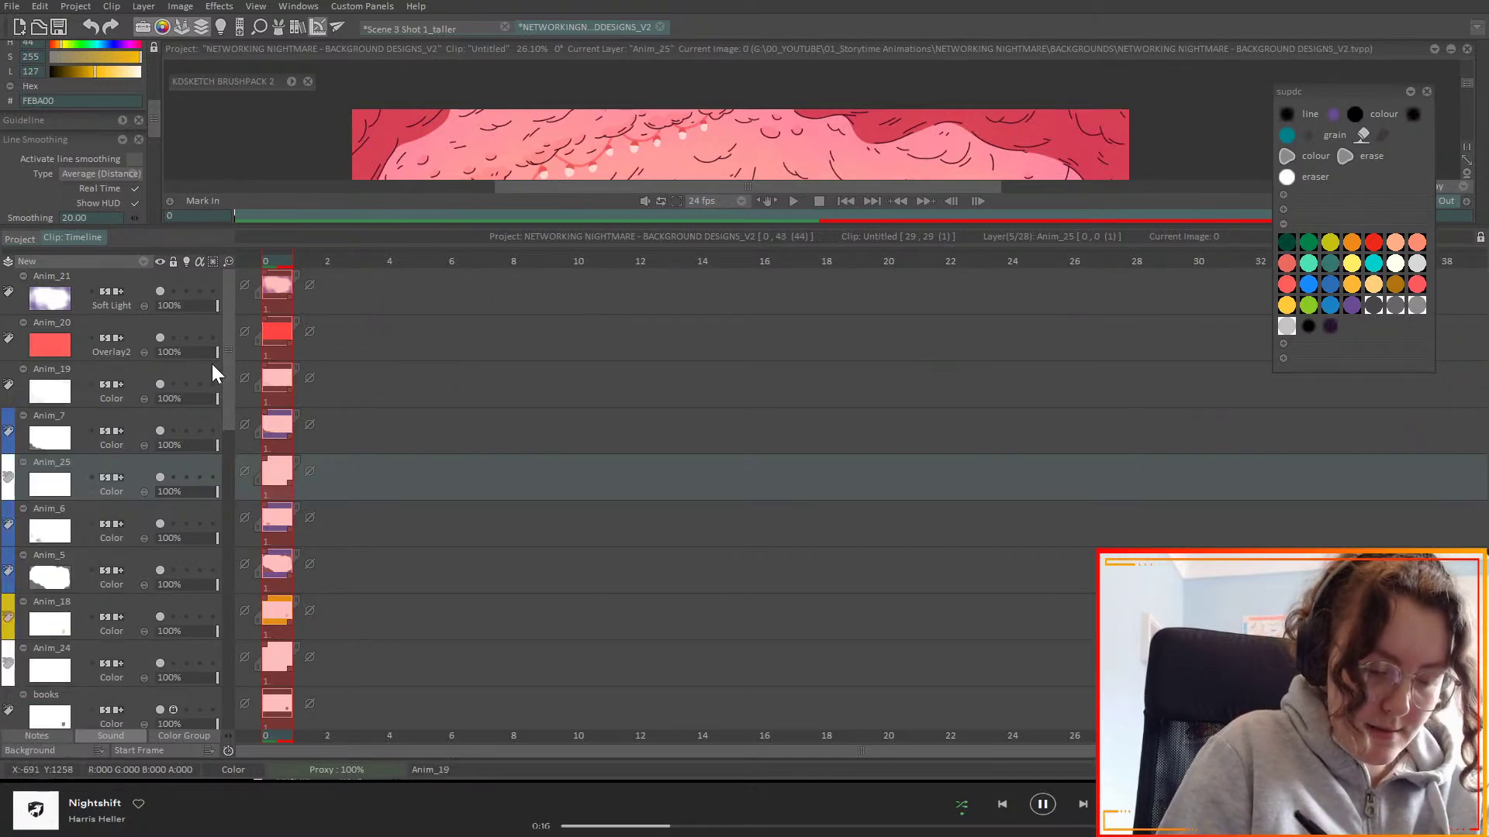
- Shrink the timeline area, turn on the stencil for the Anim_6 layer, and make the new layer above it current
drag(569, 225, 571, 594)
scroll(230, 651, down, 10)
click(211, 698)
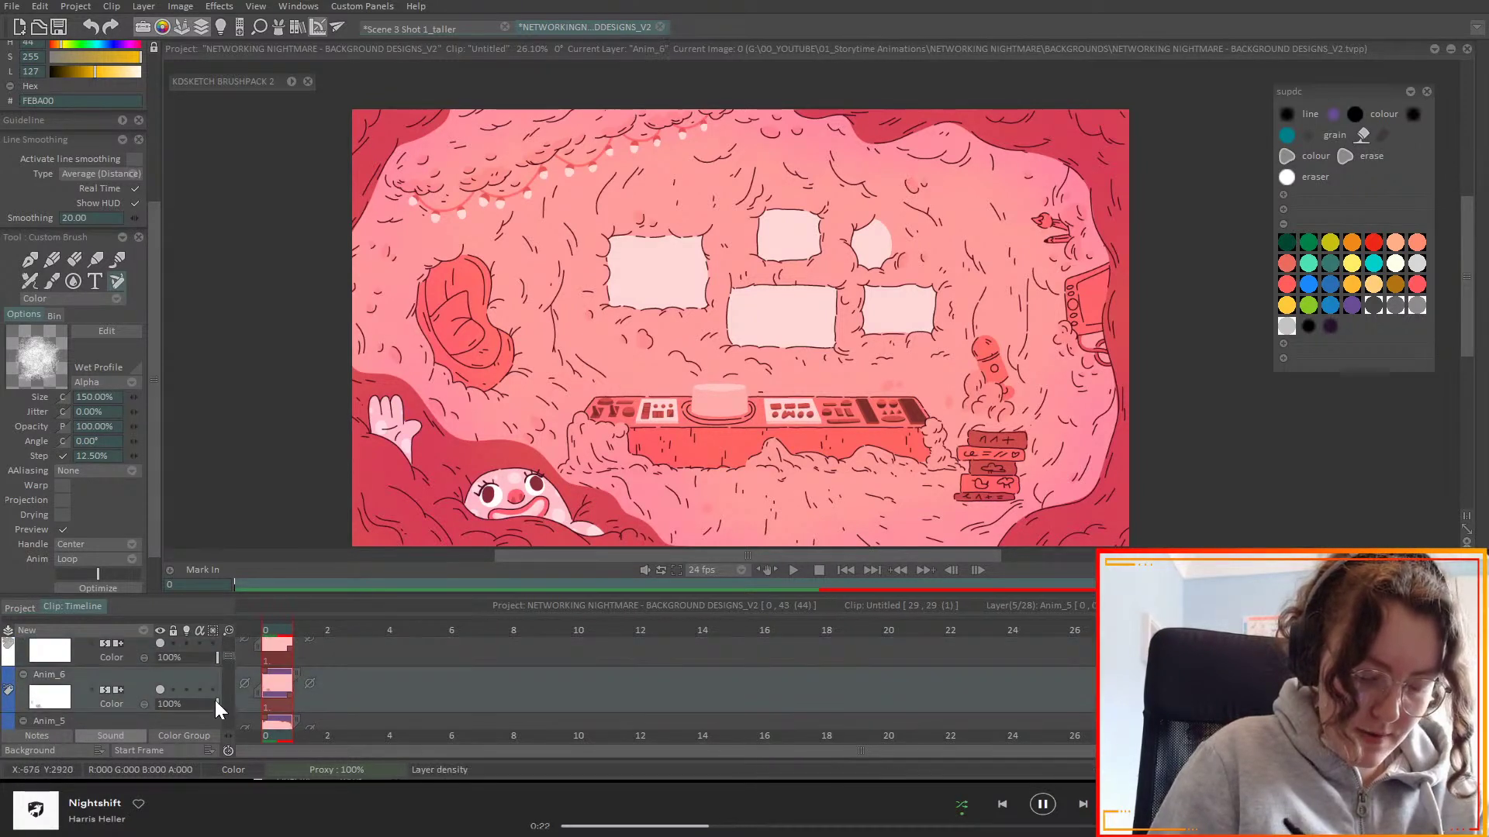
click(213, 690)
scroll(229, 653, up, 1)
click(151, 691)
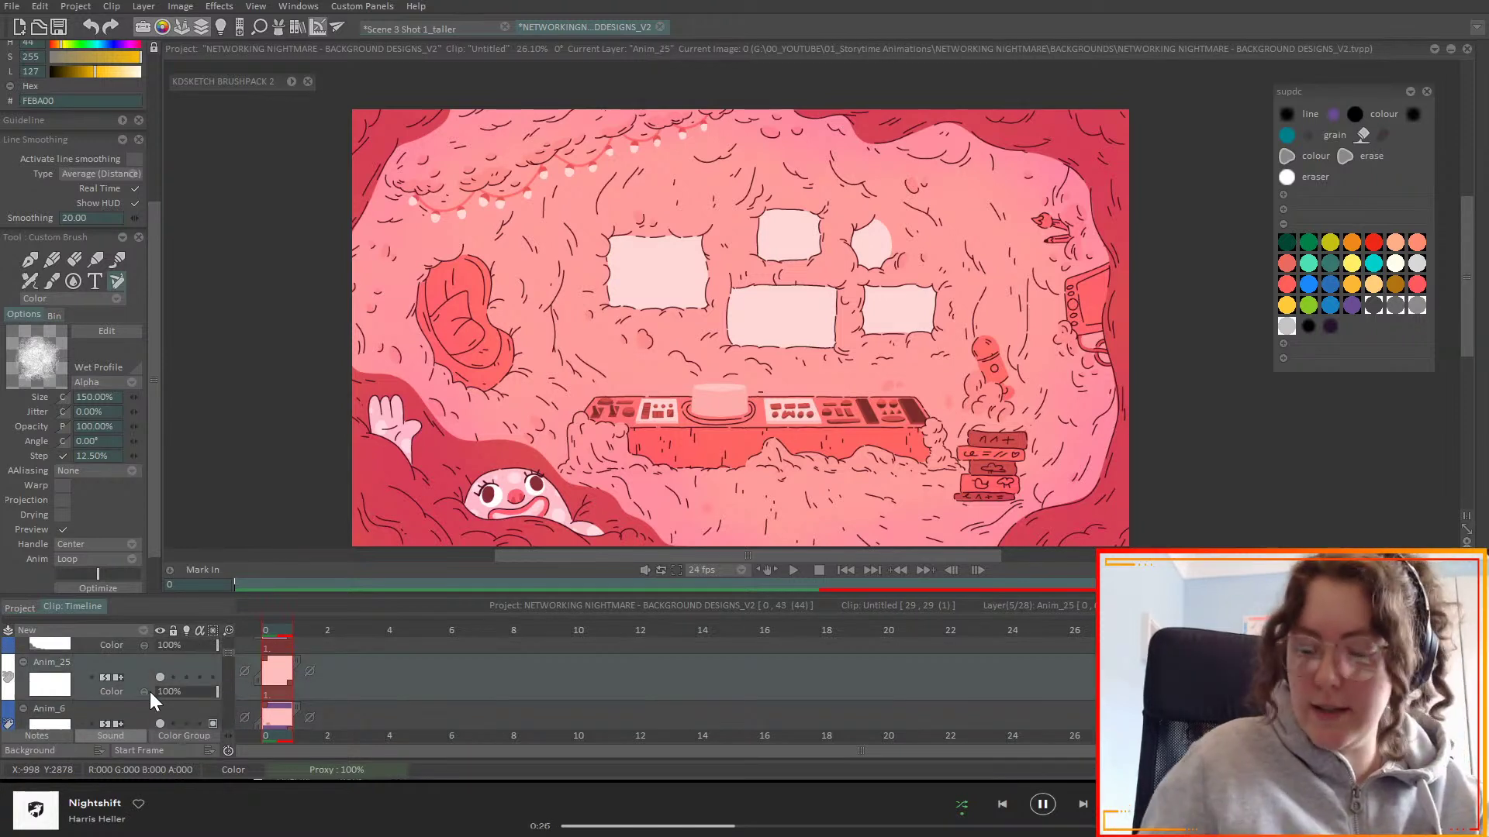
- Try shading the character's face with yellow FFCA3A and undo the stroke
click(1288, 307)
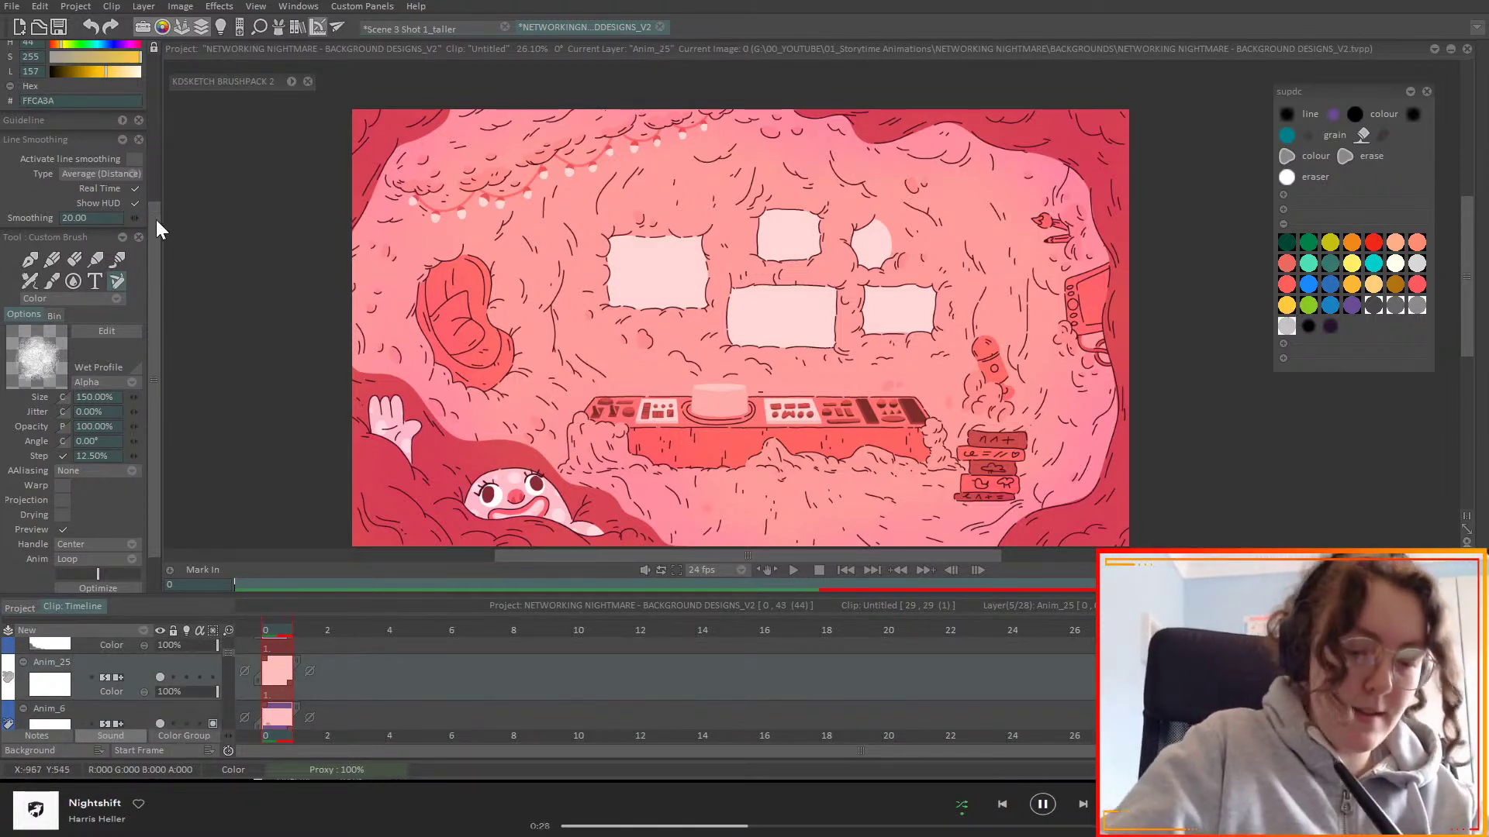
drag(163, 229, 173, 56)
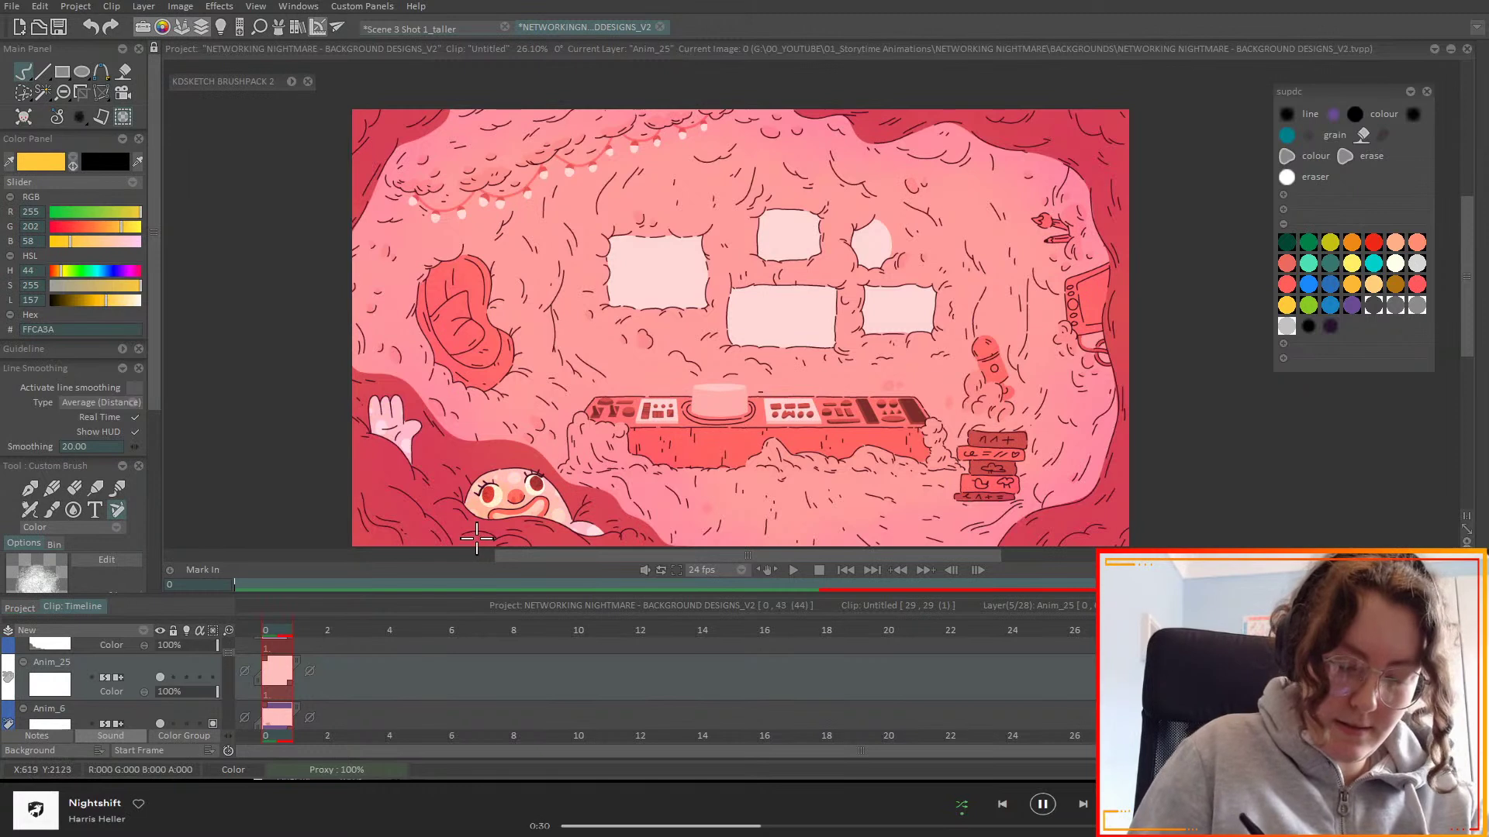
drag(457, 541, 542, 532)
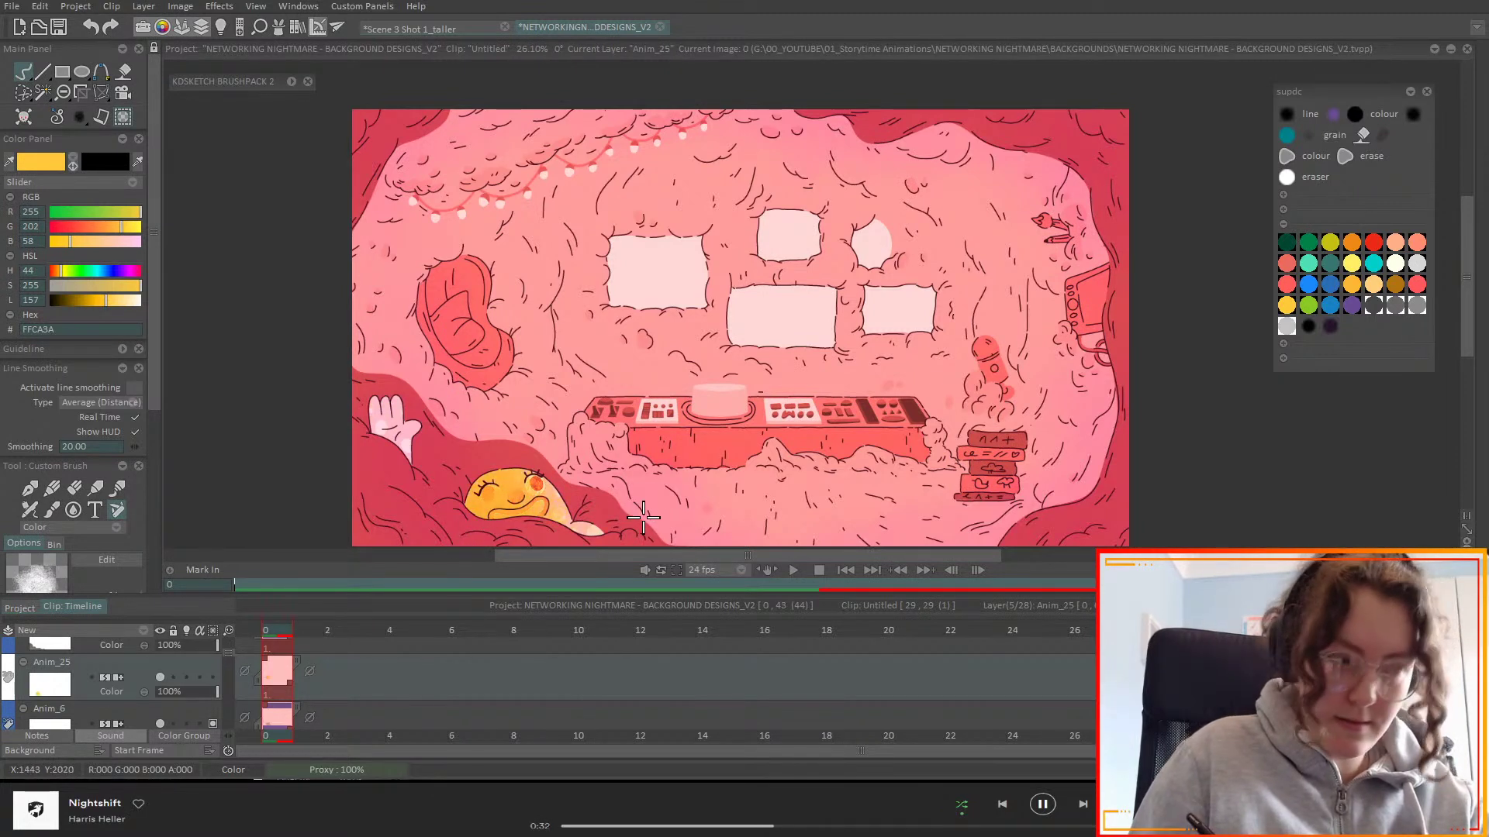
key(ctrl+z)
- Brush red EF2917 shading over the peeking character's face and hand on the layer above Anim_6
click(1373, 242)
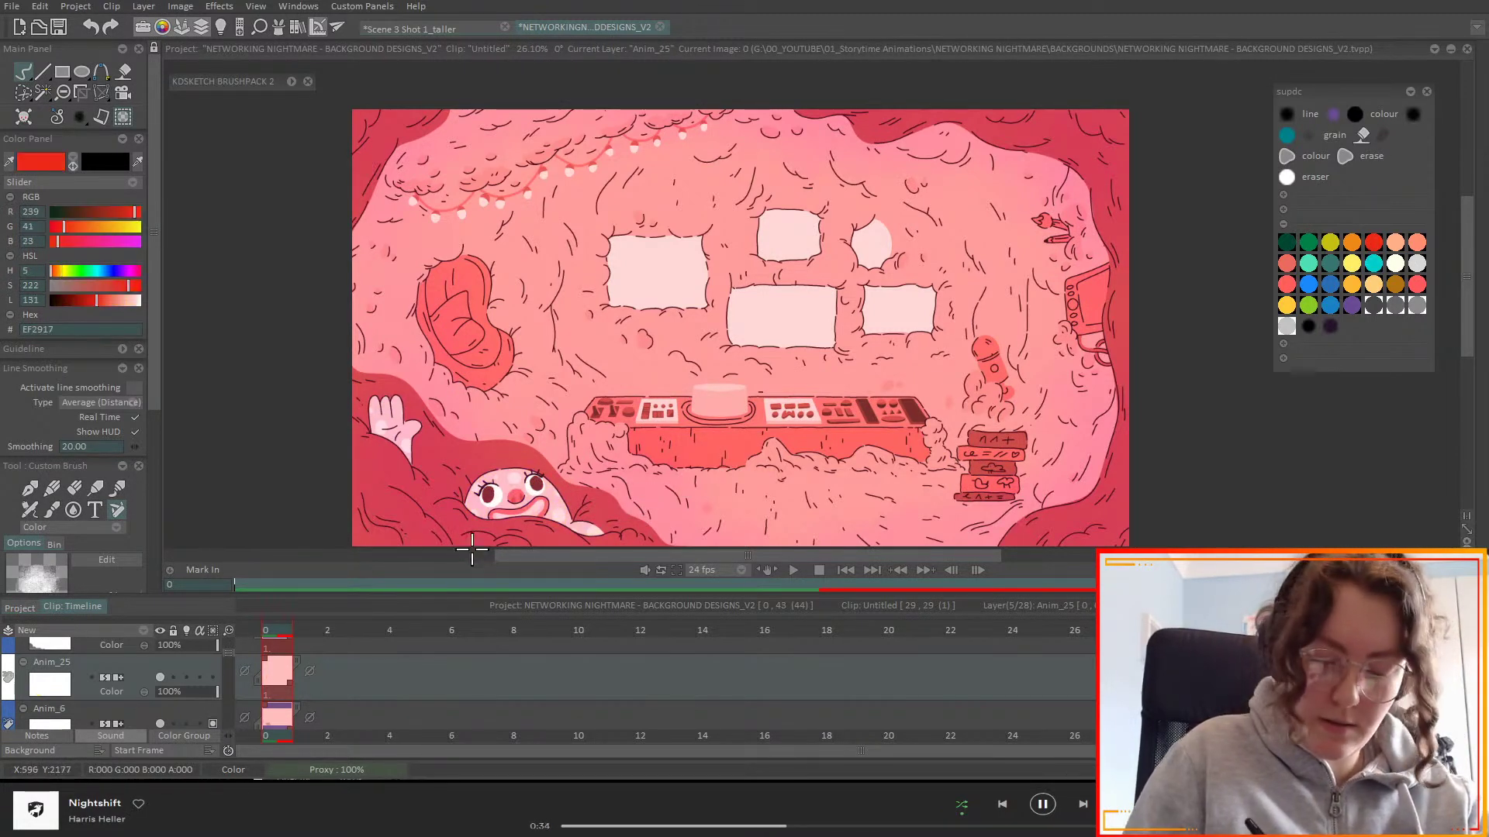
drag(496, 496, 462, 558)
mouse_move(388, 419)
mouse_down()
mouse_move(399, 453)
mouse_move(391, 434)
mouse_up()
key(ctrl+z)
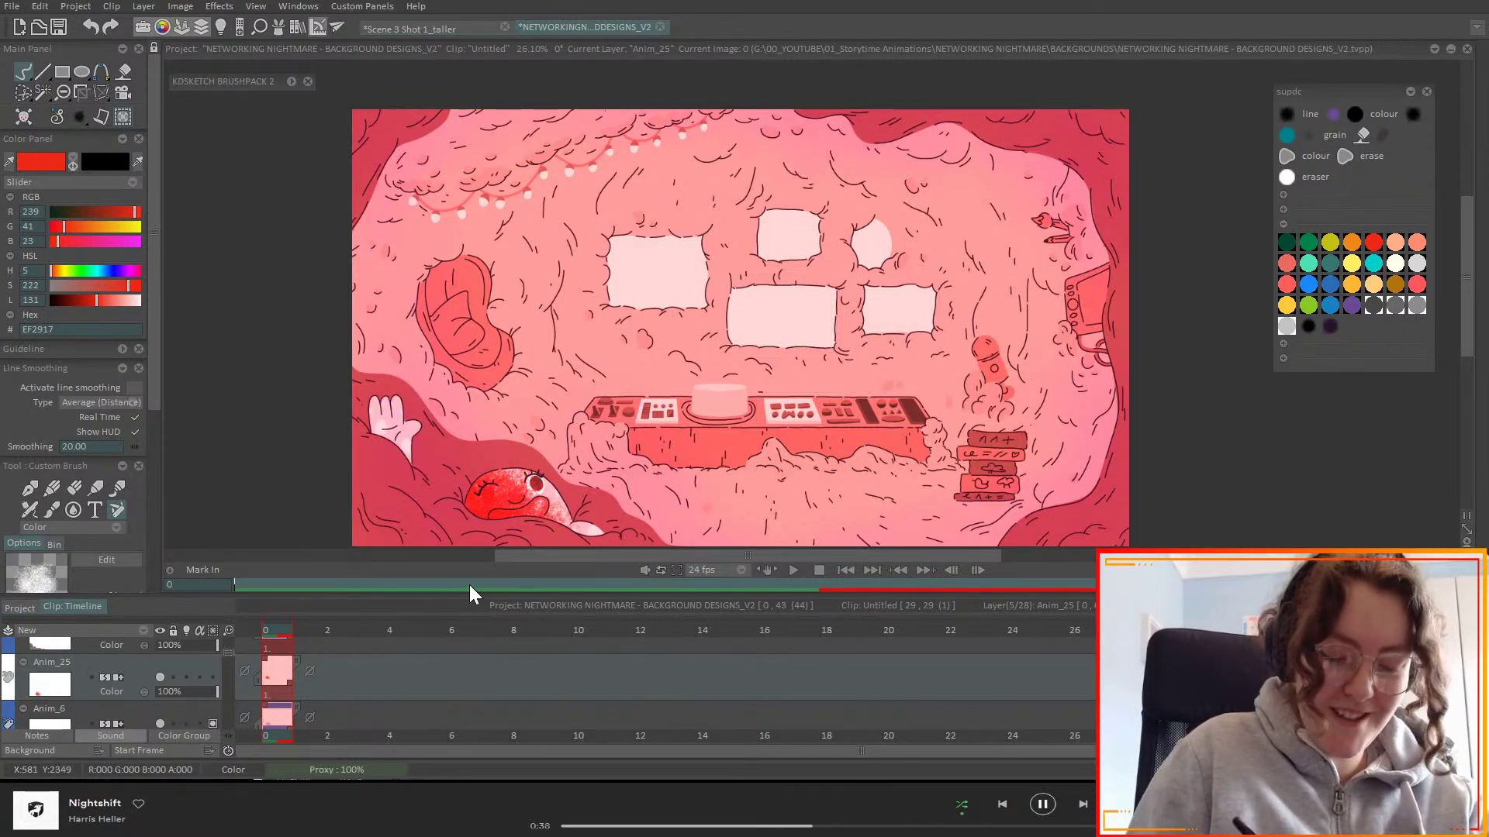
key(ctrl+z)
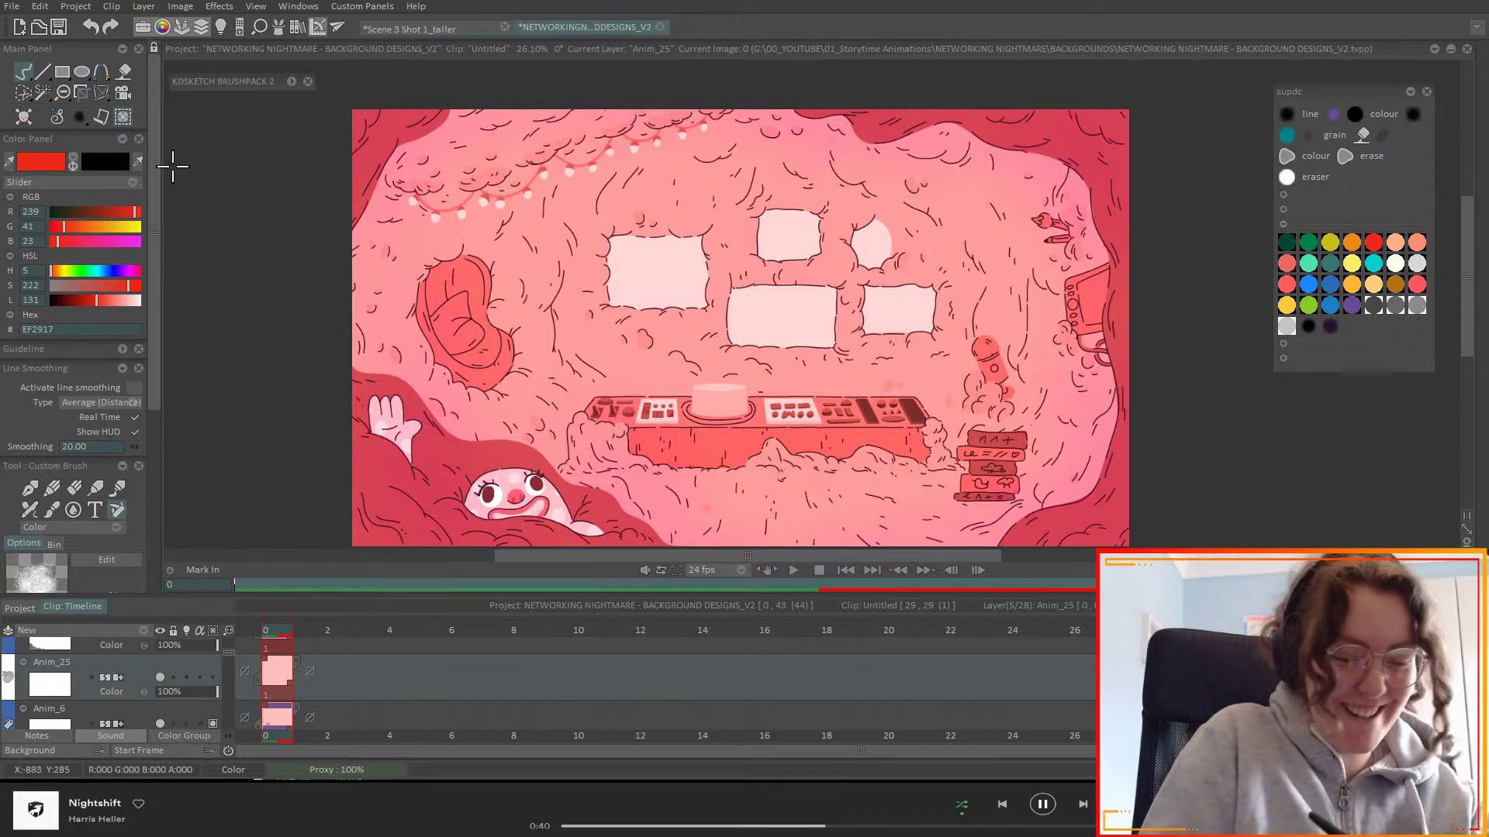
scroll(151, 178, down, 5)
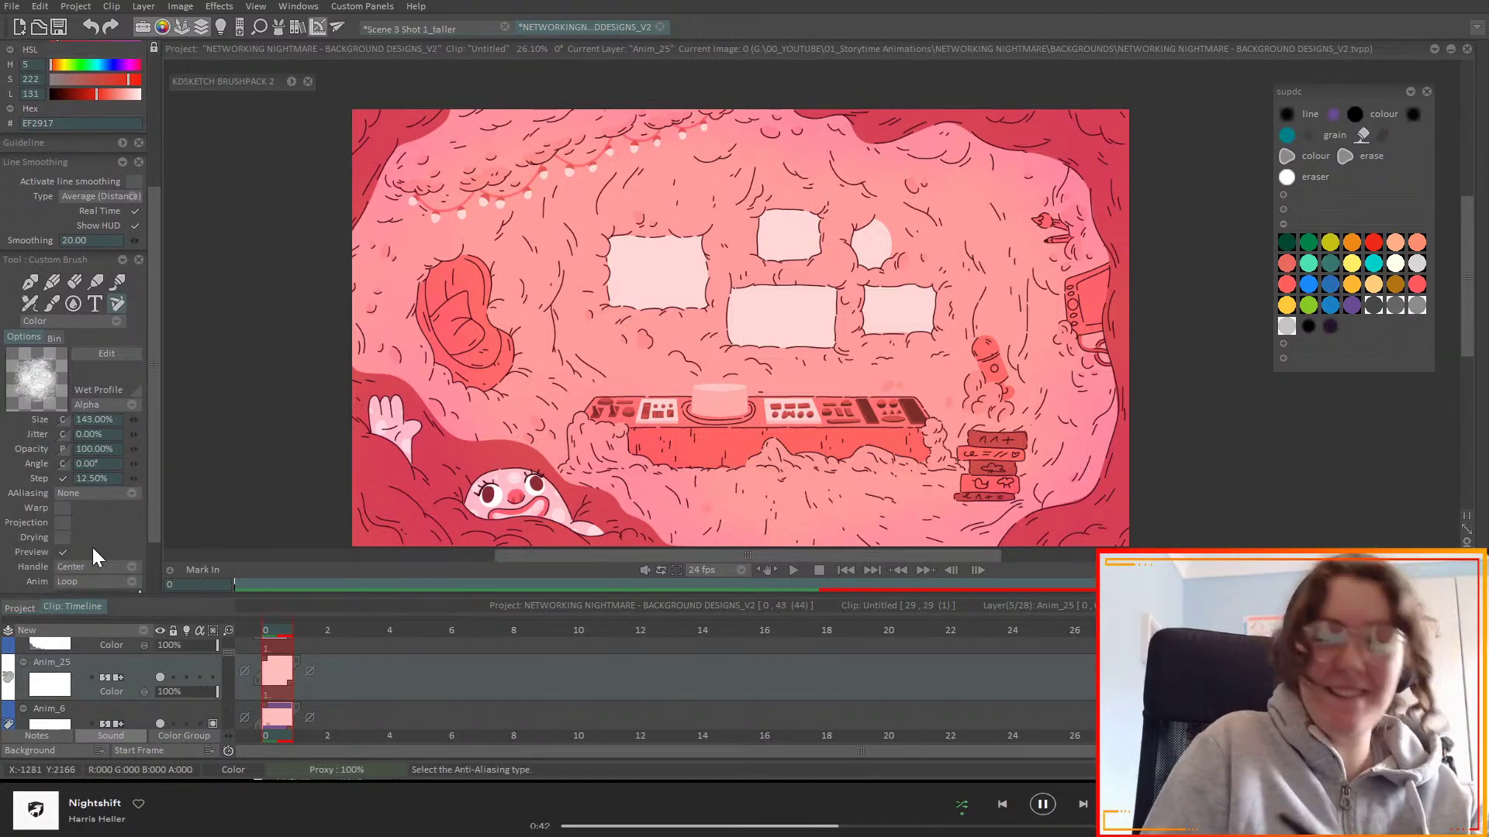
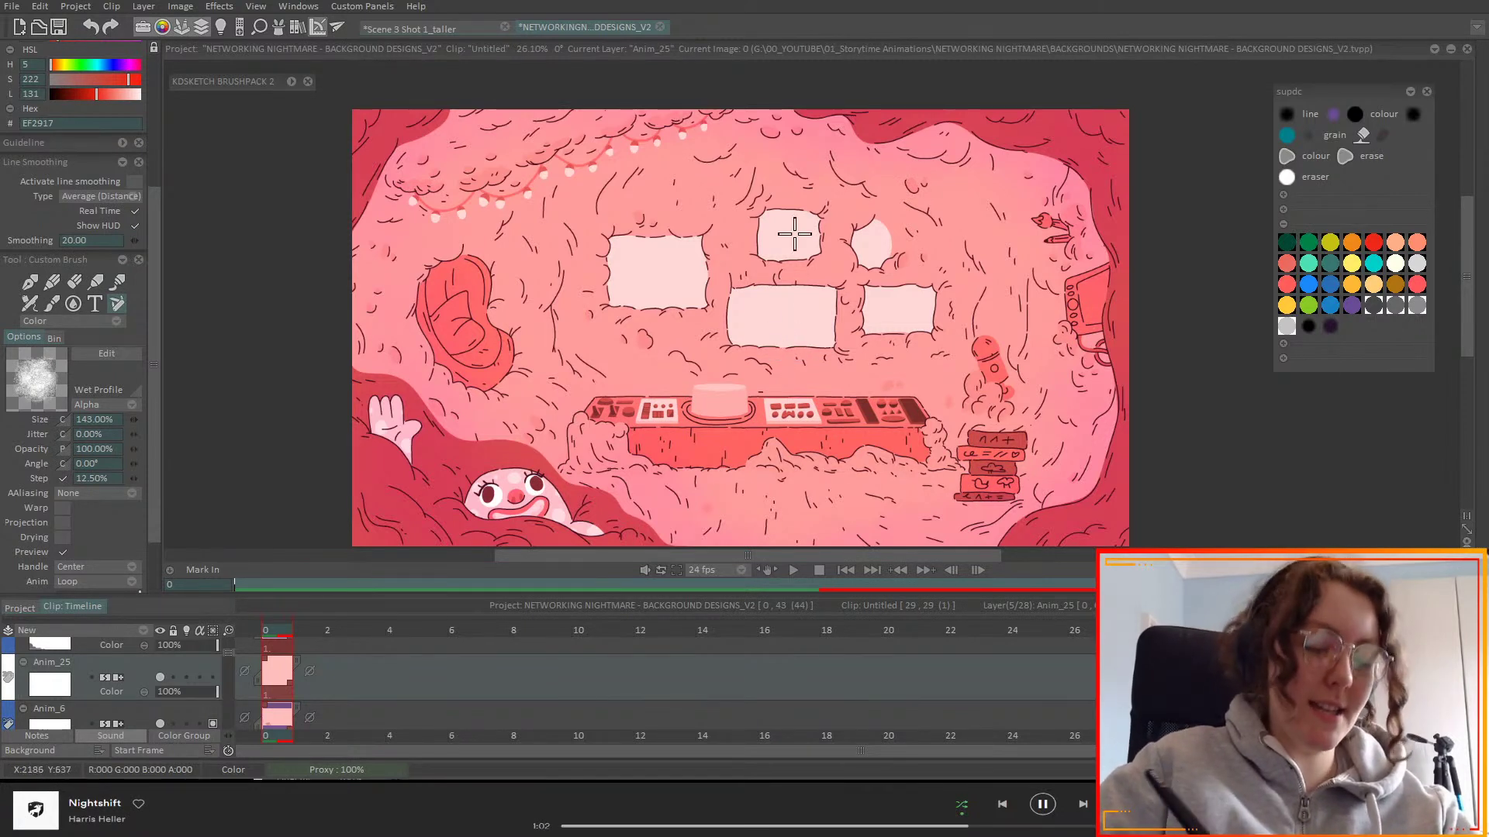
scroll(230, 654, down, 1)
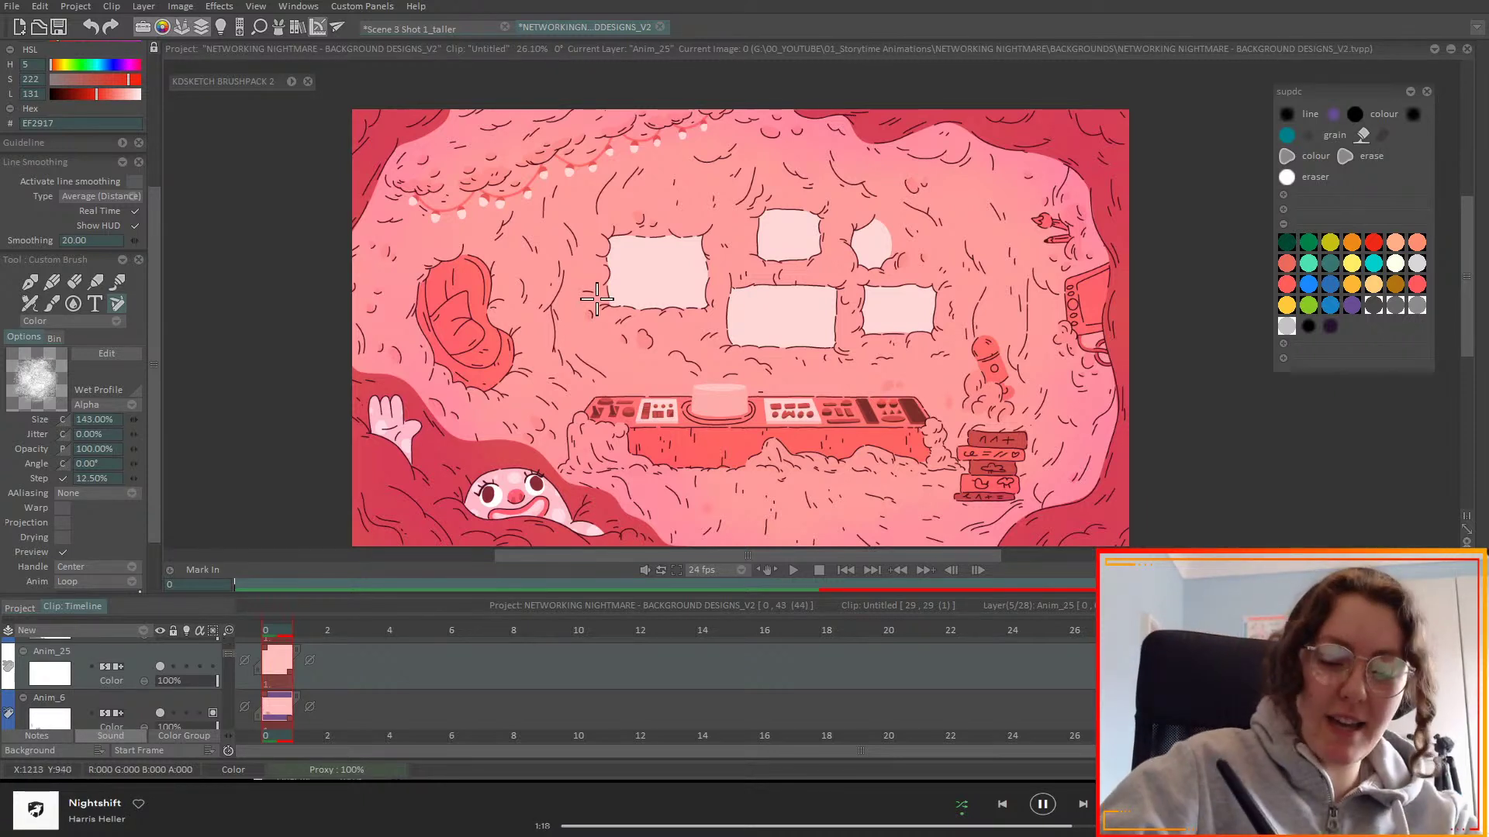
mouse_move(443, 456)
mouse_down()
mouse_move(417, 487)
mouse_move(400, 482)
mouse_move(436, 431)
mouse_move(509, 548)
mouse_move(490, 553)
mouse_move(618, 521)
mouse_up()
drag(545, 558, 570, 552)
drag(769, 509, 863, 459)
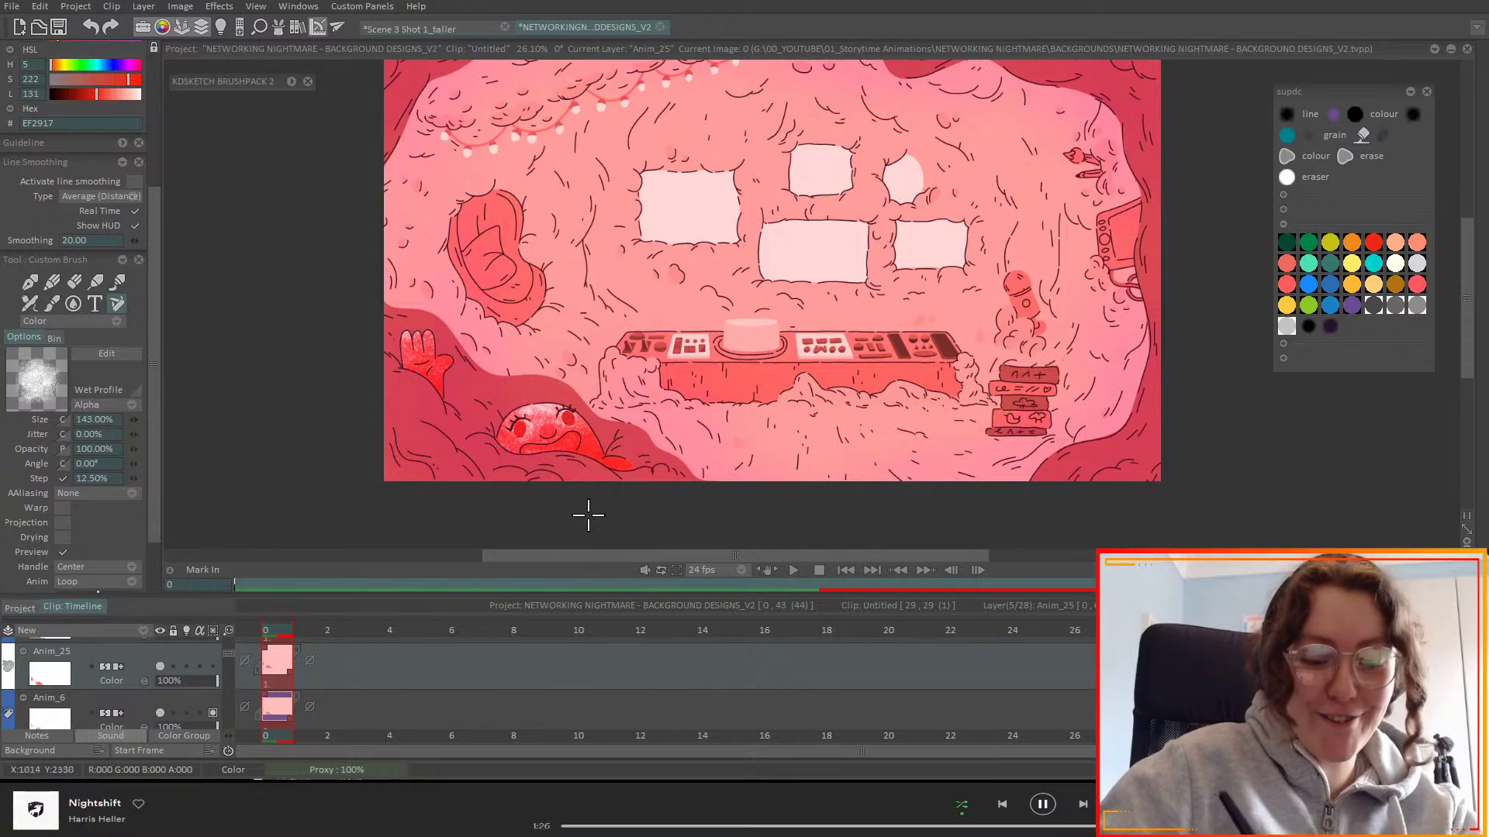
- Compare blending modes on the red shading layer and set it to Overlay2
click(144, 686)
click(145, 685)
click(144, 686)
click(146, 686)
click(146, 686)
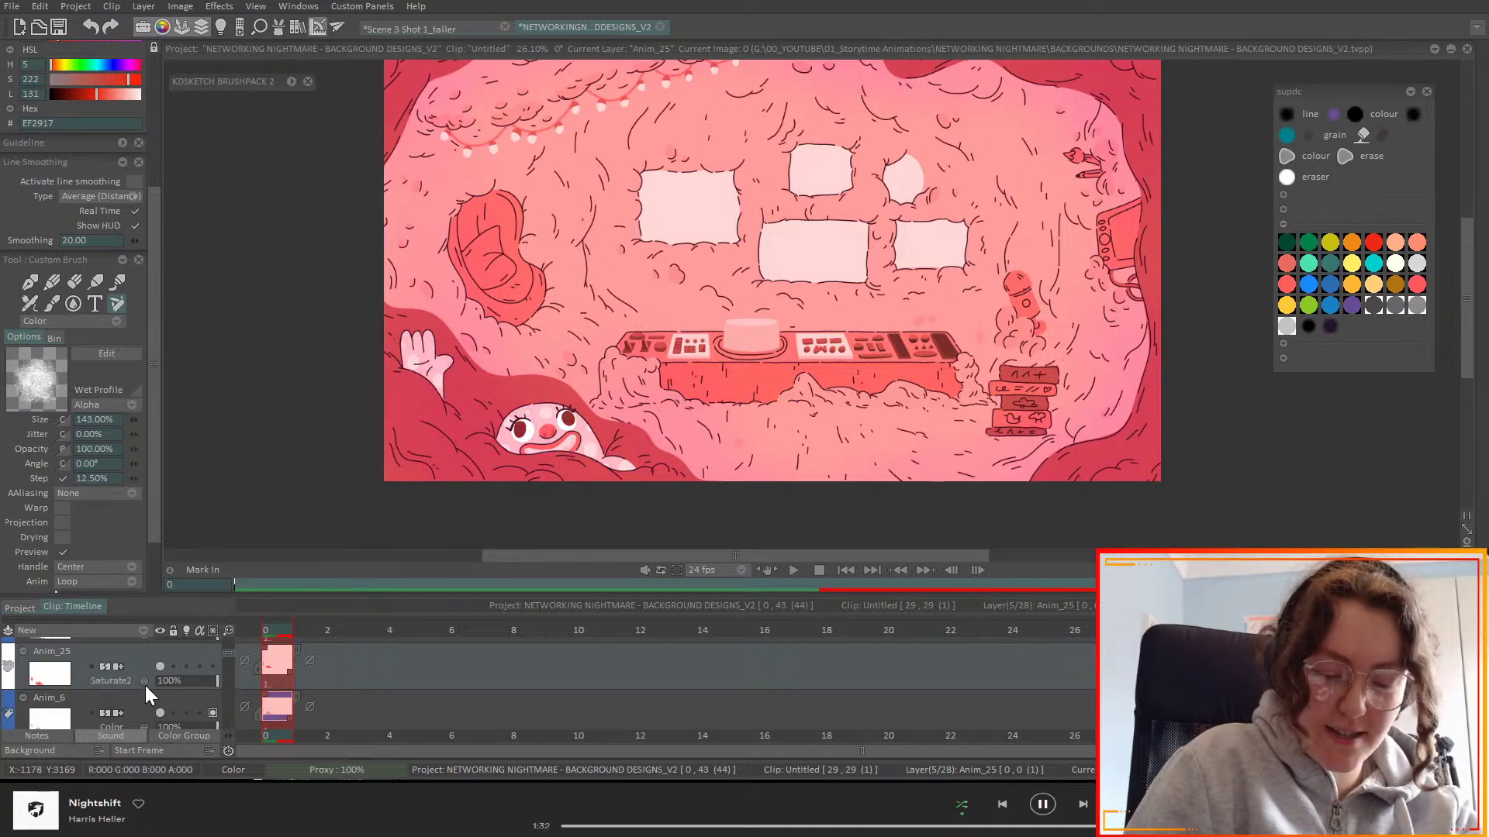
click(146, 685)
click(145, 686)
click(146, 685)
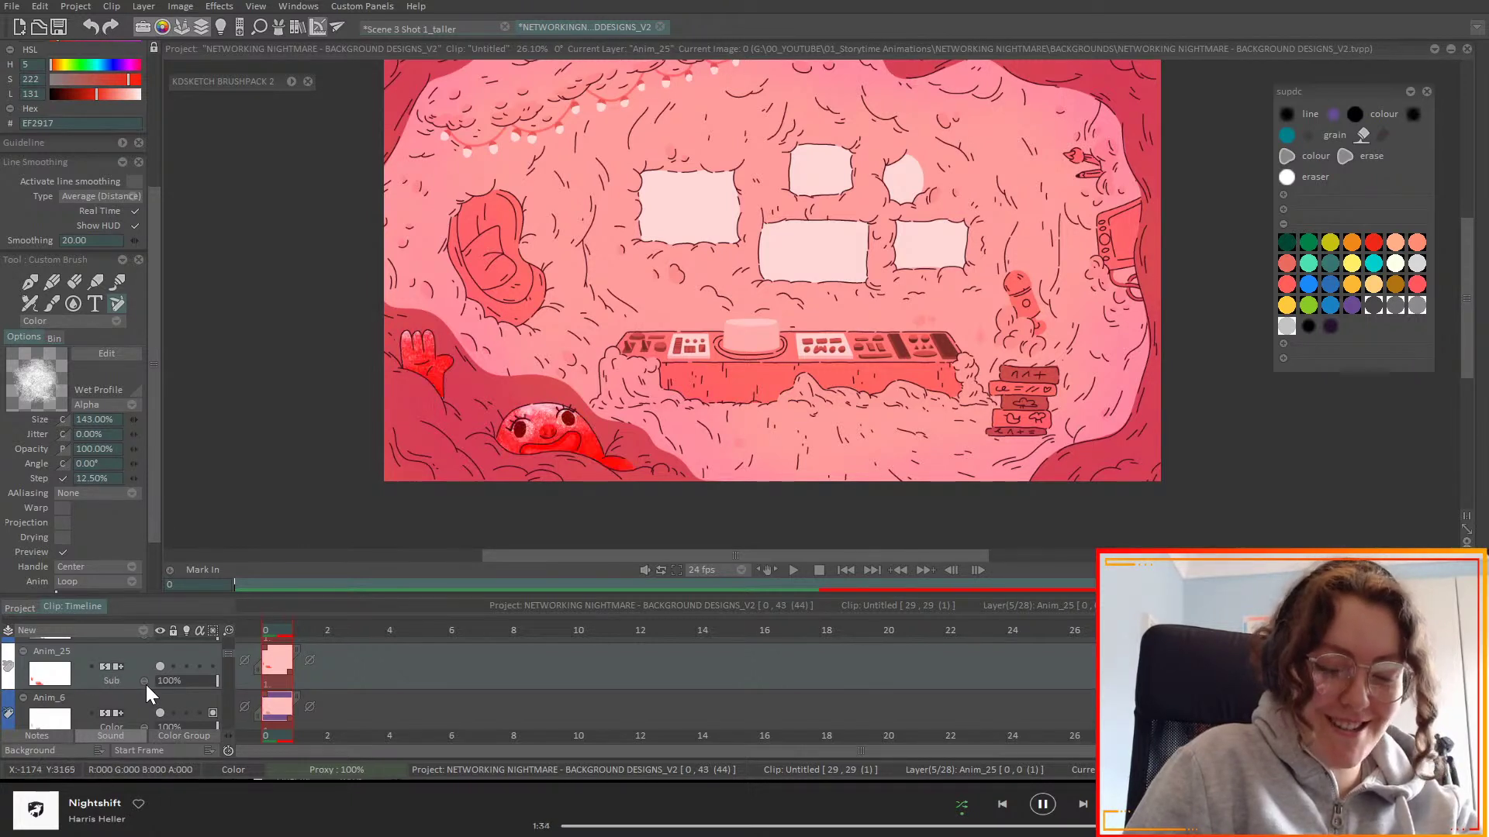
click(145, 685)
click(146, 686)
click(144, 686)
click(145, 685)
click(145, 686)
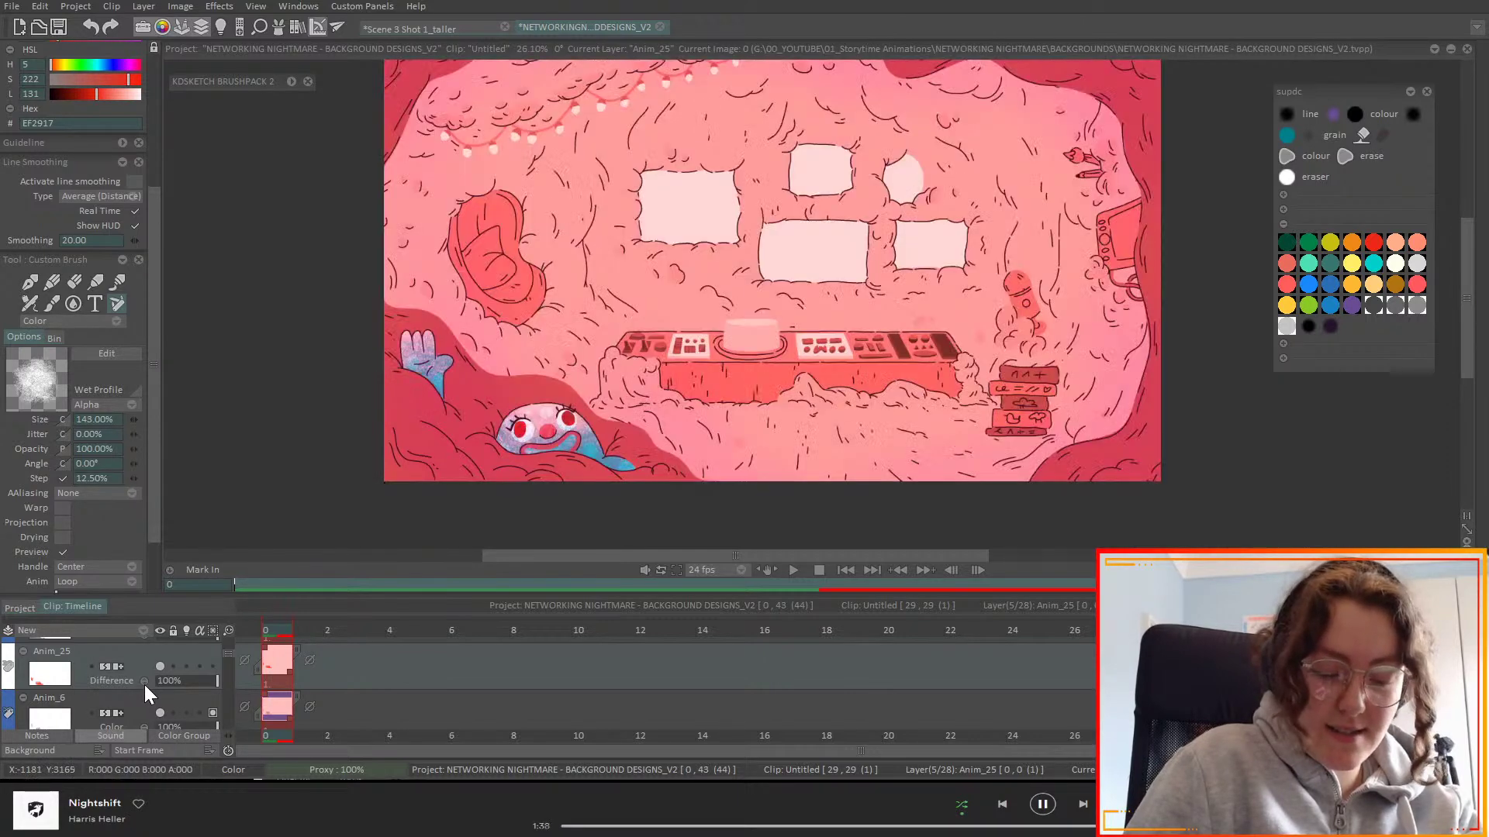
click(146, 686)
click(145, 684)
click(146, 684)
click(145, 686)
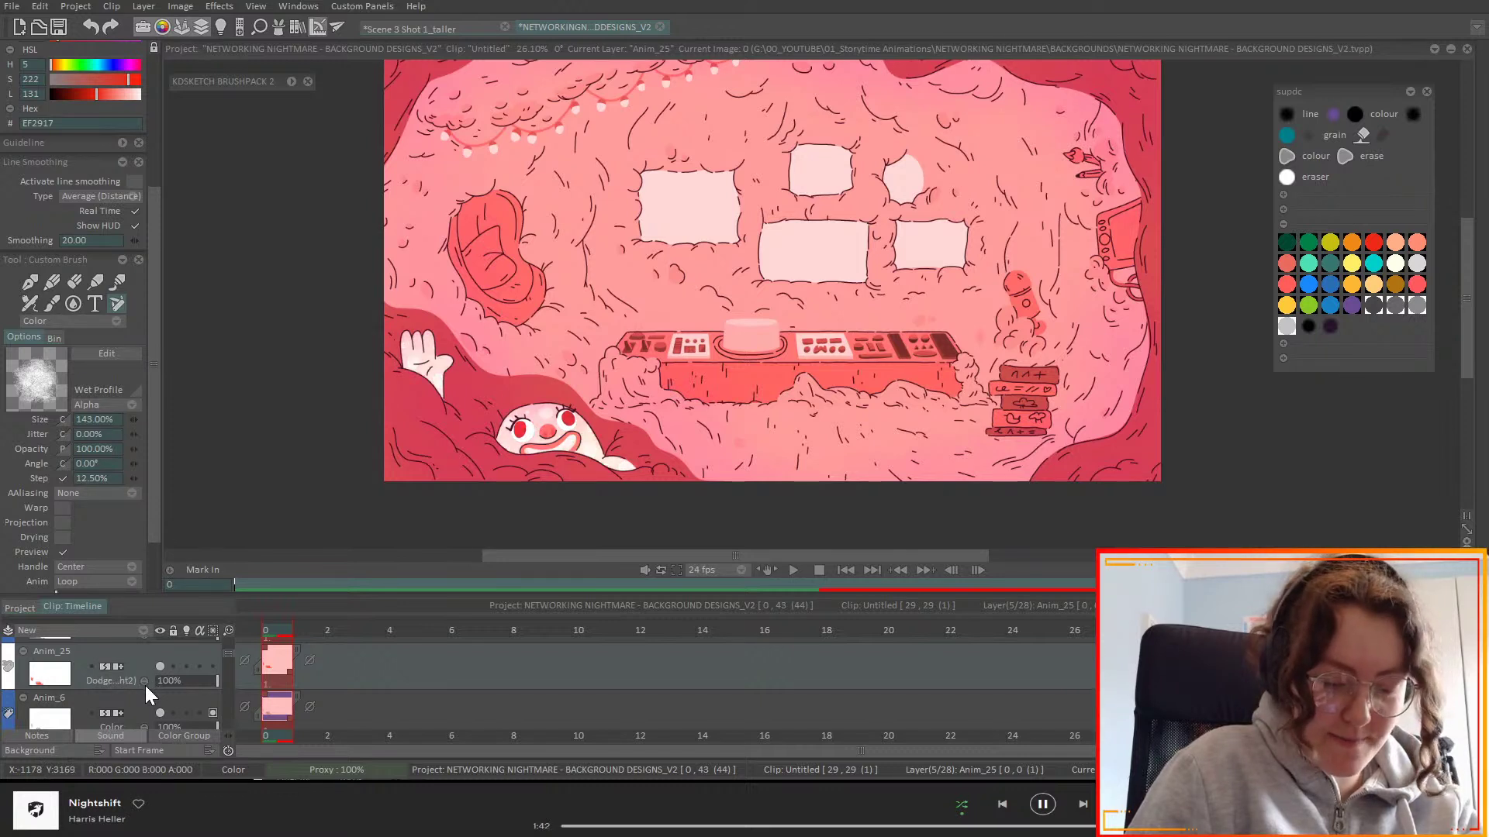
scroll(144, 682, up, 1)
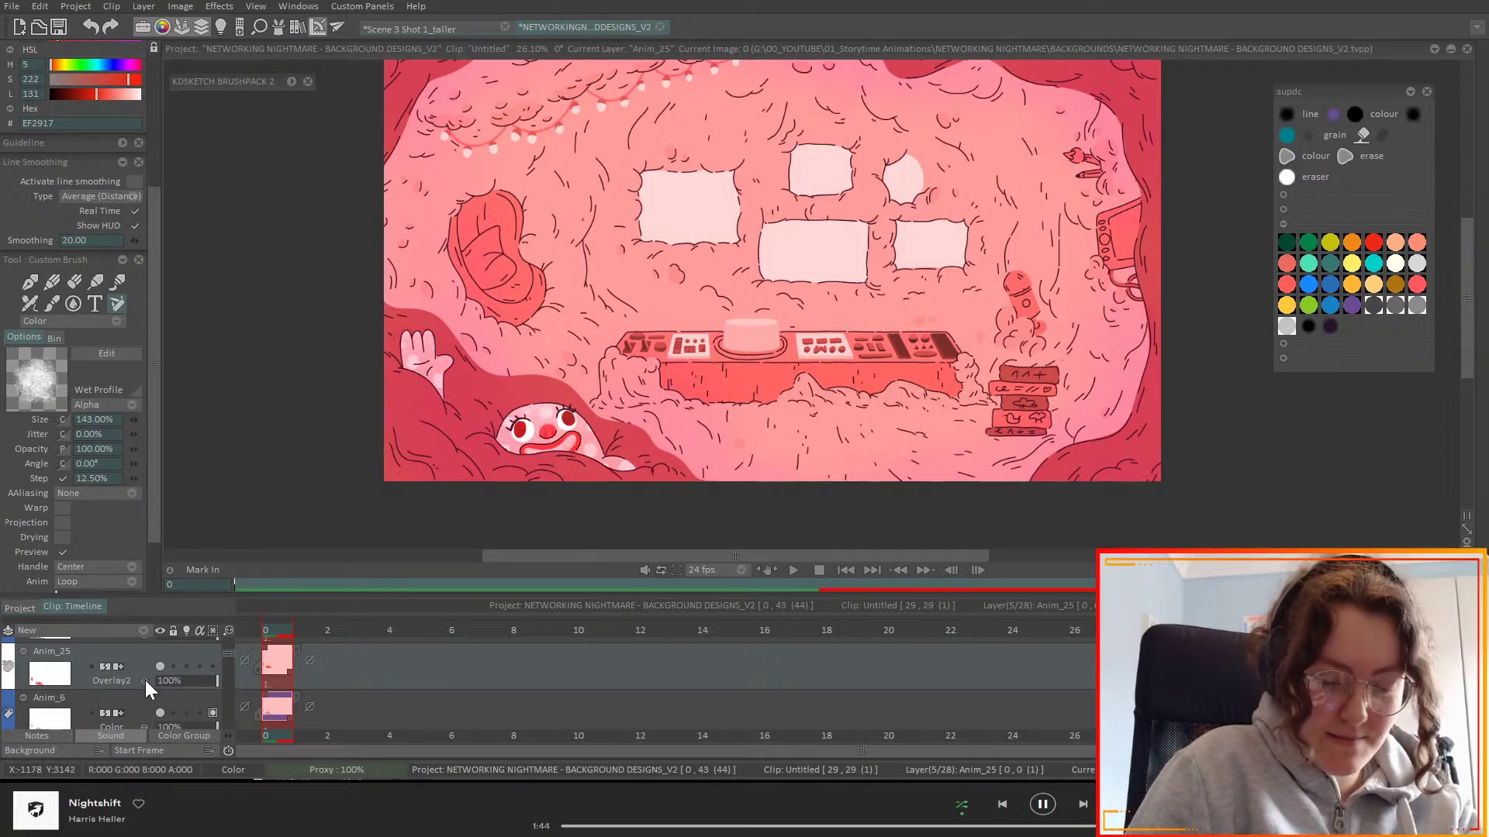
- Add a new anim layer with purple 6A4C93 shading on the character's face and move it above the red shading layer
click(134, 697)
click(145, 630)
click(163, 630)
click(1351, 306)
mouse_move(504, 422)
mouse_down()
mouse_move(558, 434)
mouse_move(542, 446)
mouse_up()
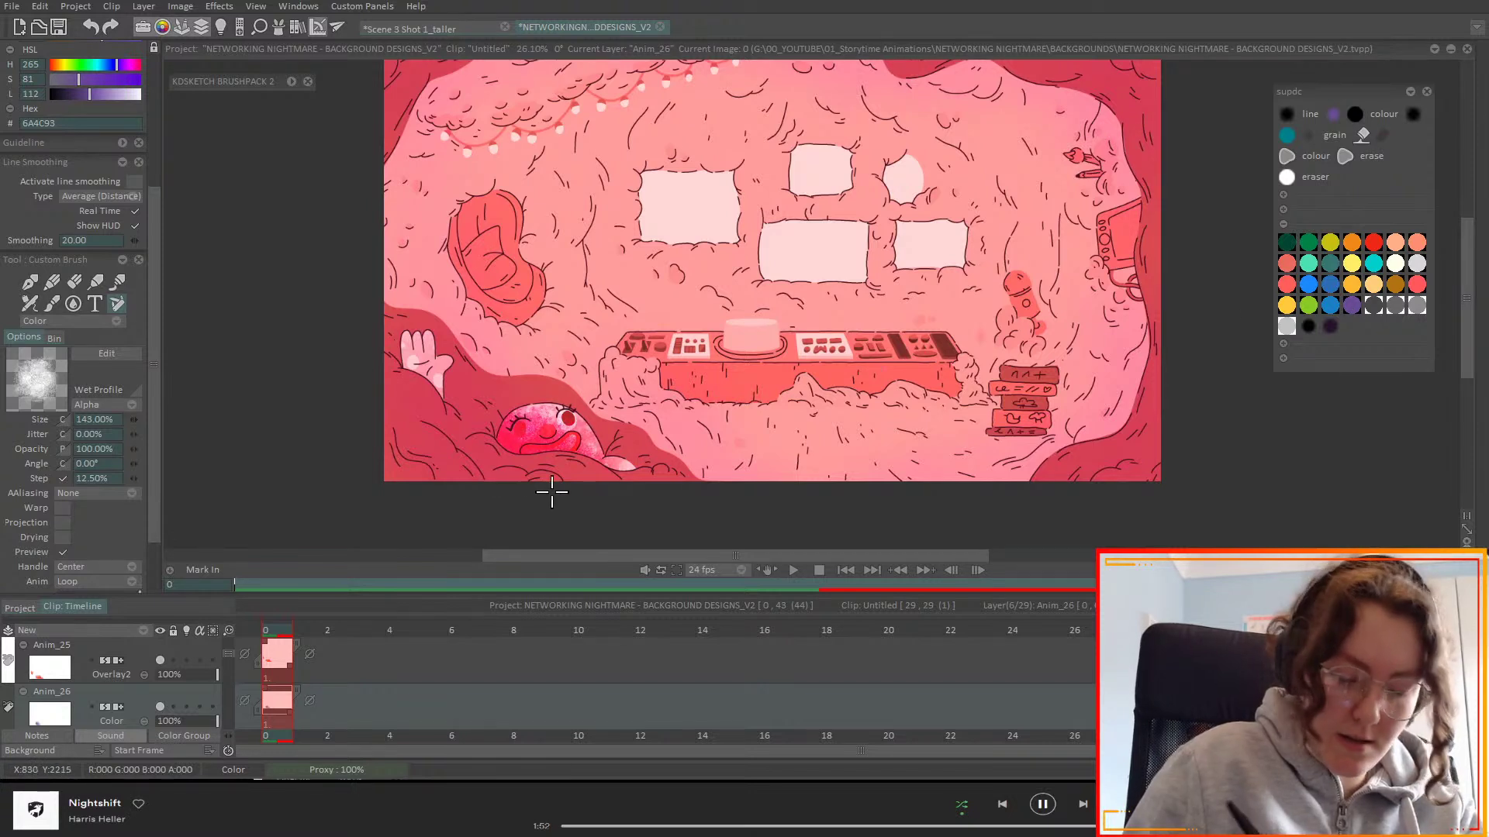
drag(142, 701, 125, 655)
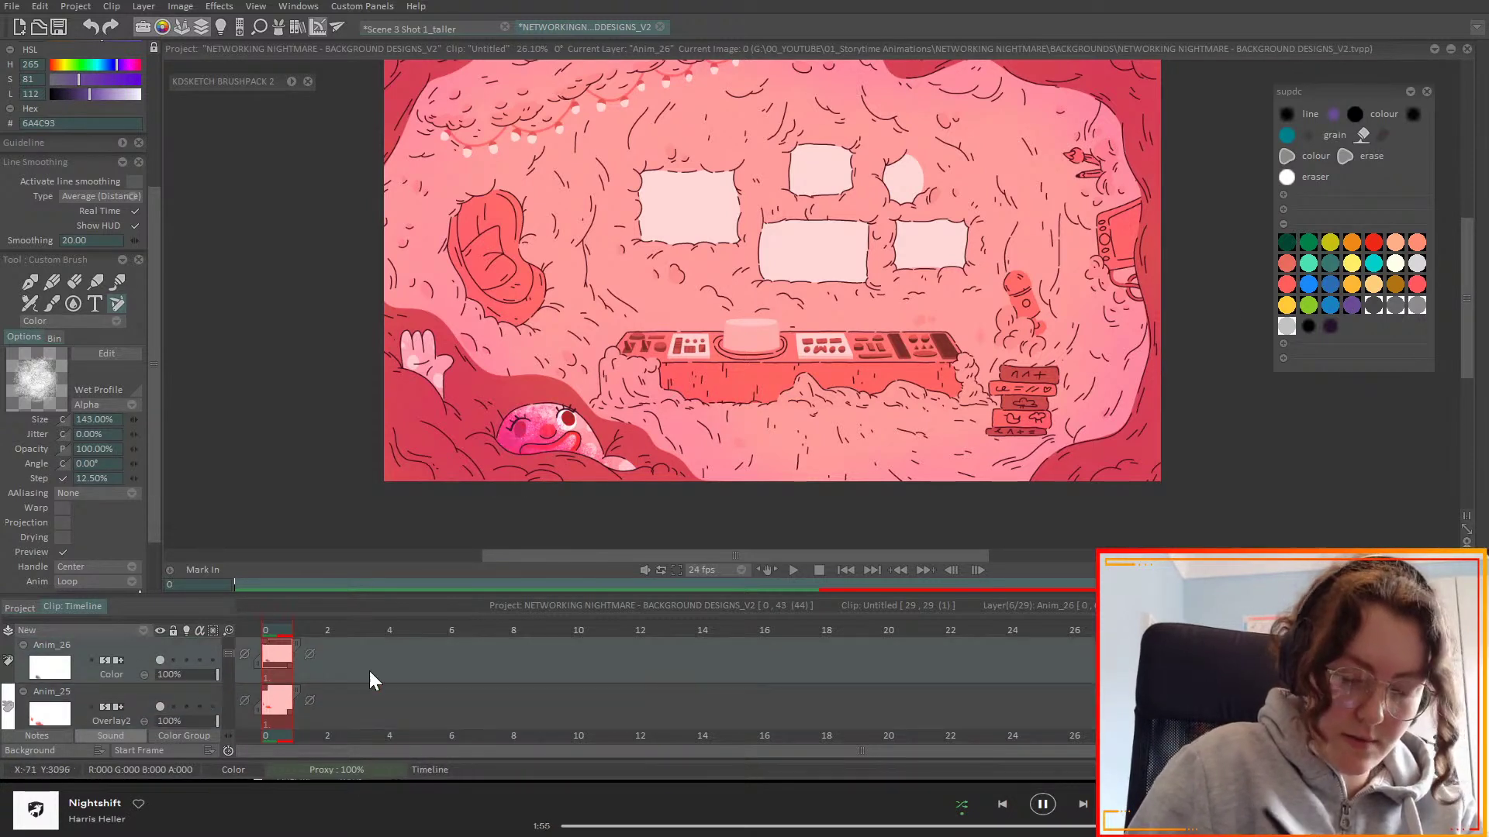
- Darken the brush colour to 37284C and shade the character's face and hand with it on the new layer
click(71, 94)
mouse_move(507, 423)
mouse_down()
mouse_move(573, 454)
mouse_move(541, 476)
mouse_move(674, 462)
mouse_up()
key(ctrl+z)
key(ctrl+shift+z)
key(ctrl+z)
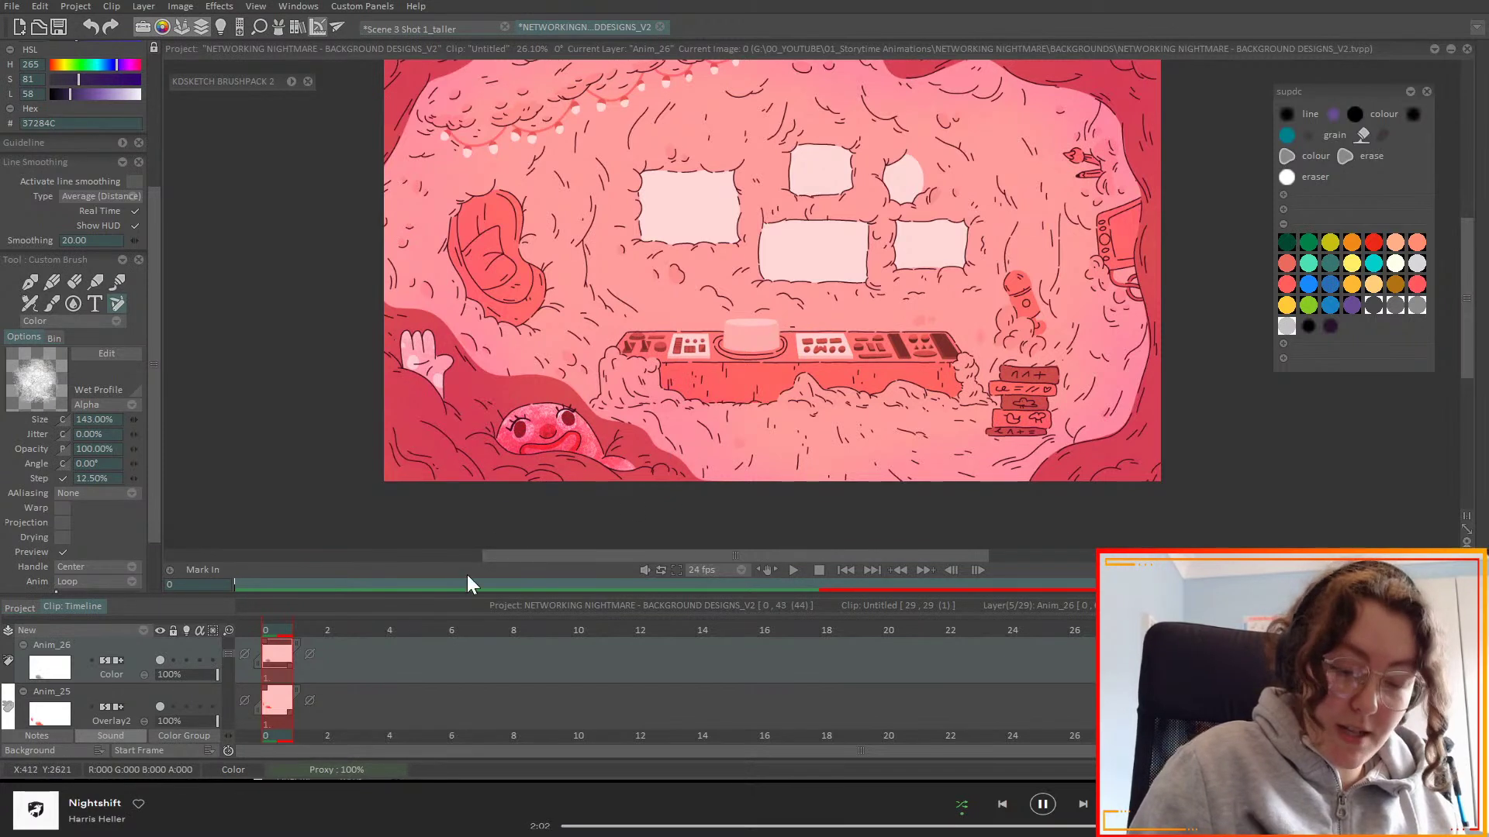
key(ctrl+shift+z)
key(ctrl+z)
key(ctrl+shift+z)
key(ctrl+shift+z)
key(ctrl+z)
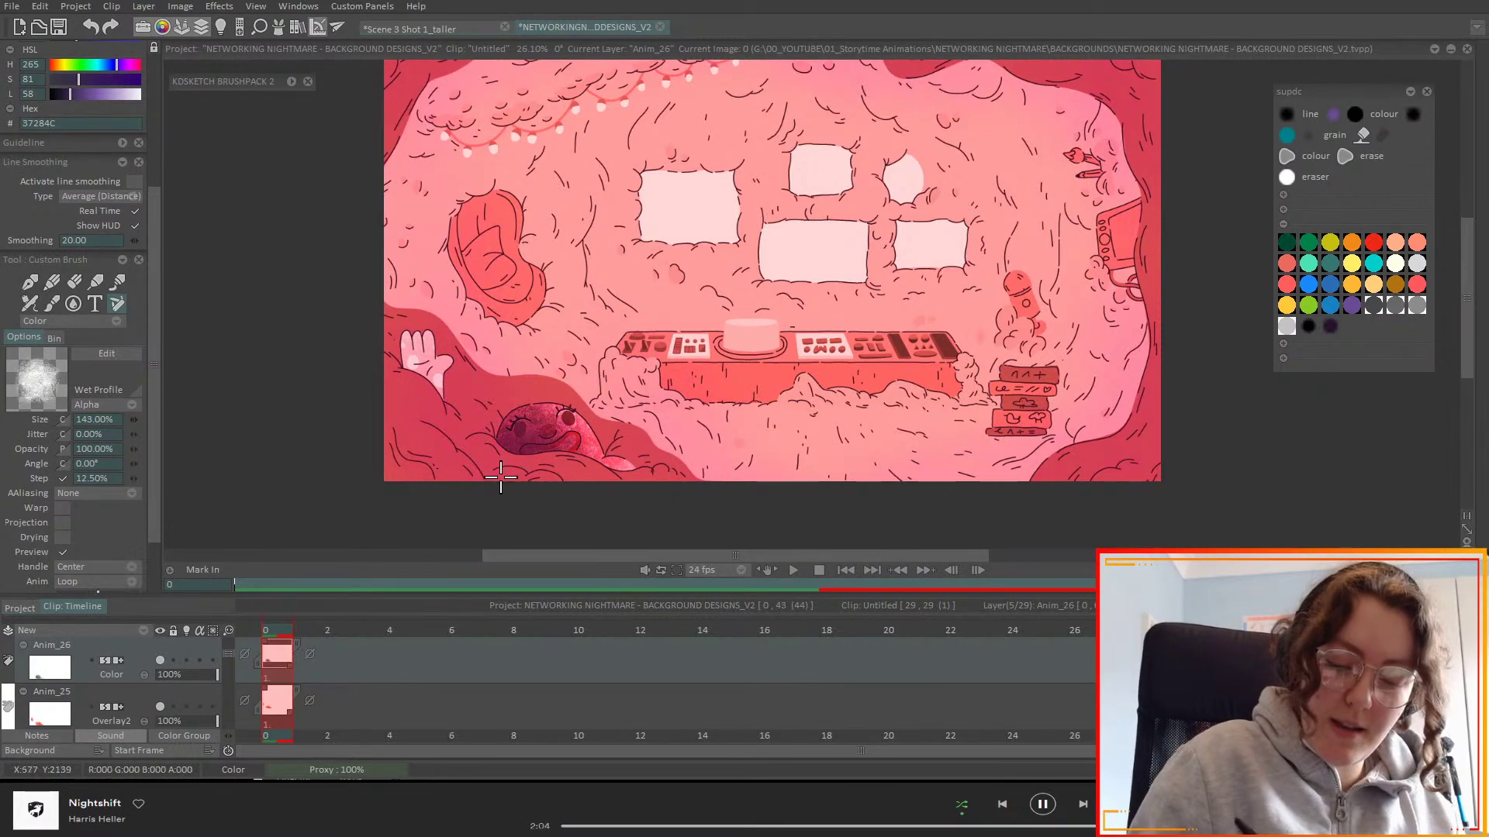
key(ctrl+shift+z)
mouse_move(419, 341)
mouse_down()
mouse_move(434, 372)
mouse_move(411, 387)
mouse_move(442, 357)
mouse_up()
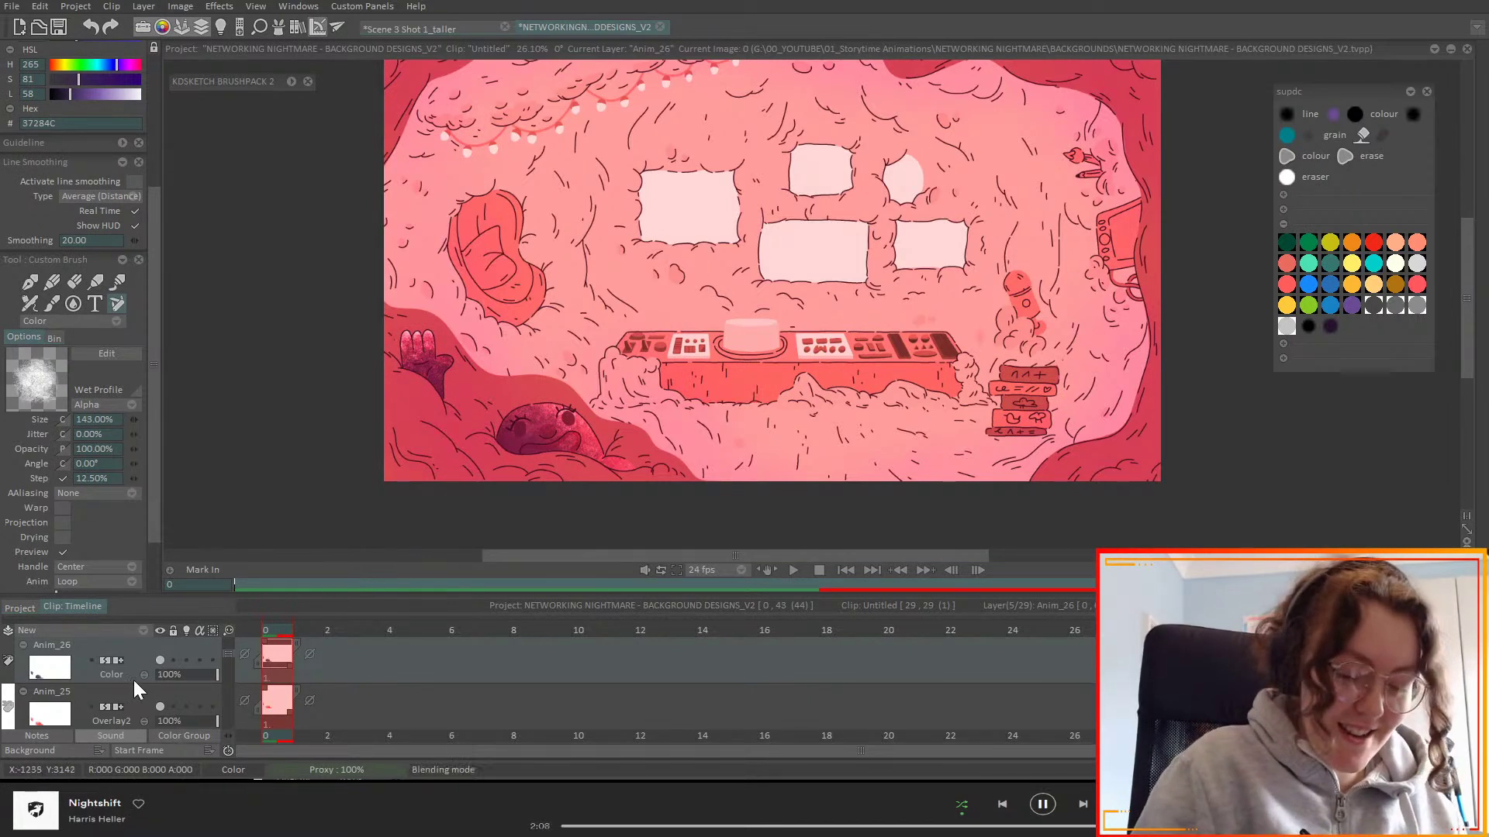
- Compare blending modes on the purple shading layer Anim_26 and set it to Multiply
scroll(144, 676, down, 1)
scroll(145, 680, down, 4)
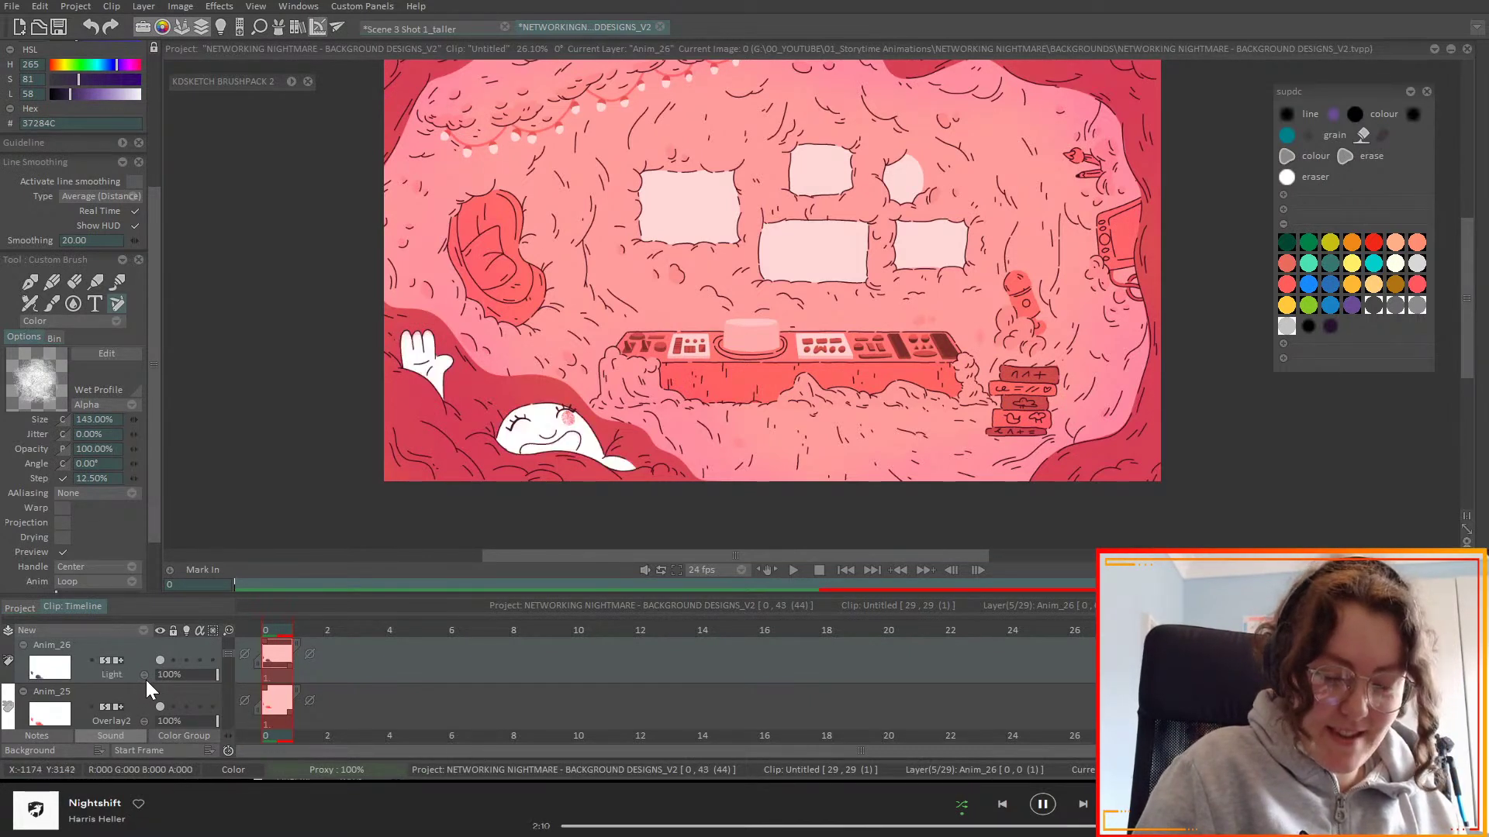
scroll(146, 680, down, 2)
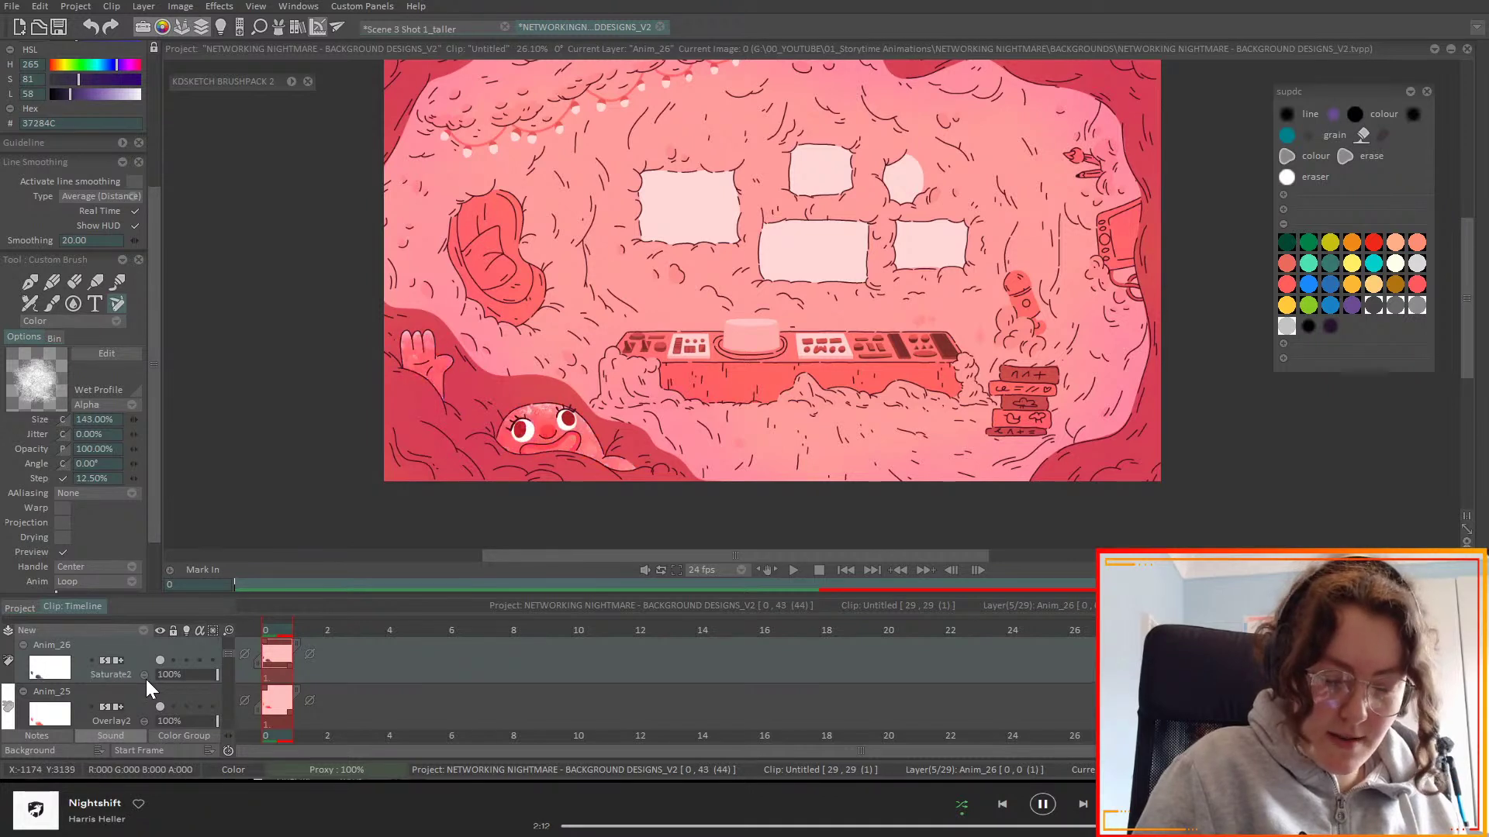
scroll(144, 680, down, 4)
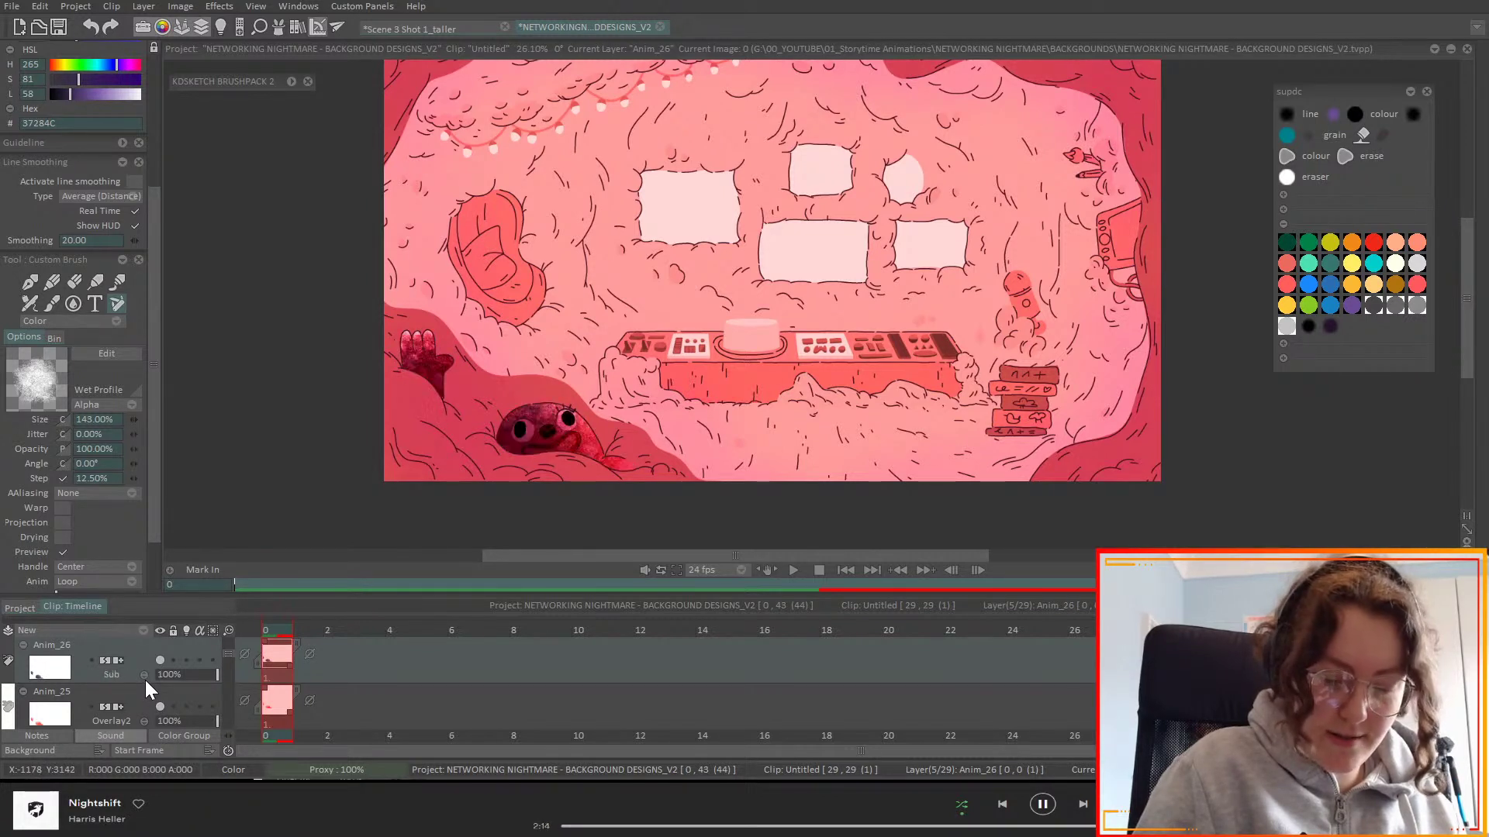
scroll(145, 681, down, 3)
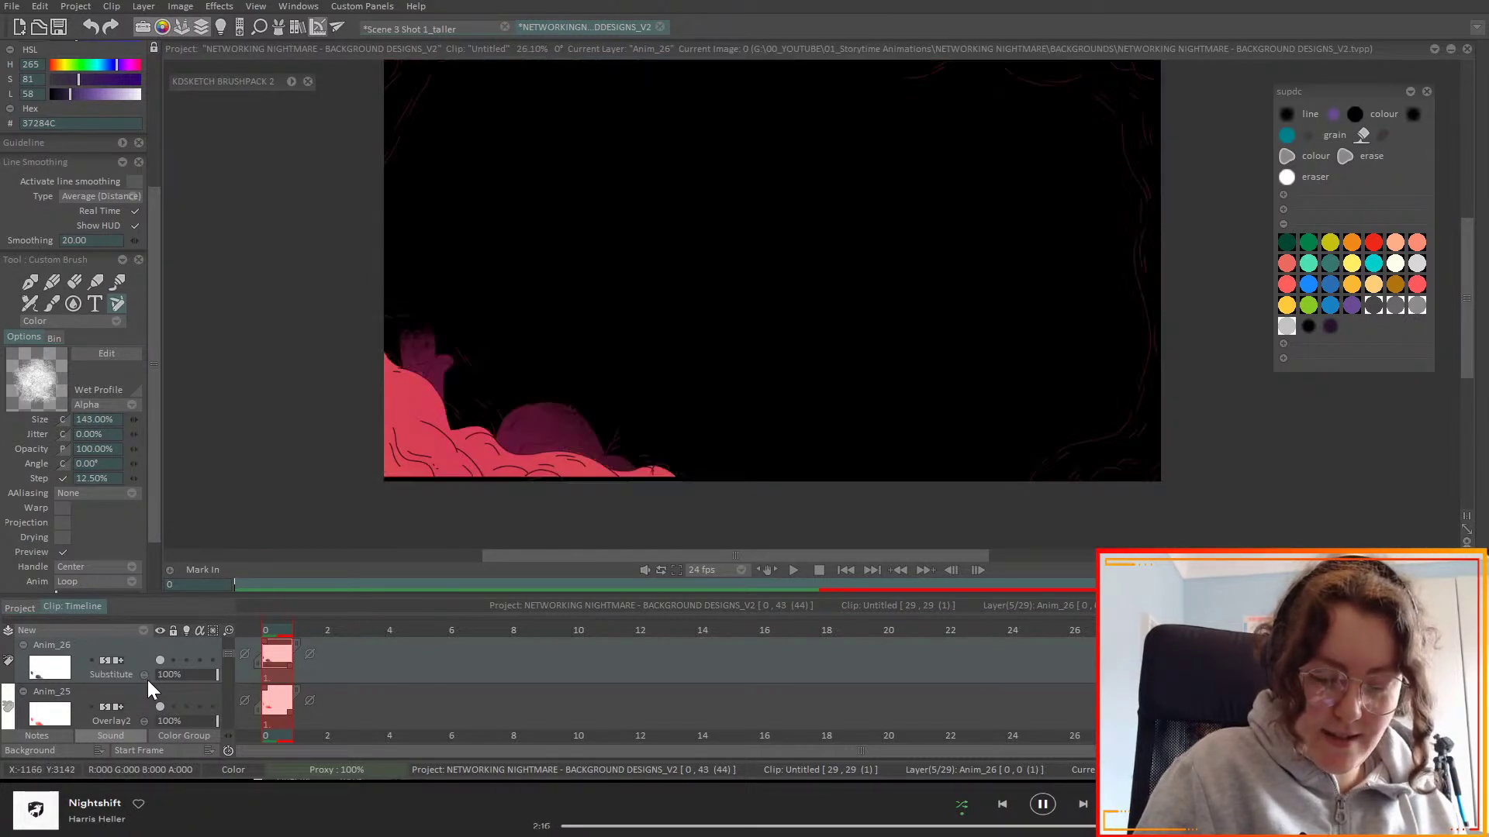
scroll(146, 680, down, 1)
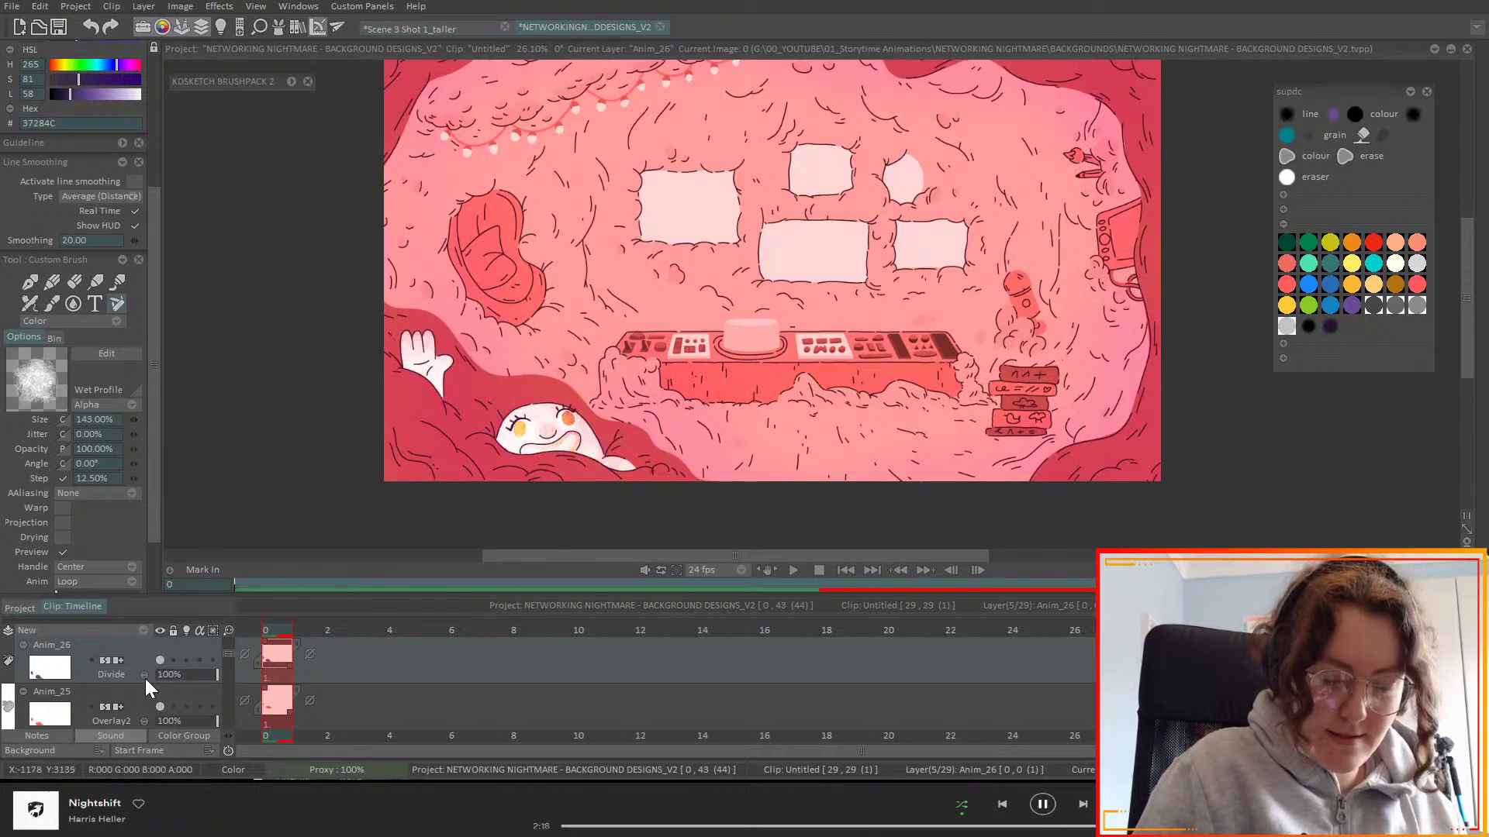
scroll(146, 677, down, 1)
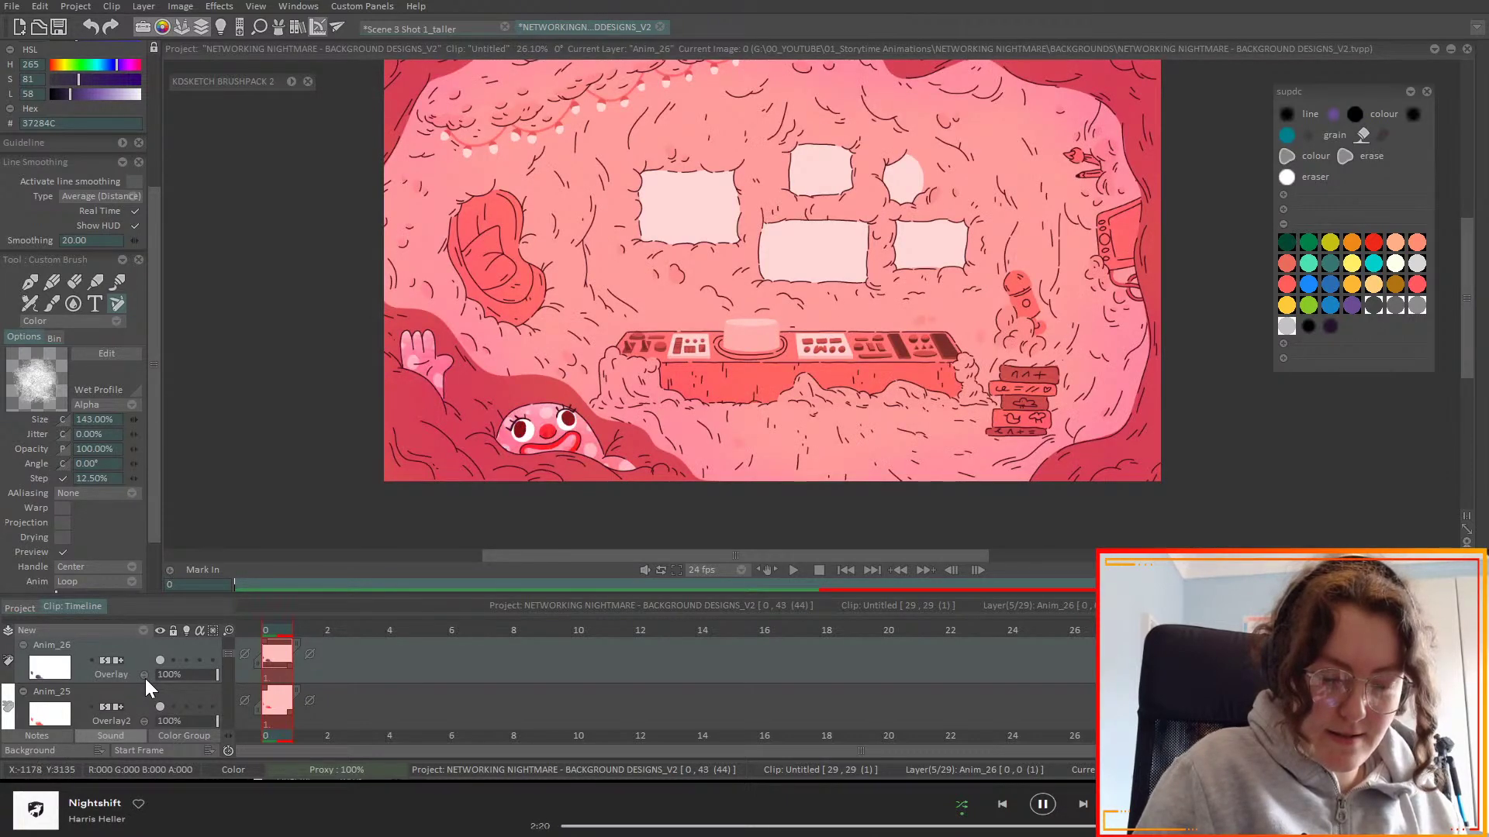
scroll(145, 677, down, 1)
scroll(146, 678, down, 3)
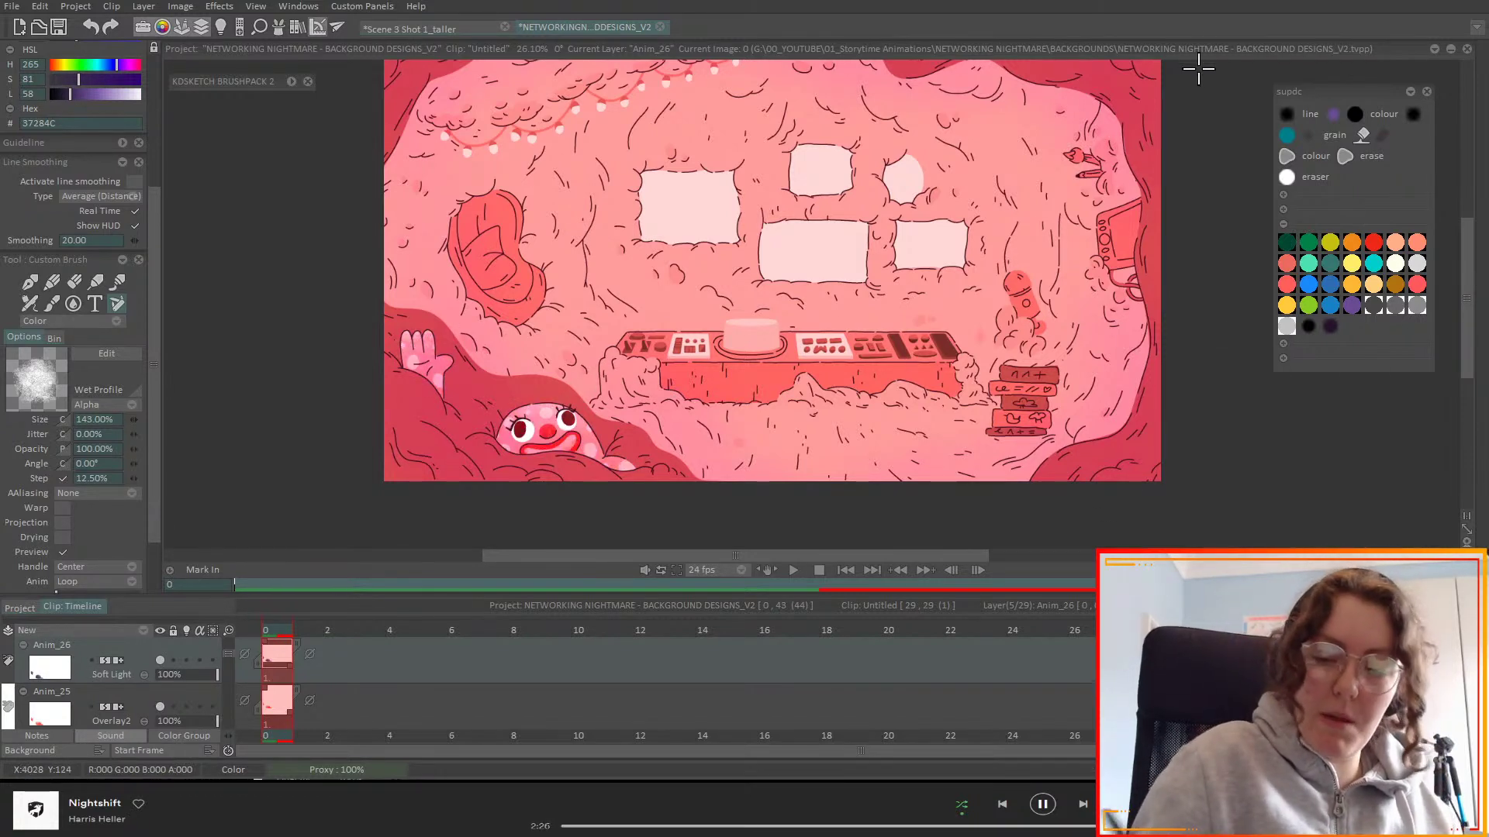
scroll(146, 679, down, 1)
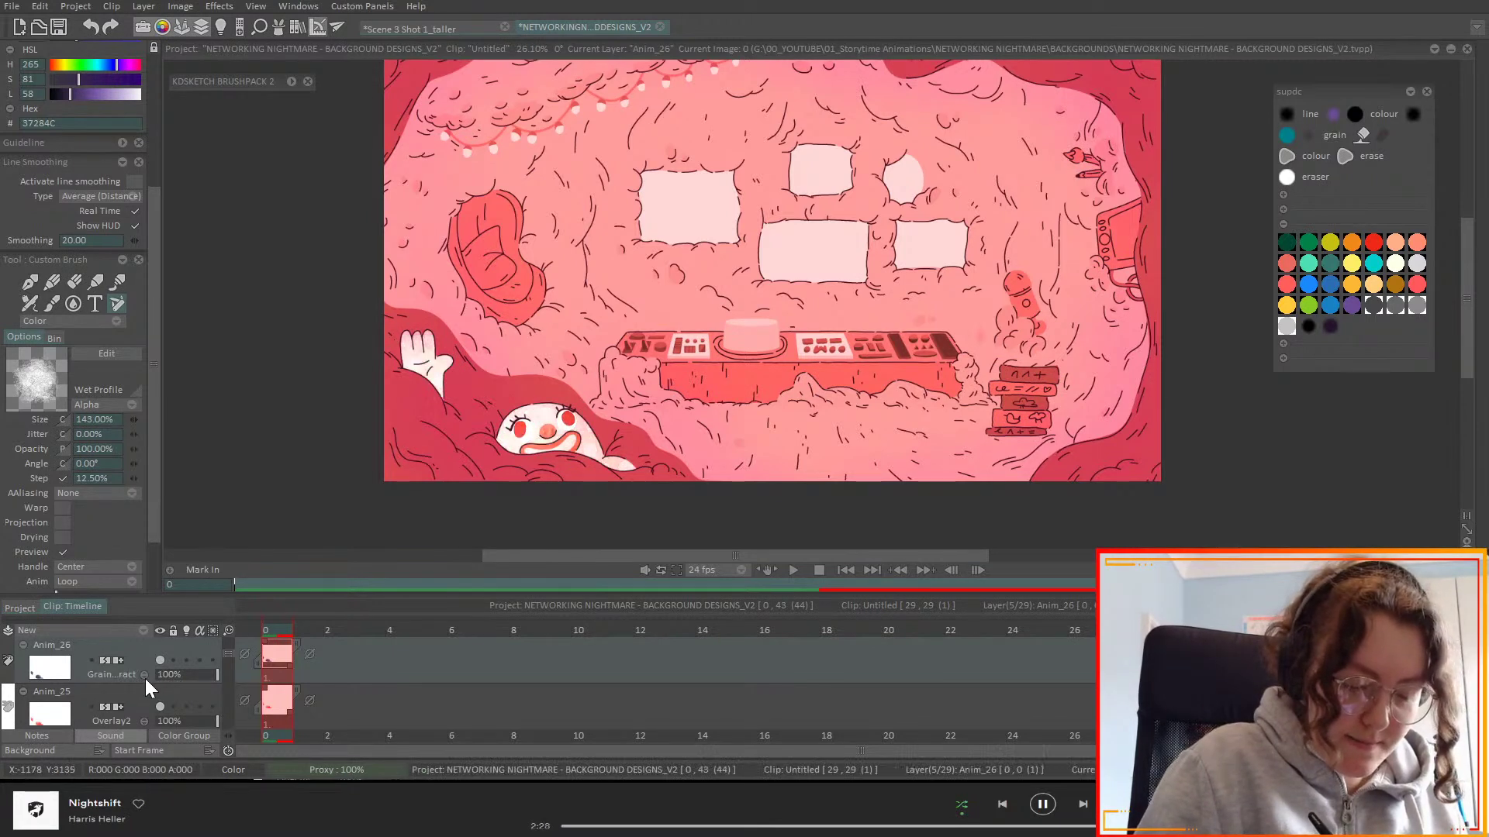
scroll(146, 678, down, 3)
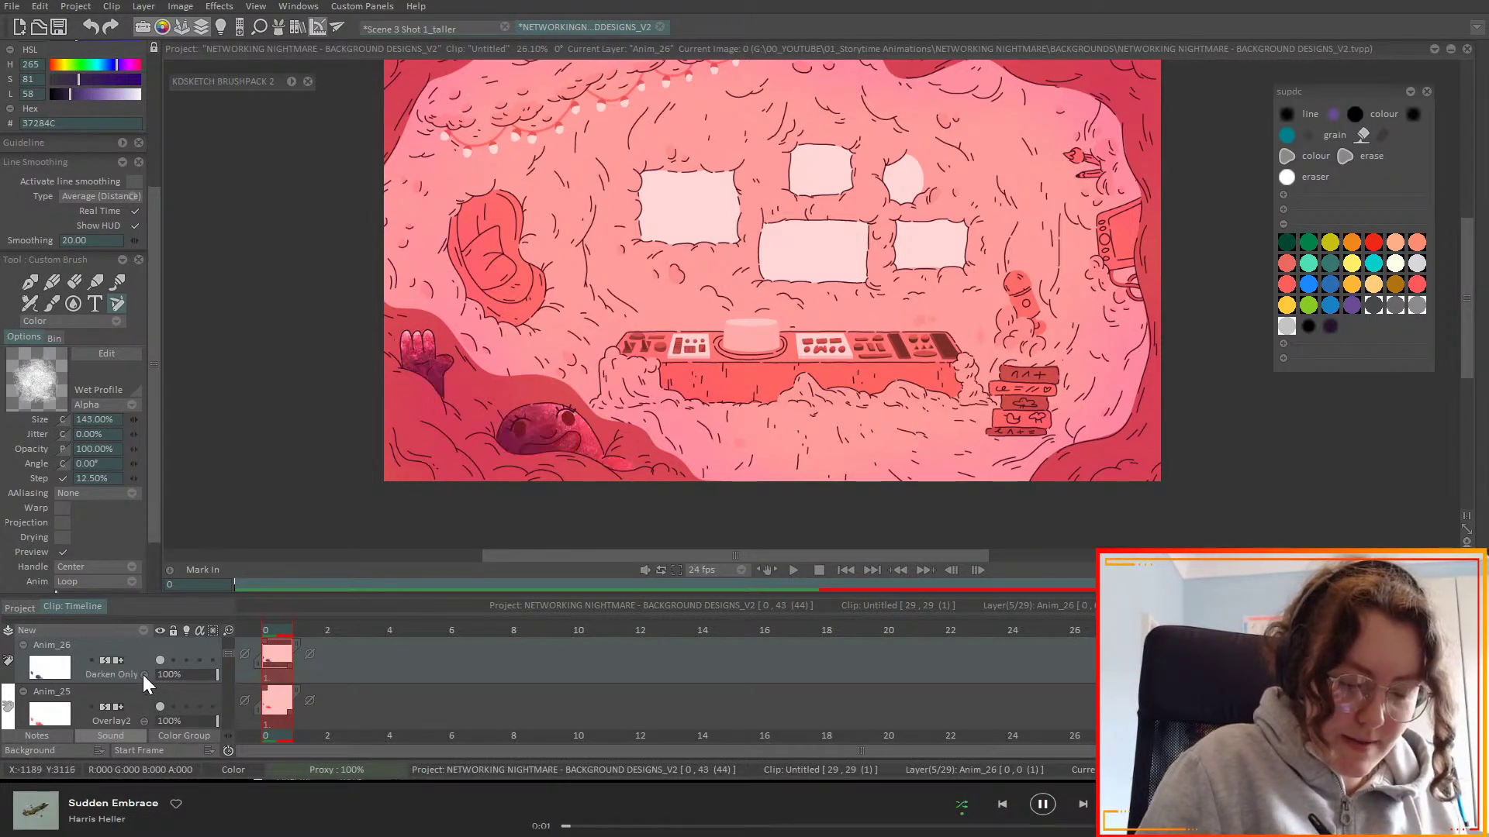
scroll(146, 679, down, 1)
click(129, 676)
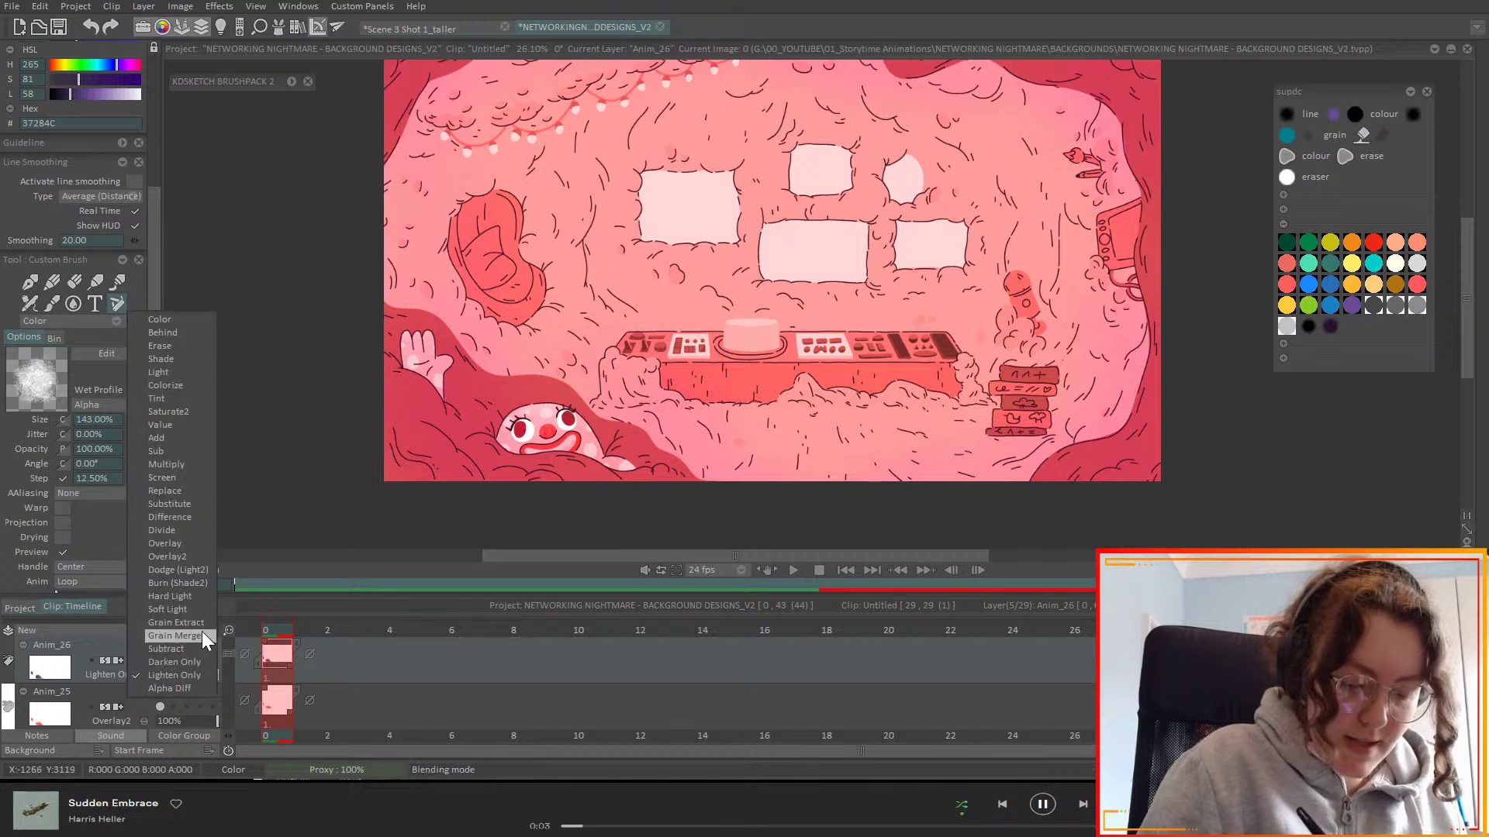
click(194, 461)
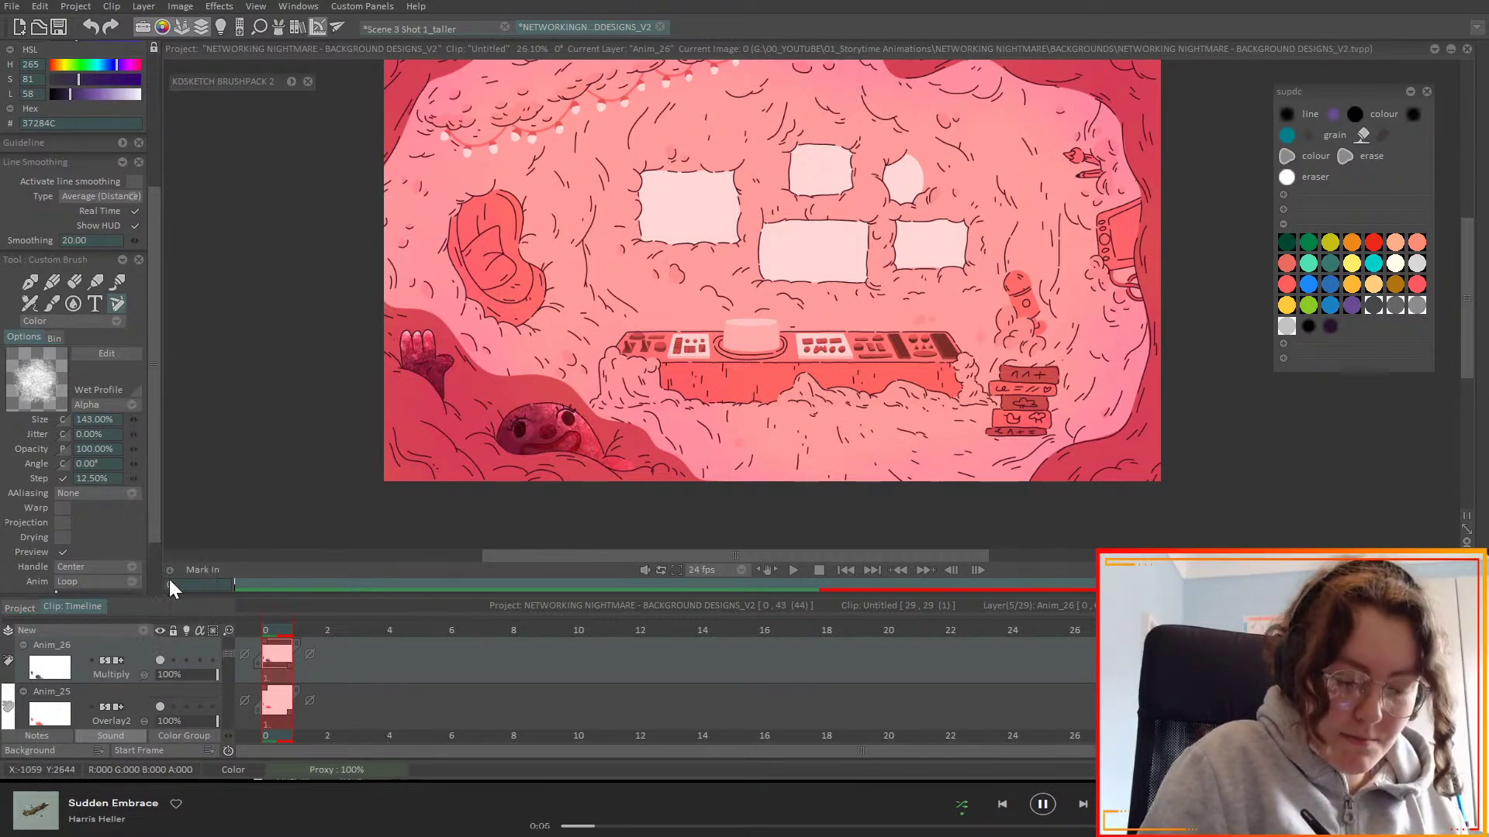
- Hide the red shading layer Anim_25 and try the Color and Erase blending modes on Anim_26
drag(193, 675, 240, 678)
click(160, 707)
click(124, 677)
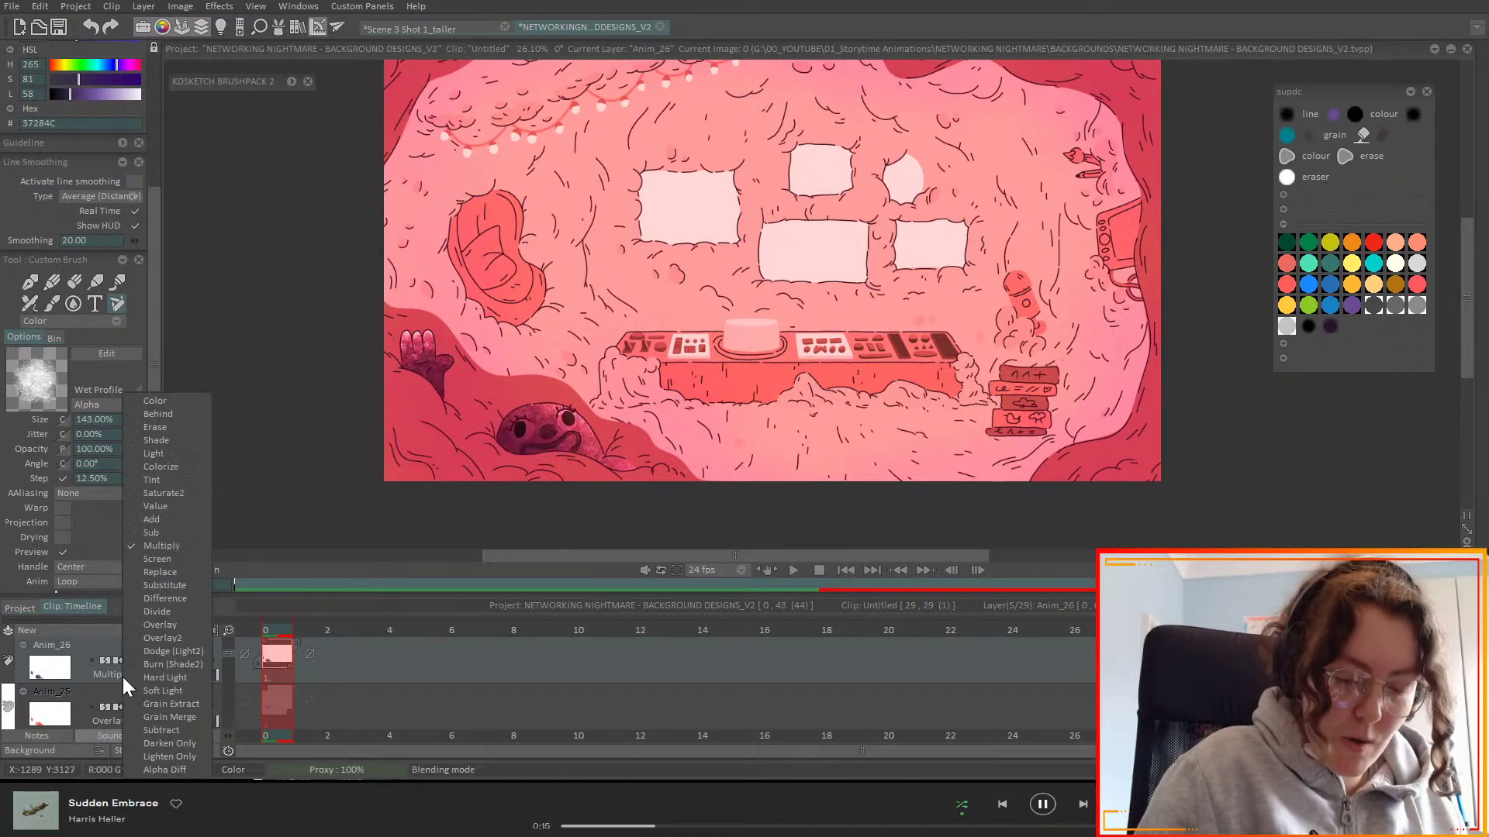
click(165, 413)
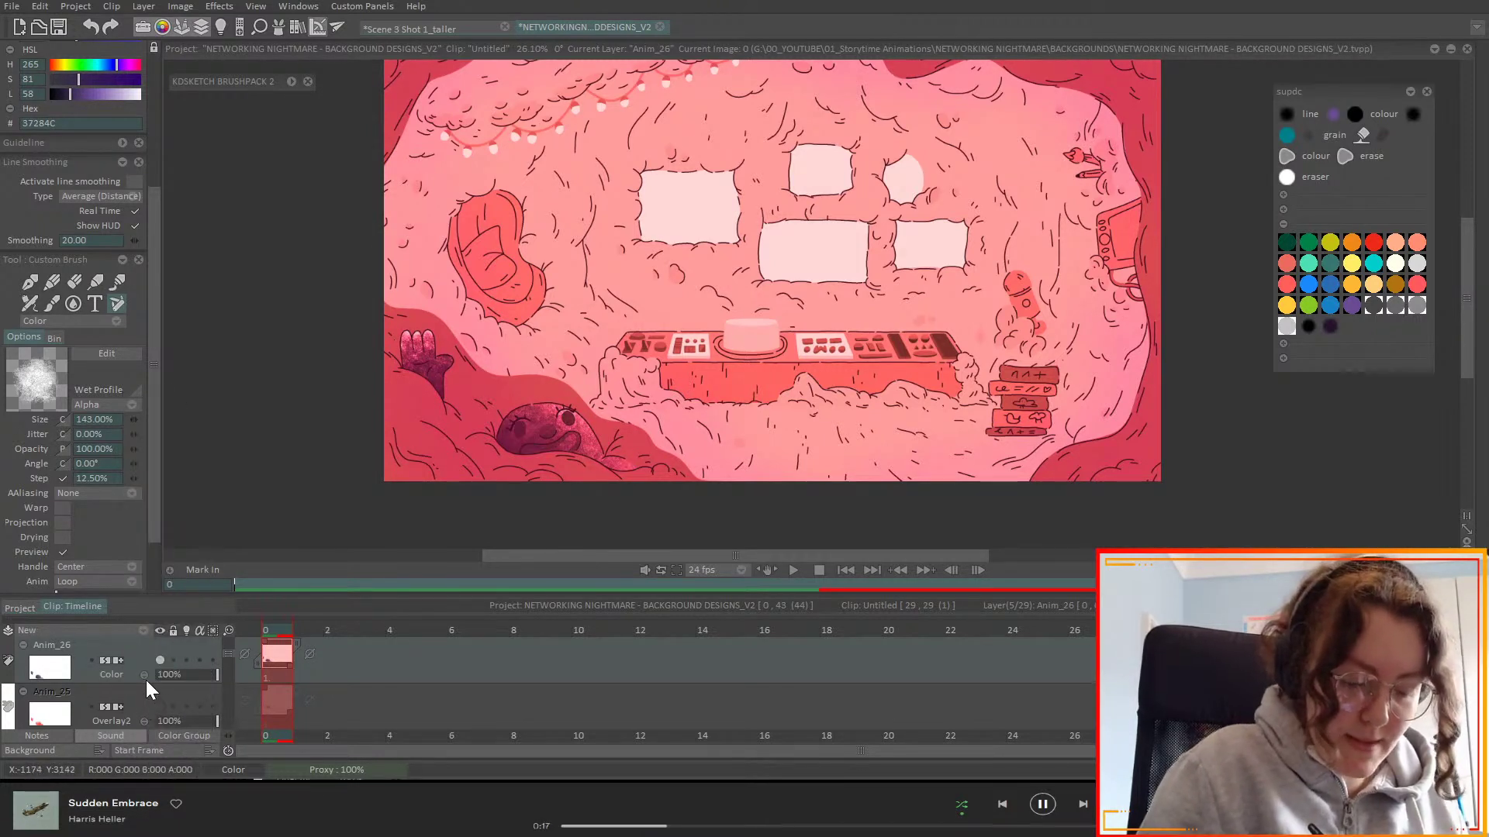
scroll(144, 681, down, 1)
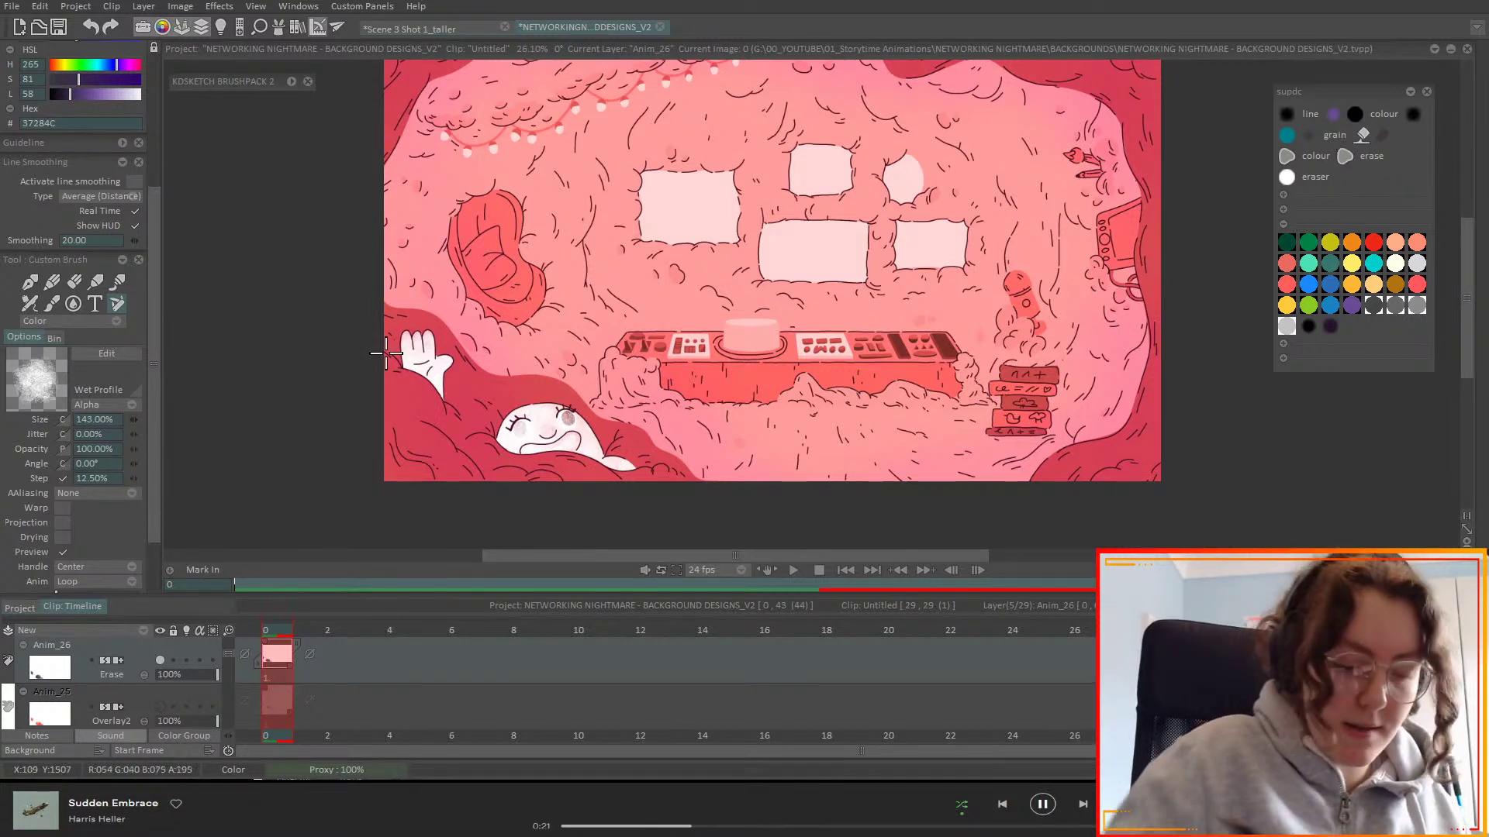
- Save the project and choose the Grainy texture brush from the sketch brush pack
drag(153, 228, 173, 133)
key(ctrl+s)
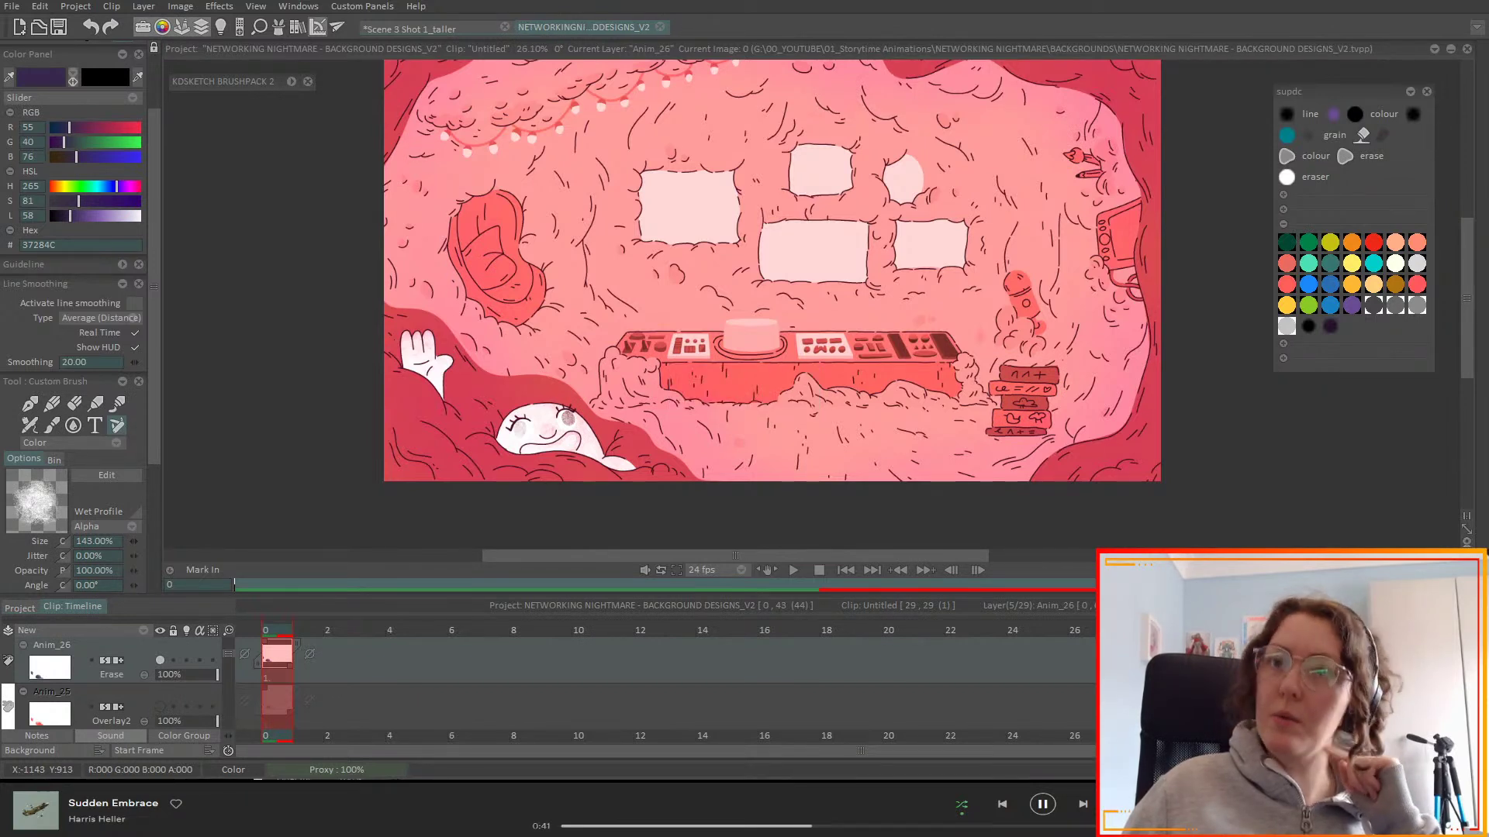
scroll(156, 431, down, 2)
scroll(155, 450, up, 4)
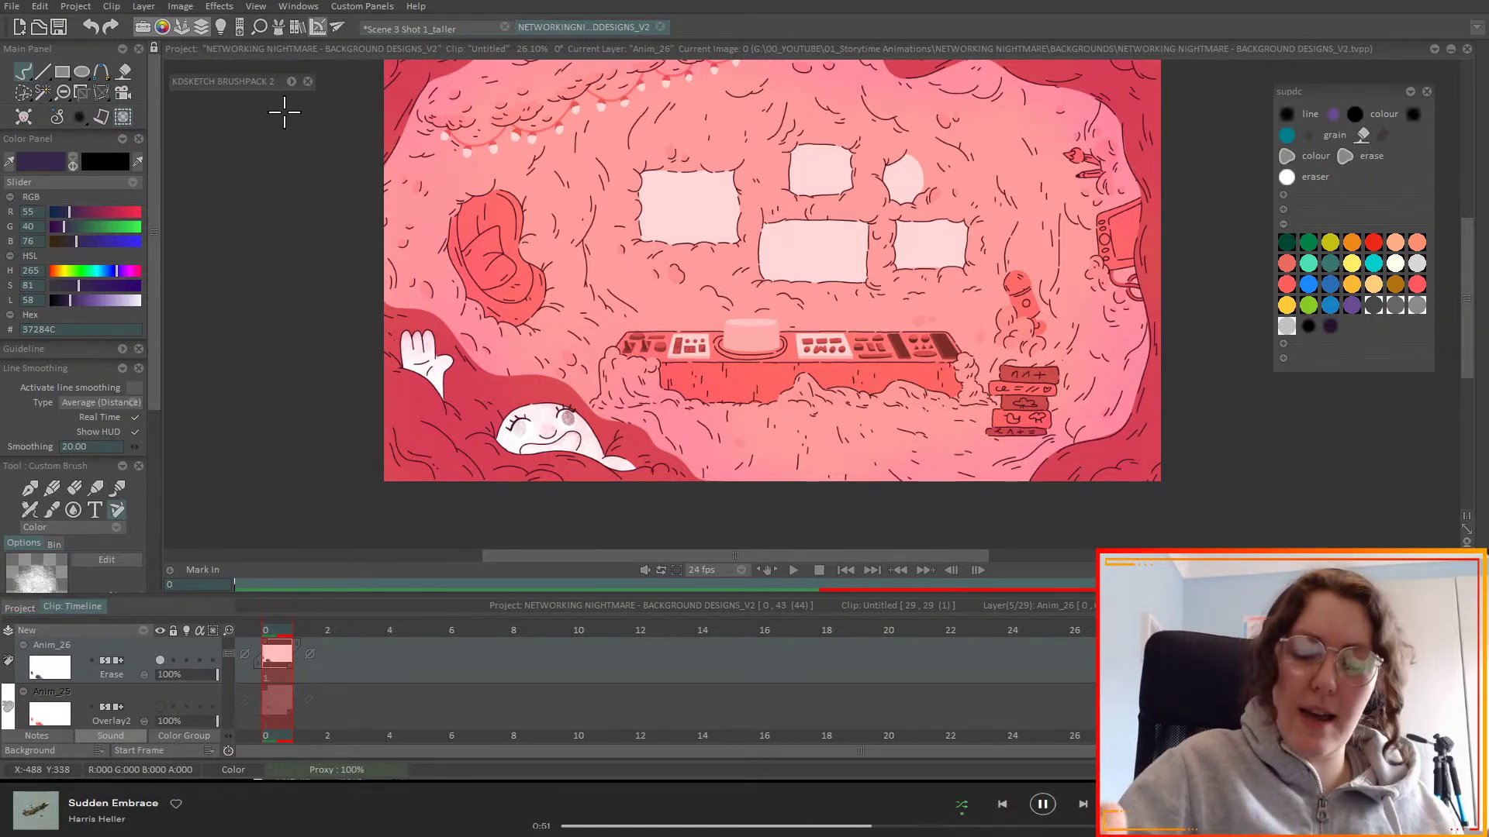
click(292, 81)
click(183, 137)
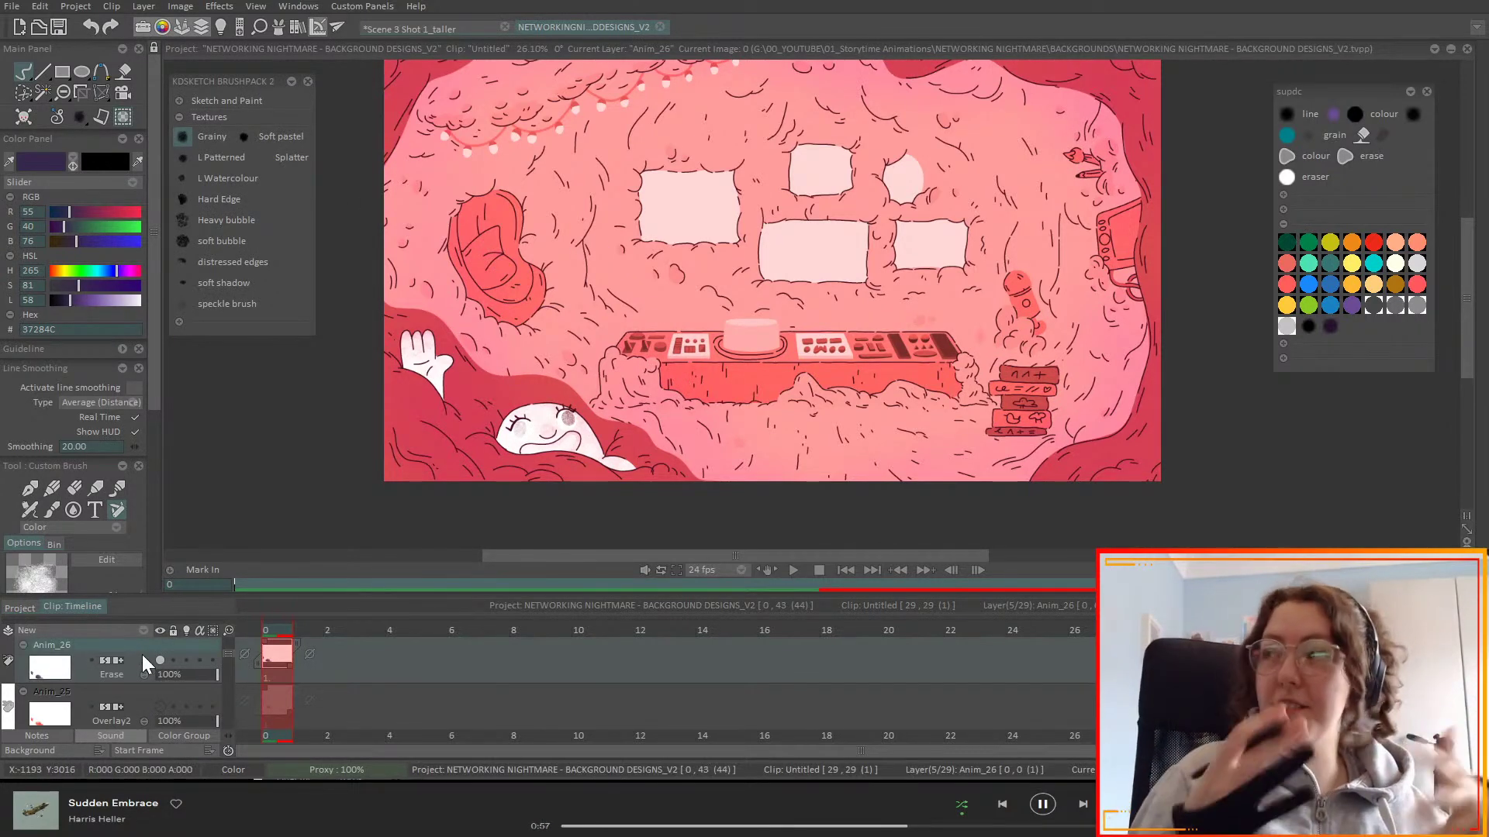
- Set Anim_26 to Color blending, darken the brush colour to 2B1F3B and shade the lower parts of the character's face and hand
click(113, 674)
click(177, 411)
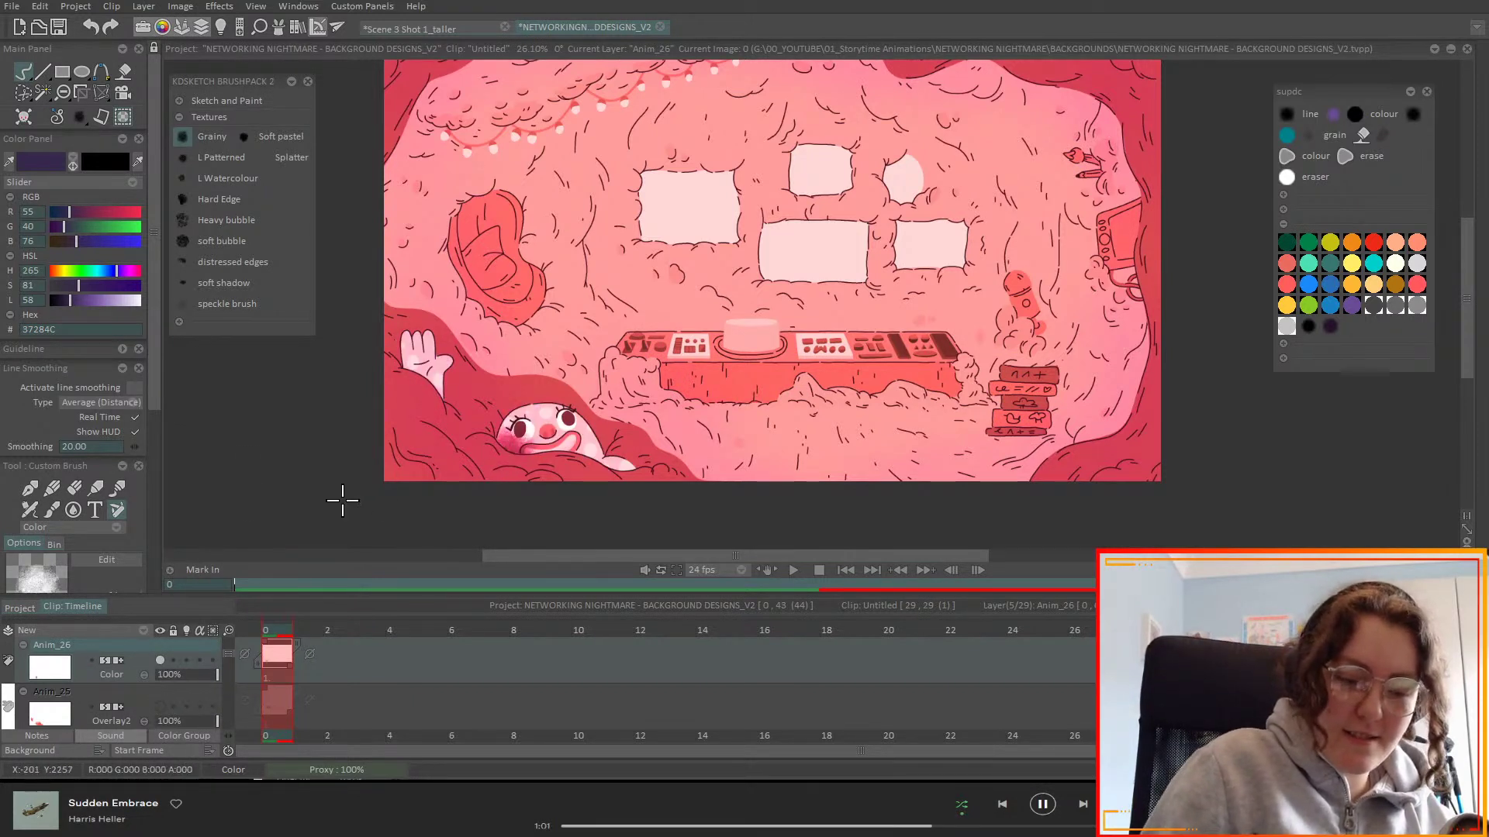
click(66, 300)
mouse_move(497, 431)
mouse_down()
mouse_move(504, 465)
mouse_move(547, 444)
mouse_move(522, 432)
mouse_move(502, 433)
mouse_move(631, 491)
mouse_up()
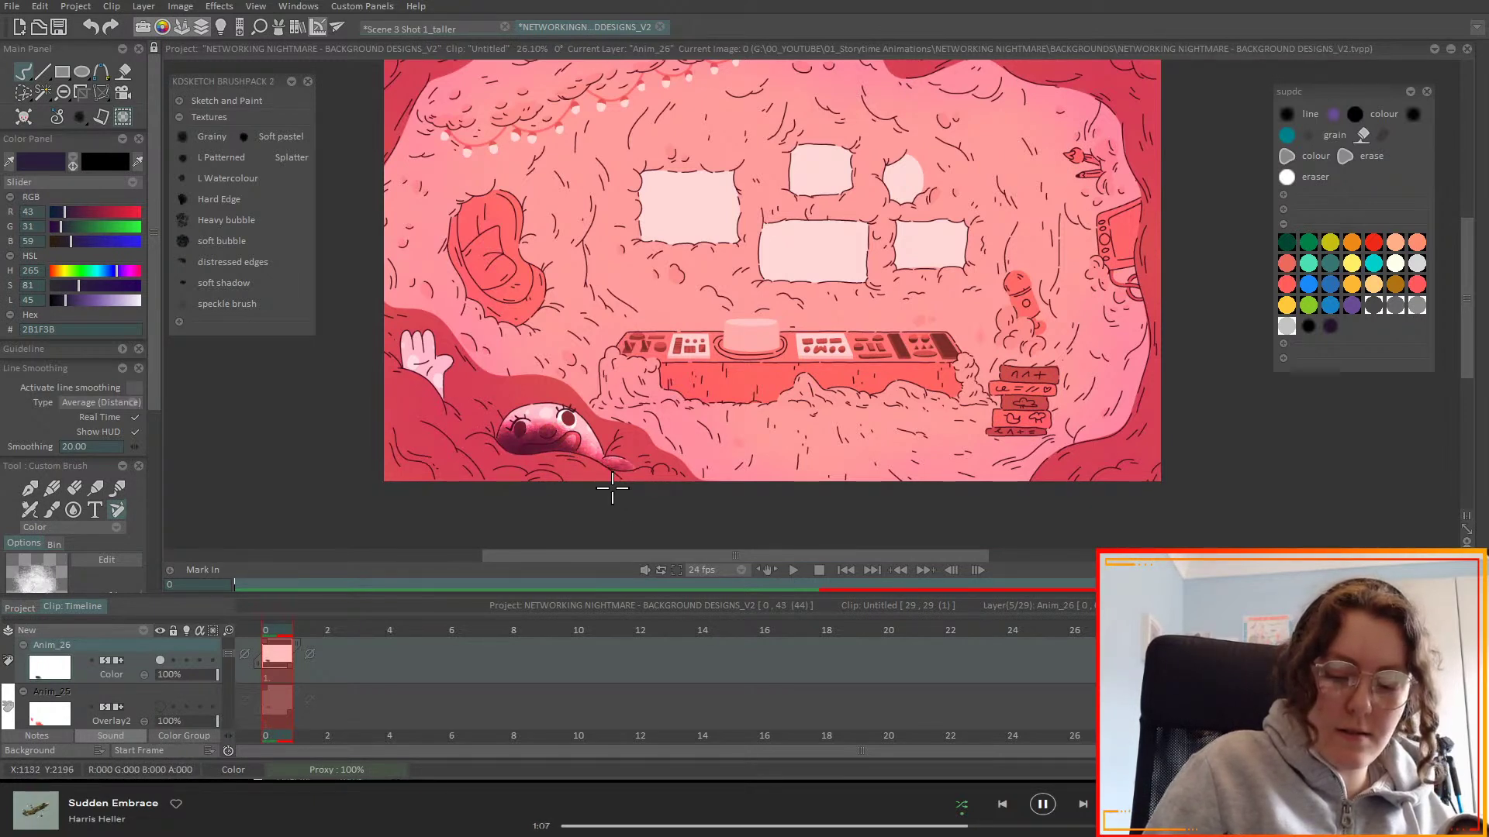
mouse_move(574, 449)
mouse_down()
mouse_move(514, 425)
mouse_move(535, 426)
mouse_move(531, 446)
mouse_up()
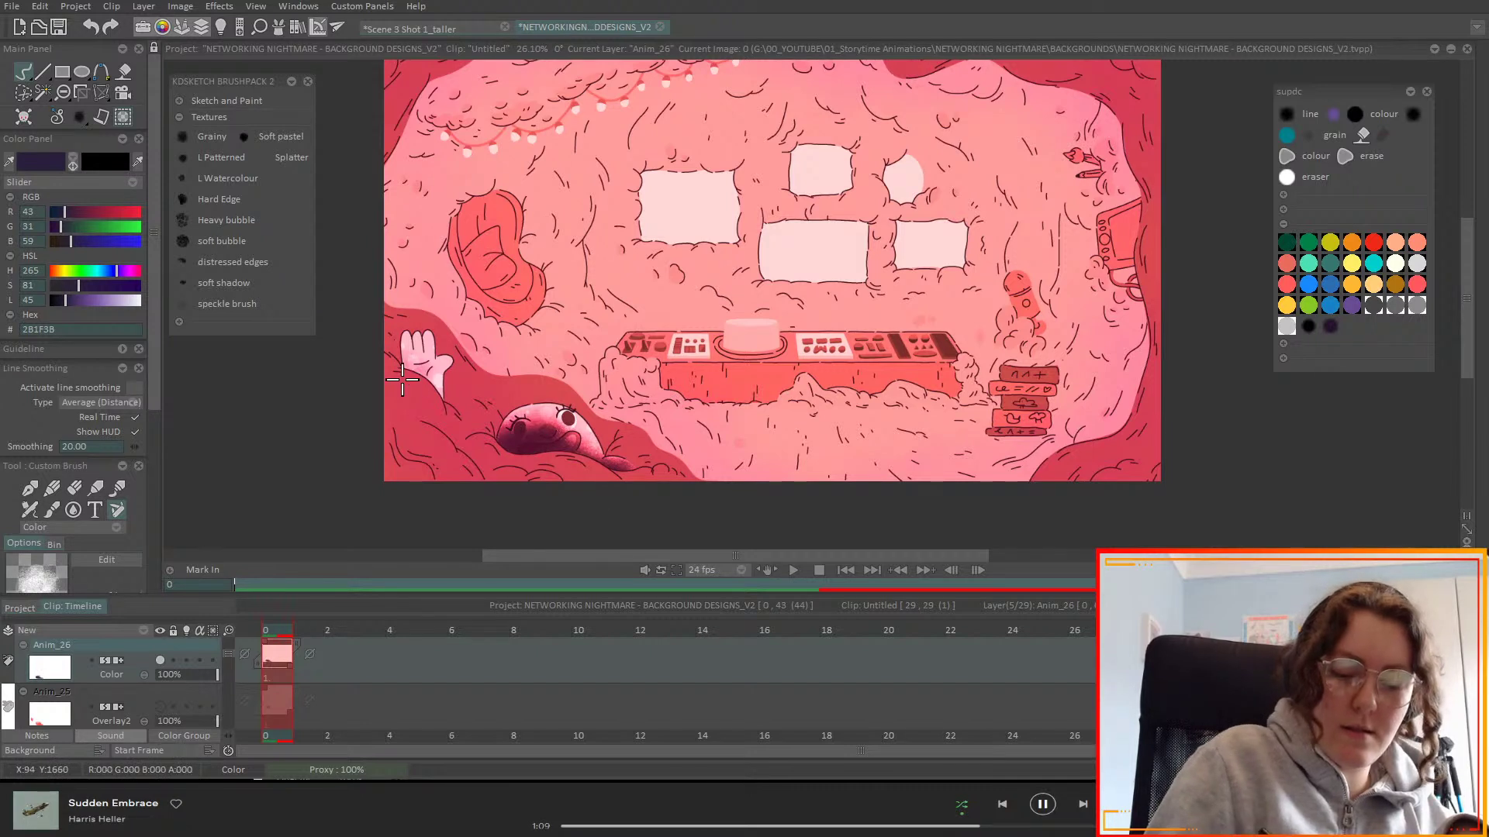
drag(407, 360, 457, 414)
- Compare blending modes on Anim_26 at the top of the layer stack, set it to Overlay2 and return it below Anim_7
scroll(145, 677, down, 3)
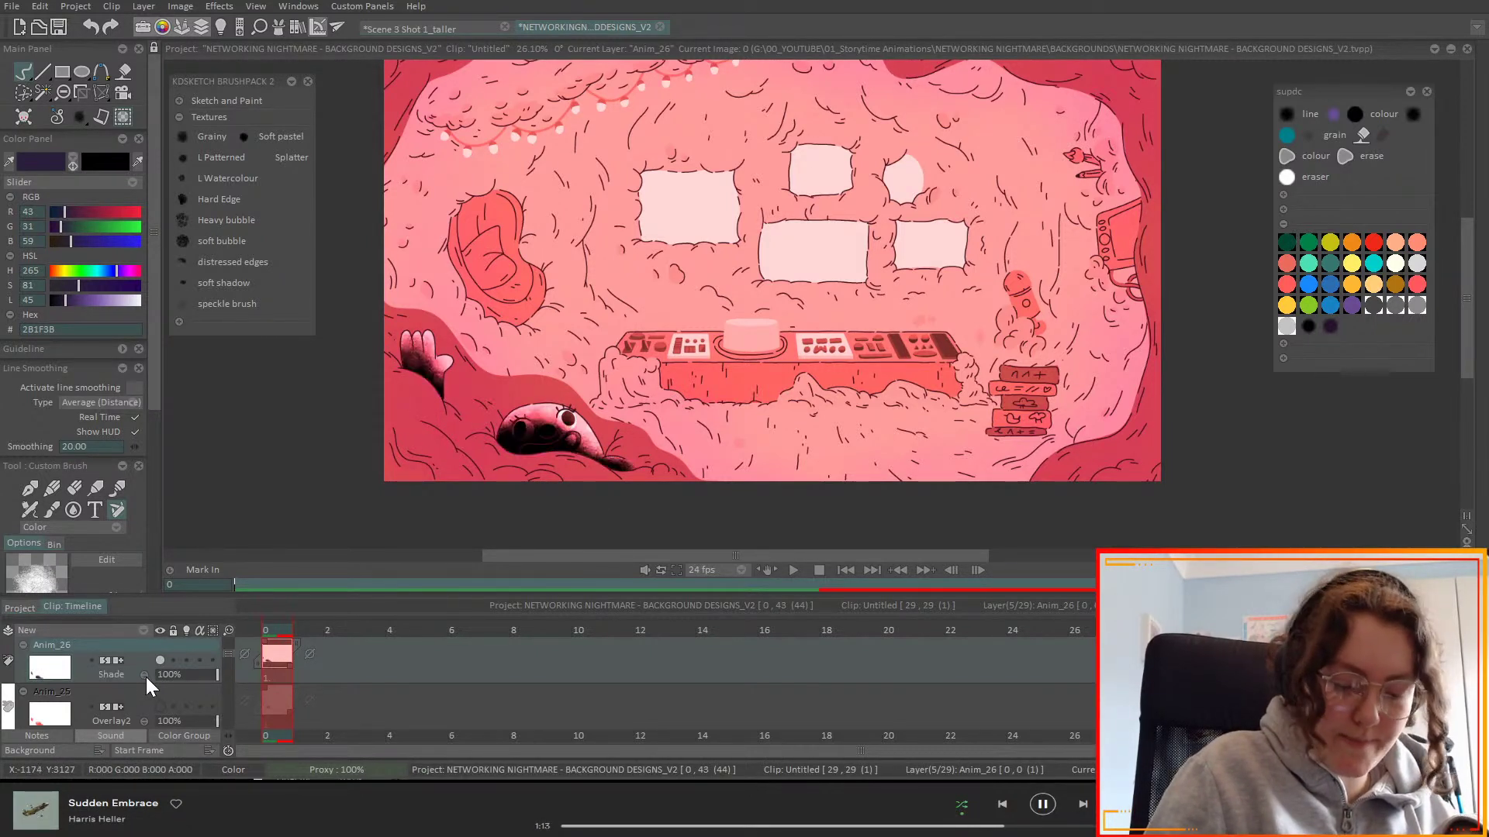
drag(136, 650, 138, 636)
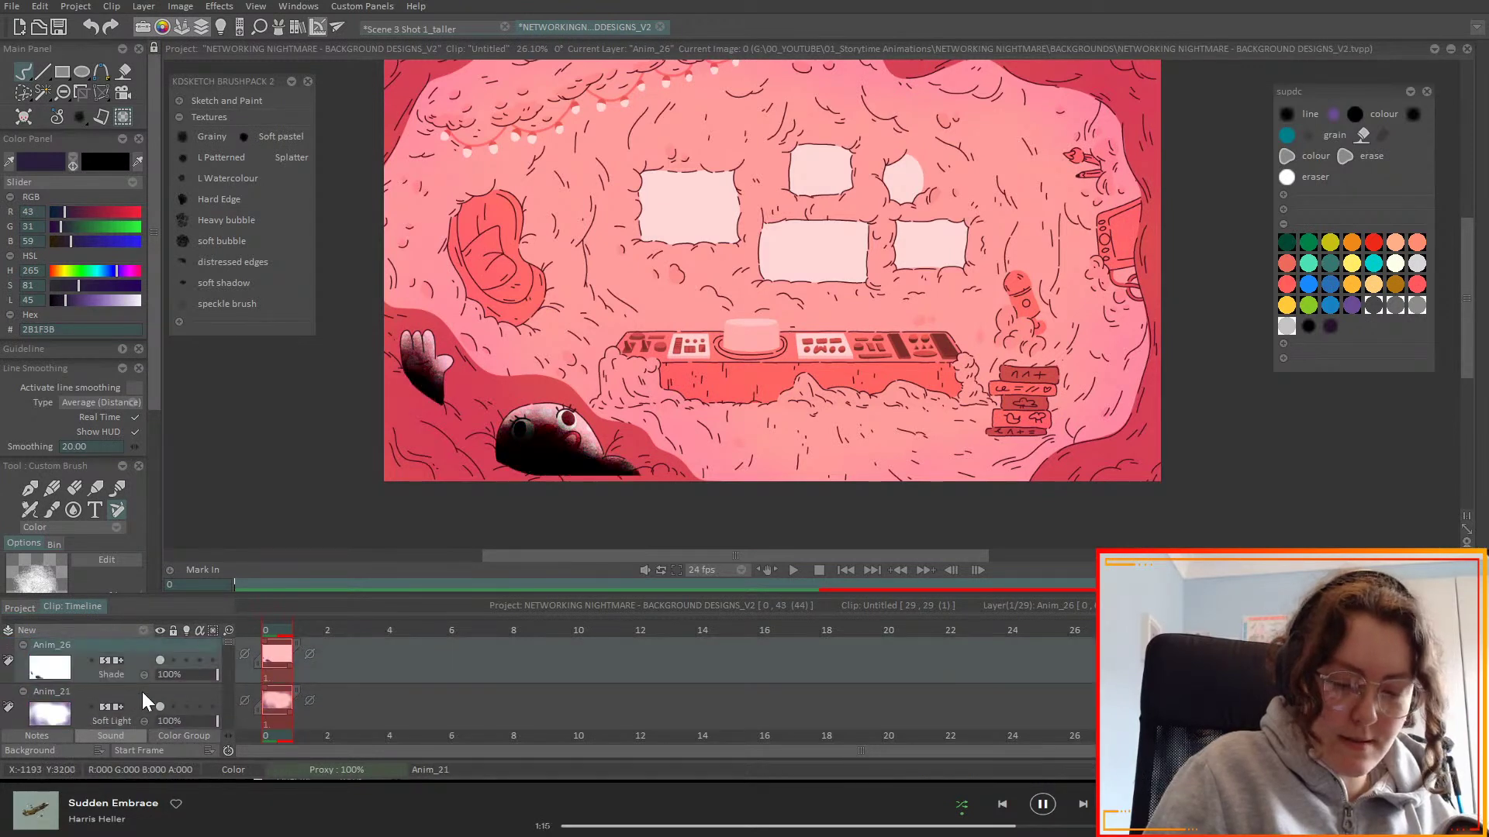
scroll(146, 679, down, 3)
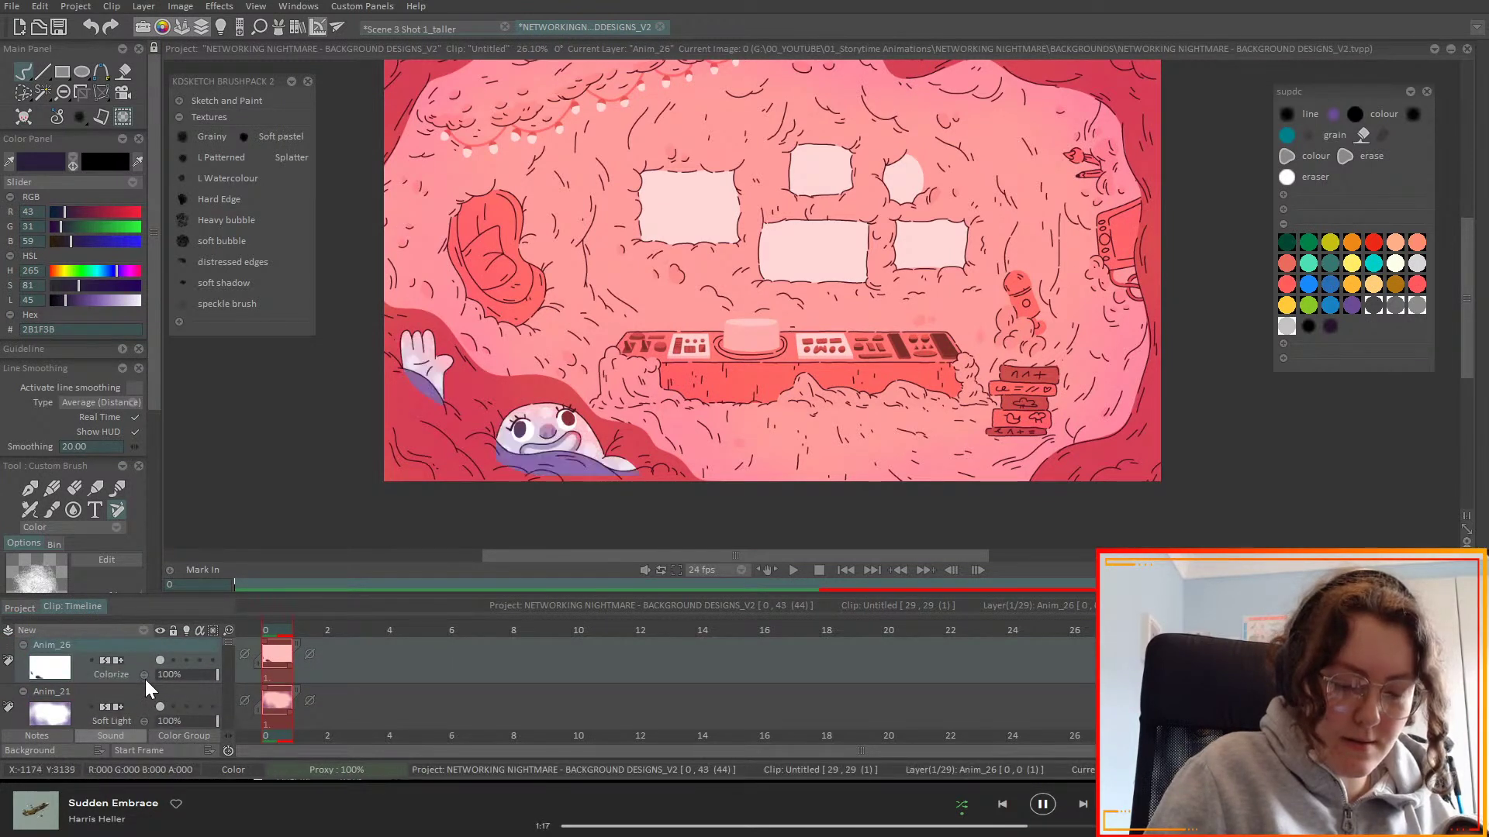
scroll(146, 677, down, 4)
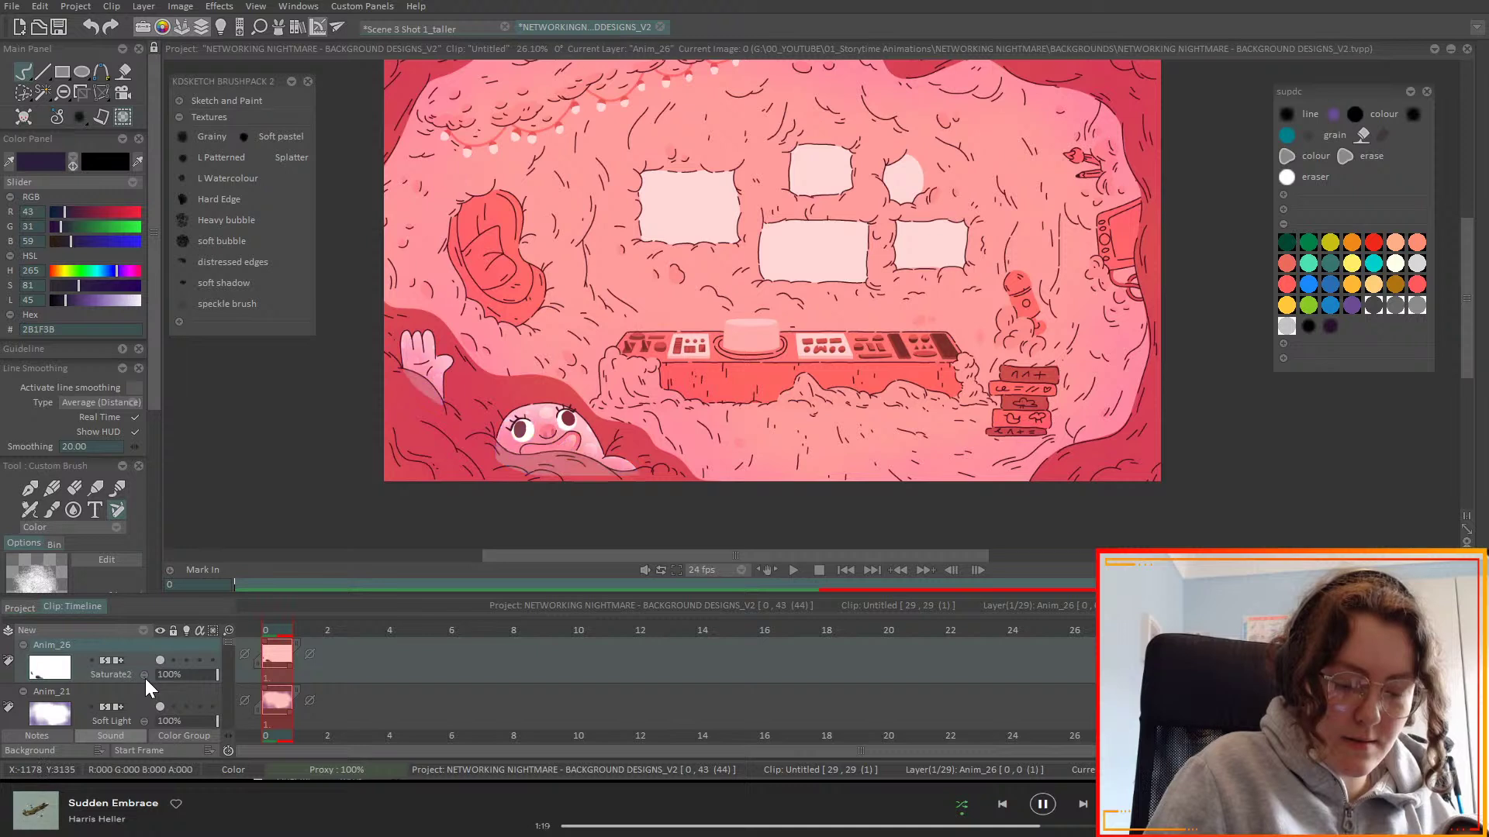
scroll(146, 679, down, 4)
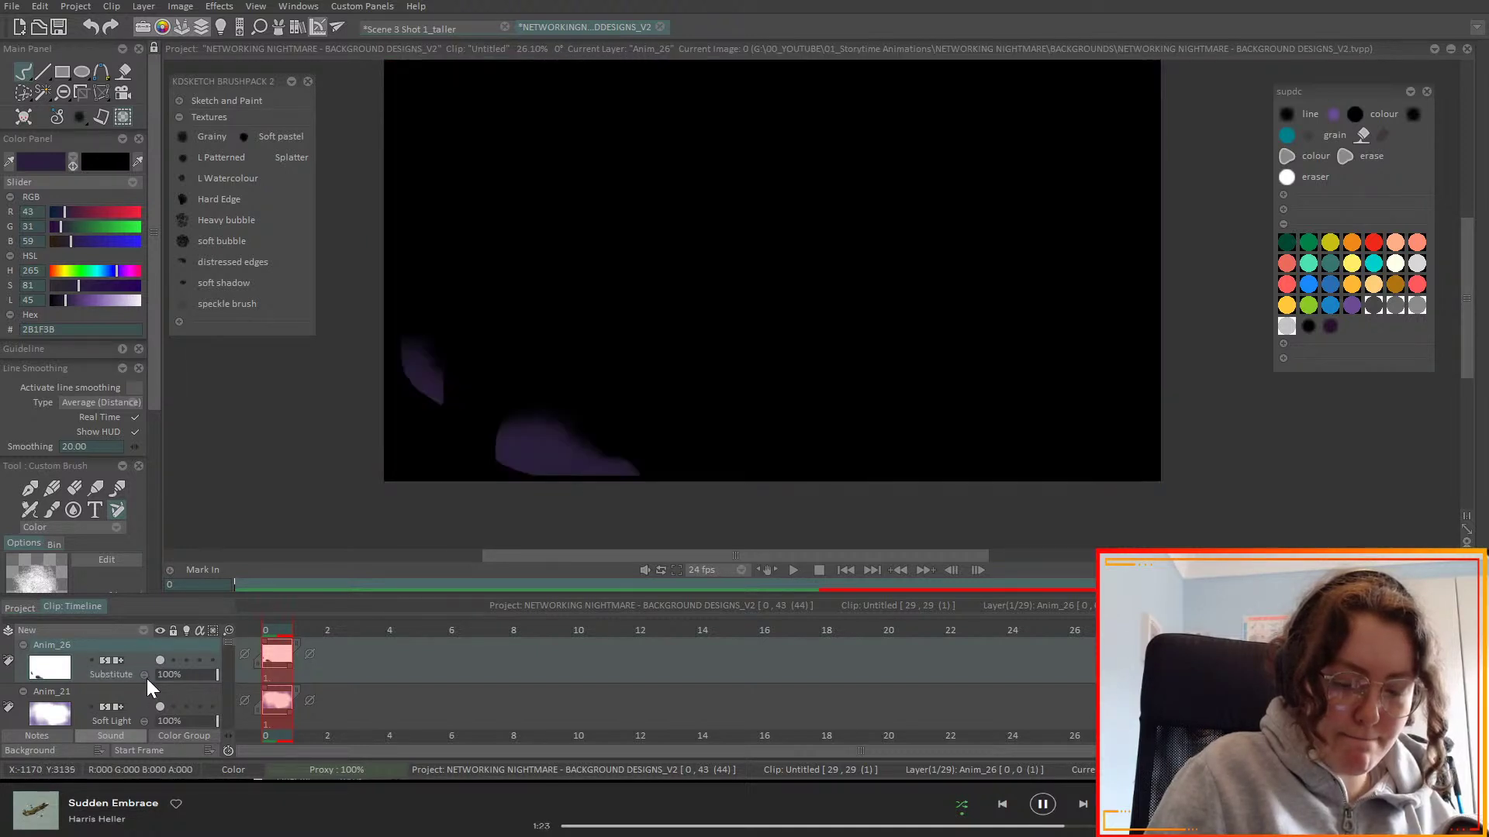
scroll(146, 677, down, 3)
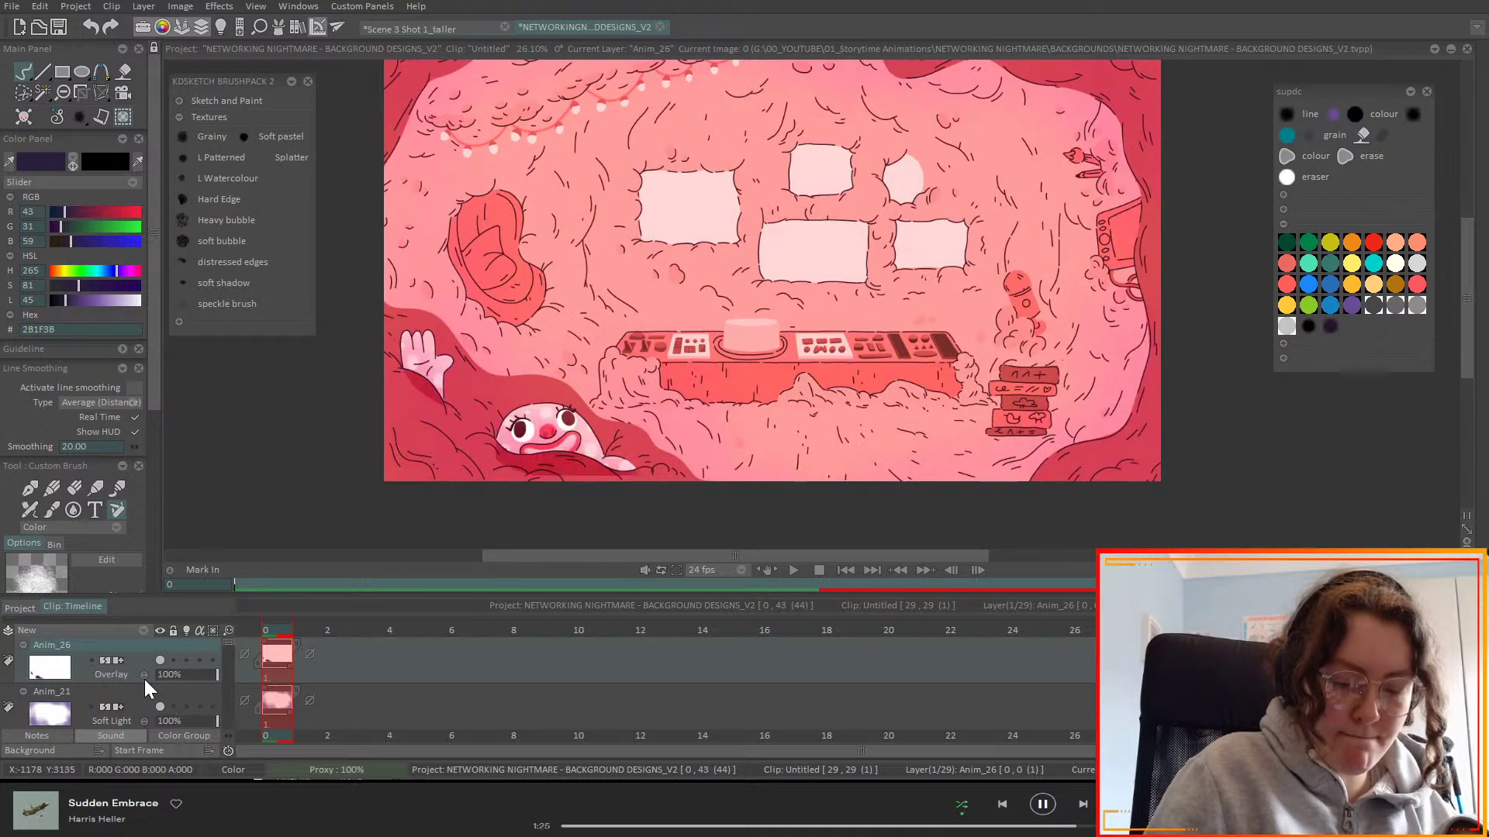
scroll(139, 721, down, 5)
scroll(138, 728, down, 2)
scroll(143, 662, up, 3)
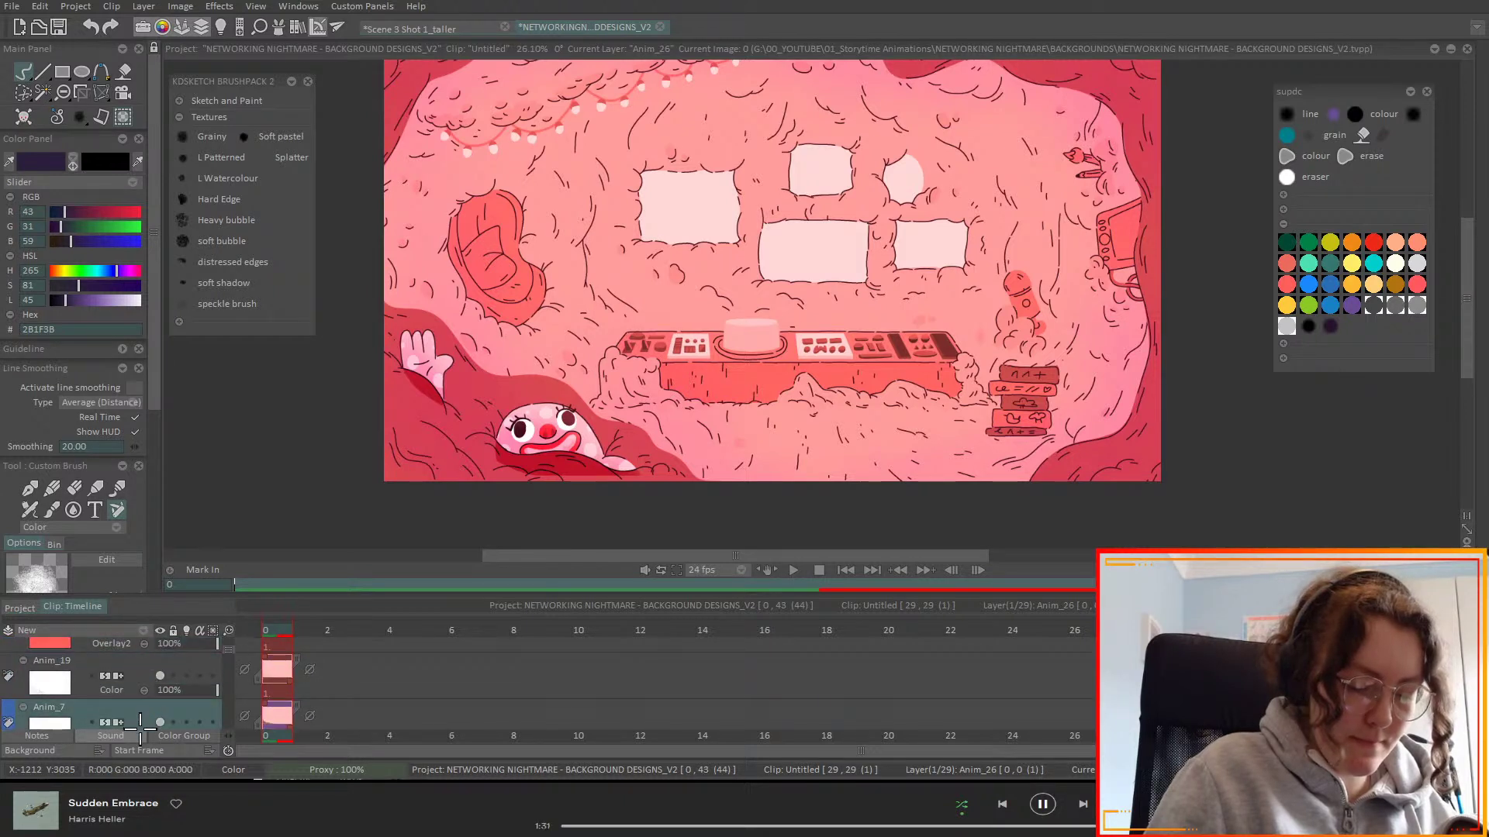
scroll(141, 717, down, 3)
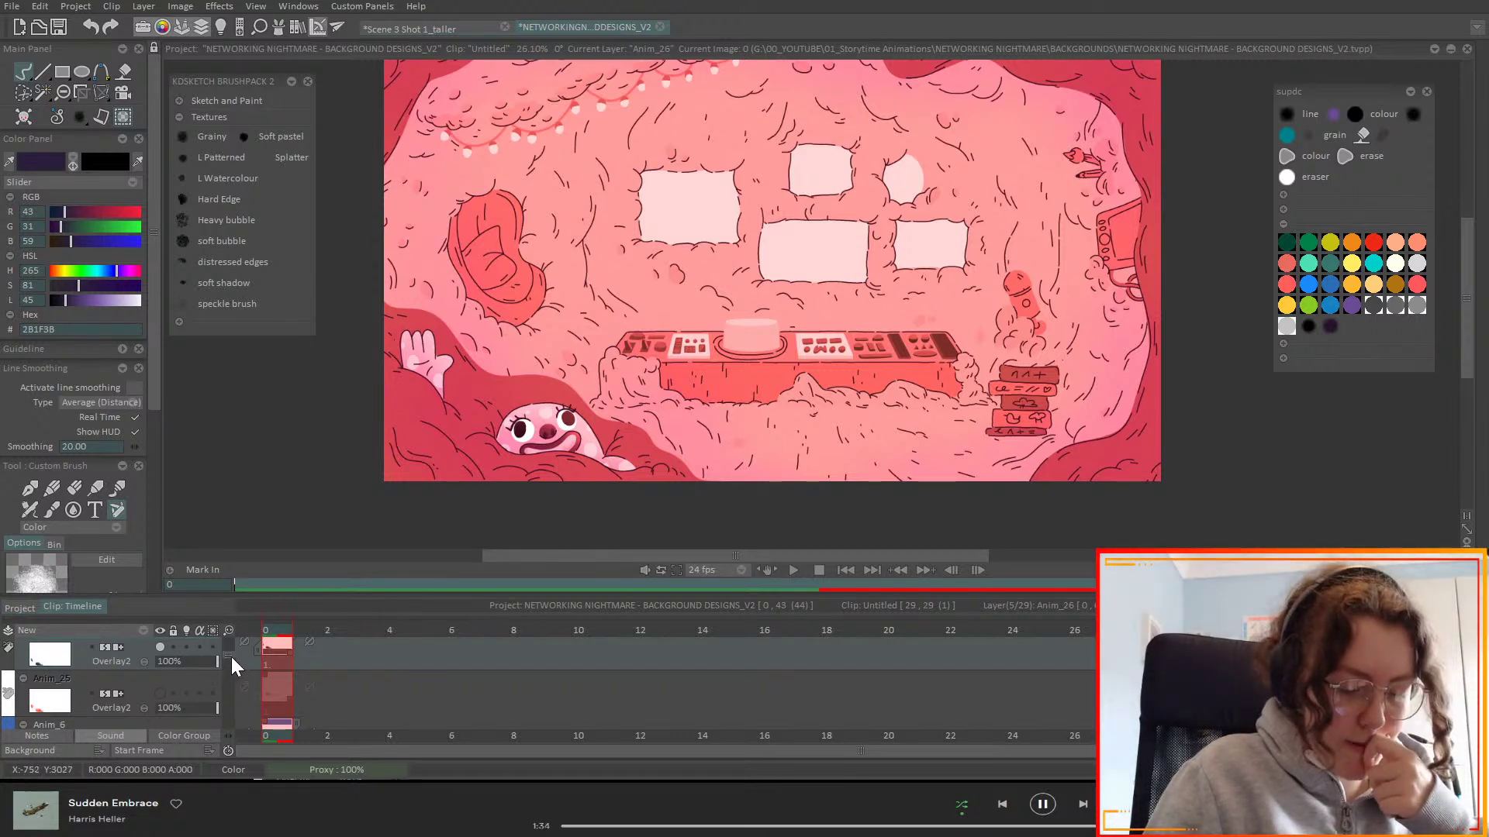
- Add a new anim layer directly above Anim_7 and enable the stencil on Anim_7
scroll(231, 658, down, 1)
scroll(231, 659, up, 2)
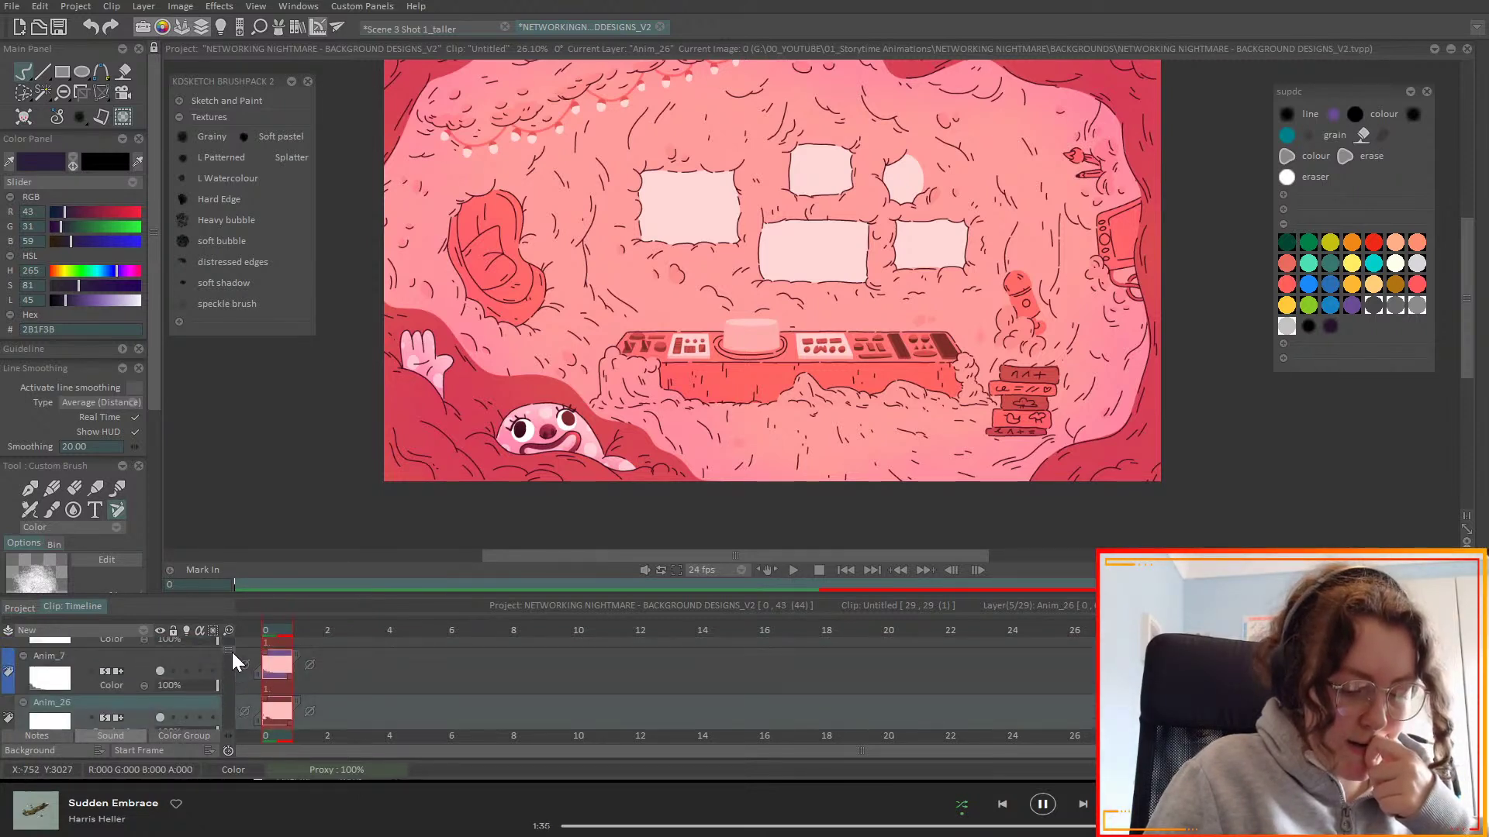
click(147, 675)
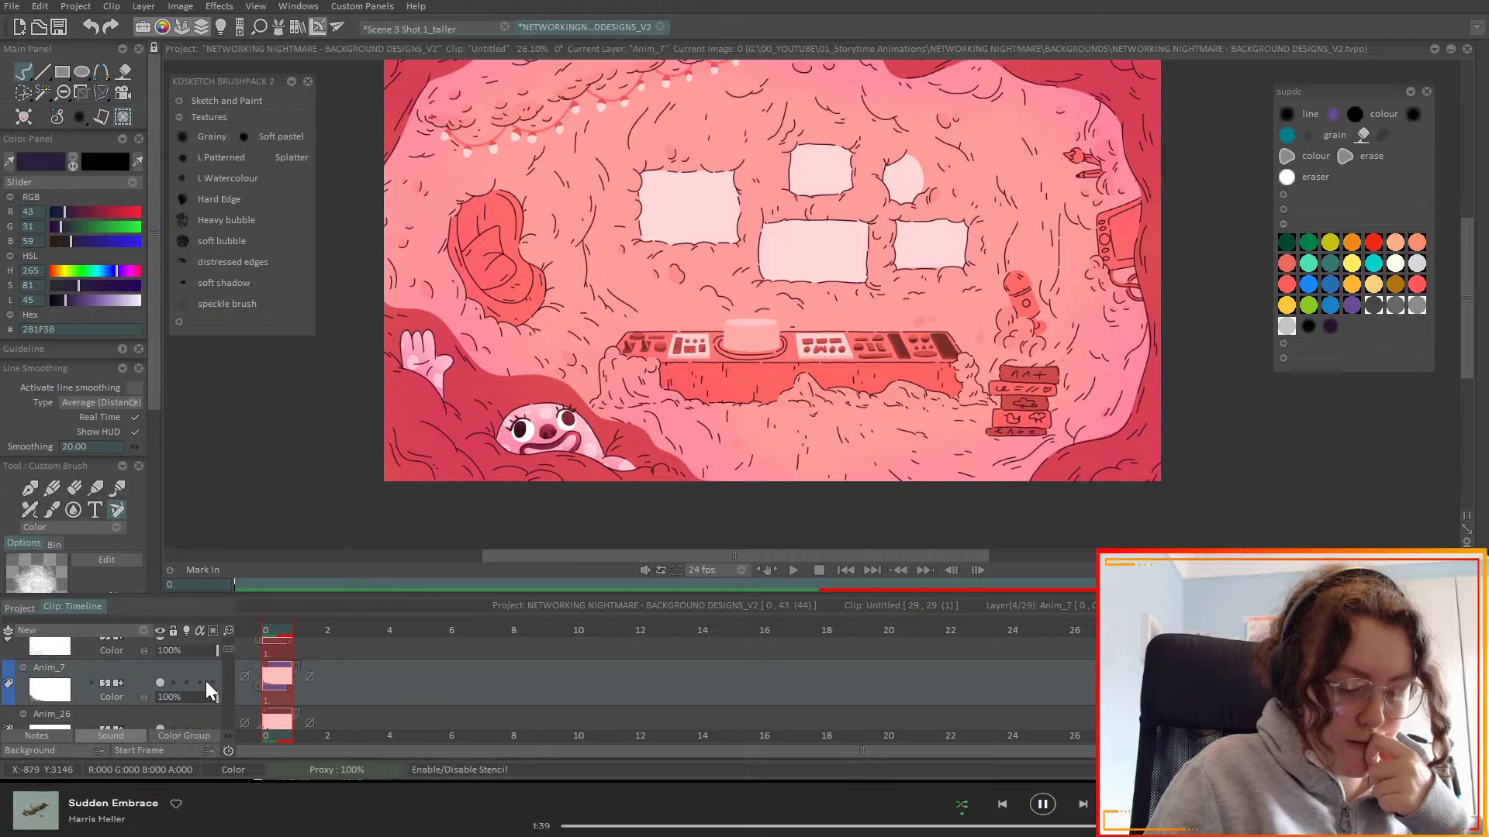
scroll(225, 646, up, 3)
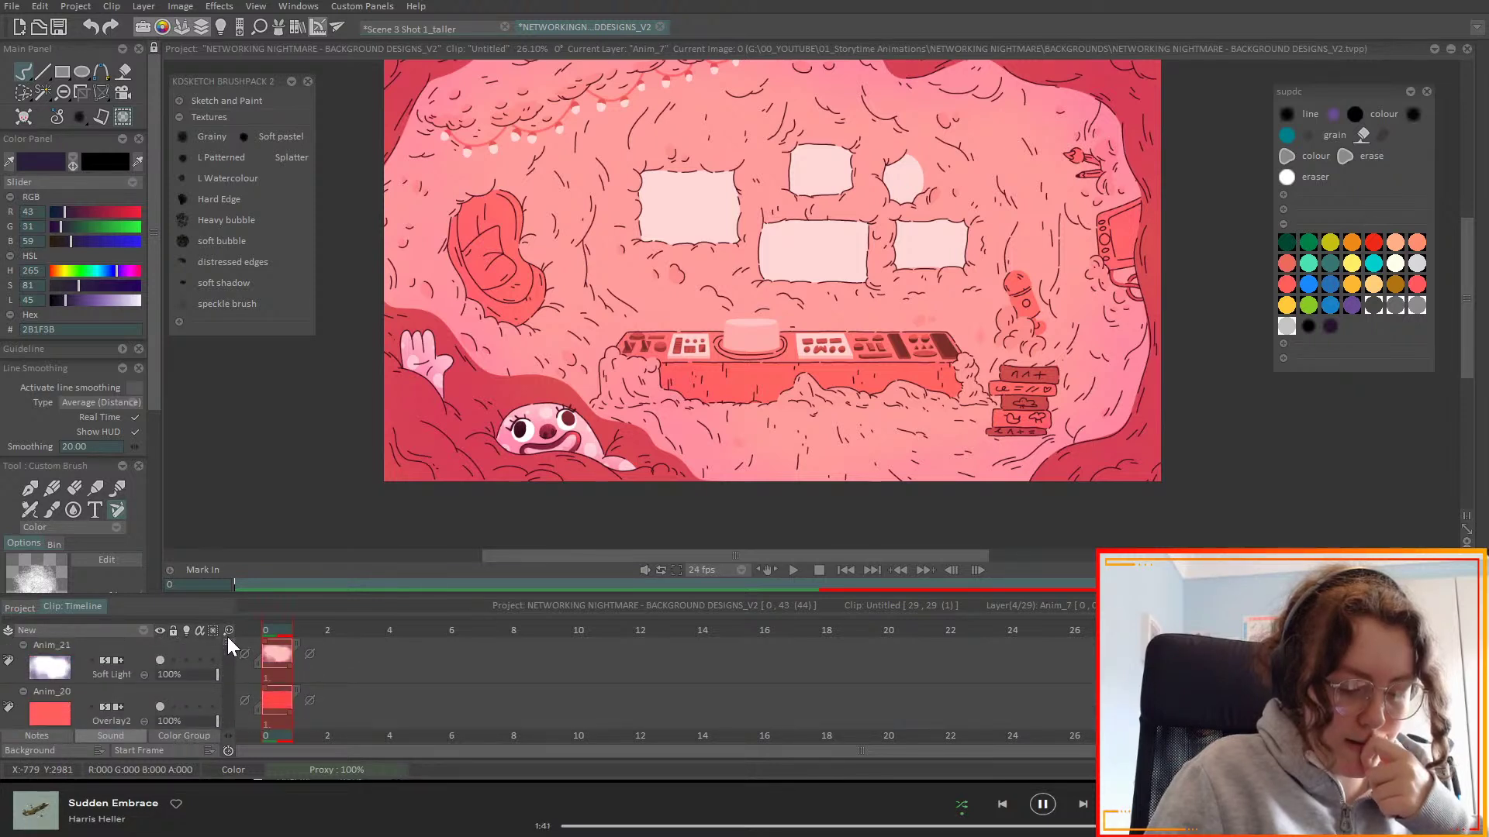
scroll(228, 647, up, 3)
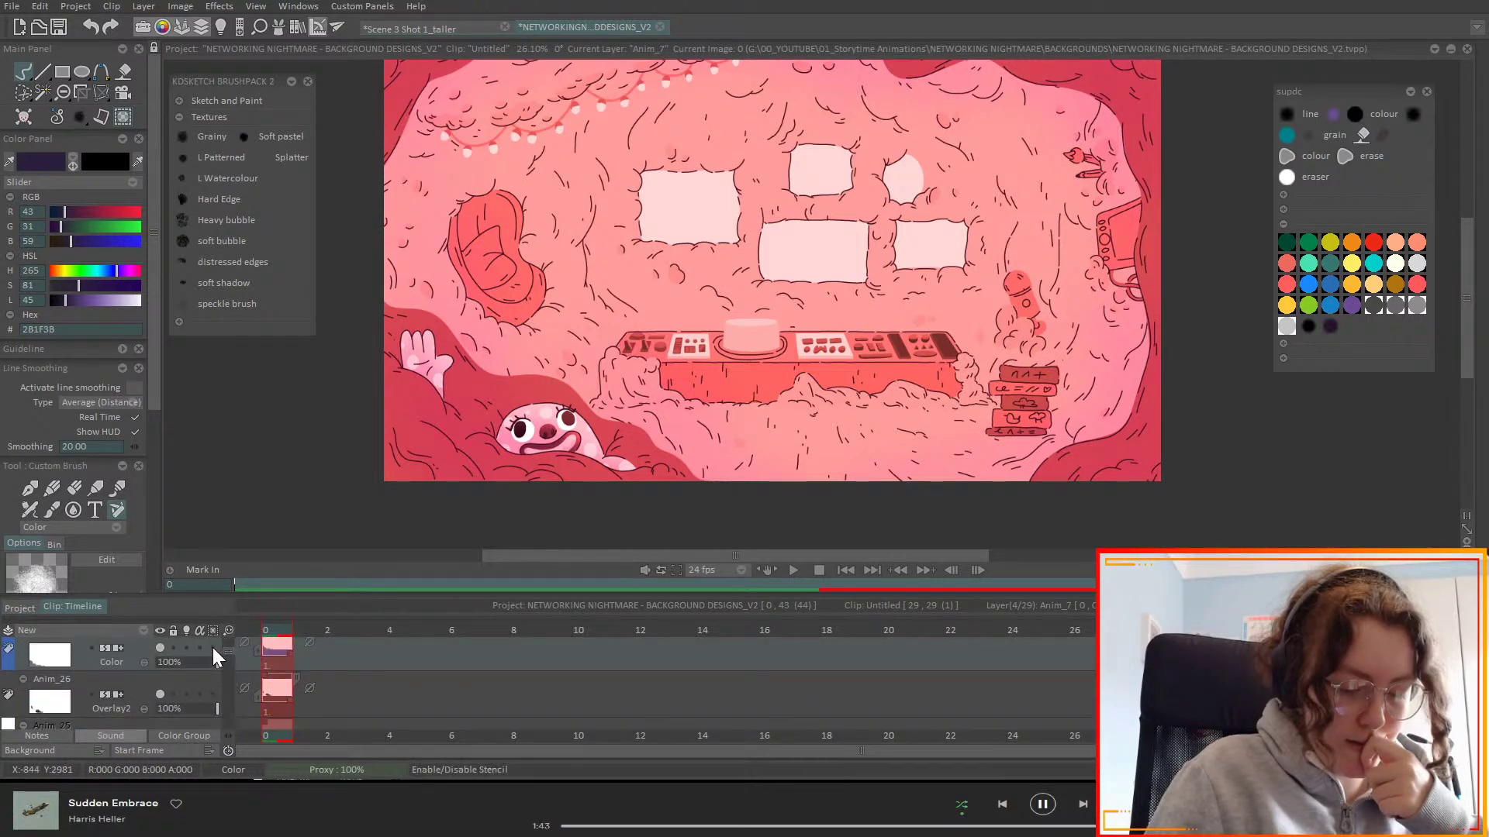
scroll(230, 654, up, 2)
click(146, 630)
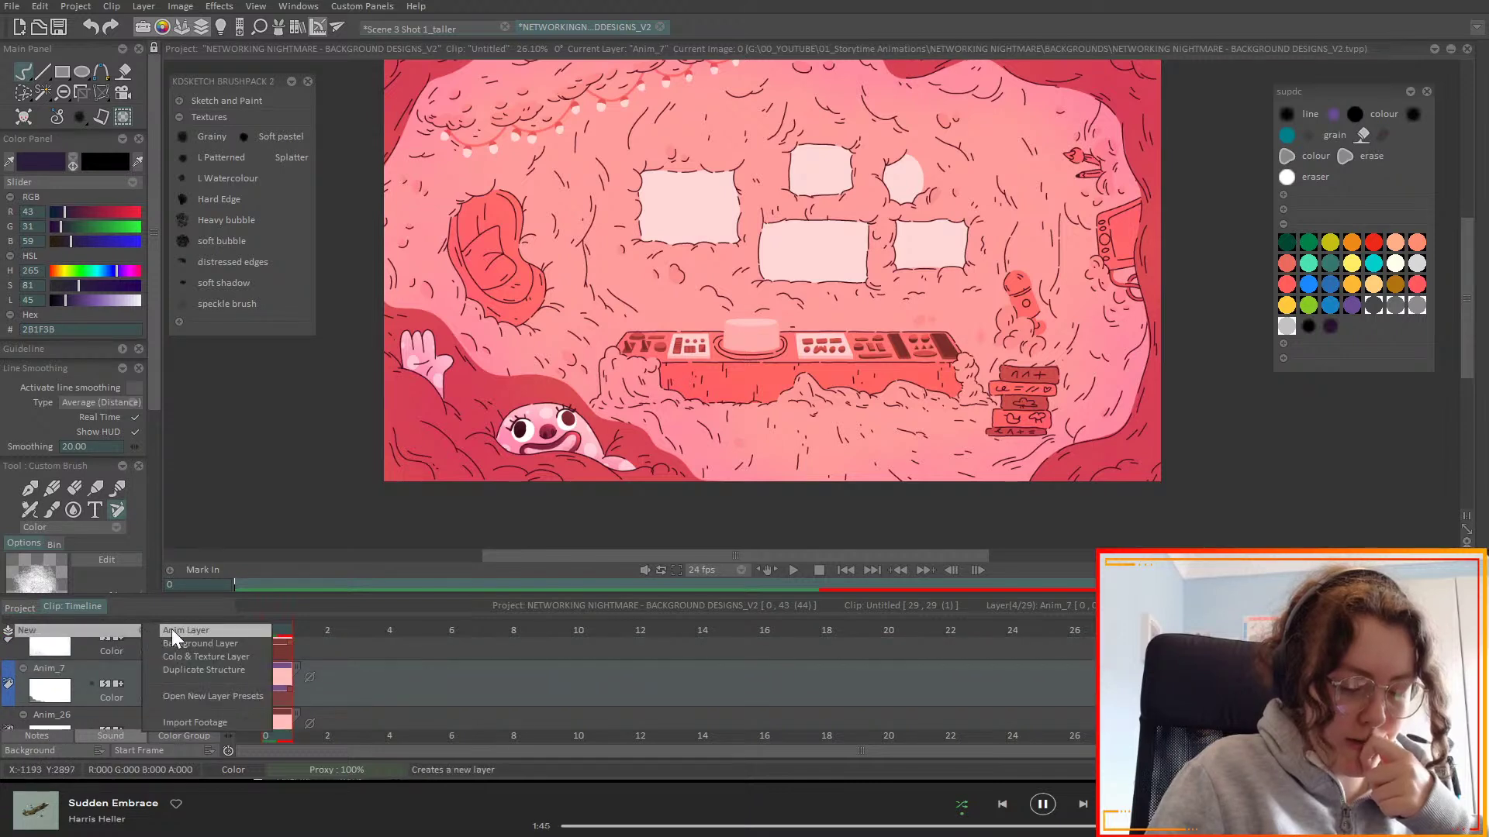
click(187, 630)
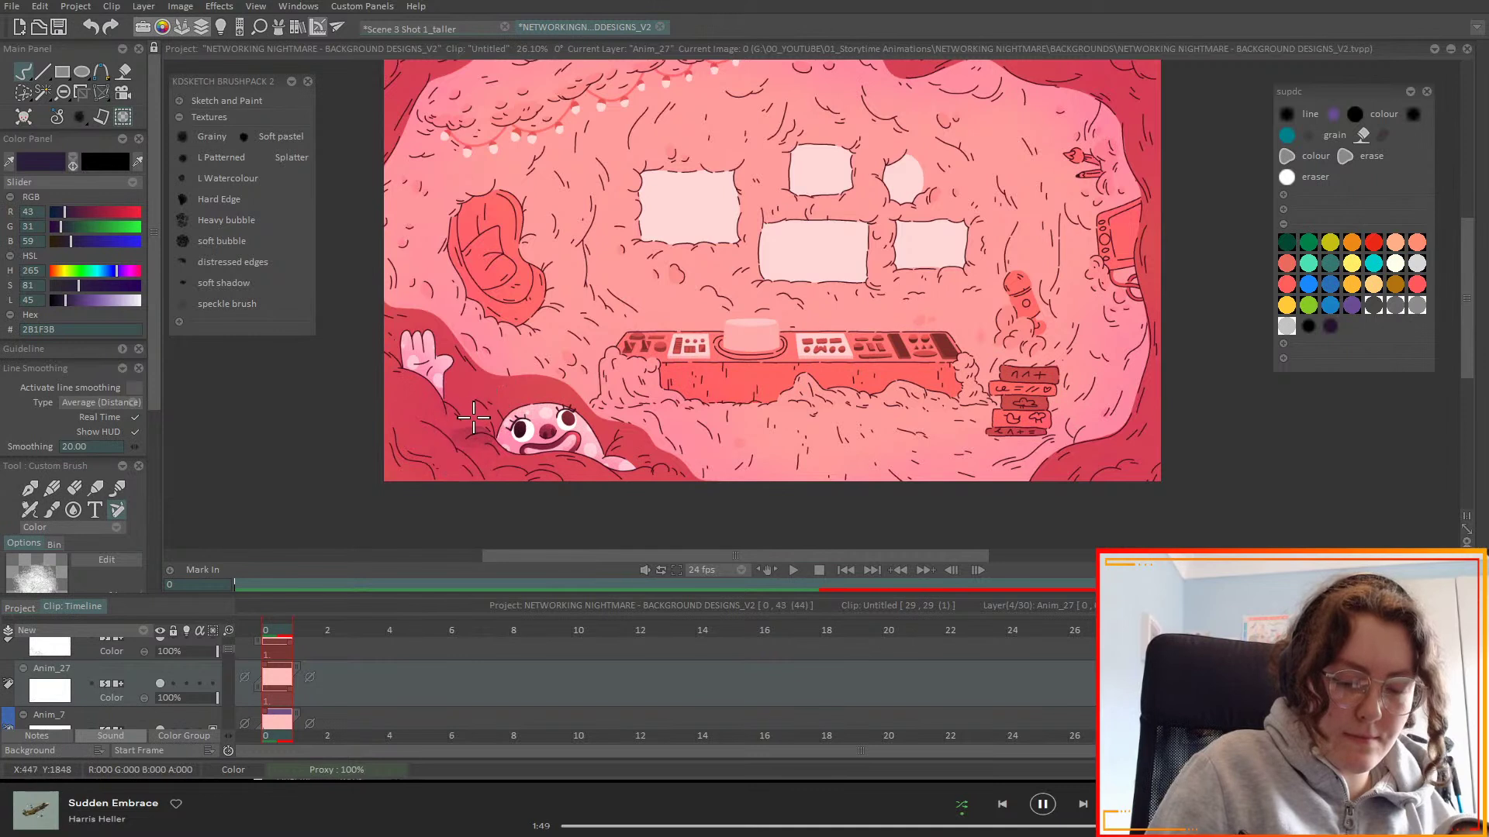
scroll(234, 691, down, 1)
click(212, 717)
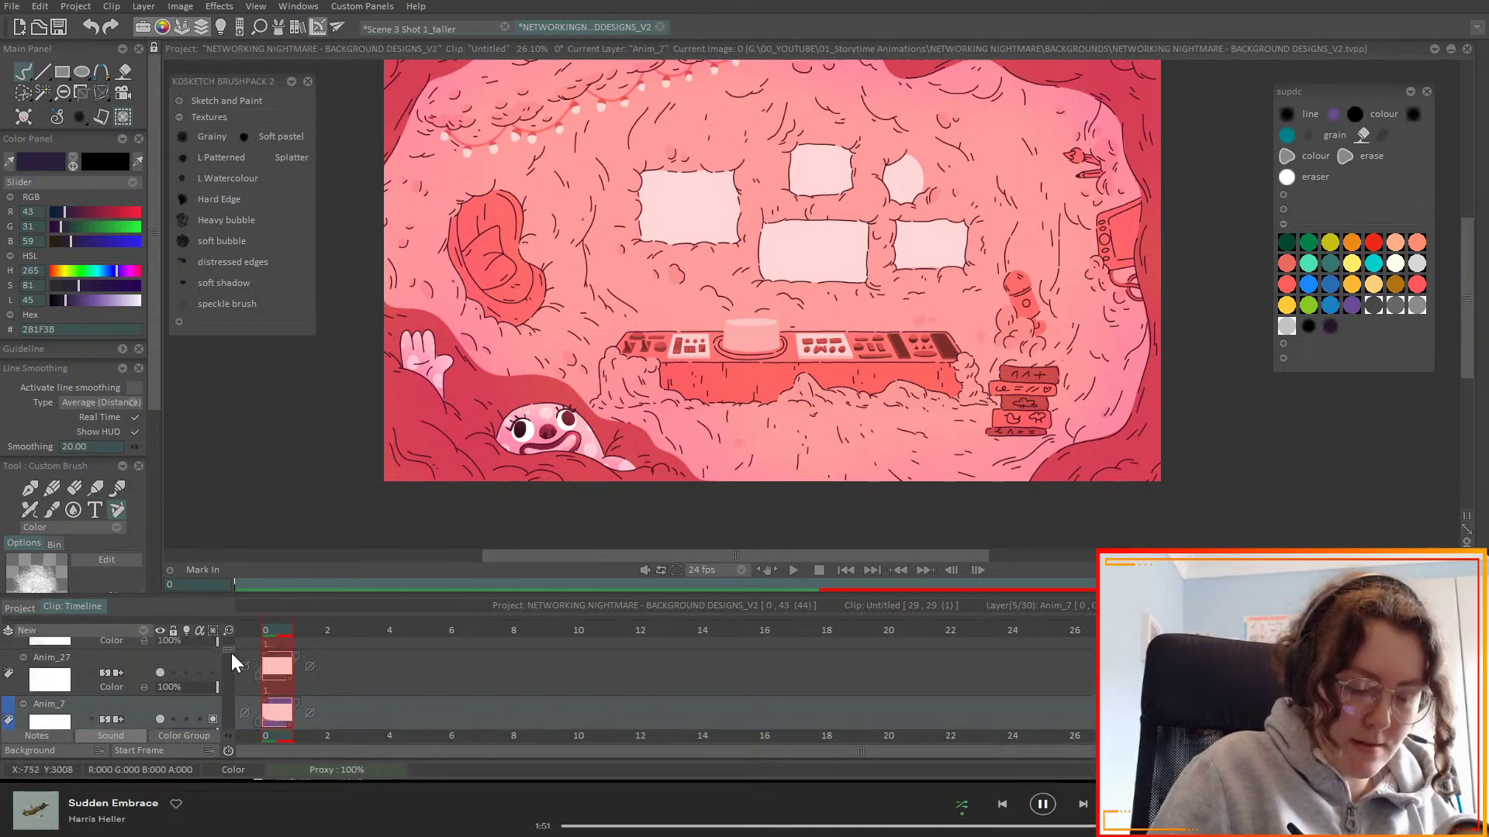
- Isolate Anim_7, pick its grey 6E6E6E and fill the gap along the shape's lower edge with the Filling Shape tool
click(161, 630)
click(194, 625)
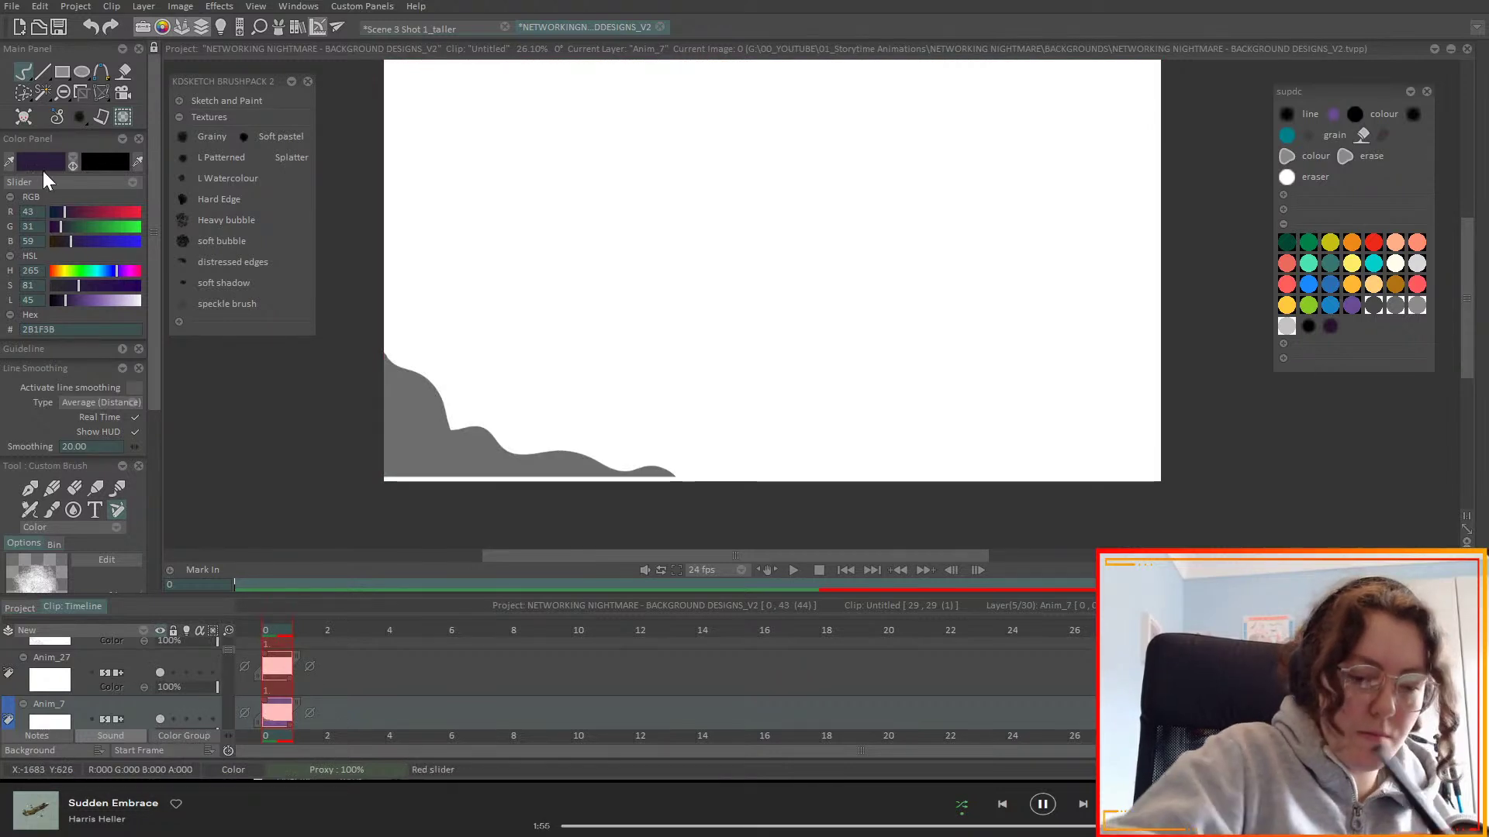
click(461, 450)
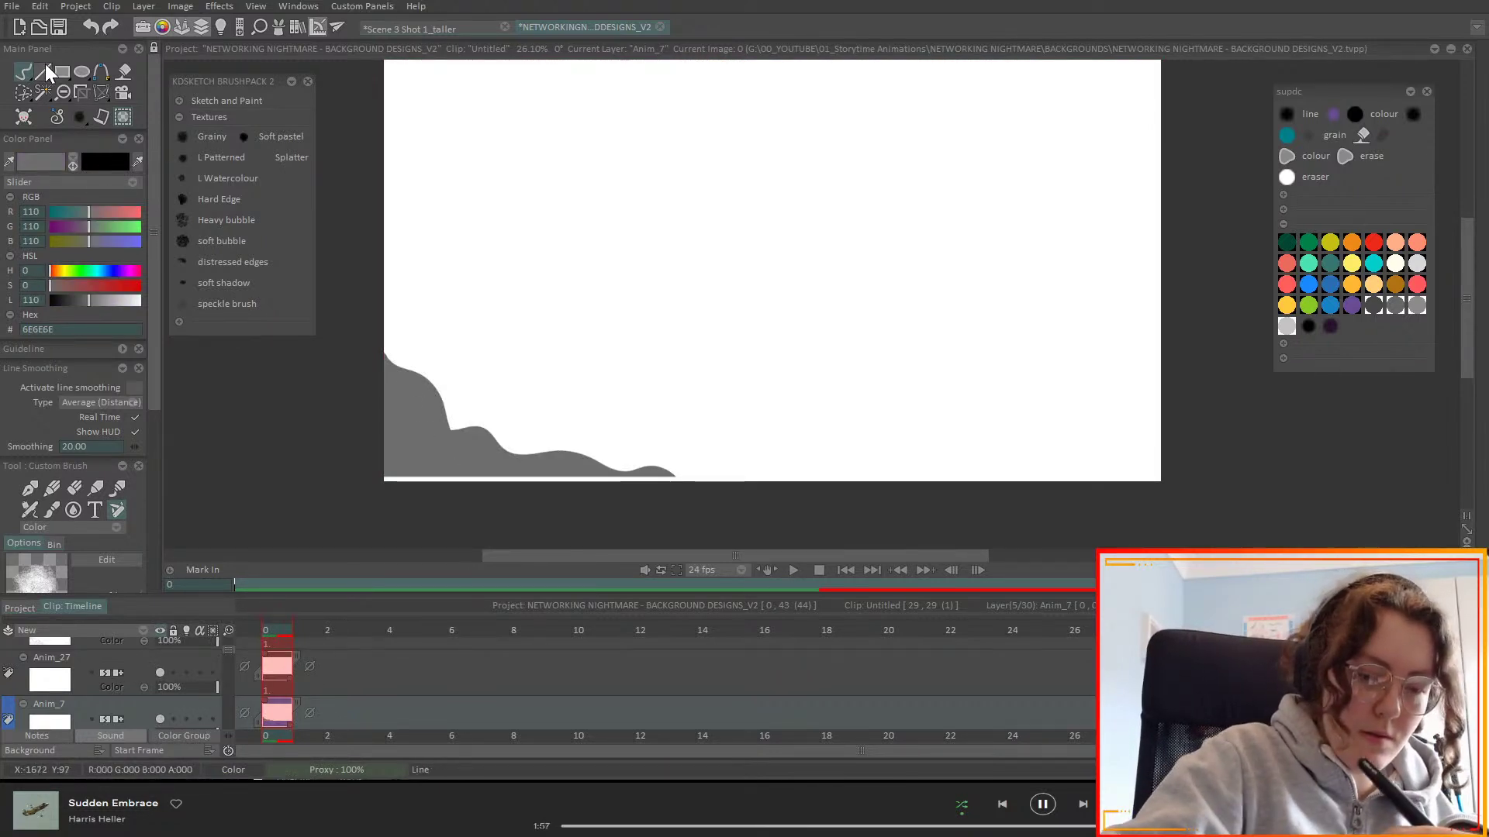
click(23, 72)
click(101, 93)
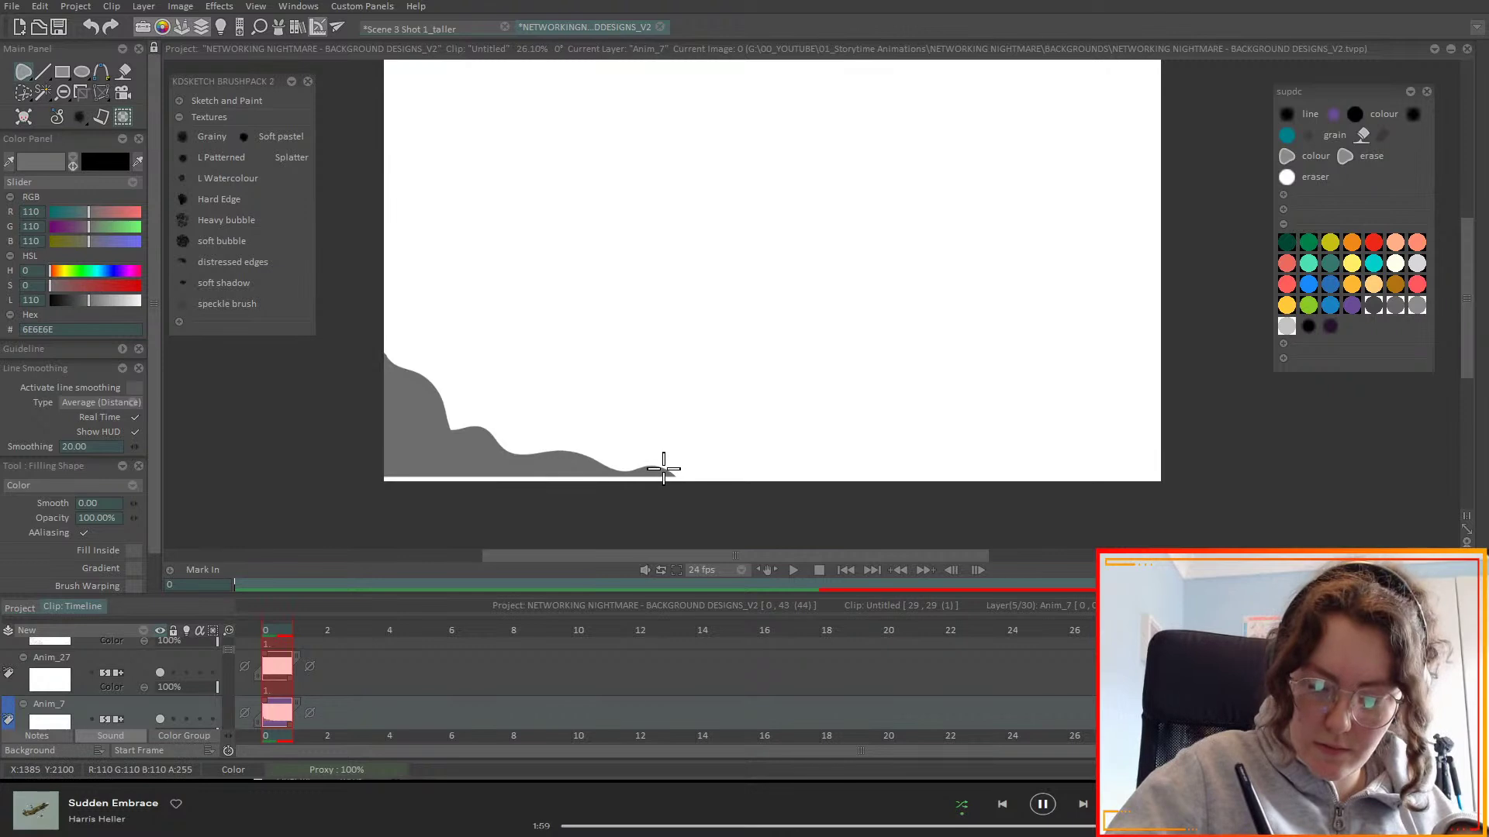
mouse_move(687, 490)
mouse_down()
mouse_move(661, 529)
mouse_move(405, 558)
mouse_move(446, 450)
mouse_up()
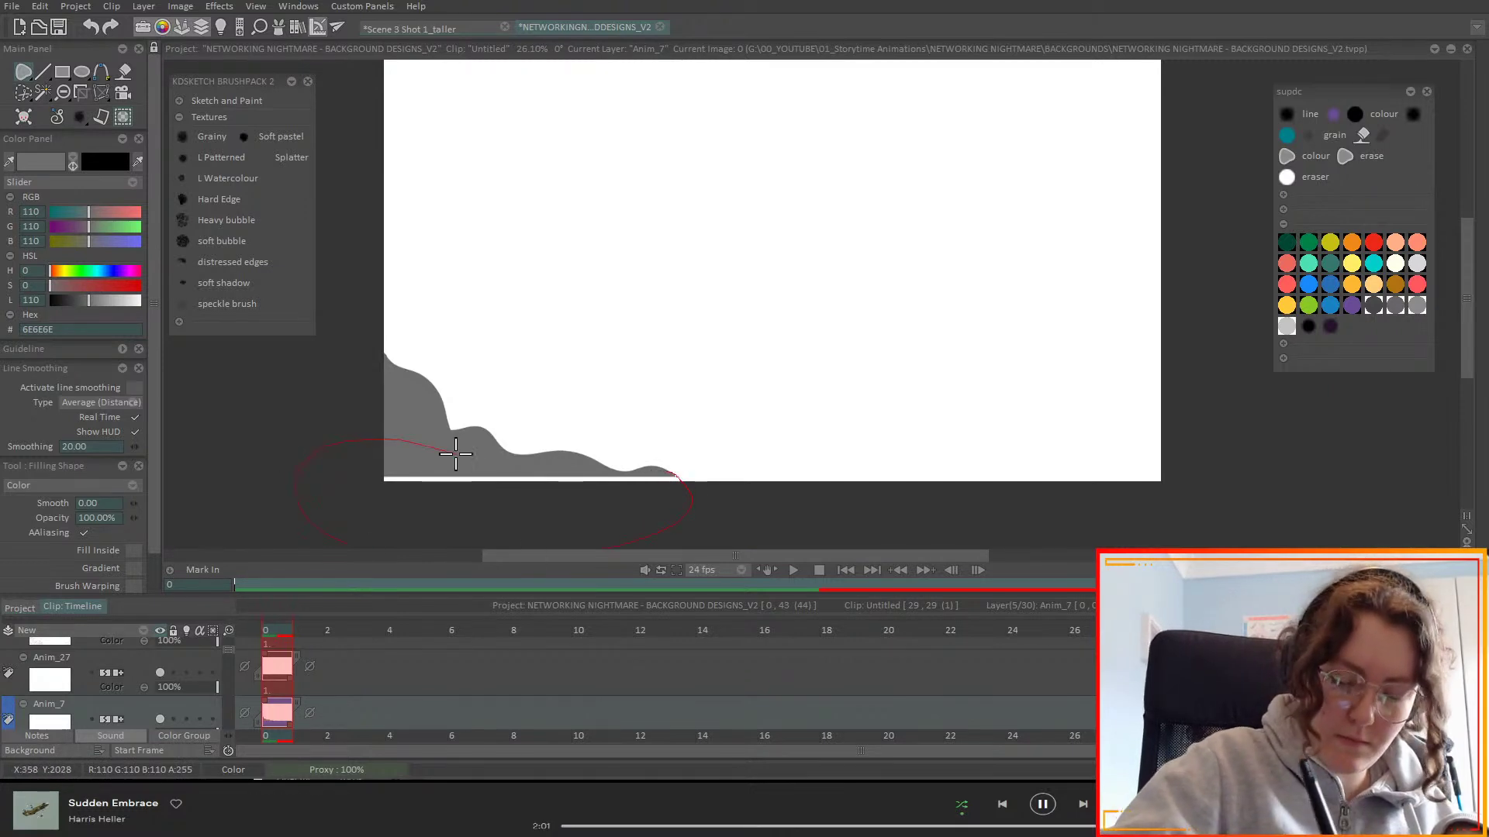
drag(555, 463, 675, 470)
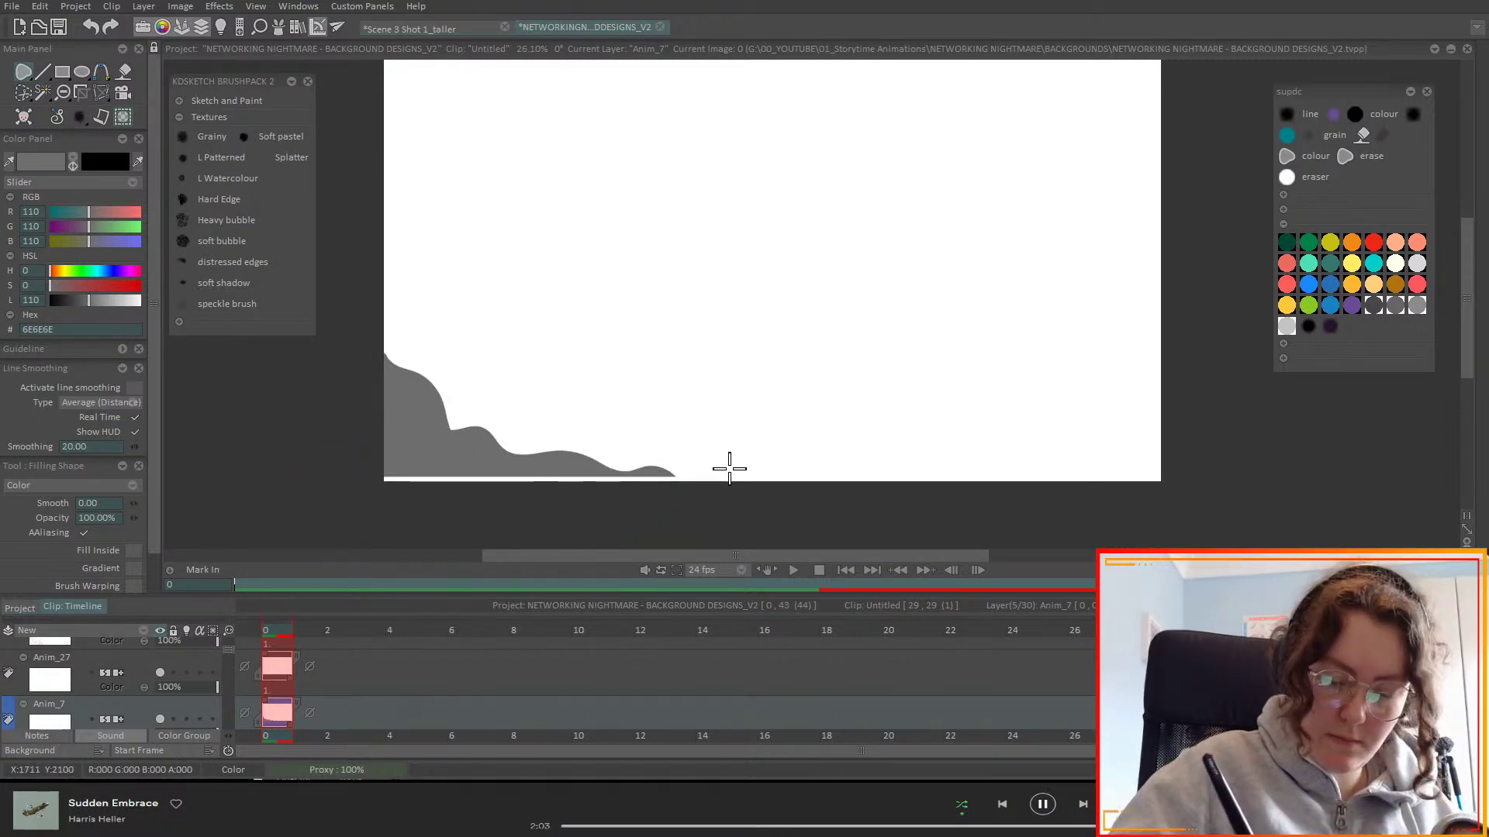
- Check the neighbouring layers in the stack and make all the hidden layers visible again
scroll(229, 655, down, 2)
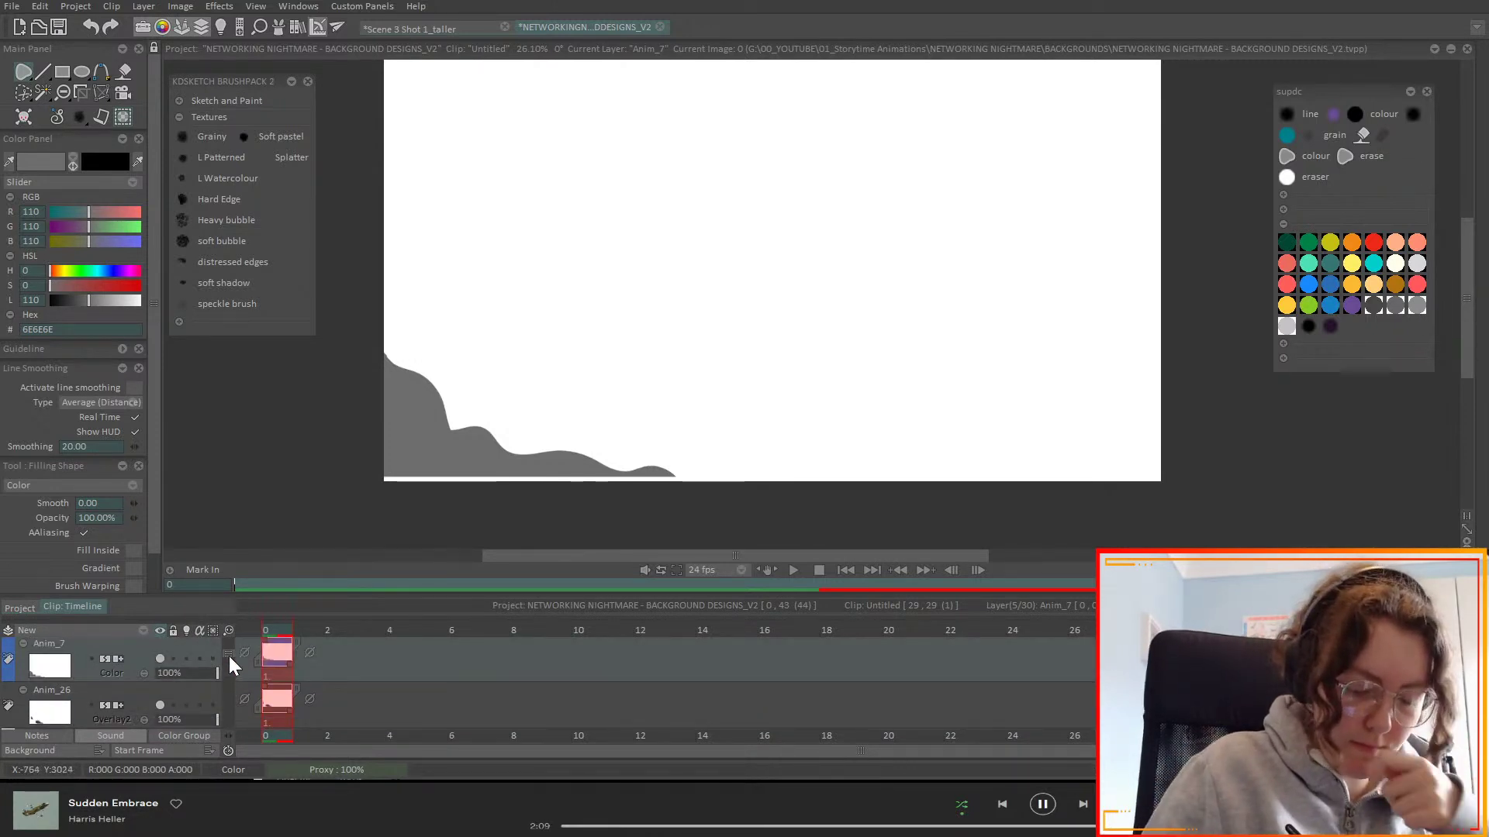
scroll(230, 658, down, 2)
scroll(230, 664, down, 2)
scroll(217, 671, up, 2)
scroll(231, 659, up, 1)
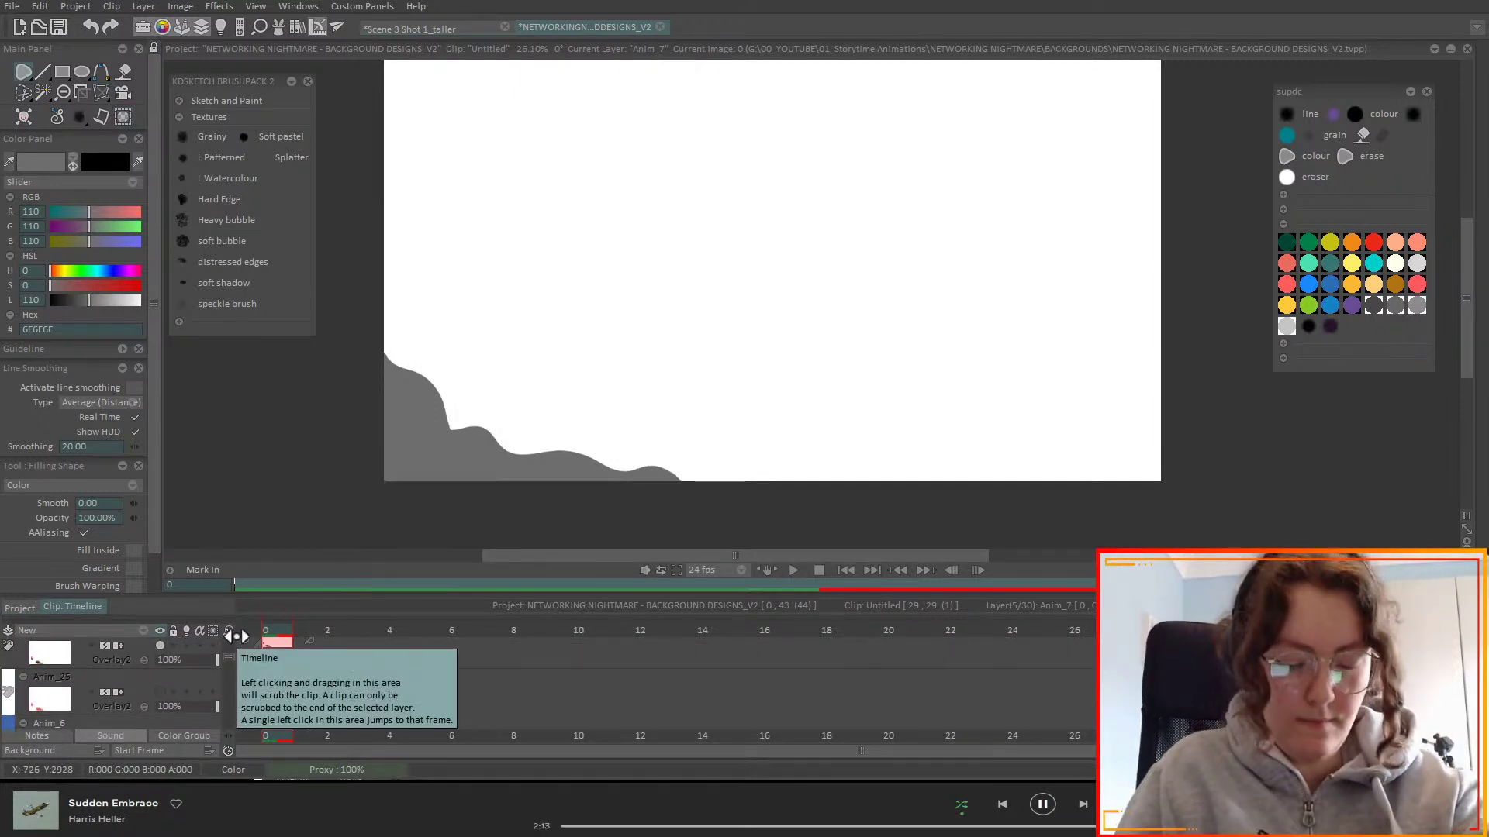
scroll(231, 655, up, 3)
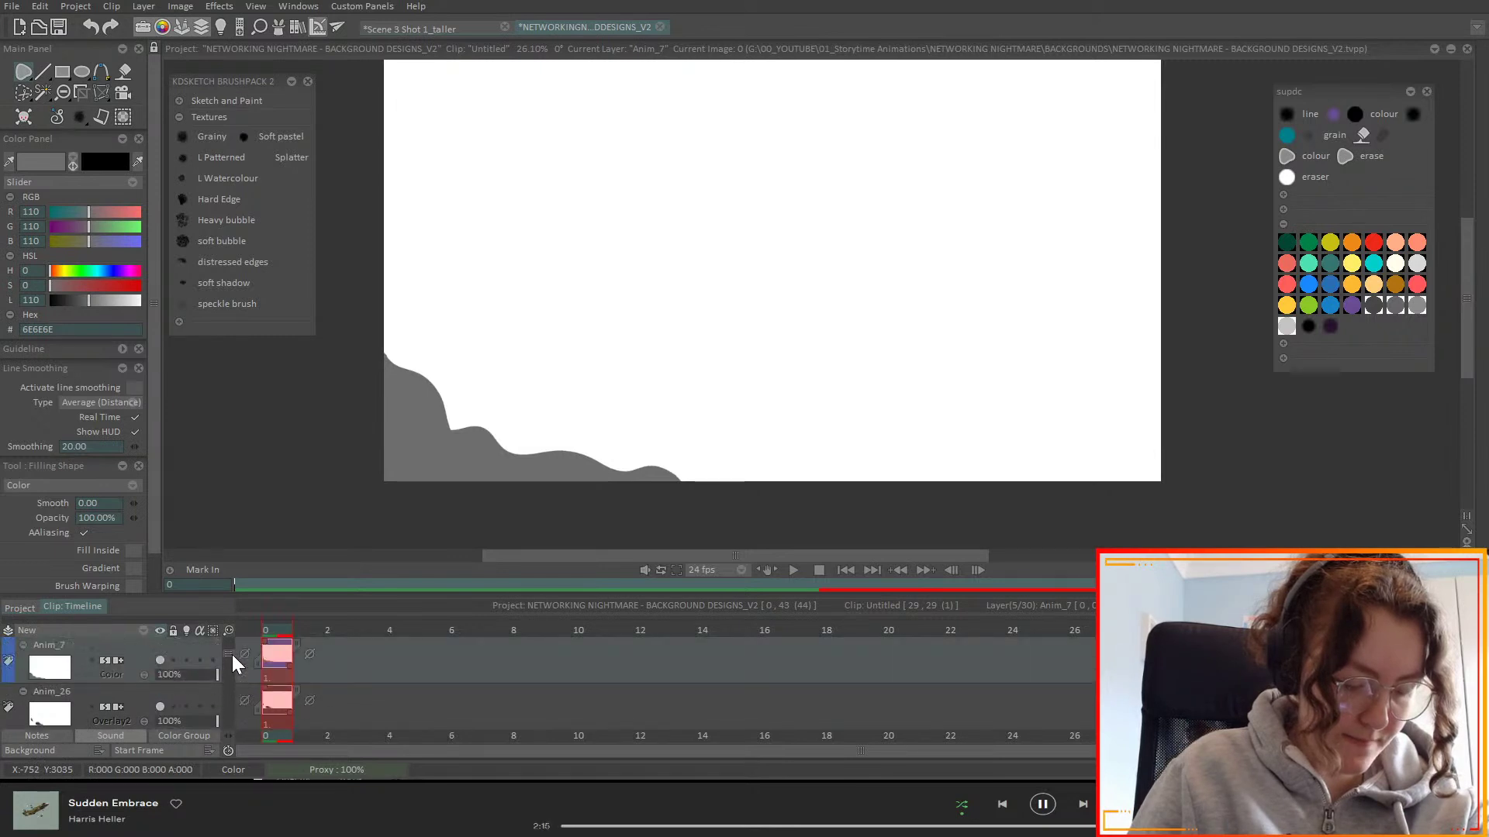
scroll(227, 651, up, 2)
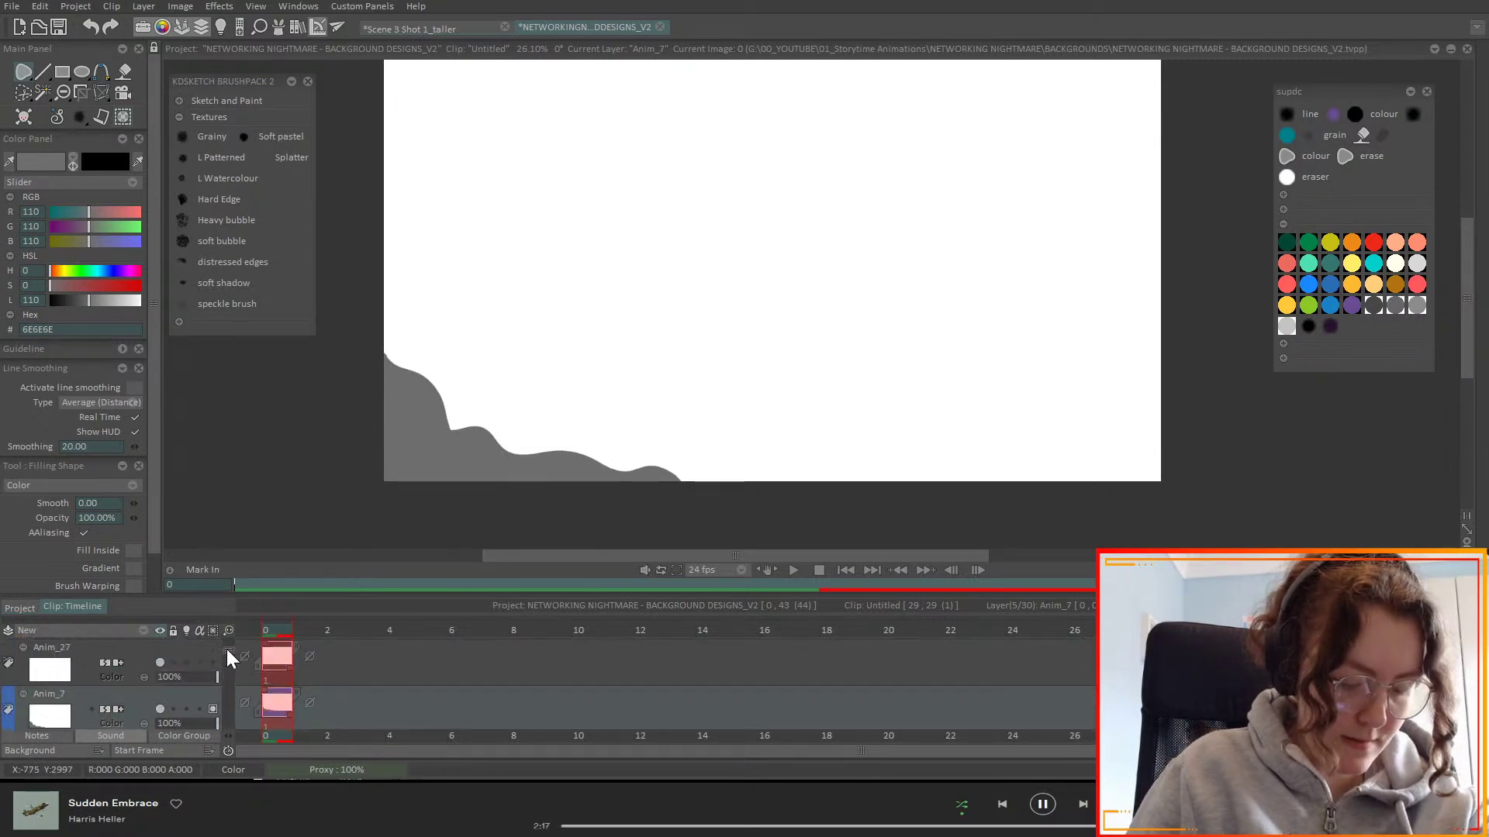
click(161, 631)
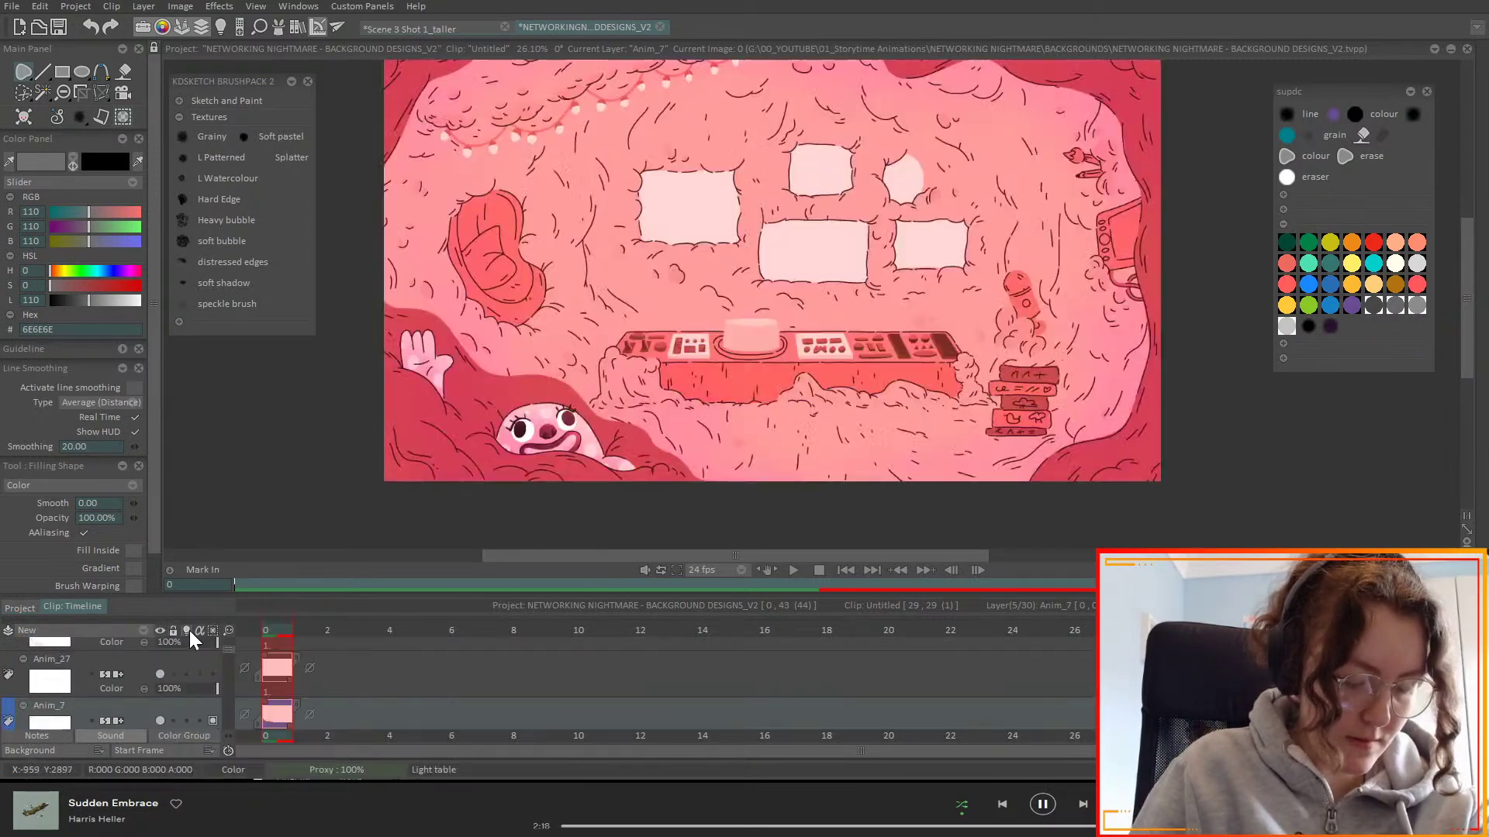
- Select Anim_27, choose the soft shadow brush in dark purple 302343 and shade the front foreground shape below the character
click(146, 668)
click(23, 71)
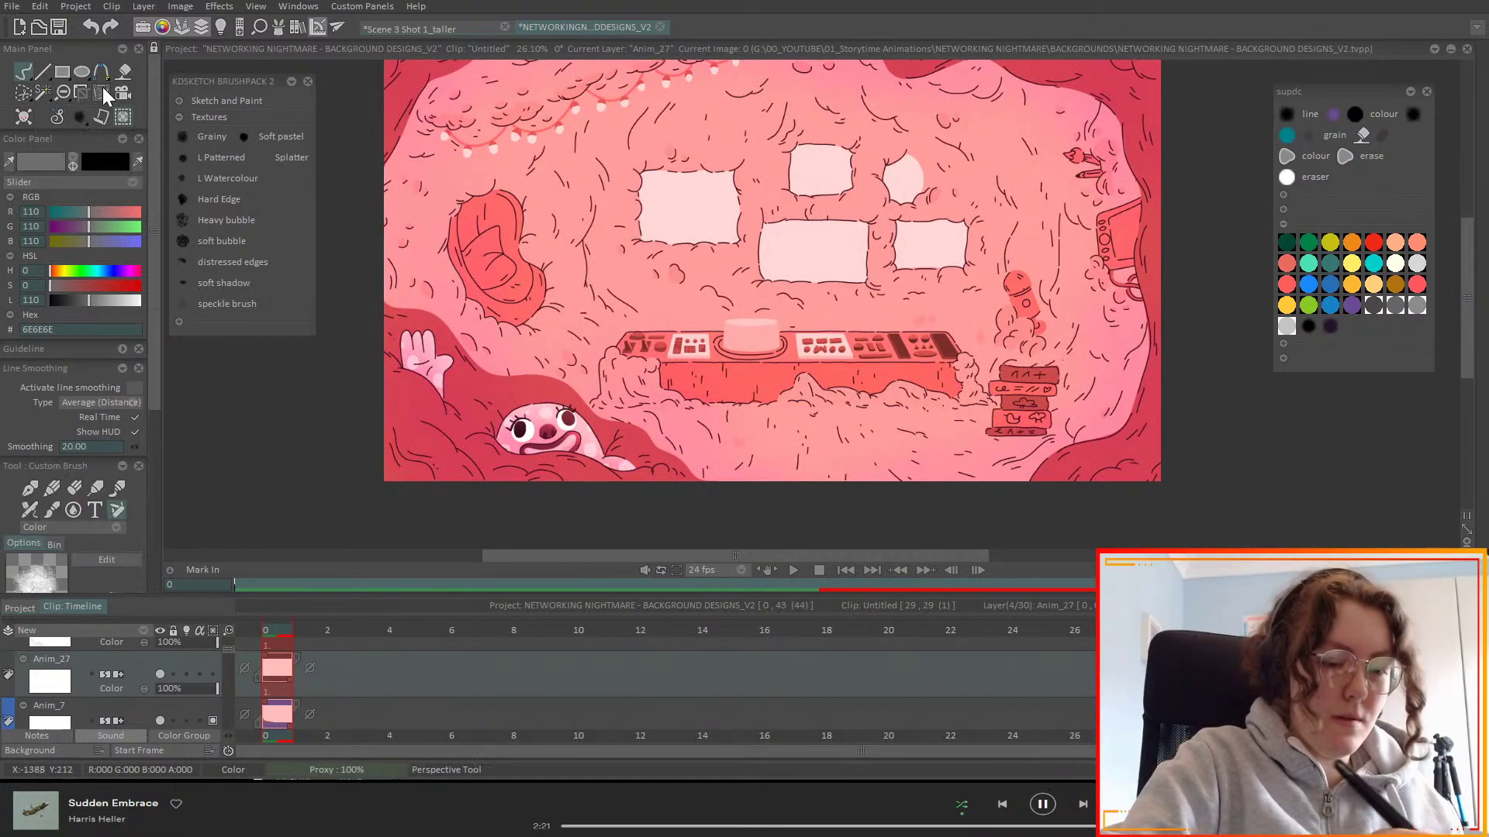
click(189, 284)
click(68, 300)
mouse_move(457, 481)
mouse_down()
mouse_move(426, 446)
mouse_move(421, 398)
mouse_move(379, 403)
mouse_move(390, 375)
mouse_move(446, 480)
mouse_move(499, 458)
mouse_move(490, 440)
mouse_move(521, 473)
mouse_move(614, 484)
mouse_move(458, 490)
mouse_move(374, 457)
mouse_move(379, 401)
mouse_move(405, 497)
mouse_move(563, 490)
mouse_move(491, 497)
mouse_move(421, 448)
mouse_up()
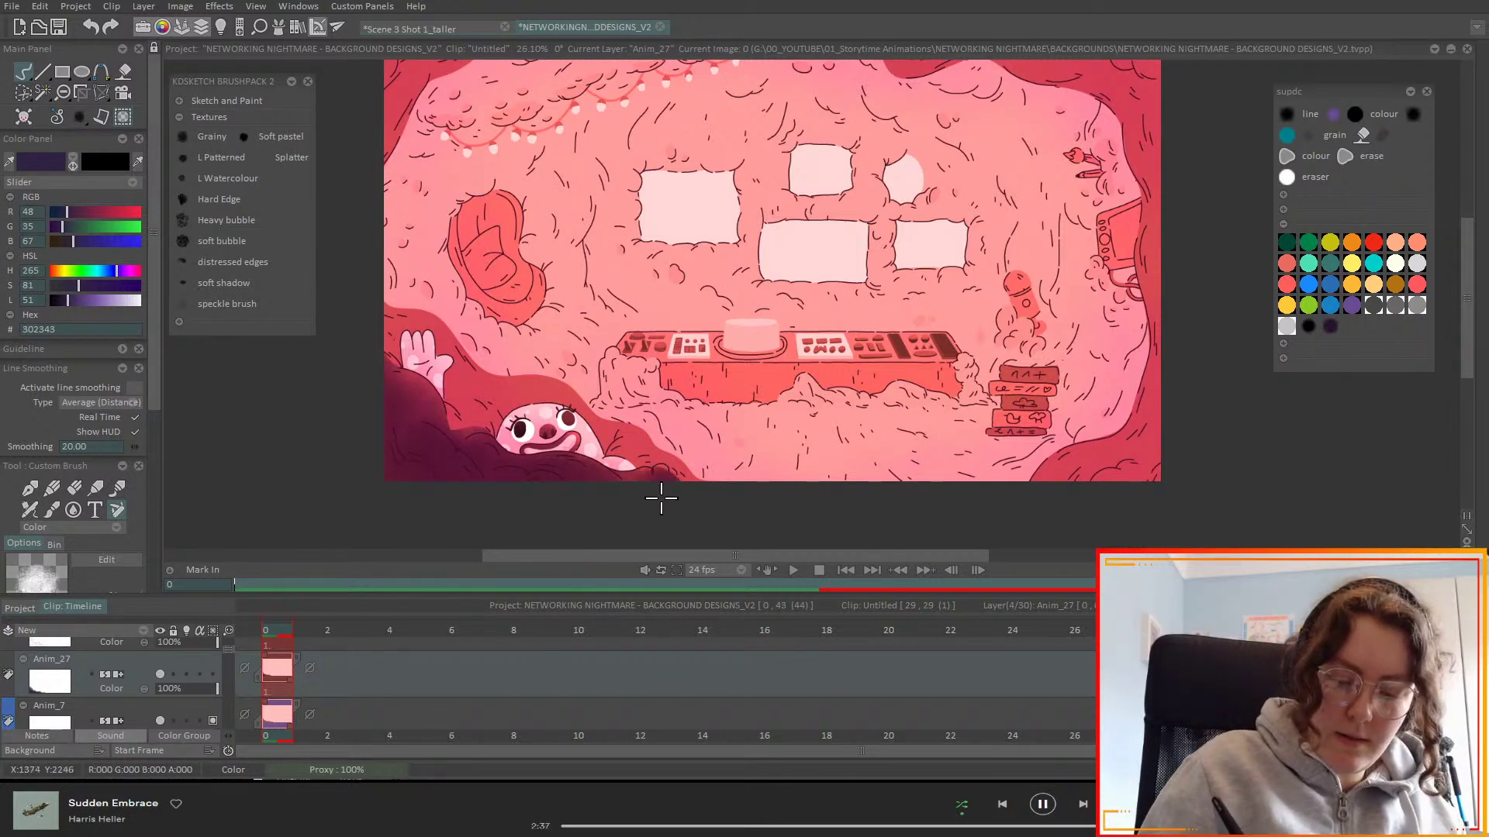
- Set Anim_27 to Overlay blending and repaint the shadow along the lower part of the front foreground shape
click(142, 690)
click(197, 631)
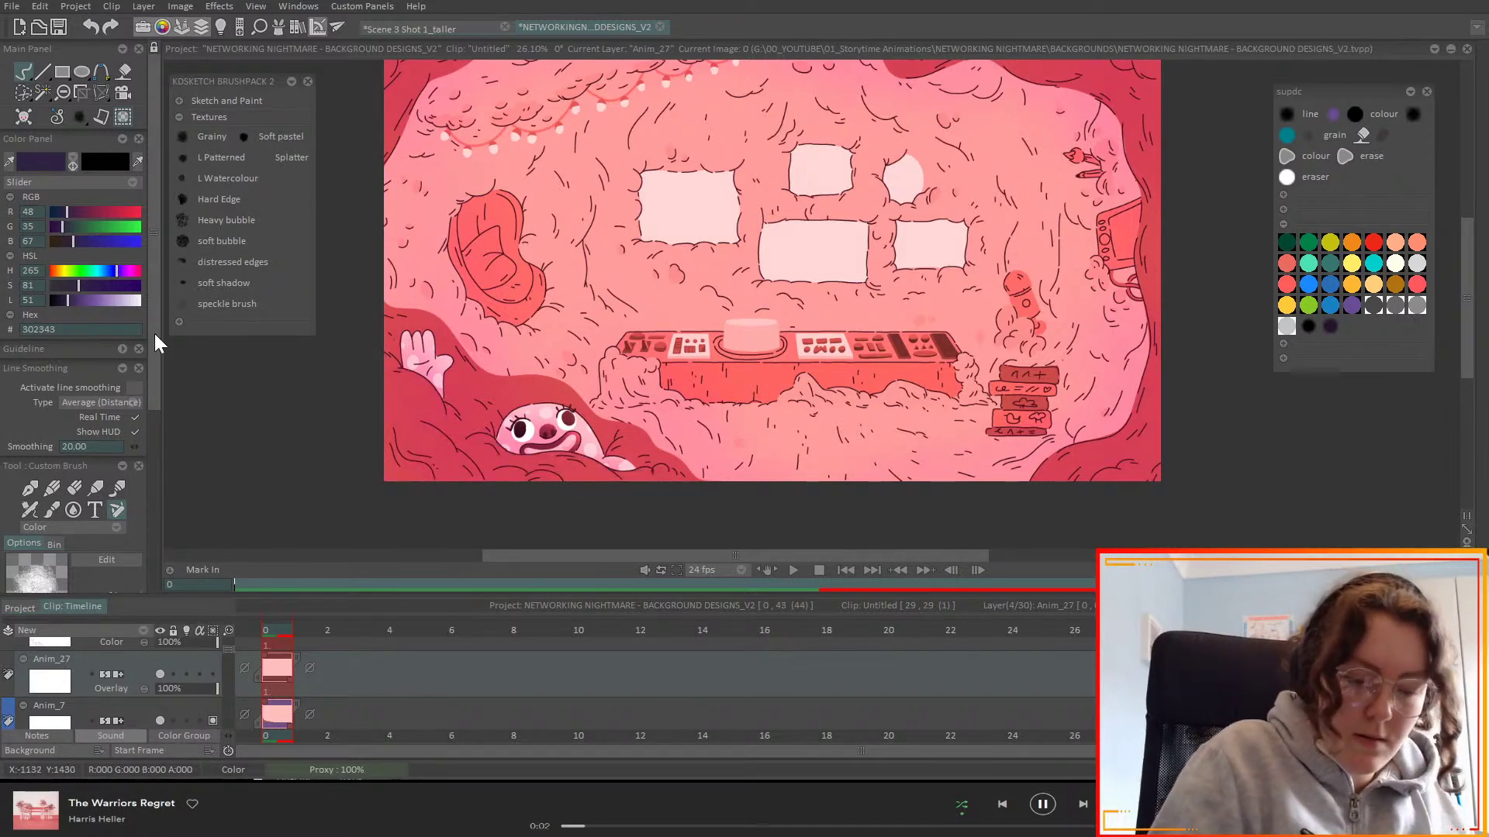
scroll(155, 345, down, 5)
mouse_move(389, 417)
mouse_down()
mouse_move(382, 455)
mouse_move(416, 435)
mouse_move(456, 465)
mouse_up()
drag(520, 505, 651, 525)
mouse_move(463, 489)
mouse_down()
mouse_move(475, 428)
mouse_move(429, 431)
mouse_move(396, 354)
mouse_move(528, 473)
mouse_move(580, 478)
mouse_up()
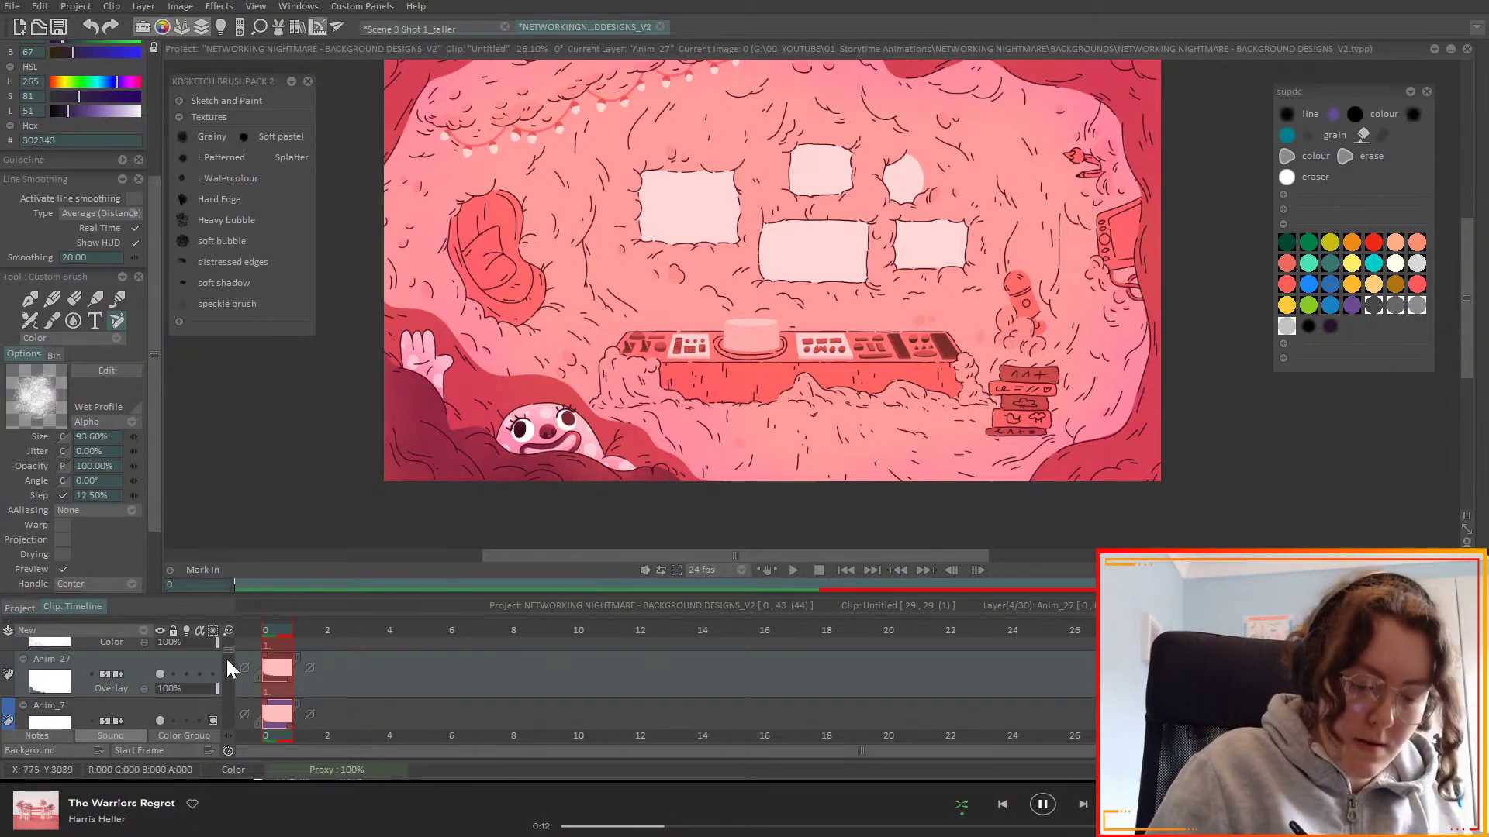
- Add an anim layer in the White colour group above Anim_5, stencil it with Anim_5 and shade the foreground behind the character
scroll(229, 653, down, 1)
scroll(233, 656, down, 4)
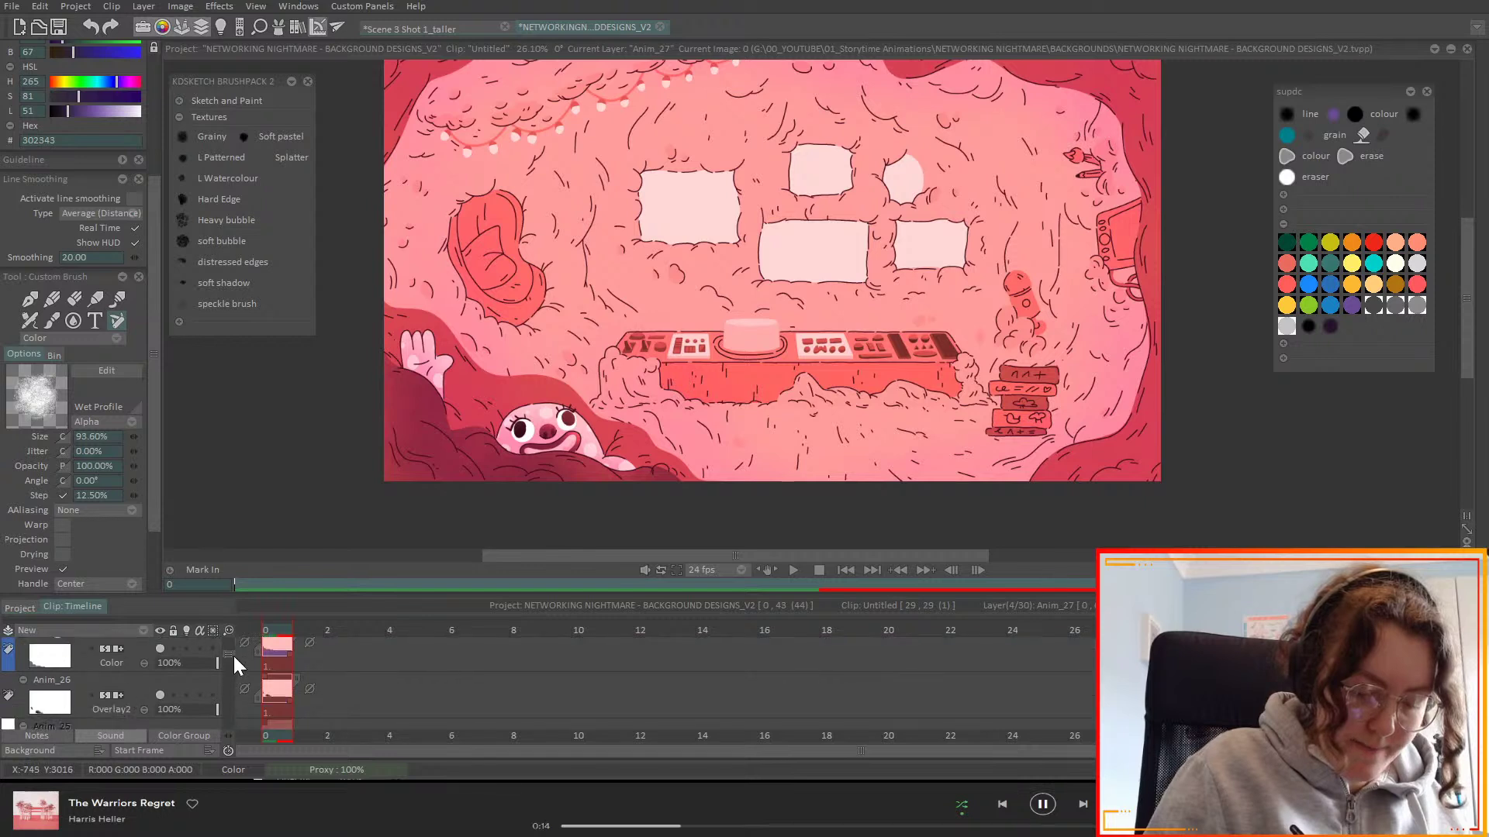
key(ctrl+shift+n)
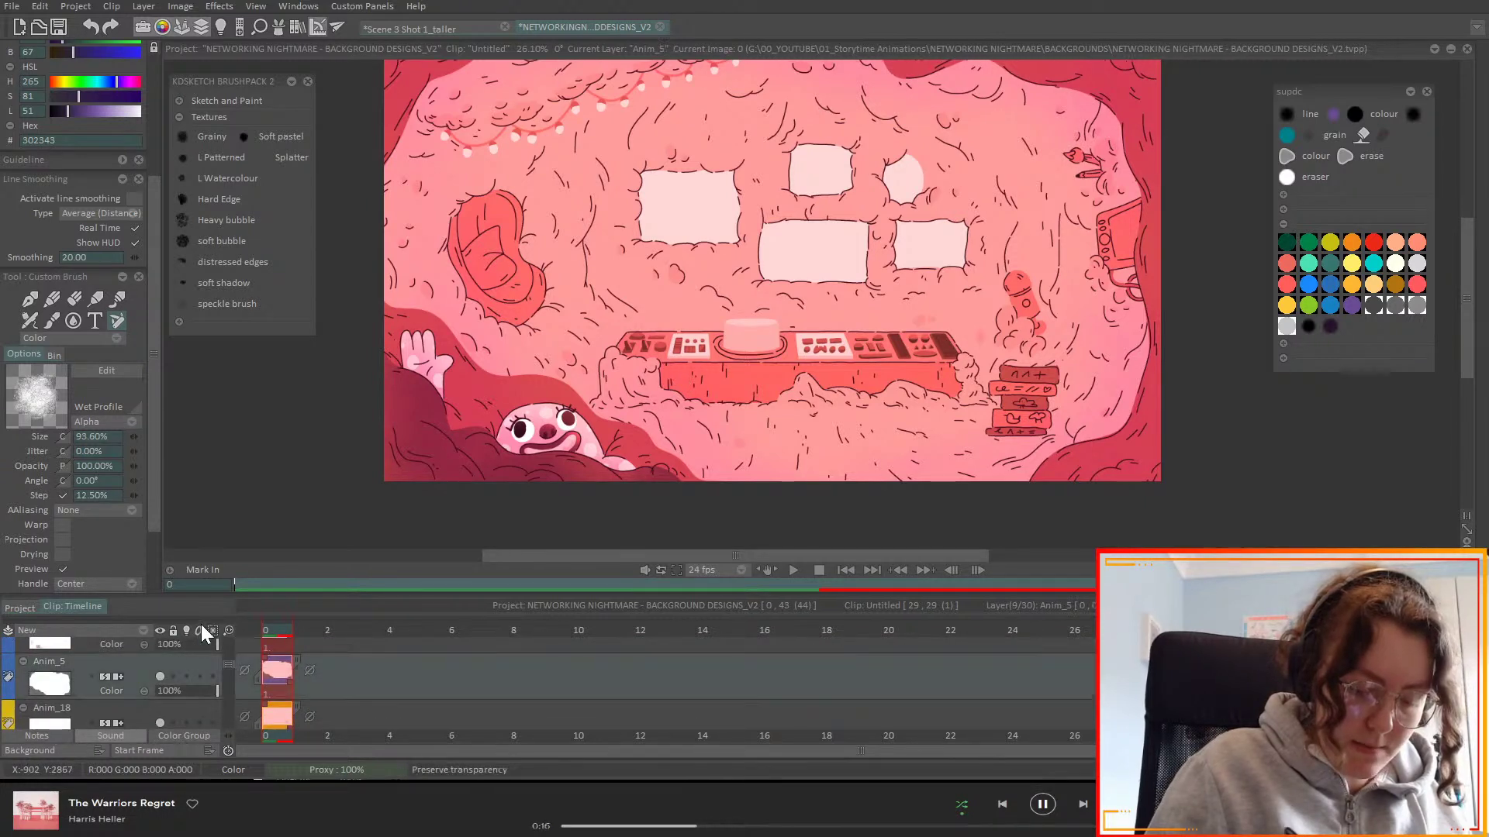
click(20, 665)
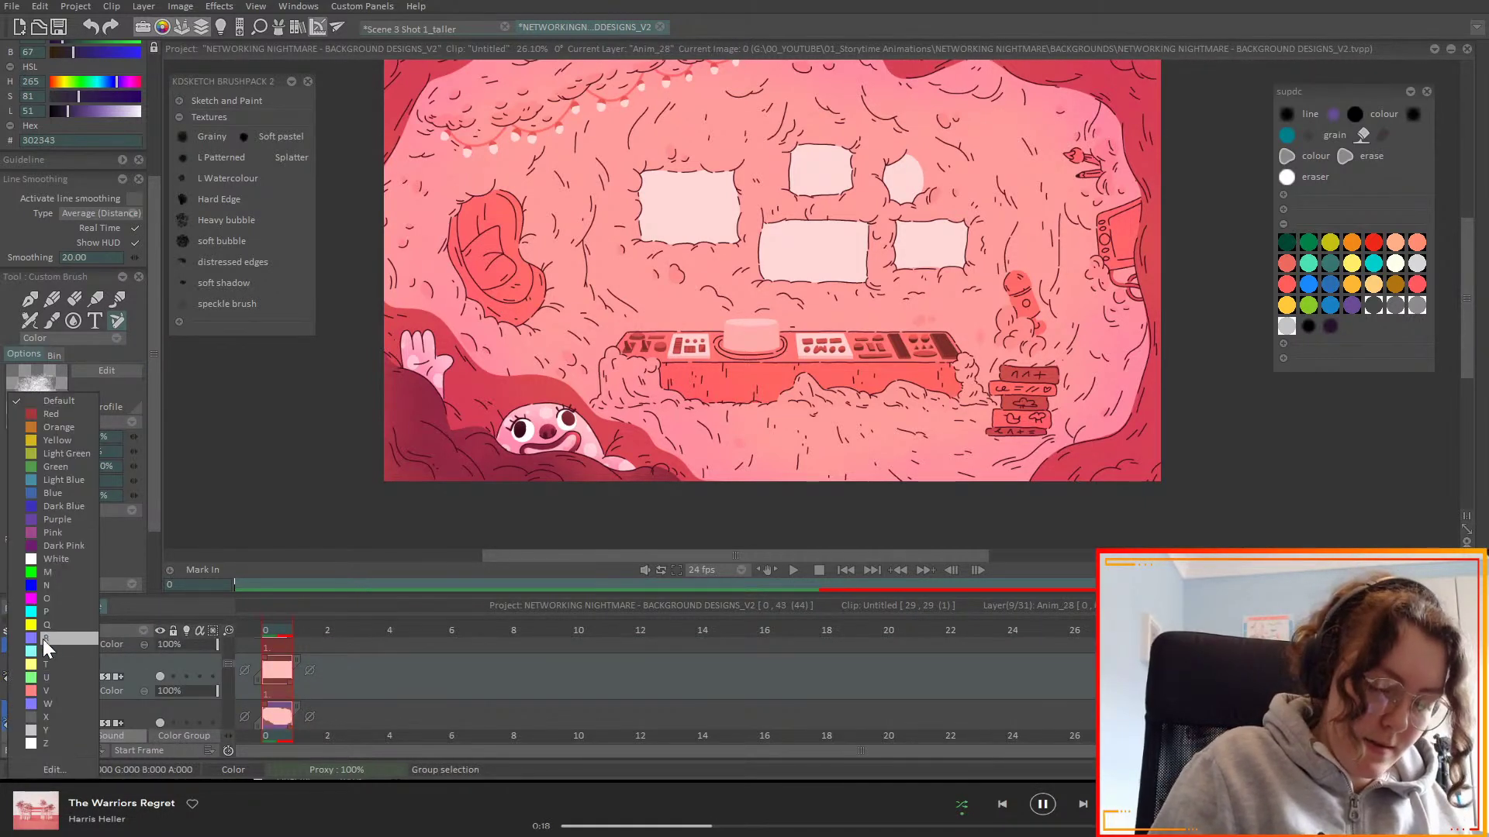
click(56, 558)
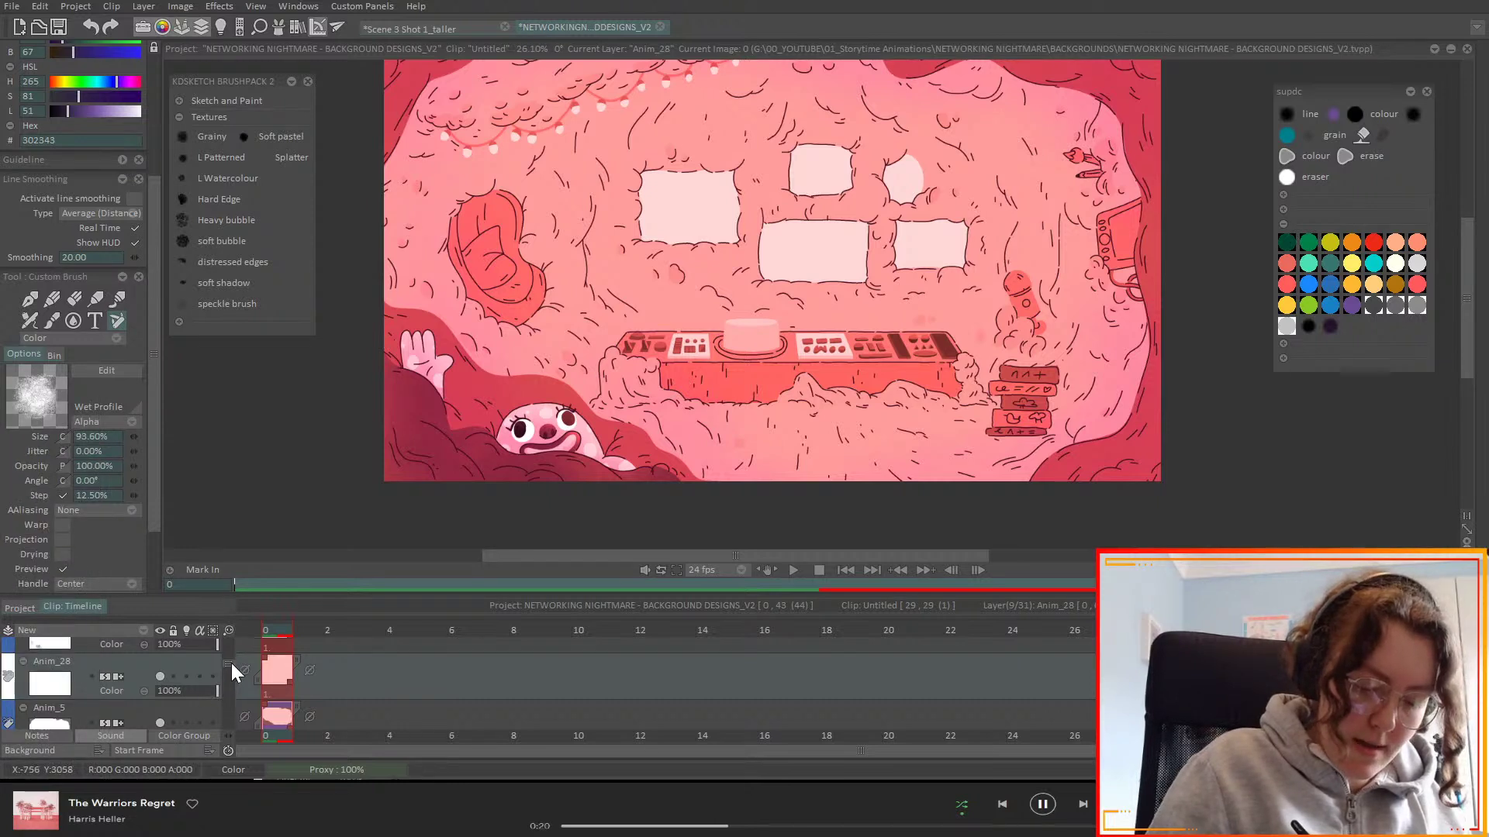
scroll(230, 663, down, 1)
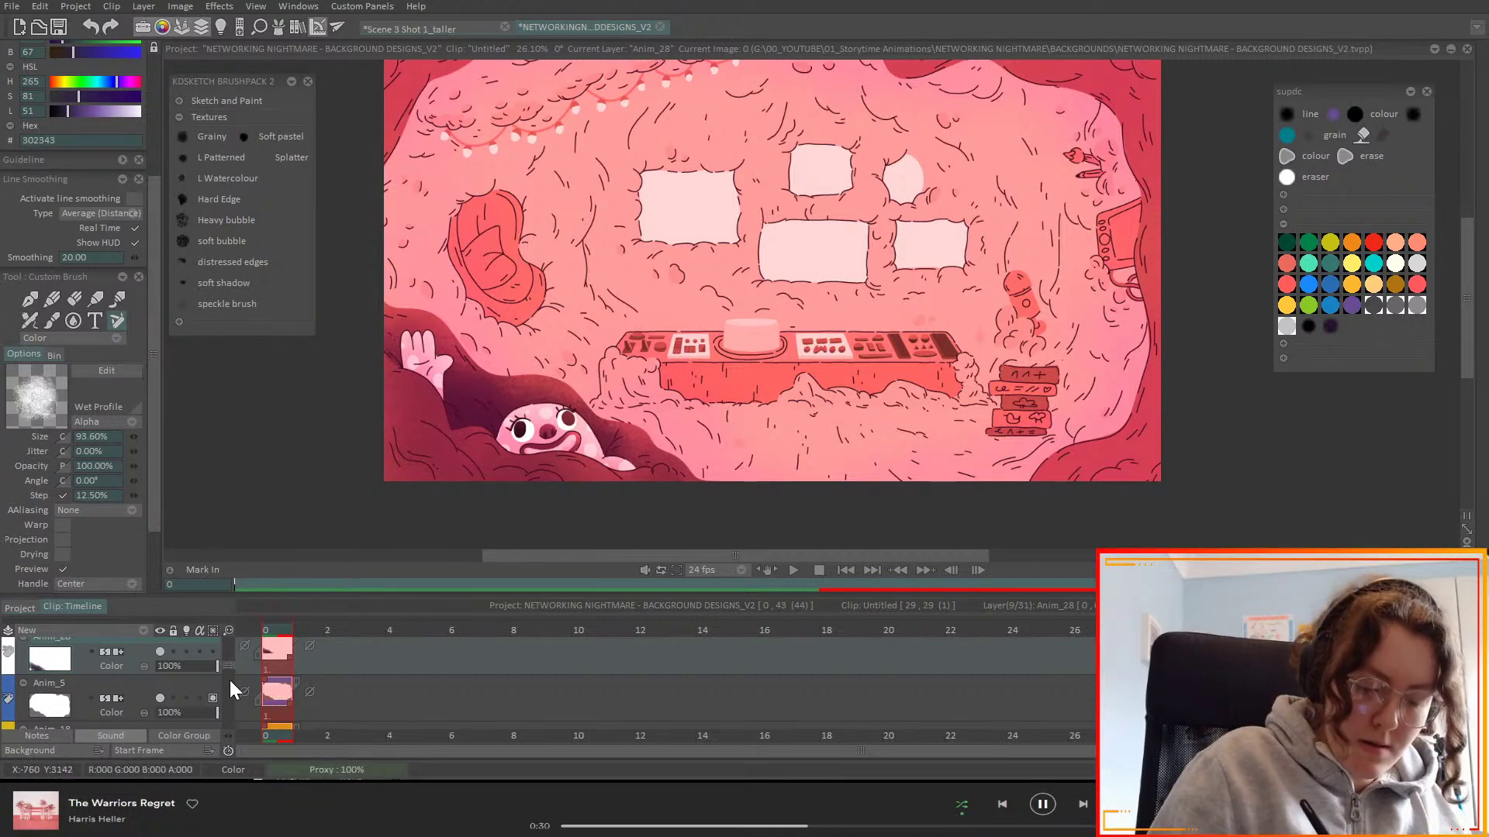
- Set the Anim_28 shading layer above Anim_5 to Overlay blending
scroll(230, 665, up, 1)
scroll(230, 663, up, 4)
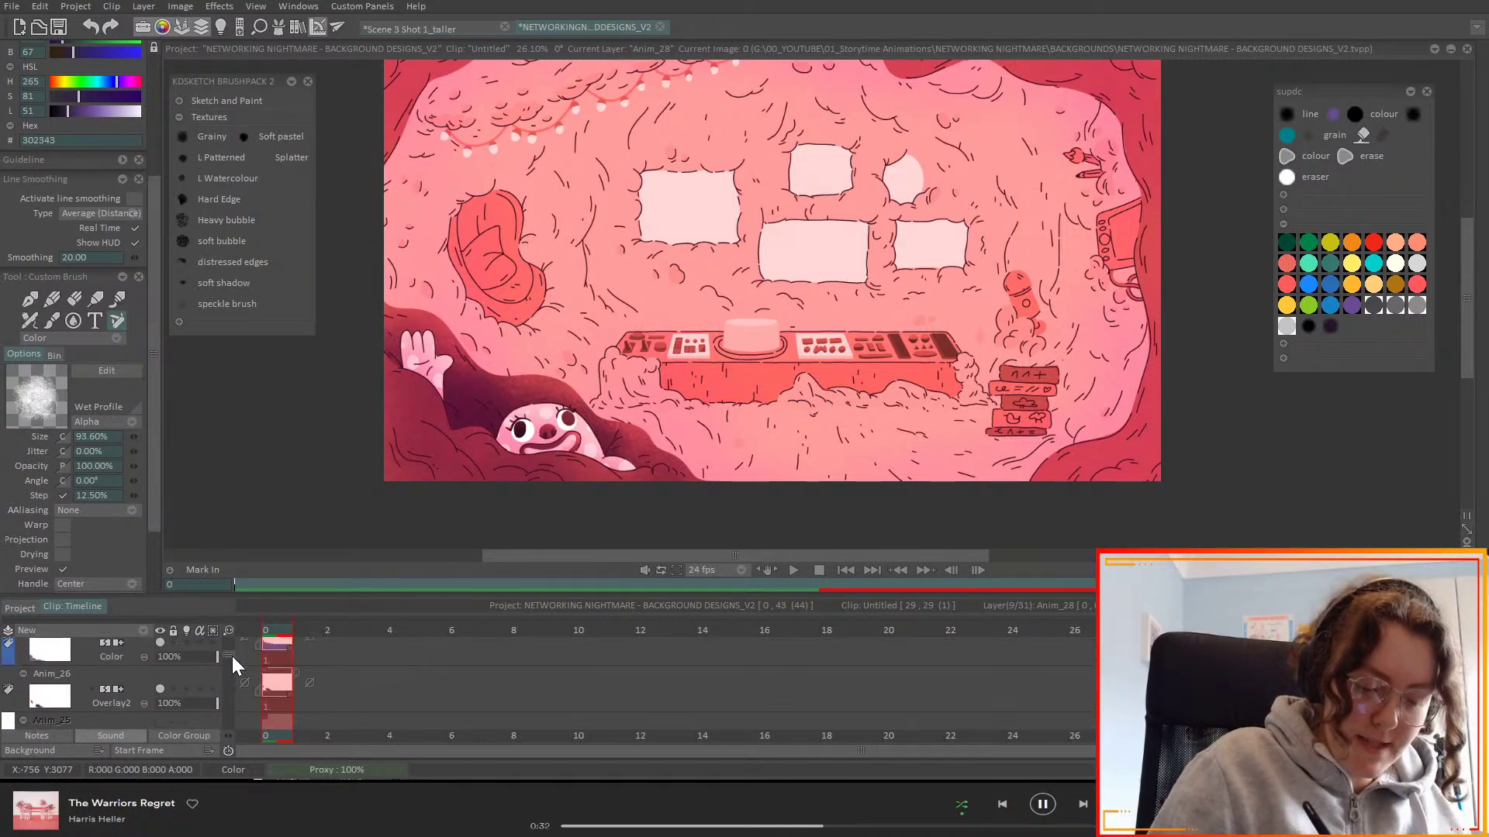
scroll(233, 661, up, 2)
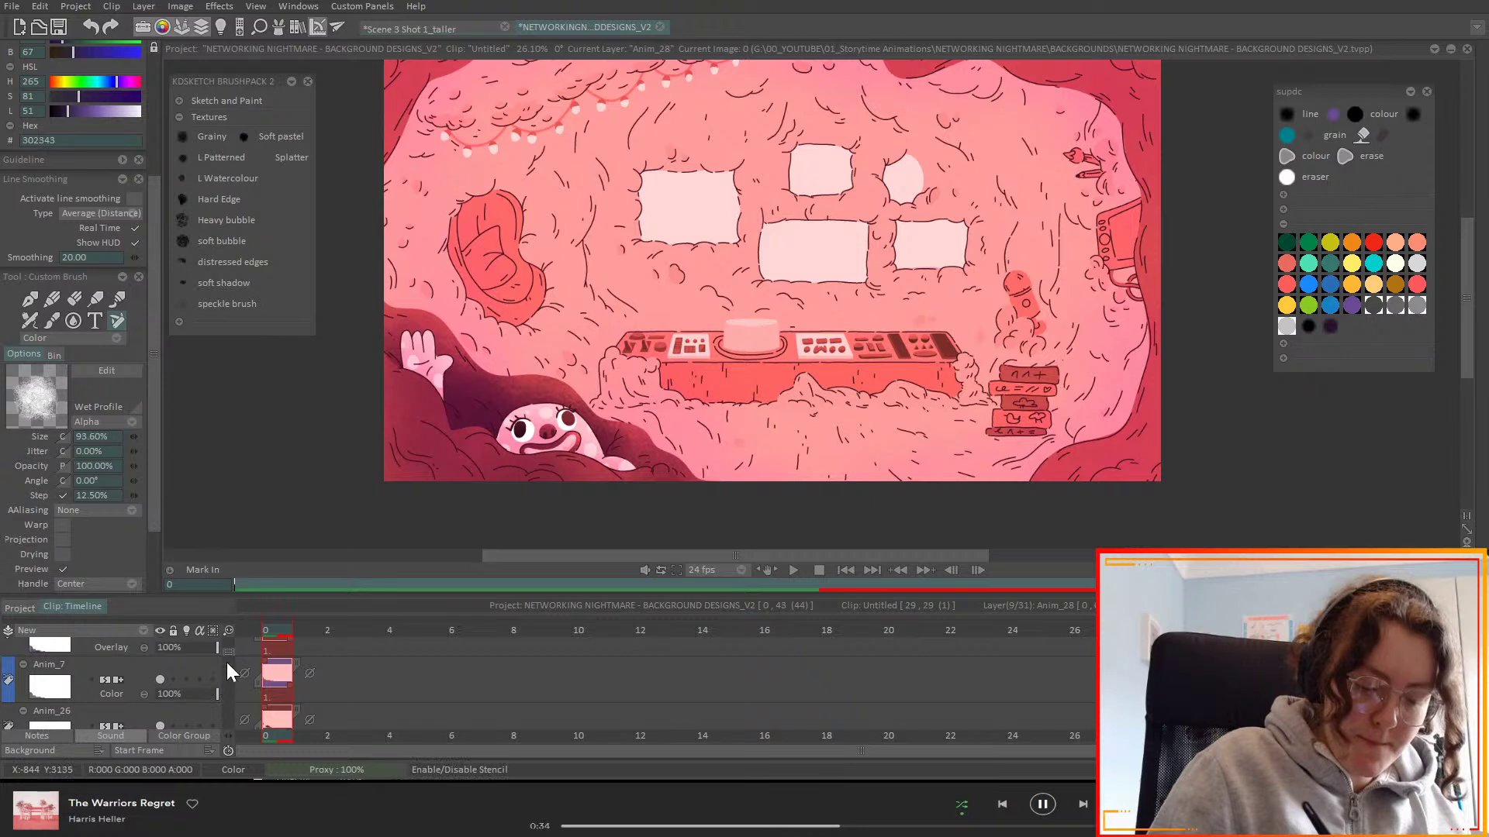
click(231, 671)
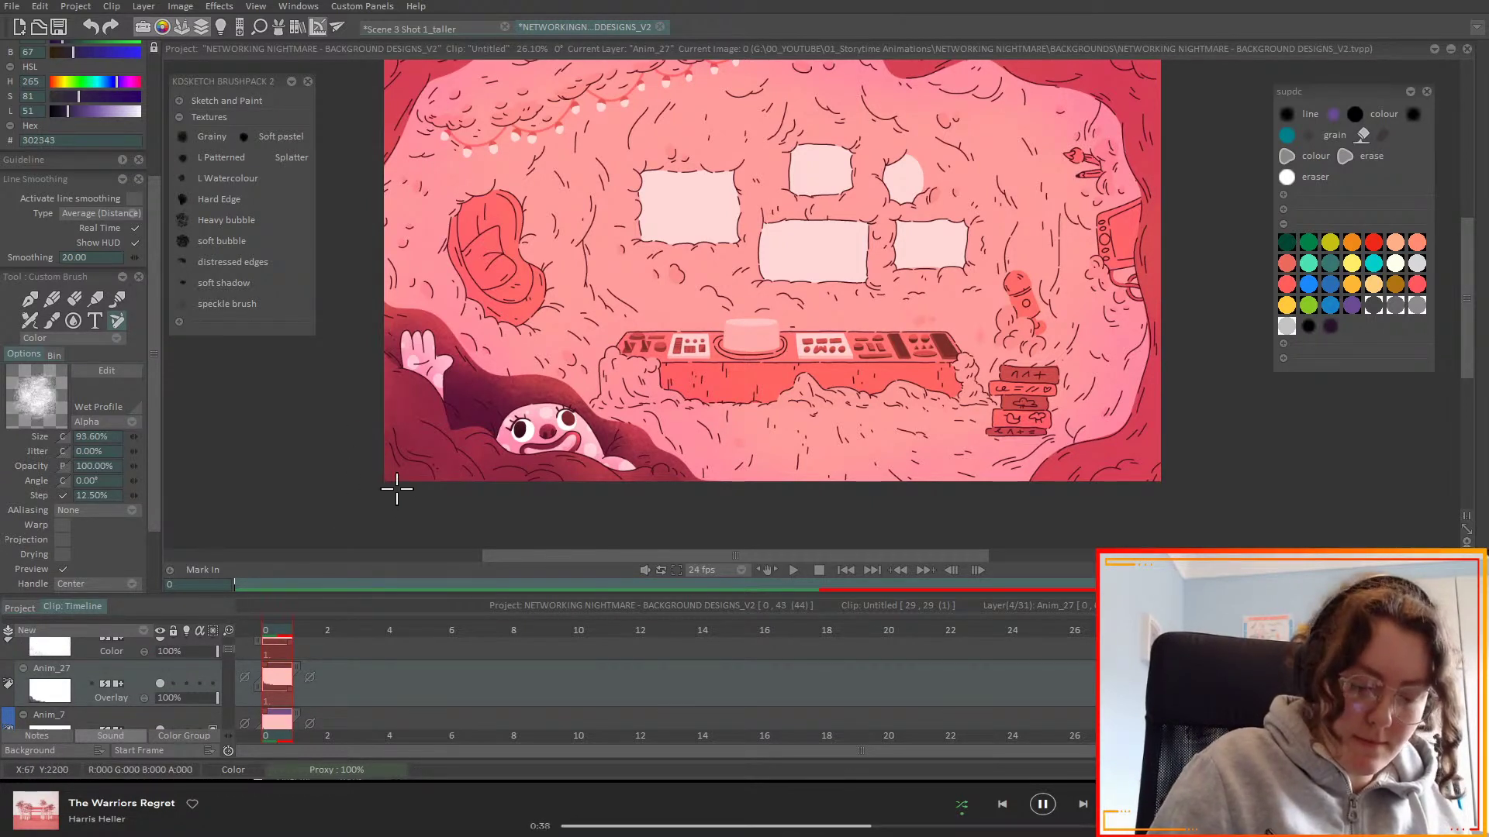
scroll(230, 653, down, 3)
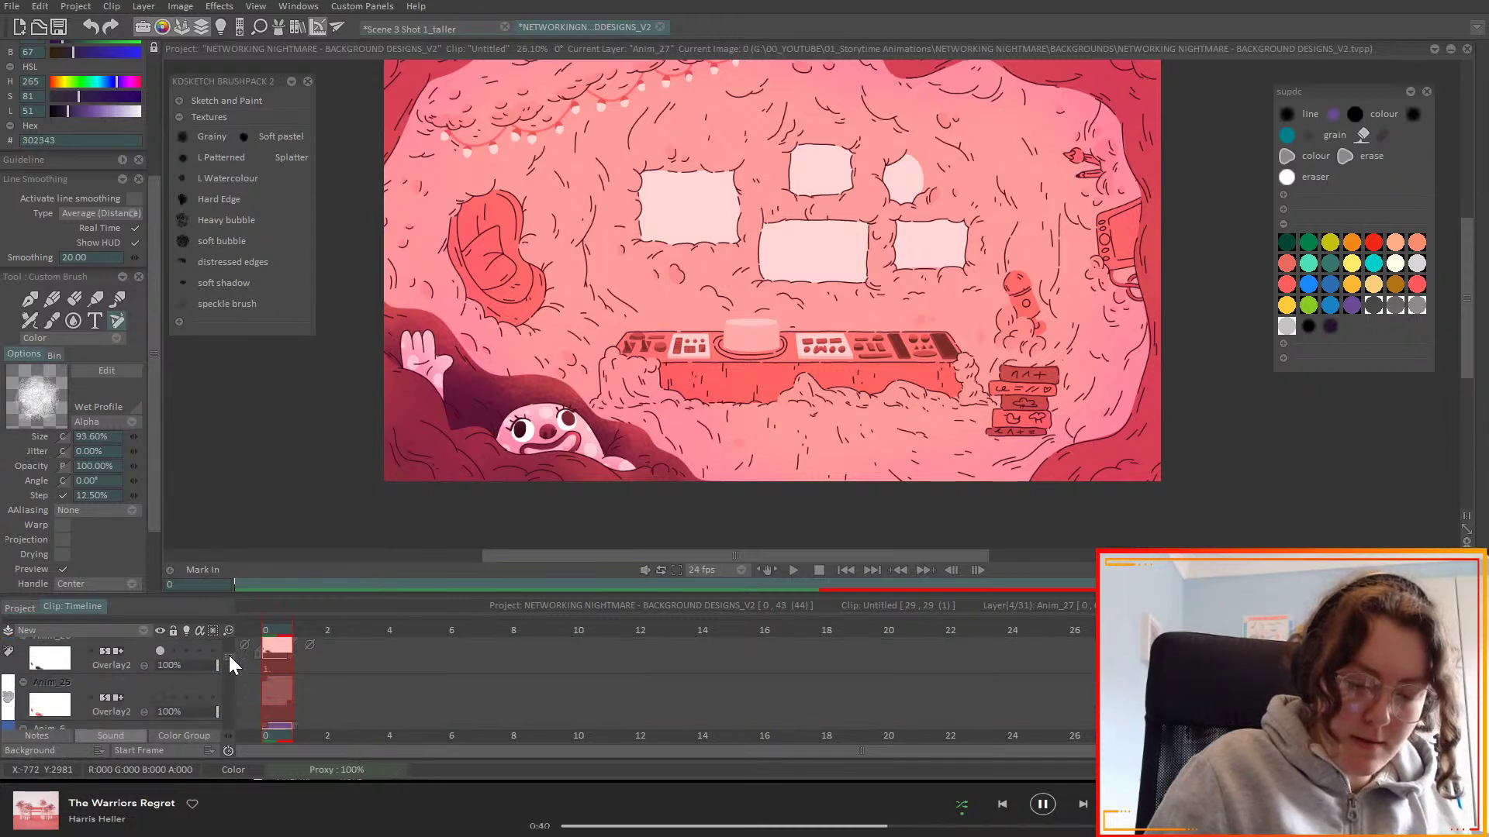
scroll(230, 662, down, 5)
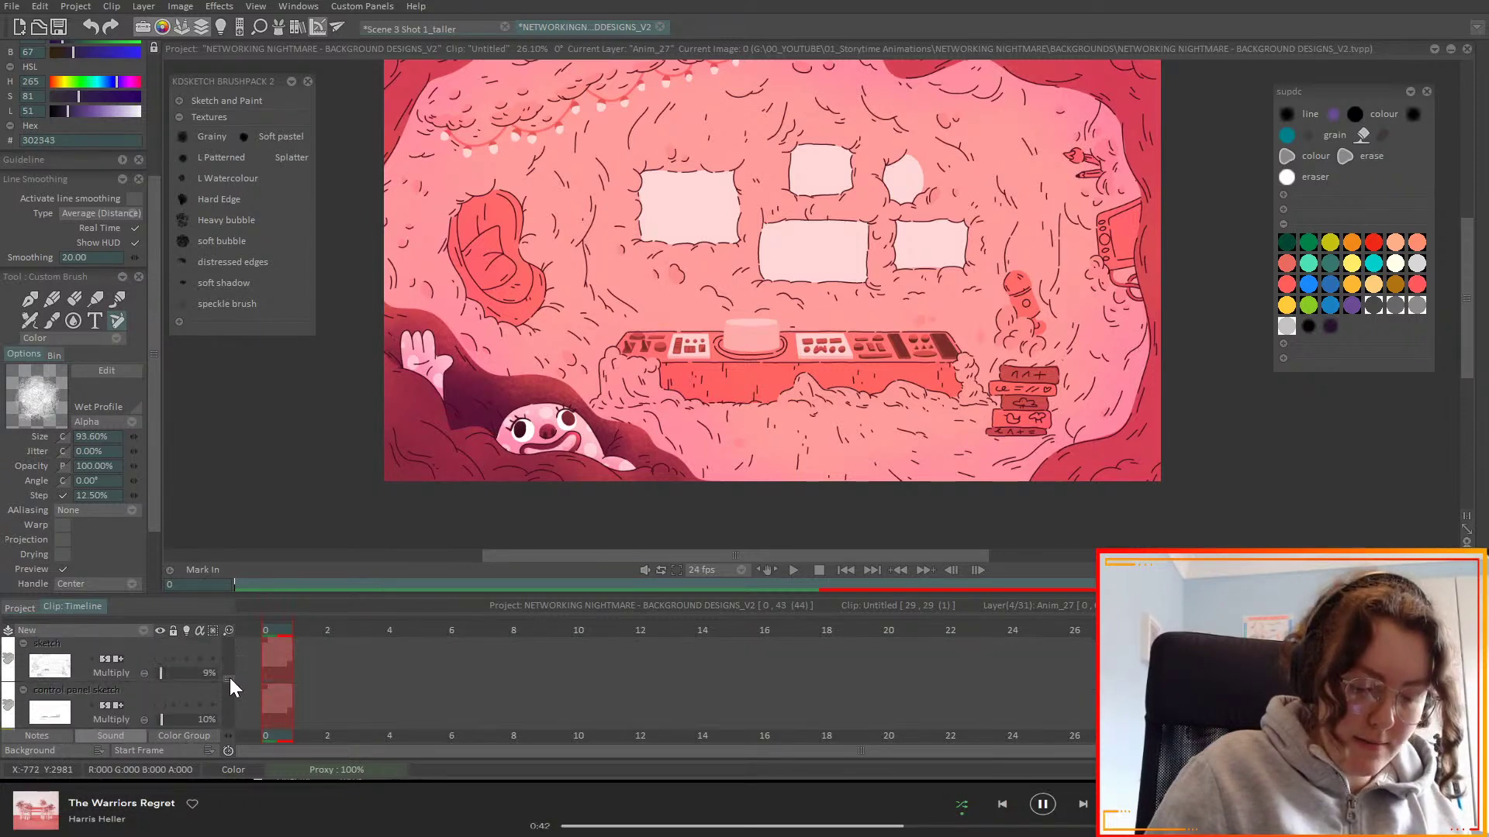
scroll(230, 668, down, 2)
click(124, 667)
click(178, 625)
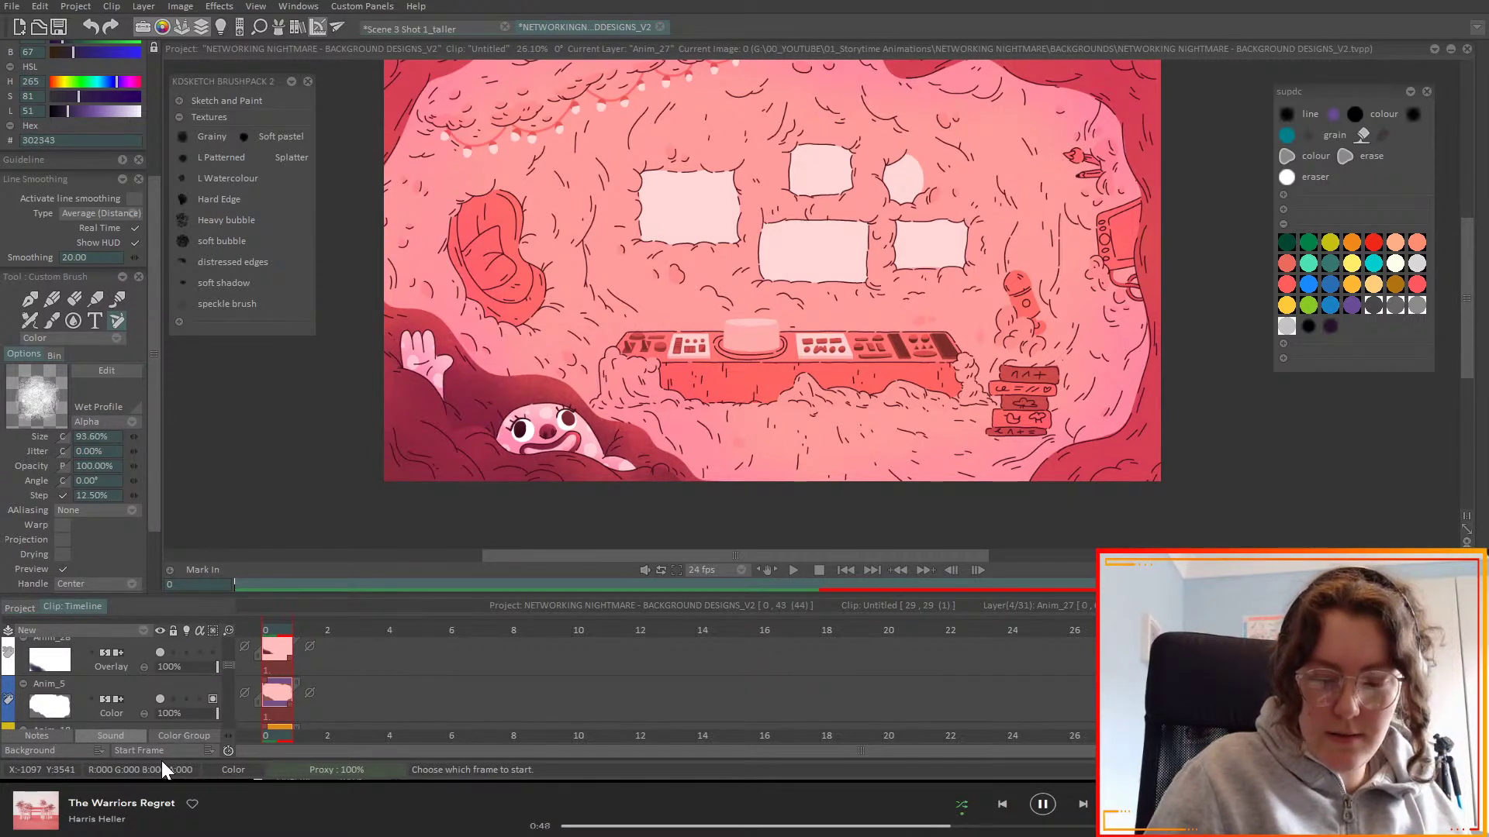
- On Anim_28, shade the dark cave border around the room's upper corners, right edge and lower right corner
scroll(227, 665, down, 1)
scroll(227, 663, down, 1)
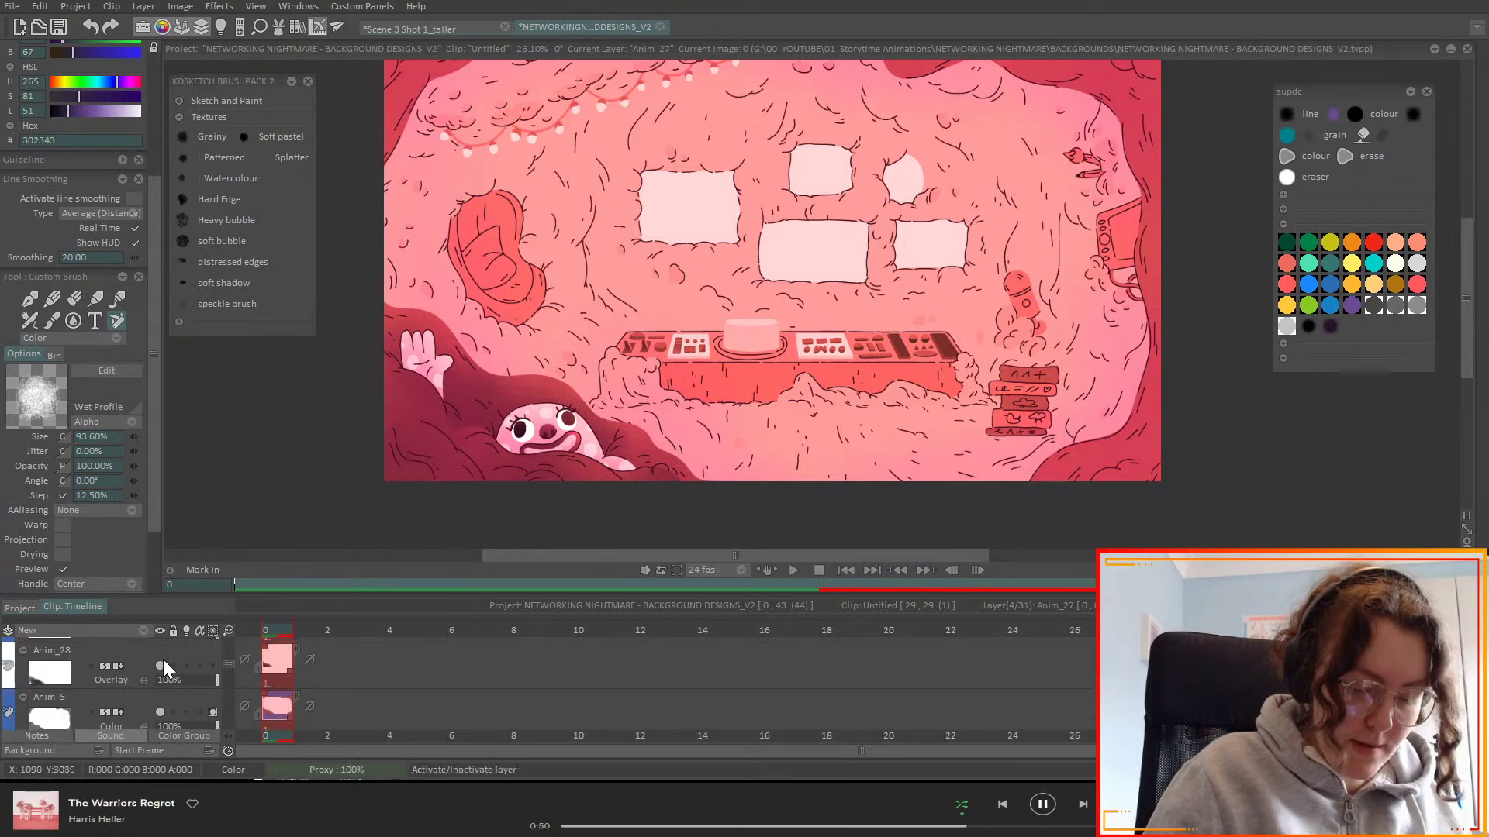
scroll(226, 657, down, 2)
scroll(229, 657, up, 3)
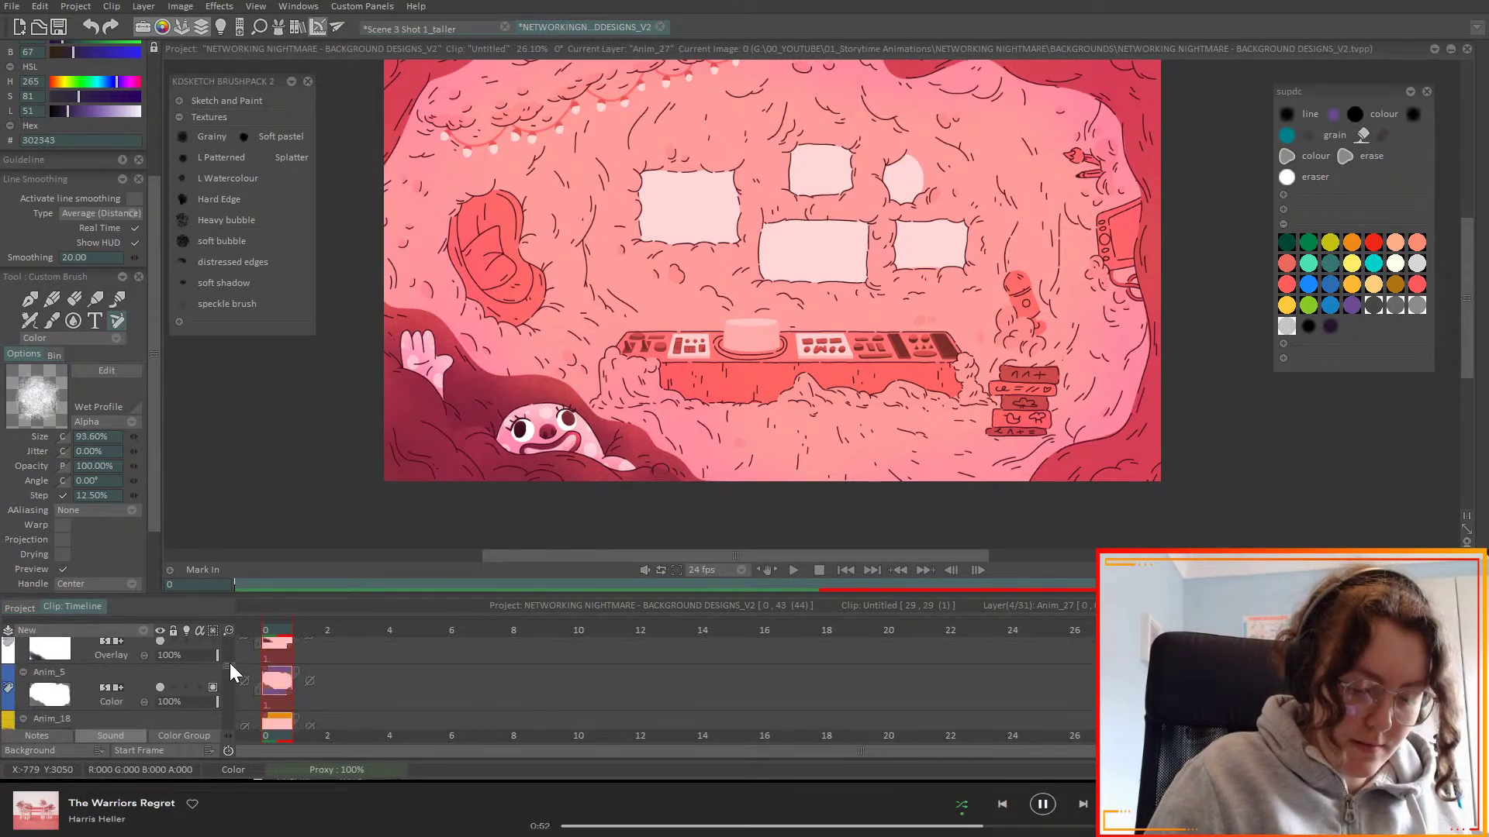
scroll(230, 665, up, 1)
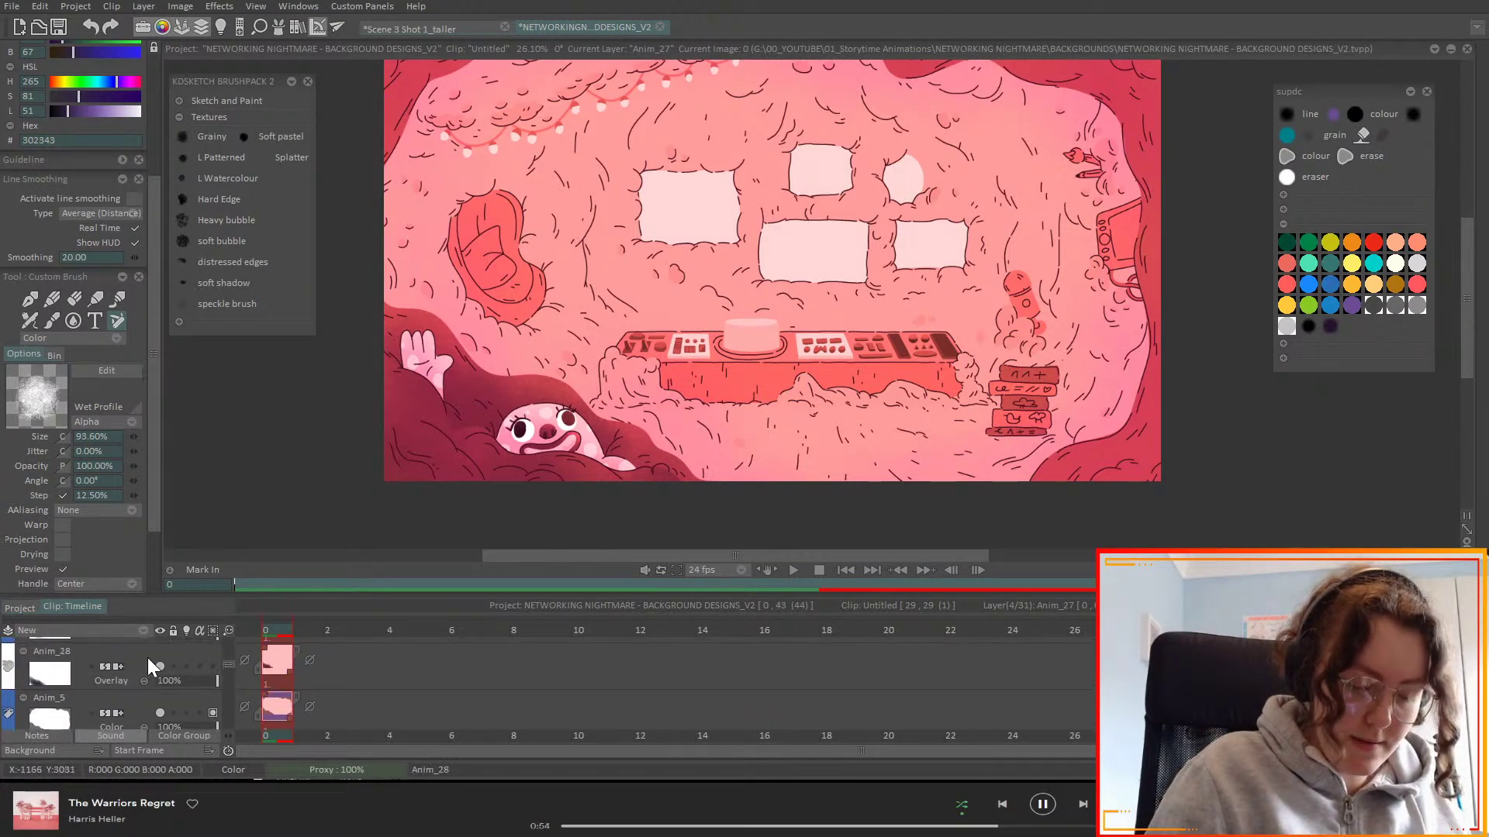
click(151, 659)
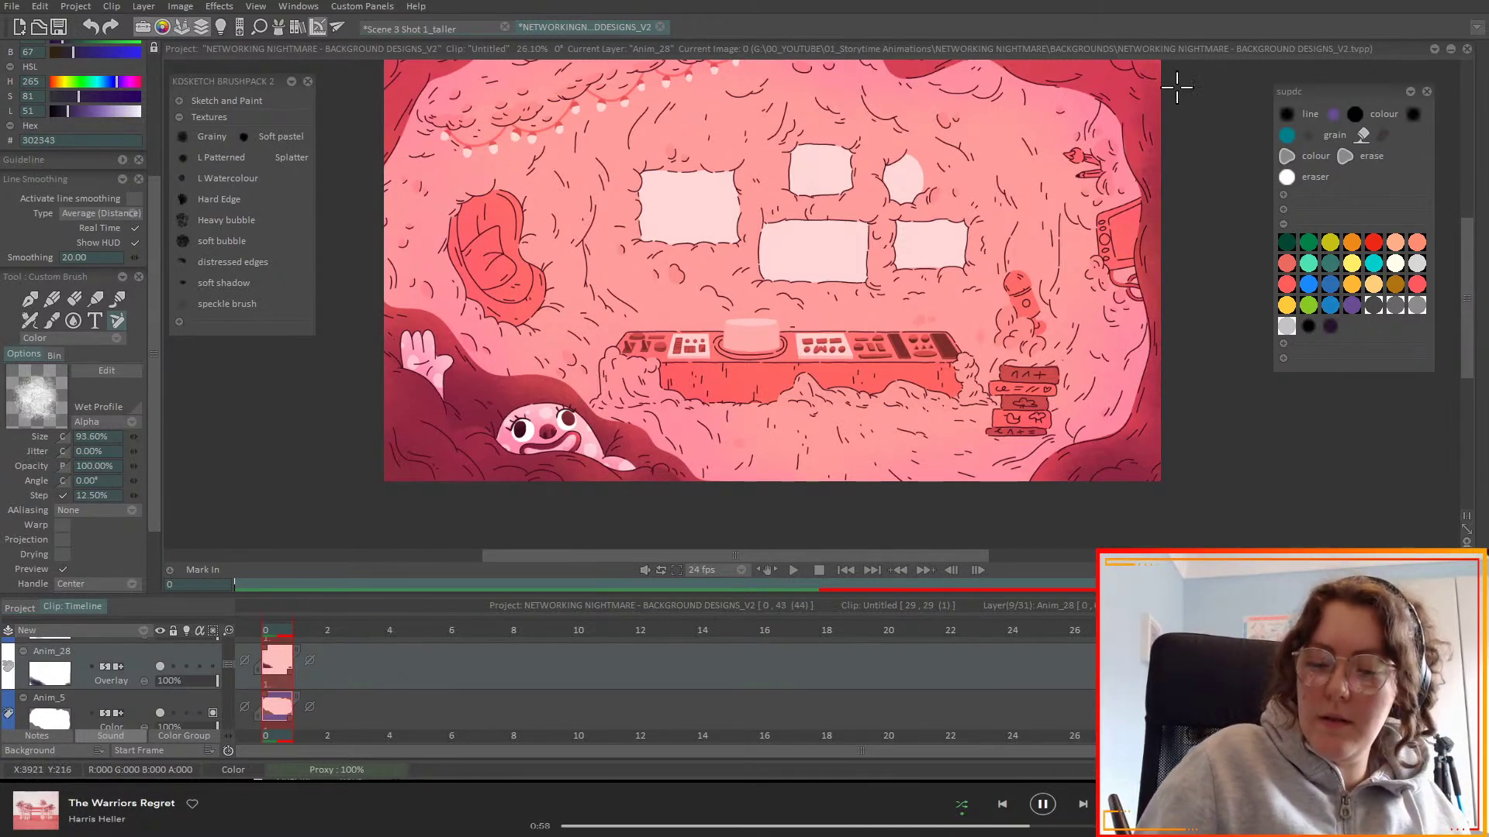
drag(1198, 268, 1170, 323)
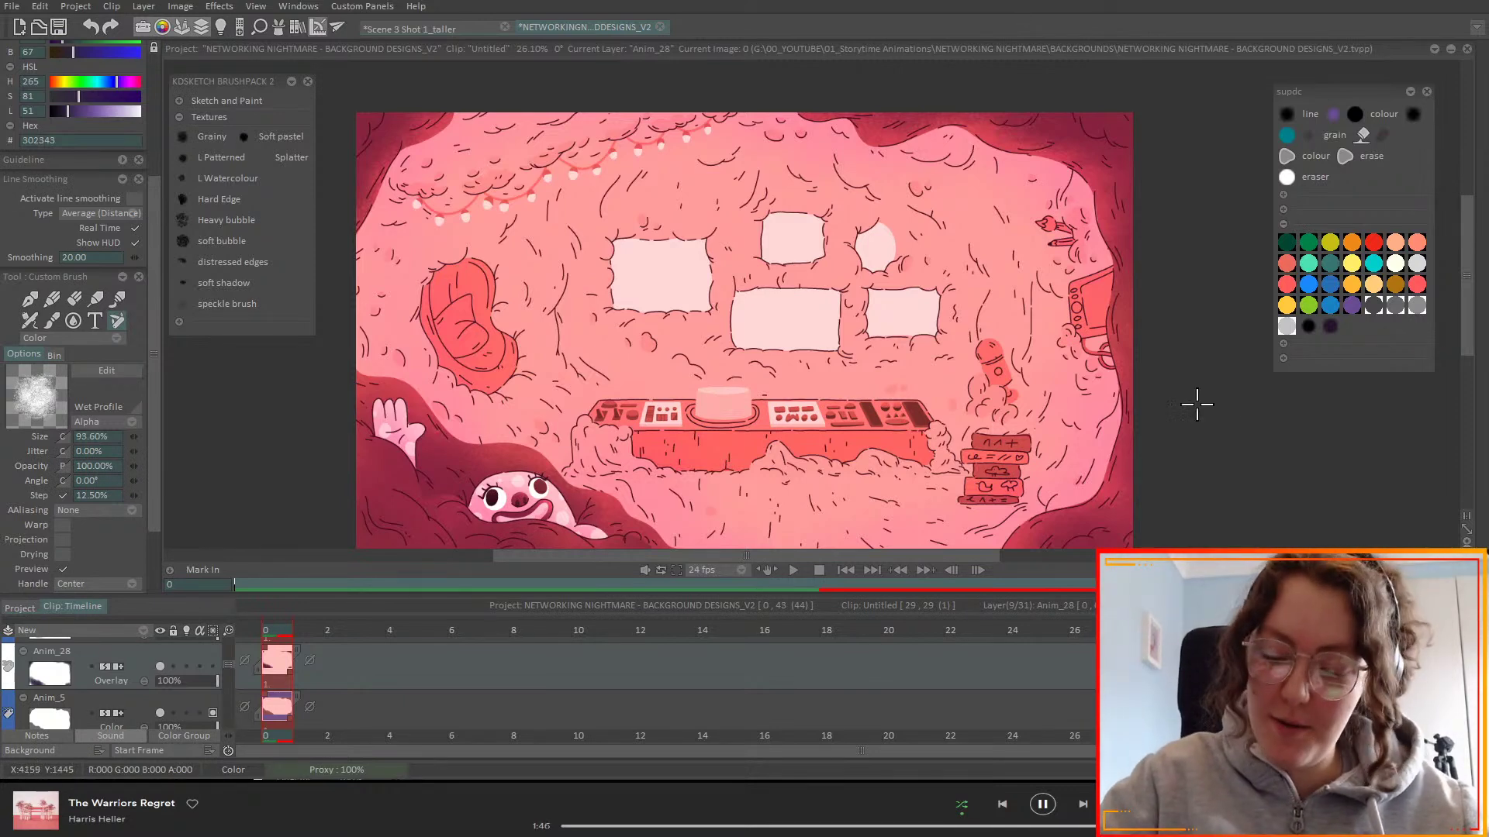
- Add a new anim layer directly above Anim_18 and enable the stencil on Anim_18
scroll(745, 330, down, 3)
drag(1265, 535, 1270, 532)
scroll(230, 665, down, 1)
scroll(230, 672, down, 1)
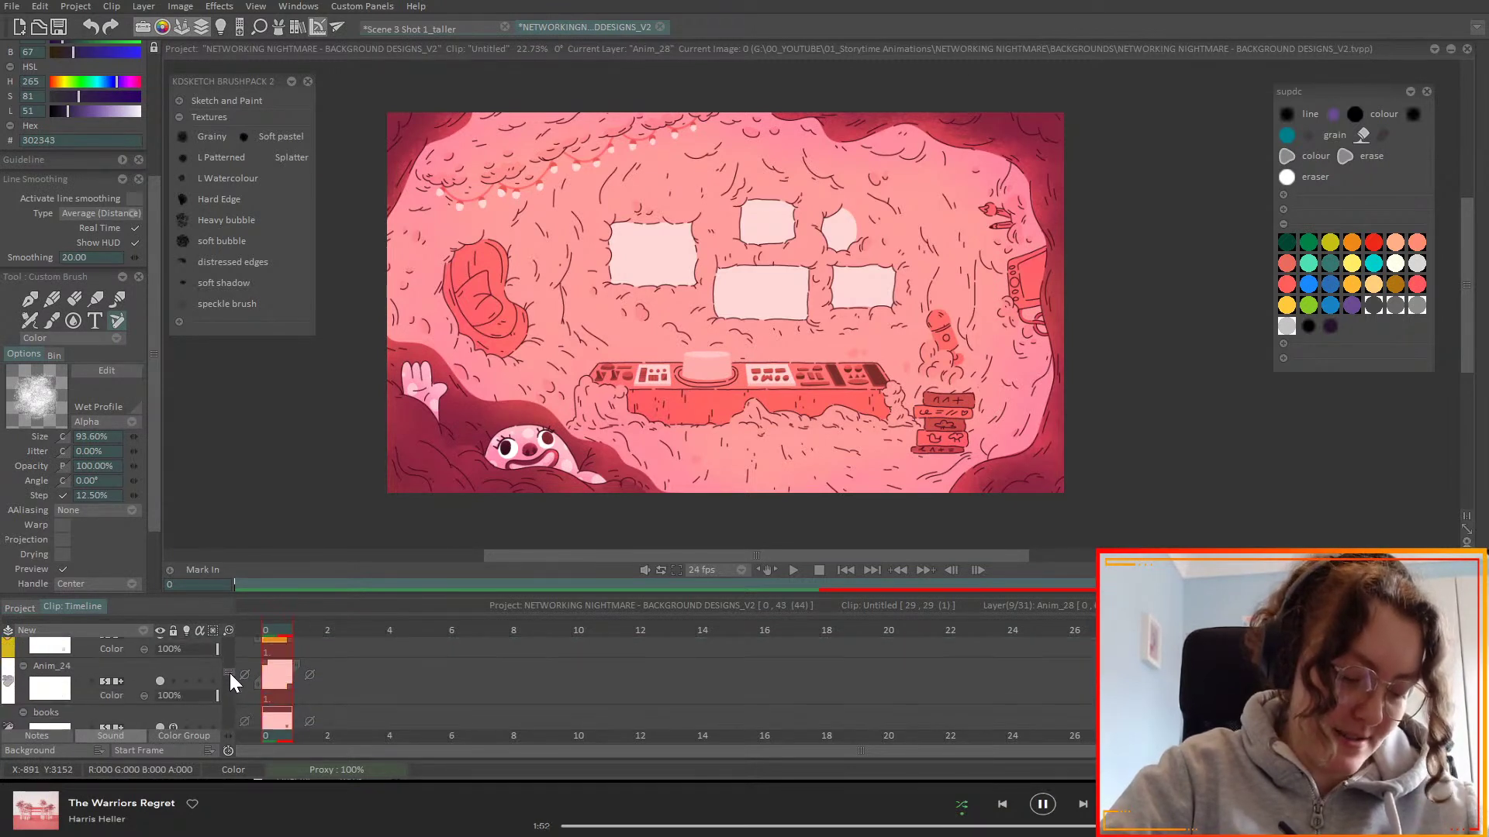
scroll(230, 673, up, 1)
click(136, 659)
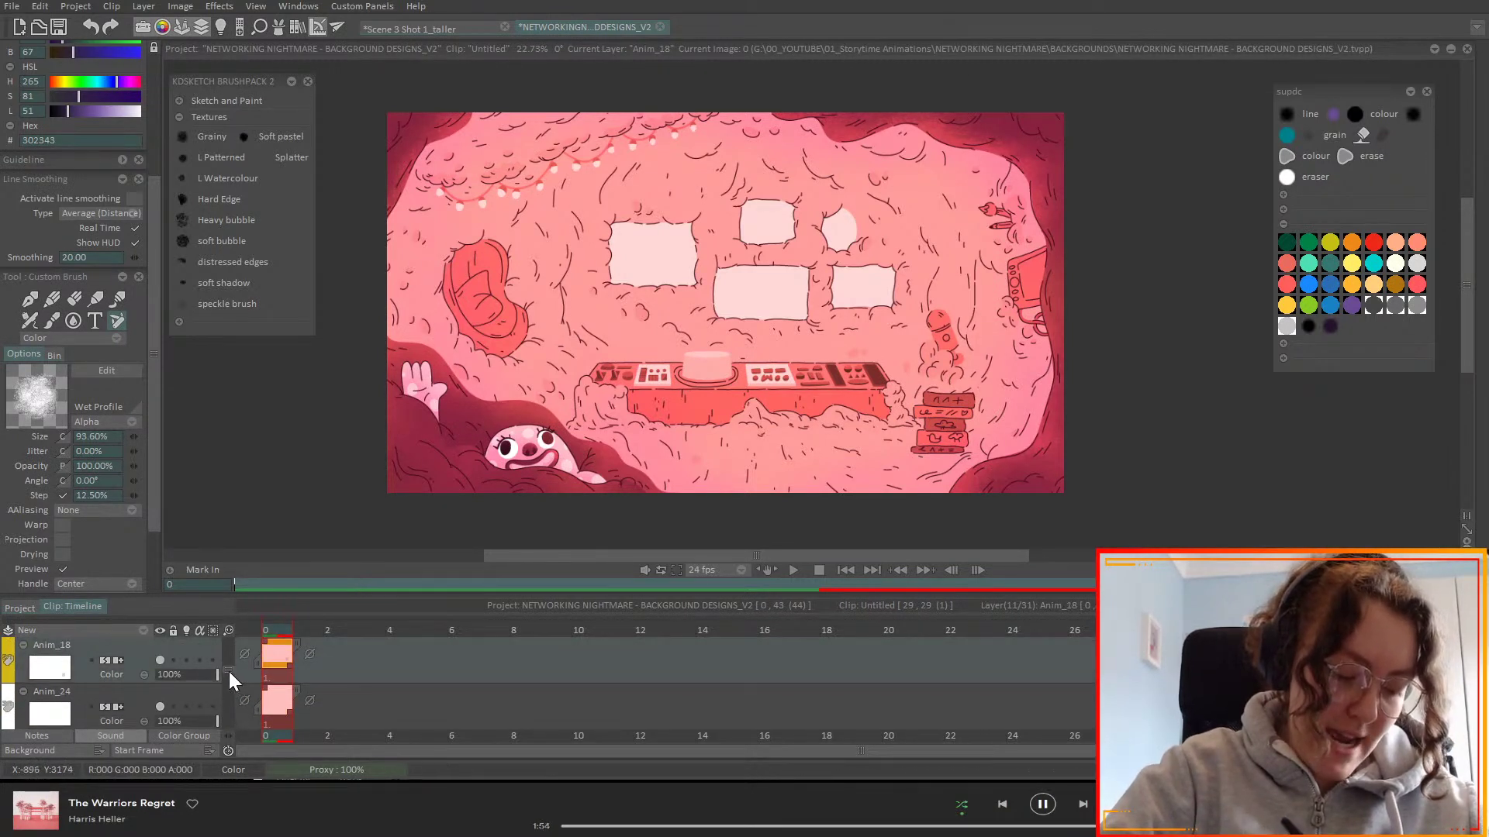
drag(230, 671, 230, 669)
click(146, 630)
click(167, 631)
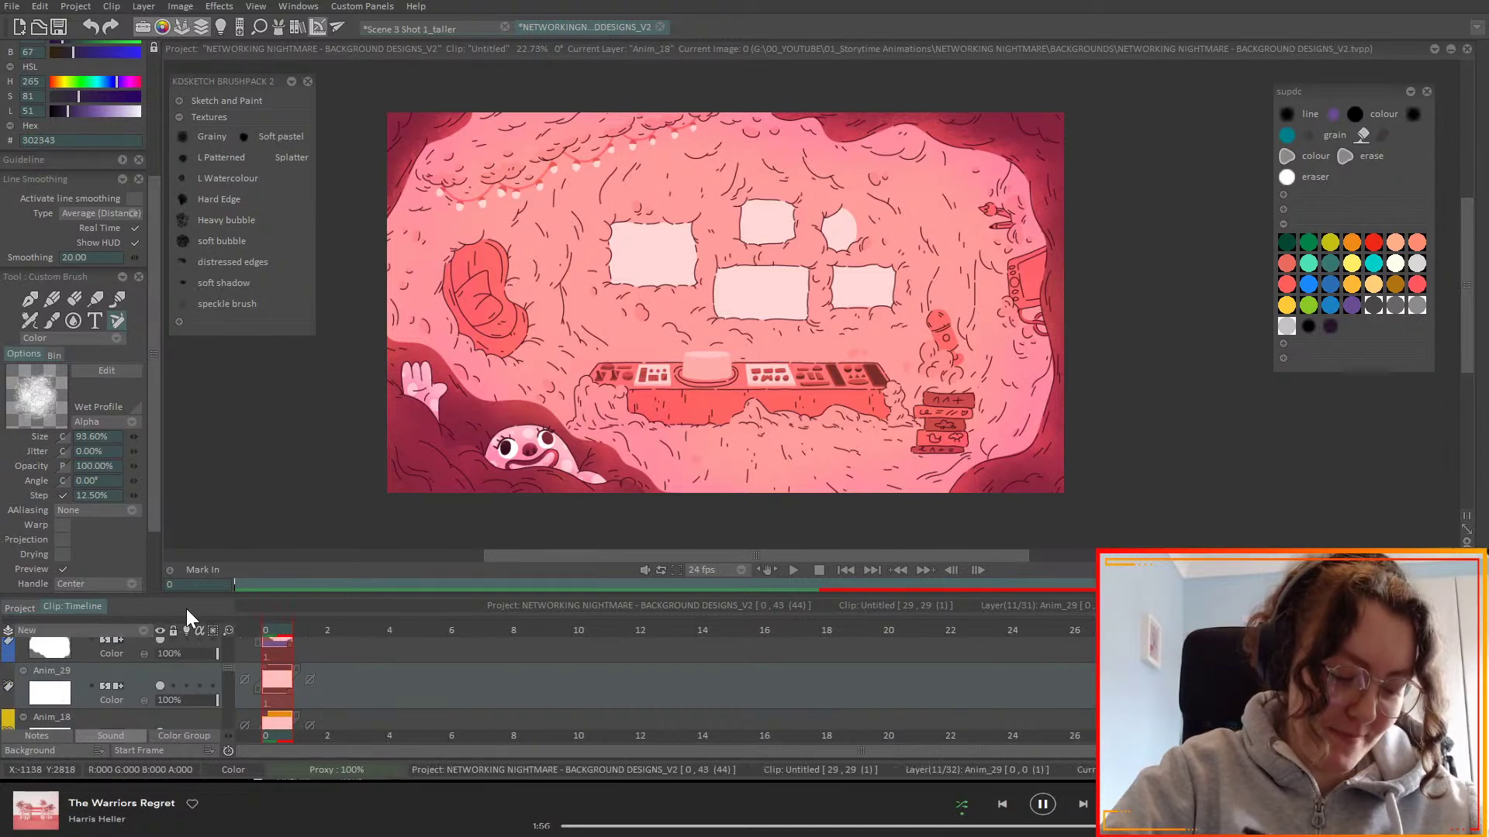
scroll(230, 672, down, 1)
click(212, 706)
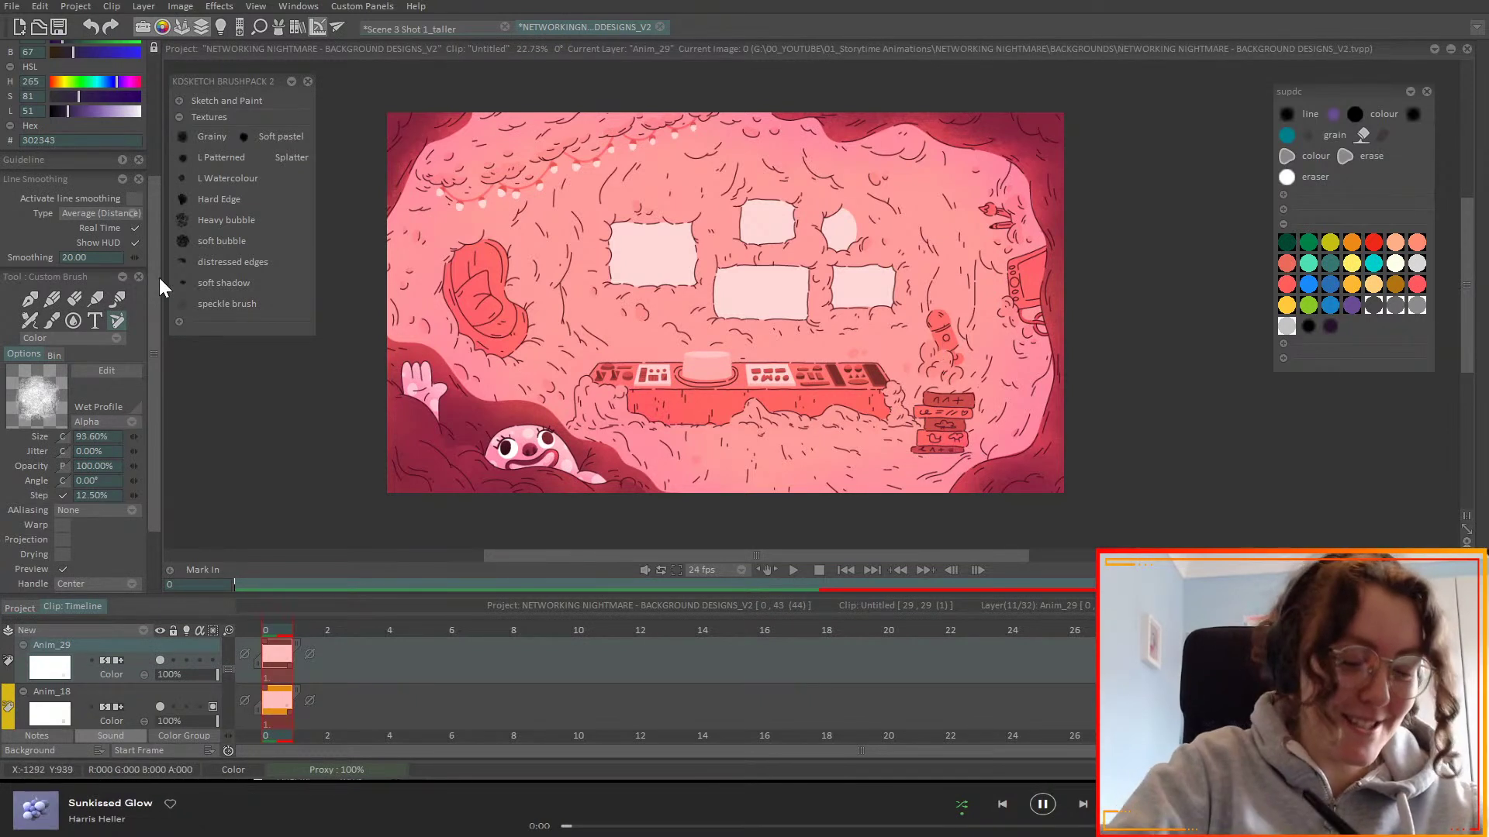
scroll(160, 314, down, 1)
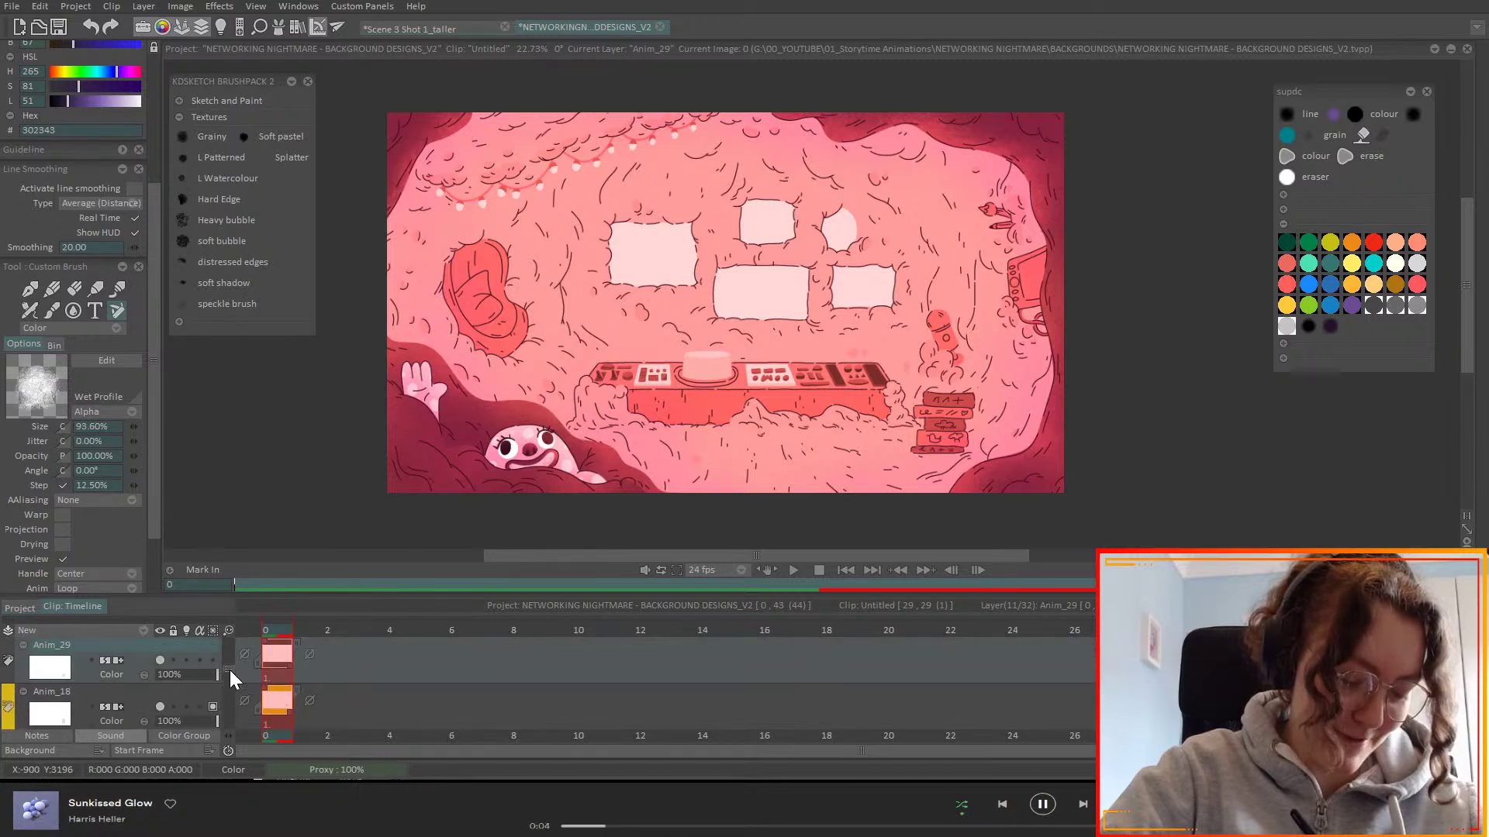
- Set the new Anim_29 layer above Anim_18 to Overlay blending
scroll(225, 669, down, 1)
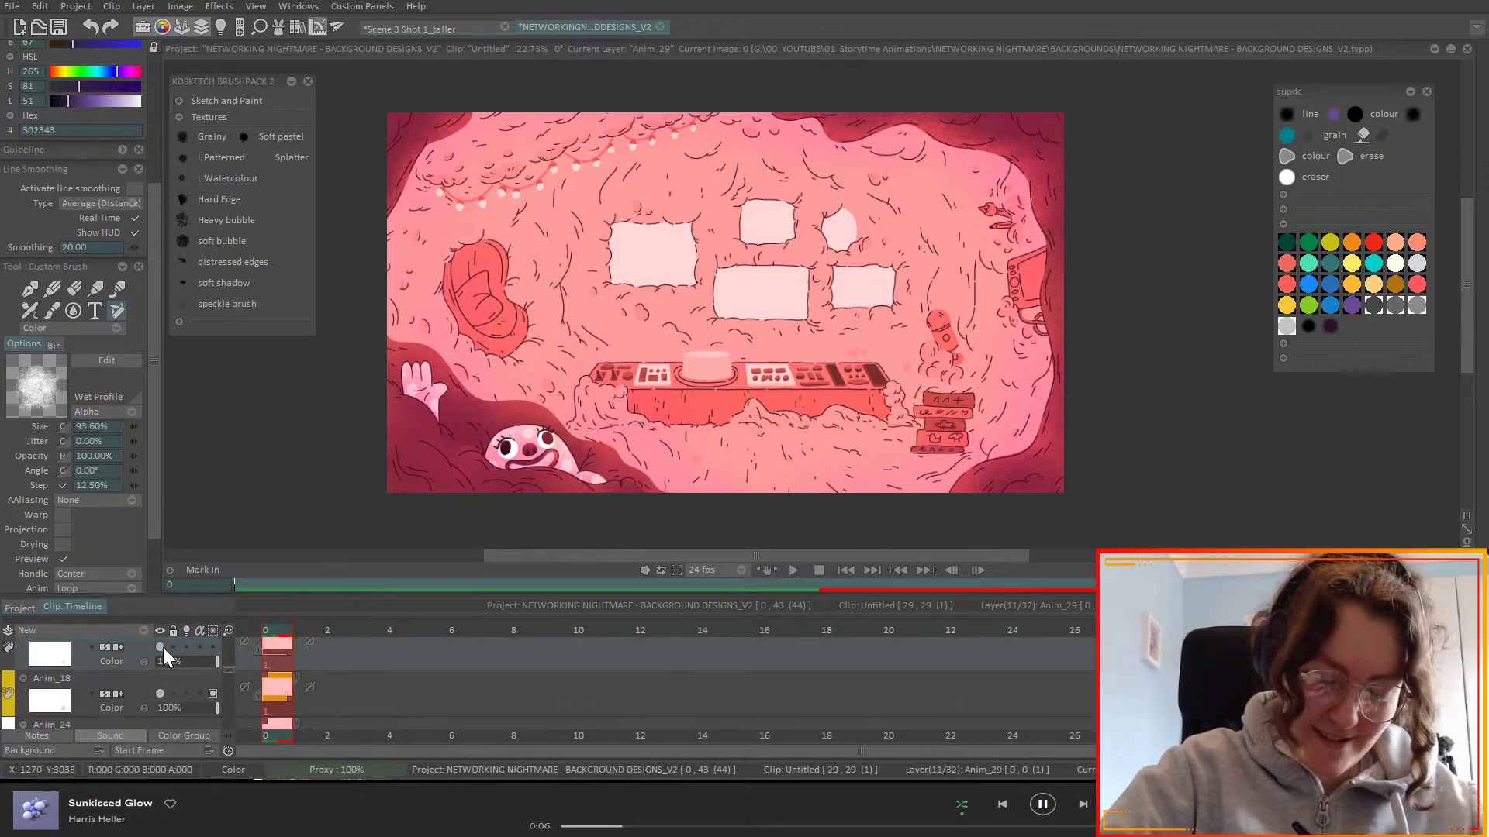
scroll(230, 668, down, 2)
scroll(232, 658, down, 2)
scroll(230, 659, up, 5)
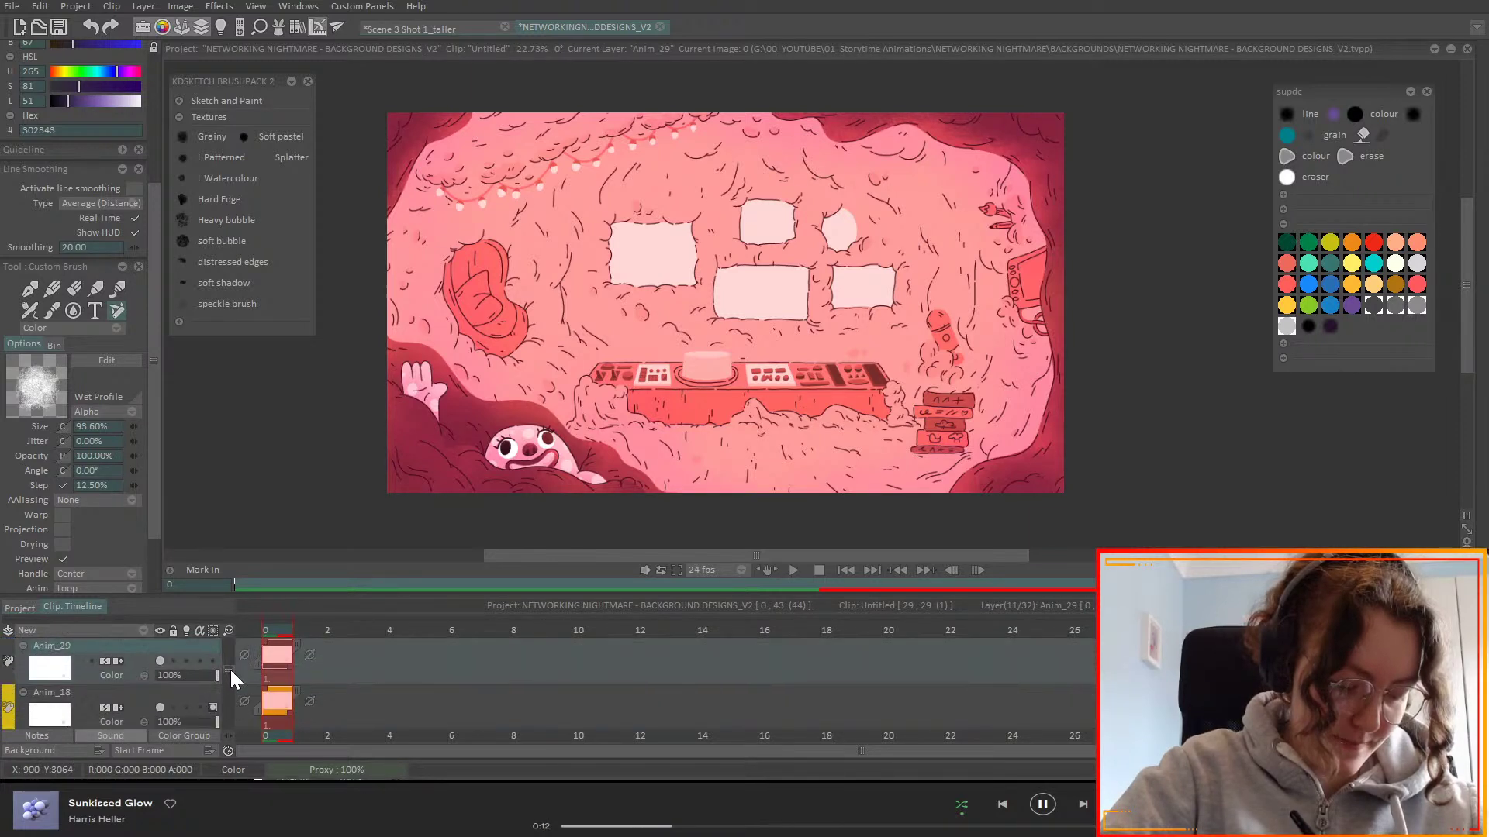
scroll(230, 670, down, 1)
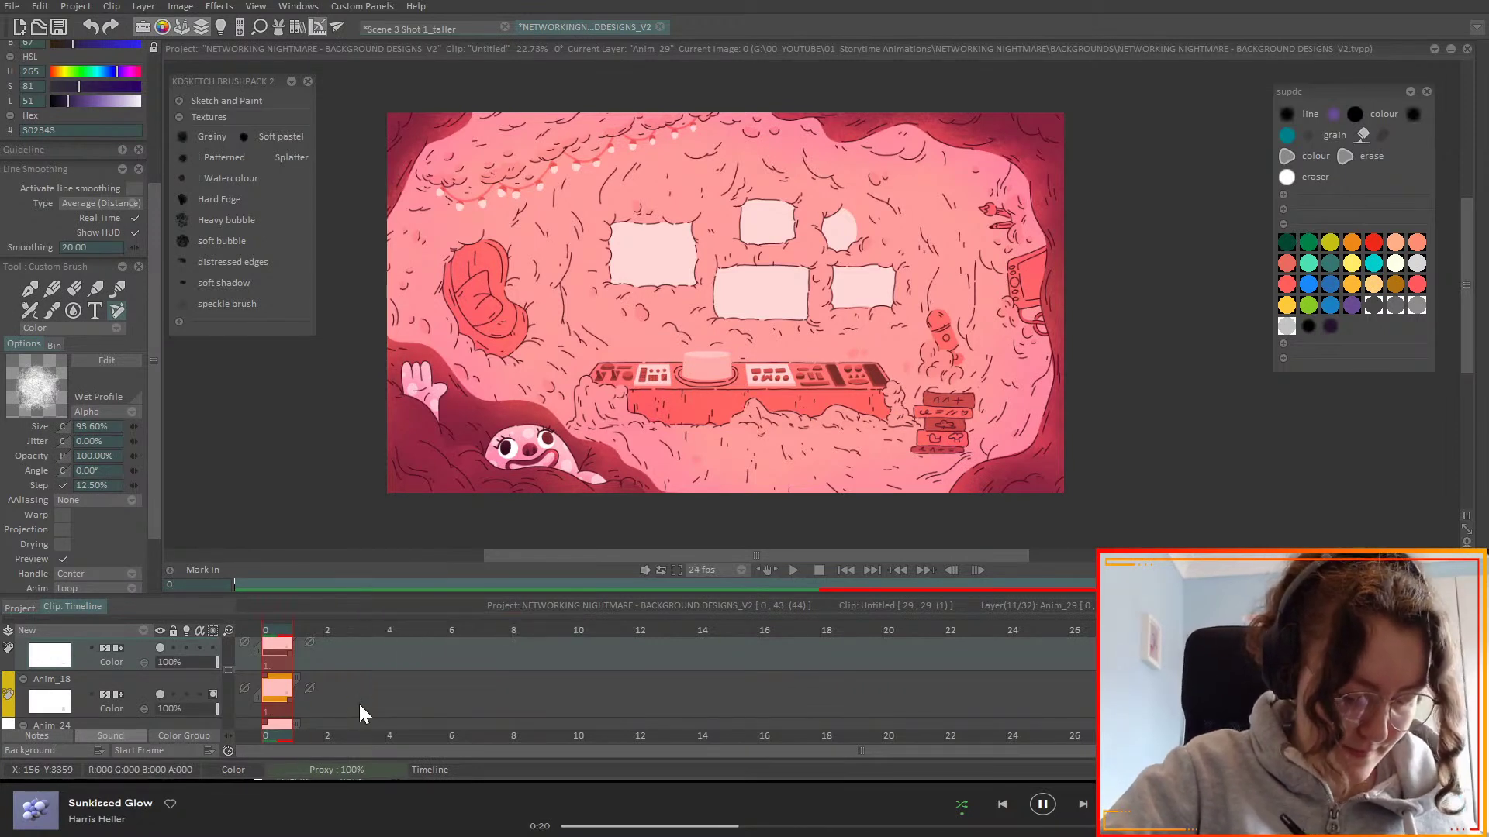
click(111, 663)
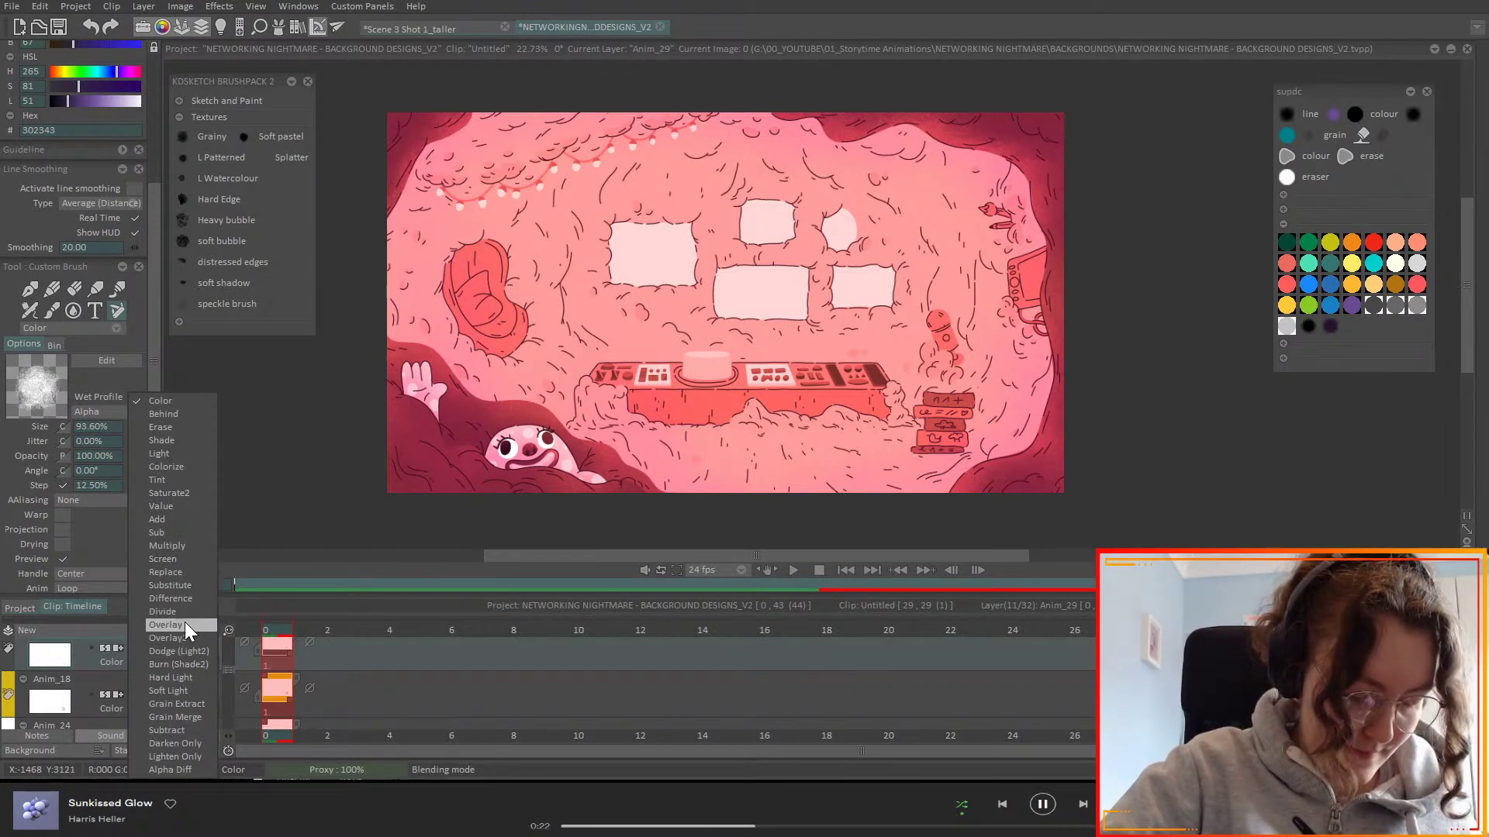
click(165, 625)
scroll(159, 333, up, 3)
scroll(163, 332, up, 2)
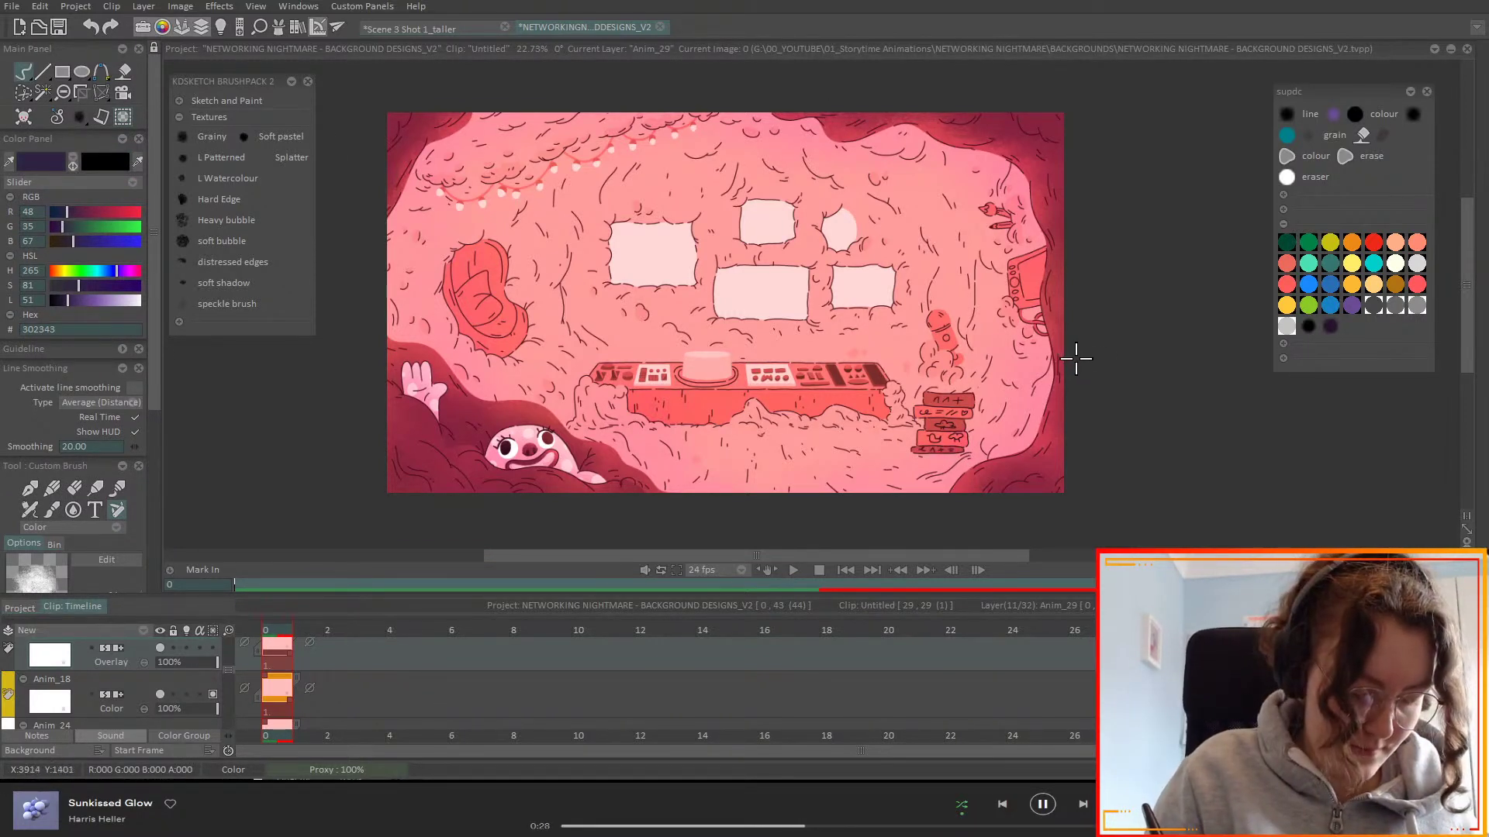
- Toggle layer visibility to locate the stack of books, then move the stencil from Anim_18 to the books layer
click(160, 694)
click(160, 695)
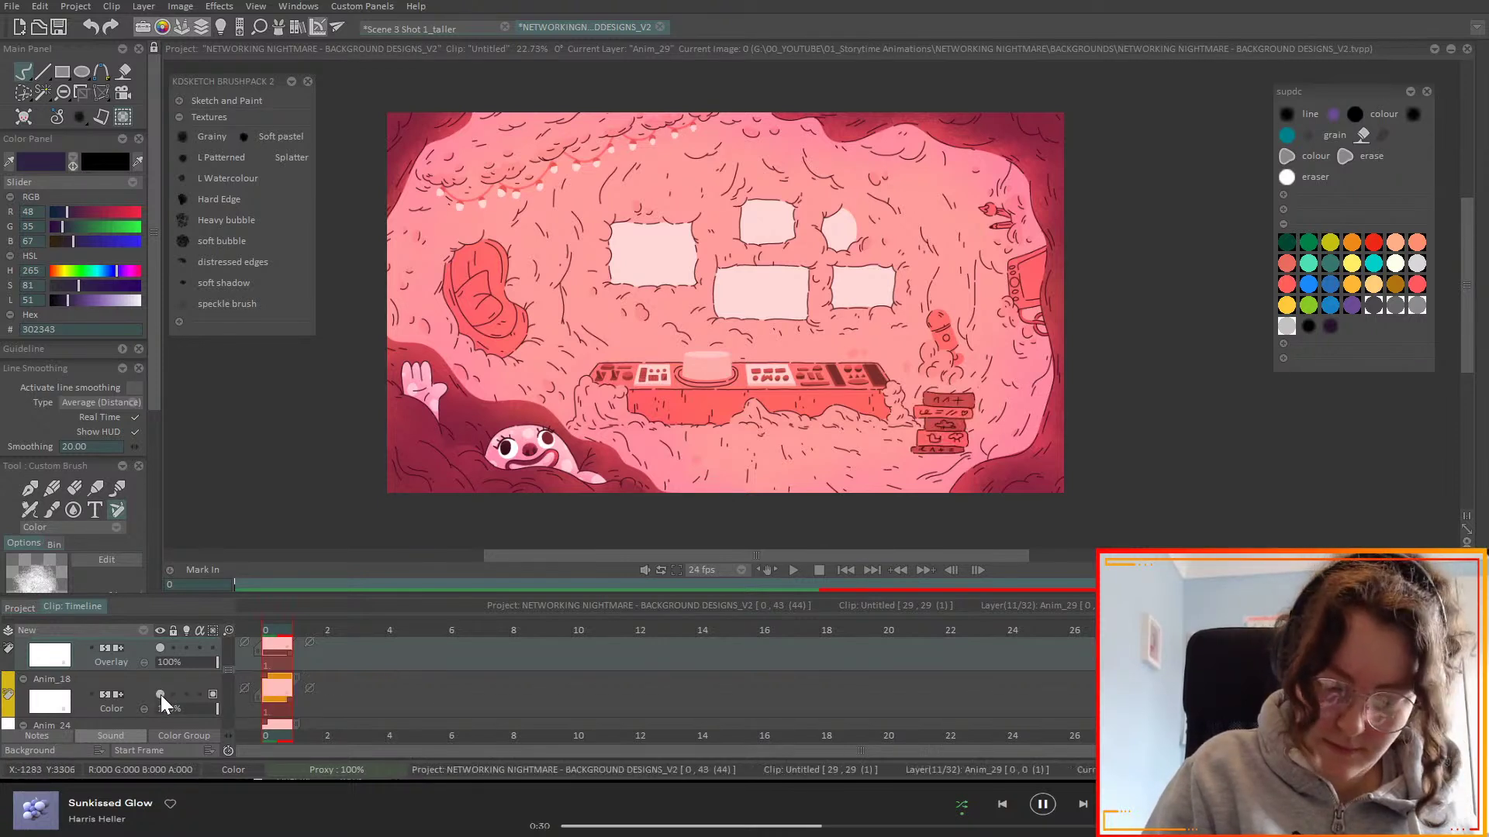
click(160, 649)
click(160, 649)
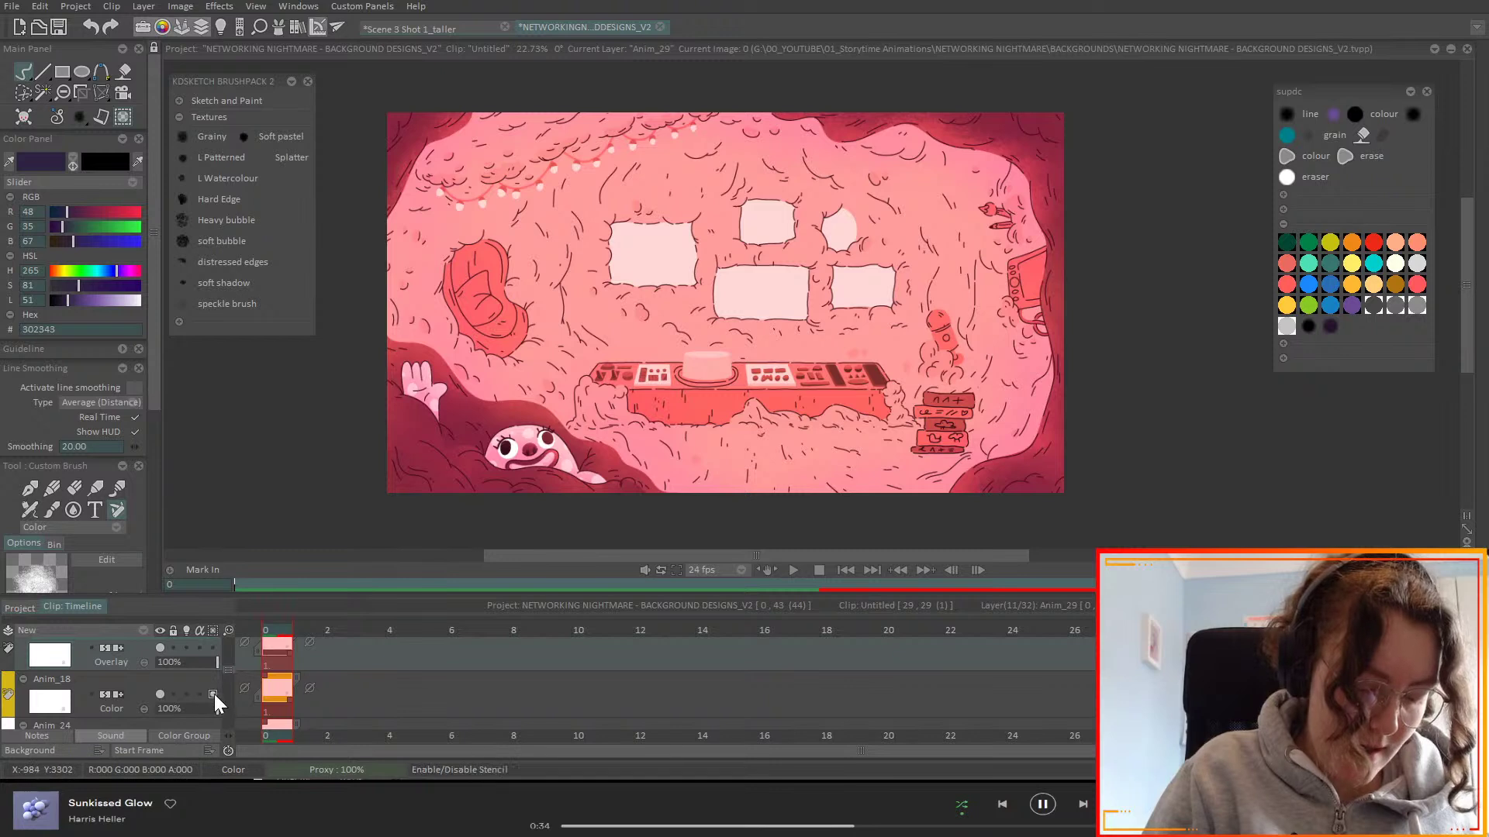
scroll(229, 671, down, 1)
click(143, 696)
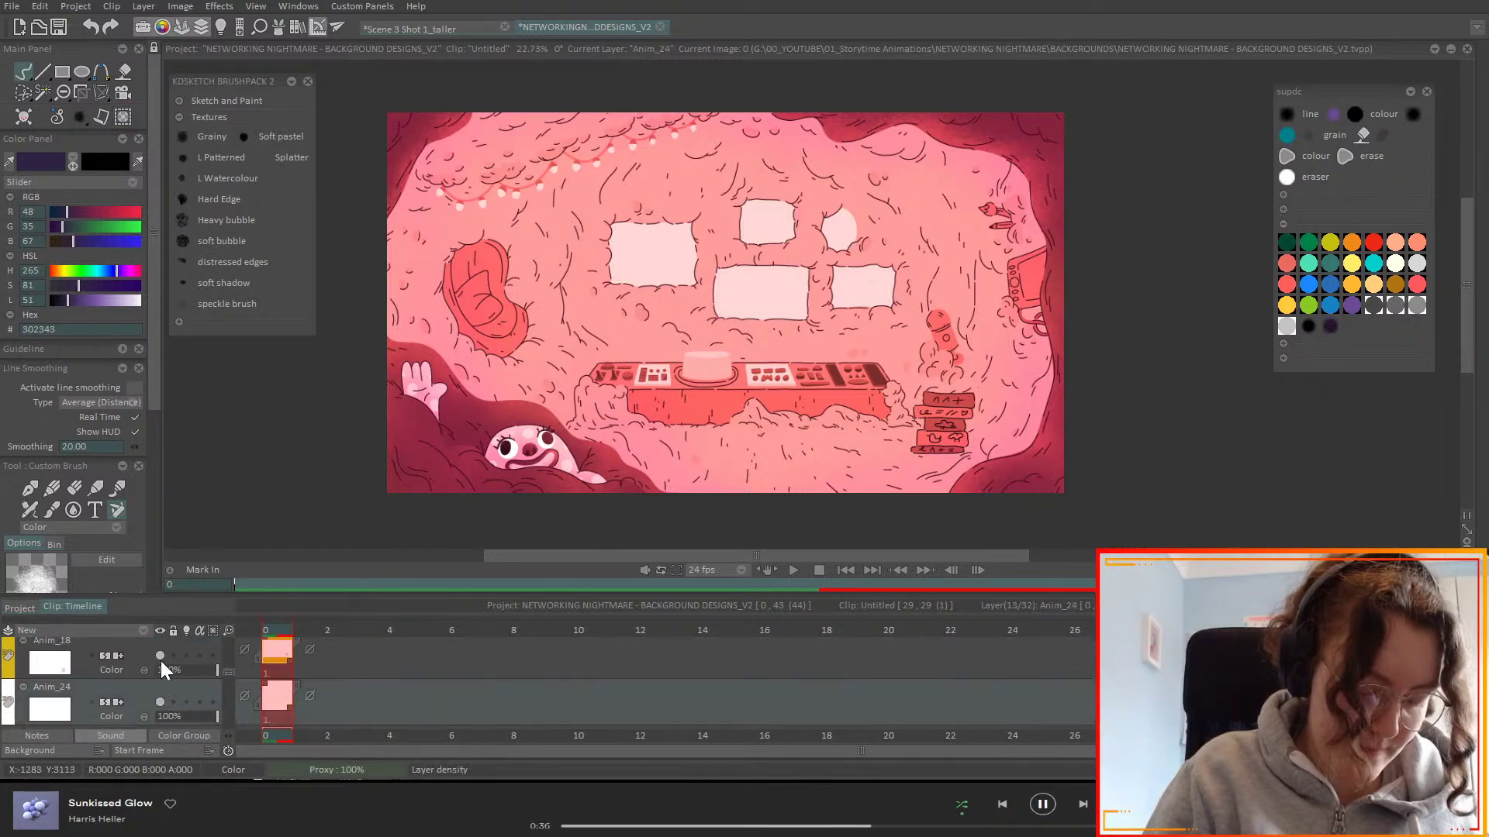
click(161, 655)
click(161, 656)
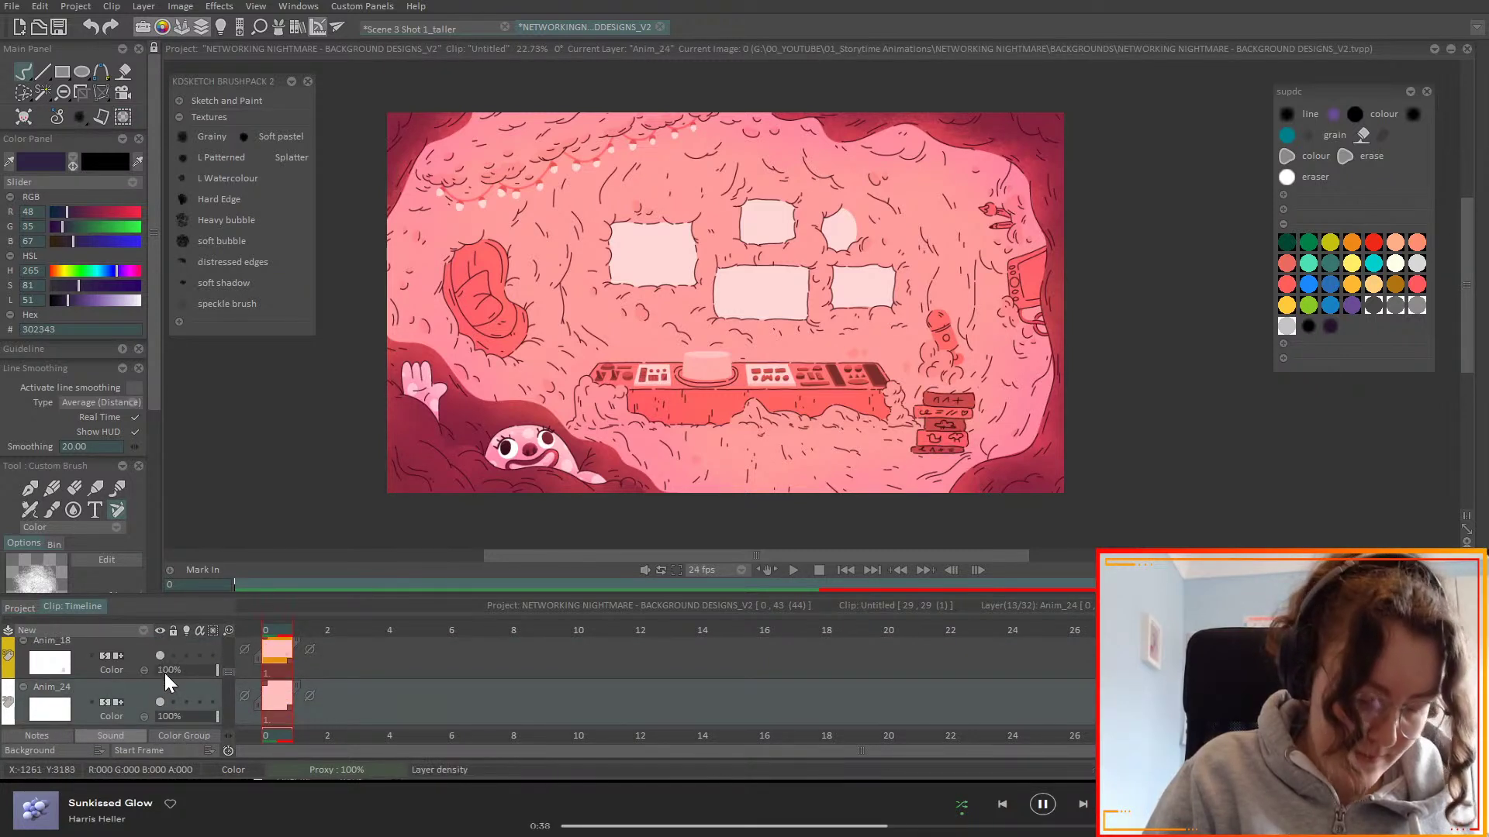
scroll(229, 676, down, 2)
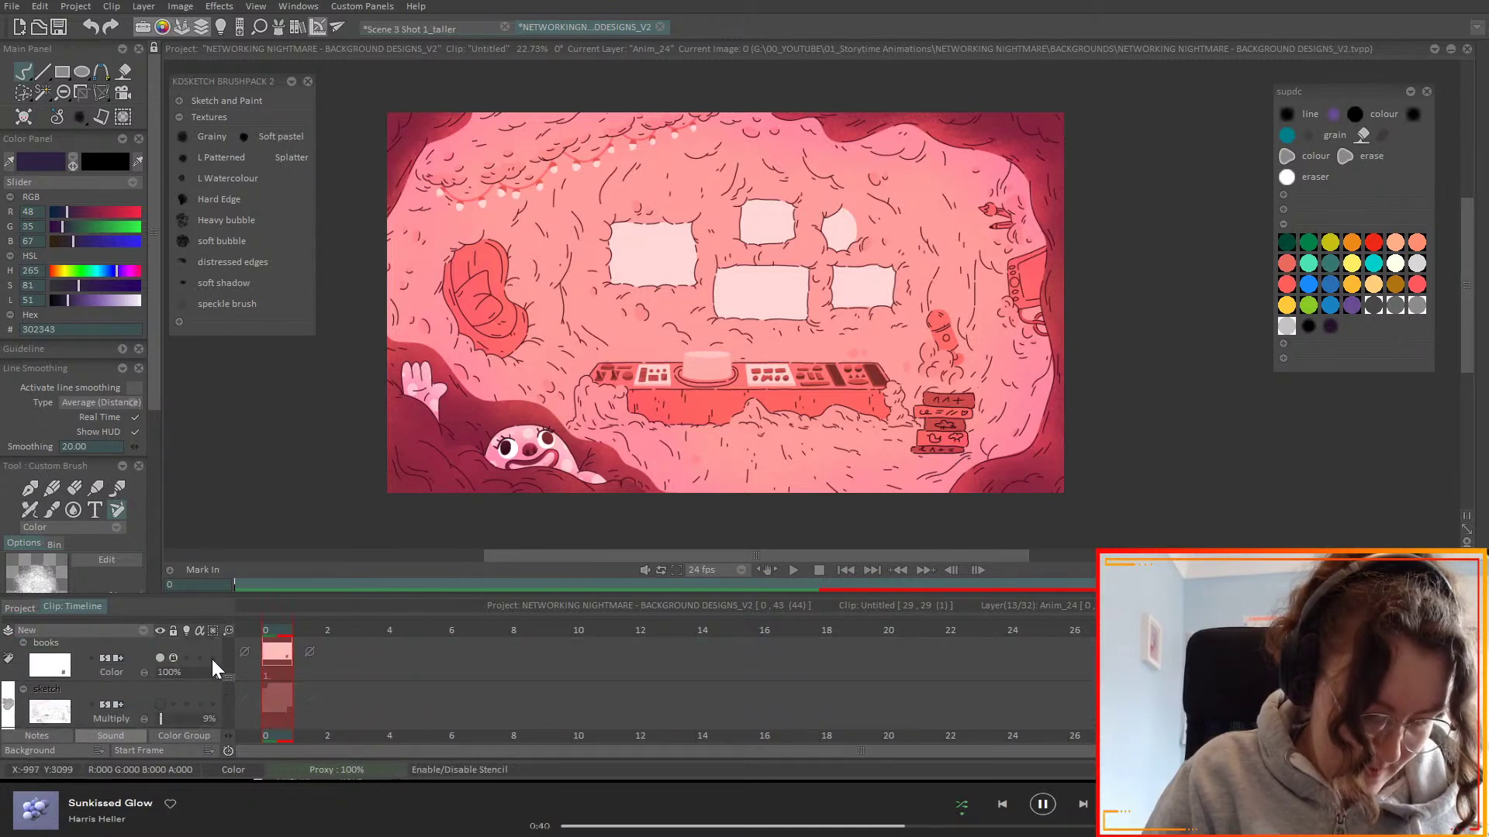
scroll(226, 677, up, 3)
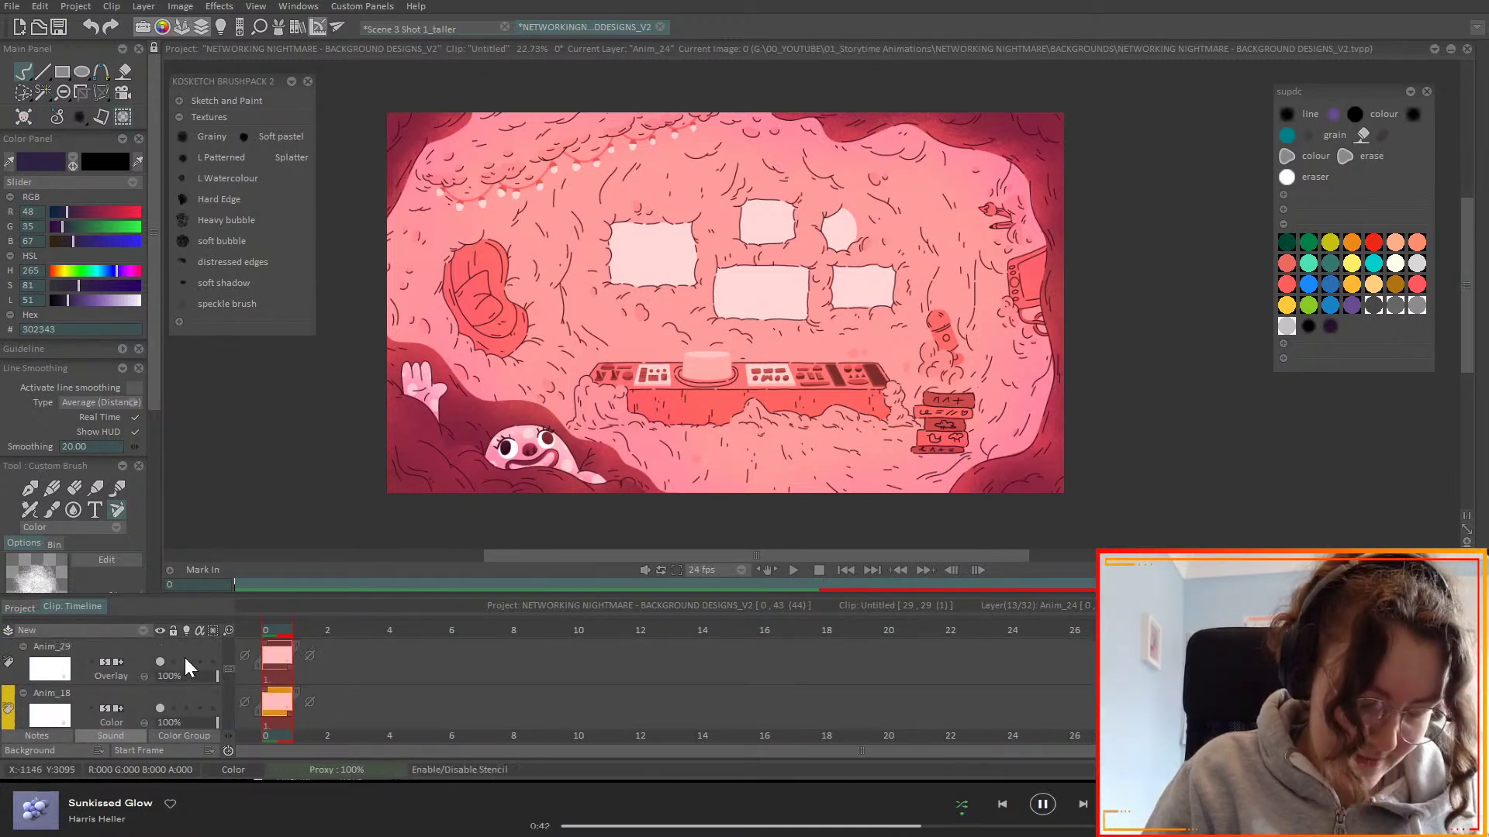
- On Anim_29, shade the stack of books with blue 1982C4 and move the layer directly below Anim_18
click(163, 677)
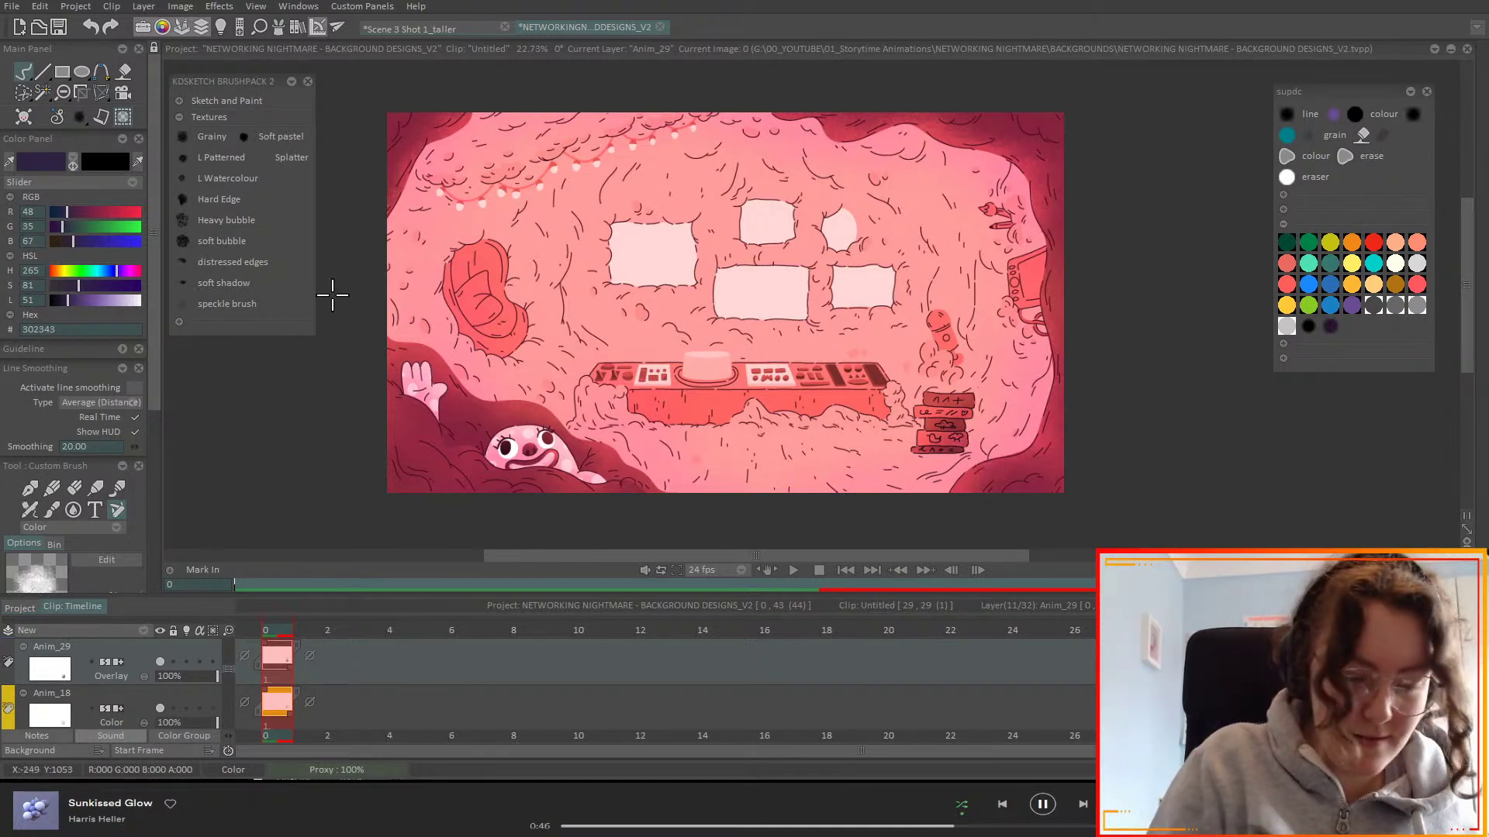
click(119, 211)
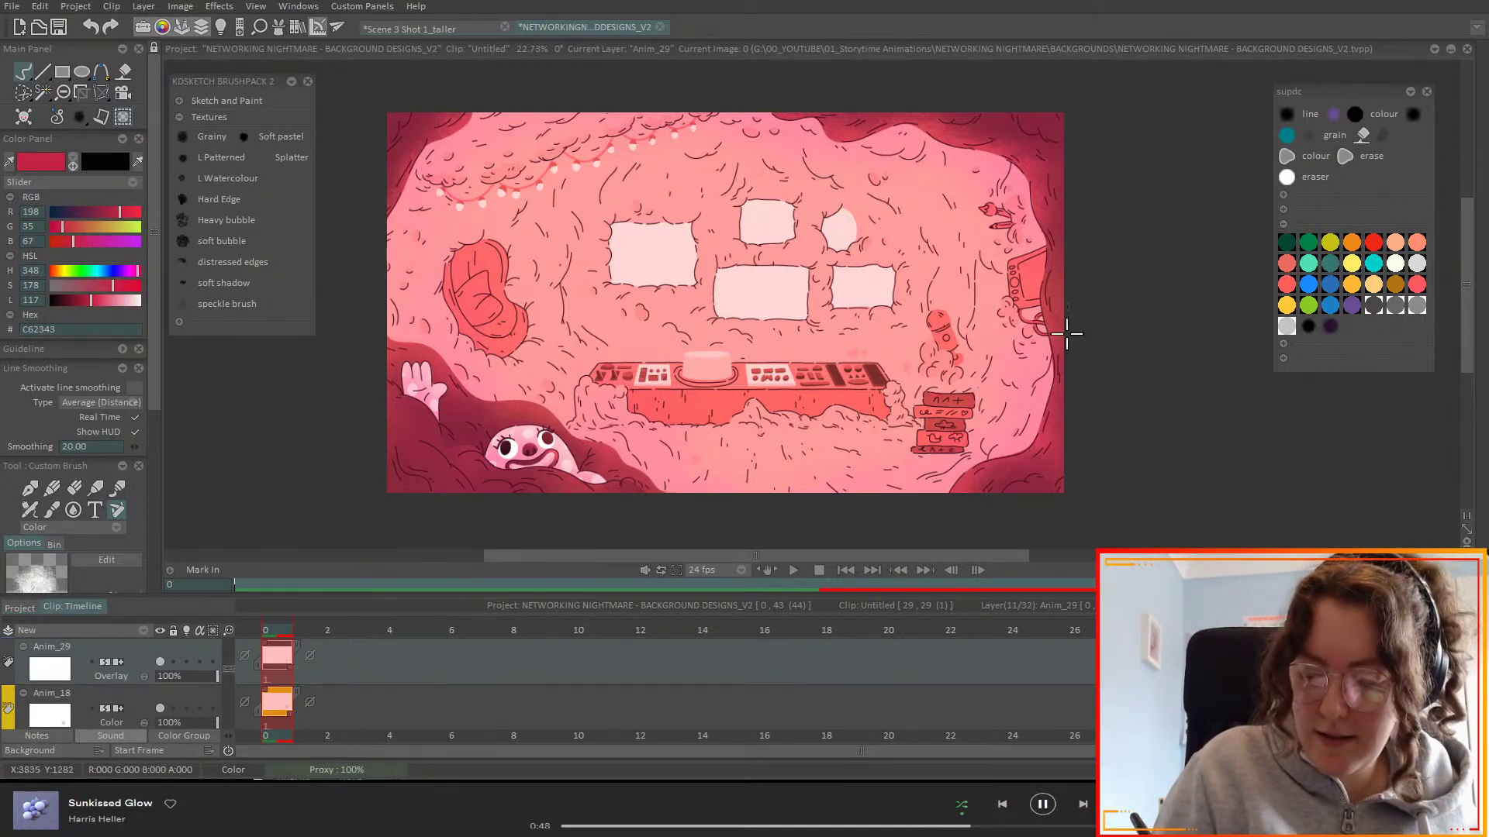
click(1328, 304)
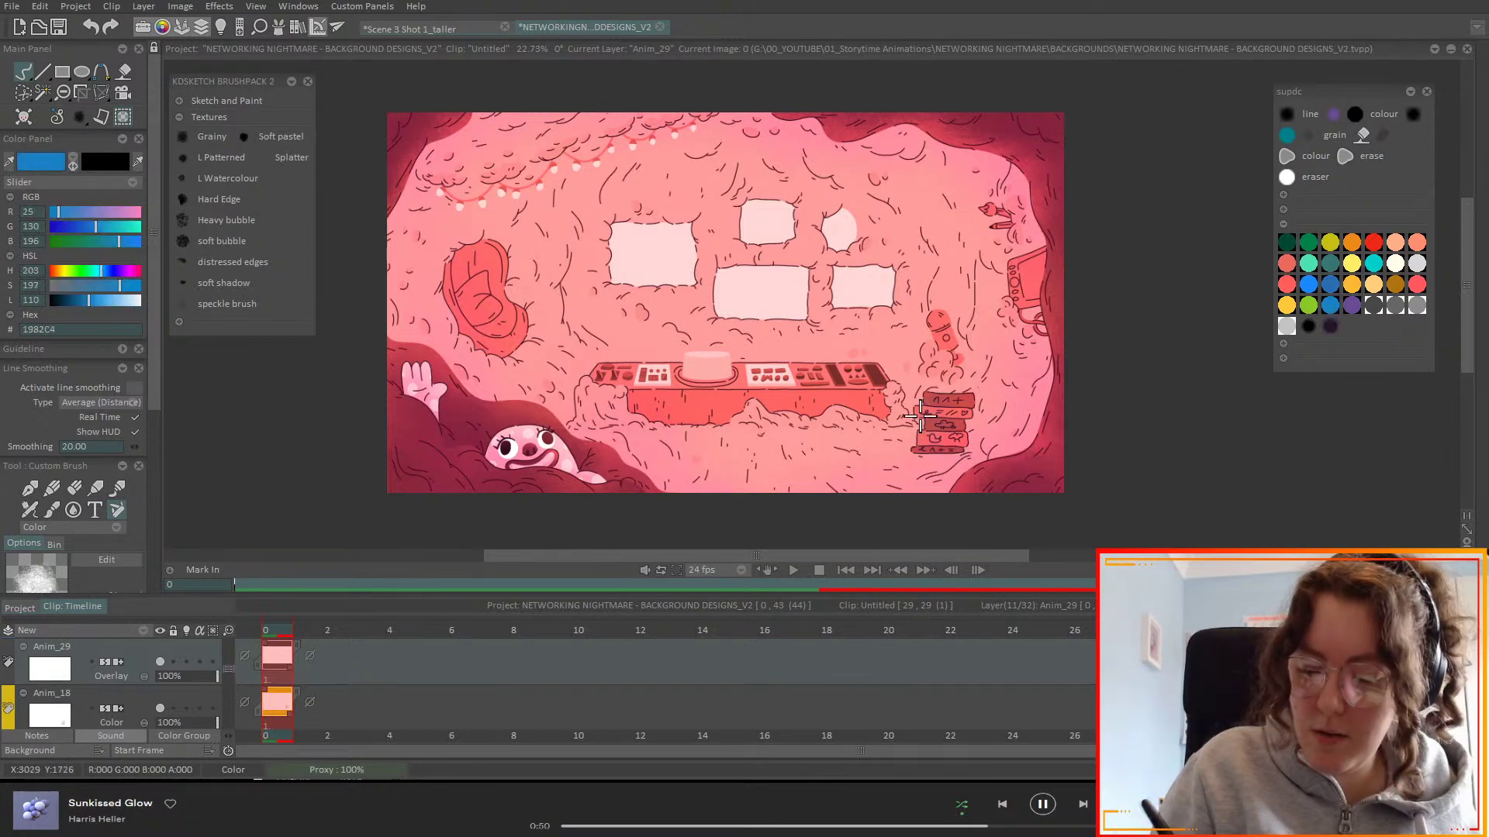
drag(955, 432, 976, 435)
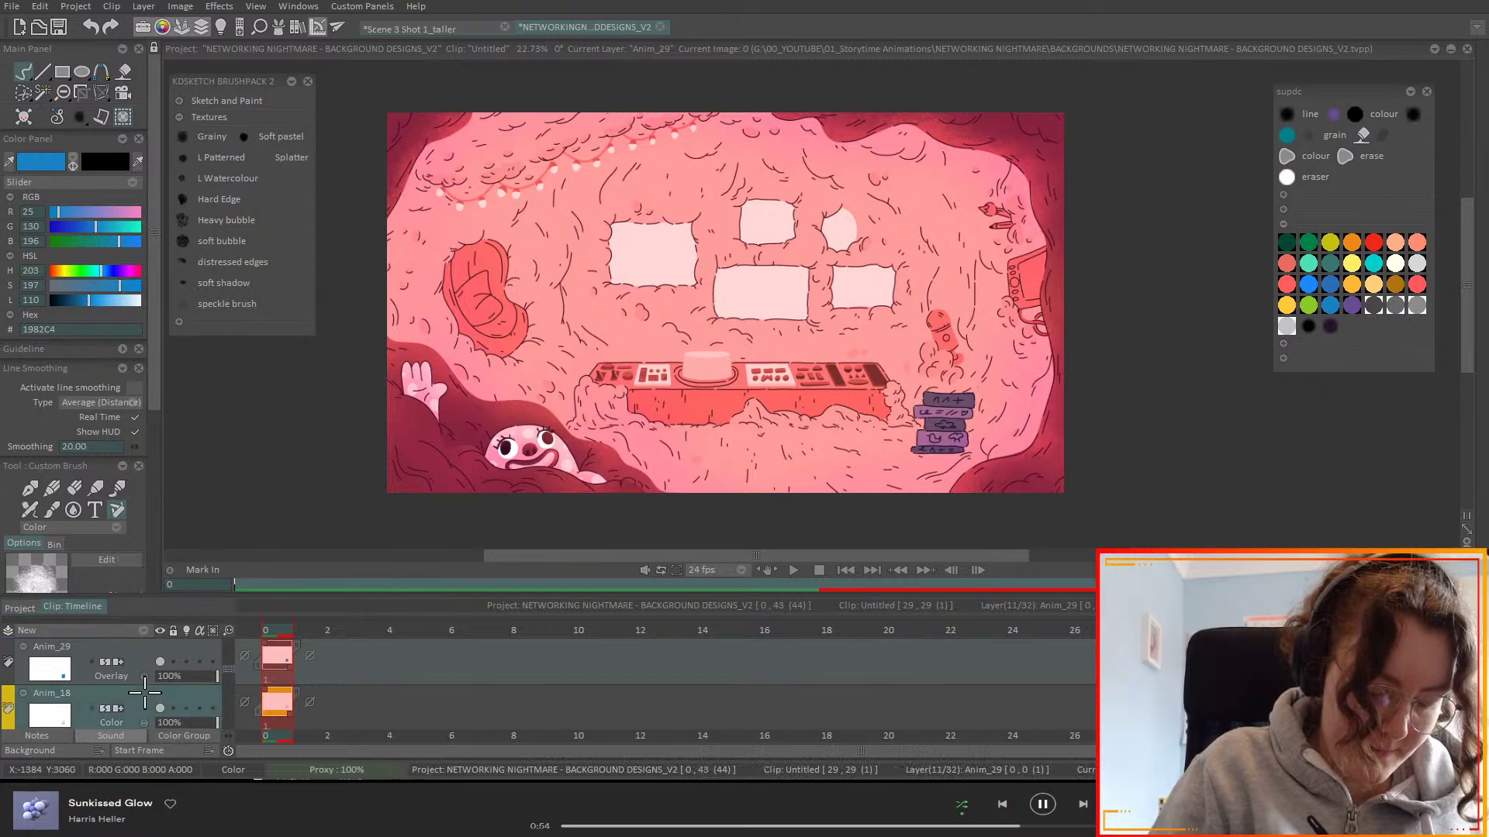
scroll(144, 721, down, 2)
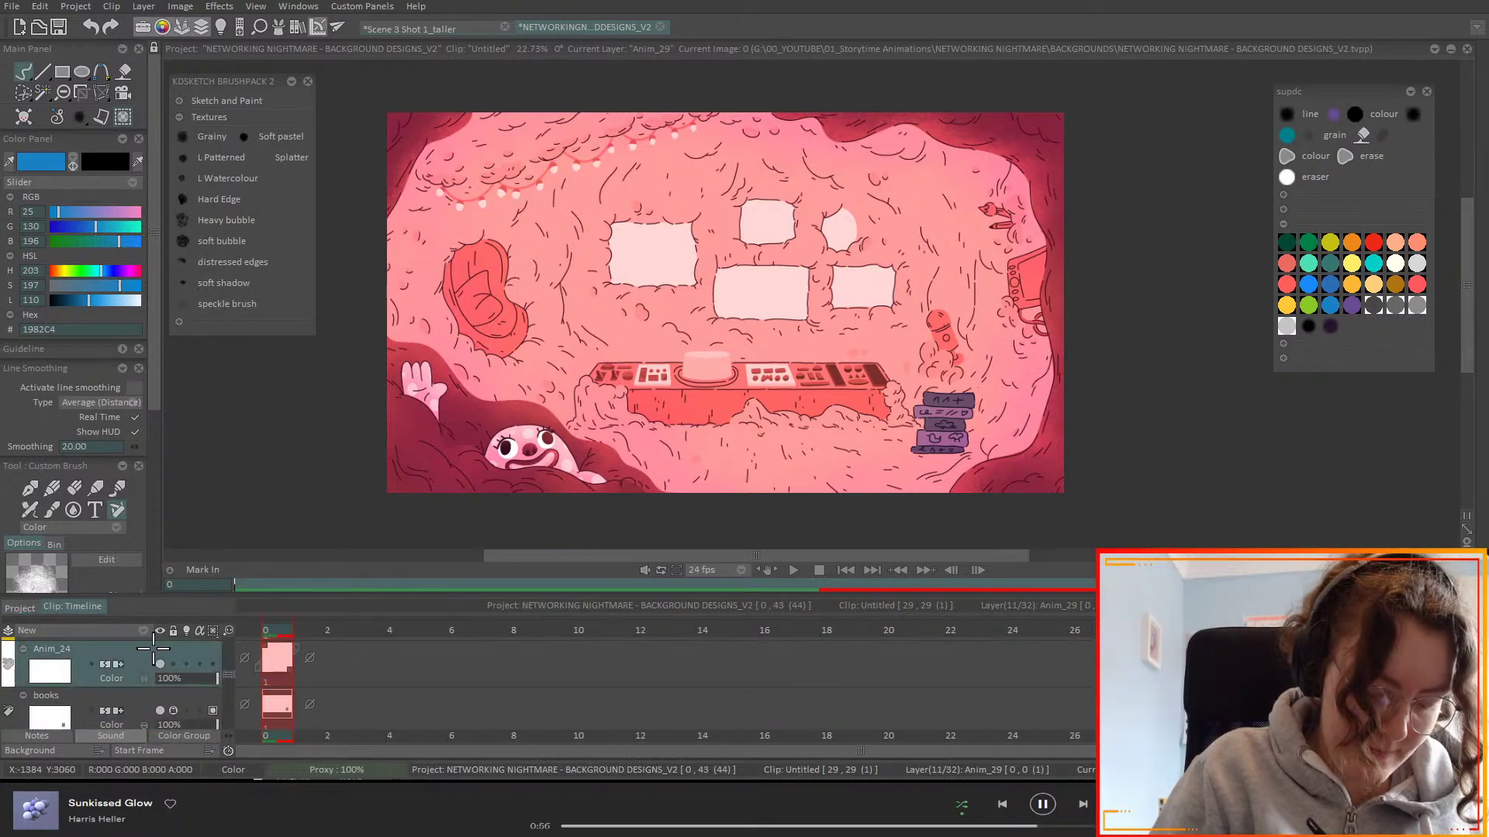
scroll(229, 673, up, 3)
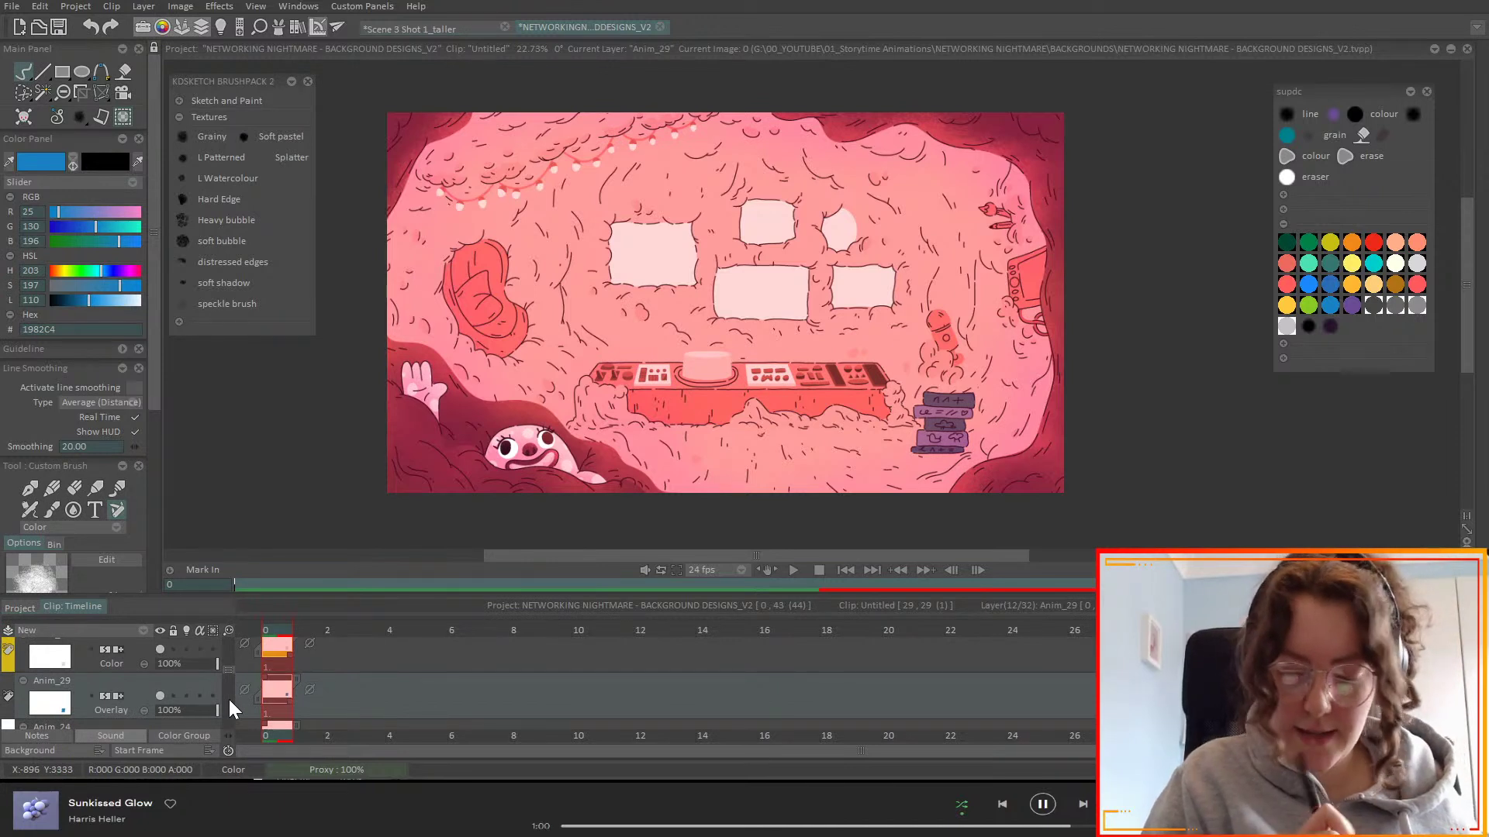
- Check the layers below books, including panel lines and Anim_17, for the one holding the control panel's surrounding rocks
scroll(228, 672, down, 2)
scroll(231, 676, down, 3)
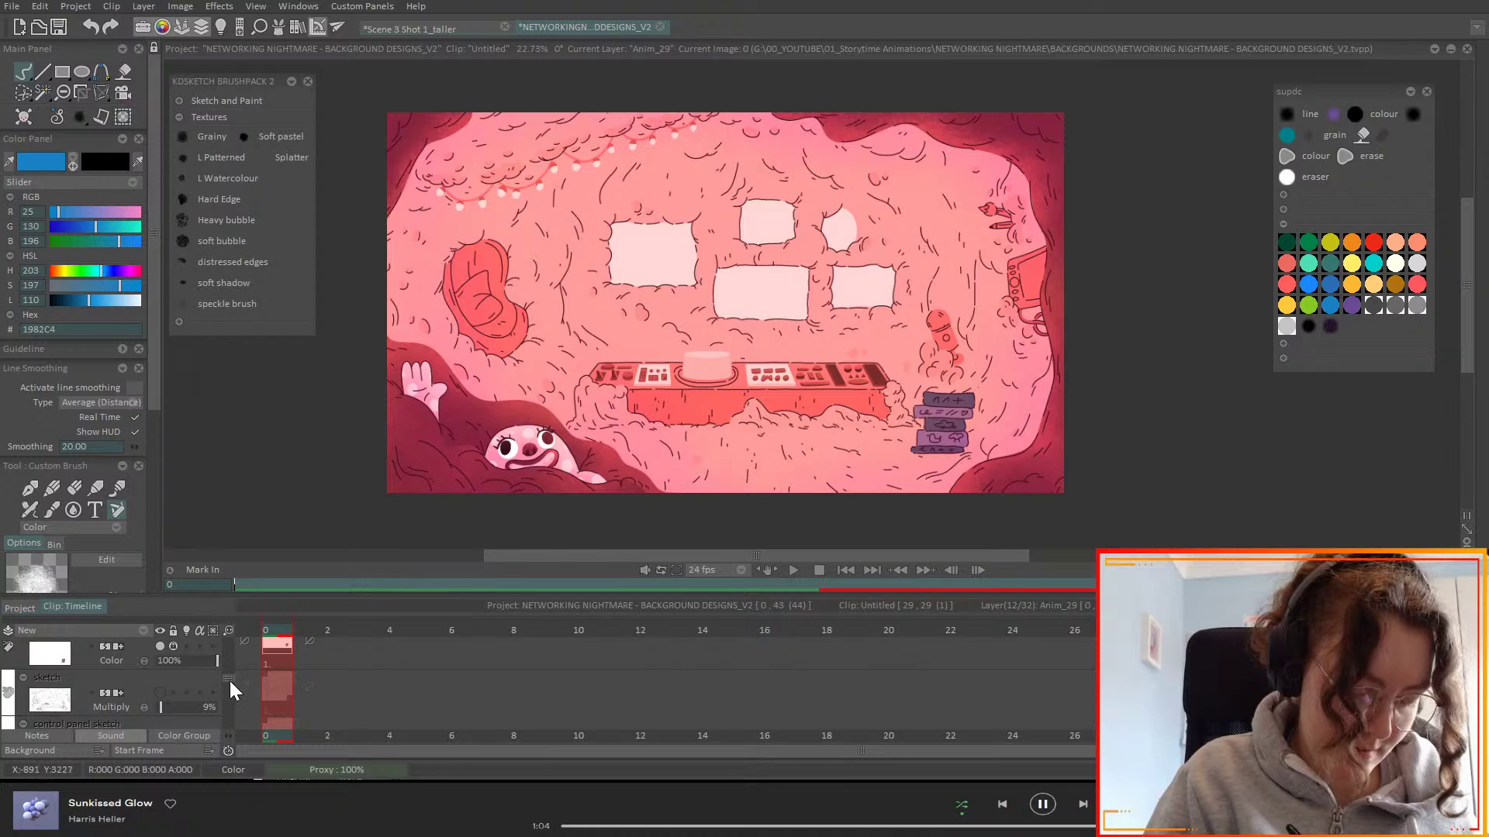
scroll(231, 685, down, 3)
click(160, 682)
click(160, 683)
click(175, 702)
scroll(232, 688, down, 1)
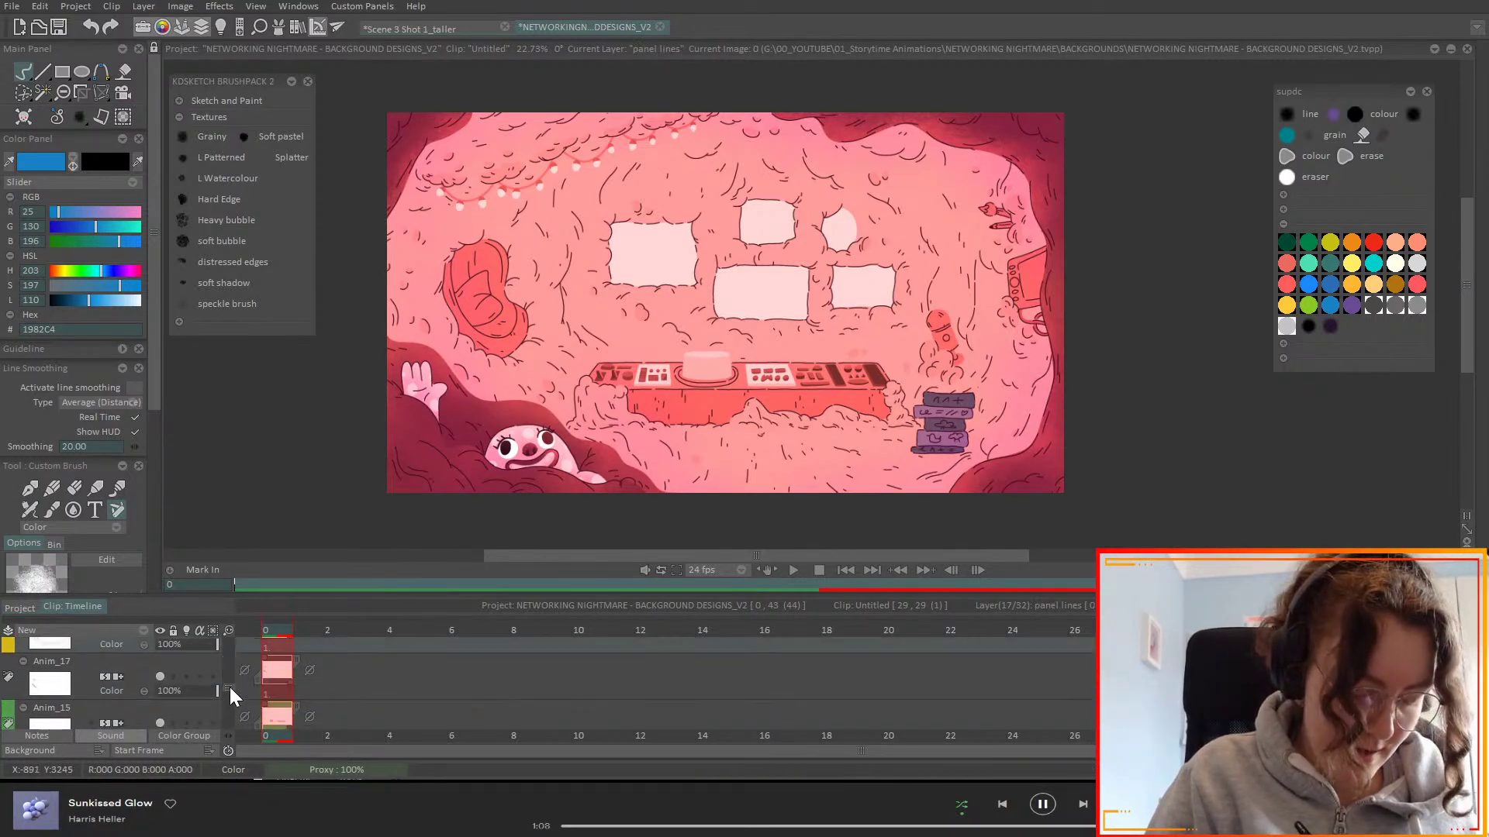
click(165, 674)
scroll(225, 692, down, 3)
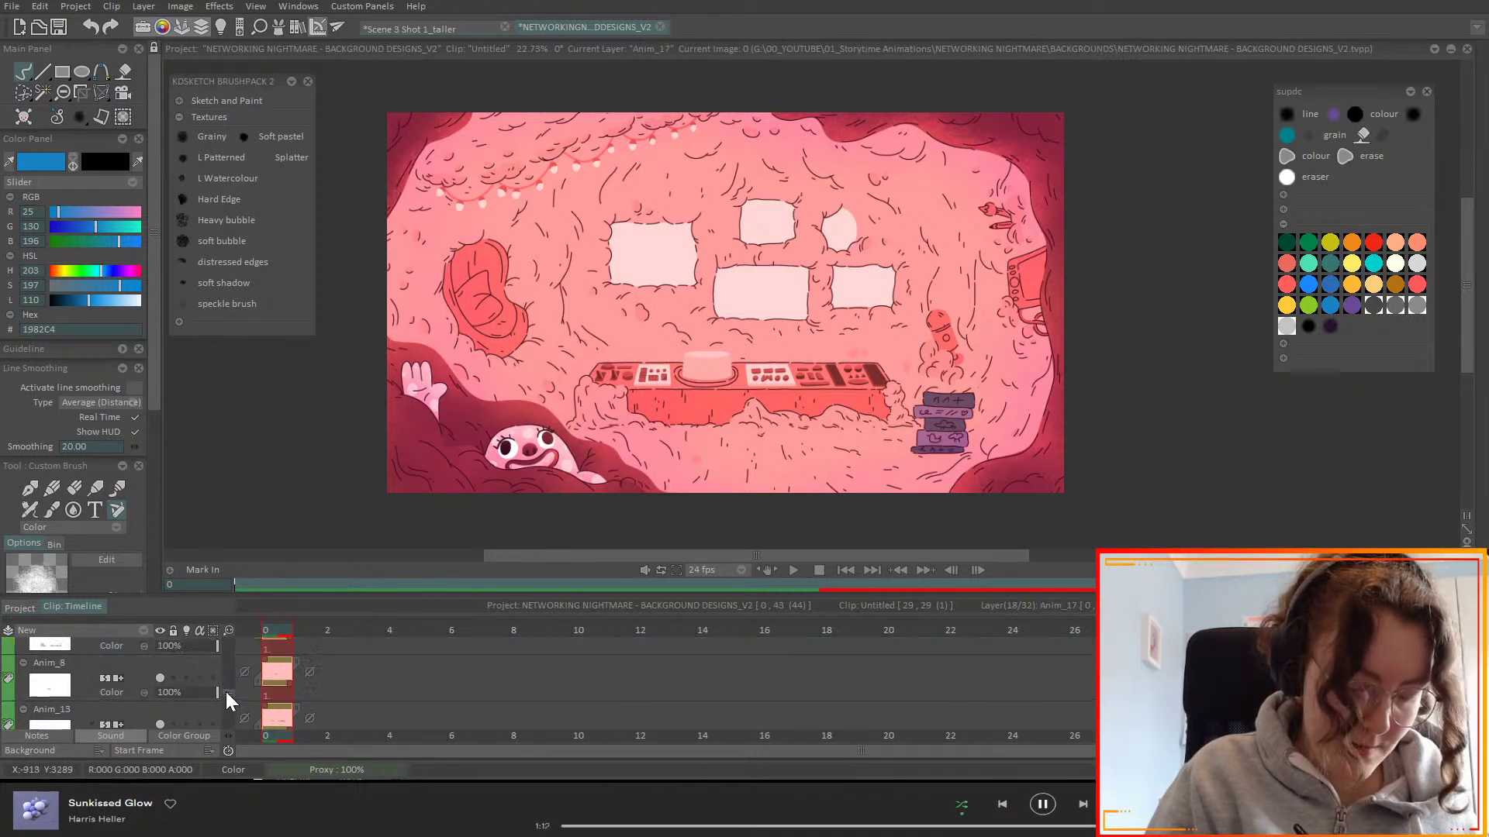
- Enable the stencil on Anim_15 and add a new anim layer directly above it
scroll(228, 693, up, 2)
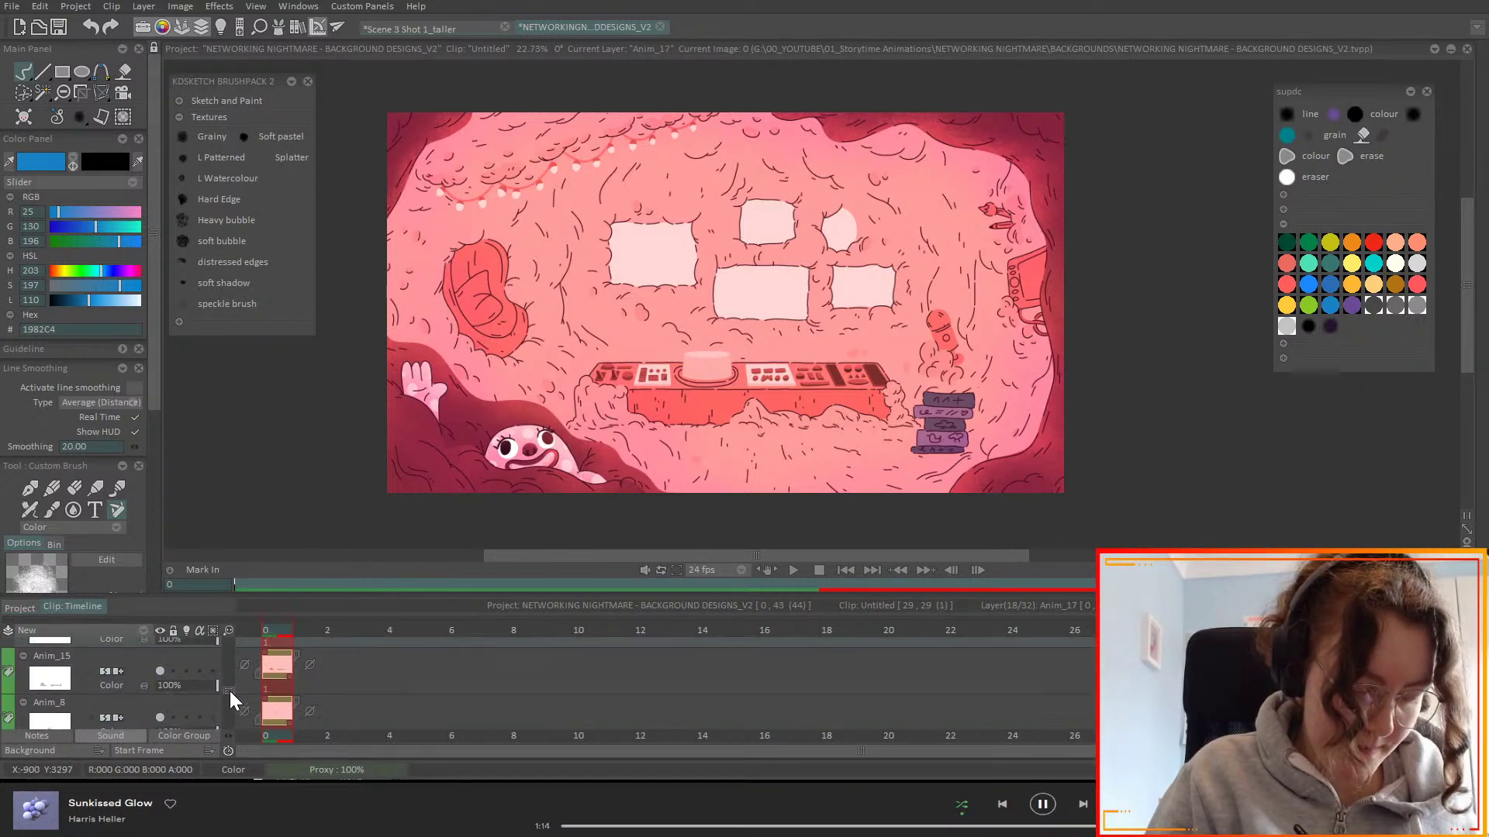
click(160, 670)
click(160, 671)
click(137, 666)
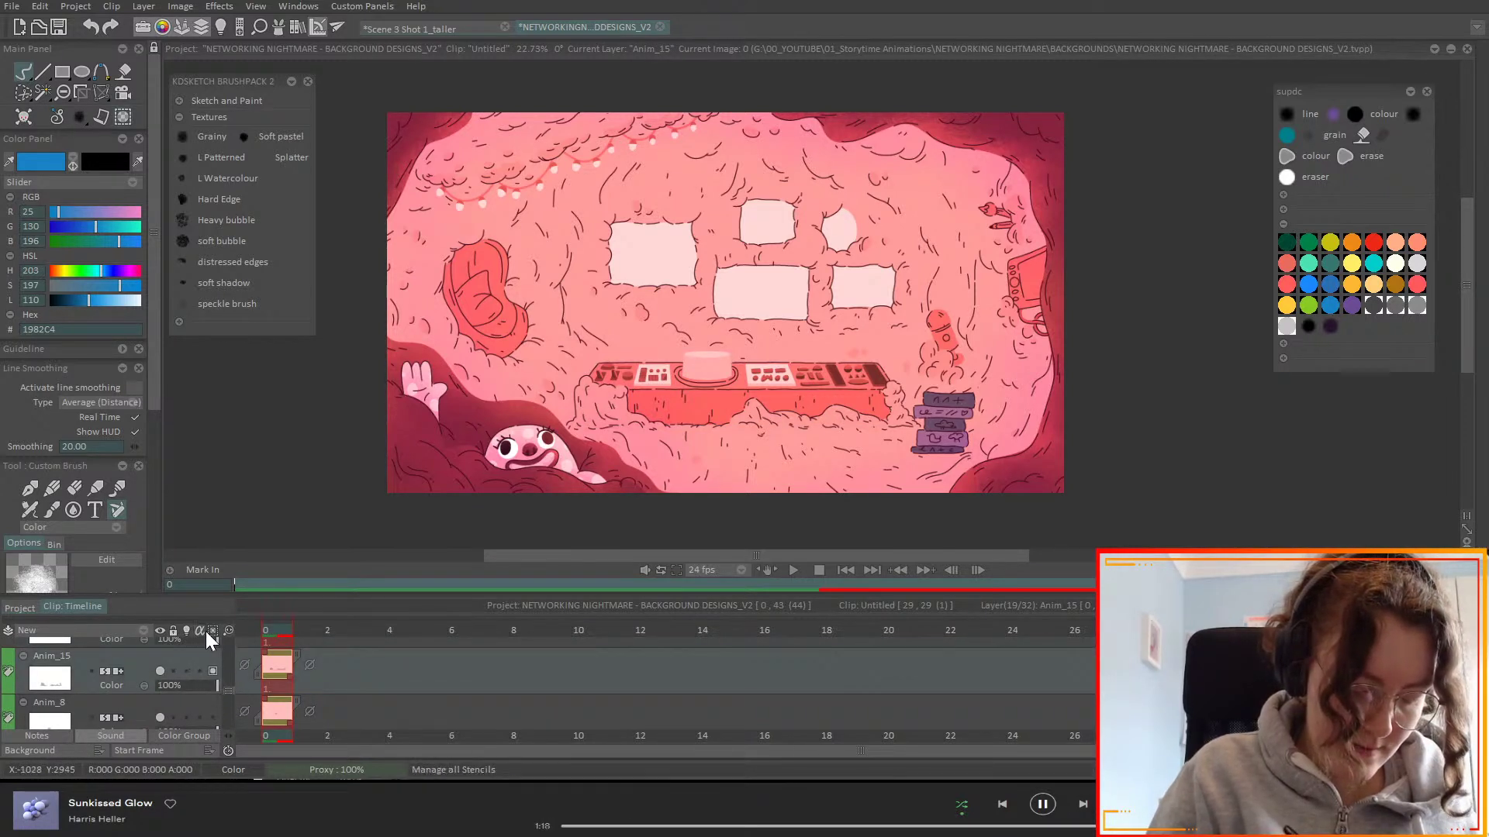
click(140, 632)
click(183, 634)
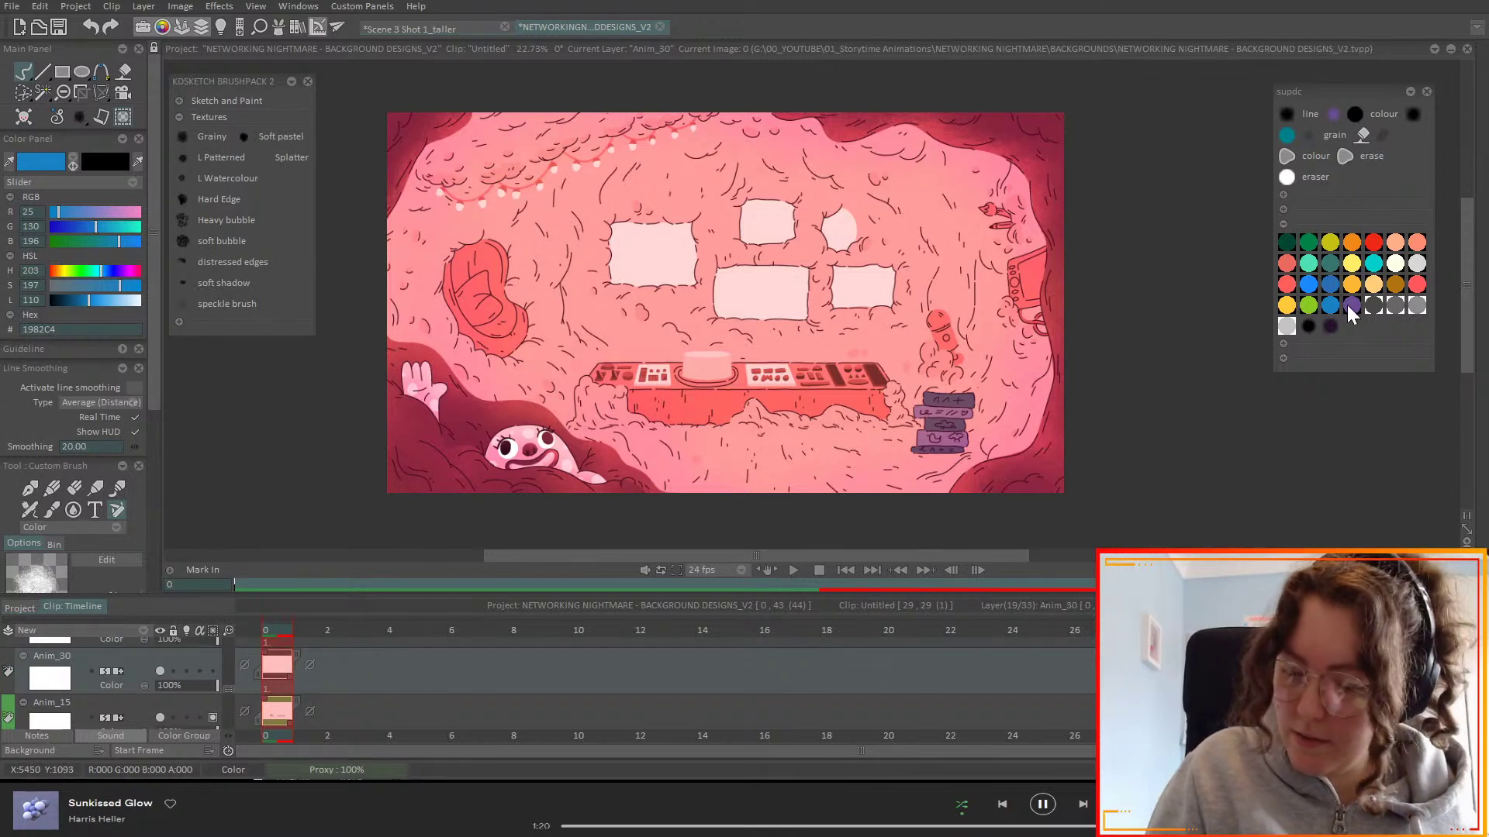
- Set Anim_30 to Overlay blending and darken the purple brush colour to 291D39
click(1351, 304)
click(121, 687)
click(188, 625)
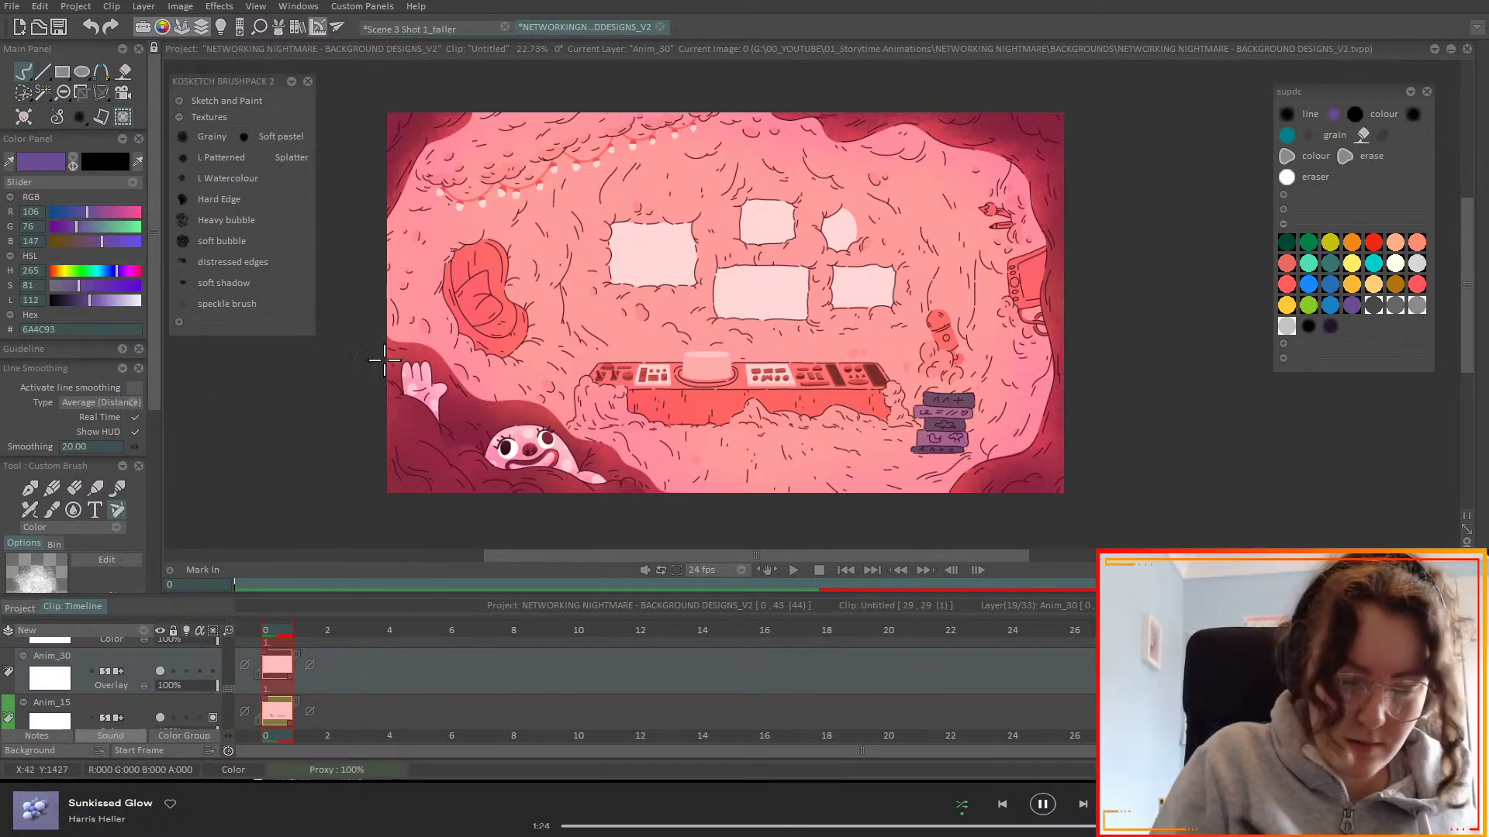
drag(77, 304, 66, 304)
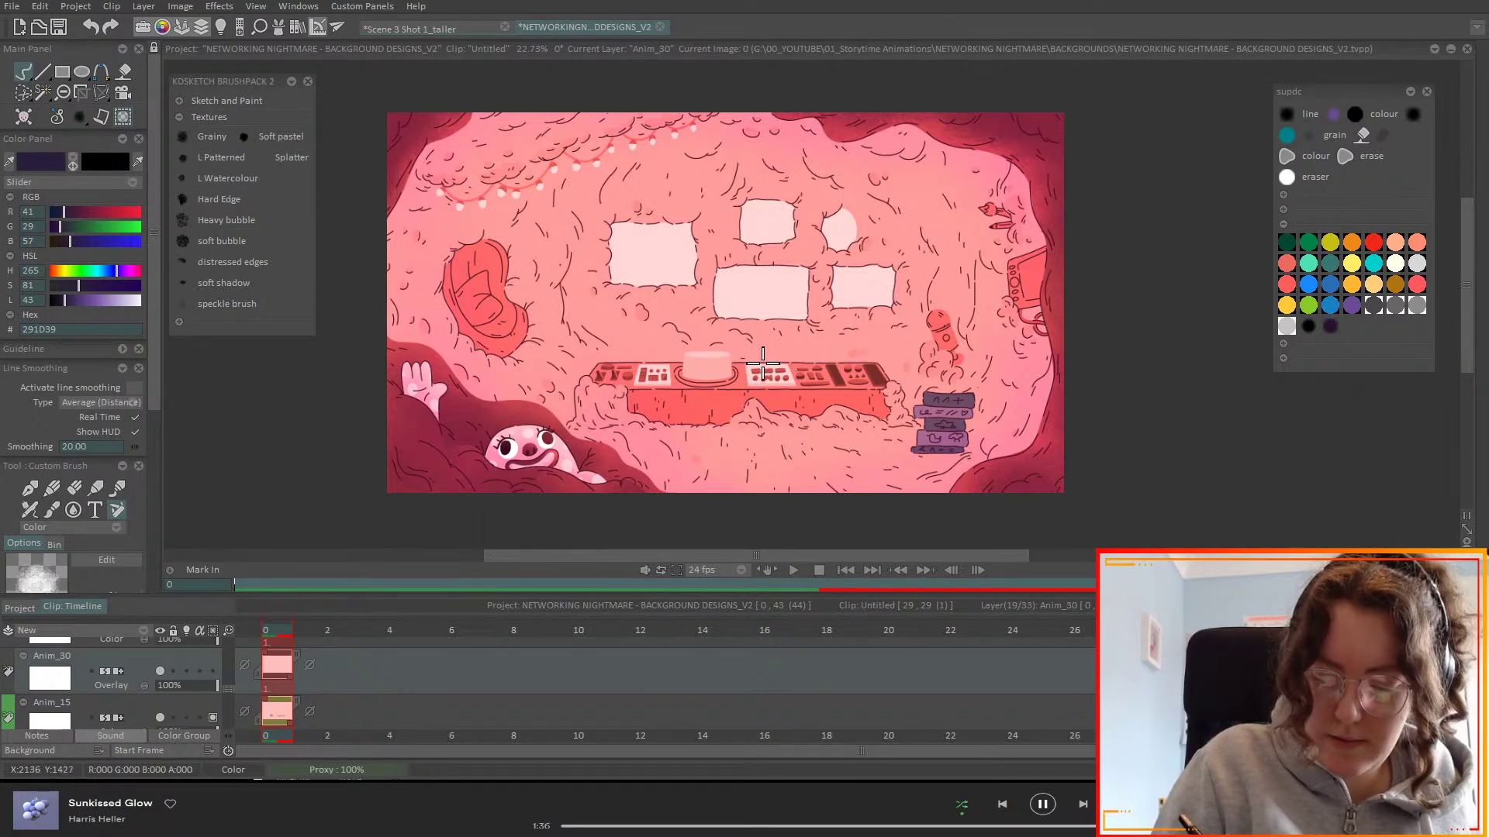
- View the Scene 3 Shot 1_taller project and return to the pink room background project
key(ctrl+Tab)
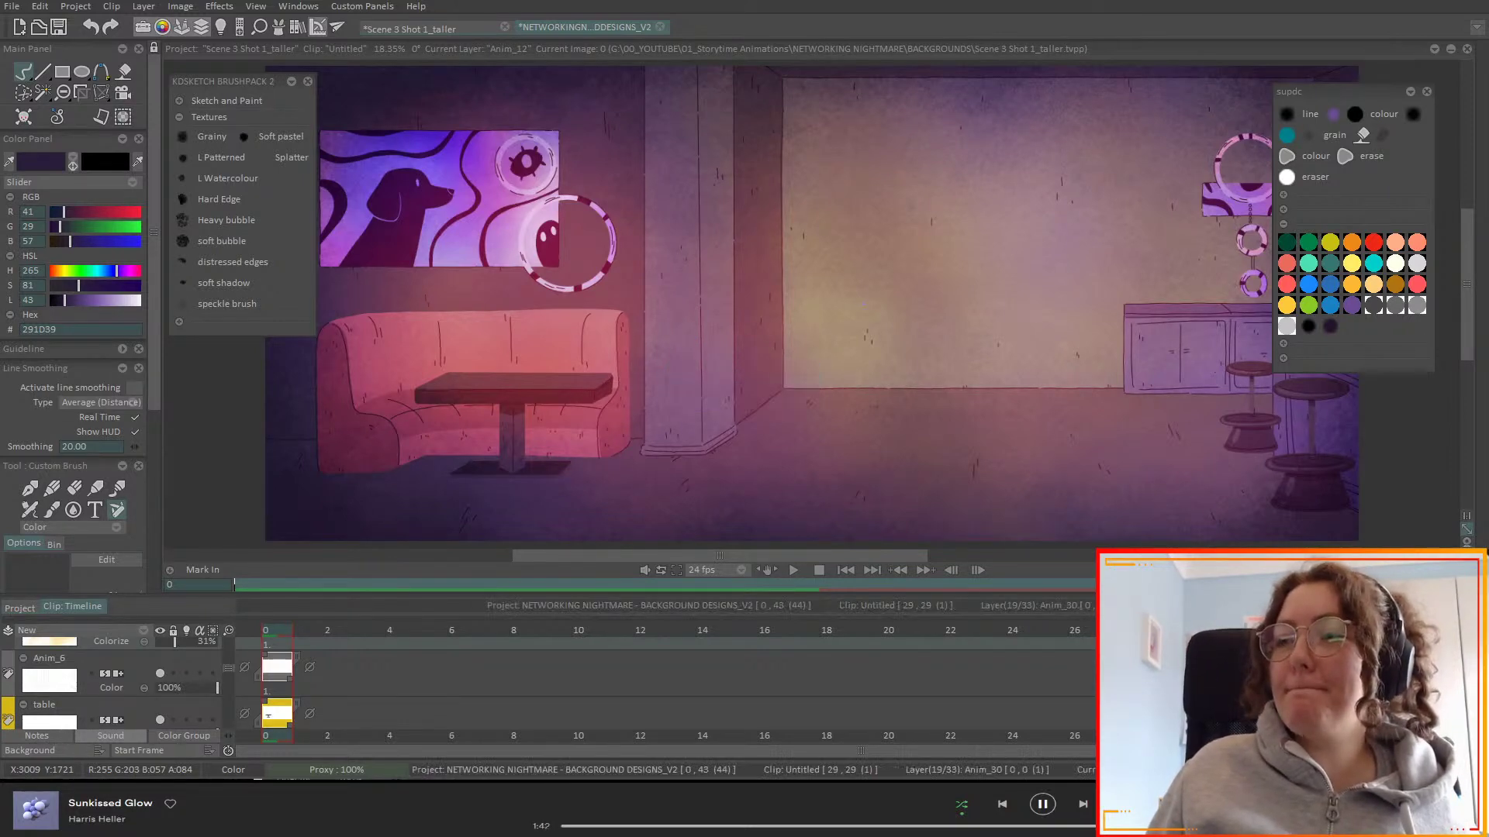
key(ctrl+Tab)
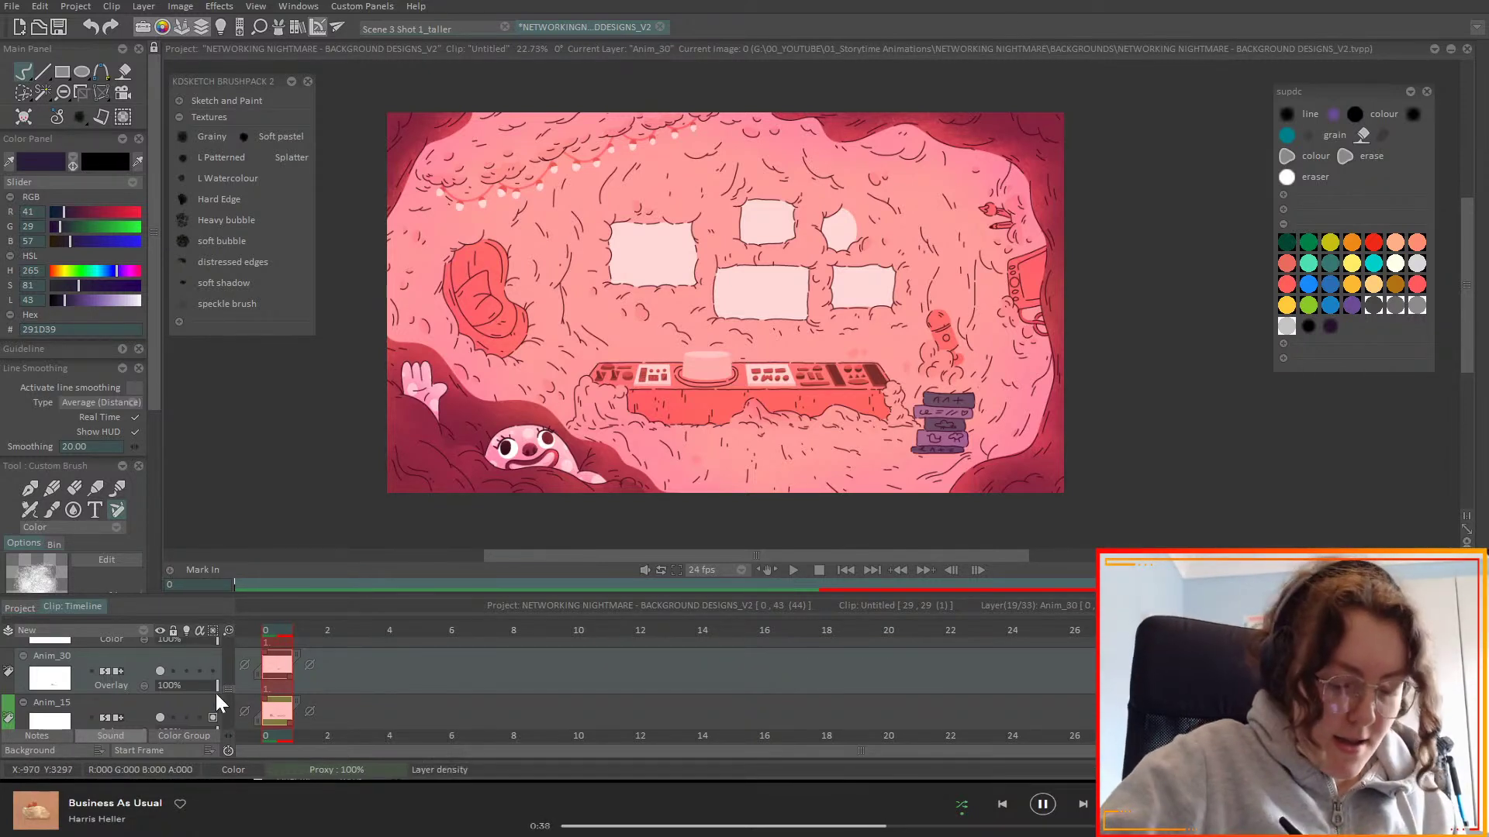
- Compare Multiply and Overlay blending on Anim_30, settle on Overlay2 and shade the rocks around the control panel
scroll(228, 687, down, 1)
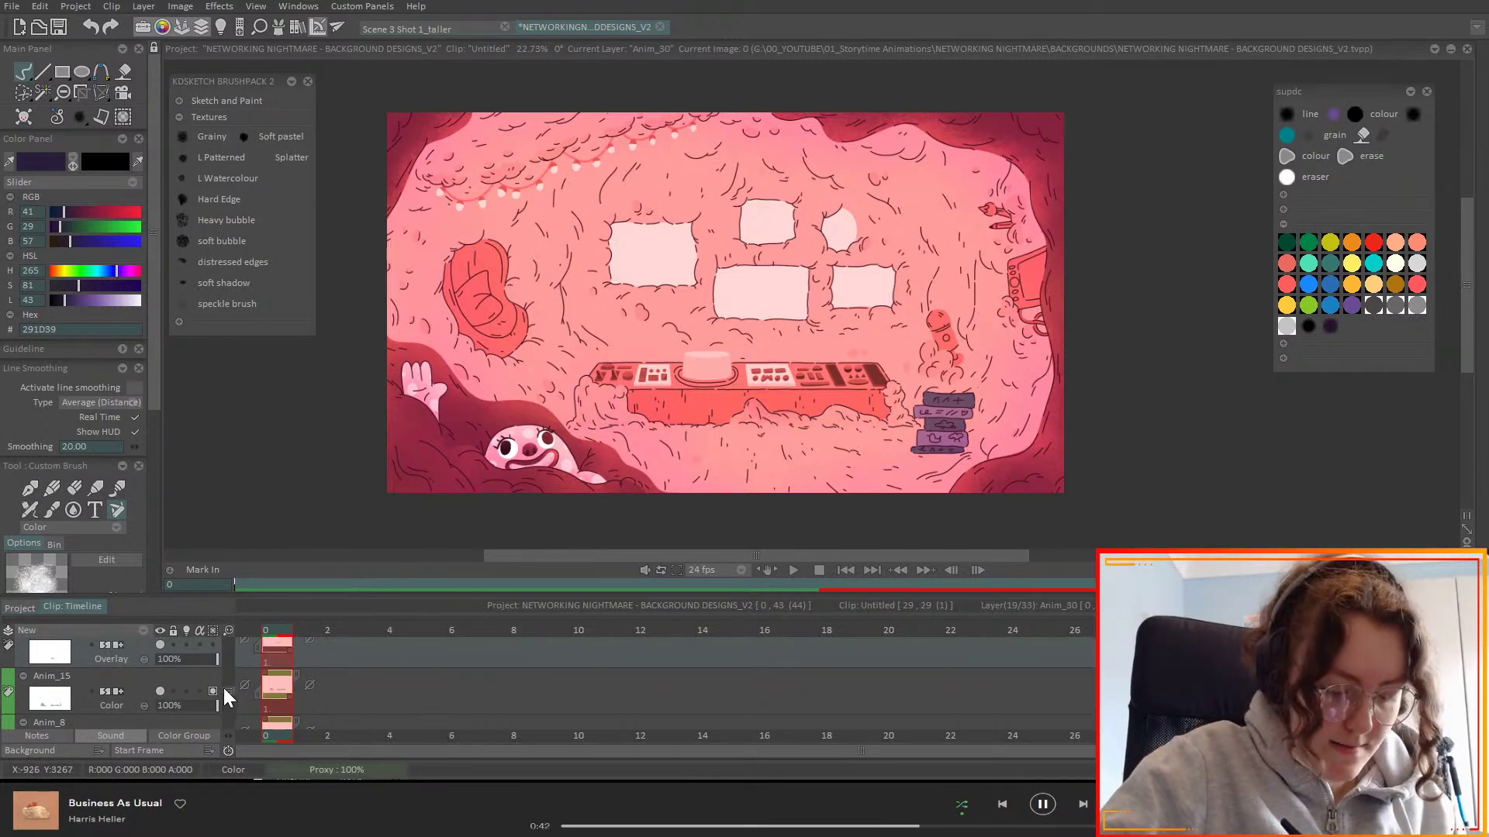
scroll(228, 688, up, 1)
click(128, 673)
click(201, 578)
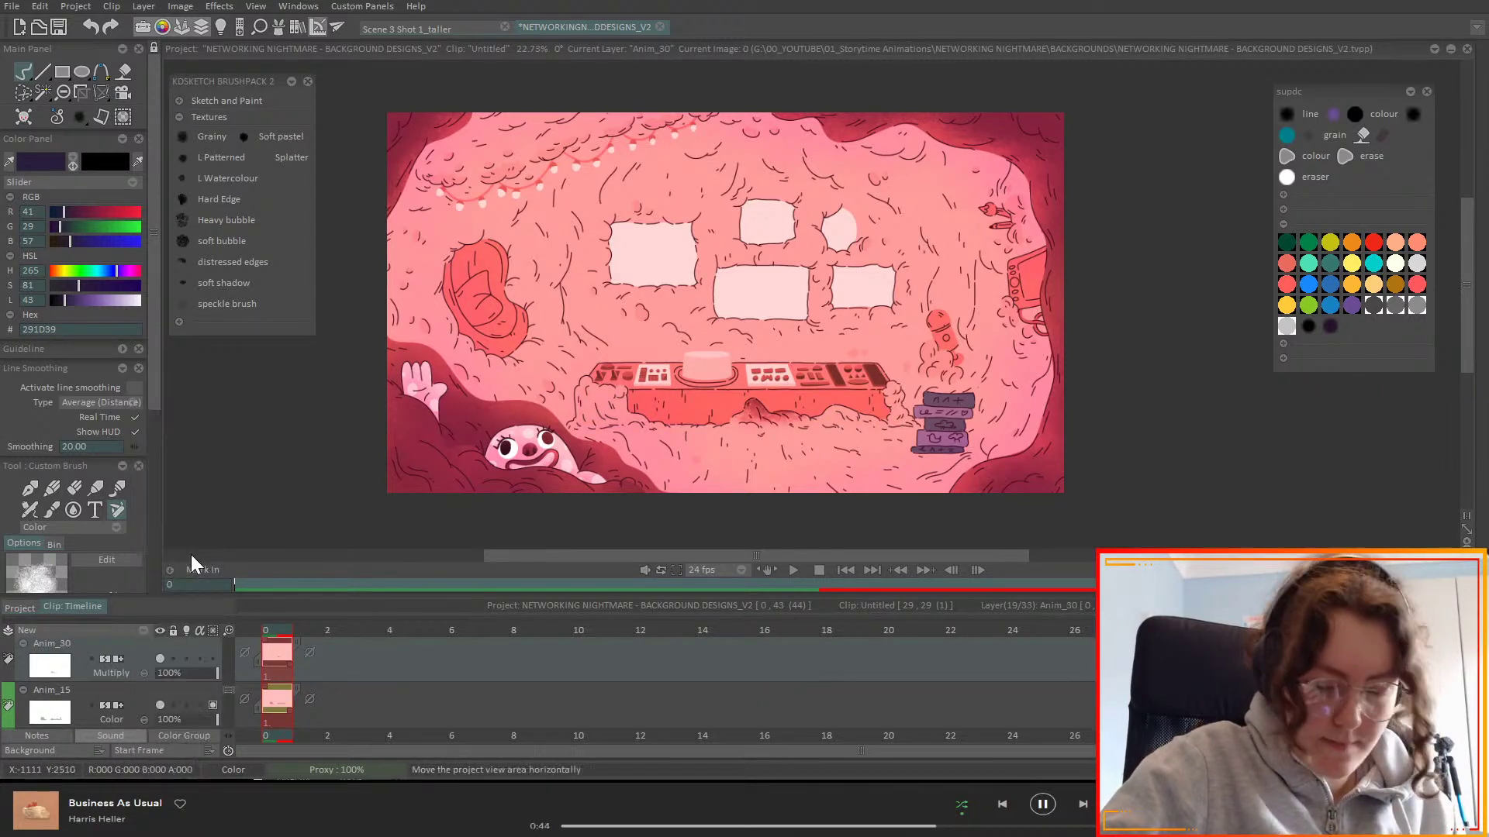
click(144, 671)
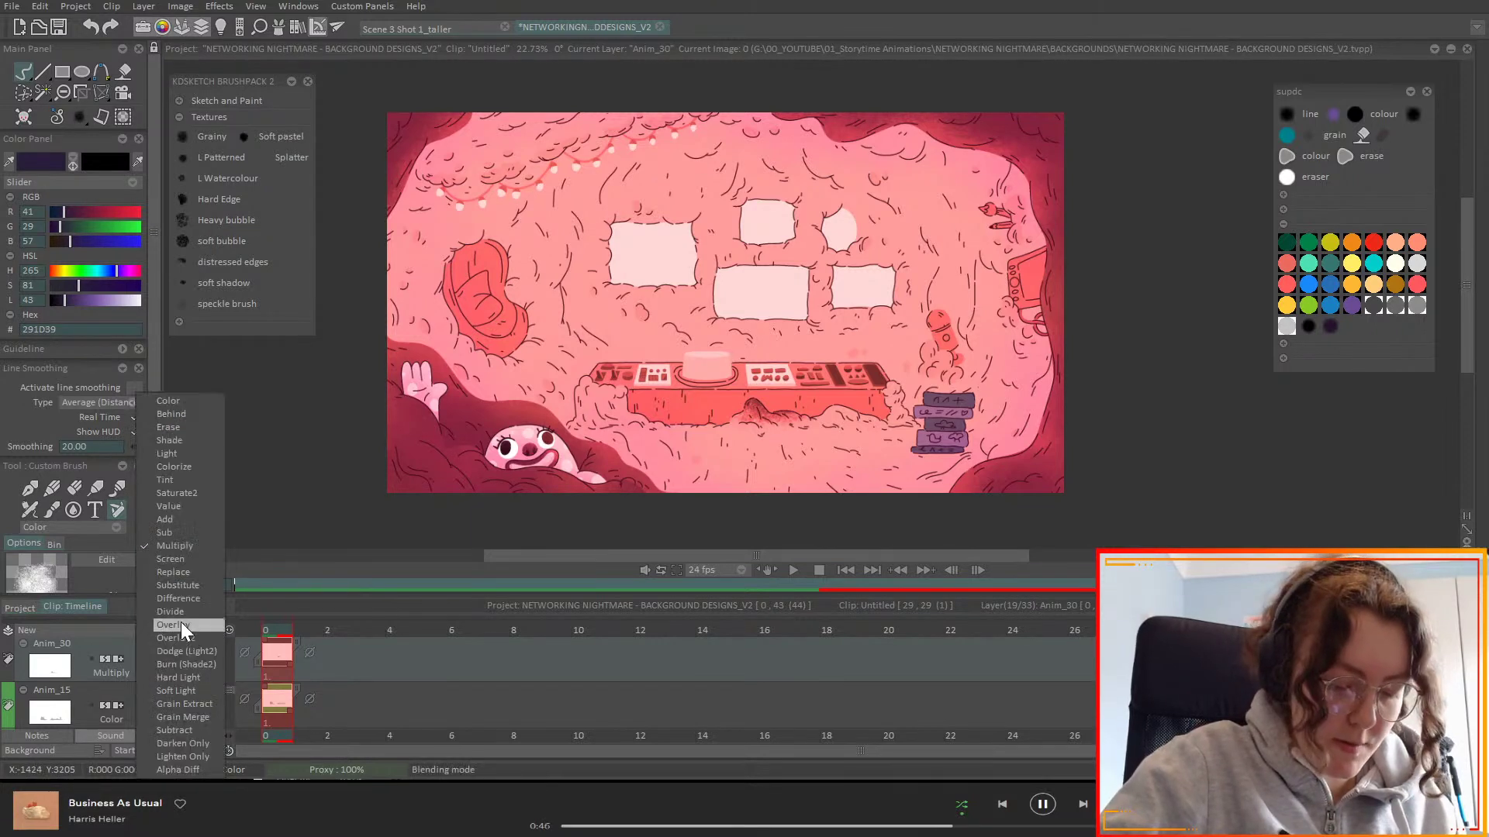
click(192, 625)
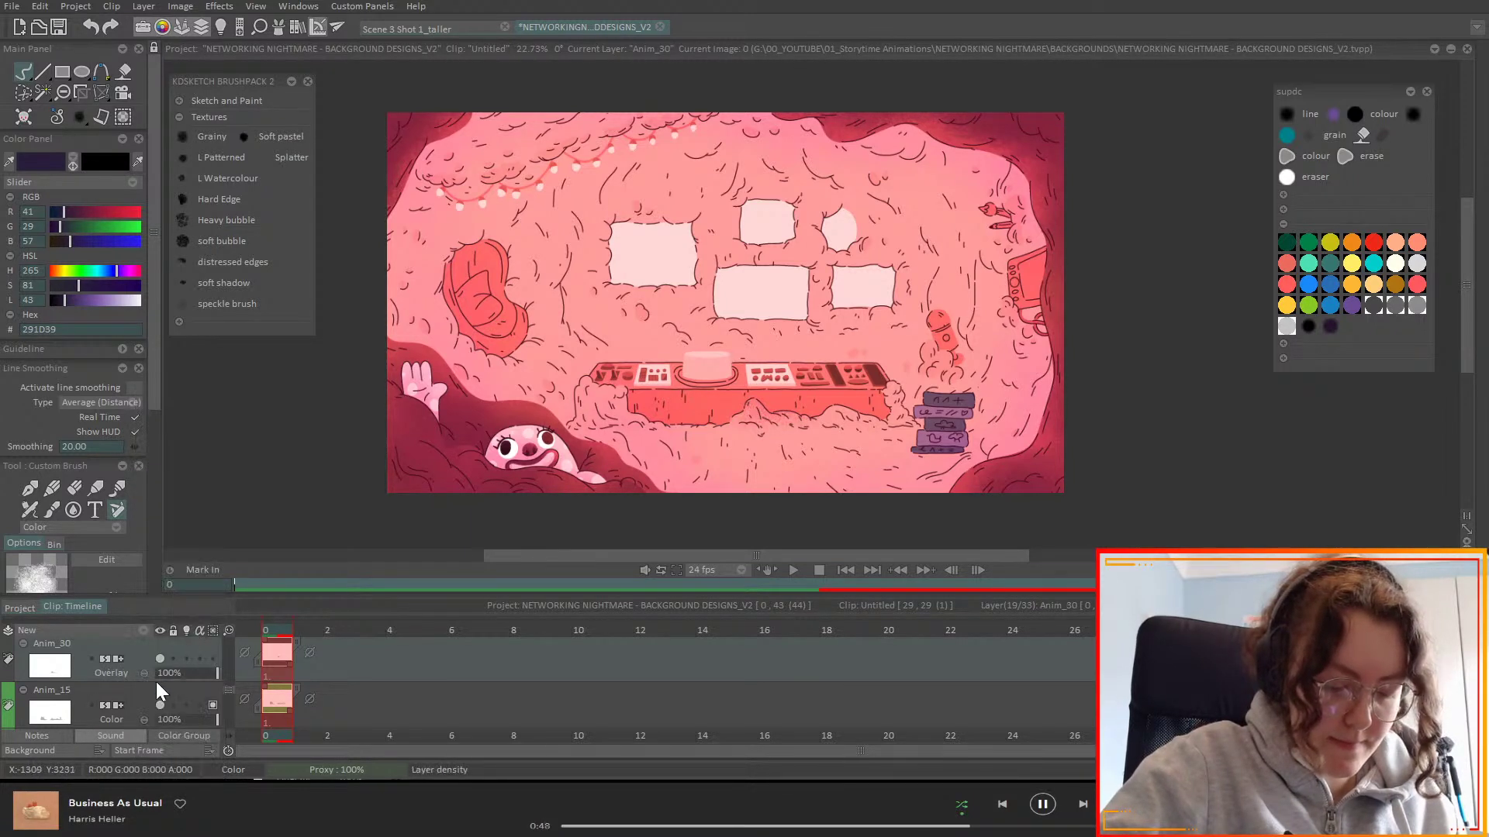
- Set Anim_30 to Overlay2 blending, enable the stencil on the control panel layer and select Anim_22 above it
scroll(146, 680, down, 1)
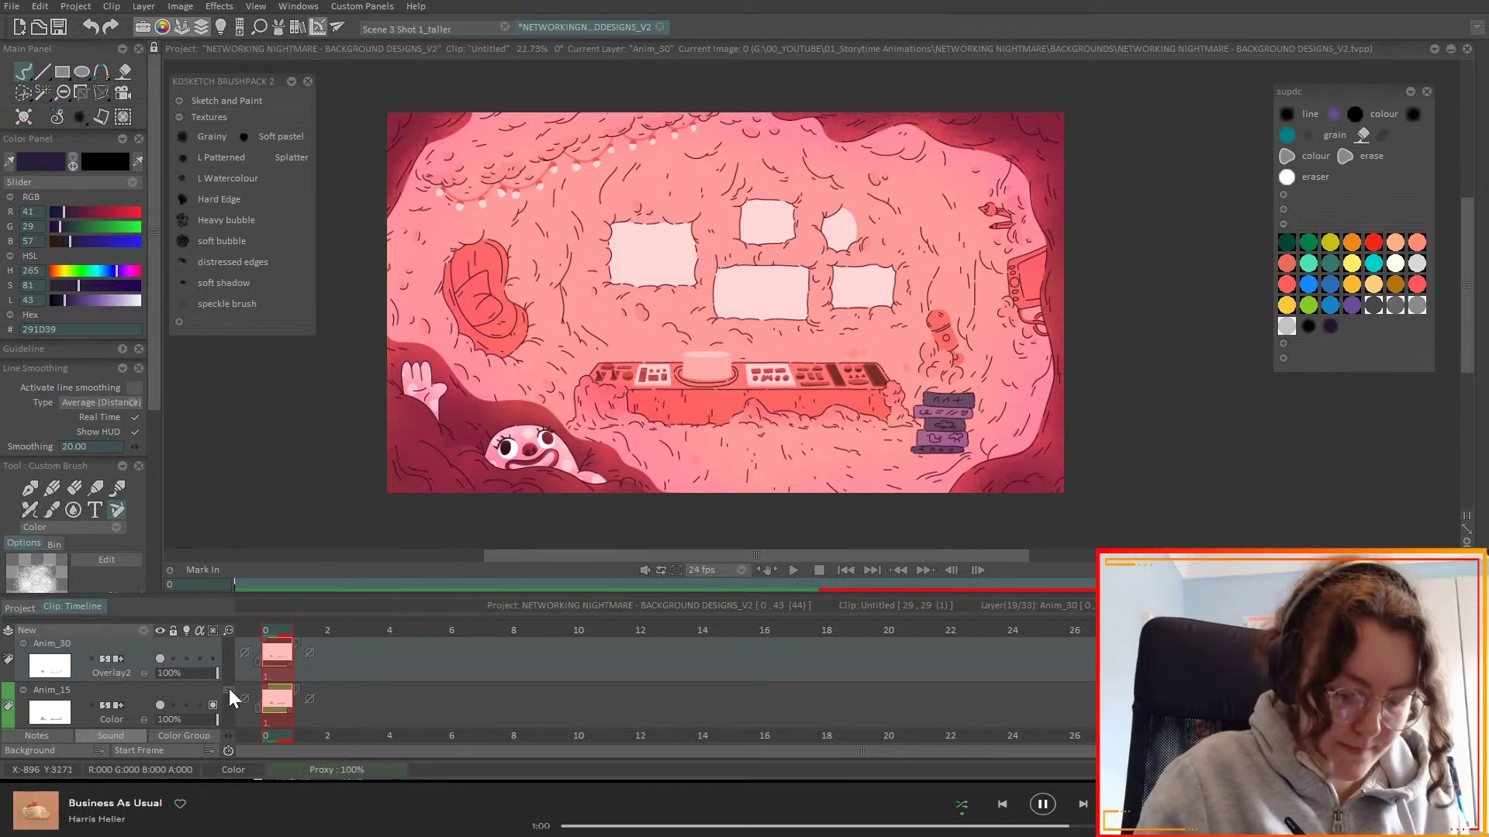
scroll(228, 689, down, 2)
scroll(231, 695, down, 1)
click(153, 683)
scroll(228, 693, down, 1)
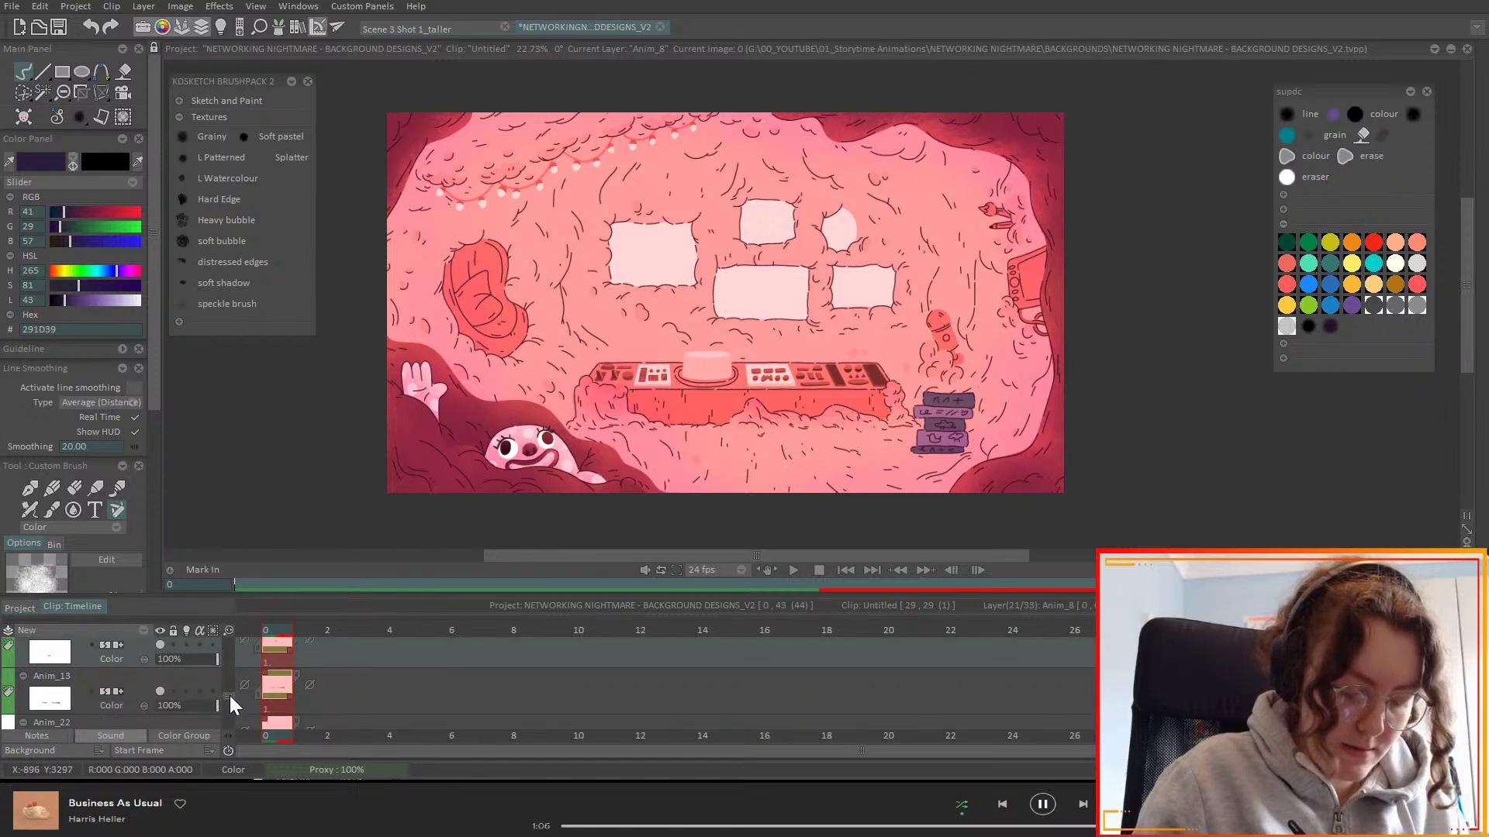
click(160, 691)
click(161, 692)
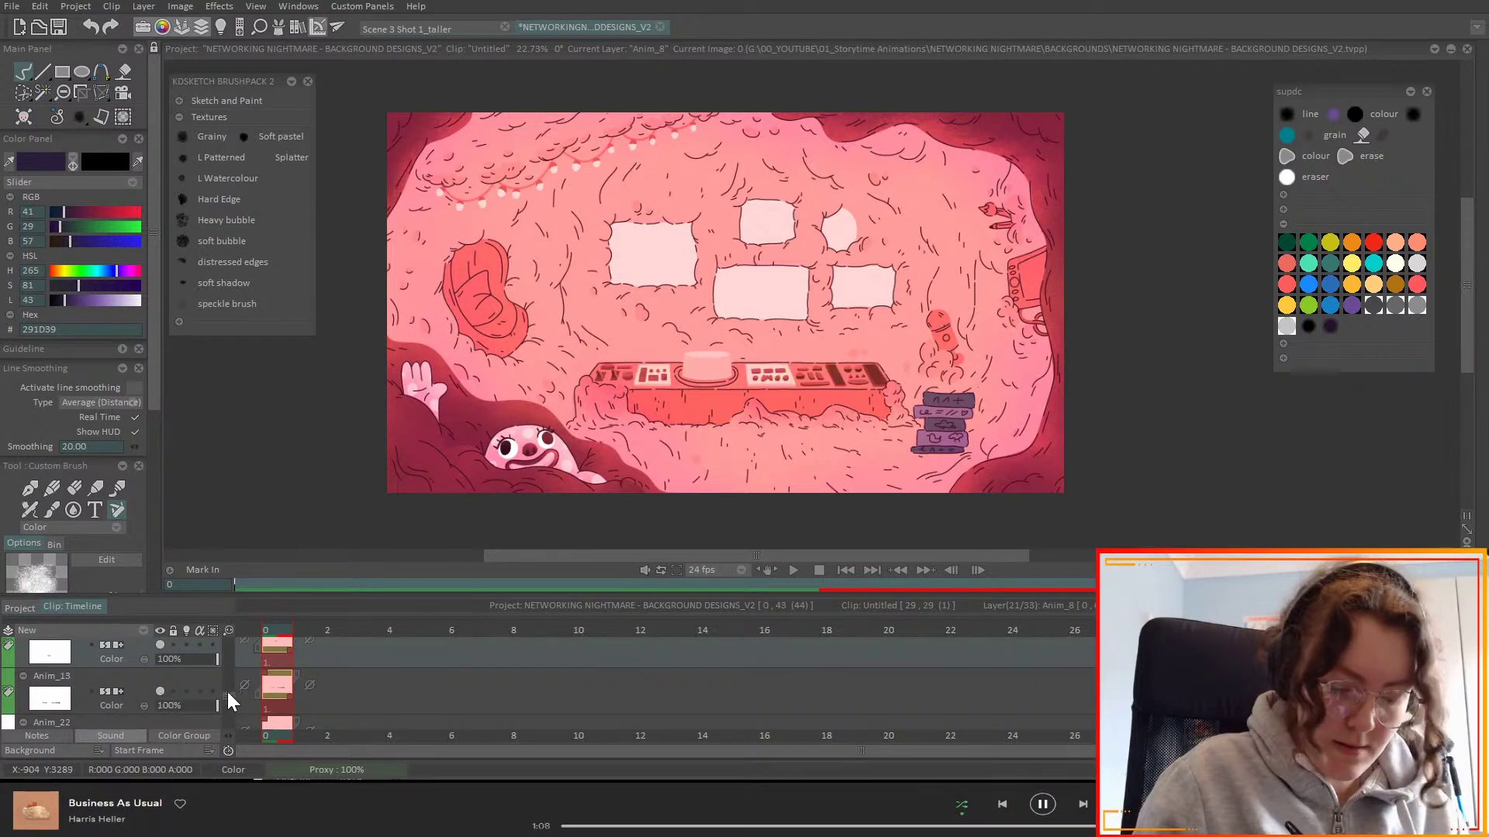
scroll(228, 695, down, 2)
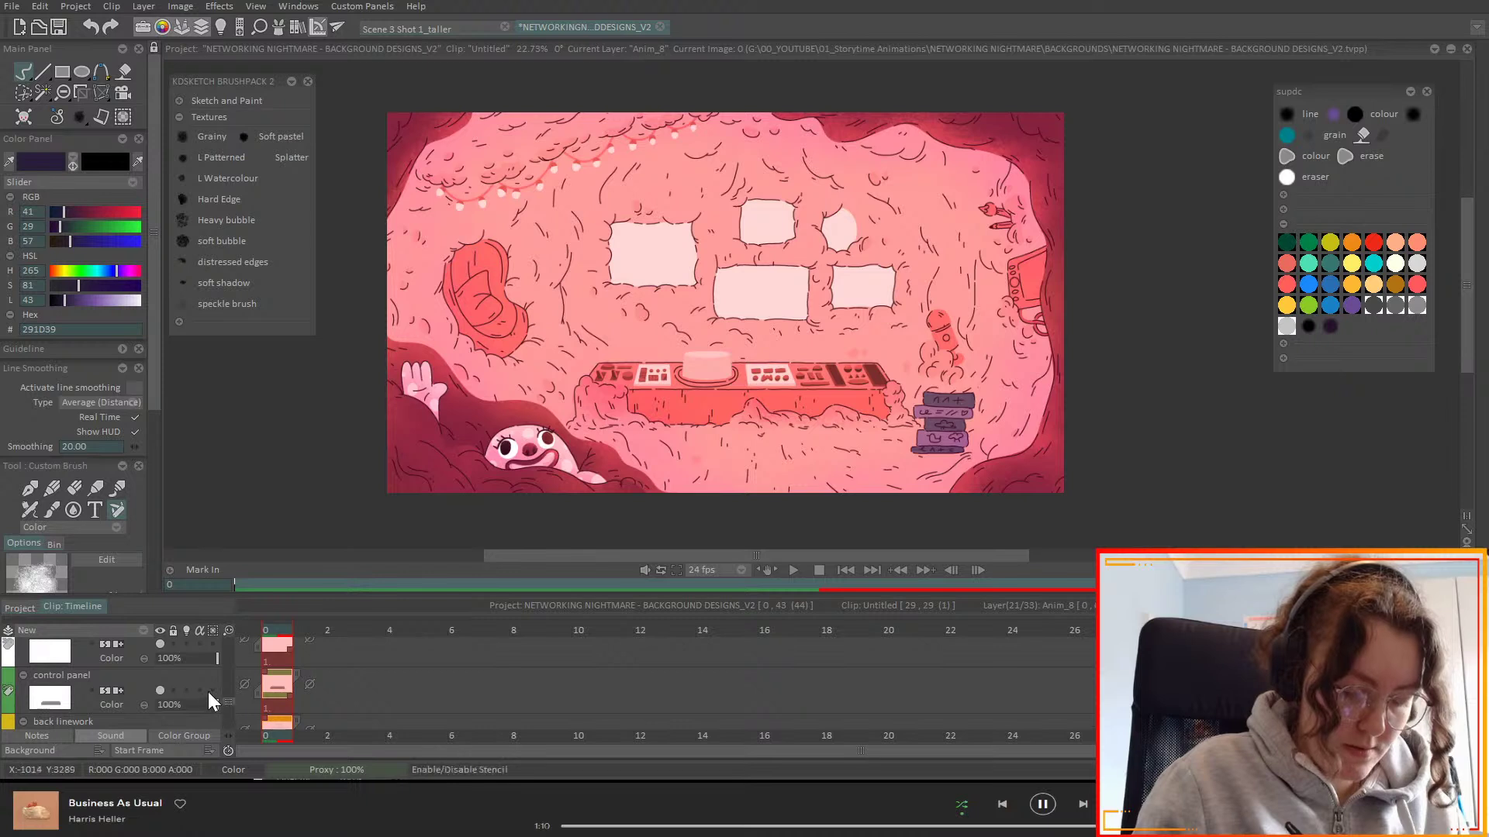
click(145, 649)
- Paint the control panel blue 1982C4 on Anim_22 and set the layer to Overlay blending
mouse_move(754, 401)
mouse_down()
mouse_move(713, 462)
mouse_move(635, 431)
mouse_move(678, 451)
mouse_move(768, 432)
mouse_move(883, 428)
mouse_up()
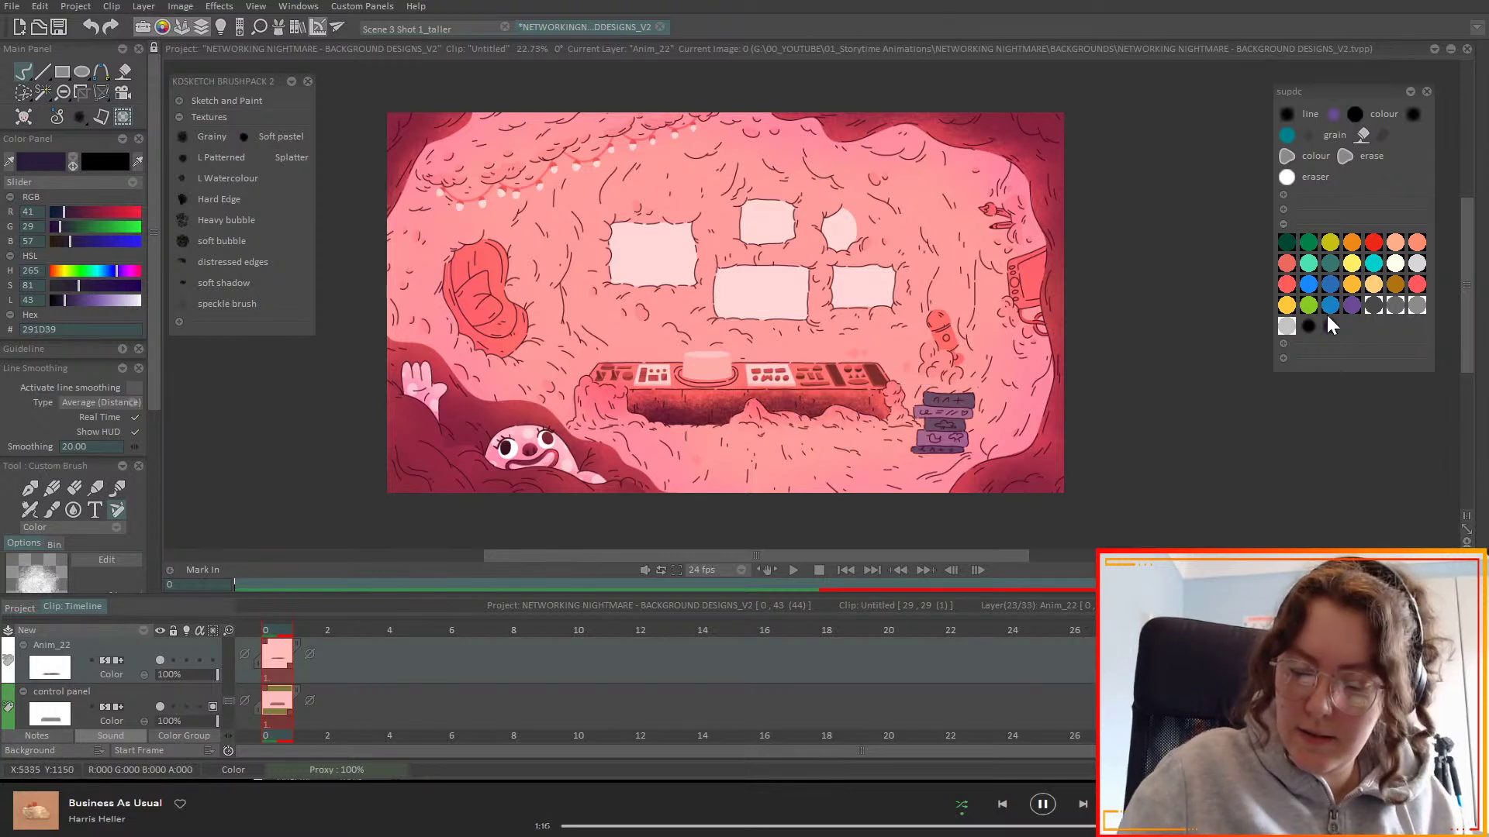
click(1329, 305)
mouse_move(608, 345)
mouse_down()
mouse_move(741, 378)
mouse_move(841, 350)
mouse_move(907, 370)
mouse_up()
click(133, 676)
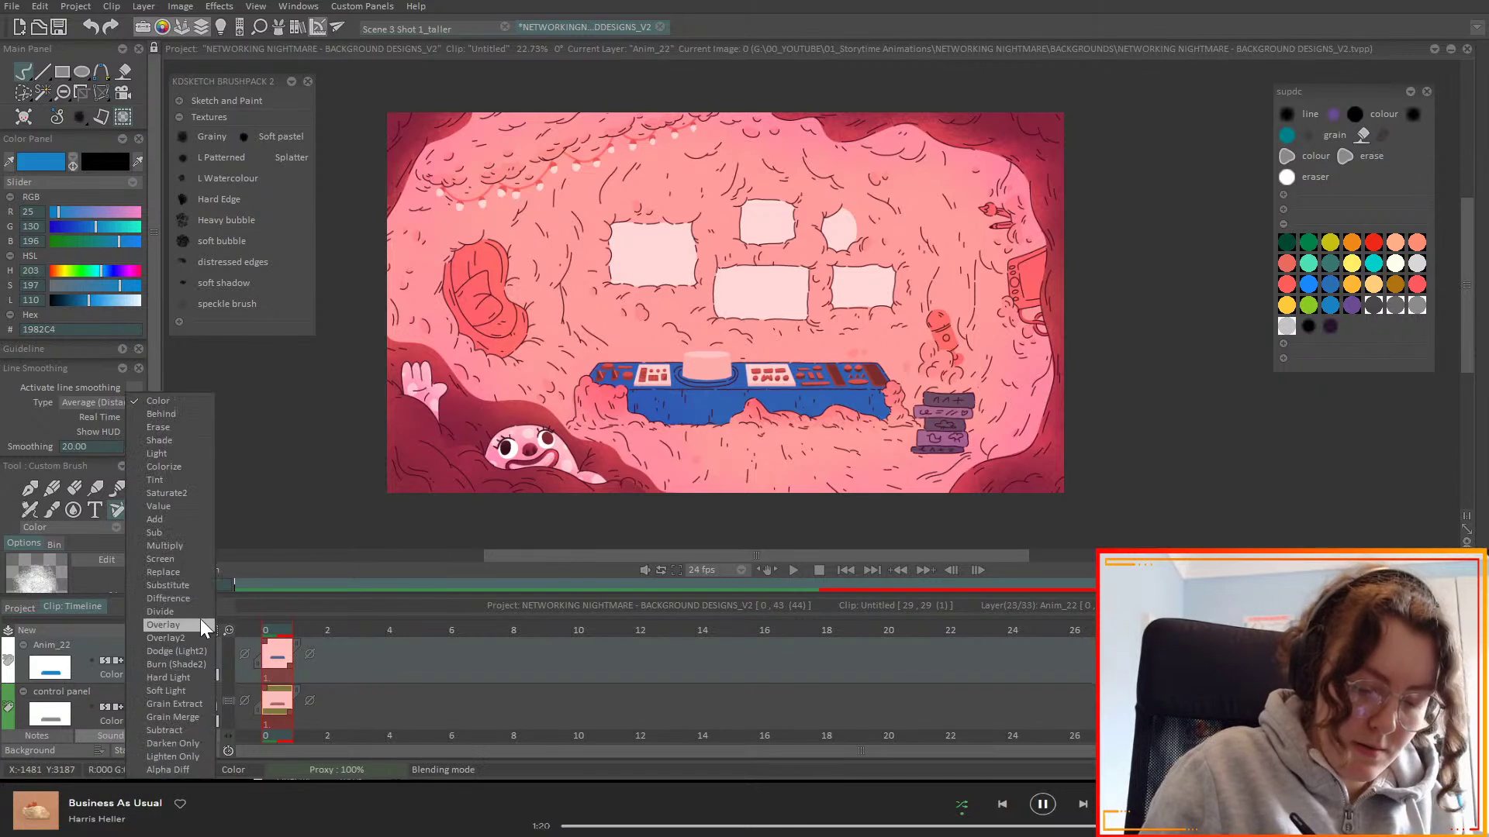
click(184, 625)
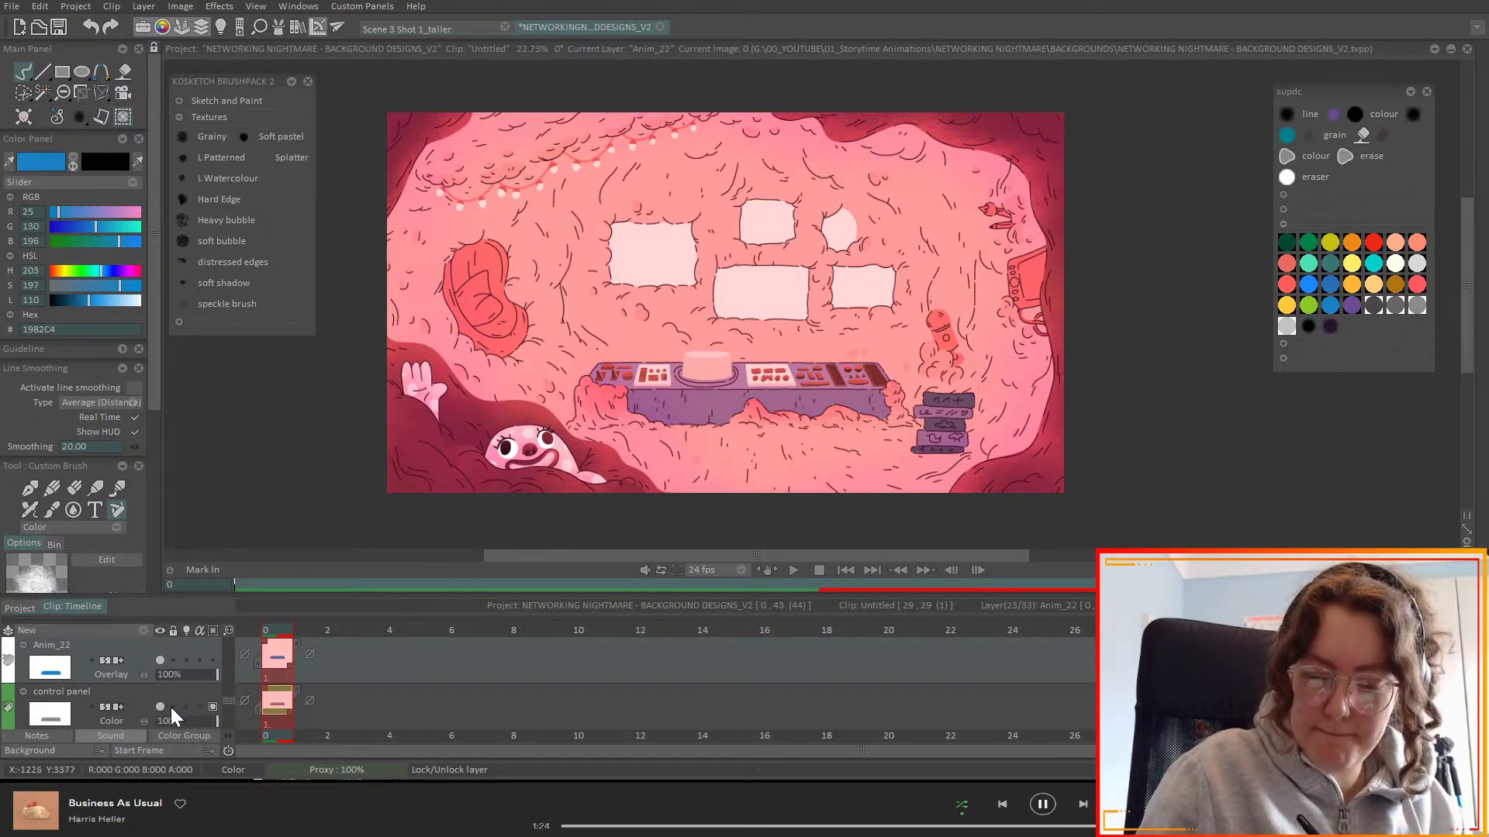
- Compare yellow, blue and teal on the control panel and settle on green 8AC926
click(1287, 305)
drag(892, 384, 593, 388)
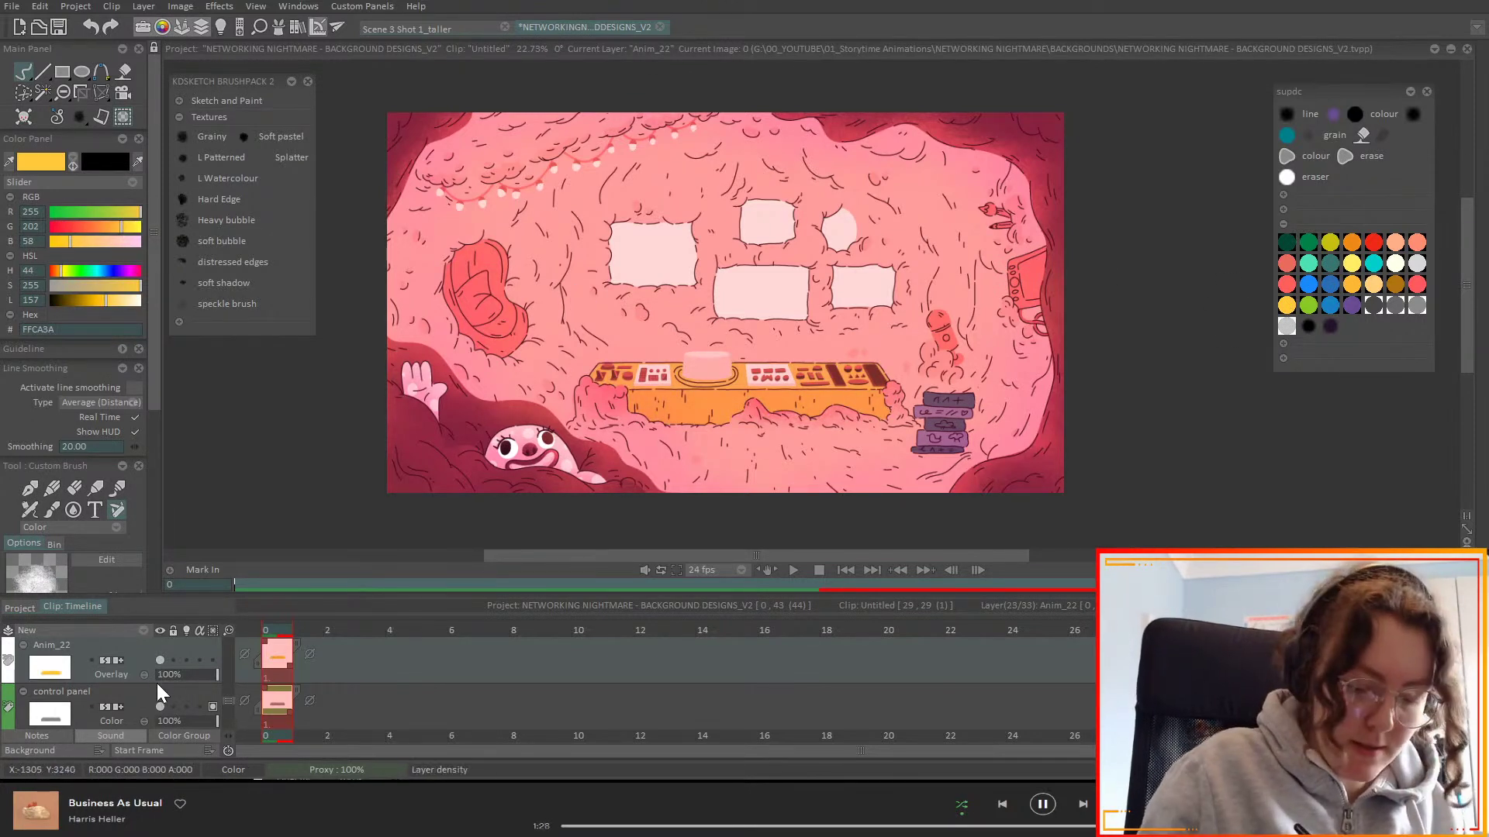
click(1330, 305)
mouse_move(591, 395)
mouse_down()
mouse_move(816, 351)
mouse_move(892, 376)
mouse_up()
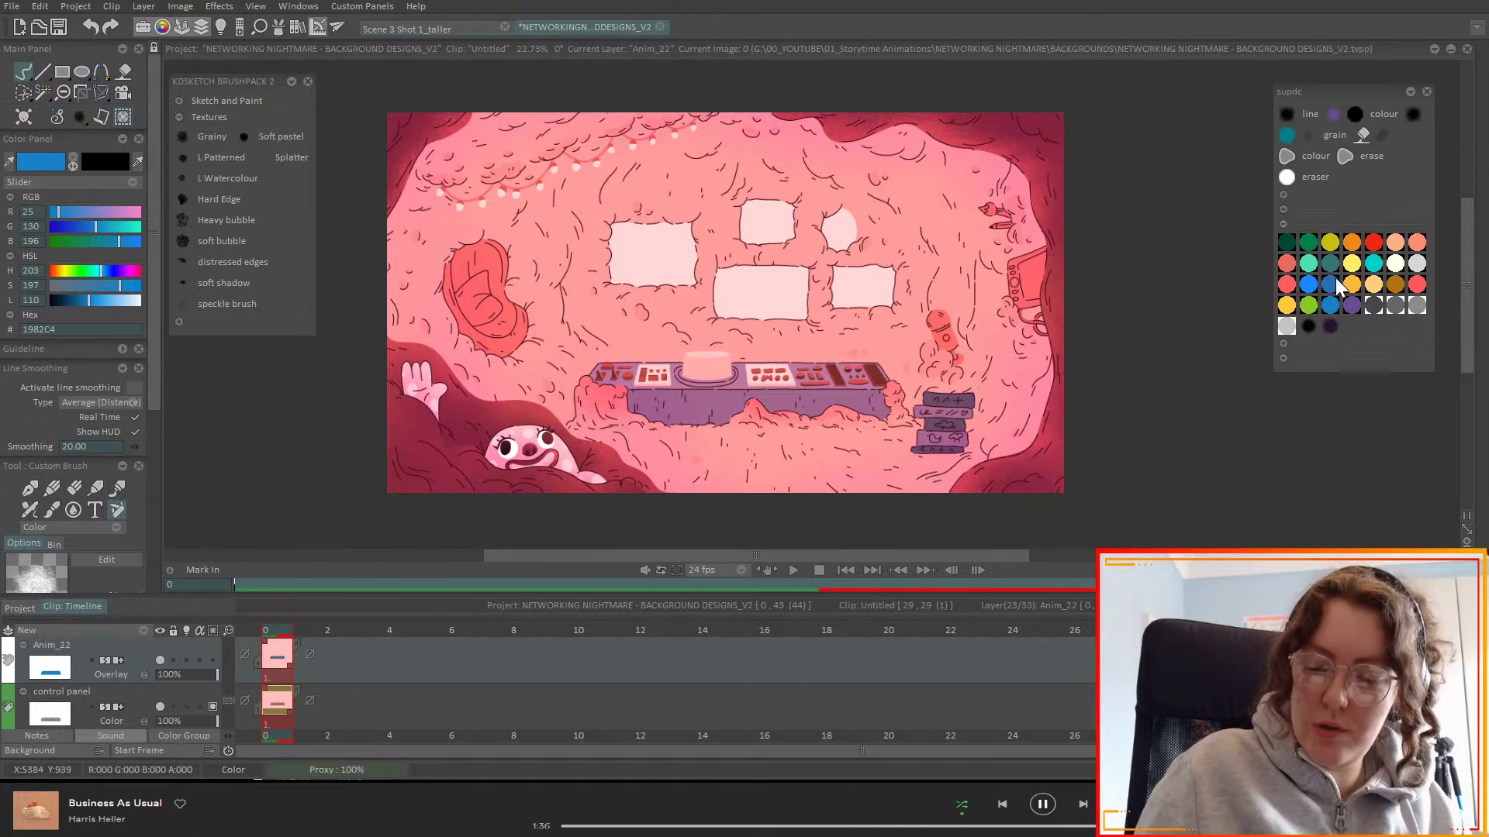
click(1308, 265)
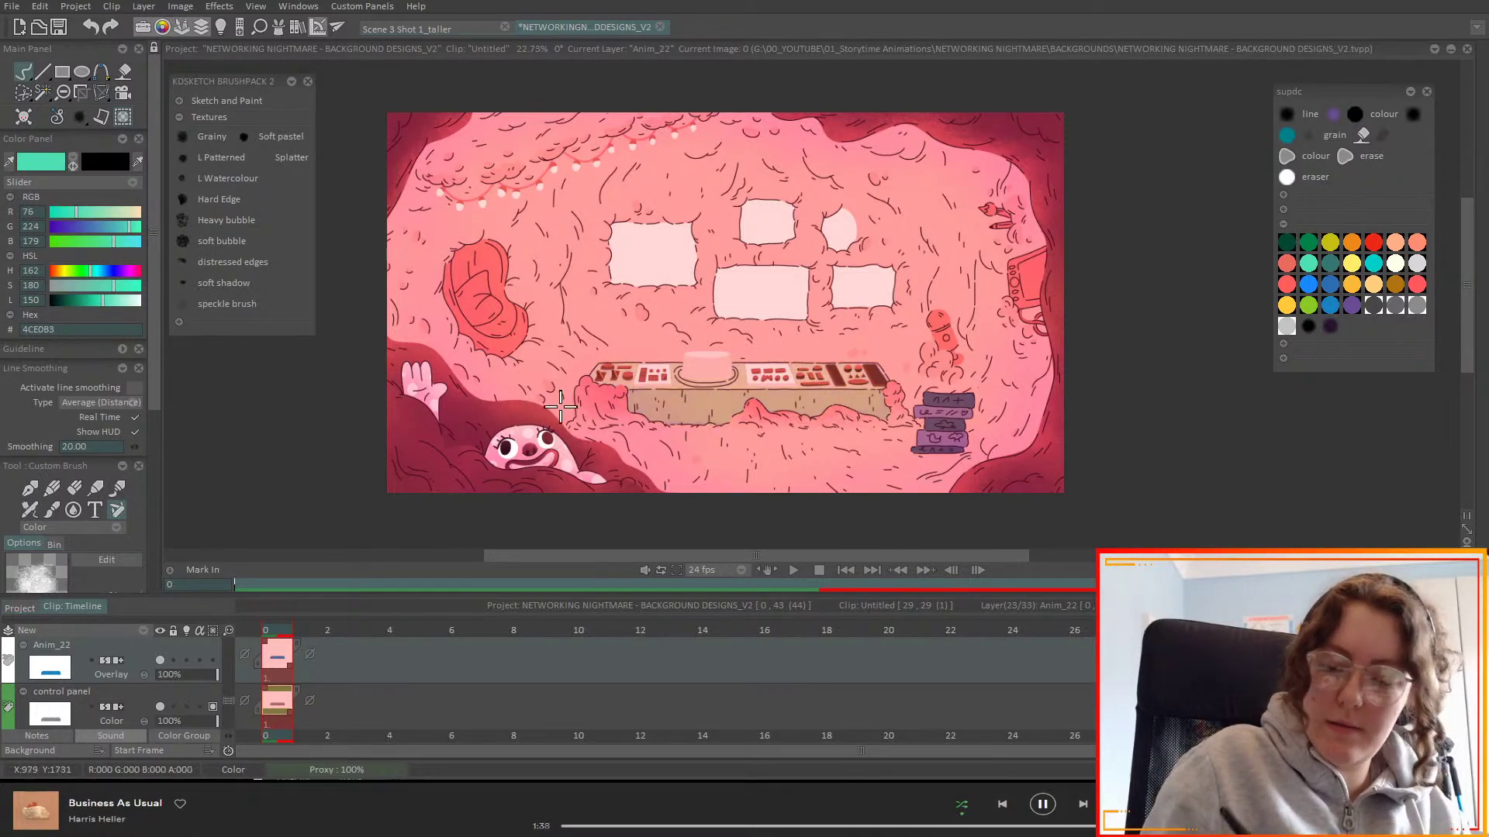
click(1308, 306)
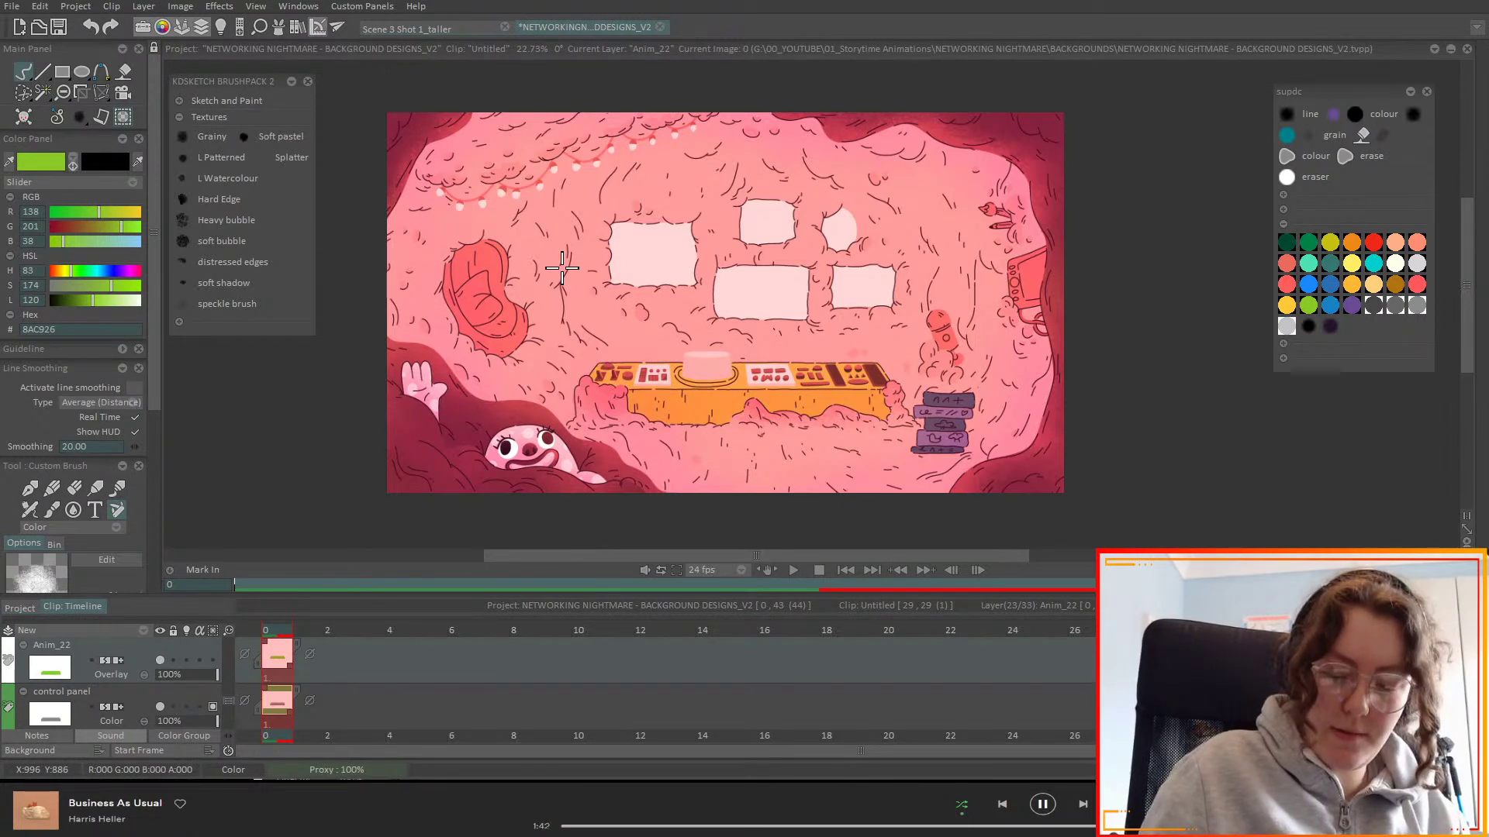
- Compare Anim_22's blending modes from Color through Overlay2 and return the layer to Overlay
click(114, 676)
click(171, 400)
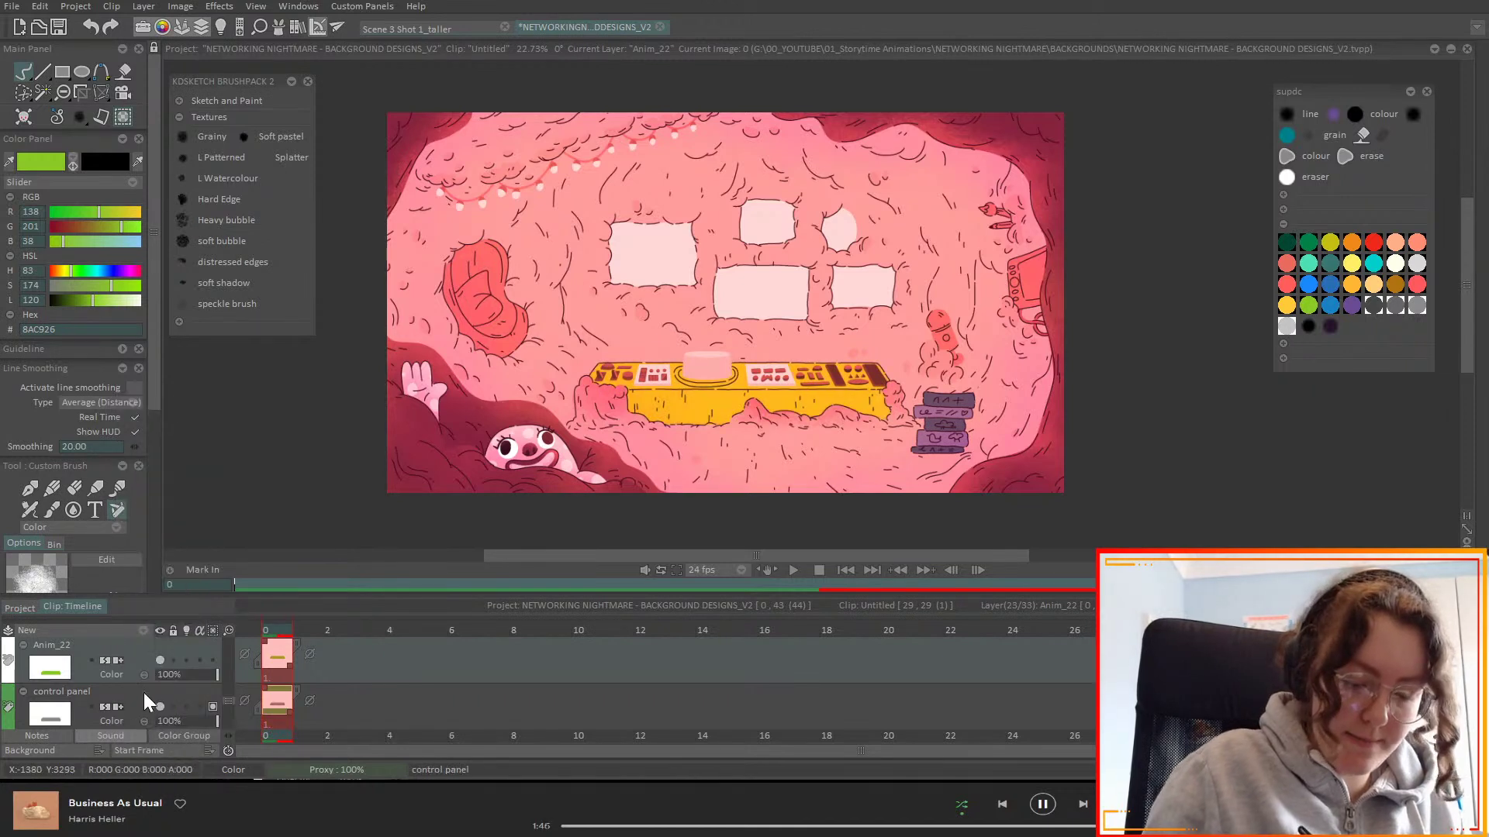
scroll(142, 677, down, 2)
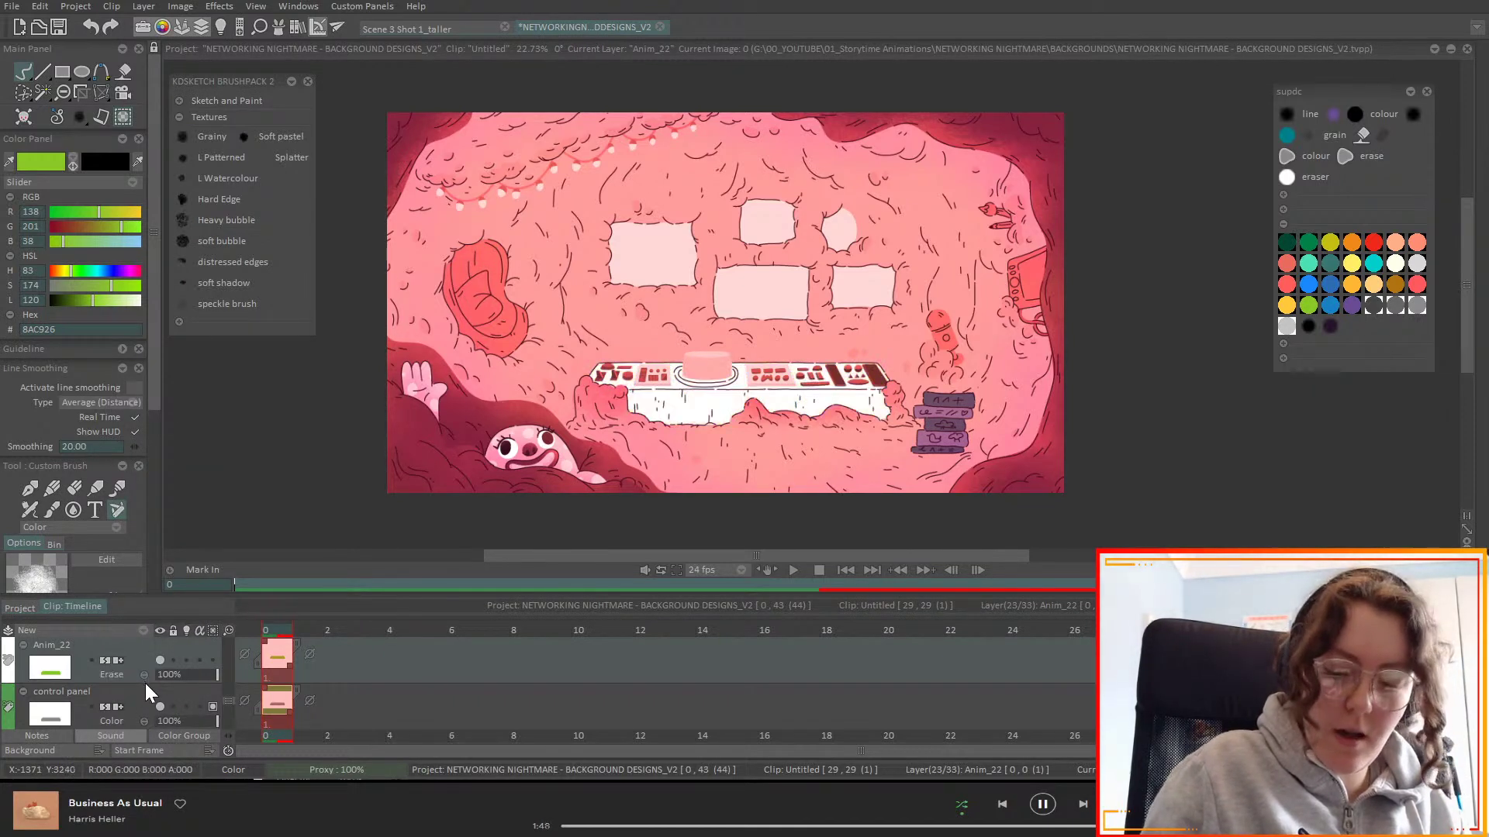
scroll(146, 682, down, 2)
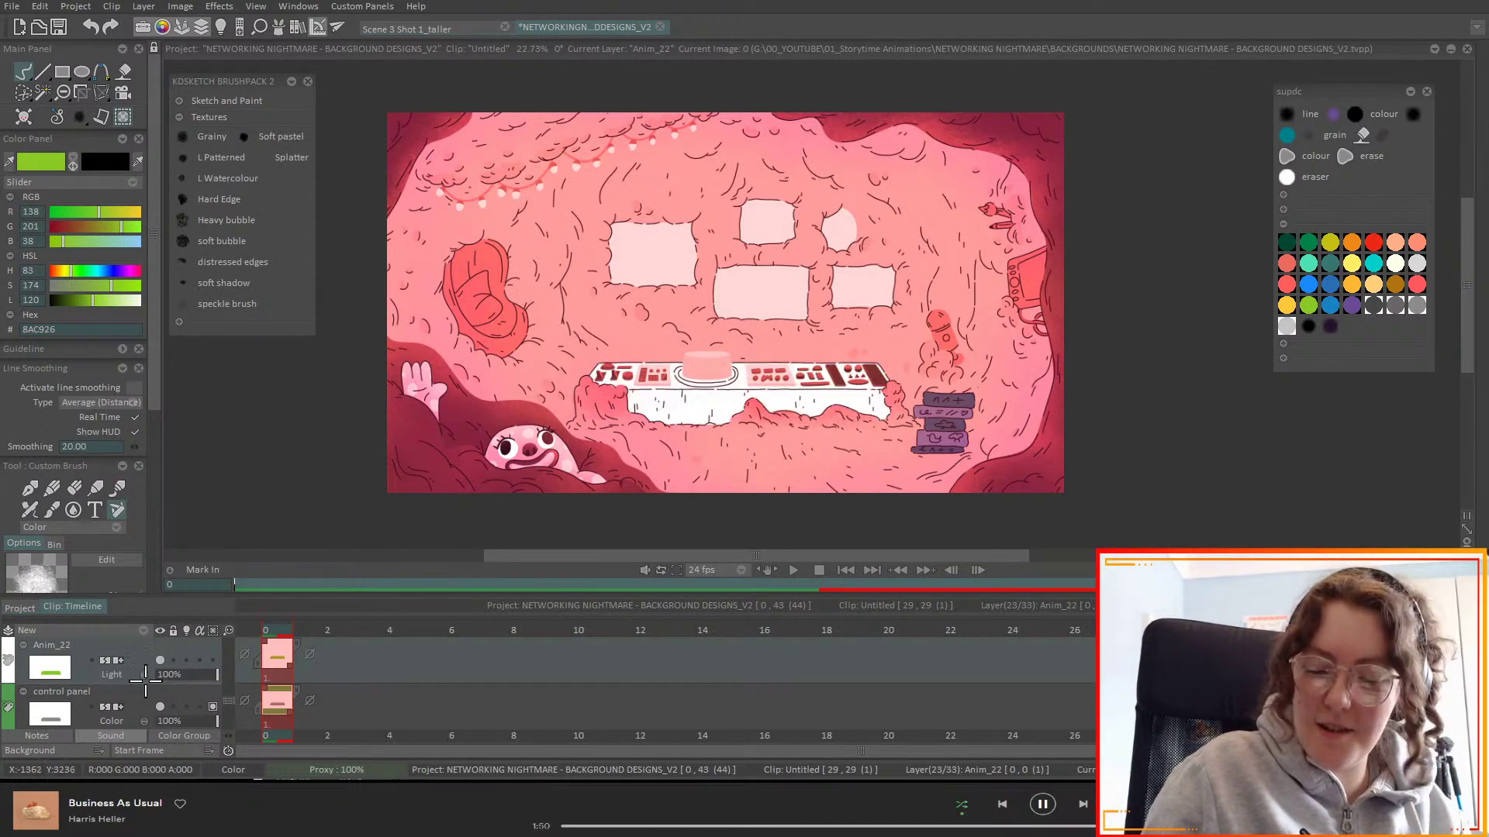
scroll(145, 681, down, 2)
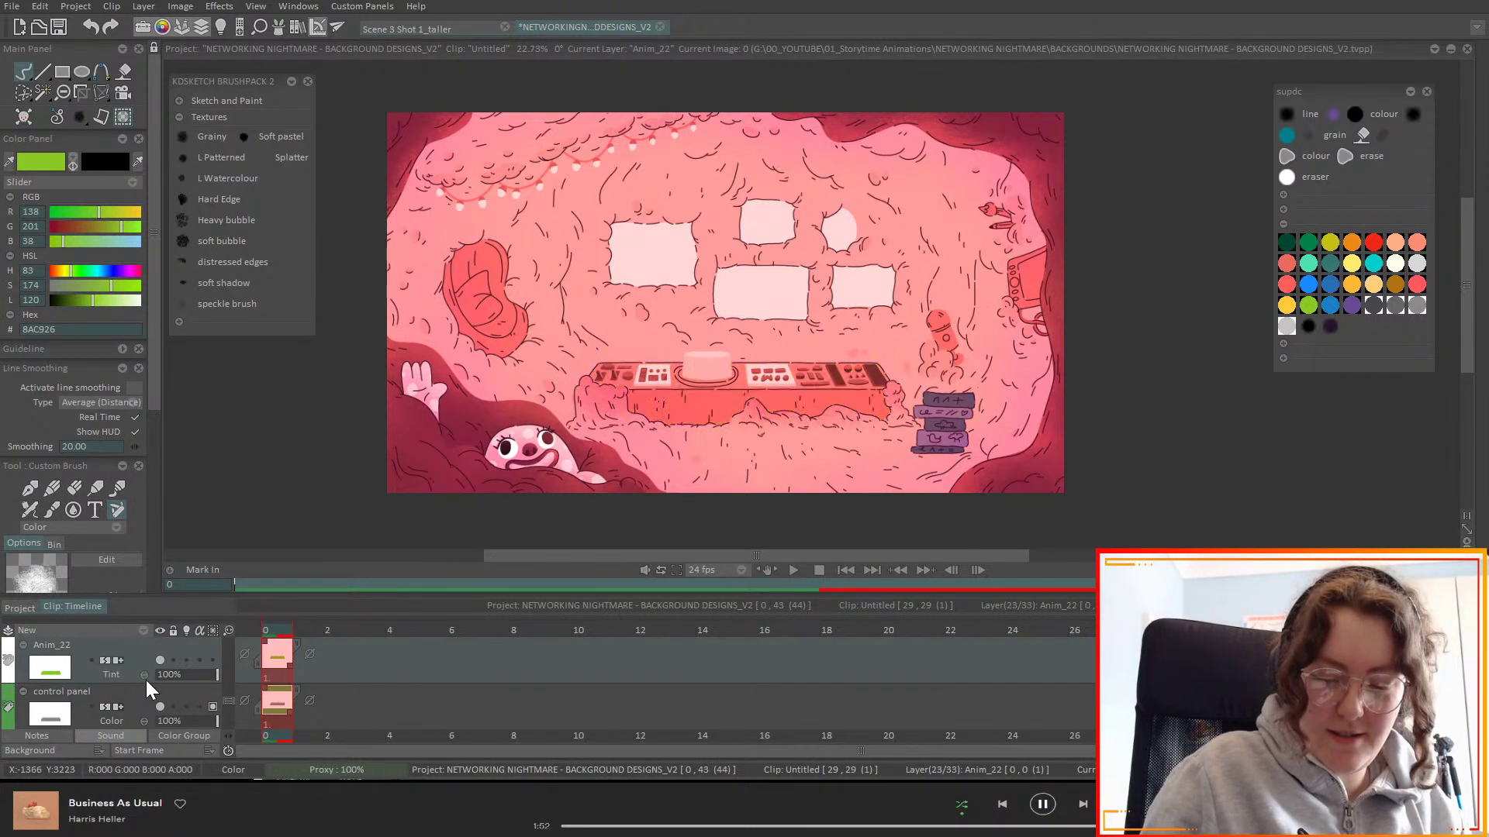
scroll(146, 679, down, 3)
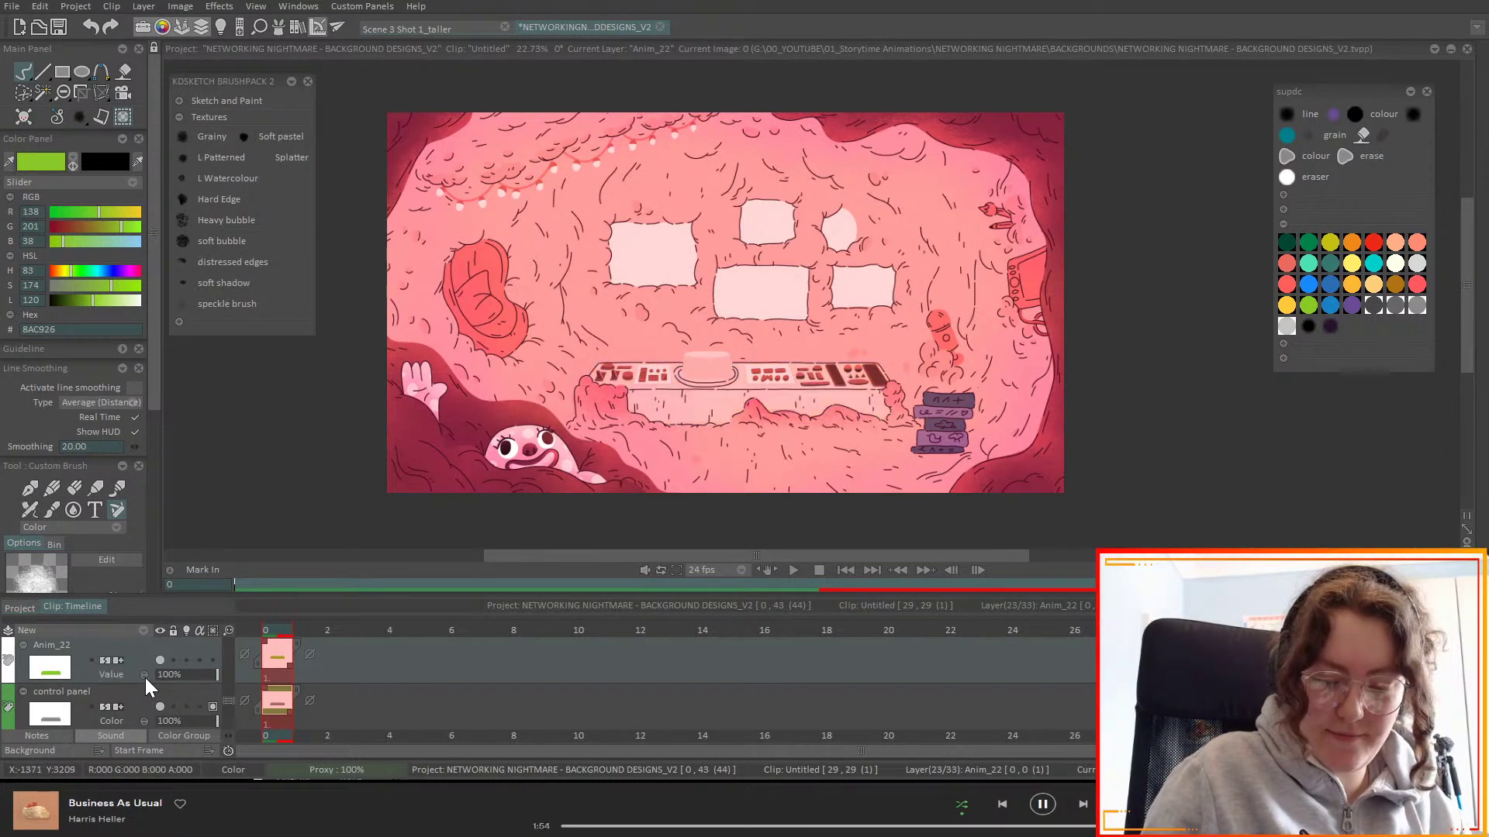
scroll(146, 677, down, 3)
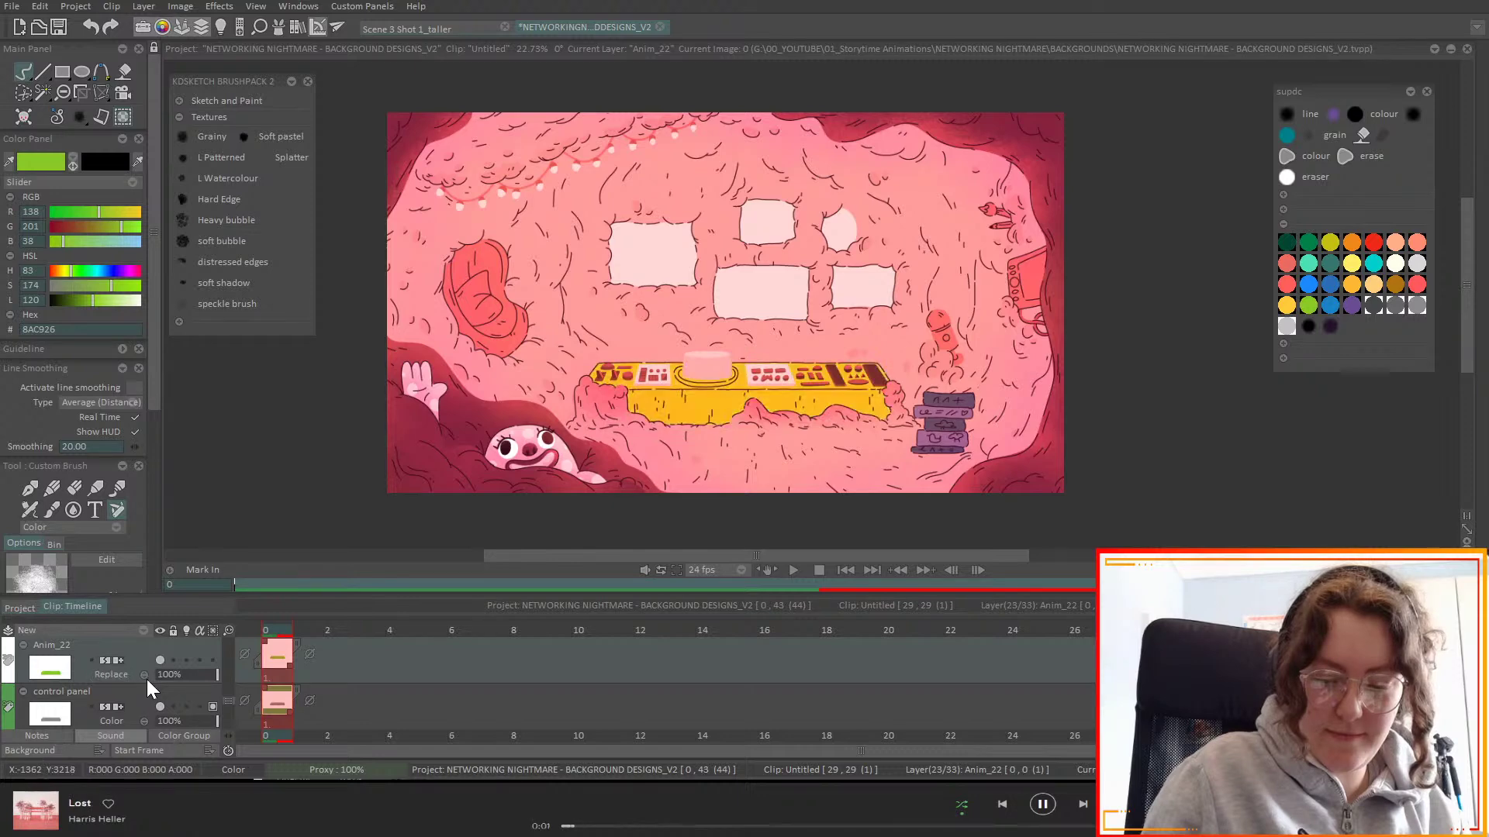
scroll(146, 681, down, 4)
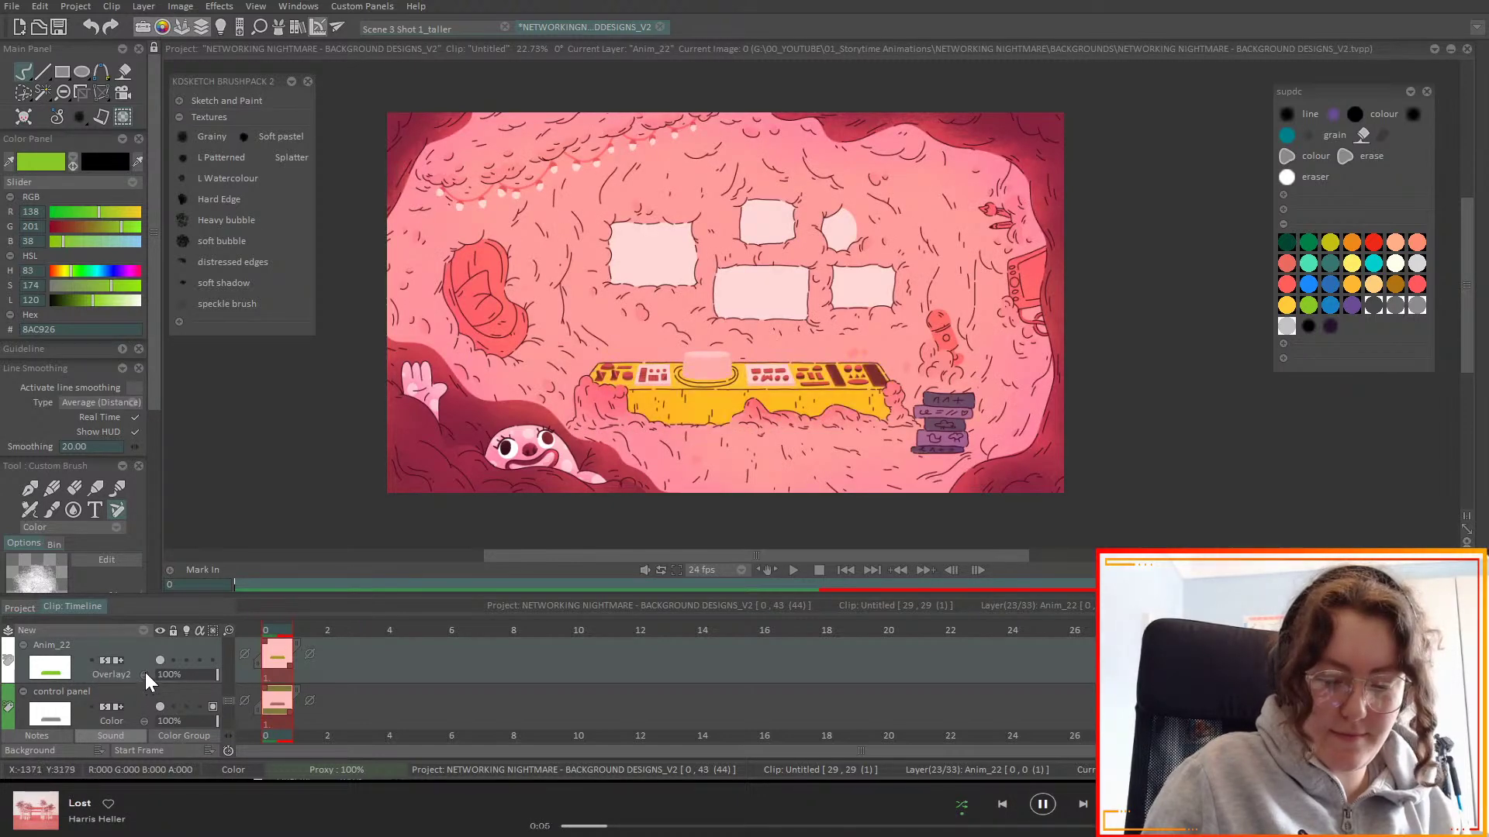
scroll(145, 673, up, 1)
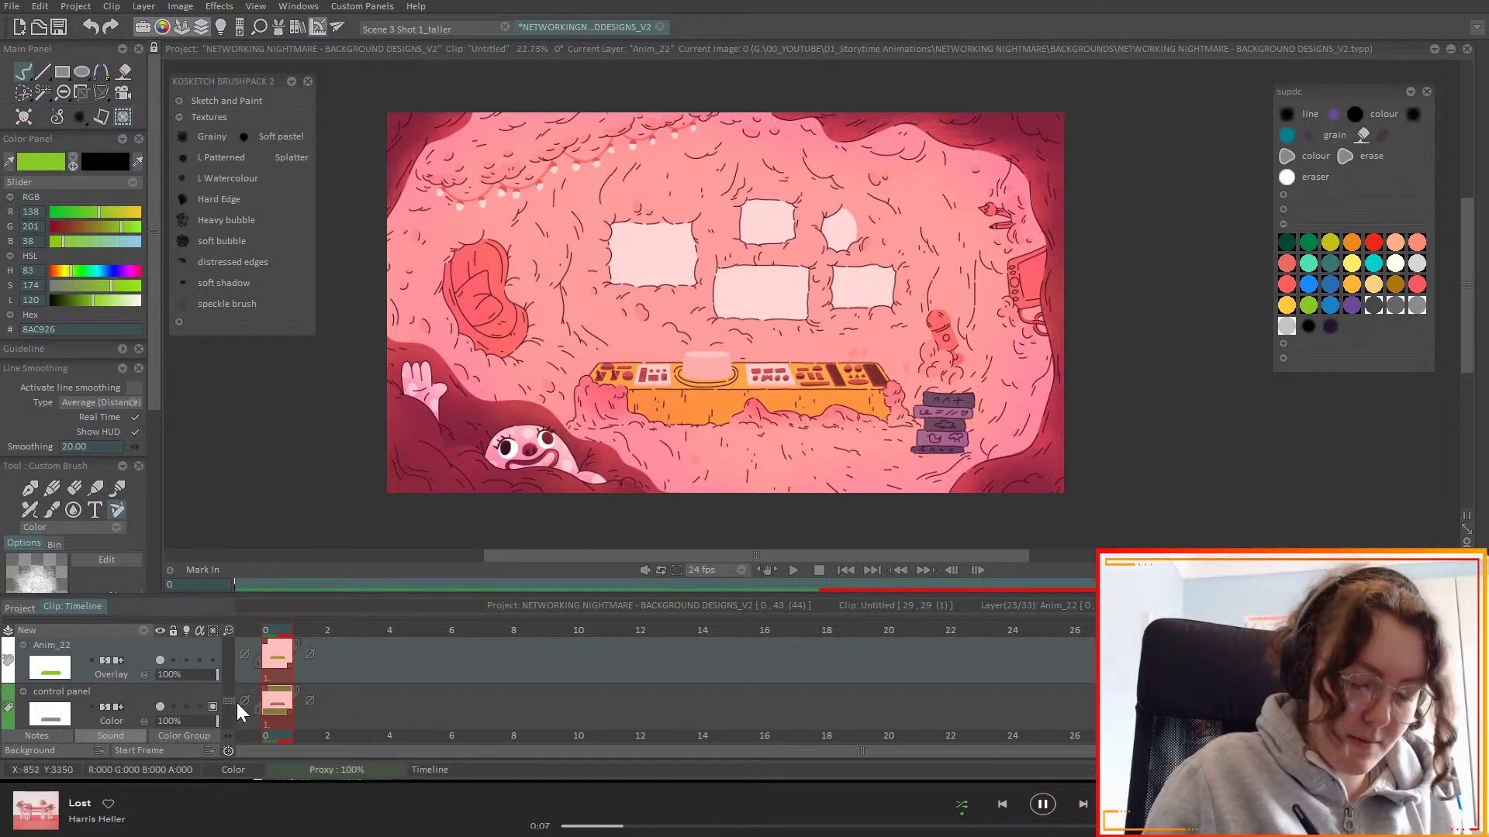
- Enable the stencil on the items layer and select Anim_23 directly above it for shading
scroll(233, 698, up, 2)
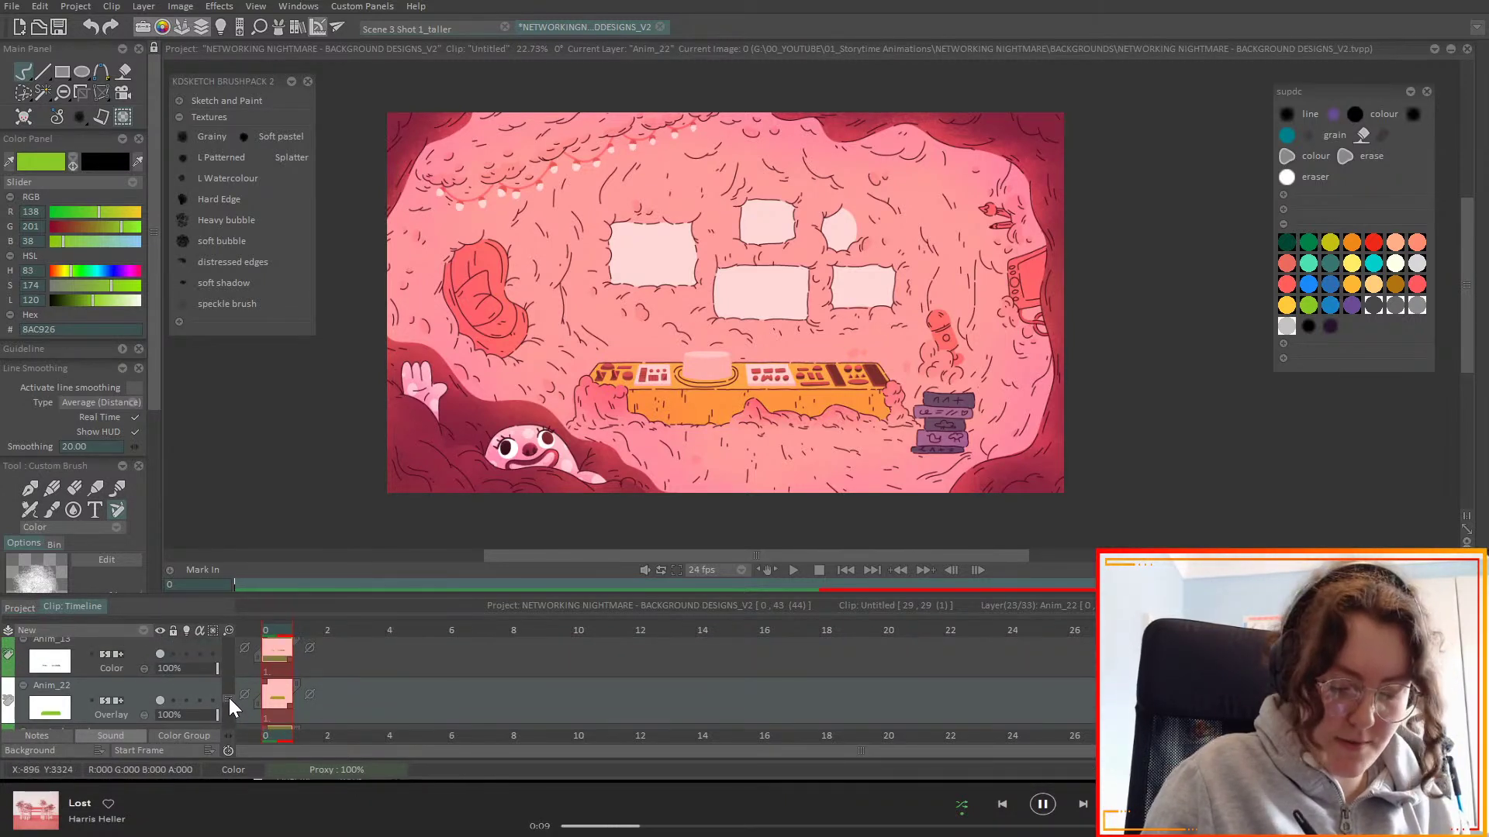
scroll(230, 702, up, 4)
scroll(230, 707, down, 2)
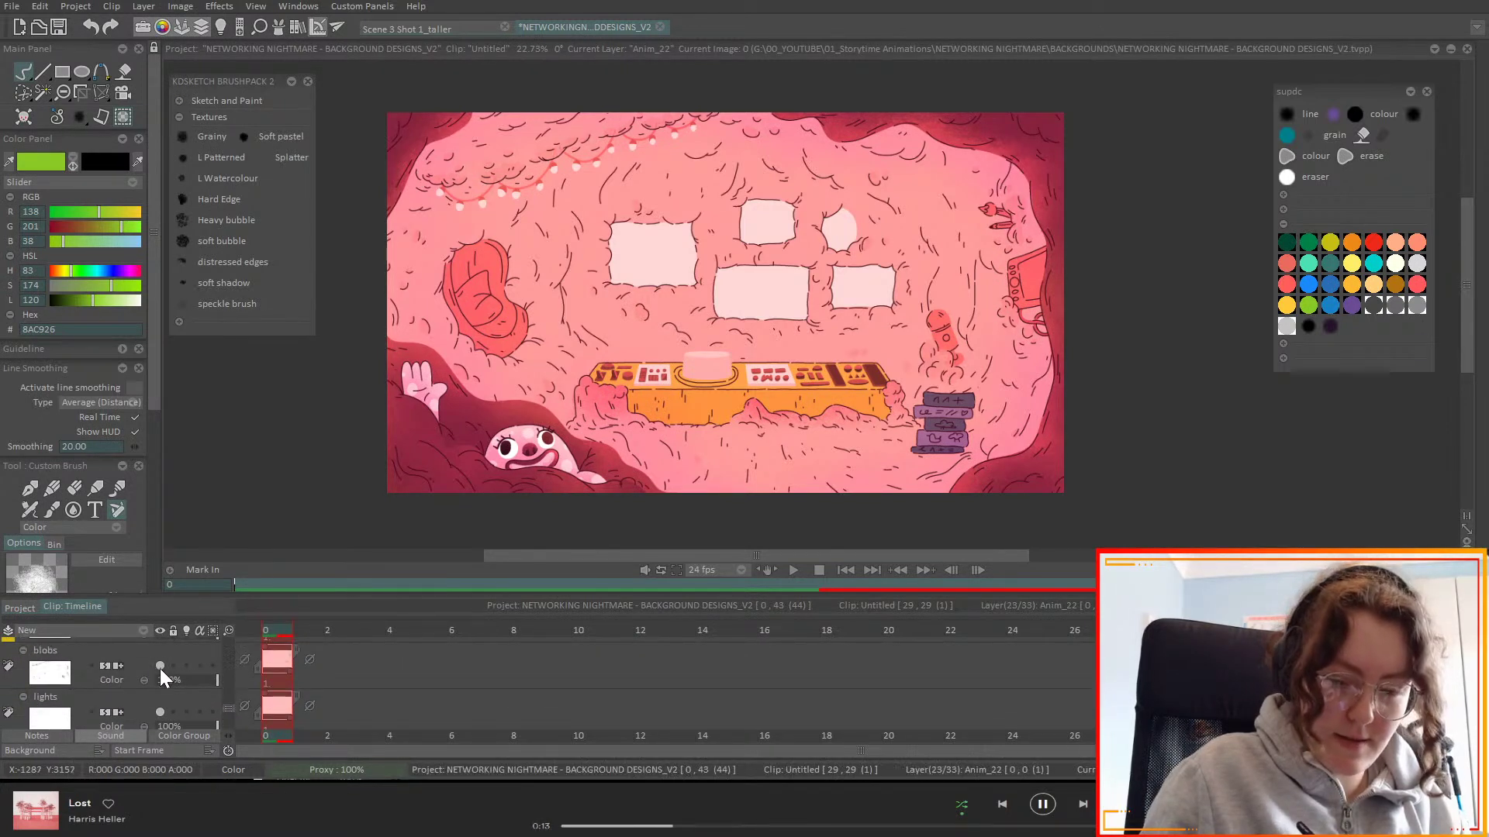
scroll(226, 710, down, 5)
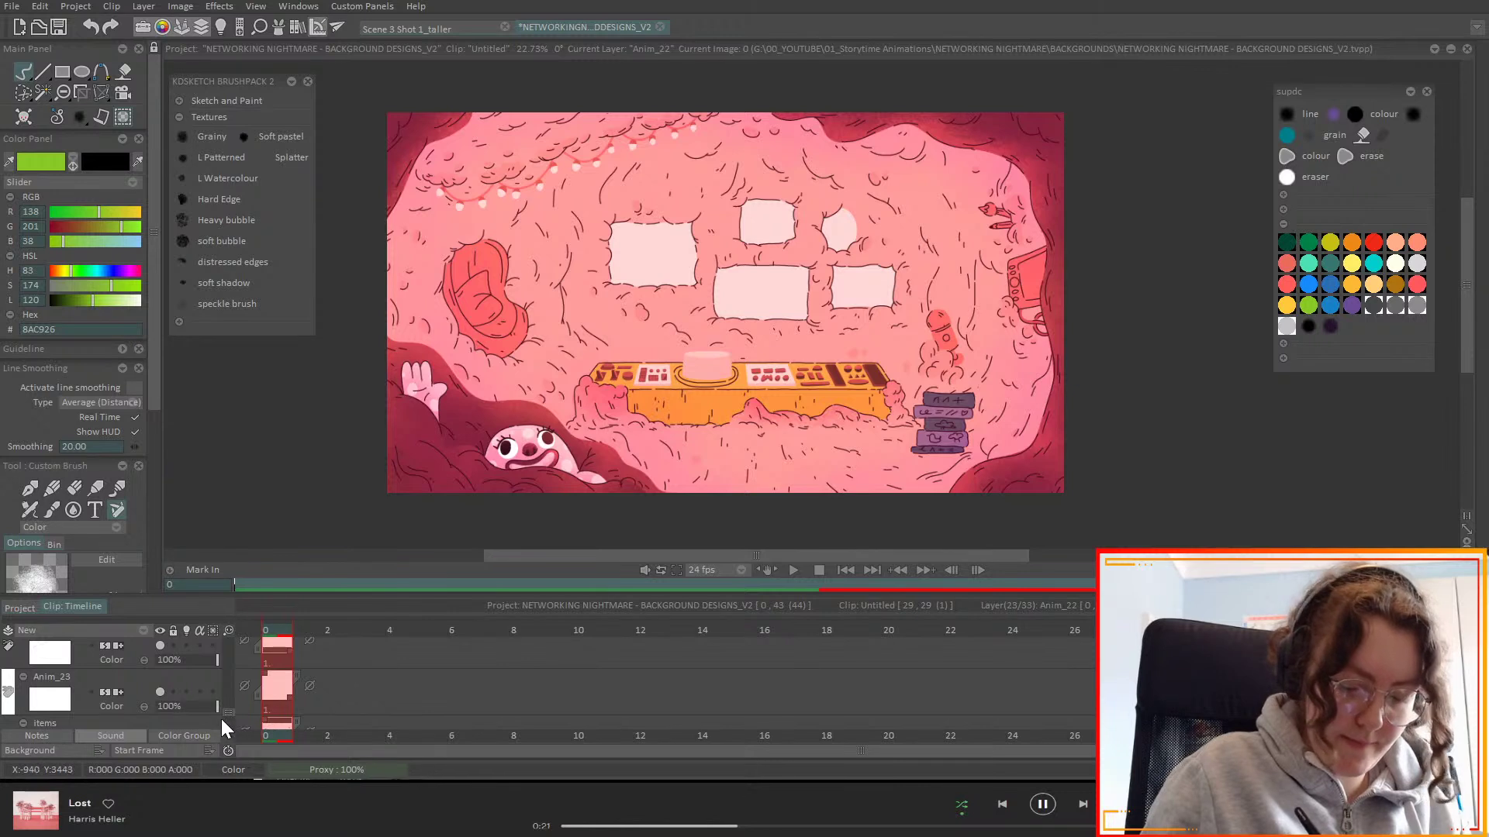
scroll(232, 718, down, 2)
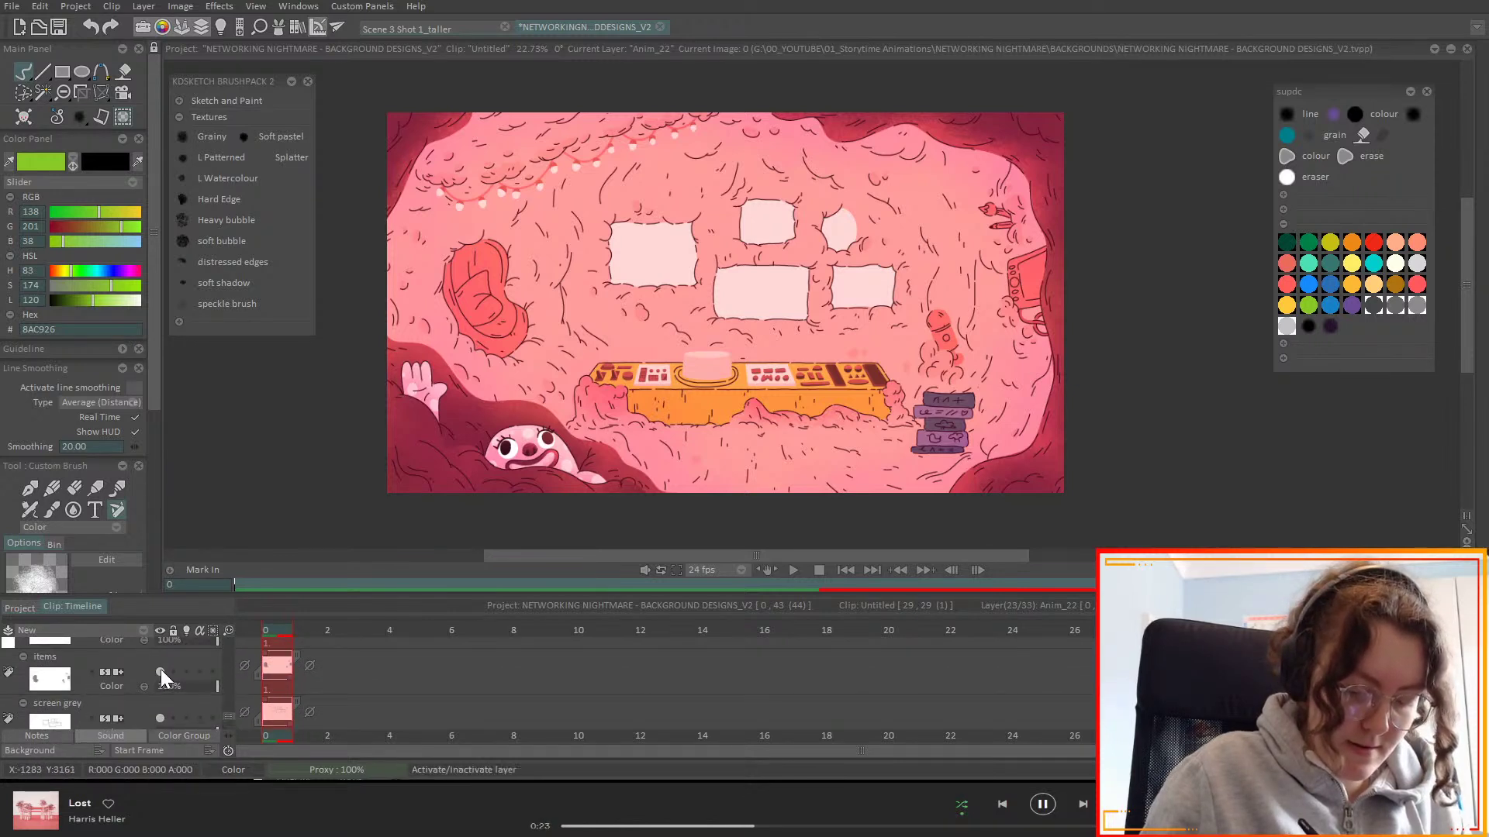
click(206, 686)
scroll(226, 706, up, 1)
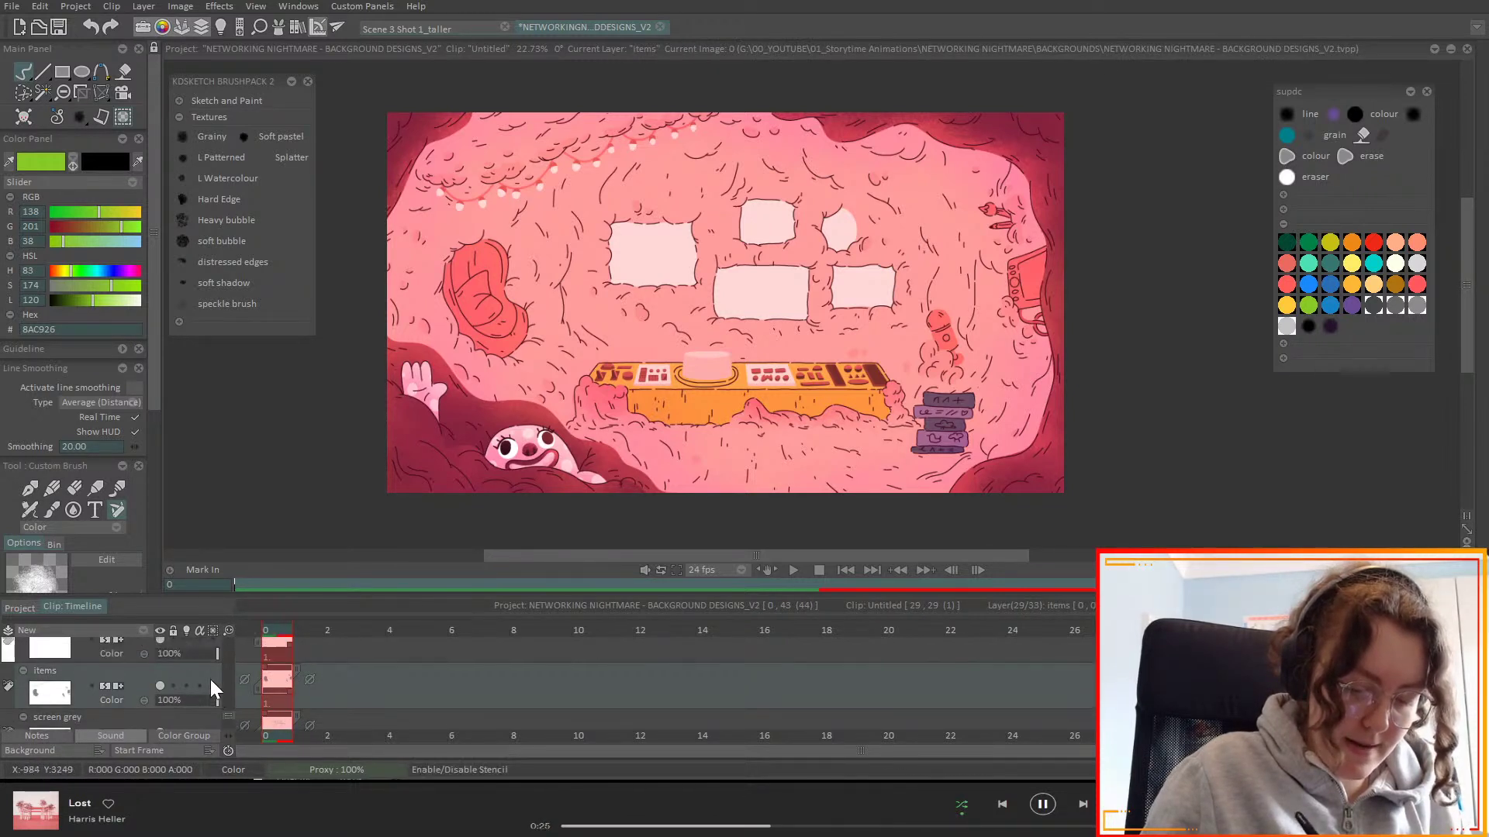
scroll(232, 715, up, 1)
click(142, 694)
- Set Anim_23 to Overlay blending and shade the red chair and the wall items with dark purple 20172D
mouse_move(477, 294)
mouse_down()
mouse_move(523, 330)
mouse_move(518, 264)
mouse_up()
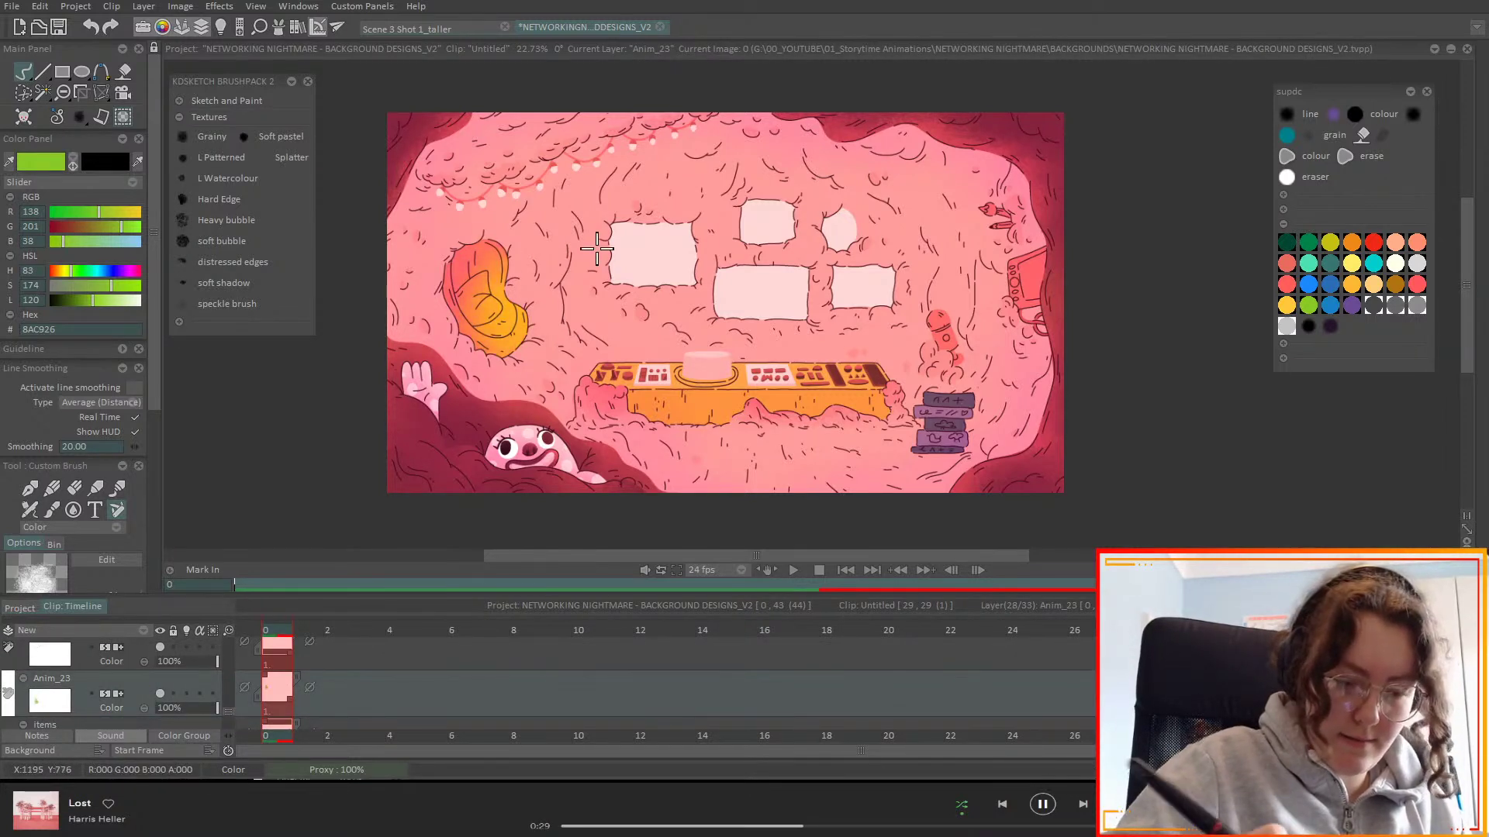
key(ctrl+z)
click(116, 707)
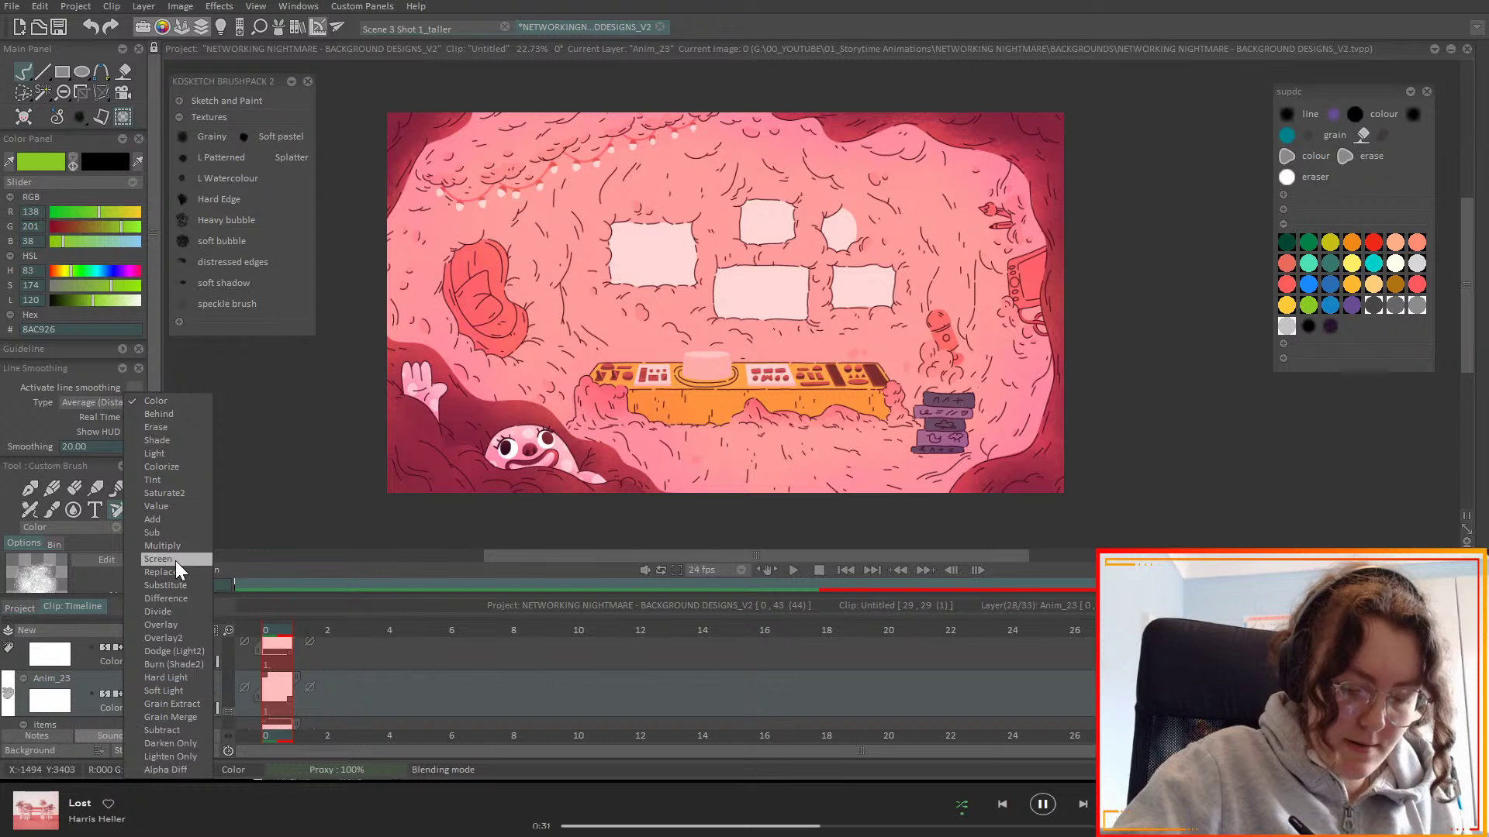
click(180, 625)
drag(500, 292, 538, 302)
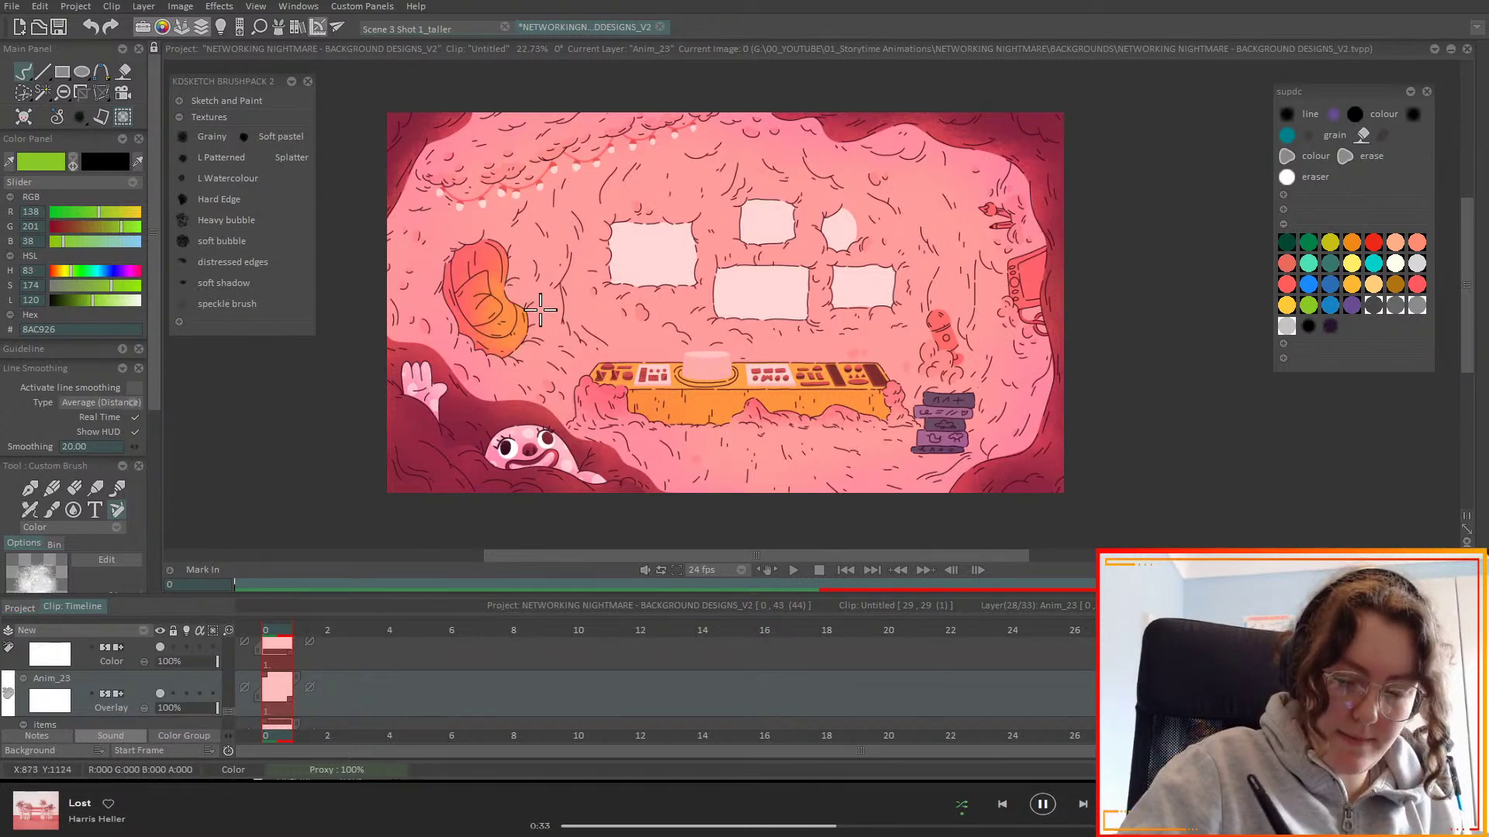
click(1330, 326)
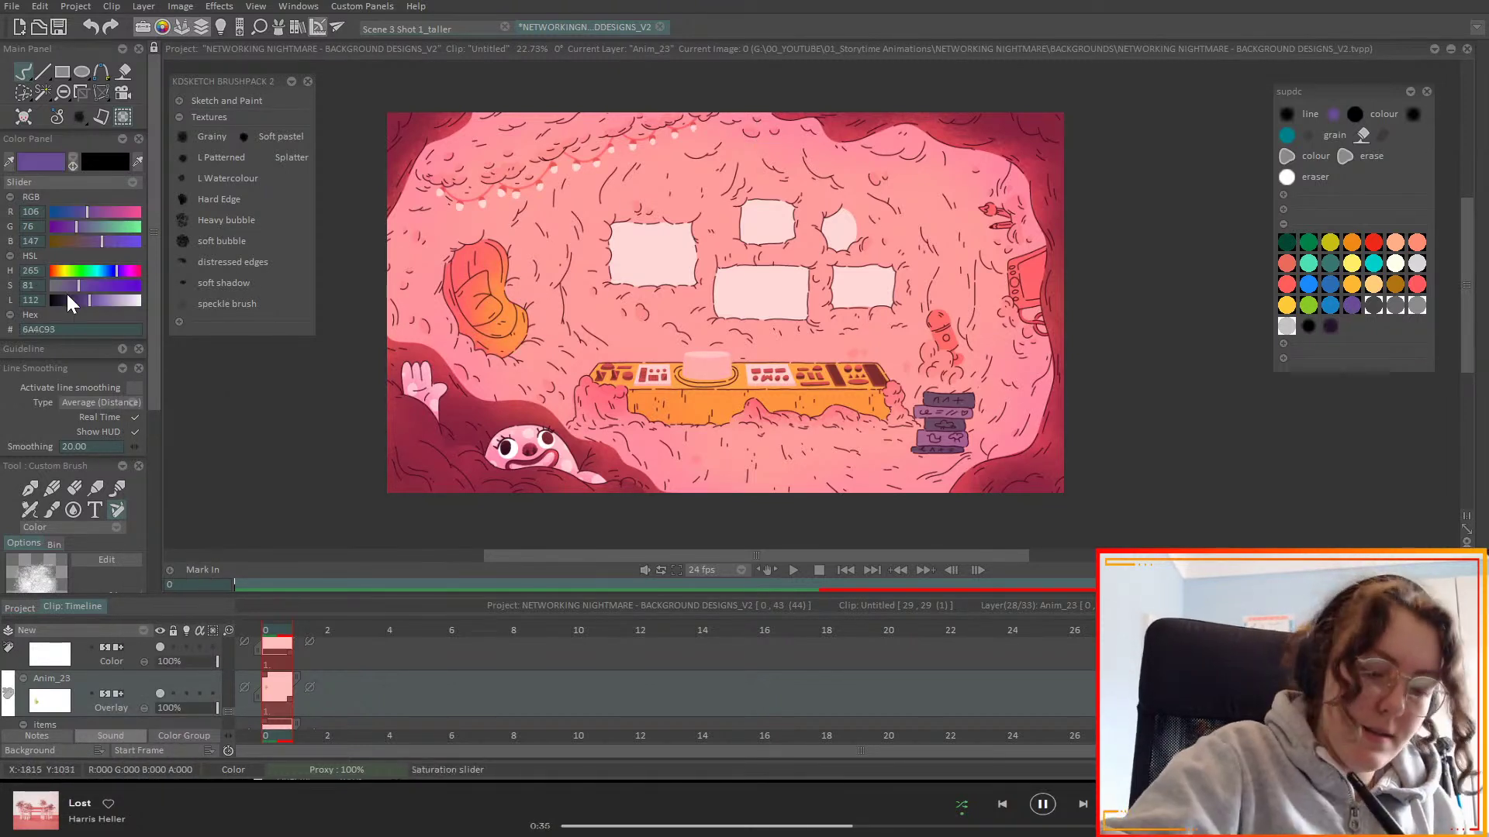
mouse_move(434, 294)
mouse_down()
mouse_move(496, 370)
mouse_move(408, 274)
mouse_move(514, 366)
mouse_move(466, 343)
mouse_move(556, 296)
mouse_move(586, 241)
mouse_move(494, 315)
mouse_move(524, 350)
mouse_move(493, 346)
mouse_move(502, 336)
mouse_move(479, 314)
mouse_move(427, 295)
mouse_move(435, 335)
mouse_up()
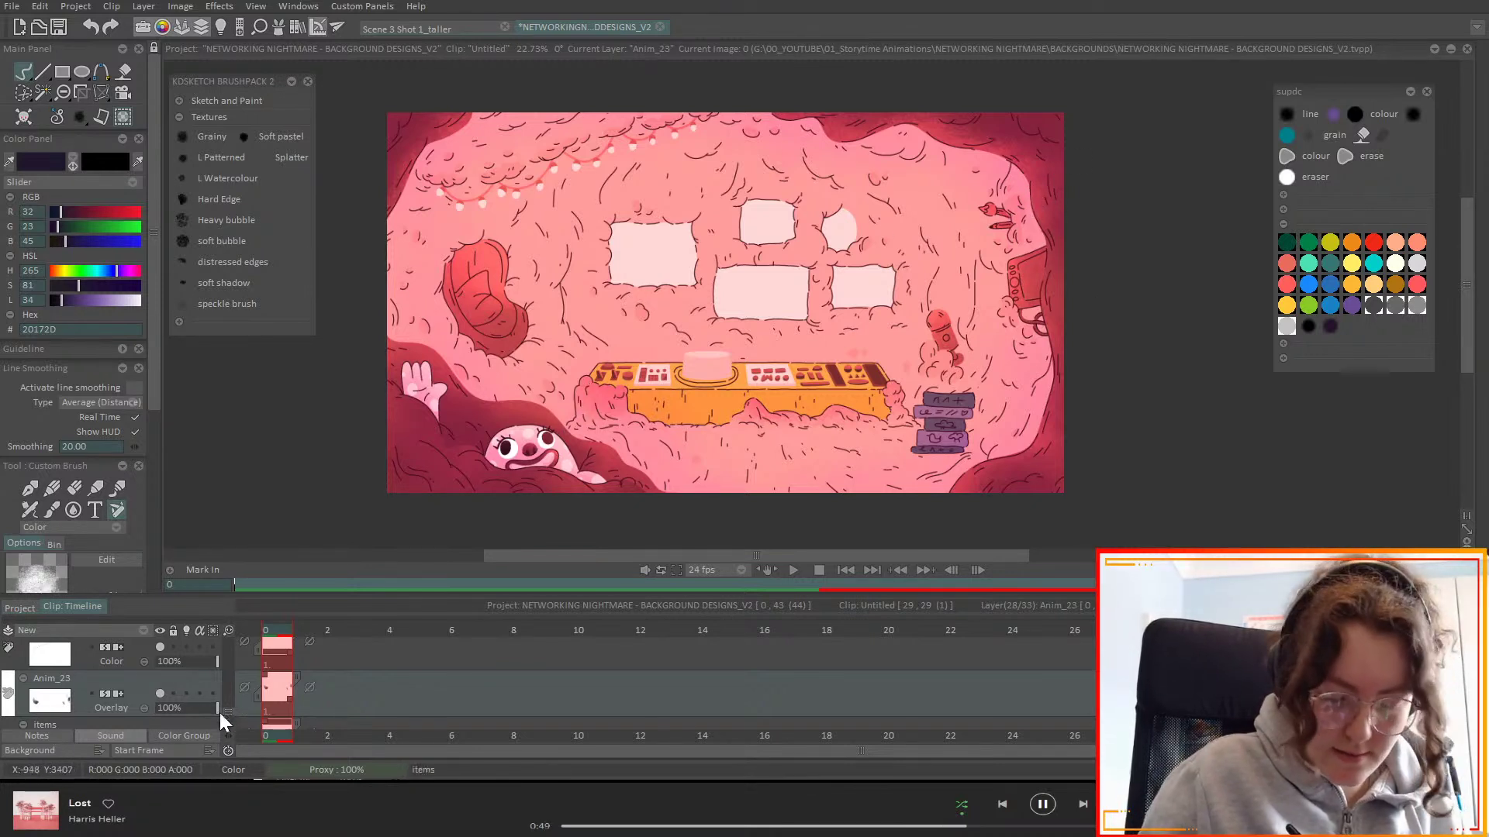
- Add a new anim layer directly above Anim_23
scroll(228, 714, down, 2)
scroll(229, 716, up, 3)
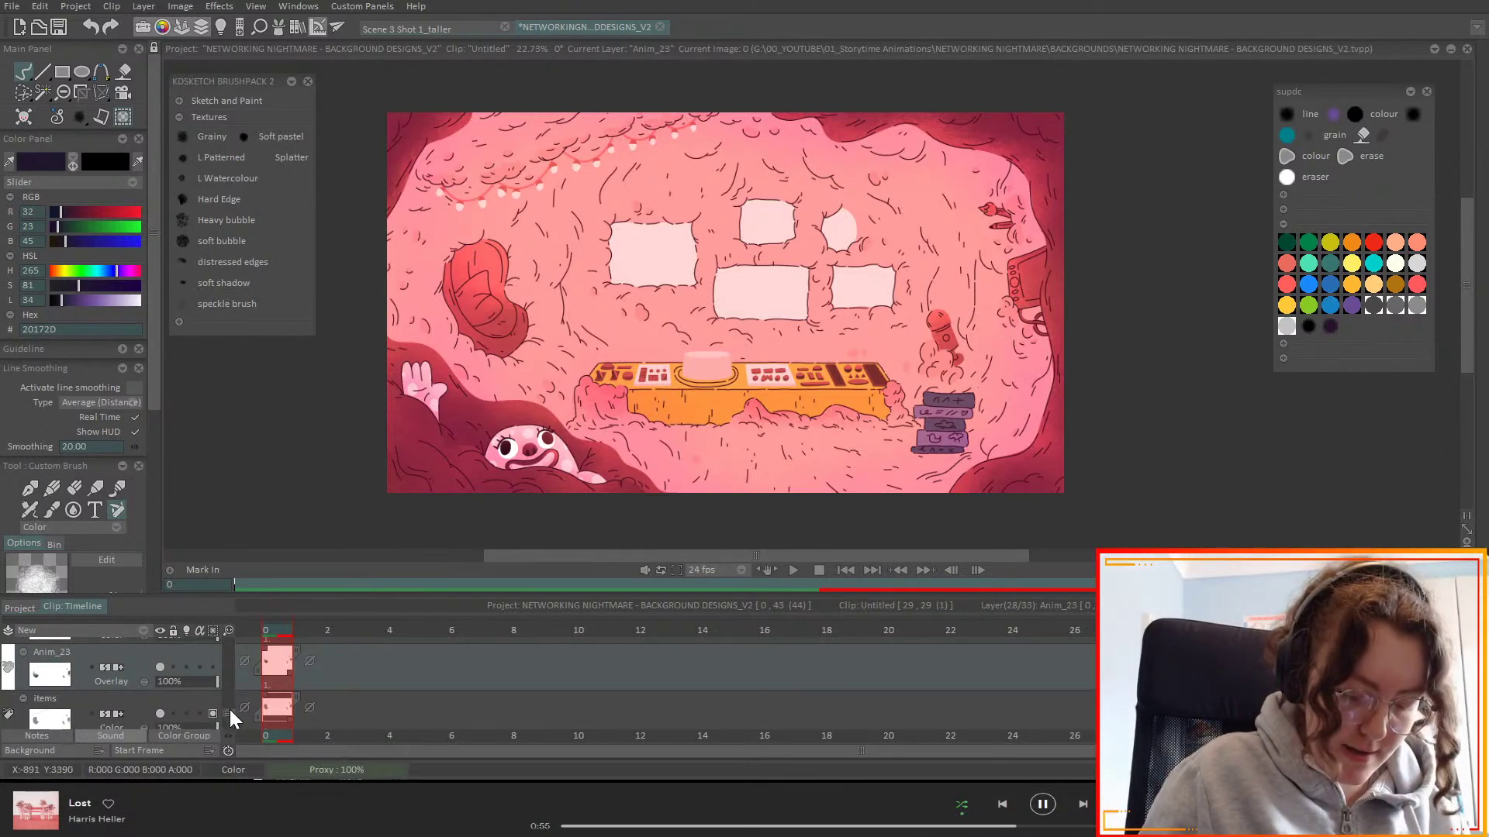
scroll(230, 710, up, 1)
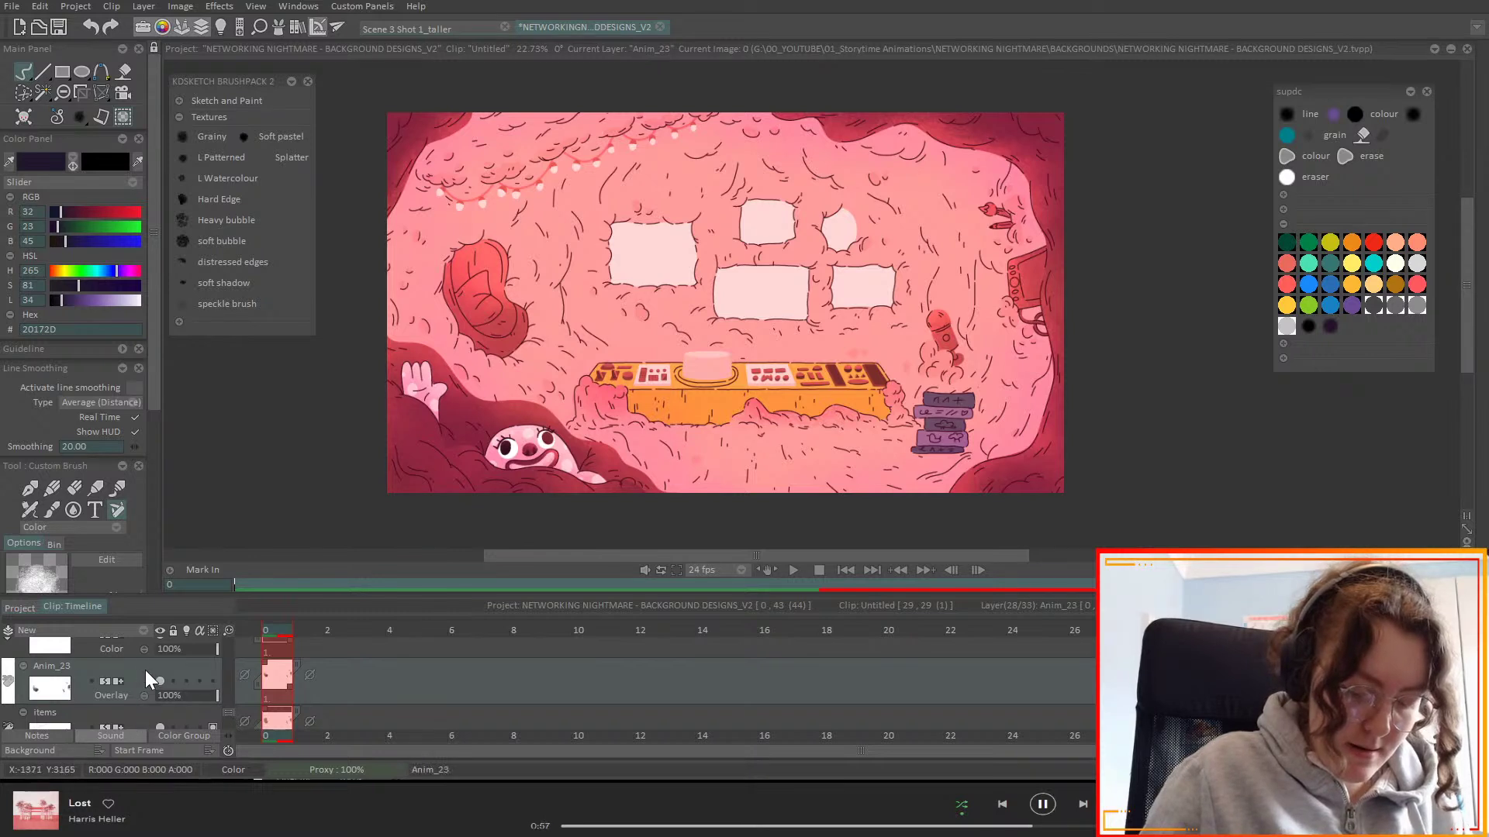
click(142, 630)
click(186, 643)
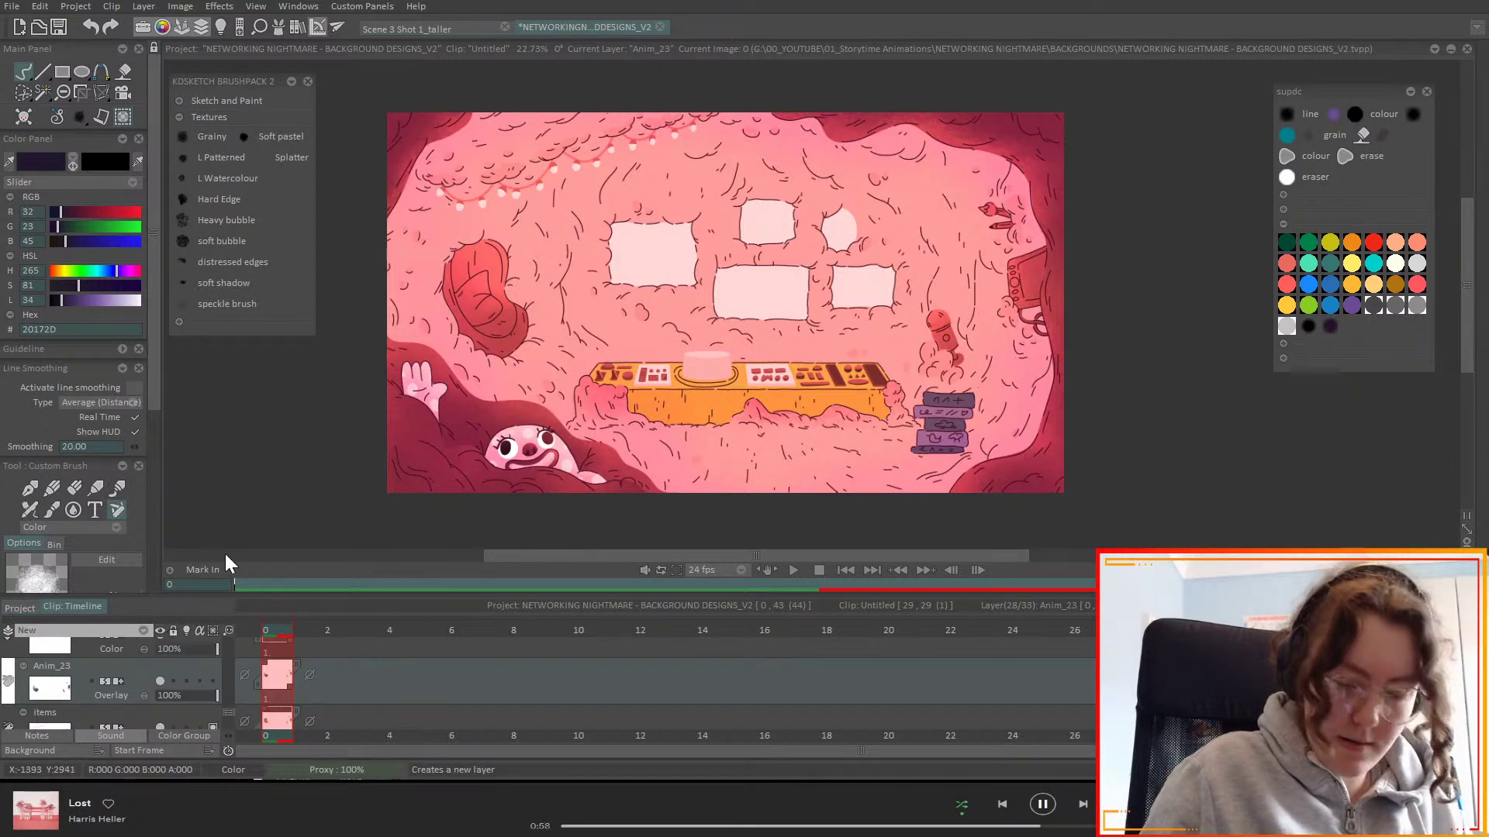
- Paint yellow FFCA3A highlights over the red chair, the wall items and the capsule above the books on Anim_31
click(1287, 305)
mouse_move(503, 225)
mouse_down()
mouse_move(477, 267)
mouse_move(490, 242)
mouse_move(488, 306)
mouse_move(516, 259)
mouse_move(486, 246)
mouse_up()
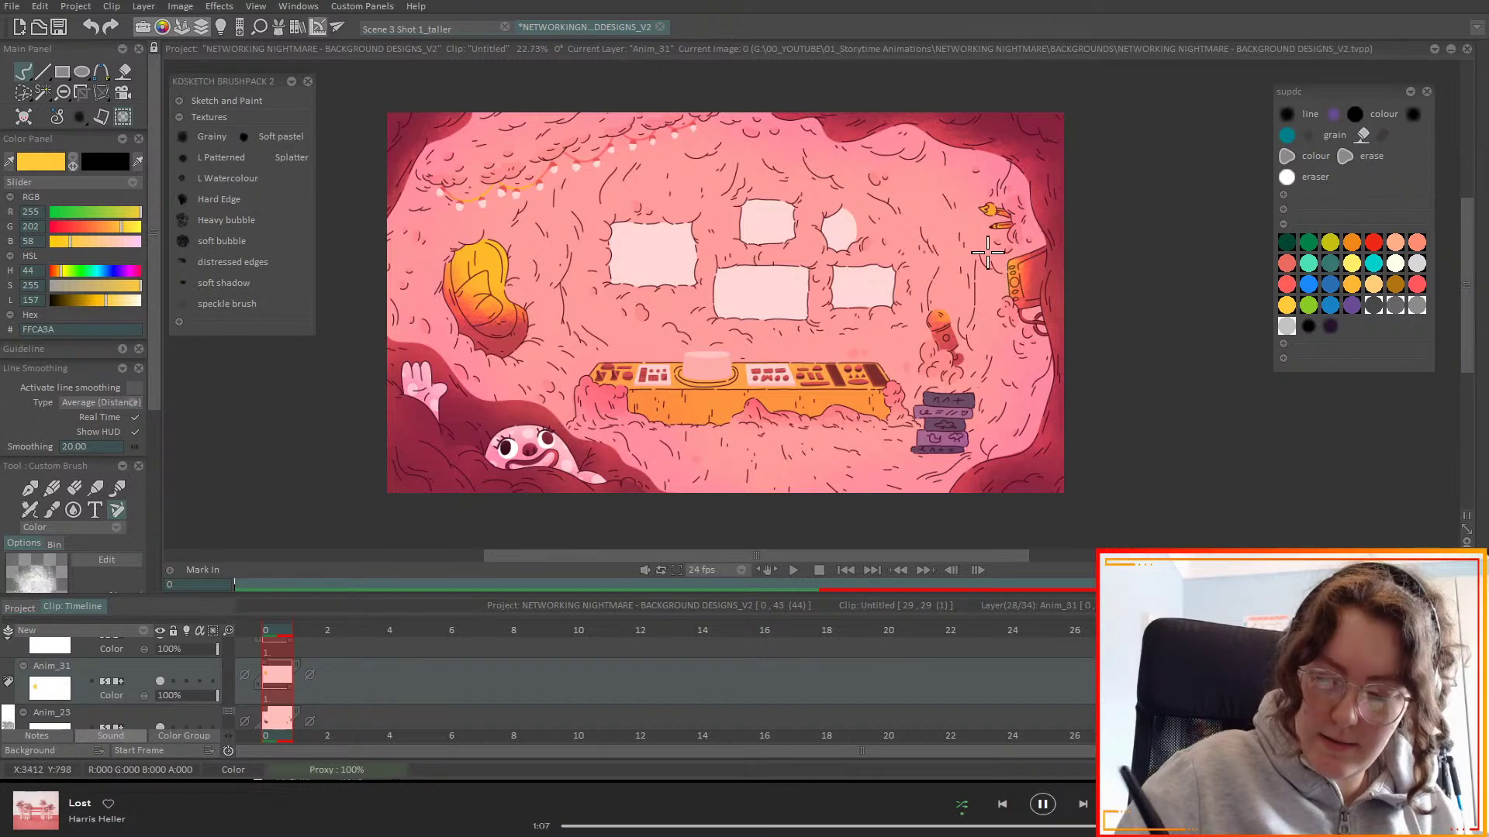
drag(934, 310, 942, 341)
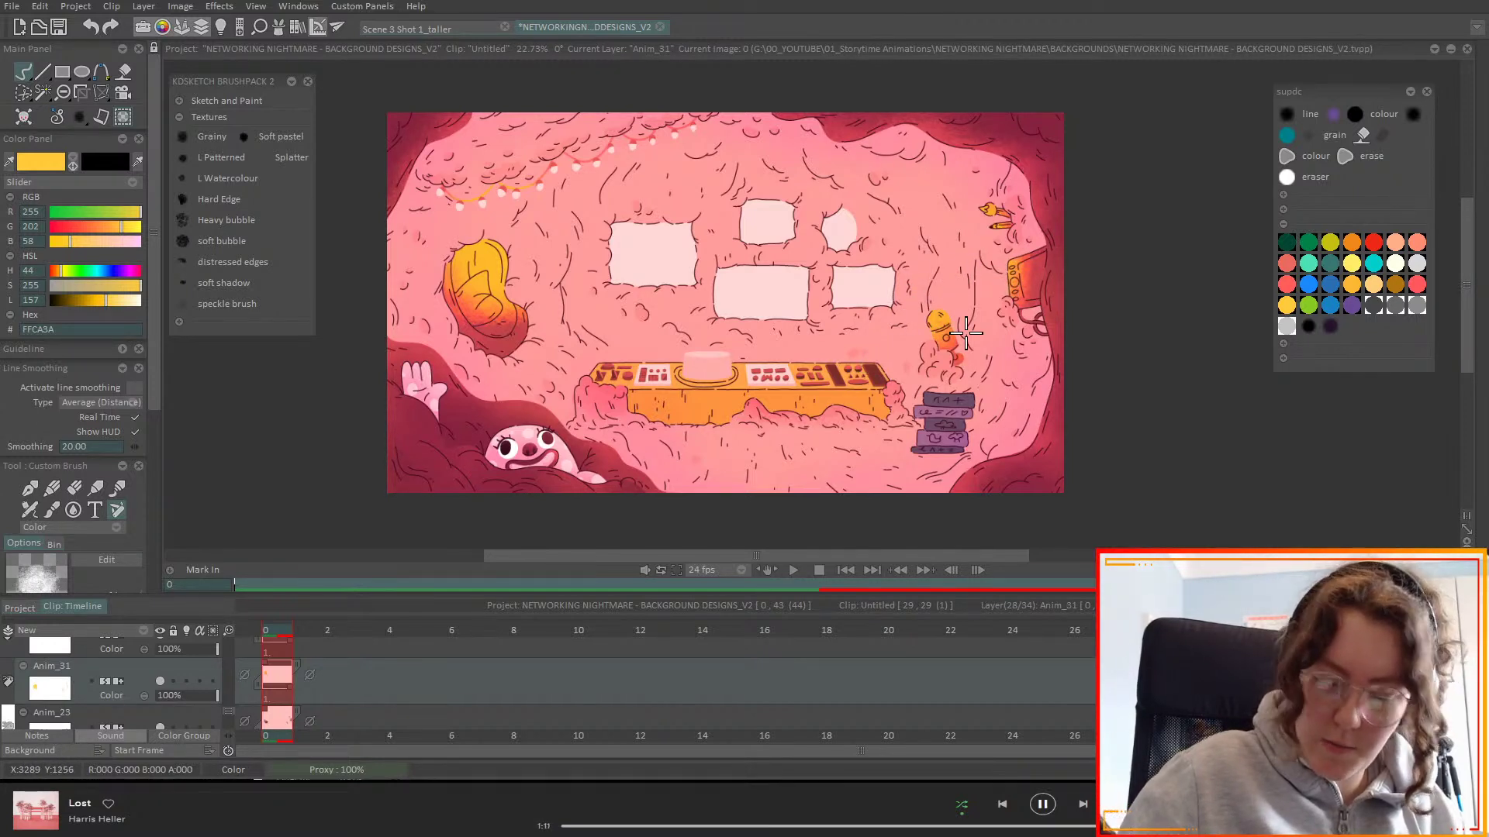
- Compare Anim_31's blending modes from Behind through Darken Only and set the layer to Overlay
click(135, 697)
click(169, 415)
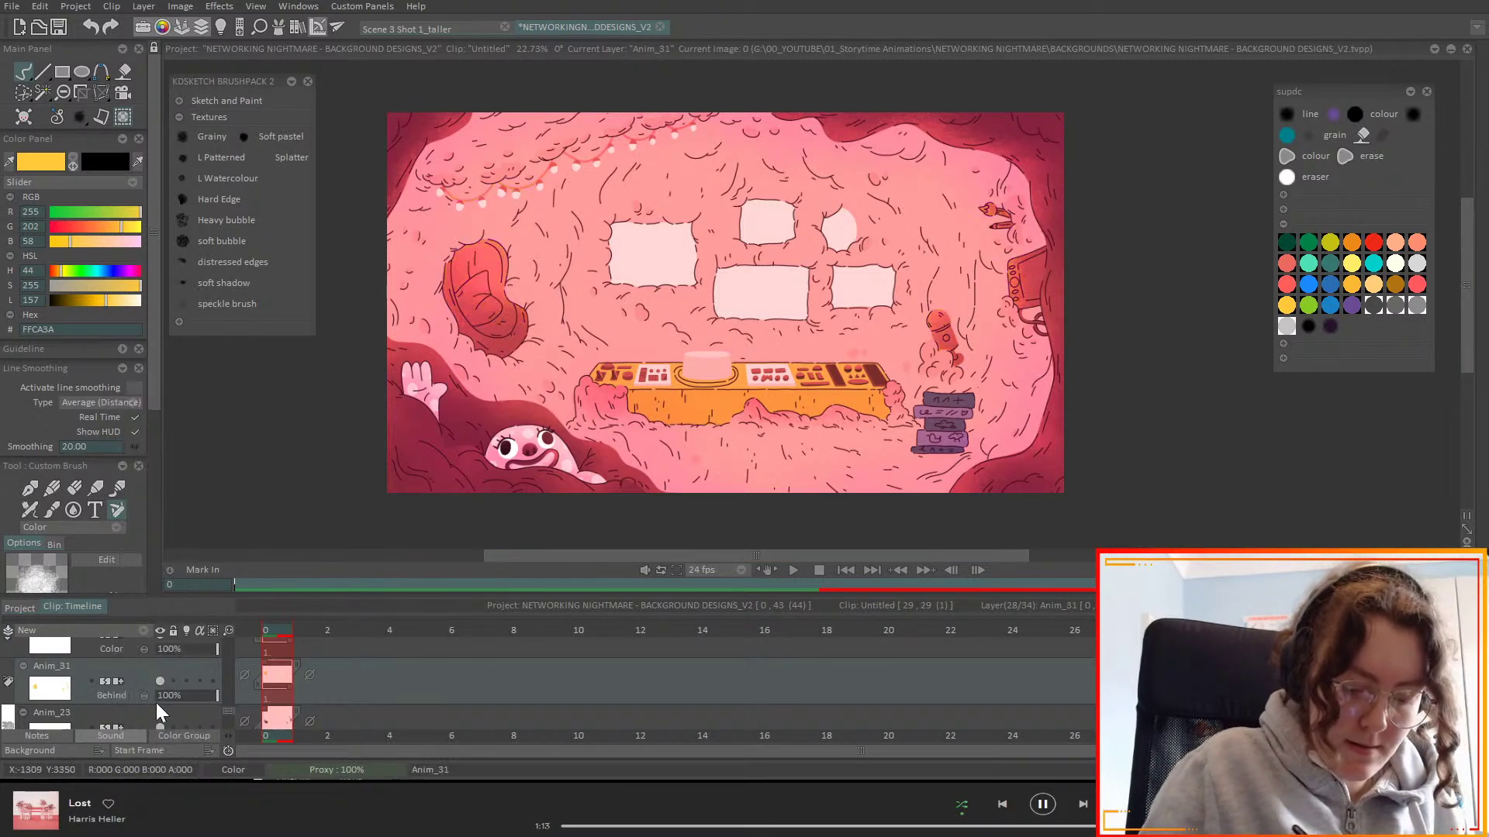
scroll(144, 701, down, 2)
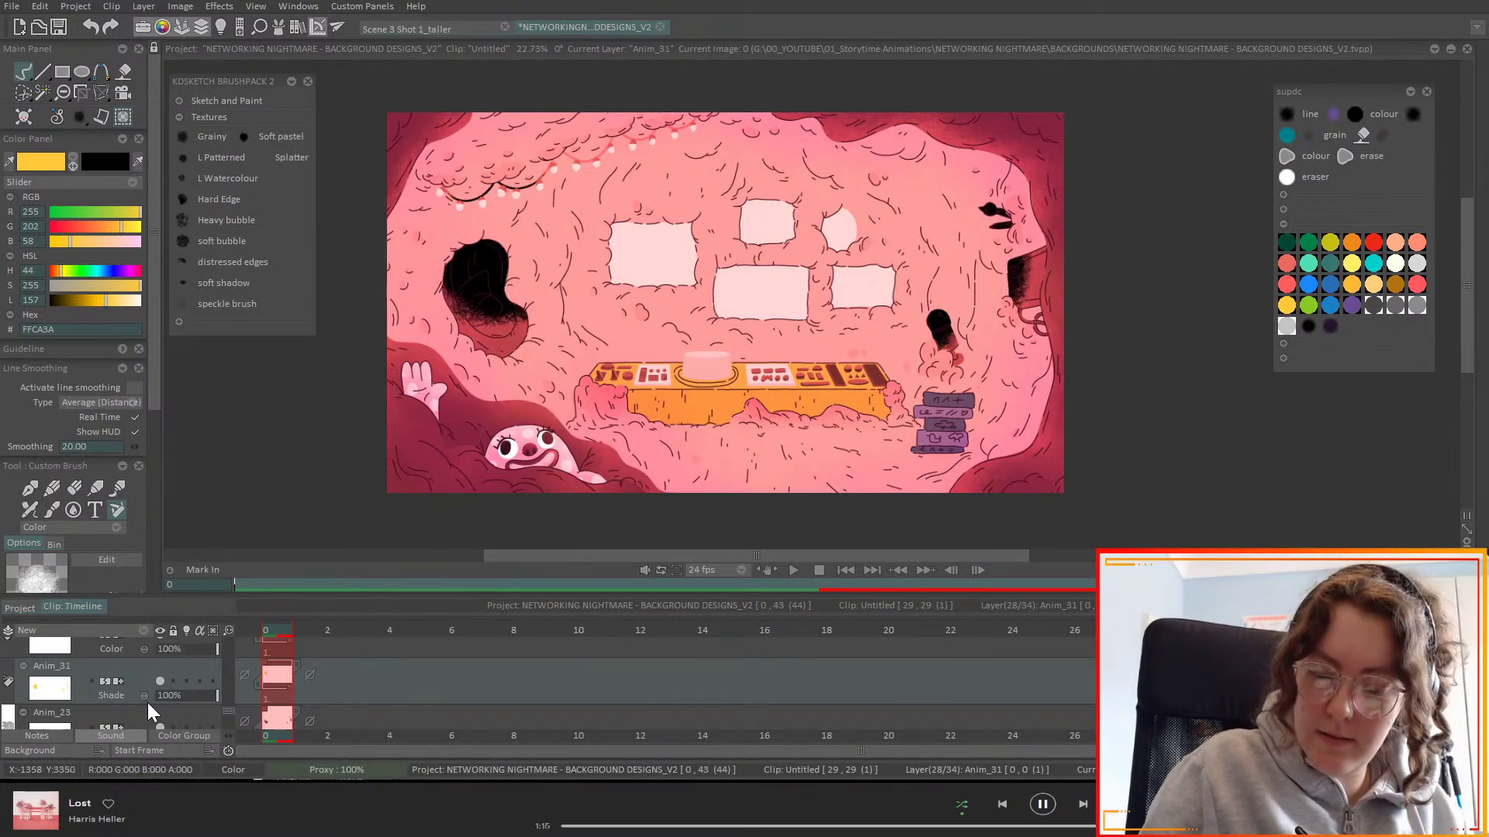
scroll(146, 701, down, 1)
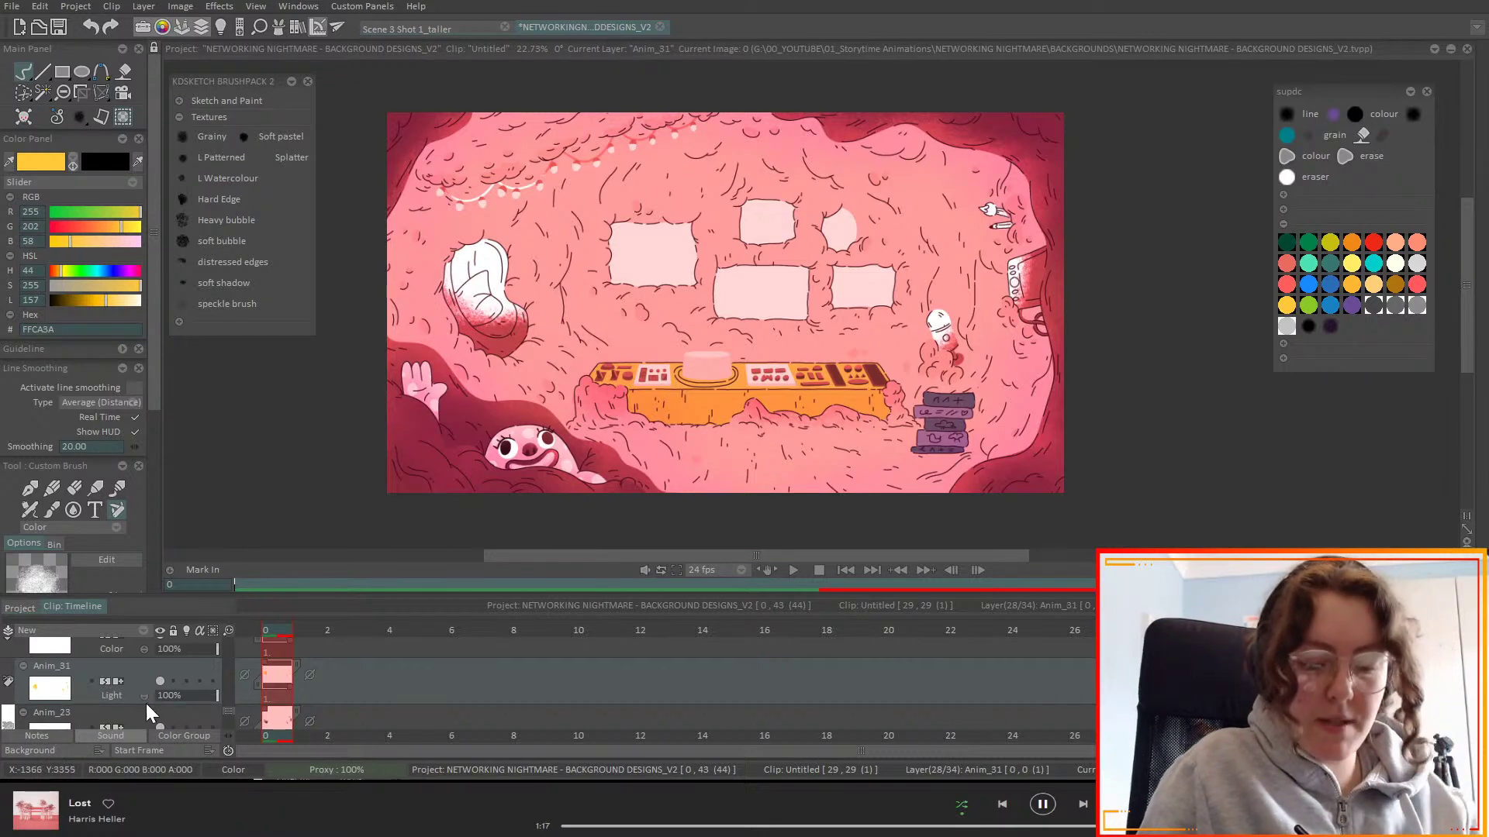
scroll(145, 701, down, 1)
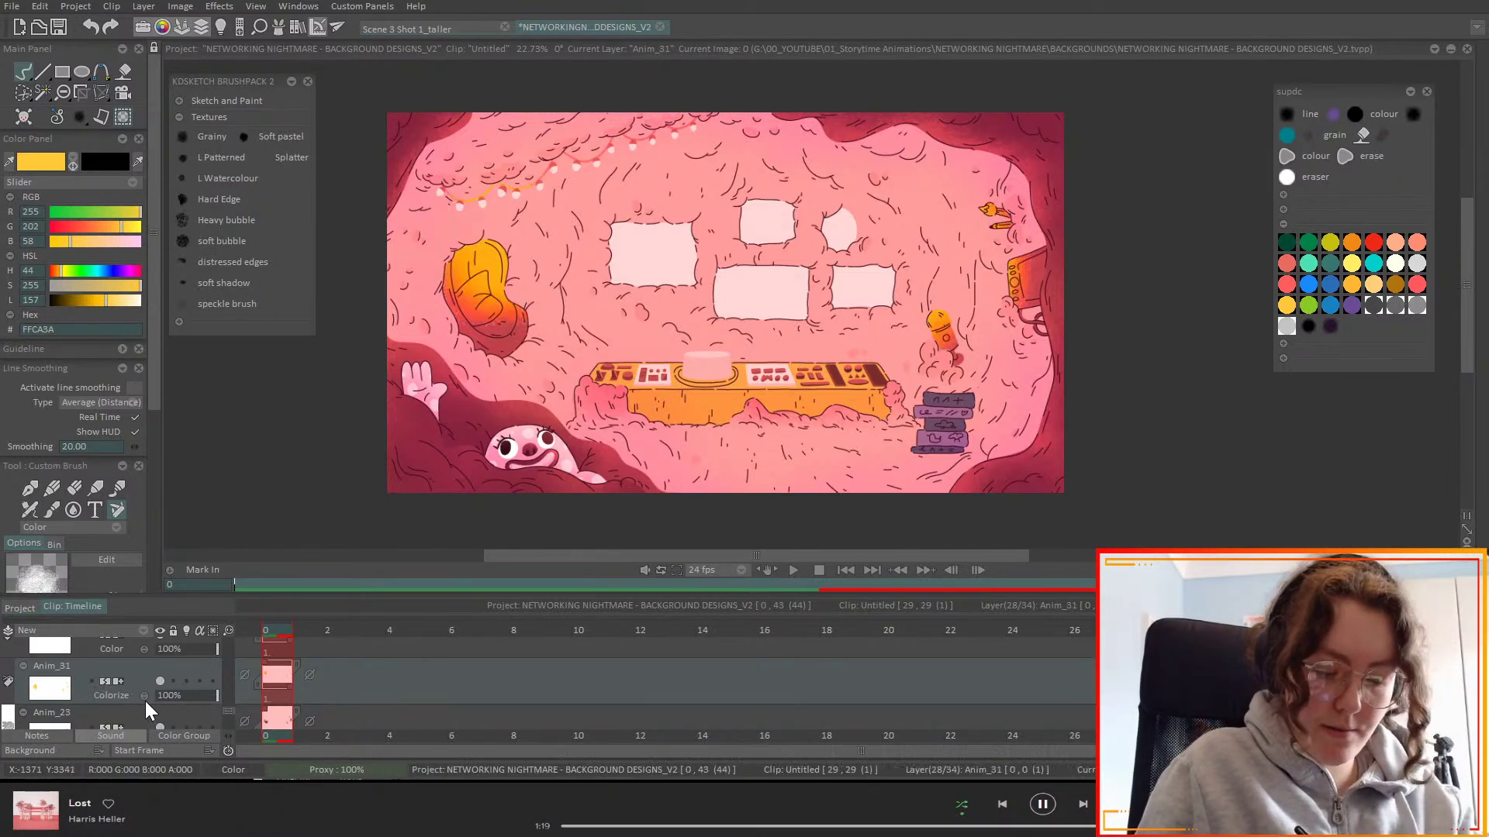
scroll(145, 700, down, 1)
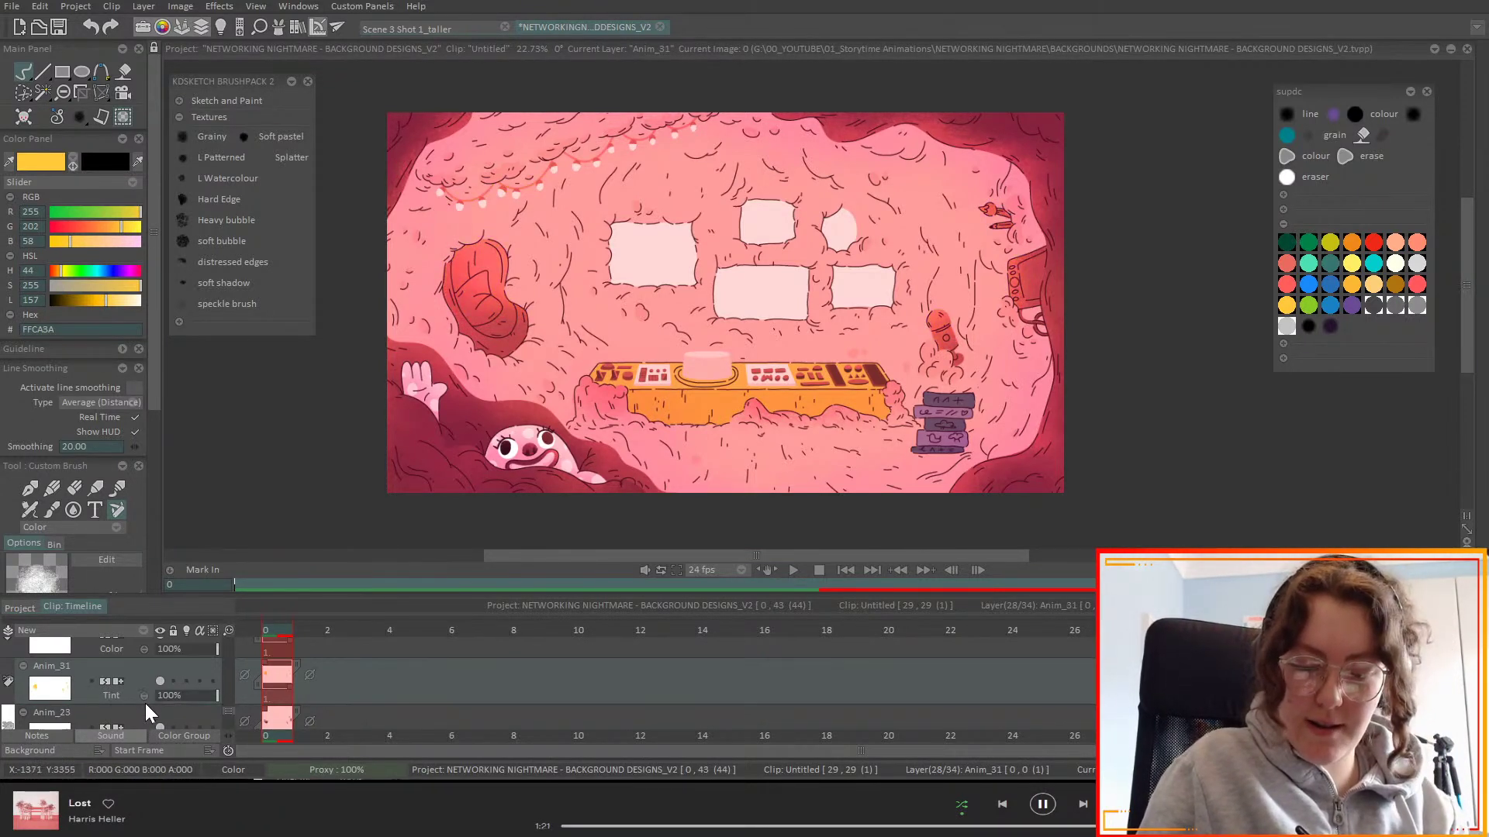
scroll(145, 710, down, 1)
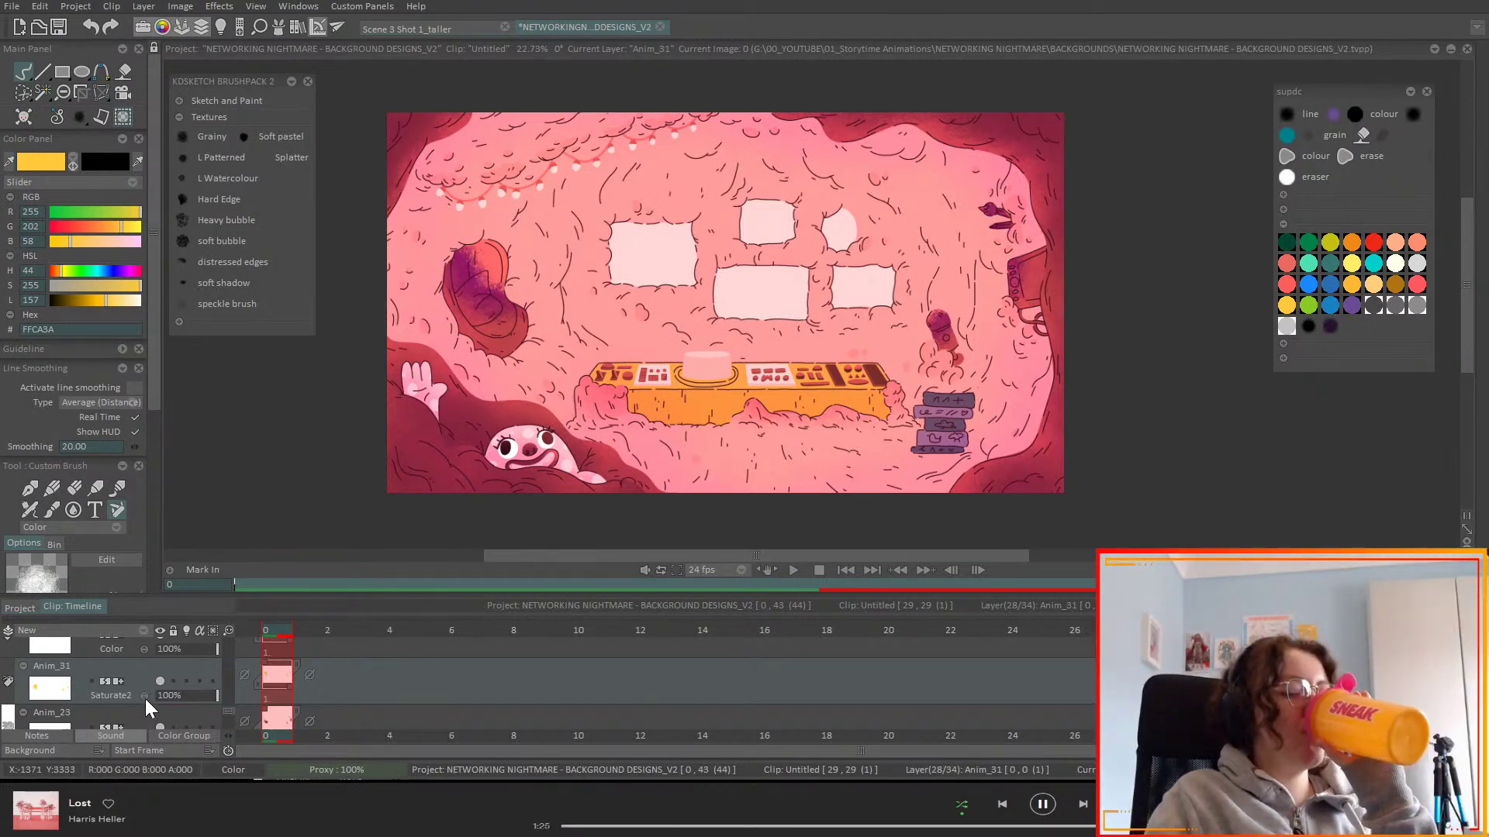
scroll(145, 699, down, 1)
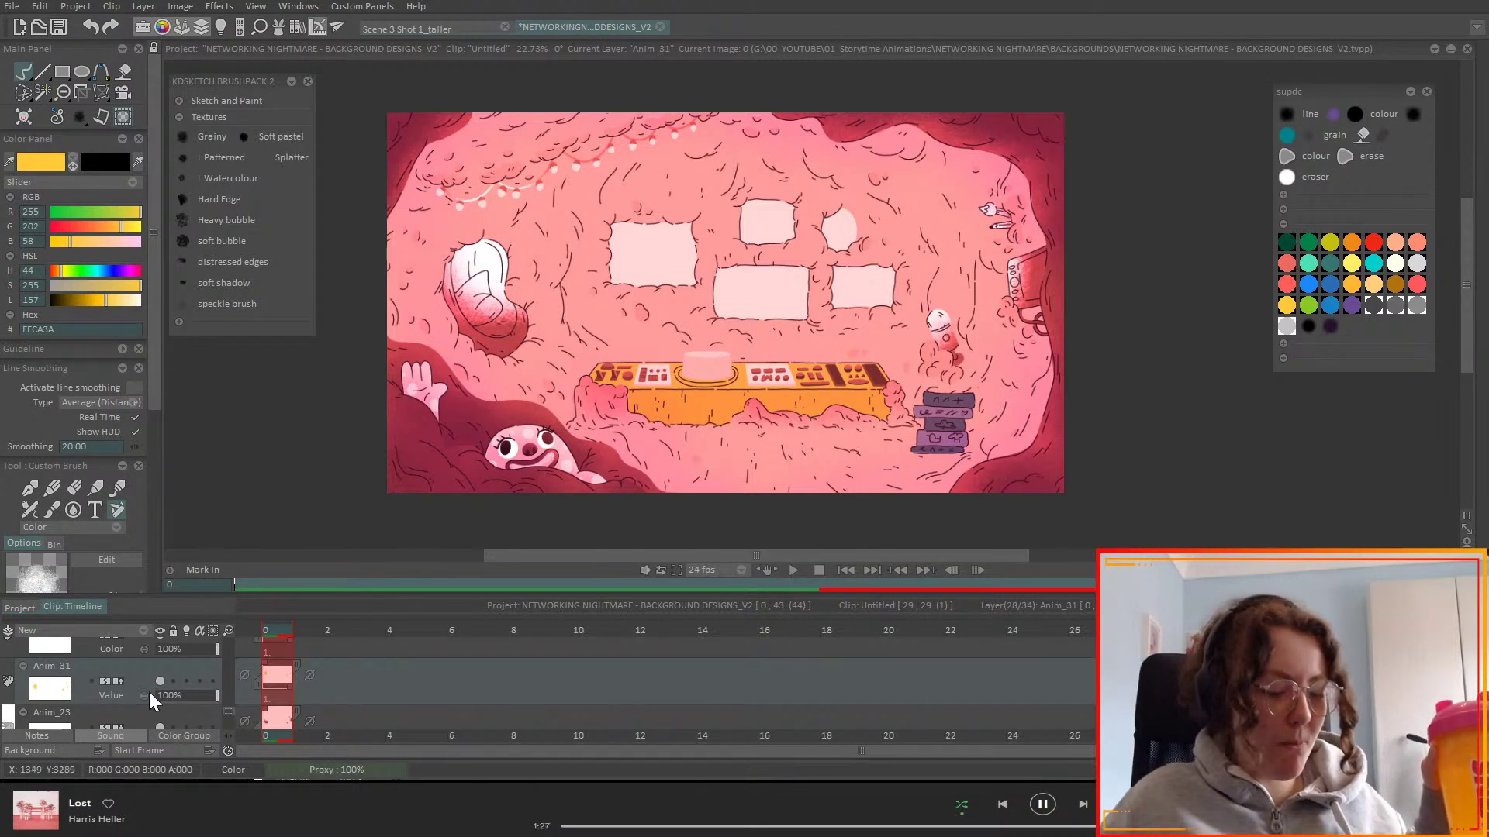
scroll(144, 707, down, 4)
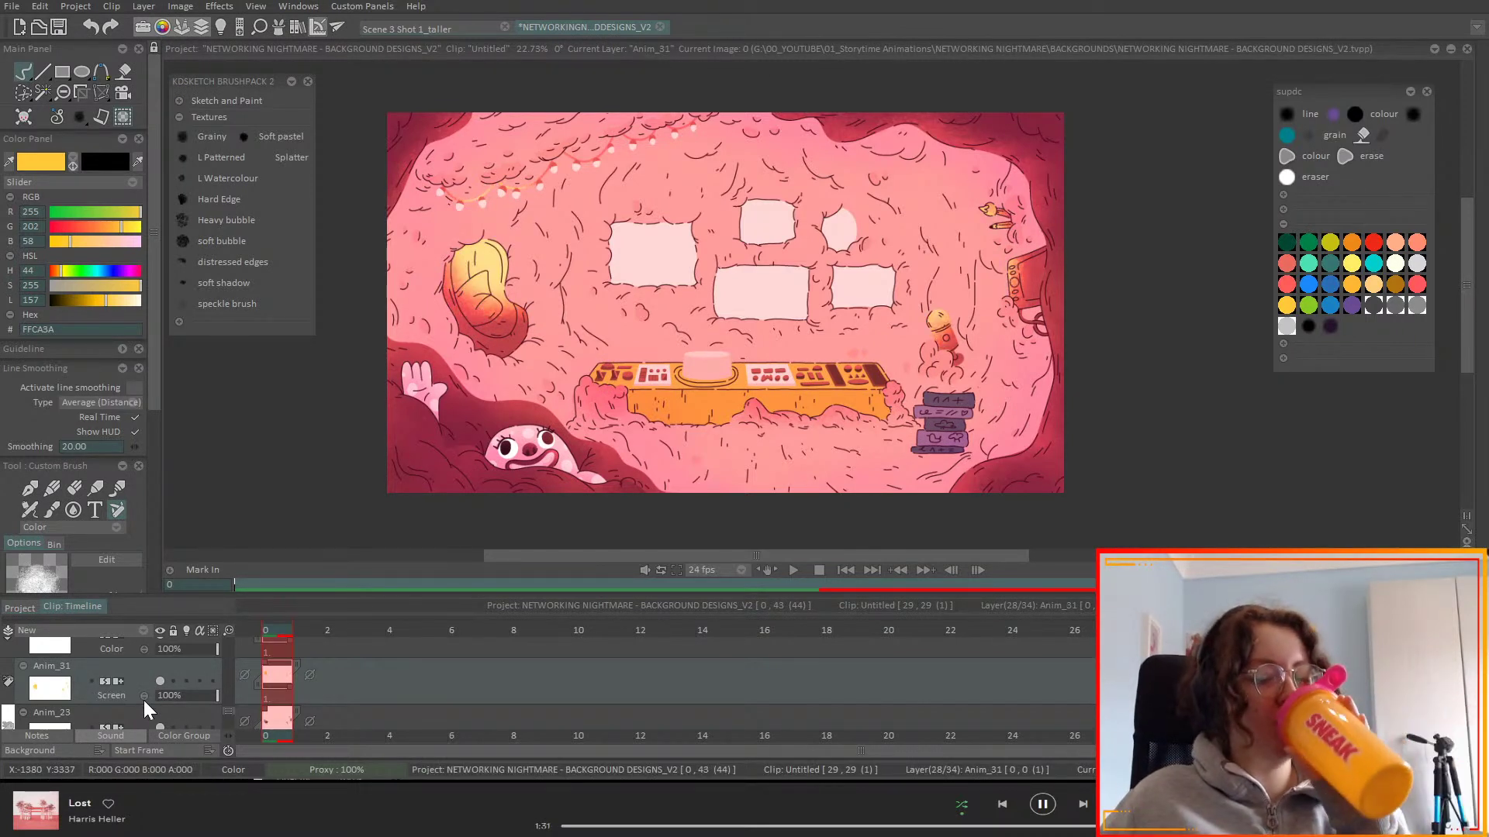
scroll(145, 702, down, 1)
scroll(142, 700, down, 2)
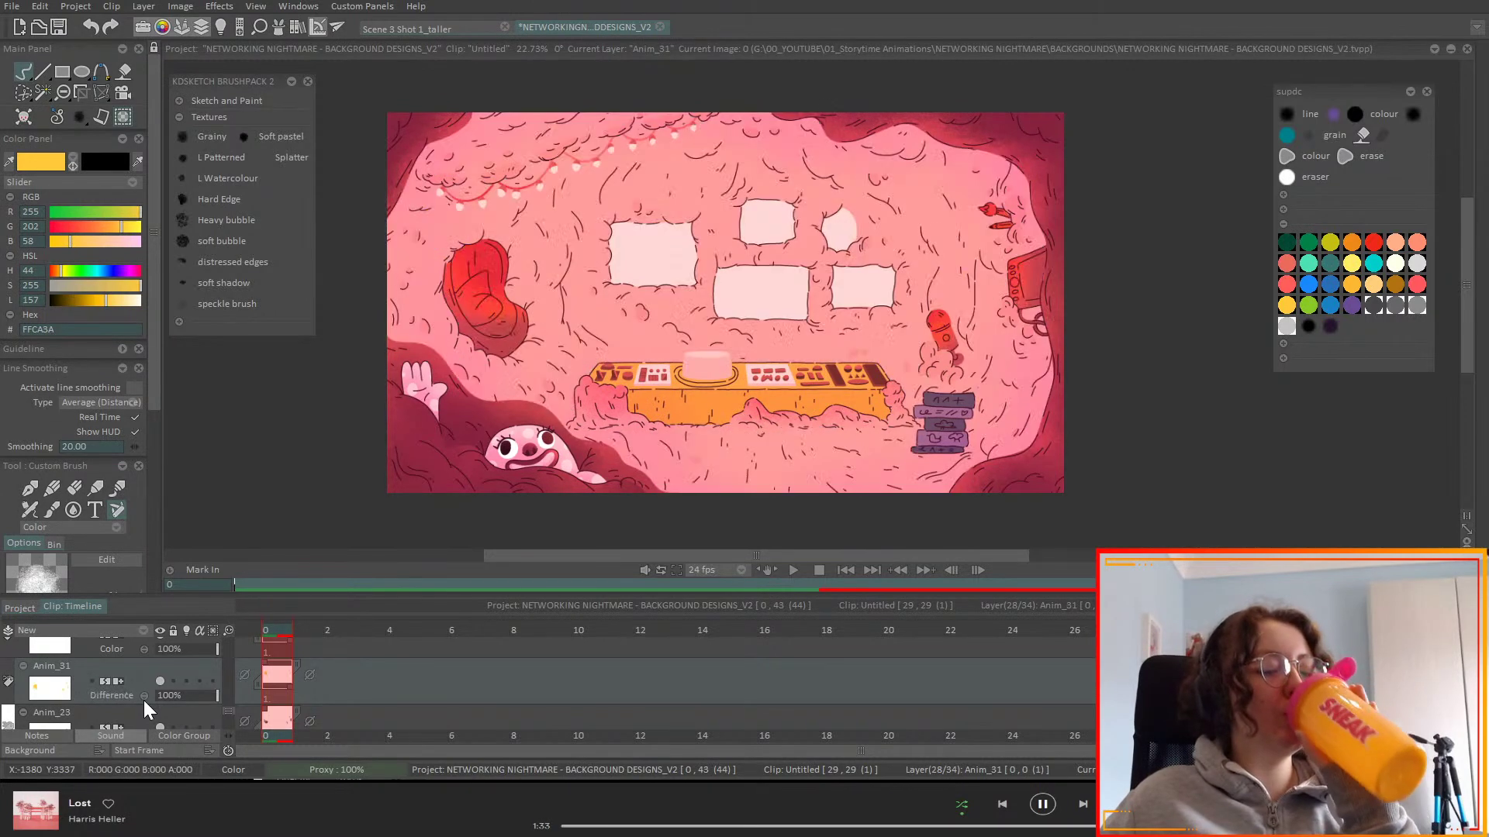
scroll(143, 700, down, 1)
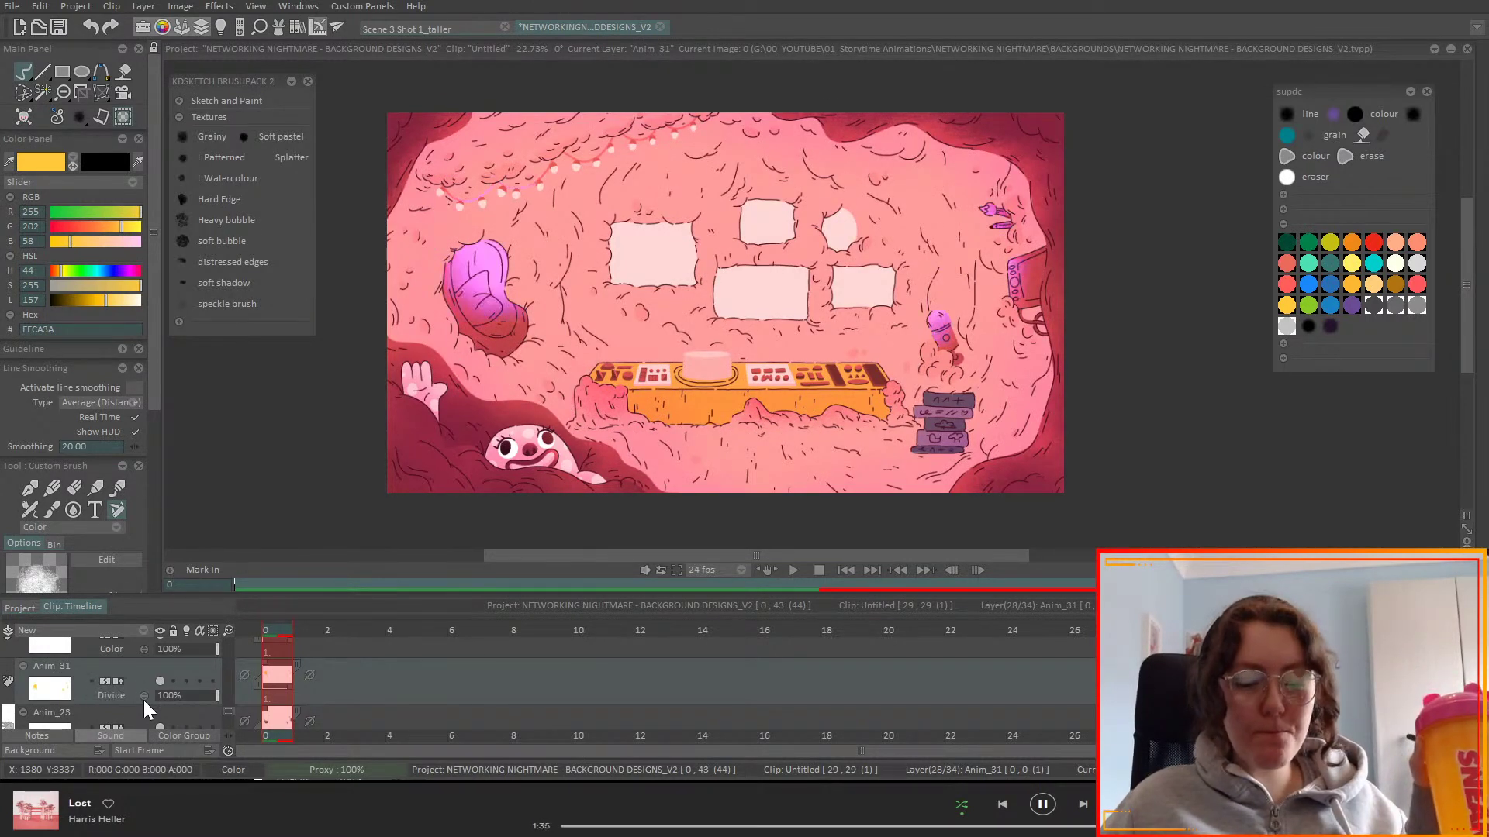
scroll(143, 701, down, 1)
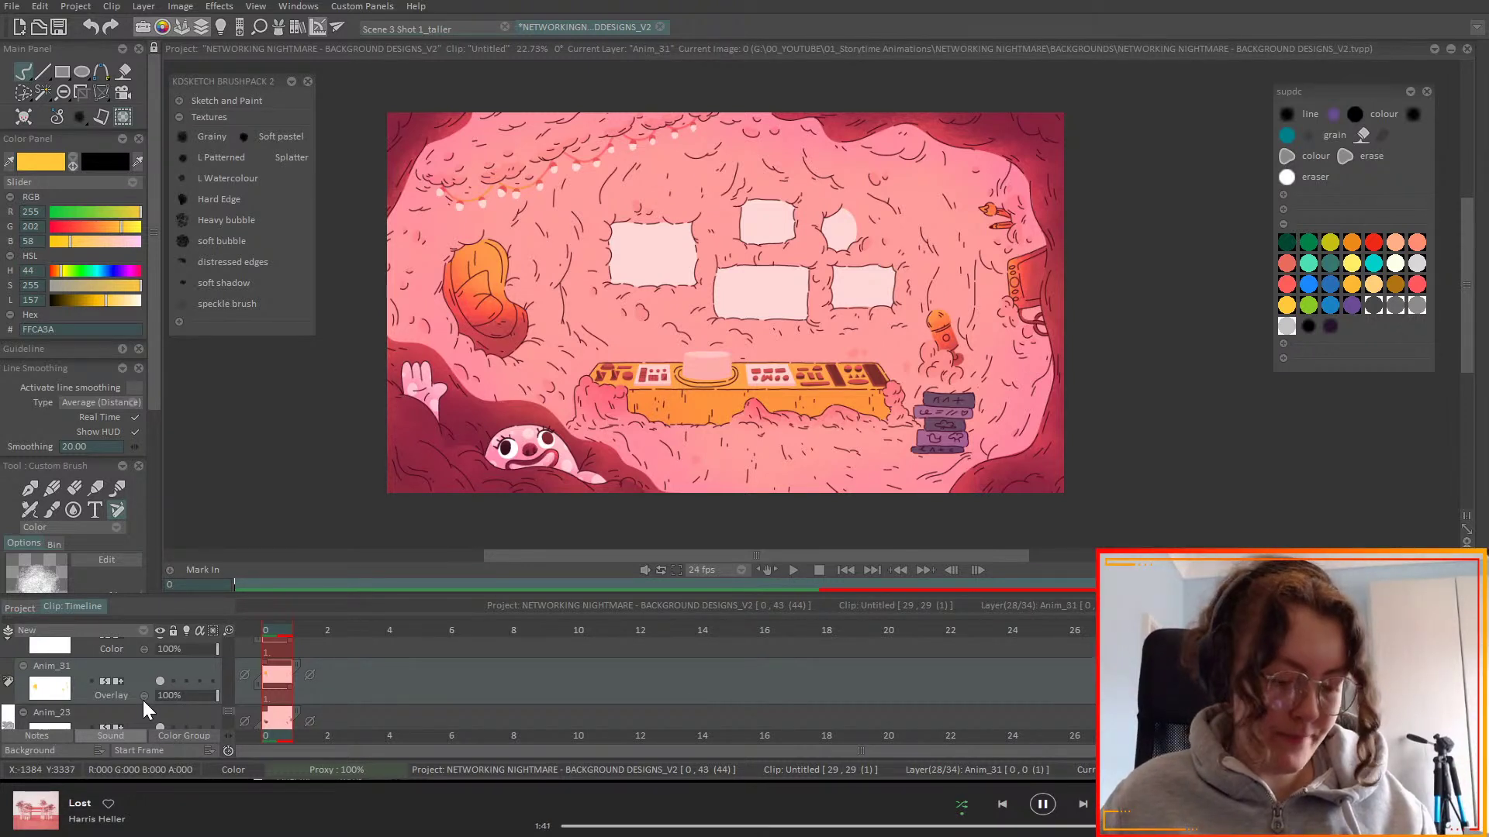
scroll(143, 700, down, 1)
scroll(144, 699, down, 5)
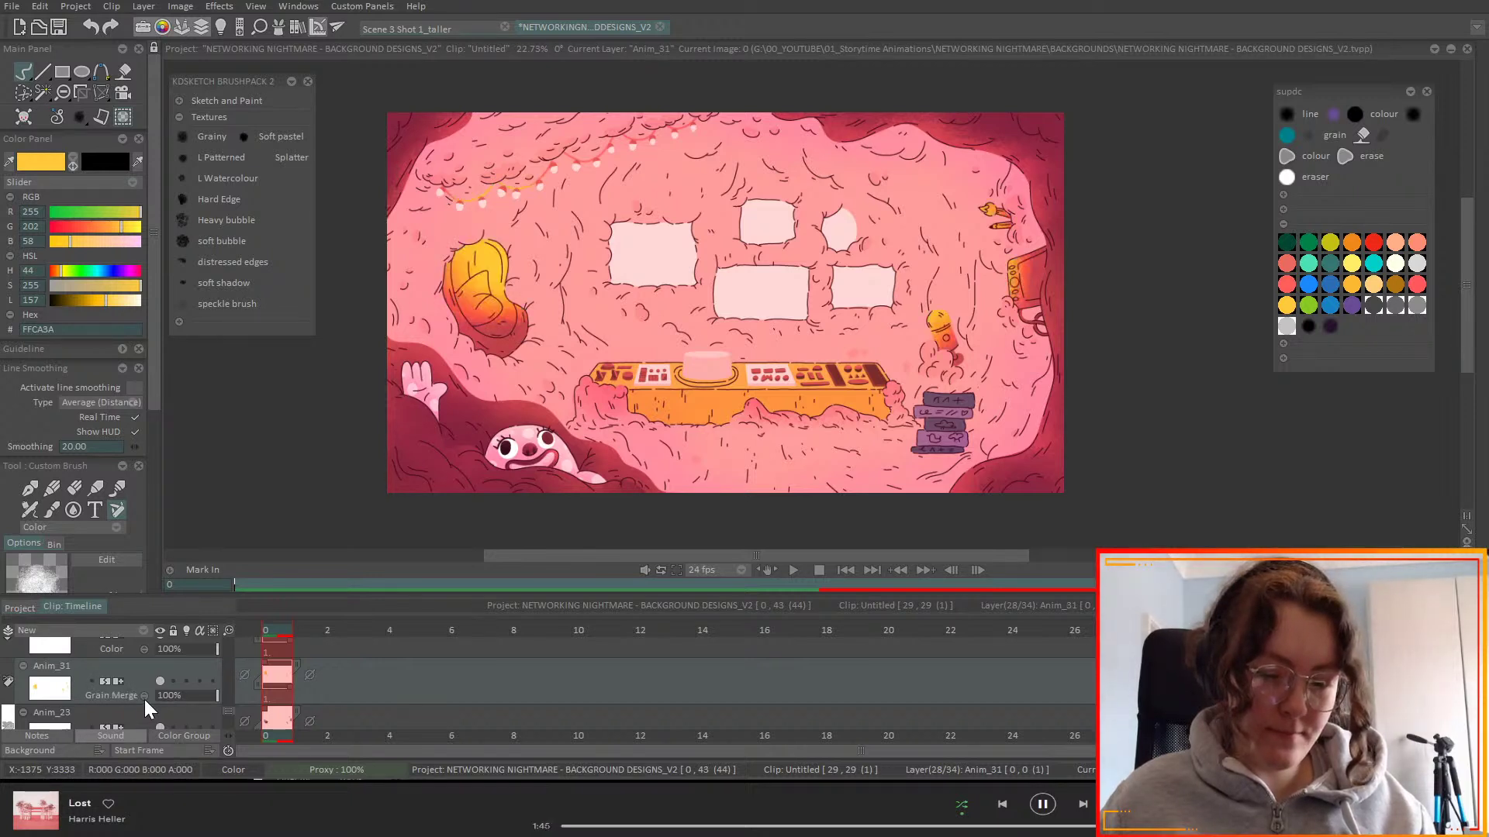
scroll(144, 699, down, 2)
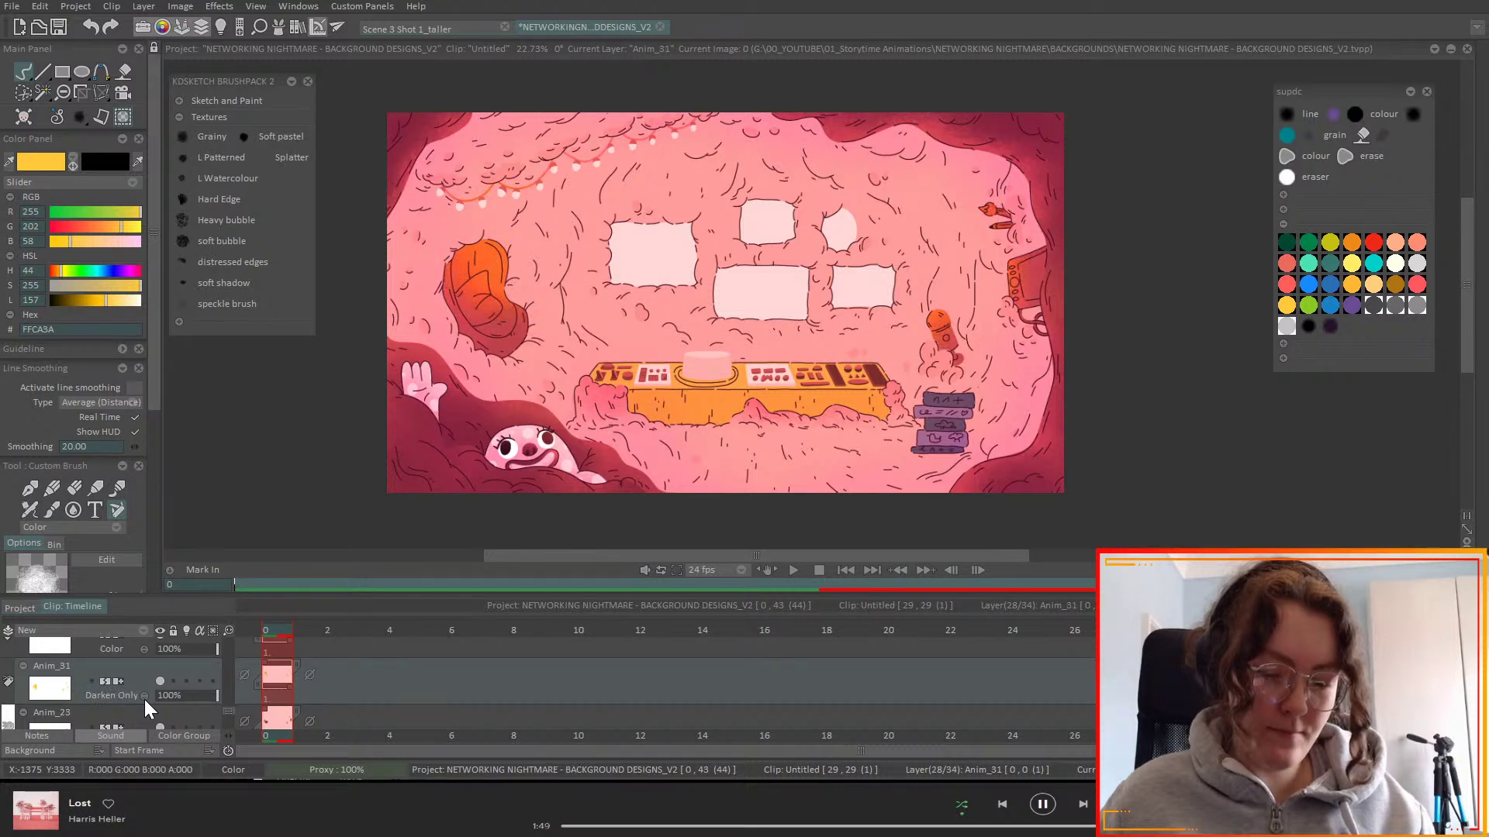
click(141, 697)
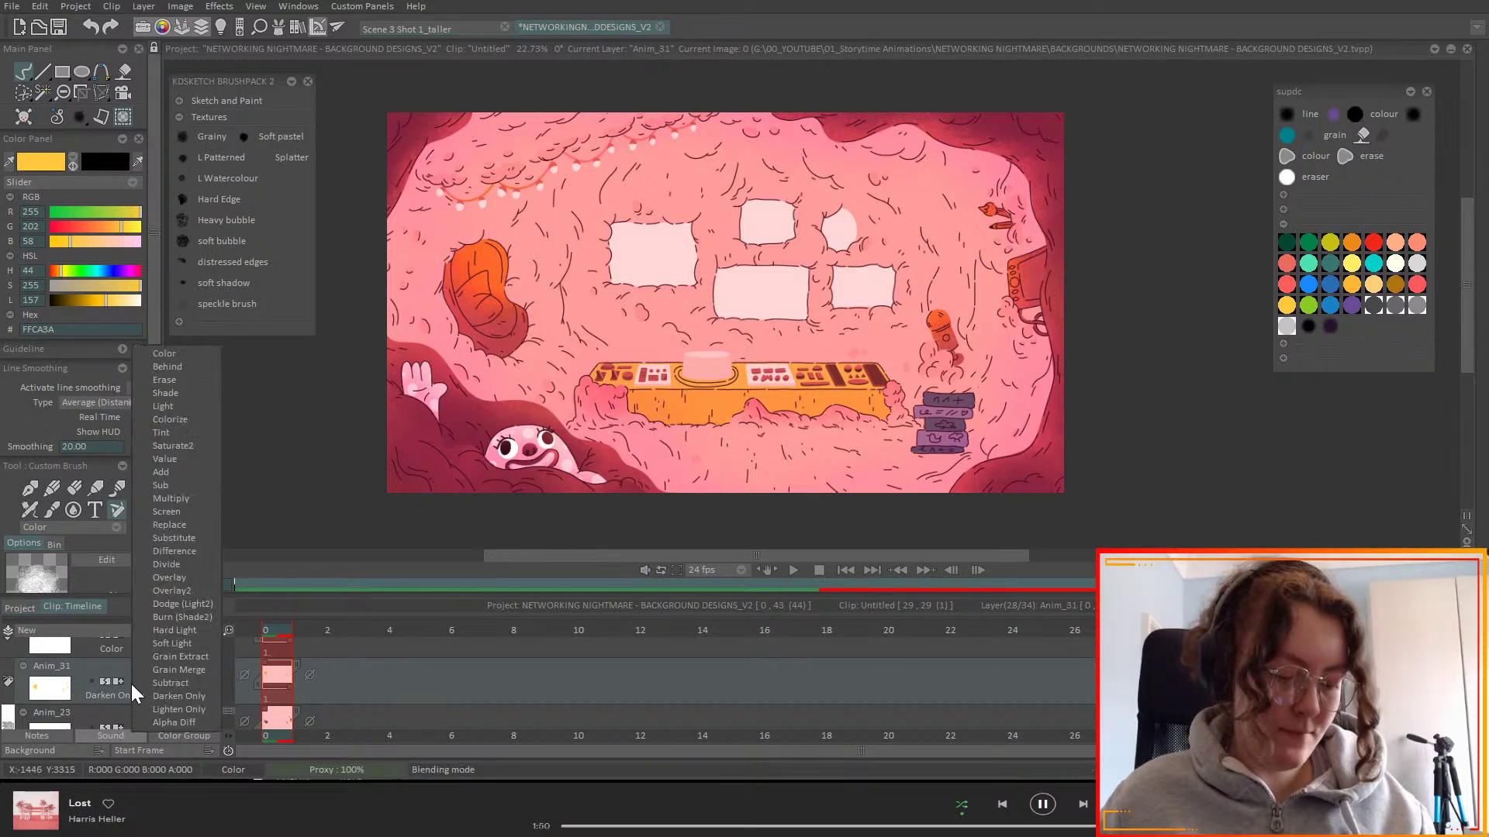
click(175, 578)
- Add a new anim layer directly above Anim_16 and set the brush colour to dark purple 241A32
scroll(176, 696, down, 1)
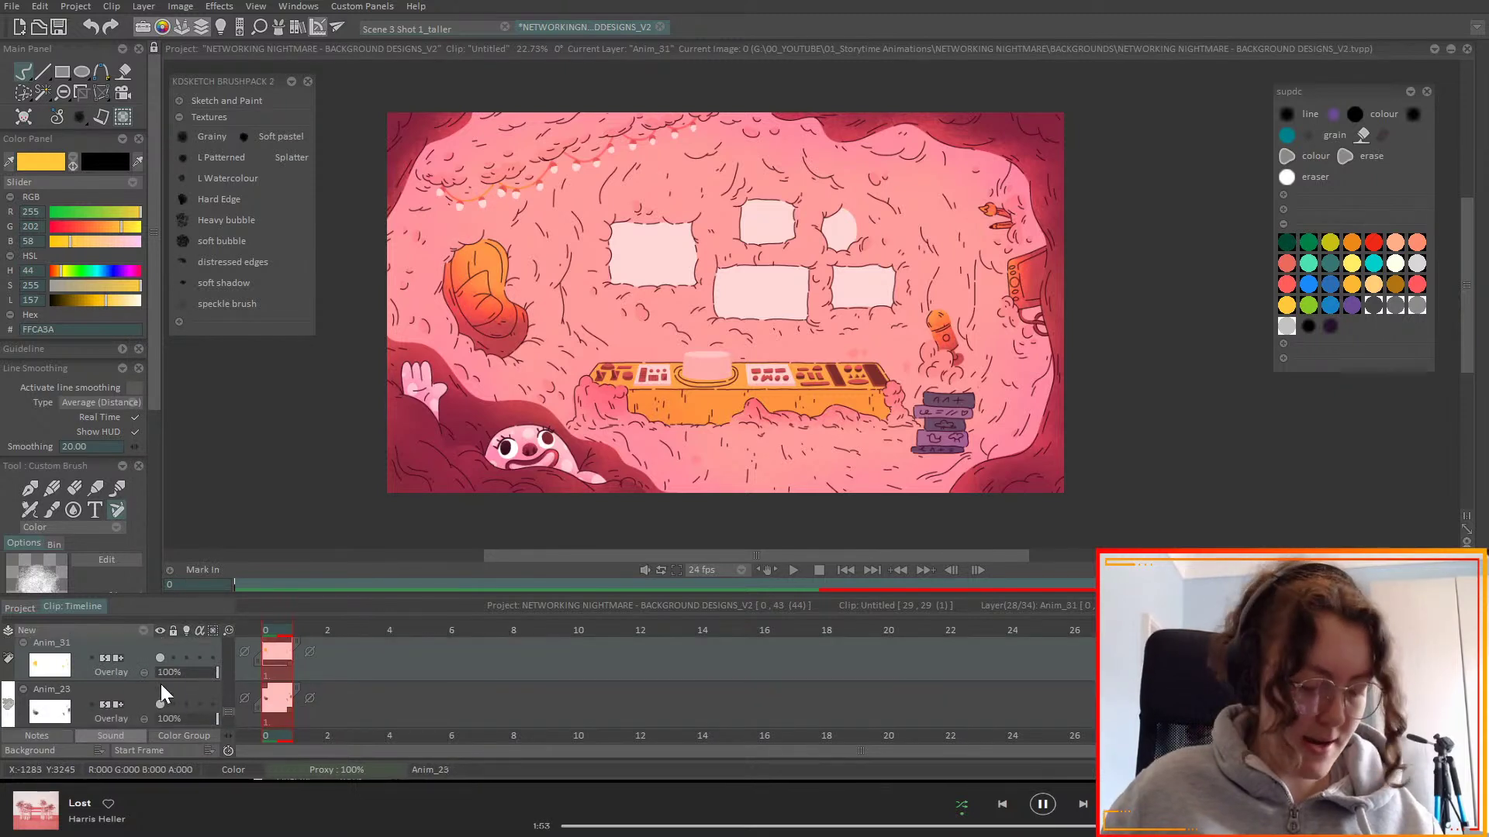
scroll(155, 687, down, 4)
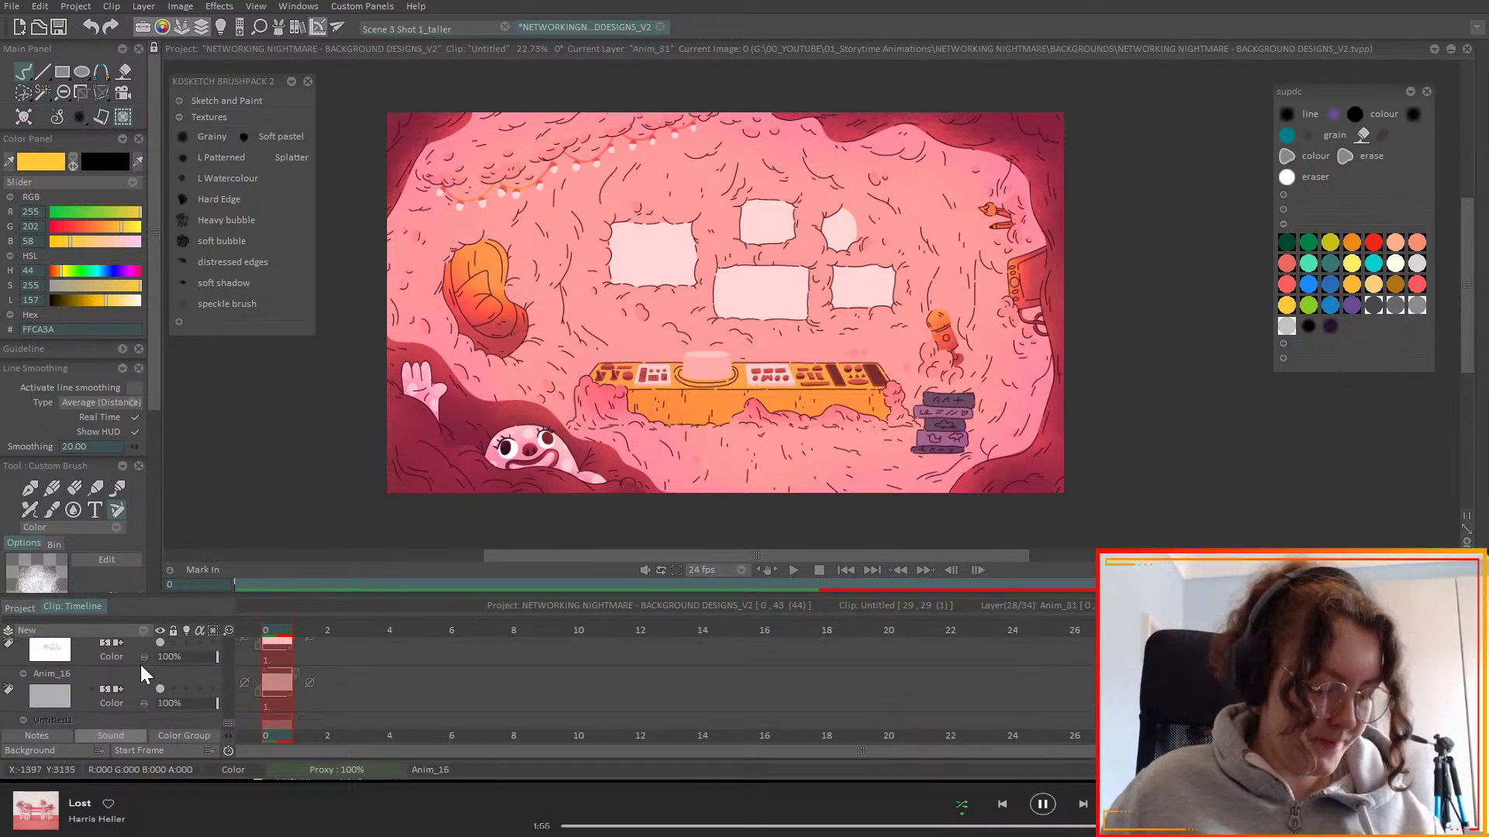
scroll(141, 664, down, 1)
click(138, 662)
click(140, 630)
click(164, 628)
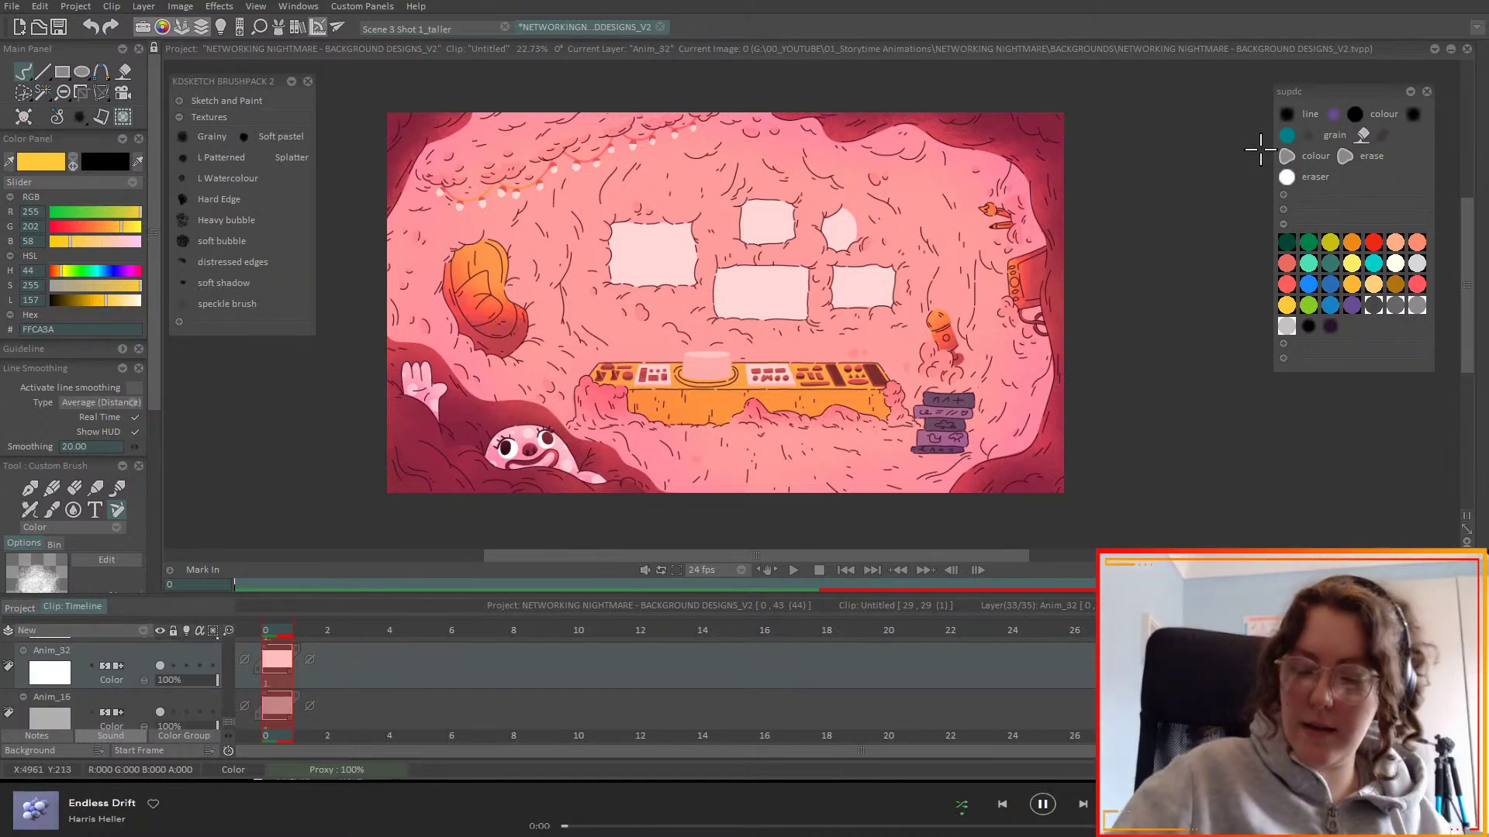
click(1351, 306)
drag(78, 300, 62, 300)
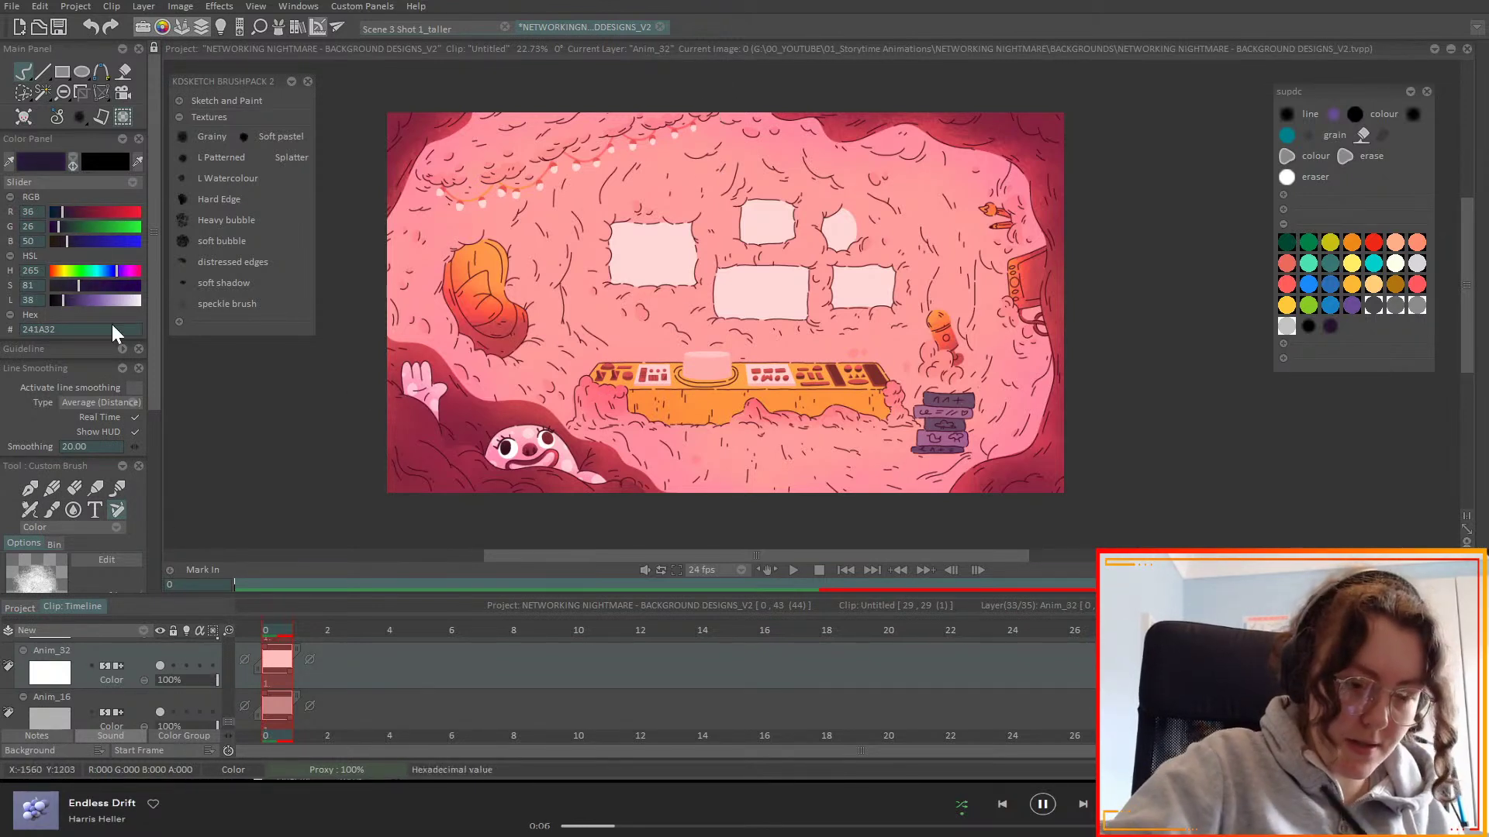
- Disable the stencils on the items and control panel layers
scroll(230, 723, up, 1)
scroll(231, 723, up, 3)
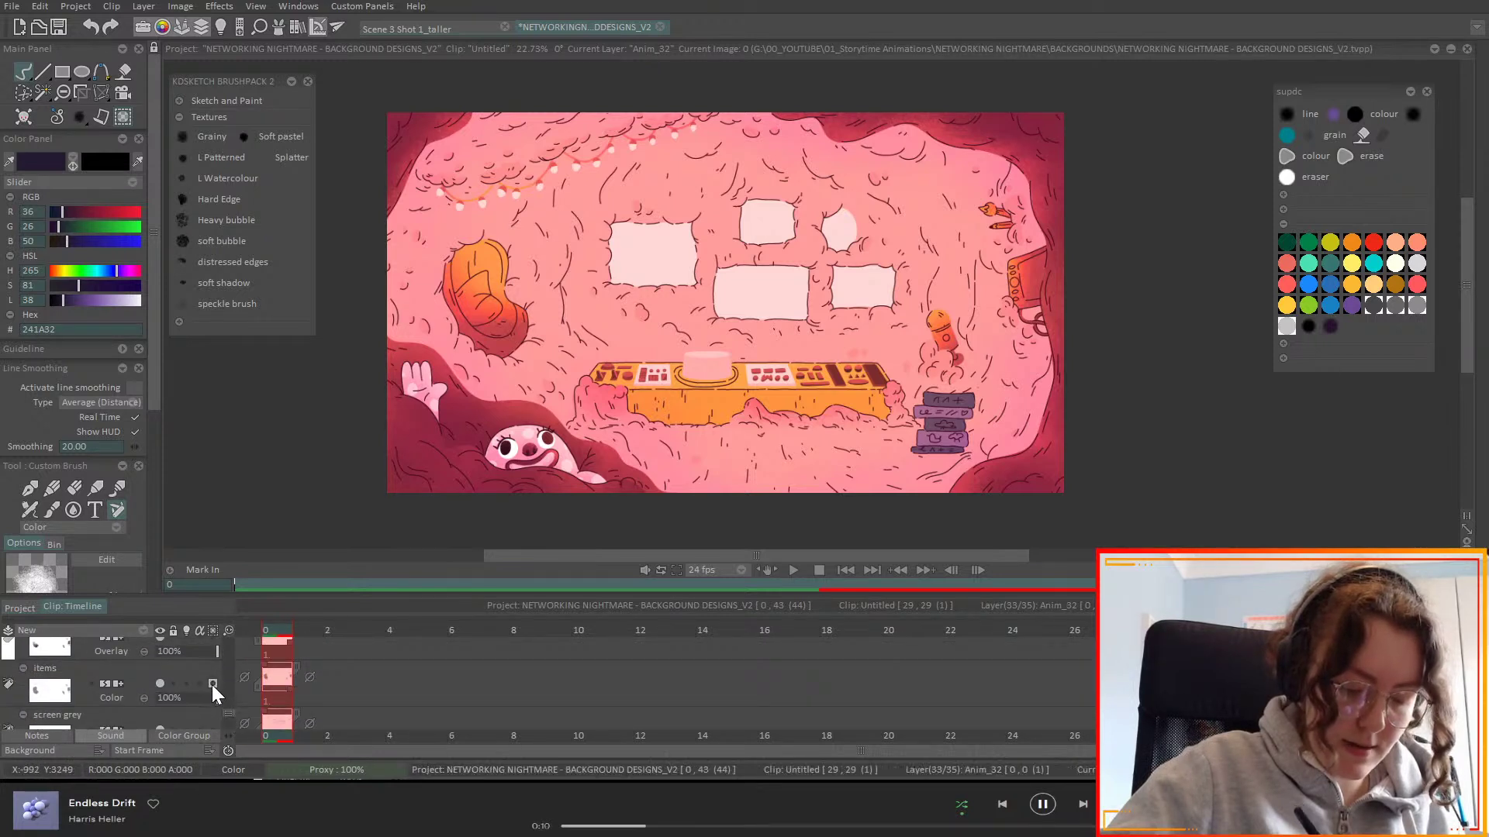
scroll(231, 717, down, 3)
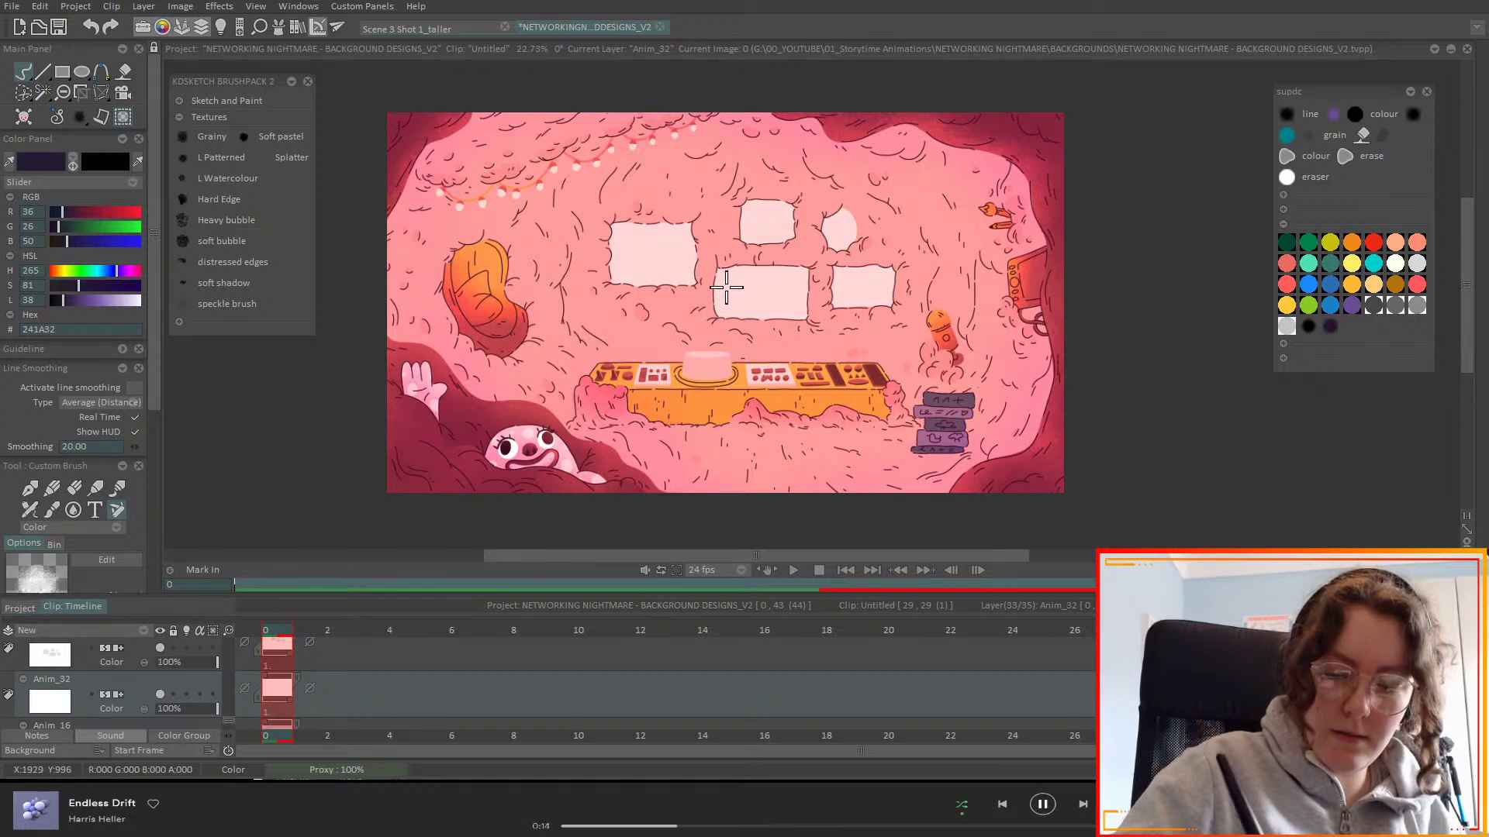
scroll(228, 721, up, 1)
scroll(228, 721, up, 5)
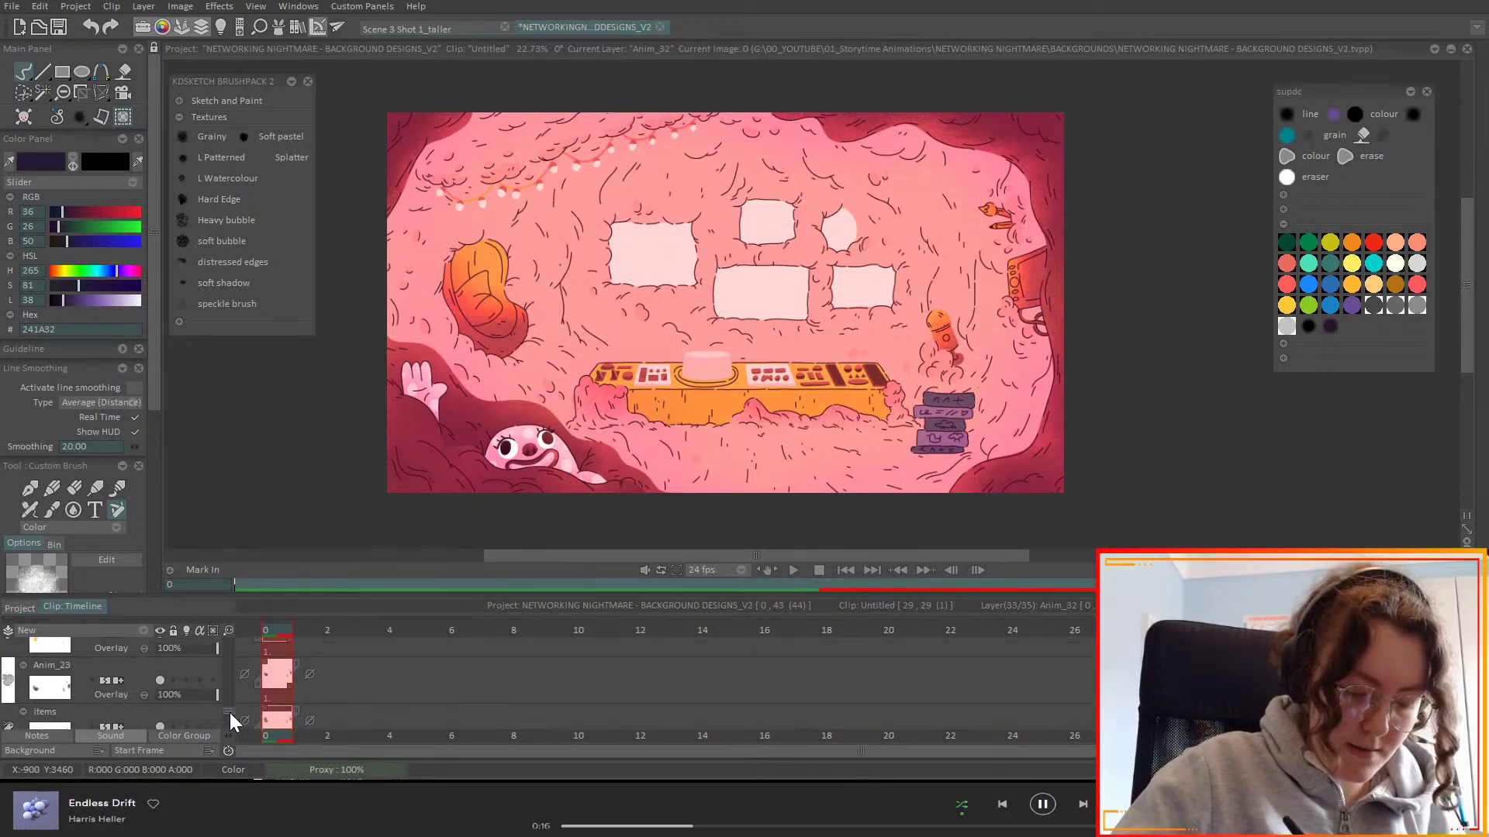
scroll(231, 700, down, 5)
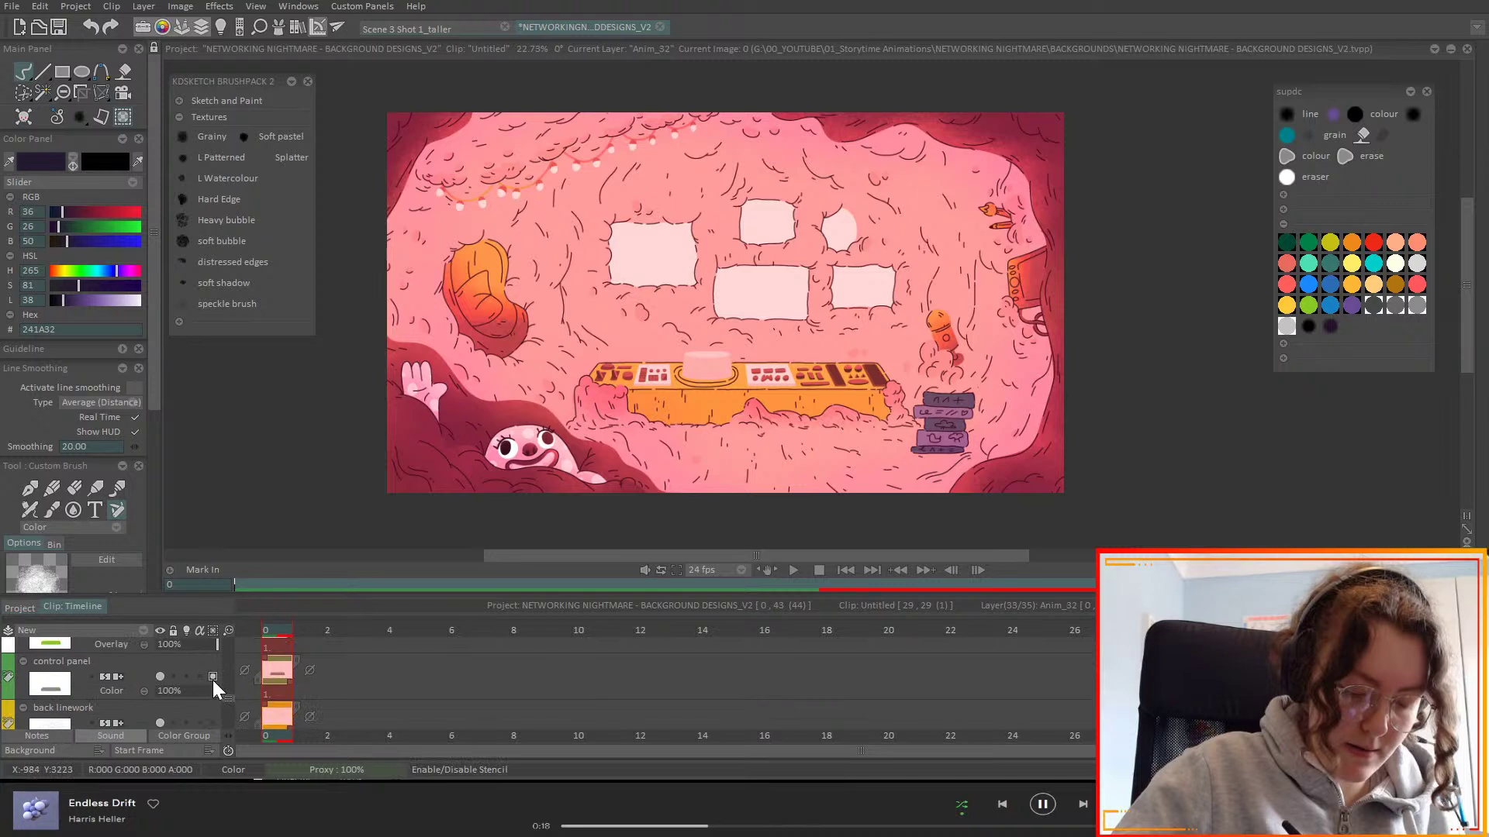
scroll(233, 725, down, 1)
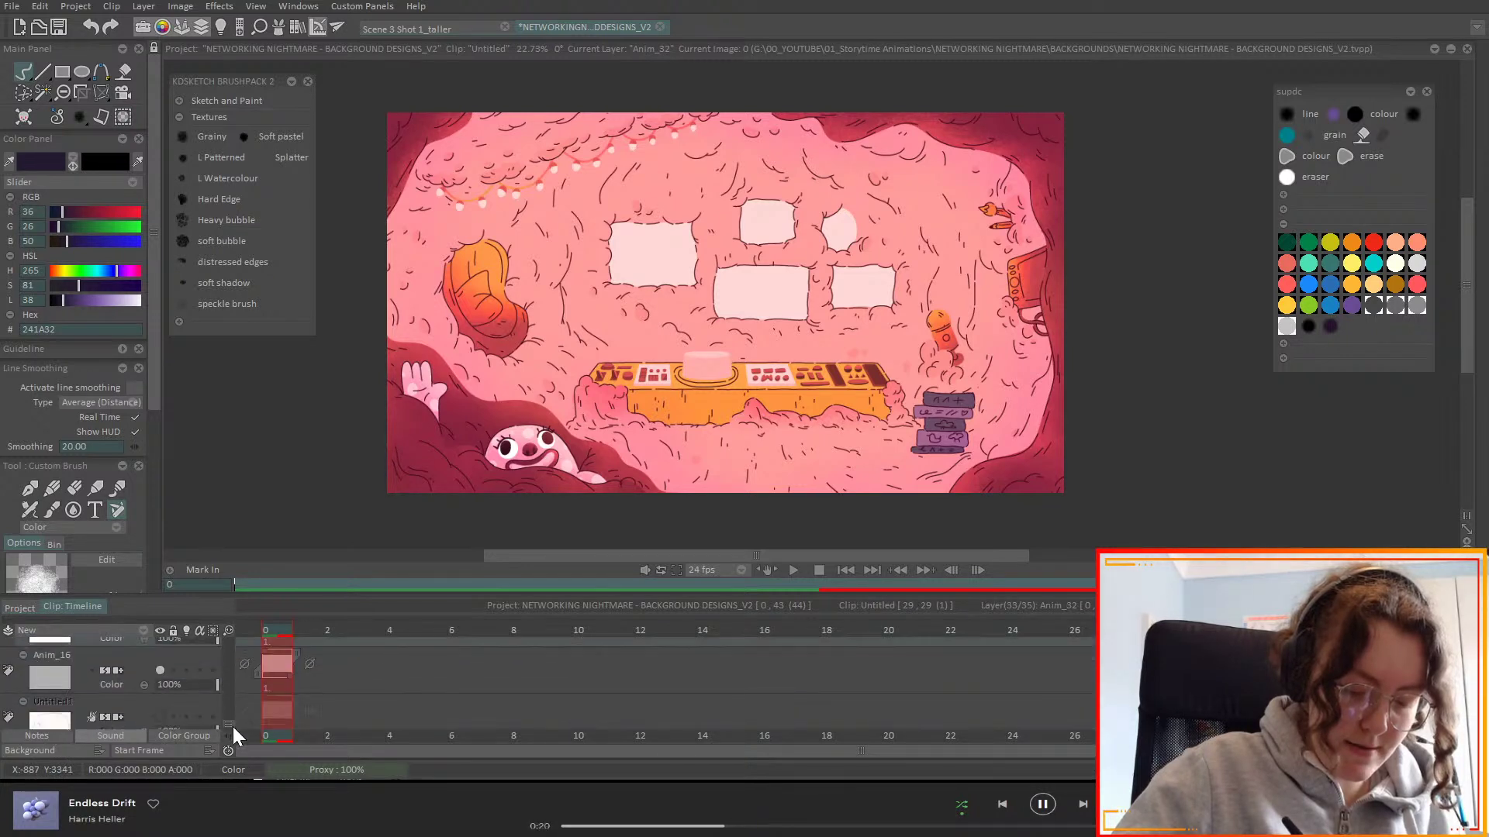
- Try shading the cave wall and floor with dark purple 241A32 on Anim_32, and clear the strokes
mouse_move(570, 271)
mouse_down()
mouse_move(561, 213)
mouse_move(578, 195)
mouse_move(612, 197)
mouse_move(696, 148)
mouse_move(658, 185)
mouse_move(680, 176)
mouse_move(572, 188)
mouse_move(531, 212)
mouse_move(509, 199)
mouse_move(512, 154)
mouse_move(633, 133)
mouse_up()
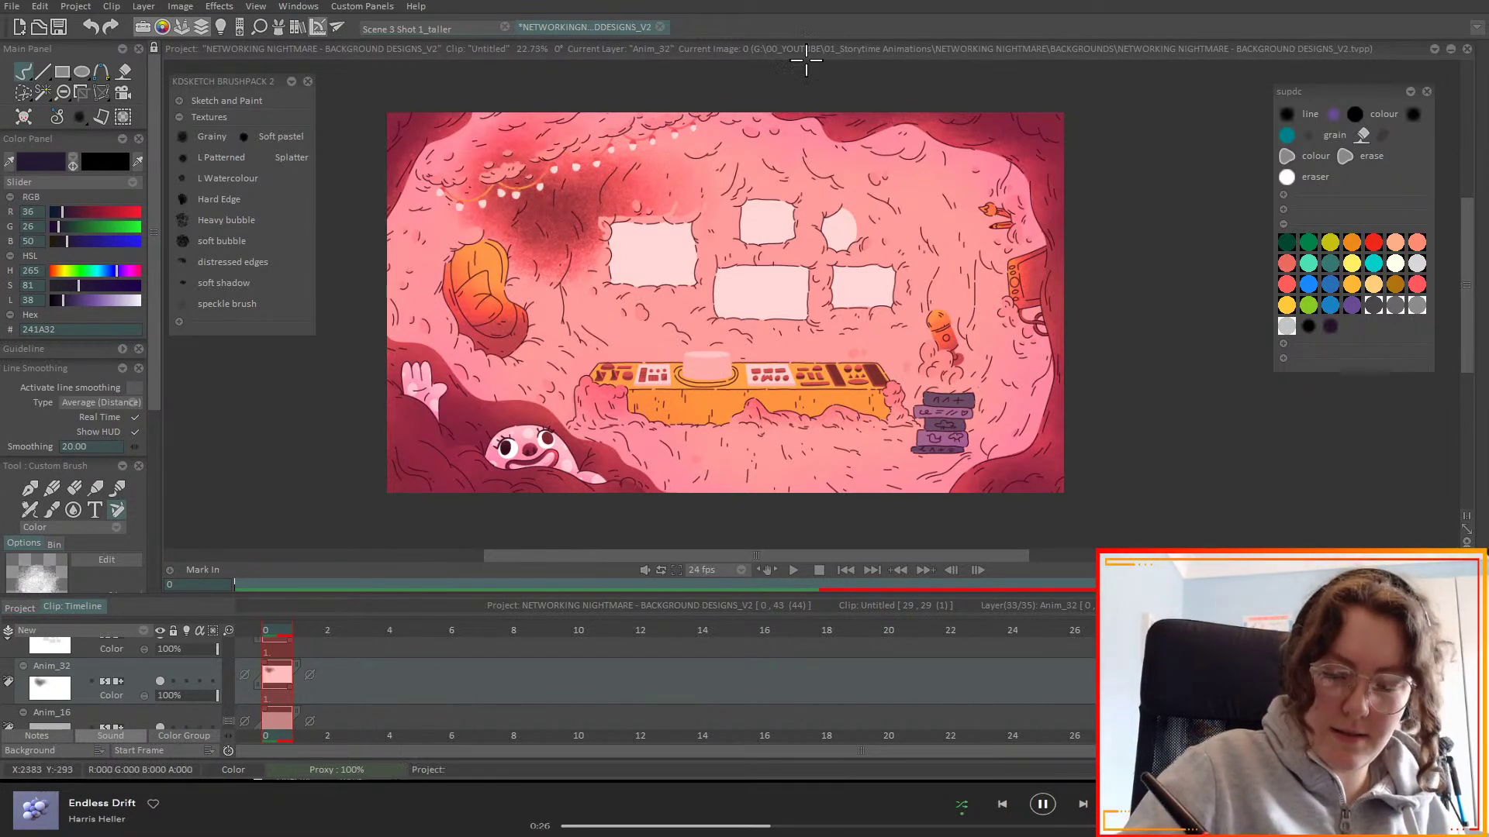
drag(772, 120, 727, 146)
key(Delete)
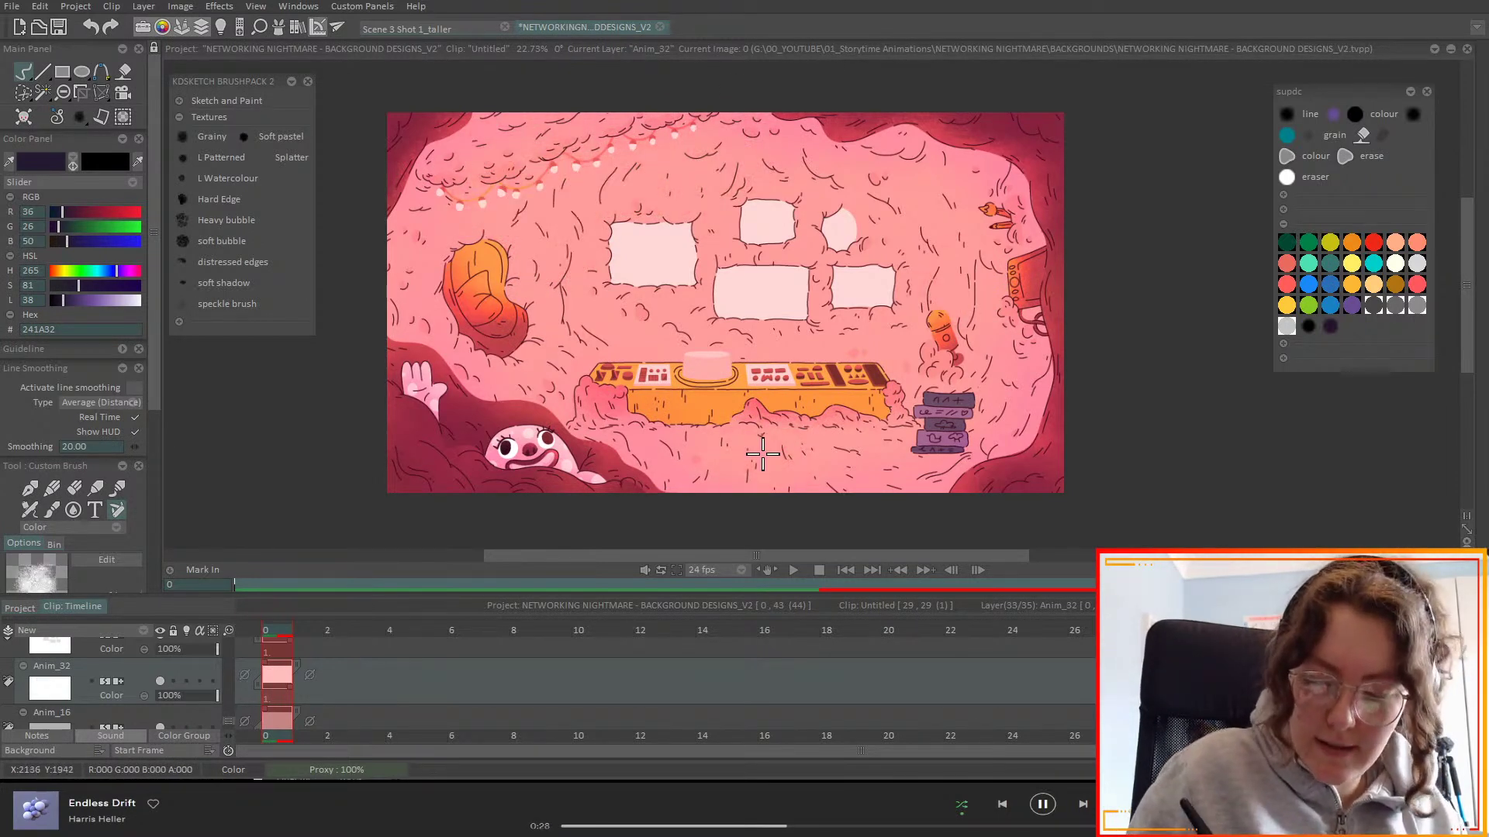
drag(758, 445, 784, 457)
key(Delete)
- Move Anim_32 to the top of the layer stack, and undo the trial dark purple shading over the floor and walls
drag(130, 680, 156, 598)
mouse_move(780, 455)
mouse_down()
mouse_move(751, 422)
mouse_move(669, 465)
mouse_up()
mouse_move(934, 326)
mouse_down()
mouse_move(954, 206)
mouse_move(935, 194)
mouse_move(914, 217)
mouse_move(1011, 372)
mouse_move(983, 332)
mouse_up()
drag(697, 295, 607, 310)
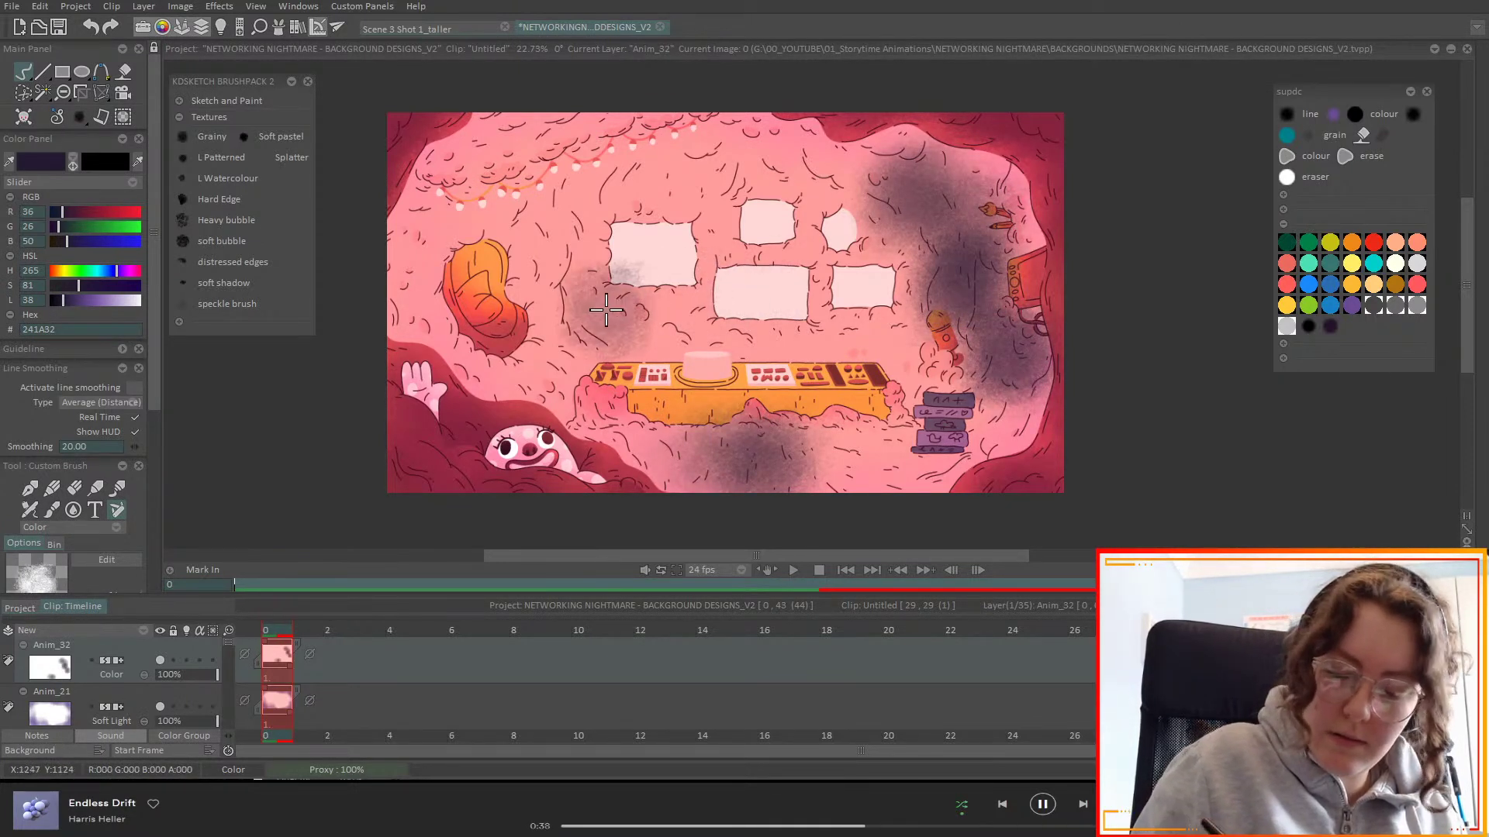
key(ctrl+z)
key(ctrl+z)
key(ctrl+z)
key(ctrl+z)
- Save the background project
drag(155, 395, 156, 487)
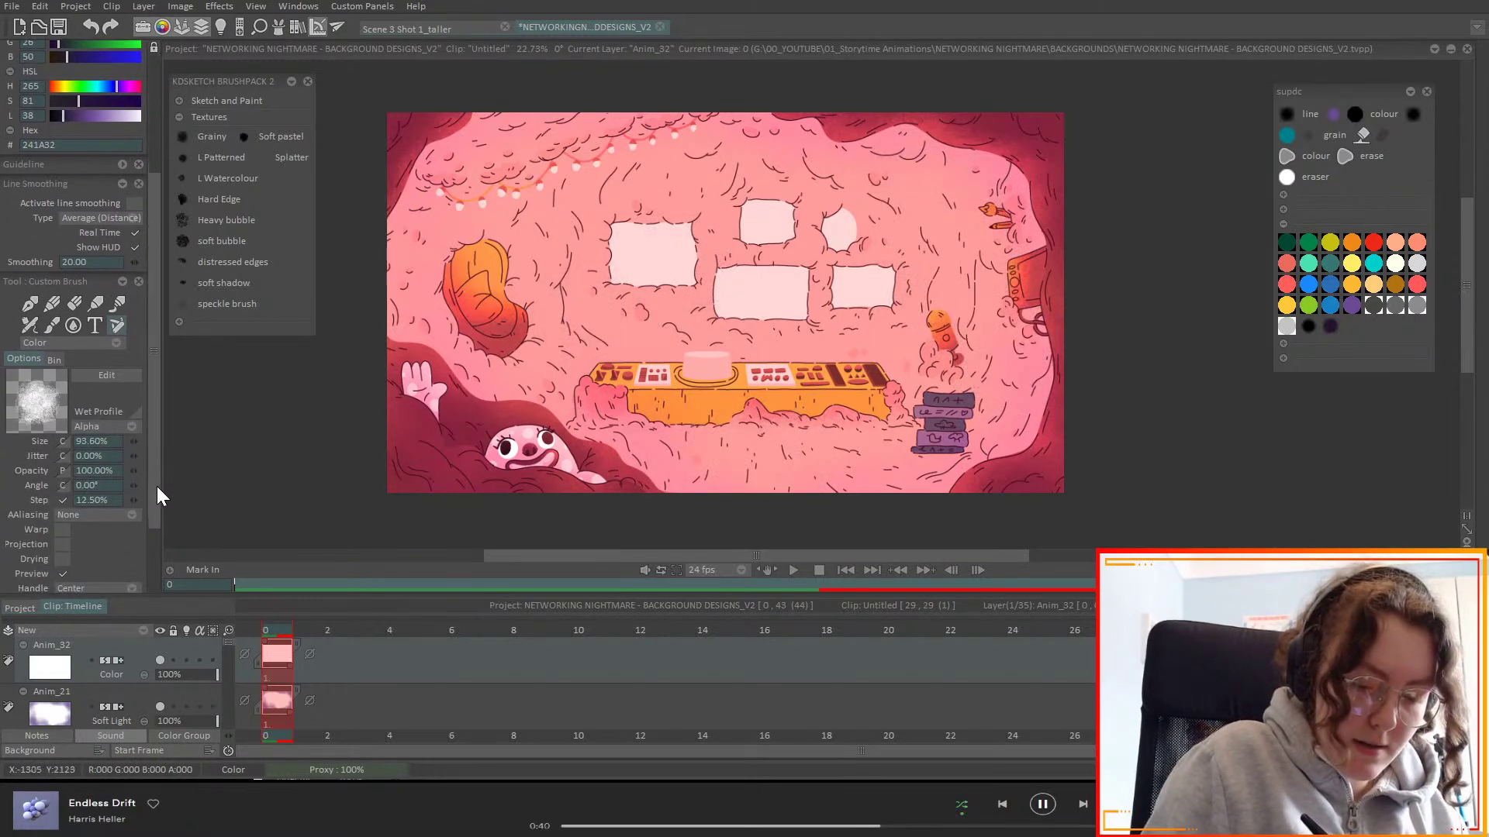
key(ctrl+s)
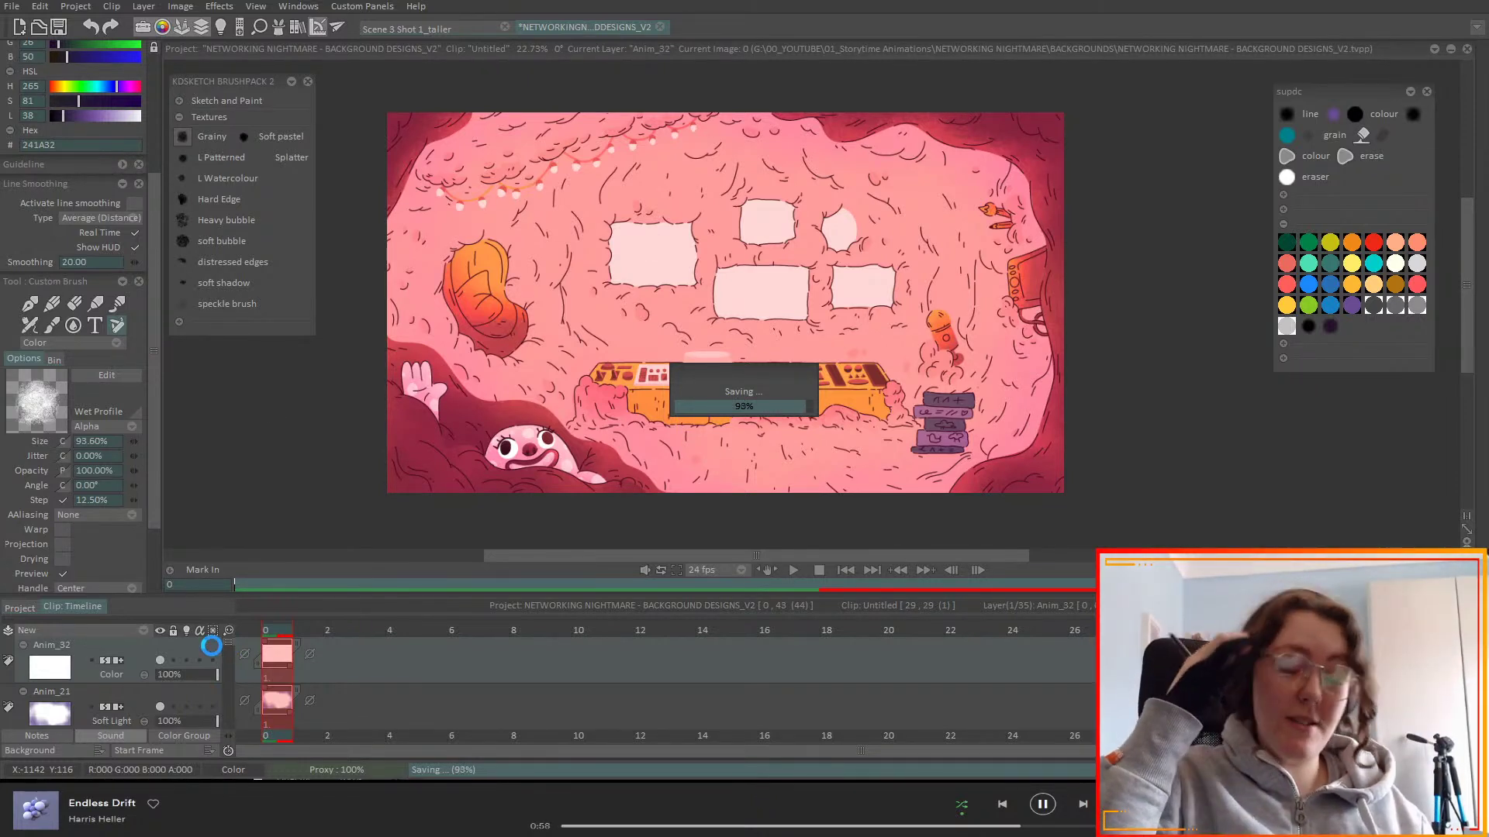
- Identify Anim_19 by toggling its visibility, and select it with Preserve transparency enabled
scroll(229, 644, down, 3)
scroll(228, 649, down, 1)
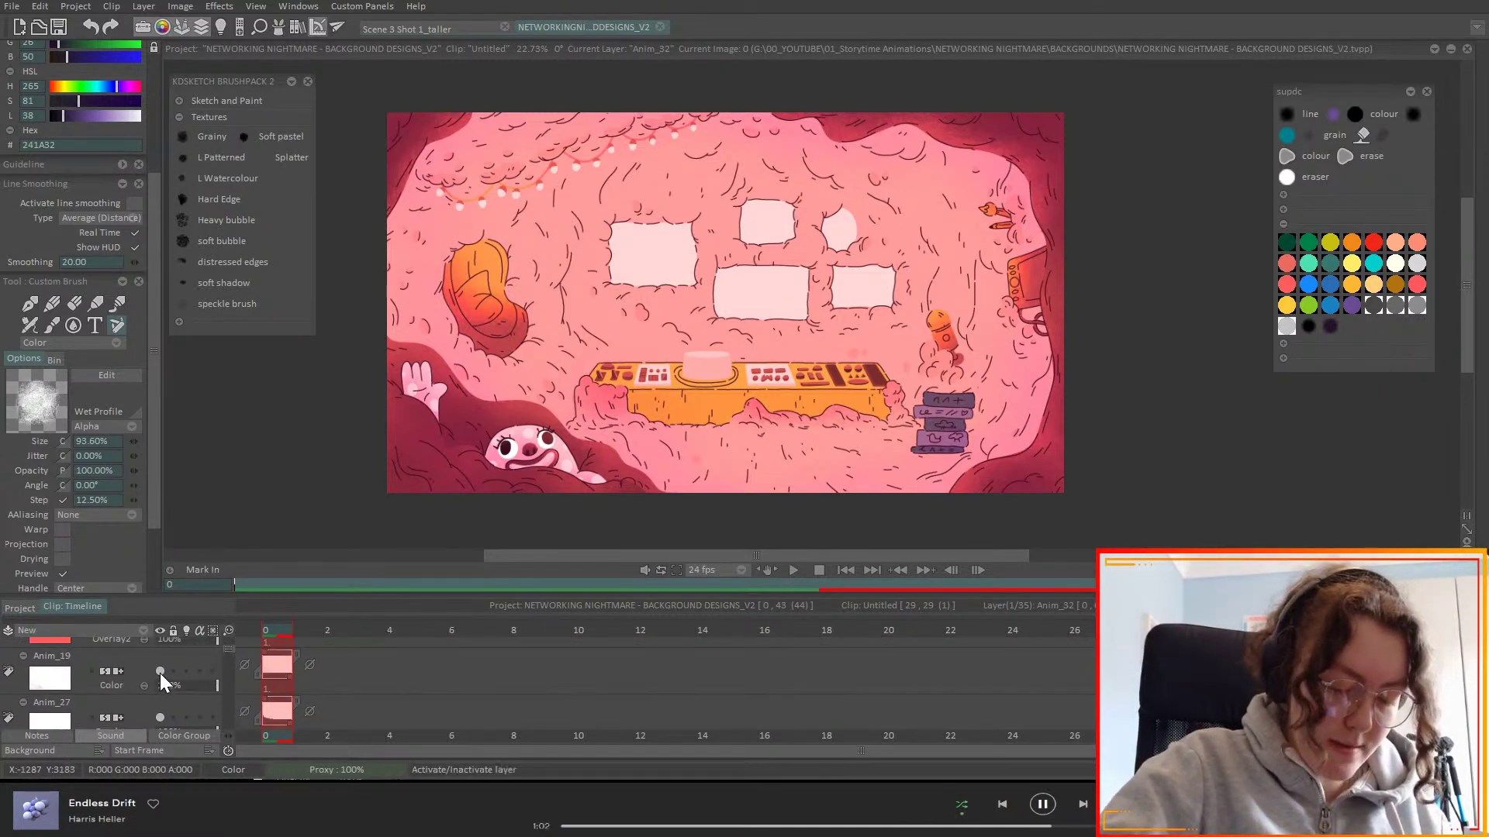
click(160, 671)
click(160, 672)
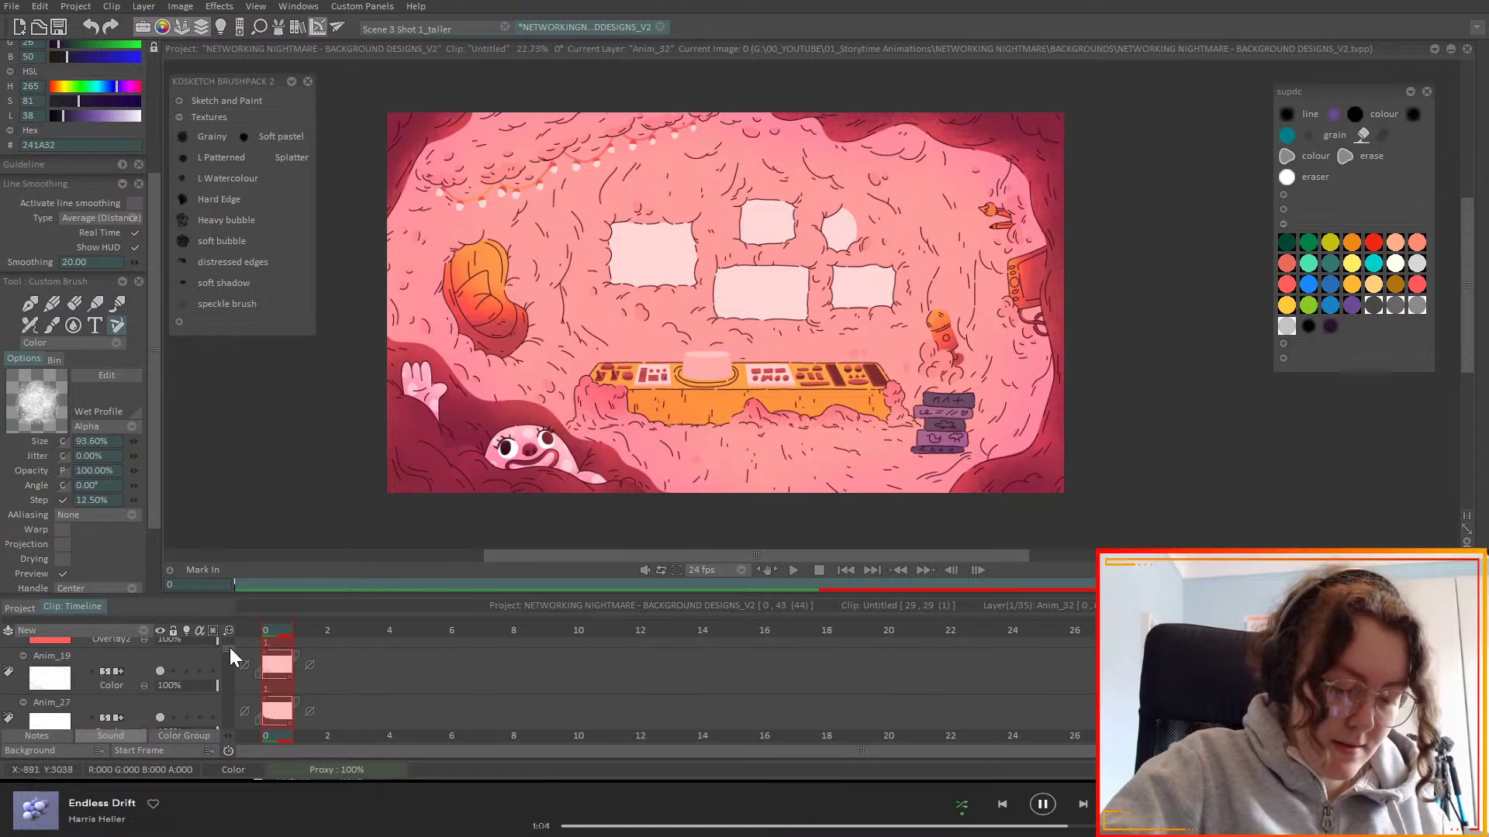
scroll(230, 648, up, 1)
click(152, 683)
click(159, 686)
click(159, 687)
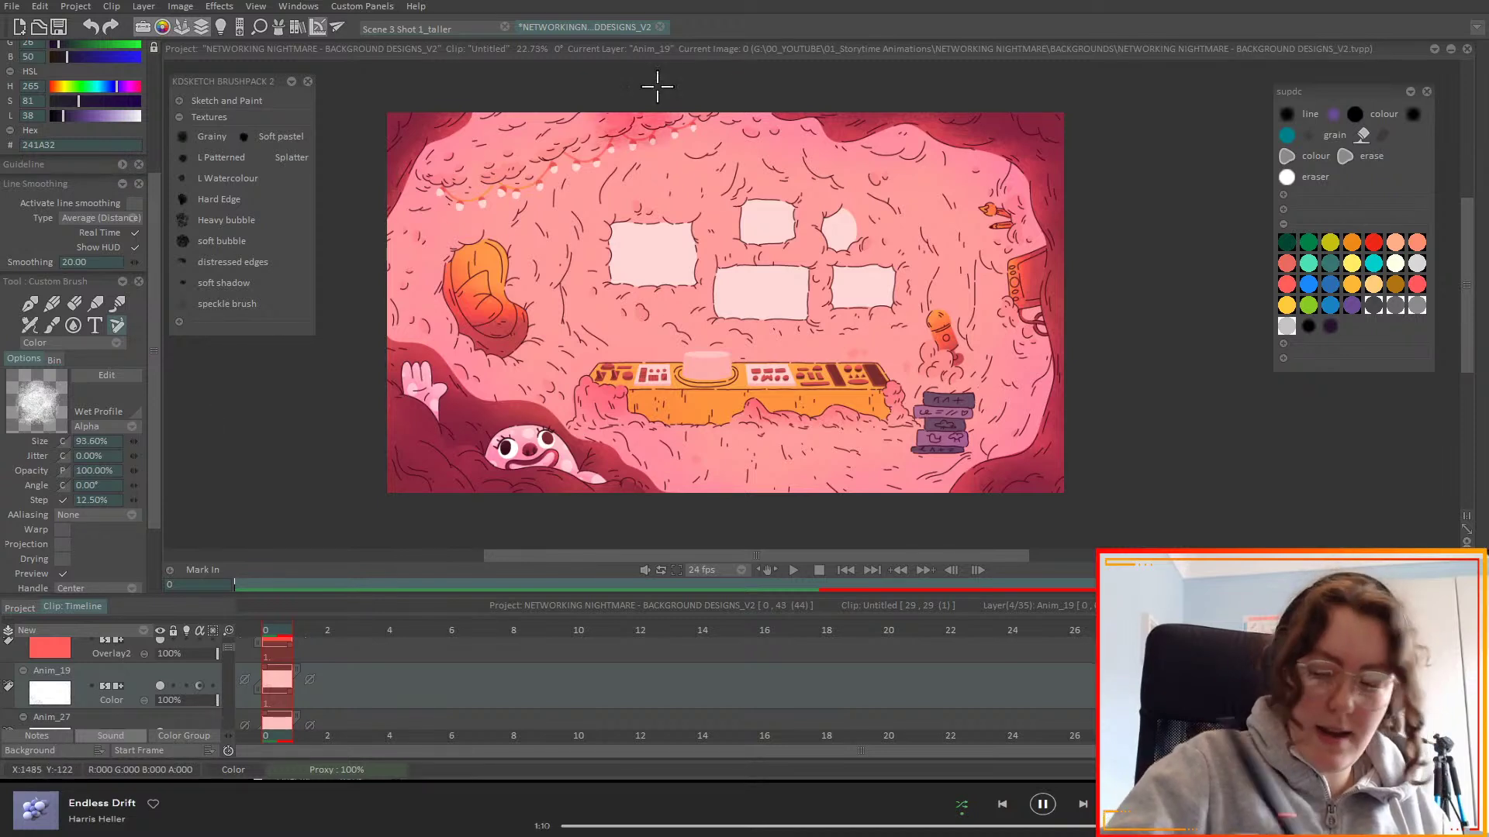
- Brush light yellow FFED66 over the foreground cave border around the peeking character on Anim_19
click(1357, 263)
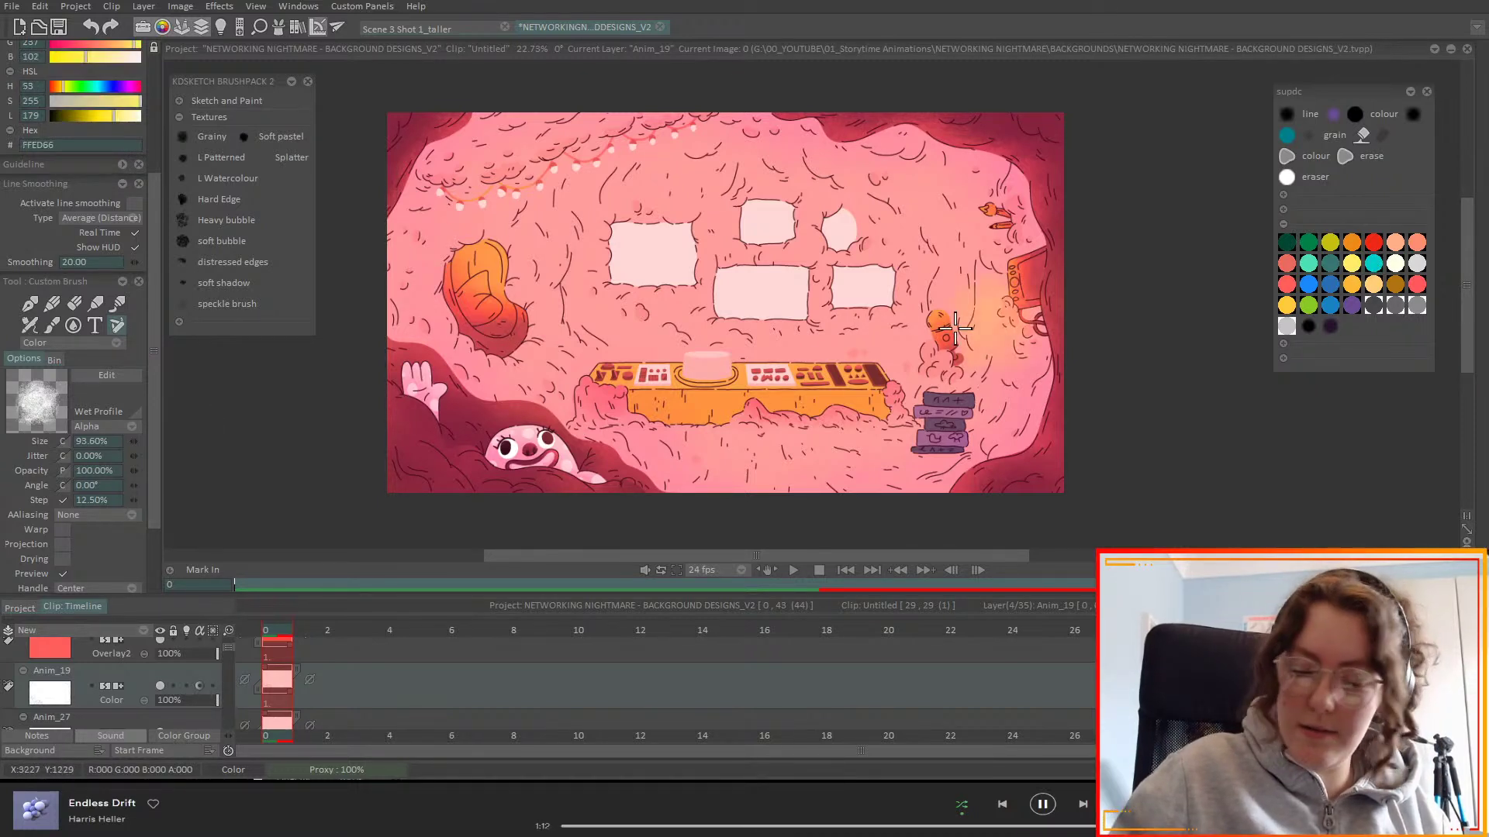
drag(435, 481, 473, 442)
drag(392, 364, 434, 419)
mouse_move(388, 465)
mouse_down()
mouse_move(419, 434)
mouse_move(640, 488)
mouse_up()
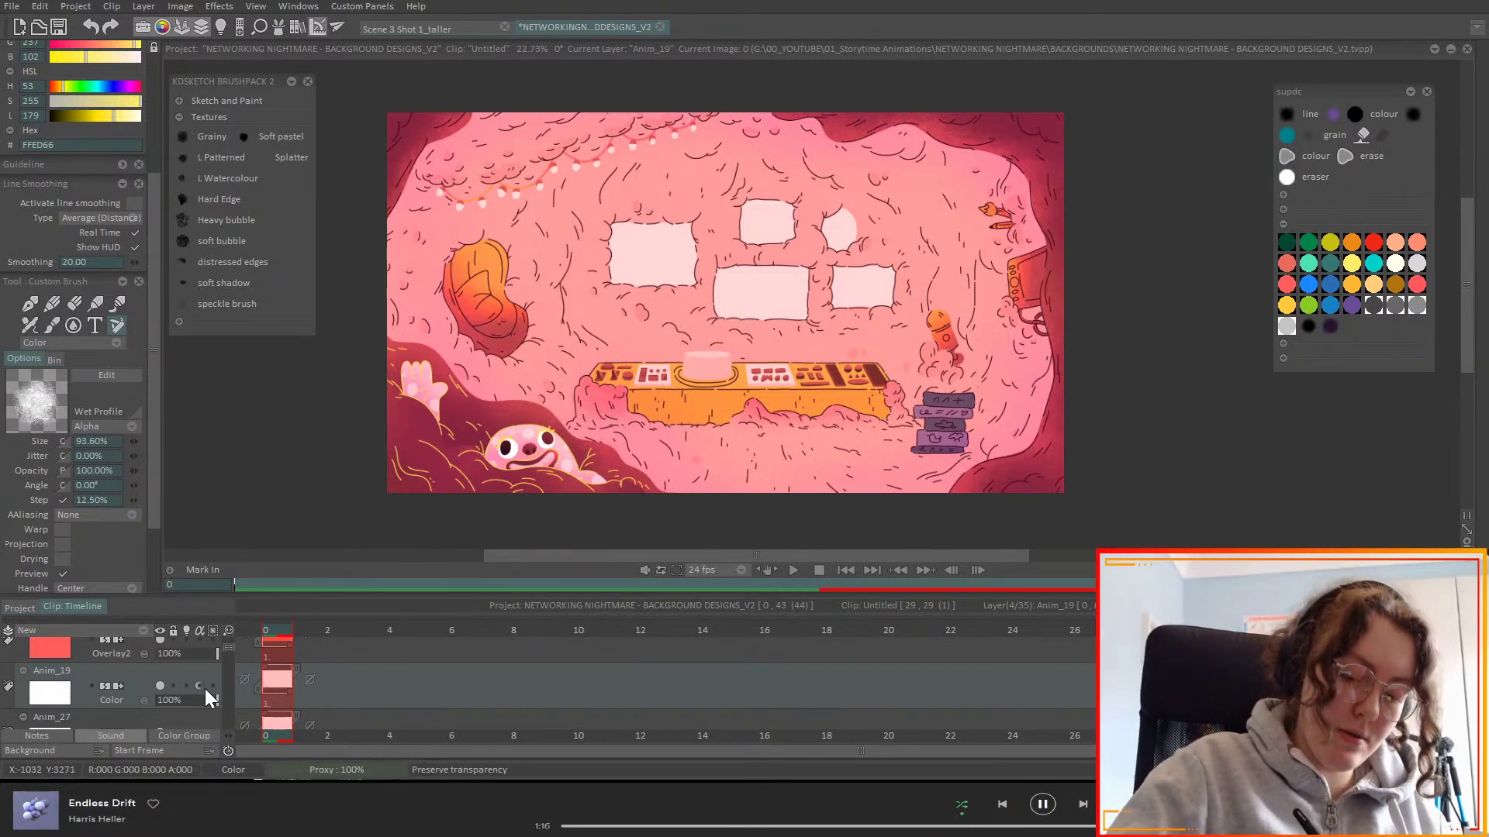
- Undo the light yellow brushing around the peeking character on Anim_19 and enable the layer's stencil
key(ctrl+z)
key(ctrl+z)
key(ctrl+z)
key(ctrl+z)
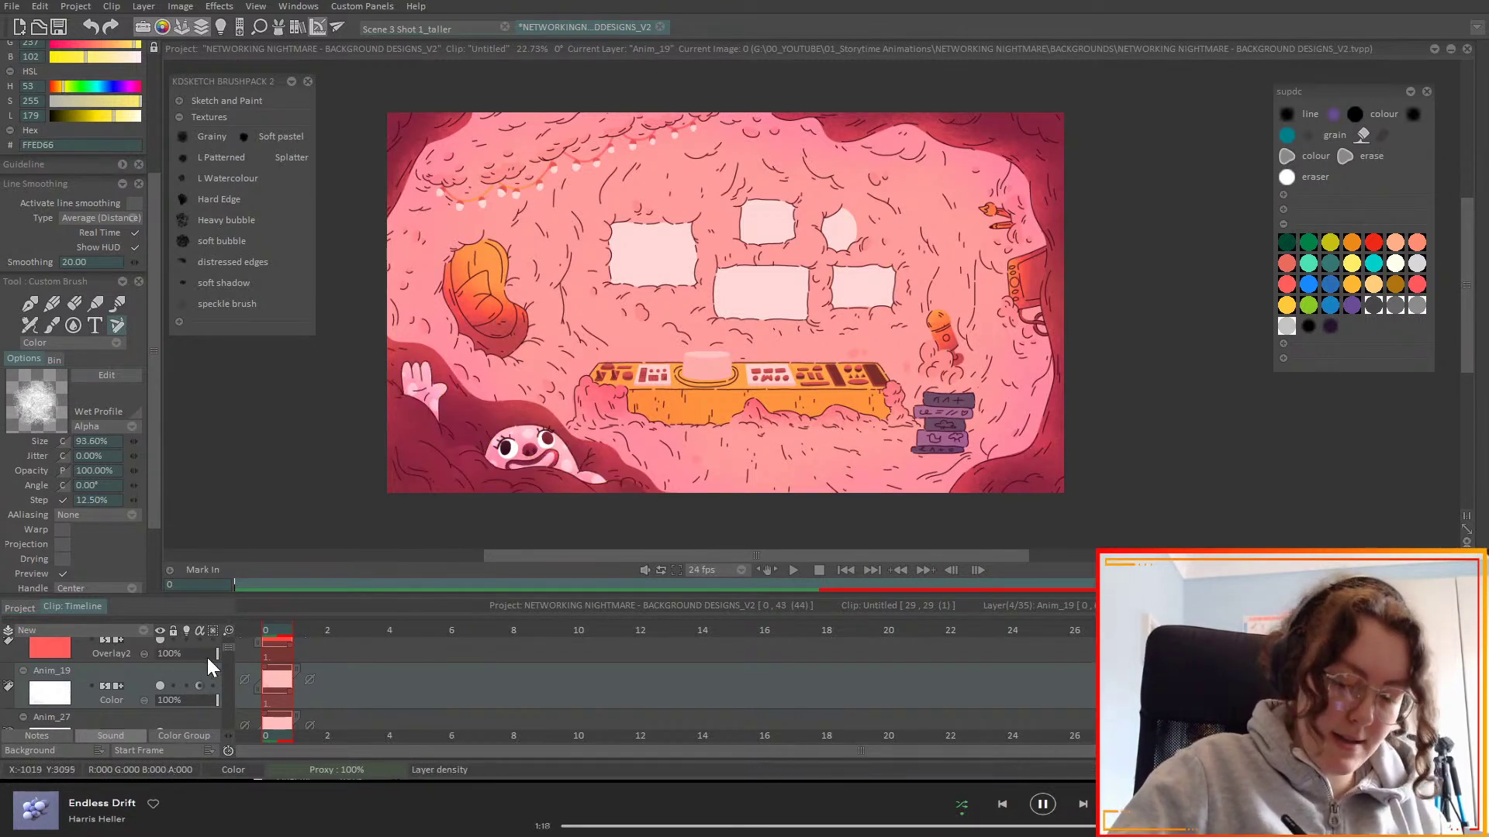
click(199, 685)
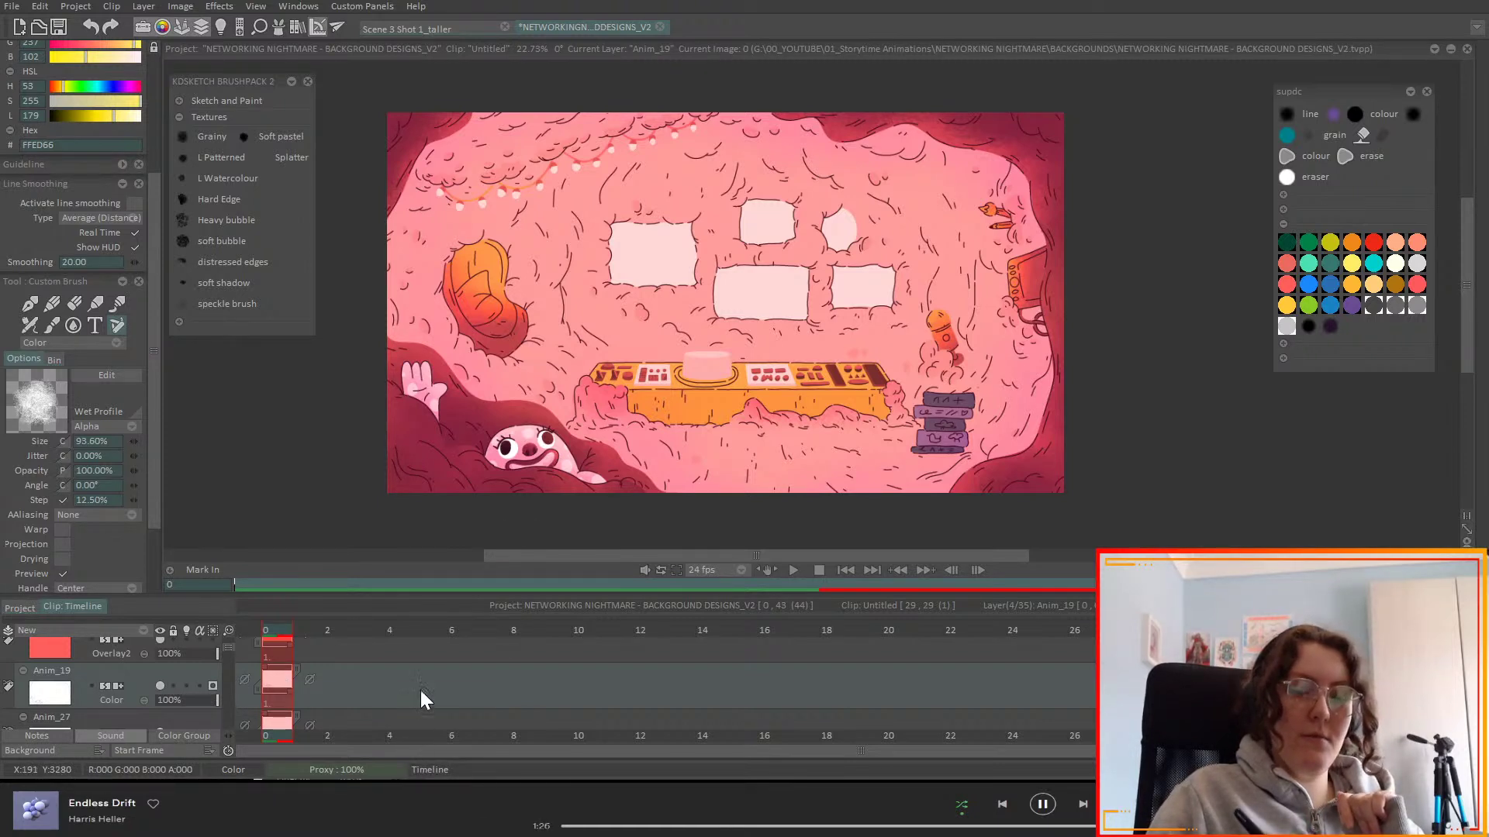
click(511, 485)
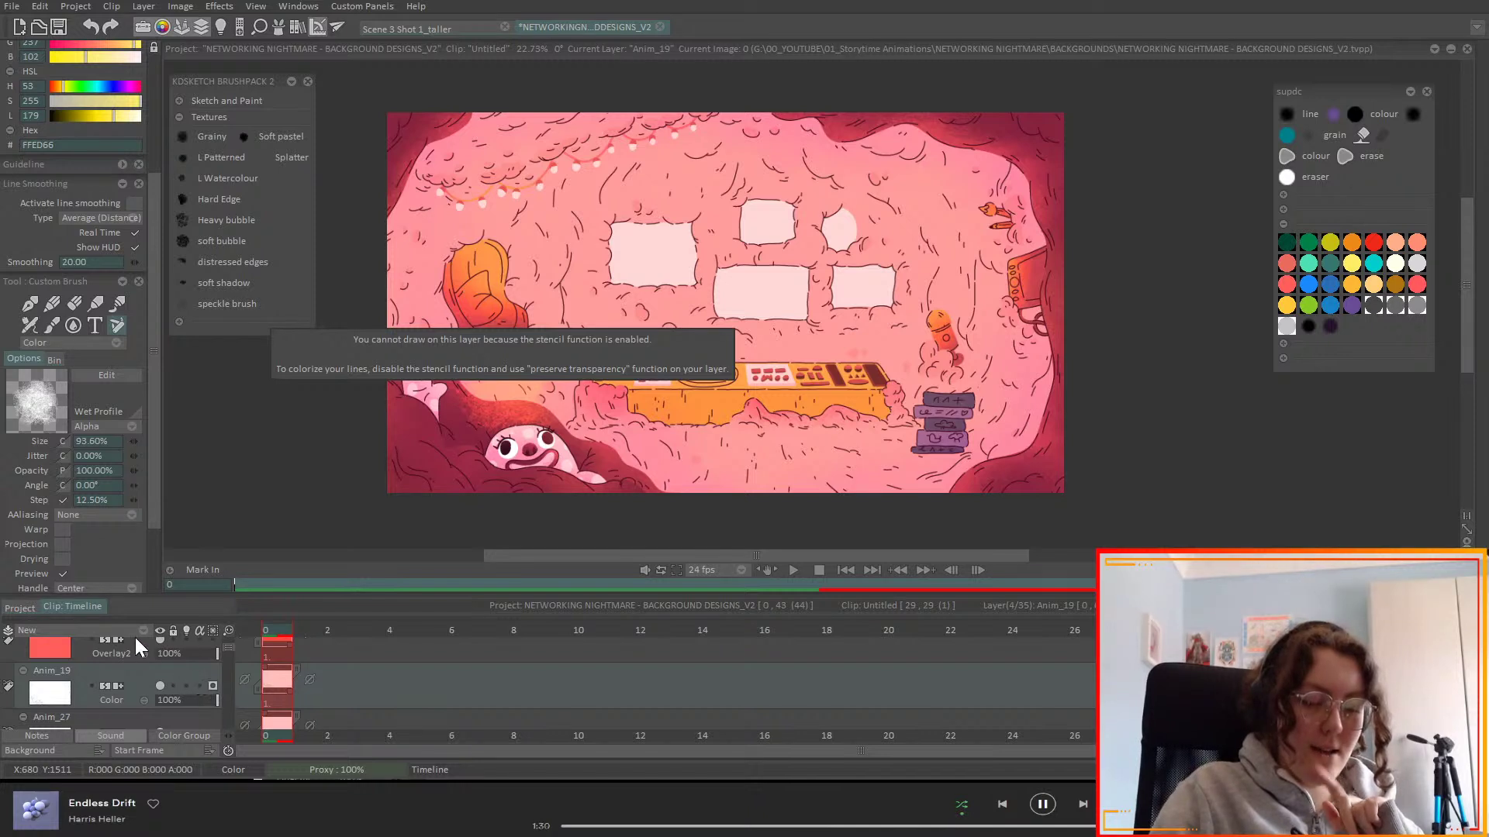
- Add a new layer above Anim_19, try light yellow brushing over the foreground cave border on it, and undo the trial strokes
mouse_move(608, 381)
mouse_down()
mouse_move(497, 487)
mouse_move(395, 434)
mouse_move(465, 319)
mouse_up()
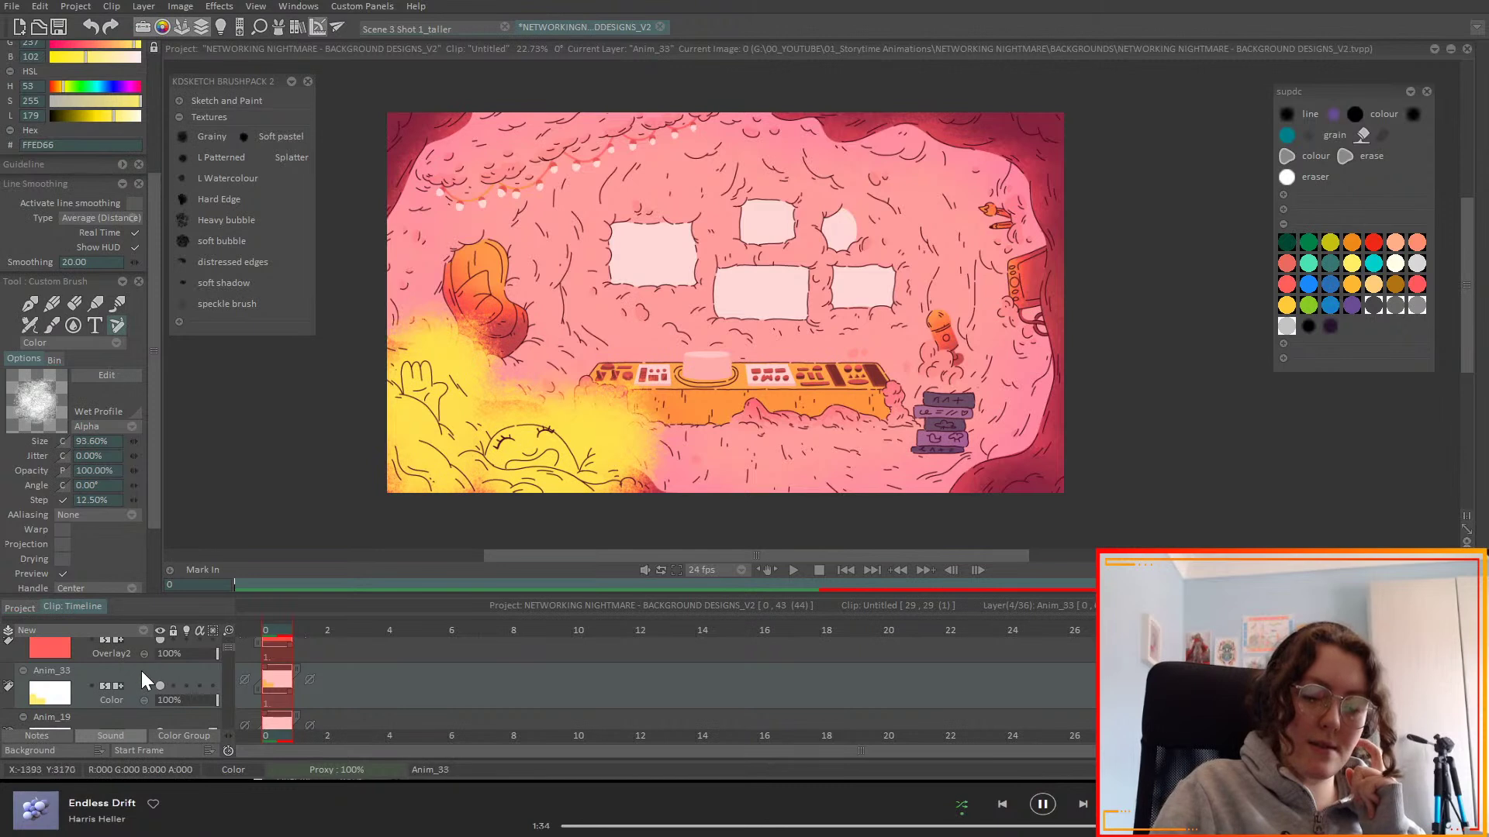
scroll(230, 651, down, 2)
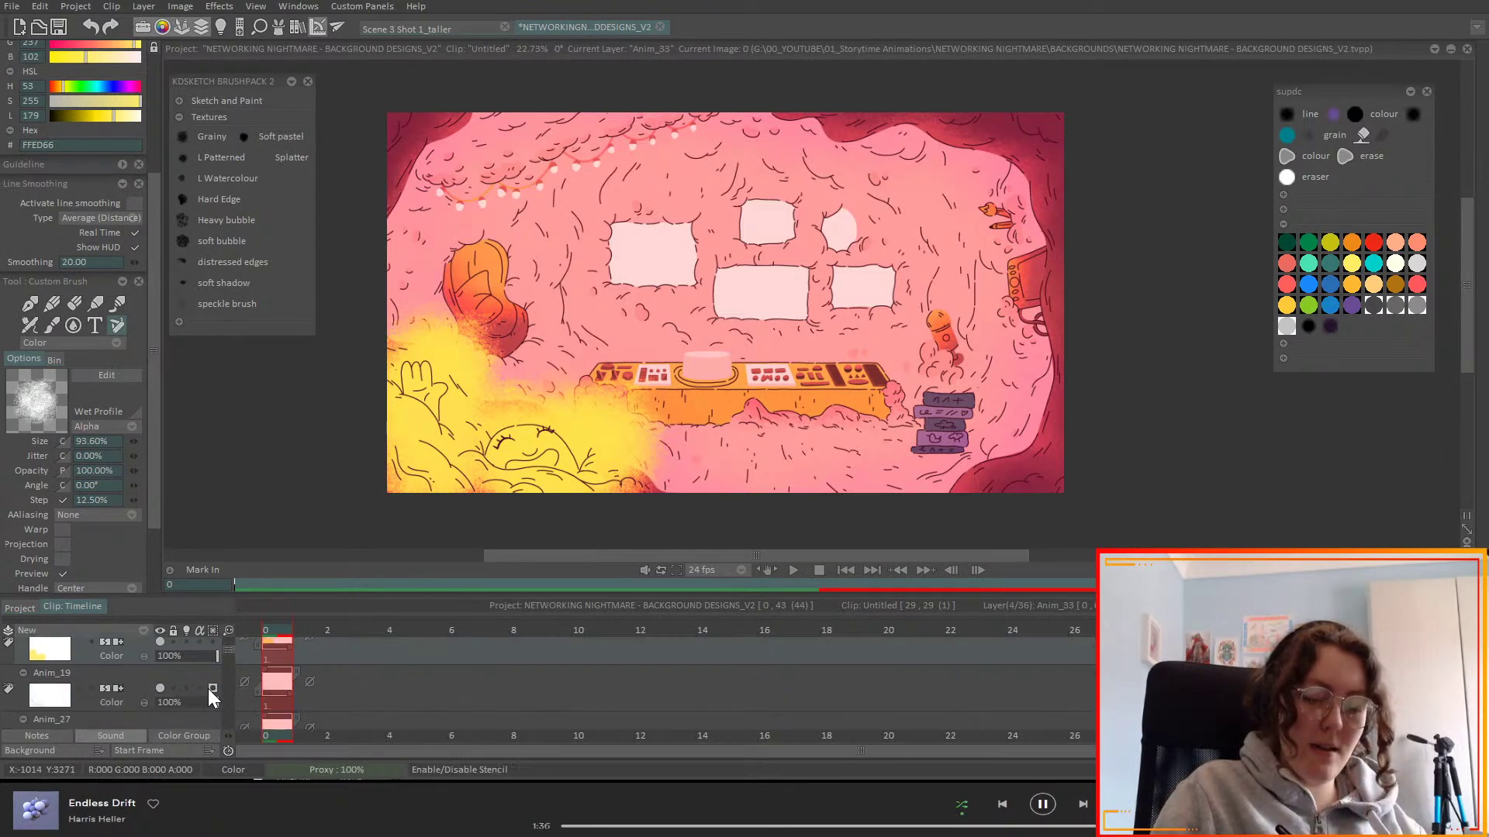
key(ctrl+z)
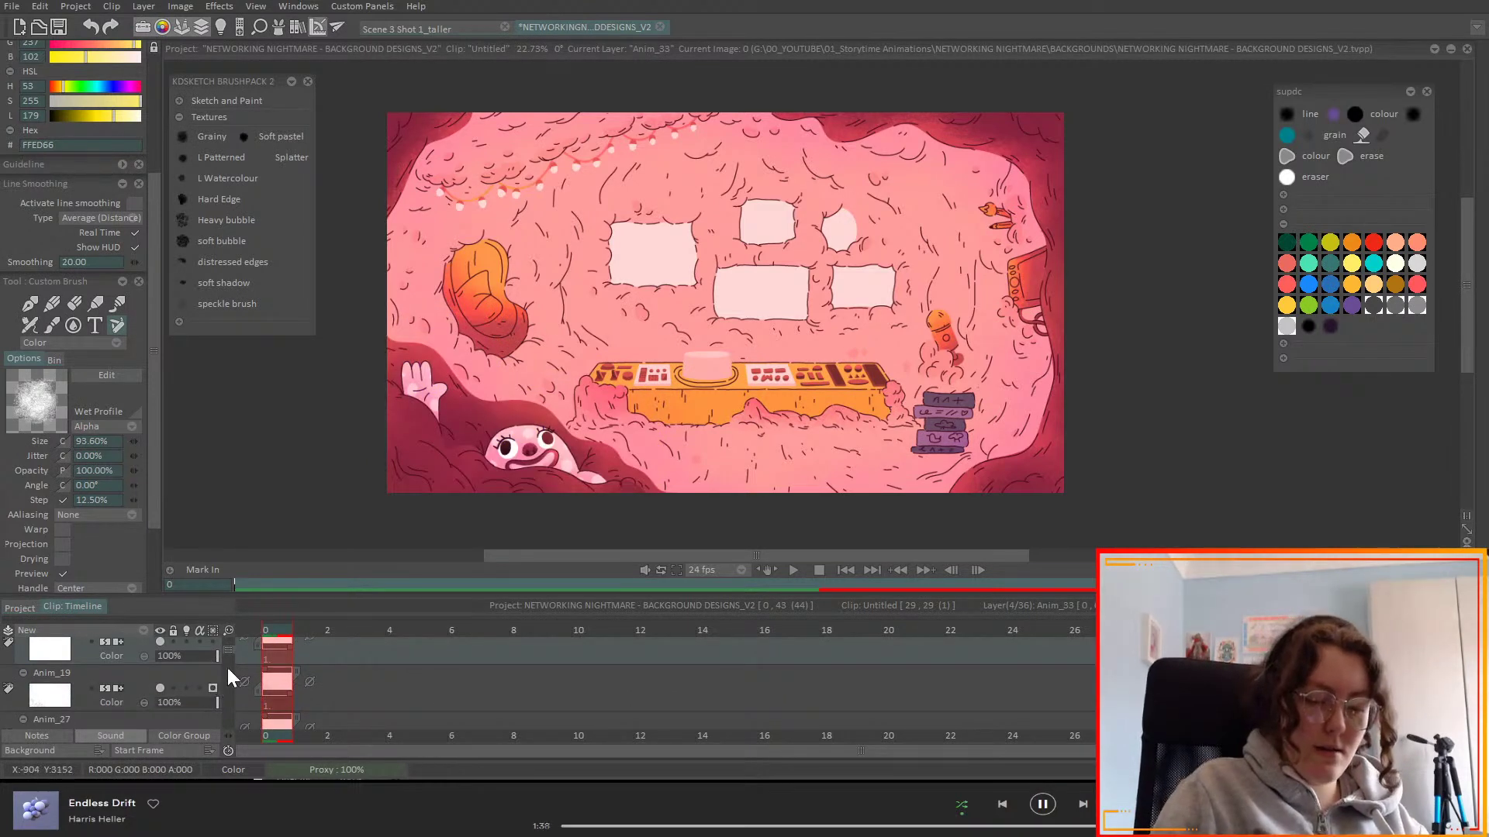
scroll(228, 650, up, 2)
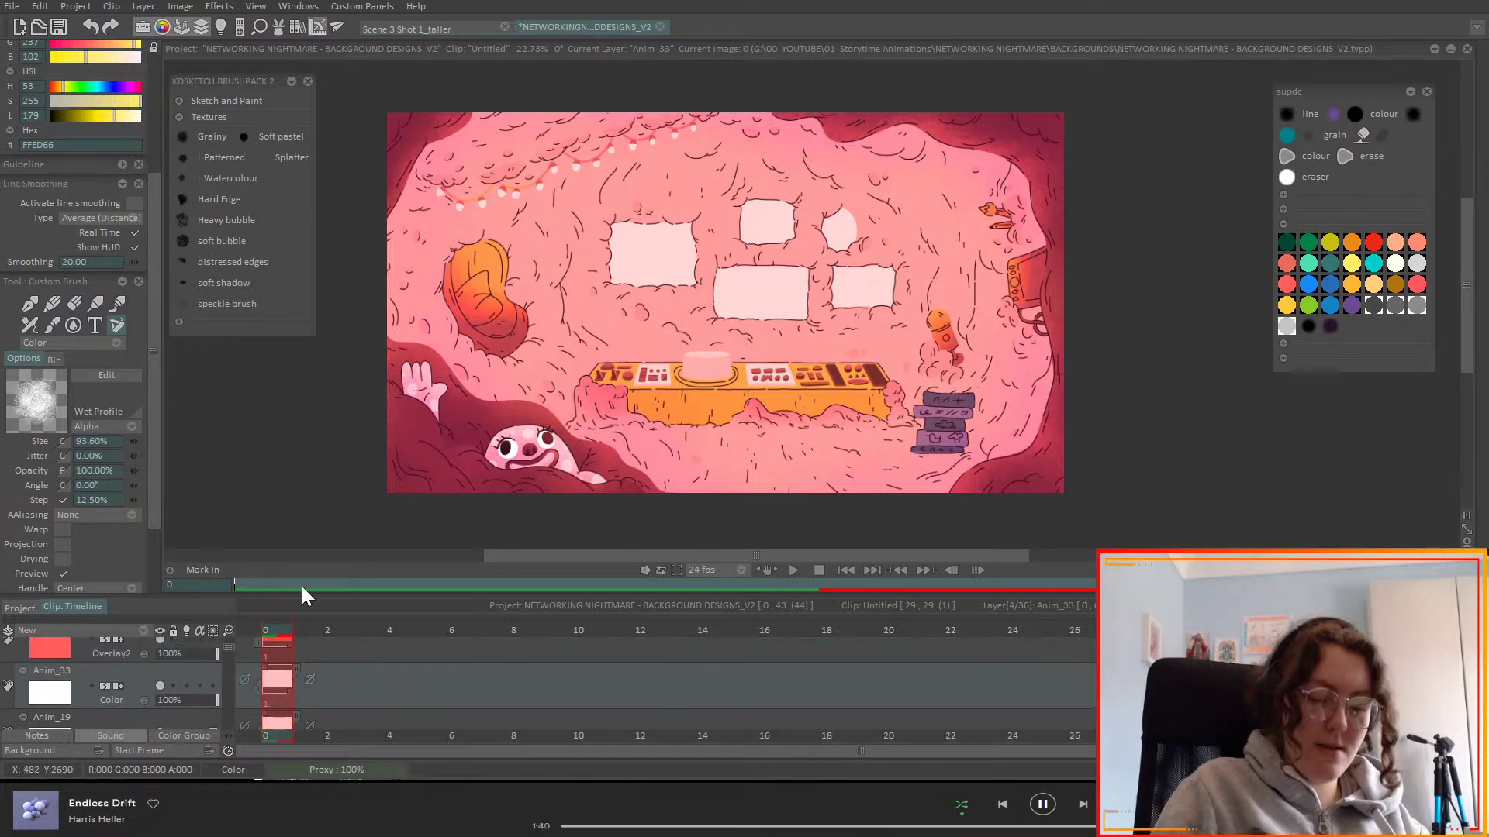
mouse_move(463, 499)
mouse_down()
mouse_move(343, 424)
mouse_move(380, 488)
mouse_move(565, 532)
mouse_up()
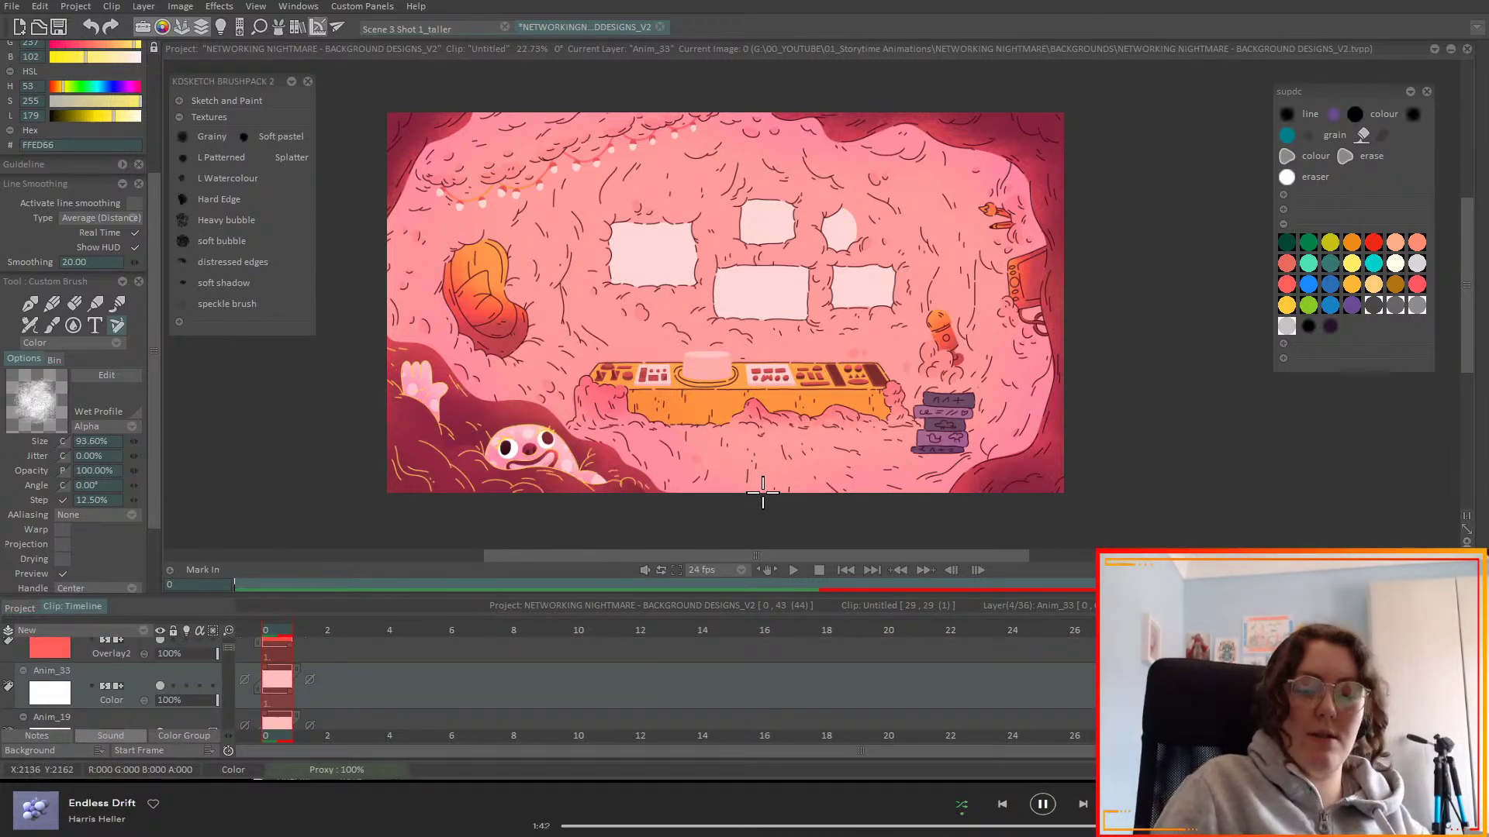
key(ctrl+z)
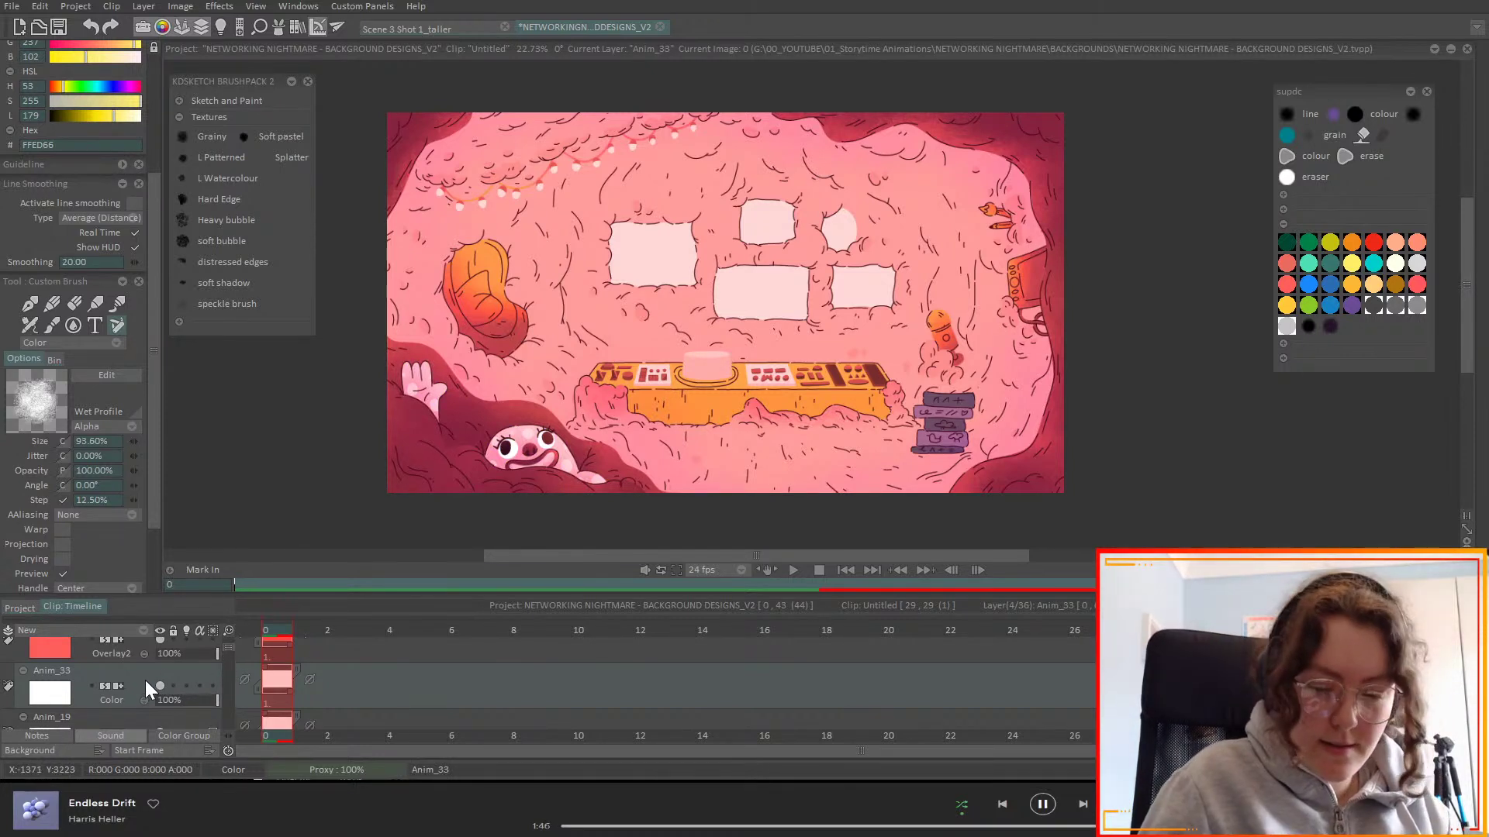
- Prepare Anim_33 for shading with dark purple 332547, Overlay blending mode and a brush size of 50%
click(1352, 307)
click(71, 118)
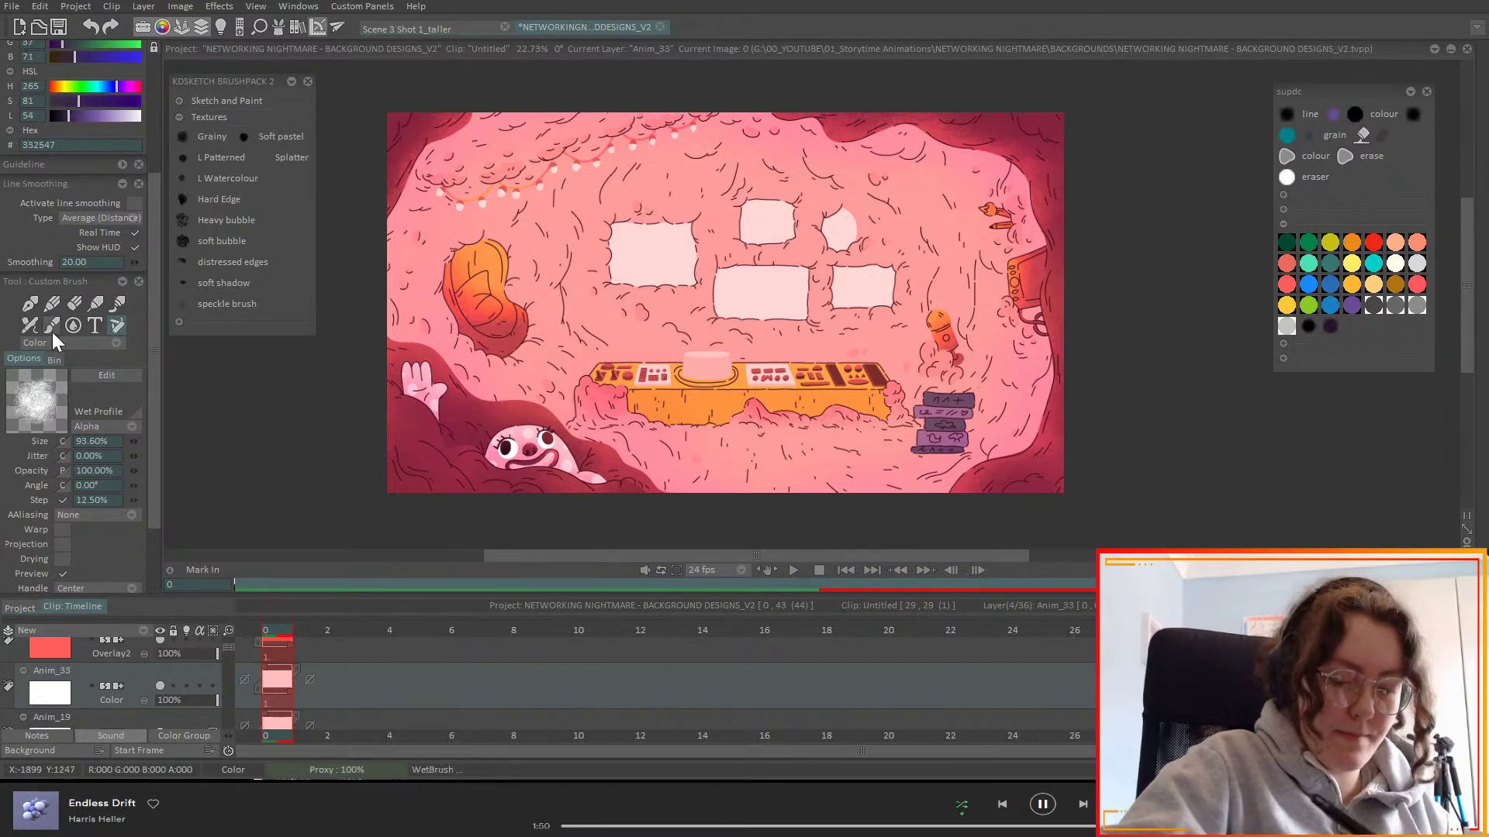
click(116, 700)
click(177, 634)
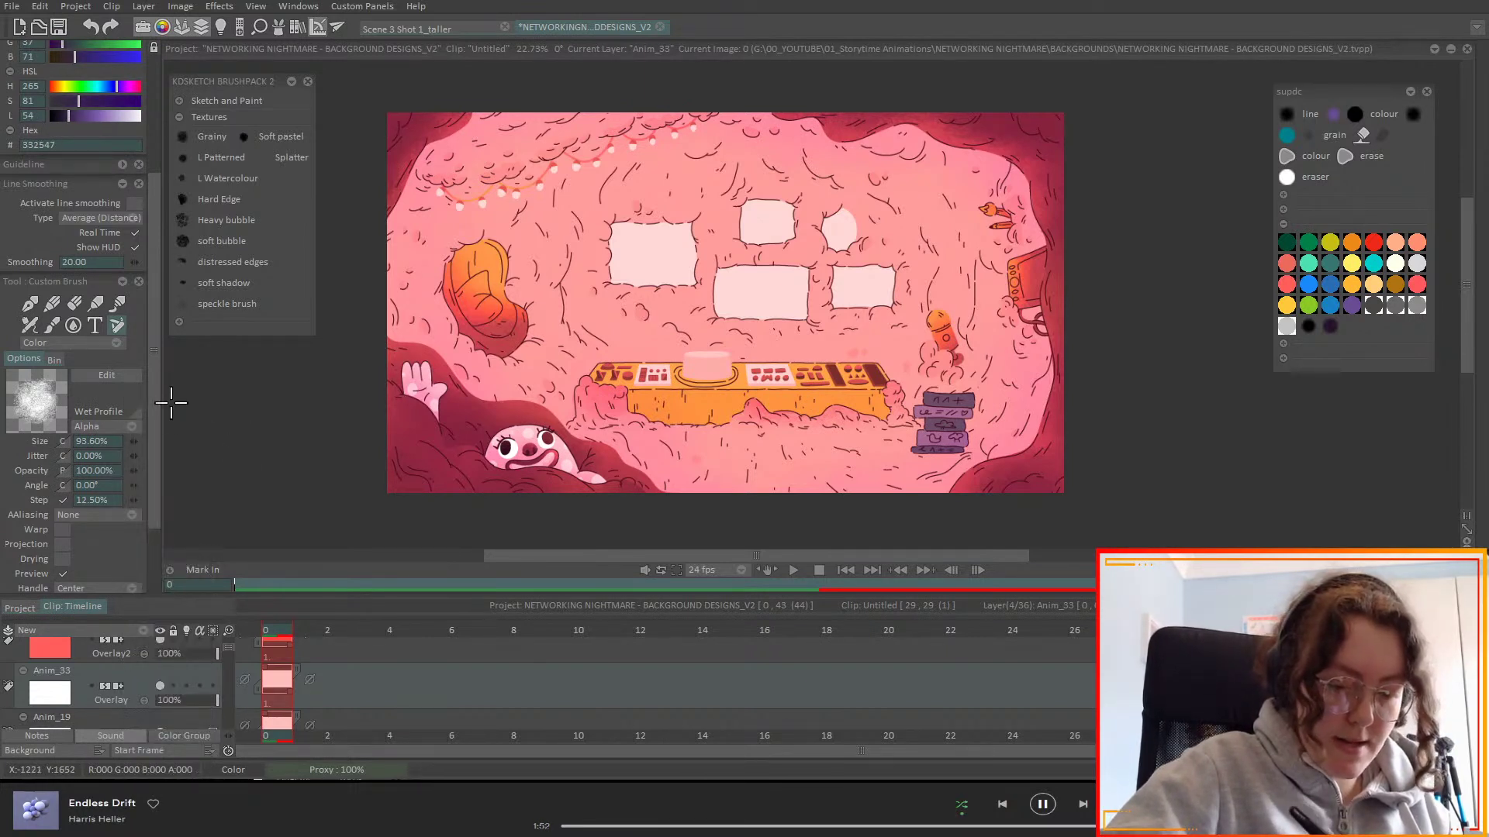
click(115, 441)
text(50)
key(Tab)
key(Return)
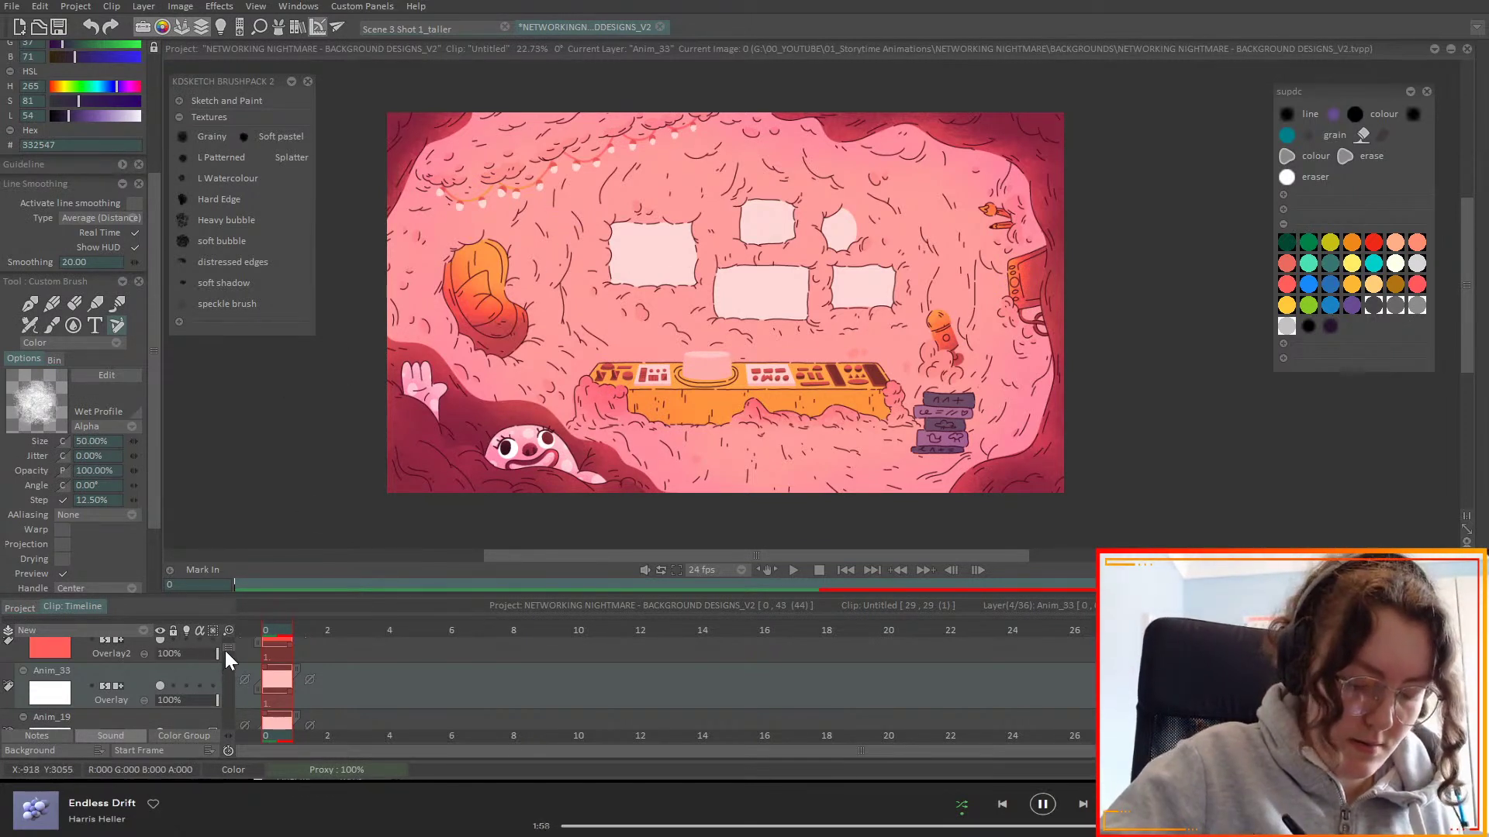
- Invert the Anim_19 stencil and brush soft dark purple patches over the room's floor and walls on Anim_33
scroll(231, 660, down, 3)
scroll(230, 662, up, 2)
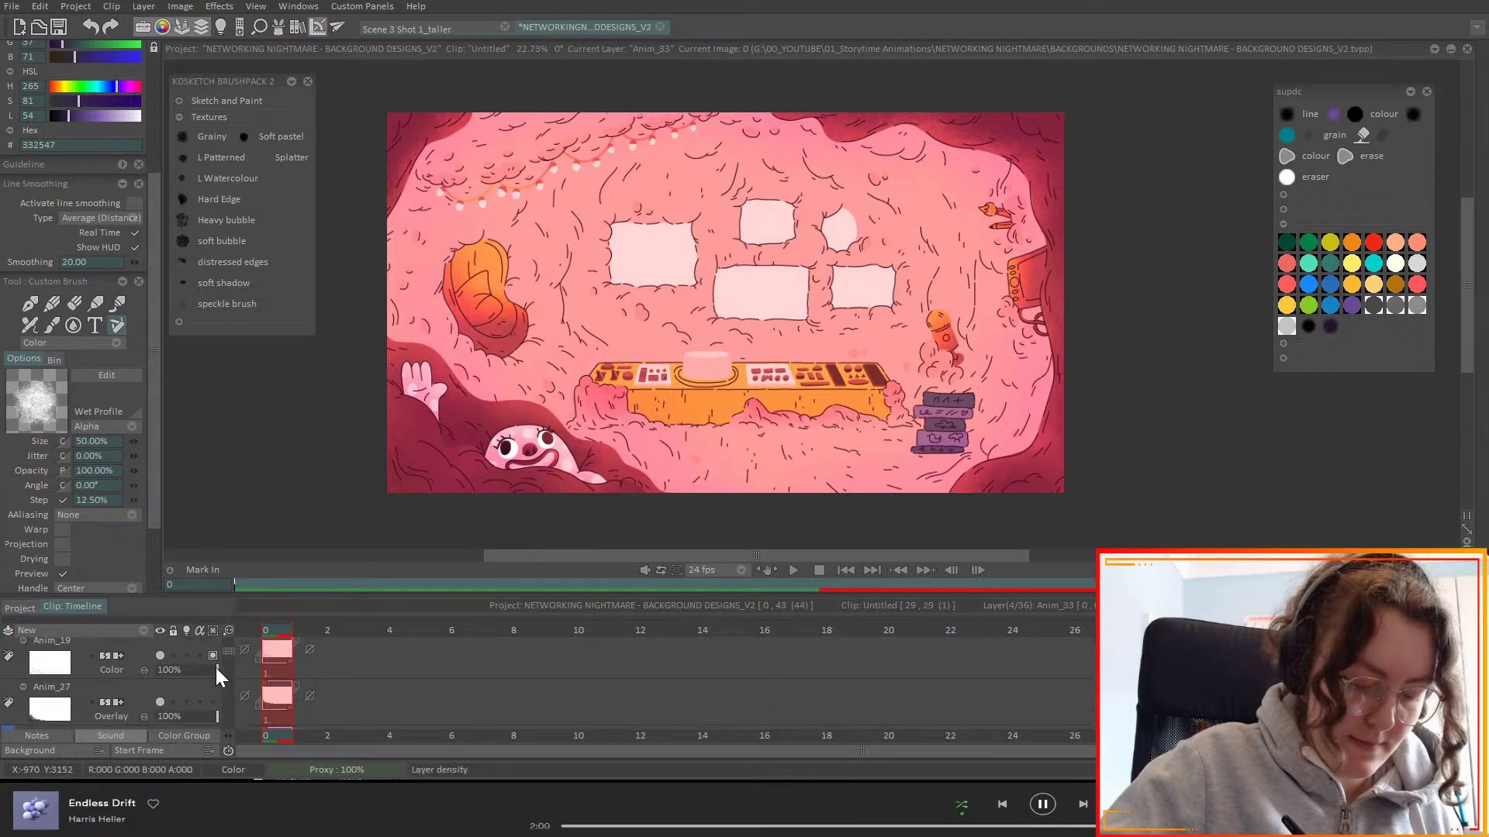
scroll(232, 659, up, 2)
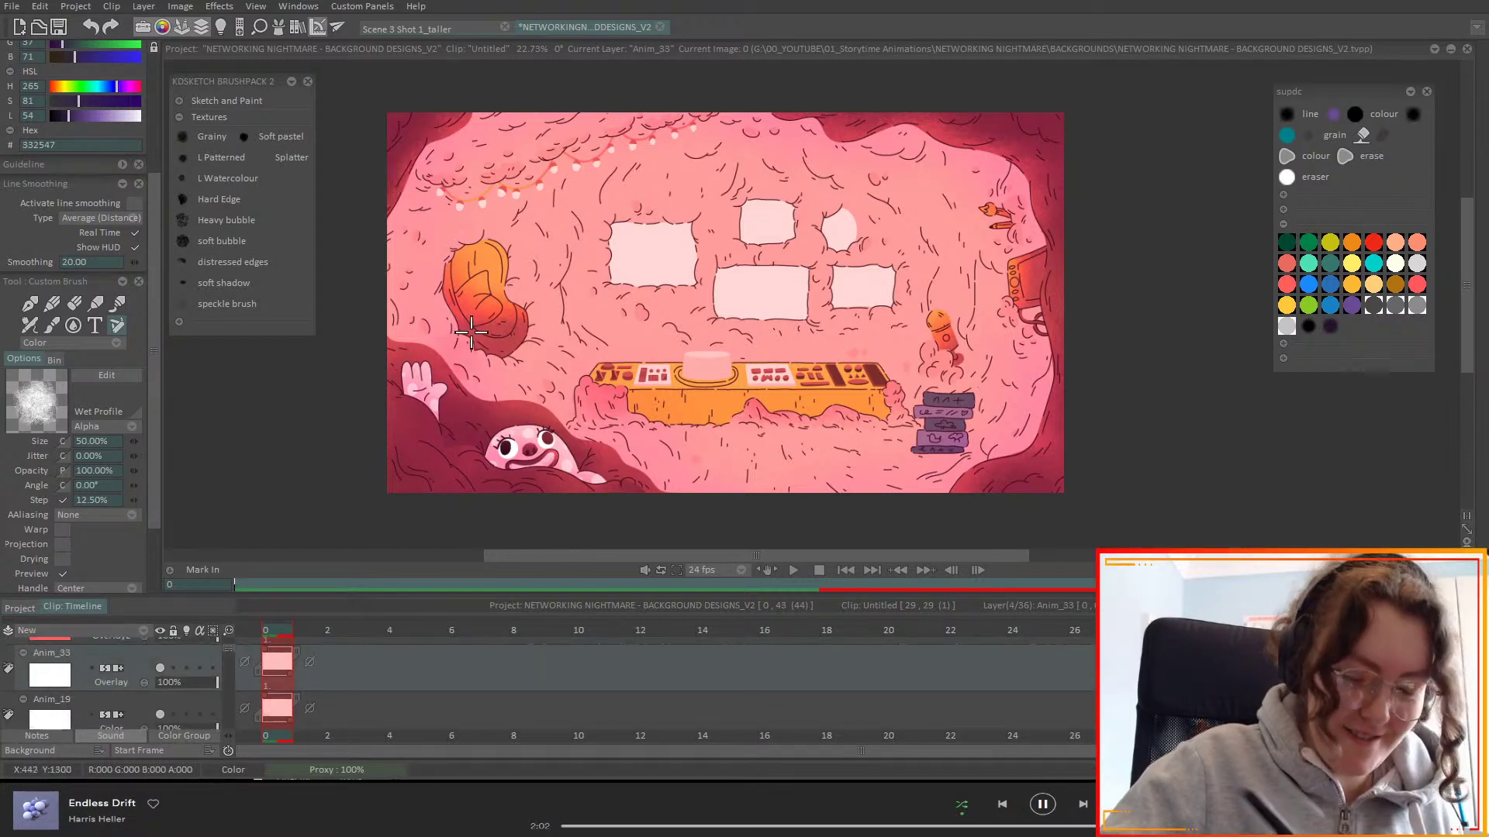
click(551, 283)
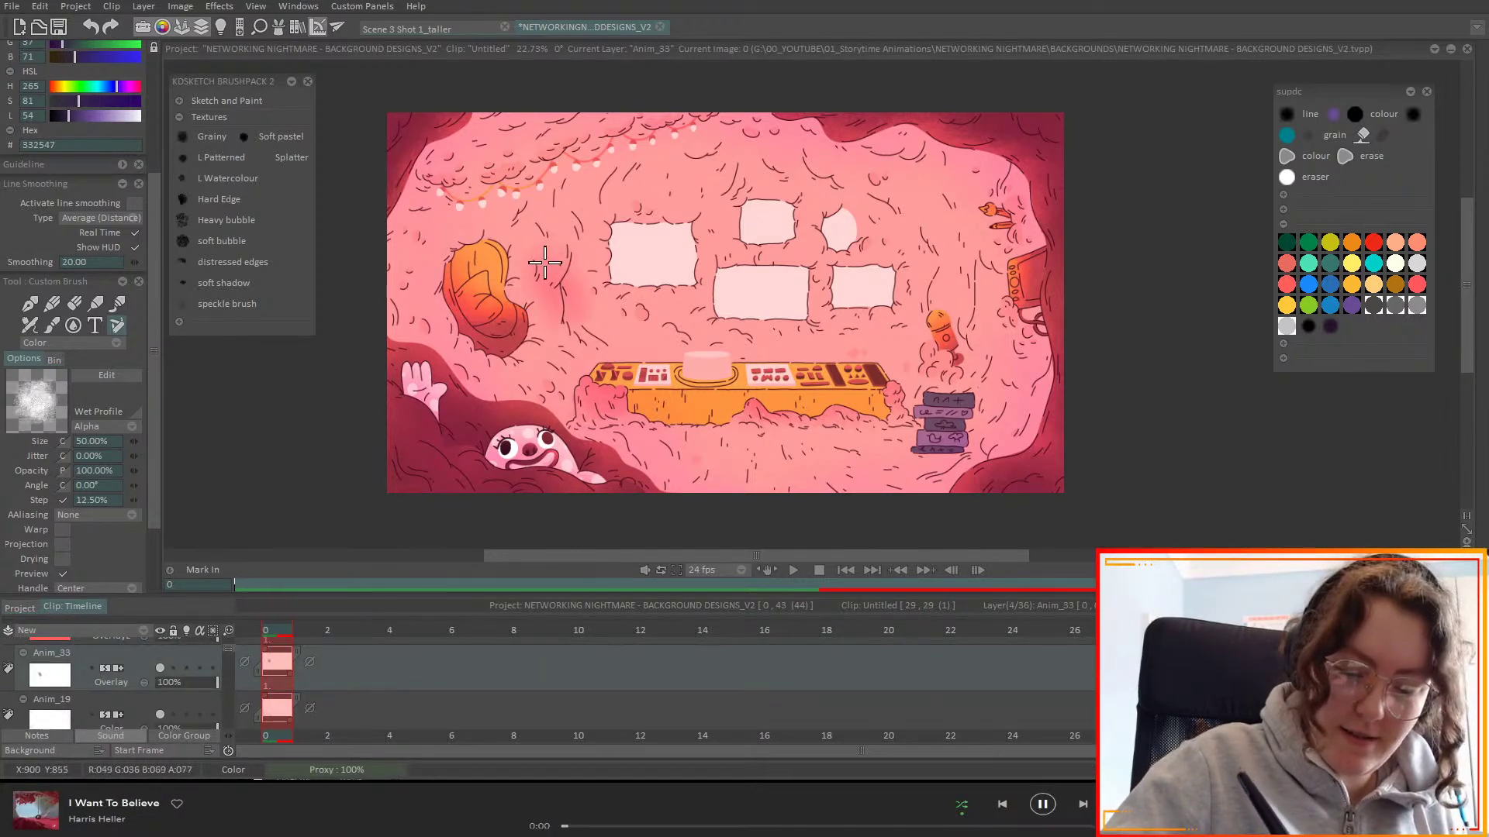
key(ctrl+z)
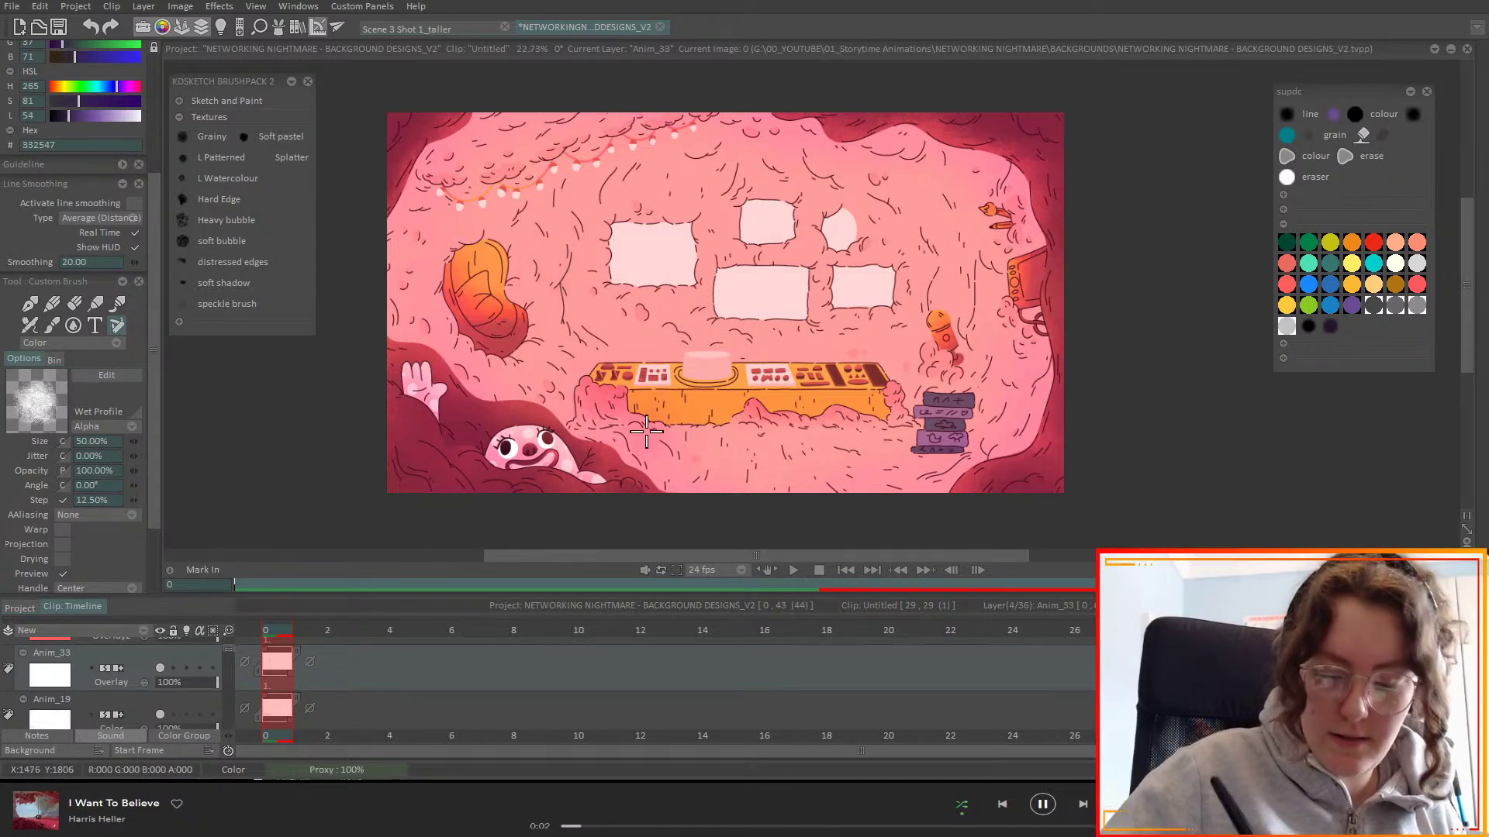
mouse_move(628, 427)
mouse_down()
mouse_move(593, 417)
mouse_move(635, 449)
mouse_move(680, 443)
mouse_move(741, 468)
mouse_move(797, 448)
mouse_move(727, 456)
mouse_move(756, 461)
mouse_move(759, 492)
mouse_move(790, 478)
mouse_move(789, 428)
mouse_move(771, 429)
mouse_move(784, 443)
mouse_move(729, 433)
mouse_move(723, 450)
mouse_move(757, 459)
mouse_move(703, 457)
mouse_move(1012, 428)
mouse_up()
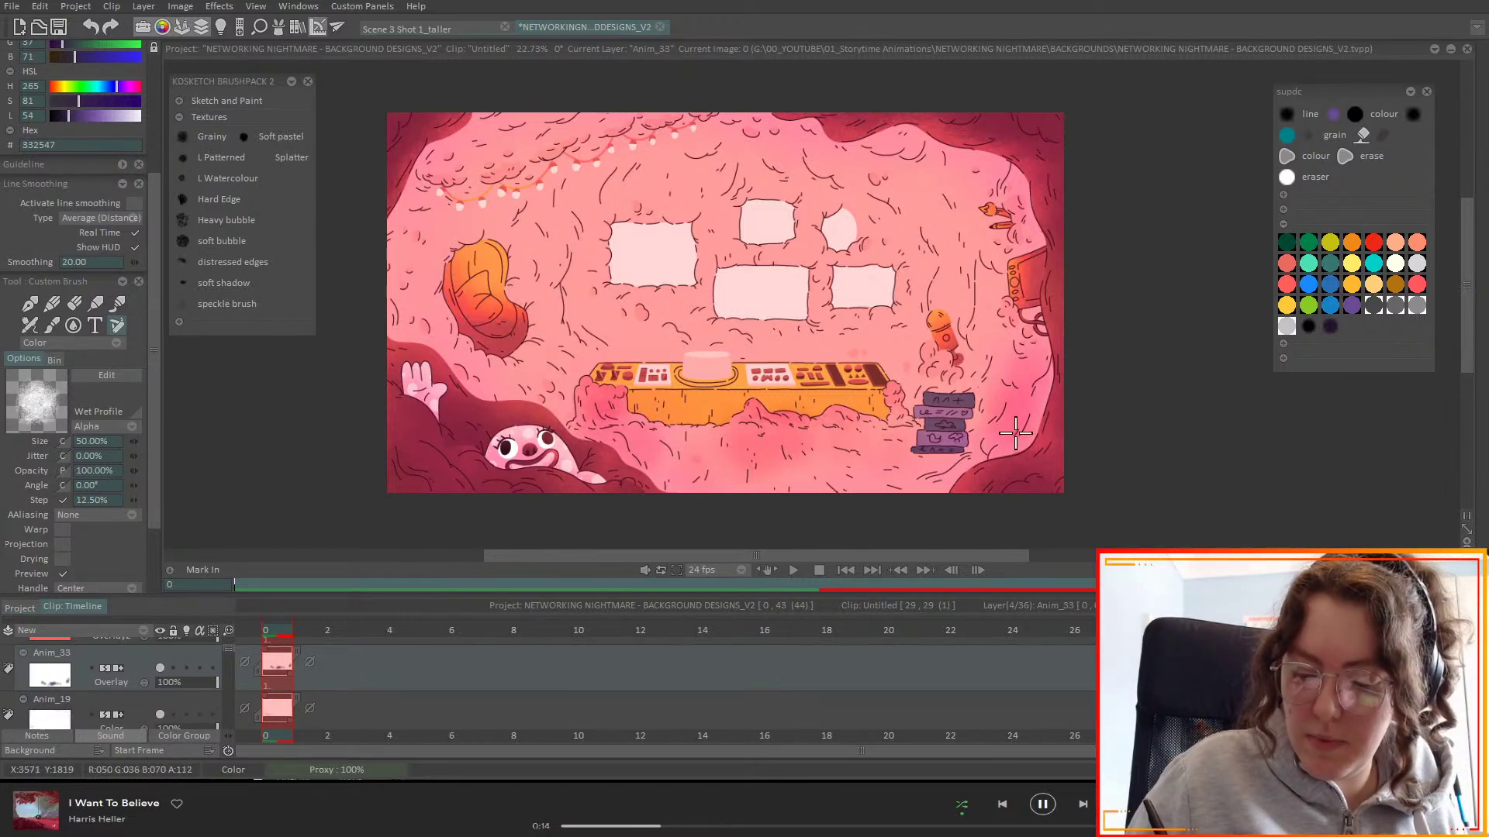
mouse_move(1008, 364)
mouse_down()
mouse_move(904, 359)
mouse_move(958, 378)
mouse_up()
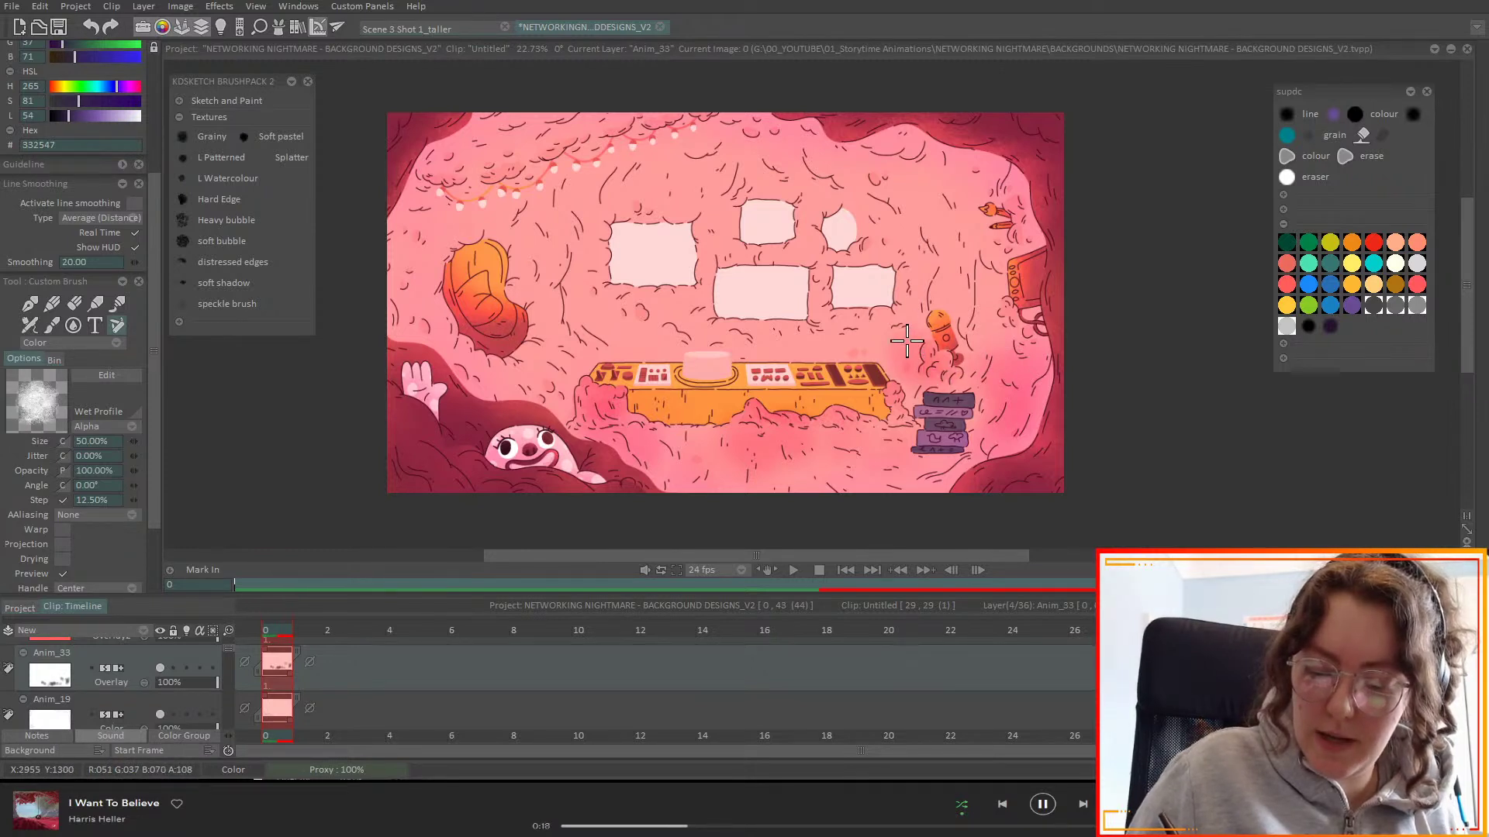
drag(827, 199, 868, 209)
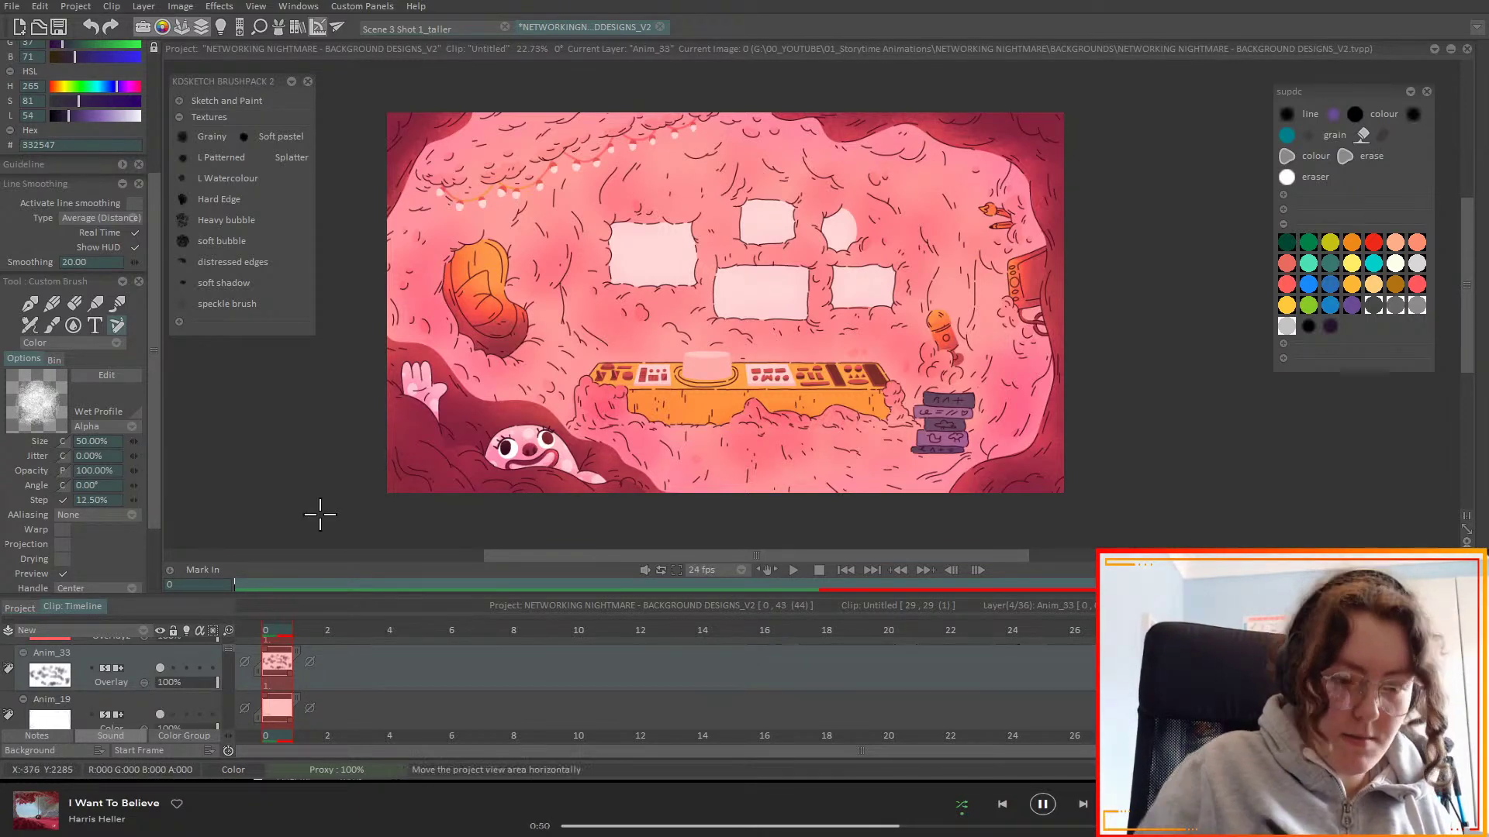
- Add a Gaussian Blur effect to Anim_33 with width 108 and height 118.1
click(279, 28)
click(369, 143)
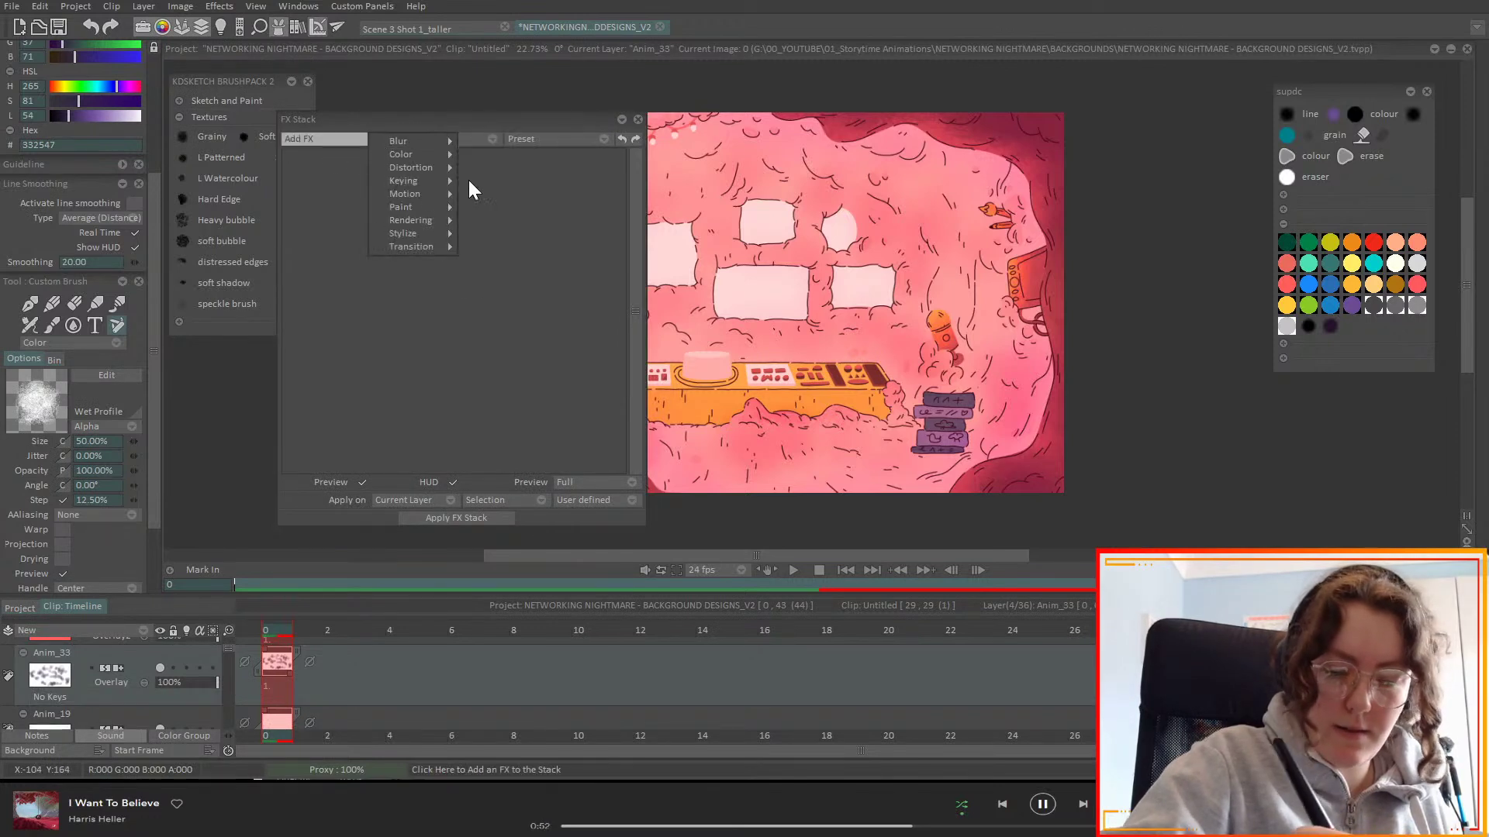
mouse_move(450, 186)
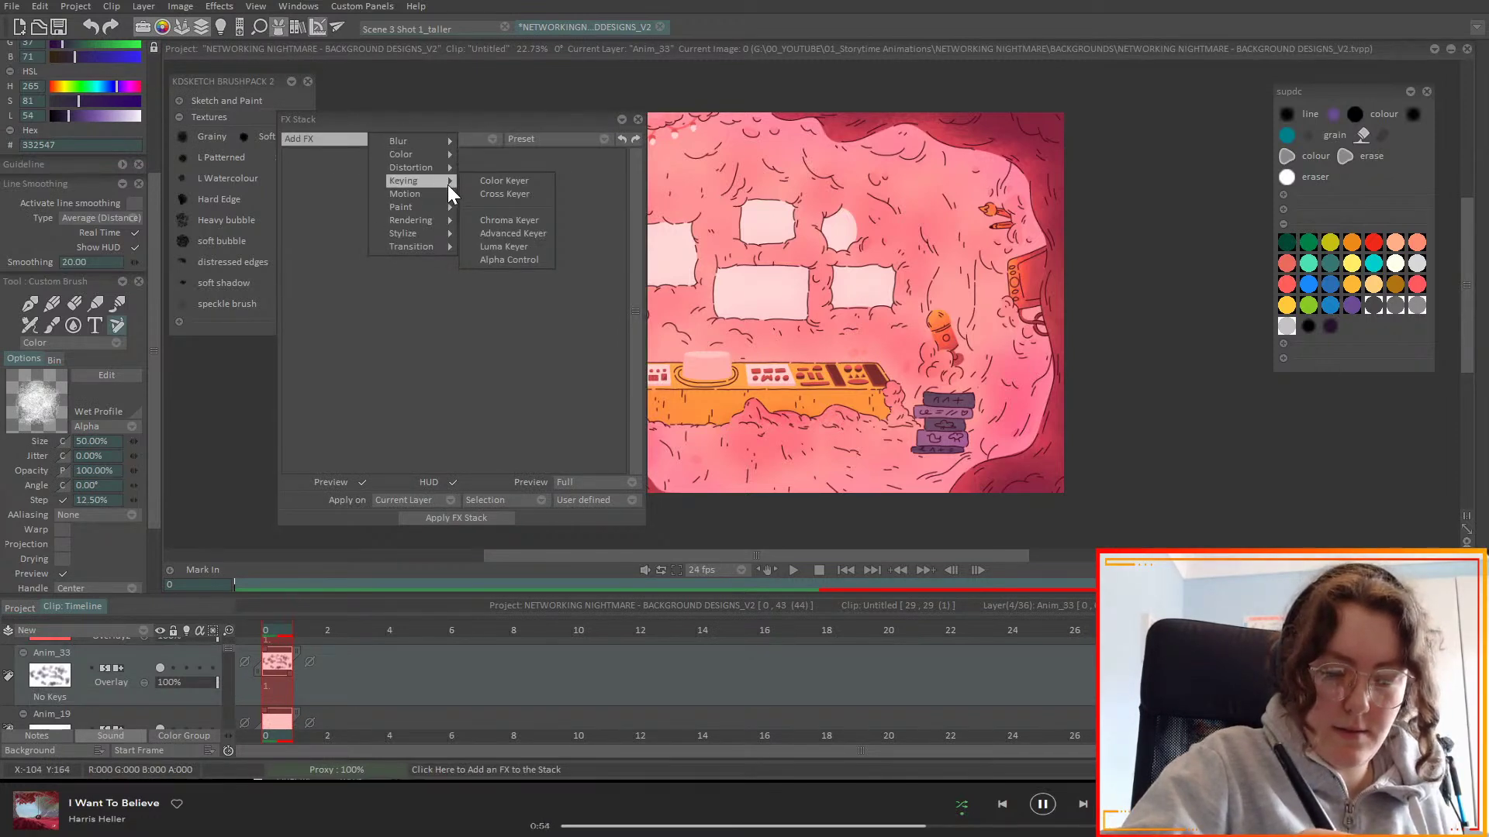
mouse_move(447, 159)
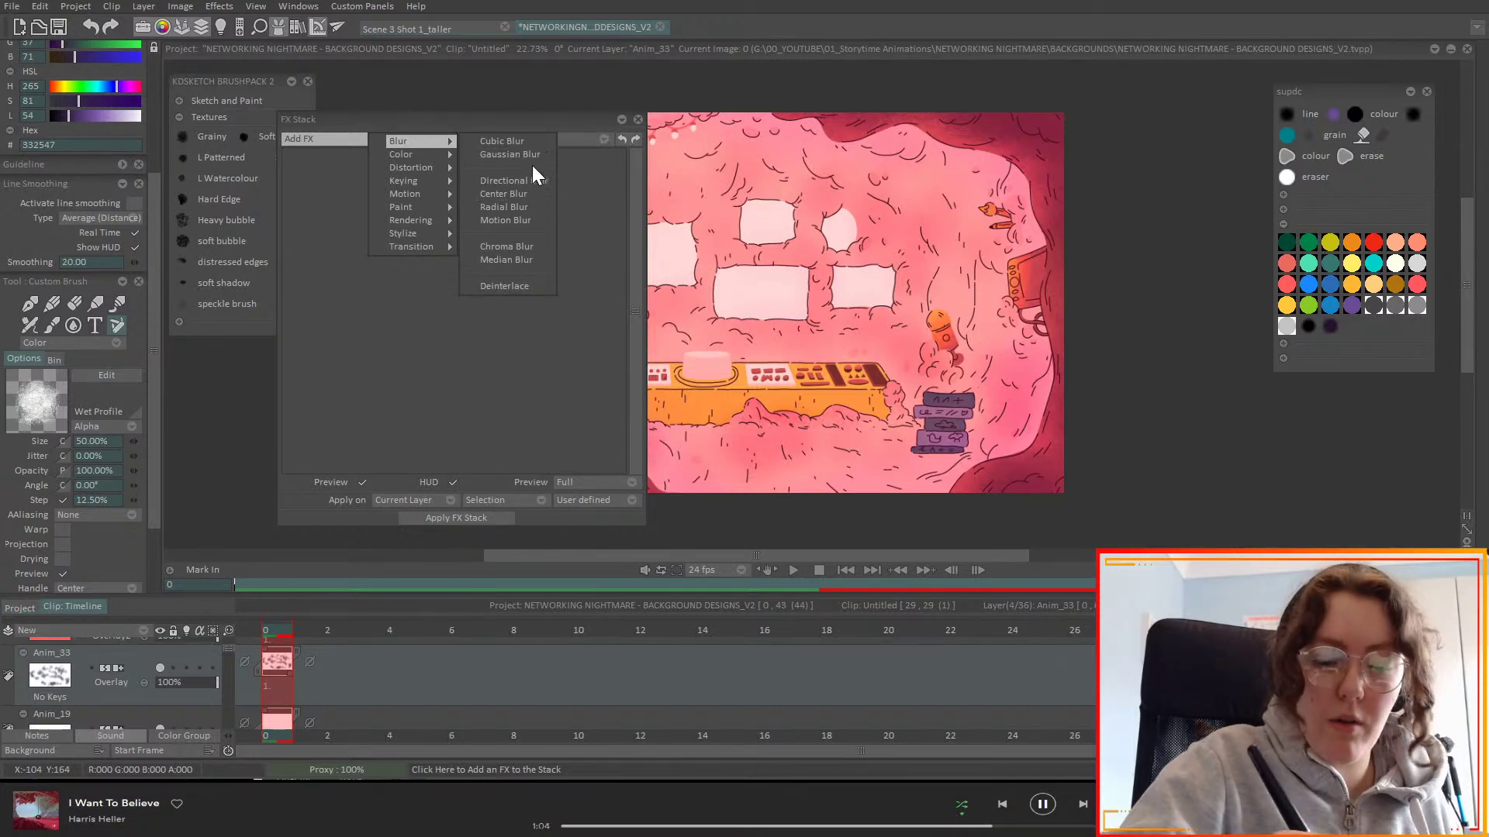
click(537, 153)
drag(564, 122, 488, 126)
drag(489, 195, 720, 197)
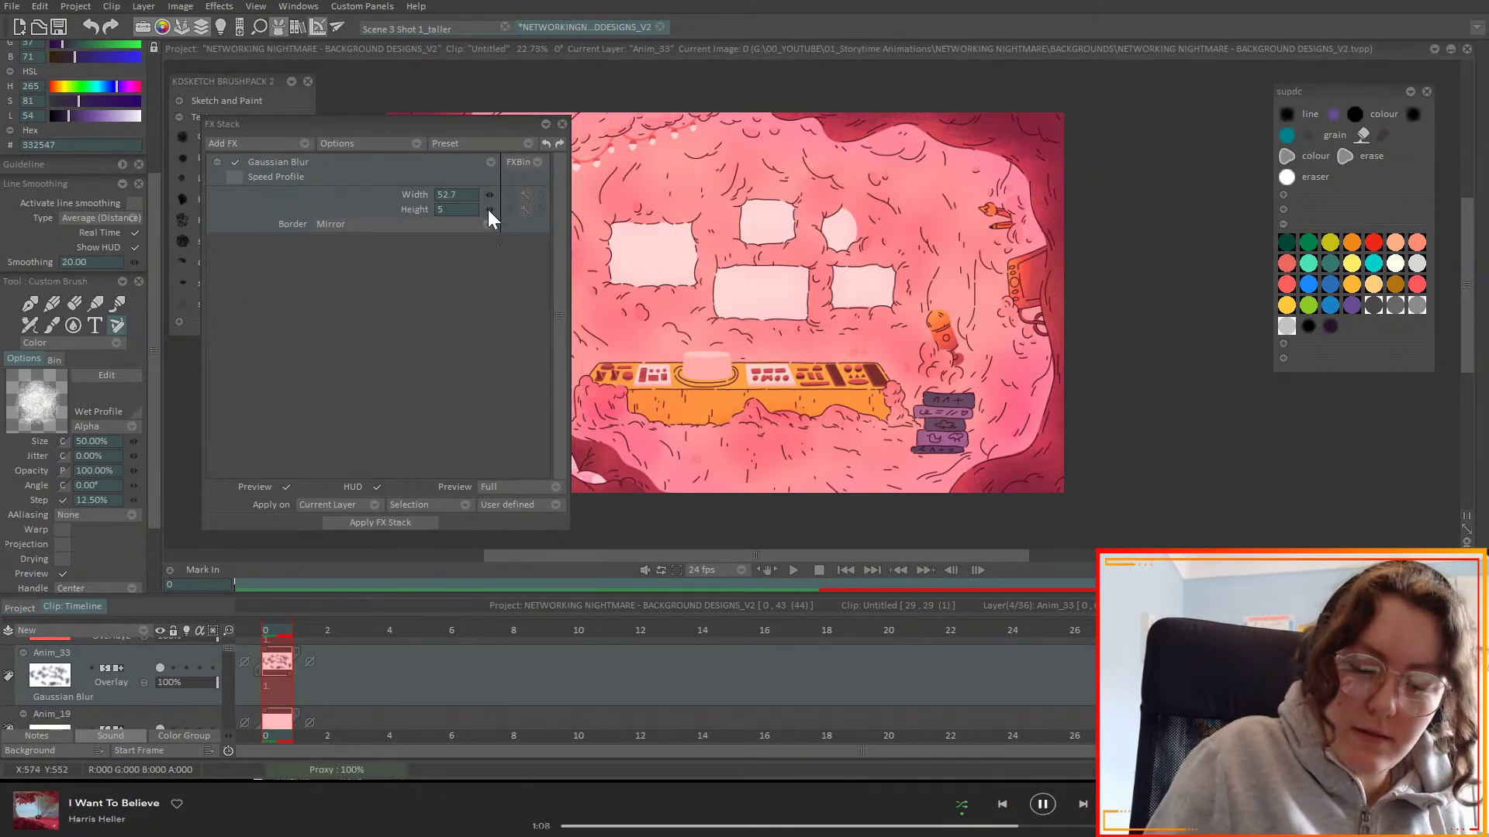
drag(490, 210, 629, 225)
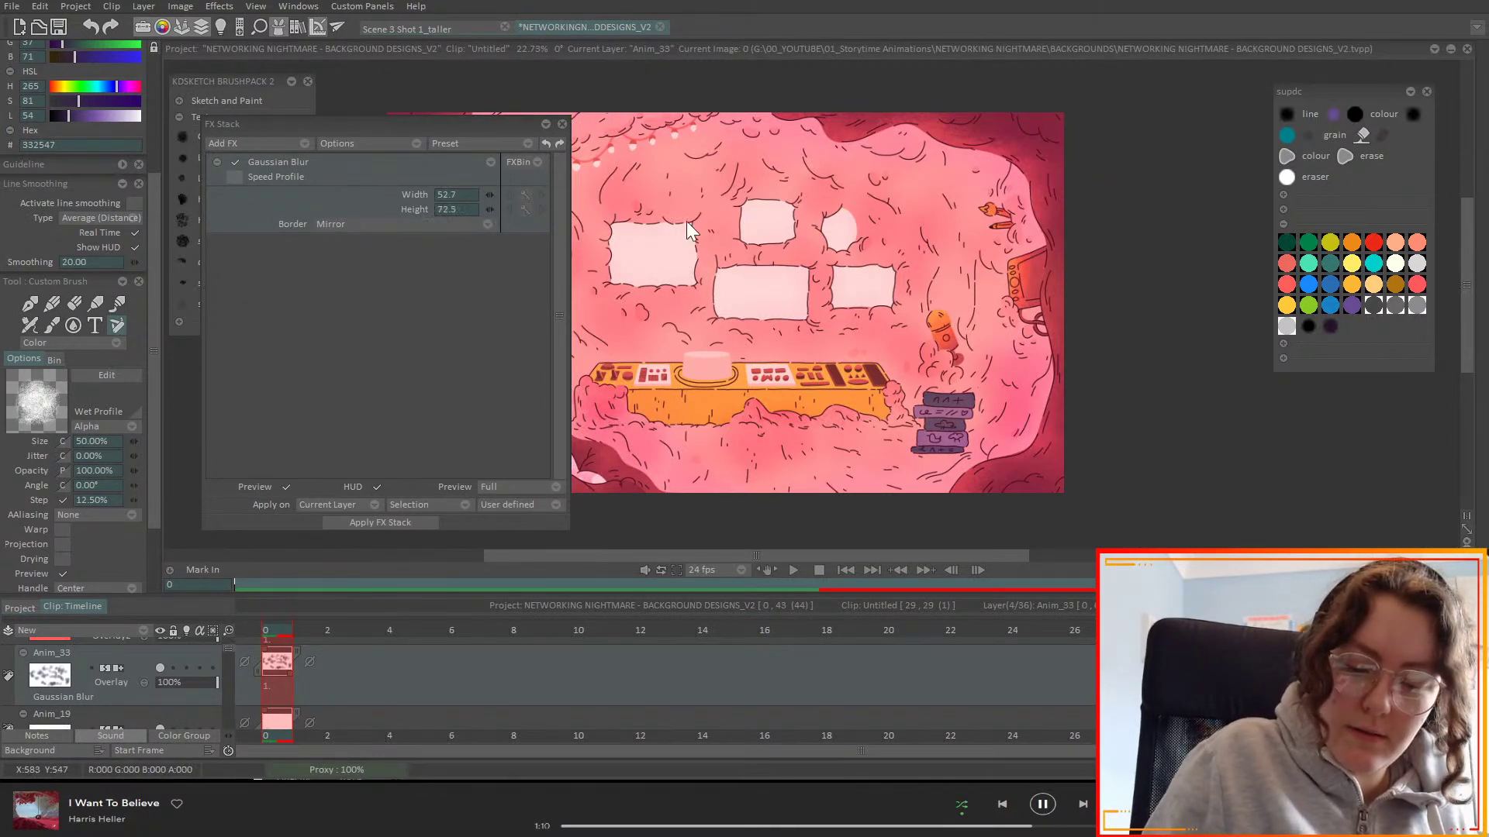
drag(496, 196, 891, 227)
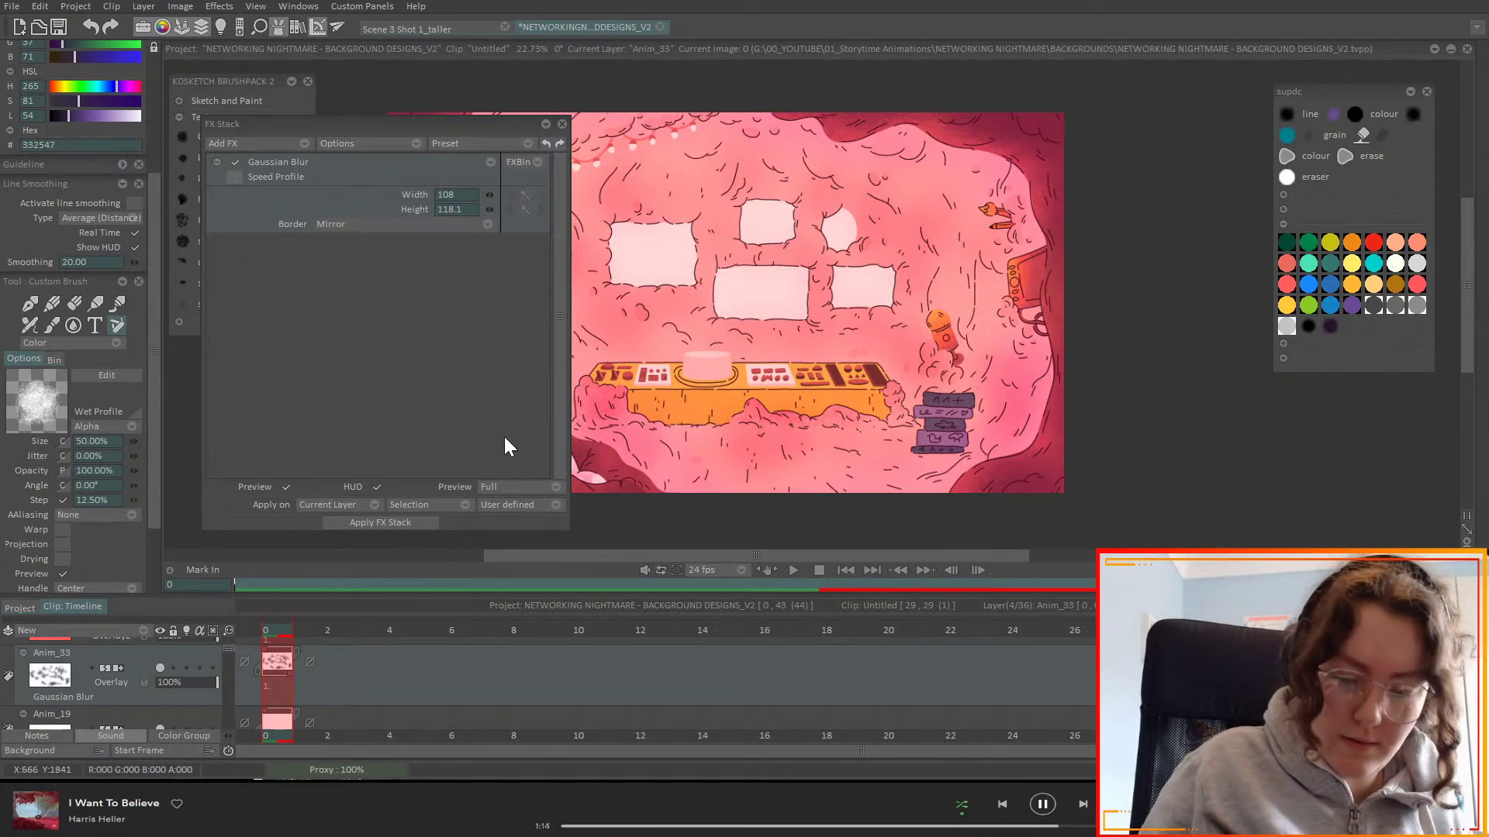
- Compare the wall shading with the blur preview off and on, and apply the FX stack to Anim_33
click(286, 487)
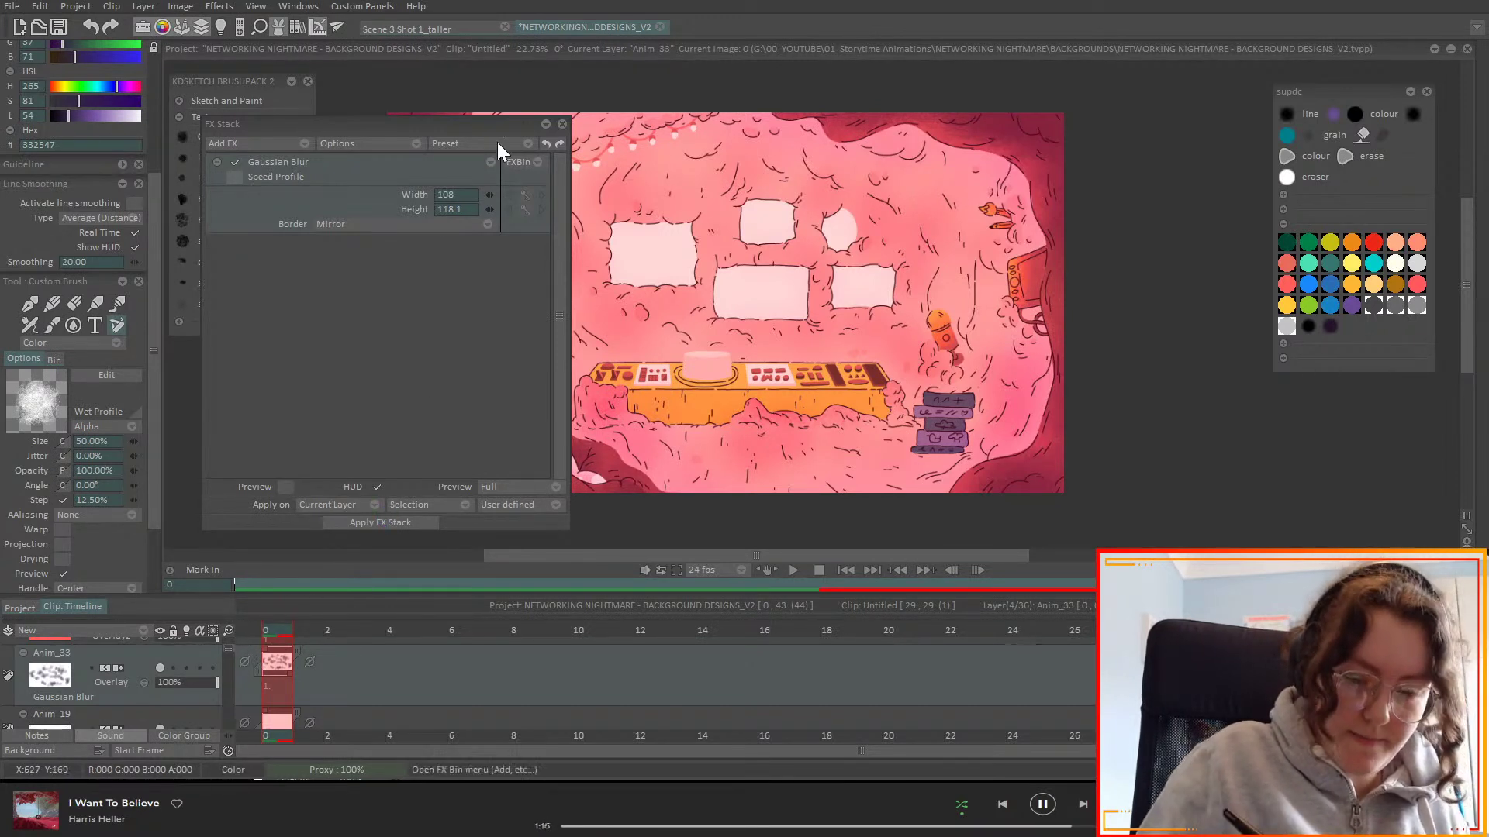
click(286, 487)
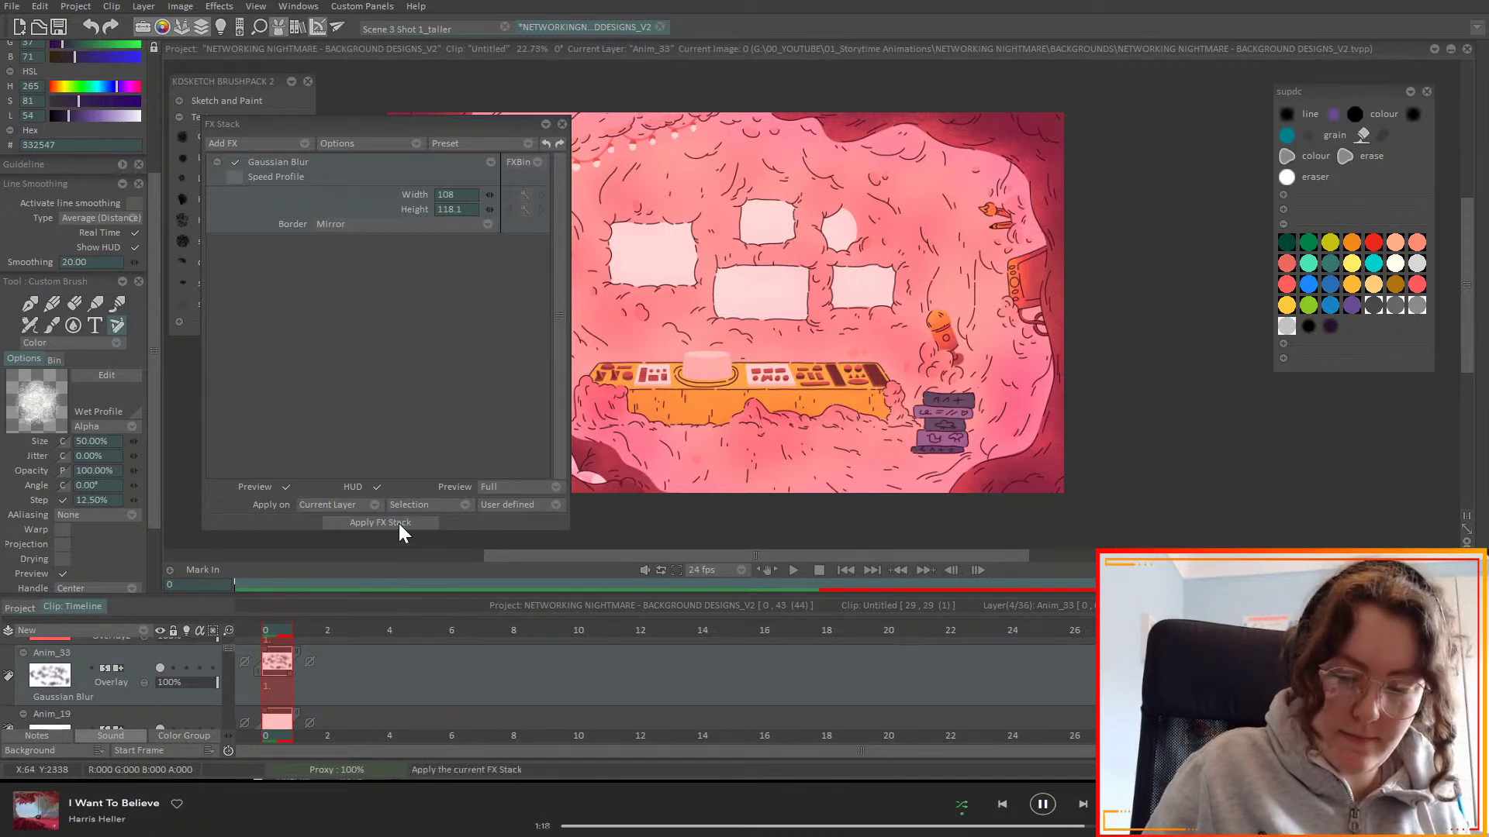
click(286, 487)
click(286, 487)
click(402, 524)
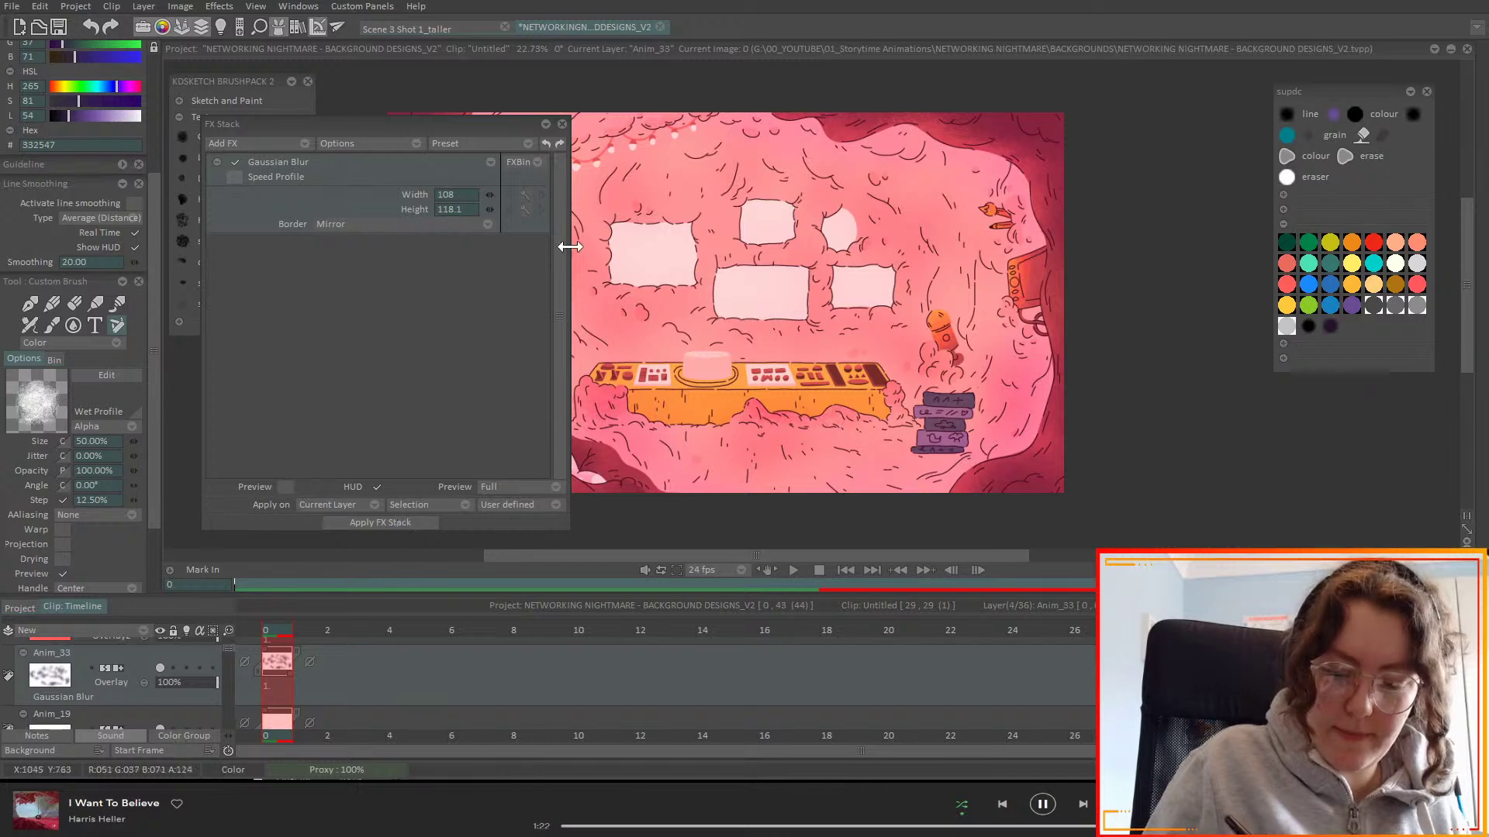
click(561, 125)
- Try different blending modes on Anim_33, from Color through Shade, Saturate2, Sub, Multiply and Difference to Dodge (Light2)
click(133, 685)
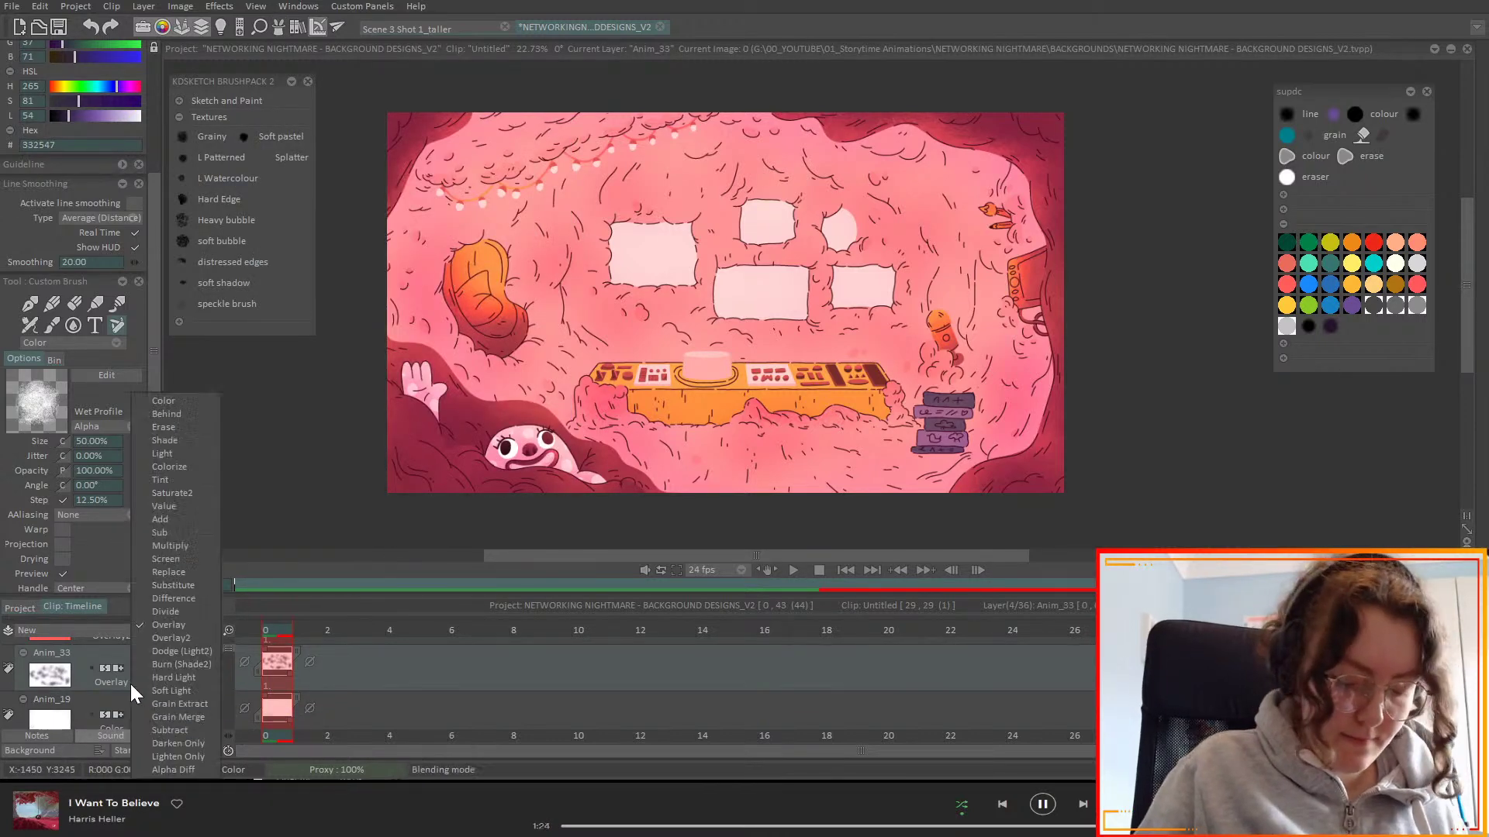
click(184, 405)
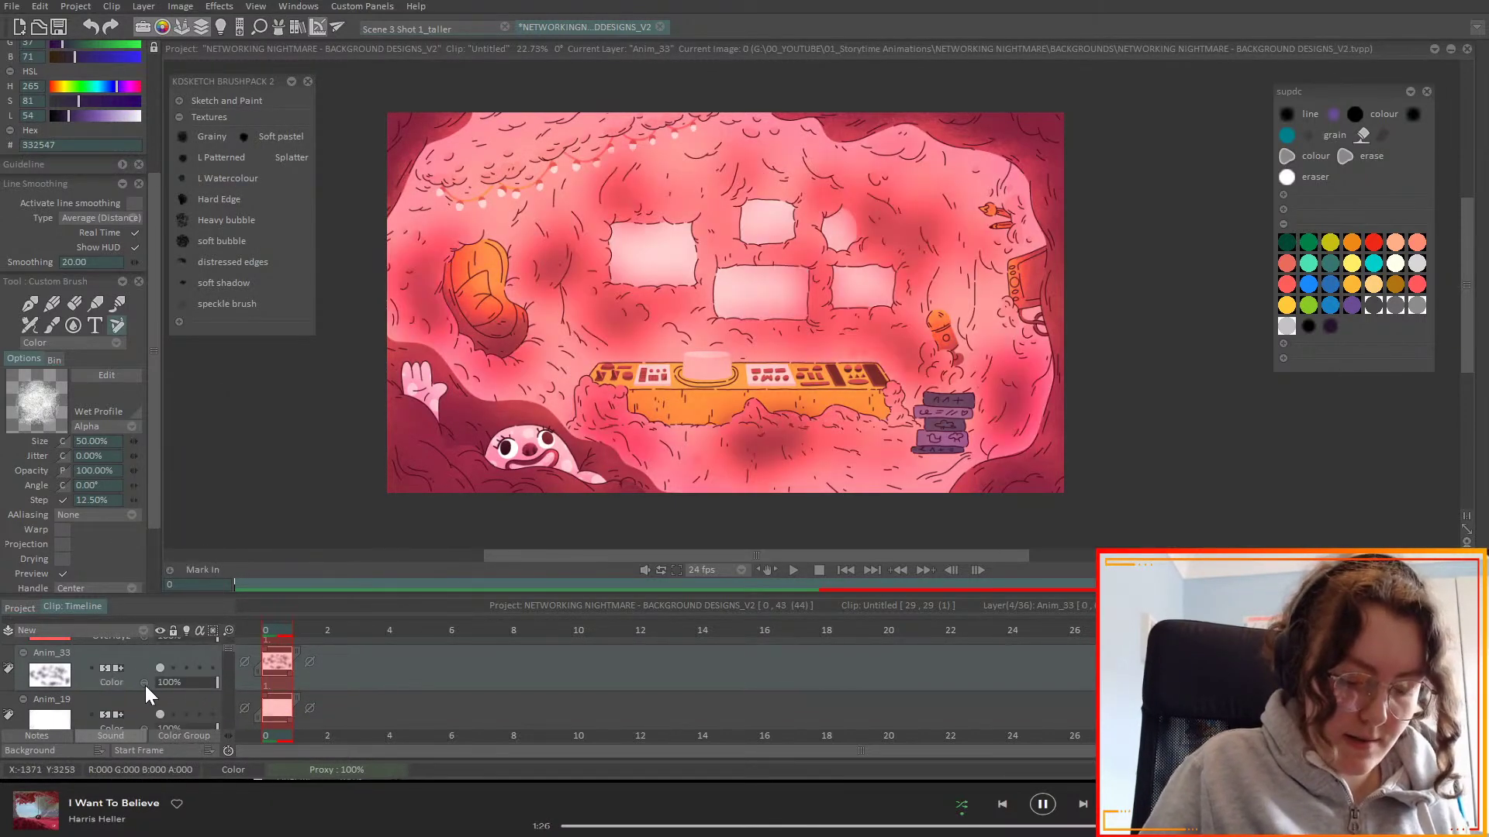
scroll(146, 687, down, 1)
scroll(149, 697, down, 4)
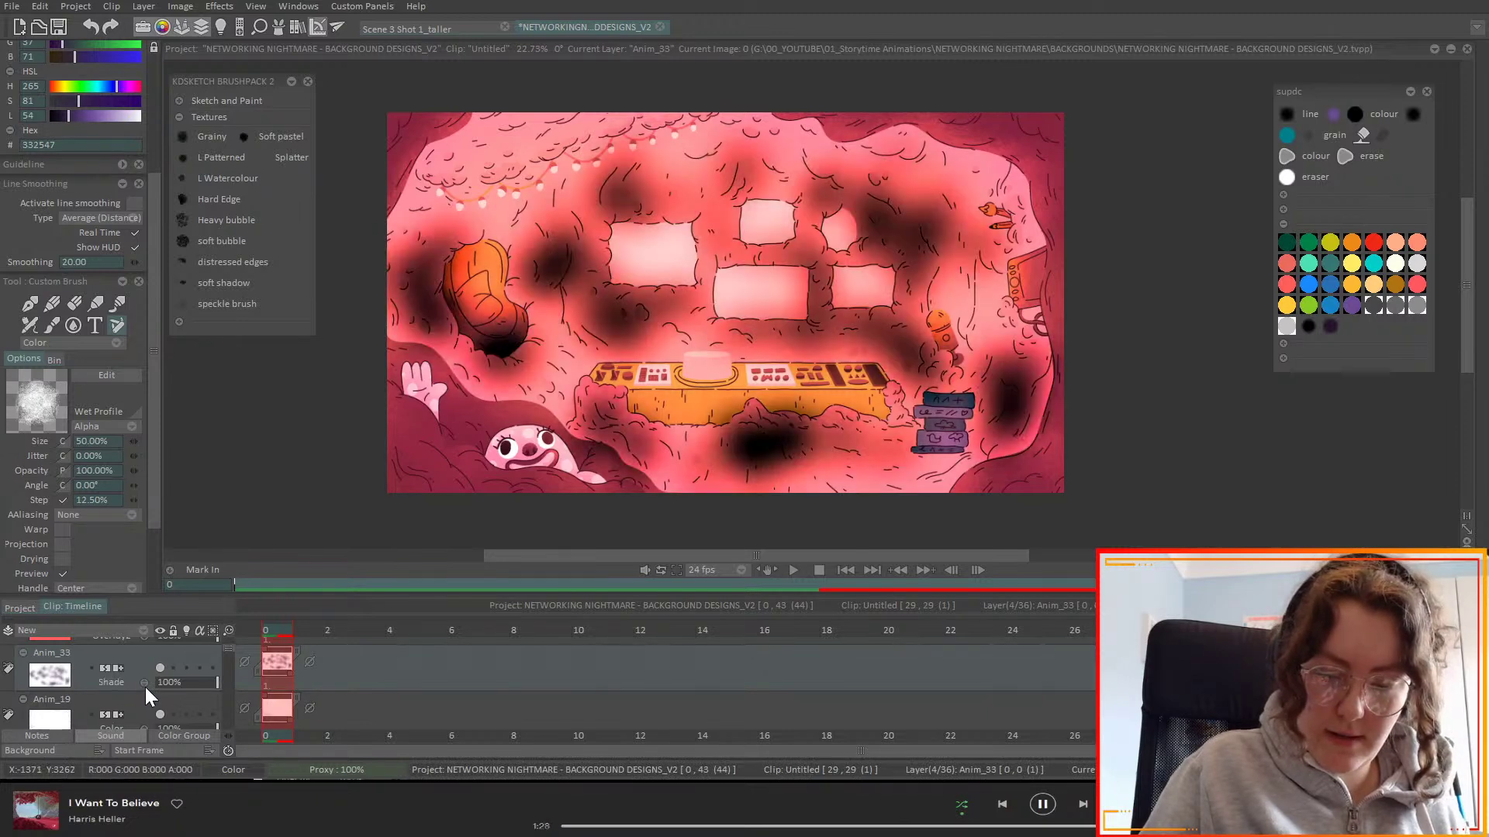
scroll(149, 697, down, 2)
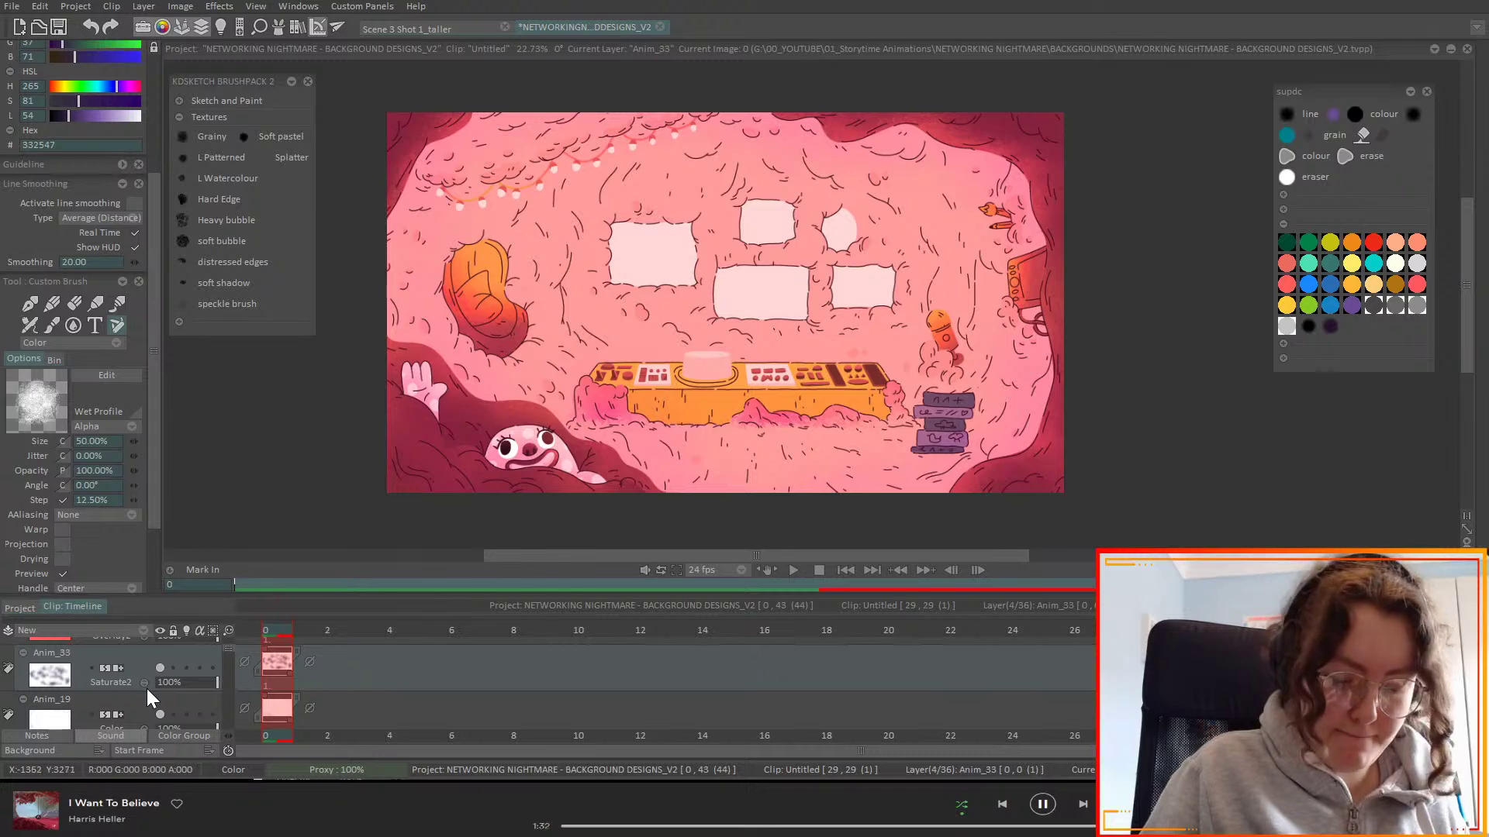
scroll(148, 689, down, 3)
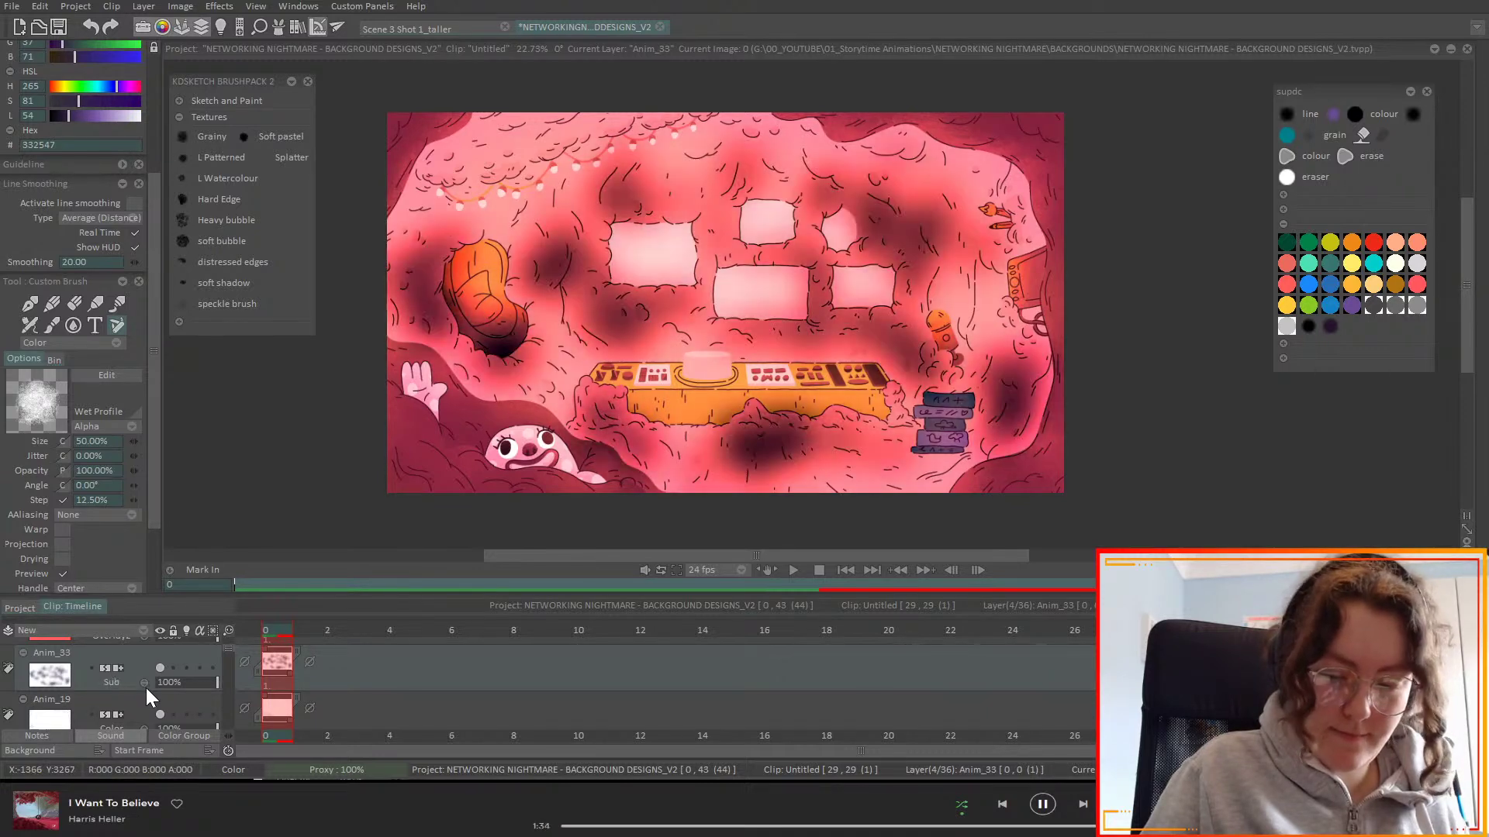
scroll(149, 697, down, 1)
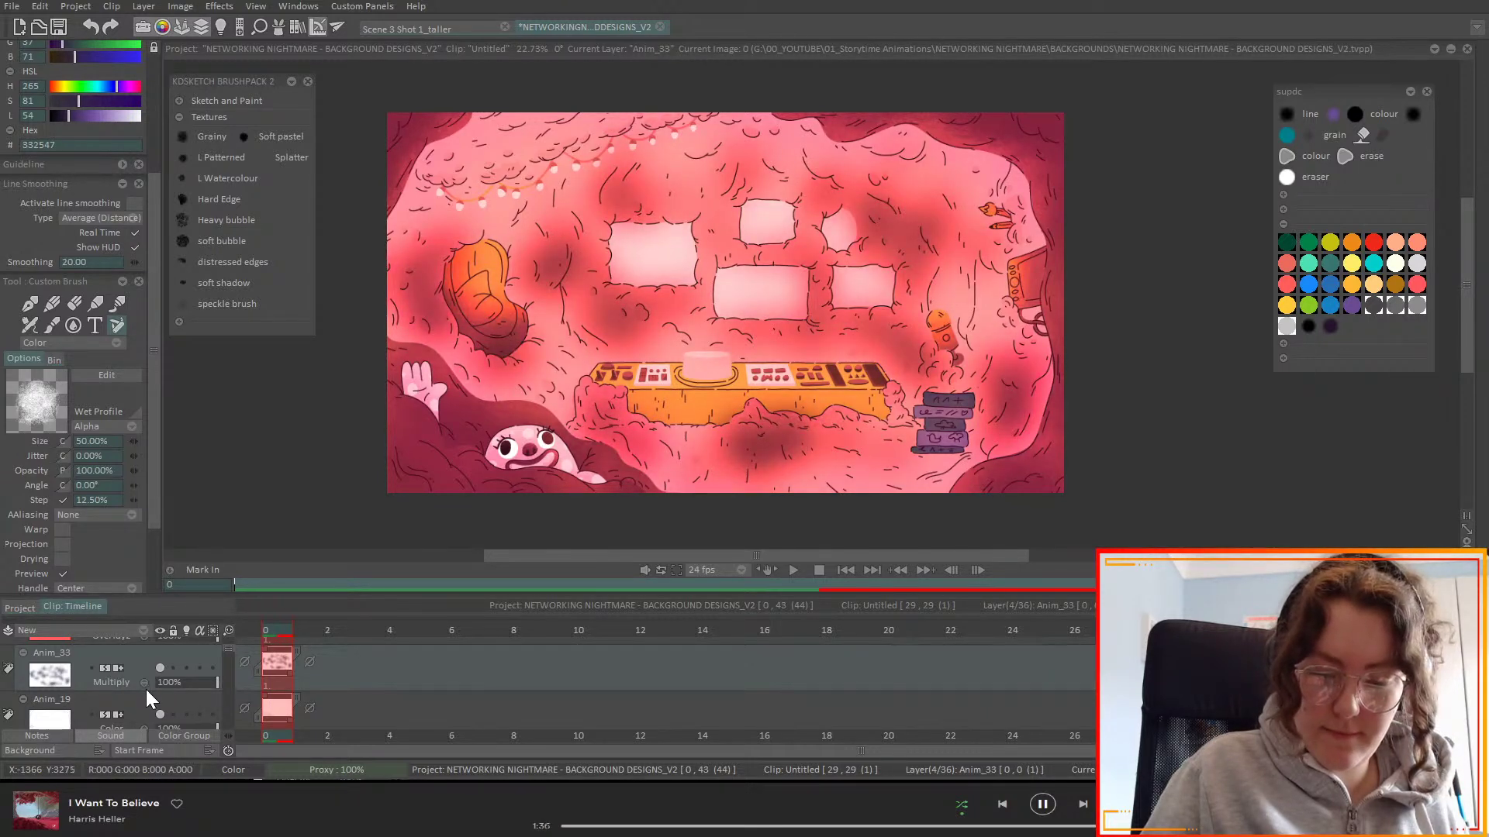
scroll(150, 697, down, 1)
scroll(148, 696, down, 2)
scroll(150, 697, down, 1)
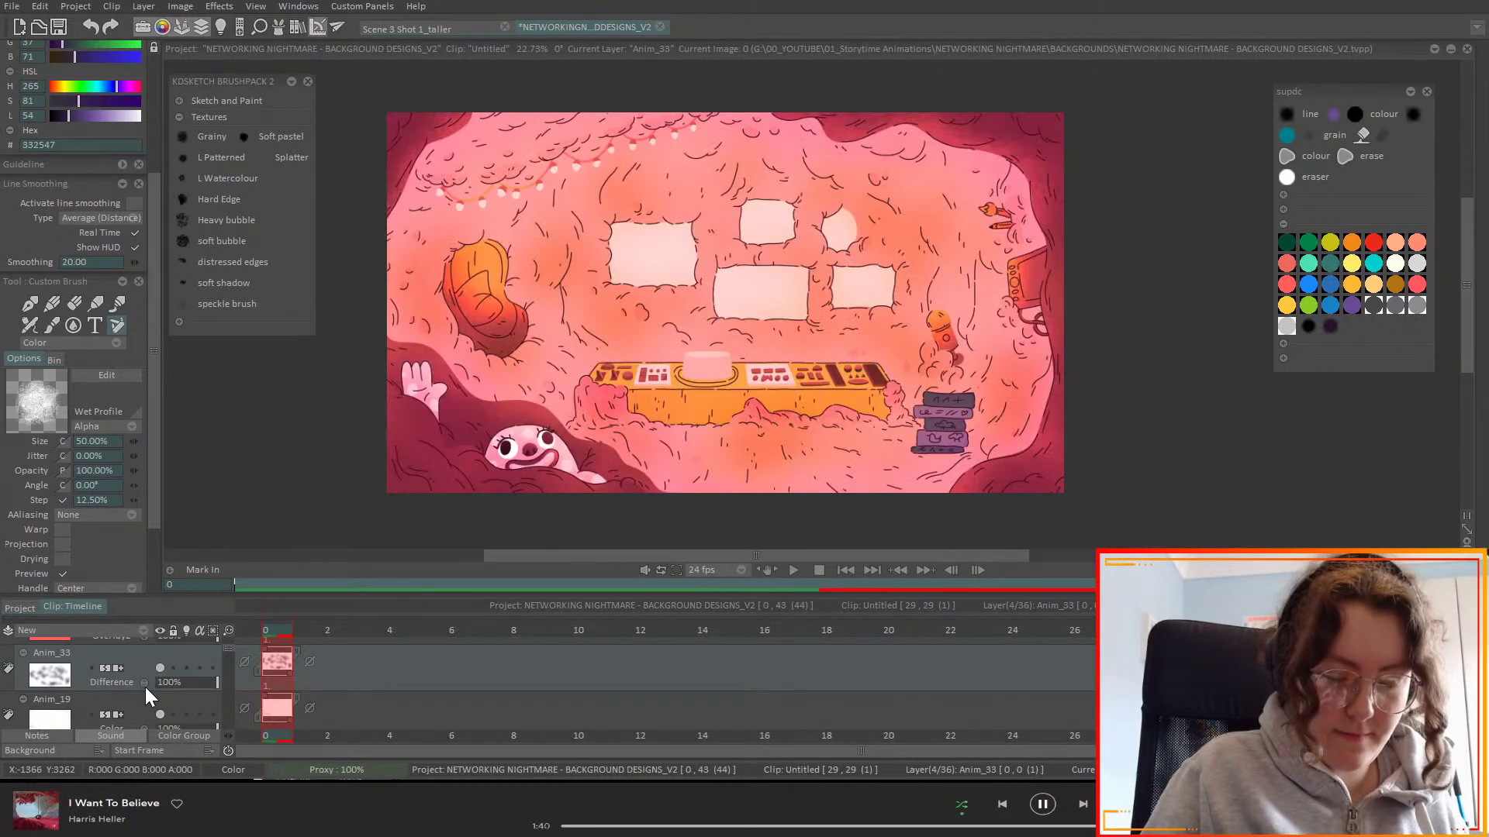
scroll(150, 697, down, 2)
scroll(150, 697, down, 1)
scroll(150, 697, down, 2)
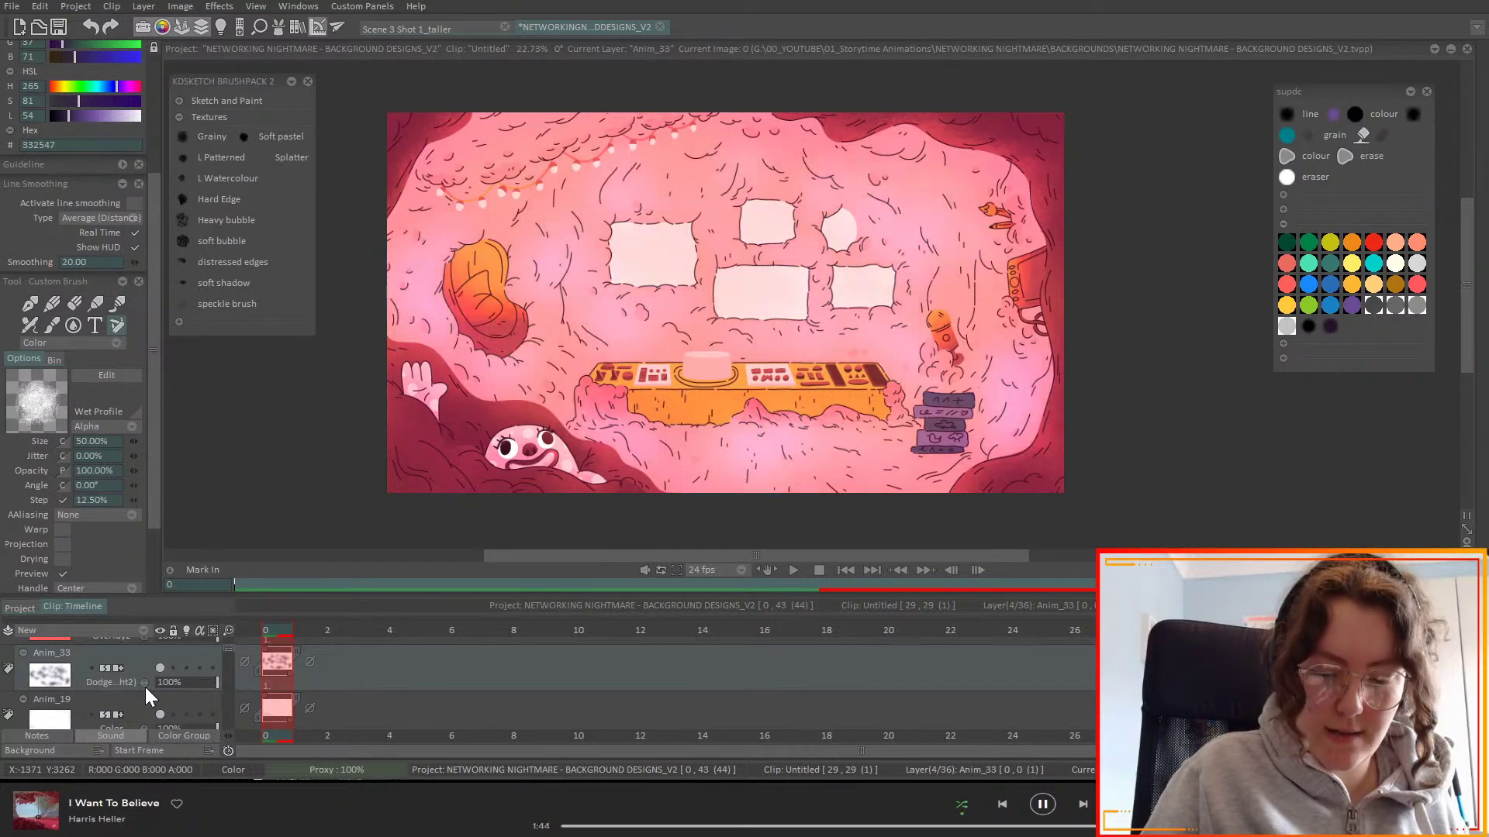
- Try several blending modes on the Anim_33 layer and settle on Soft Light
scroll(149, 697, down, 2)
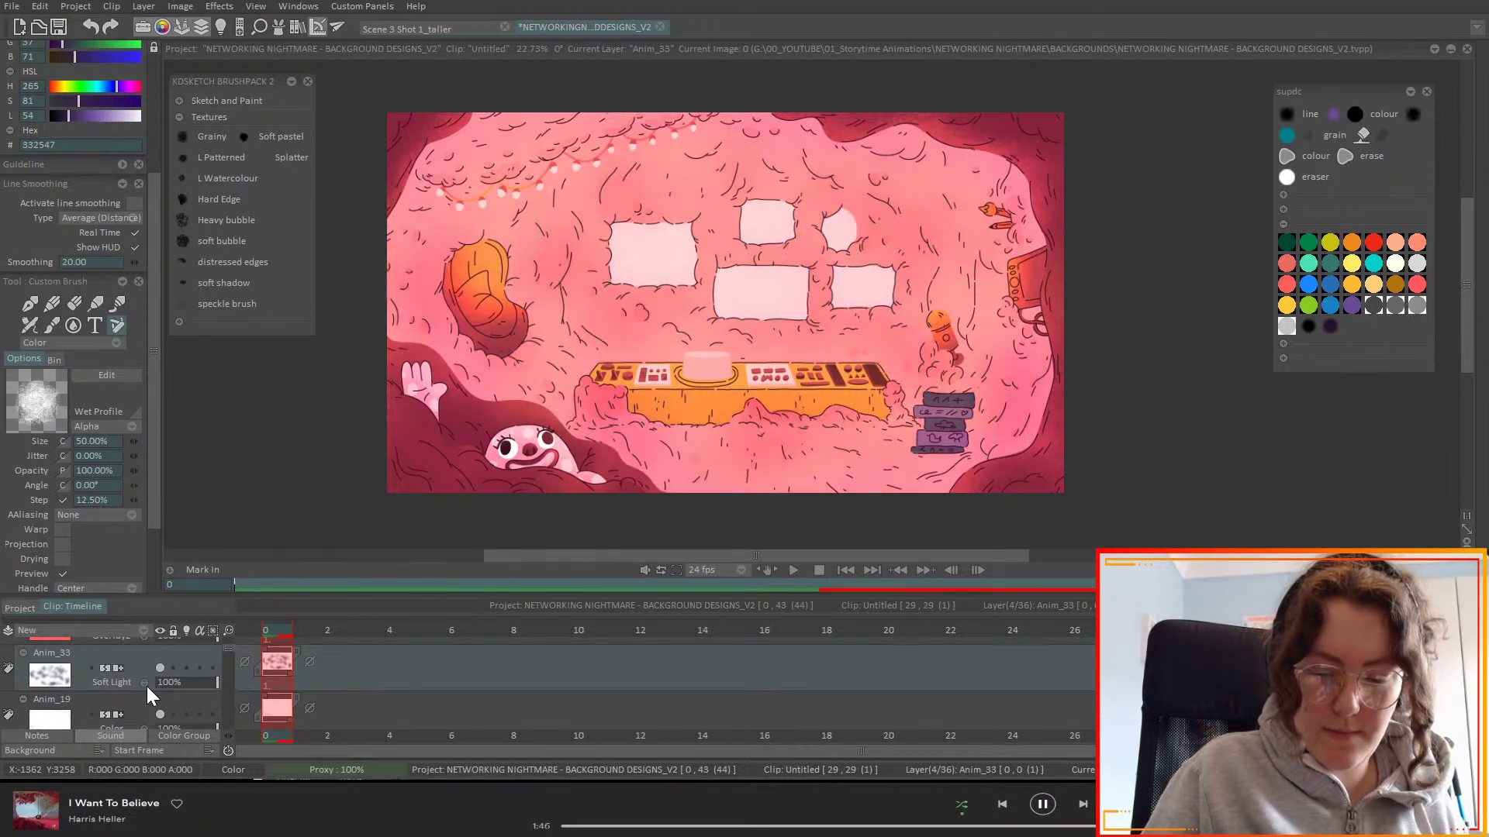
scroll(150, 697, down, 1)
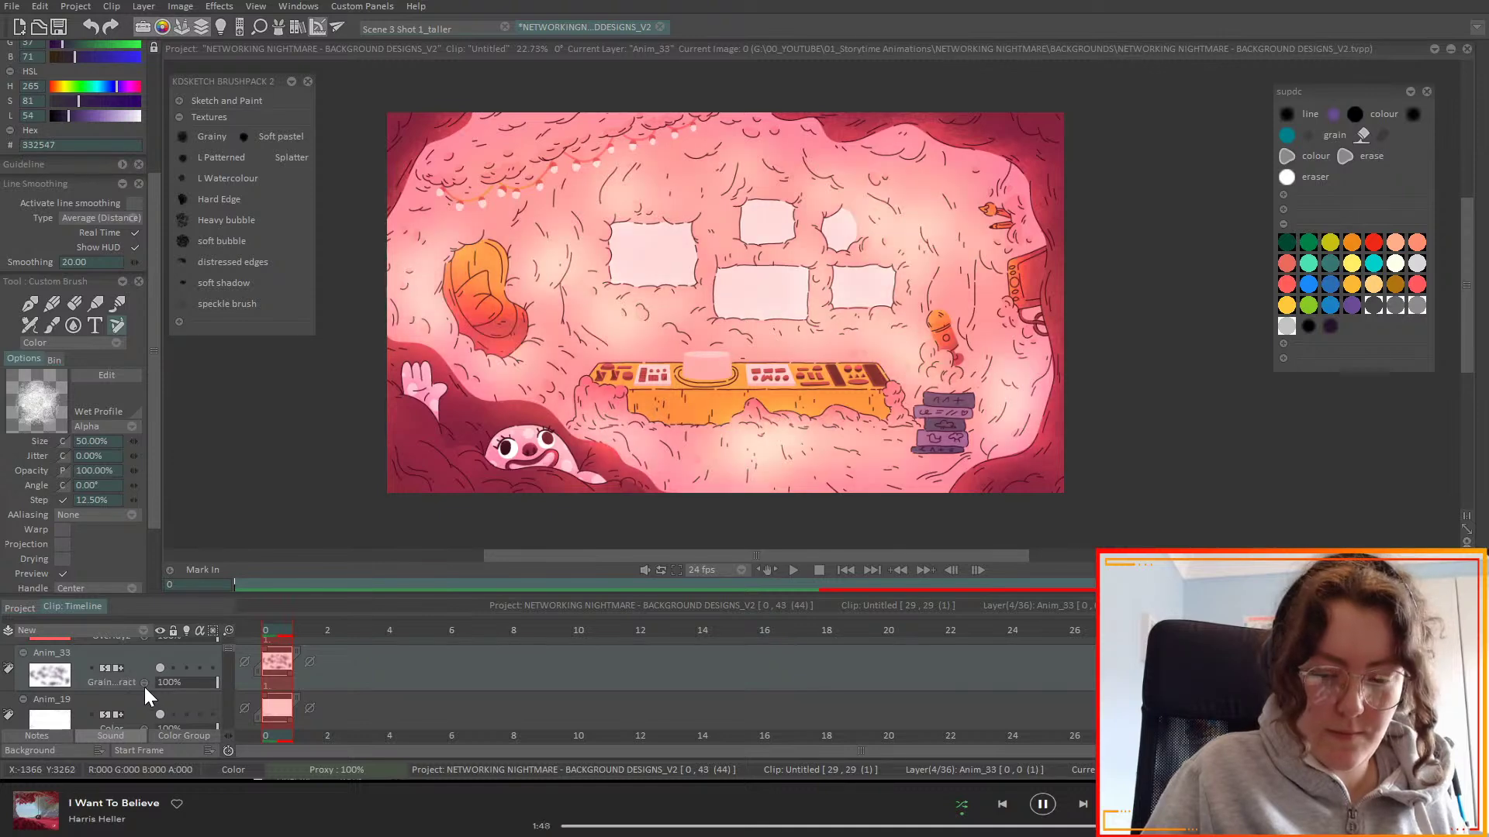
scroll(150, 697, down, 3)
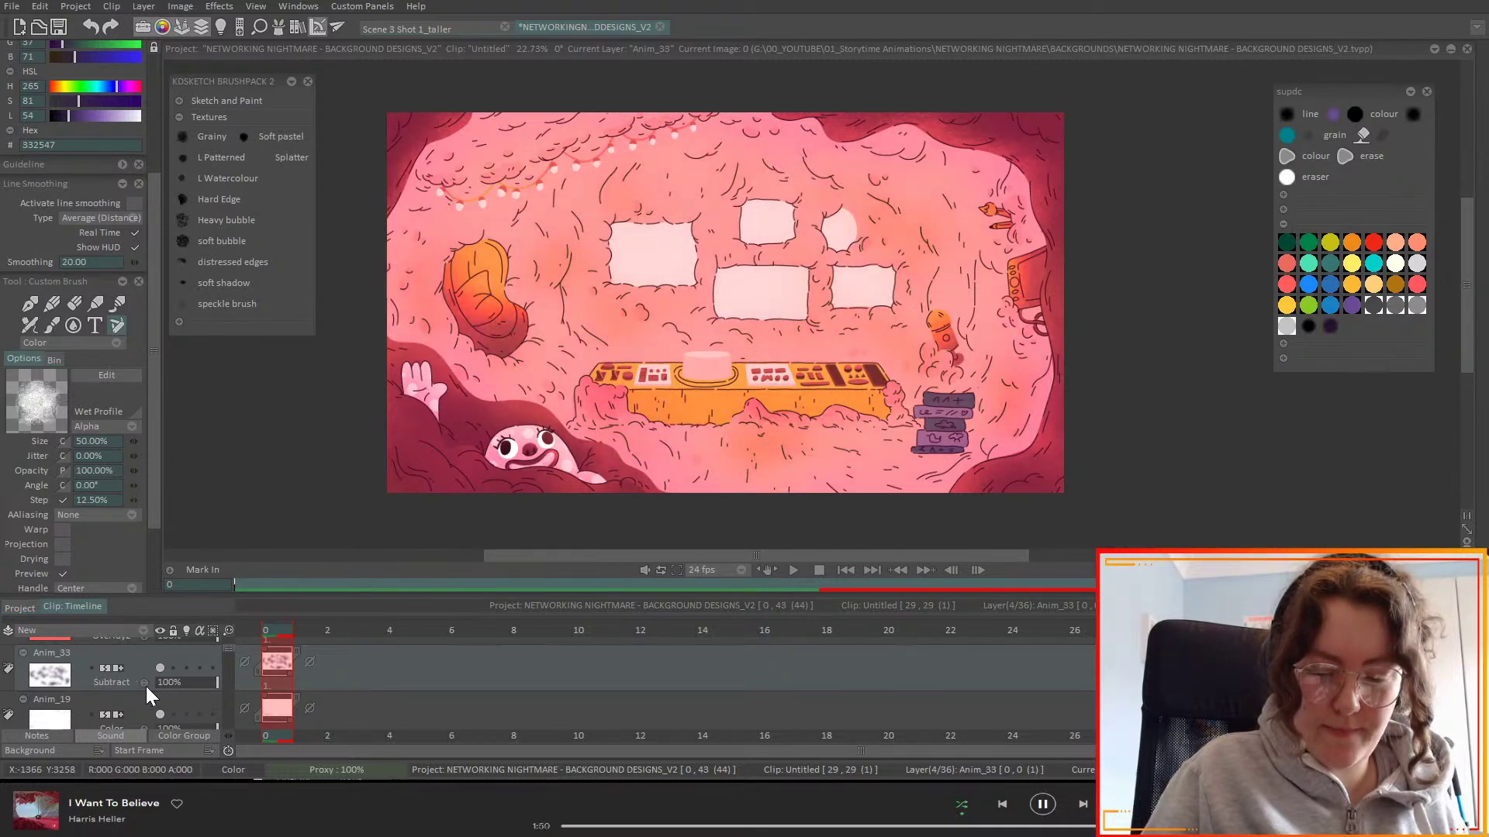
scroll(150, 696, down, 2)
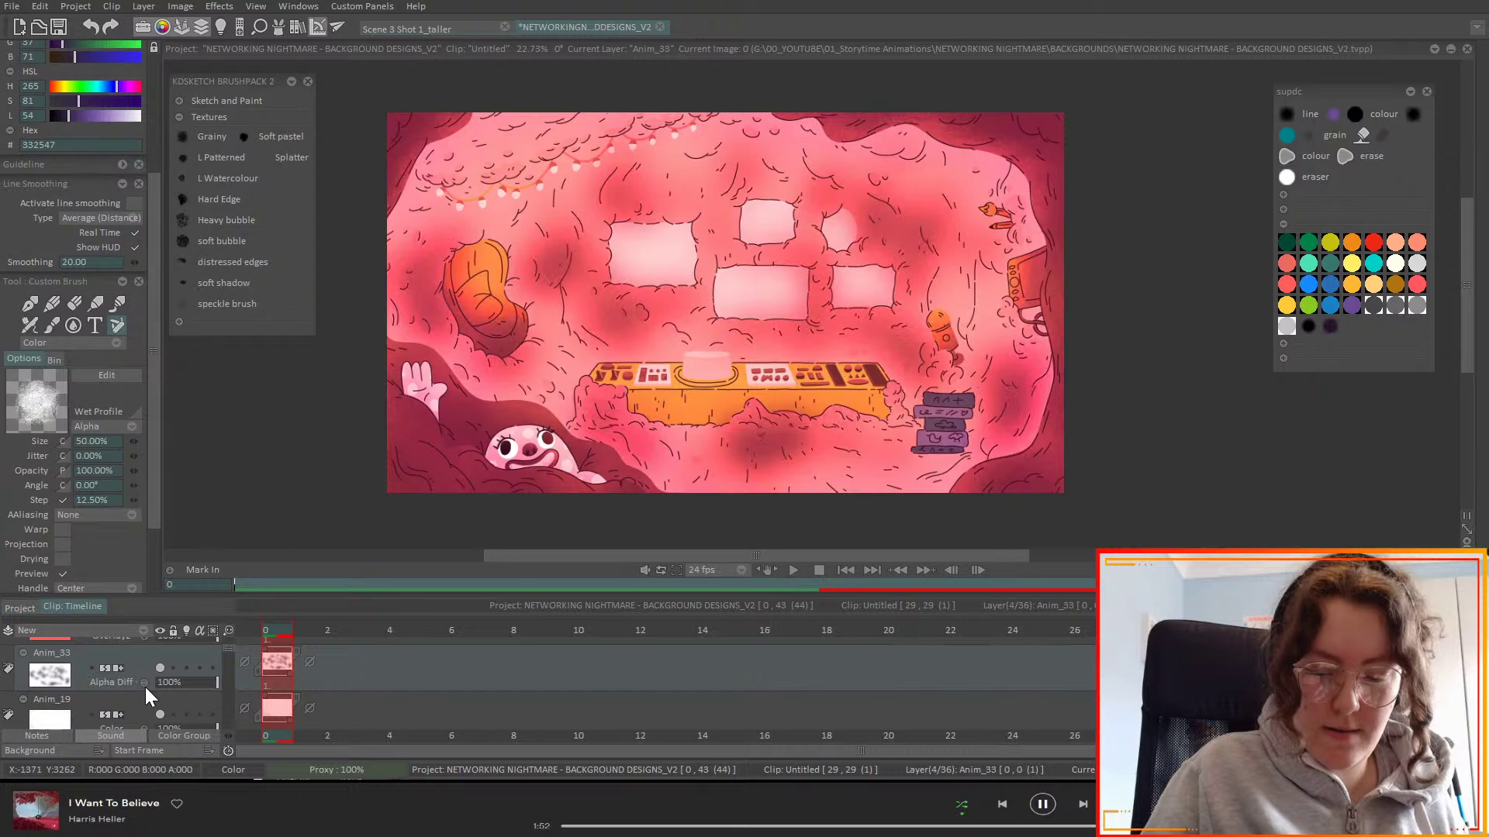
click(150, 697)
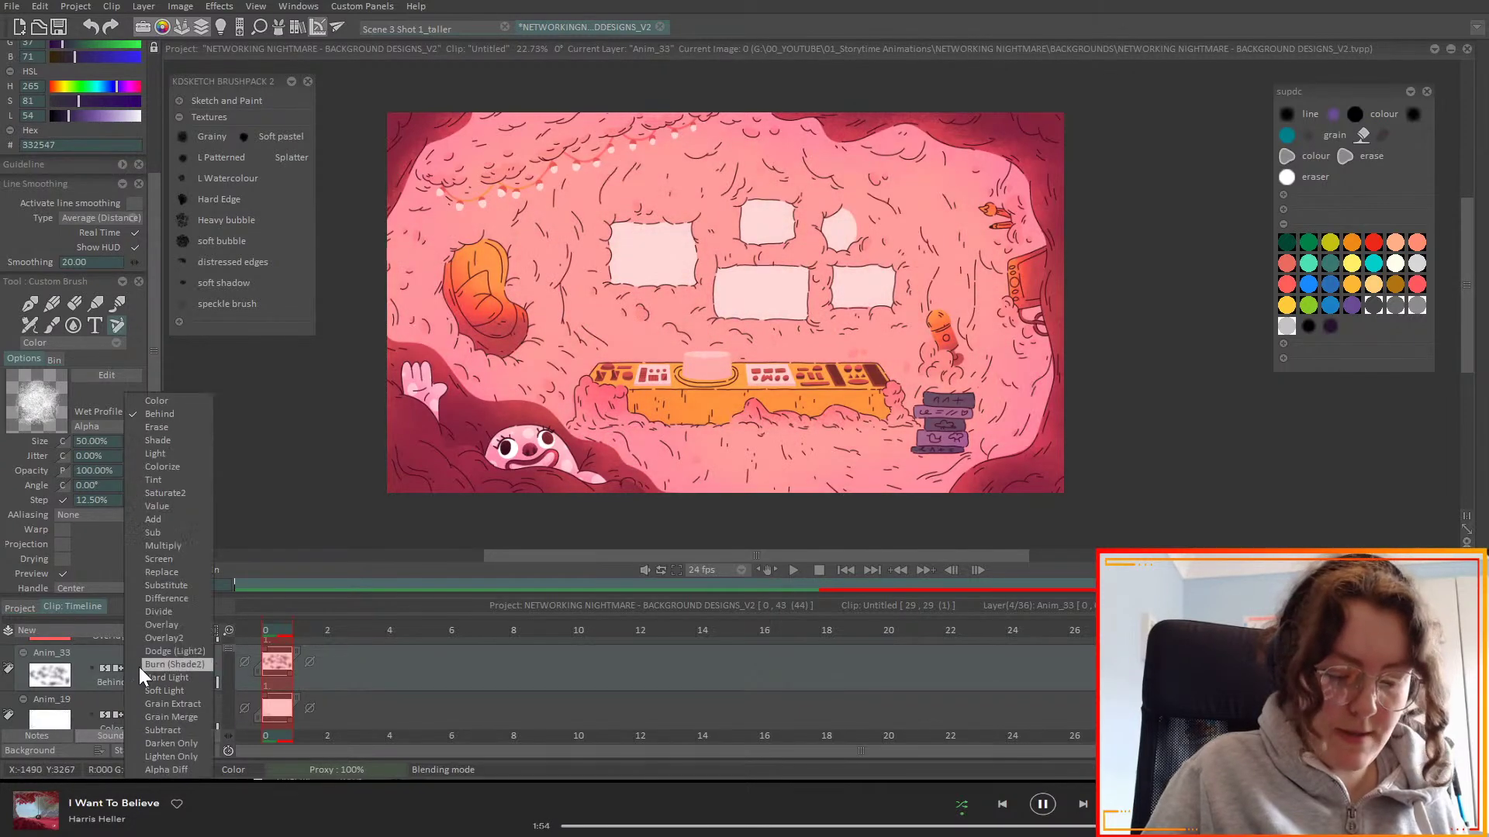
click(153, 643)
click(132, 685)
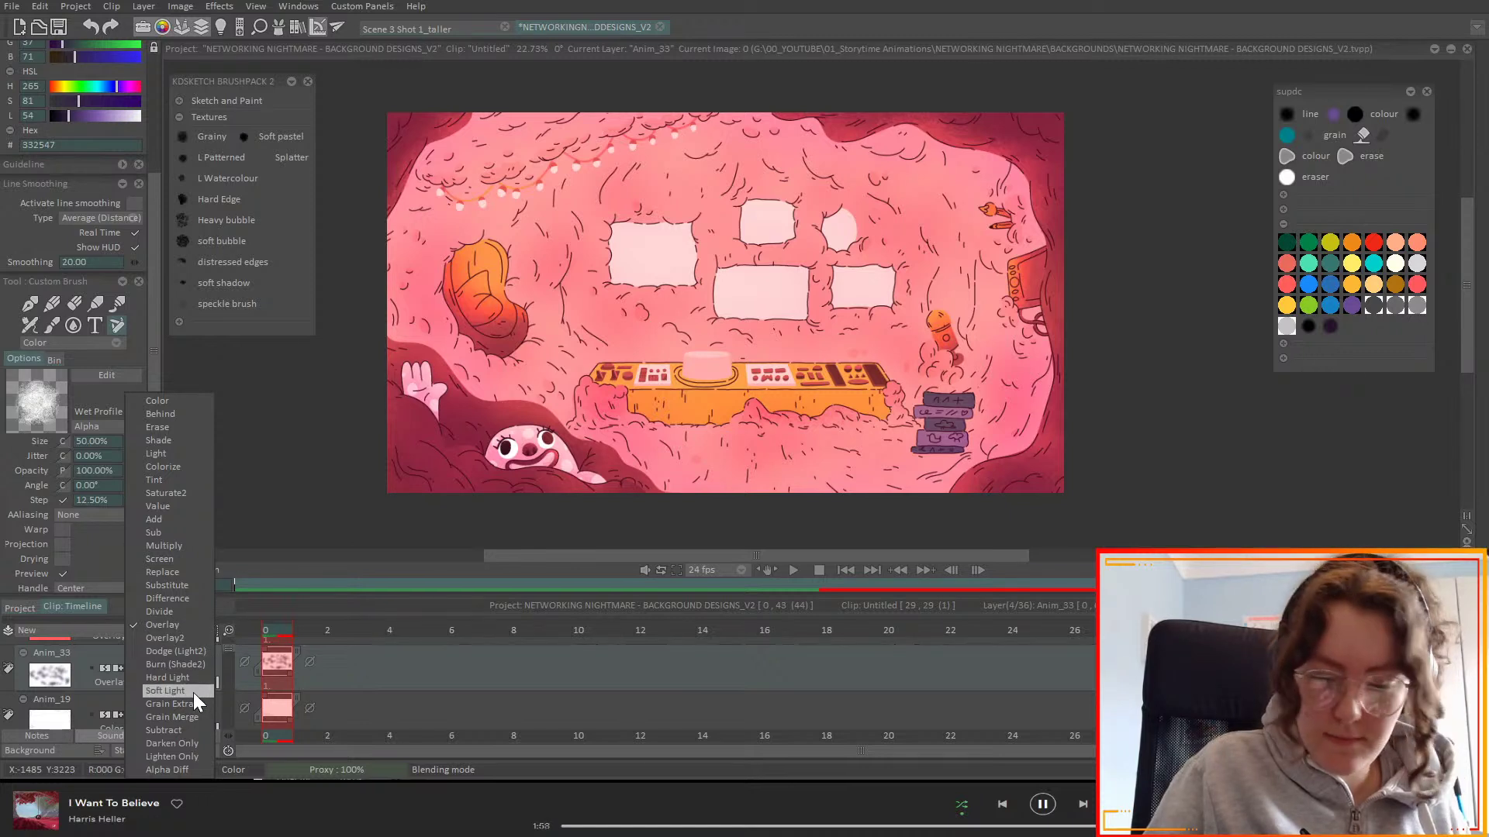
click(166, 691)
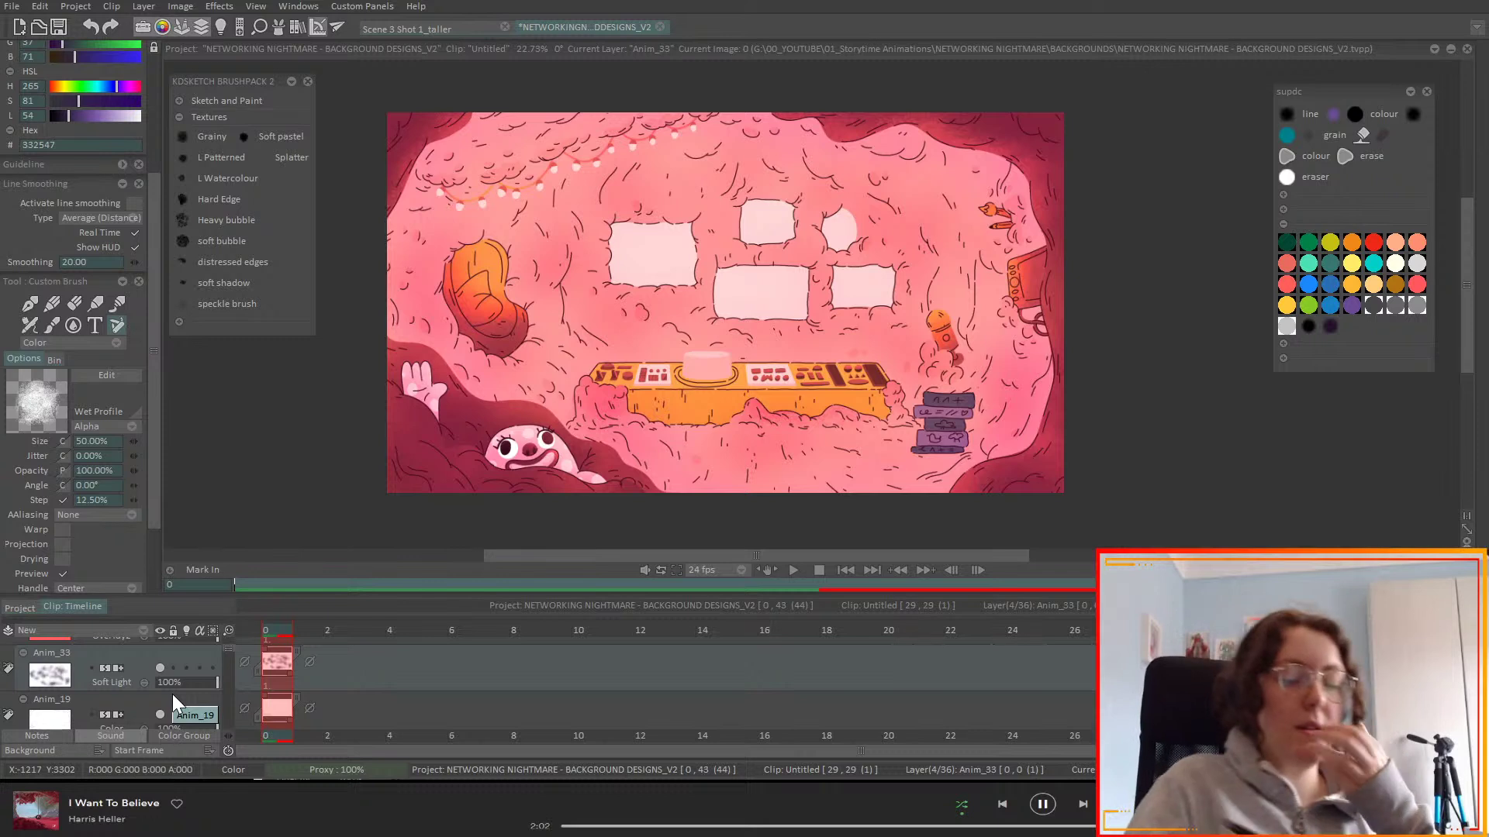
- Paint a broad teal area (4CE0B3) across the scene on the Anim_32 layer with the custom brush at 194.60% size
scroll(230, 652, down, 5)
scroll(230, 651, up, 1)
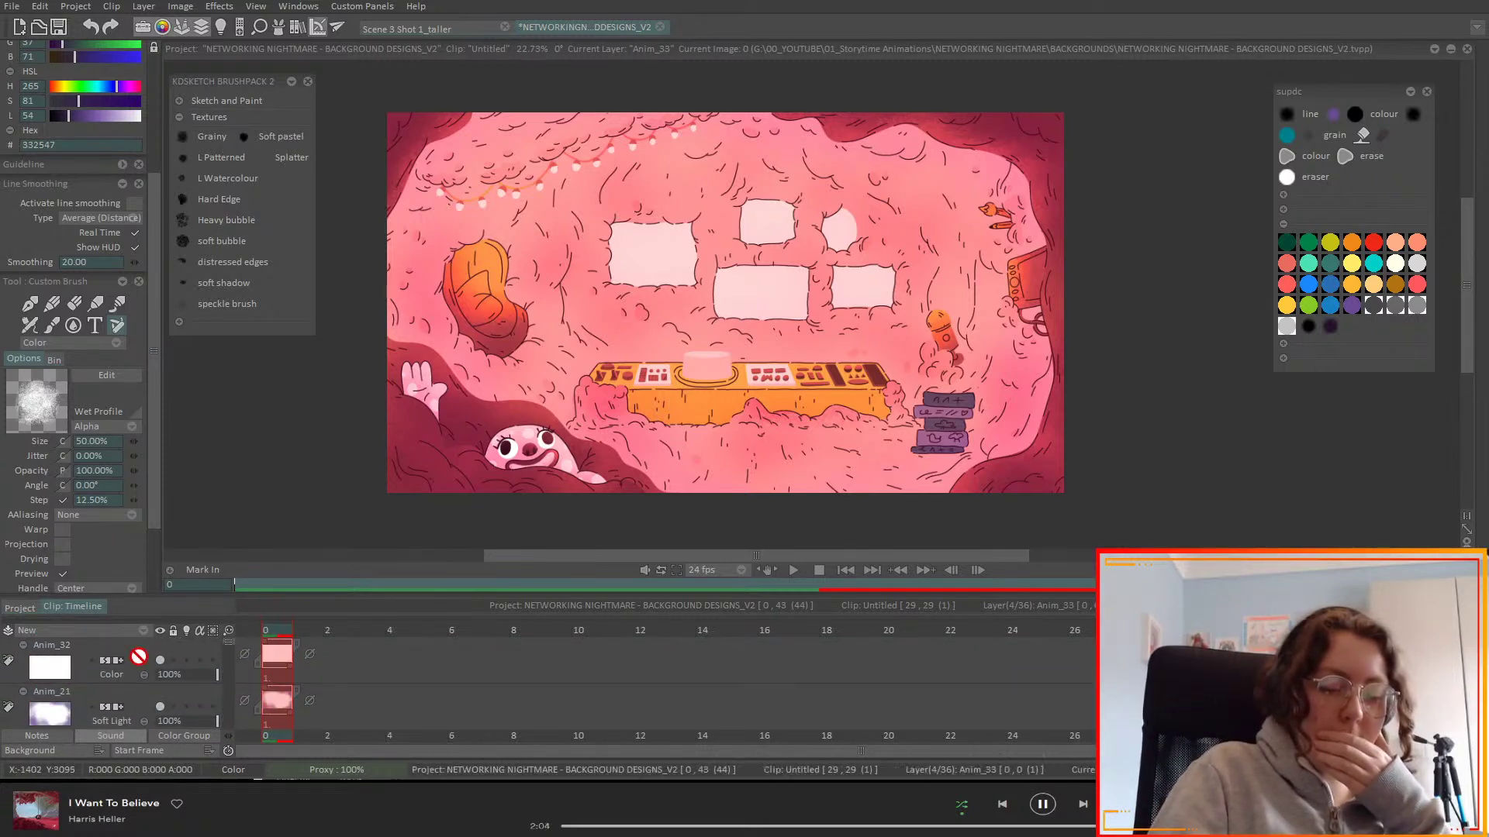
click(155, 650)
click(146, 631)
click(148, 632)
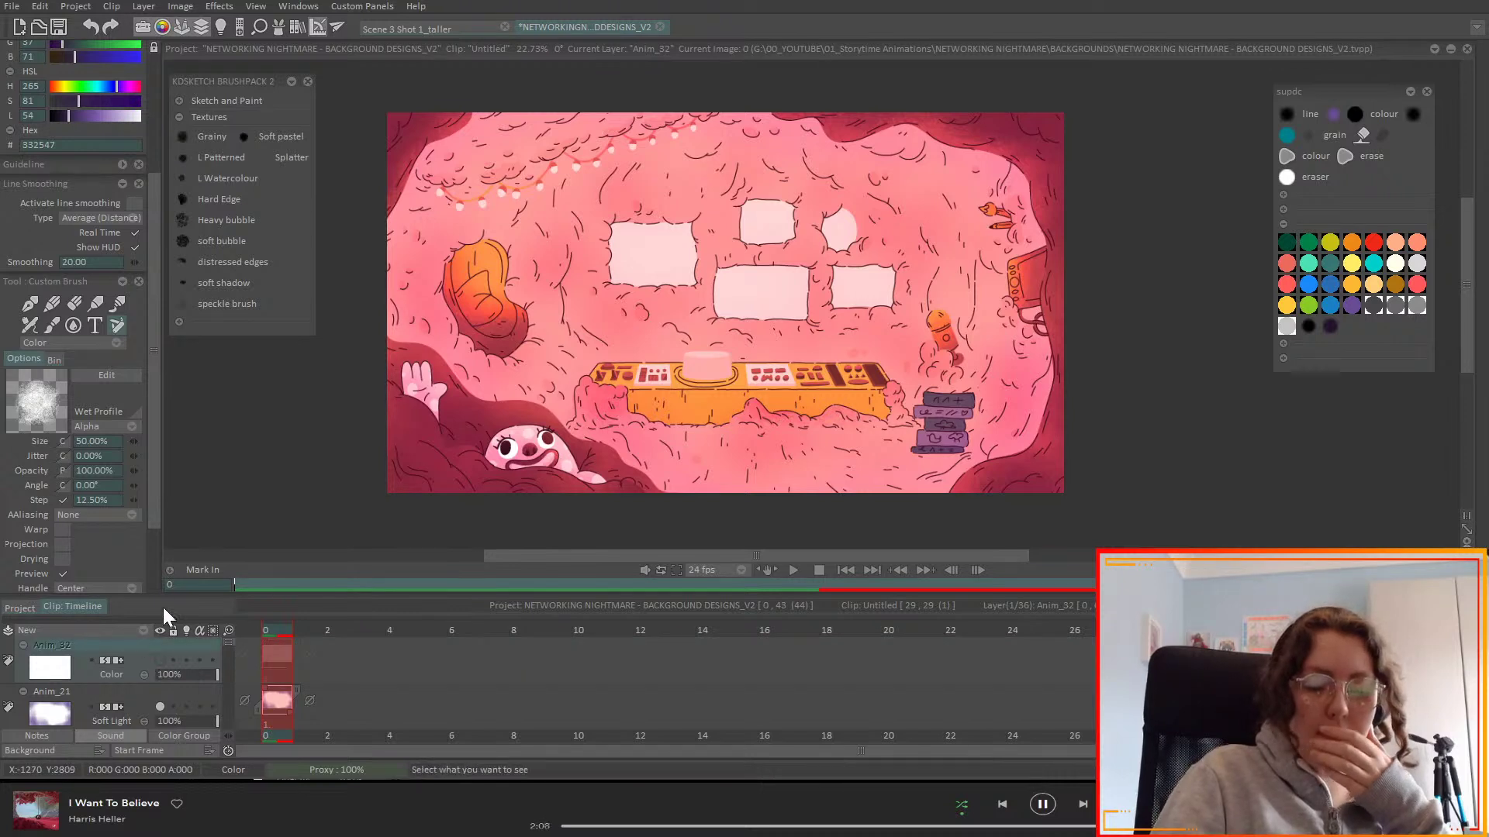
click(1310, 267)
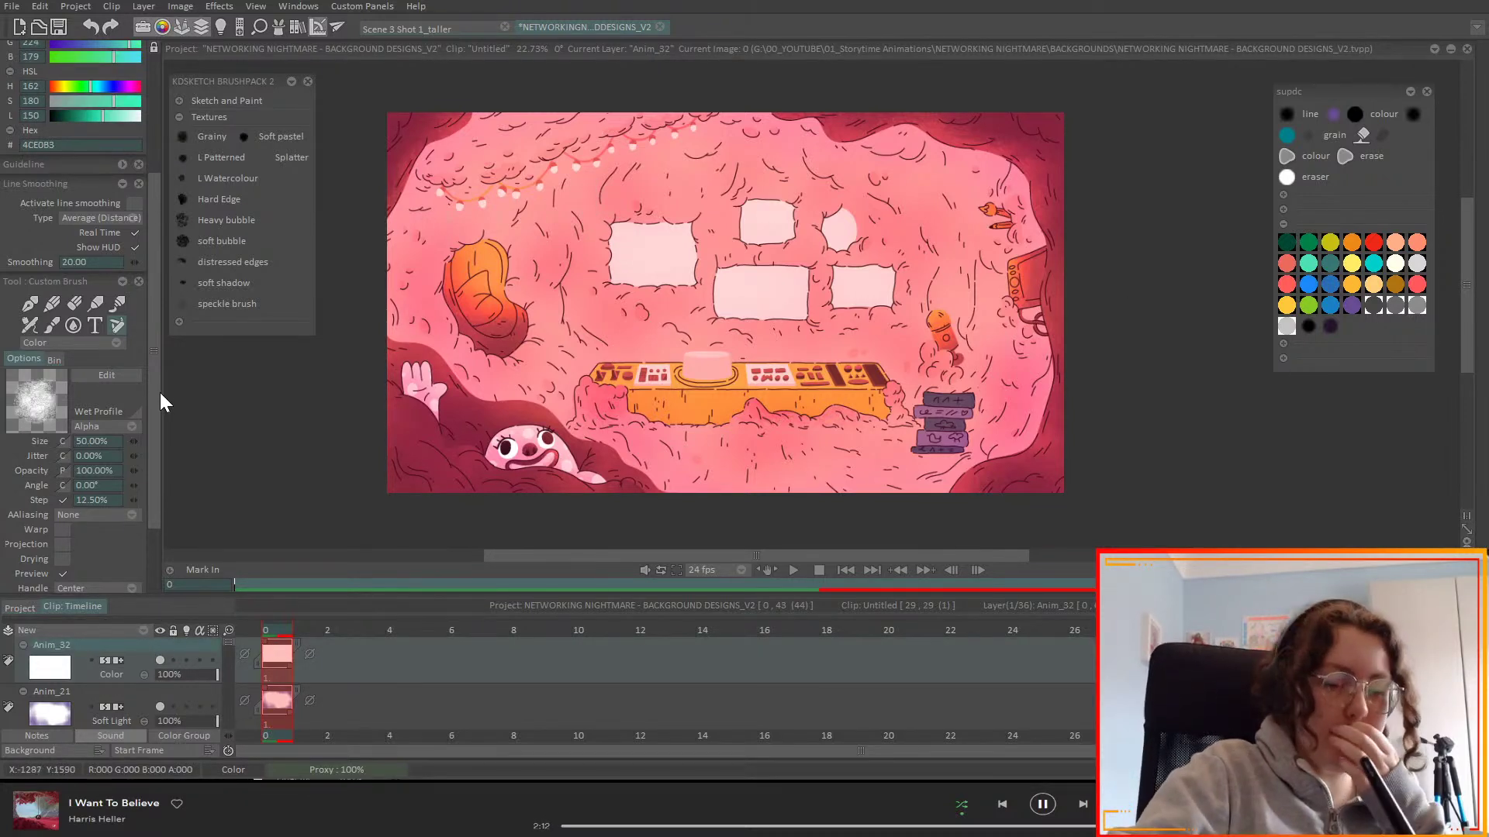
mouse_move(548, 207)
mouse_down()
mouse_move(595, 336)
mouse_move(675, 366)
mouse_move(807, 186)
mouse_move(898, 256)
mouse_move(951, 378)
mouse_move(958, 239)
mouse_move(799, 320)
mouse_move(476, 301)
mouse_move(623, 216)
mouse_move(698, 315)
mouse_up()
- Cycle through the blending modes of the teal Anim_32 layer and set it to Overlay
scroll(146, 678, down, 4)
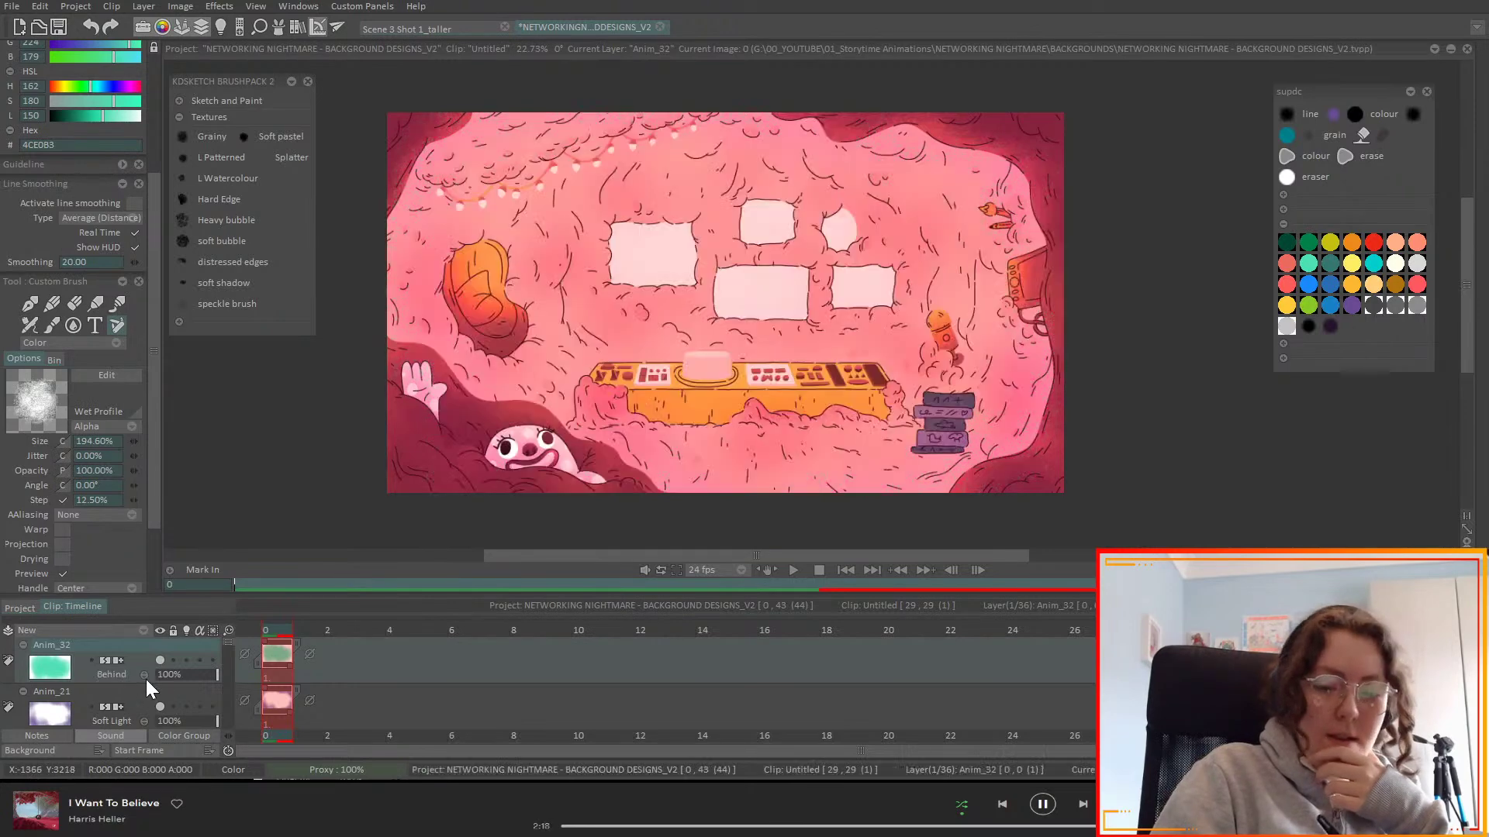
scroll(146, 681, down, 2)
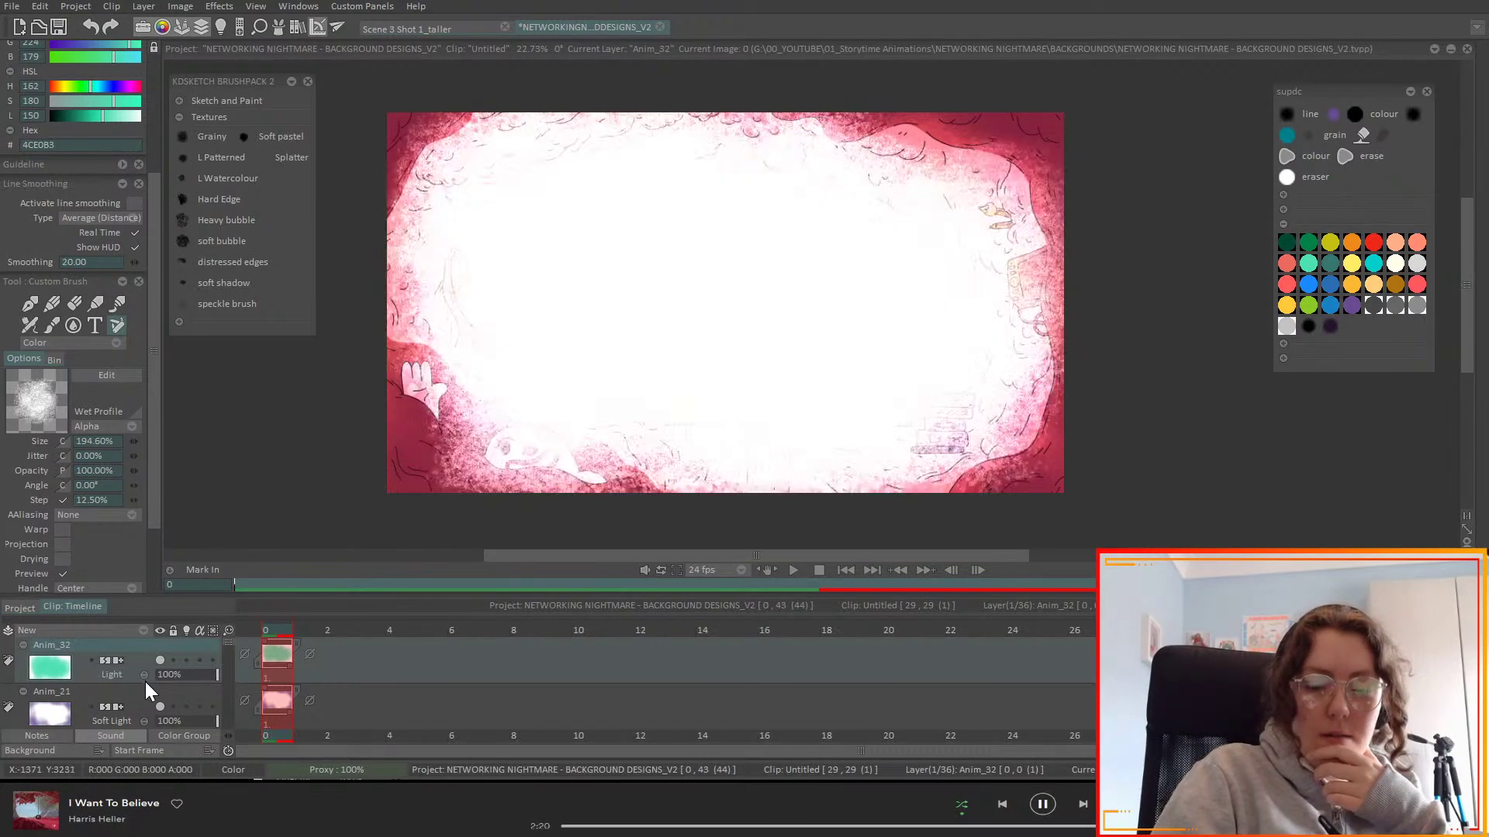
scroll(146, 679, down, 2)
scroll(146, 677, down, 3)
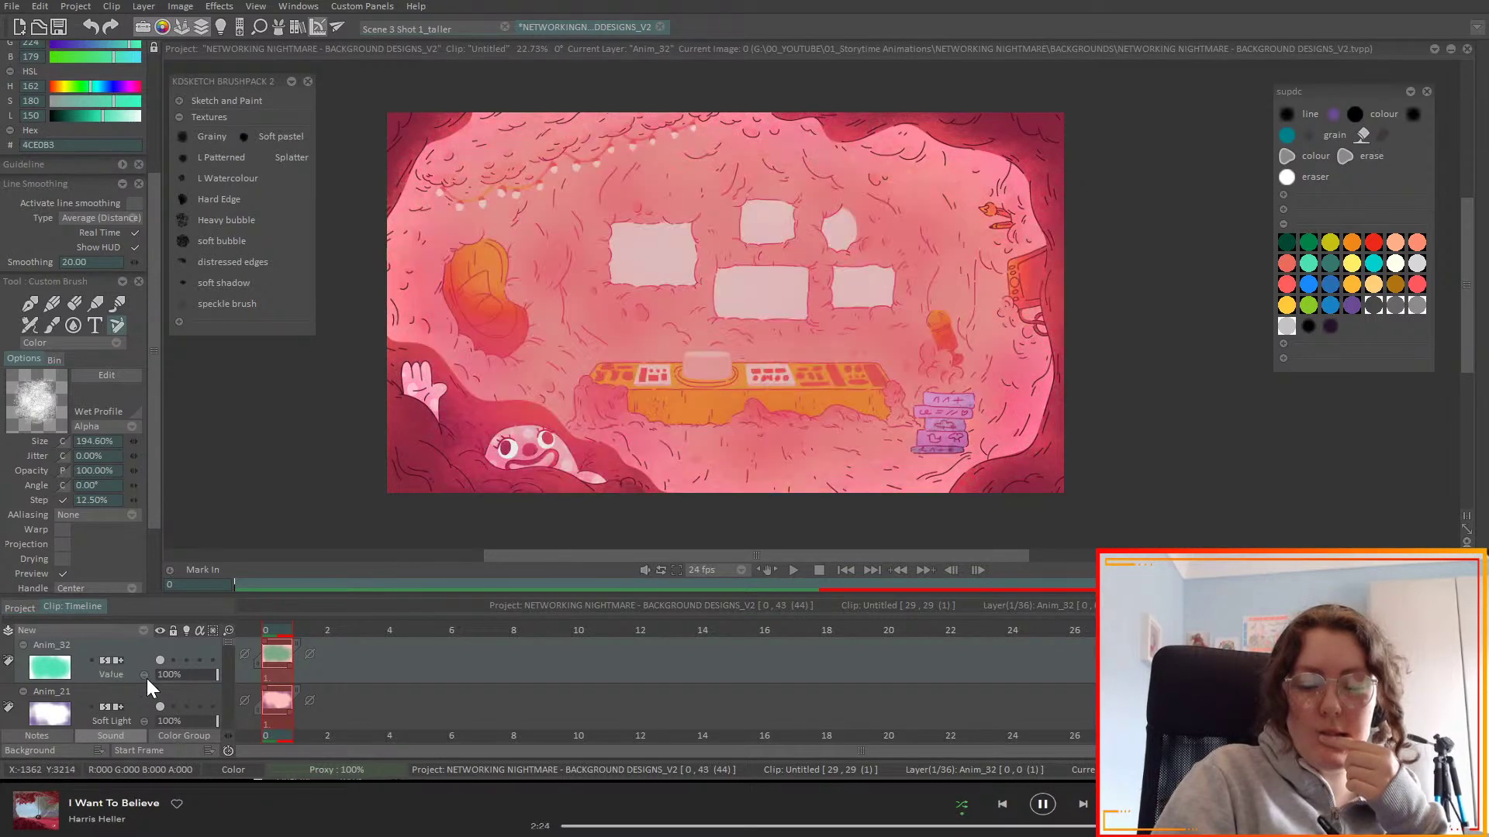
scroll(146, 678, down, 4)
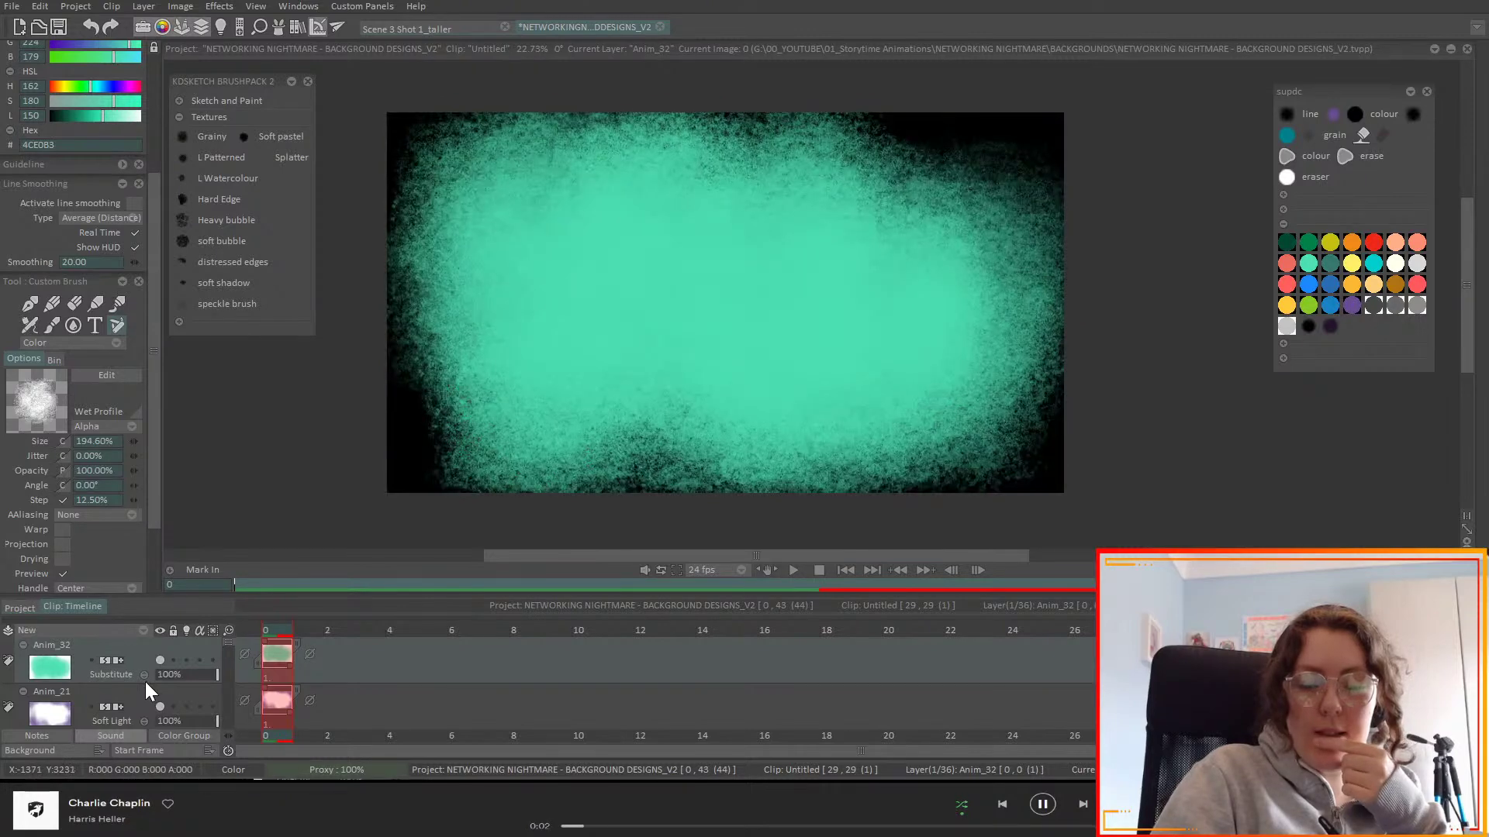
scroll(144, 677, down, 1)
scroll(146, 678, down, 2)
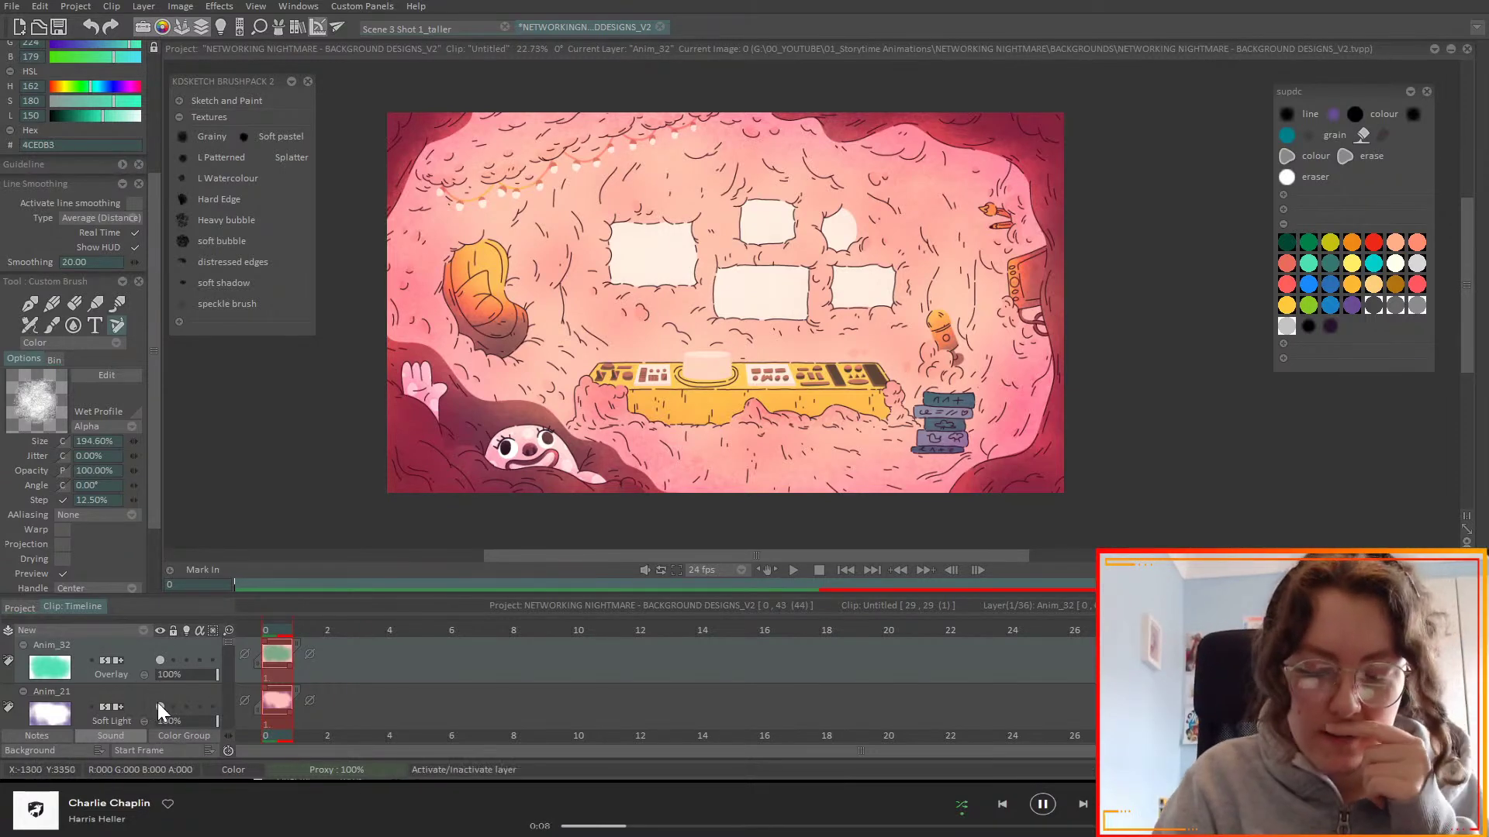
- Compare the scene with and without the teal Anim_32 layer by toggling its visibility
click(159, 661)
click(160, 661)
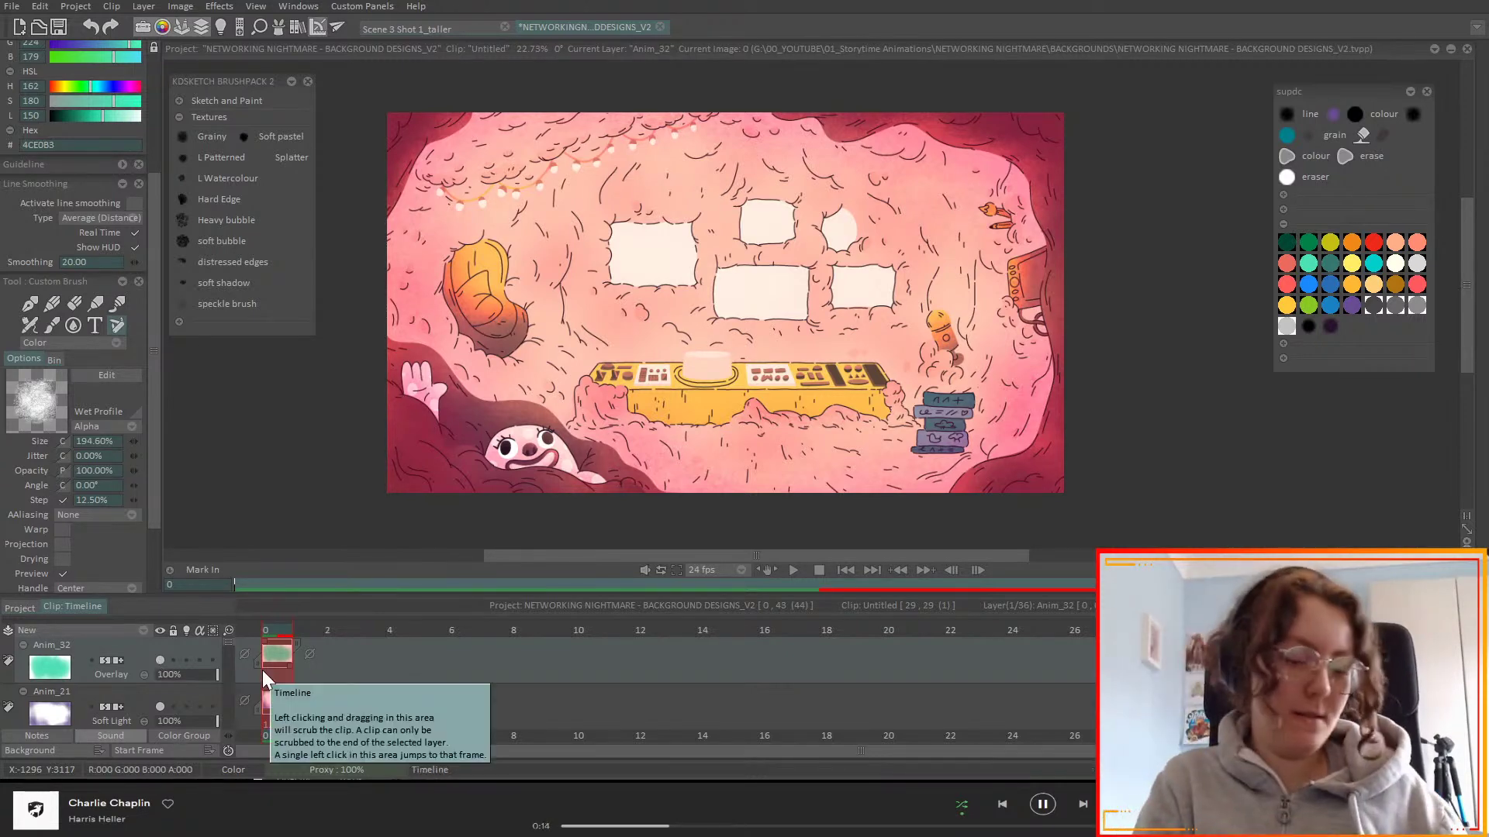
click(159, 658)
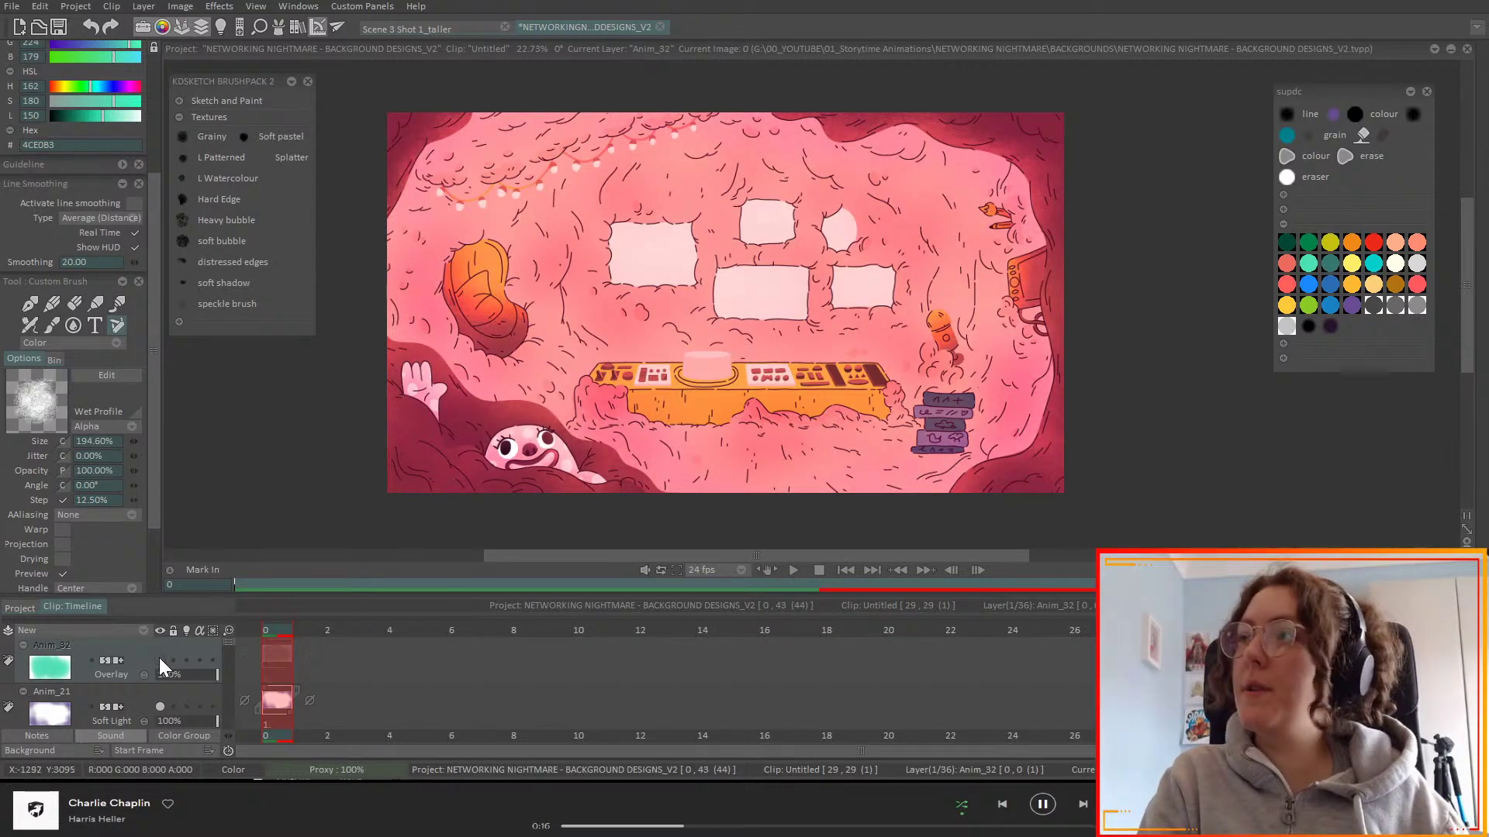
click(159, 658)
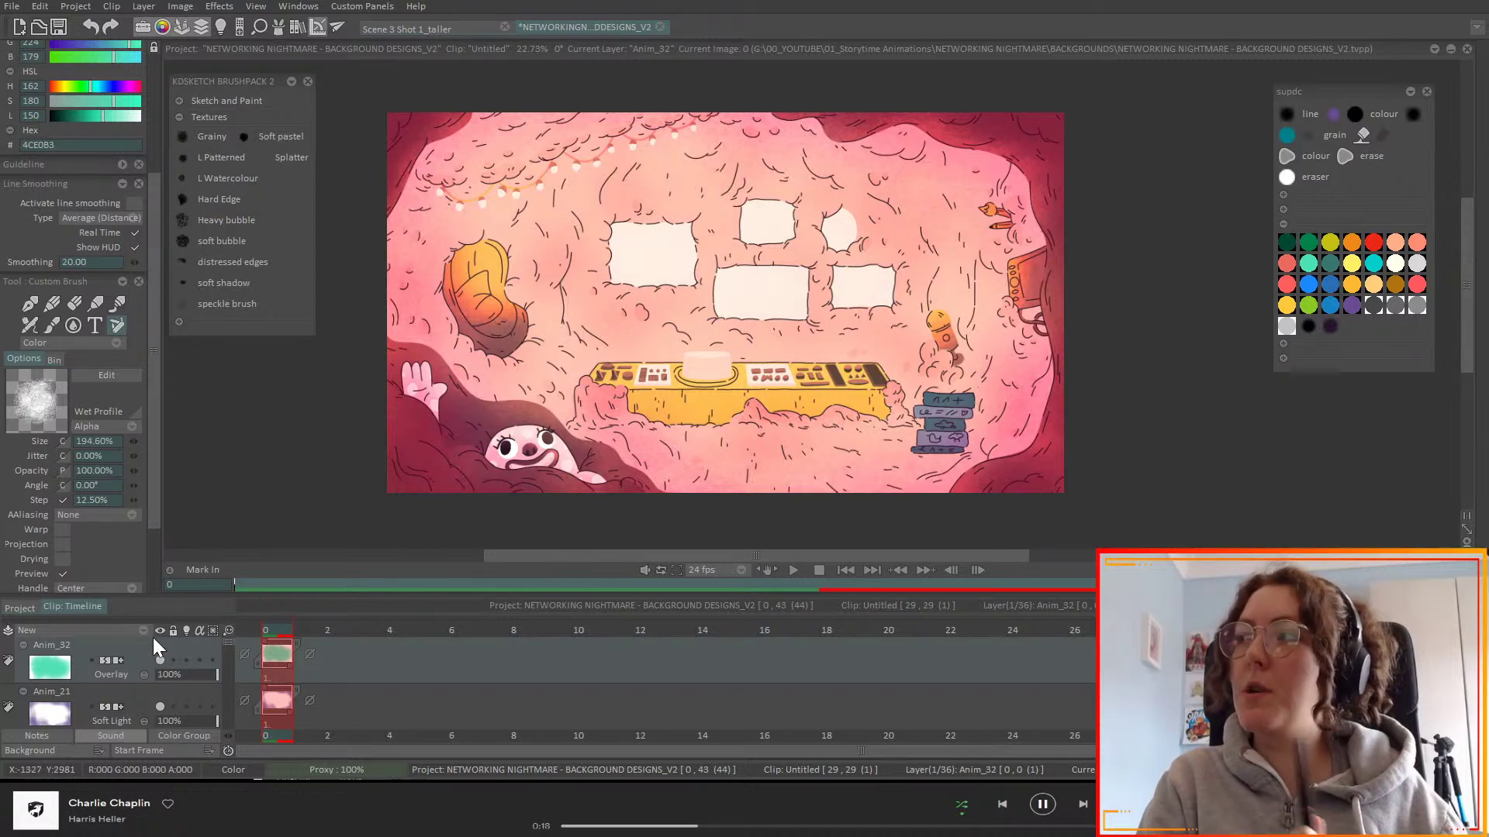
- Try lower opacities on the red Anim_20 layer and return it to 100%
scroll(226, 643, down, 4)
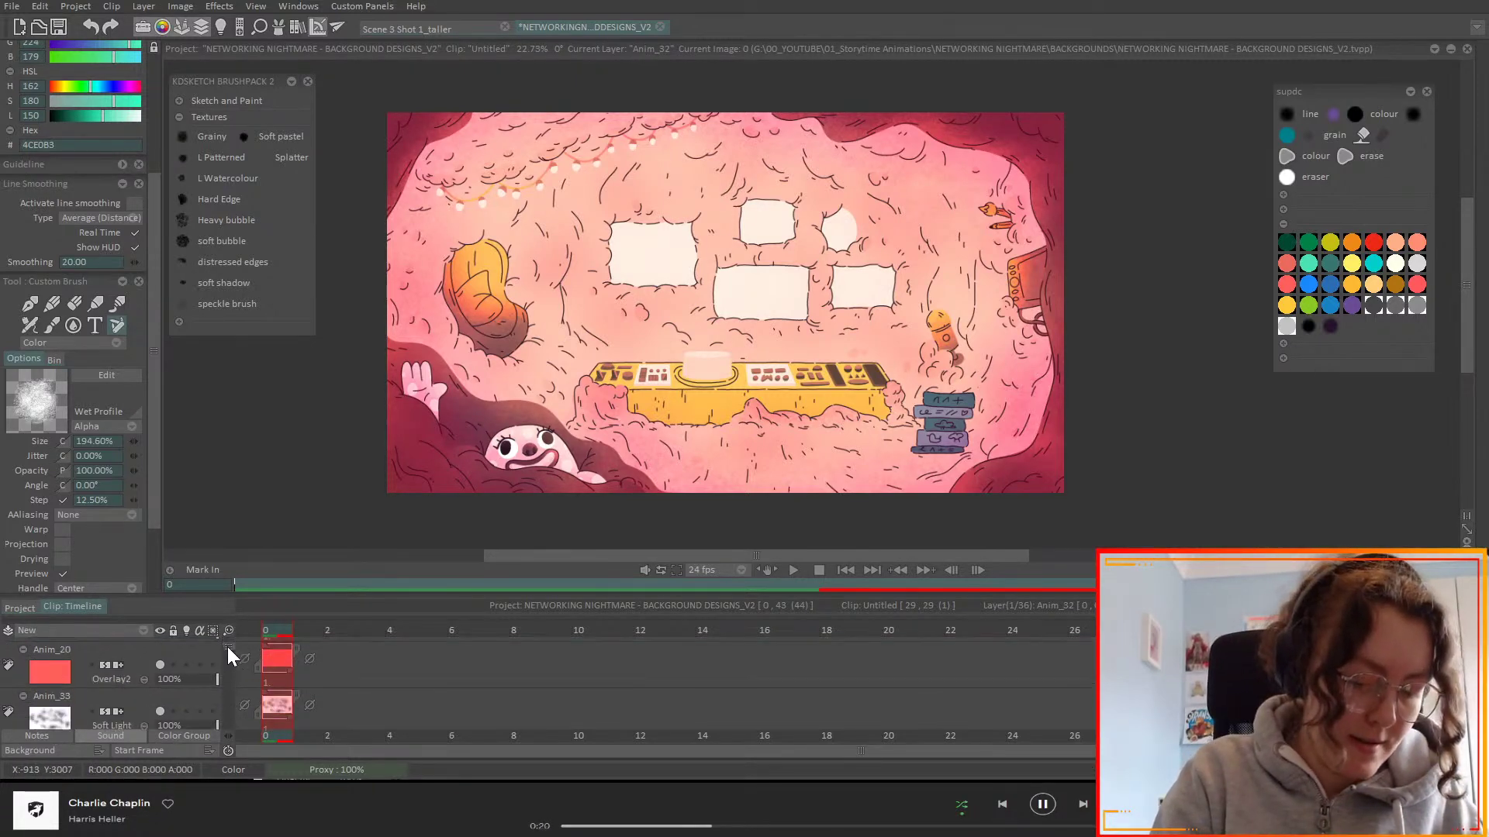
drag(205, 683, 132, 680)
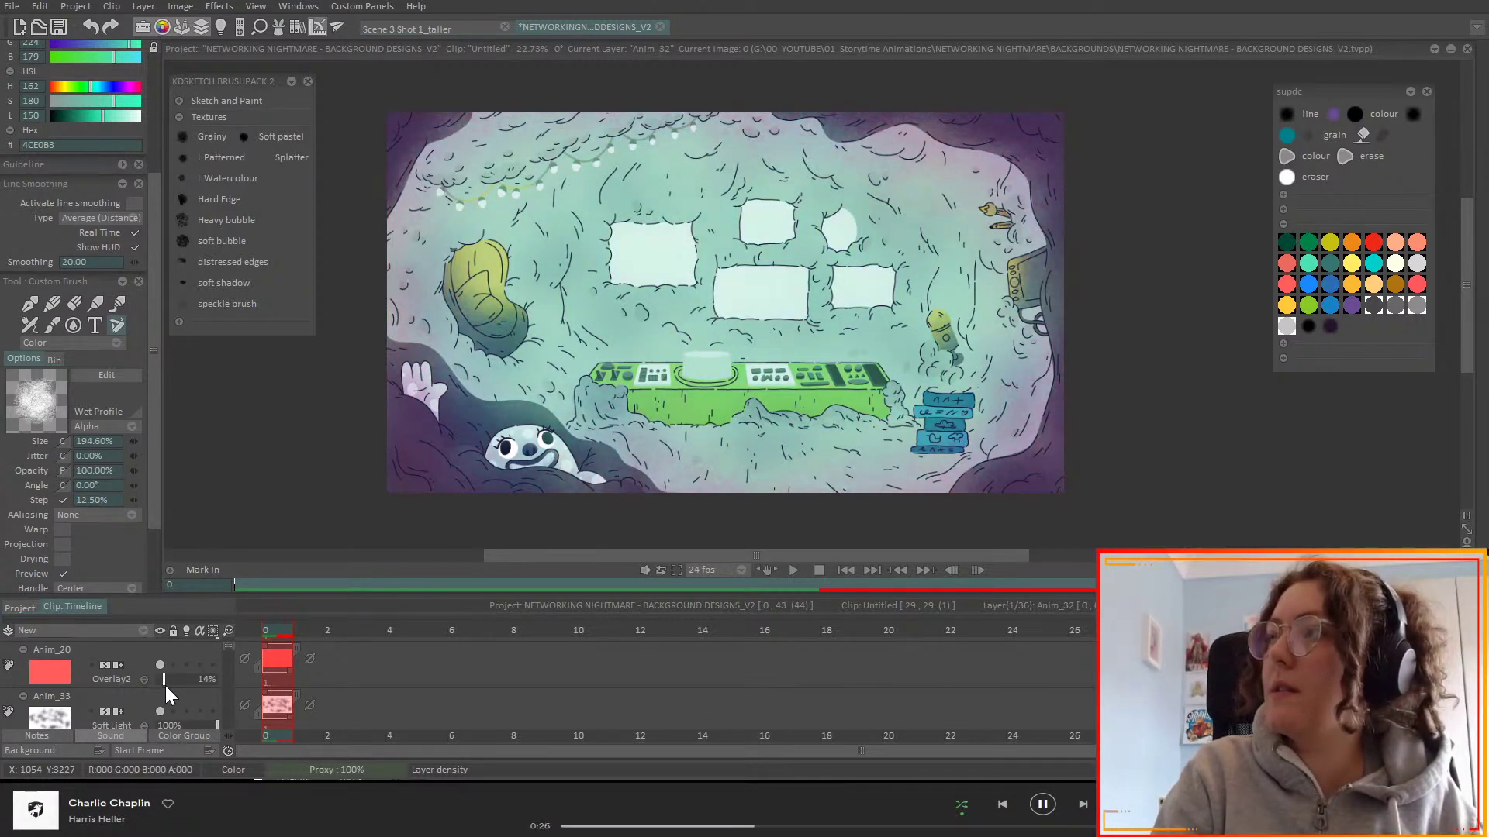
drag(189, 694, 199, 699)
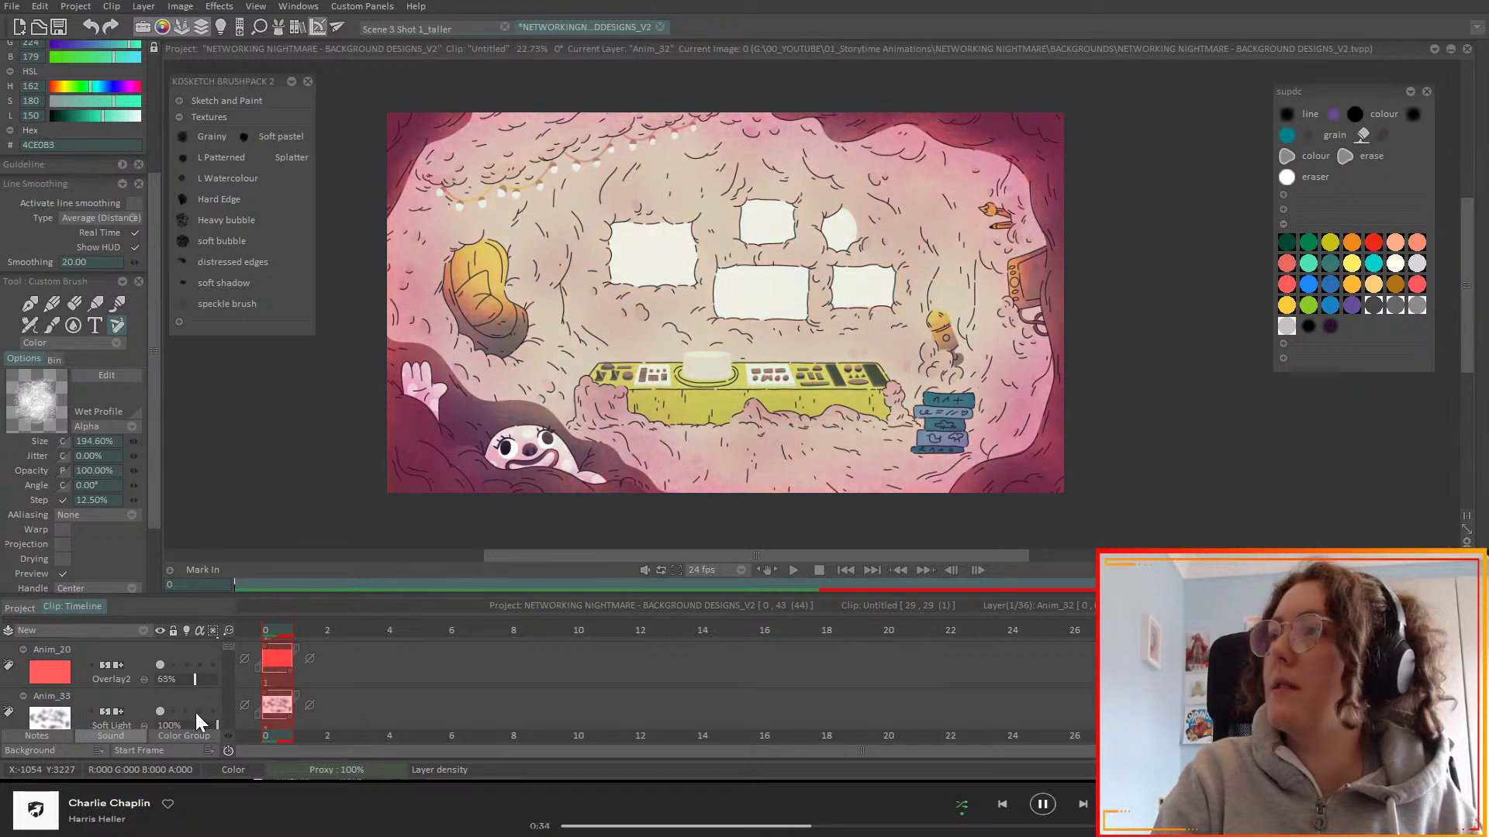
drag(204, 713, 202, 712)
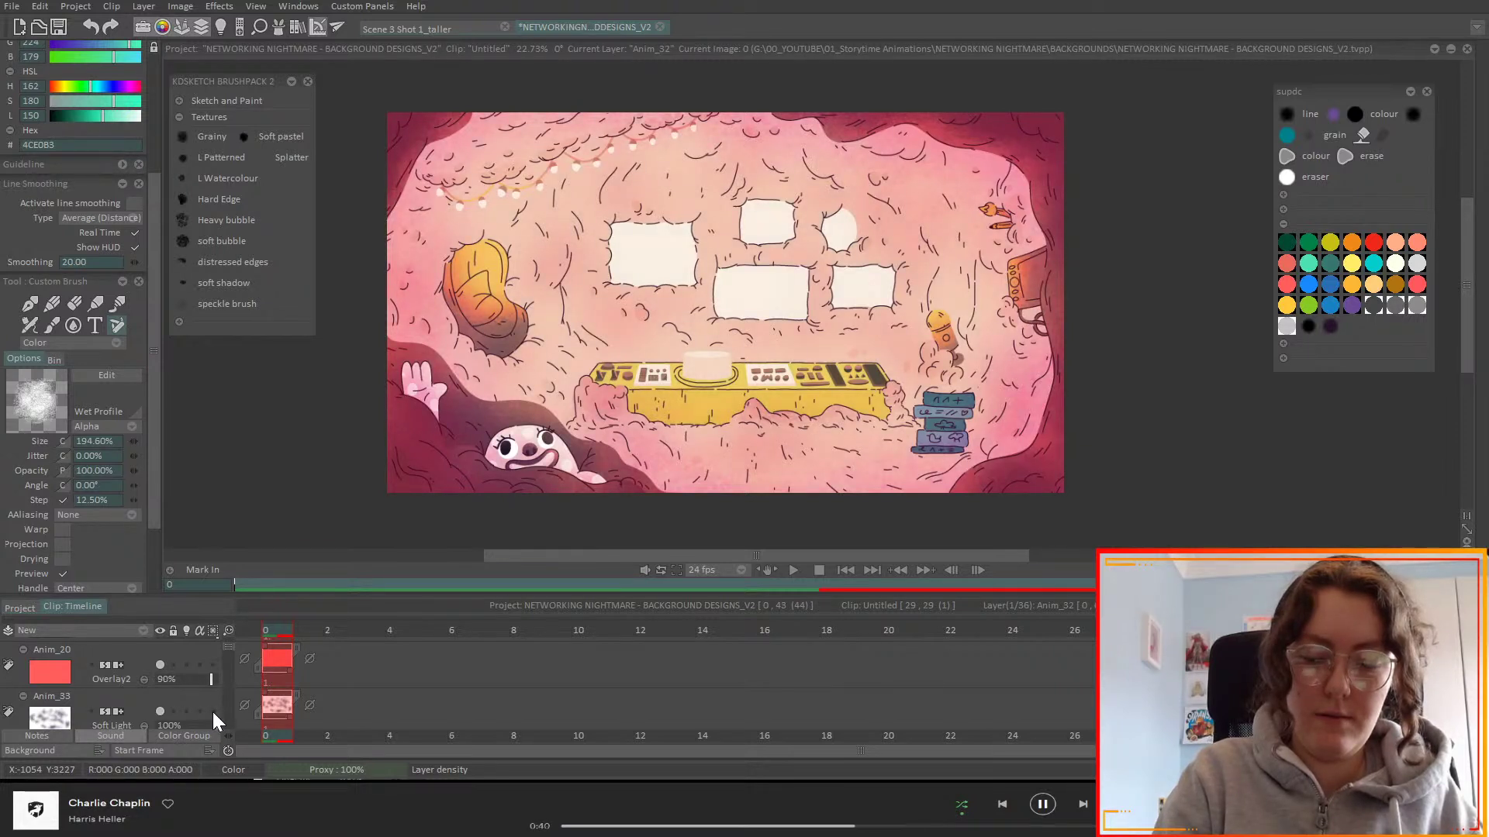
drag(216, 712, 220, 711)
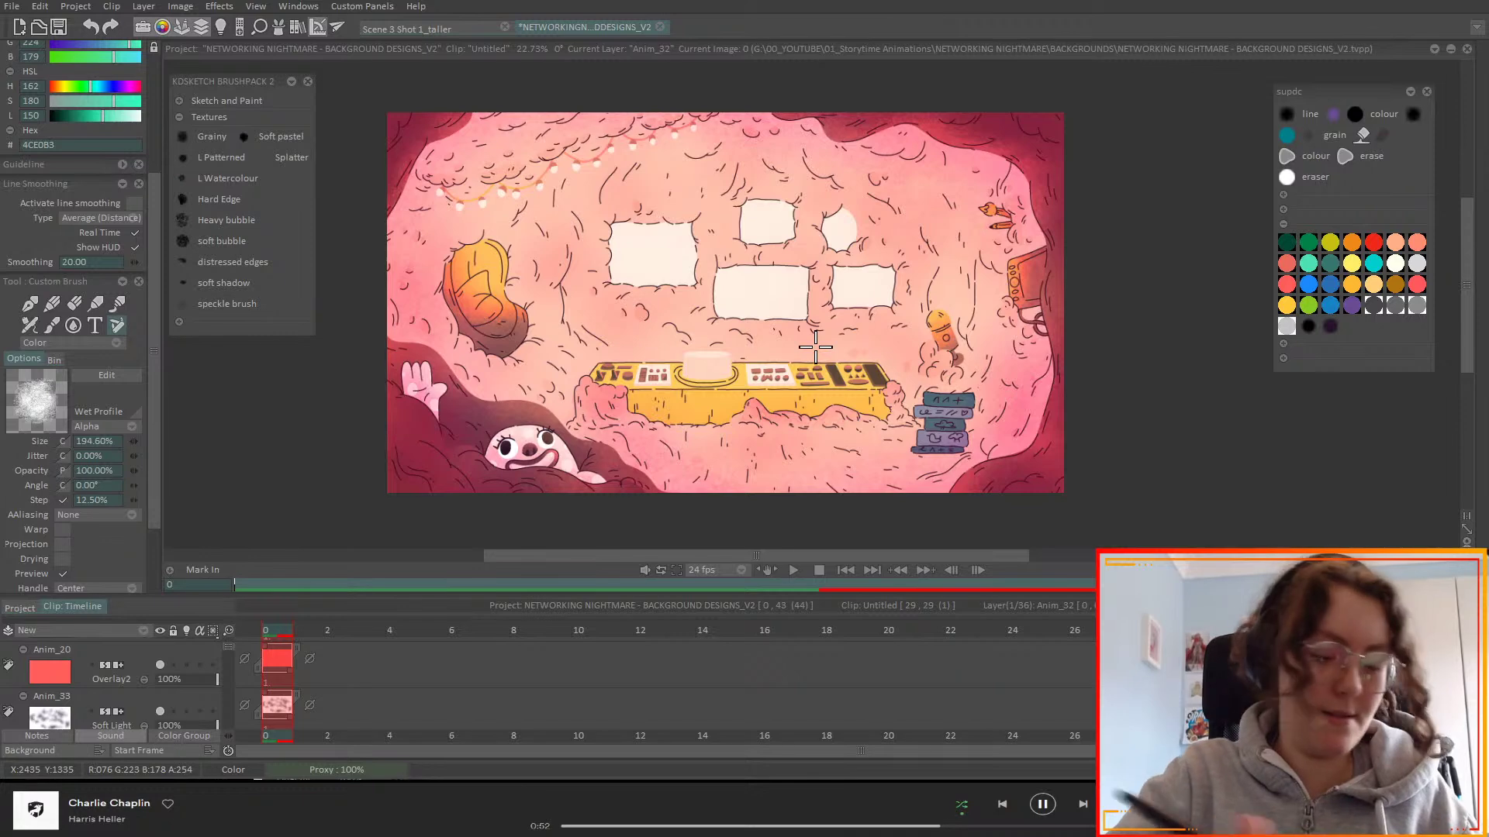
- Look through the project's clips and set the colour label of clip 19 to Light Blue
click(21, 609)
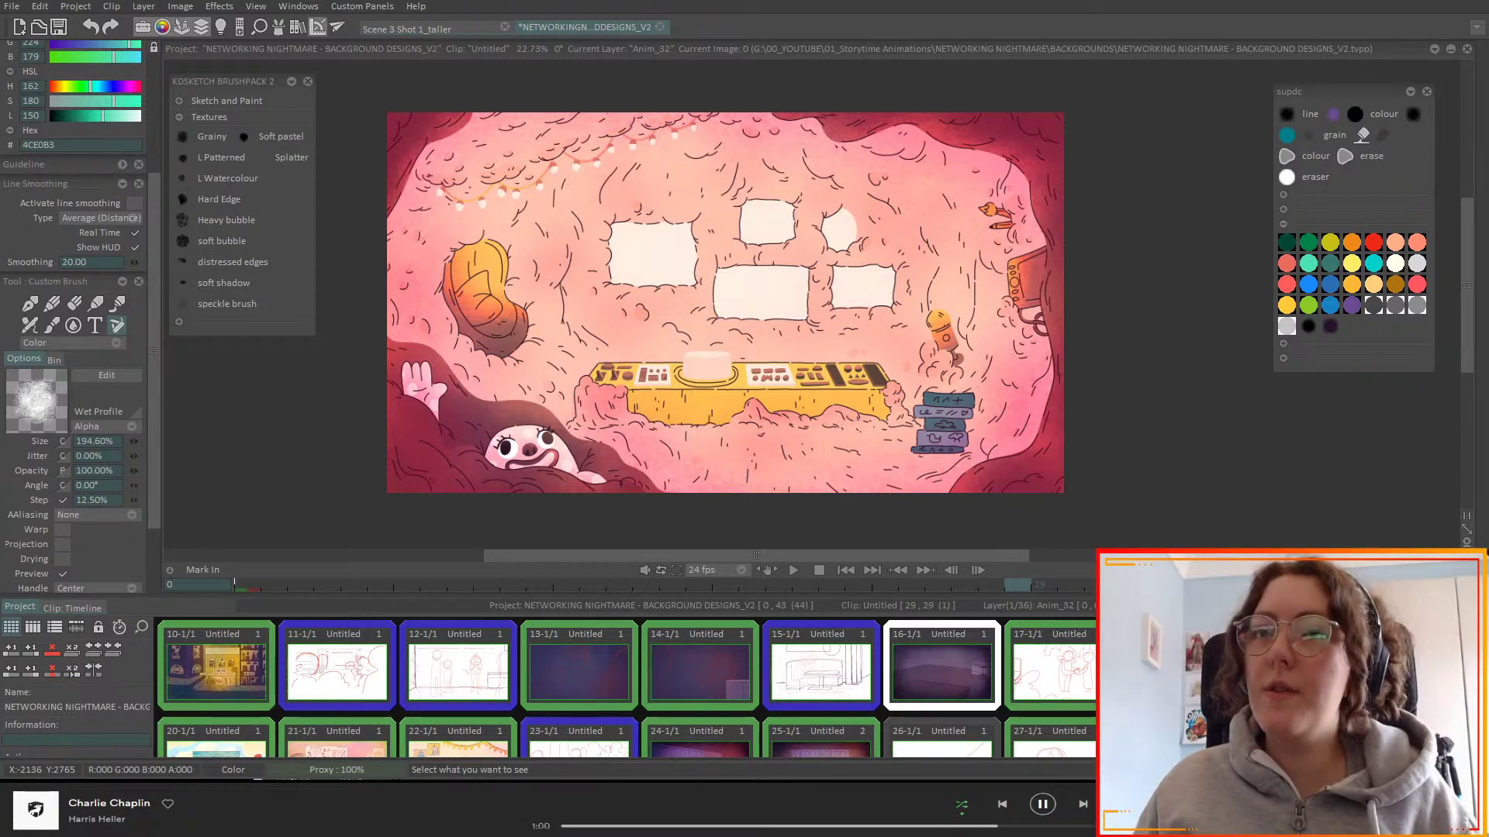
scroll(626, 682, down, 1)
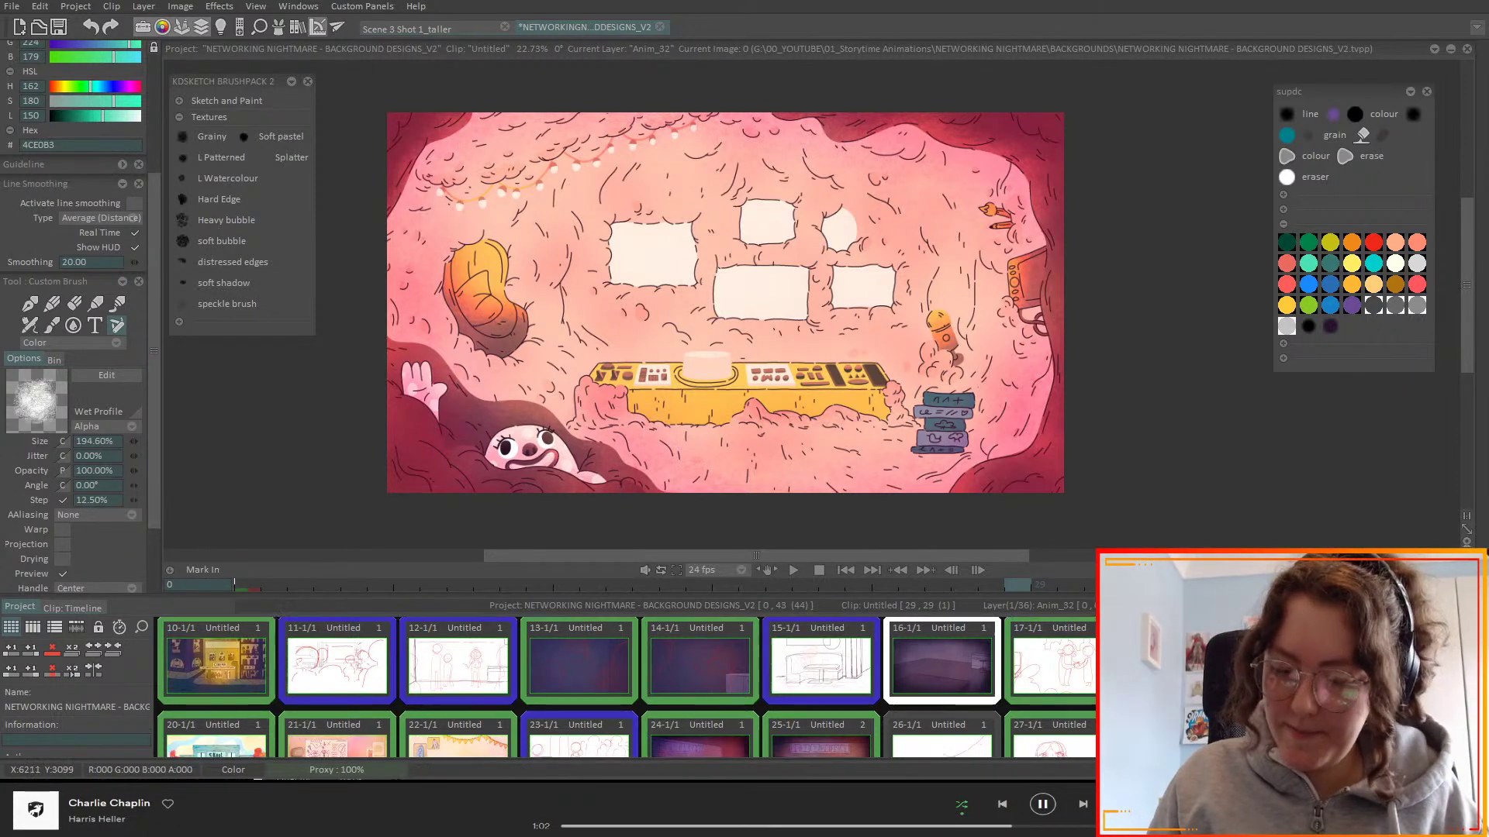
scroll(626, 686, down, 3)
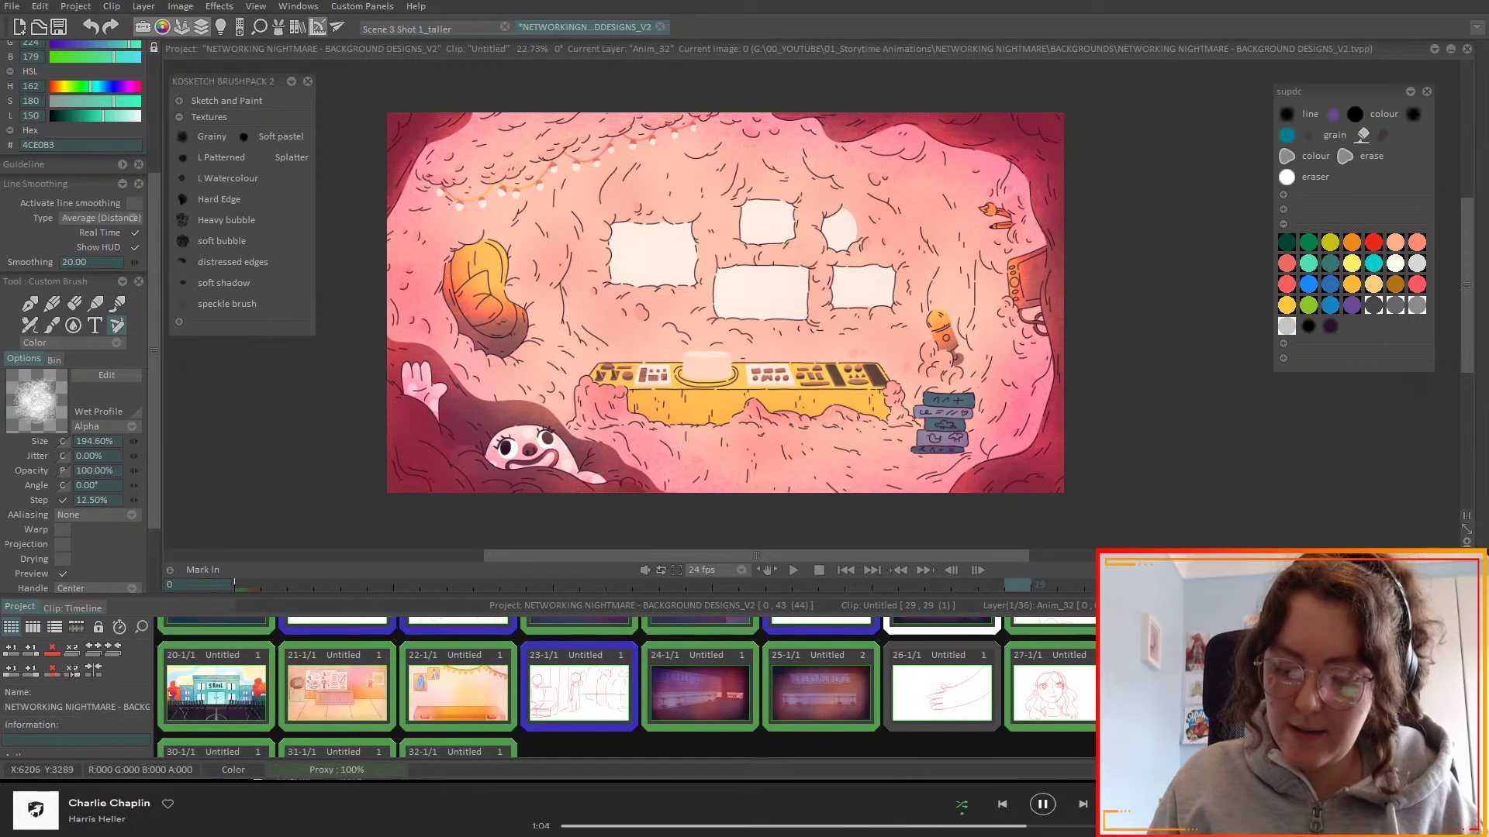
scroll(625, 686, down, 3)
scroll(626, 686, up, 2)
scroll(626, 686, up, 5)
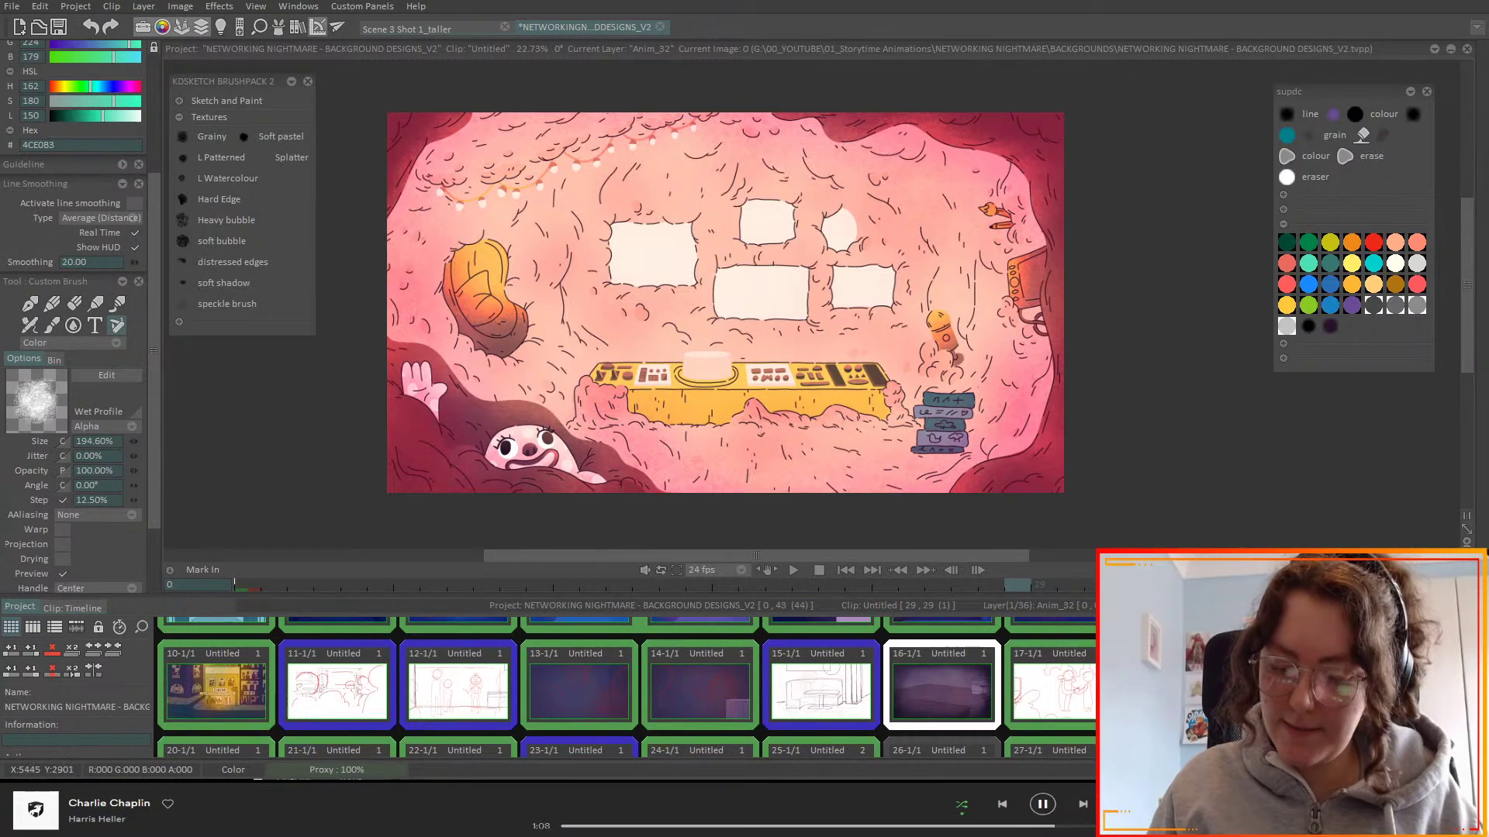
right_click(1310, 688)
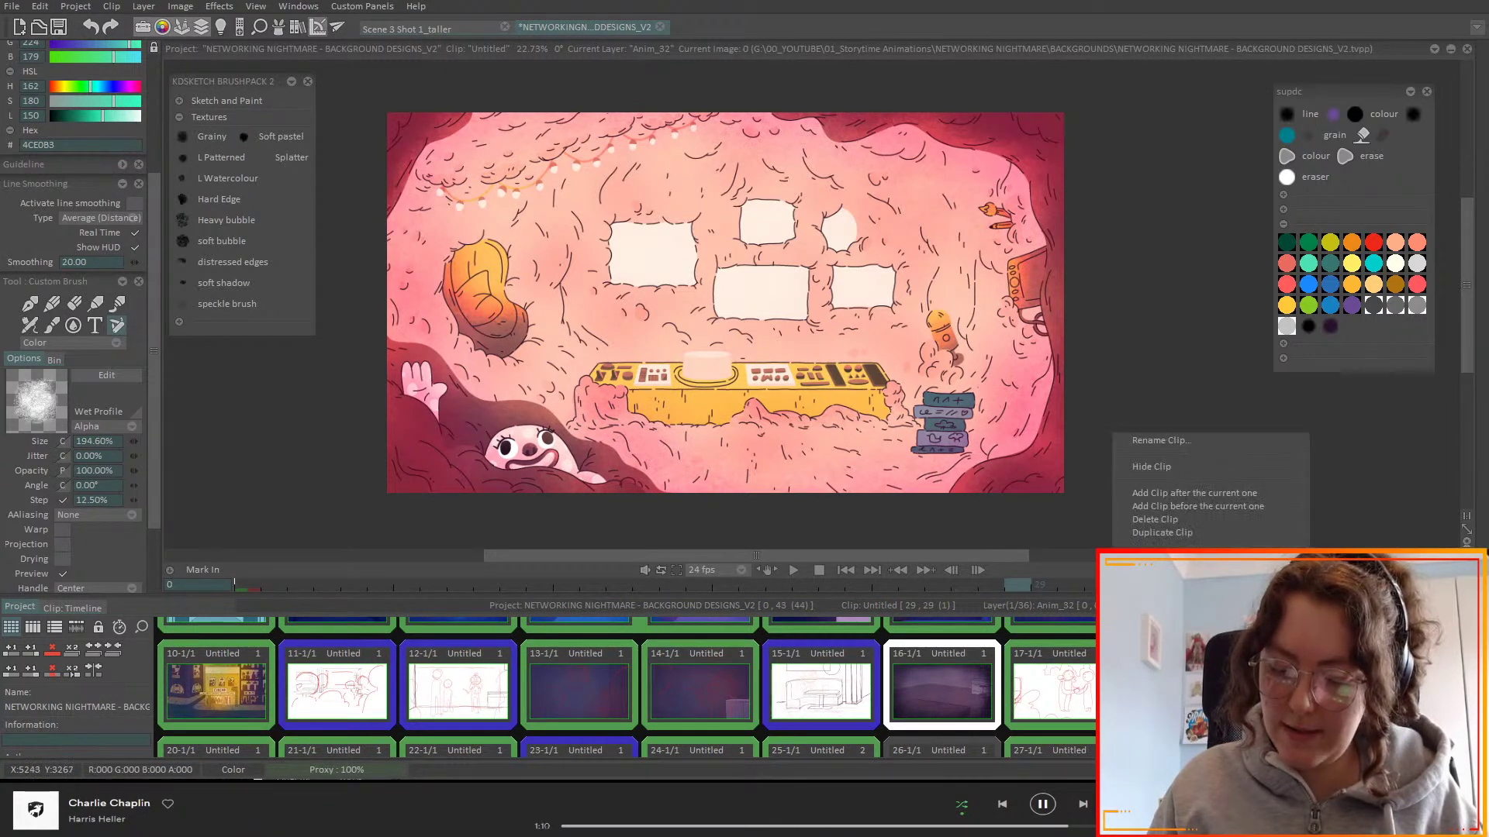
mouse_move(1210, 599)
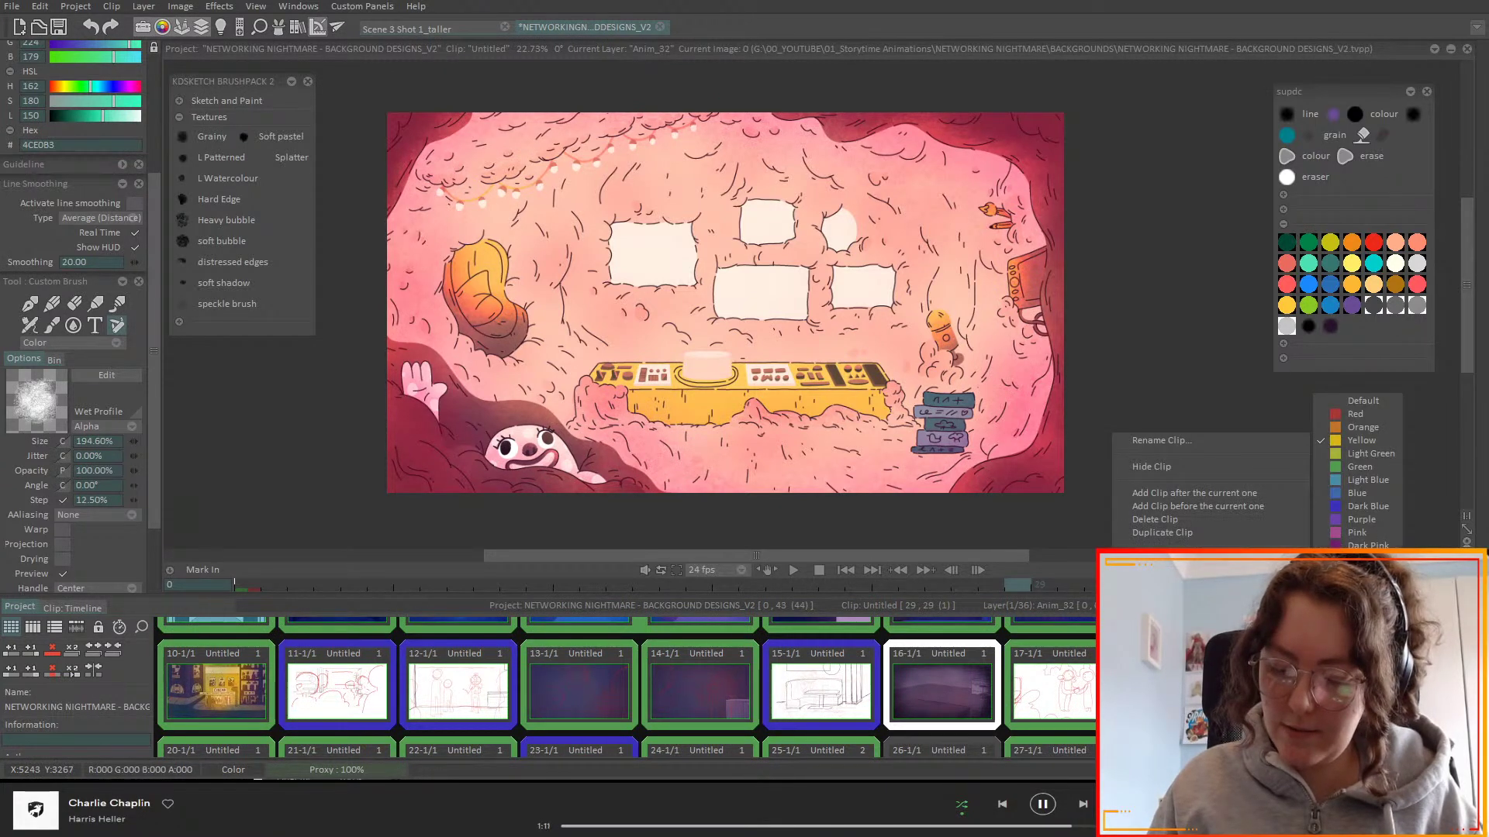
click(1367, 480)
- Open the timeline of clip 19 with the desk background and show its red character sketch layer, Untitled1
scroll(626, 687, up, 2)
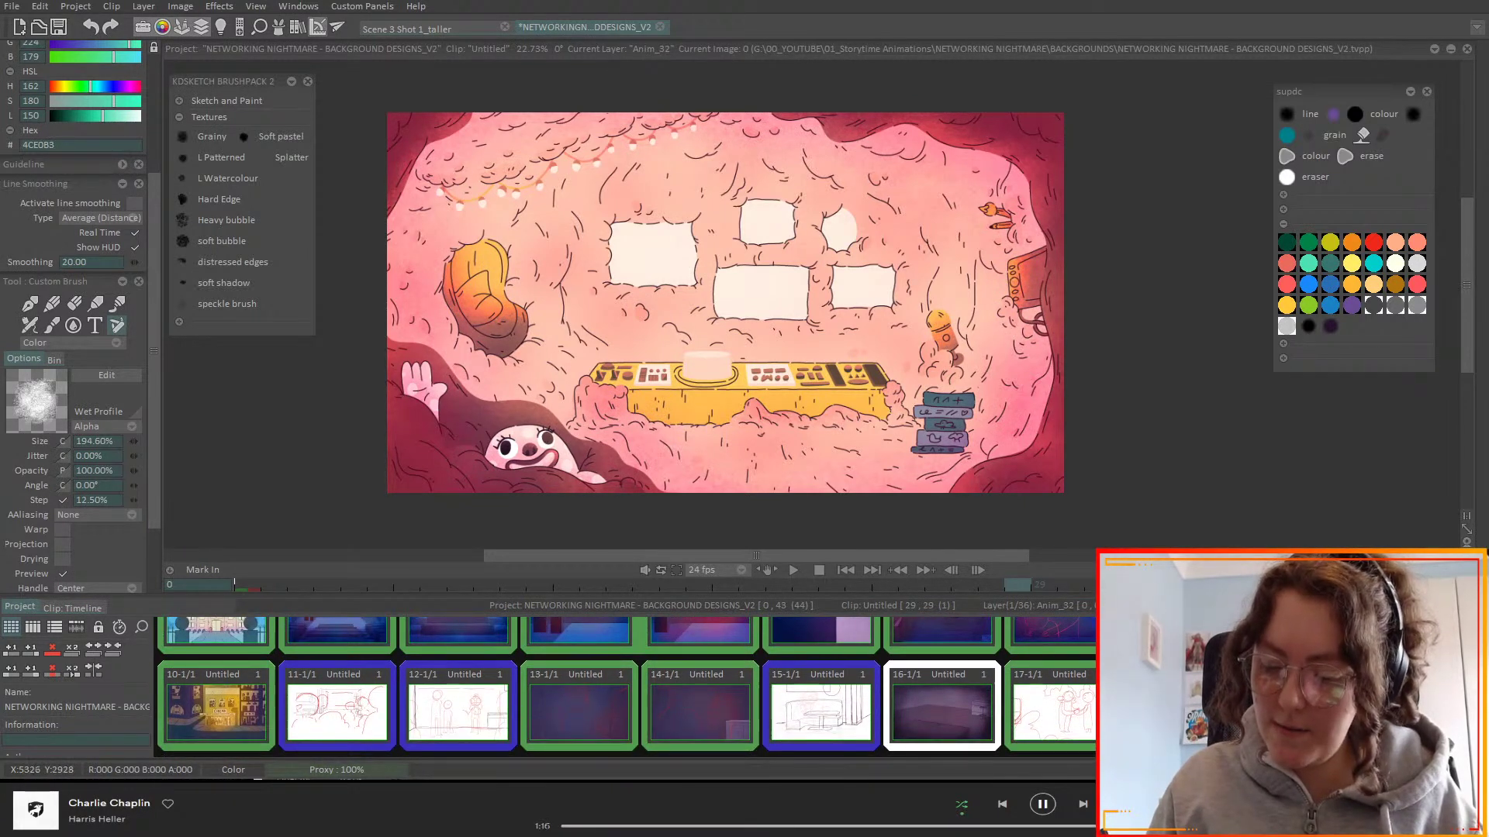
click(1326, 642)
click(72, 608)
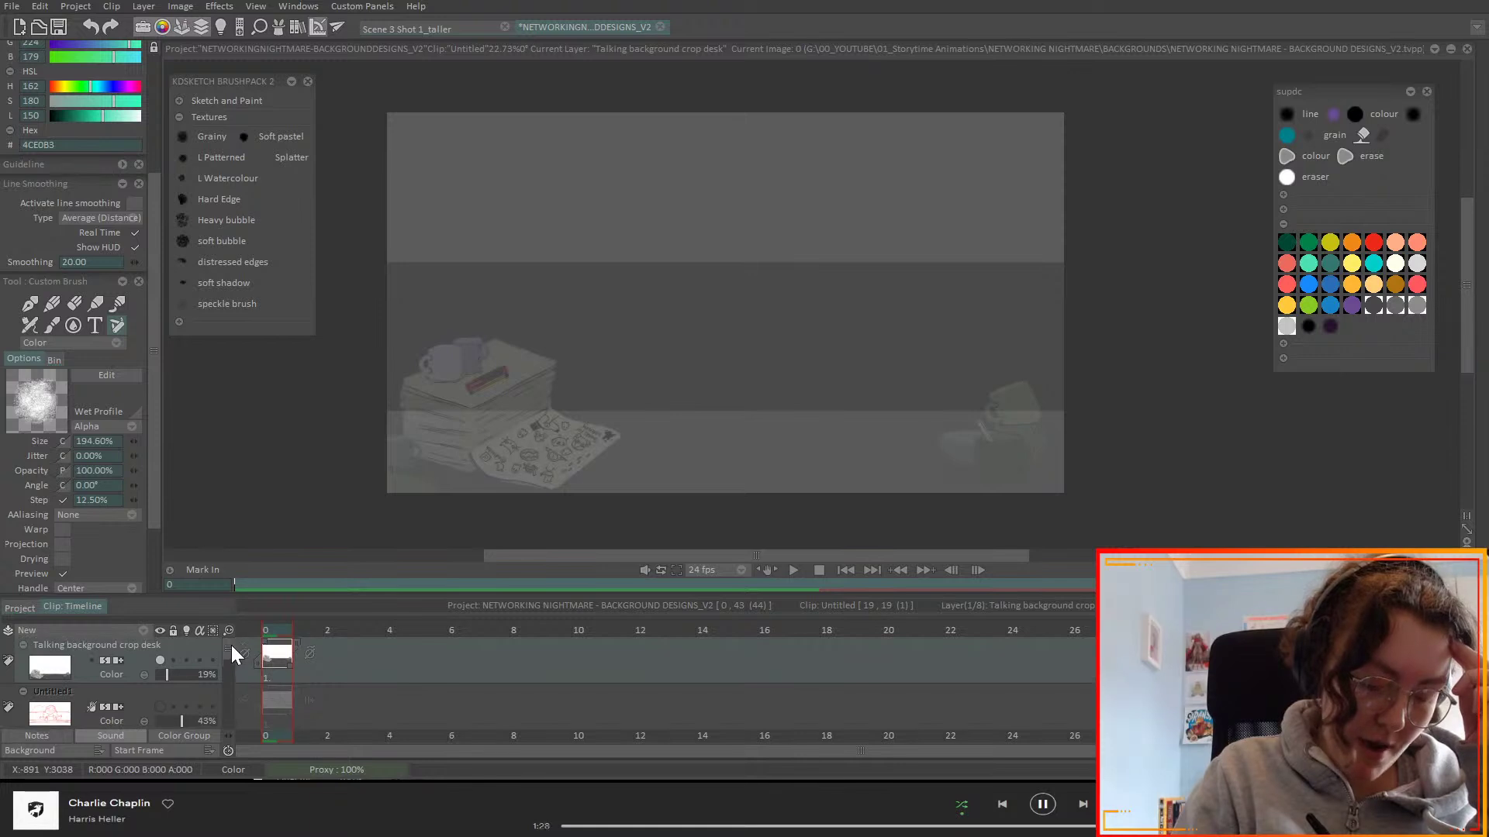
drag(229, 646, 233, 662)
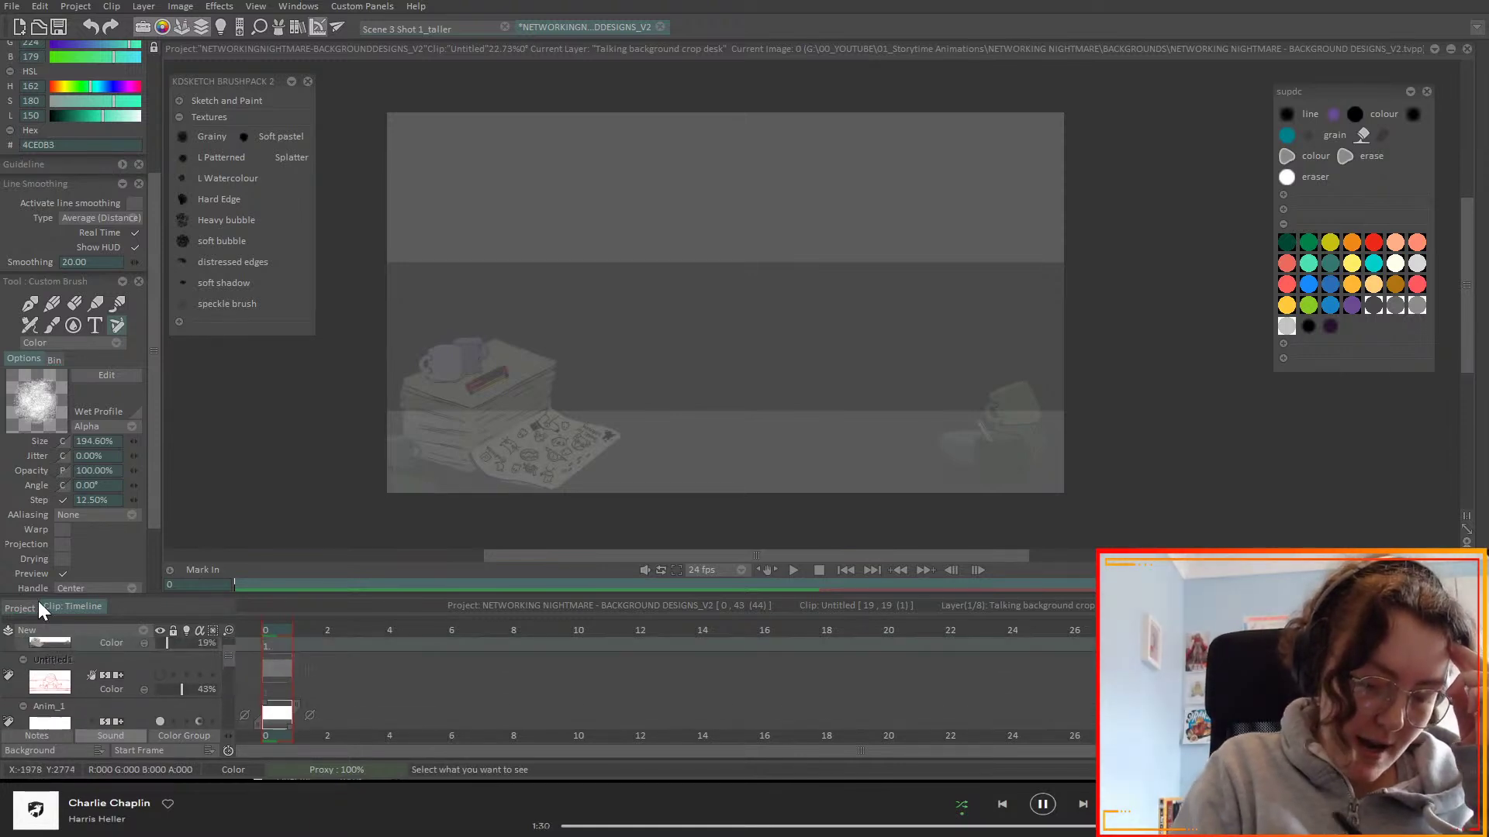
click(20, 608)
scroll(446, 655, down, 2)
scroll(542, 687, up, 2)
click(72, 607)
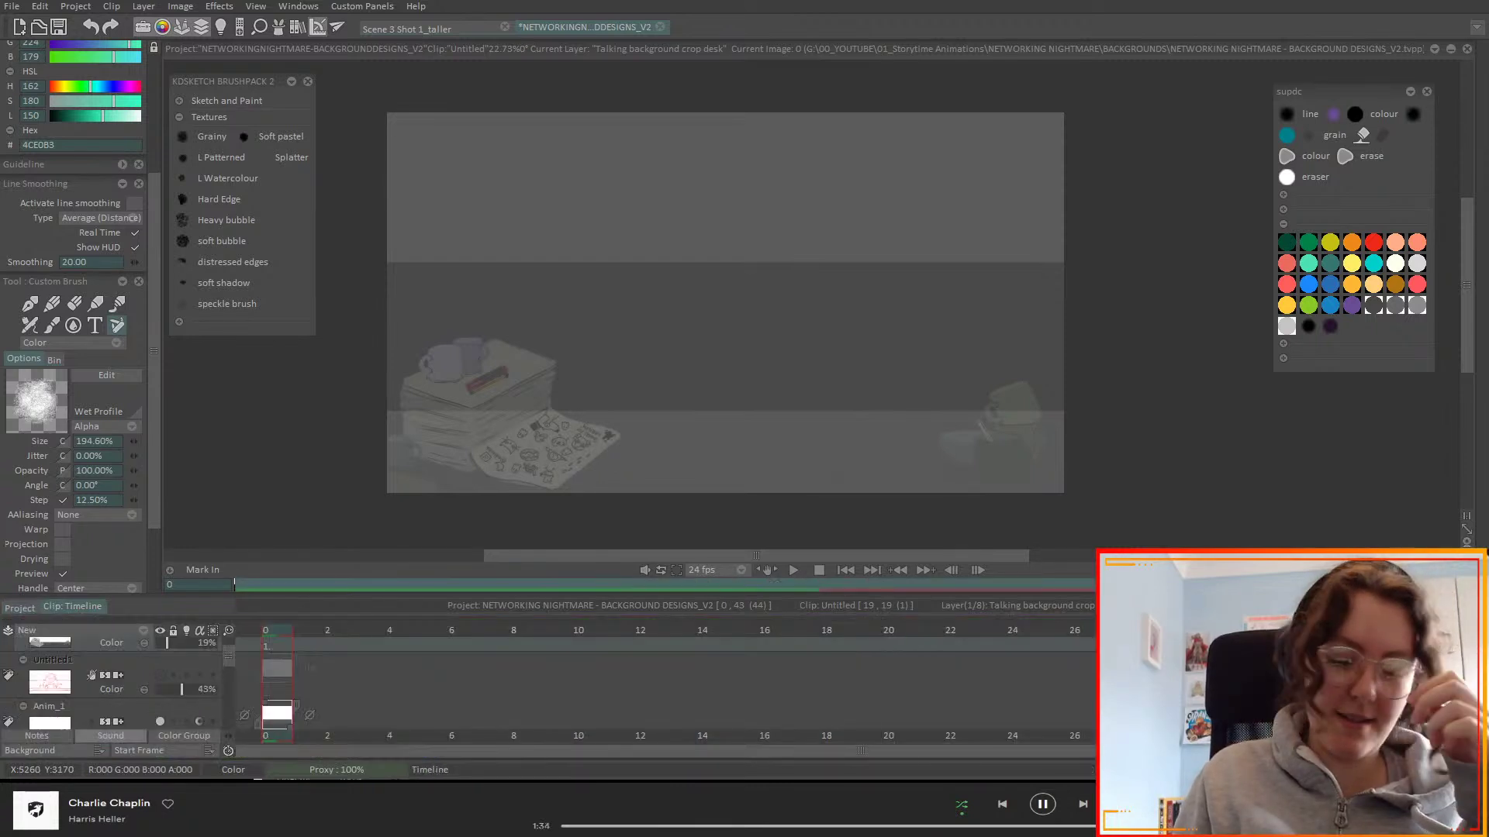
scroll(228, 653, up, 1)
click(160, 687)
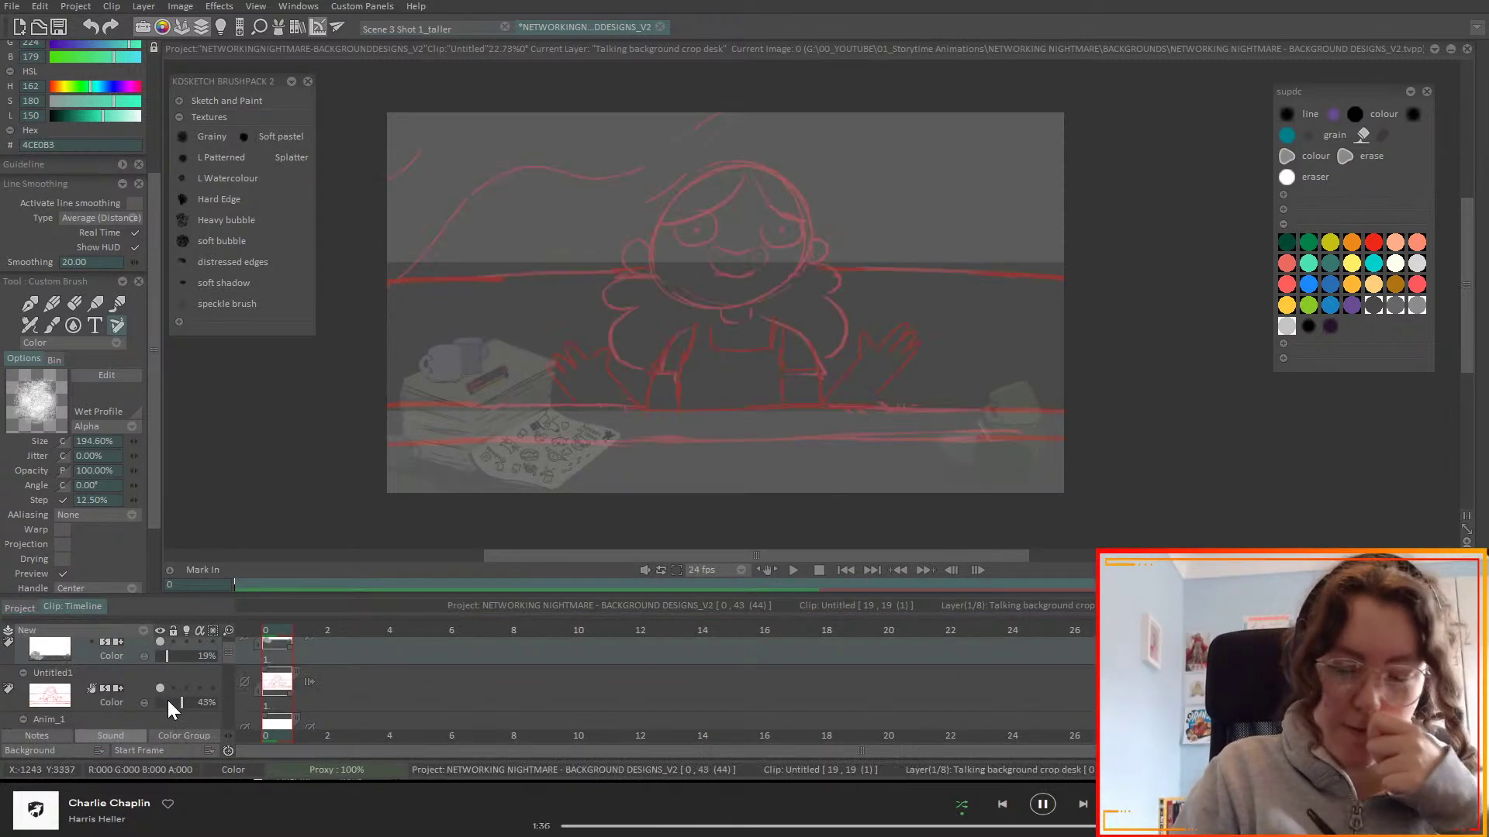
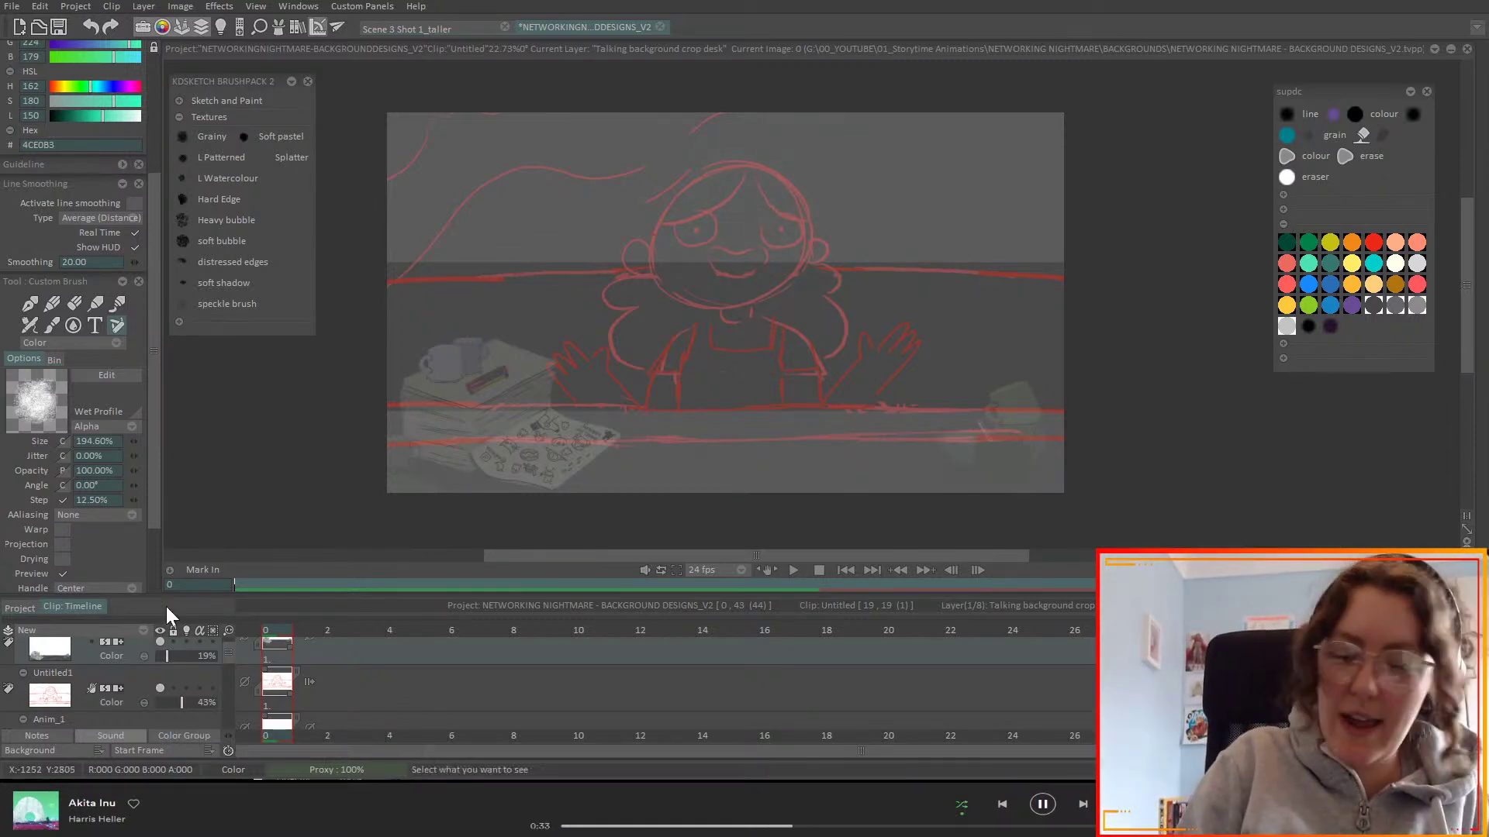
- Load the character's body brush from the brush pack and pick its fourth pose
click(179, 323)
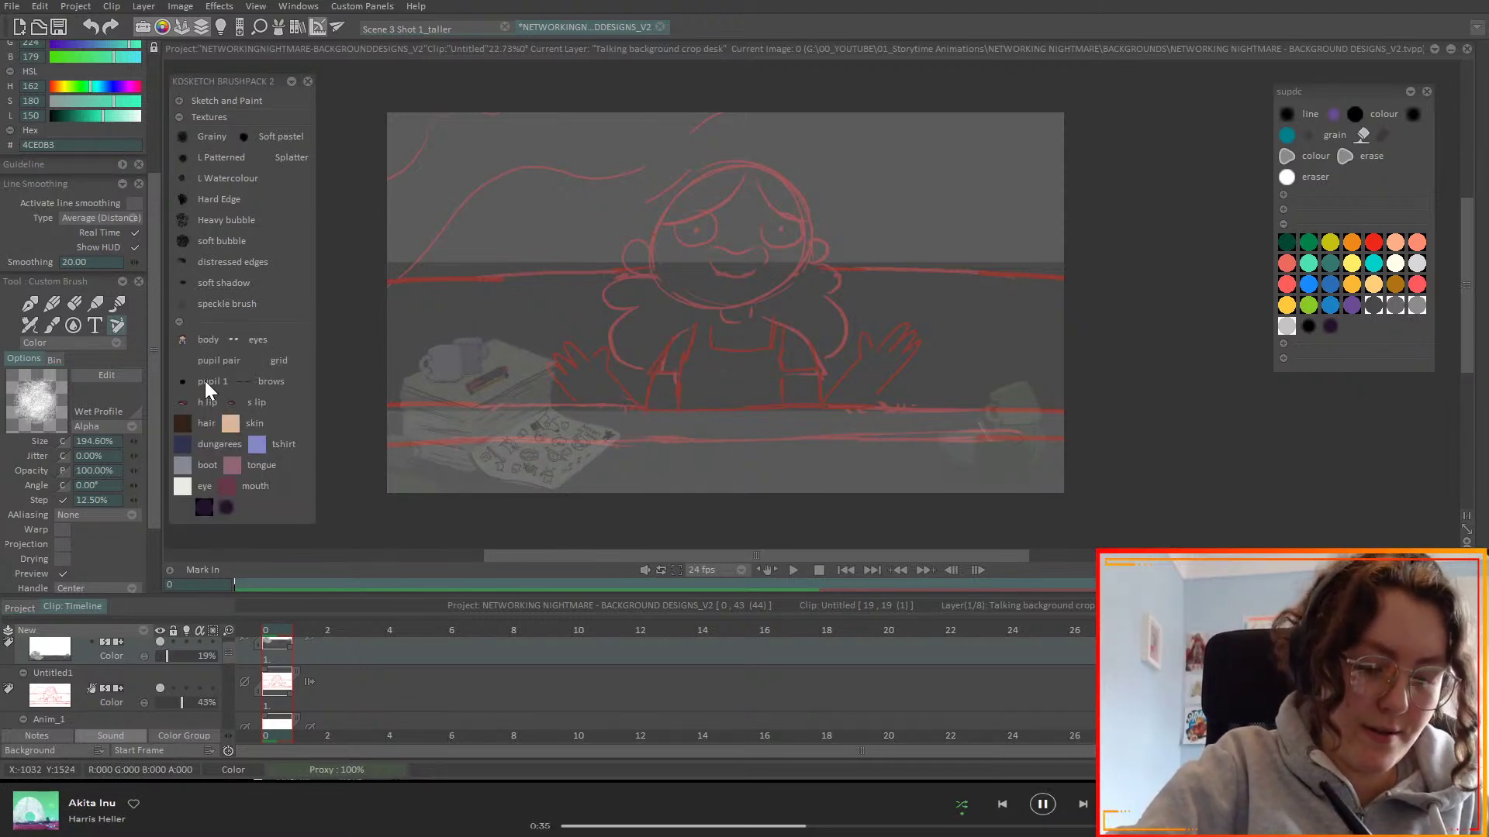
click(181, 339)
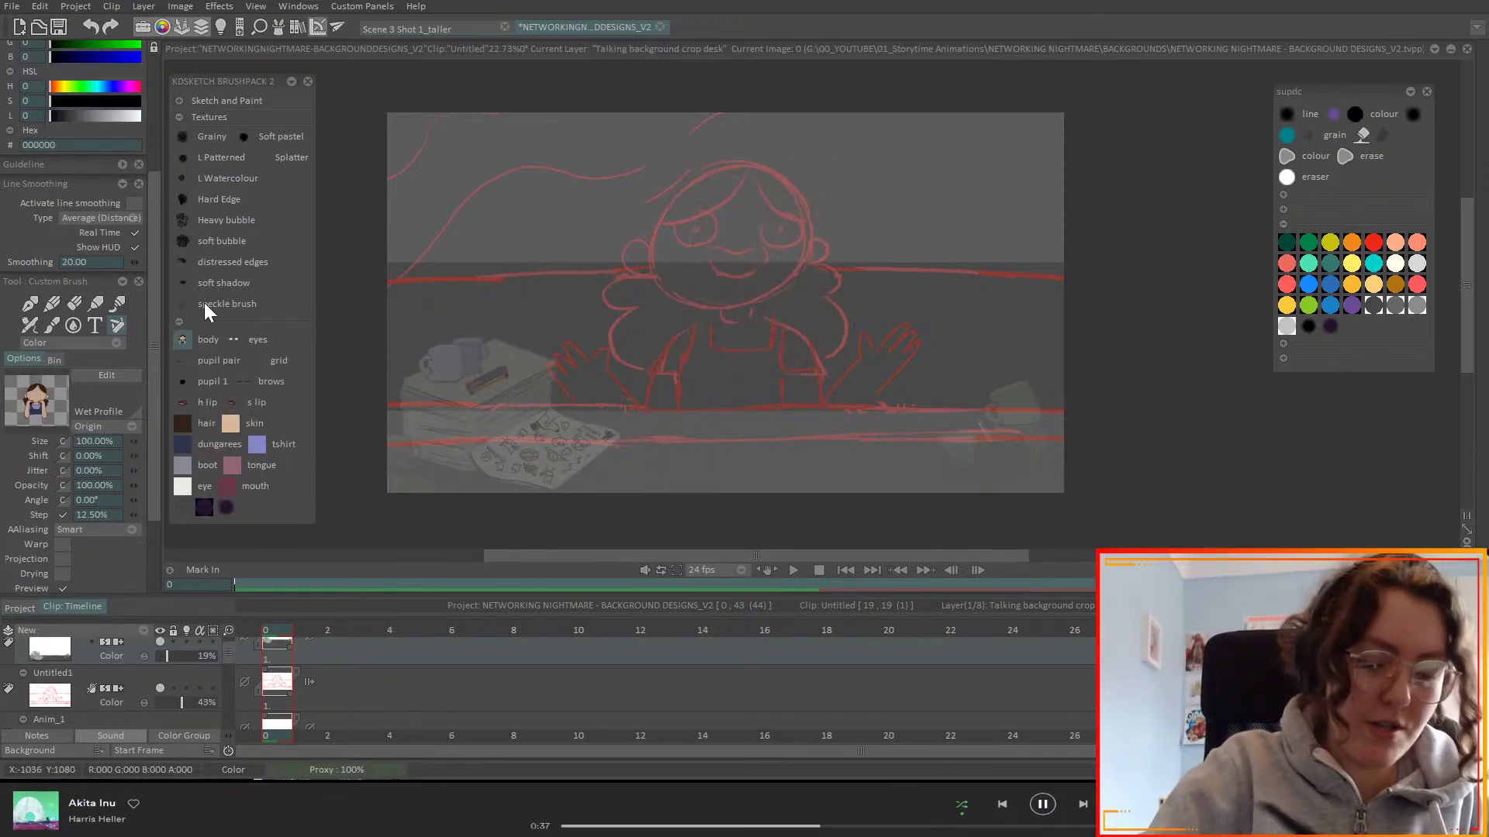
drag(160, 445, 159, 551)
drag(58, 524, 69, 520)
- Add a new layer above the desk artwork and set the Talking background crop desk layer's opacity to 100%
scroll(230, 664, up, 1)
click(136, 629)
click(182, 640)
drag(198, 718, 257, 718)
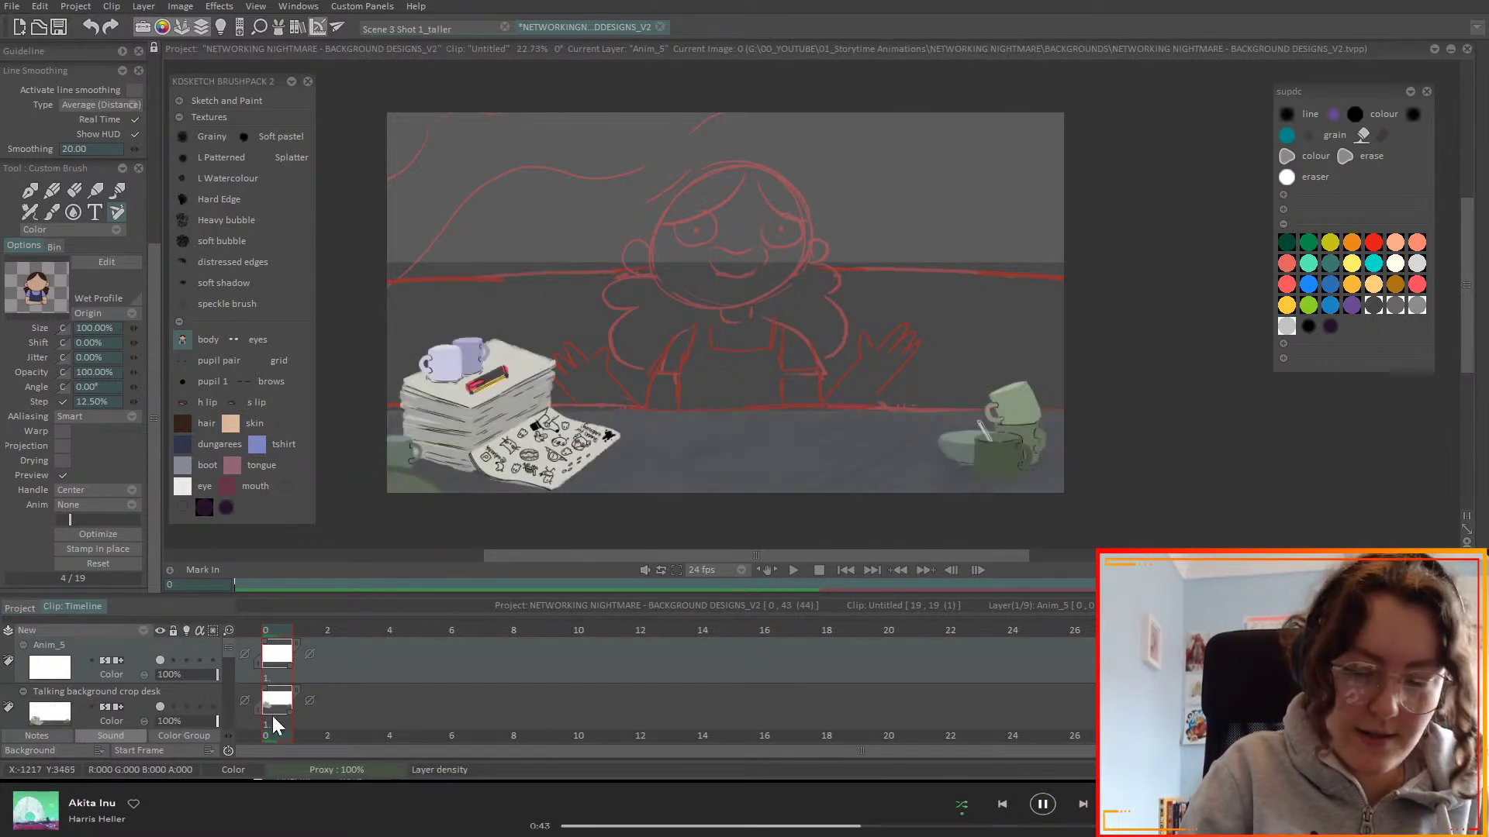
- Browse the body, eyes and brows brush variants and stamp the first body pose in place on the new layer
drag(69, 519, 141, 515)
click(233, 340)
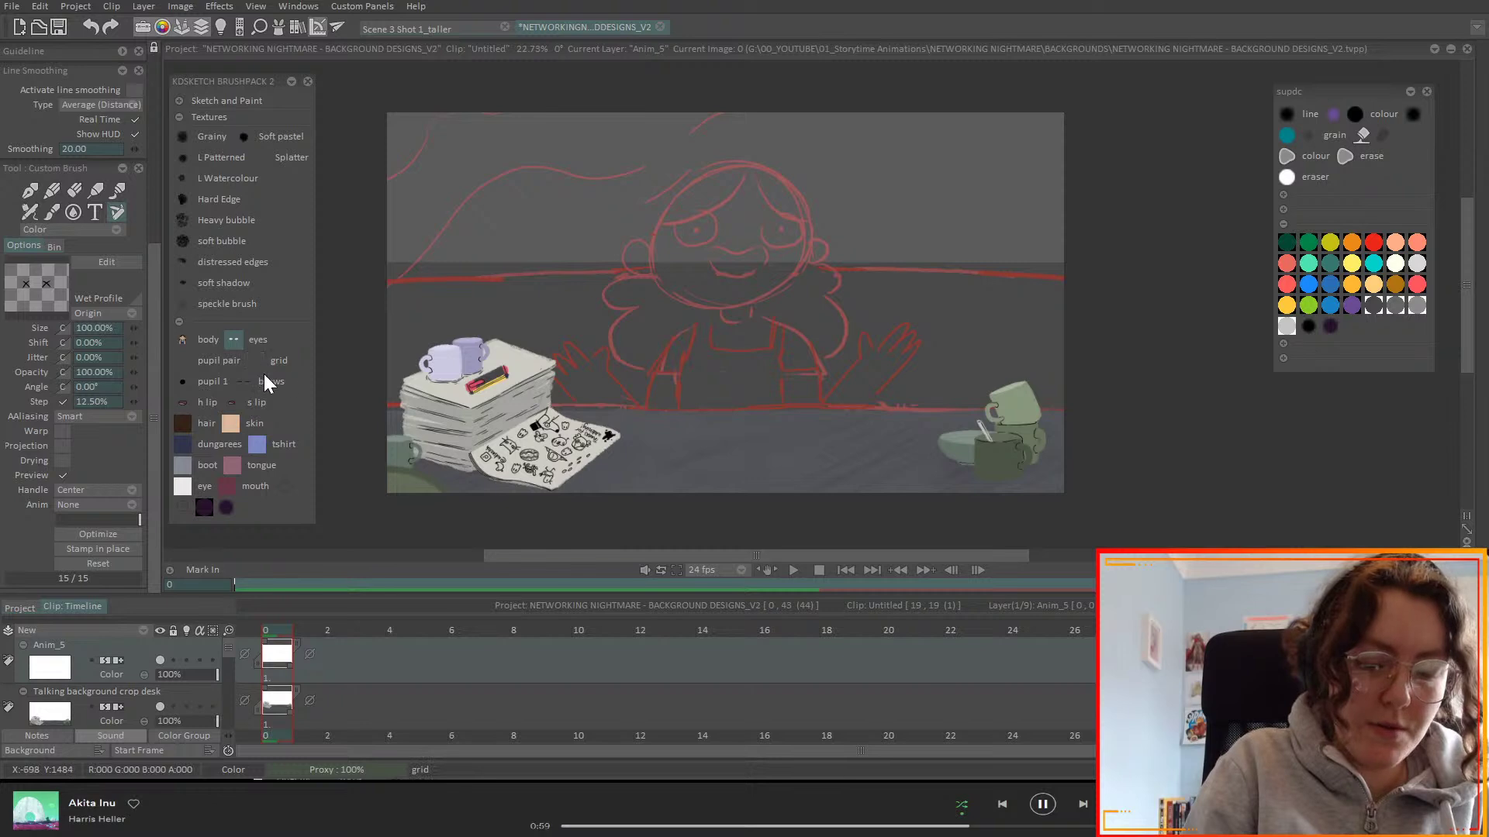
click(242, 382)
drag(77, 519, 173, 504)
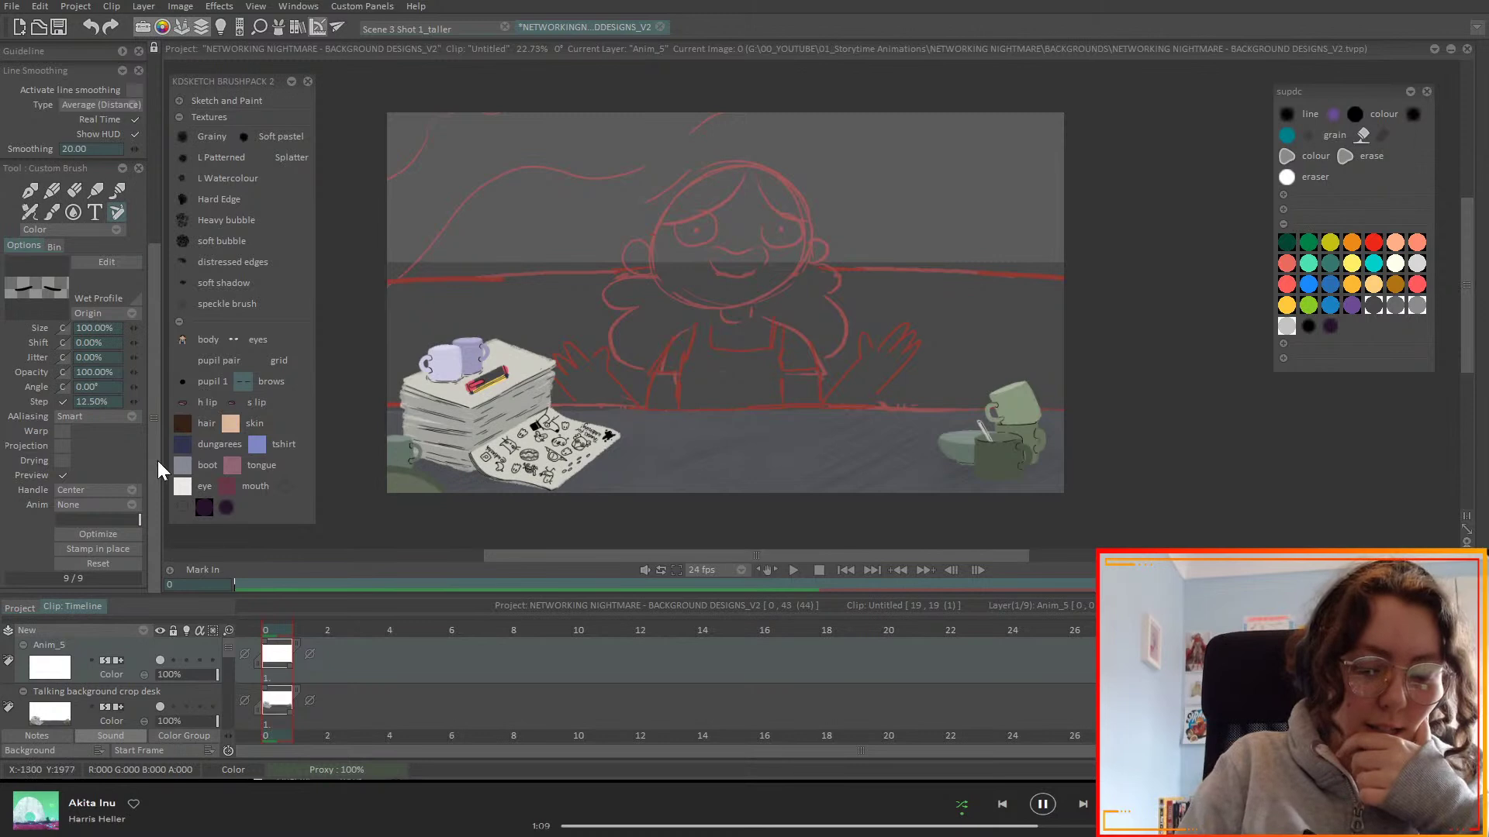
click(183, 339)
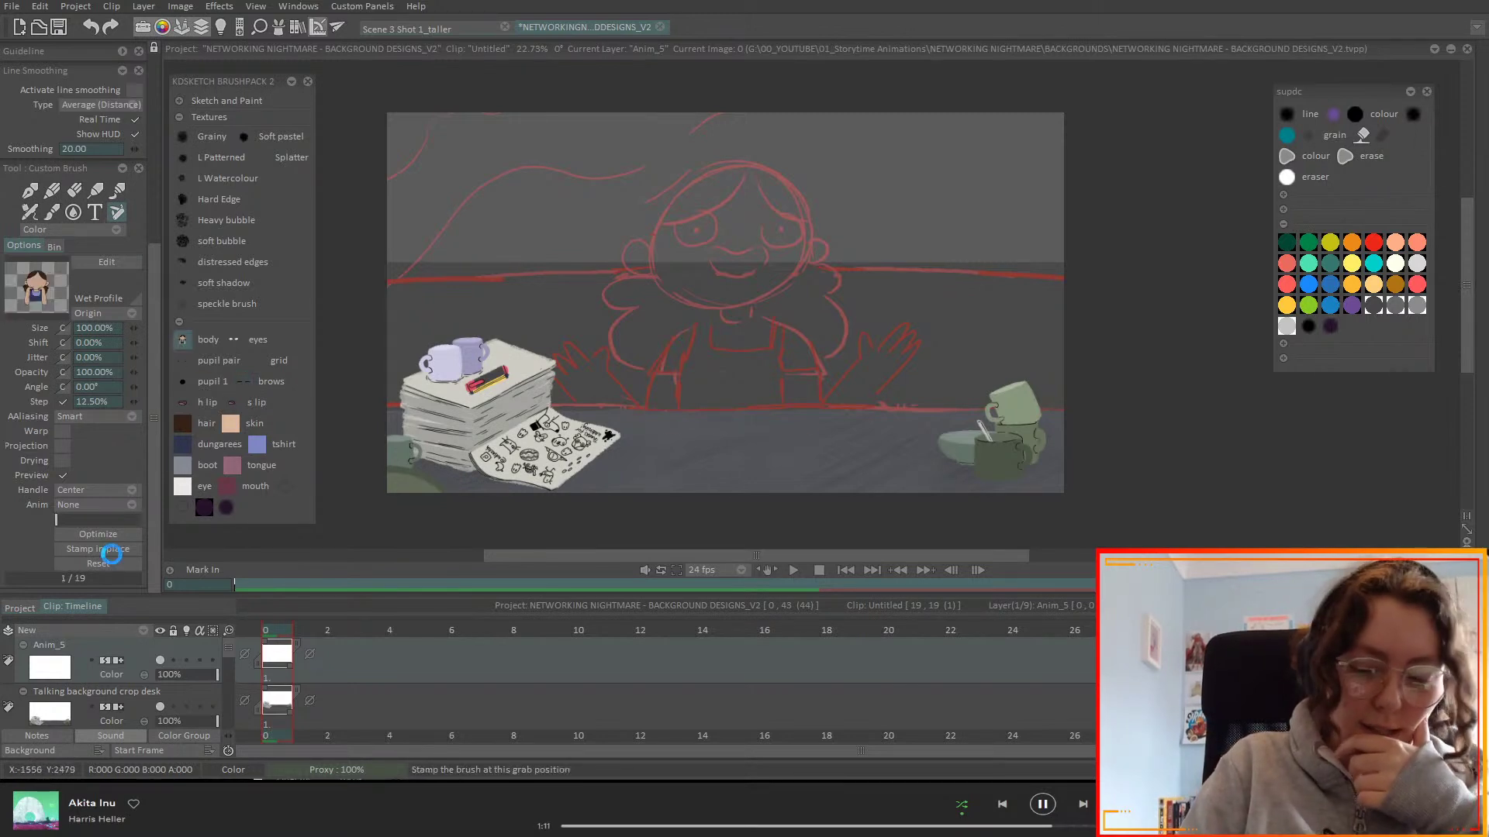
click(104, 549)
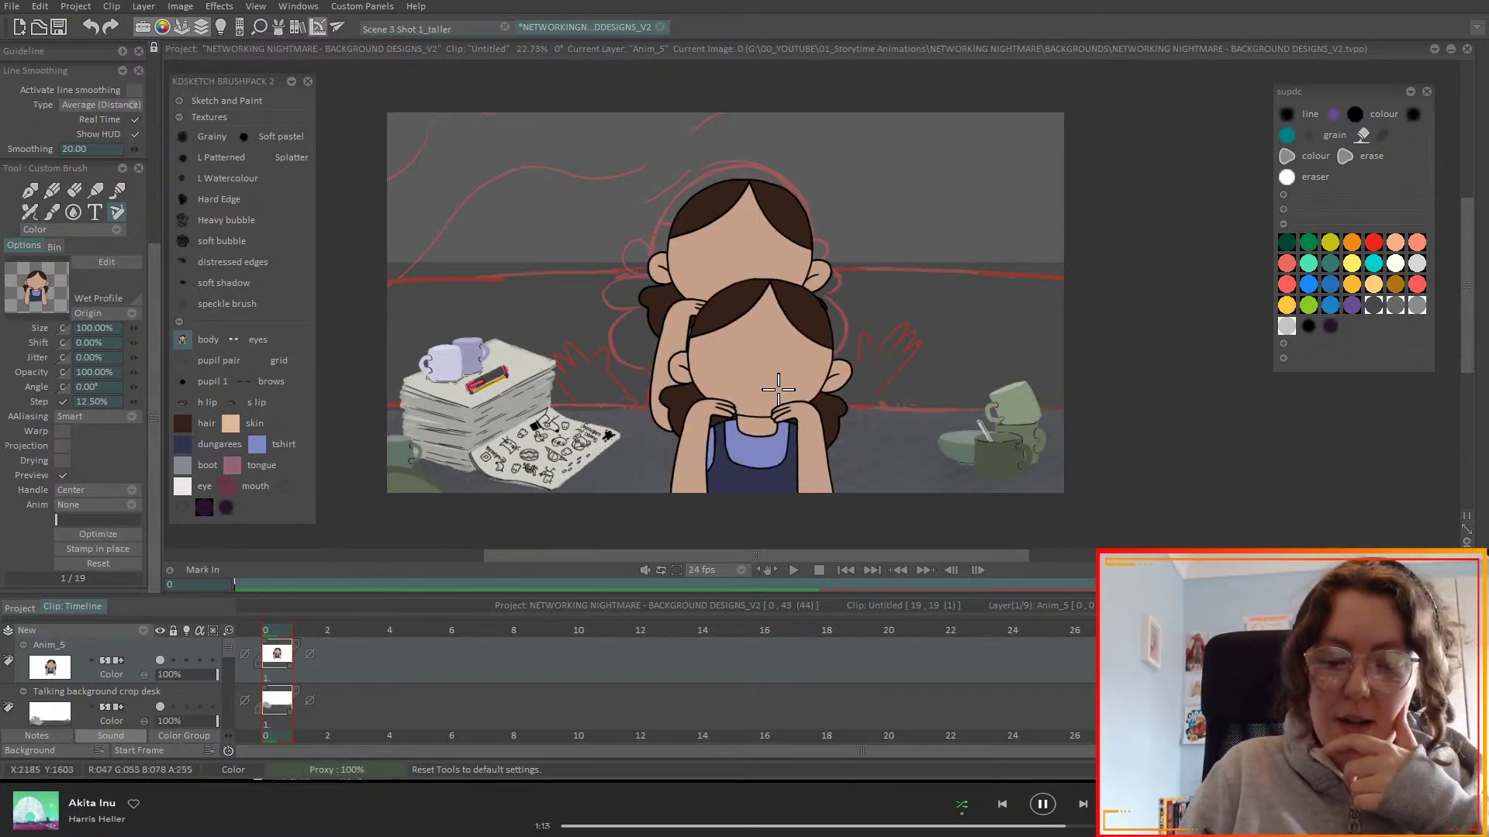
- Hide the red Untitled1 character sketch and the grey background layers behind the stamped character
scroll(229, 655, down, 1)
scroll(230, 655, down, 2)
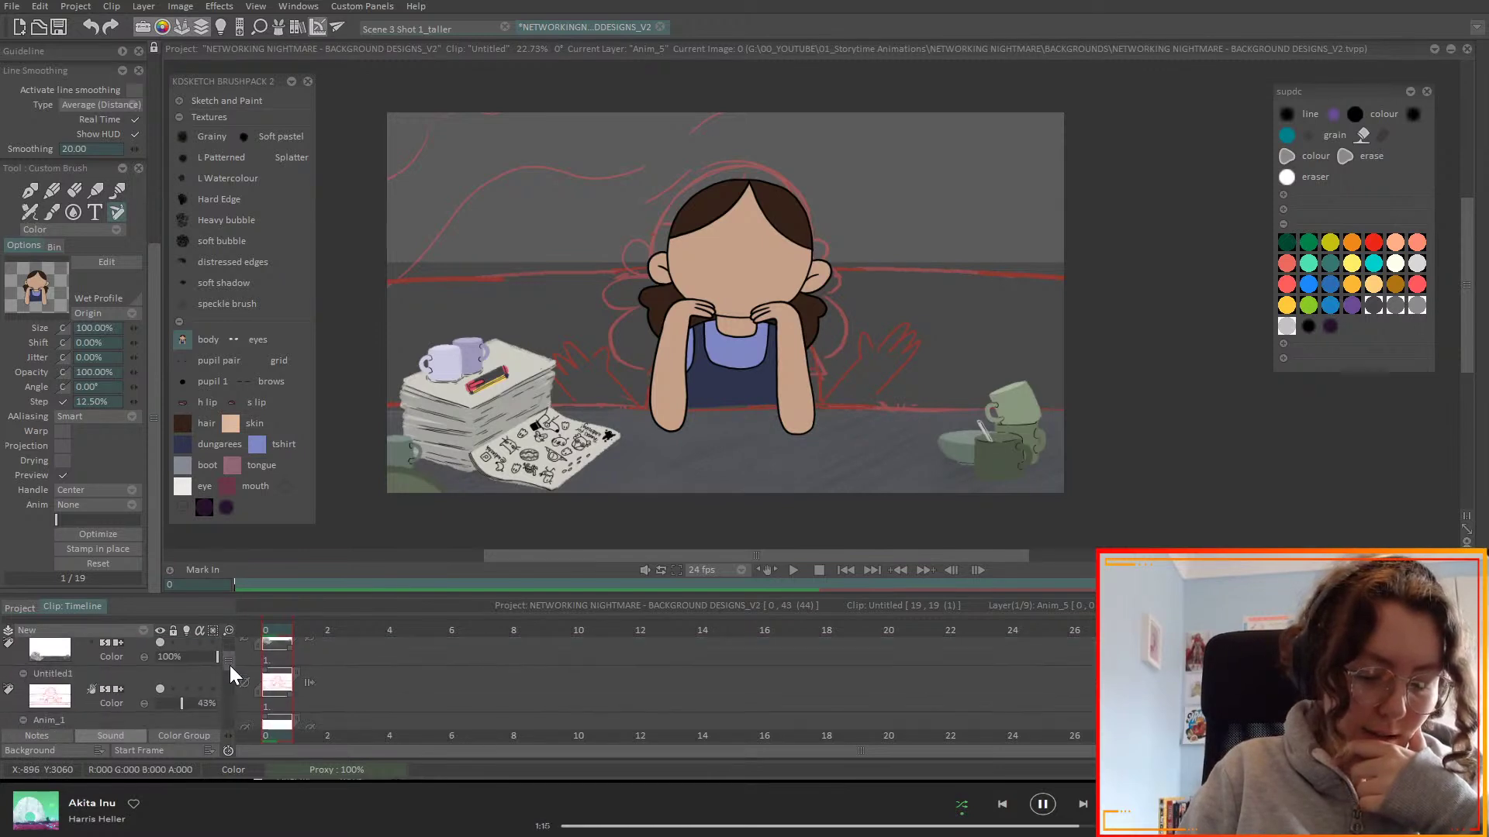
click(160, 661)
scroll(226, 674, down, 2)
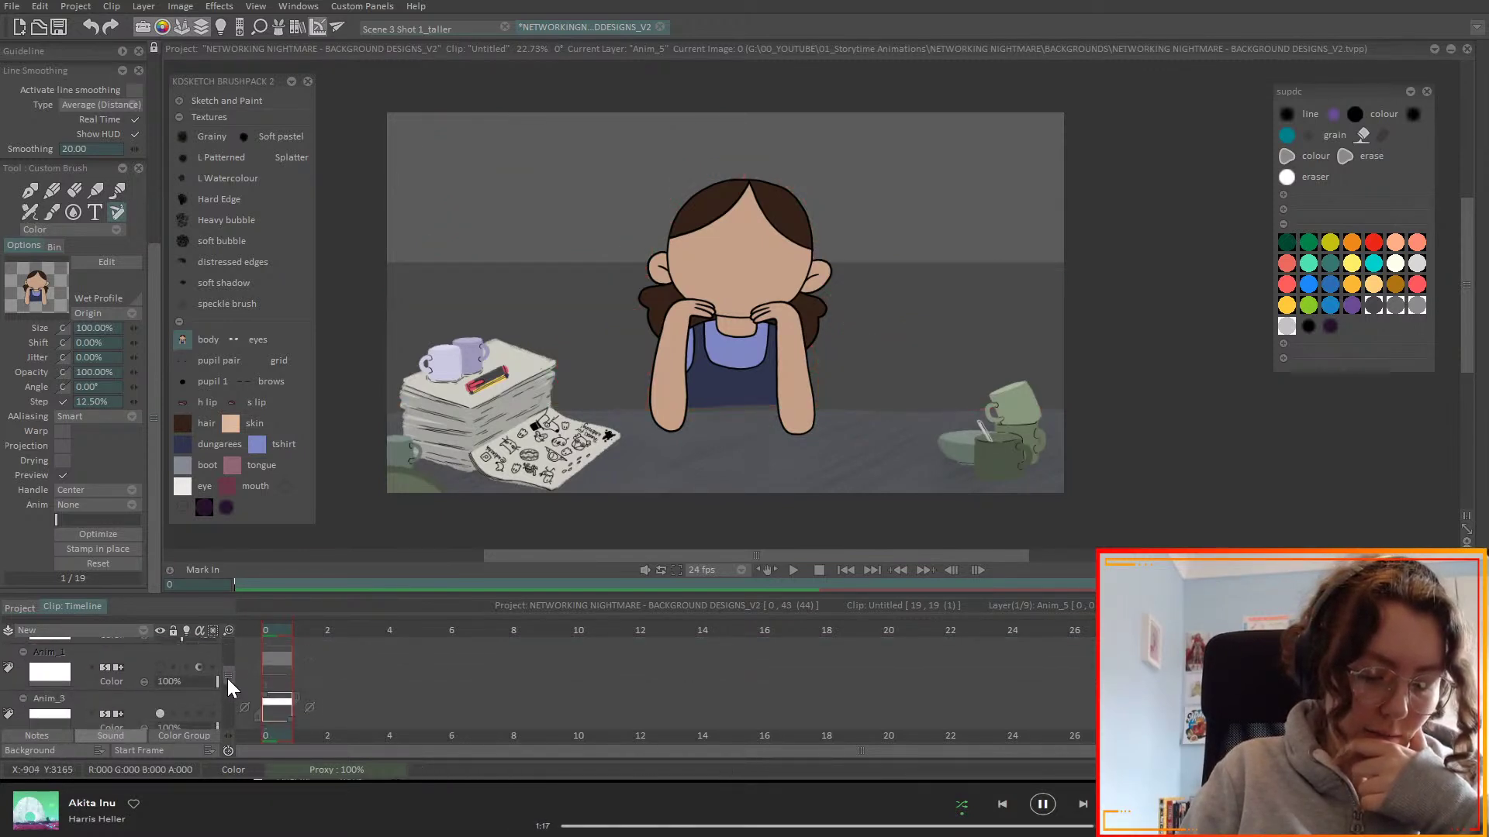
click(160, 705)
scroll(230, 681, down, 1)
click(159, 690)
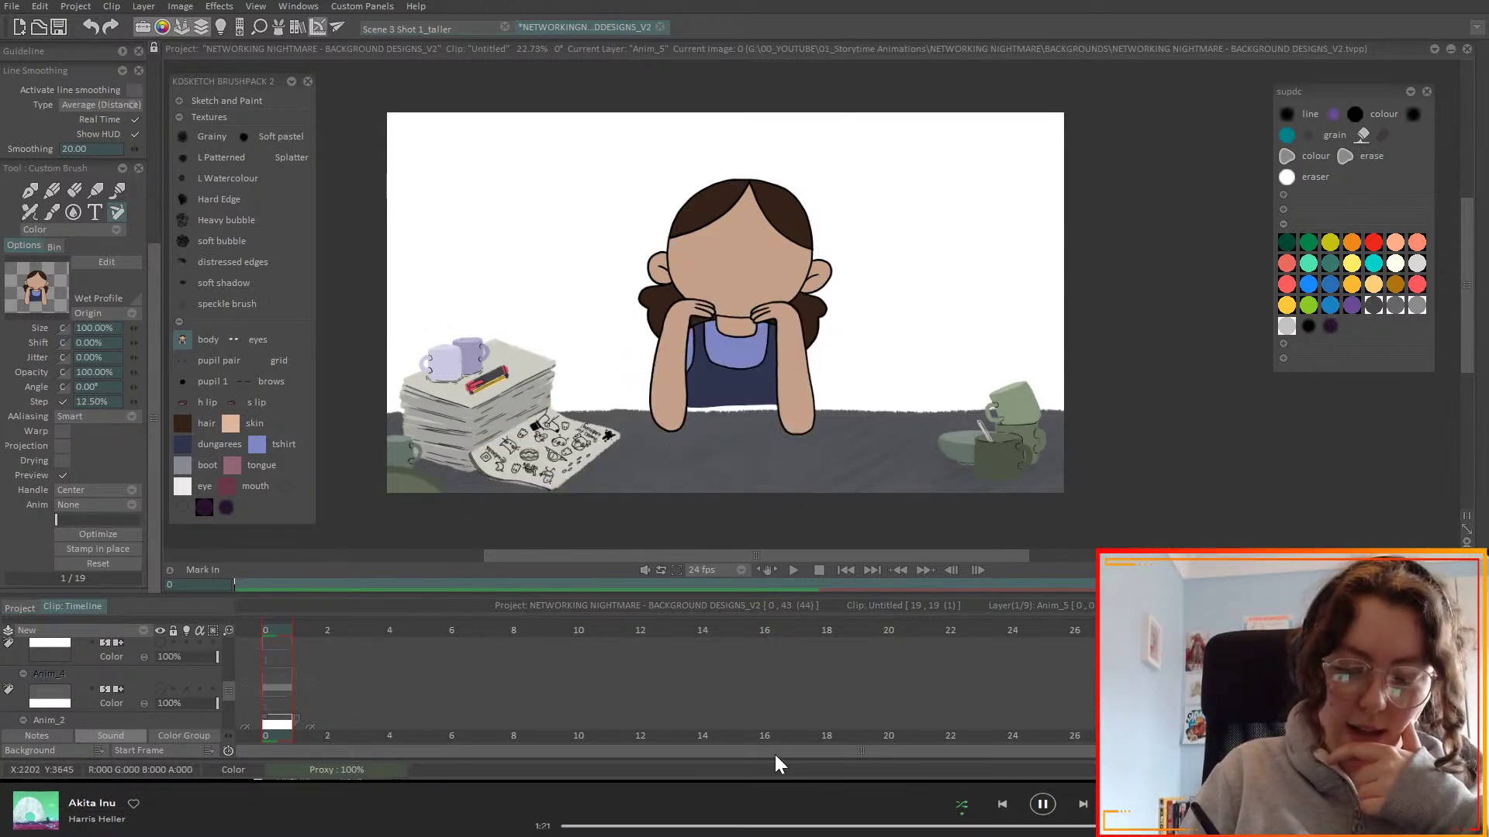
- Switch to the Pencil Brush and show the grey background layers and the red Untitled1 sketch again
click(52, 190)
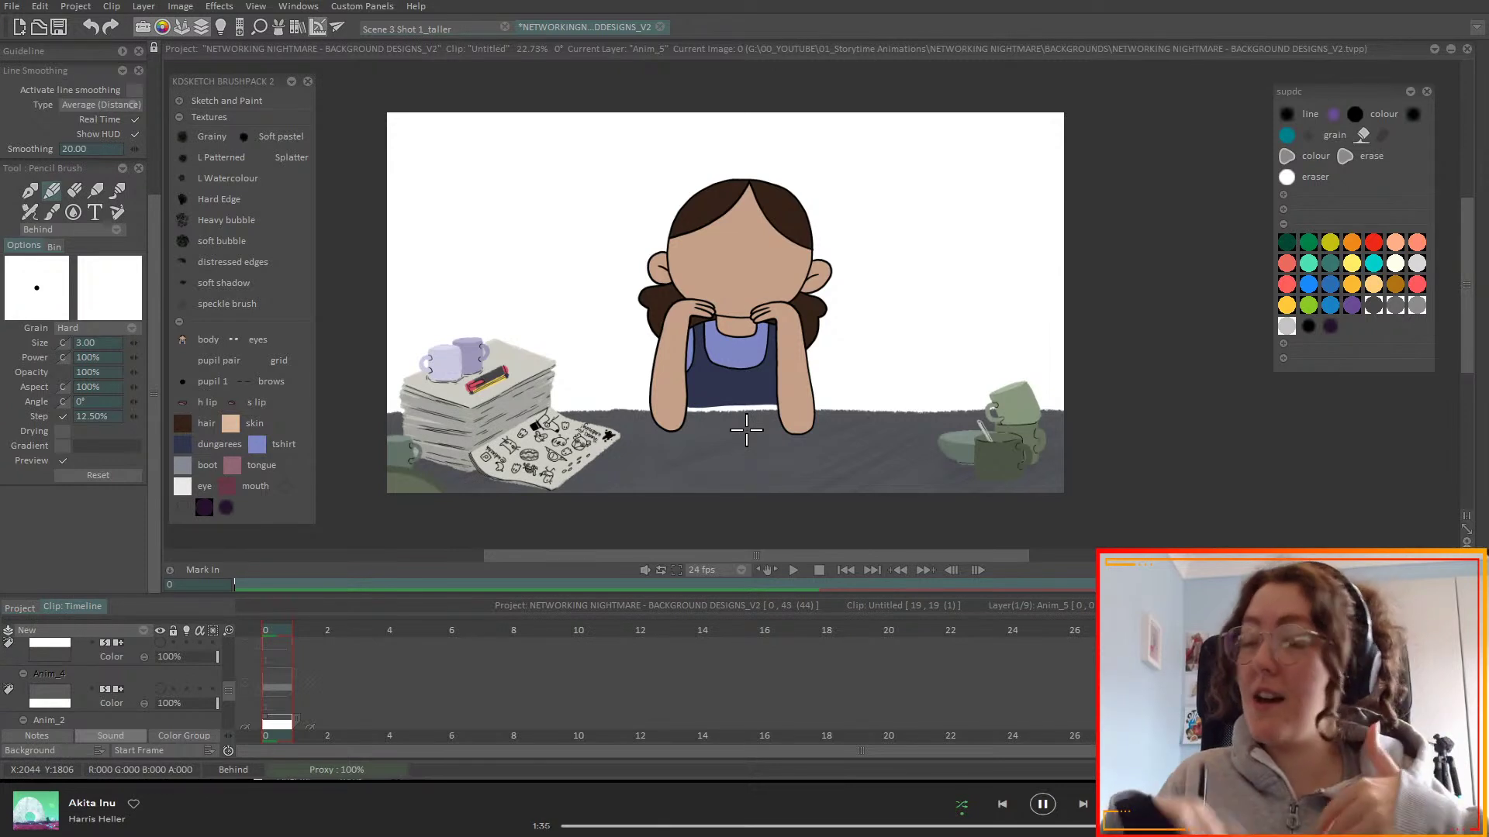
scroll(230, 690, up, 1)
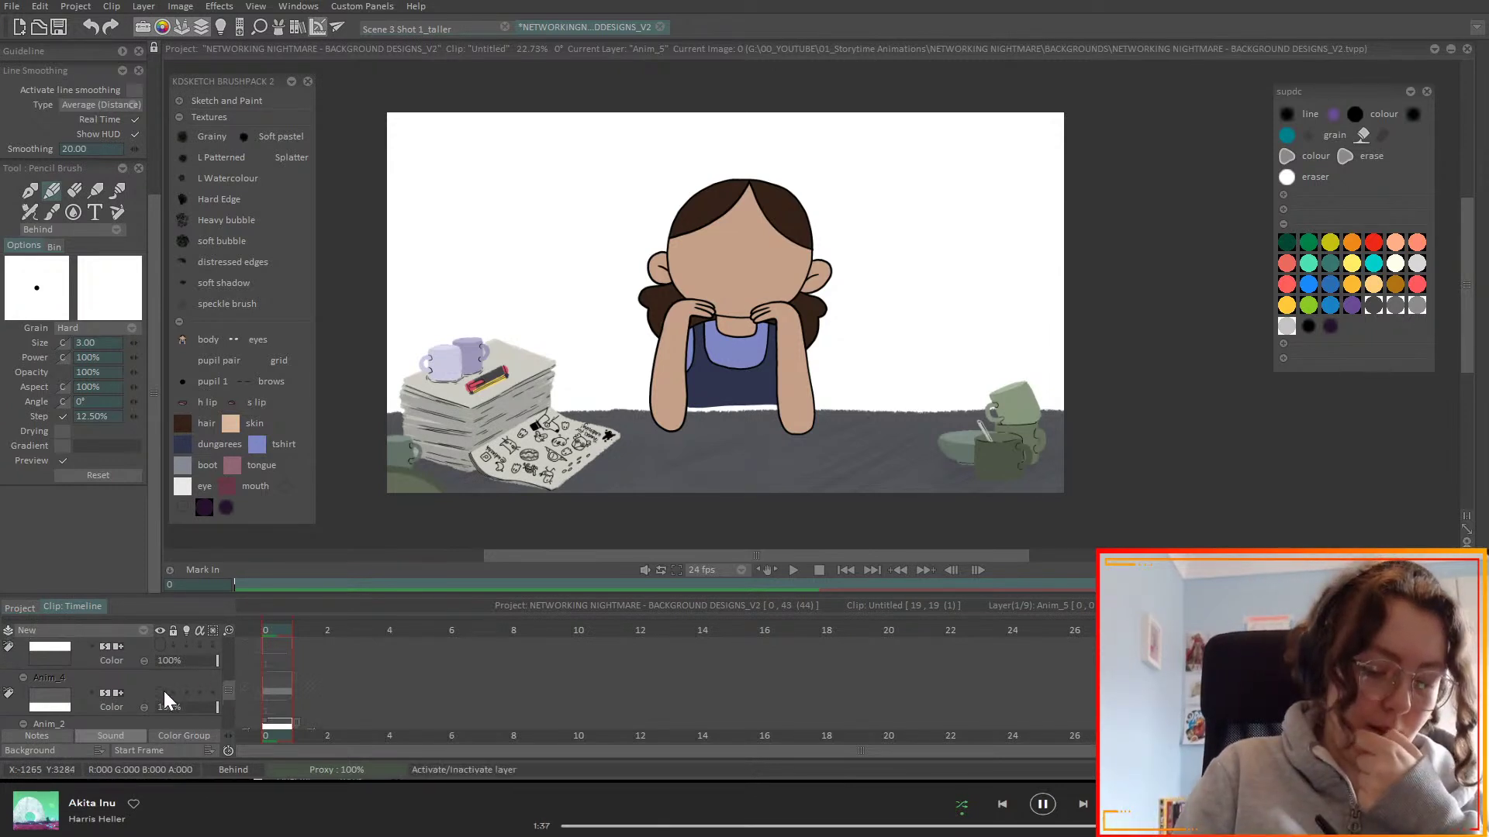
click(161, 690)
click(161, 648)
scroll(229, 686, down, 2)
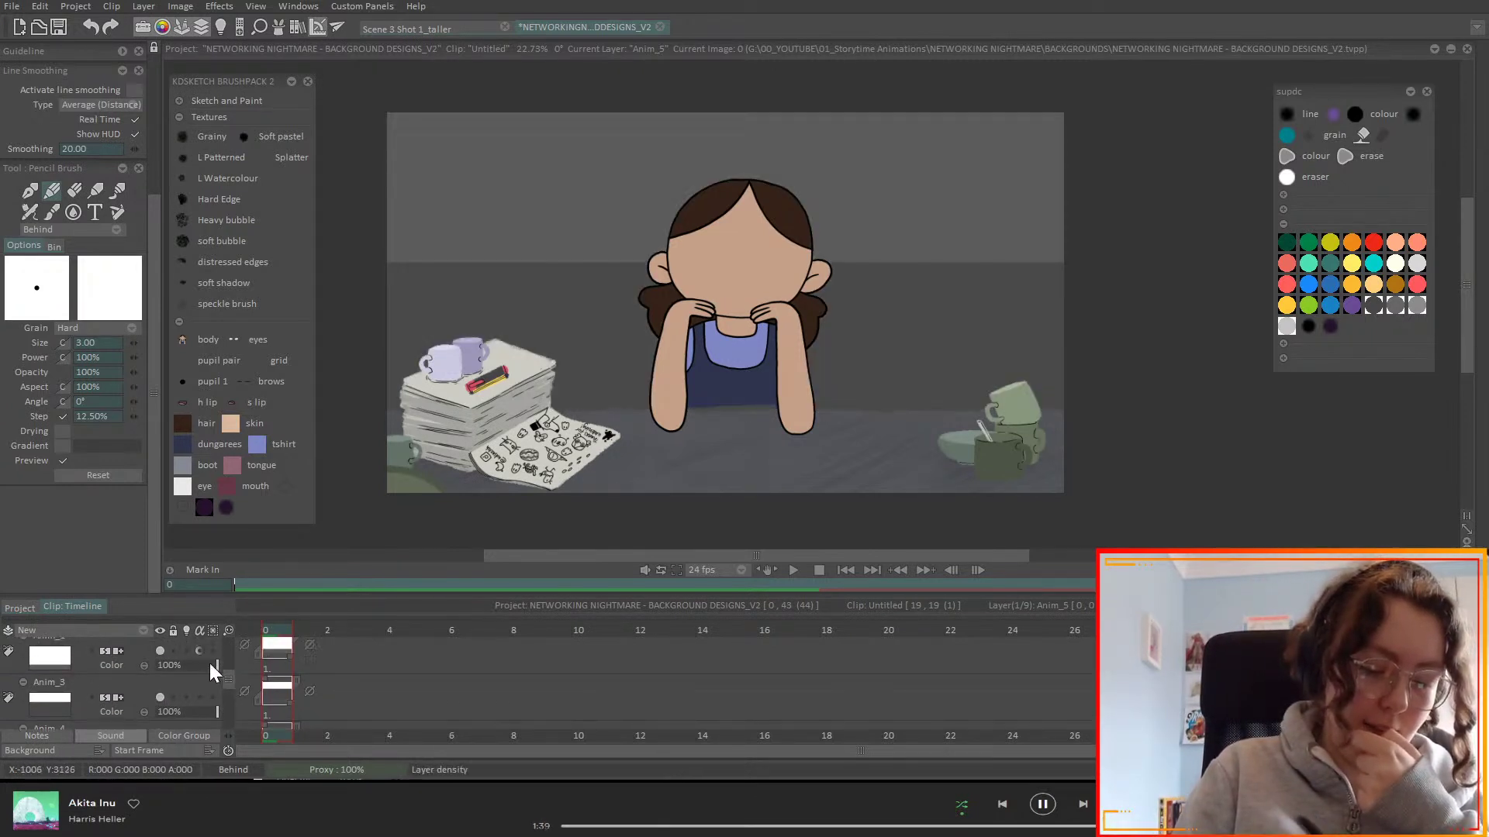
scroll(229, 676, down, 2)
click(163, 677)
scroll(226, 662, up, 3)
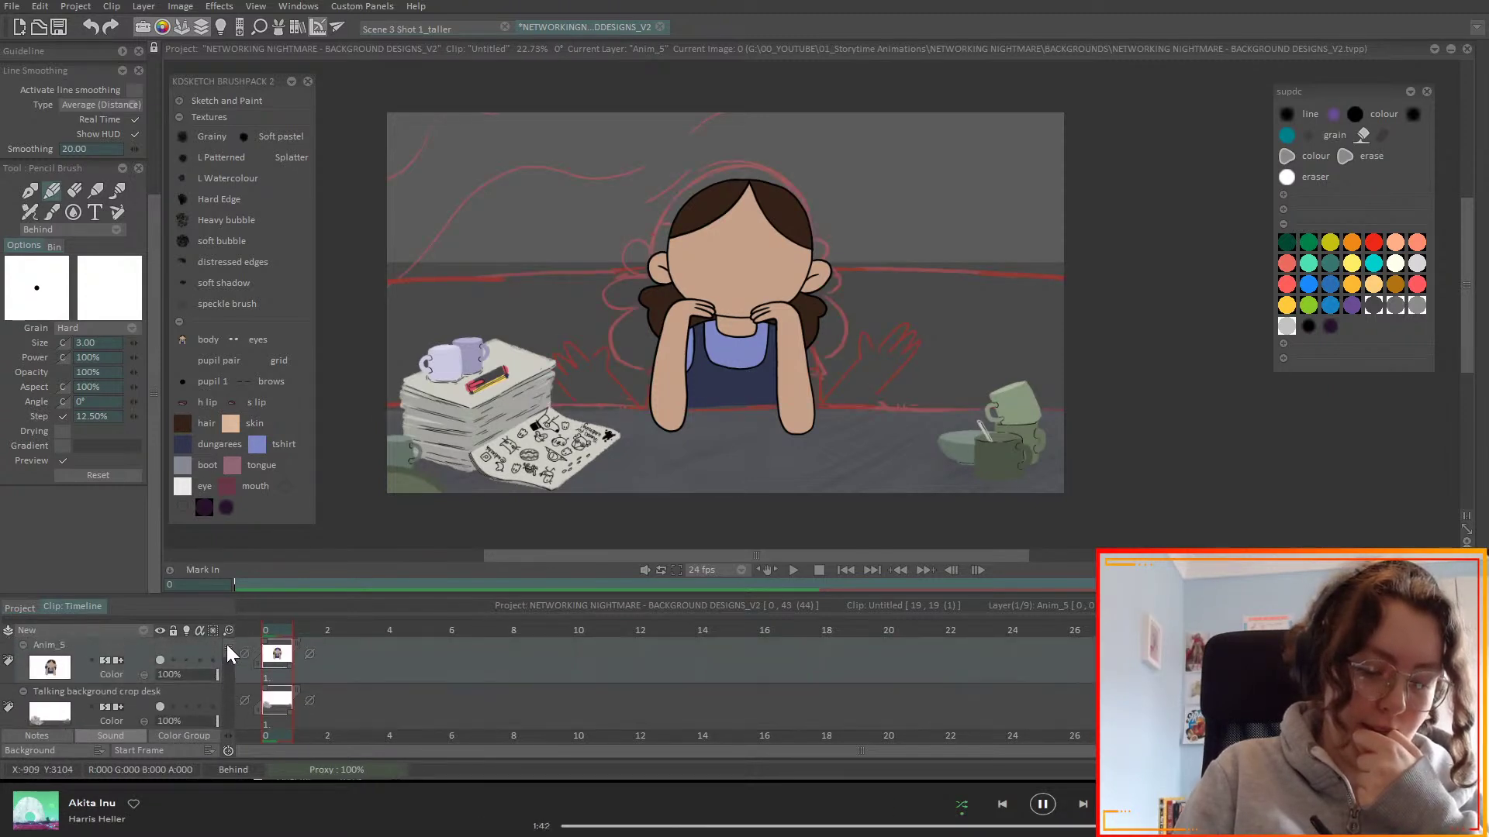
- Clear the stamped character from the new layer and lower the Talking background crop desk layer's opacity to 21%
click(152, 640)
key(Delete)
drag(193, 714, 169, 730)
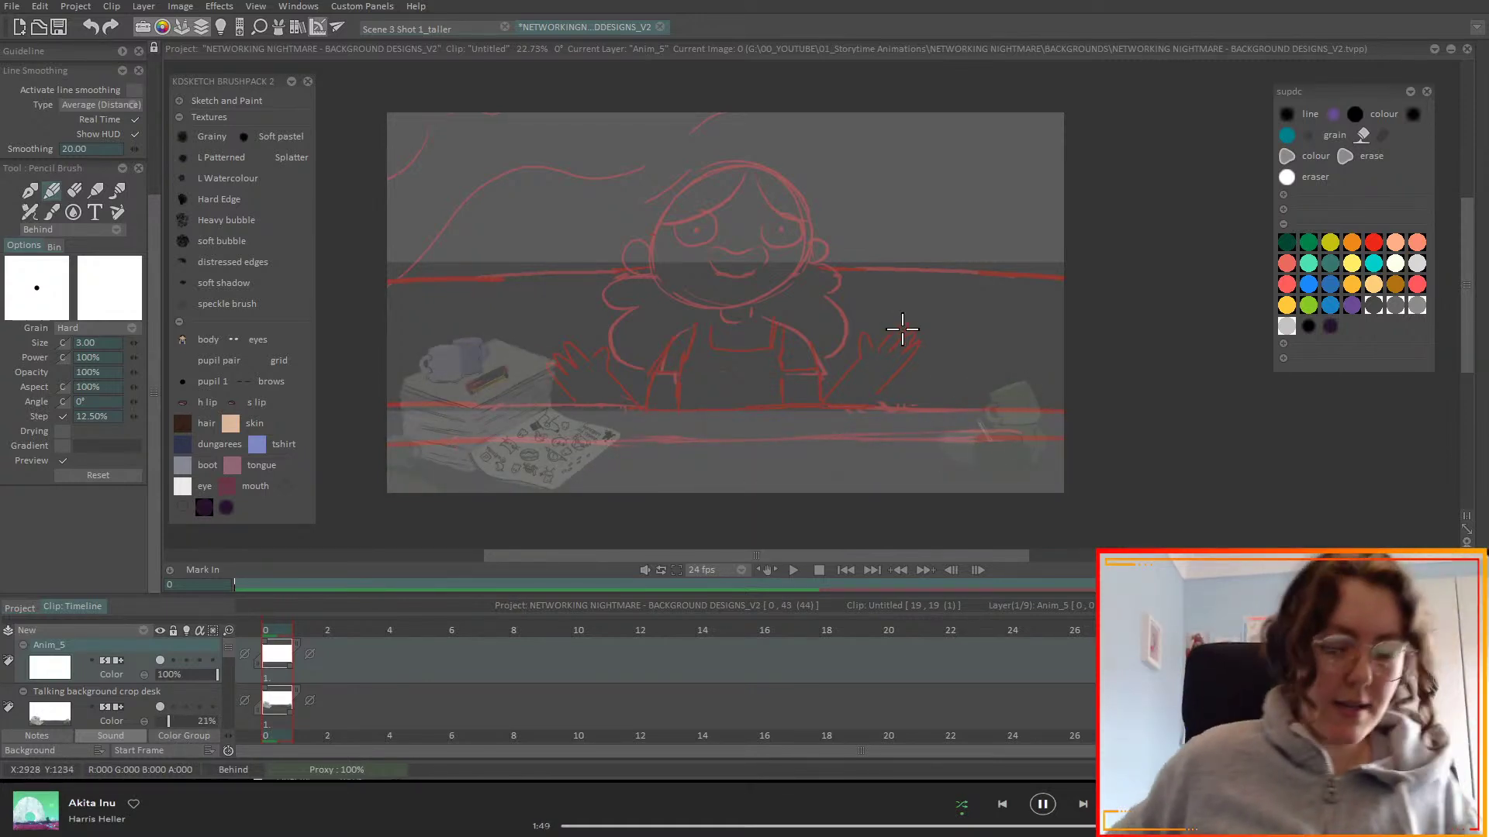
- Hide the red Untitled1 sketch and set the Talking background crop desk layer's opacity to 0%
scroll(231, 649, down, 1)
scroll(231, 649, down, 1)
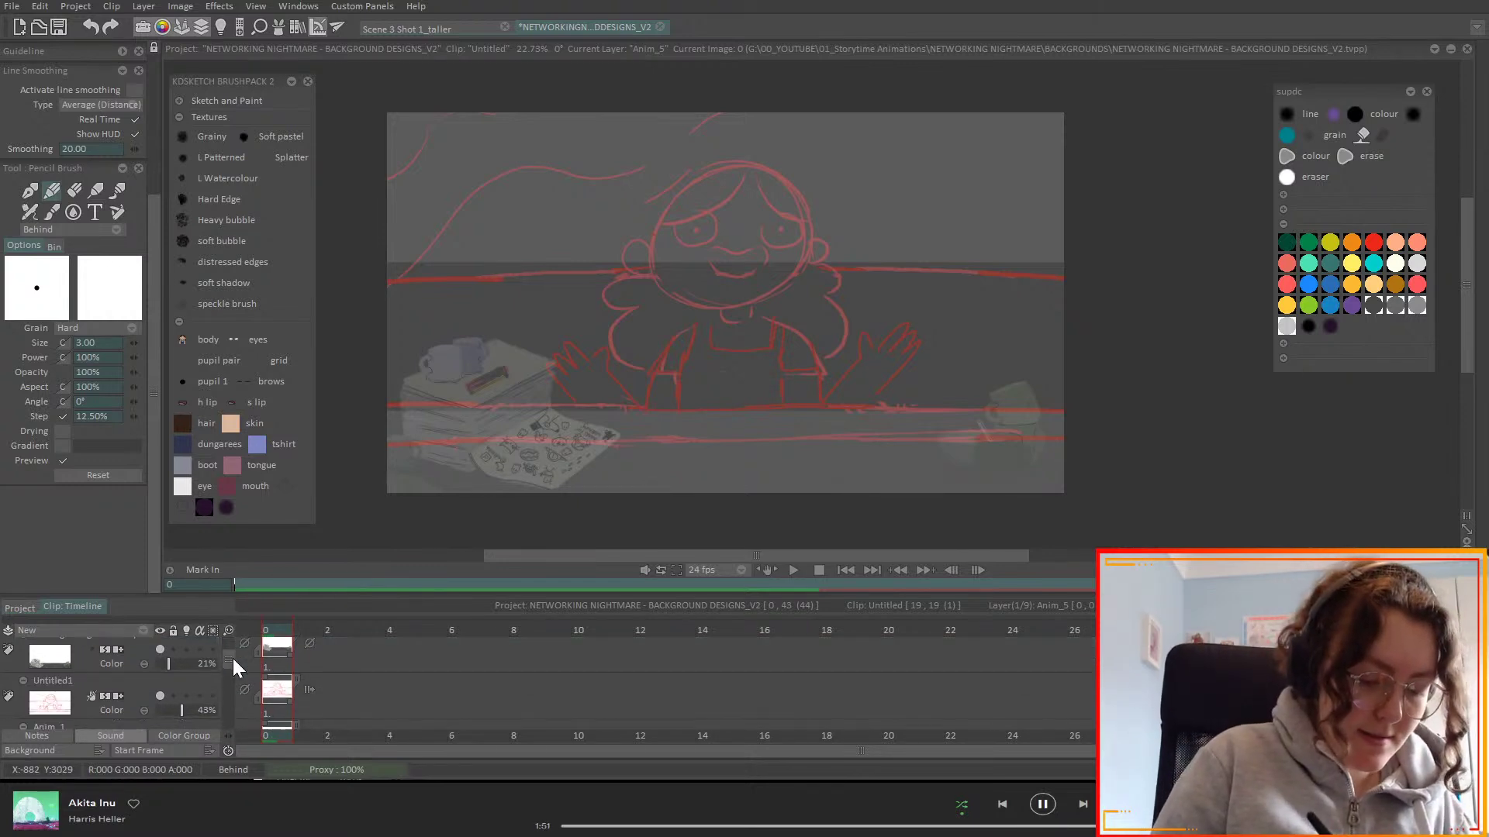
scroll(233, 667, down, 2)
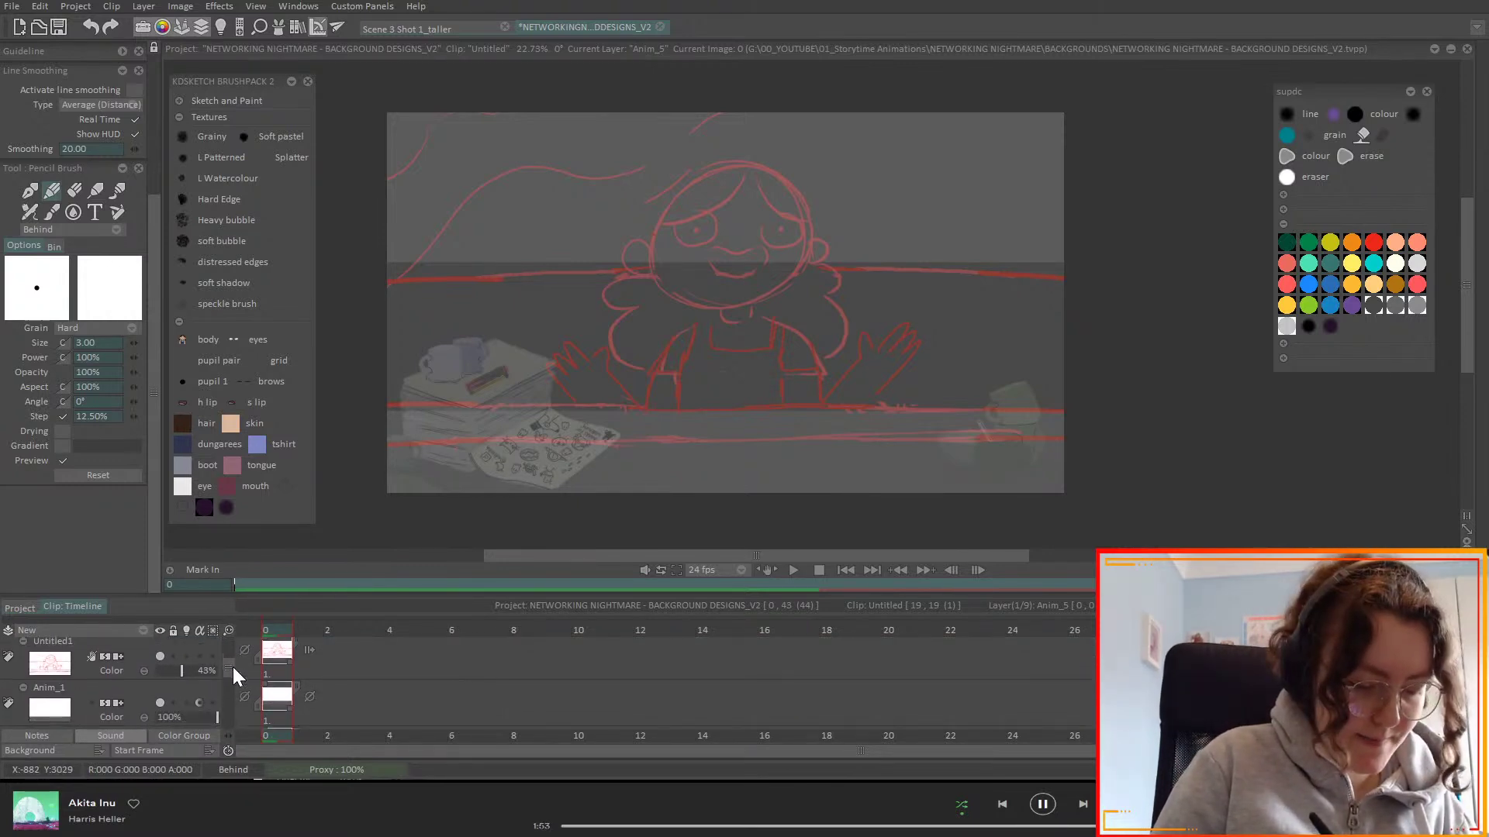
scroll(232, 673, up, 1)
click(160, 646)
scroll(228, 666, up, 2)
scroll(228, 661, up, 2)
drag(165, 691, 132, 716)
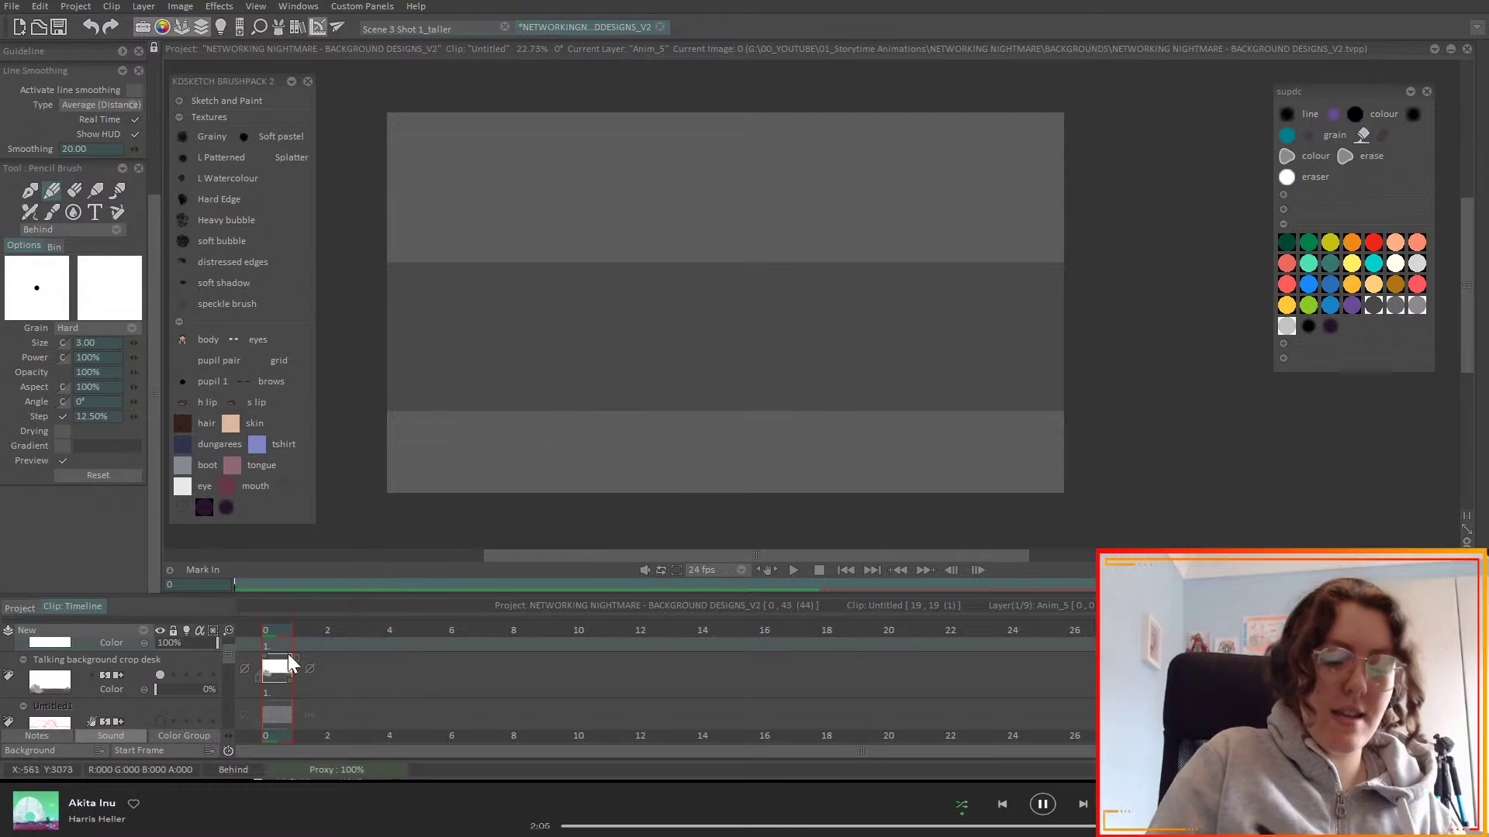
- Show the Anim_0 layer with the two pink reference thumbnails and move it to the top of the layer stack
drag(234, 652, 236, 707)
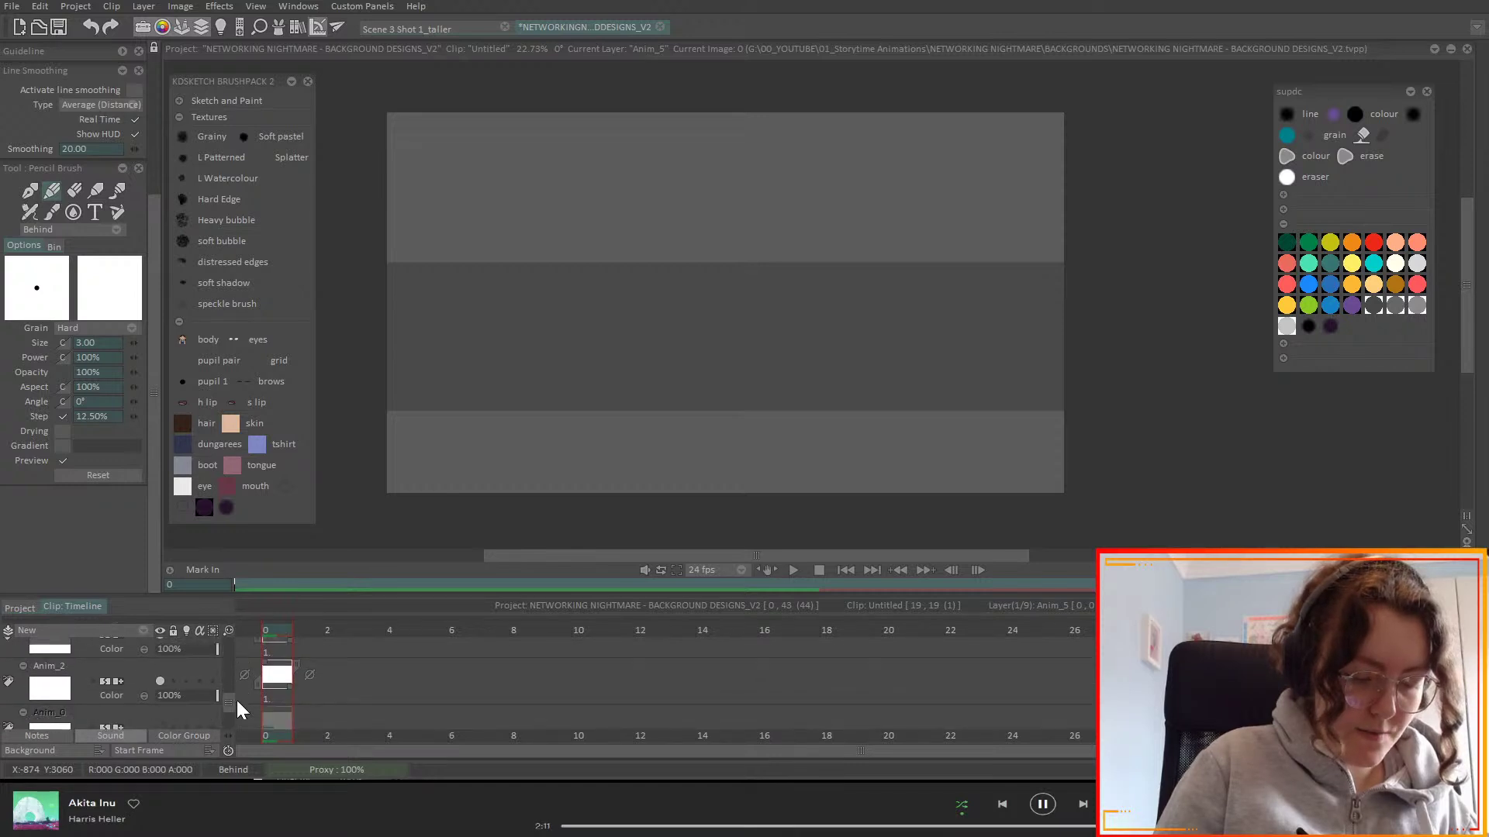
click(161, 685)
drag(162, 684, 159, 621)
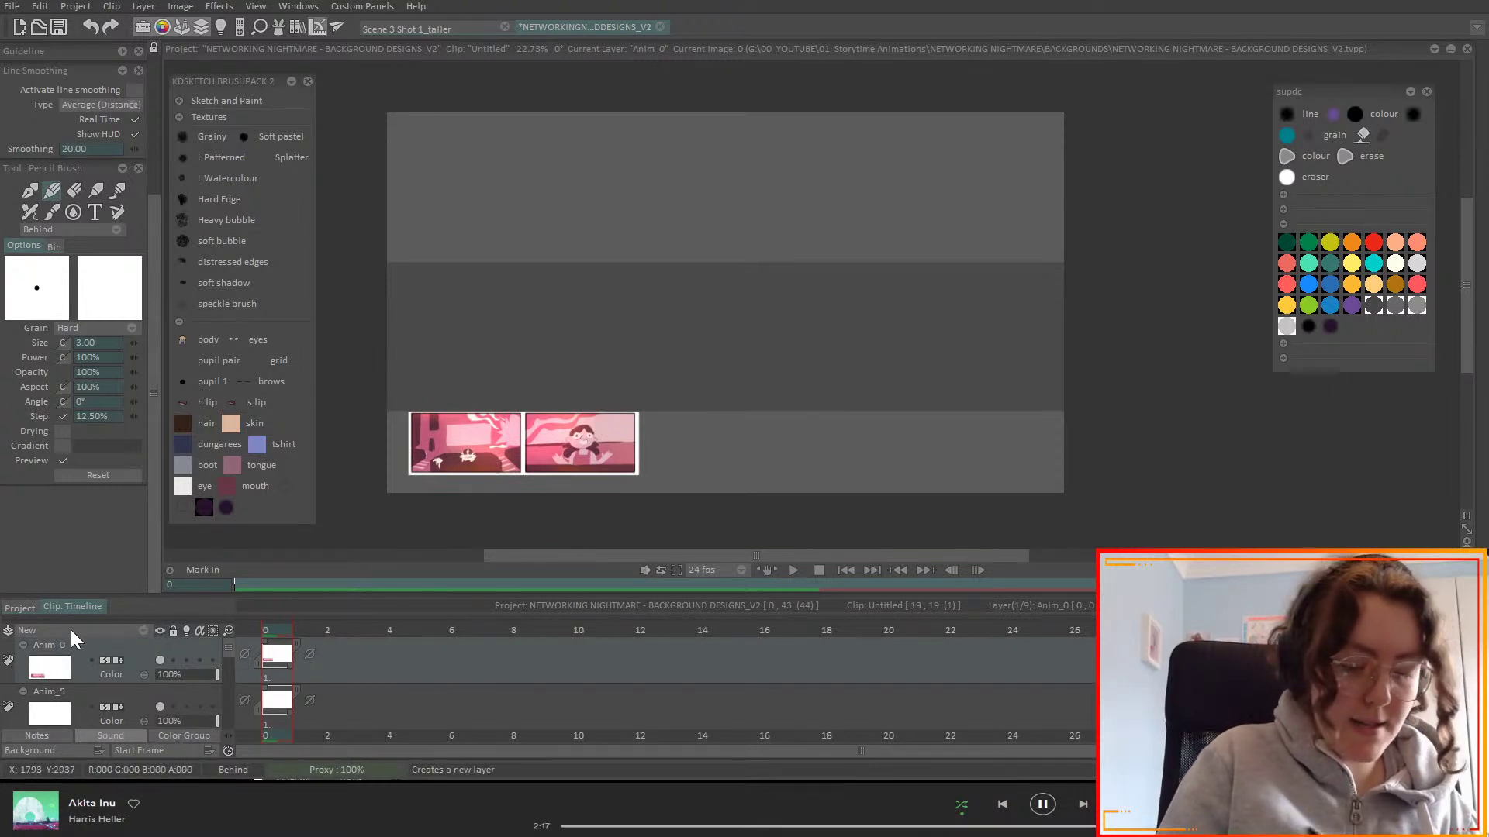
- Open clip 18 with the ruined cinema and copy its lighting layers from the Multiply Anim_25 down to Anim_24
click(20, 608)
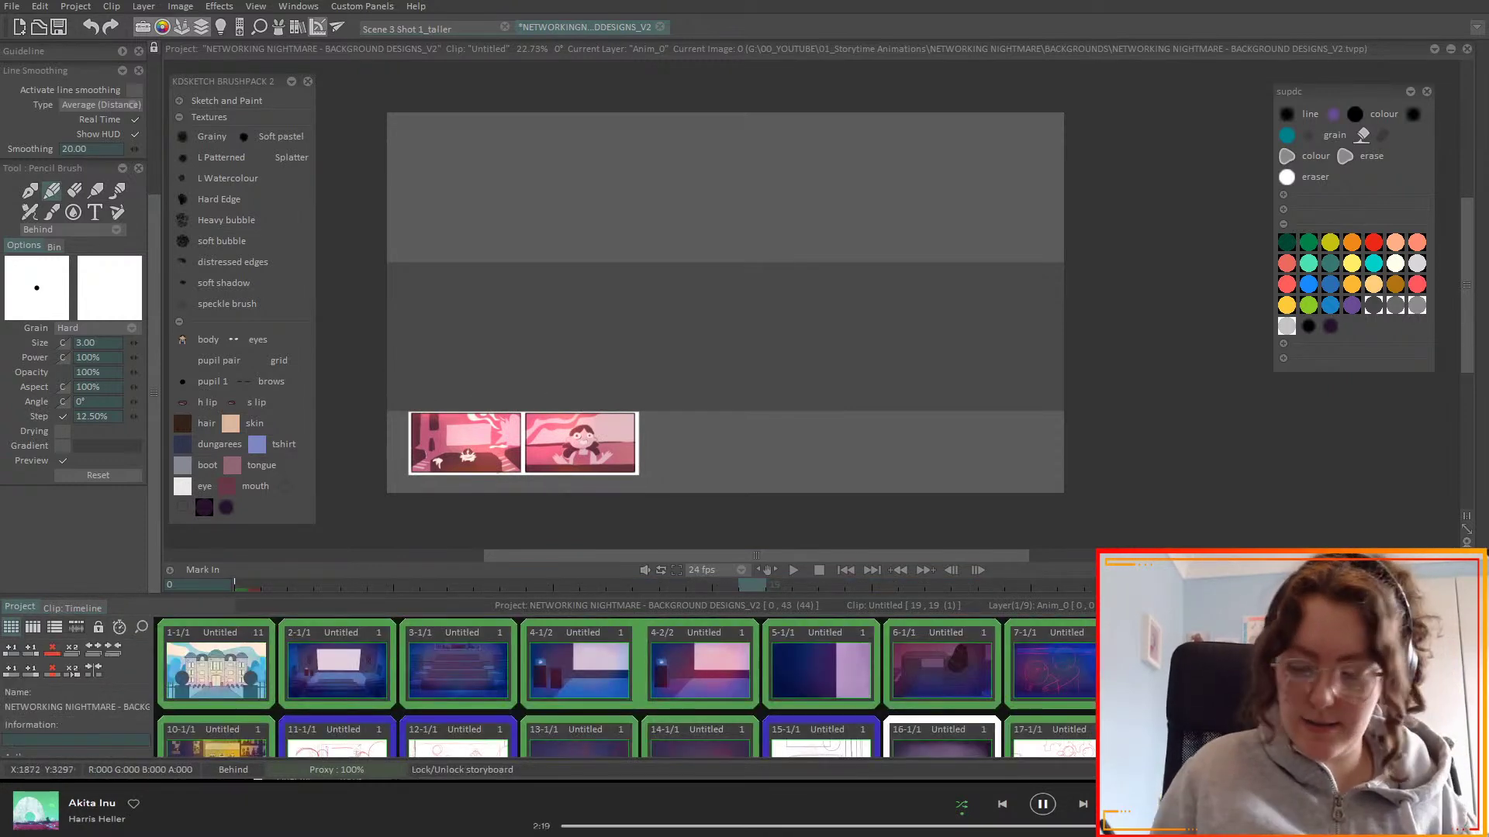
double_click(1054, 671)
scroll(228, 651, down, 10)
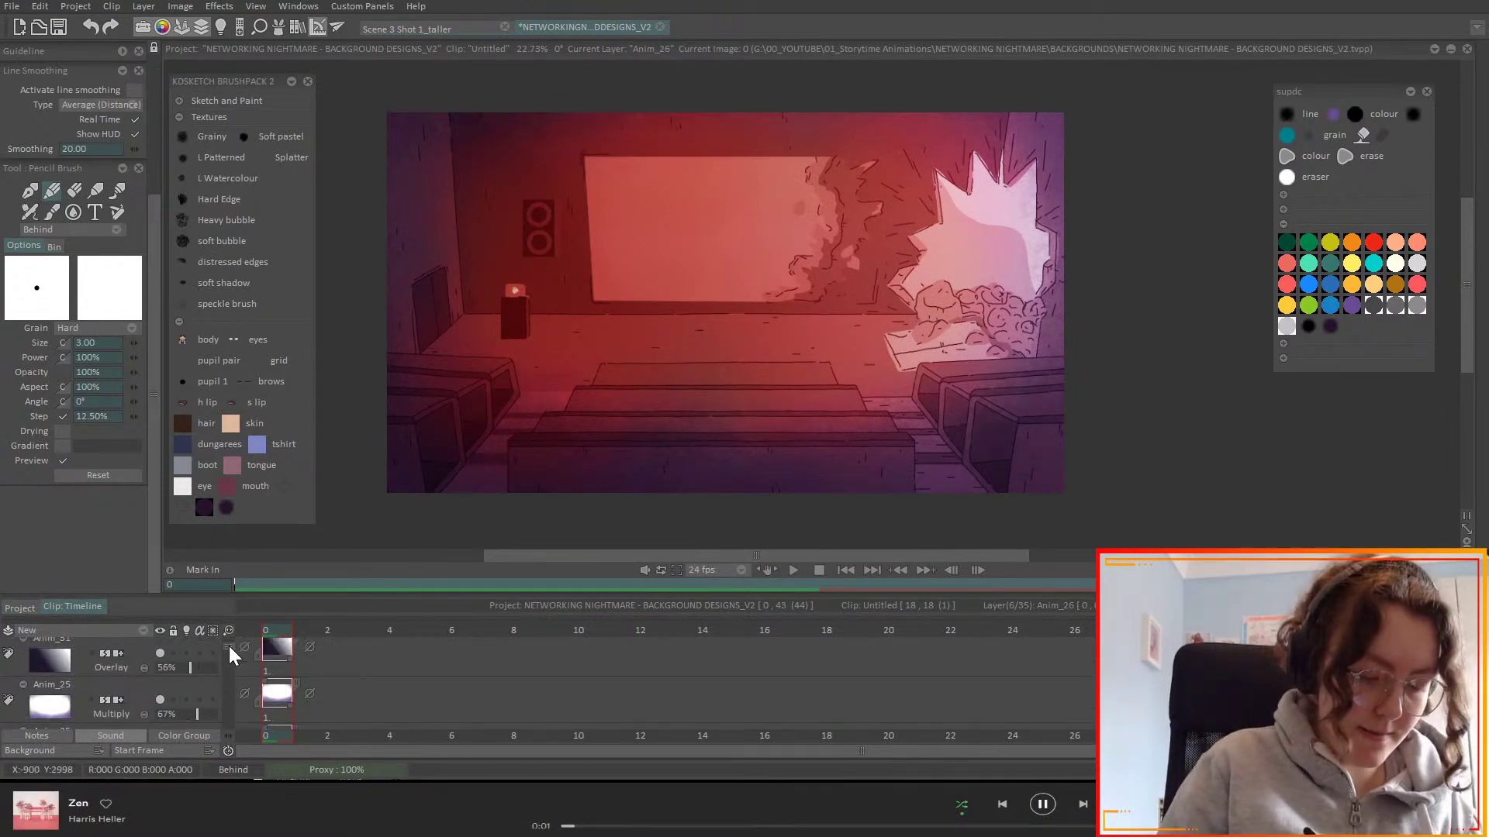
click(133, 694)
scroll(226, 648, down, 1)
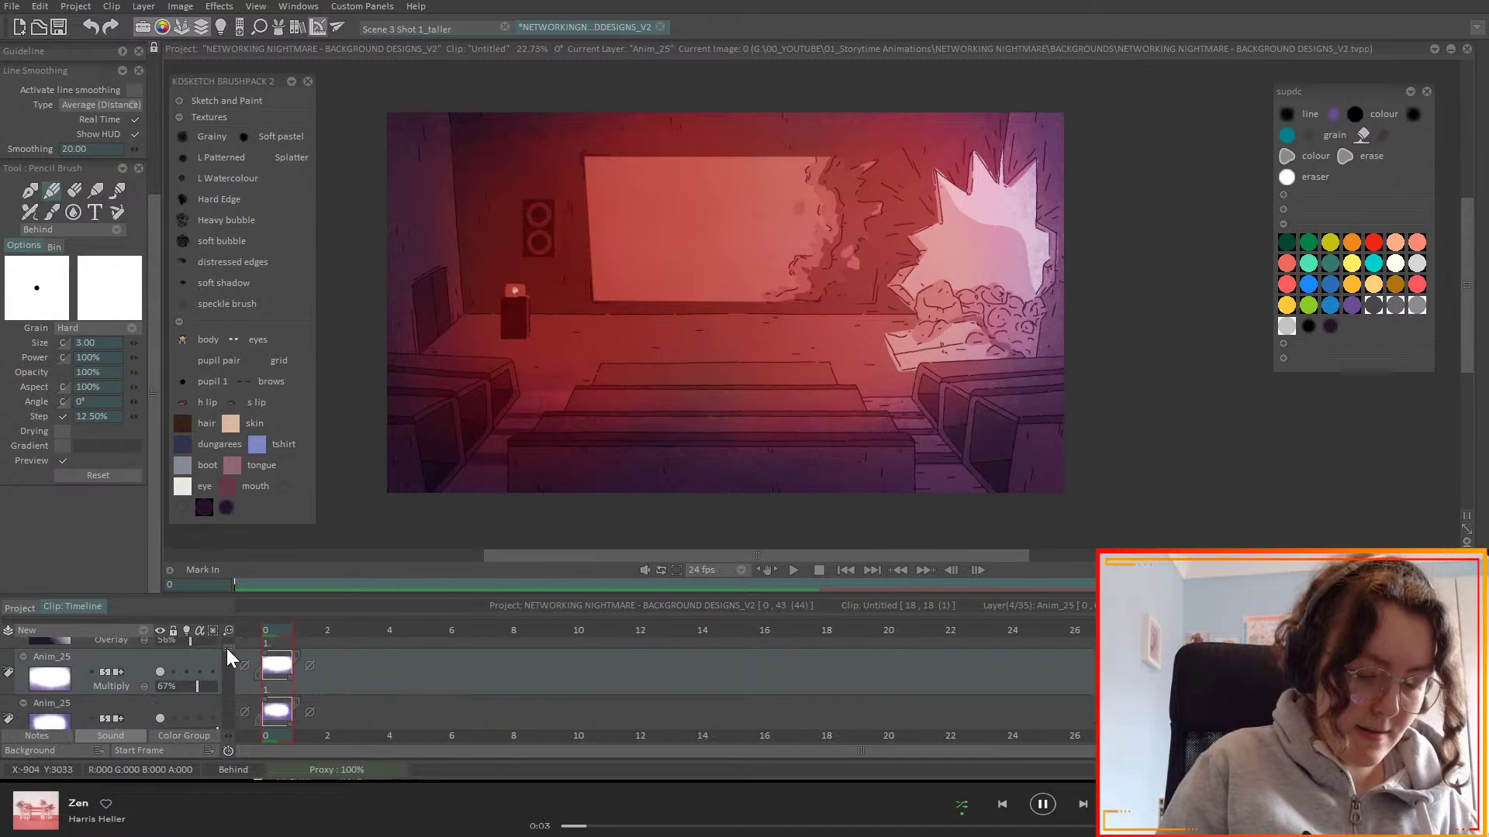
scroll(226, 649, down, 5)
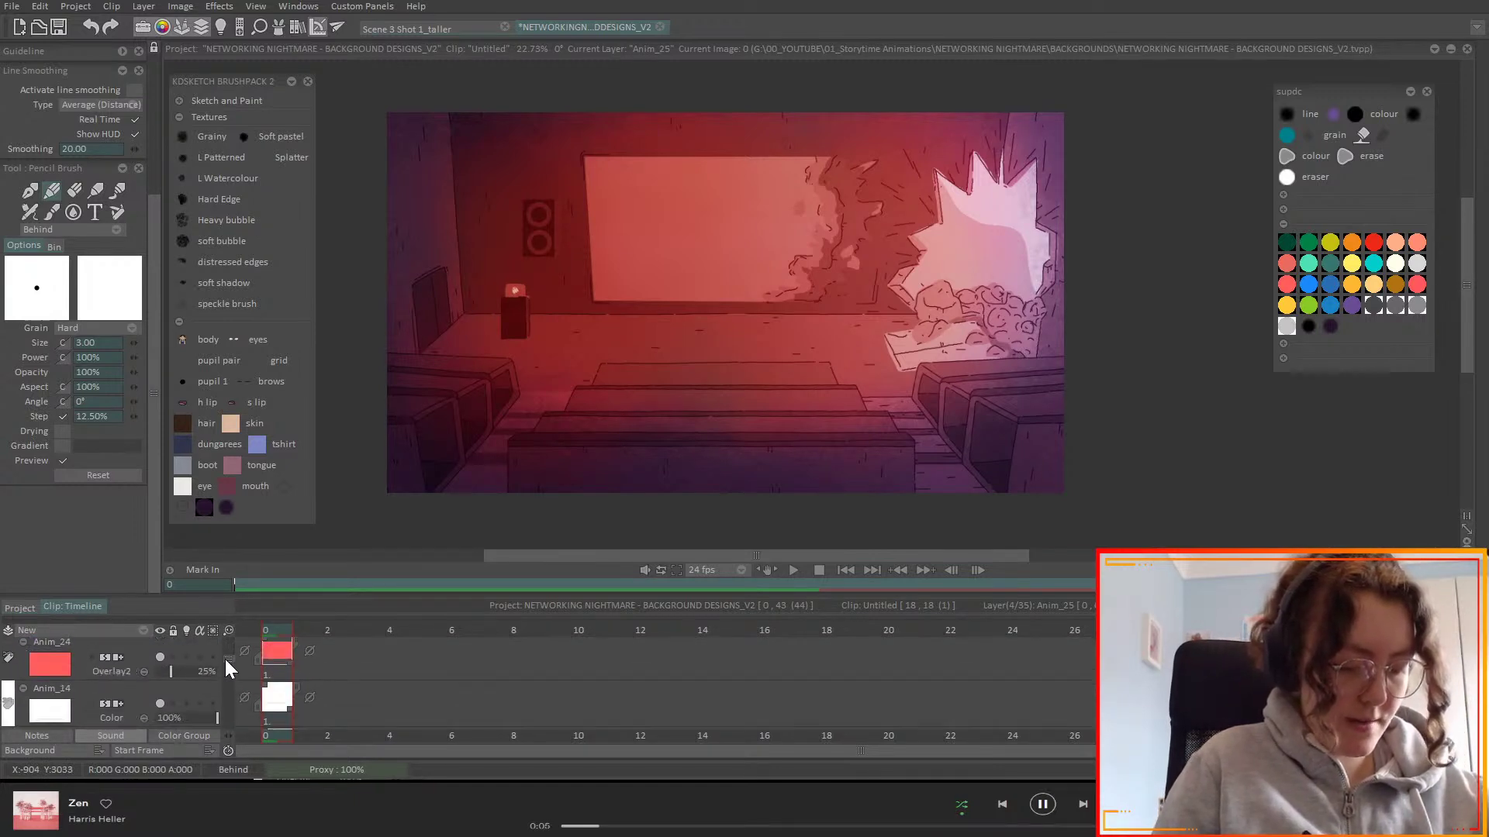
scroll(226, 659, up, 2)
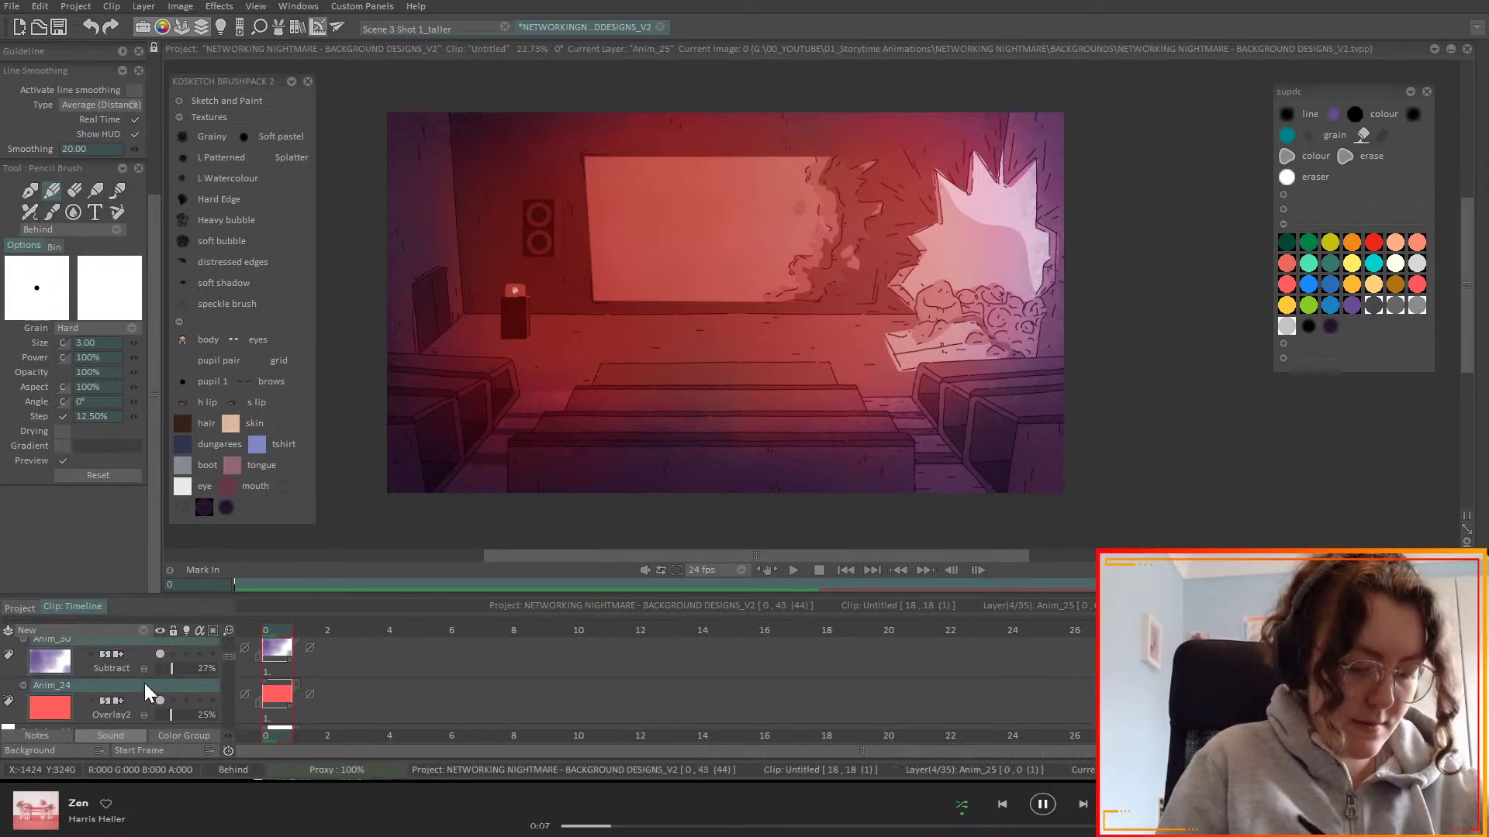
right_click(137, 692)
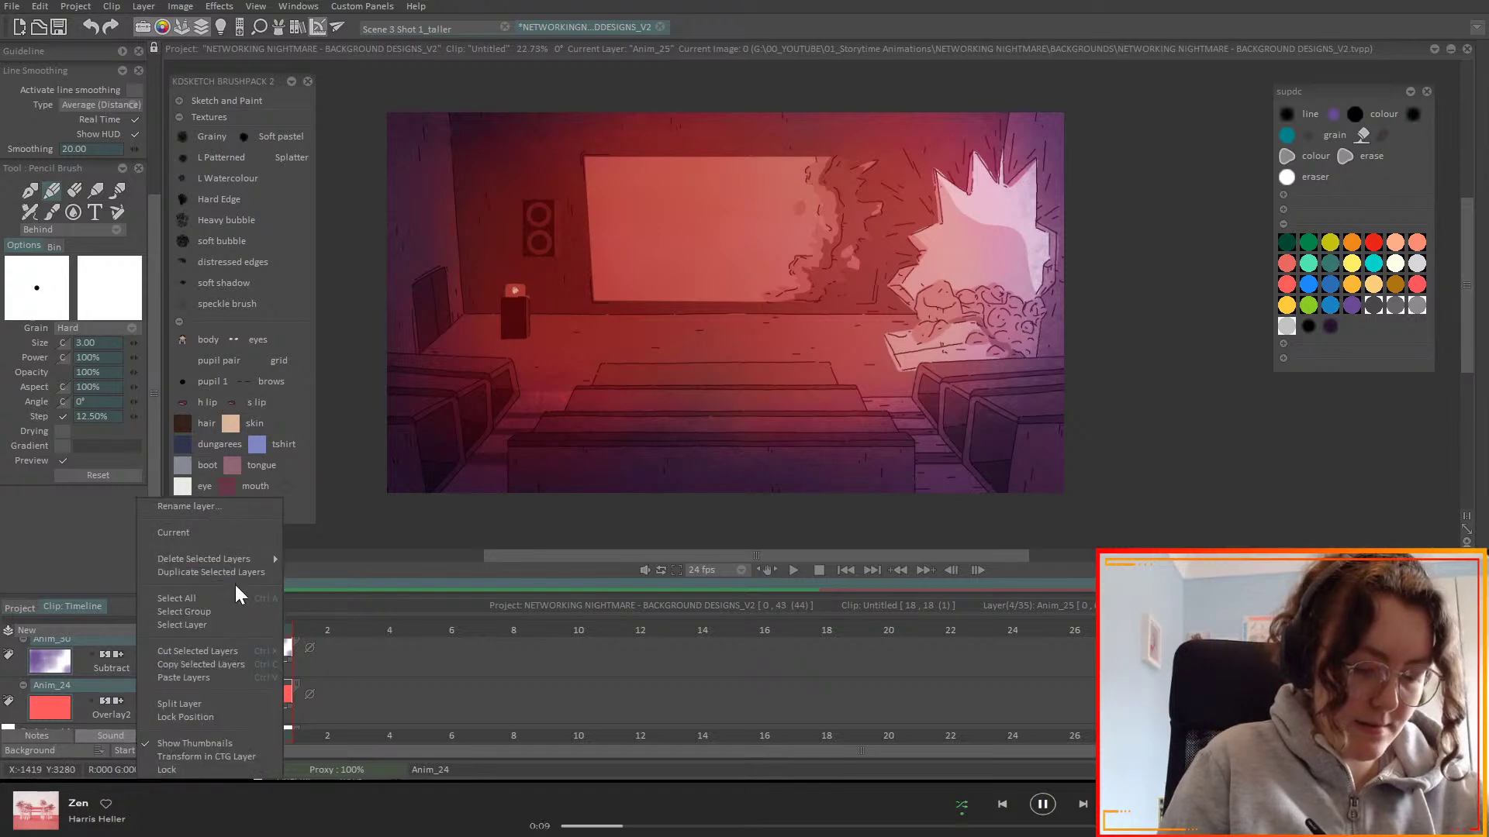
click(207, 664)
- Return to clip 19 and paste the copied lighting layers above Anim_0
click(19, 607)
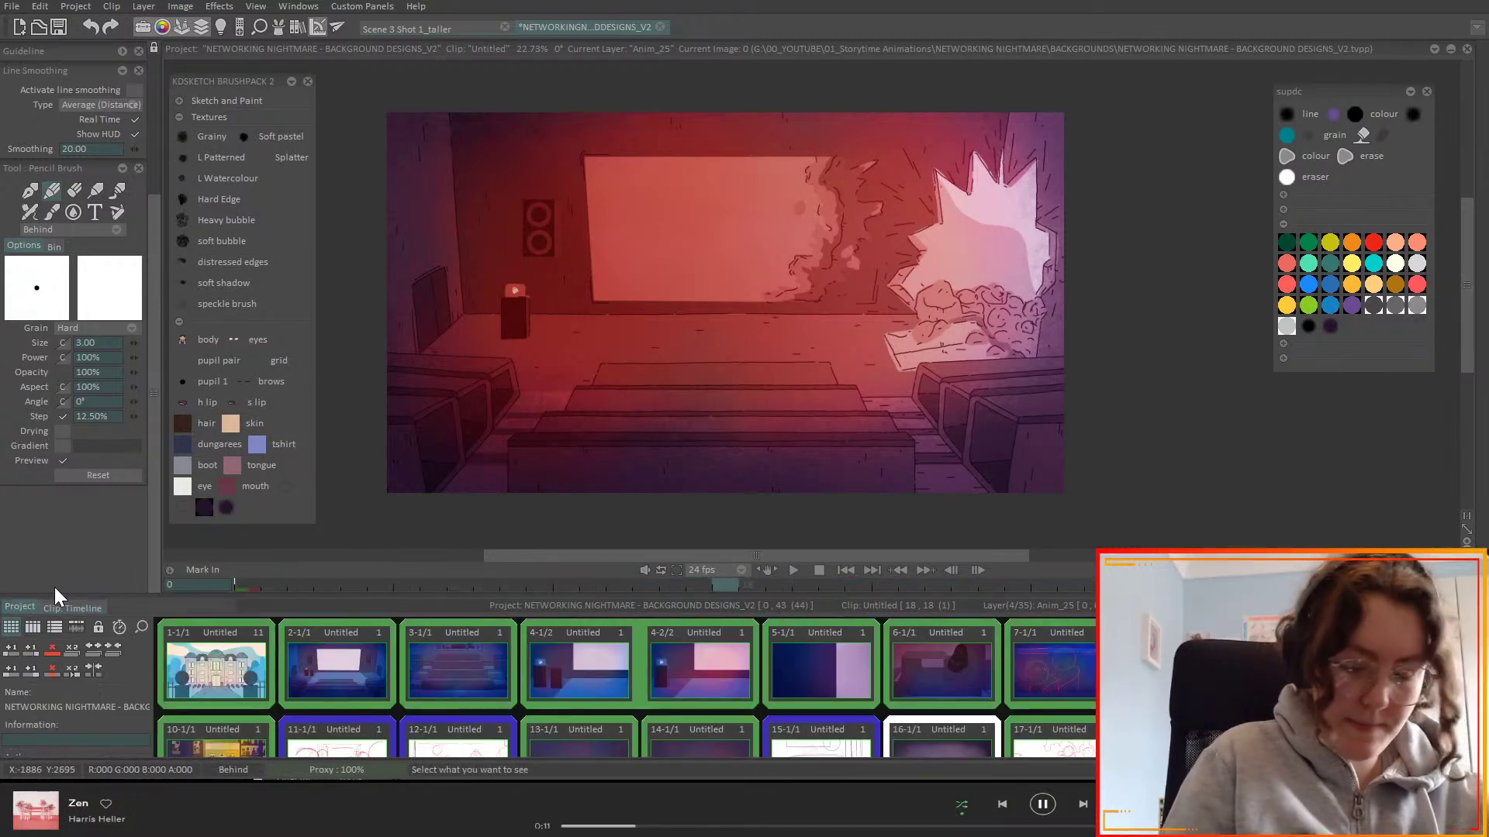
double_click(1051, 742)
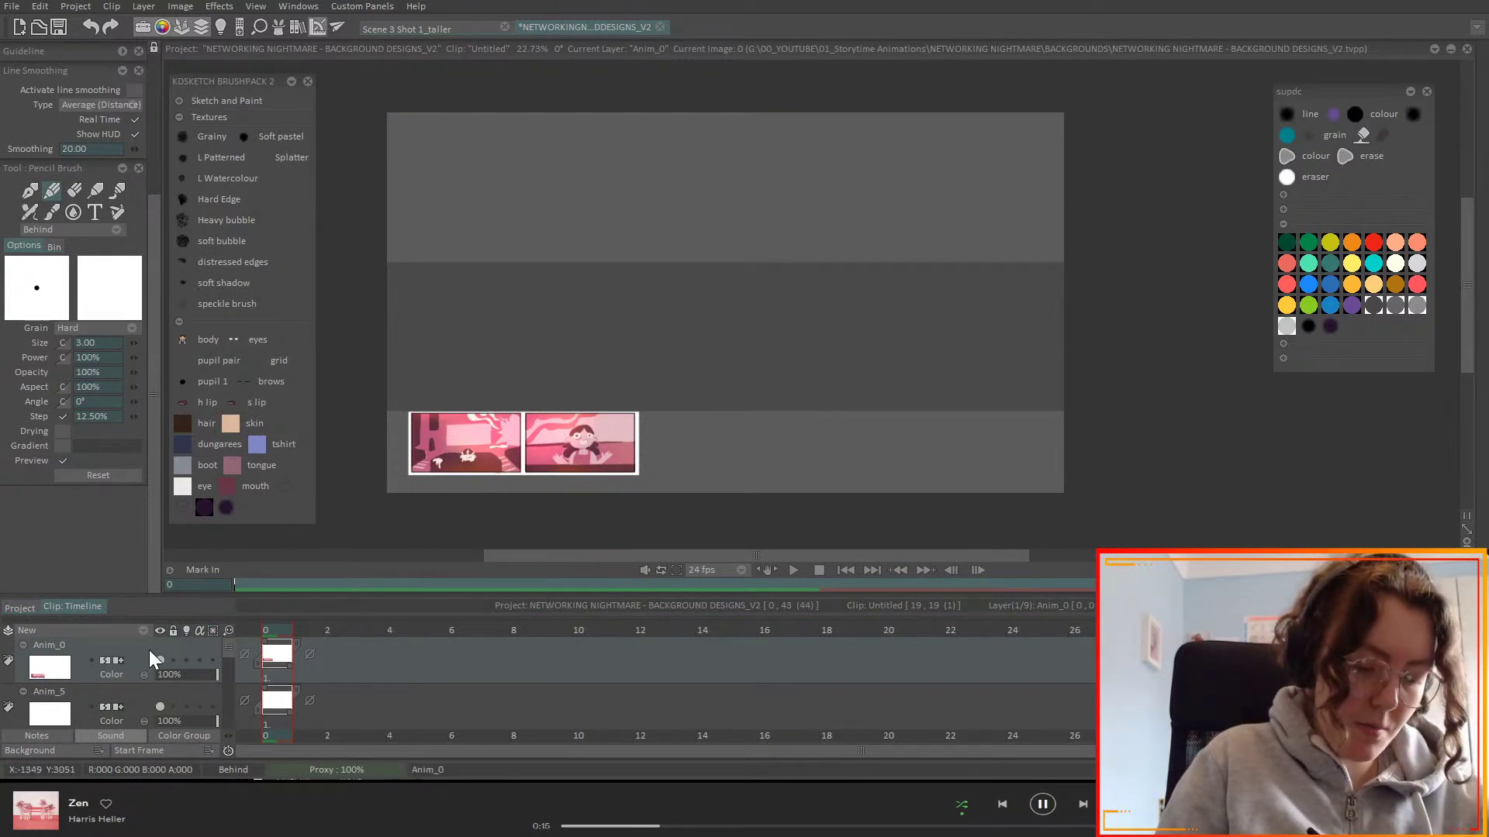
right_click(149, 652)
click(189, 691)
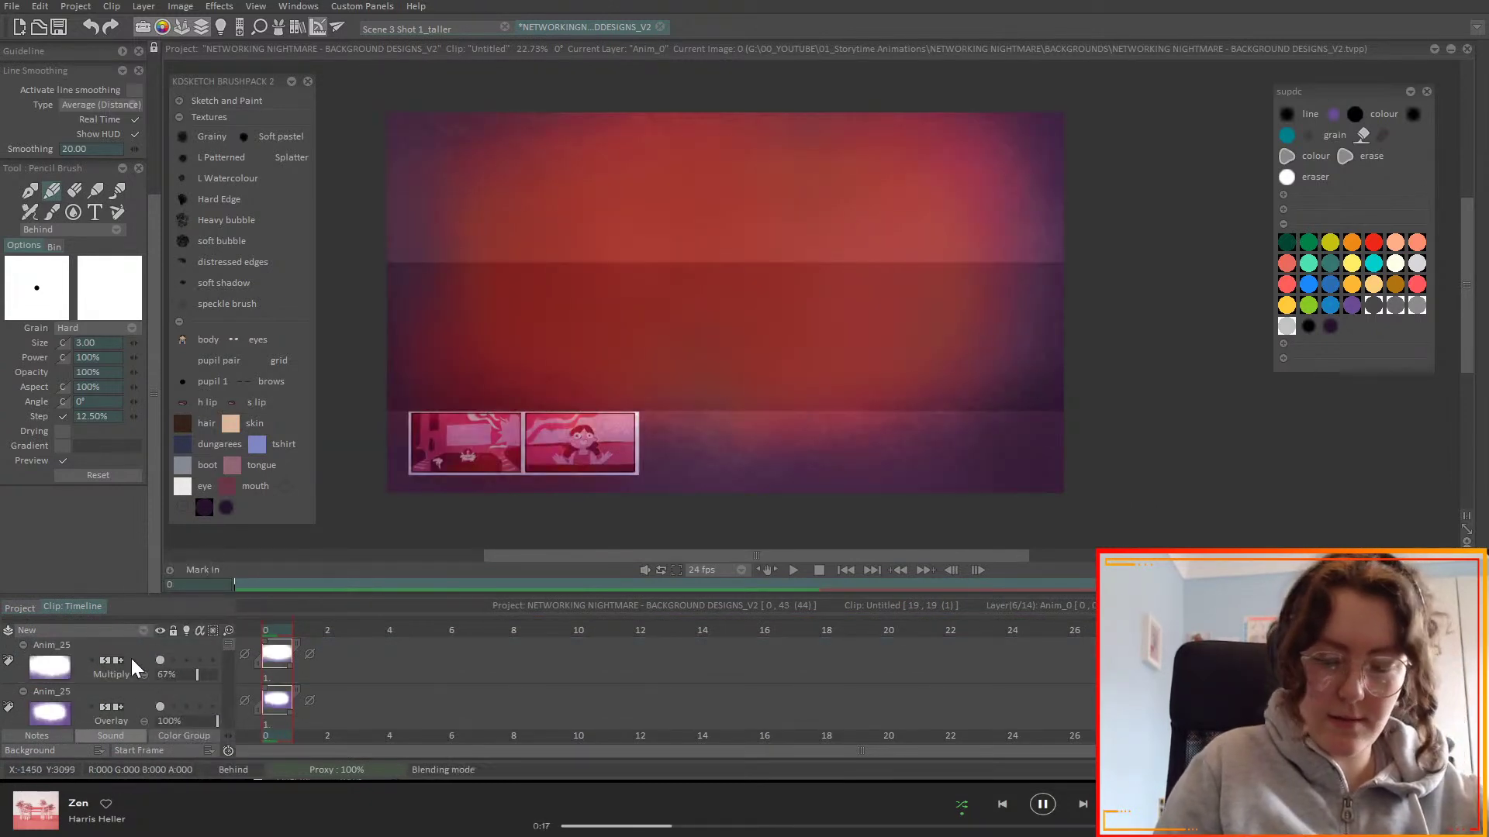
- Set the pasted layers' opacity to 35% for Anim_25 Multiply, 18% for Anim_25 Overlay and about 38% for Anim_26 Grain Merge
drag(188, 663, 179, 671)
click(206, 710)
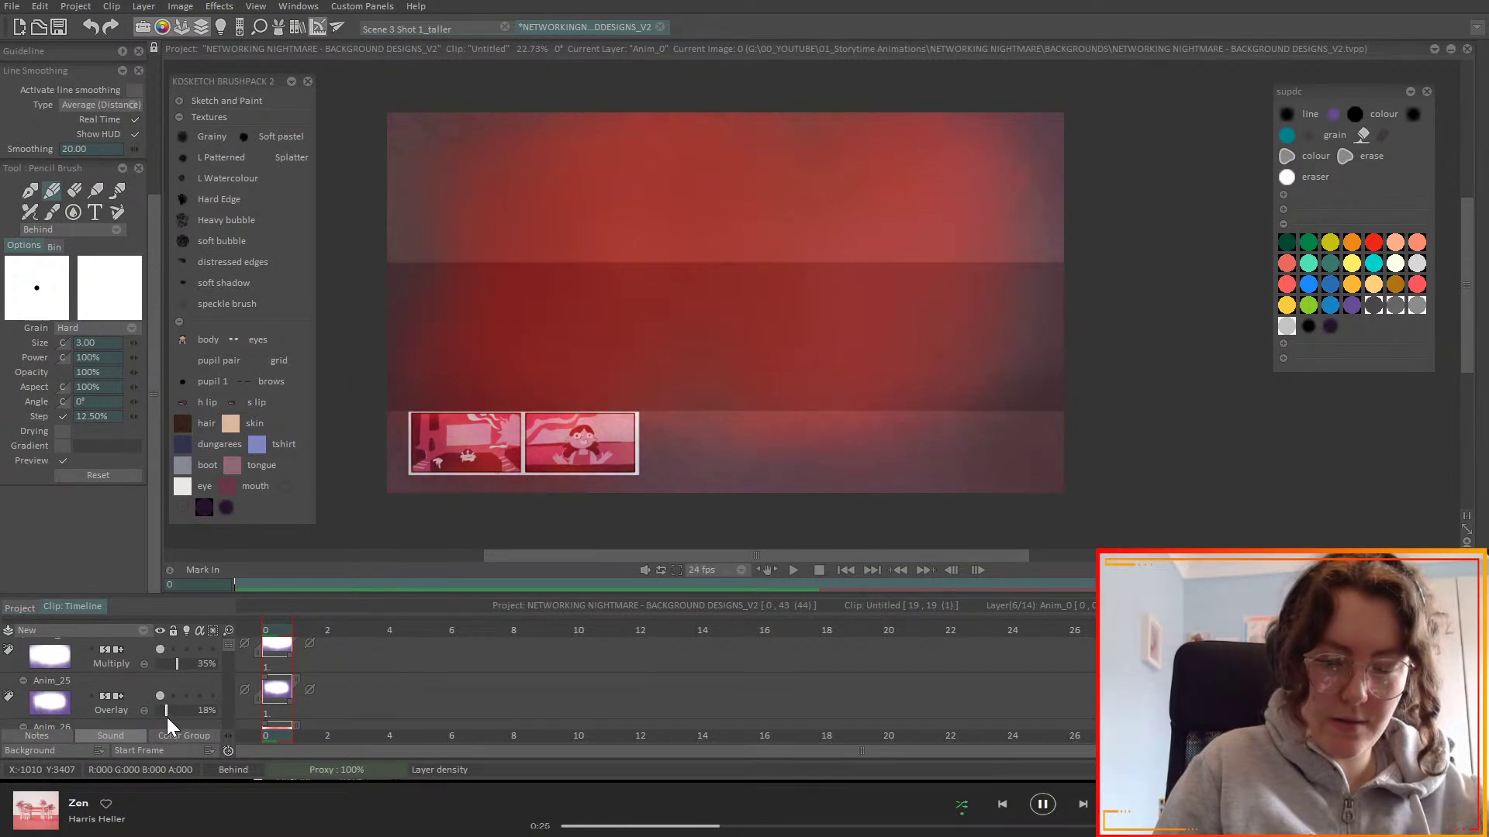
scroll(225, 651, down, 2)
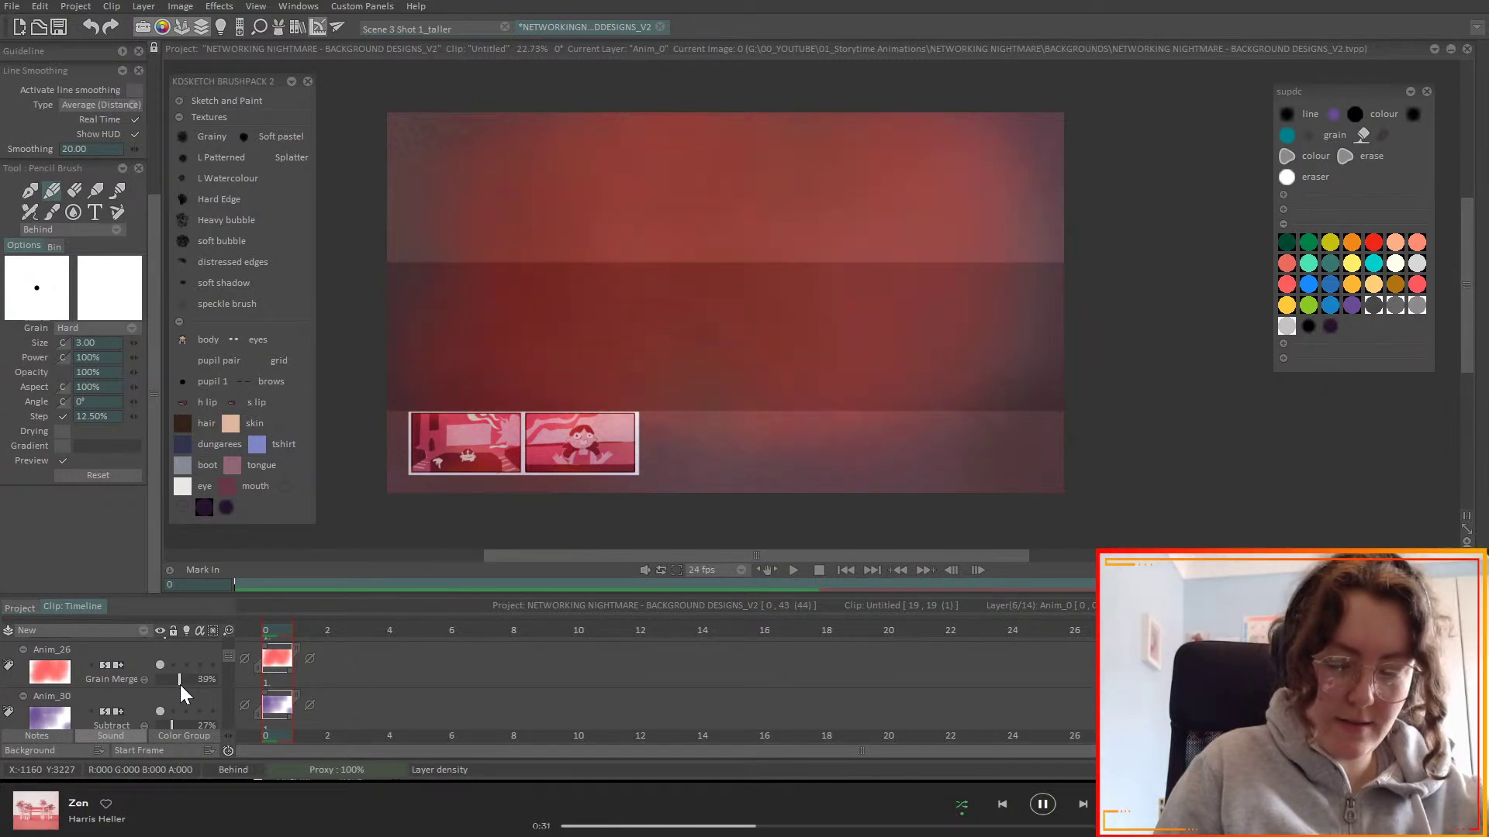
- Try the purple Subtract layer Anim_30 at 10% opacity and delete the layer
scroll(226, 659, down, 1)
mouse_move(171, 691)
mouse_down()
mouse_move(159, 699)
mouse_move(222, 695)
mouse_move(162, 709)
mouse_up()
click(133, 678)
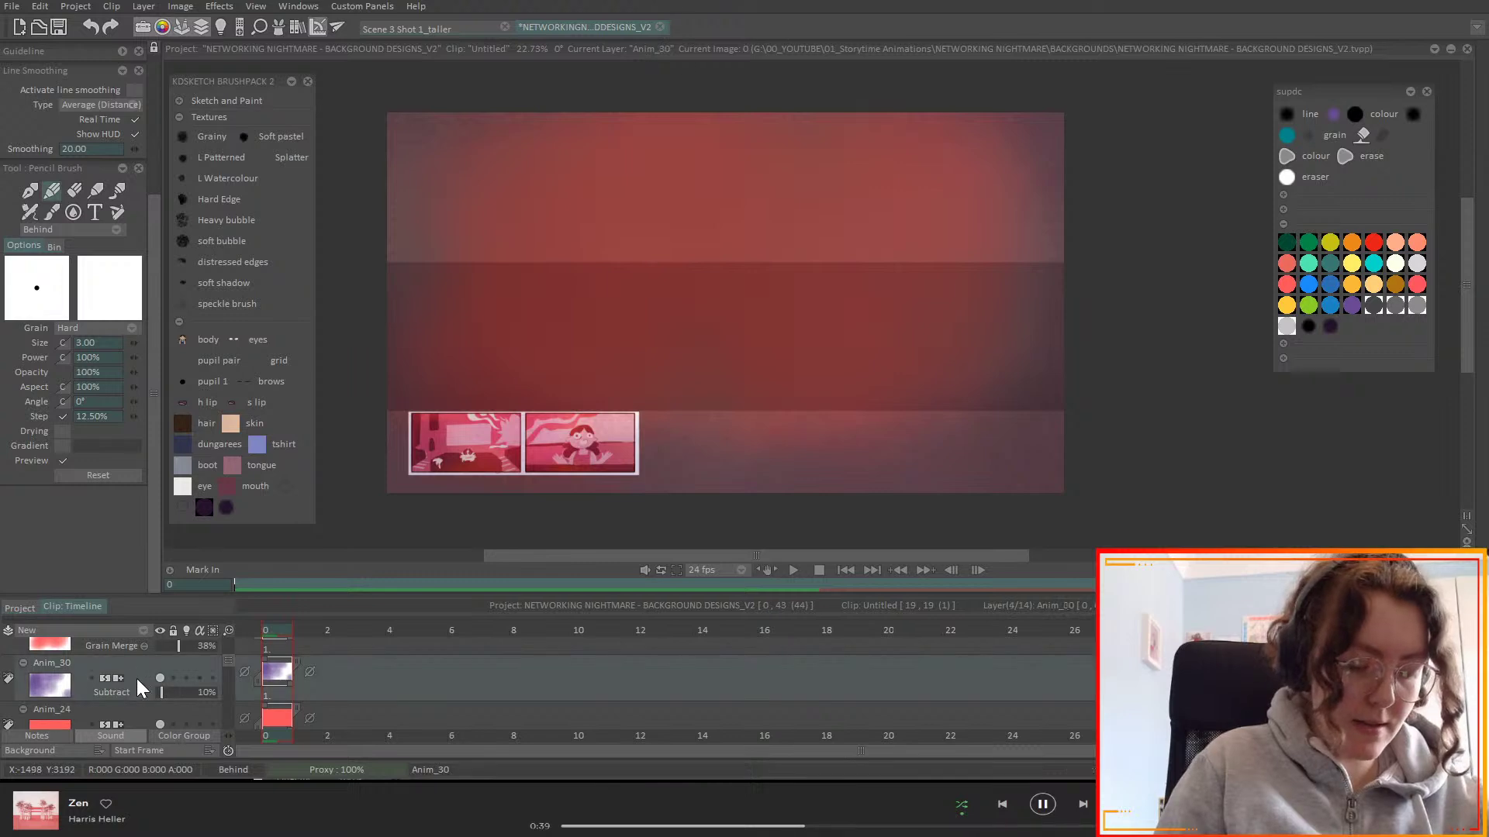
right_click(145, 667)
click(266, 569)
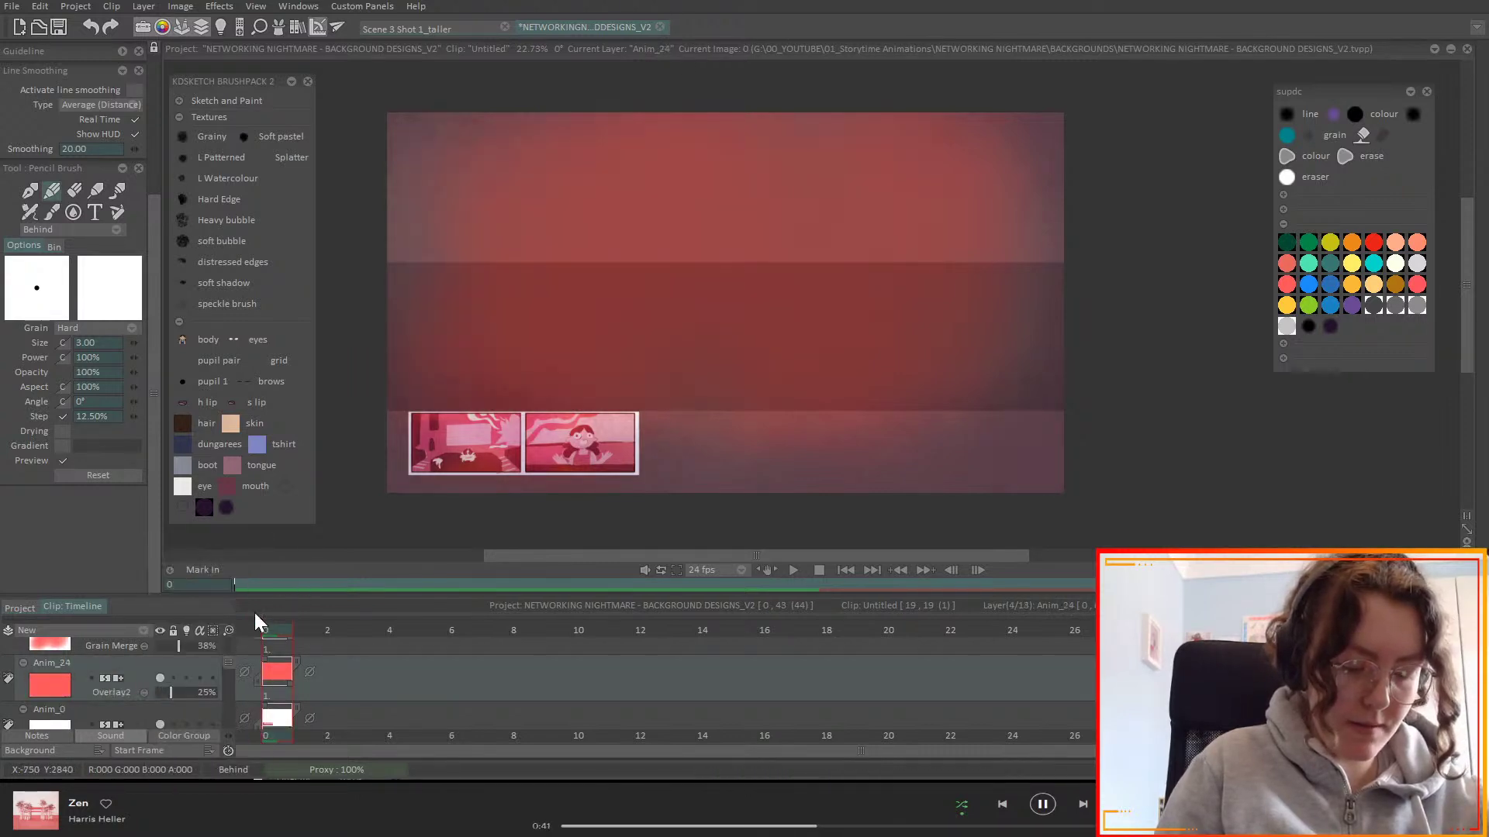
- Try the red Overlay2 layer Anim_24 at 100% opacity and lower it again
drag(185, 692, 249, 682)
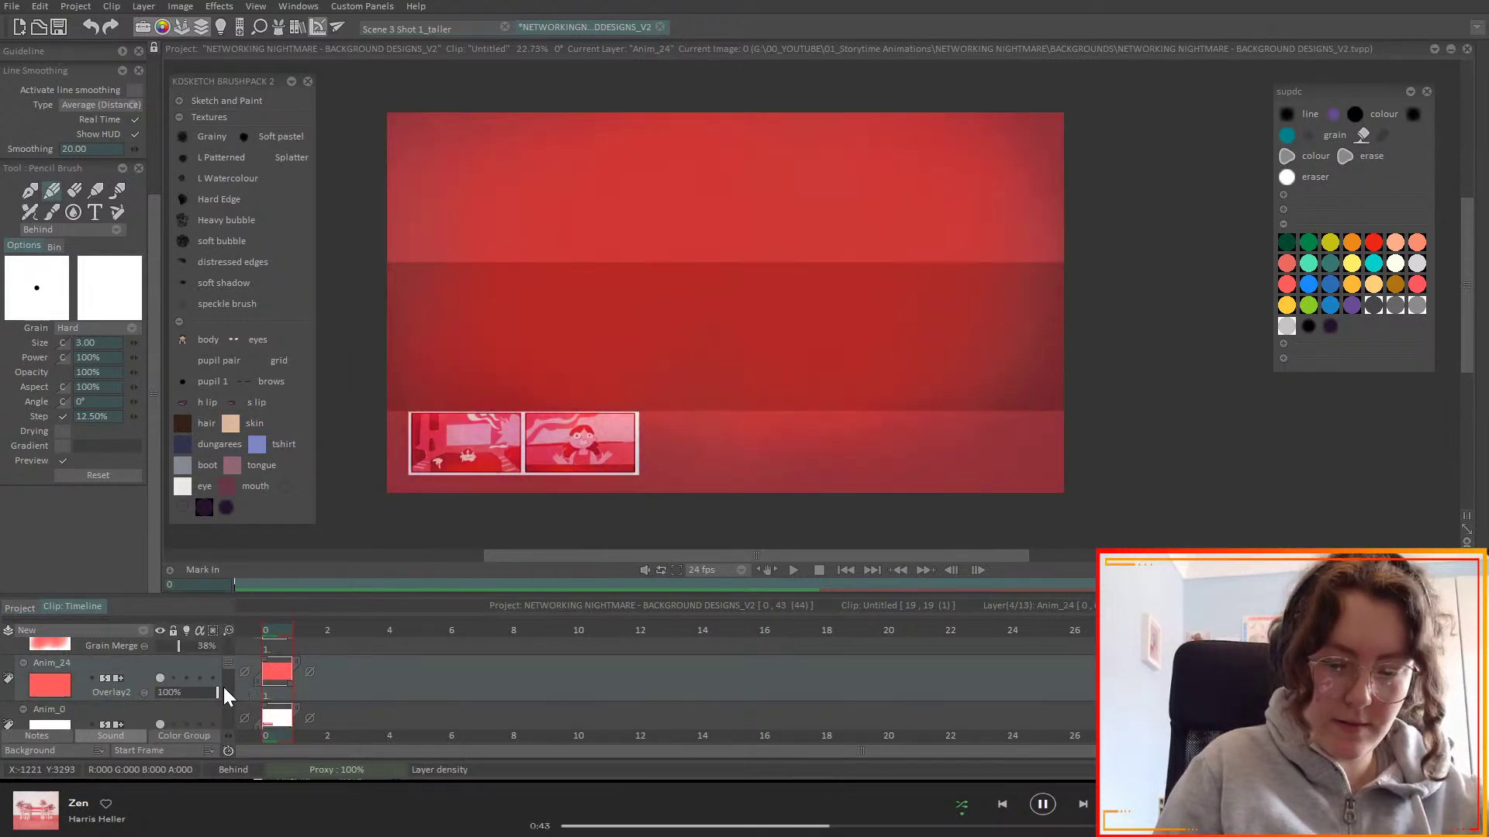
click(183, 695)
scroll(230, 660, down, 2)
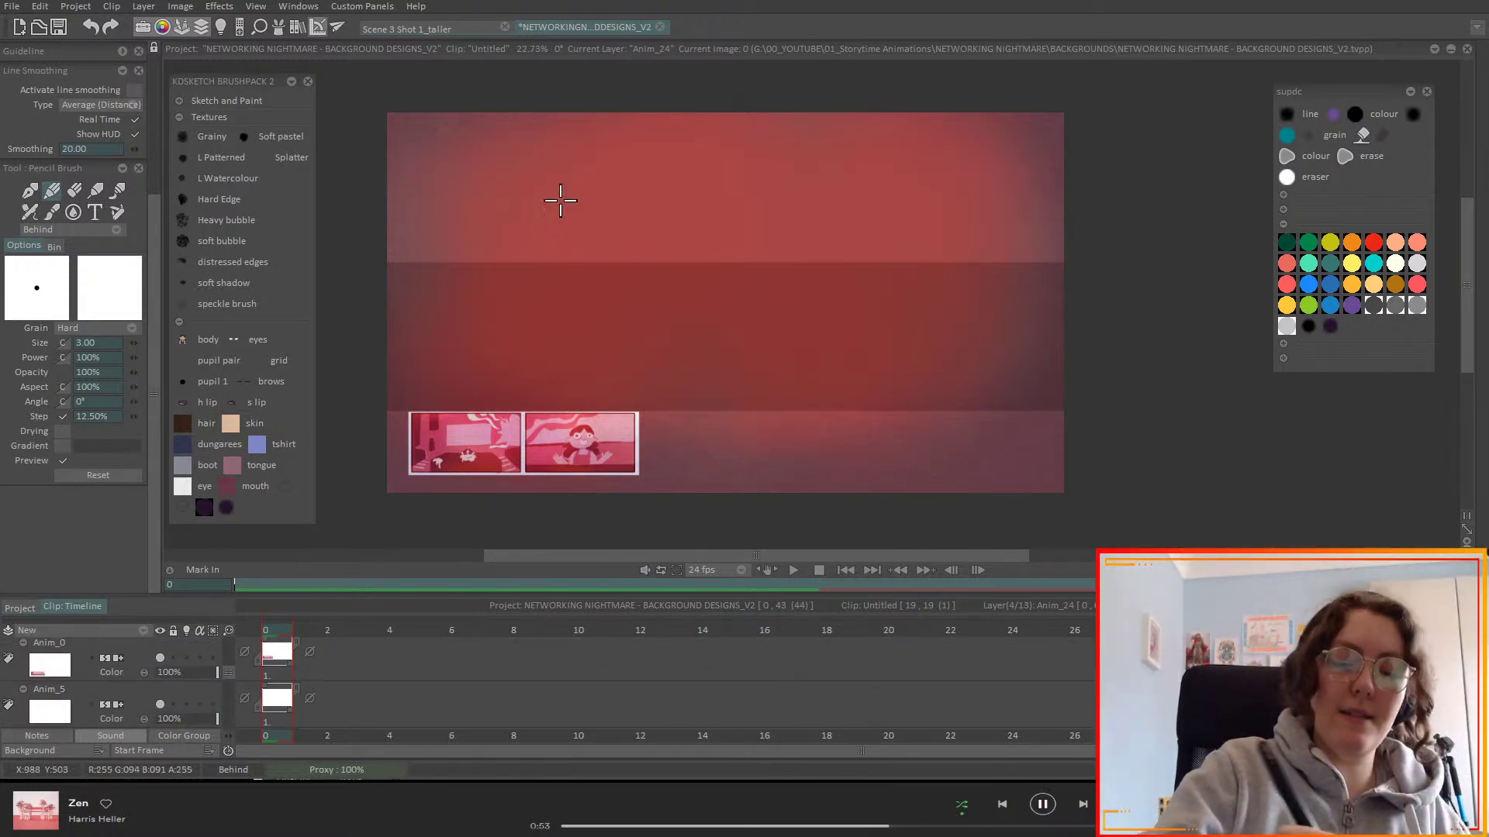
- Add a new animation layer directly below the Anim_1 layer in the timeline
mouse_move(229, 672)
mouse_down()
mouse_move(226, 704)
mouse_move(221, 688)
mouse_up()
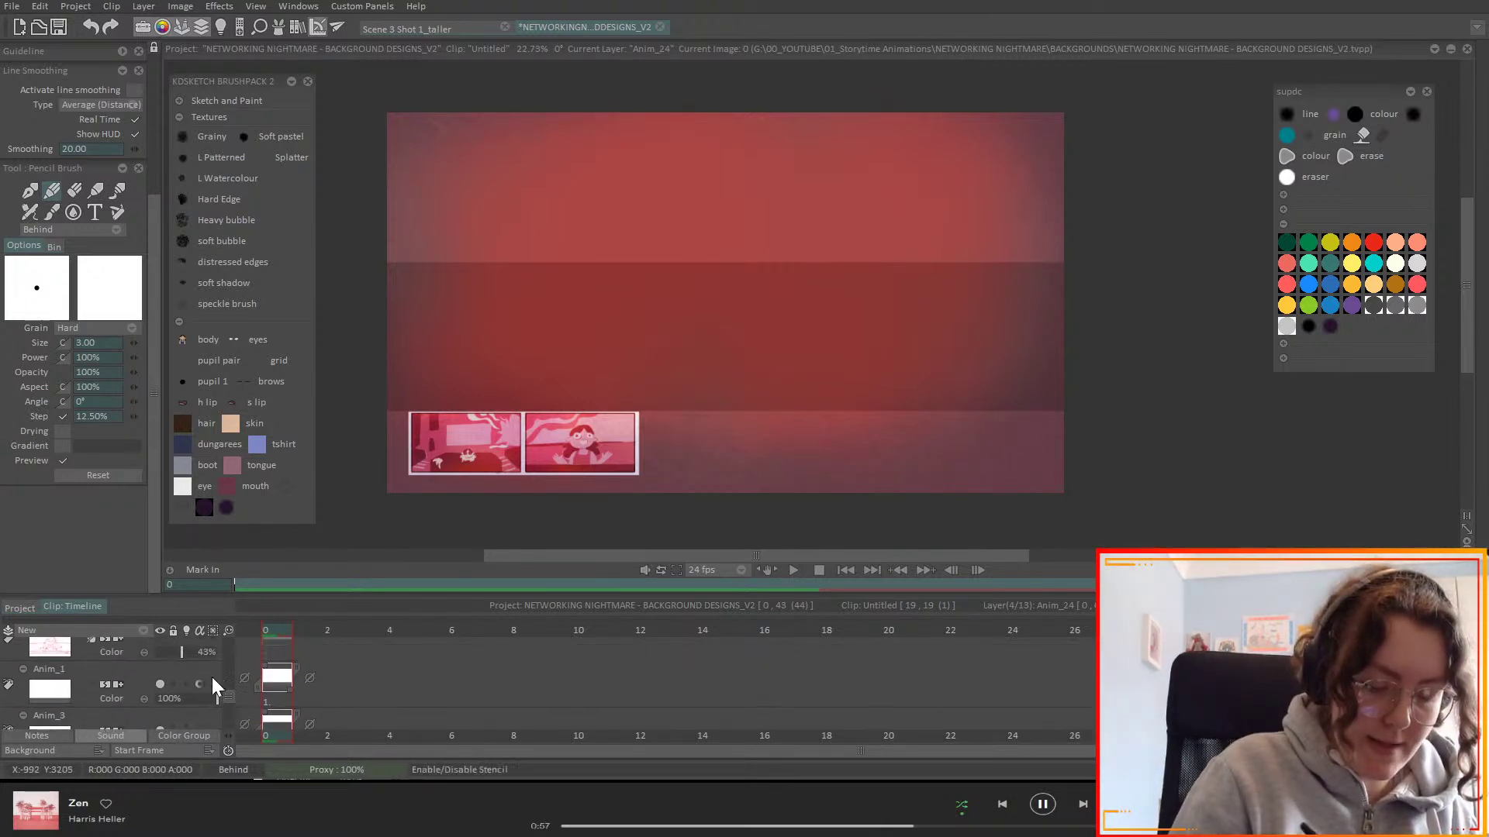
click(144, 674)
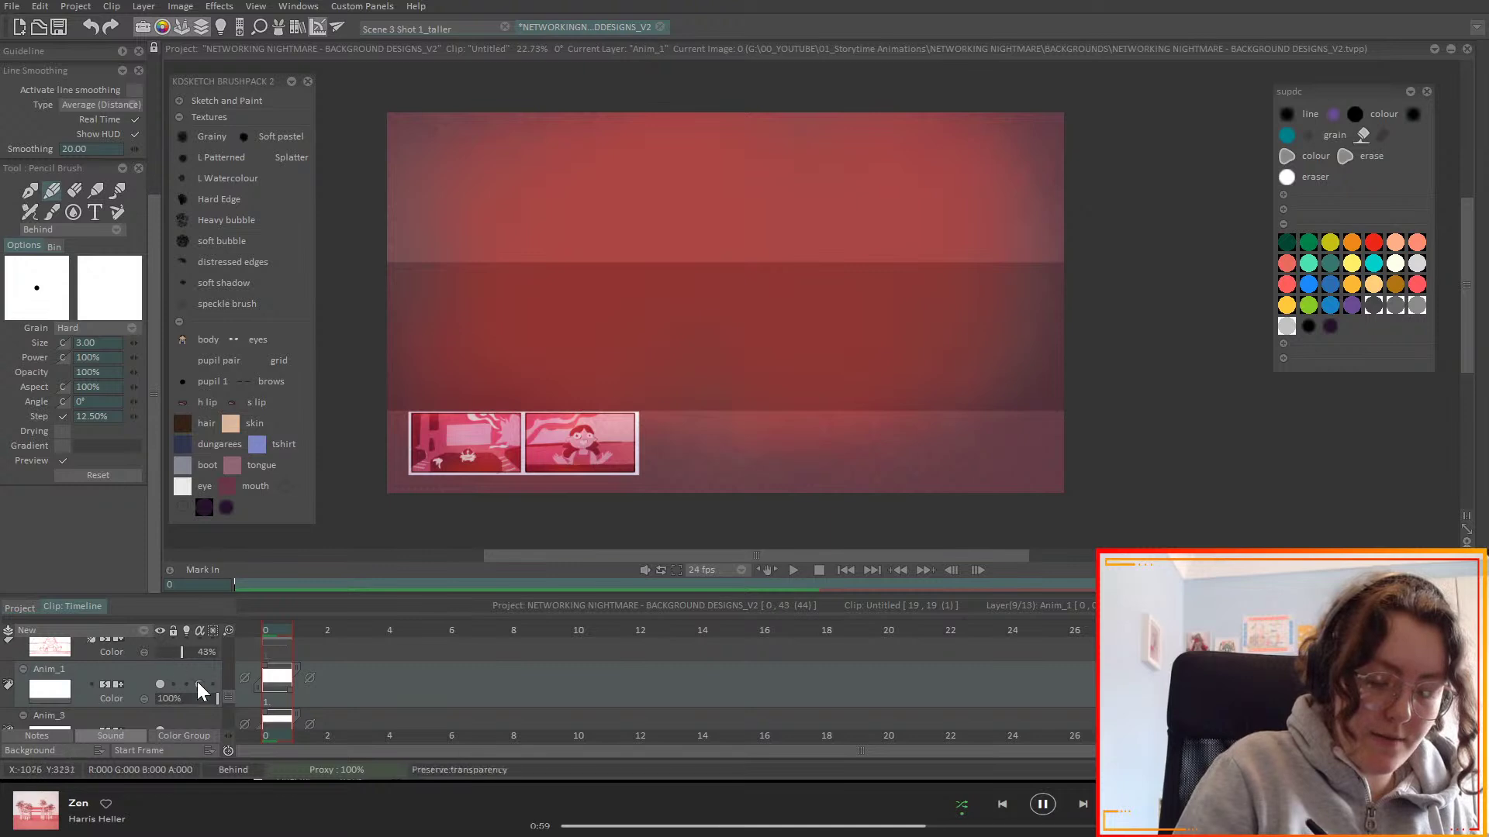
drag(228, 695, 227, 700)
click(141, 700)
click(141, 630)
click(183, 629)
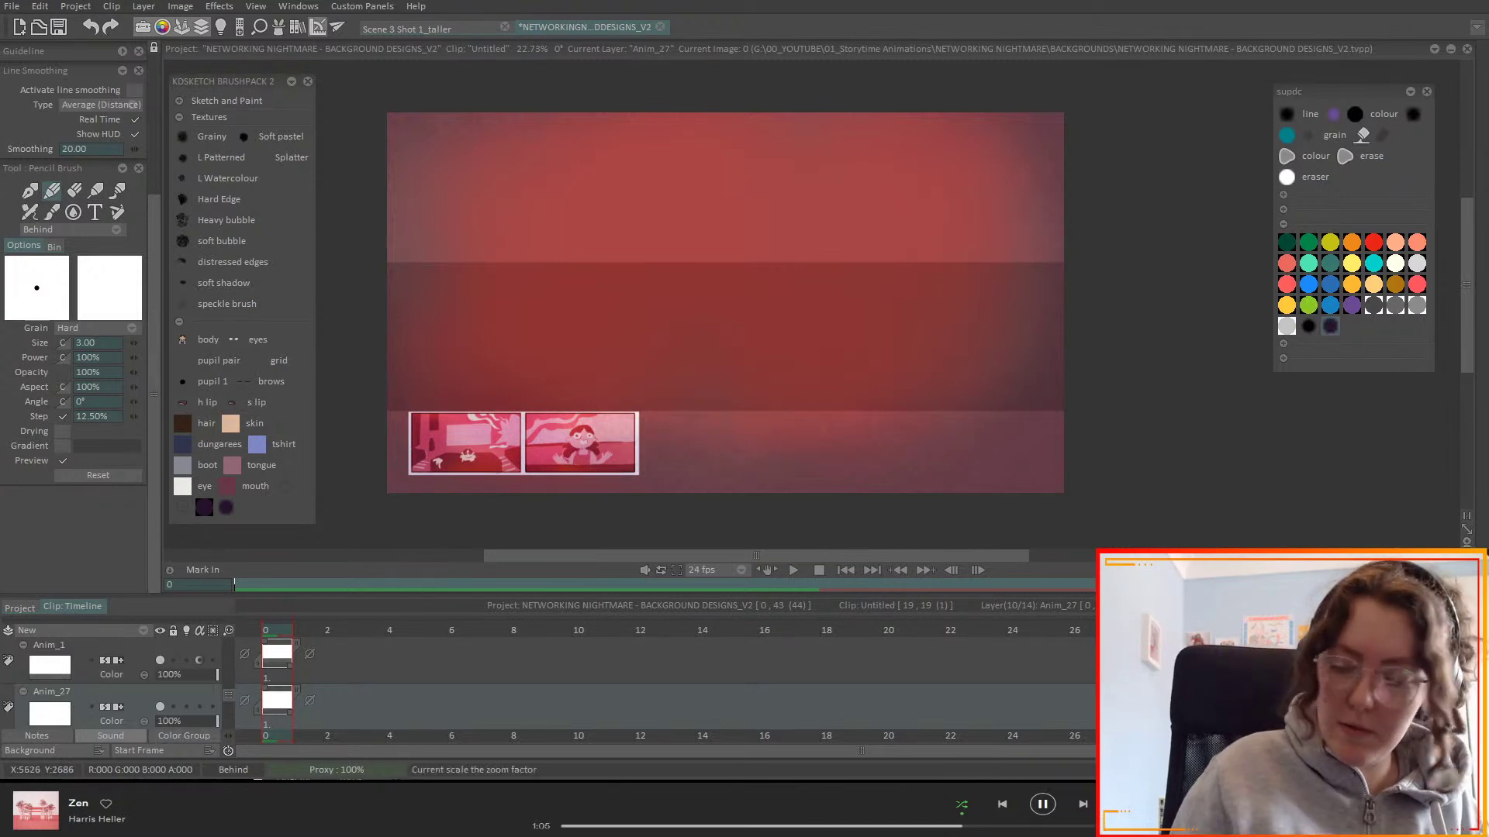
- Draw the right part of a dark purple 3 px line along the edge between the light and dark red bands and save the project
click(1466, 516)
drag(1102, 352, 1206, 383)
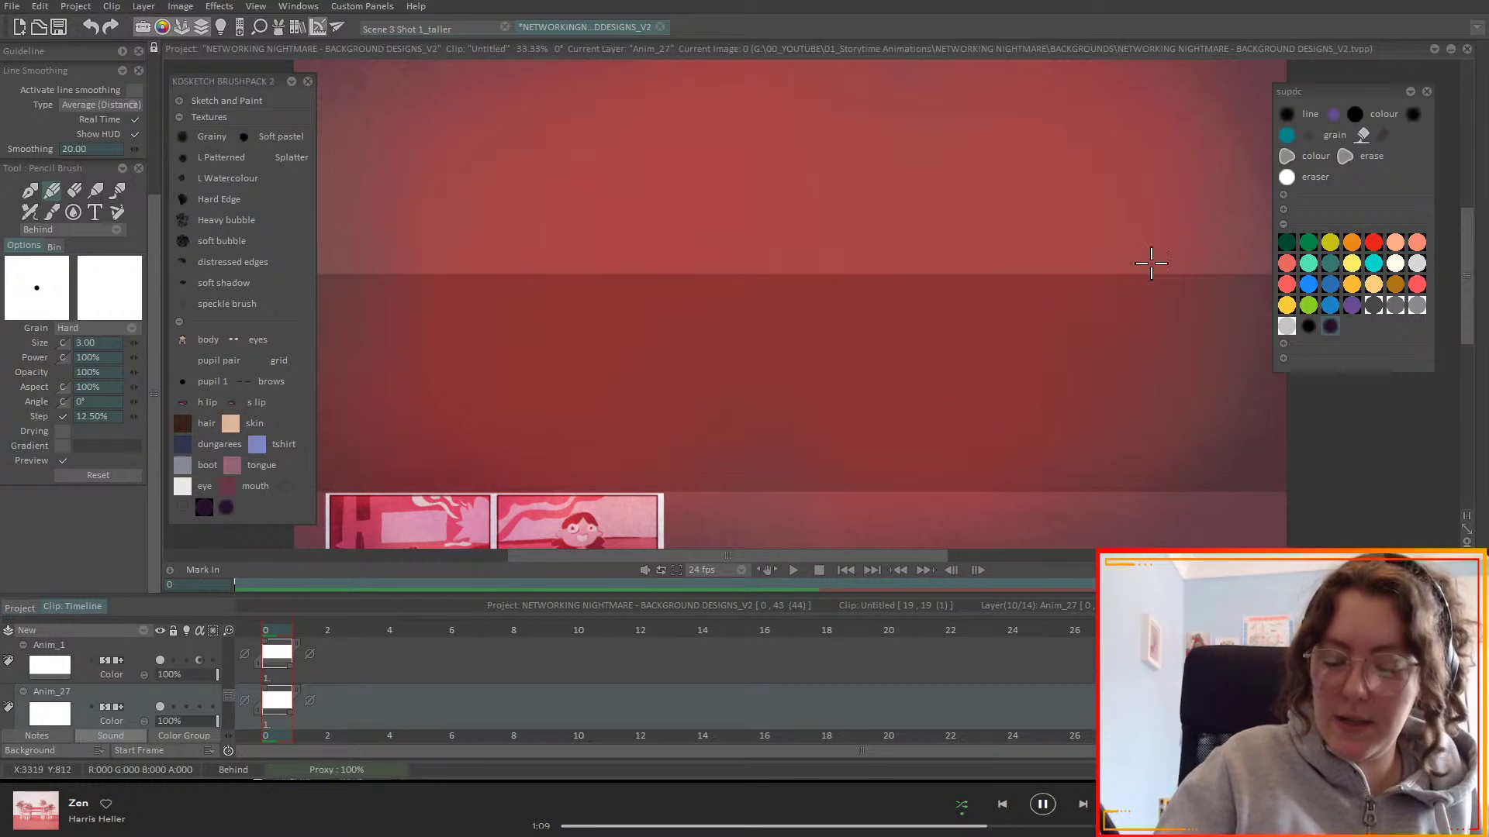
drag(1357, 93, 1458, 86)
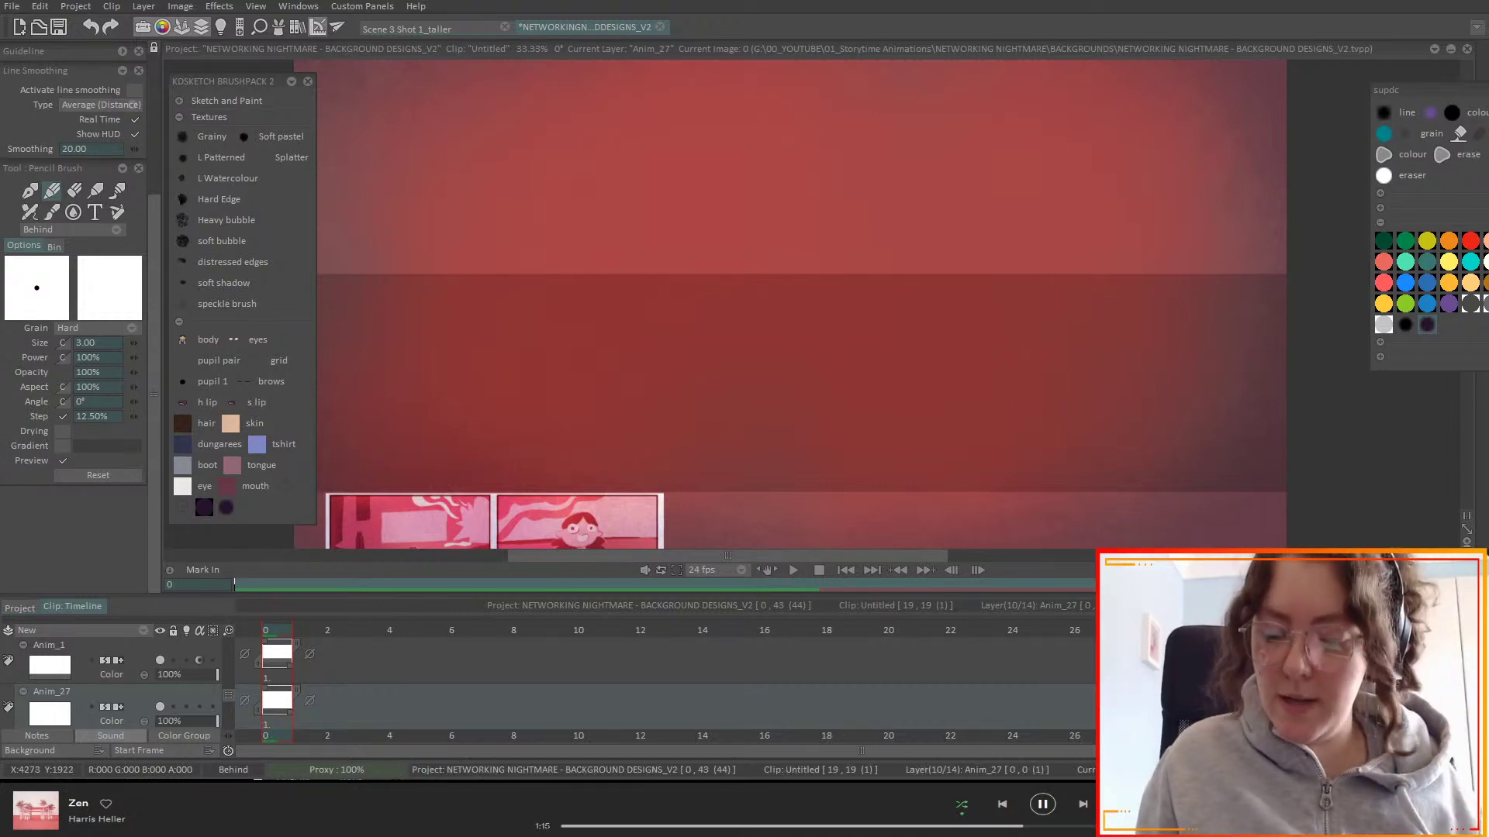
scroll(1396, 539, up, 2)
scroll(1006, 581, up, 2)
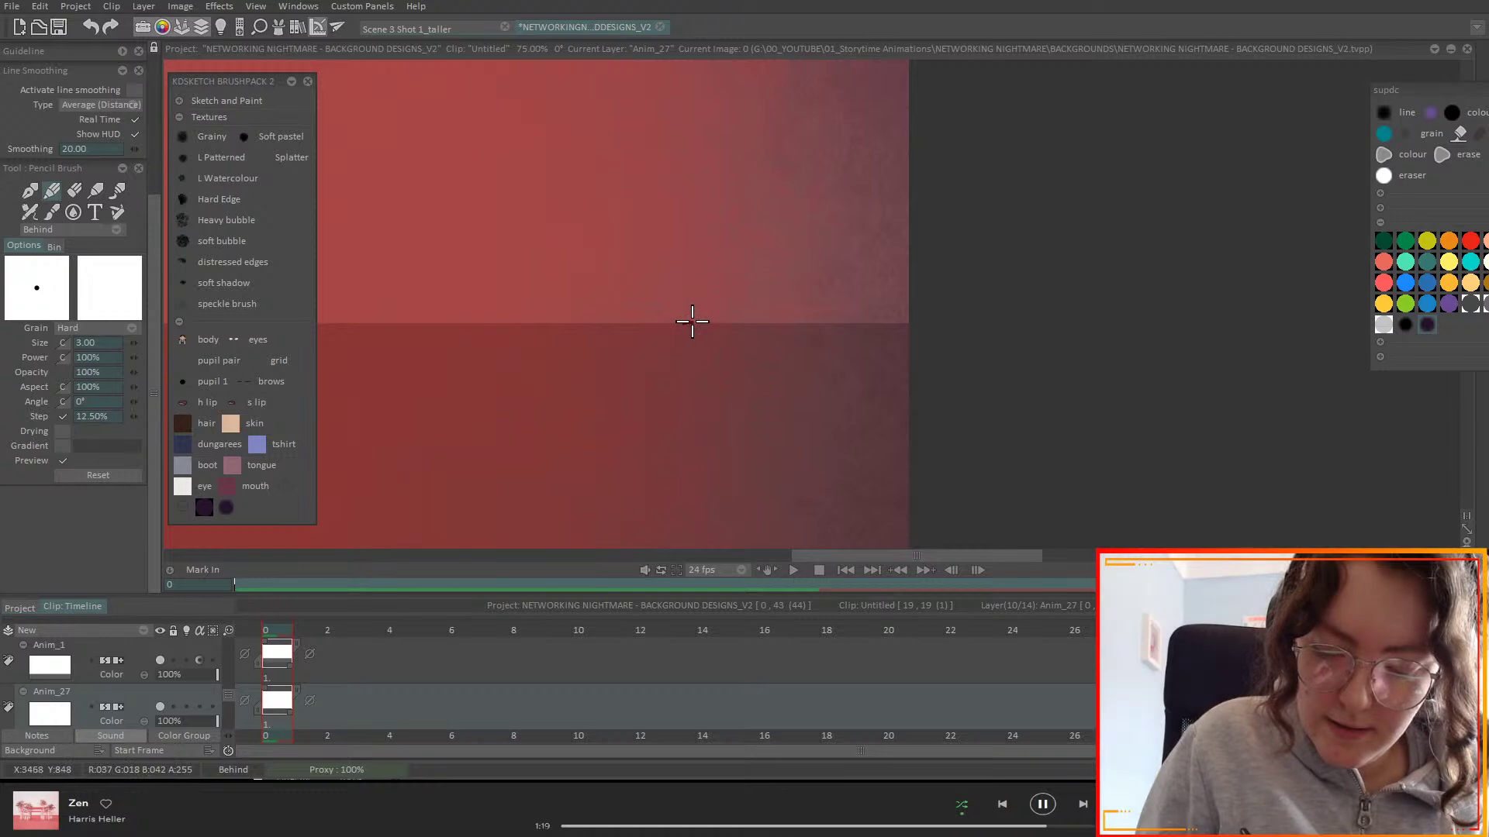
drag(708, 322, 931, 324)
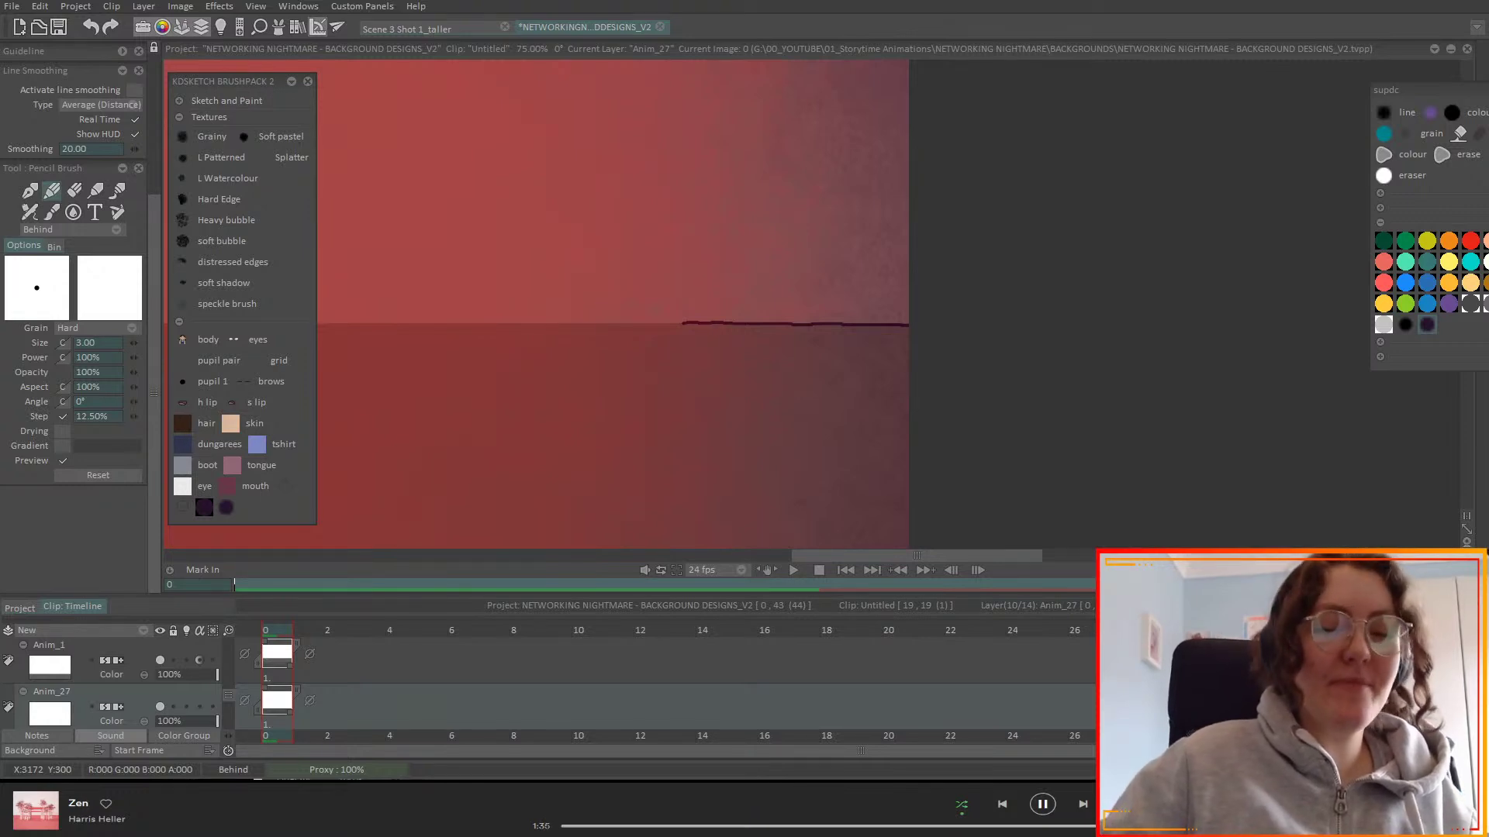
drag(933, 486, 1429, 514)
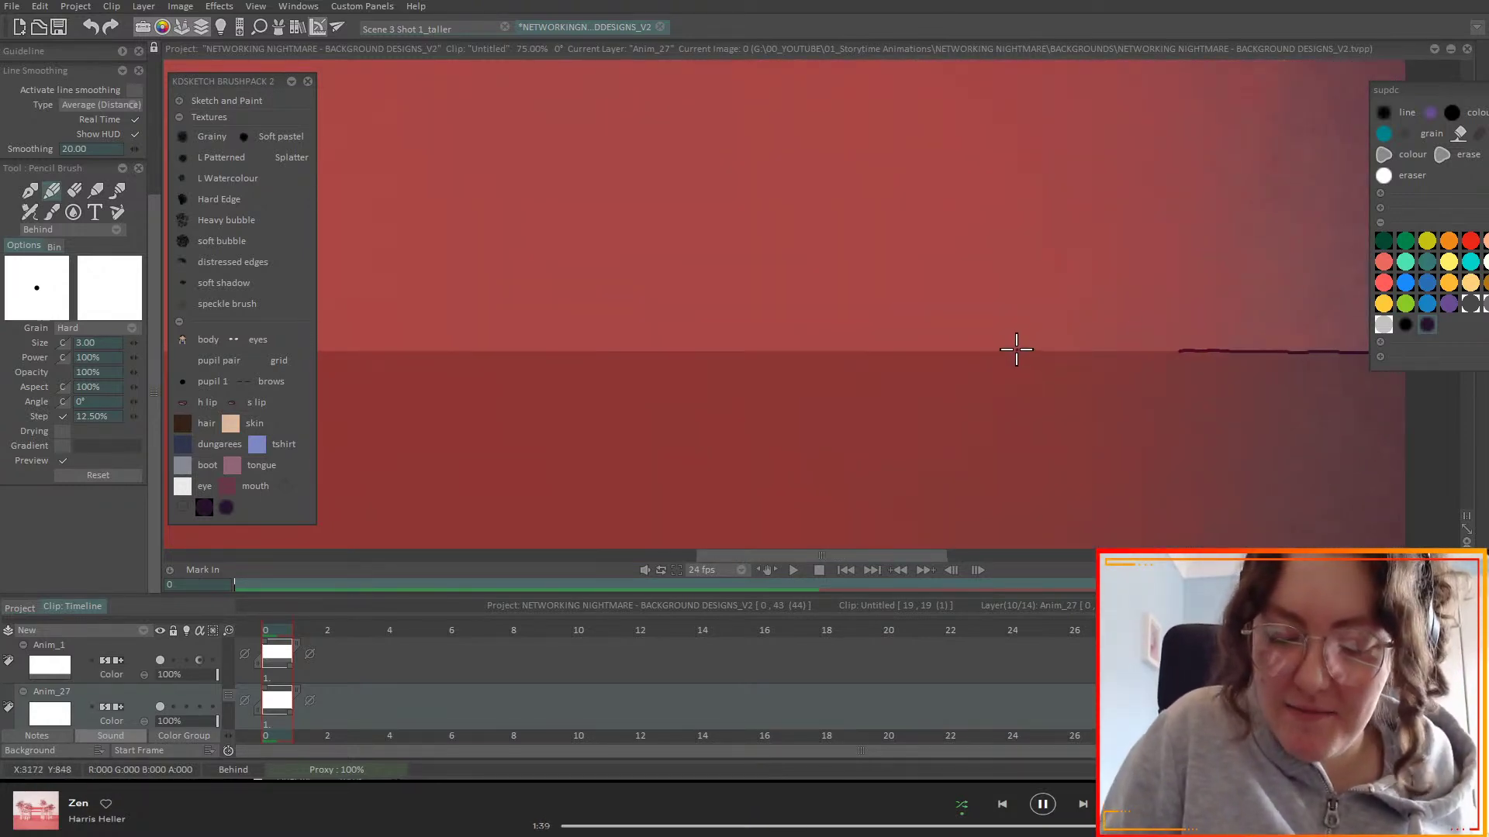
drag(1020, 352, 1136, 352)
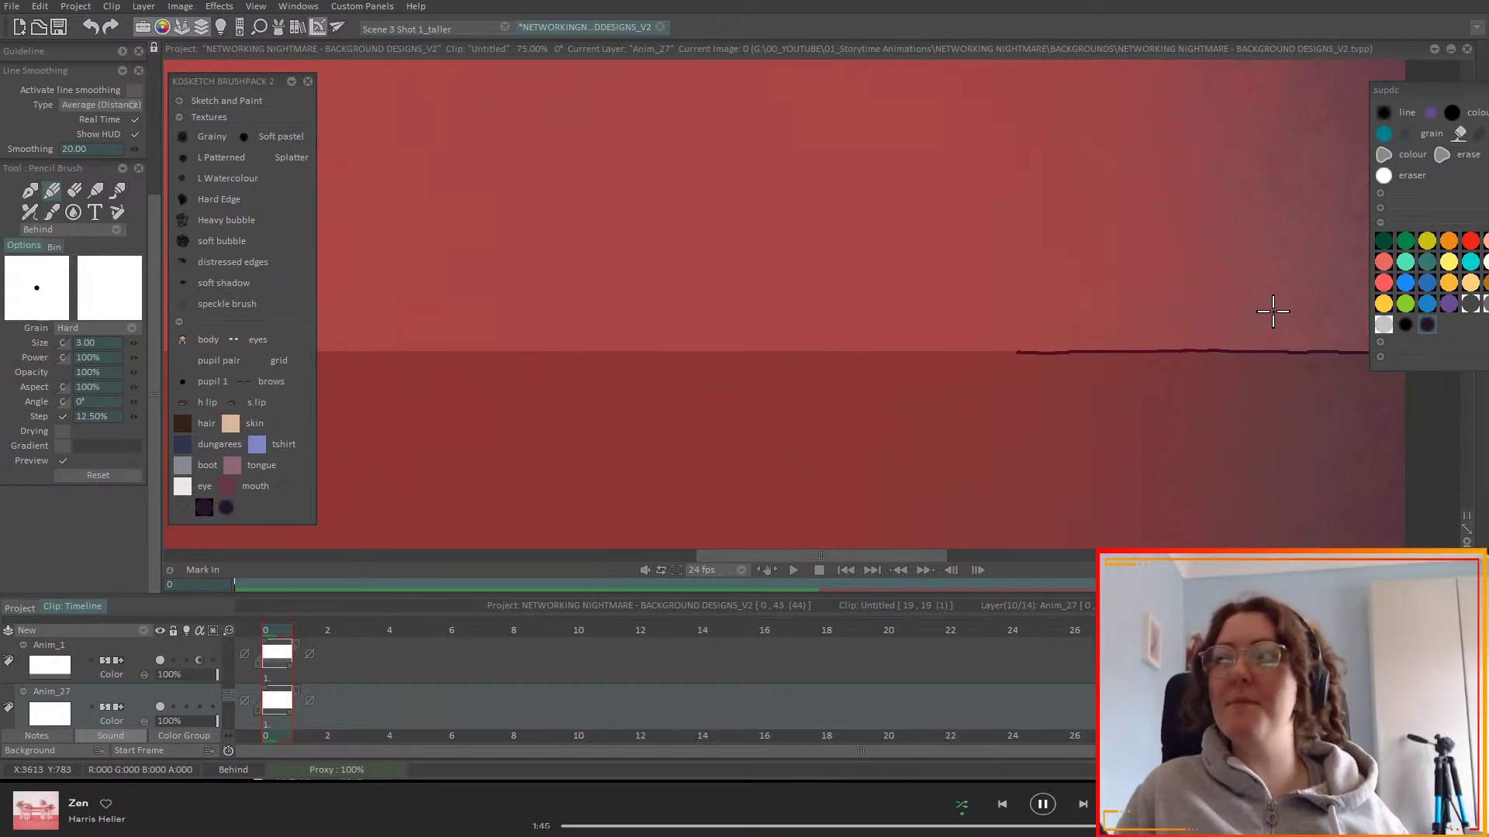
scroll(1299, 533, up, 3)
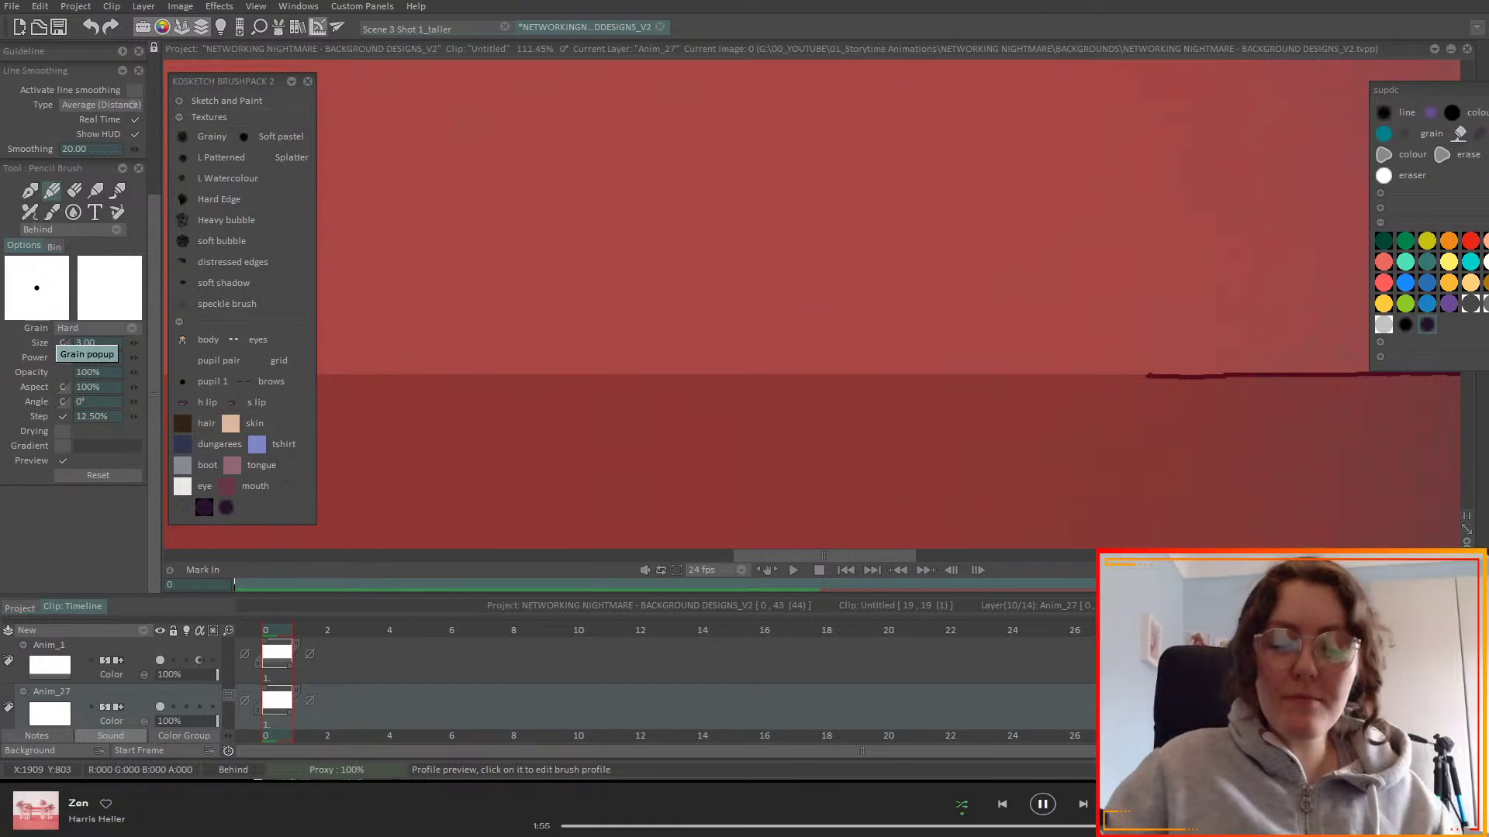
key(ctrl+s)
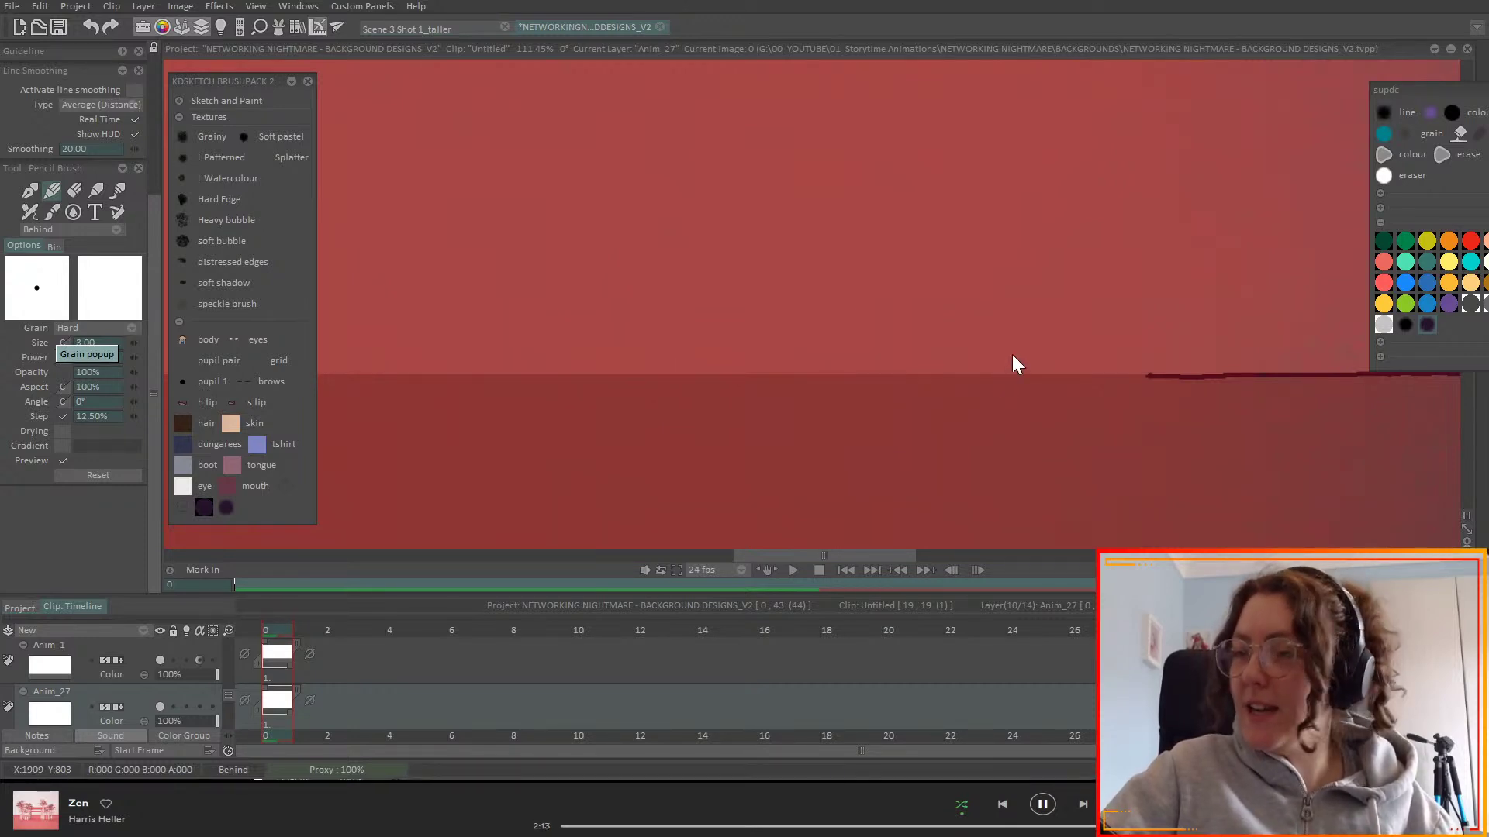
- Test short strokes on the band edge, activate line smoothing, and undo the test strokes
scroll(1033, 328, up, 2)
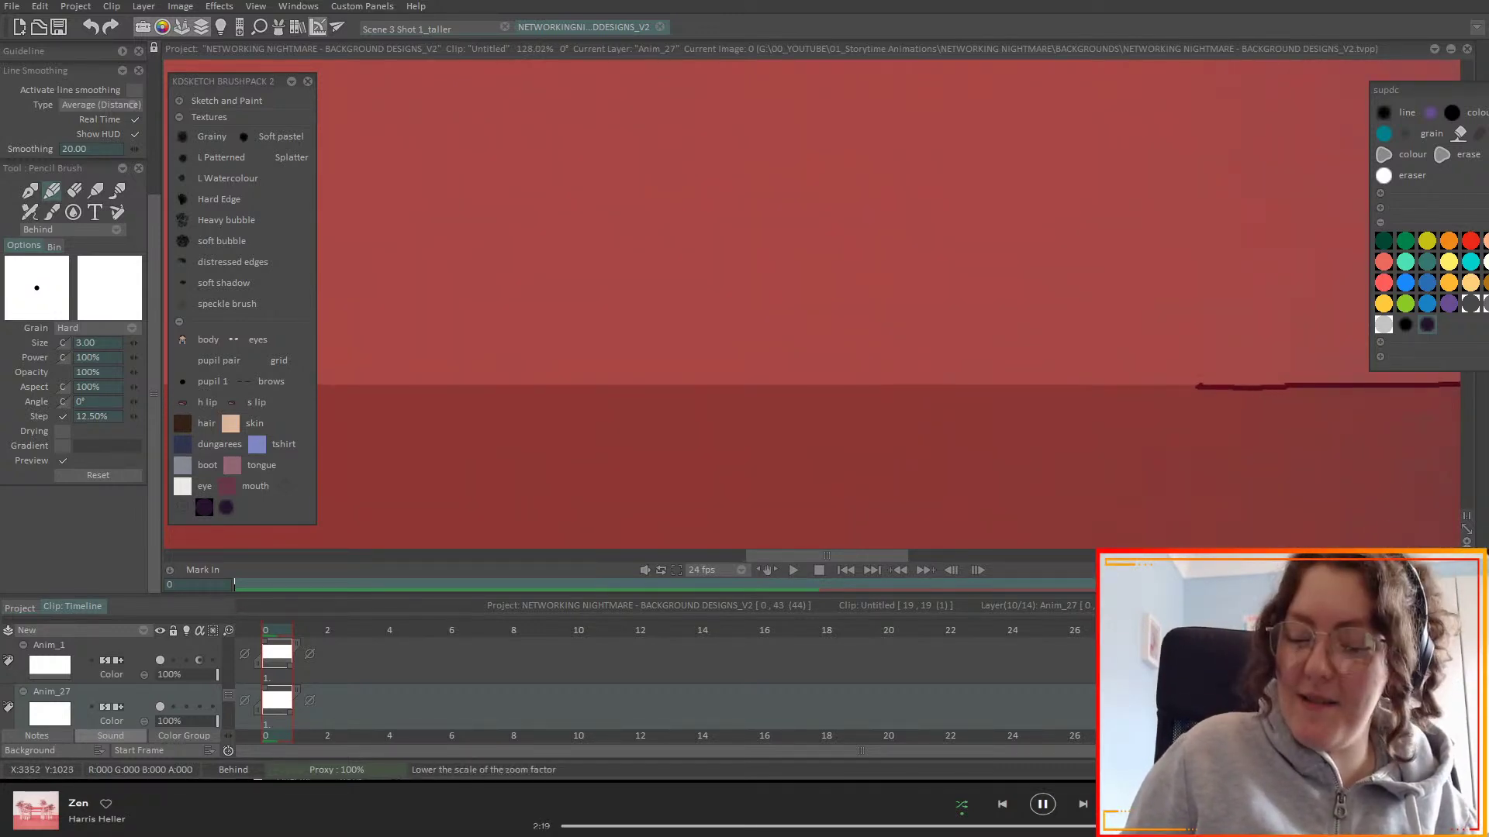
scroll(1410, 512, up, 2)
scroll(889, 304, down, 2)
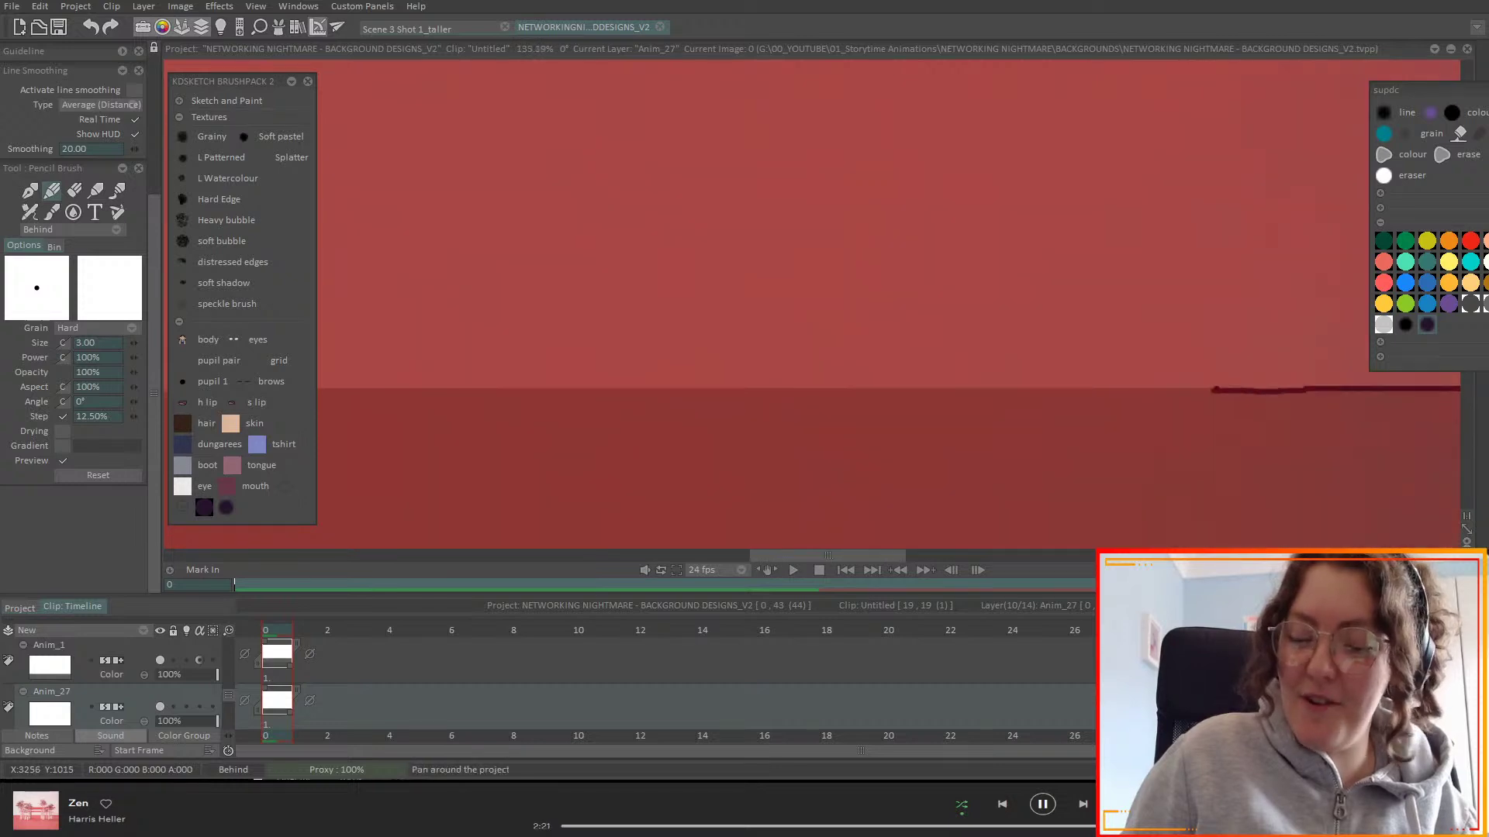
scroll(1272, 535, left, 1)
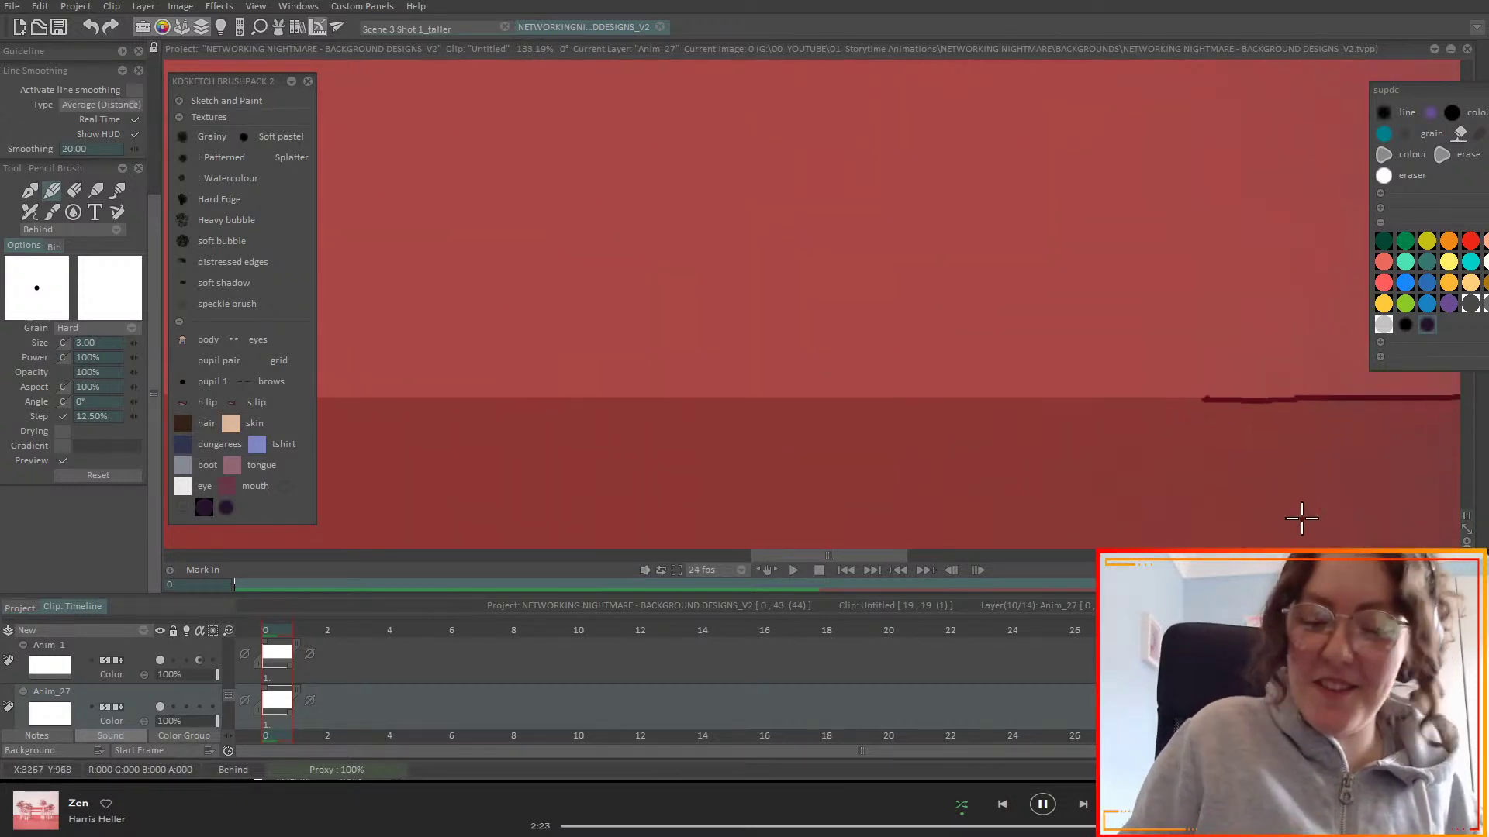
drag(866, 397, 936, 397)
click(135, 90)
key(ctrl+z)
drag(891, 396, 940, 397)
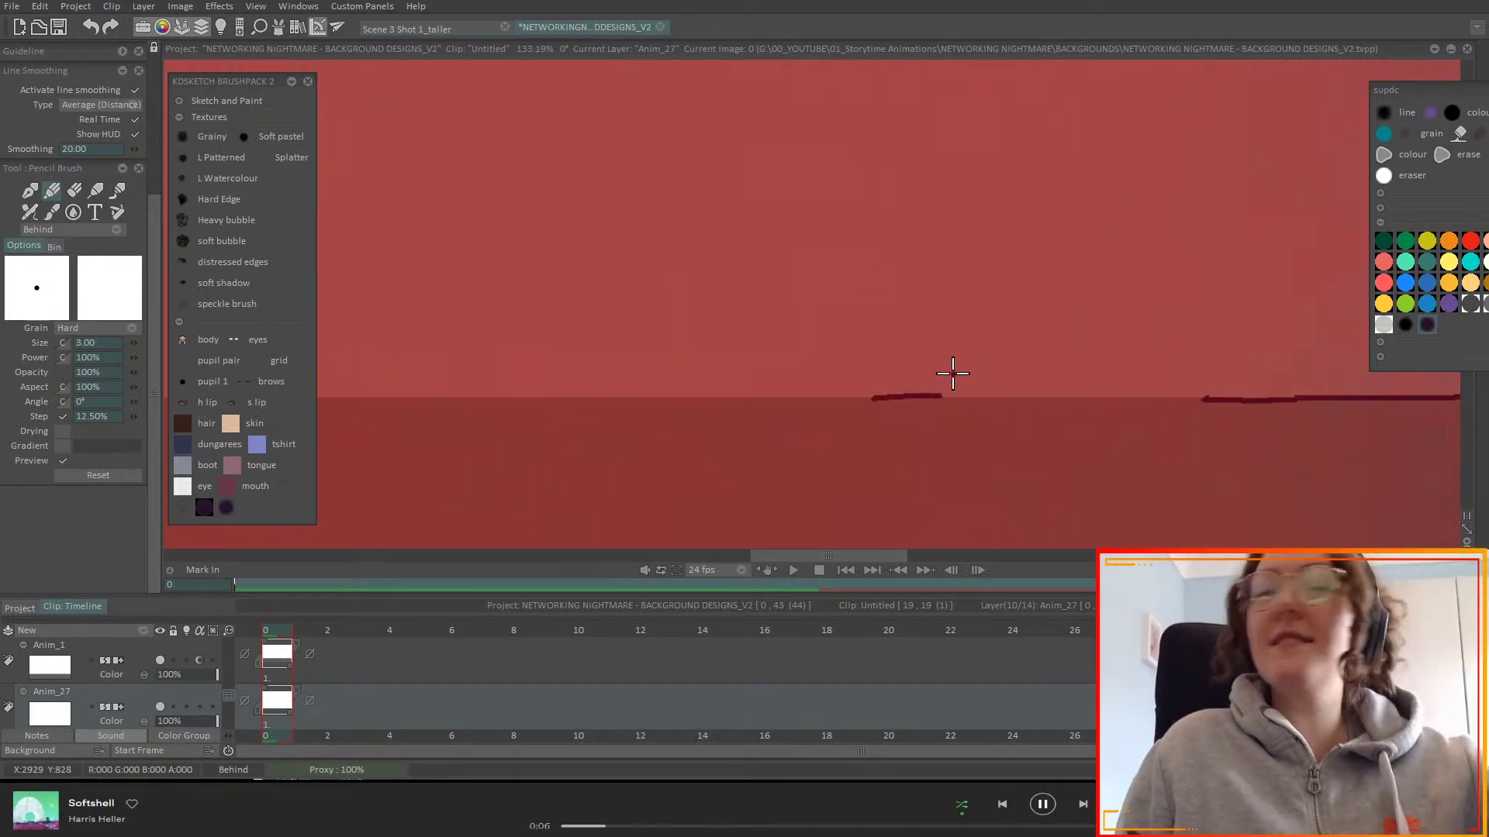
key(ctrl+z)
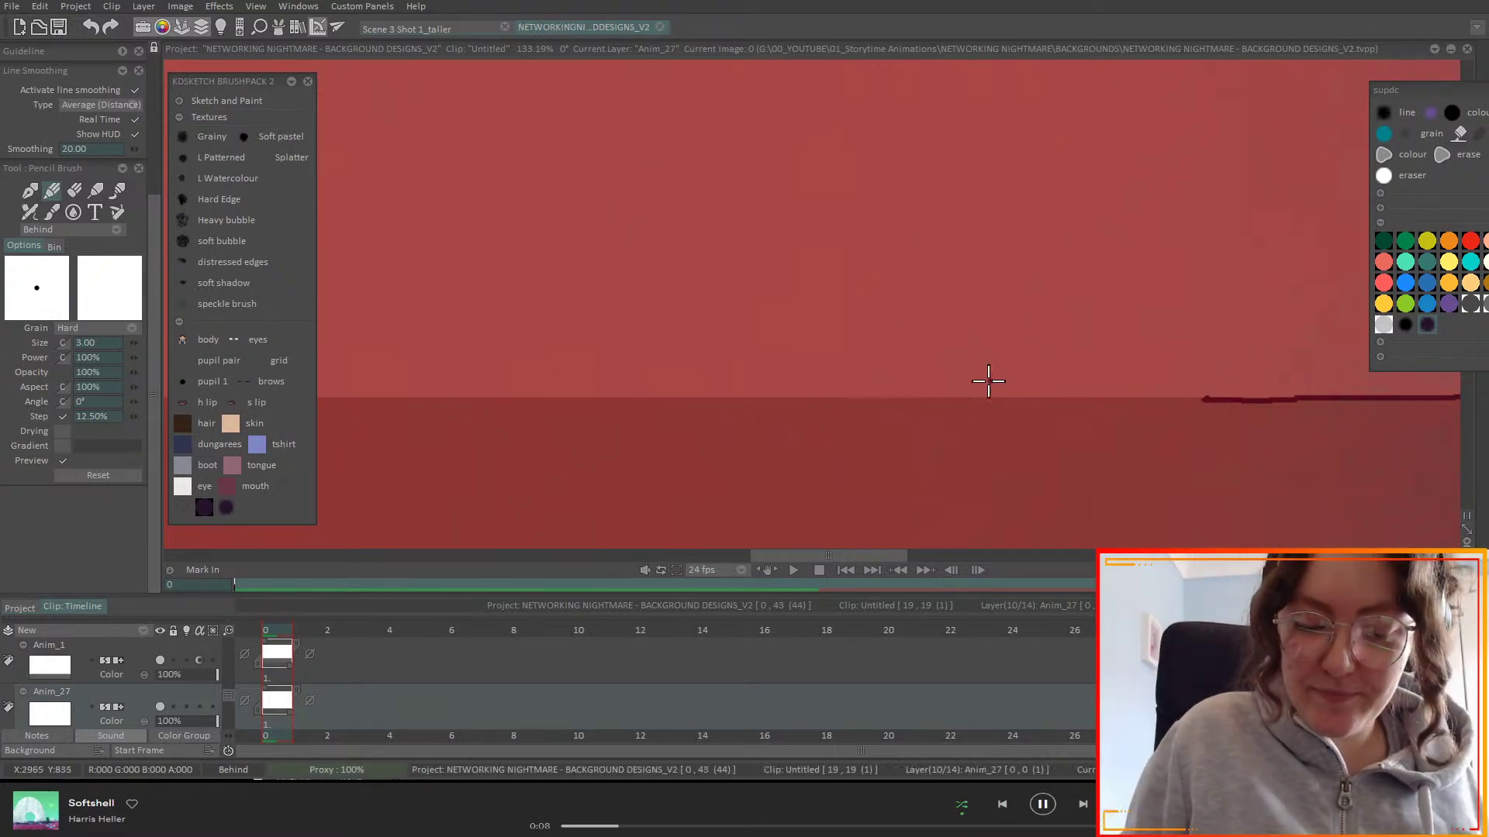
- Continue the dark line with smoothed strokes along the band edge until it reaches the canvas's left side
drag(878, 398, 1251, 396)
drag(420, 409, 913, 415)
drag(818, 404, 1388, 404)
drag(1466, 555, 1488, 577)
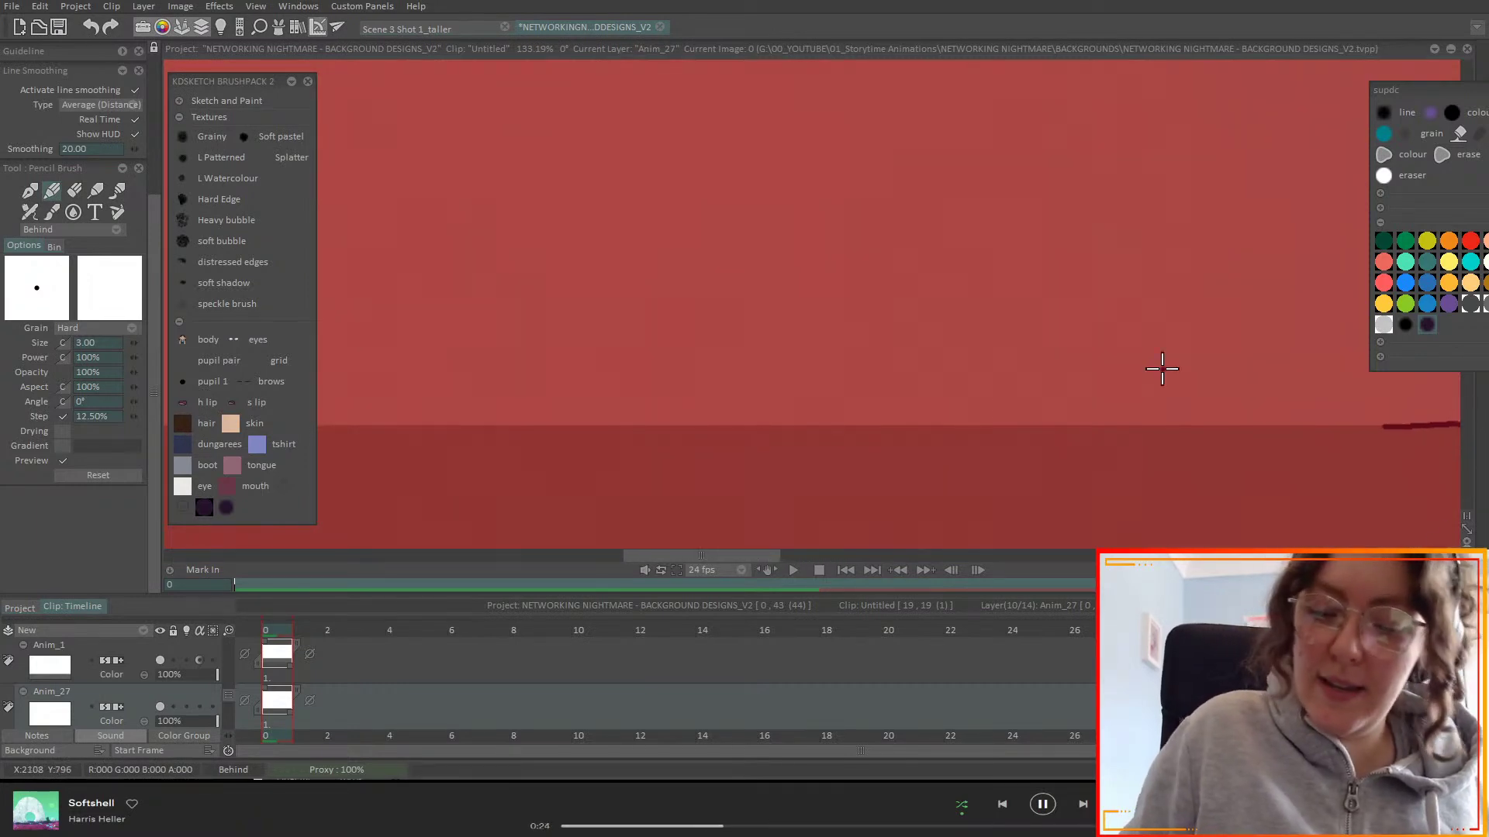
drag(838, 426, 1467, 423)
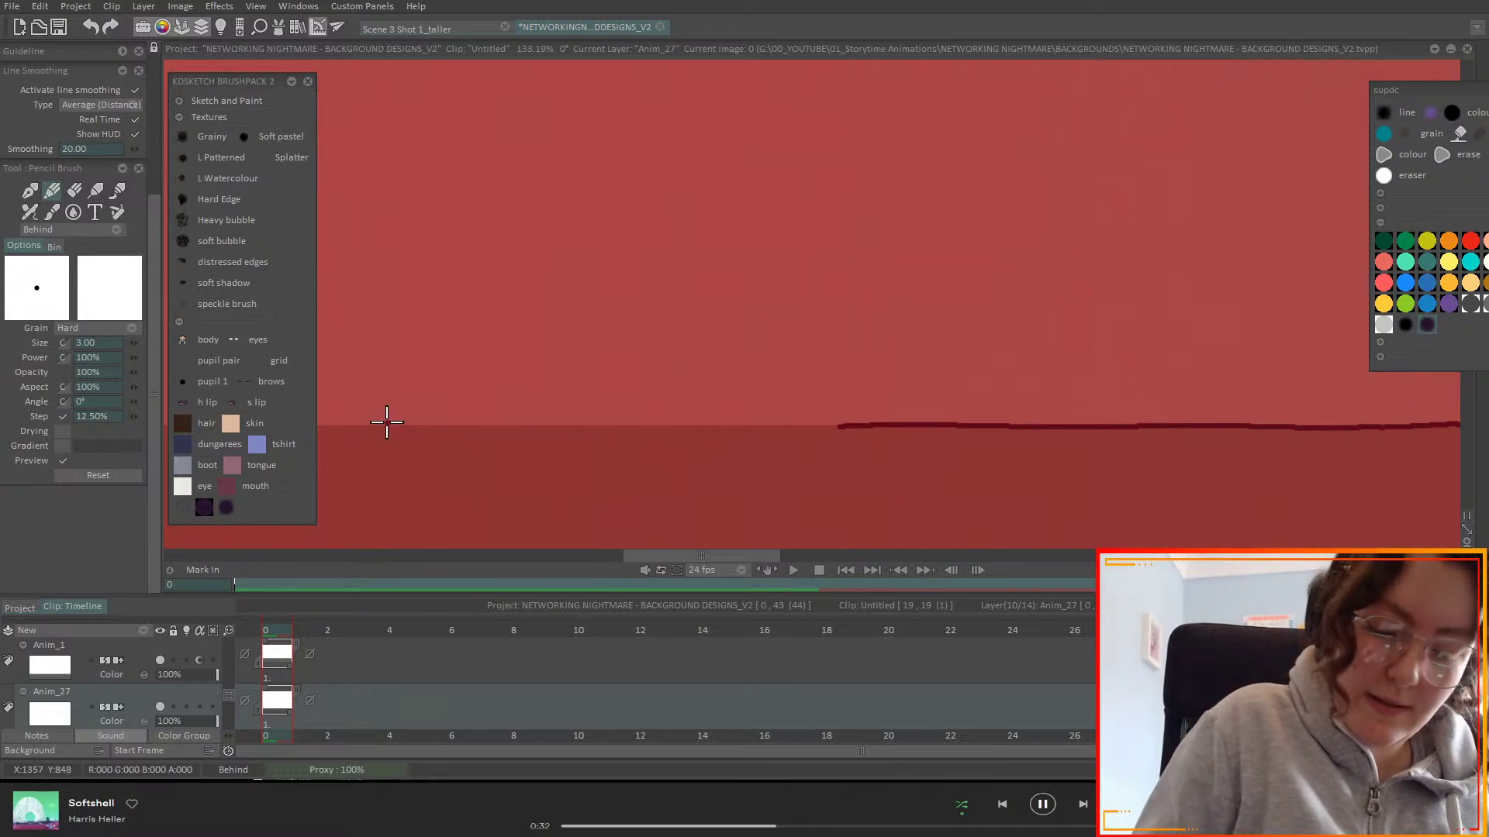
drag(390, 425, 987, 426)
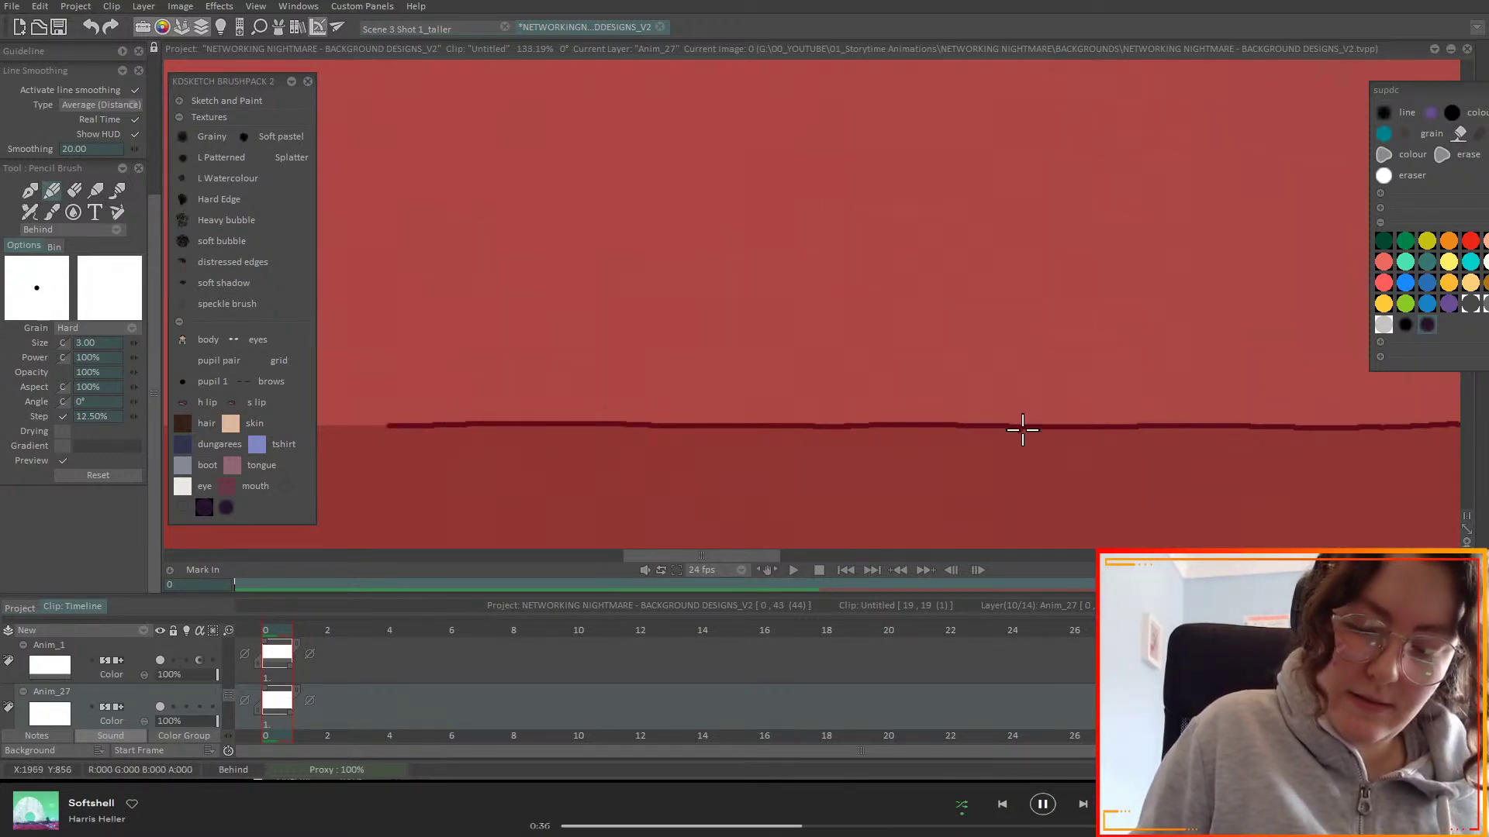
mouse_move(687, 544)
mouse_down()
mouse_move(1435, 543)
mouse_move(1435, 498)
mouse_up()
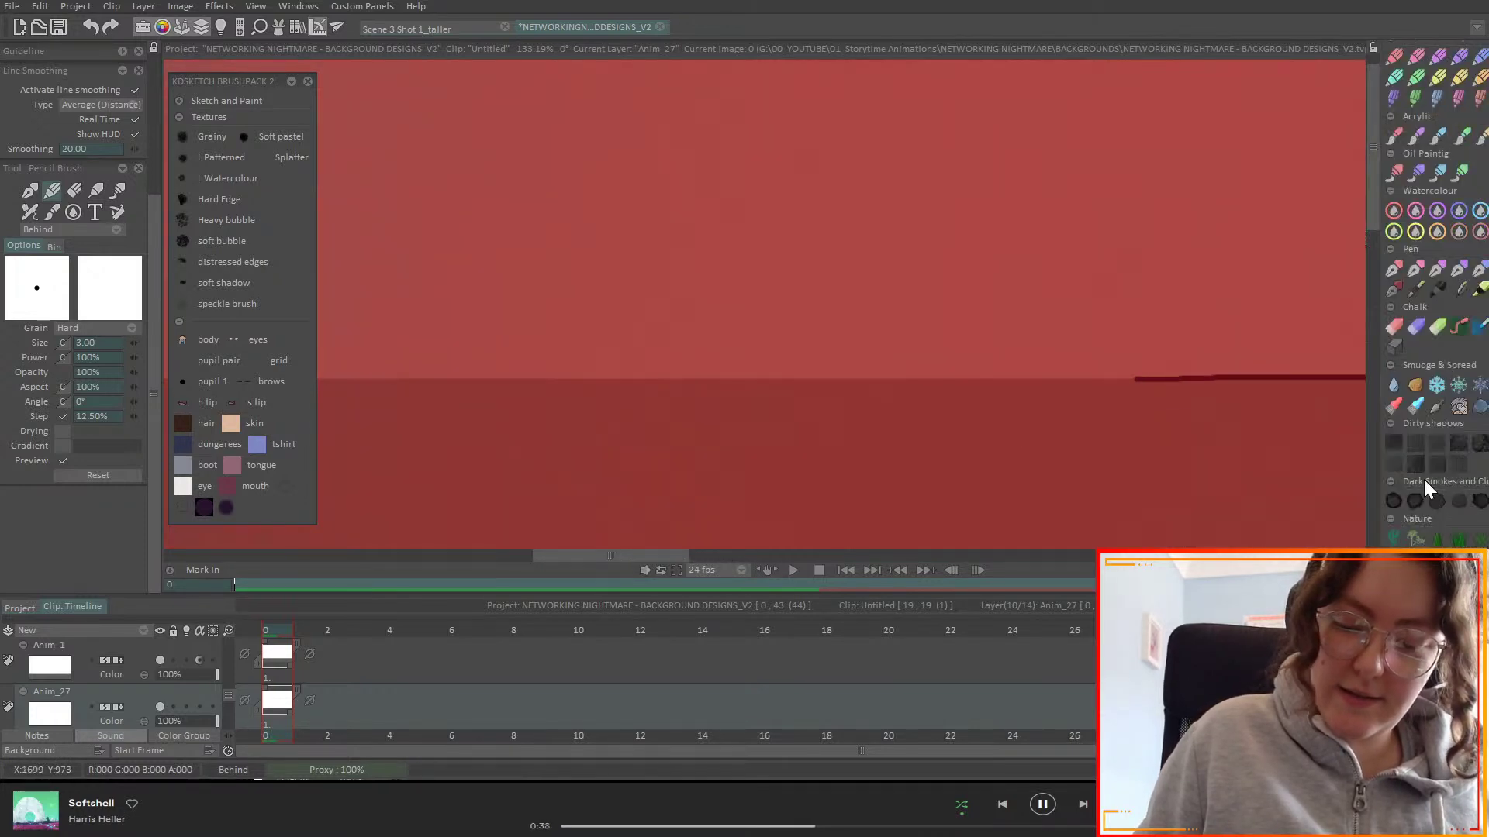
drag(445, 380, 1163, 375)
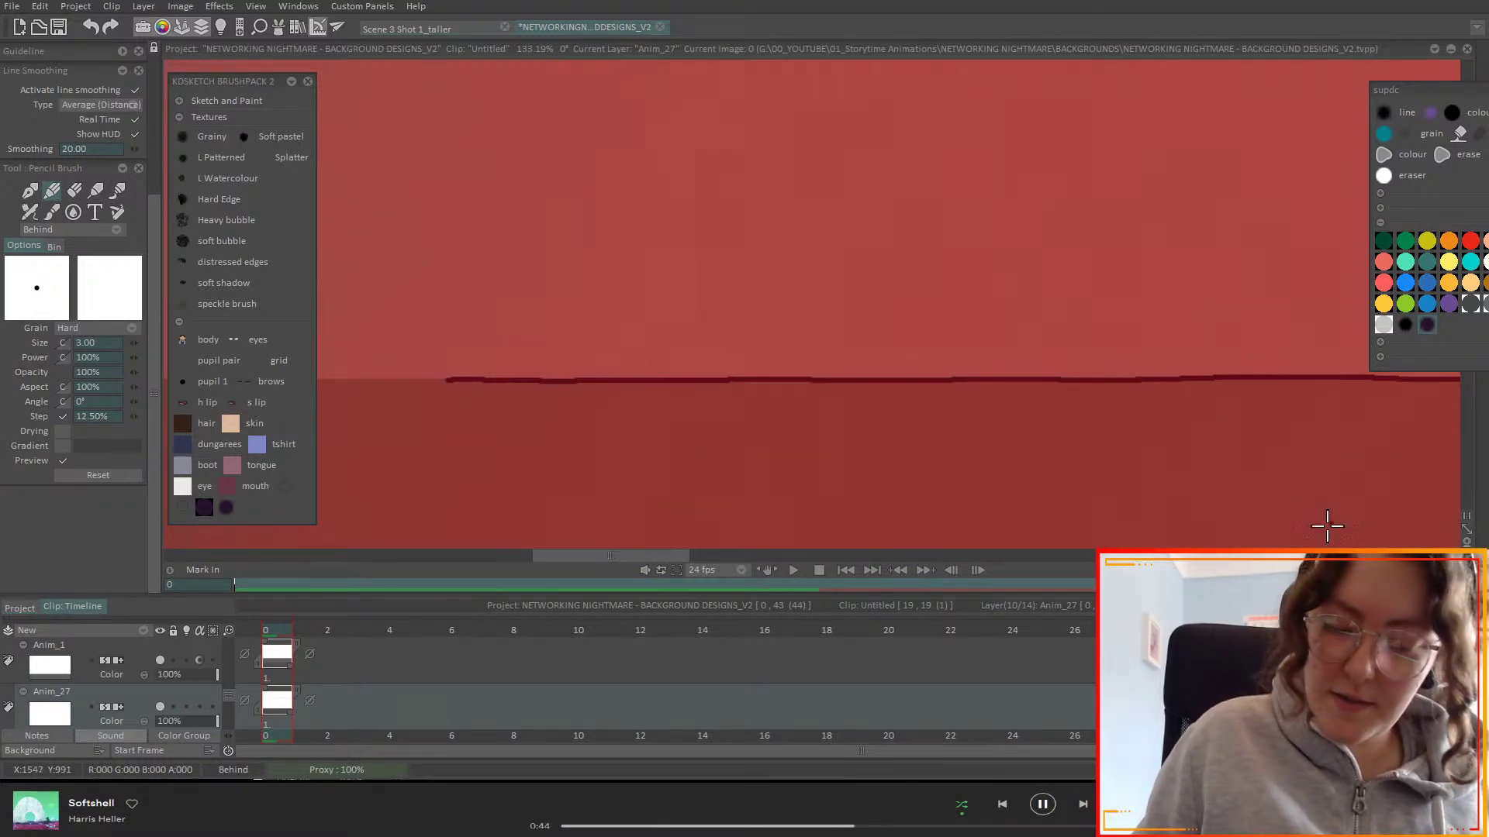
drag(1342, 505, 1435, 500)
scroll(811, 303, left, 8)
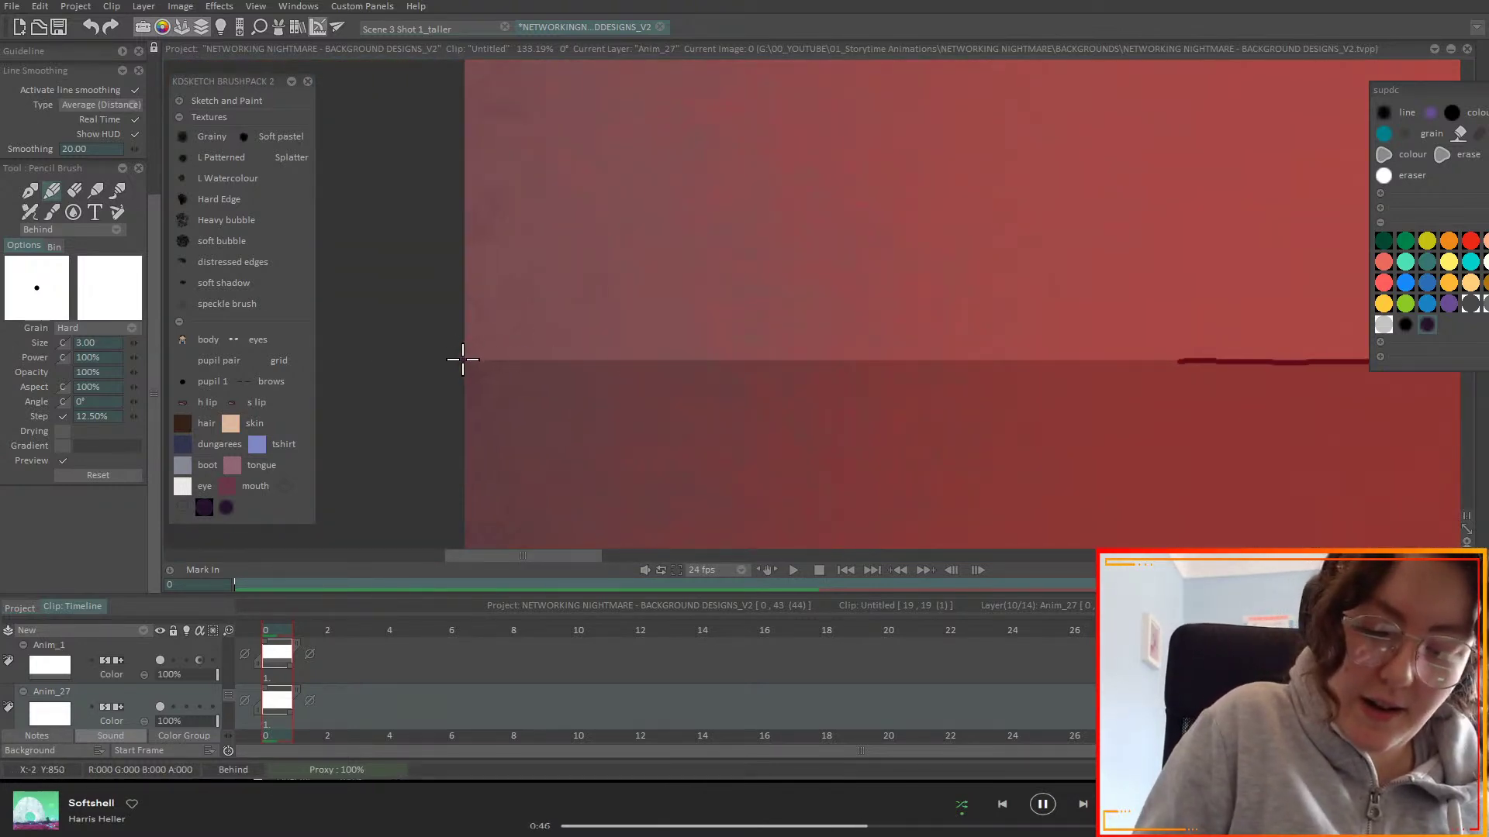
drag(473, 359, 1174, 361)
click(1467, 528)
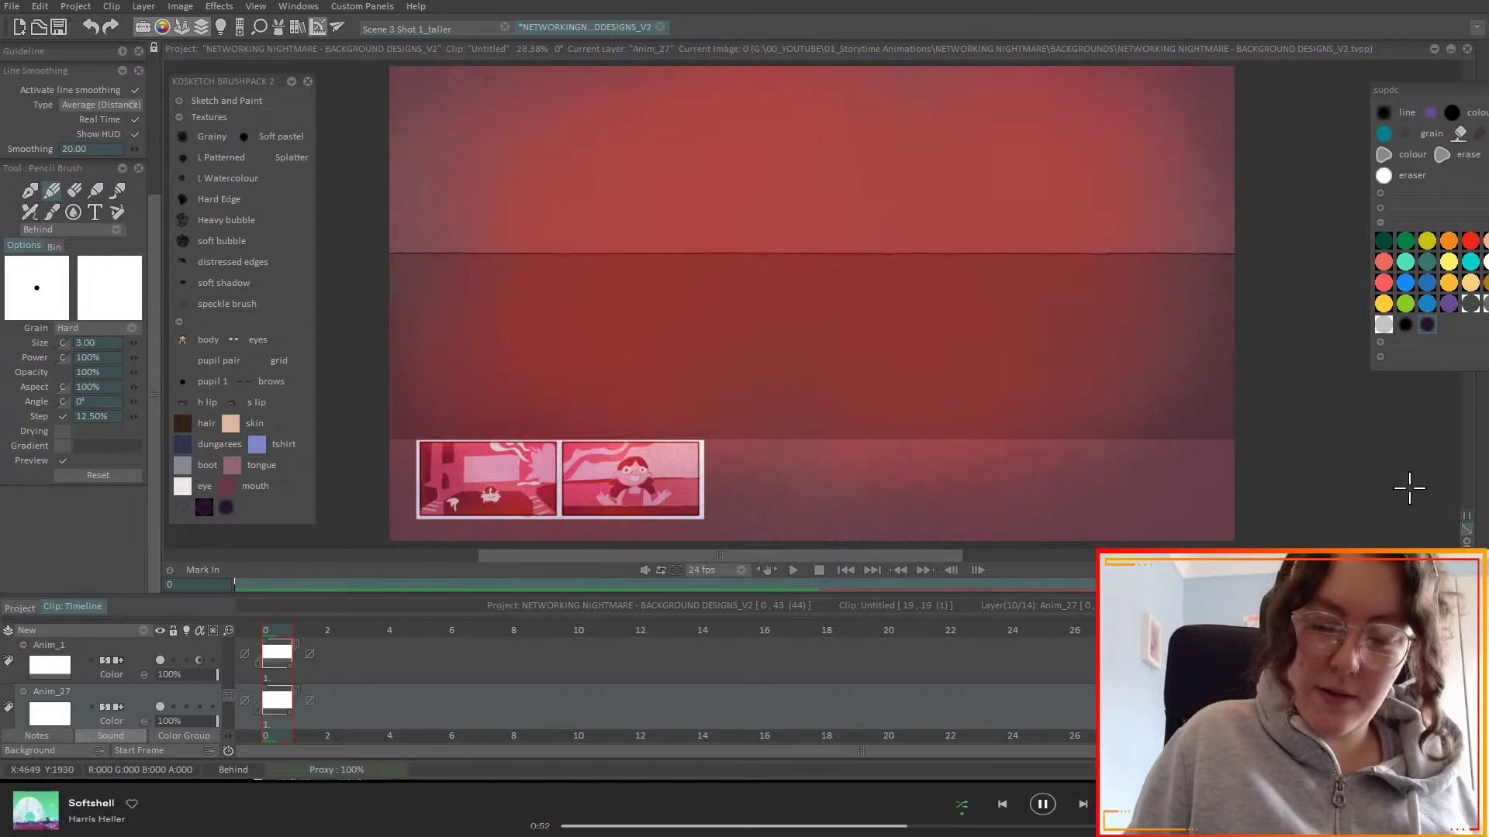
- Erase a few small gaps in the dark band-edge line and deactivate line smoothing
key(e)
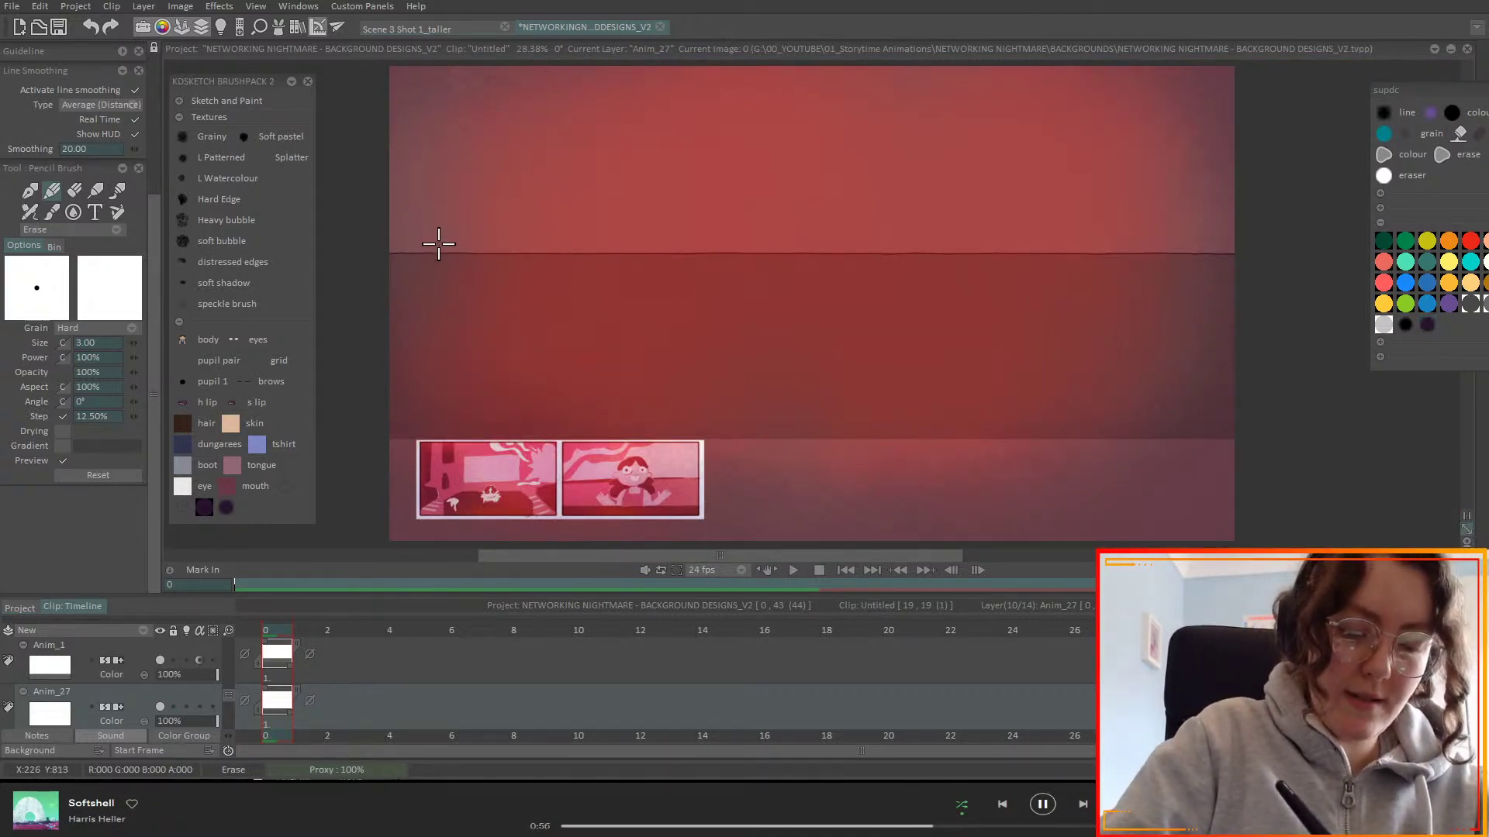
click(135, 90)
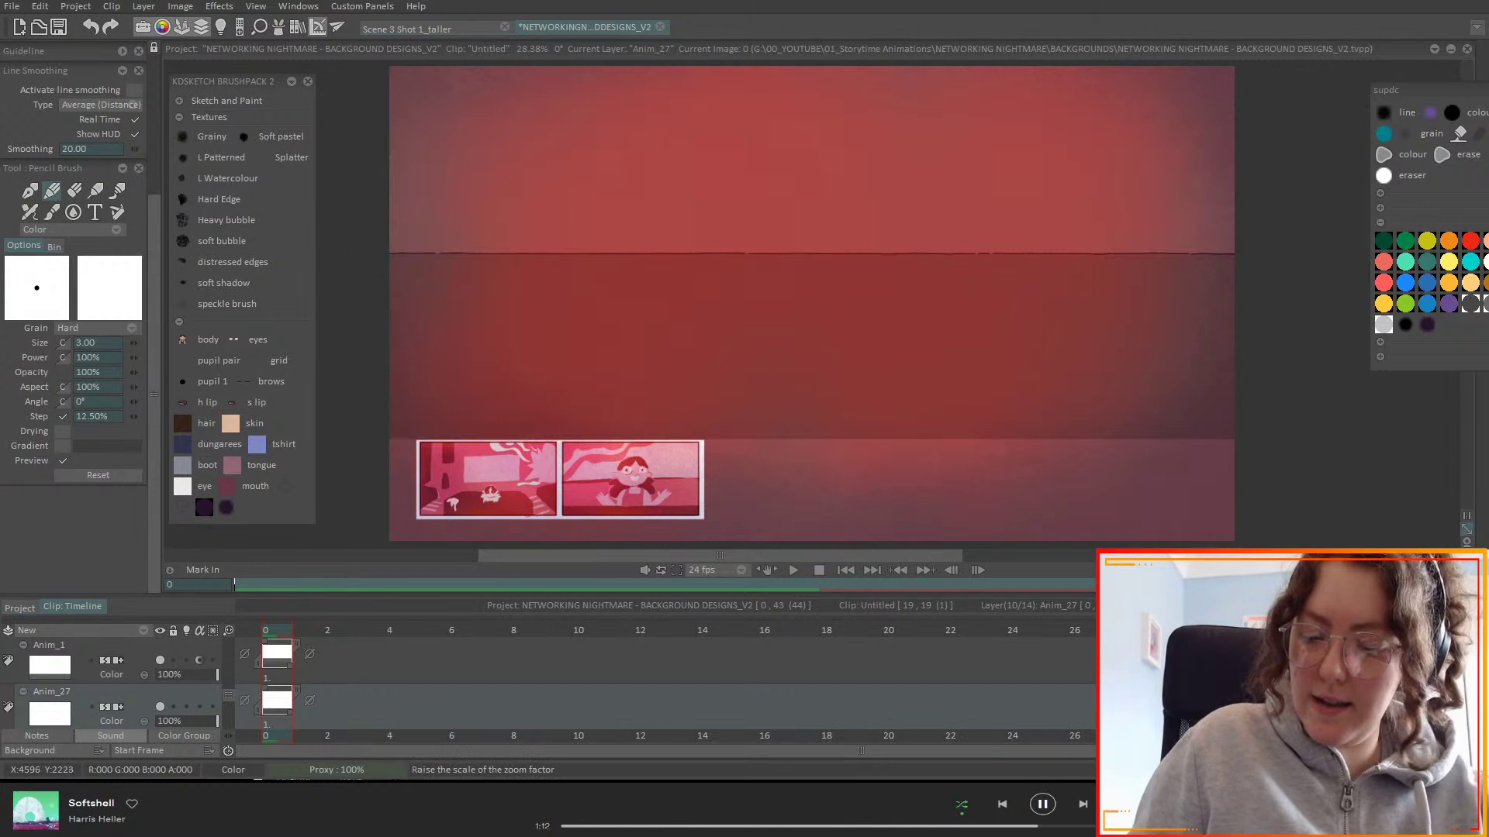
- Draw short vertical grain marks just below the dark line, slightly right of the canvas centre
key(plus)
drag(921, 216, 936, 314)
key(minus)
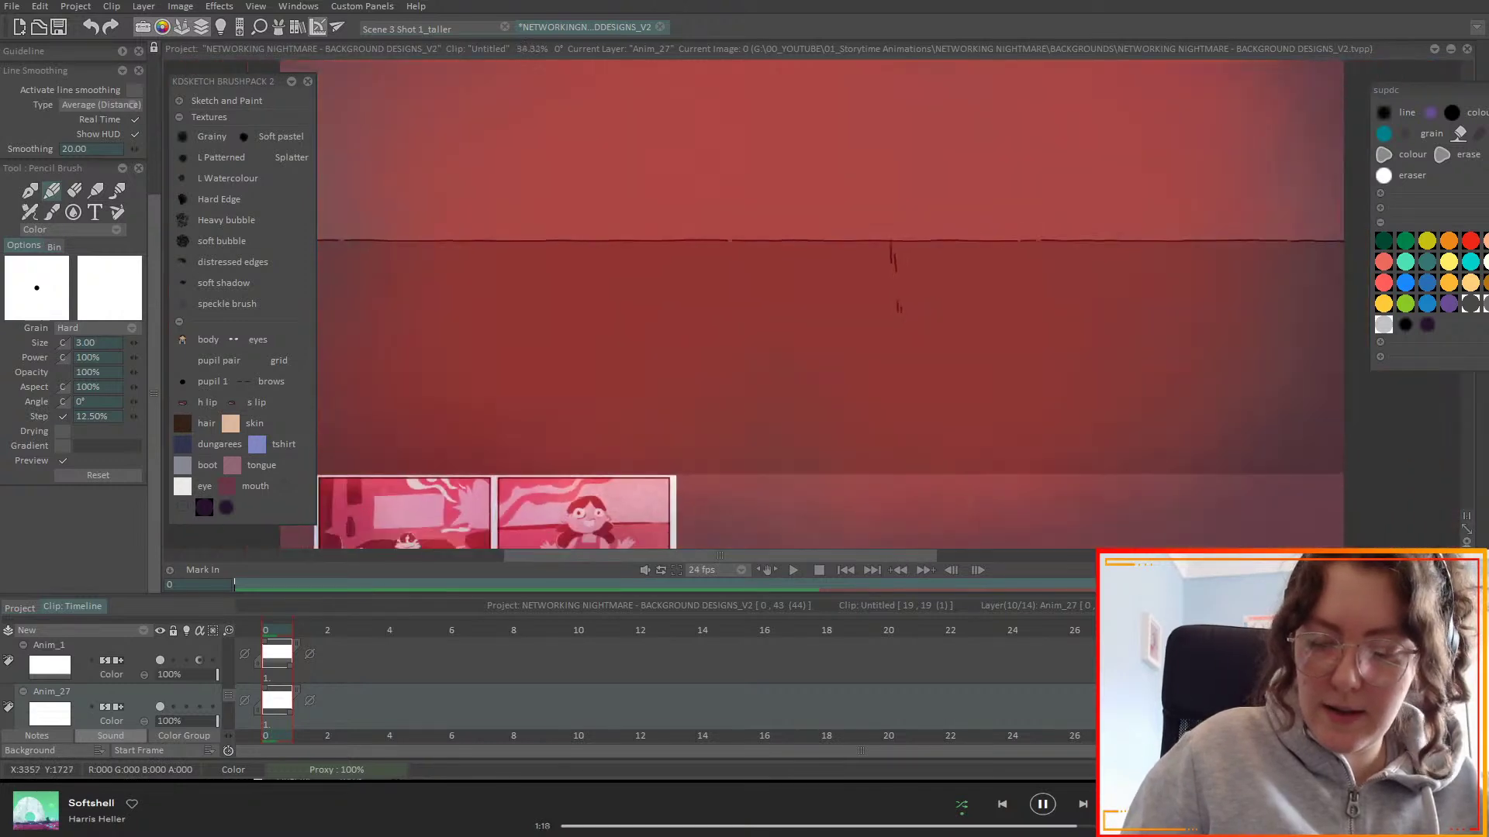
- Try scattering short vertical grain marks over the right half and left end of the dark middle band
drag(986, 410, 988, 422)
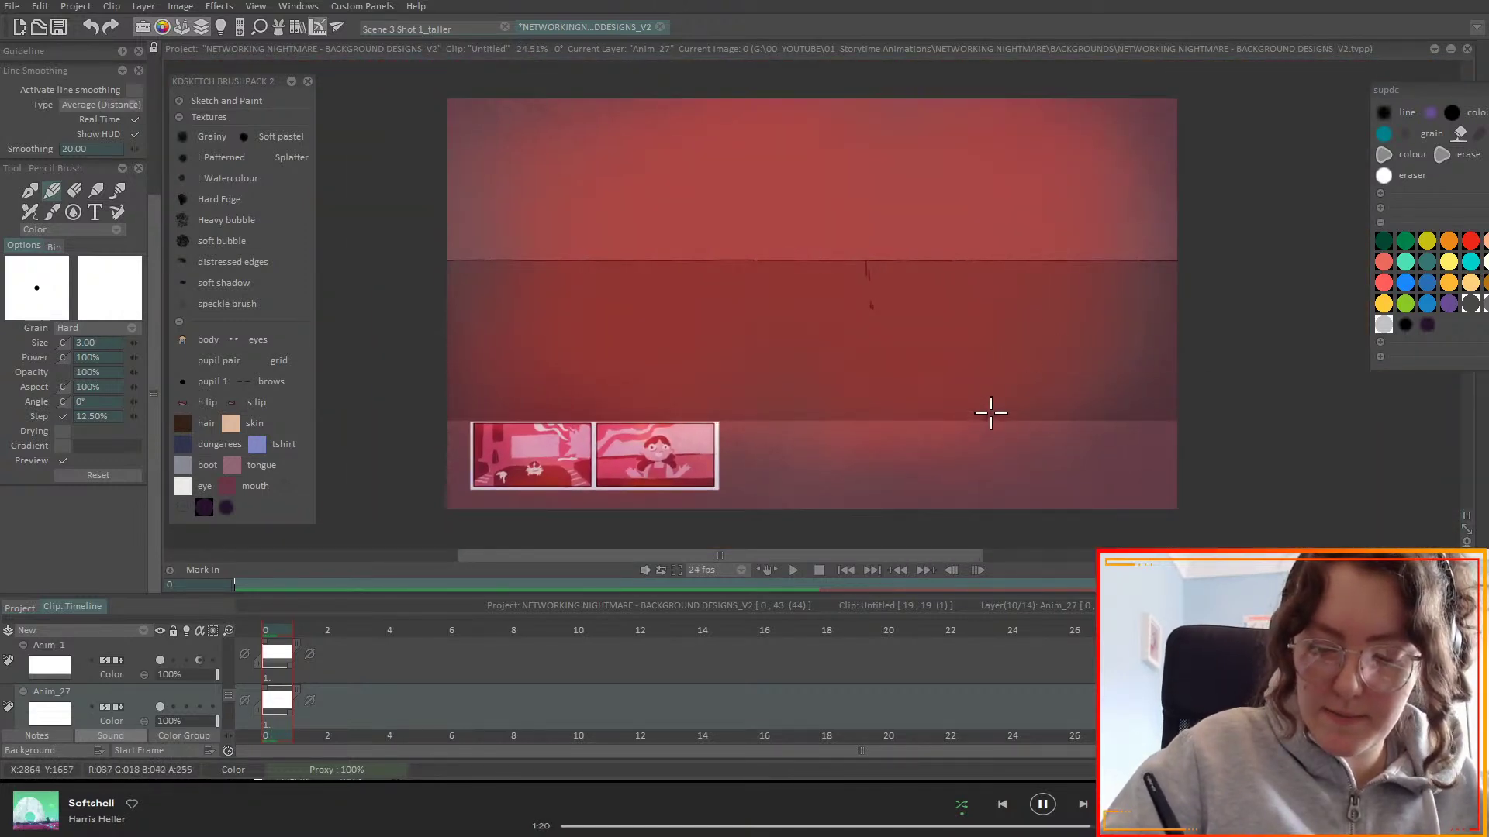
drag(1097, 270, 1114, 326)
drag(1151, 394, 1152, 409)
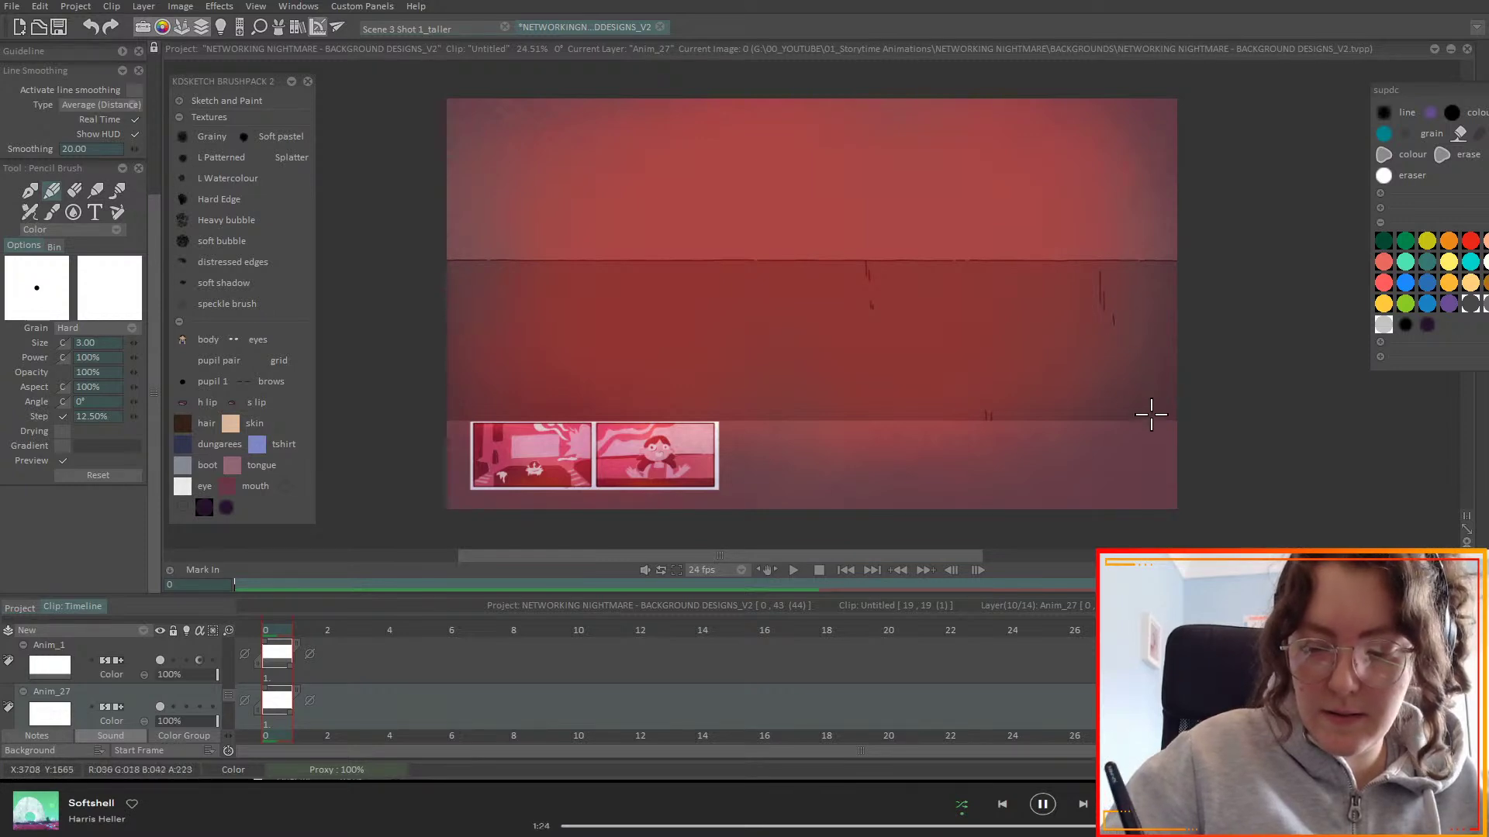
drag(1021, 307, 1022, 315)
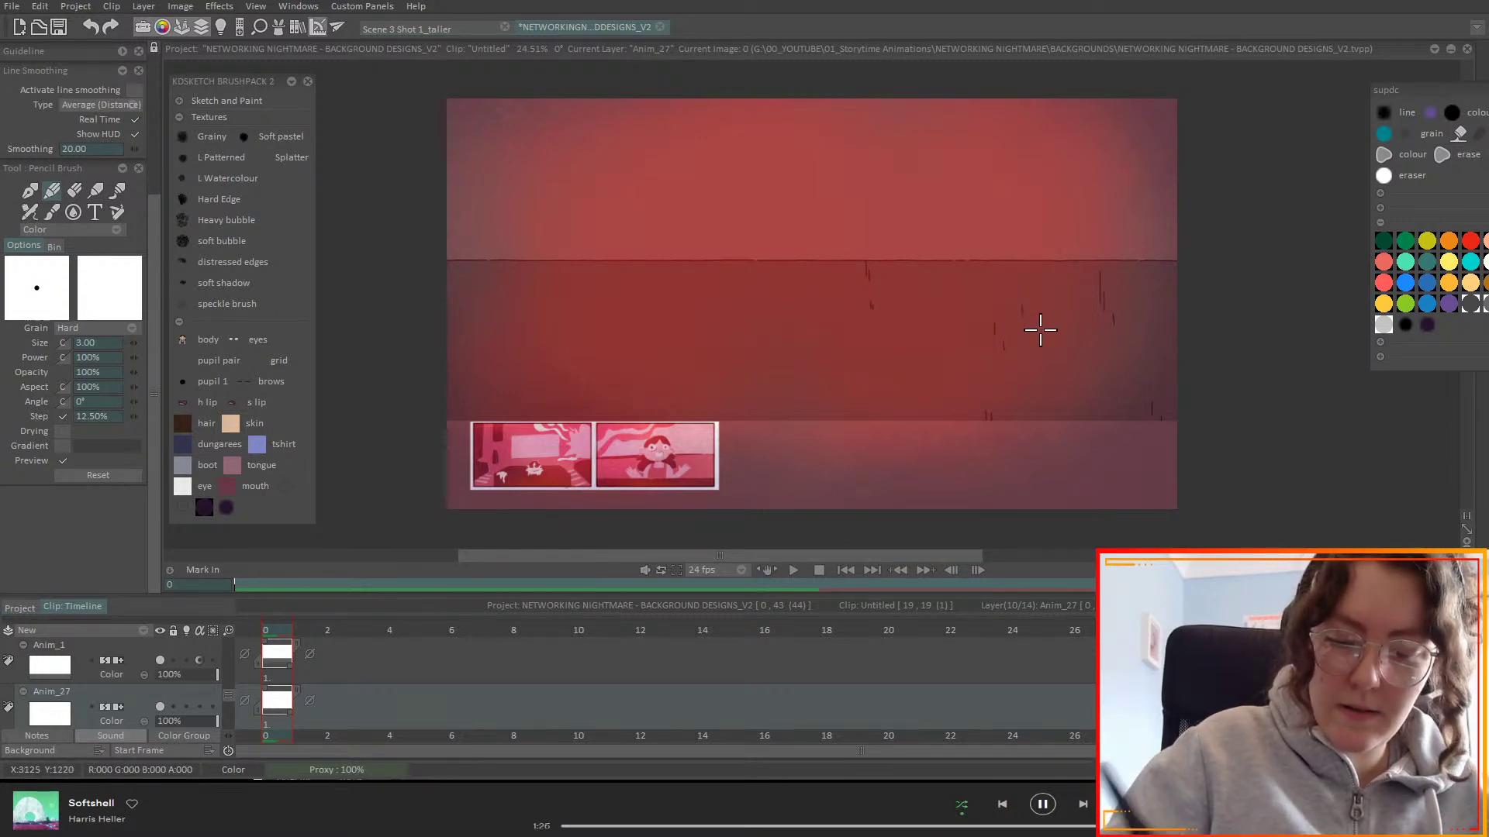
drag(1123, 360, 1123, 372)
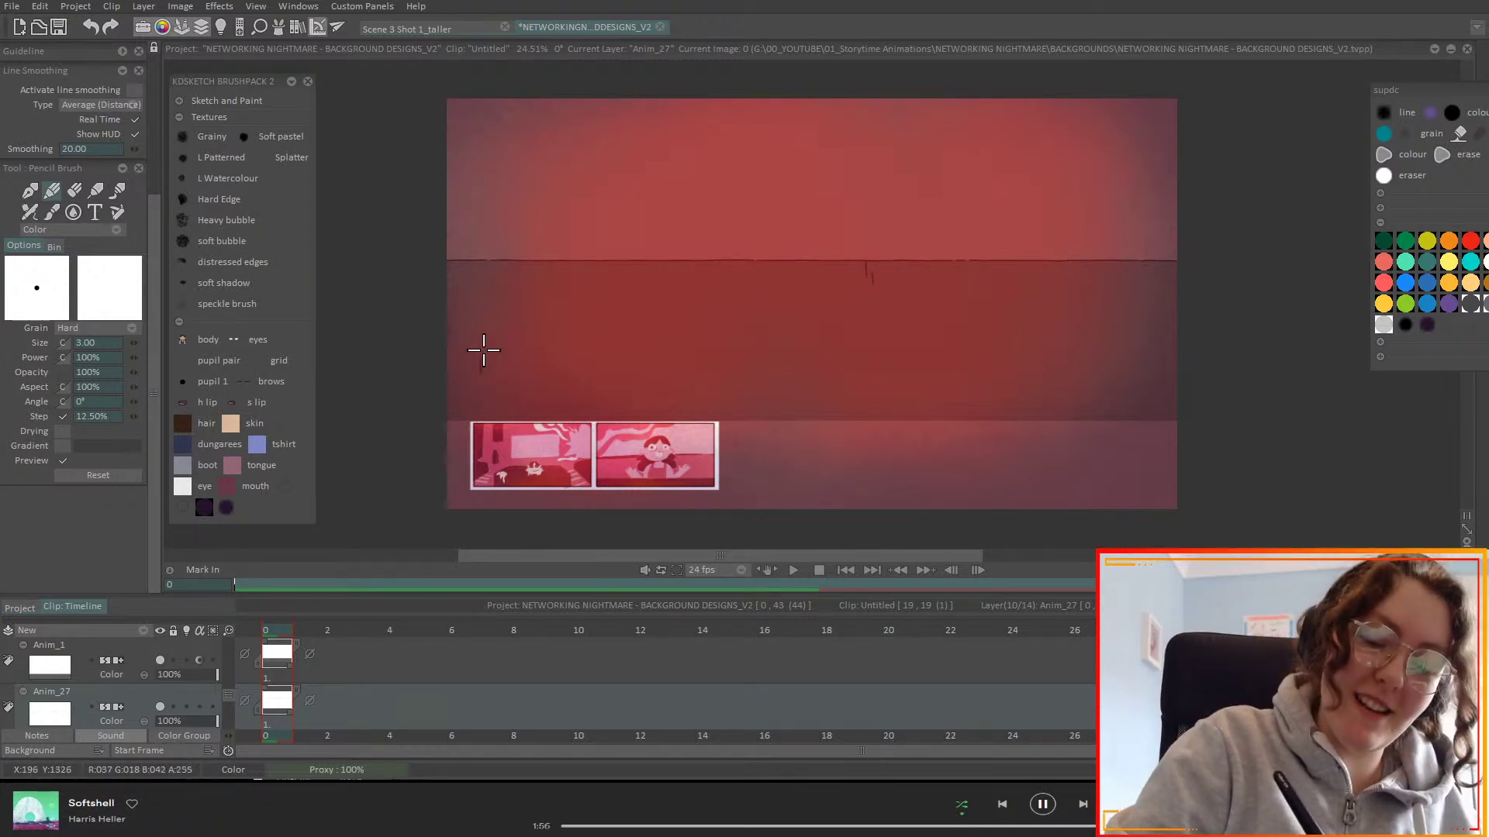
drag(496, 360, 519, 382)
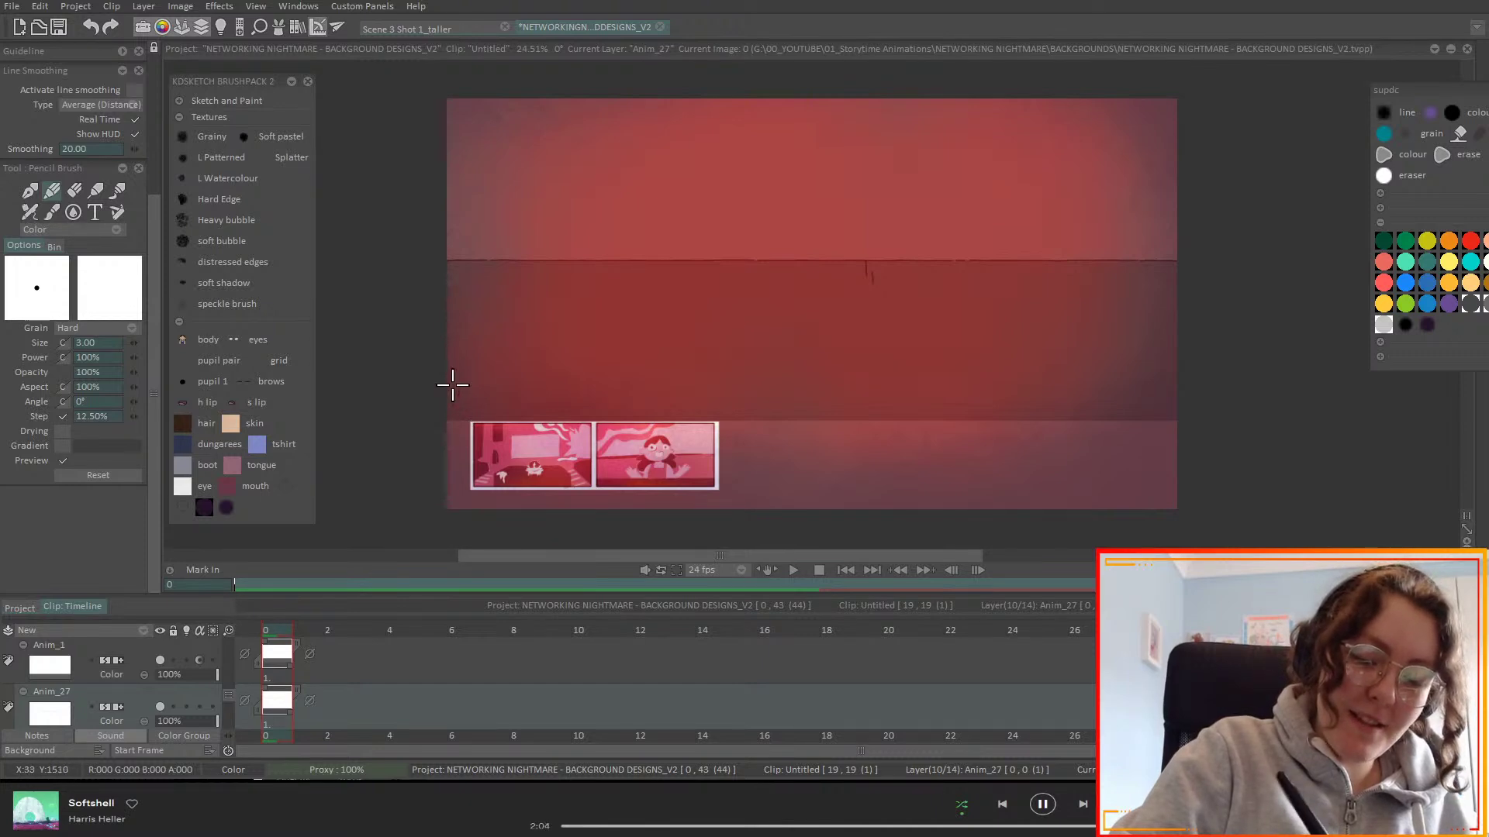
- Scatter small groups of short vertical grain marks across the dark middle band from the left side to the right
drag(462, 263, 471, 276)
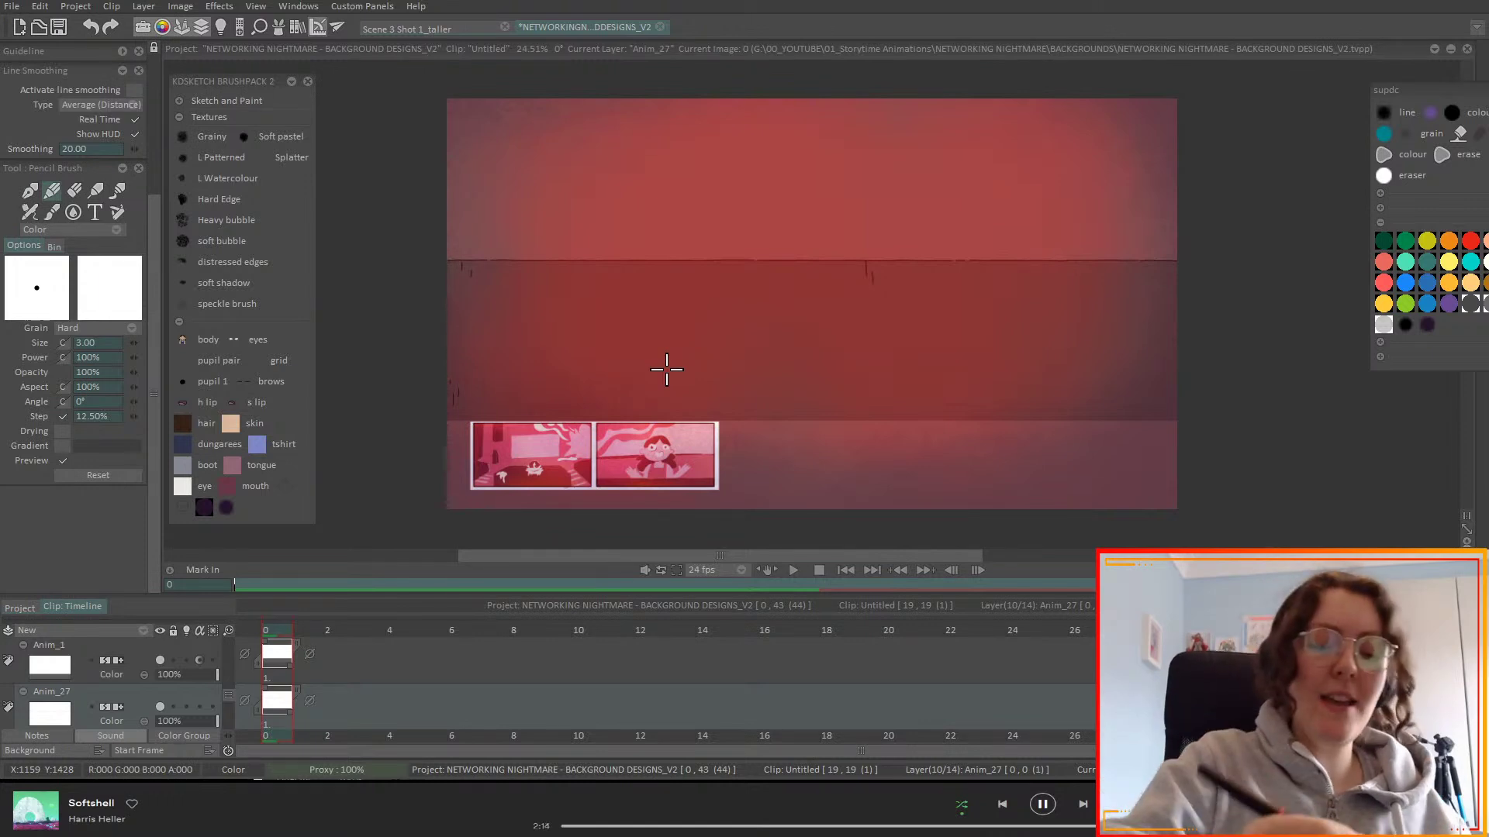
drag(555, 312, 556, 321)
drag(565, 320, 569, 328)
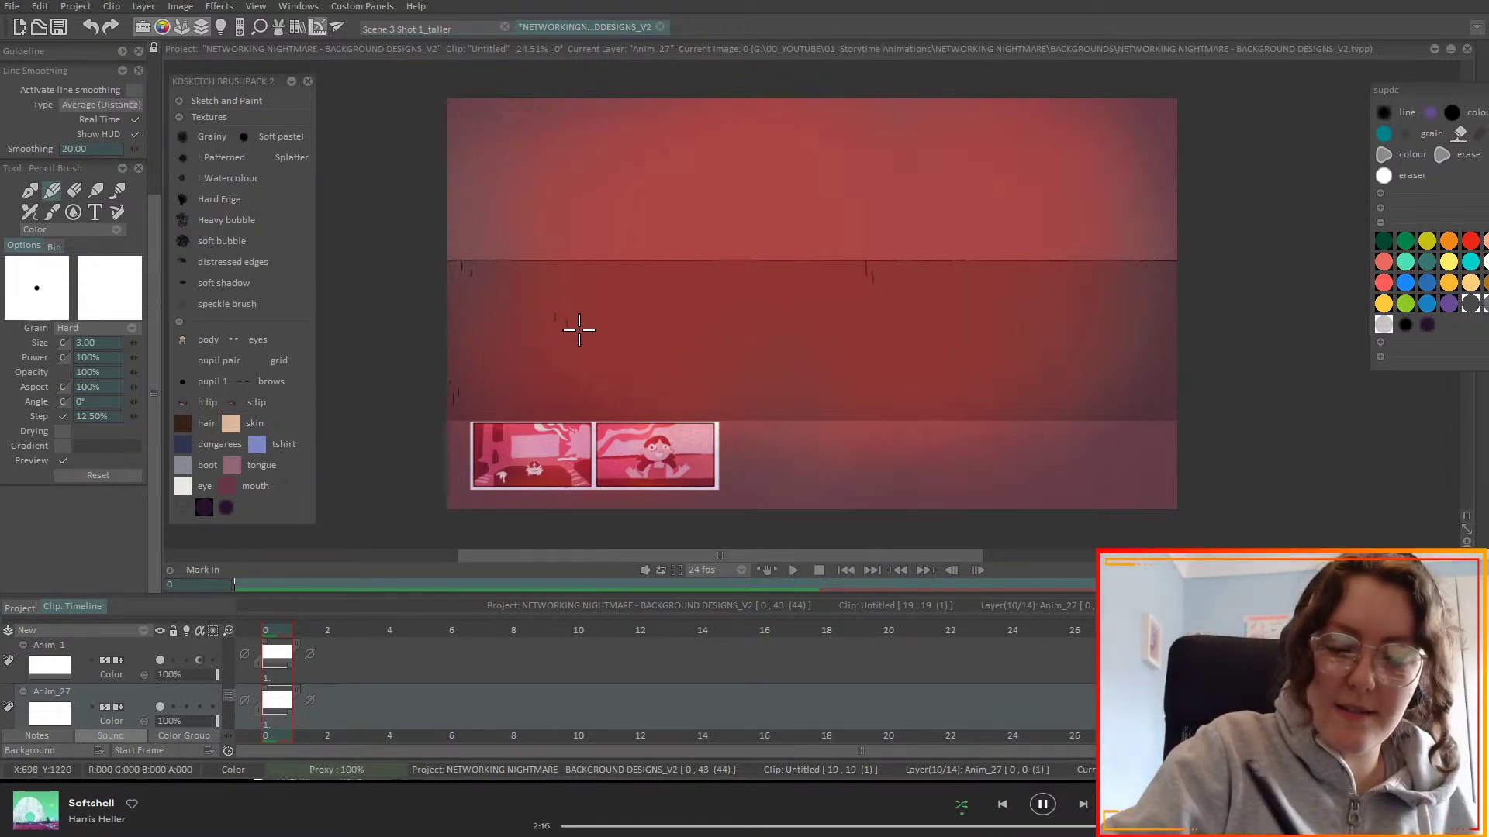
drag(709, 360, 714, 352)
drag(731, 360, 732, 368)
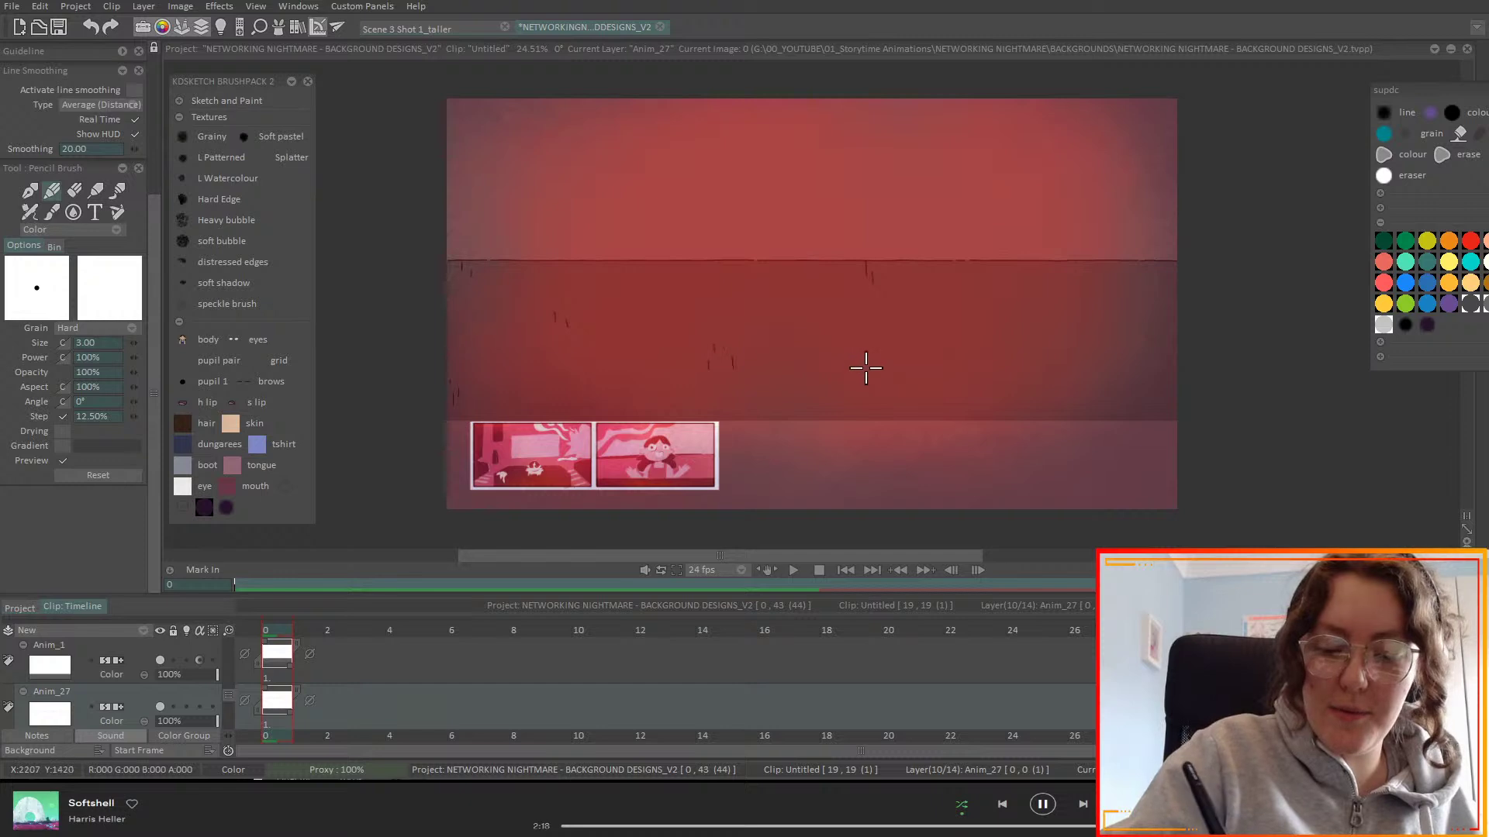
drag(929, 325, 930, 335)
drag(1047, 272, 1029, 328)
drag(1136, 349, 1137, 359)
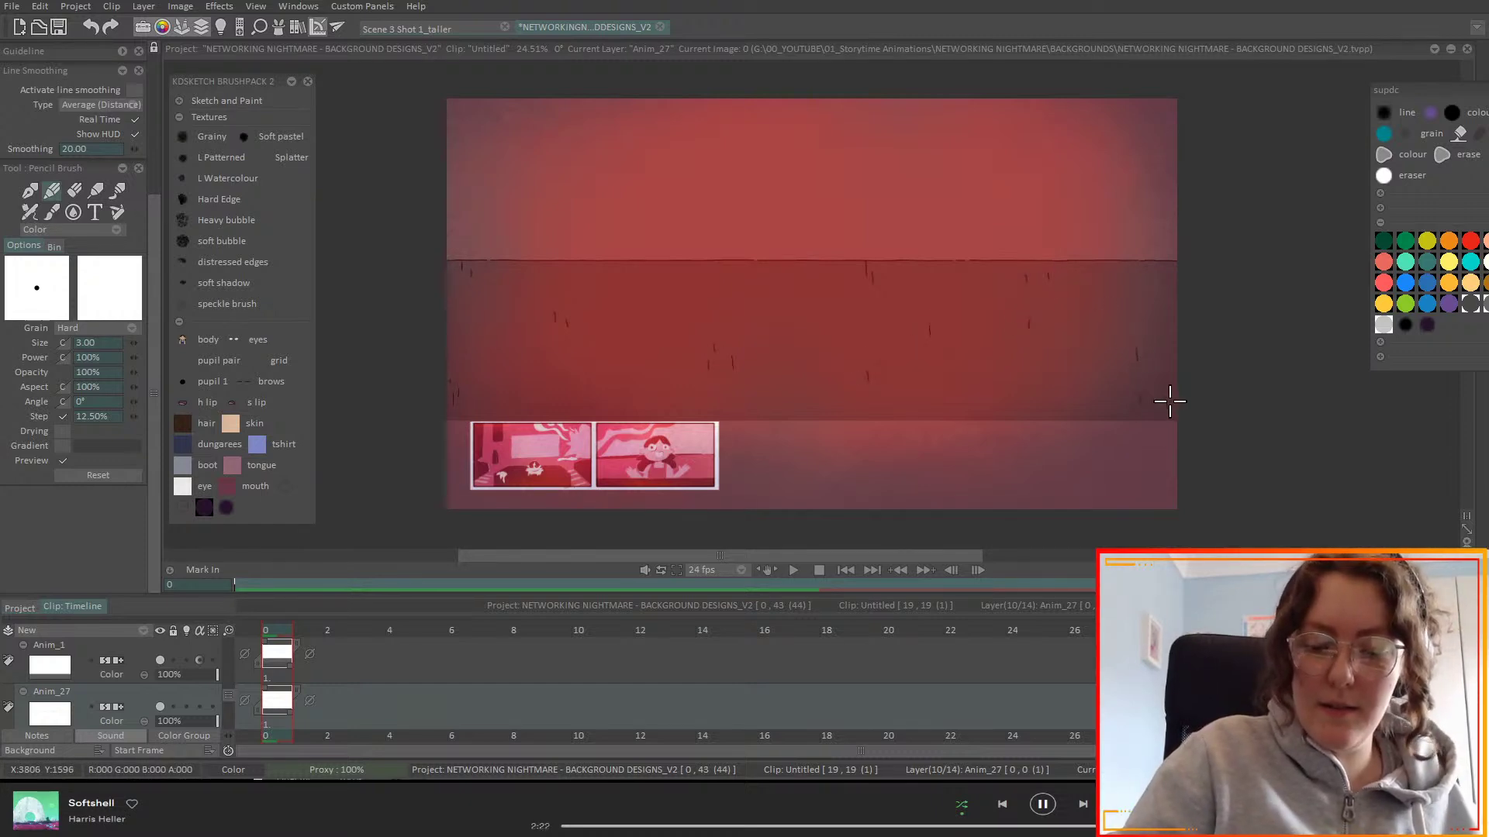
- Undo the scattered grain marks in the dark middle band, keeping the pair just right of centre below the line
drag(1165, 398, 1166, 408)
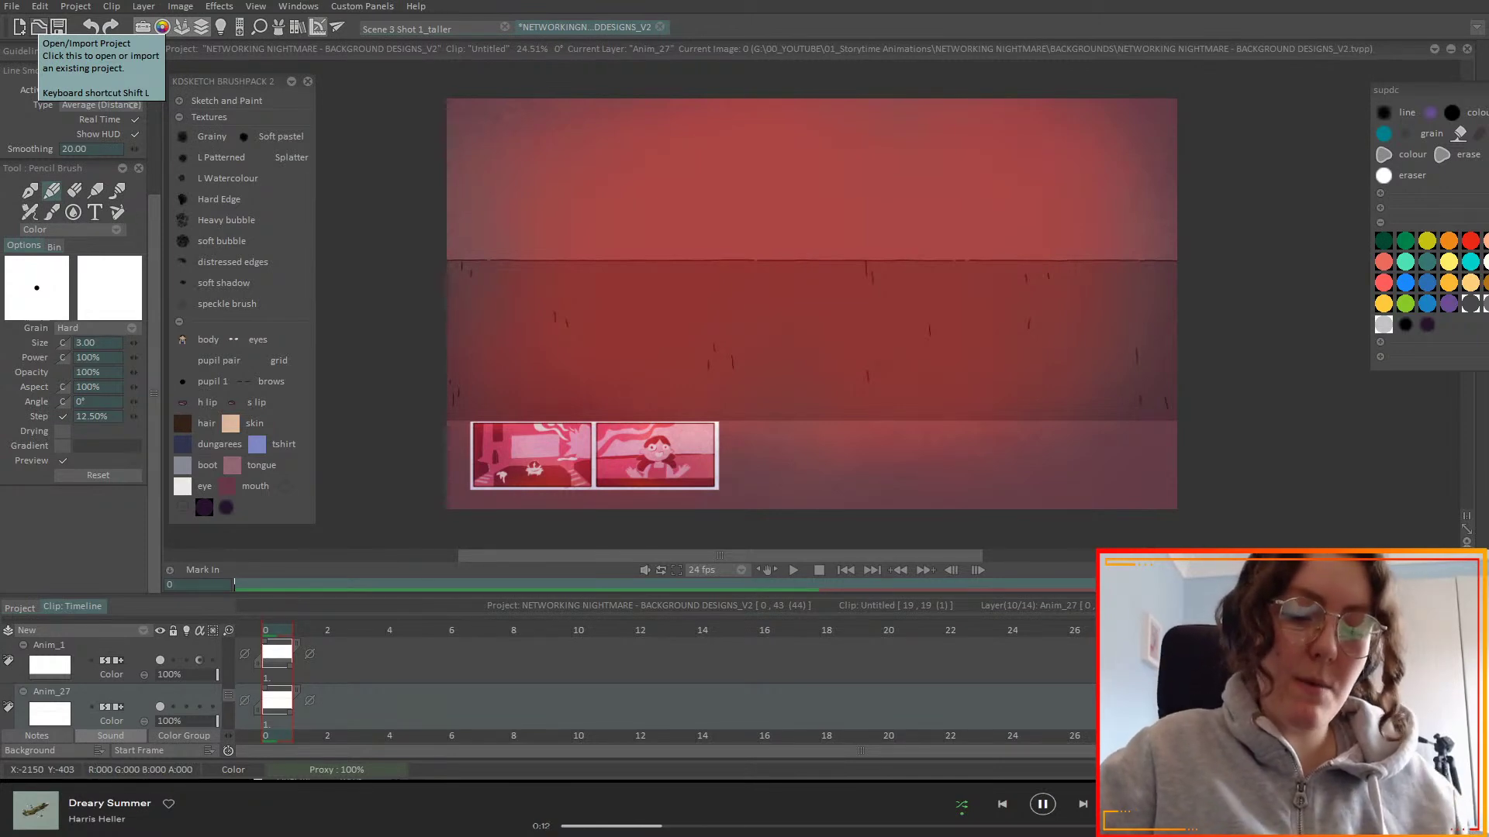
scroll(1356, 449, up, 3)
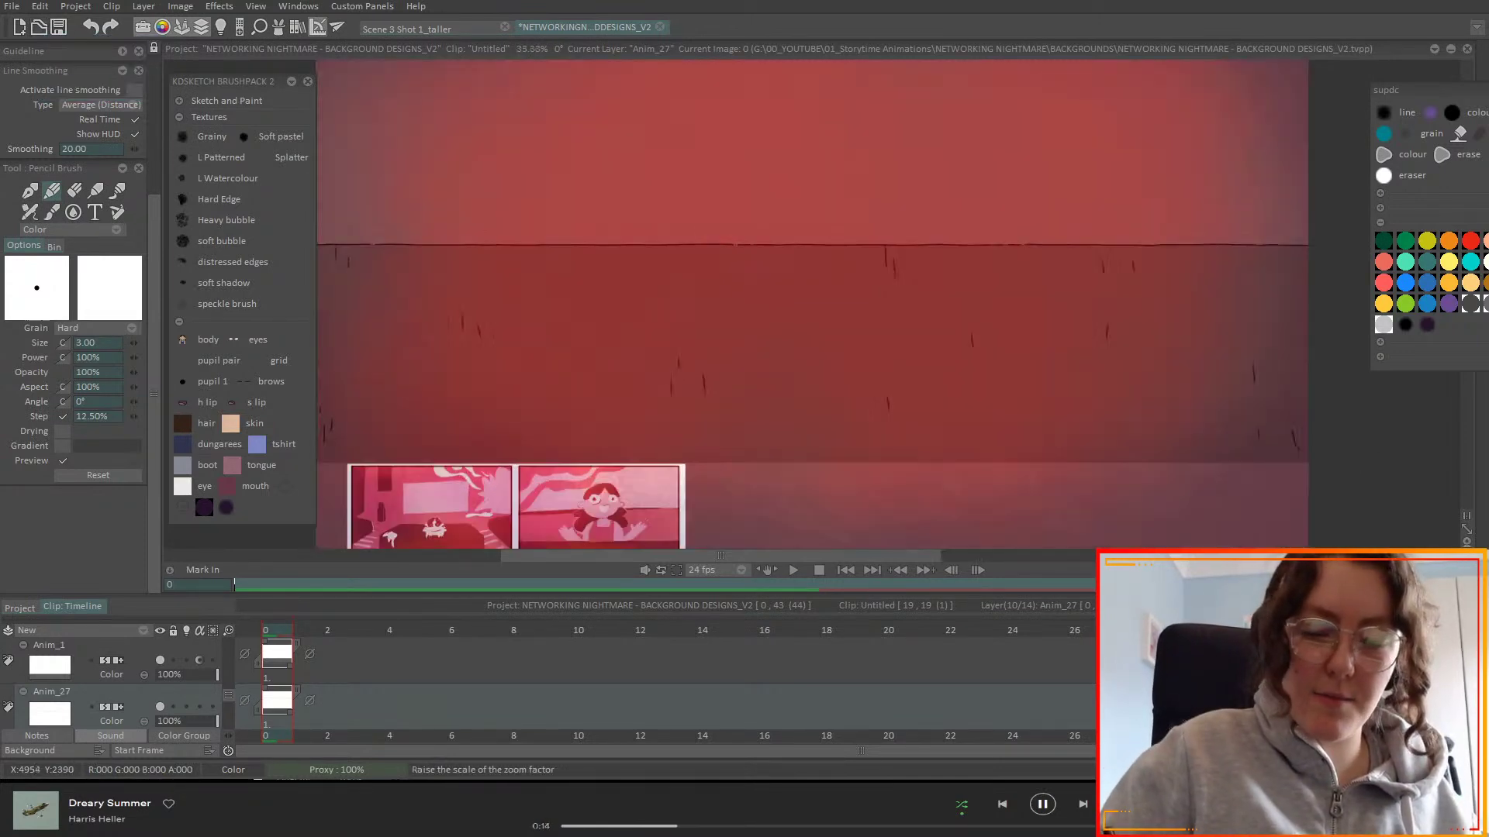
mouse_move(1299, 556)
mouse_down()
mouse_move(1398, 559)
mouse_move(1326, 559)
mouse_up()
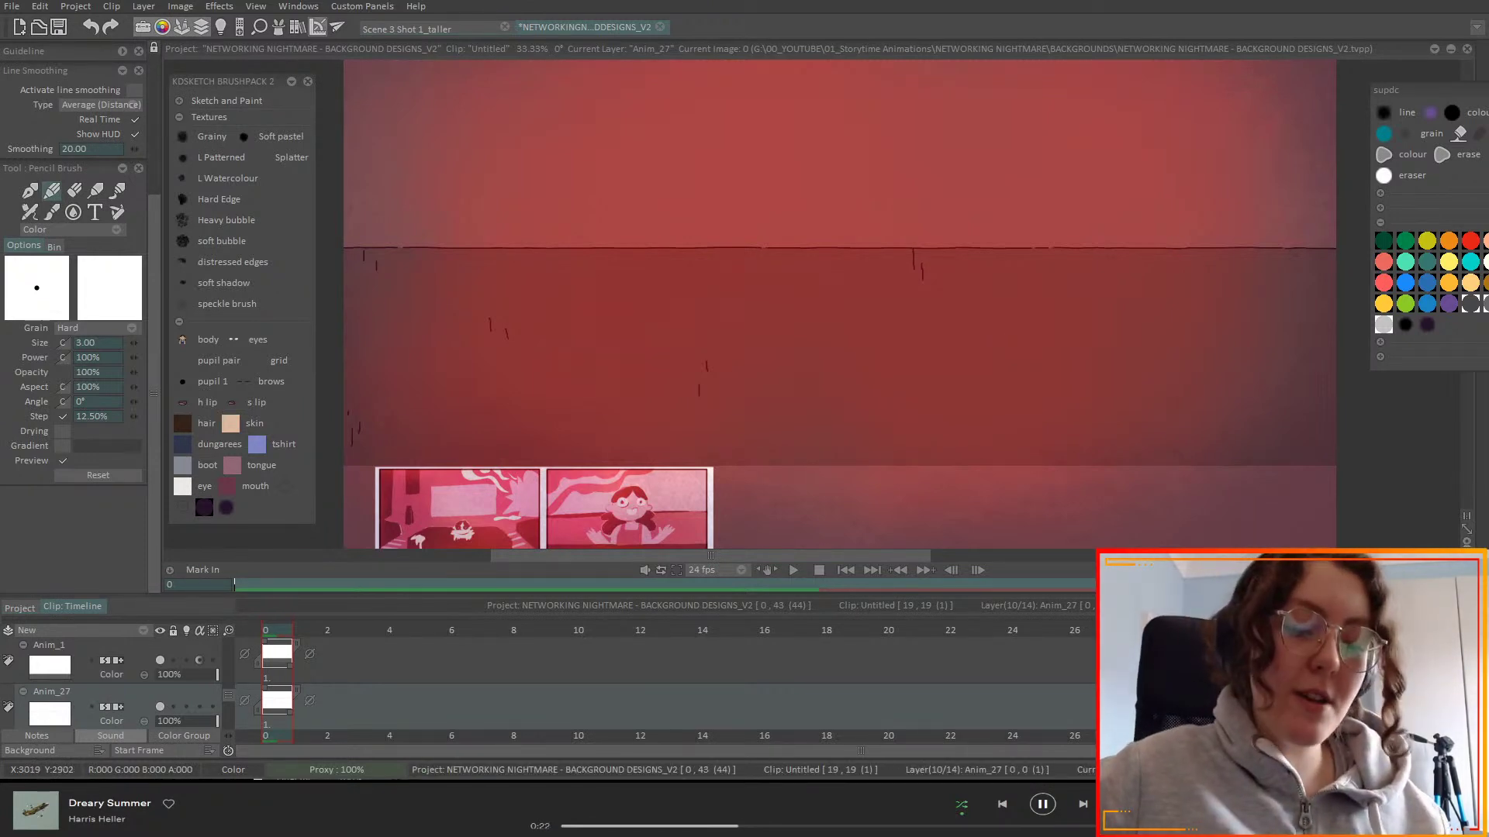
key(ctrl+z)
key(ctrl+z)
key(ctrl+z)
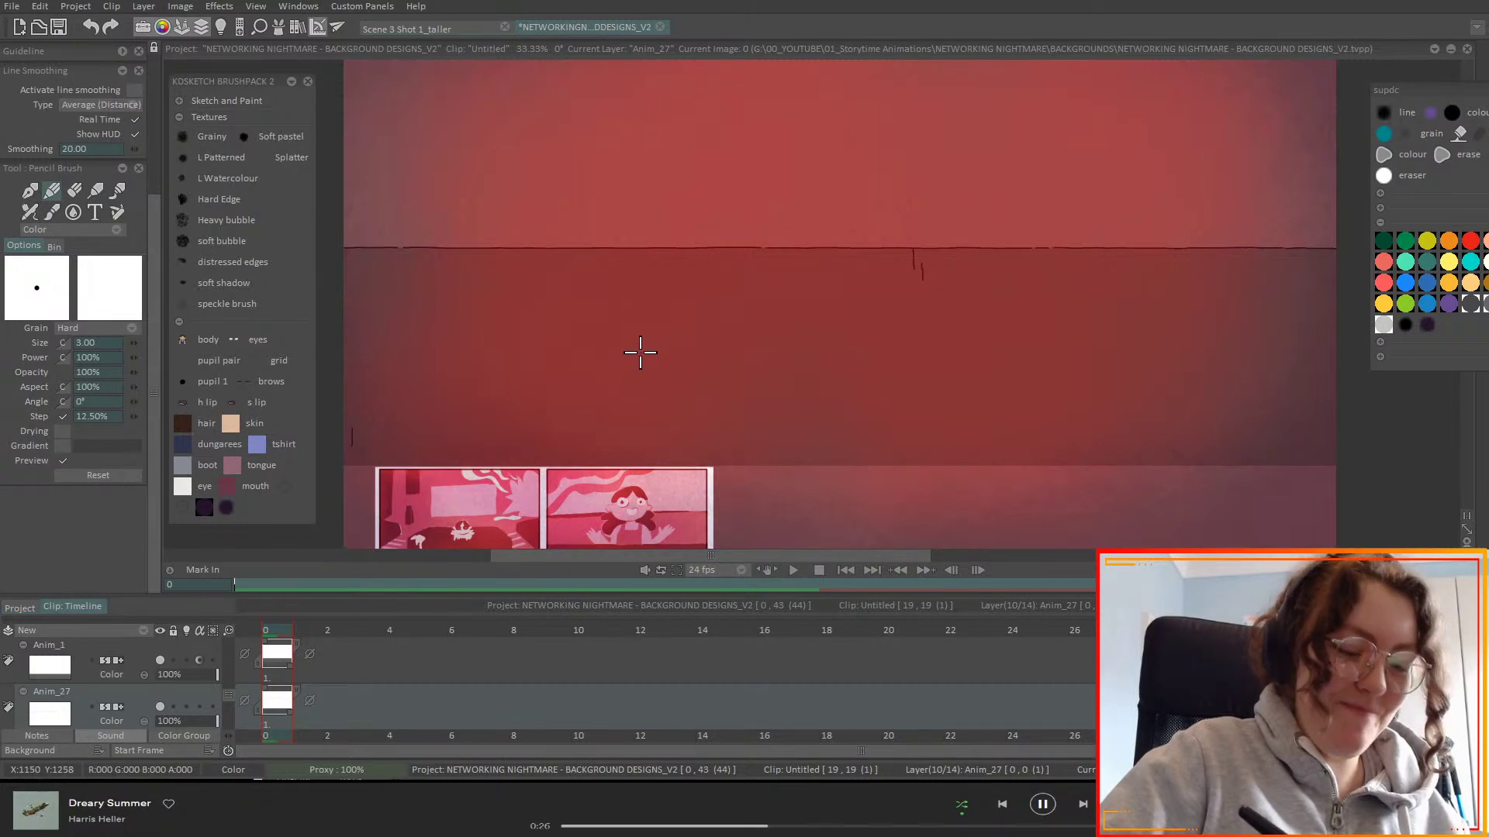
- Draw small groups of short vertical grain marks across the left half of the dark middle band
drag(379, 249, 386, 267)
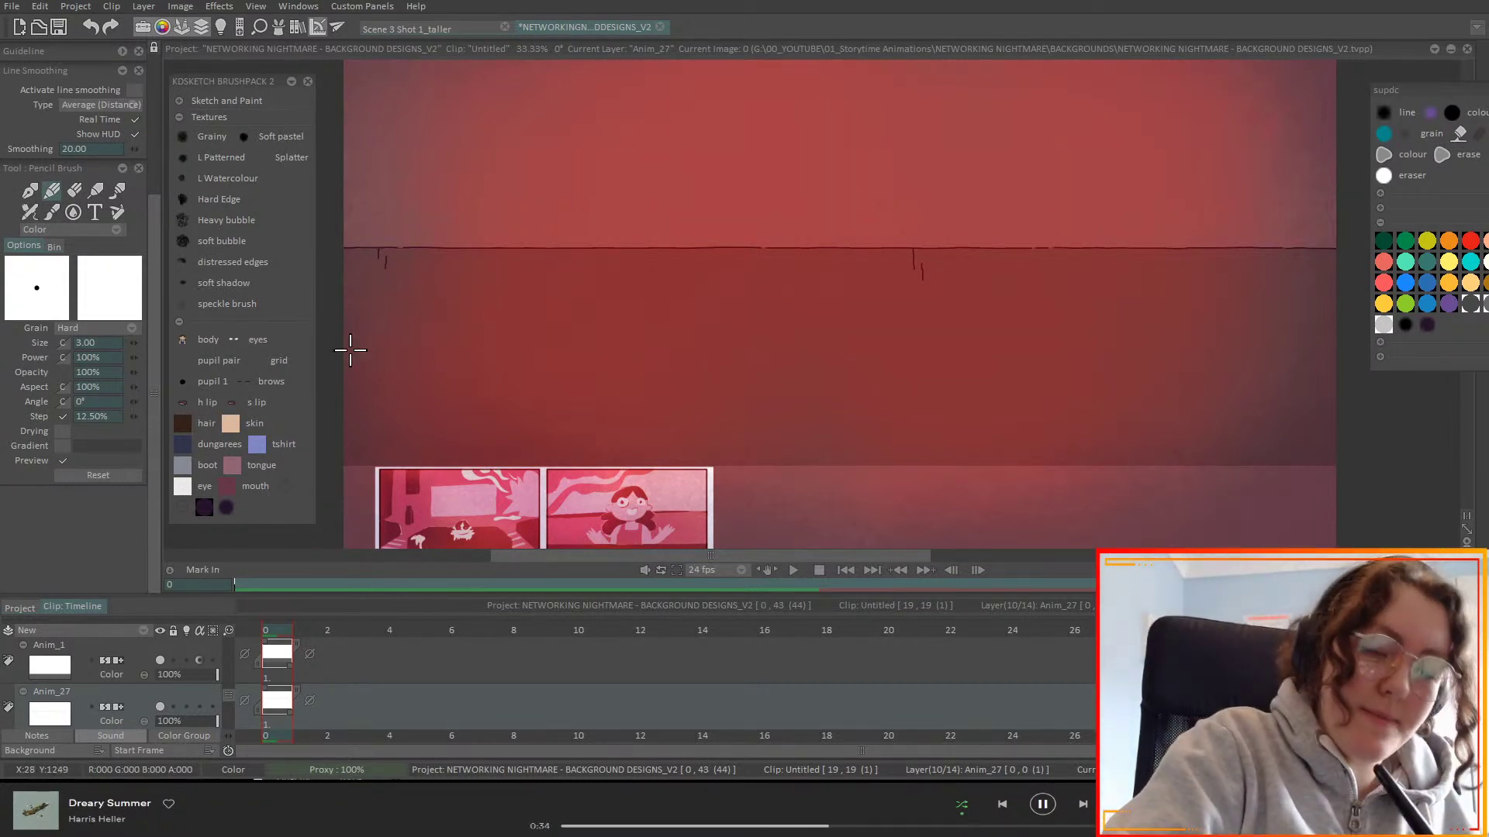
drag(362, 338, 357, 361)
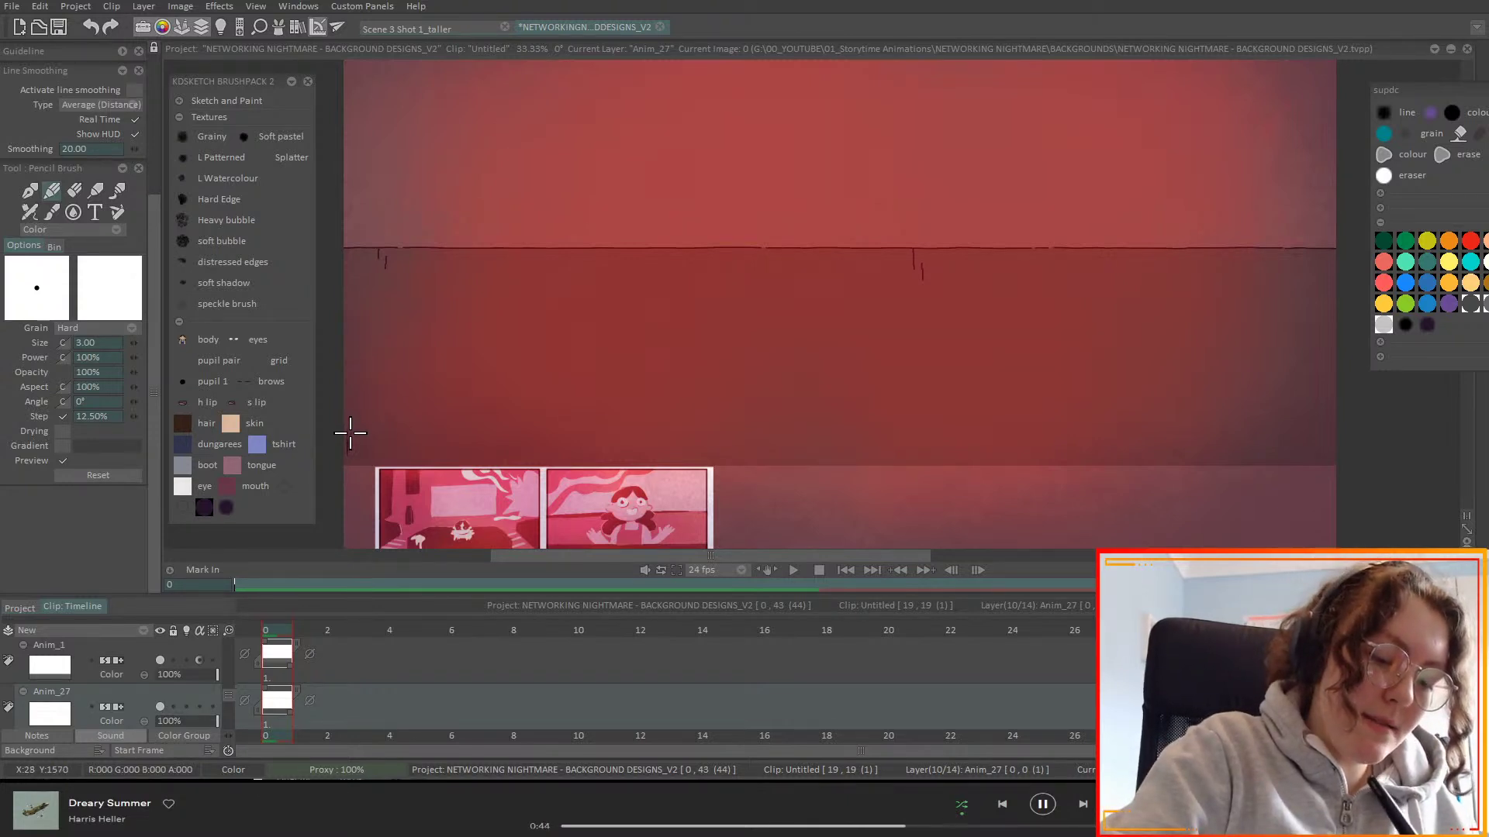
drag(349, 433, 352, 464)
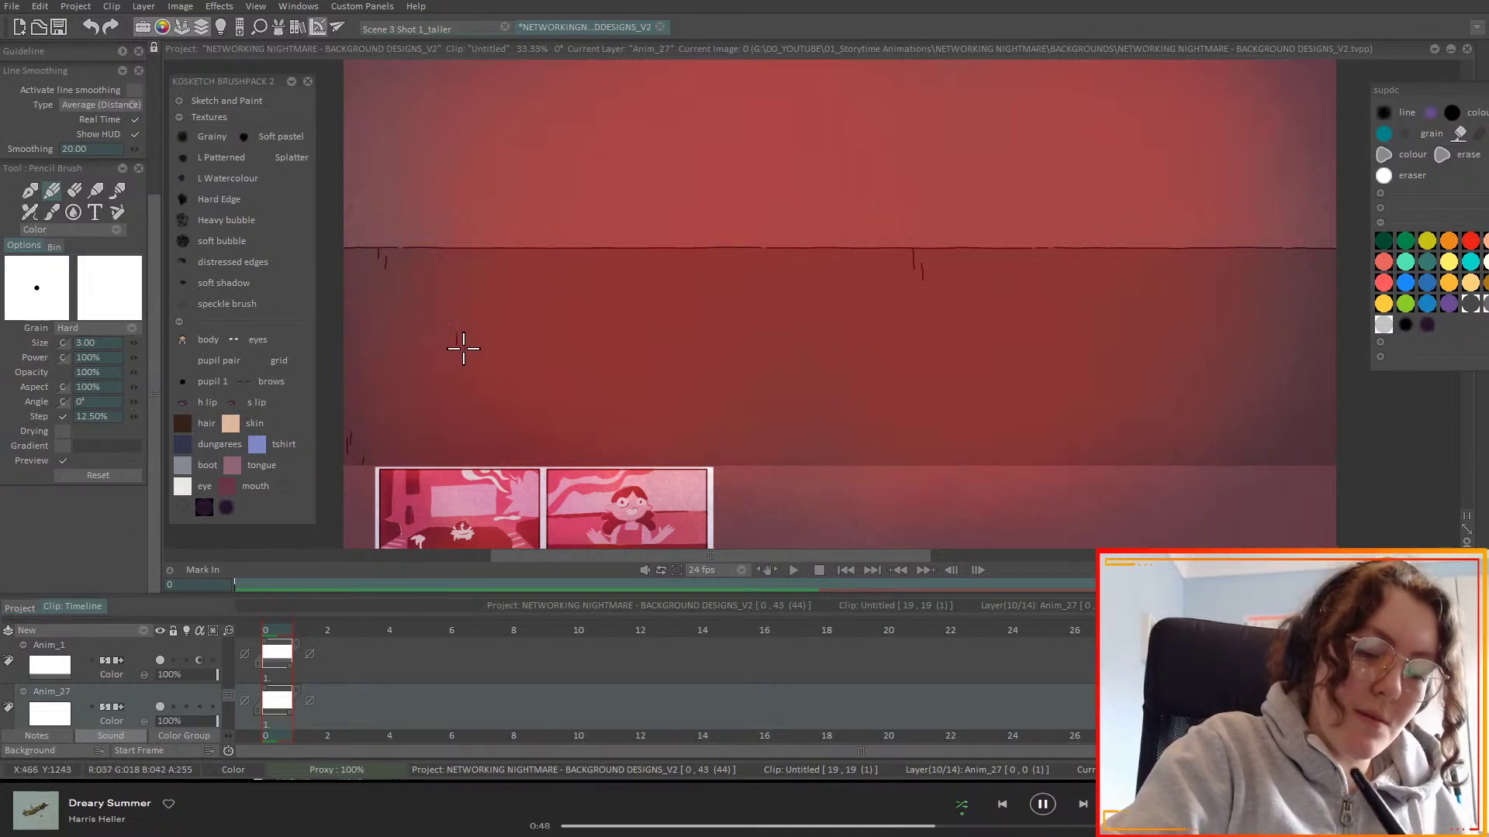
drag(457, 335, 464, 353)
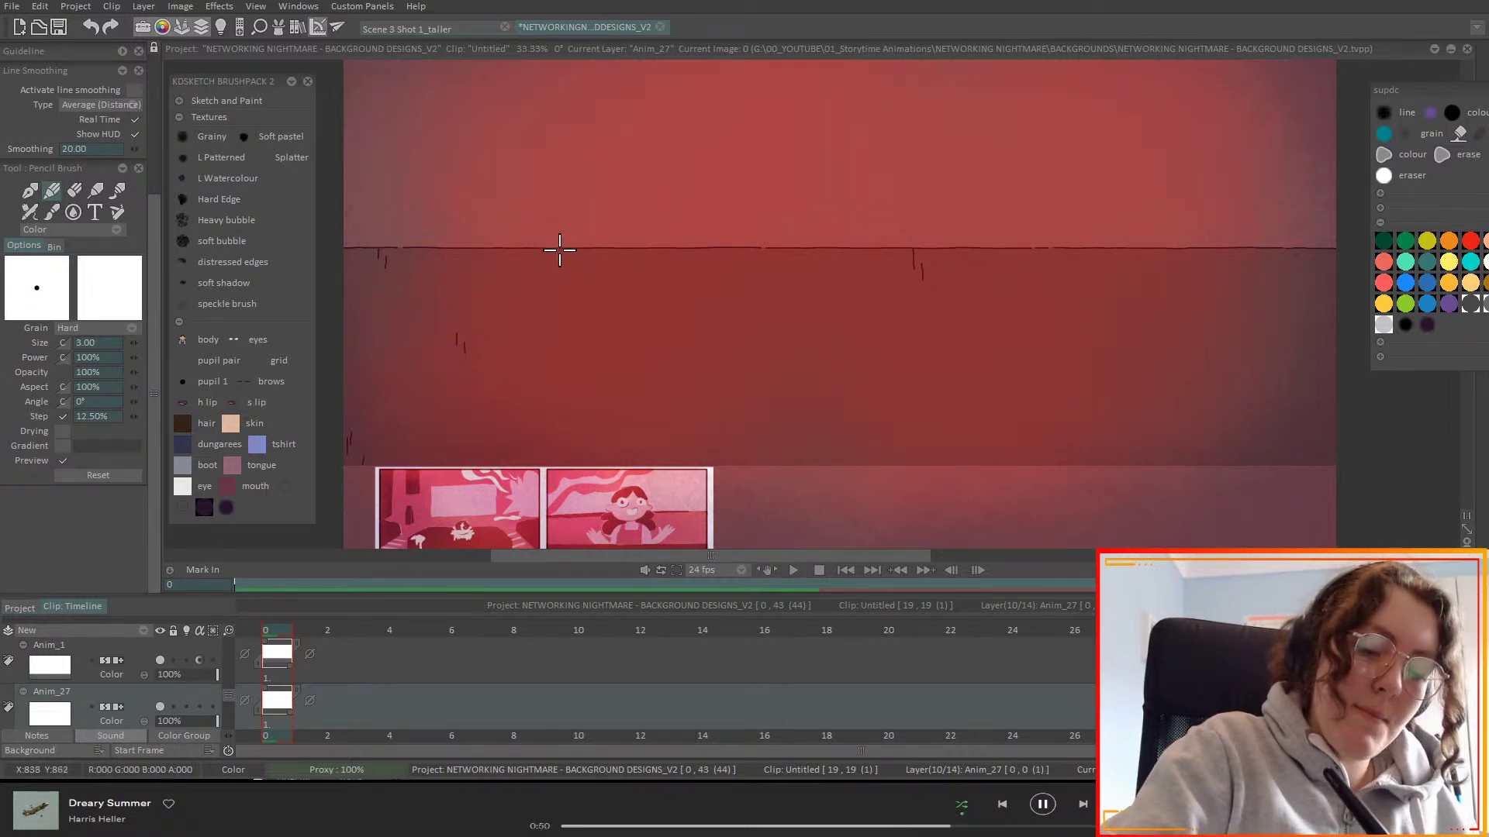
drag(559, 249, 563, 259)
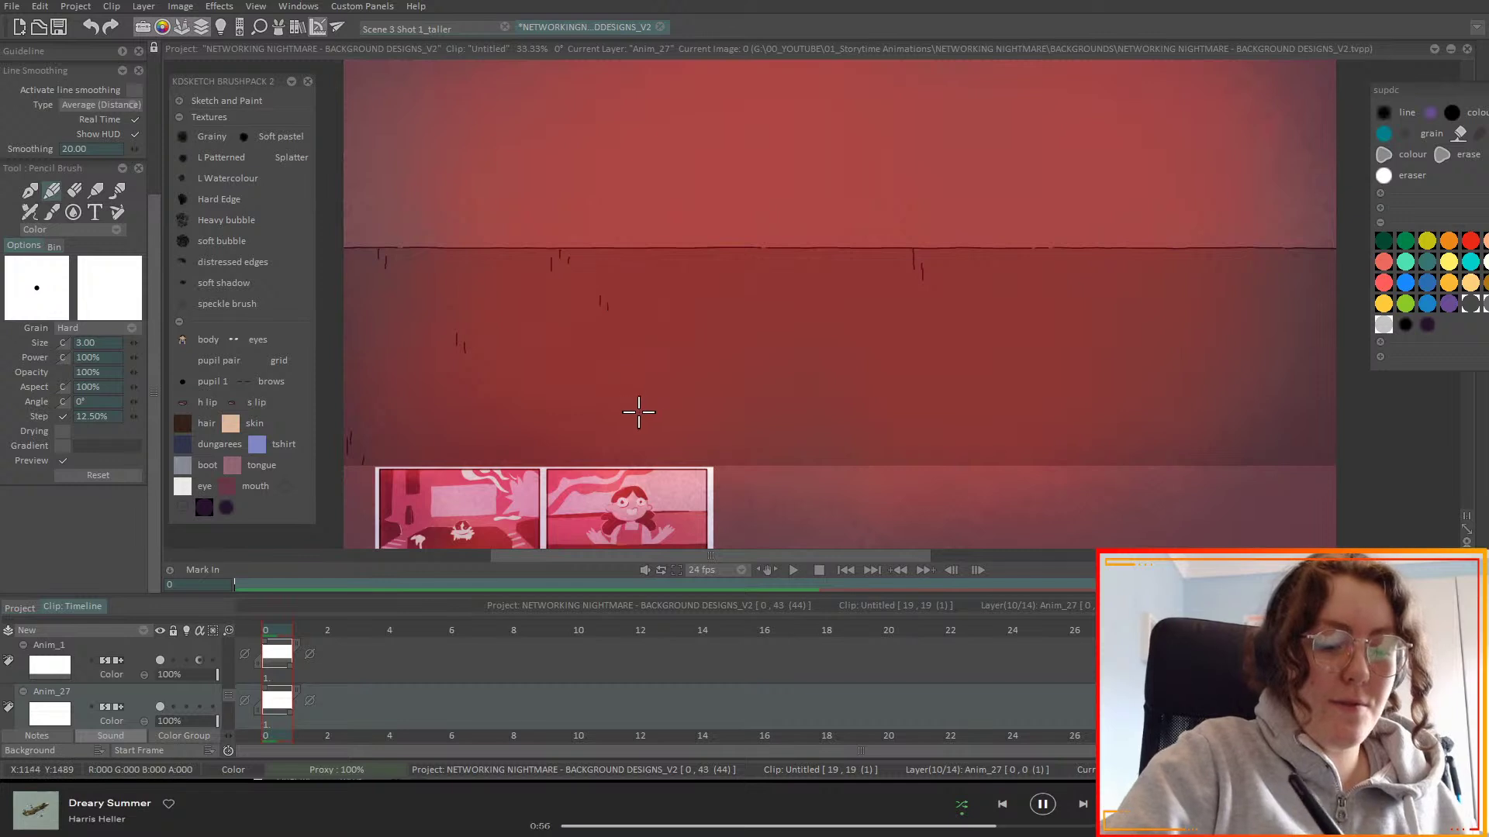
drag(599, 296, 600, 304)
drag(606, 301, 608, 309)
drag(586, 396, 614, 417)
key(ctrl+z)
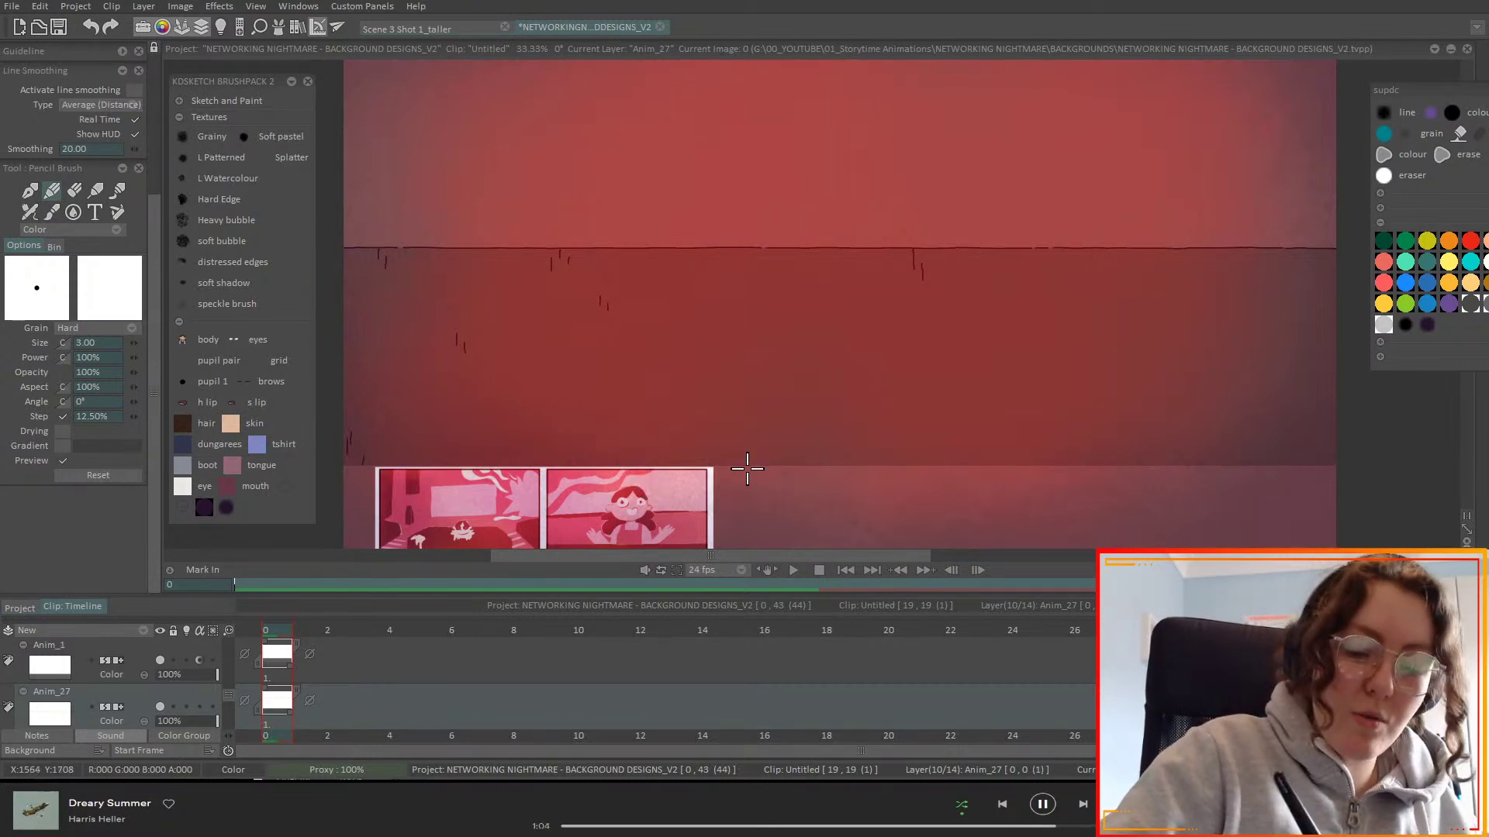
- Draw short vertical grain marks along the band's lower edge near the centre and scattered across its right half
mouse_move(749, 423)
mouse_down()
mouse_move(751, 464)
mouse_move(760, 456)
mouse_up()
mouse_move(892, 466)
mouse_down()
mouse_move(901, 443)
mouse_move(929, 461)
mouse_up()
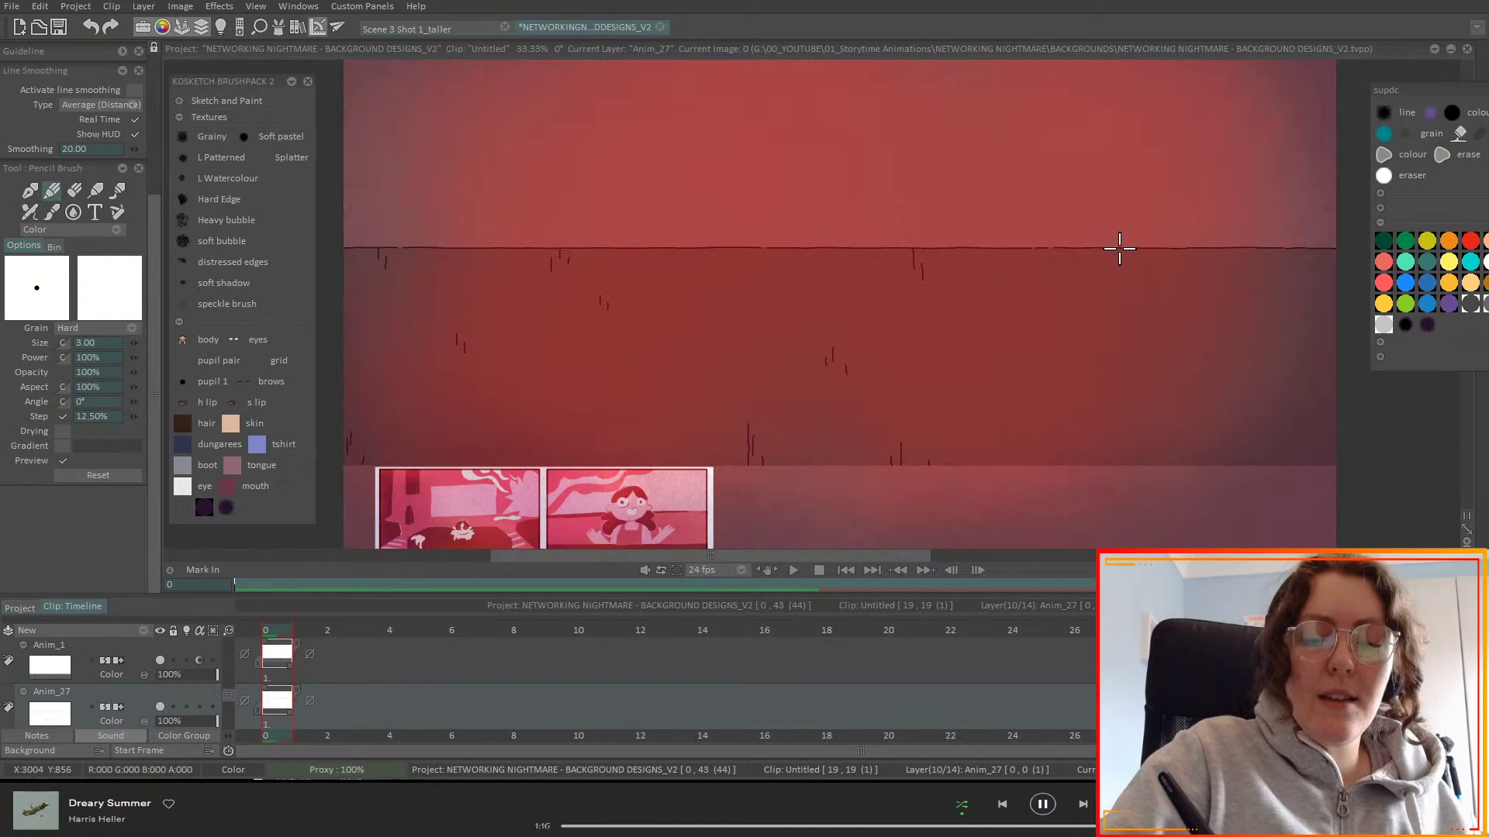
drag(1121, 249, 1123, 261)
drag(1229, 371, 1308, 416)
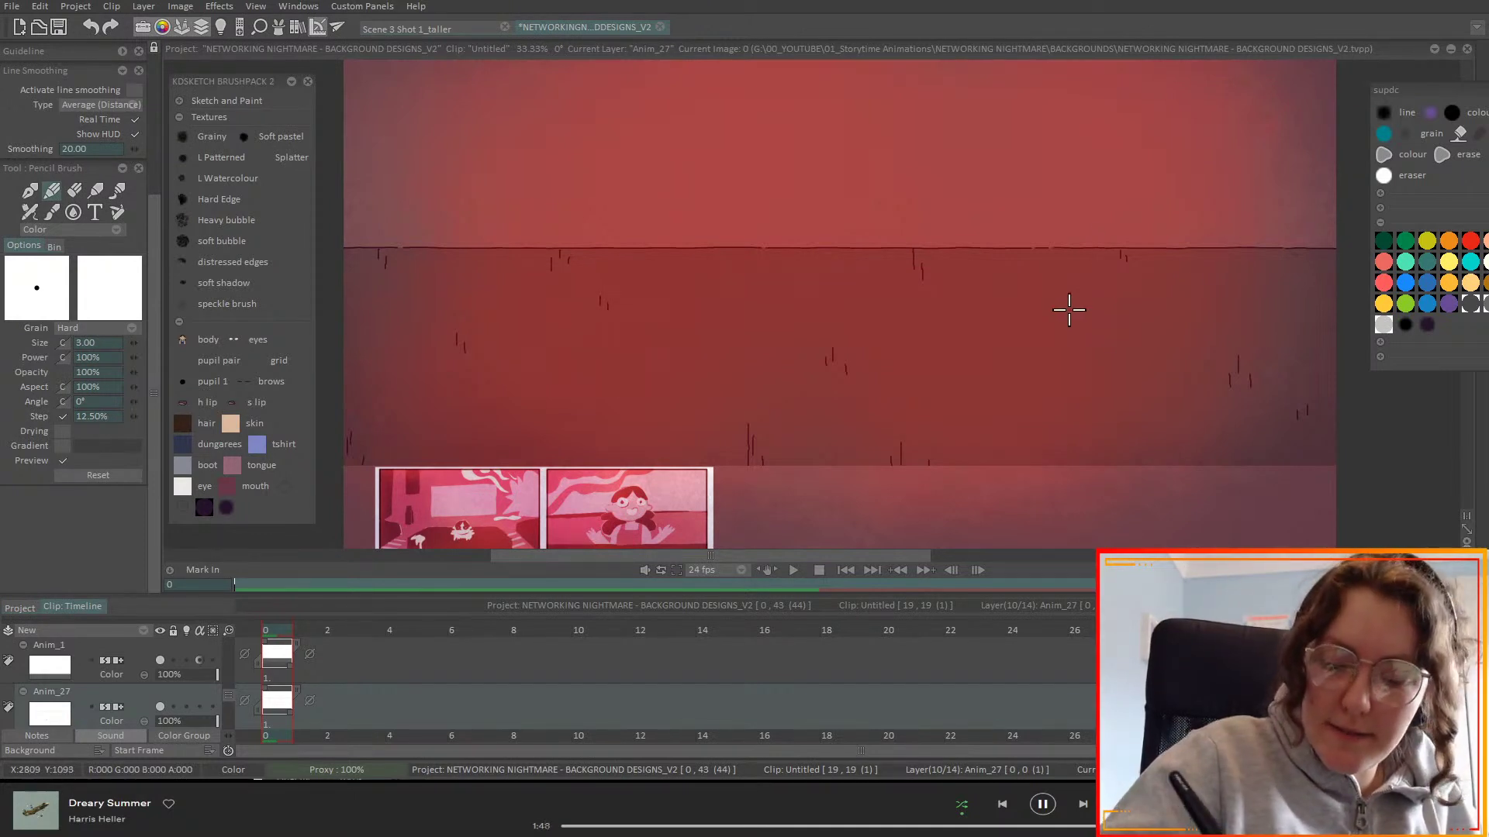
drag(1073, 303, 1072, 315)
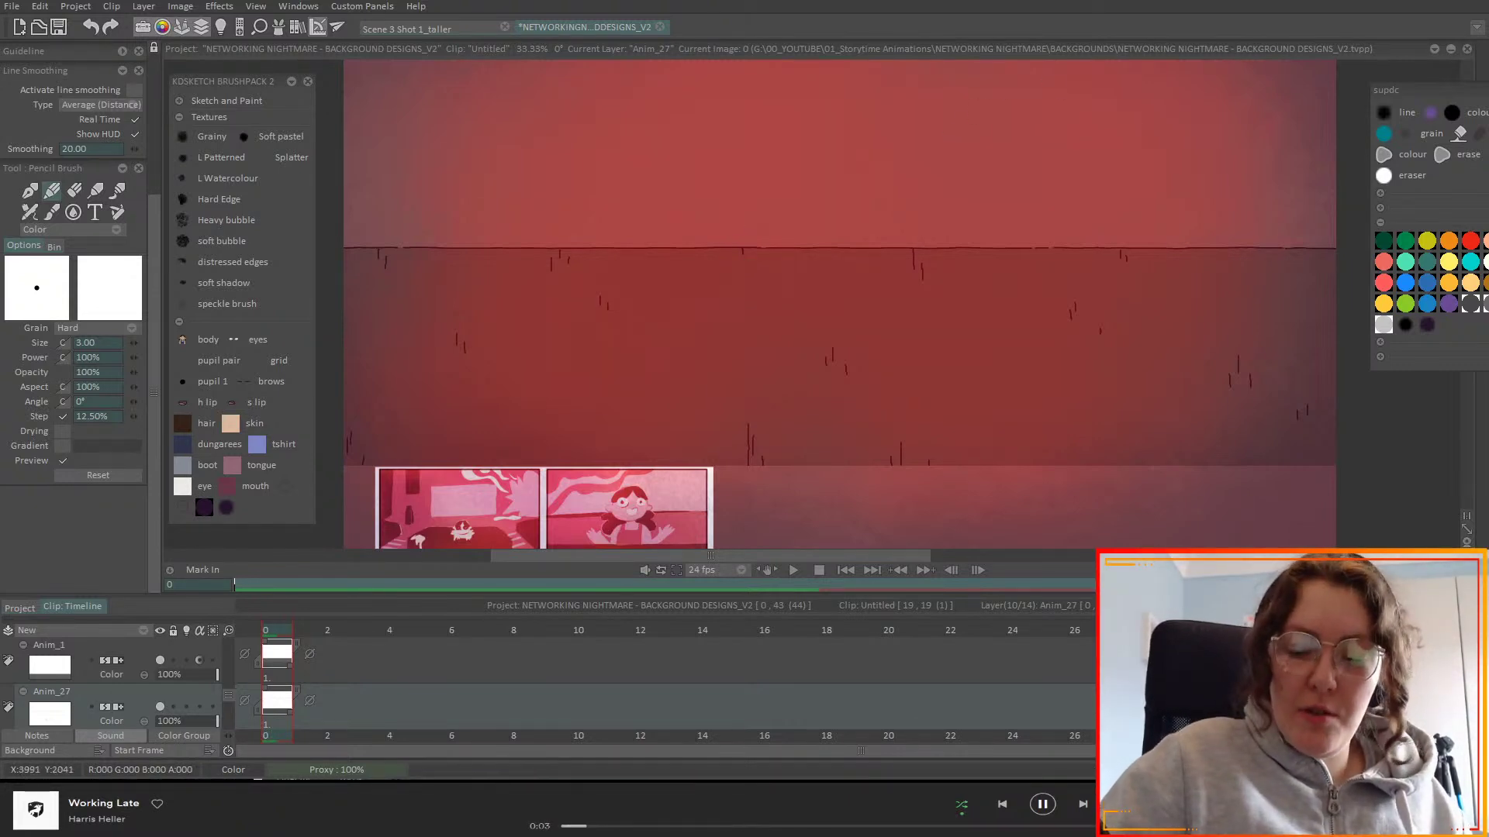
- Examine the grain marks across the whole background and up close around the lower strip
scroll(747, 243, down, 1)
scroll(815, 303, up, 1)
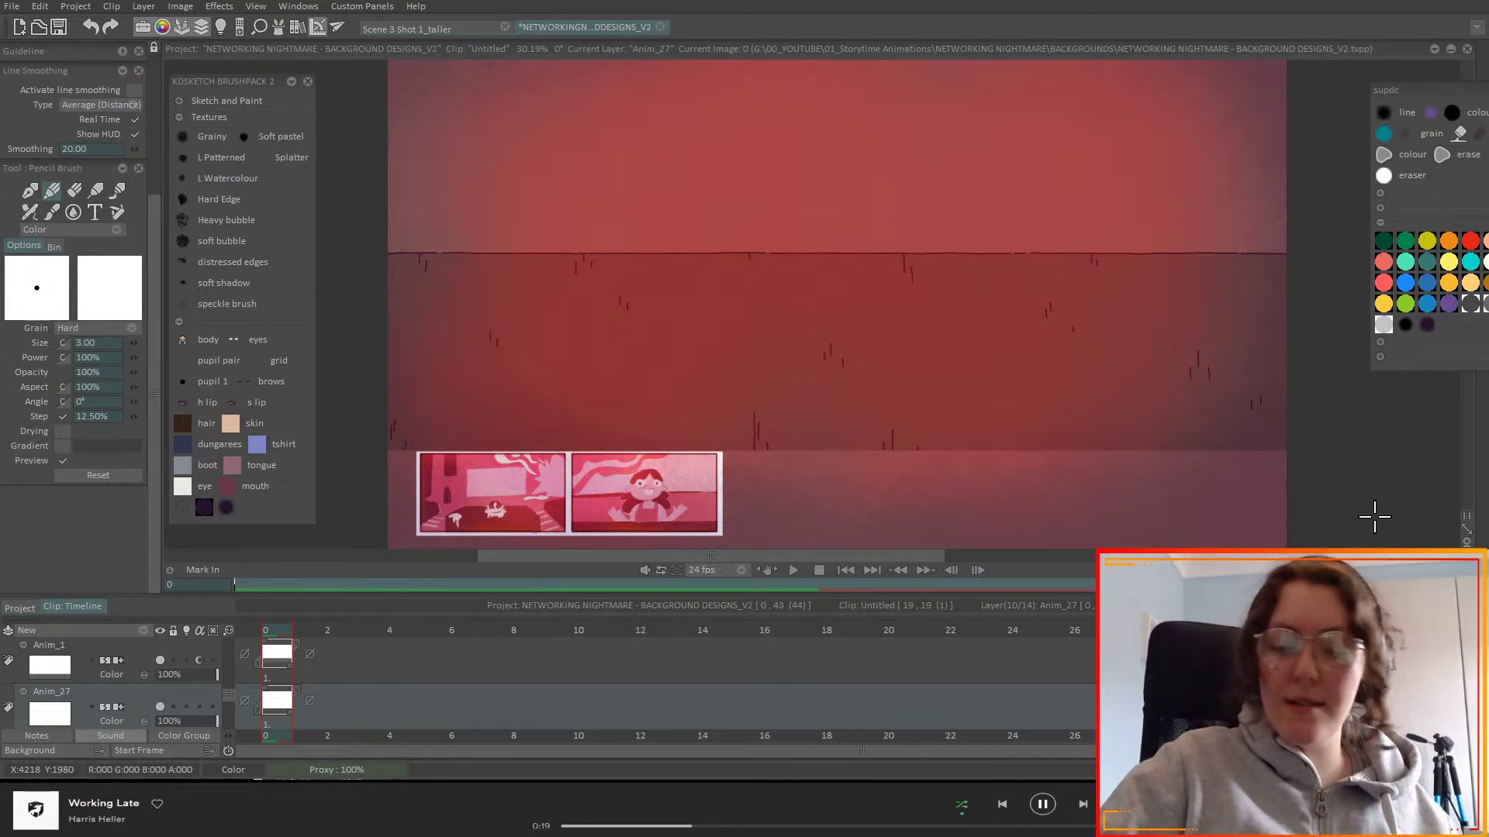
scroll(1387, 542, down, 2)
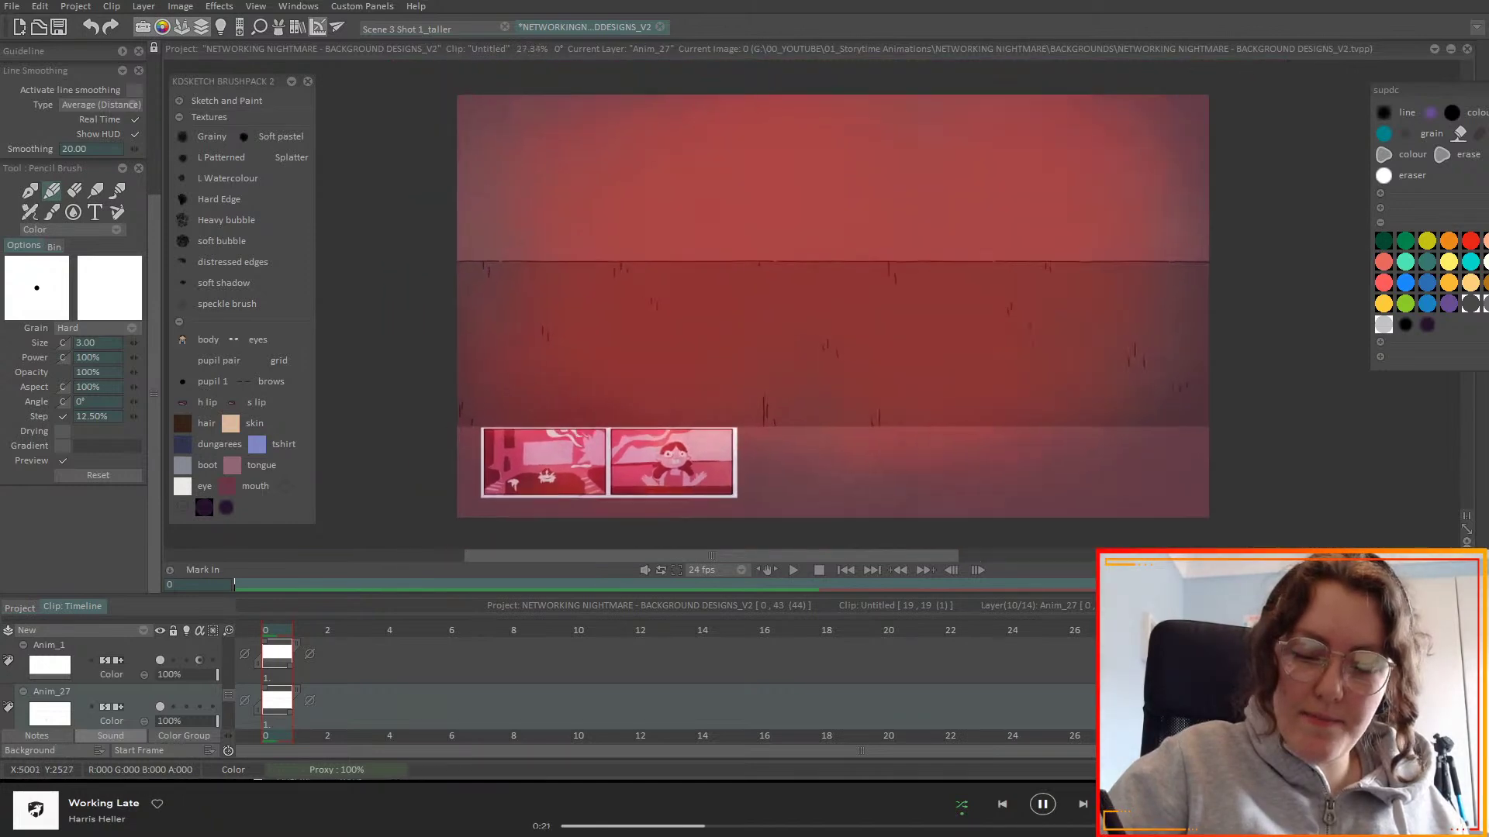
scroll(1323, 525, up, 3)
scroll(1323, 512, down, 3)
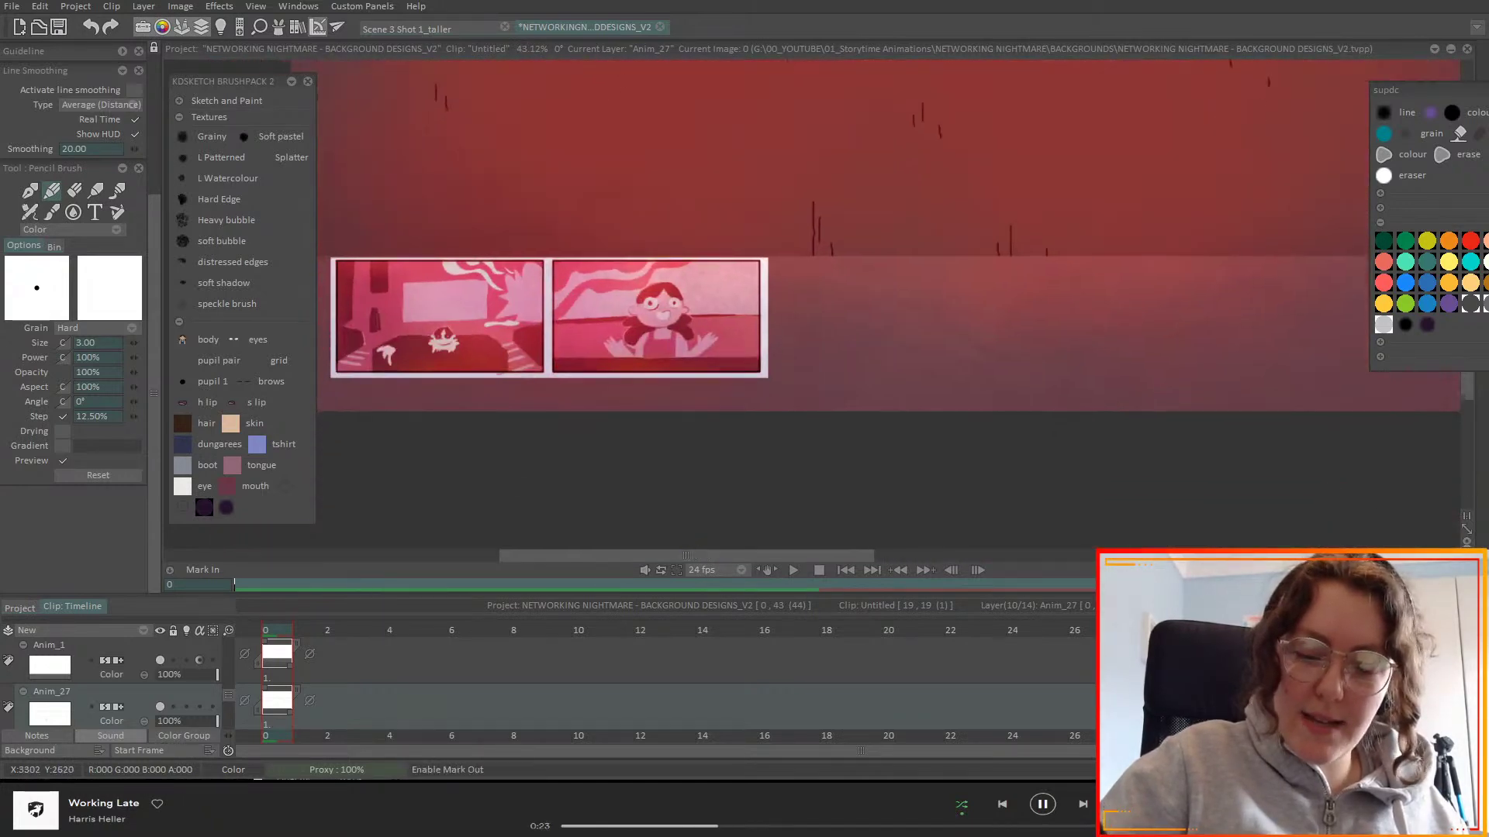
scroll(1323, 511, down, 2)
scroll(1323, 512, up, 3)
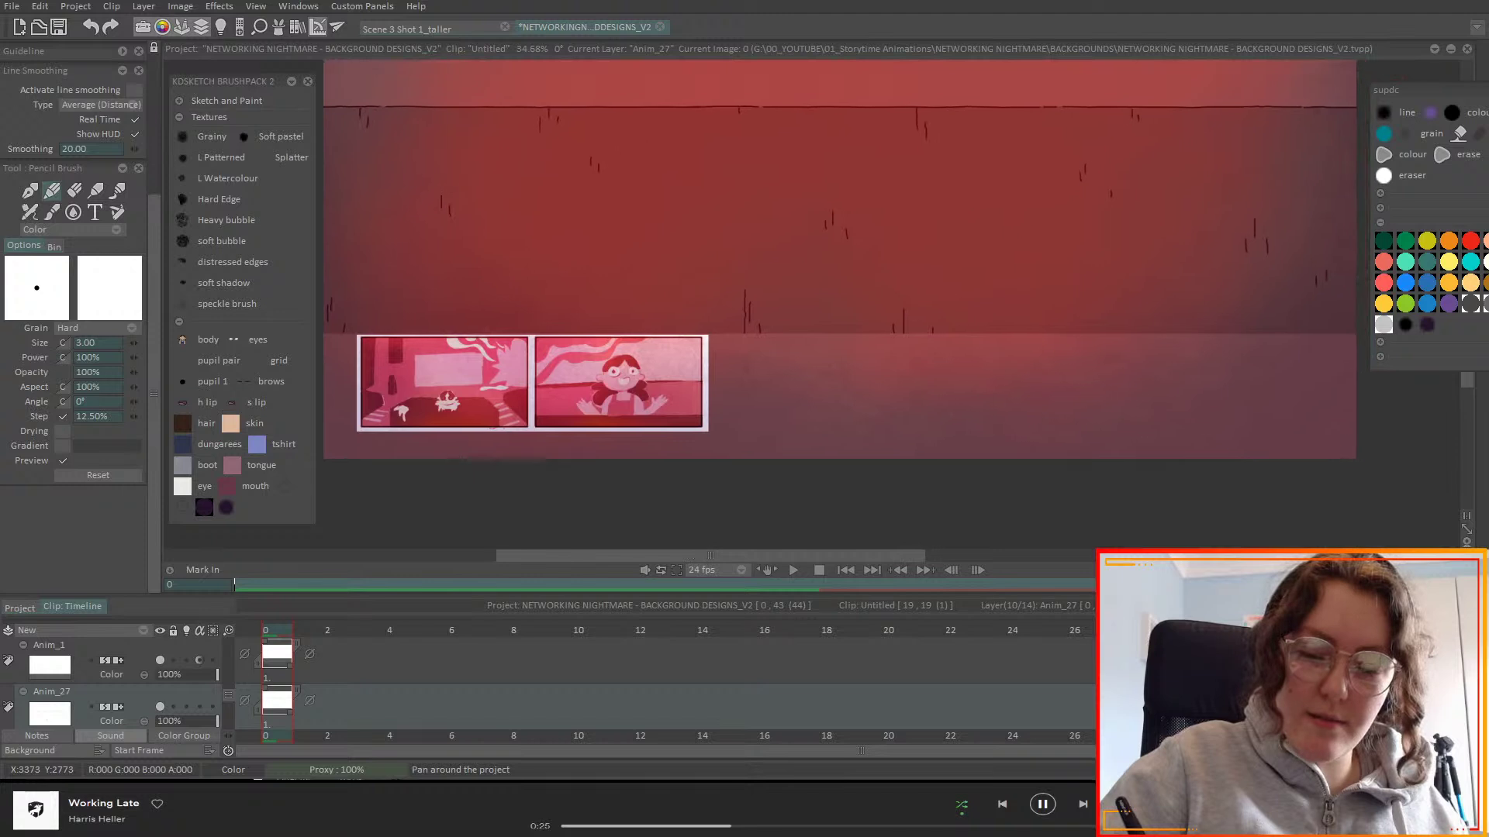
scroll(842, 298, up, 1)
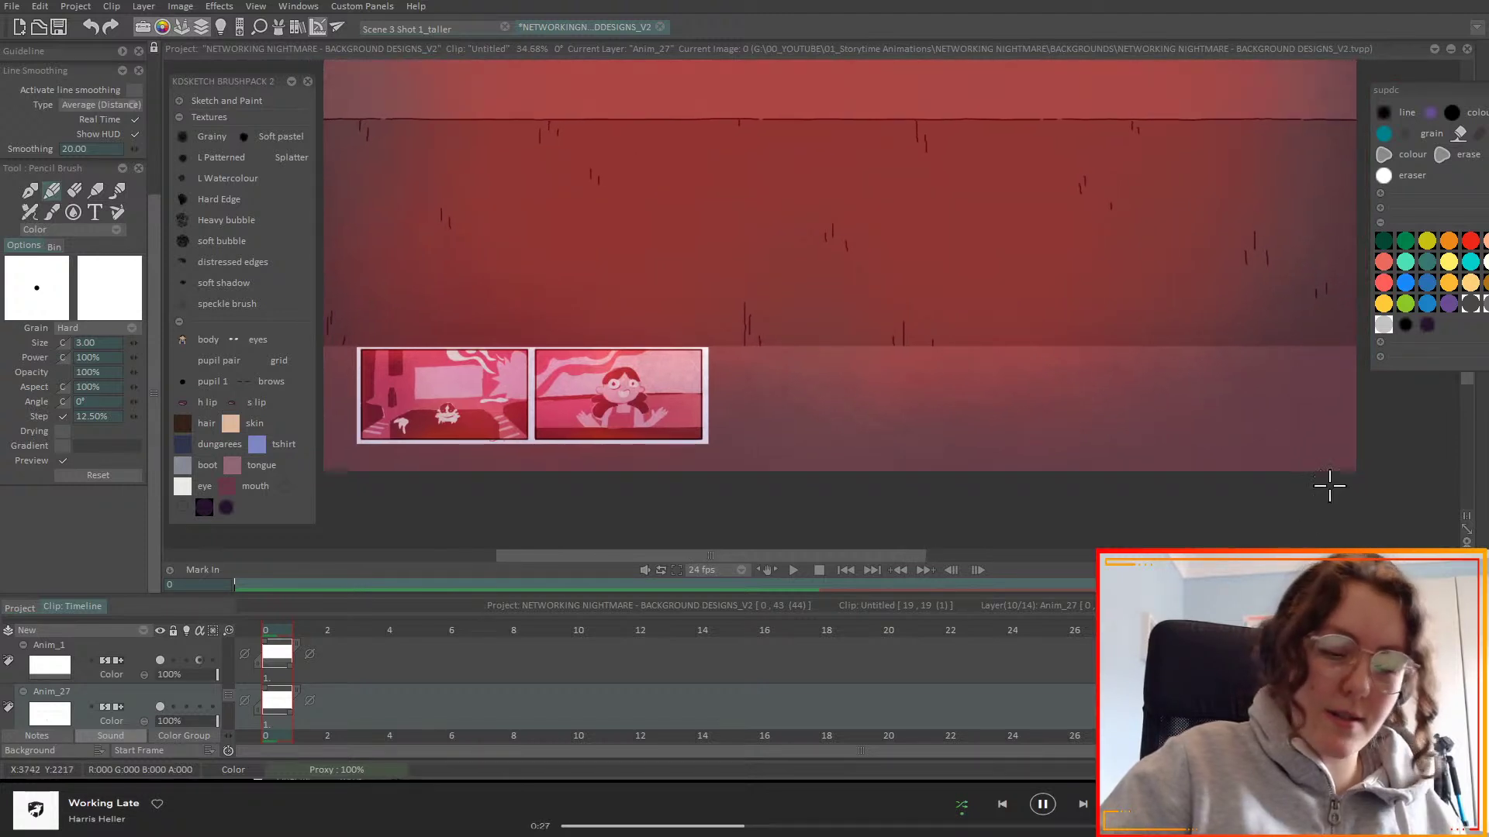
- Hide the layer holding the two storyboard reference thumbnails
scroll(230, 691, down, 2)
scroll(227, 655, down, 10)
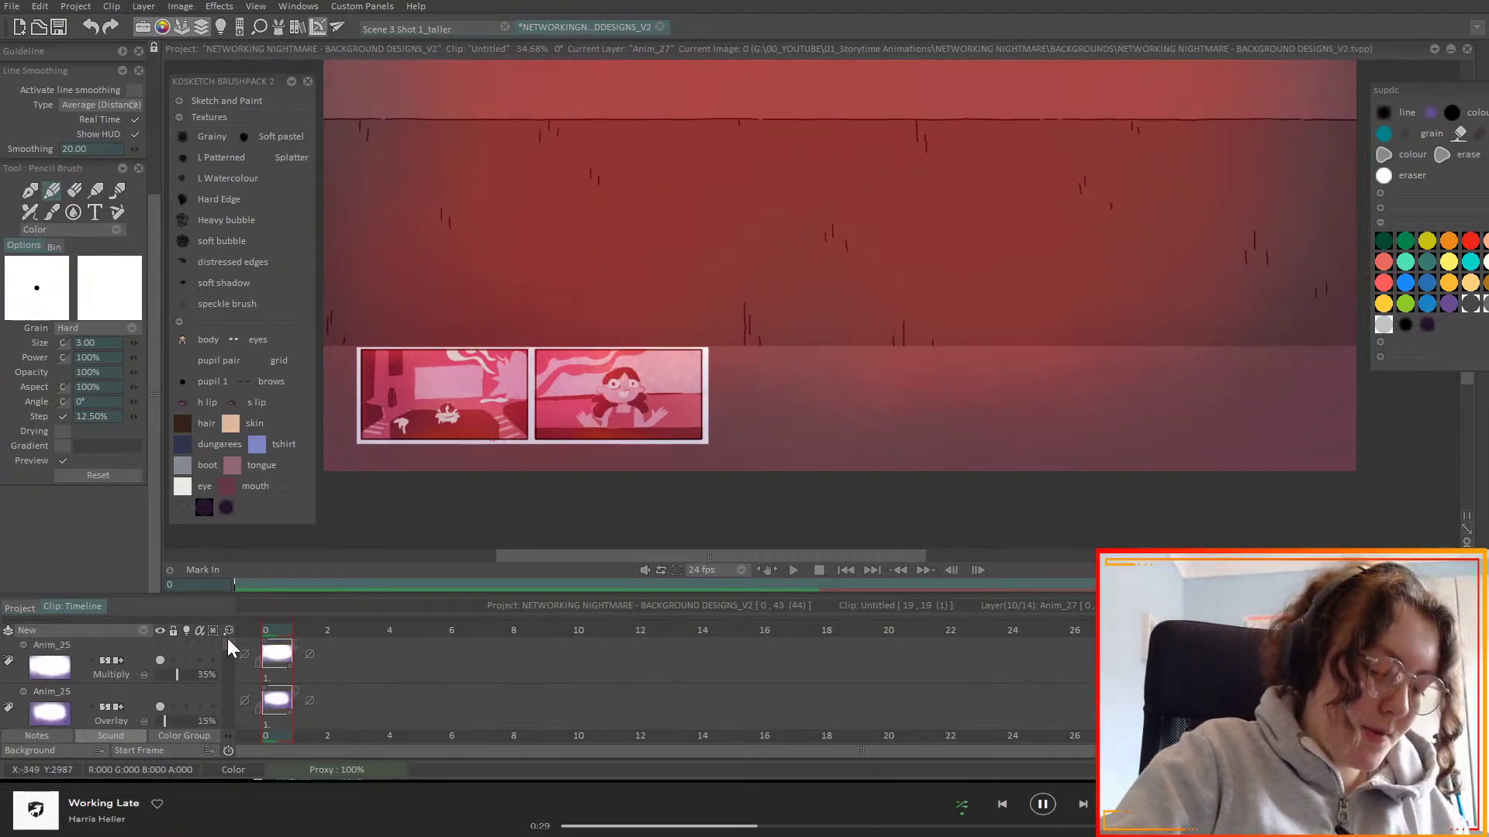
click(159, 653)
scroll(228, 668, up, 1)
scroll(229, 671, down, 5)
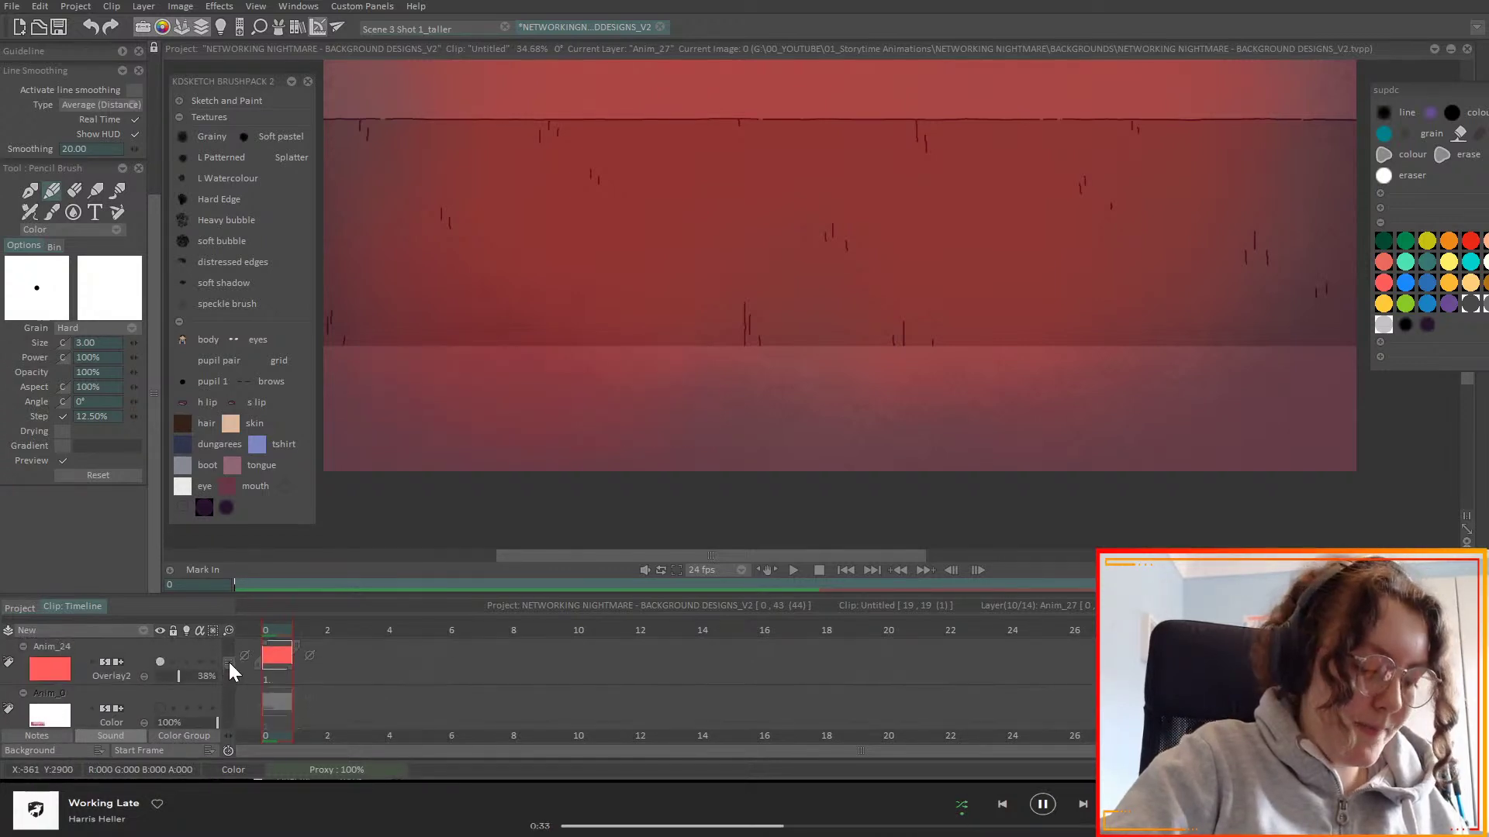
- Add a new animation layer directly above the Anim_1 layer
scroll(229, 681, up, 2)
scroll(230, 673, up, 5)
scroll(229, 691, down, 1)
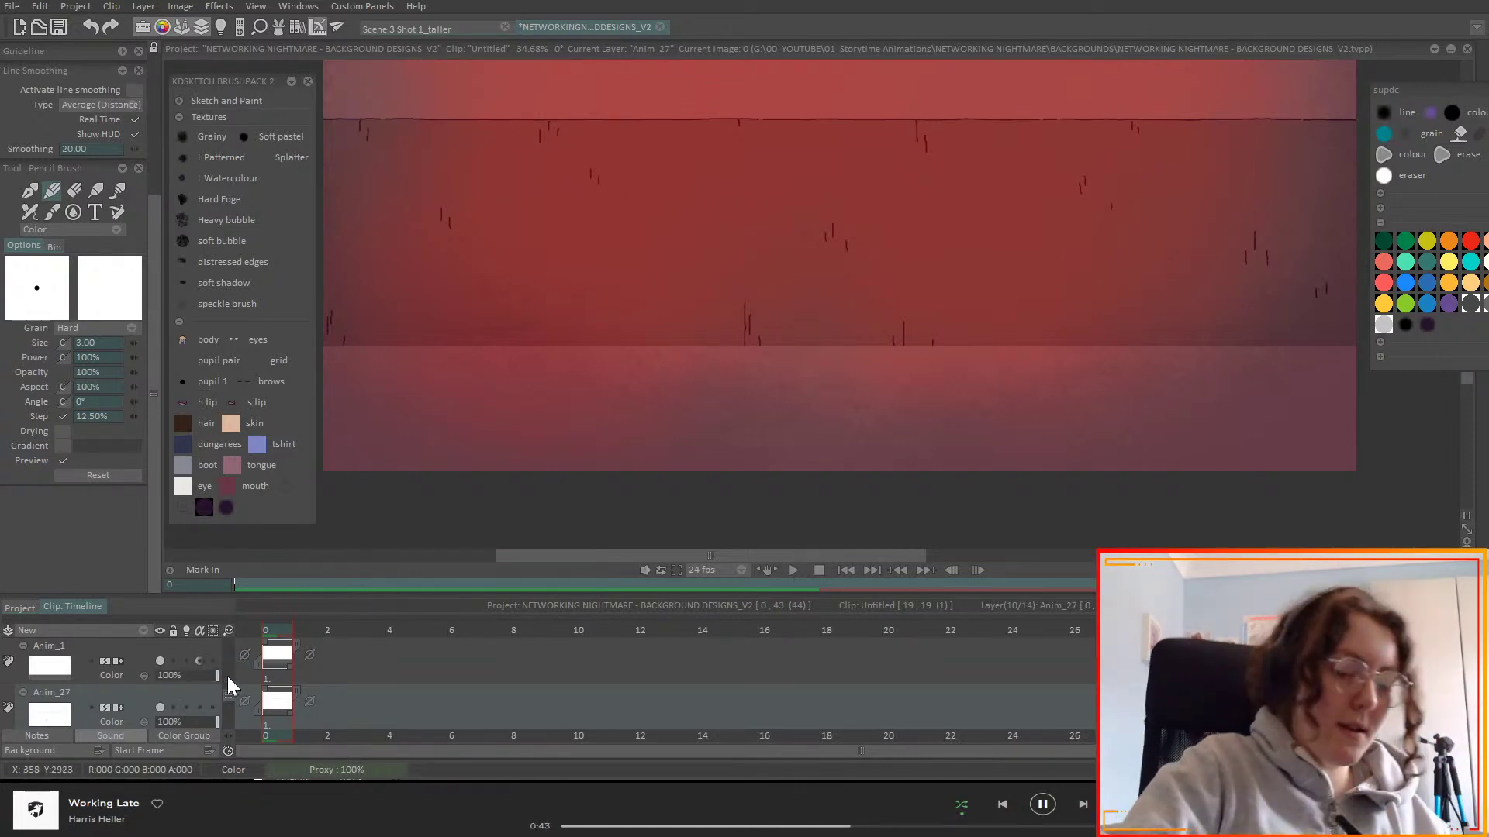
scroll(231, 696, up, 1)
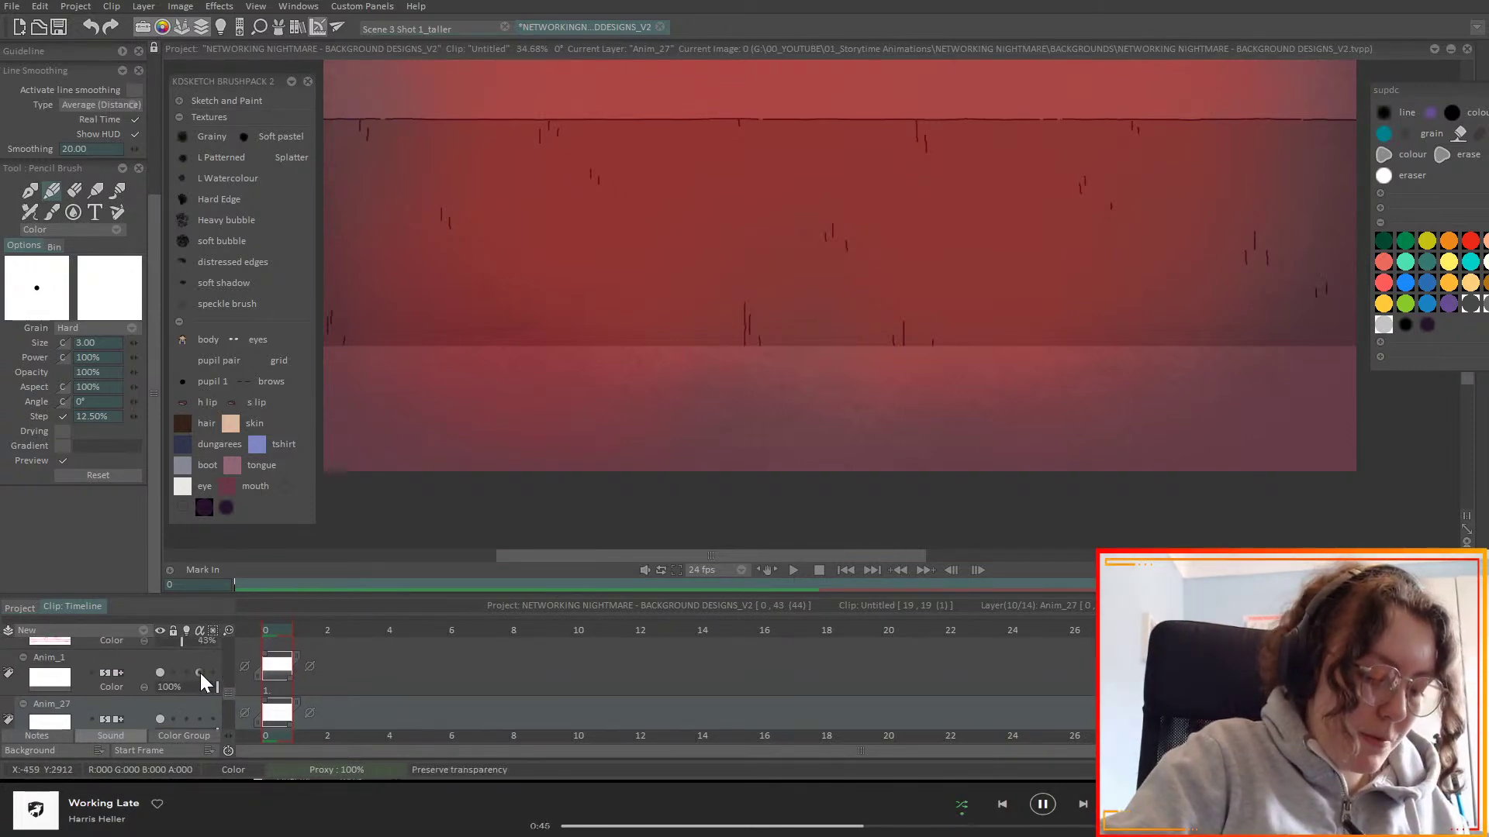
click(155, 667)
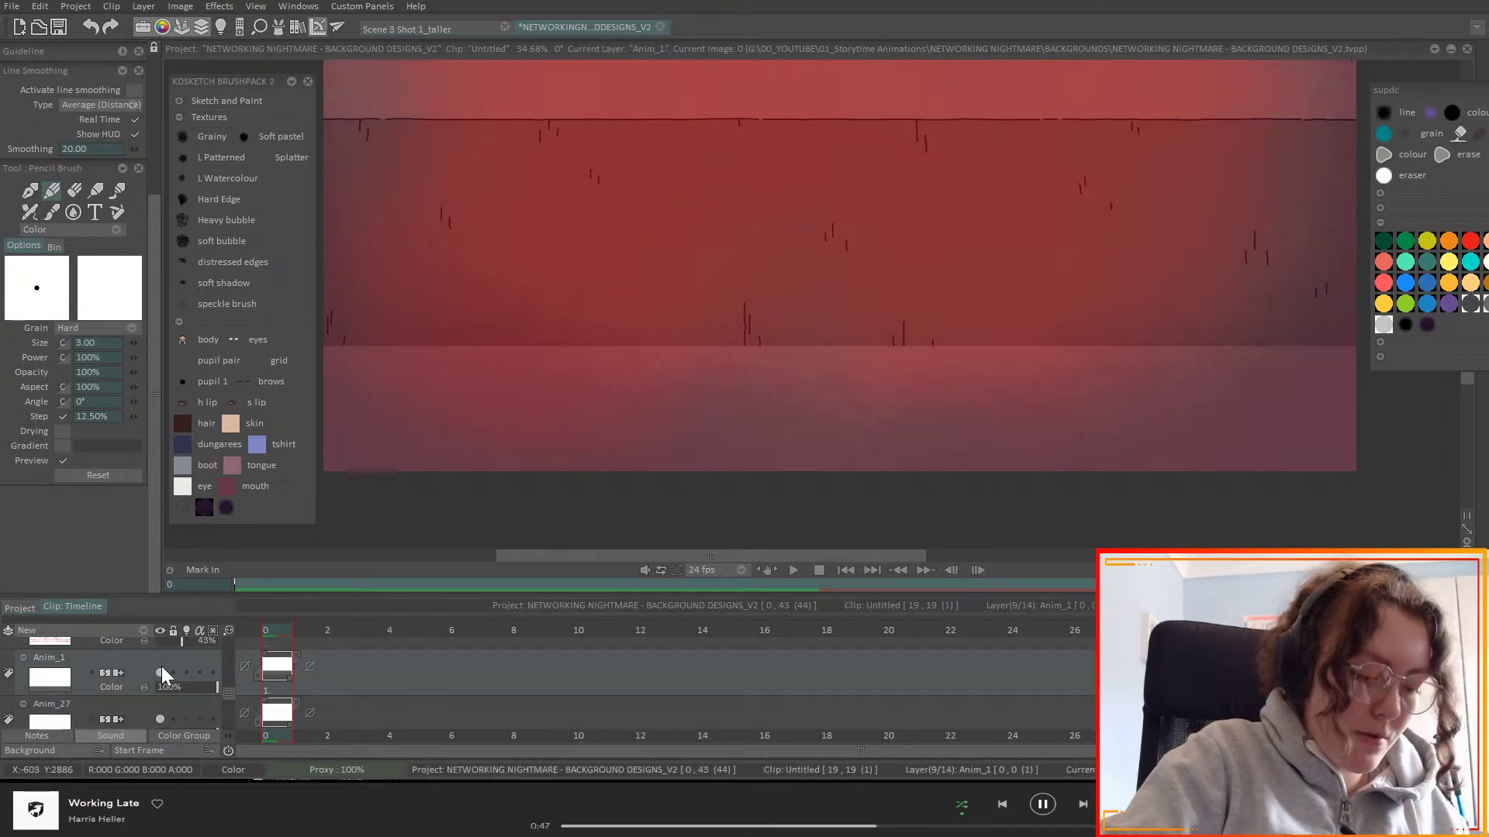
click(144, 629)
click(174, 629)
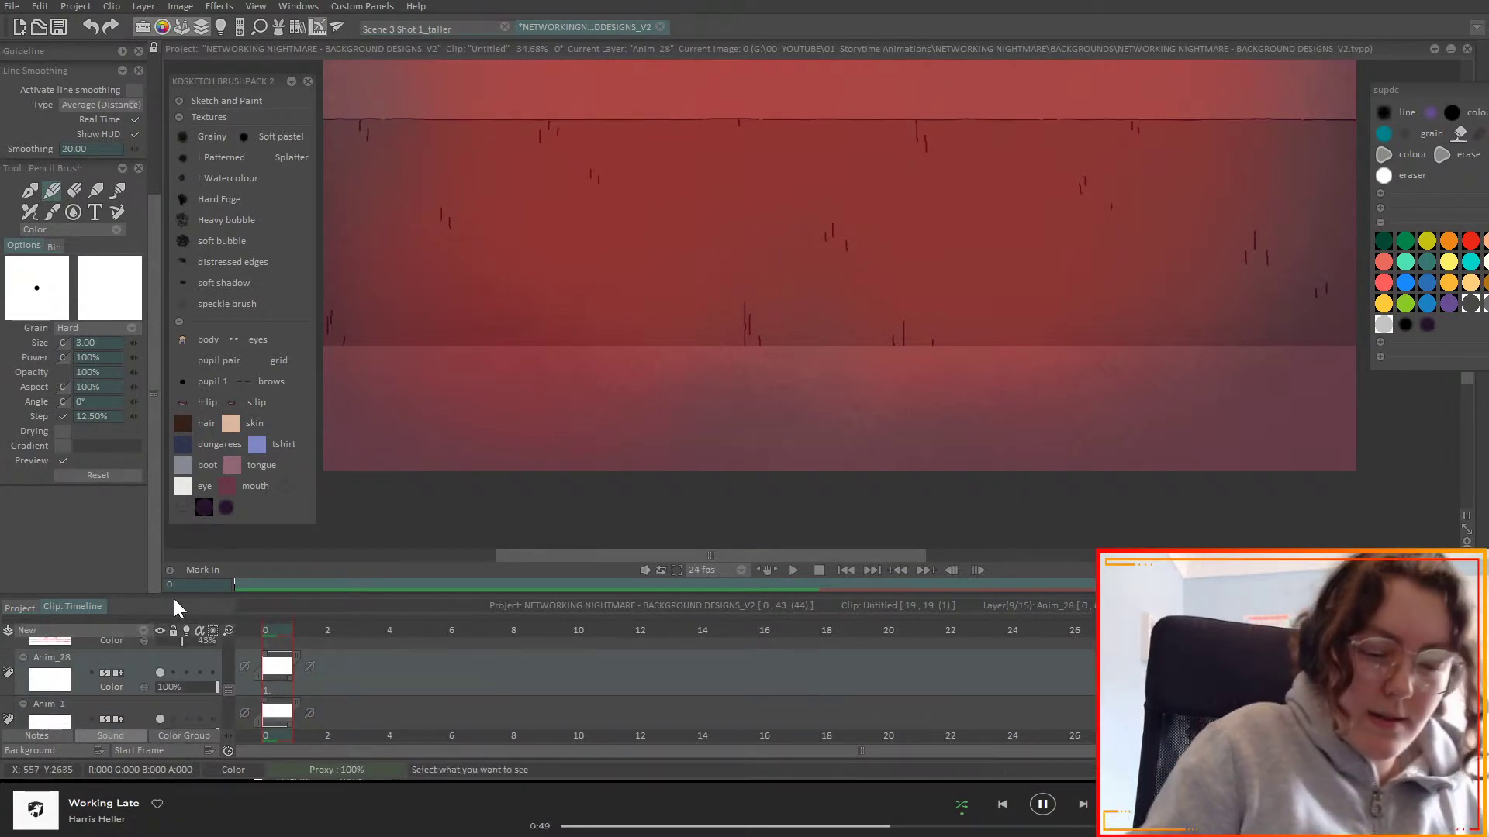
- Draw scattered groups of short horizontal grain marks across the lighter strip below the dark band
drag(681, 364, 698, 367)
drag(1170, 435, 1202, 441)
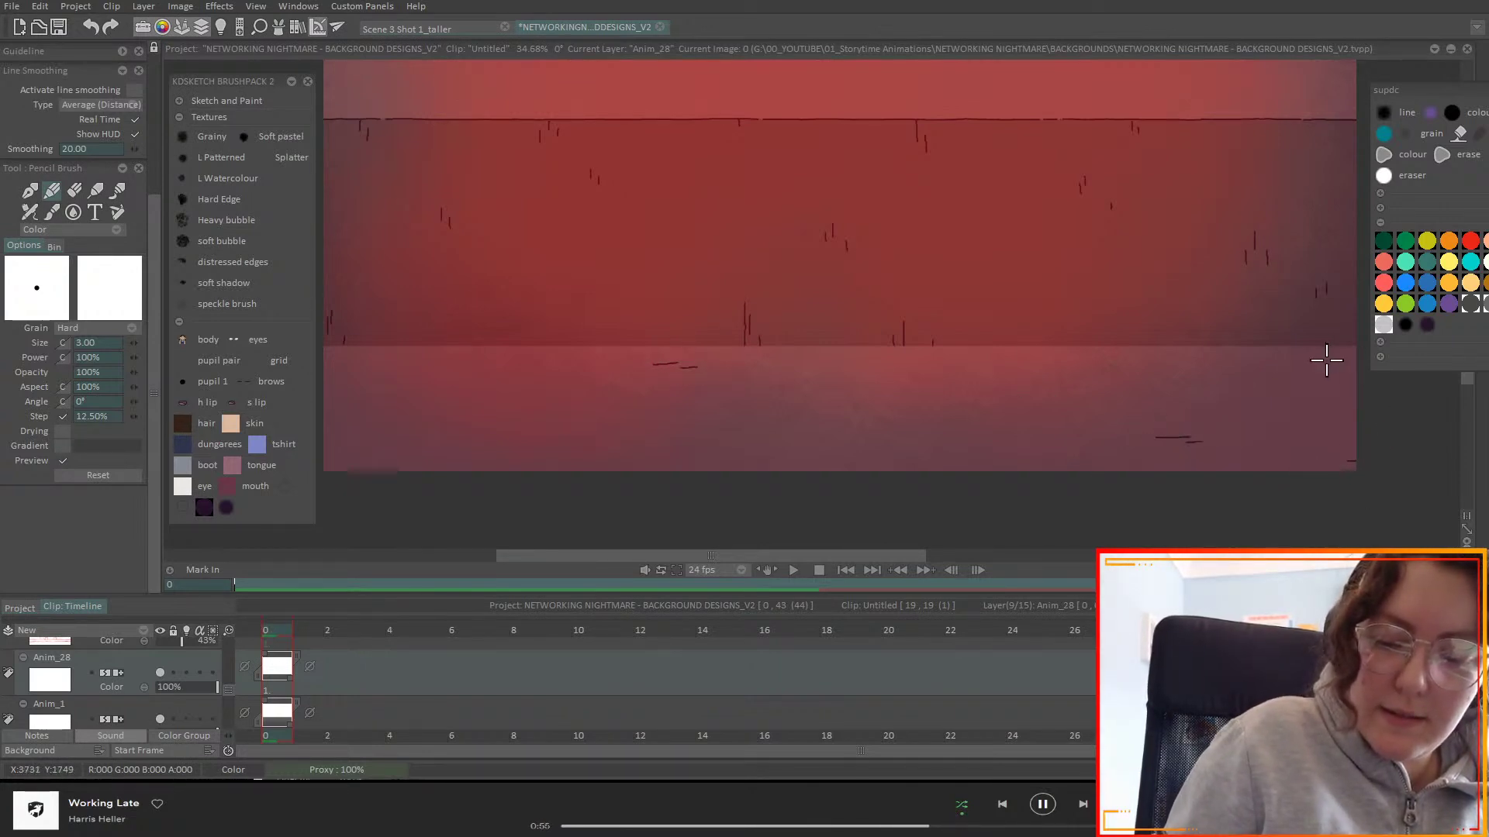
drag(1281, 365, 1292, 364)
drag(1302, 361, 1310, 360)
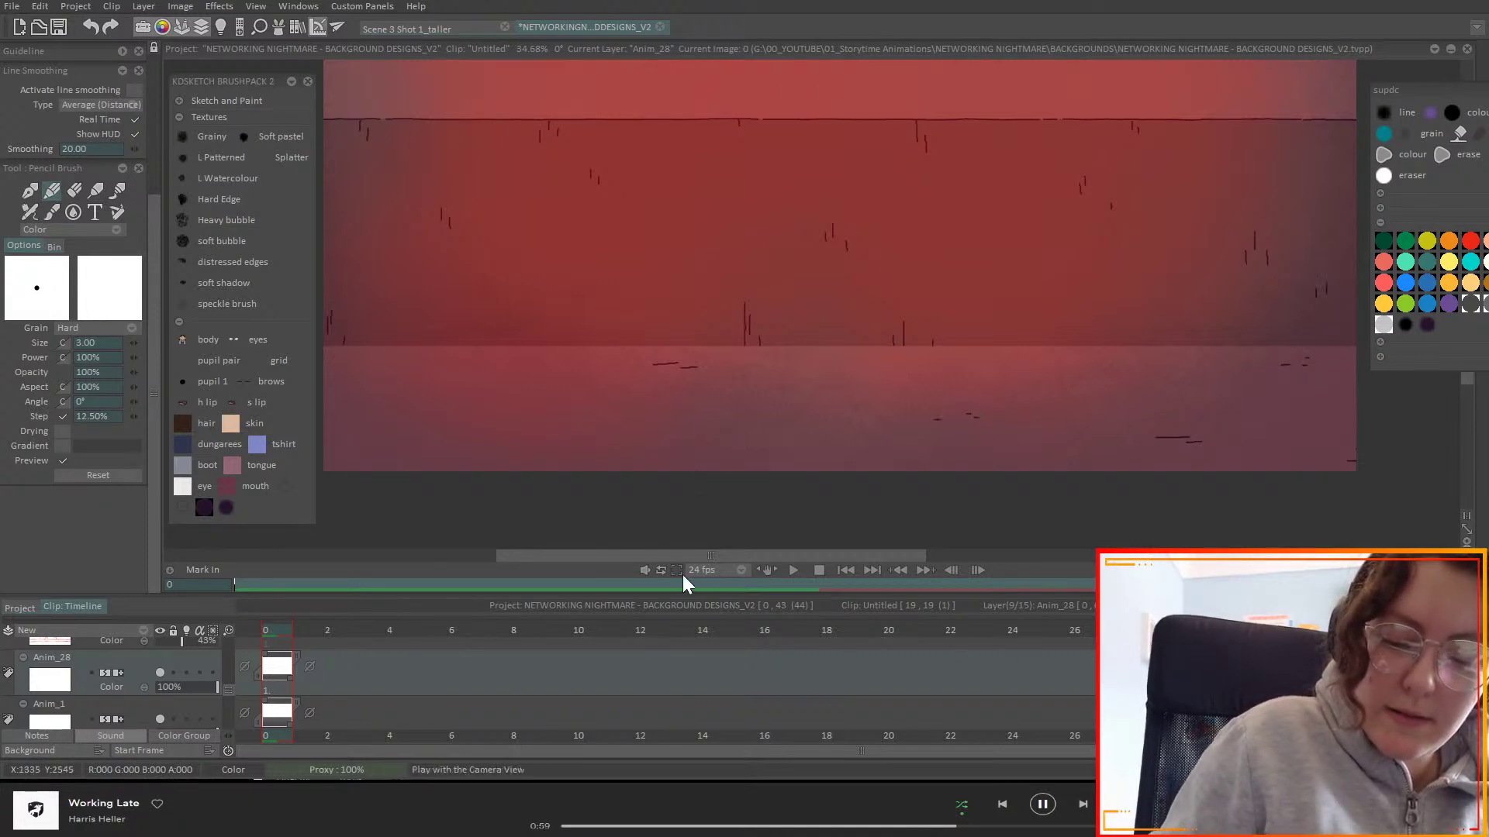
drag(915, 554, 845, 556)
mouse_move(646, 448)
mouse_down()
mouse_move(676, 439)
mouse_move(599, 444)
mouse_up()
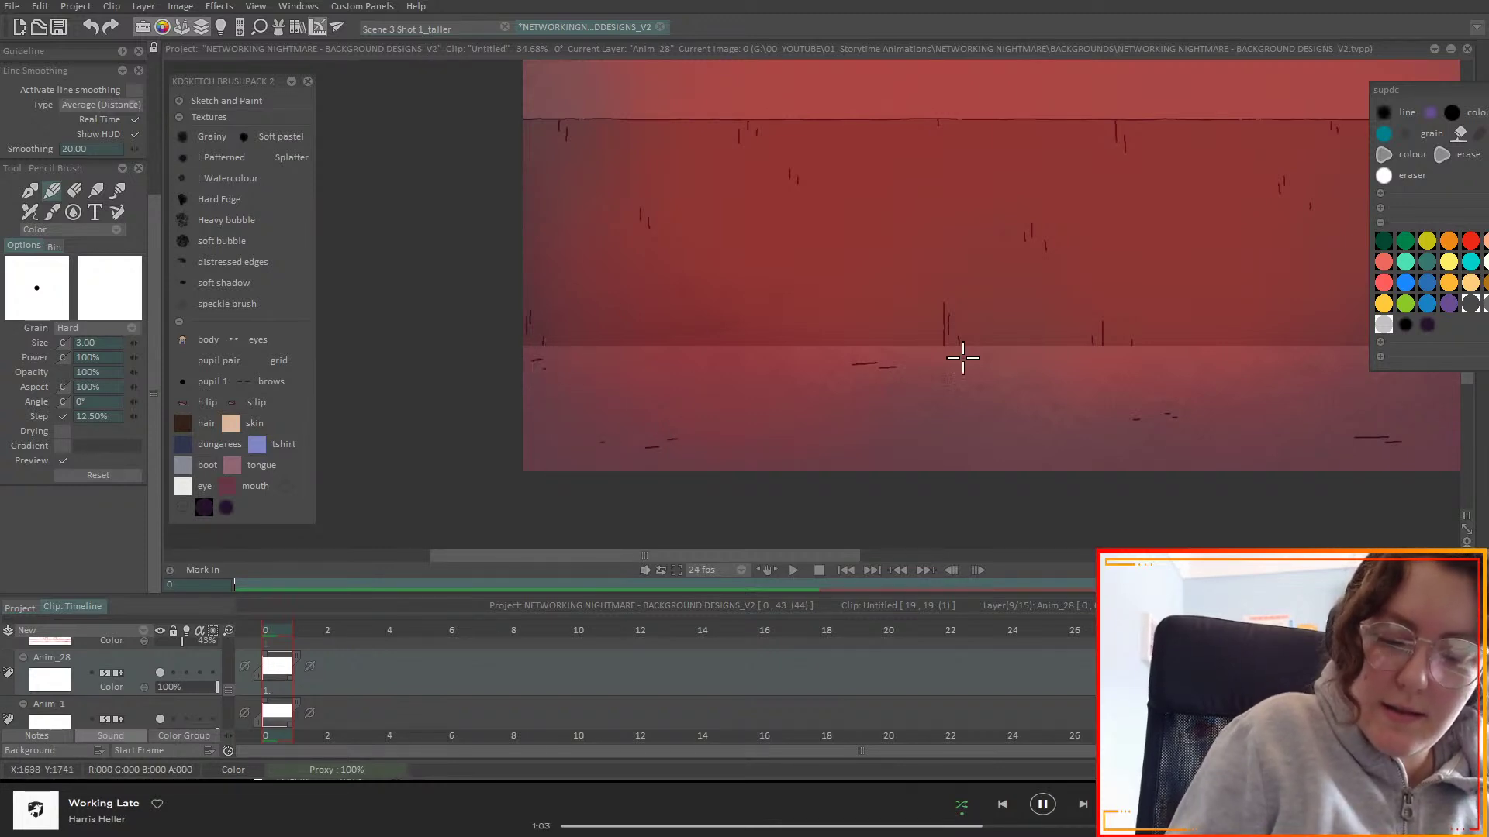
click(1468, 530)
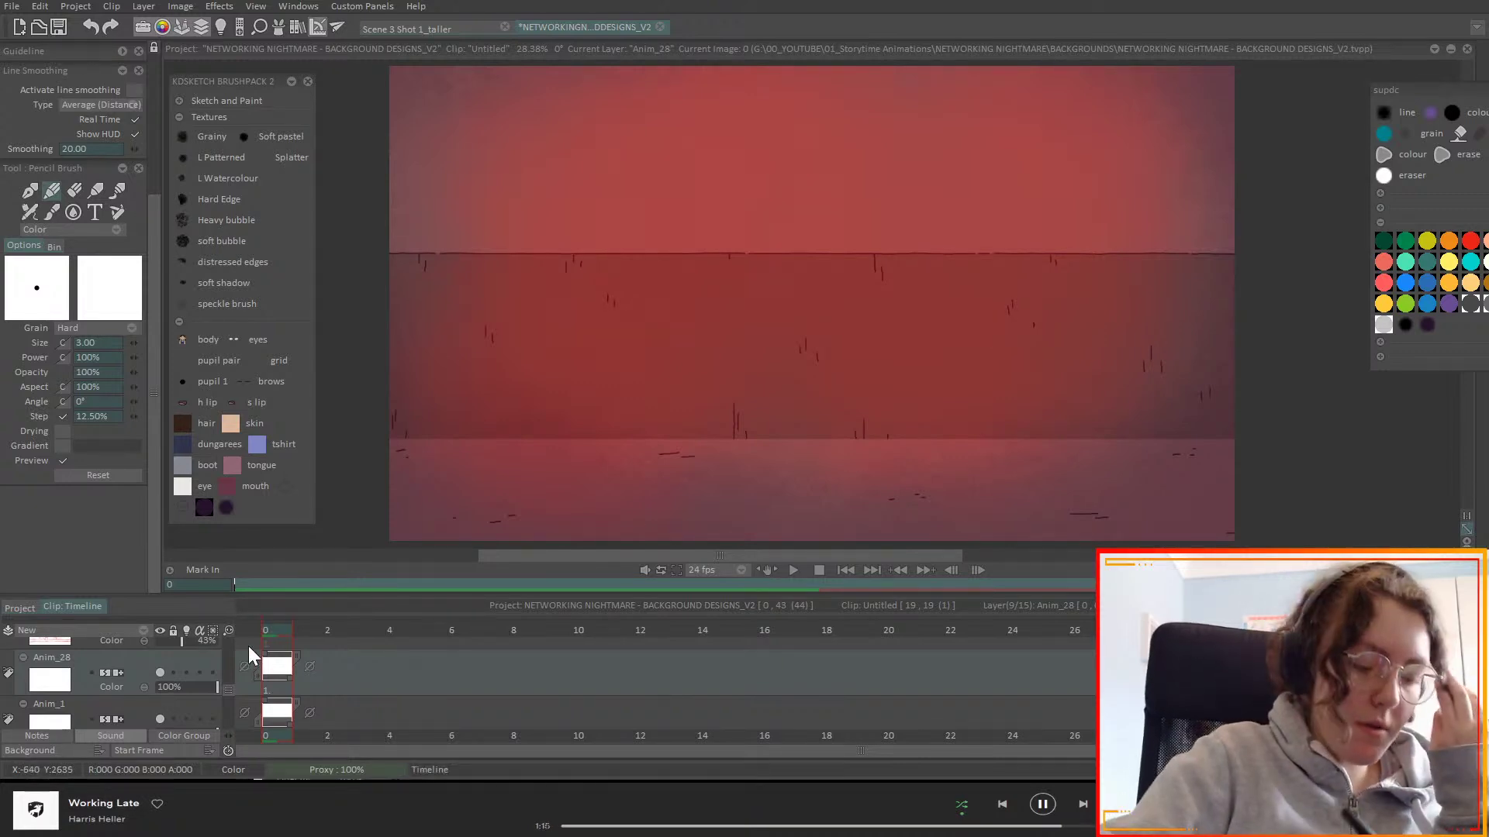
- Add a new animation layer at the top of the layer stack
scroll(228, 690, up, 5)
click(143, 630)
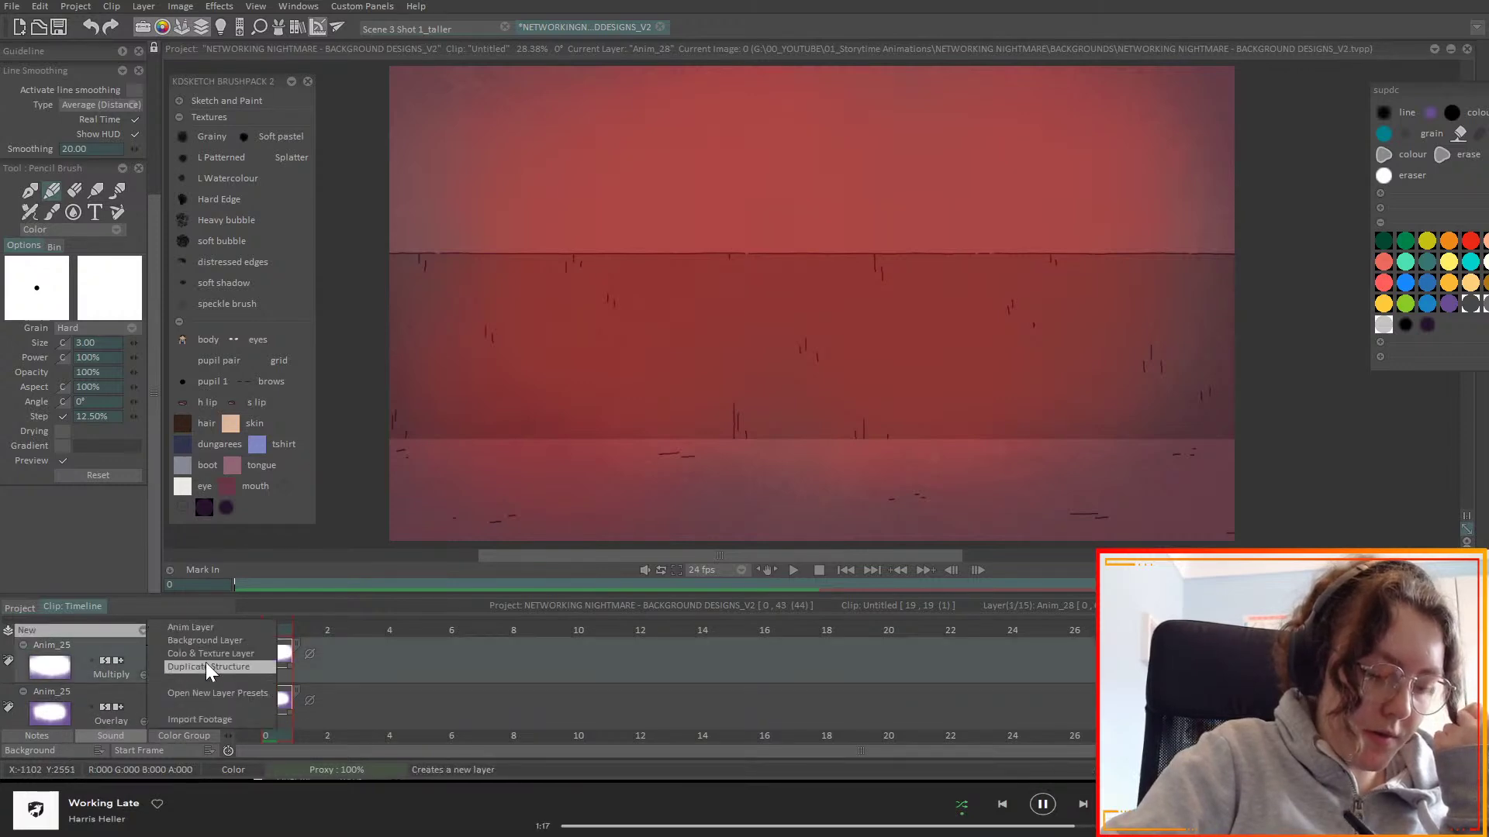
click(202, 631)
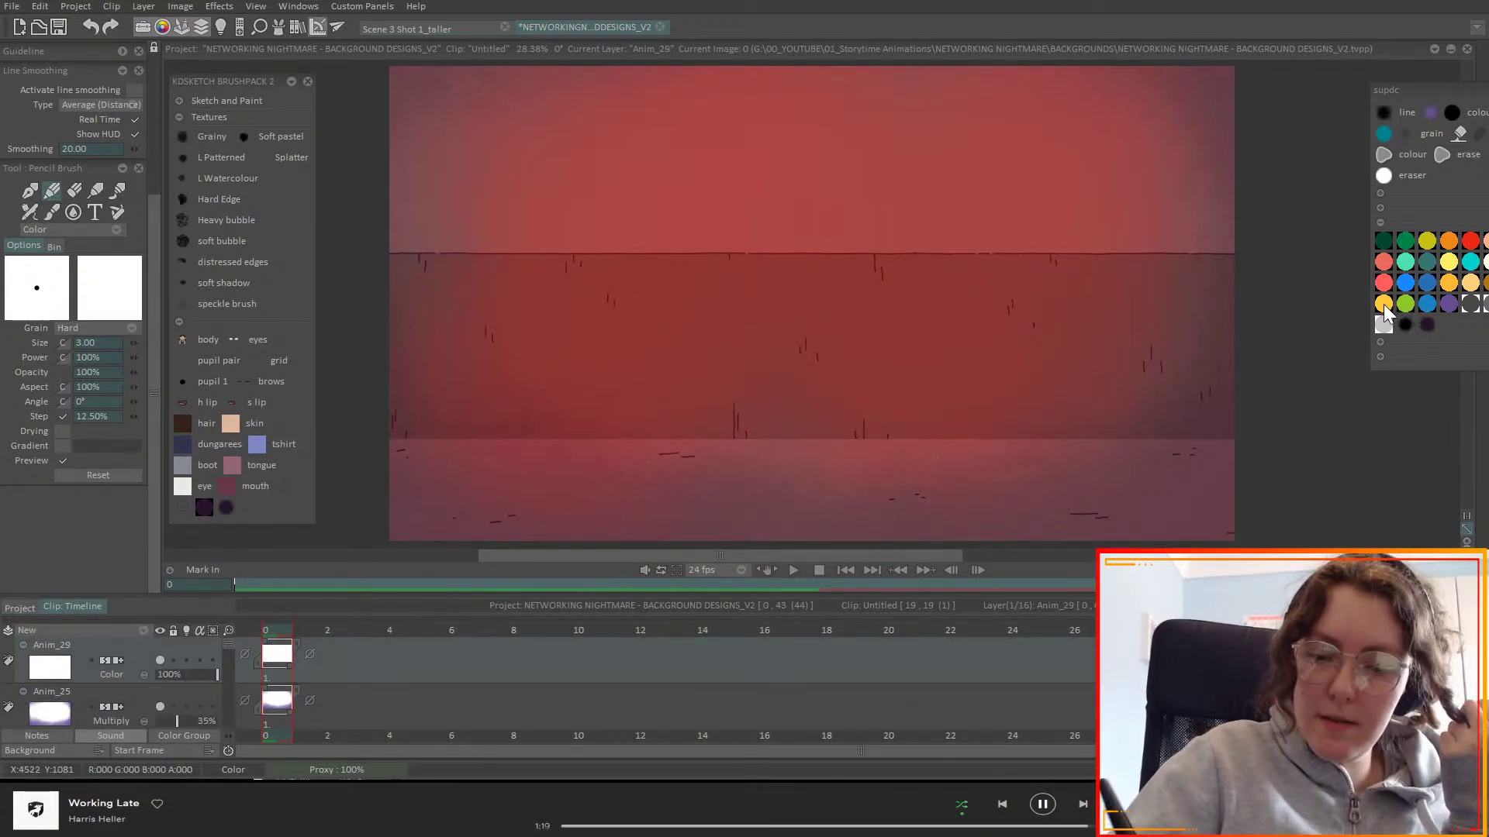
- Try sketching a rounded outline and curved strokes in yellow at the left end of the lower strip
drag(1353, 647, 1281, 535)
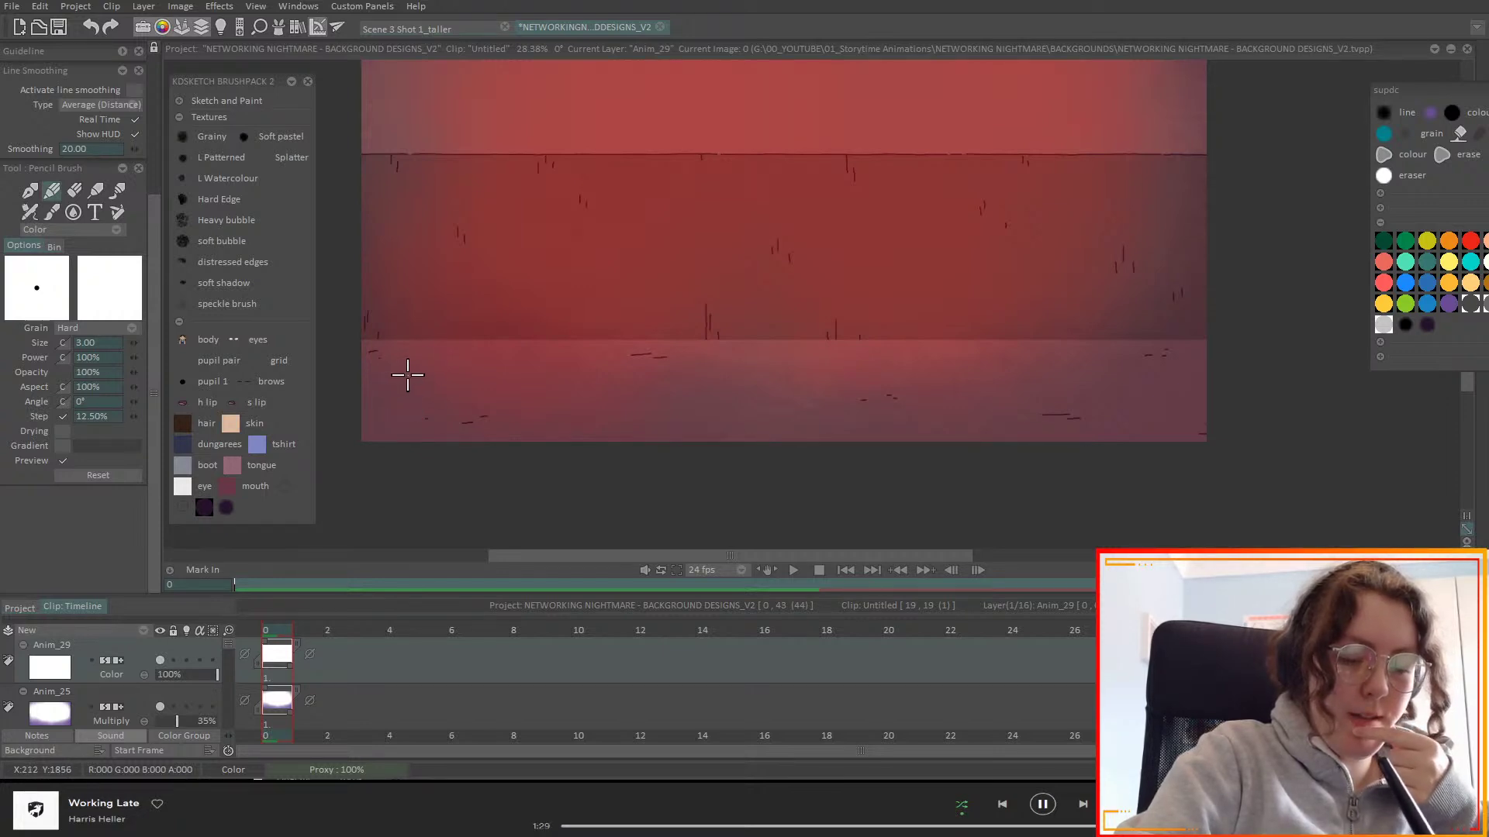
mouse_move(387, 385)
mouse_down()
mouse_move(409, 356)
mouse_move(518, 388)
mouse_move(496, 408)
mouse_move(411, 415)
mouse_move(387, 362)
mouse_up()
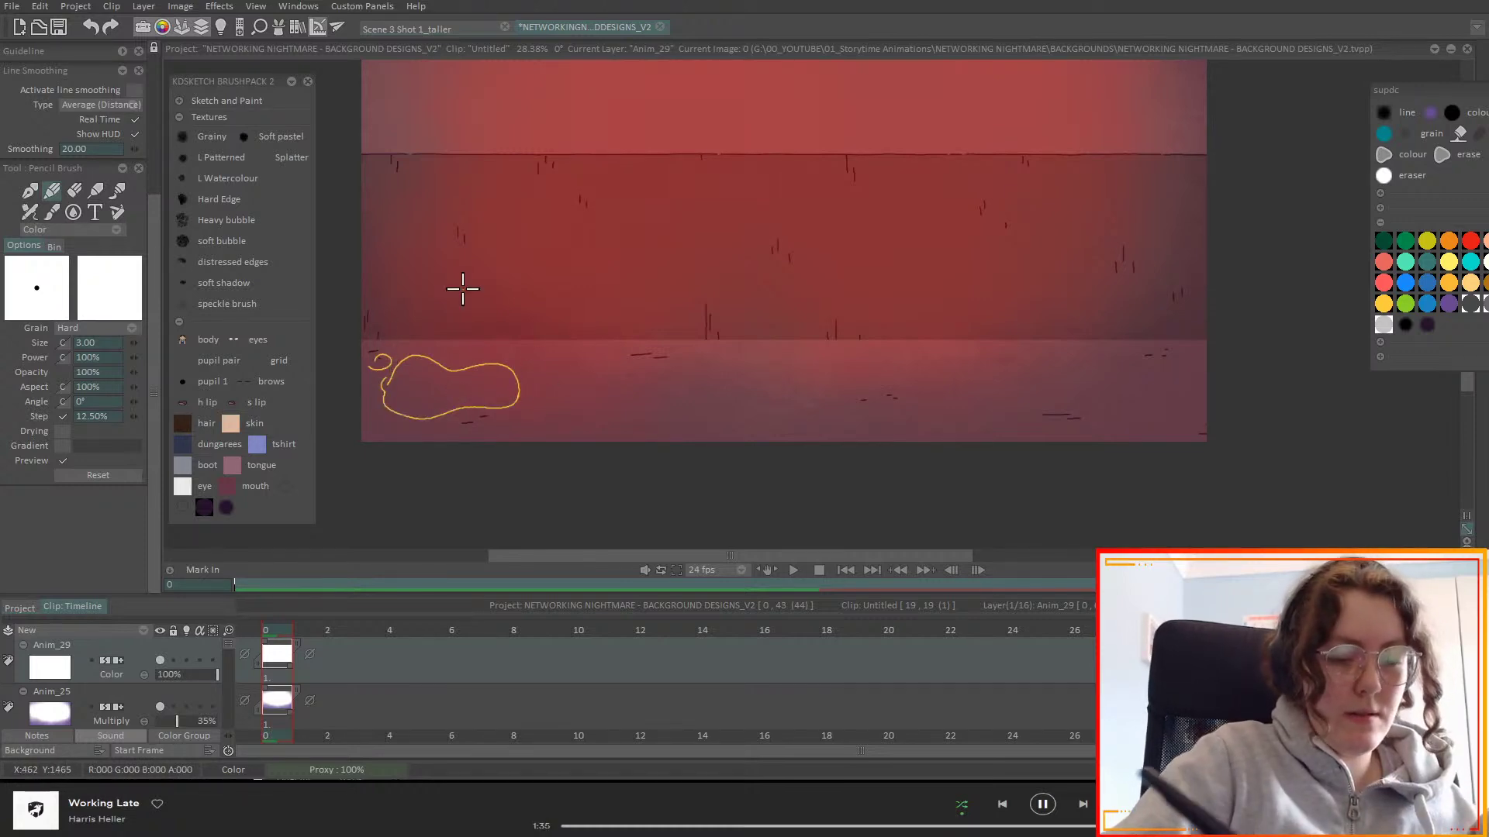
key(ctrl+z)
key(ctrl+z)
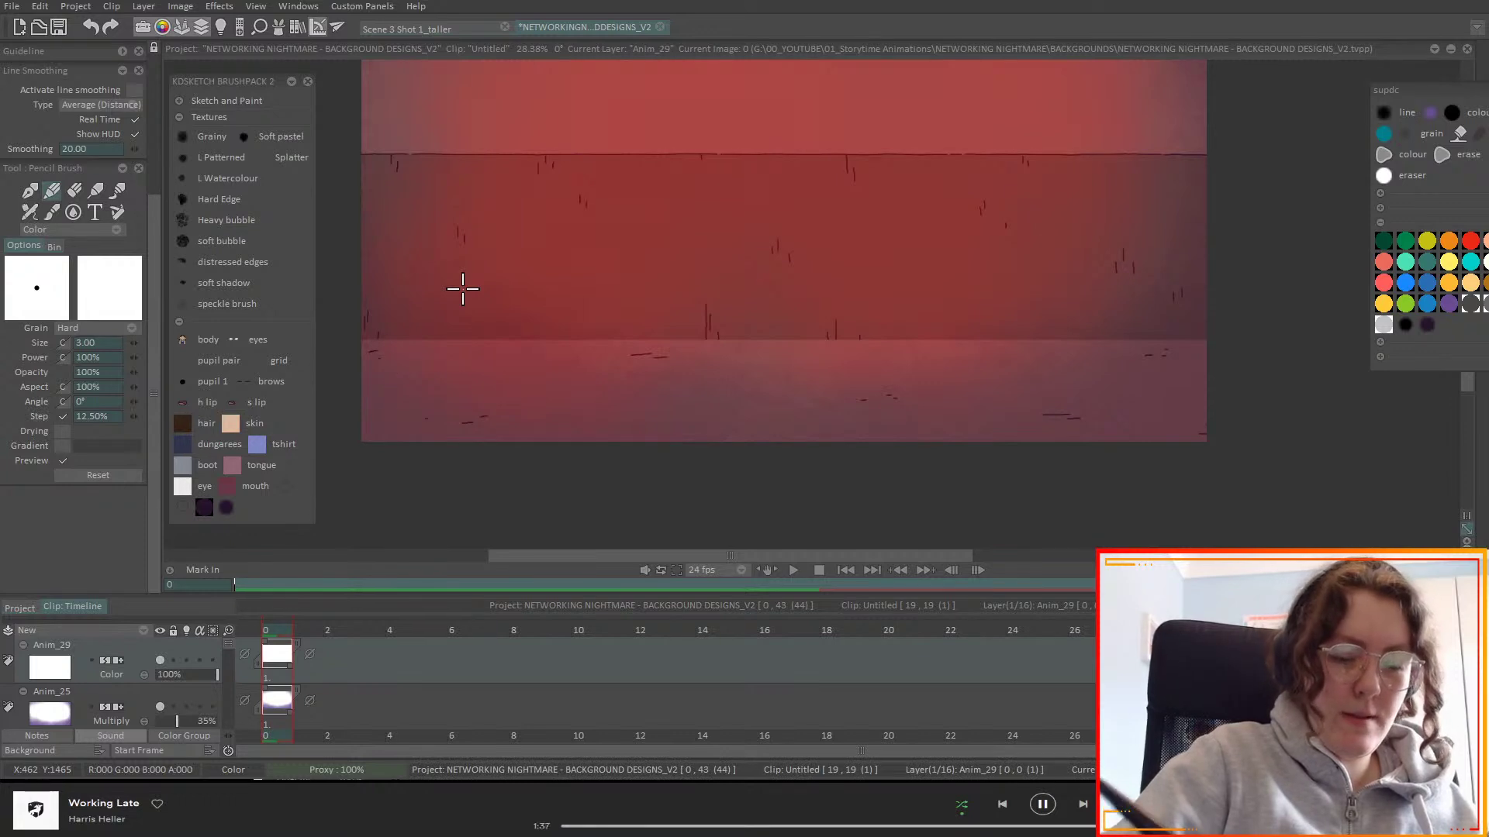
drag(403, 340, 457, 401)
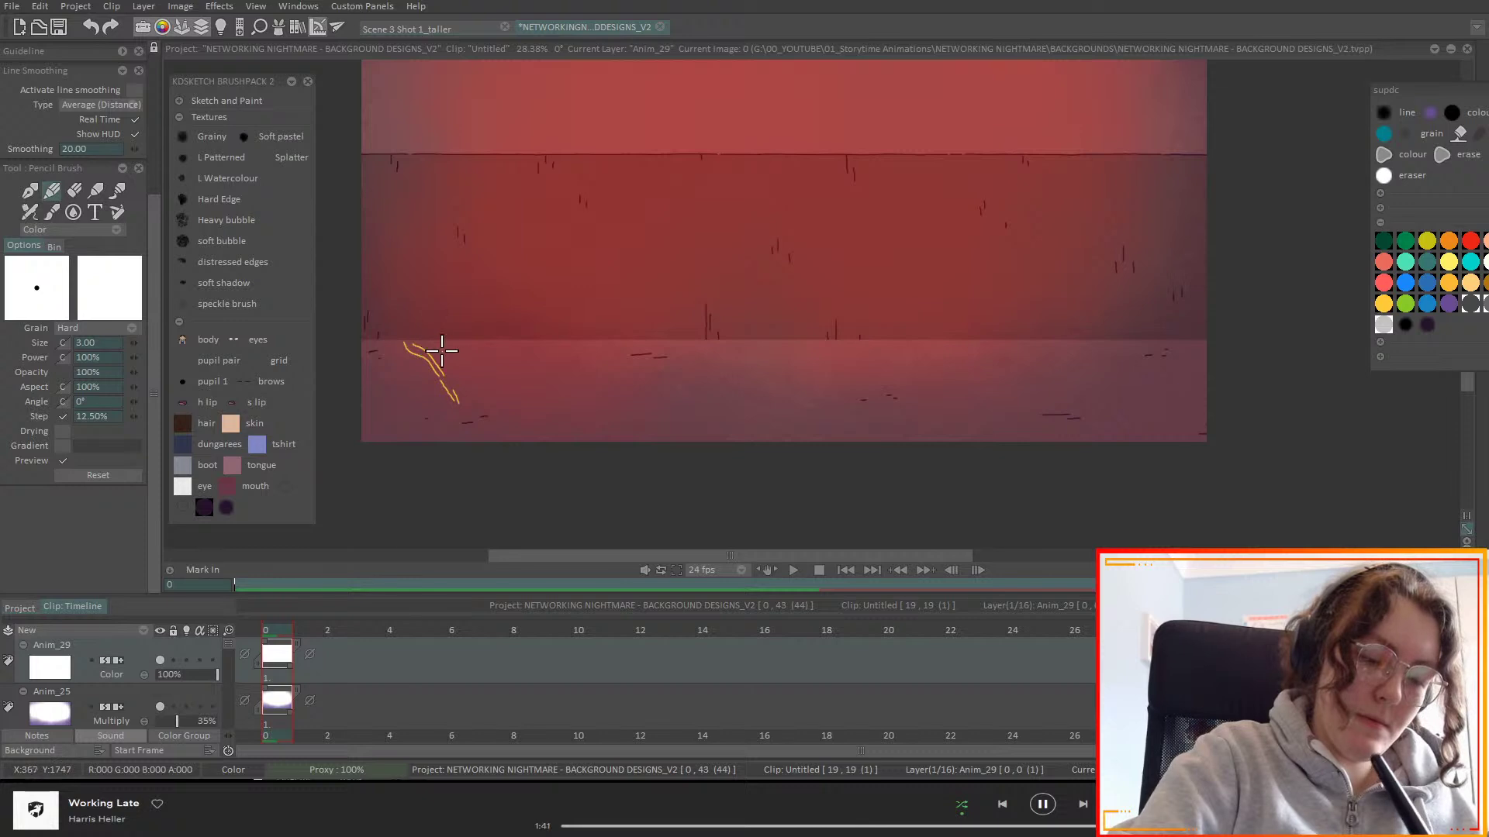
key(ctrl+z)
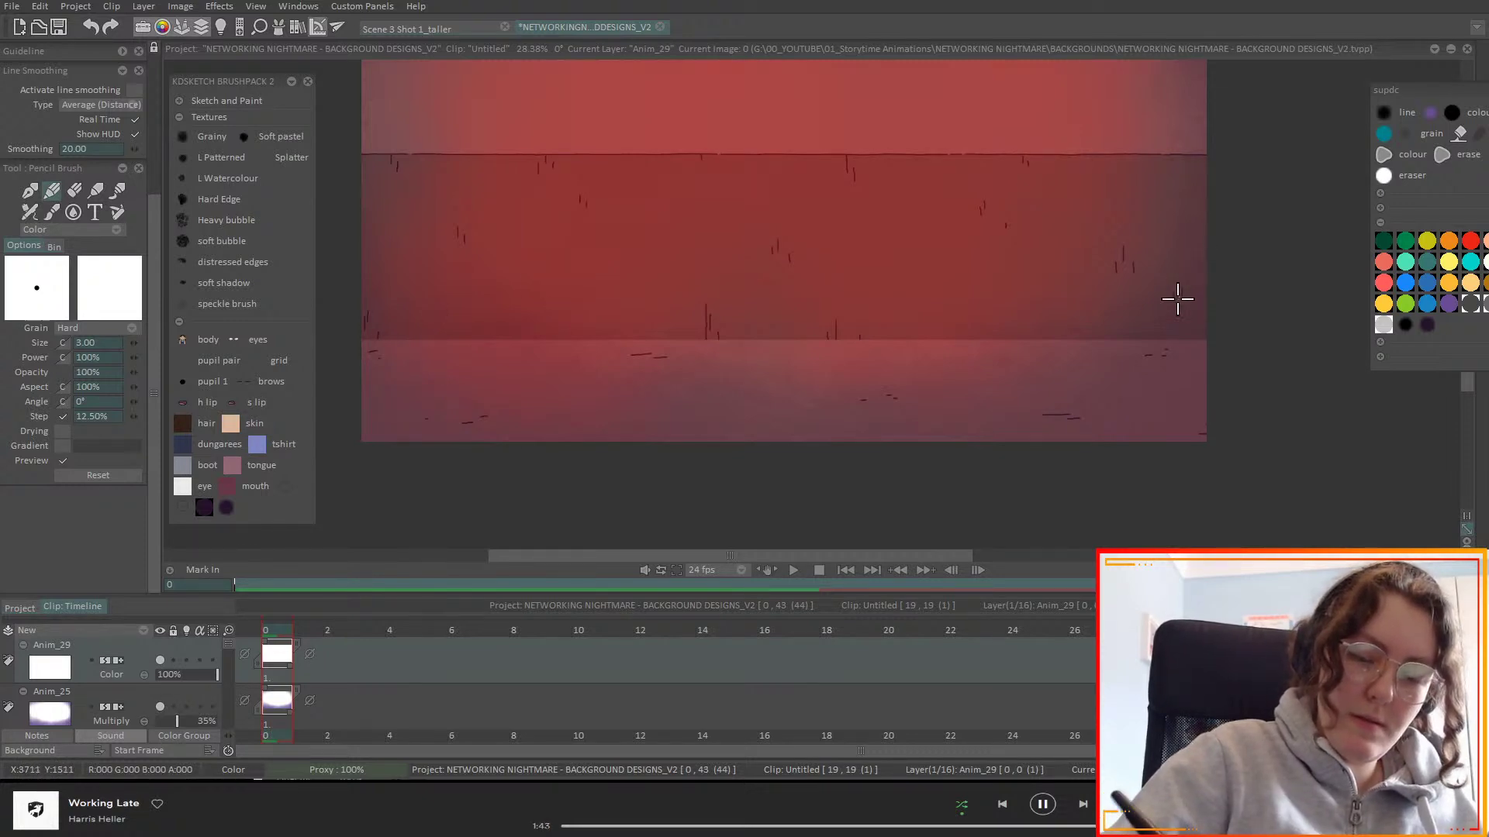
- Sketch a bundle of parallel diagonal strokes in yellow at the right end of the lower strip
mouse_move(1154, 342)
mouse_down()
mouse_move(1071, 404)
mouse_move(1157, 337)
mouse_move(1165, 352)
mouse_move(1095, 410)
mouse_move(1200, 342)
mouse_up()
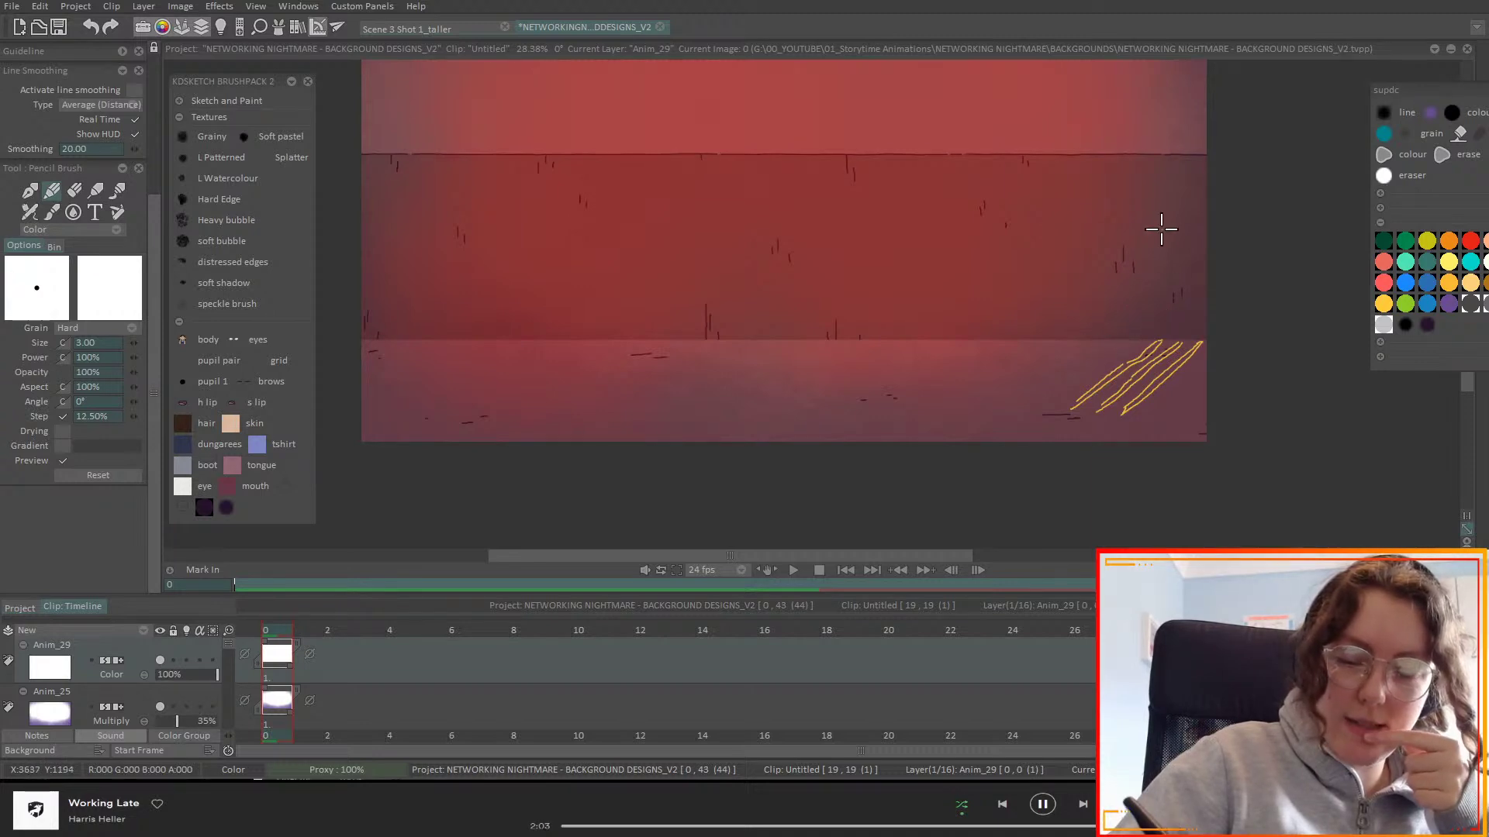
drag(1182, 231, 1144, 336)
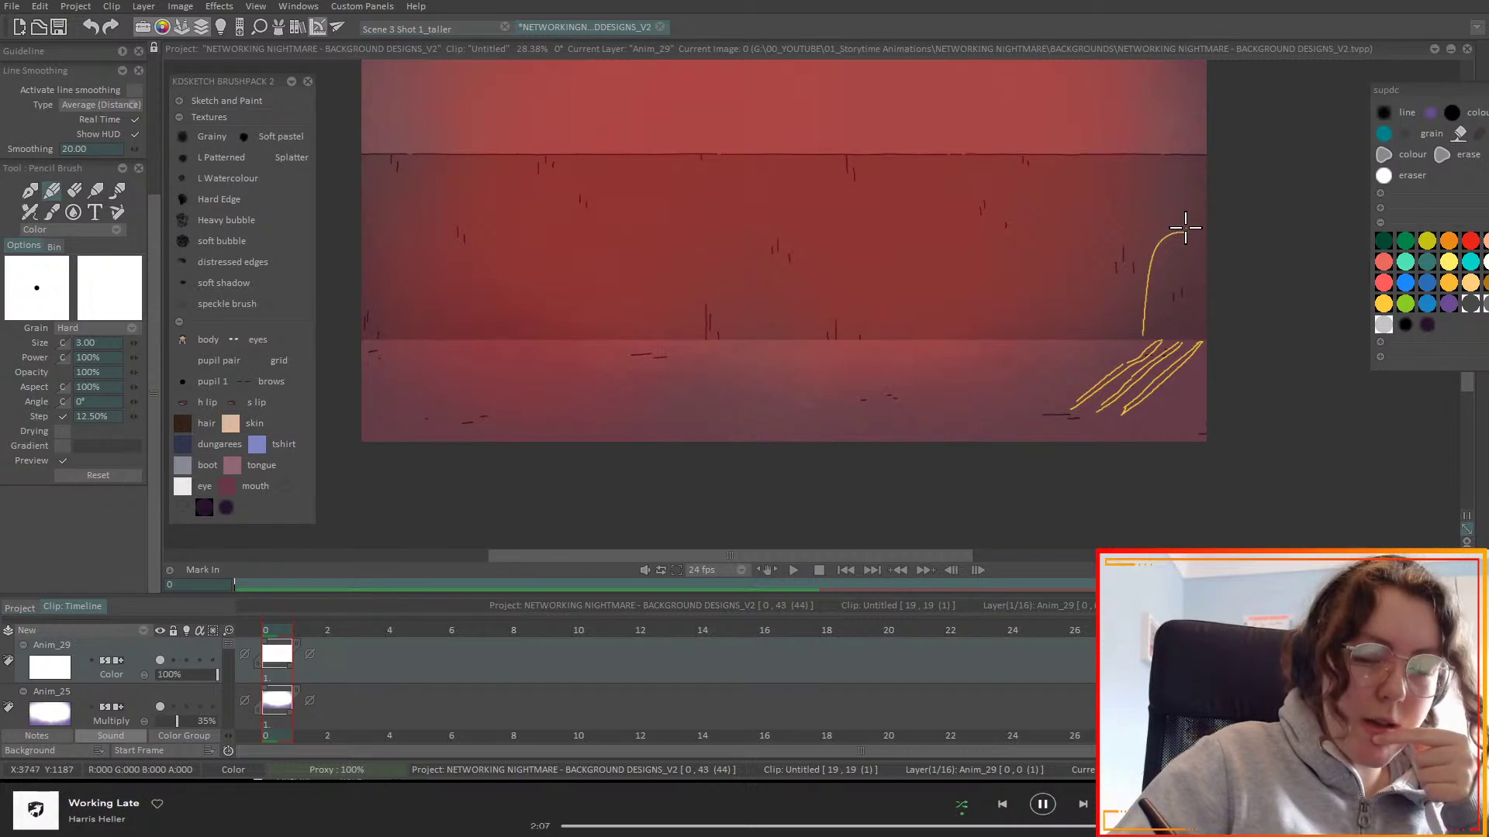
key(ctrl+z)
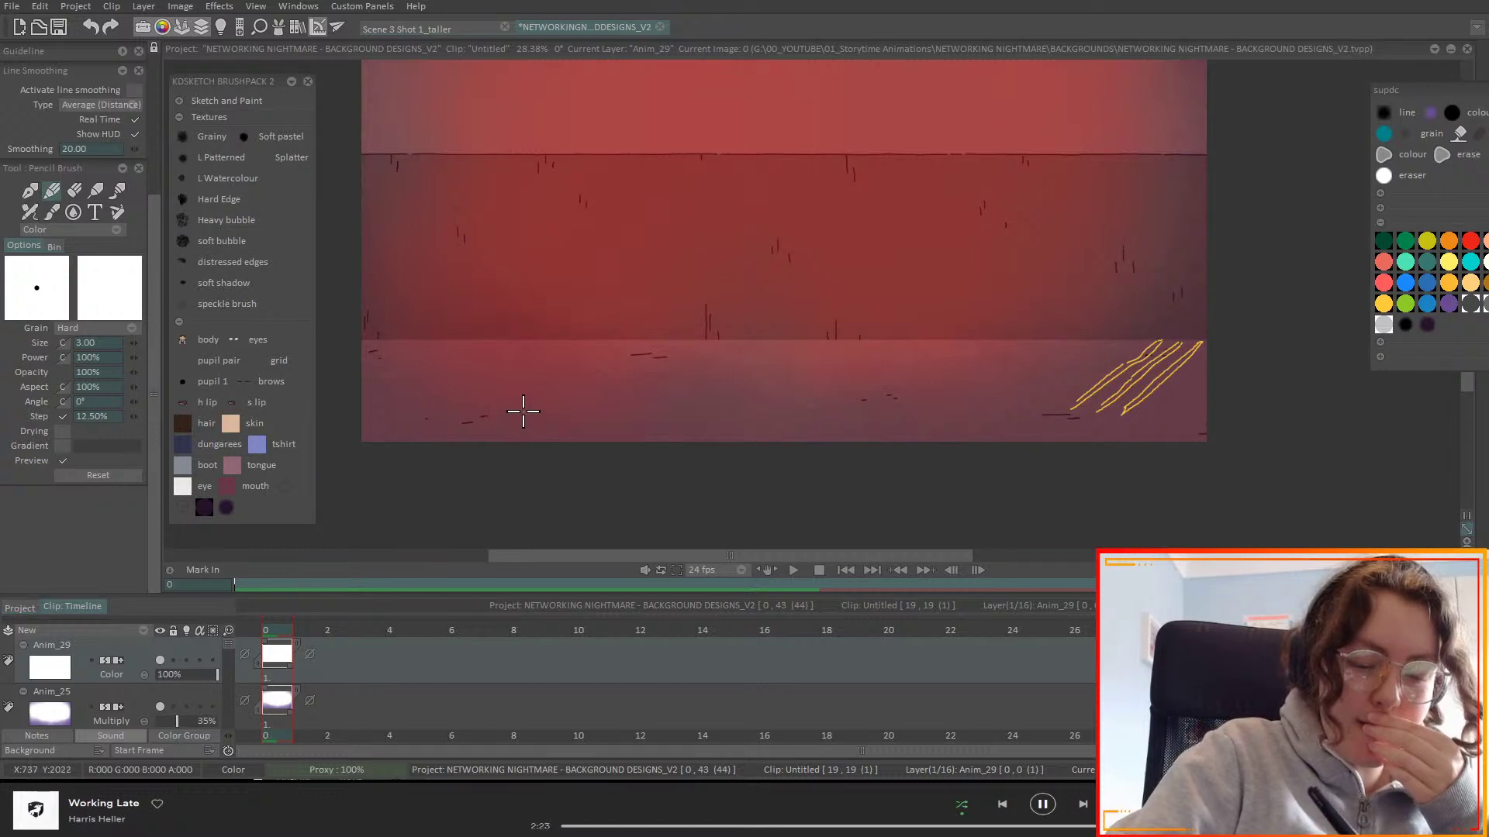
- Sketch a drinking cup with a lid and straw in yellow, standing just left of the diagonal strokes
mouse_move(1073, 361)
mouse_down()
mouse_move(1071, 307)
mouse_move(1116, 304)
mouse_move(1108, 359)
mouse_move(1073, 362)
mouse_move(1107, 361)
mouse_up()
drag(1070, 305, 1074, 366)
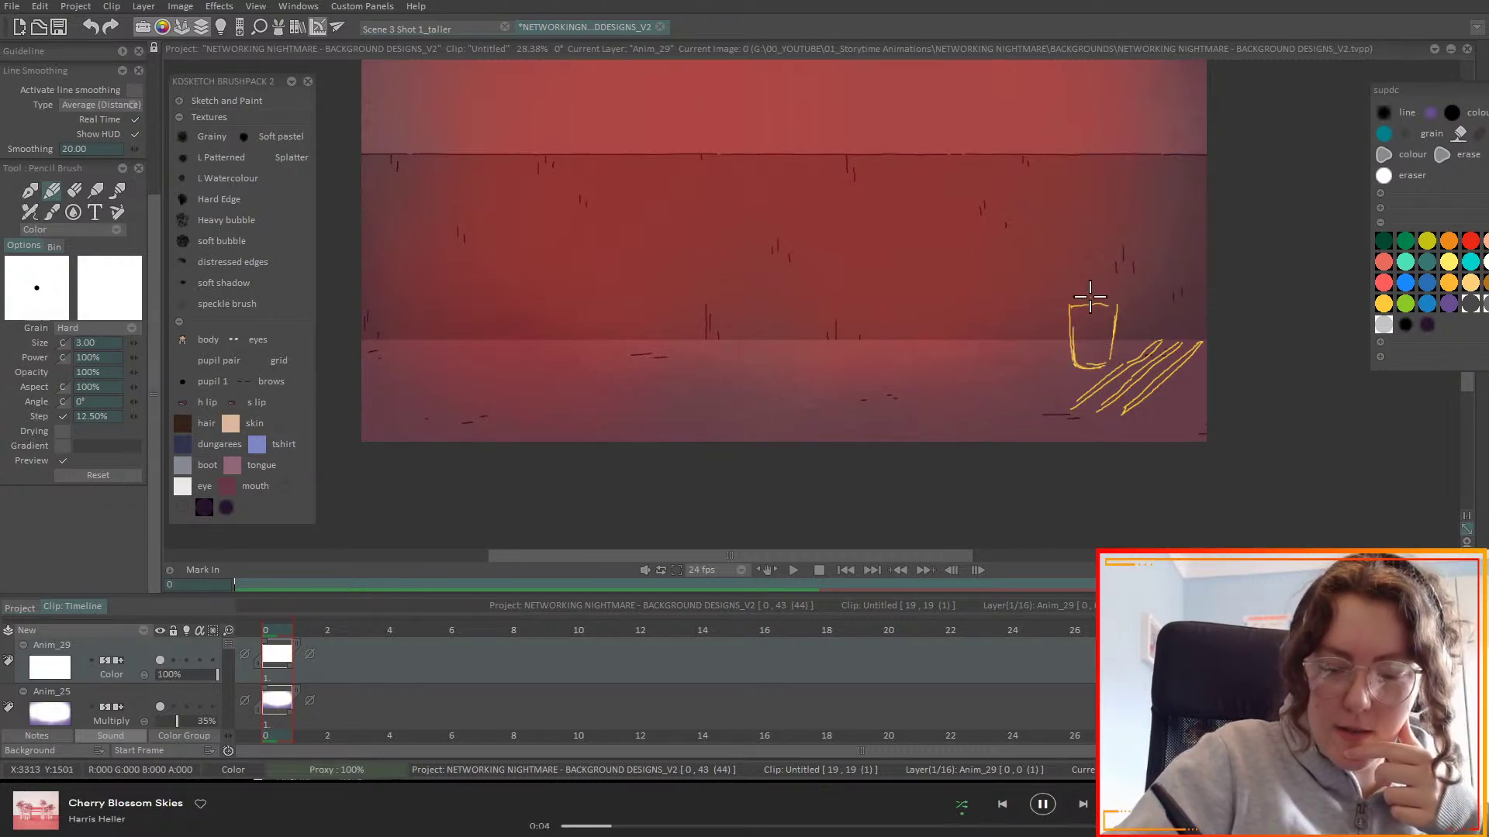
mouse_move(1095, 273)
mouse_down()
mouse_move(1084, 311)
mouse_move(1067, 309)
mouse_move(1121, 310)
mouse_move(1061, 314)
mouse_move(1110, 311)
mouse_up()
key(ctrl+z)
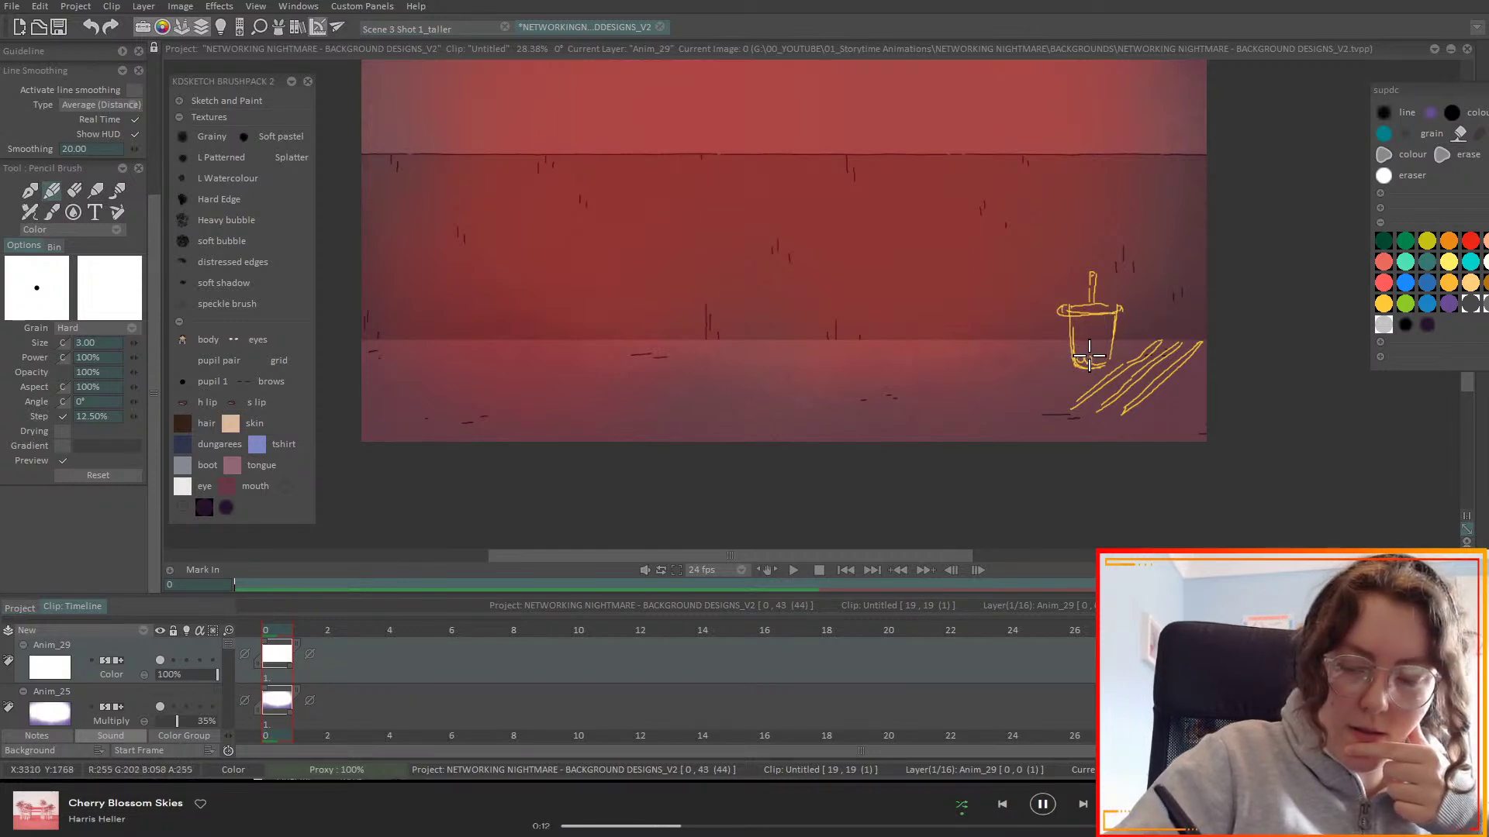
drag(1092, 298, 1084, 363)
drag(1091, 287, 1089, 363)
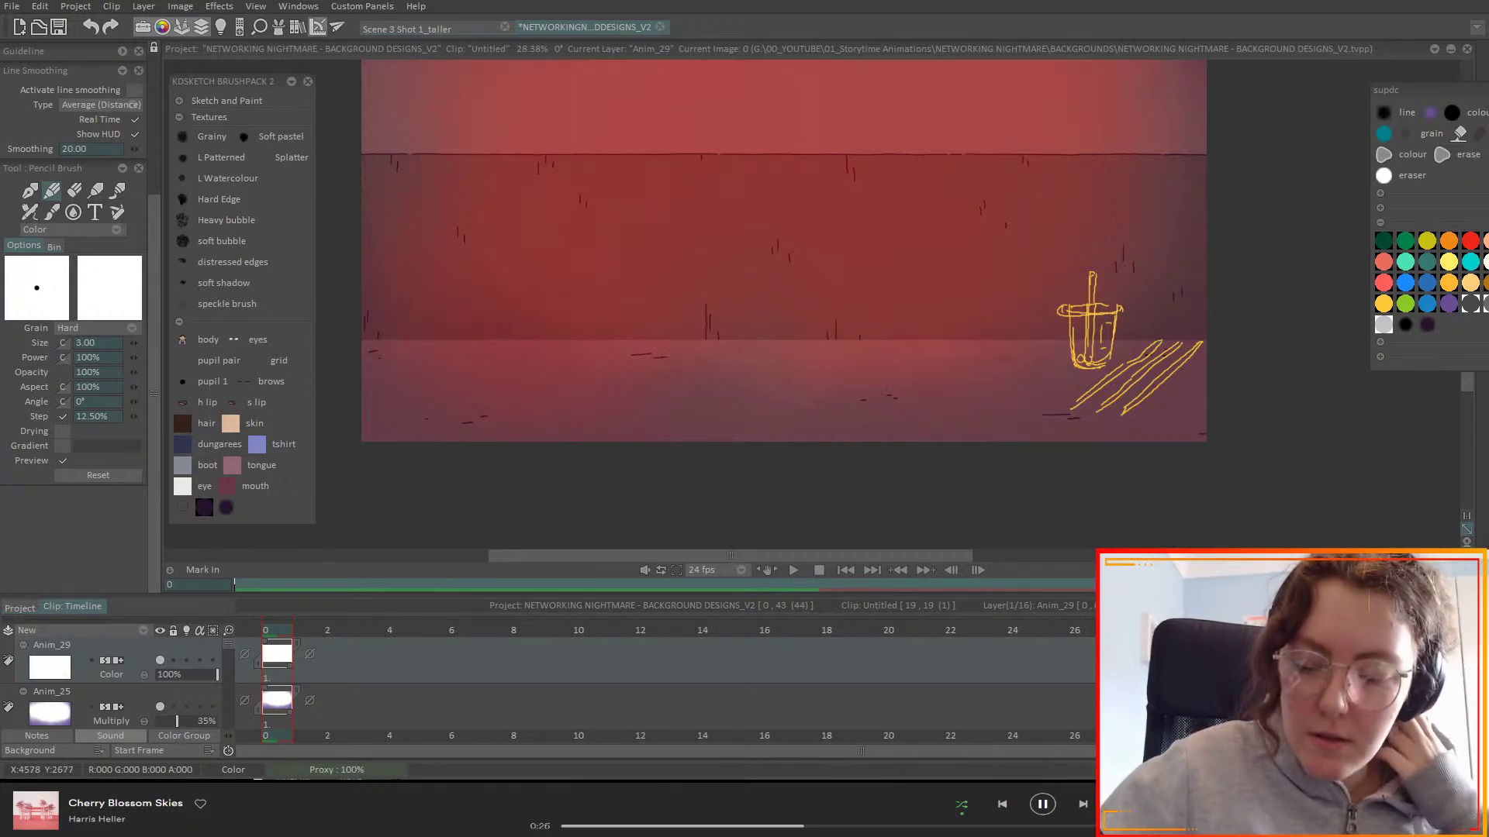
- Try sketching a large rounded shape with curved strokes beneath it in yellow at the left end of the desk
key(minus)
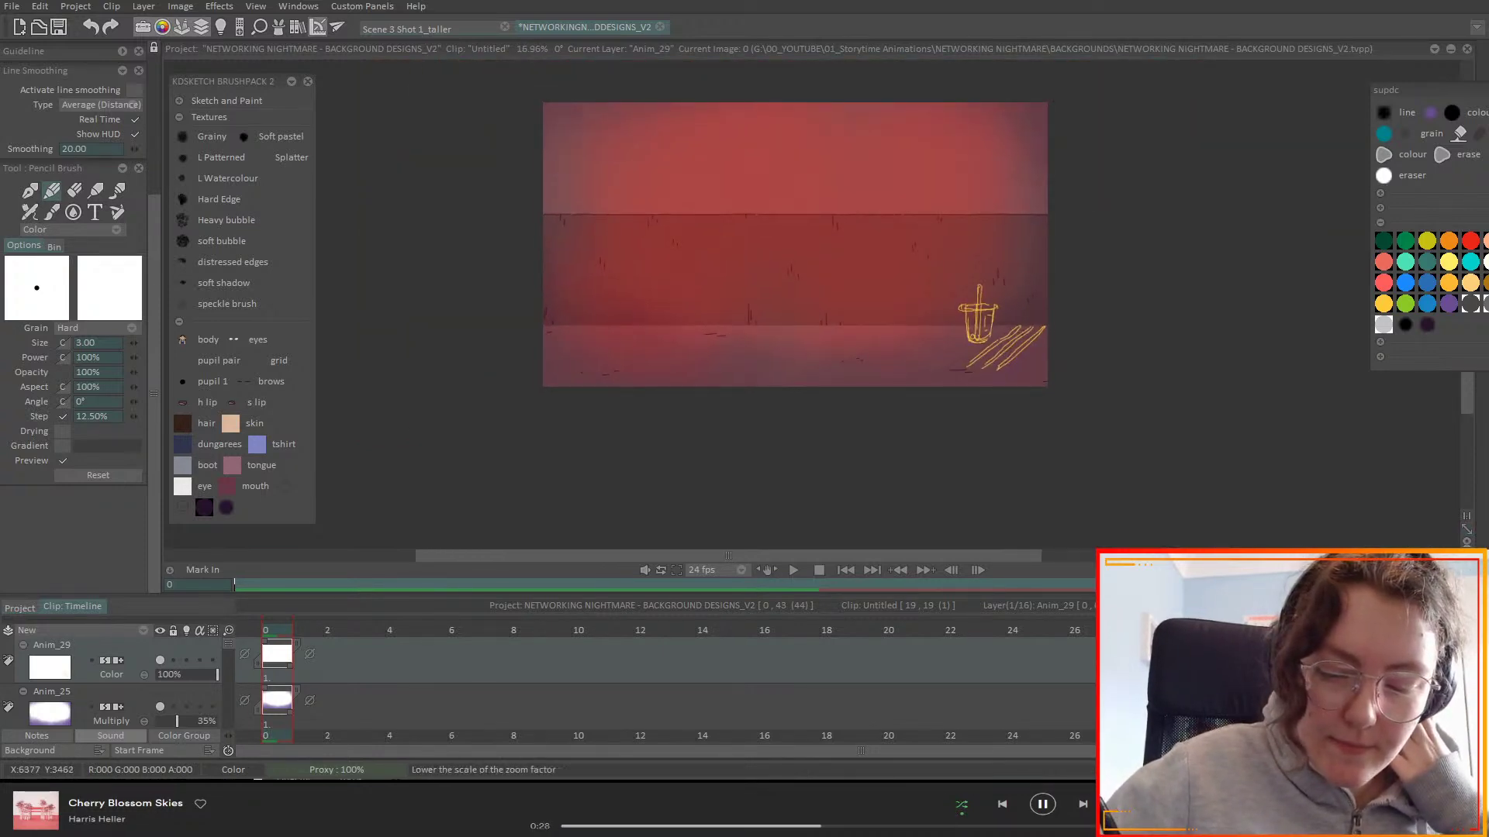
scroll(810, 306, up, 3)
scroll(807, 299, down, 1)
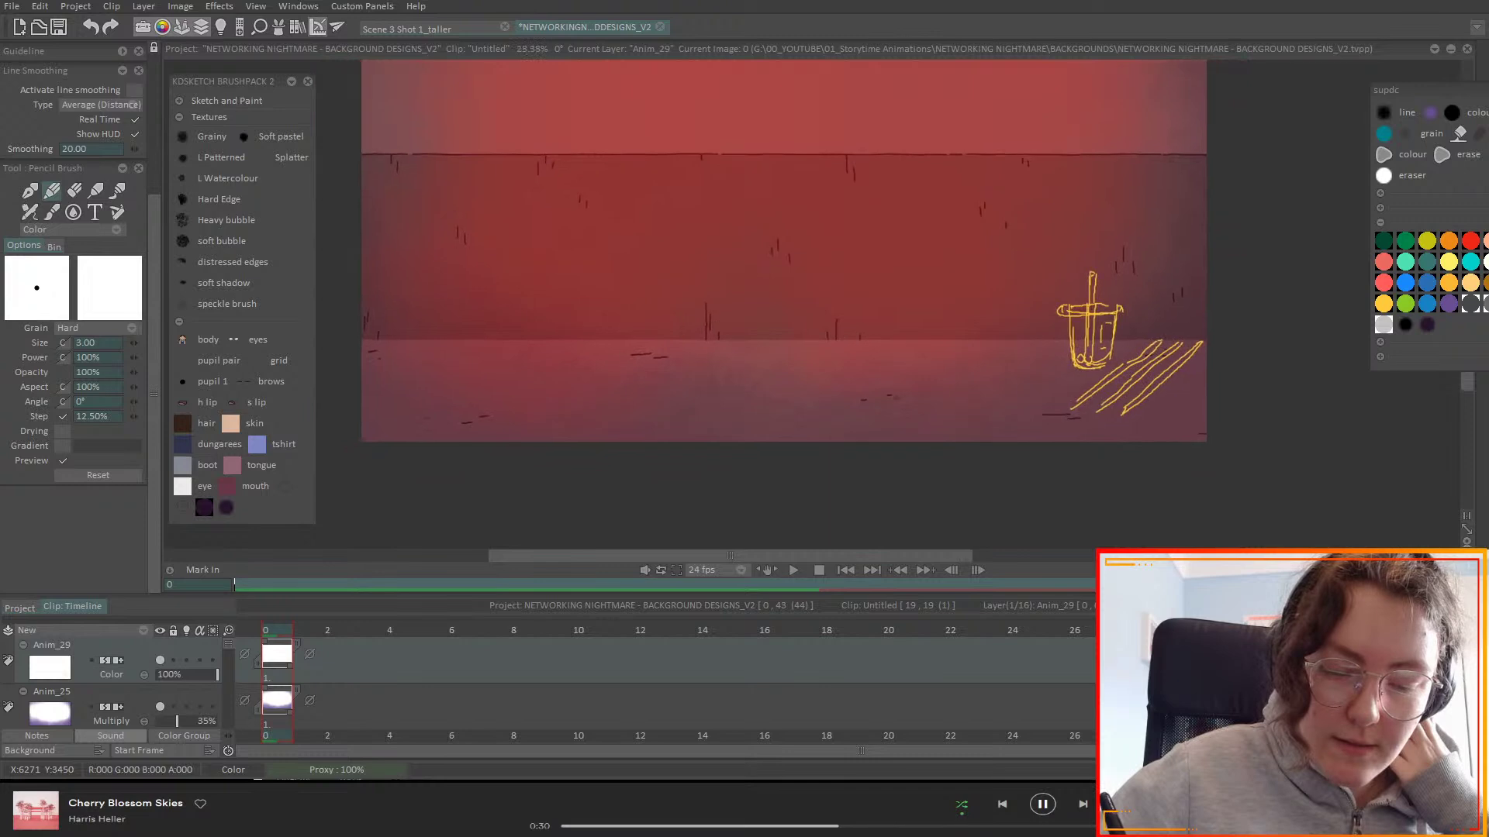
drag(495, 403, 456, 384)
mouse_move(437, 263)
mouse_down()
mouse_move(504, 232)
mouse_move(559, 300)
mouse_up()
mouse_move(549, 356)
mouse_down()
mouse_move(451, 376)
mouse_move(522, 416)
mouse_up()
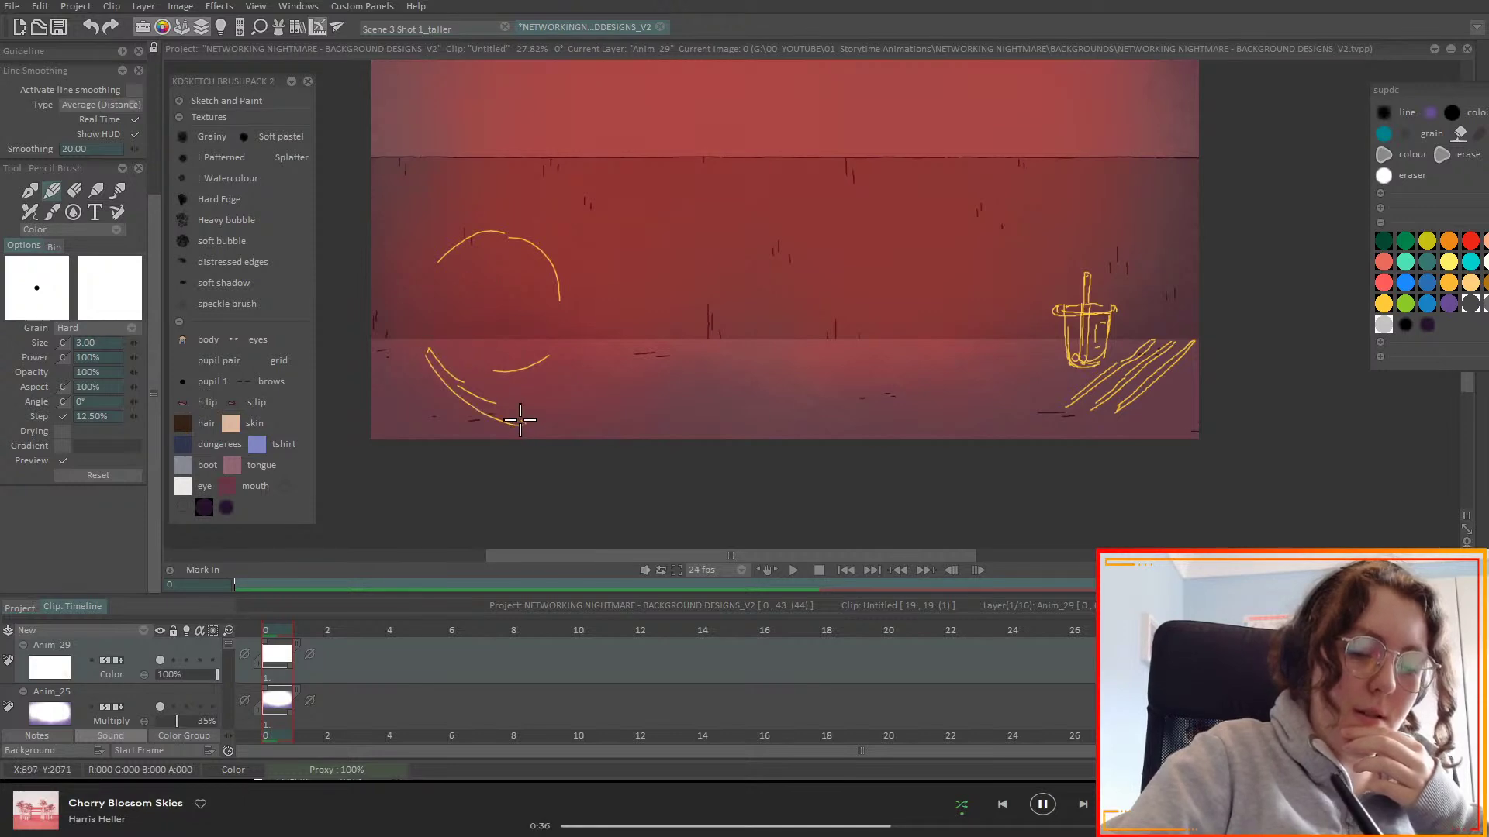
mouse_move(450, 332)
mouse_down()
mouse_move(540, 410)
mouse_move(601, 404)
mouse_up()
drag(564, 288, 603, 382)
key(ctrl+z)
key(ctrl+z)
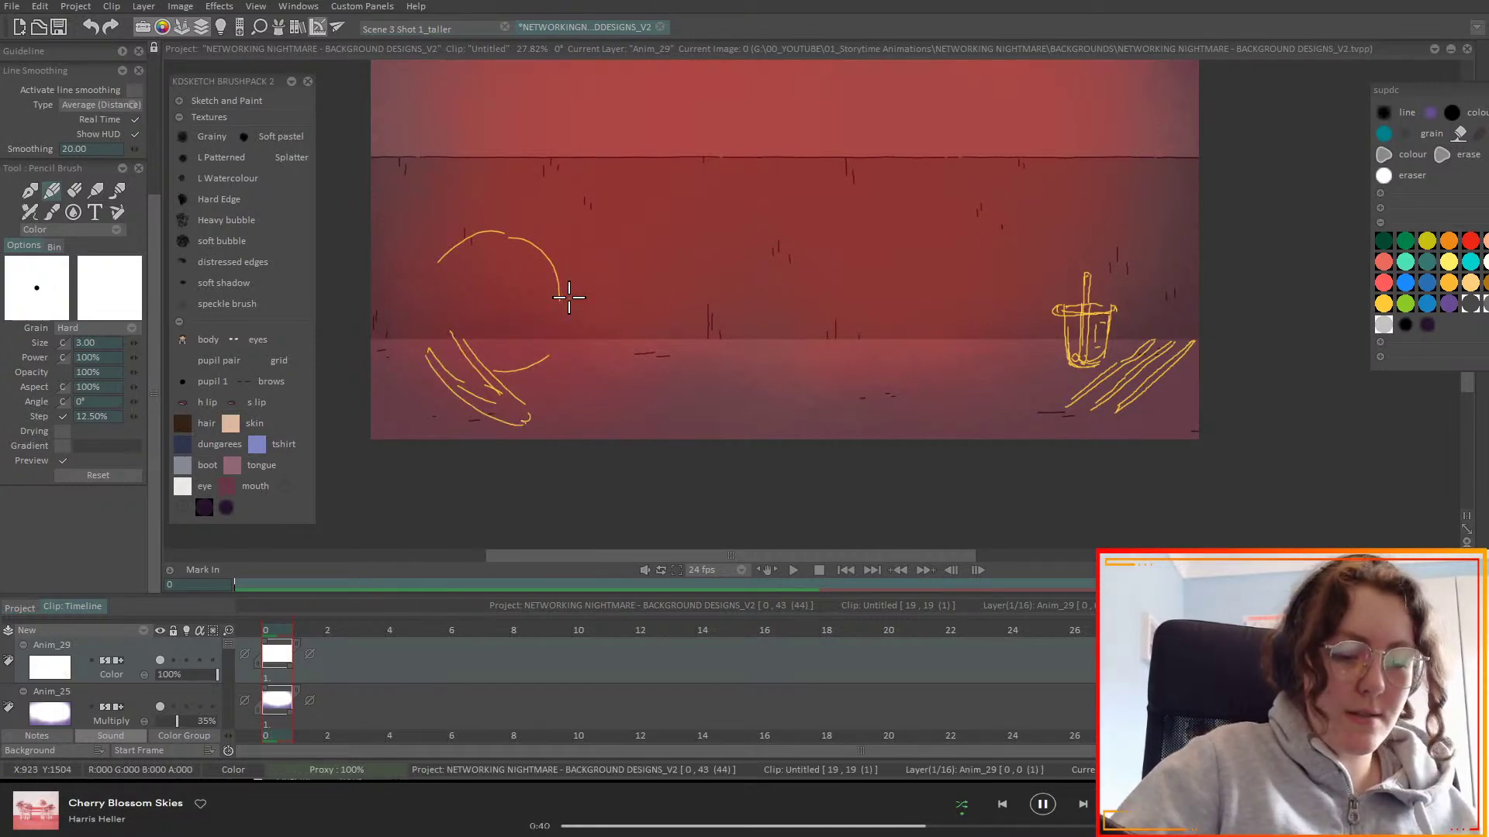
key(ctrl+z)
key(ctrl+z)
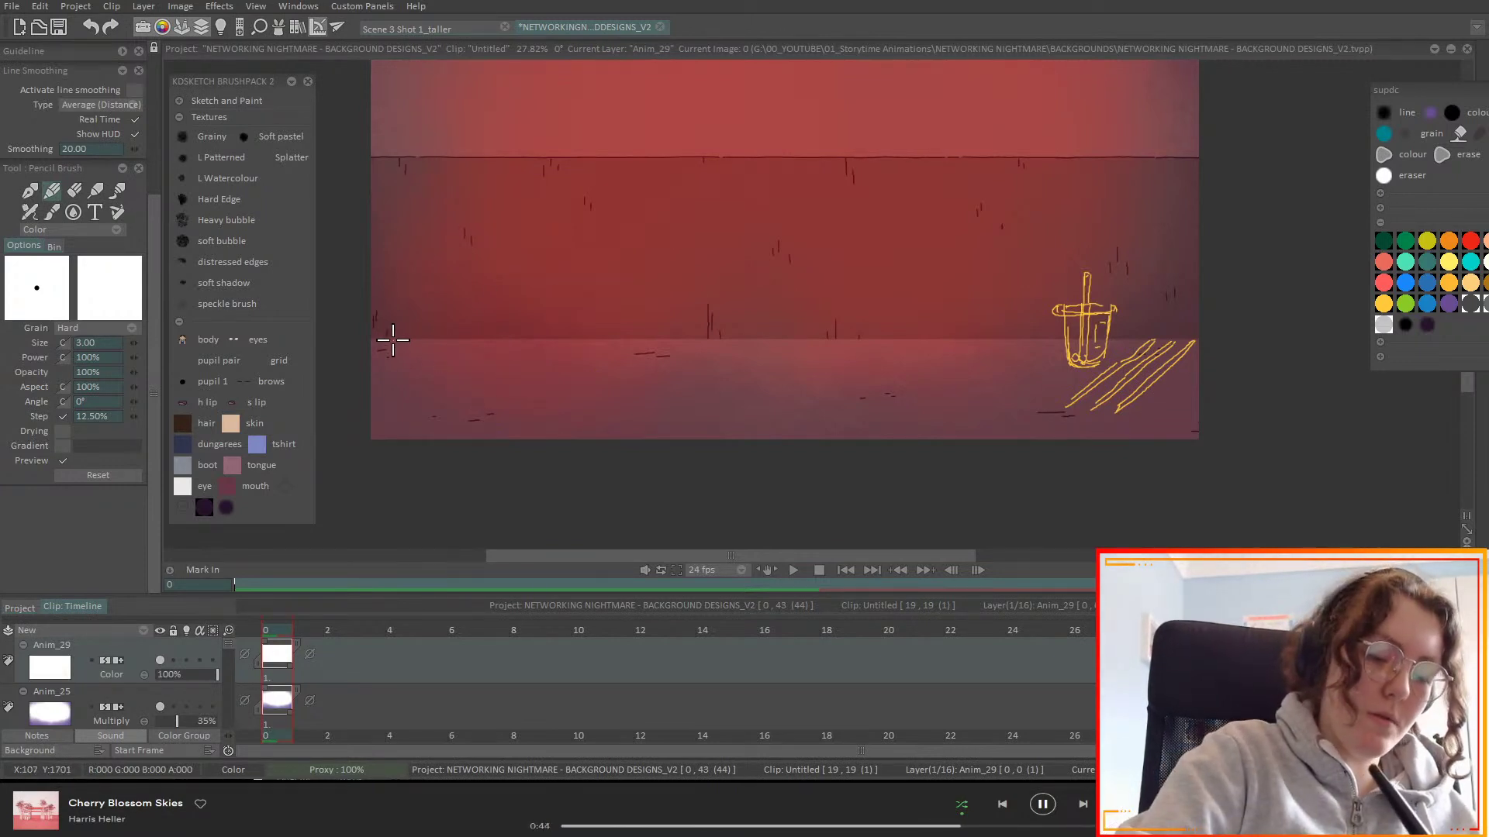
- Sketch a wavy spill in yellow at the left end of the lower strip, with a flat upper edge and scattered droplets around it
mouse_move(394, 335)
mouse_down()
mouse_move(426, 393)
mouse_move(471, 378)
mouse_move(545, 410)
mouse_move(641, 377)
mouse_move(596, 324)
mouse_move(633, 387)
mouse_move(577, 383)
mouse_move(552, 407)
mouse_move(570, 413)
mouse_move(651, 385)
mouse_move(636, 390)
mouse_move(625, 341)
mouse_up()
drag(443, 400, 435, 405)
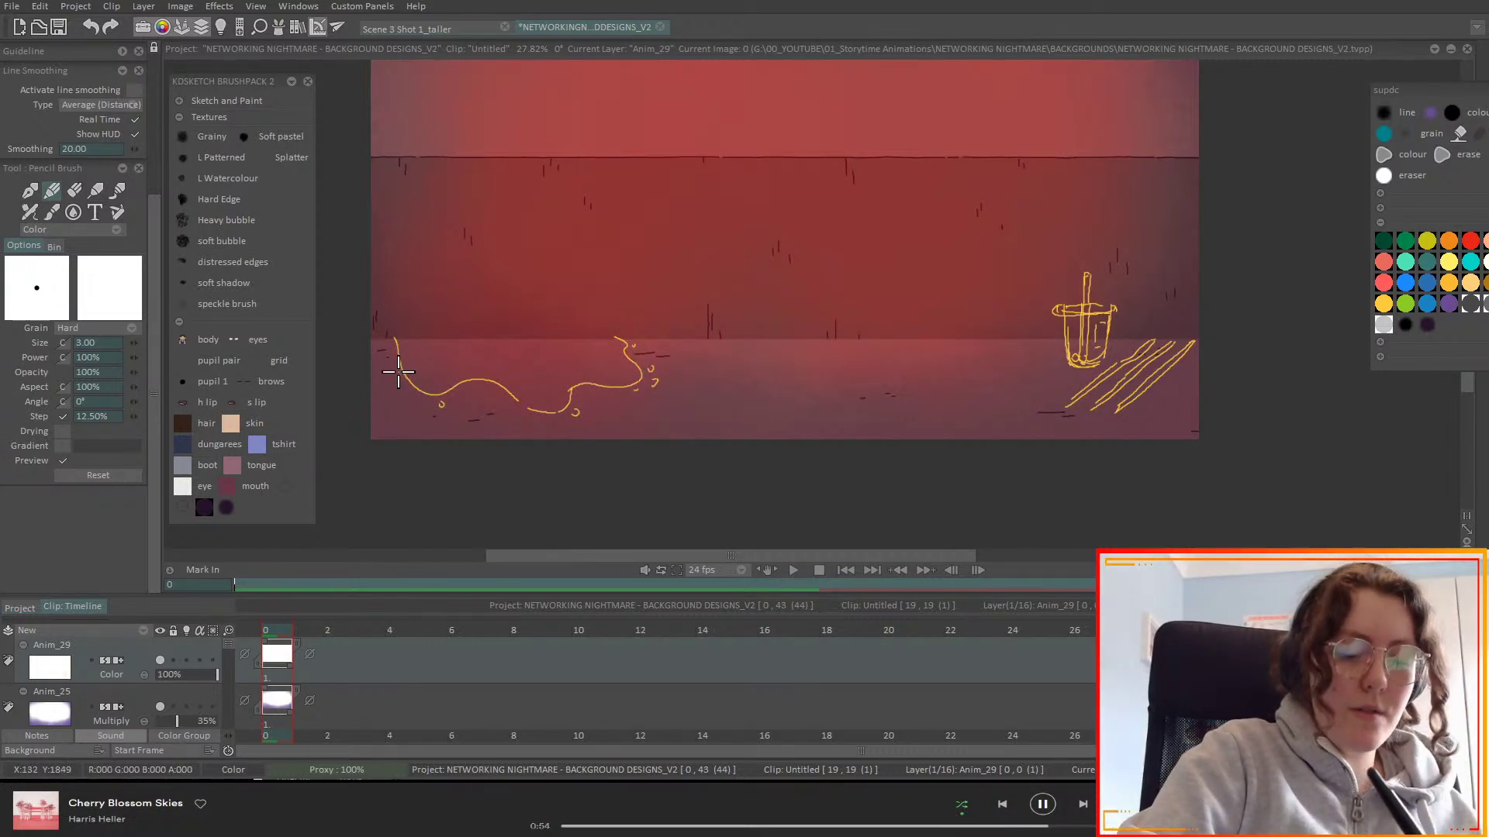
drag(387, 350, 383, 350)
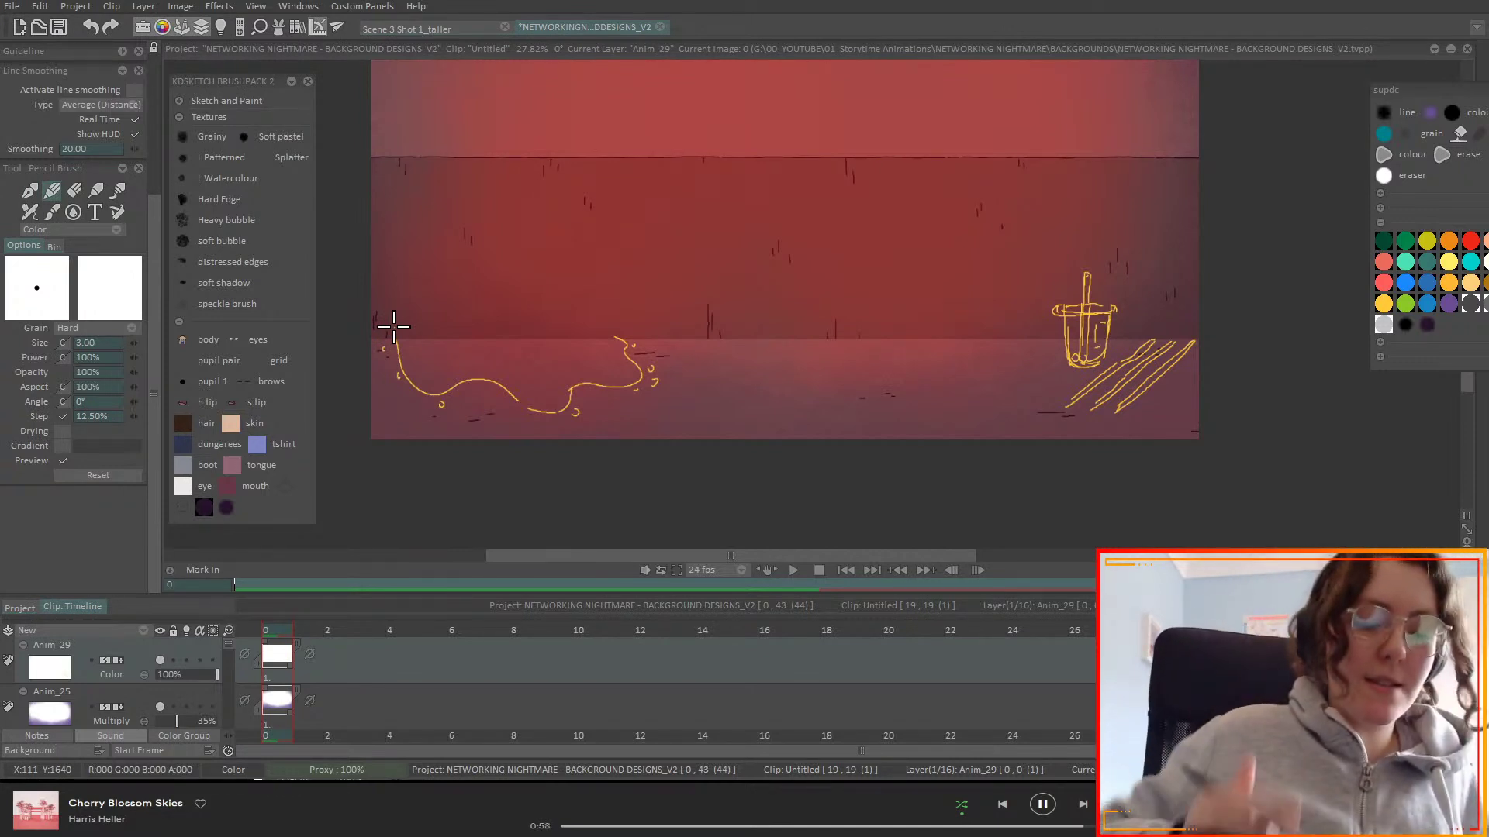
drag(392, 346, 518, 337)
drag(608, 337, 615, 338)
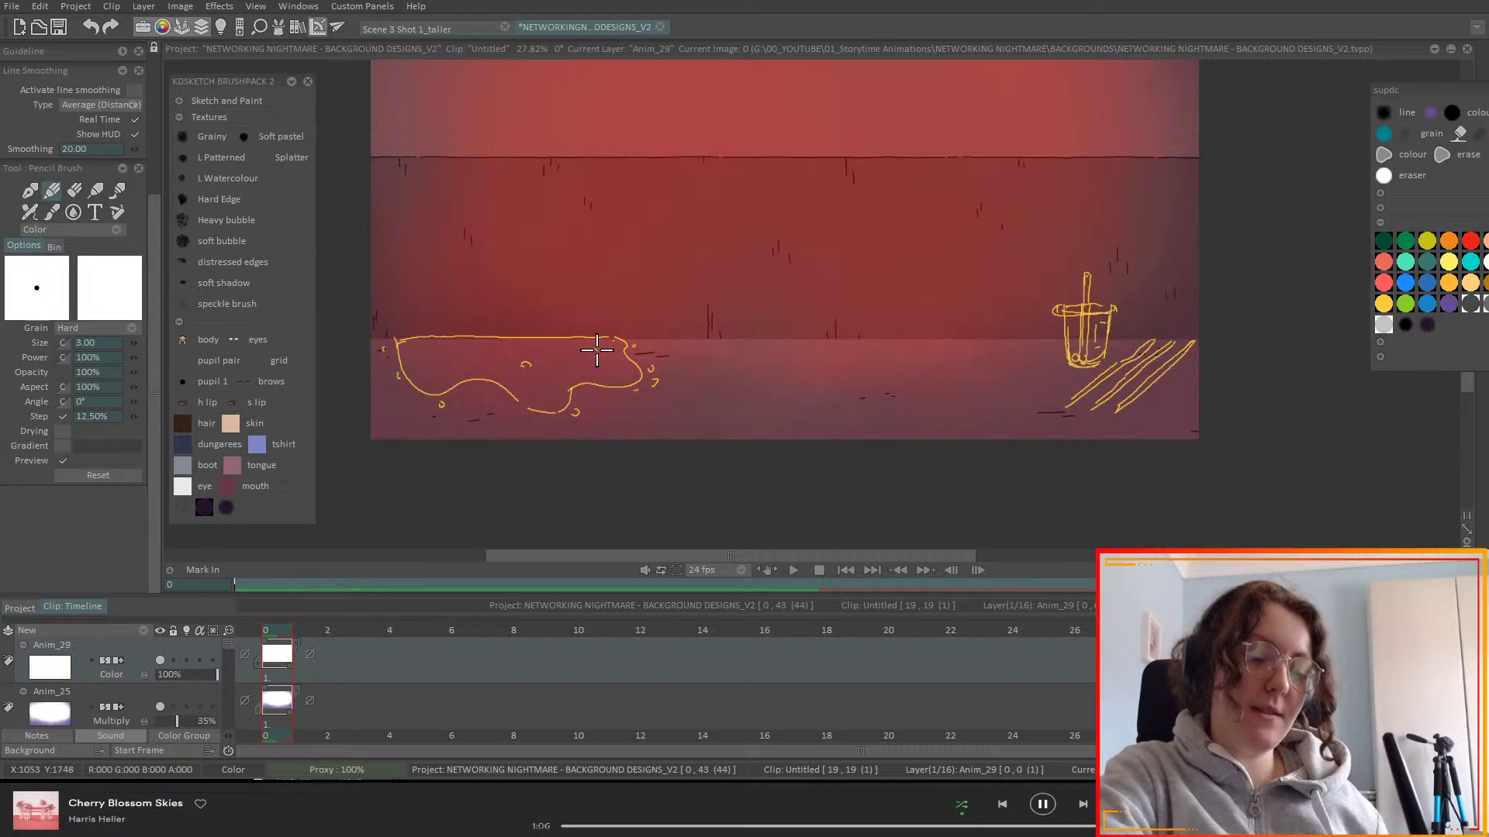
mouse_move(443, 406)
mouse_down()
mouse_move(463, 413)
mouse_move(381, 385)
mouse_up()
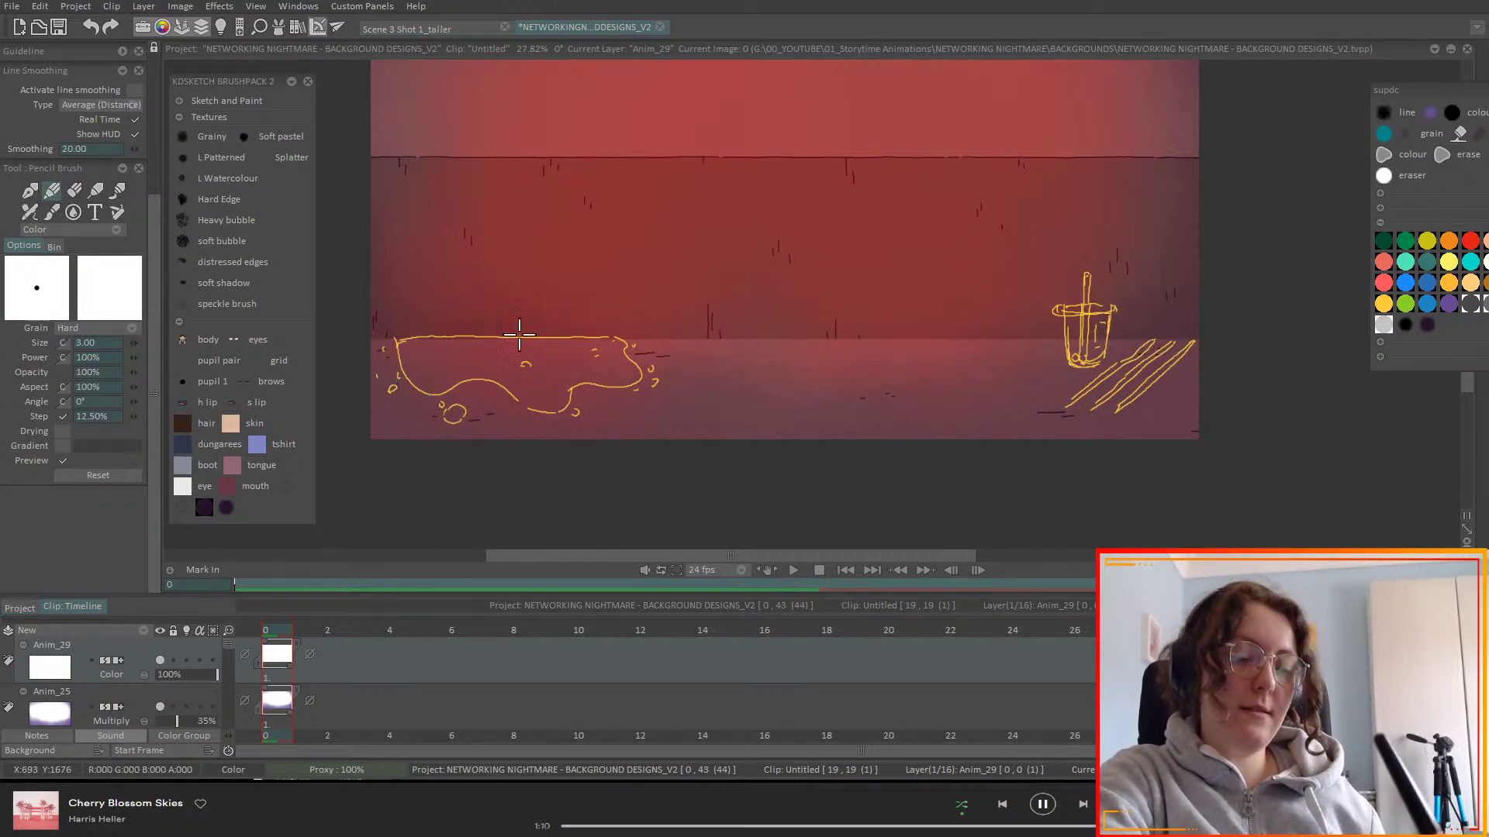
drag(595, 412, 593, 407)
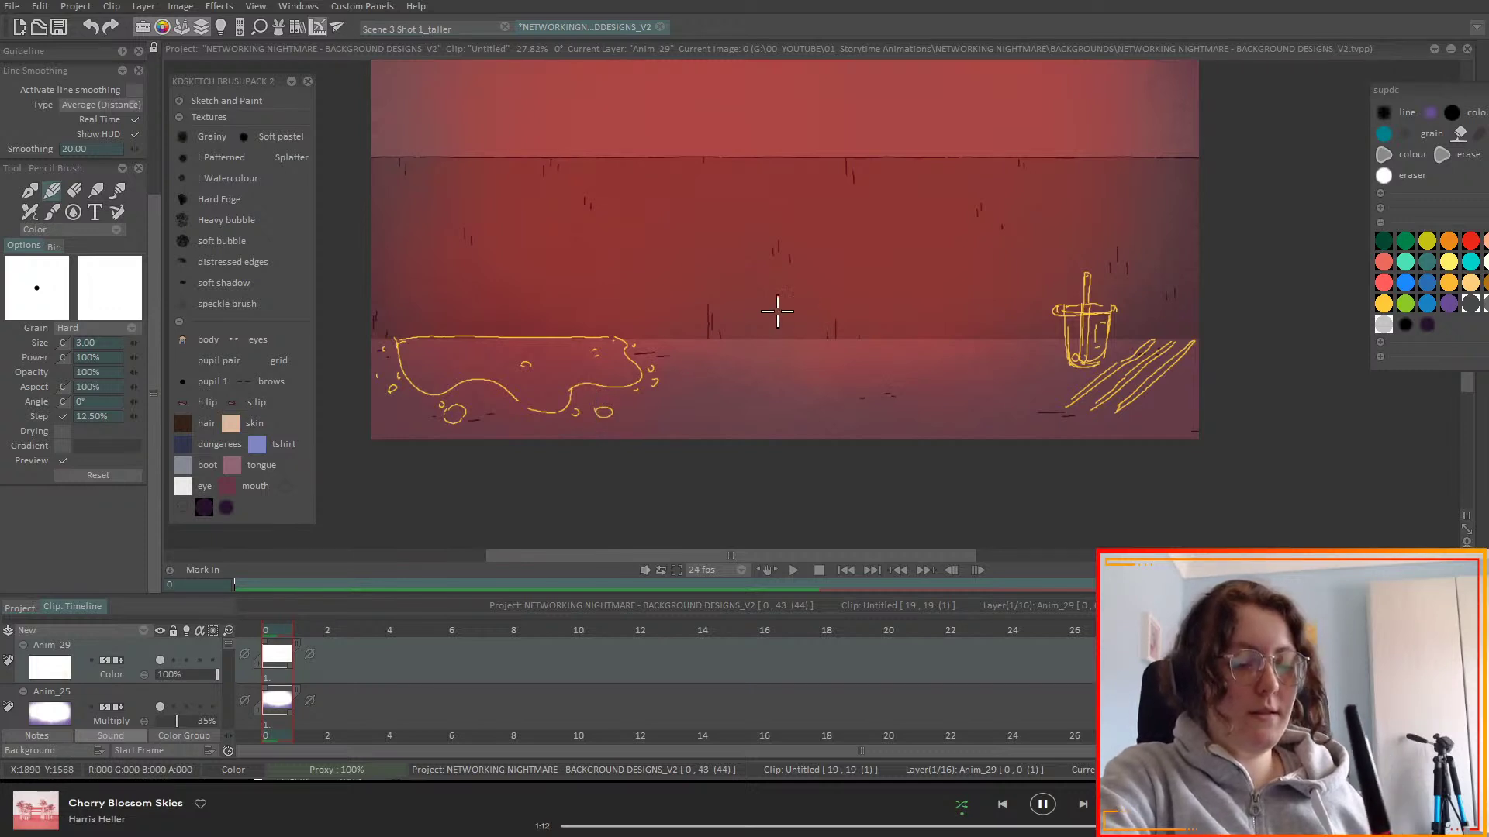
- Reshape the spill's left end with a wider curved edge and erase the old inner outline
mouse_move(395, 375)
mouse_down()
mouse_move(396, 409)
mouse_move(411, 392)
mouse_up()
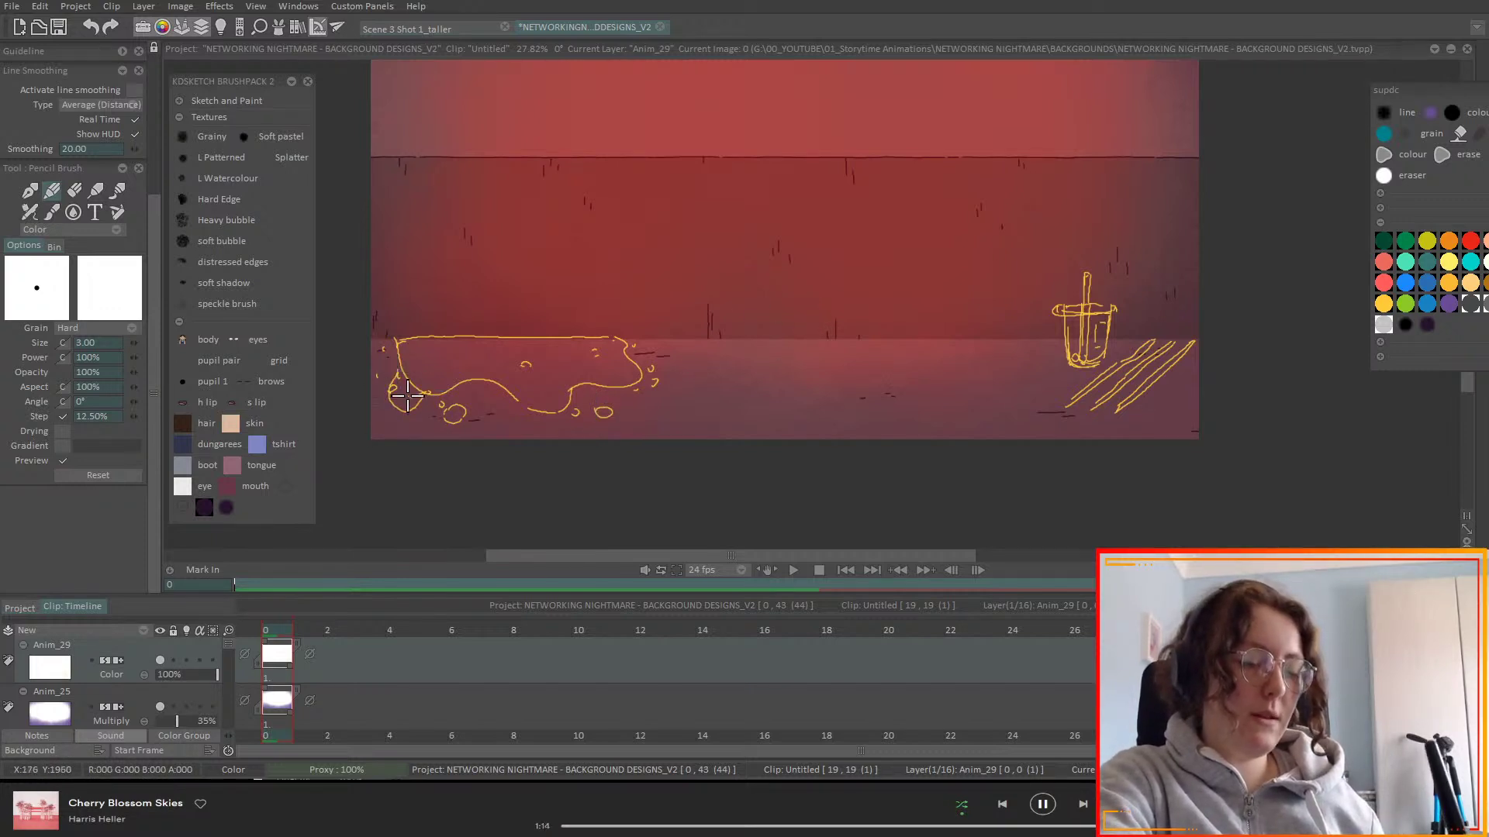
mouse_move(397, 339)
mouse_down()
mouse_move(391, 364)
mouse_move(383, 342)
mouse_move(372, 356)
mouse_move(390, 398)
mouse_move(395, 362)
mouse_up()
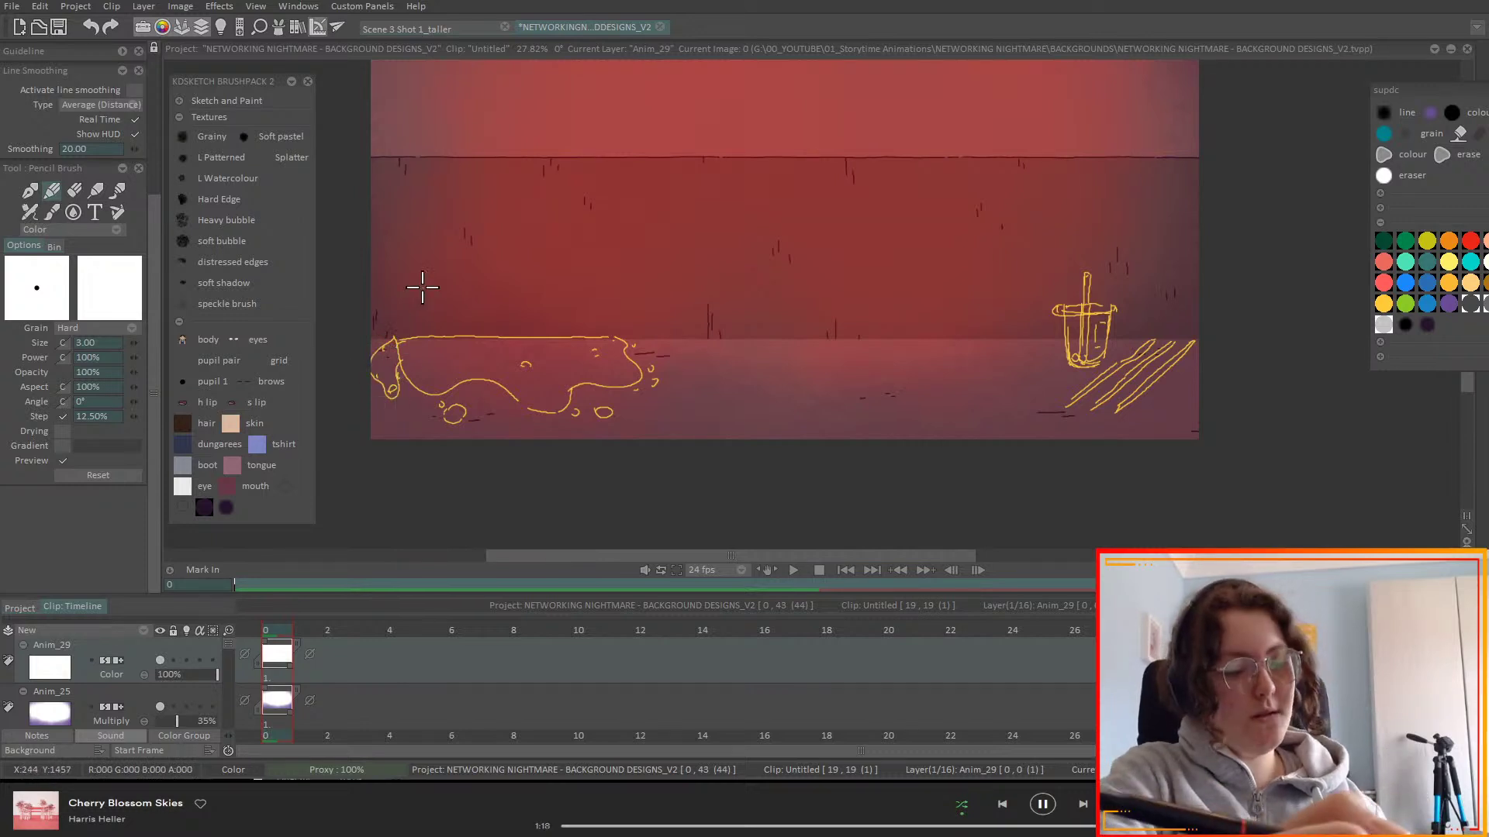
mouse_move(390, 337)
mouse_down()
mouse_move(393, 384)
mouse_move(421, 356)
mouse_move(383, 392)
mouse_move(436, 345)
mouse_up()
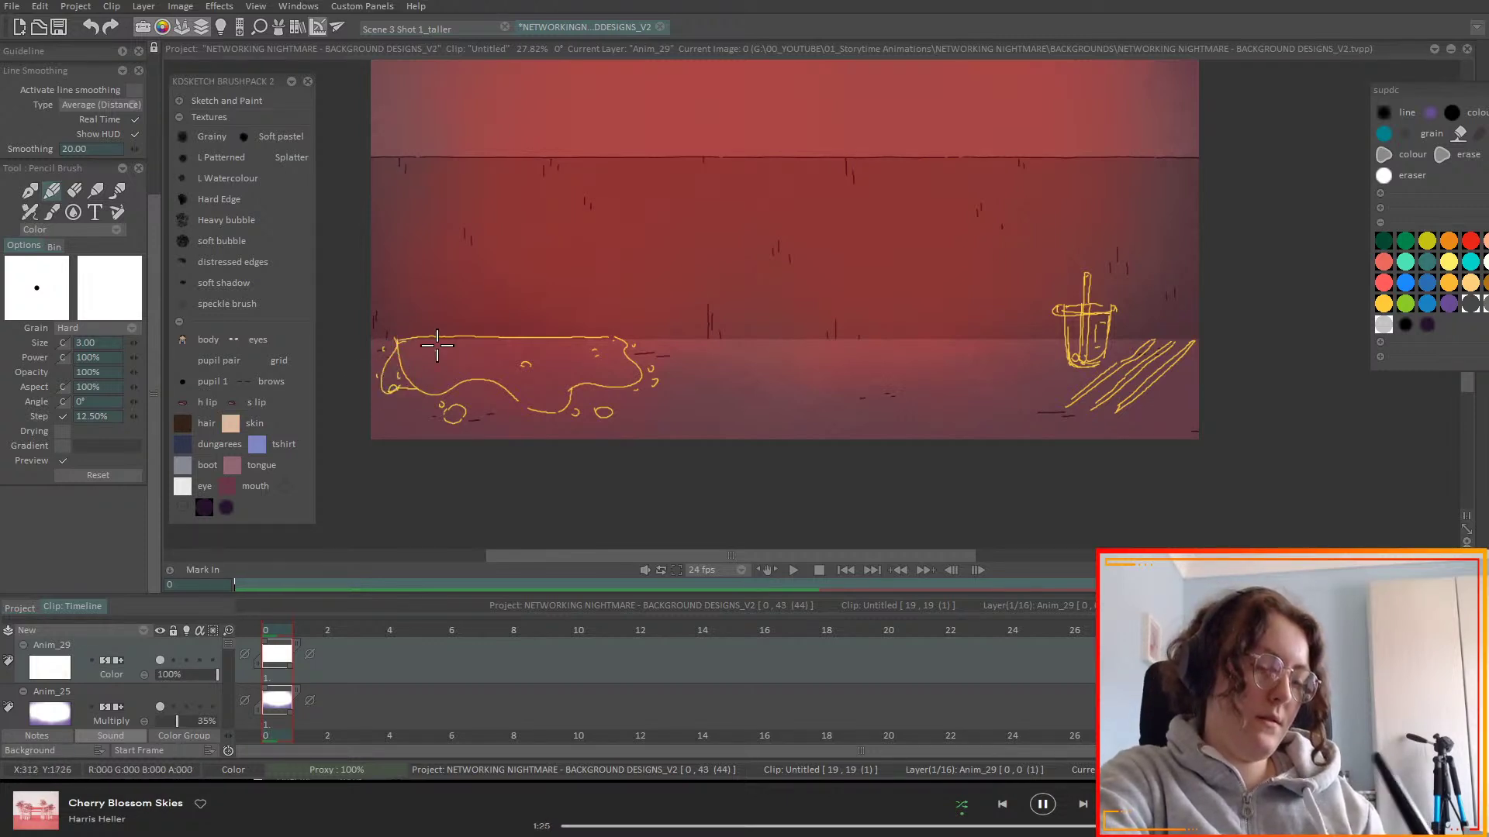
click(74, 190)
drag(411, 370, 436, 339)
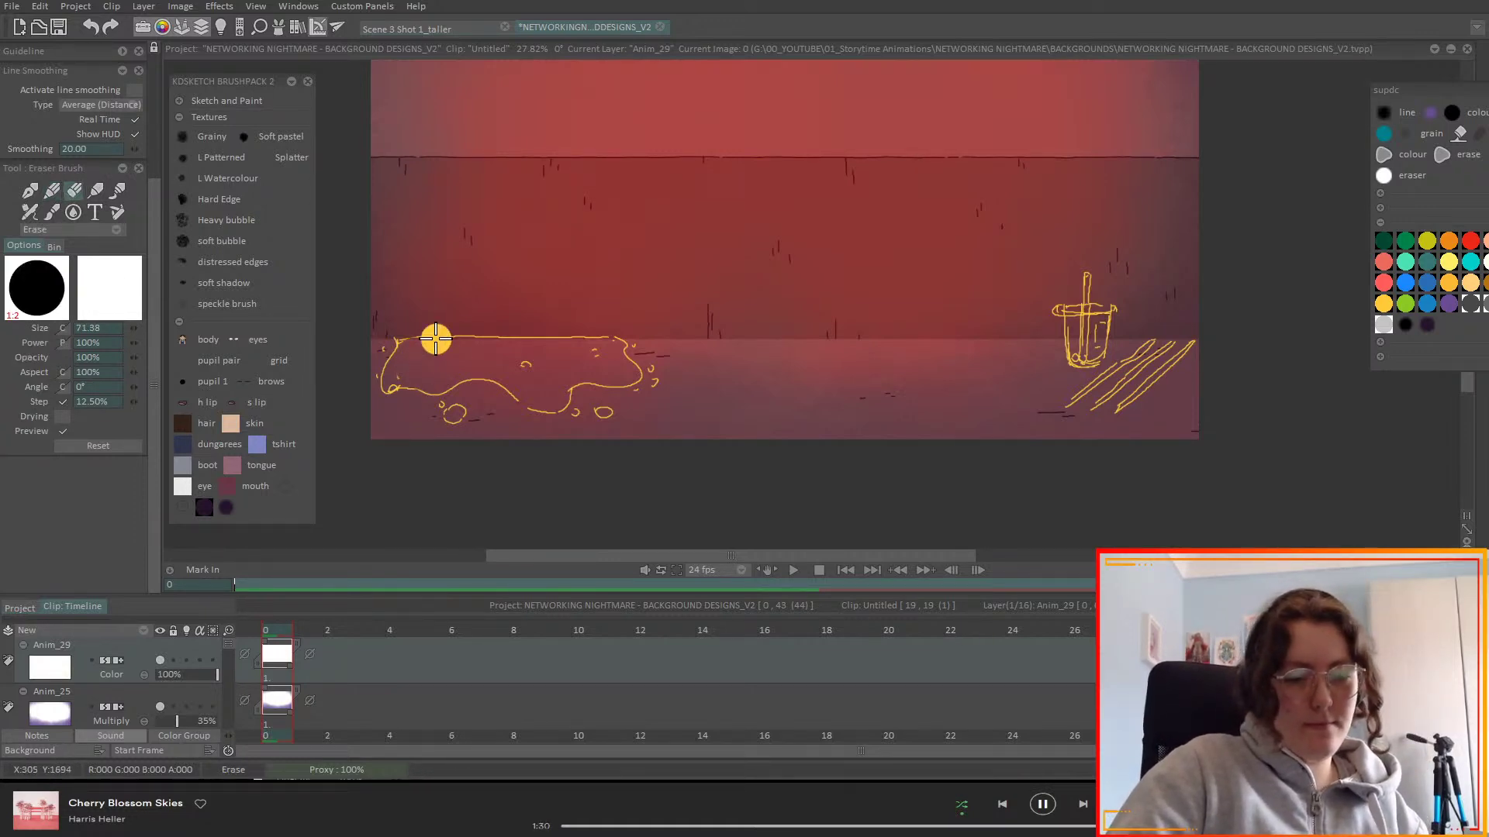
- Add a new animation layer on top and sketch wavy diagonal lines in yellow across the background's upper-left corner
drag(1466, 555, 1482, 654)
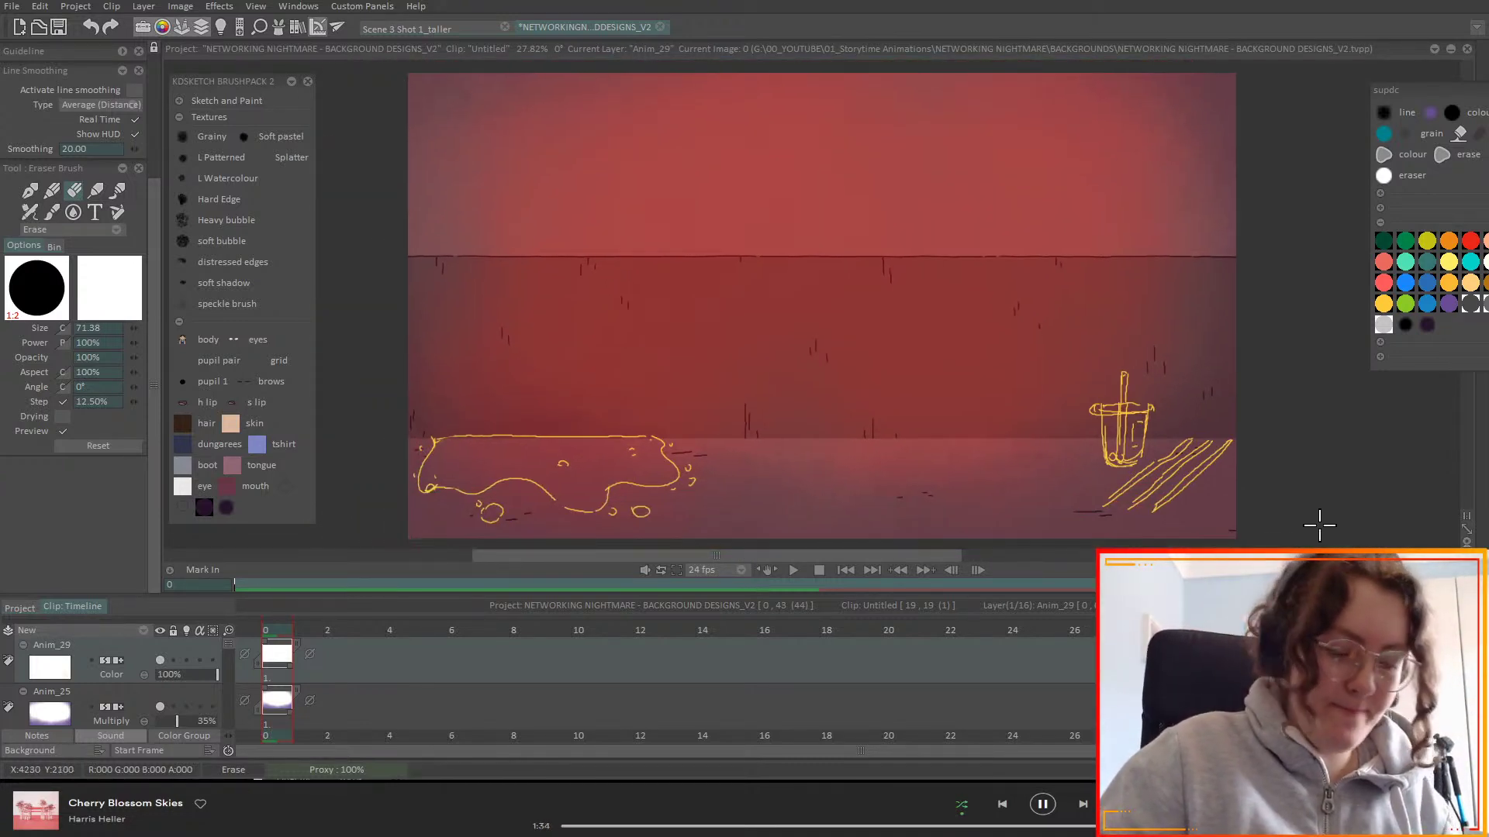
click(141, 632)
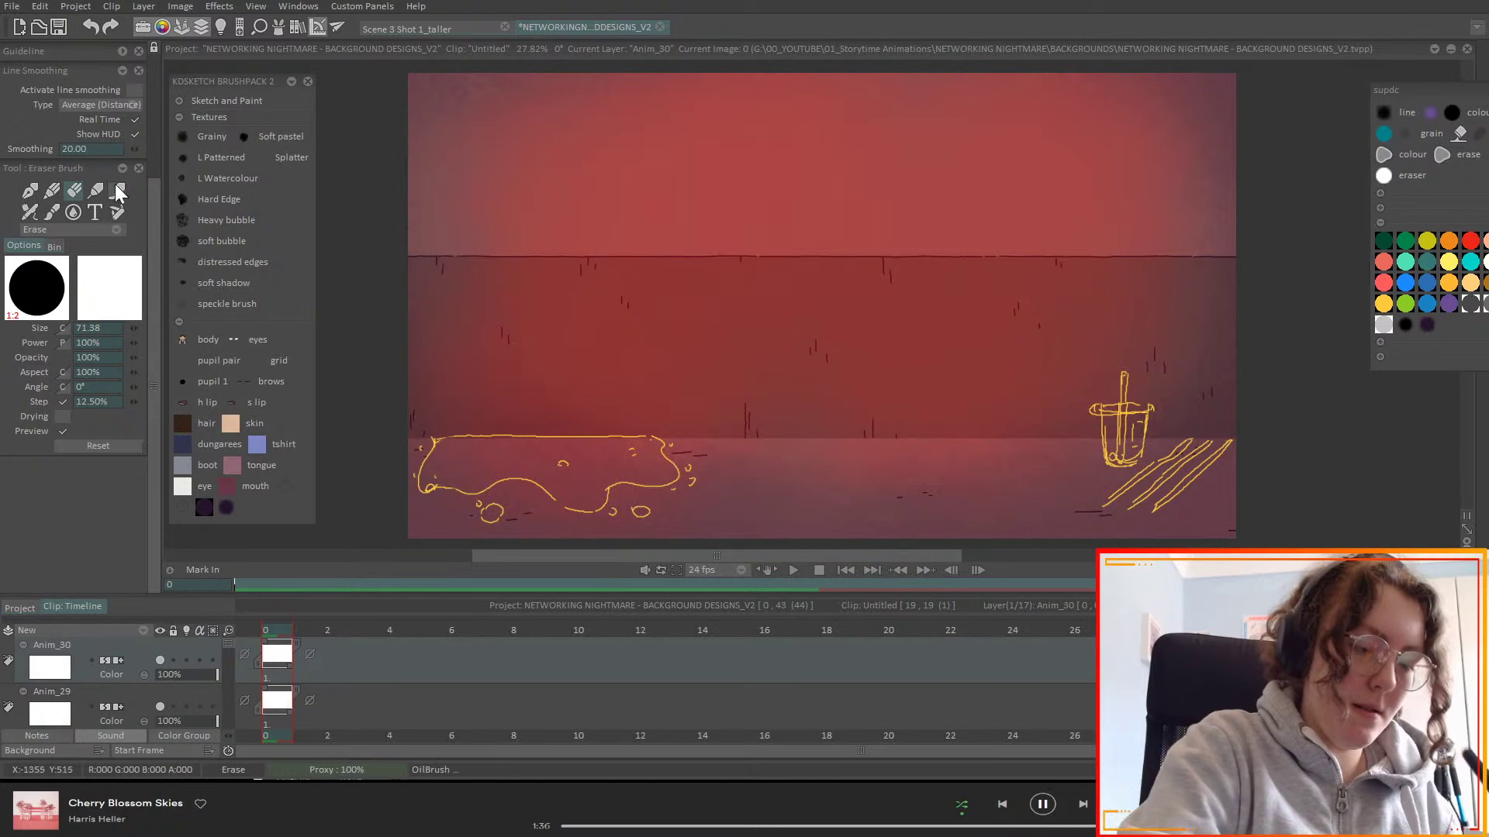
click(51, 194)
mouse_move(371, 227)
mouse_down()
mouse_move(495, 186)
mouse_move(640, 78)
mouse_move(721, 74)
mouse_up()
mouse_move(408, 167)
mouse_down()
mouse_move(464, 140)
mouse_move(475, 90)
mouse_move(599, 78)
mouse_up()
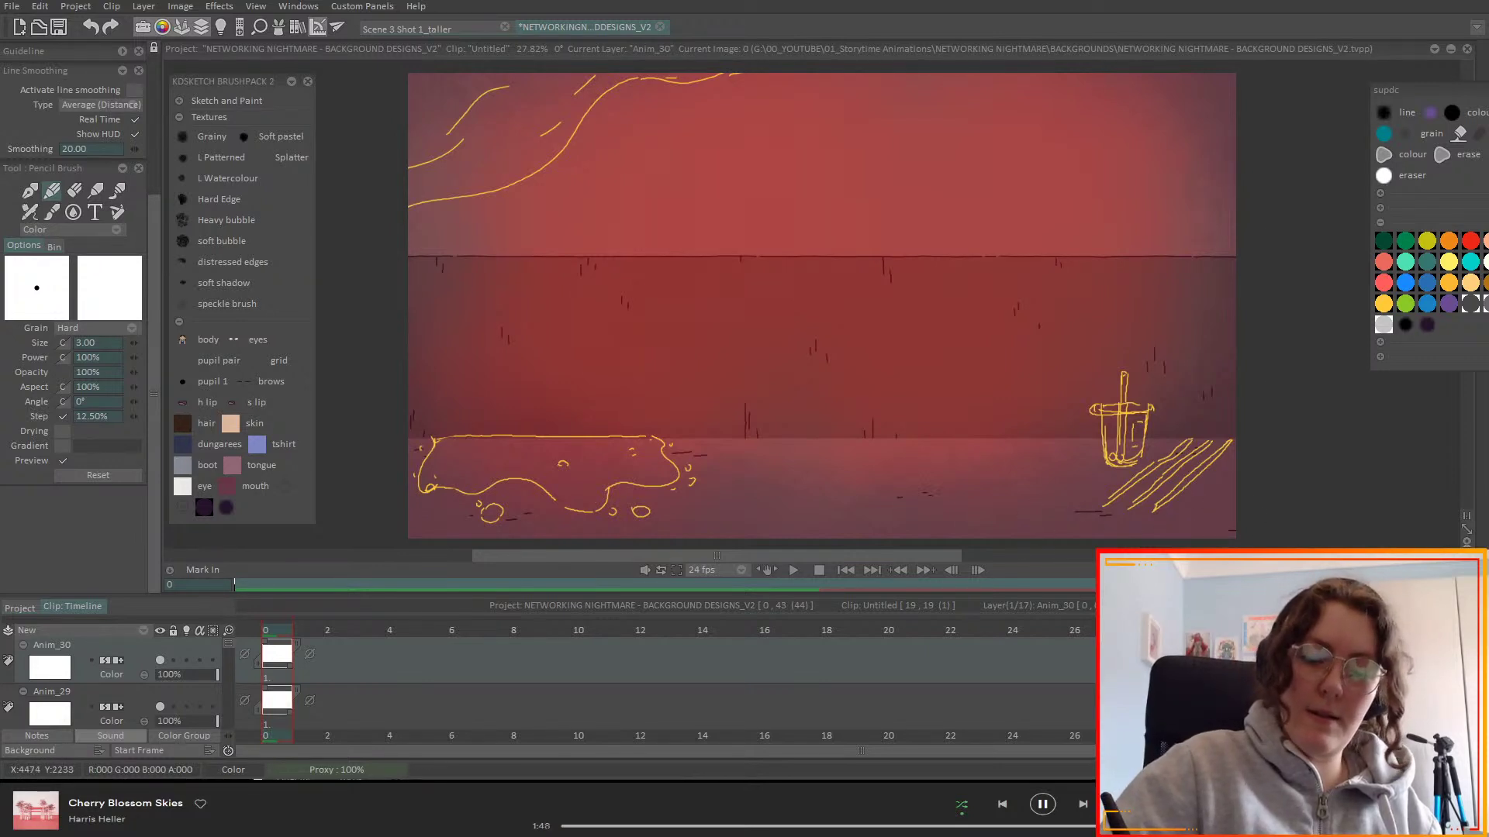
scroll(1248, 519, down, 2)
mouse_move(987, 463)
mouse_down()
mouse_move(905, 434)
mouse_move(821, 449)
mouse_up()
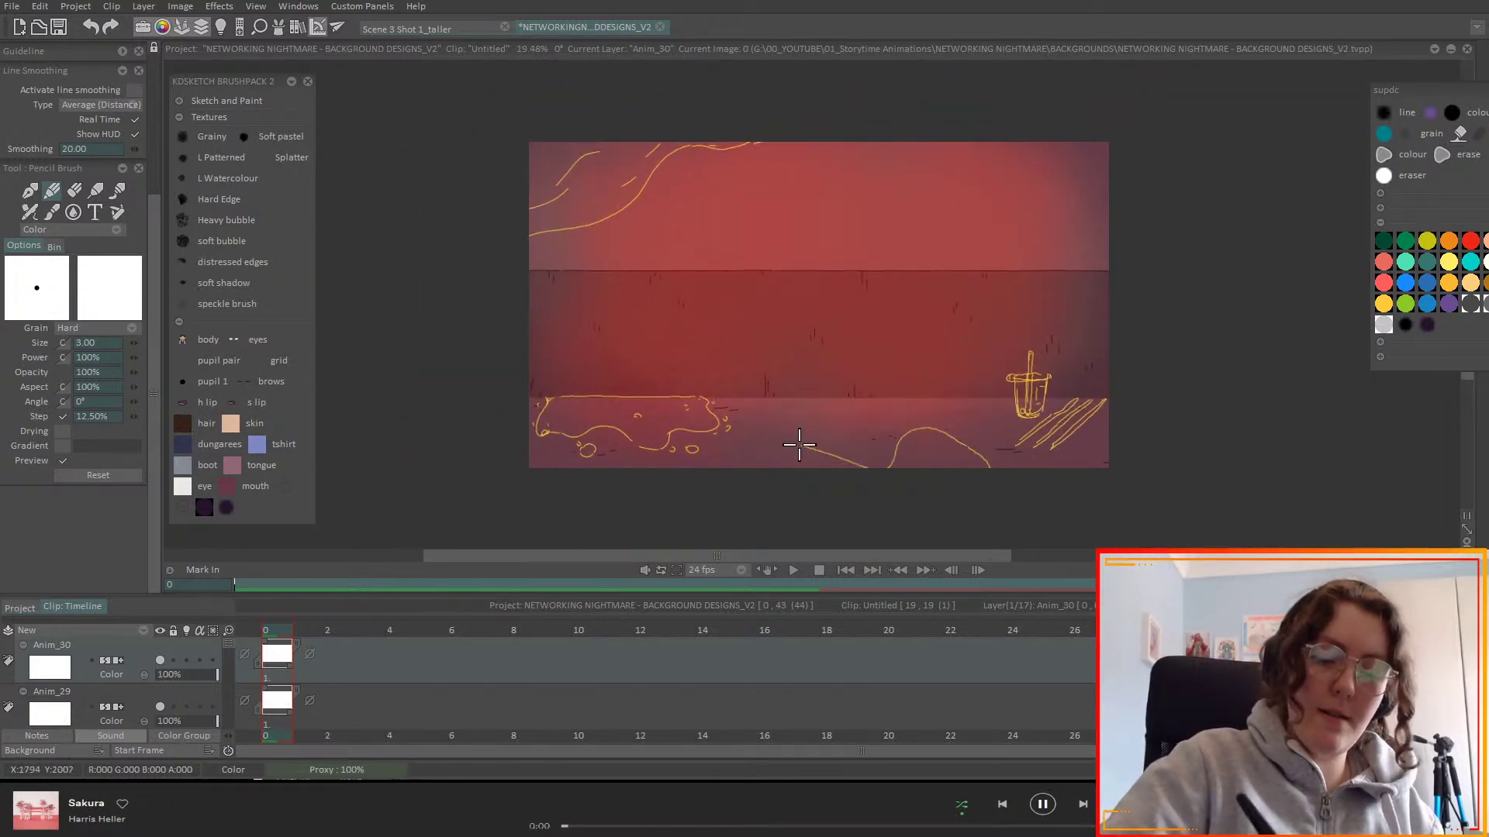
key(ctrl+z)
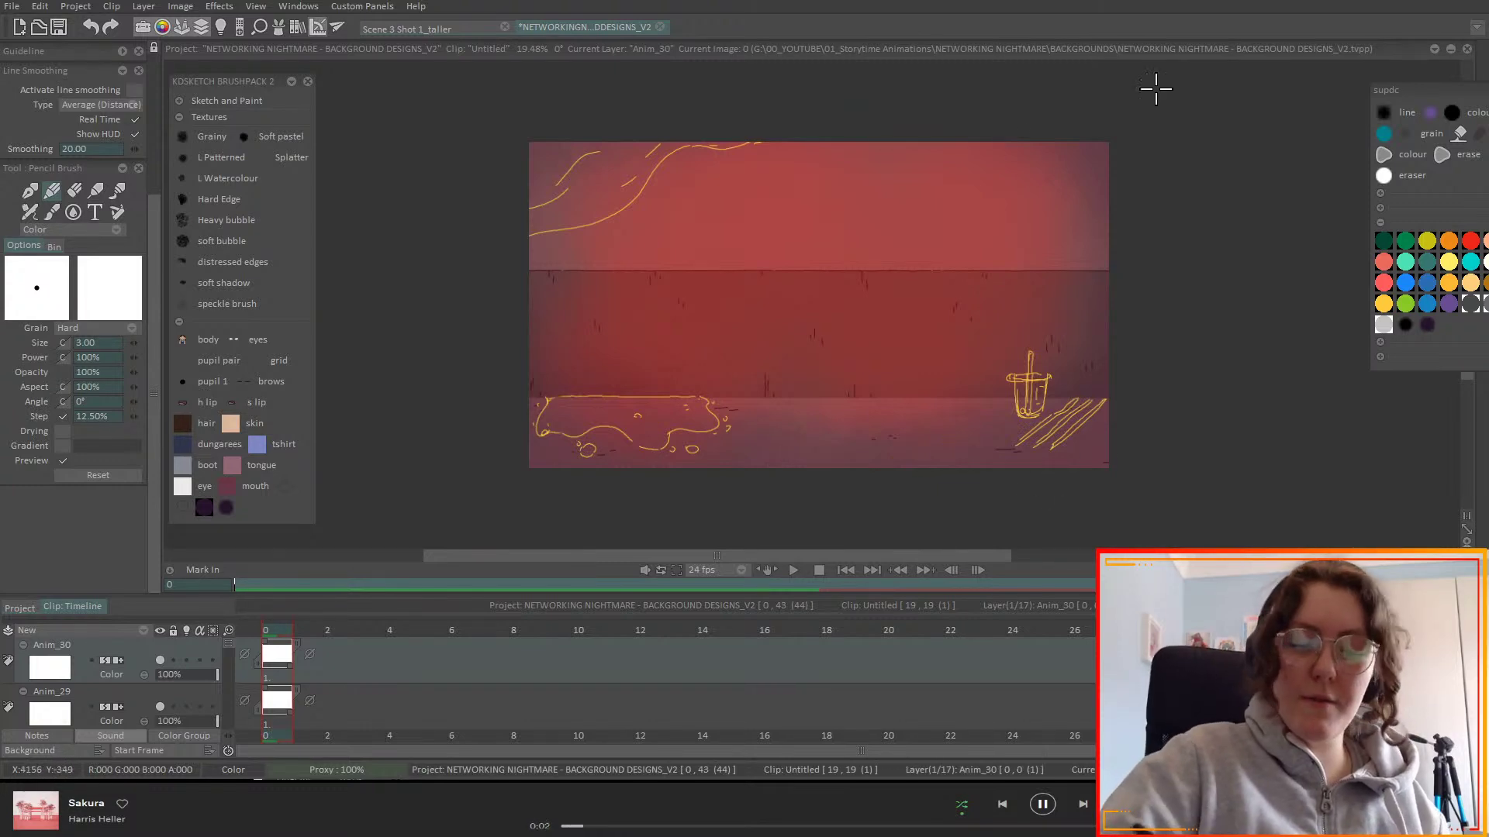
drag(559, 145, 499, 173)
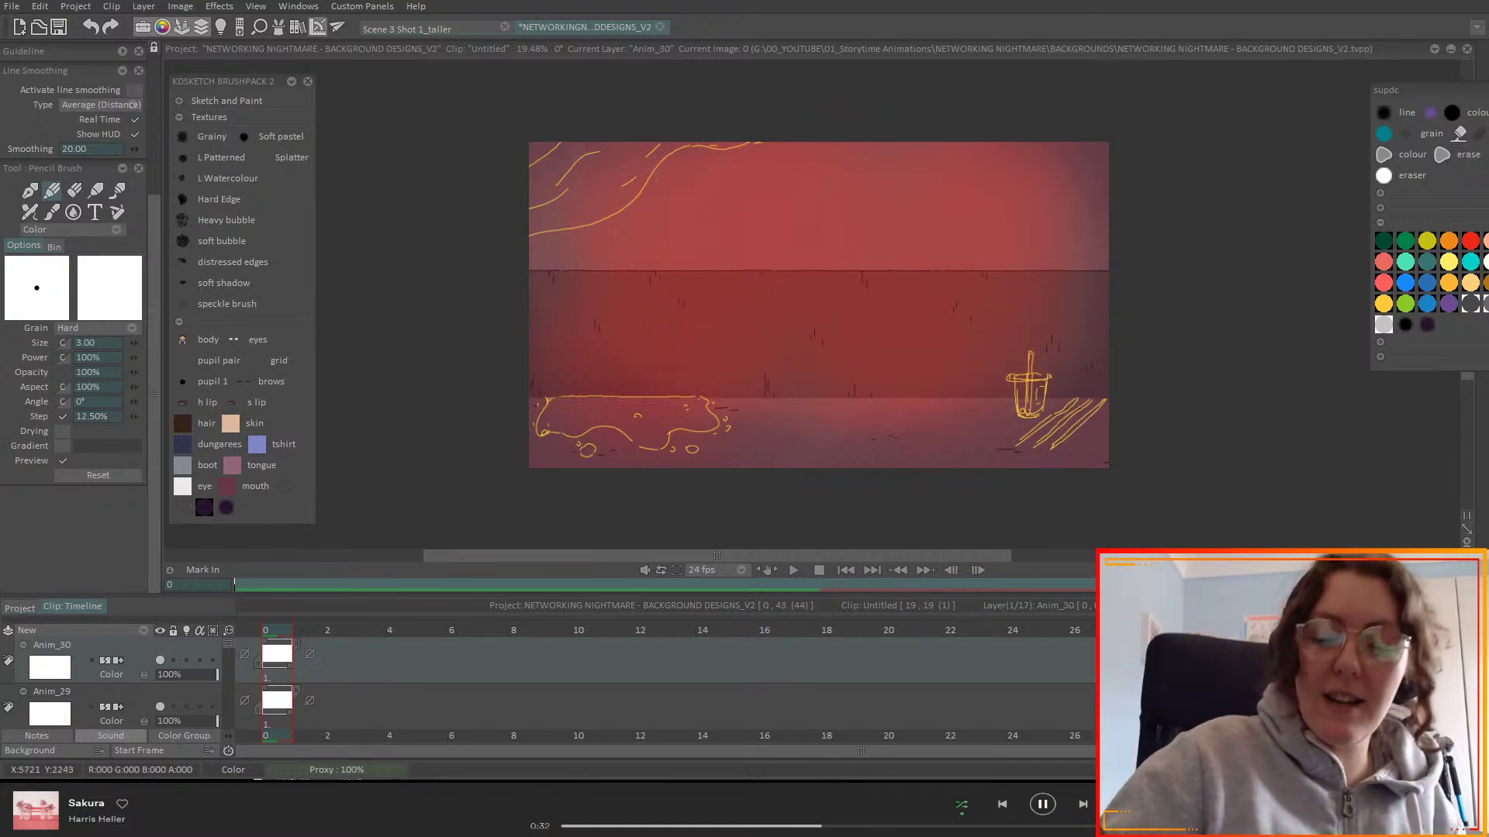
- Lower the opacity of the Anim_30 layer to 57%
scroll(811, 303, up, 10)
scroll(821, 305, up, 6)
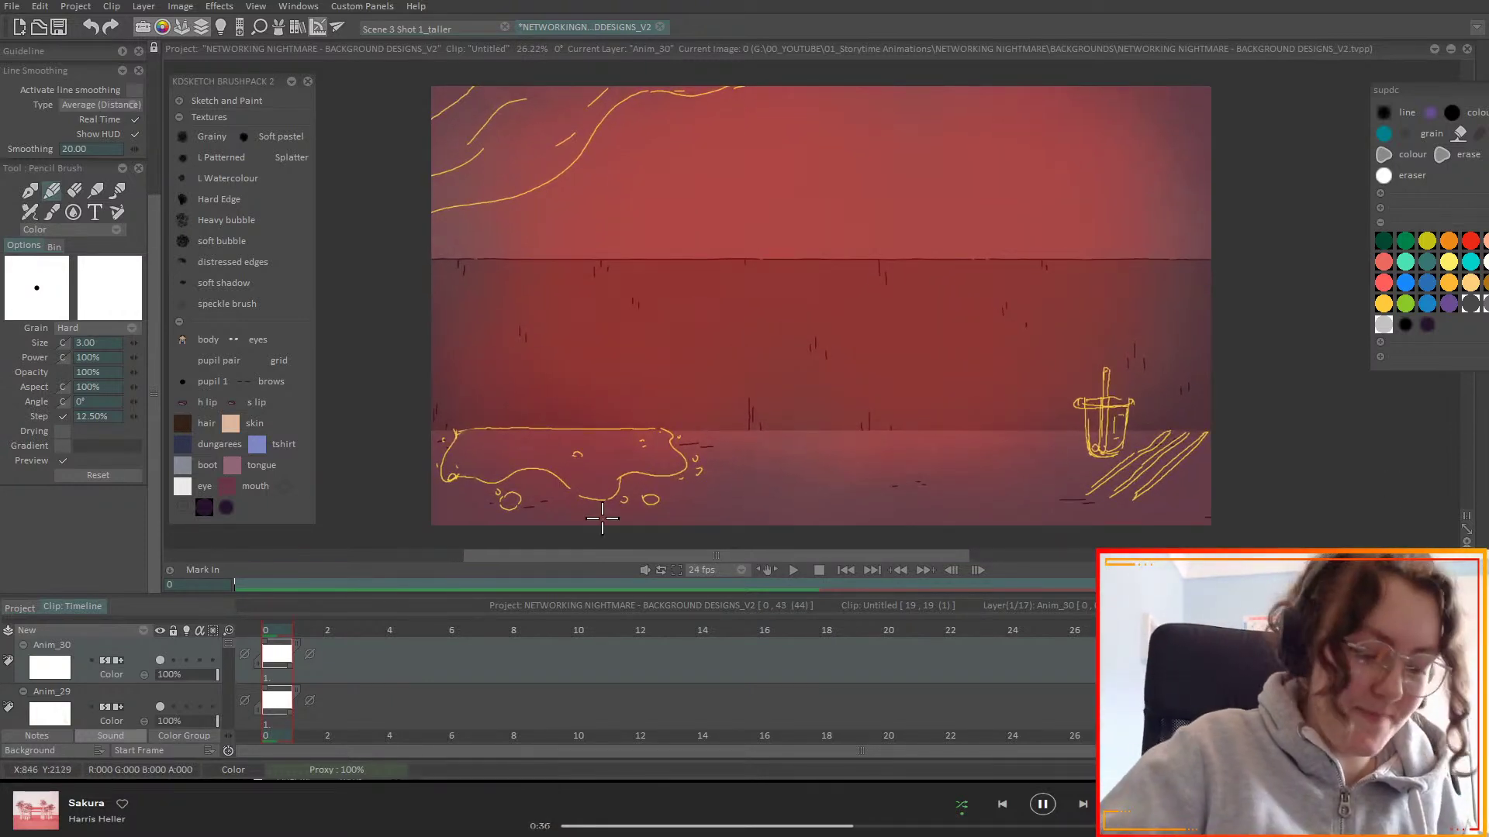
drag(214, 673, 185, 677)
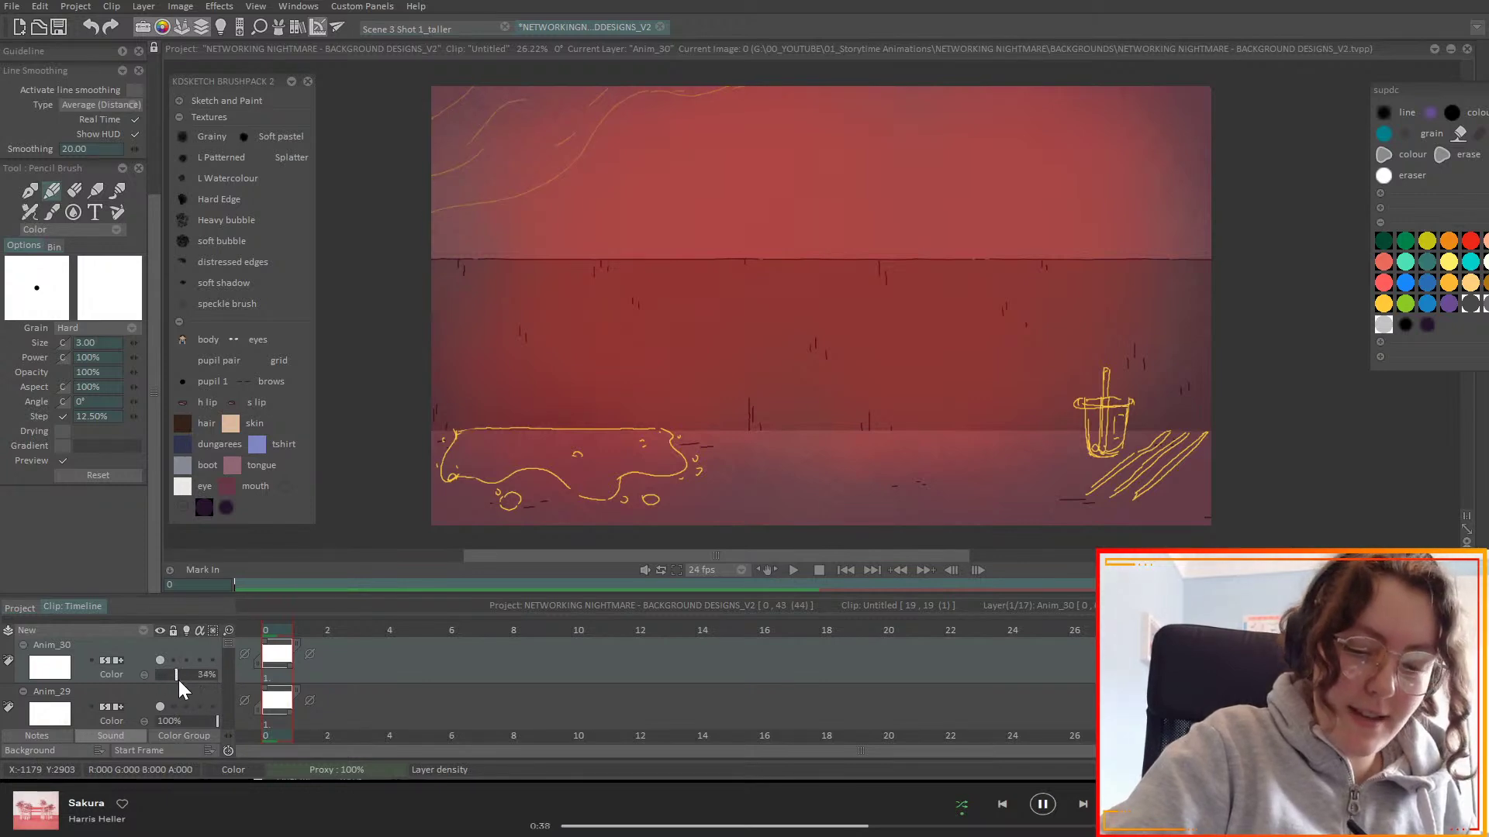
- Delete the Anim_30 layer holding the wavy corner lines
right_click(138, 654)
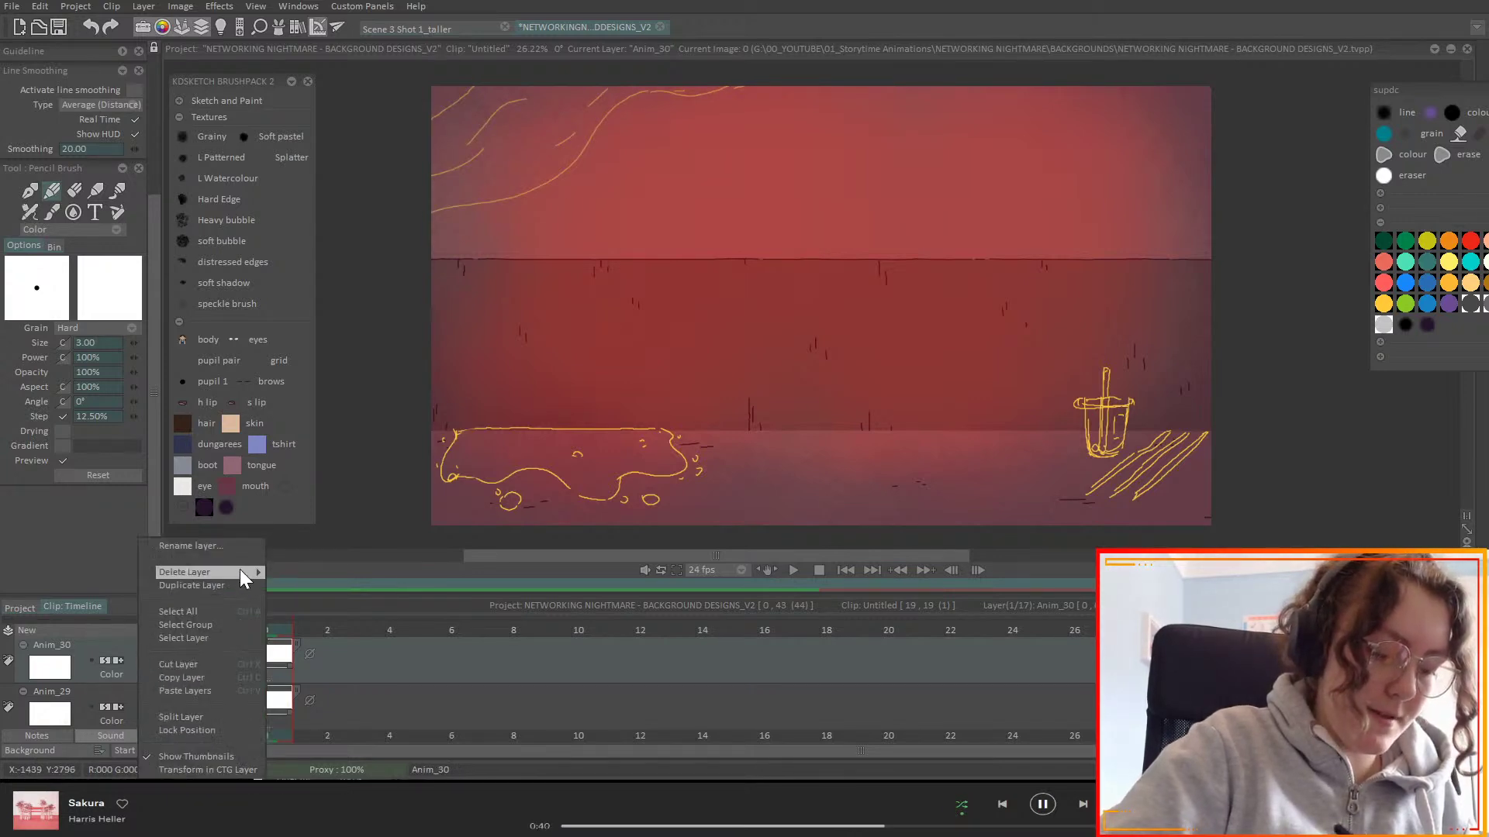
click(305, 570)
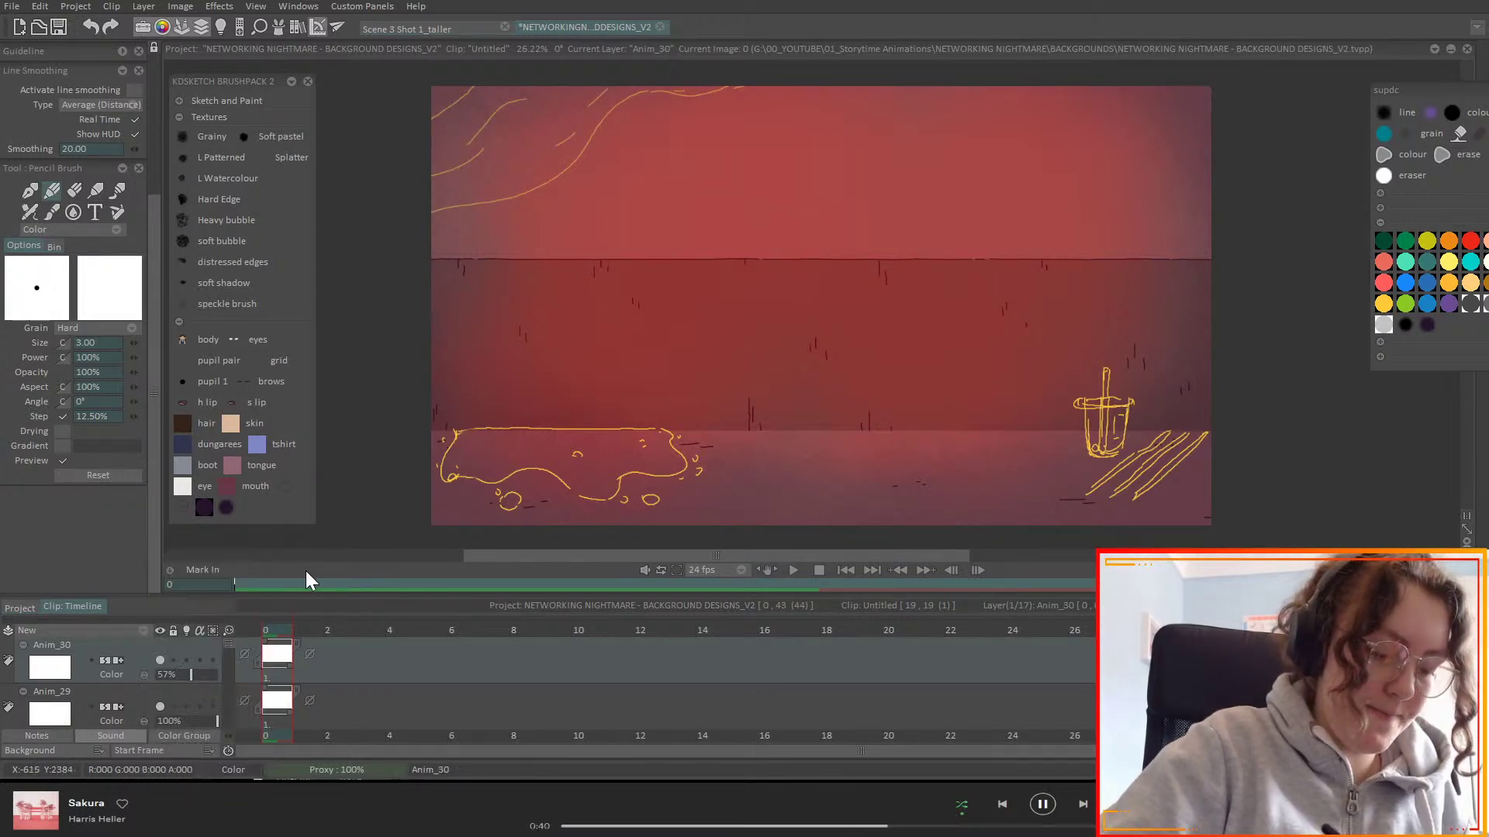
click(158, 663)
click(159, 663)
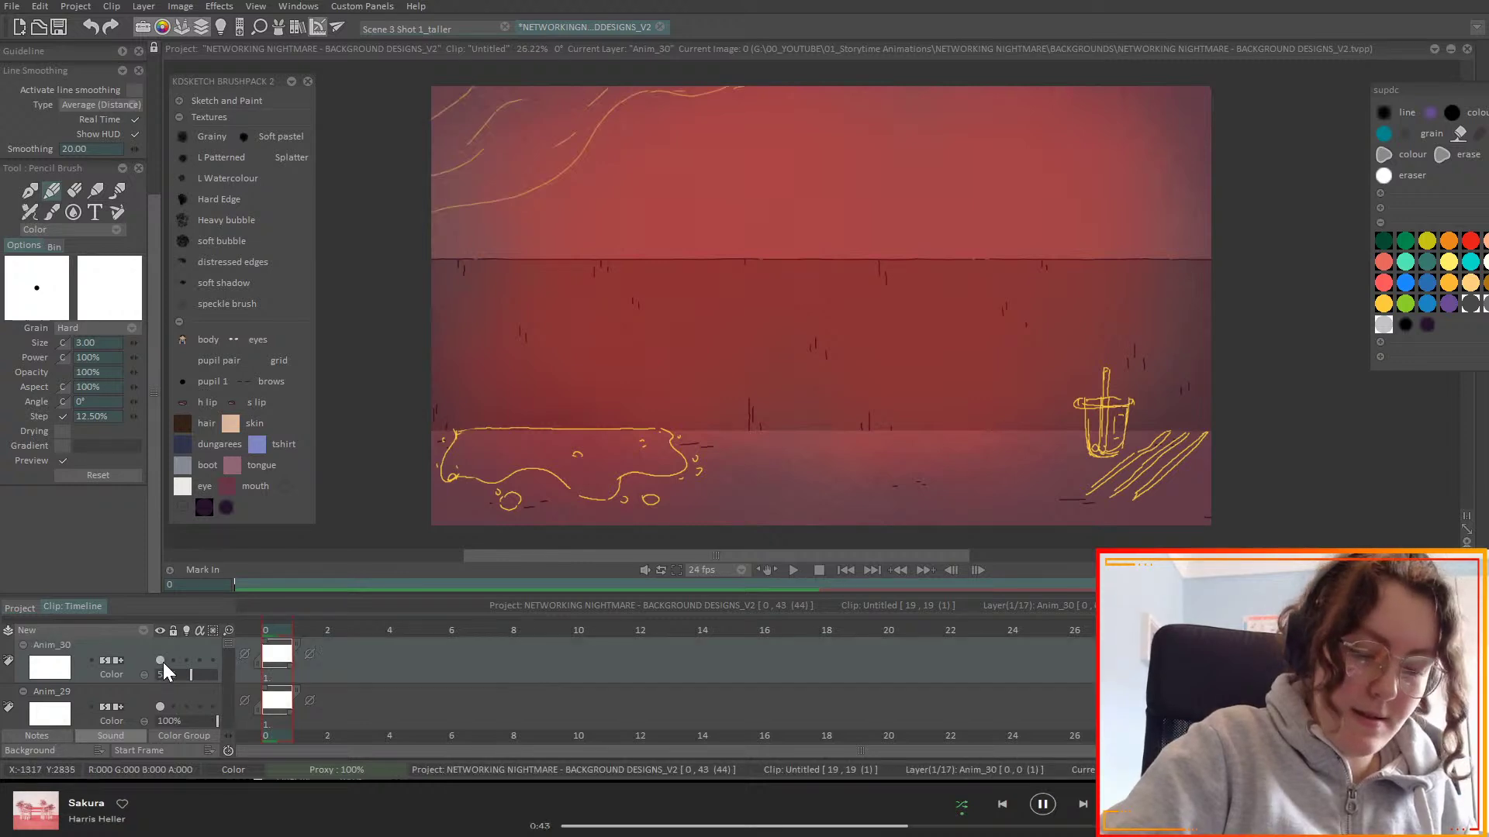
click(192, 631)
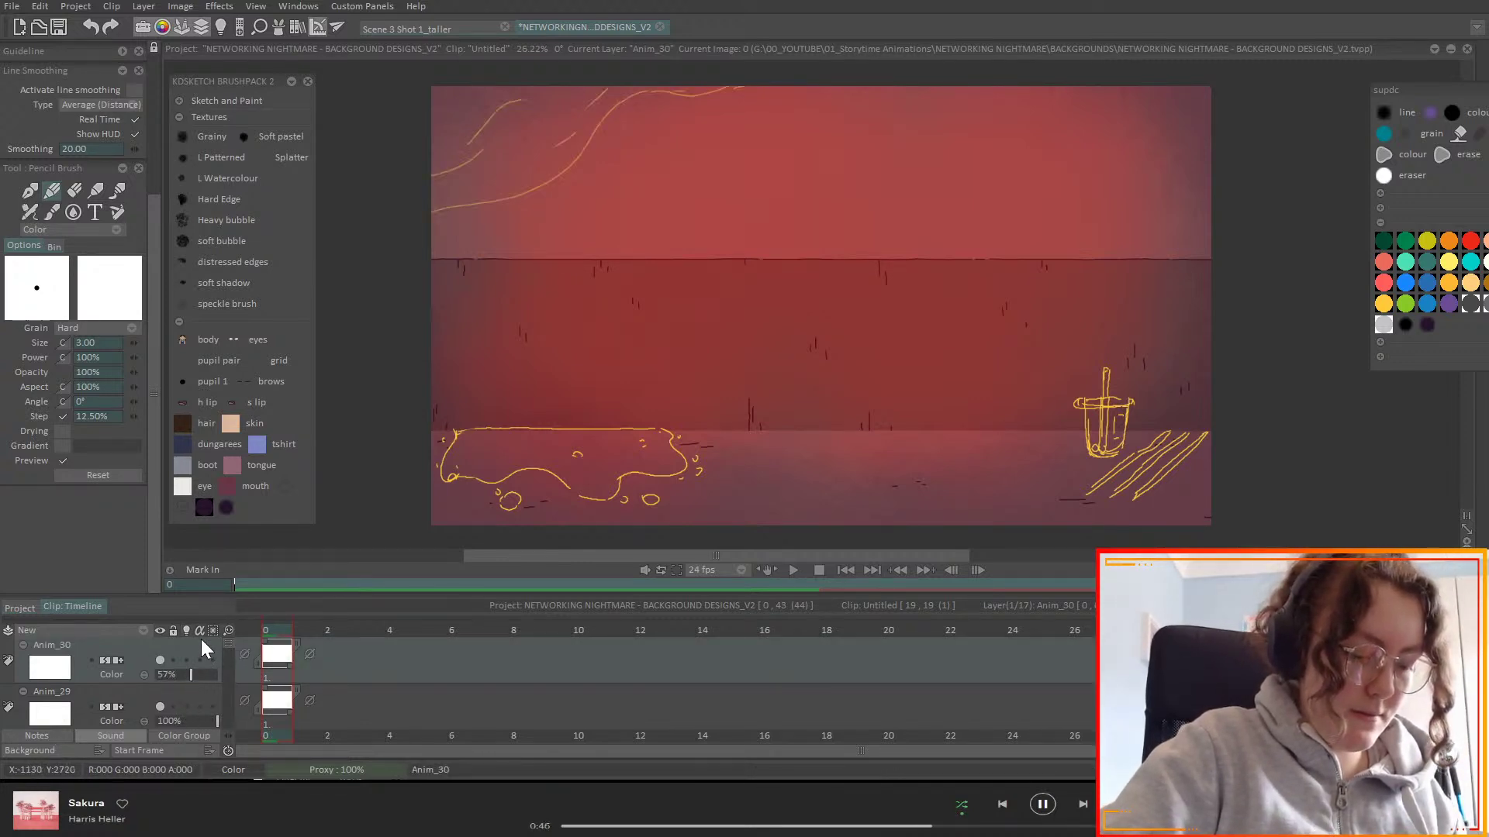
right_click(148, 651)
mouse_move(252, 570)
click(302, 570)
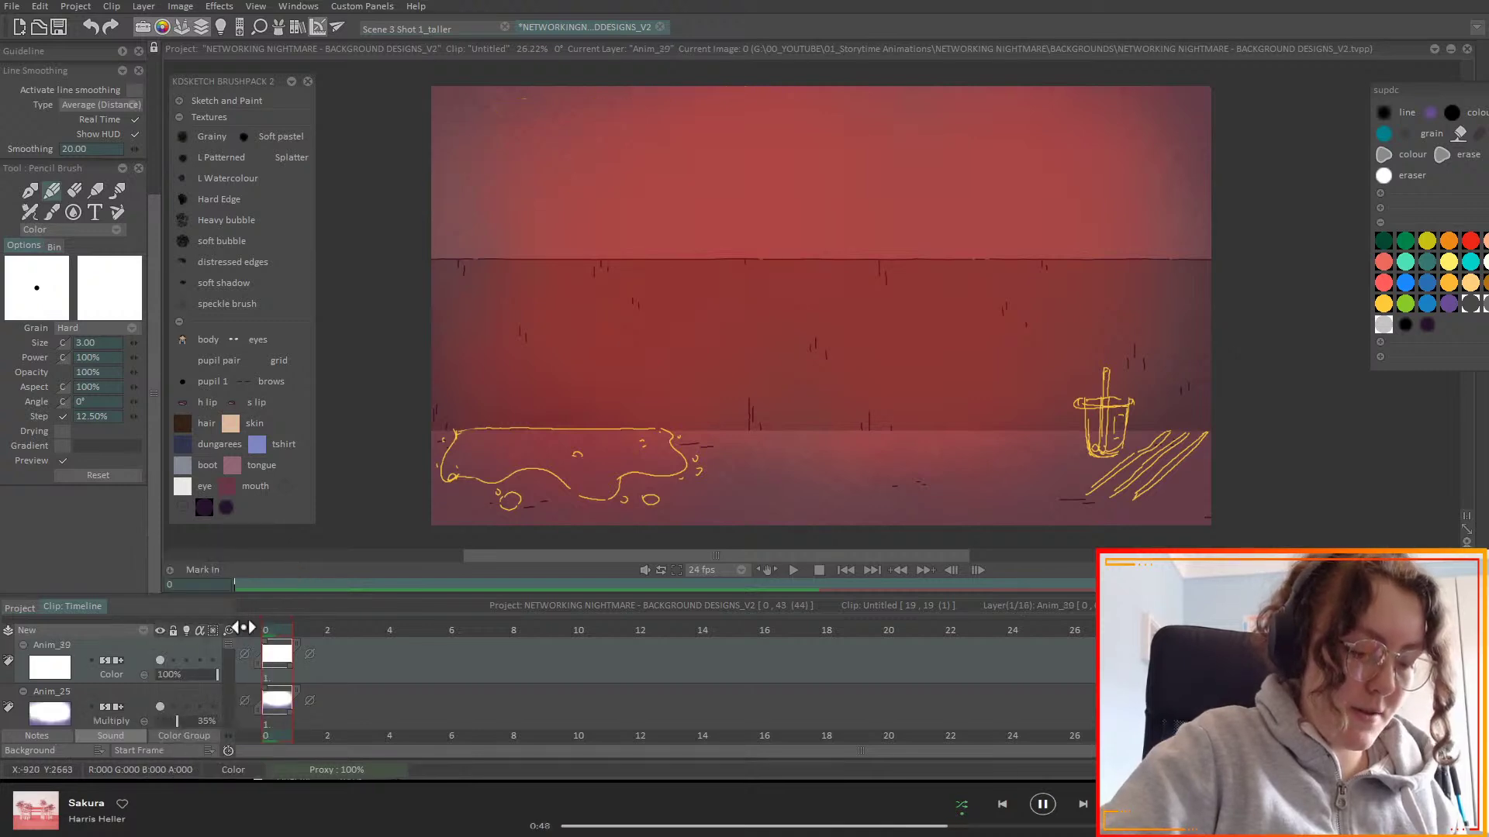
- Lower the opacity of the Anim_29 sketch layer to 29% and save the project
click(158, 660)
click(158, 662)
mouse_move(202, 673)
mouse_down()
mouse_move(179, 677)
mouse_move(230, 645)
mouse_up()
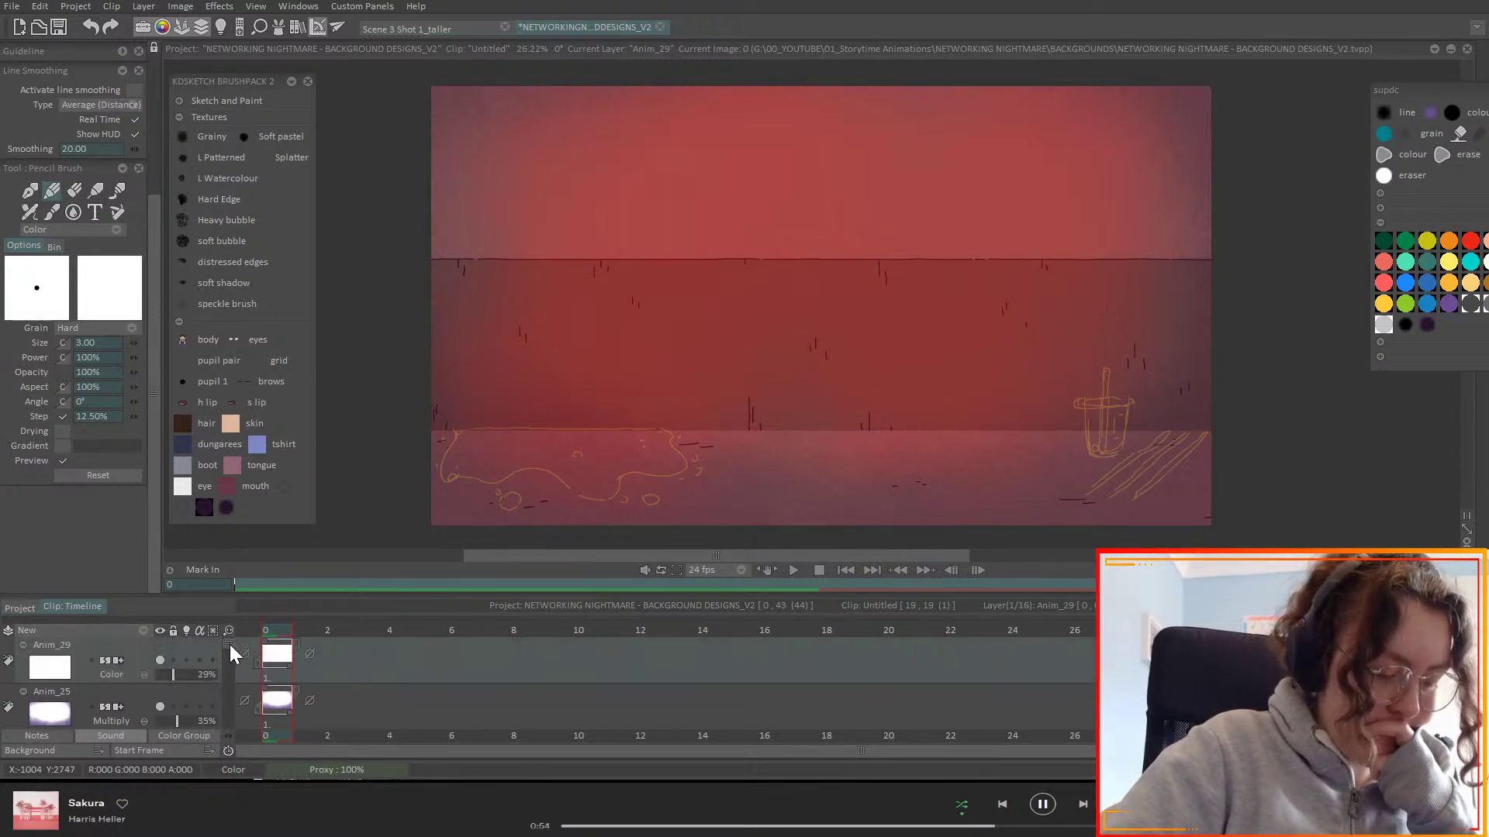
key(ctrl+s)
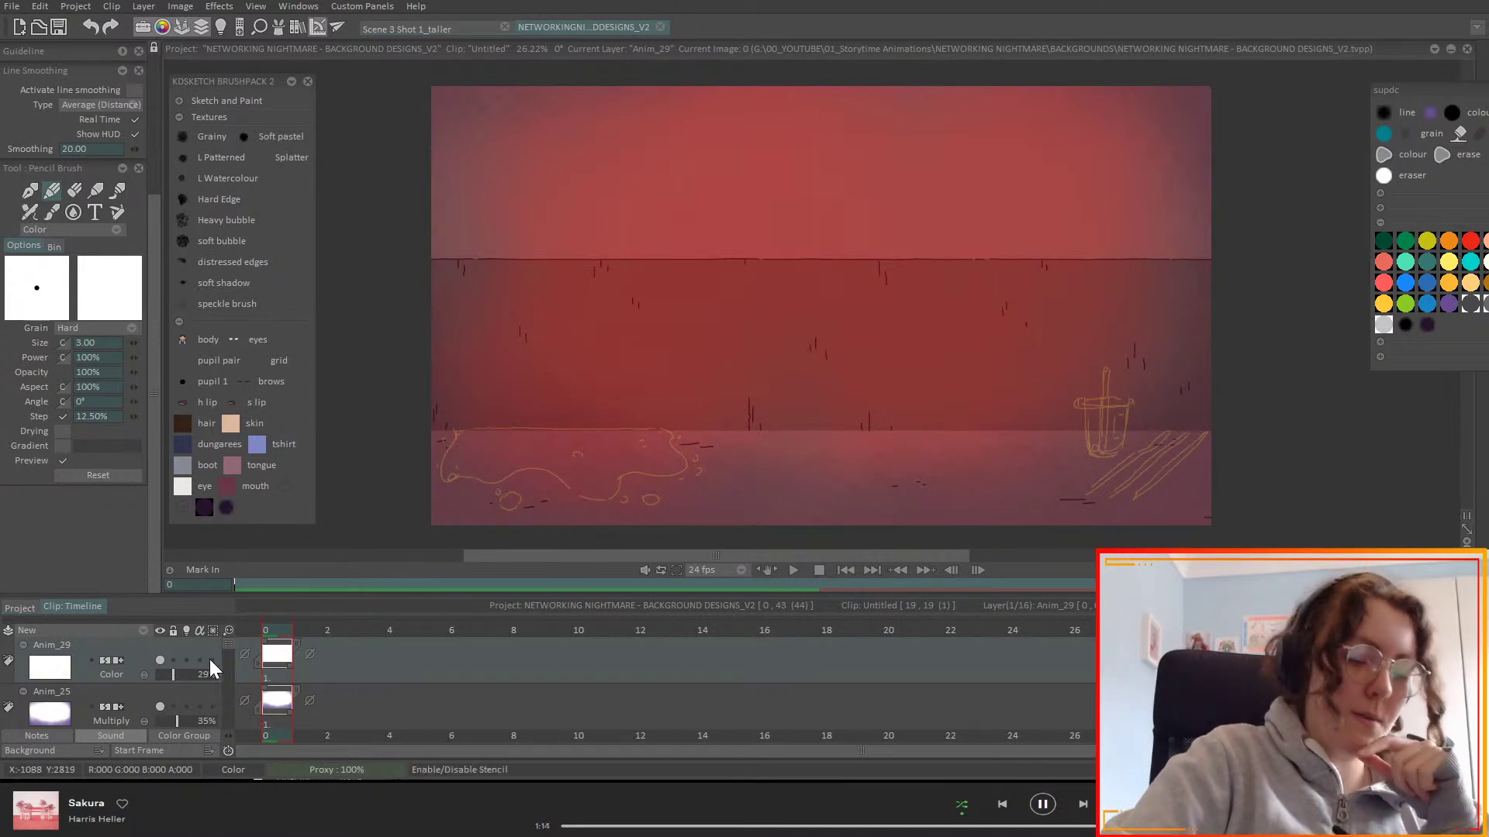
- Move the Anim_29 sketch layer down the stack so it sits directly beneath the red Overlay2 lighting layer
scroll(144, 721, down, 5)
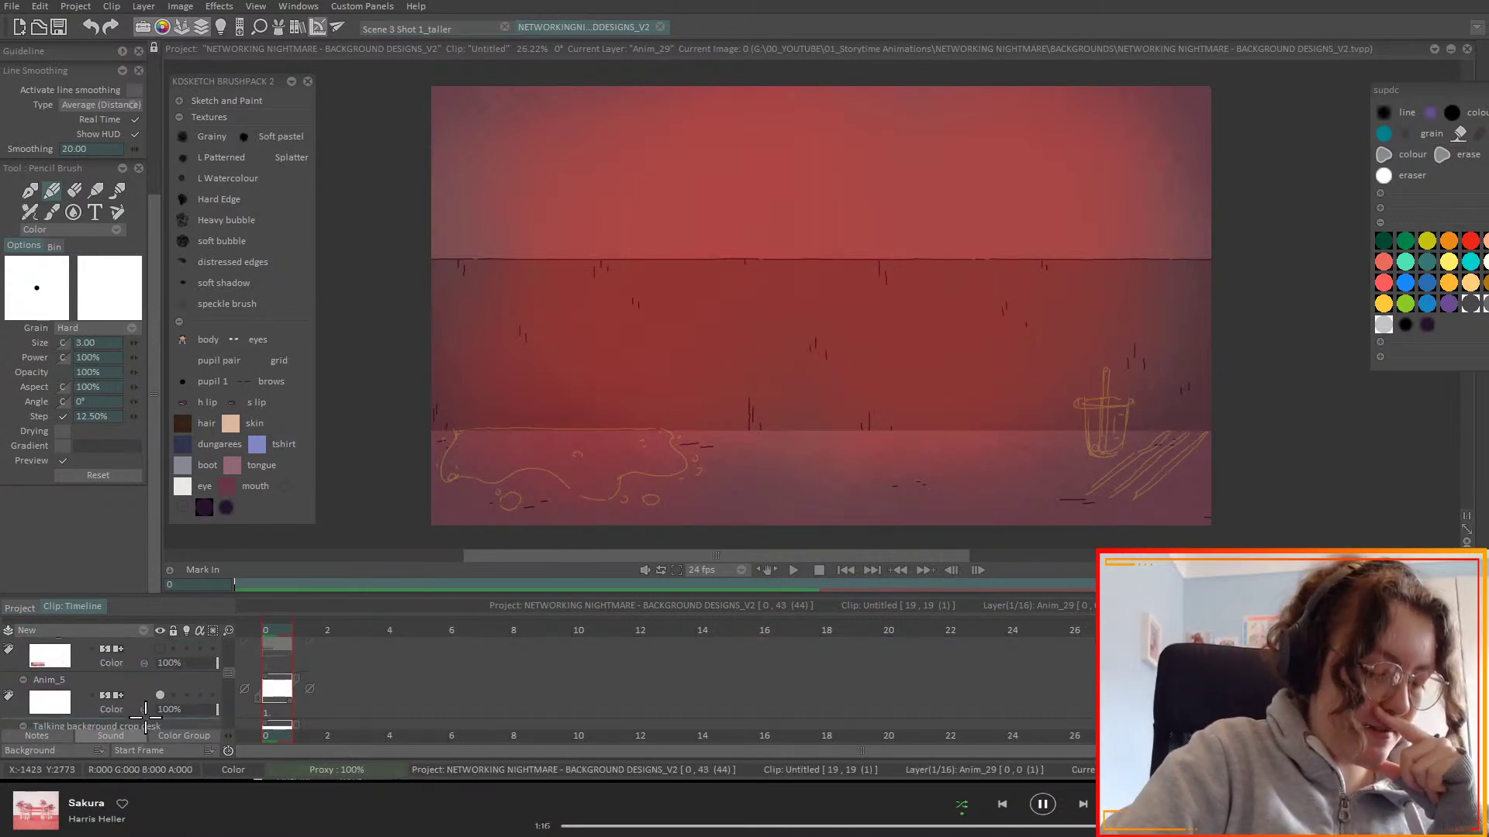
scroll(152, 698, up, 5)
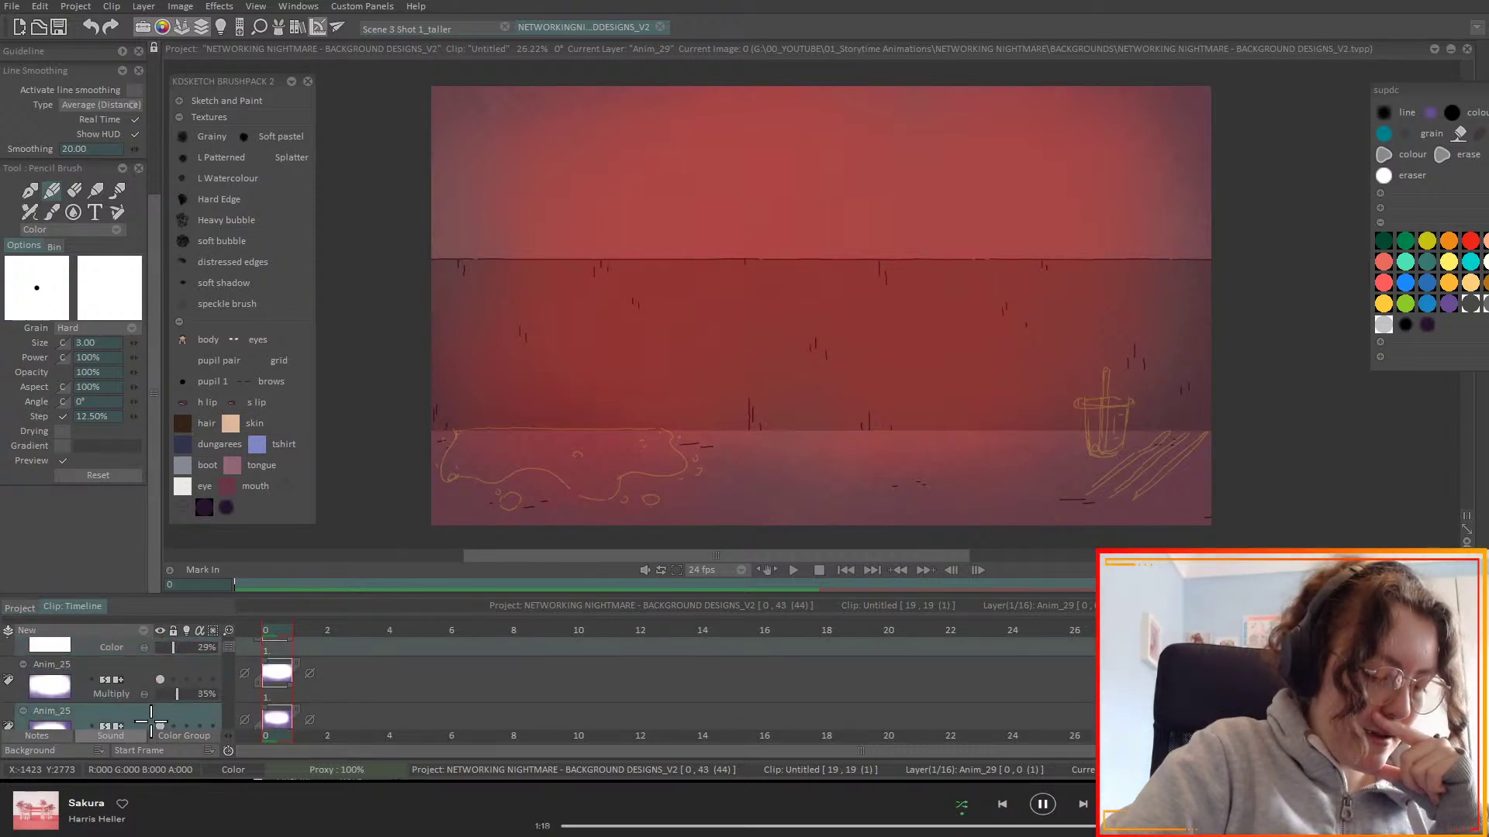
scroll(151, 721, down, 3)
drag(152, 701, 222, 699)
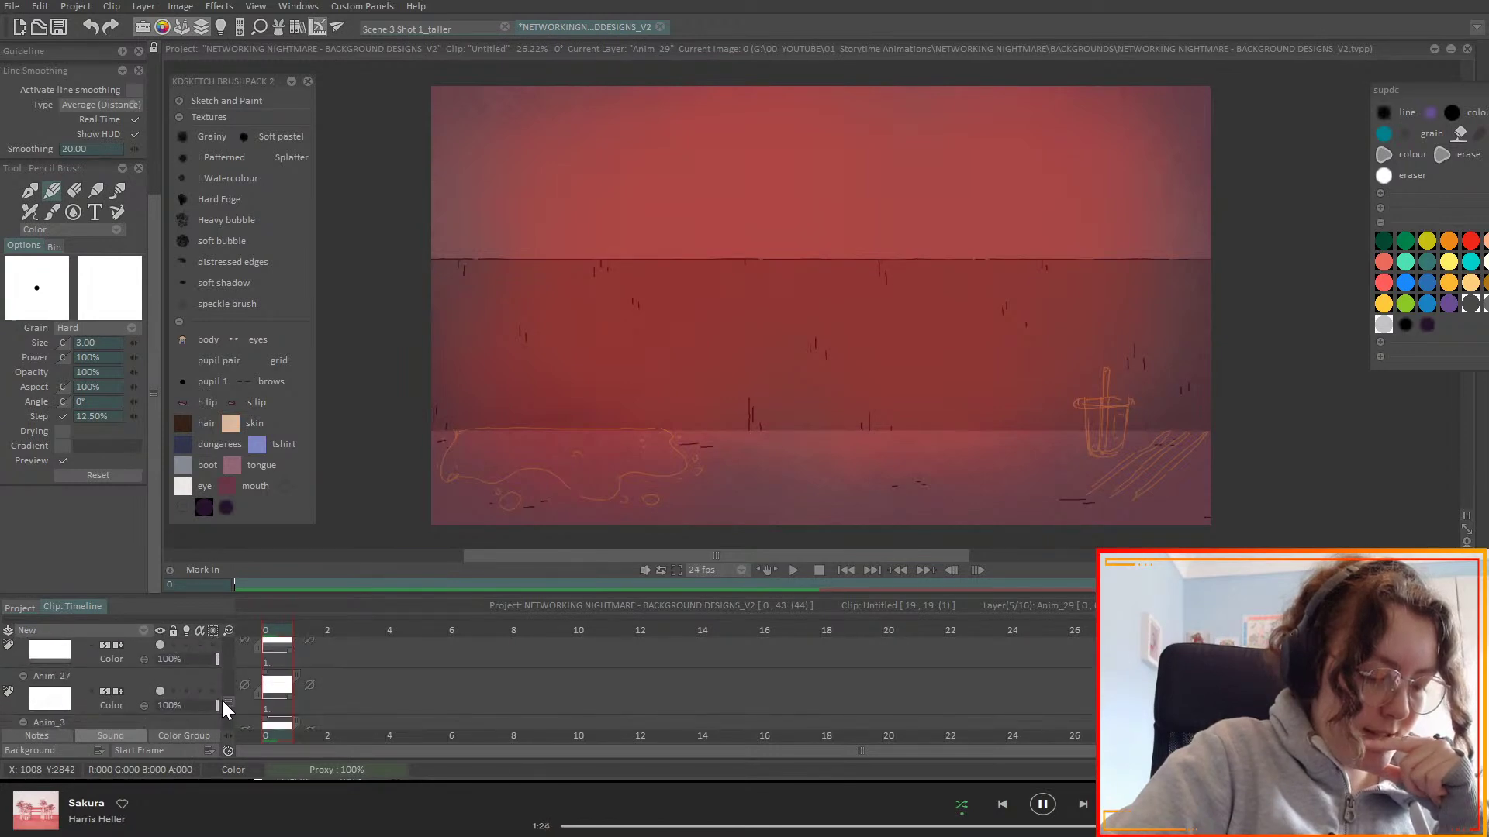
- Select the Anim_1 layer and sample the desk's unlit grey (#5C5C5C) with the lighting and line layers hidden
click(139, 647)
scroll(225, 700, up, 1)
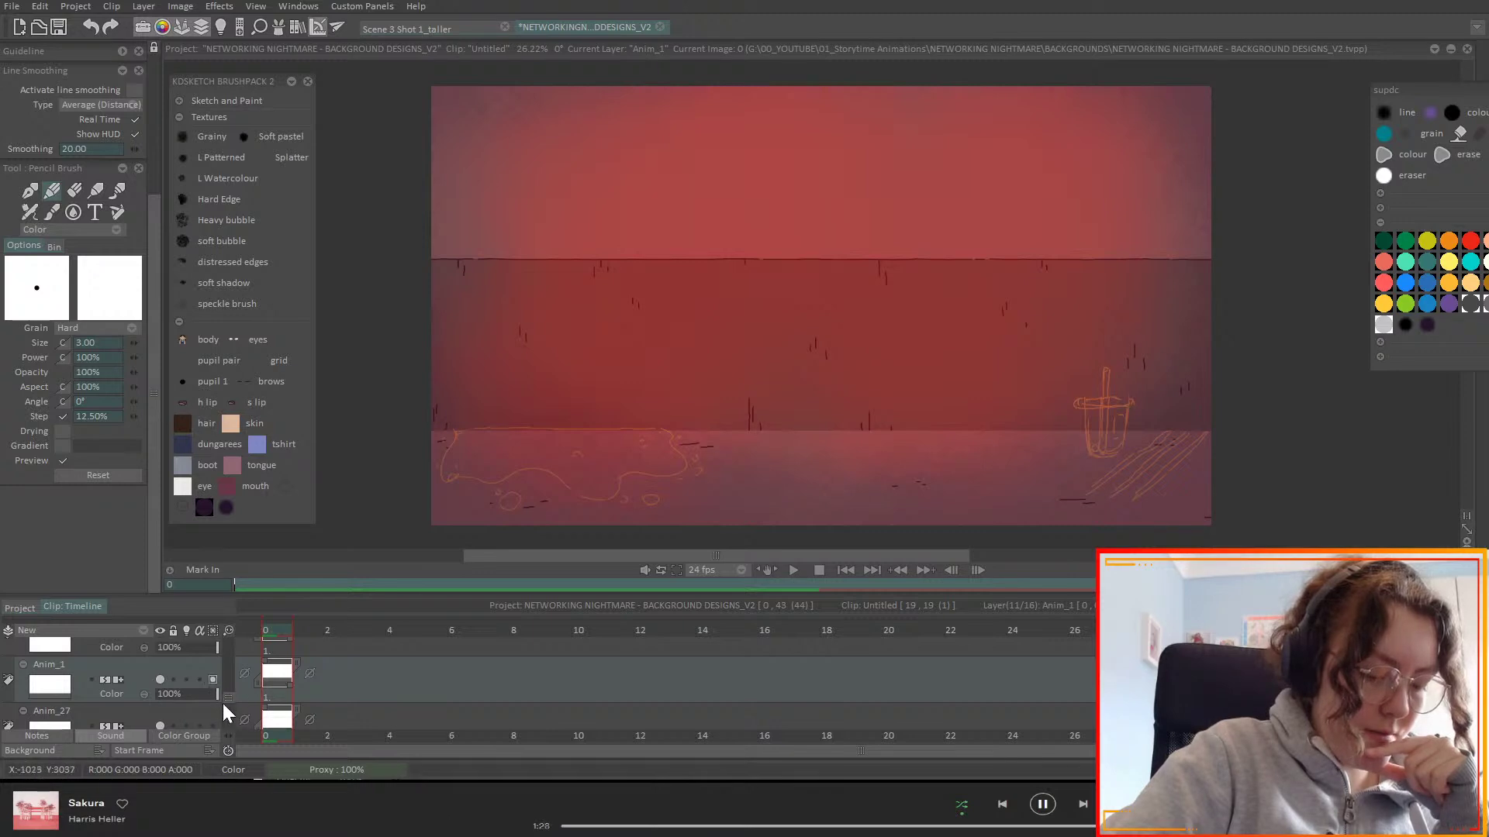
click(214, 680)
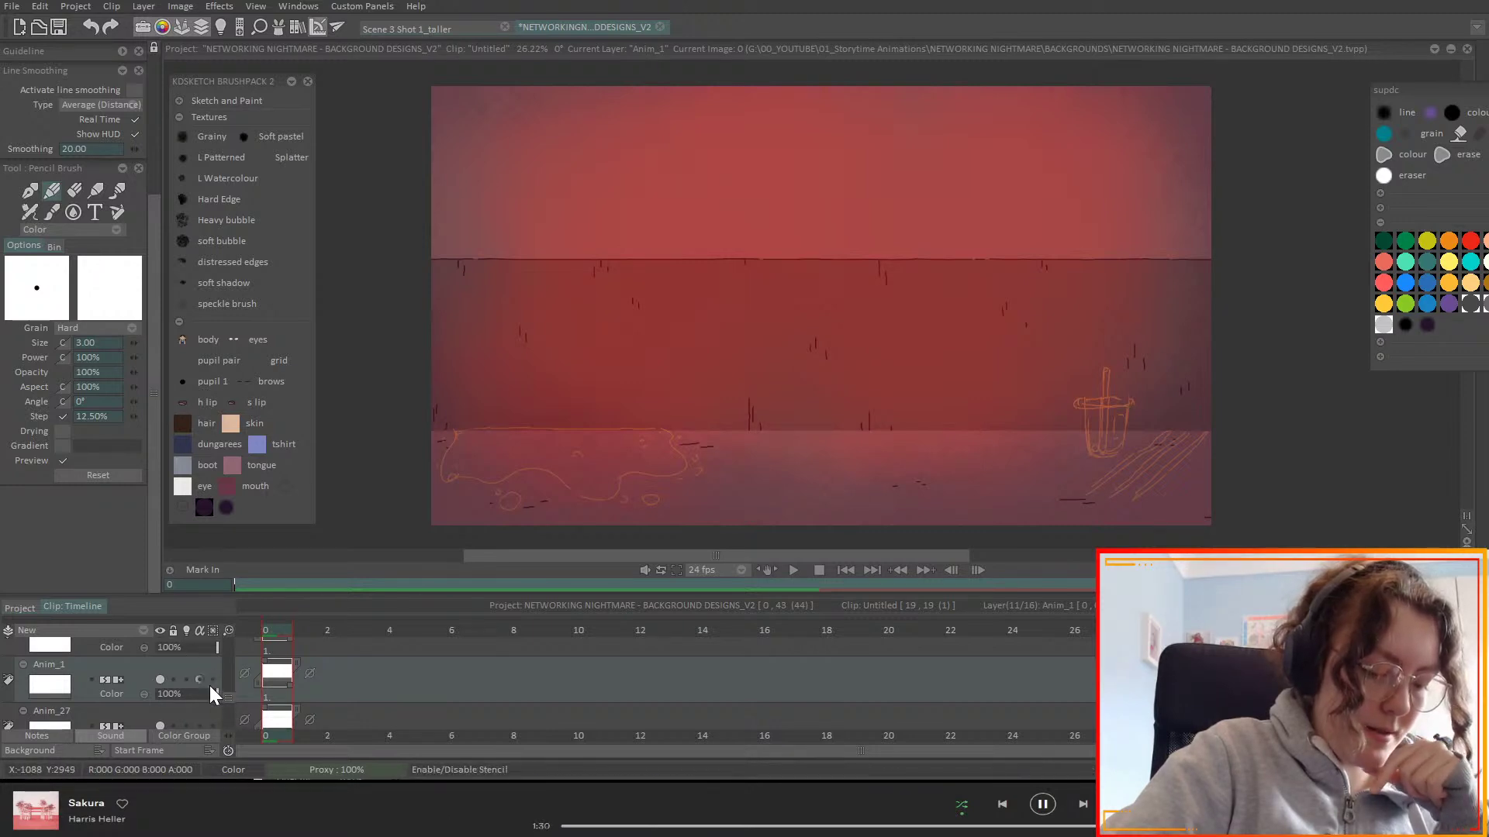
click(160, 630)
click(215, 625)
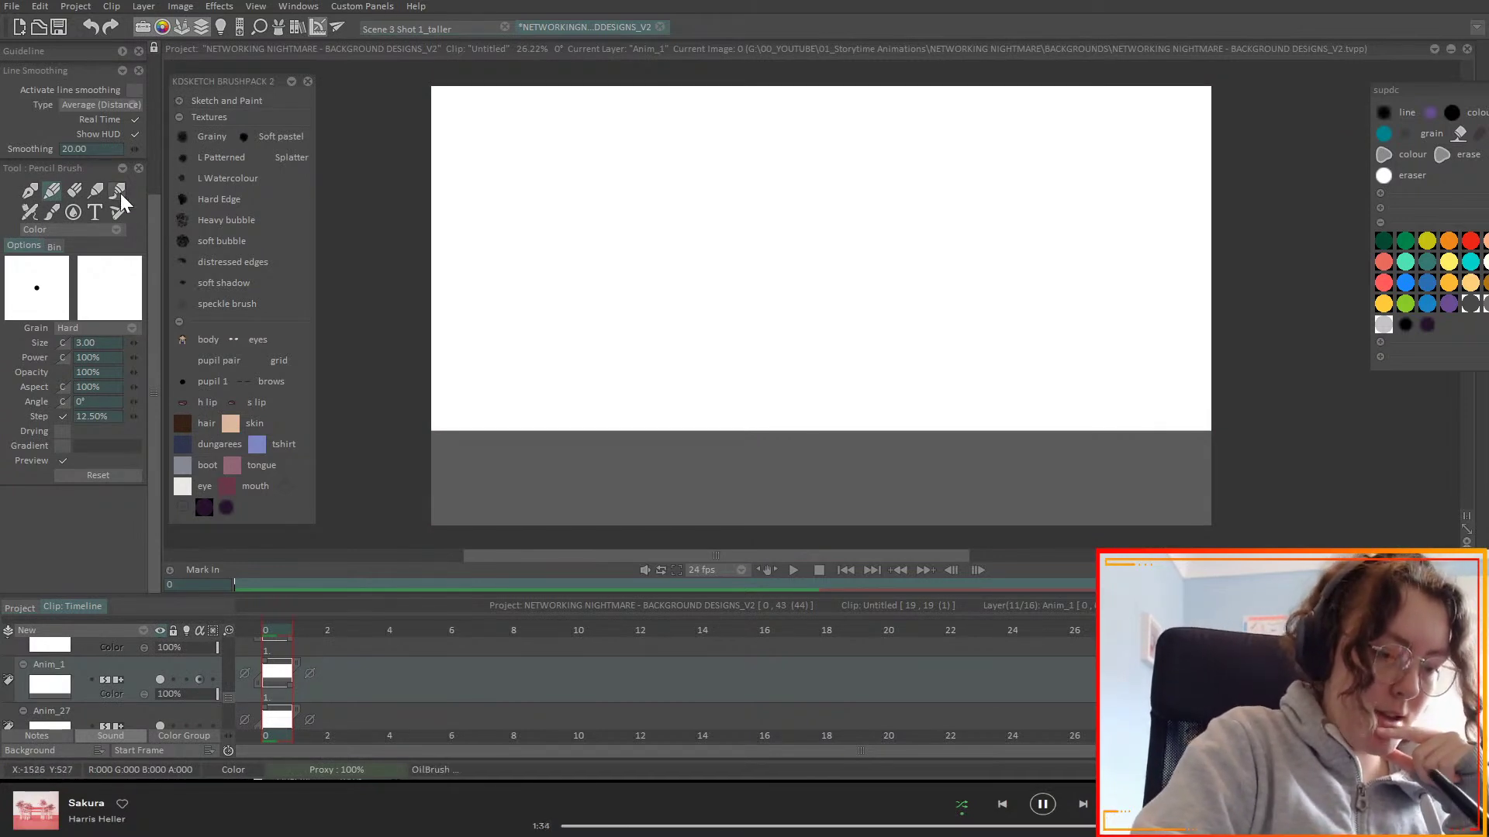
click(155, 151)
click(663, 459)
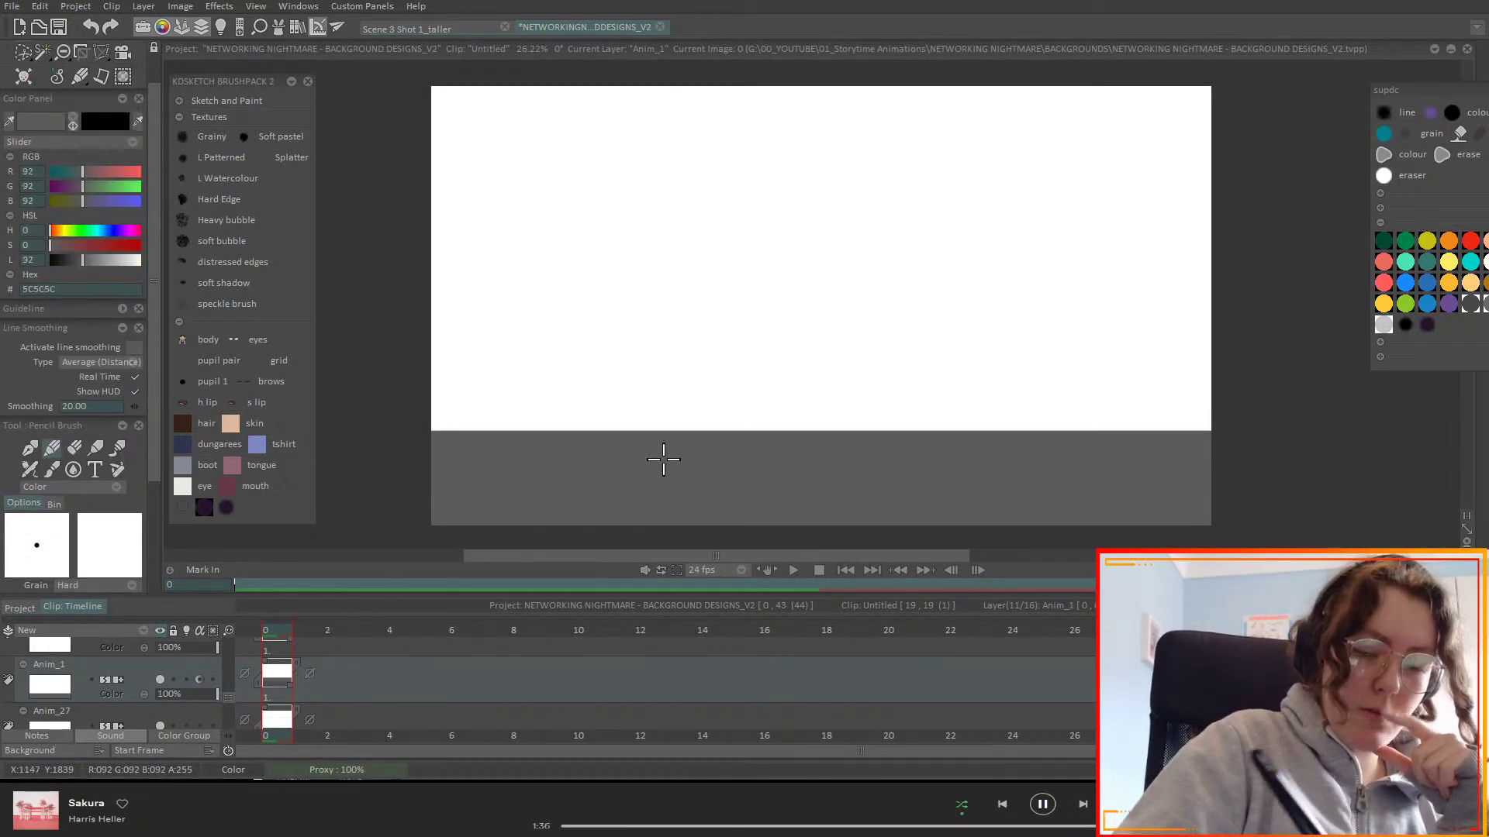
- Show the hidden layers again and darken the sampled grey to a lightness of 82 (#525252)
click(160, 631)
click(184, 628)
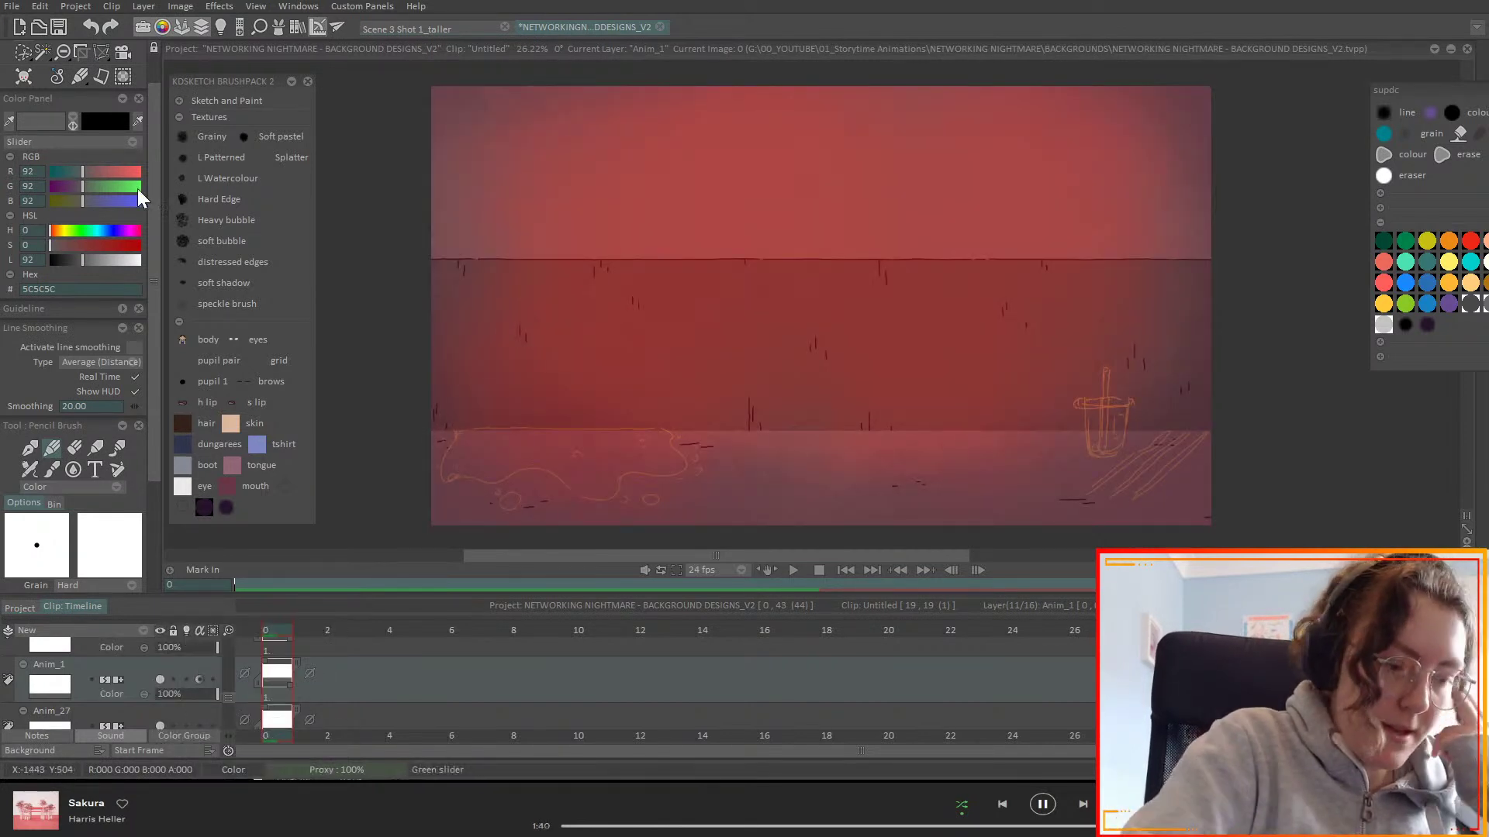
drag(86, 258, 80, 257)
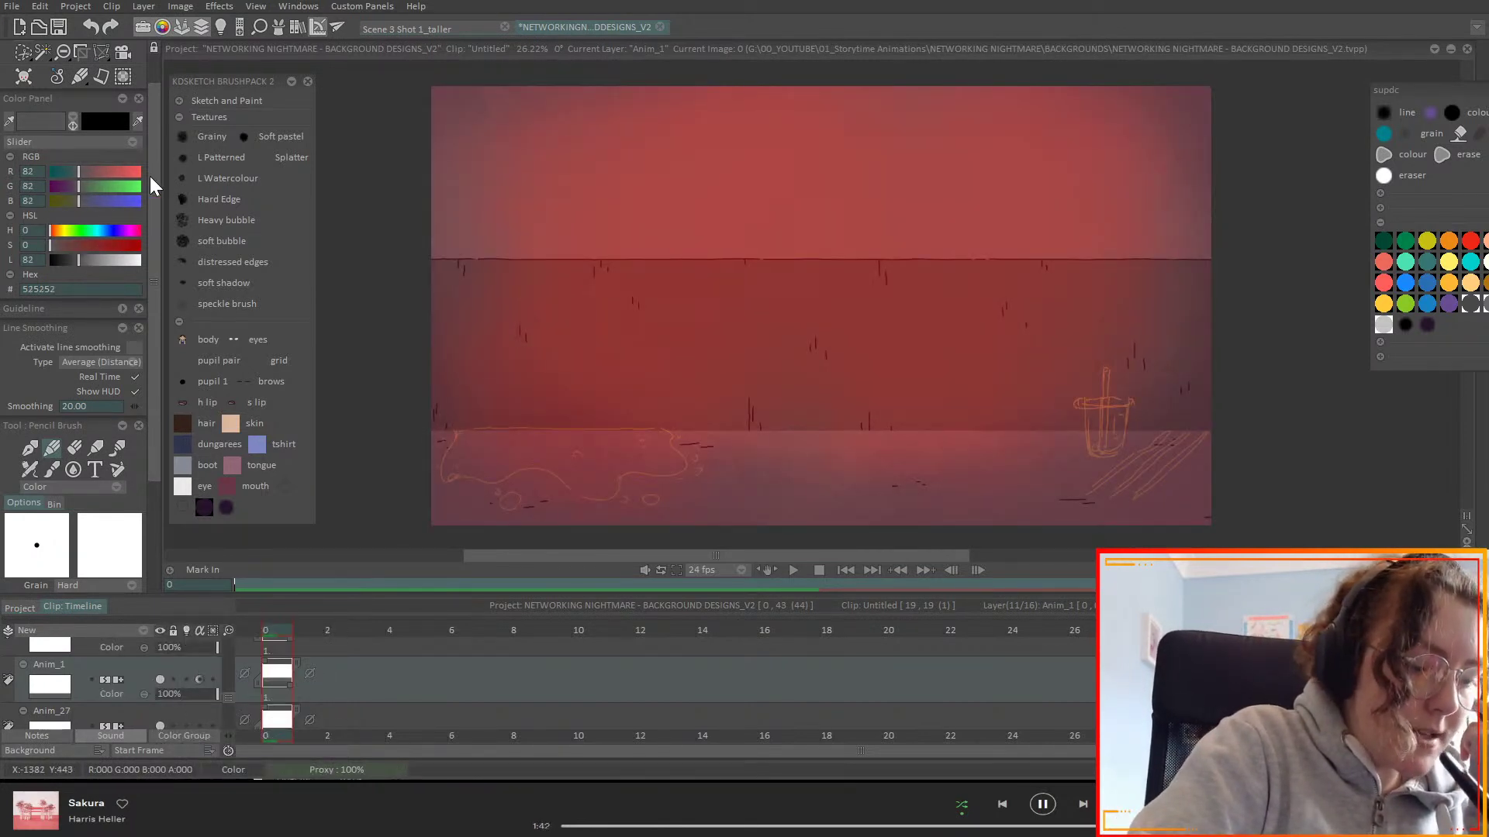
- Activate line smoothing and set the pencil brush size to 9.50 for tracing the spill on the desk
scroll(155, 102, up, 1)
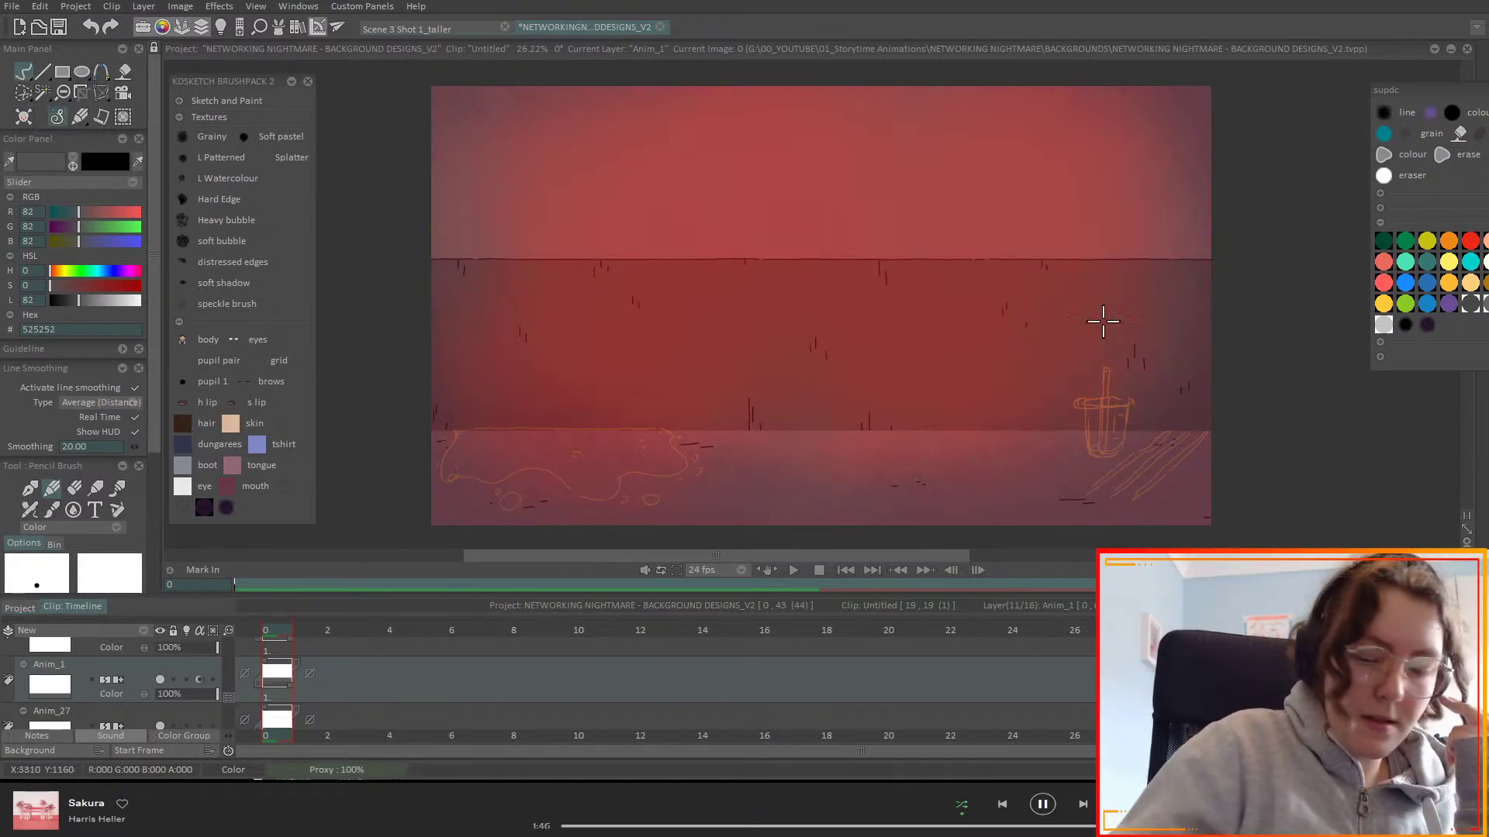
scroll(830, 304, up, 1)
drag(976, 813, 1408, 485)
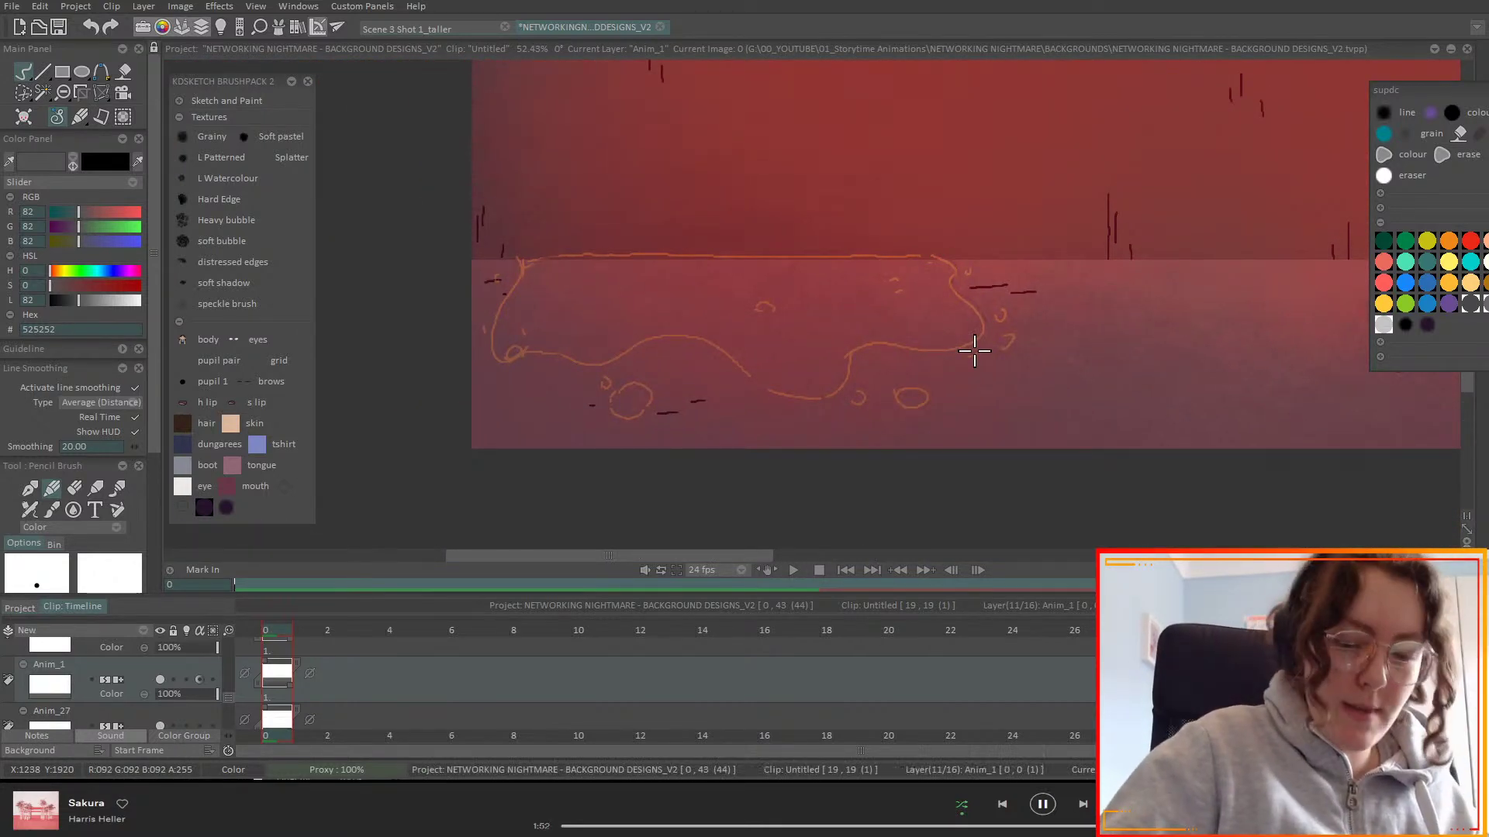
scroll(152, 508, down, 5)
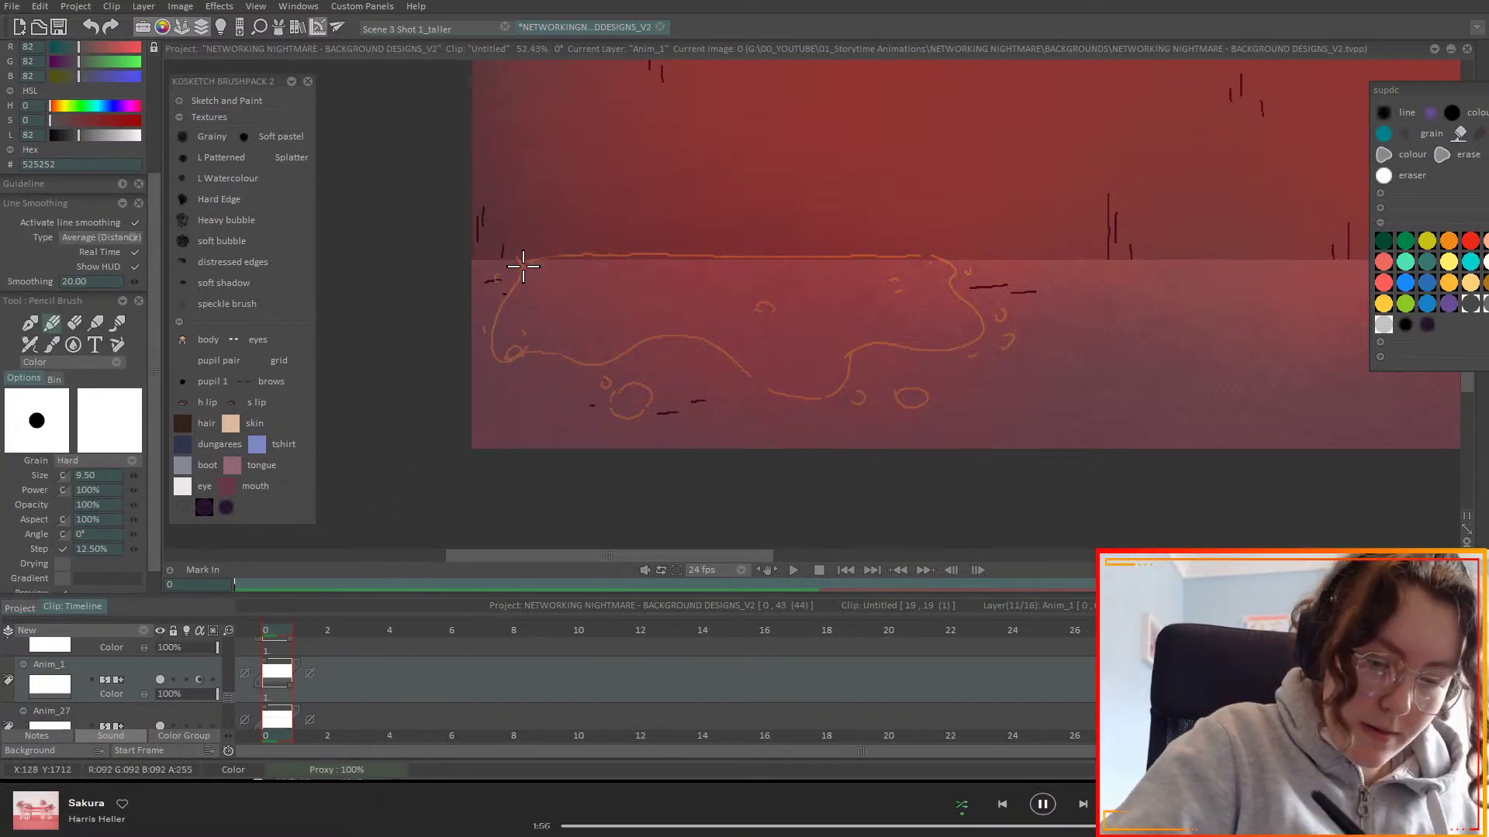
scroll(228, 699, up, 1)
- Lower the opacity of the Anim_29 sketch layer to 10%
scroll(229, 683, down, 4)
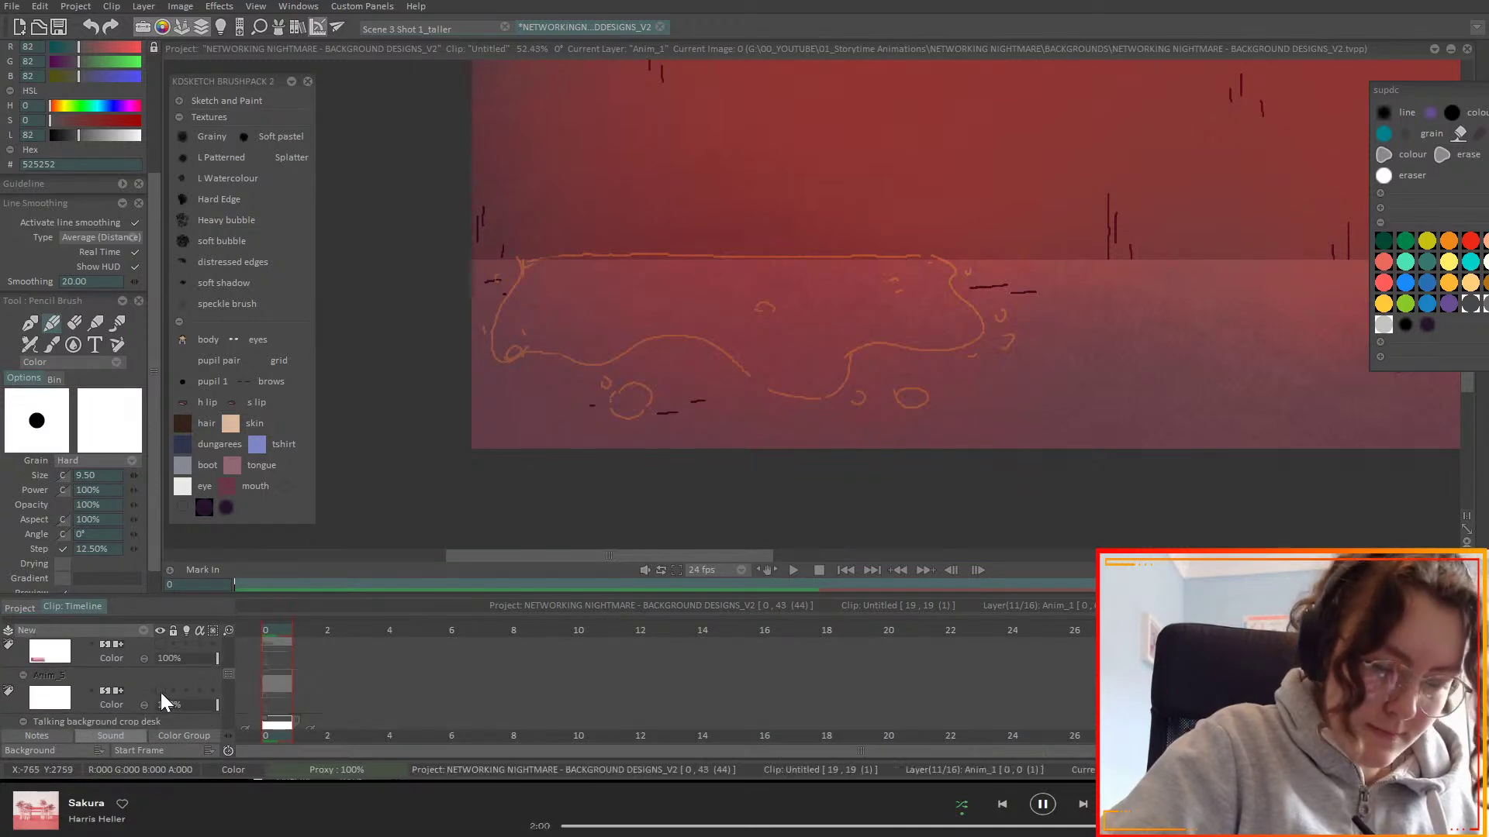
scroll(229, 673, up, 1)
scroll(231, 669, up, 1)
click(166, 688)
scroll(231, 676, down, 2)
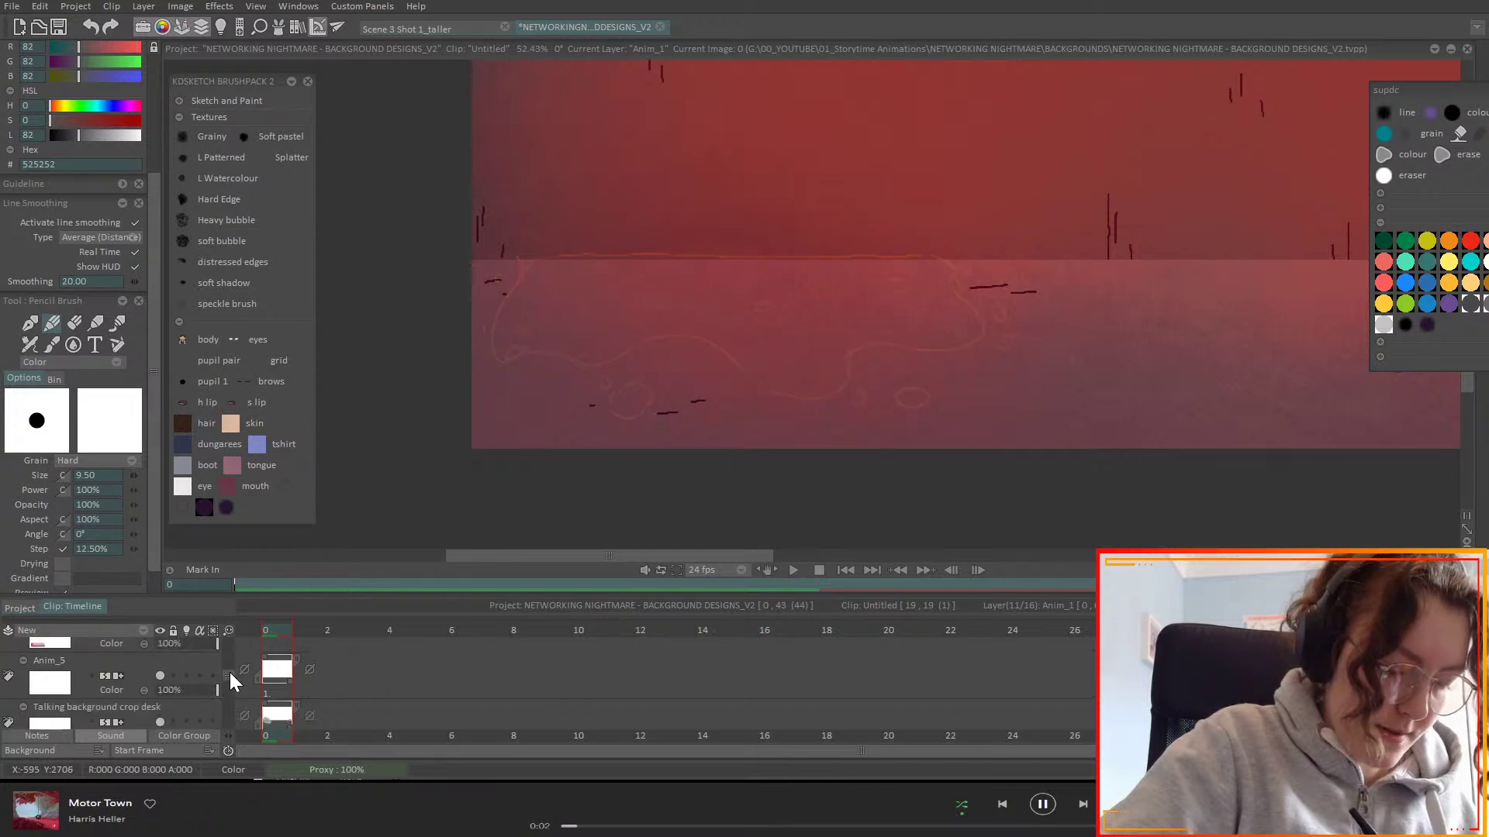
- Add a new animation layer above Anim_1 and trace the sketched spill's outline and surrounding droplets in dark grey
scroll(232, 687, up, 3)
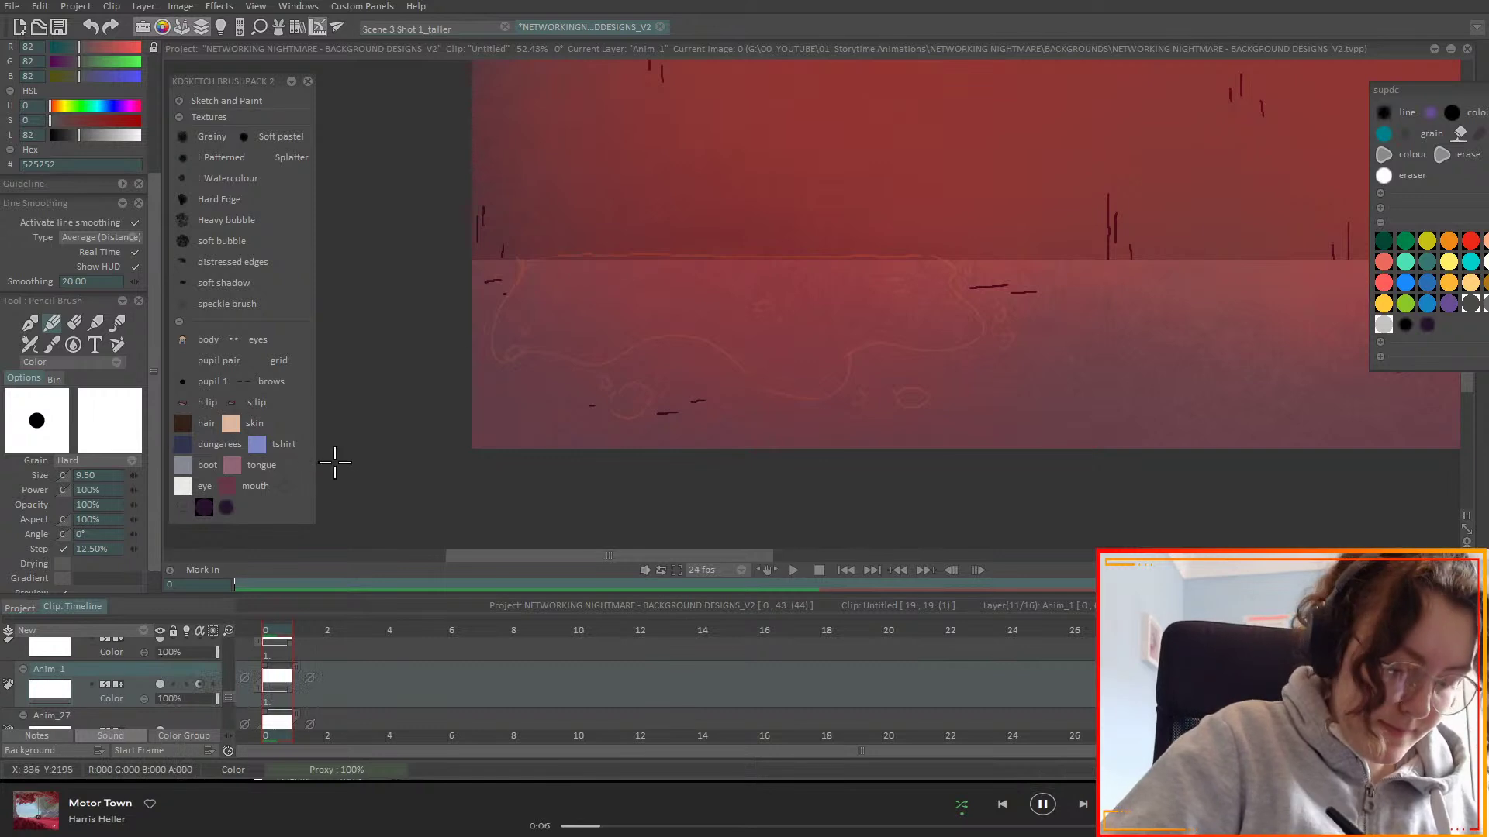
click(142, 631)
scroll(230, 696, down, 1)
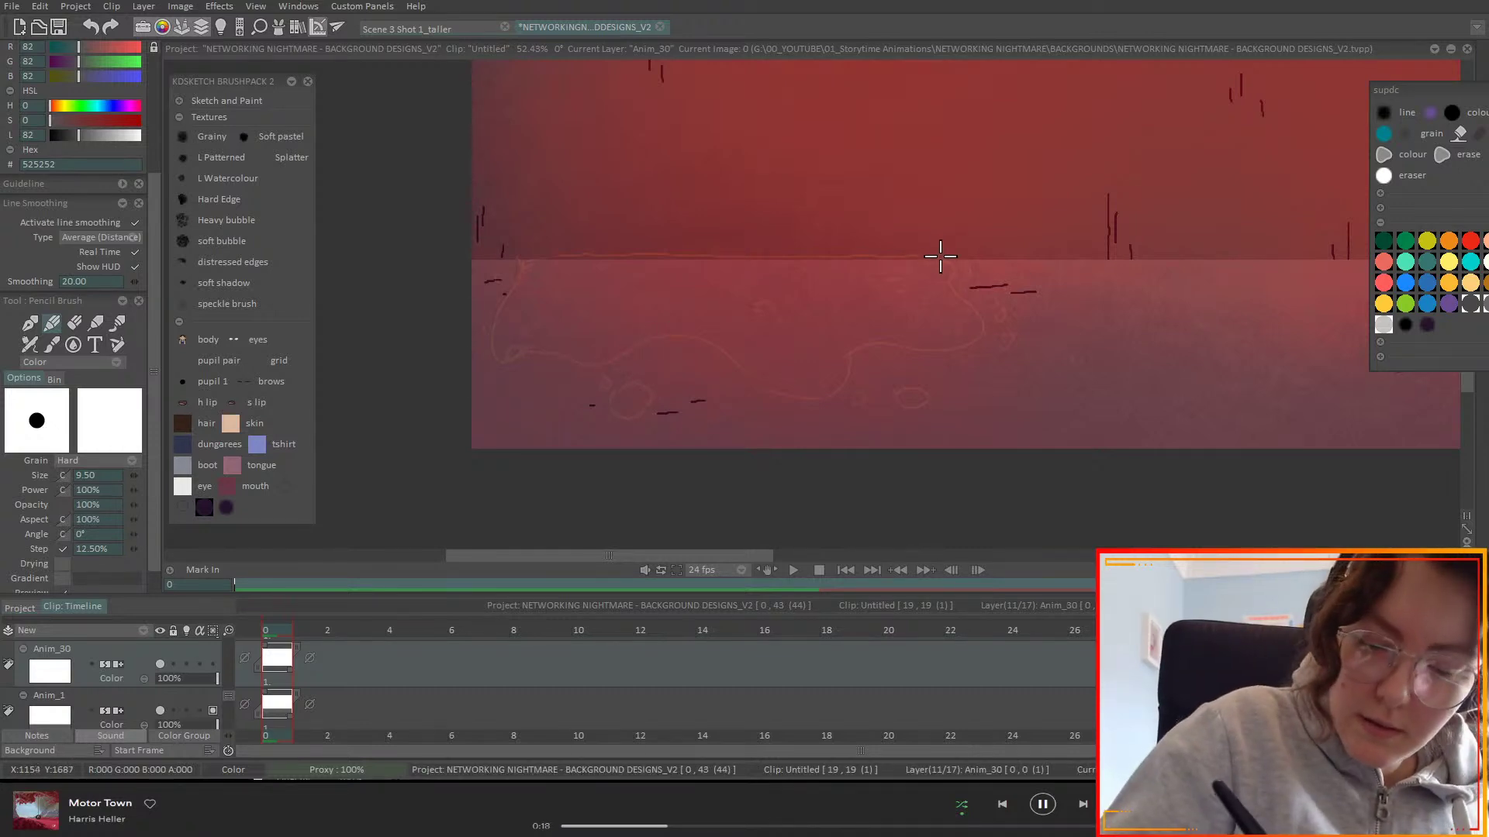
mouse_move(974, 342)
mouse_down()
mouse_move(849, 348)
mouse_move(817, 400)
mouse_move(683, 338)
mouse_move(594, 365)
mouse_move(508, 361)
mouse_move(493, 355)
mouse_move(497, 322)
mouse_move(530, 258)
mouse_up()
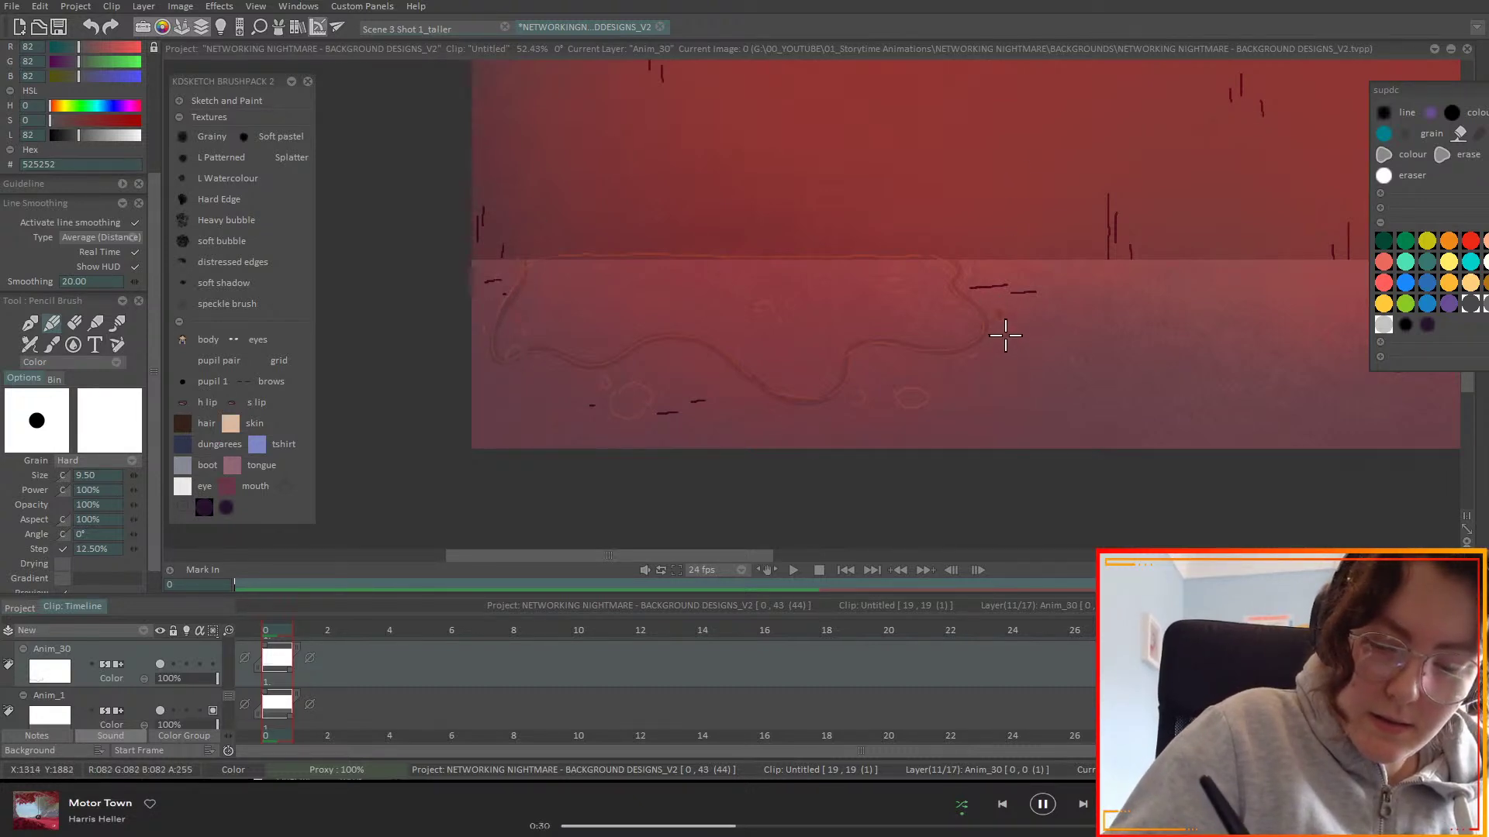
drag(1013, 293, 1035, 291)
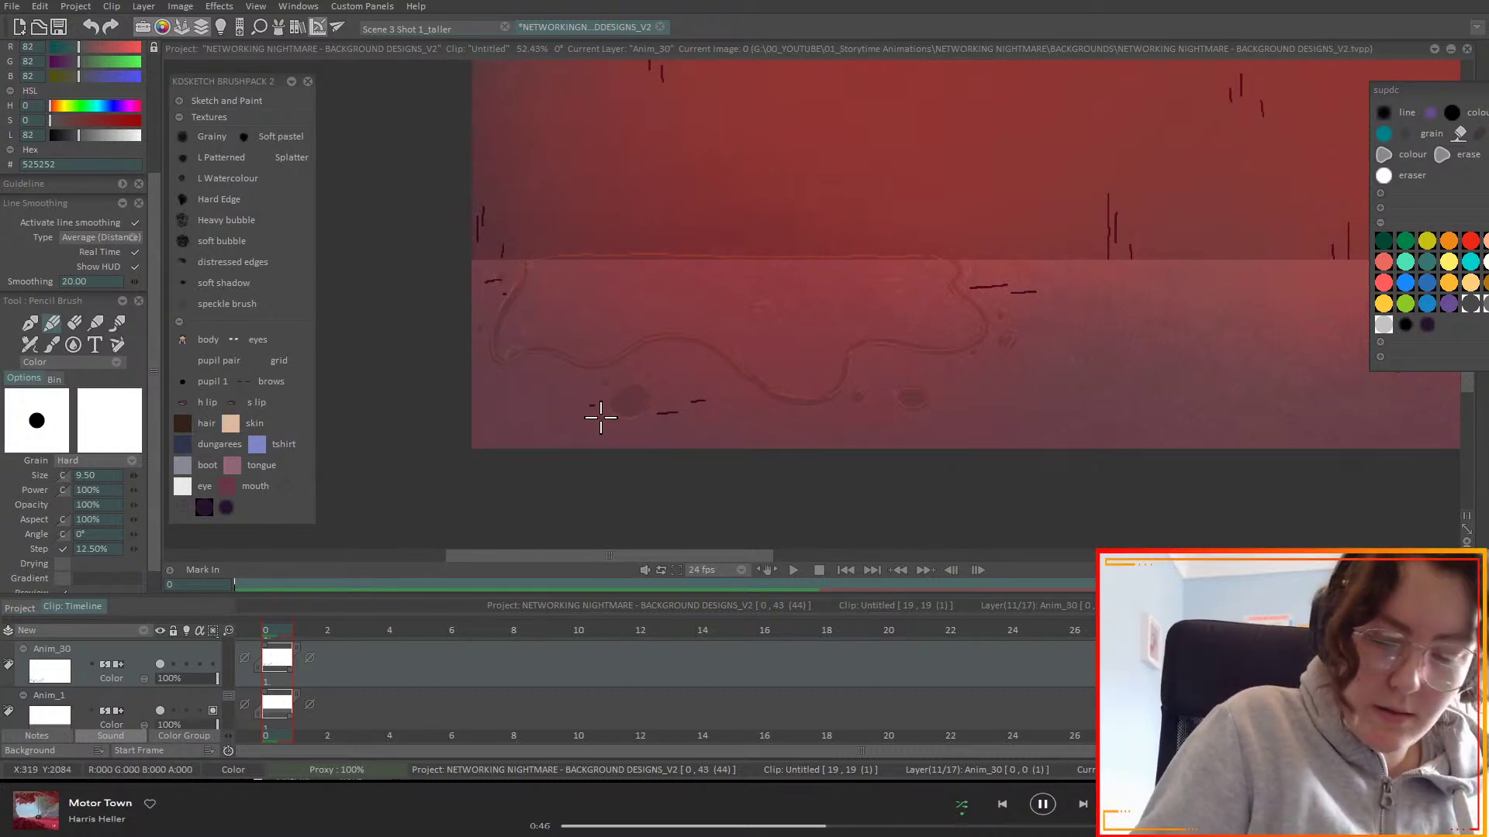
- Close the gap in the spill's outline and fill its interior with the dark grey using the paint bucket
scroll(156, 160, up, 4)
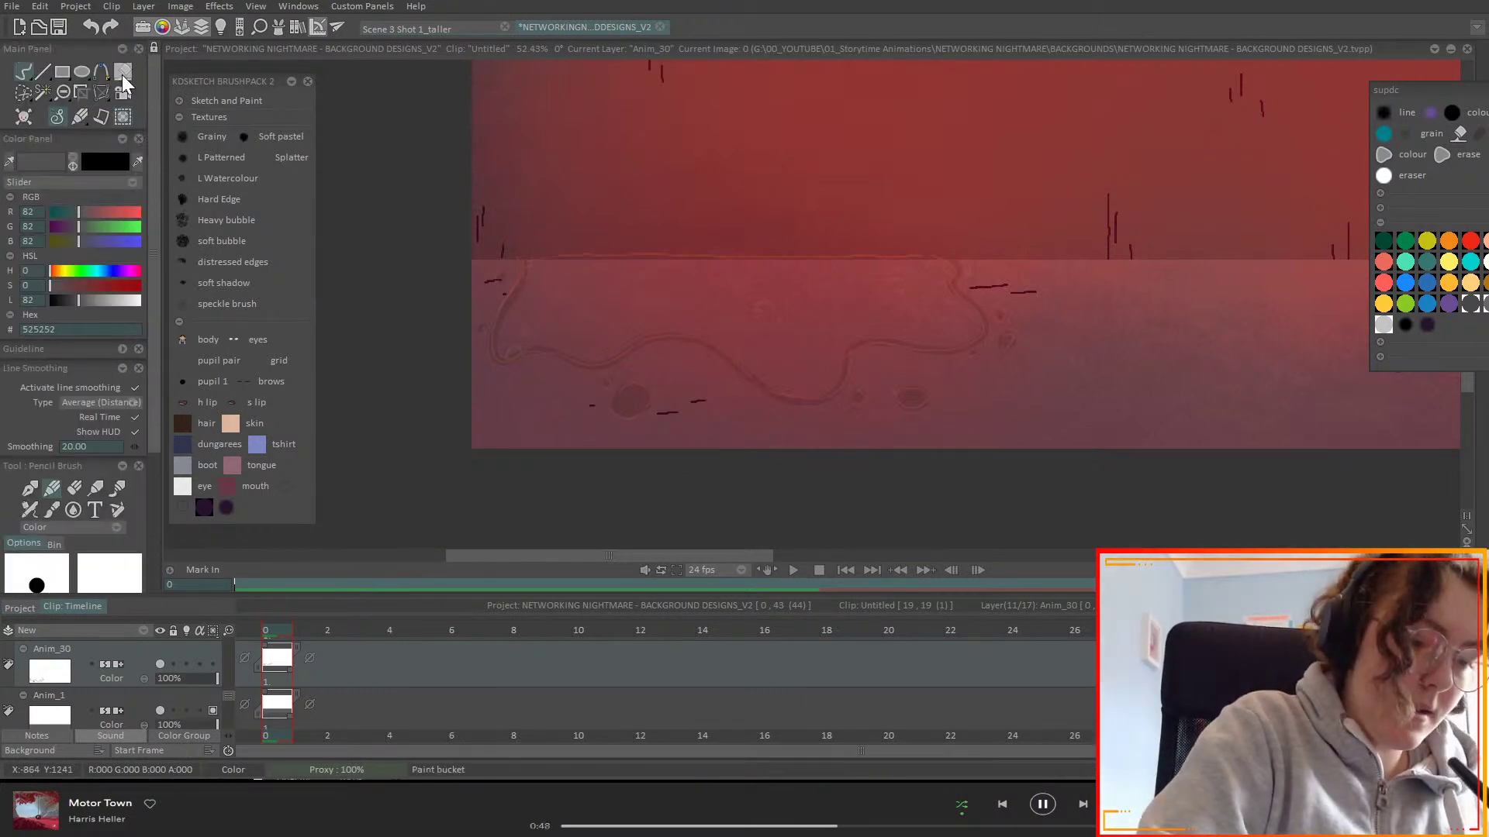
click(122, 71)
click(859, 314)
click(859, 314)
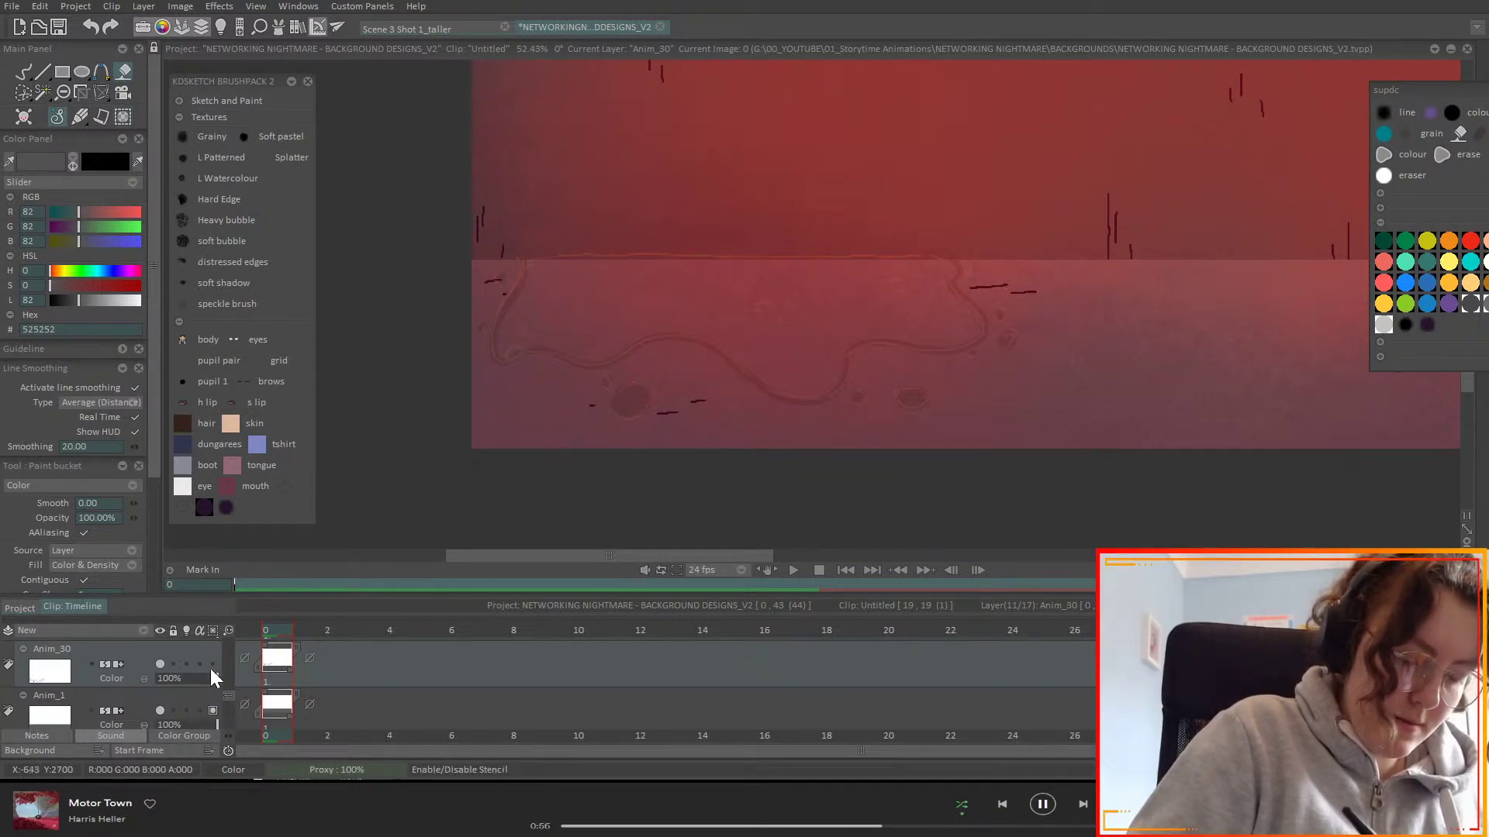
click(23, 71)
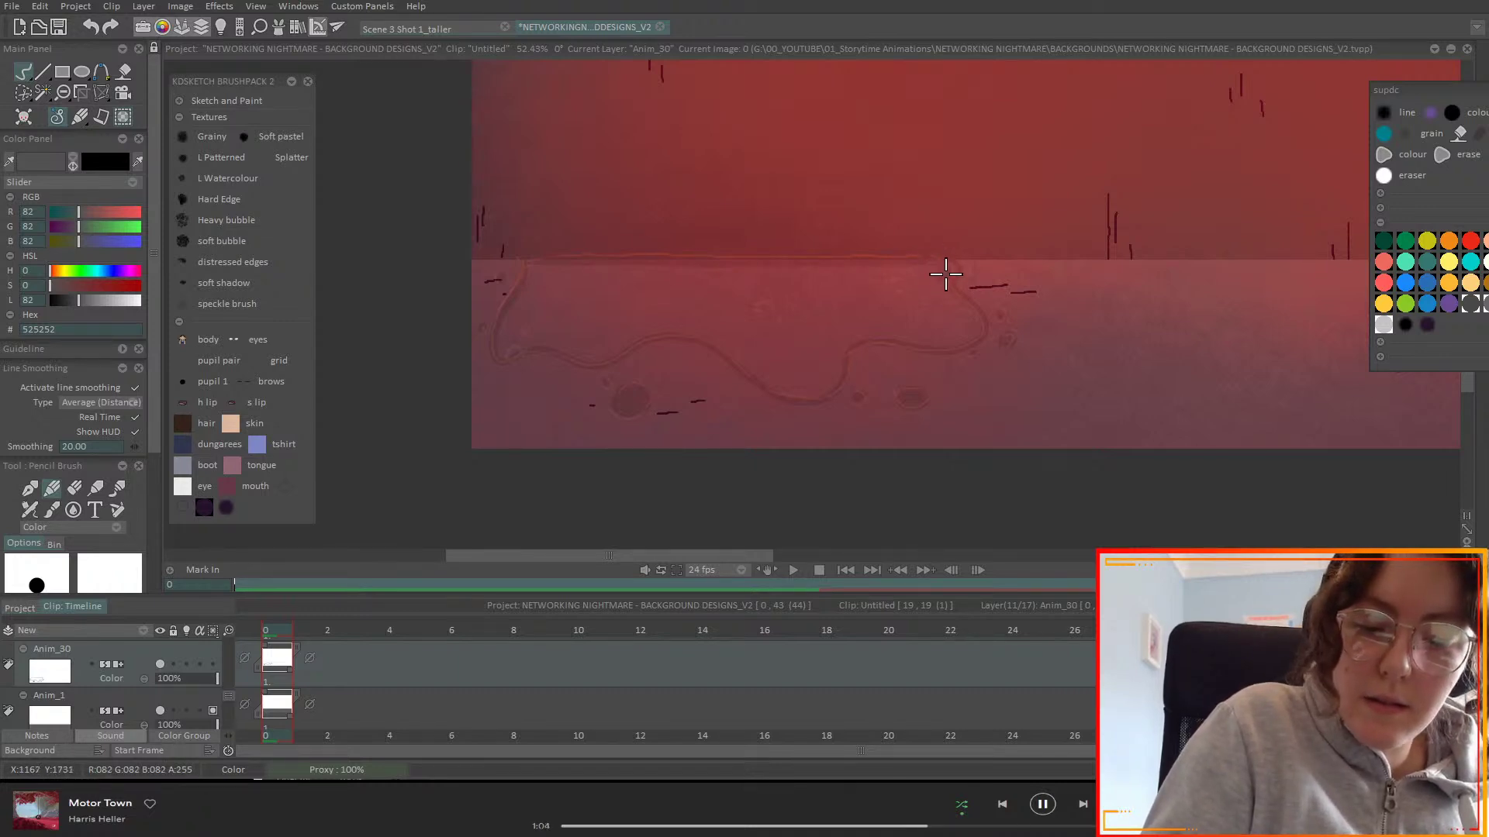
click(123, 72)
click(877, 326)
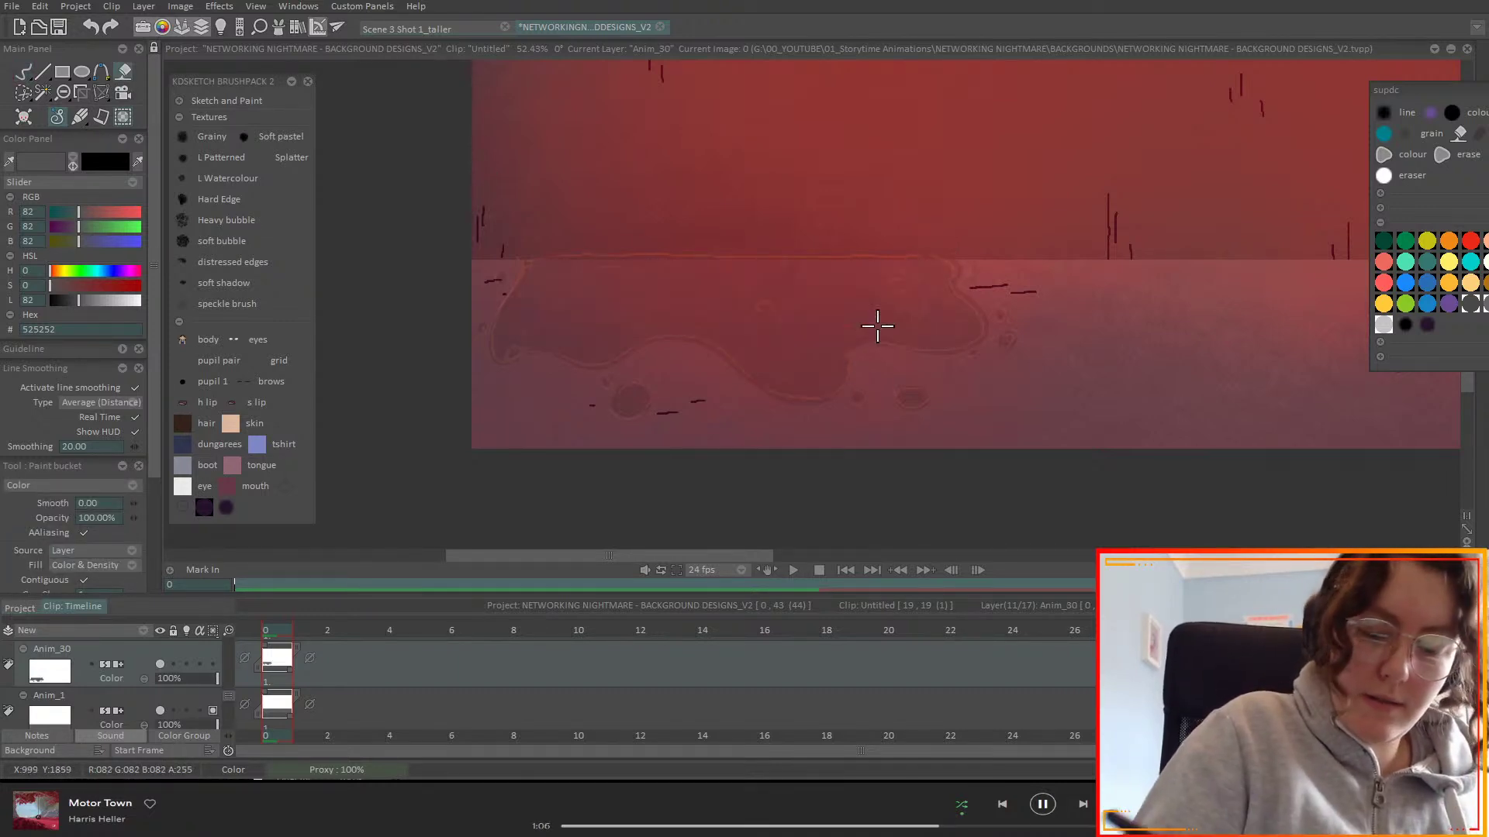
- Hide the Anim_29 sketch layer
drag(231, 696, 235, 659)
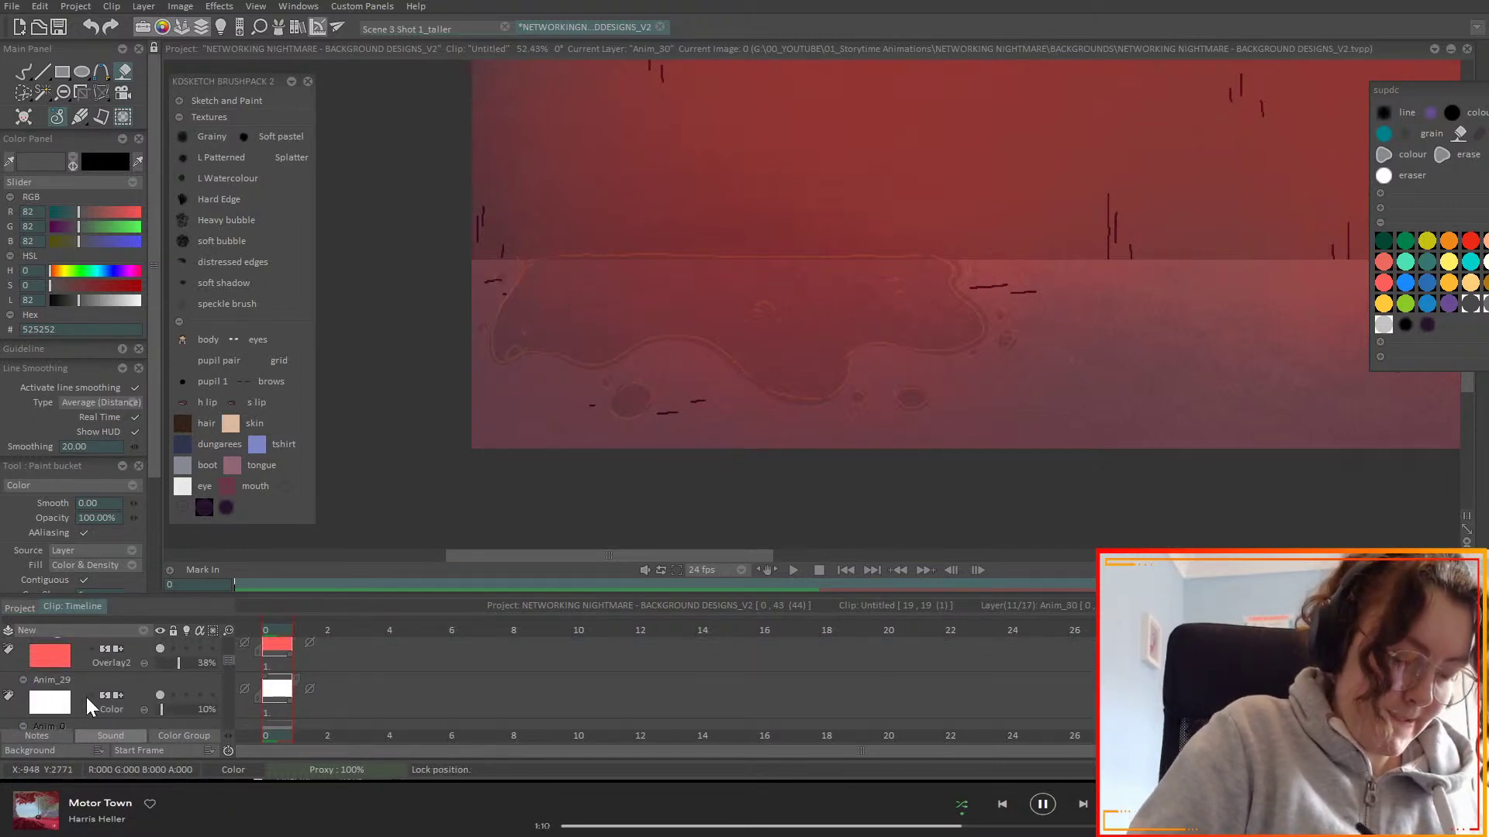
click(159, 693)
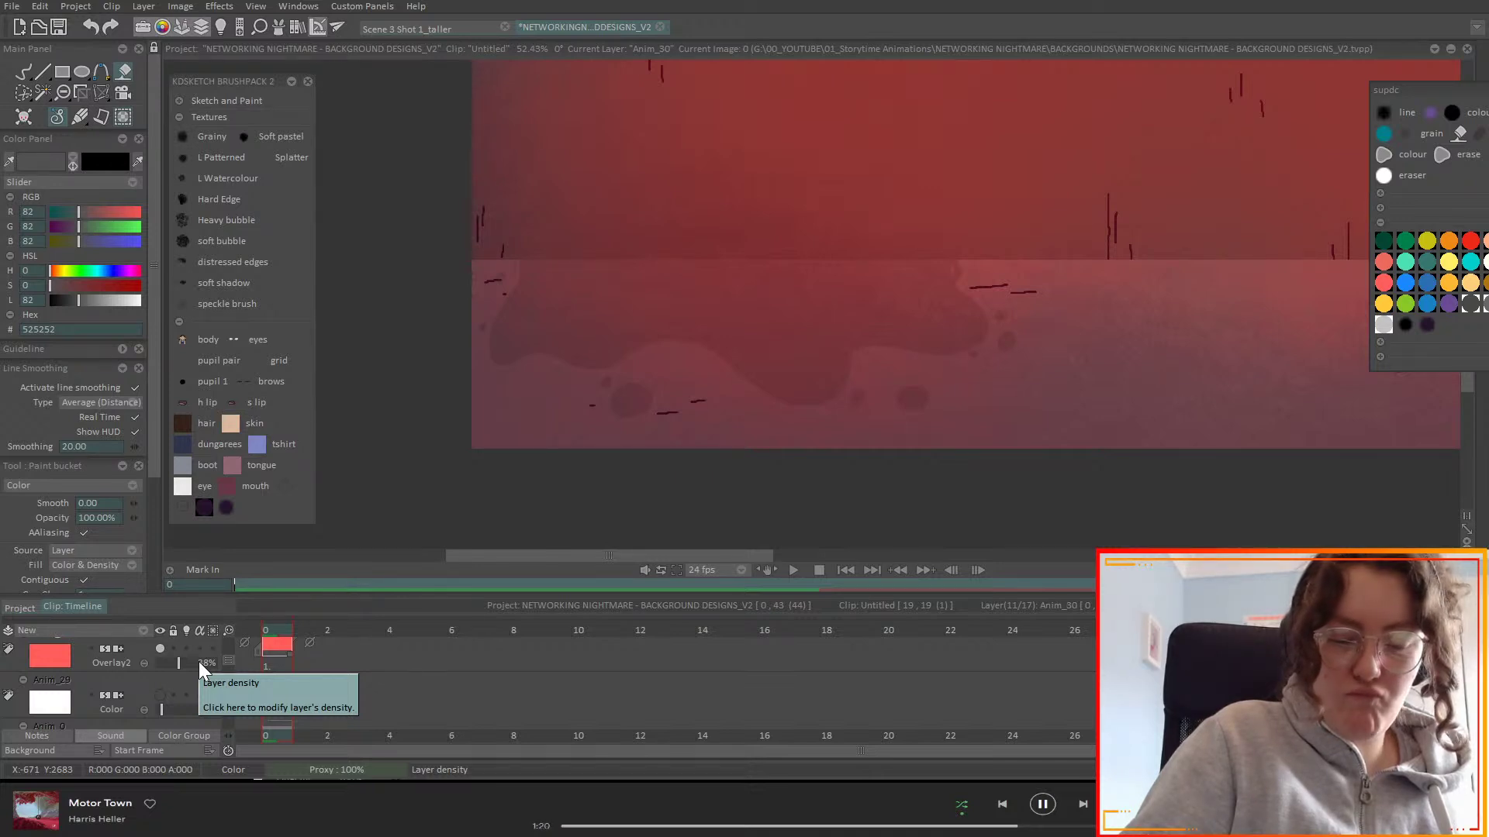
- Distort the spill on the Anim_30 layer with the Perspective tool, skewing and flattening it diagonally across the desk, and apply the change
click(101, 92)
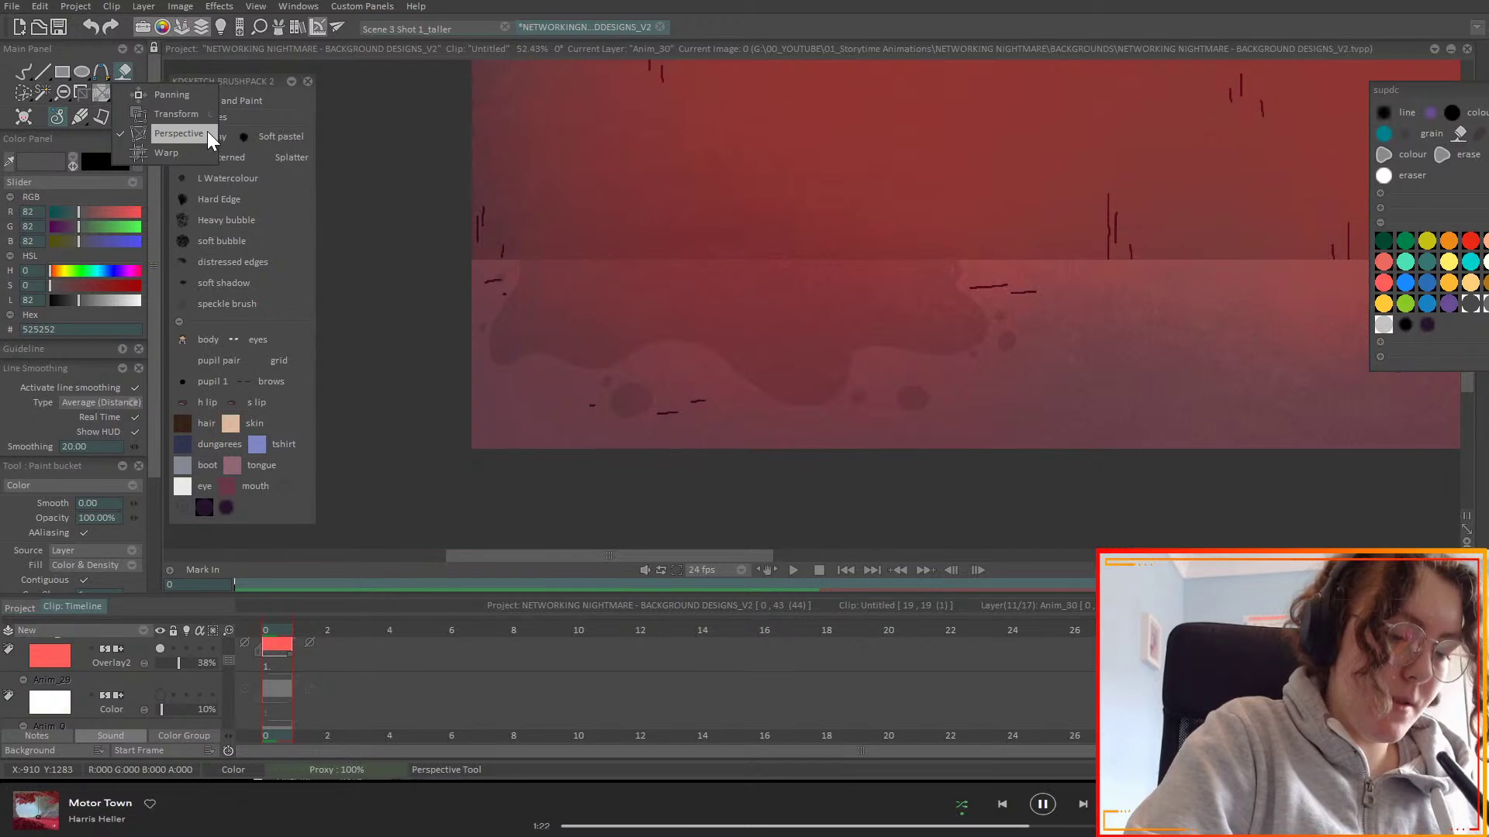
click(207, 134)
scroll(229, 664, down, 1)
scroll(230, 673, down, 4)
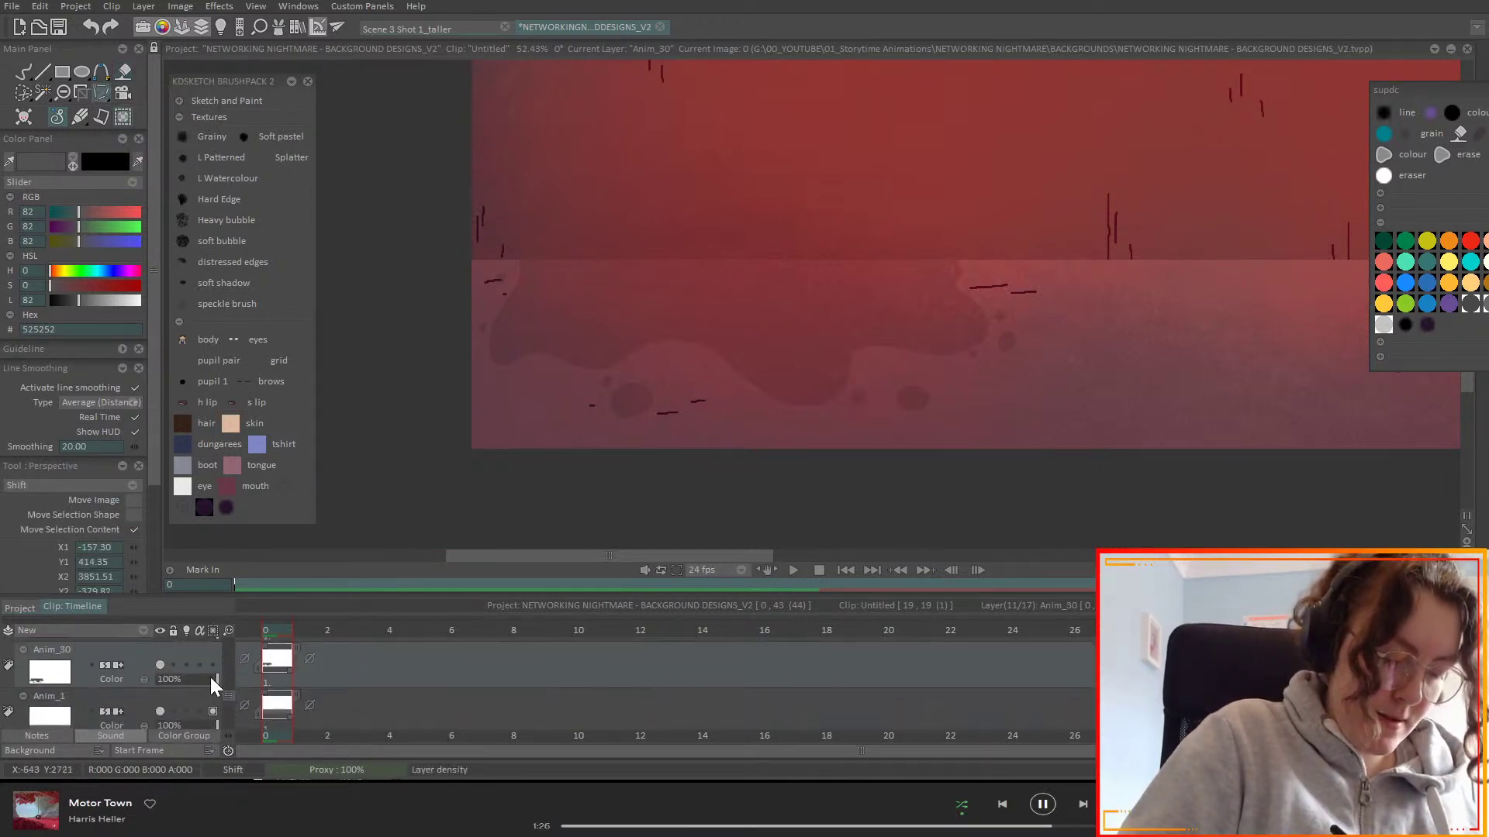
click(170, 683)
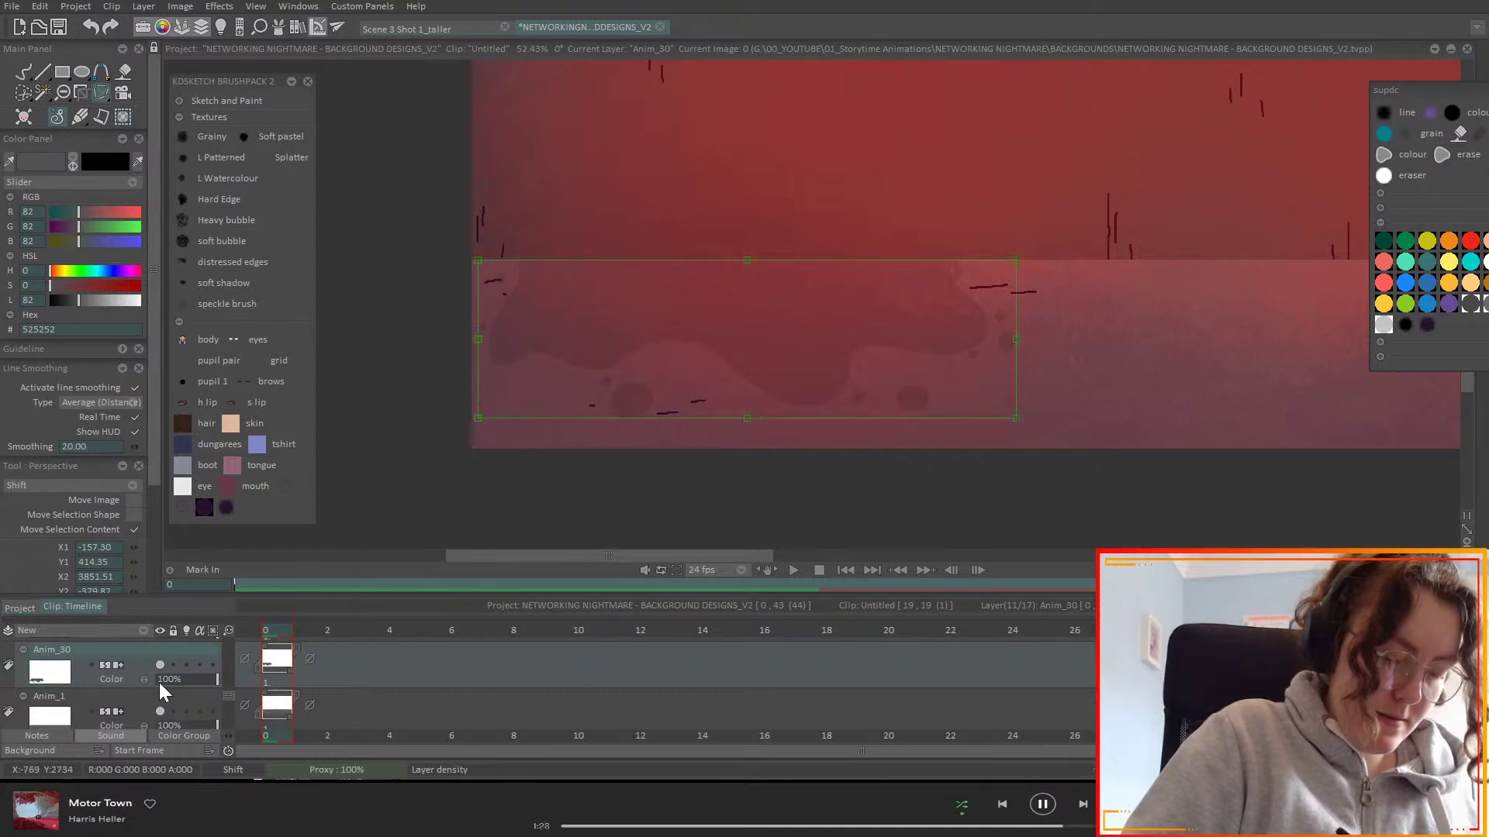
drag(477, 341, 591, 341)
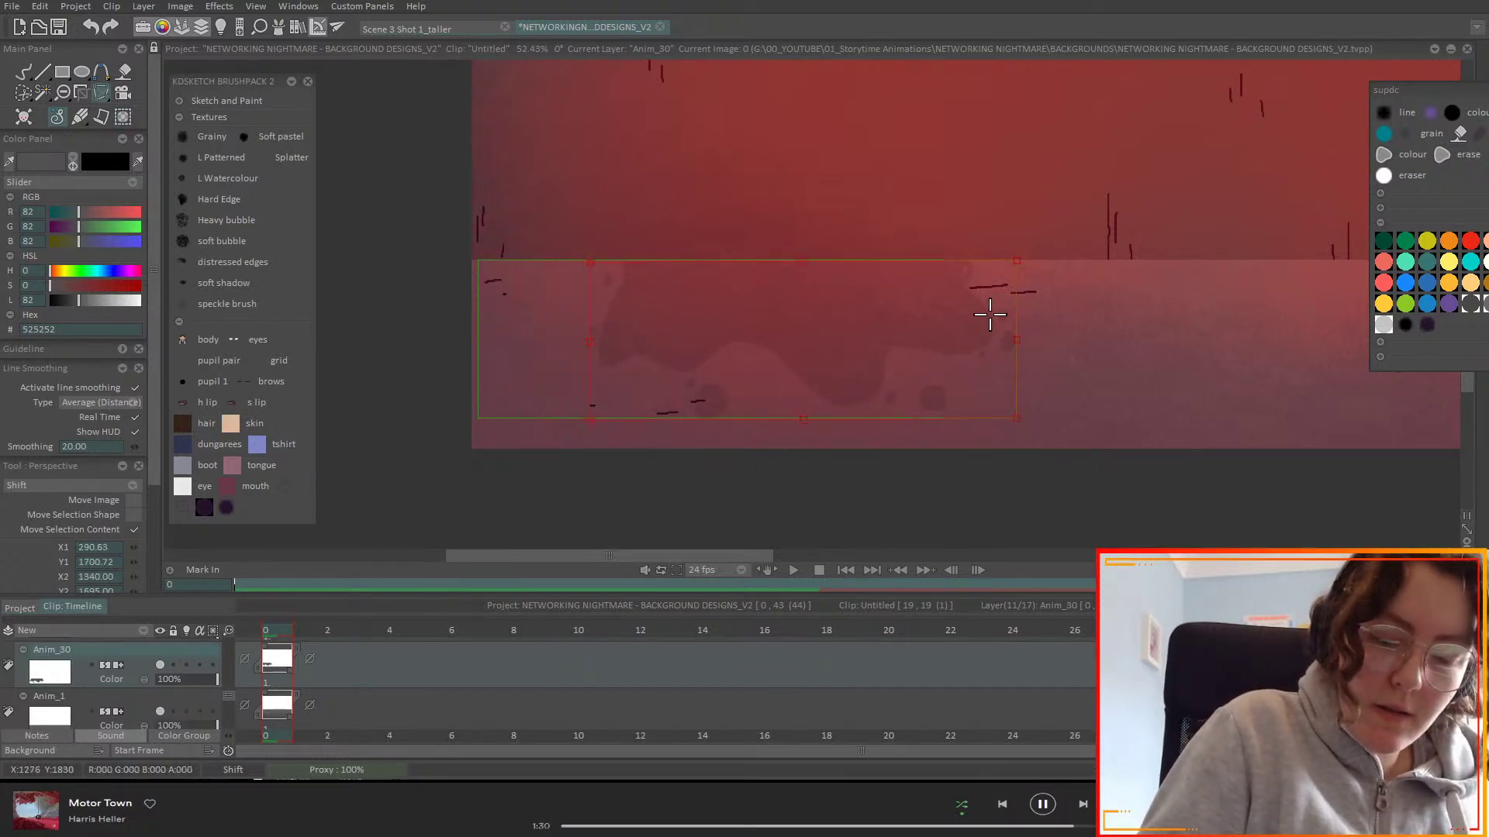
drag(1014, 338, 966, 317)
drag(1002, 405, 1190, 475)
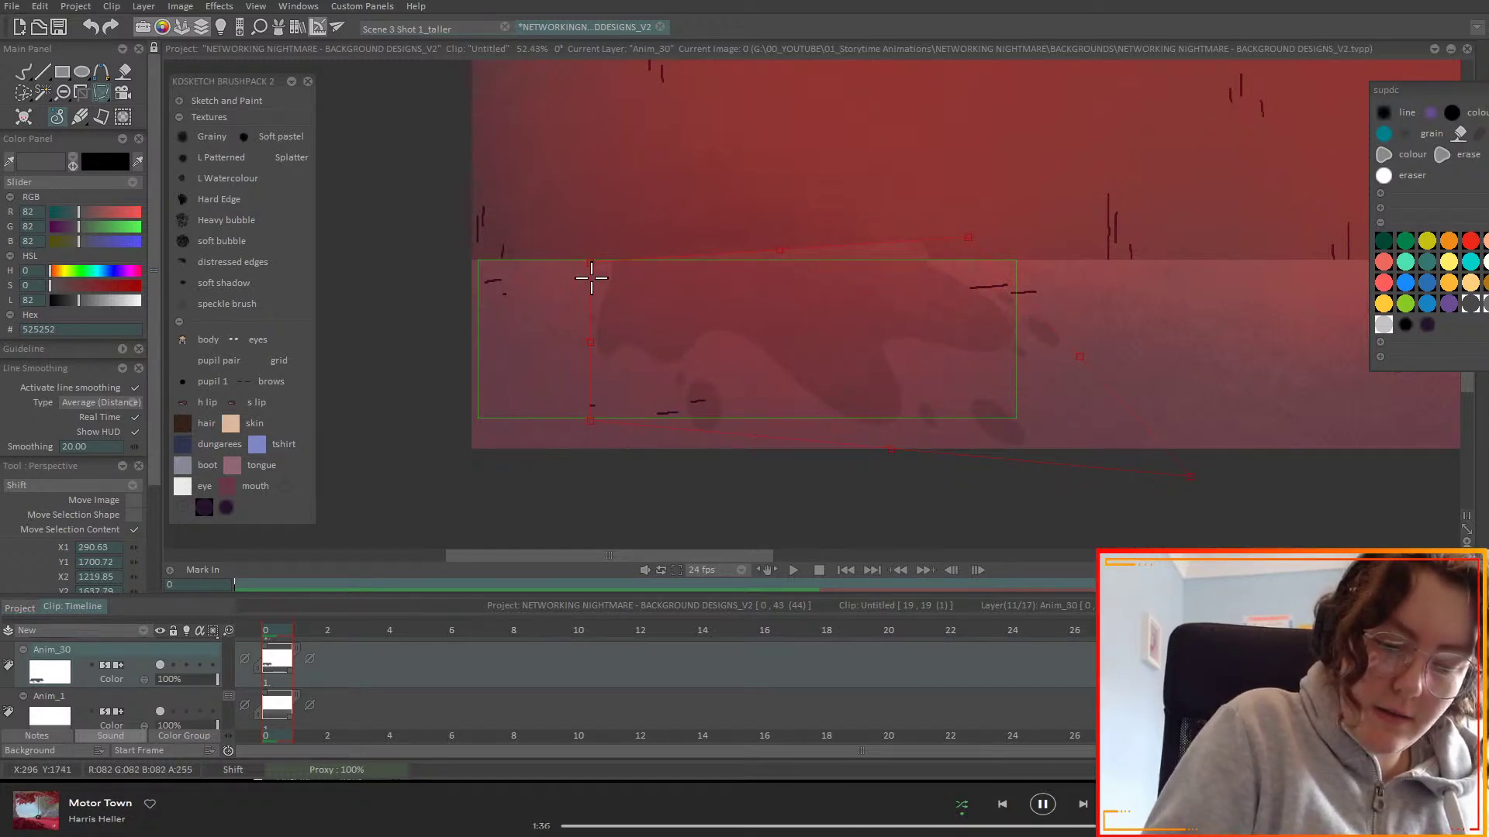
drag(592, 263, 535, 213)
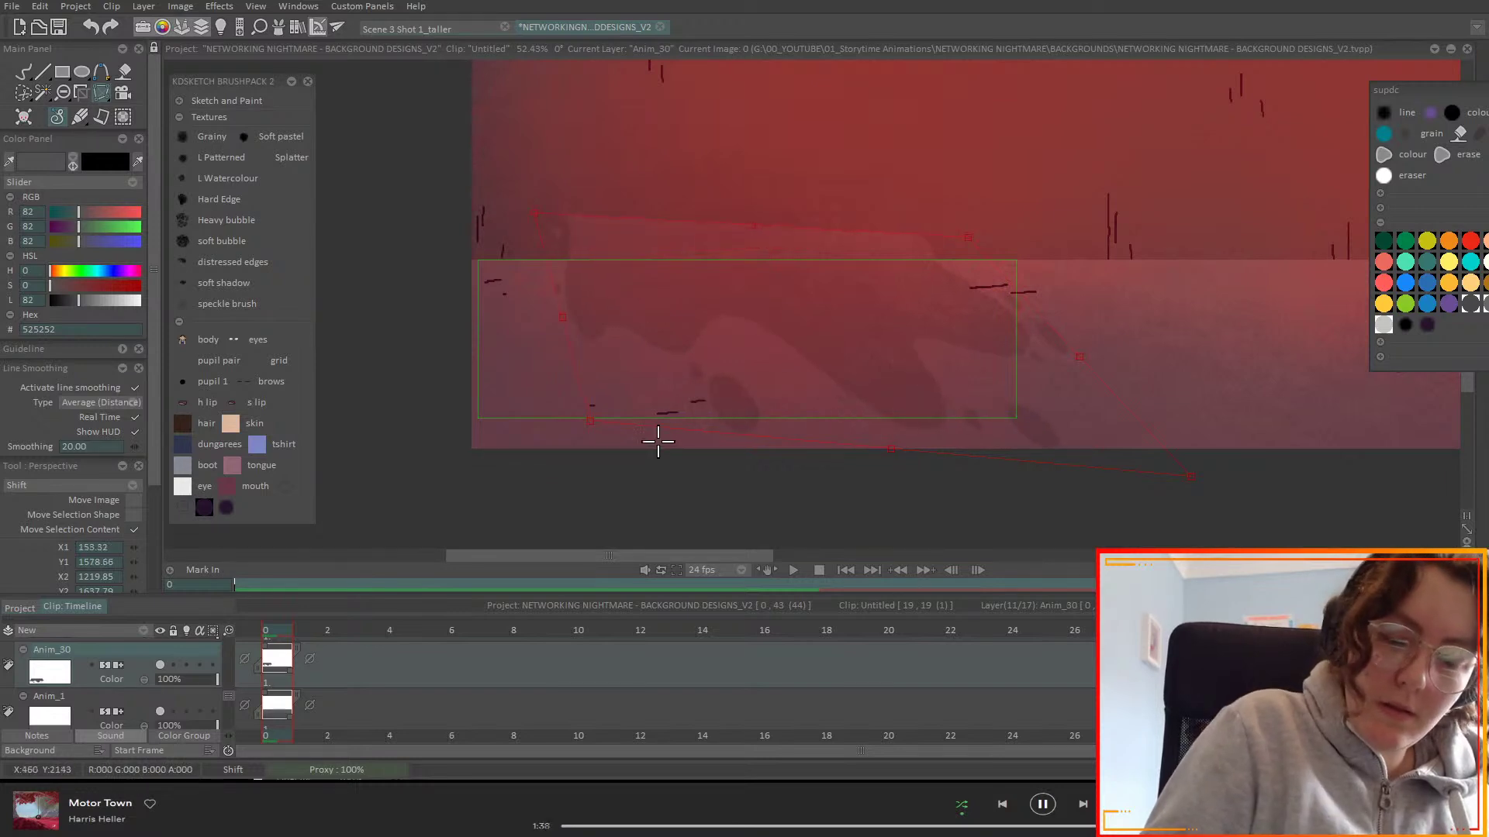
drag(592, 419, 662, 422)
drag(1157, 471, 1112, 416)
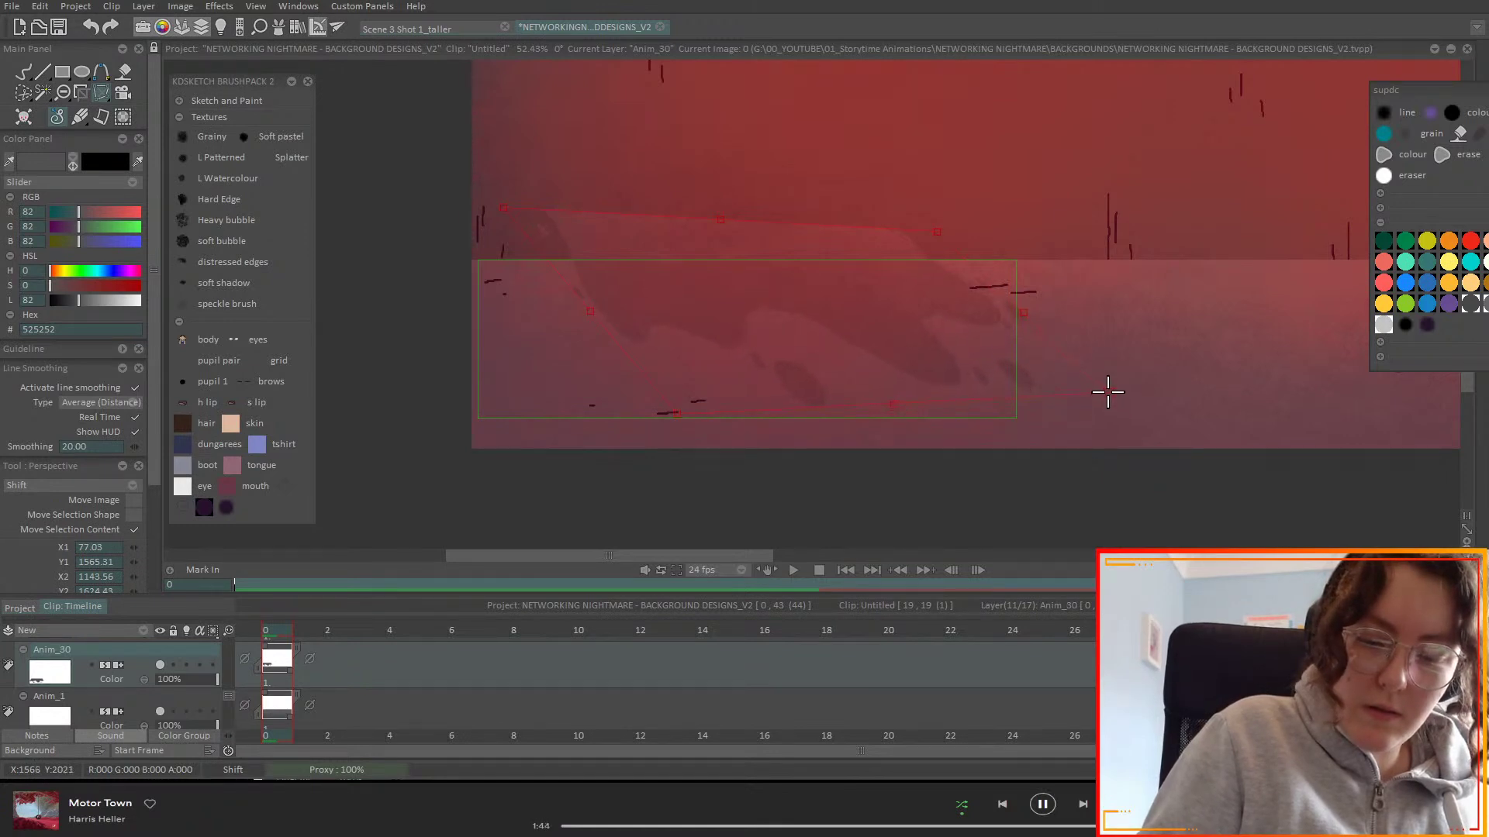
drag(1104, 389, 1074, 414)
drag(709, 264, 687, 286)
drag(915, 251, 968, 228)
drag(481, 230, 494, 257)
drag(662, 429, 538, 416)
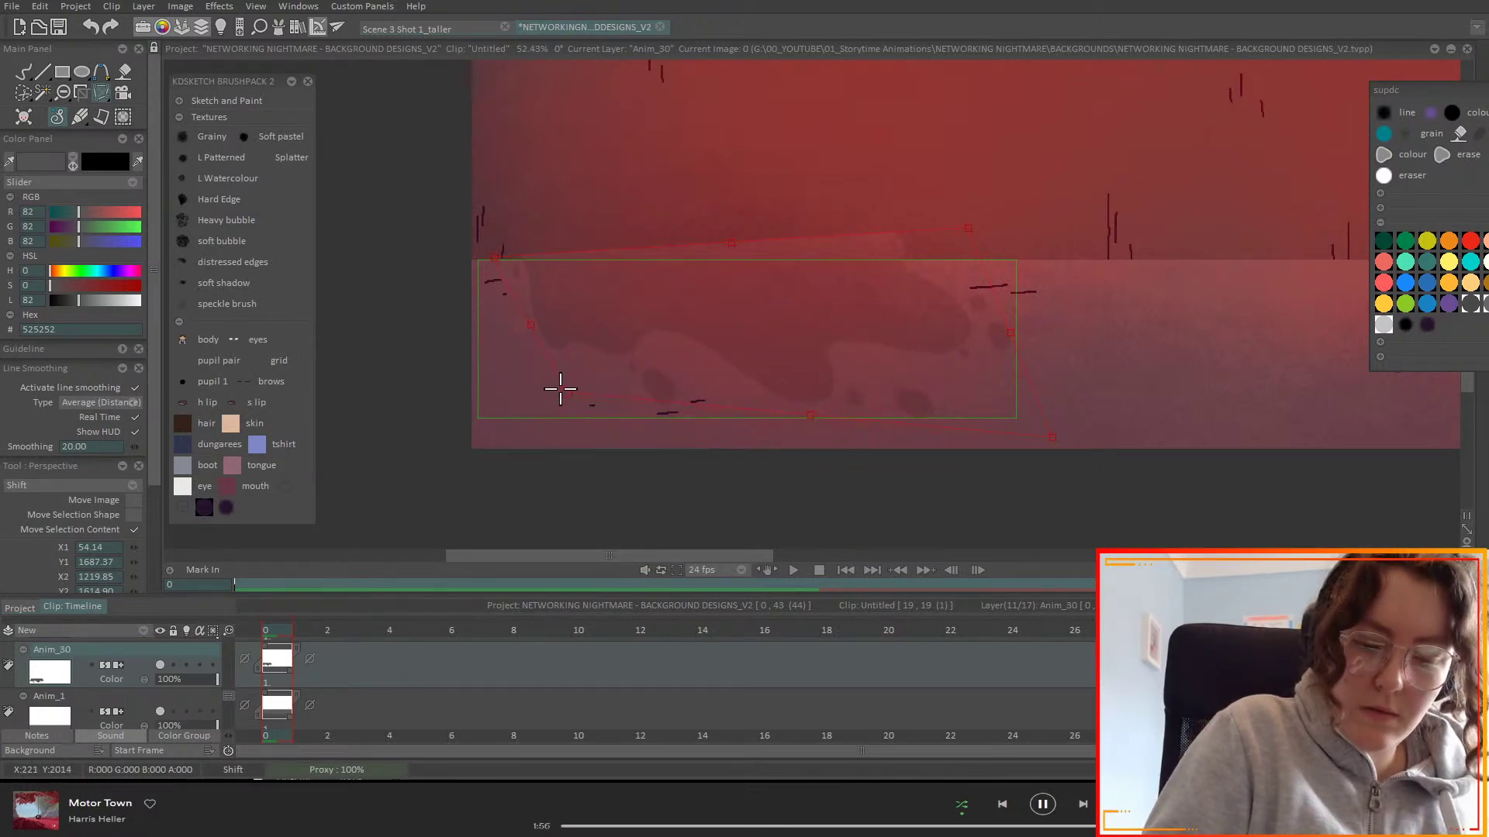
drag(556, 384, 522, 337)
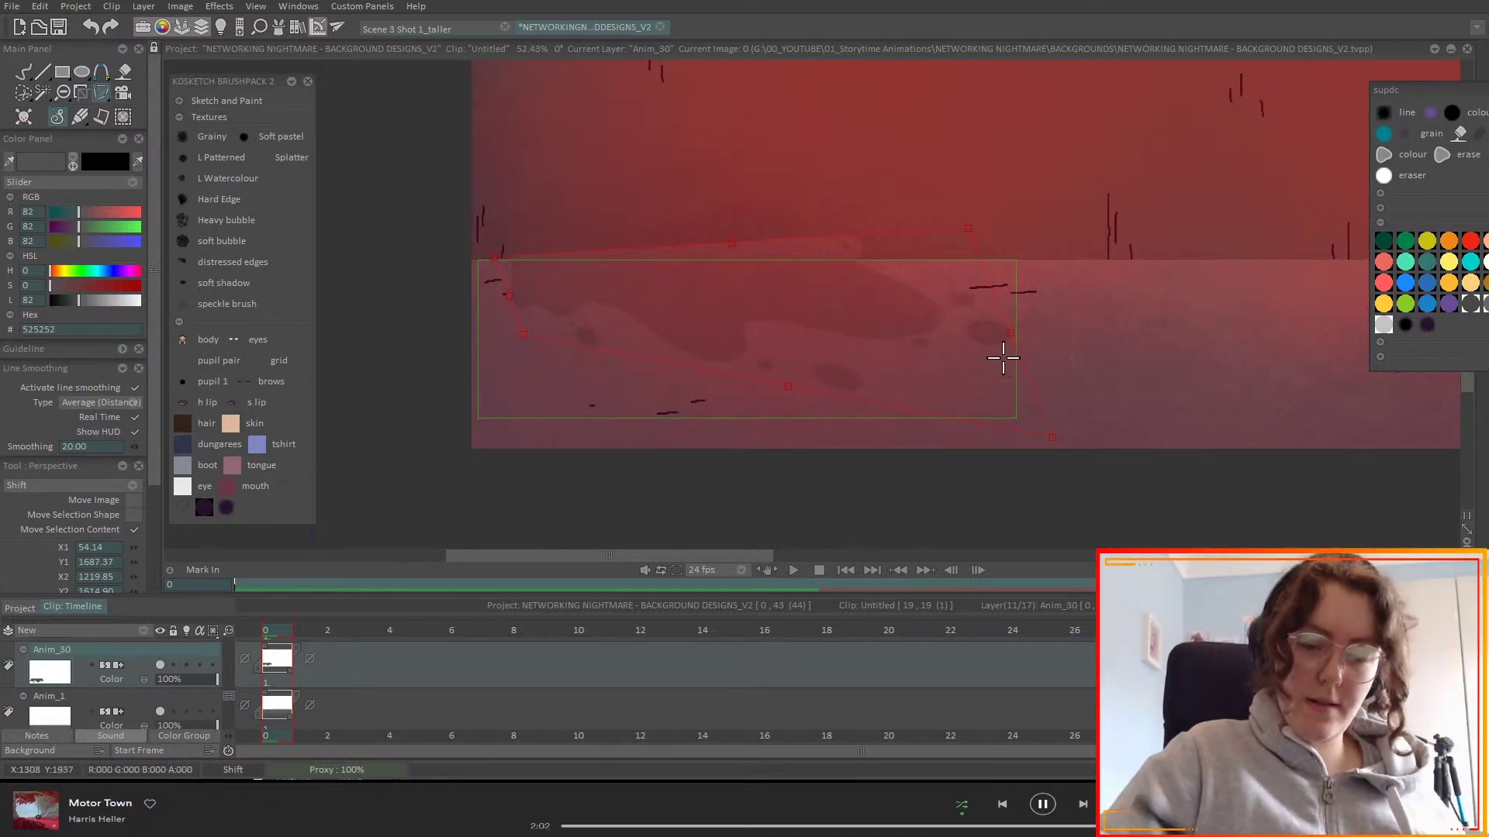
drag(1007, 328, 995, 341)
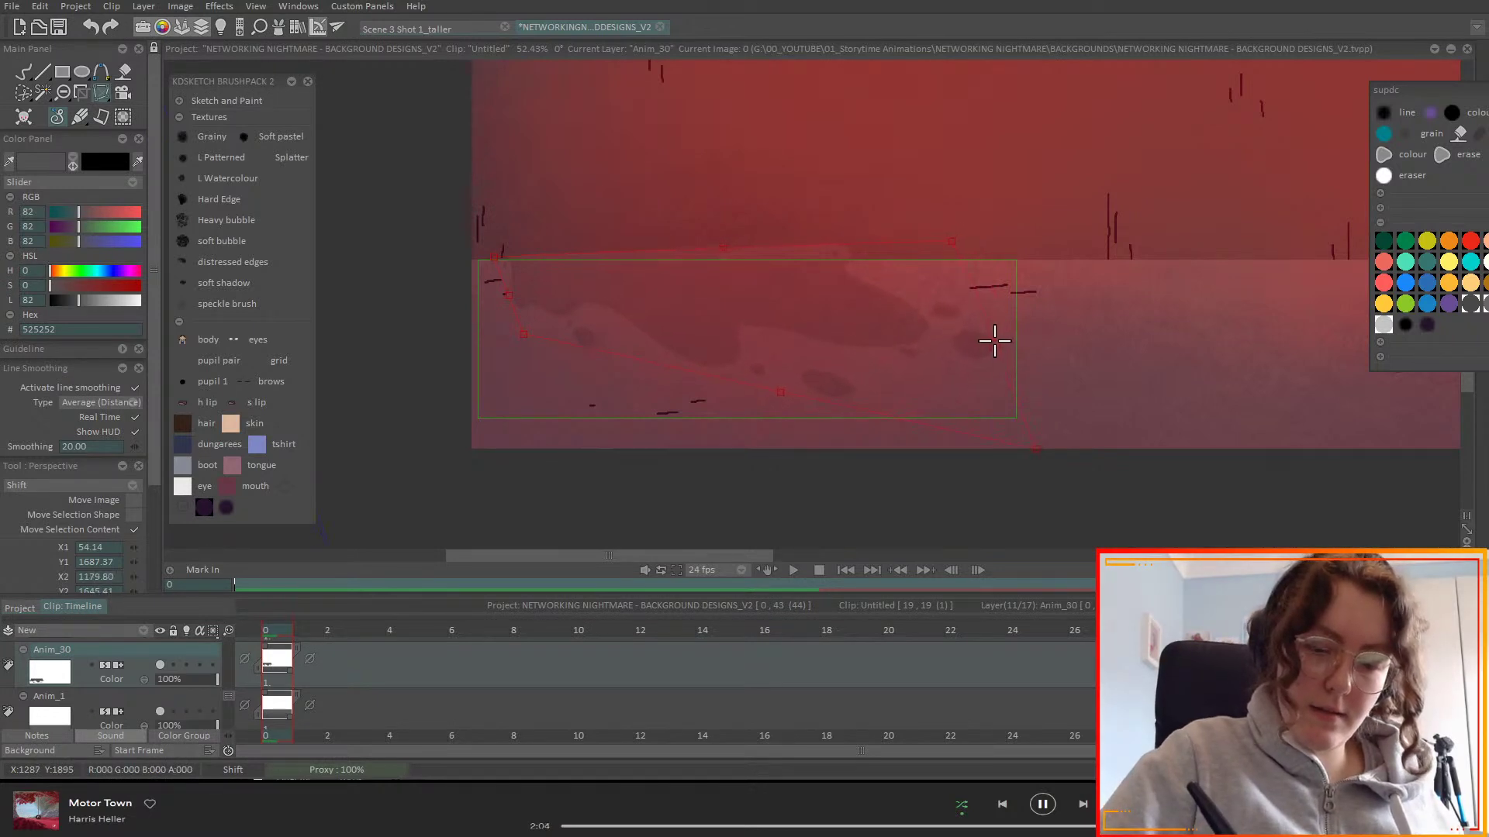
key(Return)
scroll(230, 709, down, 5)
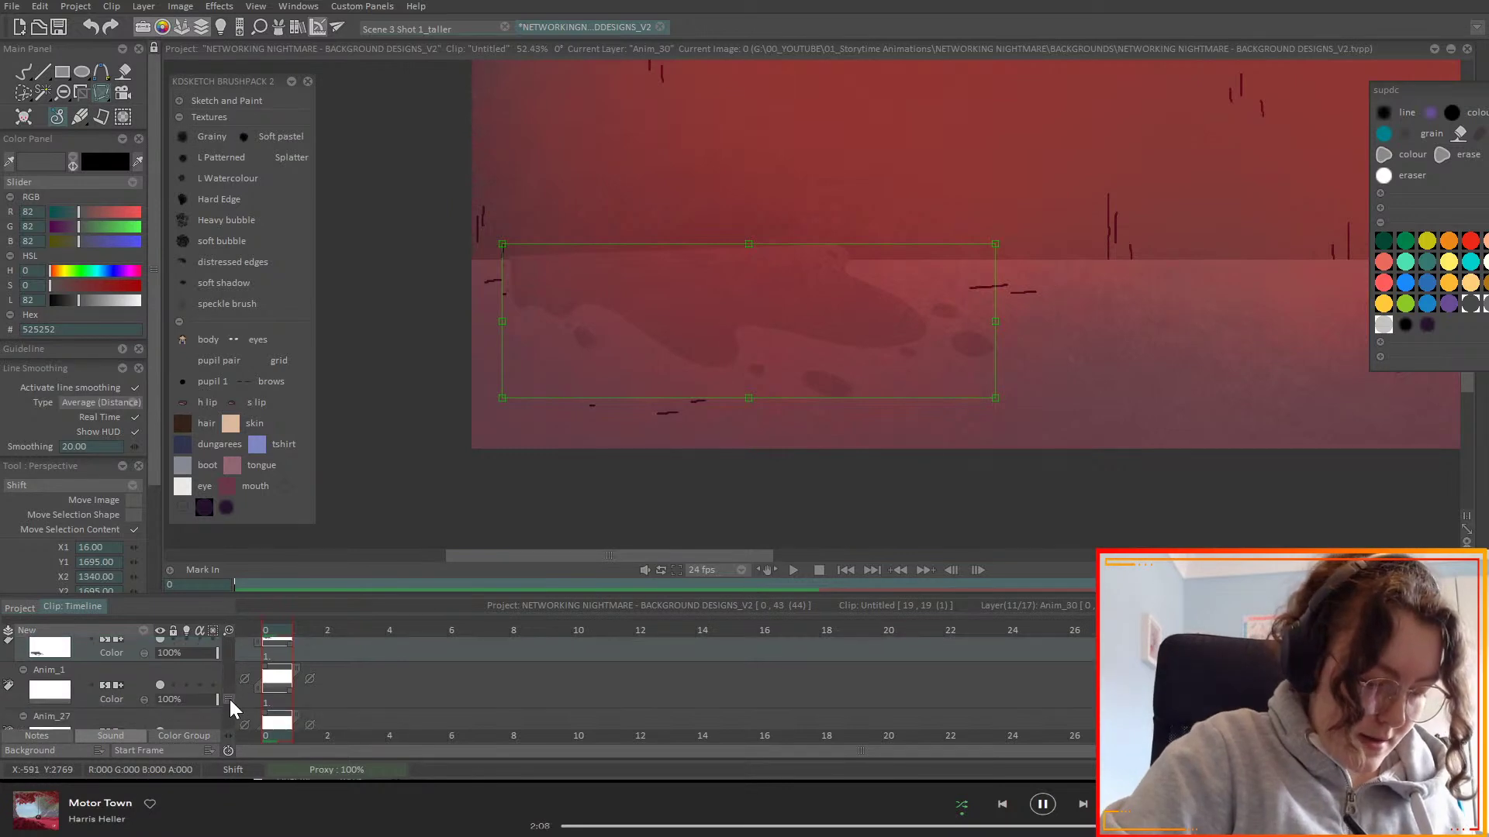
- Enable the stencil on the Anim_1 layer so the spill is clipped to the desk
drag(230, 706, 229, 700)
click(214, 679)
scroll(231, 700, up, 2)
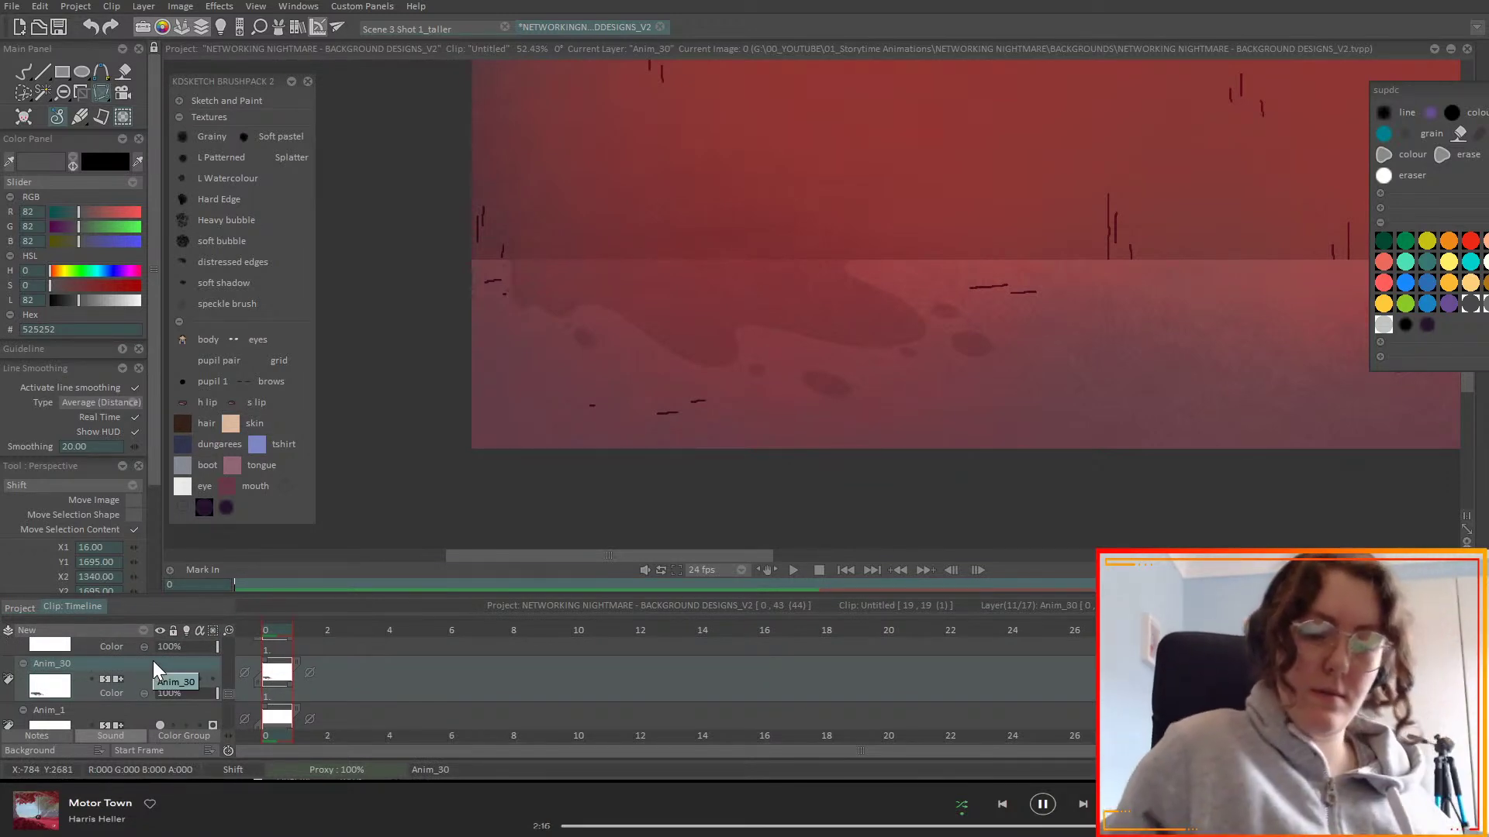
- Show the Anim_29 sketch layer, set its density to 28% and place it directly beneath Anim_30
key(minus)
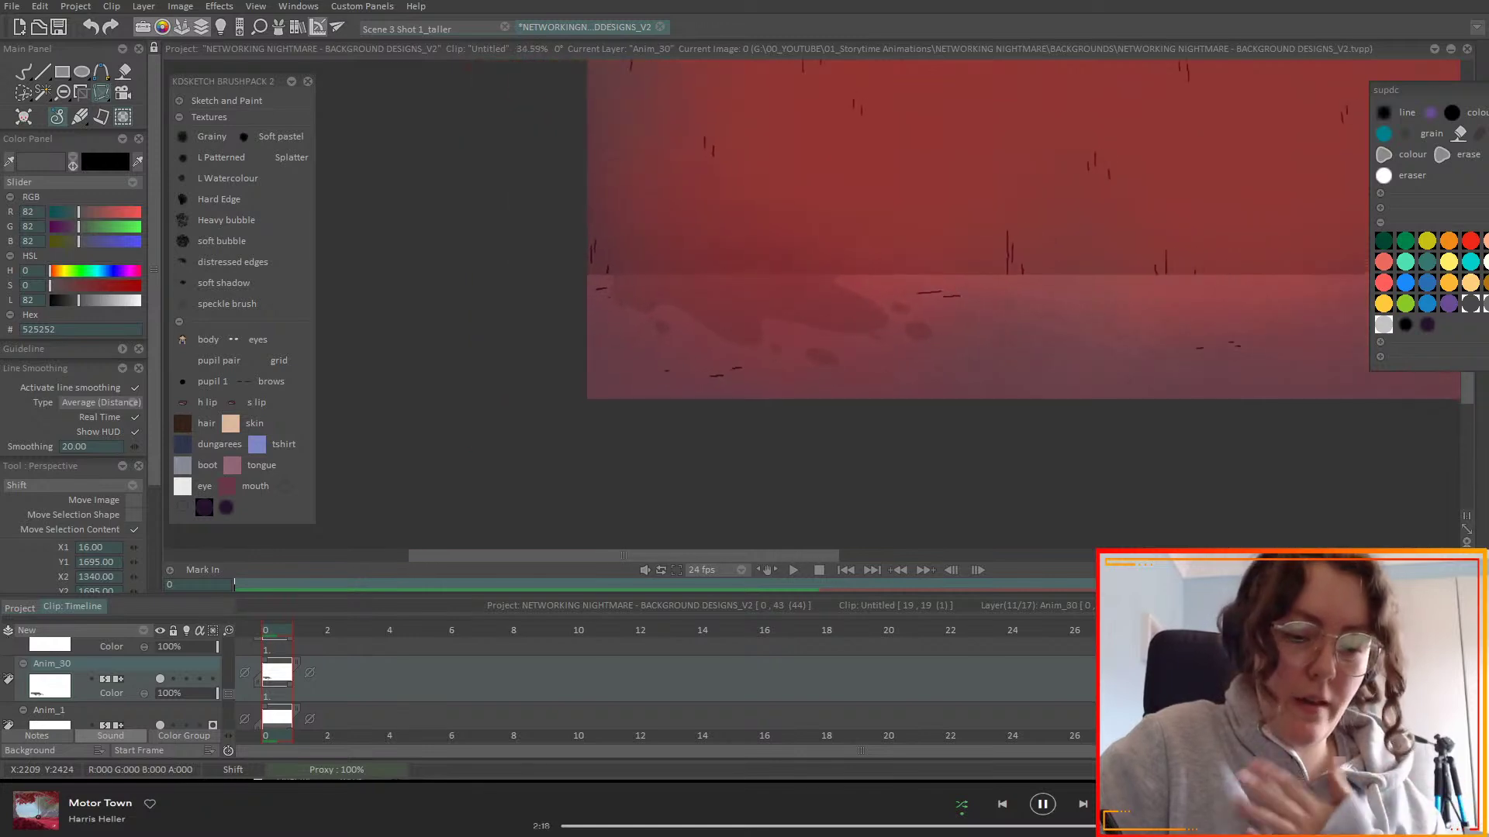
drag(1250, 501, 871, 557)
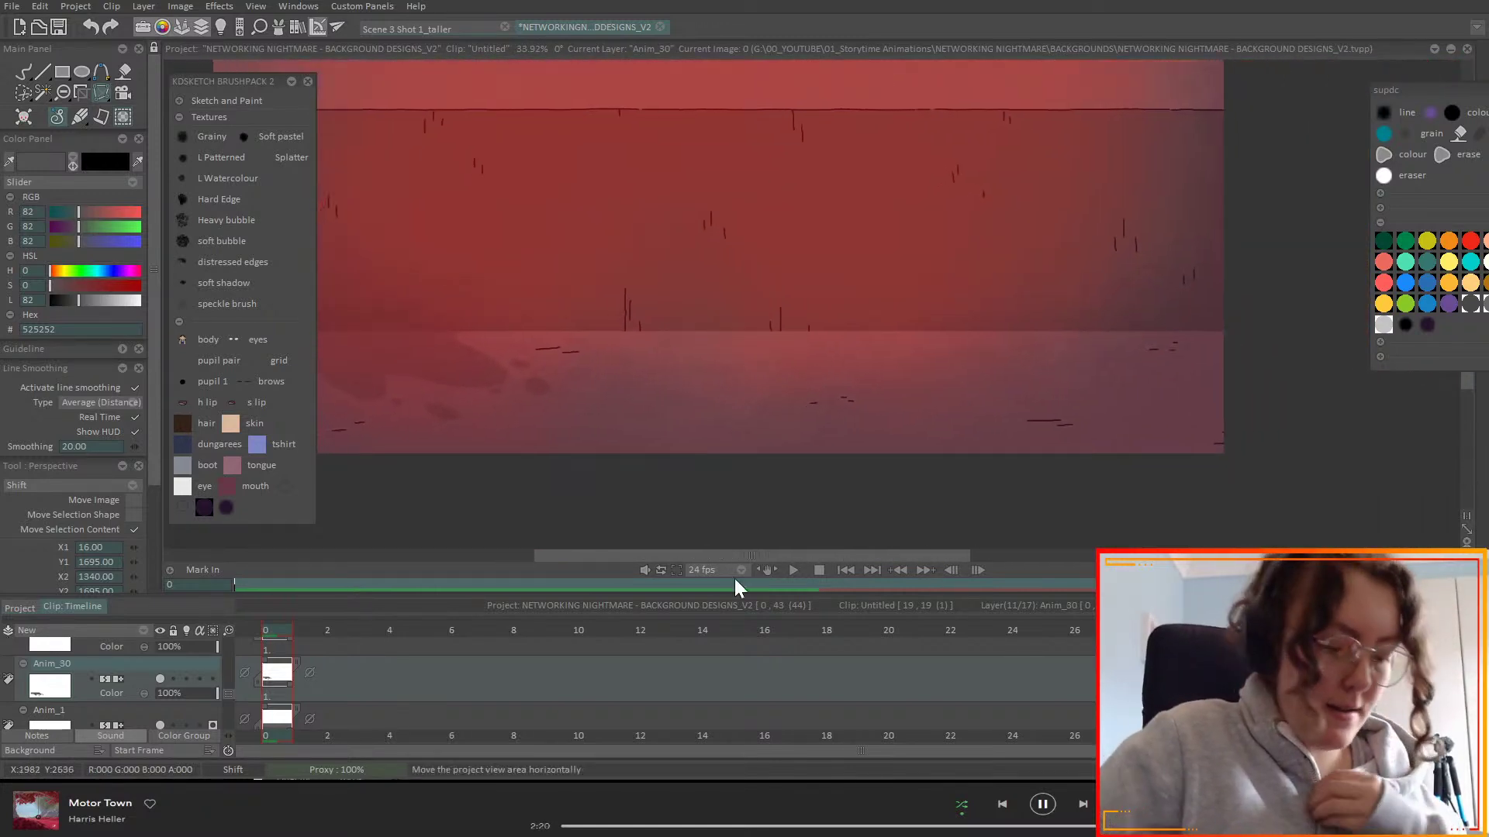
scroll(231, 696, down, 1)
scroll(231, 696, down, 3)
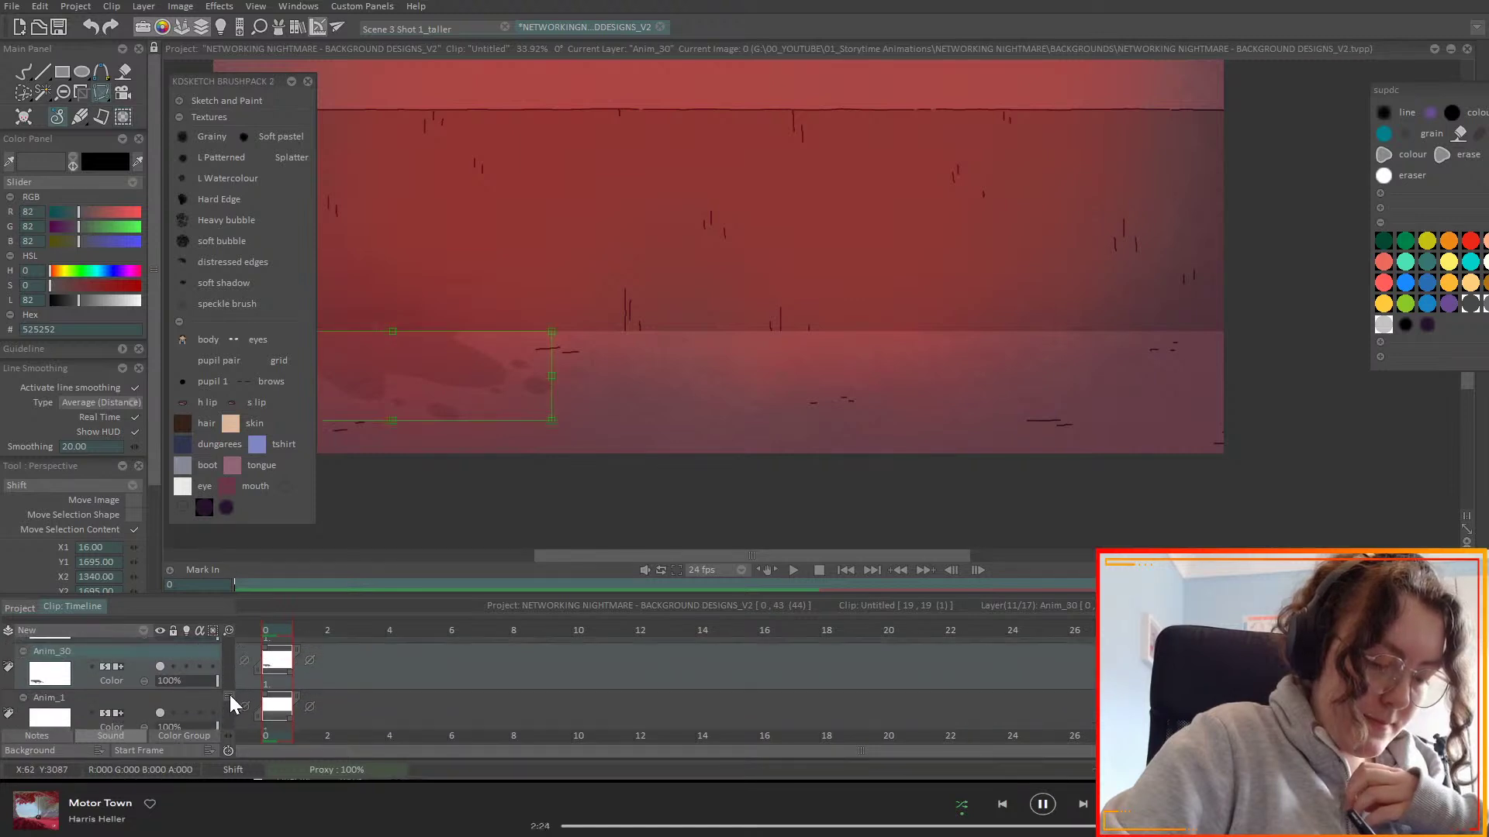
drag(231, 685, 170, 667)
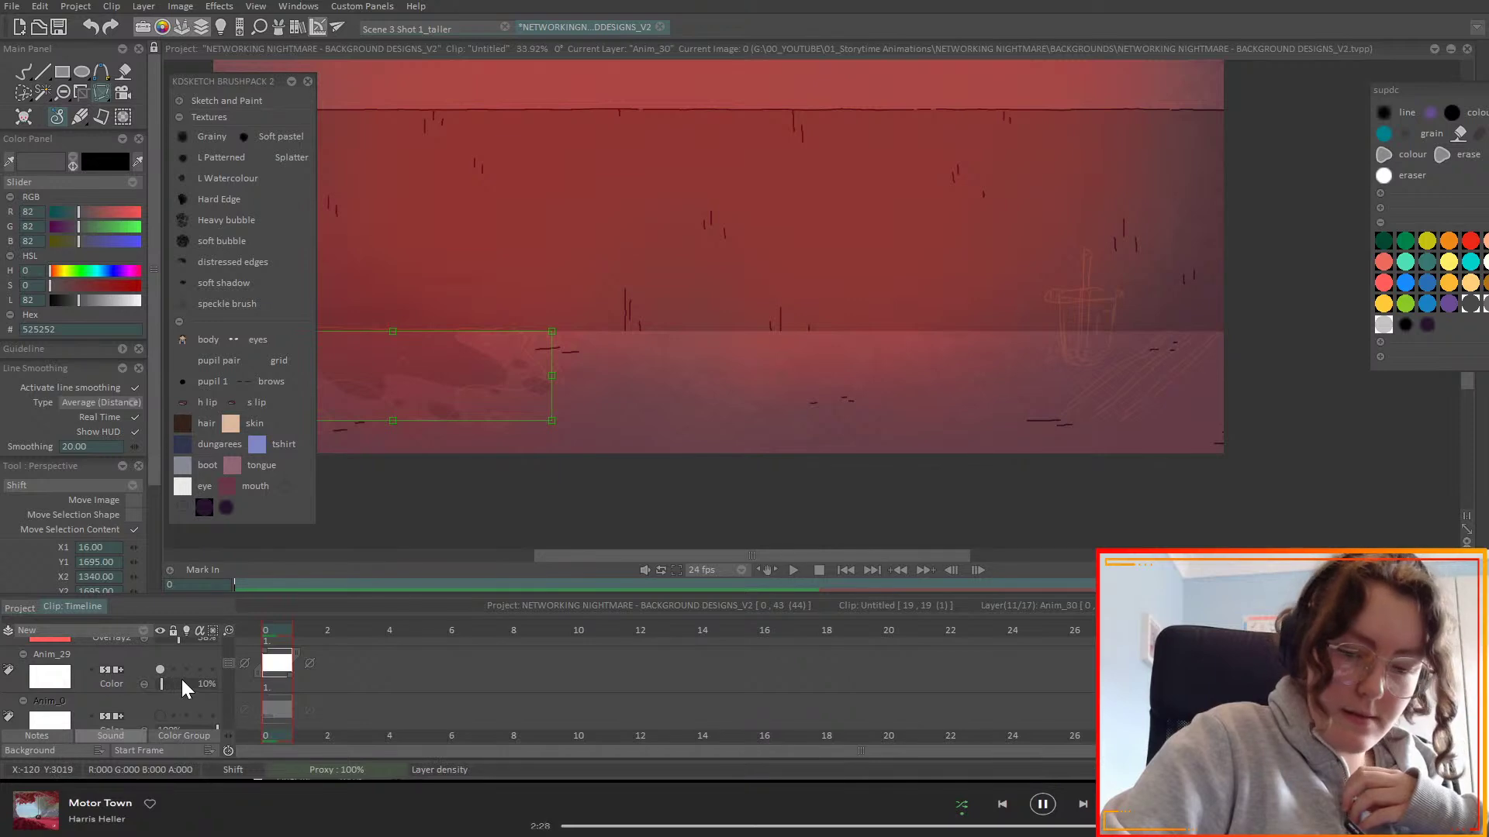
key(b)
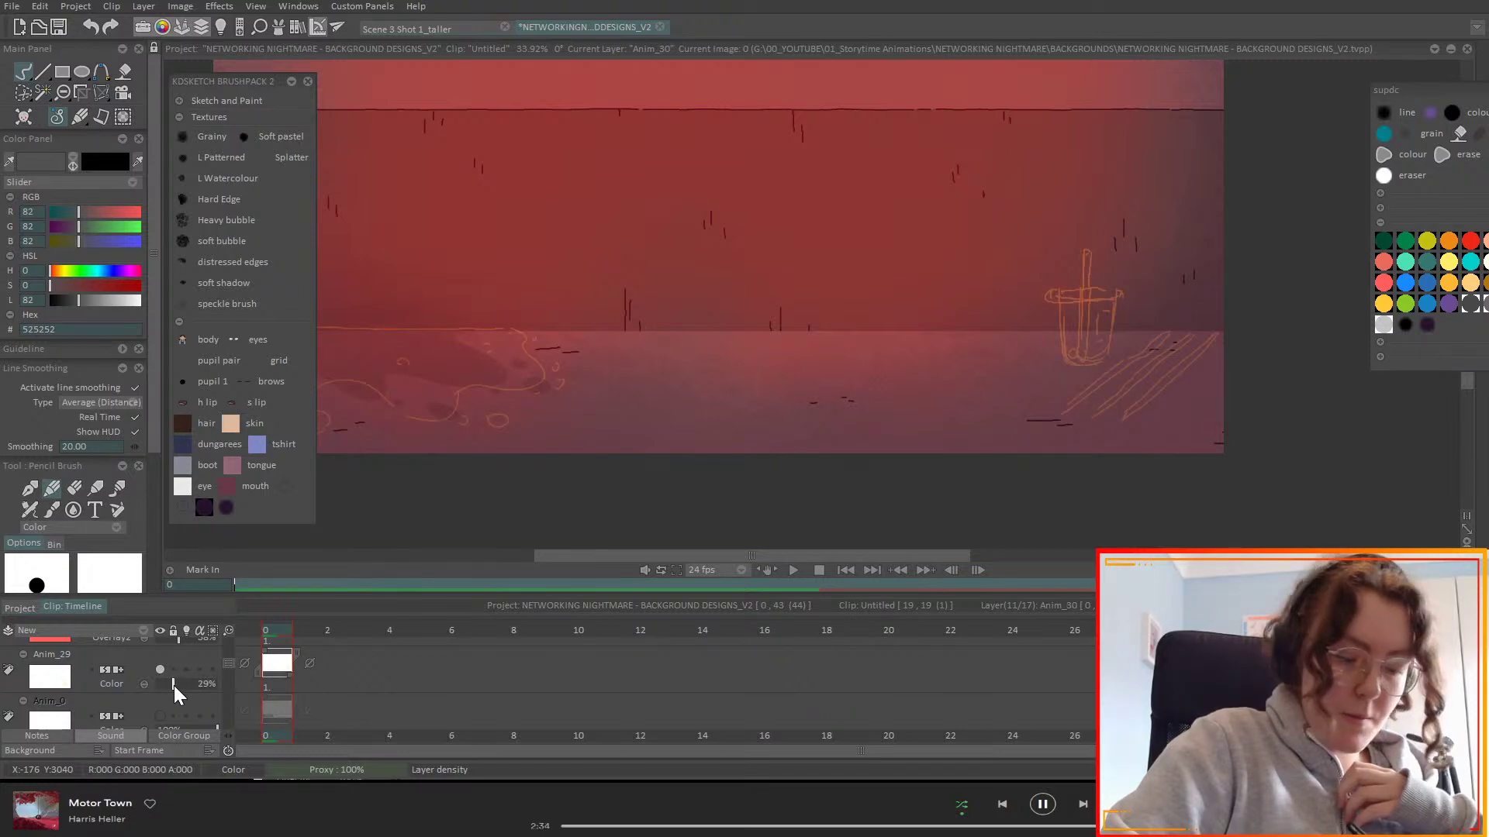
scroll(144, 667, down, 2)
scroll(143, 651, down, 4)
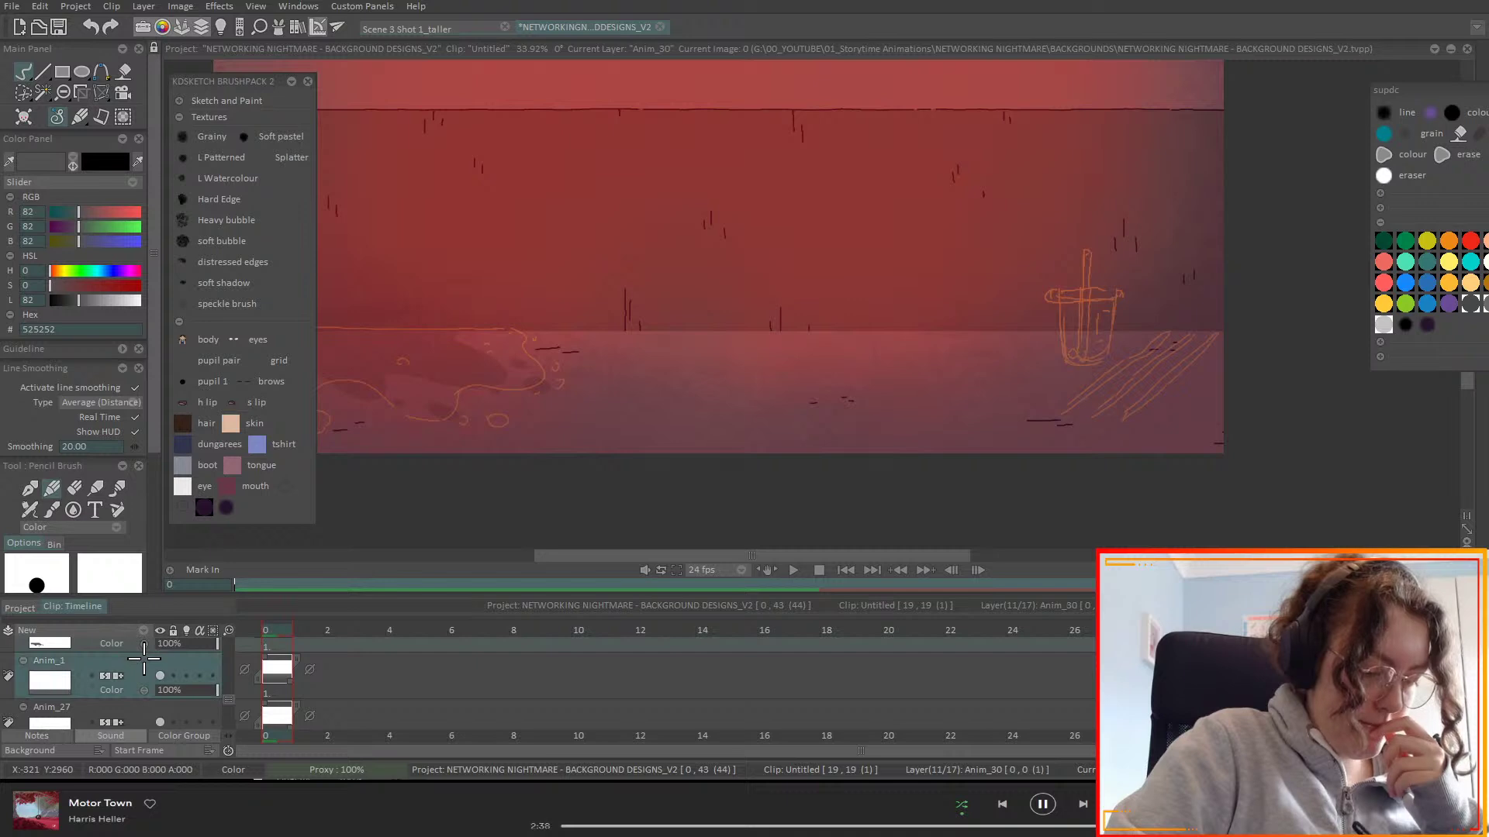
click(146, 639)
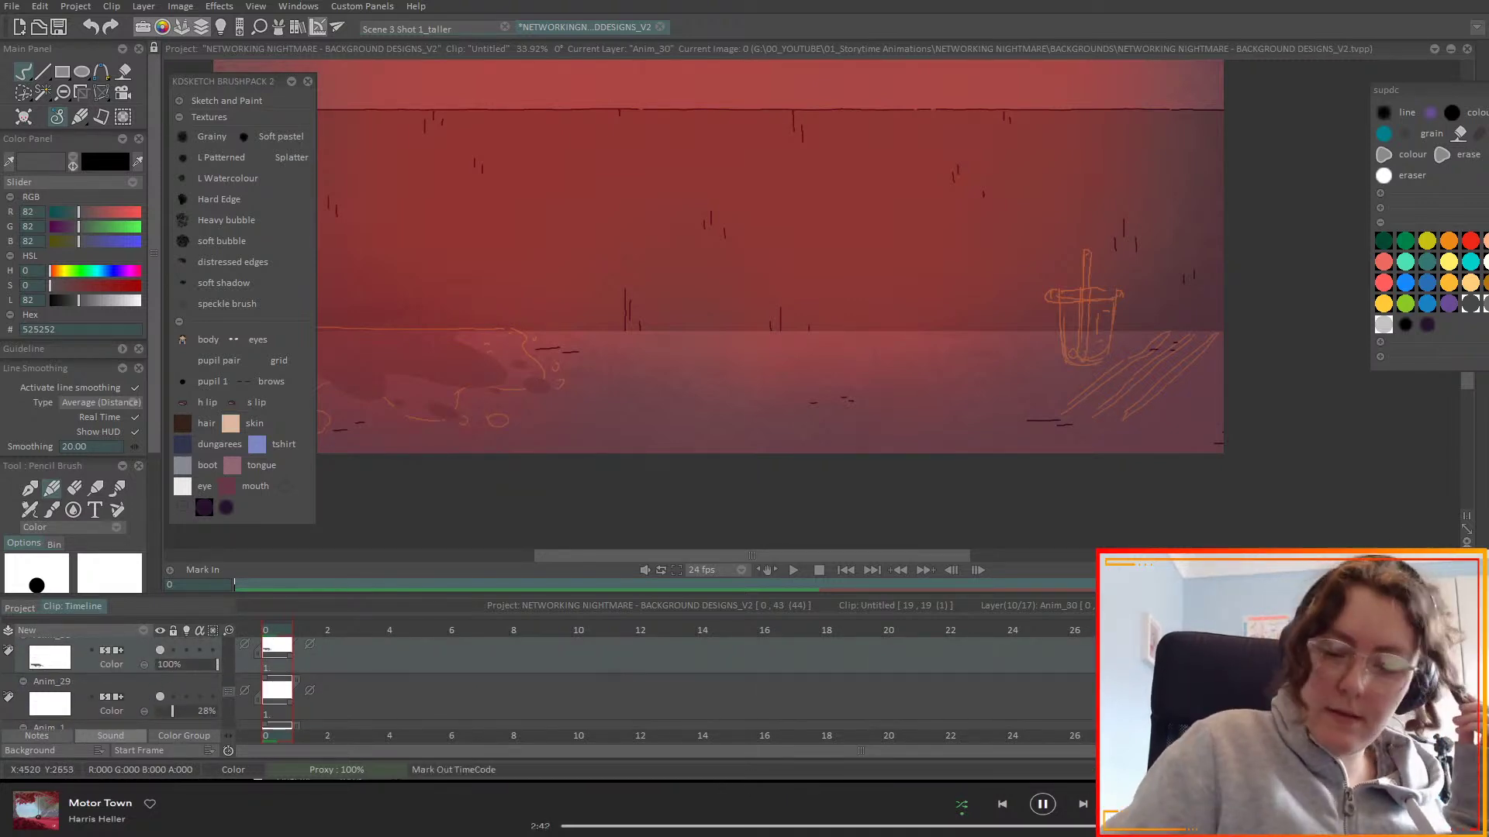
- Trace the three sketched diagonal strokes in dark grey on Anim_30 with a size 3.50 pencil brush and line smoothing turned off
scroll(1144, 537, up, 6)
drag(1145, 537, 1037, 522)
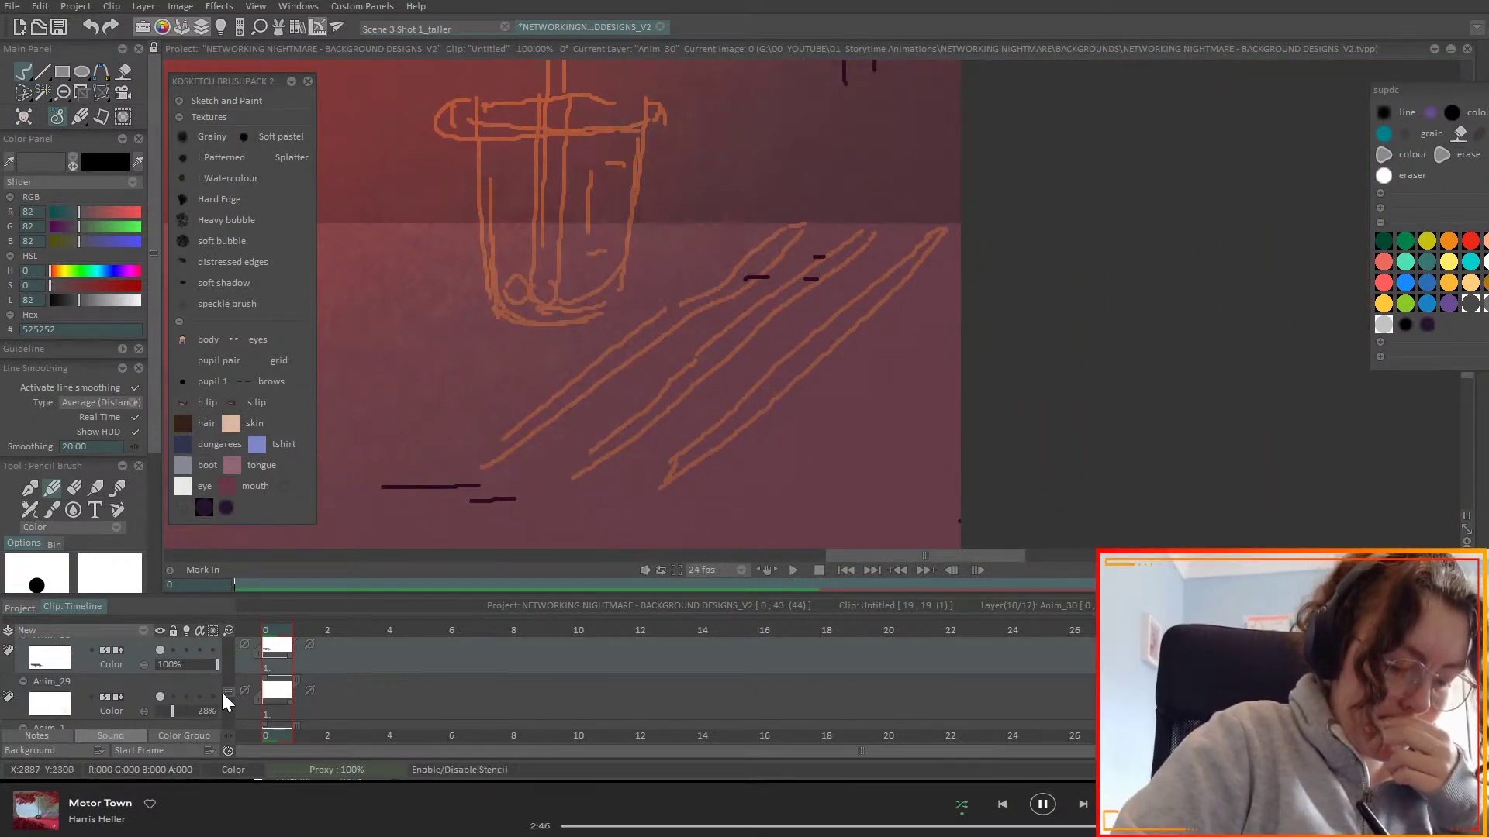
scroll(231, 692, down, 2)
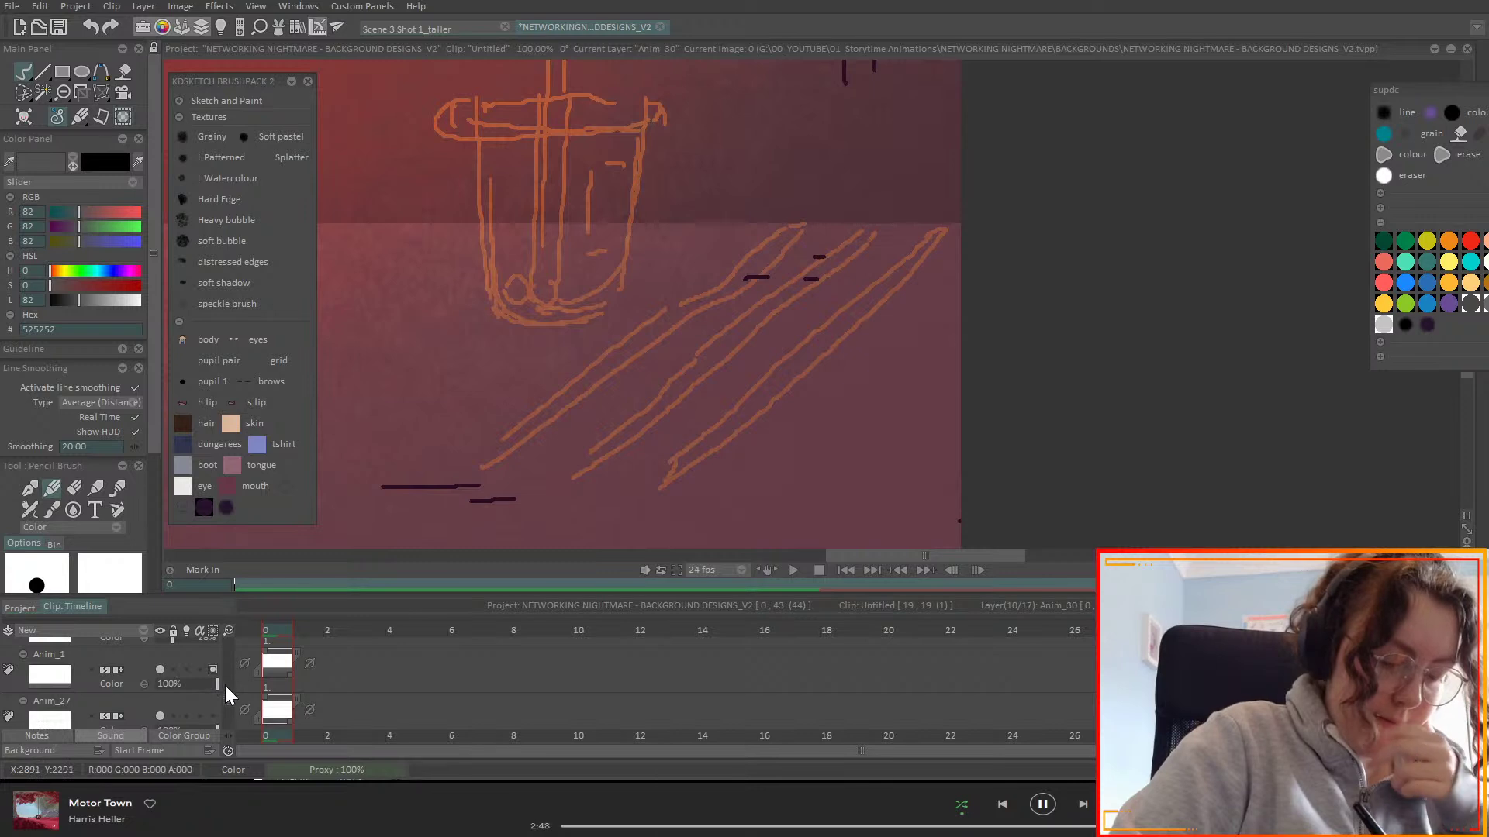
scroll(231, 701, up, 3)
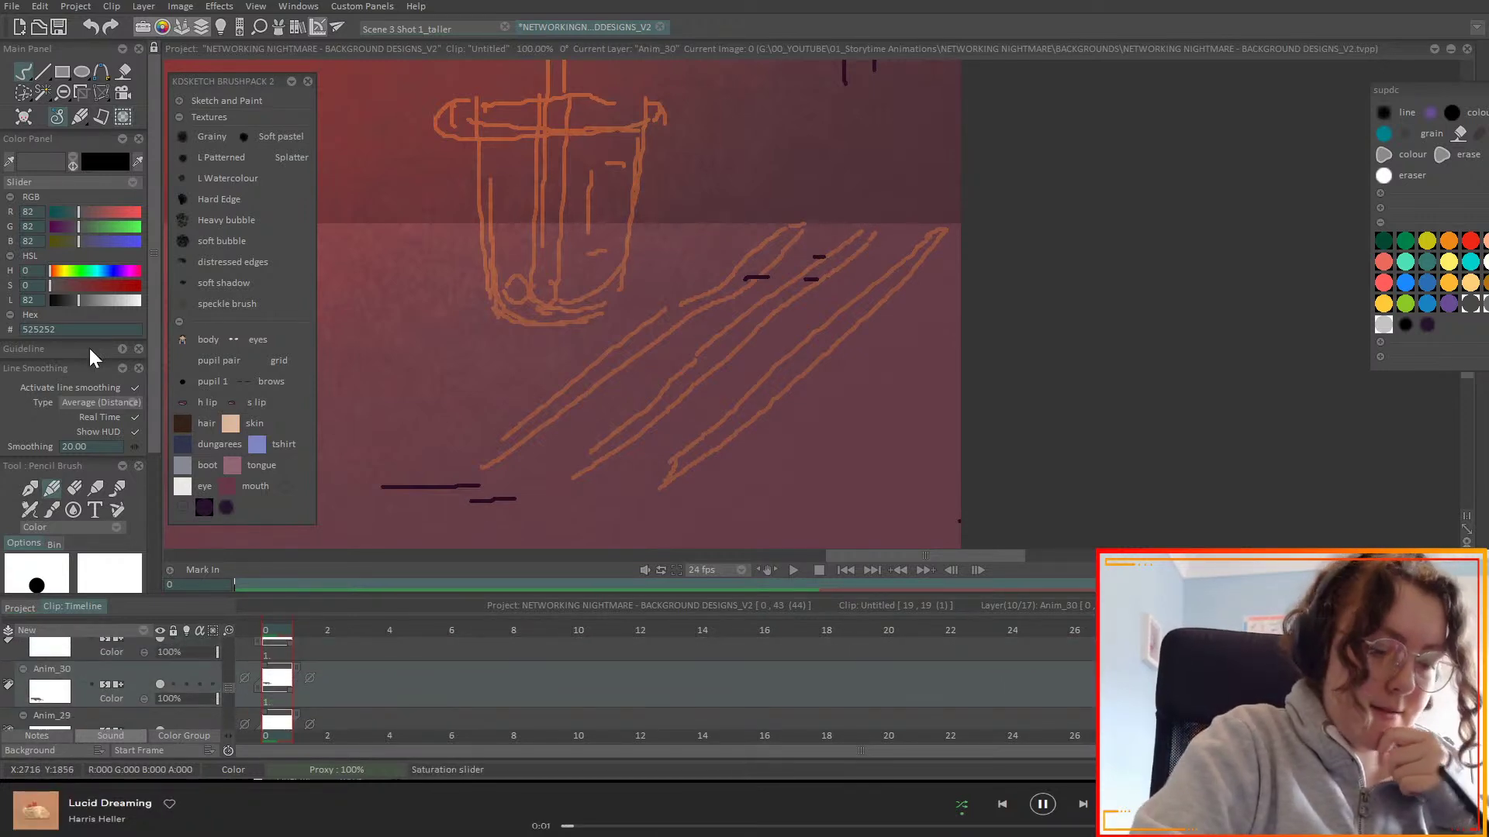
scroll(158, 392, down, 3)
drag(127, 453, 100, 467)
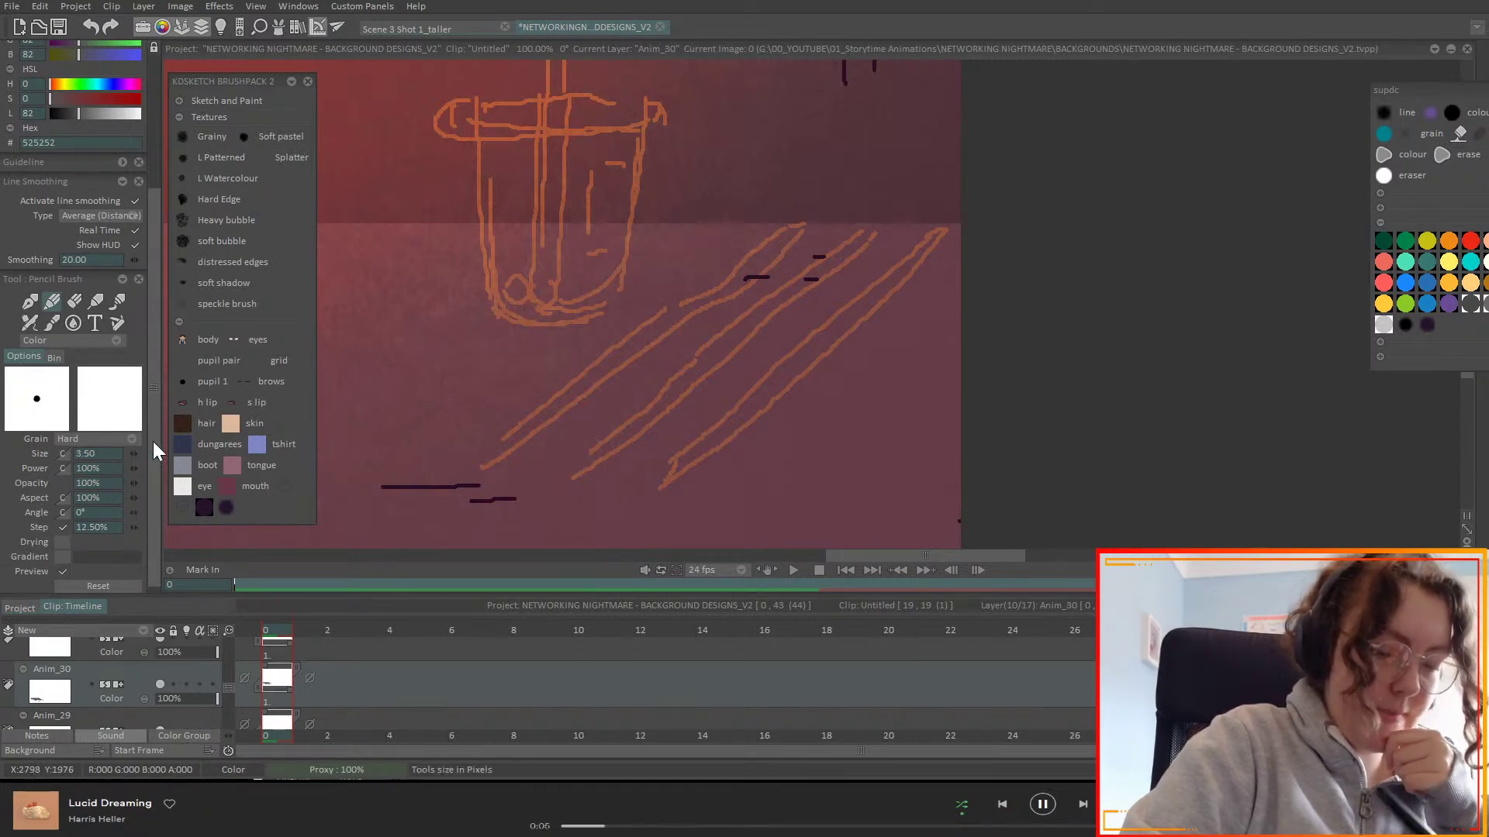
drag(799, 229, 666, 310)
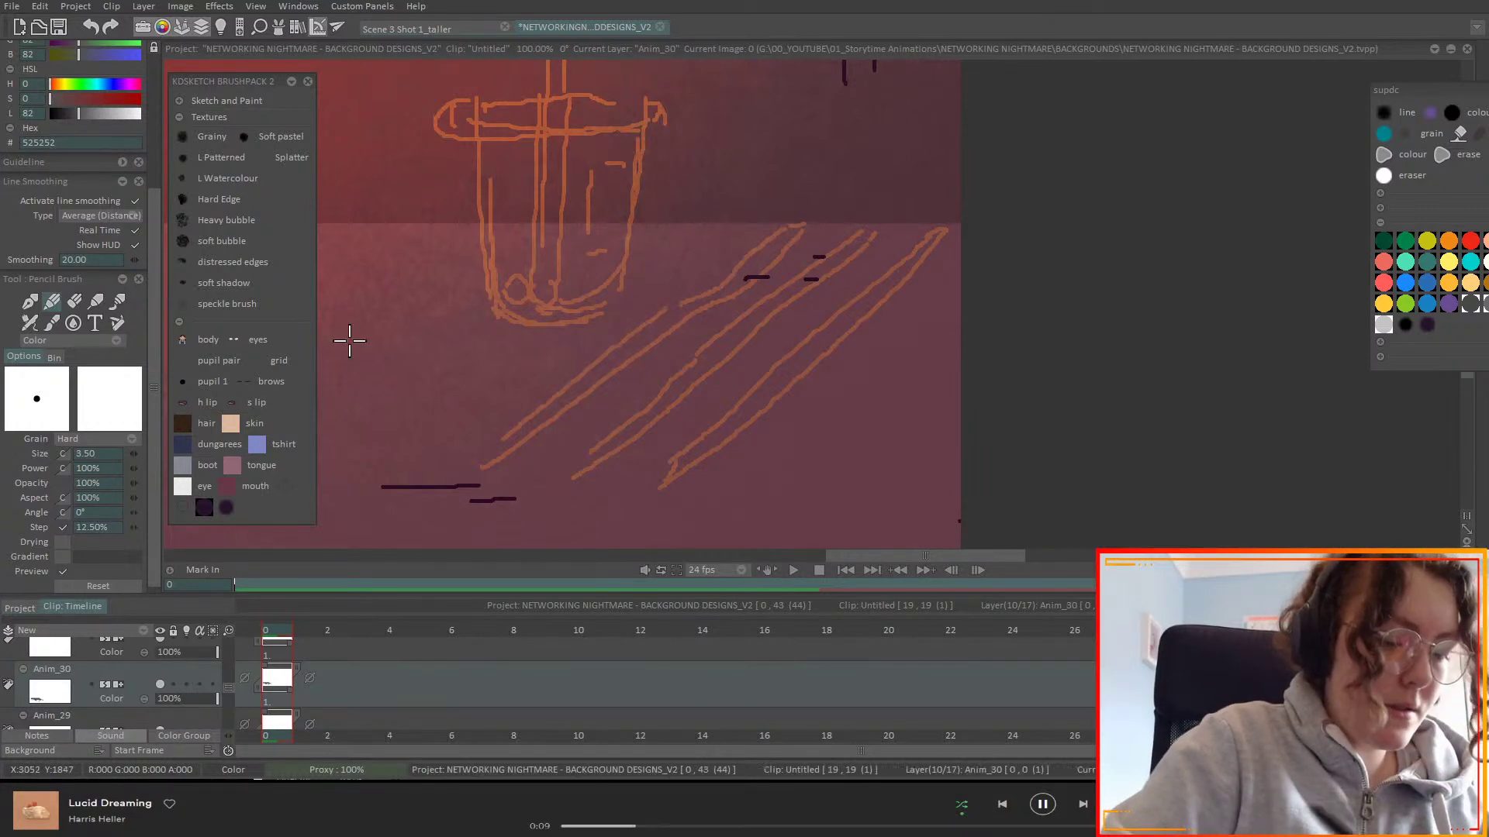
click(135, 200)
mouse_move(480, 464)
mouse_down()
mouse_move(791, 224)
mouse_move(797, 239)
mouse_move(738, 290)
mouse_move(482, 462)
mouse_up()
mouse_move(873, 231)
mouse_down()
mouse_move(721, 329)
mouse_move(568, 470)
mouse_up()
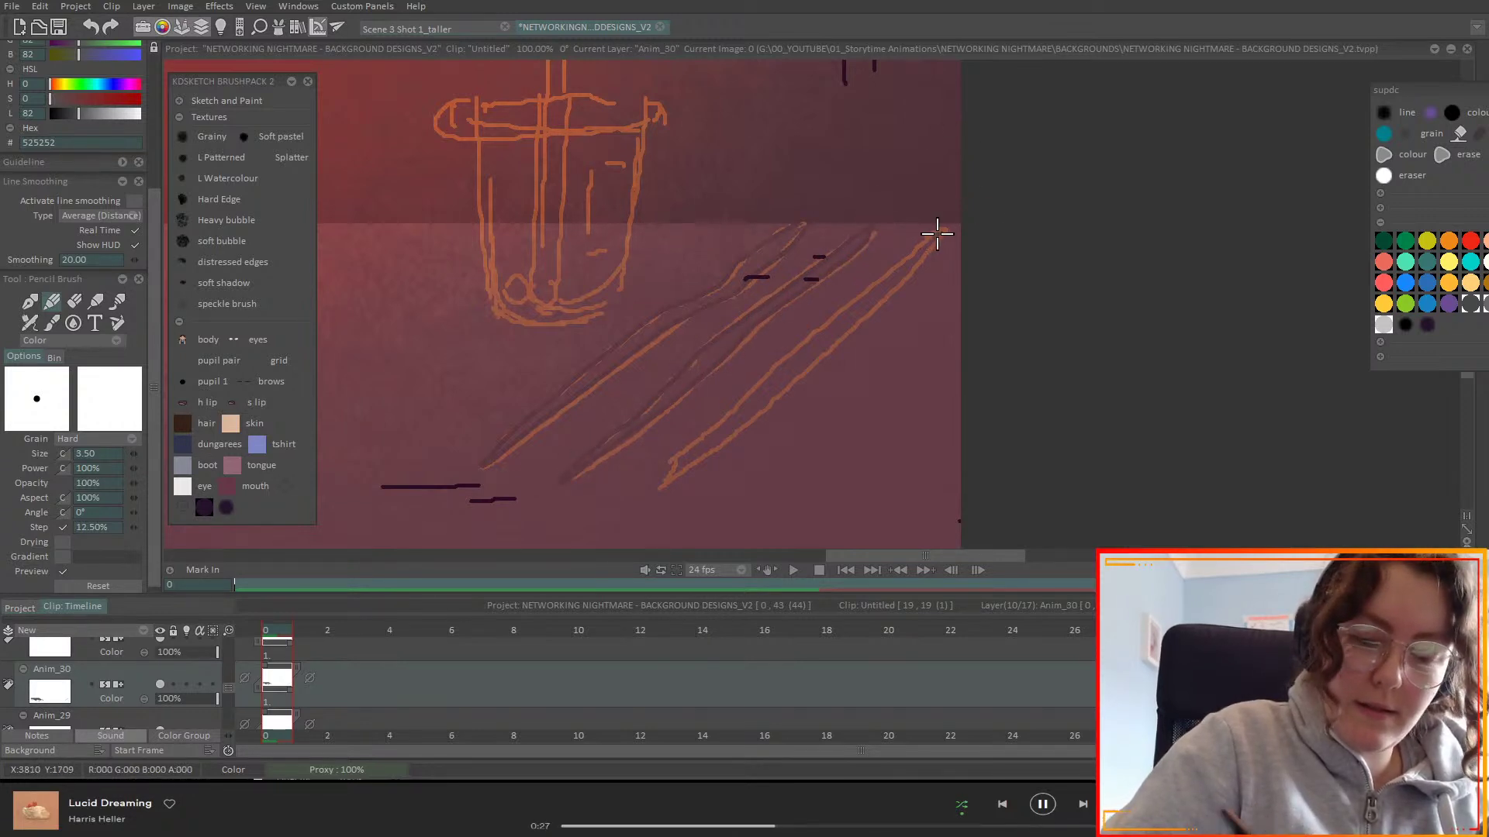
mouse_move(939, 226)
mouse_down()
mouse_move(718, 412)
mouse_move(659, 486)
mouse_up()
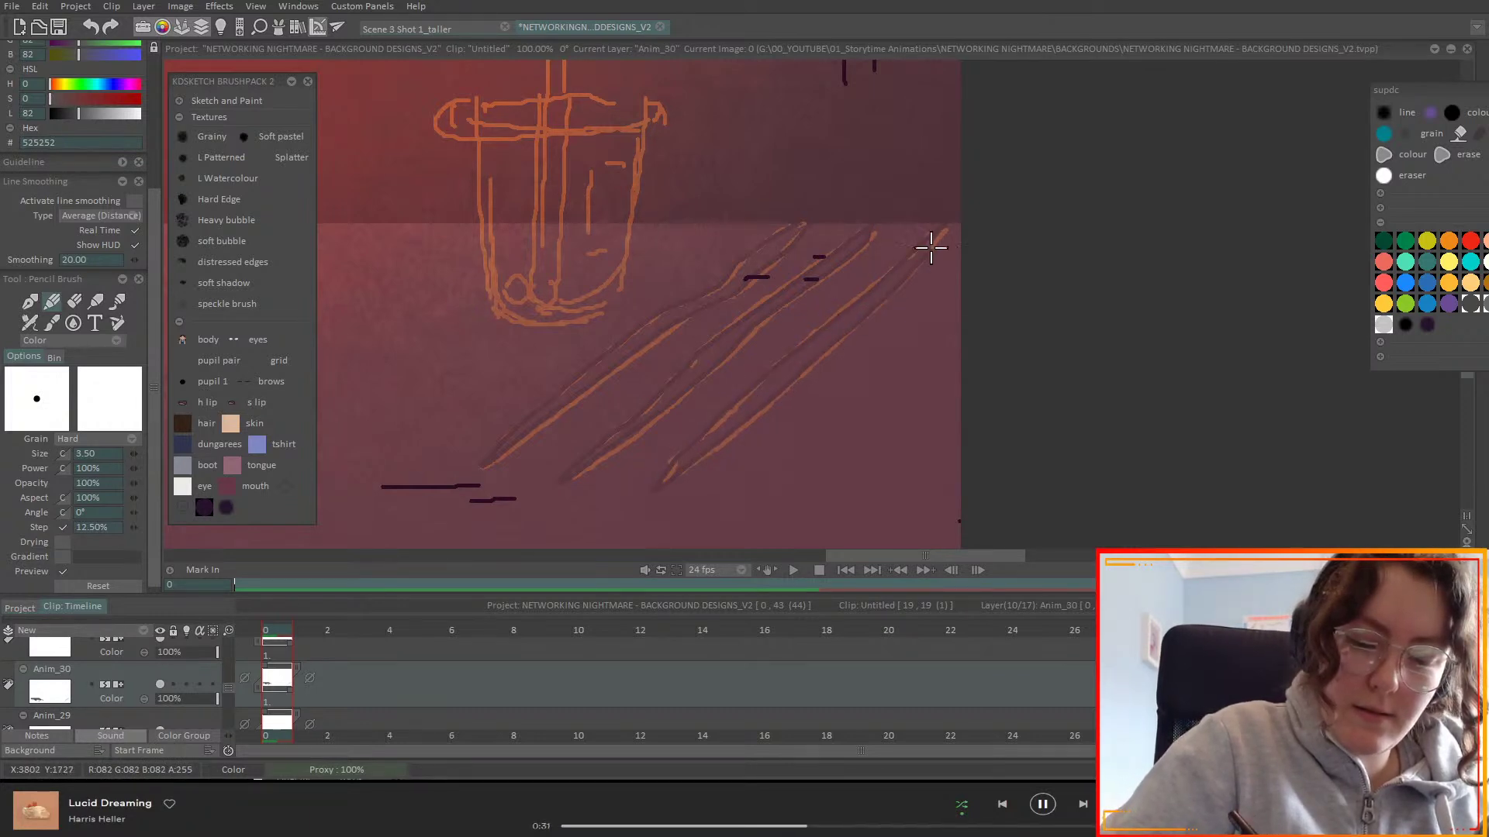
scroll(151, 117, up, 3)
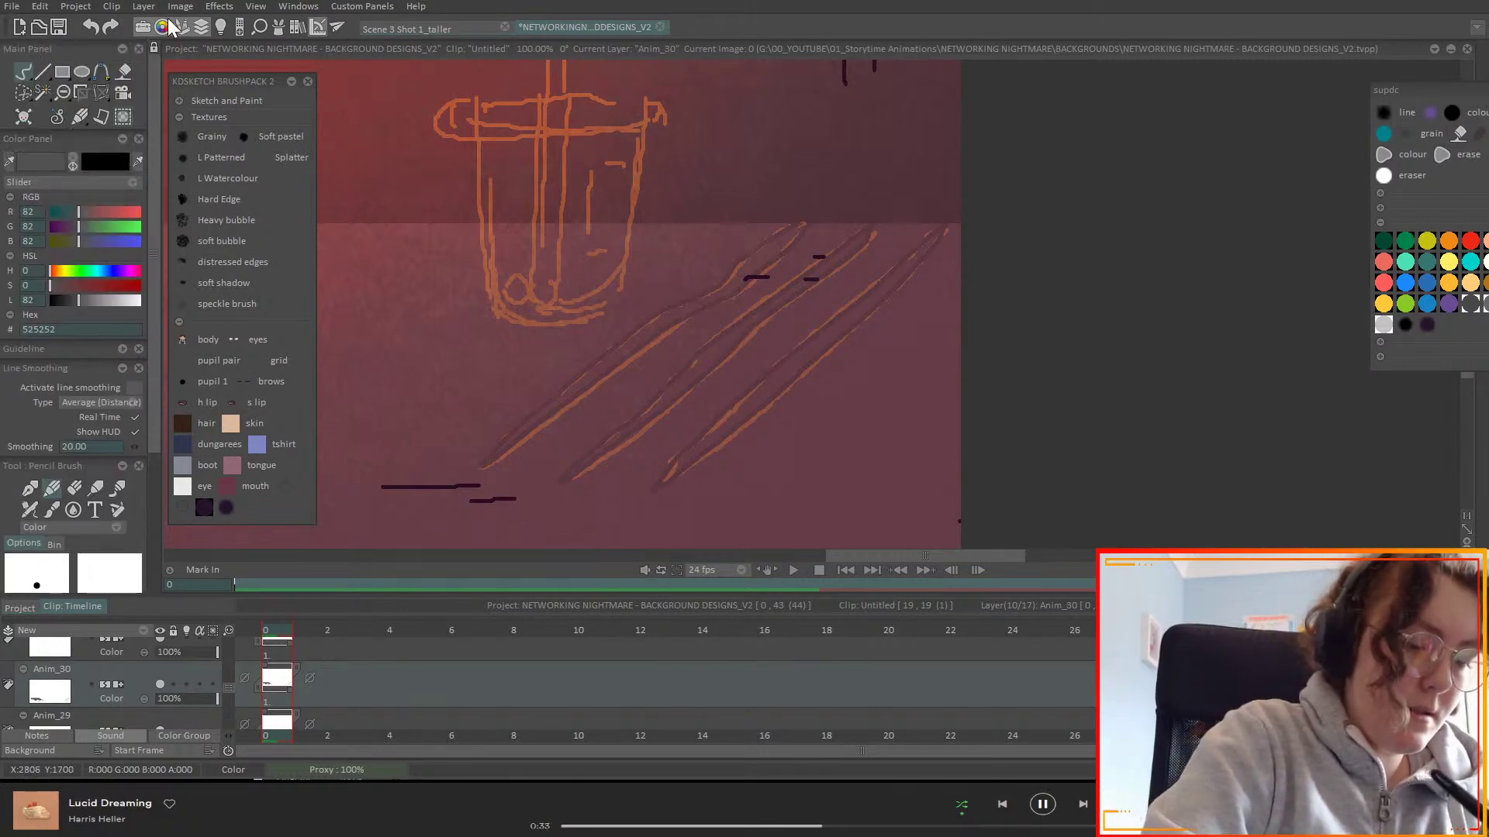
click(123, 71)
click(665, 330)
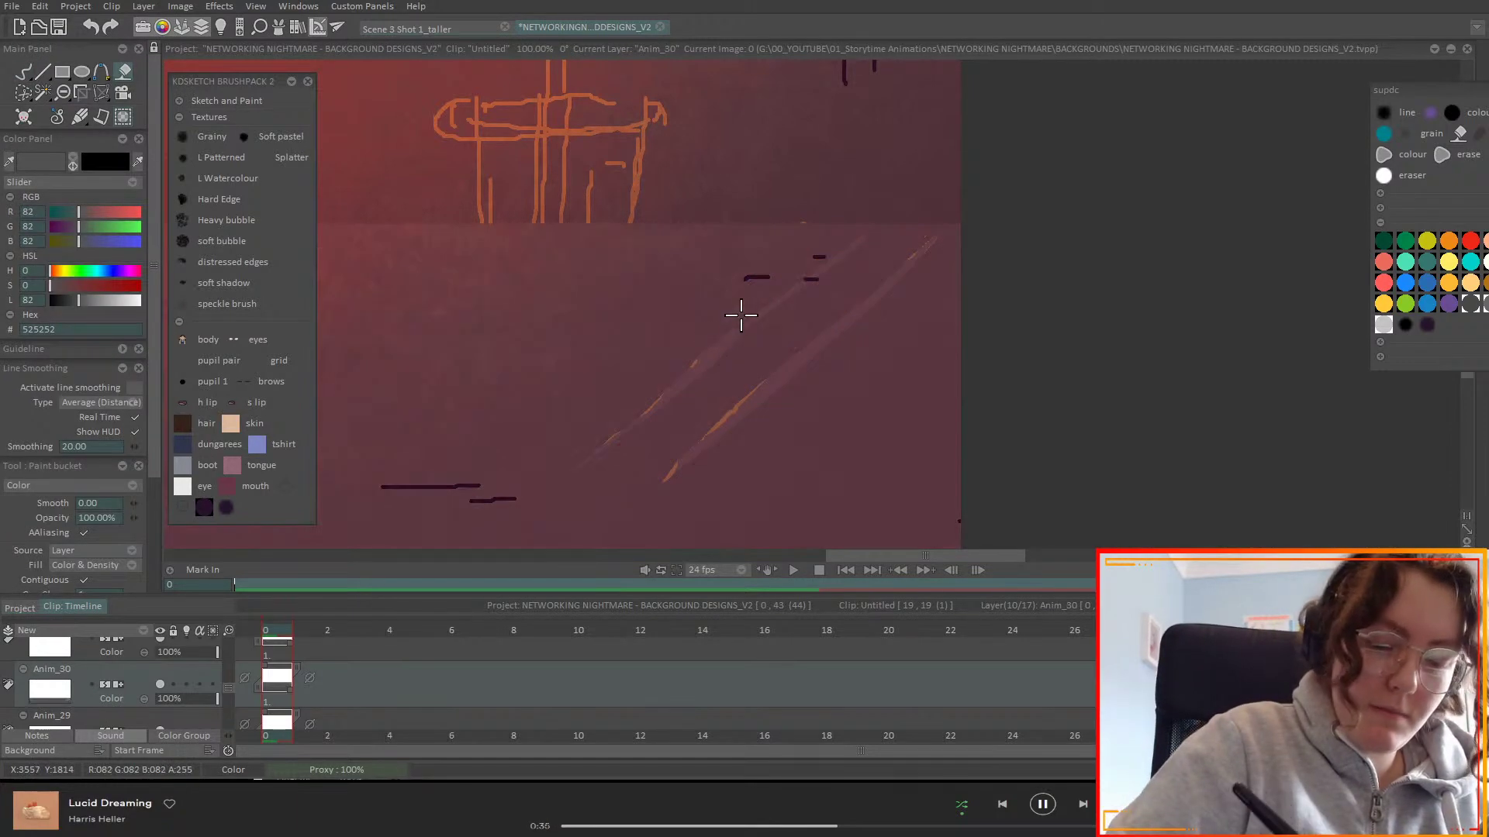
key(ctrl+z)
- Fill the three traced diagonal strokes with the dark grey using the paint bucket
click(24, 71)
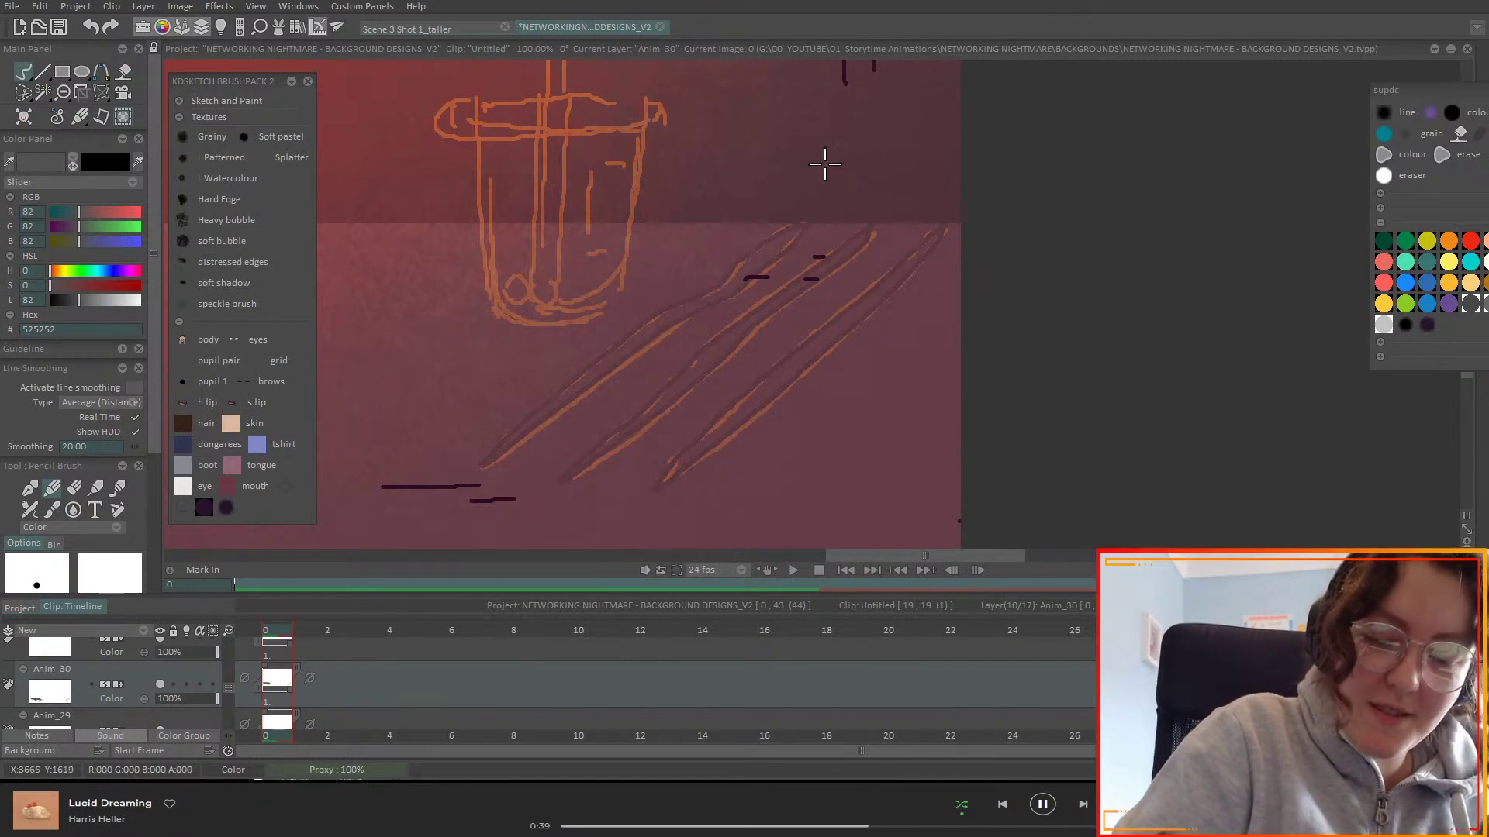
click(123, 71)
click(741, 276)
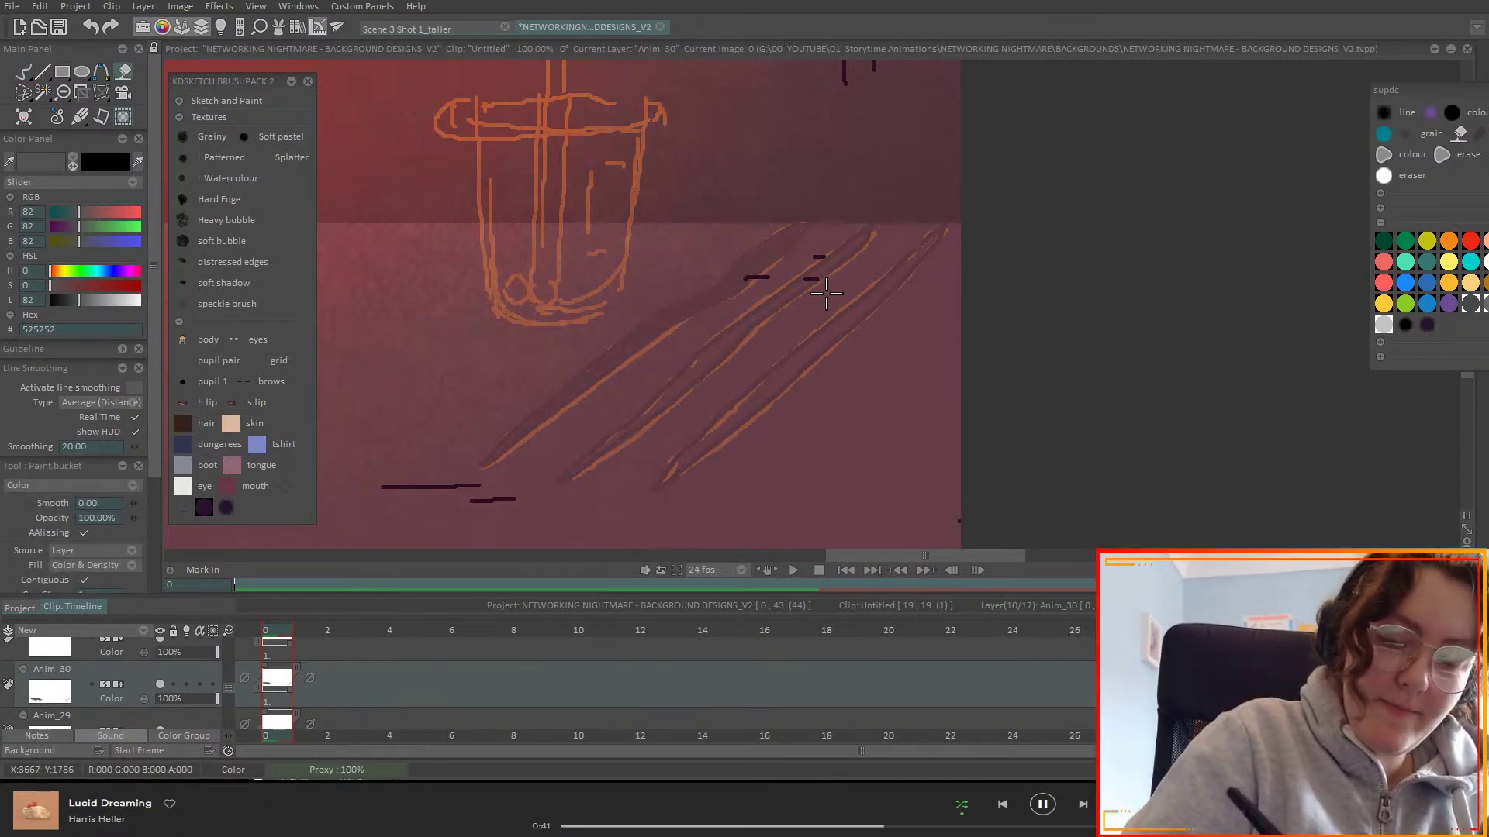
click(871, 302)
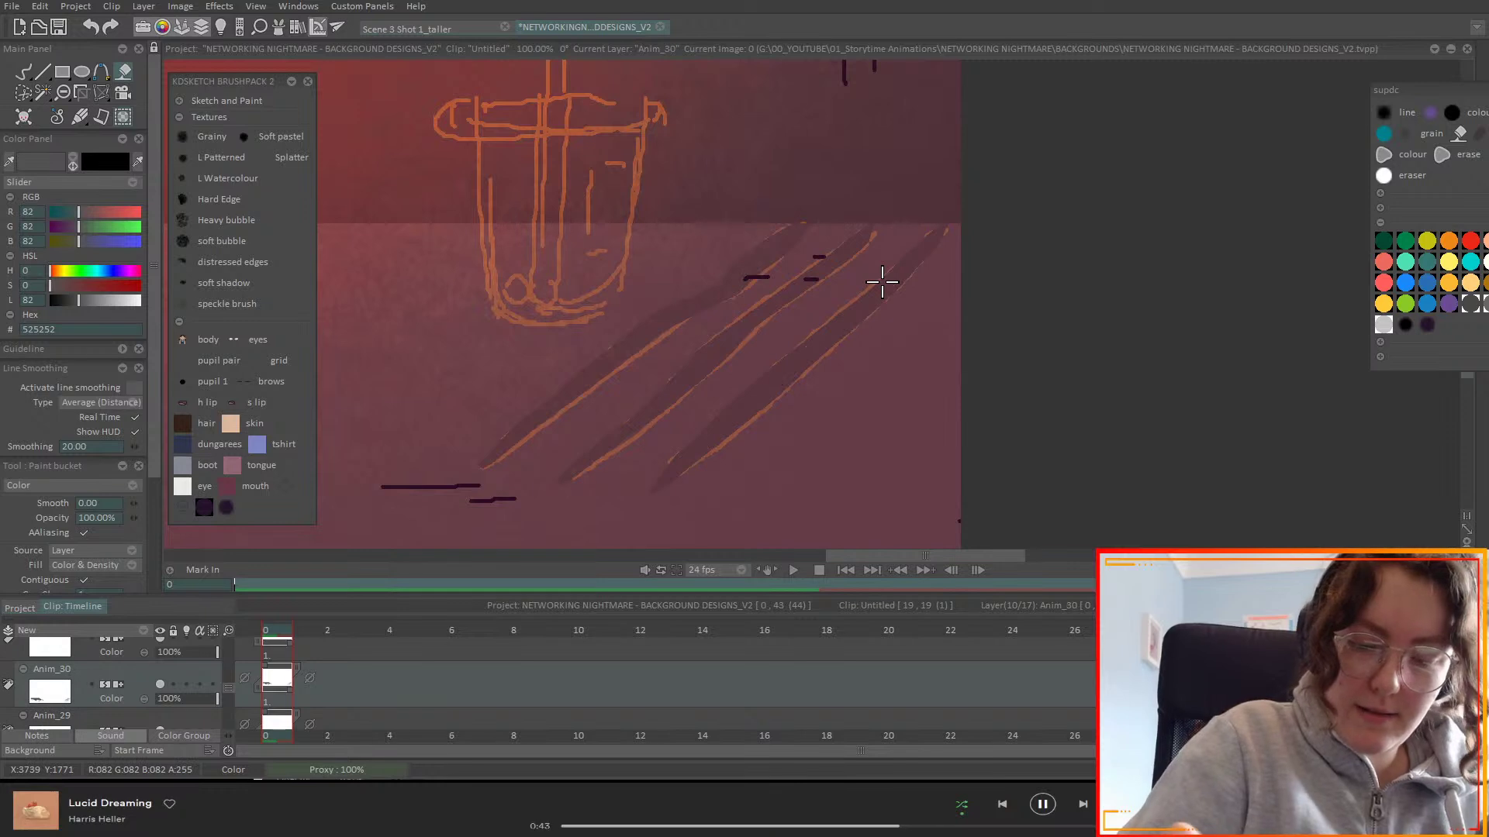
- Preserve transparency on Anim_30 and draw highlight lines in lighter grey 696969 along the three diagonal strokes with the pencil brush
click(202, 684)
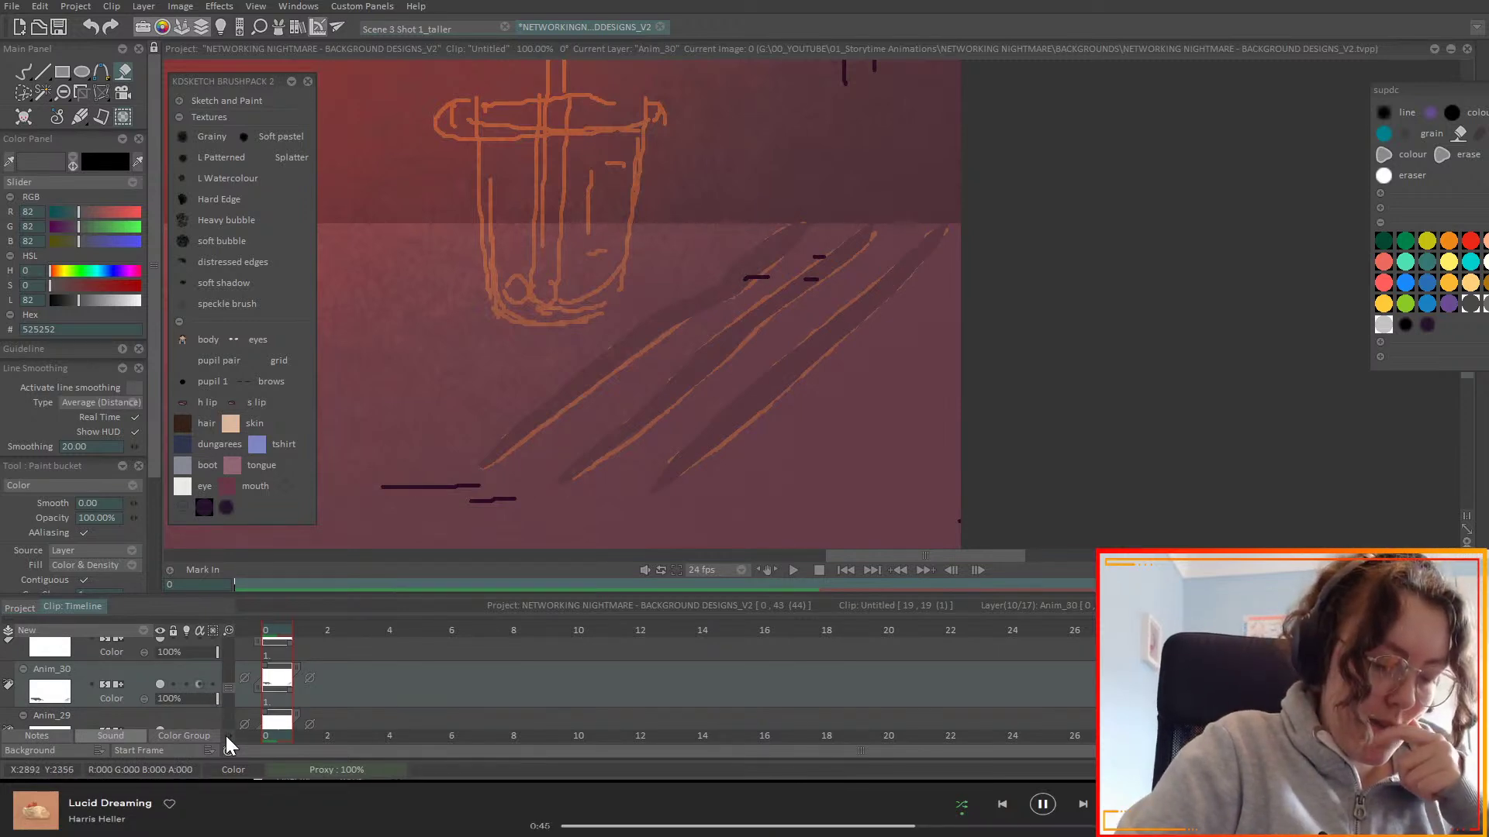
click(24, 71)
scroll(231, 687, down, 3)
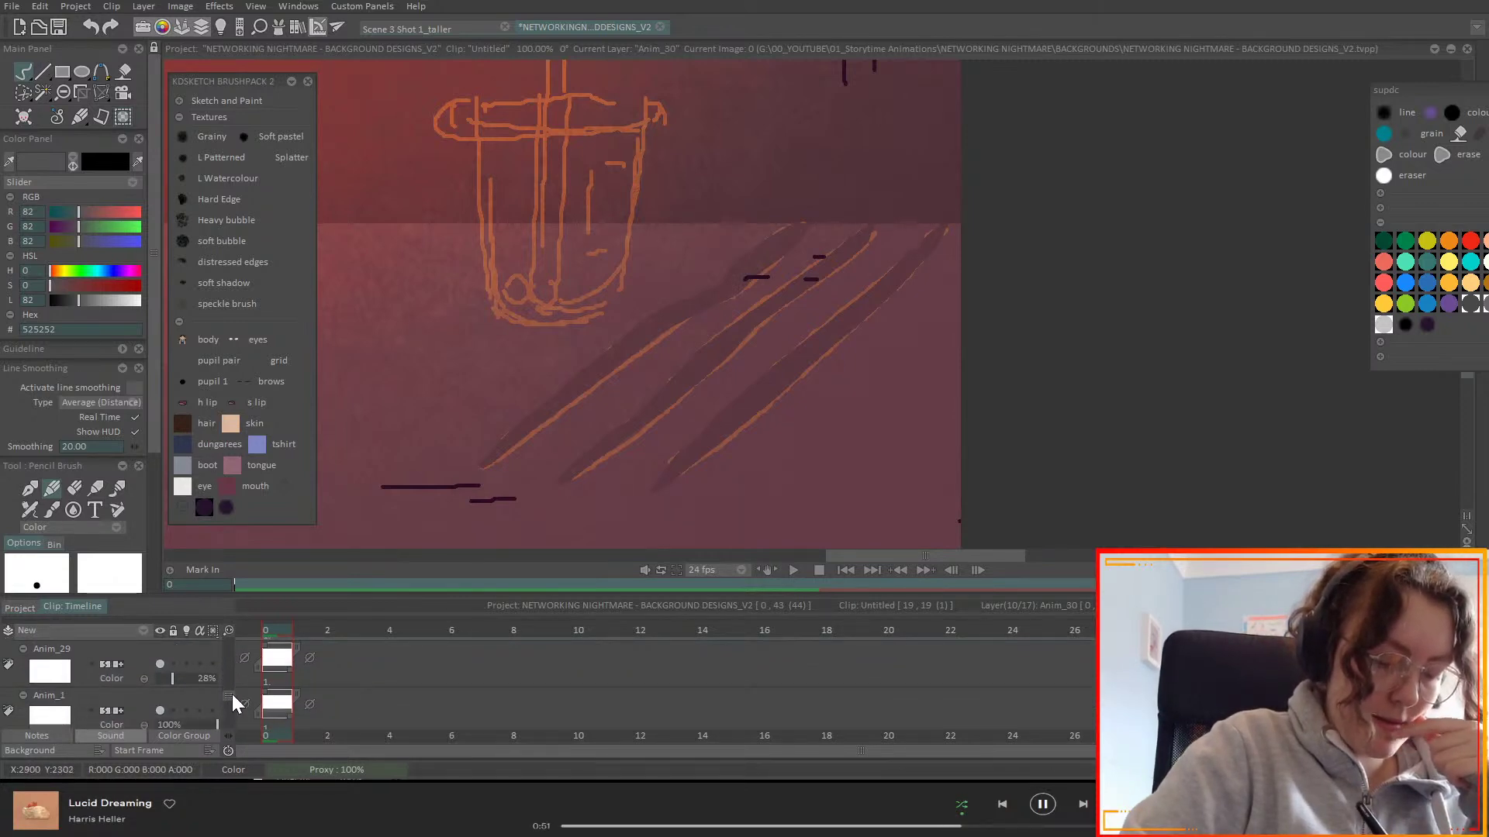
scroll(232, 690, up, 3)
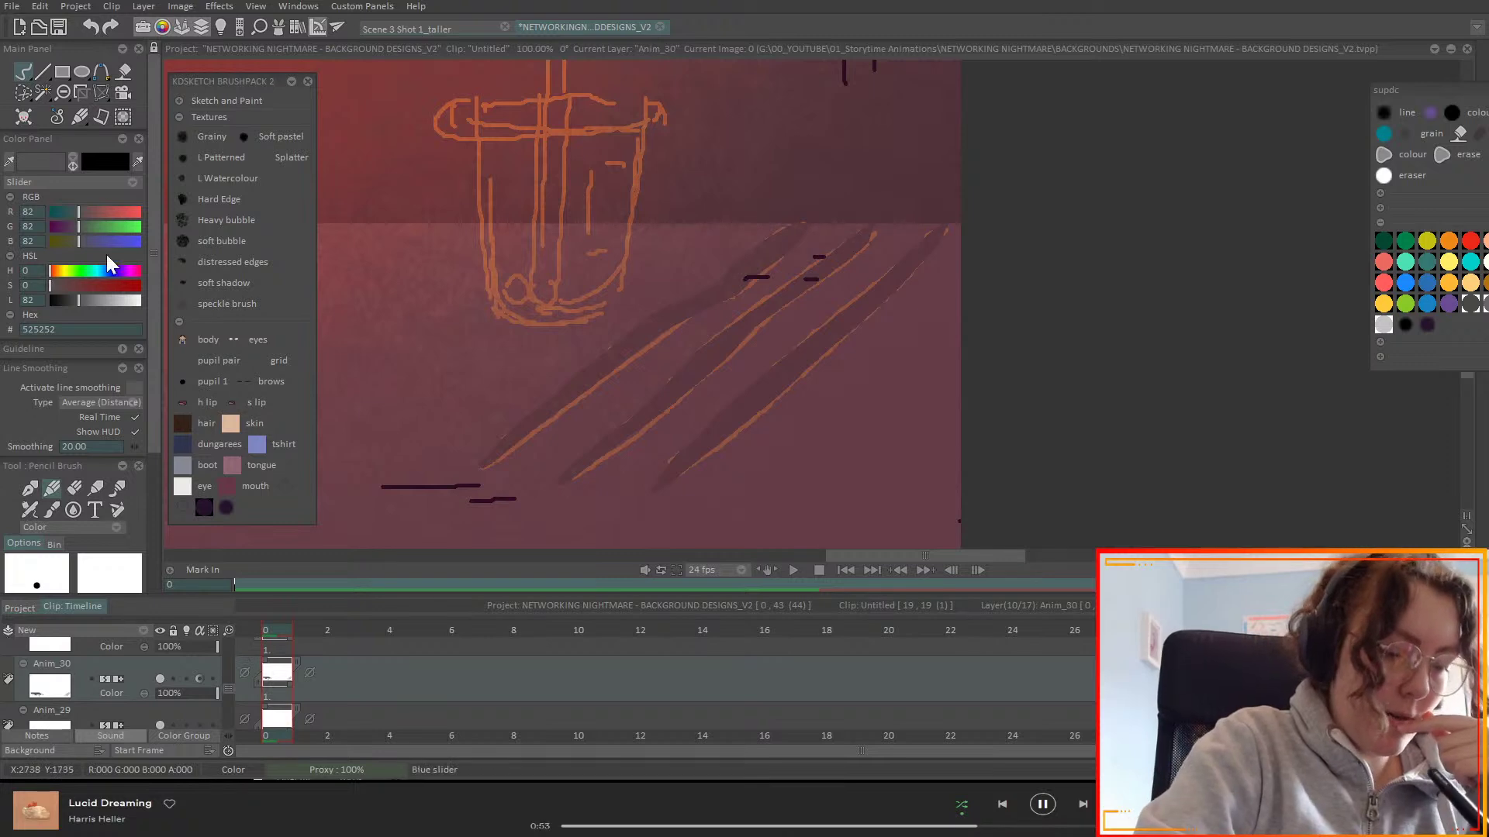
drag(81, 301, 87, 301)
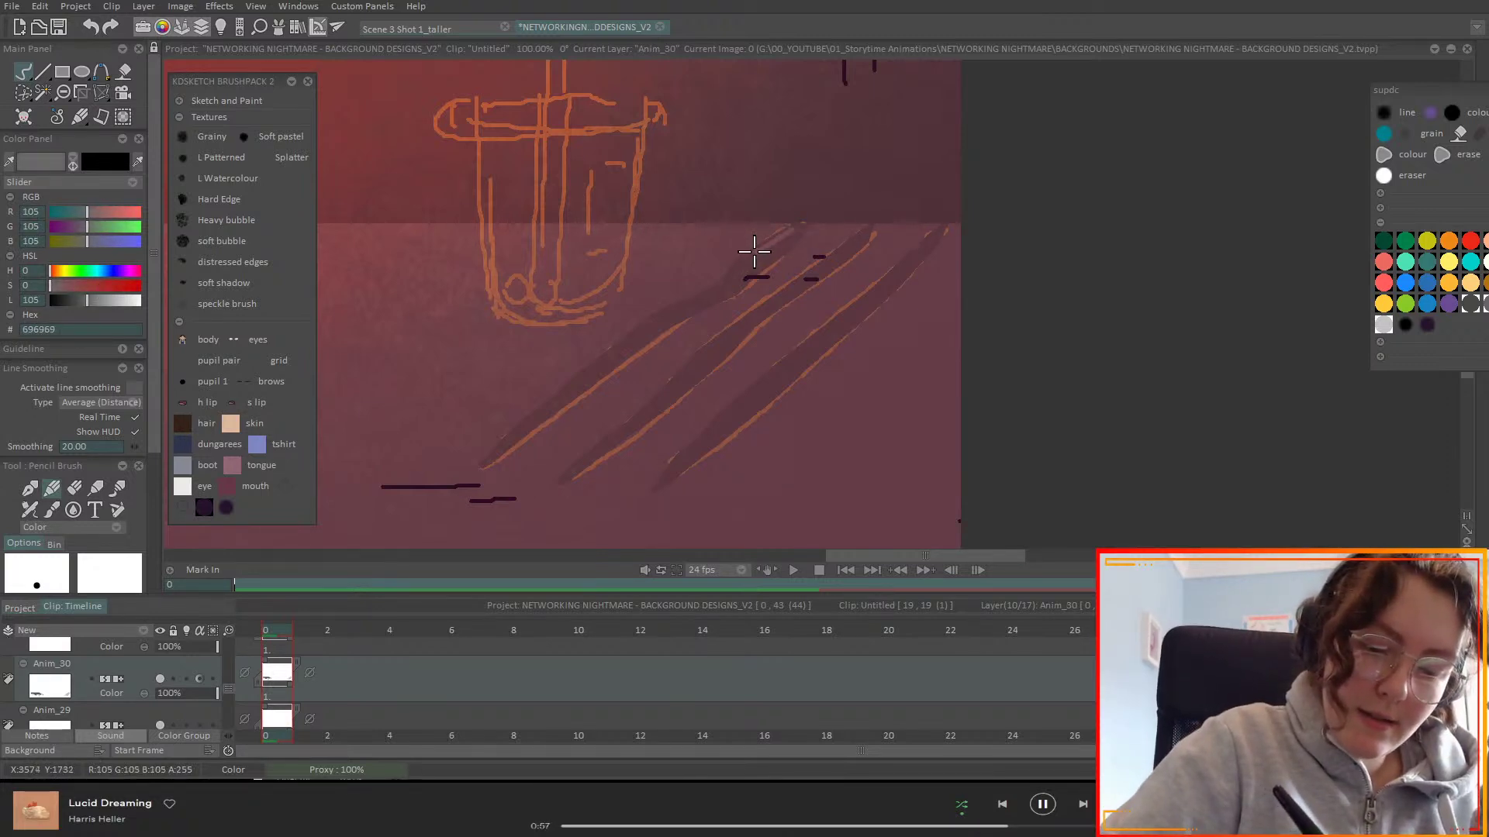
mouse_move(697, 301)
mouse_down()
mouse_move(495, 449)
mouse_move(472, 442)
mouse_up()
mouse_move(569, 473)
mouse_down()
mouse_move(859, 242)
mouse_move(885, 196)
mouse_move(948, 248)
mouse_move(924, 249)
mouse_move(935, 232)
mouse_move(711, 431)
mouse_up()
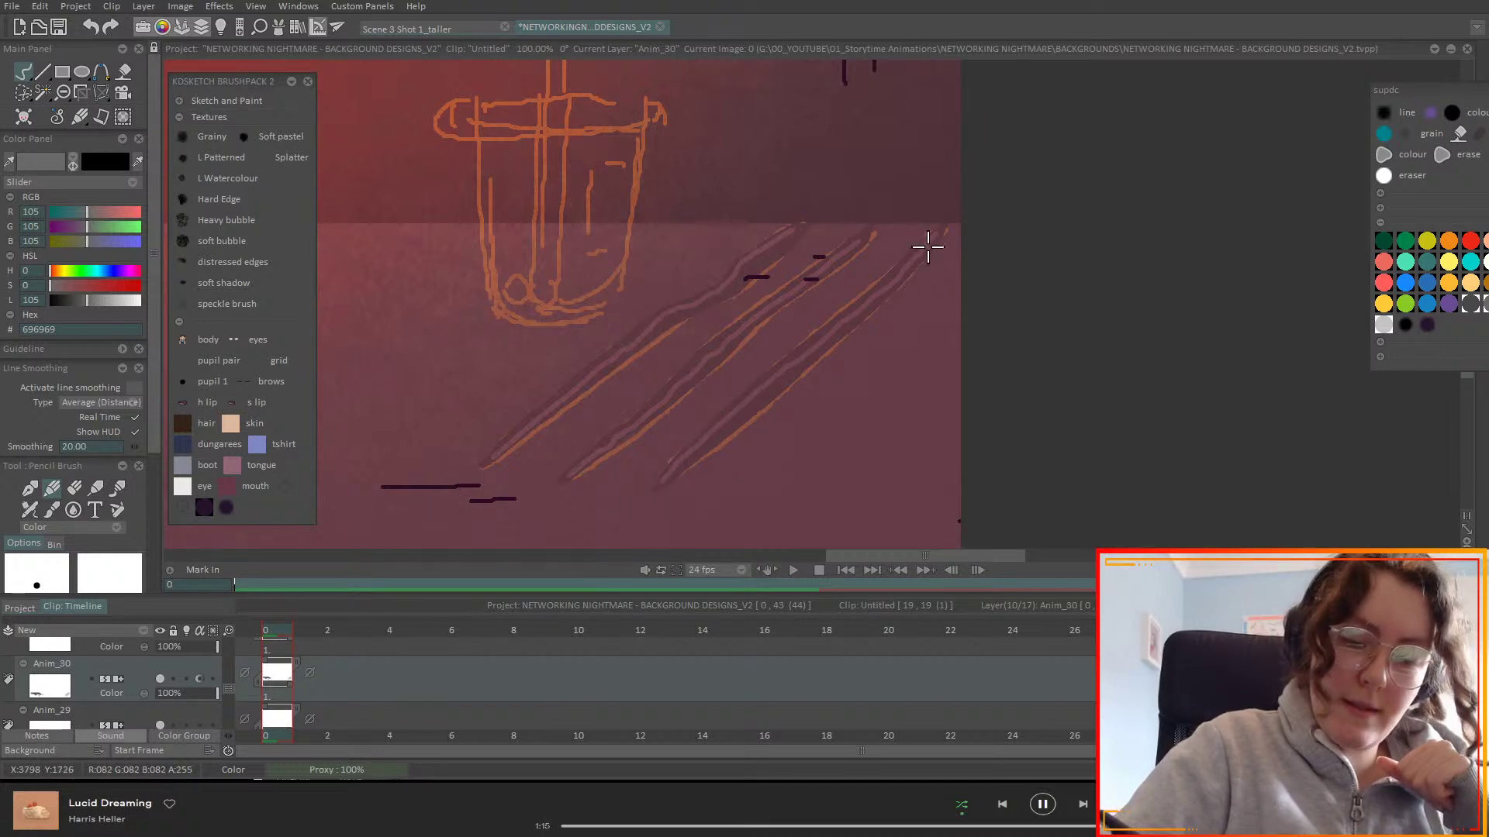
- Hide the Anim_29 sketch layer again
scroll(228, 691, down, 1)
scroll(228, 690, down, 3)
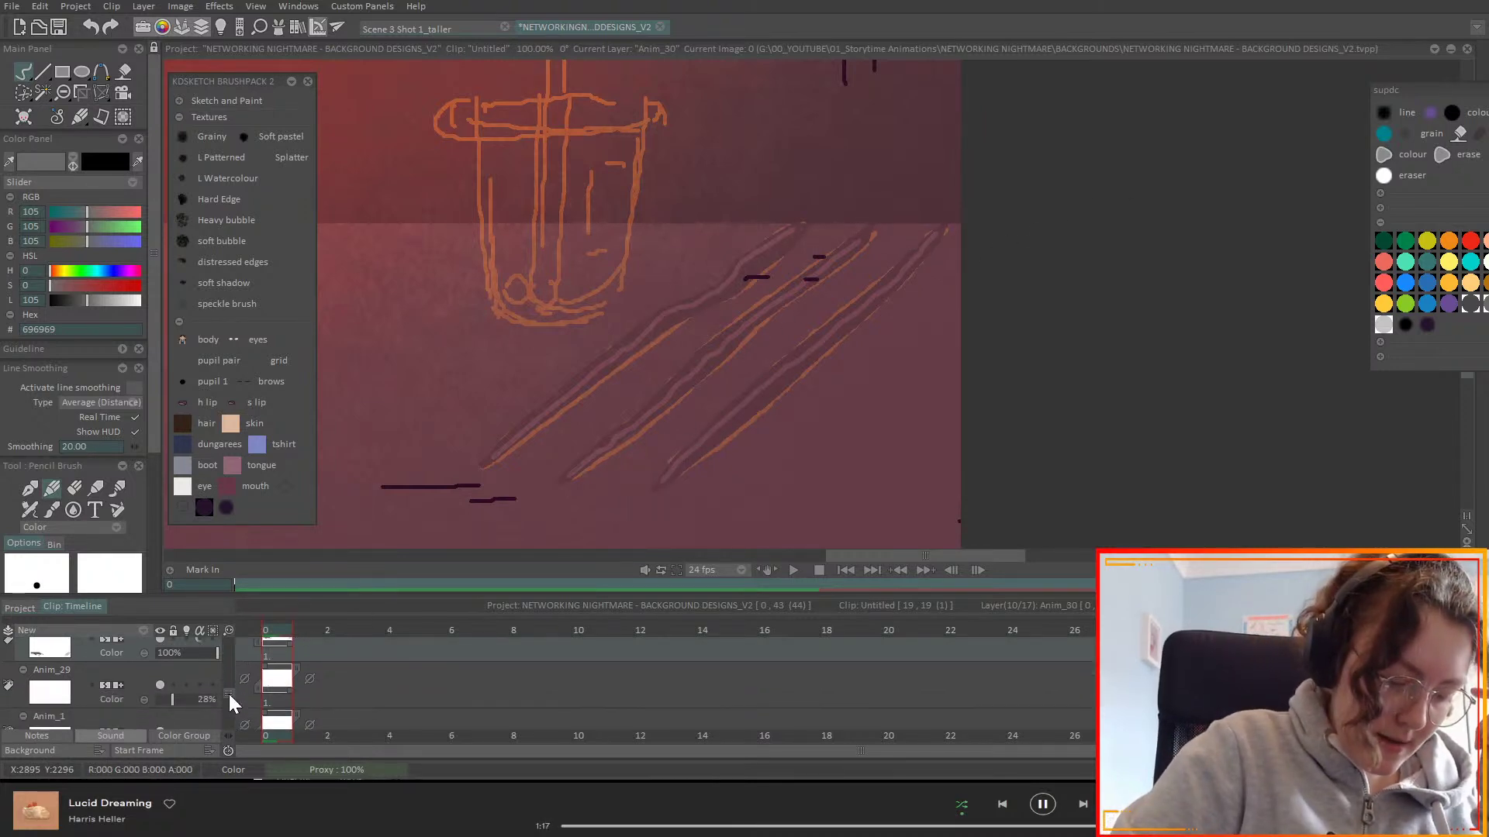
click(161, 680)
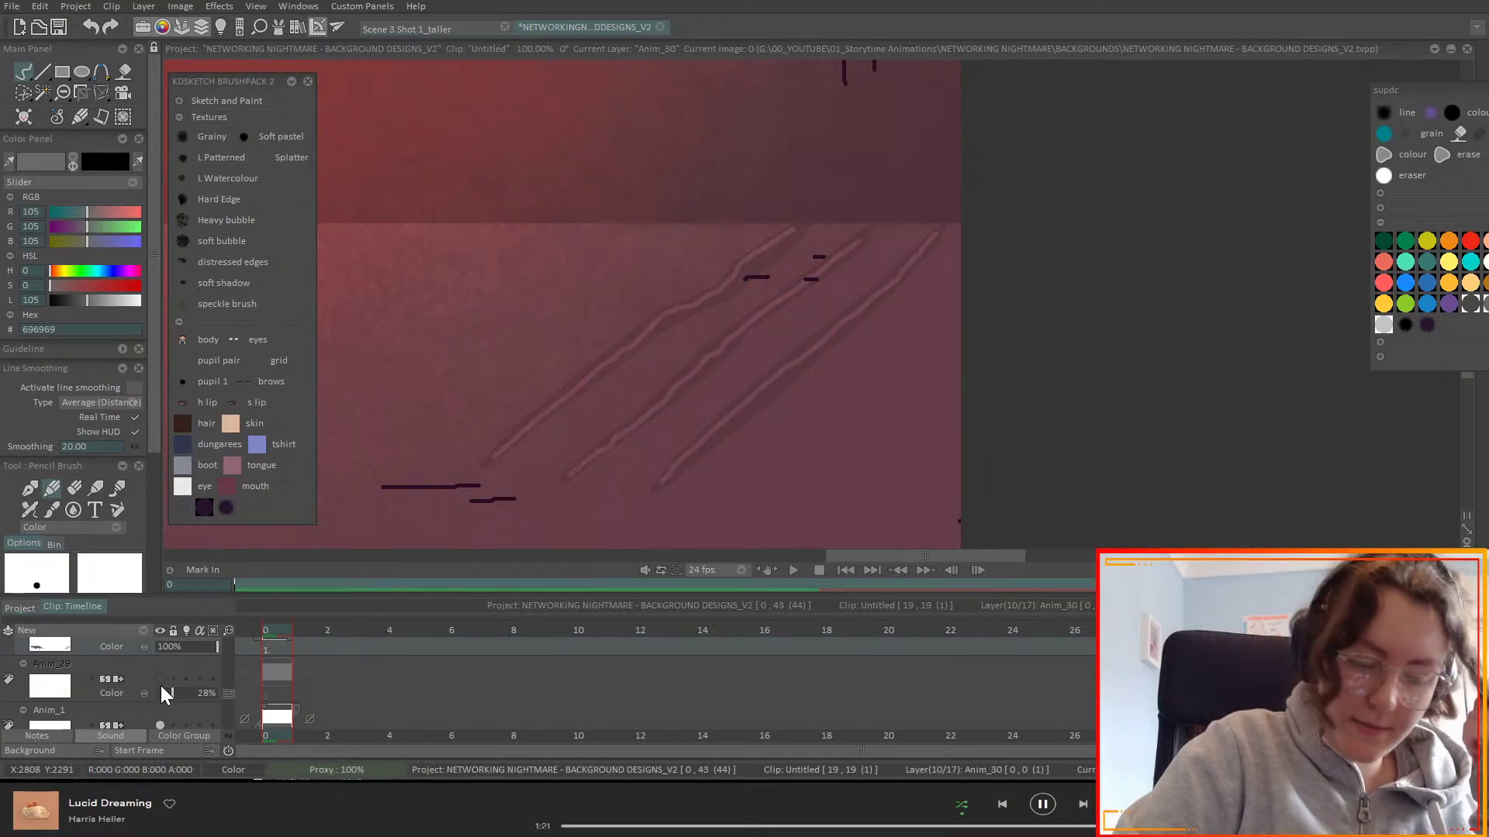
- Reduce the pencil brush size to 2.00 and save the project
scroll(147, 370, down, 2)
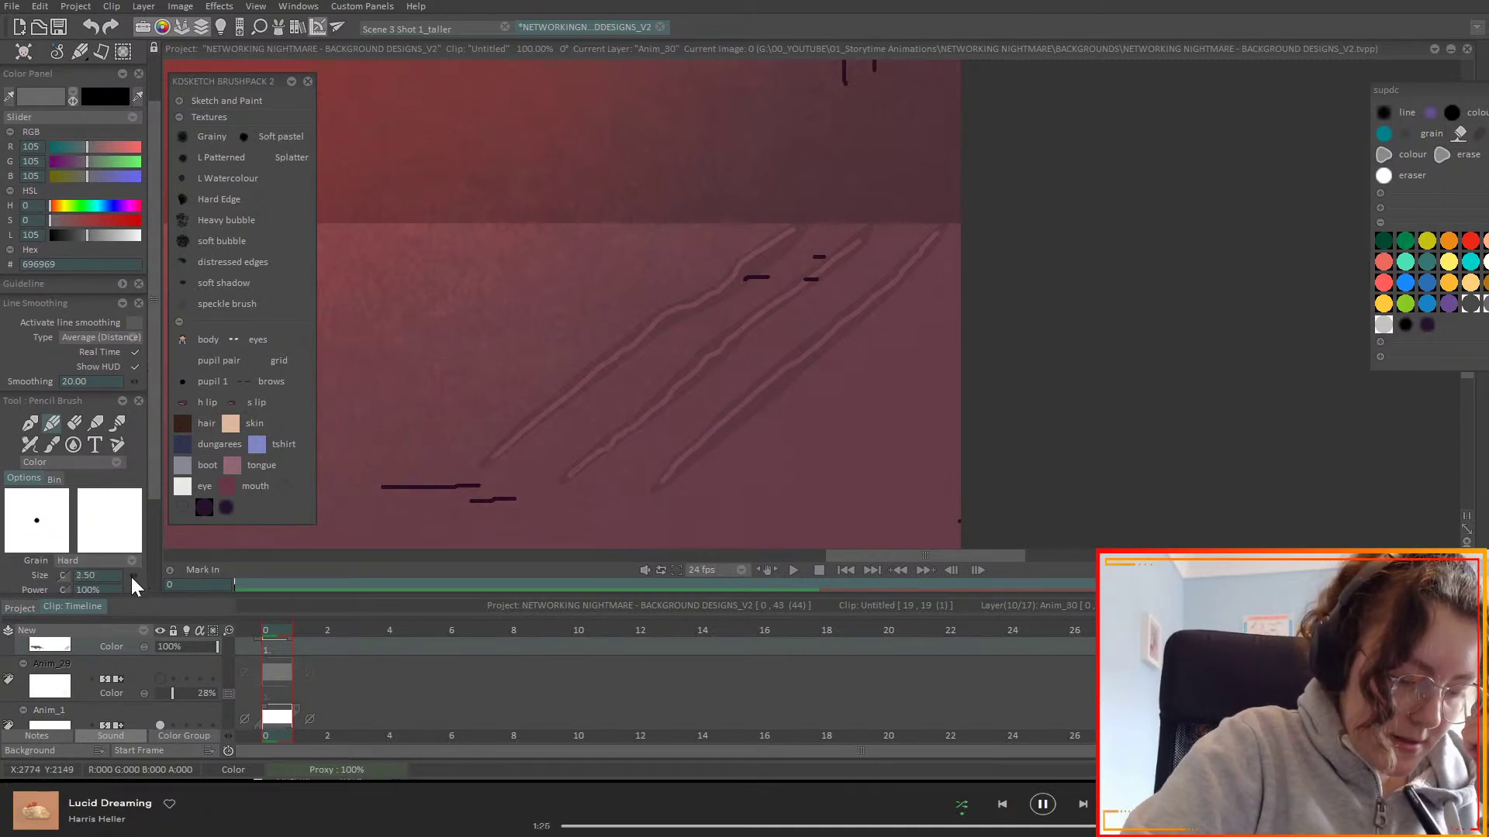
scroll(227, 699, up, 1)
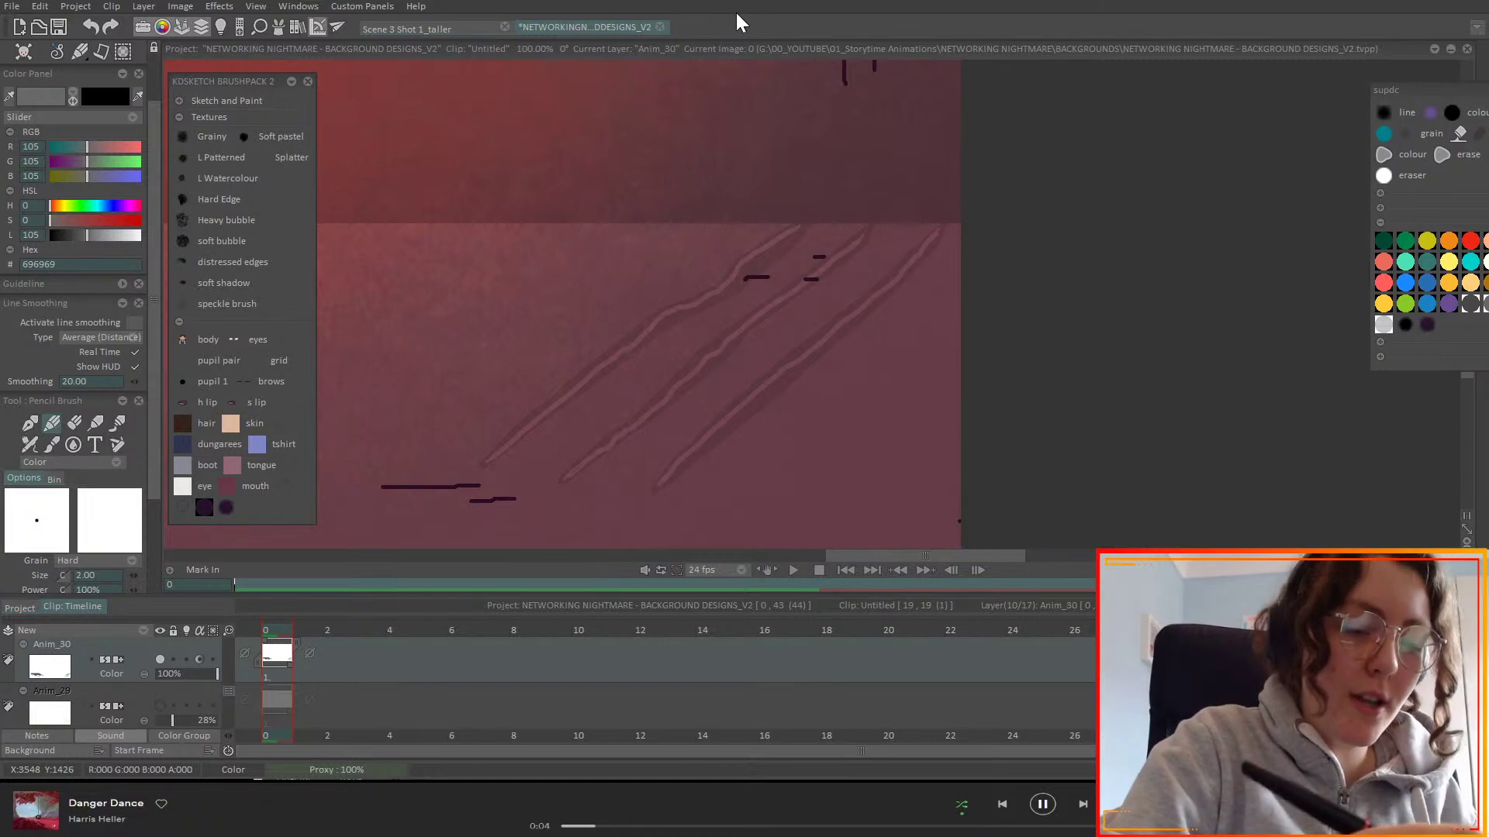
click(60, 26)
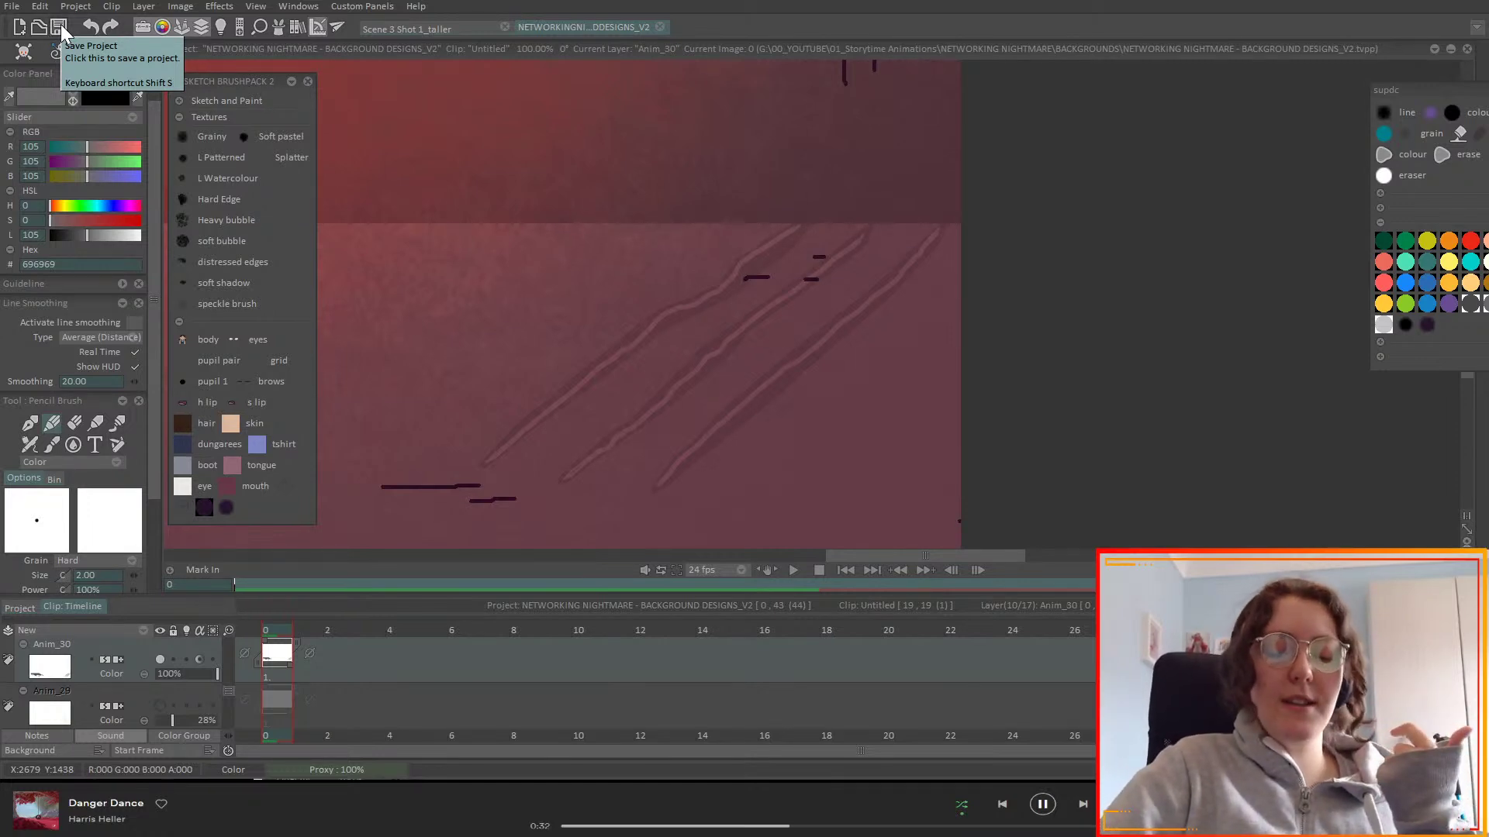
- Examine how the spill and the diagonal strokes sit within the whole desk background
click(1388, 558)
click(1389, 557)
drag(1295, 556, 1475, 562)
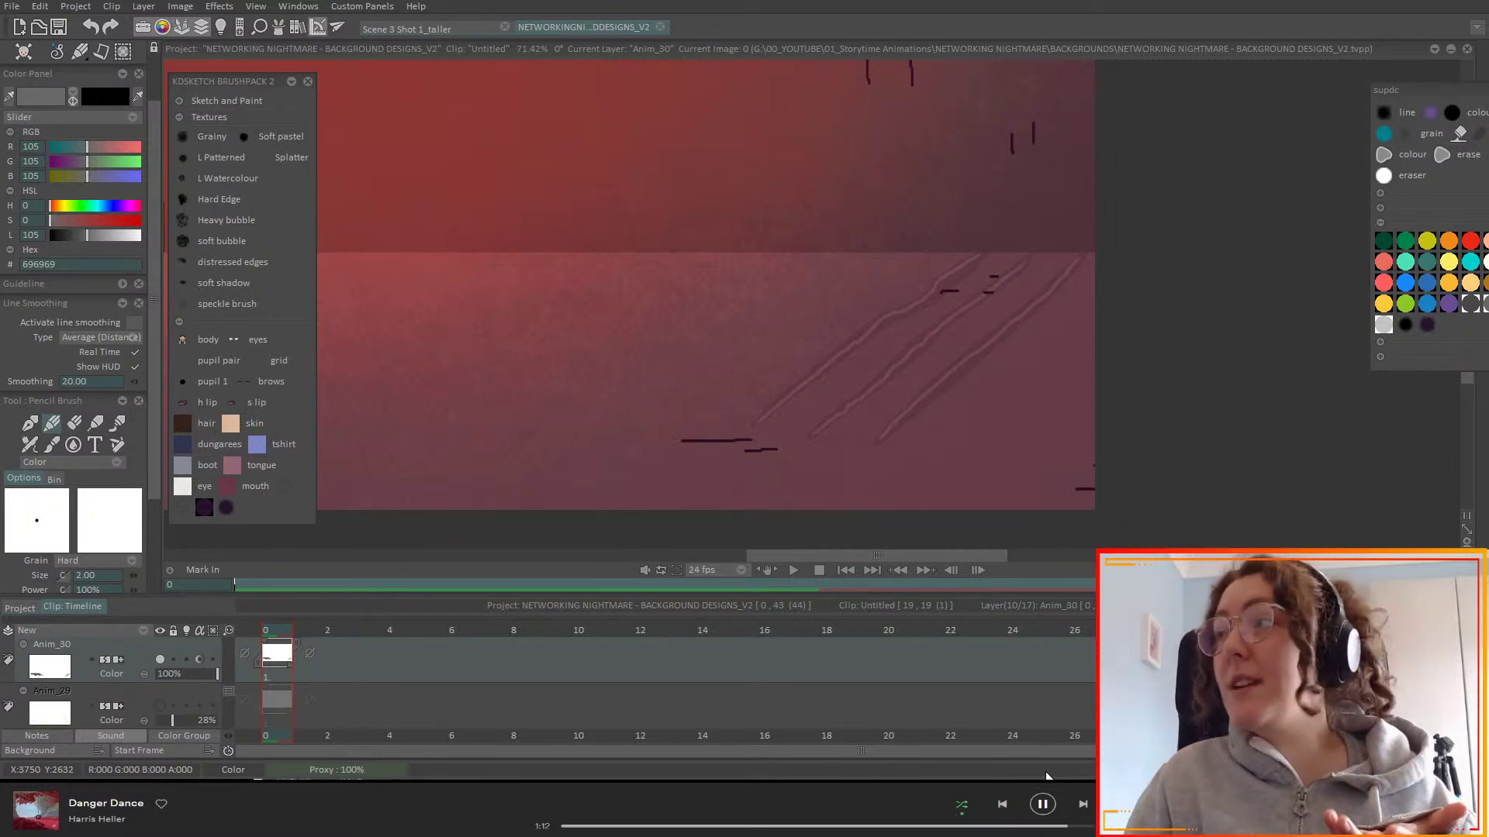
scroll(705, 379, down, 1)
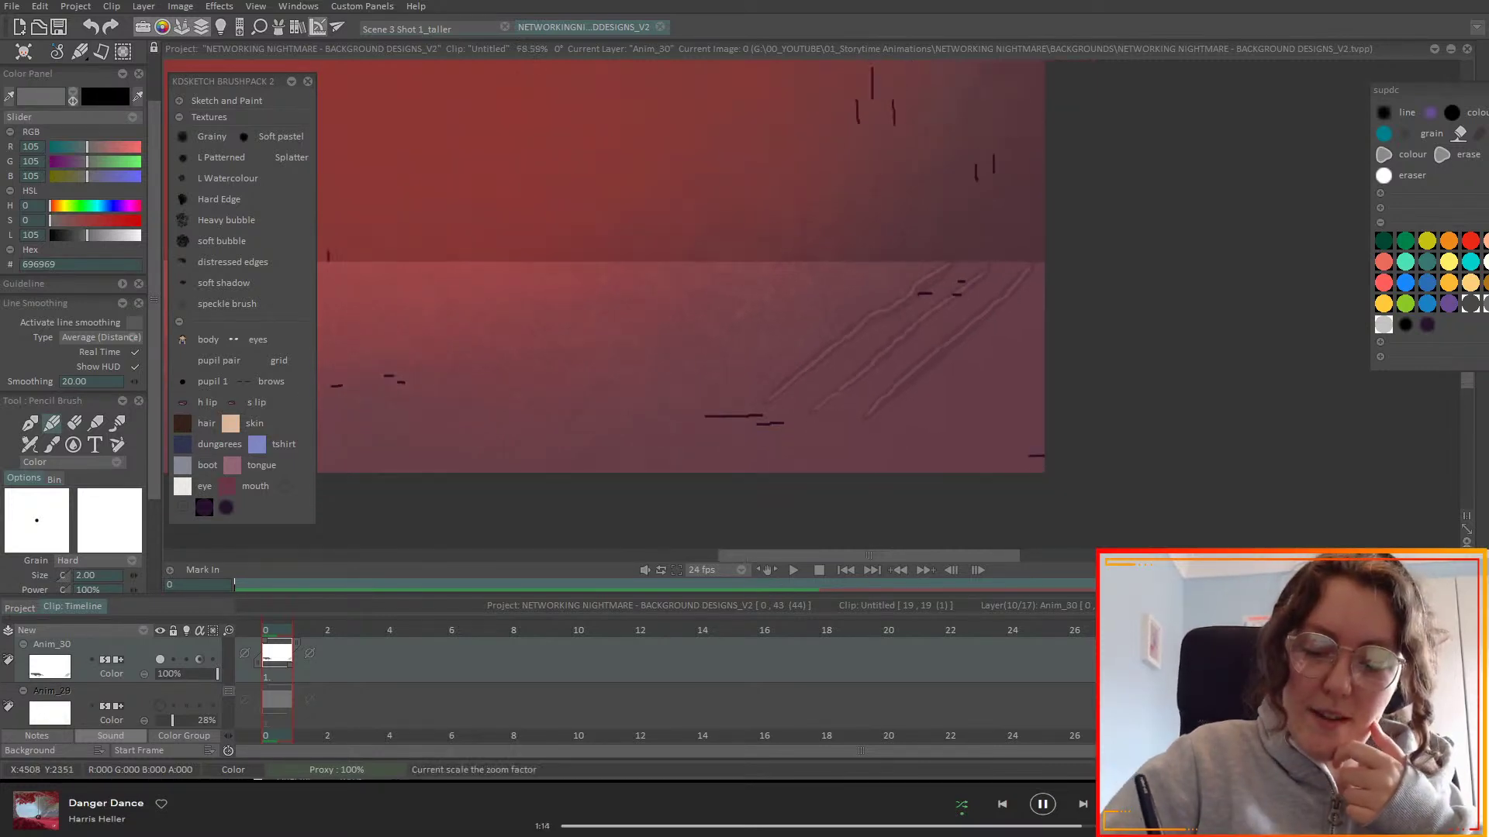
scroll(690, 256, down, 2)
drag(853, 310, 1089, 396)
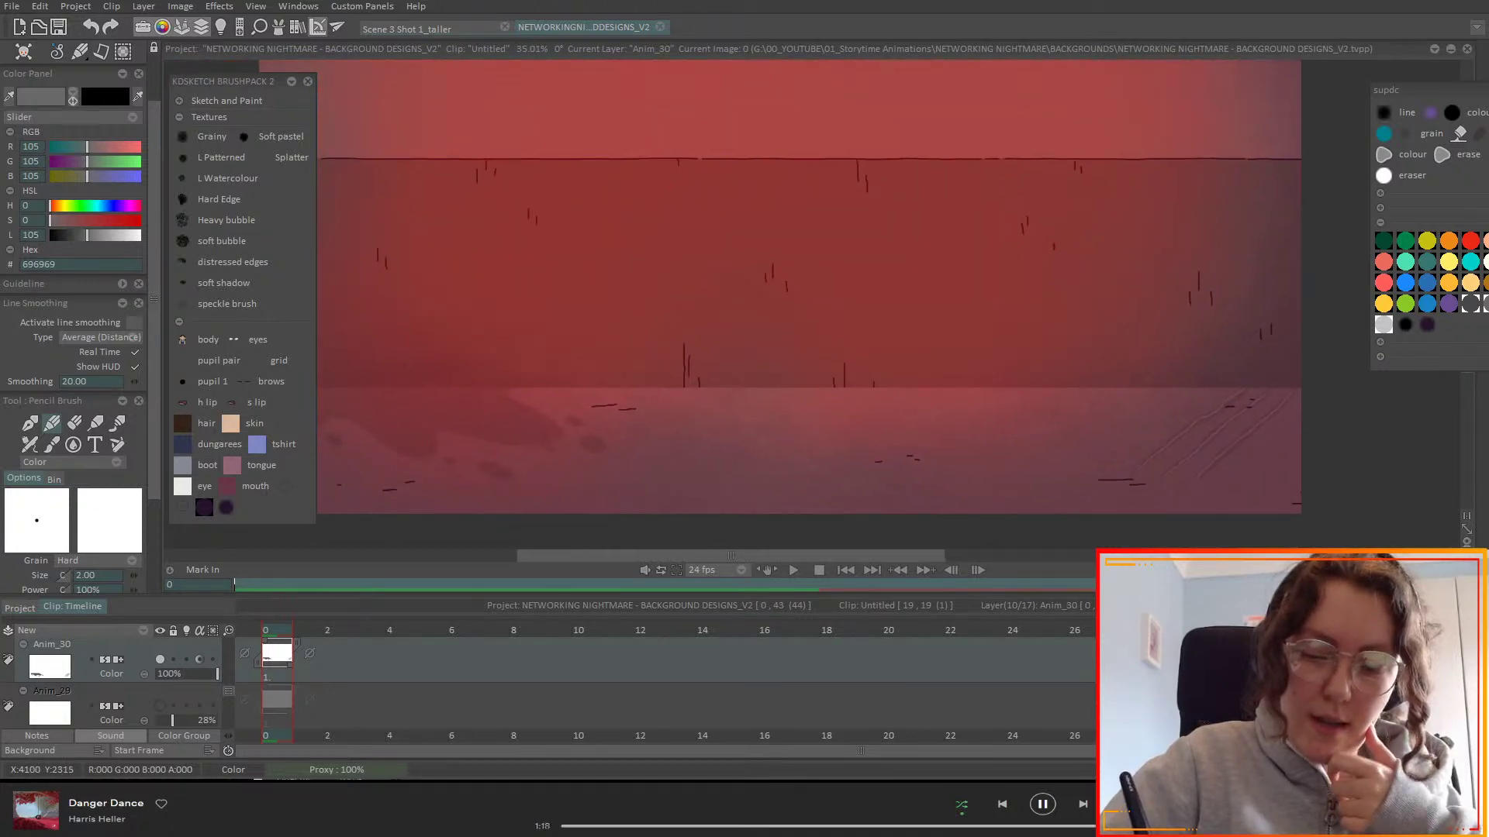
scroll(810, 302, down, 1)
- Try the Multiply blending mode on the Anim_30 layer and return it to Color
scroll(226, 693, up, 1)
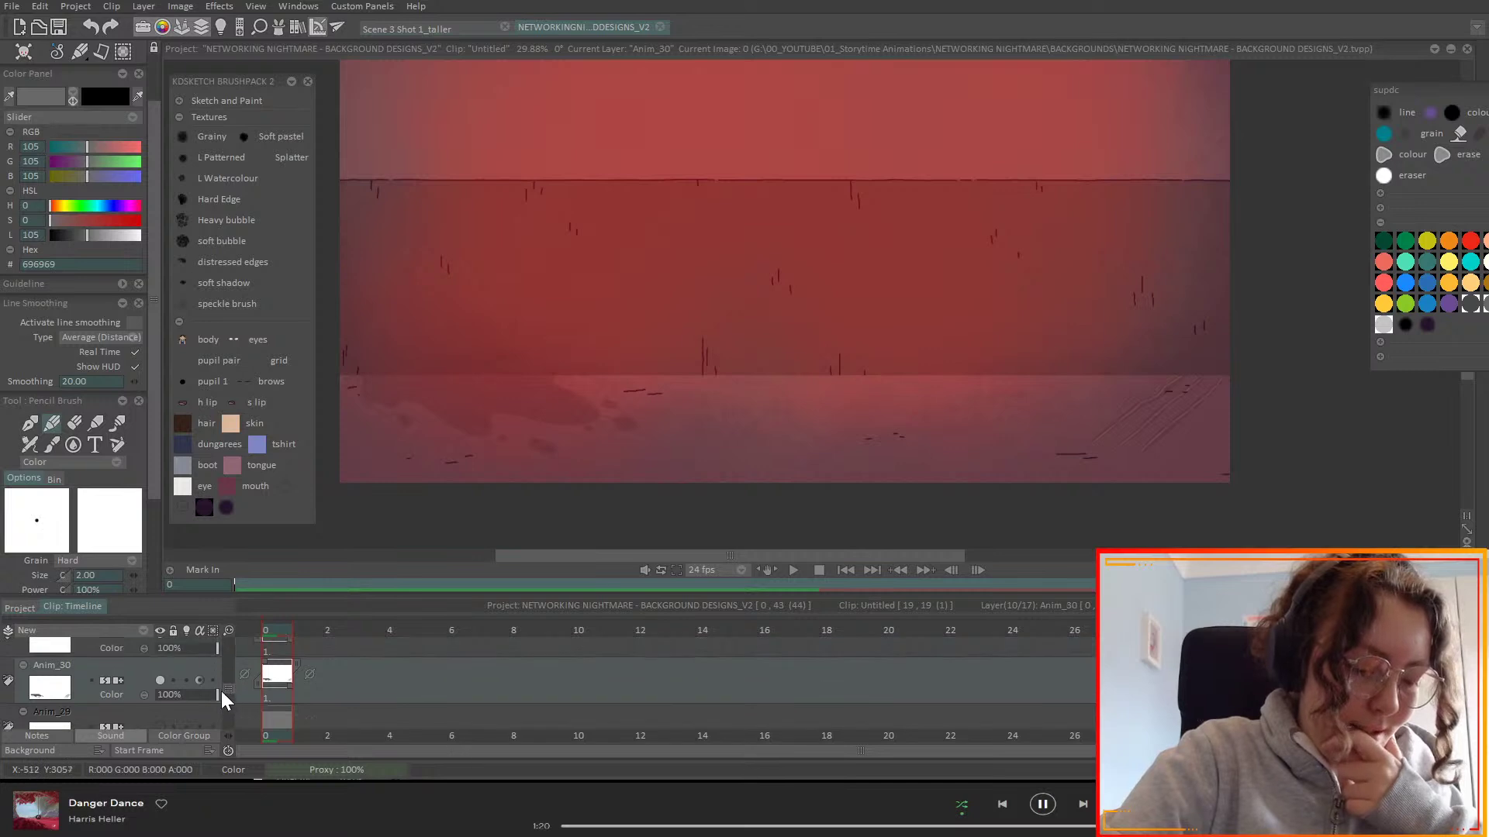
click(127, 691)
click(200, 552)
drag(190, 695, 221, 702)
click(126, 694)
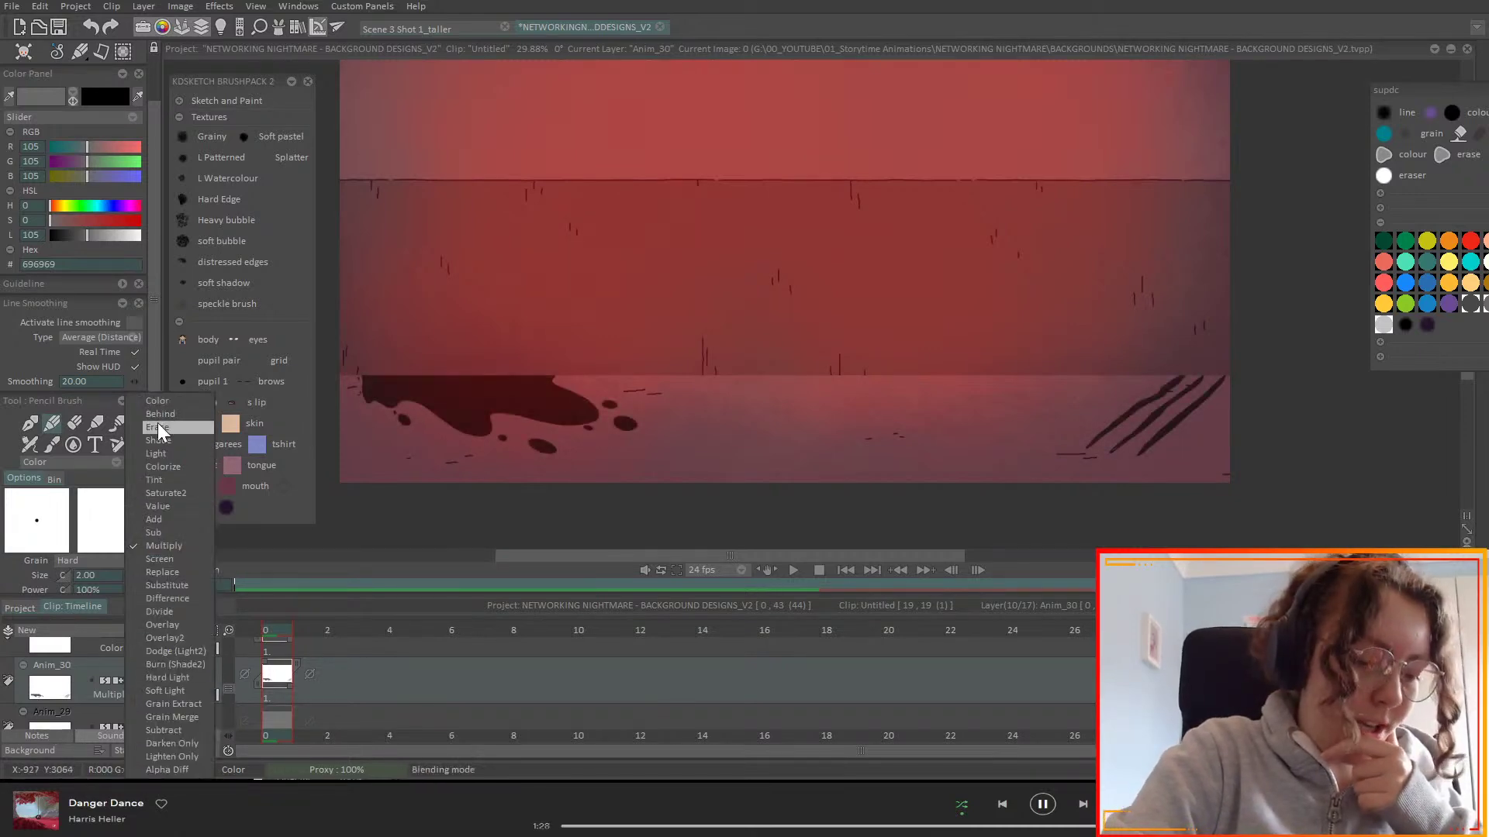
click(159, 433)
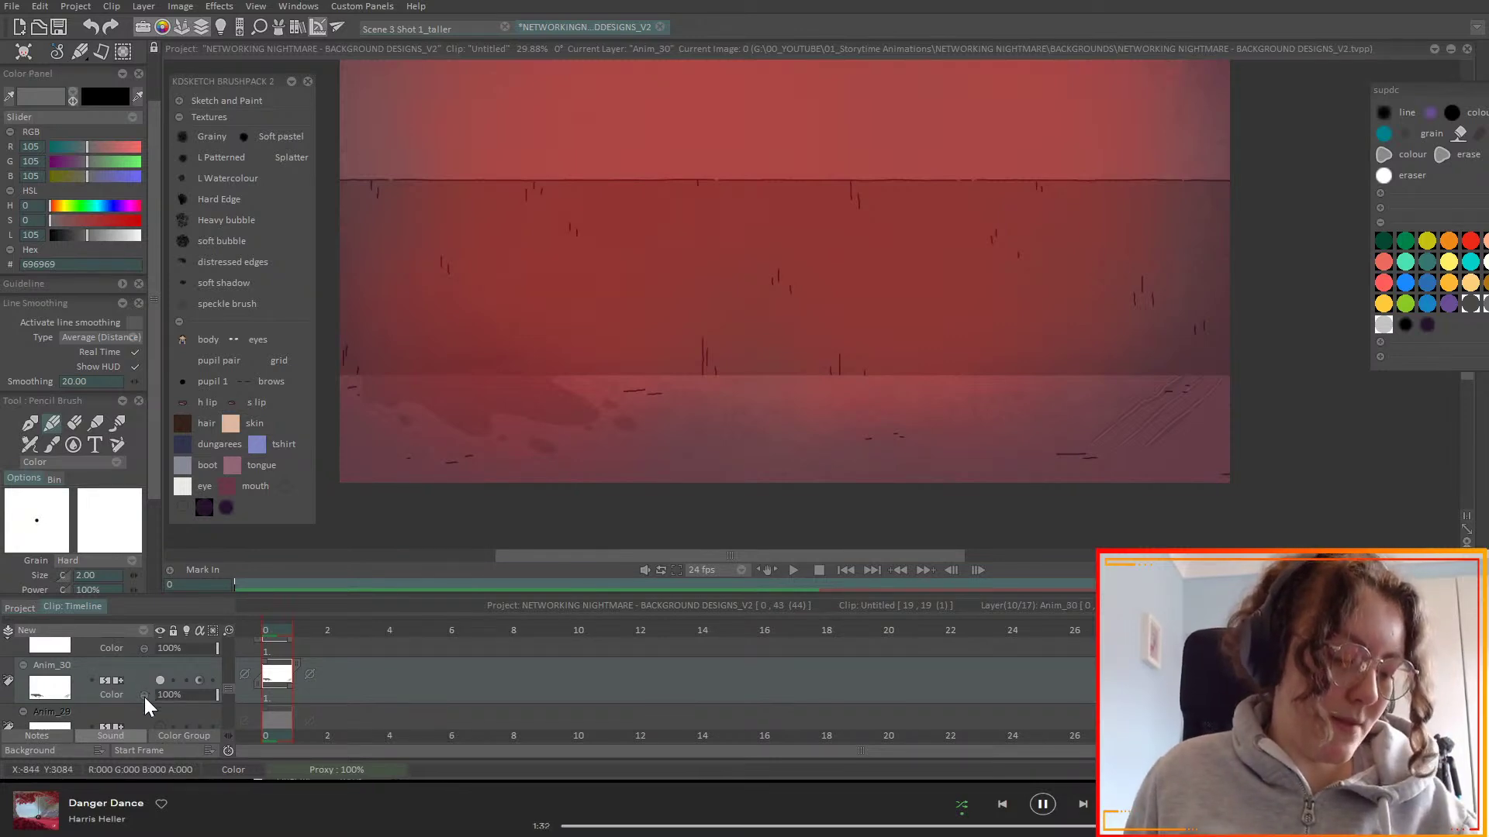
- Compare the blending modes from Erase through Overlay2 on Anim_30 and set the layer to Overlay
scroll(144, 696, down, 4)
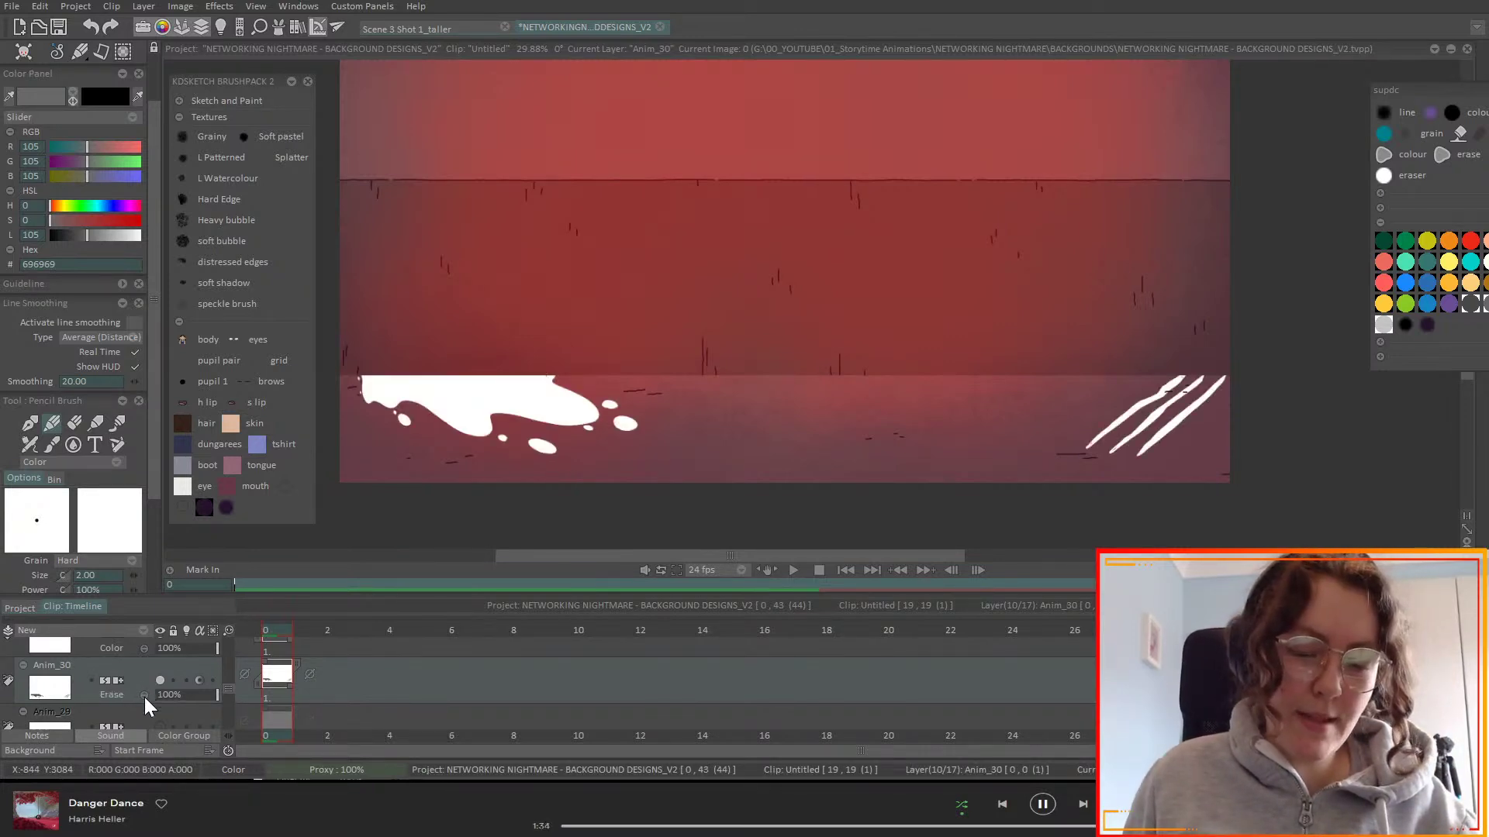
scroll(145, 696, down, 1)
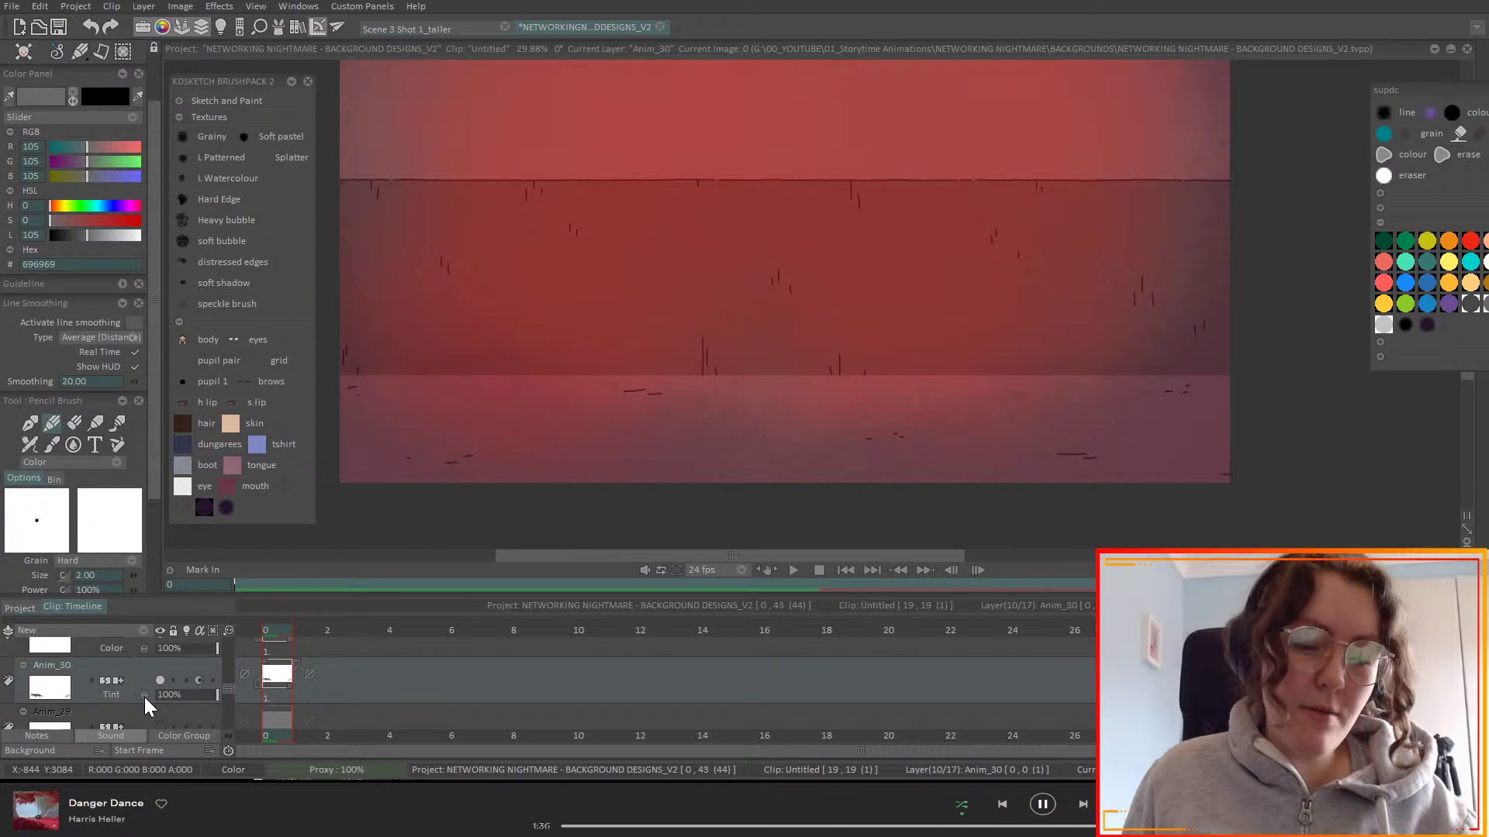
scroll(143, 696, down, 2)
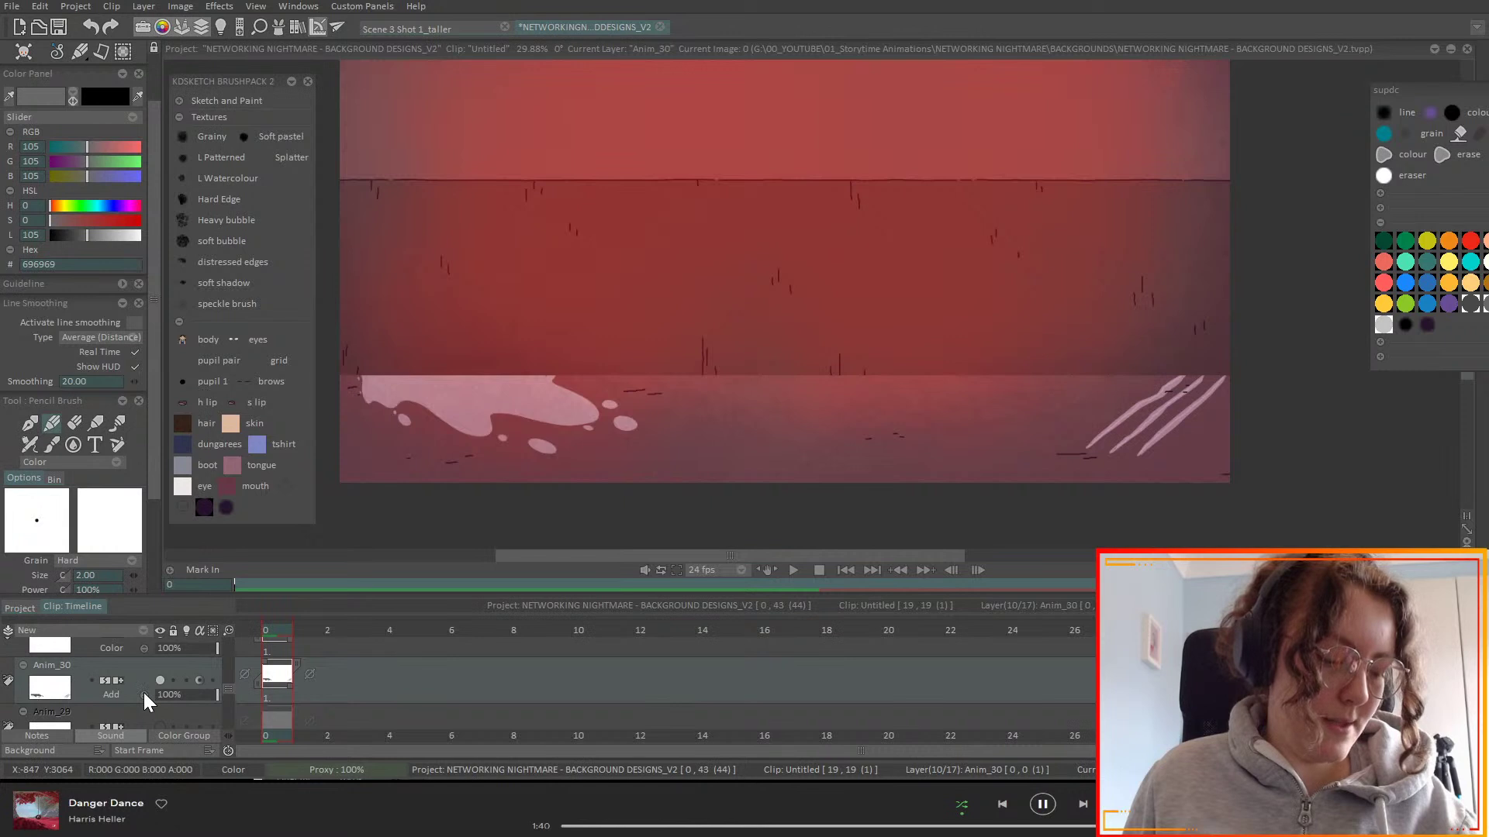
scroll(145, 695, up, 1)
scroll(146, 701, down, 4)
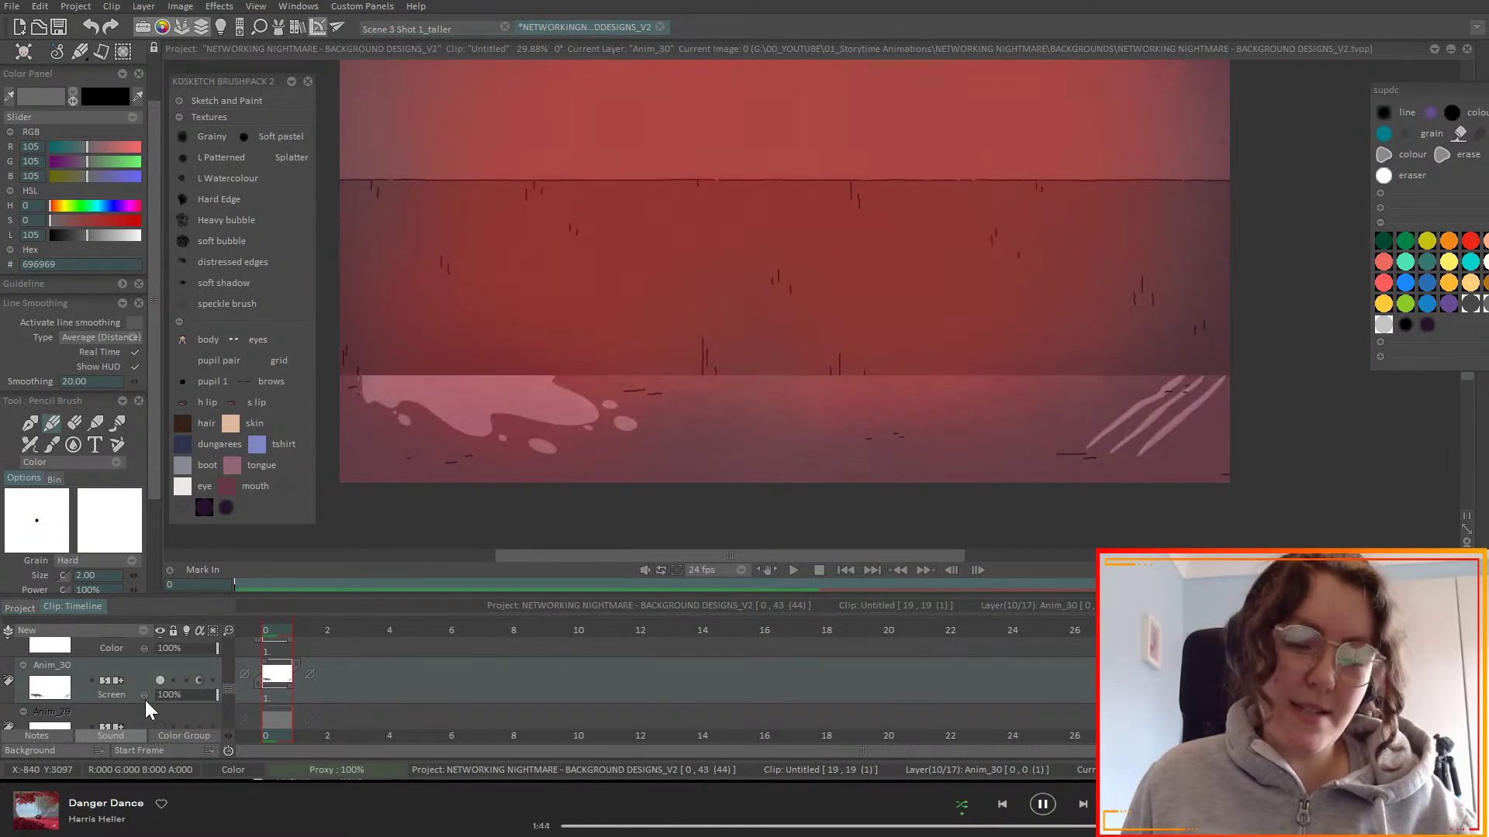
scroll(146, 701, down, 2)
scroll(145, 700, down, 2)
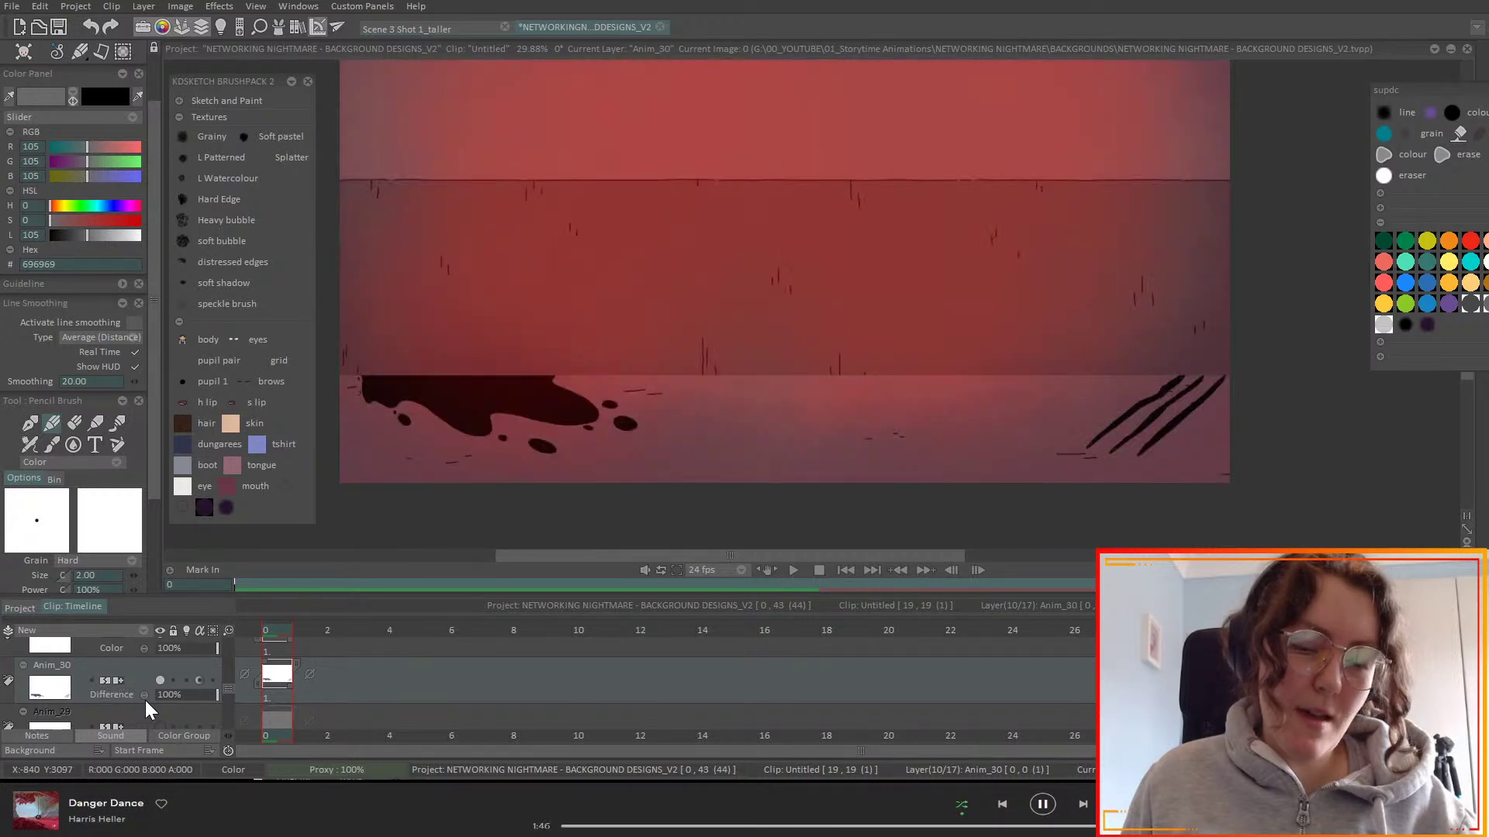
scroll(145, 700, down, 1)
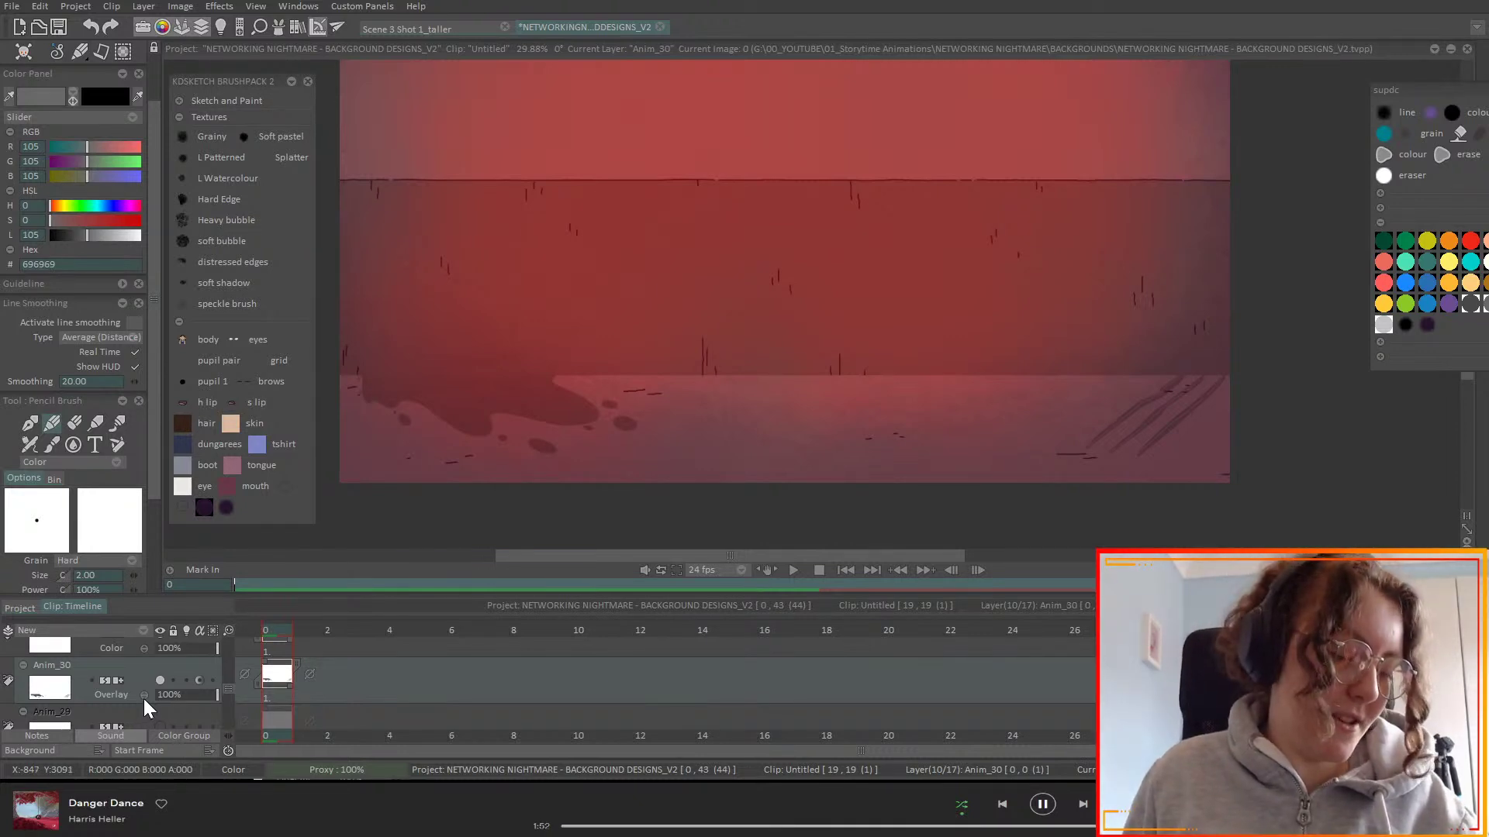
scroll(144, 700, down, 1)
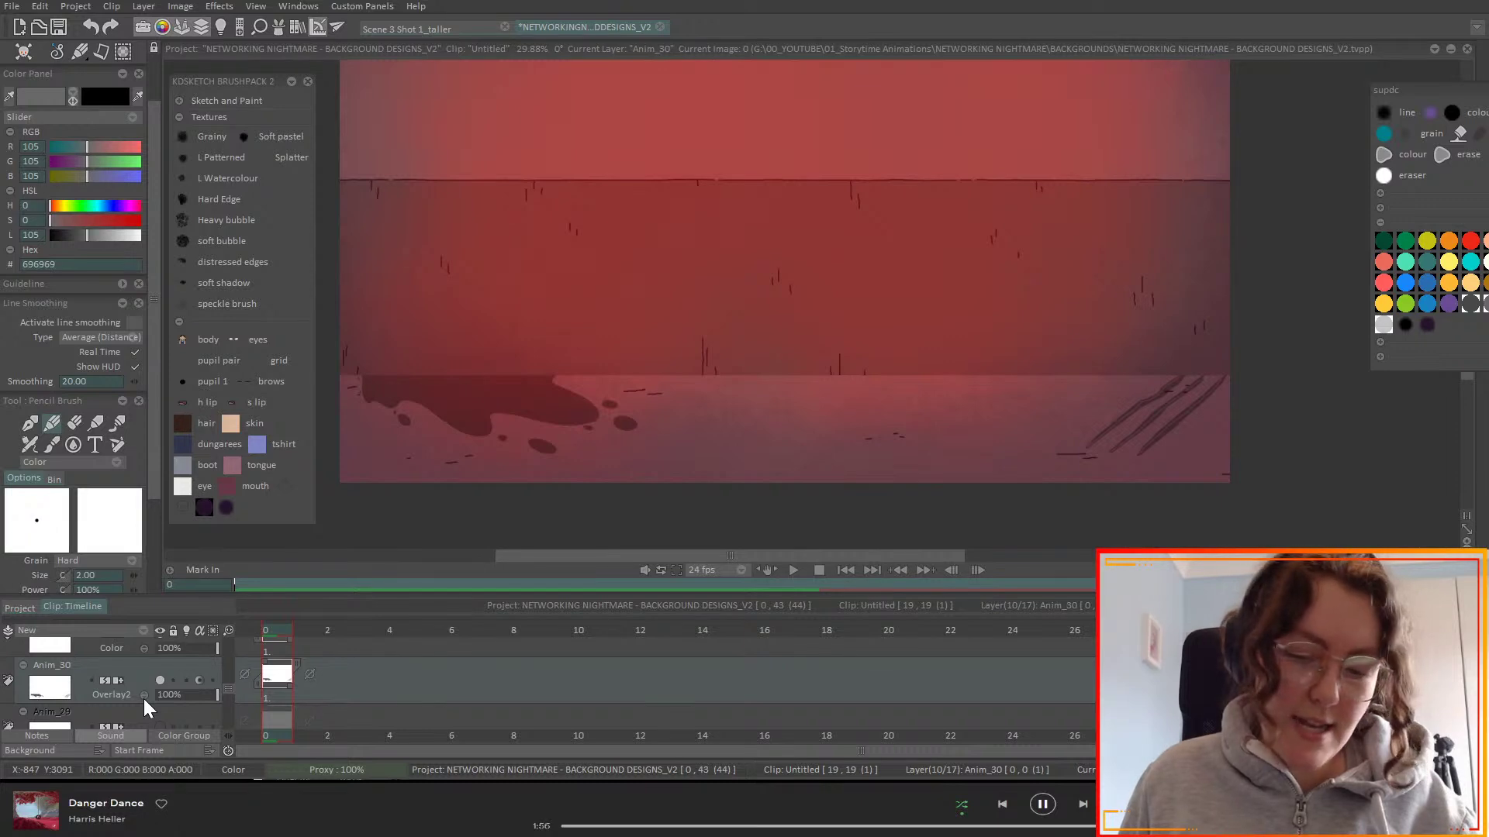
scroll(145, 694, up, 1)
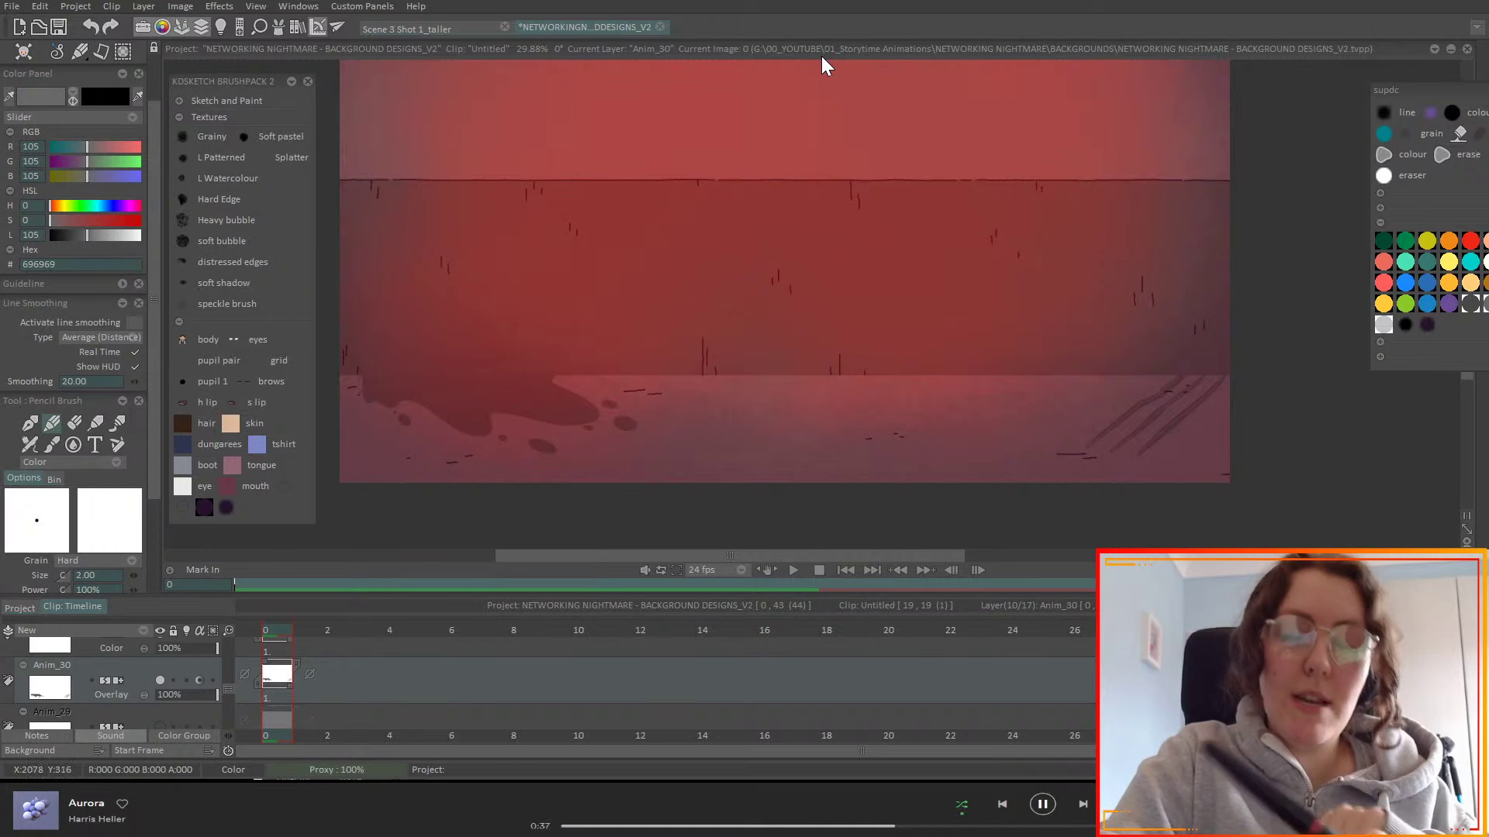
- Set the drawing colour to dark grey 474747 and activate the paint bucket tool
scroll(812, 302, down, 2)
scroll(791, 253, down, 2)
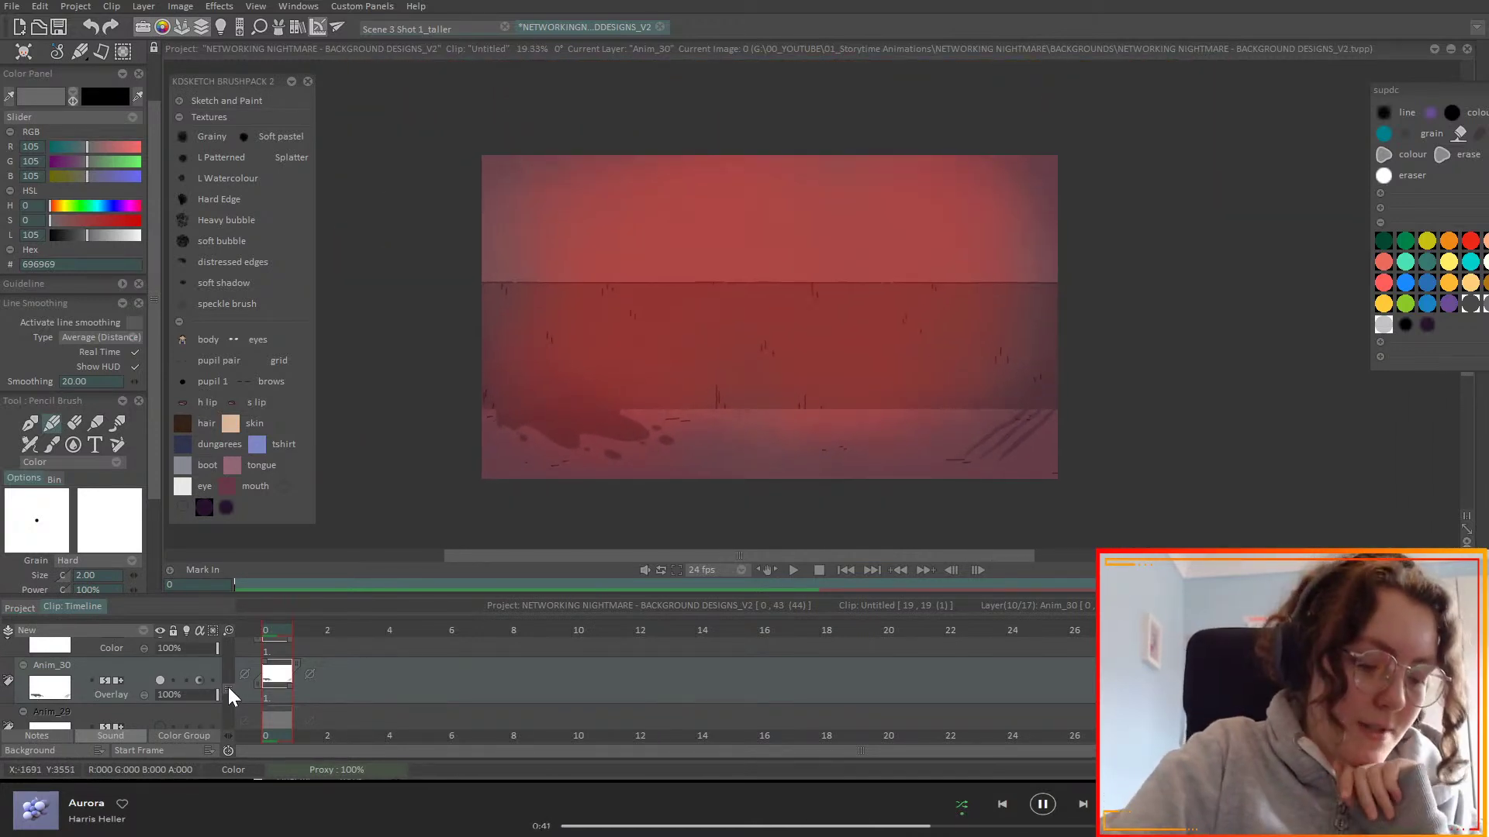
mouse_move(231, 691)
mouse_down()
mouse_move(231, 718)
mouse_move(234, 691)
mouse_up()
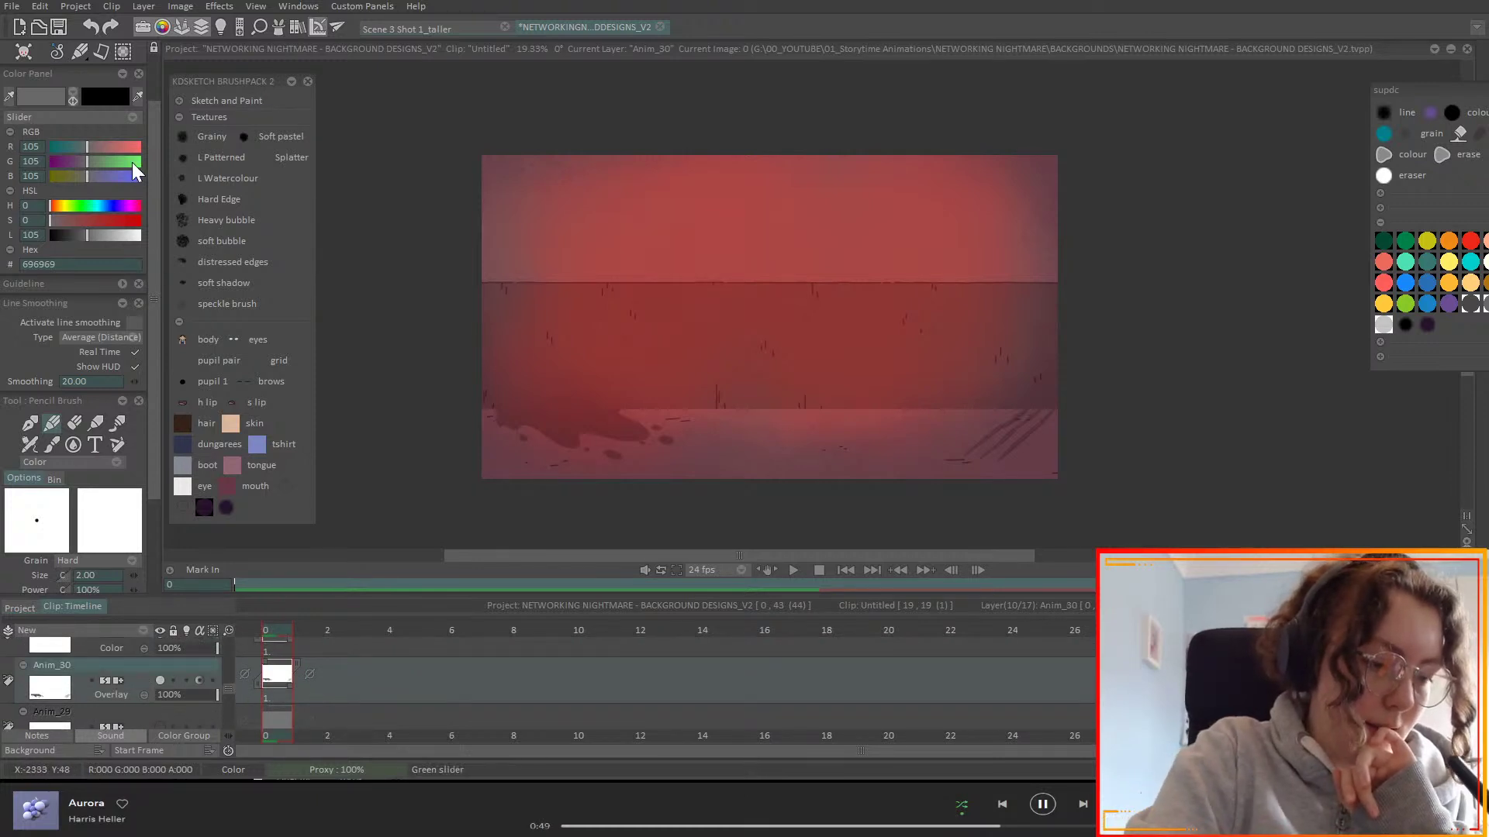
drag(87, 235, 76, 235)
drag(153, 146, 145, 68)
click(124, 72)
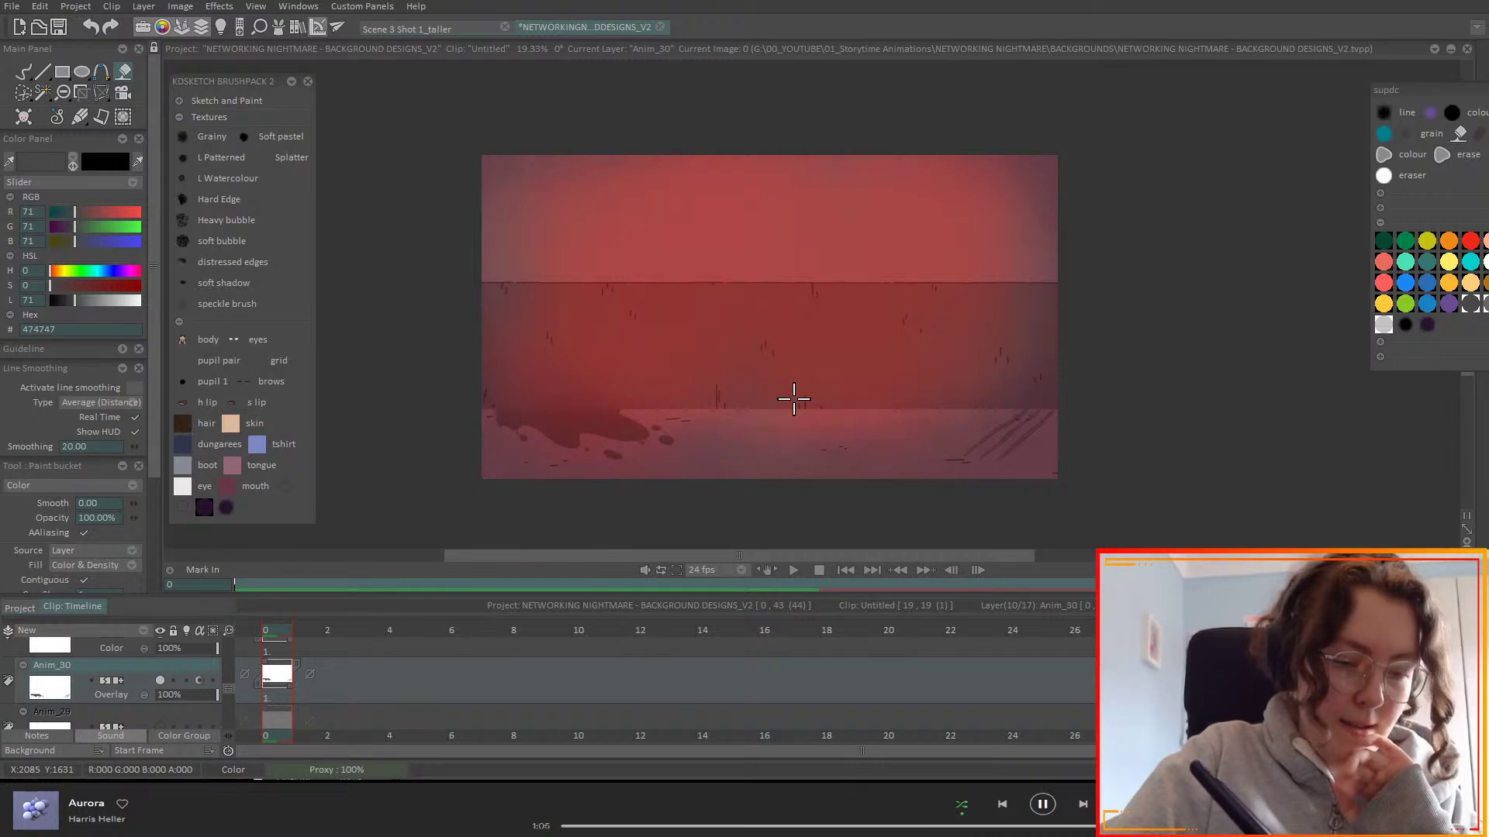
- Check clip 18's lecture hall for reference and set clip 19's Anim_25 layers to 30% opacity for Multiply and 17% for Overlay
scroll(225, 692, down, 2)
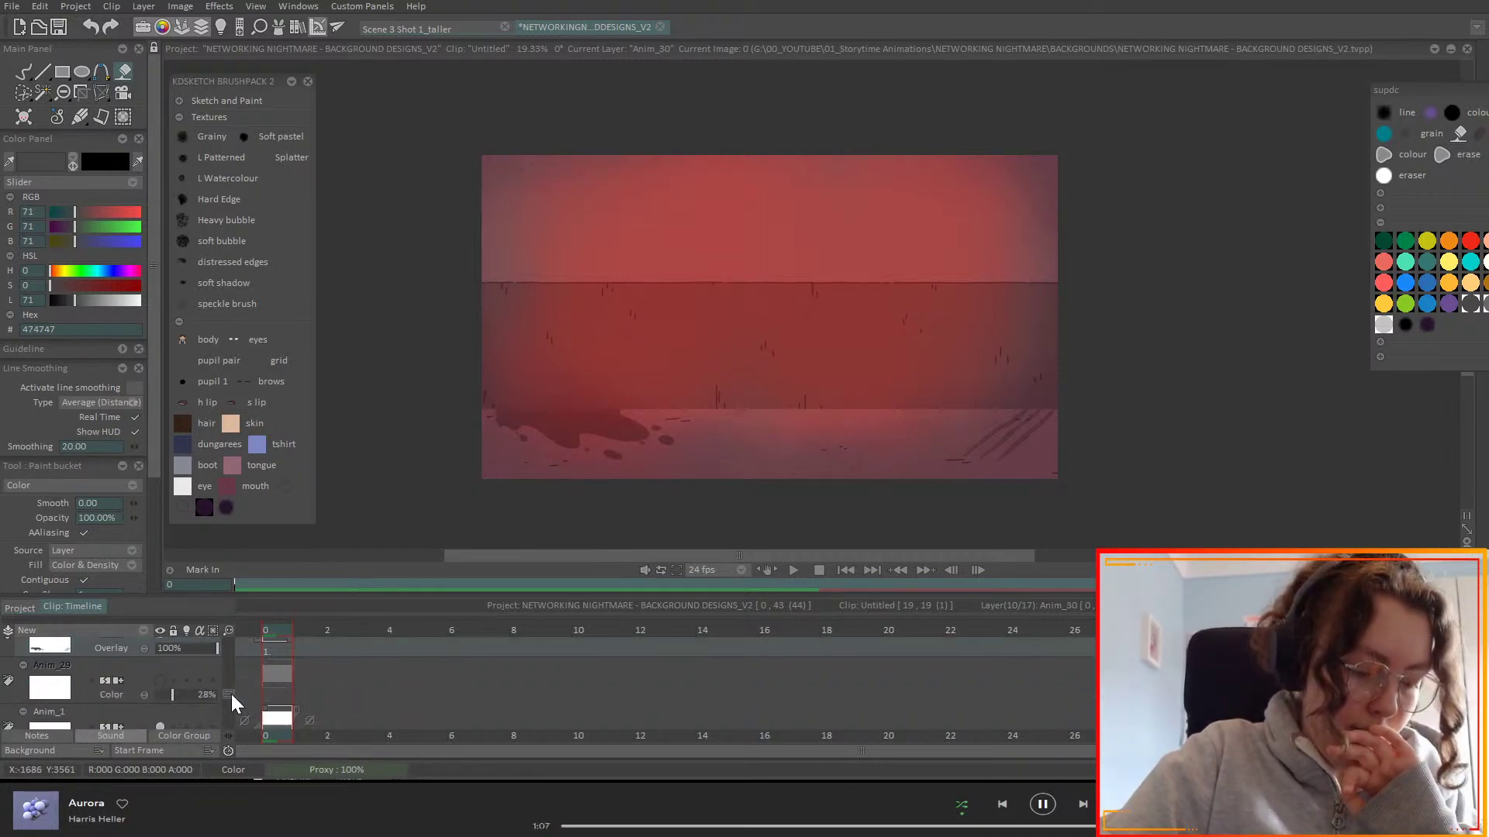
scroll(231, 694, down, 4)
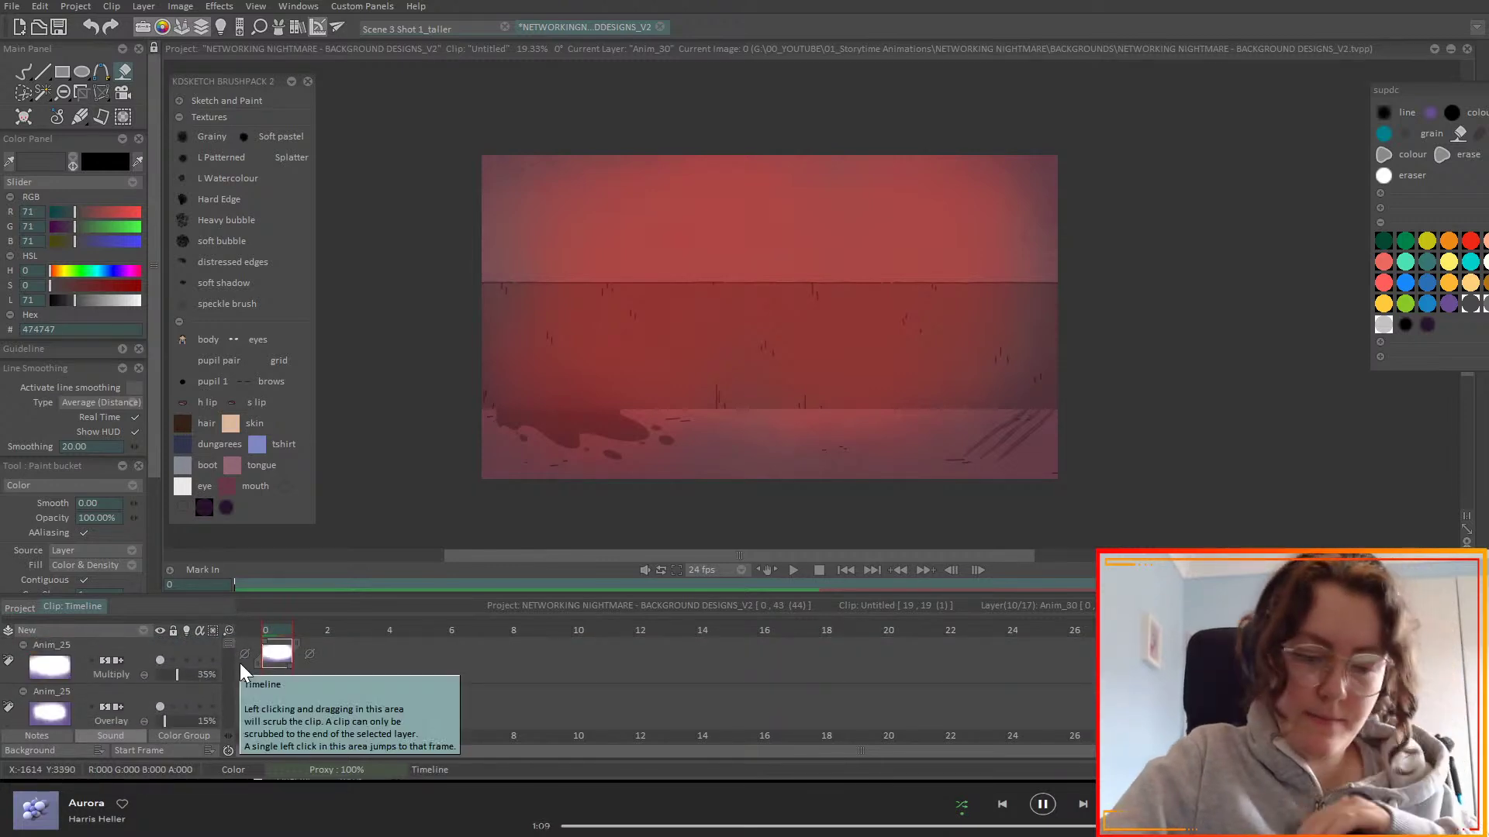
click(23, 608)
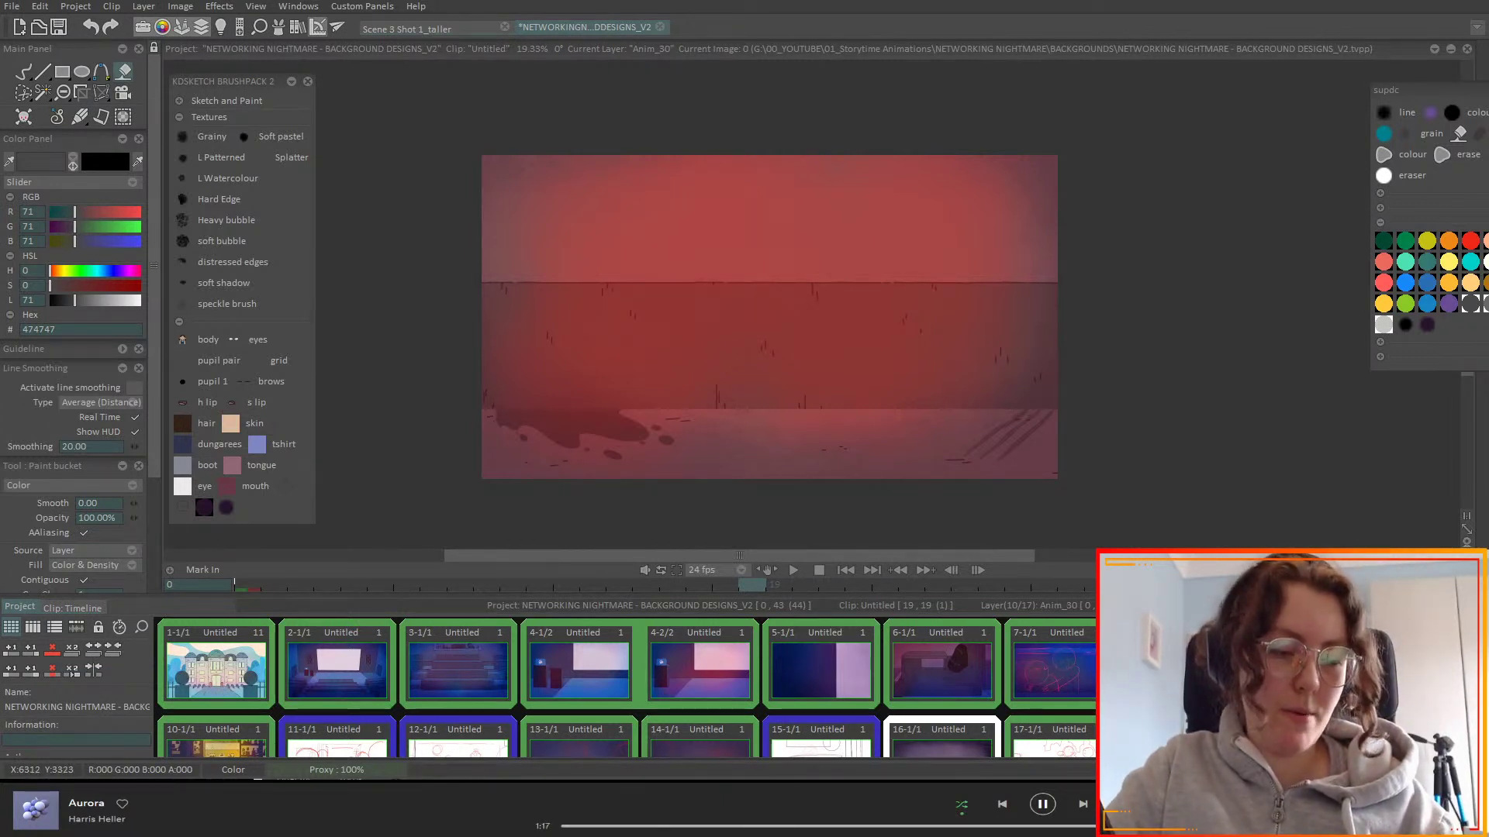
scroll(626, 687, down, 1)
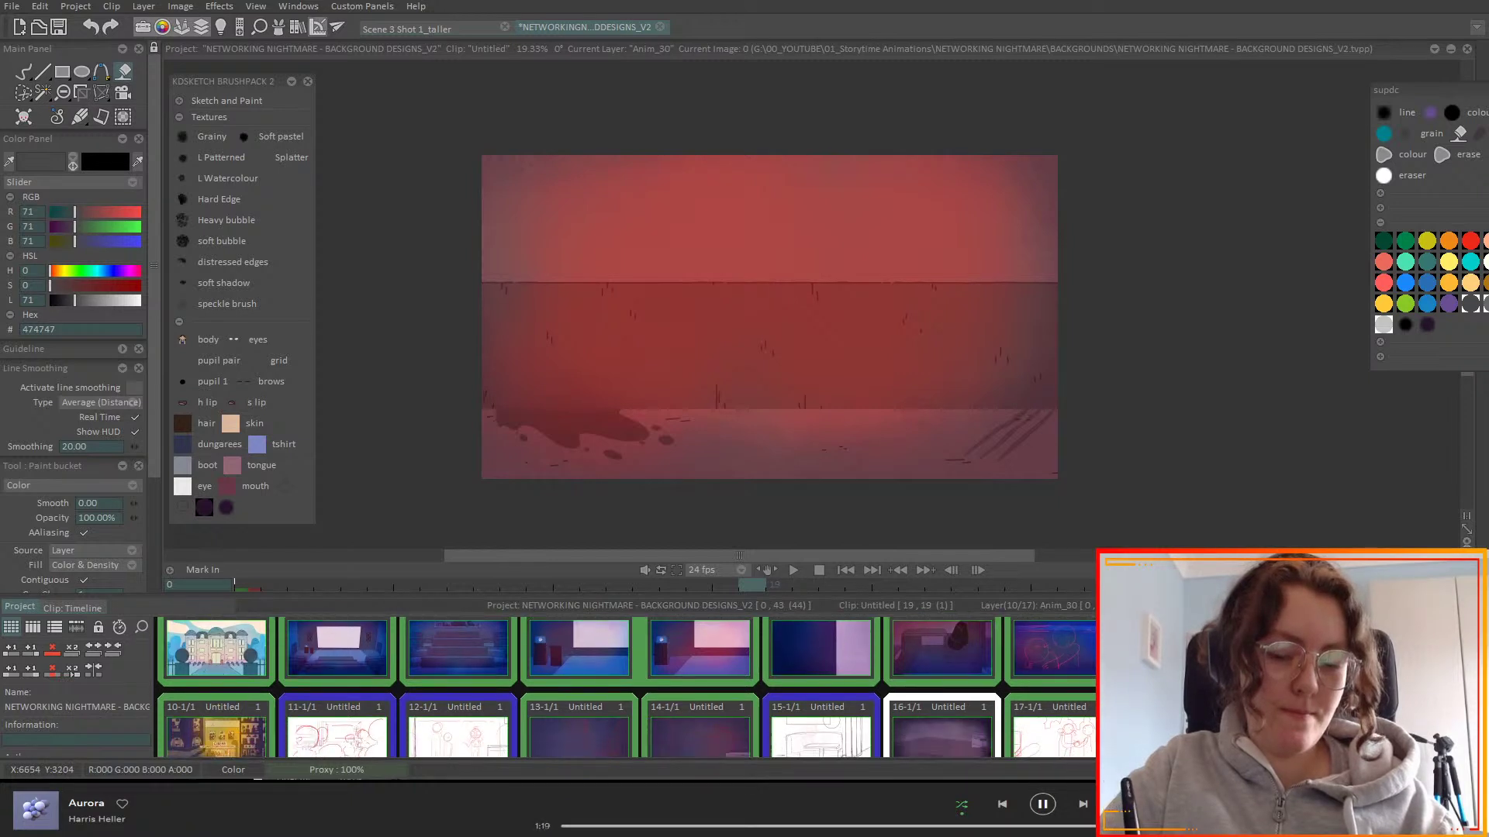
scroll(626, 688, up, 1)
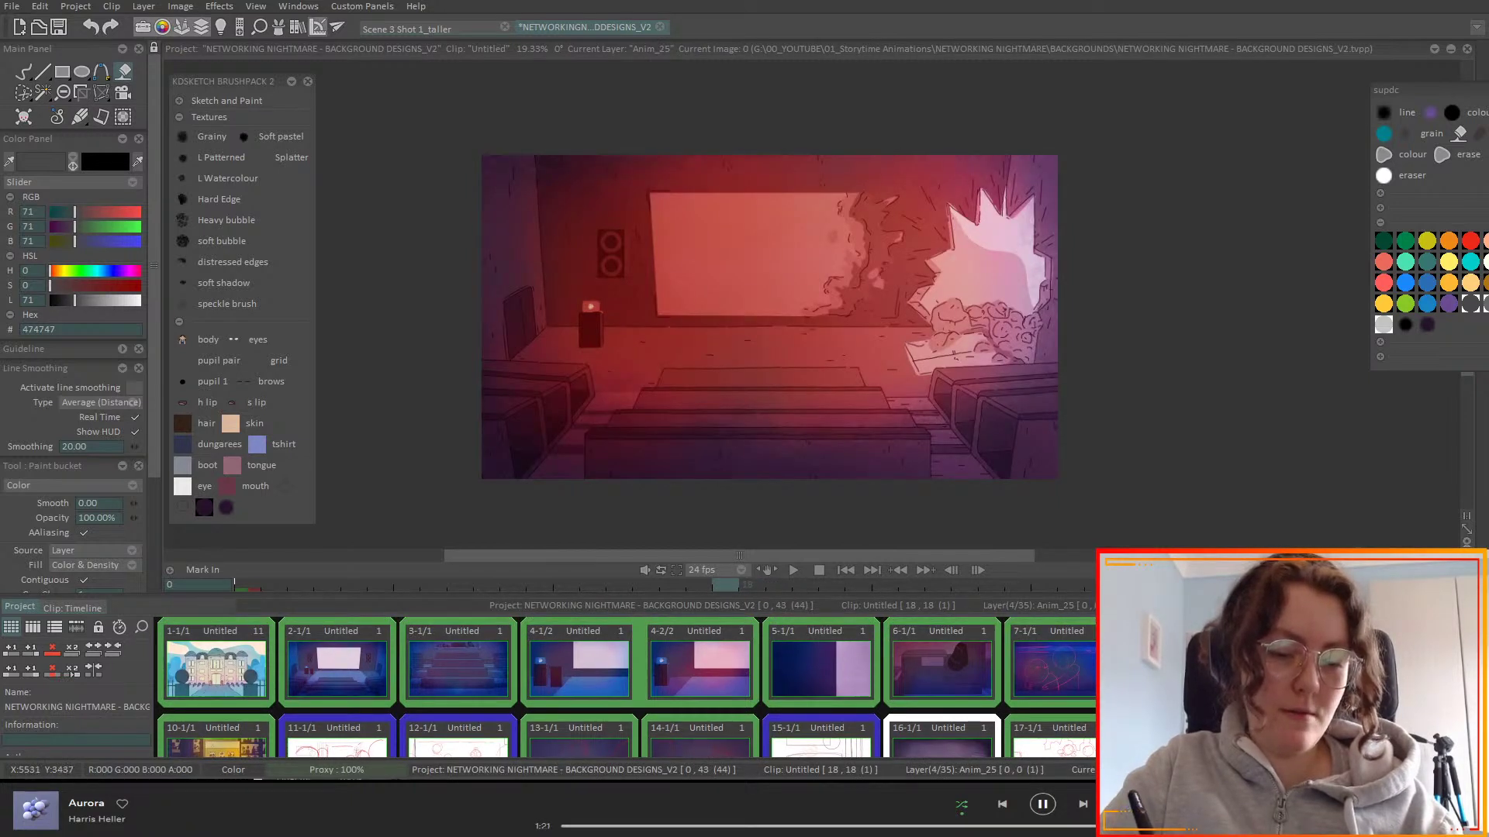
double_click(1051, 745)
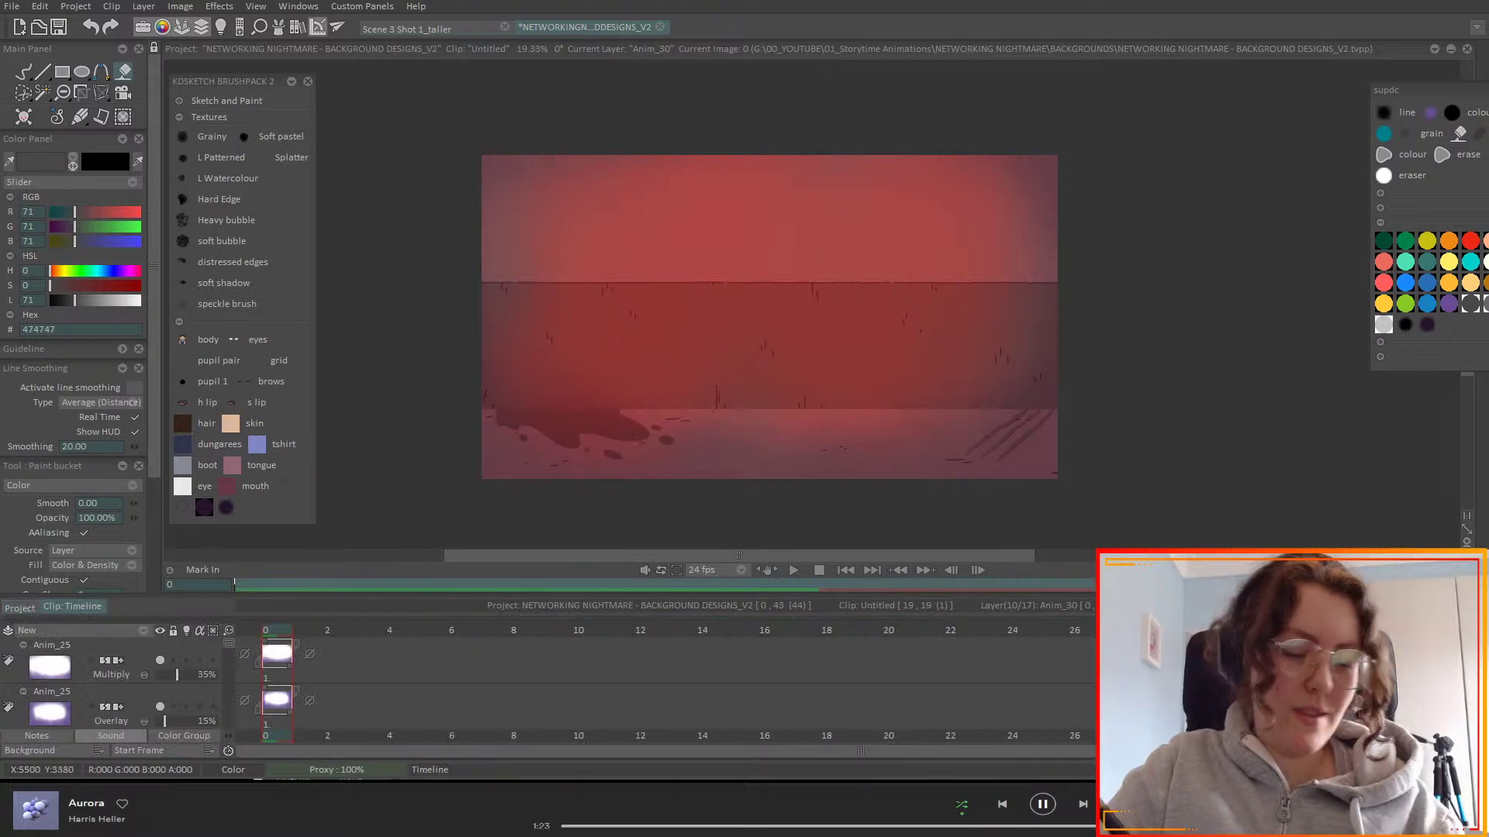
drag(206, 675, 167, 741)
click(146, 658)
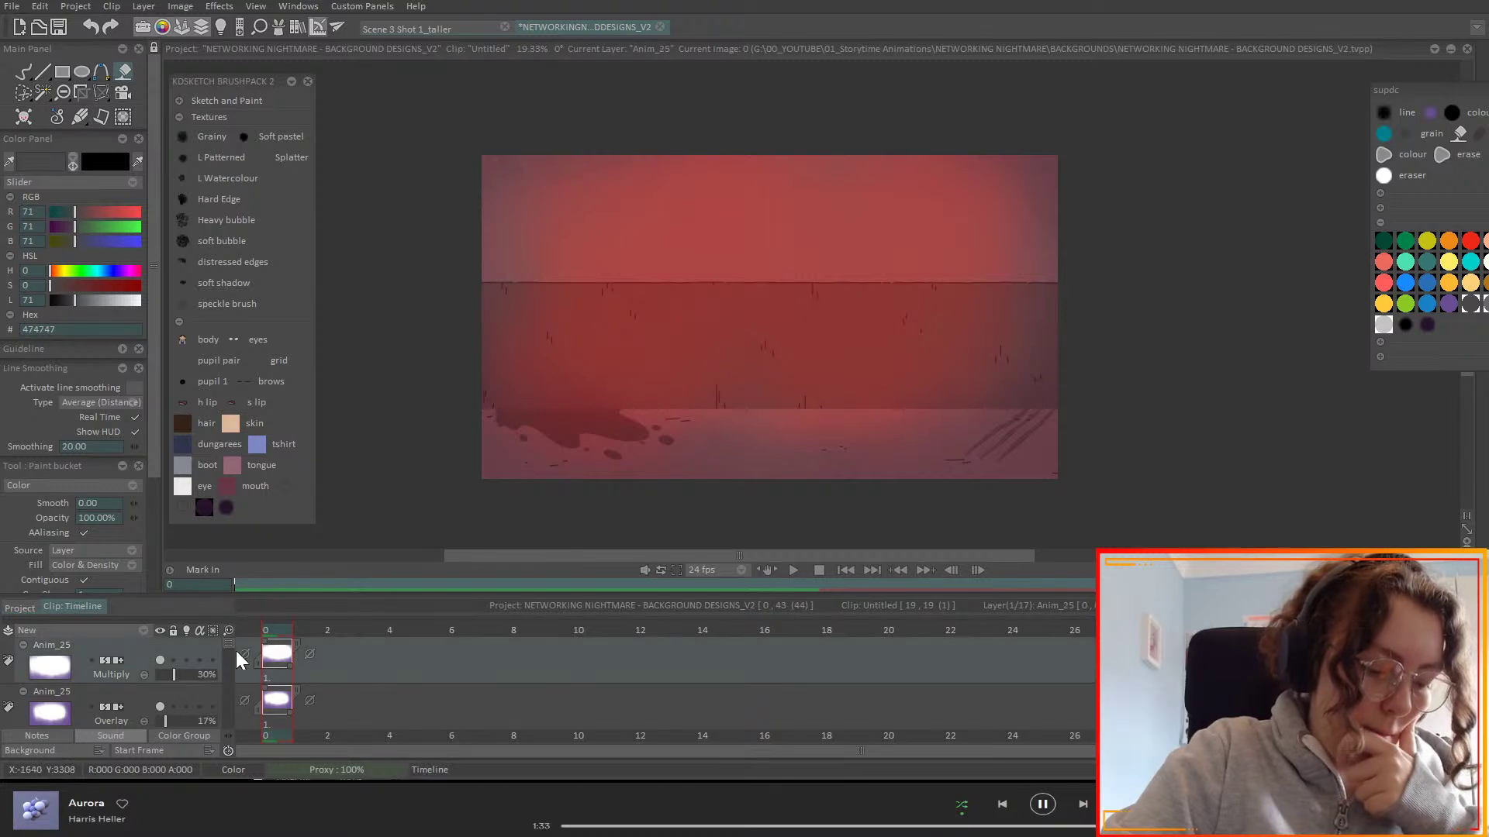
- Add a layer at the top of the stack, fill it with purple 6A4C93, and set it to Overlay at 24% opacity
click(145, 630)
click(180, 631)
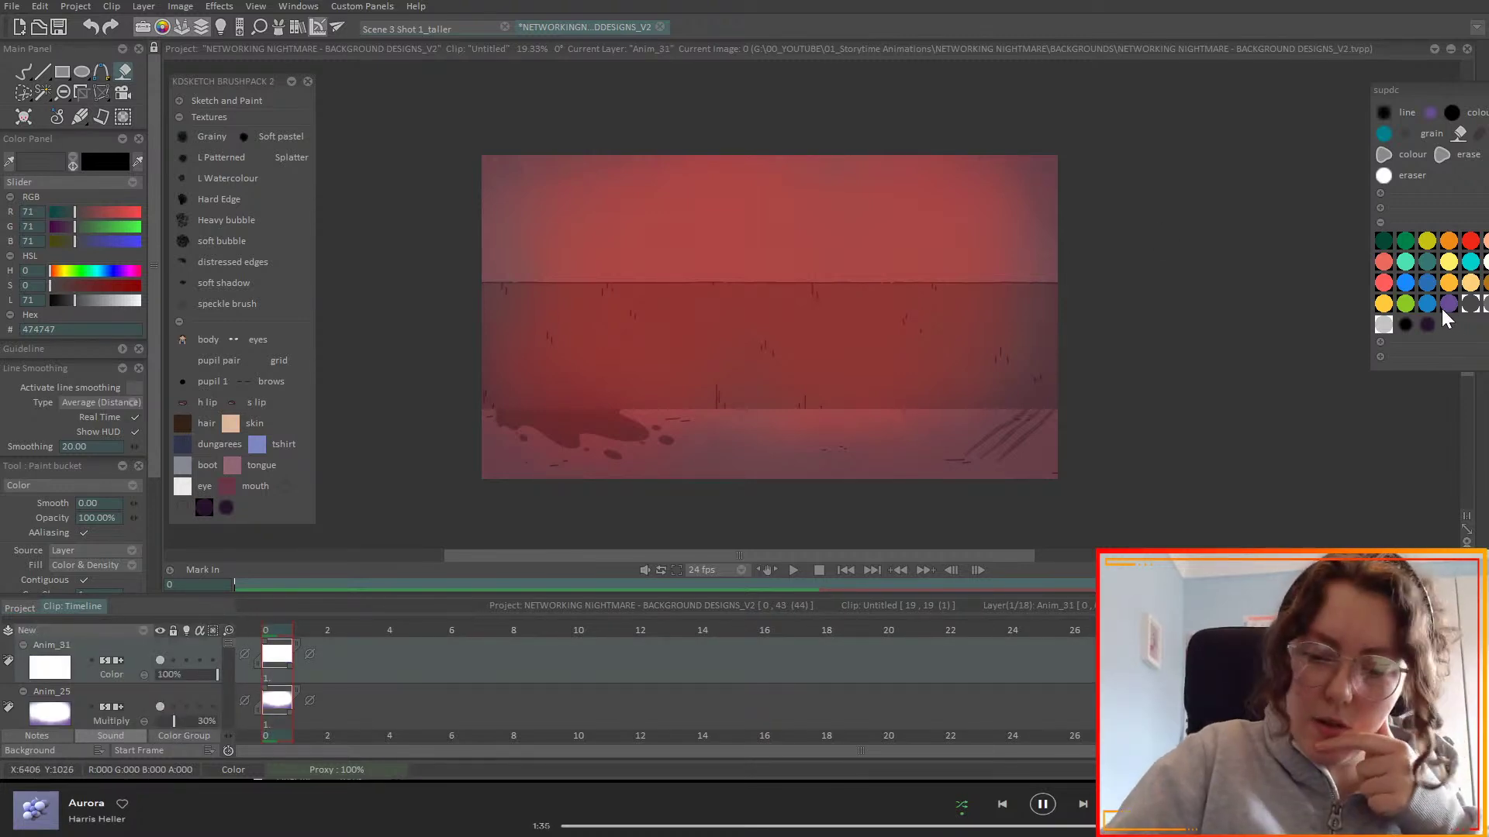
click(674, 249)
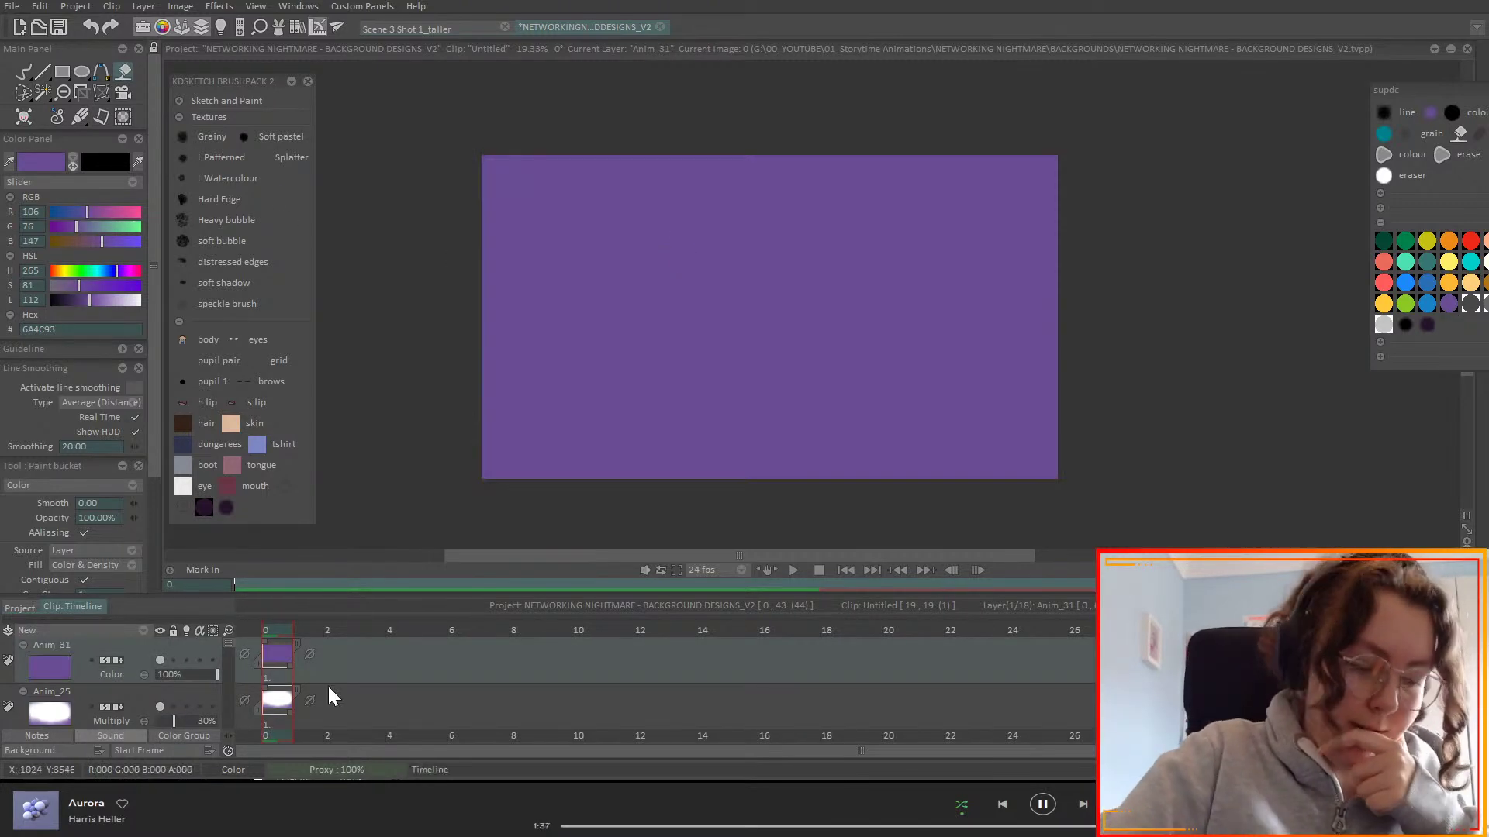
click(122, 676)
click(179, 624)
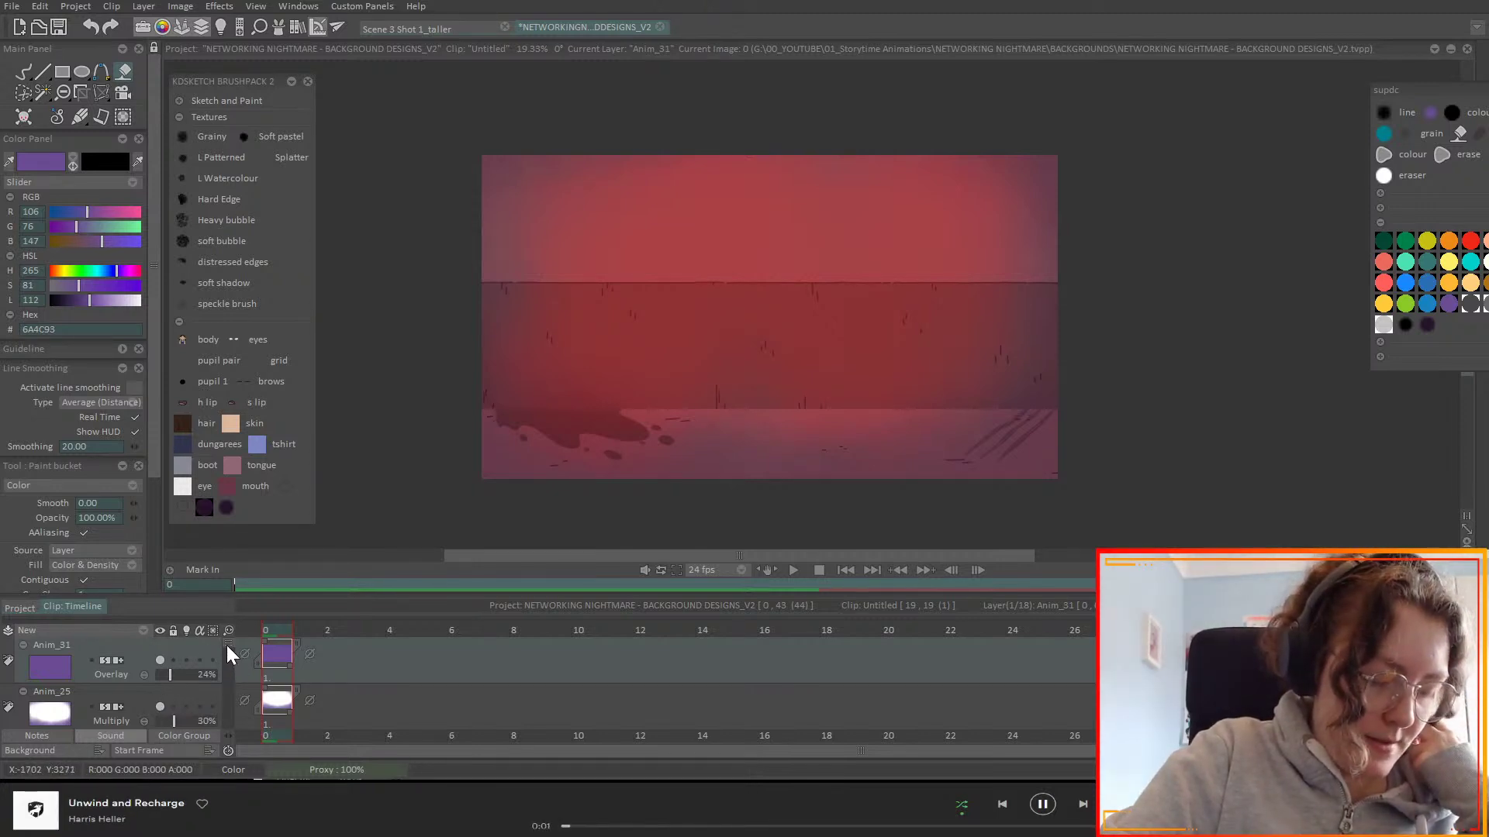
- Add a layer directly above Anim_30 and stamp the body custom brush in place on it
drag(227, 645, 230, 690)
click(166, 681)
click(144, 630)
click(192, 623)
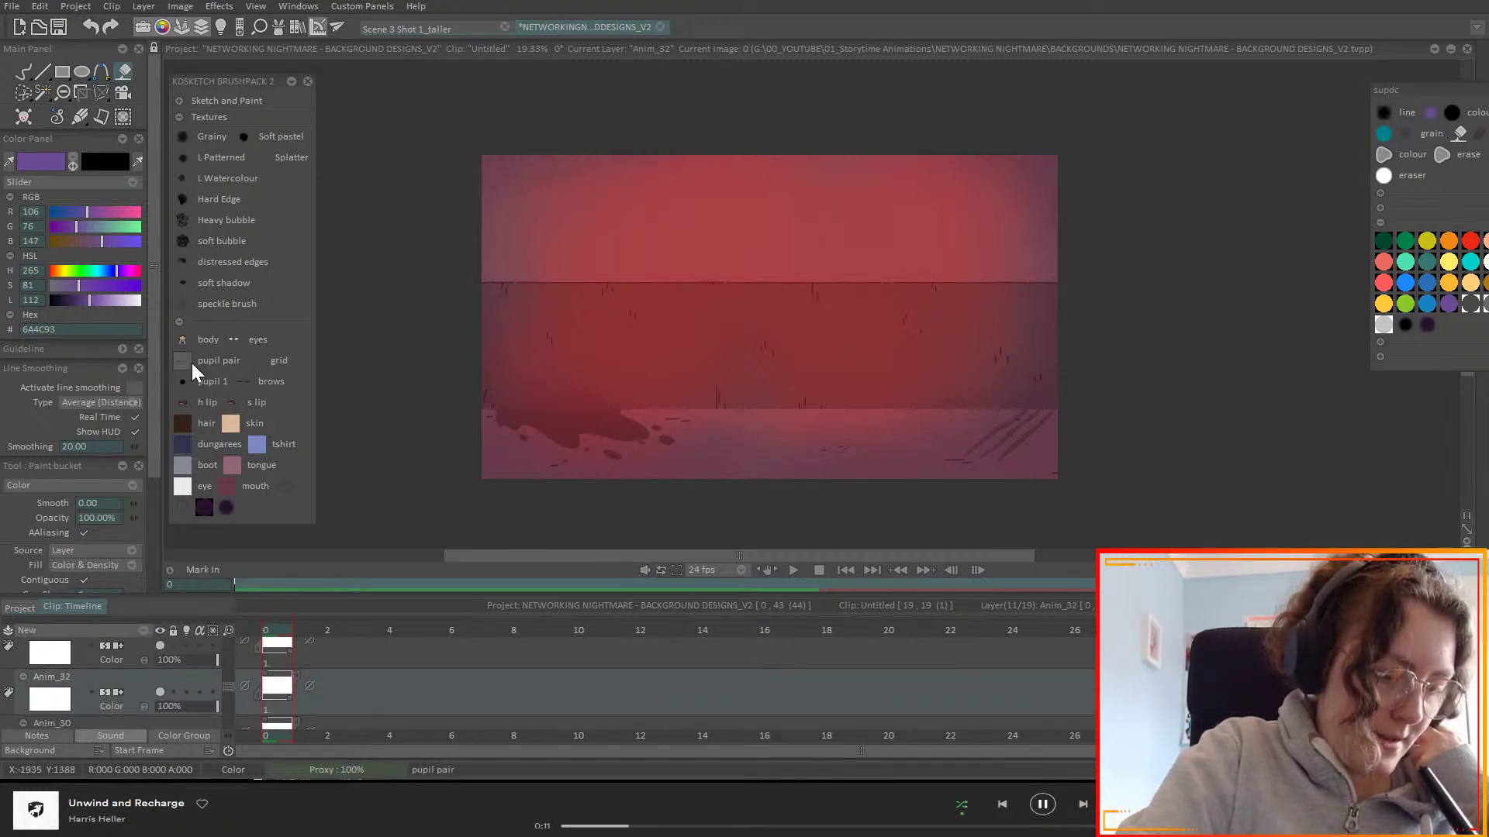
click(182, 340)
drag(156, 347, 155, 475)
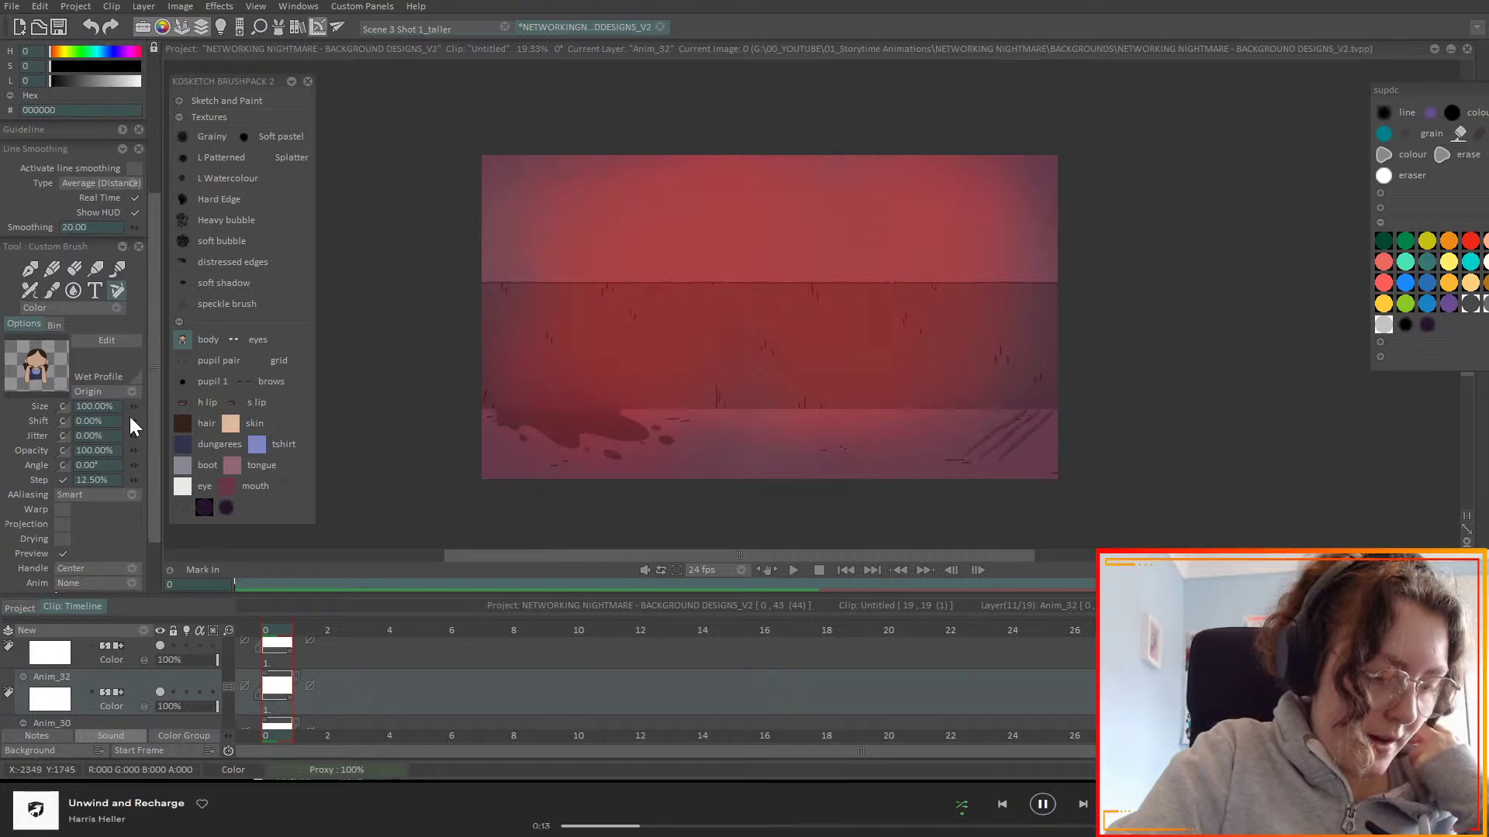
scroll(152, 482, down, 2)
click(124, 548)
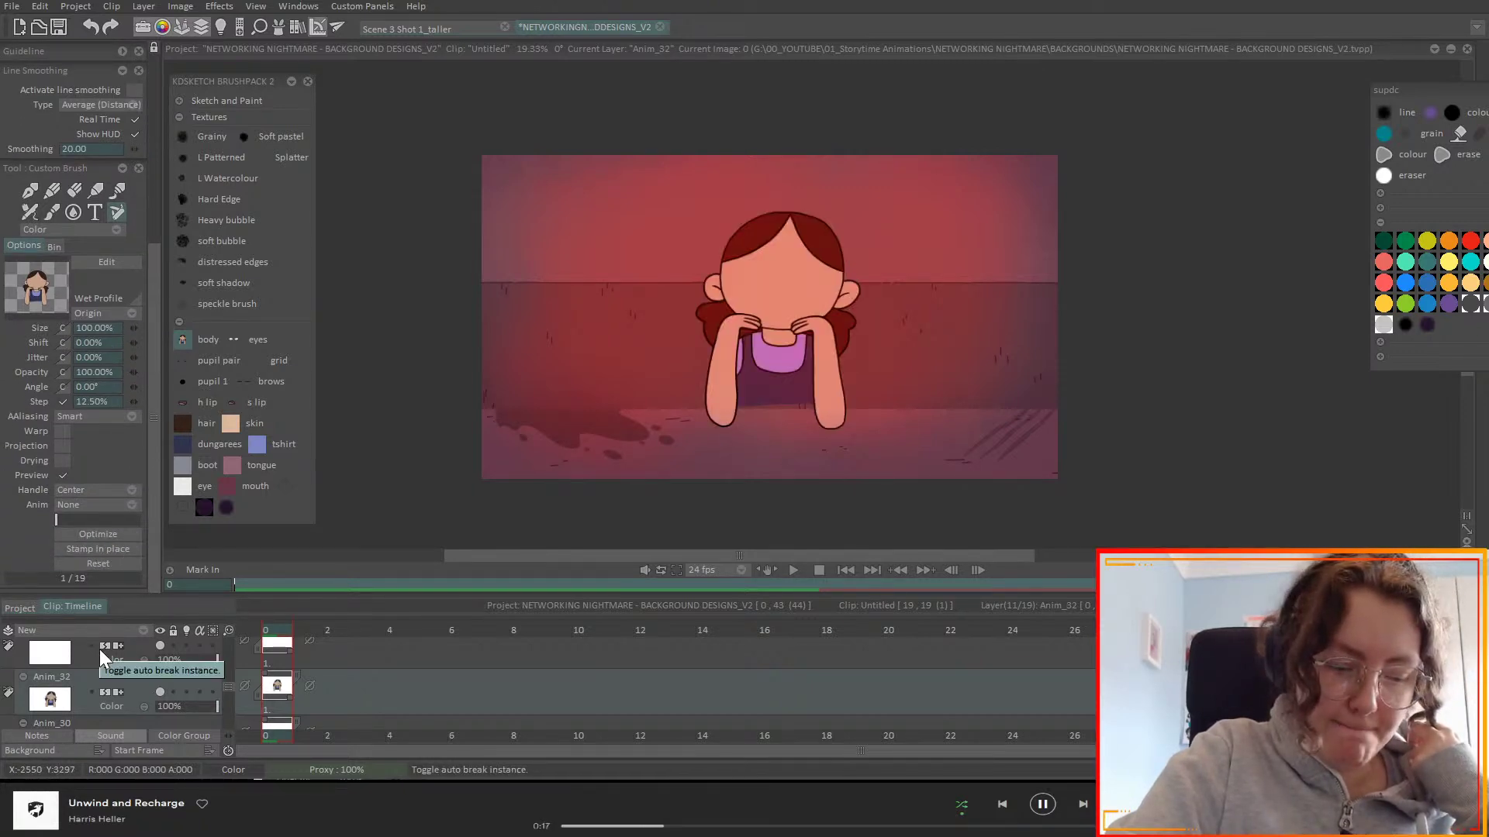
- Stamp the eyes custom brush in place on a separate new layer above the body layer
click(232, 339)
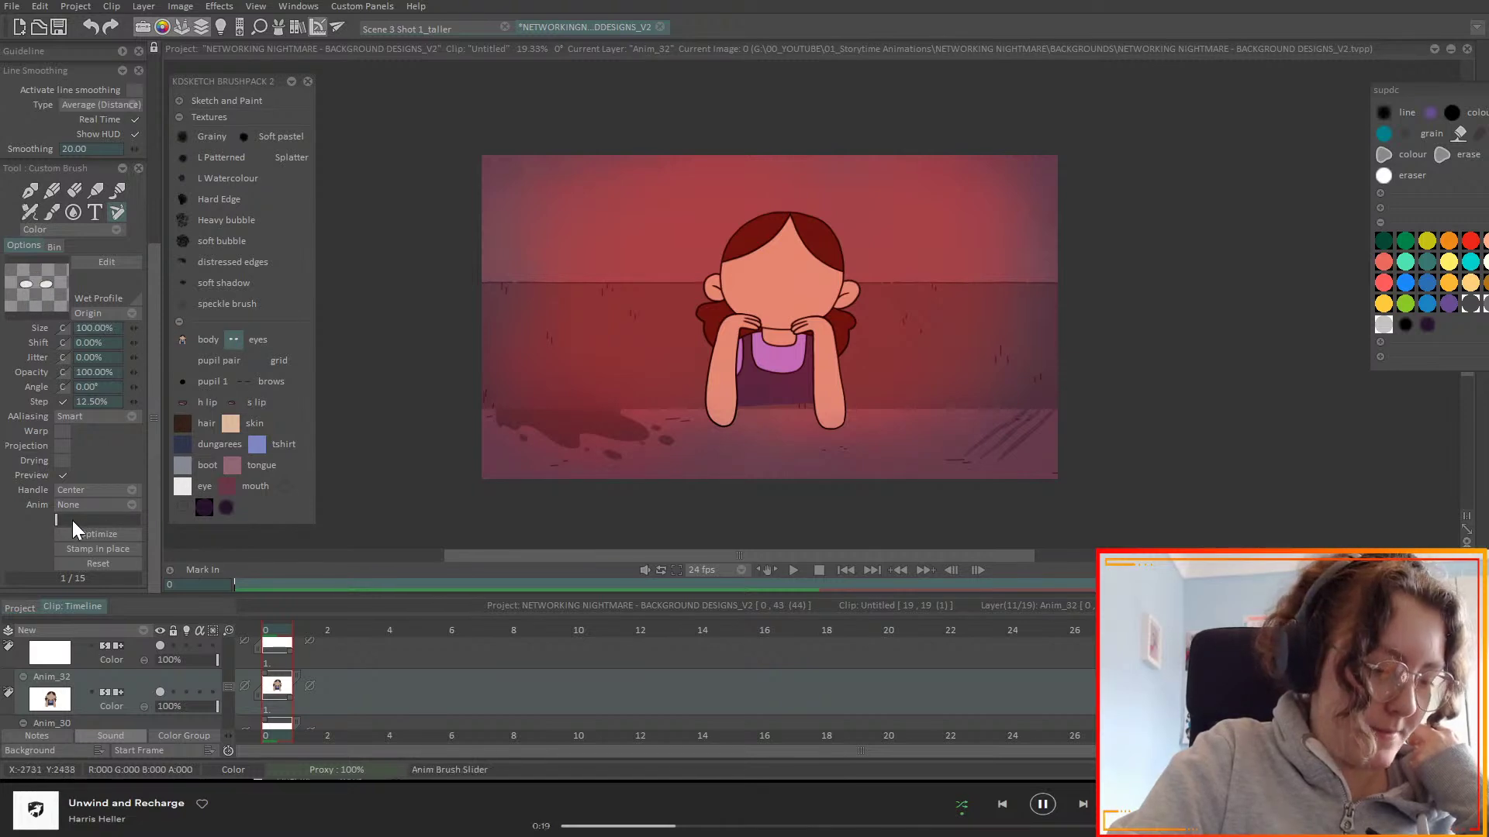
click(93, 548)
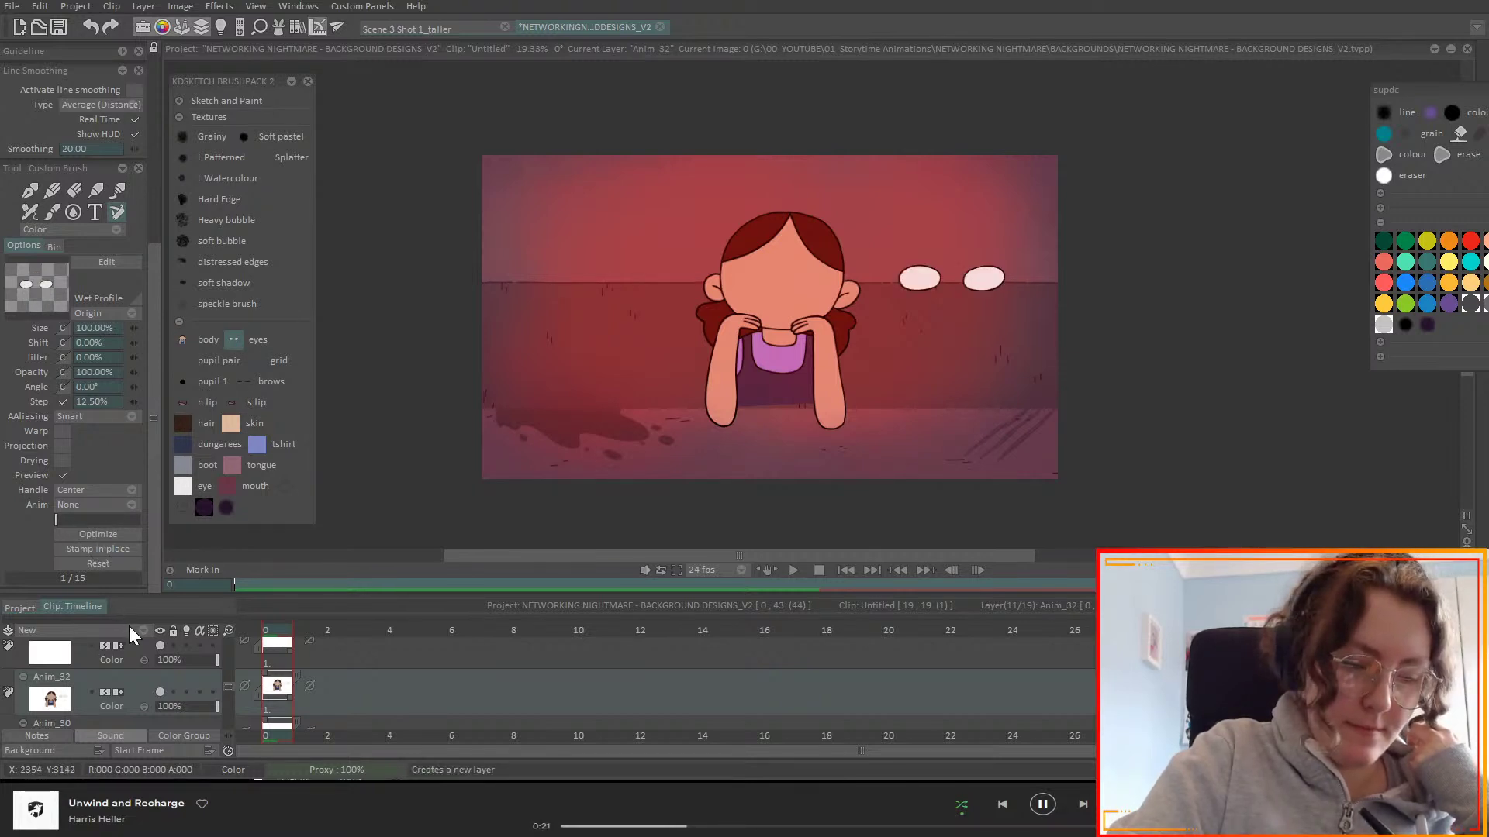
key(ctrl+z)
click(142, 631)
click(183, 634)
click(124, 549)
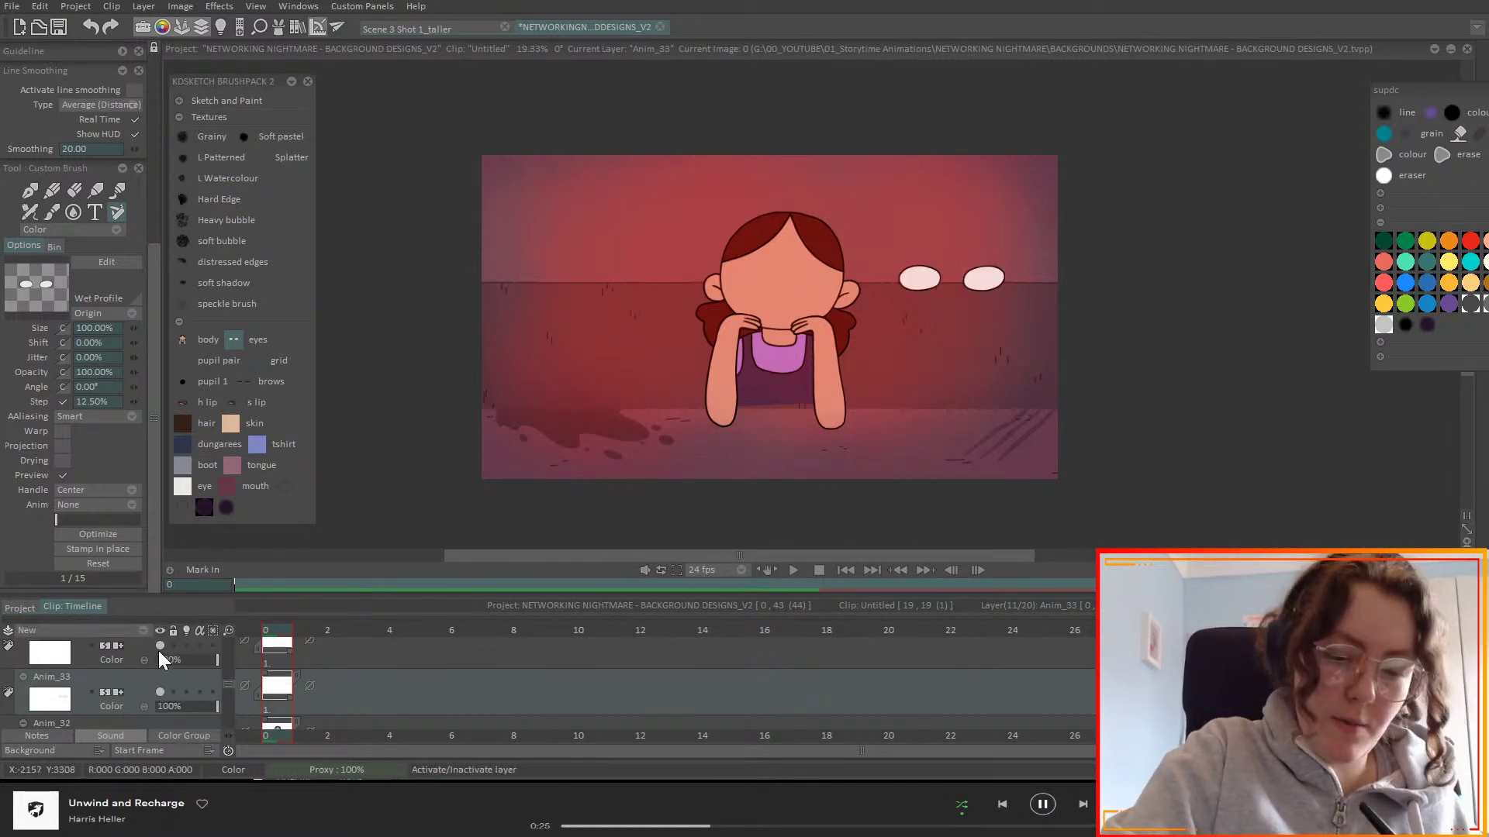
- Place the pupil pair inside the eyes and stamp the brows in place above them
click(186, 360)
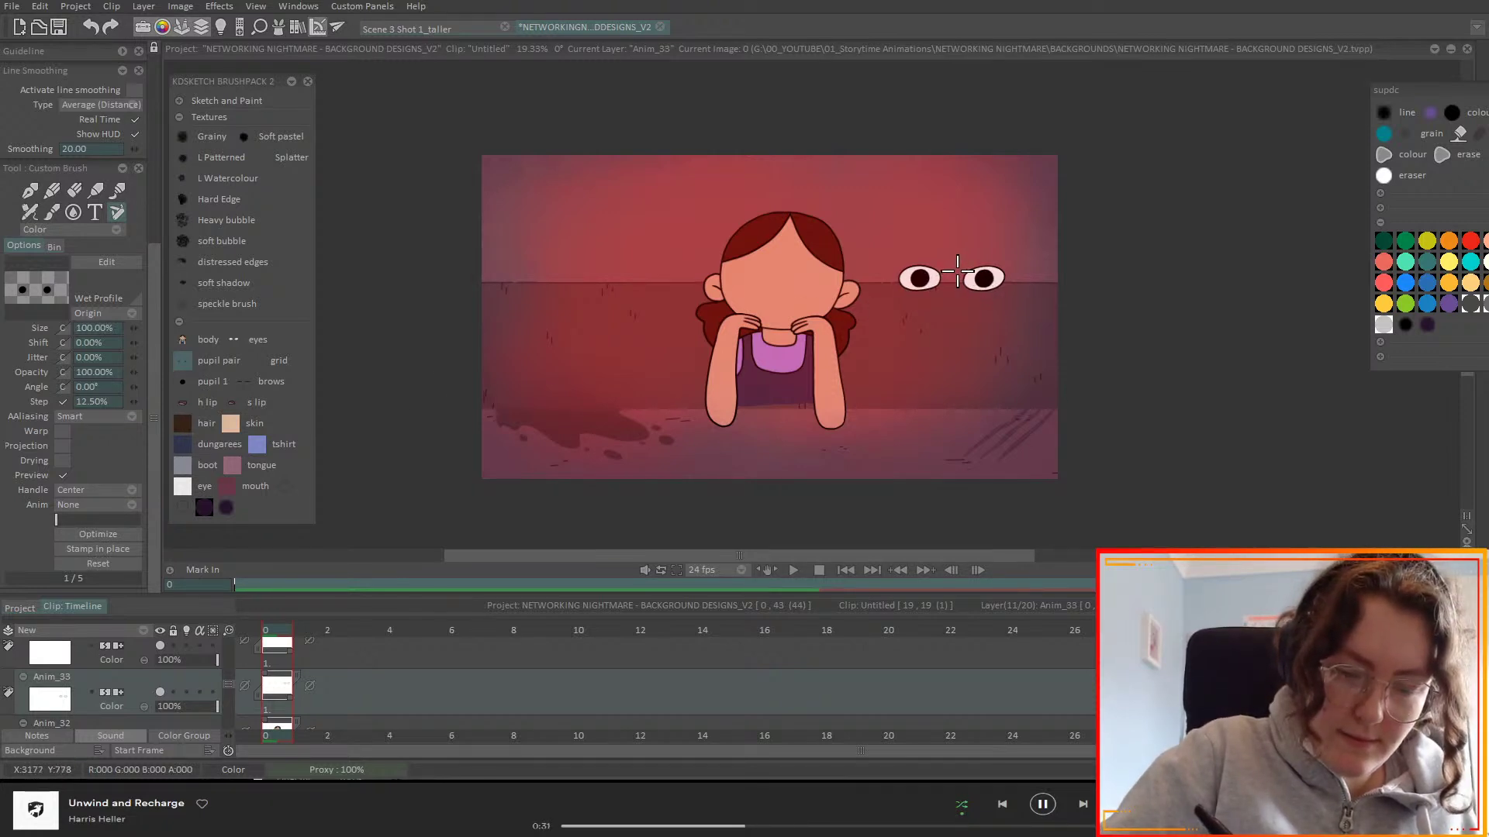
click(956, 273)
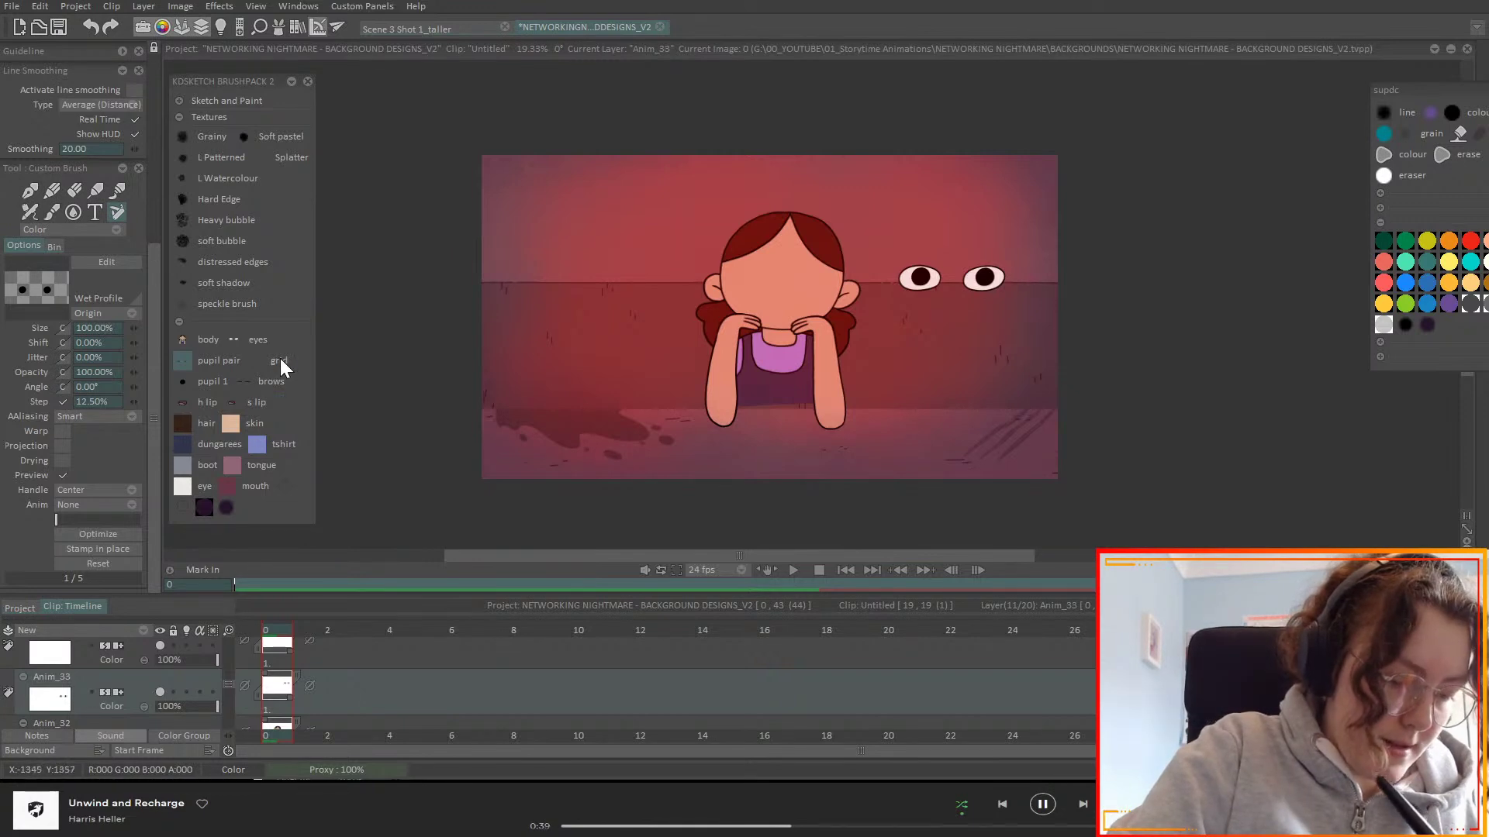
click(245, 382)
drag(63, 519, 48, 526)
click(115, 550)
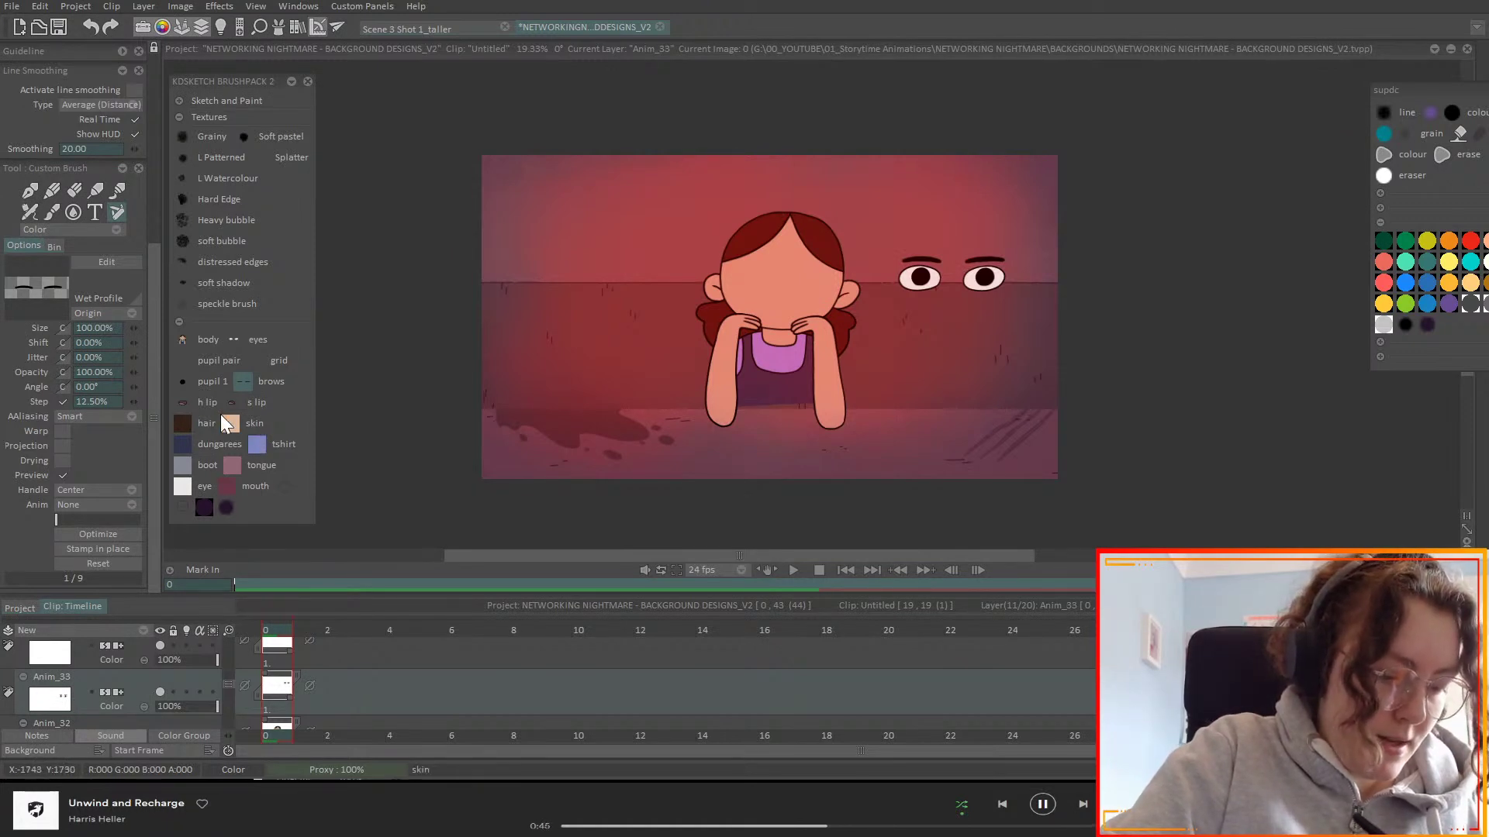
- Stamp the h lip mouth brush in place below the eyes
click(203, 403)
mouse_move(73, 523)
mouse_down()
mouse_move(136, 519)
mouse_move(67, 537)
mouse_up()
click(98, 549)
- Move the eyes, brows and mouth together onto the blank face of the girl with the Panning tool
drag(153, 262, 140, 64)
click(103, 91)
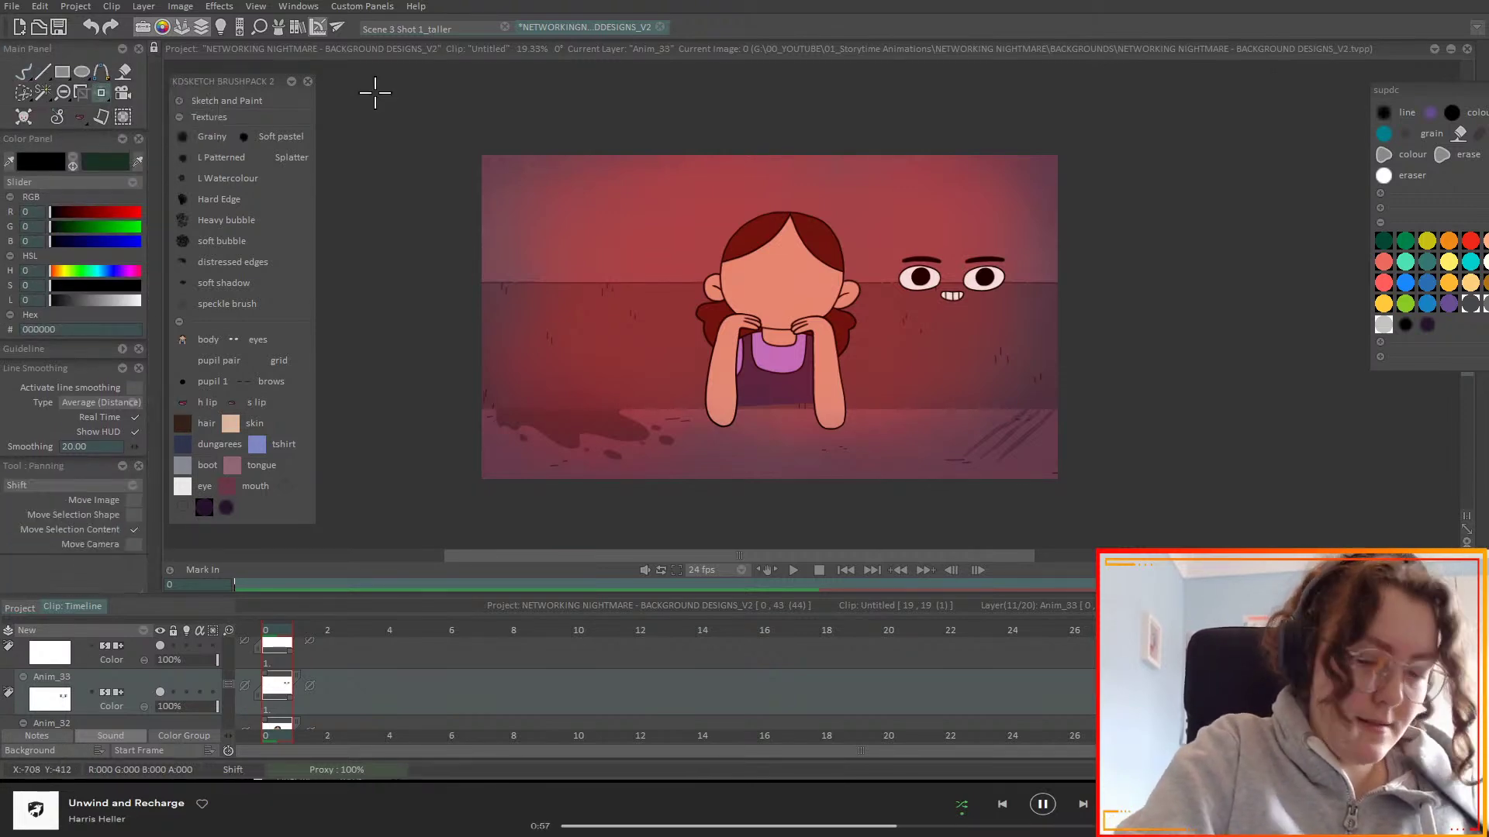
drag(1070, 282, 905, 272)
key(ctrl+d)
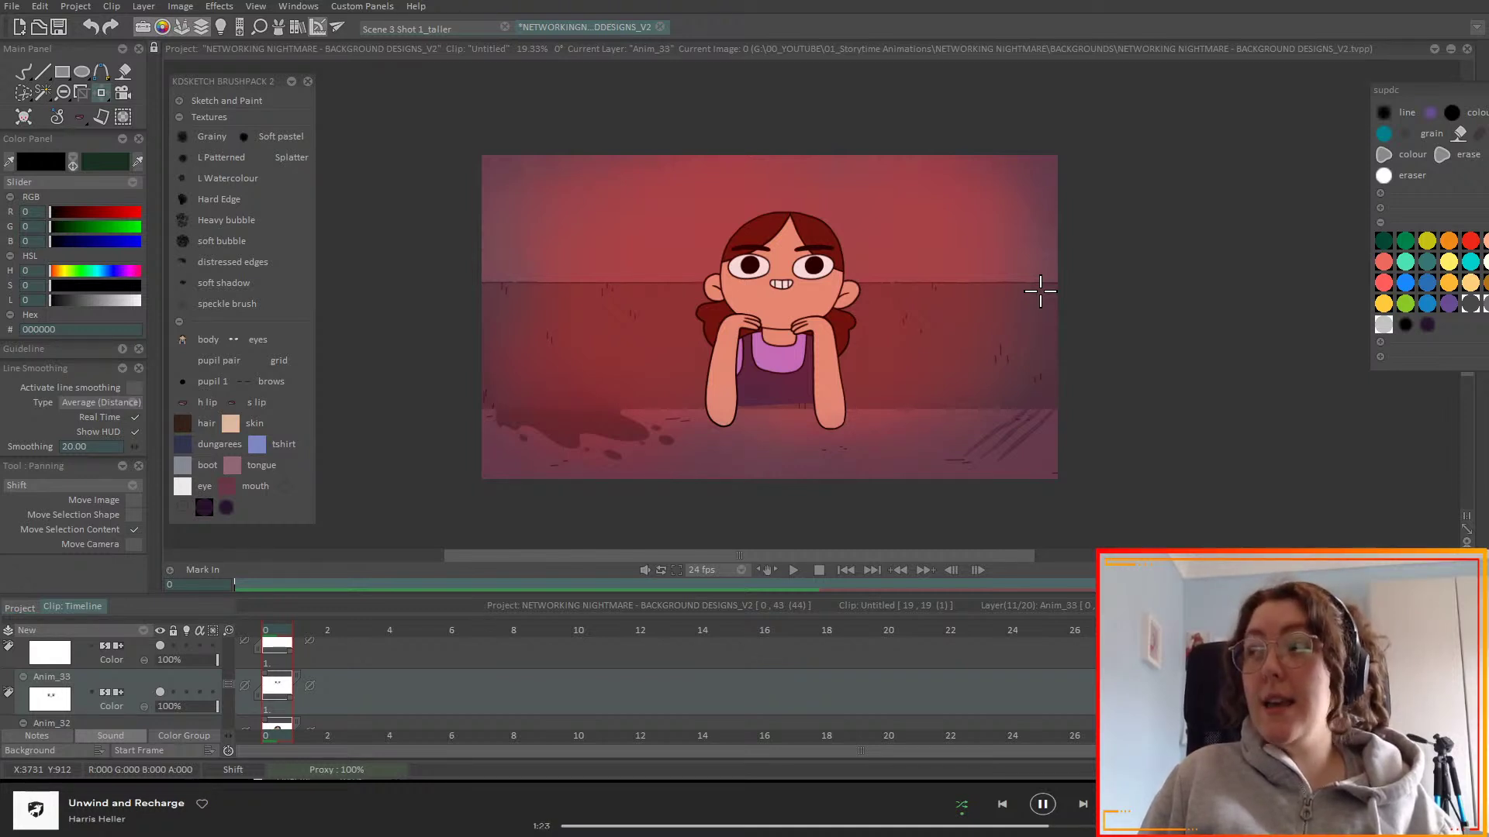
- Look through the clip thumbnails in the project overview of the background designs project
click(31, 608)
scroll(626, 687, down, 6)
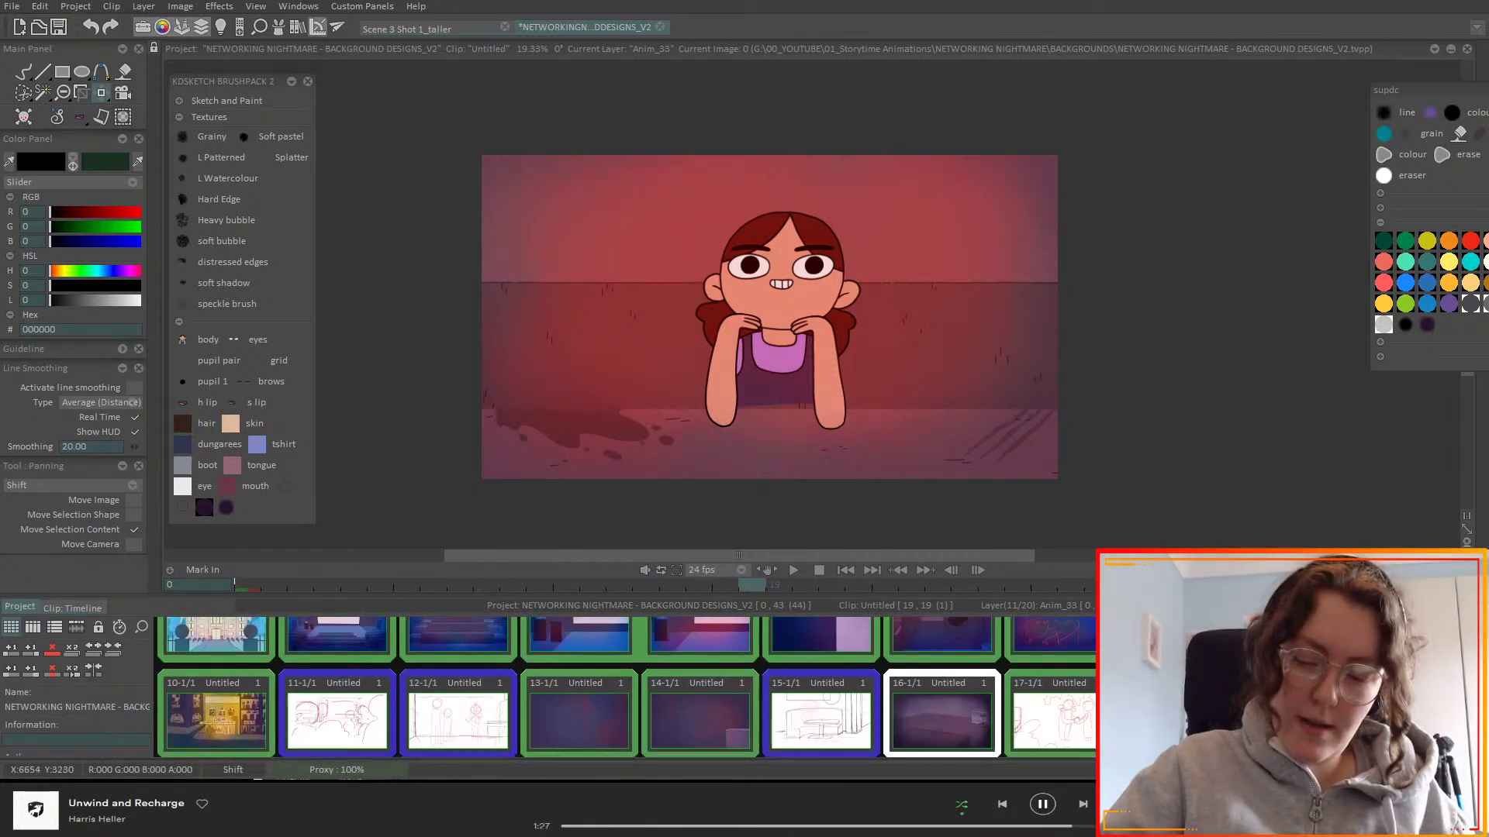
scroll(626, 687, up, 8)
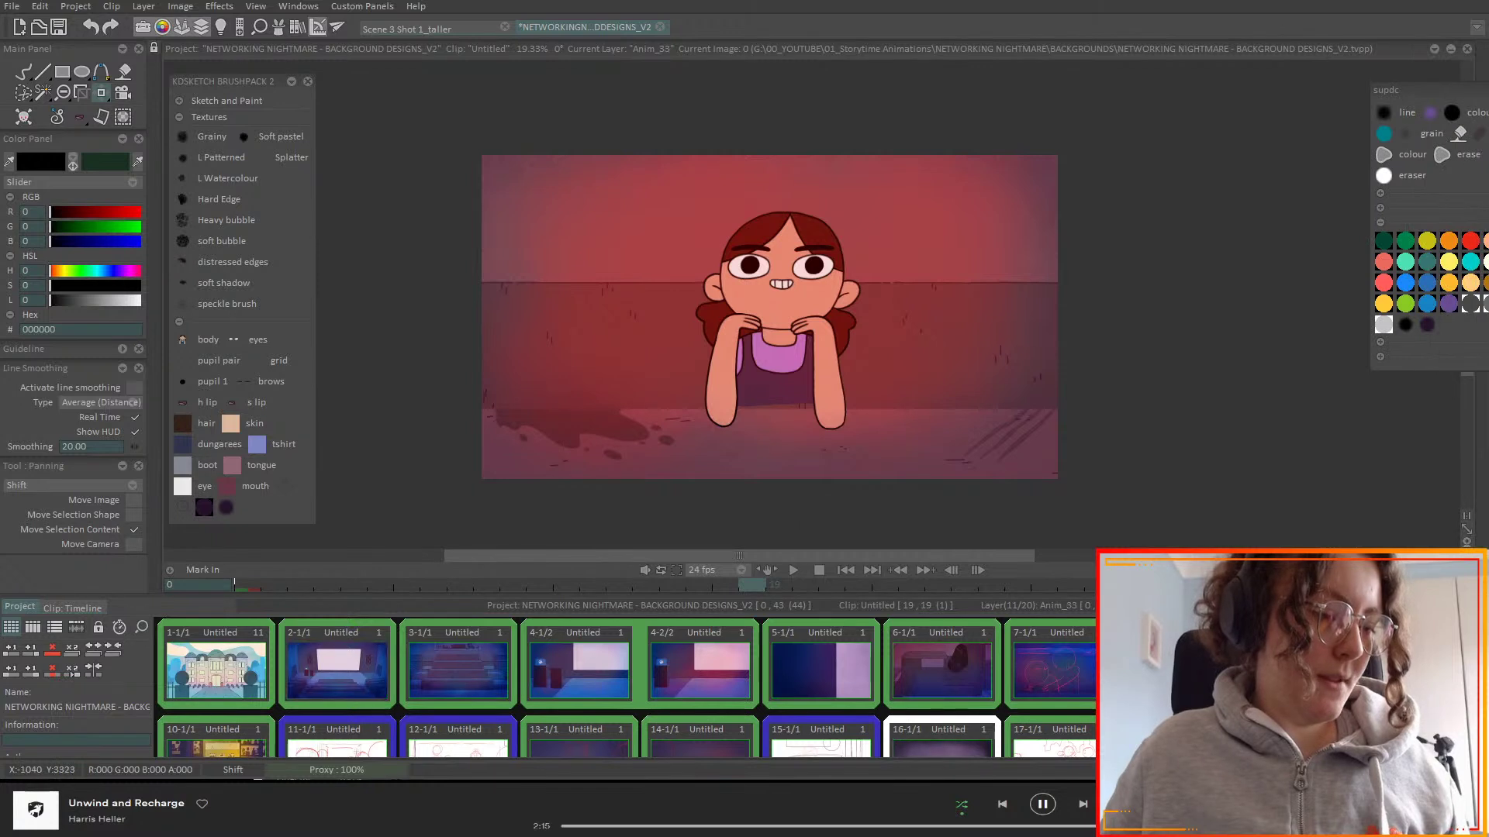
- Save the background designs project and close both it and the Scene 3 Shot 1_taller project
click(60, 25)
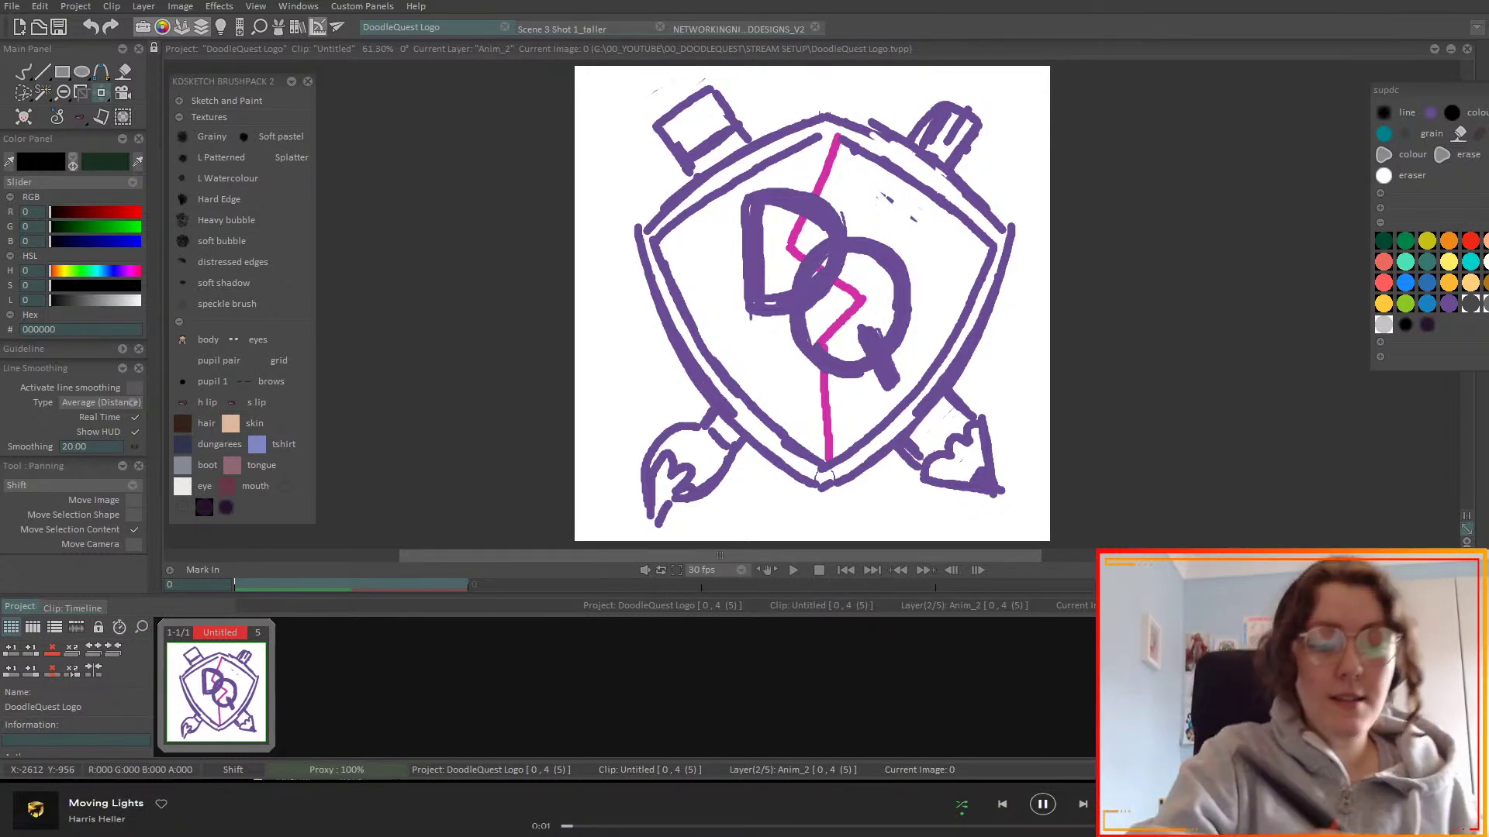
click(741, 27)
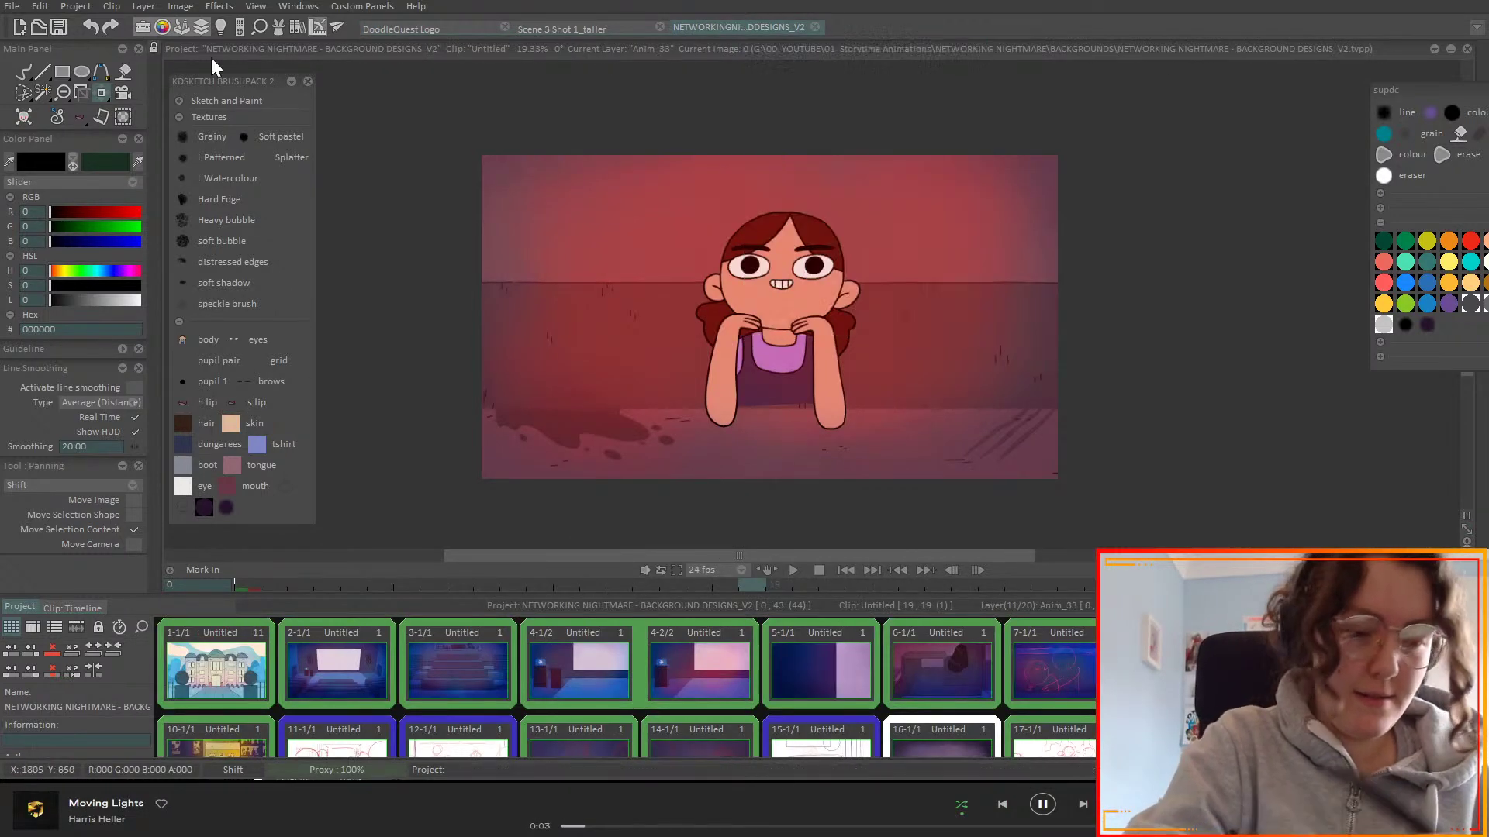
click(59, 29)
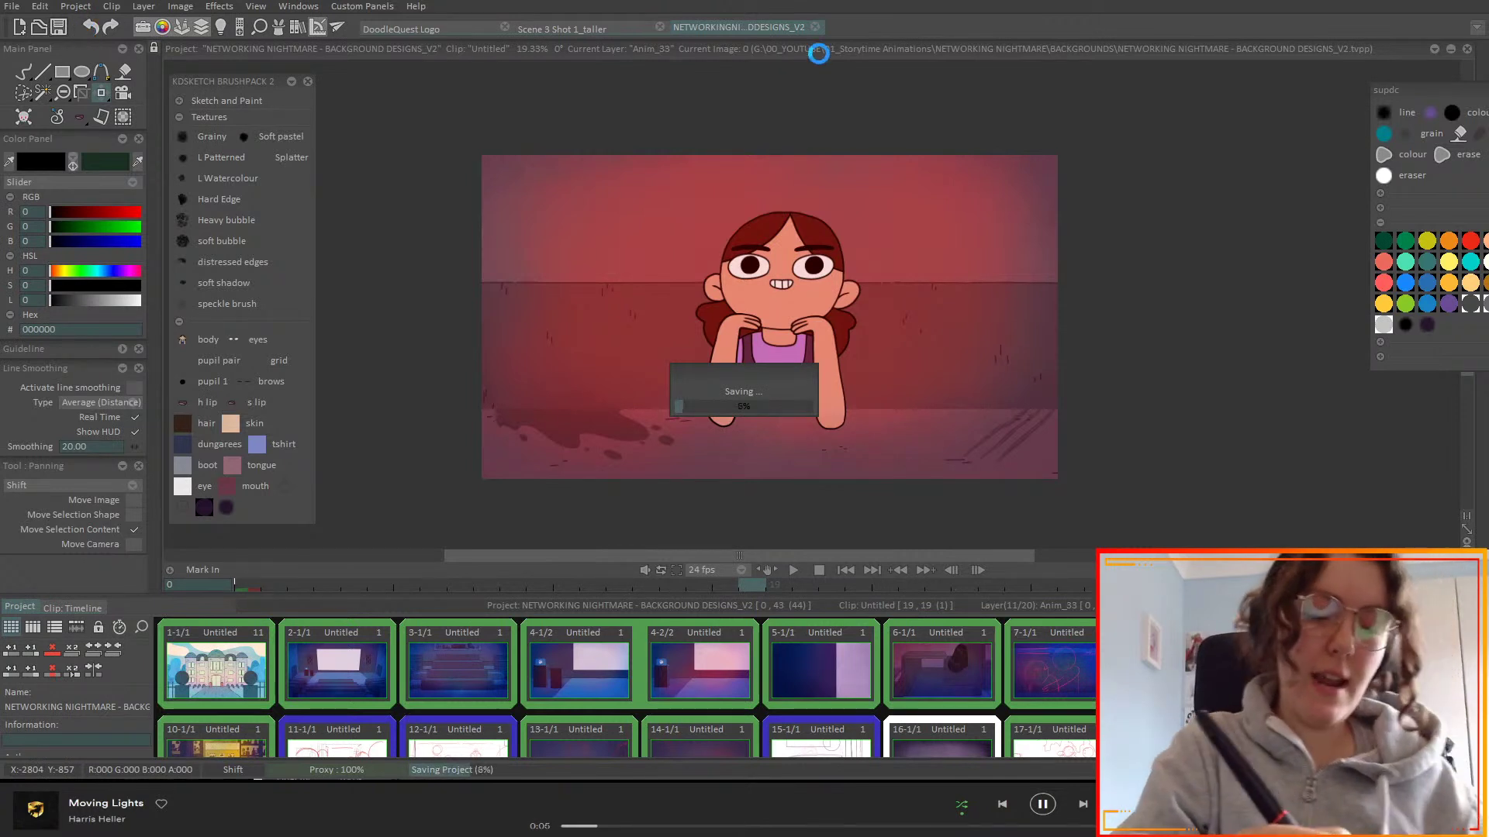
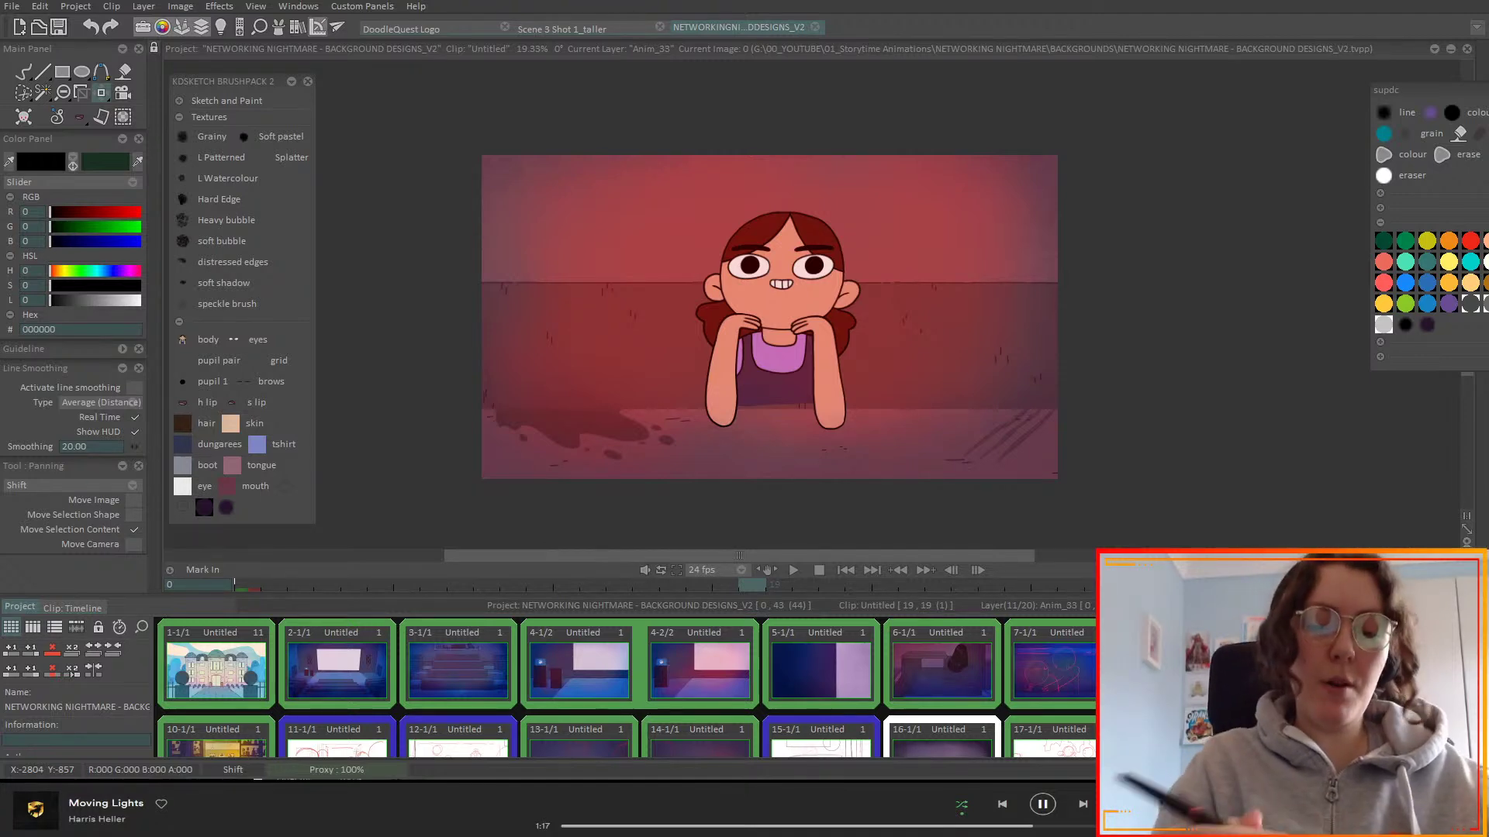
click(814, 27)
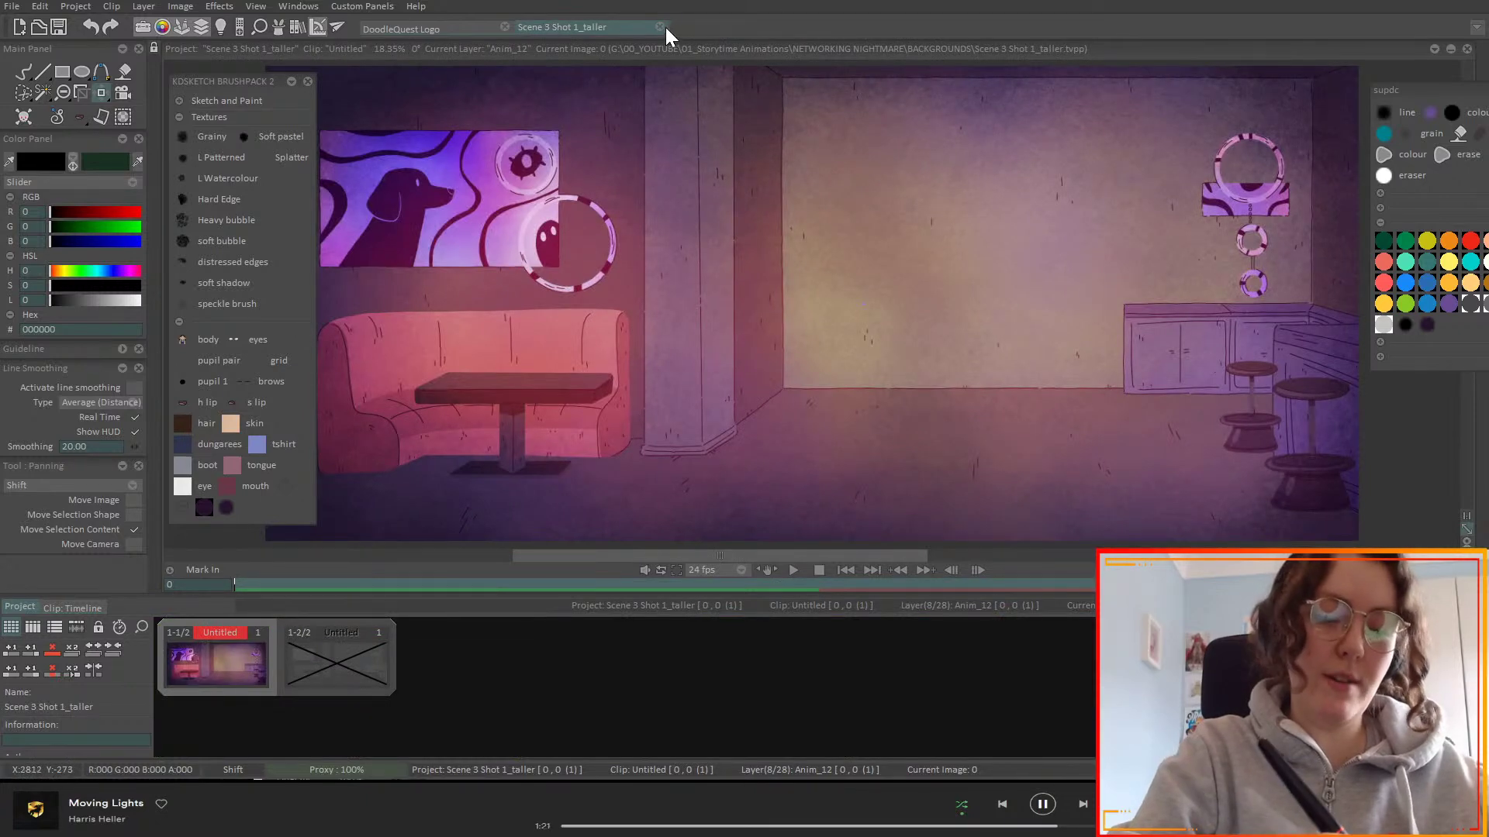
click(659, 27)
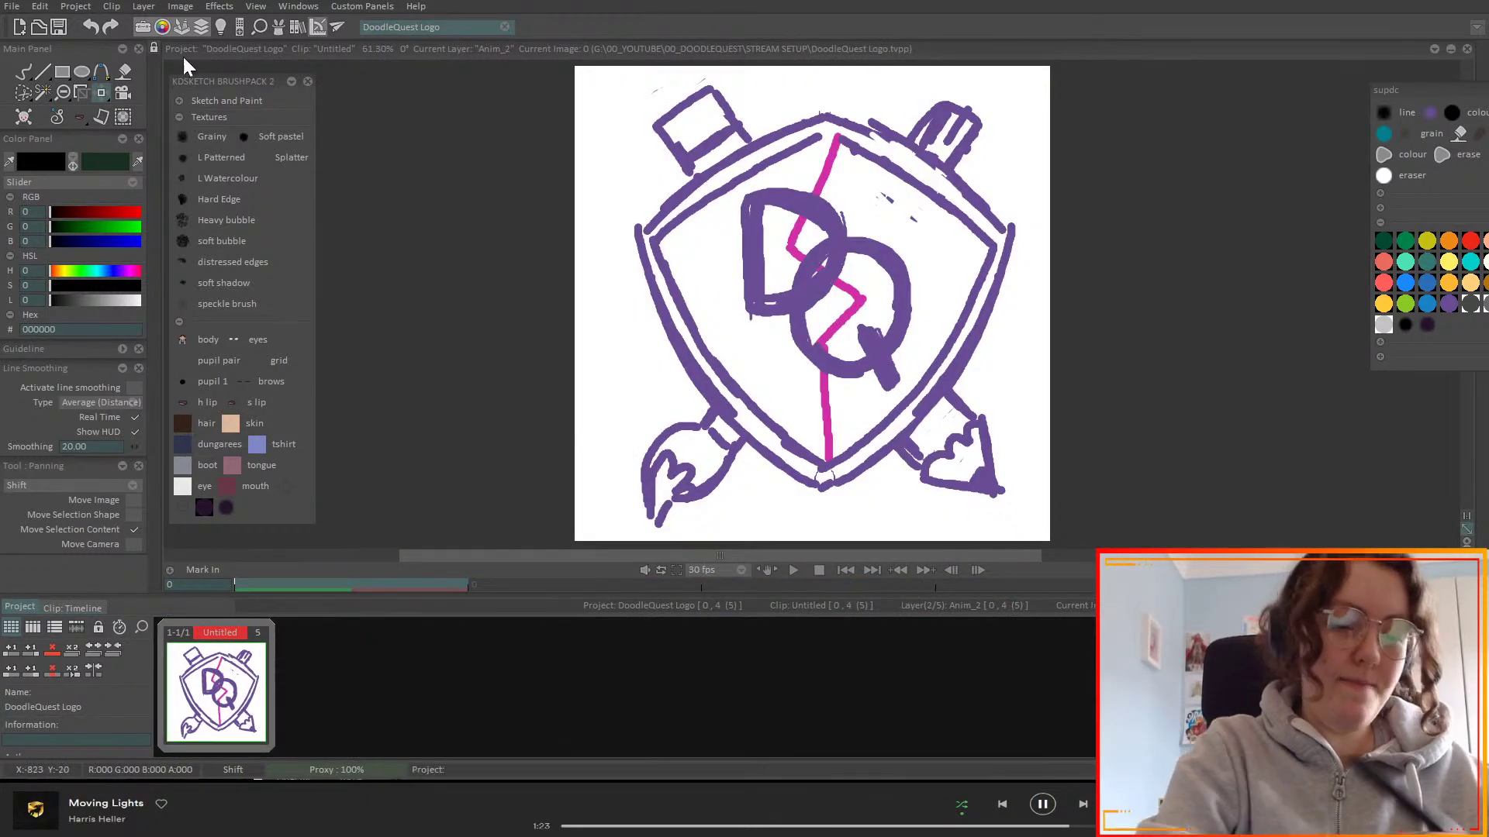
- Create a new project with a size of 3840 x 2160 and a frame rate of 24 fps
click(35, 8)
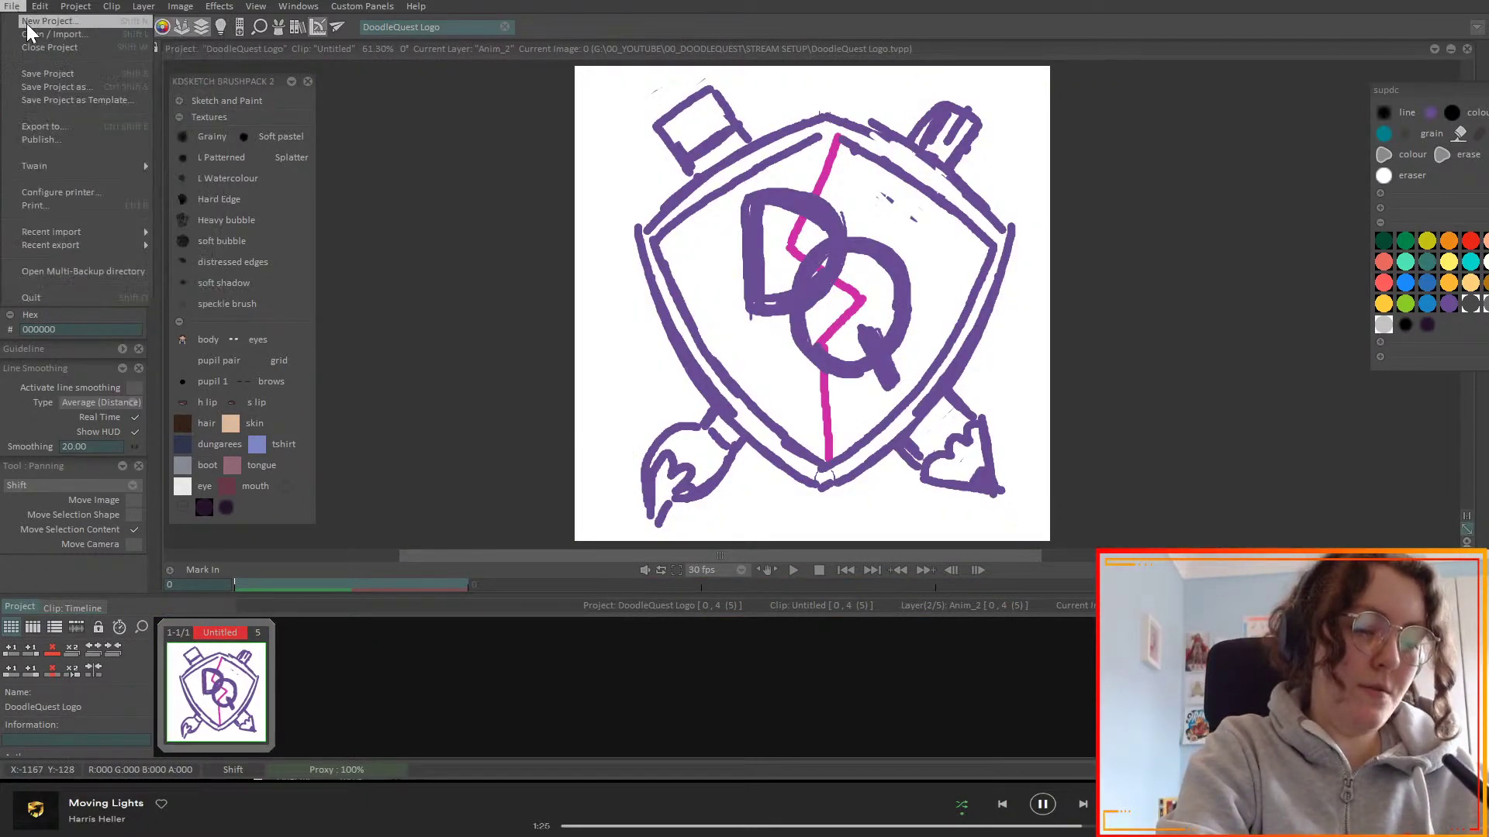
click(34, 22)
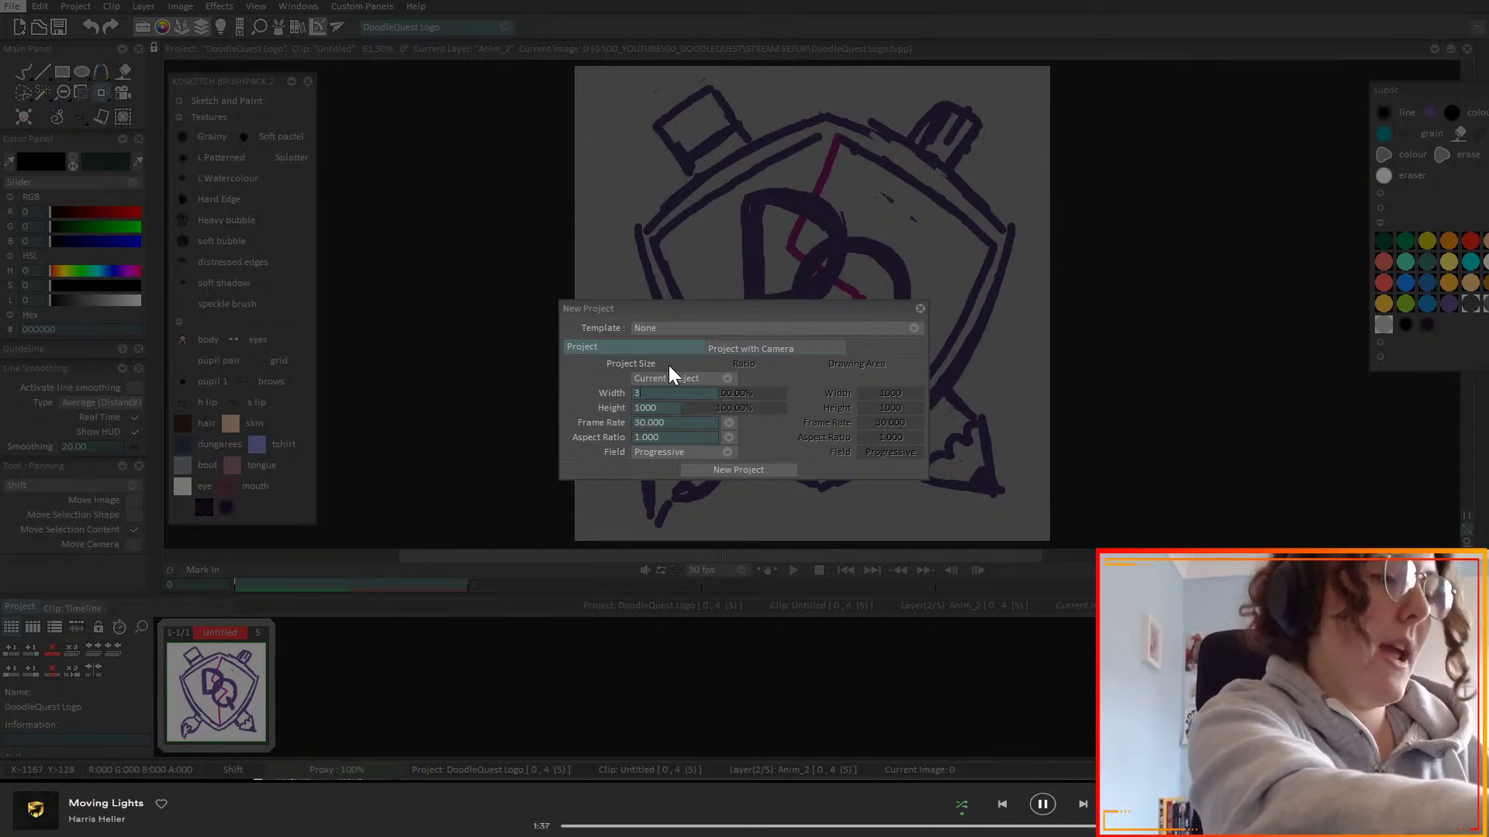
text(0)
key(Tab)
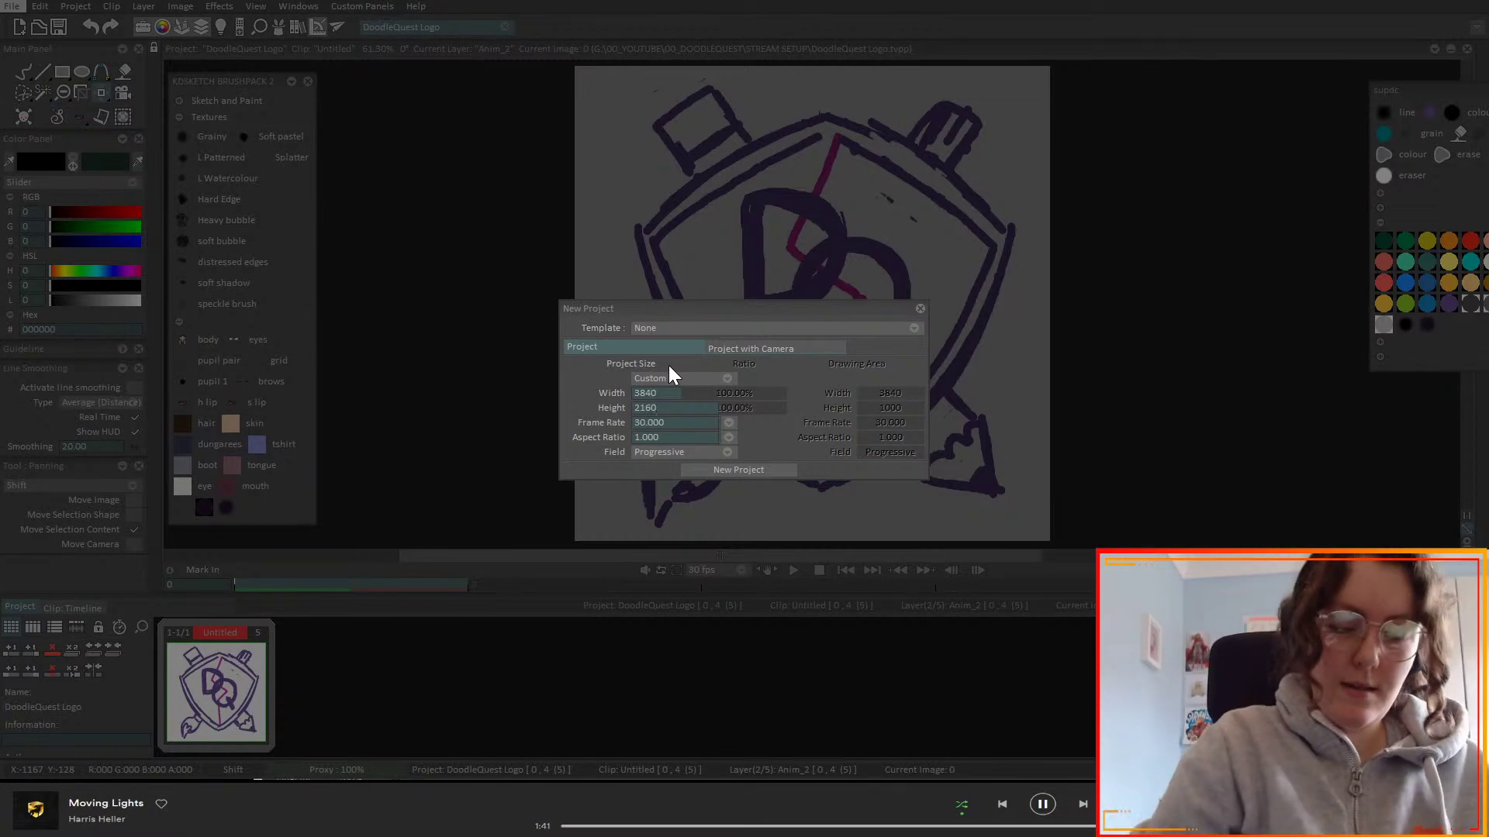
click(728, 422)
click(773, 489)
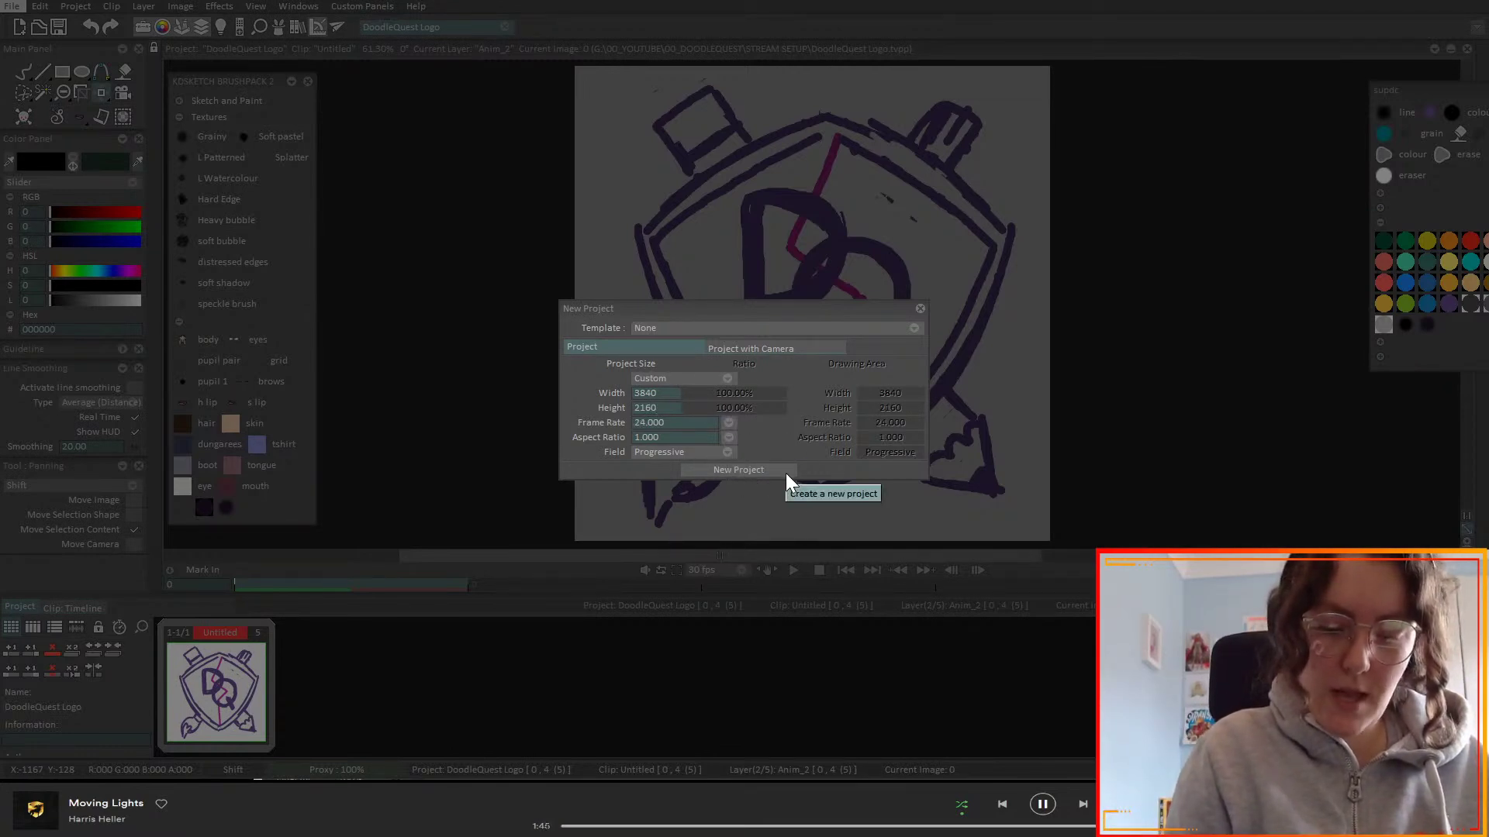
click(784, 472)
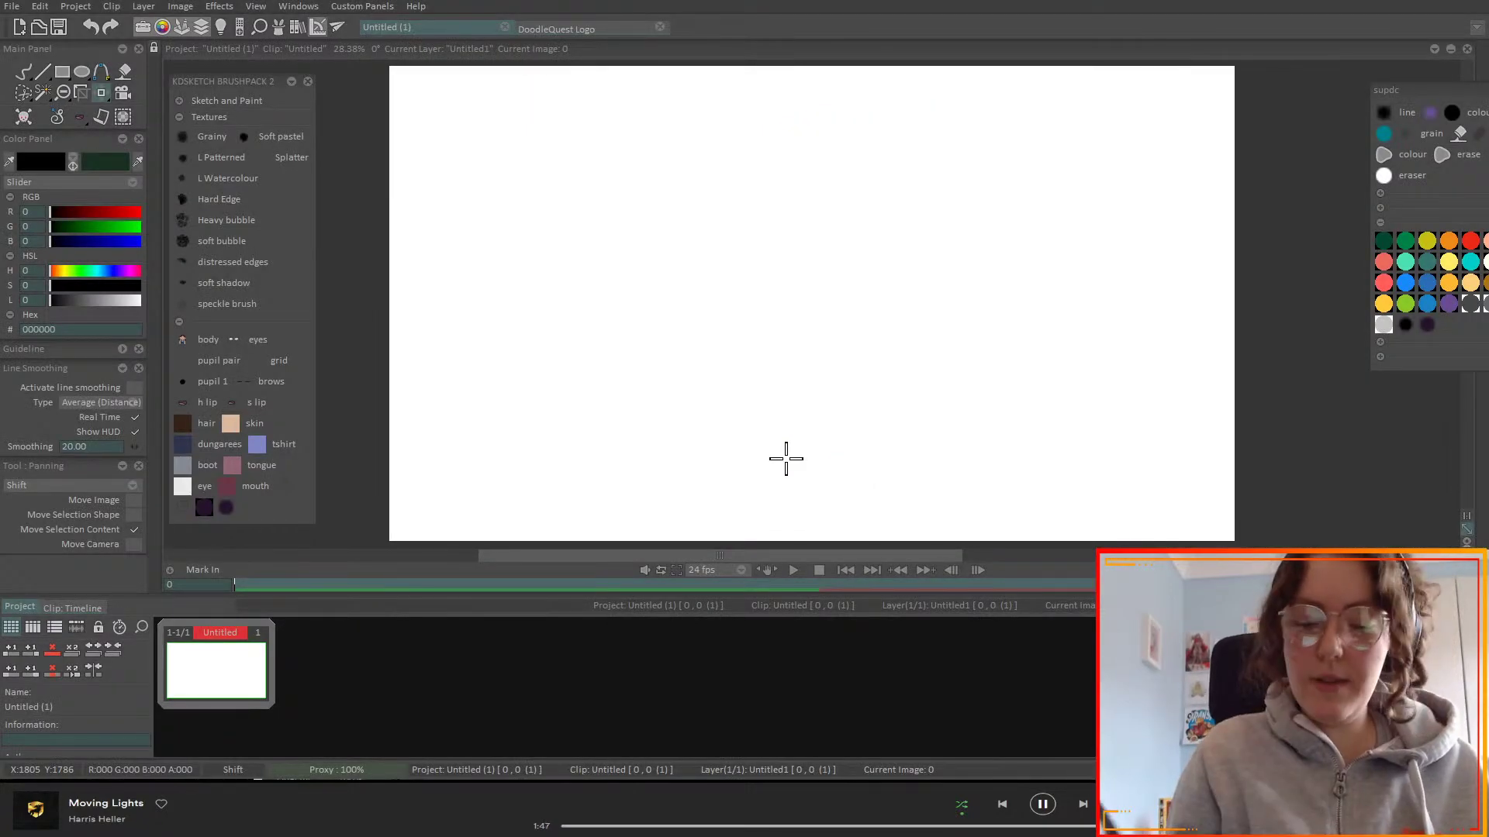
- Open the new clip's timeline, choose the dark purple pencil brush and bring the supdc brush panel fully into view
scroll(812, 303, down, 1)
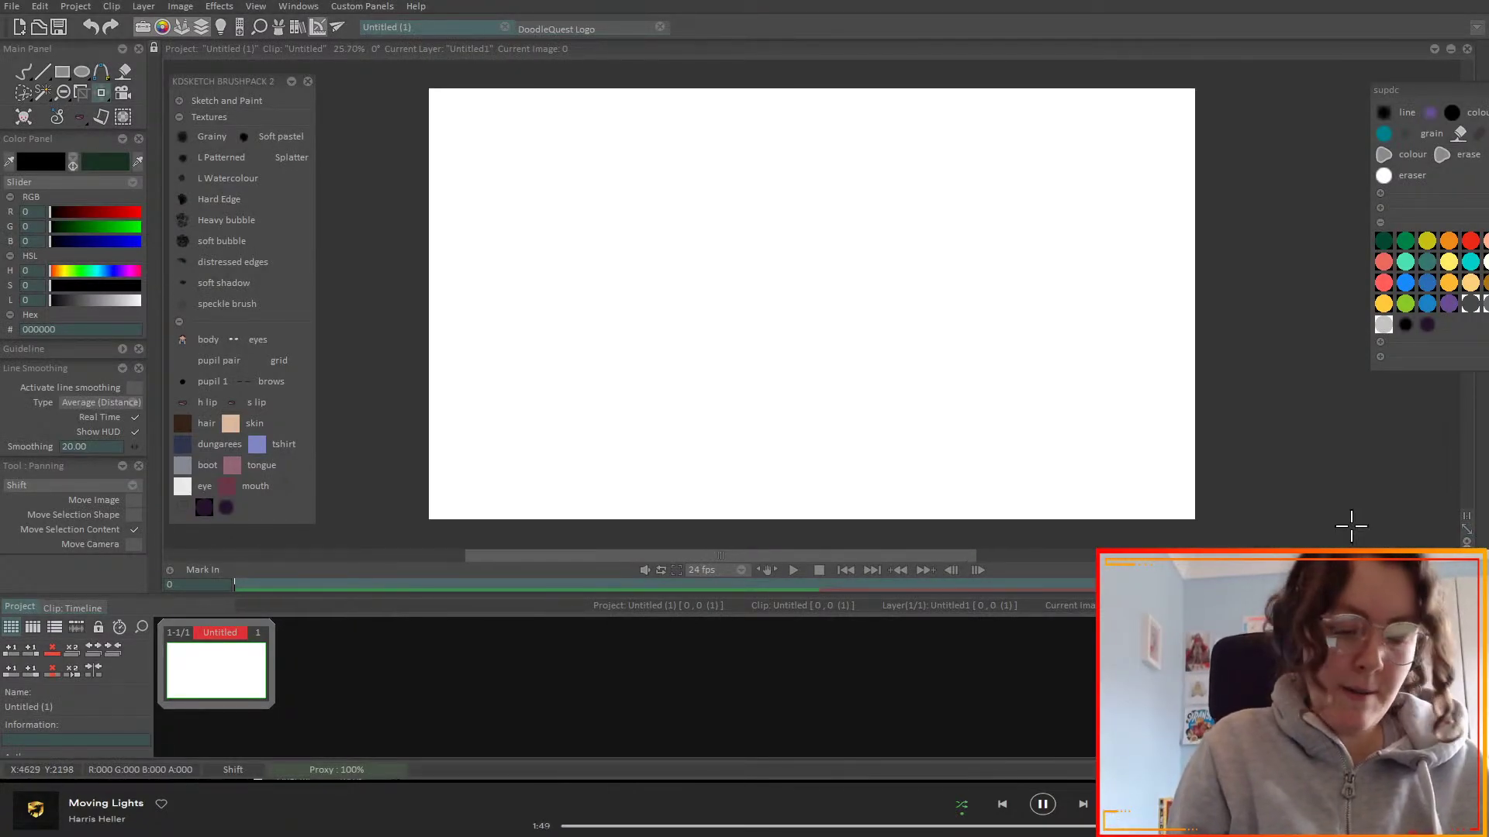
double_click(244, 676)
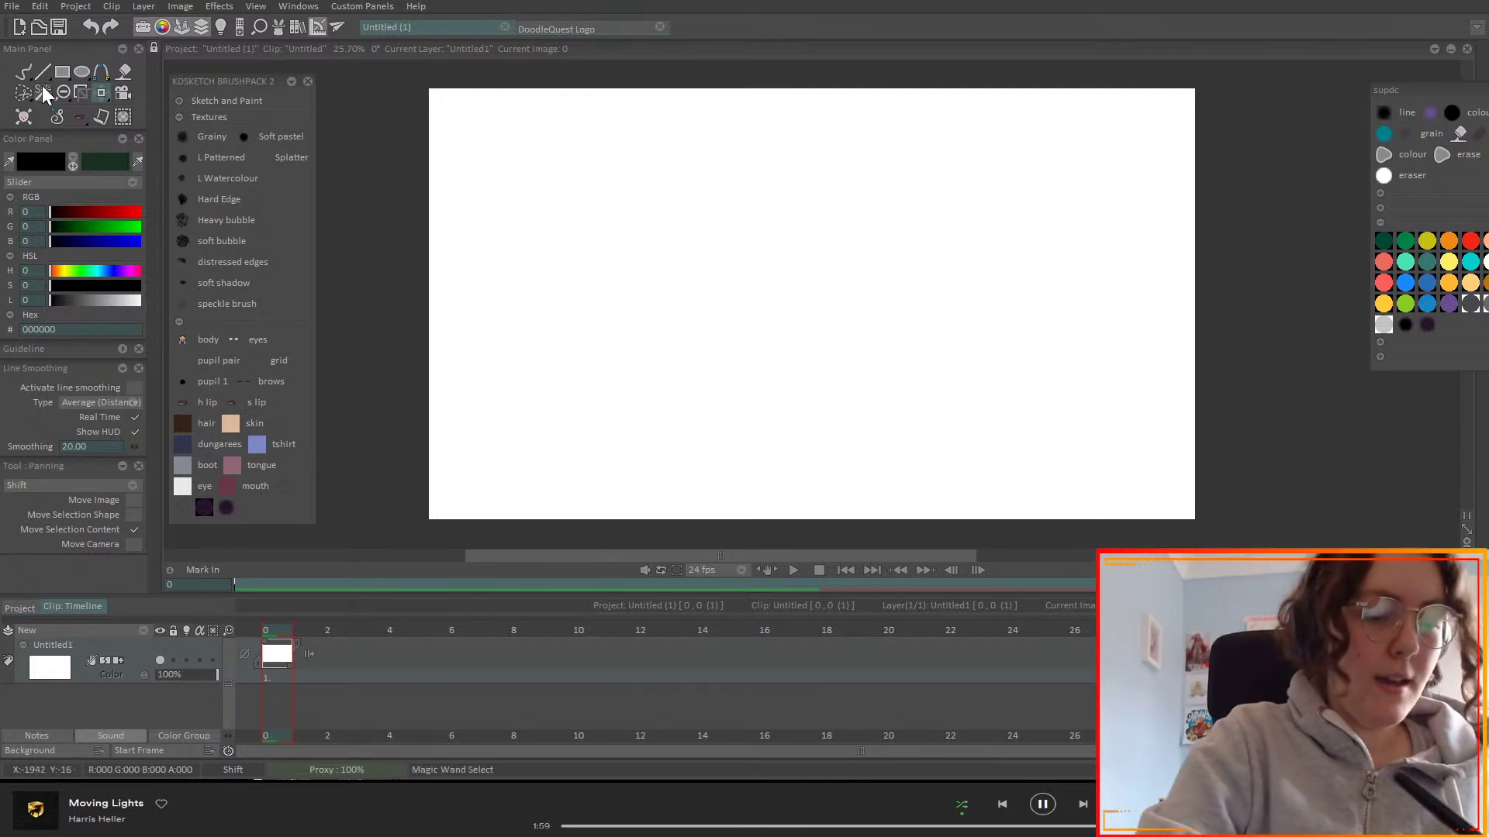
click(24, 72)
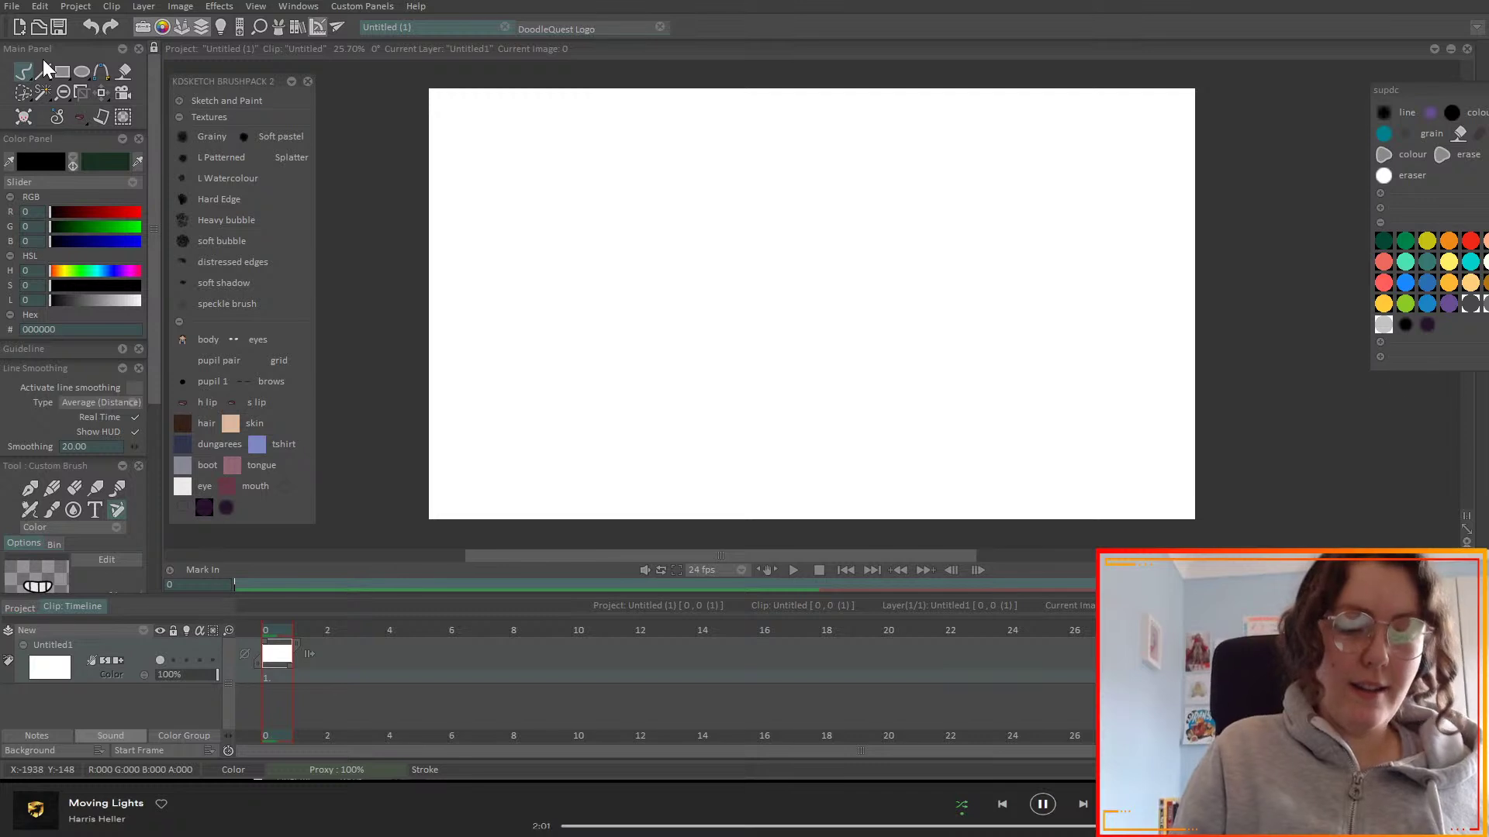
click(1427, 325)
mouse_move(688, 238)
mouse_down()
mouse_move(641, 265)
mouse_move(927, 329)
mouse_up()
key(ctrl+z)
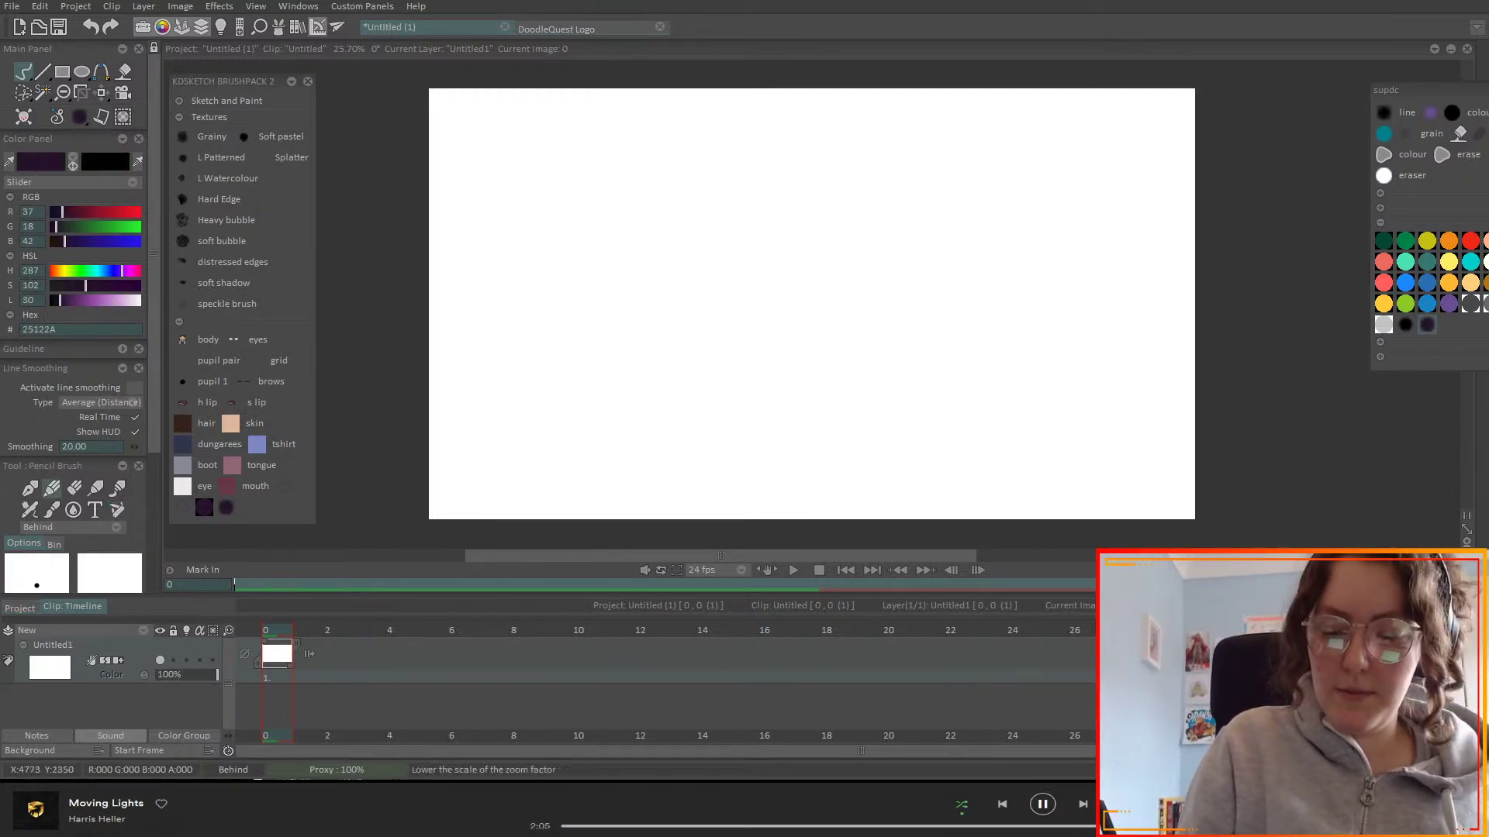
click(1466, 528)
drag(1427, 92, 1296, 102)
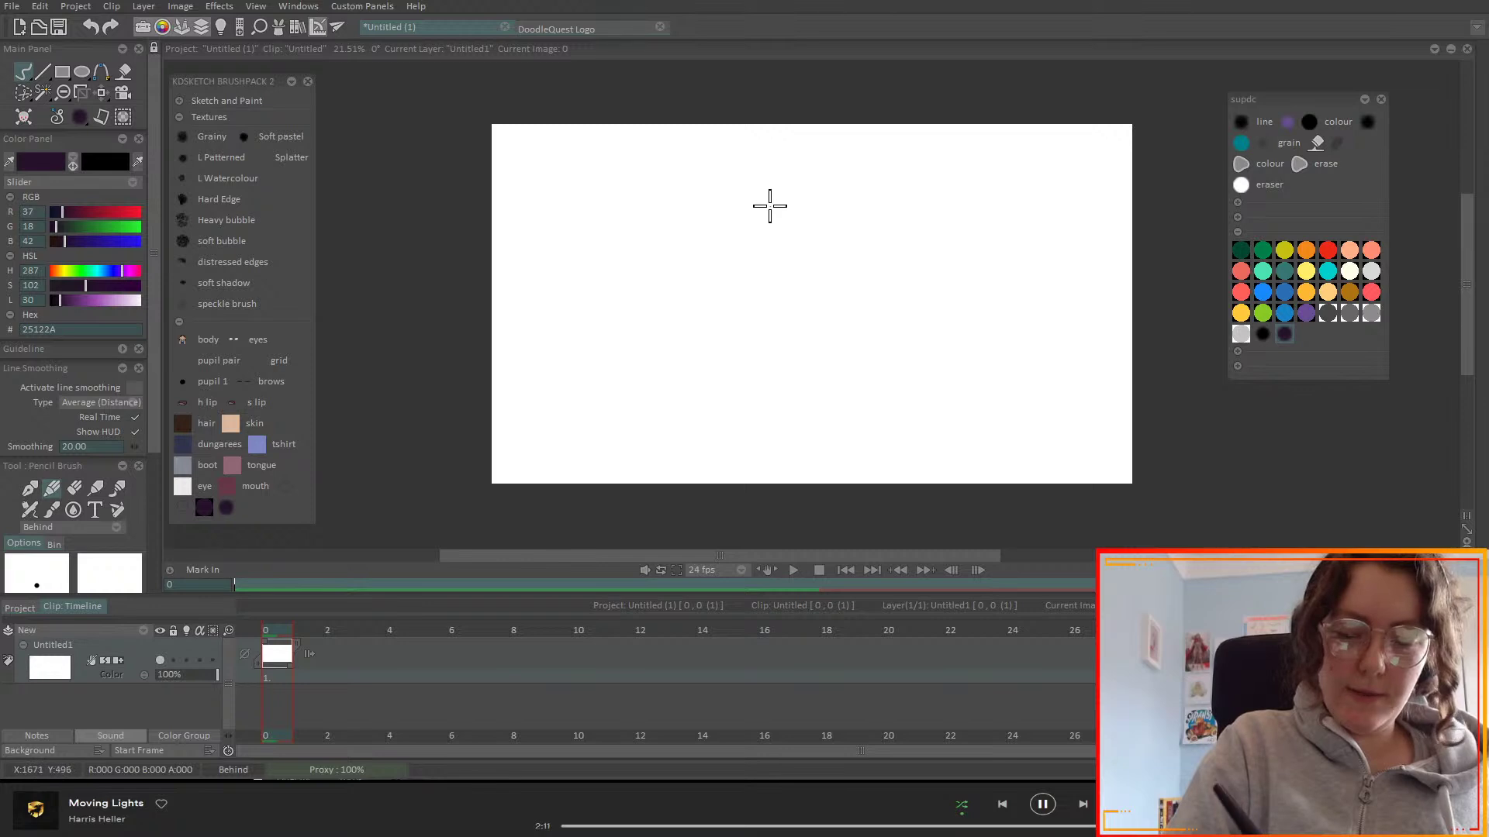
- Sketch a simple standing figure just left of the canvas centre, with a round head, straight body and two legs
drag(760, 253, 775, 195)
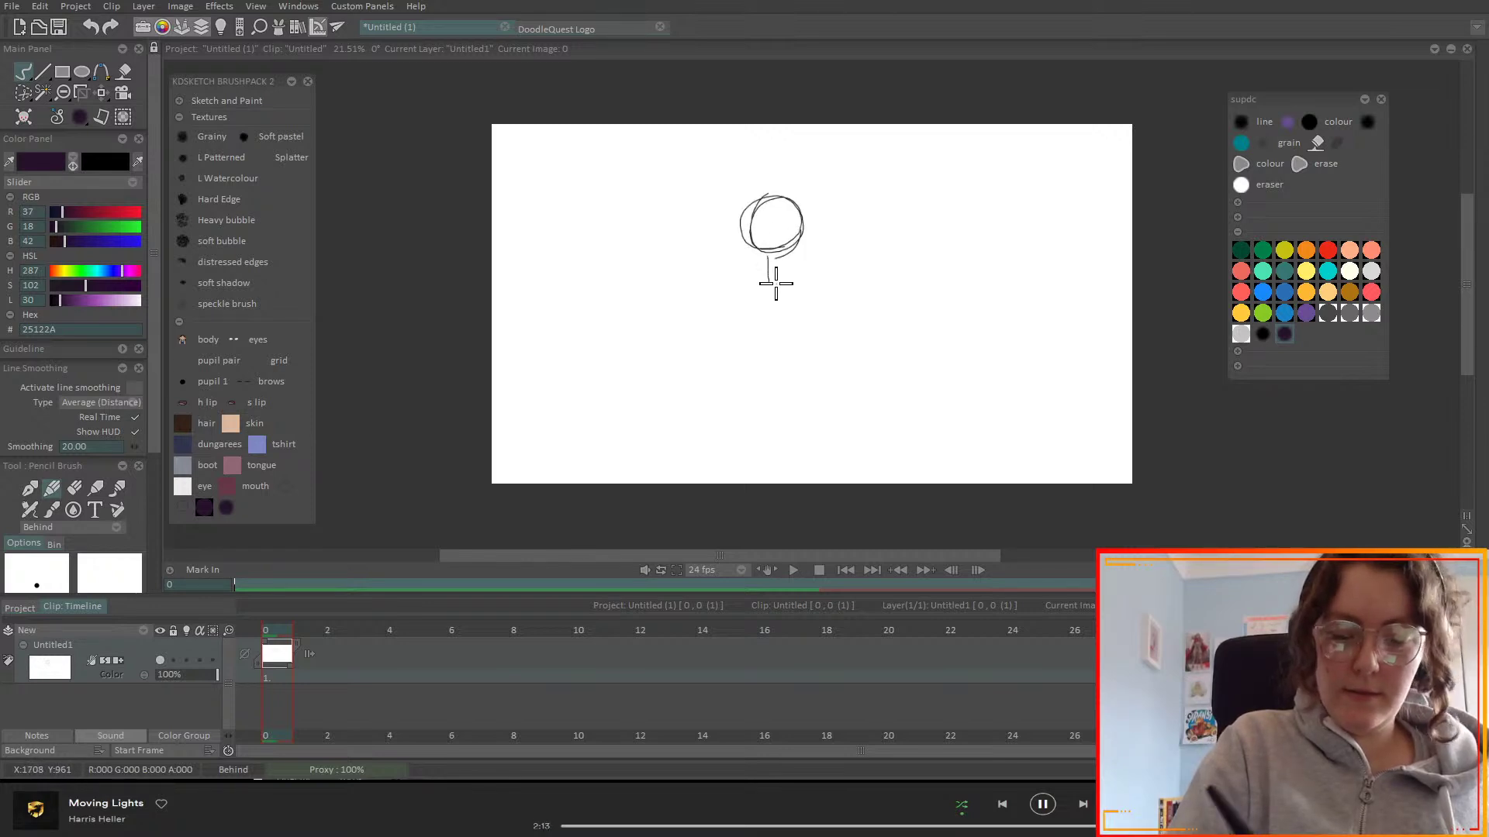
drag(807, 256, 807, 353)
mouse_move(759, 263)
mouse_down()
mouse_move(769, 425)
mouse_move(782, 419)
mouse_move(784, 328)
mouse_move(804, 432)
mouse_up()
drag(808, 335, 811, 414)
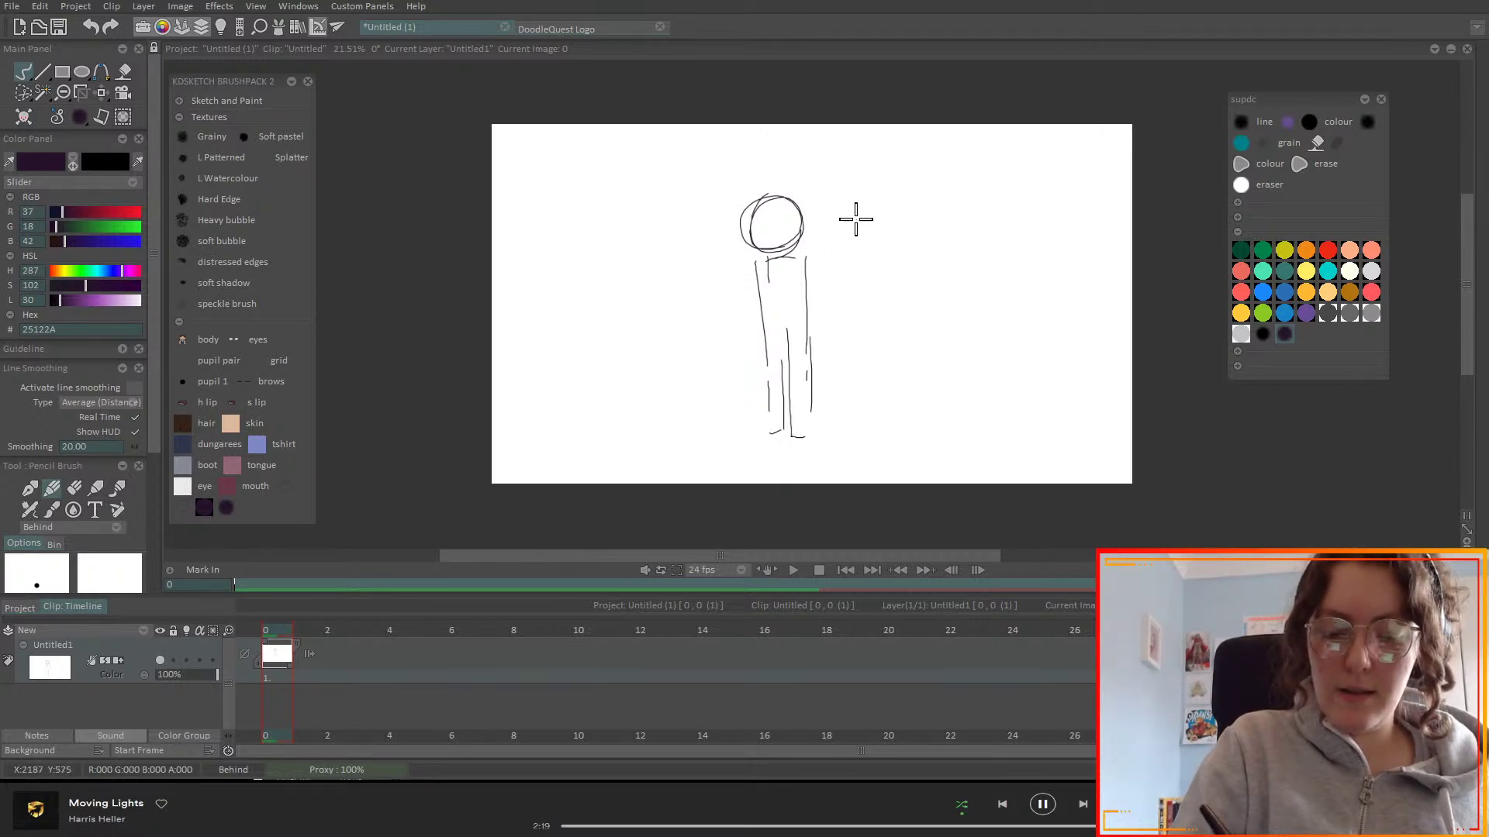
- Sketch a second, slightly shorter standing figure to the right of the first, with a round head, body and legs
mouse_move(876, 225)
mouse_down()
mouse_move(839, 217)
mouse_move(839, 264)
mouse_move(889, 265)
mouse_move(870, 217)
mouse_move(842, 258)
mouse_move(873, 264)
mouse_move(855, 229)
mouse_move(829, 231)
mouse_move(853, 291)
mouse_up()
mouse_move(845, 285)
mouse_down()
mouse_move(865, 284)
mouse_move(874, 384)
mouse_move(842, 388)
mouse_move(840, 432)
mouse_up()
drag(879, 295, 878, 426)
drag(867, 437, 839, 438)
drag(838, 277, 864, 434)
drag(856, 361, 854, 435)
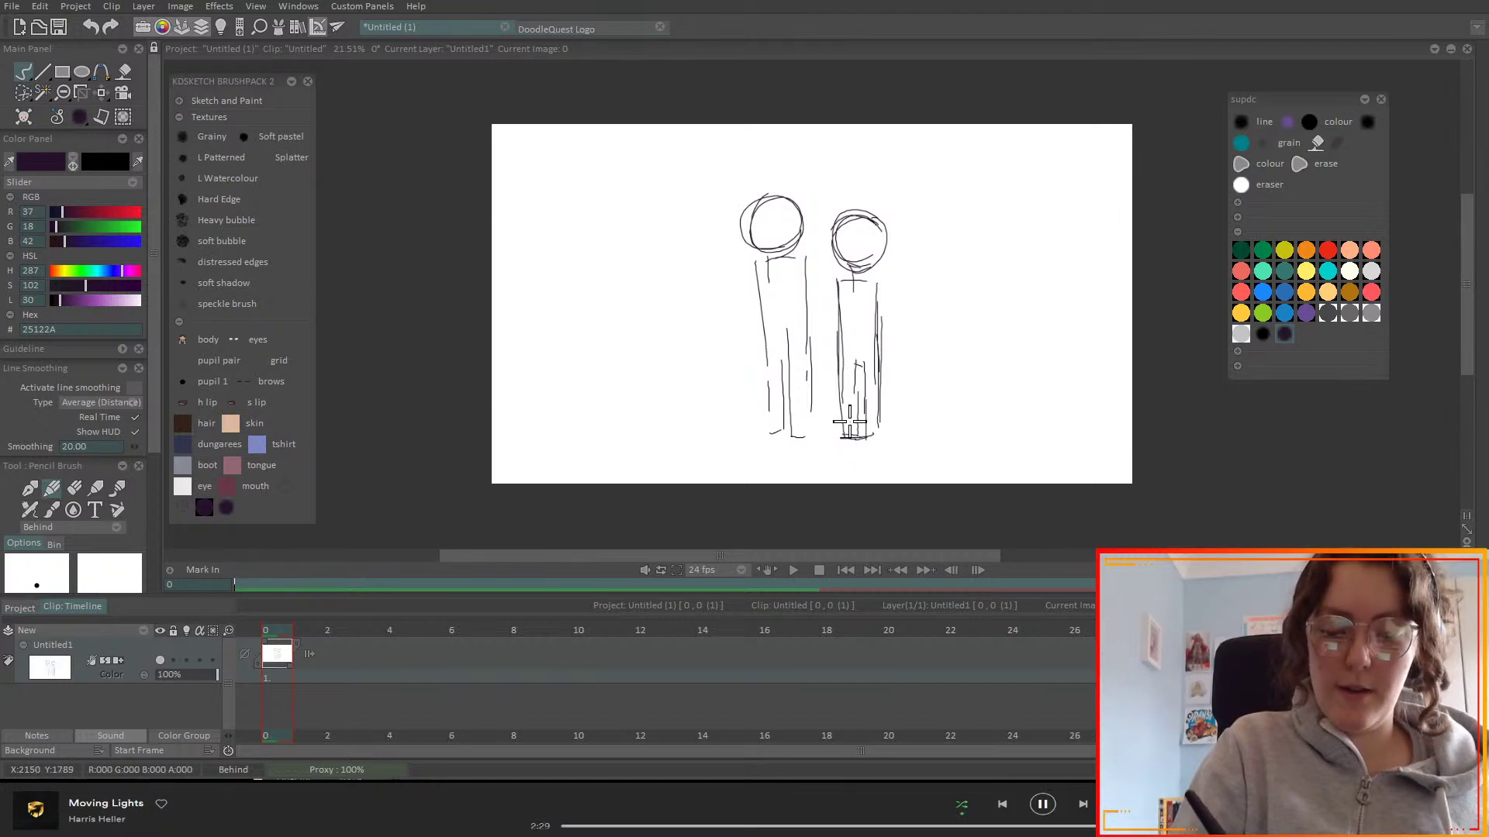
- Add arms, hands and simple faces to both figures and extend the drawing's exposure to three frames
mouse_move(754, 319)
mouse_down()
mouse_move(734, 299)
mouse_move(804, 327)
mouse_up()
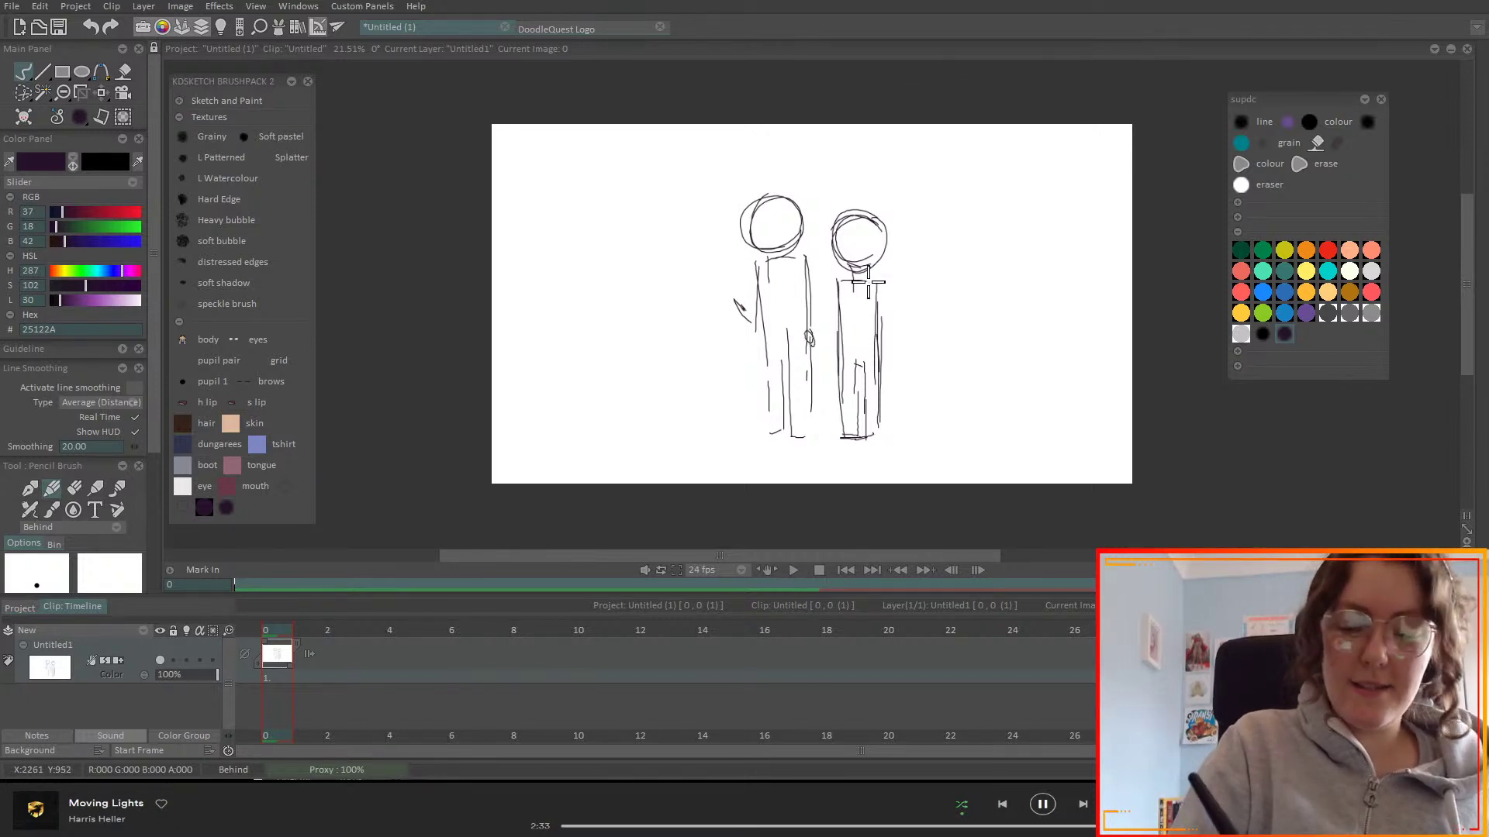
mouse_move(839, 280)
mouse_down()
mouse_move(874, 322)
mouse_move(878, 289)
mouse_move(887, 339)
mouse_move(905, 304)
mouse_up()
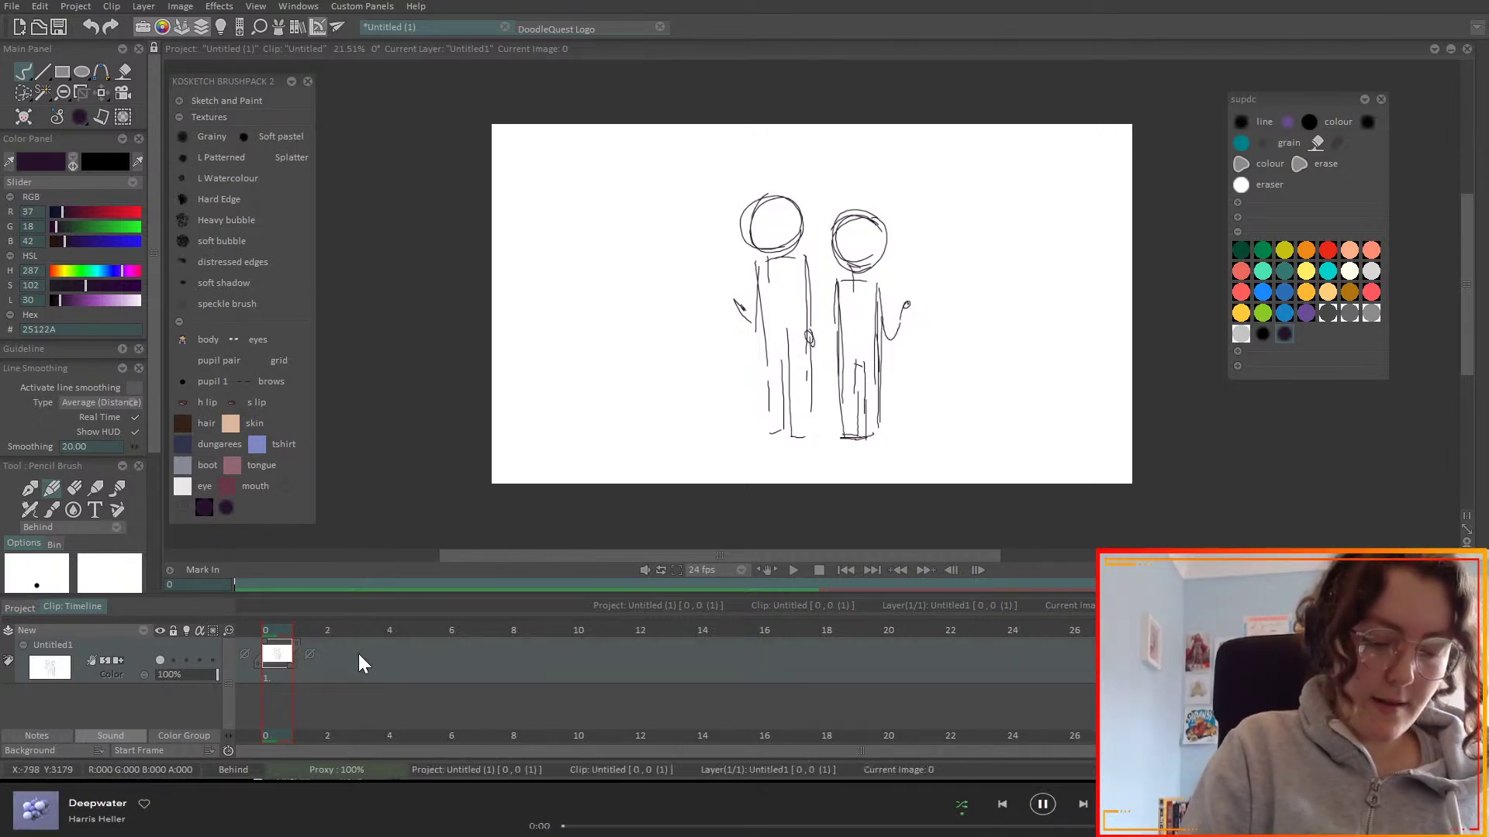
drag(290, 663, 341, 667)
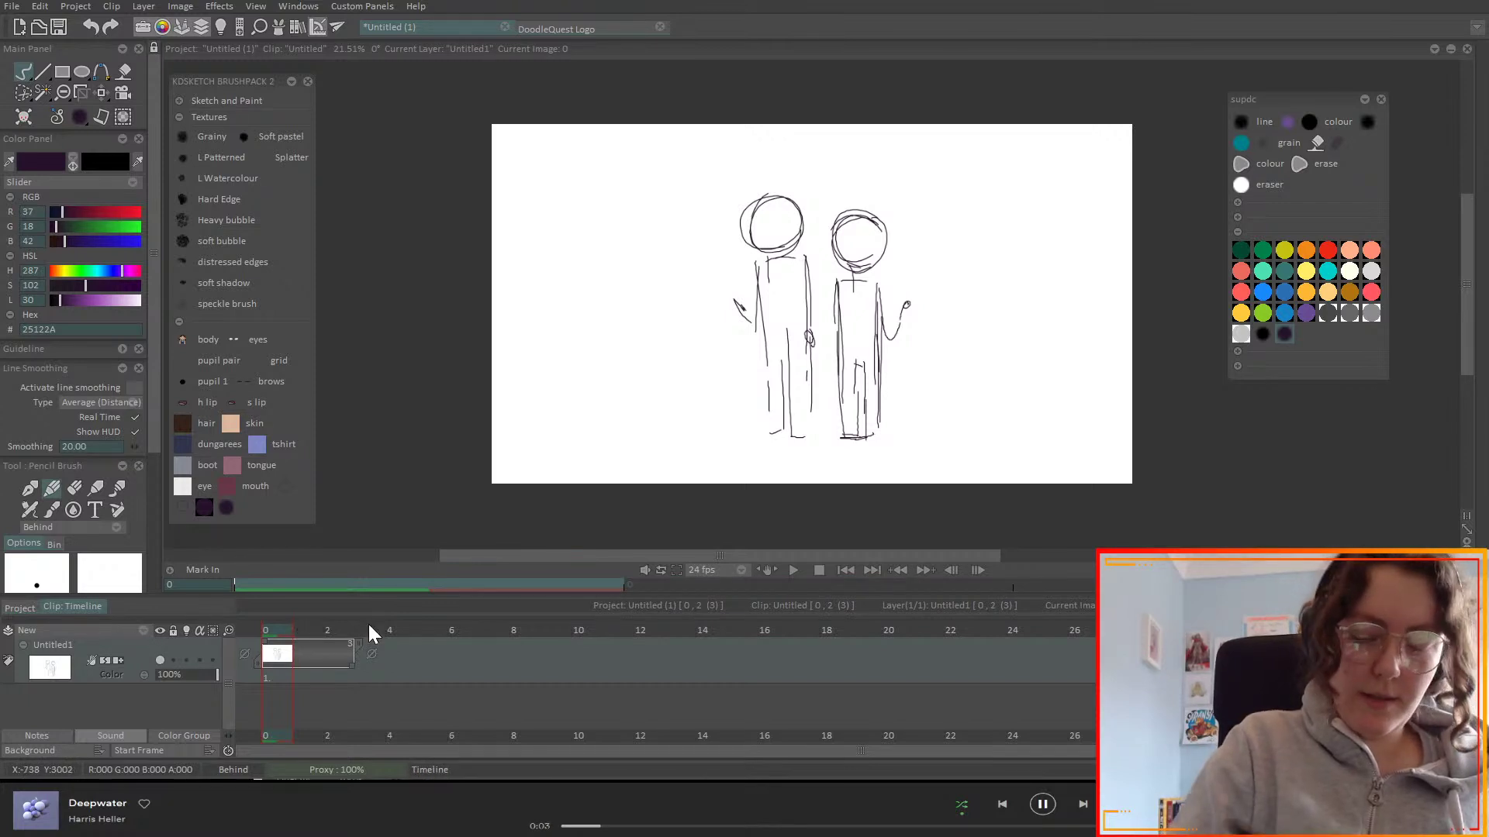
drag(749, 231, 878, 250)
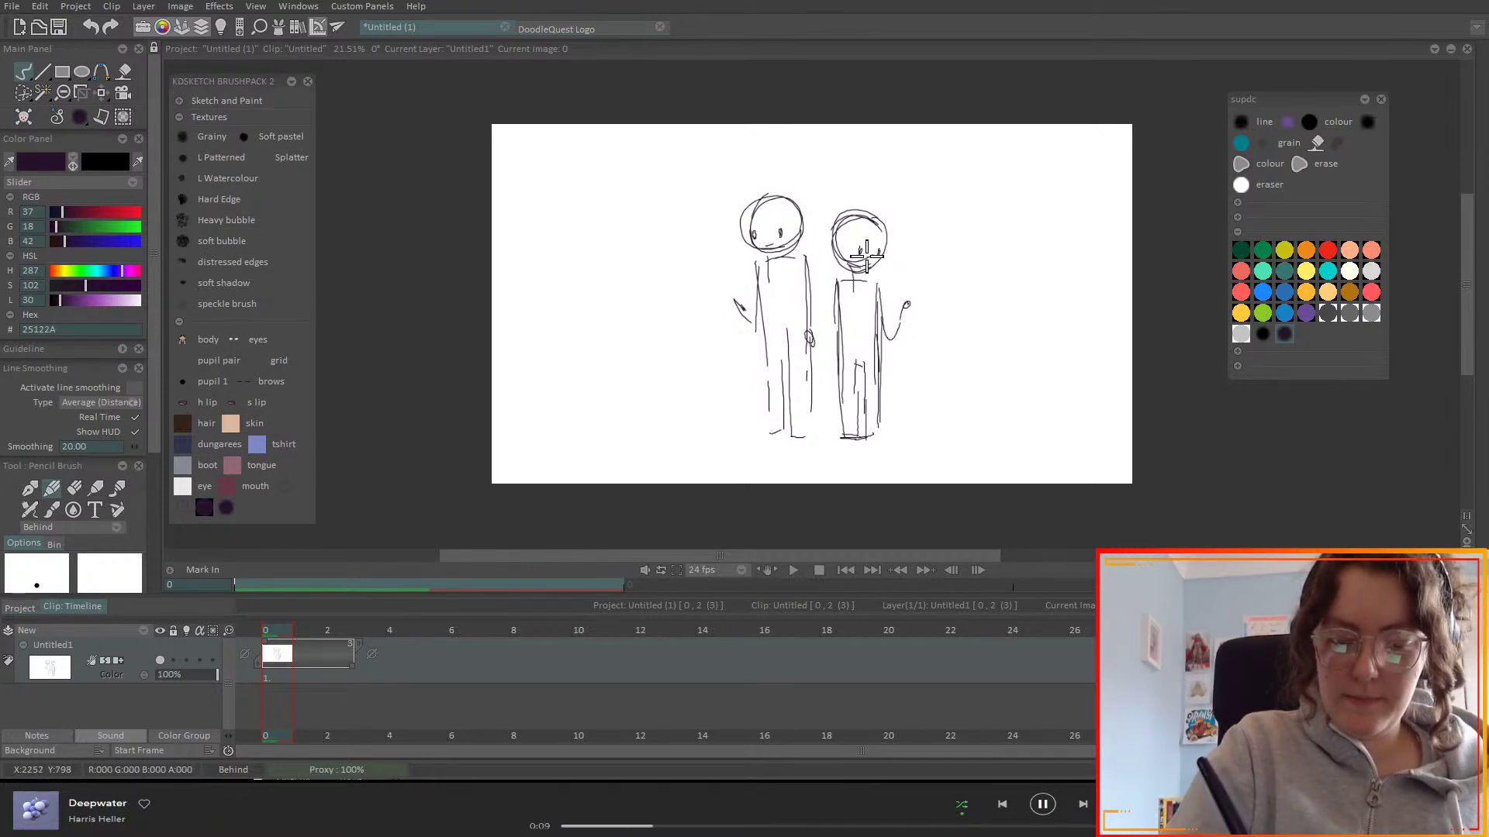
- Add a blank drawing at frame 2 with the first drawing showing through, and extend its exposure to two frames
click(319, 667)
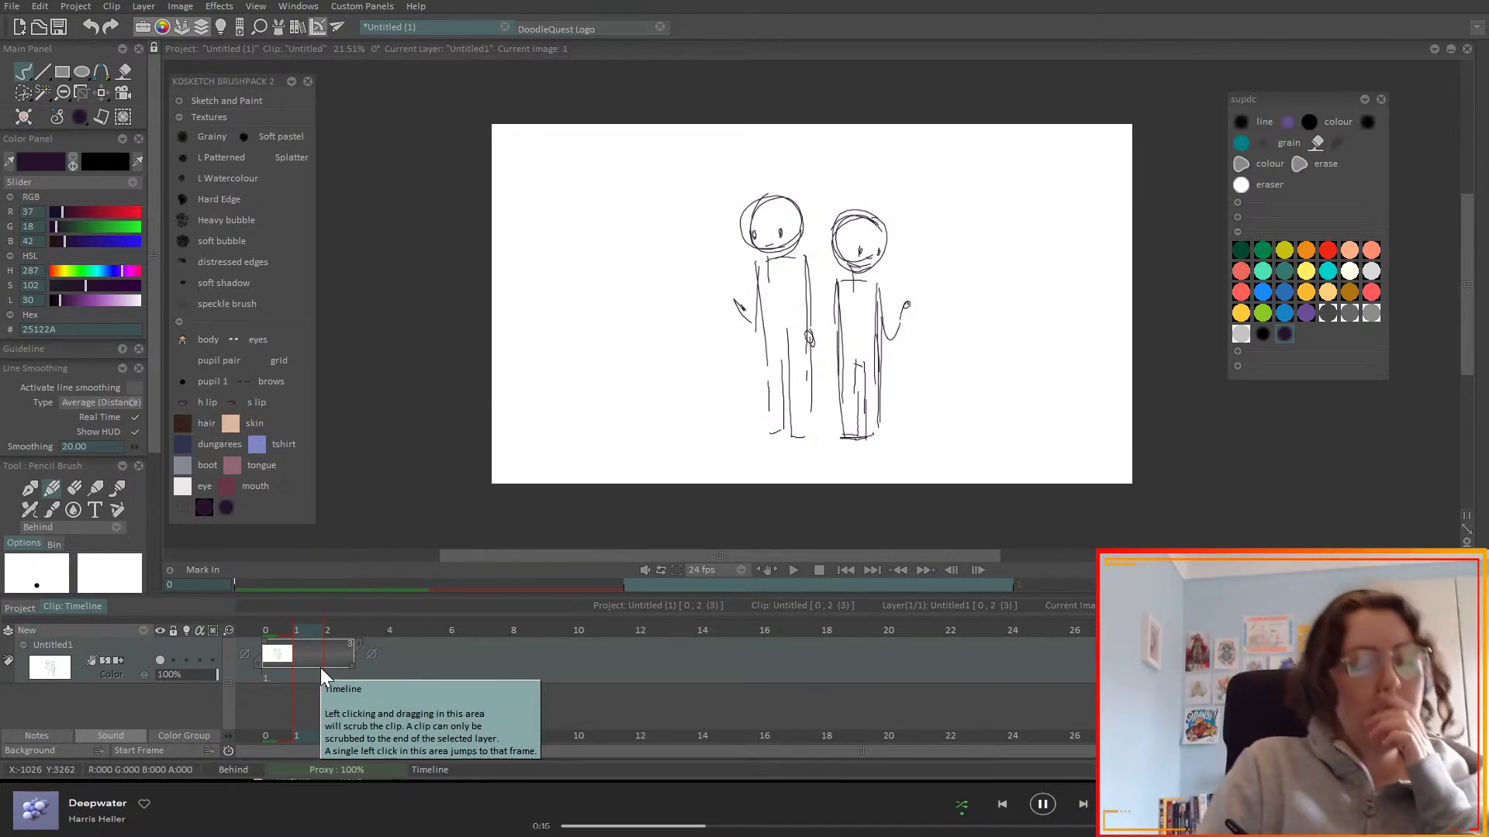
click(358, 632)
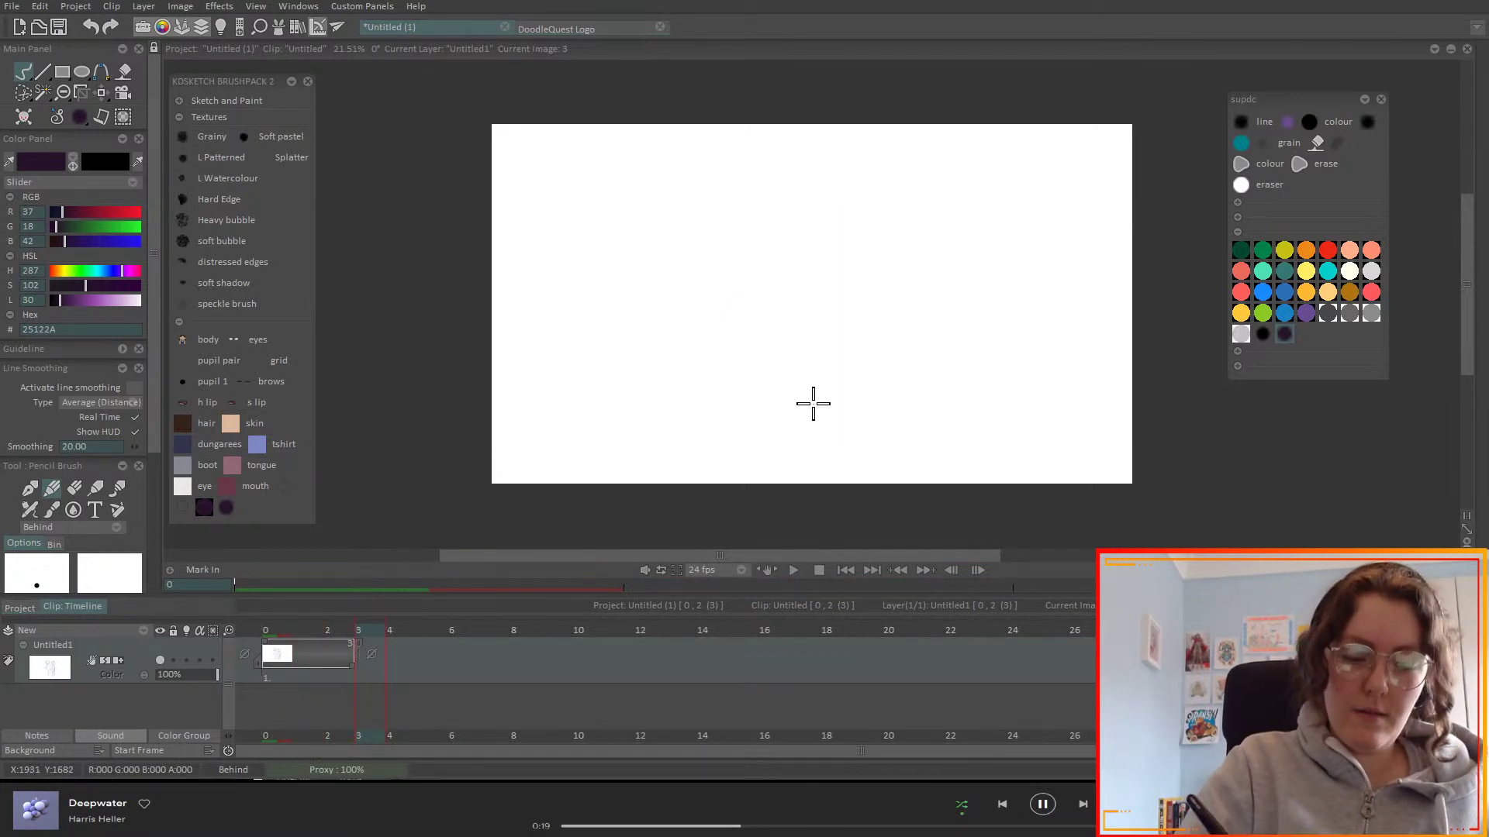
drag(277, 632, 333, 631)
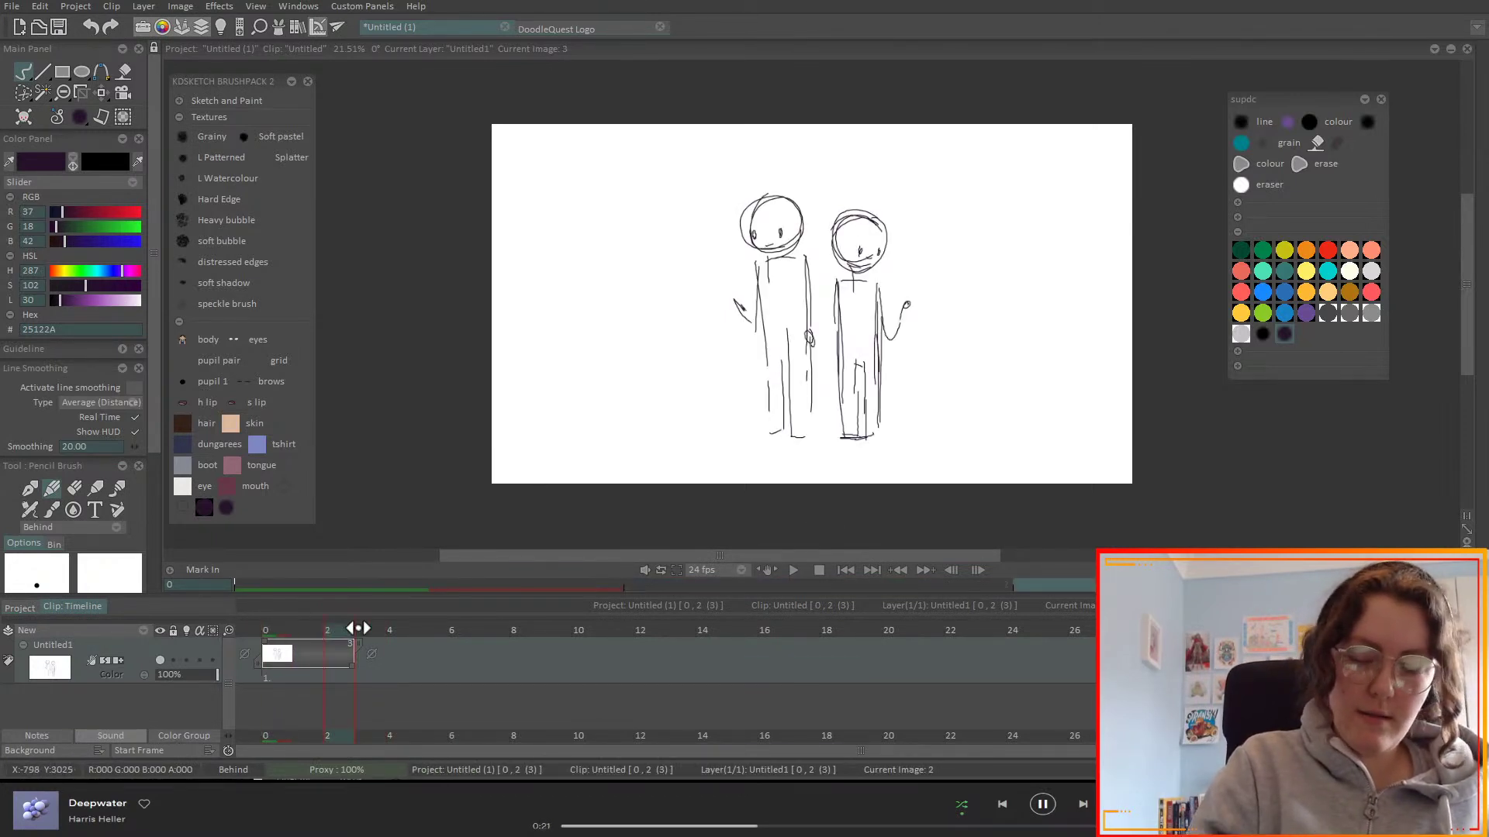
key(Return)
click(188, 660)
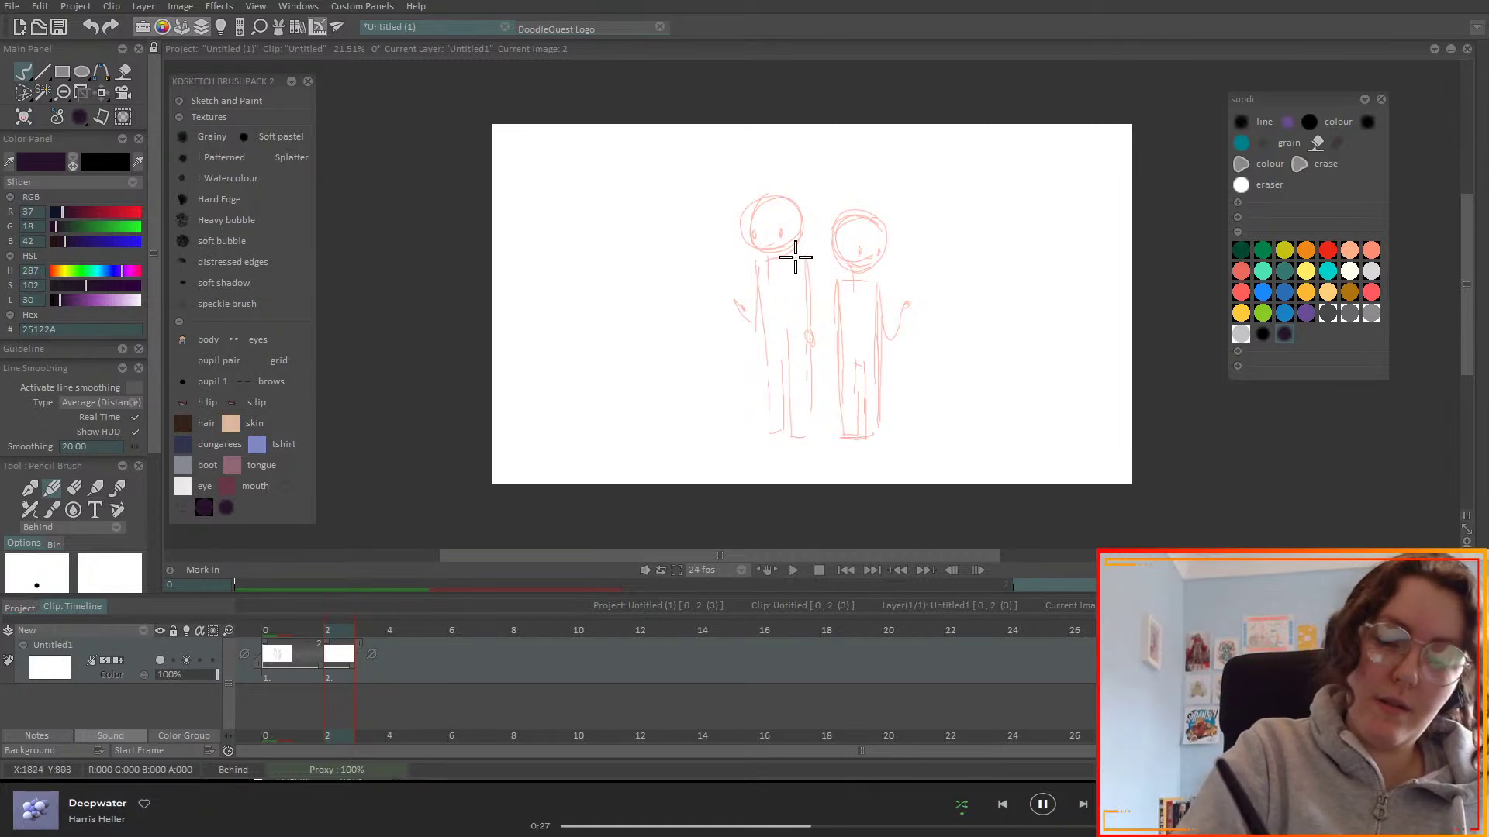
drag(321, 665, 380, 645)
- Place a copy of both figures on the frame 2 drawing, lowered so their legs run off the canvas
right_click(102, 93)
click(165, 94)
drag(873, 287, 872, 395)
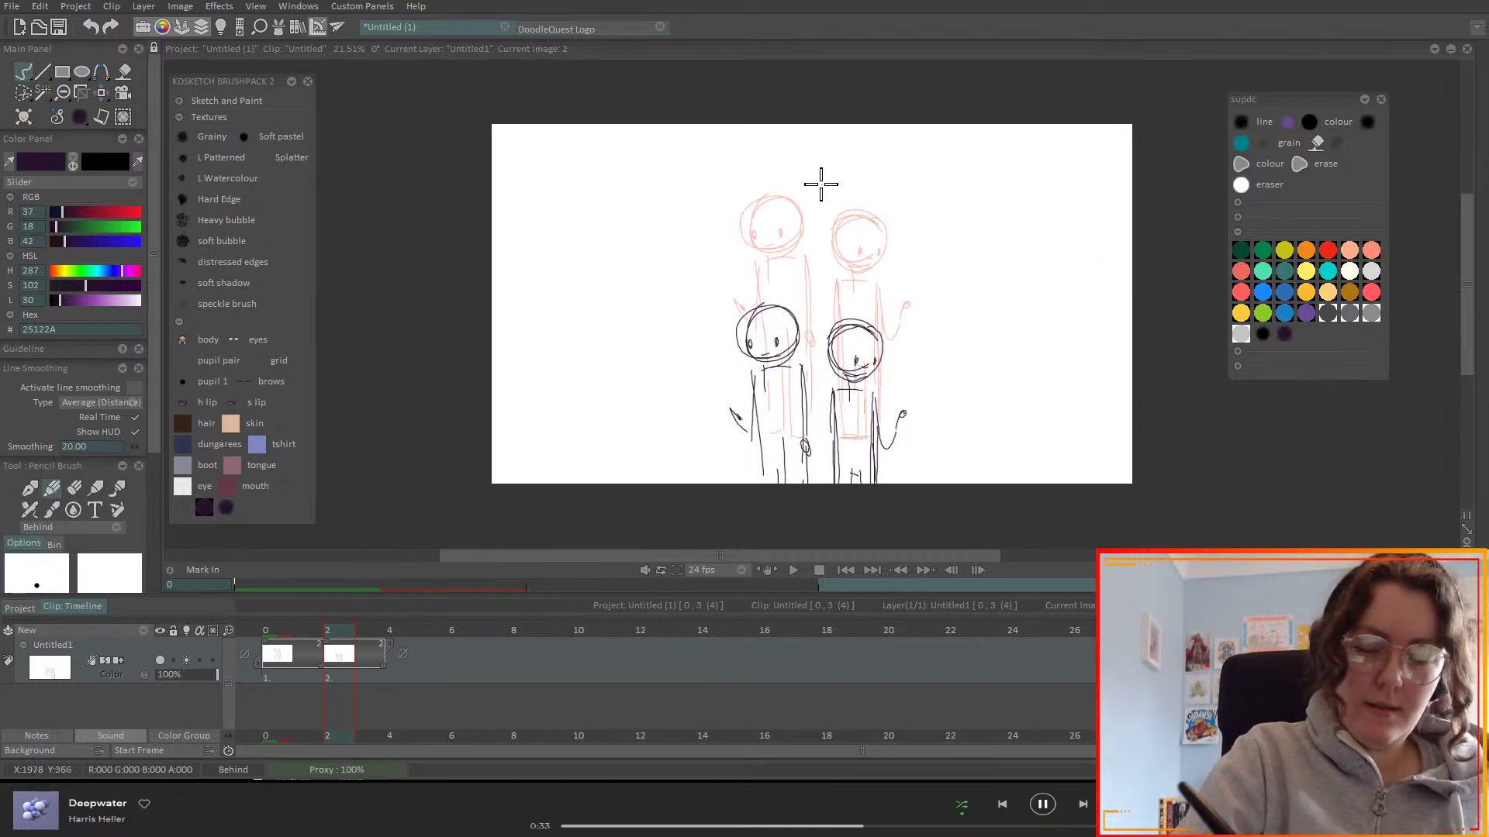
- Erase the faces, hands and bent forearms from the two lowered figures on frame 2
click(74, 488)
mouse_move(769, 341)
mouse_down()
mouse_move(755, 333)
mouse_move(773, 330)
mouse_up()
drag(870, 344, 853, 335)
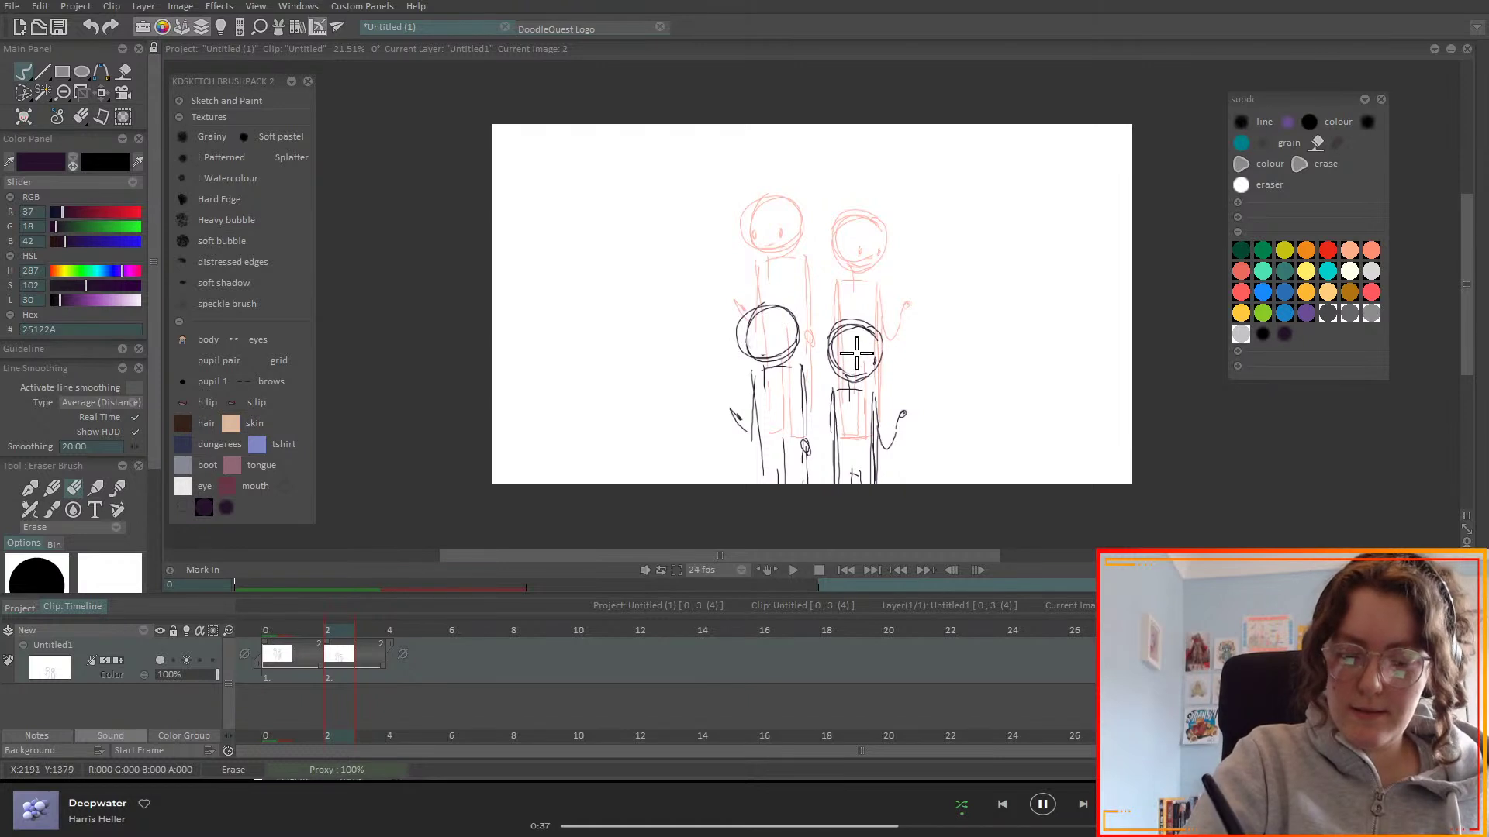
drag(900, 416, 897, 399)
mouse_move(725, 403)
mouse_down()
mouse_move(741, 375)
mouse_move(811, 438)
mouse_up()
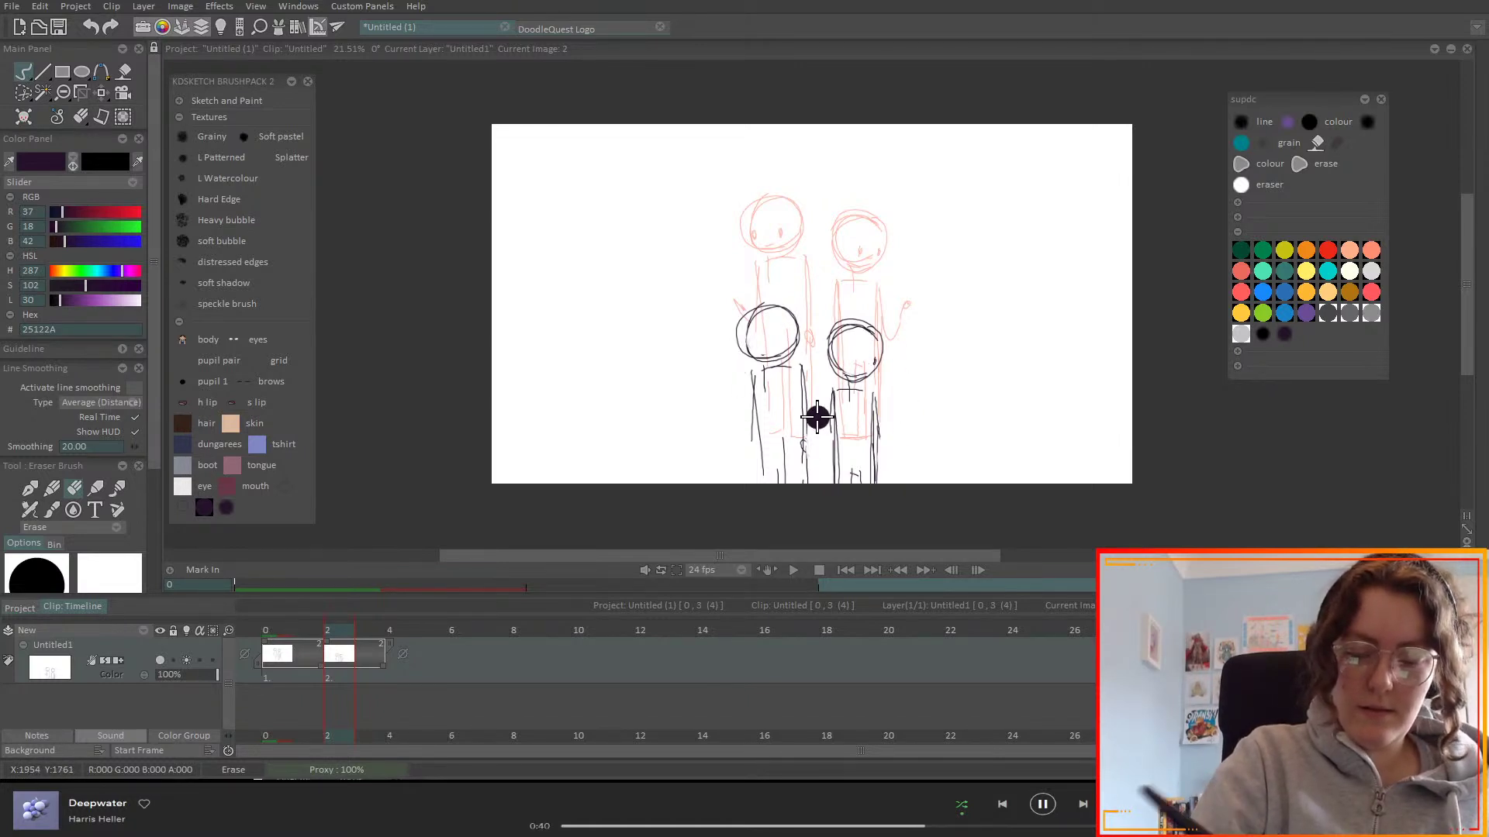
- Start a Warp on the frame 2 figures with rigidity 49% and lock points on both figures' legs near the canvas bottom
click(101, 92)
scroll(149, 326, down, 1)
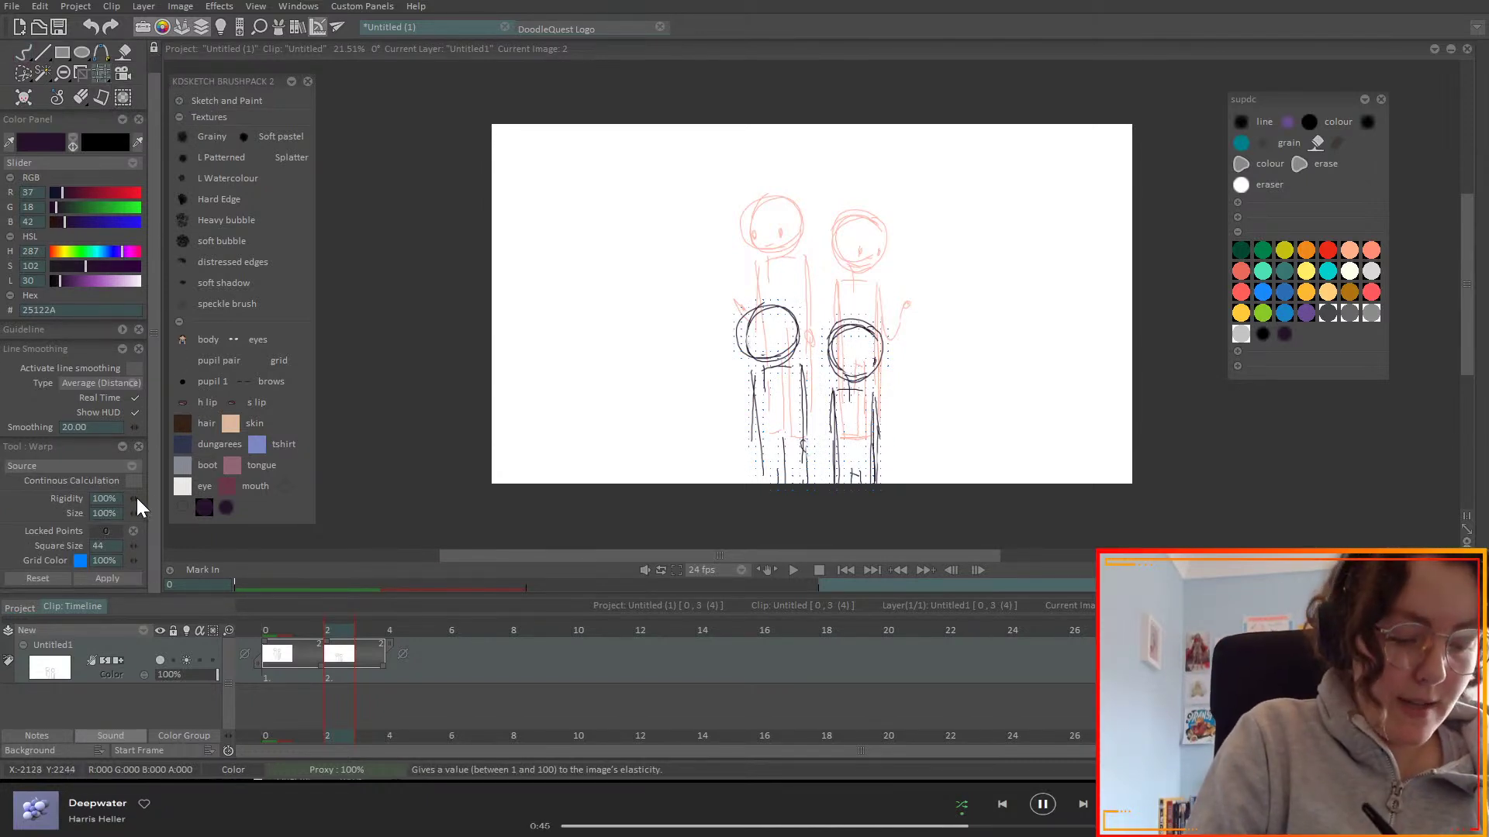
mouse_move(134, 500)
mouse_down()
mouse_move(99, 555)
mouse_move(137, 513)
mouse_up()
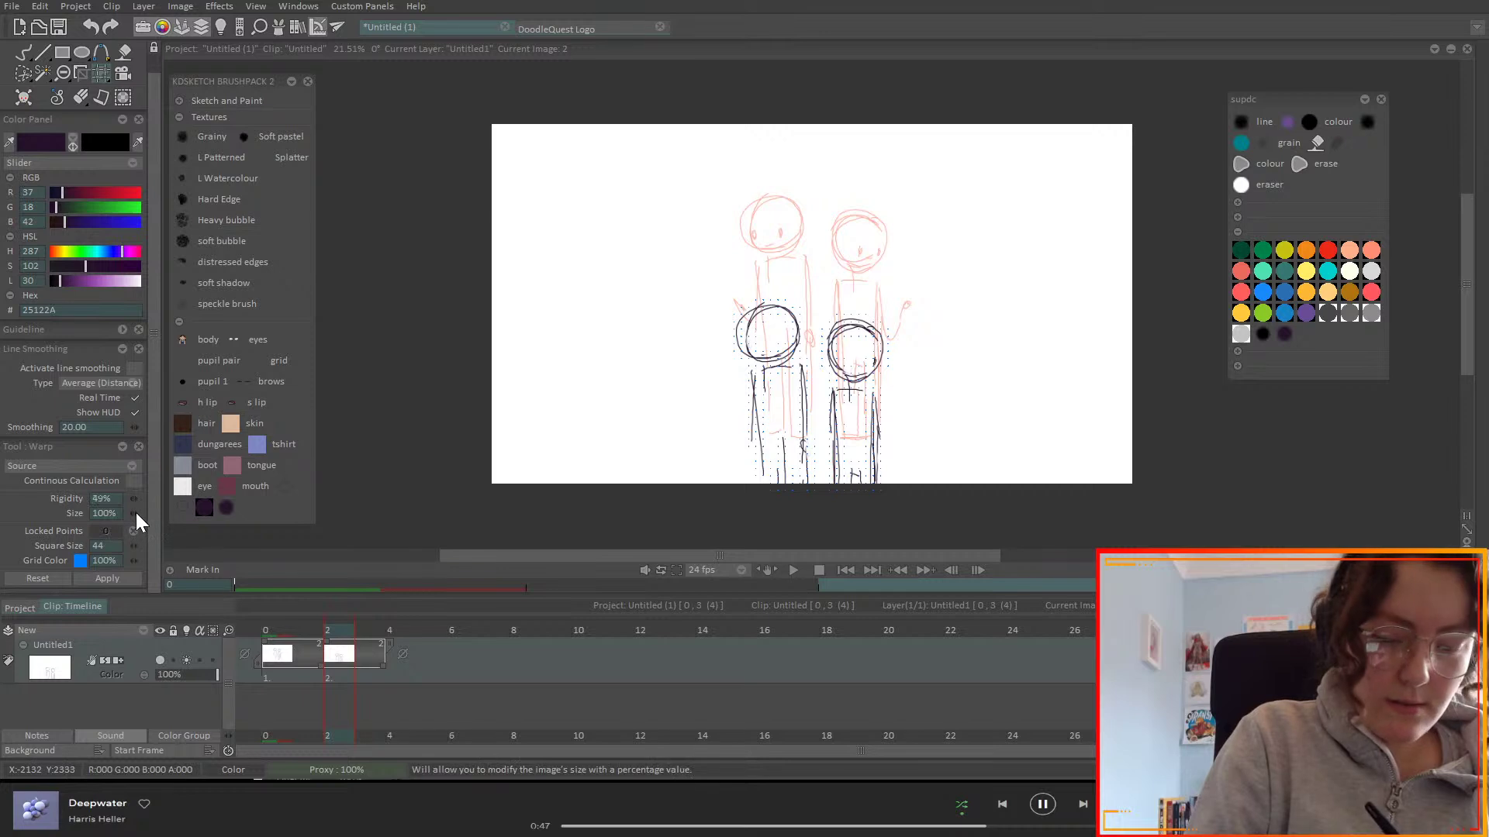
click(763, 469)
click(807, 469)
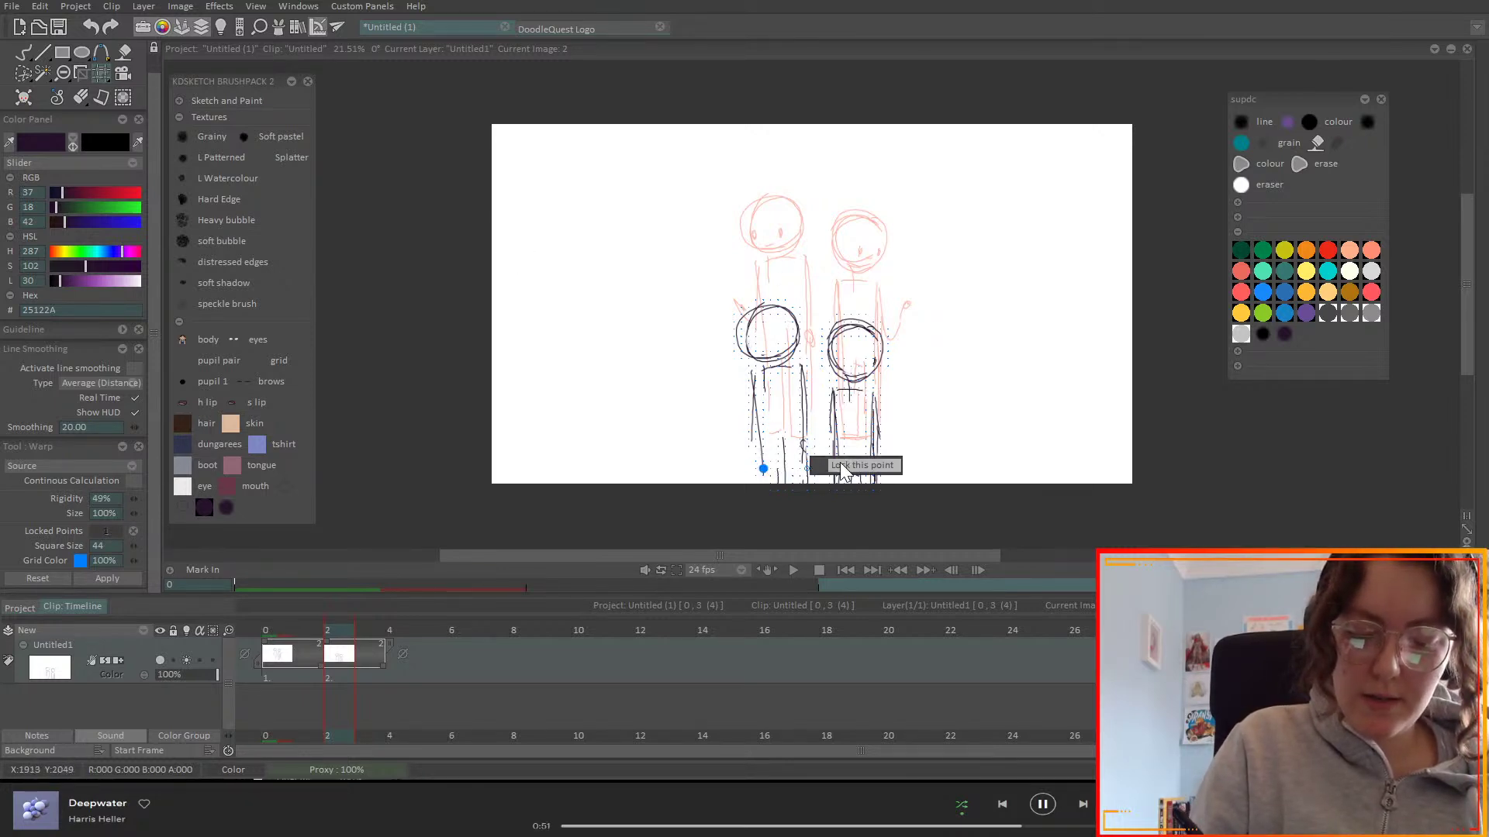
click(836, 469)
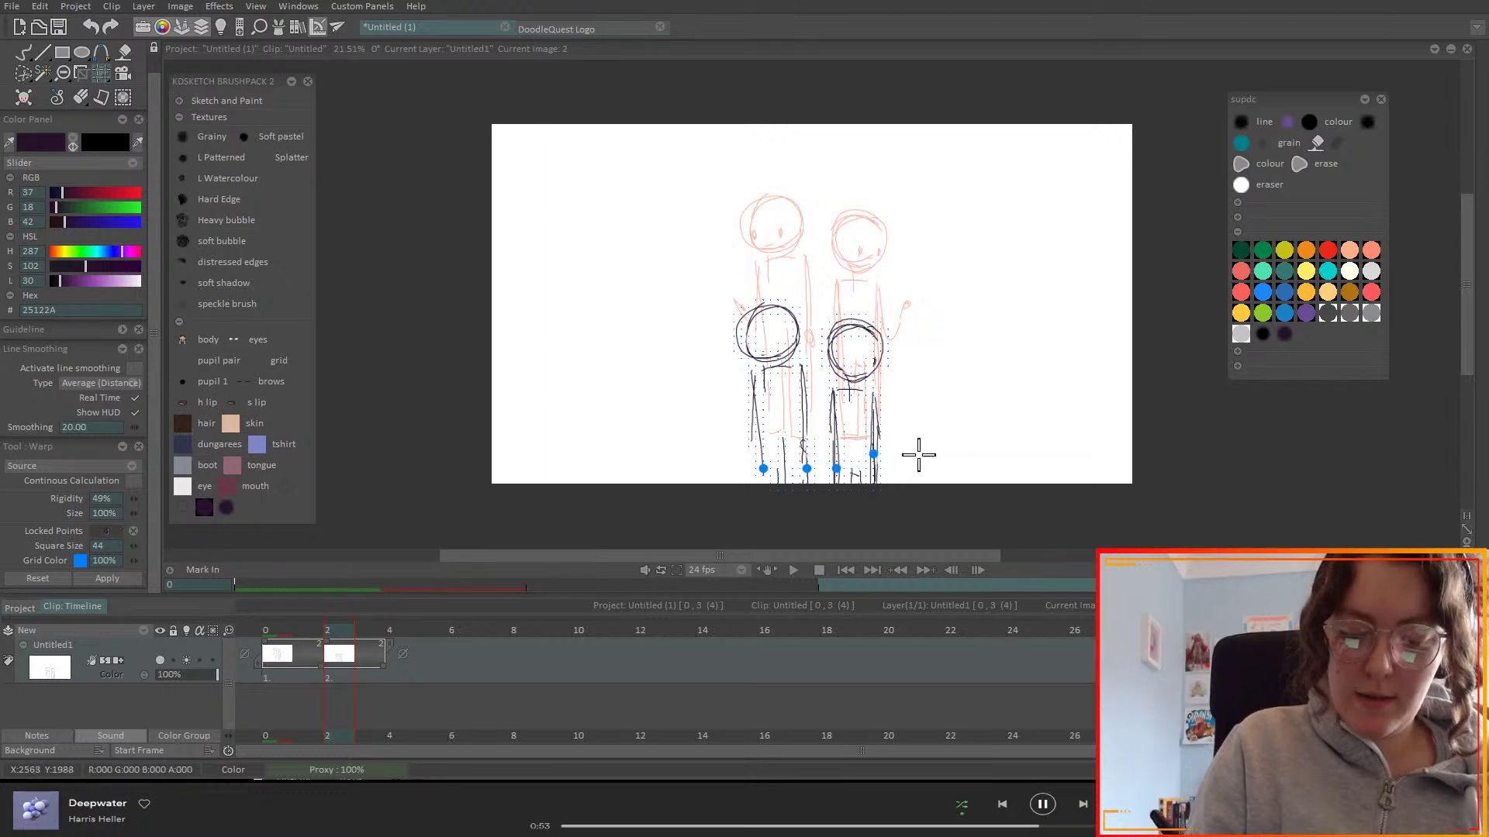
- Lean the shorter figure's head and upper body toward the taller figure and lock points around its head
mouse_move(856, 319)
mouse_down()
mouse_move(844, 394)
mouse_move(874, 388)
mouse_move(857, 412)
mouse_up()
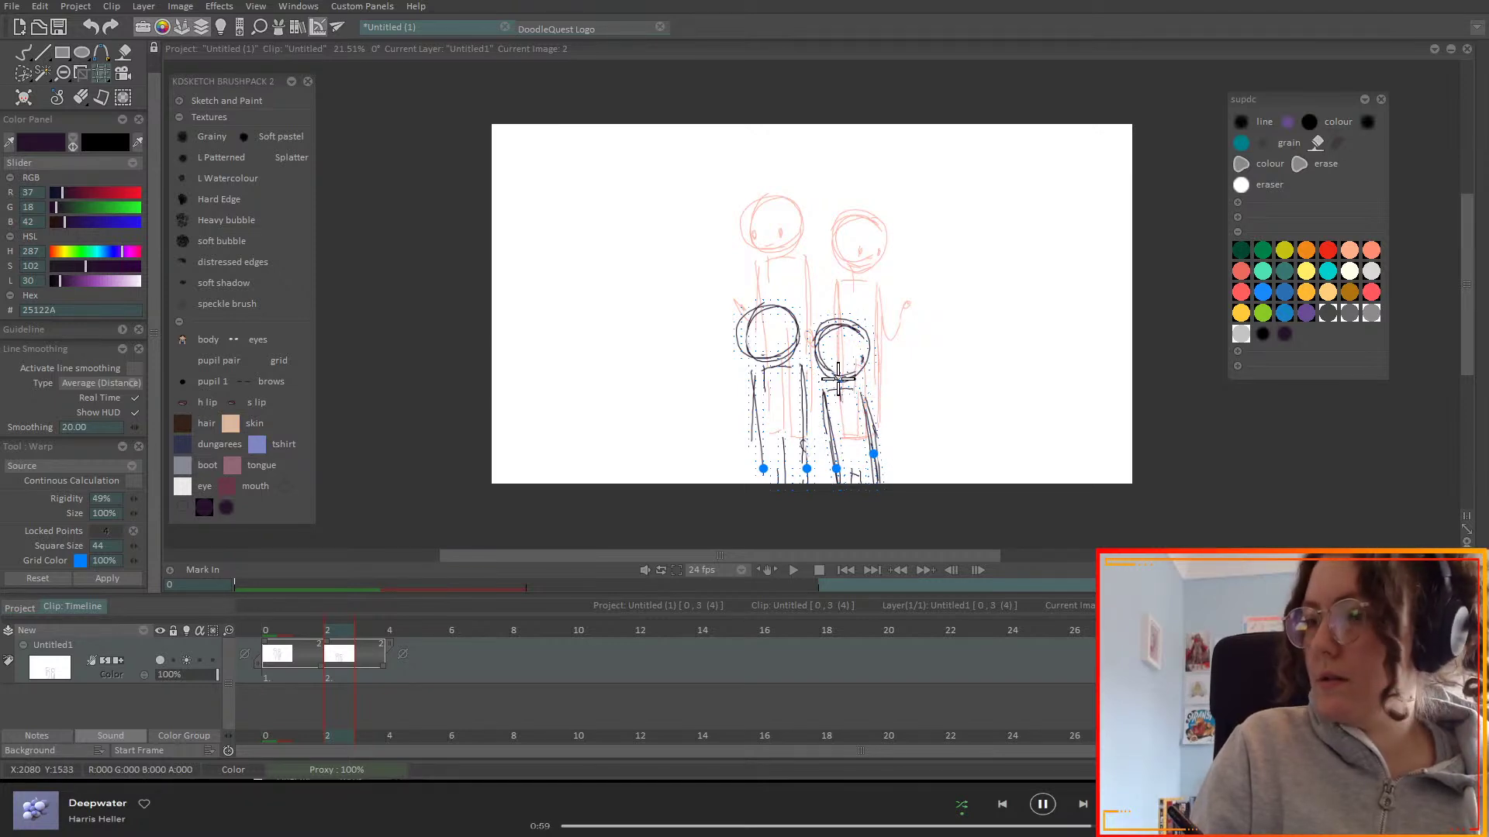
click(881, 379)
click(862, 324)
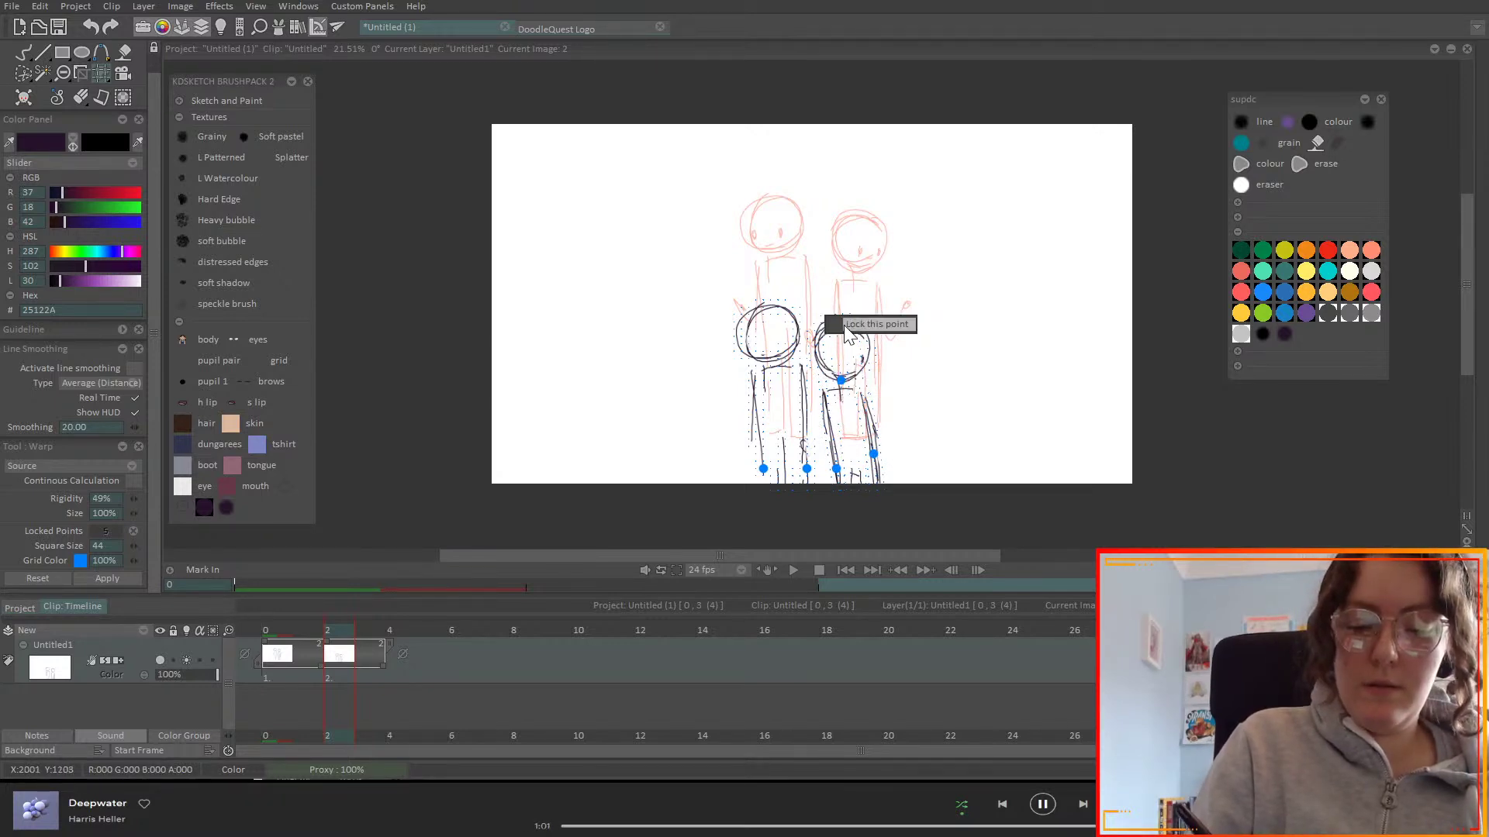
- Lean the taller figure's head and shoulders toward the shorter one, lock points at its head and shoulder, and apply the warp
drag(773, 300, 790, 292)
click(796, 304)
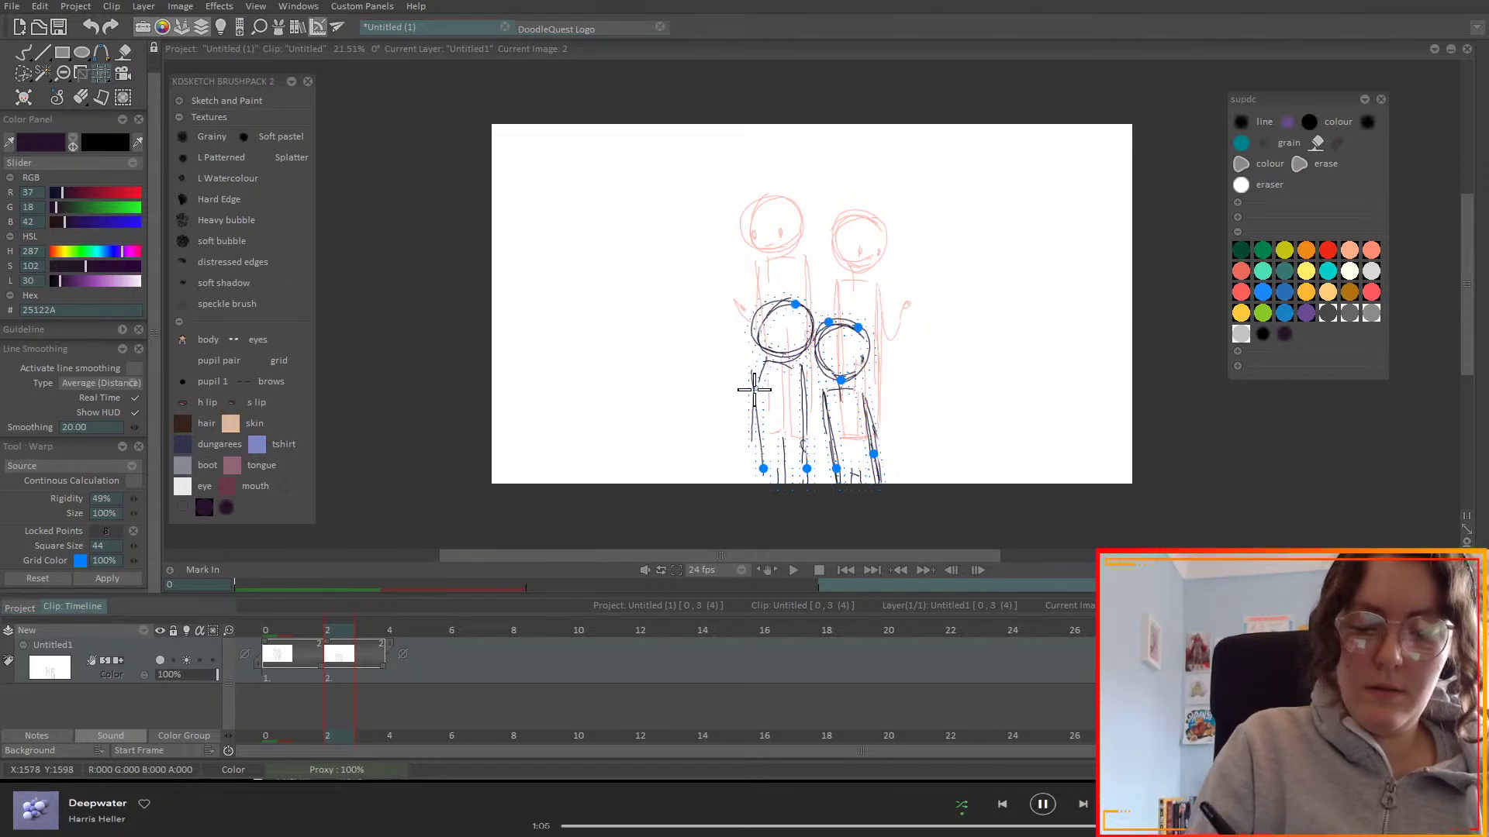
mouse_move(756, 376)
mouse_down()
mouse_move(761, 416)
mouse_move(809, 372)
mouse_up()
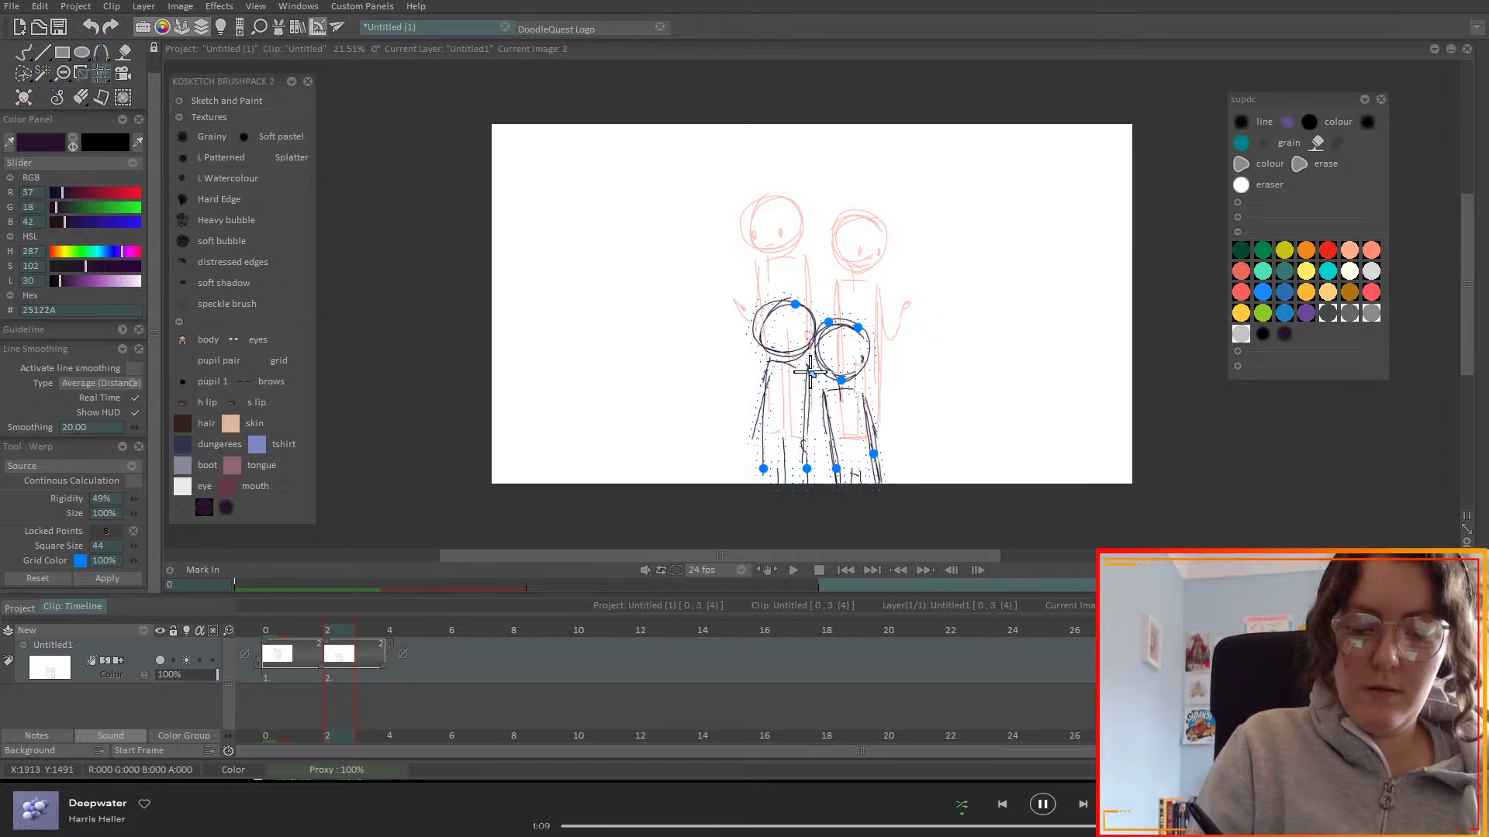
click(804, 373)
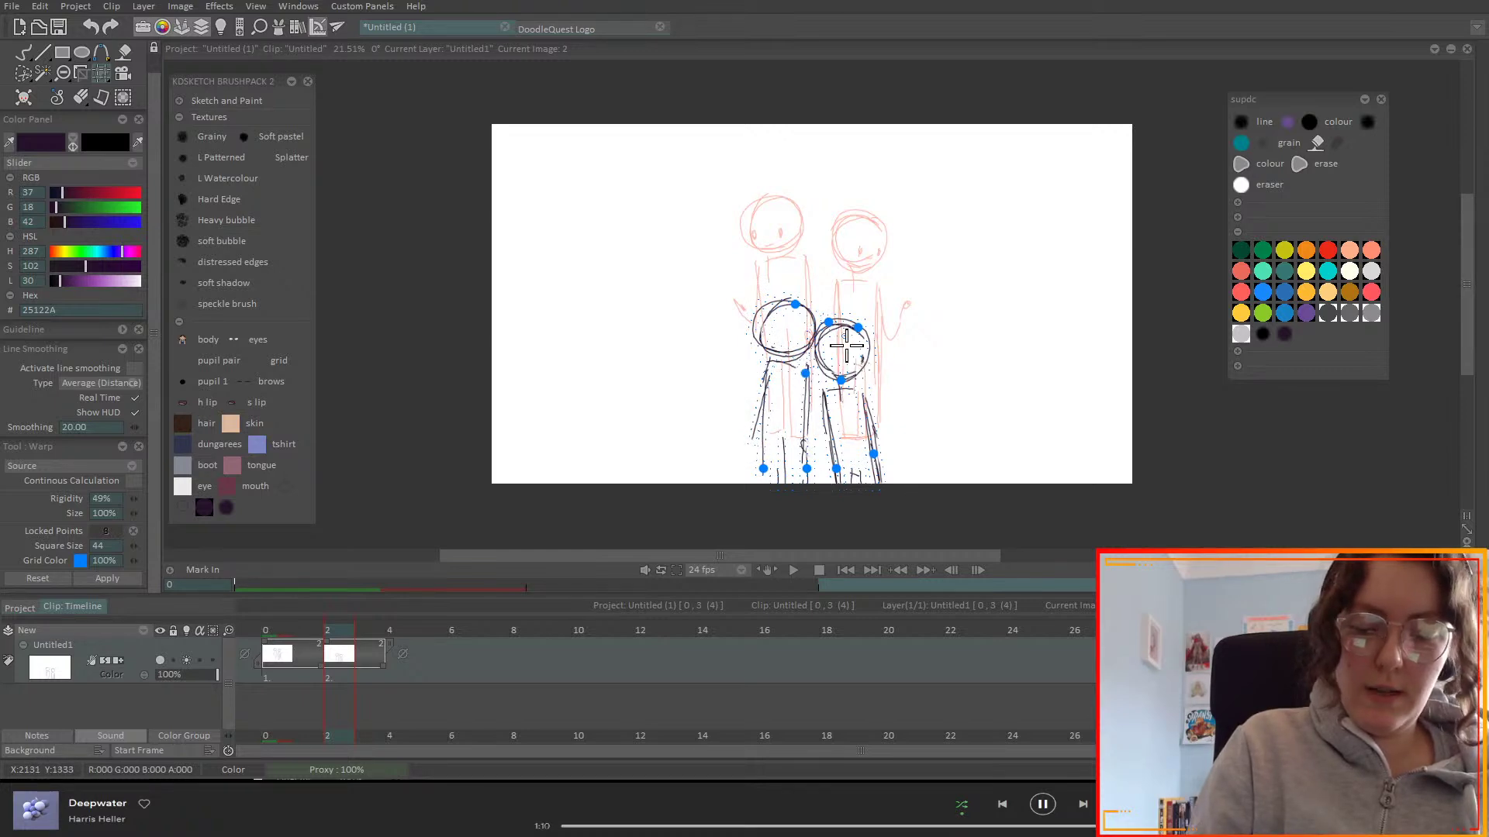
click(114, 35)
- Draw a raised outer arm with a small hand on each frame 2 figure, redrawing and cleaning up the taller figure's arm
key(e)
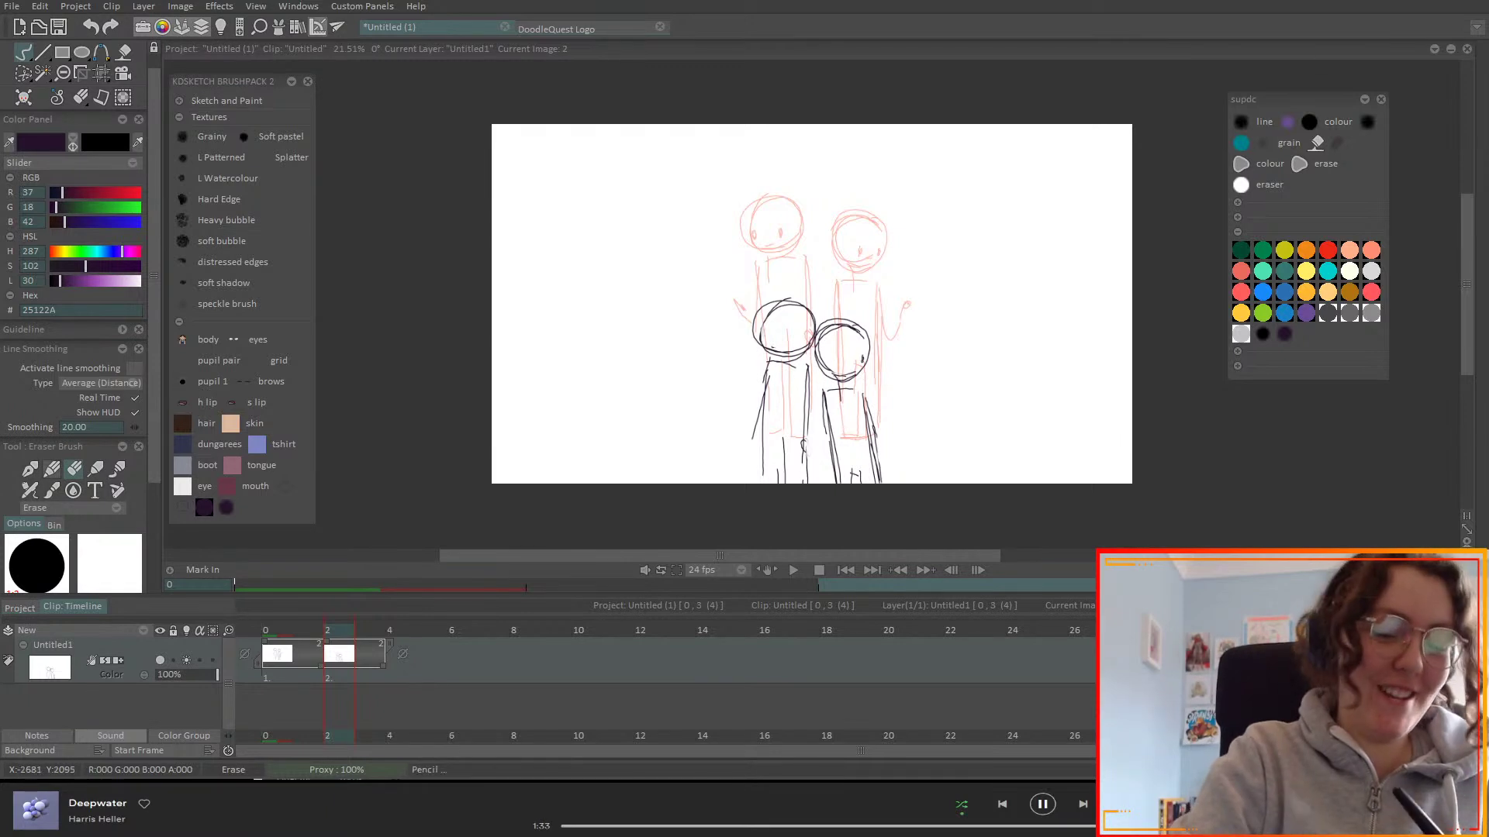
key(p)
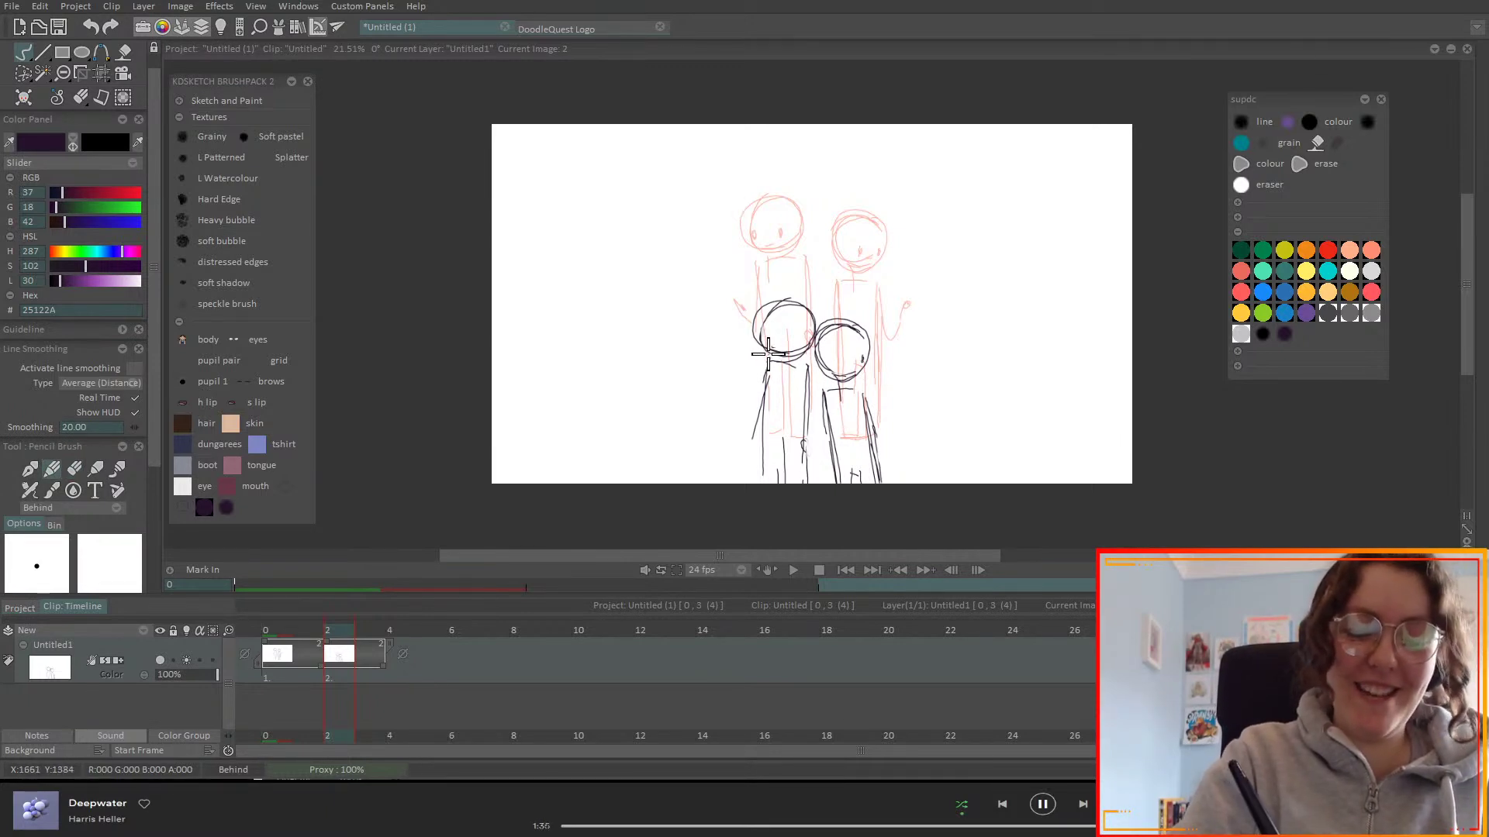
mouse_move(758, 356)
mouse_down()
mouse_move(739, 271)
mouse_move(759, 369)
mouse_move(734, 255)
mouse_up()
drag(868, 344, 870, 295)
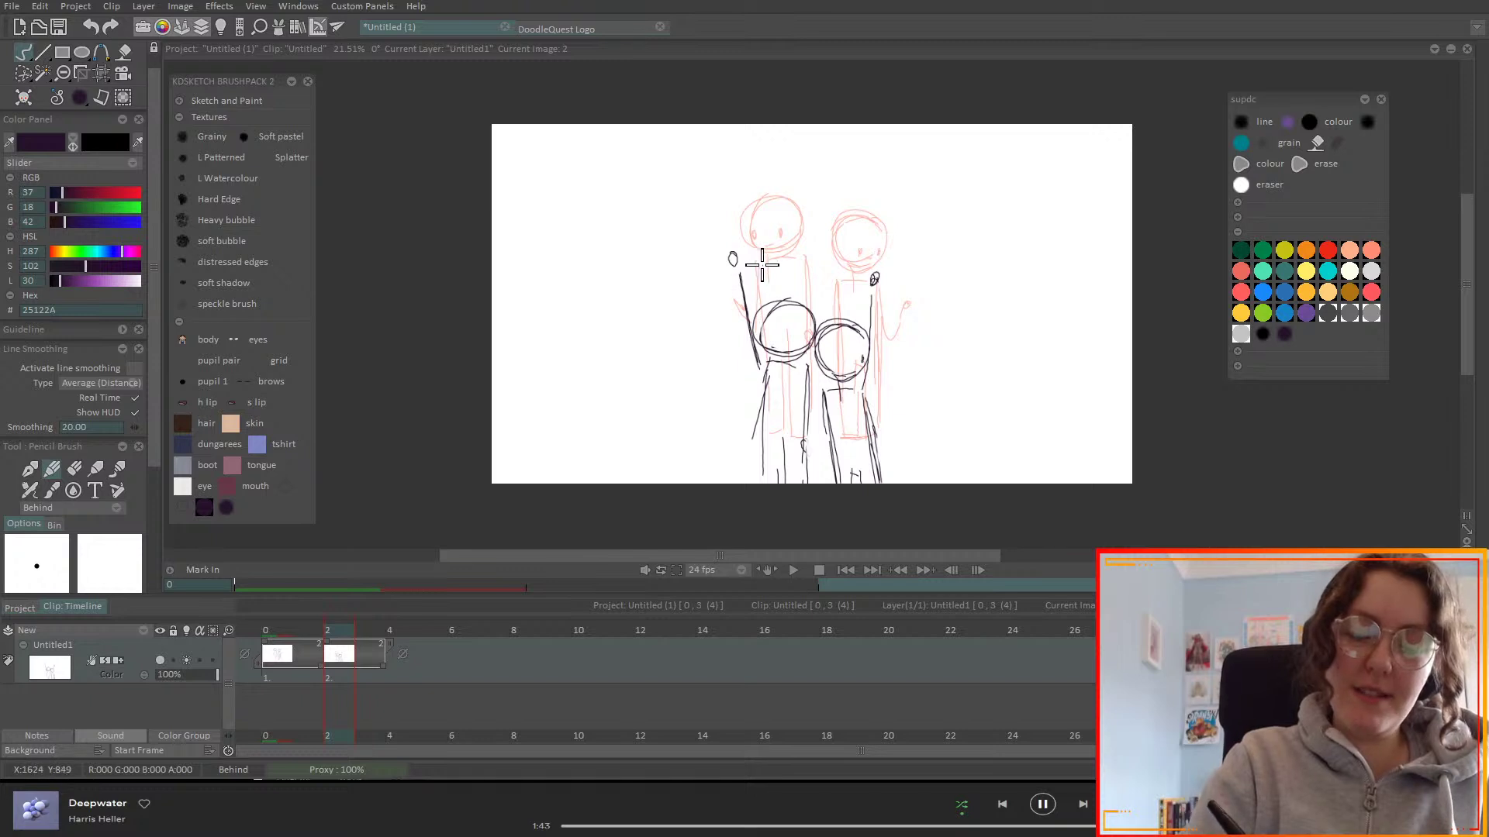
mouse_move(757, 367)
mouse_down()
mouse_move(758, 261)
mouse_move(724, 308)
mouse_up()
click(75, 468)
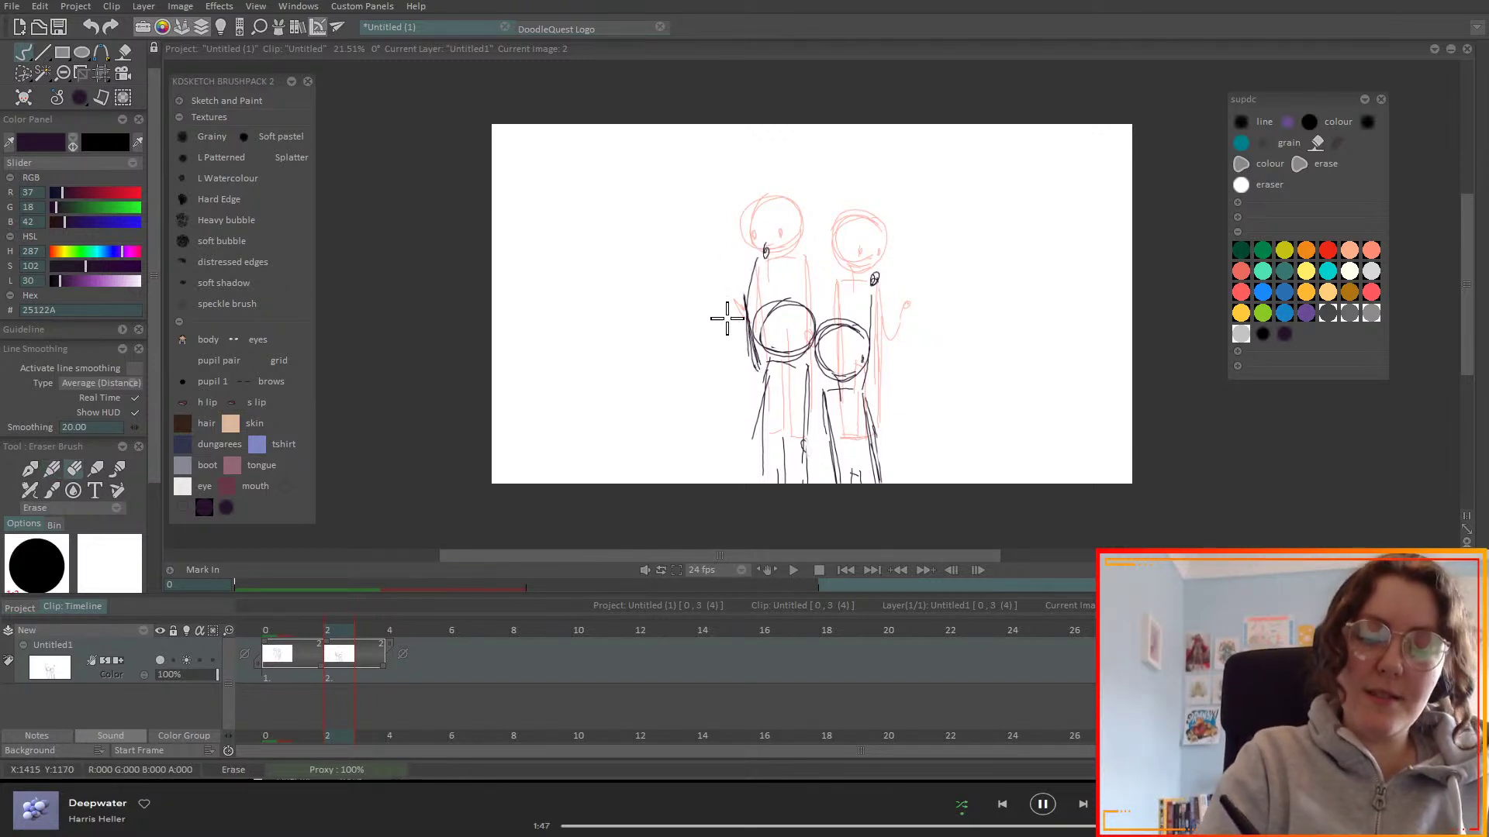
- Pencil a short slanted stick in the air above each figure on frame 2, angled outward at the upper end
click(52, 469)
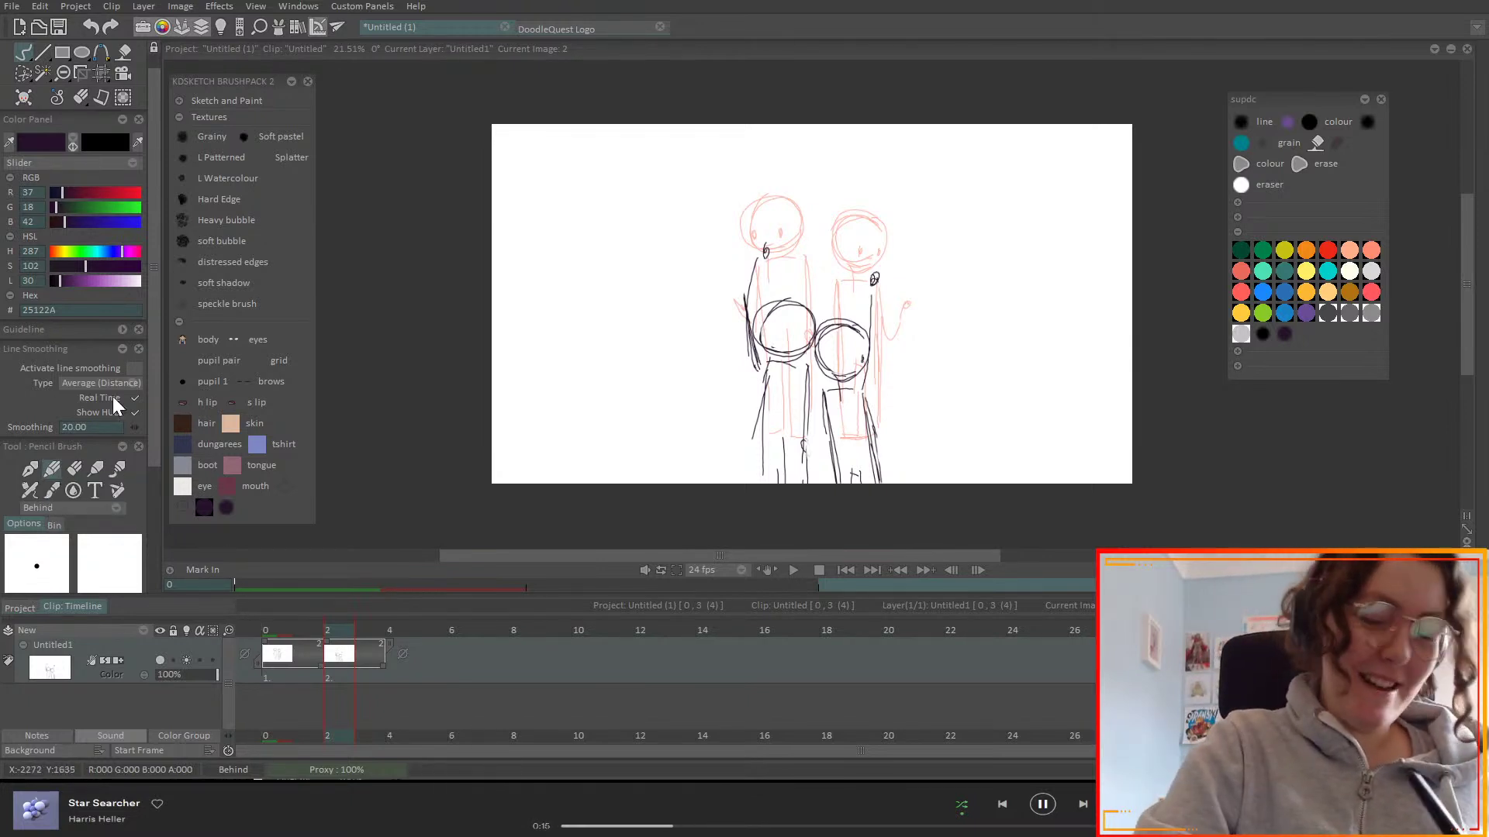
mouse_move(766, 166)
mouse_down()
mouse_move(785, 227)
mouse_move(772, 180)
mouse_up()
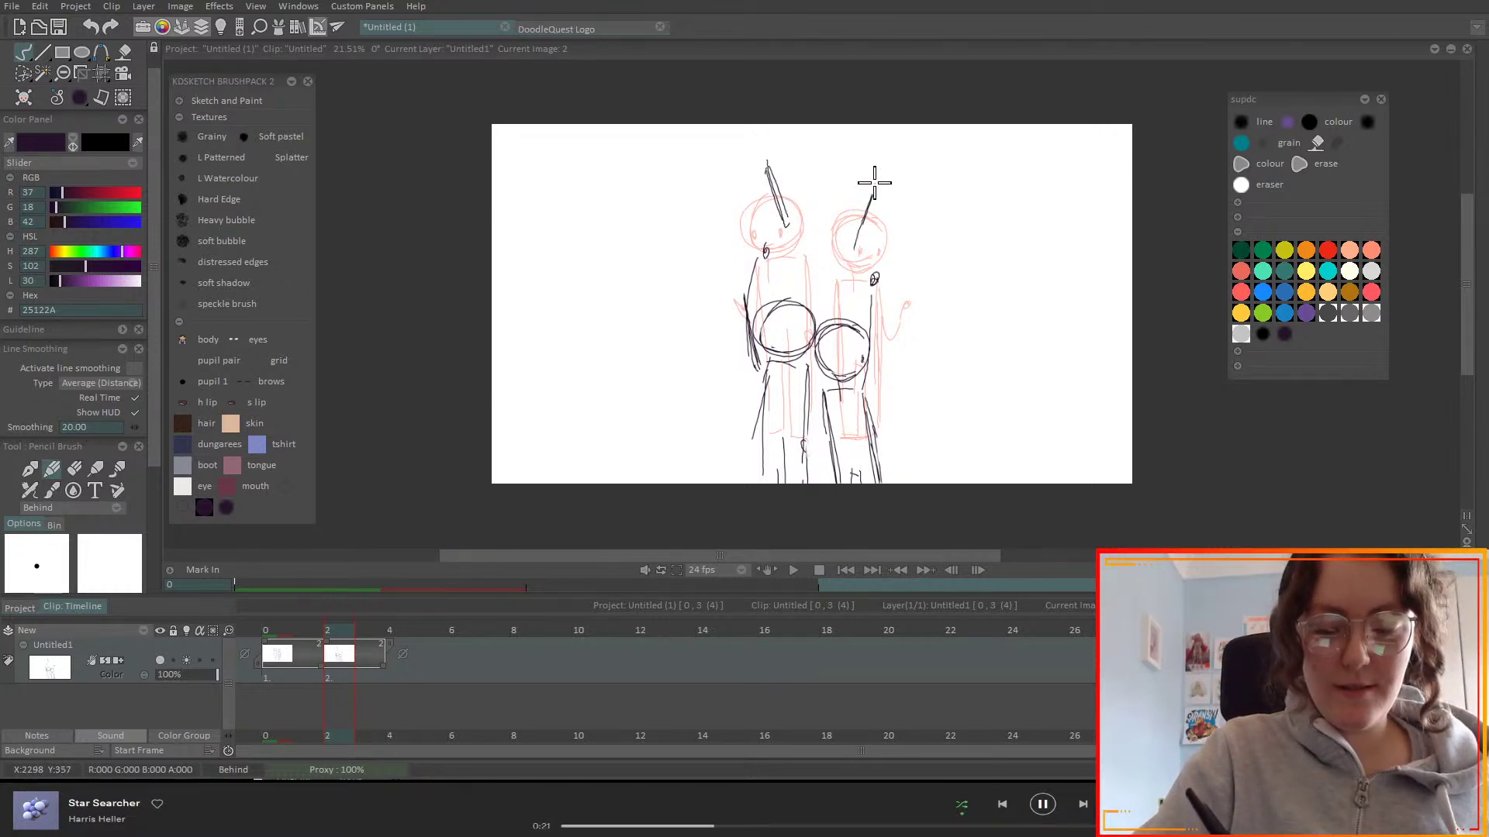
mouse_move(877, 179)
mouse_down()
mouse_move(854, 249)
mouse_move(878, 174)
mouse_up()
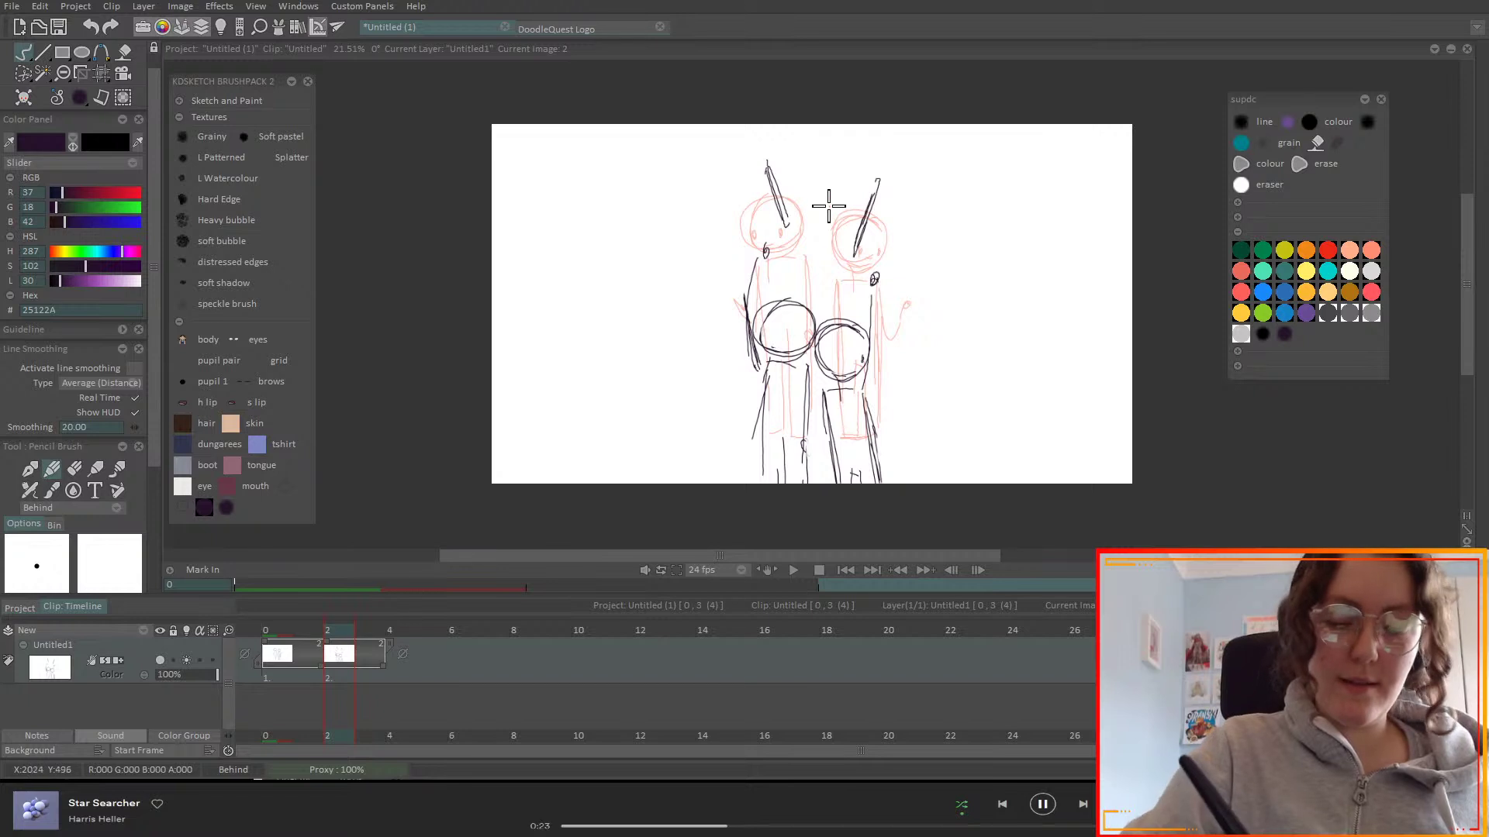
- Add curved arrows beside the raised arms and tall upward arrows along both side edges of the canvas on frame 2
drag(891, 380, 900, 264)
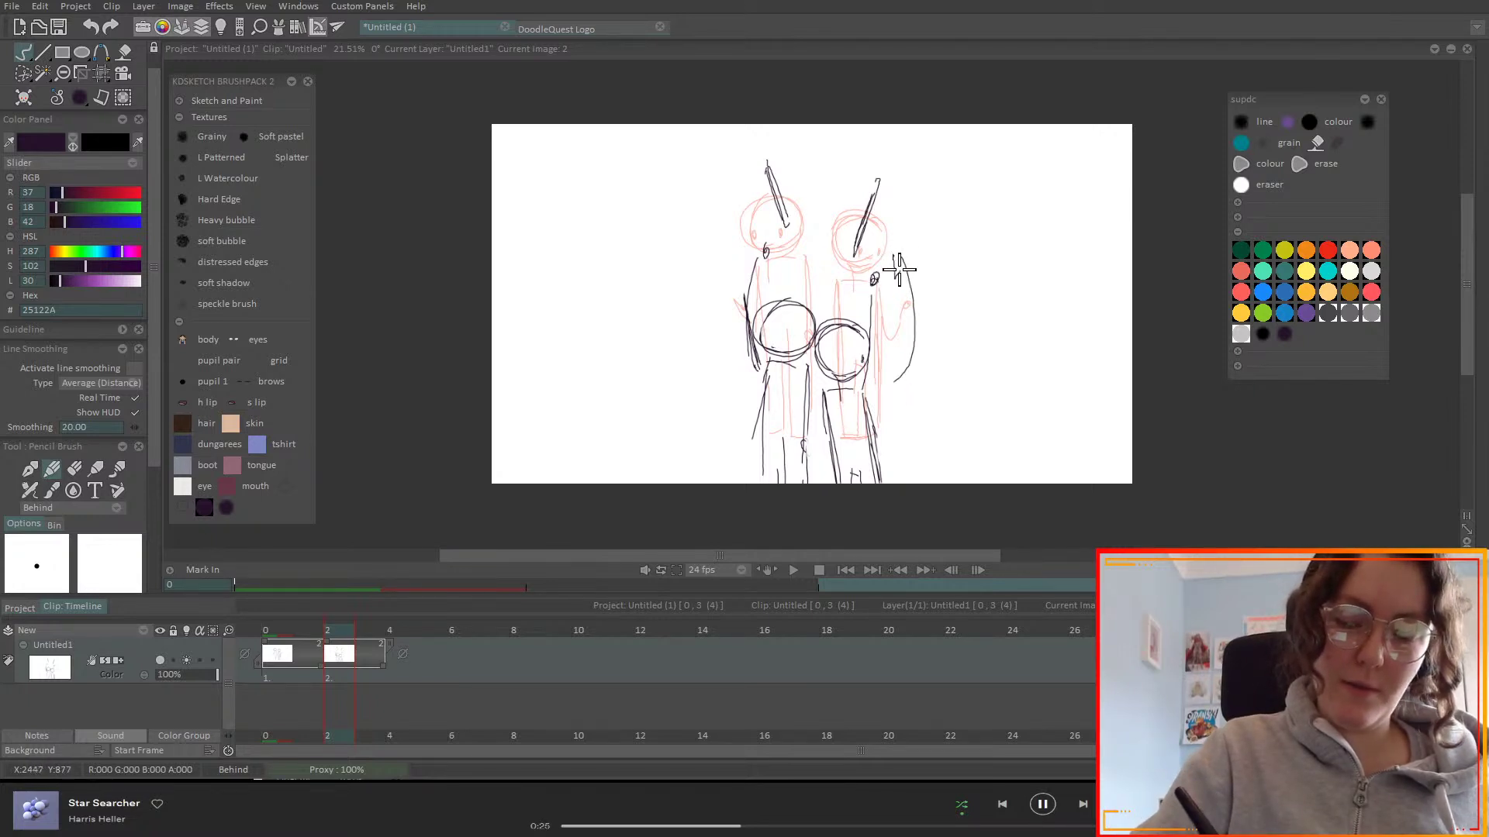
drag(725, 334, 733, 252)
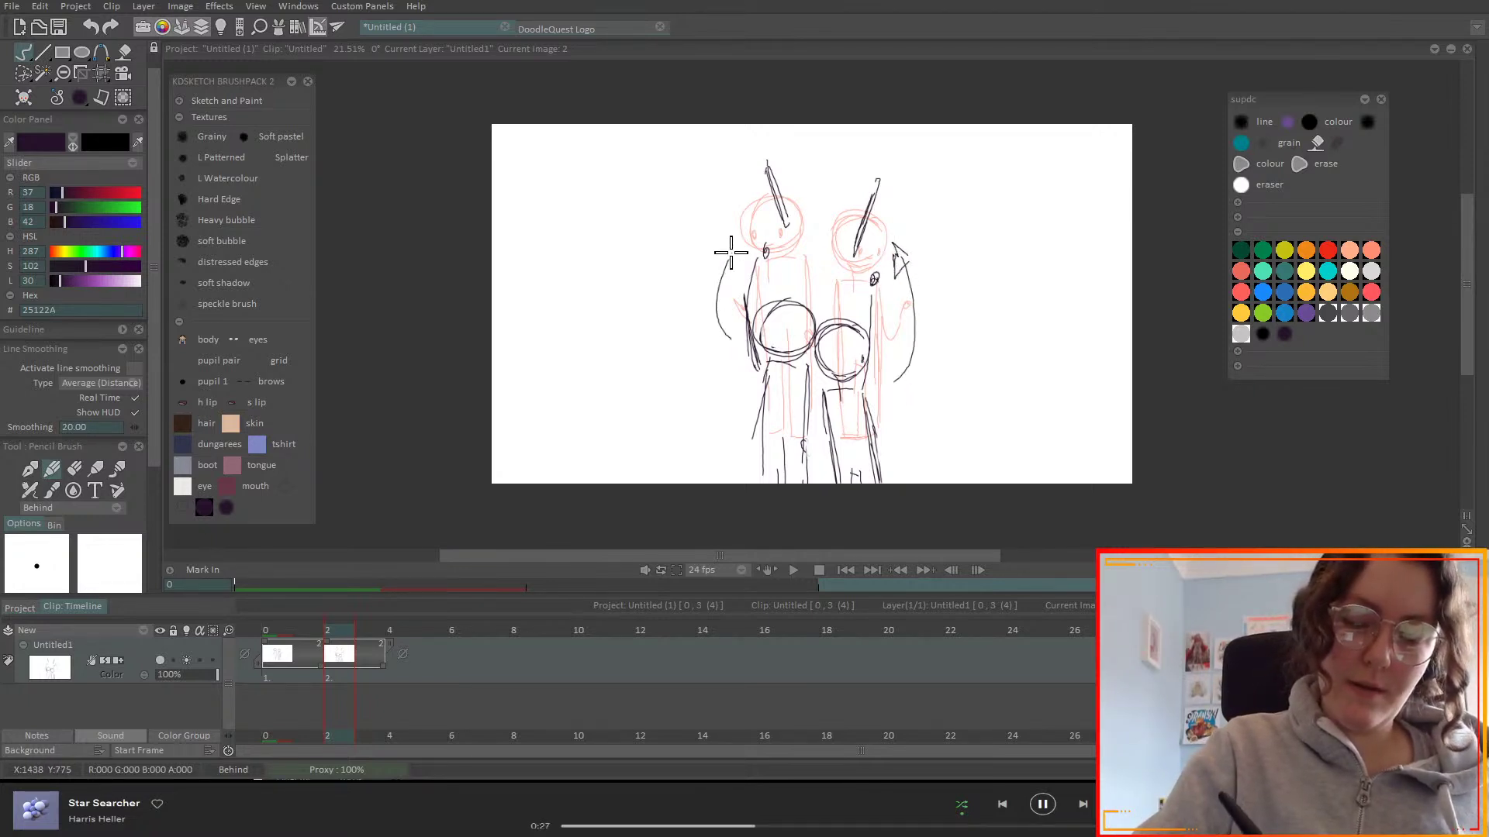
mouse_move(512, 423)
mouse_down()
mouse_move(519, 180)
mouse_move(508, 185)
mouse_move(534, 179)
mouse_move(525, 136)
mouse_move(508, 190)
mouse_up()
mouse_move(1089, 419)
mouse_down()
mouse_move(1083, 149)
mouse_move(1099, 169)
mouse_move(1074, 175)
mouse_up()
- Compare the frame 2 poses with the previous frame and make frame 3 a new blank drawing
key(Left)
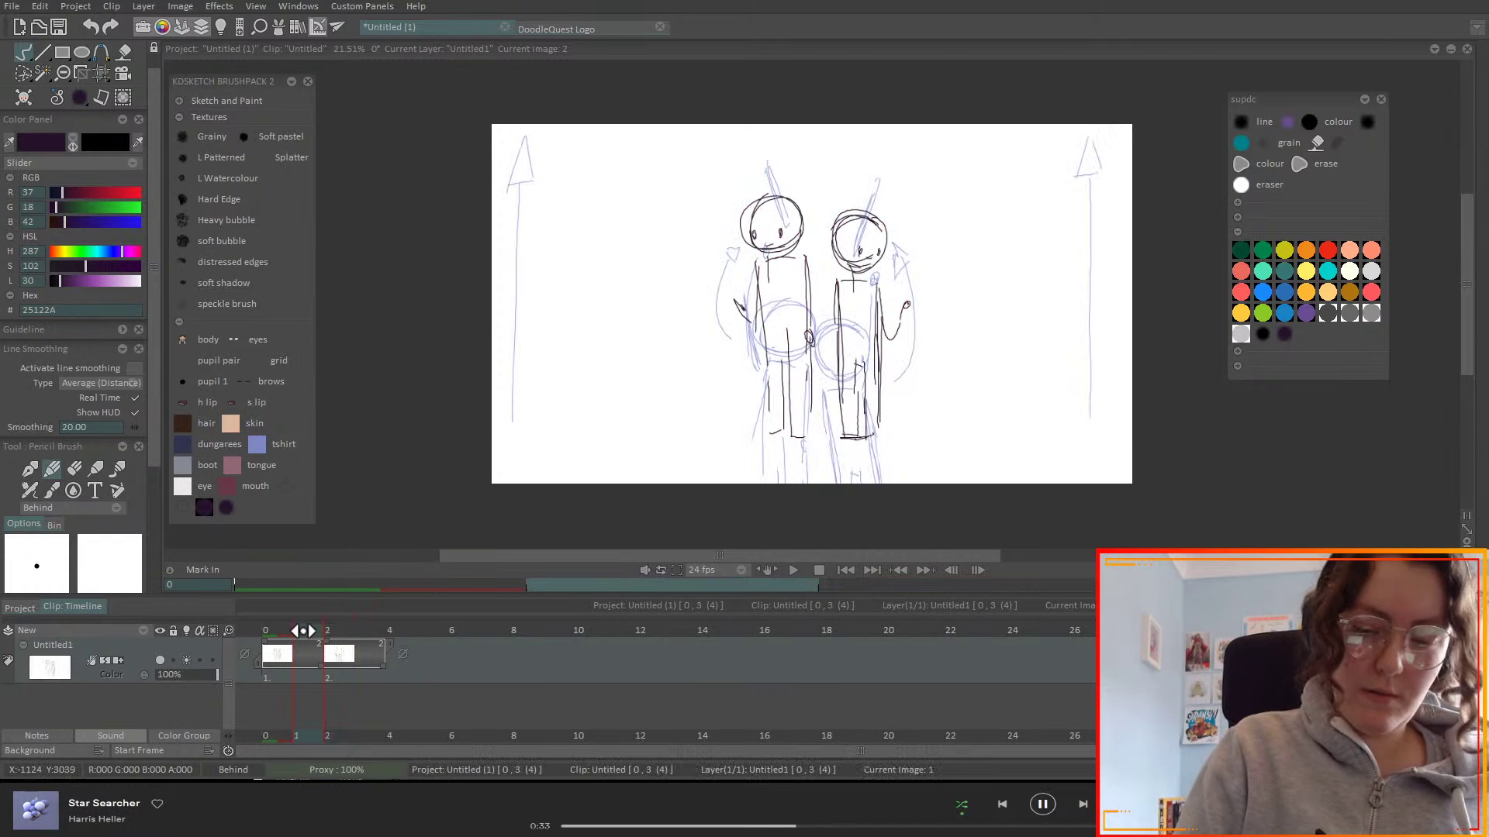
key(Right)
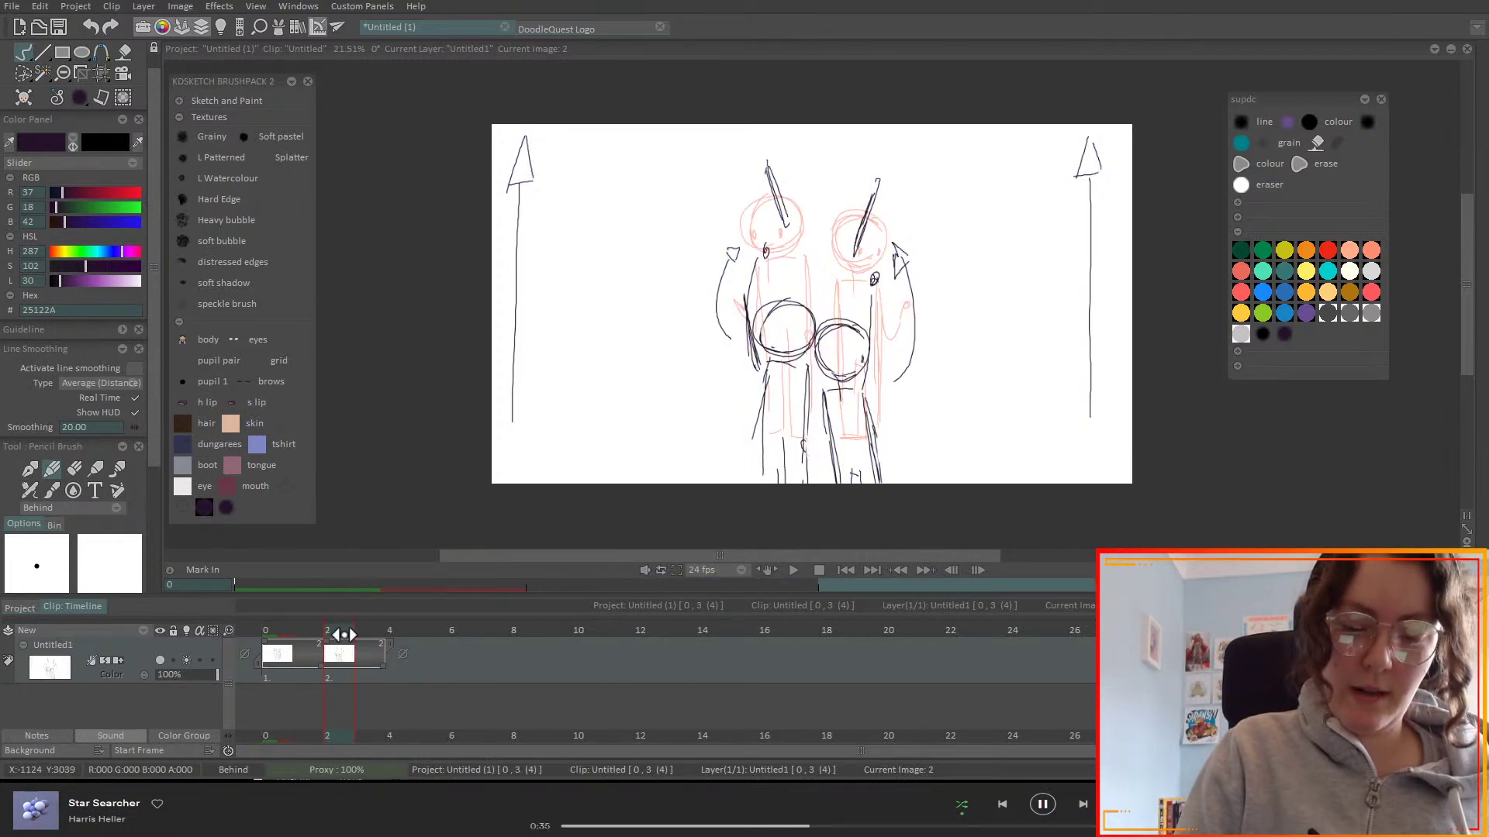
drag(344, 635, 369, 633)
key(BackSpace)
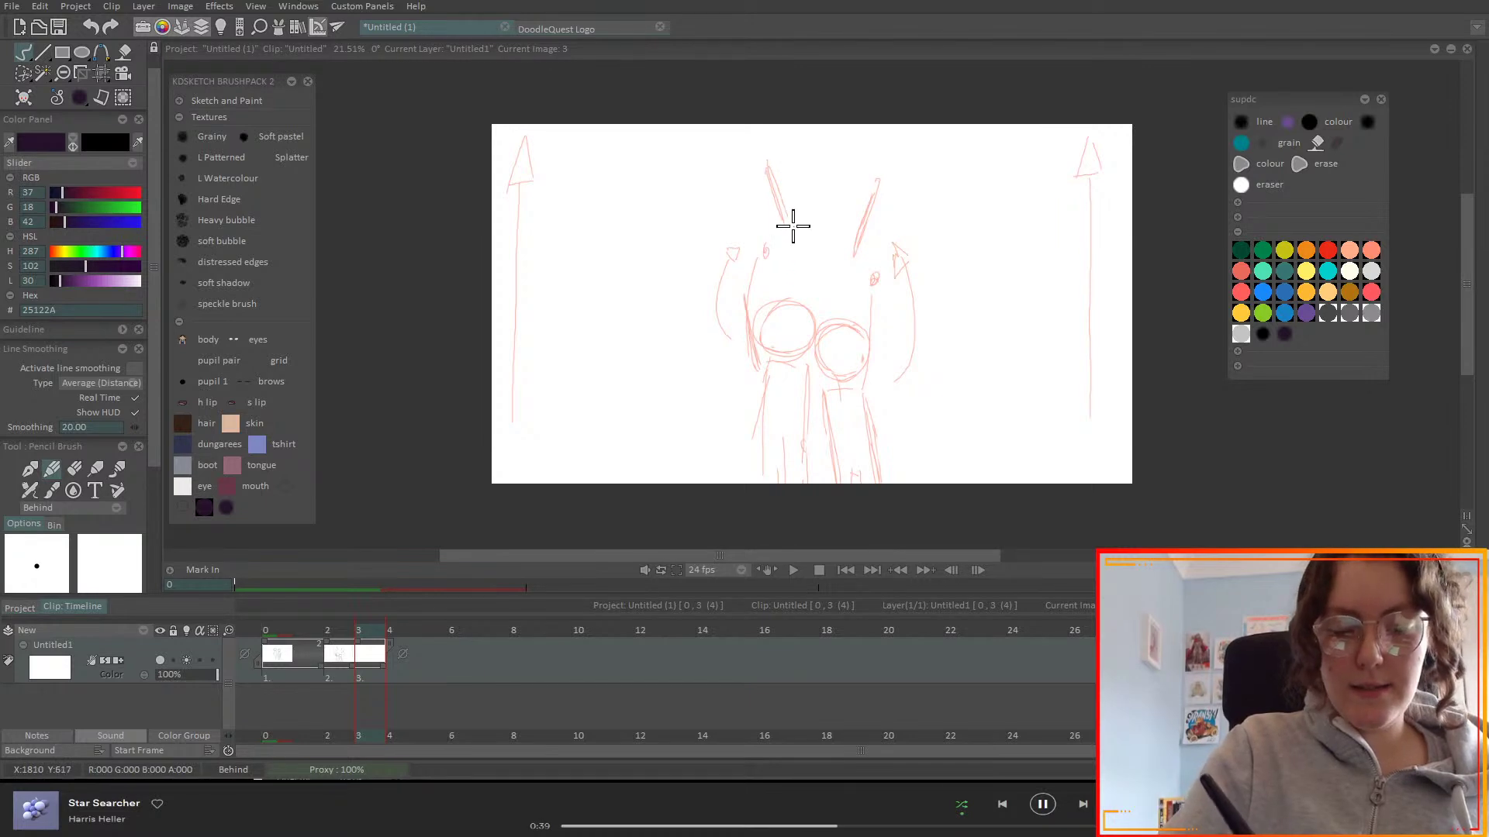
drag(771, 184, 815, 333)
drag(784, 173, 818, 350)
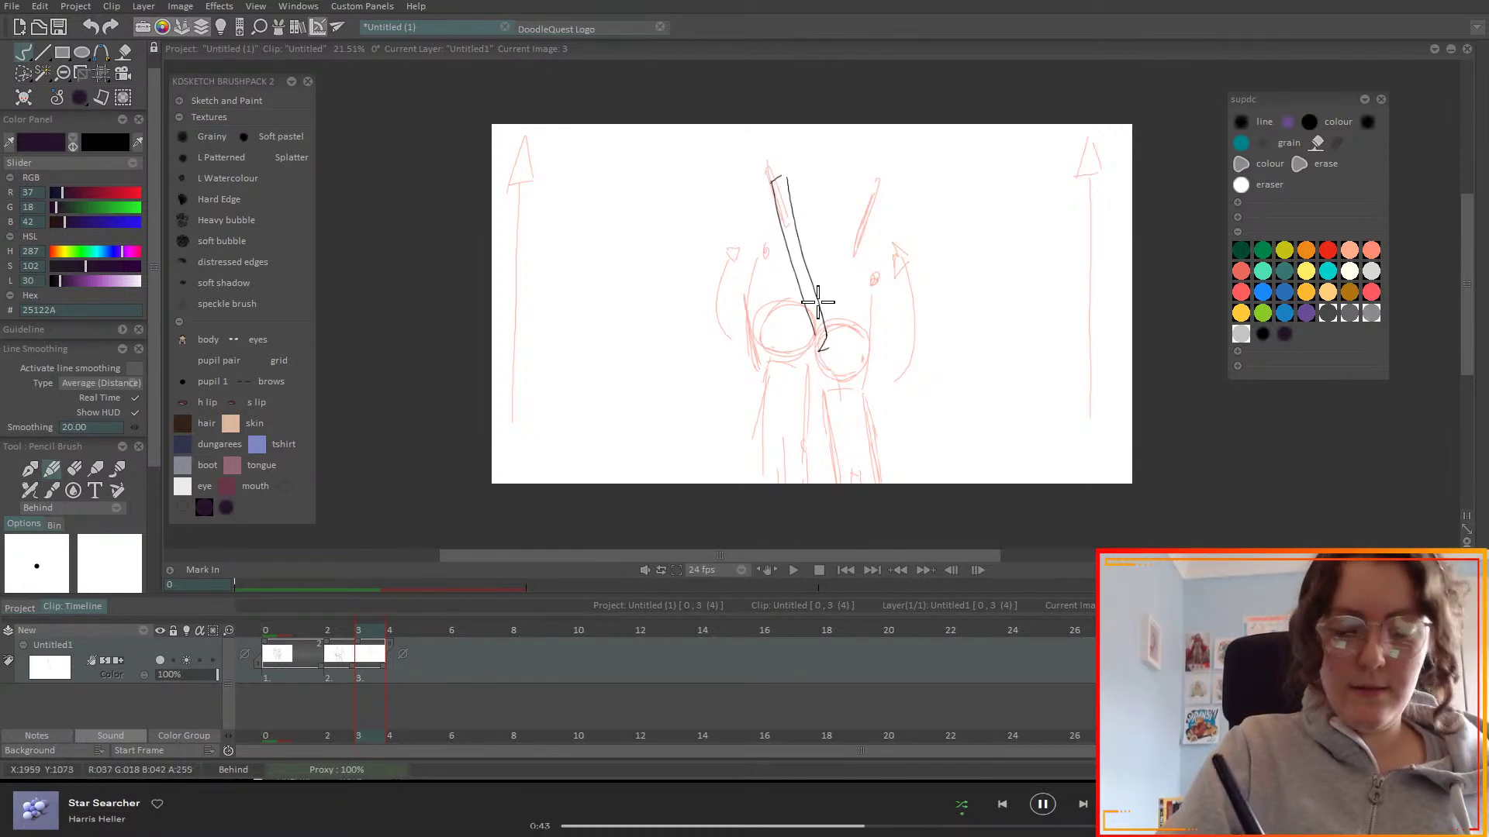
drag(774, 174, 766, 181)
drag(866, 186, 783, 374)
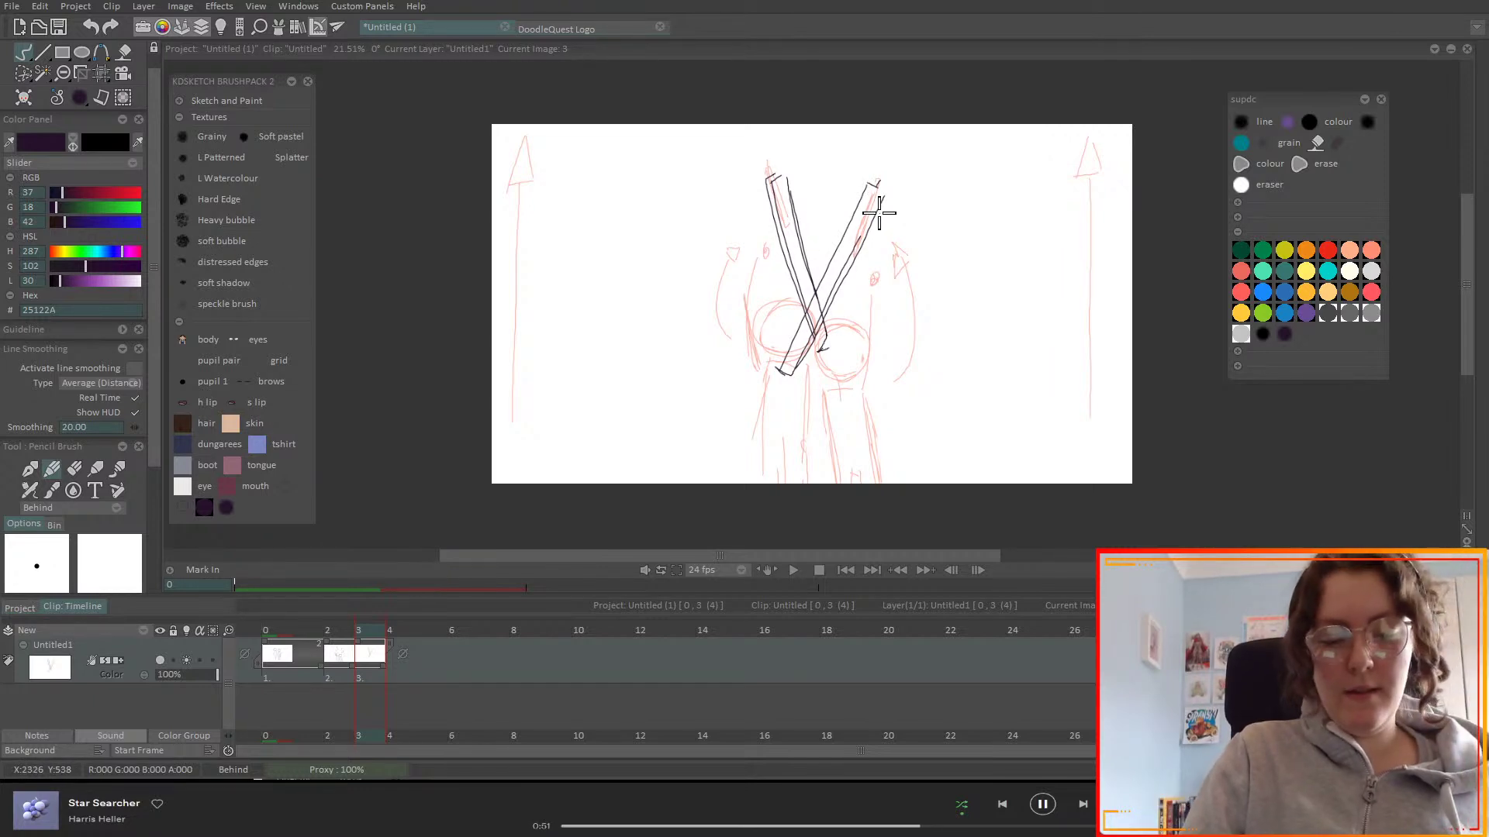
key(BackSpace)
- Hide the neighbouring drawing's ghost, review the earlier frames, and sketch two large sticks meeting in a V on frame 3
click(186, 661)
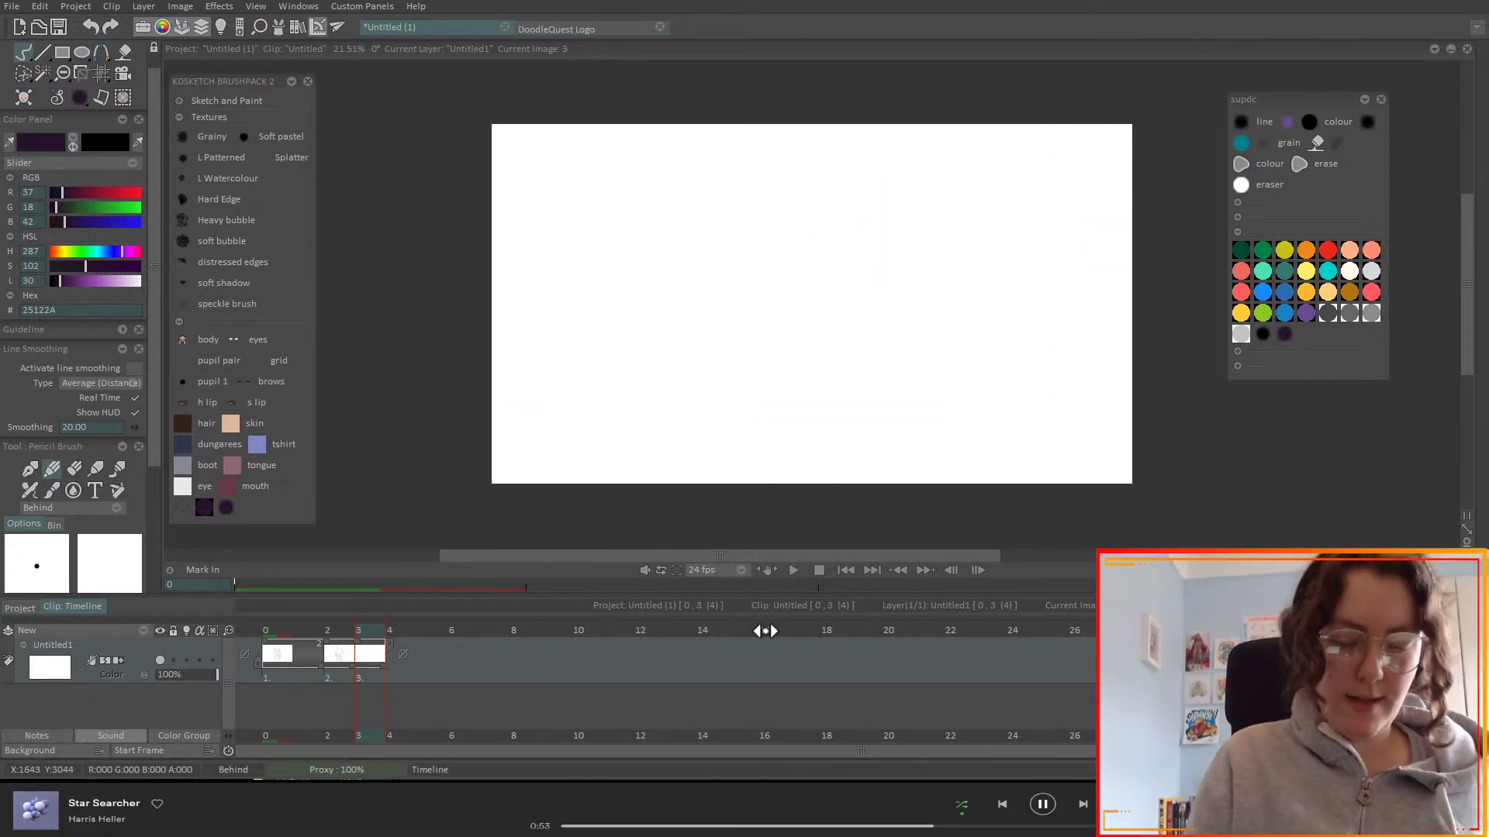
key(Left)
key(Left)
key(Right)
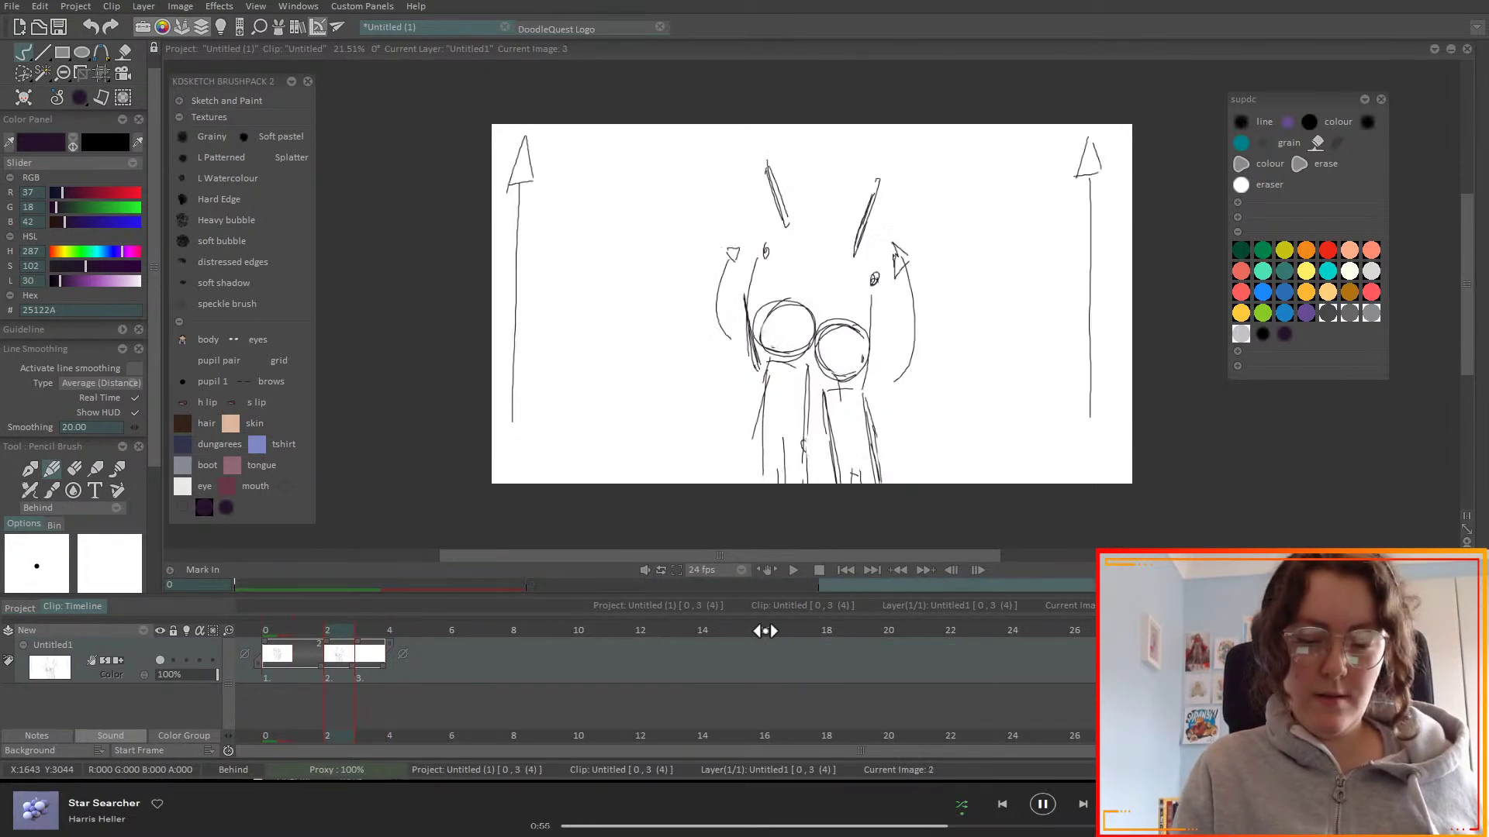
key(Right)
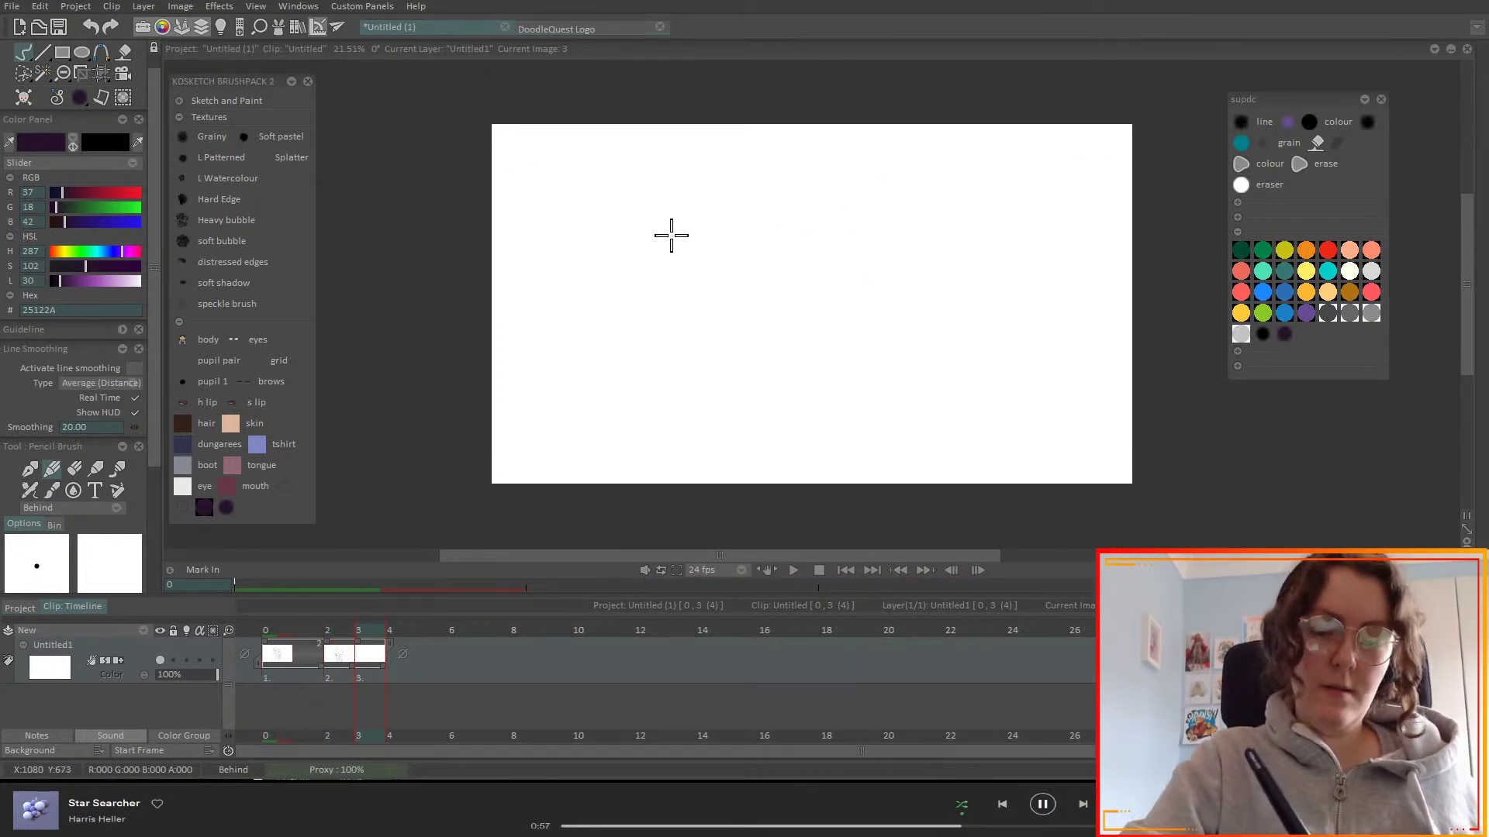
mouse_move(647, 225)
mouse_down()
mouse_move(771, 353)
mouse_move(649, 229)
mouse_move(664, 210)
mouse_move(791, 390)
mouse_up()
mouse_move(951, 209)
mouse_down()
mouse_move(837, 324)
mouse_move(946, 208)
mouse_move(969, 237)
mouse_move(785, 386)
mouse_move(774, 369)
mouse_move(800, 379)
mouse_move(951, 245)
mouse_move(970, 219)
mouse_move(953, 202)
mouse_move(766, 383)
mouse_up()
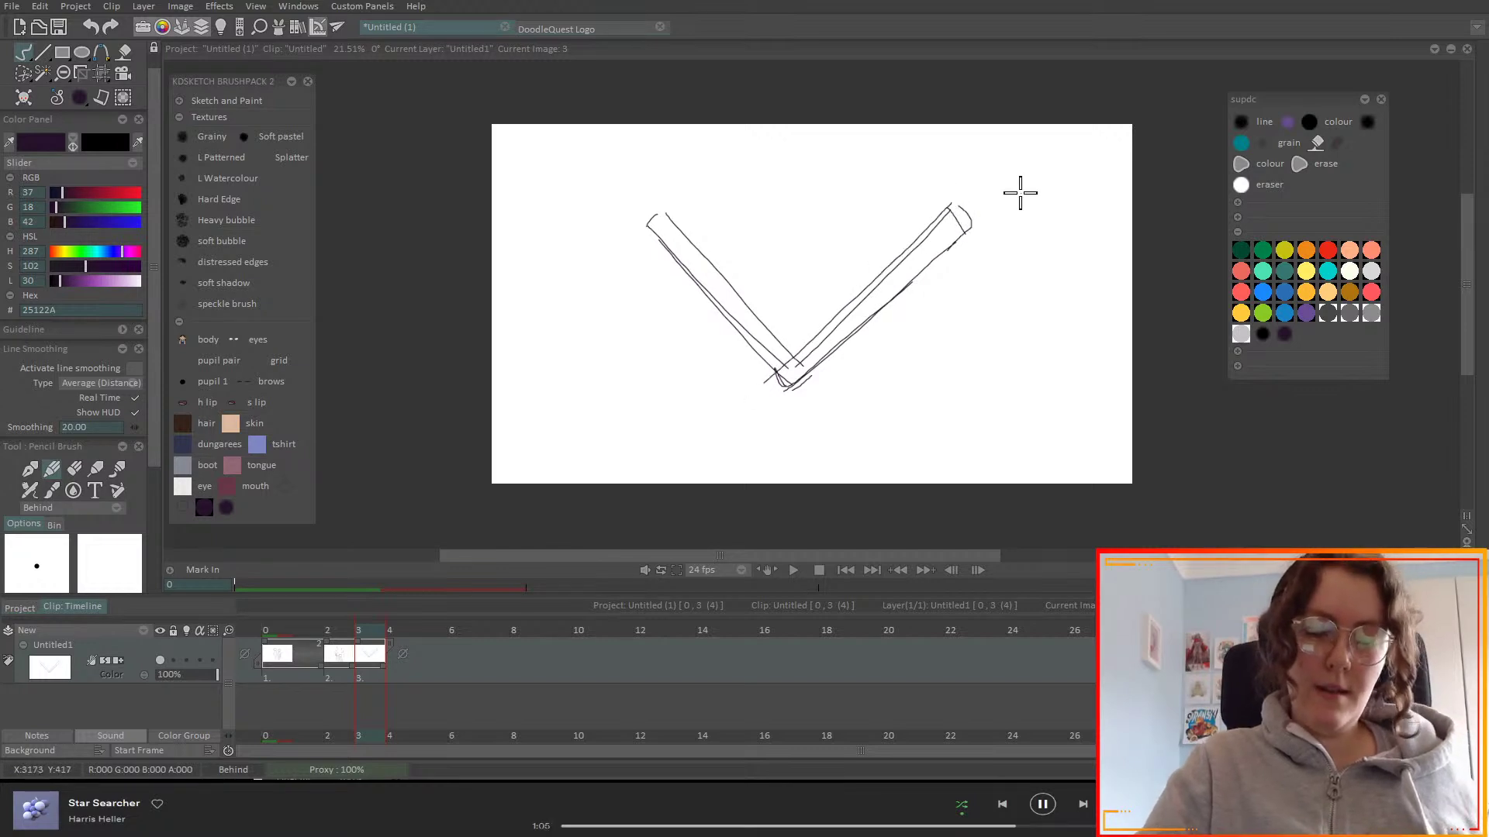
- Add a curved rotation arrow around each stick and an upward arrow near each side of the frame 3 drawing
mouse_move(934, 281)
mouse_down()
mouse_move(850, 270)
mouse_move(858, 289)
mouse_up()
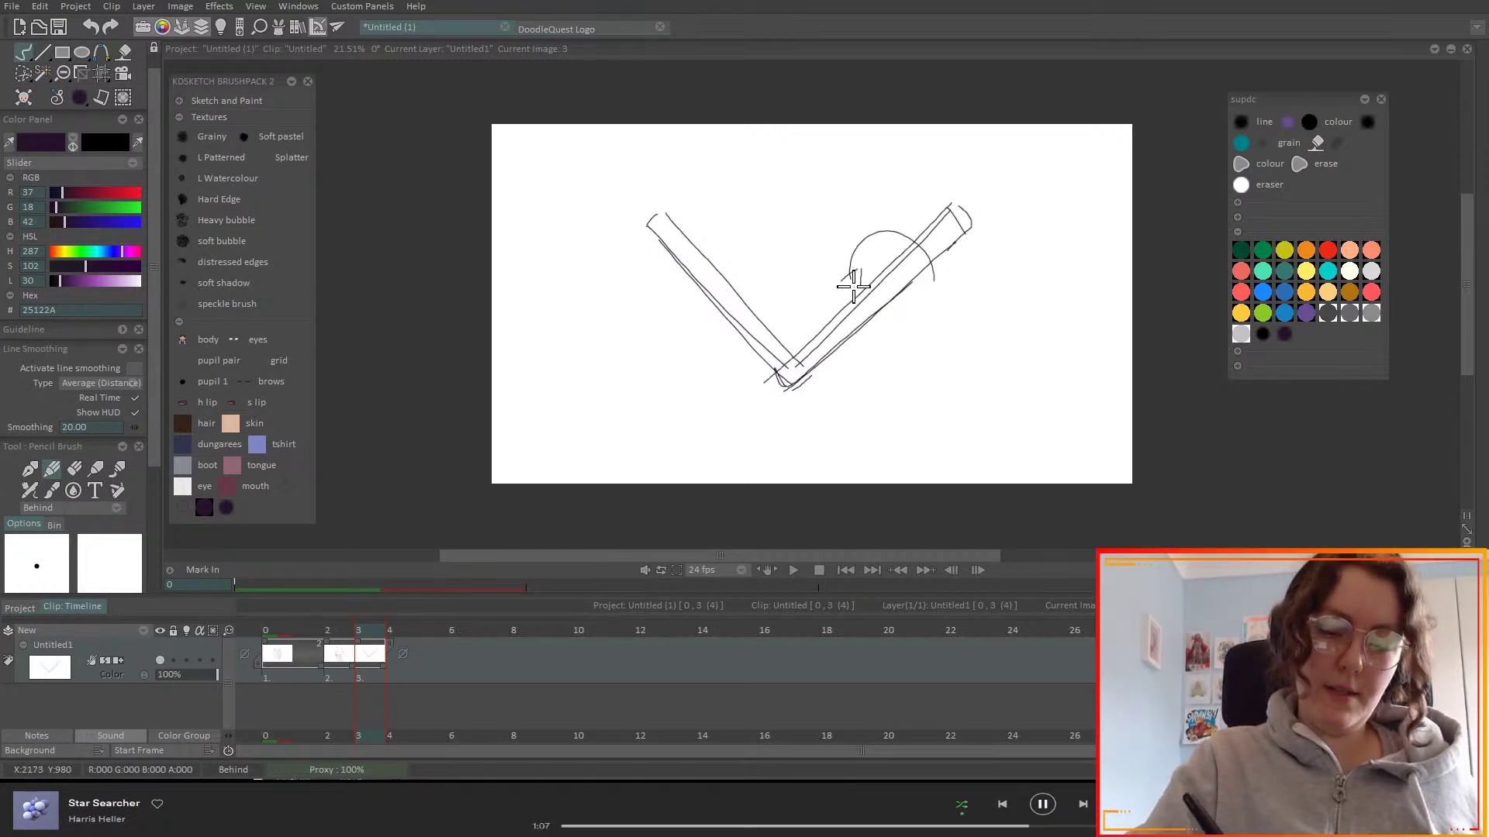
mouse_move(736, 234)
mouse_down()
mouse_move(714, 342)
mouse_move(720, 324)
mouse_up()
mouse_move(543, 385)
mouse_down()
mouse_move(545, 210)
mouse_move(558, 231)
mouse_up()
drag(1081, 345, 1087, 225)
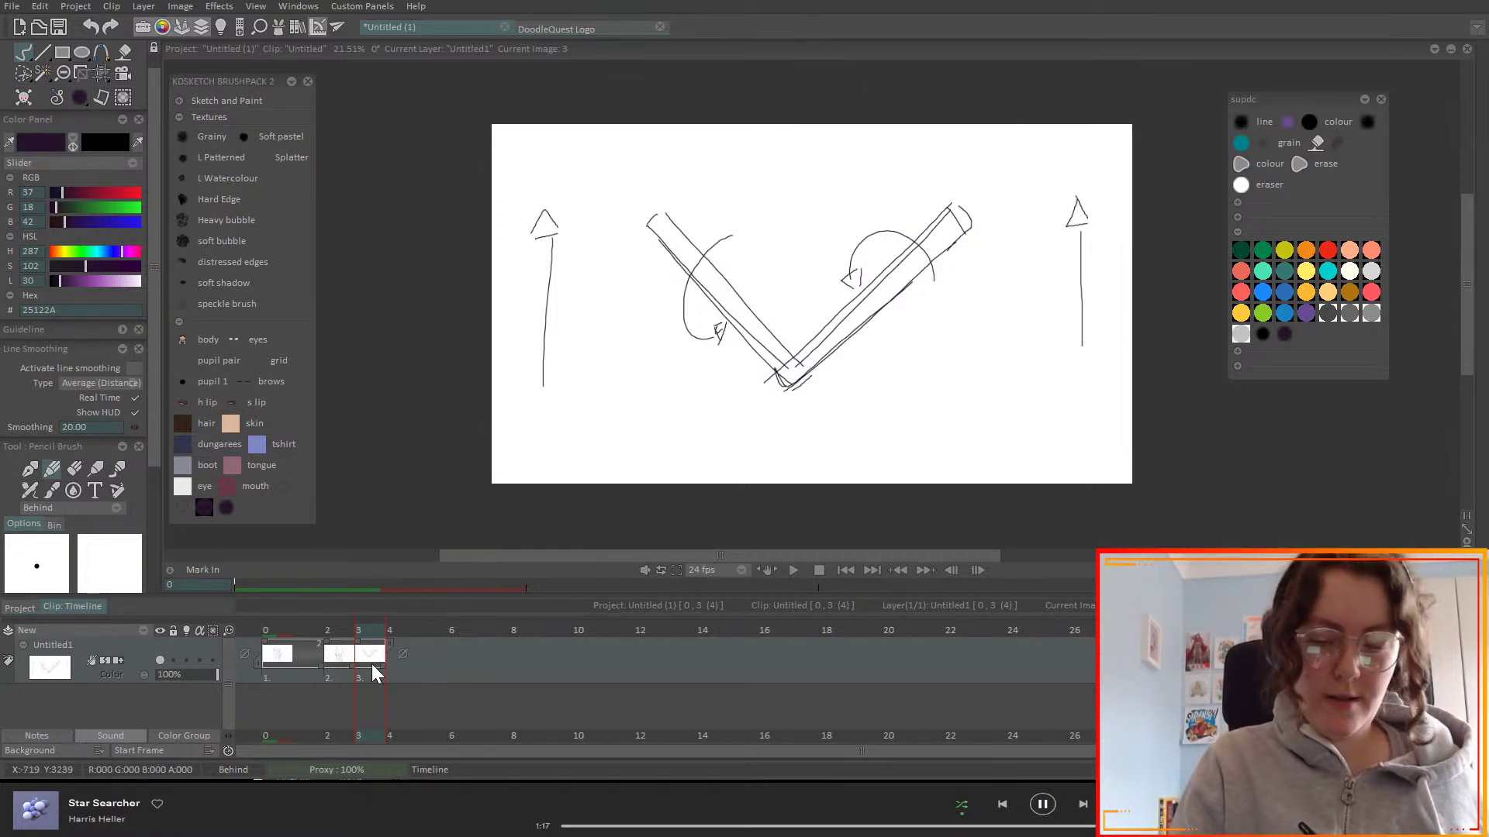
- Add a blank drawing at frame 4 with frame 3 showing through and sketch two separated, rotated sticks with curved spin arrows
click(393, 691)
click(187, 660)
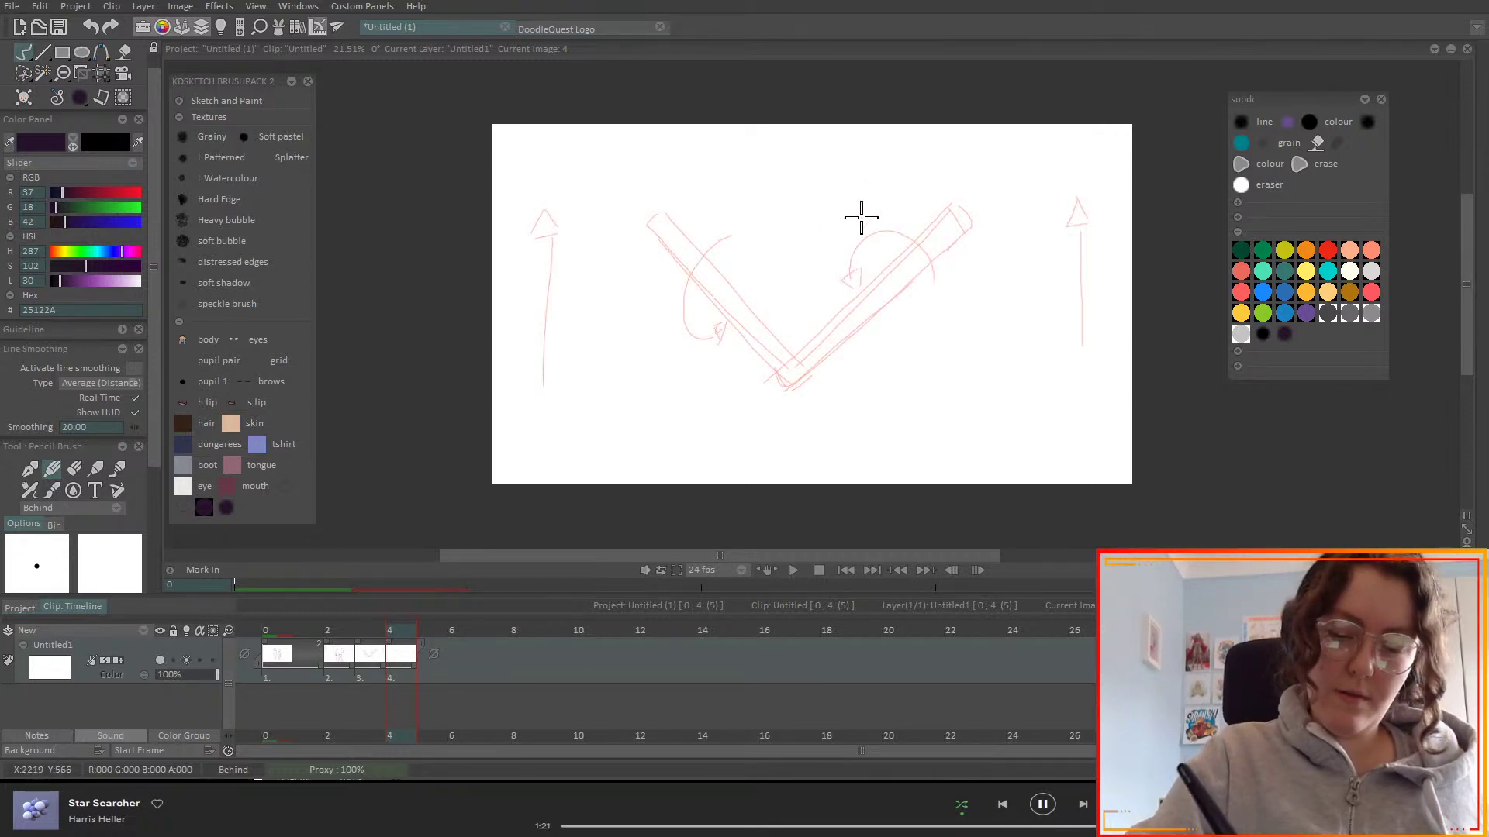
mouse_move(839, 191)
mouse_down()
mouse_move(881, 400)
mouse_move(840, 201)
mouse_move(862, 187)
mouse_move(883, 402)
mouse_up()
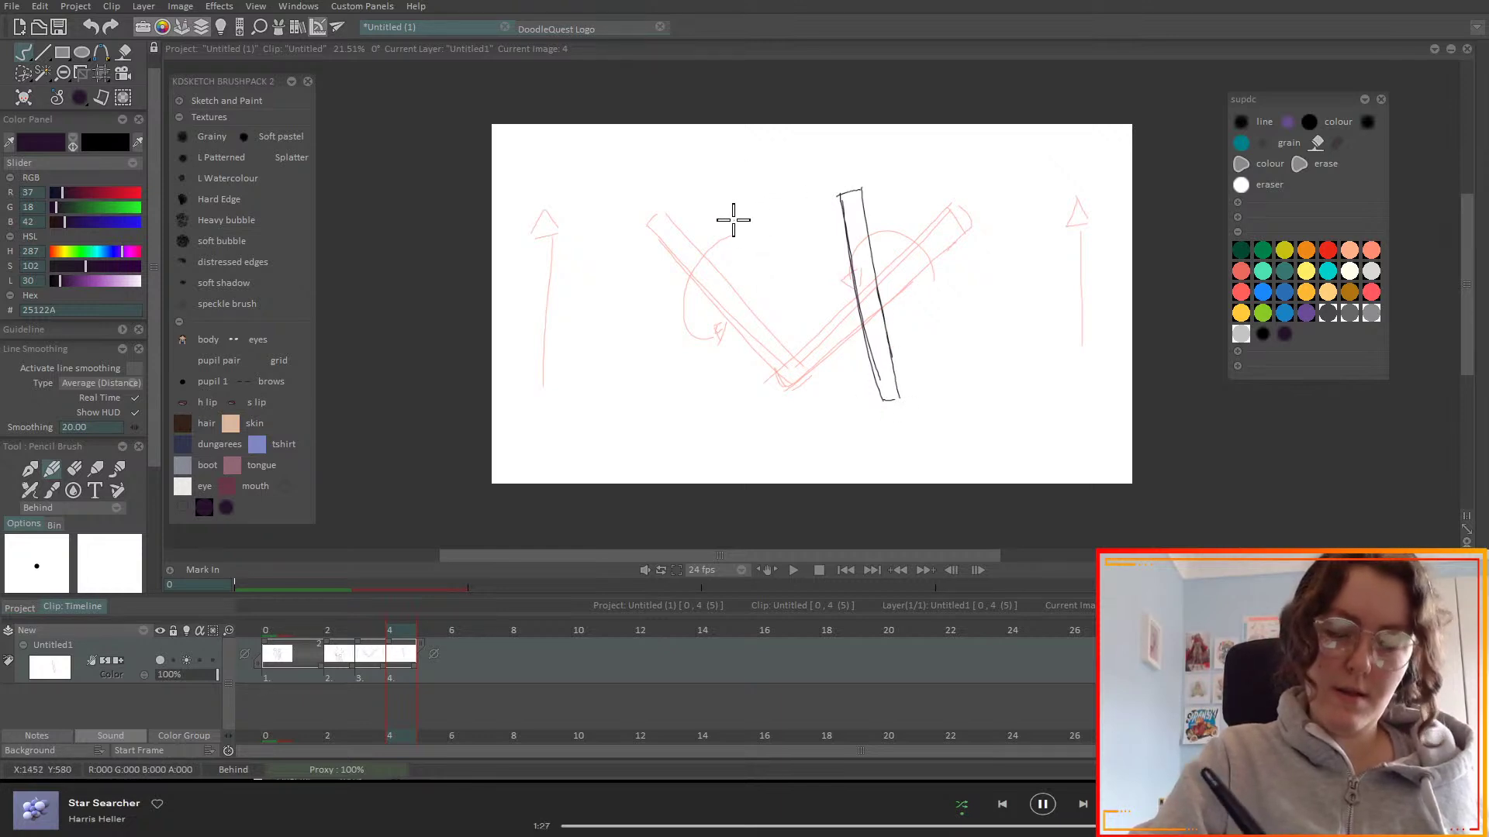
mouse_move(803, 212)
mouse_down()
mouse_move(660, 343)
mouse_move(670, 358)
mouse_move(813, 239)
mouse_move(823, 222)
mouse_move(802, 201)
mouse_move(822, 223)
mouse_move(744, 326)
mouse_move(759, 298)
mouse_up()
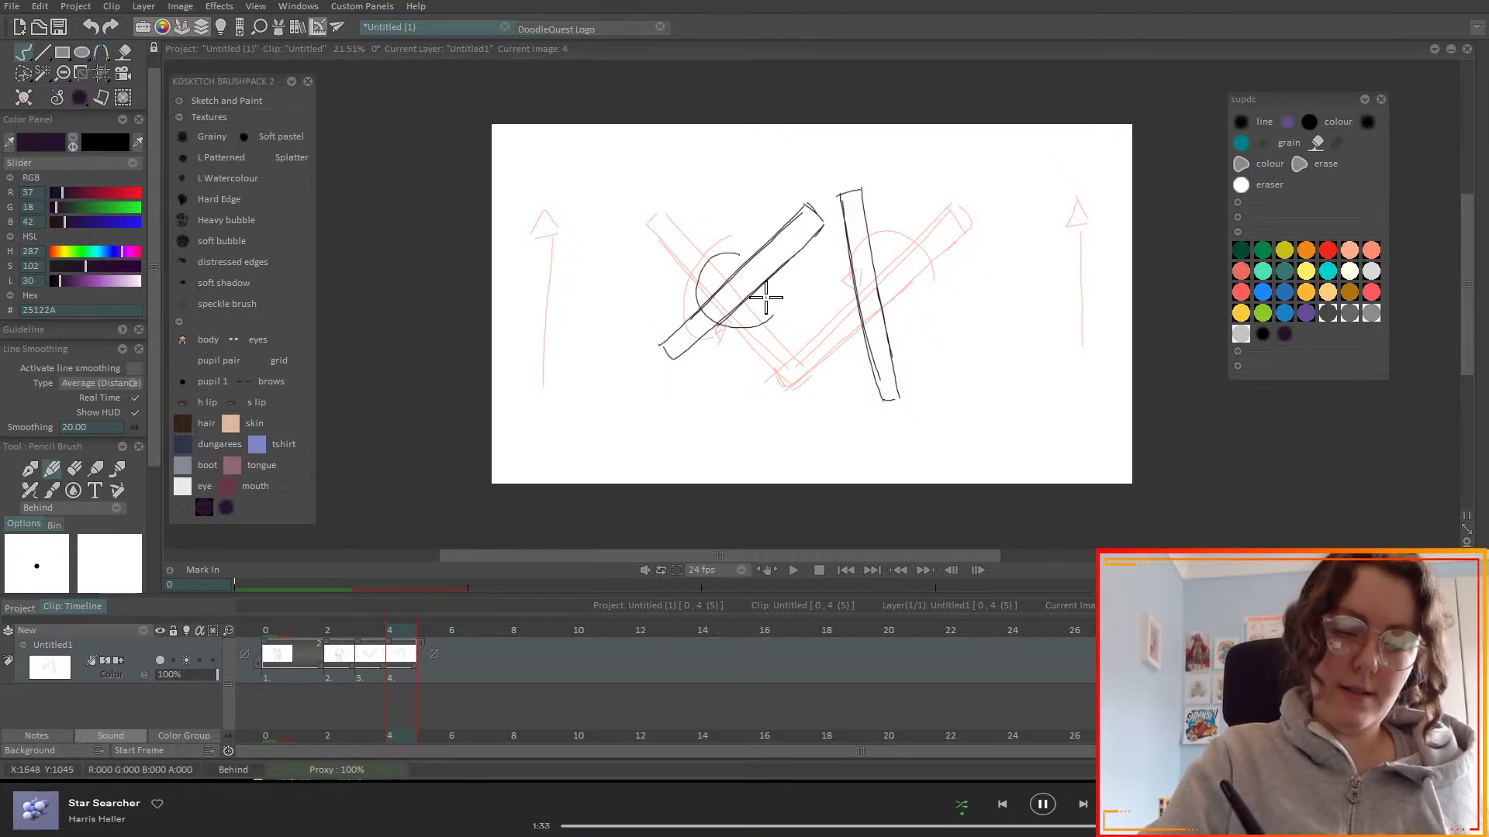
mouse_move(844, 254)
mouse_down()
mouse_move(822, 296)
mouse_move(889, 272)
mouse_move(891, 299)
mouse_up()
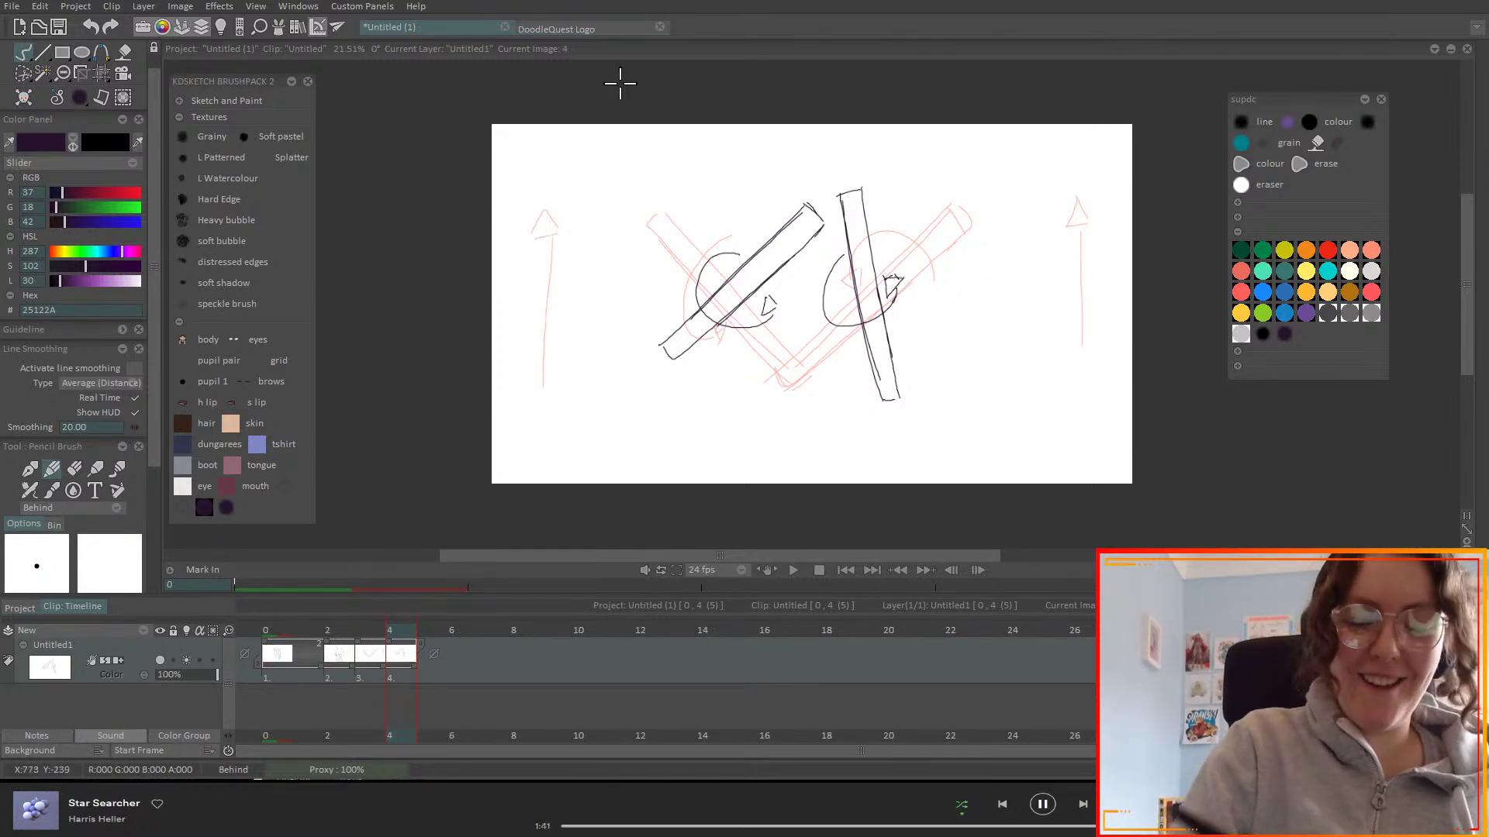
- Sketch puffy clouds around the spinning sticks on frame 4, in the upper-left and lower-right corners of the canvas
drag(494, 240, 609, 237)
drag(612, 211, 665, 166)
drag(655, 125, 638, 138)
drag(1096, 280, 981, 346)
mouse_move(979, 339)
mouse_down()
mouse_move(964, 436)
mouse_move(1137, 412)
mouse_up()
drag(1110, 277, 1132, 288)
drag(1098, 335, 1117, 355)
drag(980, 404, 995, 419)
drag(1043, 416, 1052, 416)
drag(595, 157, 580, 186)
drag(533, 172, 499, 189)
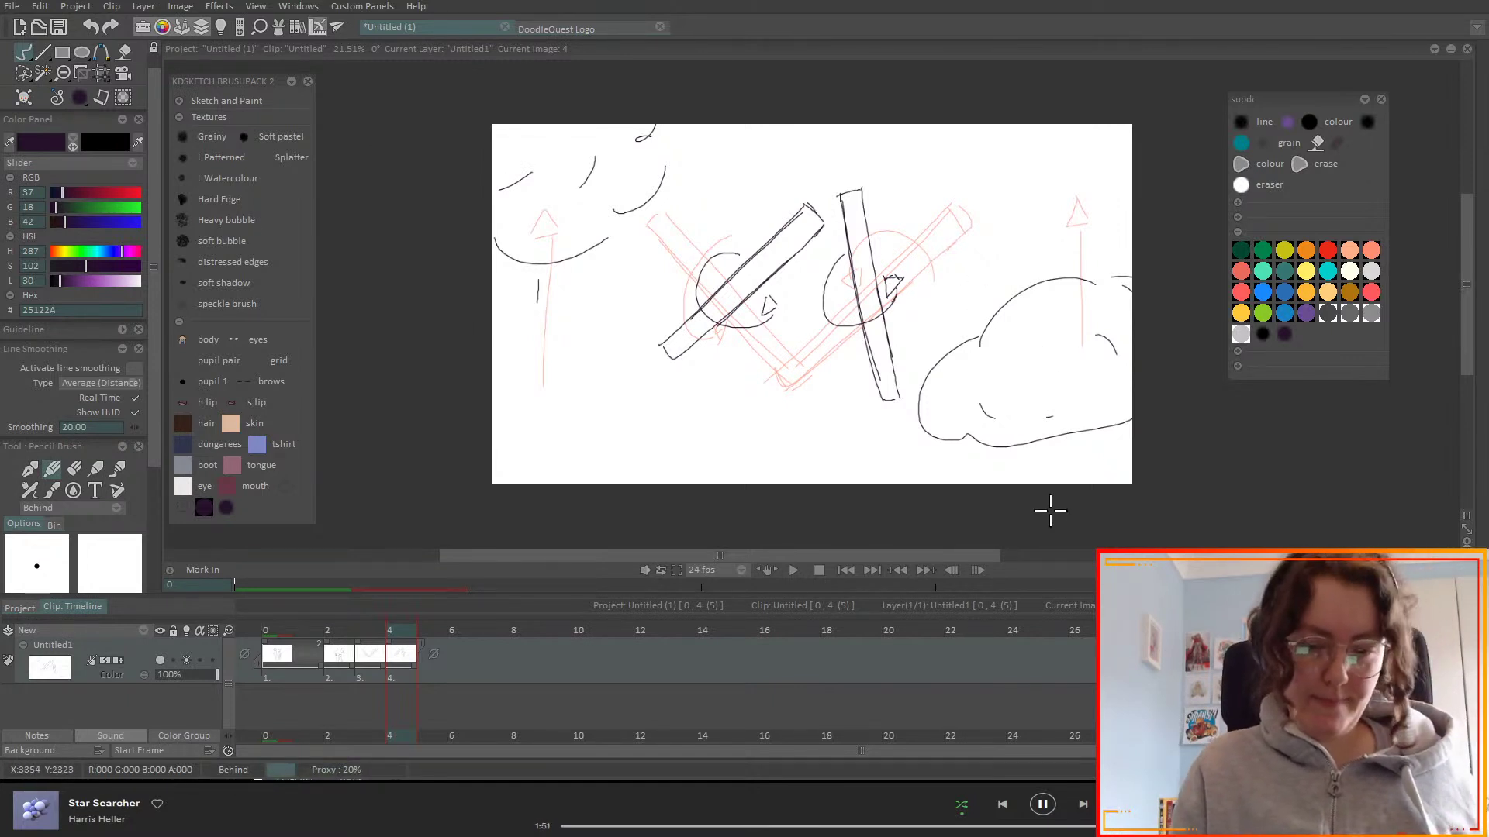
- Turn off the neighbouring drawing's ghost and step back through the frames to the first drawing
key(Left)
click(187, 660)
key(Left)
key(Left)
key(Left)
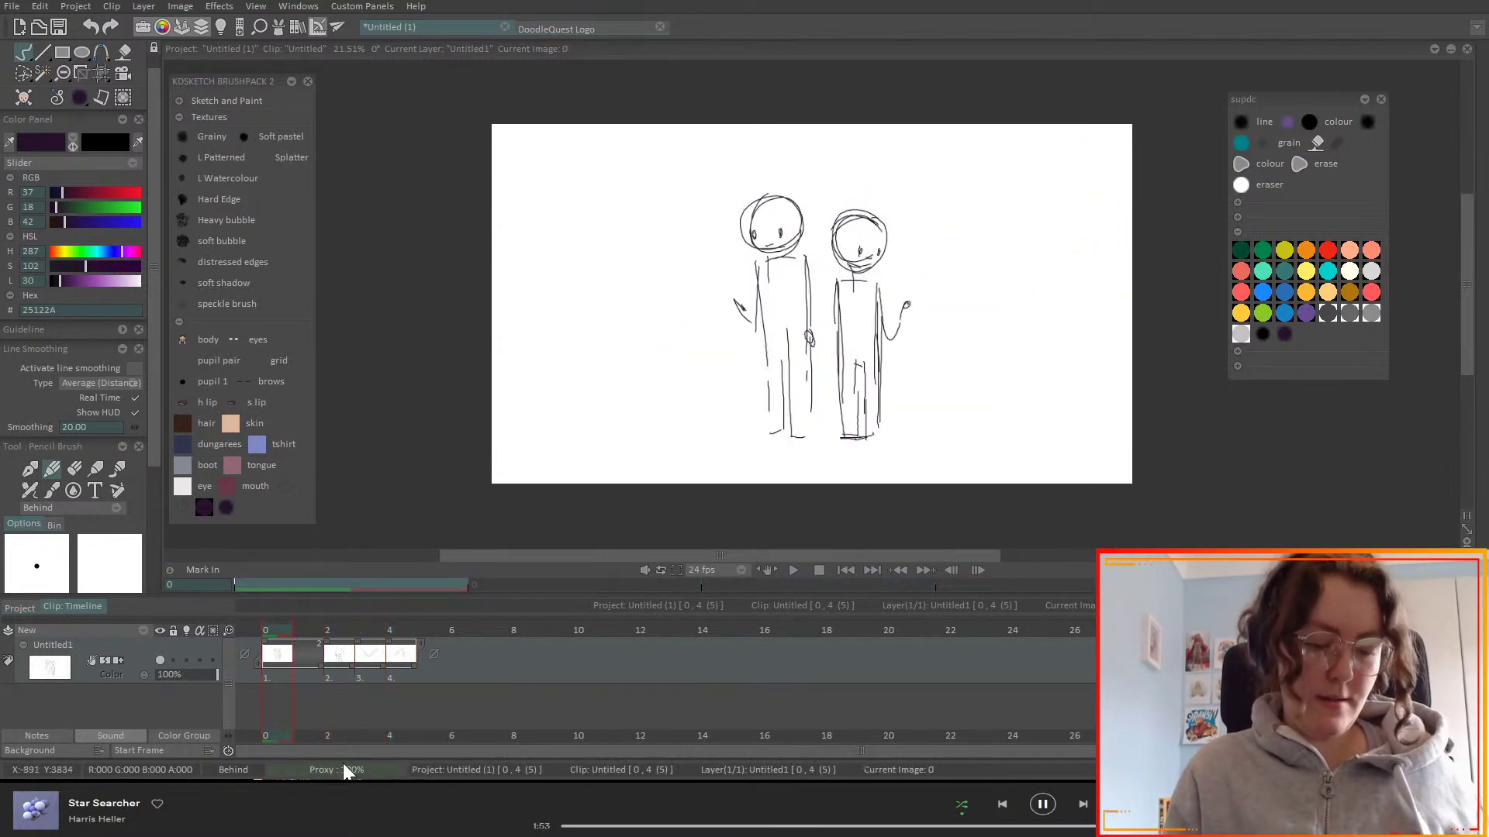
- Step forward through the rough drawings to the end of the sequence and add a blank drawing at frame 5
key(Right)
key(Right)
key(Right)
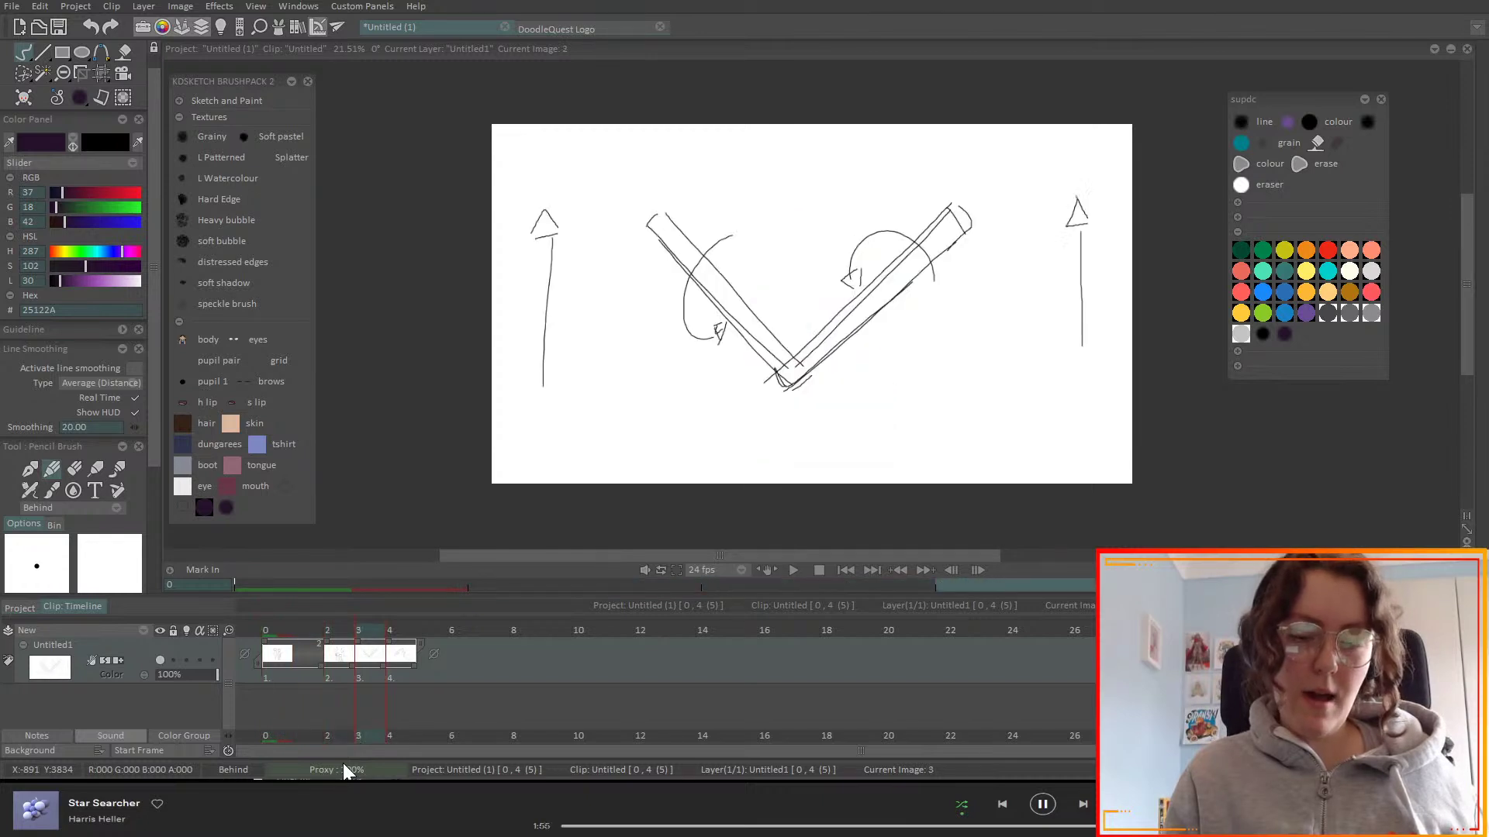
key(Right)
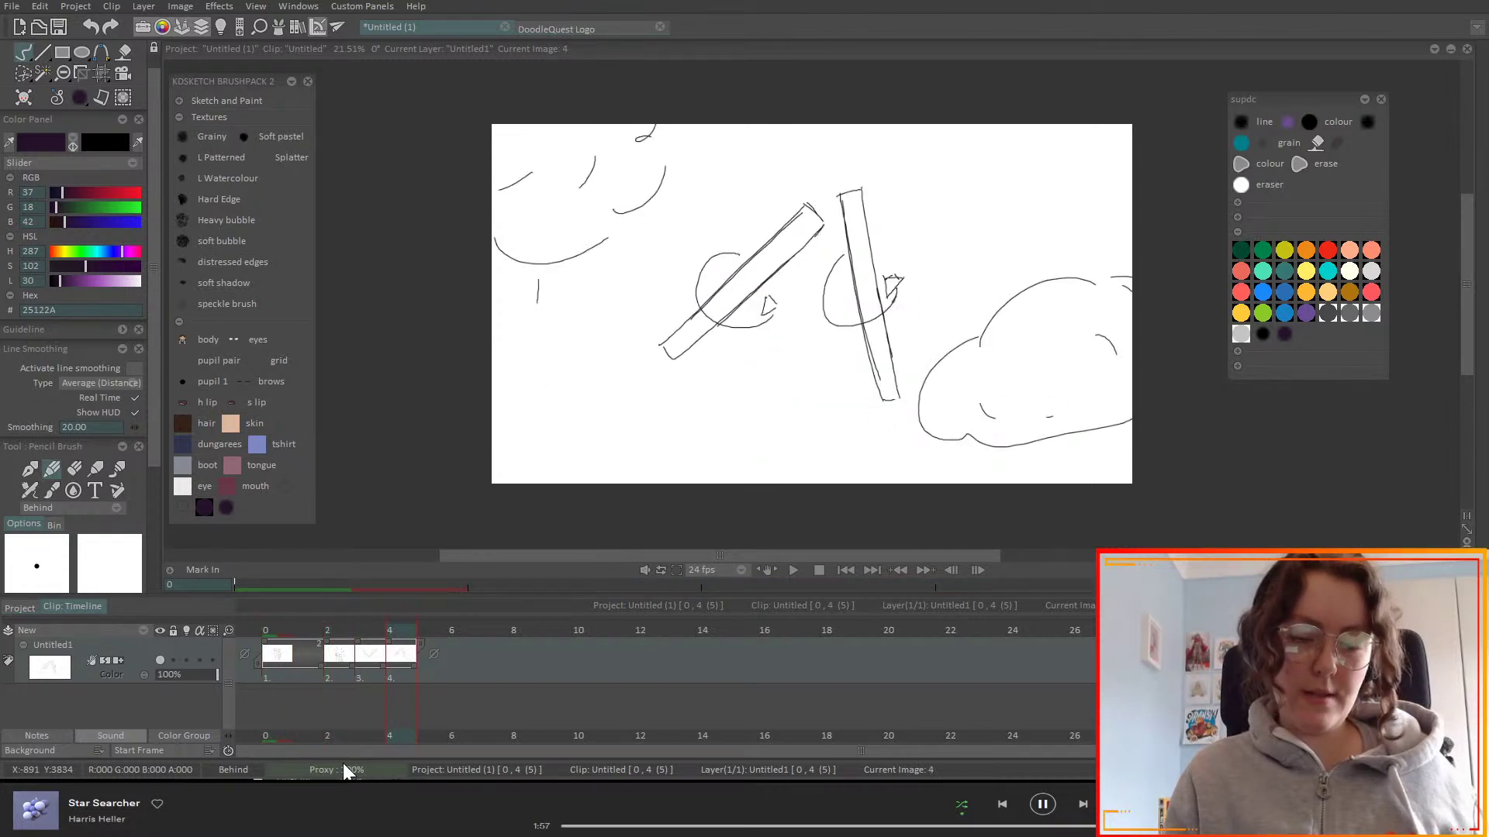
key(Right)
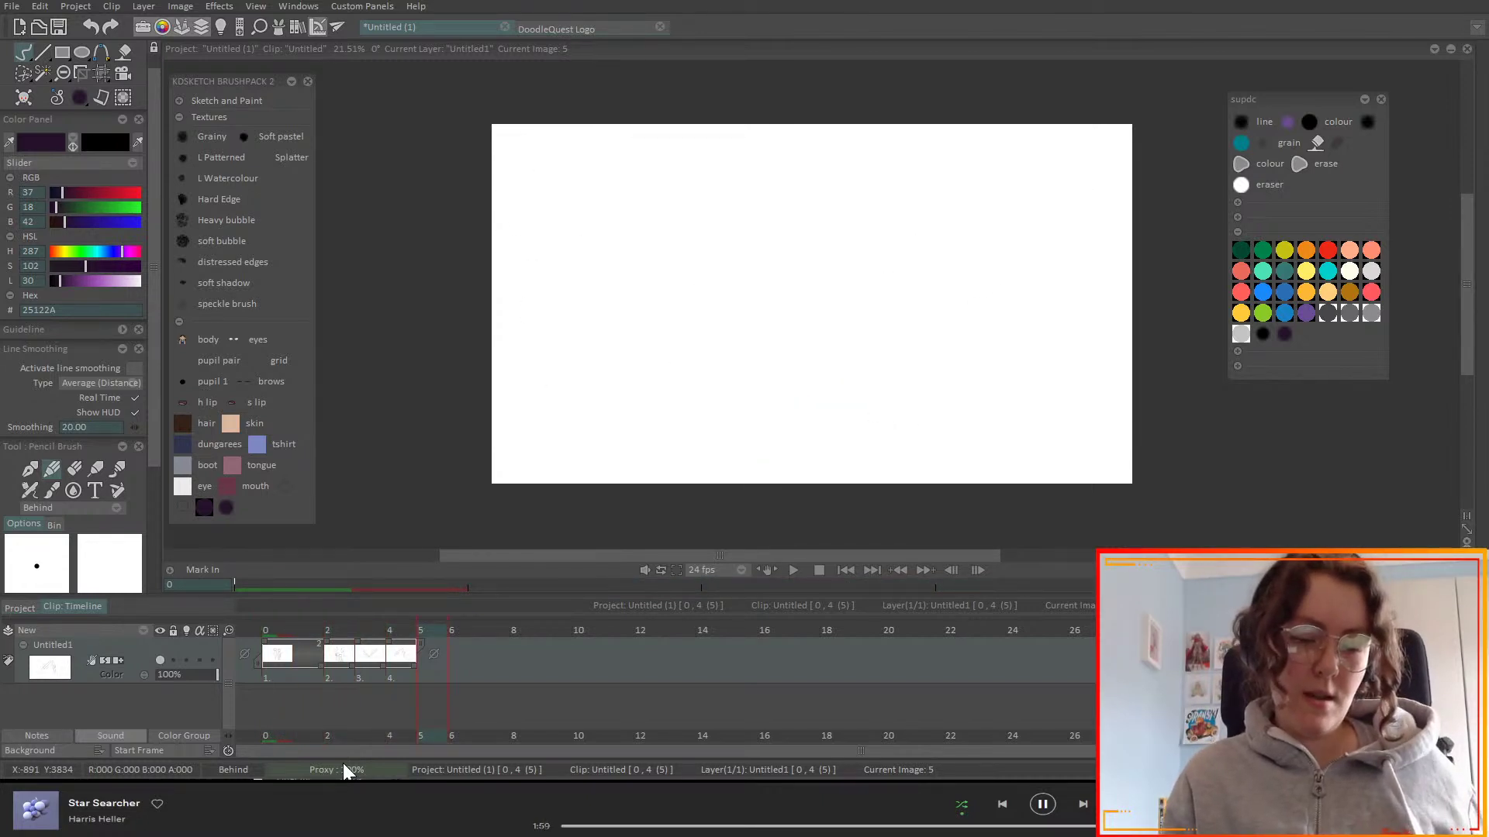
key(Return)
- Capture the shield logo with the paintbrush and pencil from the DoodleQuest Logo project as a custom brush and return to the untitled project
click(597, 28)
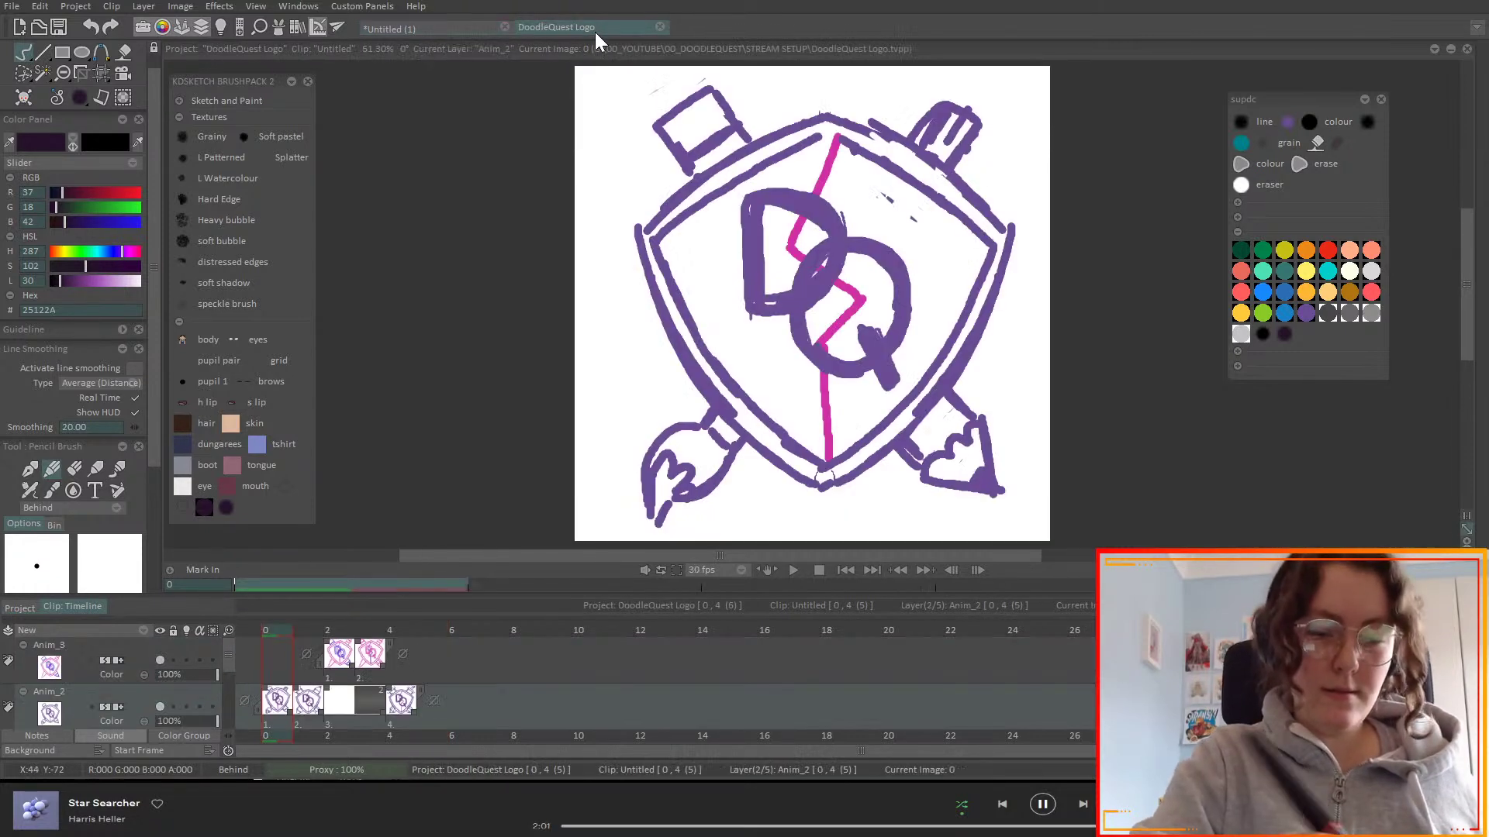
double_click(25, 77)
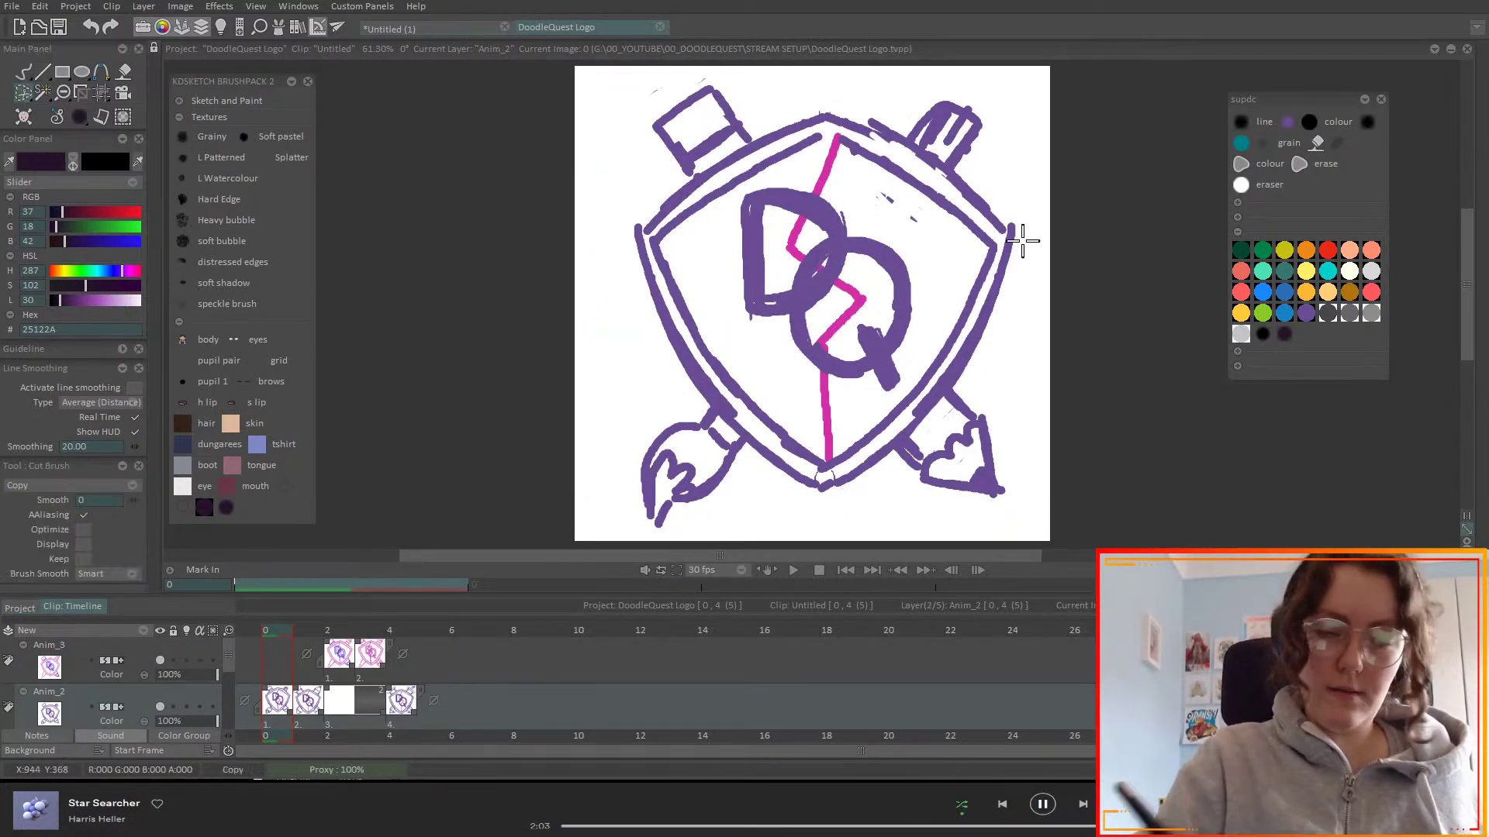
click(458, 28)
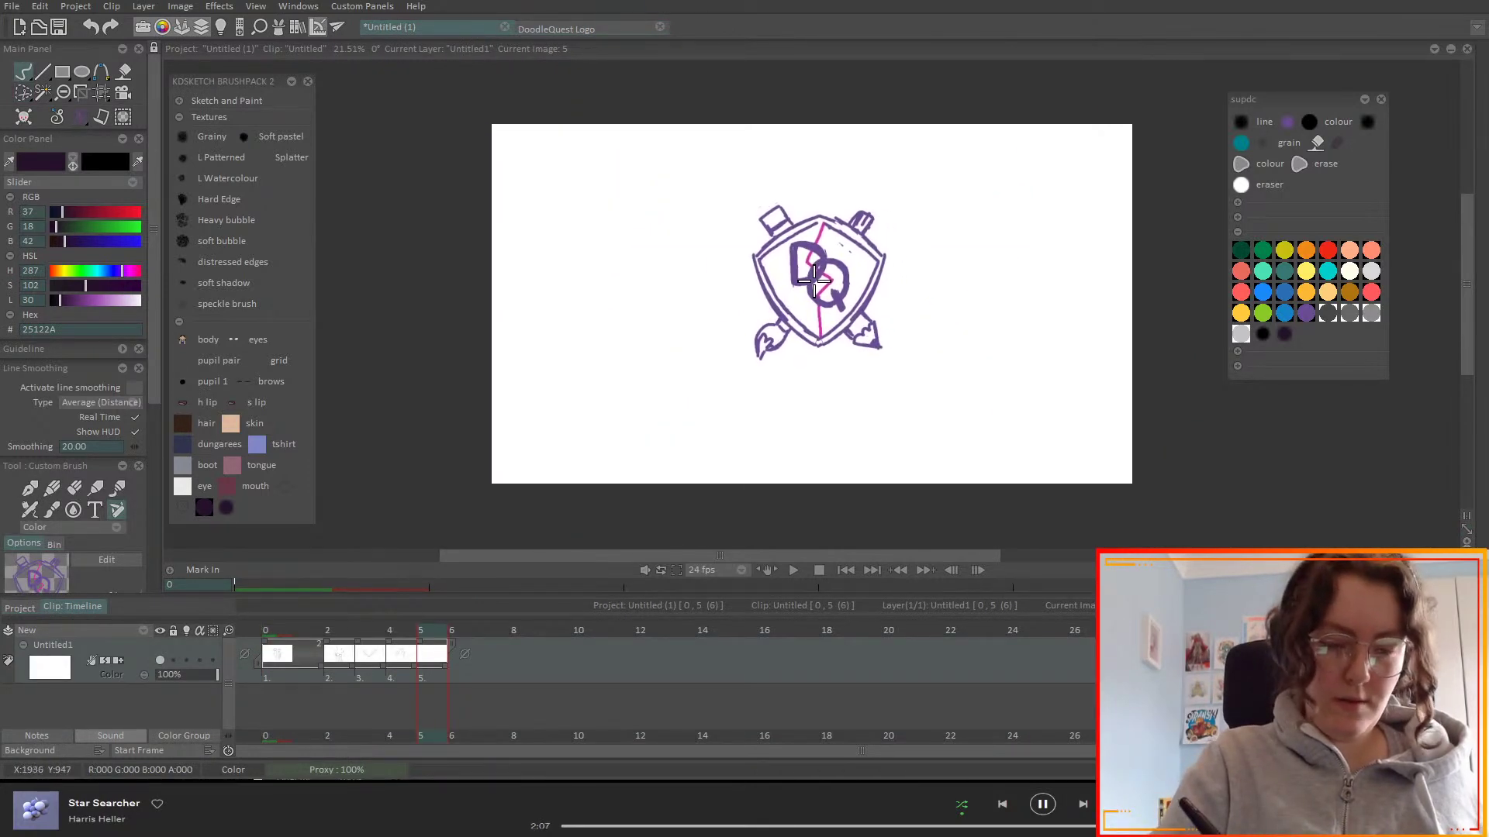
- Capture the crossed-swords shield logo at frame 4 of the DoodleQuest Logo project as a custom brush and return to the untitled project
click(562, 29)
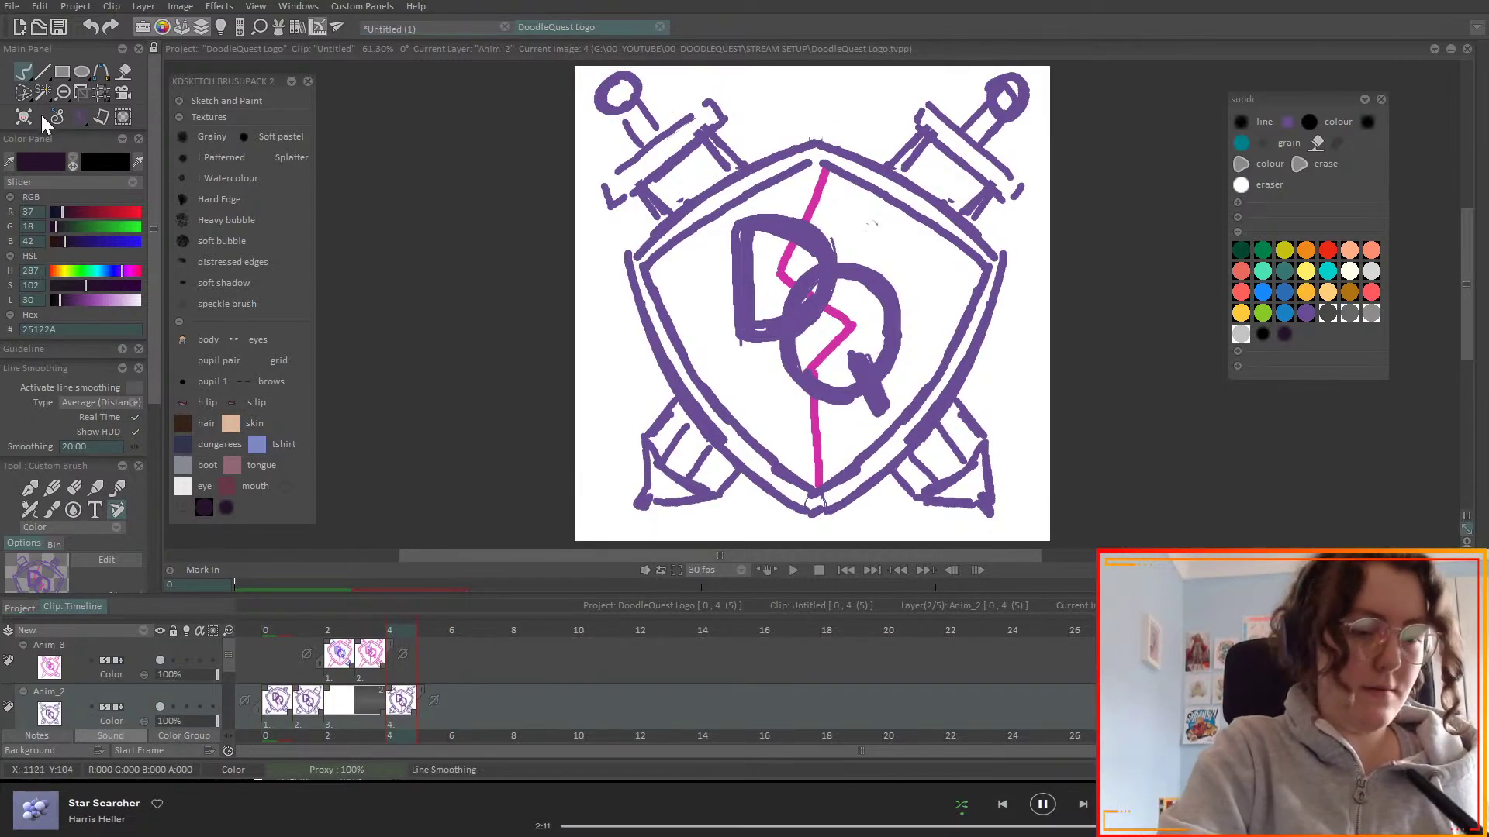
click(23, 92)
mouse_move(469, 405)
mouse_down()
mouse_move(981, 581)
mouse_move(1101, 140)
mouse_up()
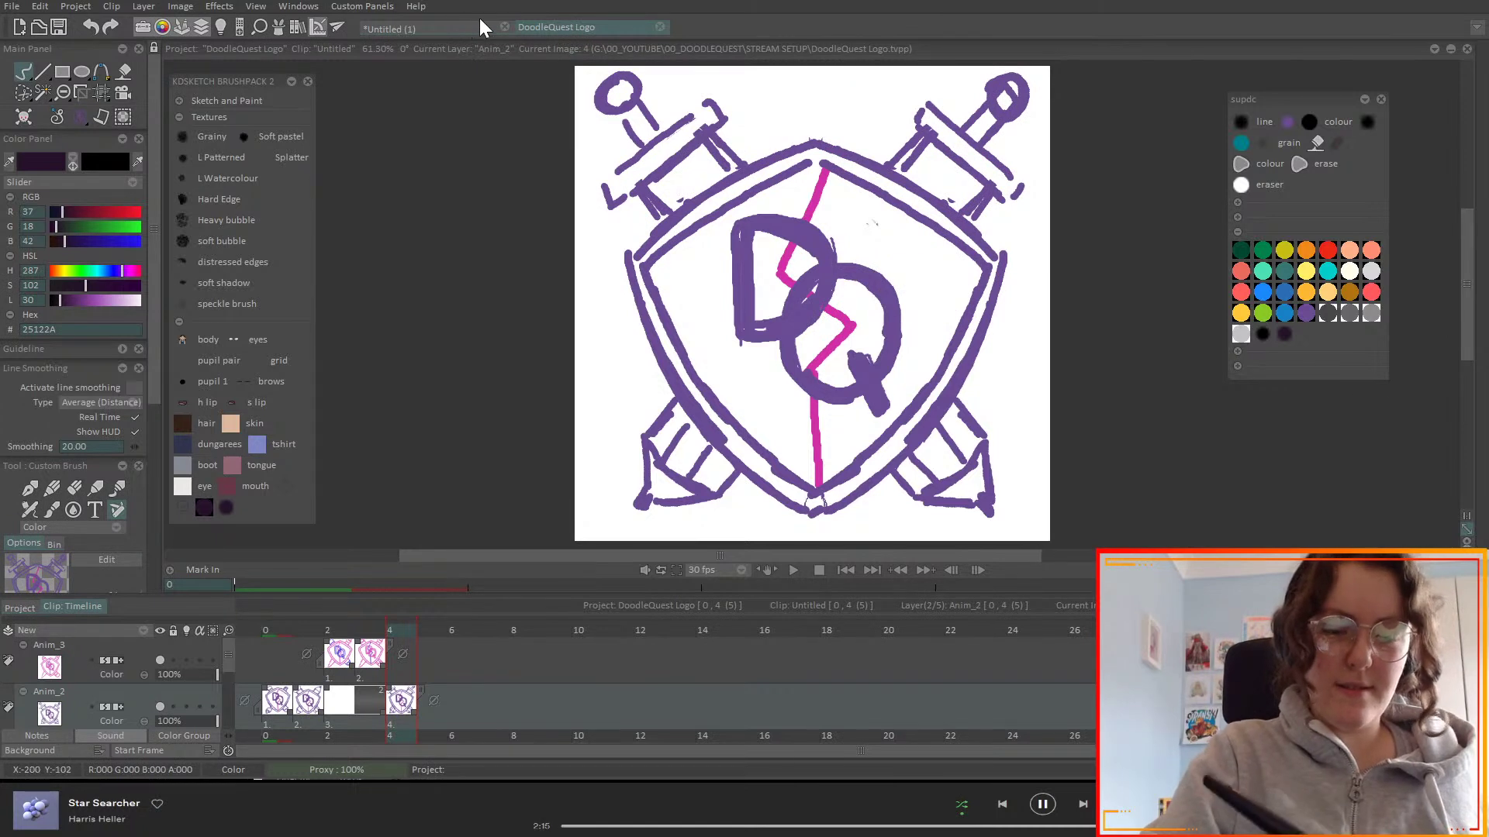
click(480, 25)
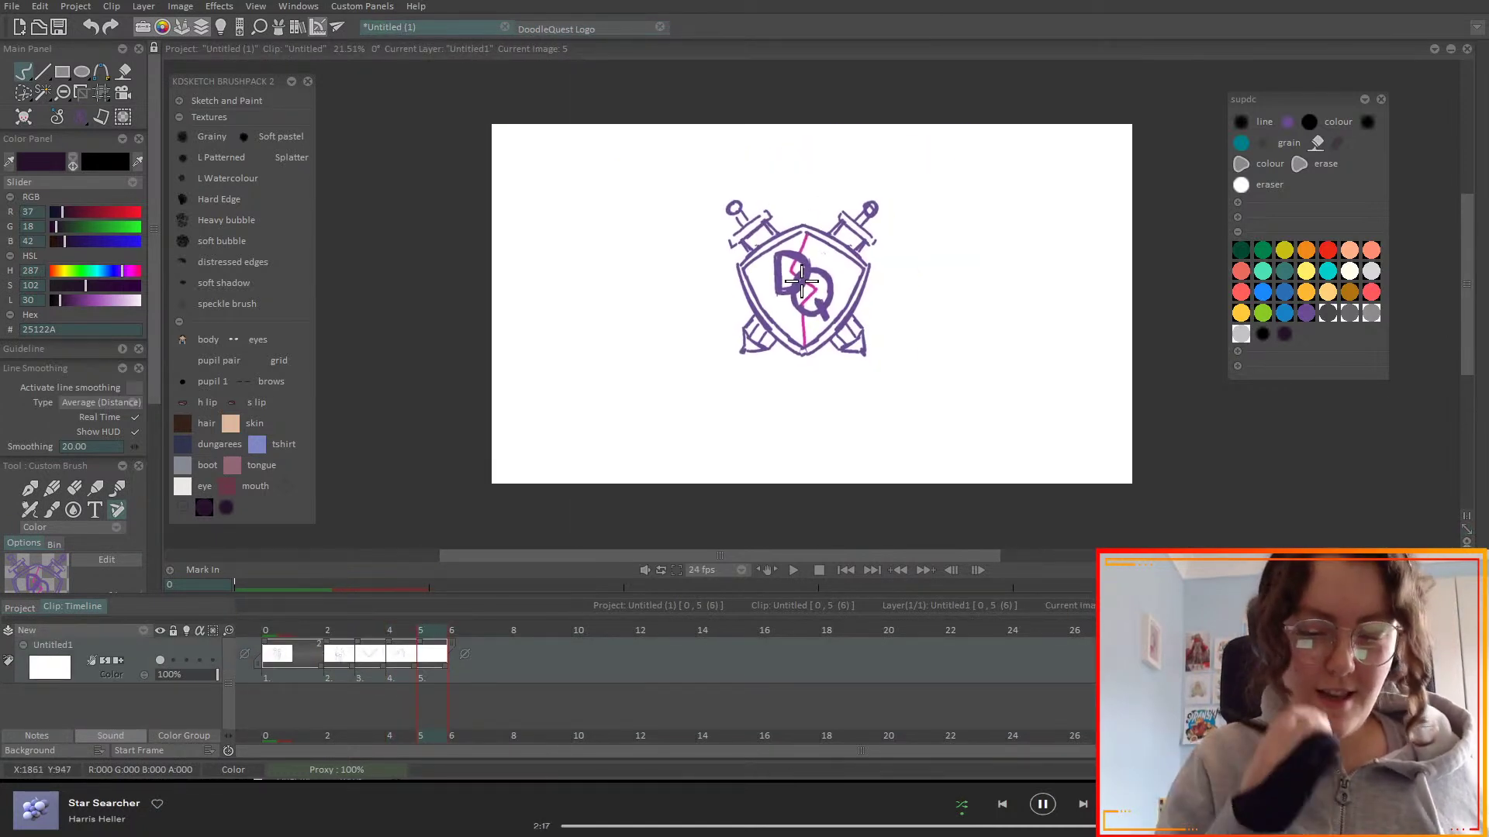
- Add a new animation layer and stamp the crossed-swords logo near the centre of the canvas at frame 5
click(142, 630)
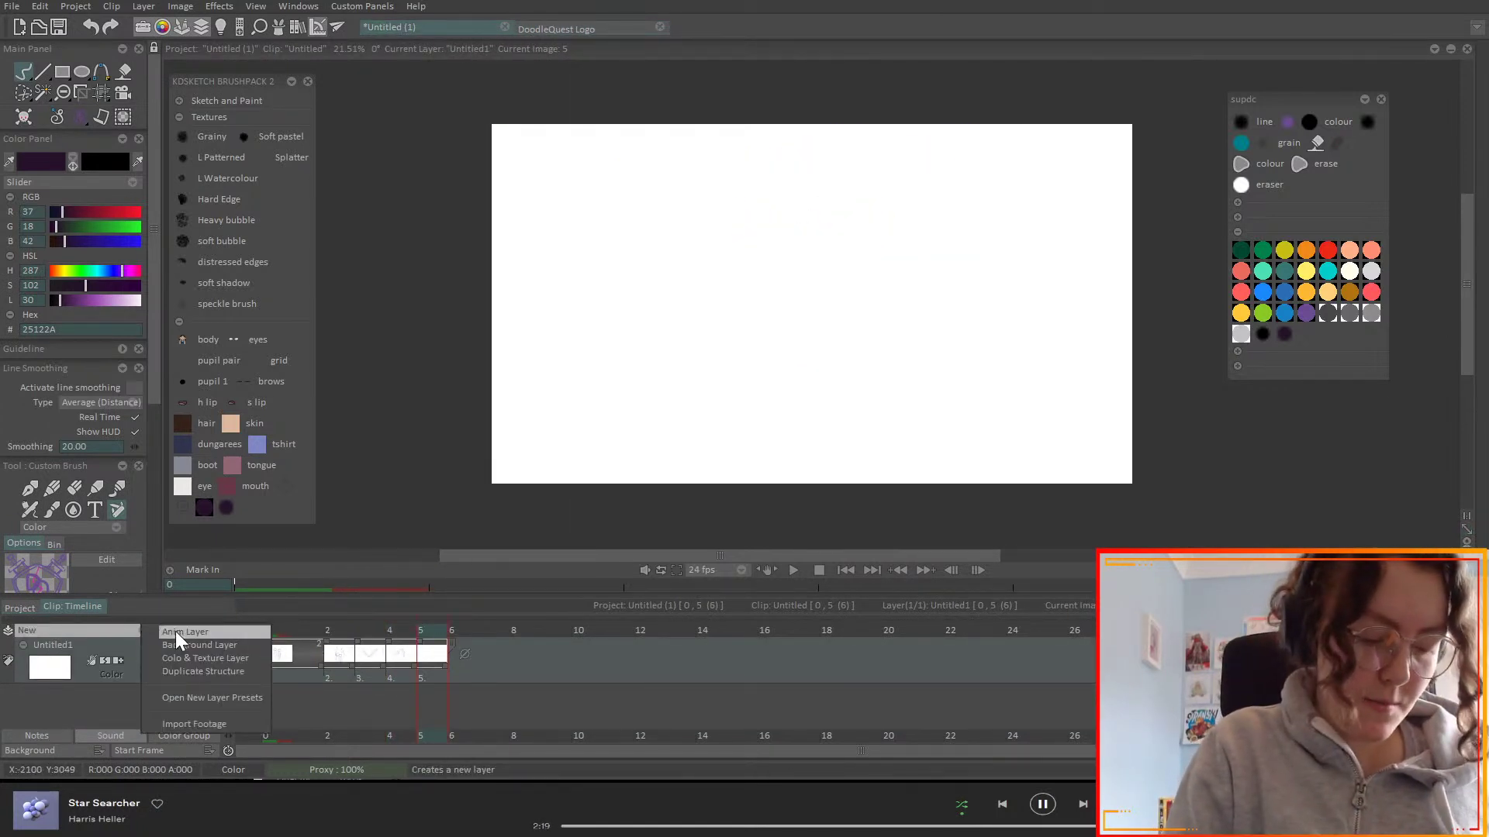
click(173, 631)
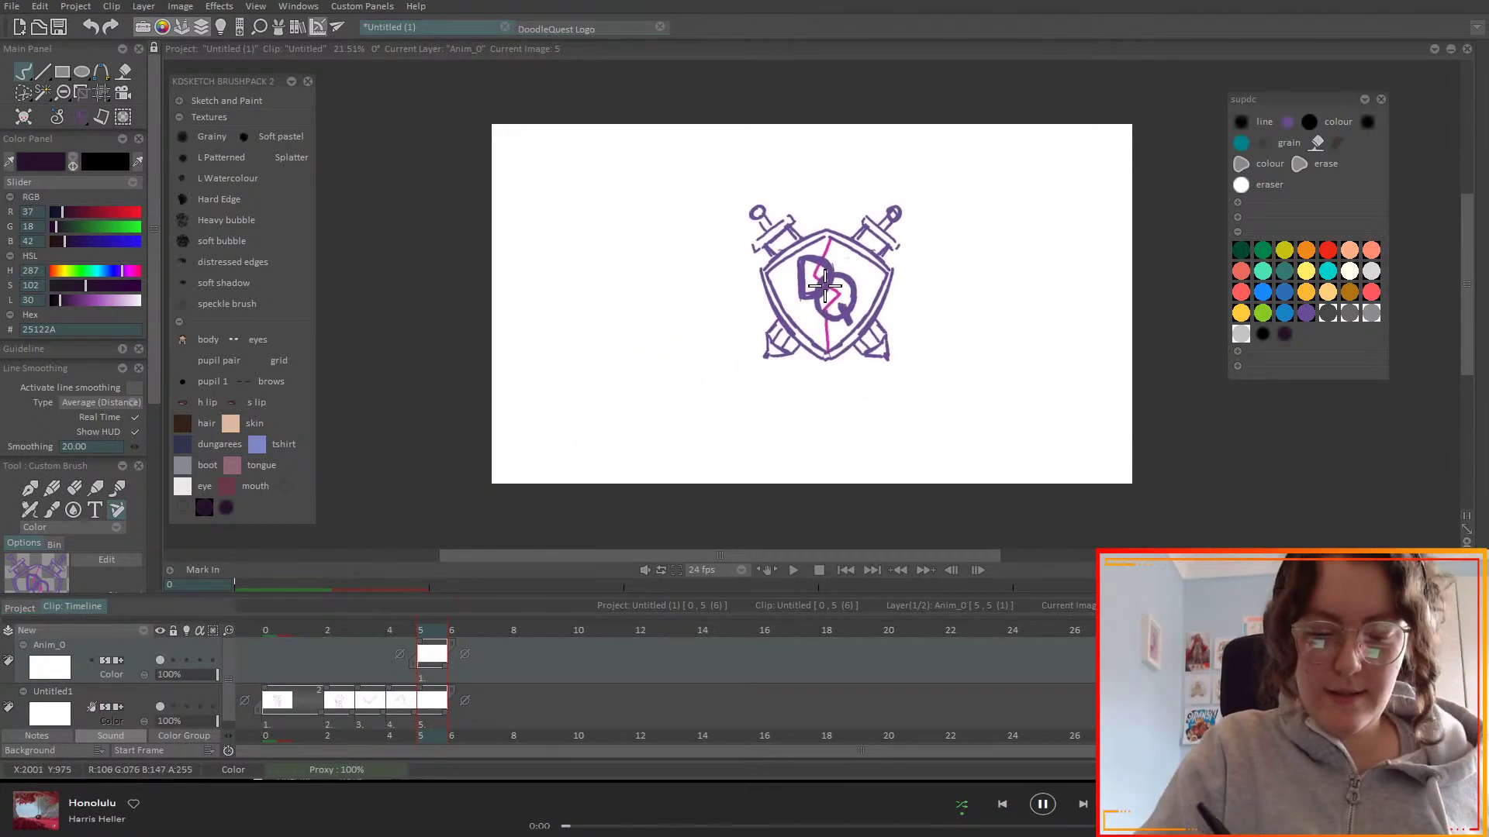
click(829, 283)
- Switch back to the Pencil Brush, extend the frame 4 cloud drawing by one frame and shift the logo drawing to frame 6
click(398, 628)
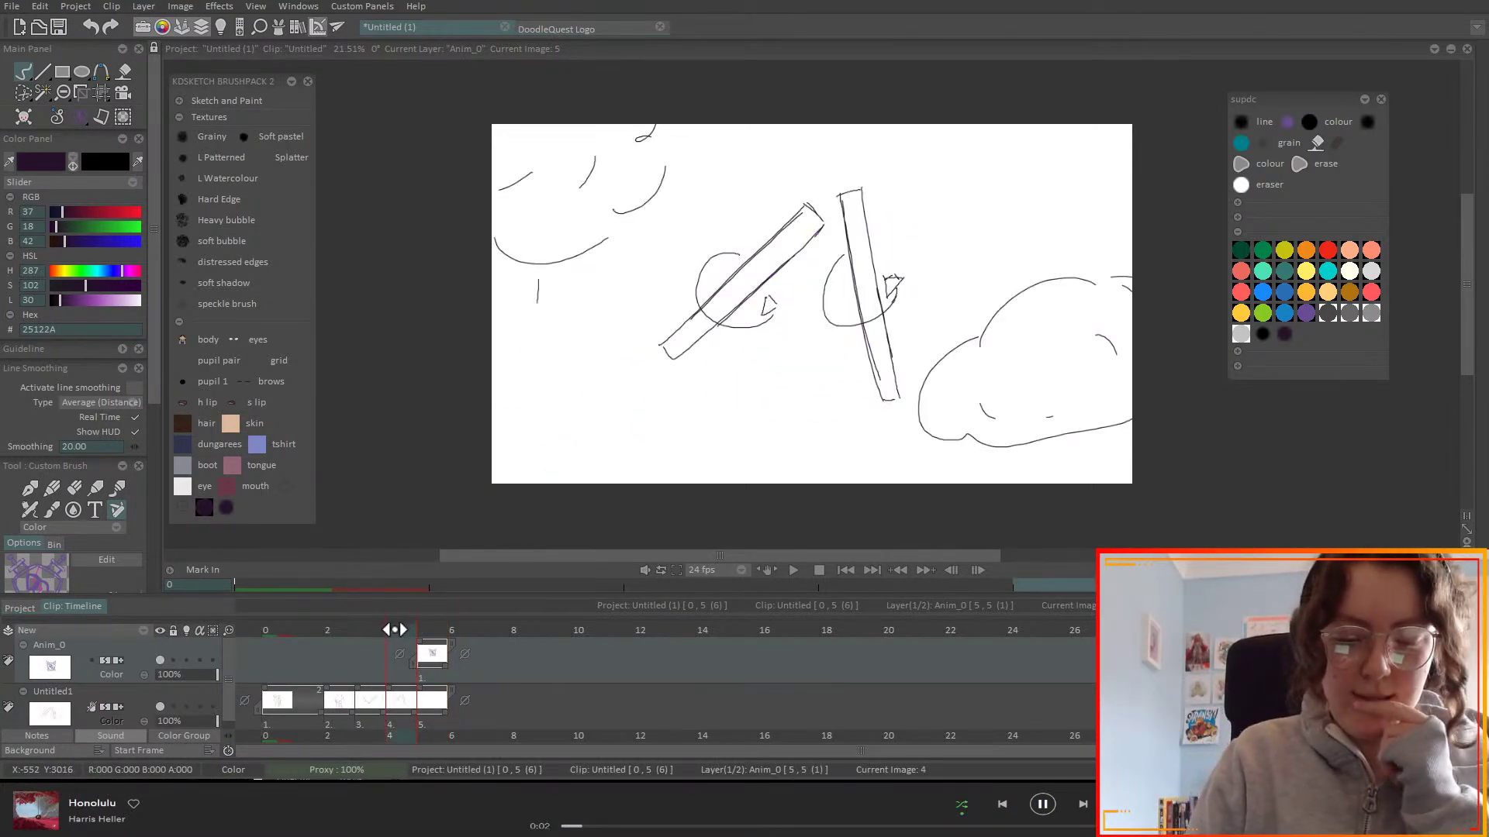
mouse_move(395, 629)
mouse_down()
mouse_move(425, 630)
mouse_move(398, 630)
mouse_up()
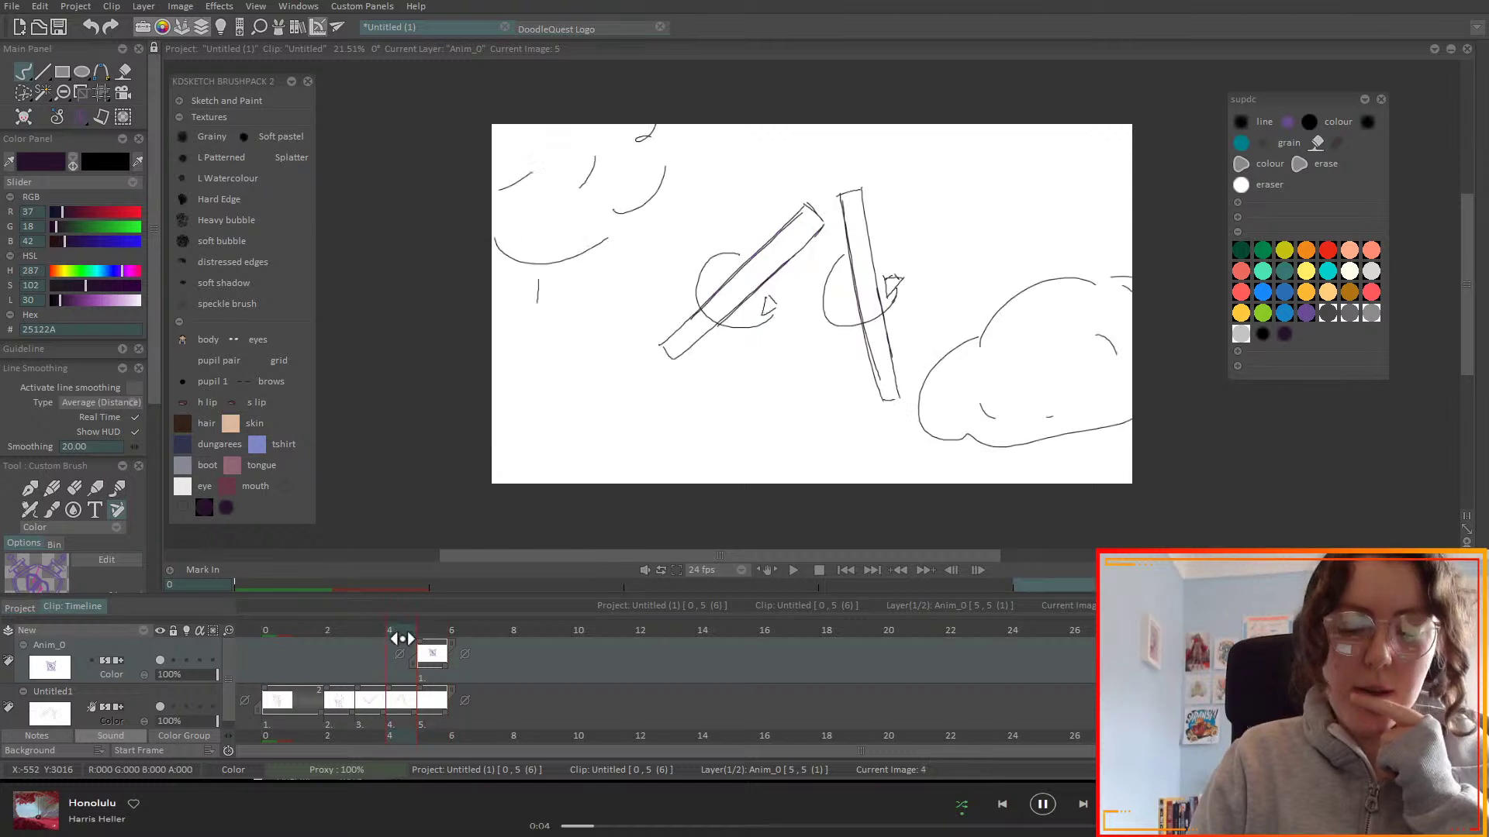
click(52, 487)
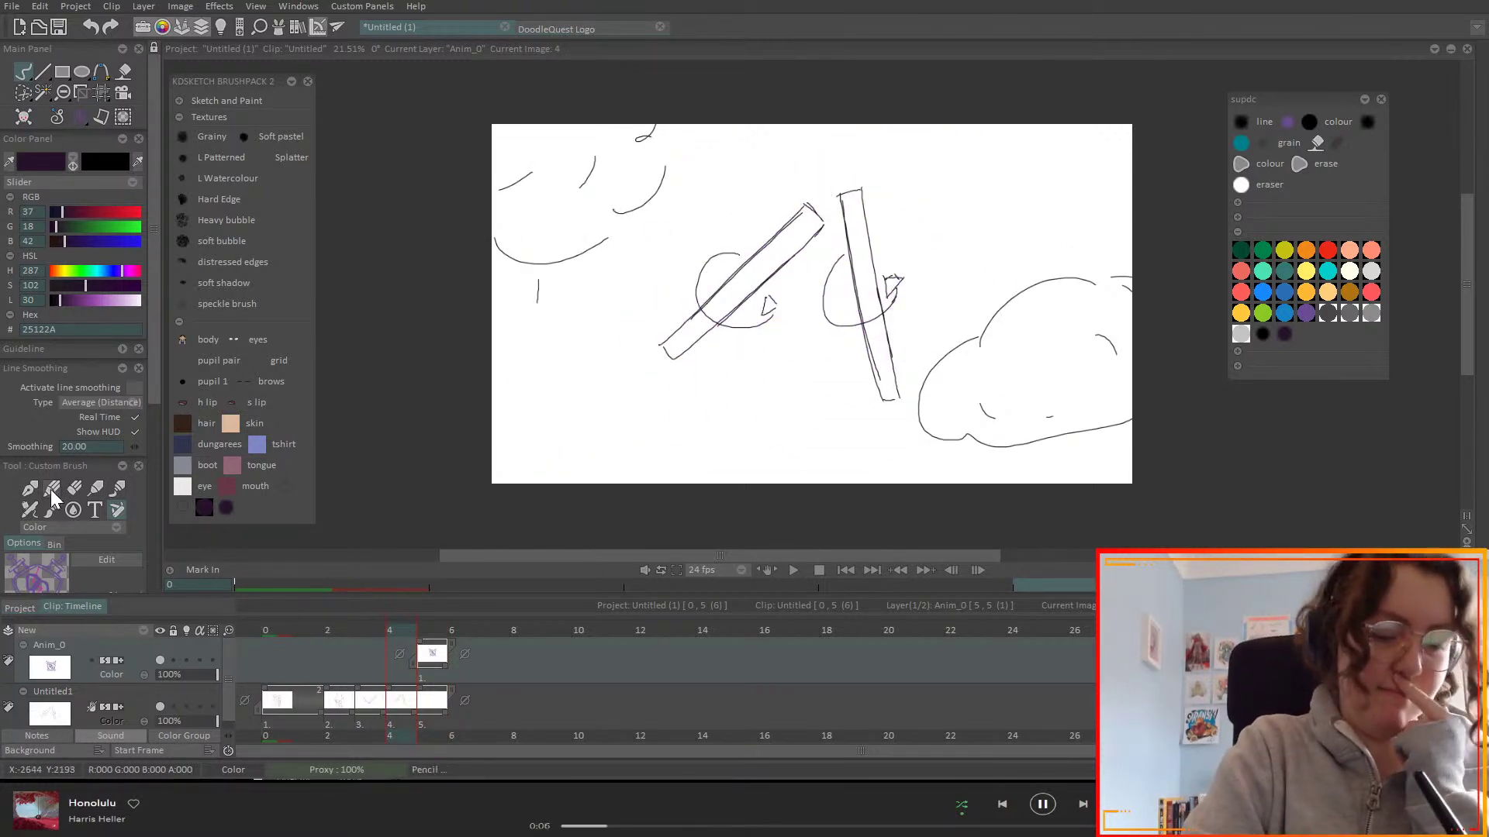
click(430, 630)
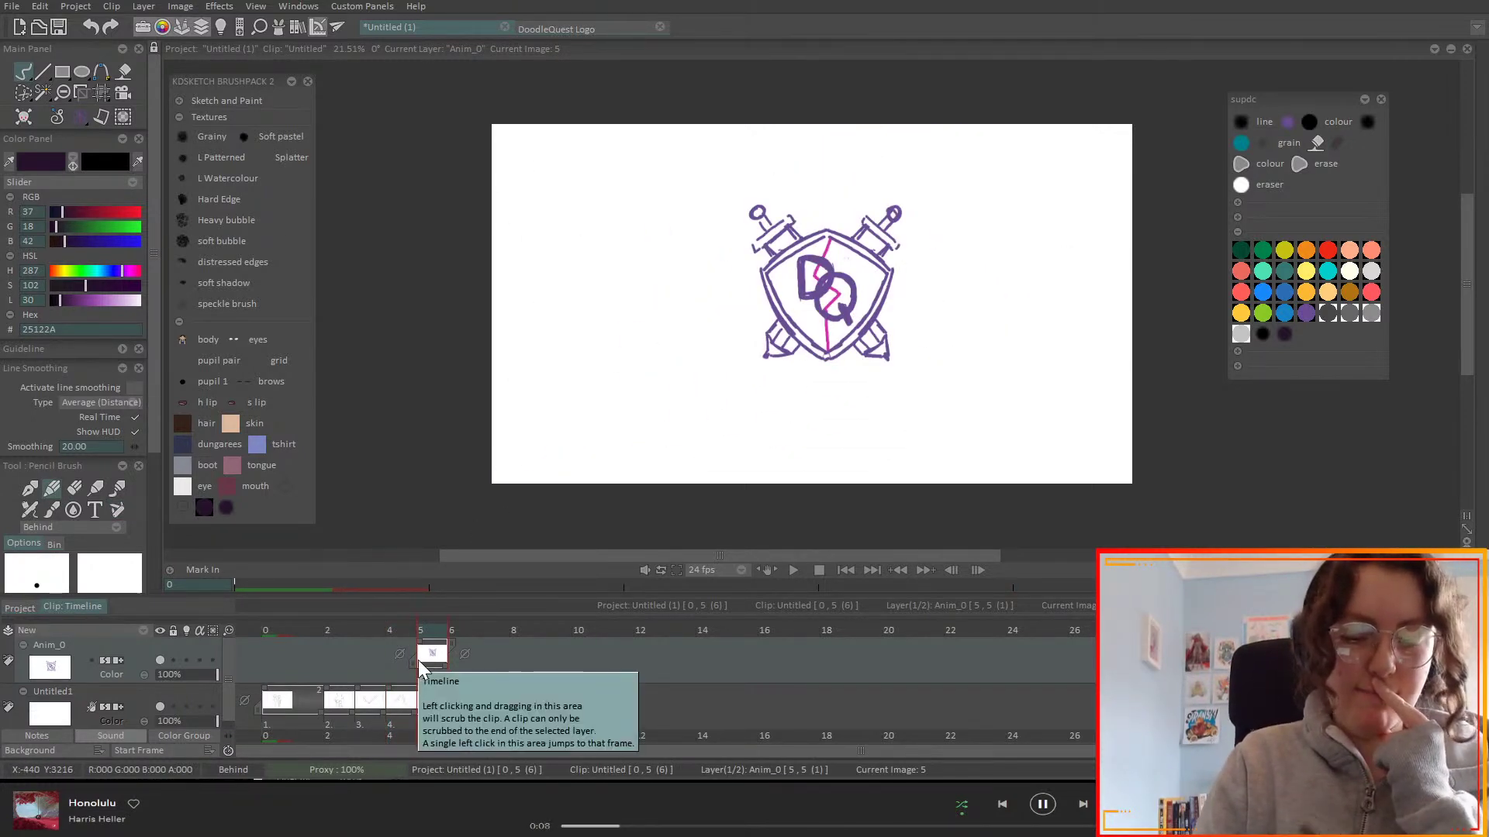
click(395, 632)
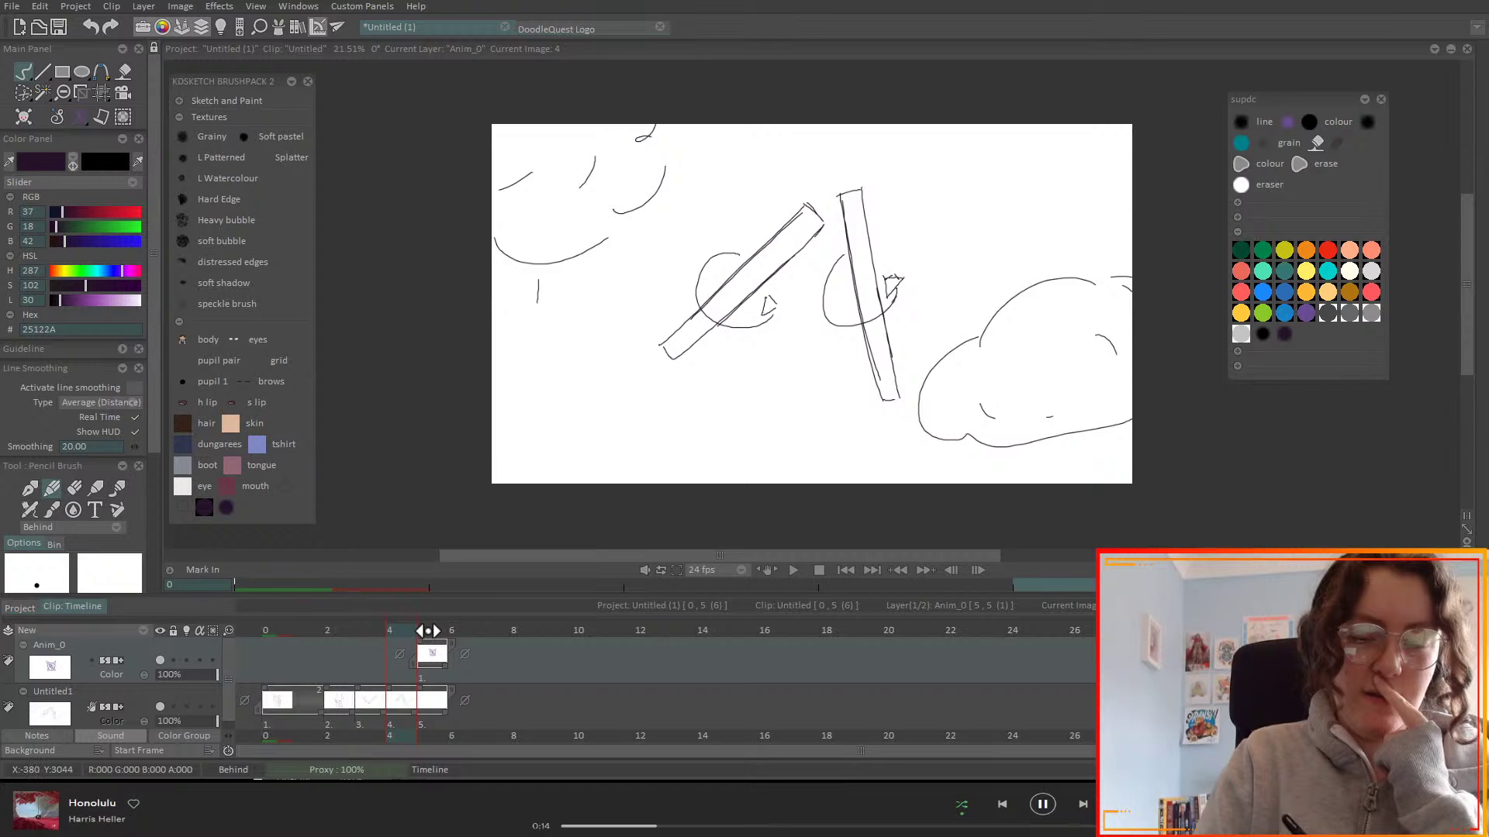
click(428, 630)
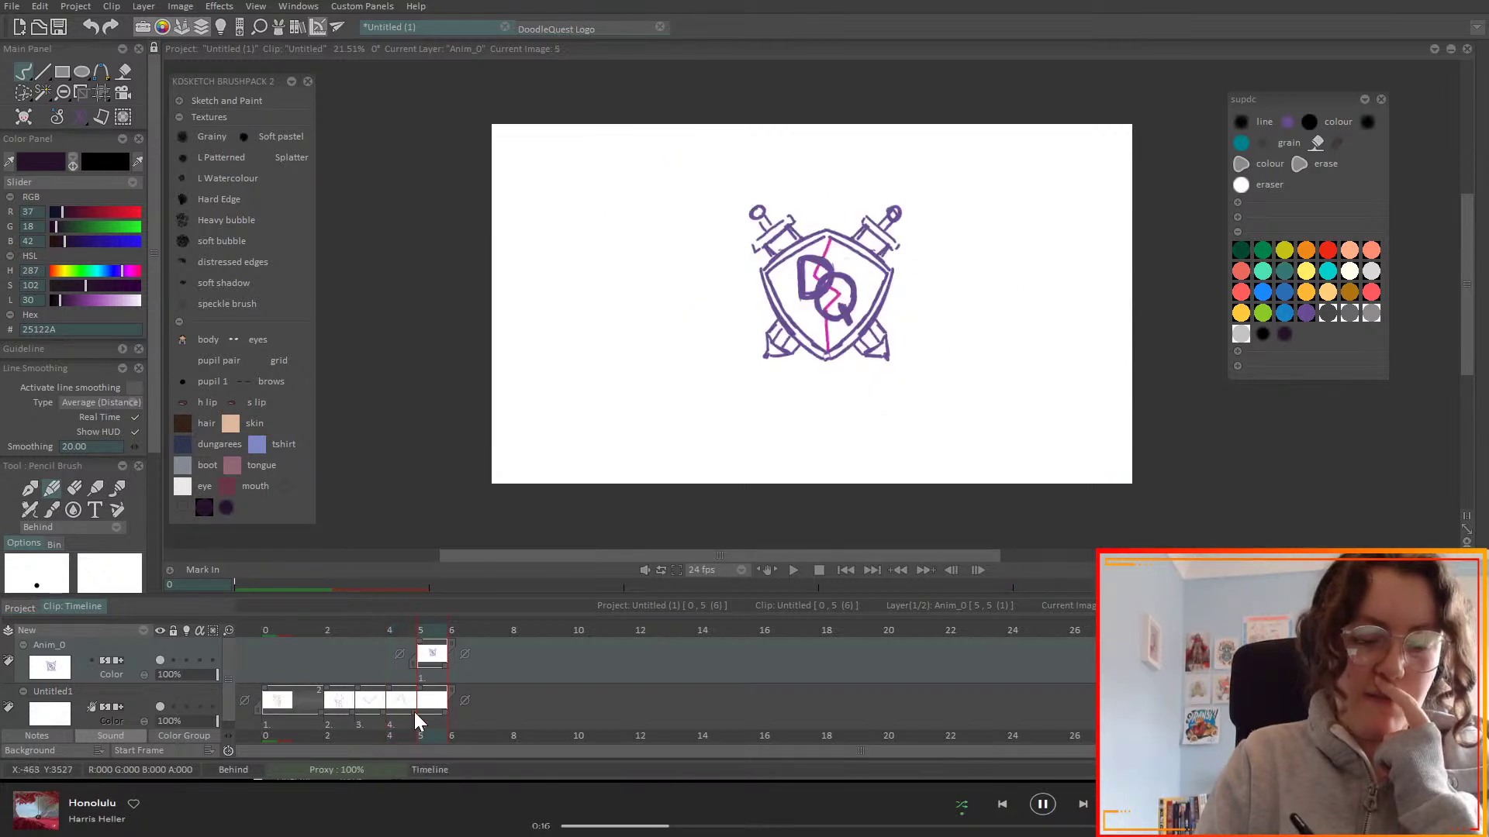
drag(416, 713, 441, 717)
drag(432, 653, 464, 654)
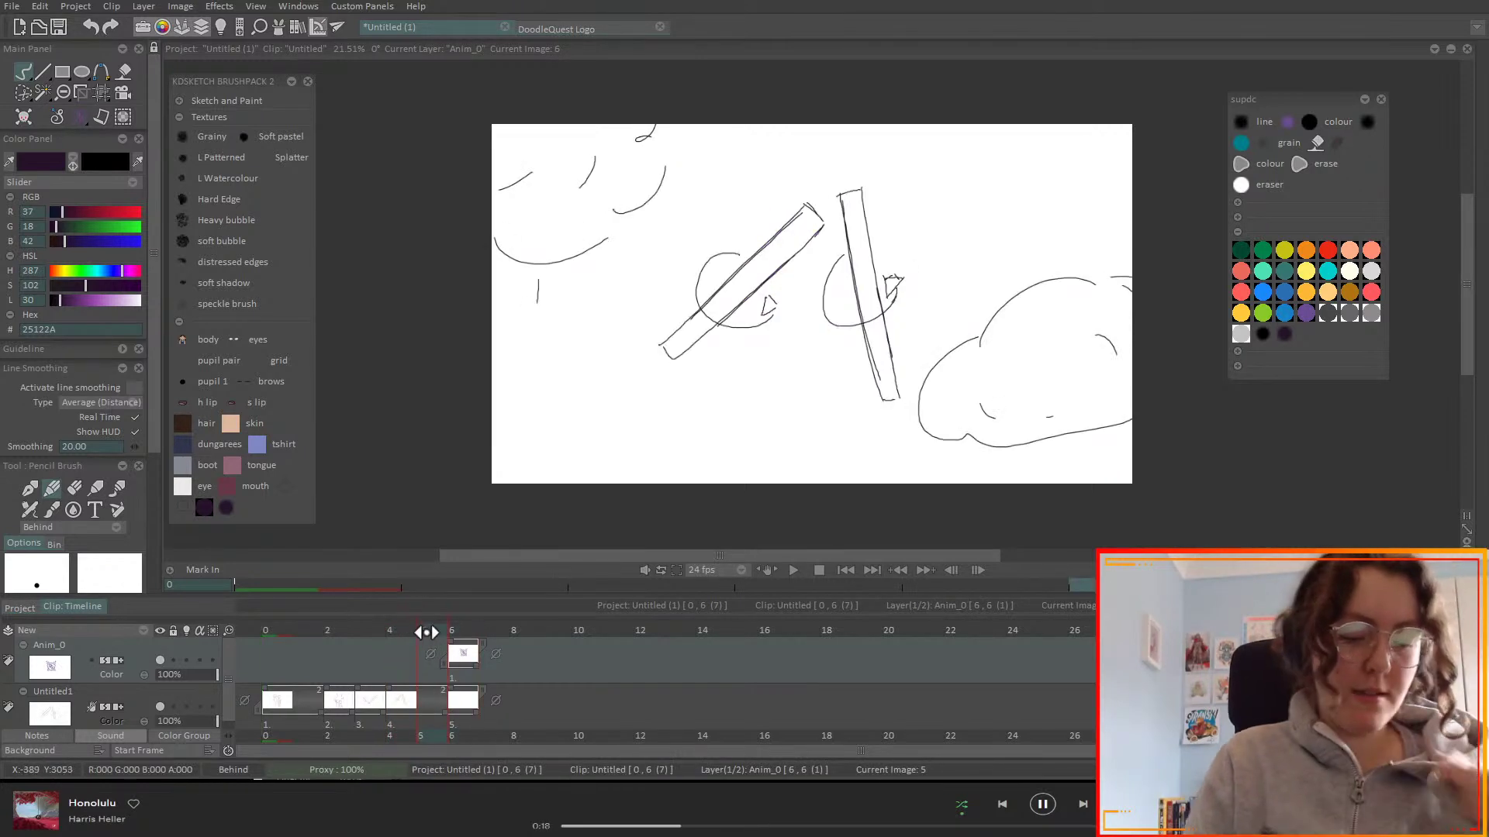
- Create a blank image at frame 5 of the Untitled1 layer
click(140, 707)
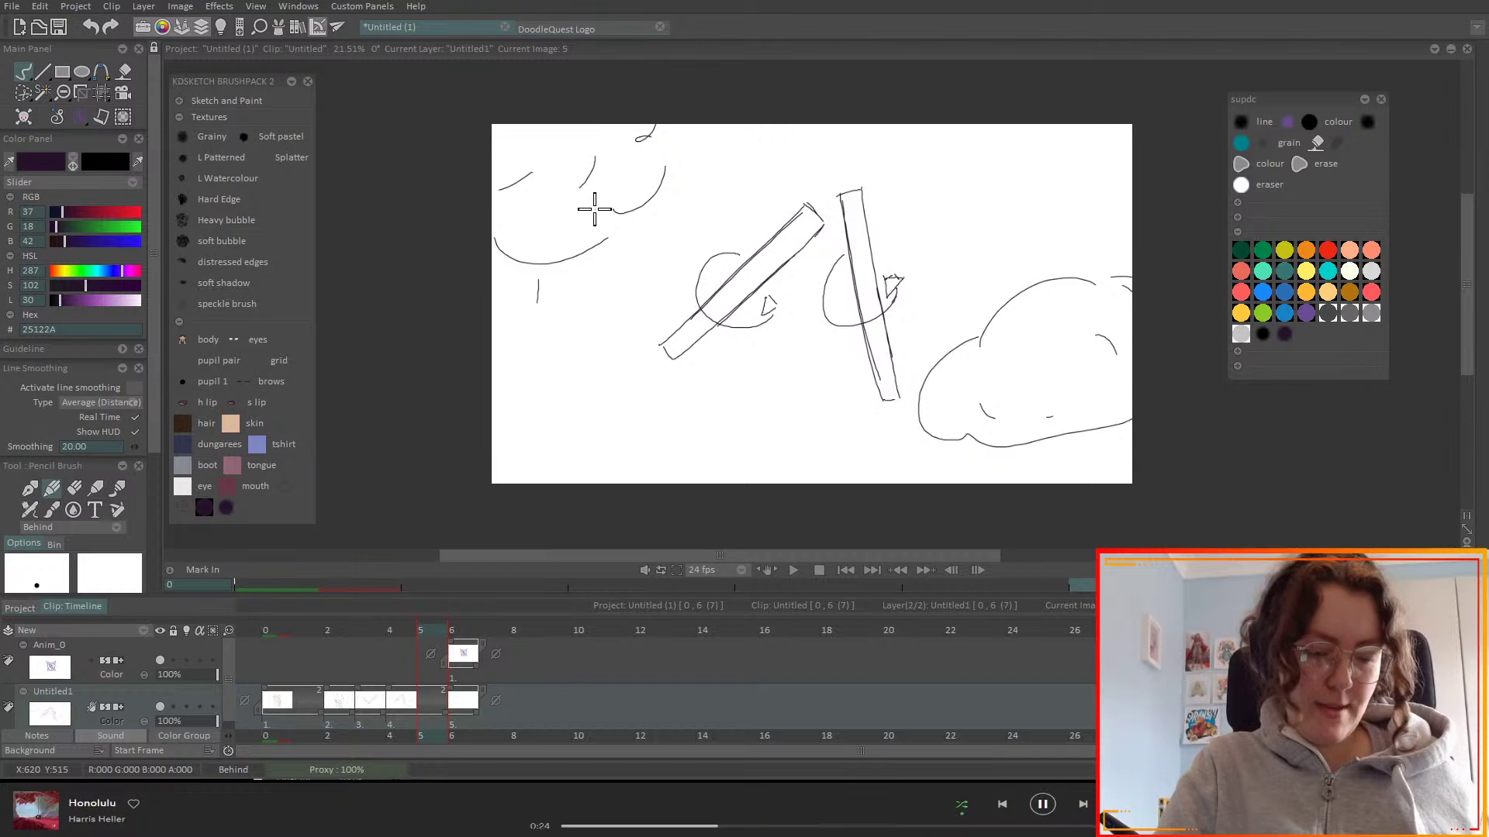
key(Return)
drag(552, 155, 554, 368)
mouse_move(545, 315)
mouse_down()
mouse_move(572, 313)
mouse_move(555, 369)
mouse_up()
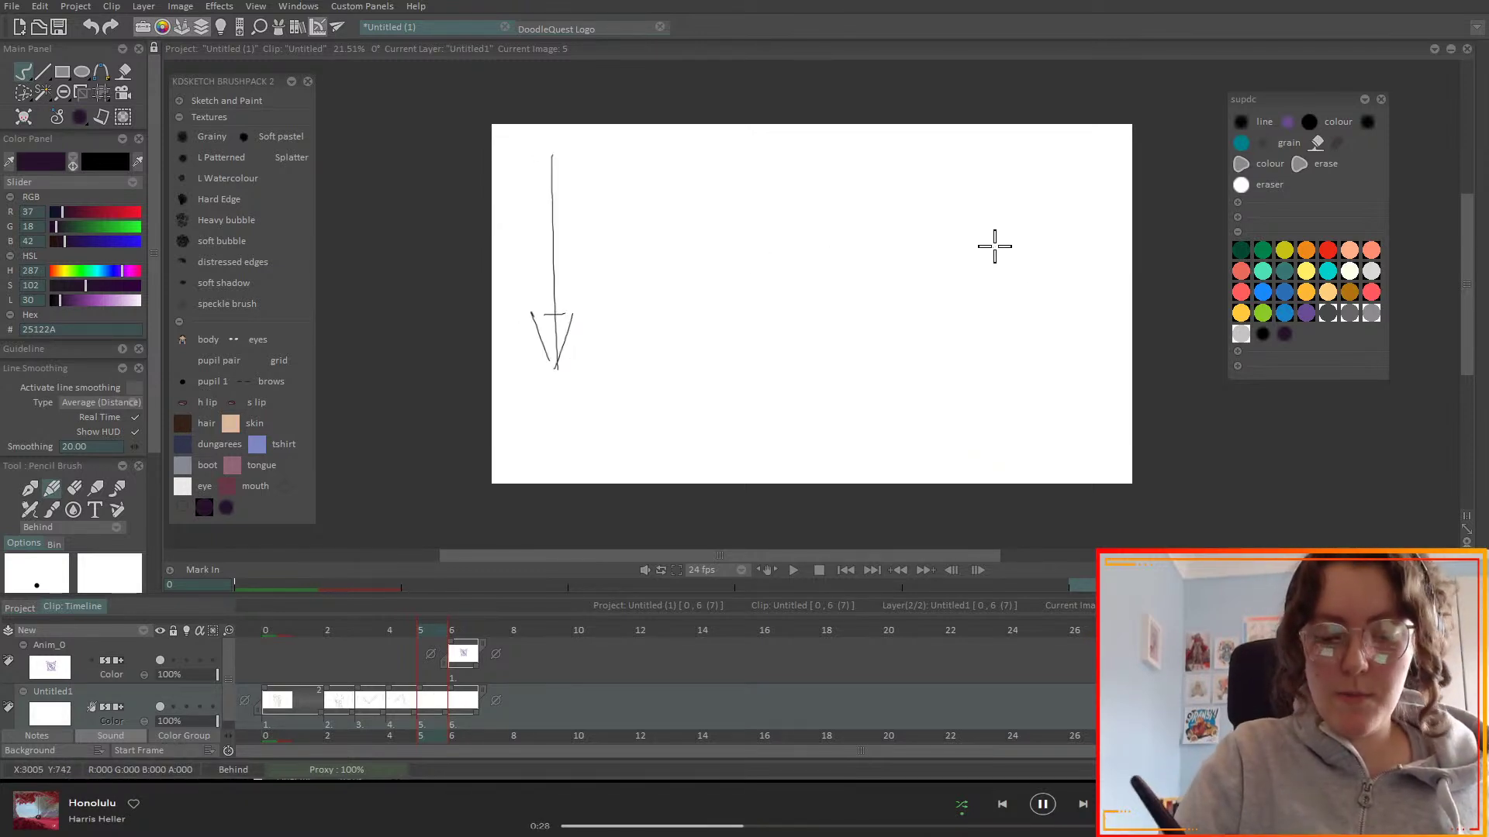
drag(1070, 142, 1071, 384)
mouse_move(1051, 272)
mouse_down()
mouse_move(1094, 267)
mouse_move(1075, 394)
mouse_up()
key(BackSpace)
- Sketch a tall downward-pointing arrow near each side edge of the canvas on frame 5
drag(574, 137, 581, 422)
drag(550, 279, 582, 277)
drag(596, 276, 587, 442)
drag(552, 279, 586, 442)
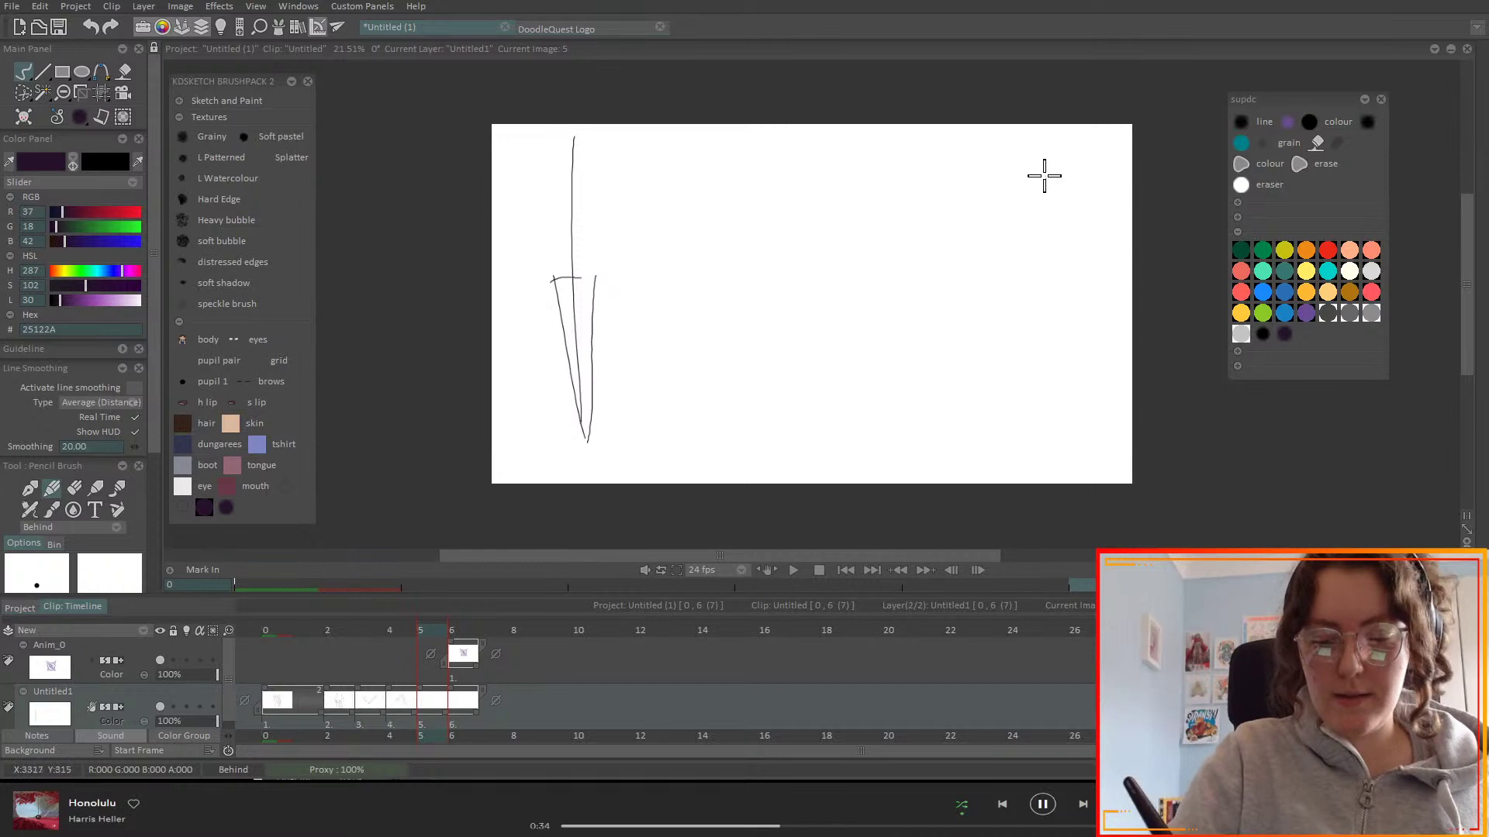
drag(1064, 126, 1059, 354)
mouse_move(1037, 272)
mouse_down()
mouse_move(1068, 269)
mouse_move(1068, 434)
mouse_up()
- Sketch two long narrow bars between the arrows, leaning toward each other at their lower ends
mouse_move(915, 166)
mouse_down()
mouse_move(947, 165)
mouse_move(911, 385)
mouse_move(889, 376)
mouse_move(908, 386)
mouse_move(935, 214)
mouse_up()
mouse_move(723, 165)
mouse_down()
mouse_move(747, 329)
mouse_move(758, 358)
mouse_move(784, 346)
mouse_move(789, 378)
mouse_up()
drag(747, 272, 758, 358)
drag(919, 358, 939, 221)
mouse_move(947, 161)
mouse_down()
mouse_move(951, 126)
mouse_move(926, 142)
mouse_move(944, 126)
mouse_up()
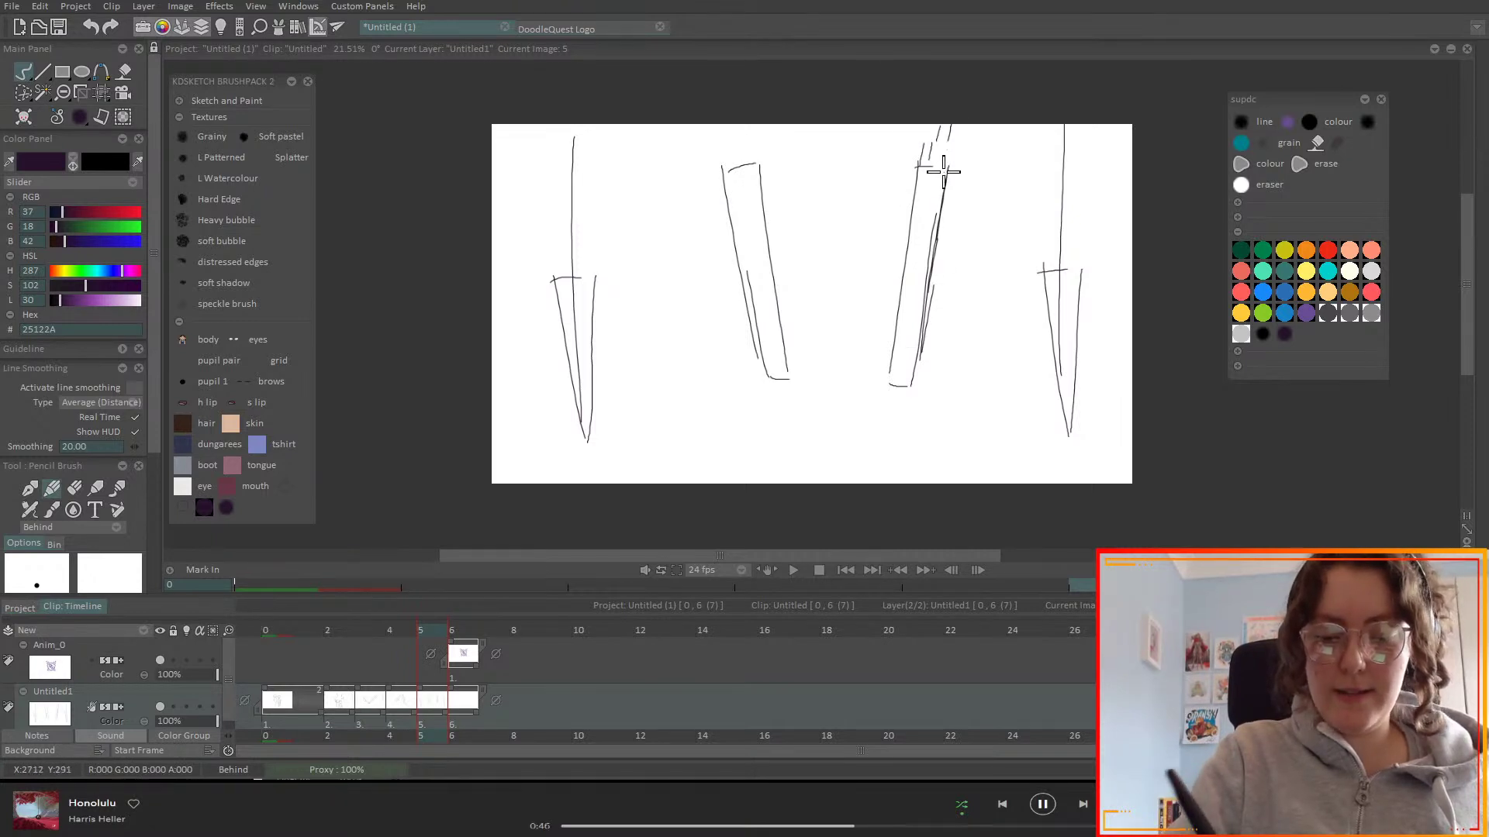
- Add short speed strokes along the edges and above the ends of both slanted bars
drag(904, 246, 898, 288)
drag(889, 358, 883, 380)
drag(889, 329, 884, 382)
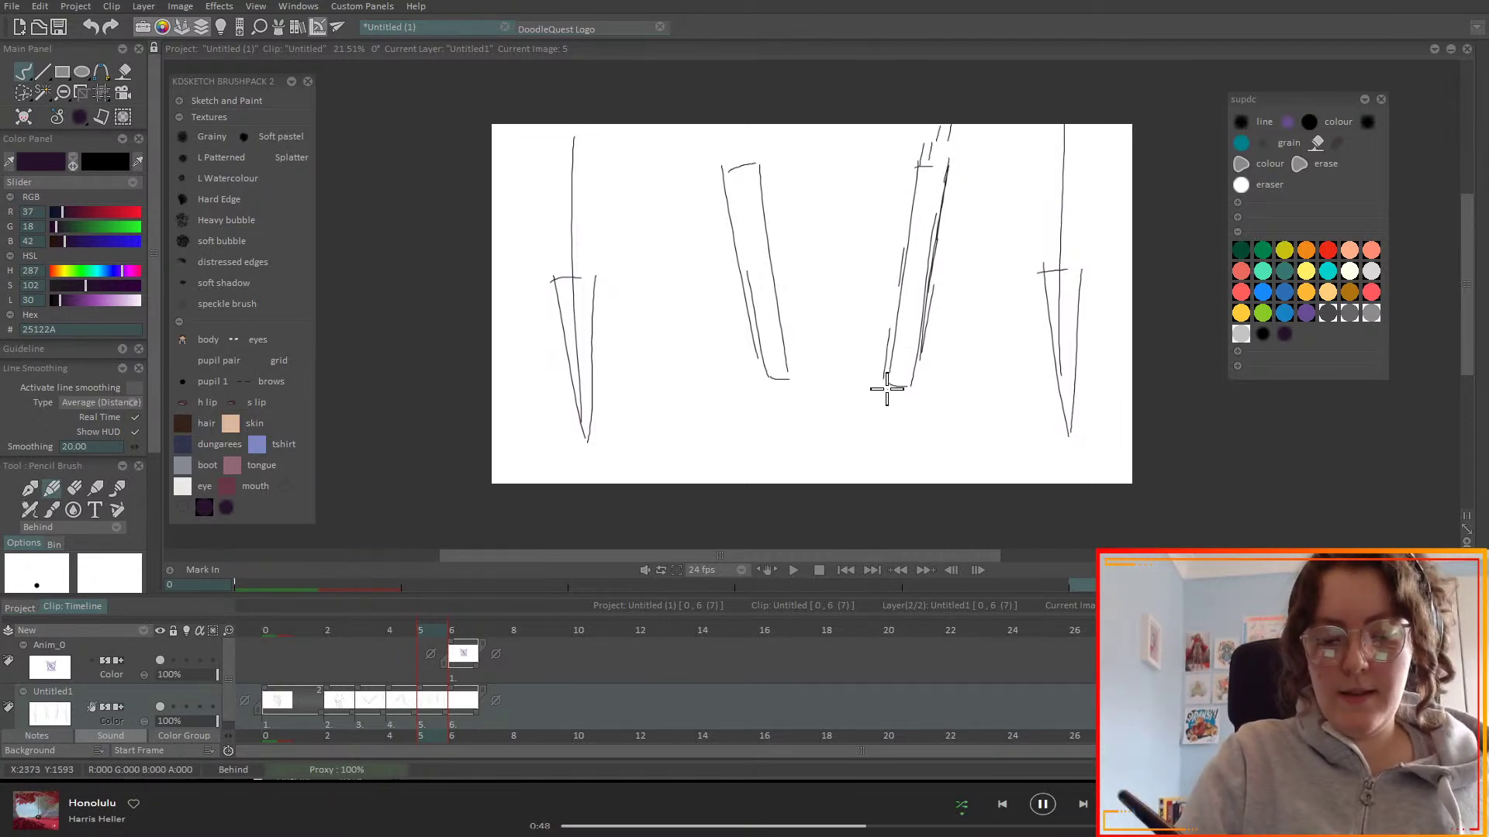
mouse_move(715, 148)
mouse_down()
mouse_move(726, 98)
mouse_move(744, 167)
mouse_move(764, 178)
mouse_move(748, 139)
mouse_move(777, 314)
mouse_up()
drag(773, 242, 789, 378)
drag(755, 355, 757, 379)
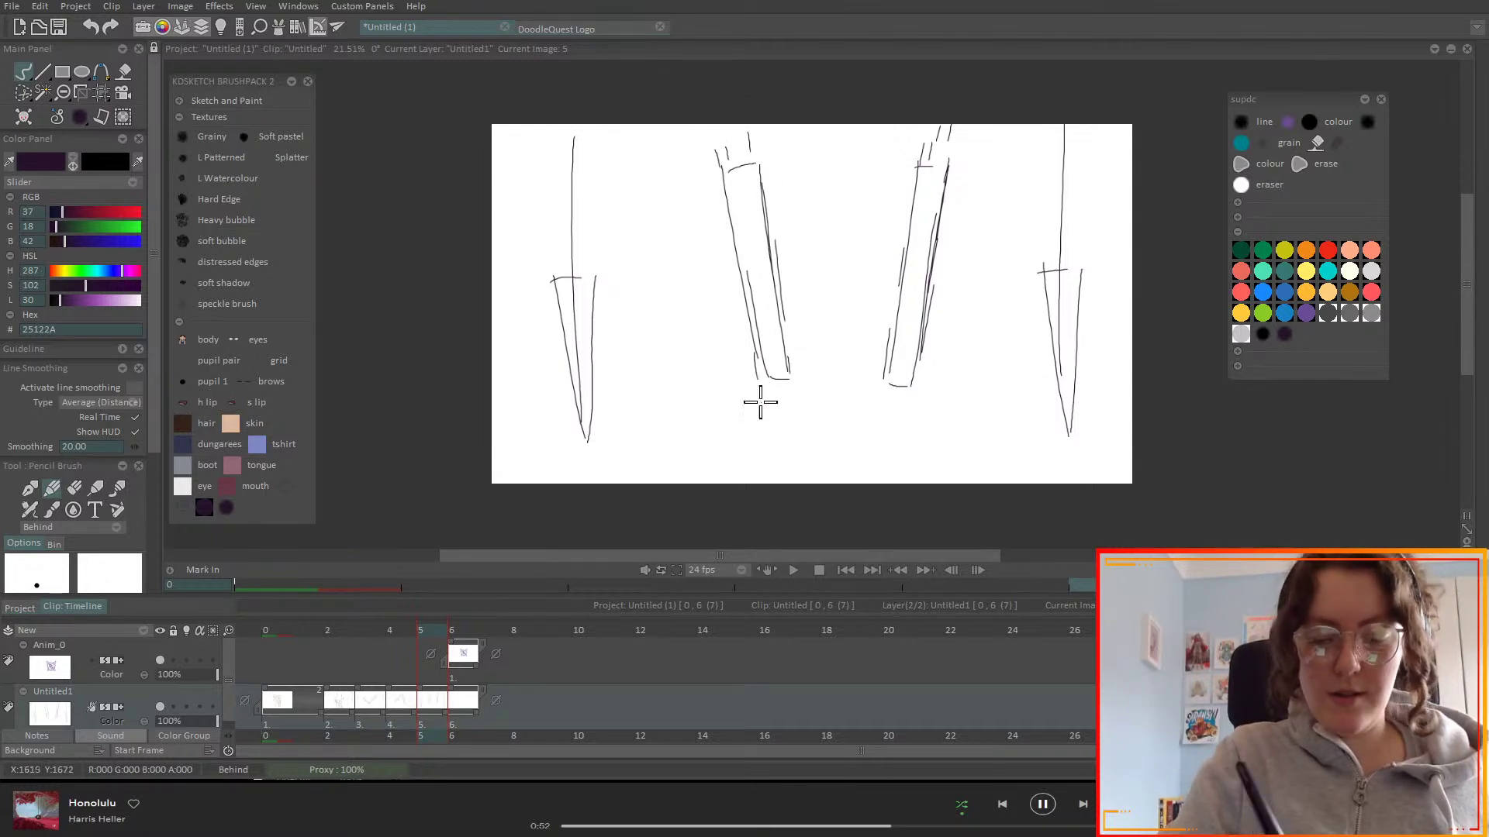
- Scatter vertical speed lines around the bars and arrows, across the middle and lower part of the canvas
drag(844, 126, 842, 159)
drag(844, 369, 845, 421)
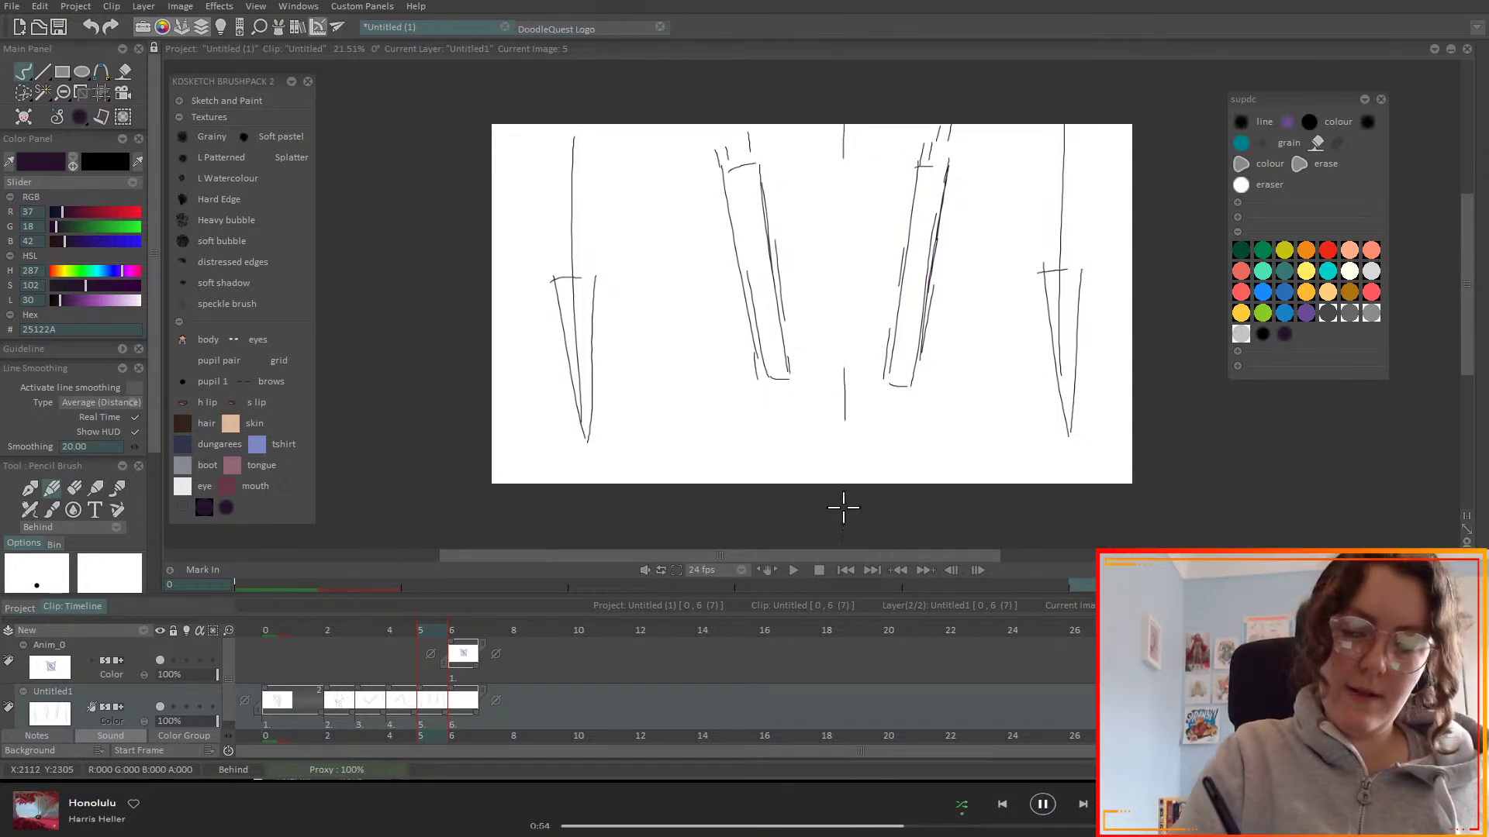
drag(997, 186, 994, 292)
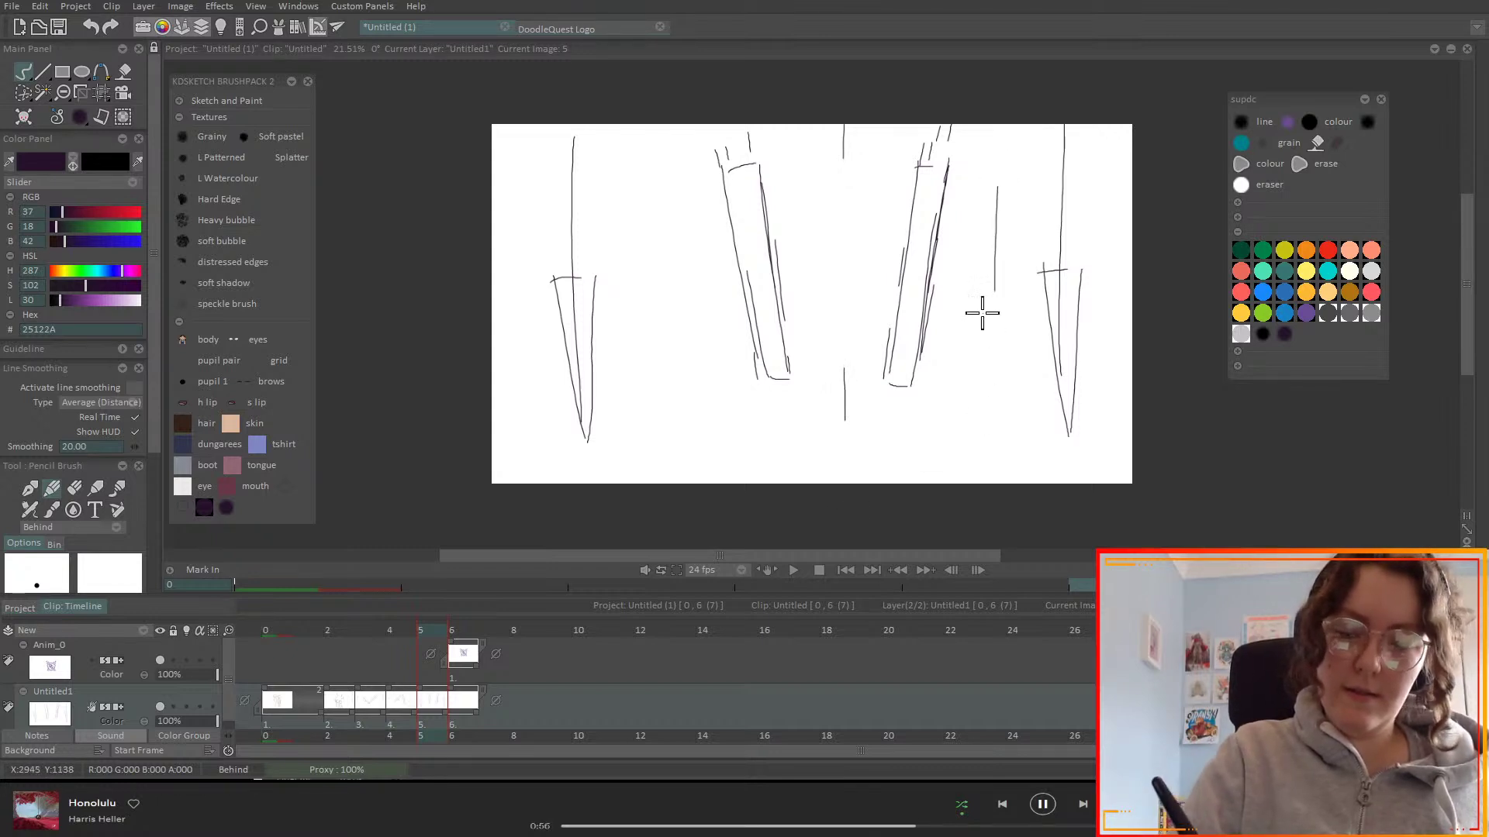
drag(976, 486, 974, 462)
mouse_move(993, 382)
mouse_down()
mouse_move(992, 484)
mouse_move(1029, 507)
mouse_up()
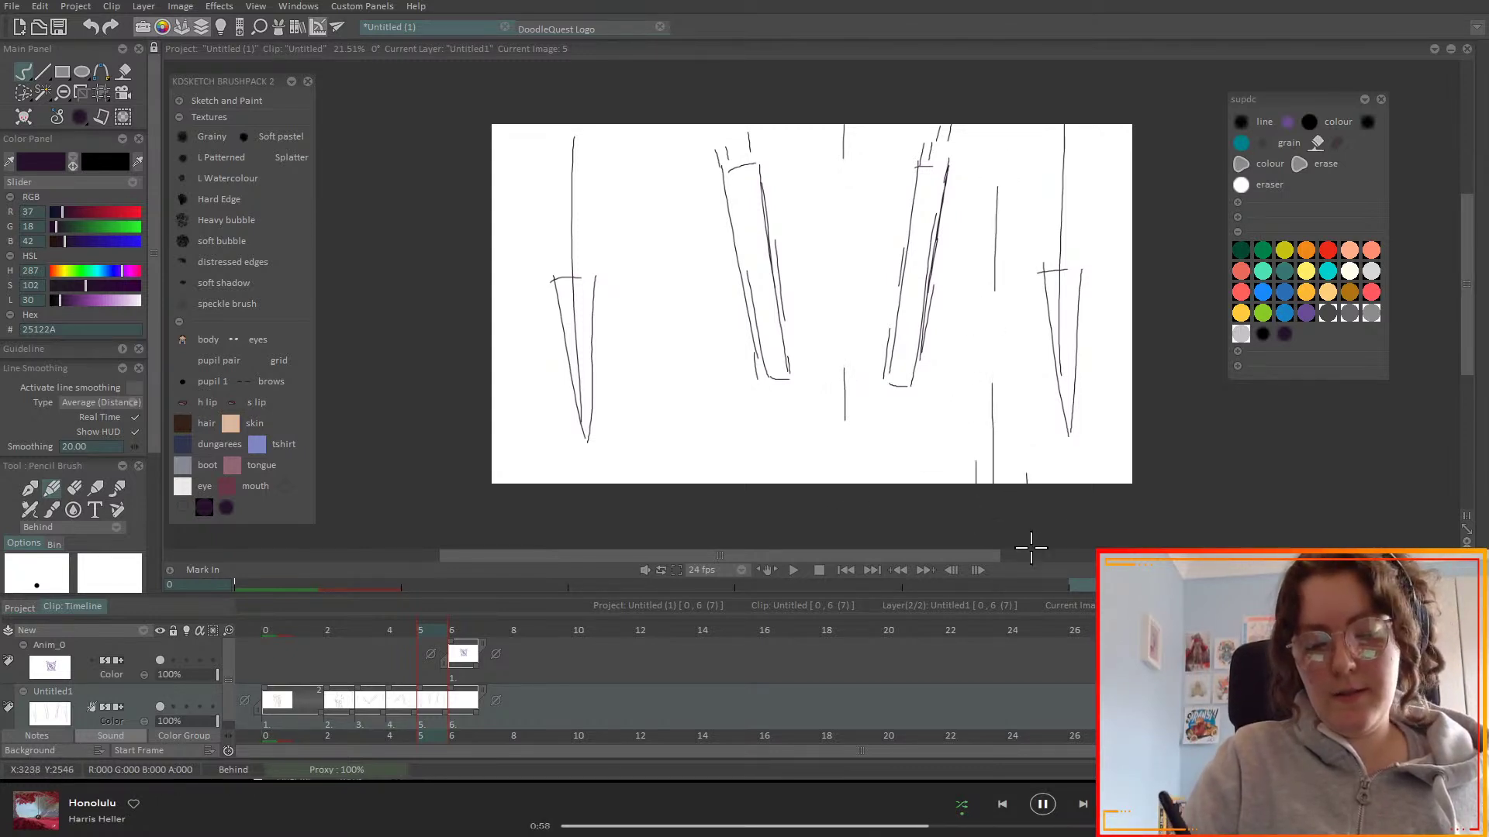
drag(634, 421, 635, 481)
drag(648, 339, 648, 415)
drag(572, 470, 572, 487)
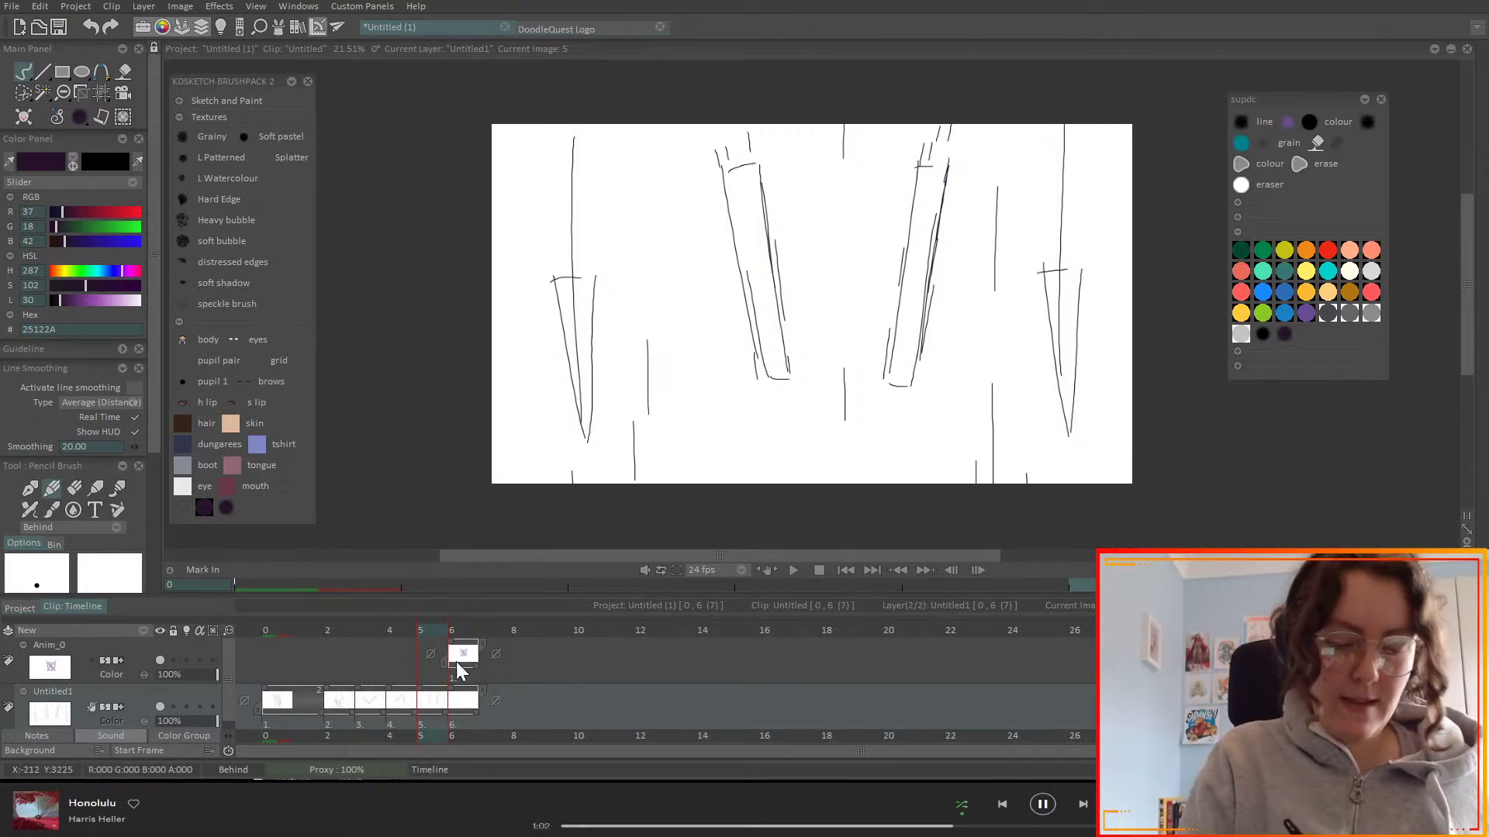
- Extend the Untitled1 layer to frame 7, shift the logo to frame 7, and make frame 6 of Untitled1 blank
drag(449, 712, 479, 711)
drag(462, 653, 497, 656)
click(463, 626)
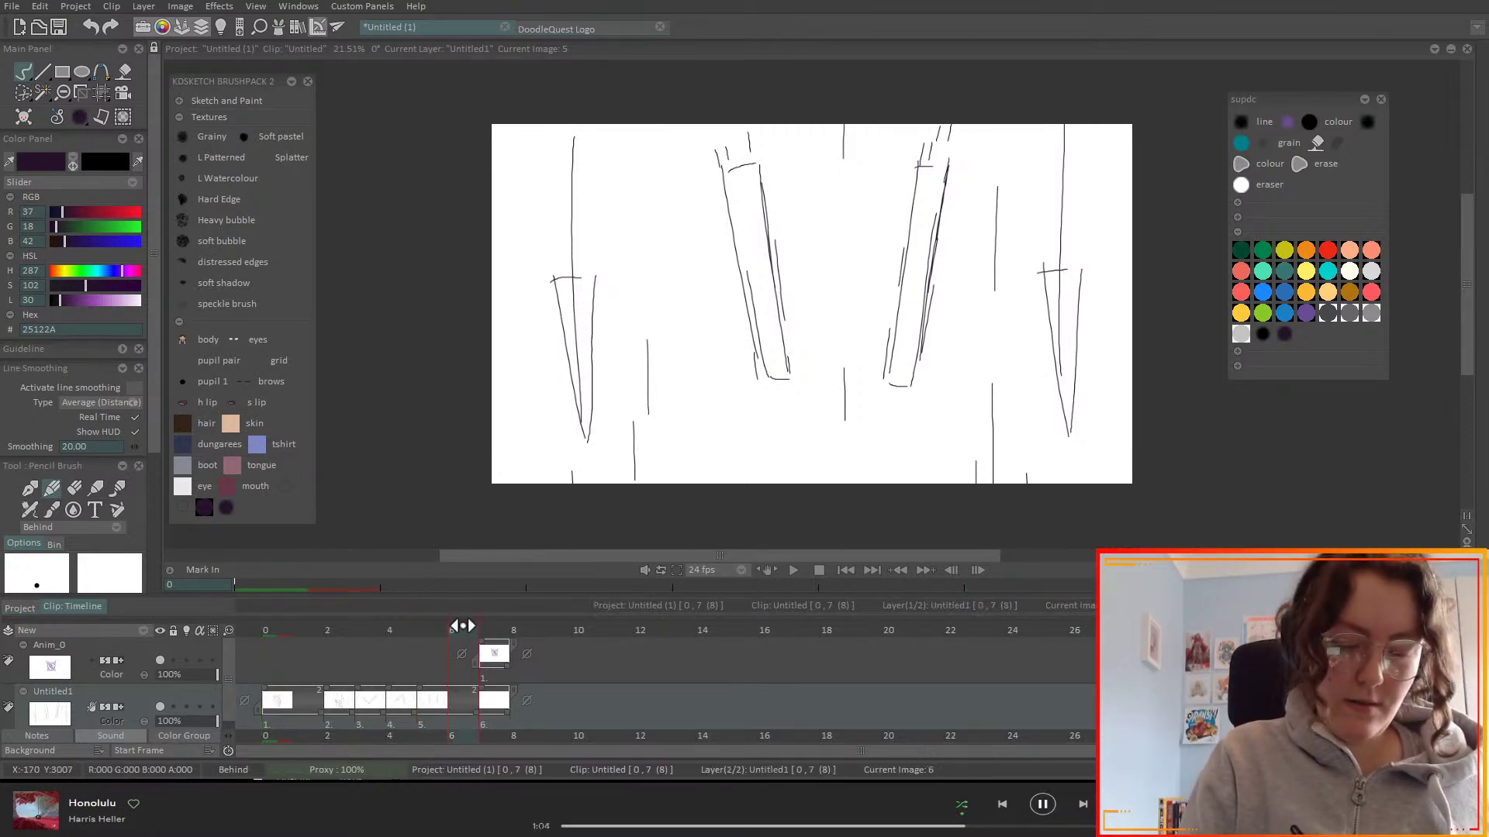
key(Delete)
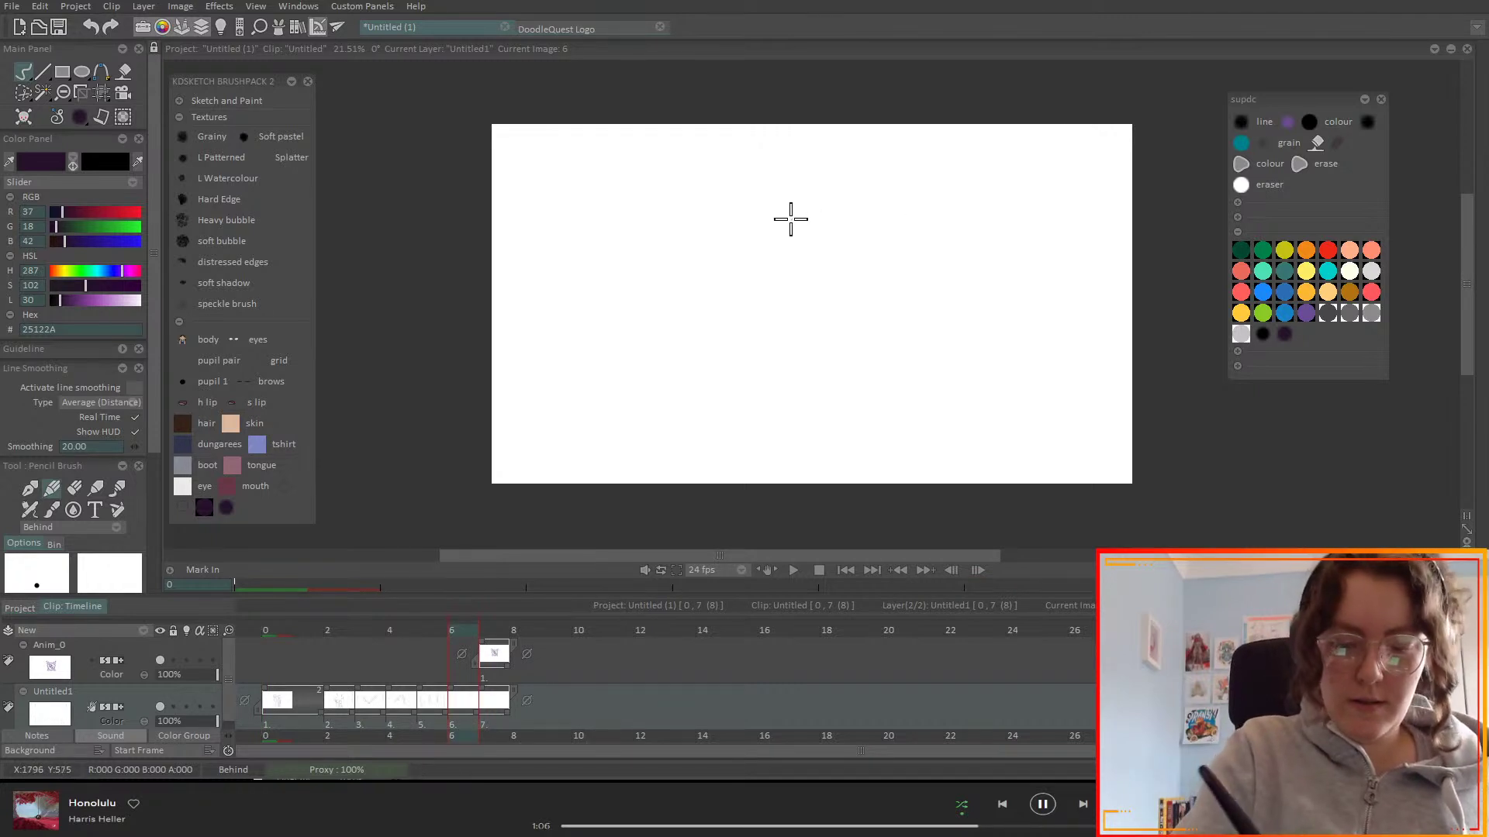
- Move the logo image on Anim_0 to frame 6 and lower that layer's opacity to 73%
click(500, 655)
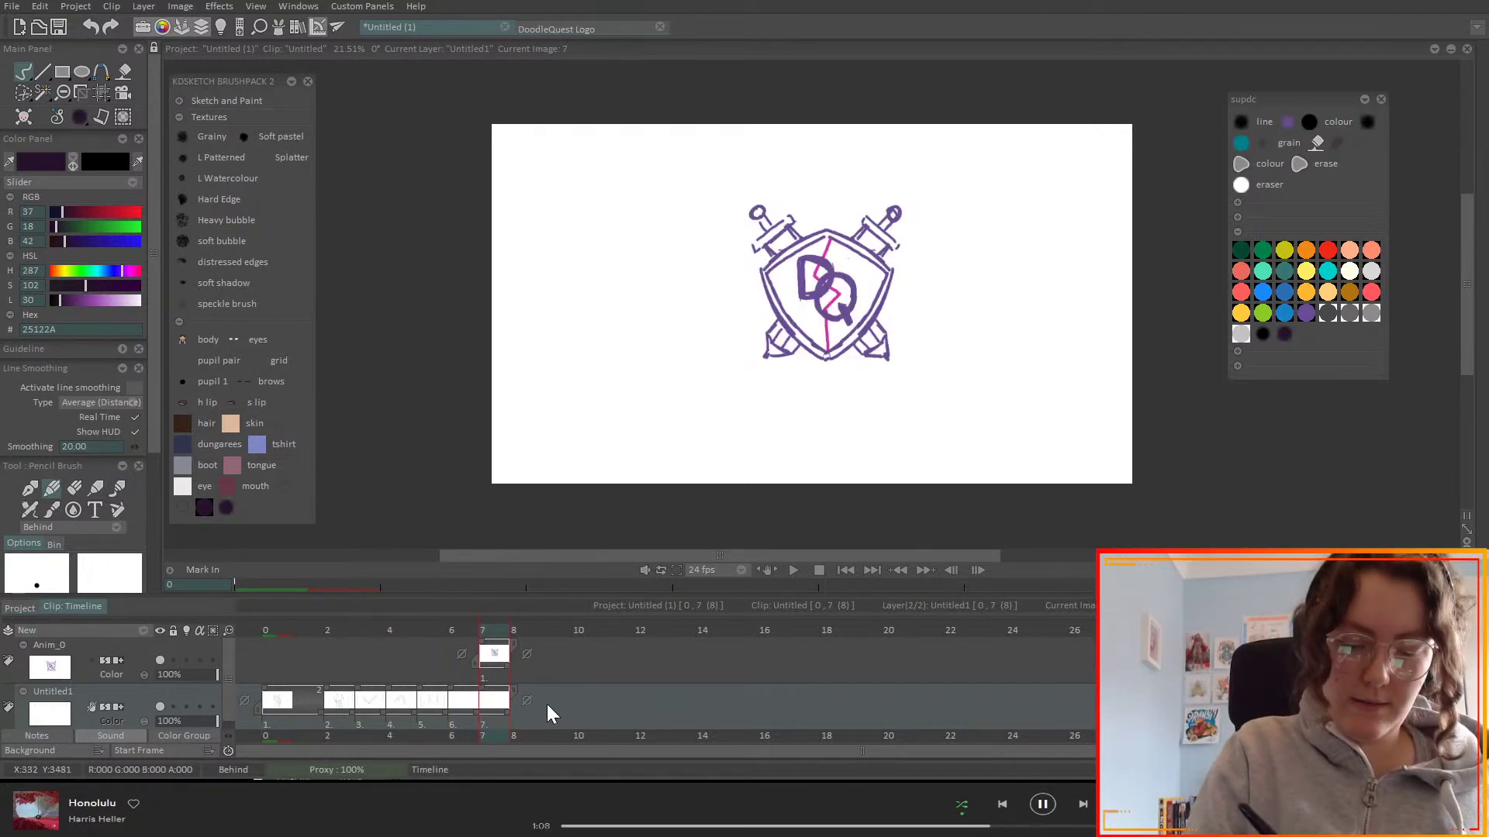
click(460, 629)
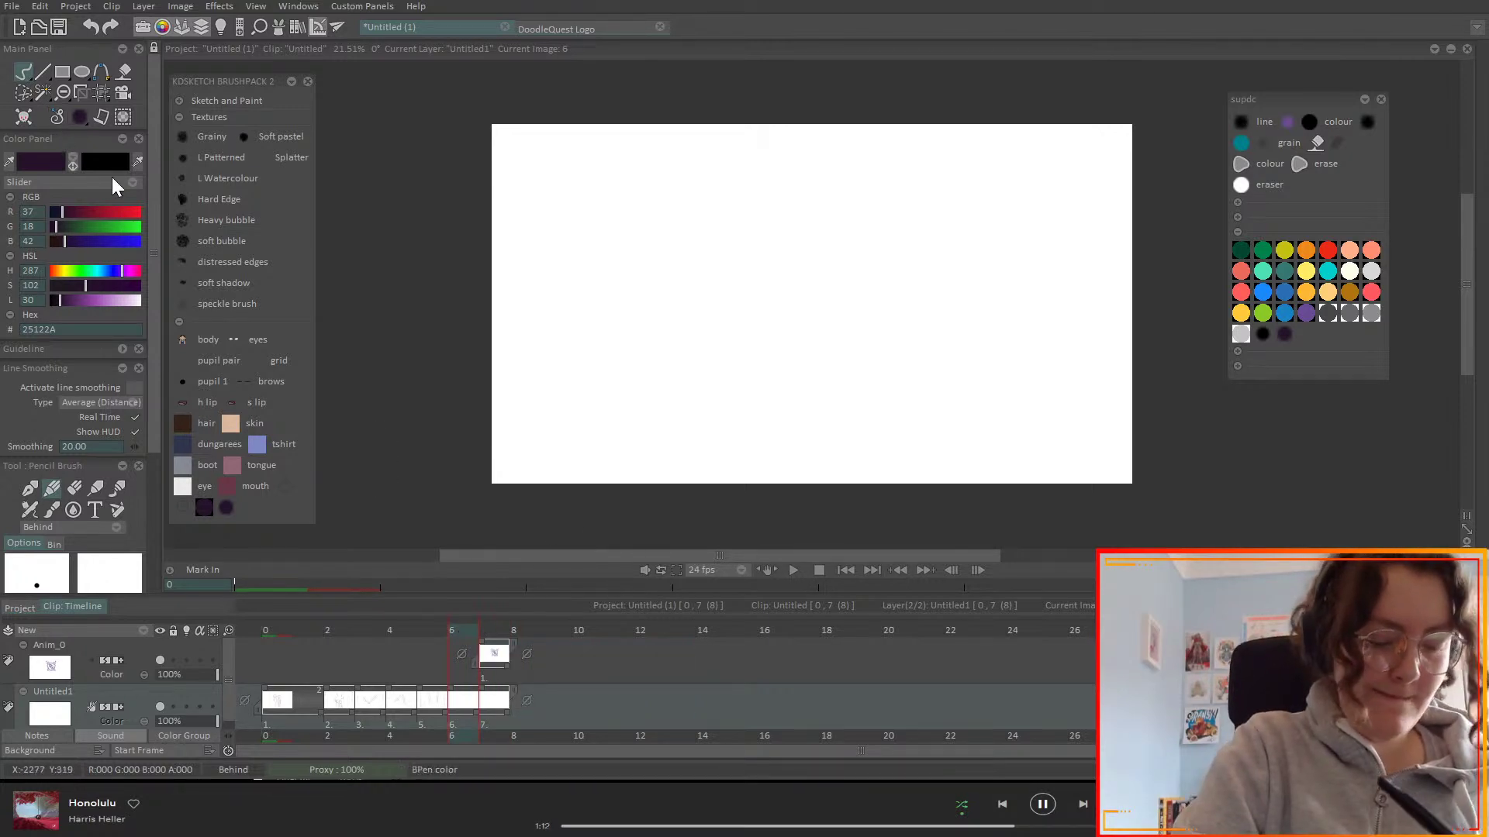
drag(493, 654, 468, 659)
mouse_move(183, 671)
mouse_down()
mouse_move(159, 681)
mouse_move(198, 681)
mouse_up()
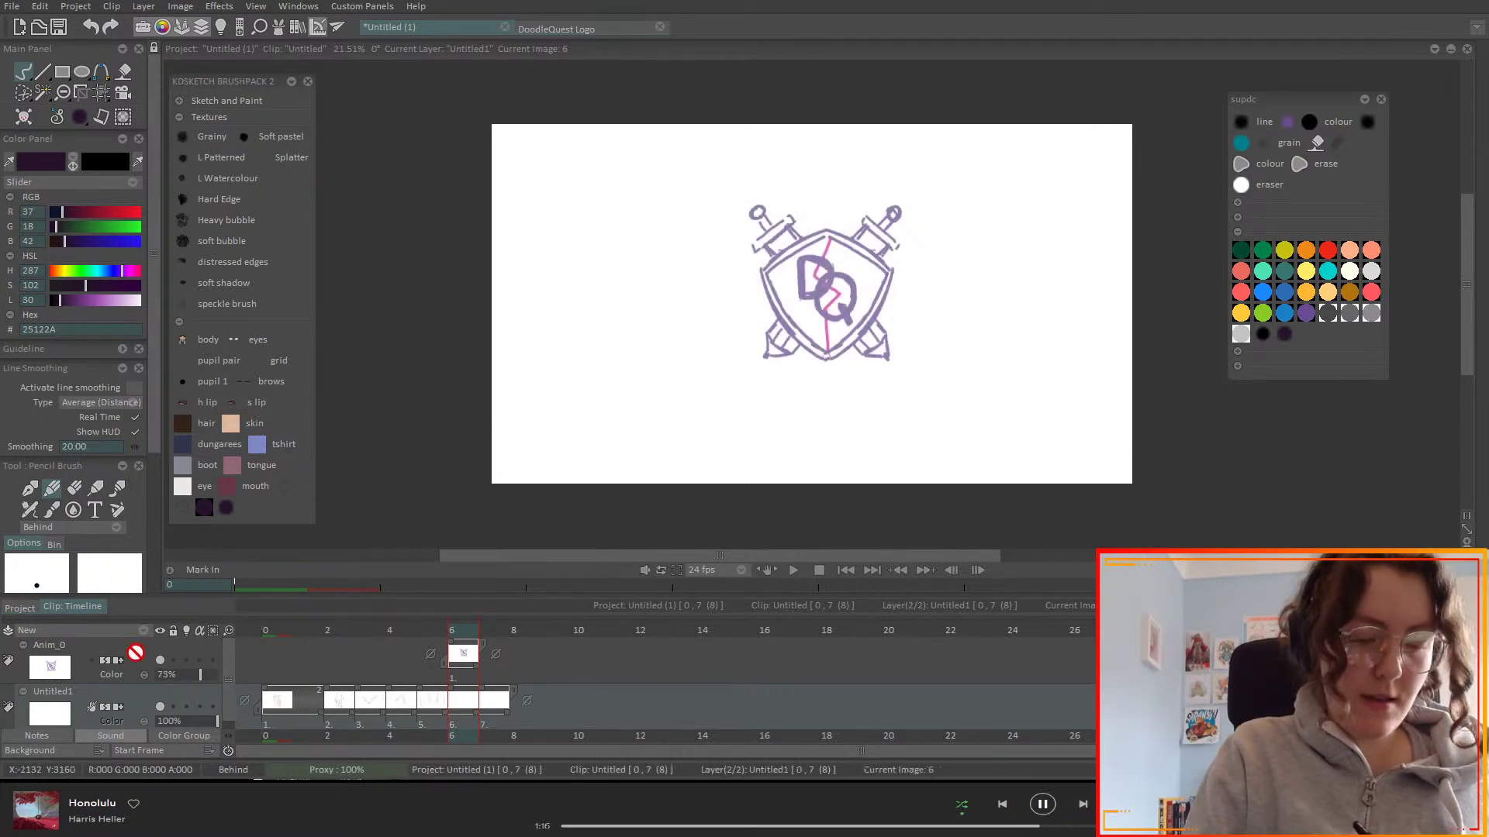
- Enlarge the shield logo on Anim_0 with the Transform tool and shift it slightly up on the canvas
click(186, 663)
click(101, 92)
click(184, 114)
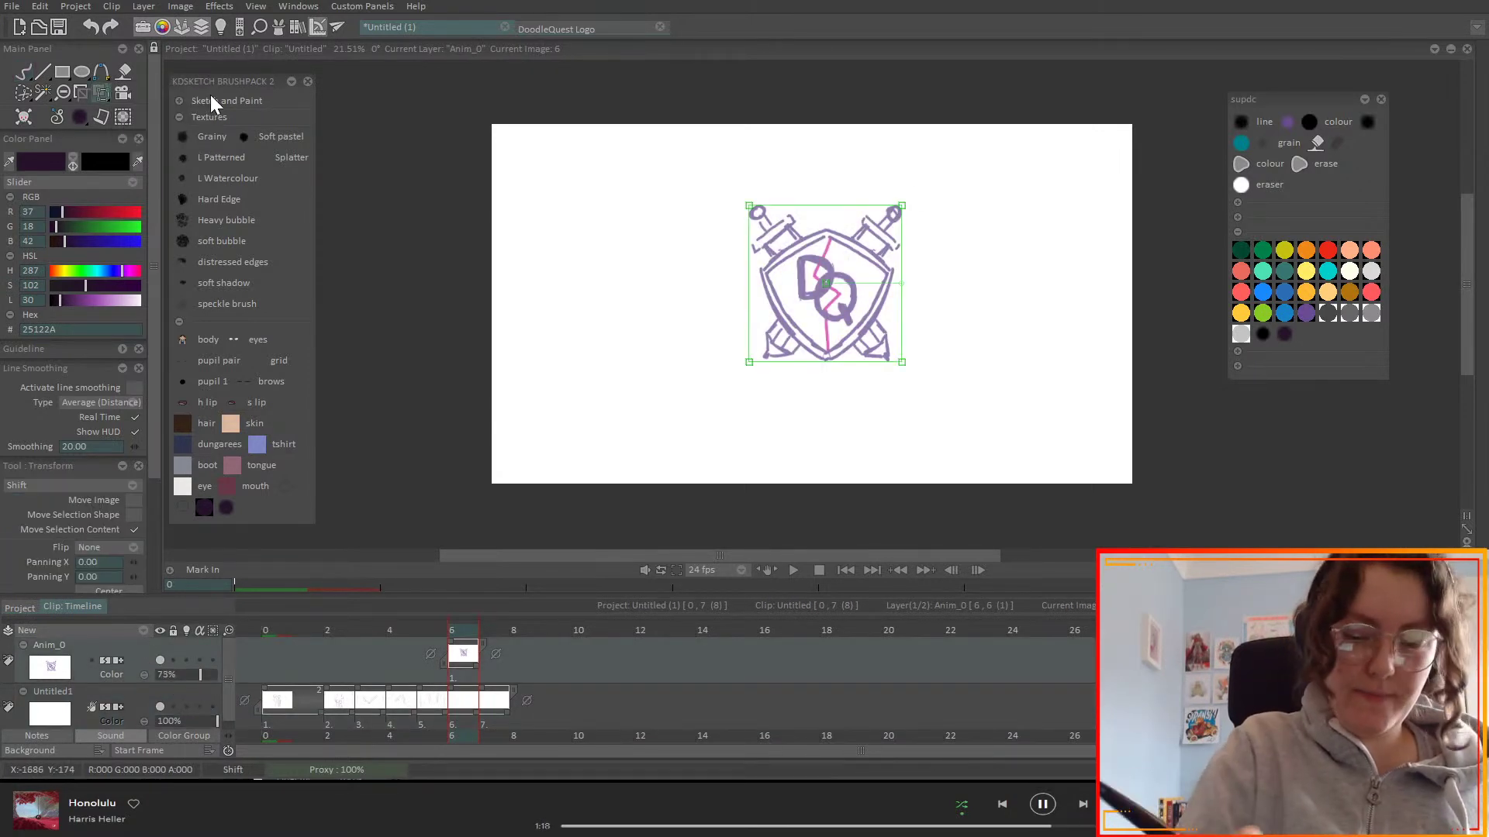
mouse_move(904, 199)
mouse_down()
mouse_move(941, 173)
mouse_move(928, 188)
mouse_move(951, 185)
mouse_move(937, 173)
mouse_move(920, 190)
mouse_up()
drag(884, 252, 880, 234)
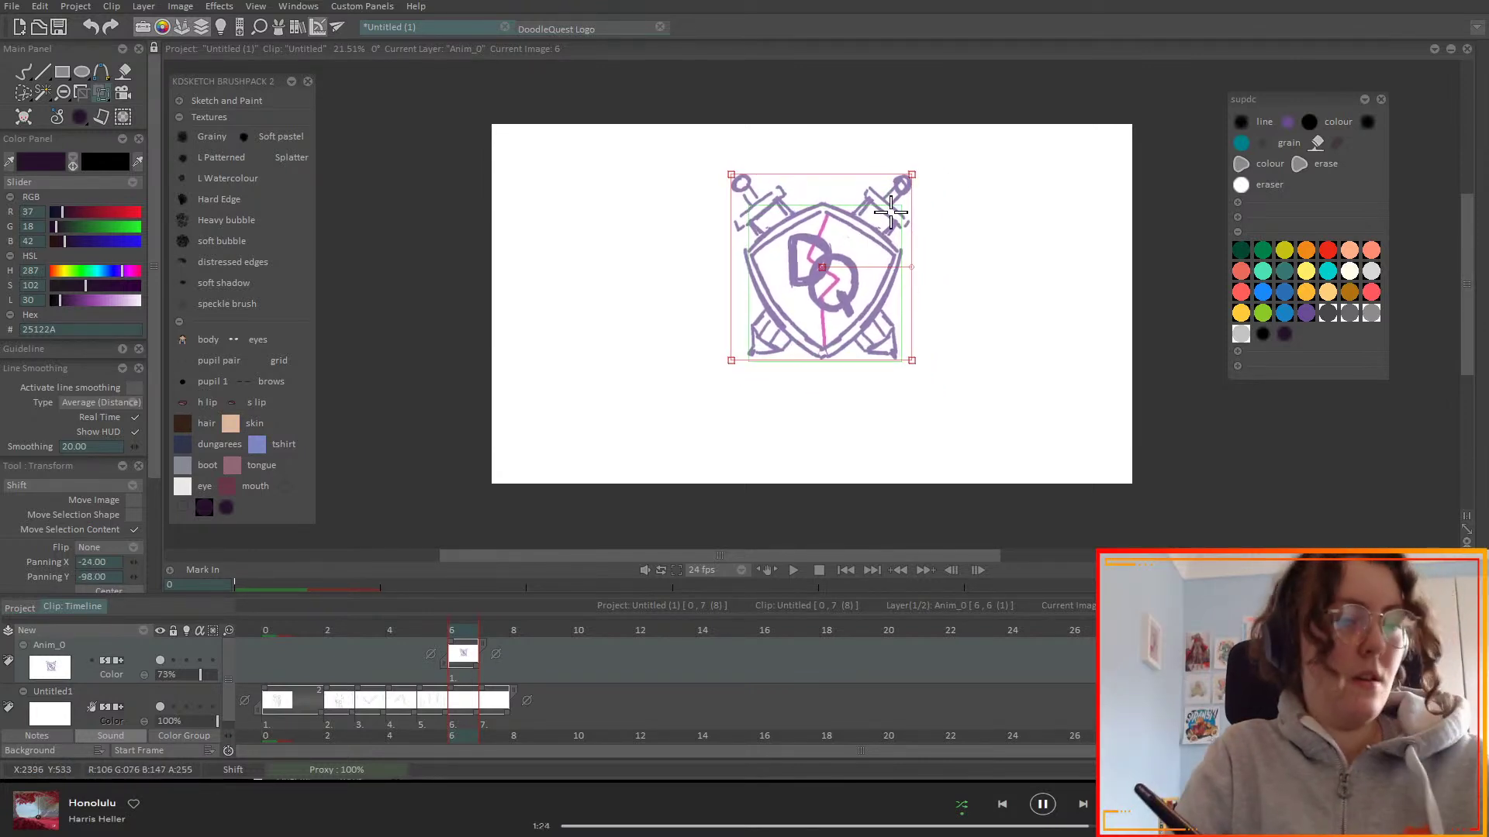
scroll(184, 699, down, 1)
scroll(249, 725, up, 1)
- Scale down the two standing figures on frame 0 of Untitled1 with the Transform tool
click(263, 695)
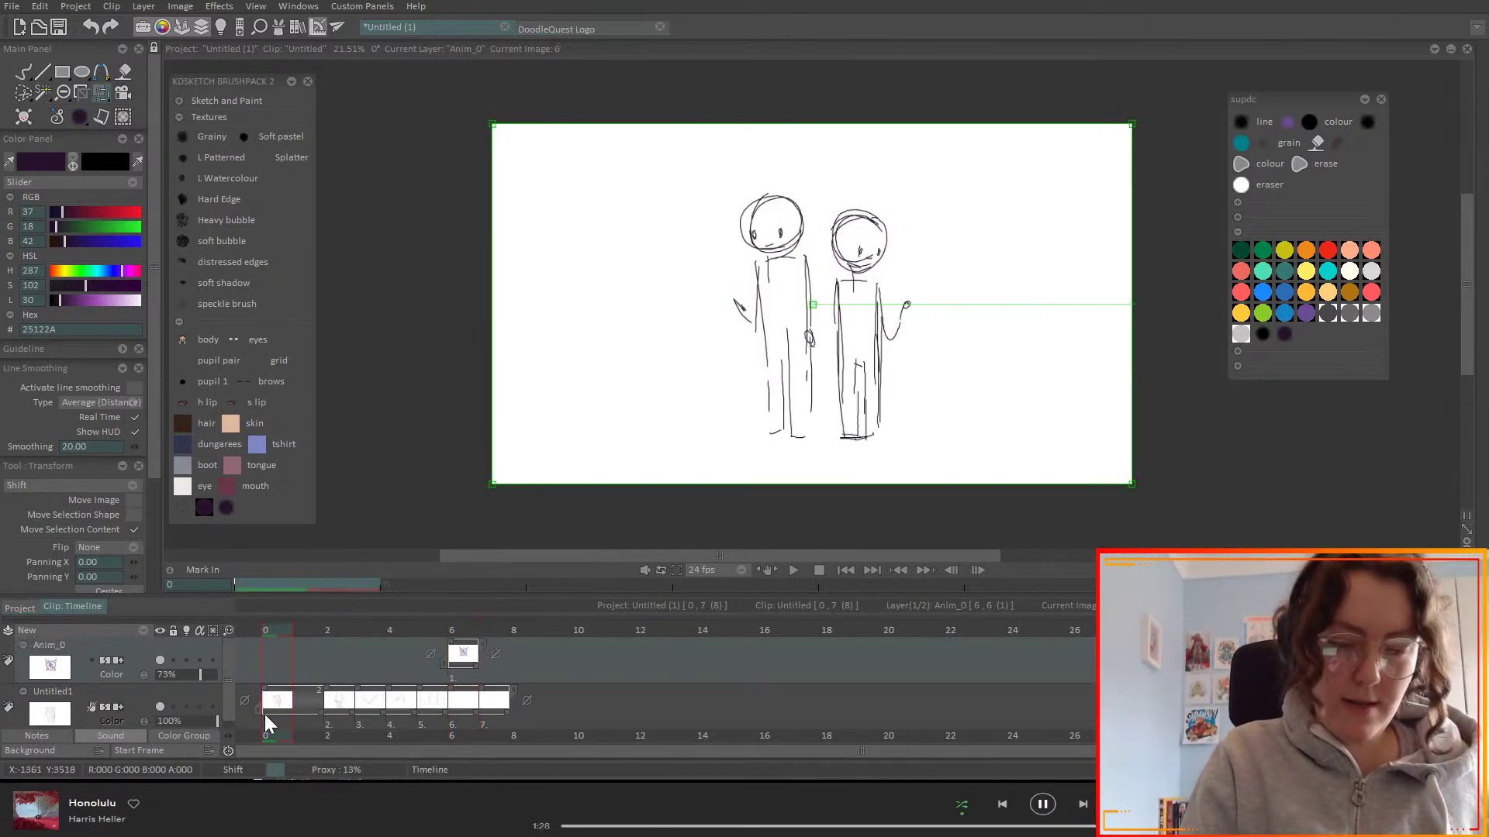
click(277, 700)
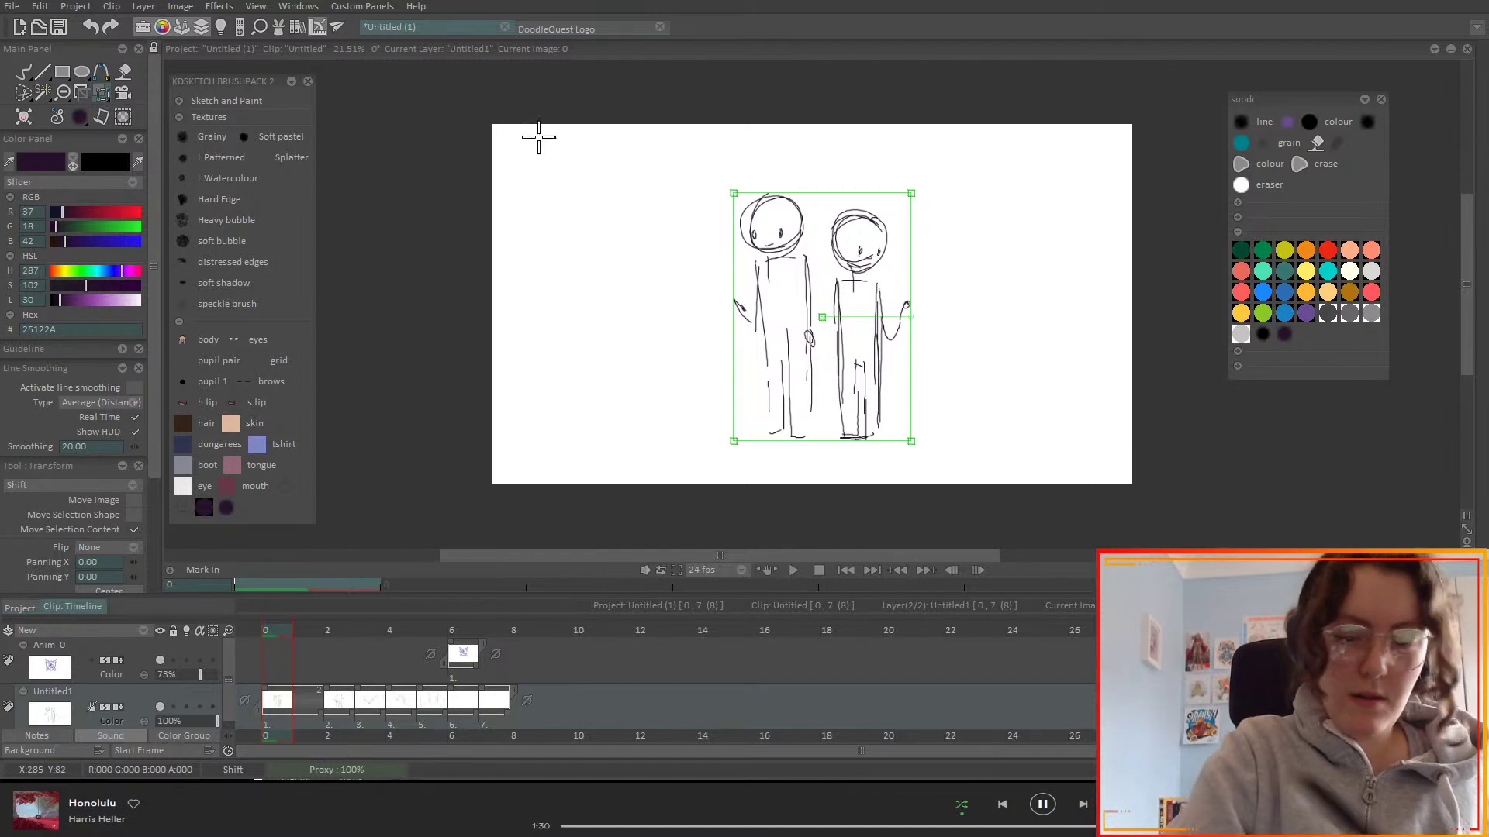
drag(913, 189, 884, 231)
- Scale down the frame 2 sketch of the raised-arm figures and arrows, keeping it at the canvas's lower edge
click(341, 662)
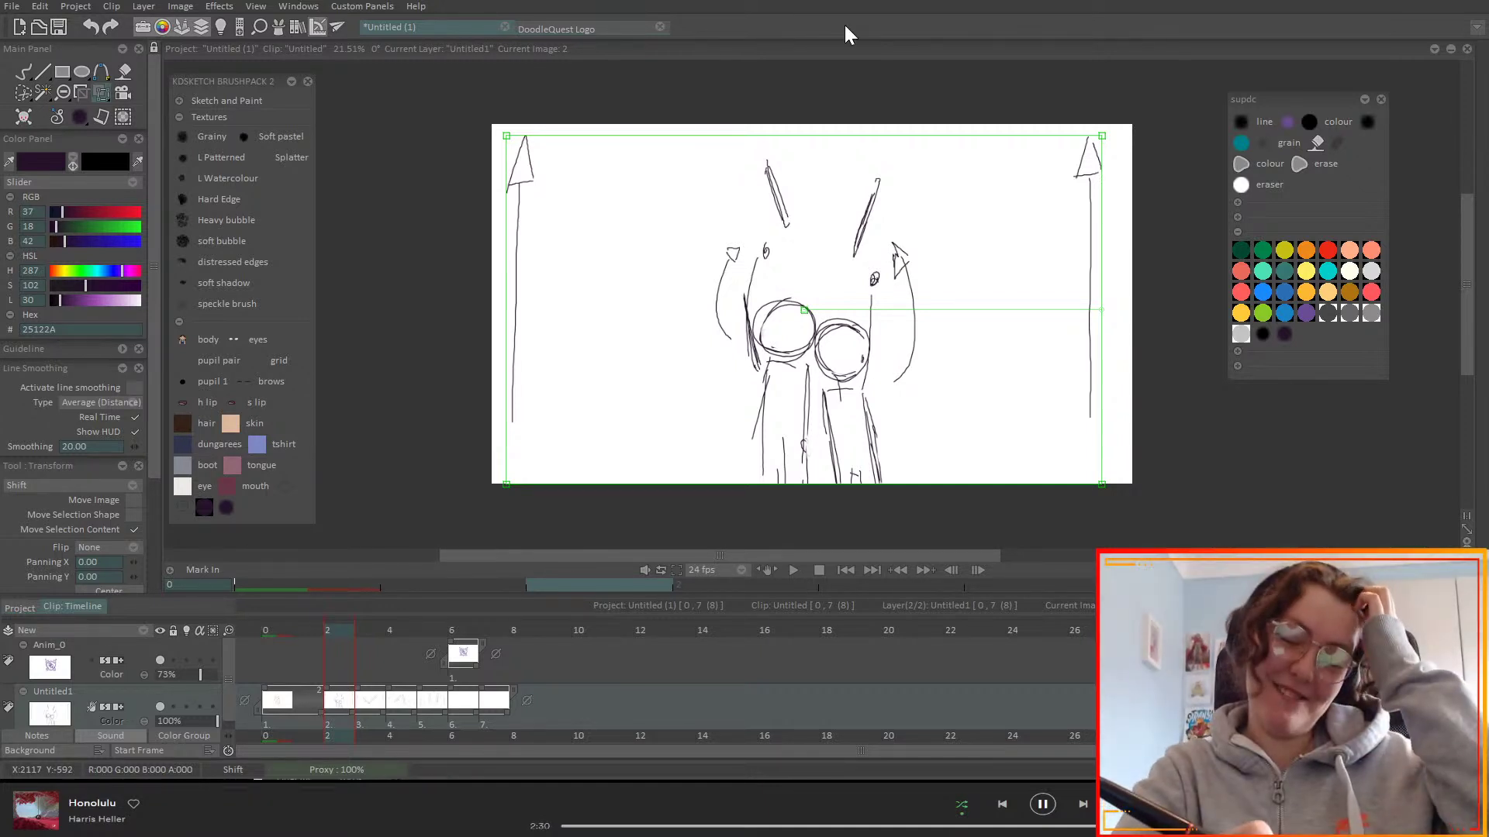
drag(306, 629, 328, 630)
mouse_move(1101, 137)
mouse_down()
mouse_move(1060, 164)
mouse_move(1058, 190)
mouse_up()
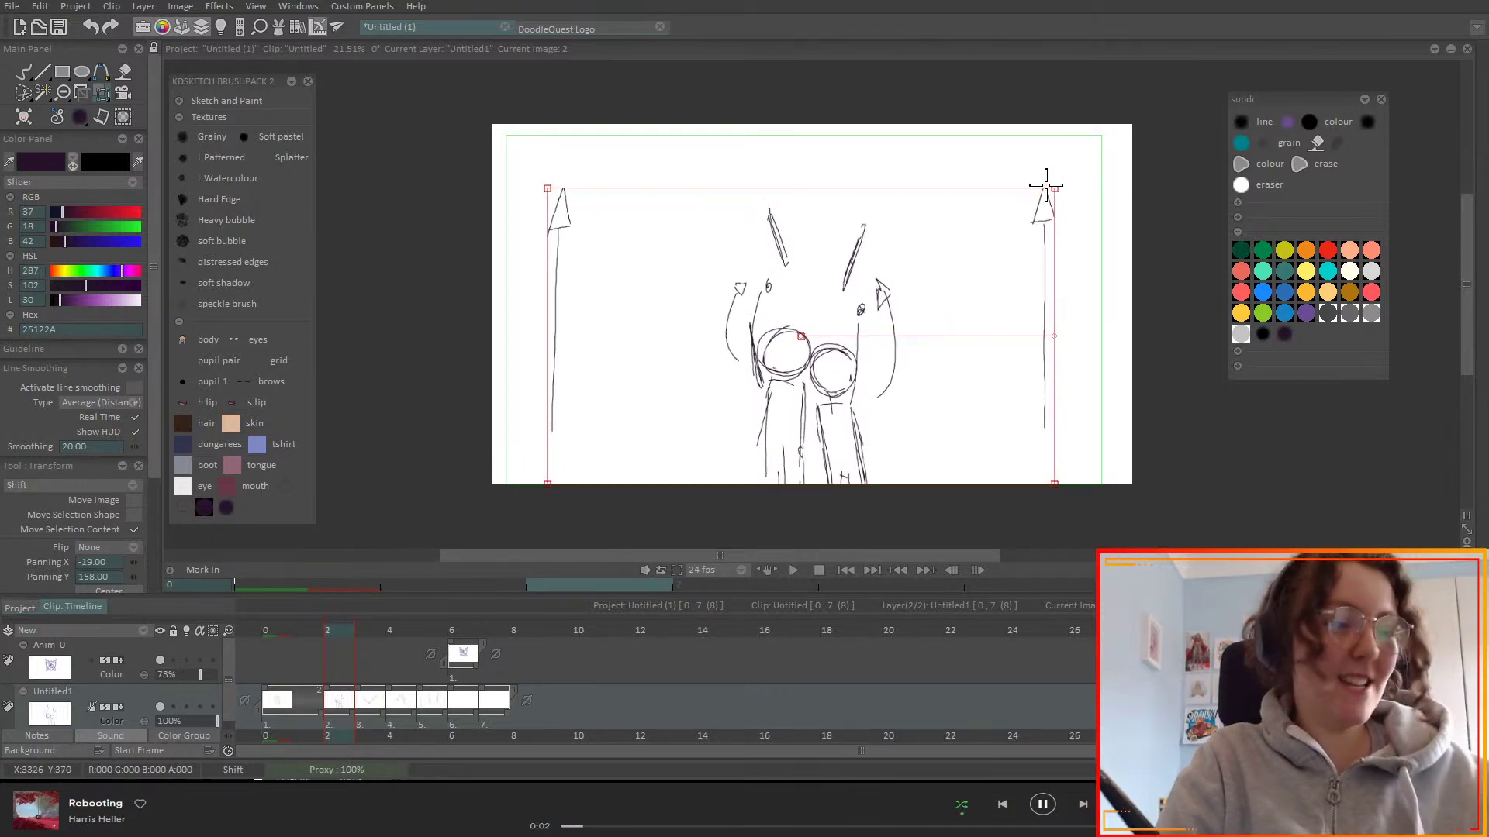
- Flip between frames 1 and 2 to compare the figures' sizes, and review frames 3 to 6
click(332, 630)
click(319, 625)
click(334, 632)
click(307, 634)
click(332, 634)
click(357, 644)
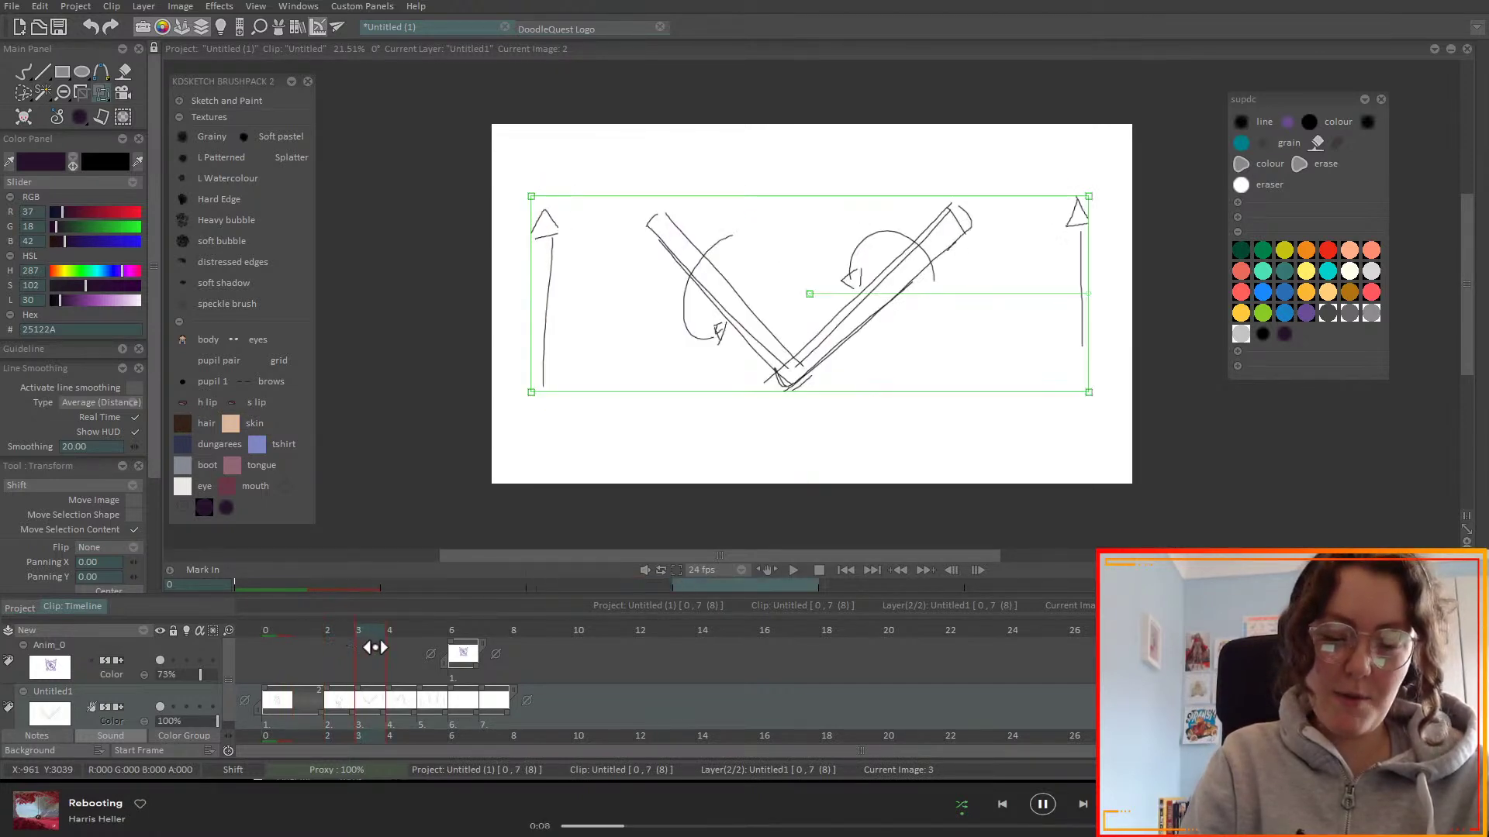
click(389, 650)
click(422, 651)
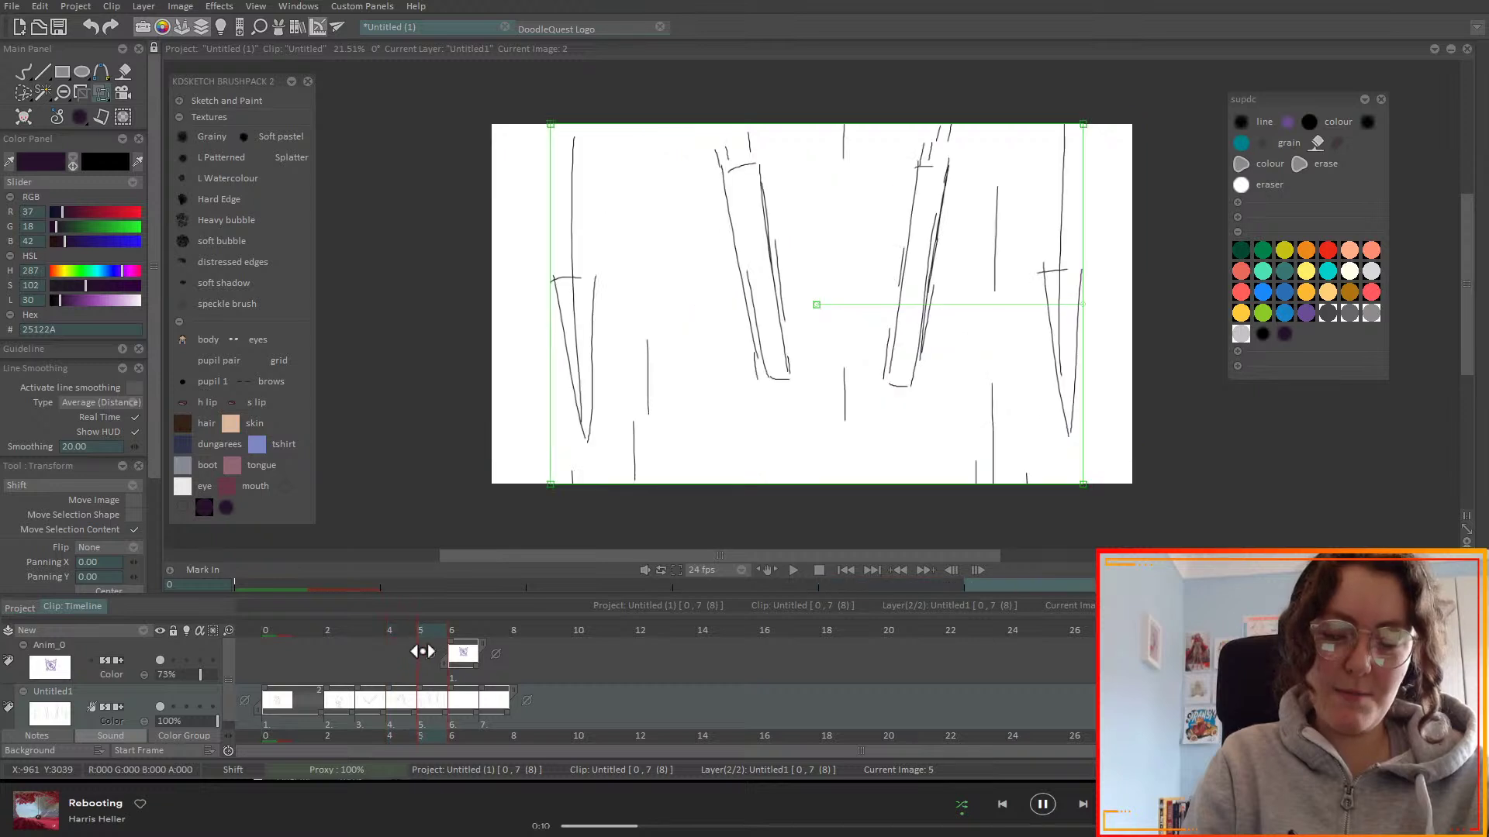
click(456, 653)
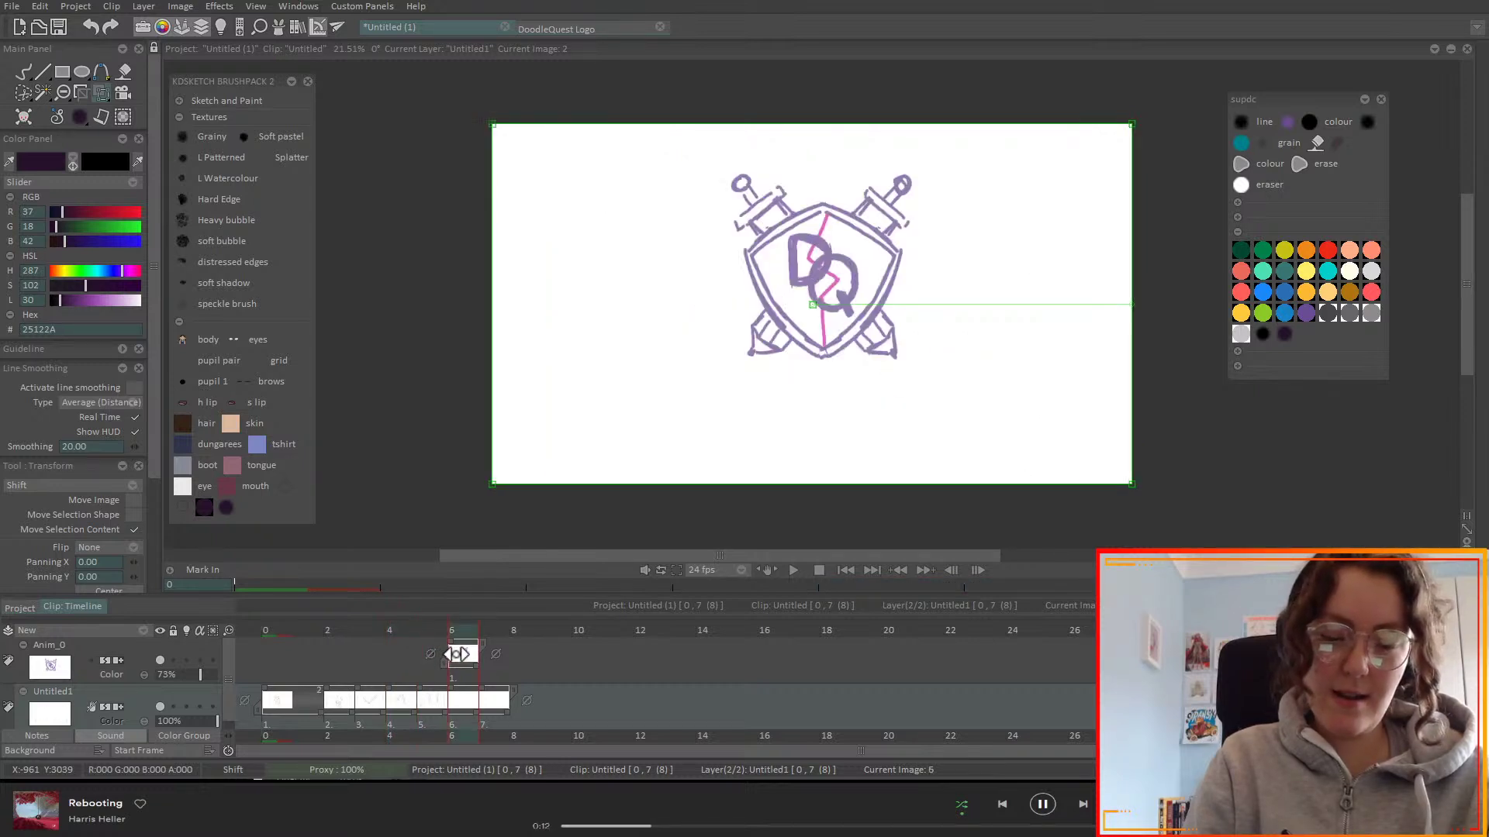
drag(857, 281, 866, 293)
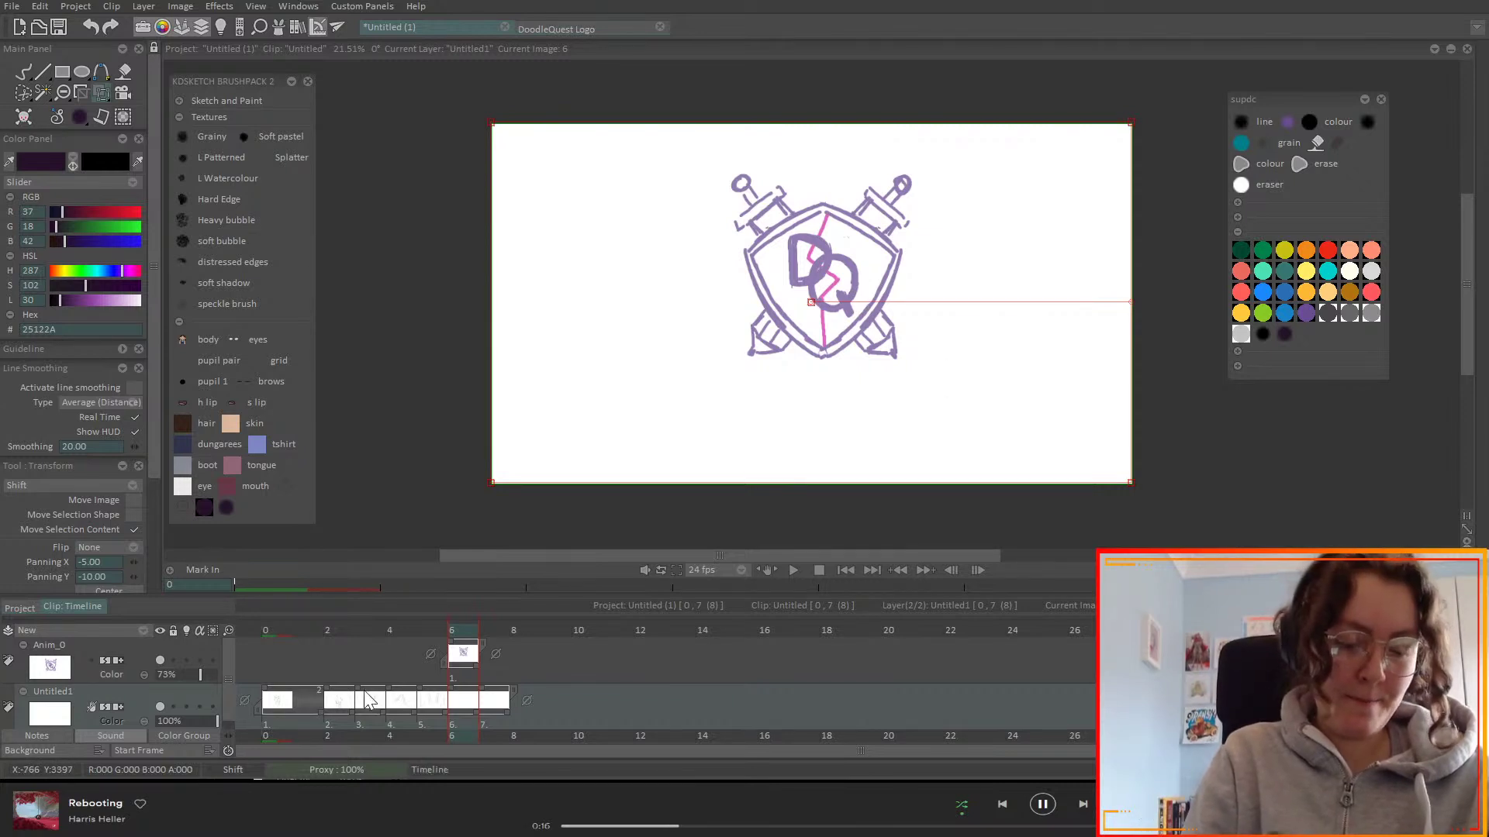
- Add an animation layer at frame 0 beneath Untitled1 and set the pencil brush to coral red (RGB 255, 94, 91)
click(266, 631)
scroll(216, 661, down, 1)
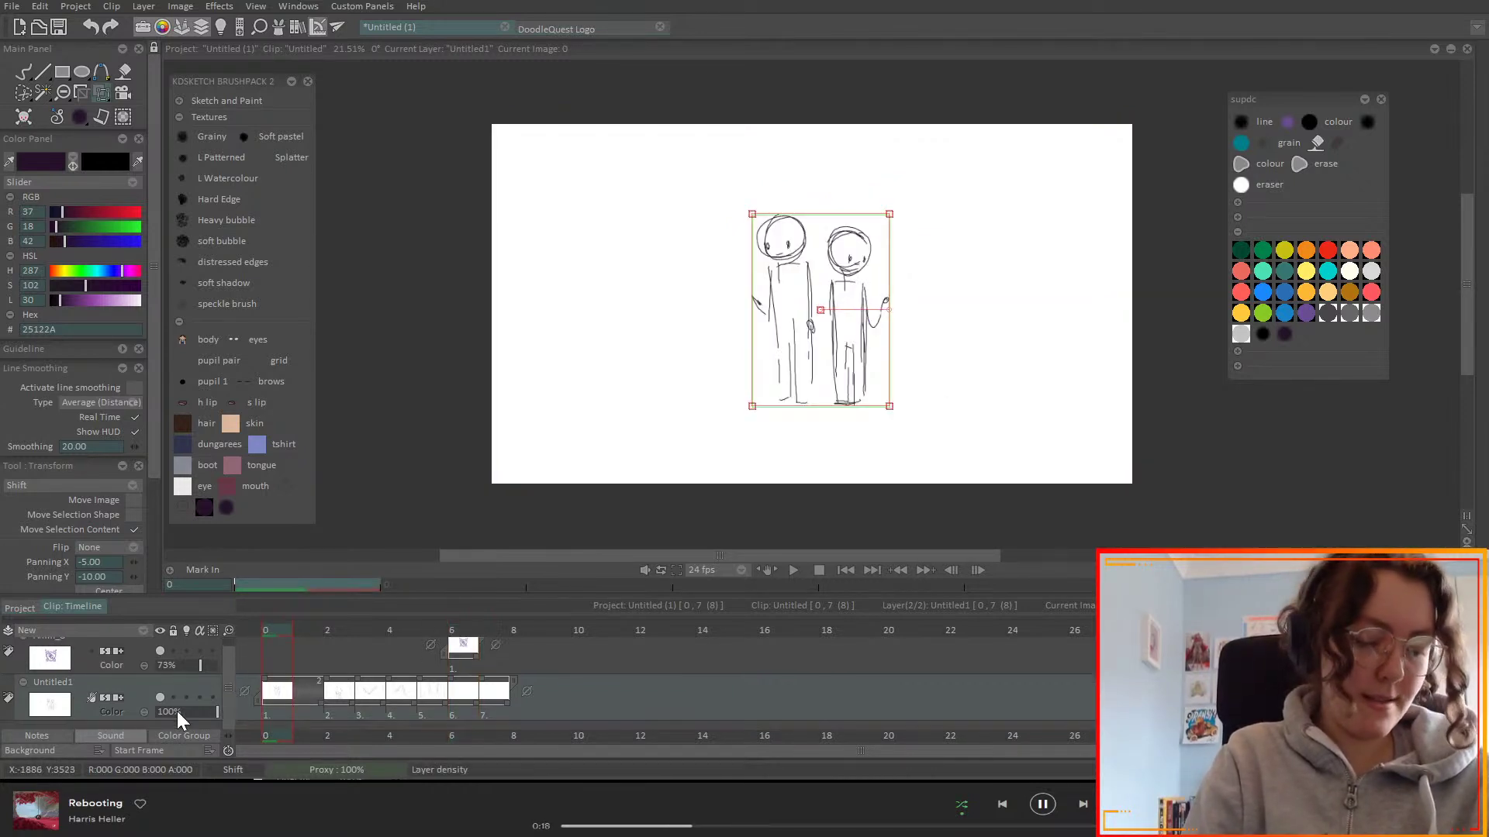
click(143, 630)
click(178, 634)
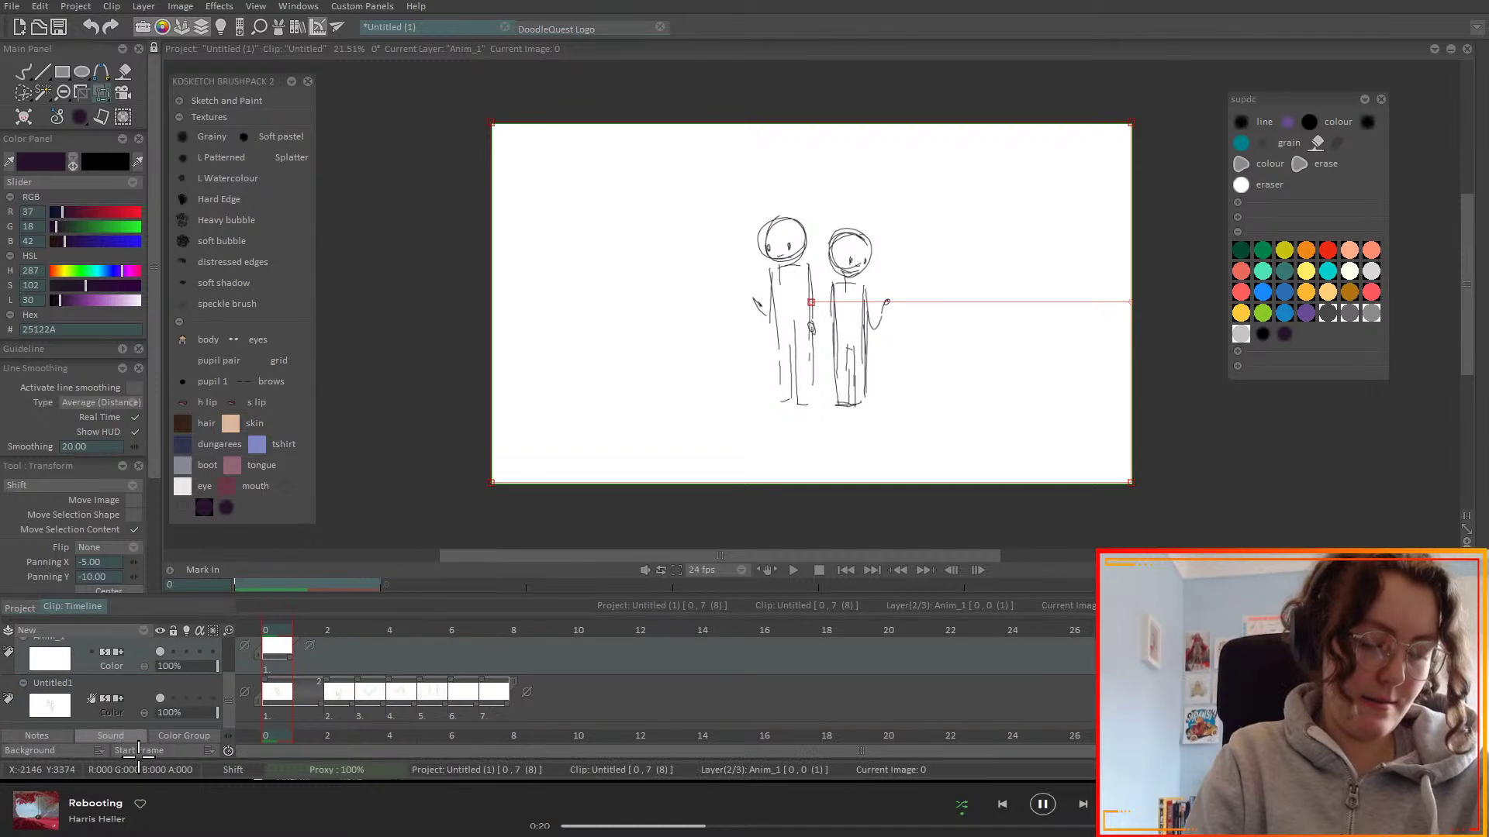
key(b)
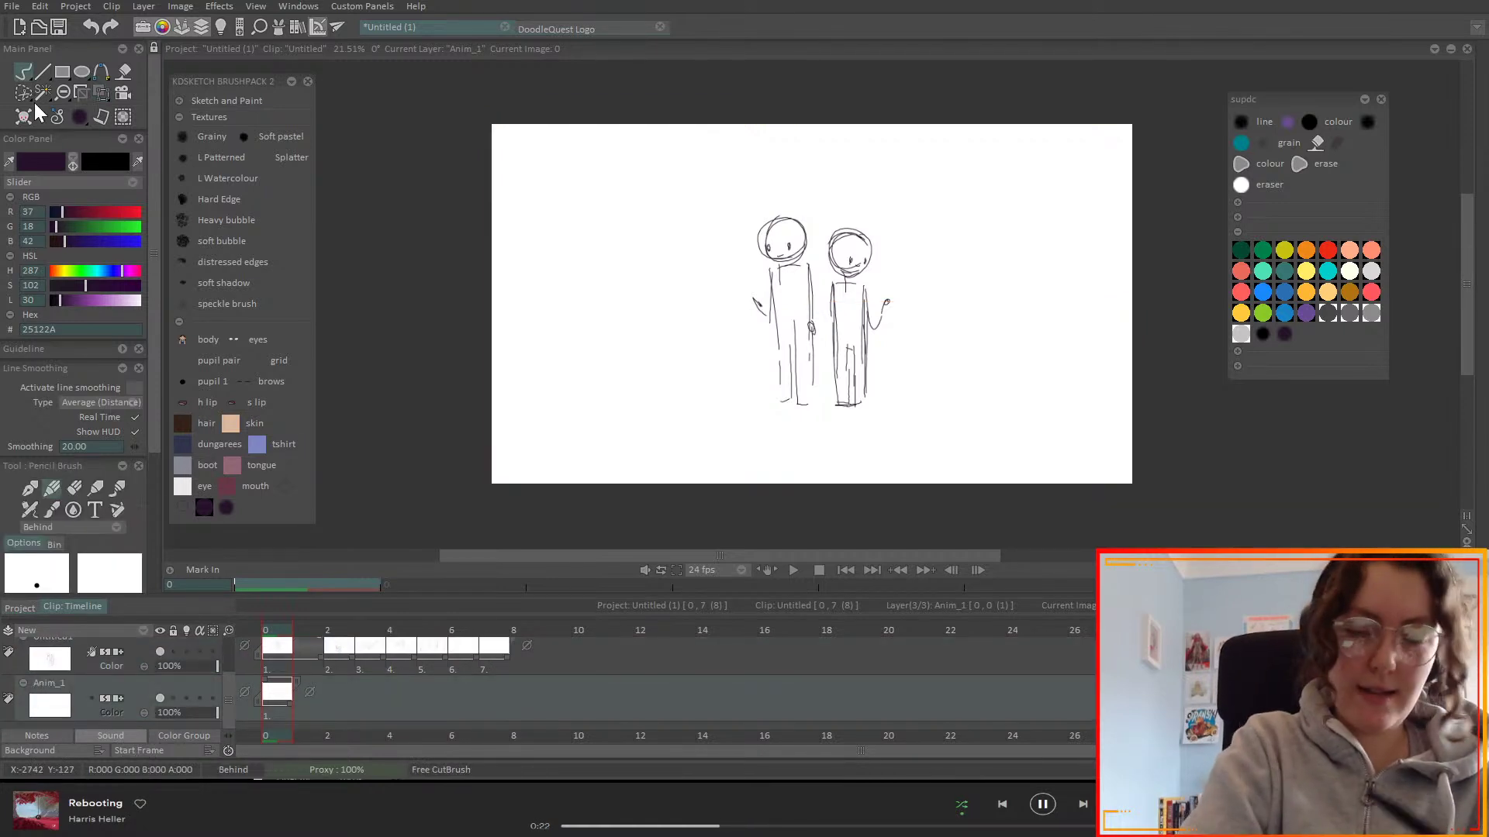
click(1241, 292)
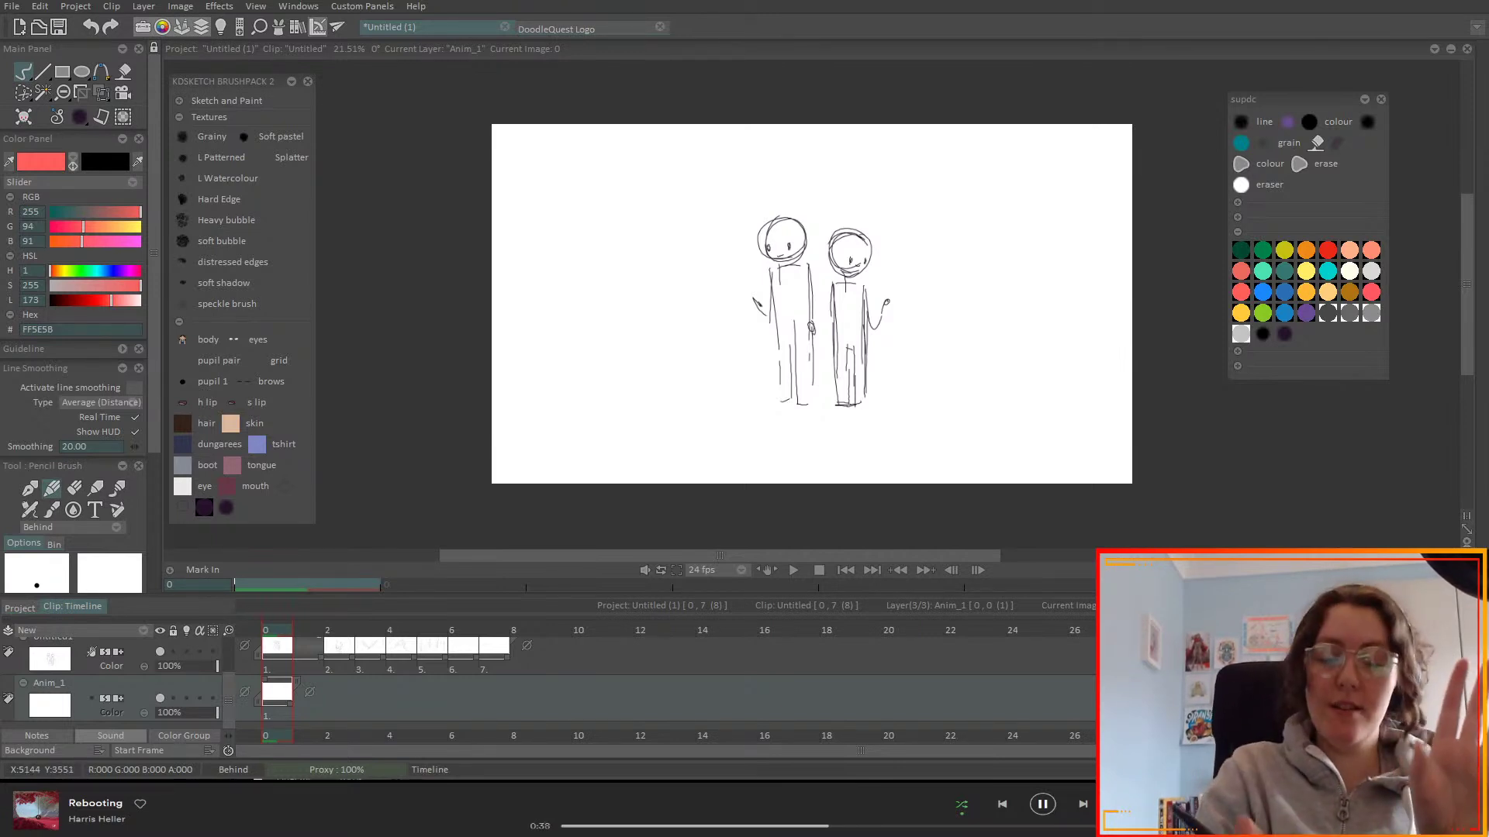
drag(341, 624, 426, 615)
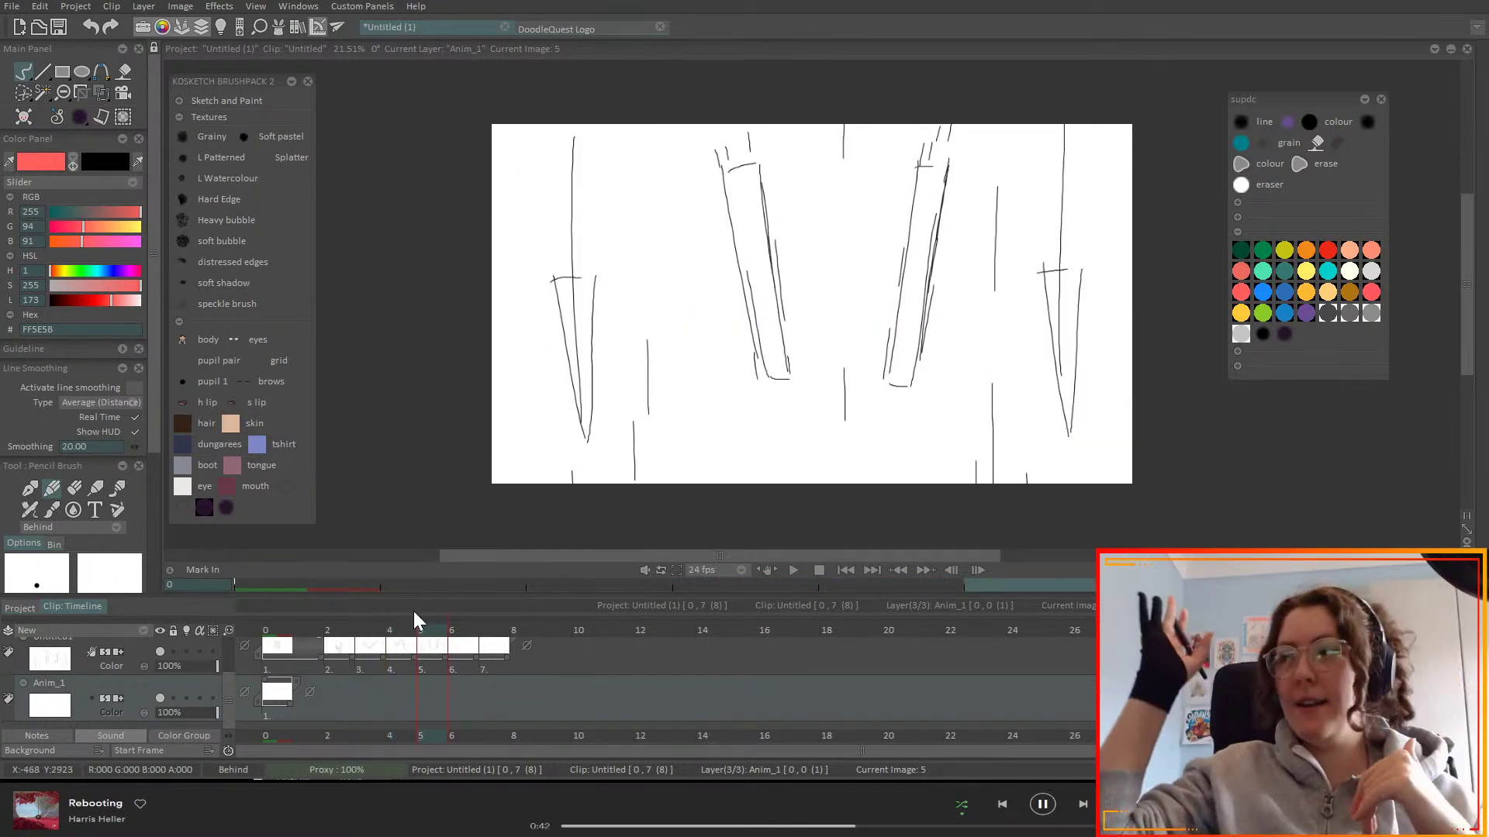
click(465, 627)
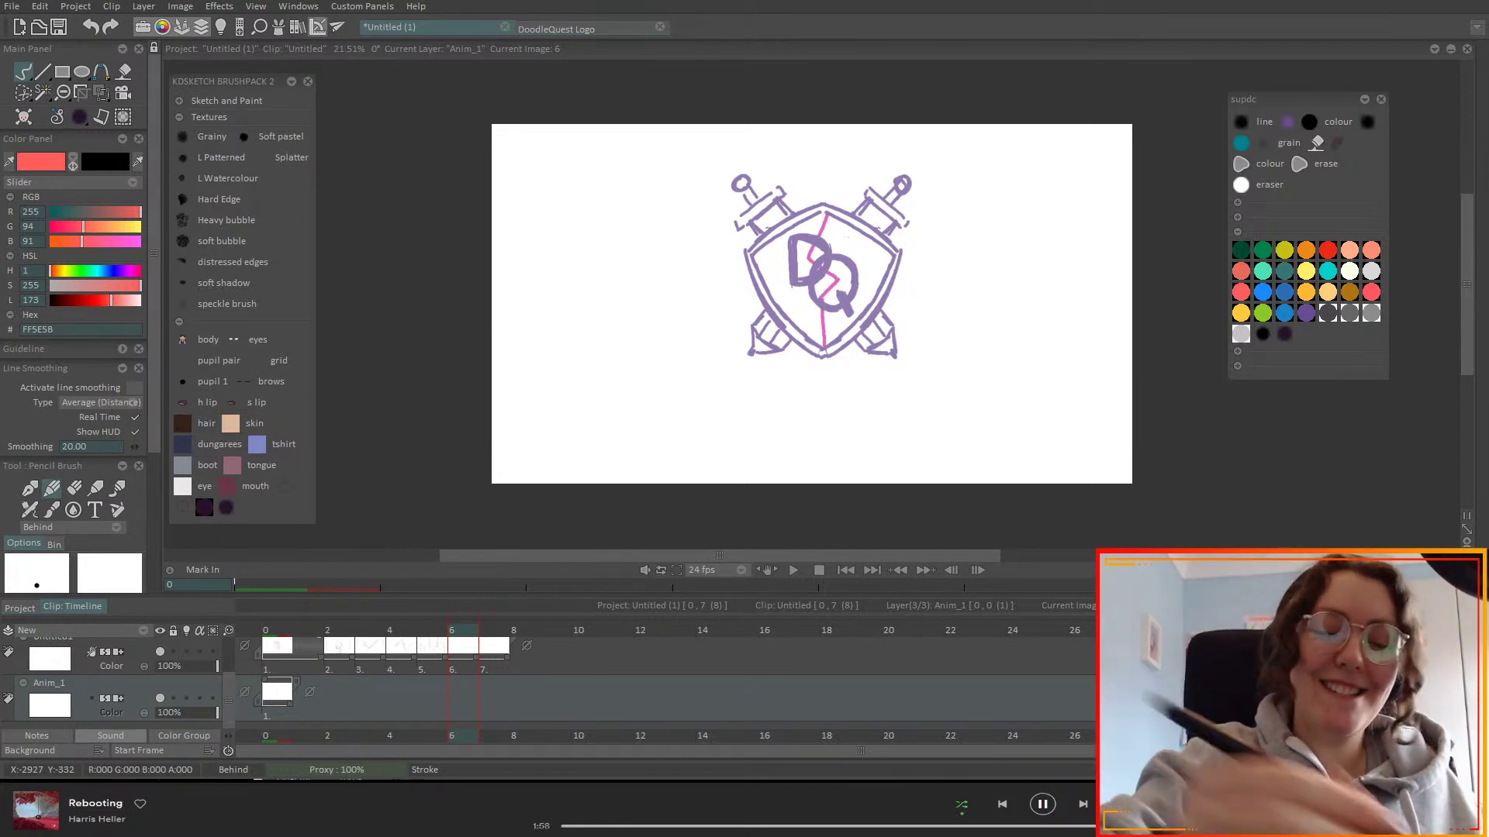
click(281, 673)
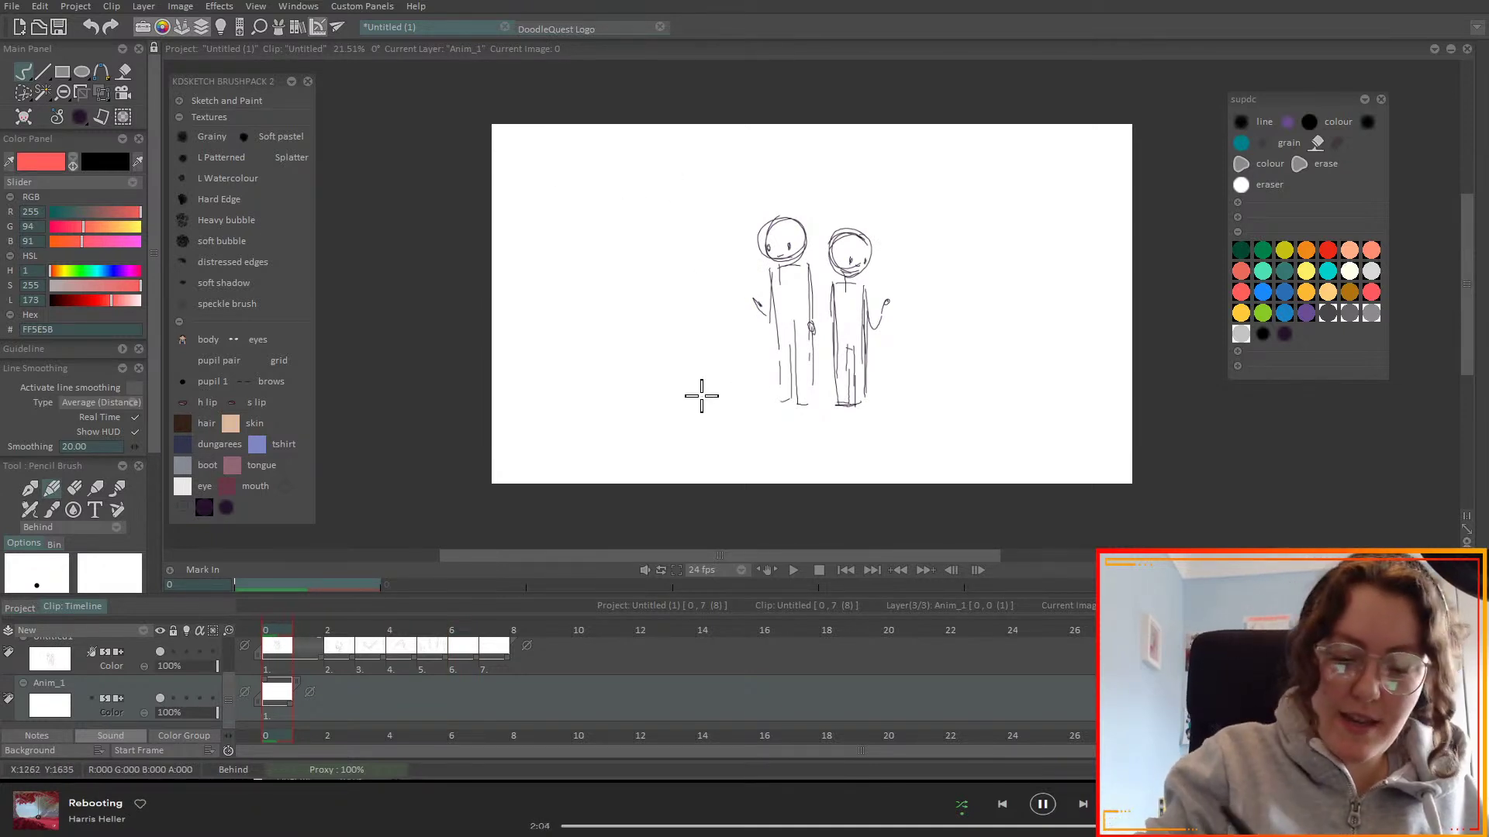
mouse_move(553, 399)
mouse_down()
mouse_move(814, 302)
mouse_move(930, 327)
mouse_move(1054, 394)
mouse_move(1074, 422)
mouse_up()
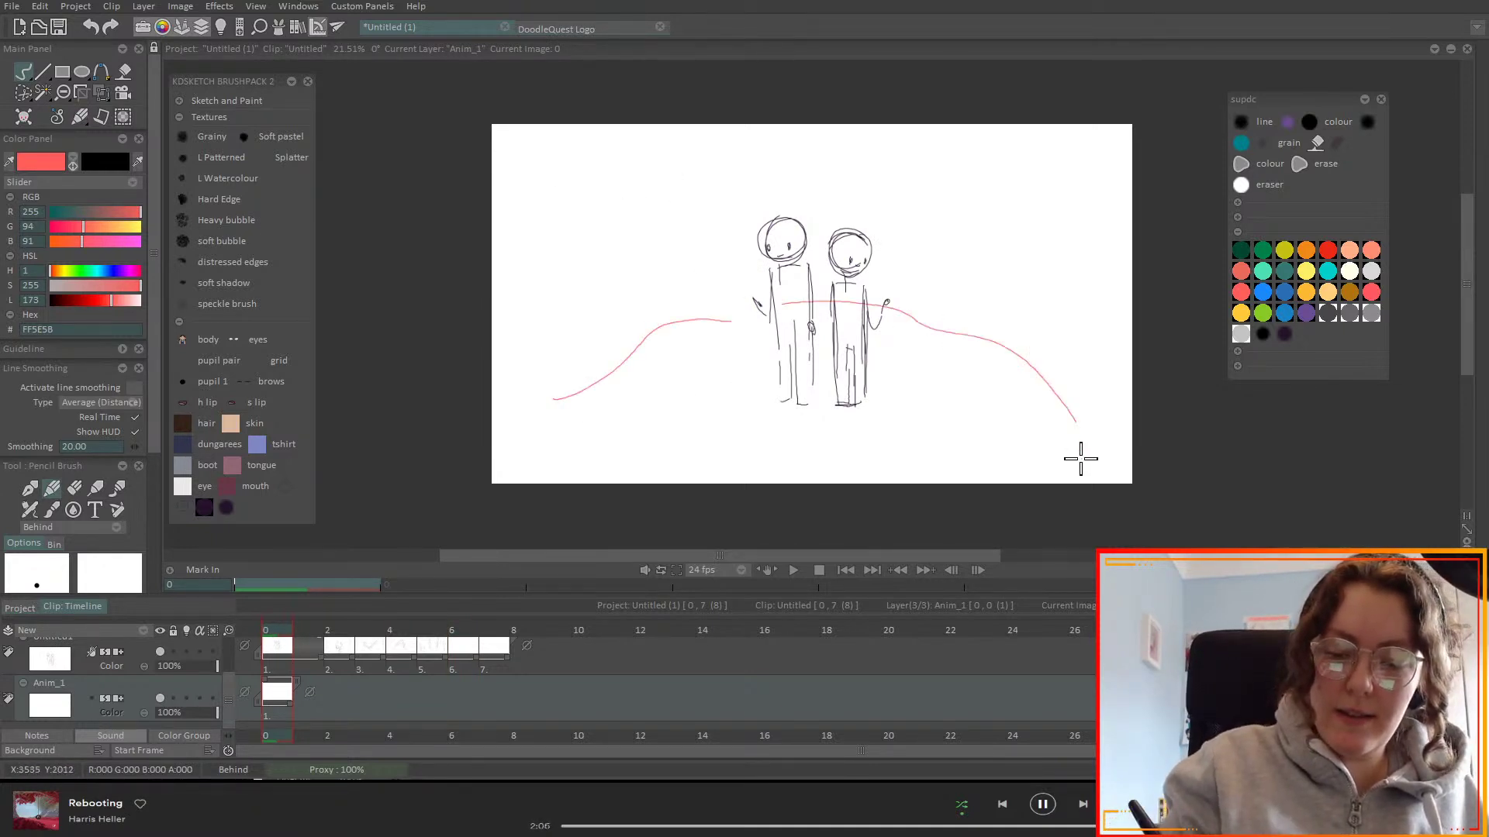
key(ctrl+z)
key(ctrl+z)
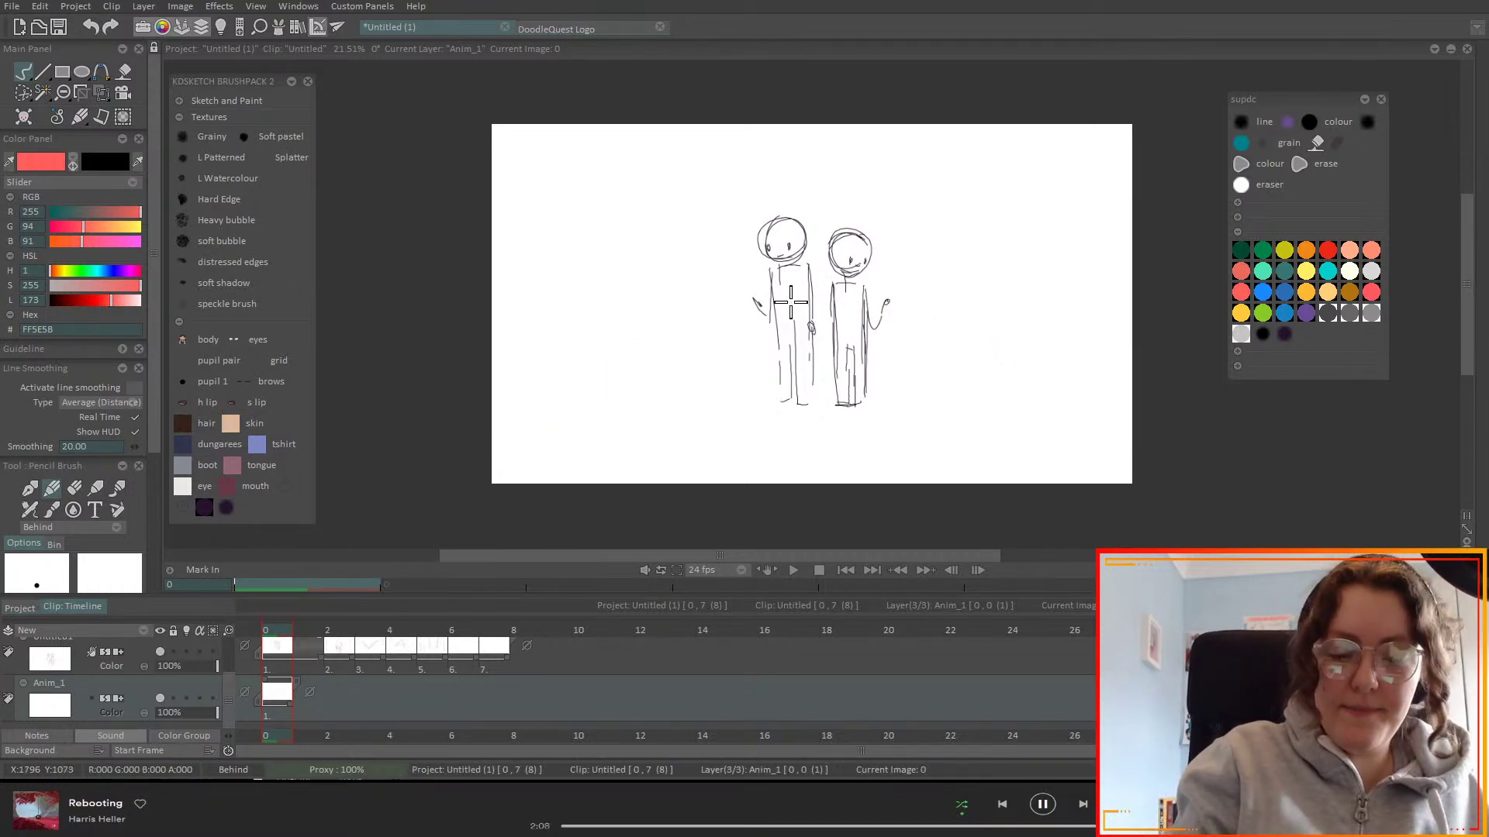
- Sketch the hilly ground line, a mountain peak and rounded bushes behind the figures on Anim_1 in red
mouse_move(567, 314)
mouse_down()
mouse_move(970, 289)
mouse_move(1134, 356)
mouse_up()
mouse_move(524, 208)
mouse_down()
mouse_move(616, 123)
mouse_move(689, 211)
mouse_up()
drag(679, 194, 632, 158)
mouse_move(583, 147)
mouse_down()
mouse_move(528, 210)
mouse_move(583, 147)
mouse_move(687, 209)
mouse_up()
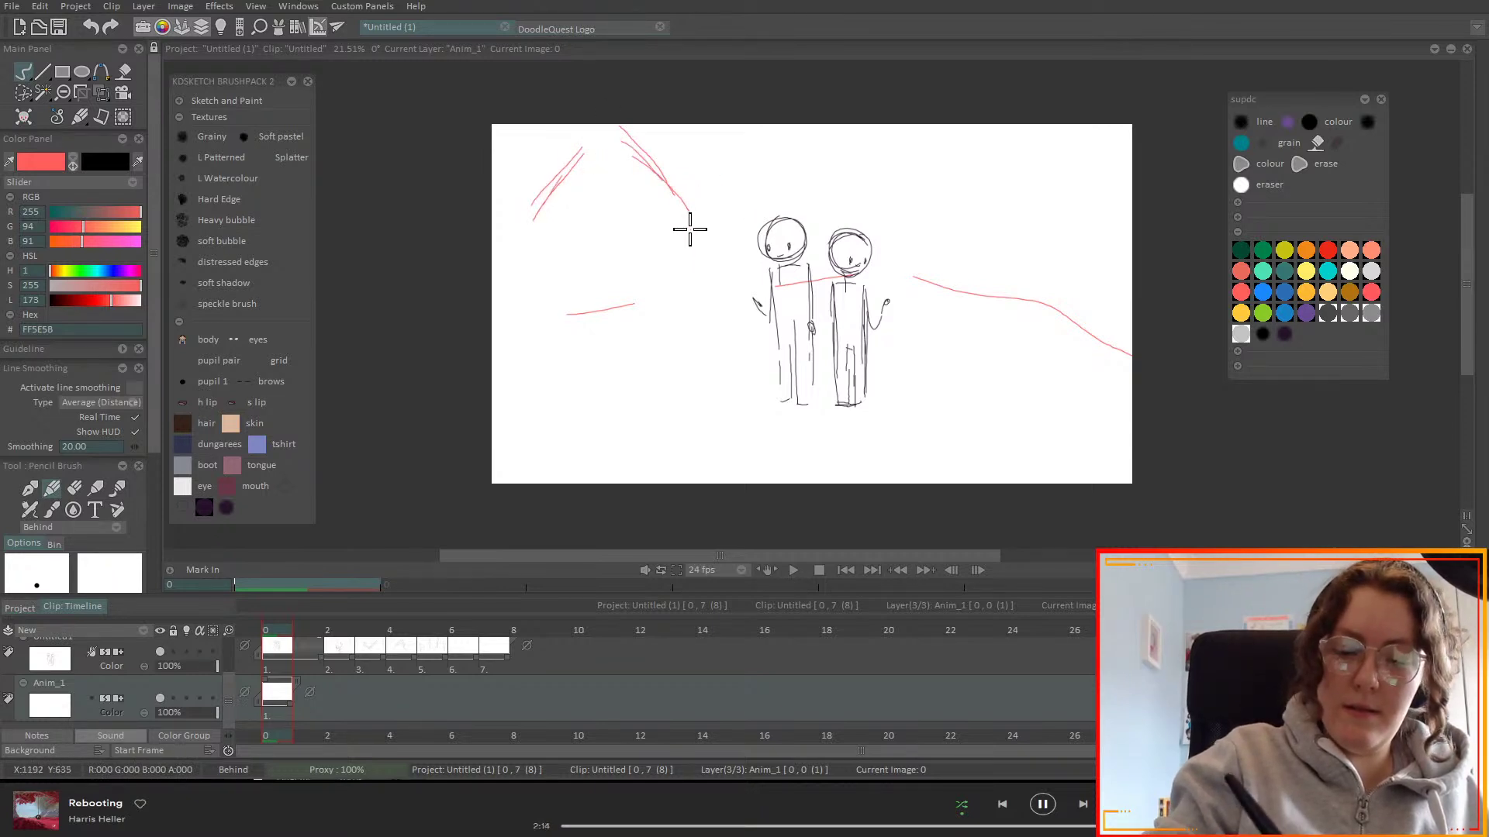
mouse_move(512, 179)
mouse_down()
mouse_move(577, 251)
mouse_move(621, 258)
mouse_move(678, 241)
mouse_move(752, 151)
mouse_move(798, 190)
mouse_move(962, 236)
mouse_move(1033, 236)
mouse_move(1132, 167)
mouse_up()
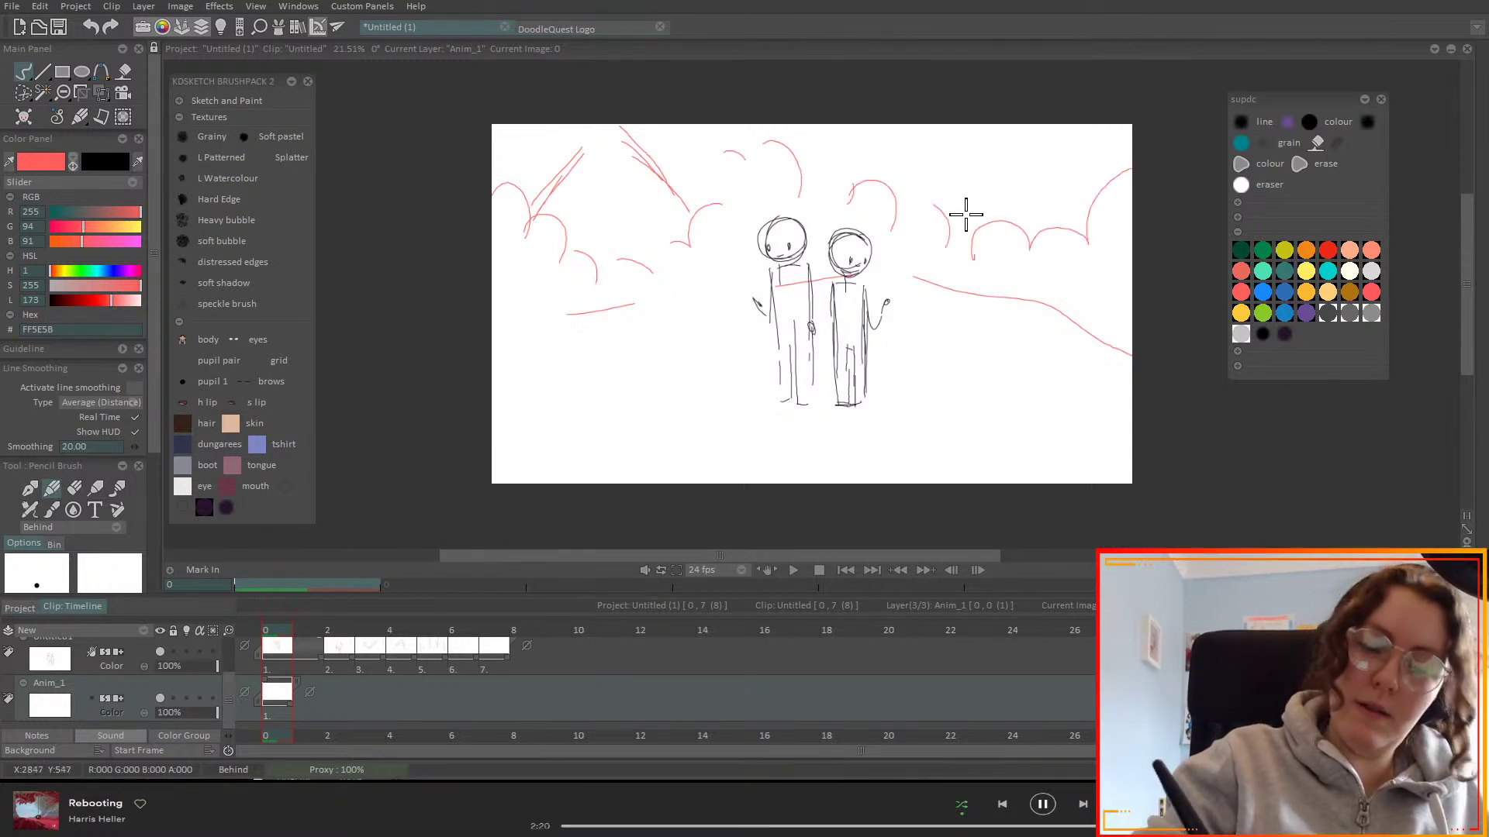
- Add tree and foliage strokes behind the bushes and figures, and wavy lines along the canvas's upper edge
mouse_move(973, 170)
mouse_down()
mouse_move(1029, 175)
mouse_move(997, 177)
mouse_move(1014, 150)
mouse_move(1045, 153)
mouse_move(1052, 176)
mouse_move(1071, 161)
mouse_move(1085, 181)
mouse_move(1117, 173)
mouse_up()
drag(952, 186, 957, 226)
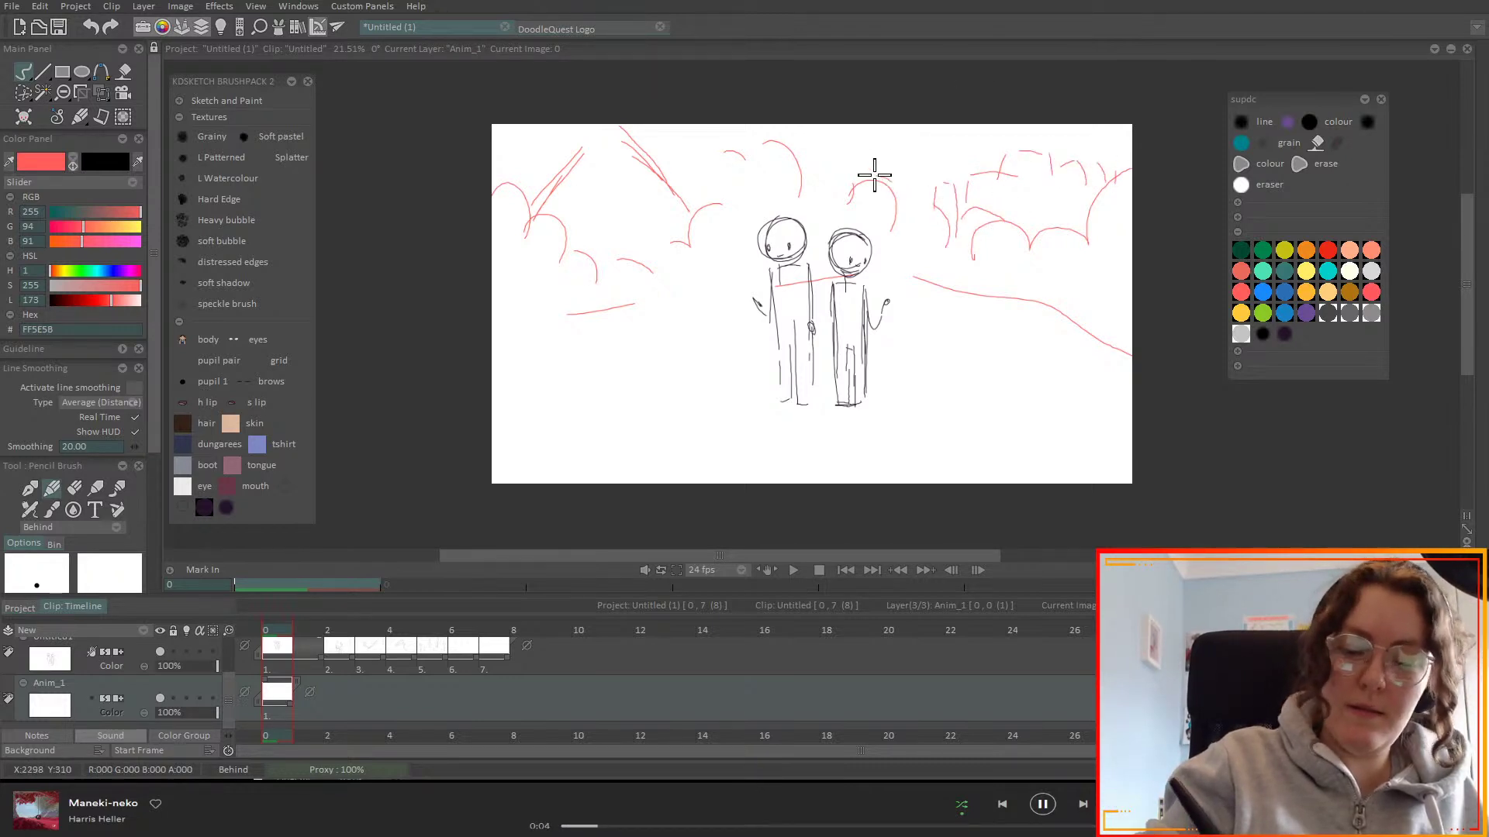
drag(884, 178, 836, 206)
mouse_move(808, 122)
mouse_down()
mouse_move(843, 149)
mouse_move(981, 161)
mouse_move(1068, 86)
mouse_move(1102, 114)
mouse_move(948, 117)
mouse_move(1128, 127)
mouse_up()
mouse_move(493, 151)
mouse_down()
mouse_move(641, 150)
mouse_move(603, 137)
mouse_up()
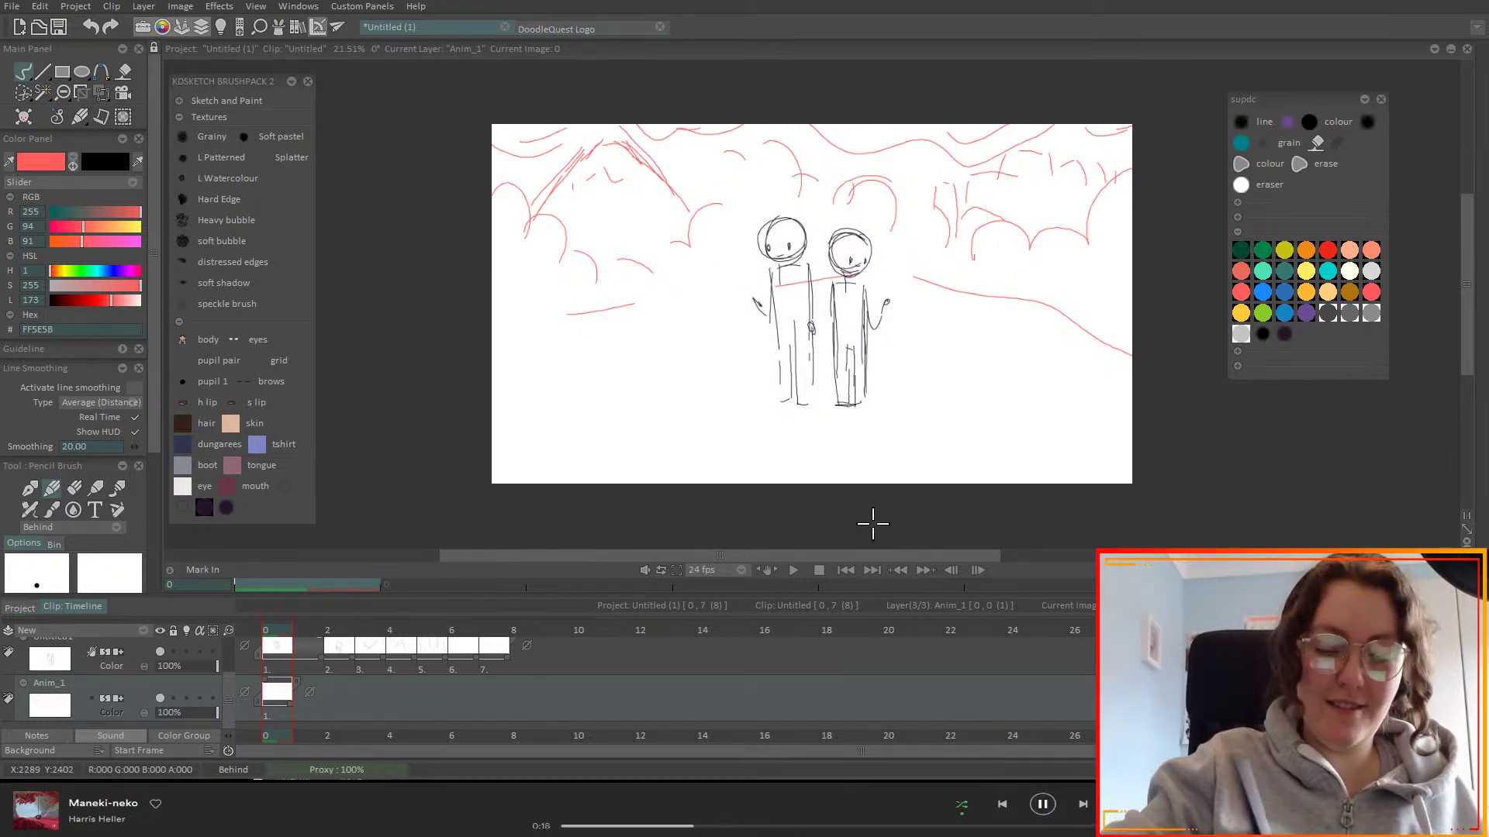
- Save the project as intro doodlequest in the STREAM SETUP folder
click(21, 15)
click(66, 85)
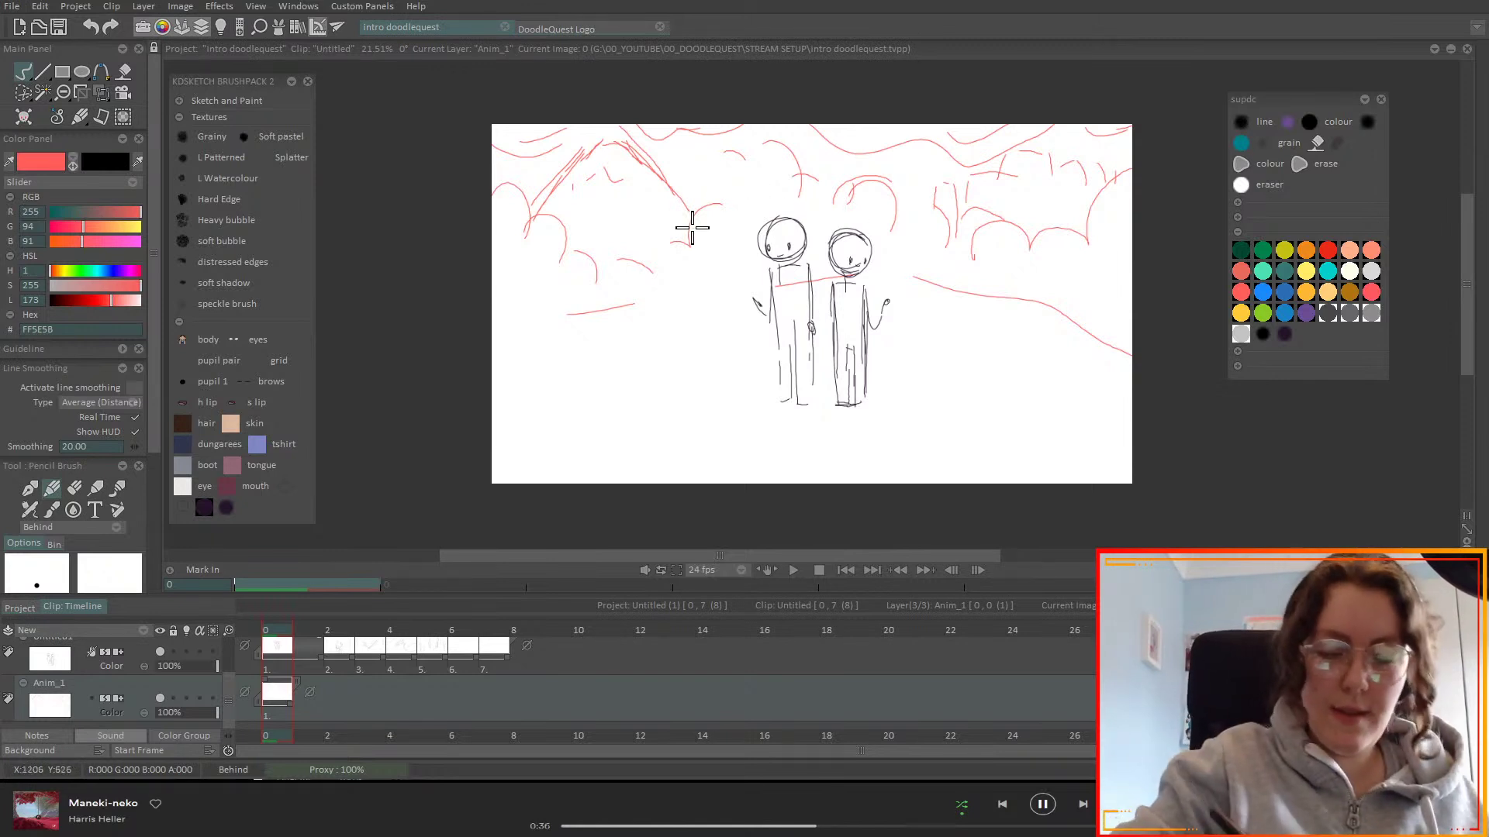
- Sketch a slanted stone block with surface marks and grass tufts on the hillside to the right of the figures
drag(601, 325, 615, 325)
drag(941, 387, 1010, 353)
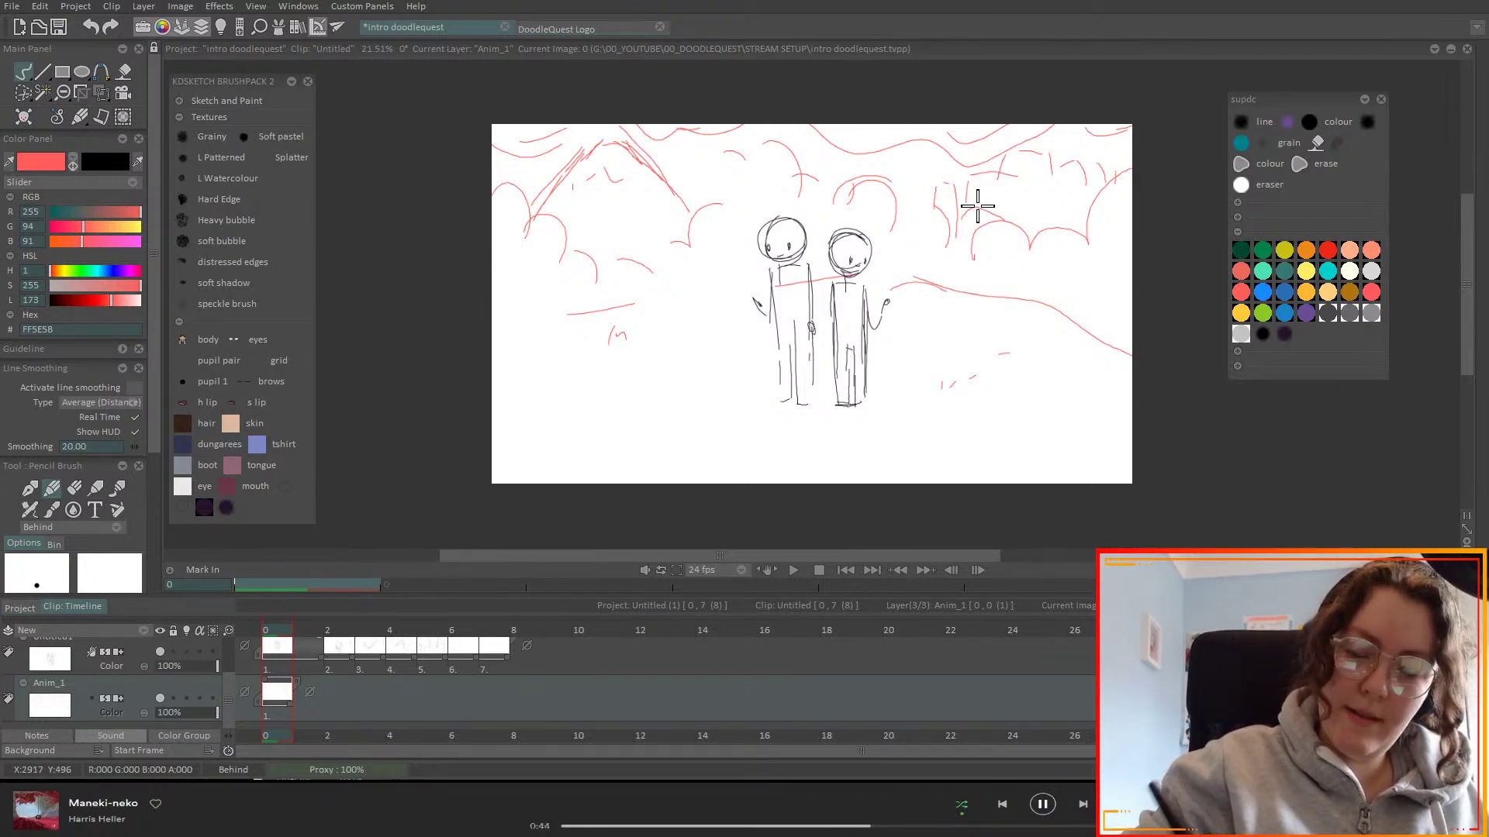
mouse_move(995, 357)
mouse_down()
mouse_move(1065, 240)
mouse_move(1108, 259)
mouse_move(1089, 366)
mouse_move(1060, 363)
mouse_move(1045, 312)
mouse_move(993, 363)
mouse_move(975, 352)
mouse_move(1011, 282)
mouse_move(1072, 270)
mouse_move(1067, 245)
mouse_move(1104, 264)
mouse_move(1035, 359)
mouse_up()
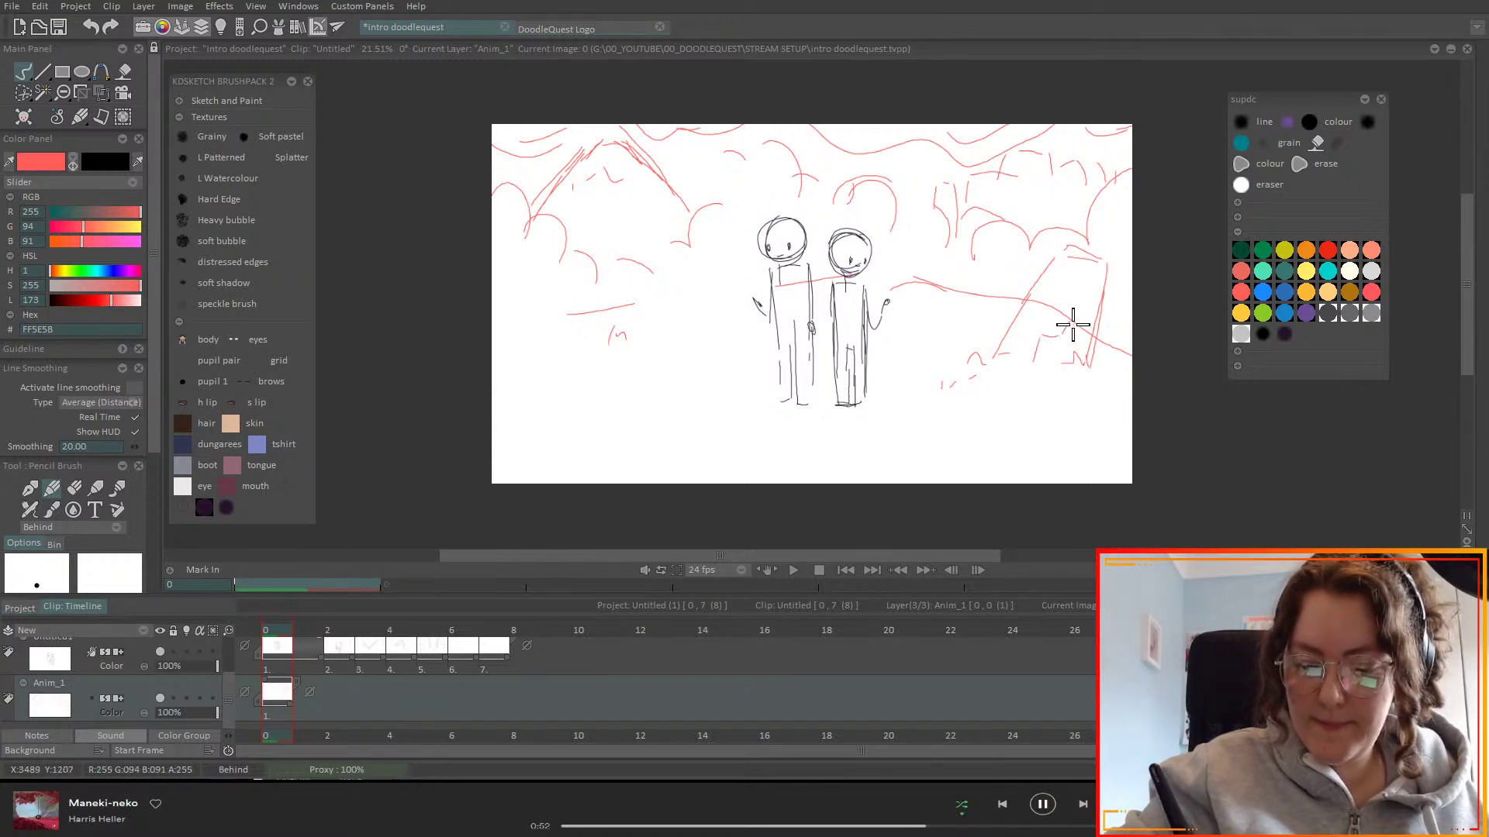
mouse_move(1068, 268)
mouse_down()
mouse_move(1086, 290)
mouse_move(1059, 321)
mouse_up()
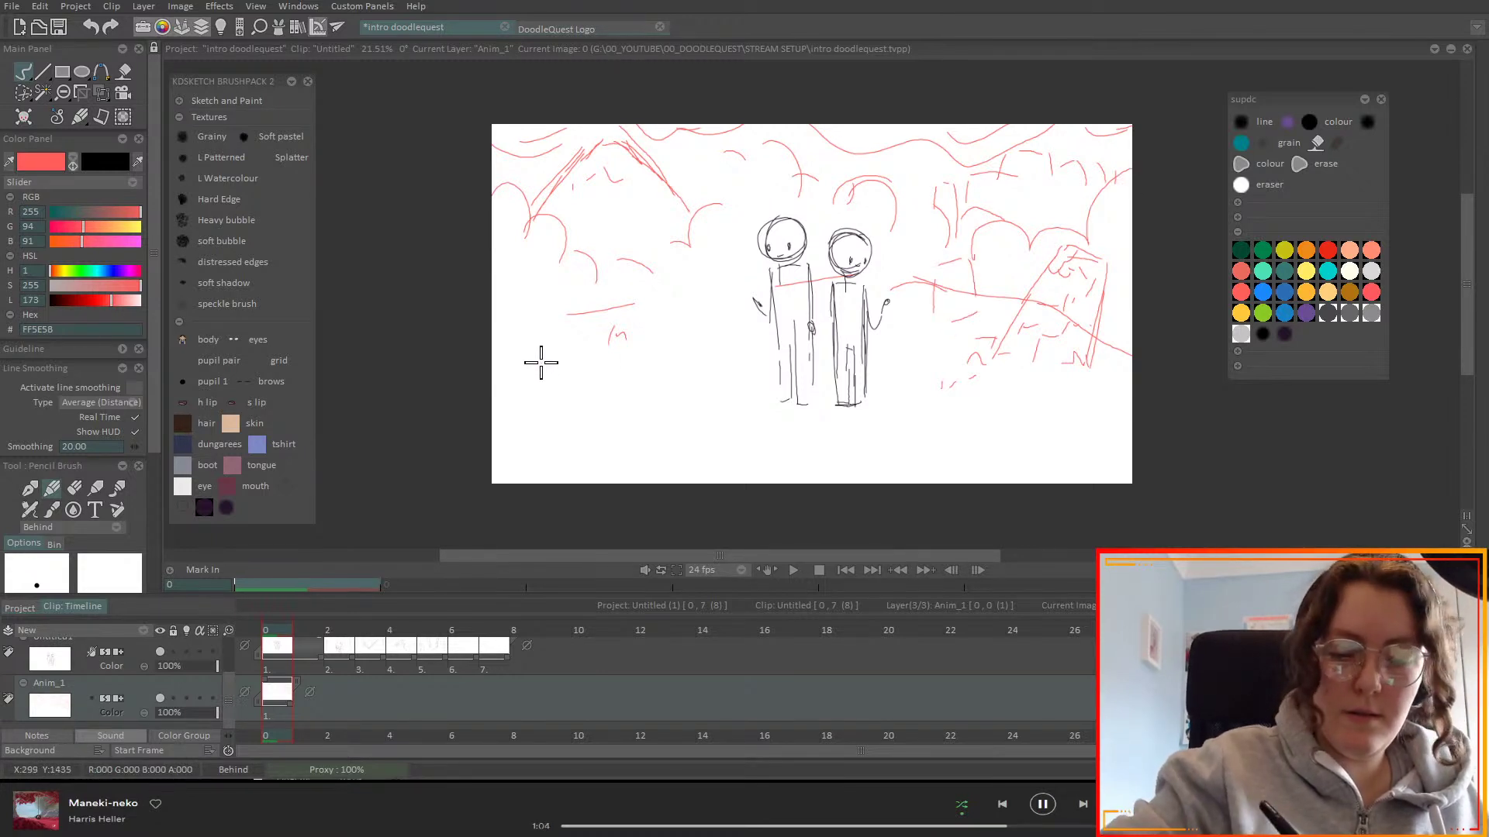
- Sketch a second upright stone near the canvas's left edge, with a chipped top and grass tufts at its base
mouse_move(573, 365)
mouse_down()
mouse_move(551, 280)
mouse_move(509, 372)
mouse_up()
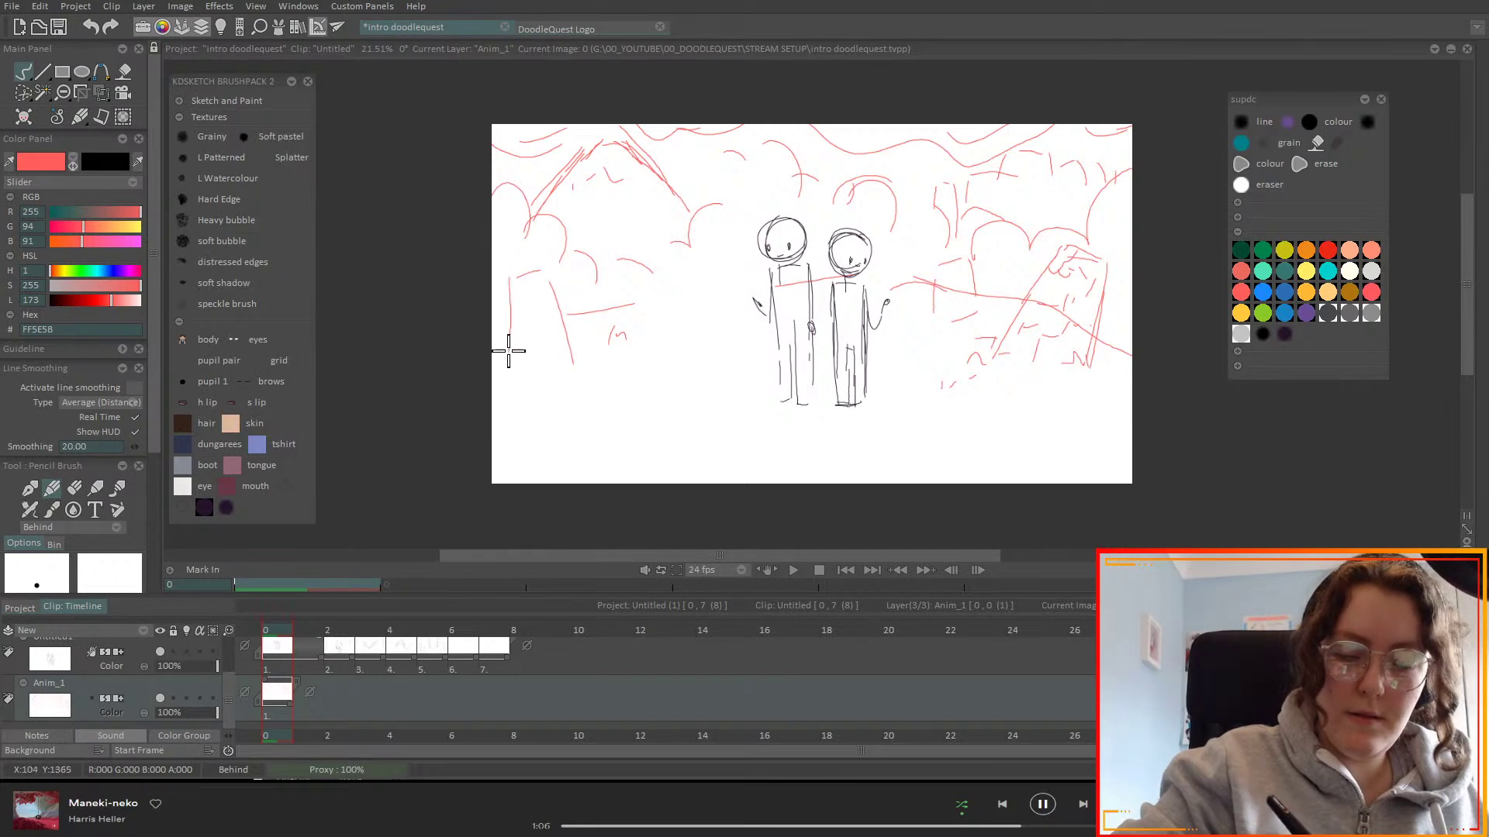
drag(564, 325, 581, 369)
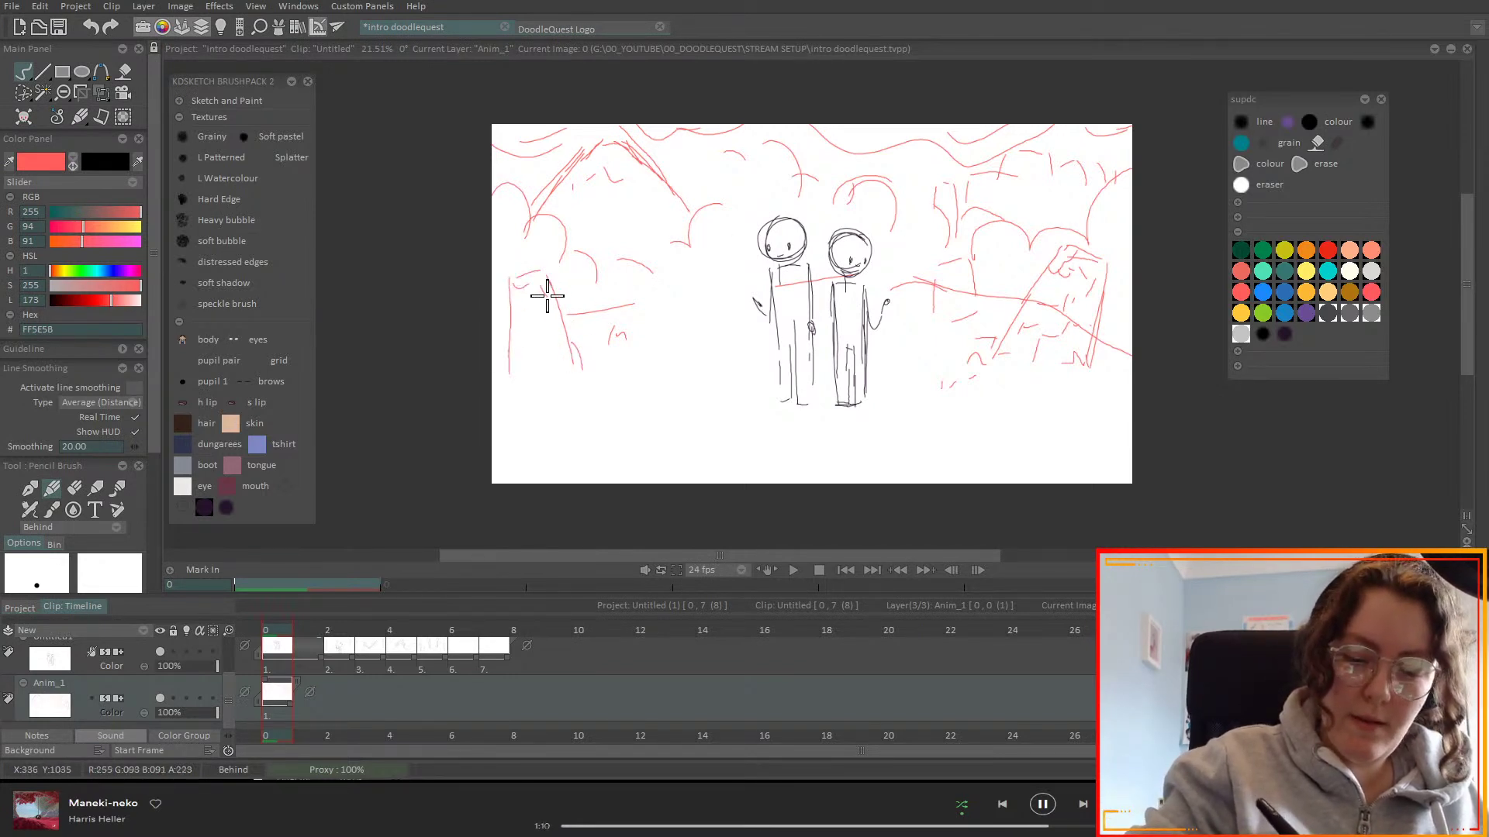
drag(518, 369, 536, 365)
drag(941, 385, 955, 380)
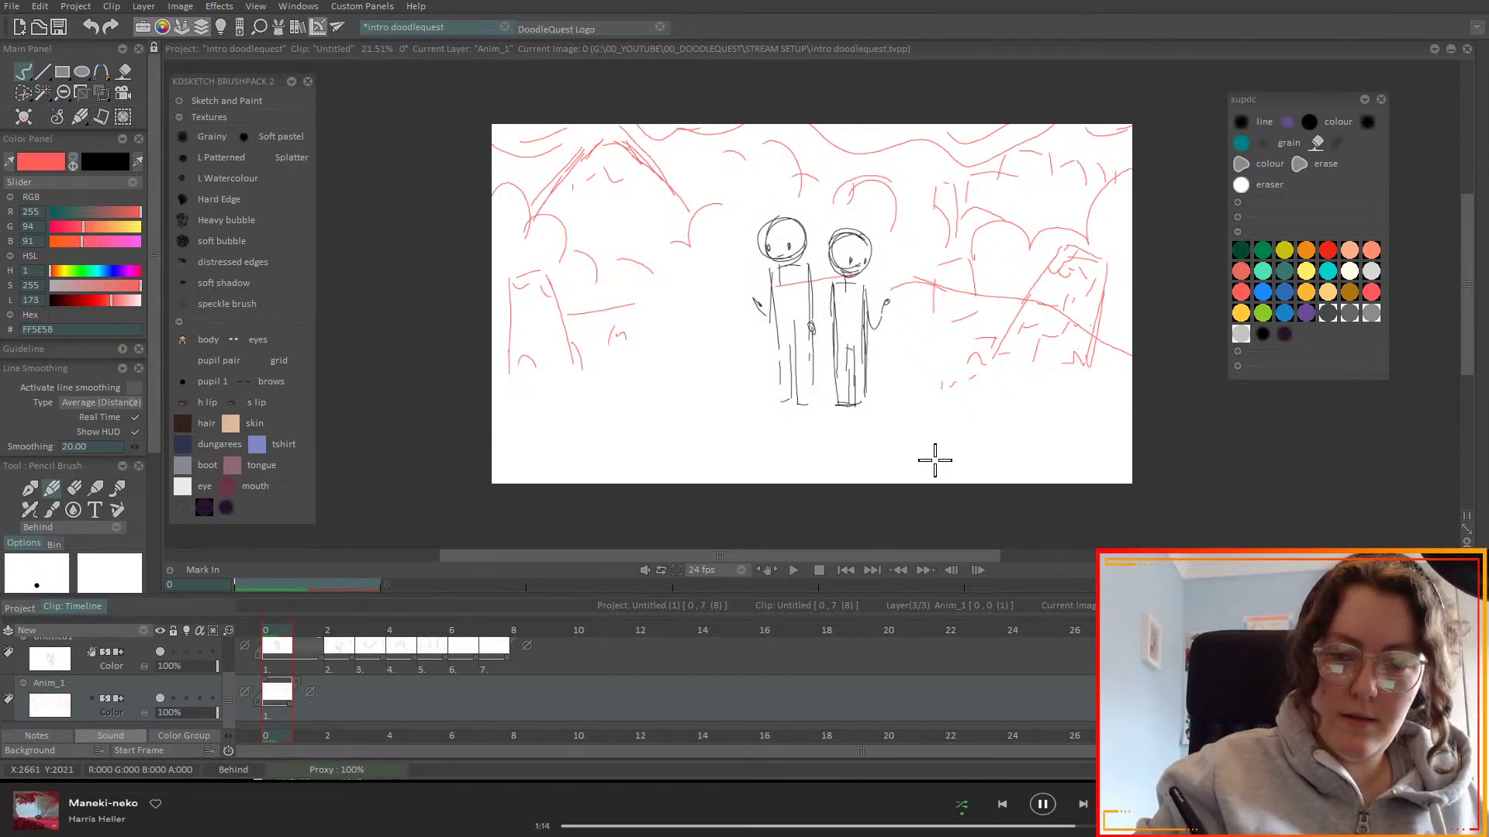
mouse_move(934, 459)
mouse_down()
mouse_move(935, 435)
mouse_move(960, 457)
mouse_up()
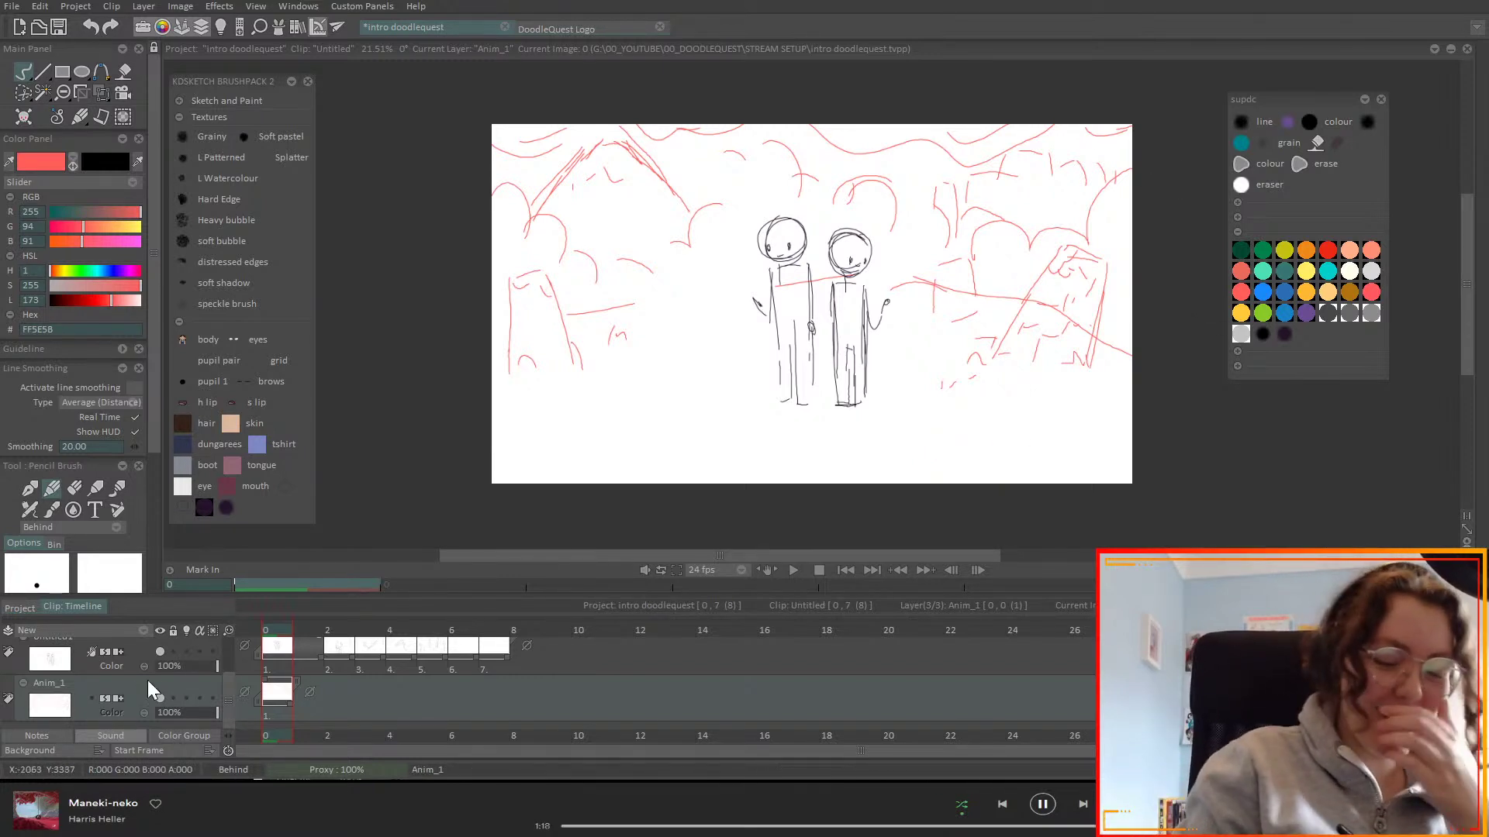
- Lower Anim_1's opacity to 13% and add a new animation layer above it
click(166, 721)
click(144, 631)
click(155, 632)
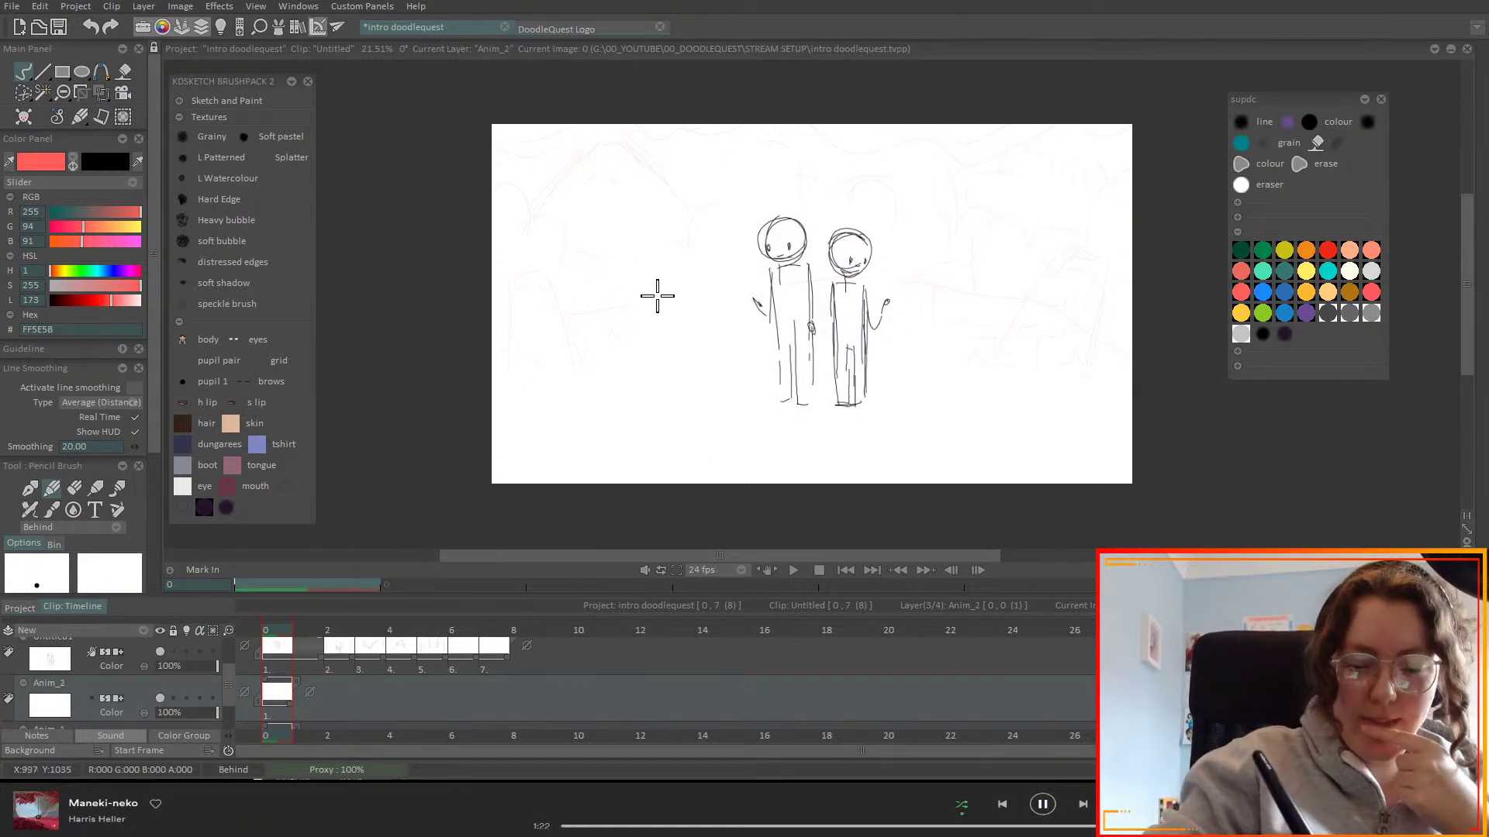
- Sketch tall pointed rocks on both sides of the figures on Anim_2, with low hills and ground curves between them
drag(570, 308, 740, 338)
mouse_move(640, 296)
mouse_down()
mouse_move(698, 318)
mouse_move(730, 318)
mouse_up()
mouse_move(532, 345)
mouse_down()
mouse_move(550, 269)
mouse_move(578, 371)
mouse_move(533, 364)
mouse_move(582, 377)
mouse_up()
mouse_move(665, 456)
mouse_down()
mouse_move(694, 359)
mouse_move(717, 449)
mouse_move(741, 463)
mouse_up()
mouse_move(983, 441)
mouse_down()
mouse_move(995, 364)
mouse_move(1026, 430)
mouse_move(992, 438)
mouse_up()
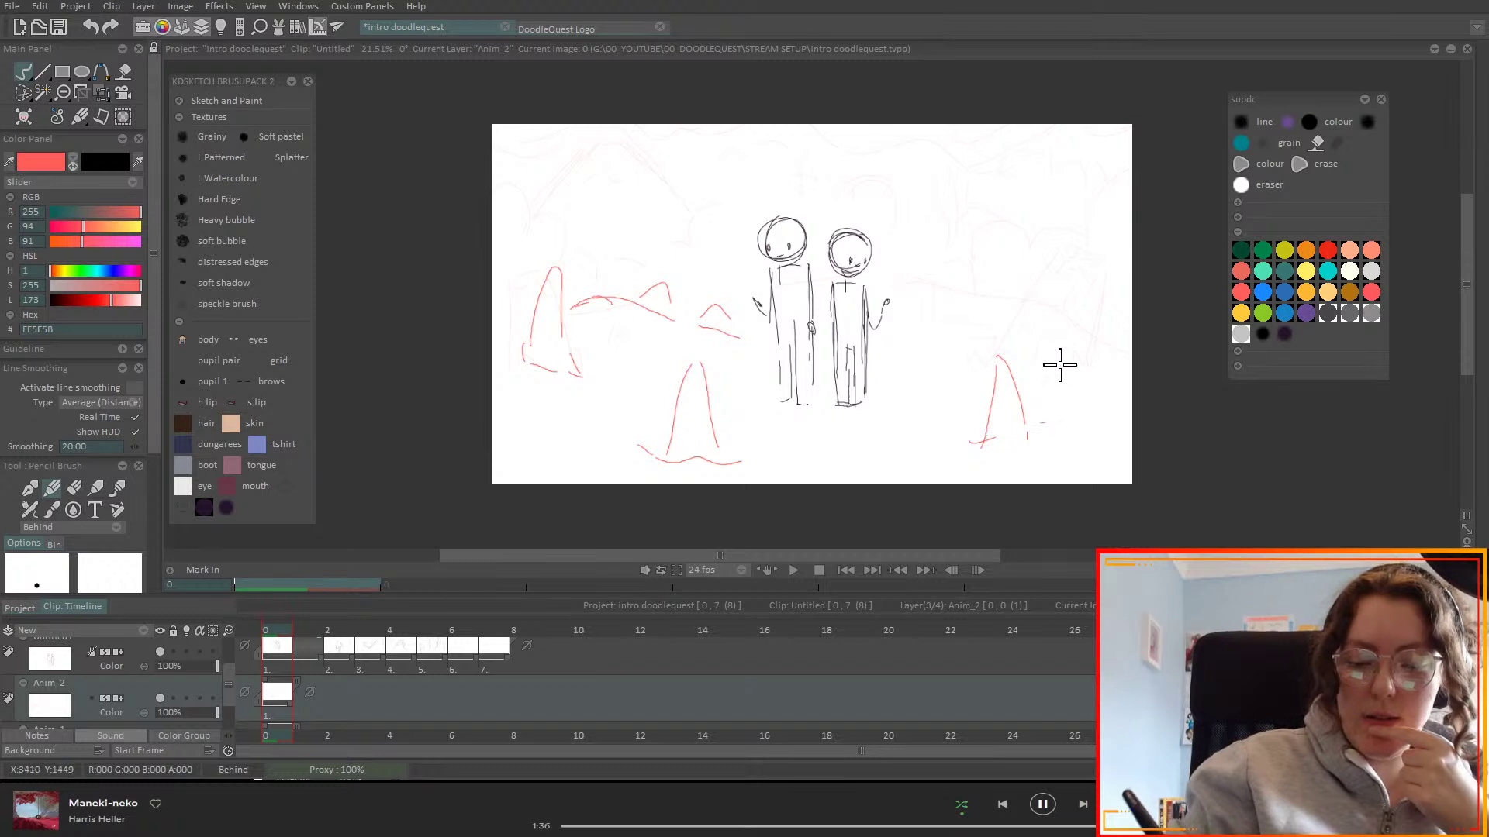
- Add a small mound, dashed path lines and a tall distant peak with a slope to the right of the figures
mouse_move(1070, 387)
mouse_down()
mouse_move(1090, 375)
mouse_move(1083, 387)
mouse_up()
drag(978, 434, 1000, 423)
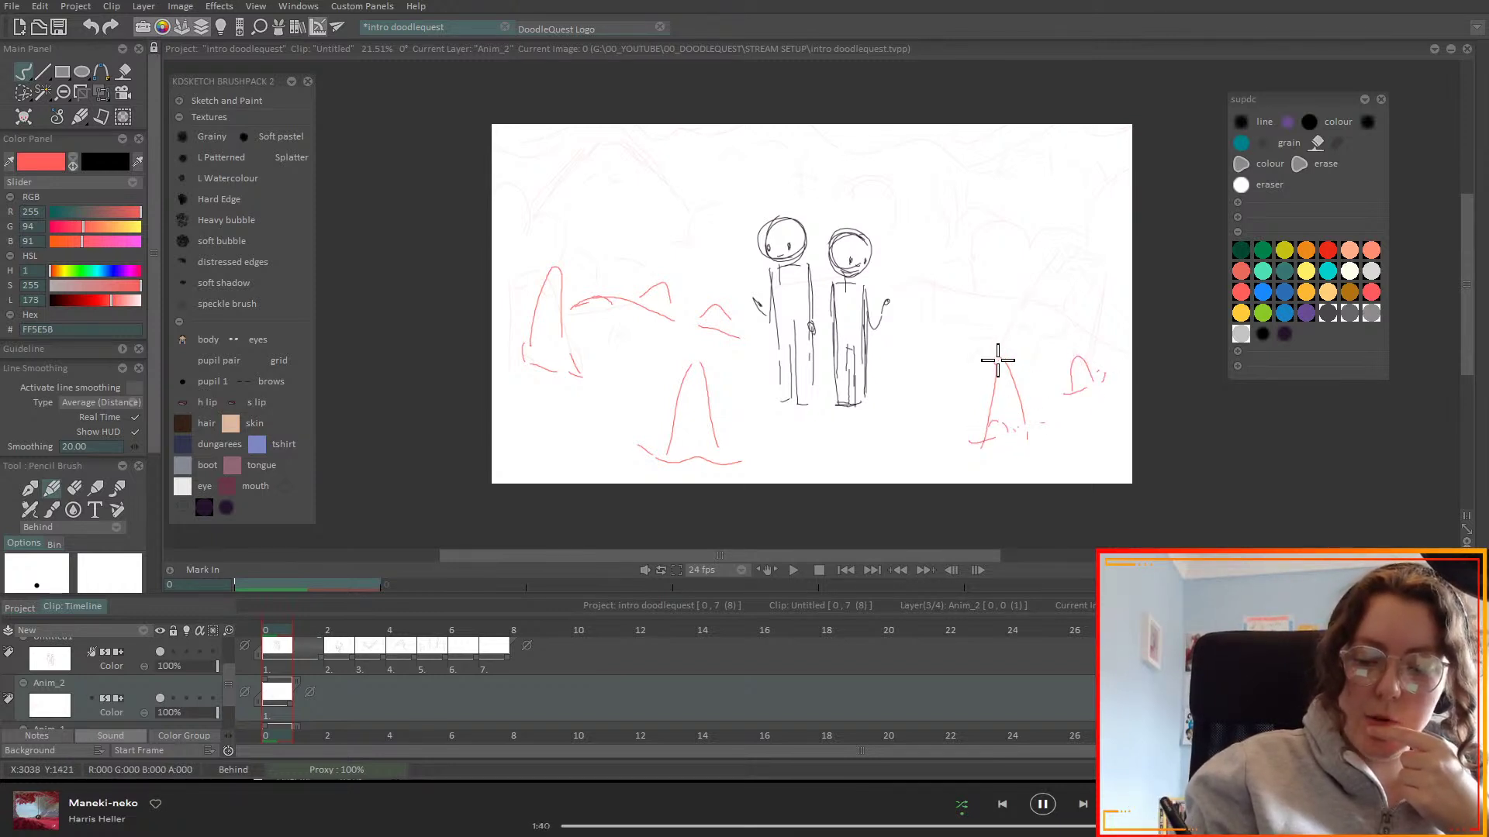
mouse_move(878, 409)
mouse_down()
mouse_move(928, 359)
mouse_move(965, 355)
mouse_move(980, 408)
mouse_up()
mouse_move(896, 314)
mouse_down()
mouse_move(935, 290)
mouse_move(1075, 294)
mouse_move(1082, 325)
mouse_move(1024, 258)
mouse_move(1049, 302)
mouse_move(1026, 212)
mouse_move(1010, 287)
mouse_move(1025, 243)
mouse_move(1051, 232)
mouse_move(1102, 340)
mouse_move(1127, 272)
mouse_move(1124, 333)
mouse_up()
drag(1118, 267, 1117, 342)
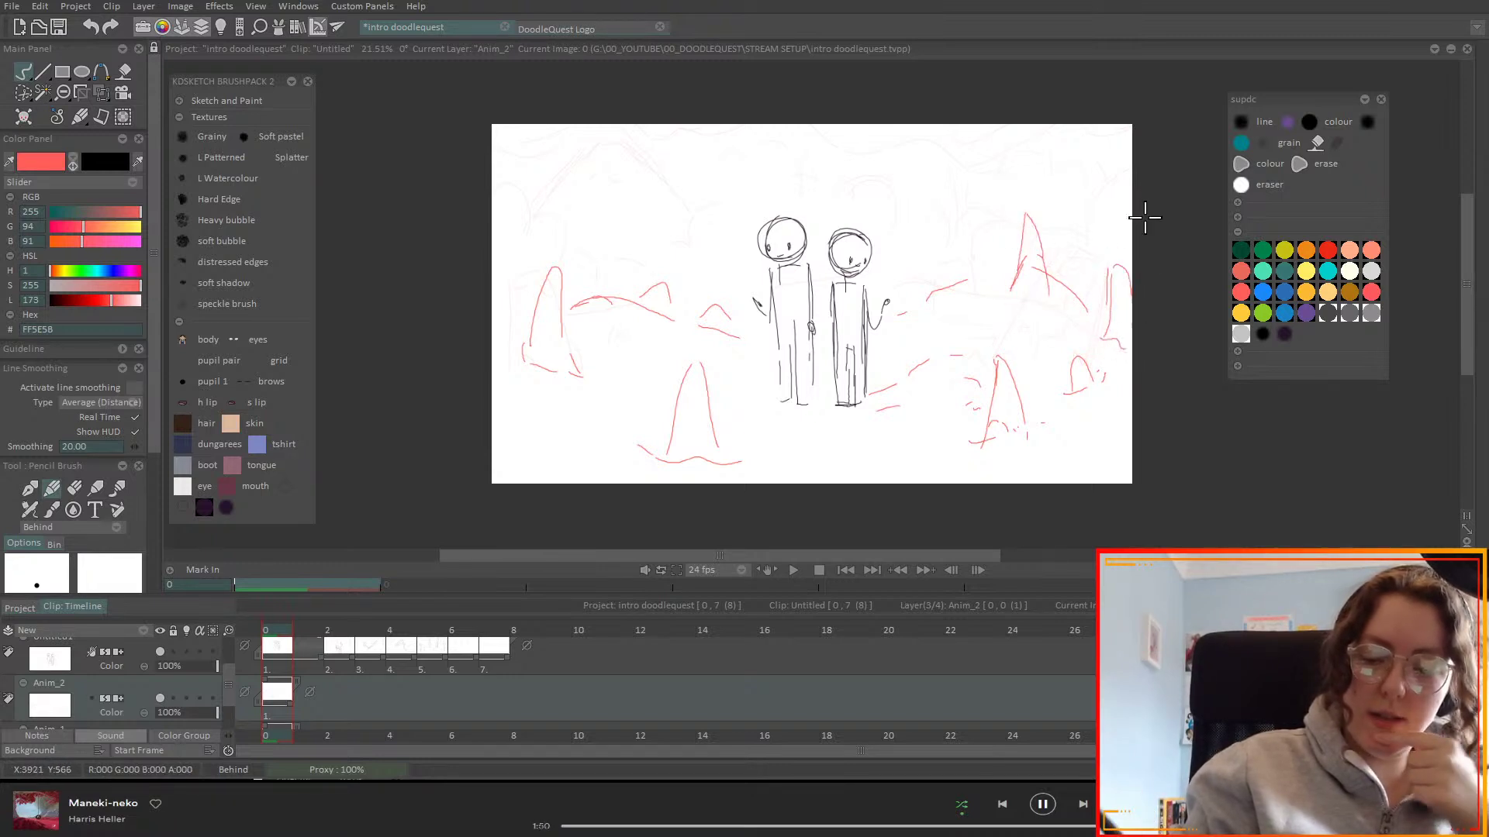
key(ctrl+z)
key(ctrl+z)
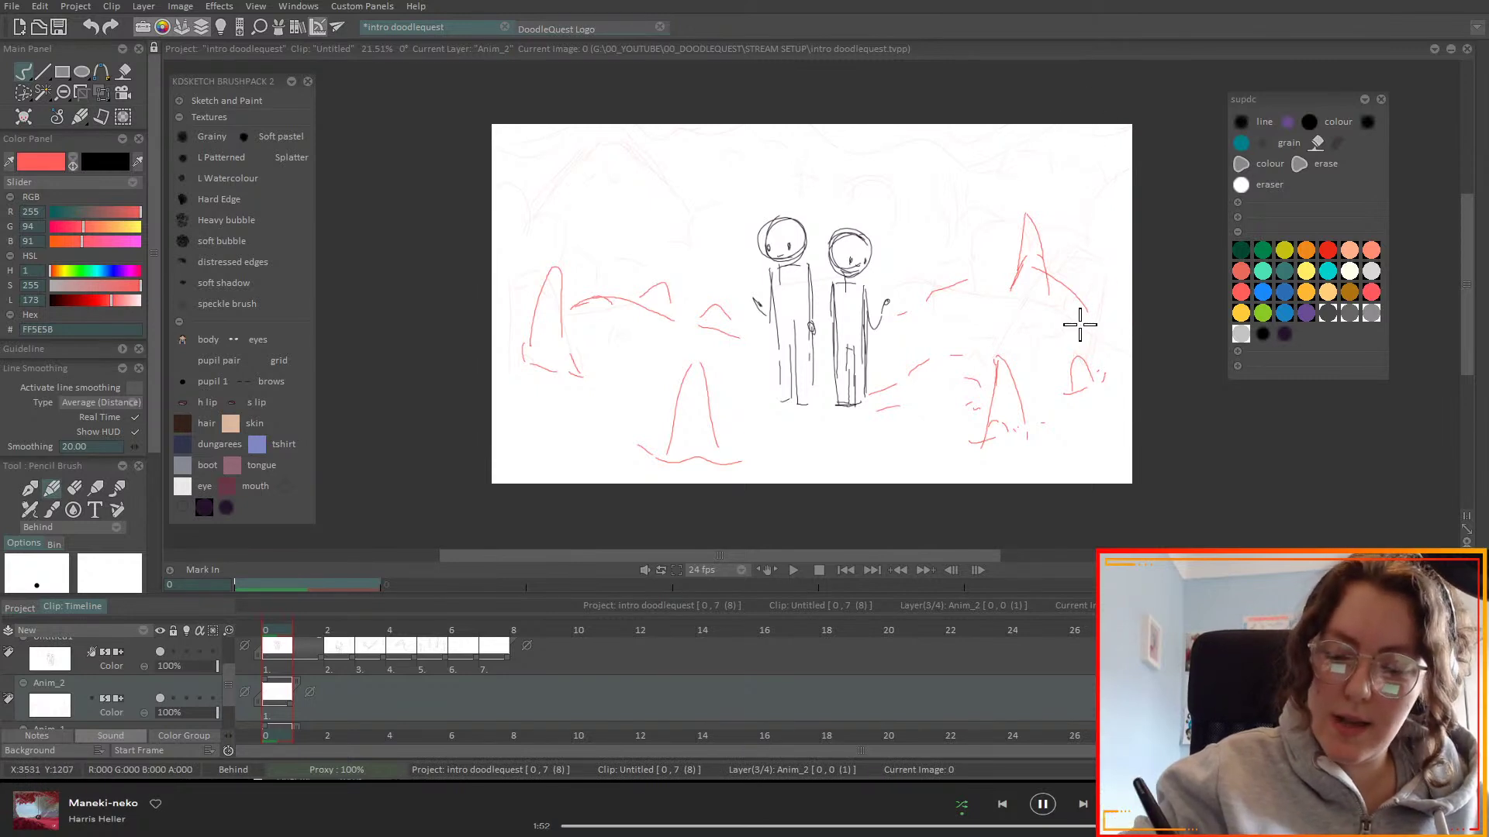
- Sketch low jagged rocks at the canvas's right edge and add short ground dashes around the pointed rocks
mouse_move(1118, 313)
mouse_down()
mouse_move(1116, 343)
mouse_move(1077, 328)
mouse_move(1119, 341)
mouse_up()
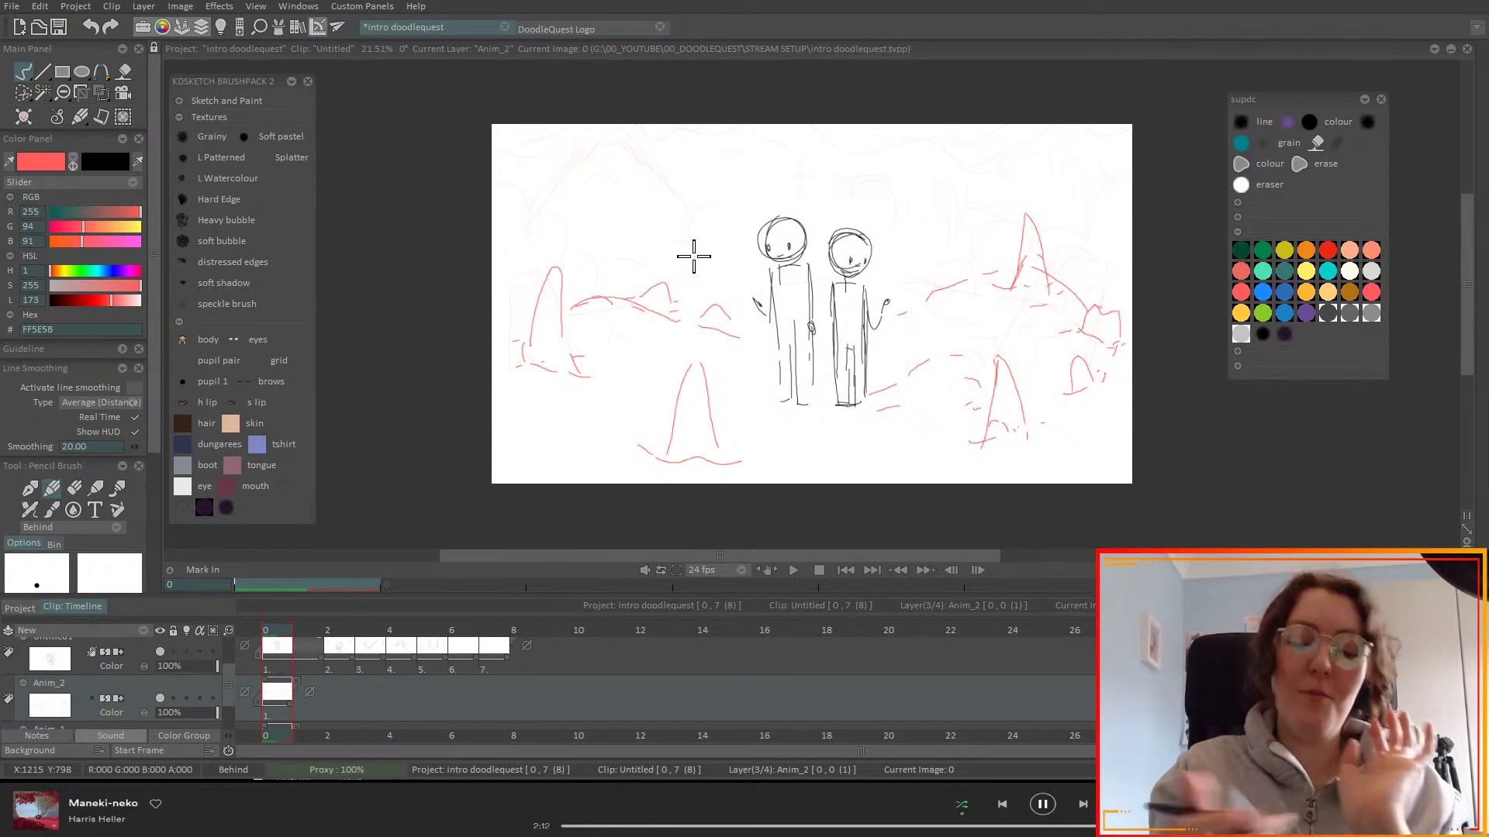
- Scrub through storyboard frames 2 to 7 and return to frame 0
click(334, 632)
drag(341, 630, 489, 637)
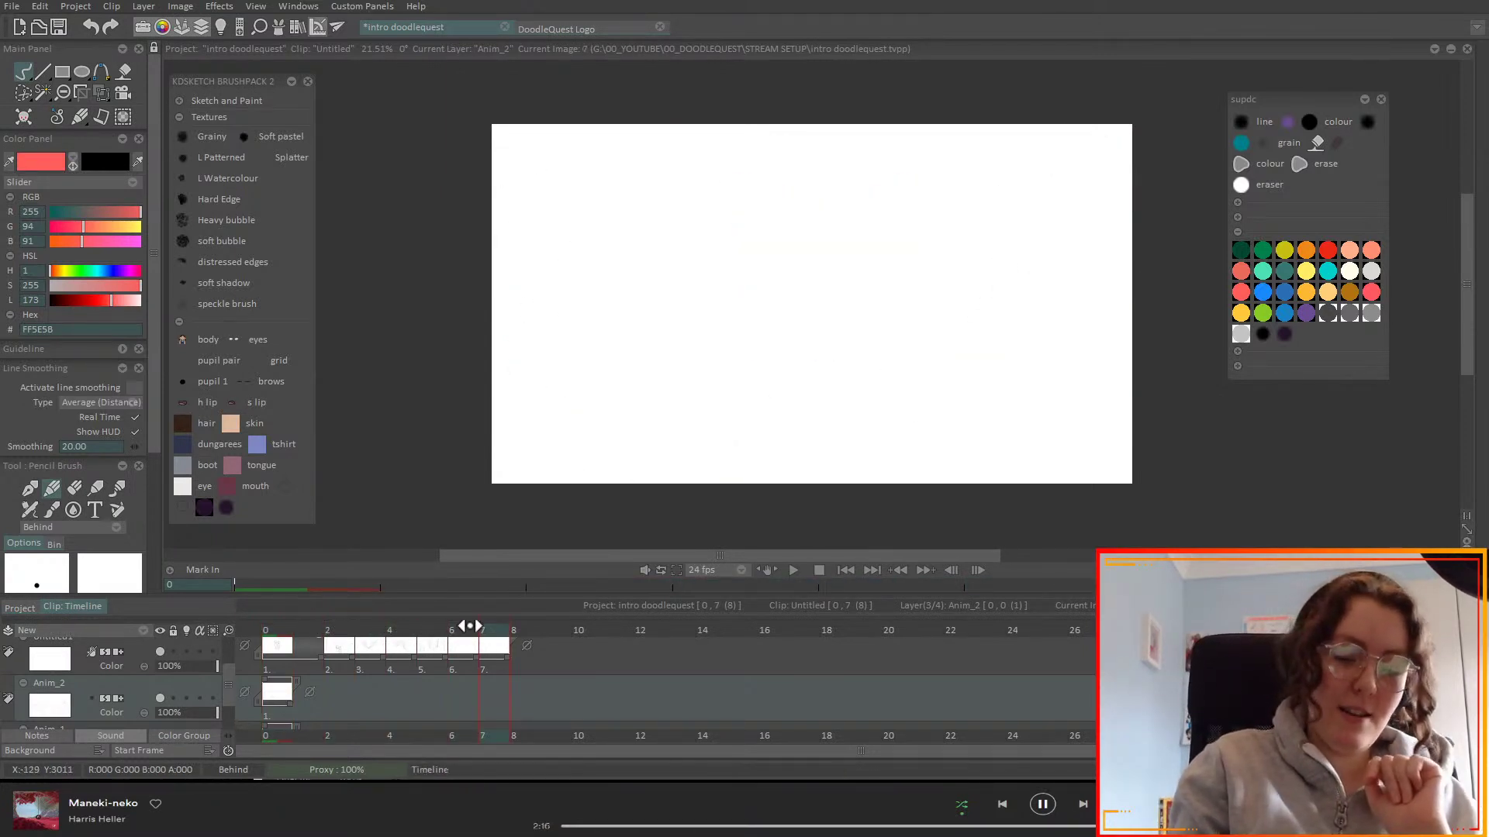
click(464, 630)
click(264, 633)
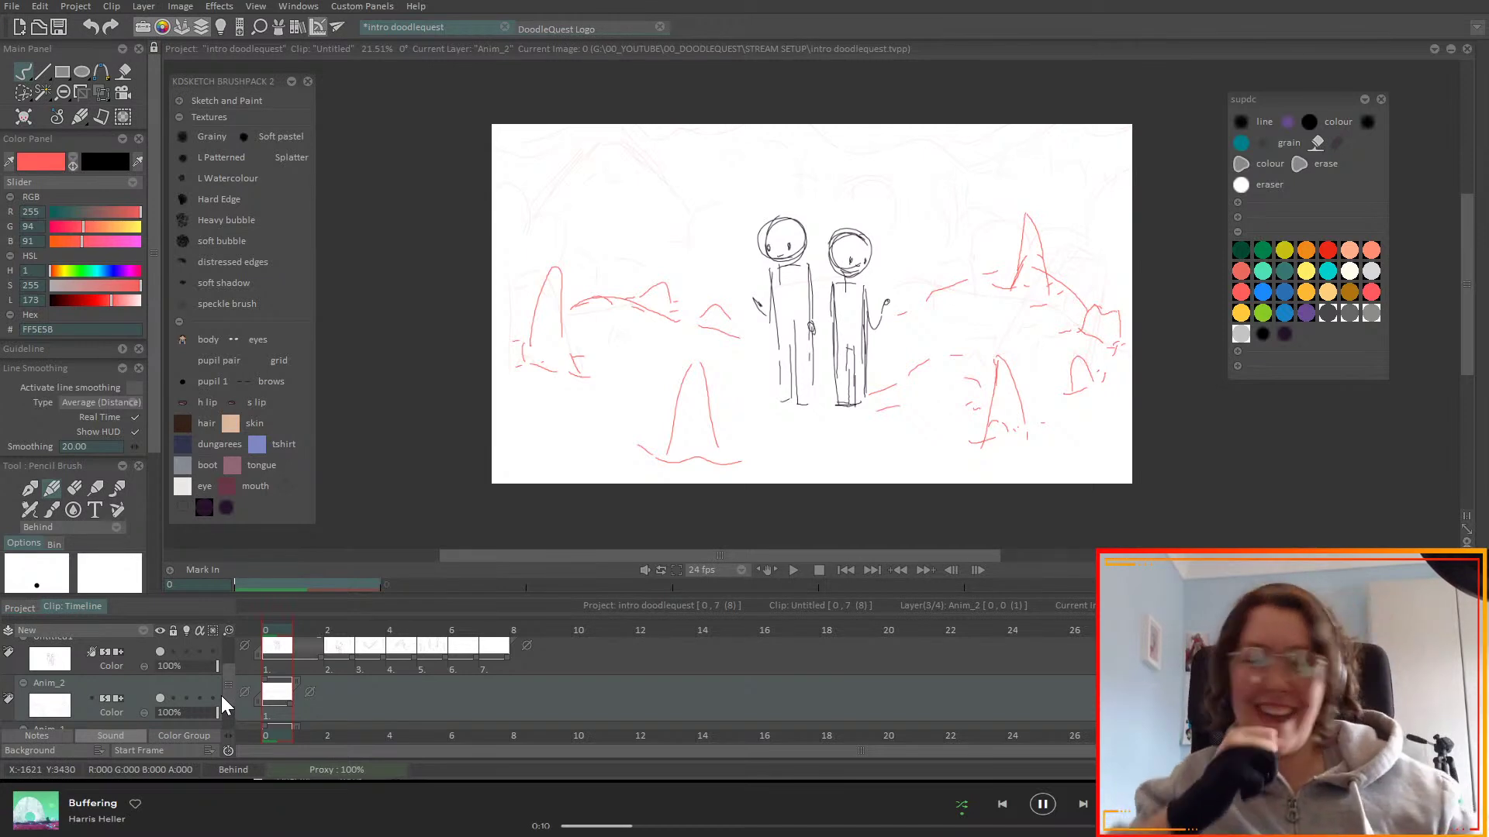
- Draw a broken horizon line across Anim_2 at the height of the figures' heads
scroll(230, 687, down, 1)
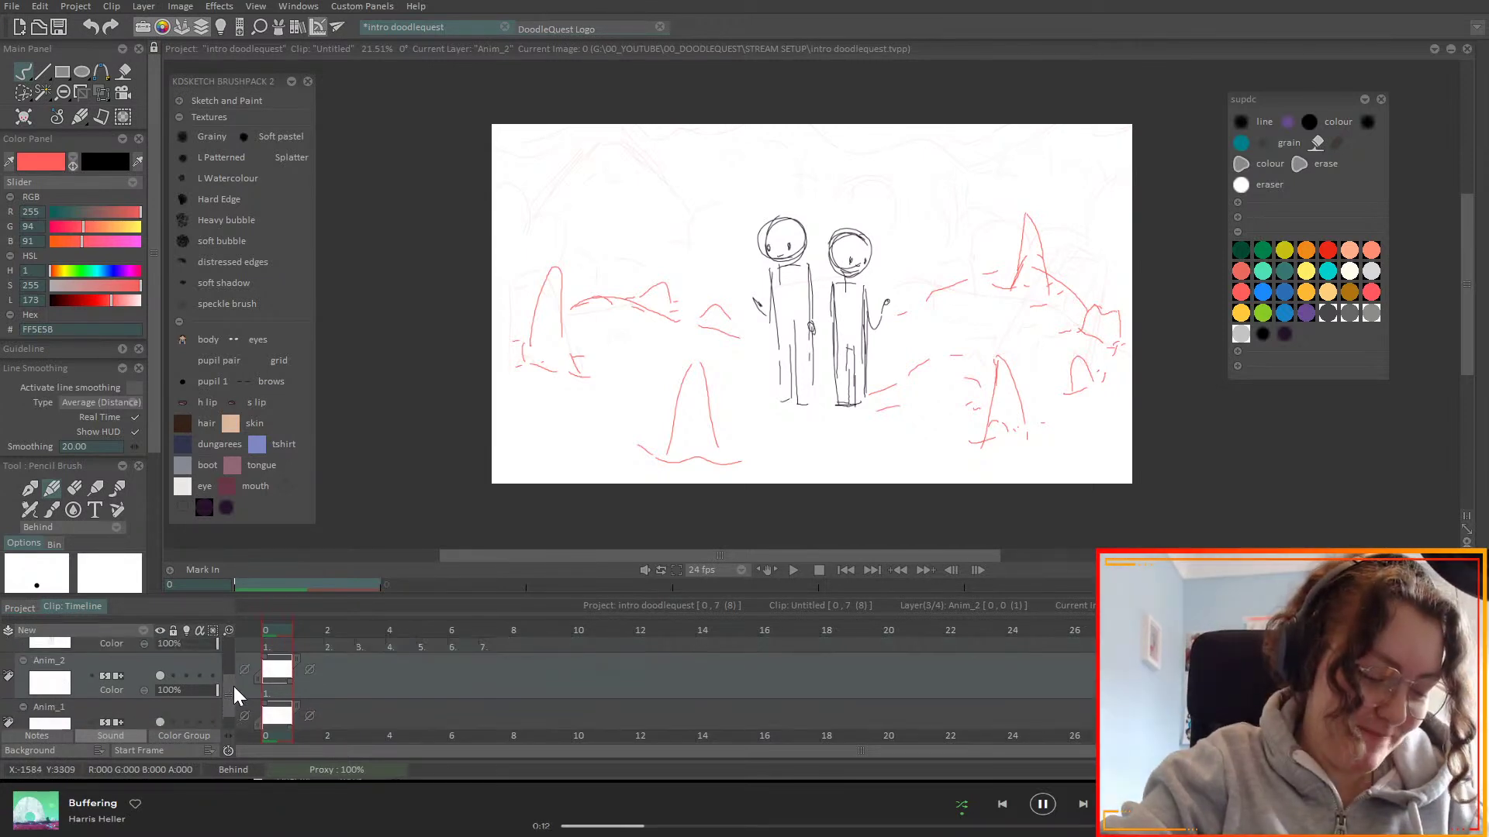
scroll(225, 690, up, 1)
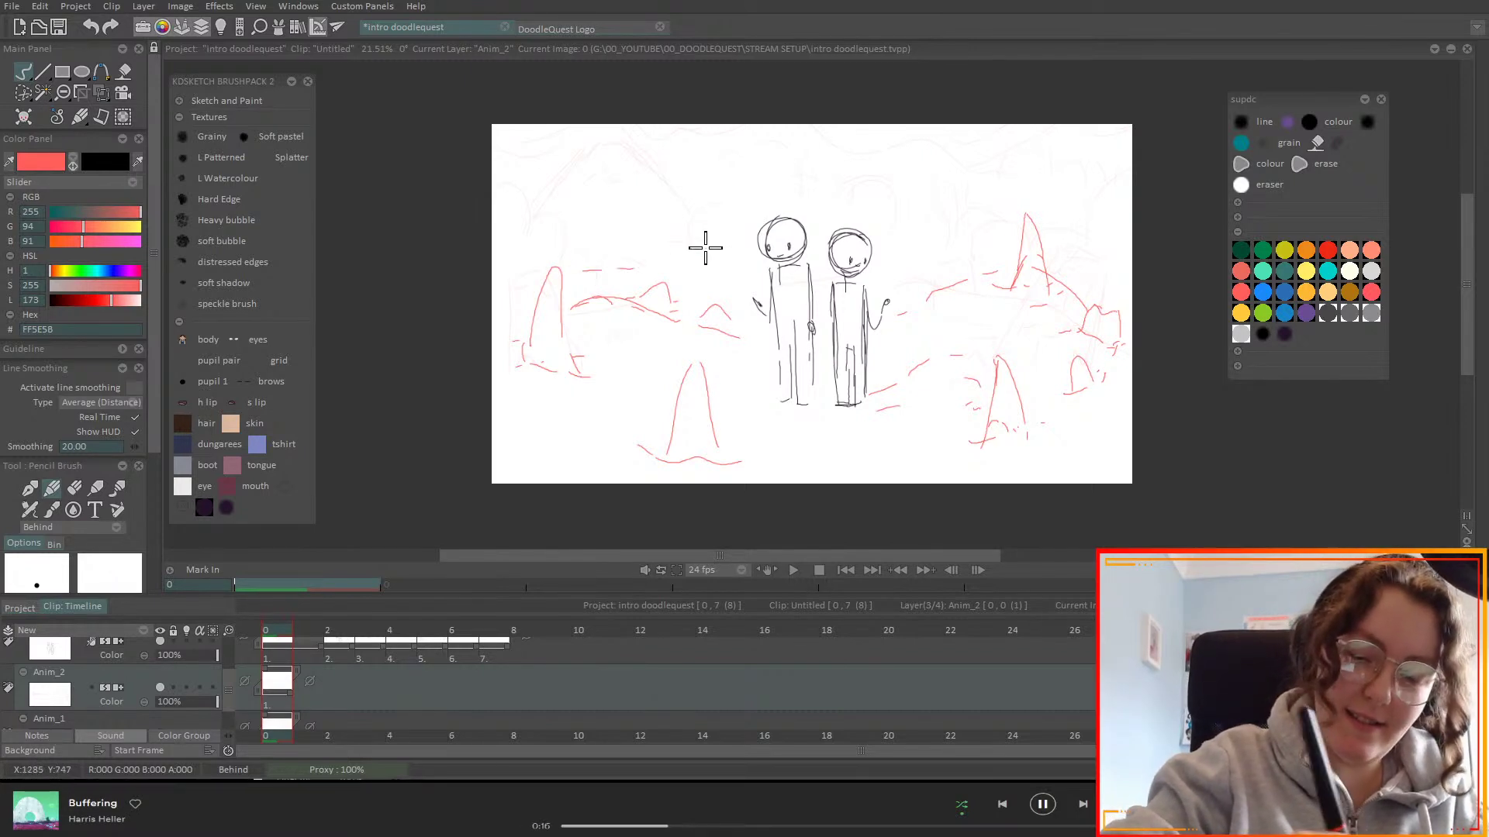
drag(510, 225, 736, 230)
drag(882, 223, 970, 221)
drag(1066, 233, 1116, 232)
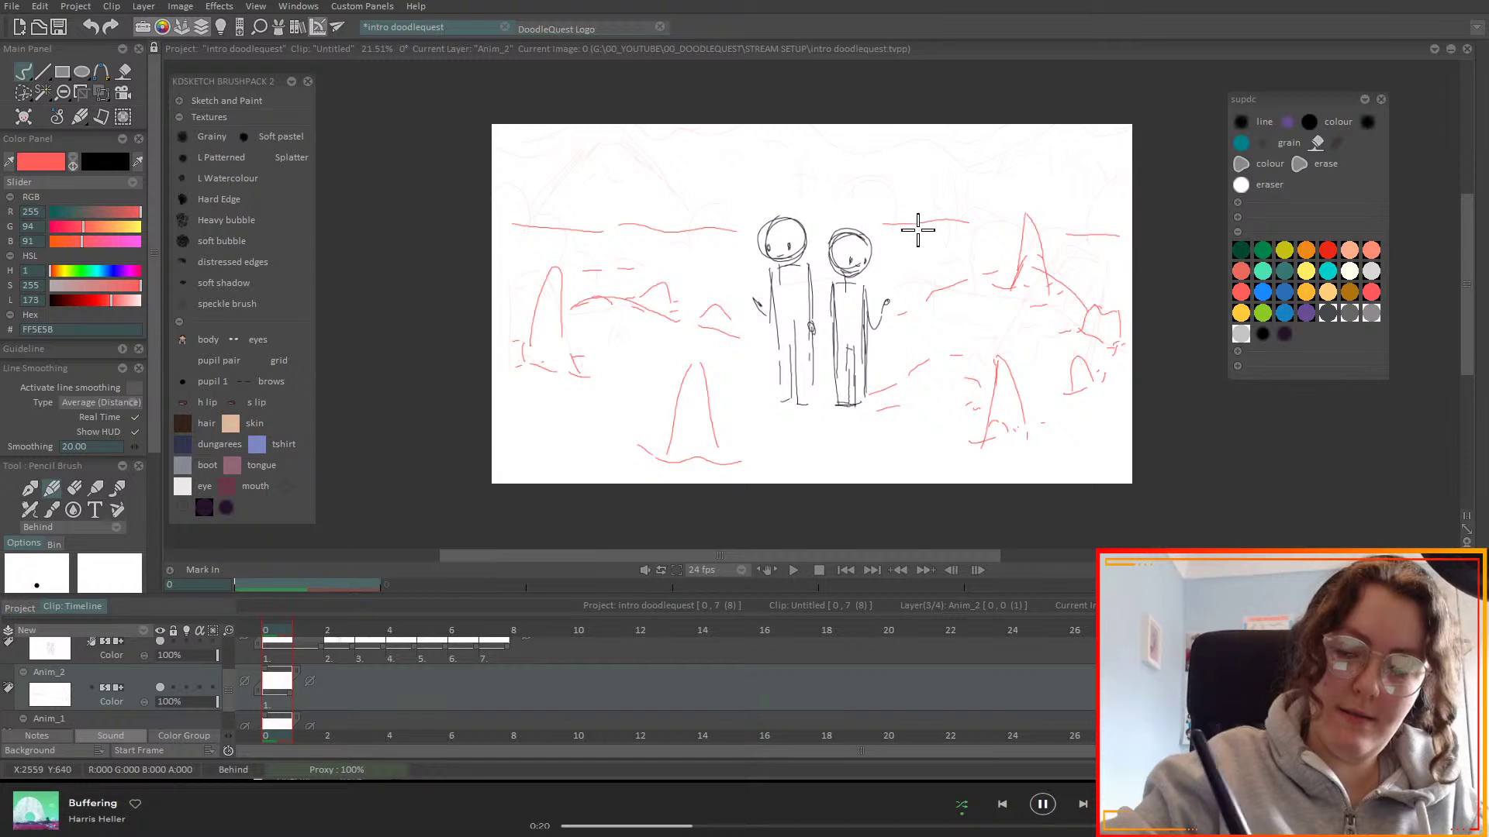
- Sketch distant cliffs and bushes on the right of the horizon, and a large domed hill with mounds on the left
mouse_move(908, 221)
mouse_down()
mouse_move(930, 171)
mouse_move(963, 172)
mouse_move(984, 201)
mouse_move(940, 171)
mouse_move(956, 200)
mouse_move(973, 168)
mouse_move(998, 184)
mouse_move(1023, 209)
mouse_up()
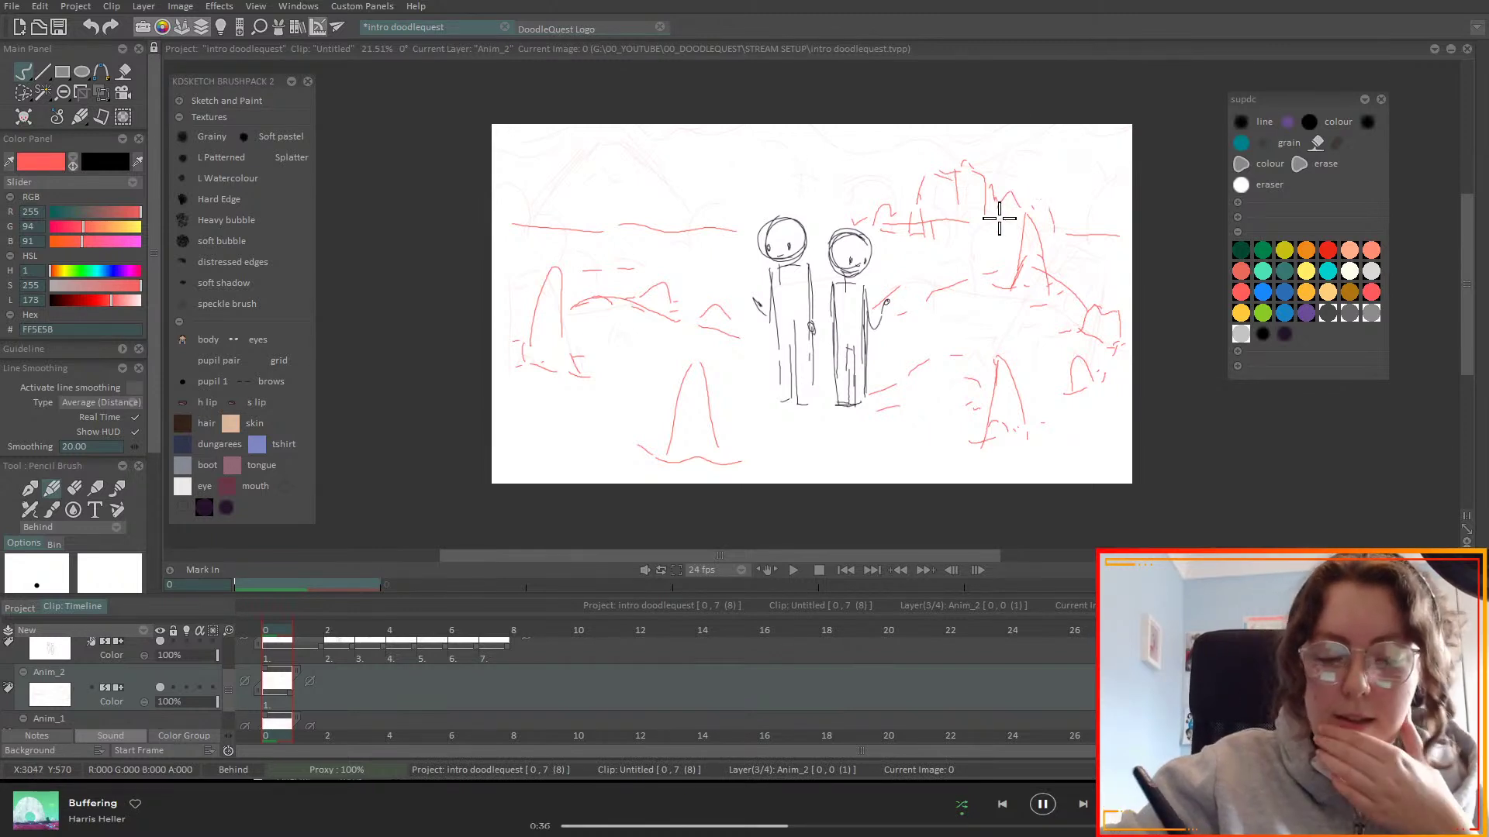
drag(1070, 228, 1129, 225)
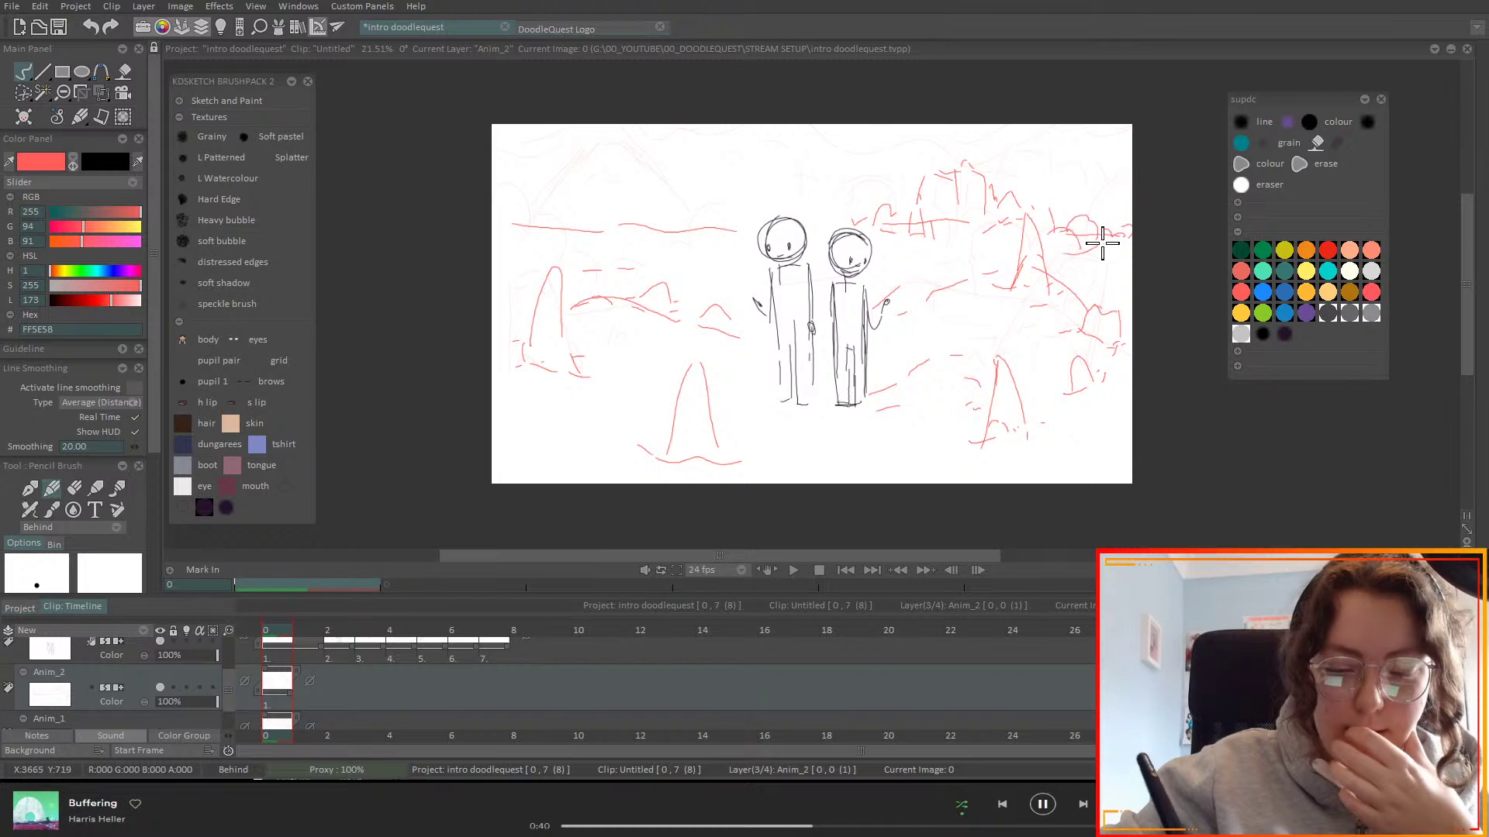
mouse_move(745, 225)
mouse_down()
mouse_move(615, 190)
mouse_move(607, 208)
mouse_move(547, 211)
mouse_move(621, 149)
mouse_move(667, 184)
mouse_move(586, 168)
mouse_up()
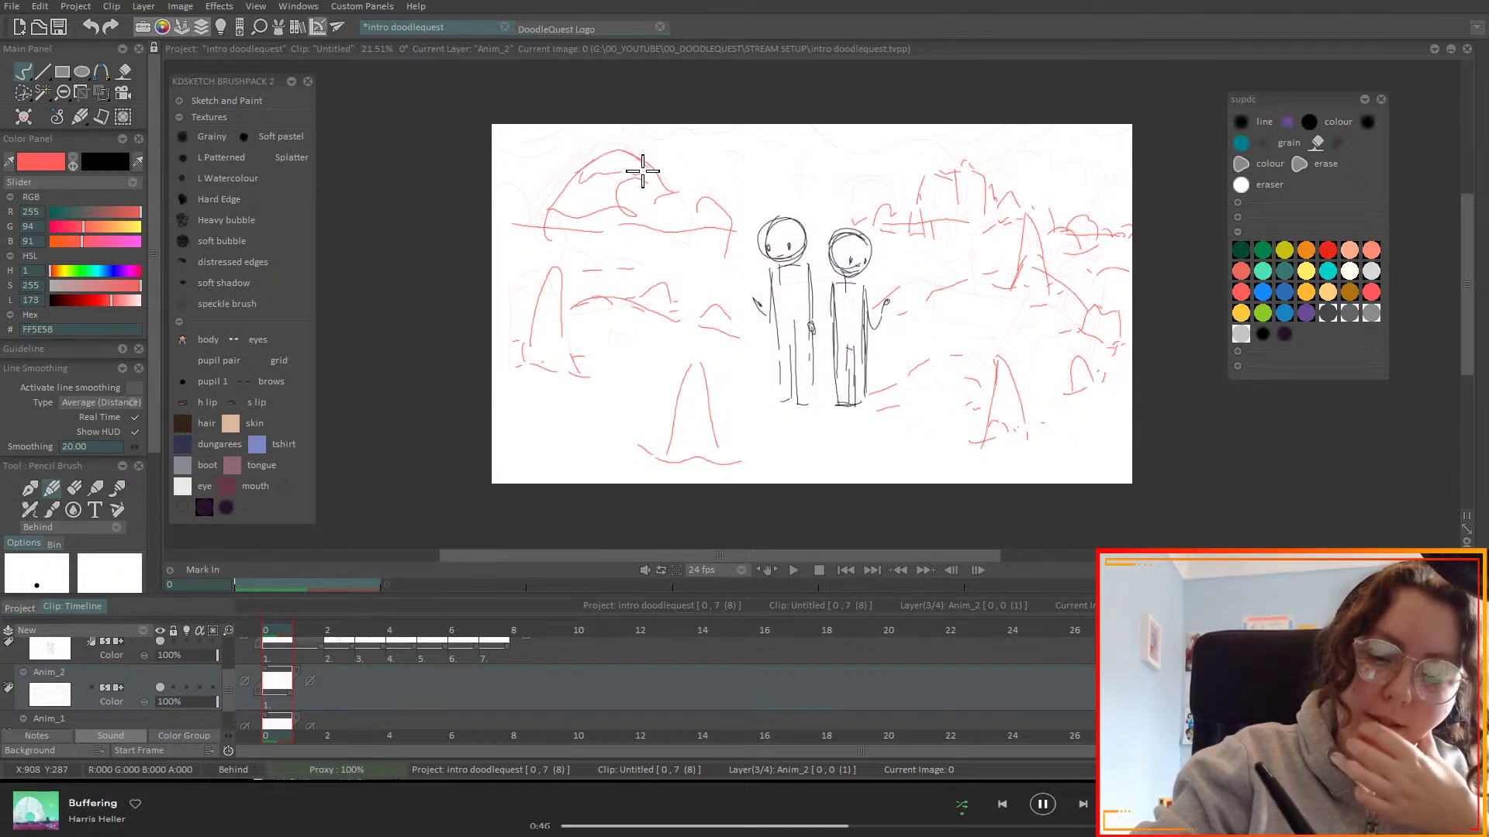
drag(508, 211, 522, 226)
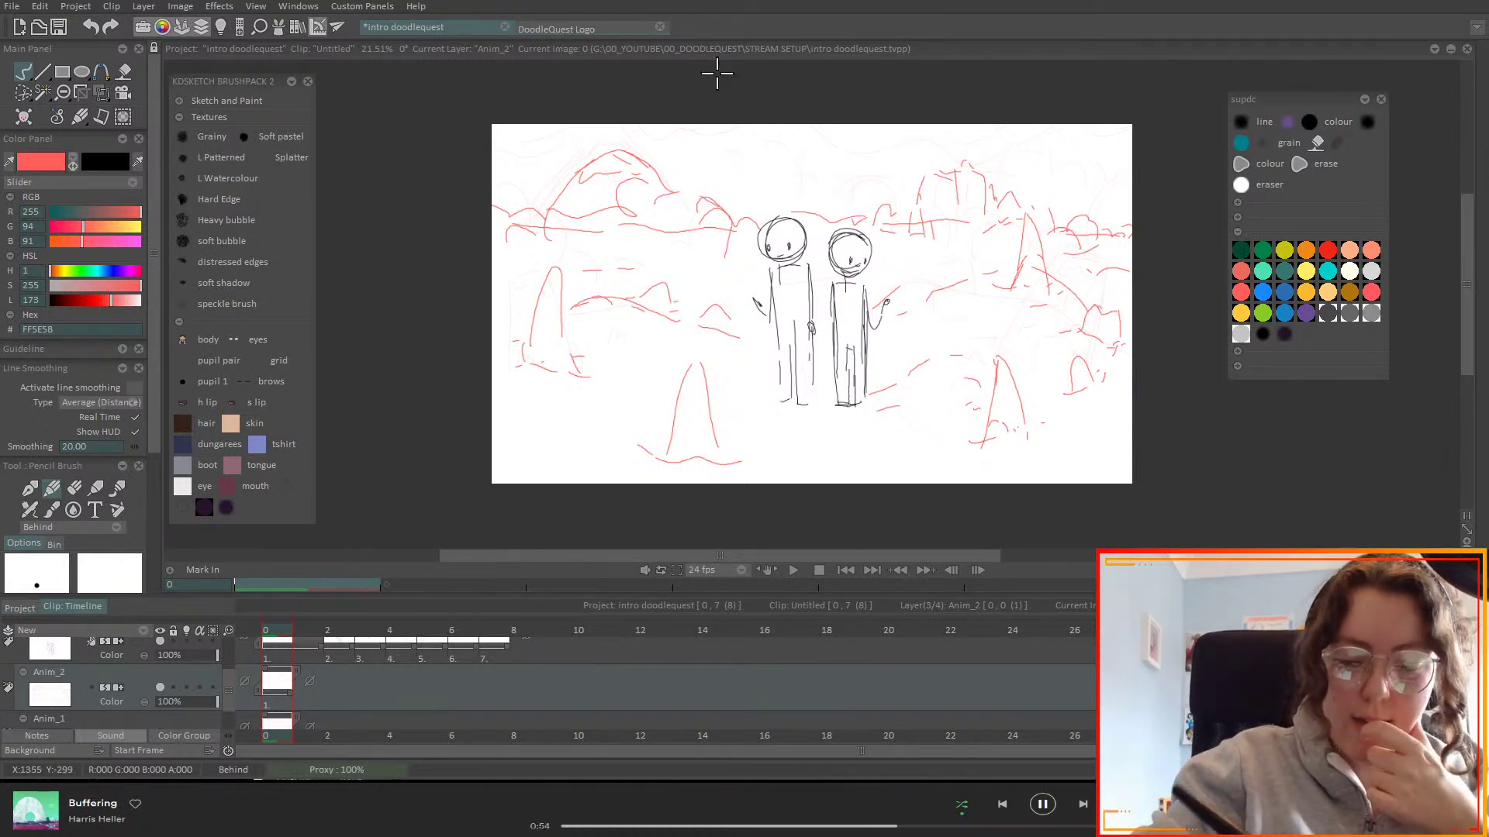
- Frame the scene with wavy lines along the canvas's top and lower corners, and add tufts and texture marks to the pointed rocks
mouse_move(608, 109)
mouse_down()
mouse_move(690, 152)
mouse_move(828, 148)
mouse_move(947, 92)
mouse_move(939, 103)
mouse_move(1024, 137)
mouse_move(1117, 93)
mouse_up()
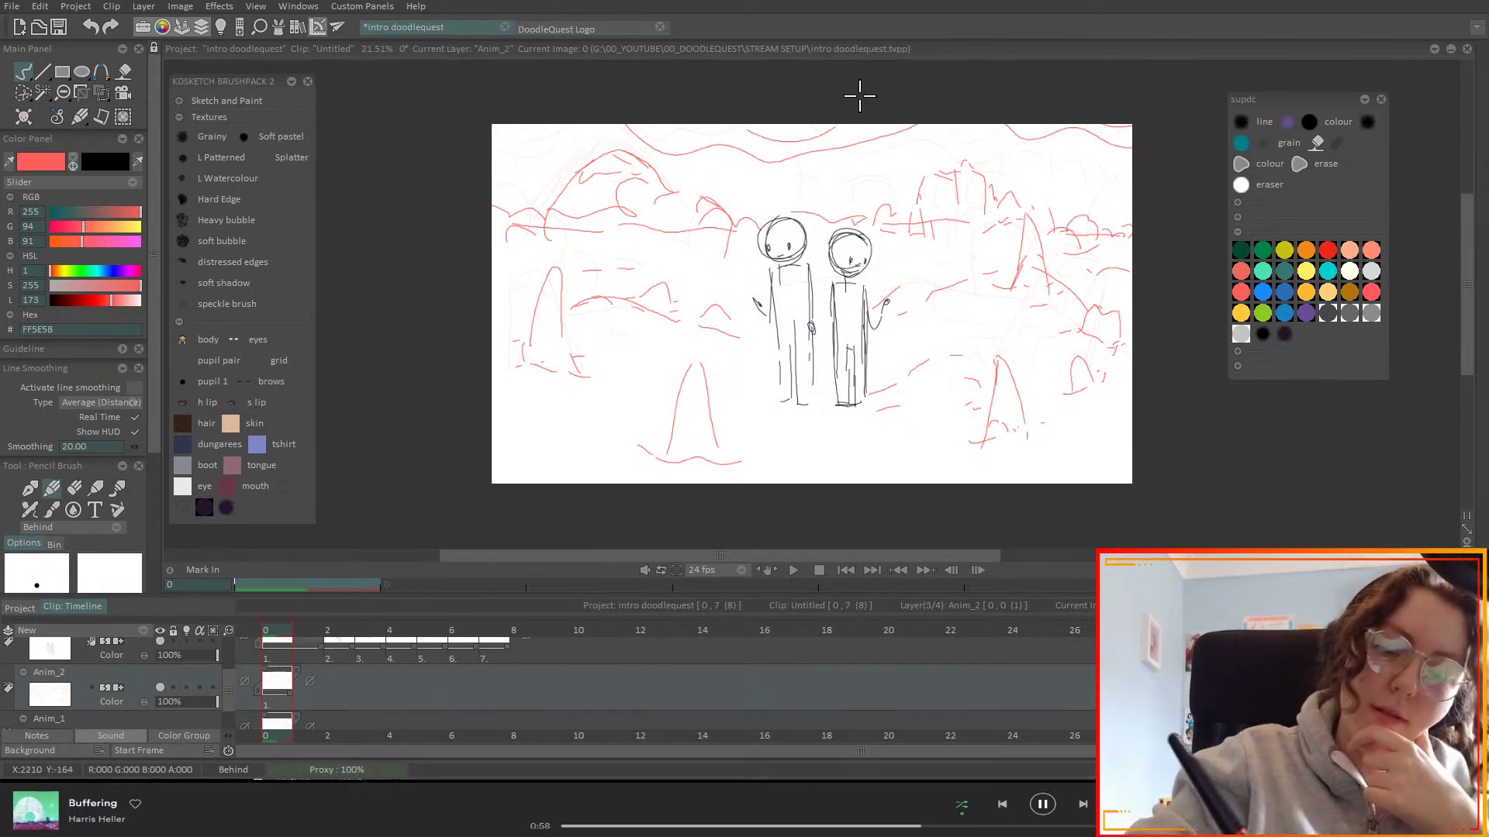
drag(548, 123, 496, 186)
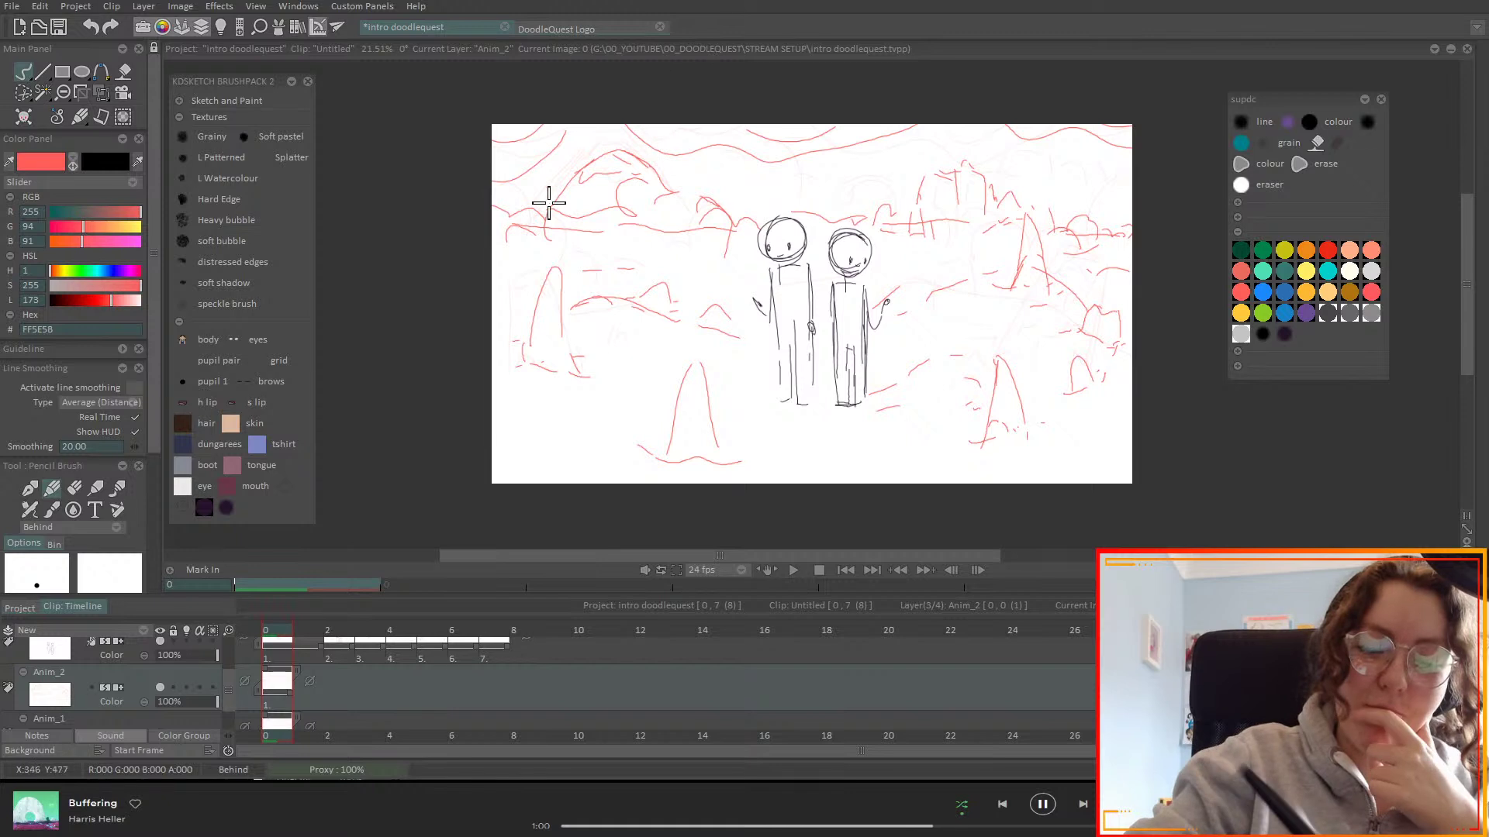
mouse_move(465, 415)
mouse_down()
mouse_move(521, 465)
mouse_move(598, 493)
mouse_up()
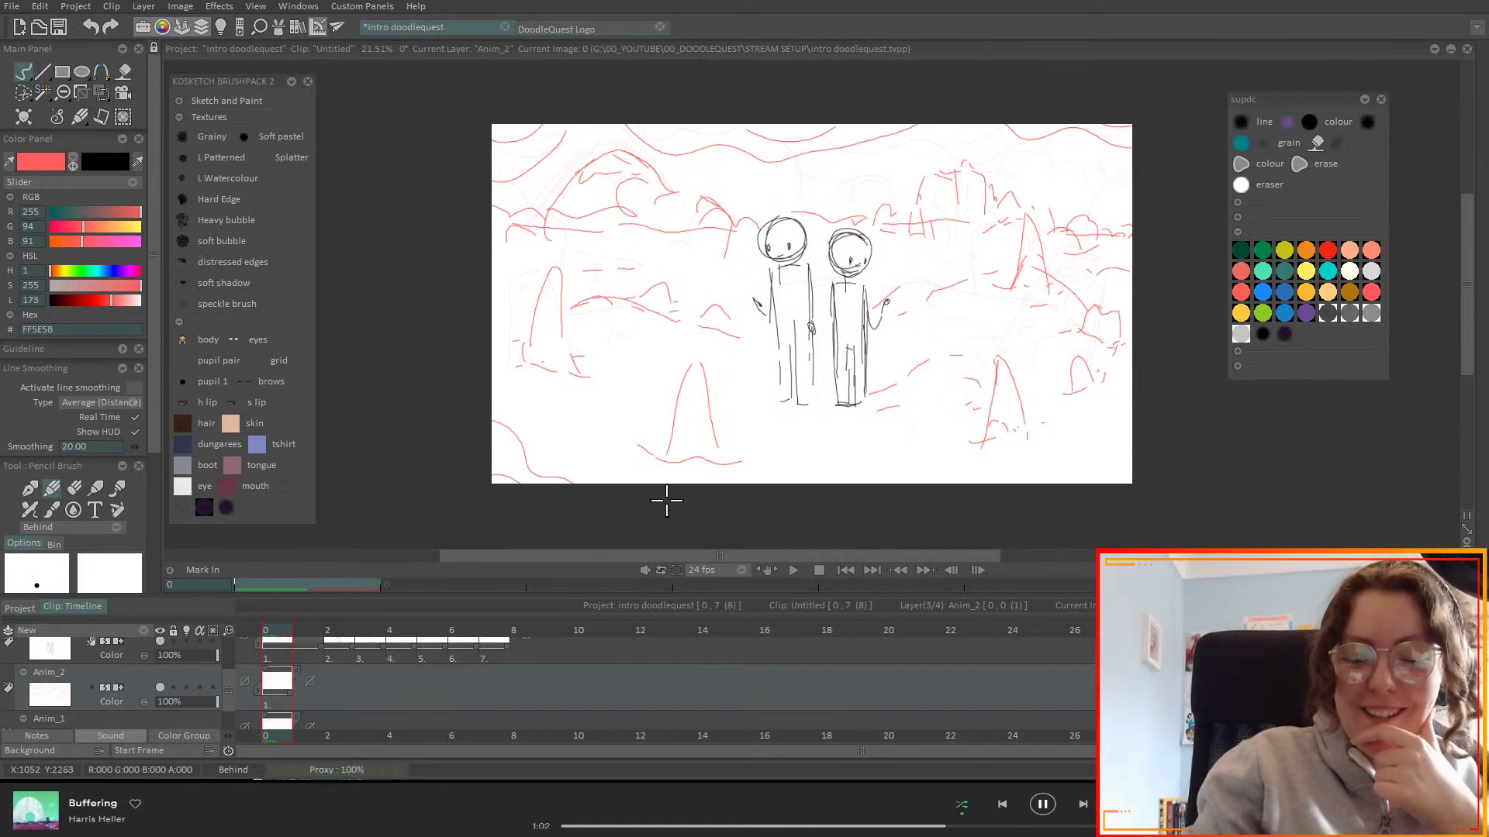
drag(1078, 484, 1117, 463)
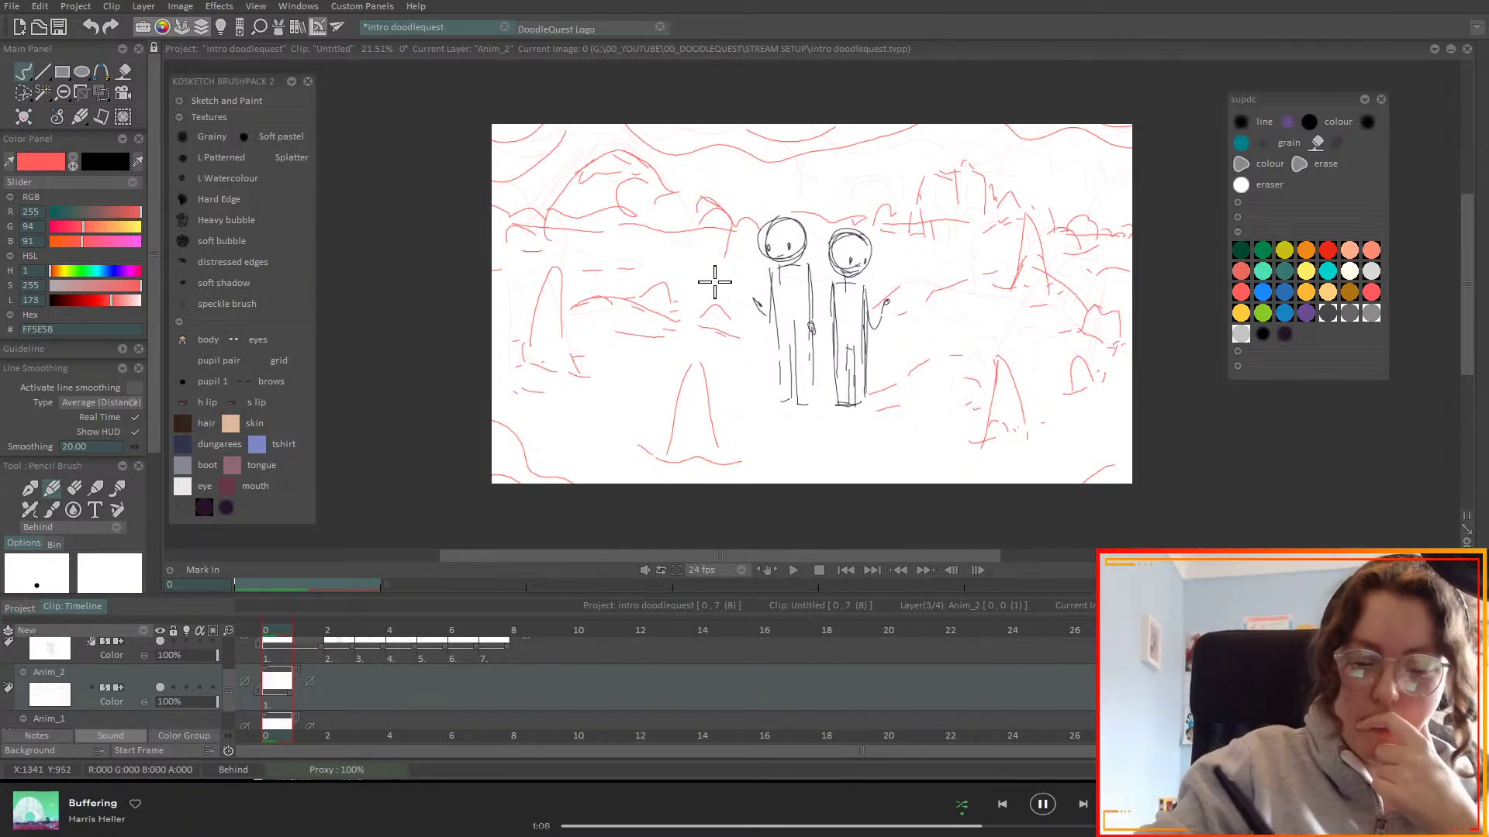
drag(704, 442, 750, 442)
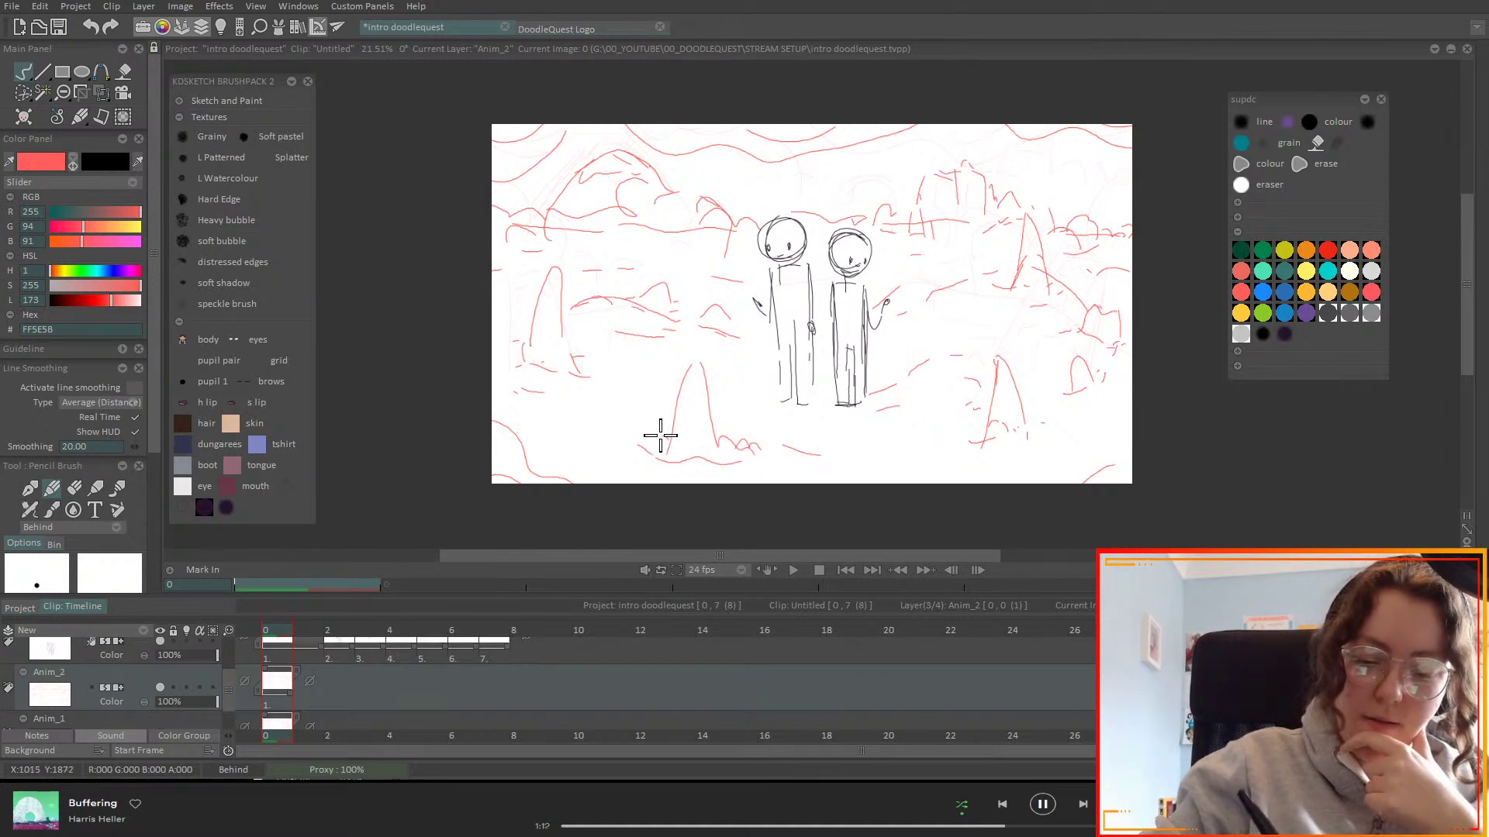
drag(695, 385, 705, 365)
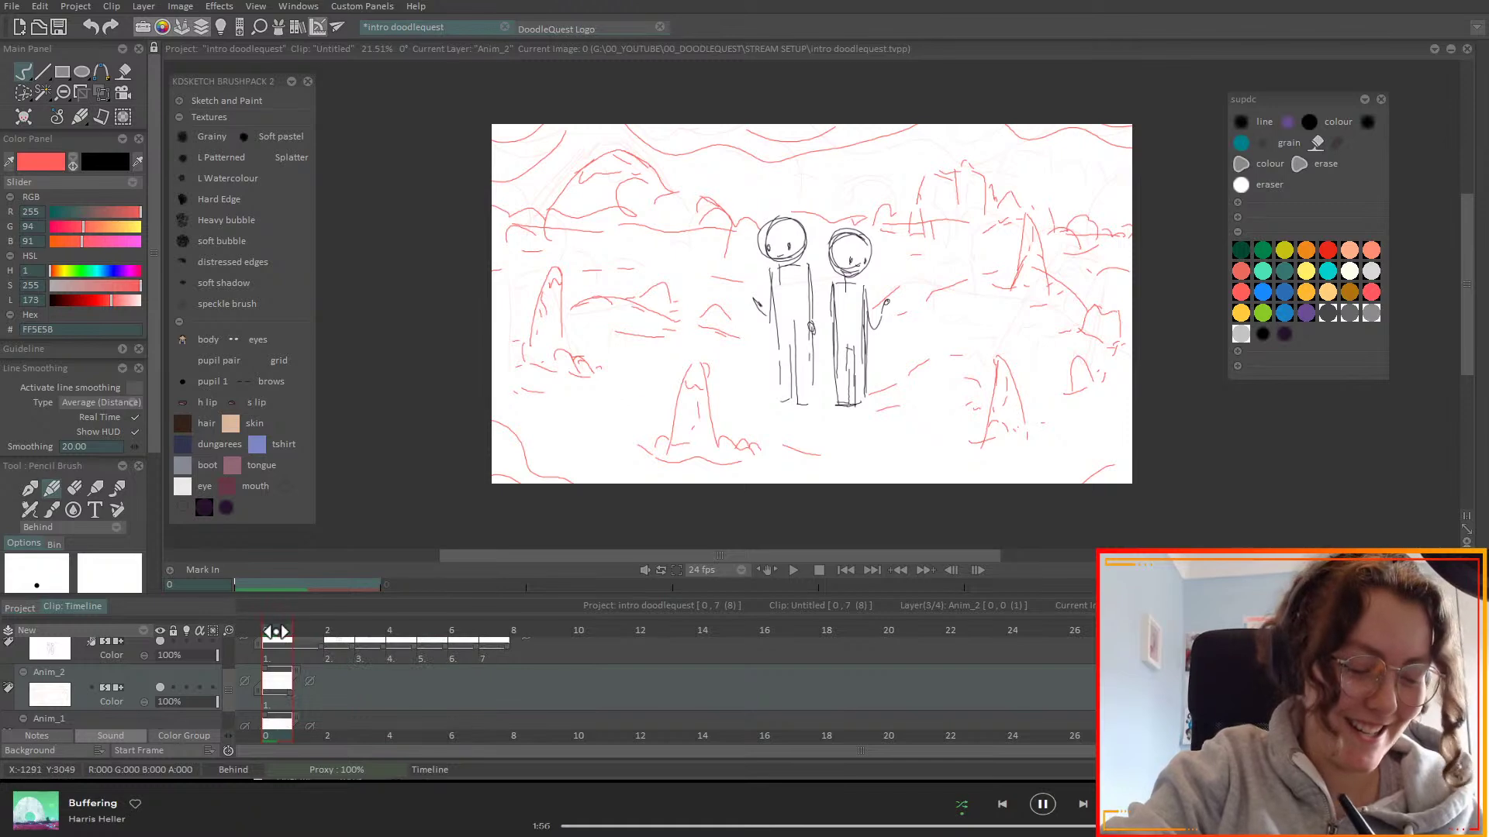
- Toggle Anim_2's visibility and leave it hidden so the Anim_1 background can be compared
click(161, 690)
click(161, 691)
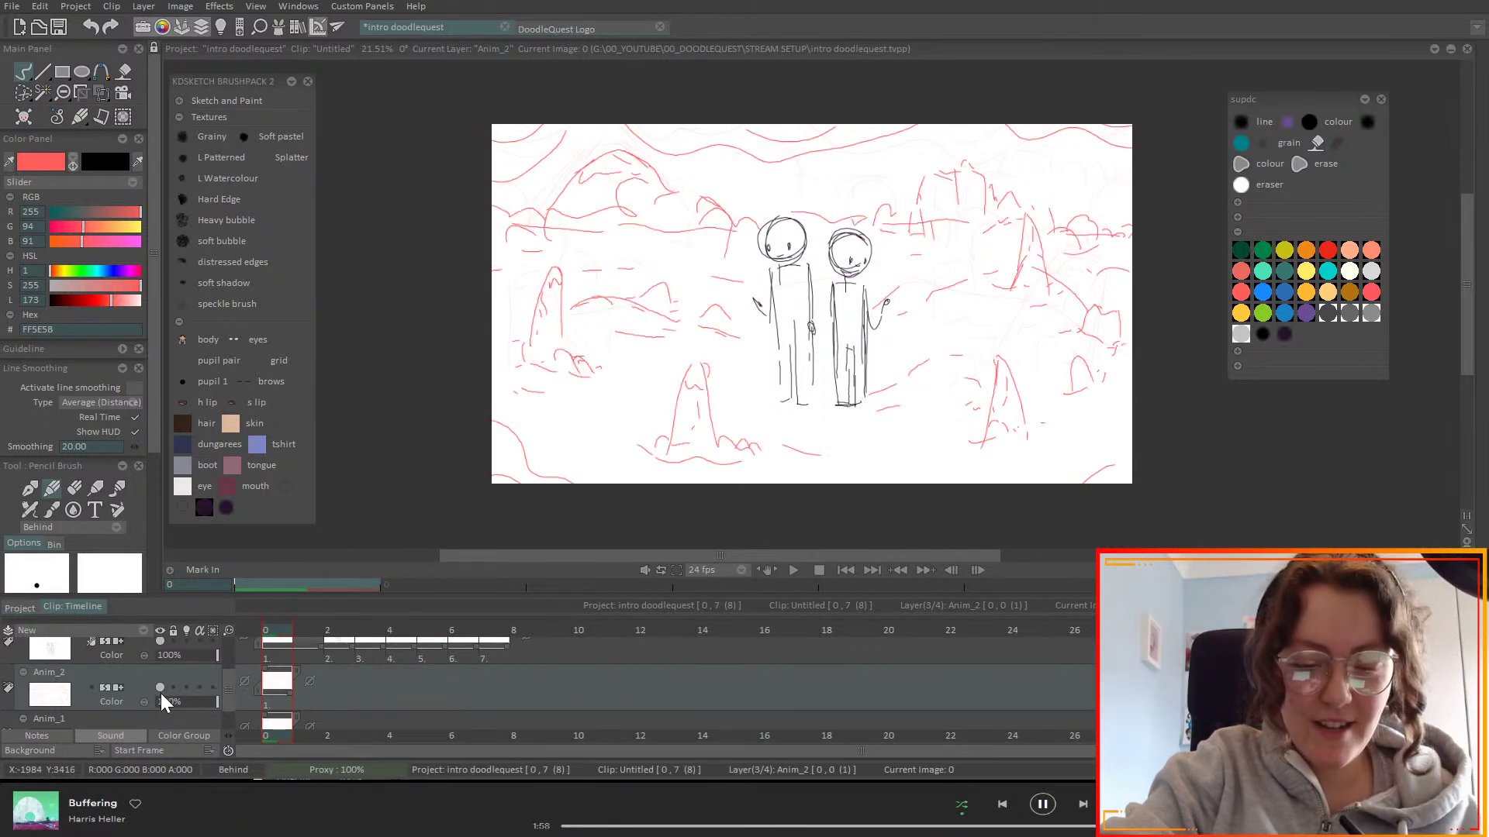
click(161, 690)
scroll(166, 714, down, 1)
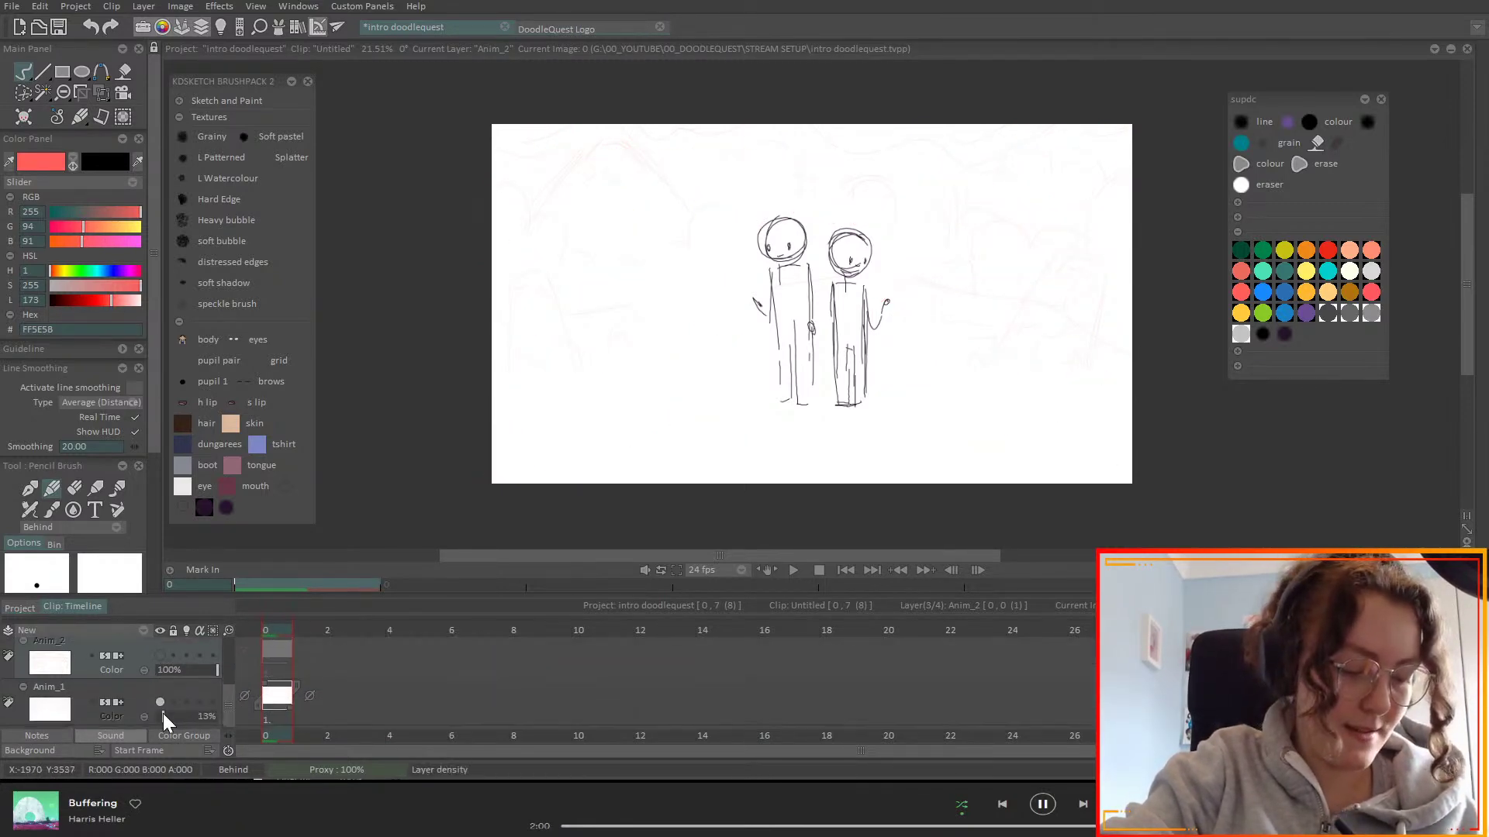
- Restore the Anim_1 layer to 100% opacity, hide it, and show the Anim_2 background instead
drag(173, 720, 313, 761)
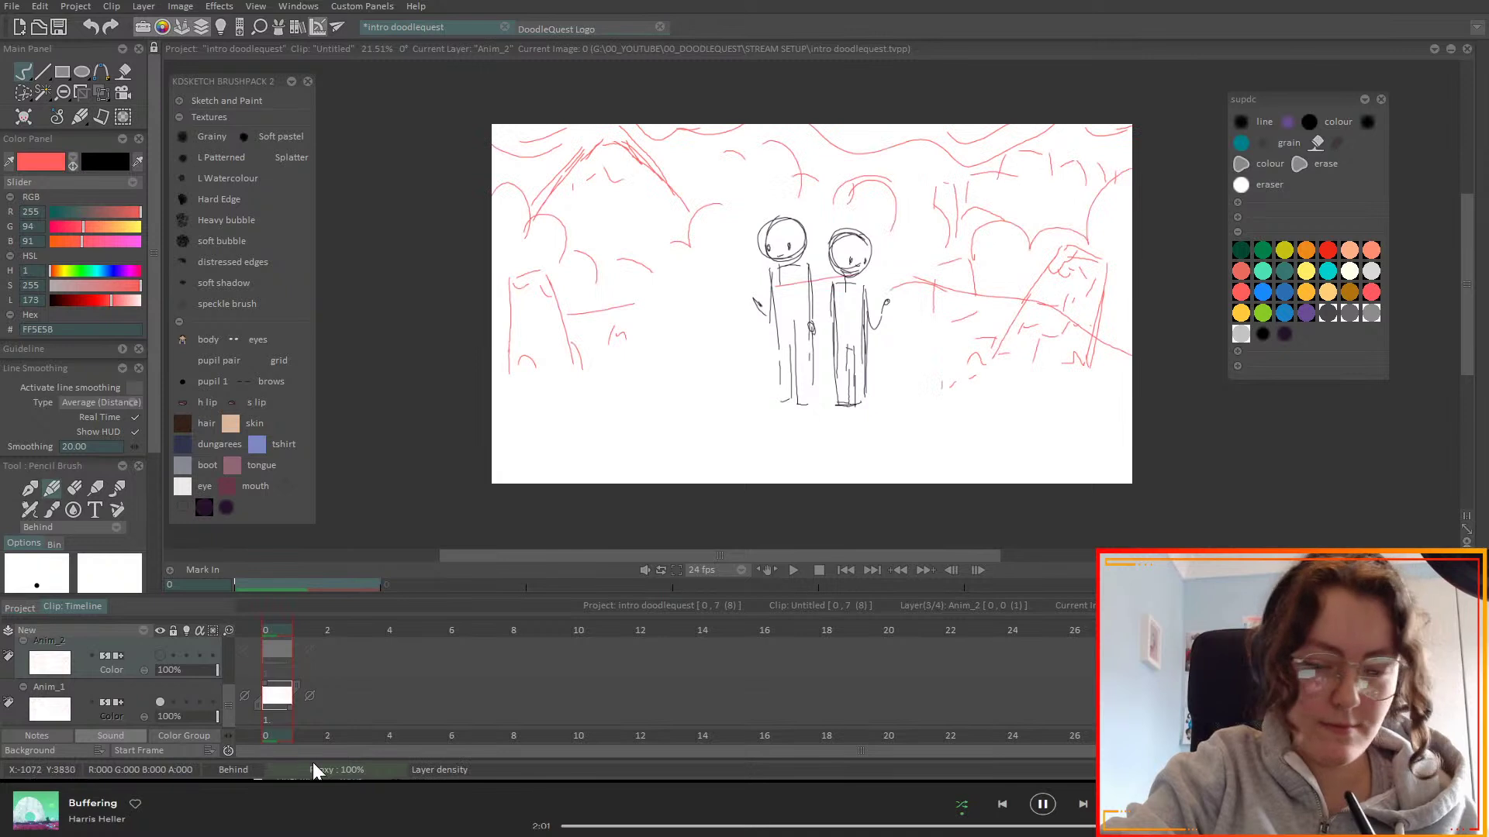
click(160, 701)
click(160, 656)
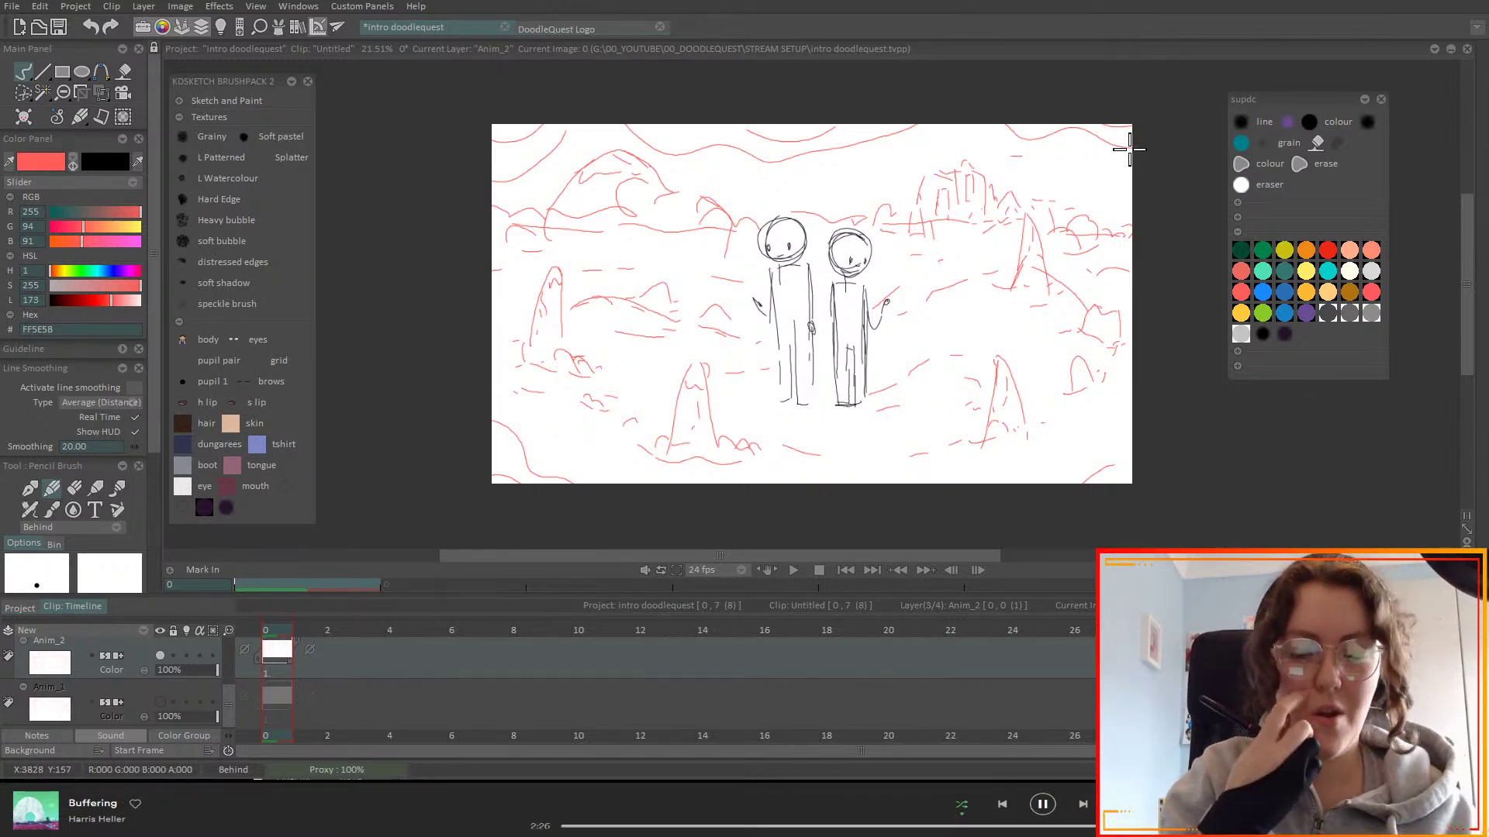
- Extend the Anim_2 background's exposure on the timeline through frame 2
scroll(235, 705, up, 2)
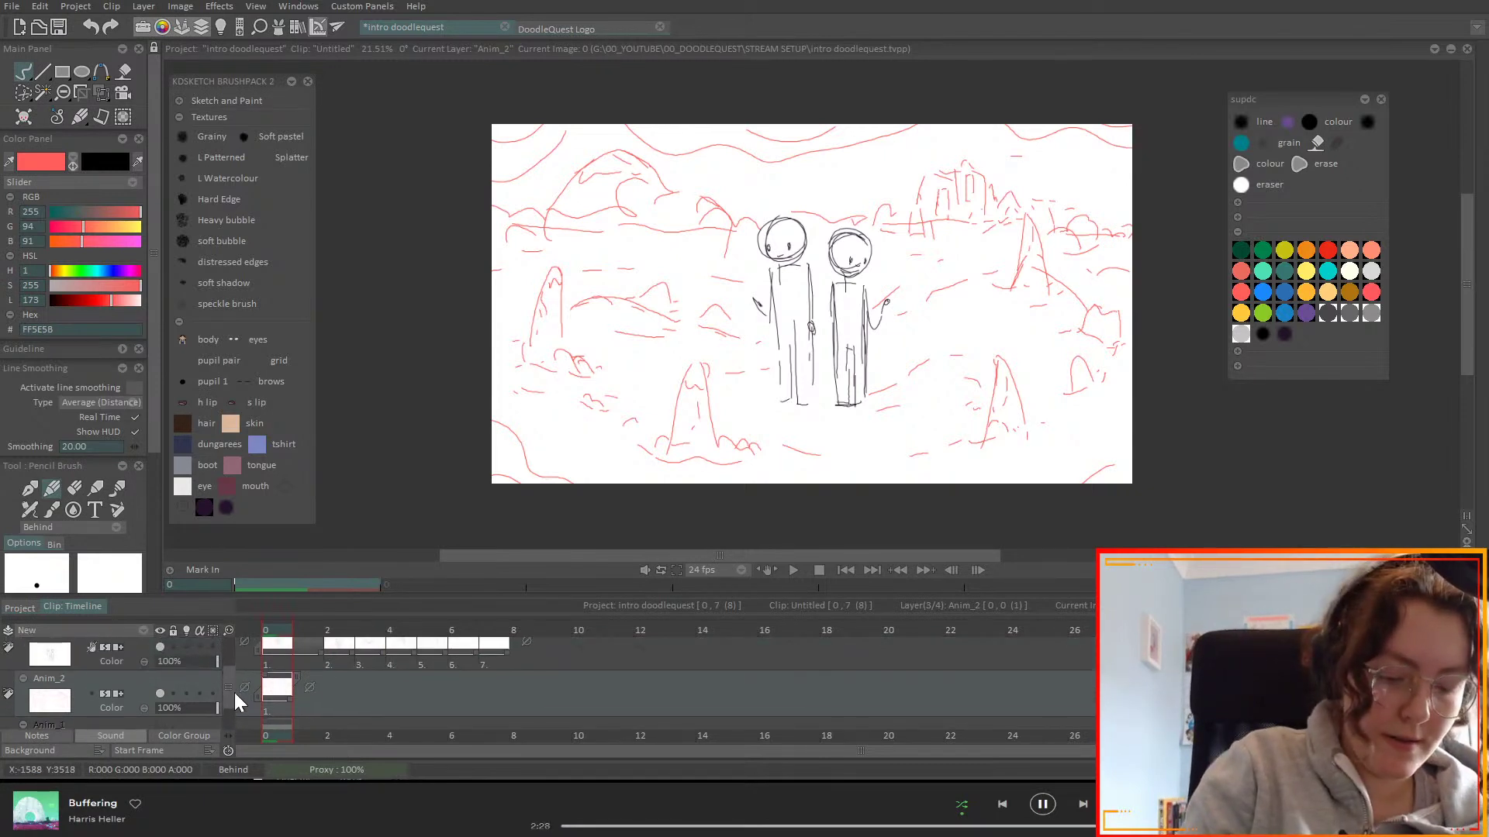
click(308, 630)
click(339, 629)
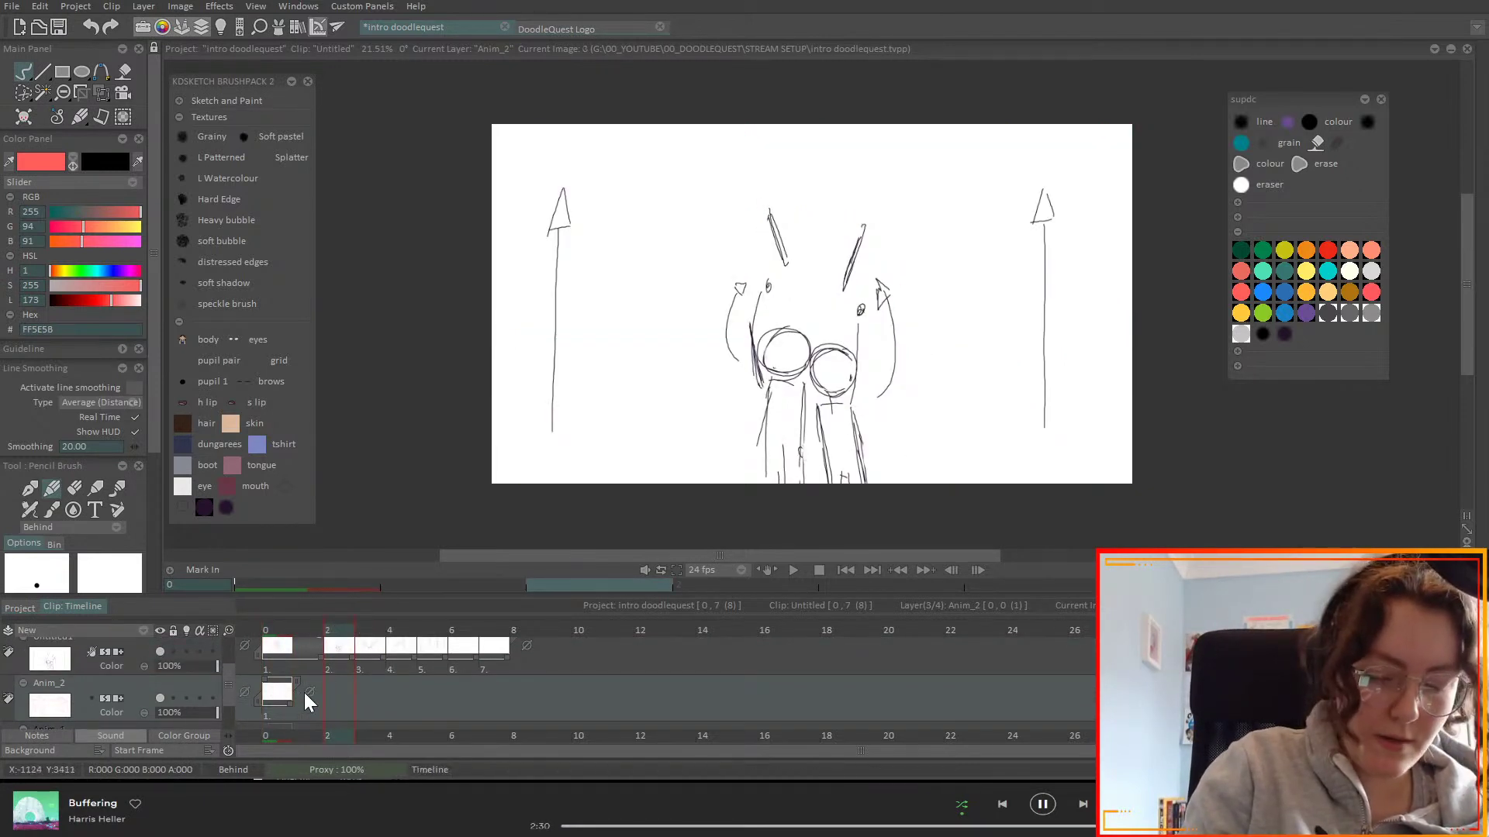
drag(305, 704, 326, 698)
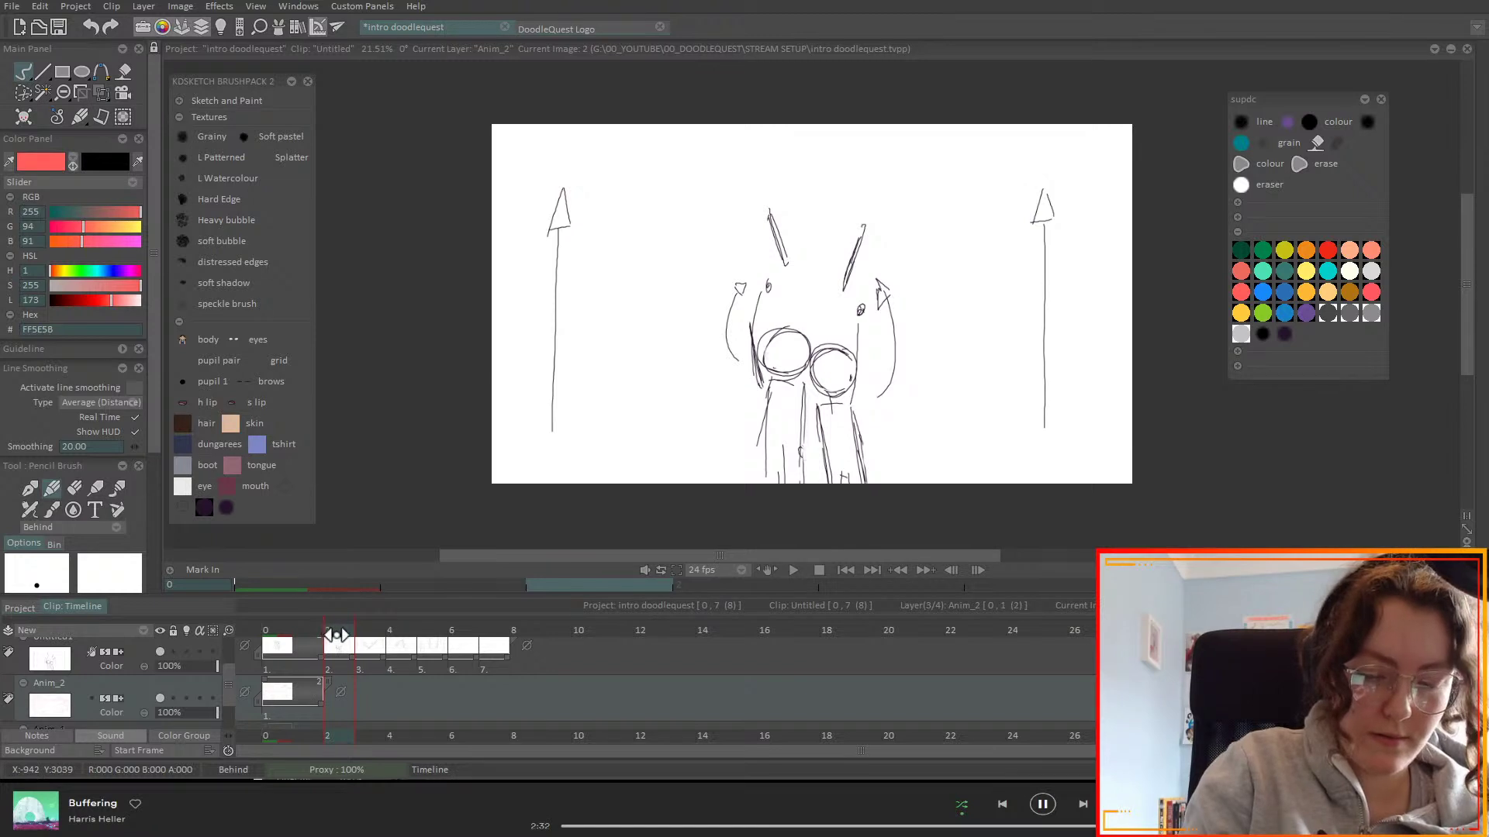
drag(322, 704, 348, 694)
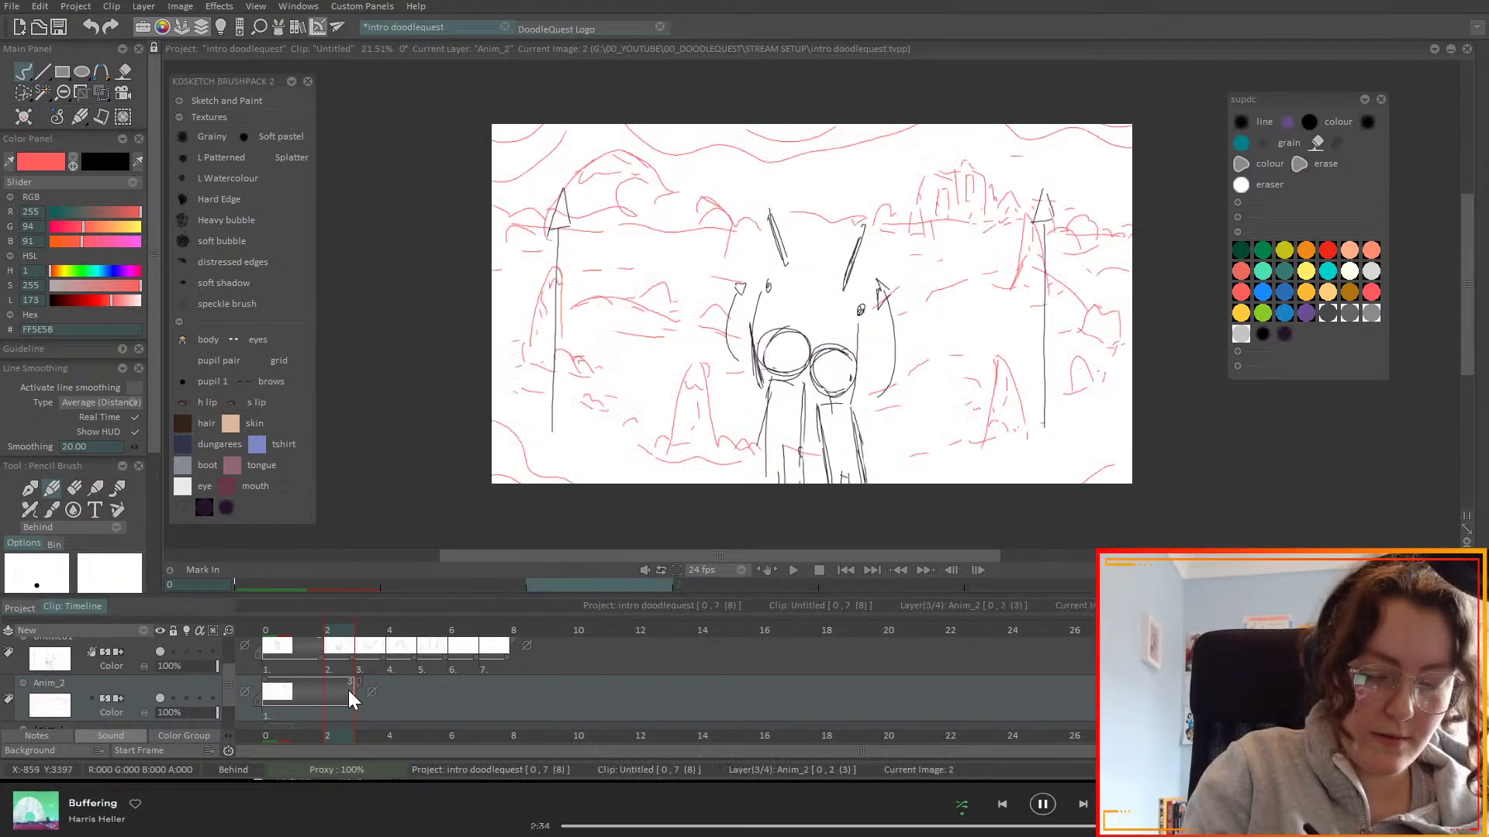
- Make a separate Anim_2 drawing at frame 2, shift its background down the canvas, and compare it with the preceding frame
click(134, 693)
click(102, 92)
mouse_move(1082, 231)
mouse_down()
mouse_move(1075, 377)
mouse_move(1080, 349)
mouse_up()
drag(1129, 272, 1159, 253)
mouse_move(1084, 293)
mouse_down()
mouse_move(1086, 326)
mouse_move(1083, 208)
mouse_move(1086, 248)
mouse_move(1080, 233)
mouse_up()
click(314, 630)
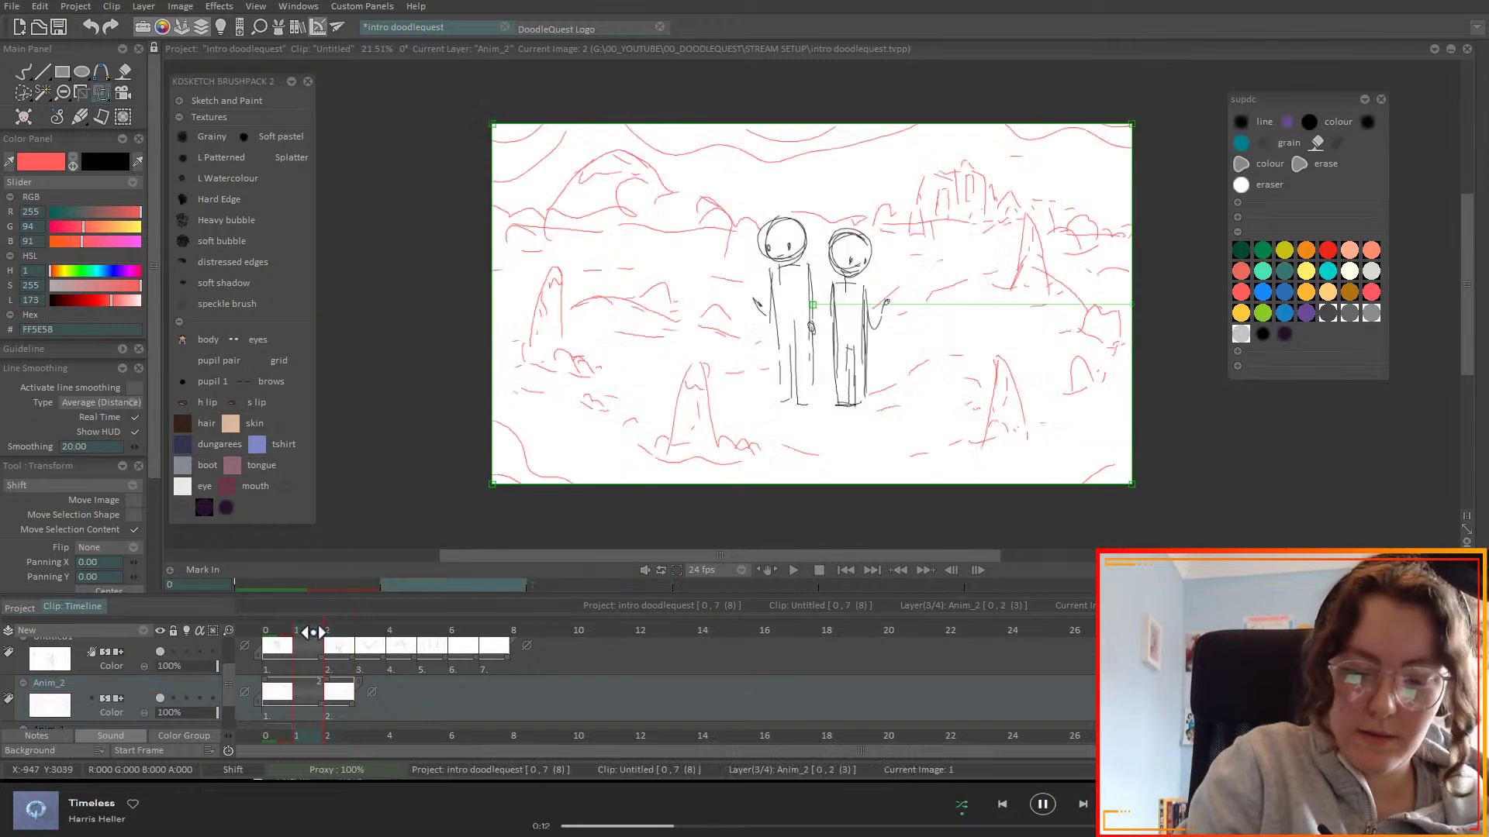
click(334, 634)
drag(326, 636, 332, 640)
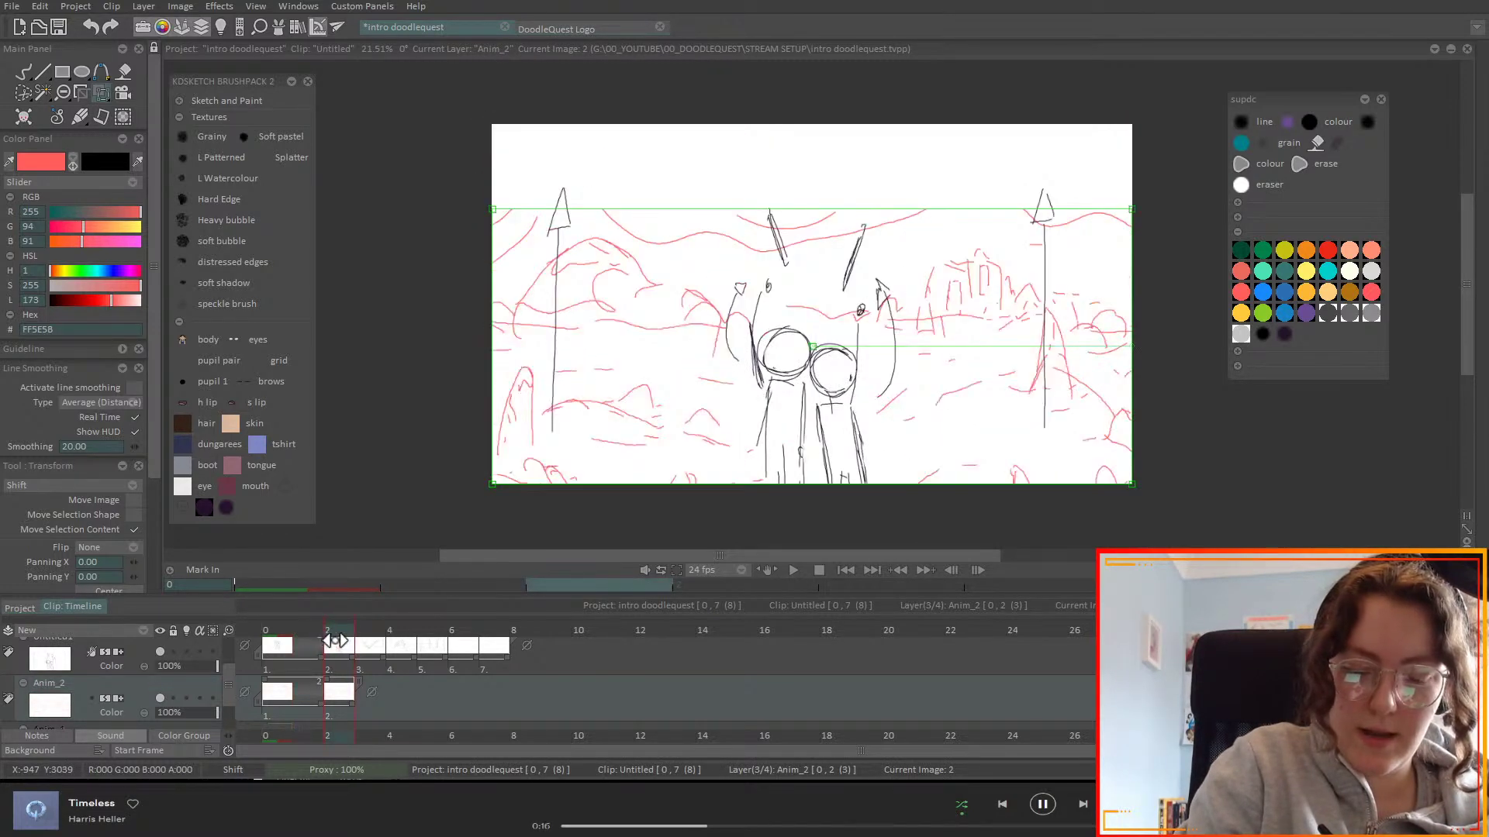
- Sketch a long cloud across the empty sky of Anim_2's frame 2 and add curved sky lines at the upper corners
click(23, 72)
mouse_move(560, 200)
mouse_down()
mouse_move(585, 152)
mouse_move(955, 178)
mouse_move(892, 205)
mouse_up()
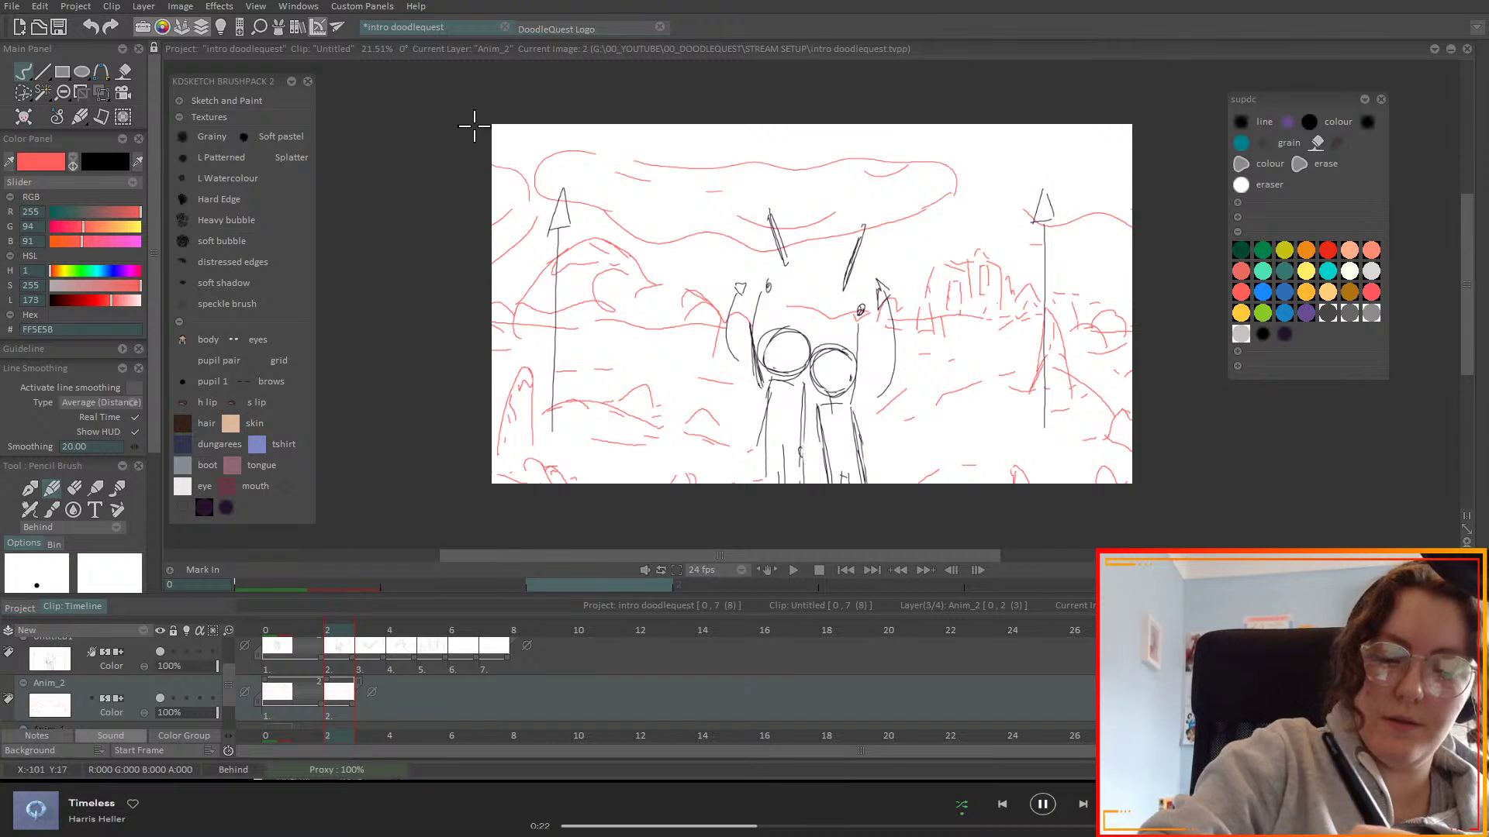
drag(1006, 126, 1143, 73)
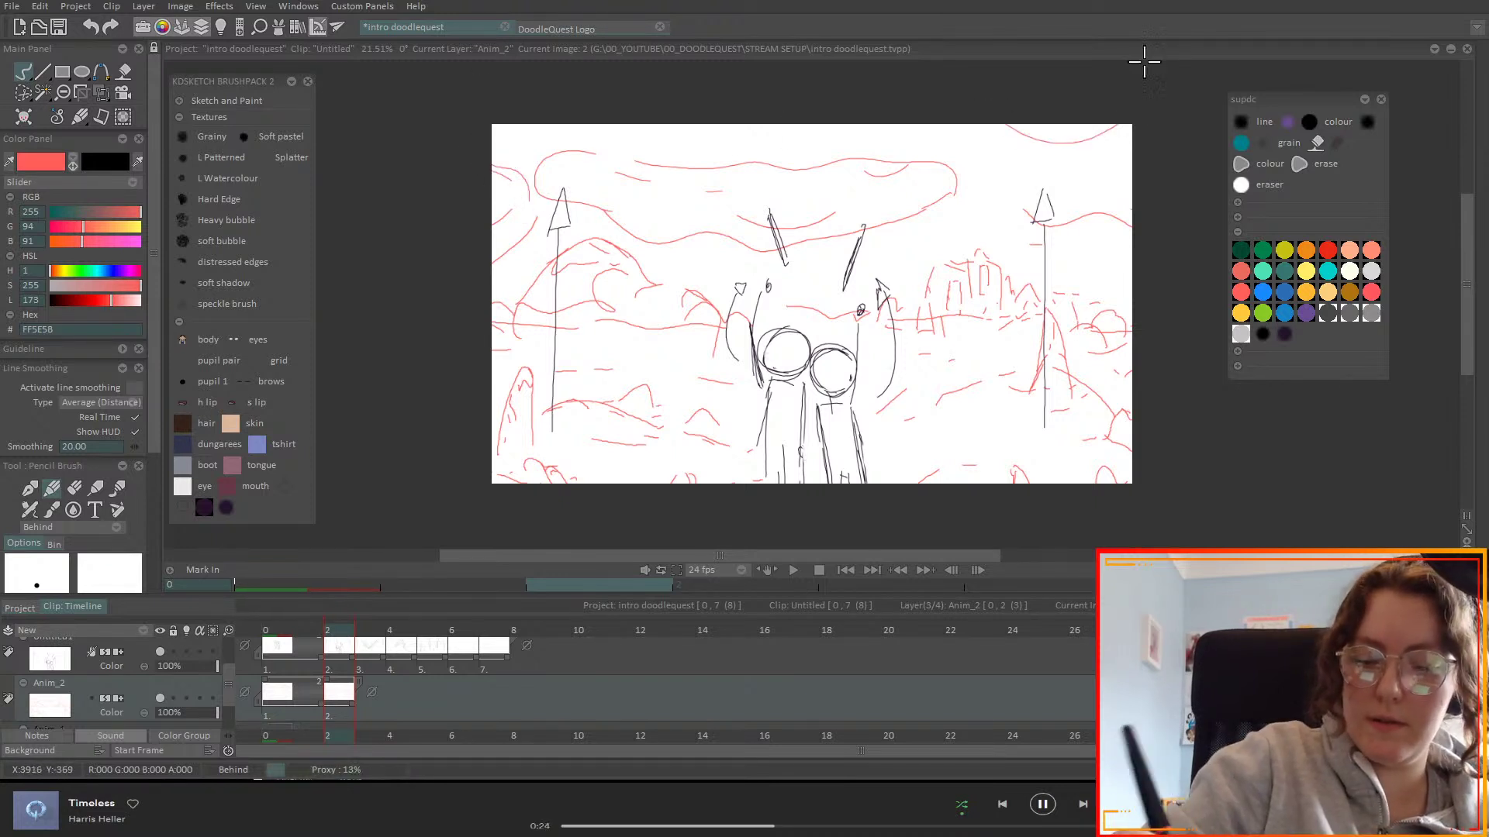
- Add a blank Anim_2 drawing at frame 3
click(367, 630)
key(Return)
mouse_move(413, 314)
mouse_down()
mouse_move(658, 388)
mouse_move(473, 423)
mouse_up()
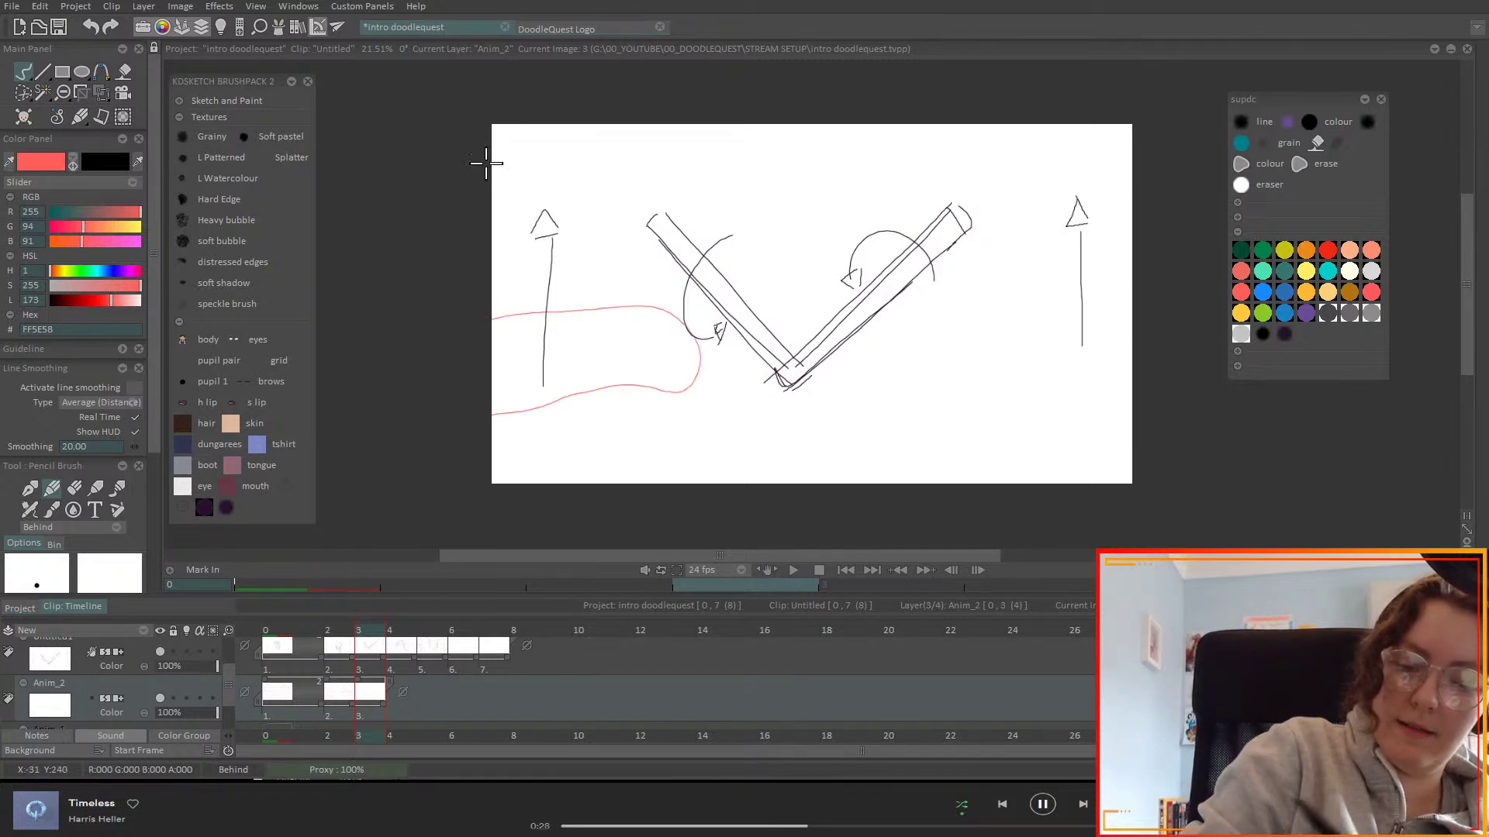
mouse_move(1125, 144)
mouse_down()
mouse_move(814, 272)
mouse_move(1117, 290)
mouse_up()
key(ctrl+z)
key(ctrl+z)
- Sketch one cloud on each side edge of Anim_2's frame 3 and scatter vertical speed lines around the crossing bars
mouse_move(480, 197)
mouse_down()
mouse_move(618, 239)
mouse_move(531, 292)
mouse_move(487, 288)
mouse_up()
mouse_move(1146, 368)
mouse_down()
mouse_move(1006, 402)
mouse_move(1025, 452)
mouse_move(1160, 463)
mouse_up()
mouse_move(845, 101)
mouse_down()
mouse_move(845, 211)
mouse_move(813, 231)
mouse_up()
drag(900, 403, 905, 477)
drag(931, 353, 930, 415)
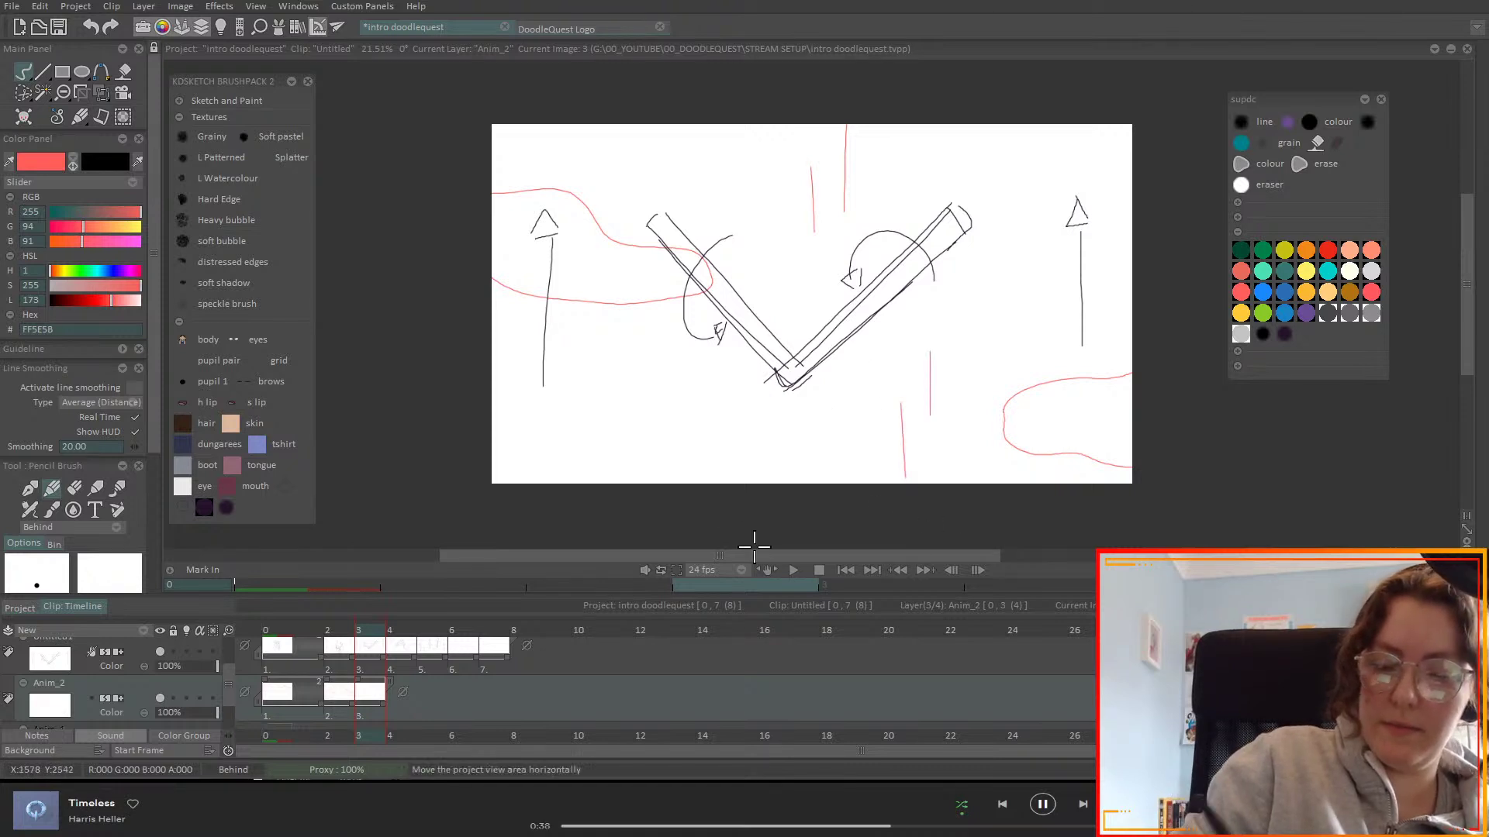
drag(672, 382, 673, 446)
drag(577, 97, 577, 172)
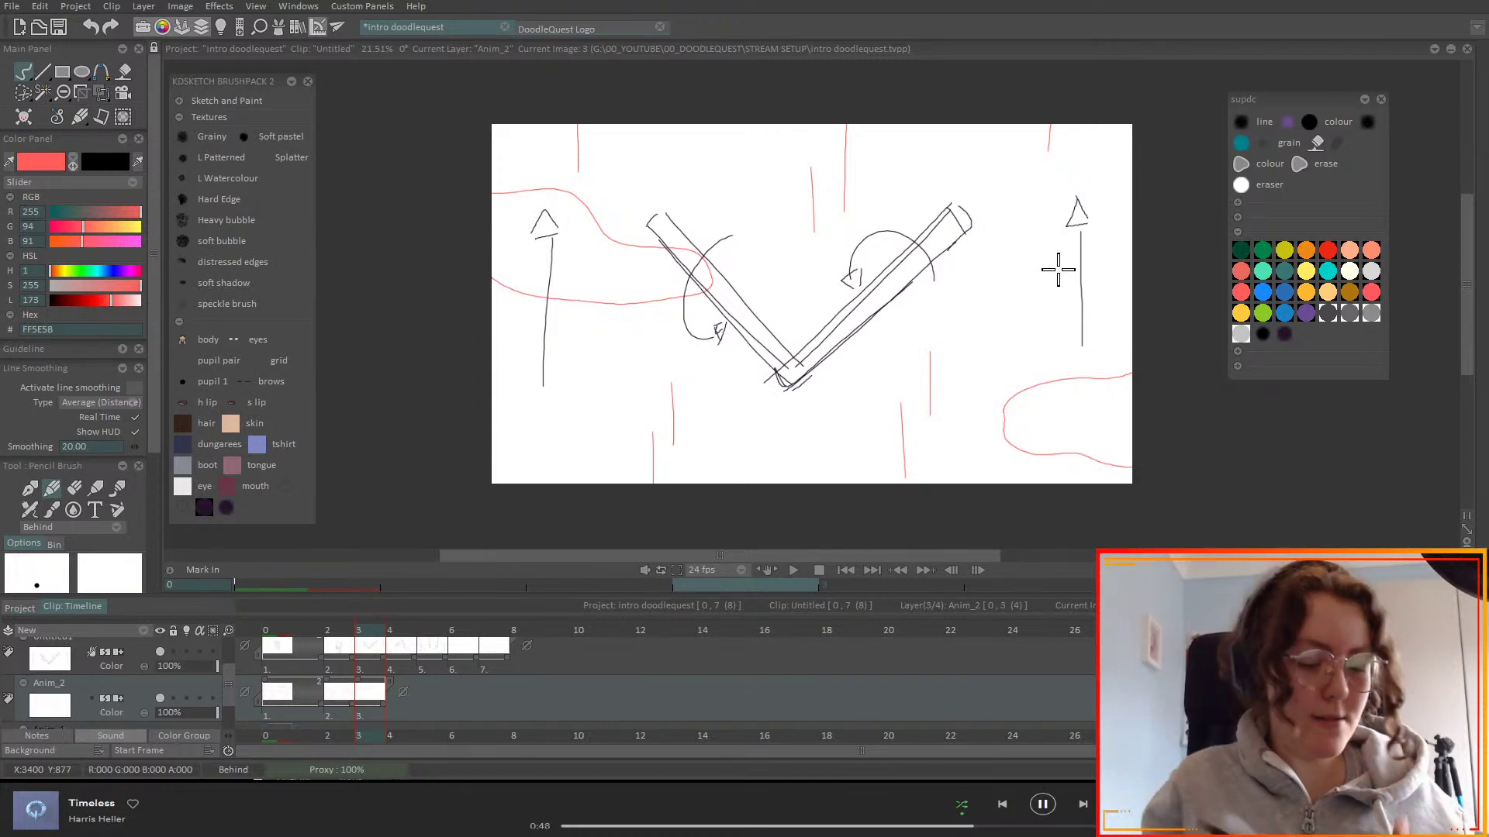
- Add an Anim_2 drawing at frame 4 and sketch short vertical speed marks over the previous frame's lines with the light table
drag(341, 630, 397, 631)
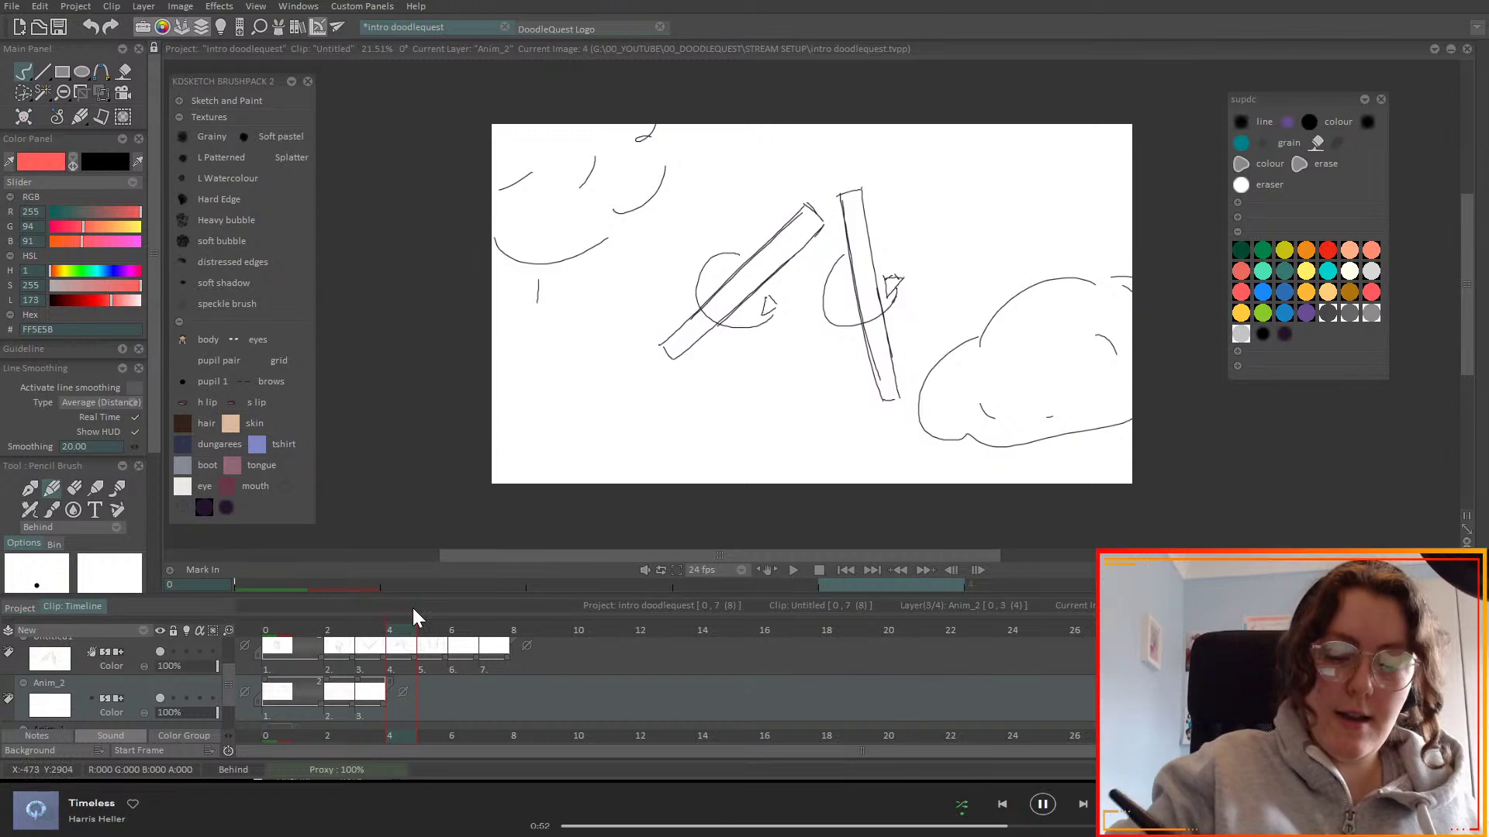
drag(783, 365, 785, 388)
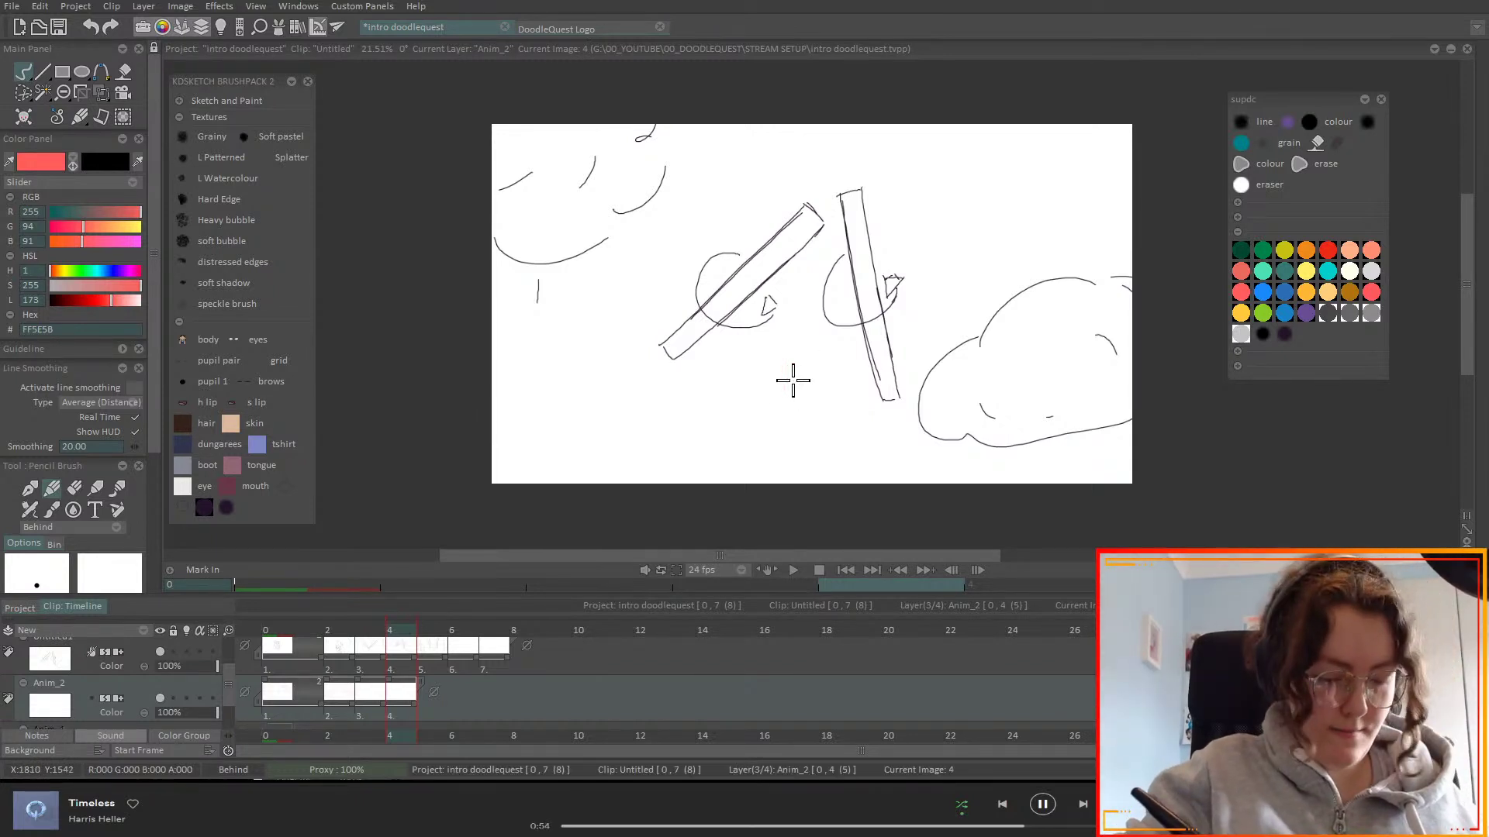
click(186, 699)
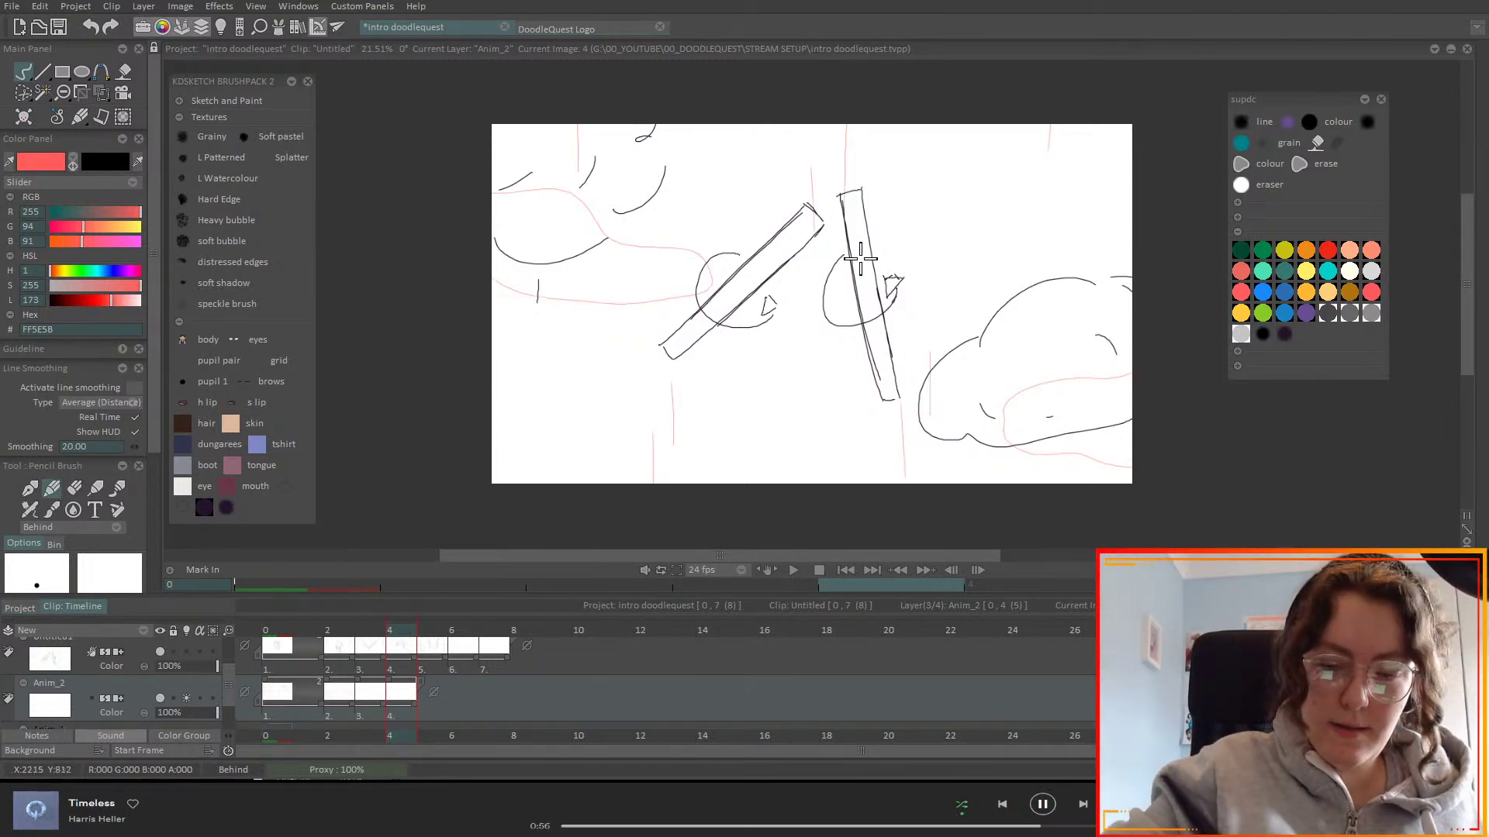
drag(808, 161, 810, 186)
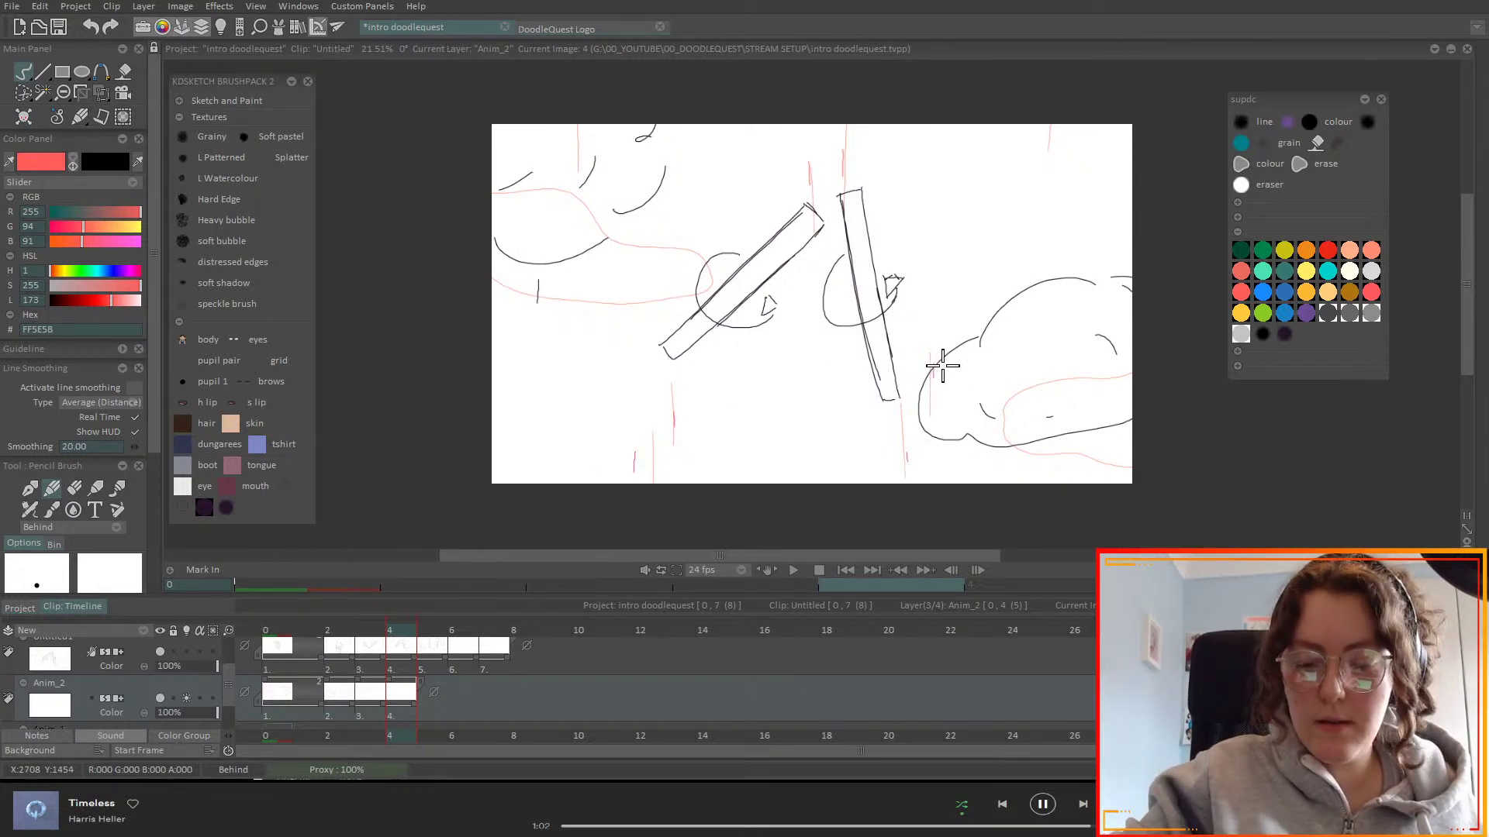
drag(1047, 128, 1048, 147)
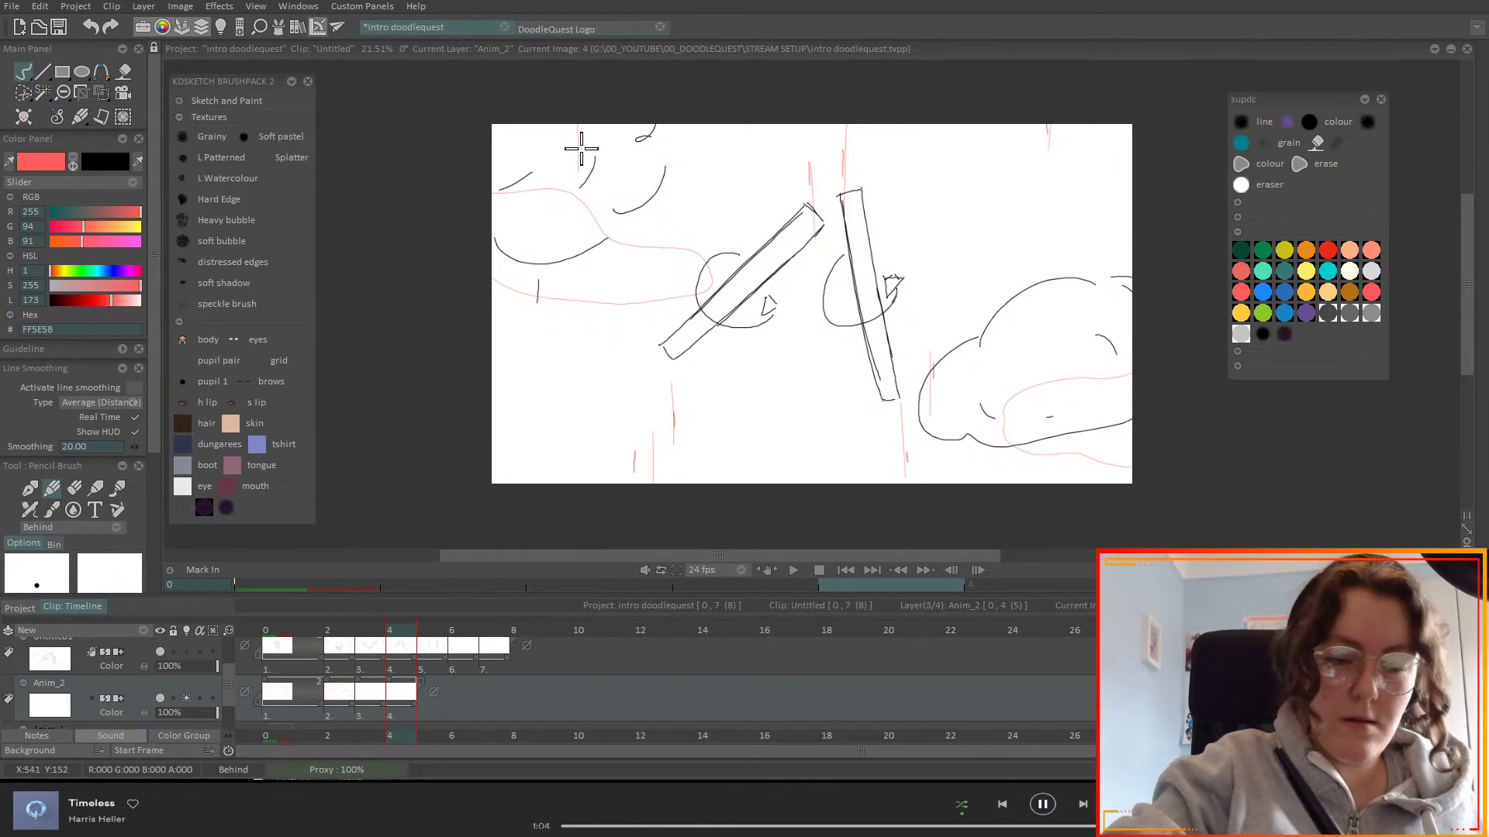
click(187, 699)
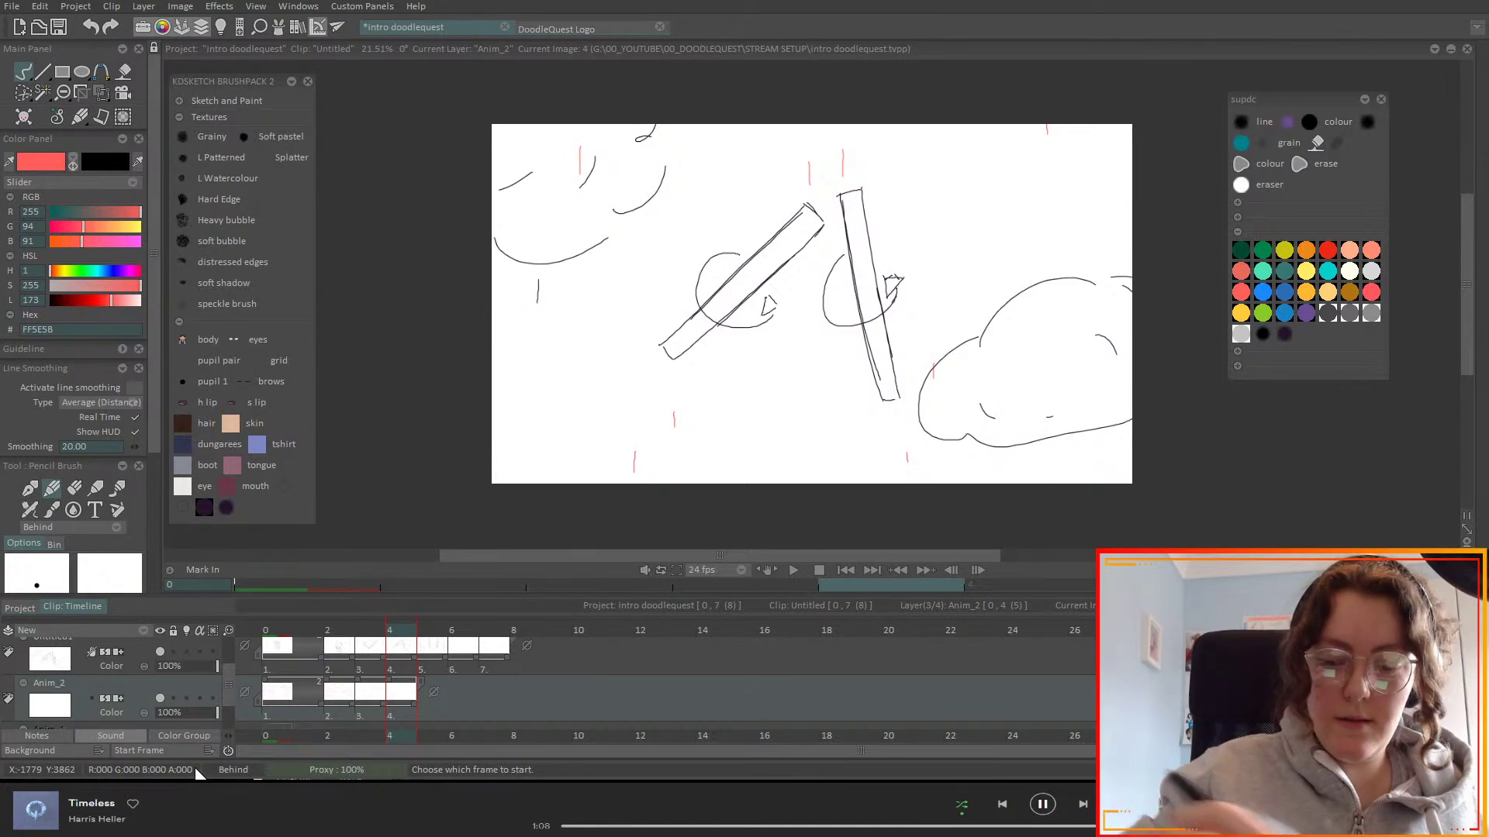
- Open a gap at frame 5 in the Untitled1 layer by moving its following drawings one frame later, and make a blank drawing there
mouse_move(392, 631)
mouse_down()
mouse_move(372, 633)
mouse_move(395, 636)
mouse_up()
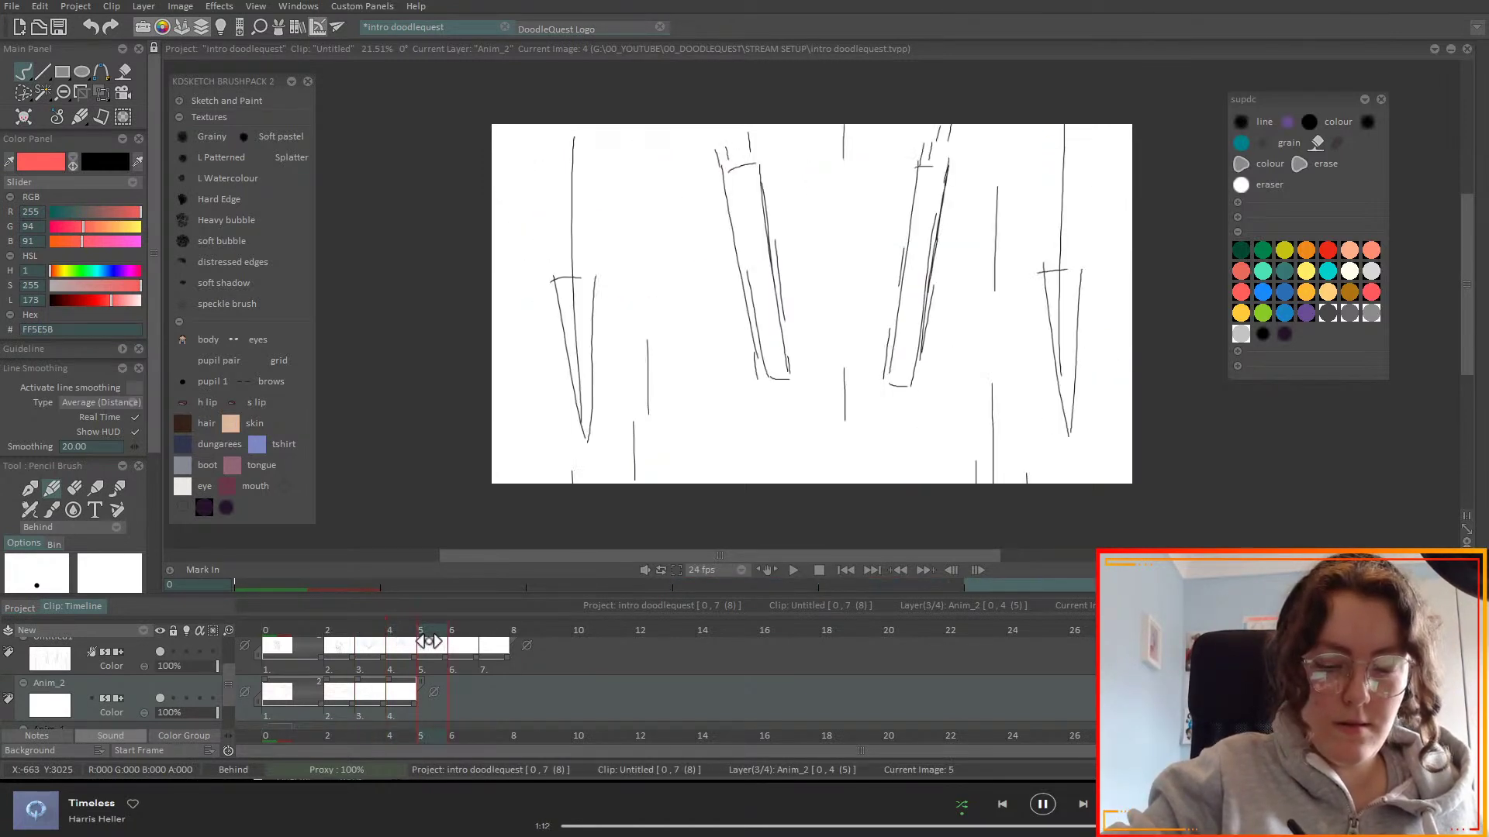
drag(413, 658, 443, 658)
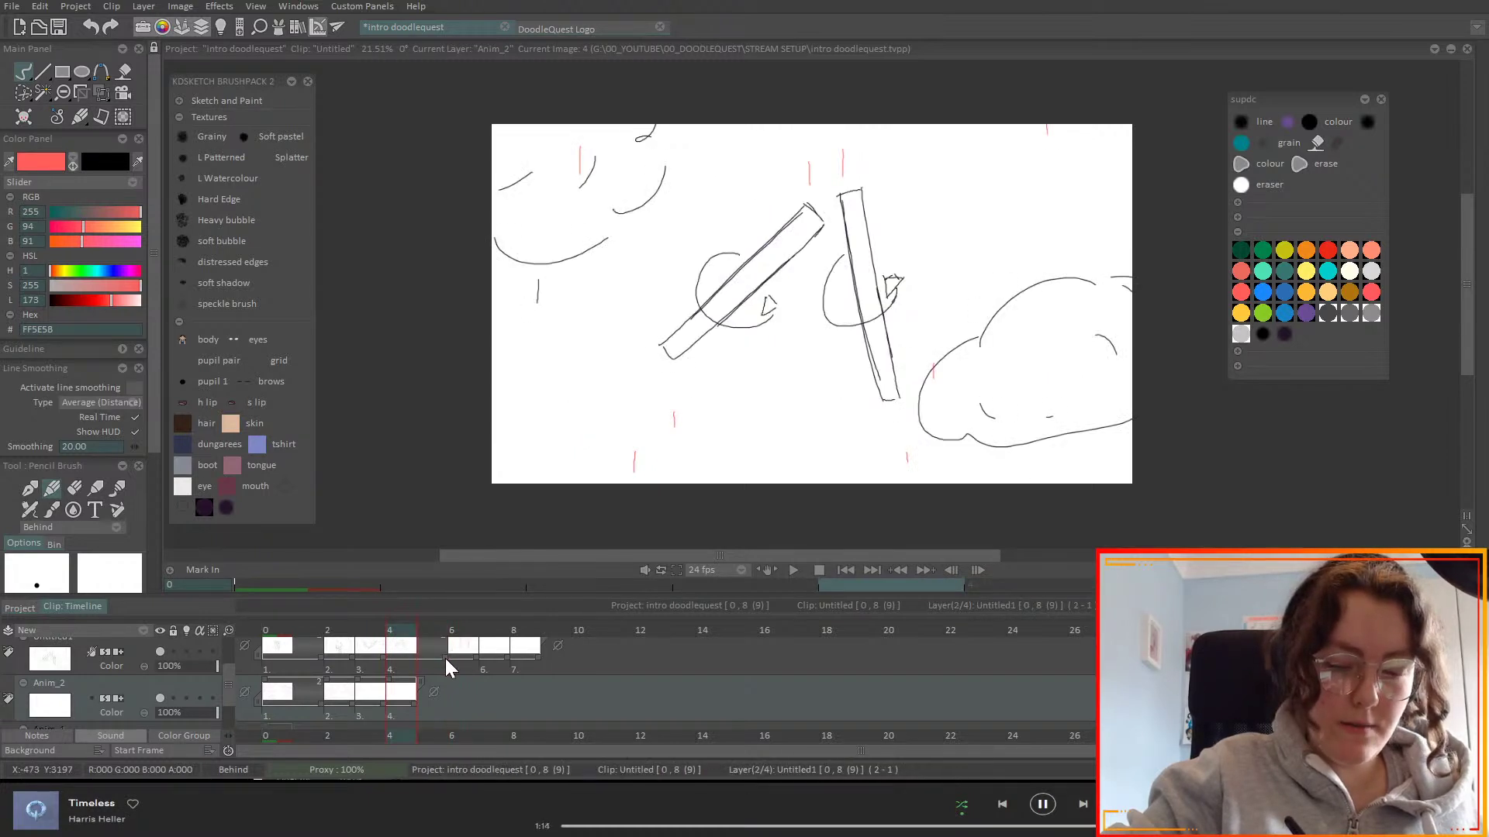
click(432, 630)
scroll(155, 671, up, 1)
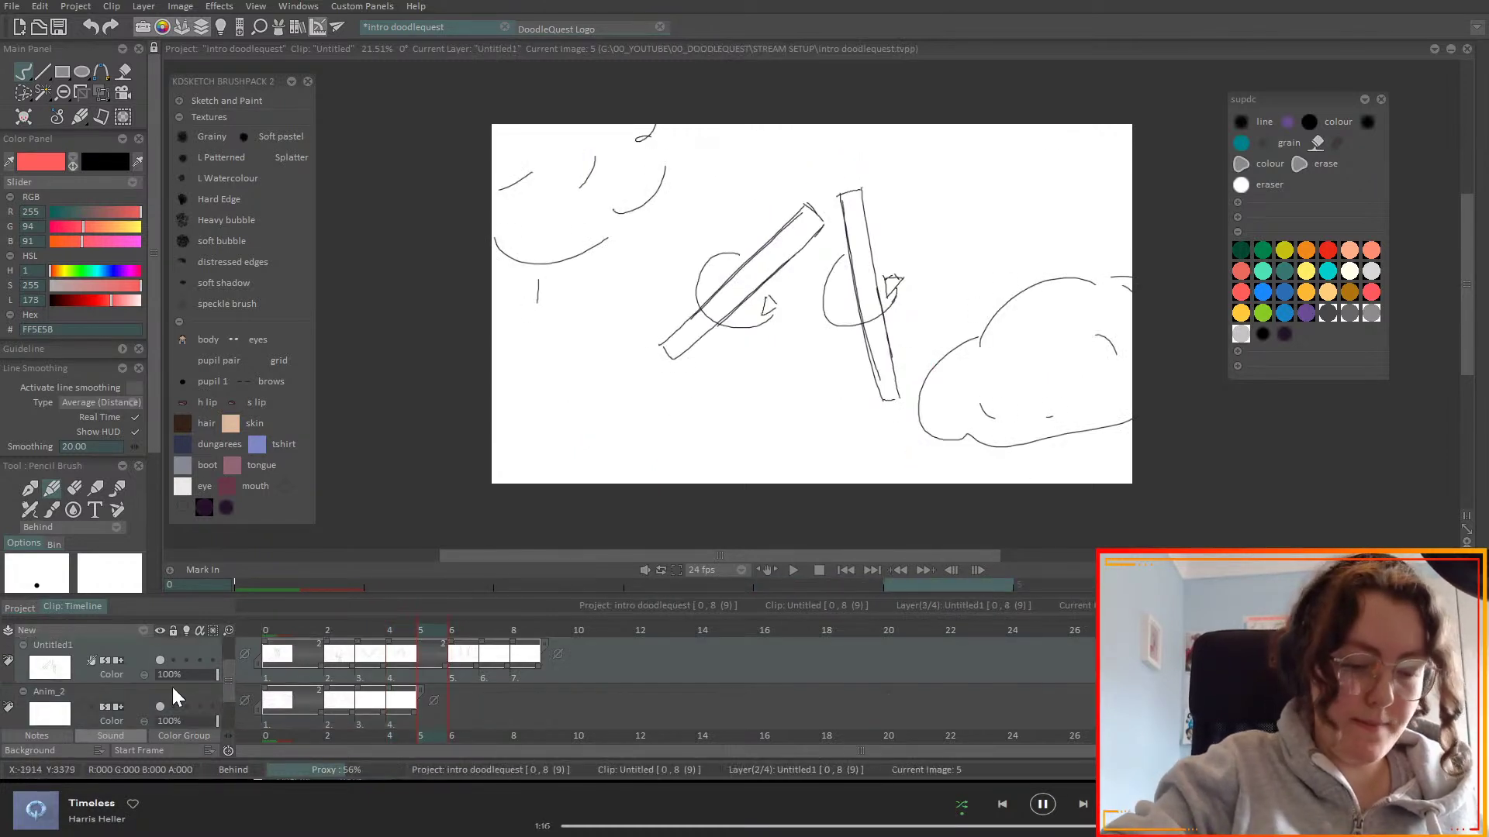
- With the light table on, sketch the two bars in dark purple #25122A at in-between angles on Untitled1's frame 5
click(1283, 337)
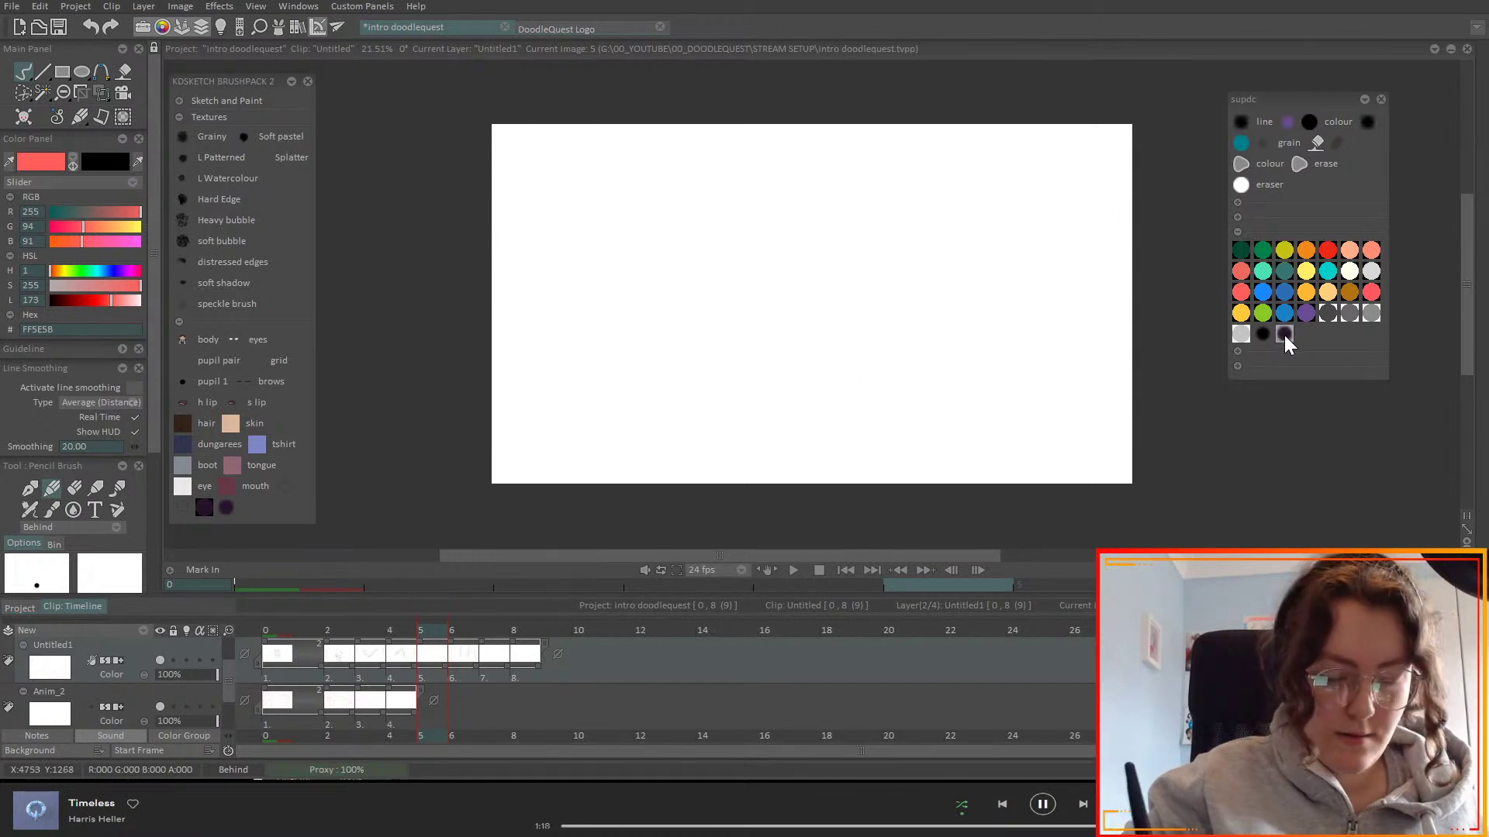
click(186, 659)
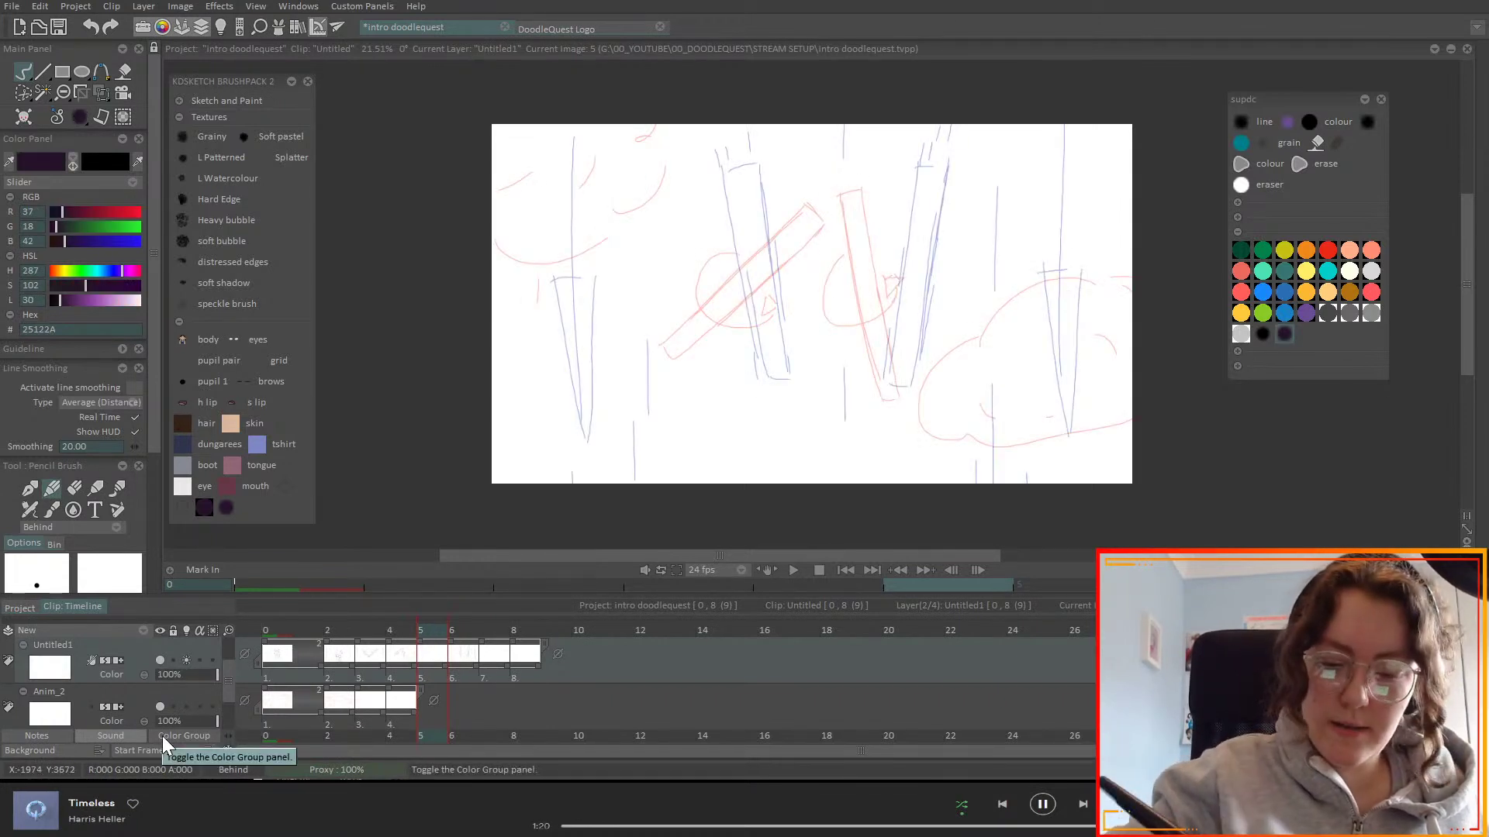
mouse_move(773, 171)
mouse_down()
mouse_move(723, 373)
mouse_move(742, 369)
mouse_move(781, 174)
mouse_move(802, 174)
mouse_move(742, 378)
mouse_up()
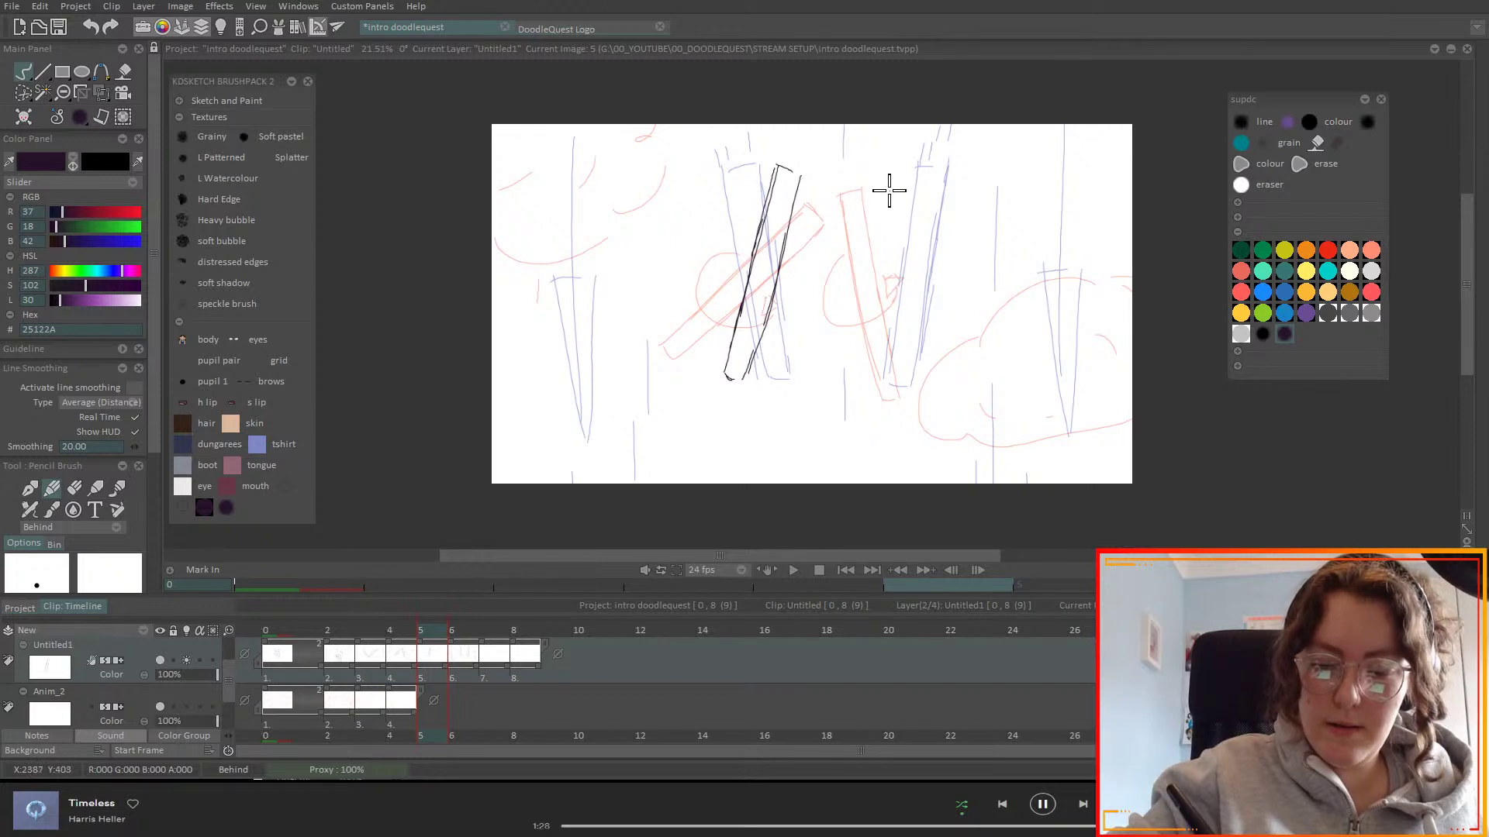
drag(887, 172, 885, 325)
mouse_move(881, 206)
mouse_down()
mouse_move(887, 382)
mouse_move(901, 384)
mouse_up()
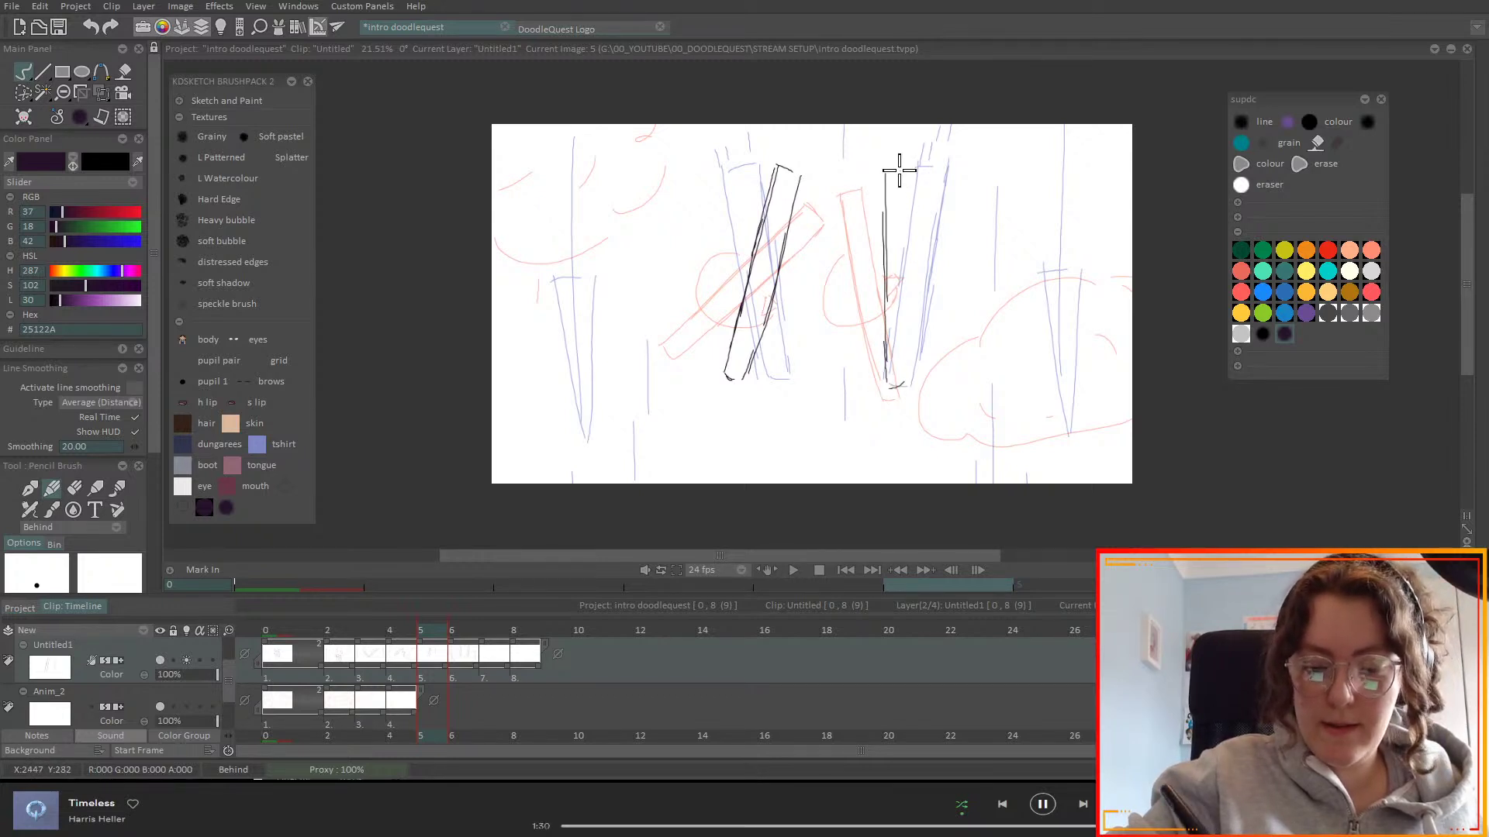
drag(911, 164, 892, 384)
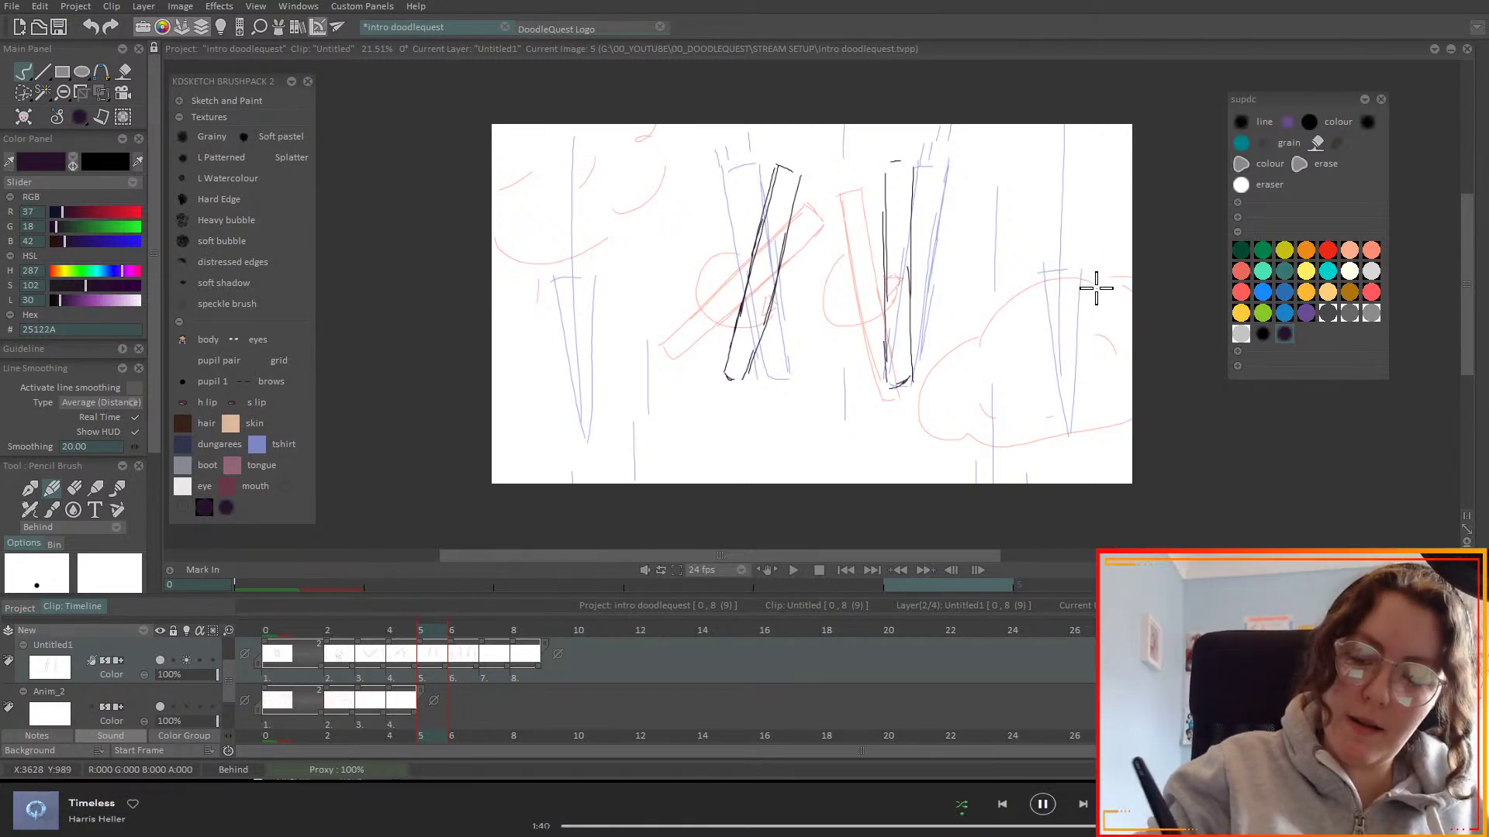
- Draw the large right cloud and the upper-left cloud on frame 5, placed slightly higher than in the previous drawing
mouse_move(1089, 269)
mouse_down()
mouse_move(1039, 263)
mouse_move(976, 335)
mouse_move(926, 349)
mouse_move(918, 431)
mouse_move(1003, 414)
mouse_move(982, 433)
mouse_move(1030, 436)
mouse_move(1130, 405)
mouse_up()
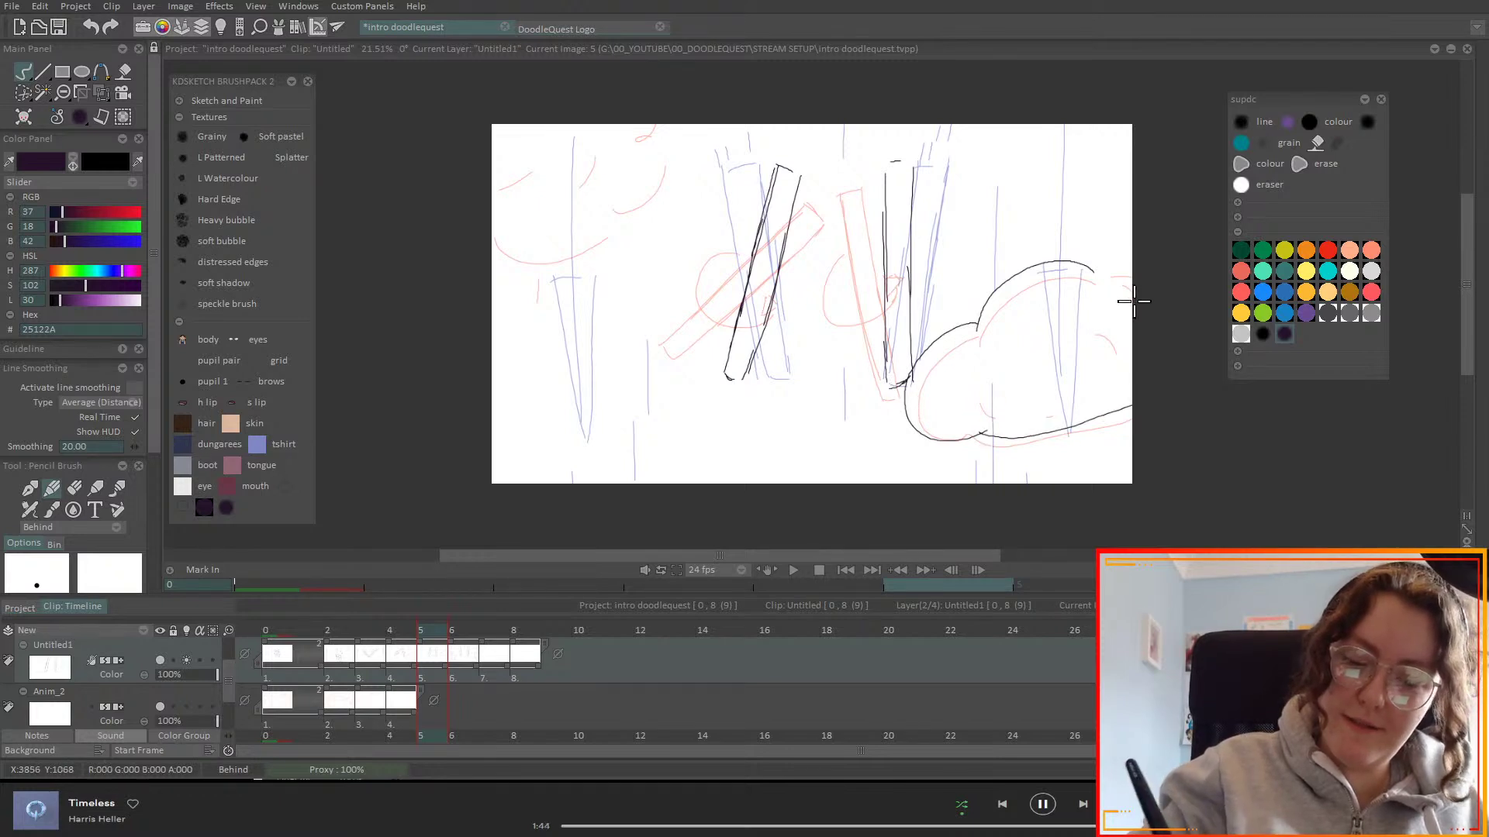
drag(1098, 272, 1131, 266)
drag(1123, 334, 1090, 321)
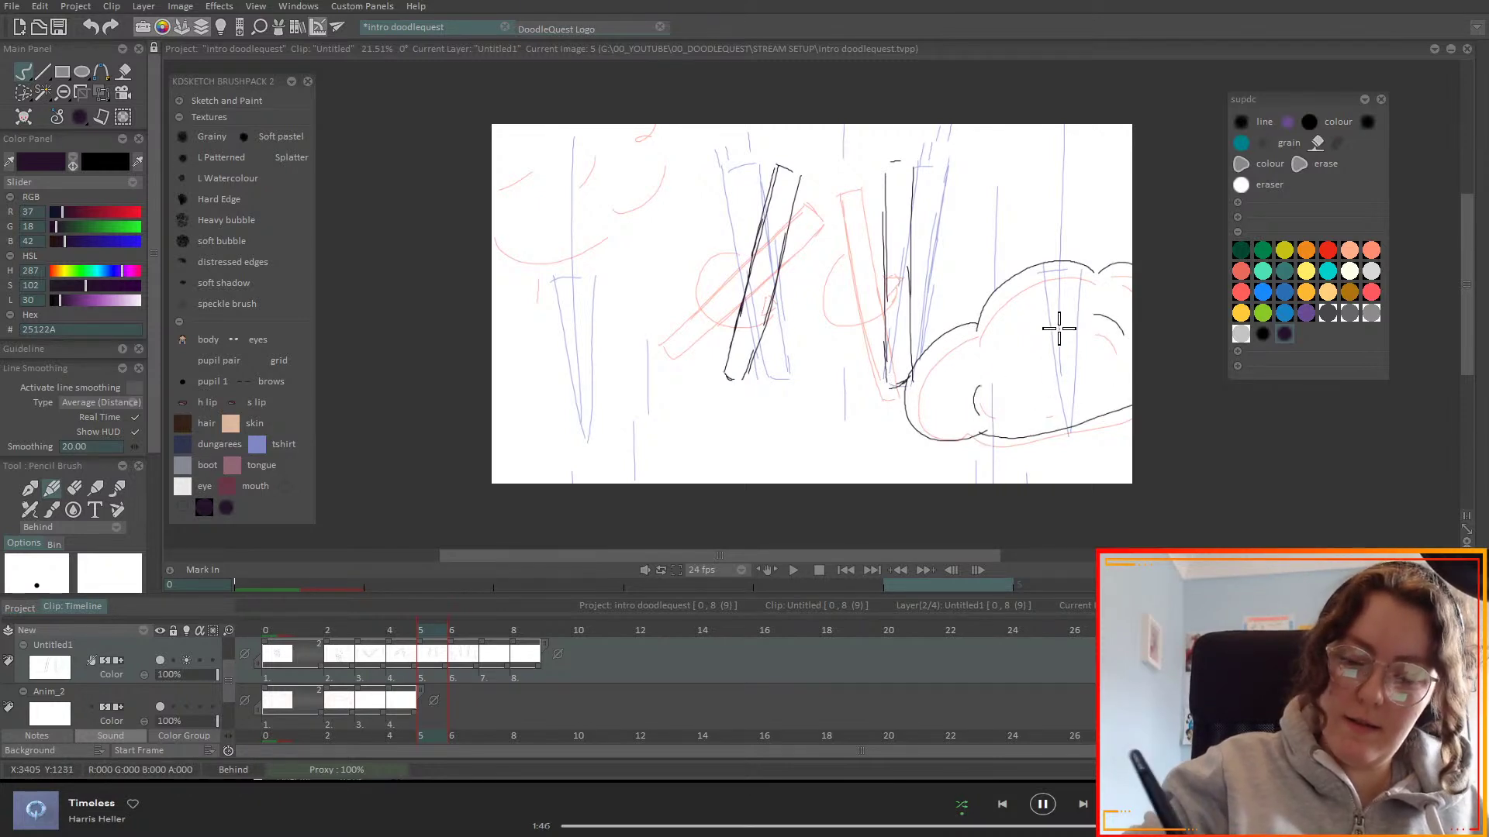
mouse_move(672, 125)
mouse_down()
mouse_move(624, 137)
mouse_move(665, 145)
mouse_move(590, 208)
mouse_move(502, 193)
mouse_move(529, 164)
mouse_up()
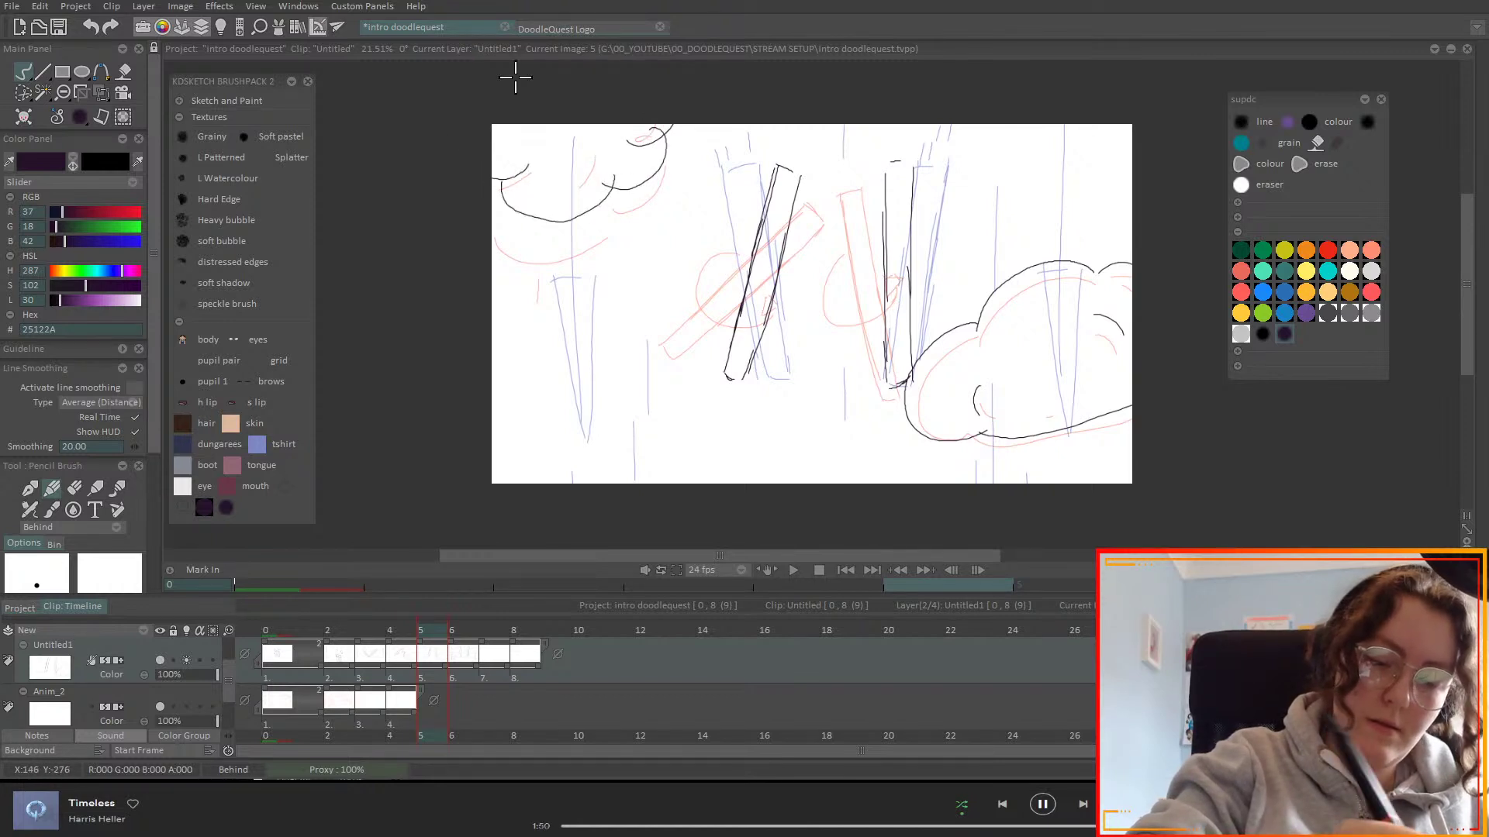
drag(605, 130, 588, 167)
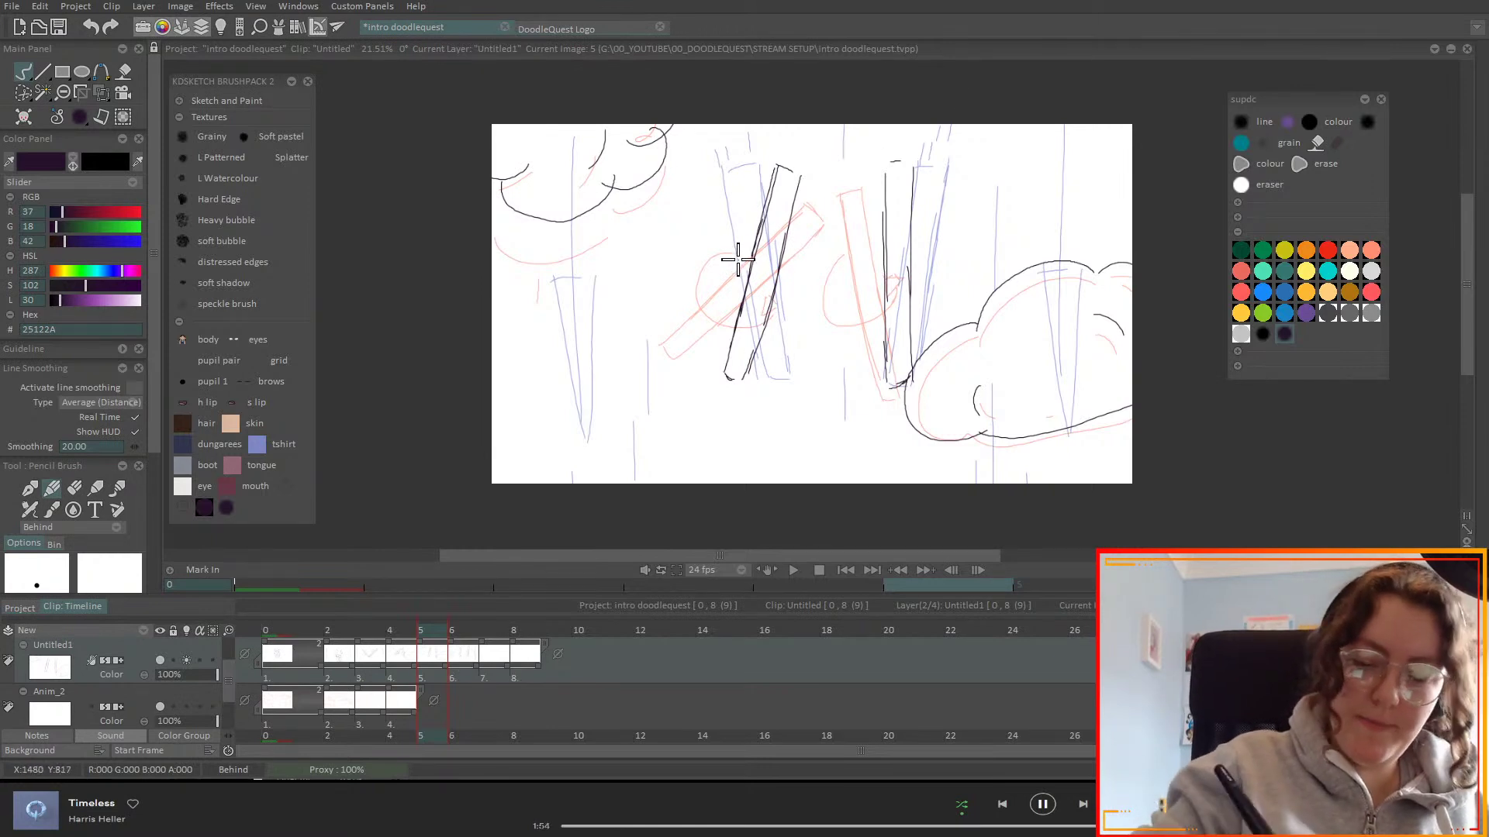
- Move the Anim_0 shield logo drawing out of frame 6 to frame 11 and check Untitled1's frames 6 and 7
click(465, 631)
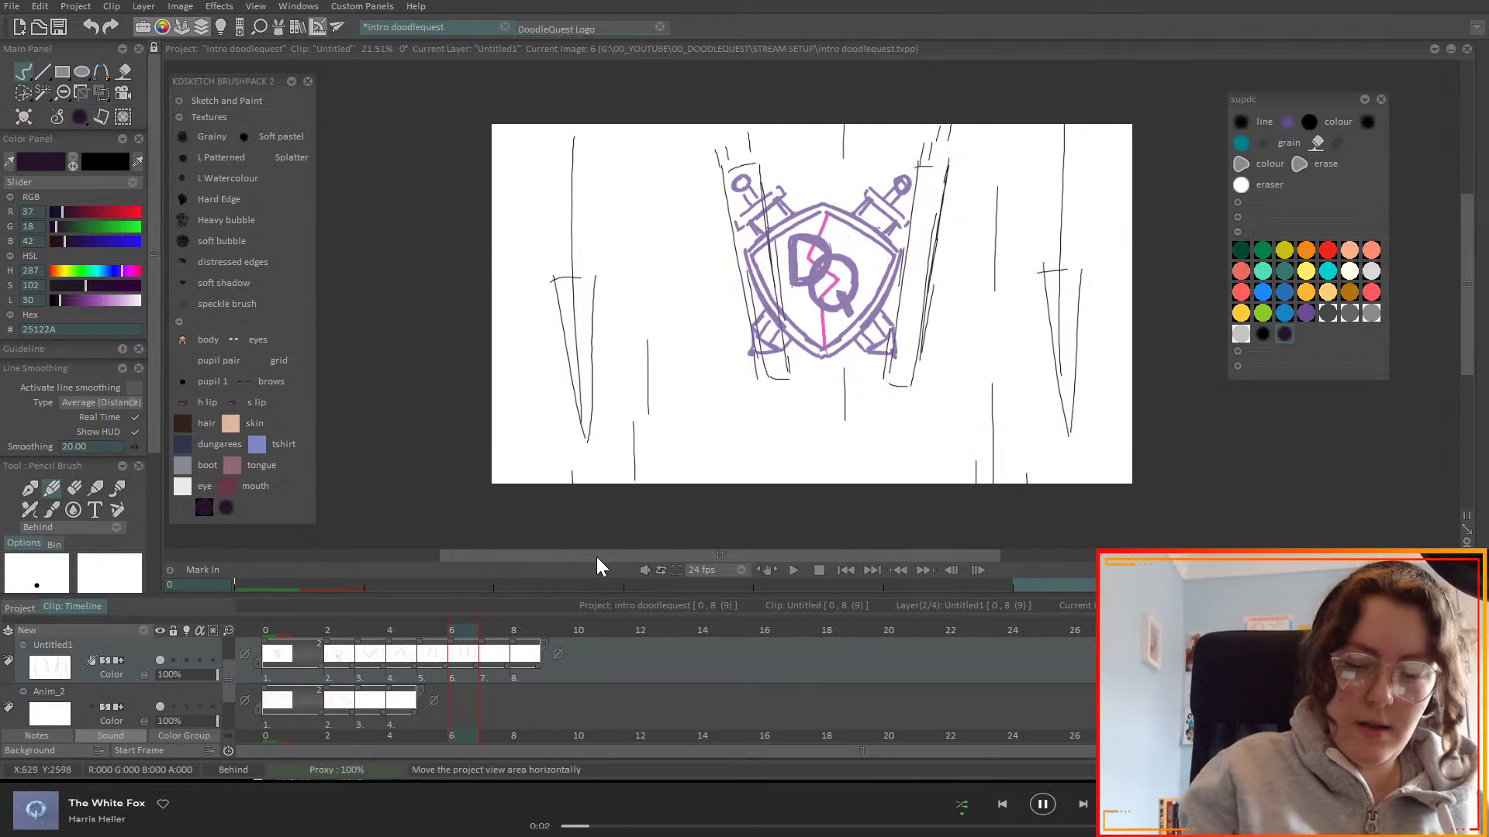
scroll(227, 670, up, 1)
drag(465, 654, 618, 654)
click(482, 630)
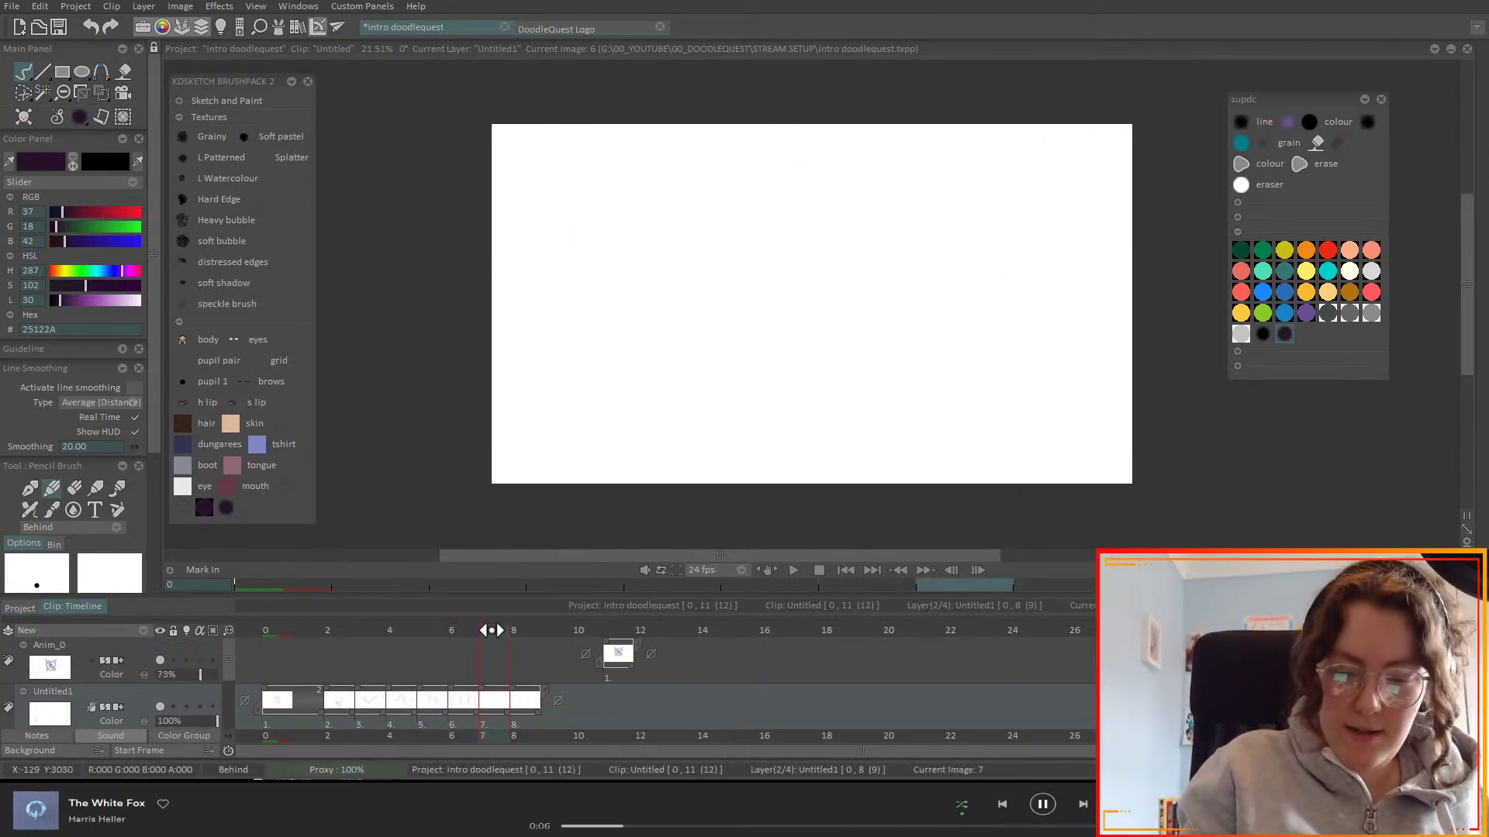
click(463, 645)
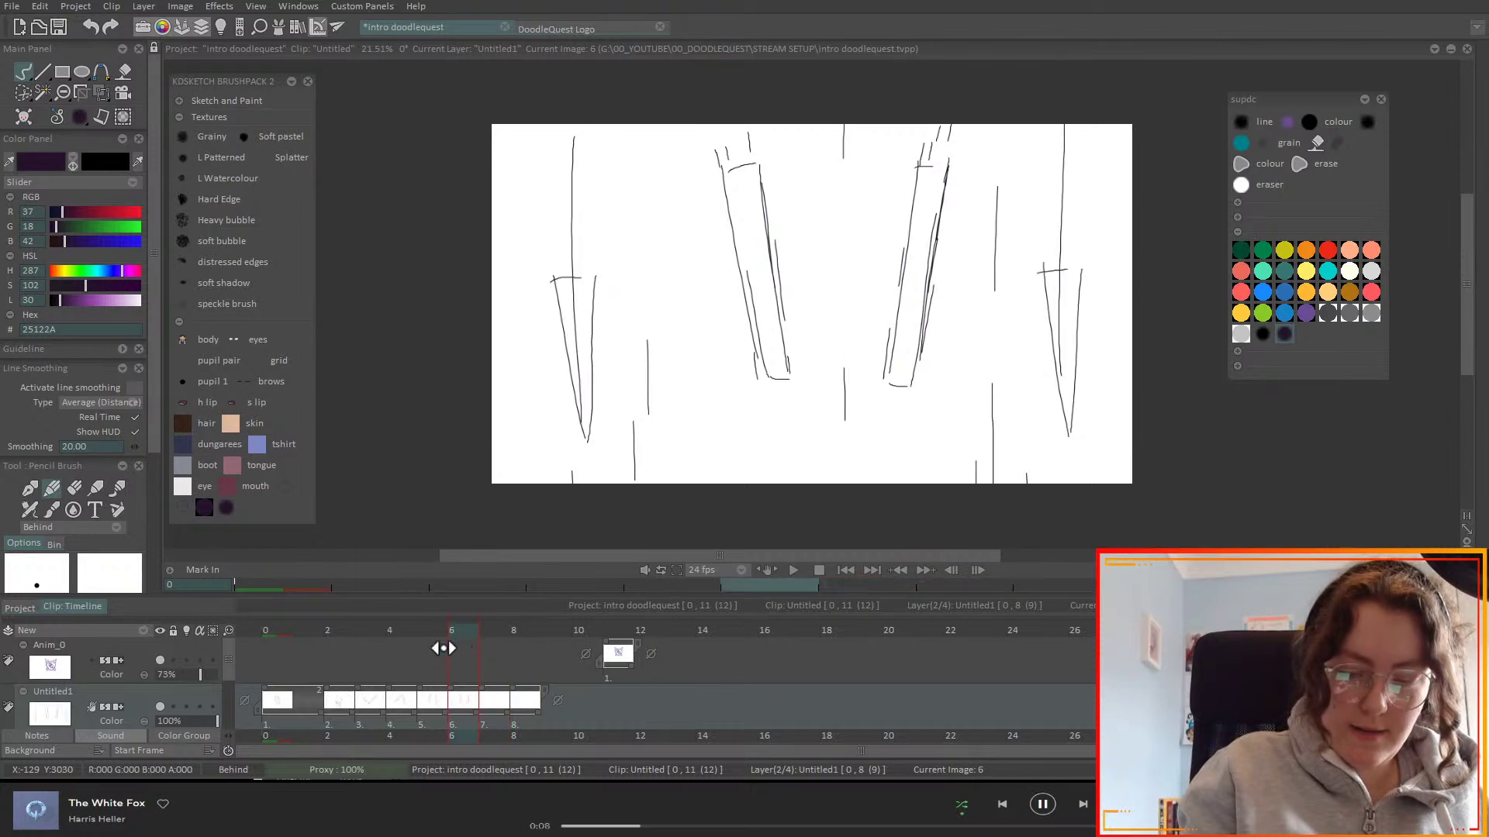
click(478, 646)
scroll(233, 675, down, 1)
scroll(230, 664, down, 1)
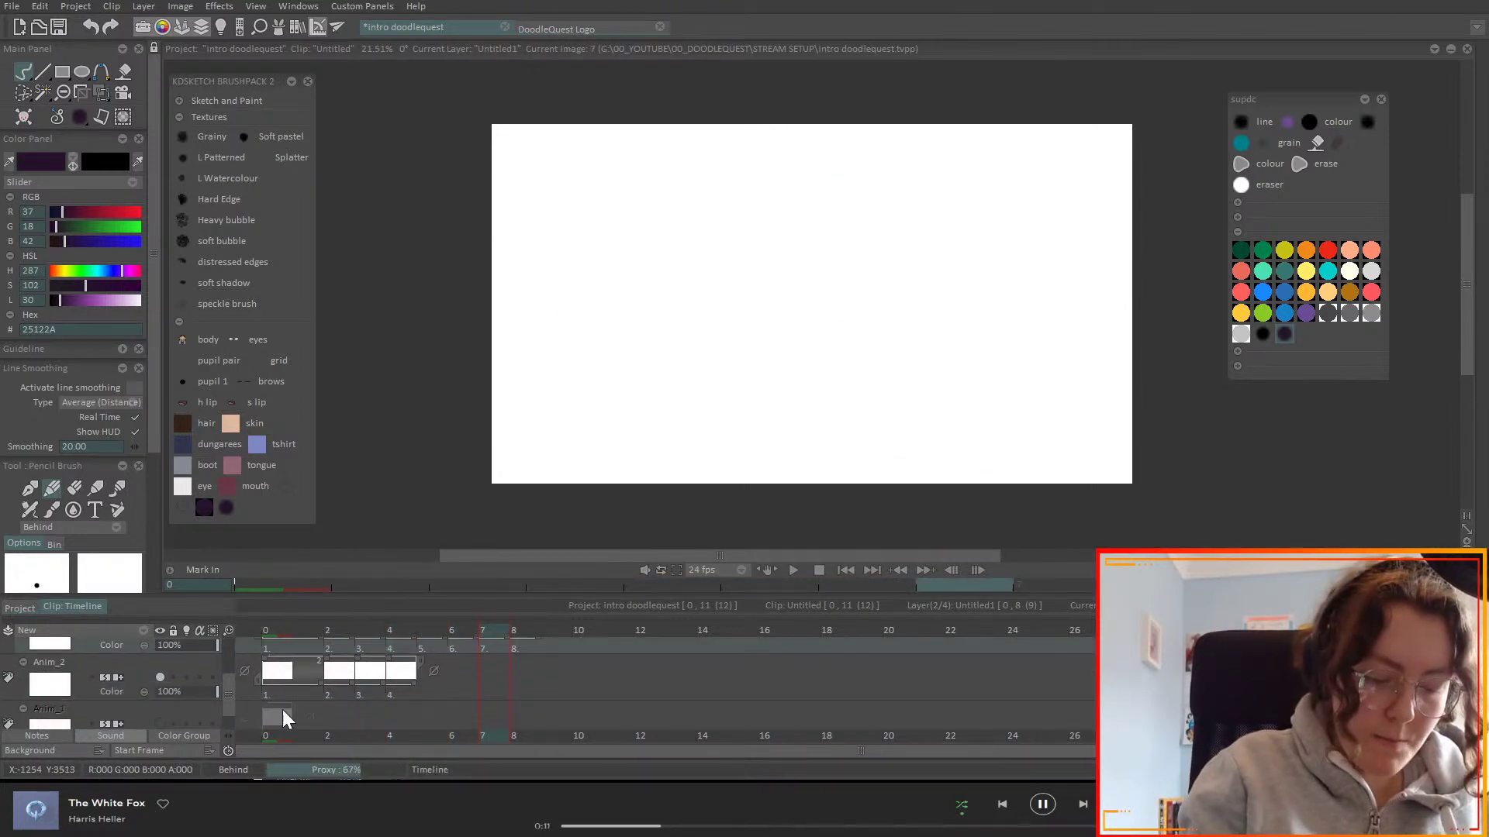
- Copy the red background landscape drawing from frame 0 of the Anim_2 layer to frame 7 of the same layer
click(165, 680)
click(397, 644)
mouse_move(408, 643)
mouse_down()
mouse_move(450, 643)
mouse_move(423, 630)
mouse_move(491, 648)
mouse_move(280, 691)
mouse_up()
key(Return)
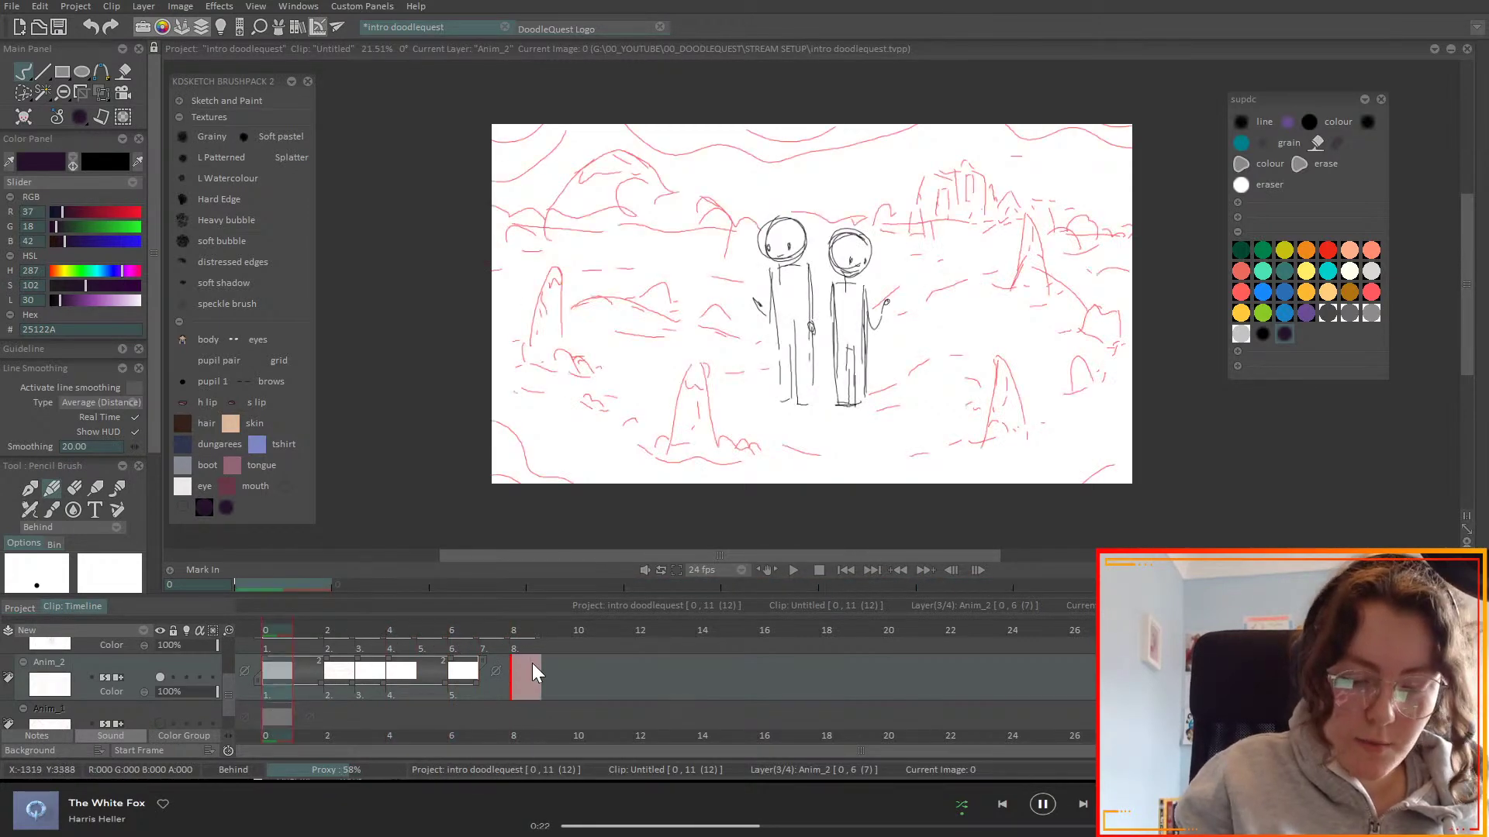
click(513, 667)
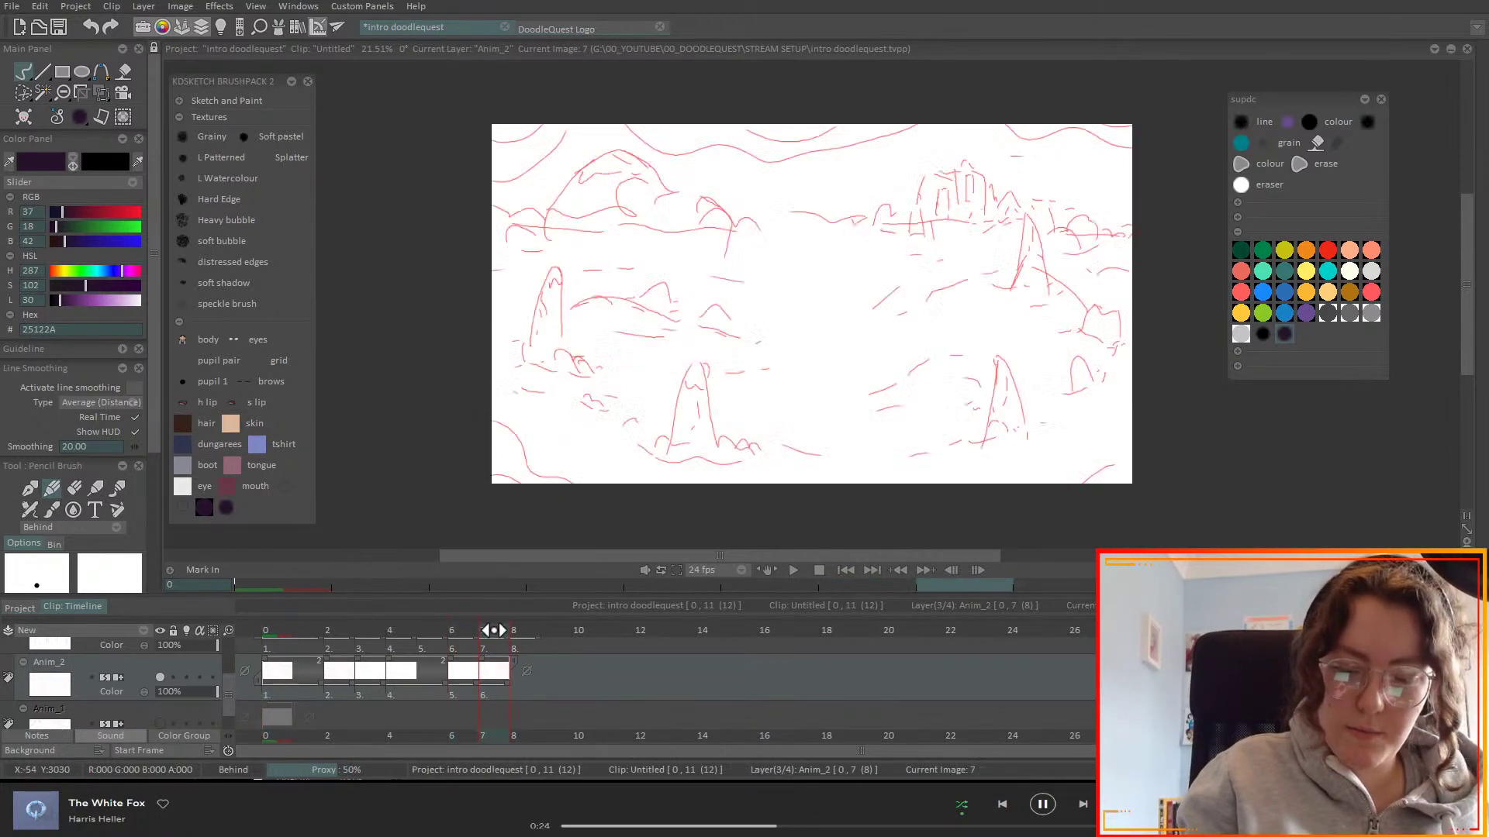
- Copy the two-character drawing from frame 0 of the Untitled1 layer to its frame 7
scroll(227, 674, up, 2)
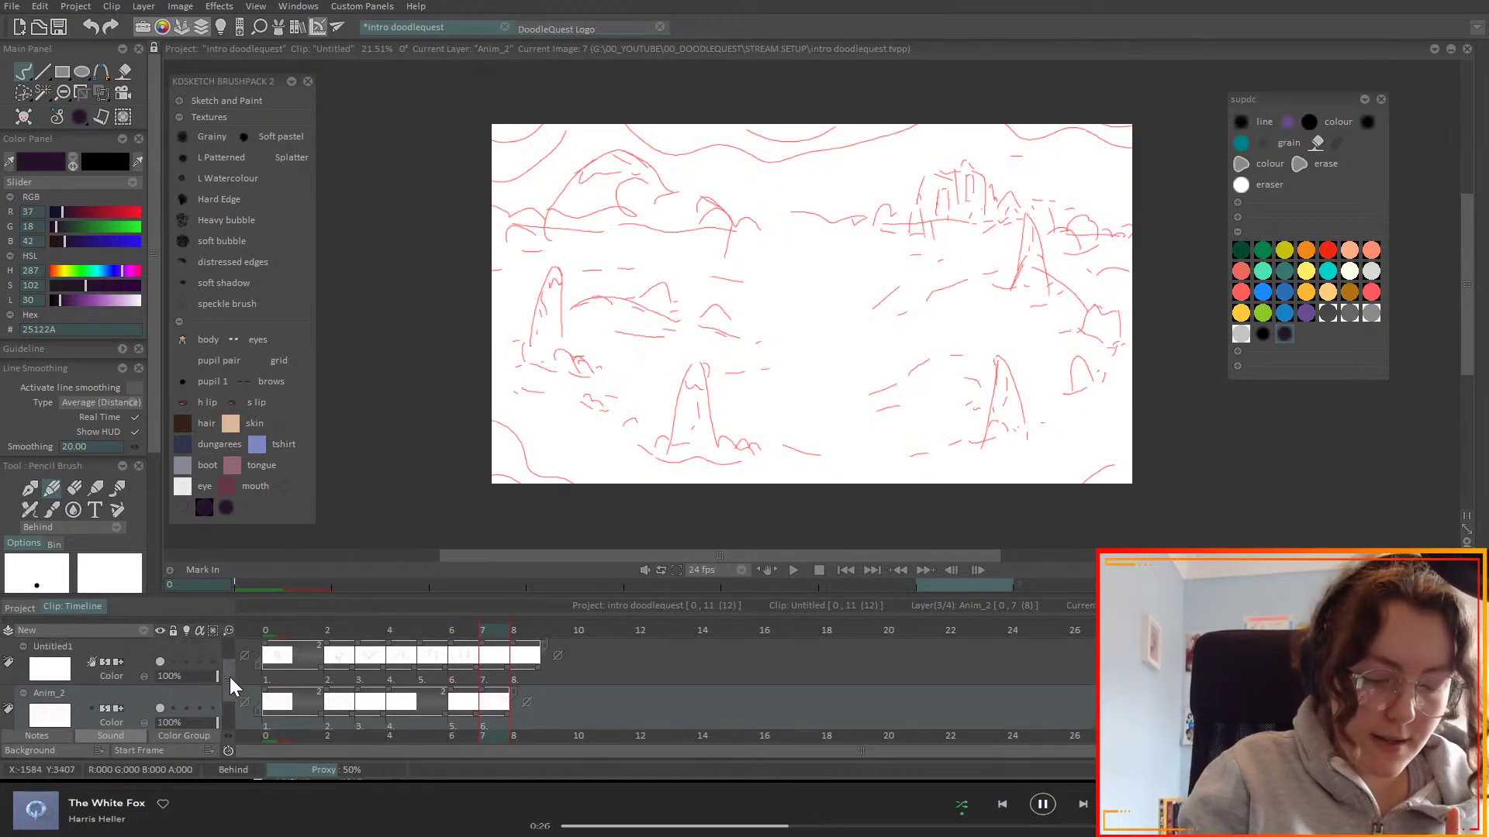
click(275, 693)
mouse_move(276, 680)
mouse_down()
mouse_move(585, 676)
mouse_move(488, 679)
mouse_up()
click(533, 690)
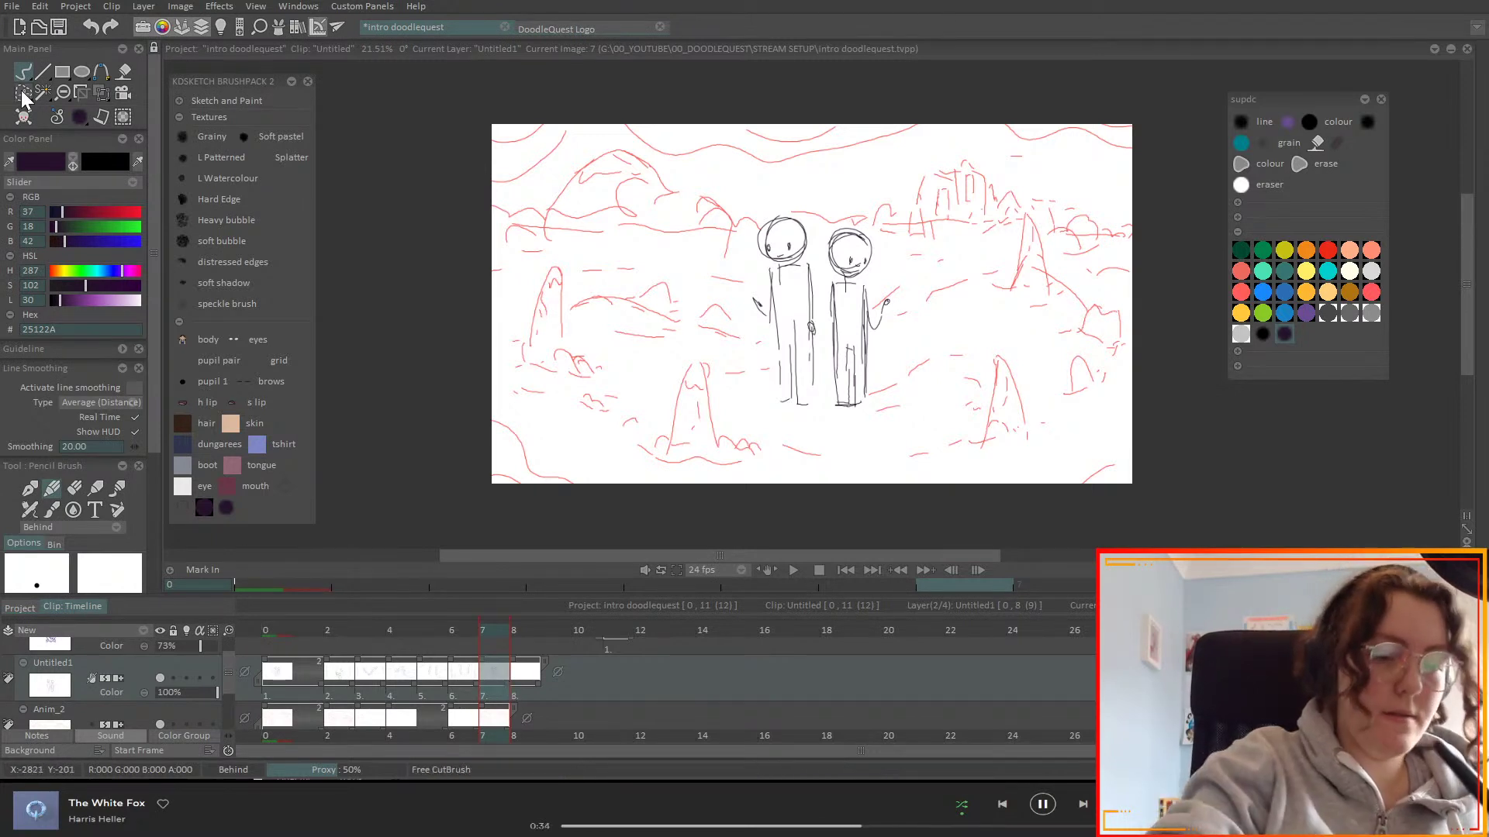
click(51, 488)
drag(835, 236, 869, 242)
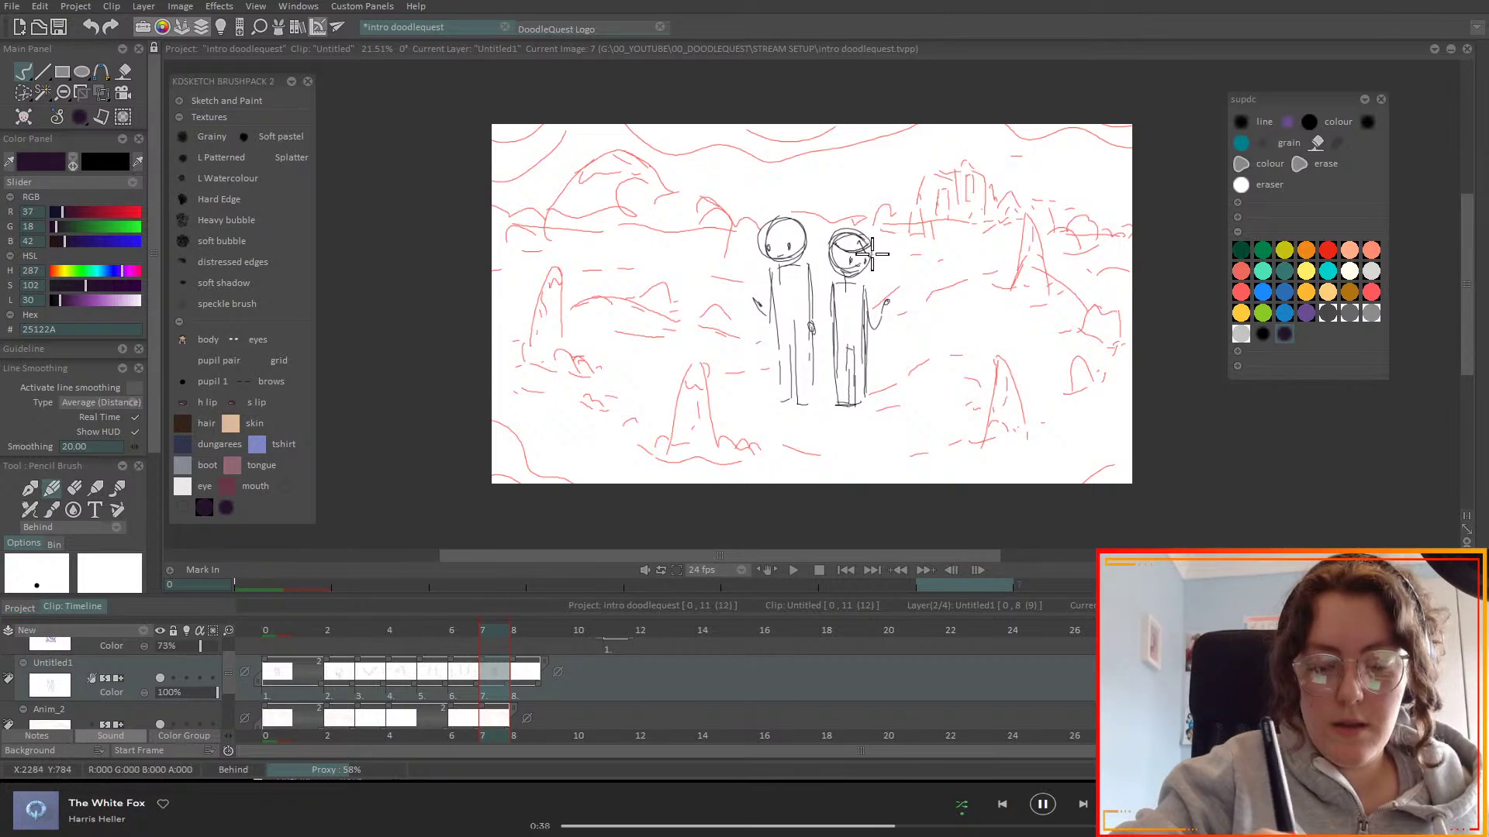
click(74, 489)
drag(827, 243, 851, 246)
drag(884, 304, 877, 332)
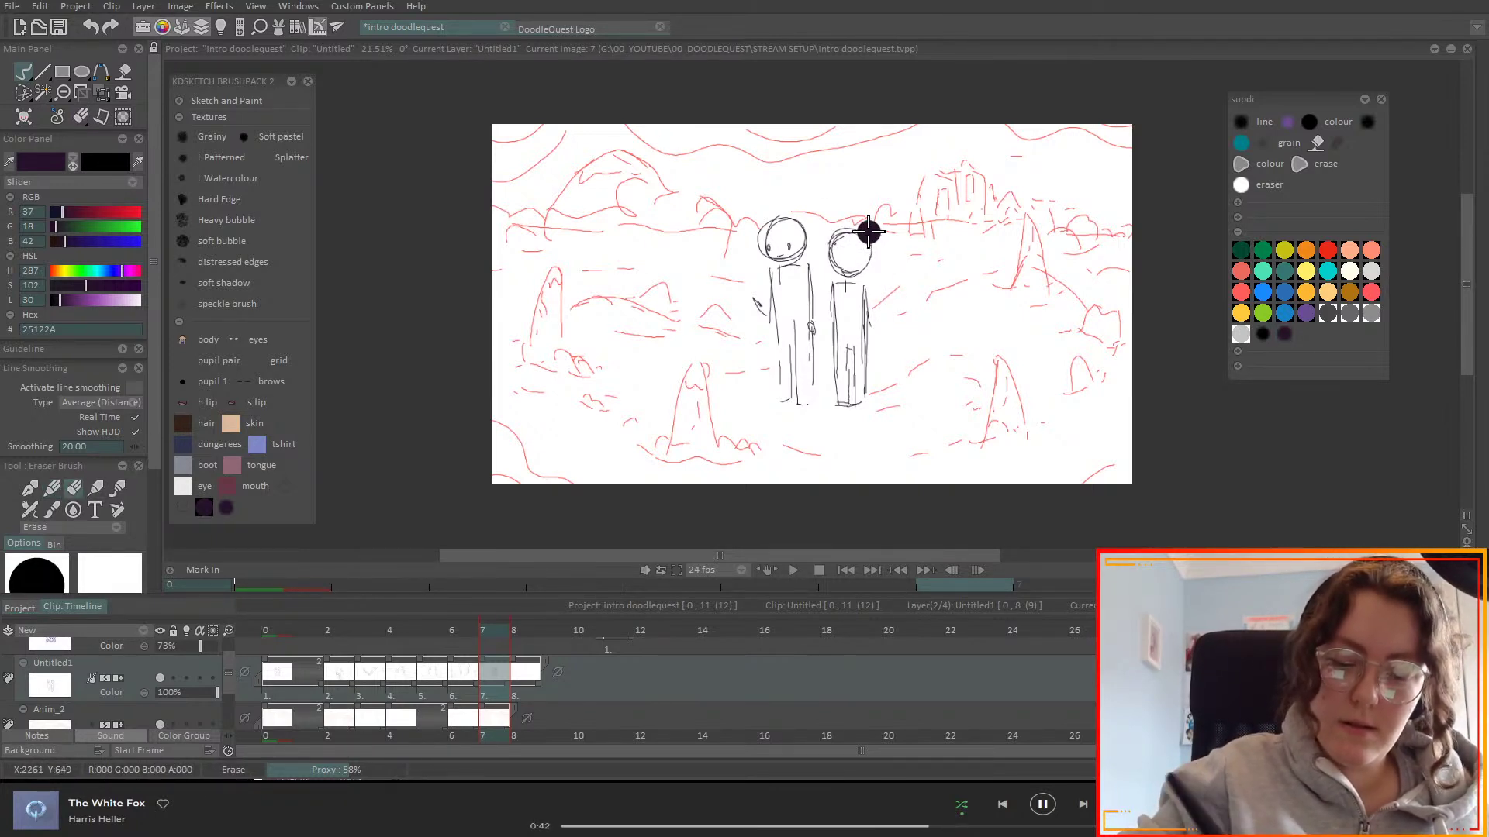
drag(837, 233, 854, 252)
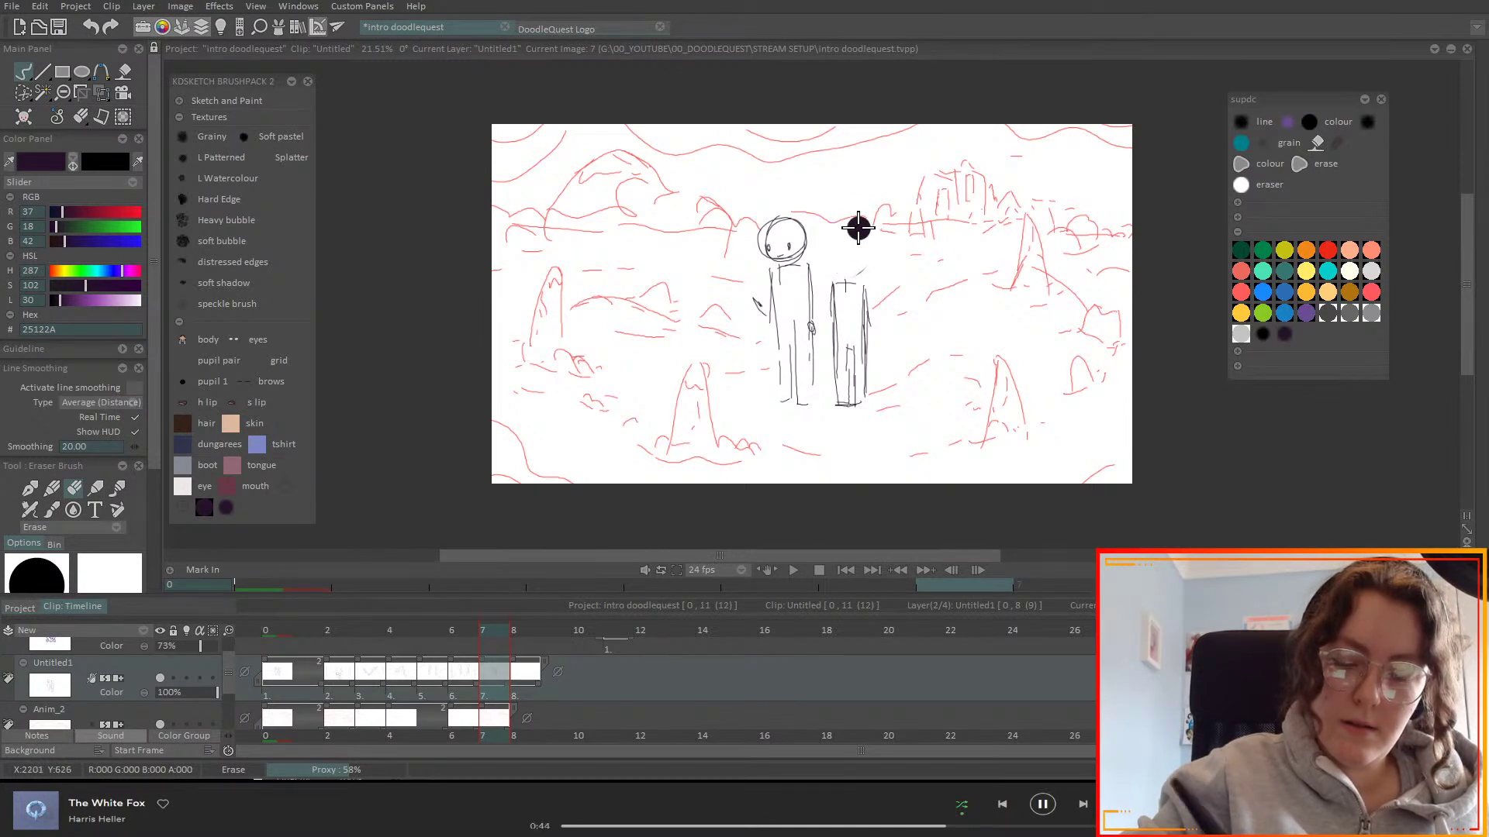
click(547, 718)
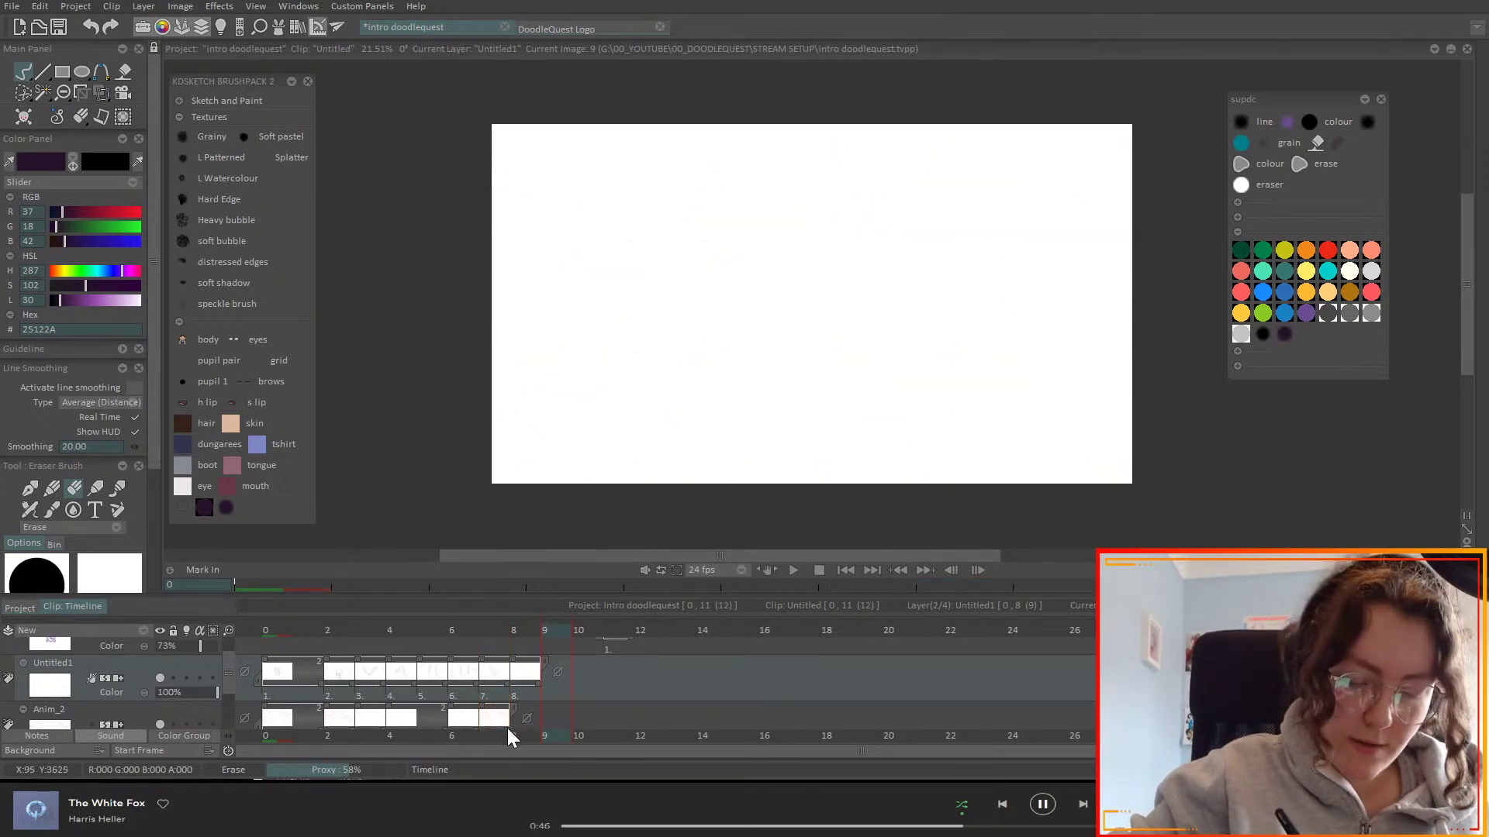
drag(511, 727, 527, 684)
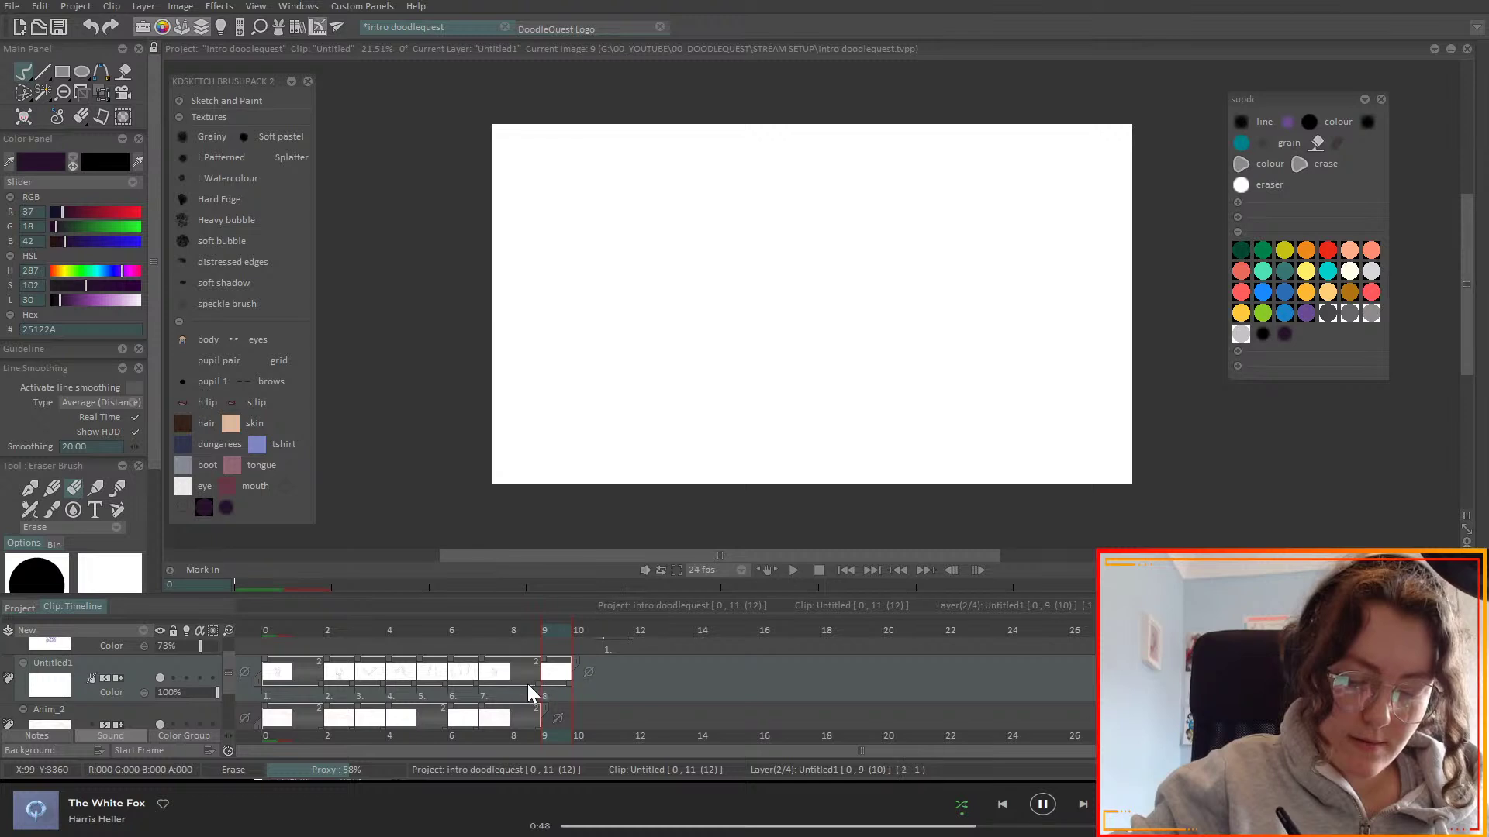
click(523, 631)
drag(838, 279, 864, 332)
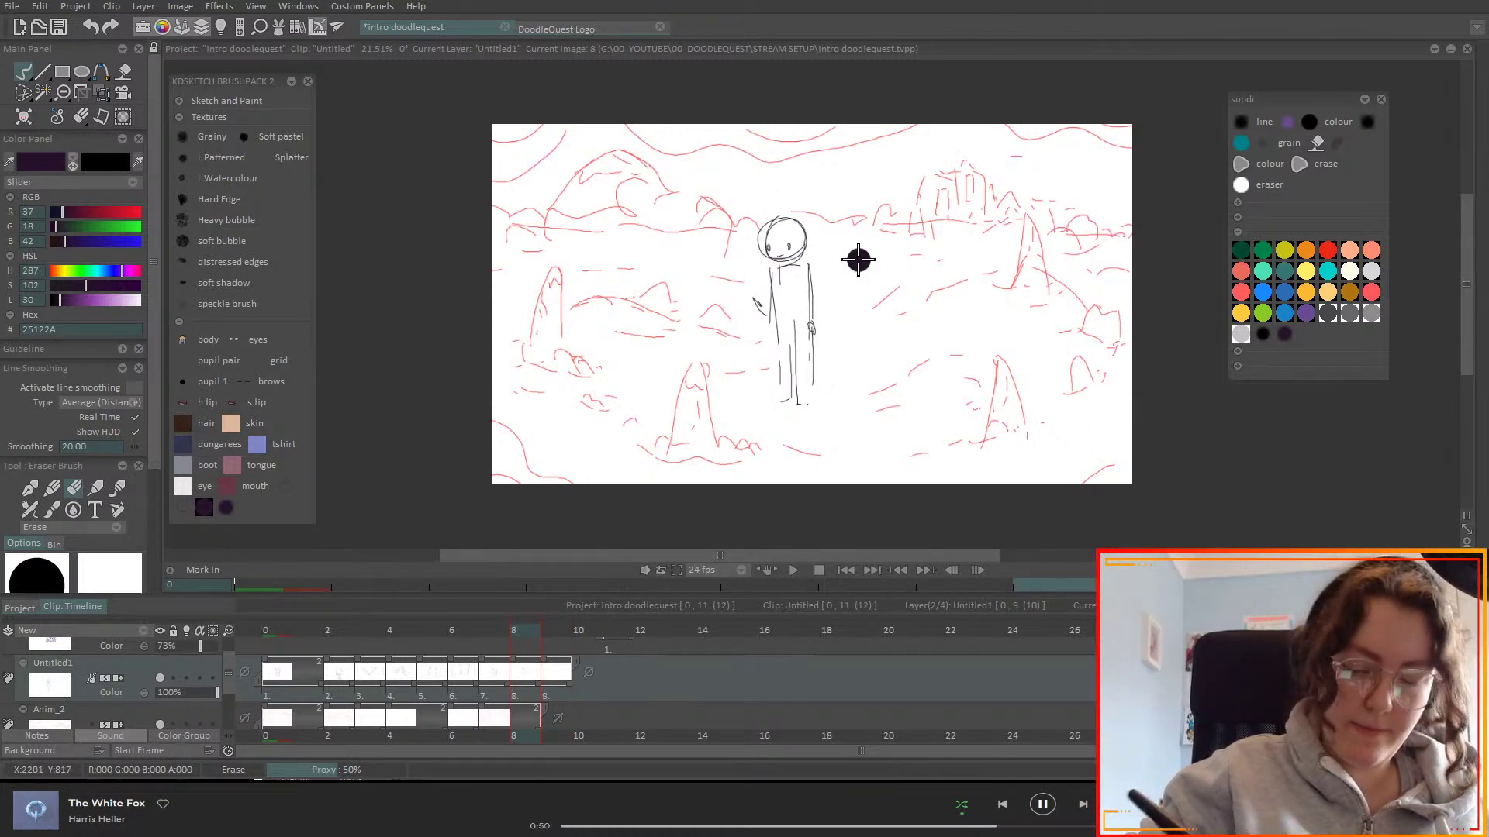
key(ctrl+z)
key(ctrl+z)
key(ctrl+z)
key(ctrl+z)
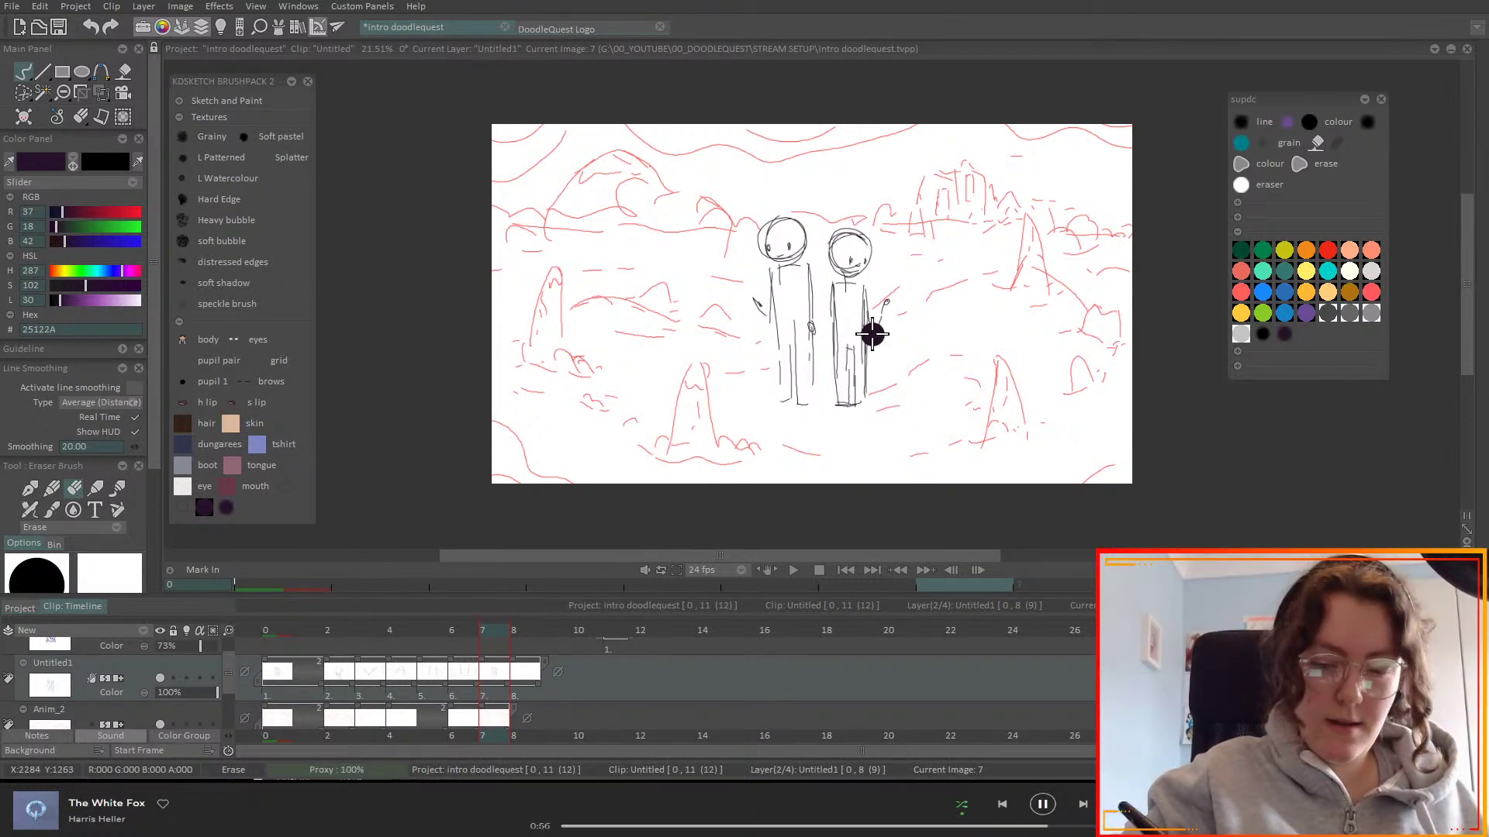
- Extend Anim_2's background through frame 8 and make a blank drawing on Untitled1's frame 8, with the previous drawing visible through the light table
drag(509, 684, 541, 683)
drag(229, 669, 230, 680)
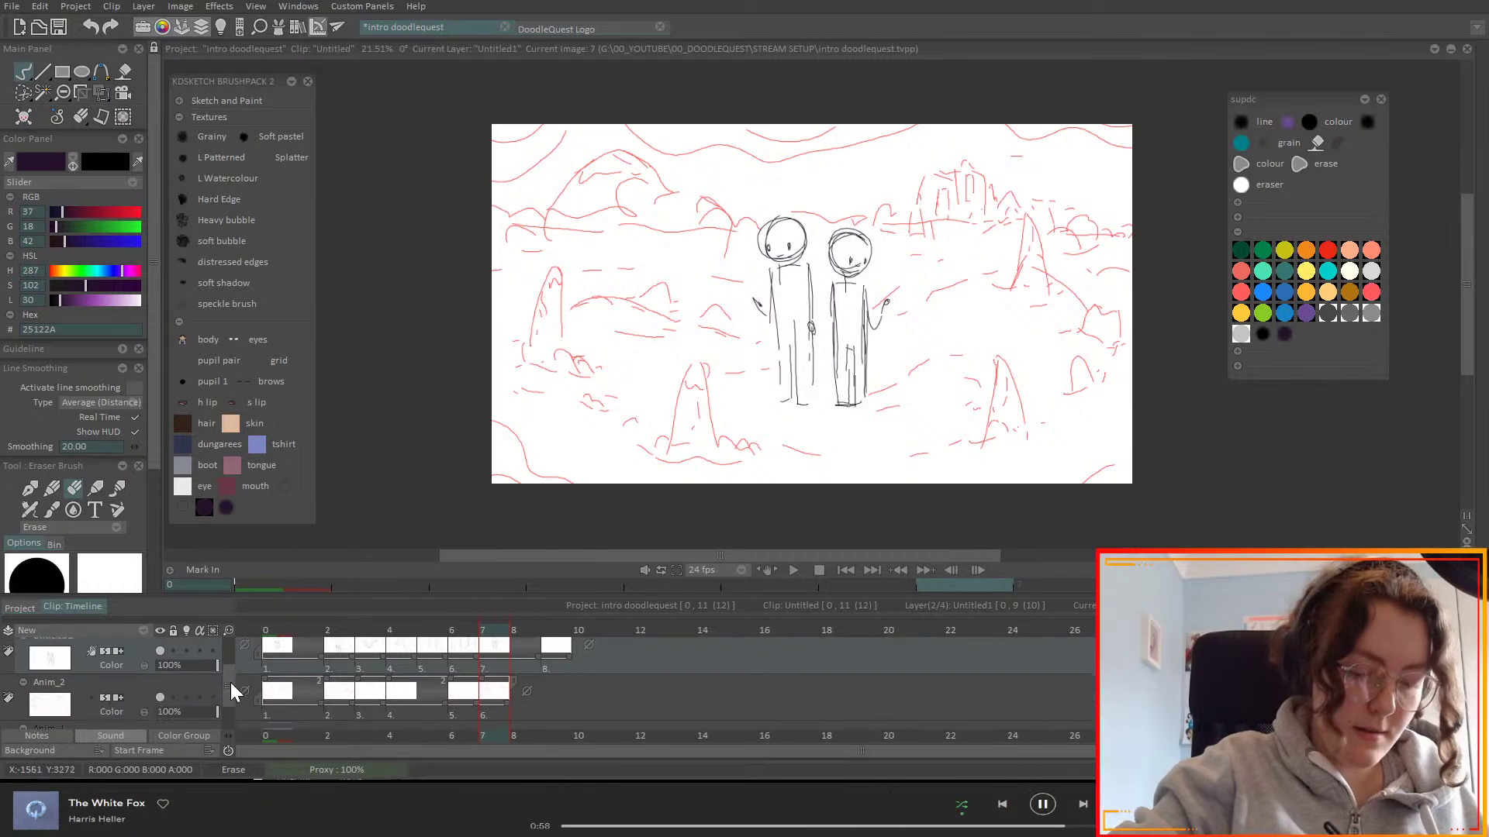
drag(513, 694, 540, 694)
scroll(510, 647, up, 1)
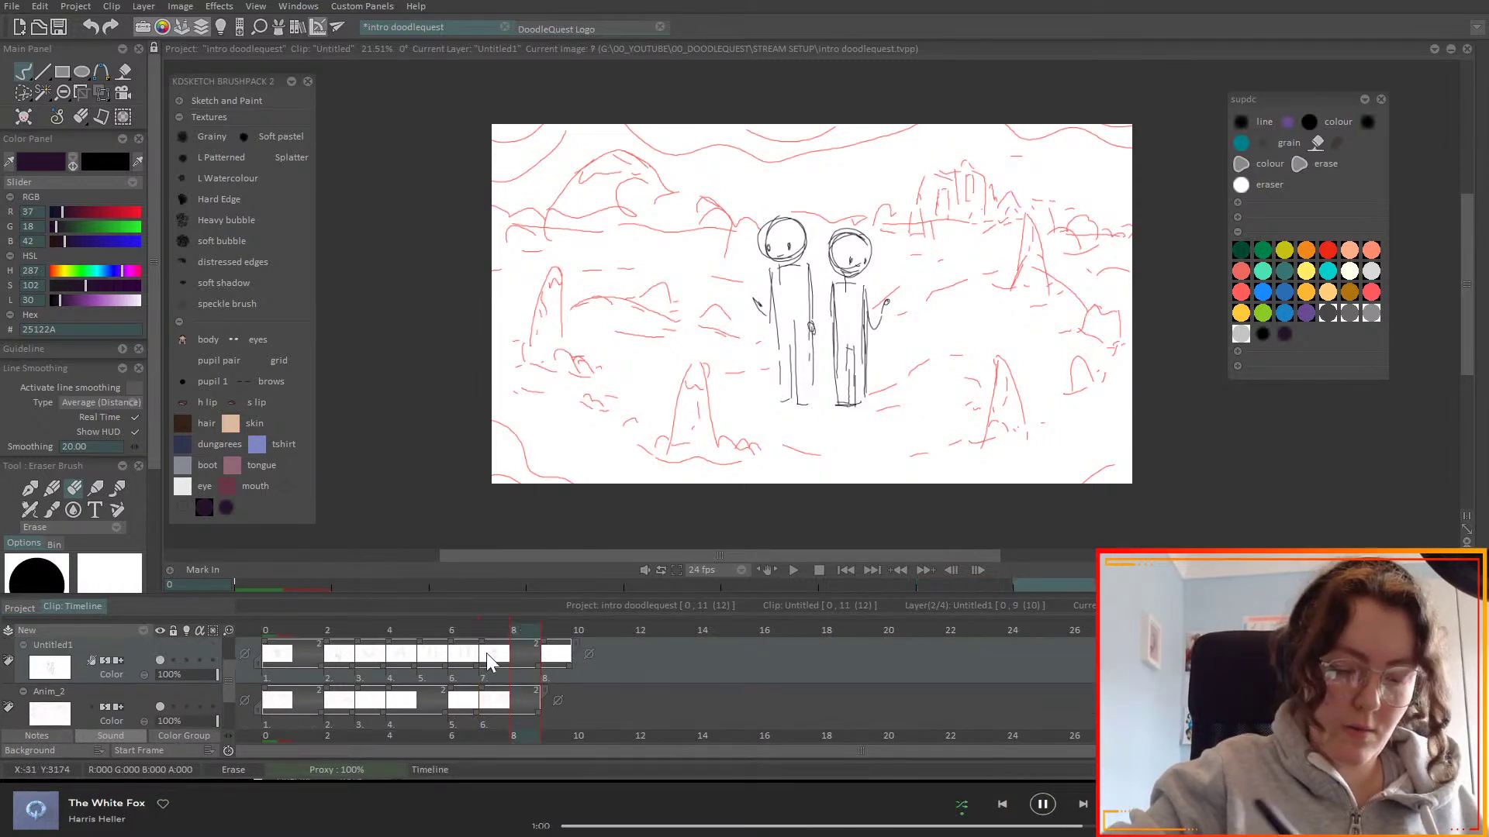
mouse_move(841, 221)
mouse_down()
mouse_move(848, 359)
mouse_move(881, 382)
mouse_move(799, 377)
mouse_move(764, 199)
mouse_move(804, 222)
mouse_move(804, 352)
mouse_up()
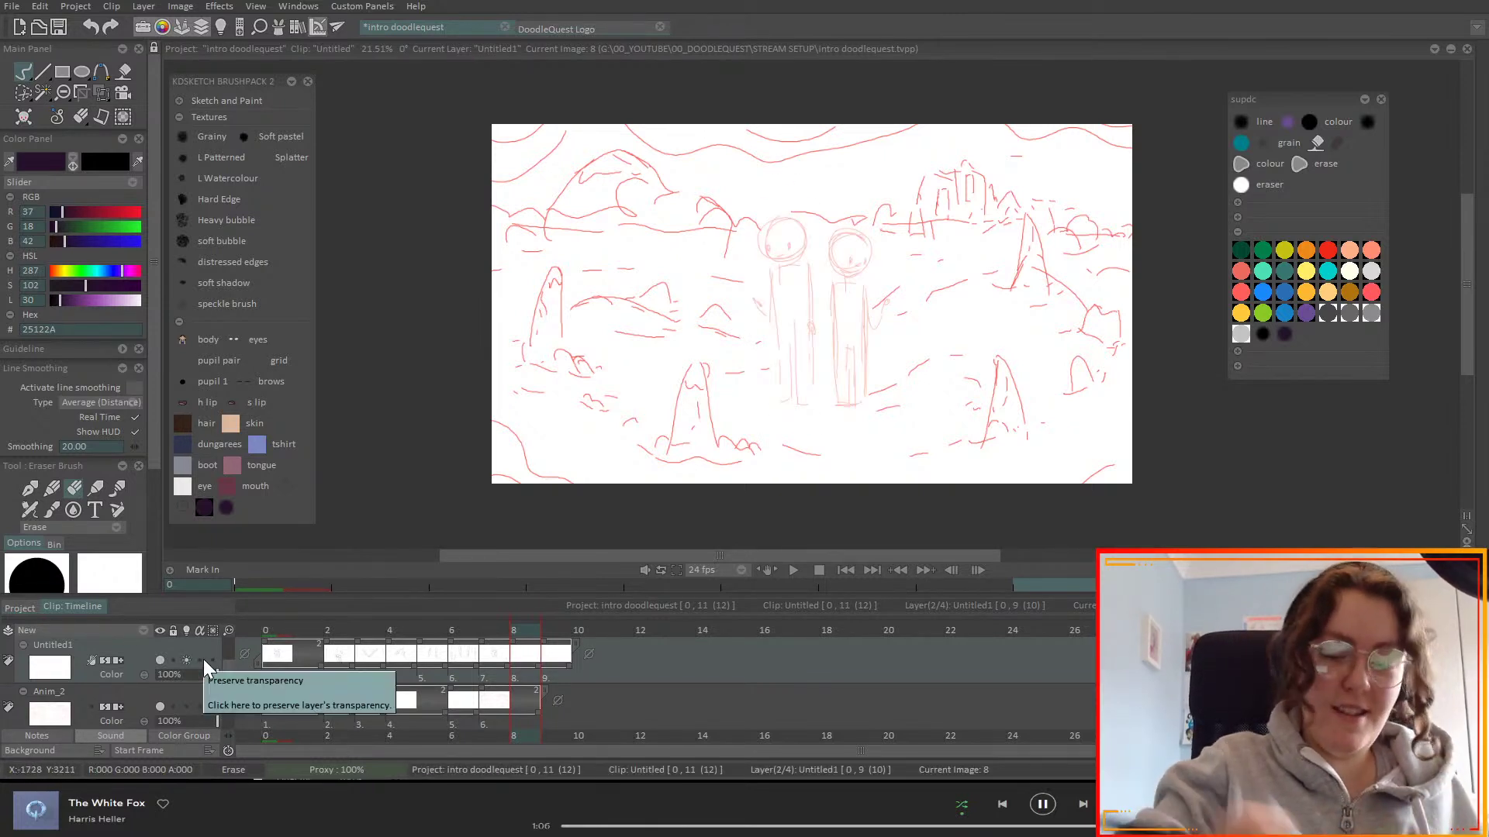
- Sketch the left character on frame 8 in dark purple #25122A, with a lower head, spread legs, a face and a sword raised to the left
click(51, 487)
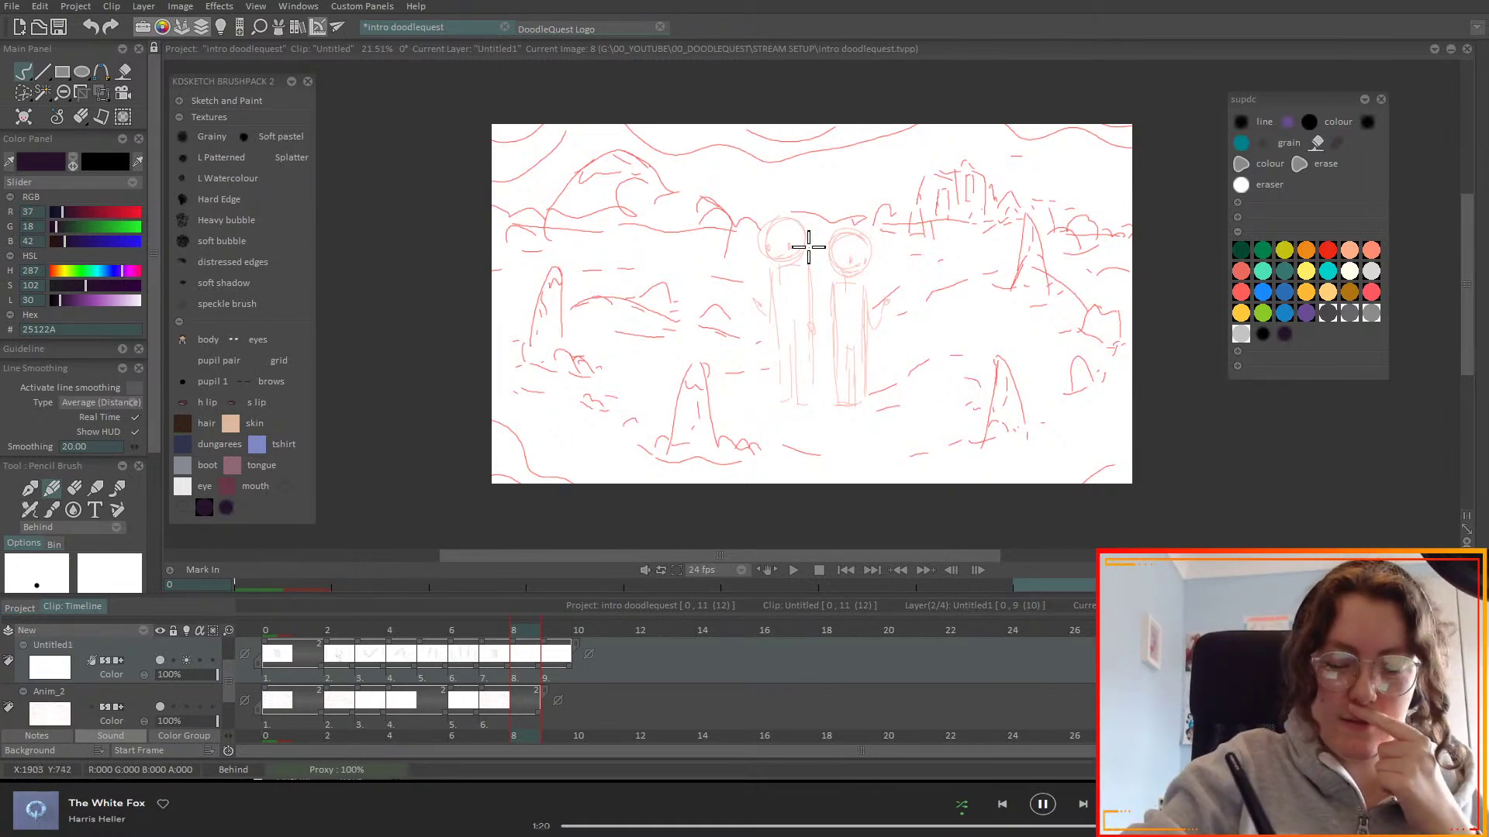
mouse_move(784, 257)
mouse_down()
mouse_move(793, 210)
mouse_move(804, 248)
mouse_up()
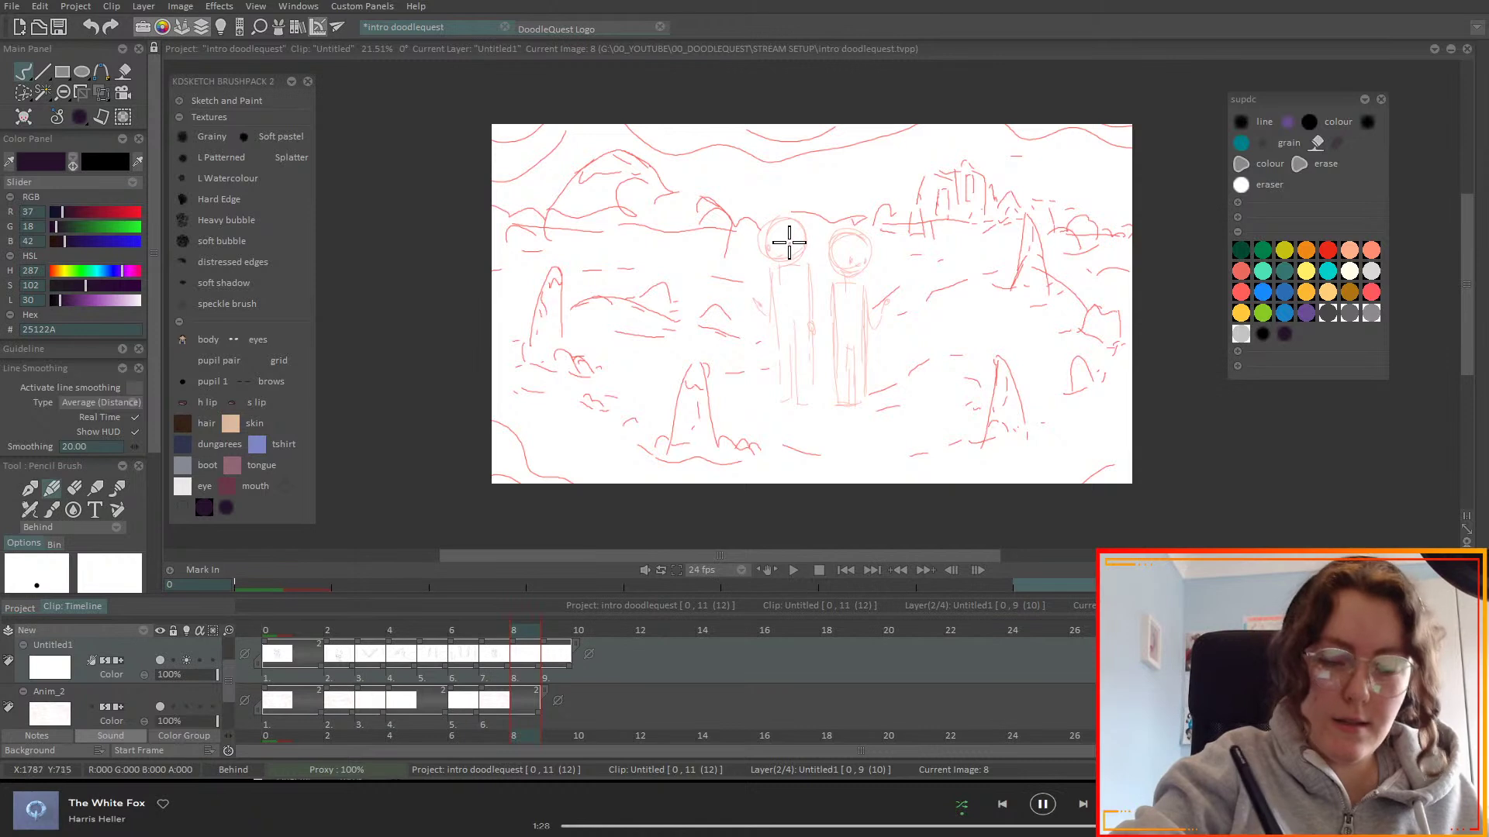
mouse_move(798, 232)
mouse_down()
mouse_move(800, 273)
mouse_move(773, 263)
mouse_move(792, 232)
mouse_move(808, 236)
mouse_move(740, 404)
mouse_up()
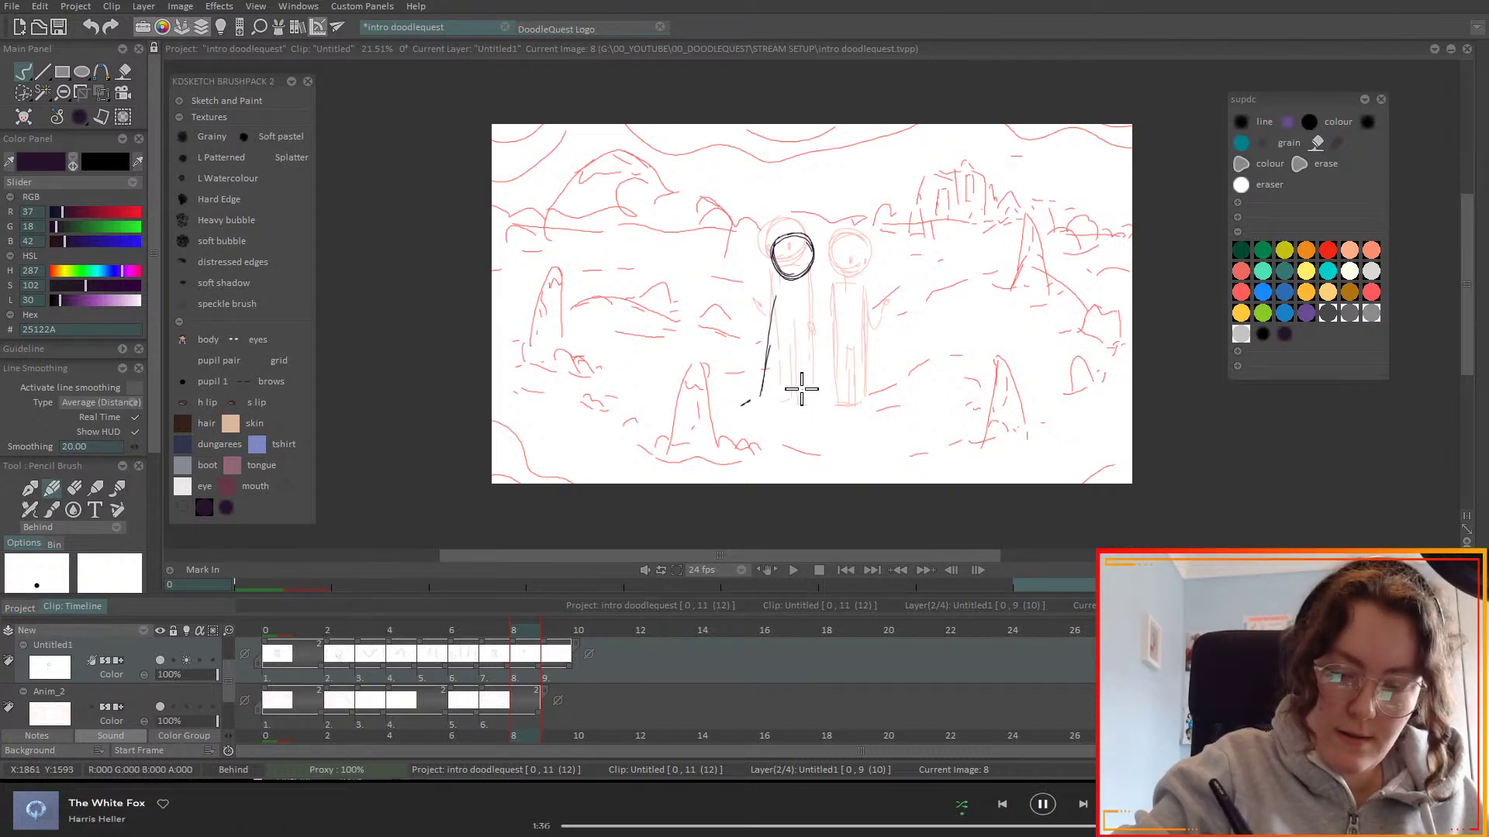
drag(807, 404, 825, 363)
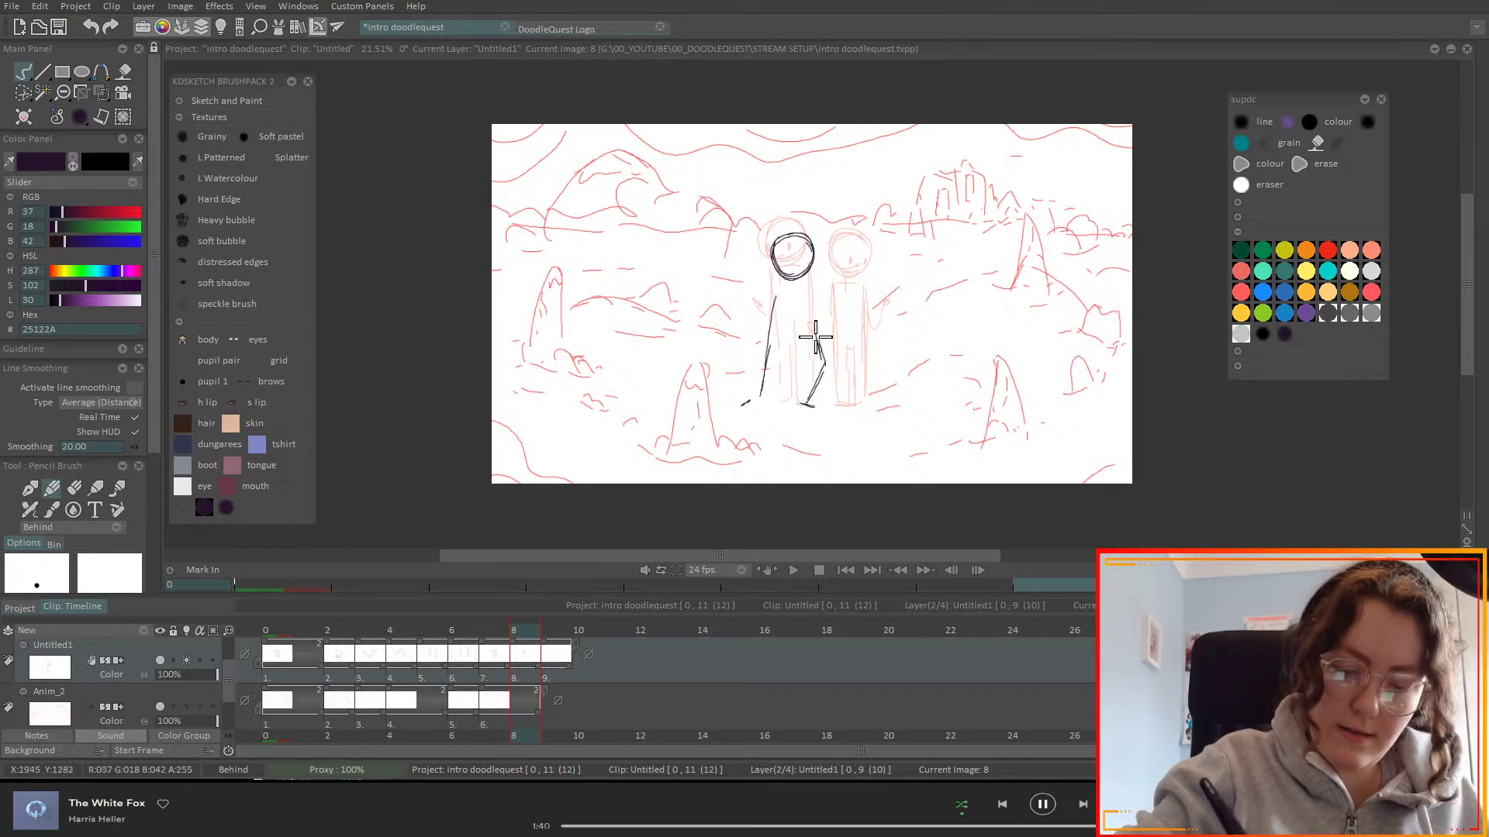
drag(809, 285, 823, 362)
drag(776, 267, 758, 392)
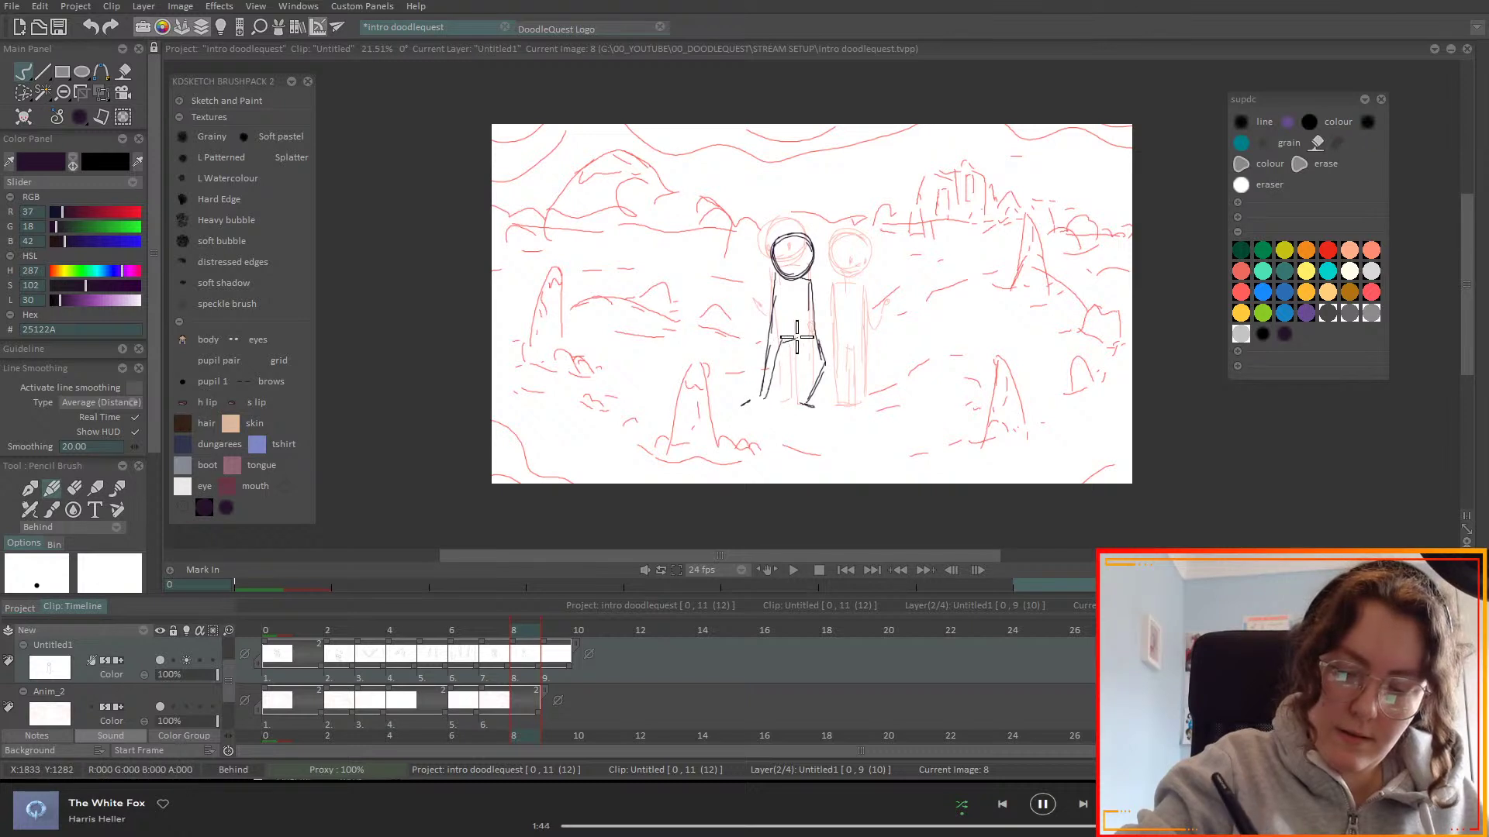
mouse_move(797, 342)
mouse_down()
mouse_move(814, 361)
mouse_move(800, 401)
mouse_move(752, 392)
mouse_move(768, 400)
mouse_up()
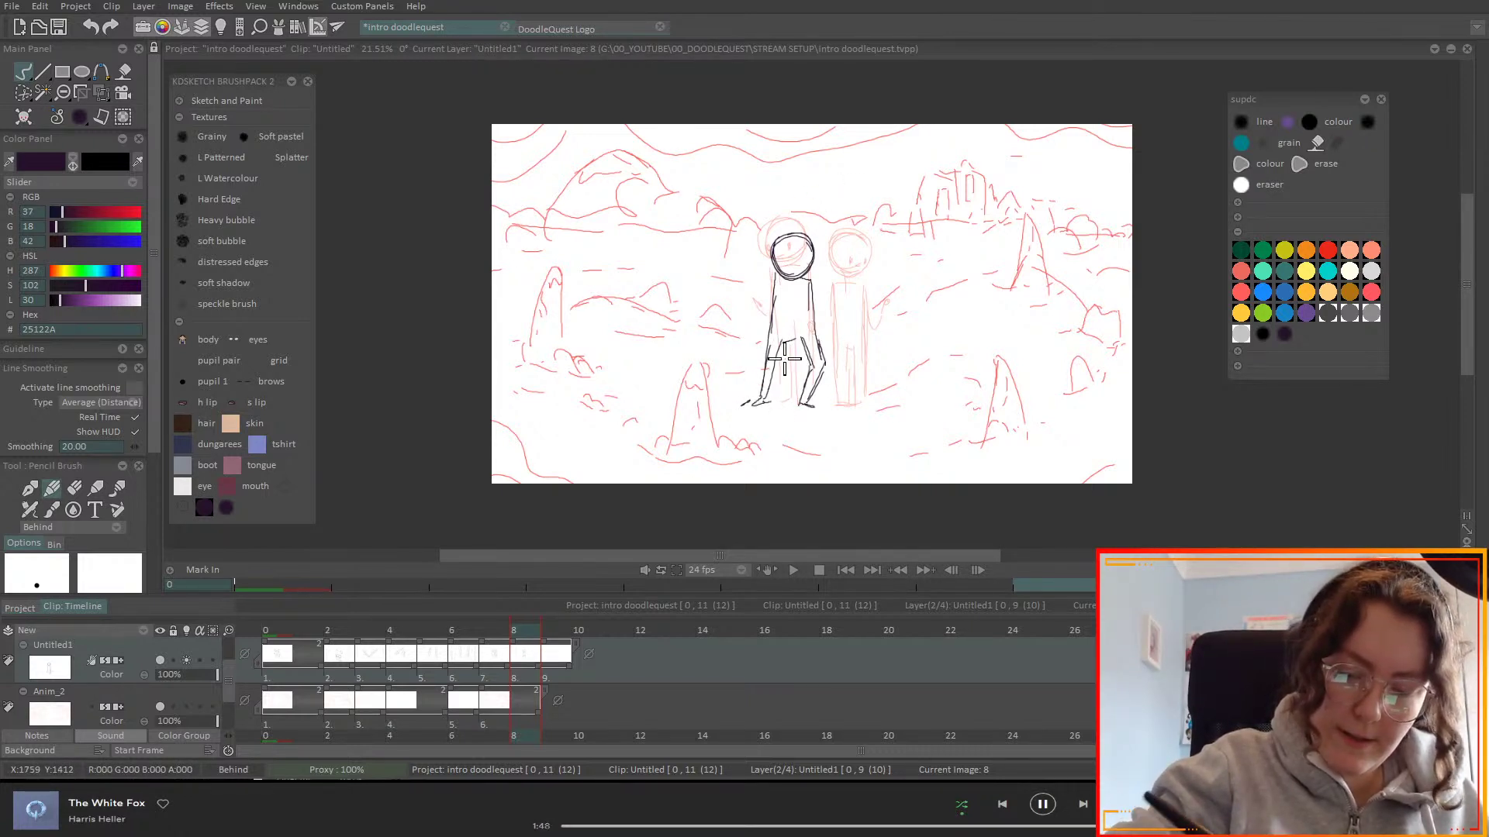
mouse_move(743, 307)
mouse_down()
mouse_move(686, 231)
mouse_move(751, 295)
mouse_up()
mouse_move(686, 233)
mouse_down()
mouse_move(753, 298)
mouse_move(747, 316)
mouse_move(759, 277)
mouse_move(753, 302)
mouse_move(814, 288)
mouse_move(808, 277)
mouse_move(779, 314)
mouse_up()
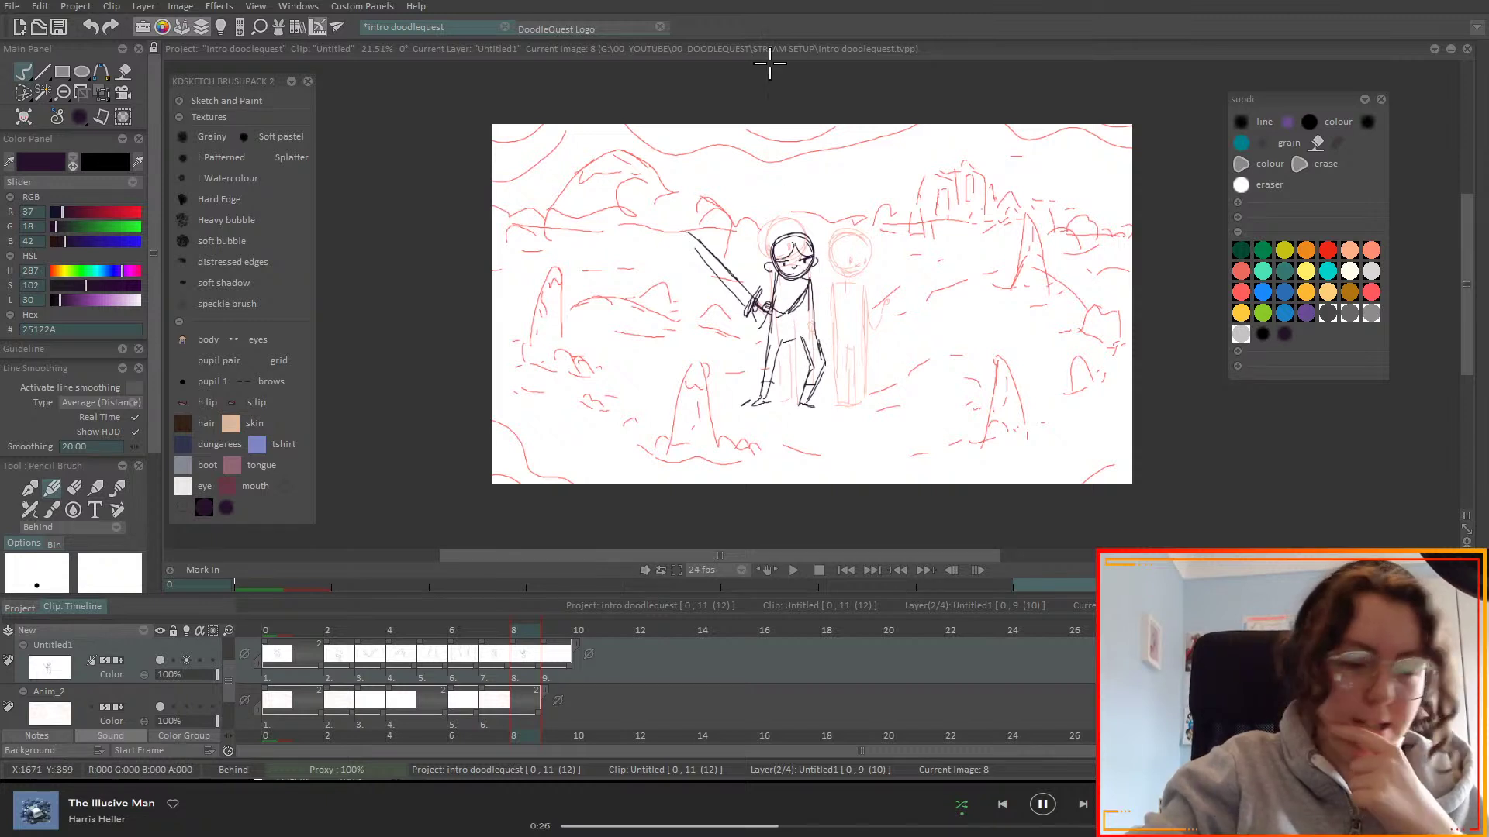
- Erase the left character's bent leg, redraw it straight and angled outward, and add curls beside the head
click(76, 487)
drag(806, 339, 818, 358)
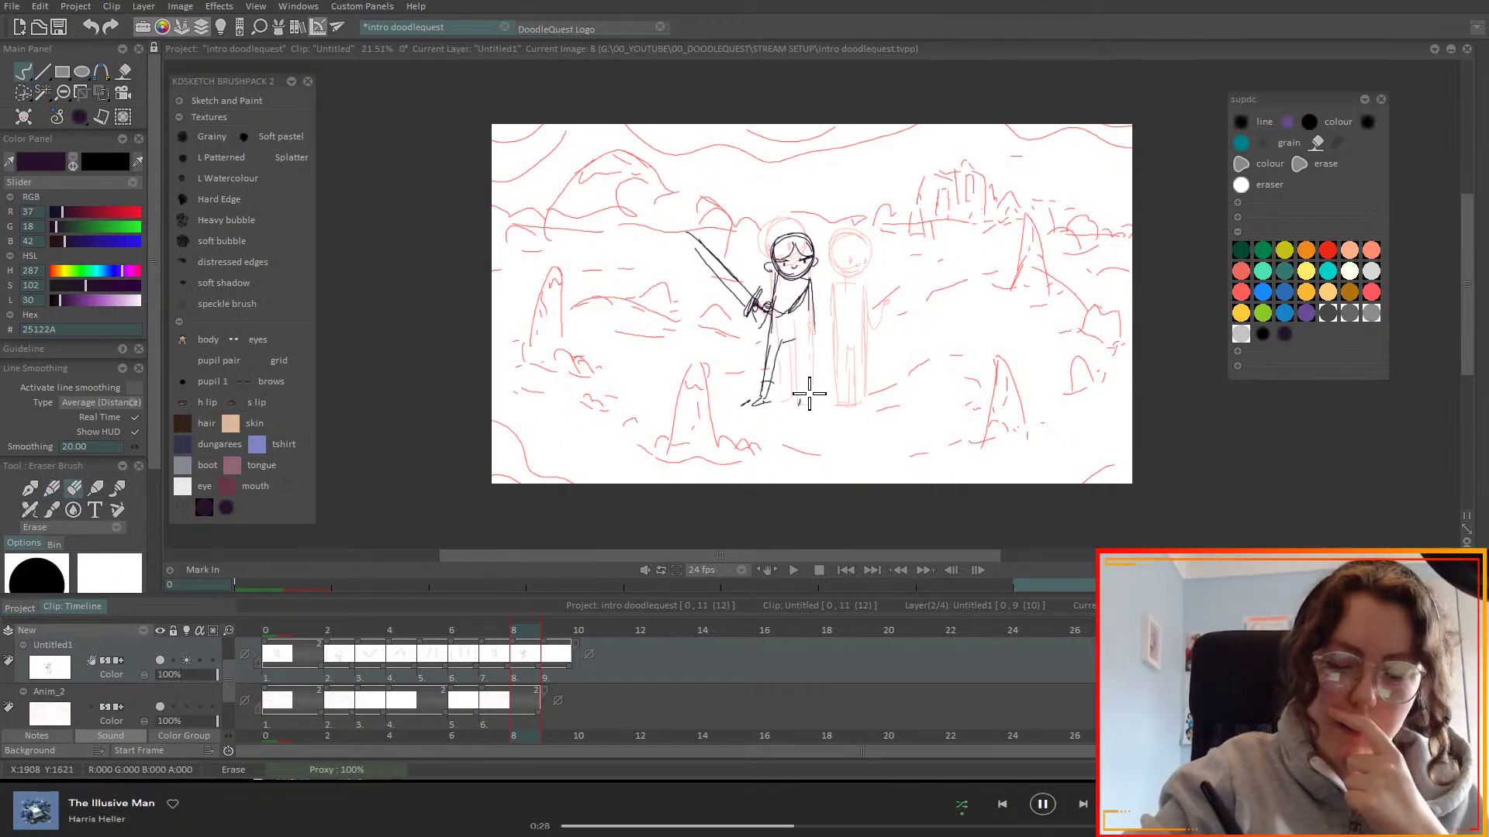
click(52, 486)
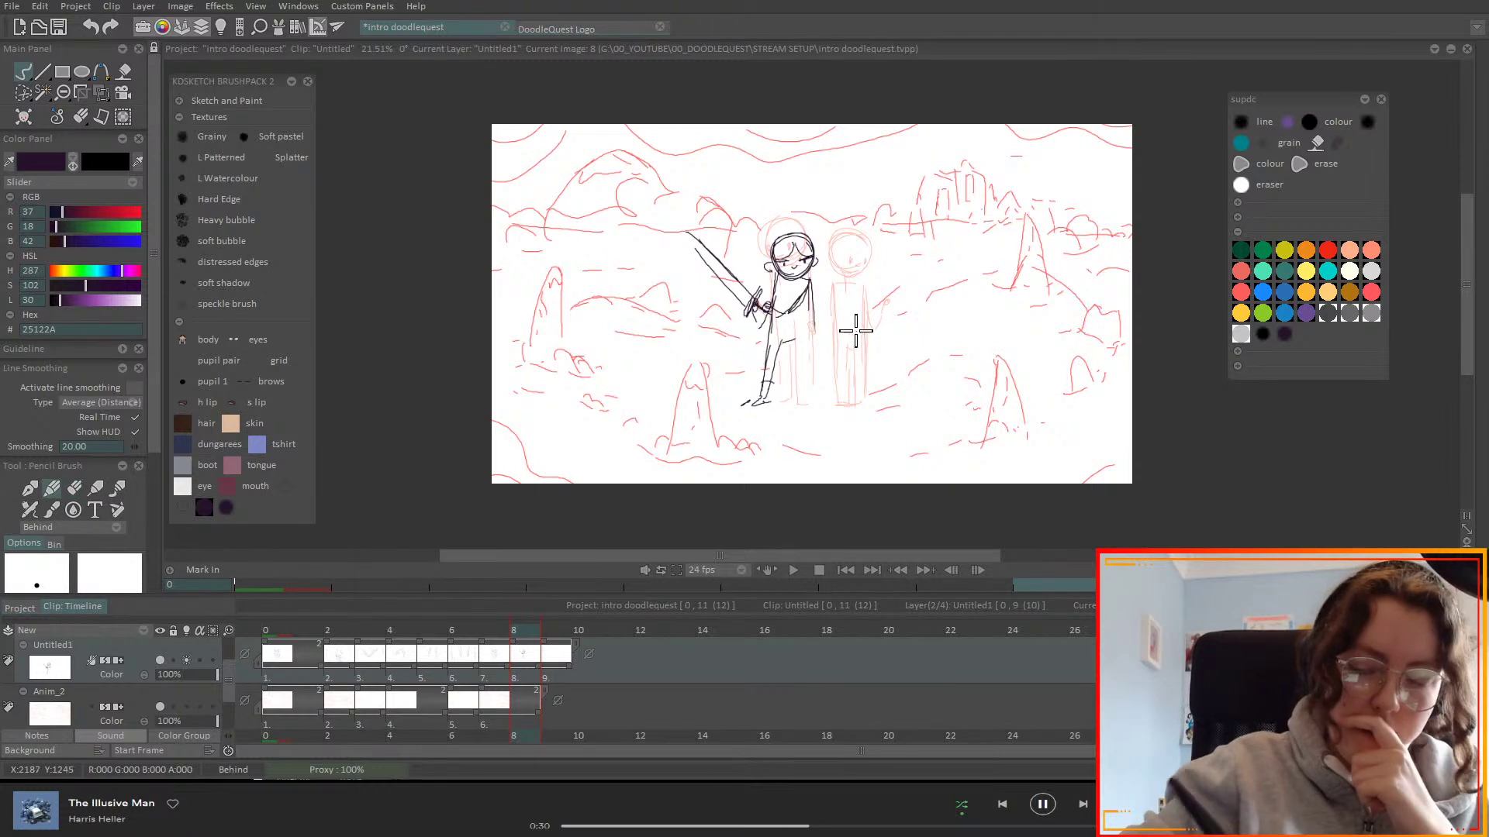
drag(797, 337, 814, 400)
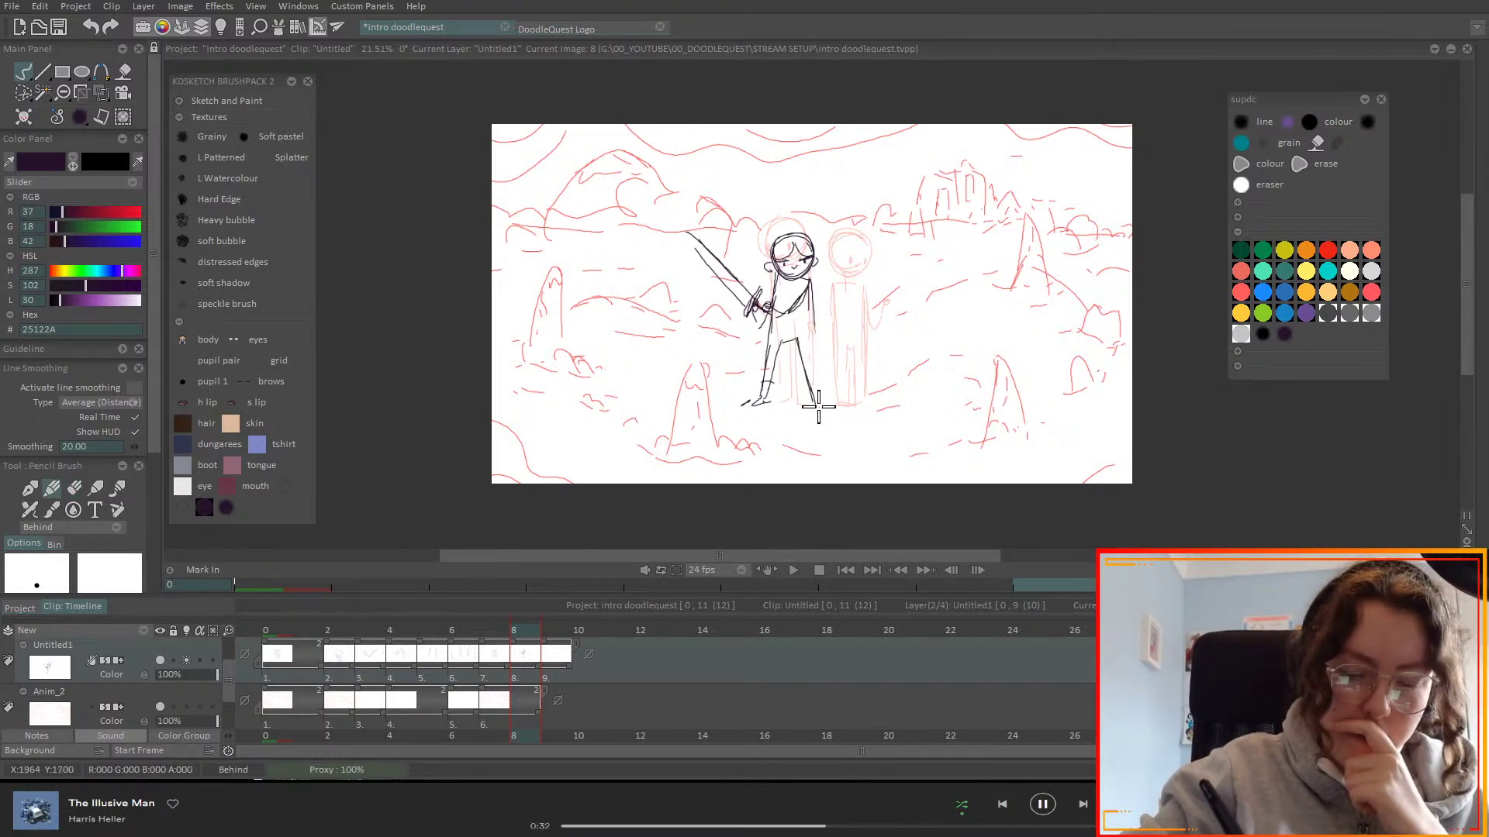
drag(799, 325, 820, 400)
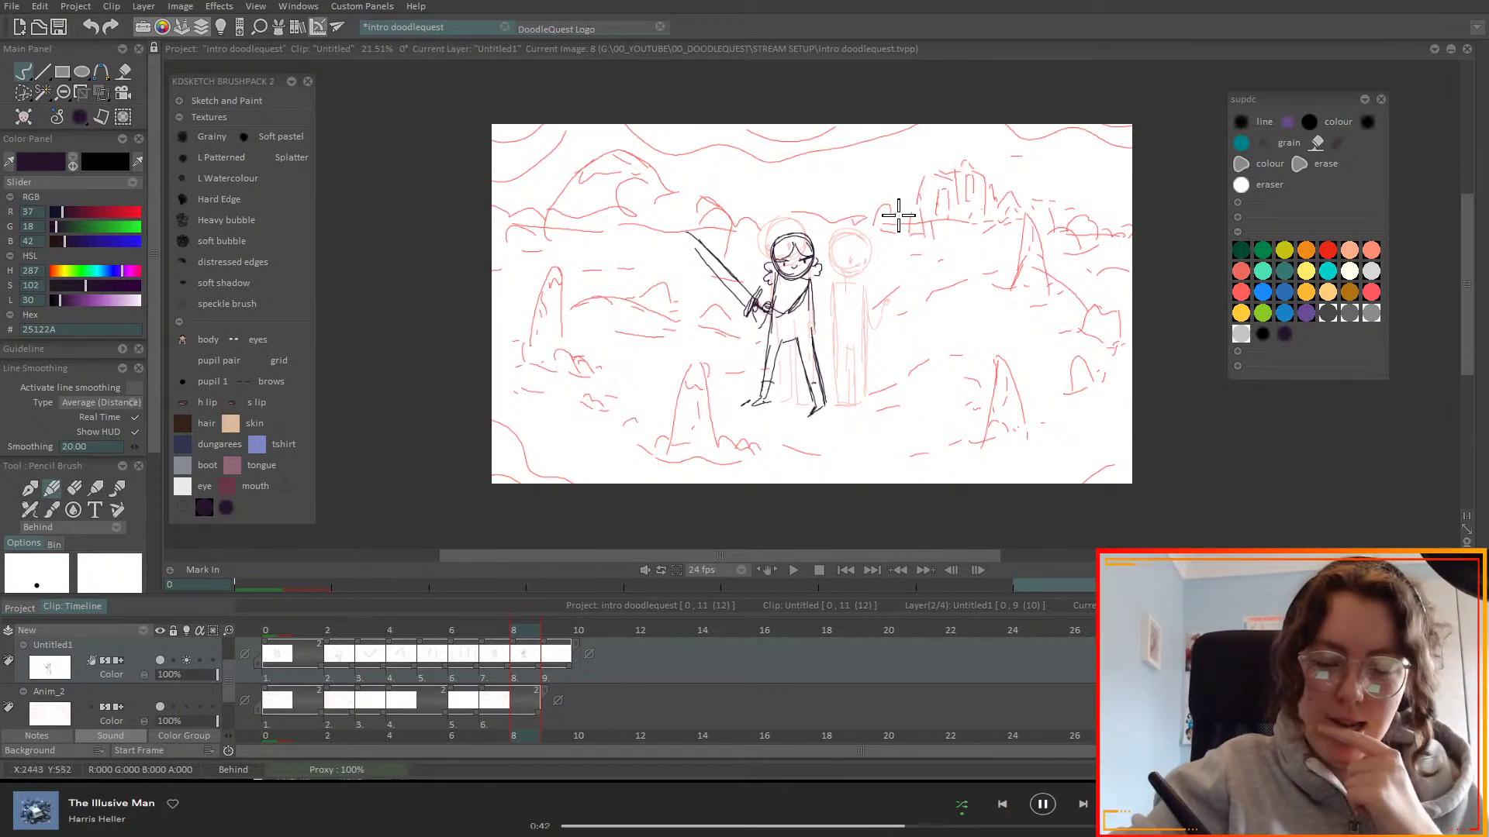
- Sketch the shorter right character with a face, spread legs and a sword raised to the right, and save the project
mouse_move(881, 55)
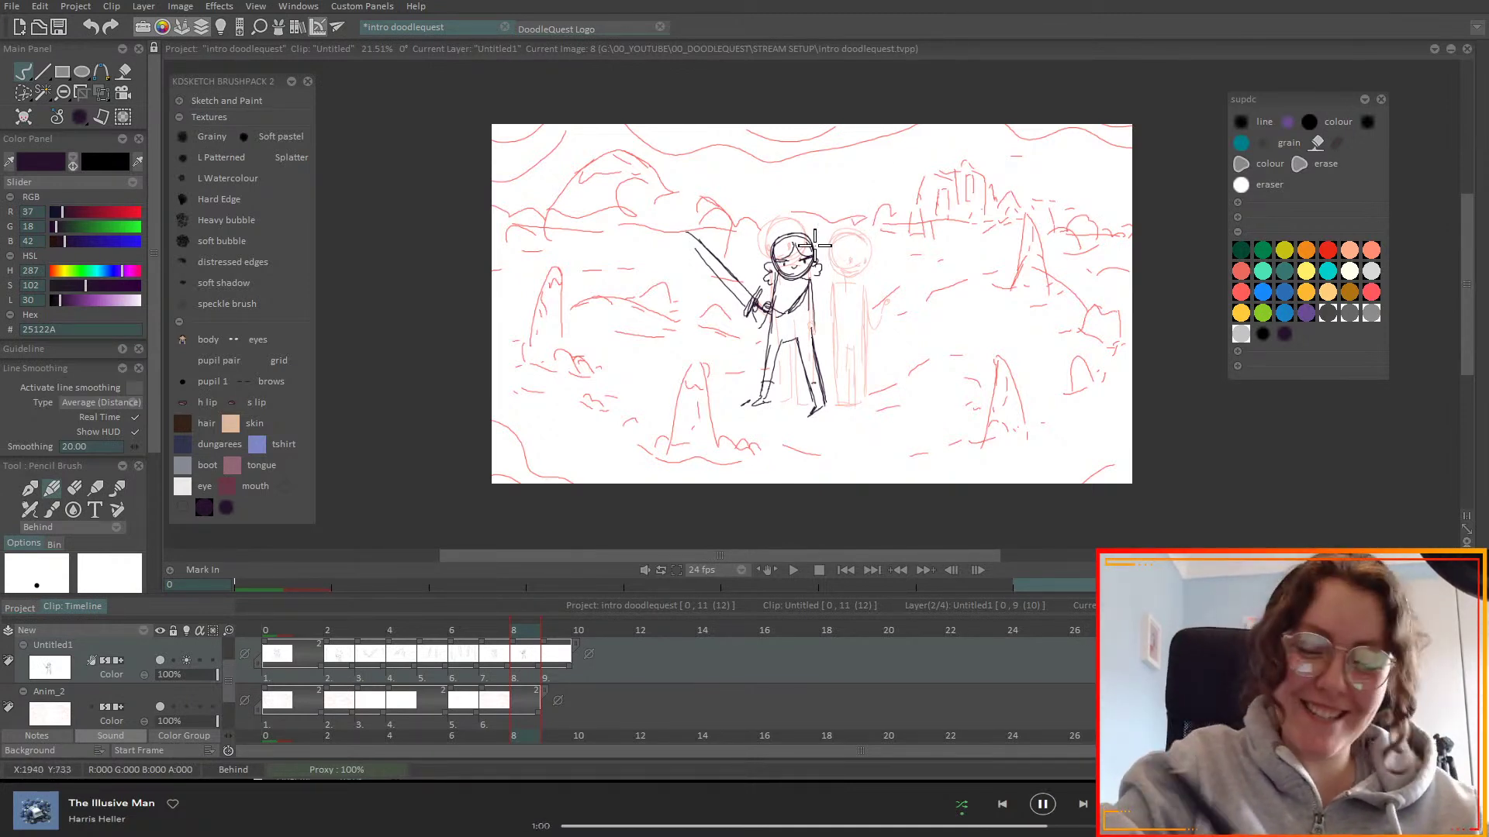
drag(843, 260, 853, 295)
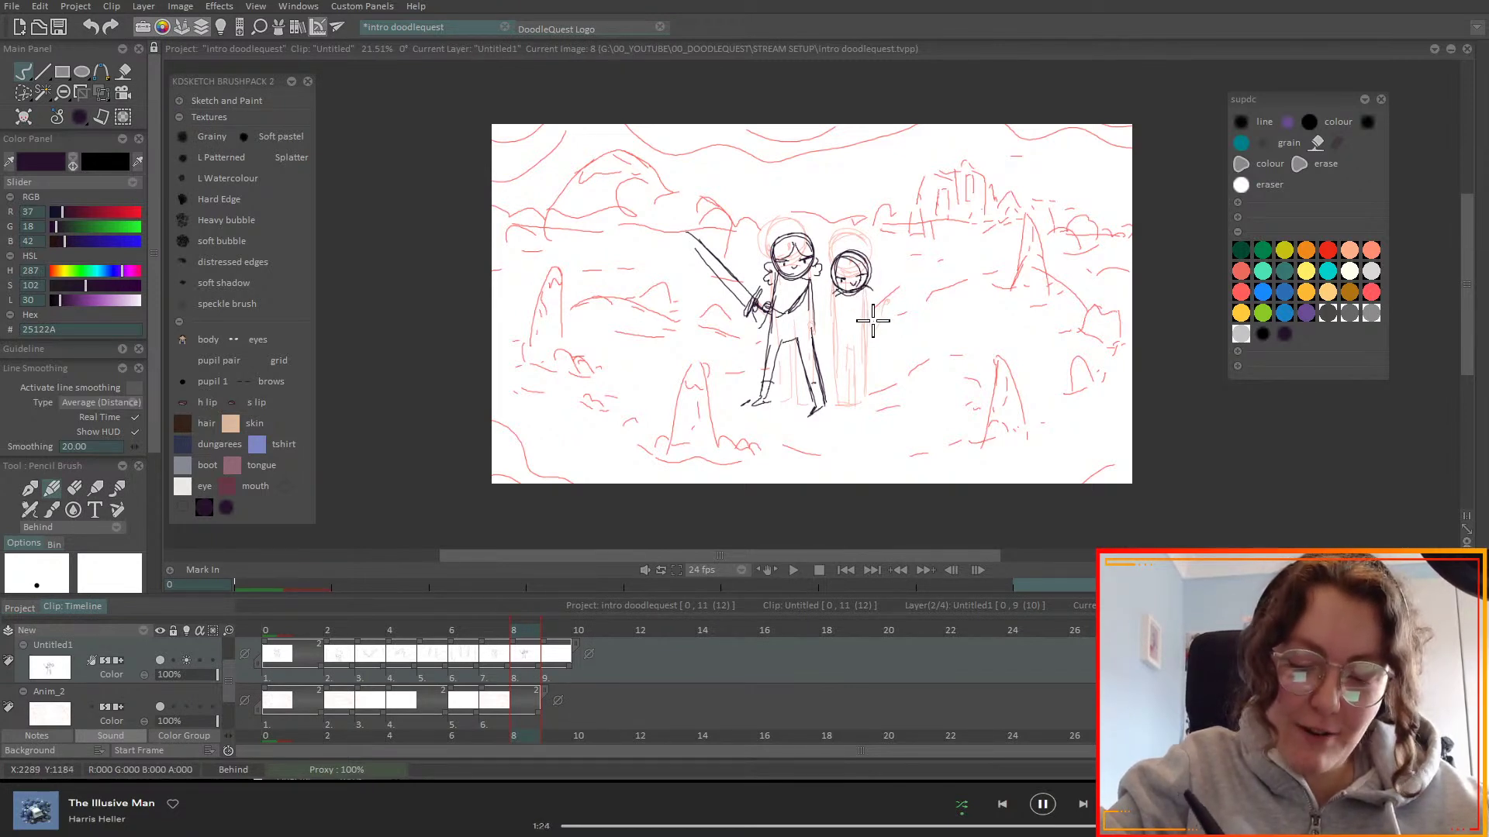
mouse_move(872, 321)
mouse_down()
mouse_move(945, 253)
mouse_move(884, 298)
mouse_move(900, 310)
mouse_move(958, 245)
mouse_move(870, 313)
mouse_move(903, 310)
mouse_up()
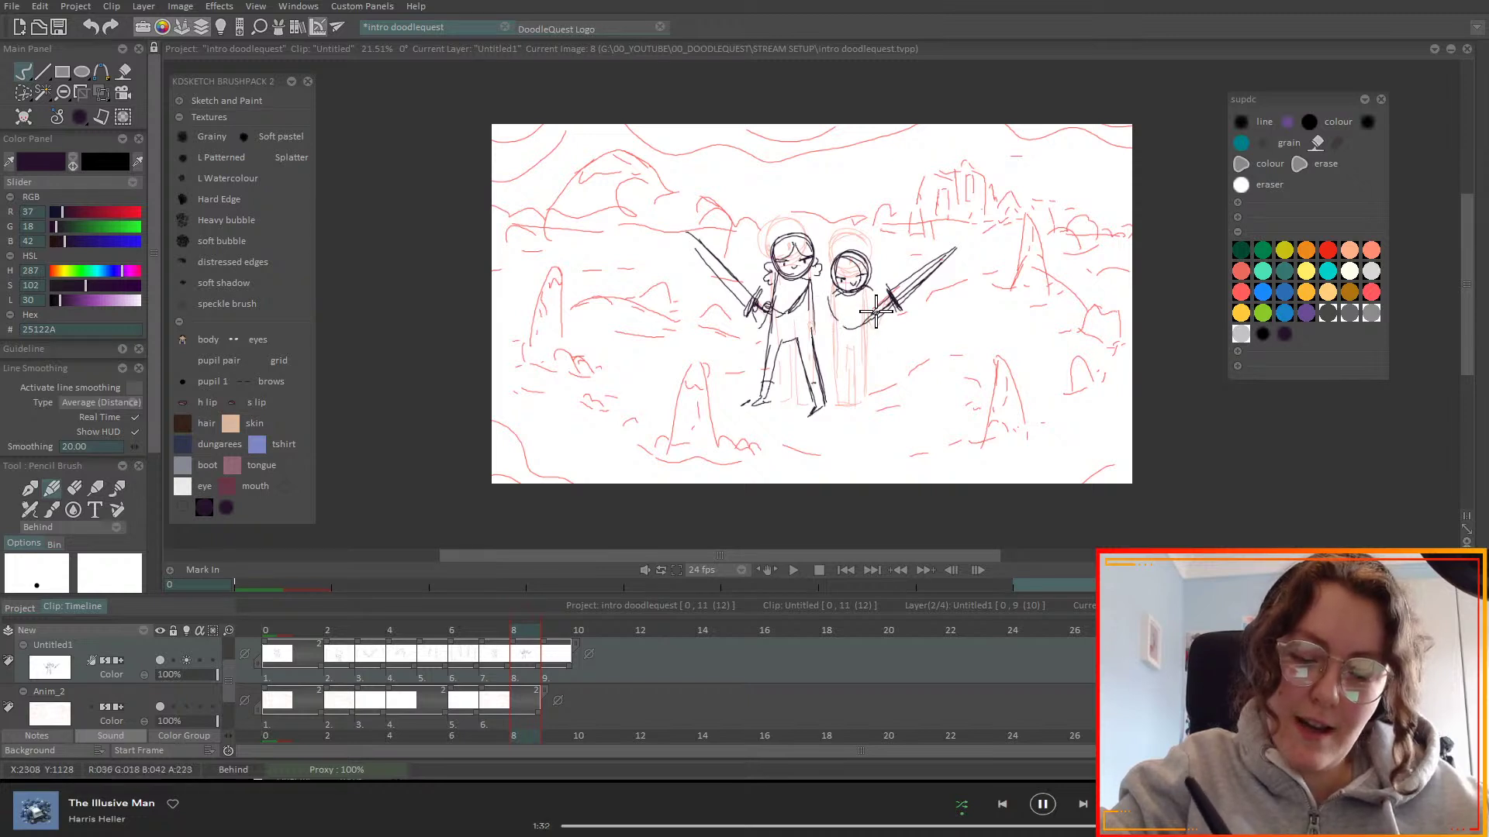
mouse_move(849, 288)
mouse_down()
mouse_move(831, 317)
mouse_move(876, 314)
mouse_move(824, 365)
mouse_move(820, 397)
mouse_up()
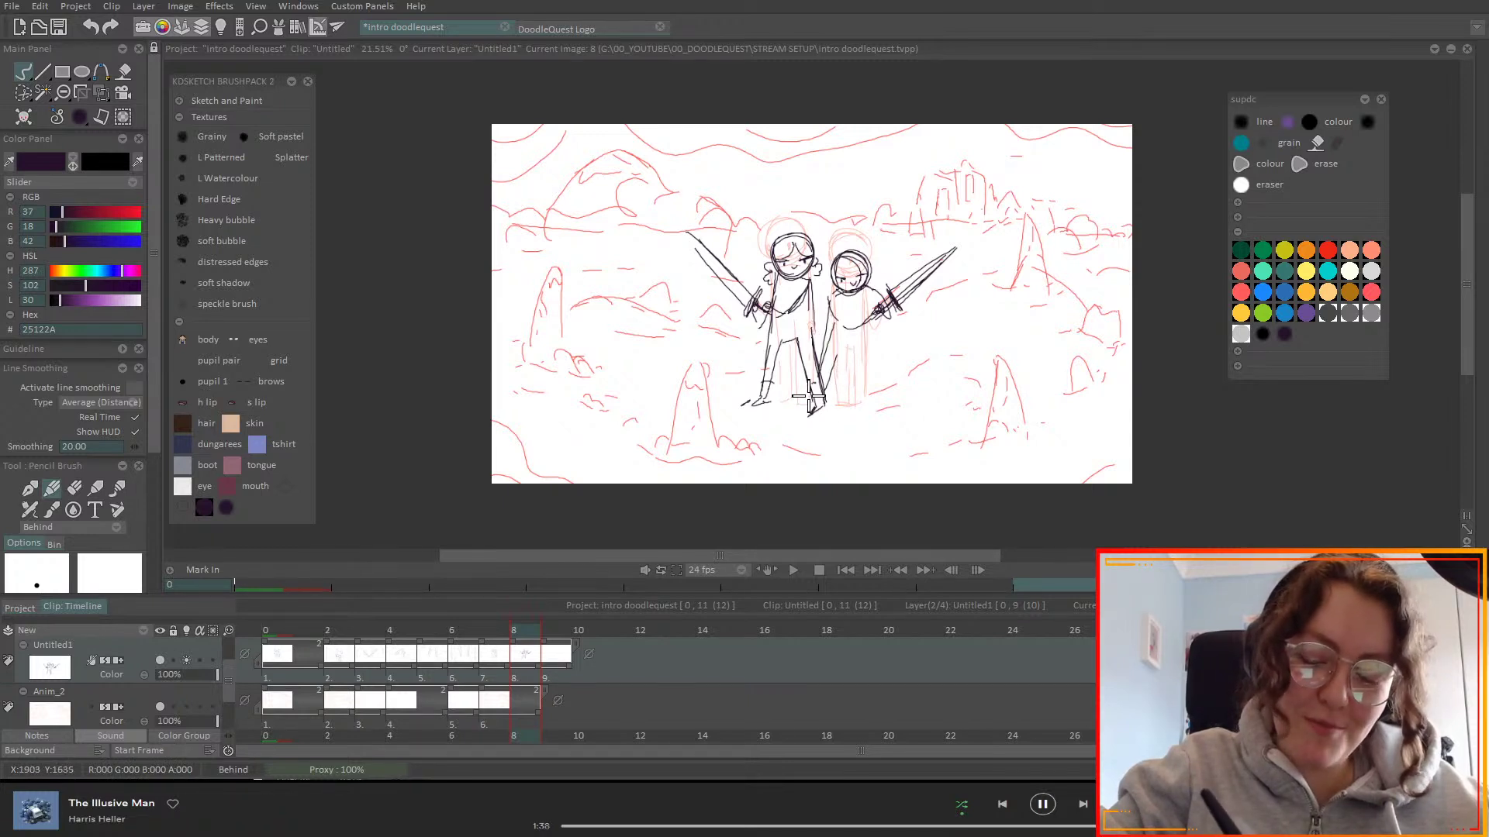
mouse_move(844, 345)
mouse_down()
mouse_move(841, 403)
mouse_move(879, 410)
mouse_up()
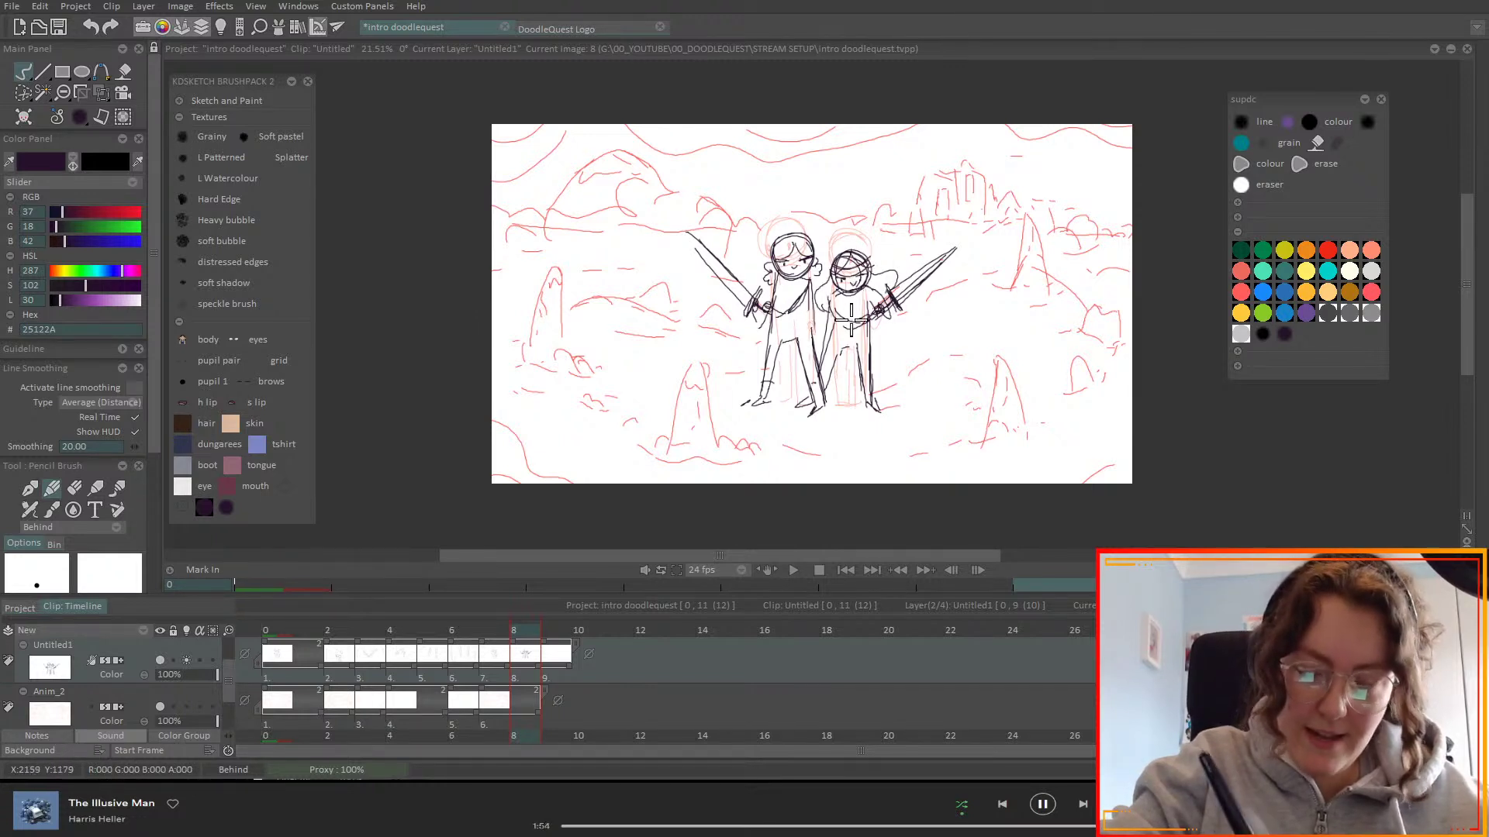
key(ctrl+s)
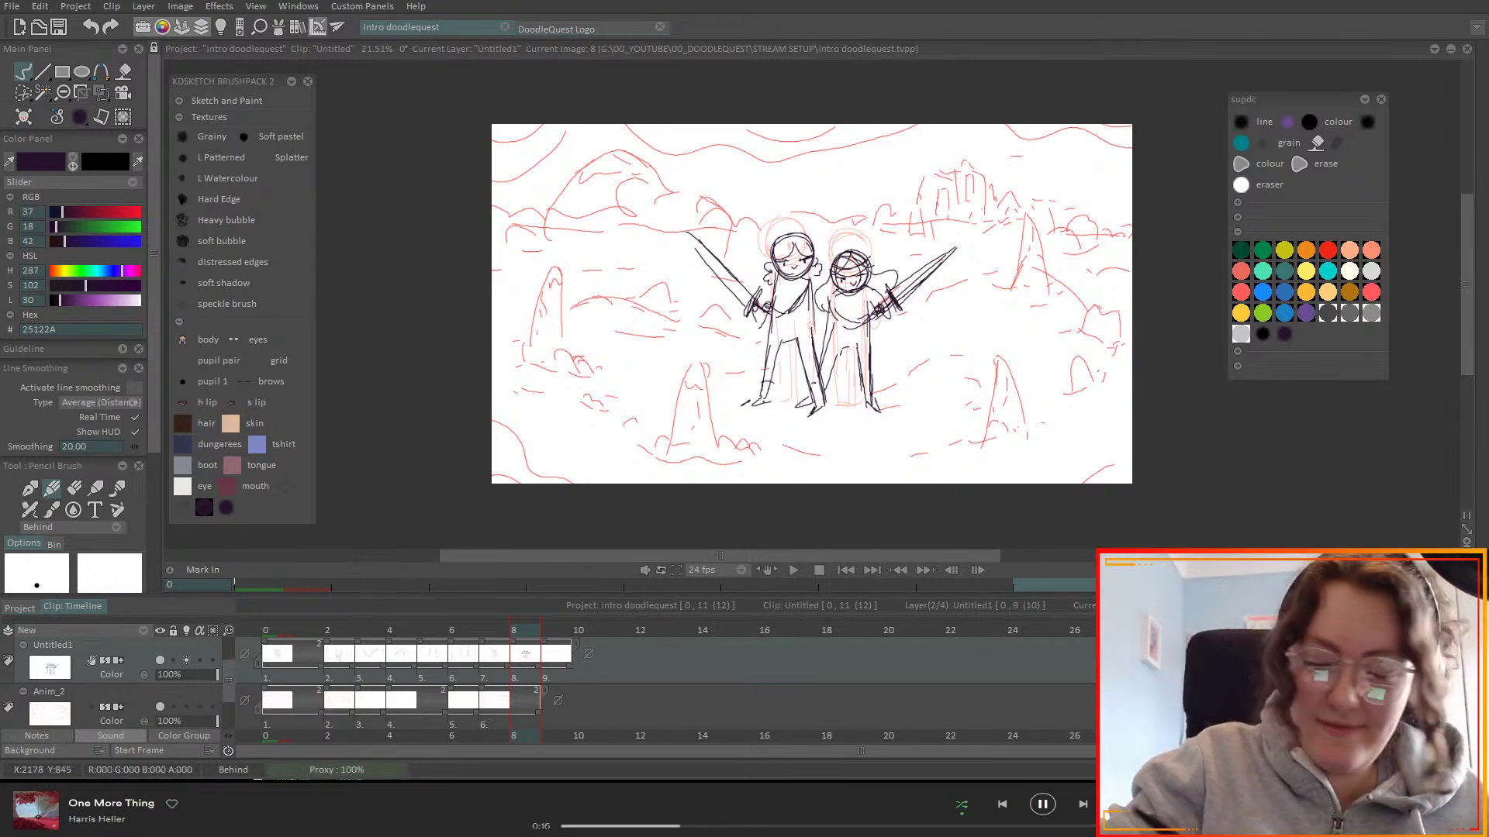
- Add clothing details to the right character's chest, arm and waist
drag(825, 298, 830, 300)
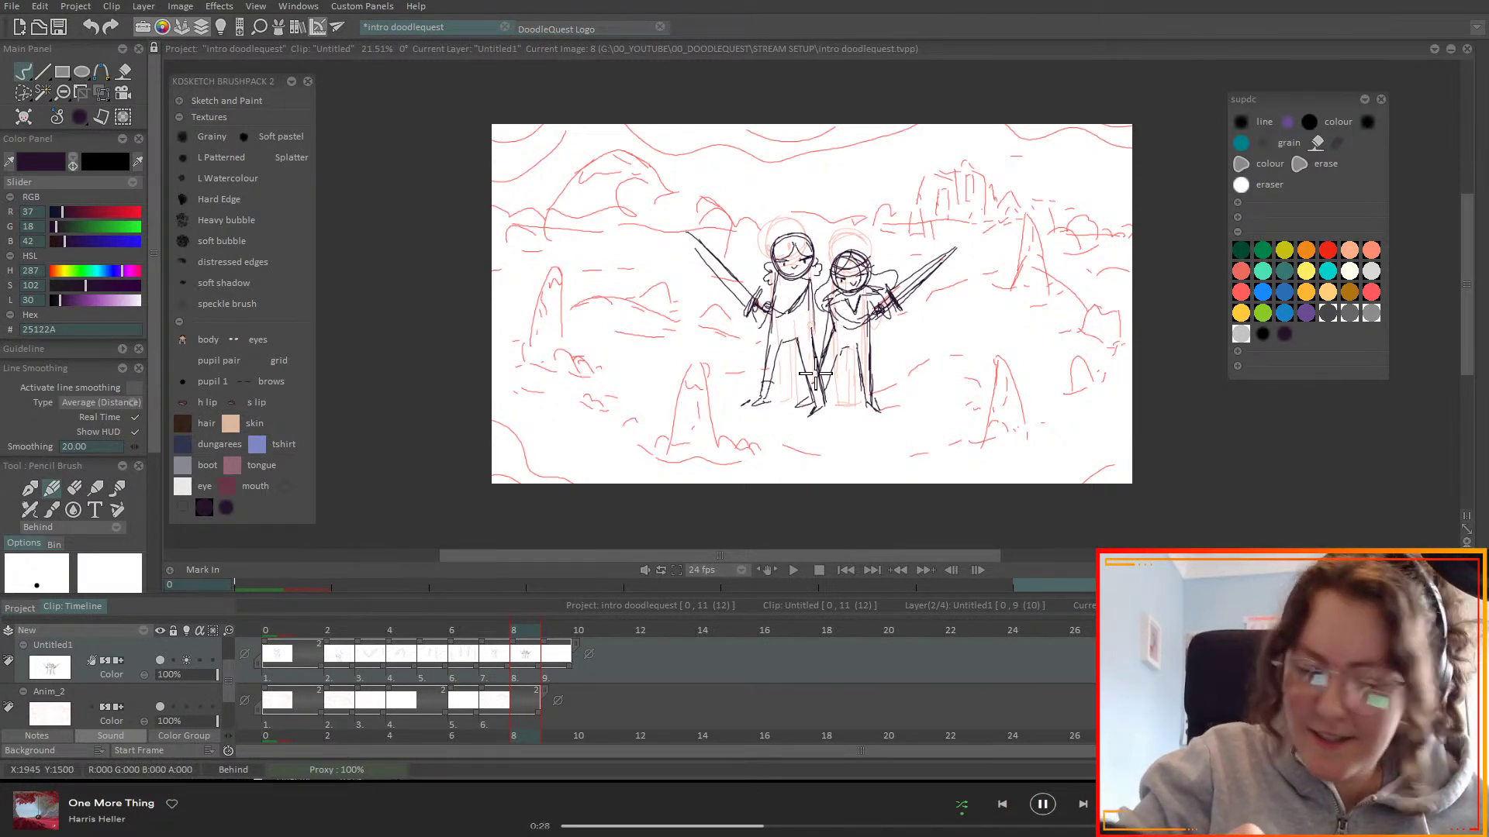
mouse_move(854, 359)
mouse_down()
mouse_move(868, 325)
mouse_move(857, 356)
mouse_move(837, 361)
mouse_move(833, 340)
mouse_move(833, 364)
mouse_move(870, 358)
mouse_up()
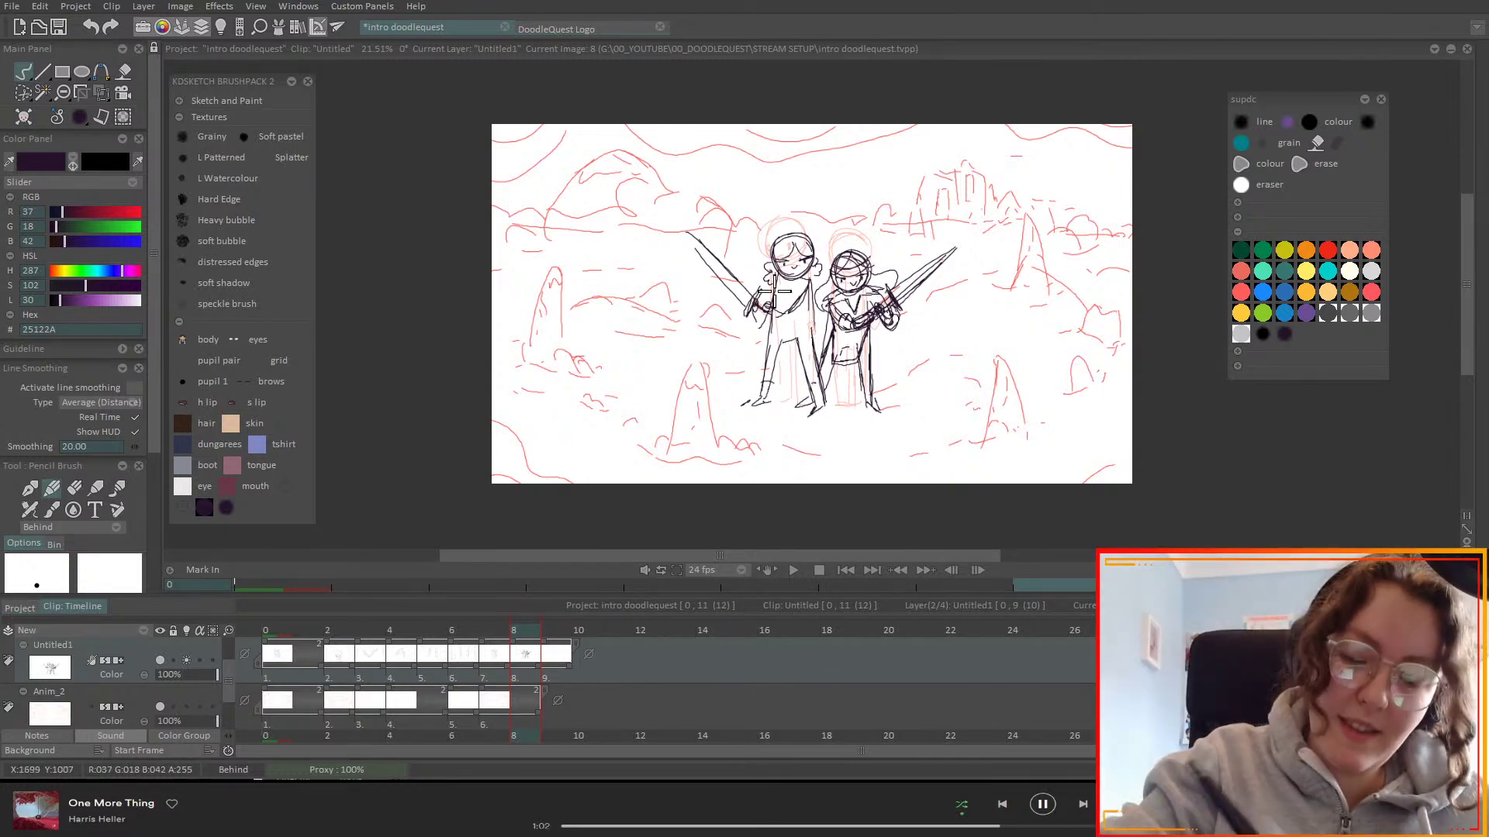
- Erase the left character's face and head on frame 8 and redraw them with a helmet-like hairline, pointed ears and a top bun
click(74, 487)
drag(787, 249, 783, 256)
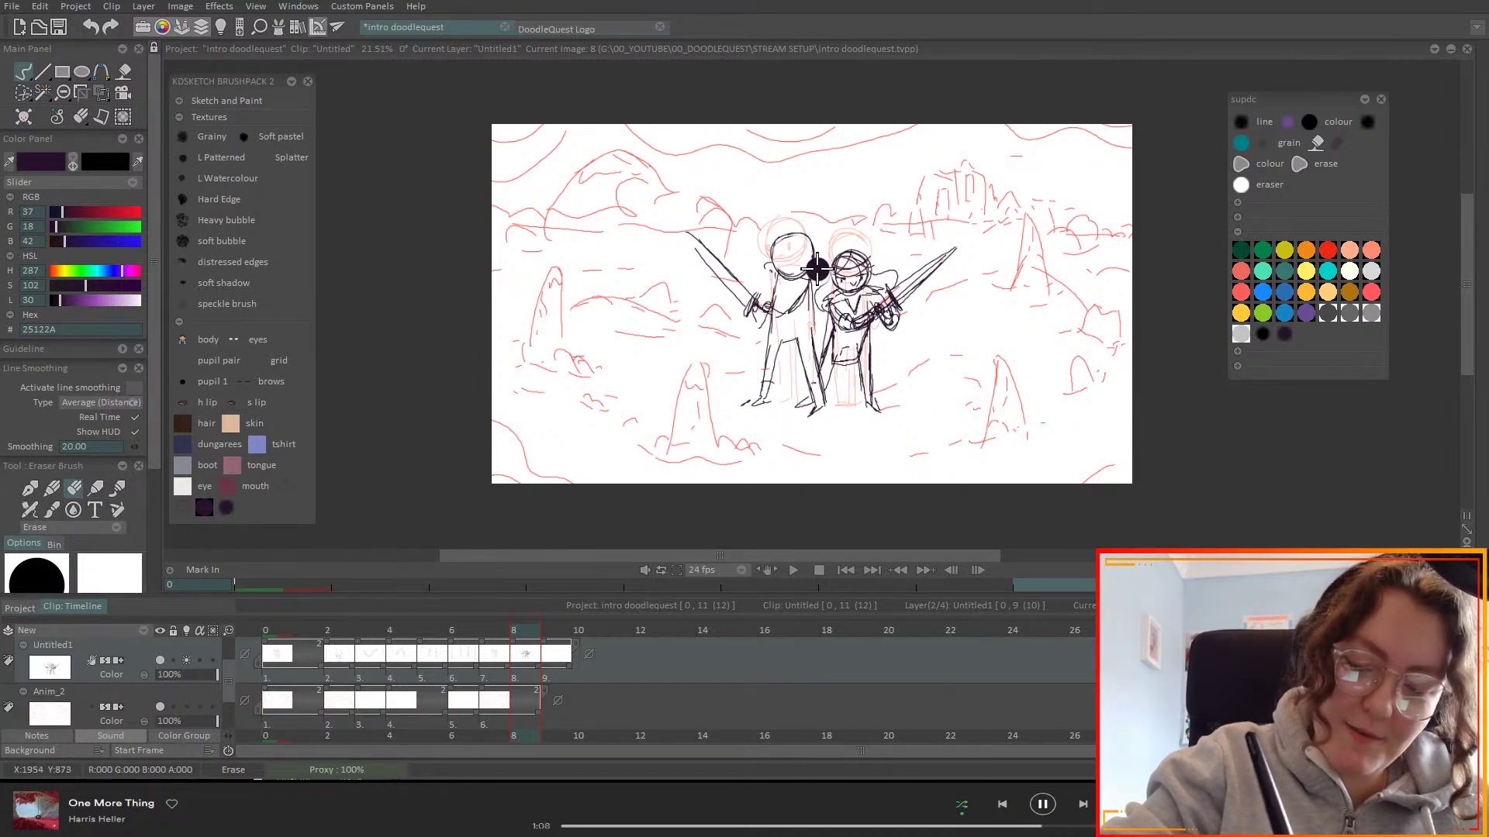
click(52, 487)
drag(783, 248, 784, 268)
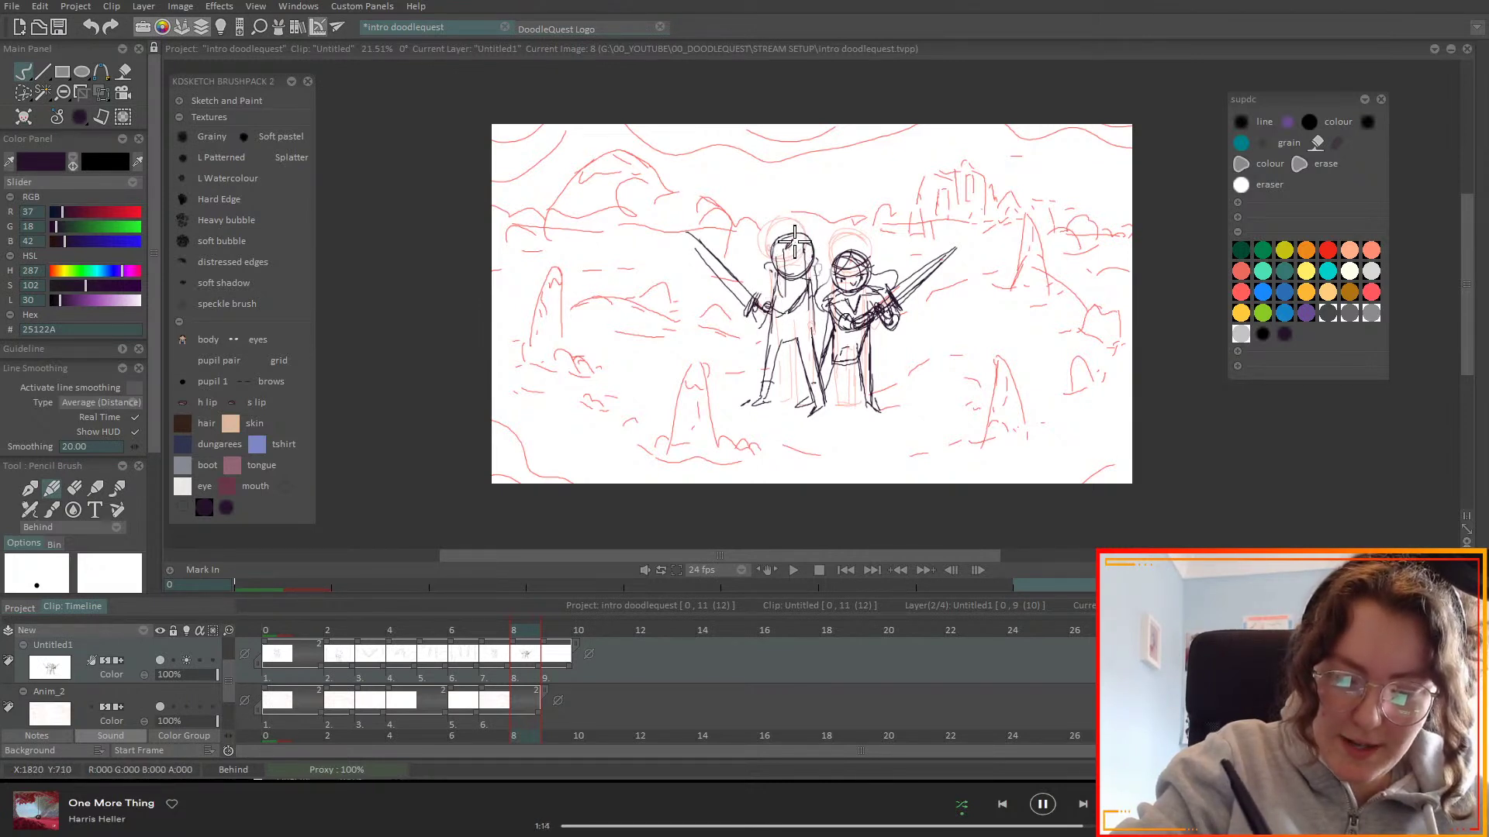
mouse_move(770, 204)
mouse_down()
mouse_move(771, 223)
mouse_move(810, 203)
mouse_move(775, 206)
mouse_move(807, 201)
mouse_move(791, 204)
mouse_up()
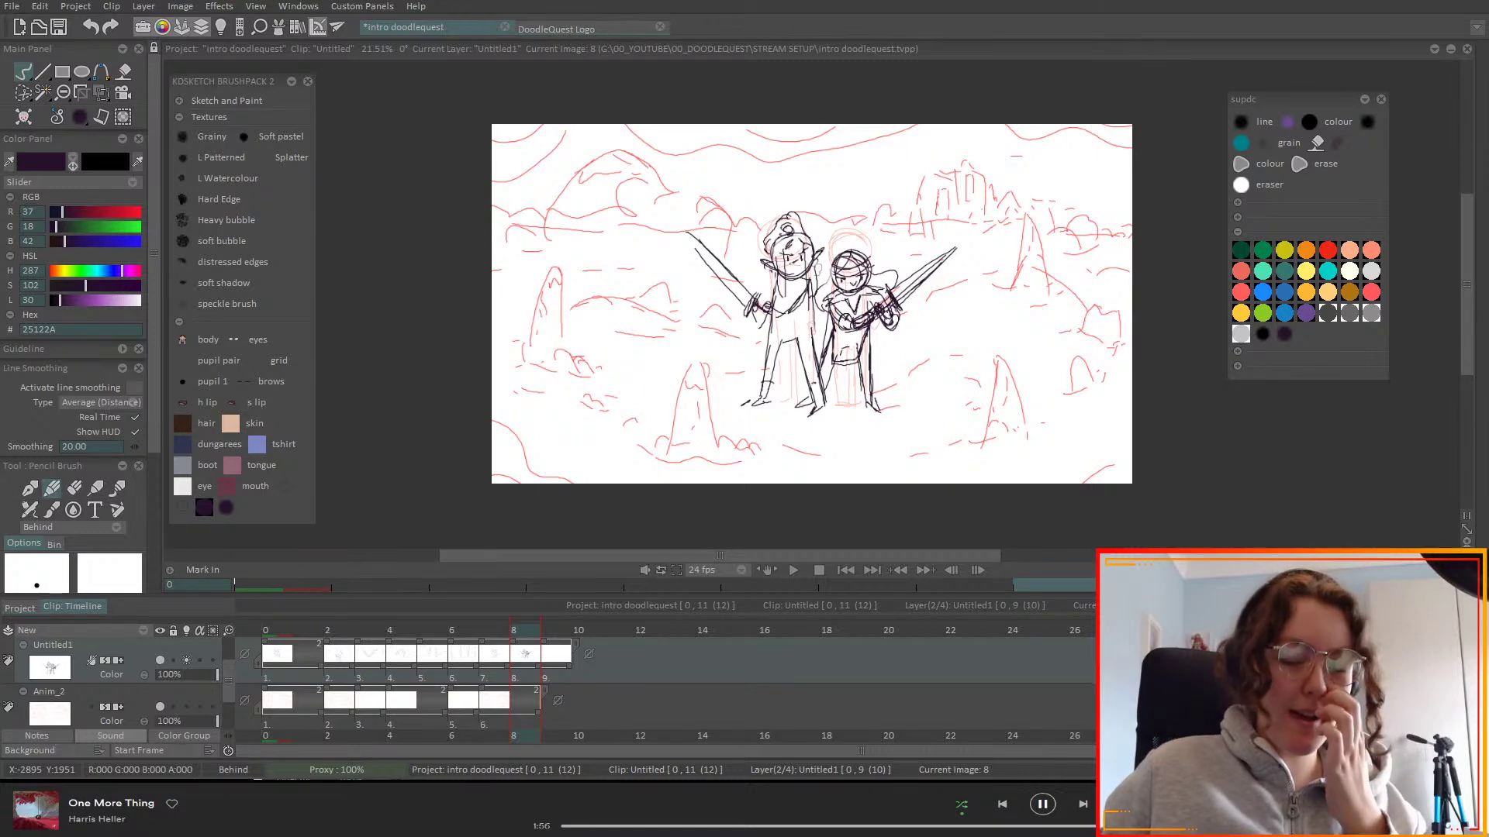
- Go to frame 0 and turn off the onion skin for the Untitled1 layer
click(277, 642)
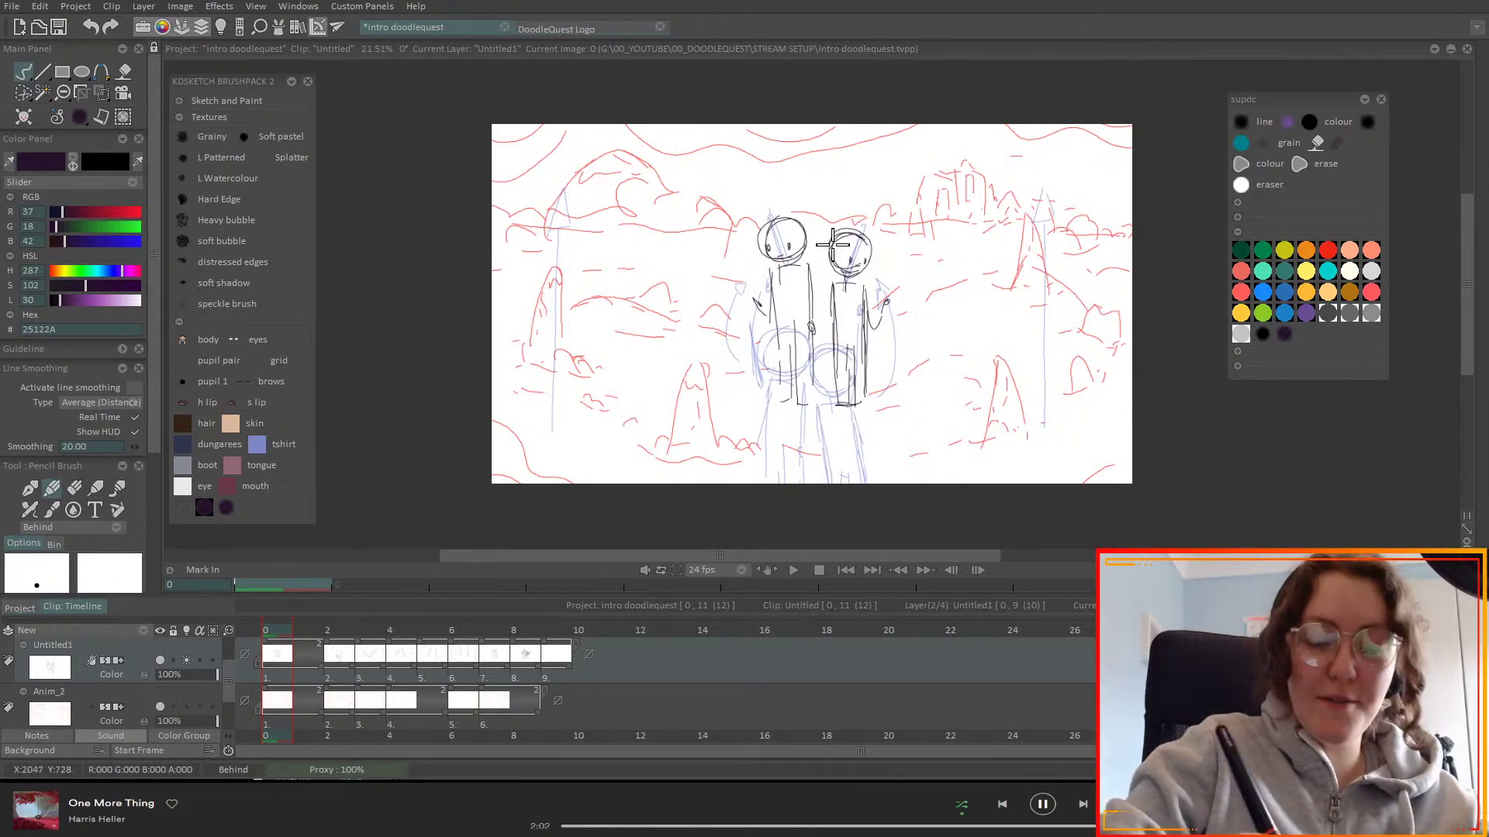
click(186, 660)
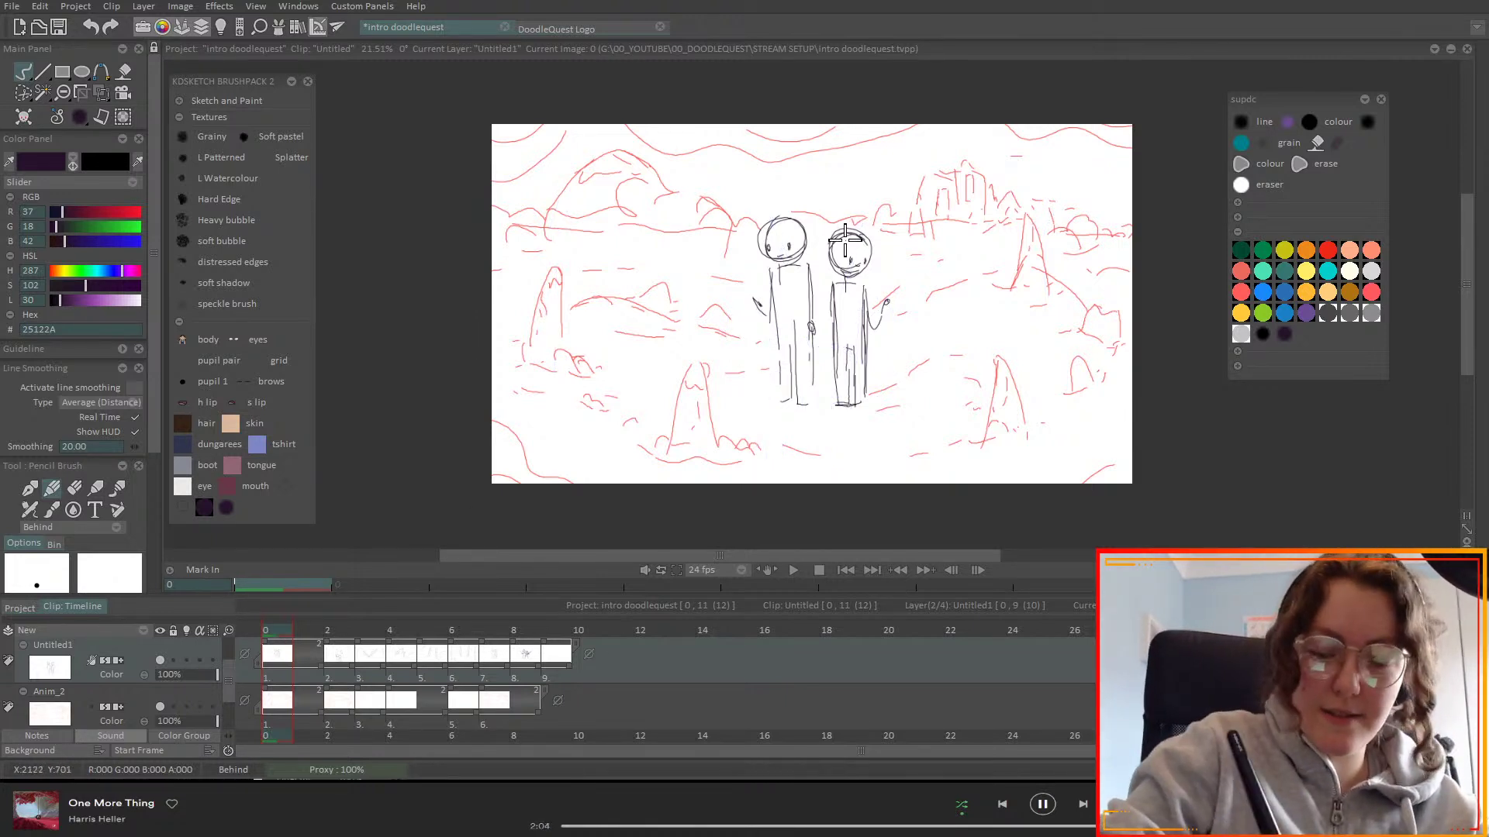
mouse_move(849, 236)
mouse_down()
mouse_move(828, 290)
mouse_move(851, 223)
mouse_move(859, 237)
mouse_move(830, 283)
mouse_move(833, 234)
mouse_move(827, 298)
mouse_move(872, 243)
mouse_up()
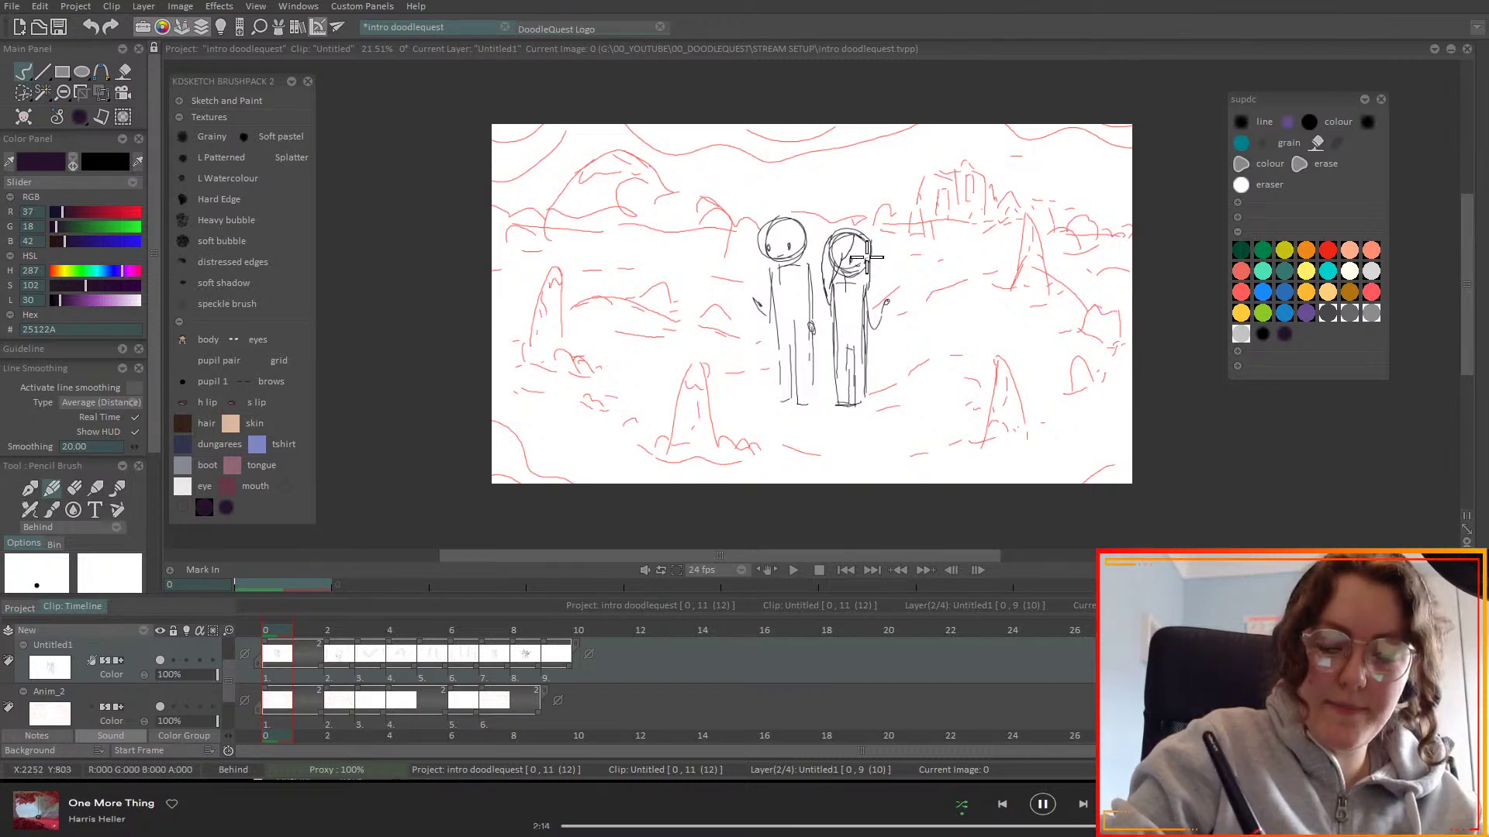
key(ctrl+z)
key(ctrl+z)
key(ctrl+z)
key(ctrl+z)
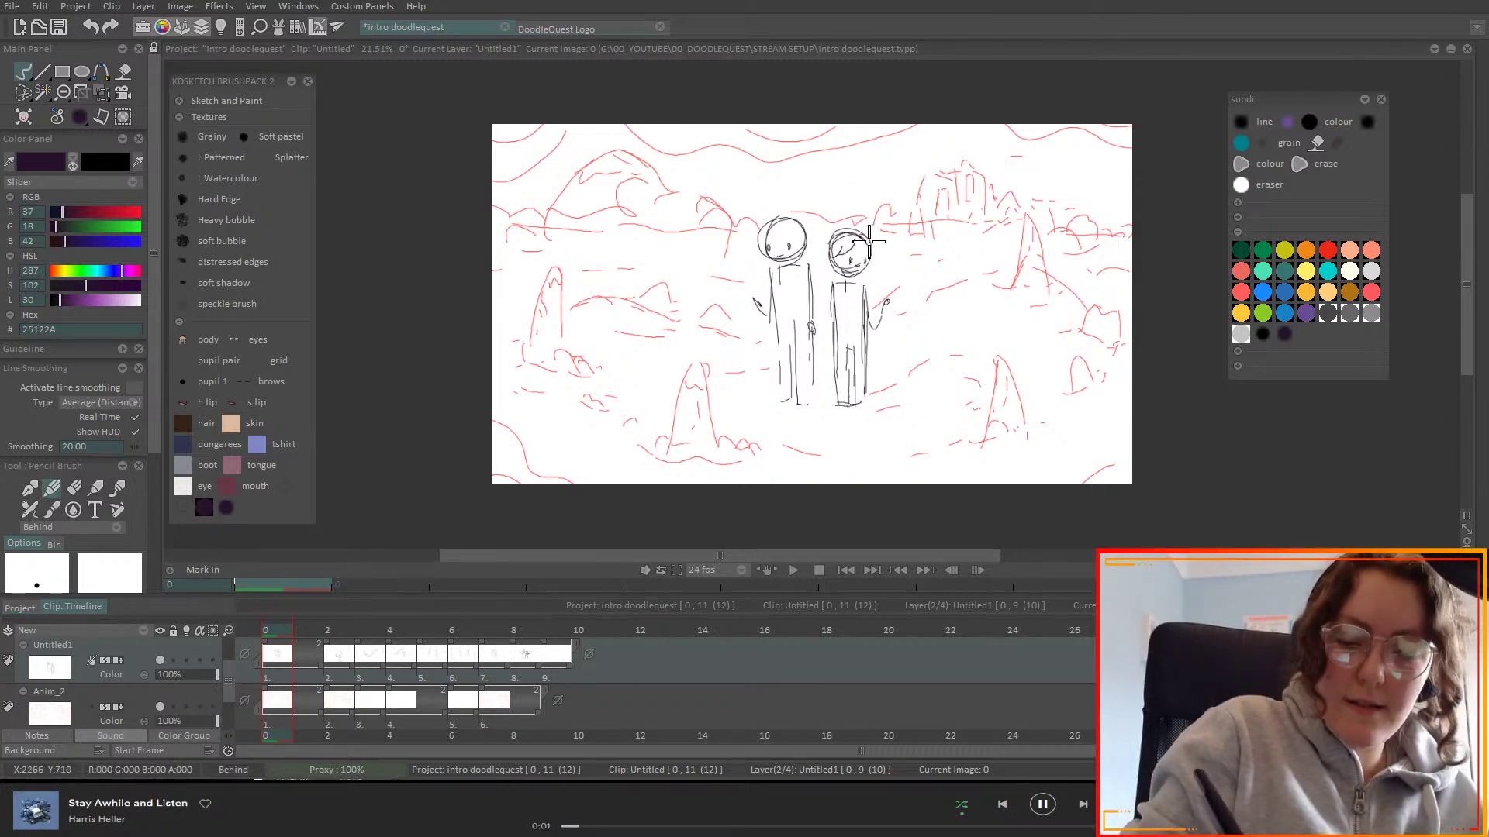
- Add hair and a collar to the right character and a bun, ear, tunic and boots to the left one, and save the project
mouse_move(828, 253)
mouse_down()
mouse_move(812, 289)
mouse_move(849, 295)
mouse_move(872, 256)
mouse_move(842, 279)
mouse_move(860, 289)
mouse_move(849, 264)
mouse_move(869, 256)
mouse_up()
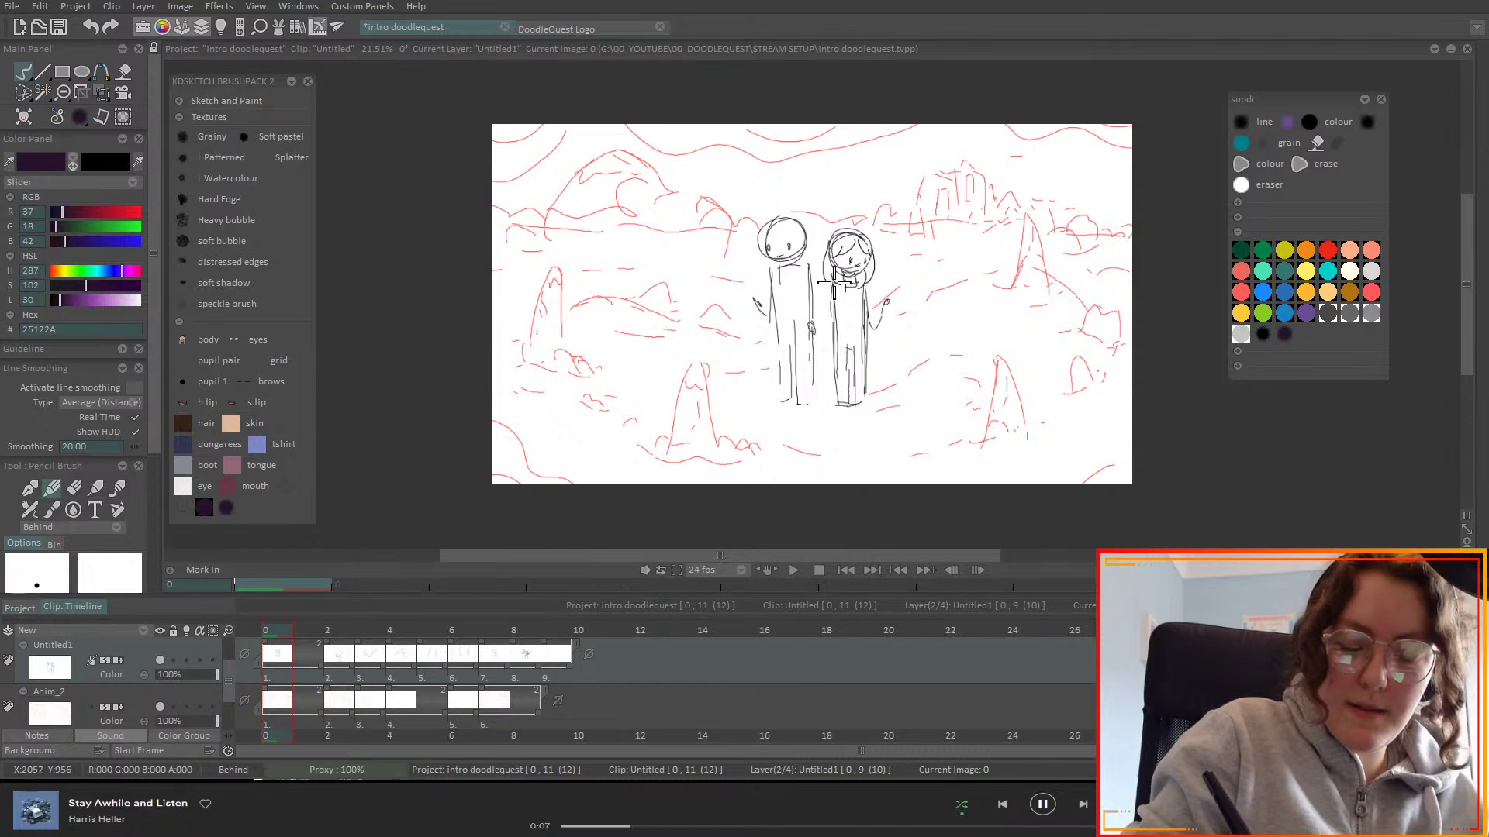
mouse_move(779, 225)
mouse_down()
mouse_move(802, 199)
mouse_move(805, 245)
mouse_move(811, 231)
mouse_move(768, 234)
mouse_move(772, 165)
mouse_move(794, 237)
mouse_move(809, 220)
mouse_move(771, 219)
mouse_move(796, 212)
mouse_move(773, 215)
mouse_move(797, 193)
mouse_move(773, 220)
mouse_move(797, 217)
mouse_move(808, 208)
mouse_move(759, 219)
mouse_move(786, 206)
mouse_move(766, 252)
mouse_move(781, 269)
mouse_move(772, 318)
mouse_move(811, 310)
mouse_move(802, 263)
mouse_move(768, 275)
mouse_move(781, 317)
mouse_move(747, 287)
mouse_move(770, 317)
mouse_move(771, 273)
mouse_move(768, 333)
mouse_move(804, 337)
mouse_move(809, 272)
mouse_move(760, 294)
mouse_move(771, 341)
mouse_move(814, 349)
mouse_up()
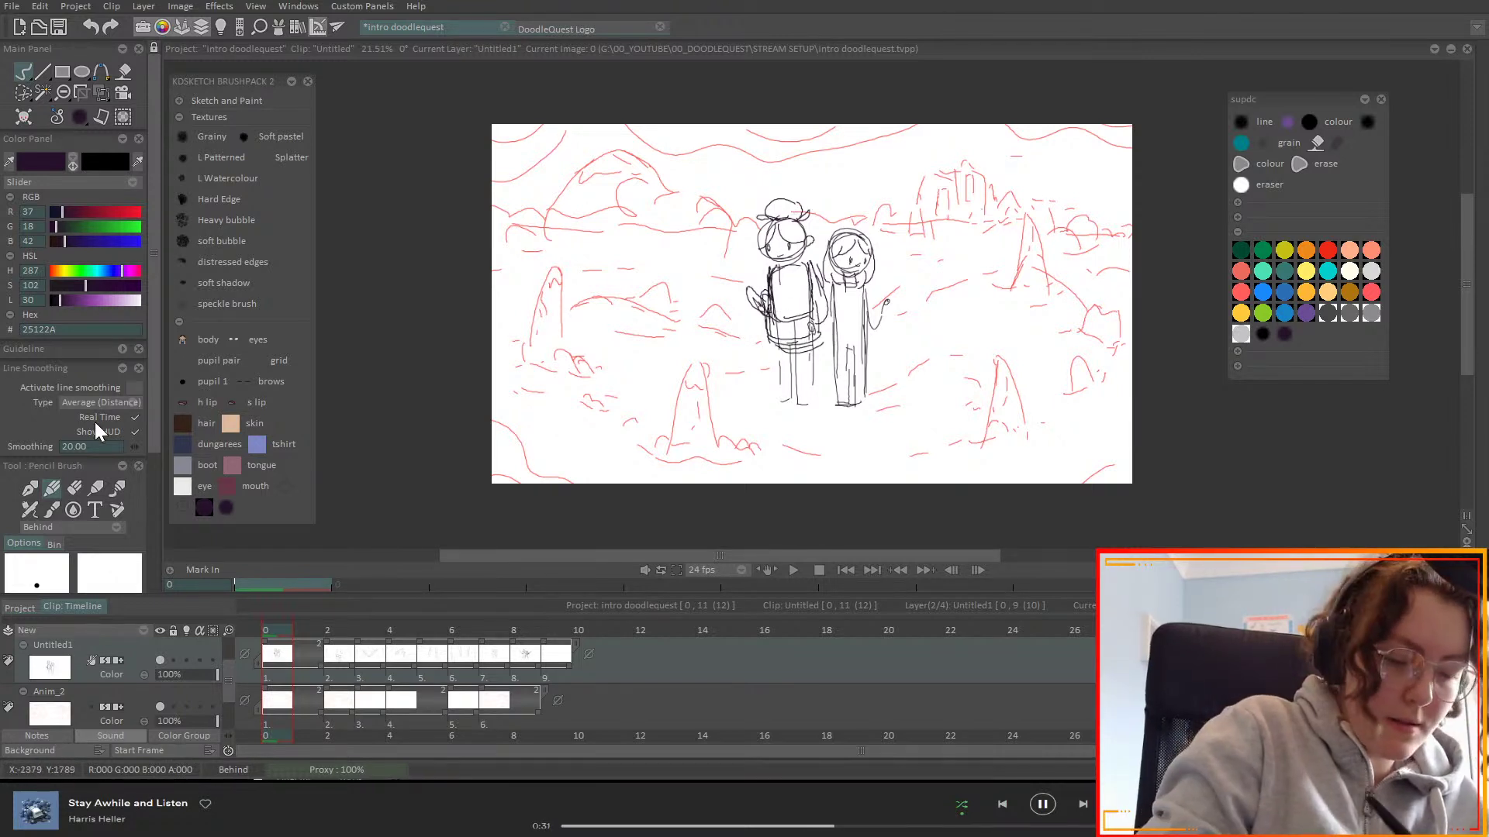
click(75, 488)
mouse_move(791, 330)
mouse_down()
mouse_move(790, 294)
mouse_move(771, 404)
mouse_move(822, 397)
mouse_move(806, 341)
mouse_move(810, 397)
mouse_up()
click(52, 488)
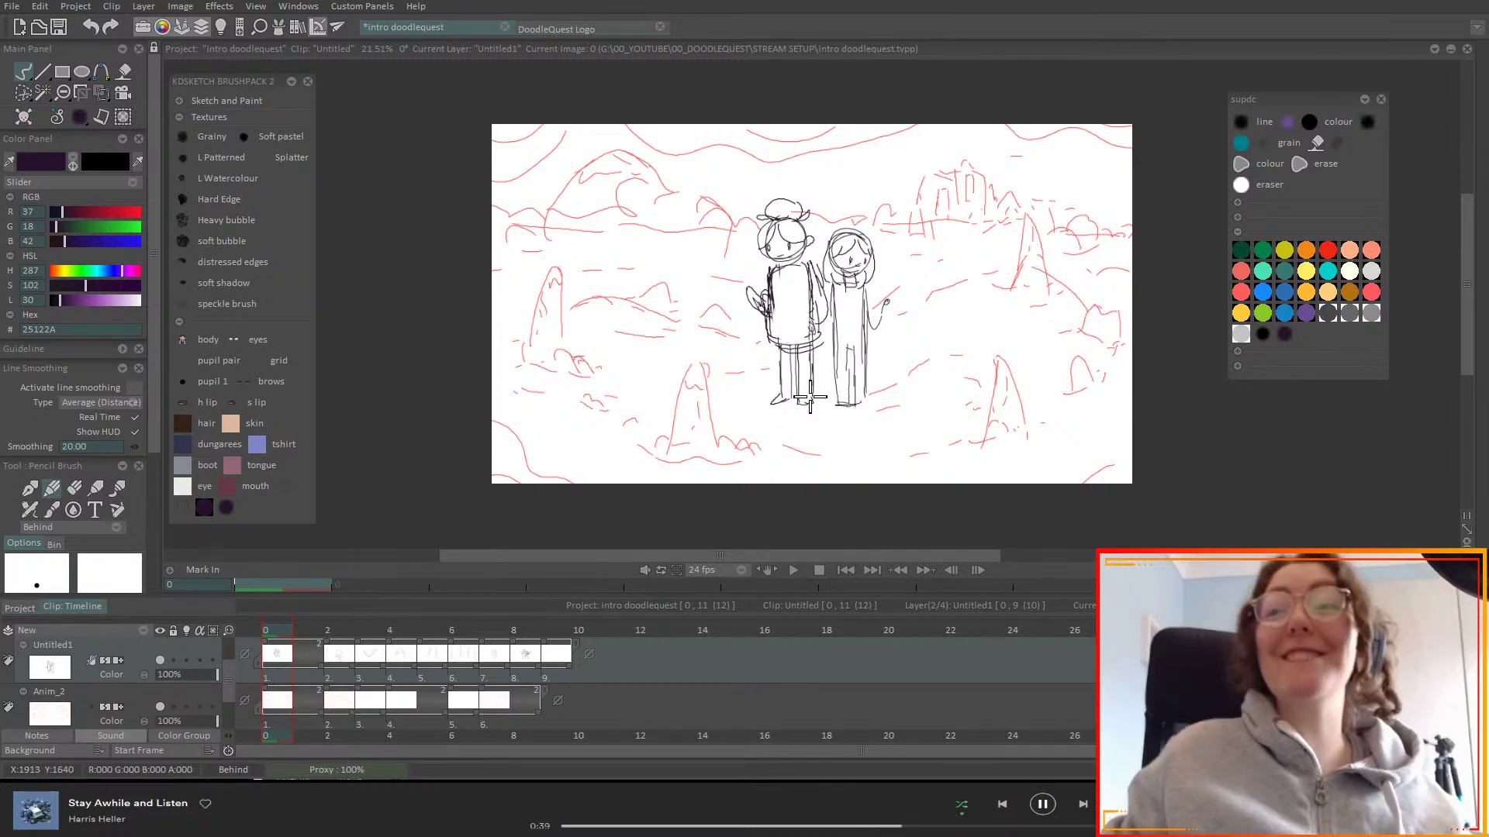
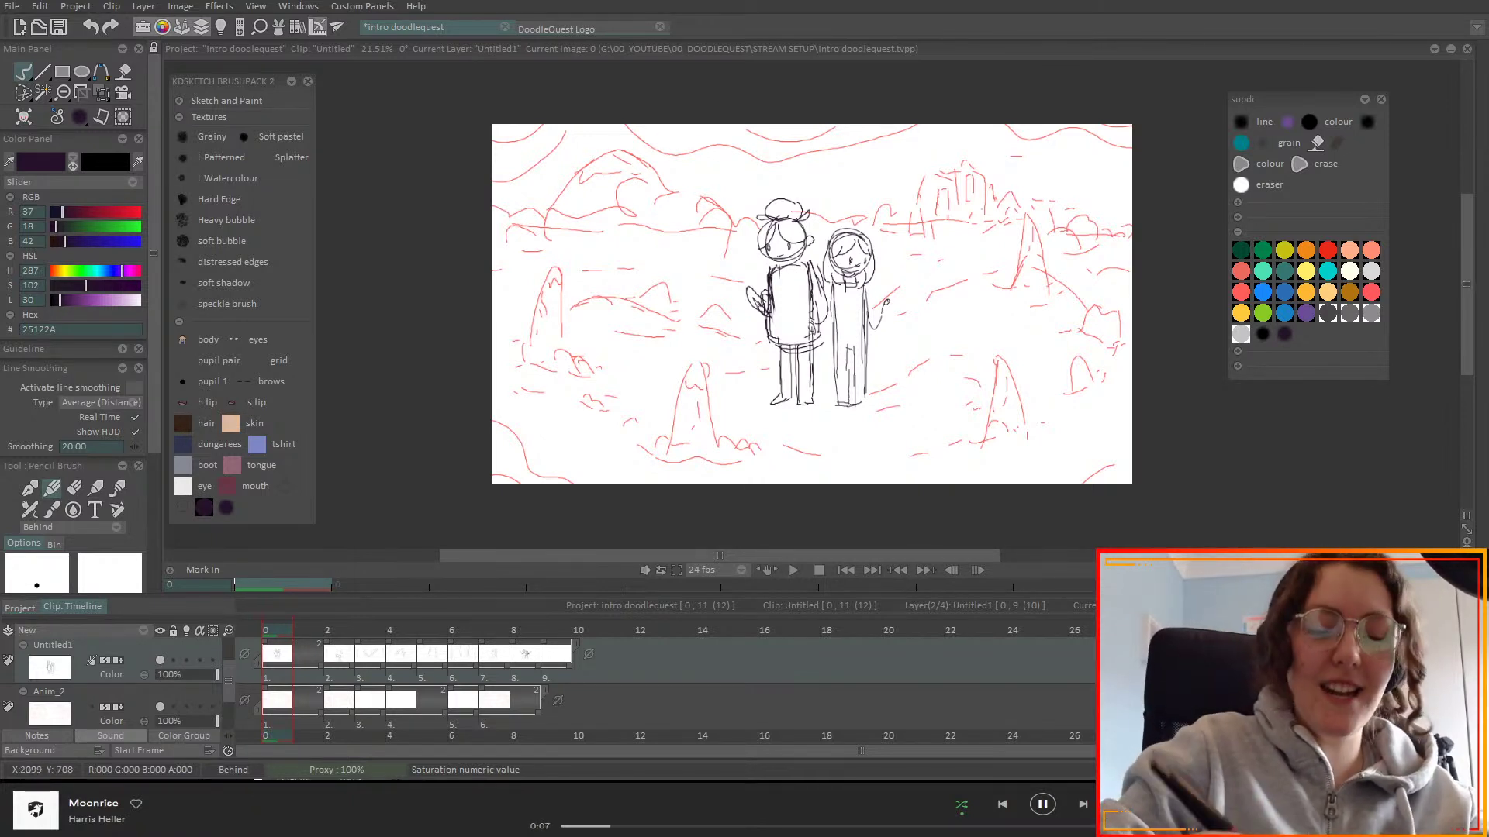
key(ctrl+s)
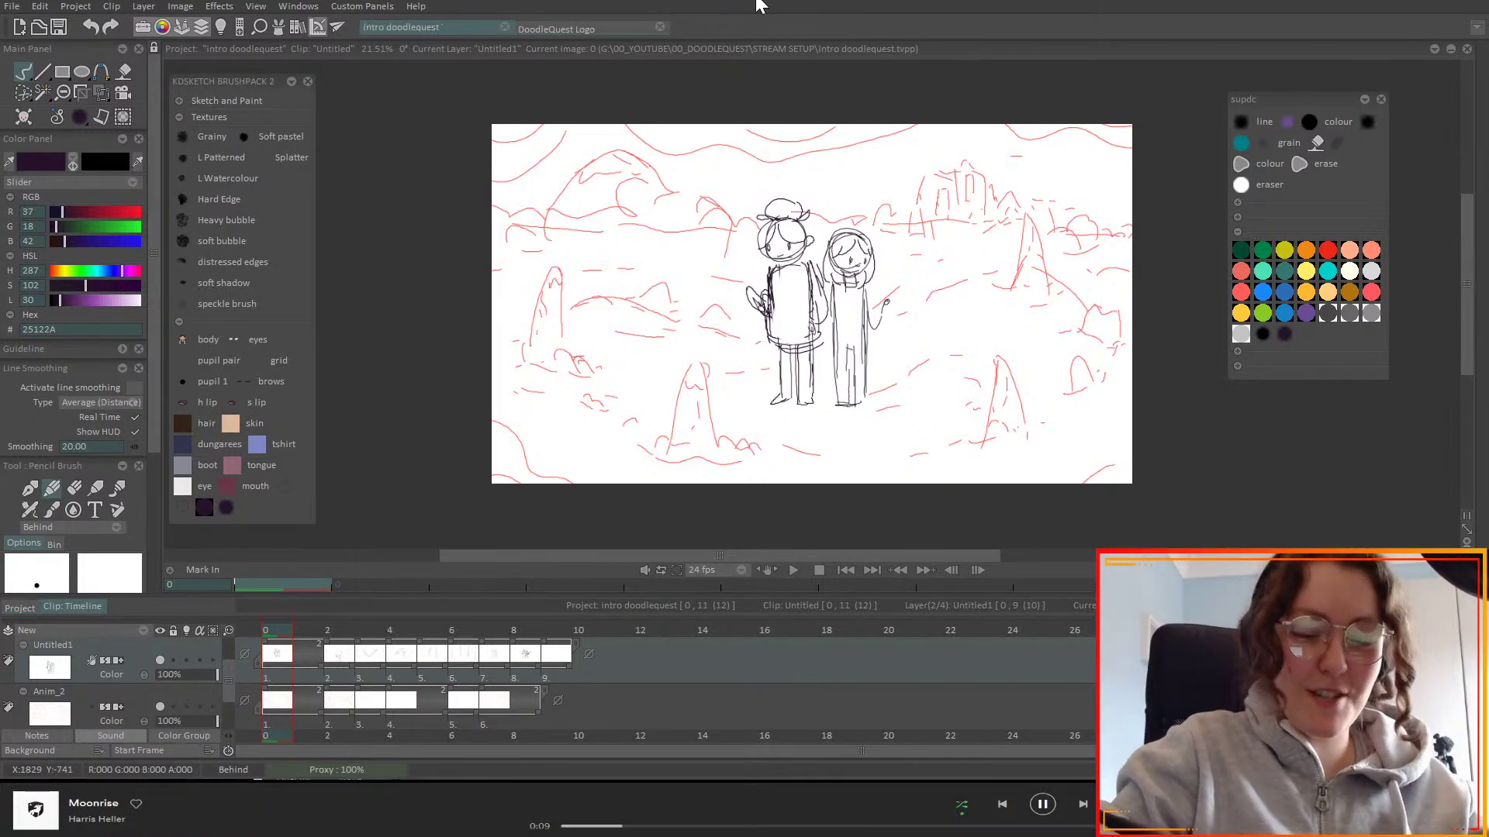
- Delete the frame 7 drawing from the Untitled1 layer and compare frame 6 with the sword pose that follows
mouse_move(309, 631)
mouse_down()
mouse_move(558, 655)
mouse_move(479, 677)
mouse_move(524, 674)
mouse_up()
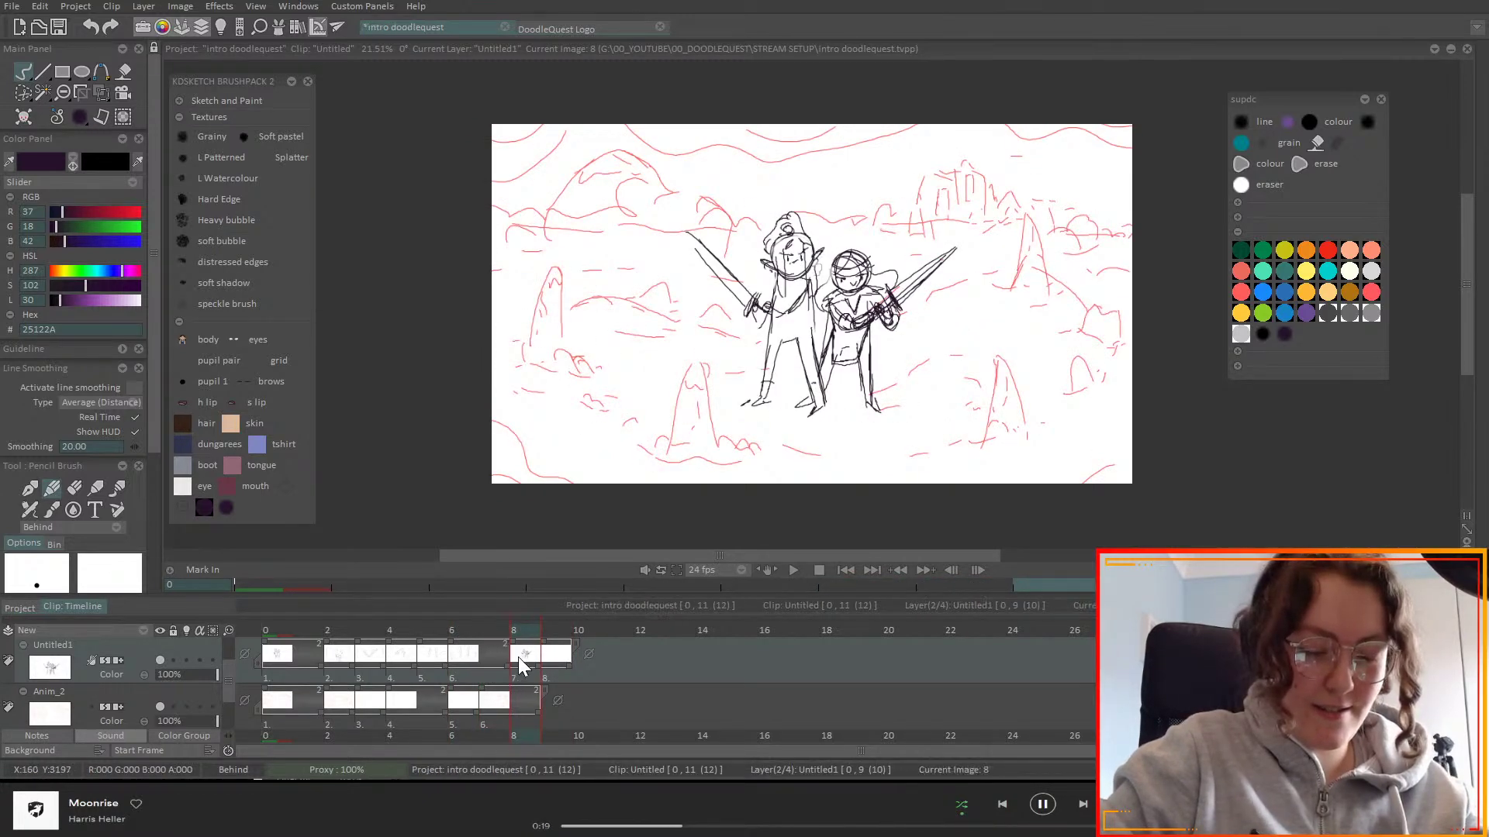
key(Delete)
click(469, 635)
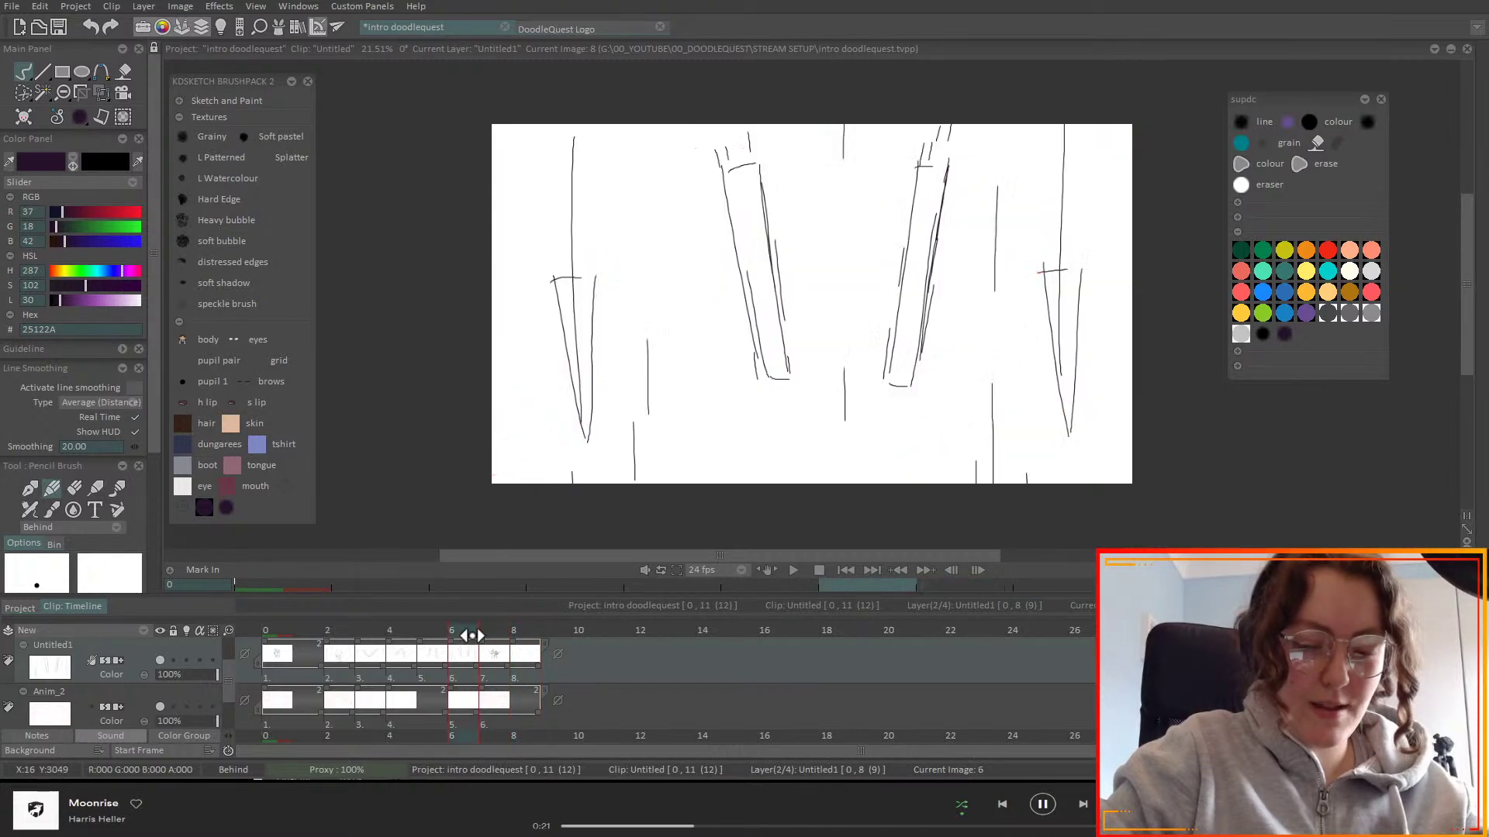
drag(471, 637, 501, 637)
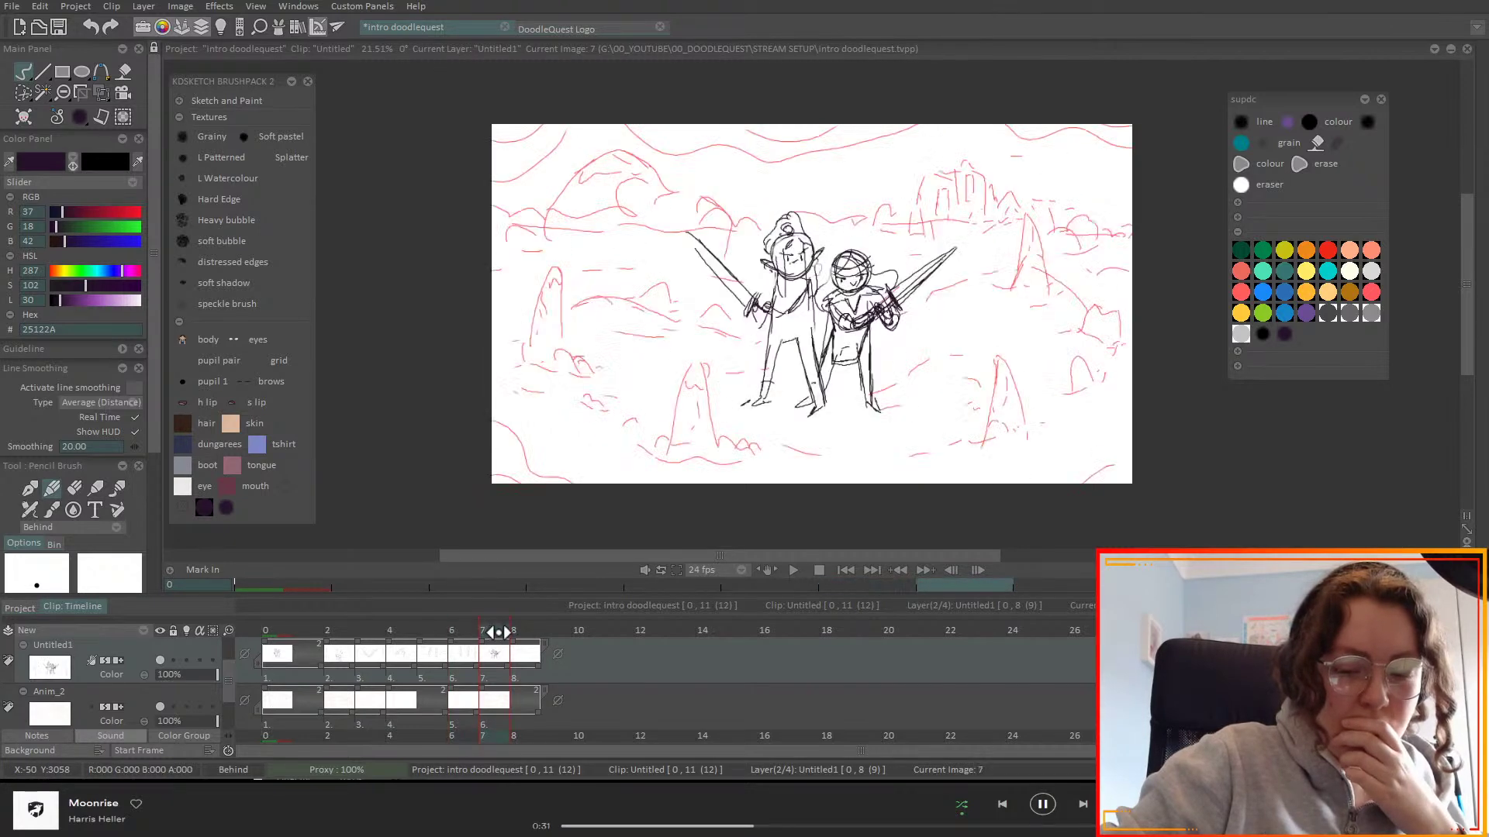
mouse_move(497, 630)
mouse_down()
mouse_move(466, 634)
mouse_move(498, 634)
mouse_up()
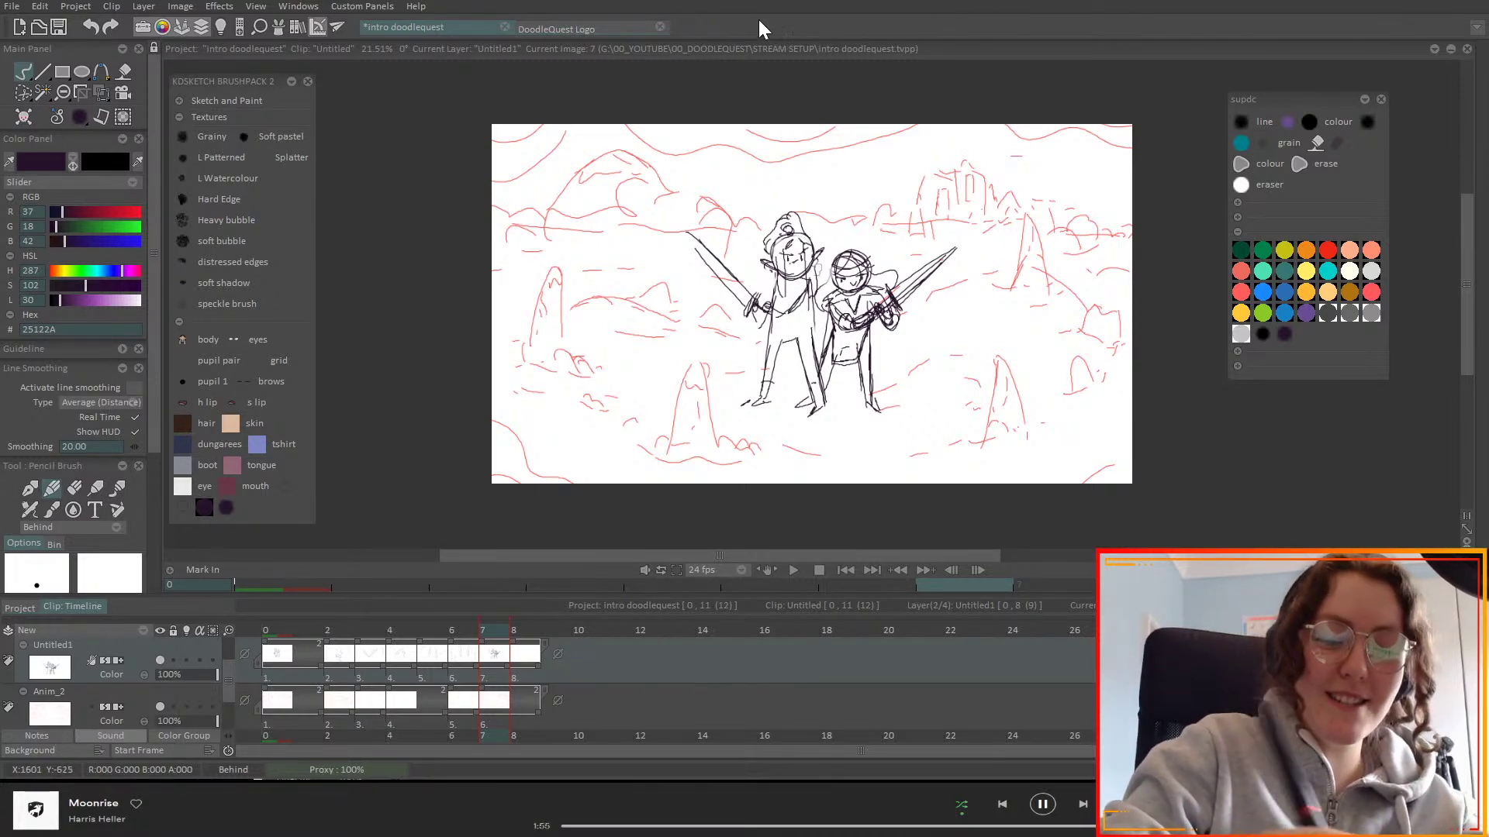
- Step through the storyboard from frame 0 to frame 7 to review how the standing characters lead into the sword pose
click(612, 28)
click(463, 26)
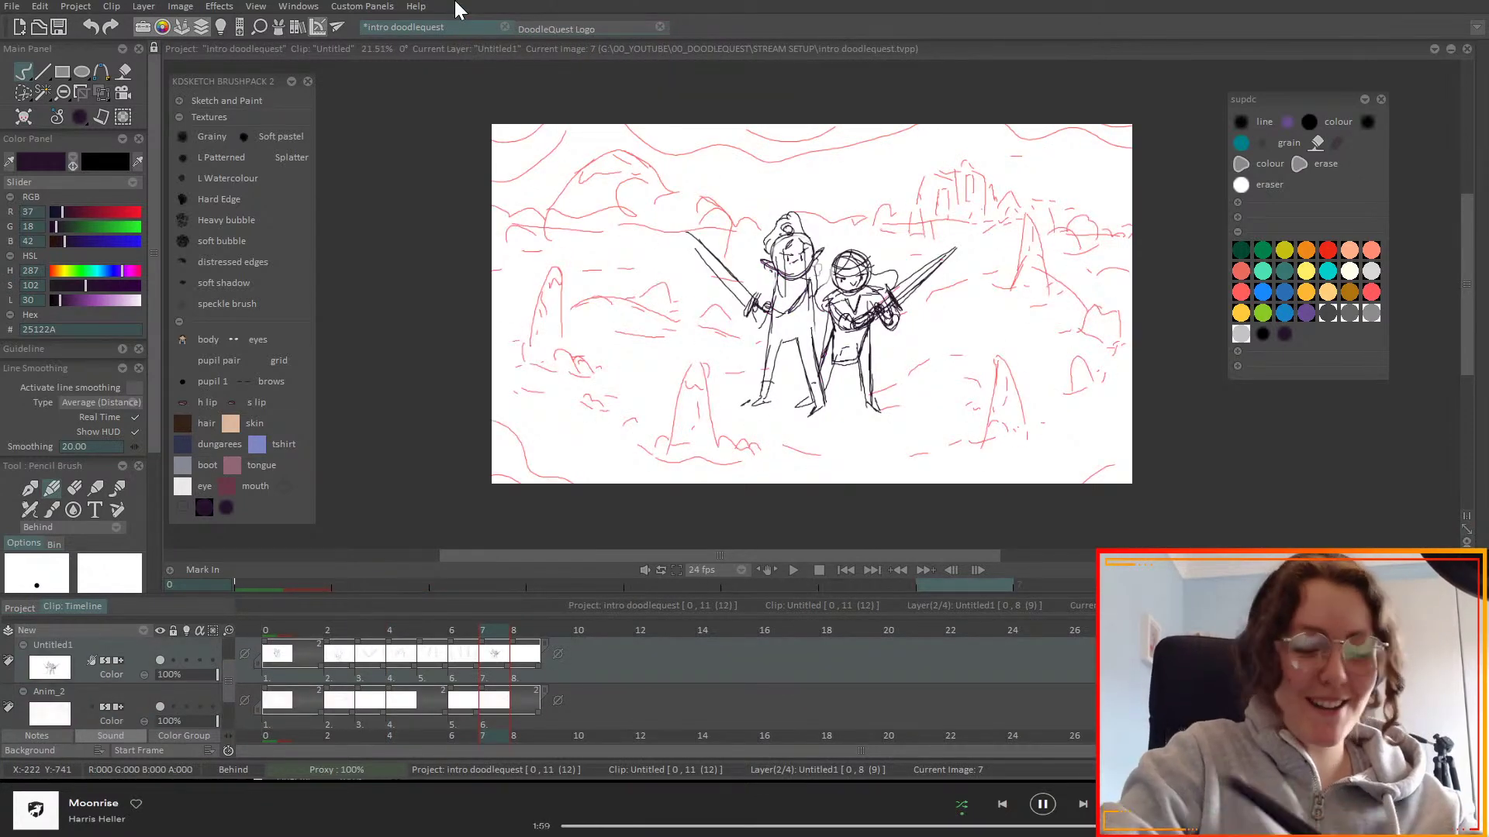
click(451, 629)
click(482, 629)
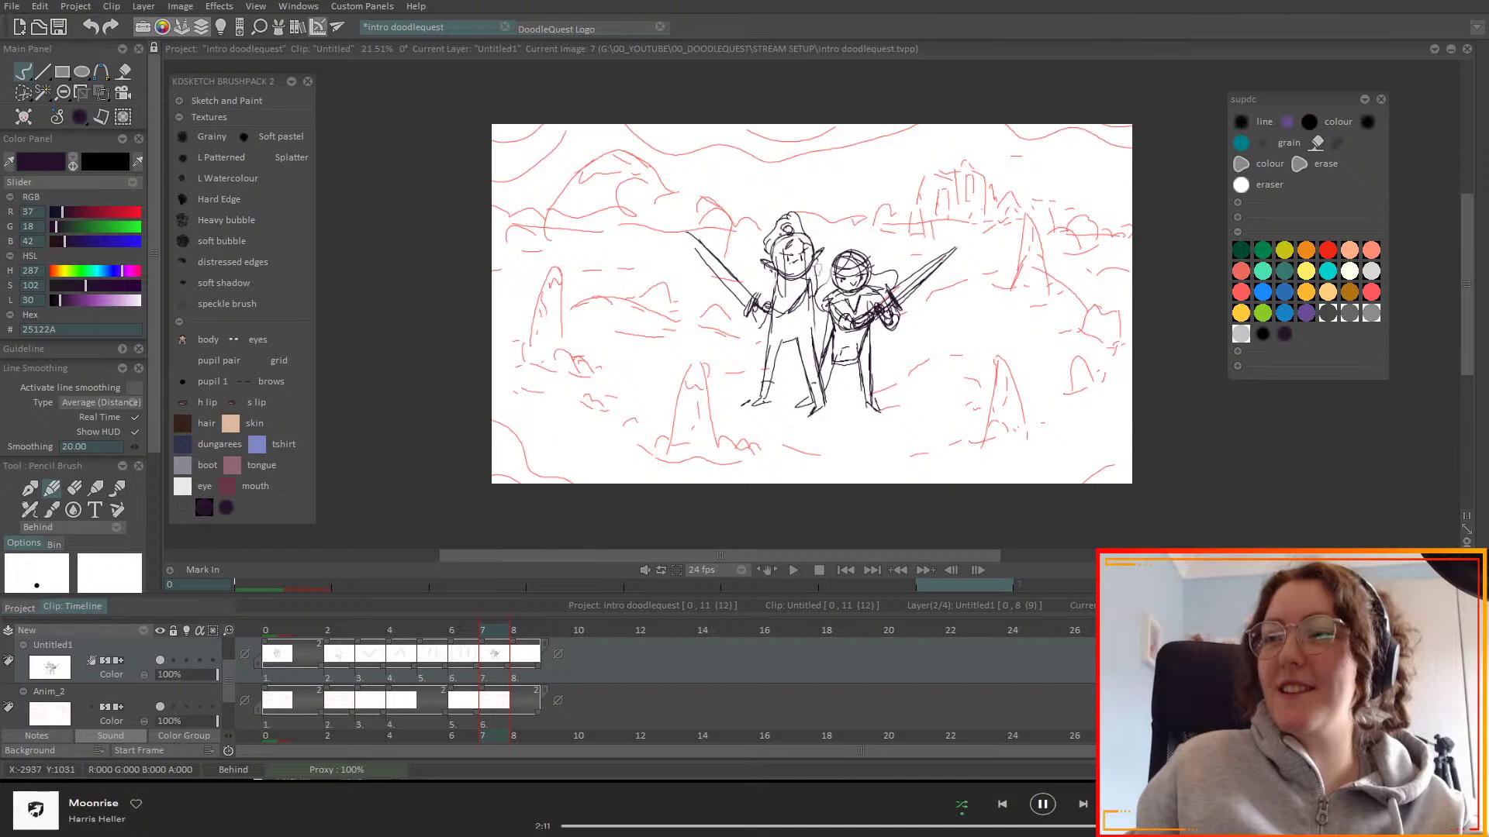
click(274, 649)
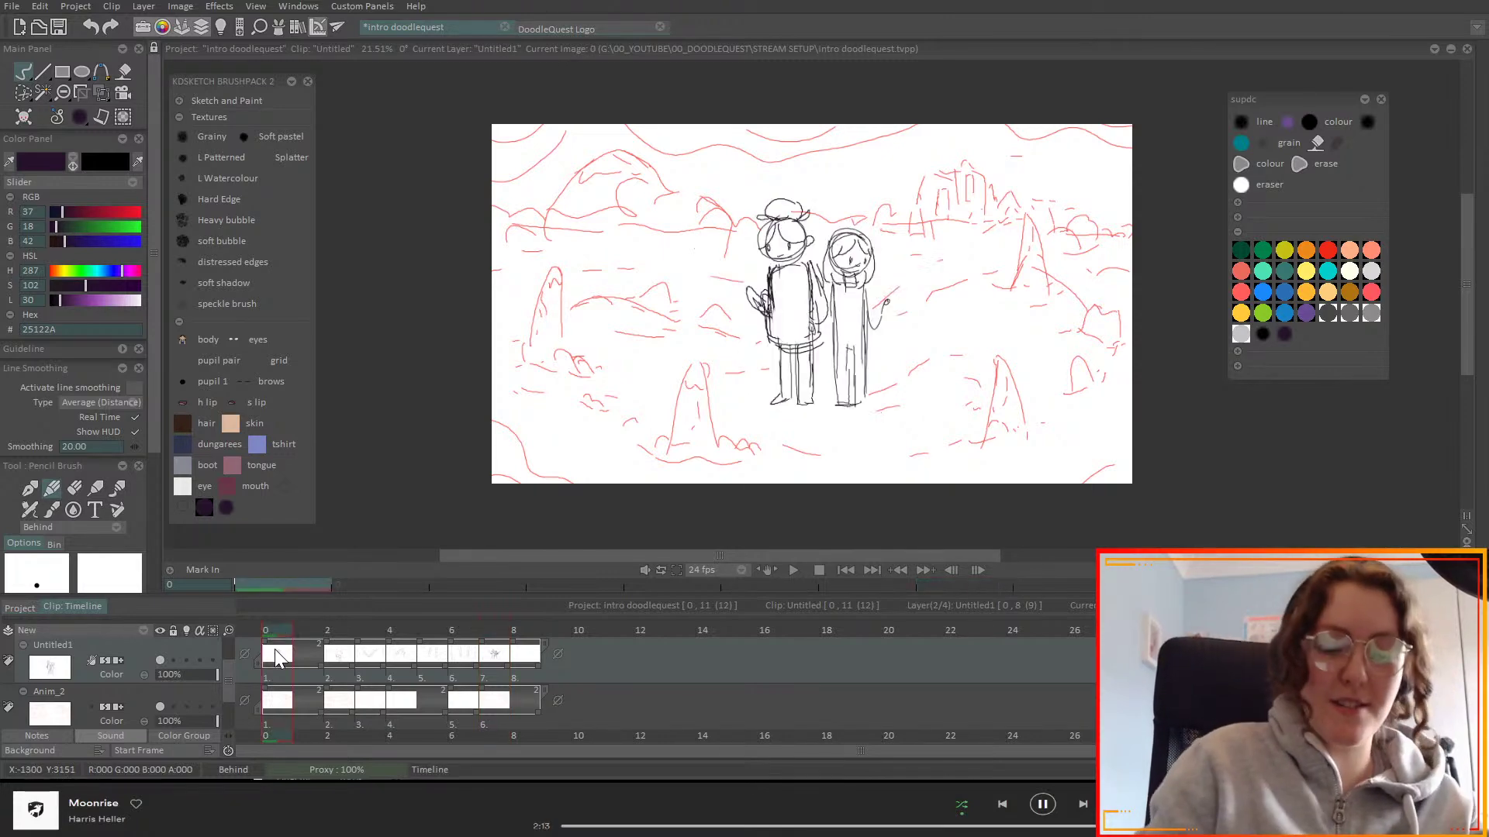
key(Right)
key(Right)
key(Right)
key(Right)
key(Right)
key(Right)
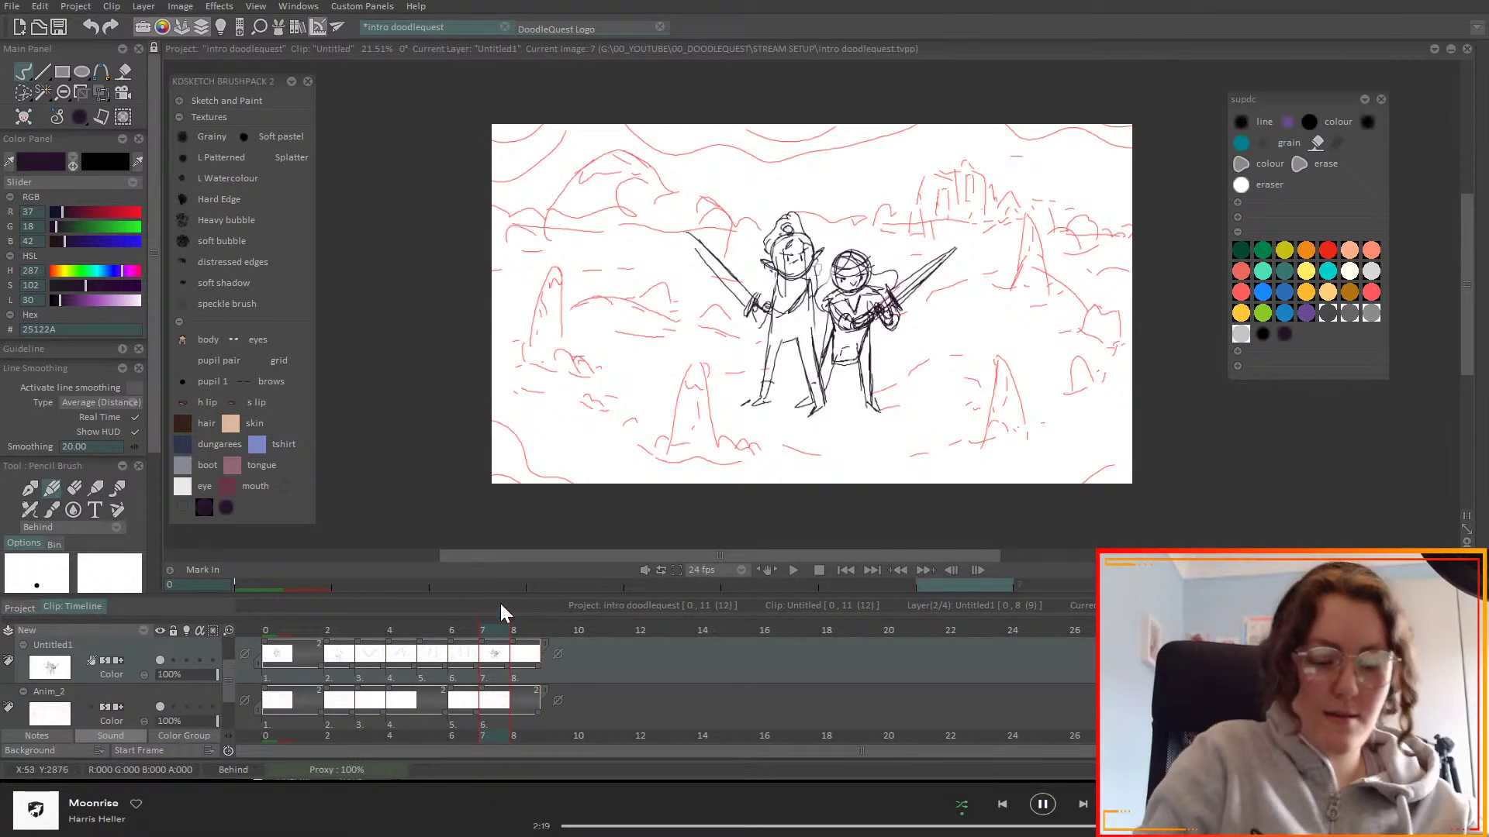
- Insert an empty frame 7 before the sword pose, extend the Anim_2 background layer to match, and turn on the onion skin
click(334, 633)
mouse_move(333, 633)
mouse_down()
mouse_move(483, 633)
mouse_move(501, 665)
mouse_move(572, 708)
mouse_up()
drag(521, 630, 511, 628)
key(BackSpace)
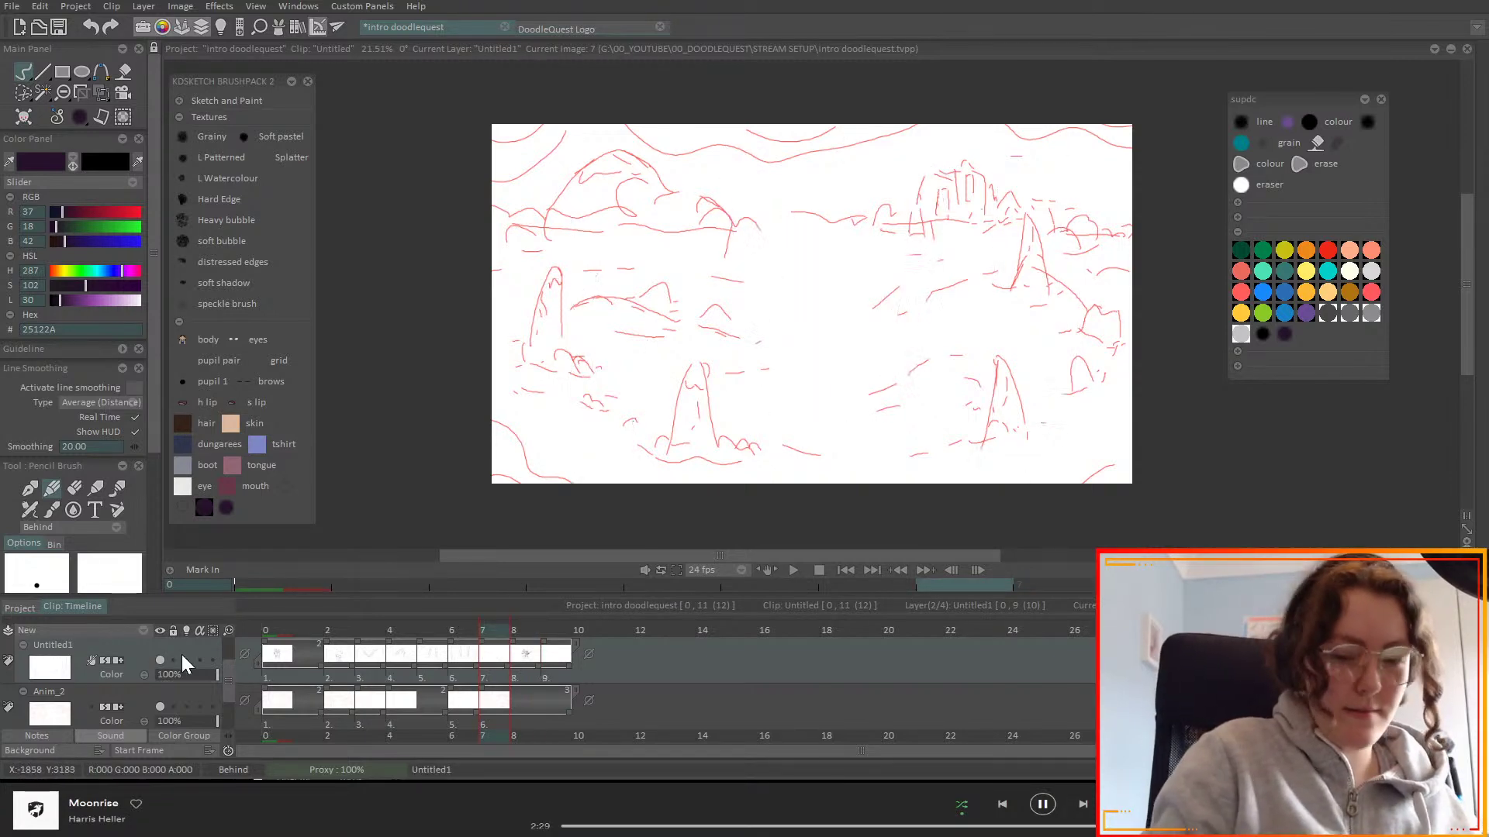
click(186, 660)
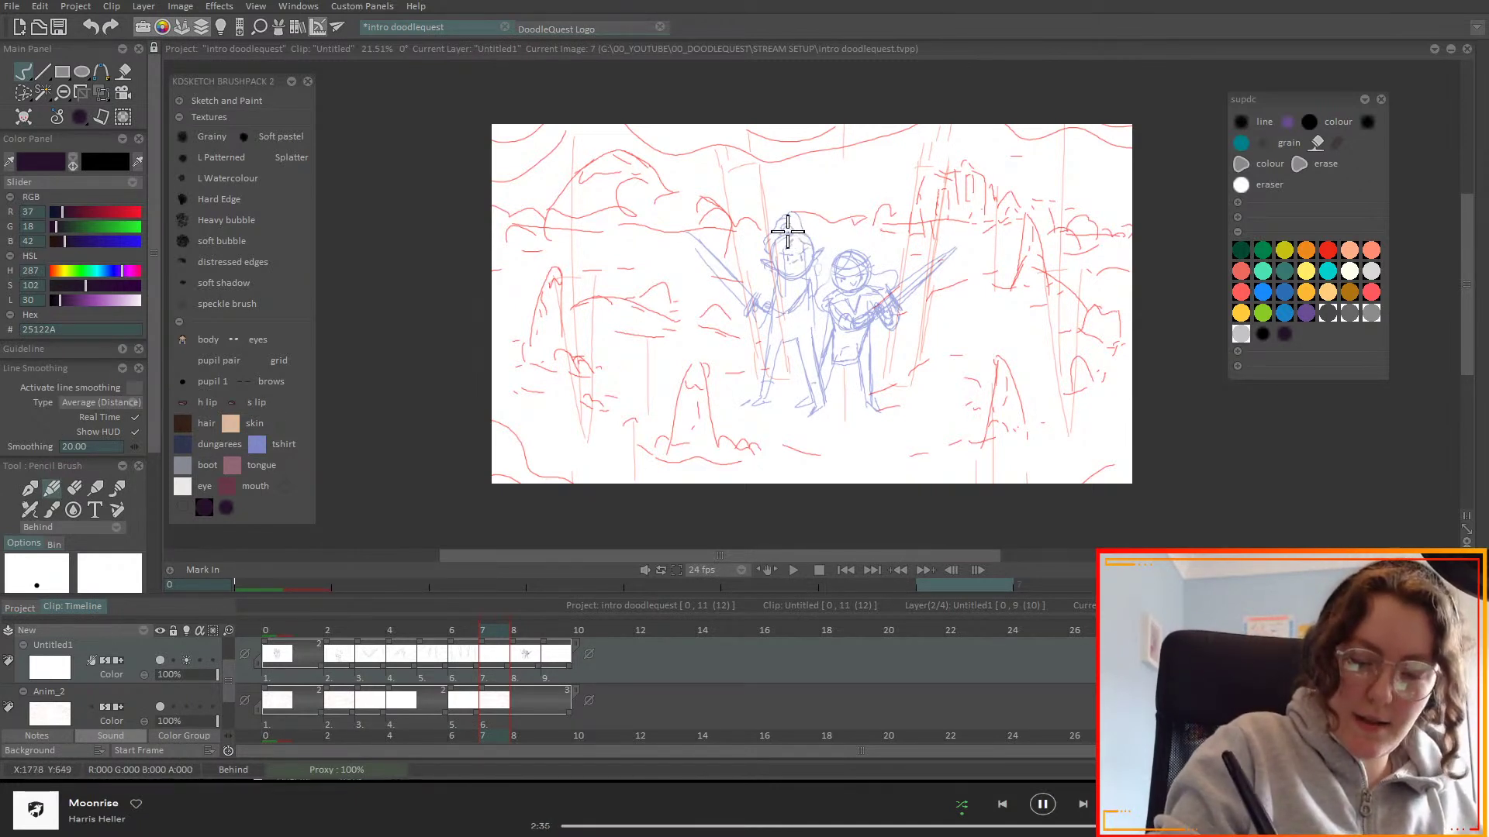
- Sketch both characters' heads on frame 7 over the onion skin, with upturned faces and the left character's trailing hair
mouse_move(801, 270)
mouse_down()
mouse_move(784, 235)
mouse_move(817, 243)
mouse_move(795, 222)
mouse_move(789, 267)
mouse_move(776, 235)
mouse_move(801, 215)
mouse_move(820, 240)
mouse_move(794, 235)
mouse_move(810, 220)
mouse_move(834, 255)
mouse_move(813, 235)
mouse_move(851, 239)
mouse_move(835, 270)
mouse_move(843, 237)
mouse_move(867, 261)
mouse_move(846, 278)
mouse_move(832, 239)
mouse_move(890, 261)
mouse_move(833, 244)
mouse_move(877, 237)
mouse_move(876, 281)
mouse_up()
key(ctrl+z)
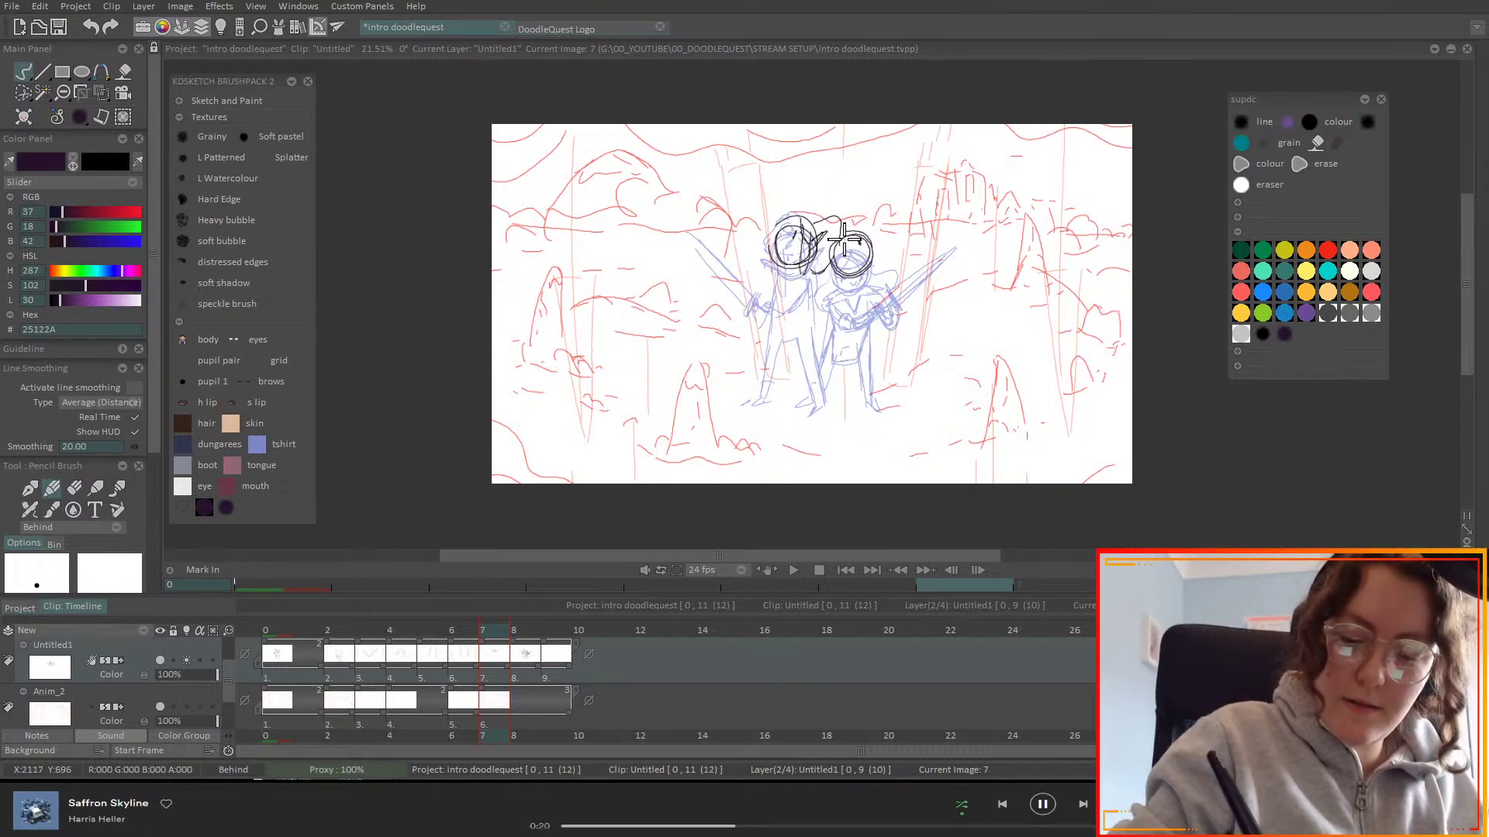
drag(844, 242, 862, 244)
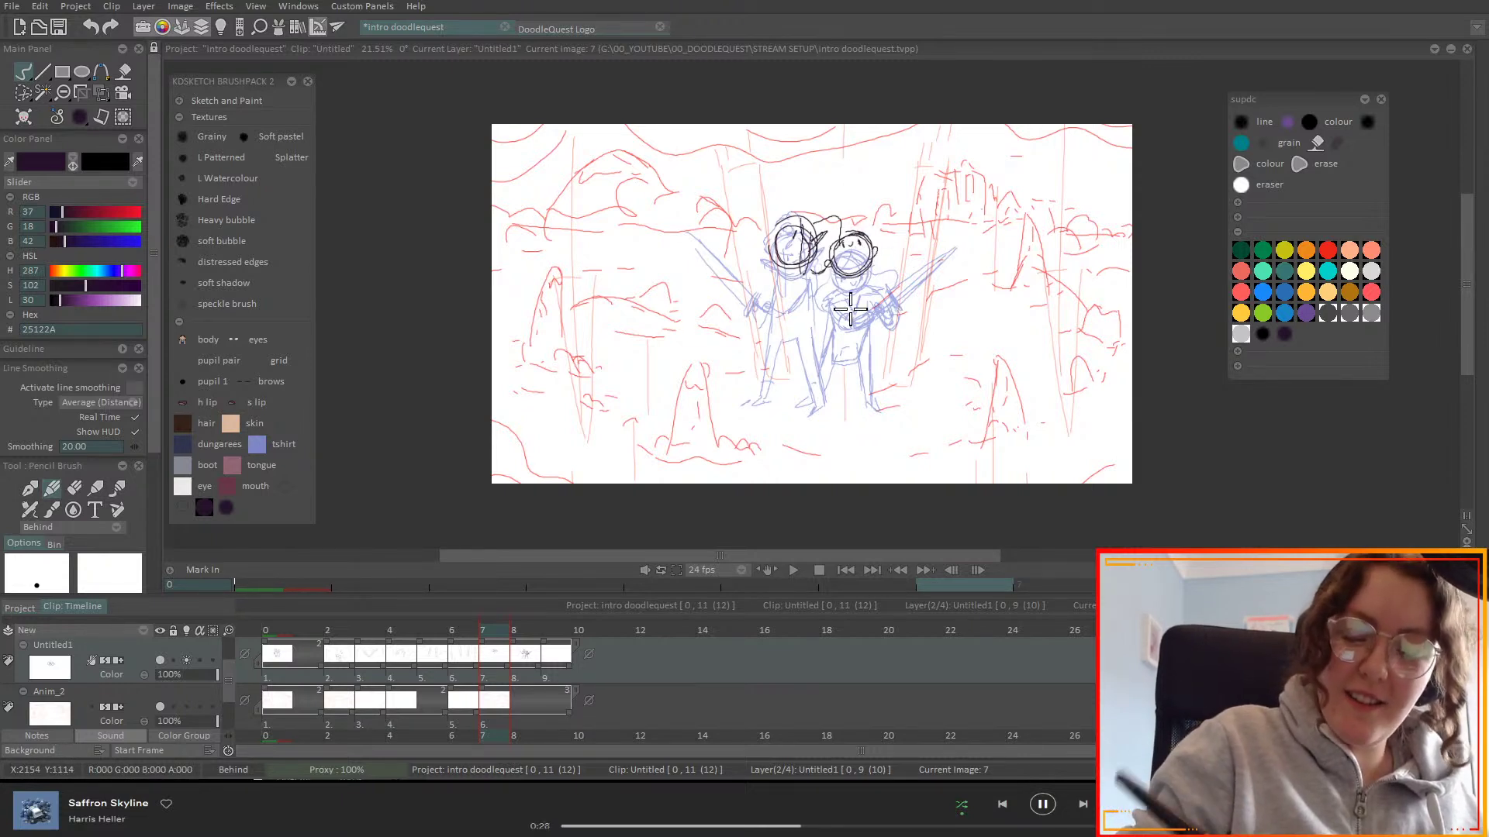
- Sketch the right character's torso and straight legs with feet on frame 7, redoing the inner leg
drag(837, 284, 832, 362)
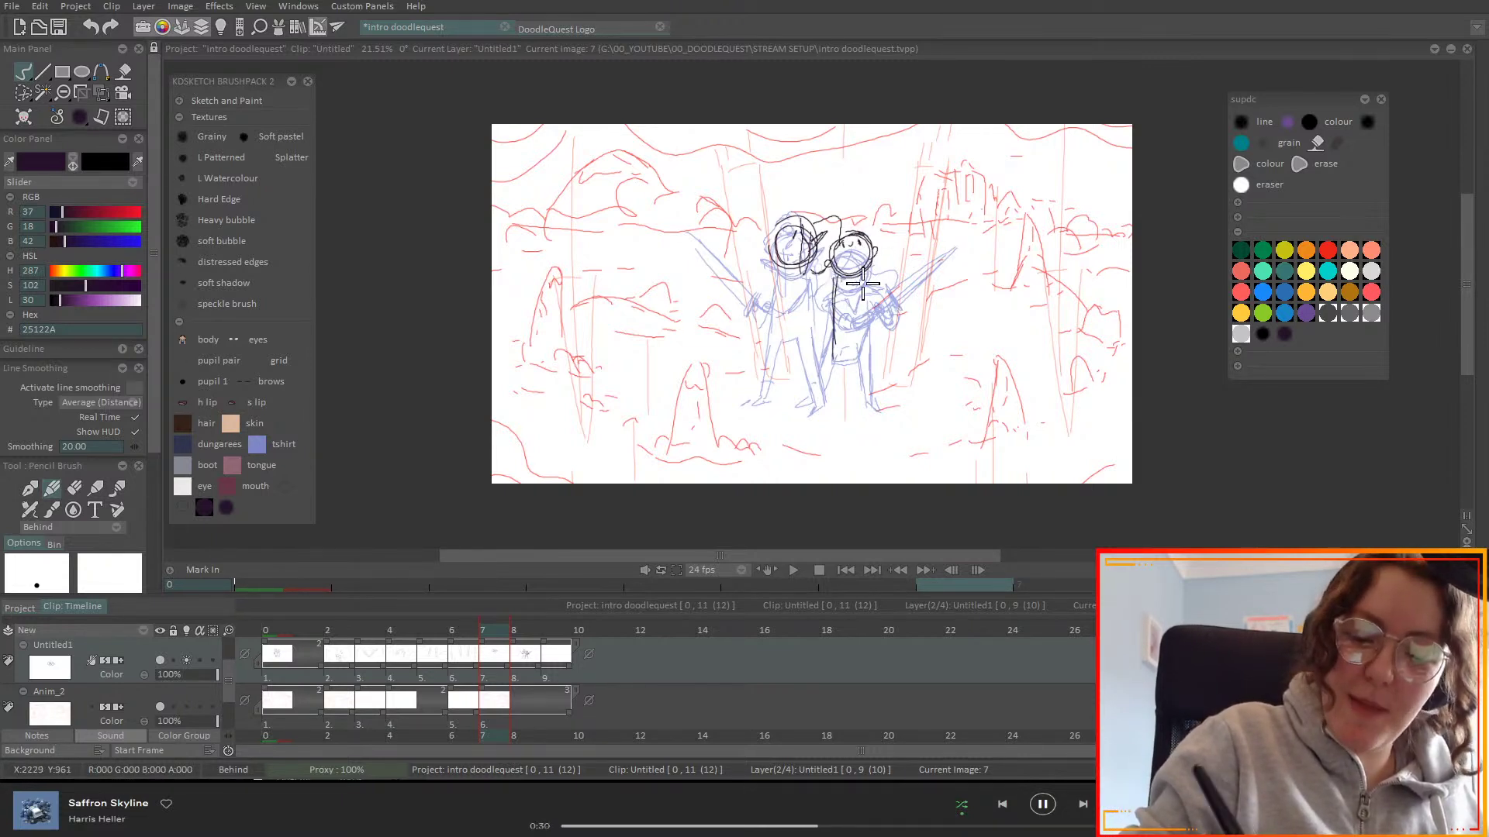
mouse_move(866, 295)
mouse_down()
mouse_move(867, 388)
mouse_move(886, 402)
mouse_up()
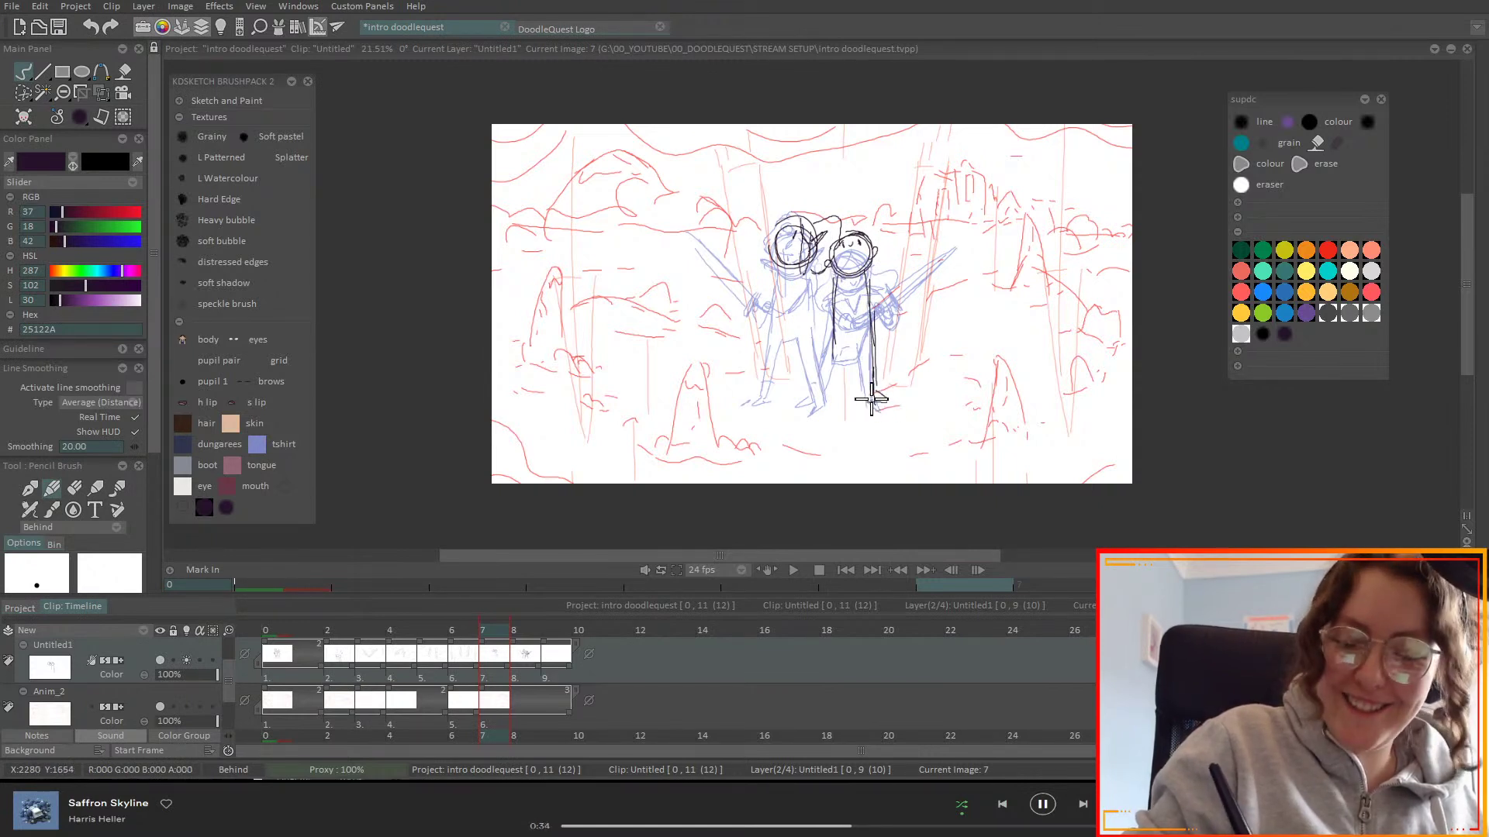
drag(859, 338, 877, 403)
drag(848, 334, 825, 392)
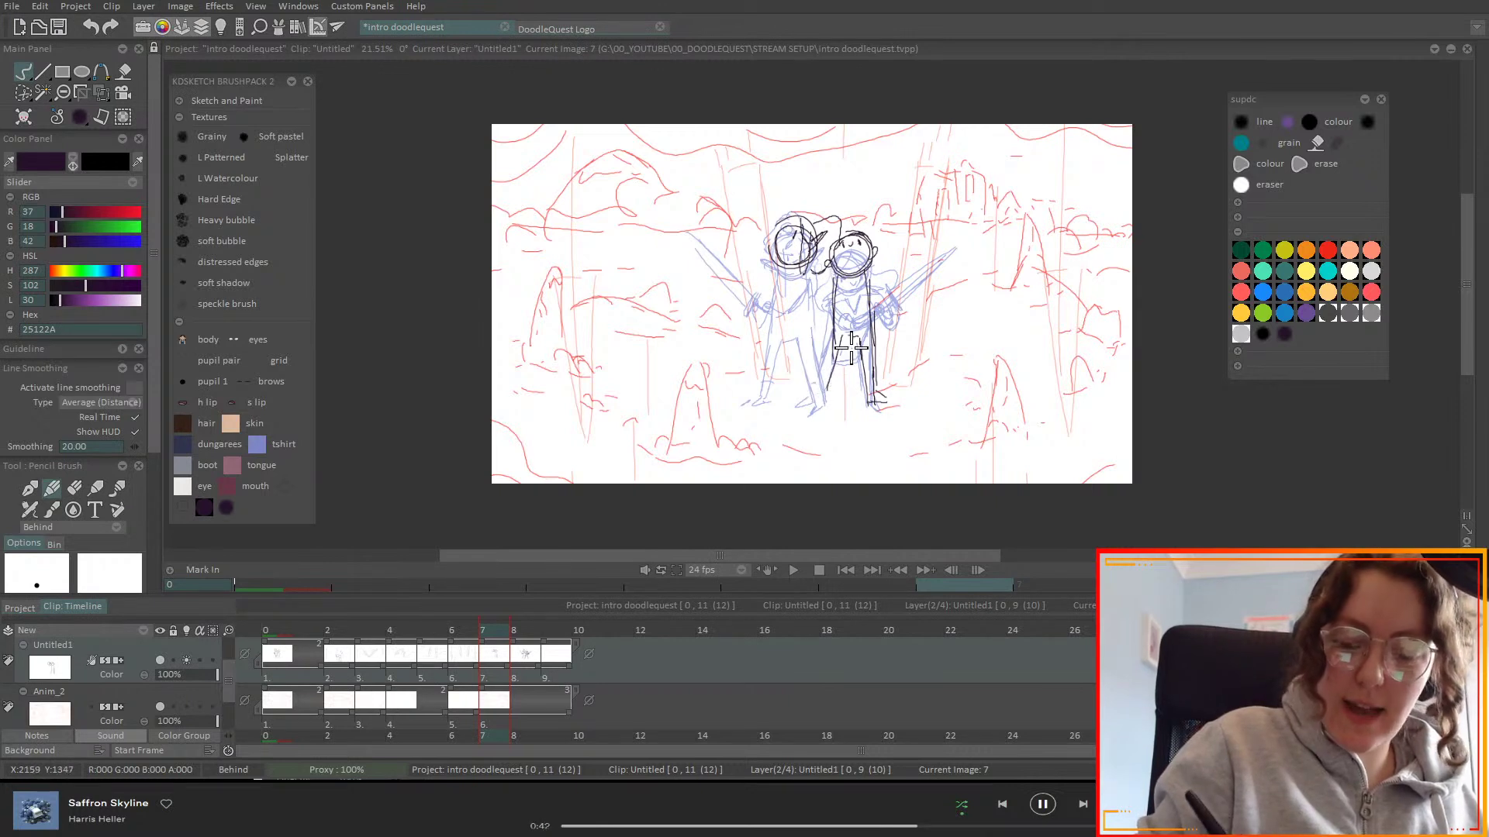
key(ctrl+z)
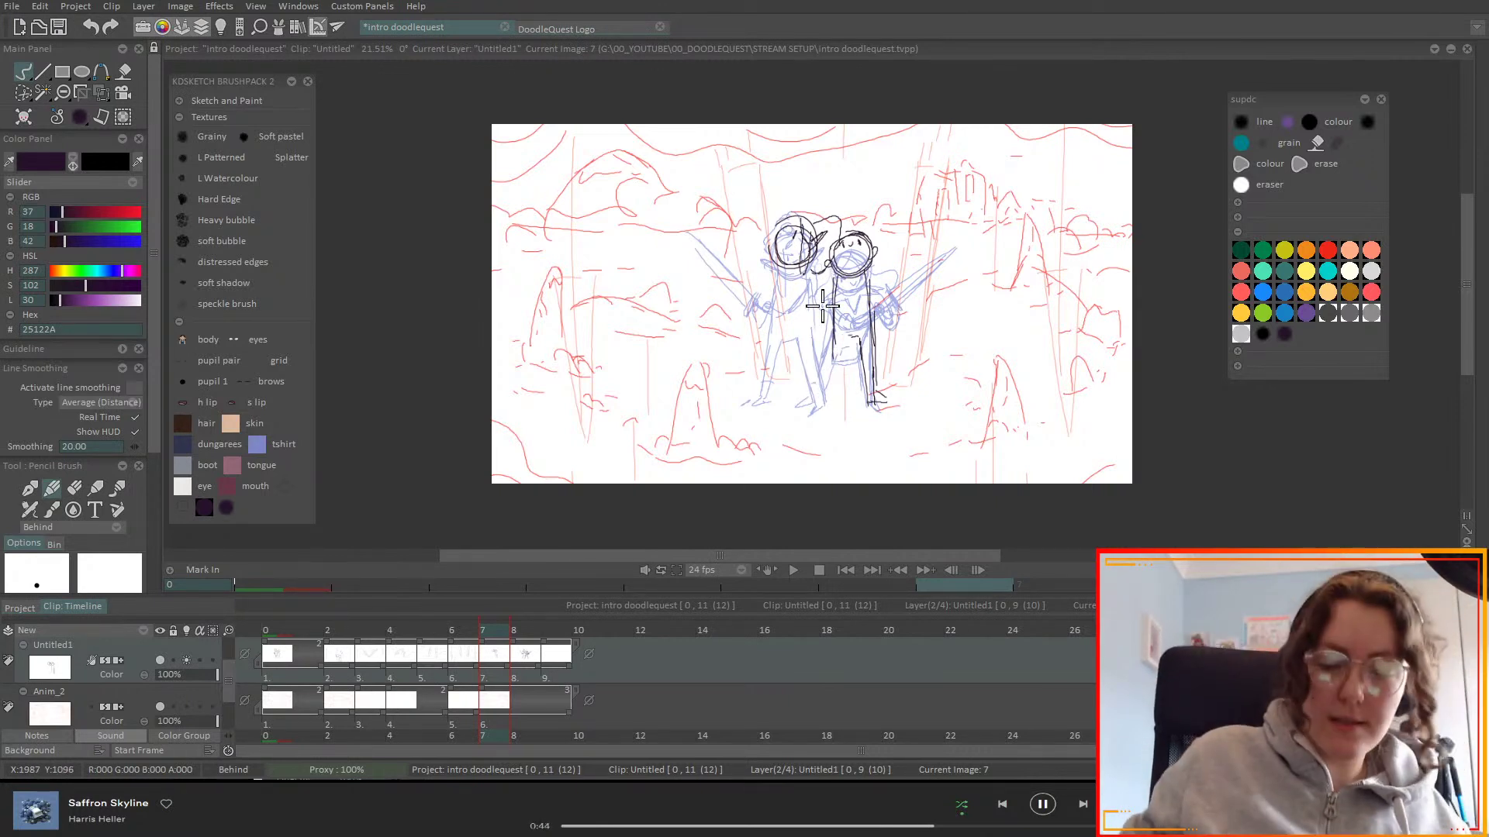
mouse_move(832, 310)
mouse_down()
mouse_move(830, 396)
mouse_move(814, 422)
mouse_move(844, 392)
mouse_up()
- Sketch the right character's raised arm with a sword angled up to the left, and try a crossing sword above the left character
drag(875, 273, 886, 209)
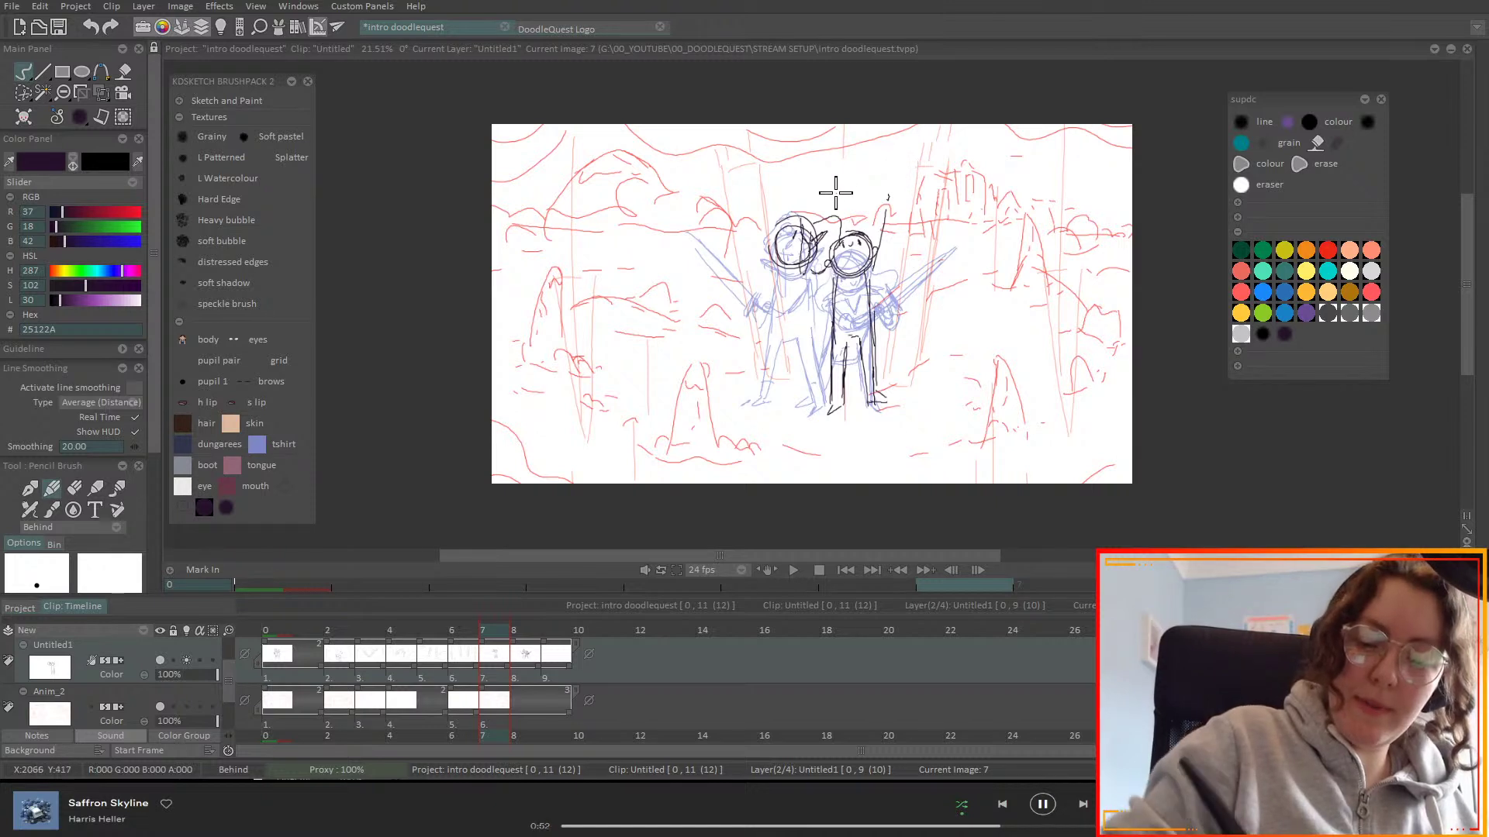
mouse_move(823, 130)
mouse_down()
mouse_move(881, 187)
mouse_move(876, 209)
mouse_move(908, 176)
mouse_move(870, 219)
mouse_up()
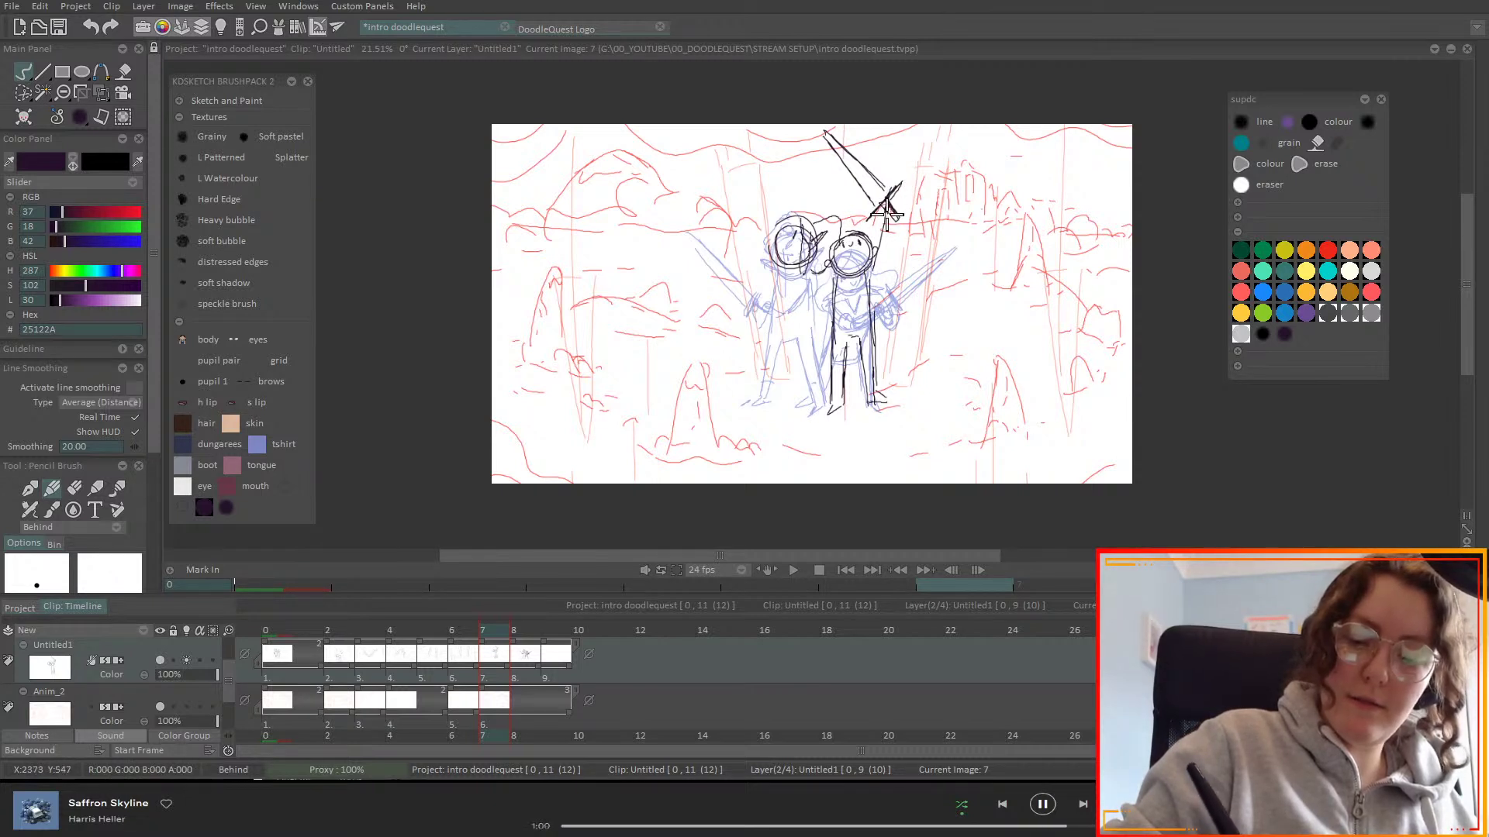
mouse_move(783, 196)
mouse_down()
mouse_move(865, 124)
mouse_move(806, 202)
mouse_up()
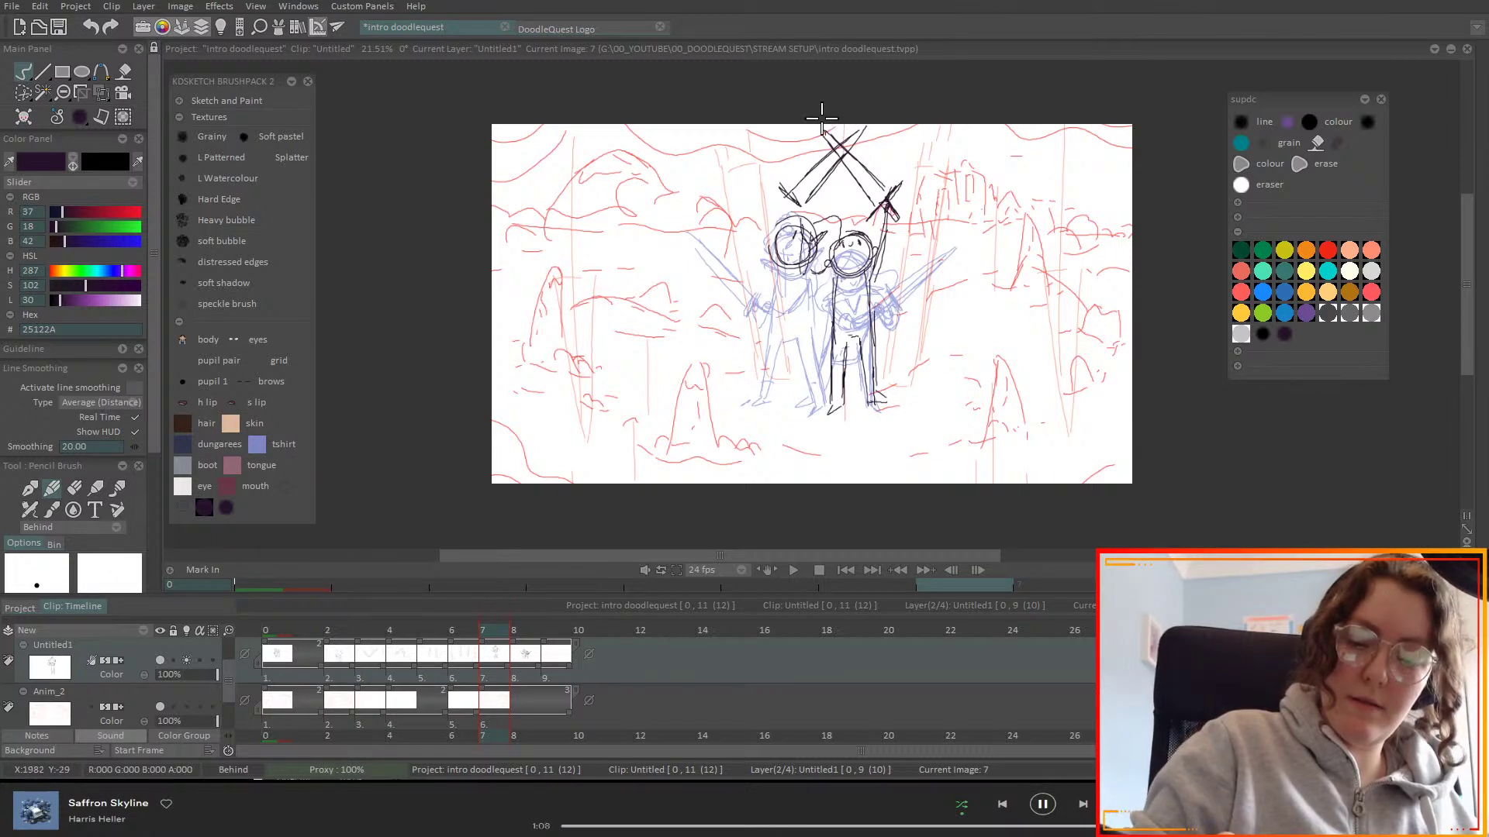
key(ctrl+z)
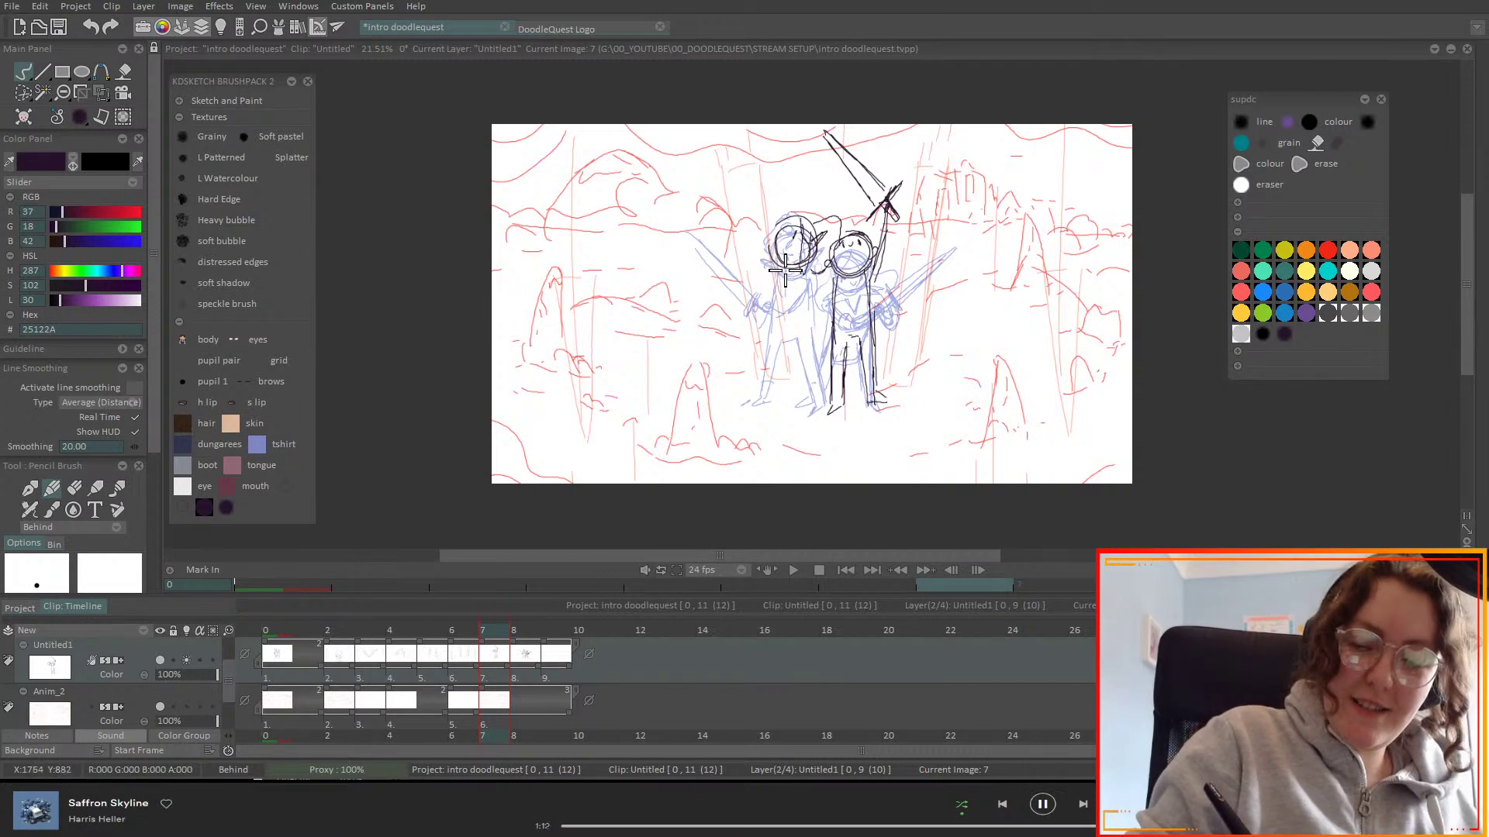
- Sketch the left character's torso and both legs with feet on frame 7
drag(779, 266, 773, 382)
mouse_move(774, 303)
mouse_down()
mouse_move(767, 402)
mouse_move(782, 405)
mouse_up()
drag(790, 311, 806, 411)
drag(815, 289, 819, 411)
drag(813, 252, 815, 399)
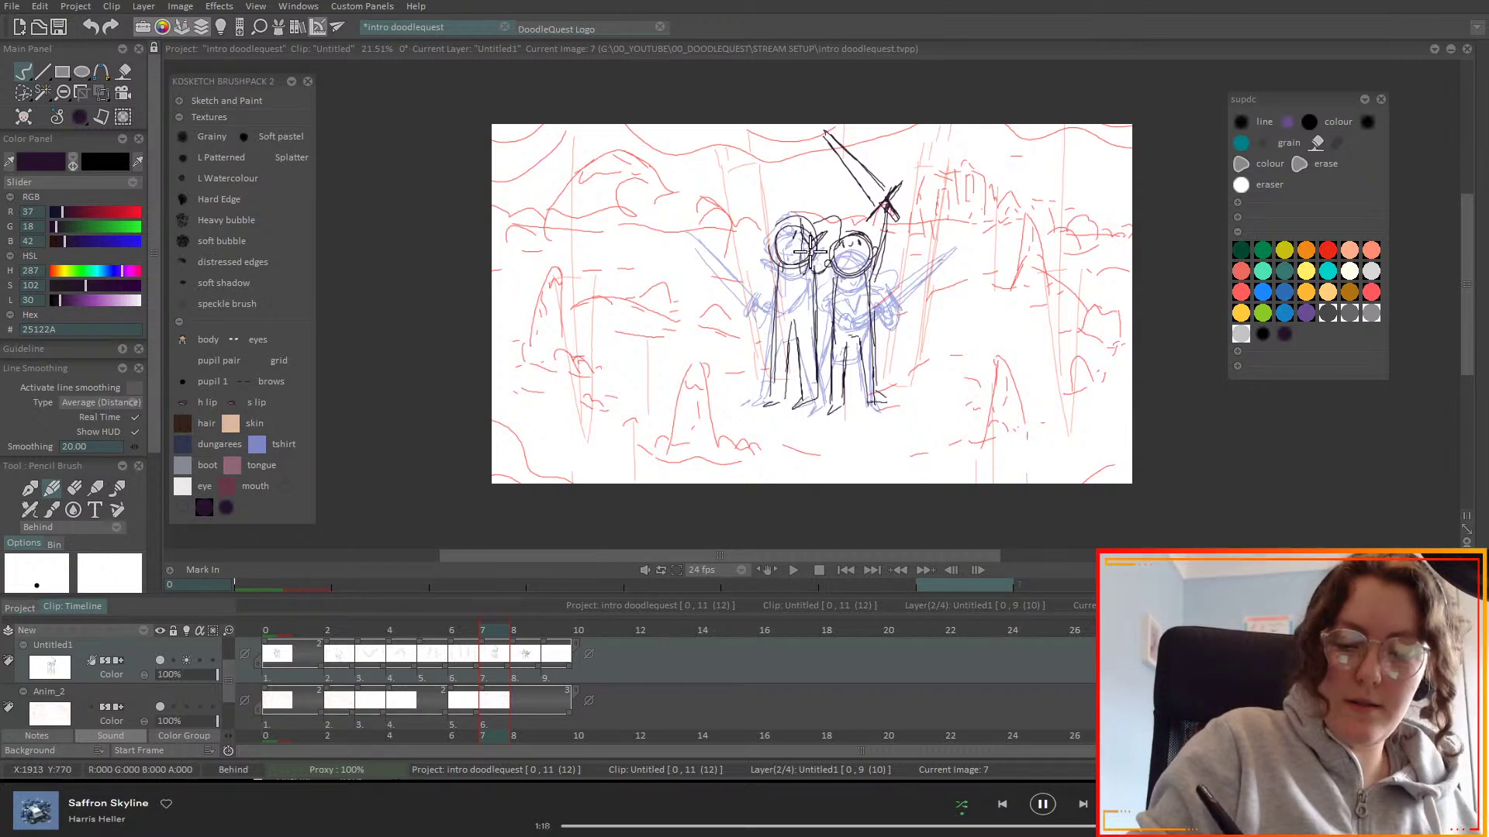
- Sketch the left character's raised arm on frame 7 with a sword crossing the other blade overhead, redoing the blade
mouse_move(772, 227)
mouse_down()
mouse_move(769, 159)
mouse_move(870, 123)
mouse_move(775, 165)
mouse_up()
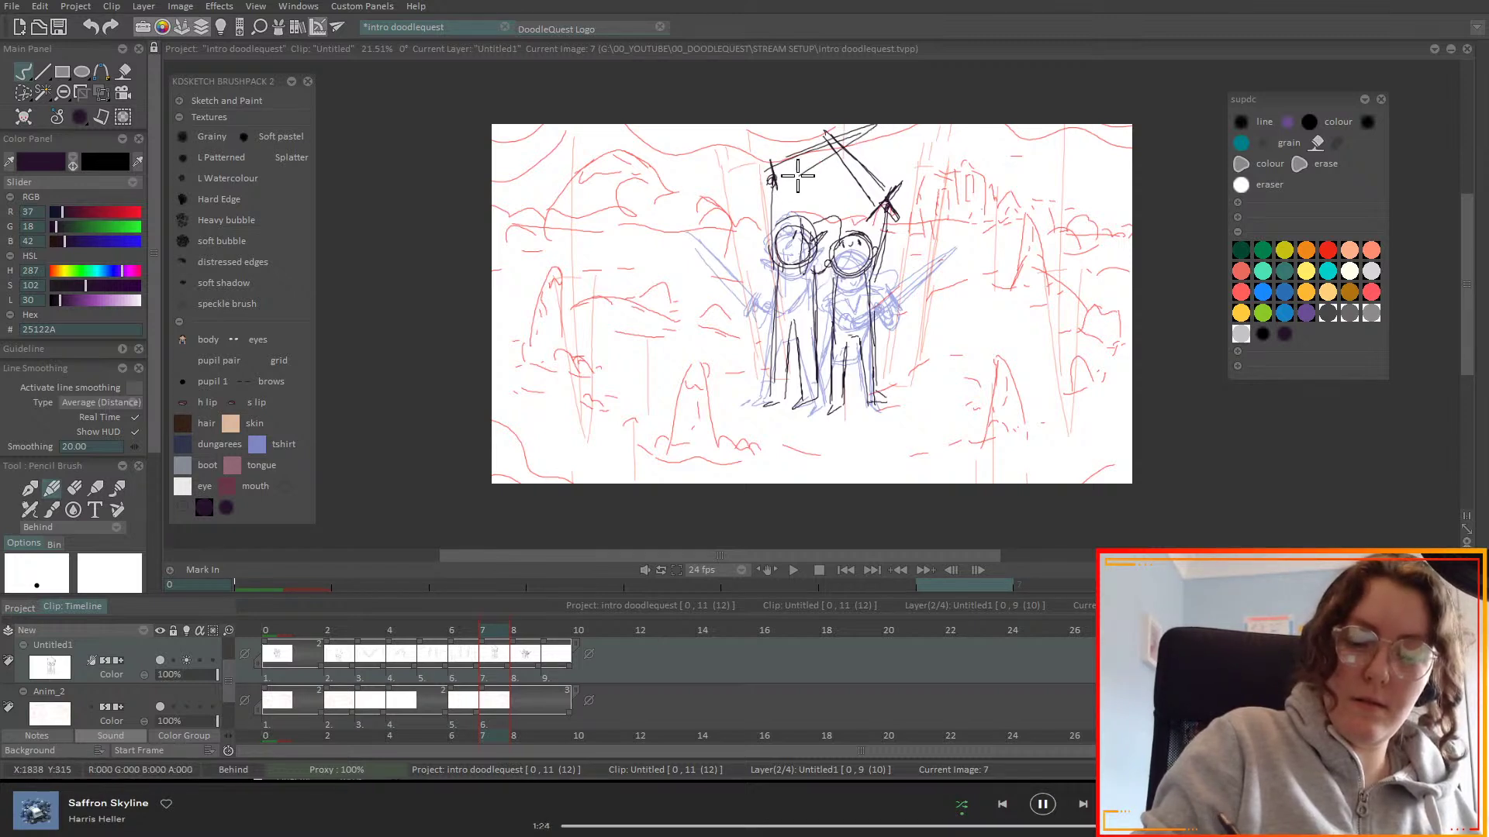
key(ctrl+z)
key(ctrl+z)
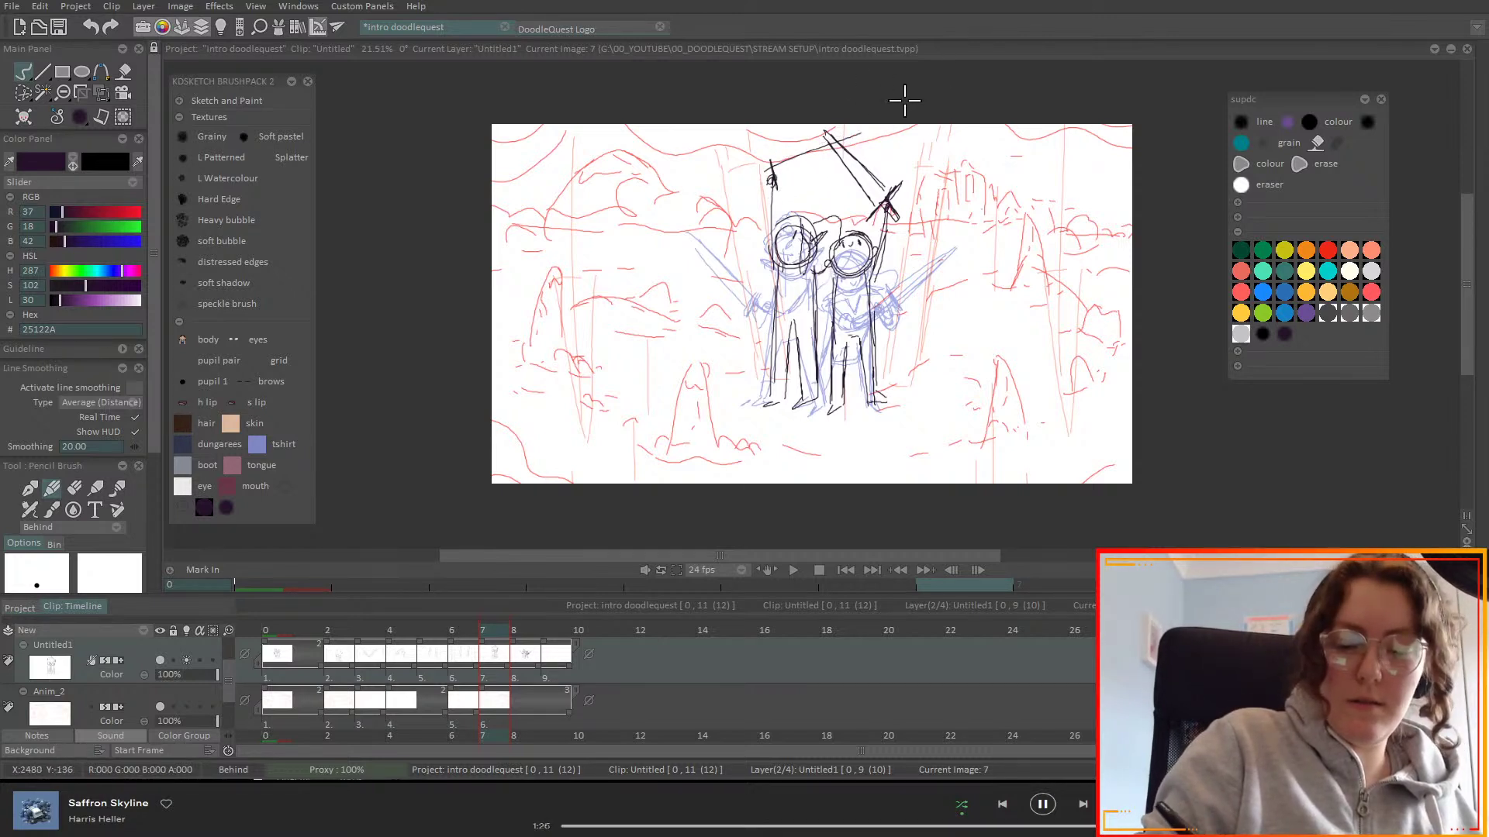
mouse_move(859, 127)
mouse_down()
mouse_move(773, 184)
mouse_move(790, 164)
mouse_move(773, 161)
mouse_move(778, 188)
mouse_move(743, 188)
mouse_up()
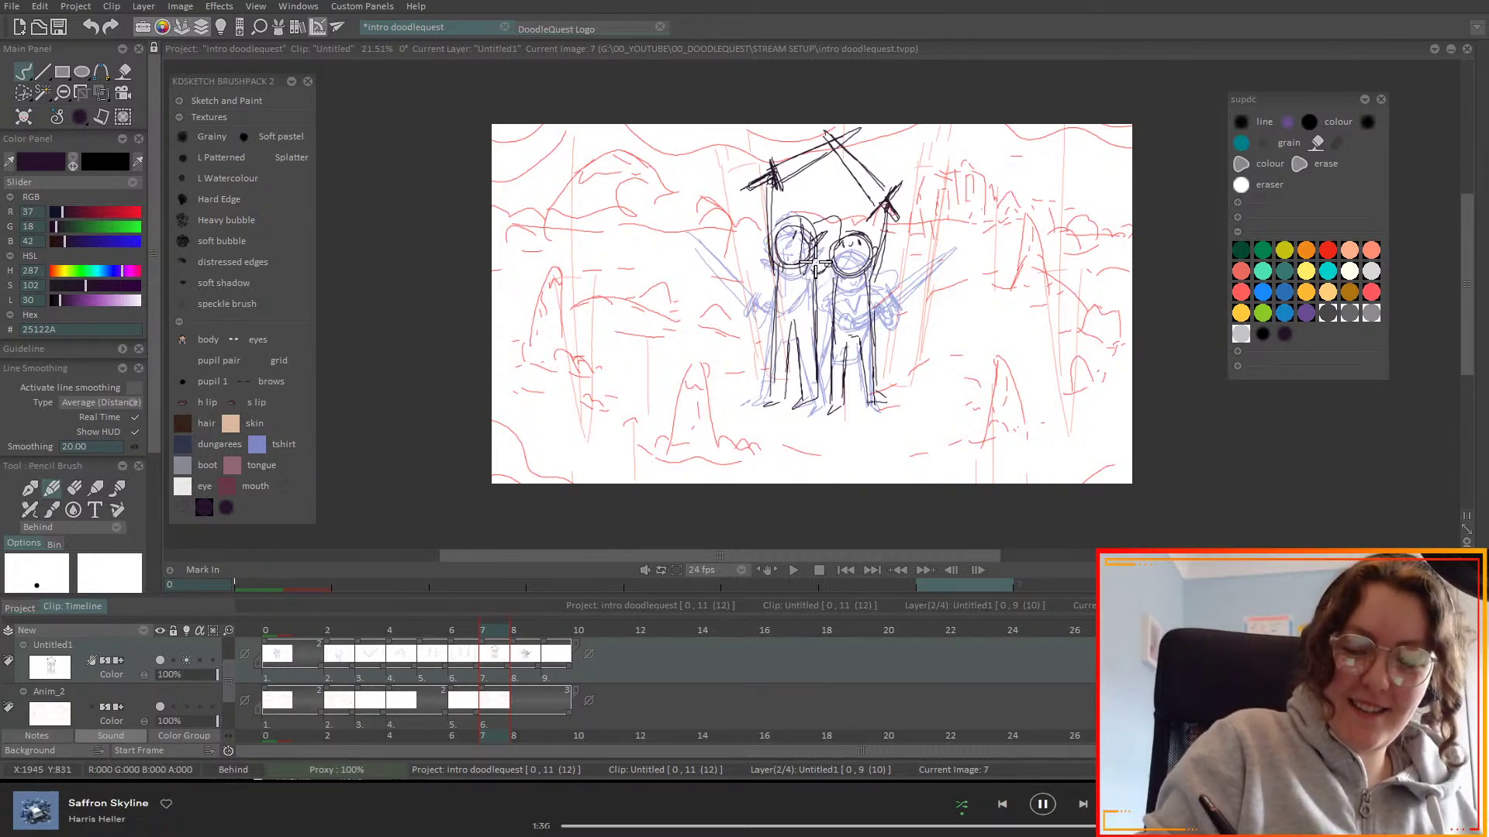
- Add the left character's lower hand and tunic hem and the right character's collar and hair on frame 7, and turn off the onion skin
drag(796, 302, 798, 294)
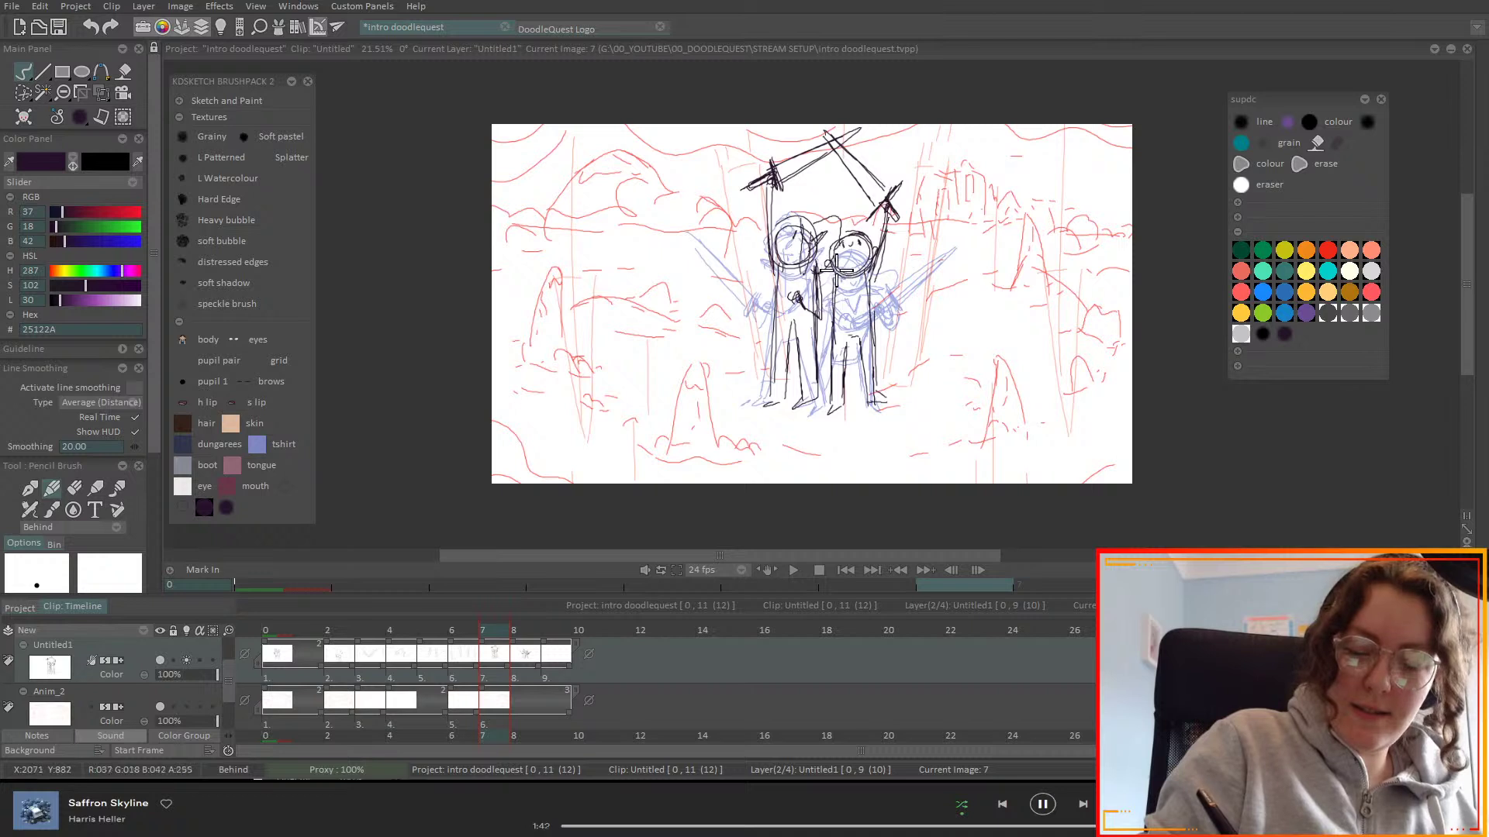
mouse_move(823, 295)
mouse_down()
mouse_move(845, 310)
mouse_move(854, 291)
mouse_up()
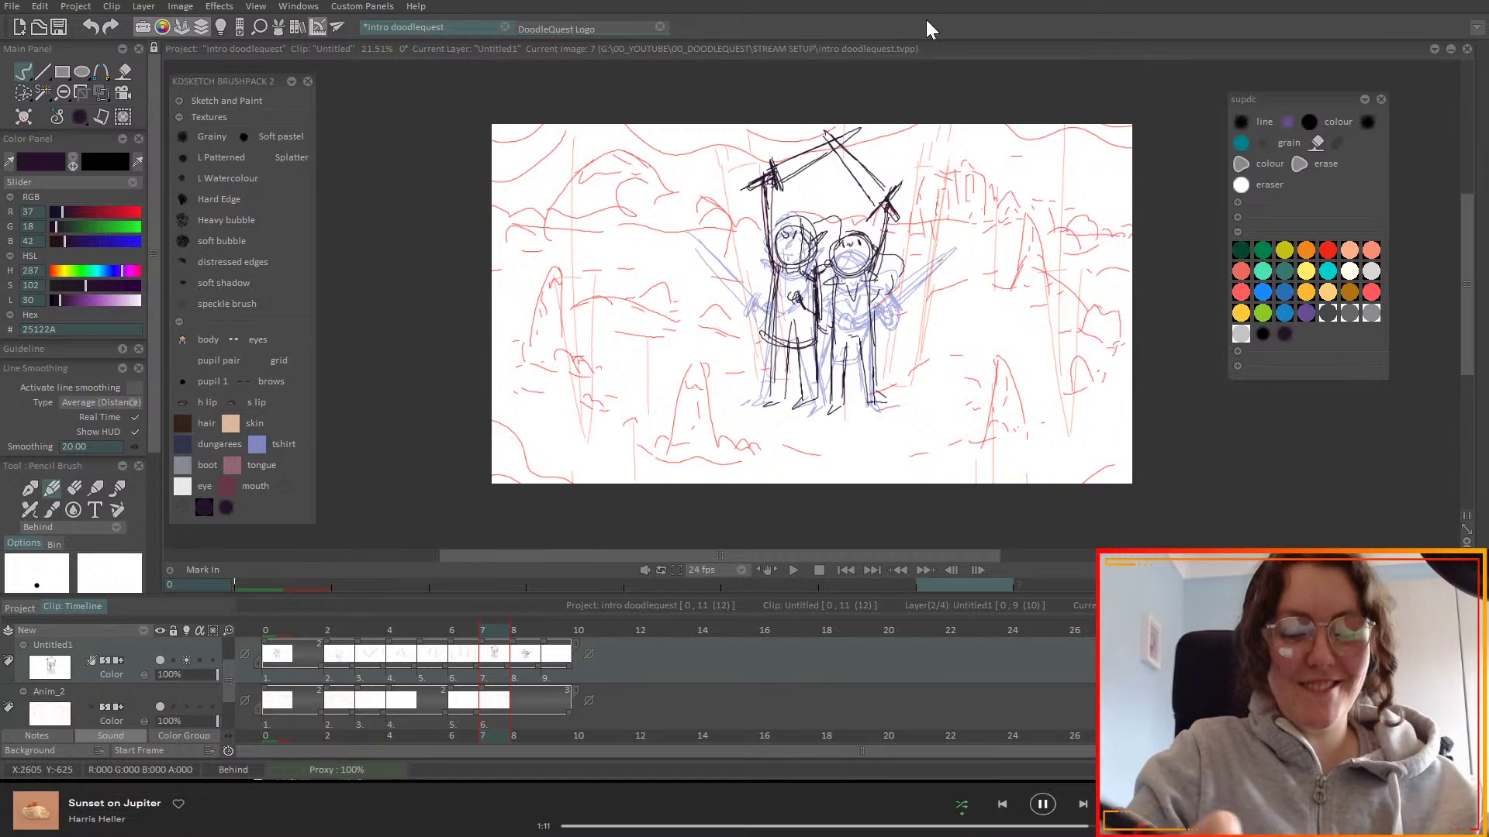
click(188, 663)
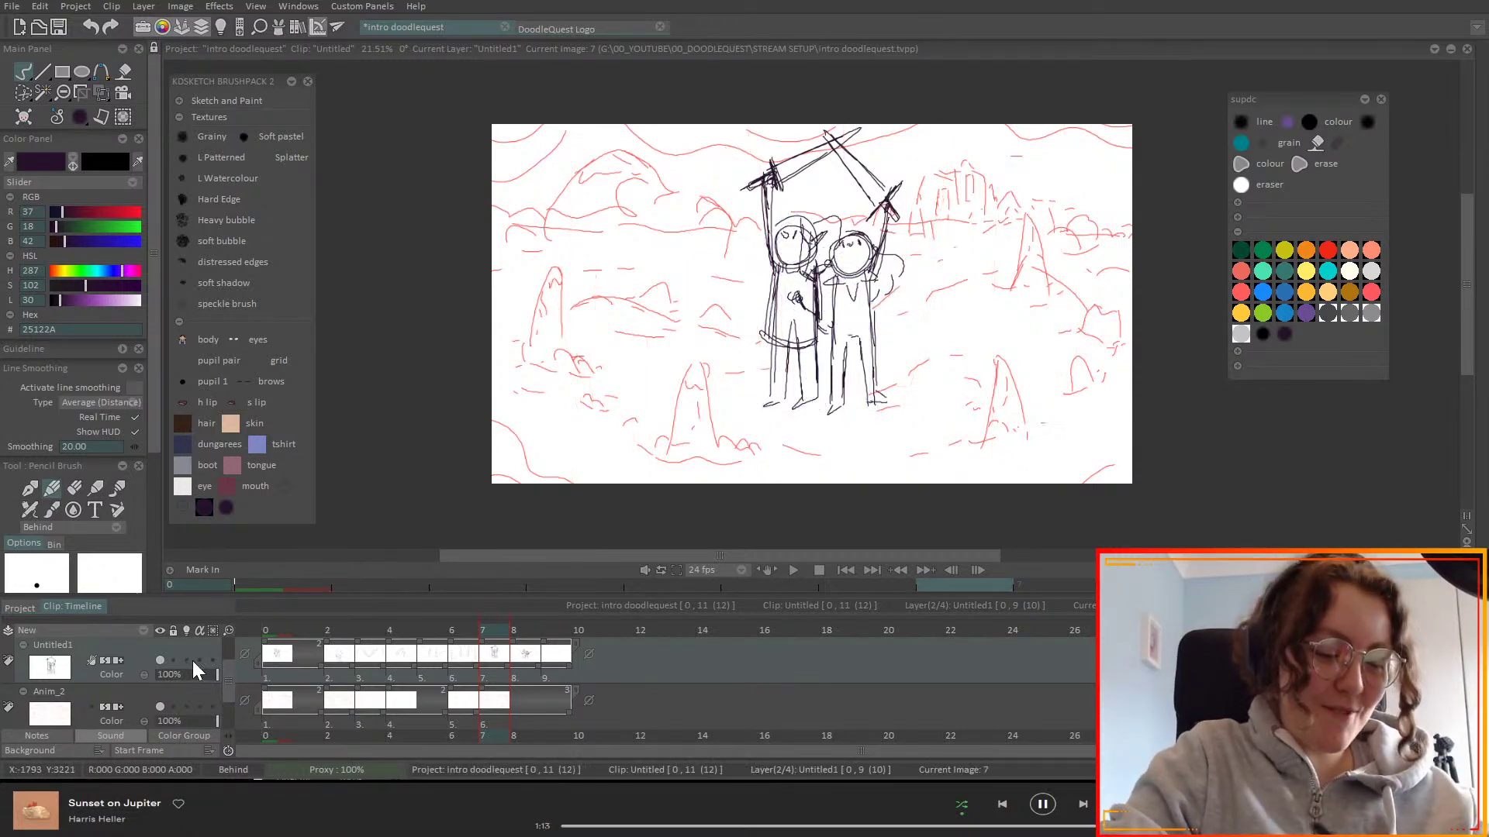
- Try adding a copy of frame 7 as frame 8 with the faces, raised arms and swords erased, comparing it with the neighbouring frames
mouse_move(515, 635)
mouse_down()
mouse_move(491, 634)
mouse_move(528, 635)
mouse_move(482, 634)
mouse_move(576, 698)
mouse_up()
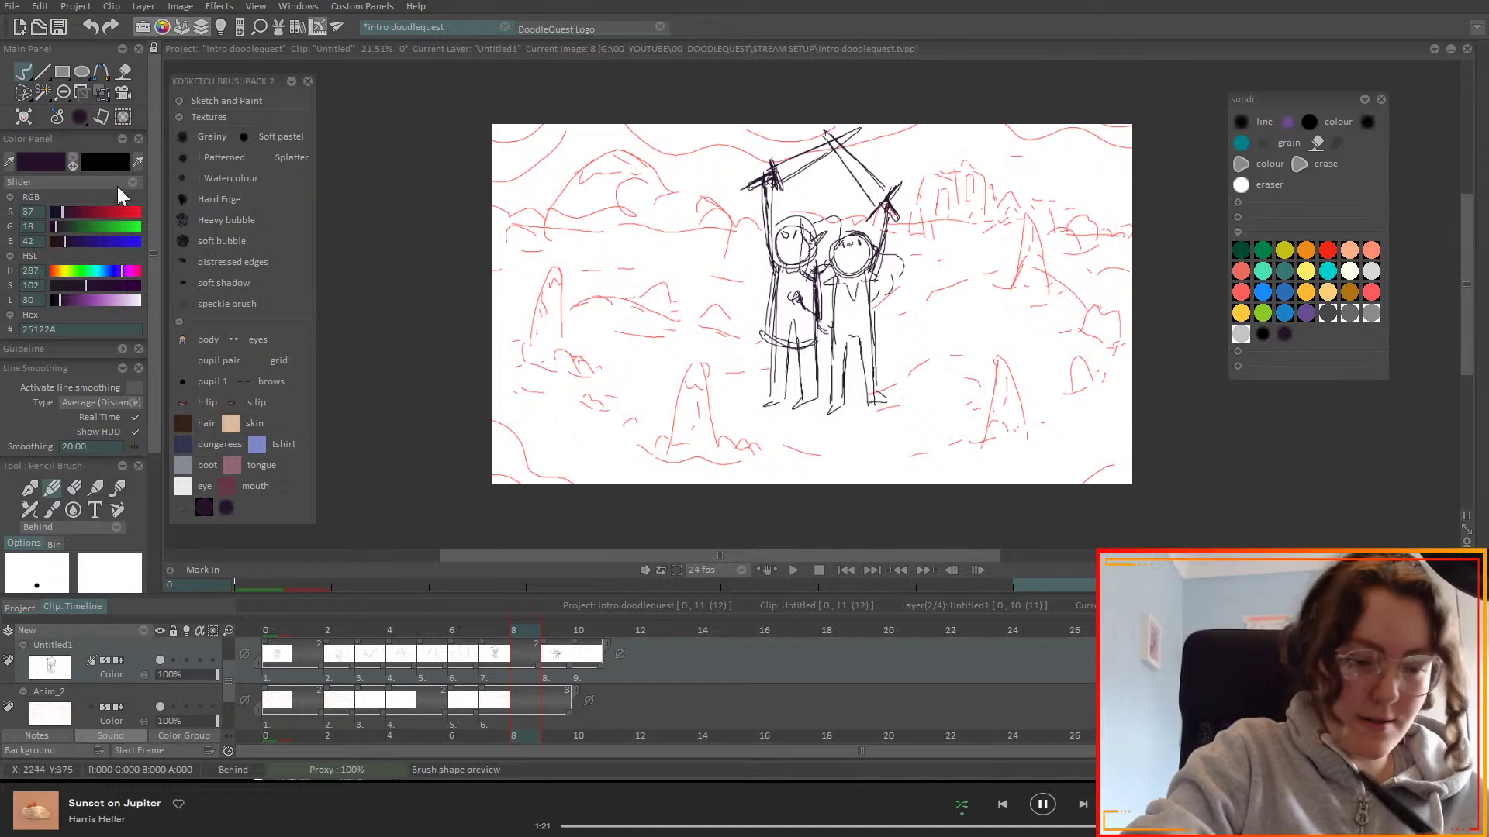
click(74, 488)
mouse_move(801, 242)
mouse_down()
mouse_move(843, 210)
mouse_move(855, 253)
mouse_move(908, 198)
mouse_move(884, 224)
mouse_move(892, 242)
mouse_move(838, 154)
mouse_move(786, 169)
mouse_move(749, 246)
mouse_up()
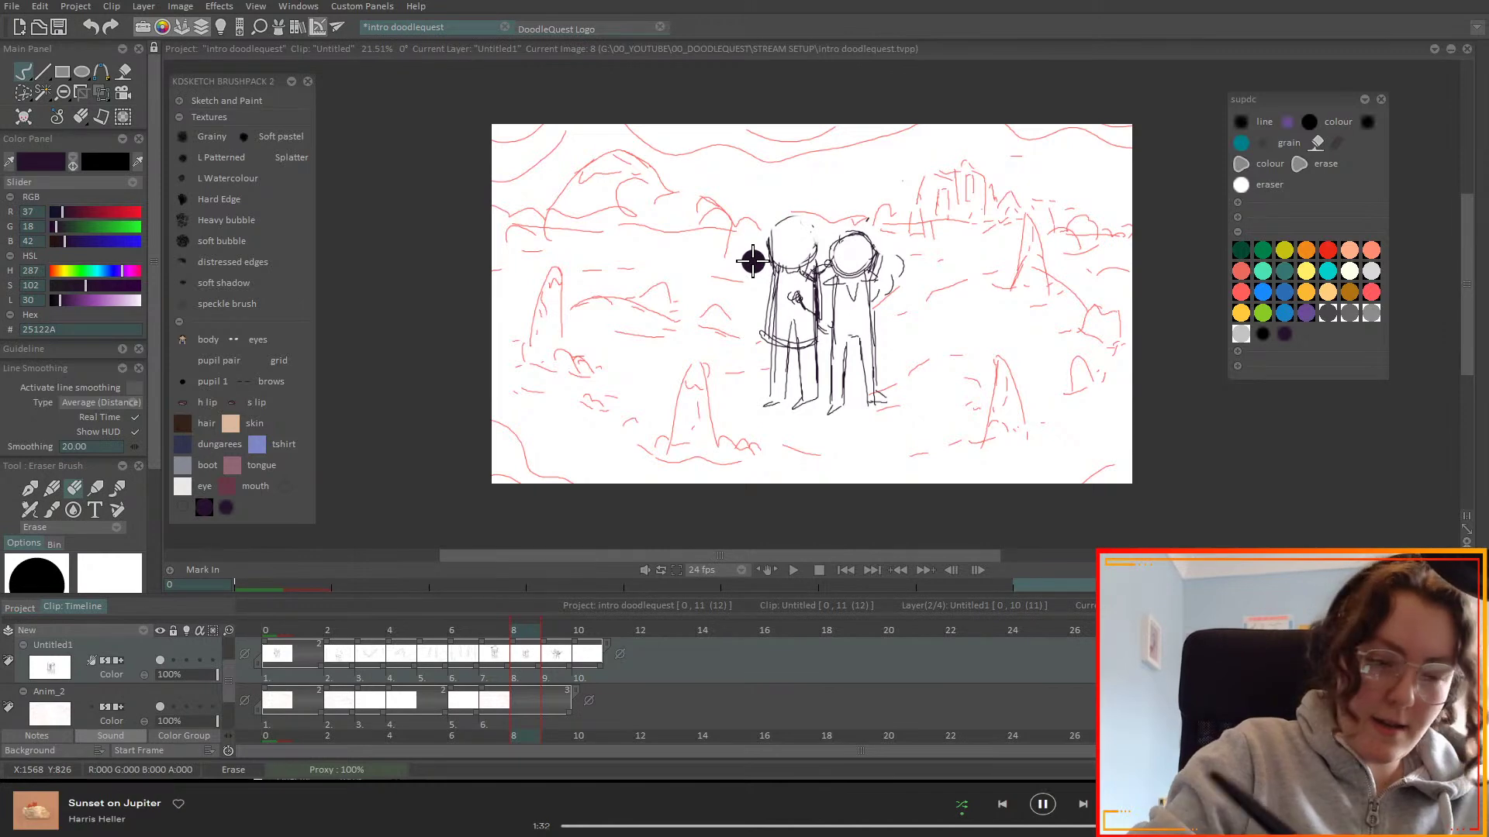
click(564, 629)
drag(535, 644, 482, 645)
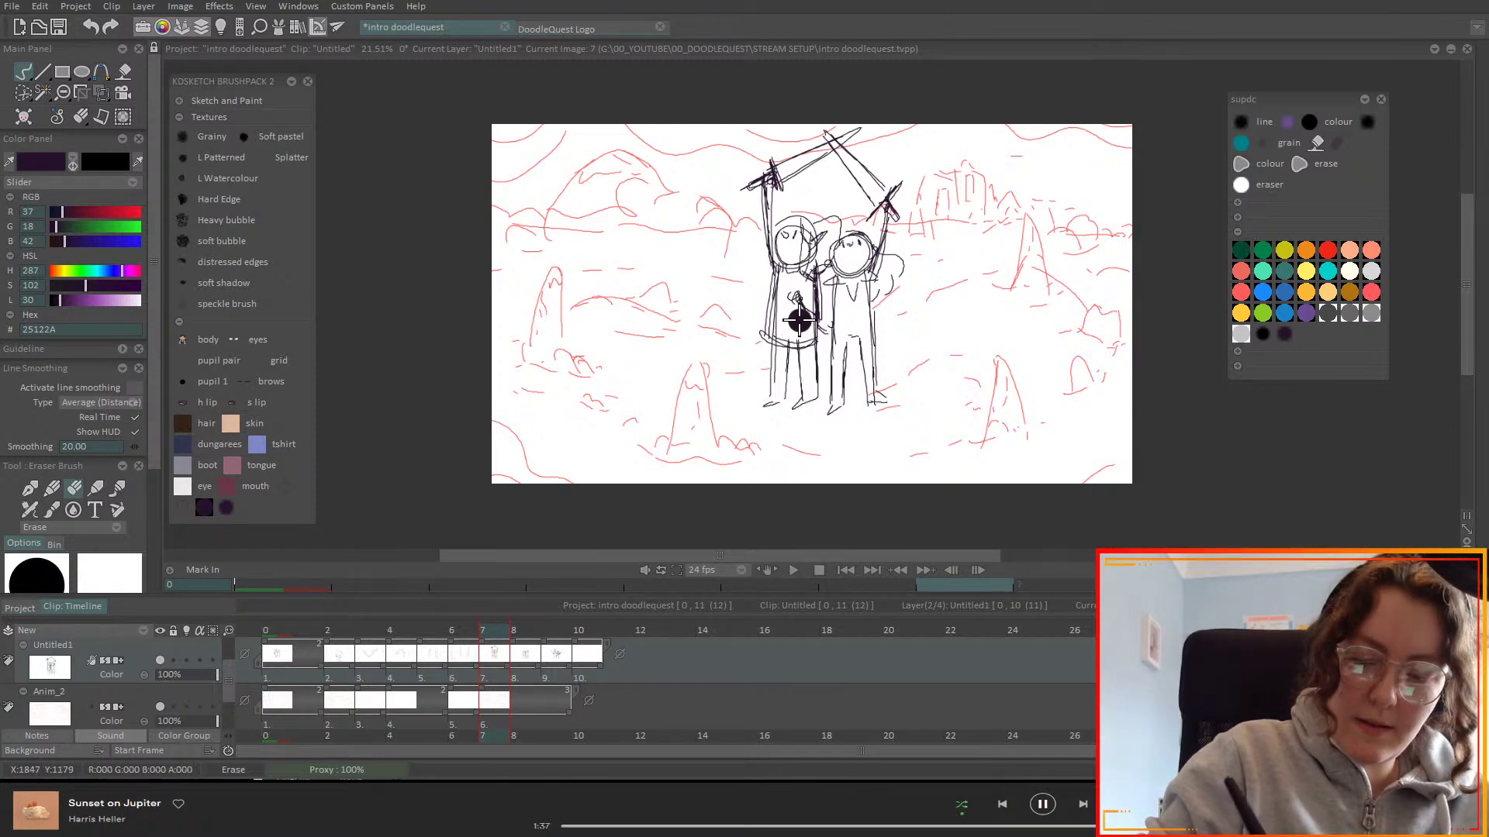
click(522, 634)
mouse_move(558, 631)
mouse_down()
mouse_move(582, 631)
mouse_move(548, 636)
mouse_up()
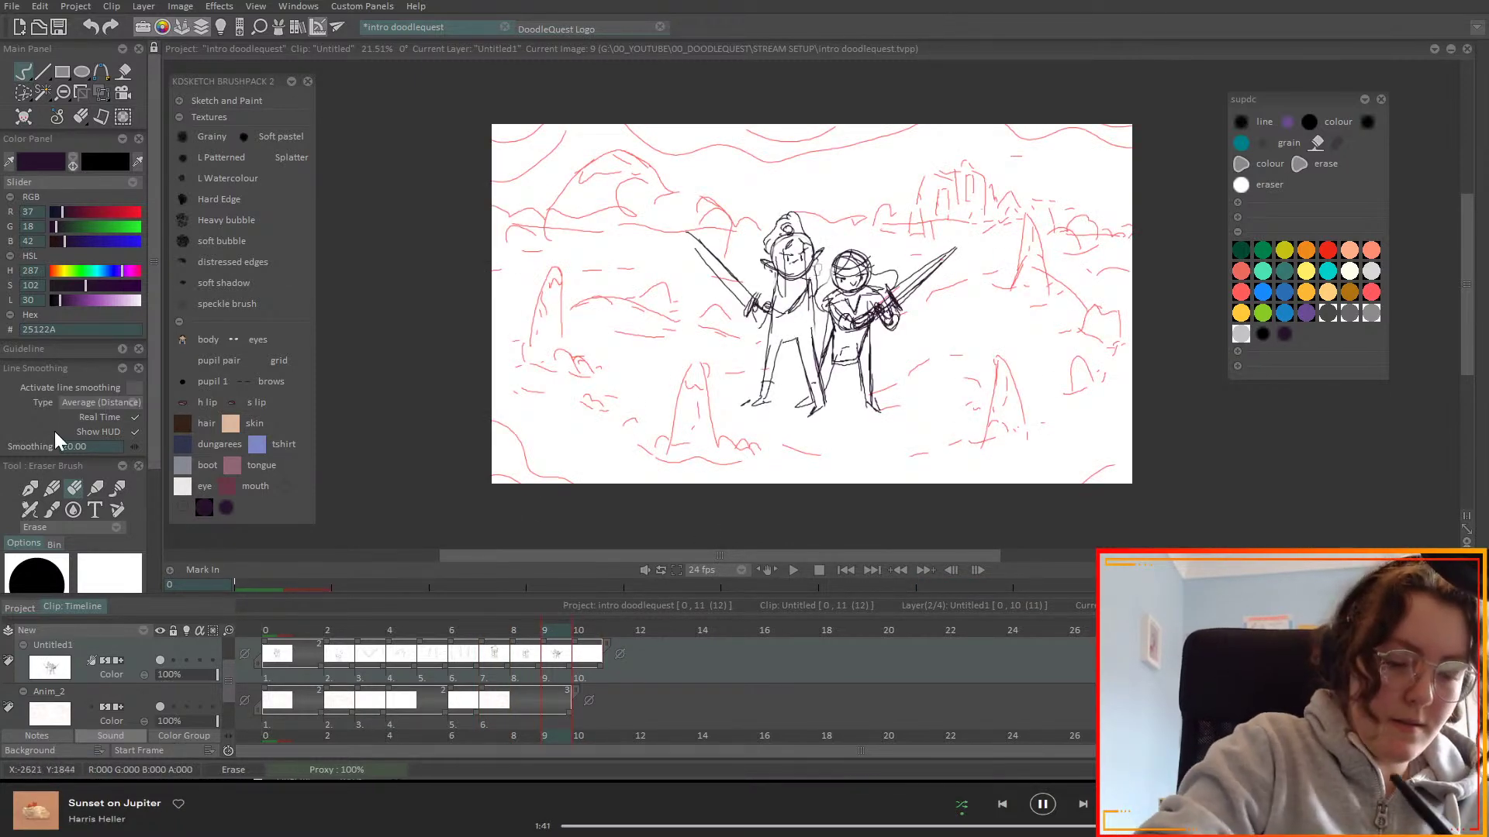
click(52, 488)
mouse_move(542, 632)
mouse_down()
mouse_move(492, 646)
mouse_move(556, 642)
mouse_move(525, 646)
mouse_up()
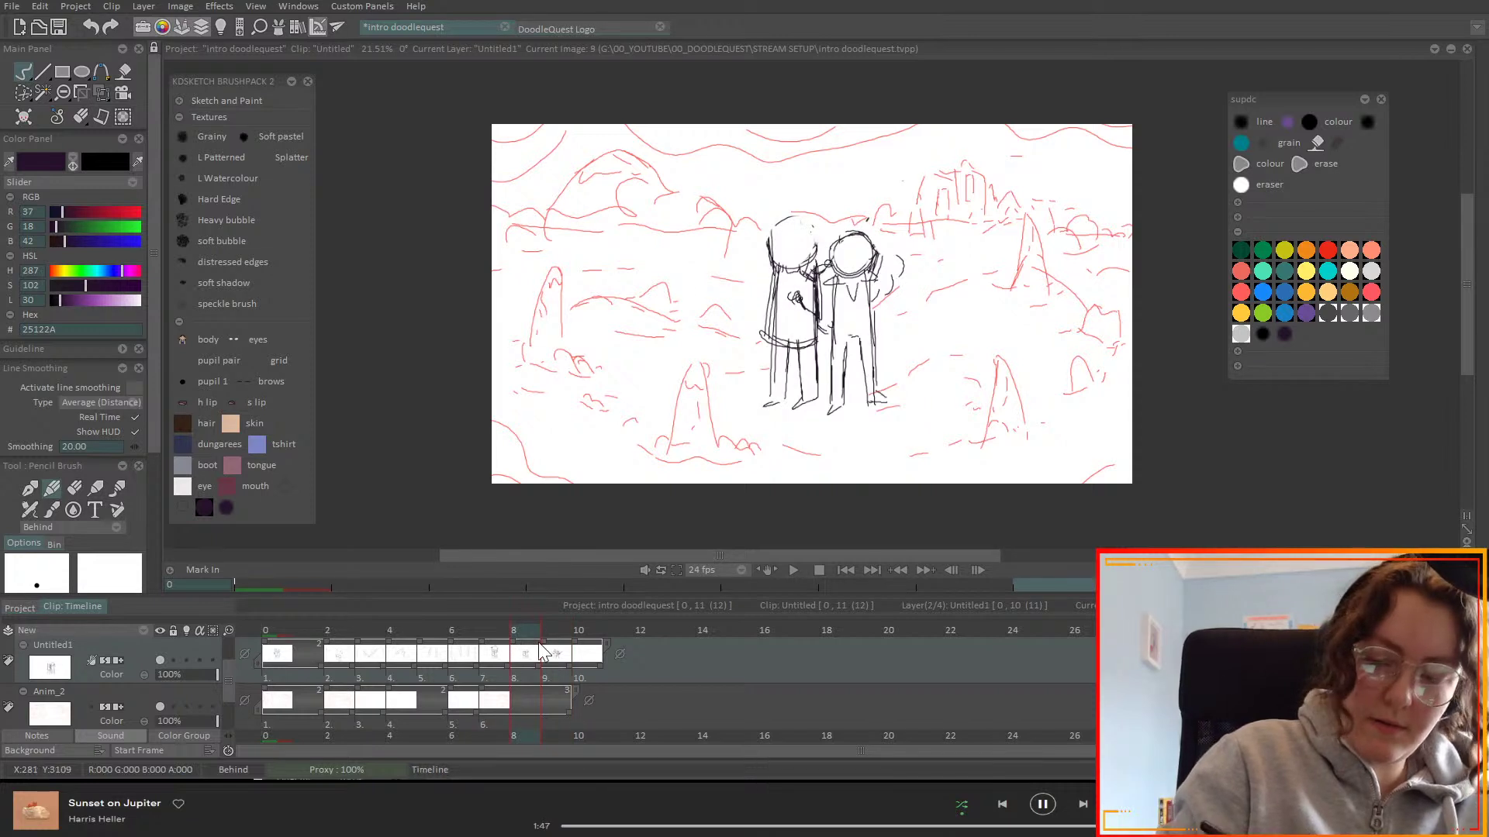
key(Left)
key(Right)
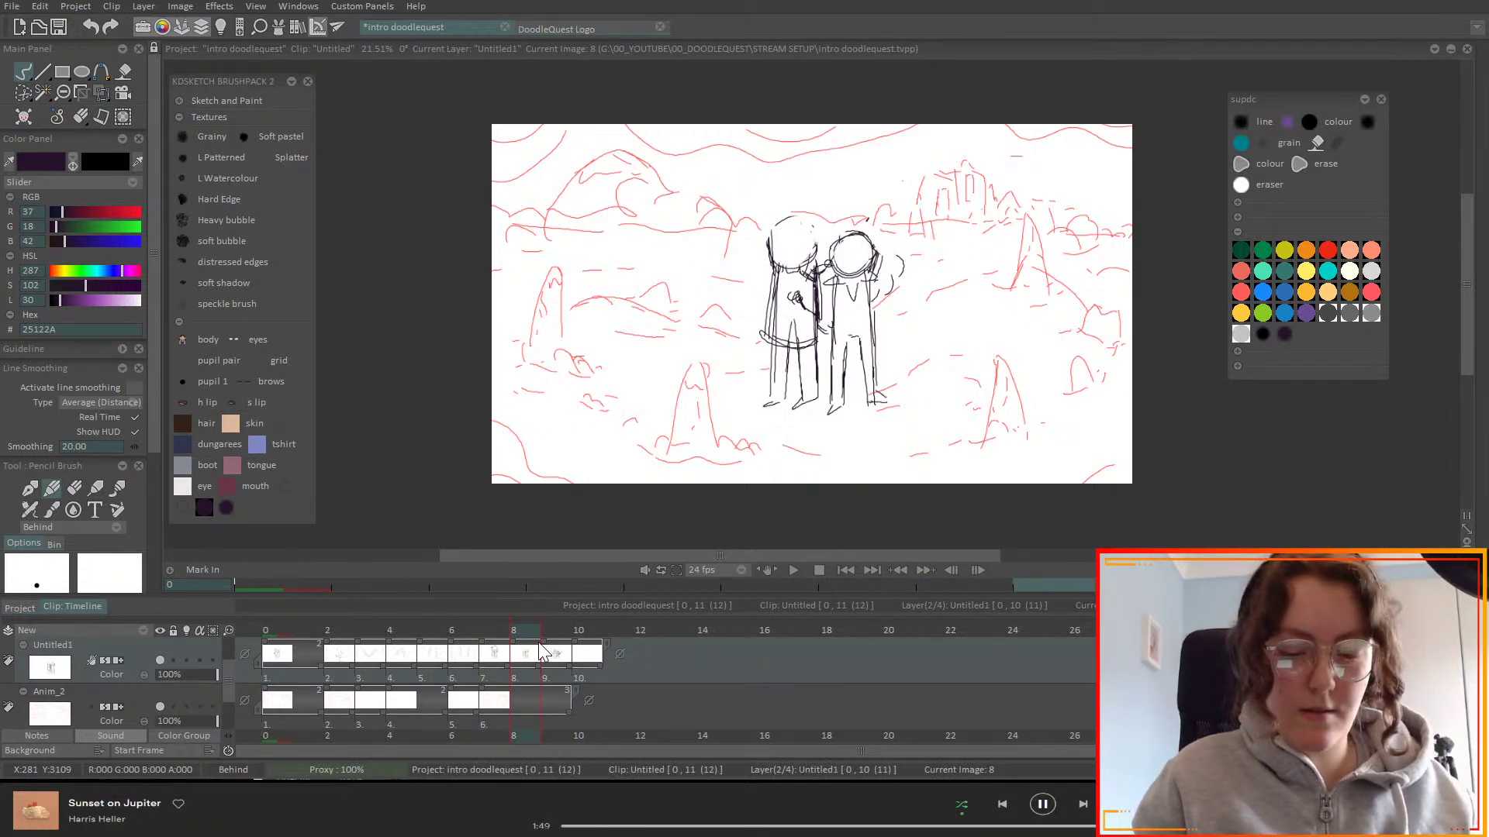
- Undo the erasing and the added frame 8
key(ctrl+z)
key(ctrl+z)
key(ctrl+z)
key(ctrl+z)
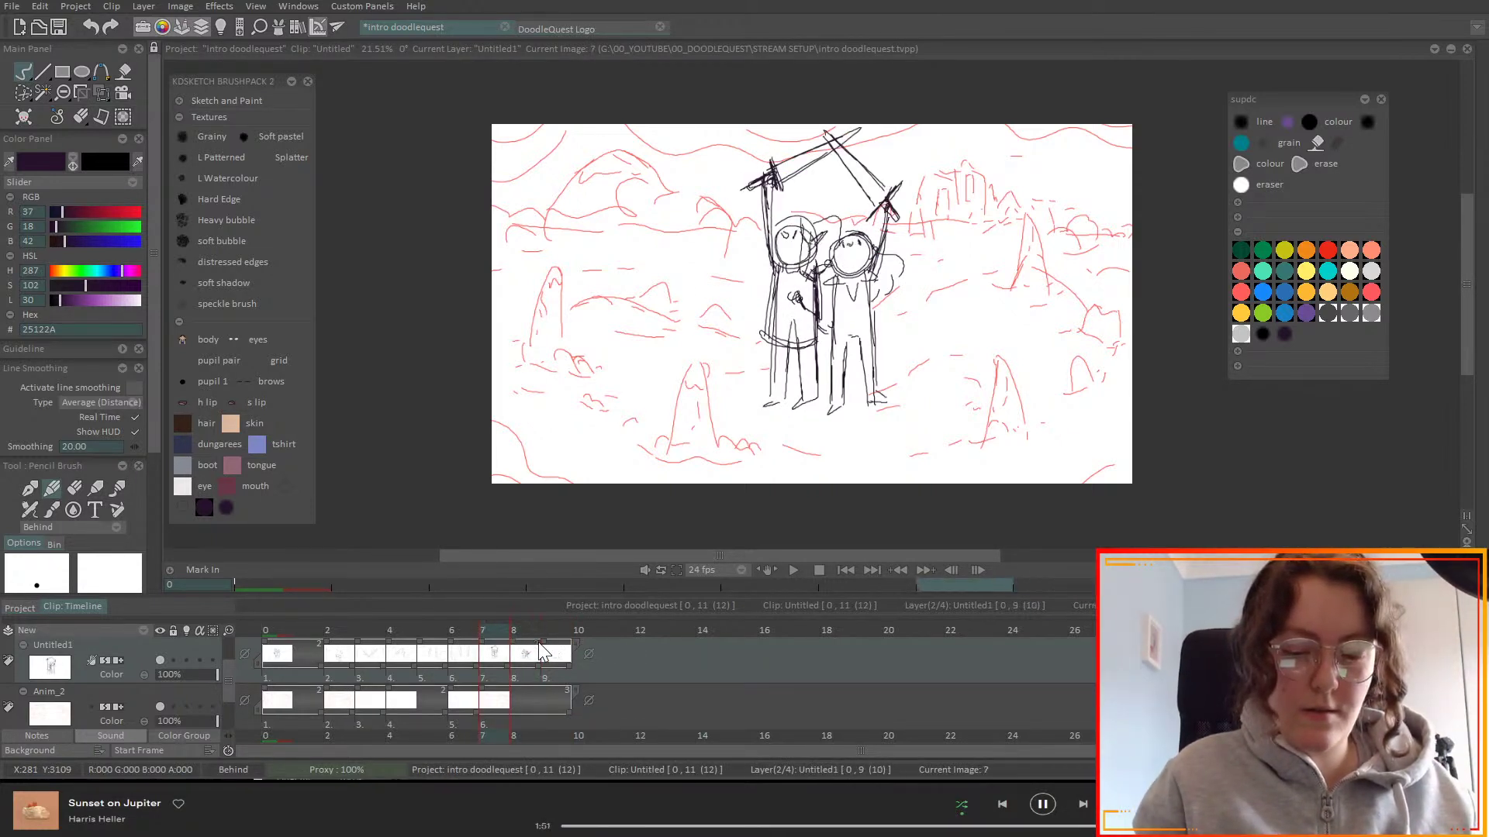
- Insert a copy of frame 7 as frame 8 and erase both characters' faces and trailing hair on it
key(Left)
key(Right)
key(Right)
key(Left)
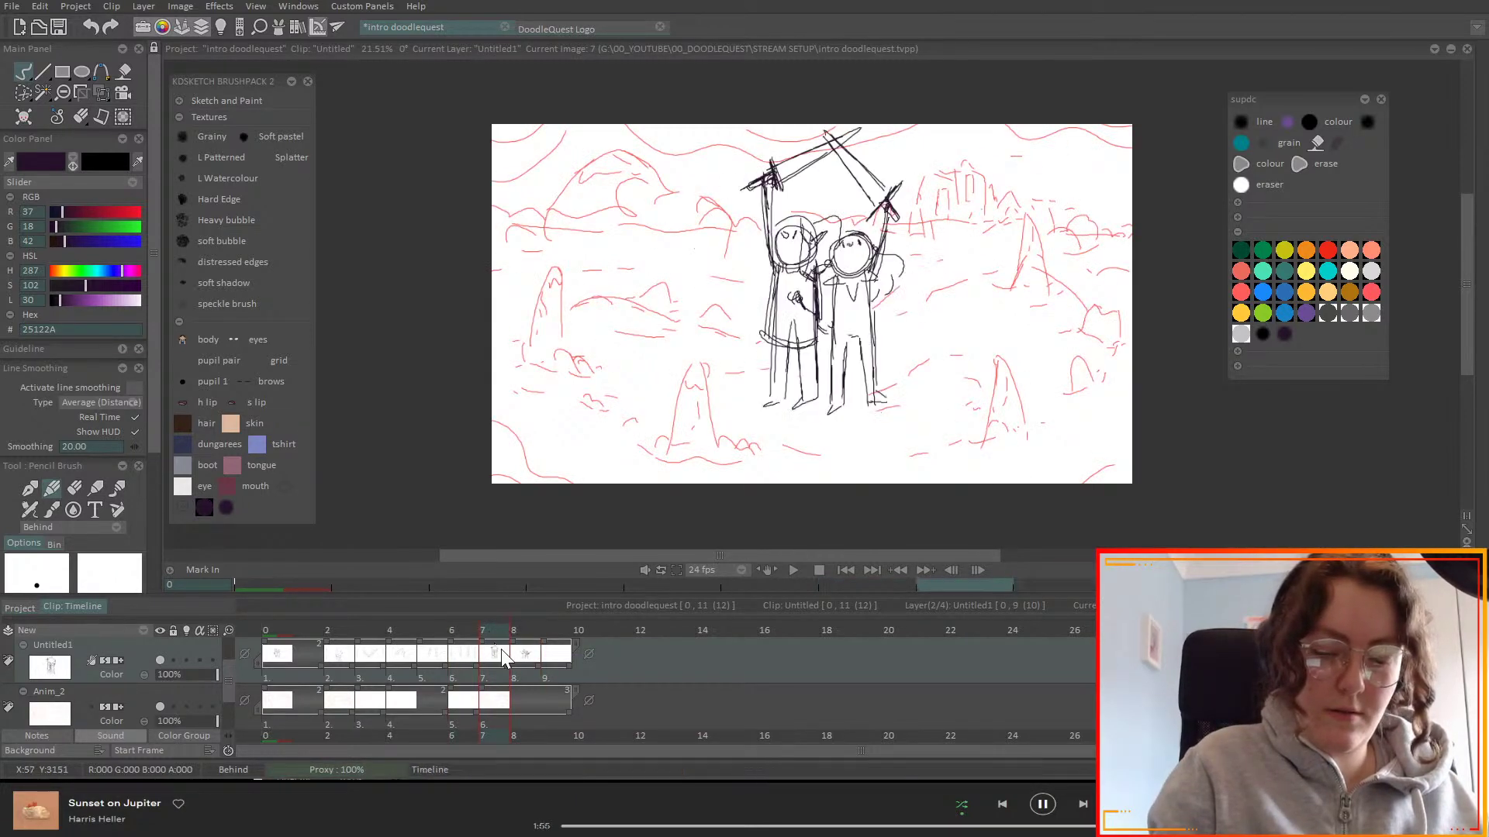
drag(505, 665, 526, 662)
click(524, 633)
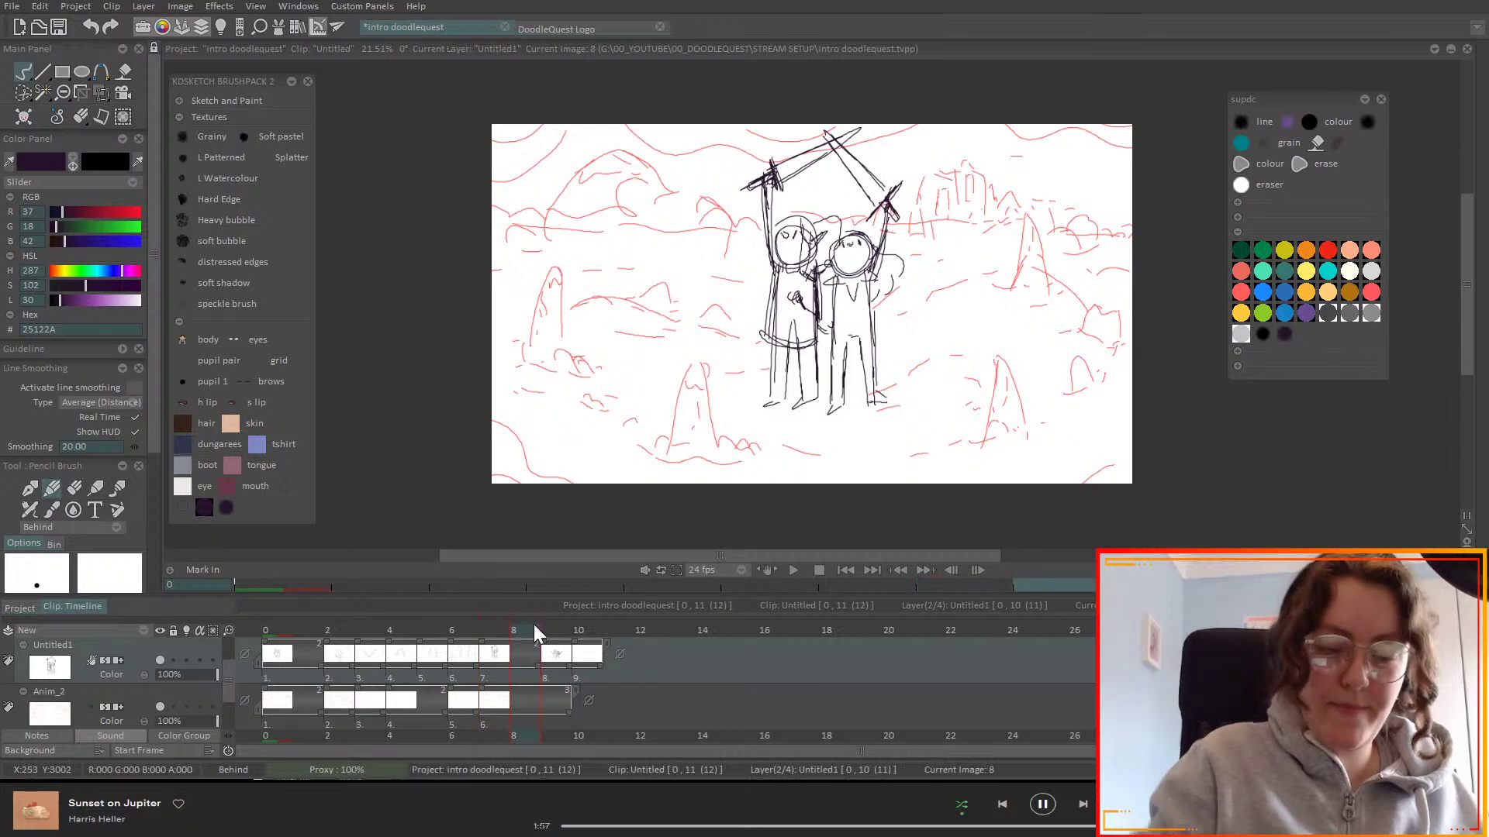
click(97, 488)
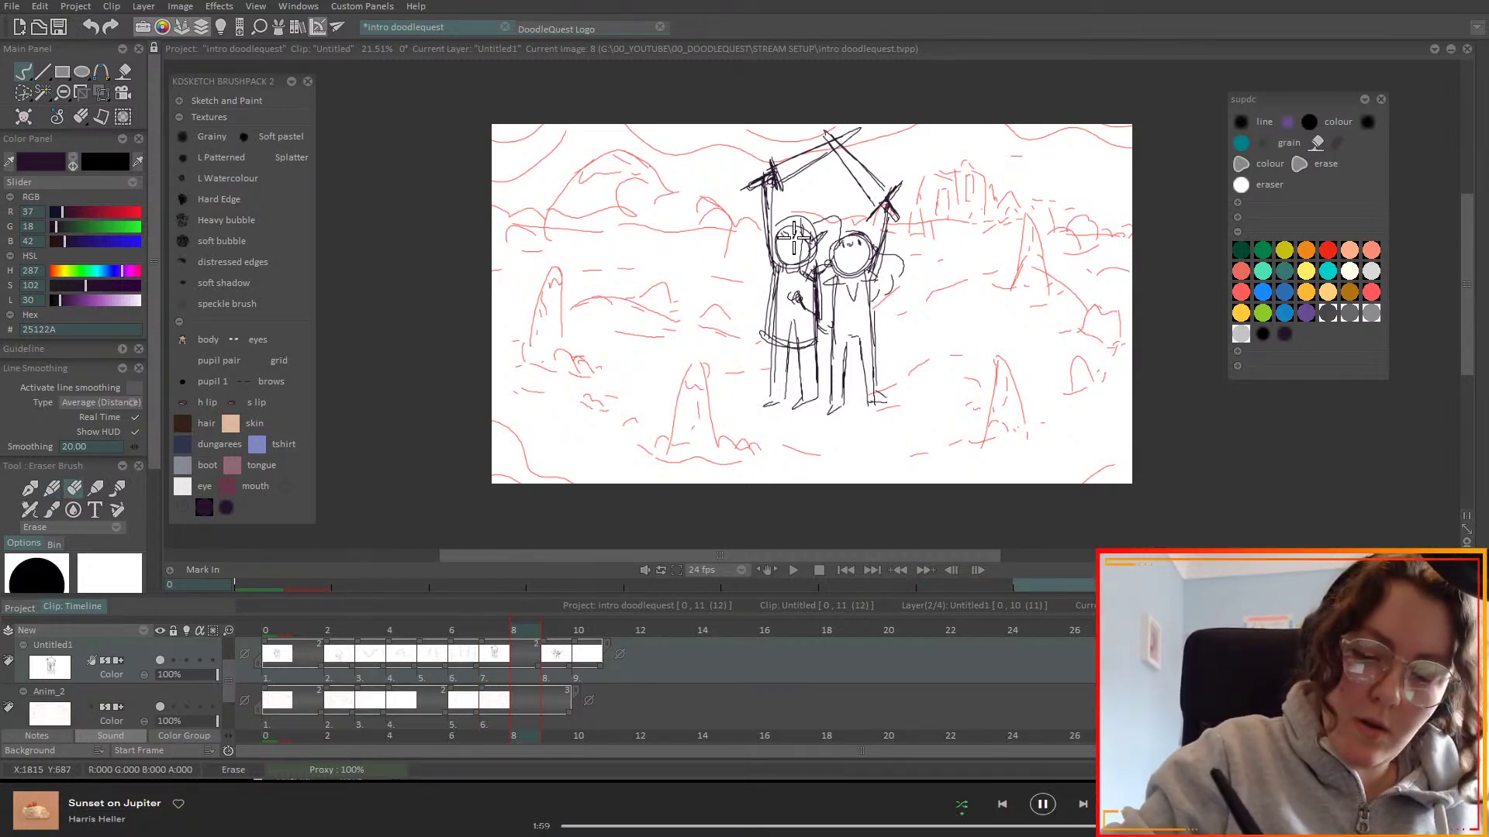
drag(779, 233, 814, 223)
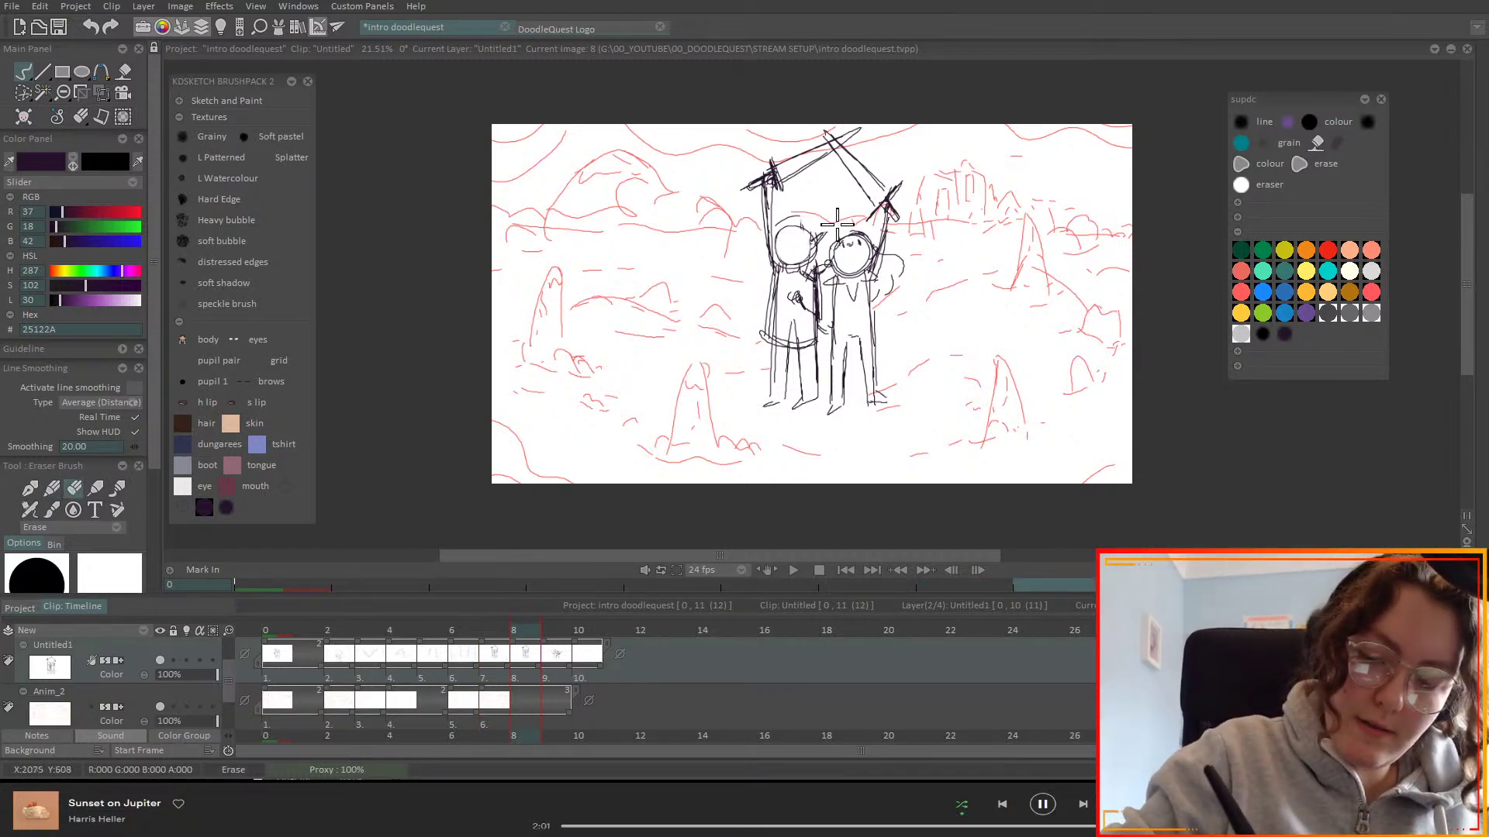
mouse_move(851, 248)
mouse_down()
mouse_move(890, 250)
mouse_move(894, 280)
mouse_up()
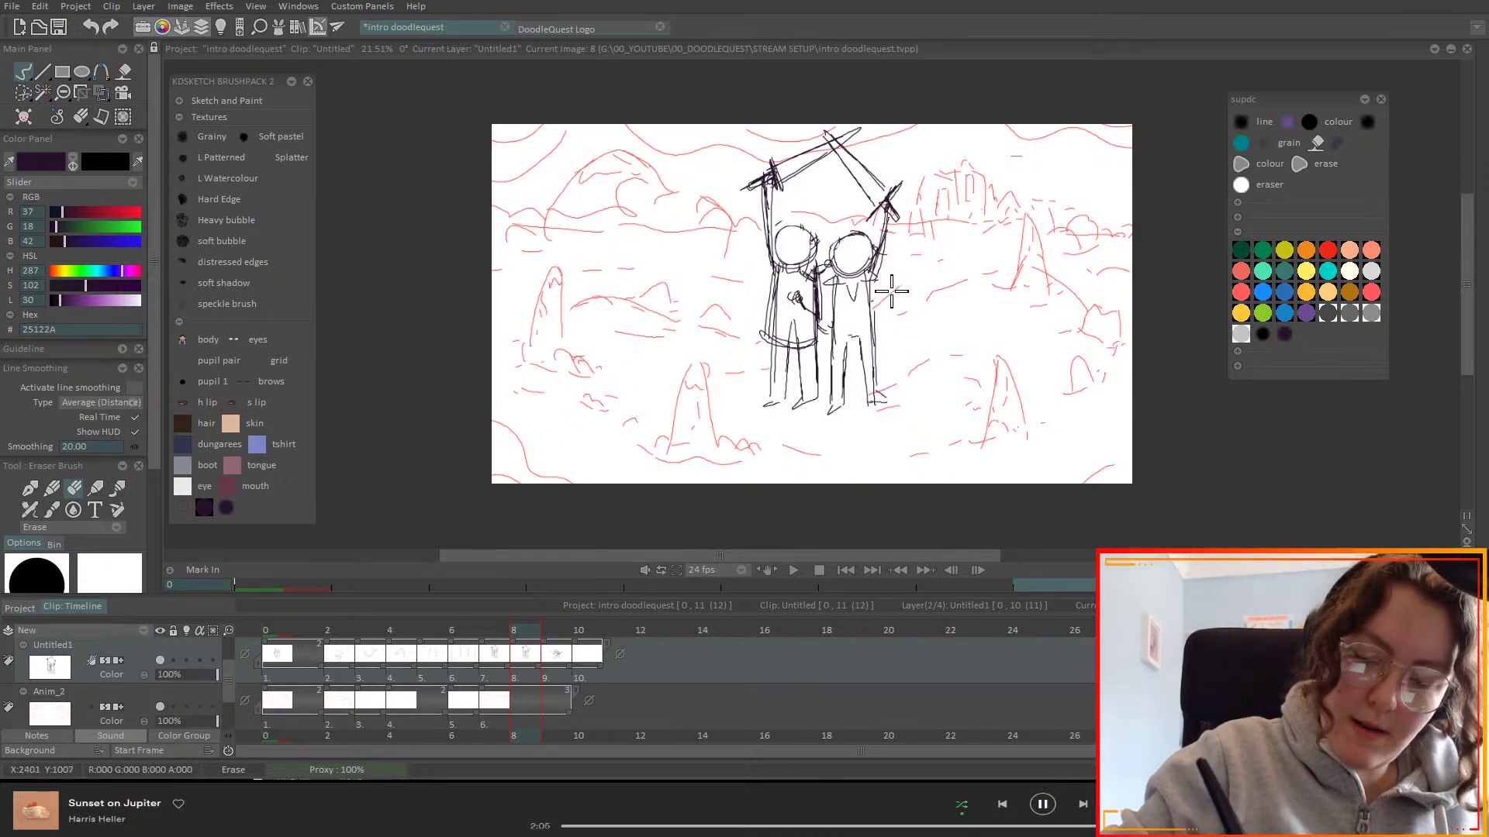
- Try to warp the raised arms and swords on frame 8 with both characters' heads and torsos locked in place
click(100, 94)
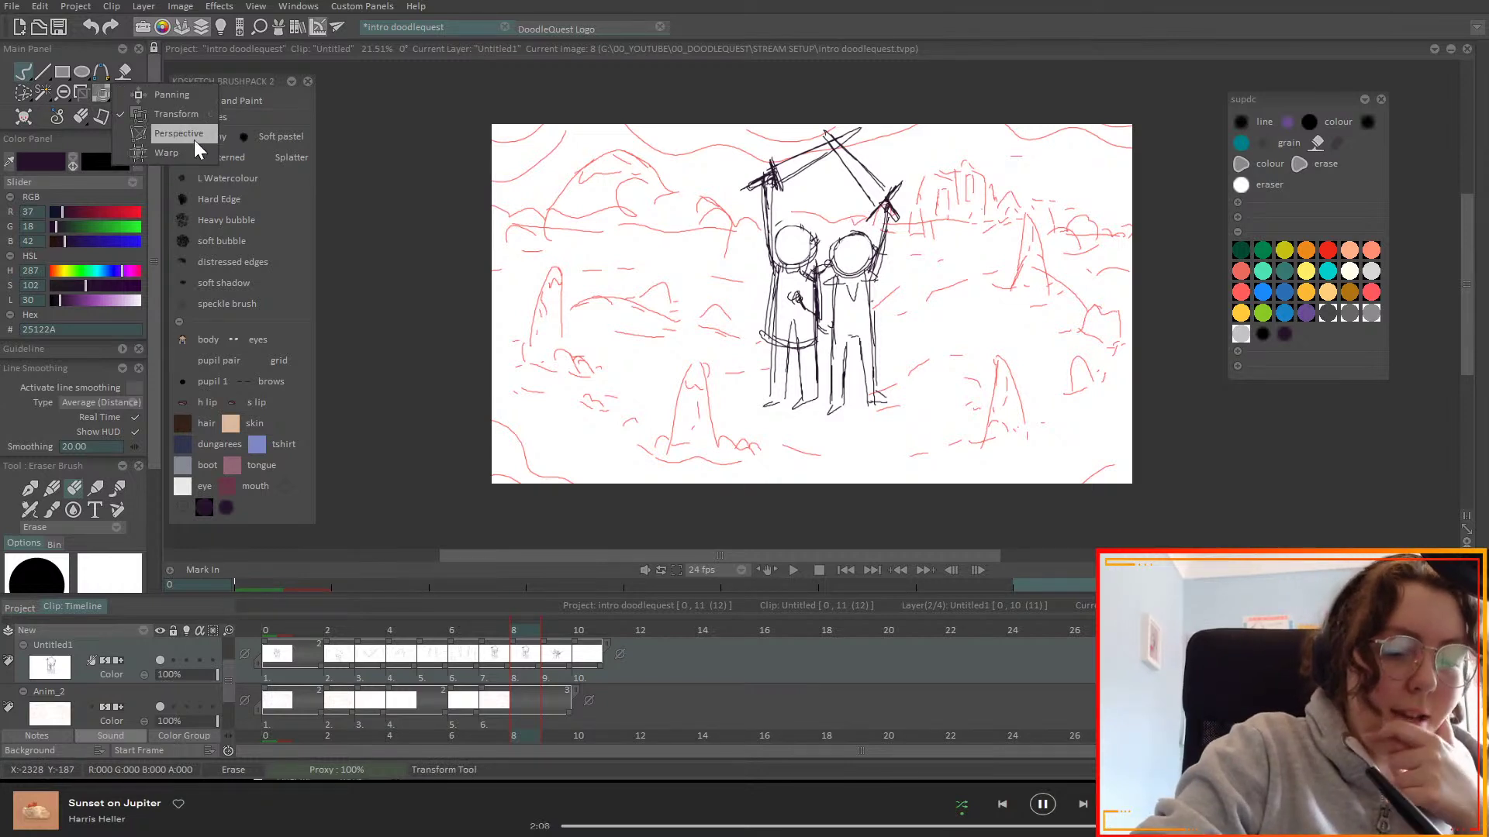
click(770, 270)
click(786, 227)
click(807, 241)
click(814, 321)
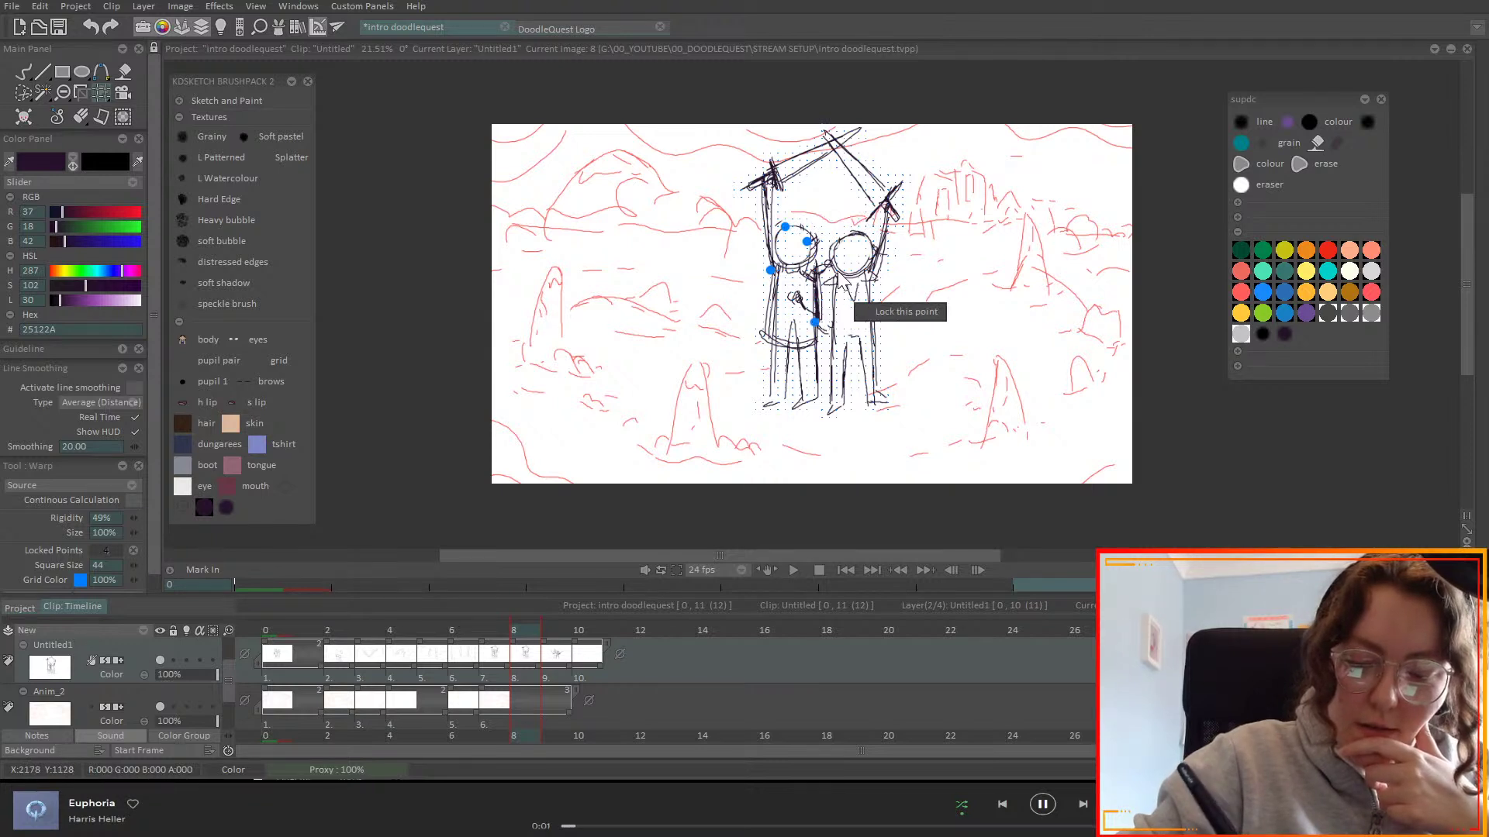
click(829, 263)
click(843, 241)
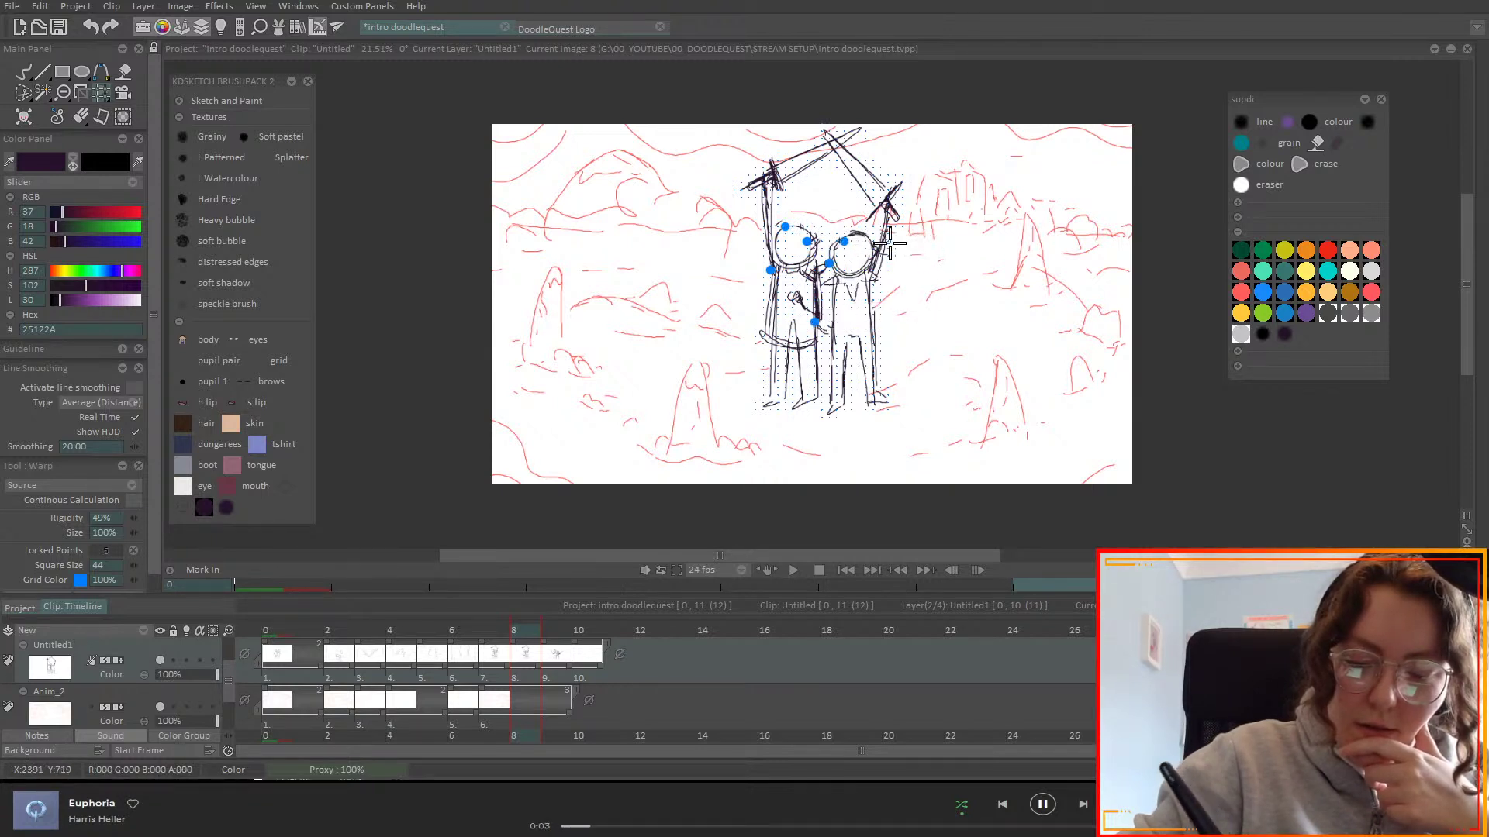
click(874, 308)
drag(894, 195, 909, 224)
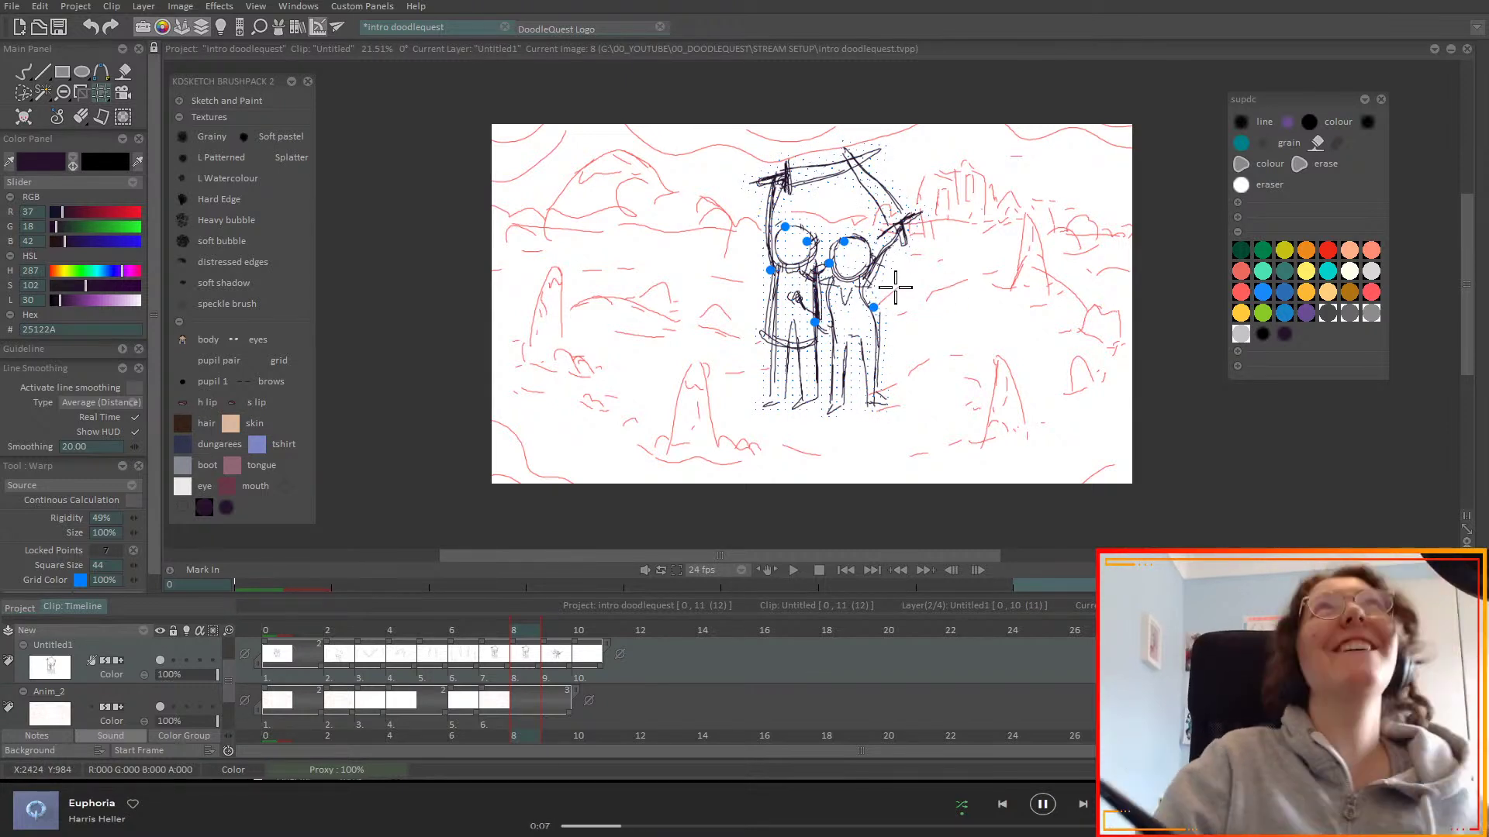
click(24, 71)
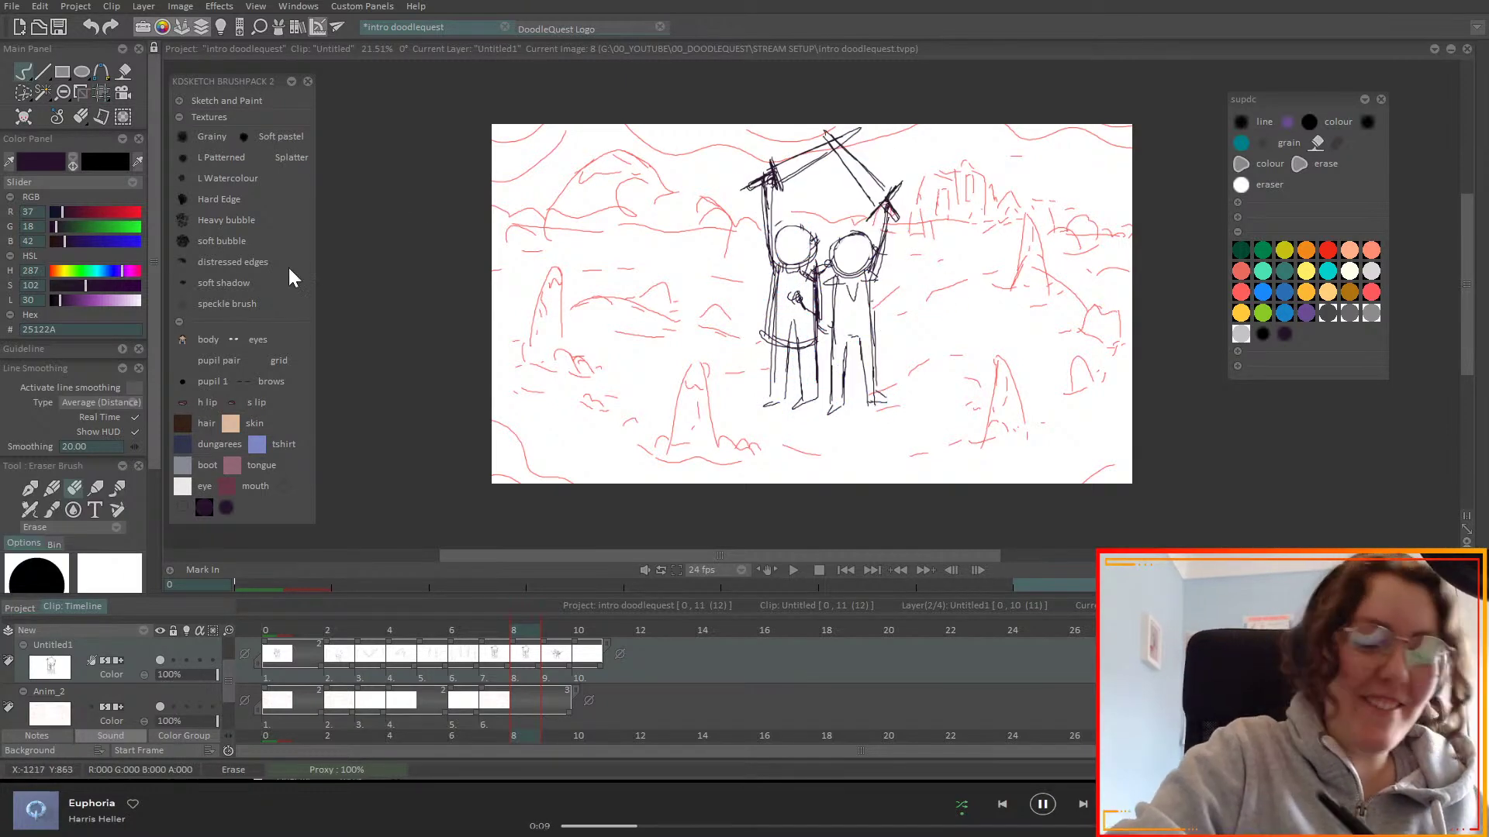
- Erase both raised arms and swords on frame 8, and redraw the left character's face, bent arm and sword over the onion skin
mouse_move(807, 130)
mouse_down()
mouse_move(865, 115)
mouse_move(863, 188)
mouse_move(888, 276)
mouse_move(886, 168)
mouse_move(904, 230)
mouse_move(913, 205)
mouse_move(867, 161)
mouse_move(779, 143)
mouse_move(759, 241)
mouse_up()
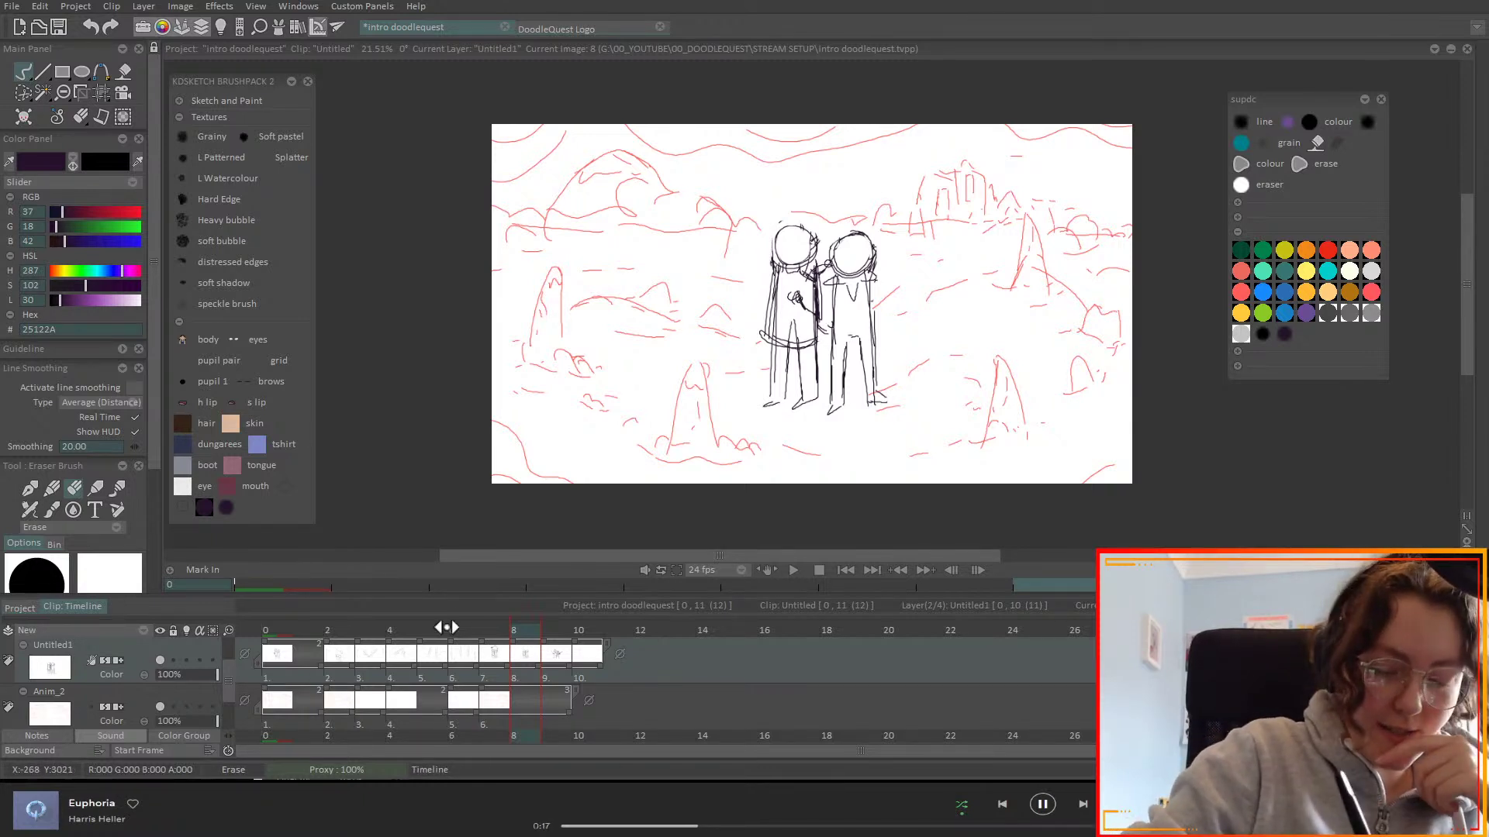
click(185, 661)
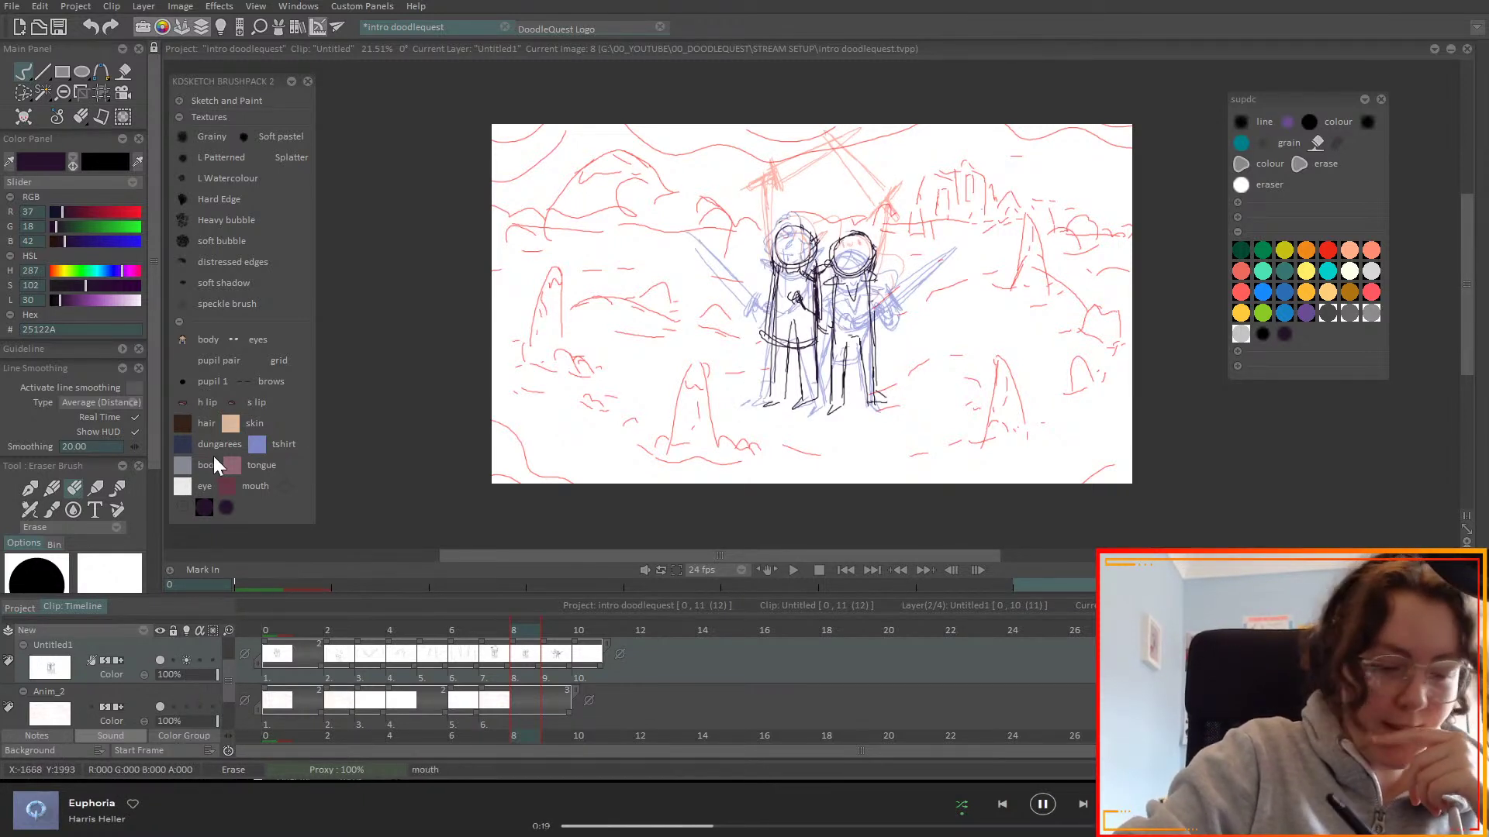
click(51, 488)
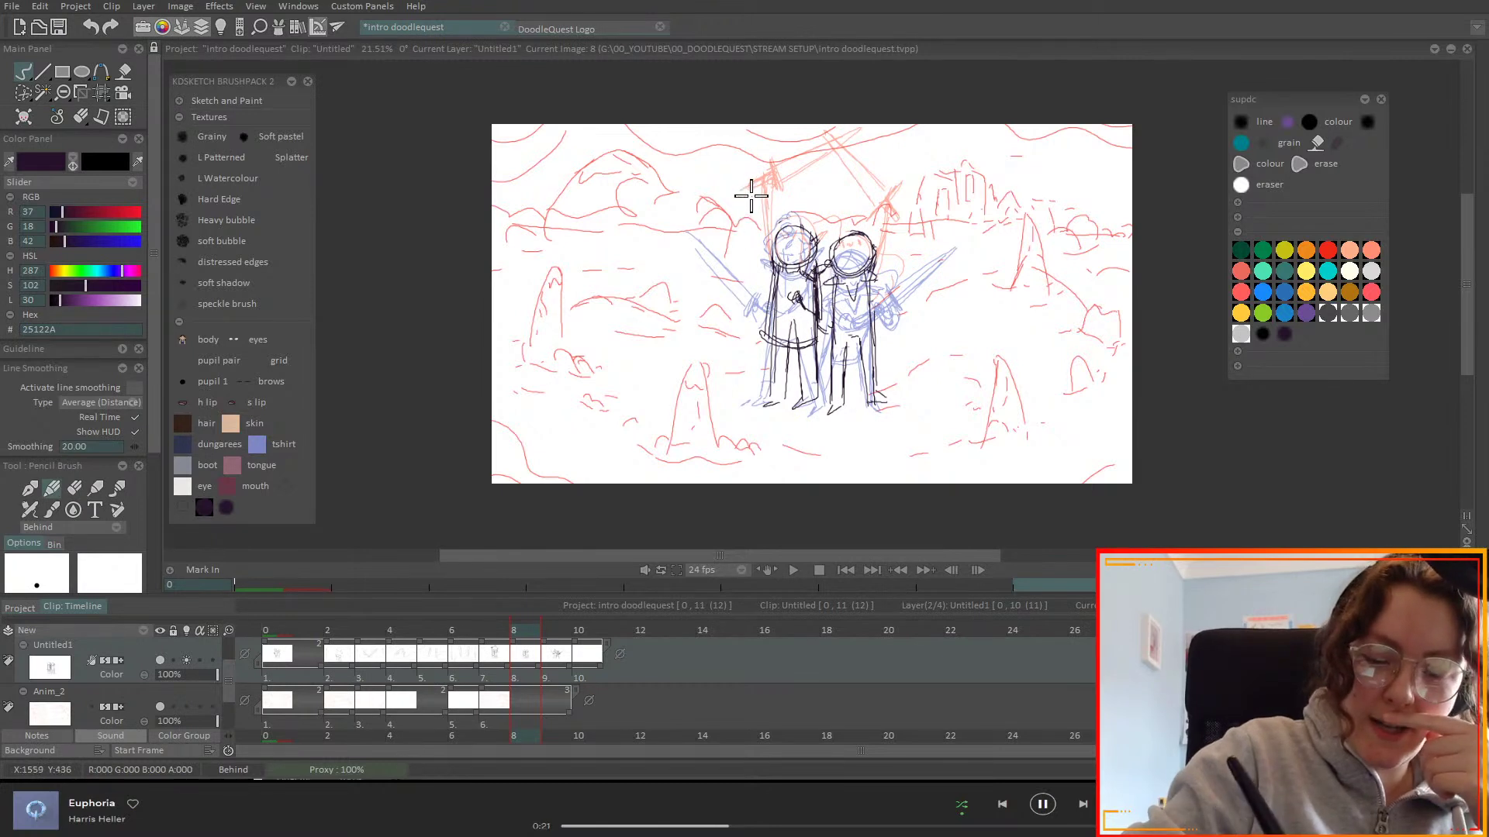
mouse_move(754, 198)
mouse_down()
mouse_move(767, 270)
mouse_move(750, 200)
mouse_up()
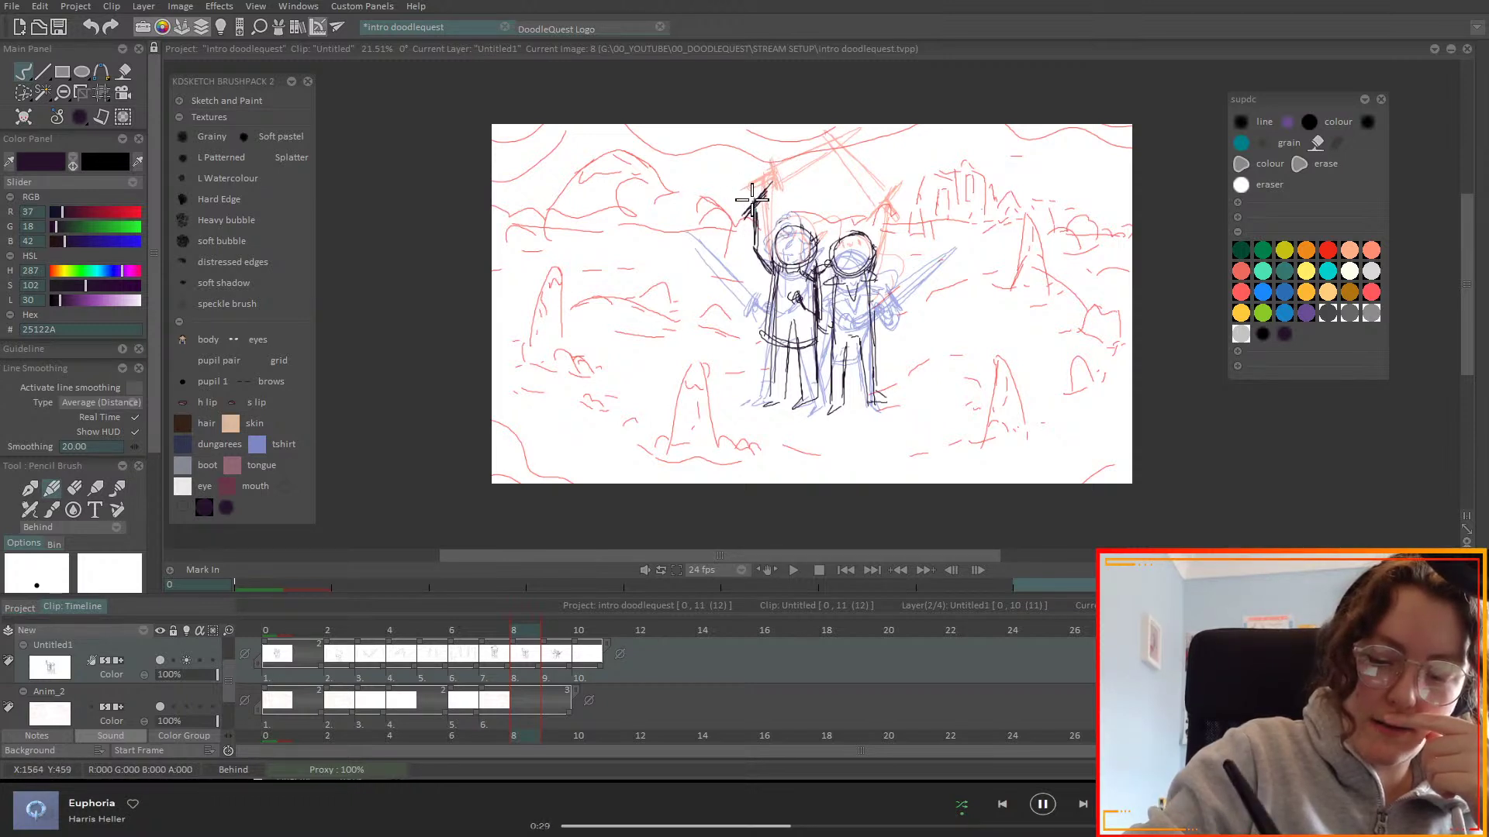
key(ctrl+z)
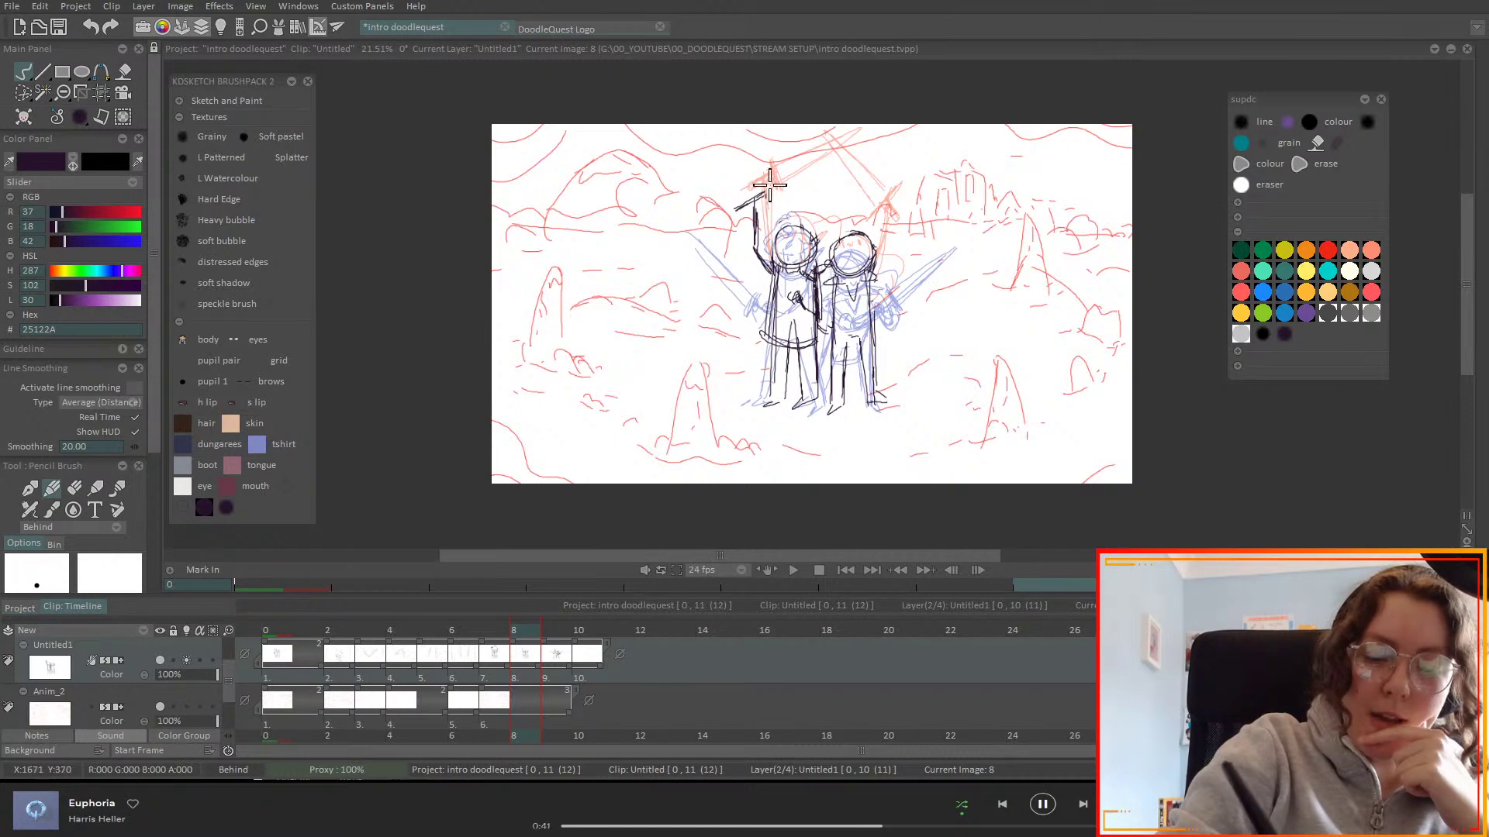
mouse_move(770, 181)
mouse_down()
mouse_move(853, 145)
mouse_move(772, 193)
mouse_move(845, 147)
mouse_move(776, 178)
mouse_move(766, 206)
mouse_up()
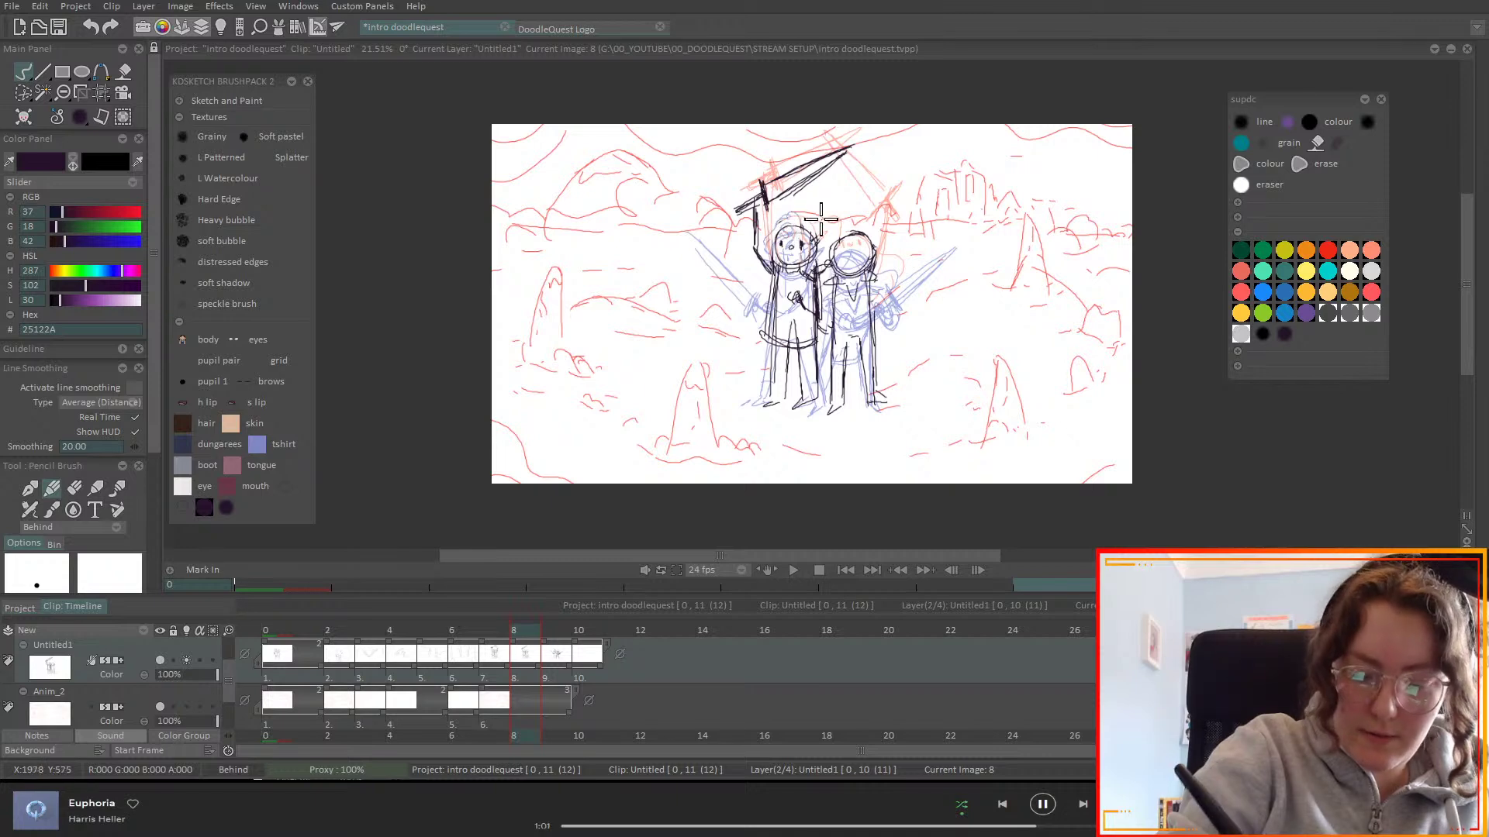
- Sketch both characters' hair and the right character's face and raised arm with a nearly upright sword on frame 8
drag(558, 632, 538, 624)
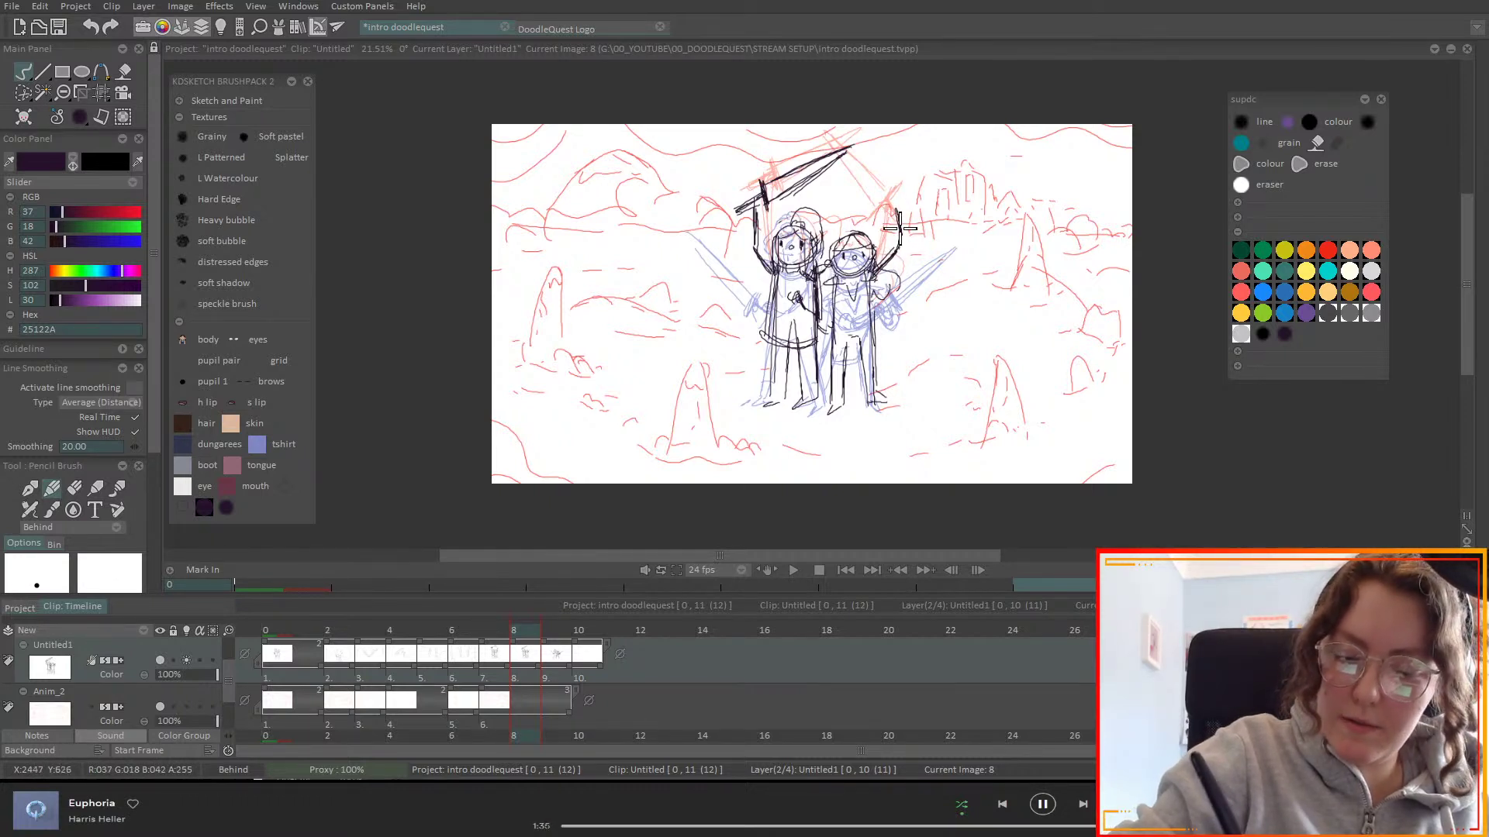
mouse_move(882, 186)
mouse_down()
mouse_move(878, 144)
mouse_move(900, 203)
mouse_move(875, 133)
mouse_move(882, 223)
mouse_move(913, 211)
mouse_move(876, 227)
mouse_move(902, 219)
mouse_move(867, 311)
mouse_up()
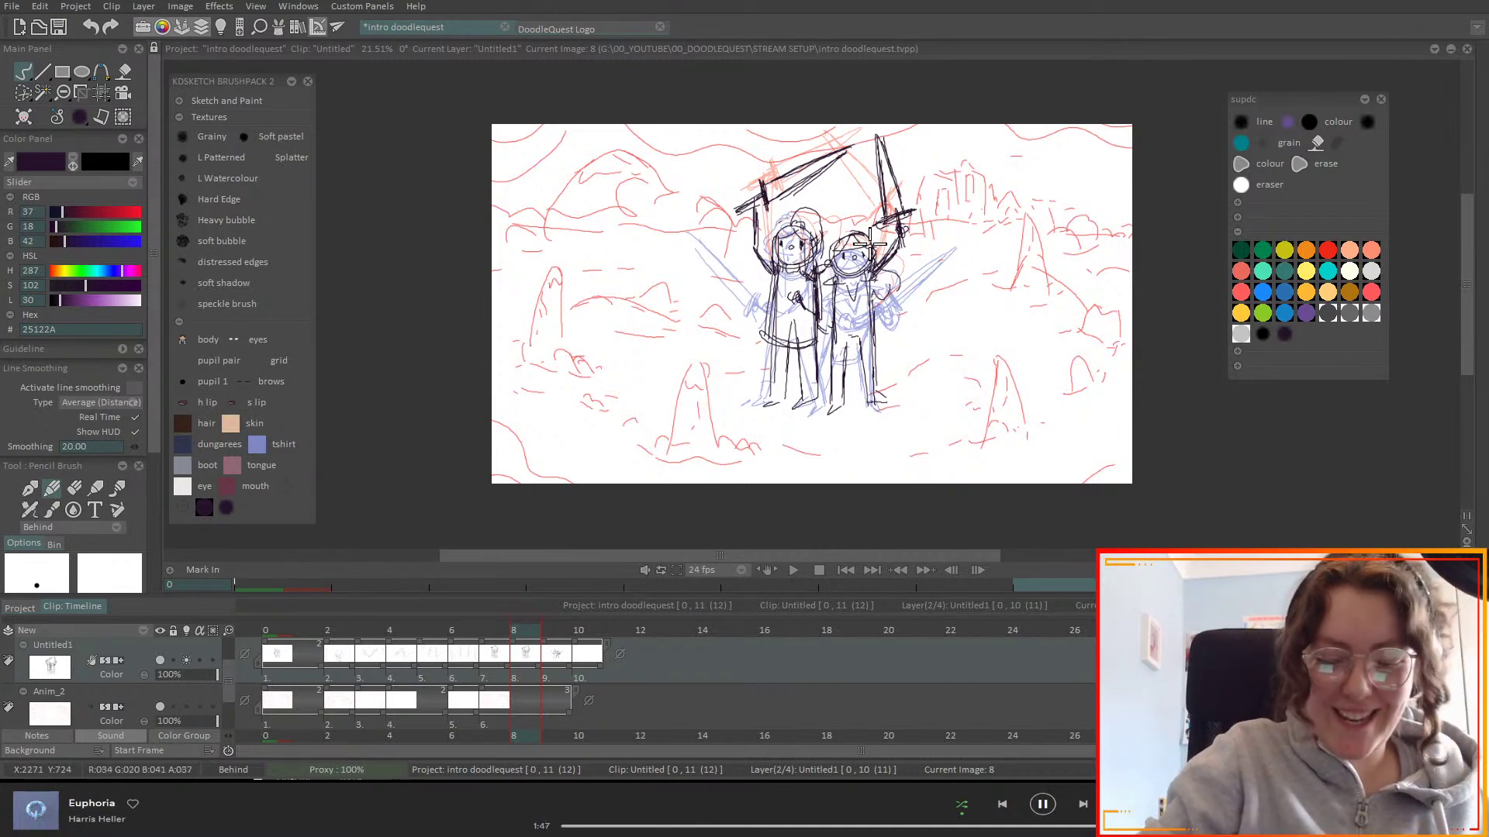
- Erase the left character's tunic hem and add a hand at the right character's waist on frame 8, checking it against the neighbouring frames
click(73, 488)
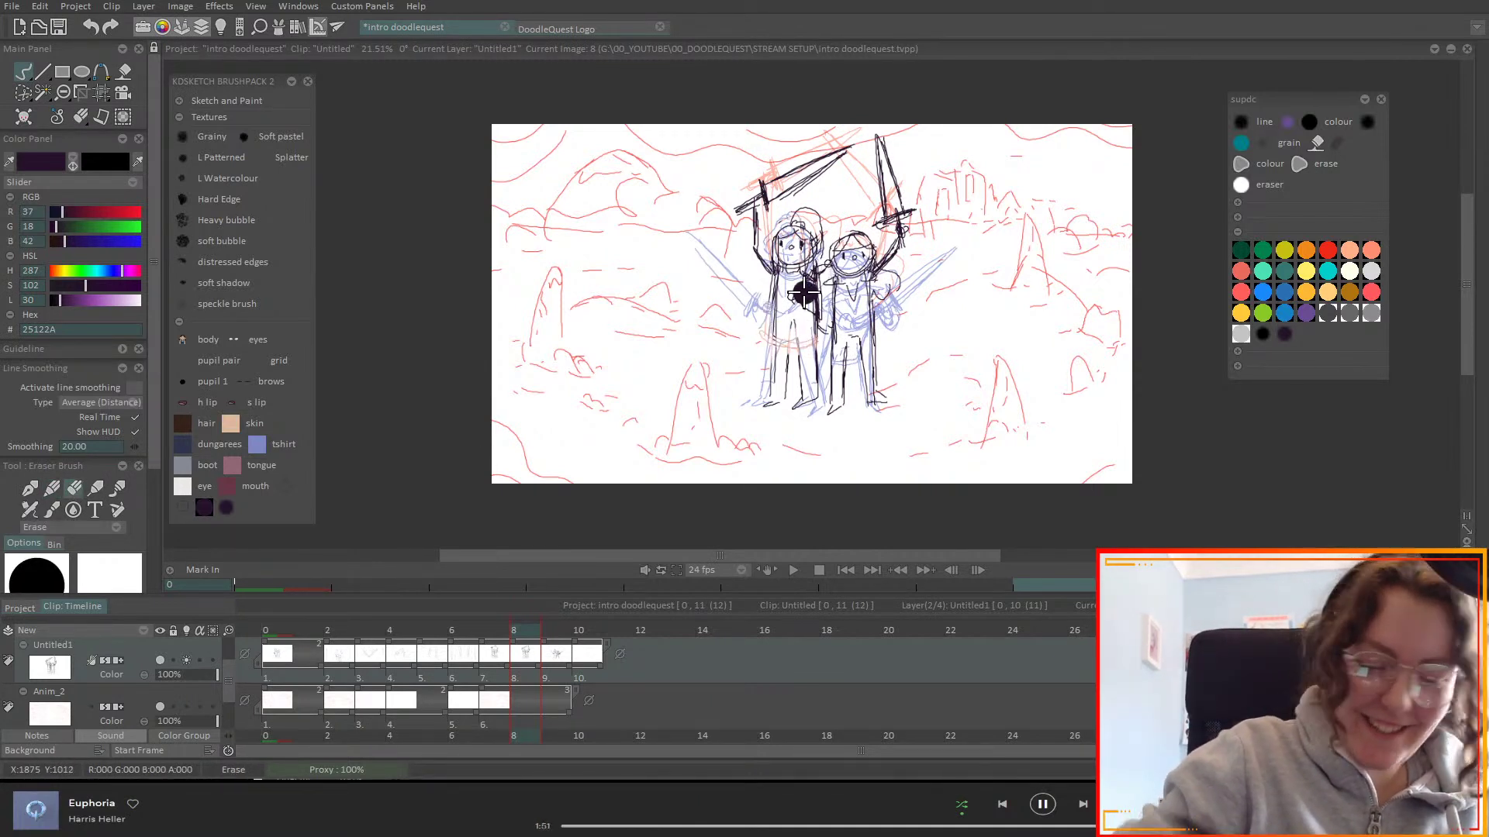
click(58, 482)
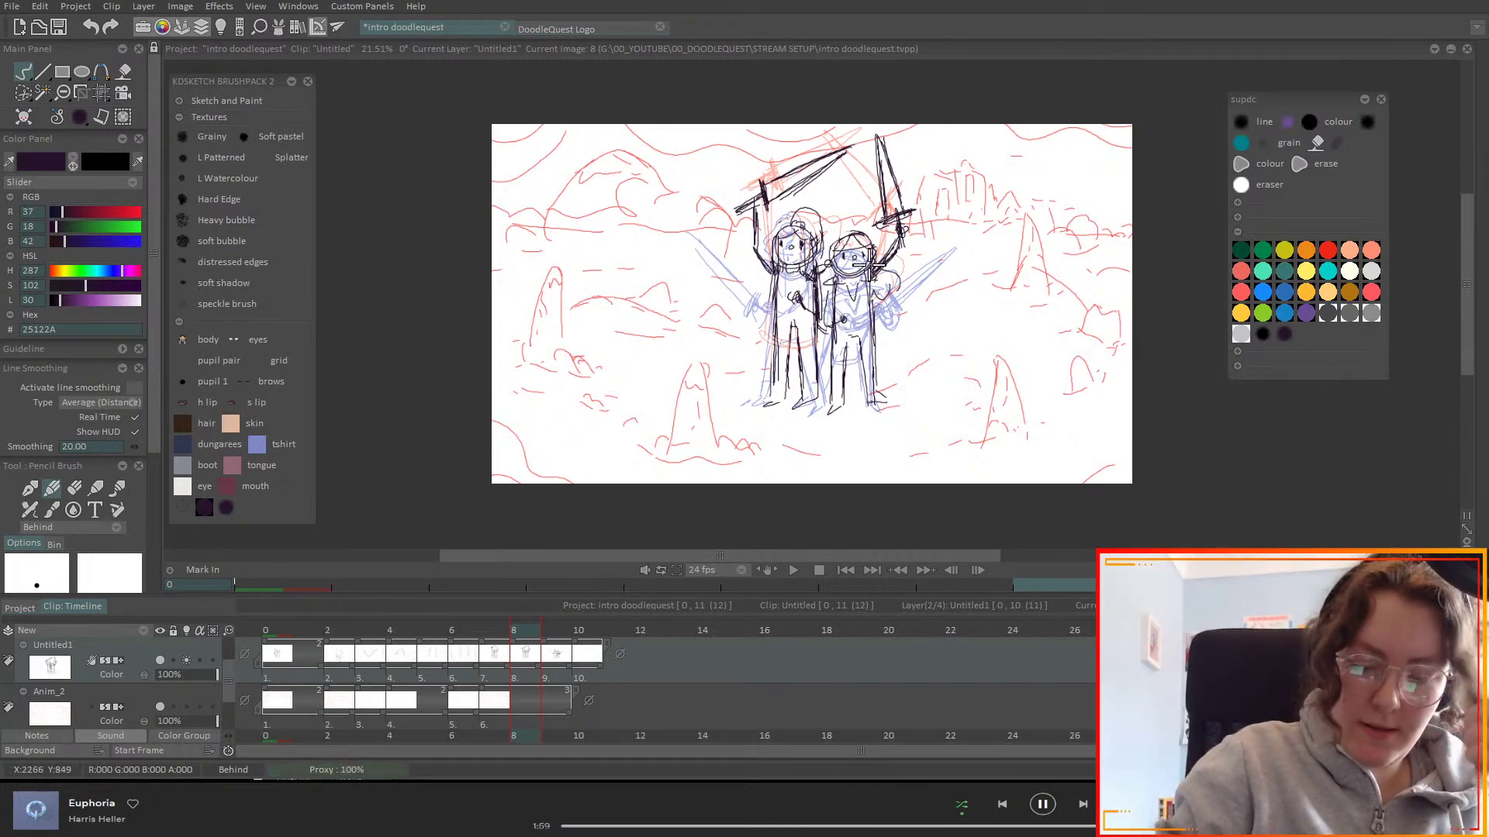
mouse_move(507, 632)
mouse_down()
mouse_move(491, 632)
mouse_move(525, 633)
mouse_up()
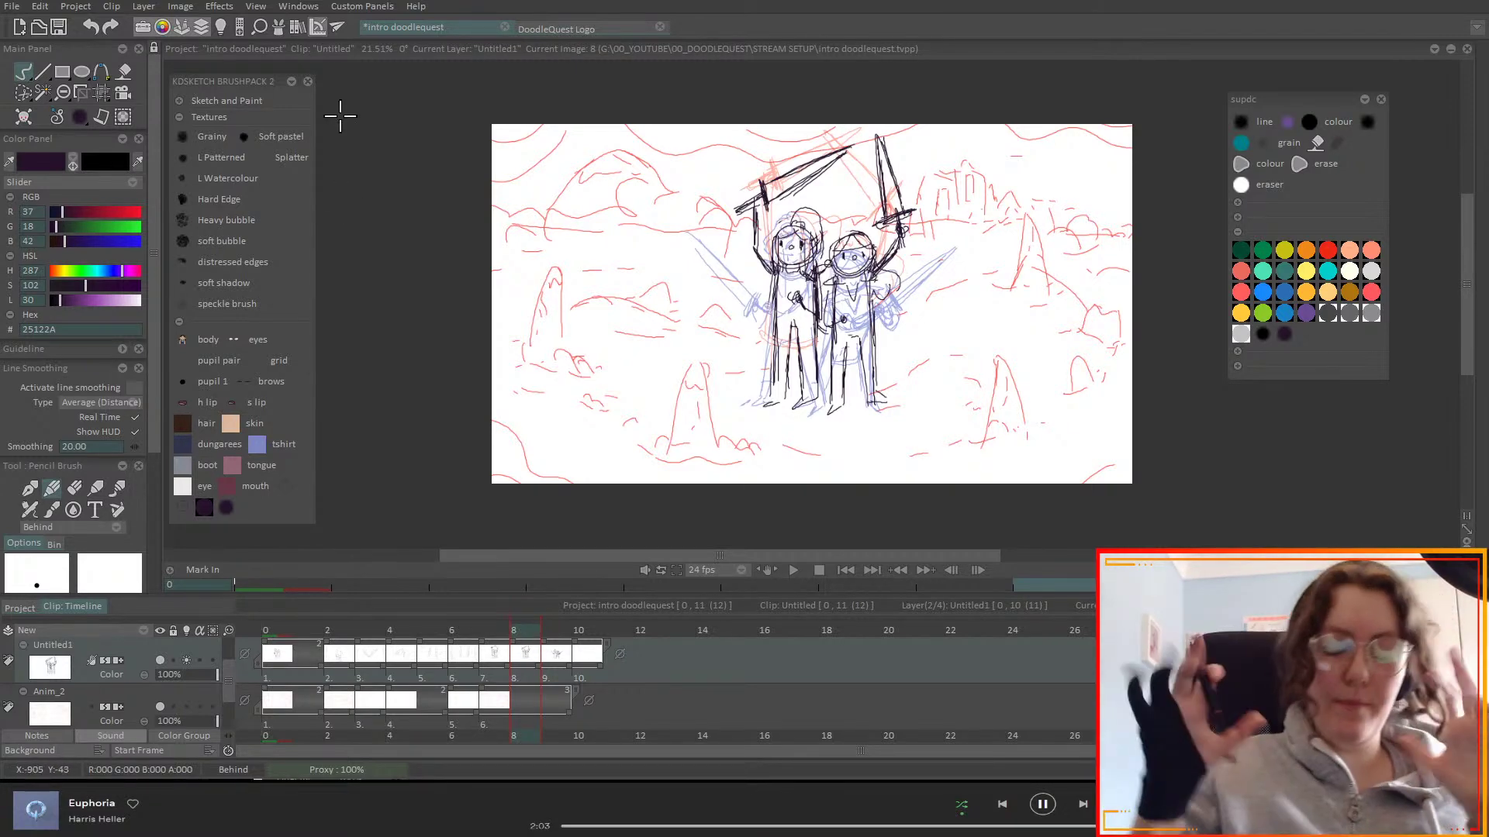
click(550, 634)
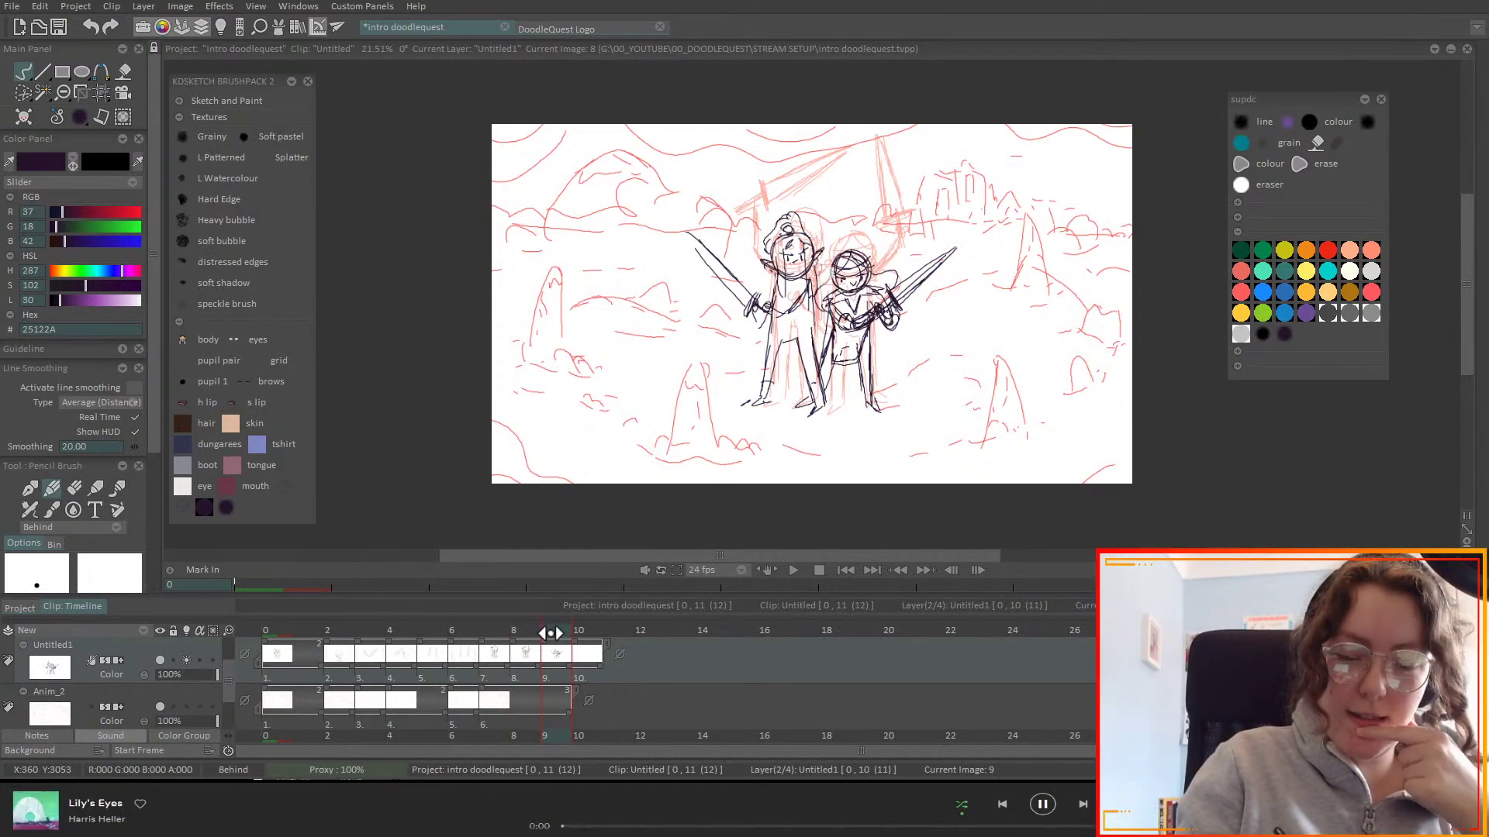
- Insert a blank frame 10 after the sword pose and sketch sweeping curves with arrowheads across the canvas
mouse_move(550, 633)
mouse_down()
mouse_move(508, 631)
mouse_move(568, 637)
mouse_up()
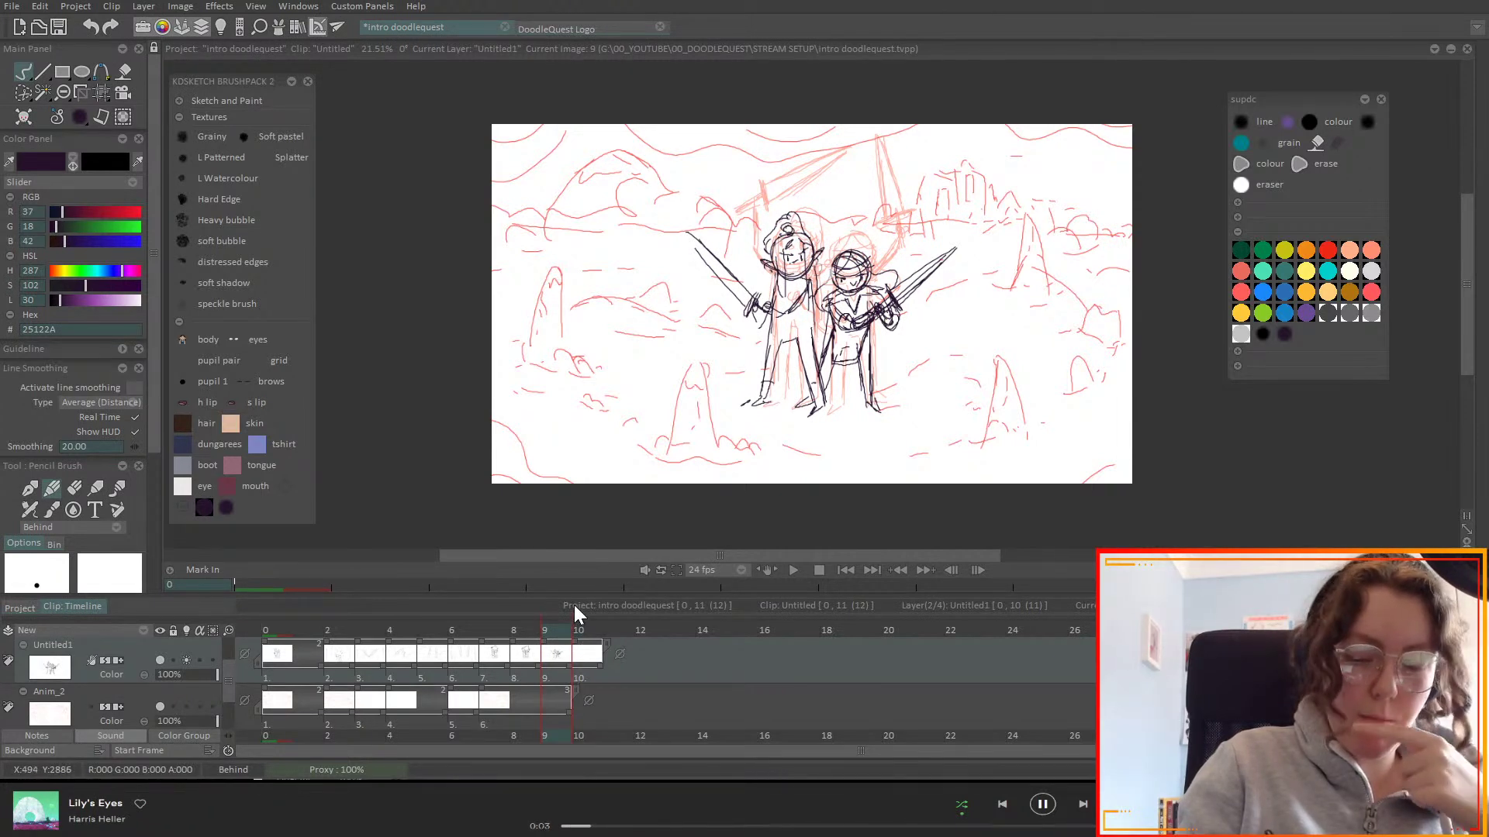
click(598, 662)
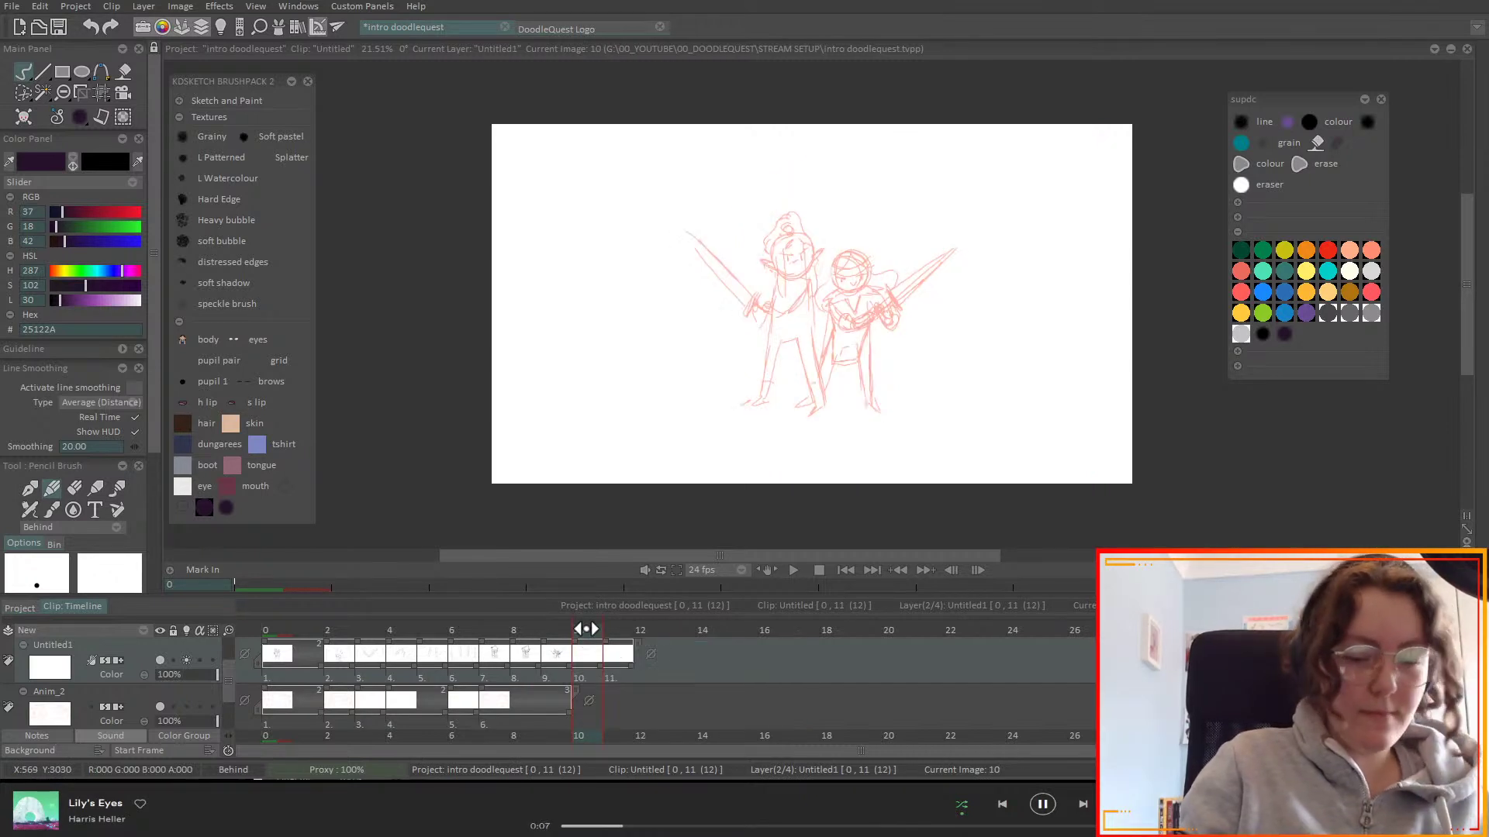
mouse_move(767, 425)
mouse_down()
mouse_move(857, 292)
mouse_move(1128, 132)
mouse_up()
mouse_move(928, 270)
mouse_down()
mouse_move(836, 226)
mouse_move(853, 256)
mouse_move(851, 219)
mouse_up()
drag(491, 295, 591, 322)
mouse_move(632, 248)
mouse_down()
mouse_move(664, 359)
mouse_move(824, 466)
mouse_up()
drag(663, 380, 738, 259)
mouse_move(462, 206)
mouse_down()
mouse_move(659, 190)
mouse_move(664, 150)
mouse_move(631, 183)
mouse_move(655, 173)
mouse_up()
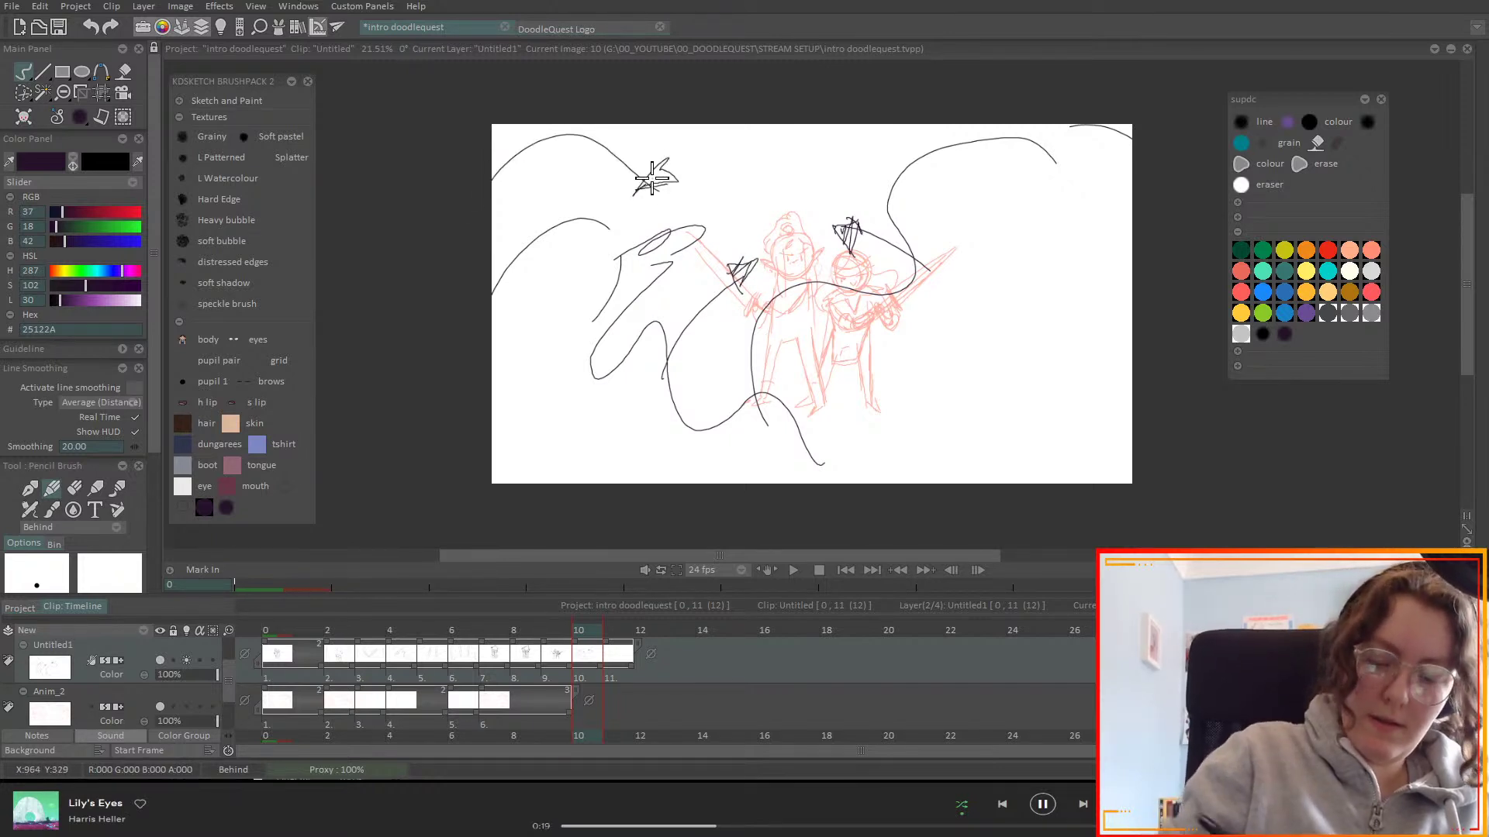
- Enlarge the DQ shield logo on frame 11 of the Anim_0 layer with Transform, and position it near the canvas centre
click(618, 633)
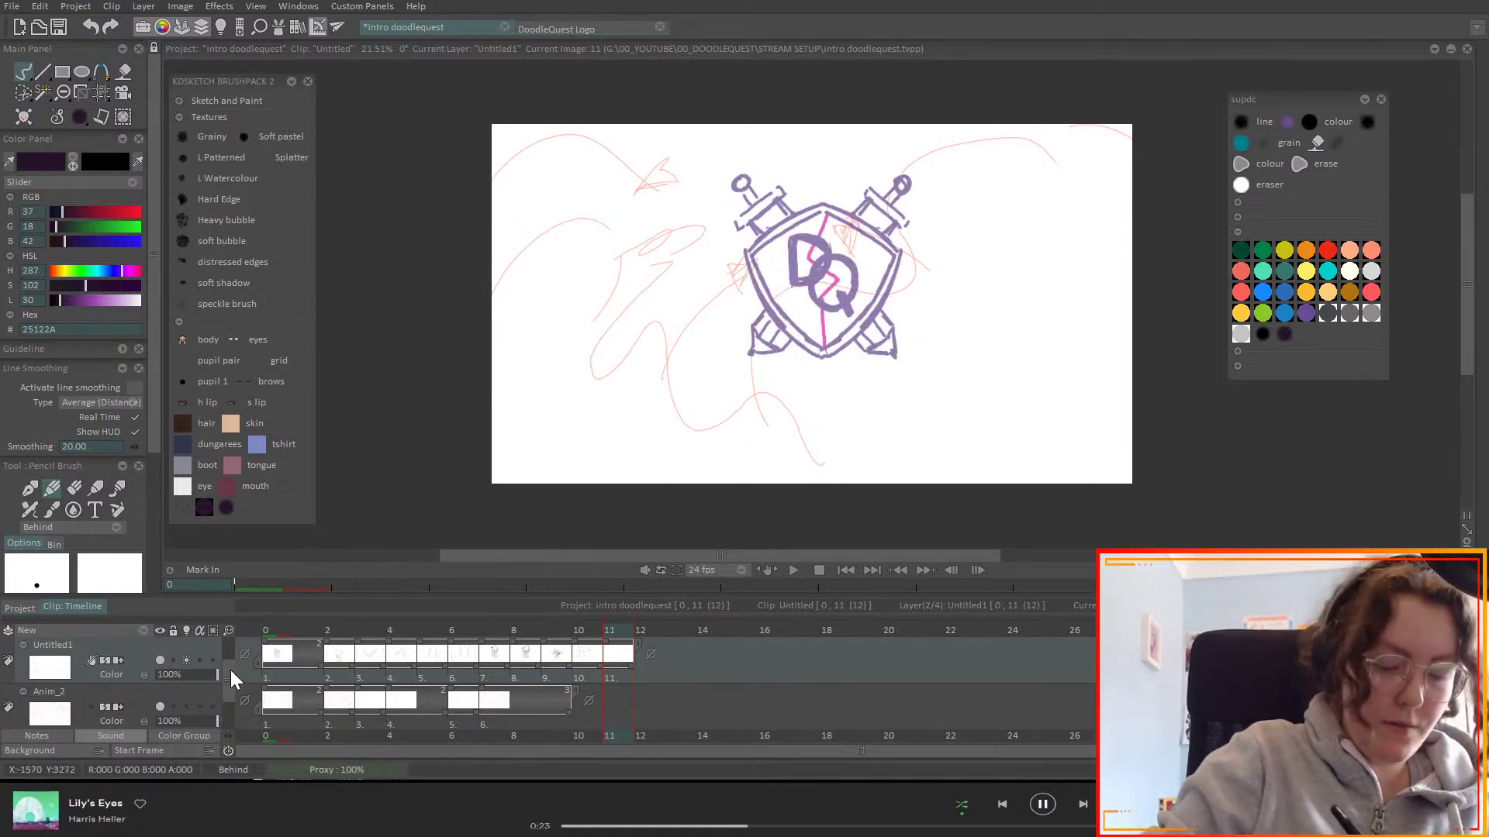
scroll(230, 665, up, 1)
click(161, 648)
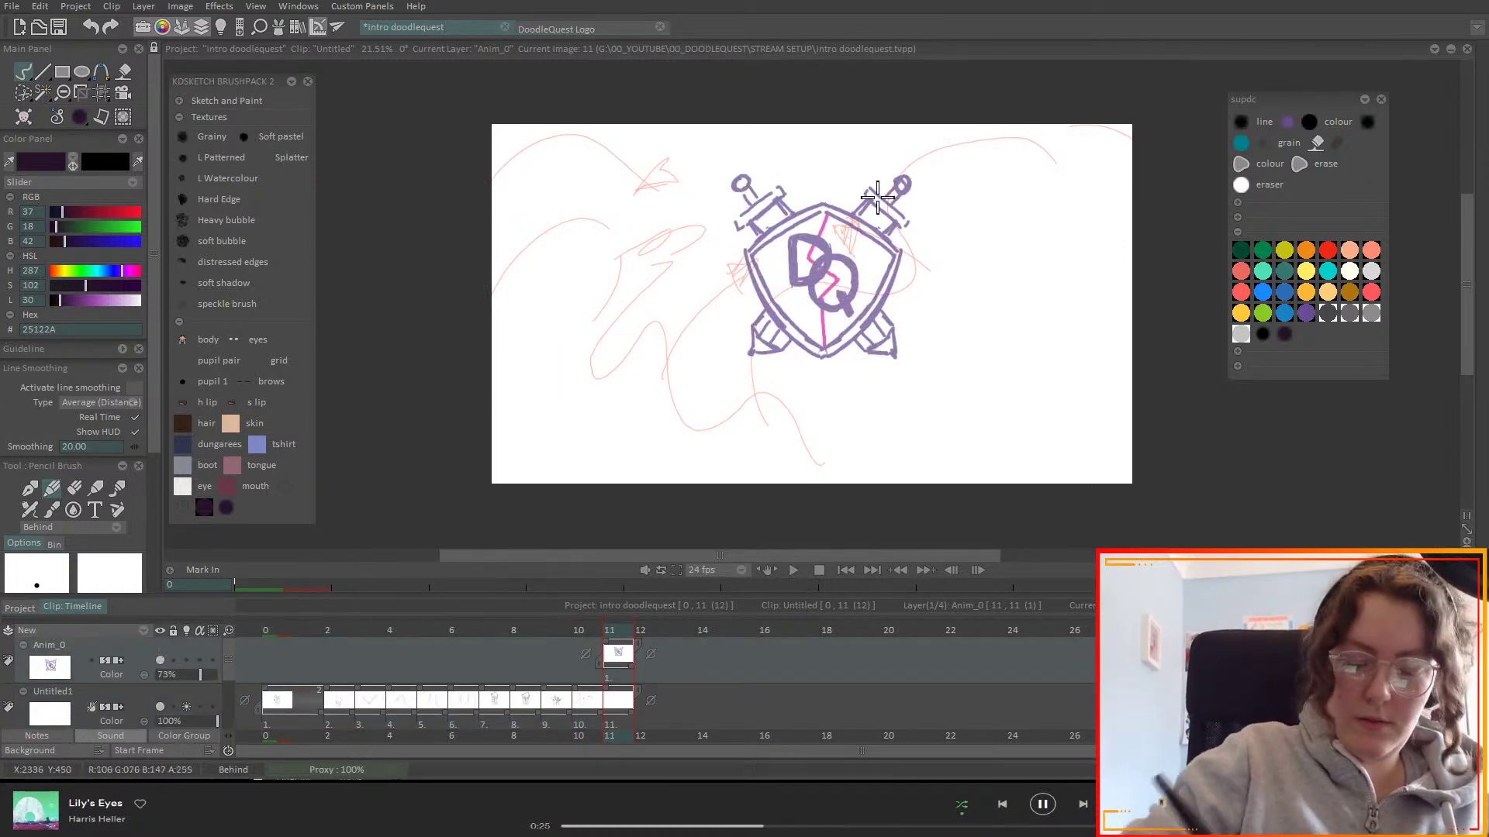
click(102, 91)
click(166, 153)
click(96, 89)
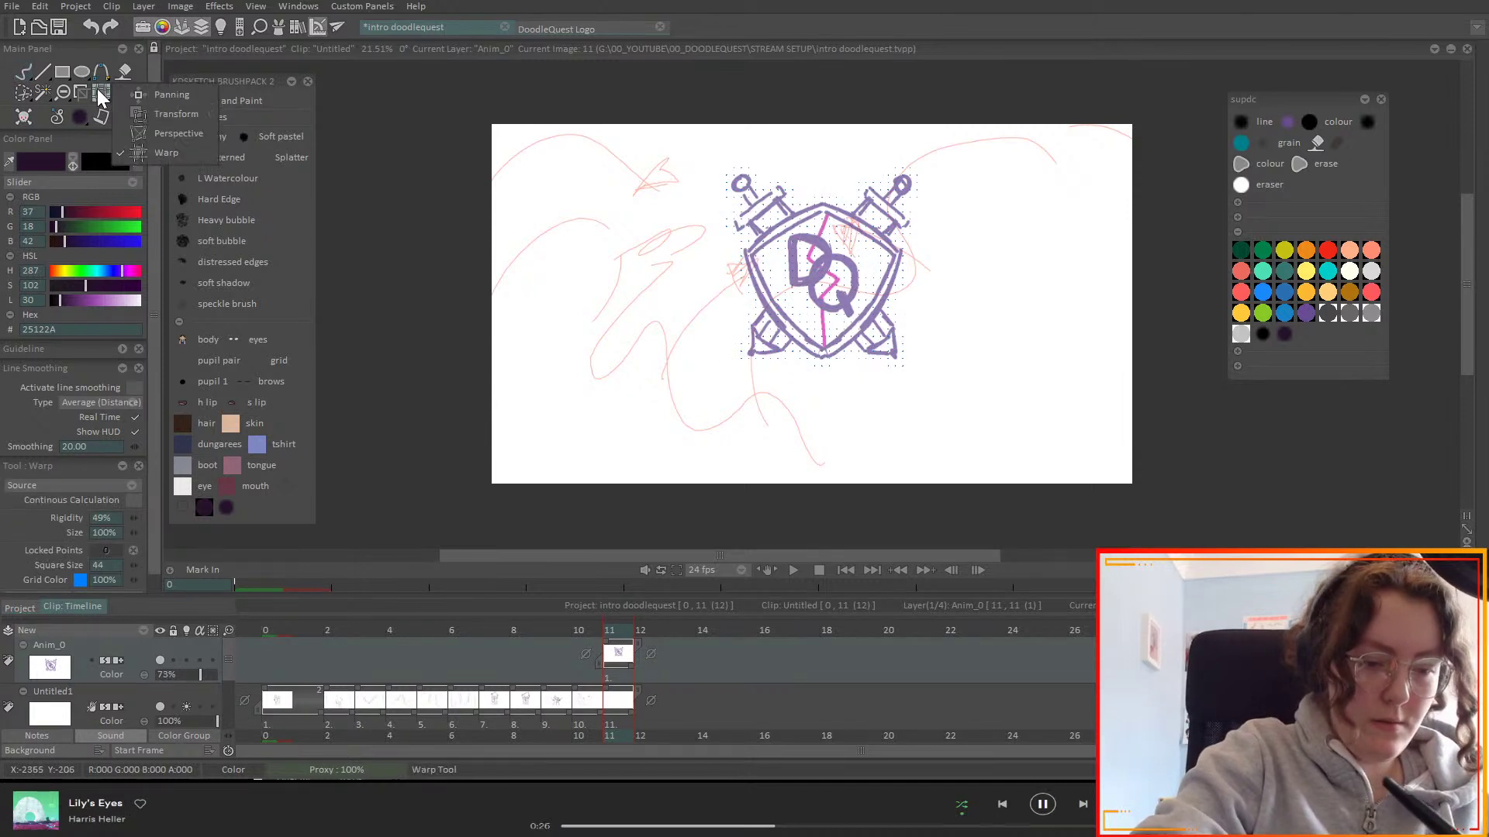
click(191, 114)
drag(919, 169, 950, 135)
drag(885, 210, 874, 240)
drag(941, 166, 938, 169)
drag(906, 224, 905, 213)
key(Return)
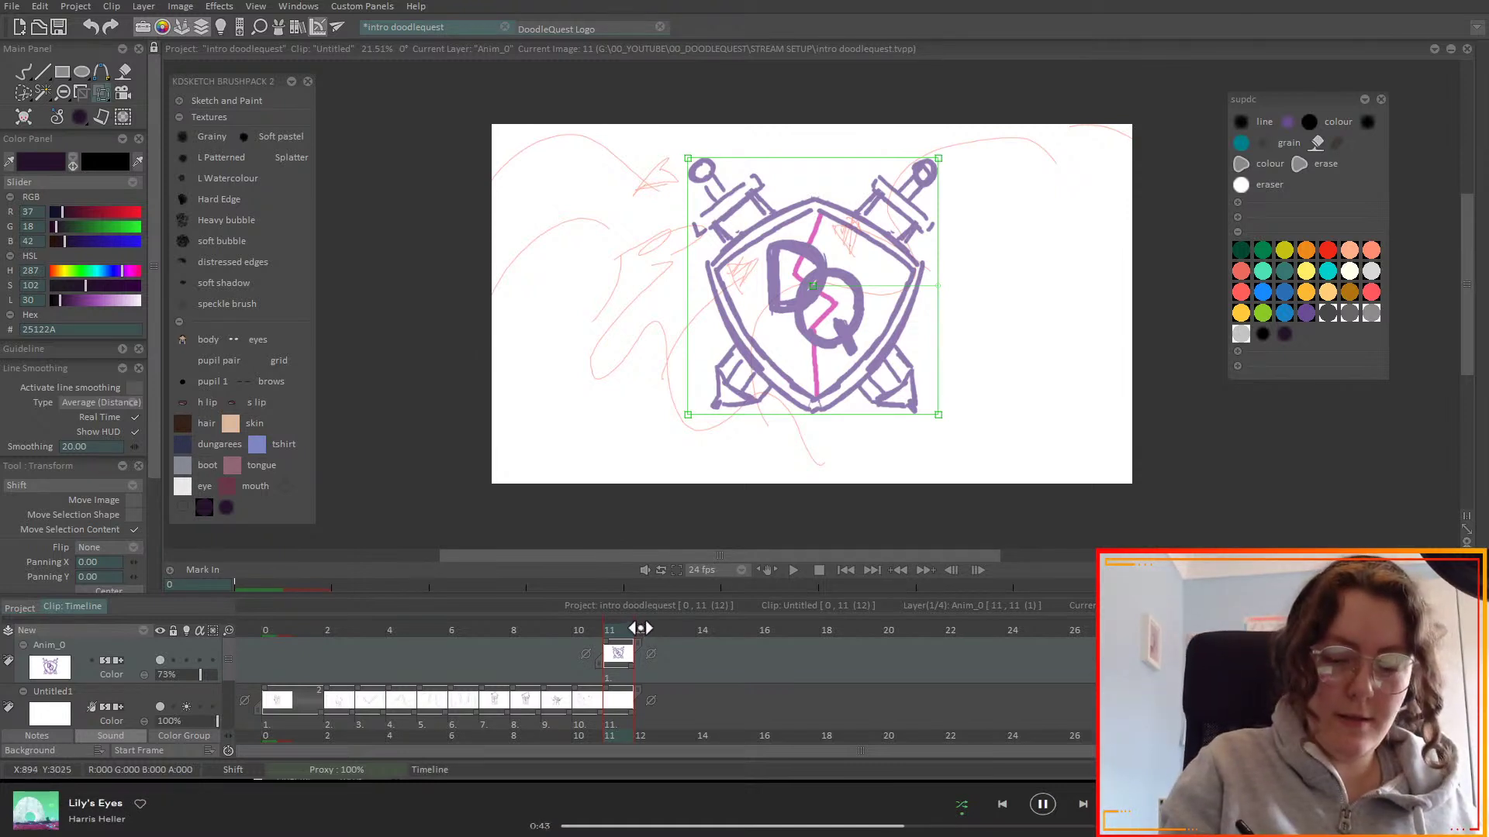
- Add frame 12 on the logo layer and draw large wavy transition lines with two direction arrows
drag(643, 630, 671, 631)
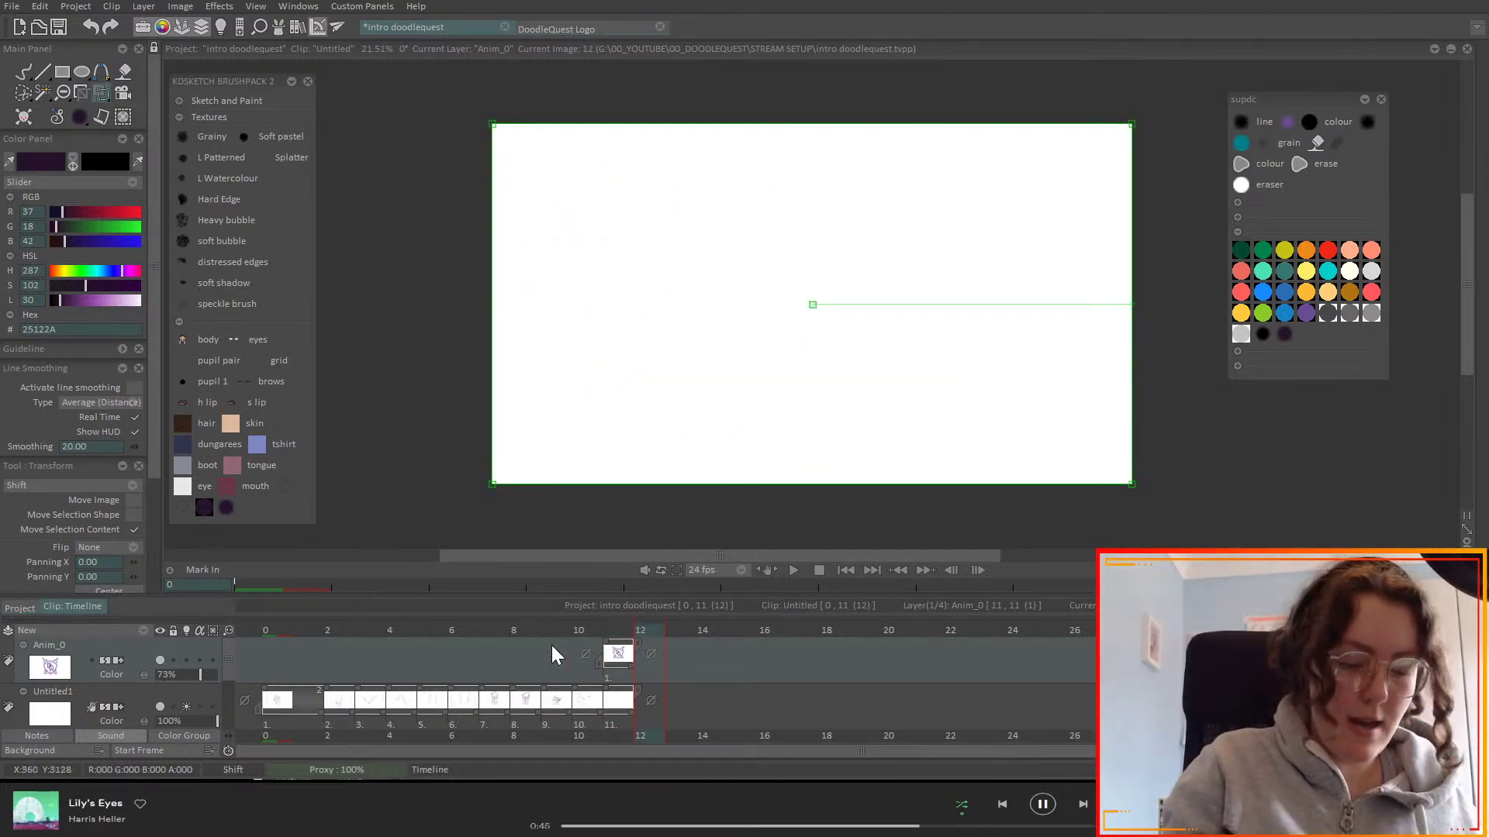
click(23, 71)
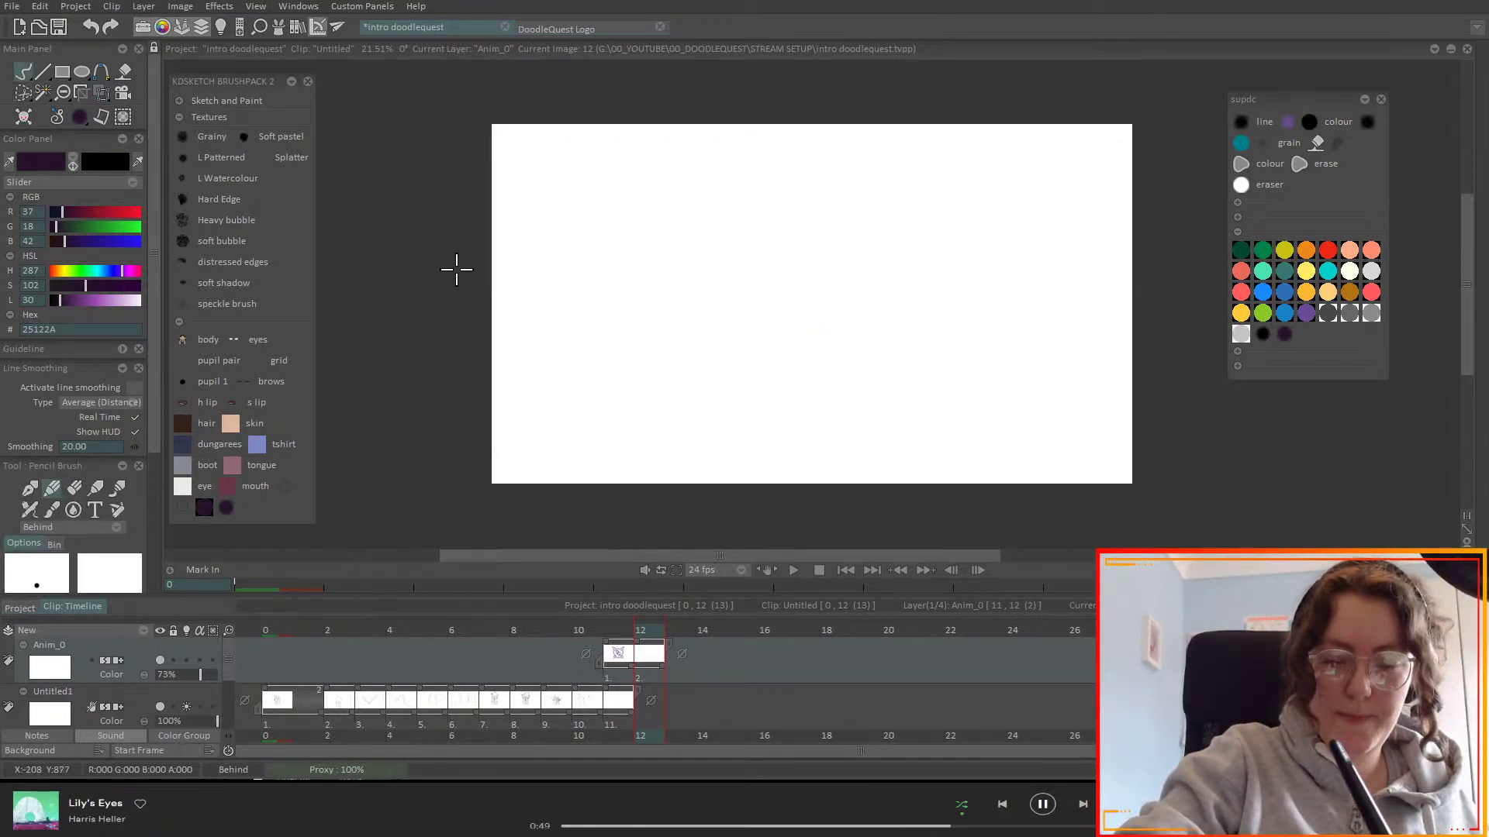
mouse_move(425, 316)
mouse_down()
mouse_move(486, 375)
mouse_move(685, 473)
mouse_move(606, 283)
mouse_move(695, 300)
mouse_move(709, 252)
mouse_move(692, 129)
mouse_up()
mouse_move(859, 118)
mouse_down()
mouse_move(867, 236)
mouse_move(798, 392)
mouse_move(798, 492)
mouse_up()
mouse_move(1034, 492)
mouse_down()
mouse_move(1092, 392)
mouse_move(1181, 51)
mouse_up()
drag(916, 271, 961, 310)
drag(1096, 358, 1057, 339)
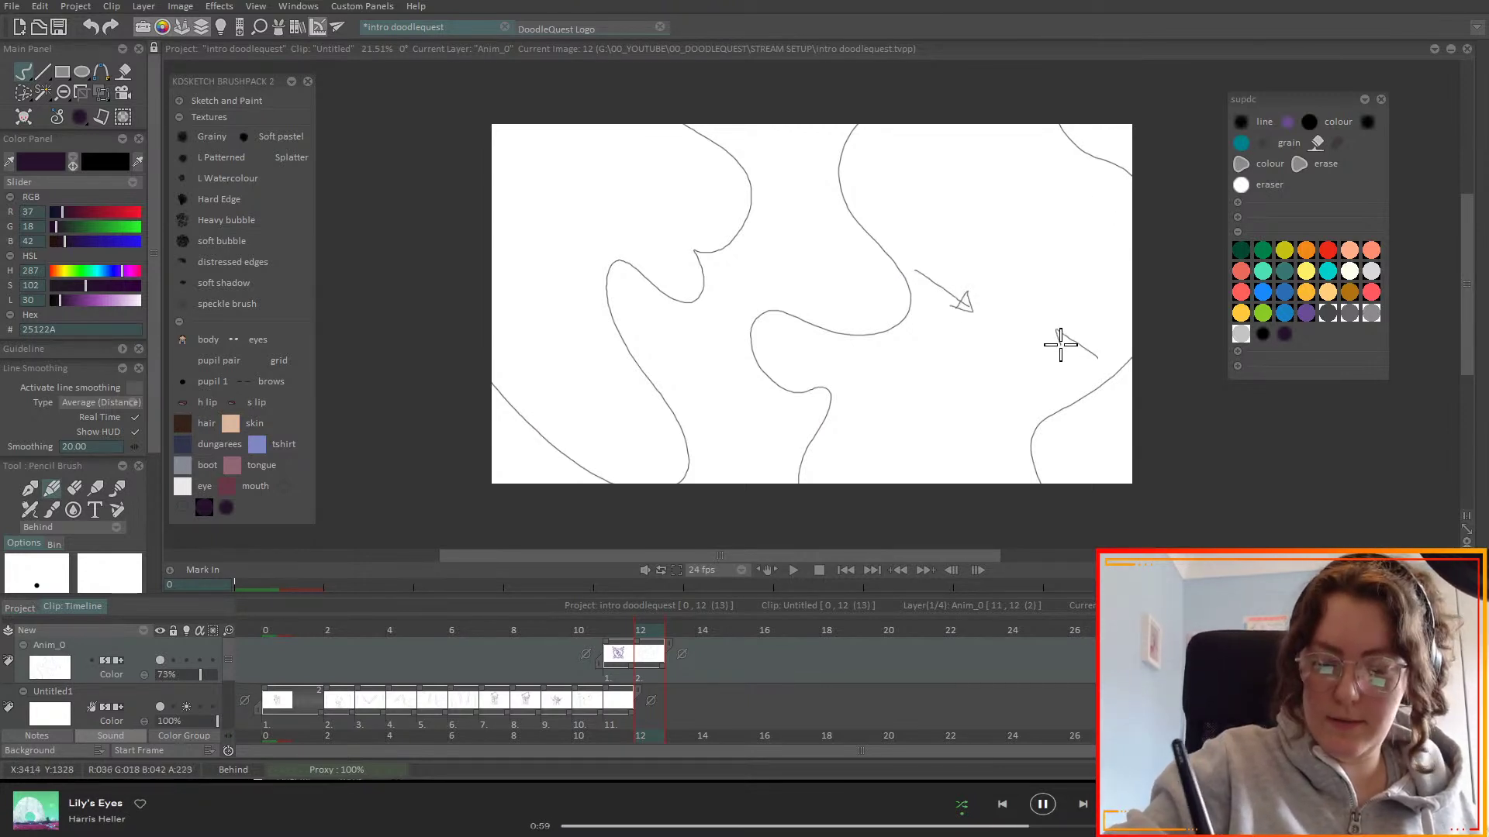
- Add frame 13 on the logo layer and sketch the wavy transition outlines receding towards the left and right canvas edges
click(671, 654)
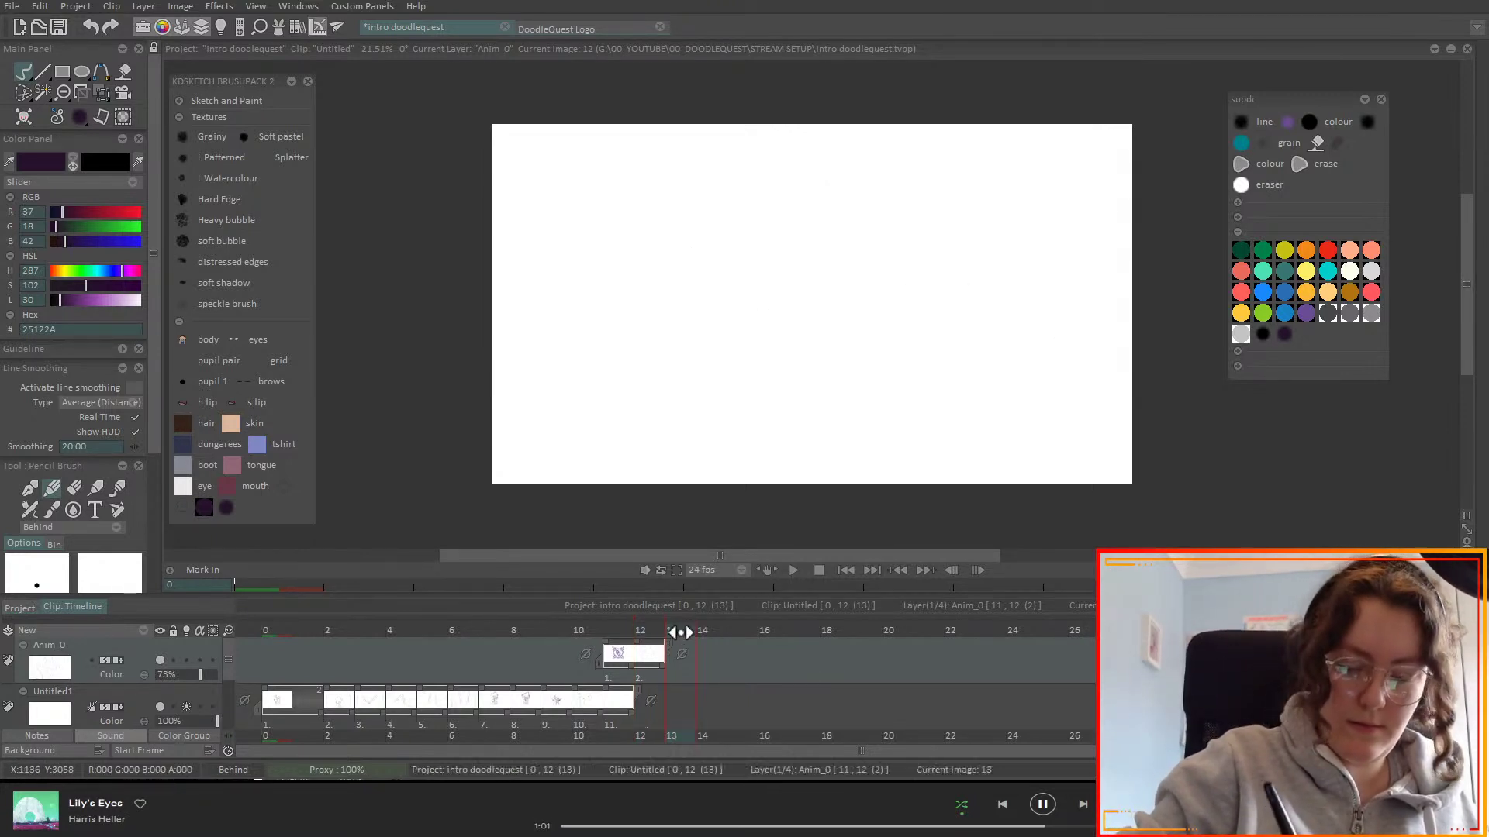
click(187, 661)
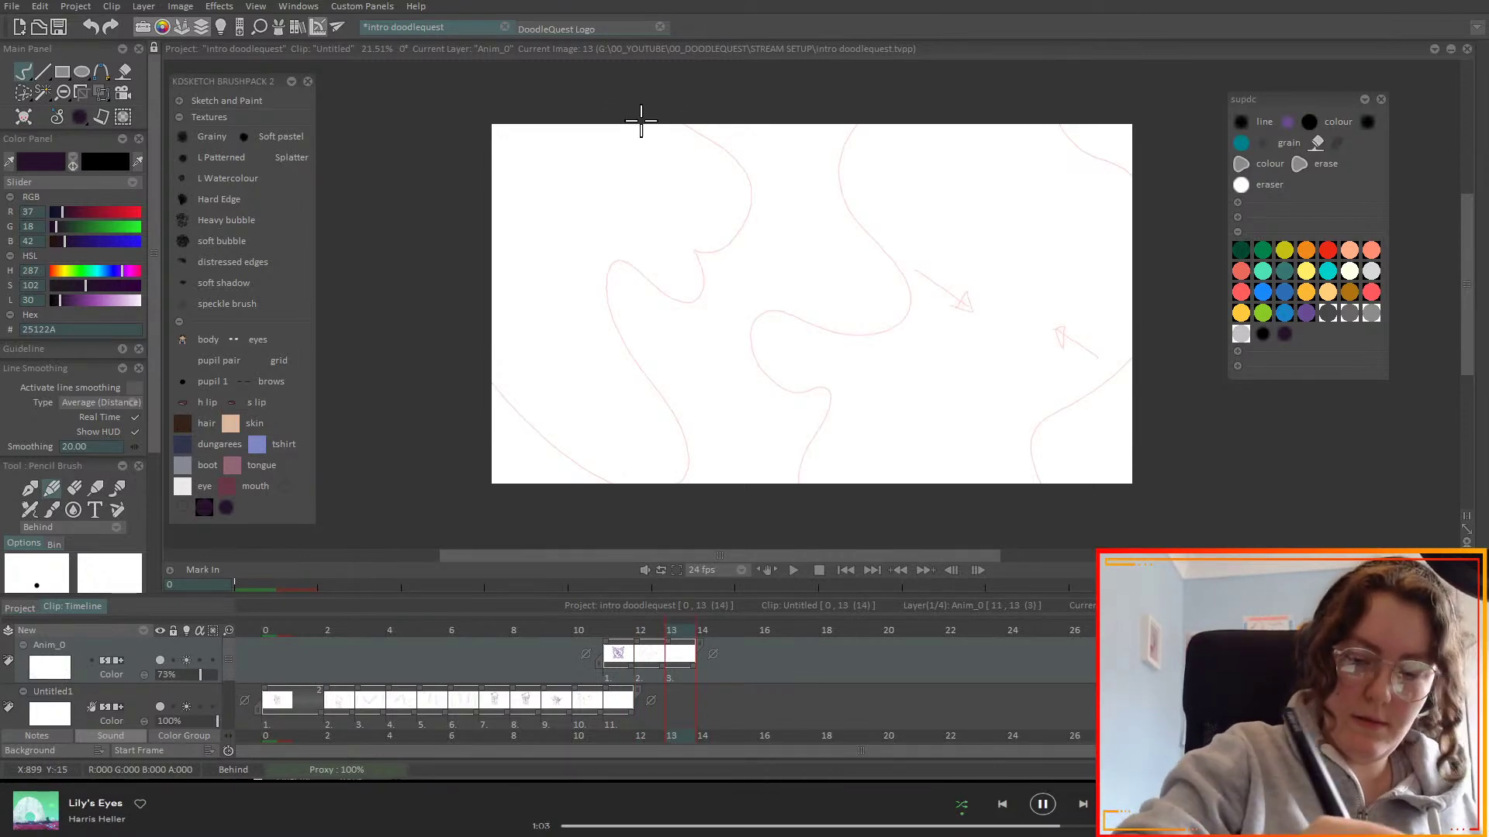
mouse_move(637, 122)
mouse_down()
mouse_move(614, 173)
mouse_move(532, 206)
mouse_move(492, 177)
mouse_up()
mouse_move(508, 270)
mouse_down()
mouse_move(628, 369)
mouse_move(634, 480)
mouse_move(477, 339)
mouse_up()
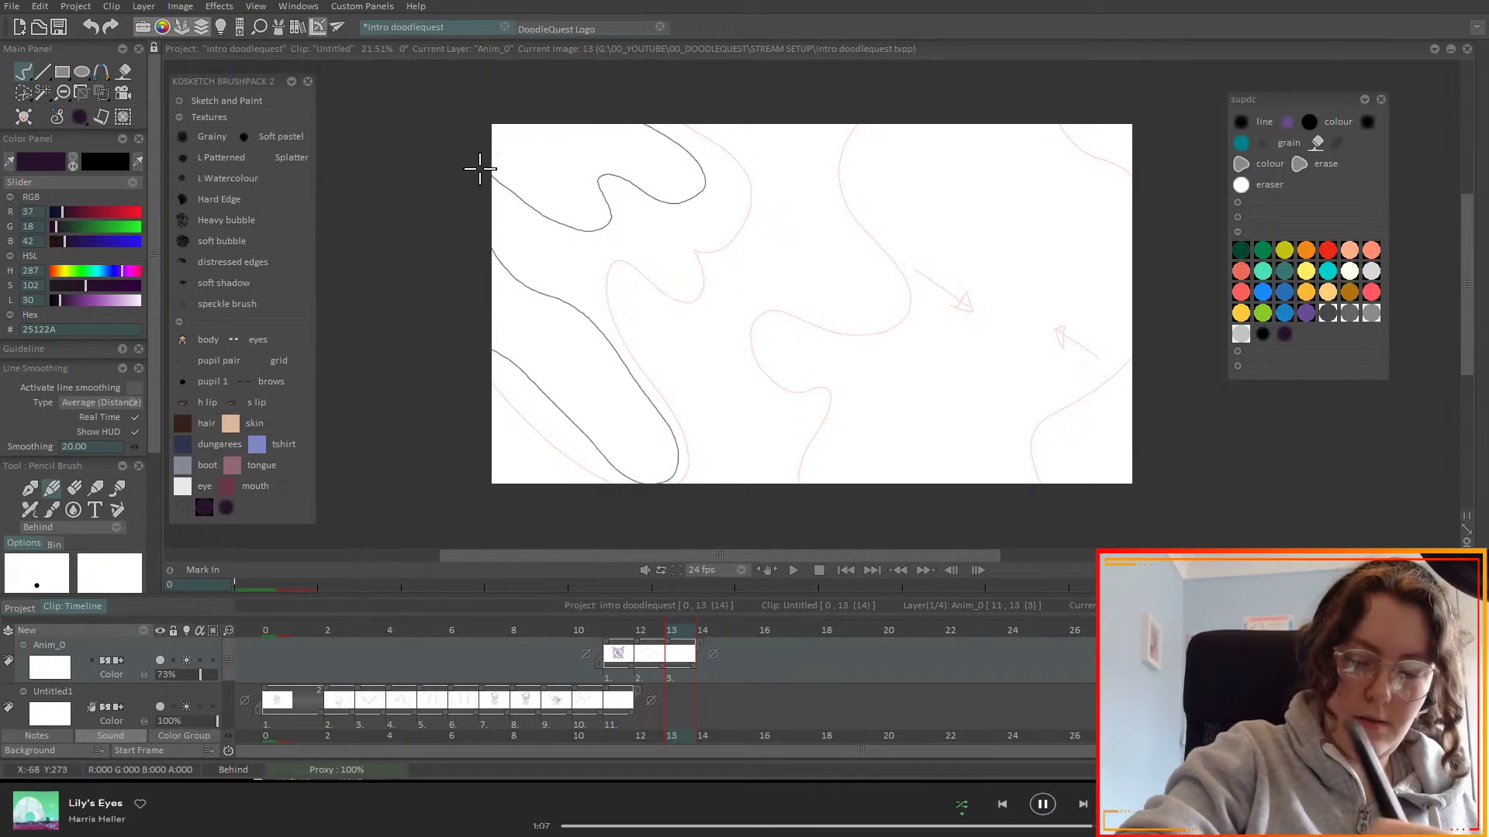
mouse_move(926, 361)
mouse_down()
mouse_move(920, 416)
mouse_move(853, 484)
mouse_up()
mouse_move(1003, 499)
mouse_down()
mouse_move(1004, 395)
mouse_move(1069, 335)
mouse_move(933, 360)
mouse_up()
drag(890, 129, 1140, 310)
drag(1152, 233, 996, 124)
- Add frame 14, outline smaller shrinking blobs on the left side and a lens shape, and undo the extra right-hand strokes
click(703, 631)
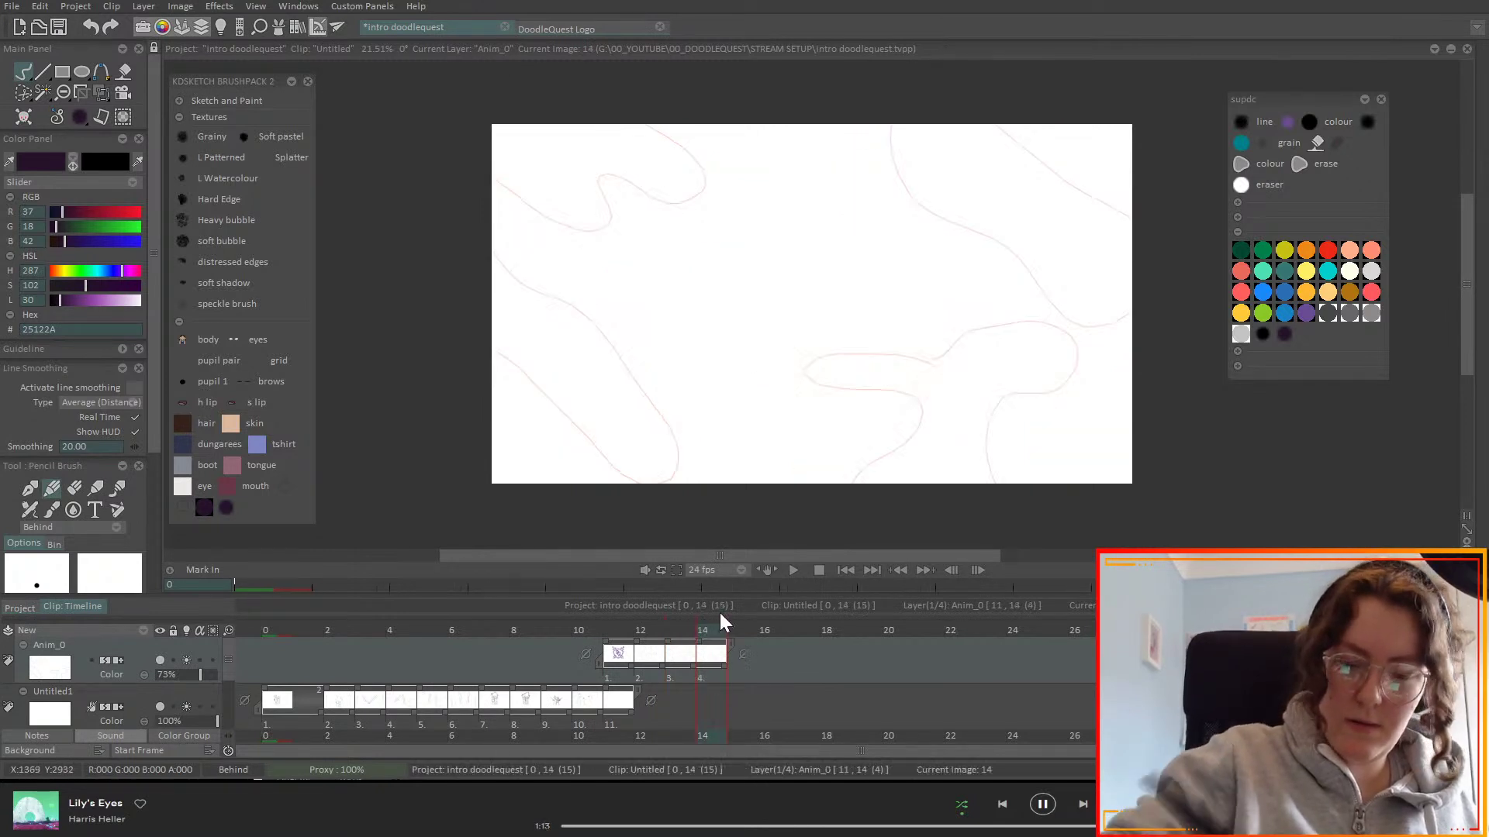
mouse_move(509, 124)
mouse_down()
mouse_move(542, 199)
mouse_move(578, 171)
mouse_move(521, 98)
mouse_up()
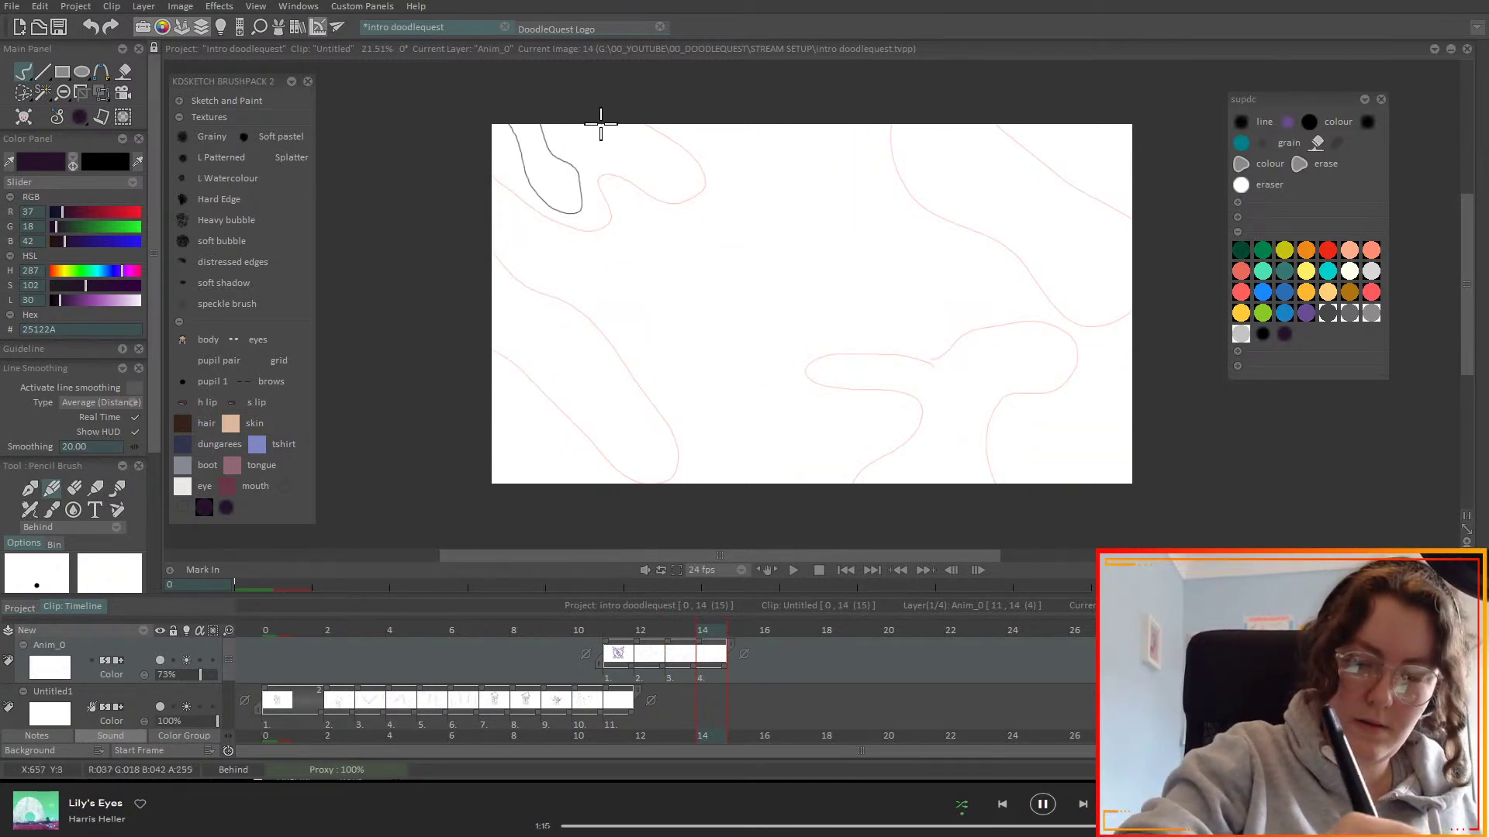
mouse_move(600, 121)
mouse_down()
mouse_move(679, 164)
mouse_move(607, 119)
mouse_up()
mouse_move(504, 342)
mouse_down()
mouse_move(636, 406)
mouse_move(553, 327)
mouse_move(475, 289)
mouse_up()
mouse_move(867, 340)
mouse_down()
mouse_move(848, 388)
mouse_move(890, 353)
mouse_up()
drag(1045, 329, 1063, 333)
mouse_move(914, 504)
mouse_down()
mouse_move(990, 442)
mouse_move(989, 492)
mouse_up()
key(ctrl+z)
key(ctrl+z)
key(ctrl+z)
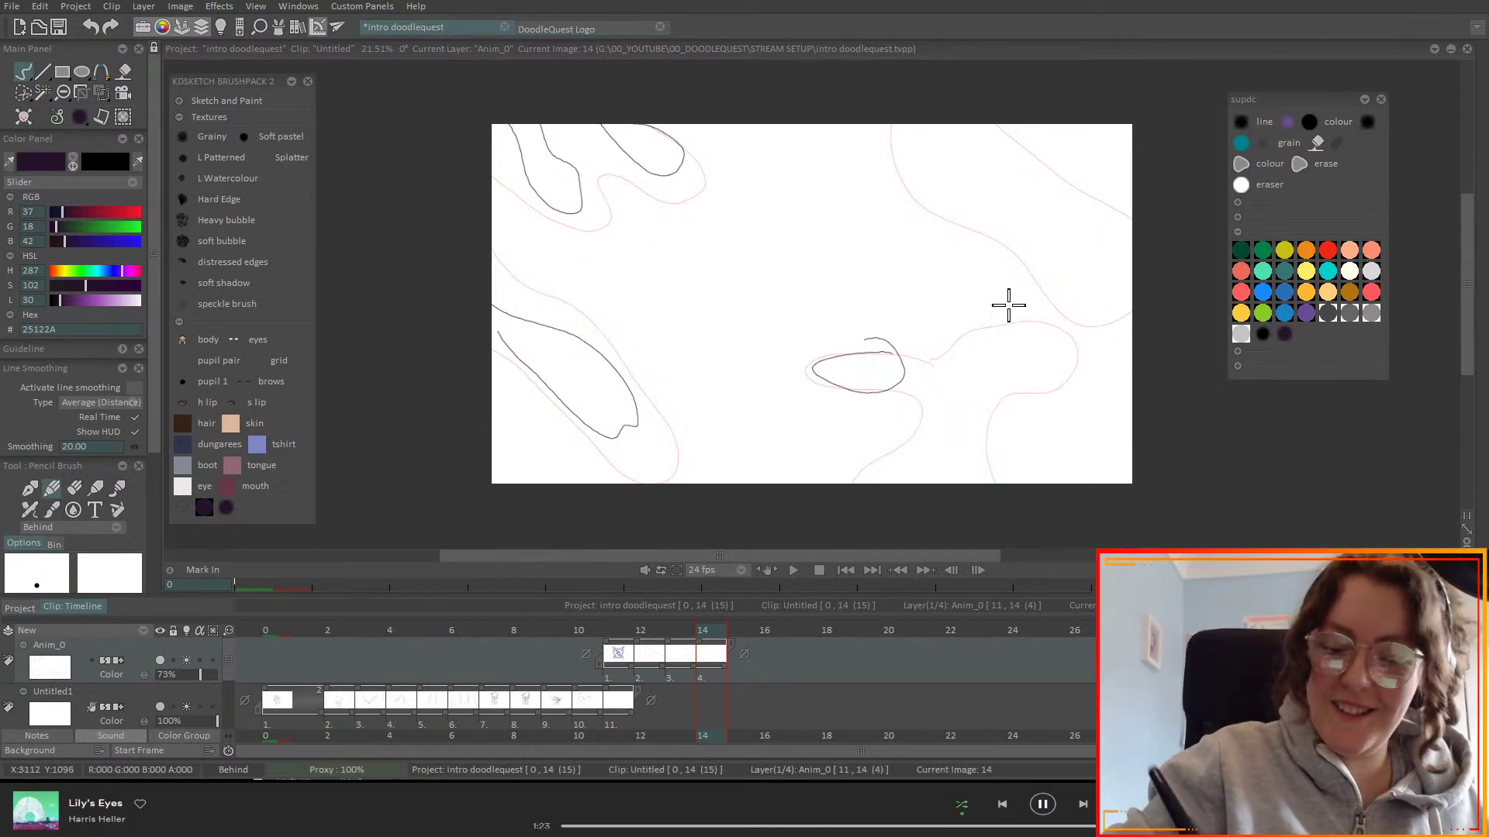
- Sketch the shrinking blobs on the right half of frame 14, including a small droplet between the two middle shapes
mouse_move(1038, 324)
mouse_down()
mouse_move(962, 361)
mouse_move(994, 395)
mouse_move(1073, 369)
mouse_up()
key(ctrl+z)
mouse_move(1022, 326)
mouse_down()
mouse_move(1055, 372)
mouse_move(1031, 330)
mouse_up()
mouse_move(897, 356)
mouse_down()
mouse_move(850, 389)
mouse_move(892, 372)
mouse_up()
mouse_move(904, 487)
mouse_down()
mouse_move(965, 455)
mouse_move(1008, 504)
mouse_up()
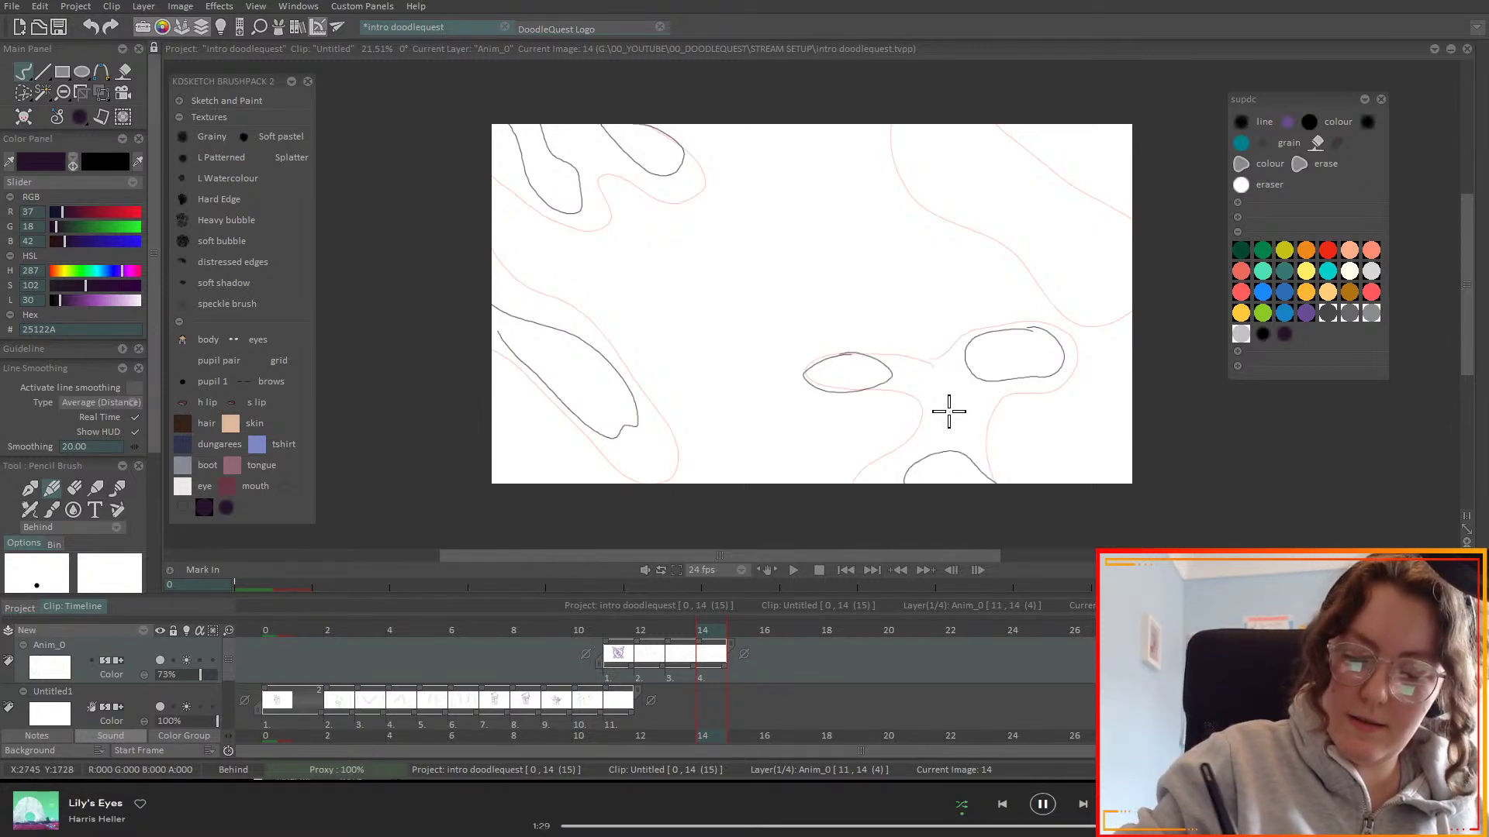
mouse_move(922, 369)
mouse_down()
mouse_move(907, 383)
mouse_move(918, 364)
mouse_up()
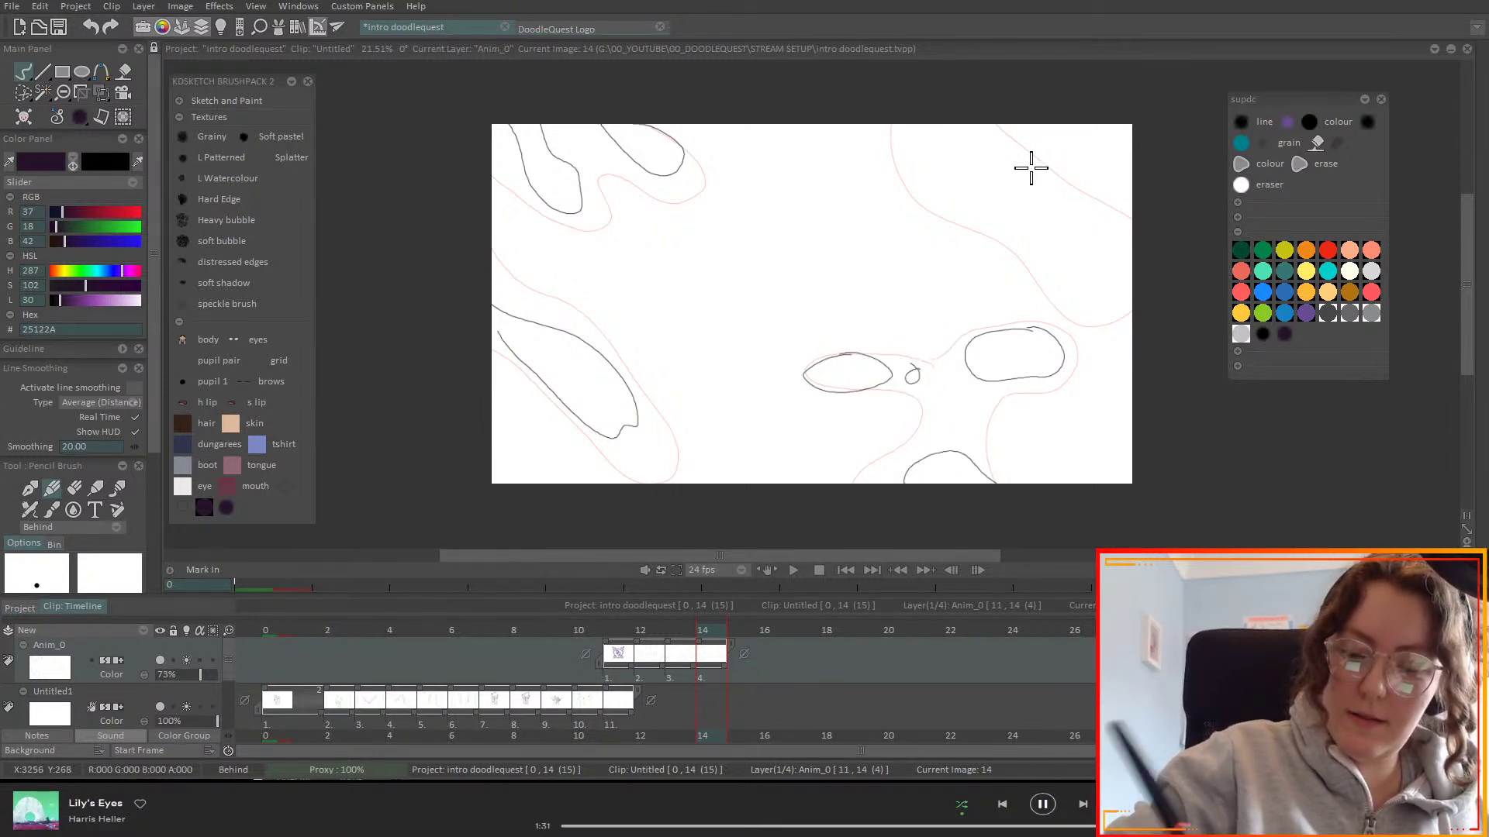
mouse_move(893, 127)
mouse_down()
mouse_move(1013, 223)
mouse_move(987, 85)
mouse_up()
drag(1135, 249, 1161, 307)
- Add frame 15 with tiny blobs inside the previous outlines, and append a blank frame 16
click(732, 630)
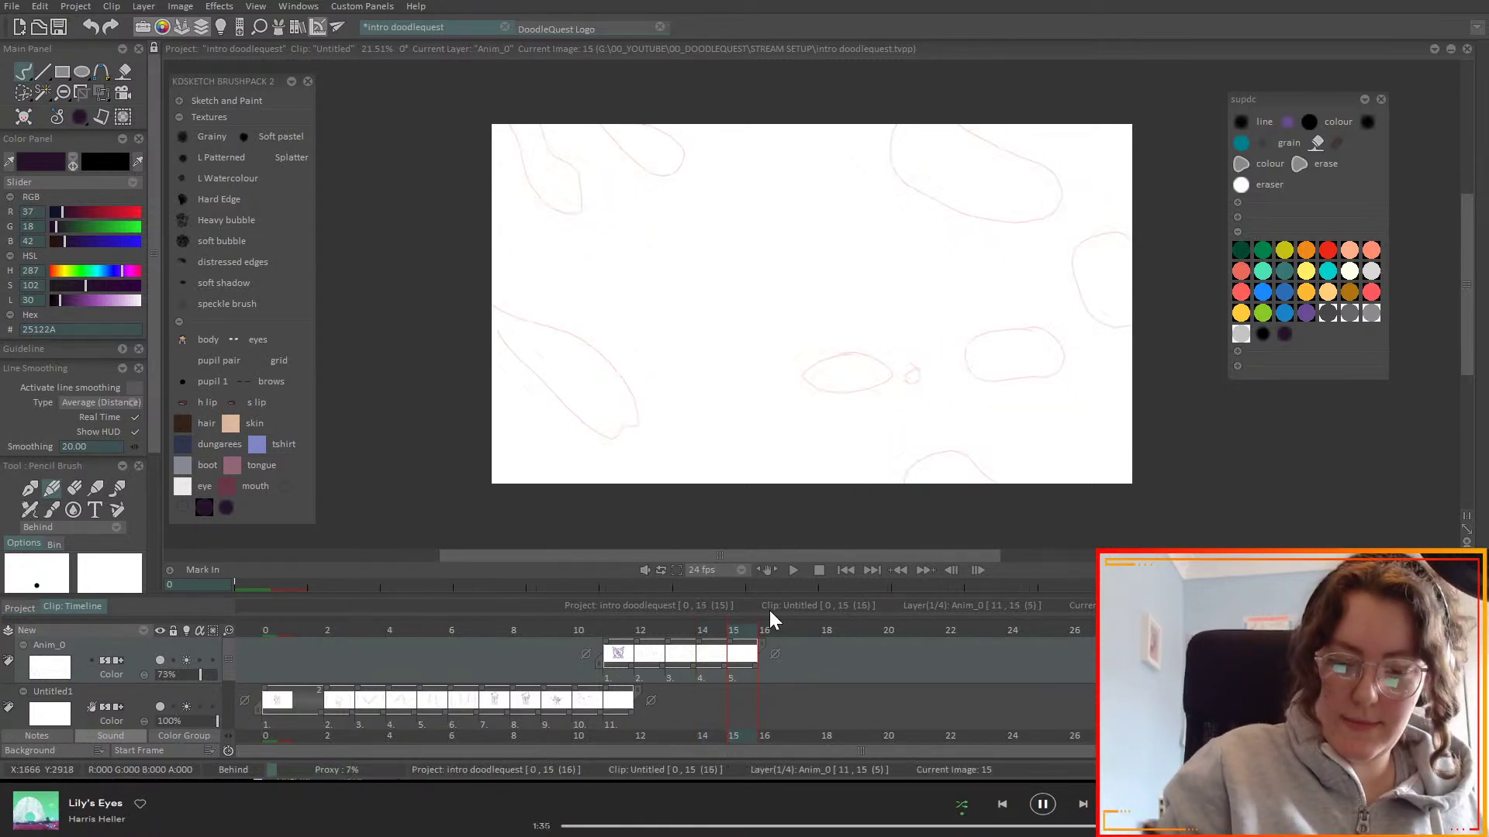
mouse_move(954, 137)
mouse_down()
mouse_move(960, 190)
mouse_move(1031, 186)
mouse_move(948, 138)
mouse_up()
drag(1141, 270, 1168, 284)
drag(1016, 342, 1008, 345)
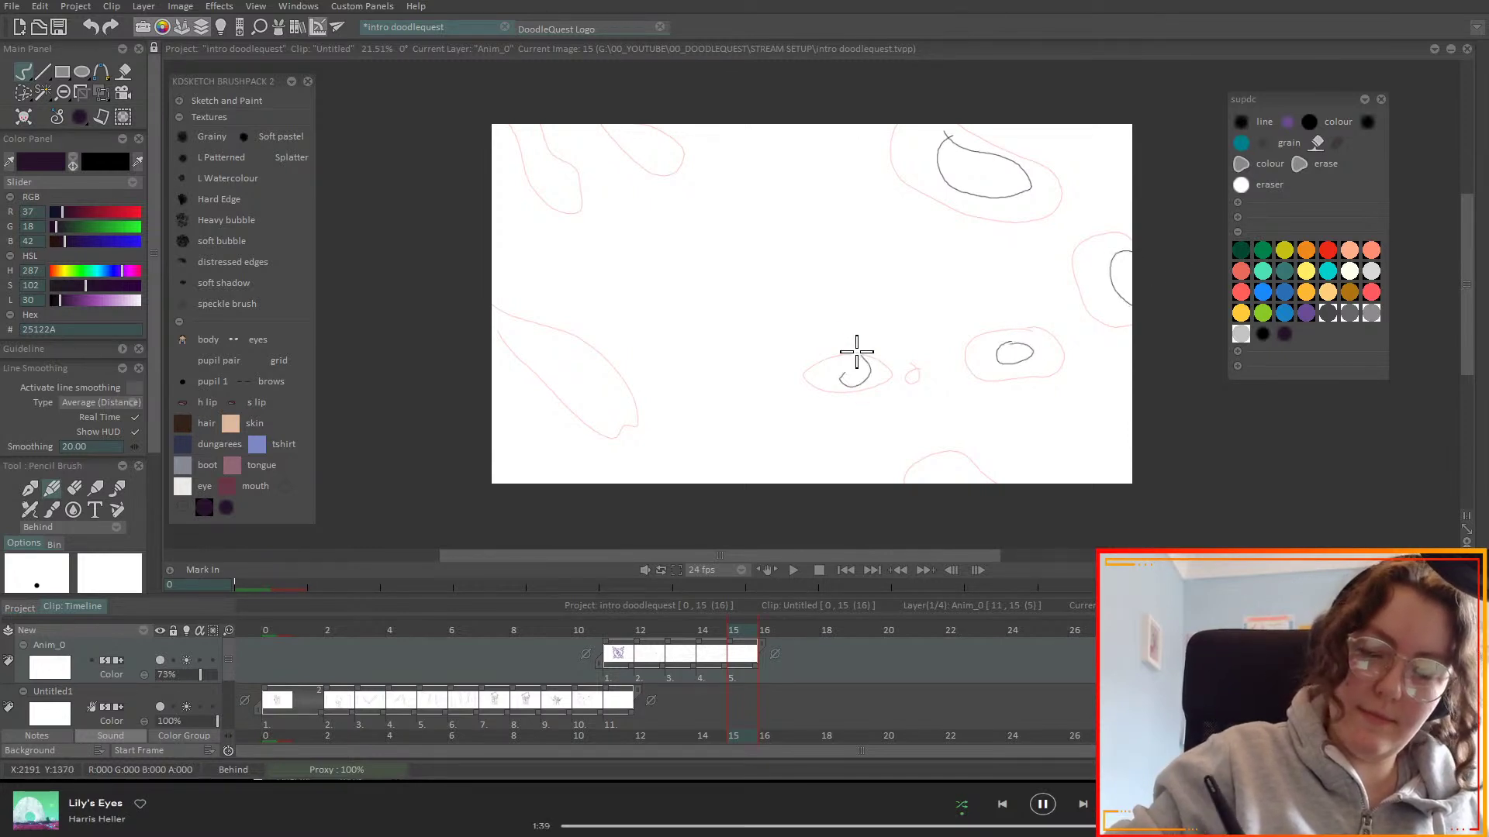
drag(654, 139, 651, 139)
drag(552, 194, 559, 197)
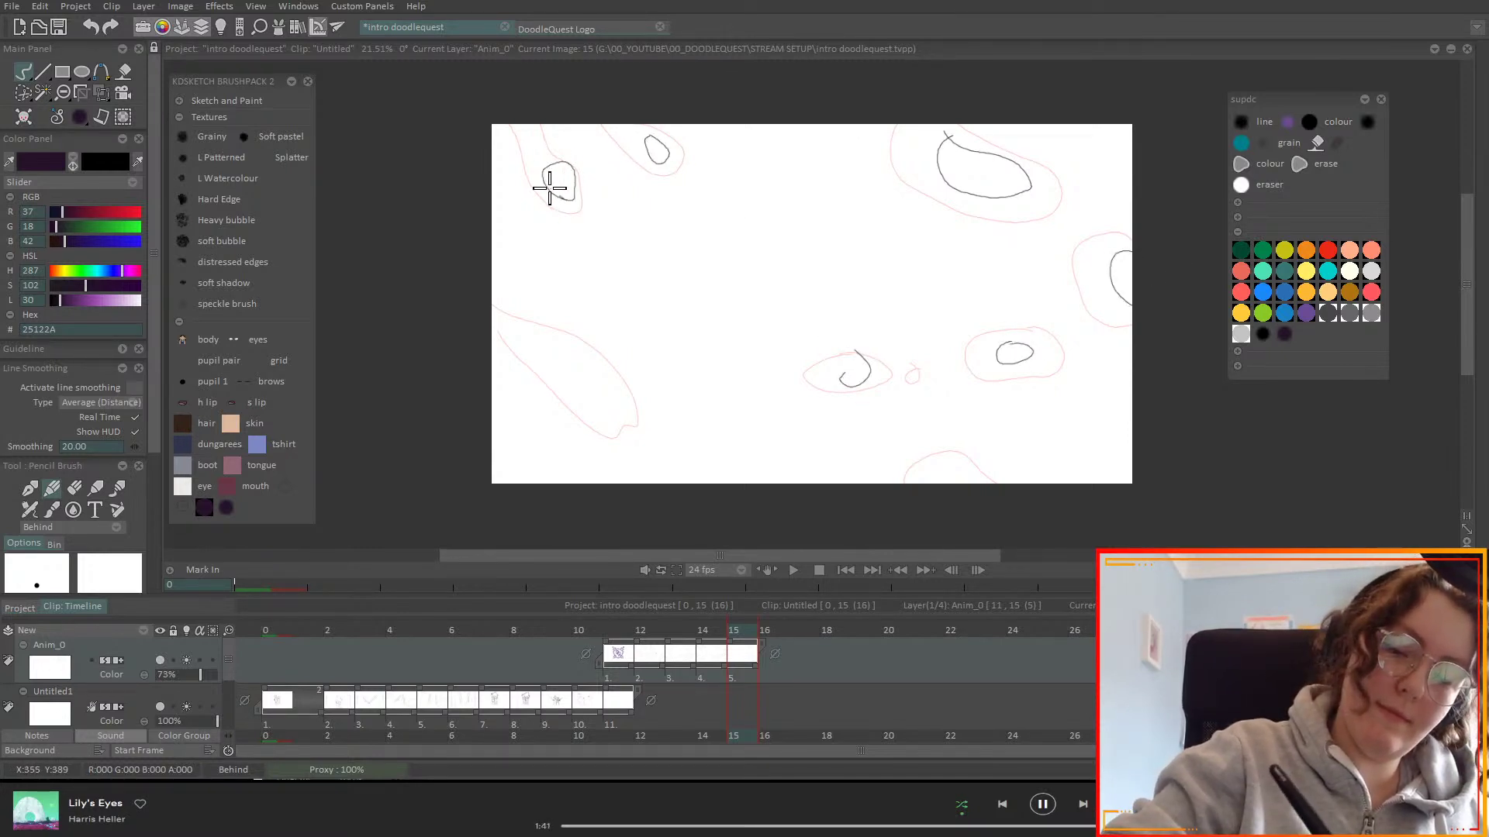
mouse_move(550, 351)
mouse_down()
mouse_move(601, 366)
mouse_move(547, 385)
mouse_up()
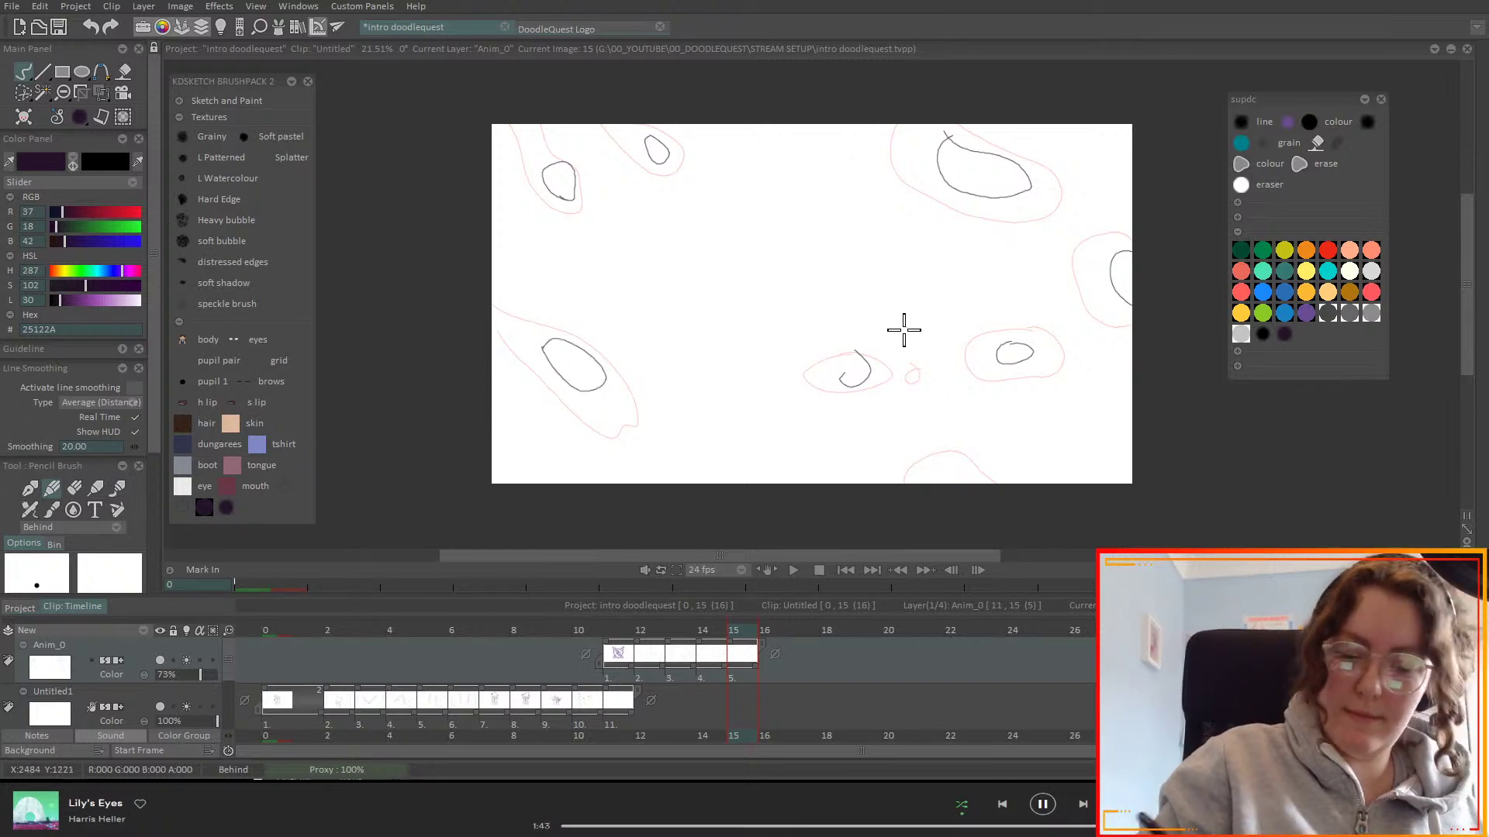
click(766, 653)
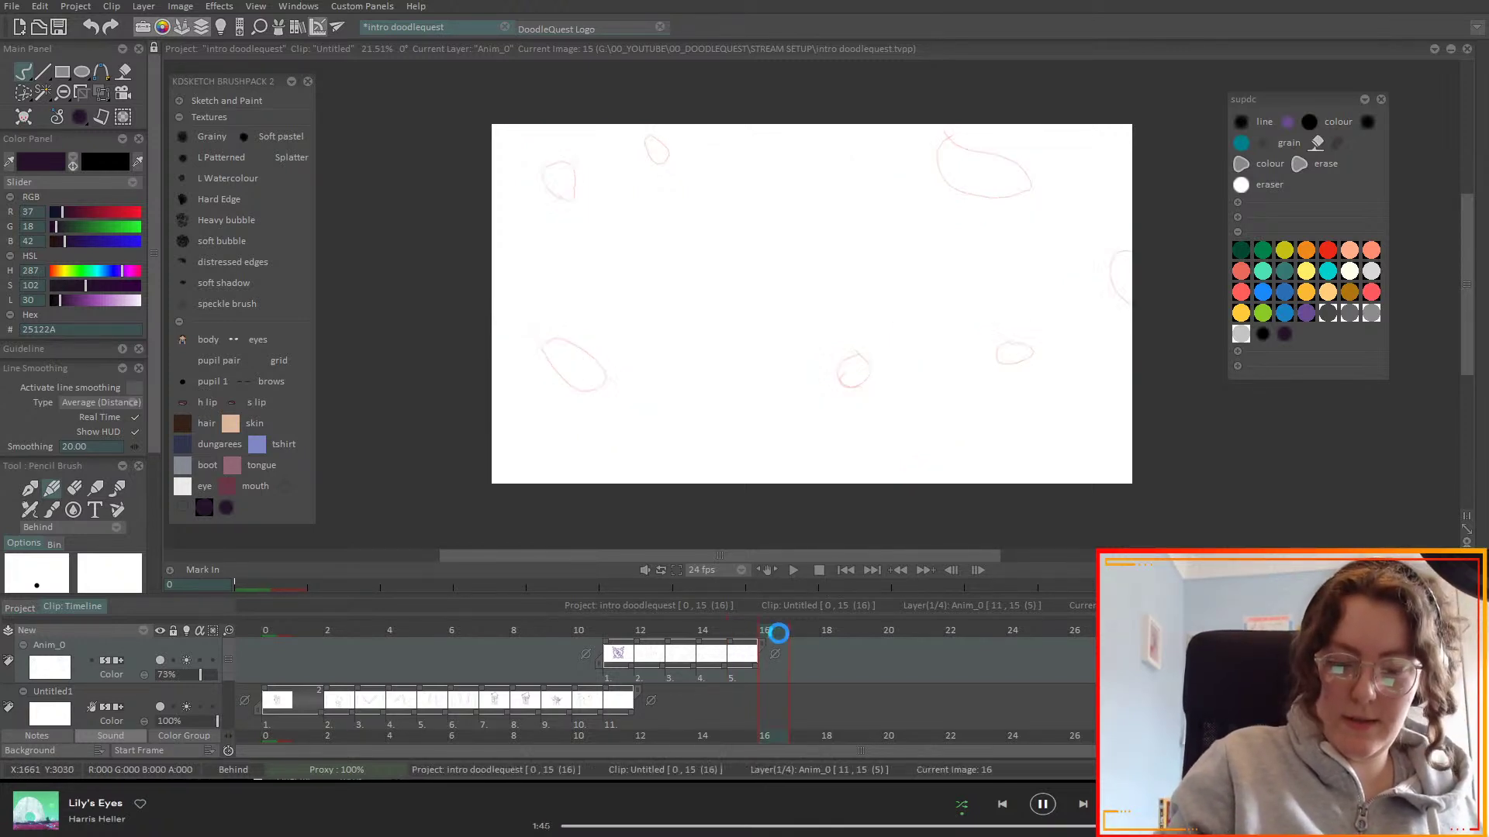
- Save the project and review the storyboard from the opening frame through frame 7
click(618, 632)
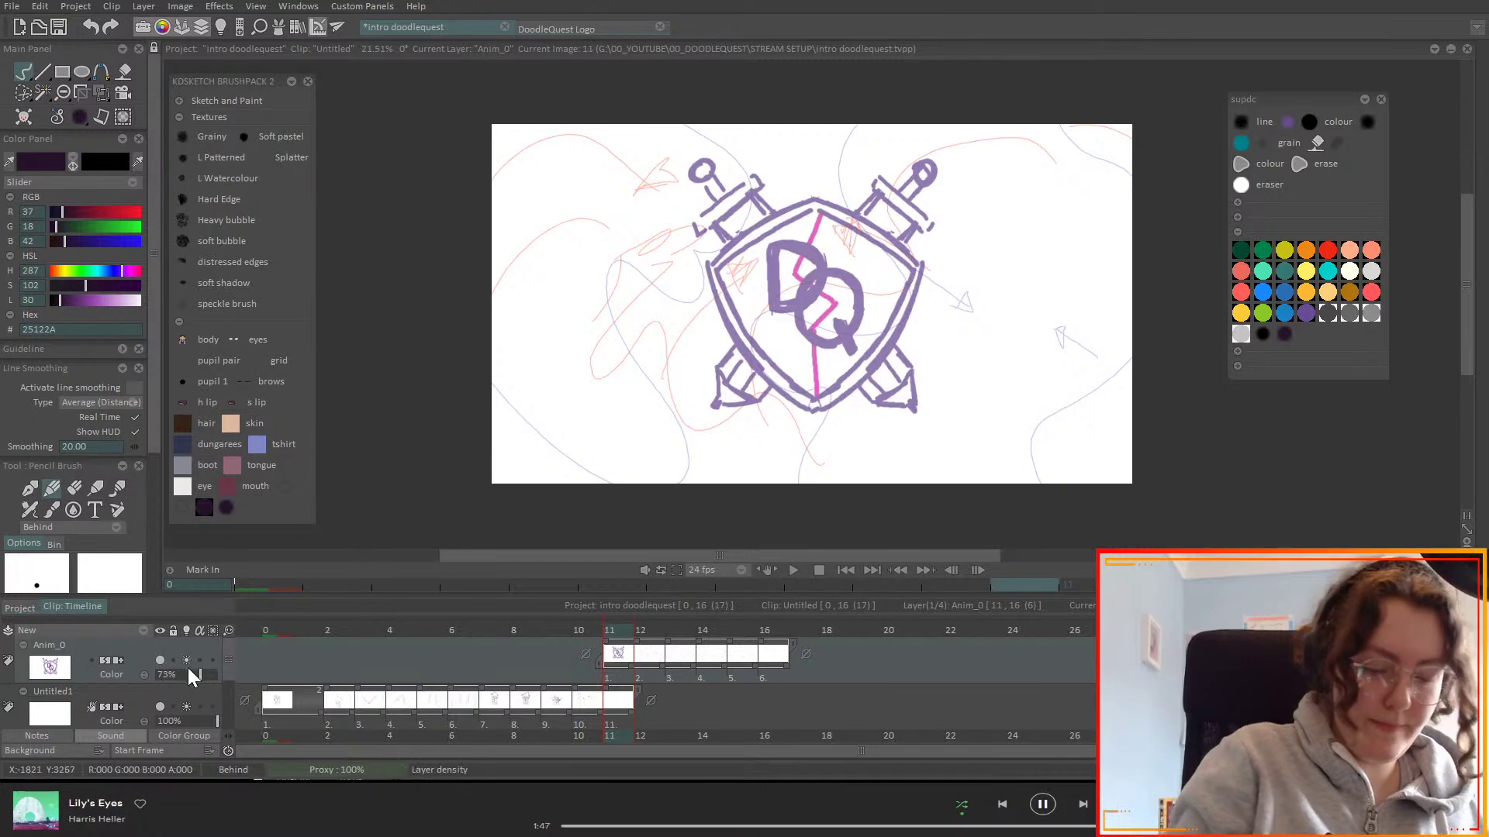
key(ctrl+s)
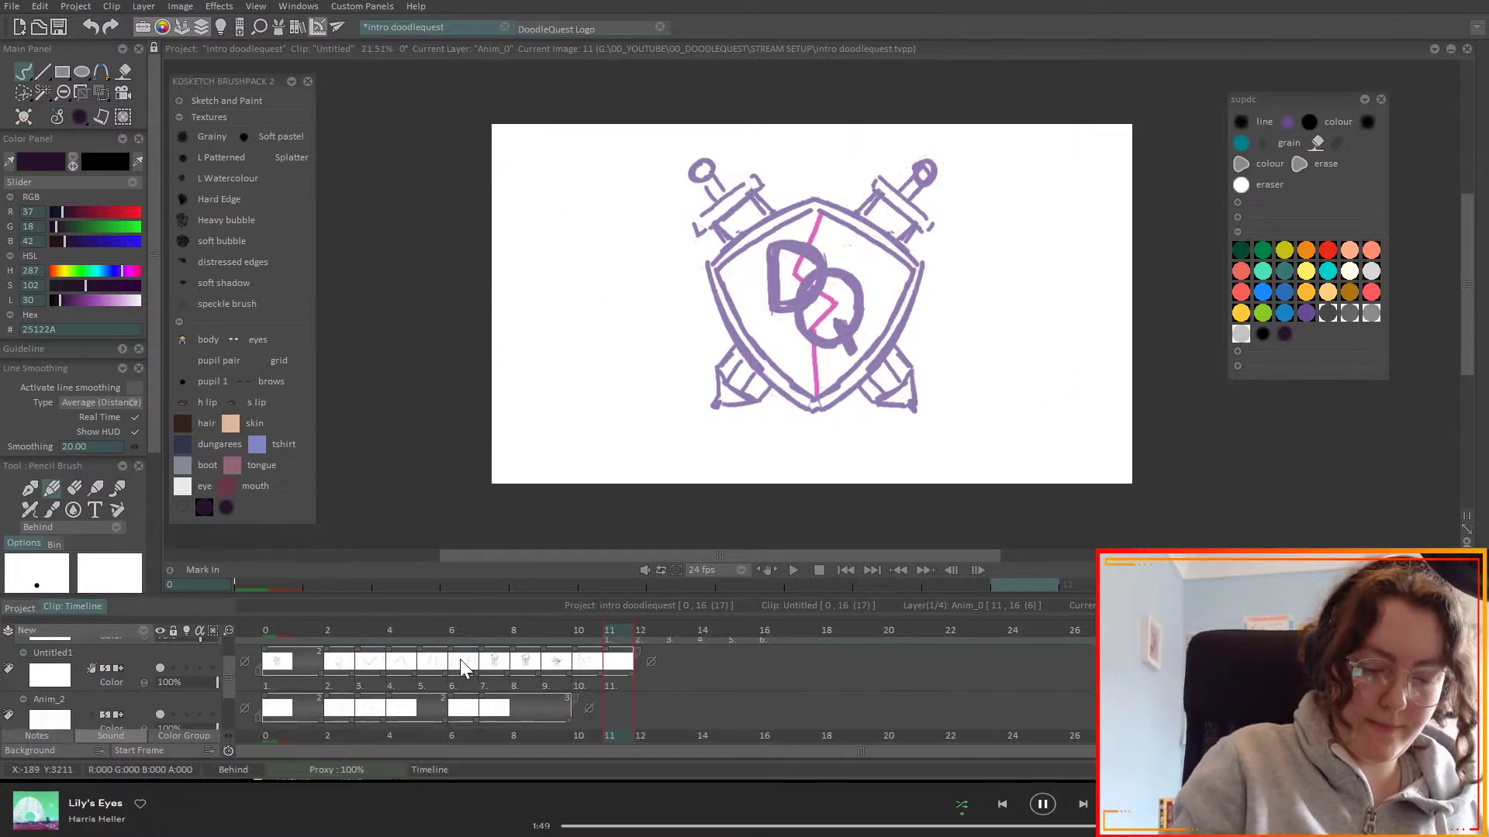
click(273, 630)
click(313, 630)
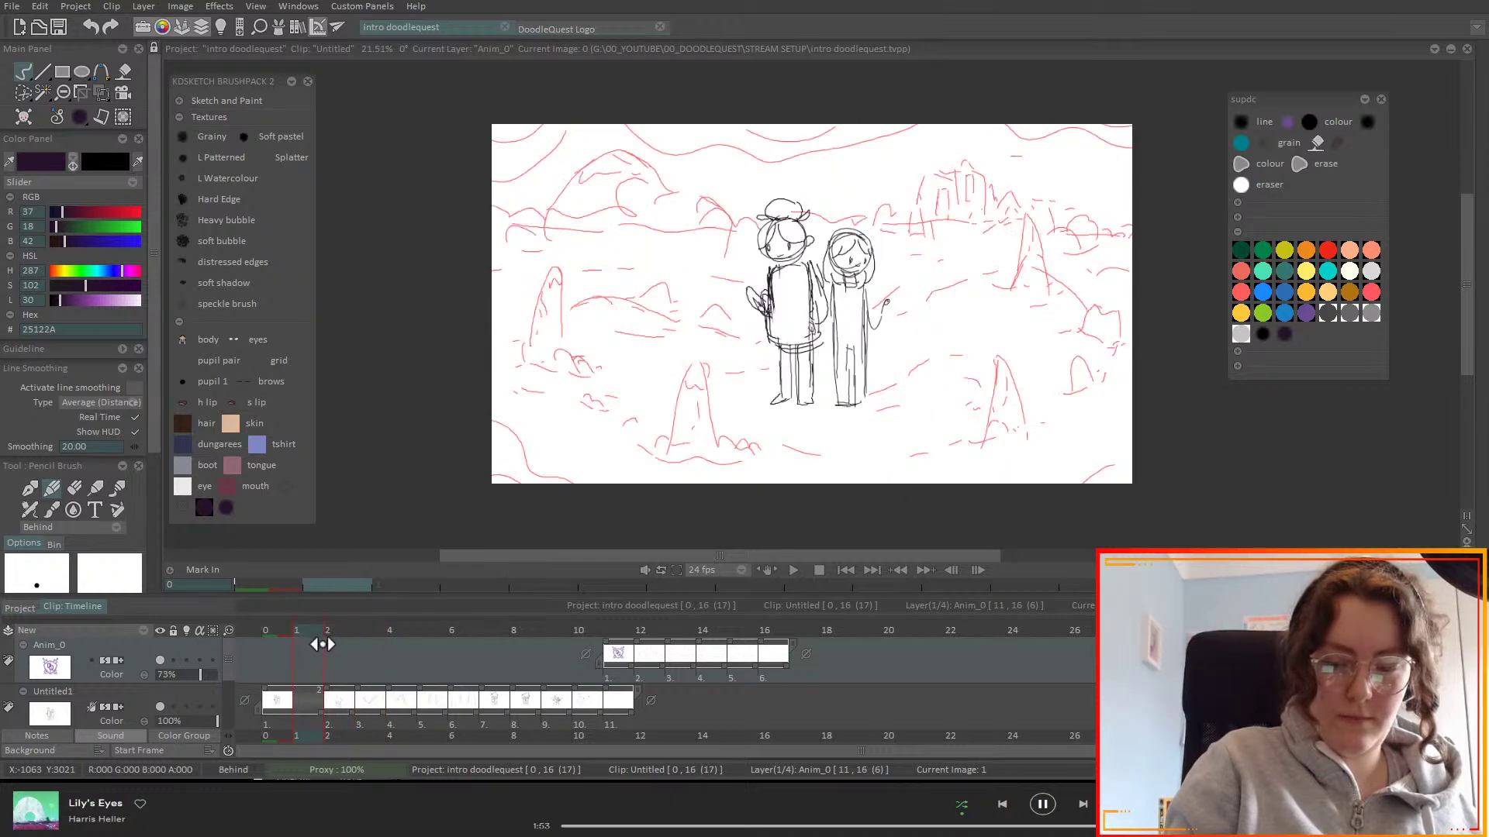
mouse_move(293, 654)
mouse_down()
mouse_move(575, 655)
mouse_move(538, 655)
mouse_move(470, 700)
mouse_move(493, 702)
mouse_up()
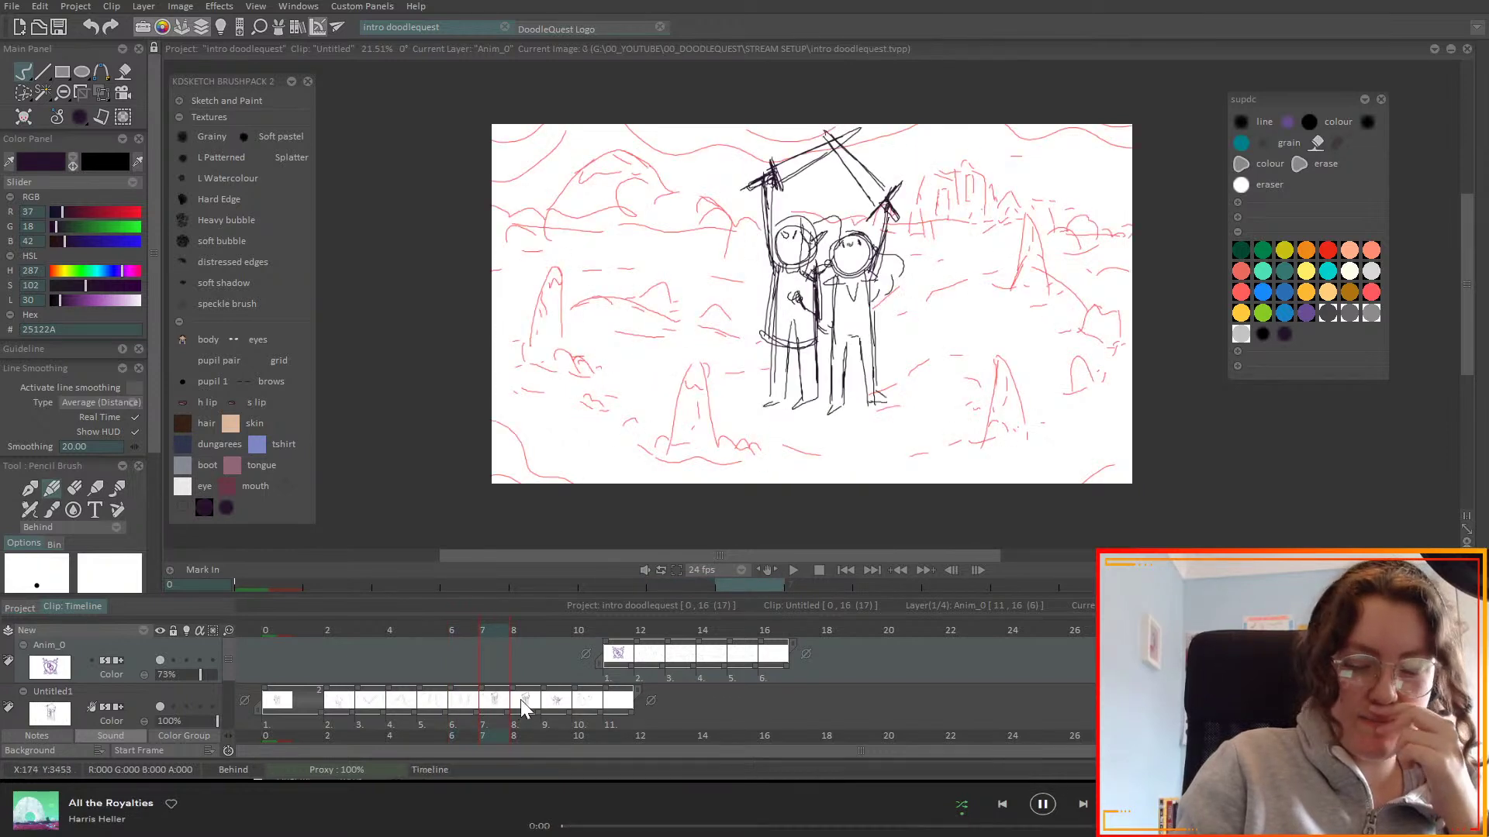
- Add an animation layer above the character sketch at frame 7, sketch swirling foreground lines, and undo the right-hand strokes
scroll(231, 670, down, 2)
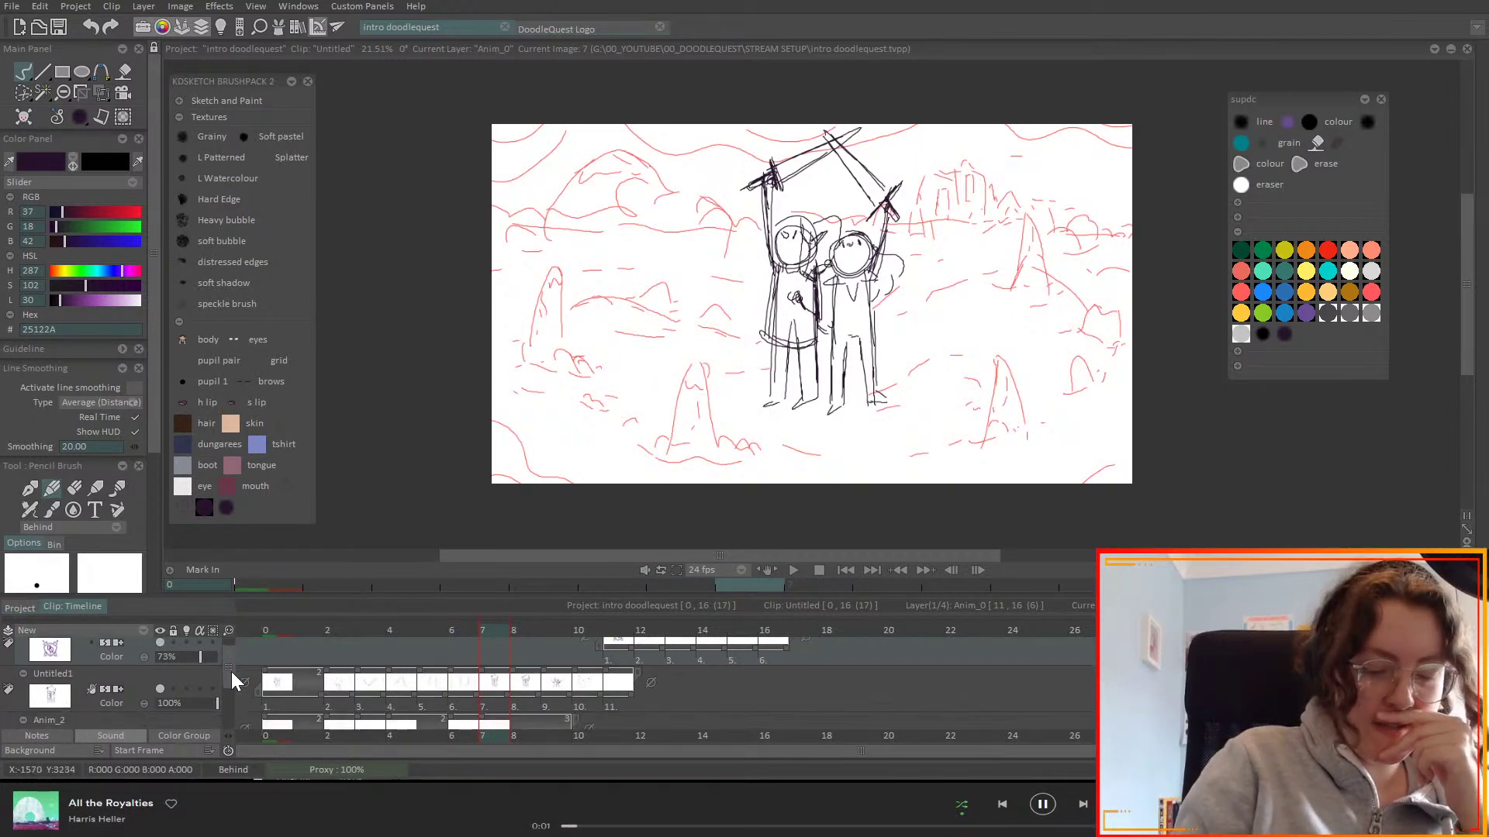
click(139, 673)
click(134, 631)
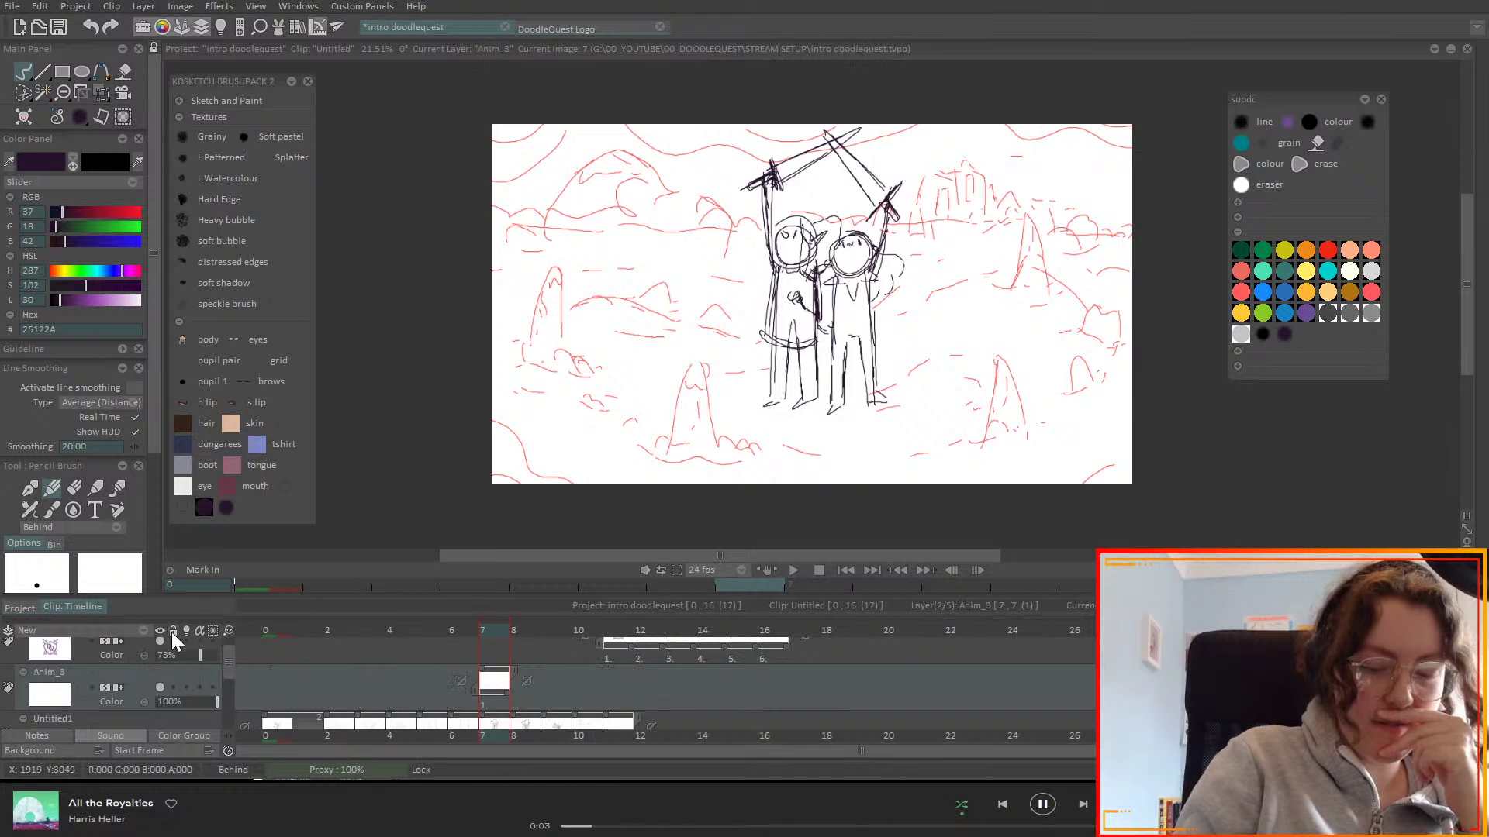
mouse_move(717, 388)
mouse_down()
mouse_move(588, 388)
mouse_move(458, 341)
mouse_move(571, 460)
mouse_move(574, 440)
mouse_move(676, 433)
mouse_move(730, 451)
mouse_move(677, 406)
mouse_move(776, 447)
mouse_move(874, 420)
mouse_move(954, 456)
mouse_up()
mouse_move(914, 399)
mouse_down()
mouse_move(1004, 322)
mouse_move(1086, 299)
mouse_move(1087, 426)
mouse_move(1068, 364)
mouse_move(1120, 309)
mouse_up()
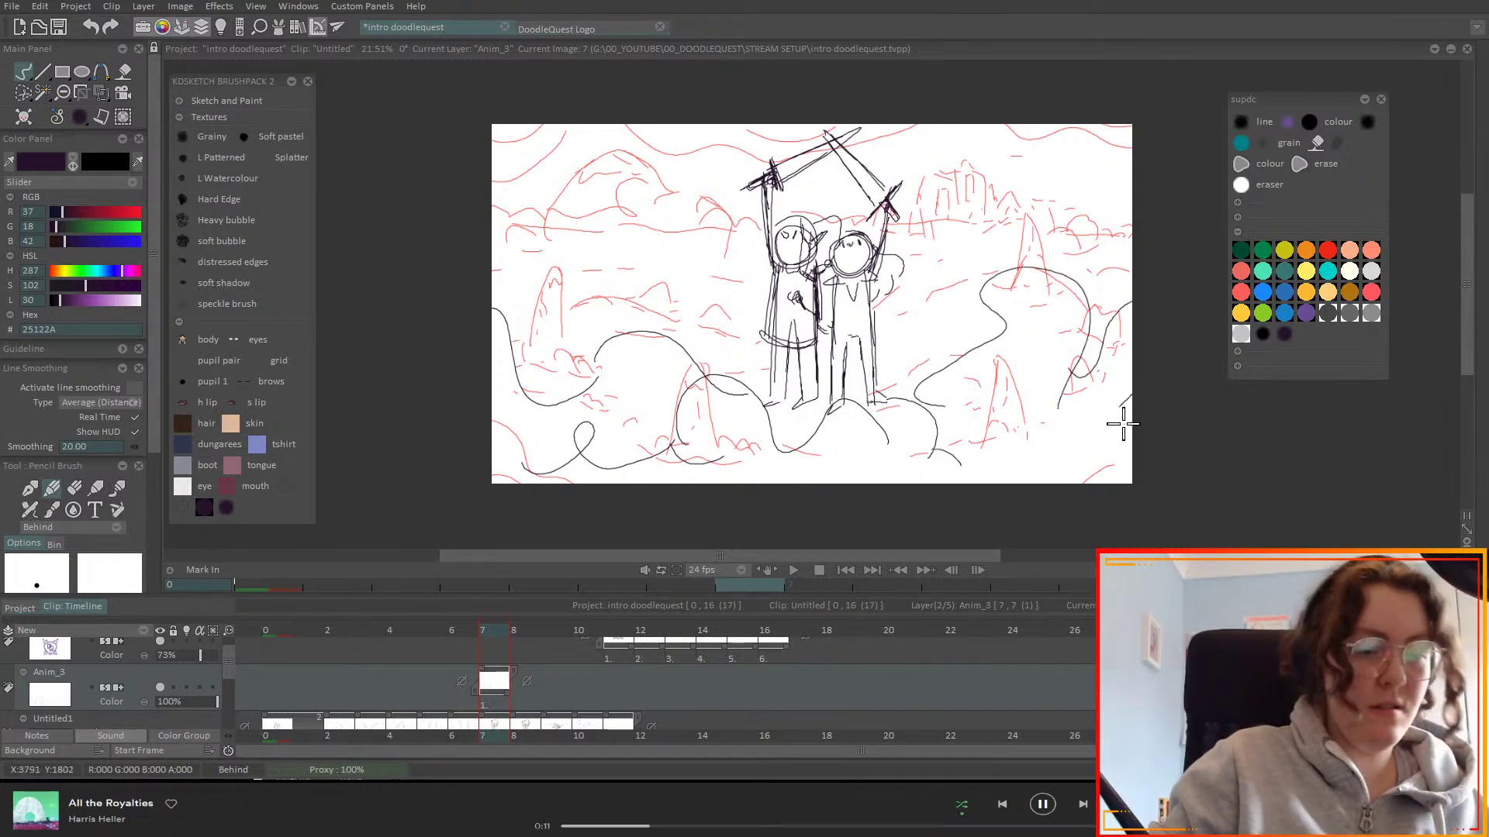
key(ctrl+z)
key(ctrl+z)
- Redraw the right-hand foreground swirl on frame 7 with rounded, overlapping loops reaching the canvas edge
mouse_move(873, 381)
mouse_down()
mouse_move(995, 350)
mouse_move(1016, 289)
mouse_move(1040, 354)
mouse_move(1107, 356)
mouse_move(1101, 286)
mouse_move(1178, 318)
mouse_up()
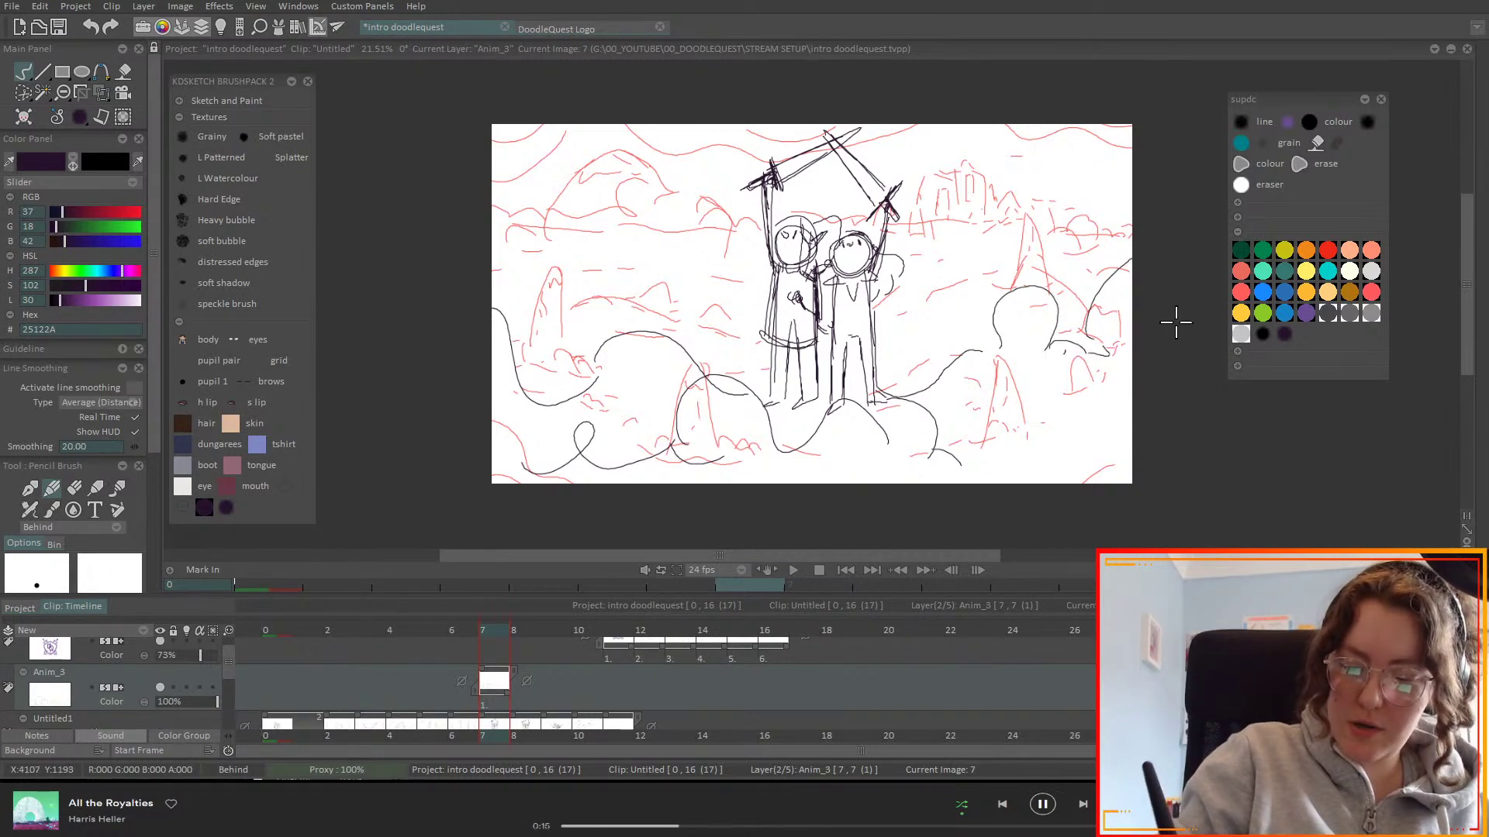
mouse_move(1133, 377)
mouse_down()
mouse_move(1123, 422)
mouse_move(1040, 446)
mouse_up()
mouse_move(967, 392)
mouse_down()
mouse_move(1073, 393)
mouse_move(1059, 398)
mouse_move(1090, 420)
mouse_up()
mouse_move(959, 397)
mouse_down()
mouse_move(975, 468)
mouse_move(927, 478)
mouse_move(853, 447)
mouse_move(752, 453)
mouse_move(1086, 457)
mouse_move(1123, 421)
mouse_up()
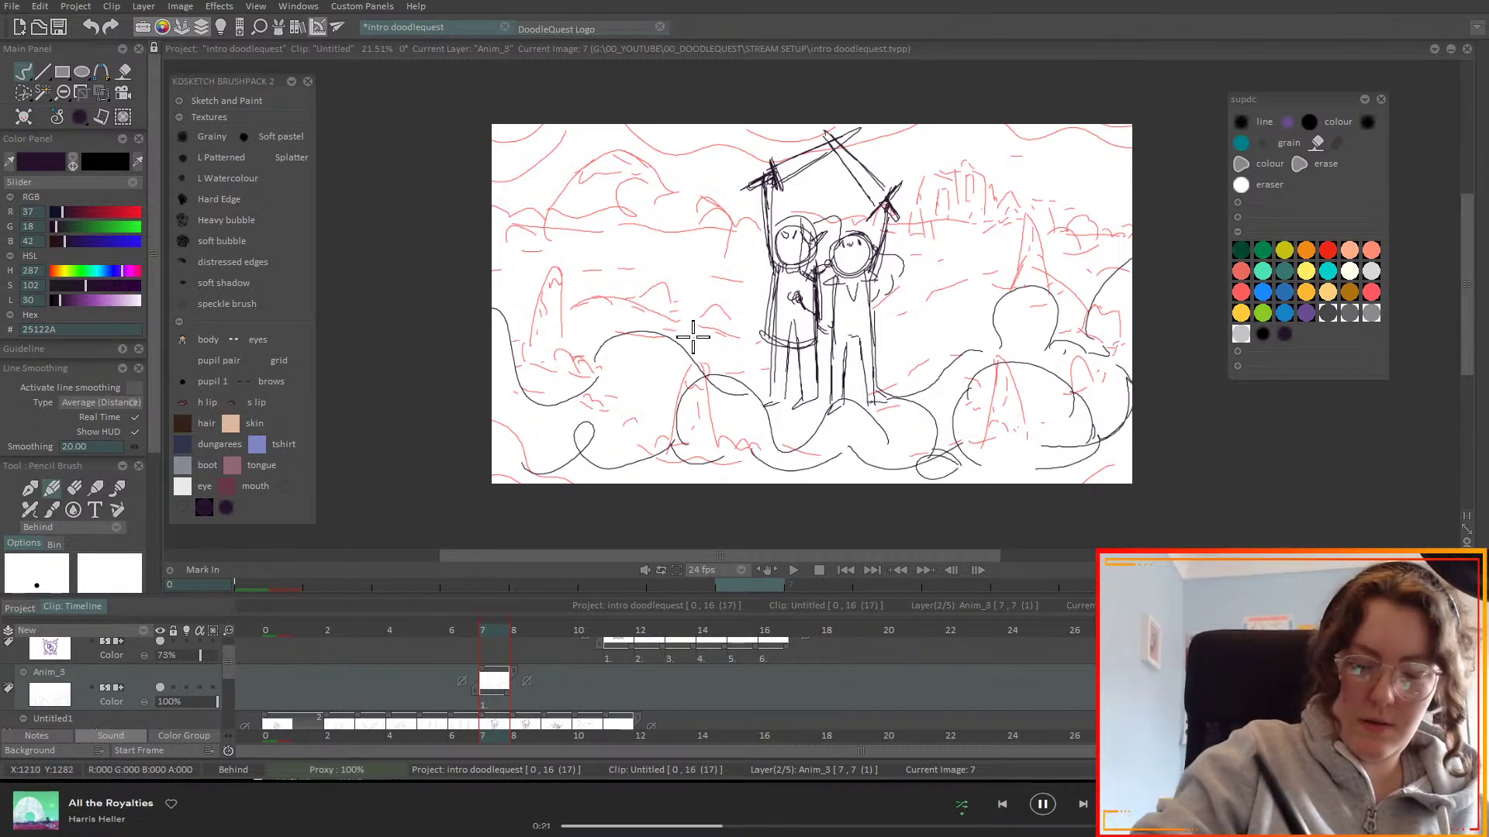
mouse_move(714, 363)
mouse_down()
mouse_move(628, 407)
mouse_move(580, 389)
mouse_move(581, 402)
mouse_move(590, 394)
mouse_up()
mouse_move(928, 392)
mouse_down()
mouse_move(1023, 438)
mouse_move(1033, 428)
mouse_up()
key(ctrl+z)
key(ctrl+z)
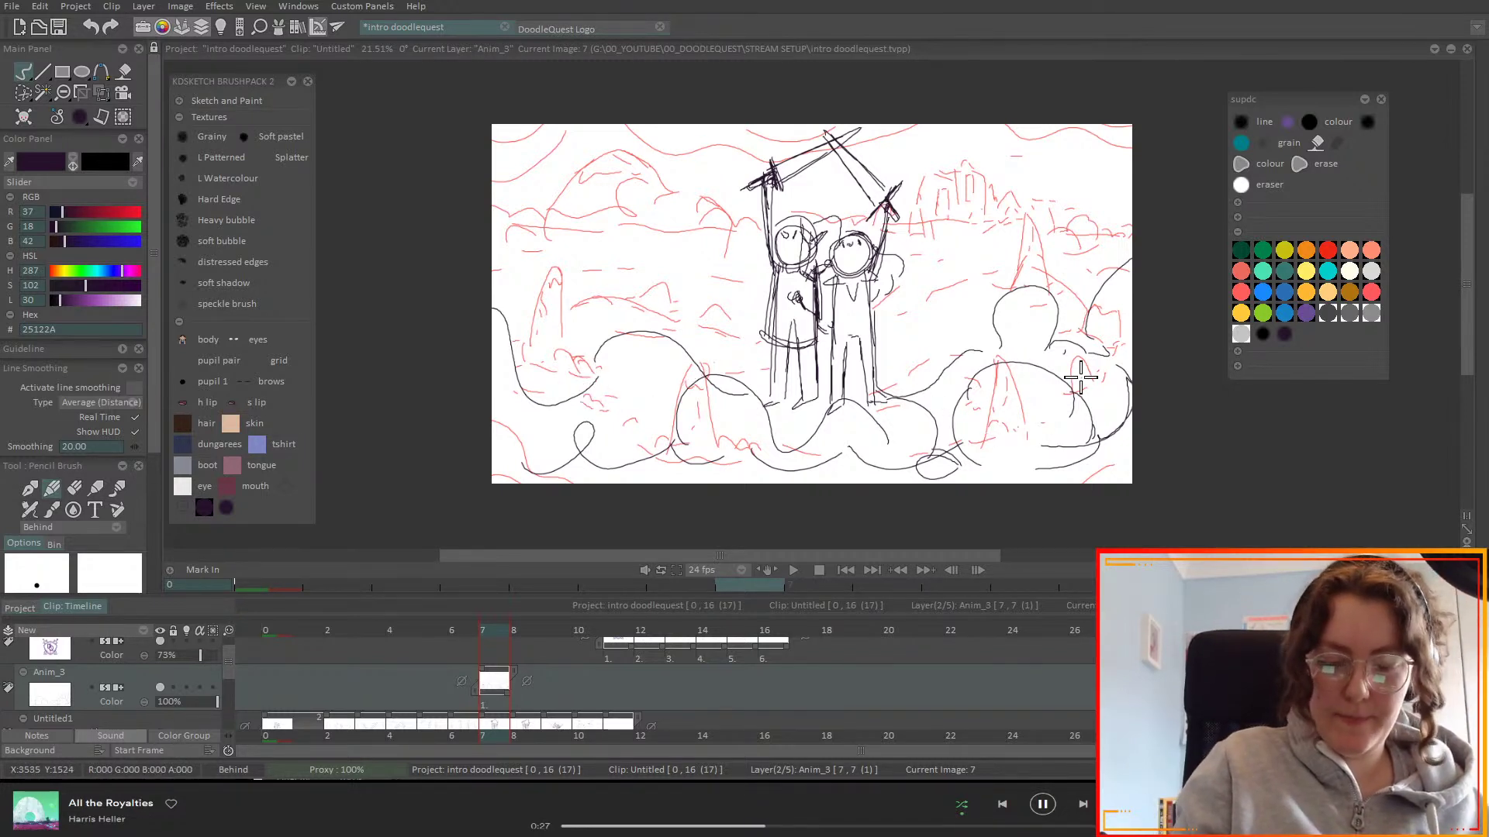
- Try sketching blue angular shapes over the foreground swirls on frame 7, and undo the strokes while keeping the original swirls
click(1265, 293)
drag(713, 361, 603, 395)
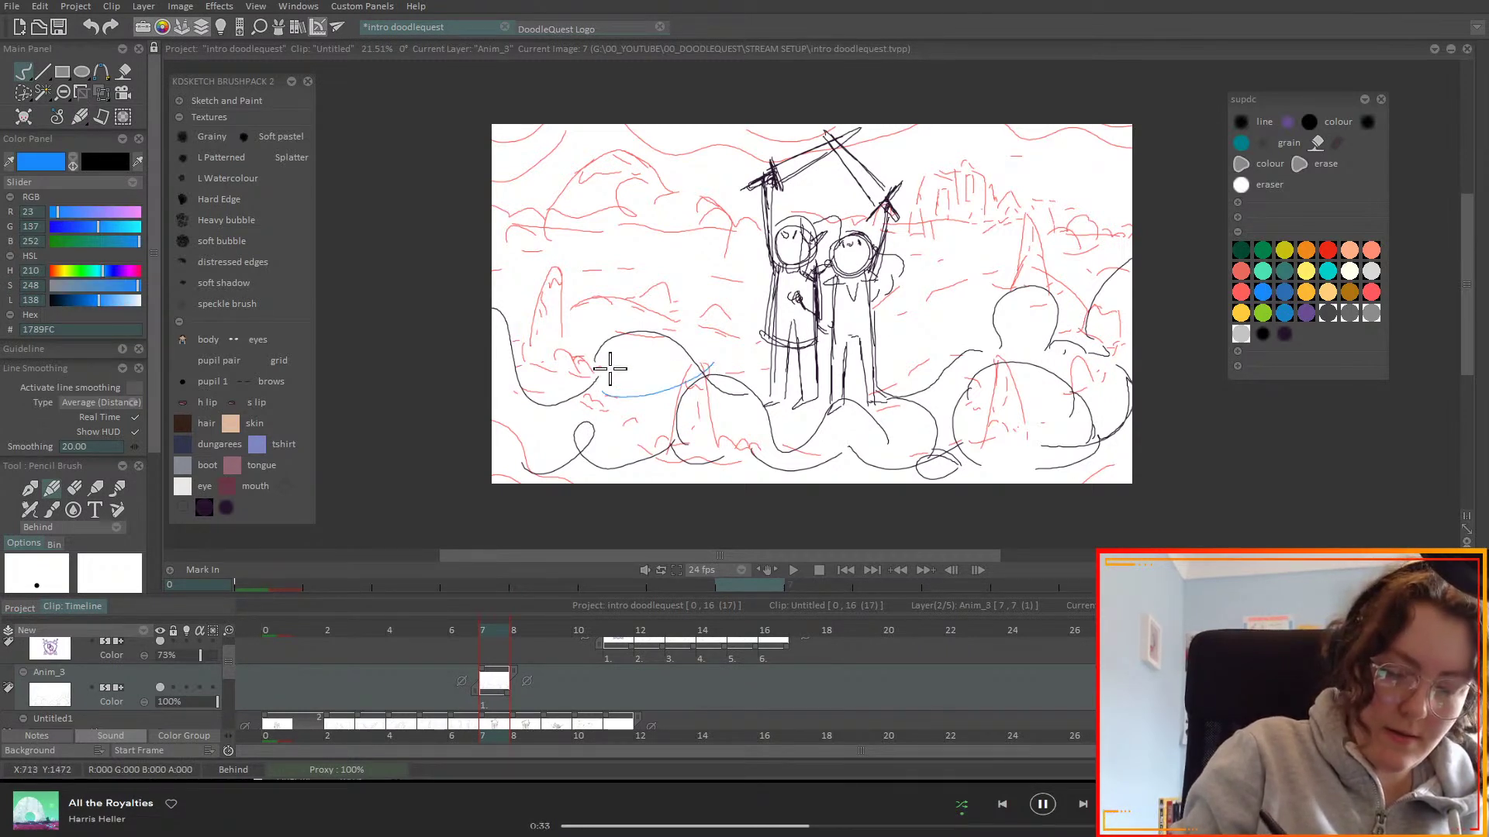
mouse_move(709, 363)
mouse_down()
mouse_move(656, 417)
mouse_move(590, 358)
mouse_move(642, 429)
mouse_move(653, 422)
mouse_move(576, 419)
mouse_move(633, 434)
mouse_move(576, 404)
mouse_move(586, 374)
mouse_move(639, 434)
mouse_move(648, 423)
mouse_move(619, 401)
mouse_move(651, 418)
mouse_up()
drag(697, 374, 712, 362)
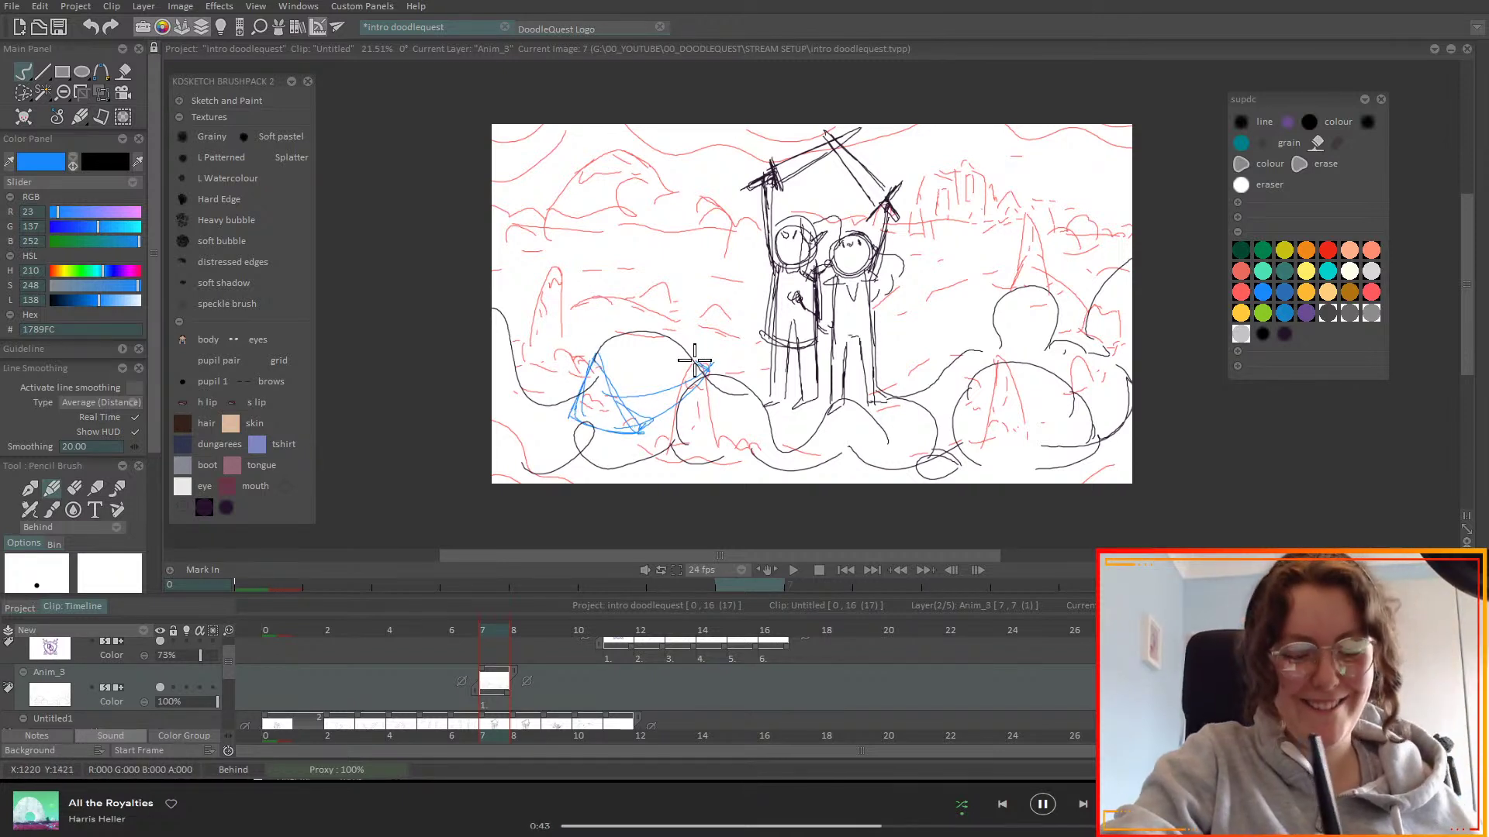
mouse_move(969, 314)
mouse_down()
mouse_move(939, 392)
mouse_move(963, 321)
mouse_move(1000, 365)
mouse_up()
mouse_move(942, 406)
mouse_down()
mouse_move(993, 391)
mouse_move(939, 439)
mouse_up()
mouse_move(969, 318)
mouse_down()
mouse_move(940, 394)
mouse_move(950, 406)
mouse_up()
drag(991, 353, 958, 436)
drag(1008, 392, 960, 438)
key(ctrl+z)
key(BackSpace)
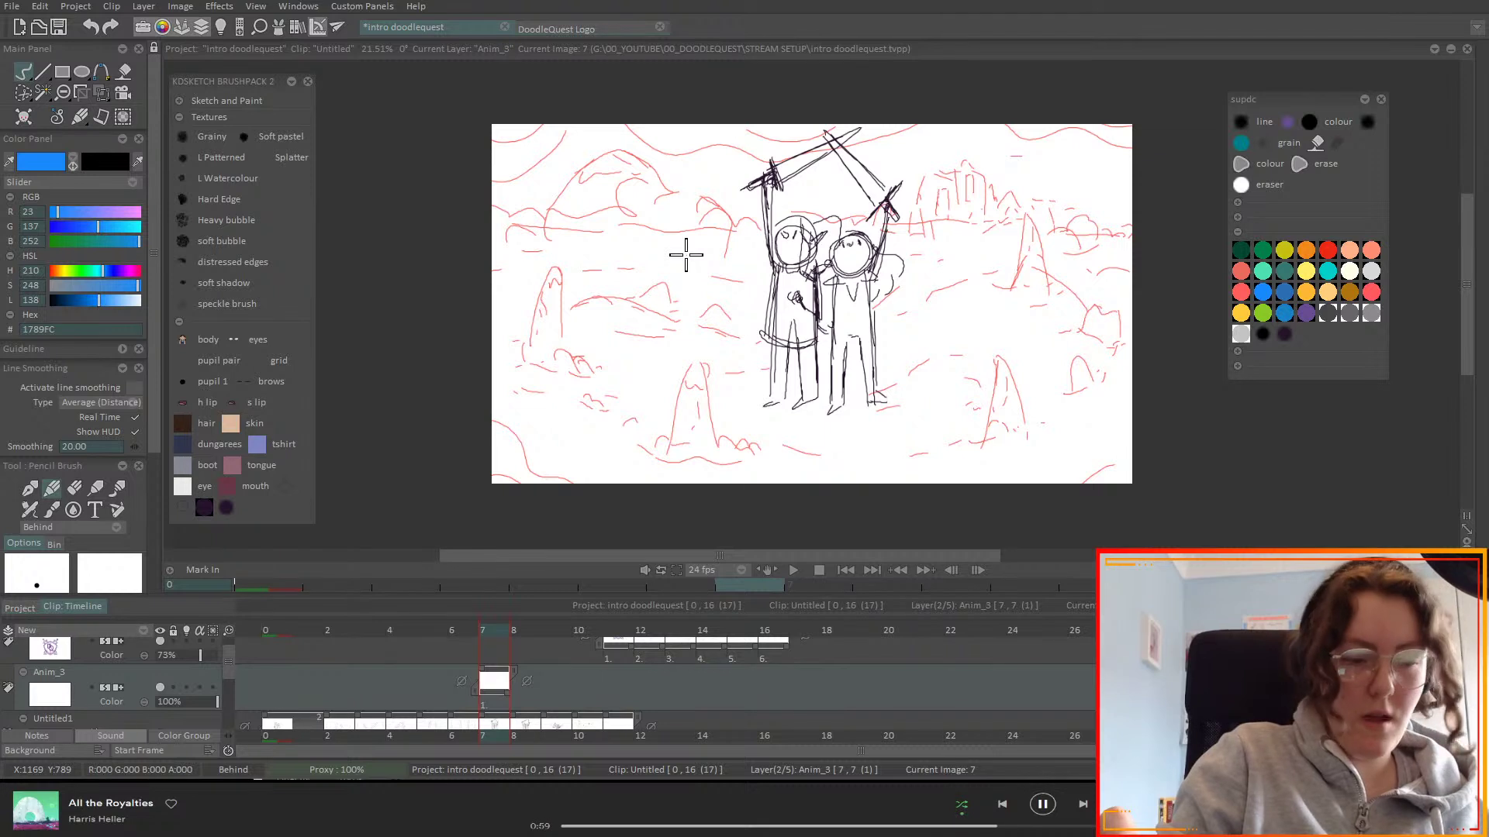
key(ctrl+z)
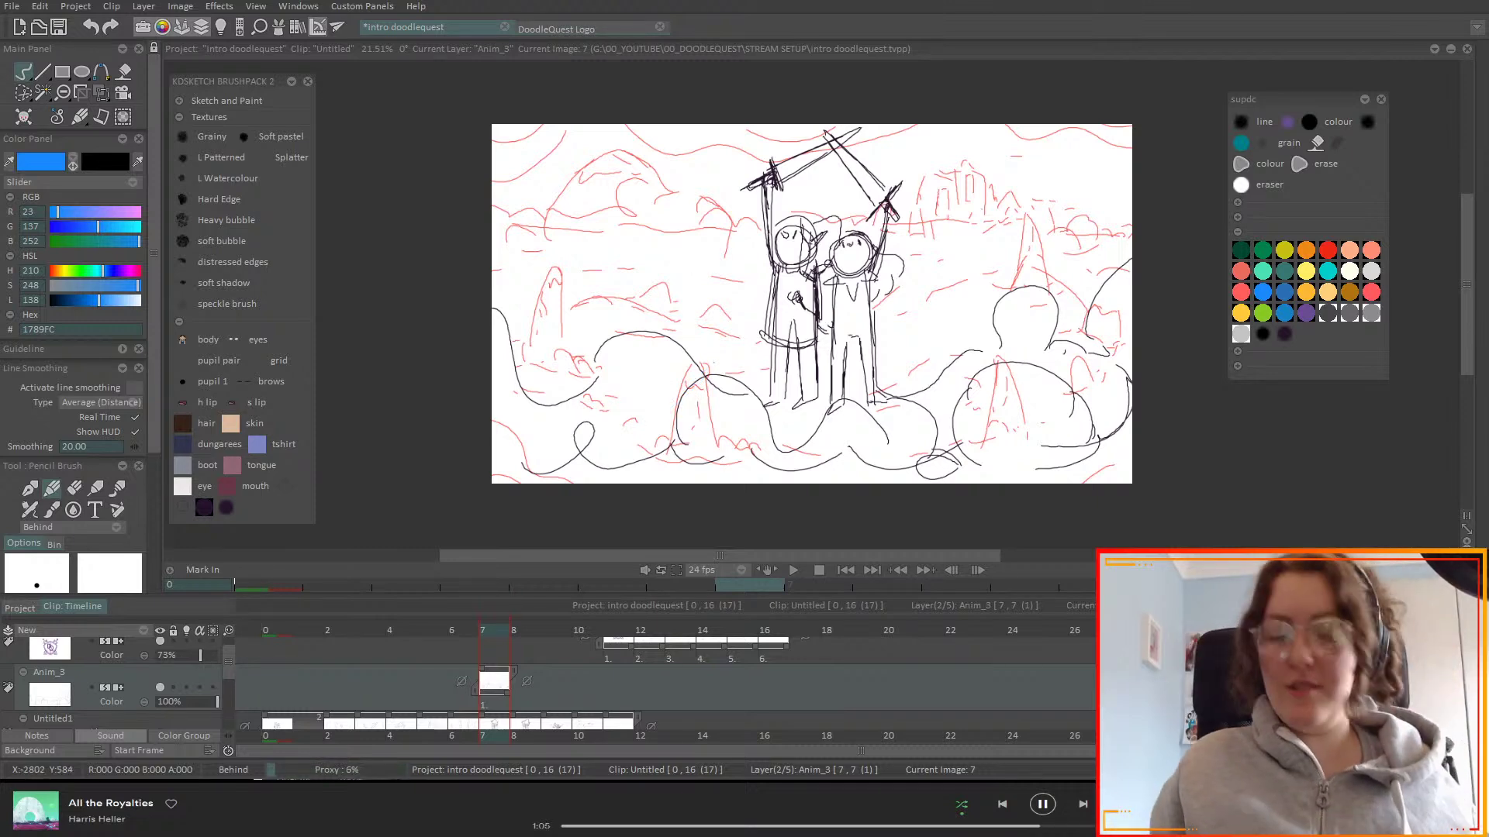
- Turn the opening drawing's hold at frame 1 into its own duplicate drawing on the Untitled1 layer
click(271, 632)
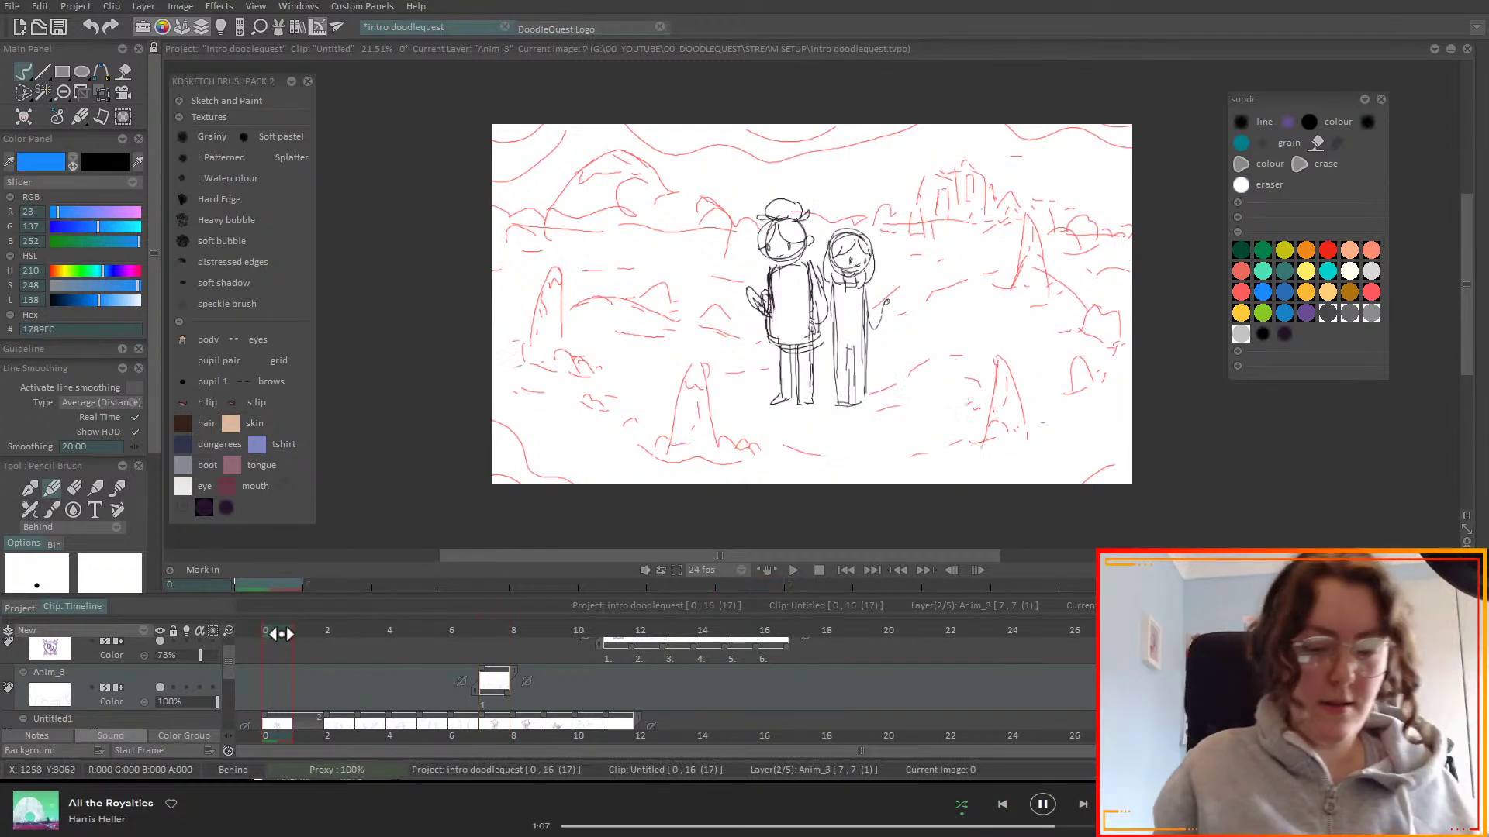
key(Right)
key(Right)
key(Left)
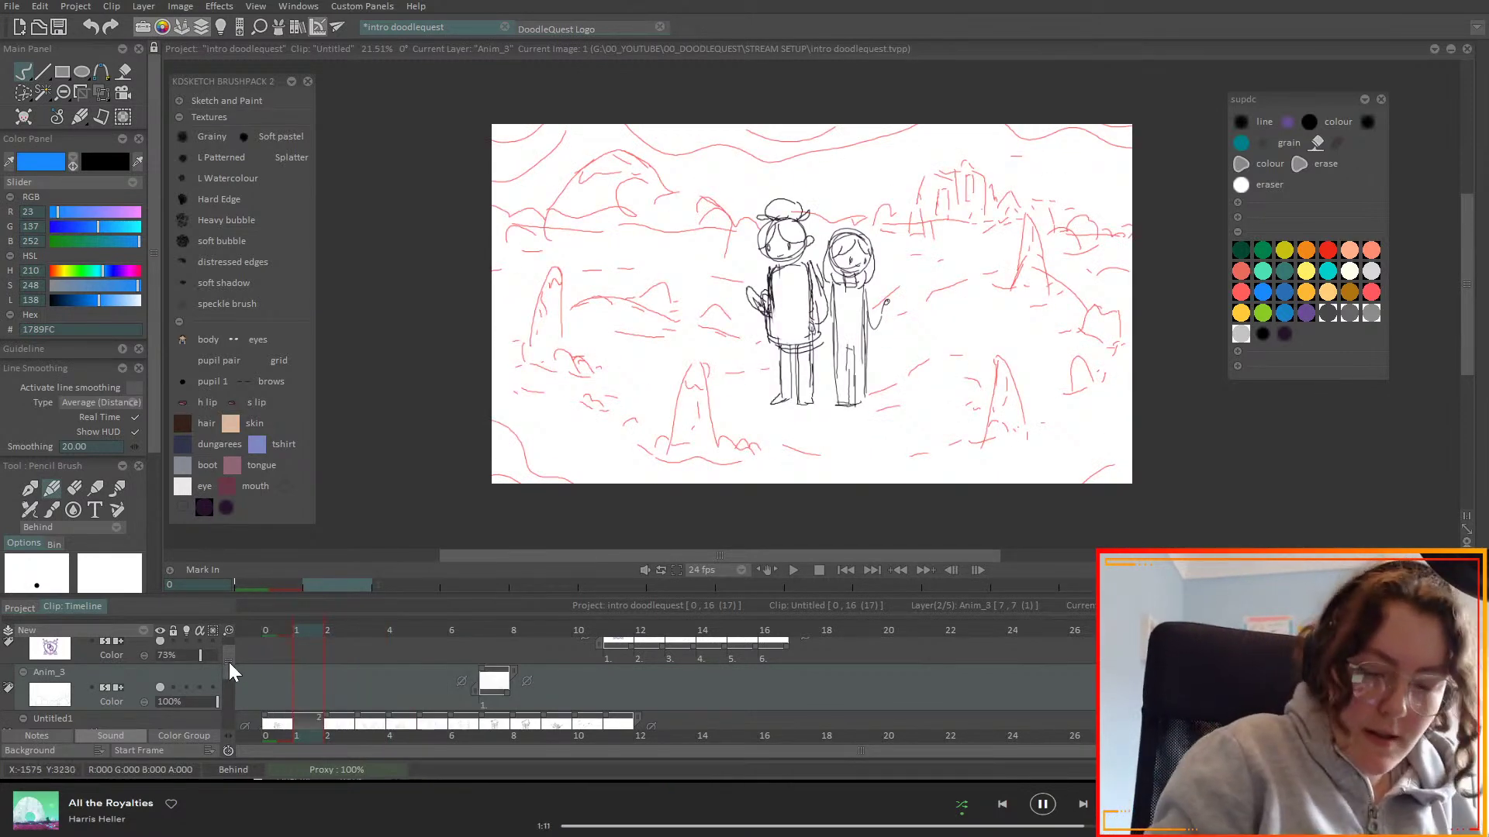
scroll(228, 666, down, 1)
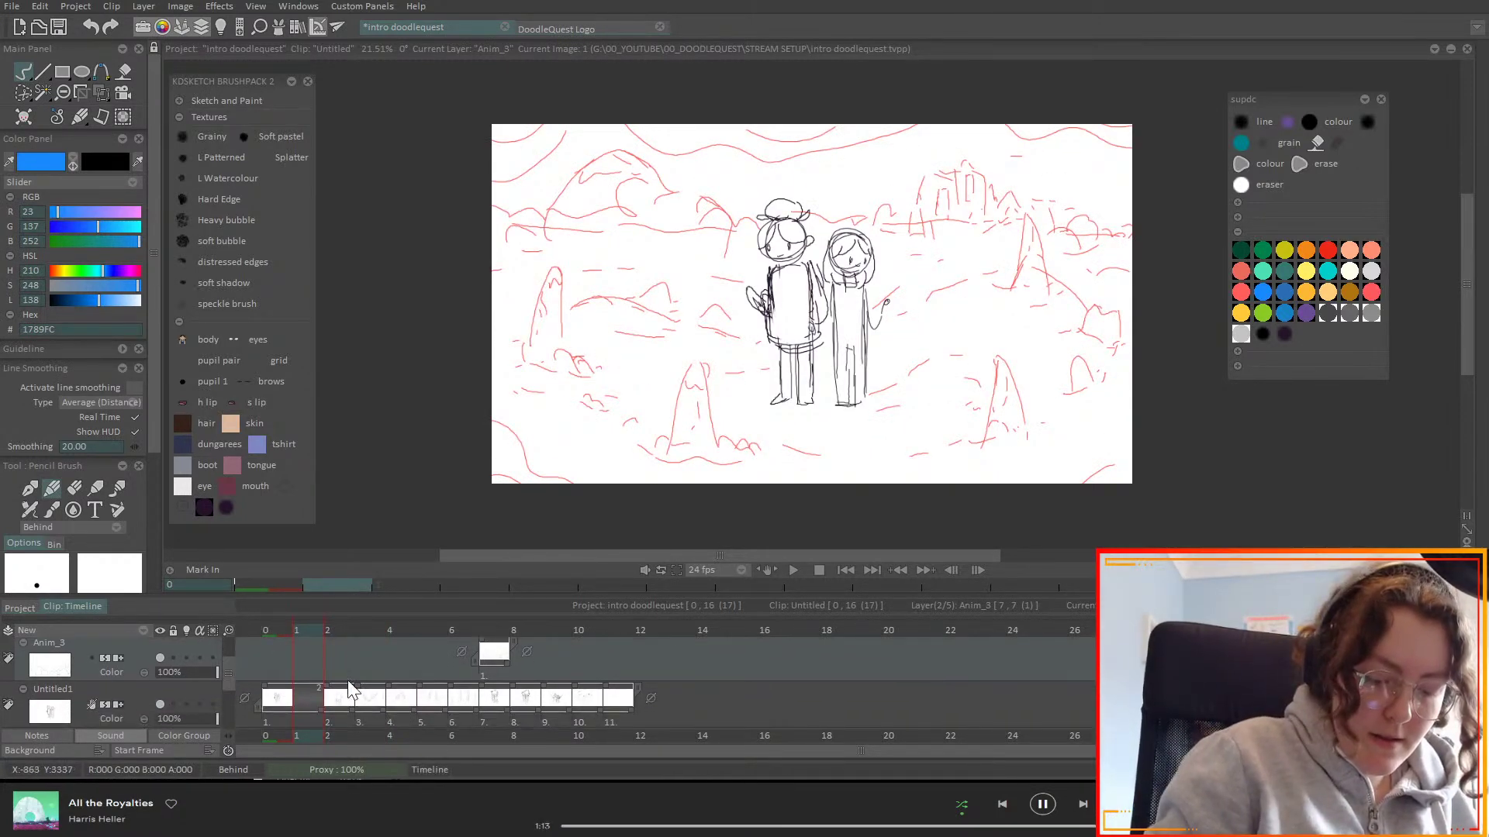
click(280, 701)
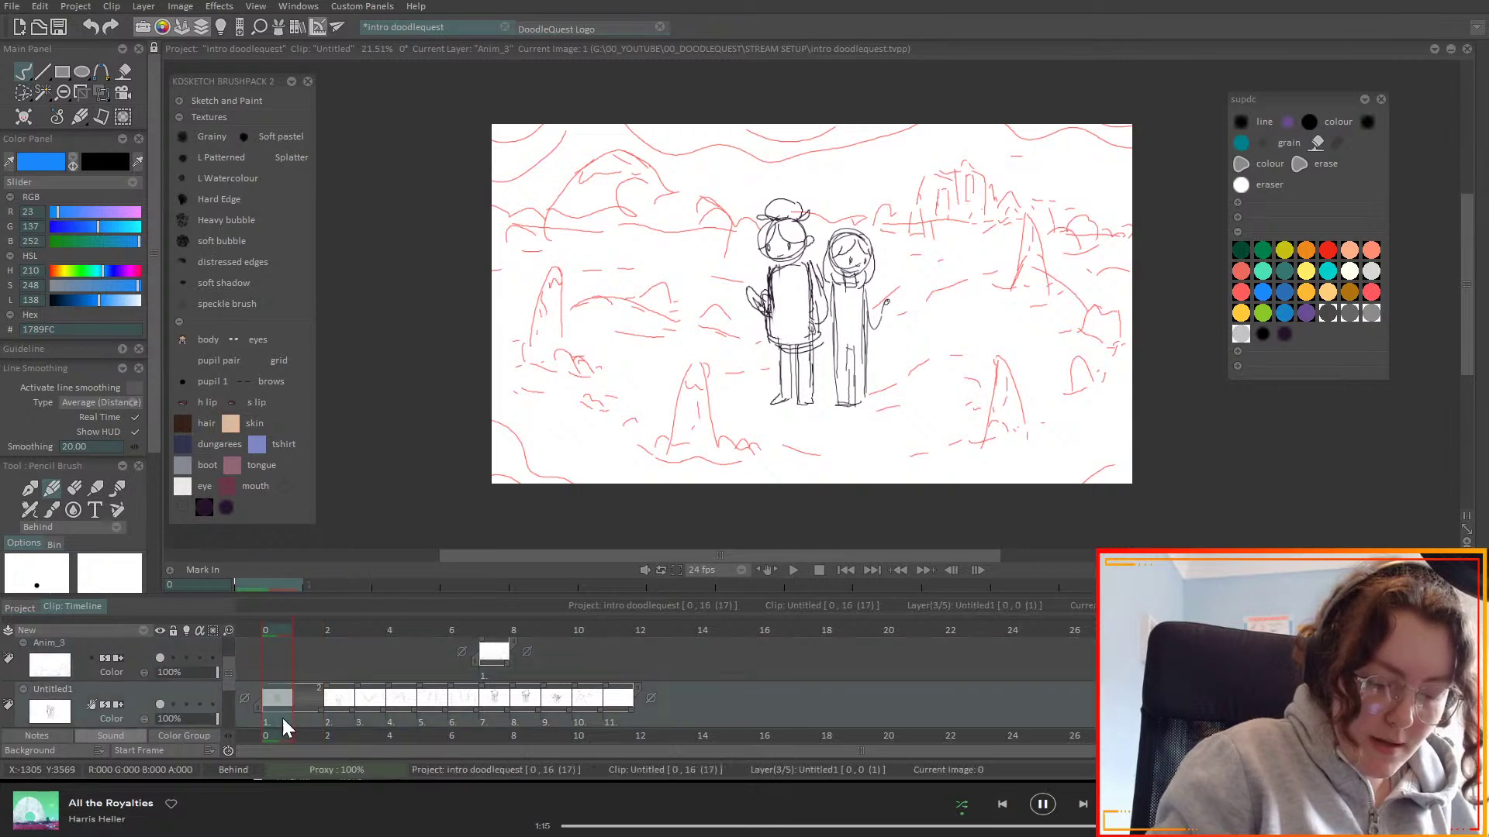
click(346, 709)
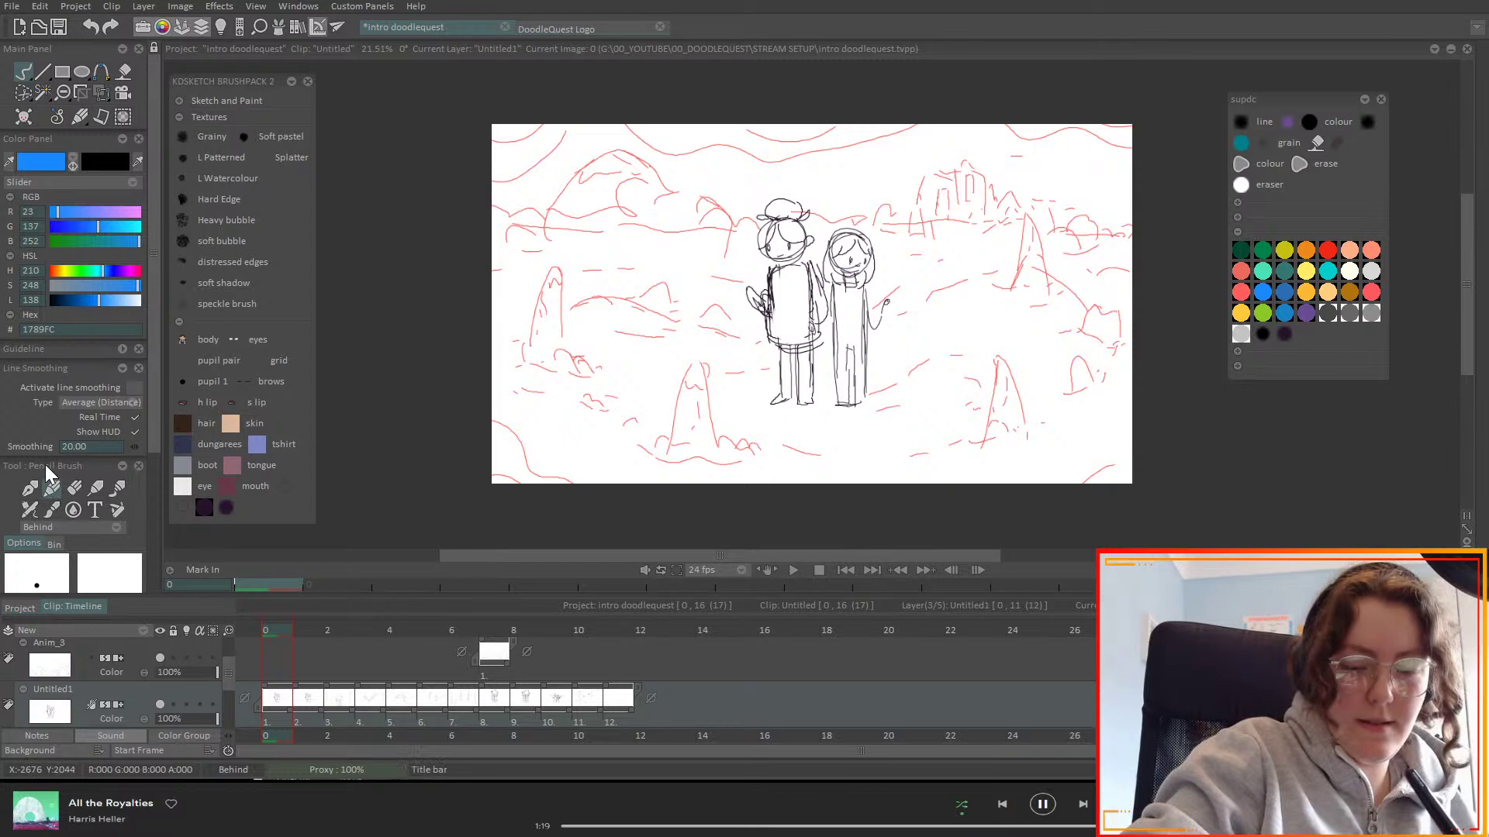
- Erase both characters' faces on frame 1, redraw them smiling in dark purple, and lengthen the objects in their hands
click(299, 630)
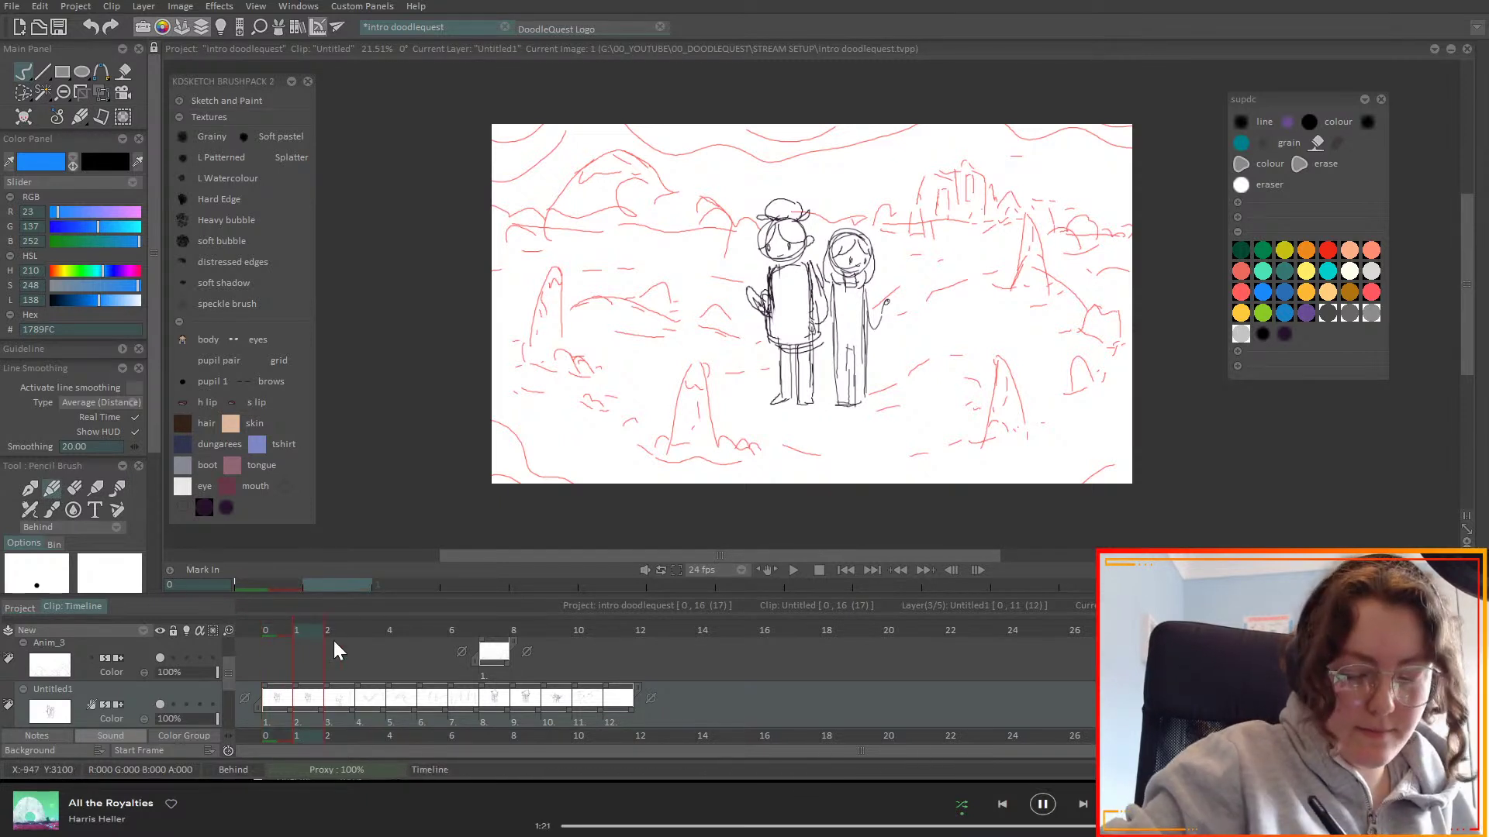
click(73, 487)
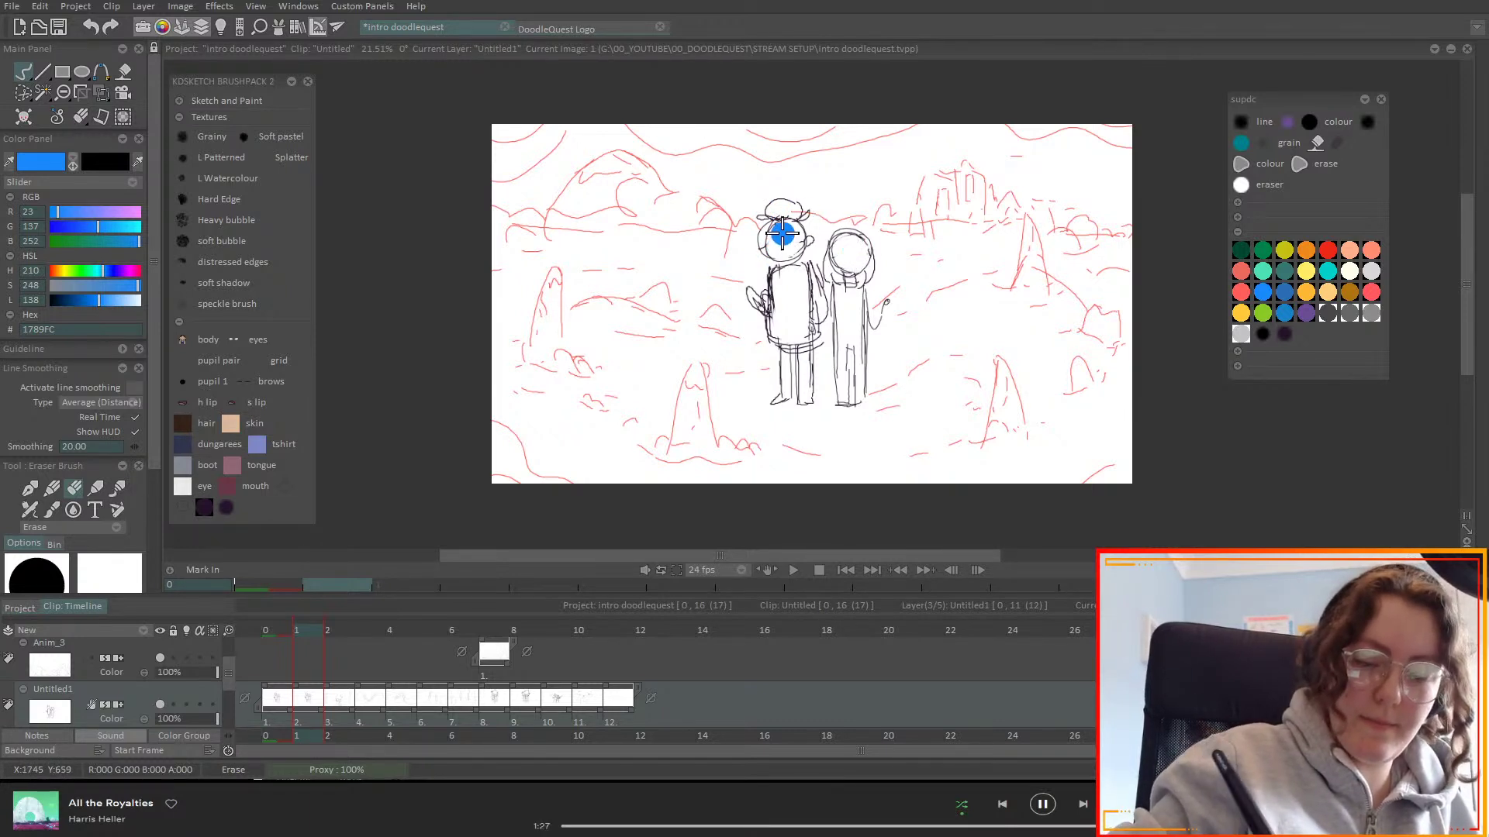
click(52, 487)
click(1284, 334)
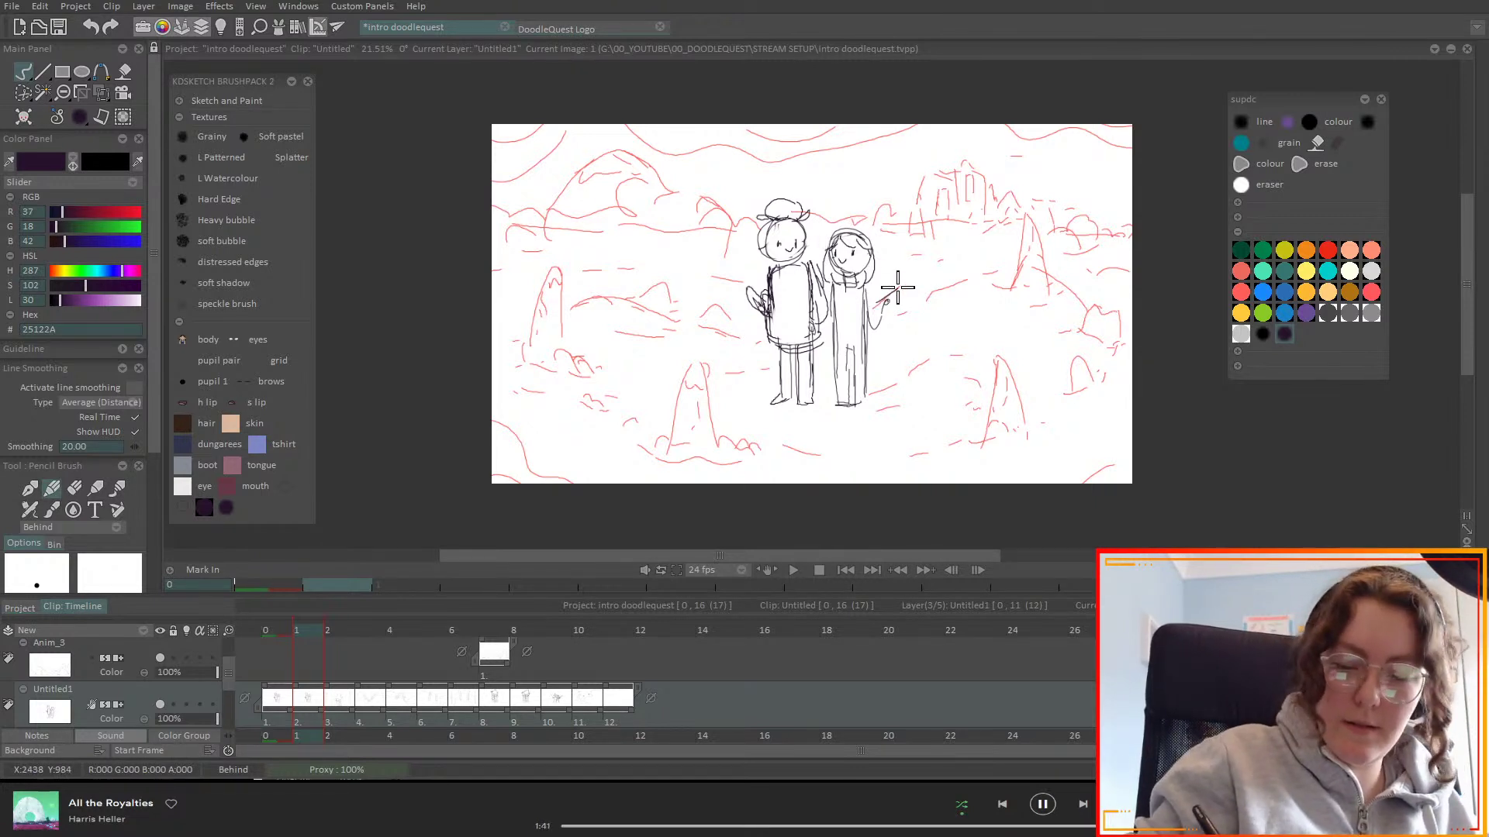
drag(880, 302, 891, 289)
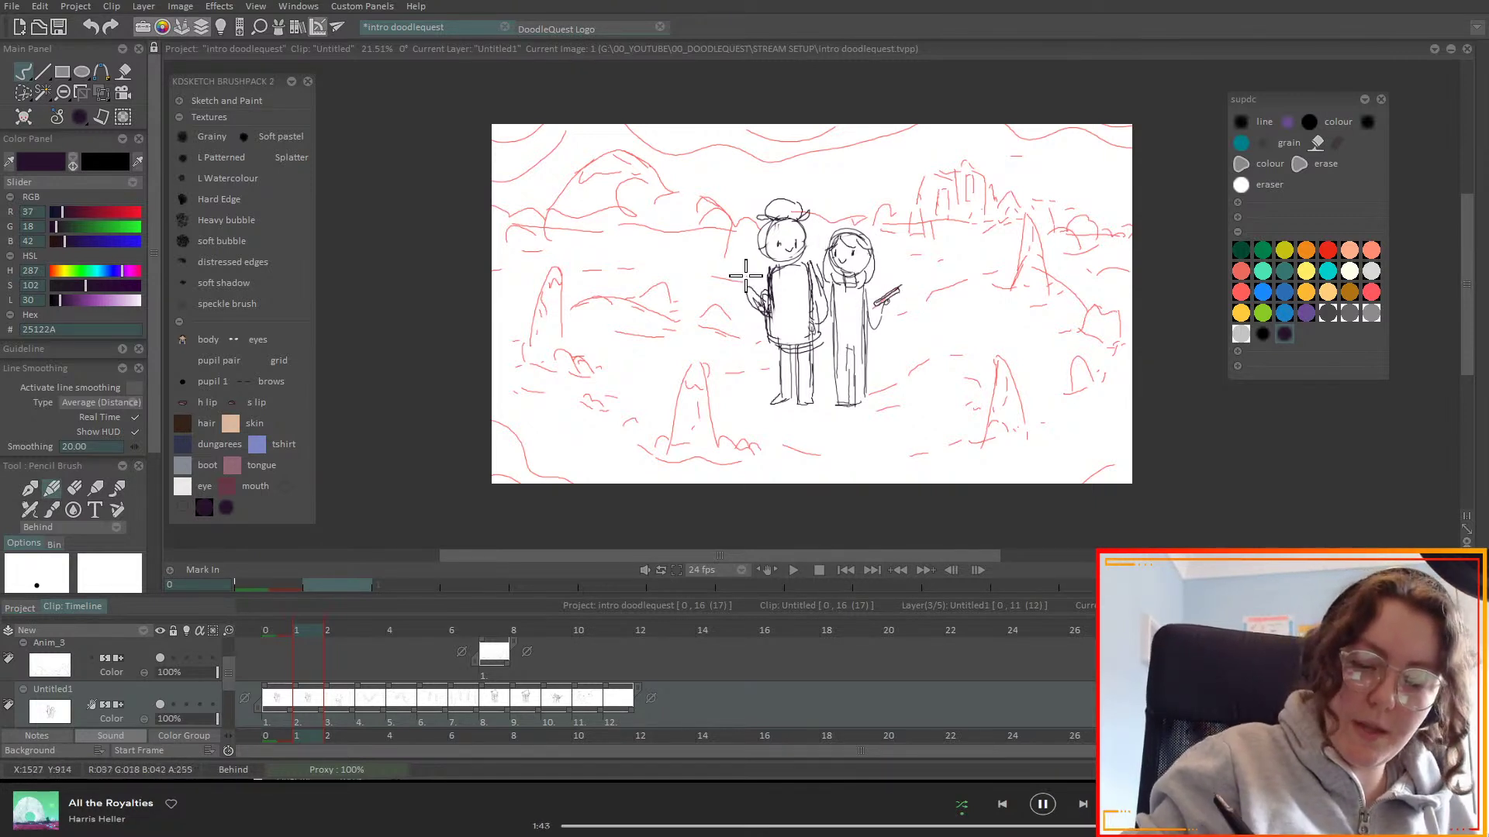
mouse_move(749, 272)
mouse_down()
mouse_move(739, 301)
mouse_move(758, 260)
mouse_up()
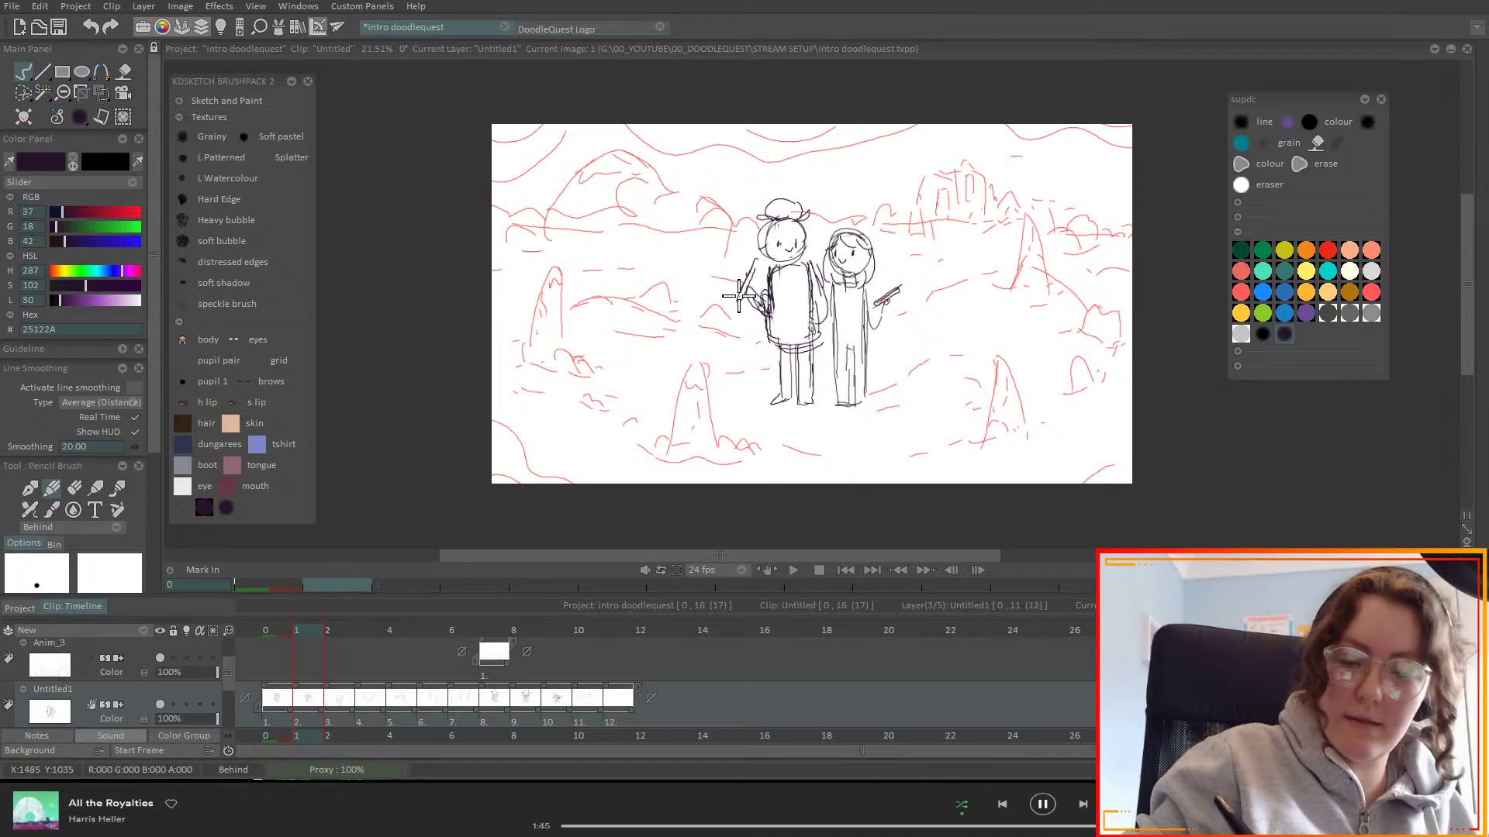
- Add faces, hair, a raised arm and a tunic outline to the two characters on frame 2, comparing with frame 1
click(332, 632)
click(316, 633)
click(343, 634)
click(353, 635)
click(331, 638)
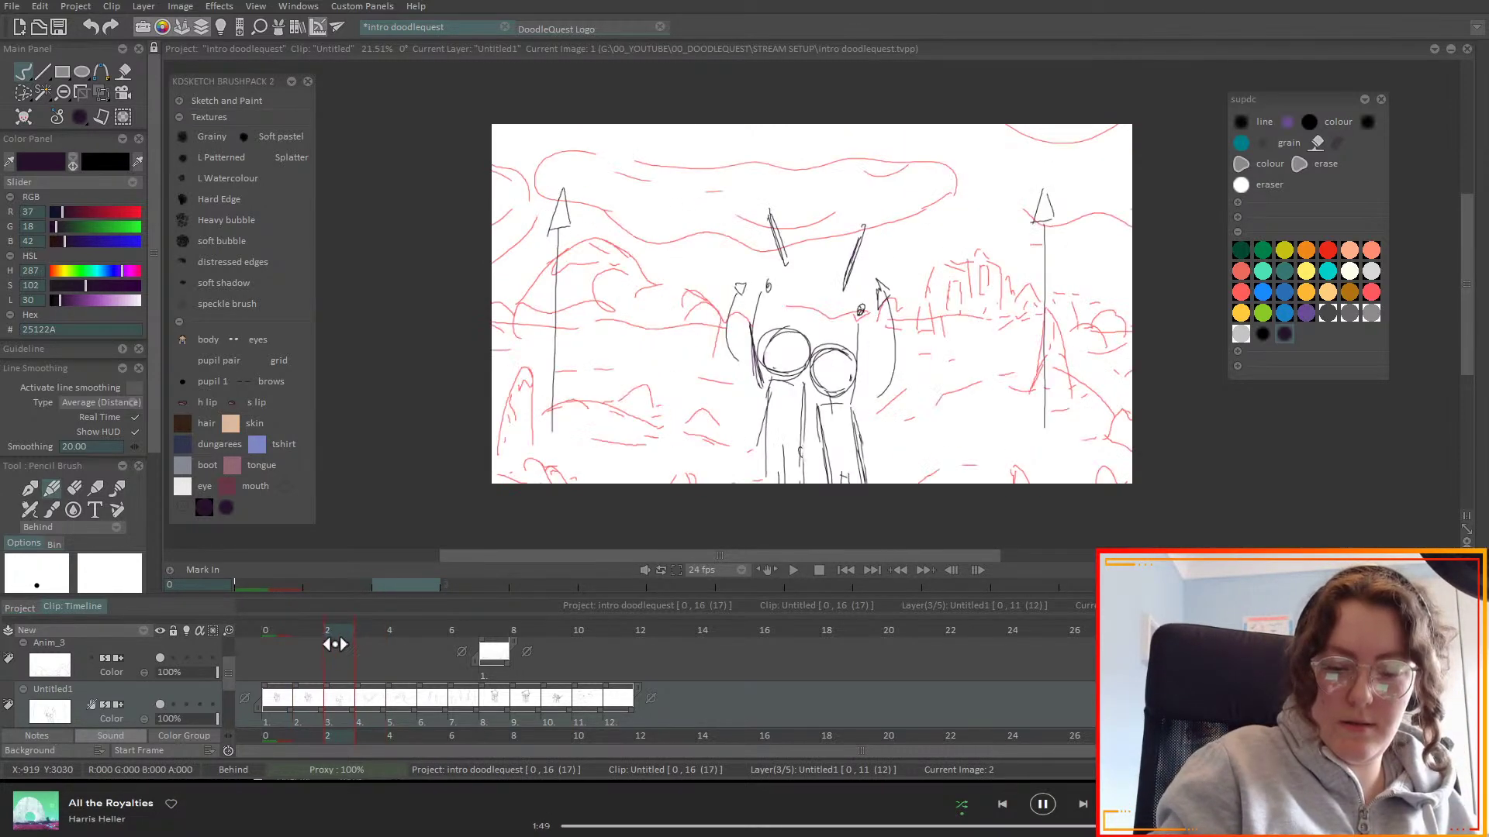
drag(800, 334, 824, 341)
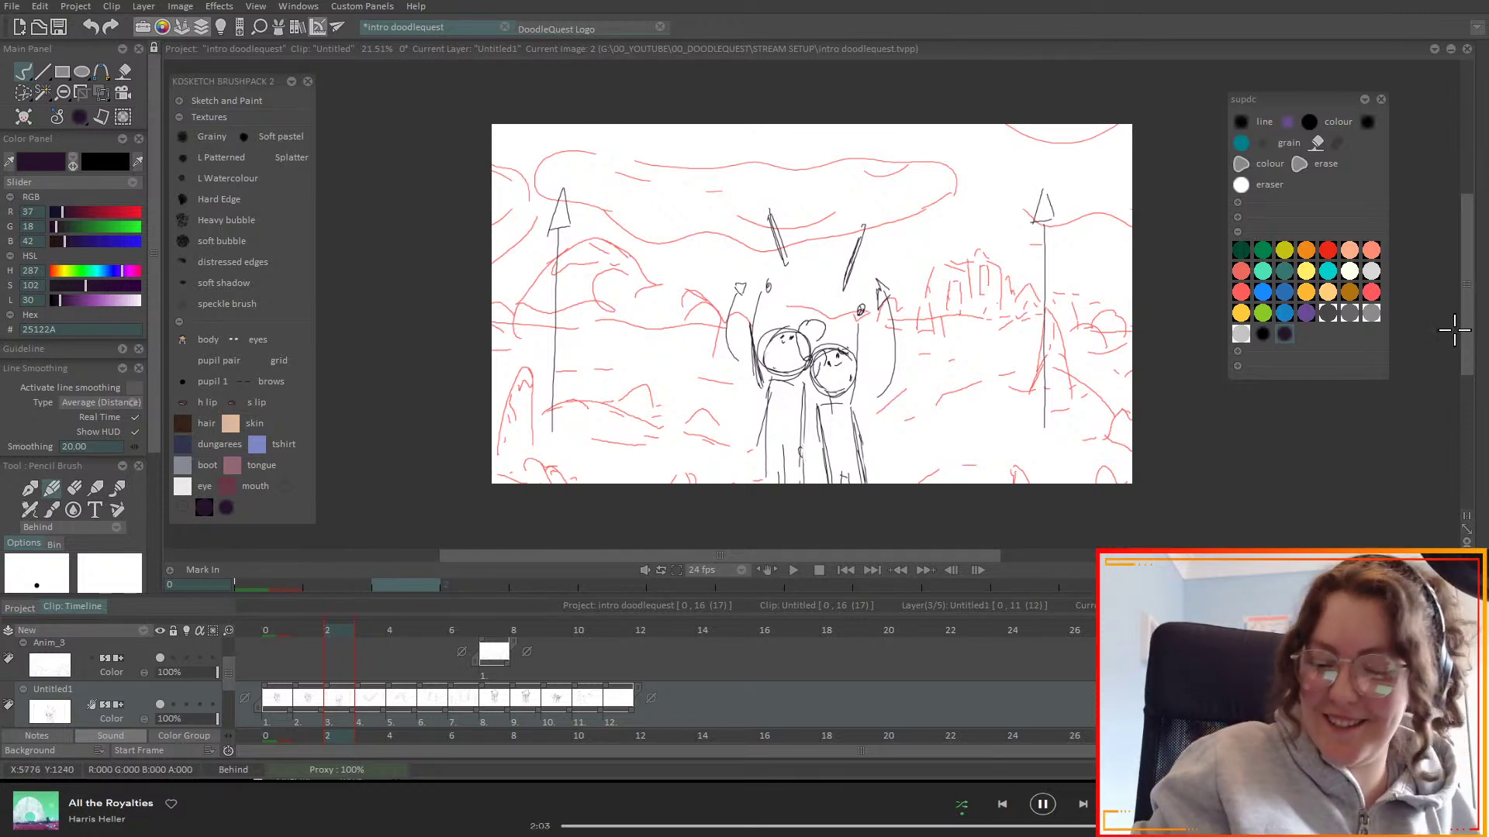
scroll(1465, 337, down, 2)
mouse_move(757, 328)
mouse_down()
mouse_move(750, 386)
mouse_move(805, 390)
mouse_move(805, 315)
mouse_move(811, 360)
mouse_move(788, 396)
mouse_move(747, 387)
mouse_move(767, 313)
mouse_move(739, 289)
mouse_move(753, 255)
mouse_move(760, 307)
mouse_move(736, 288)
mouse_move(747, 254)
mouse_move(763, 260)
mouse_move(761, 219)
mouse_move(756, 283)
mouse_up()
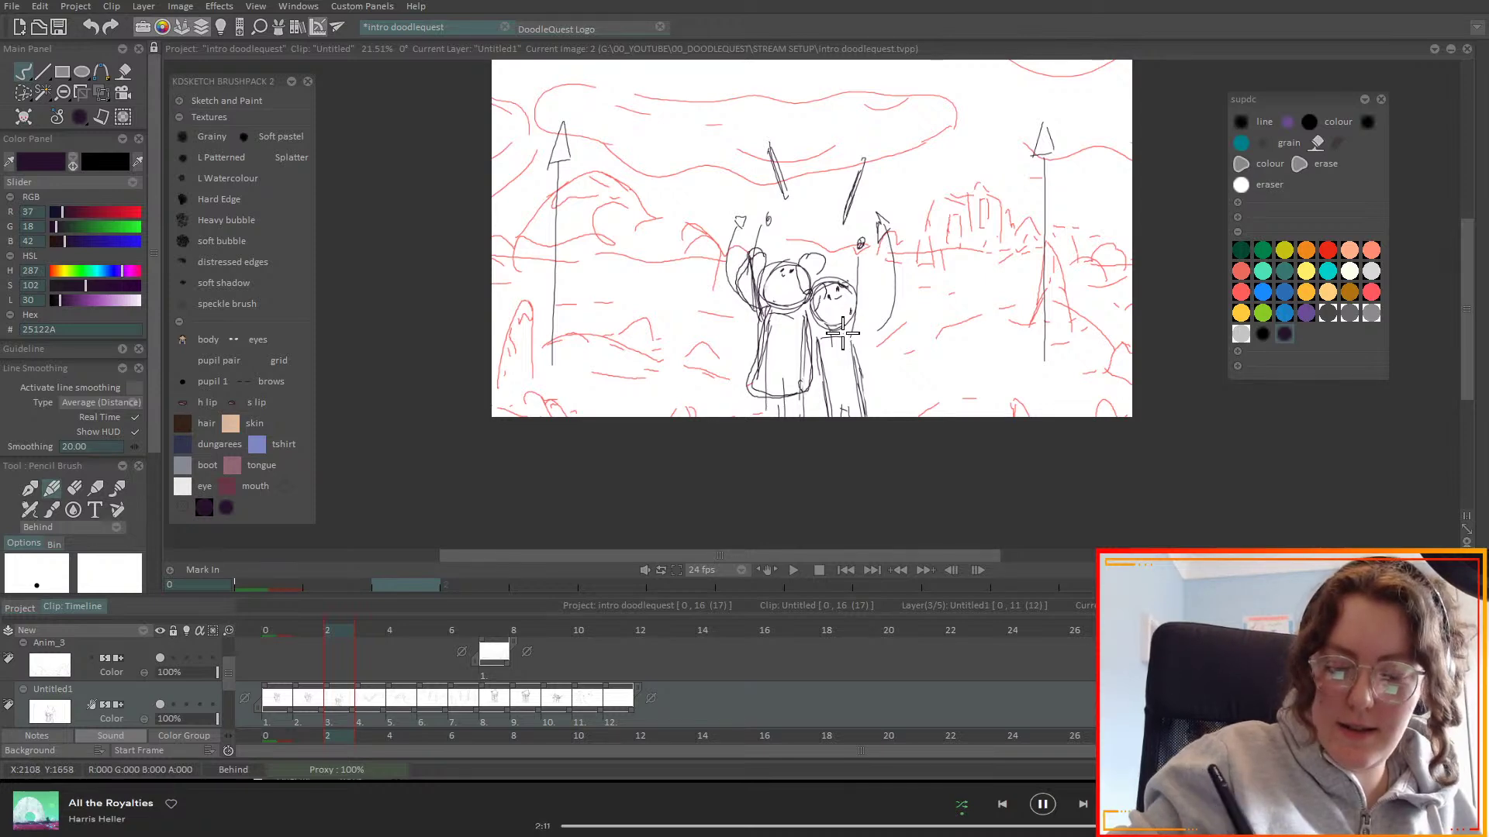
key(Left)
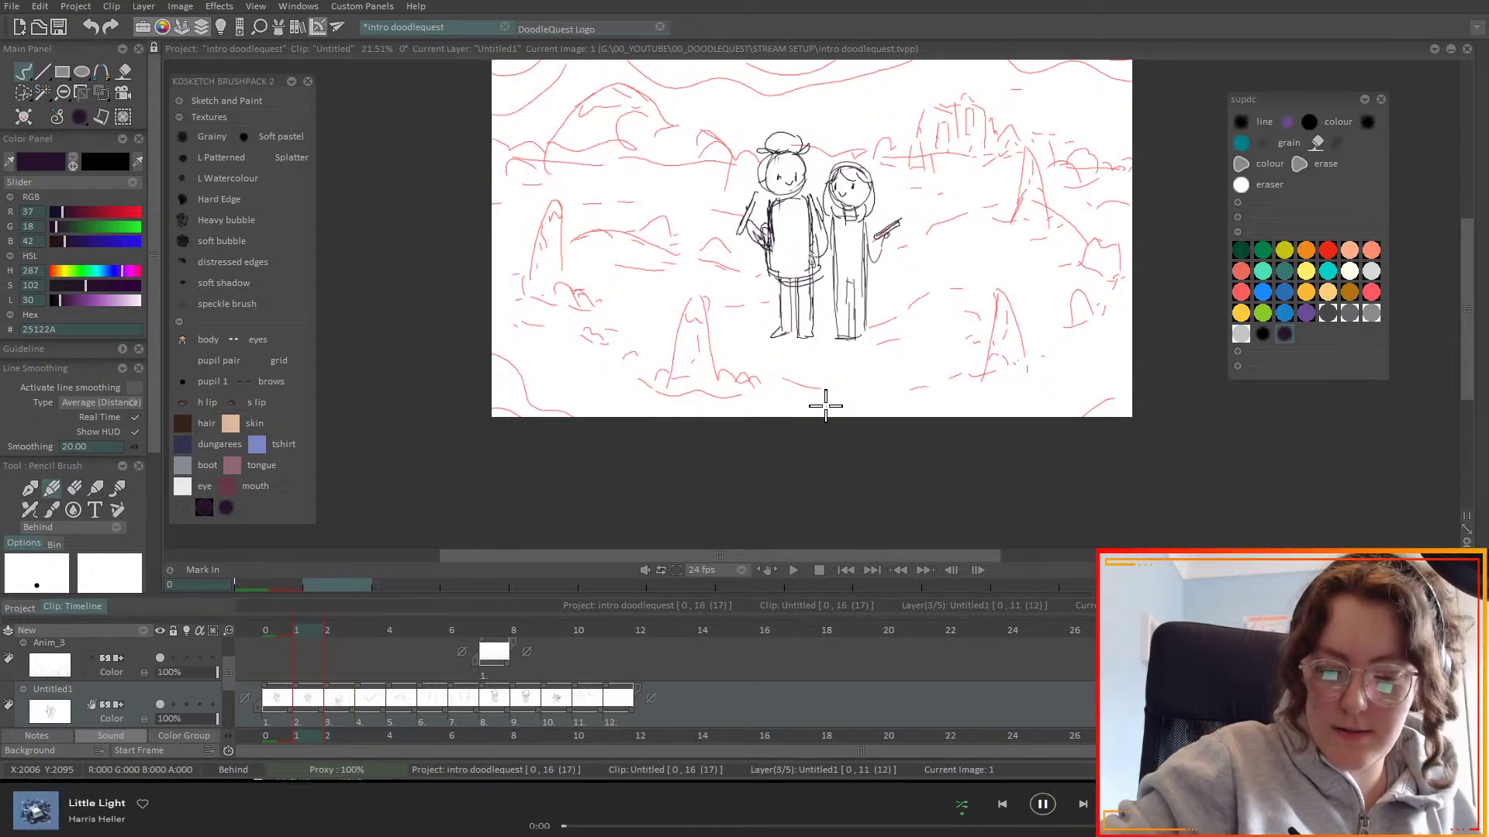
key(Right)
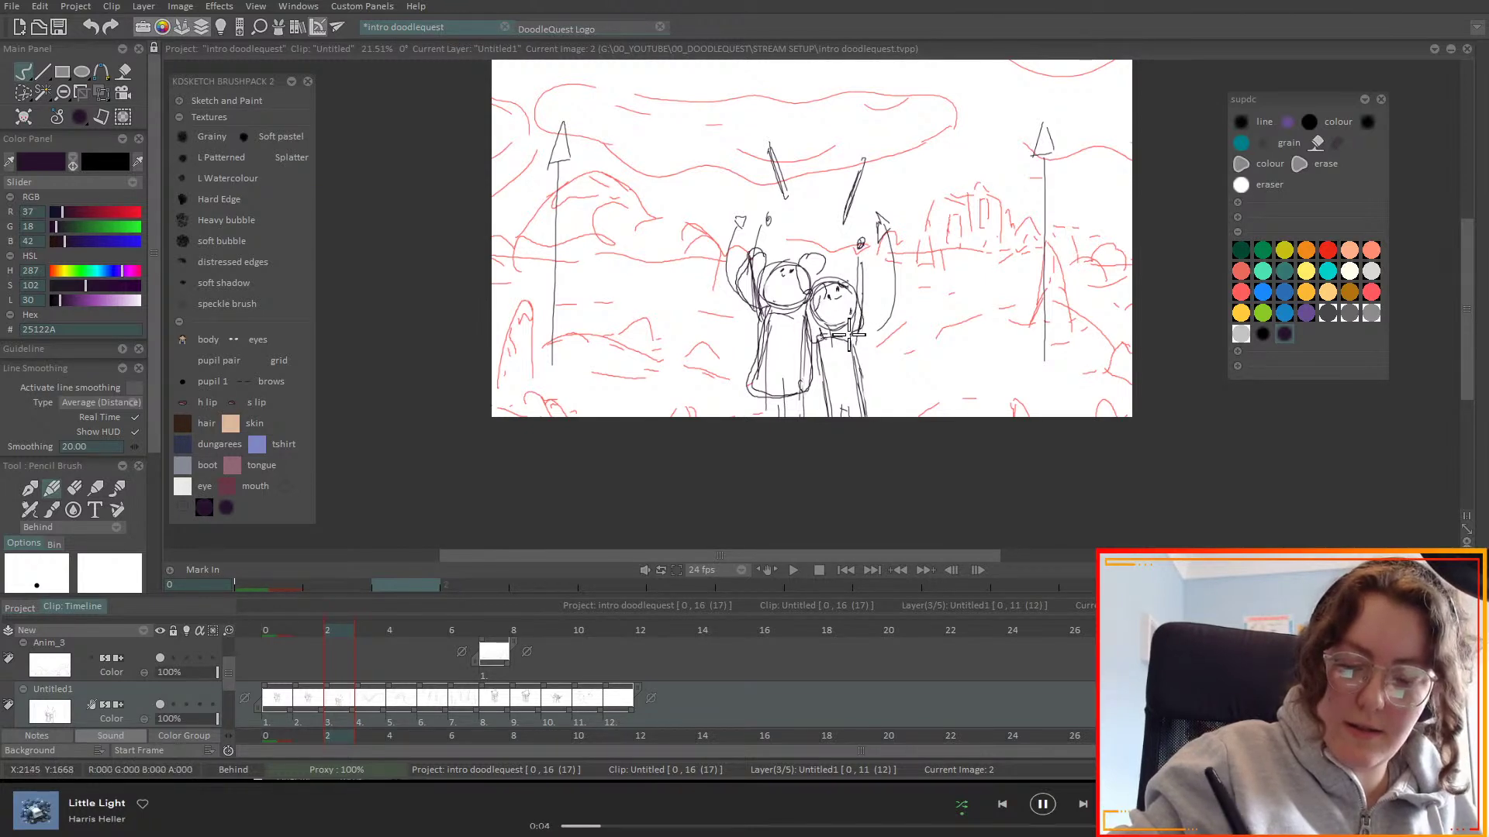
- Return to the opening frame, refit the canvas in the view, and move the supdc palette clear of the drawing
key(Left)
key(Left)
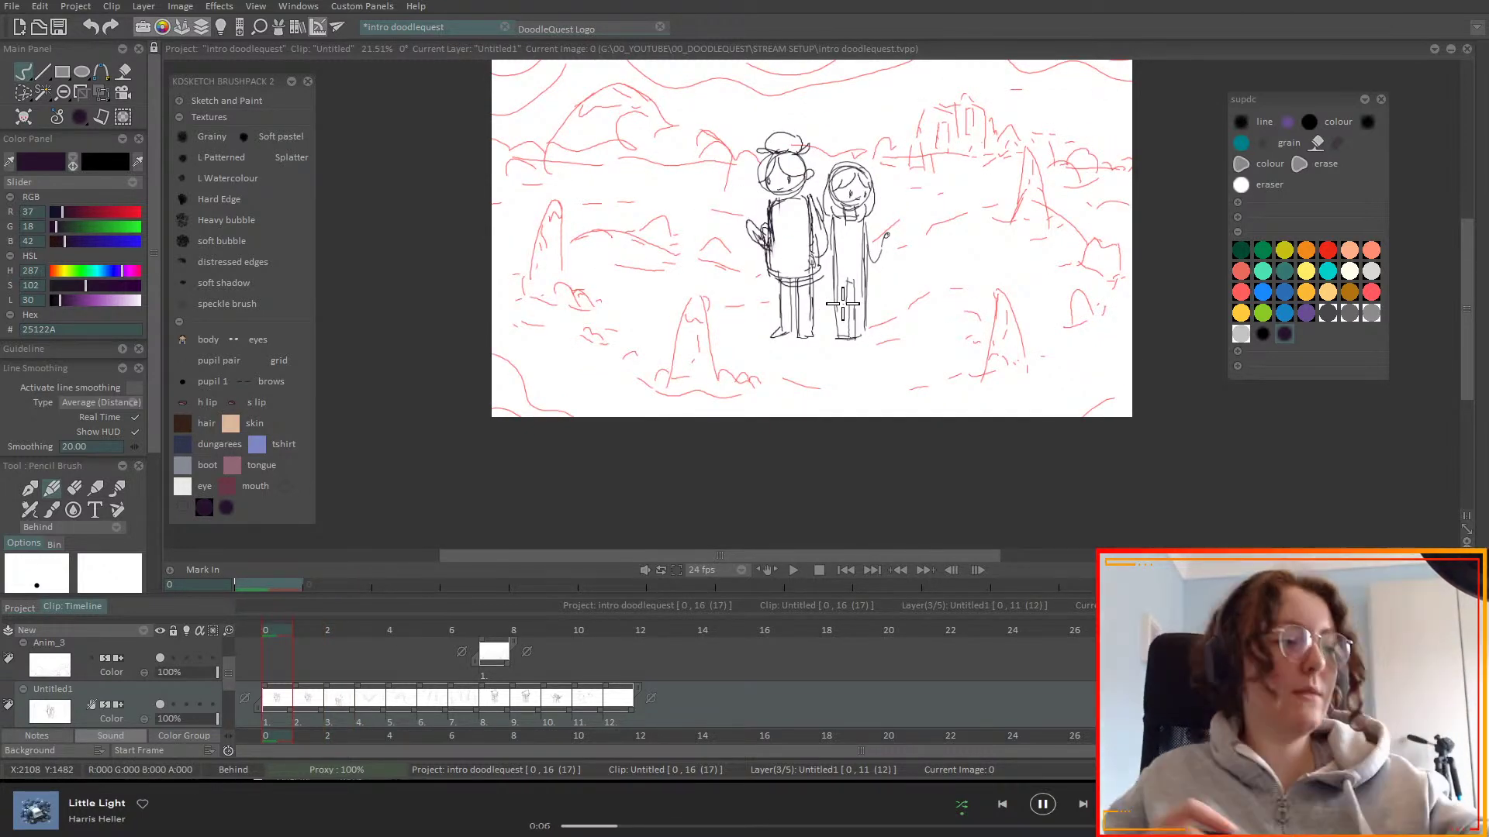
click(1465, 504)
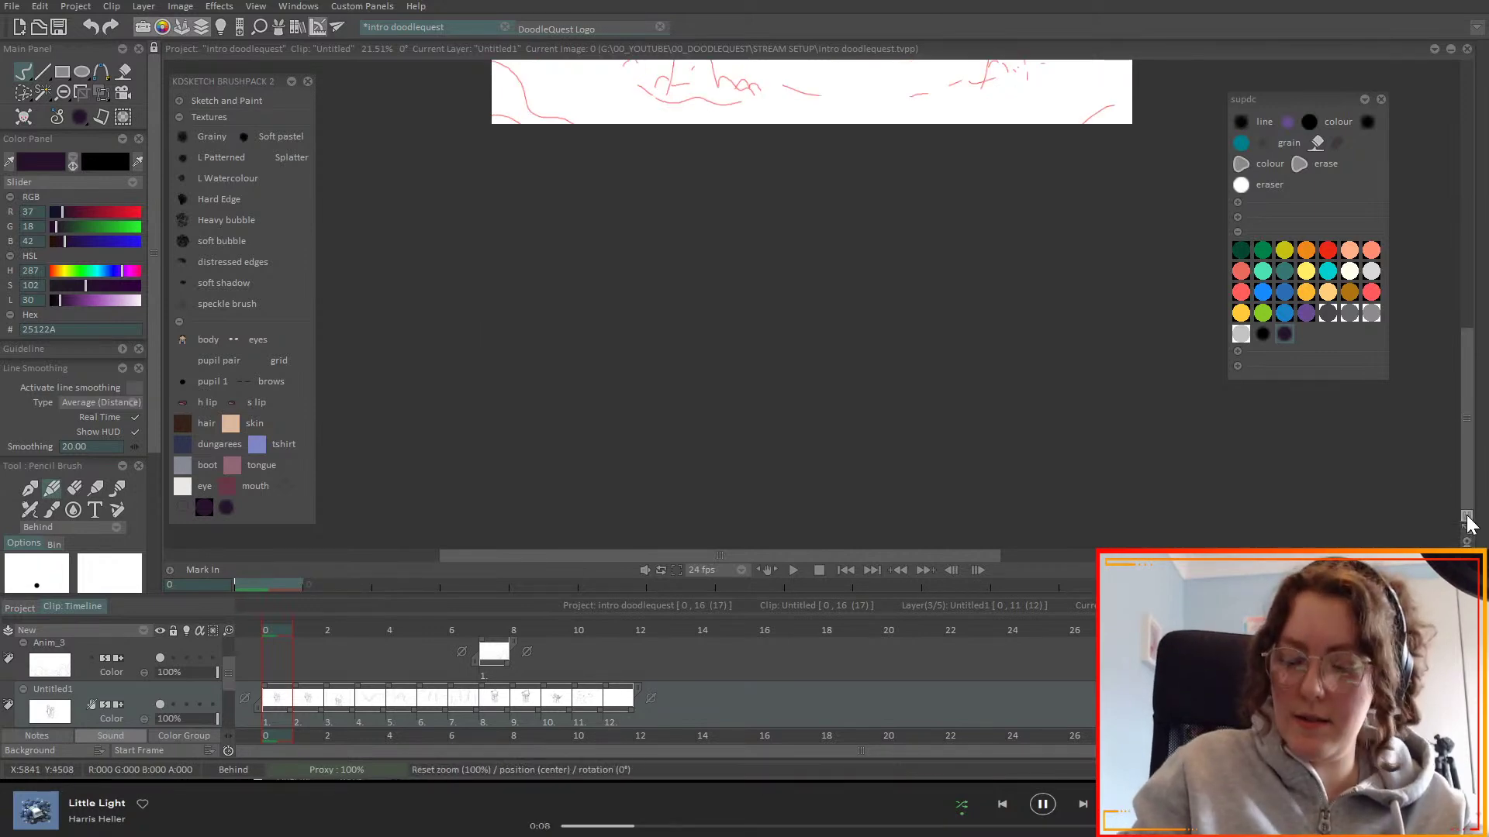
click(1465, 517)
click(1463, 530)
drag(1300, 103, 1328, 103)
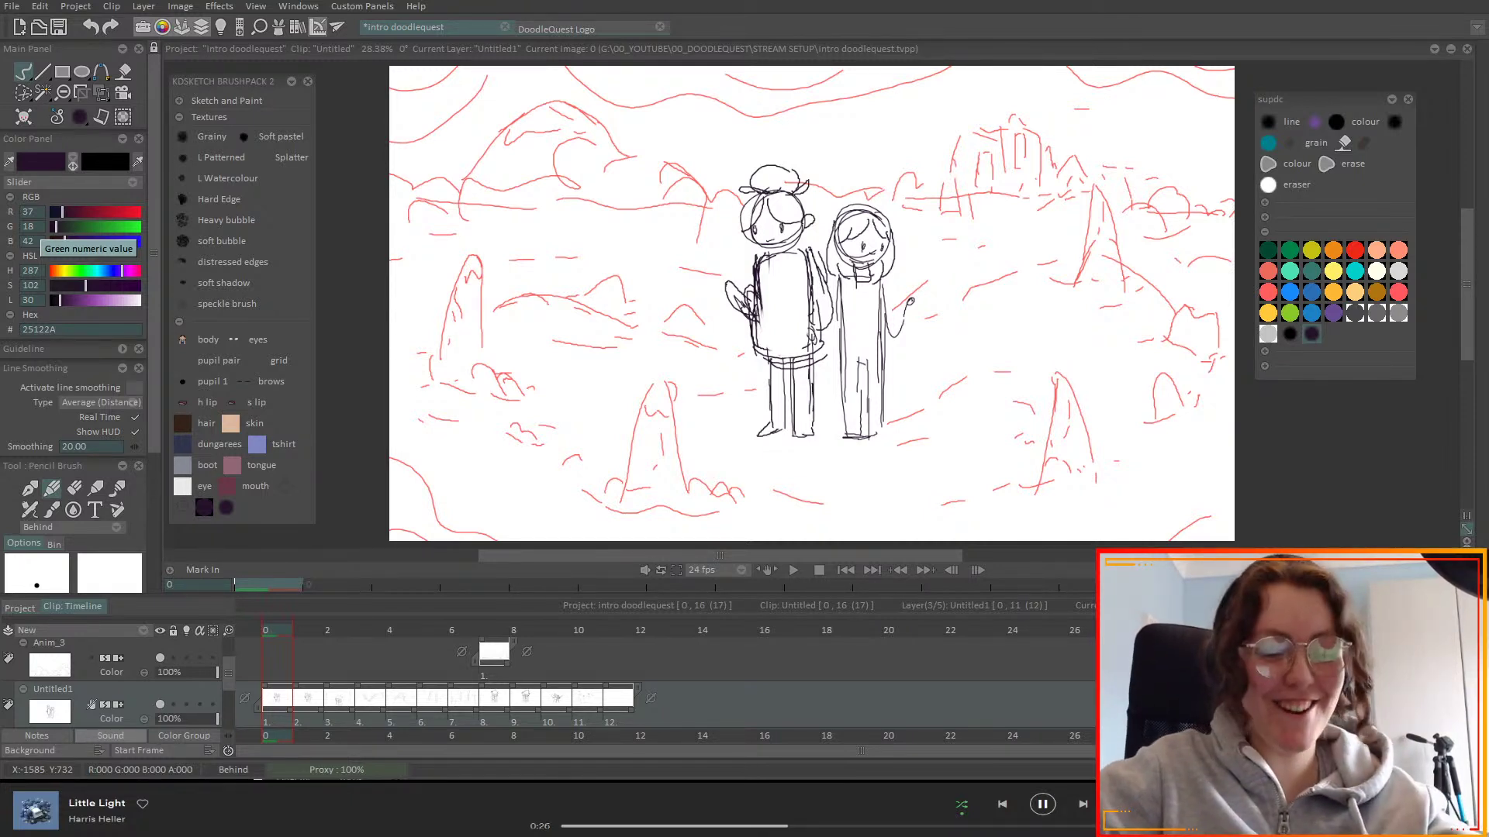
- Review the storyboard drawings from the opening frame through the falling swords and the crossed-swords pose
key(Right)
key(Right)
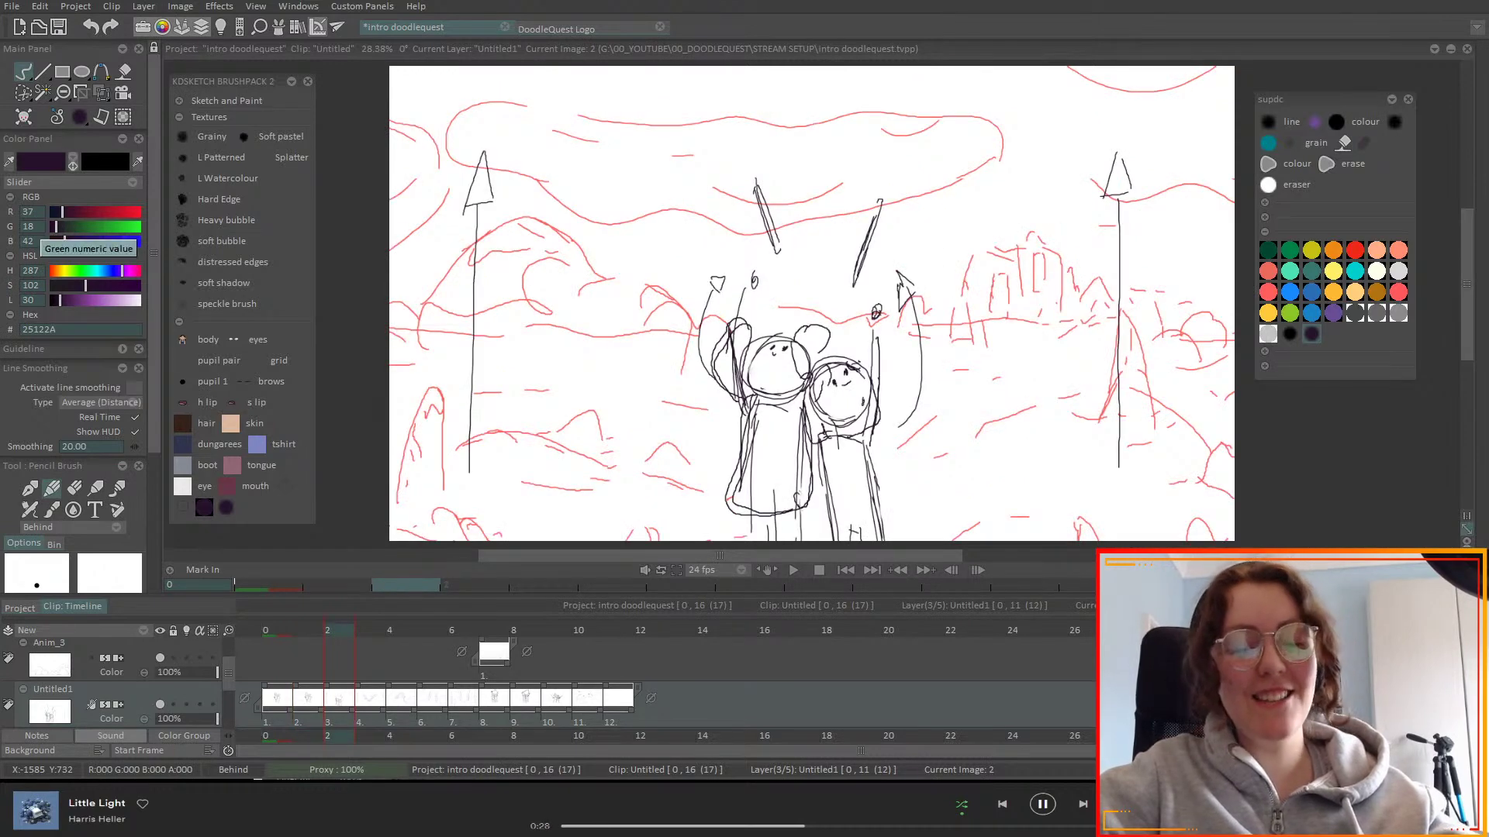
key(Right)
key(Right)
key(Right)
key(Right)
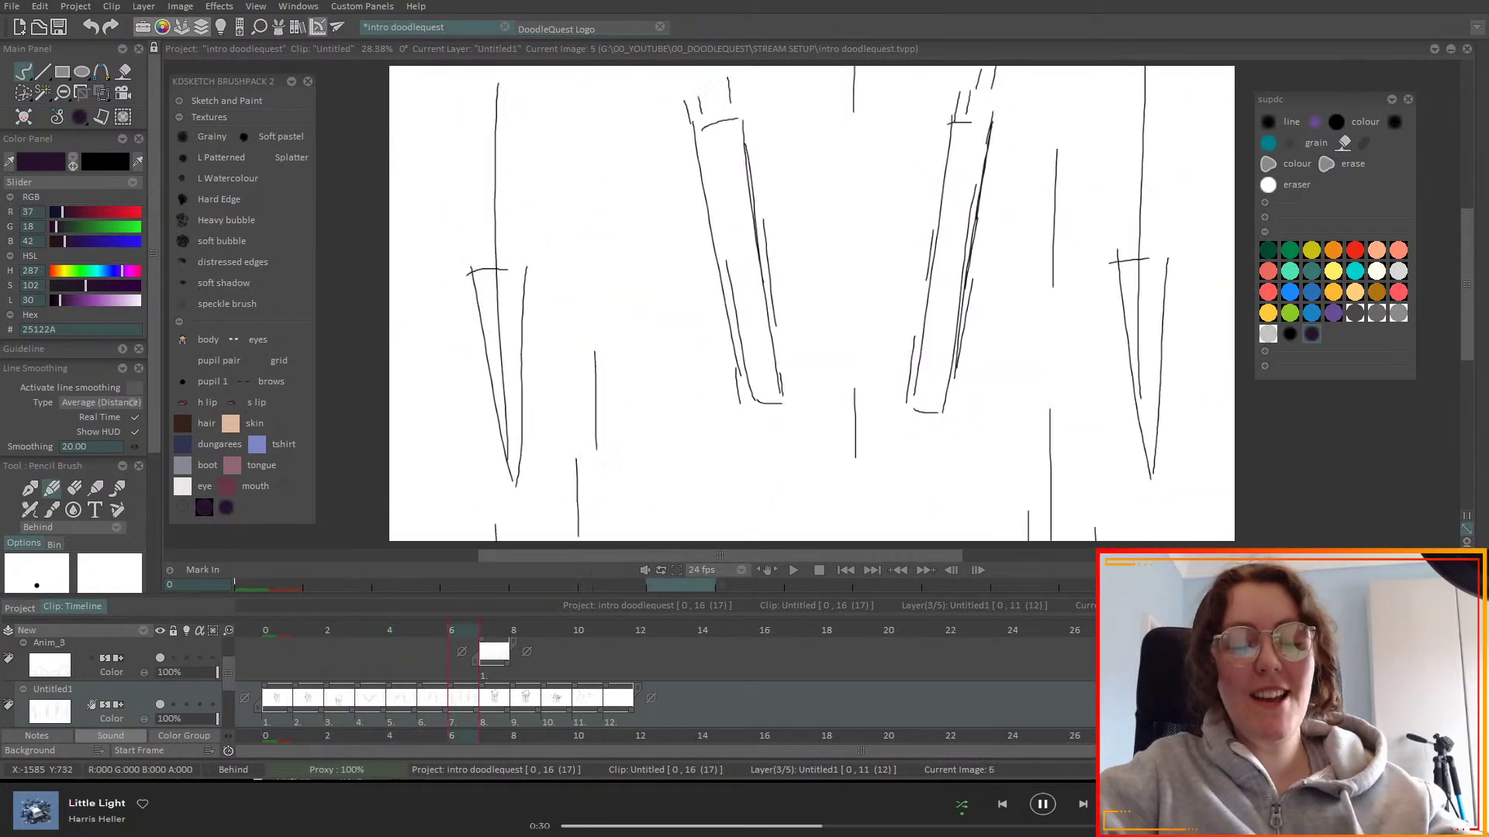
key(Right)
key(Left)
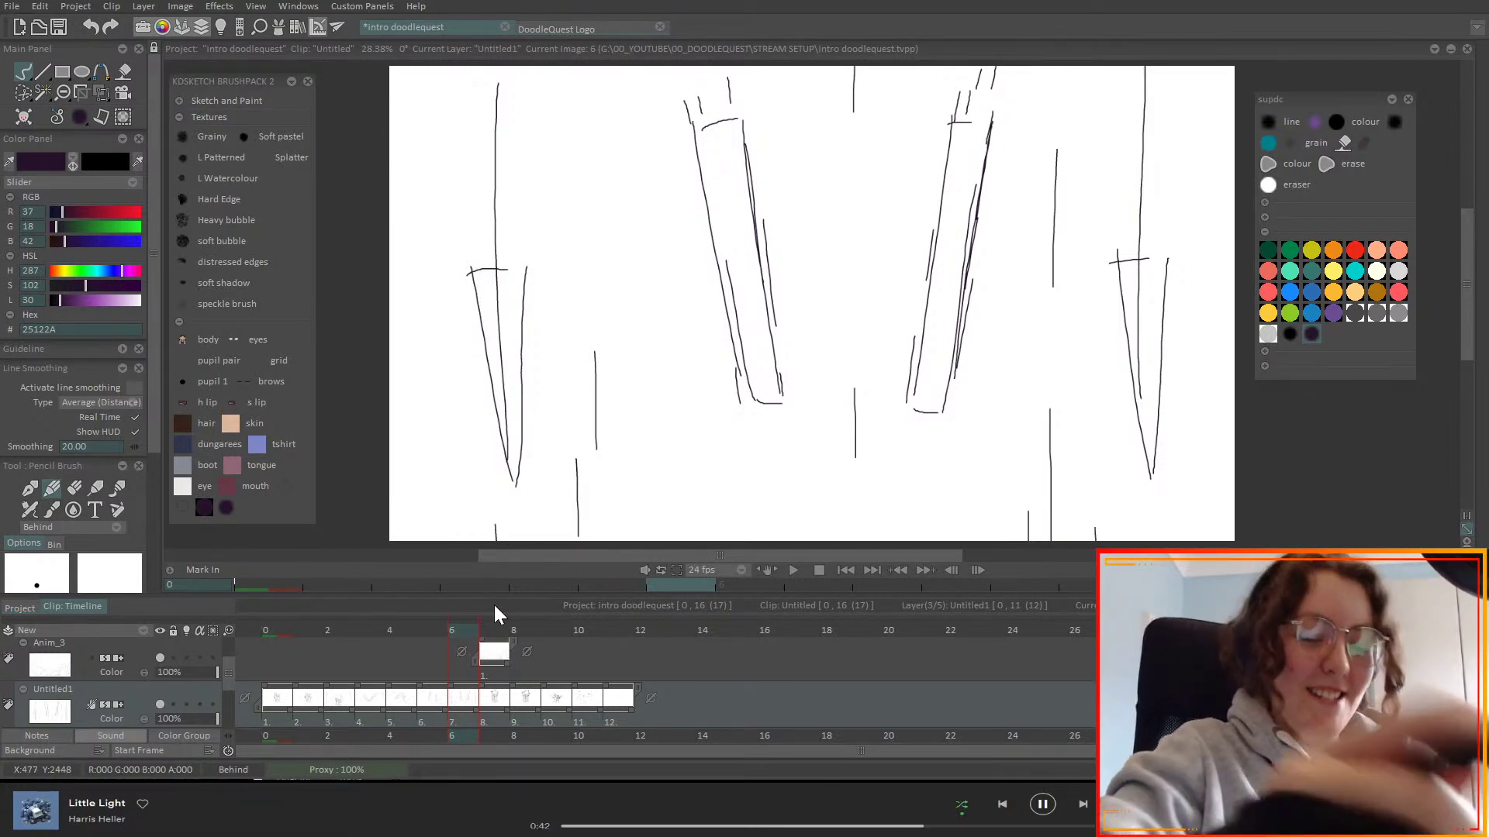
- Enlarge the timeline and shift the remaining drawings on all four storyboard layers one frame later, extending the frame 6 swords through frame 7
drag(392, 598, 434, 444)
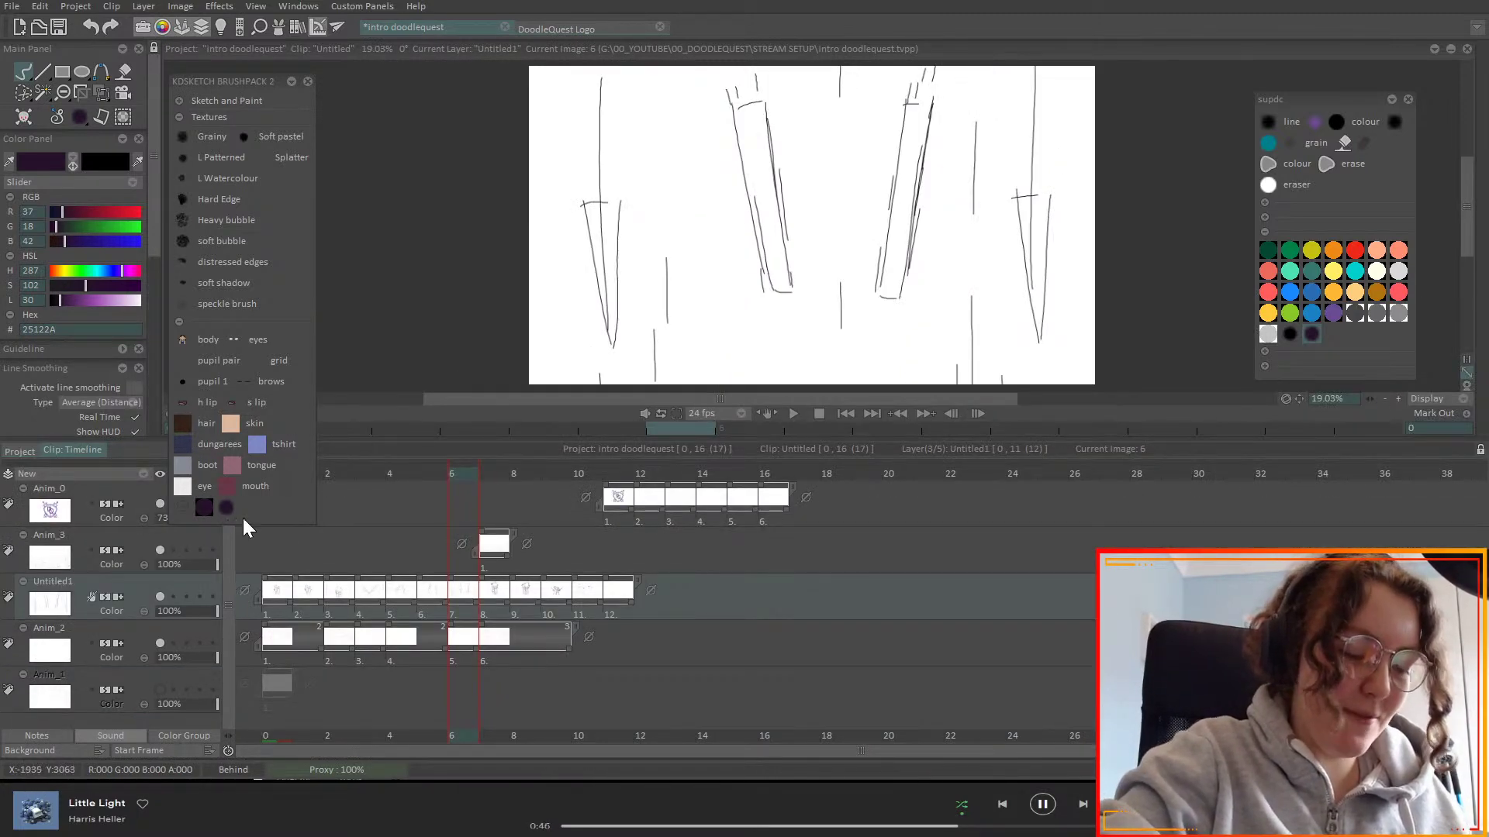
drag(620, 498, 651, 496)
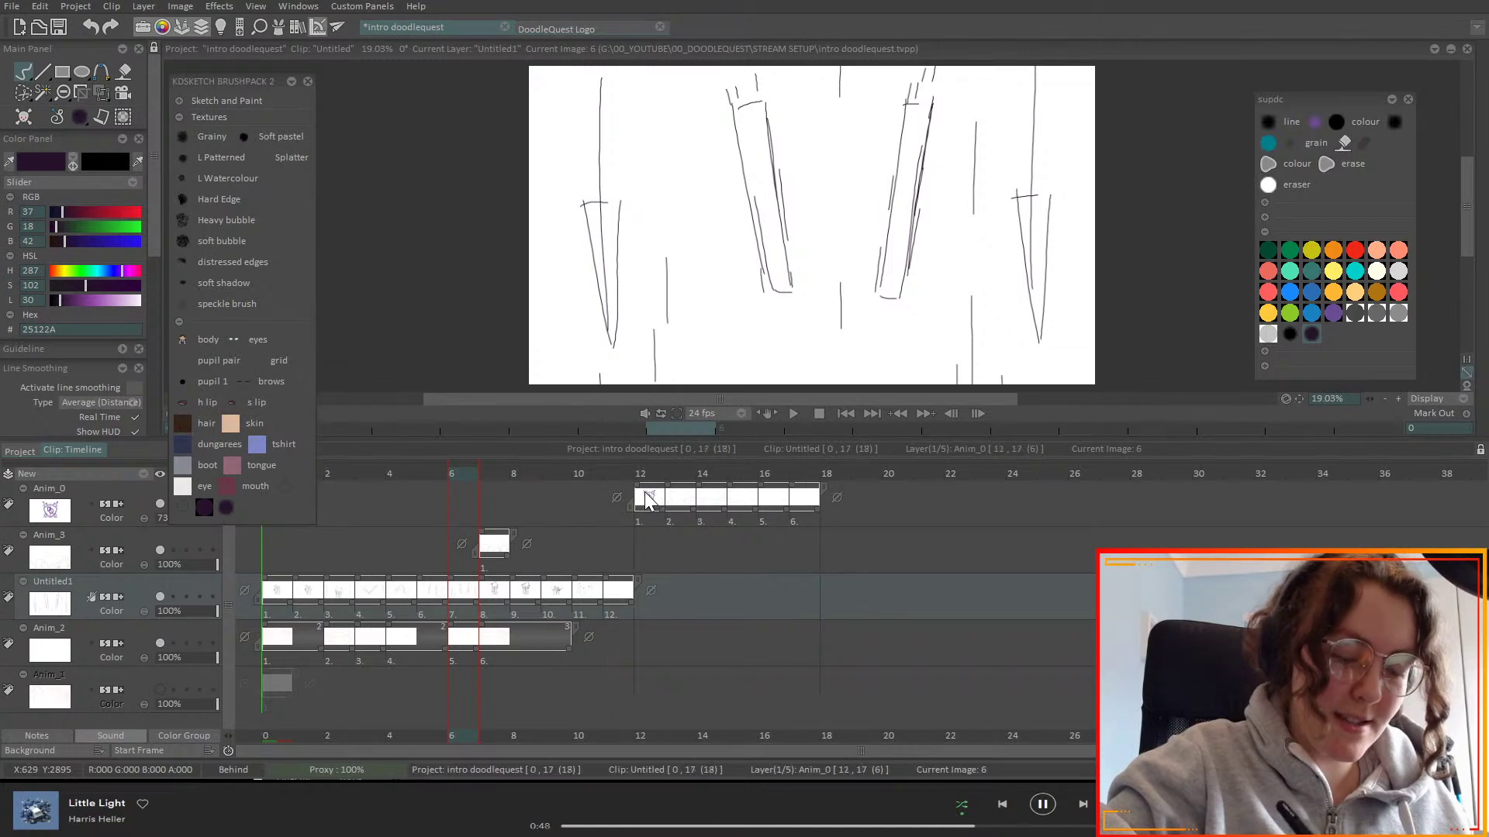
click(493, 544)
drag(505, 546, 537, 546)
drag(477, 598, 498, 594)
drag(451, 650, 482, 648)
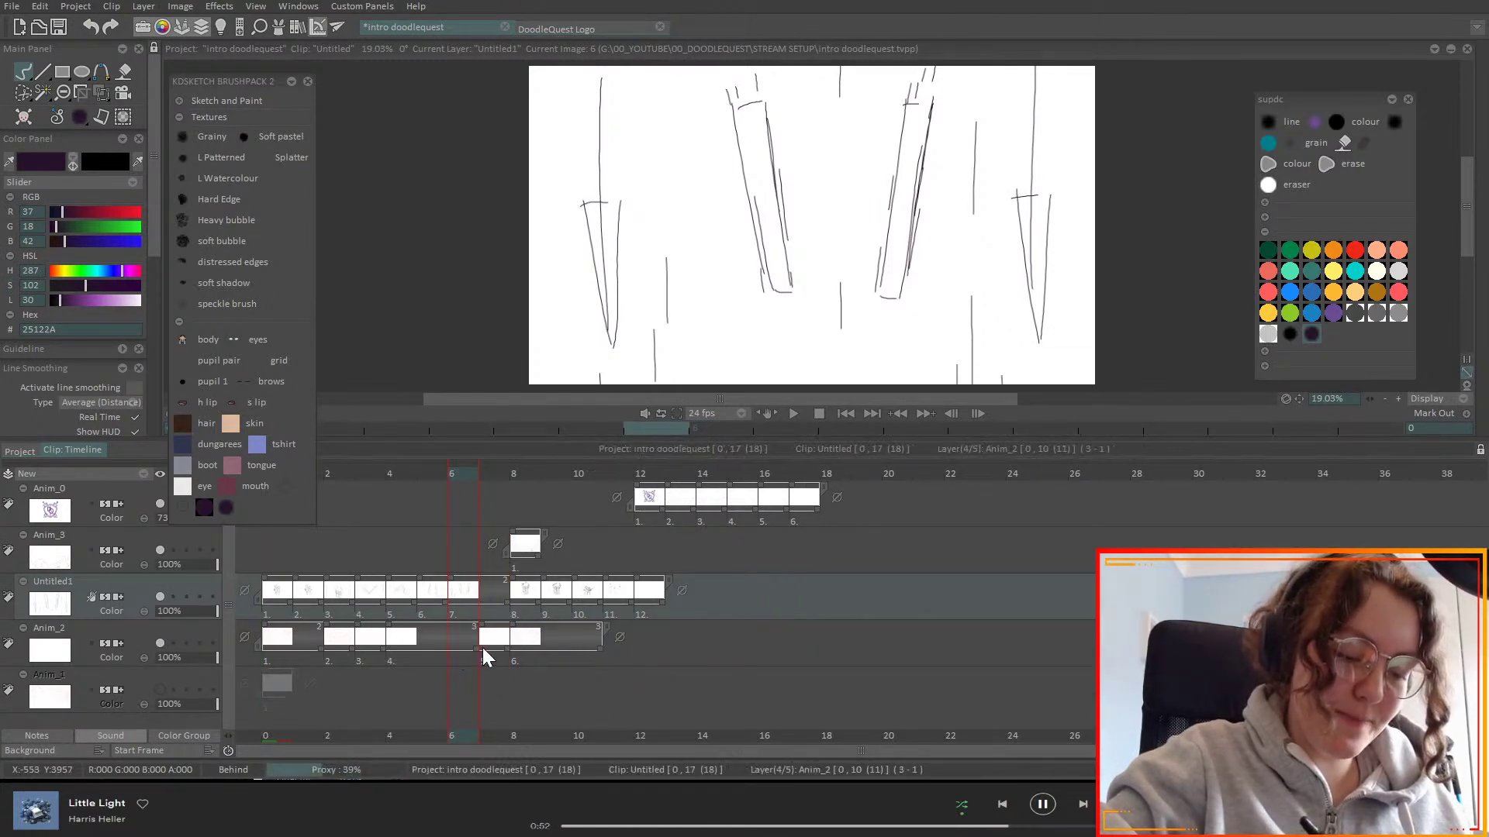
- Check the transition around frame 8, and create a blank drawing at frame 7 on the Untitled1 layer
key(Right)
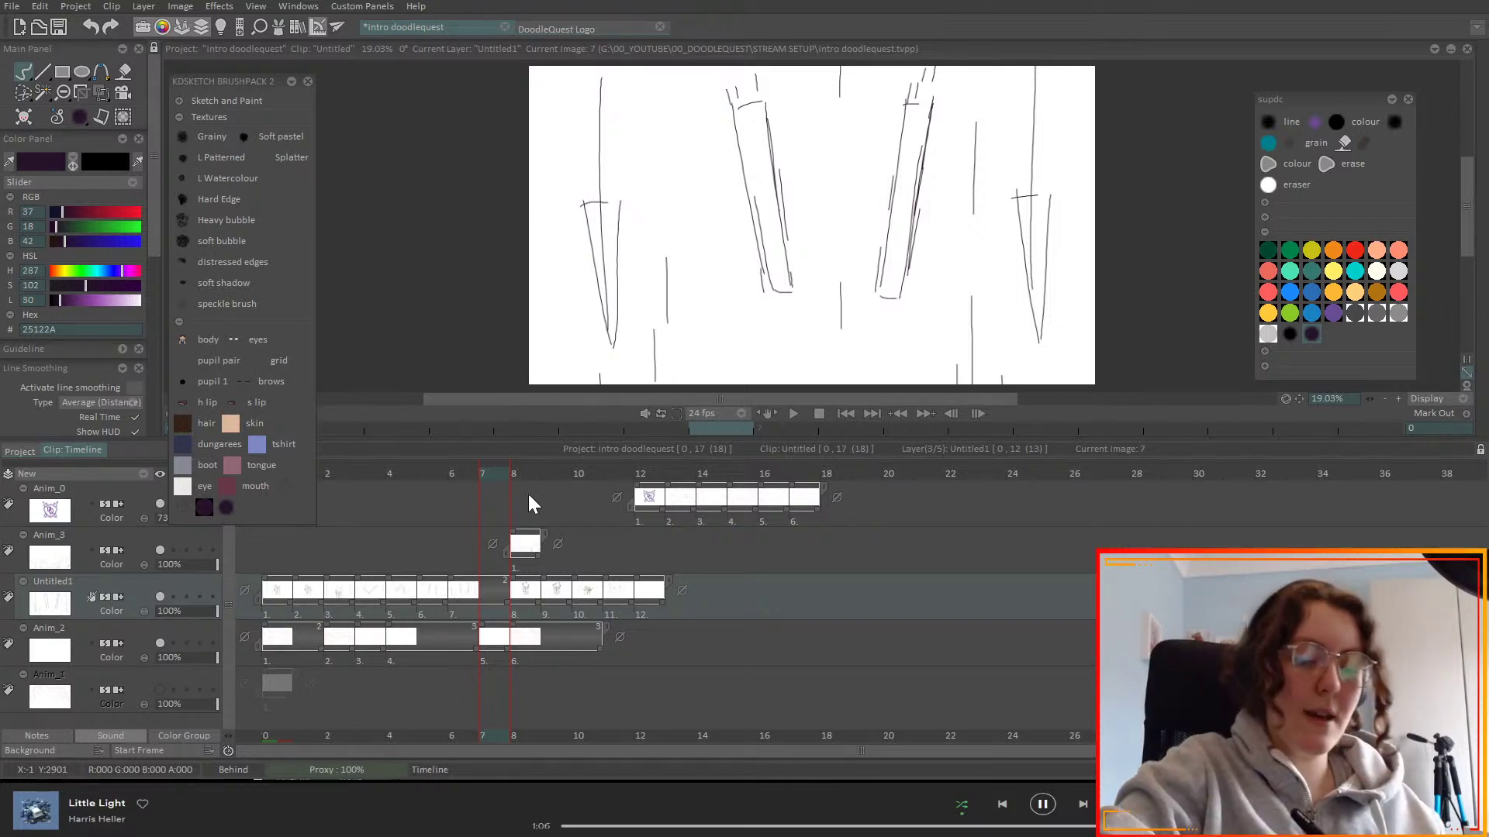
key(Right)
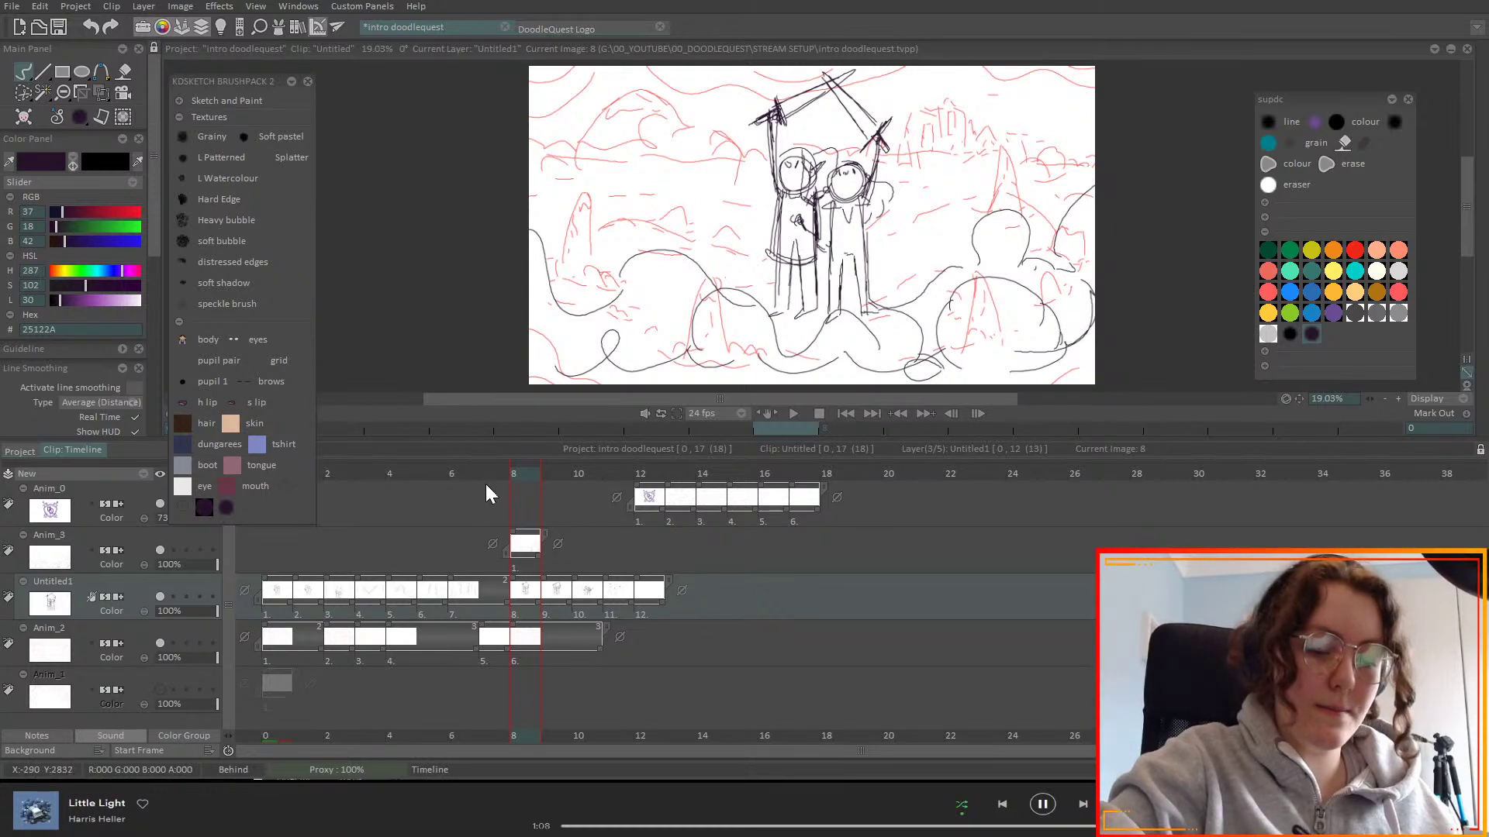
click(486, 474)
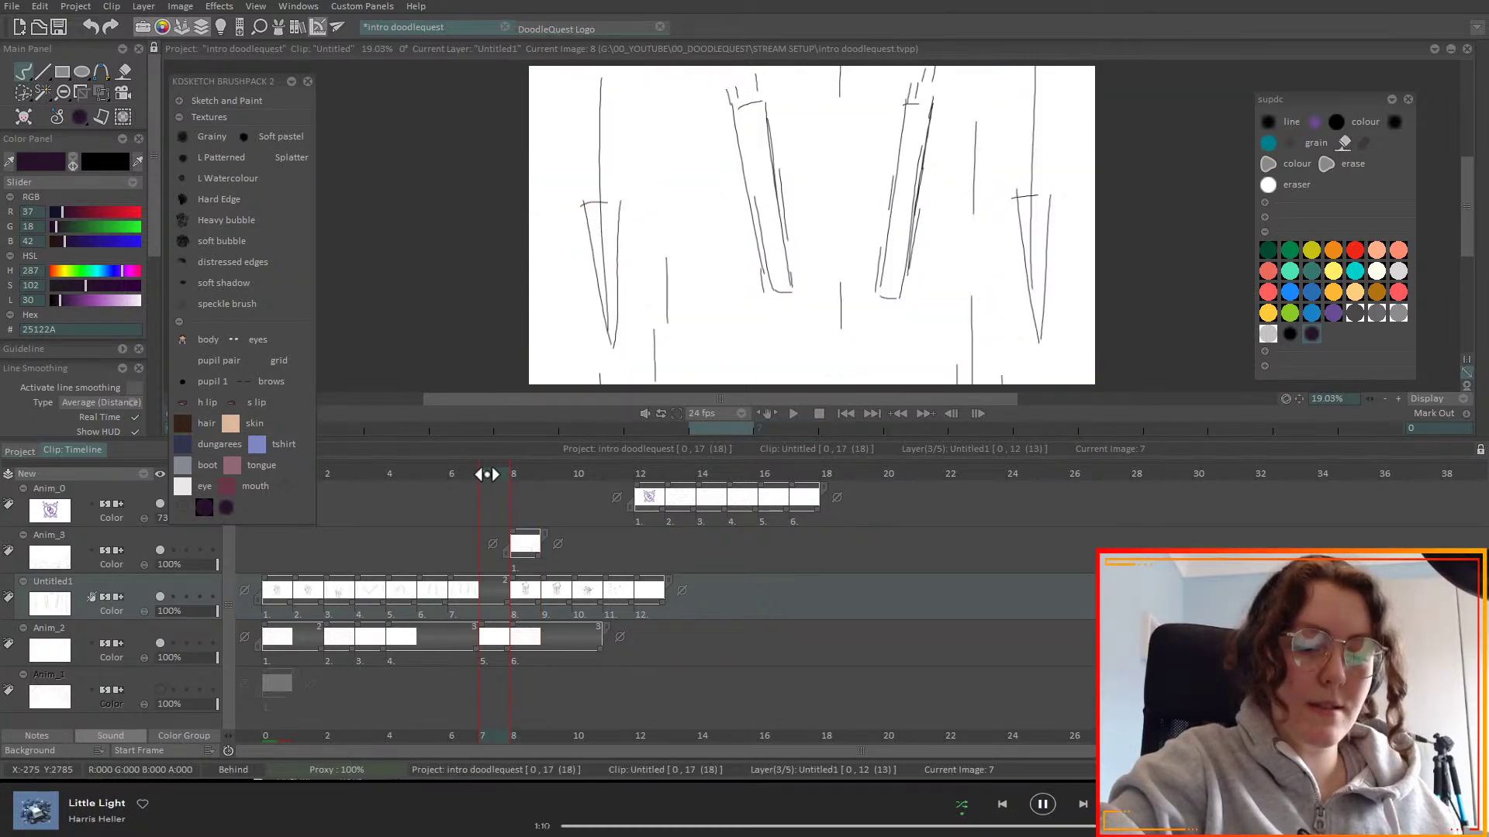
mouse_move(486, 474)
mouse_down()
mouse_move(455, 485)
mouse_move(524, 485)
mouse_move(479, 502)
mouse_up()
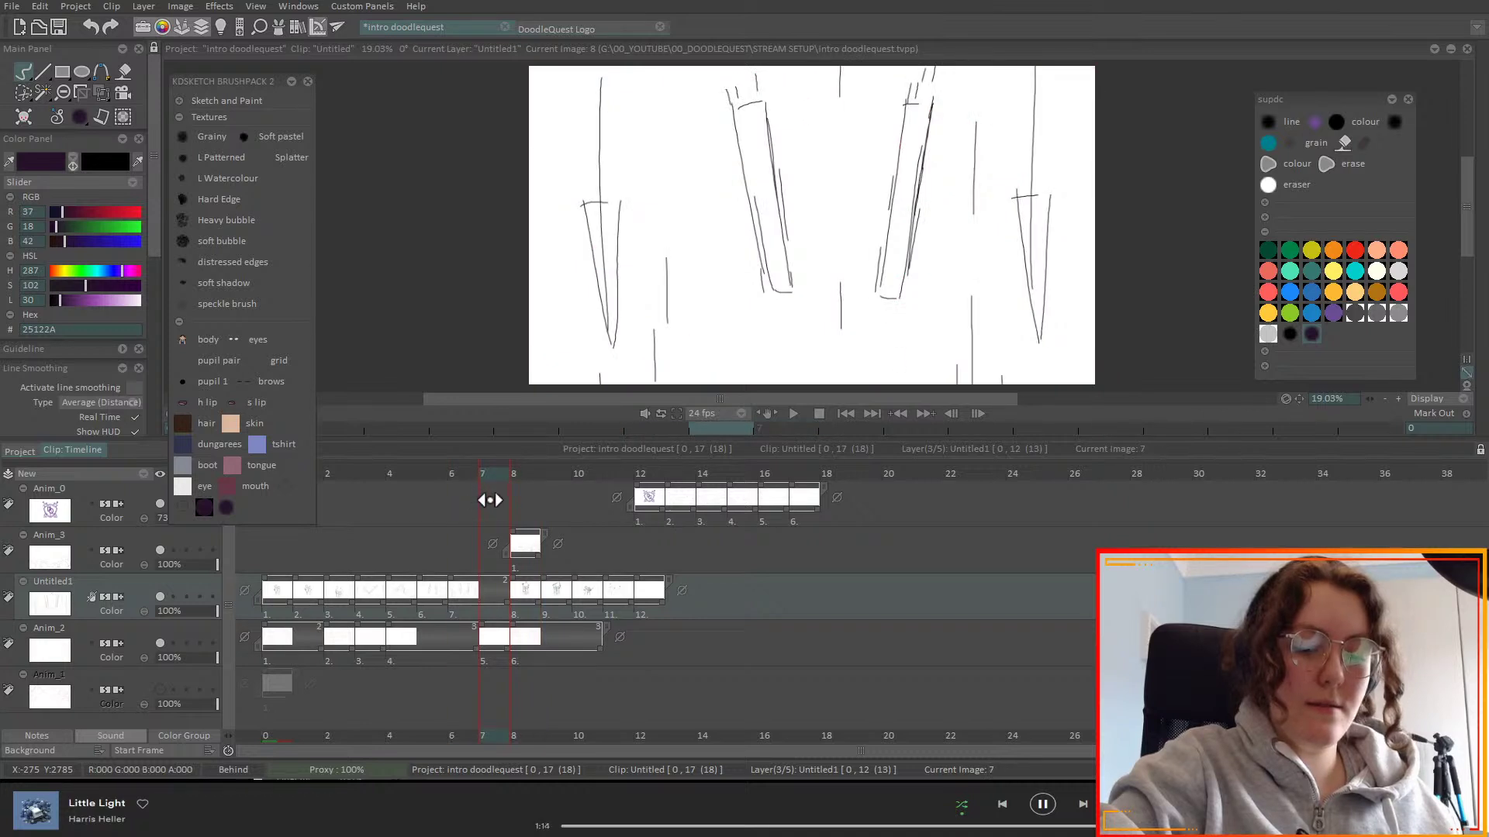
key(Insert)
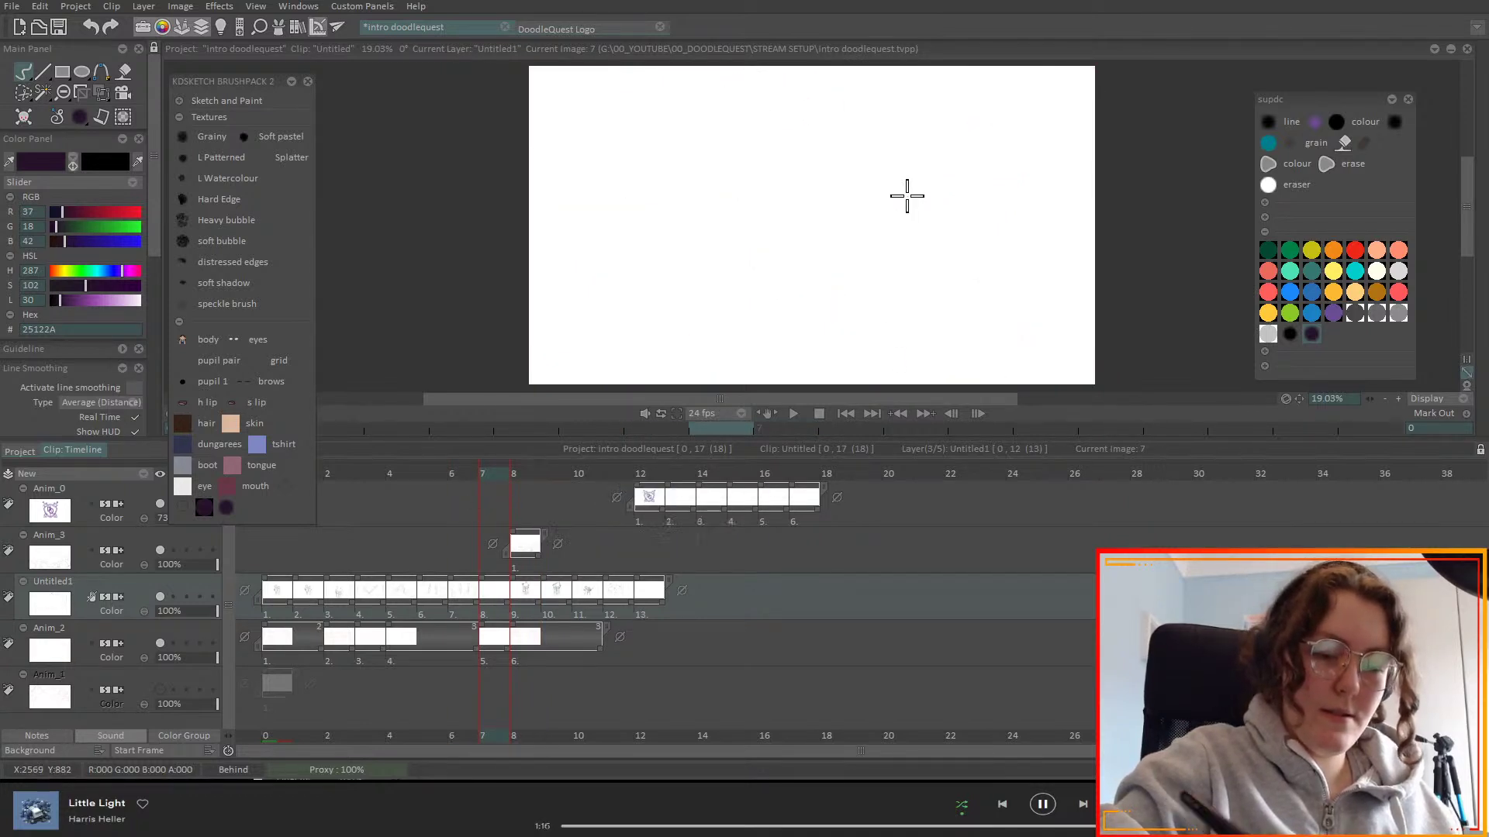
- Sketch a large lightning bolt spanning the full canvas height on the blank frame 7 drawing
mouse_move(846, 76)
mouse_down()
mouse_move(740, 274)
mouse_move(827, 273)
mouse_move(775, 380)
mouse_up()
scroll(785, 379, right, 3)
mouse_move(692, 269)
mouse_down()
mouse_move(597, 383)
mouse_move(598, 232)
mouse_move(649, 73)
mouse_up()
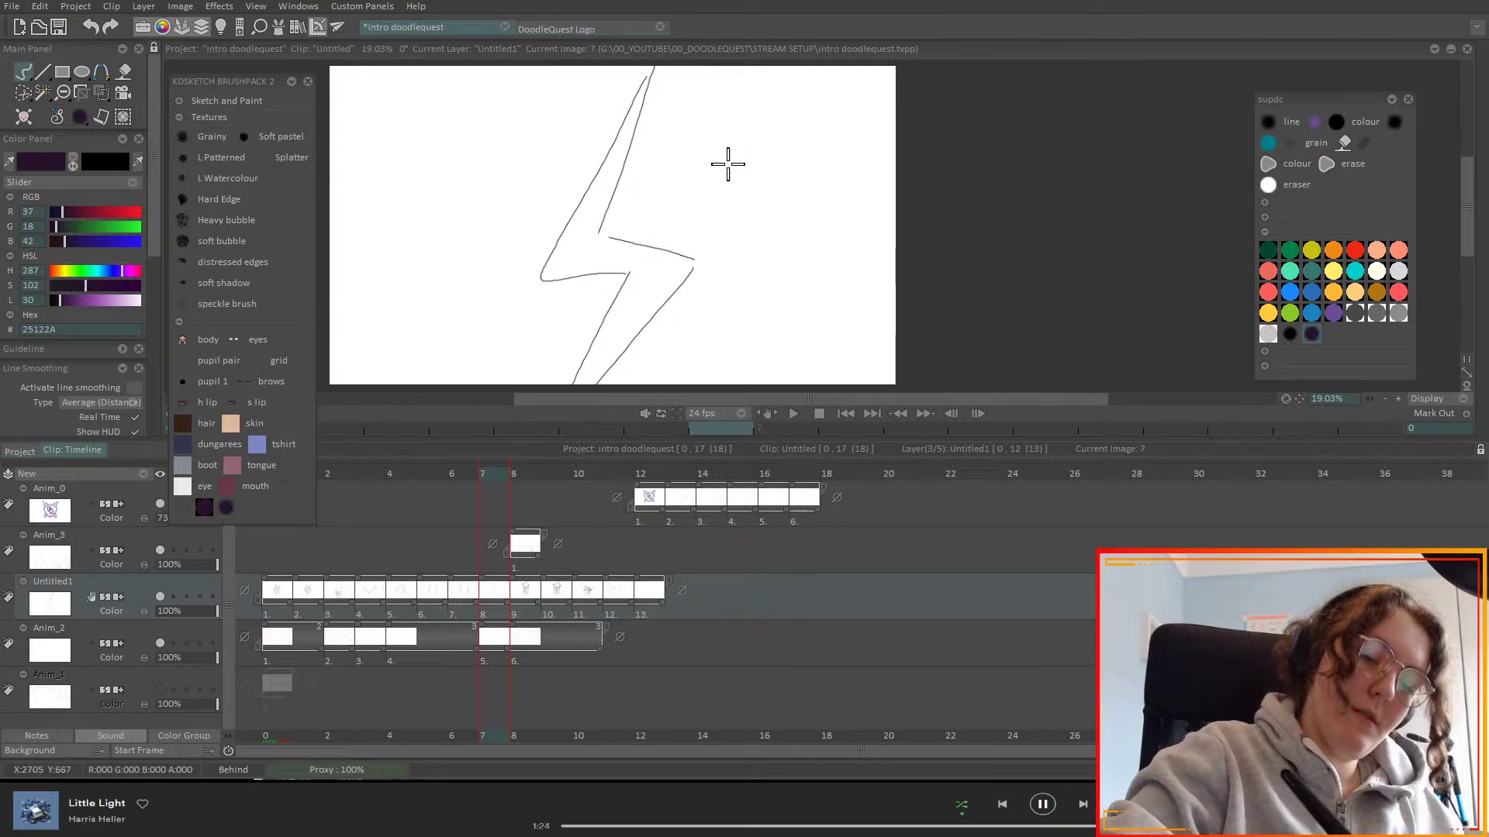
mouse_move(631, 239)
mouse_down()
mouse_move(732, 182)
mouse_move(747, 208)
mouse_move(690, 263)
mouse_up()
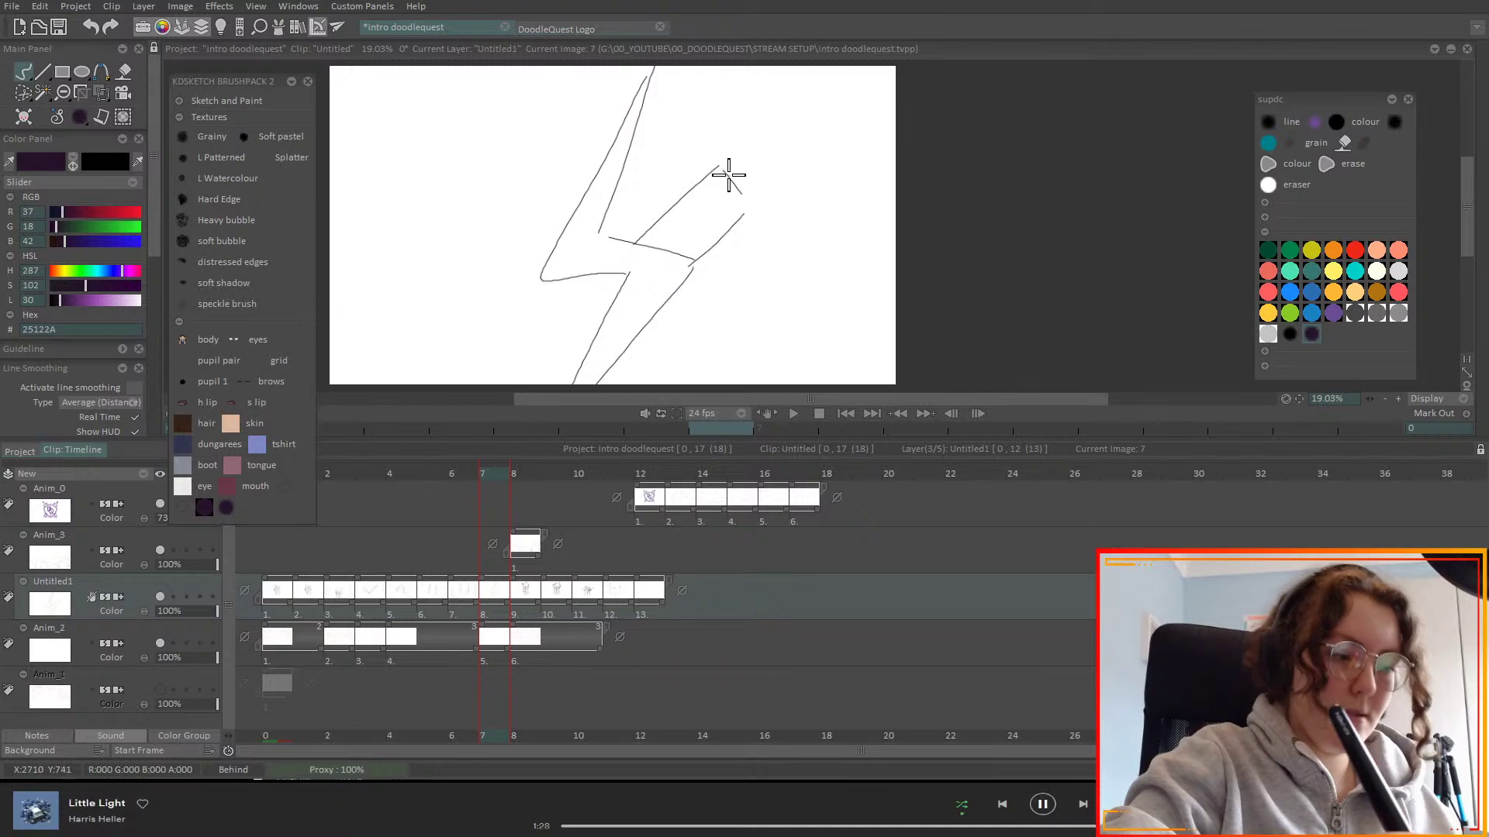
key(ctrl+z)
key(ctrl+z)
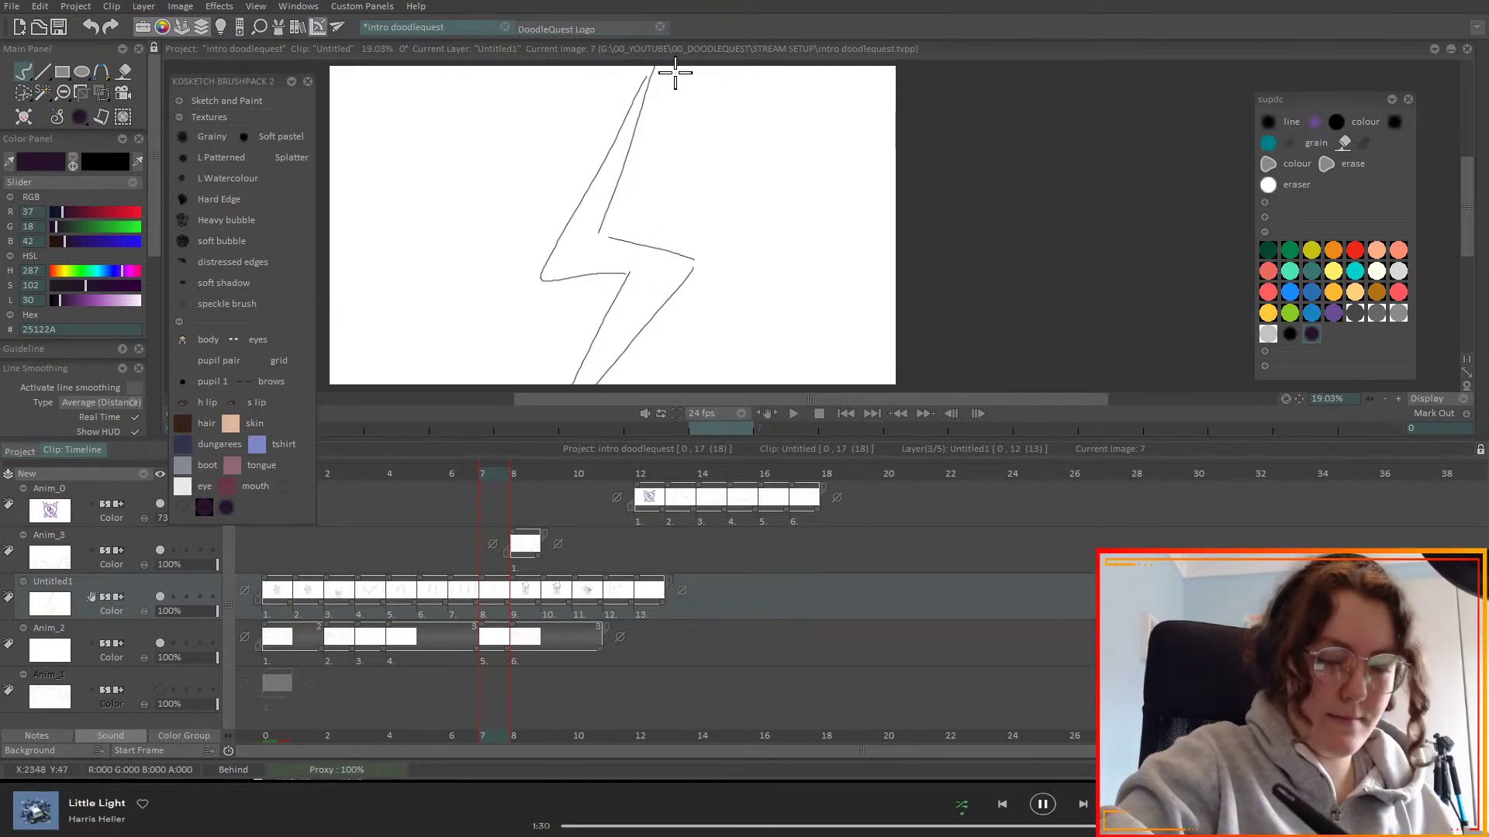
- Check the frame 6 swords, and sketch an upright pencil-tipped sword with crossguard and handle right of the bolt on frame 7
click(452, 491)
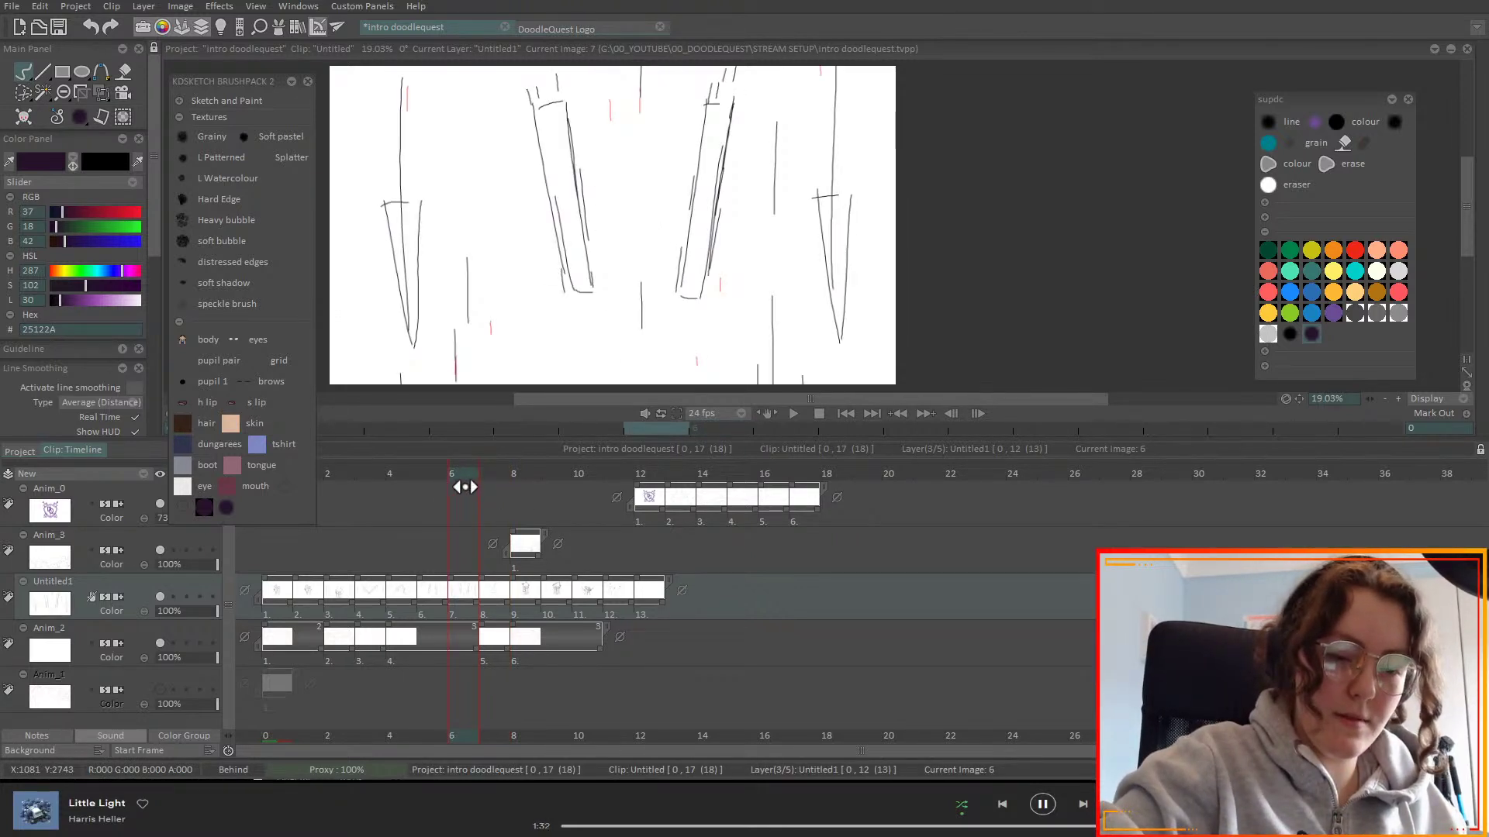
click(482, 481)
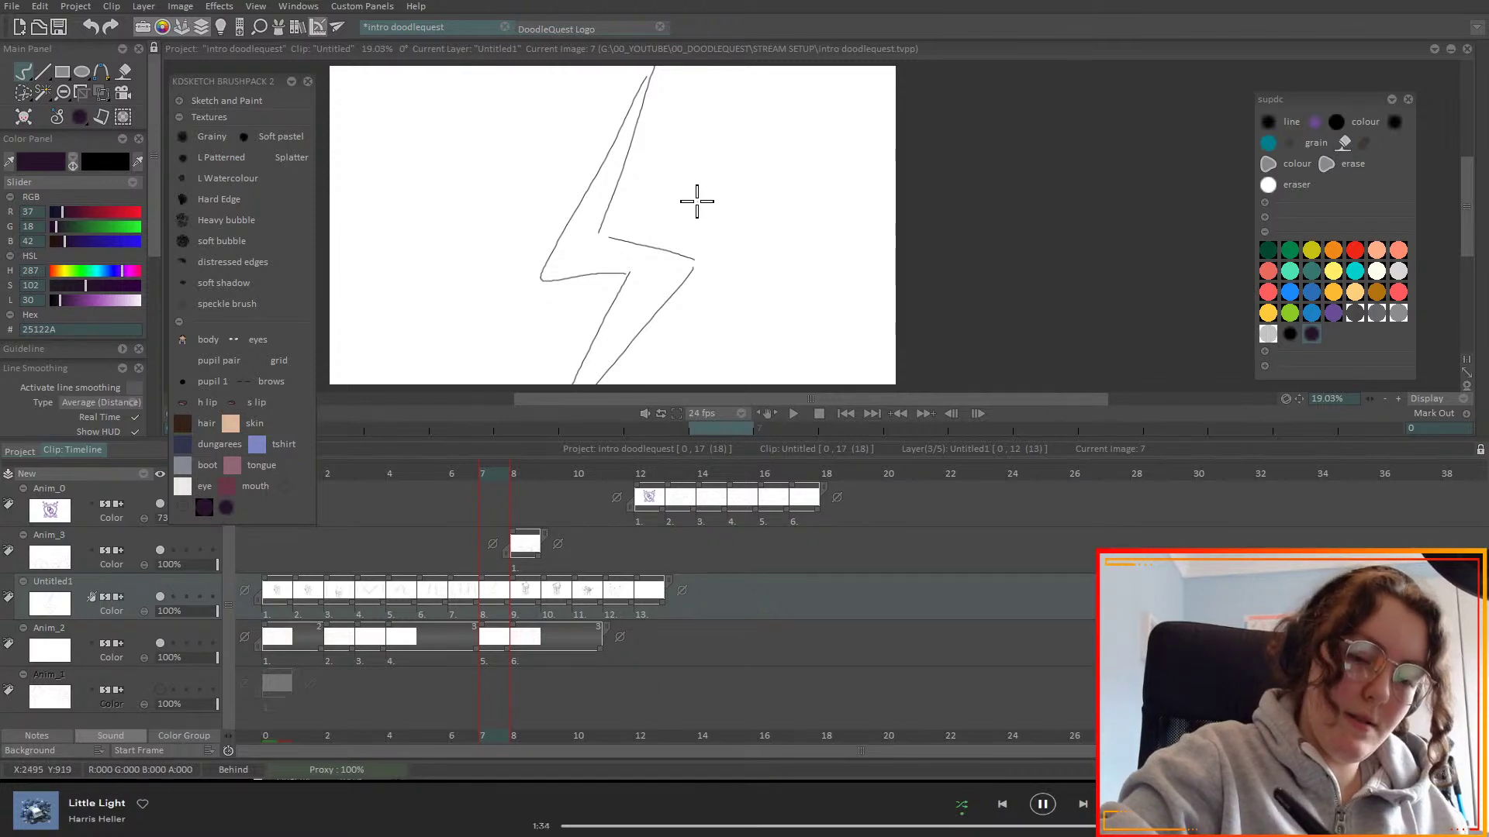
drag(706, 97, 690, 217)
drag(704, 95, 726, 76)
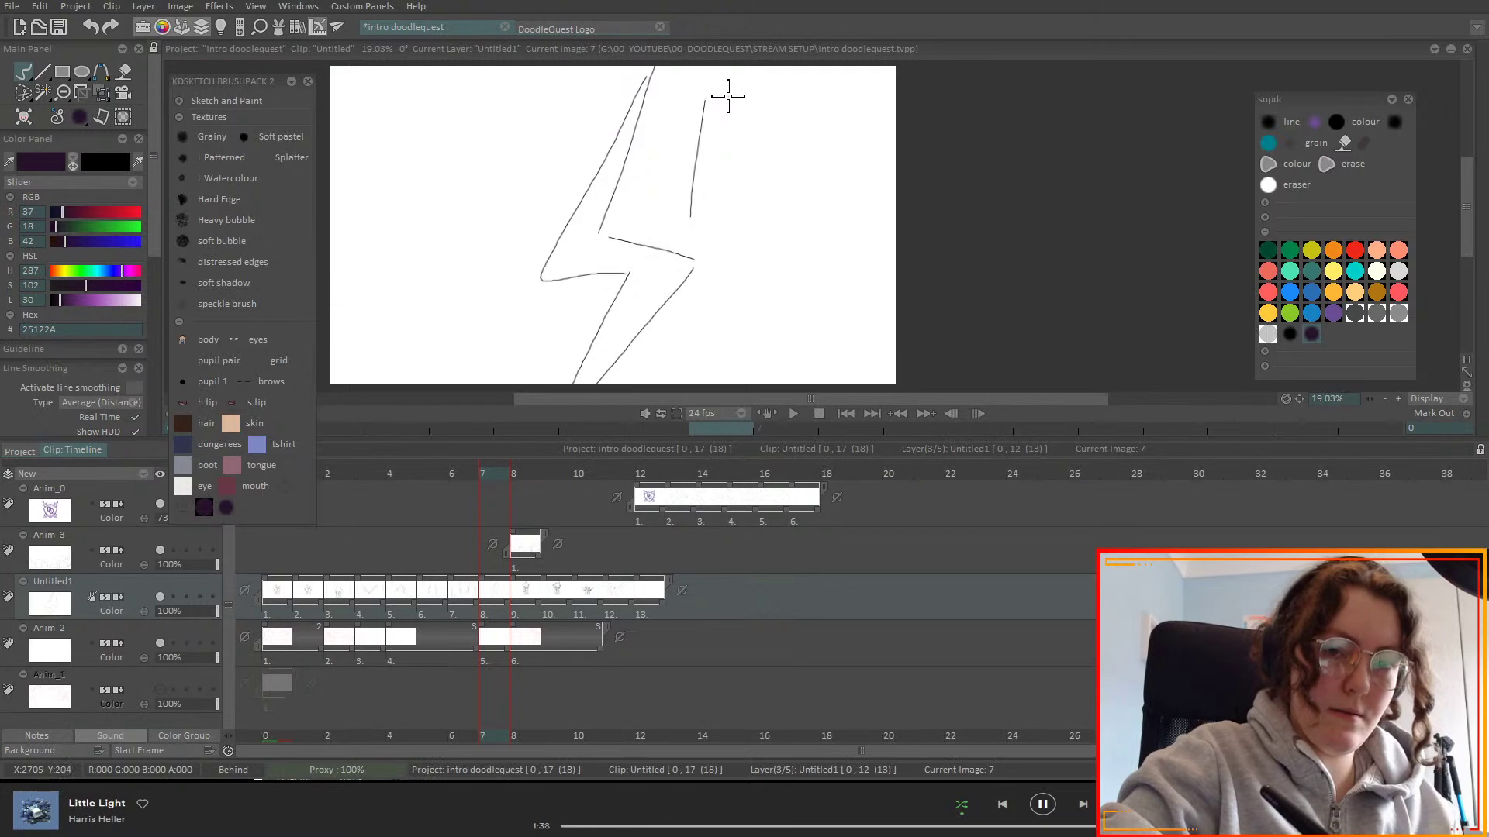
drag(687, 226, 691, 190)
mouse_move(705, 101)
mouse_down()
mouse_move(730, 71)
mouse_move(749, 105)
mouse_move(701, 107)
mouse_move(752, 101)
mouse_move(730, 71)
mouse_move(753, 114)
mouse_move(745, 246)
mouse_move(766, 247)
mouse_move(658, 236)
mouse_up()
mouse_move(714, 105)
mouse_down()
mouse_move(705, 223)
mouse_move(765, 247)
mouse_move(692, 323)
mouse_move(718, 327)
mouse_up()
drag(726, 264, 719, 329)
drag(680, 237, 766, 250)
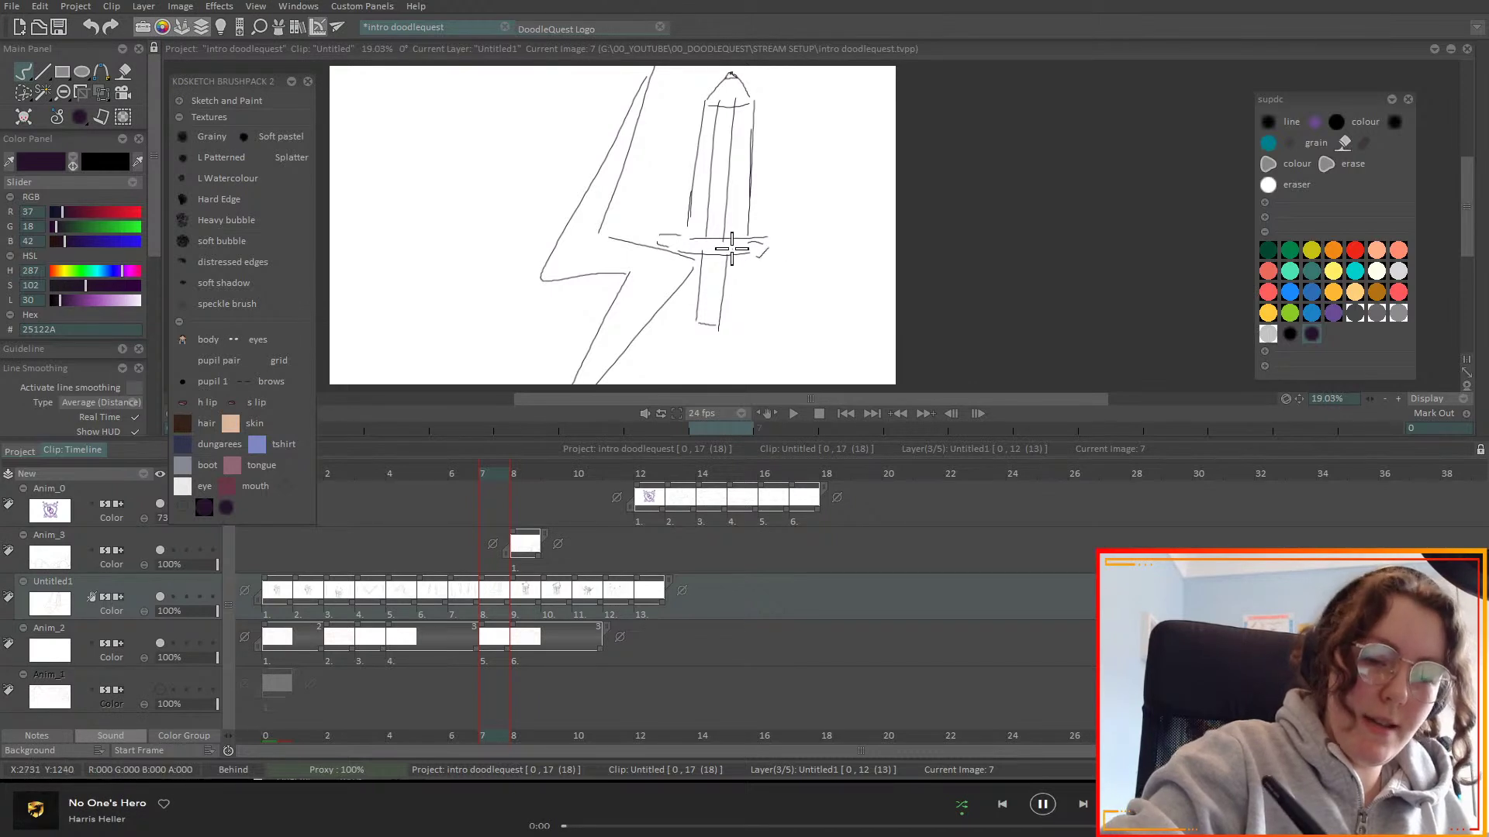
- Sketch a second upright sword with a ridge, crossguard and grip left of the bolt, and circle a pommel on the right sword
mouse_move(507, 99)
mouse_down()
mouse_move(514, 280)
mouse_move(507, 92)
mouse_move(541, 106)
mouse_move(522, 96)
mouse_move(532, 74)
mouse_move(569, 114)
mouse_move(566, 235)
mouse_up()
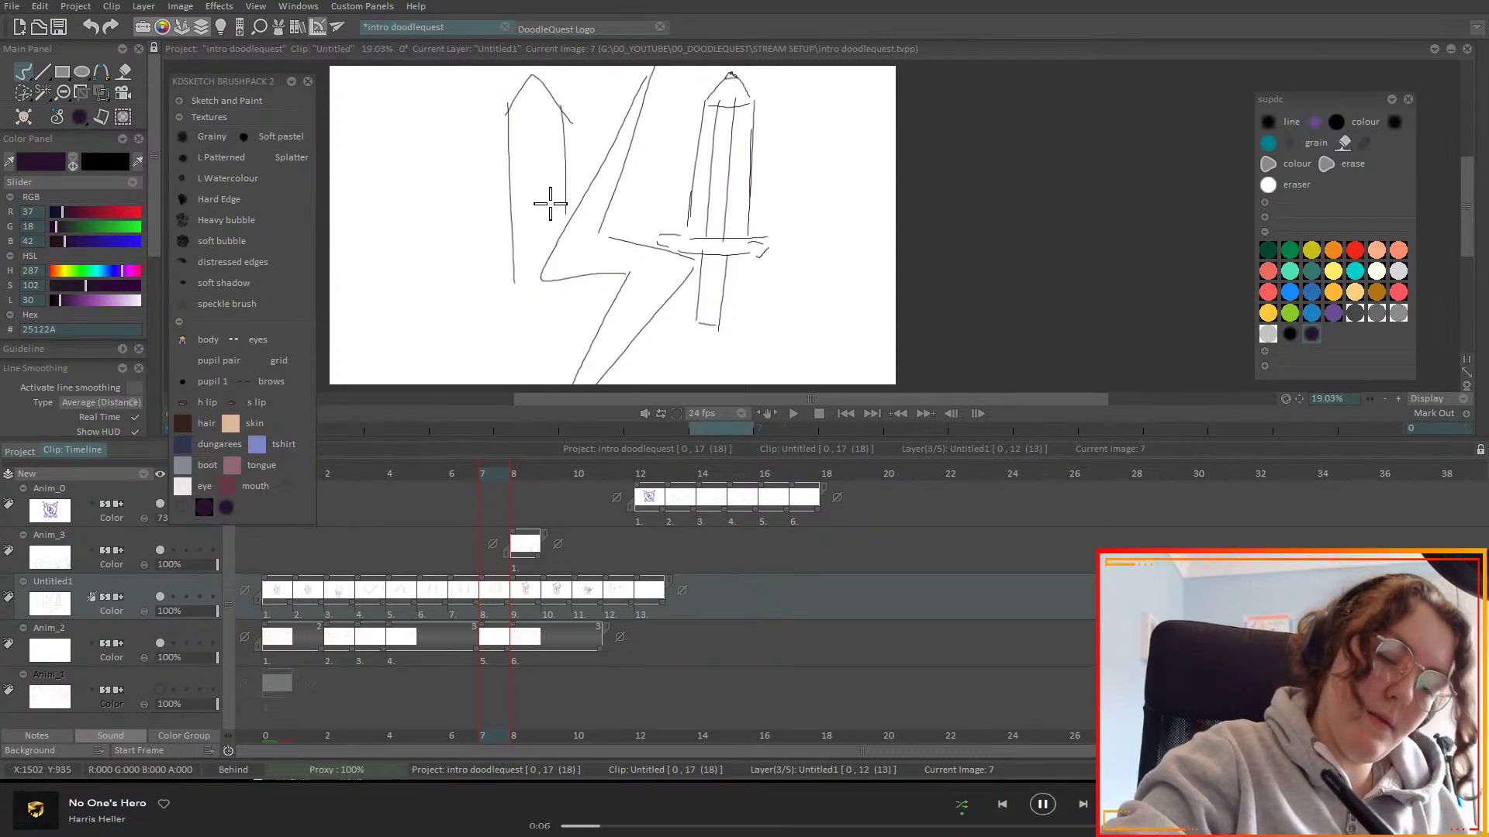
mouse_move(533, 77)
mouse_down()
mouse_move(538, 262)
mouse_move(495, 305)
mouse_move(536, 302)
mouse_move(515, 304)
mouse_move(521, 366)
mouse_move(562, 363)
mouse_move(562, 286)
mouse_move(567, 297)
mouse_move(582, 274)
mouse_move(563, 314)
mouse_move(515, 323)
mouse_up()
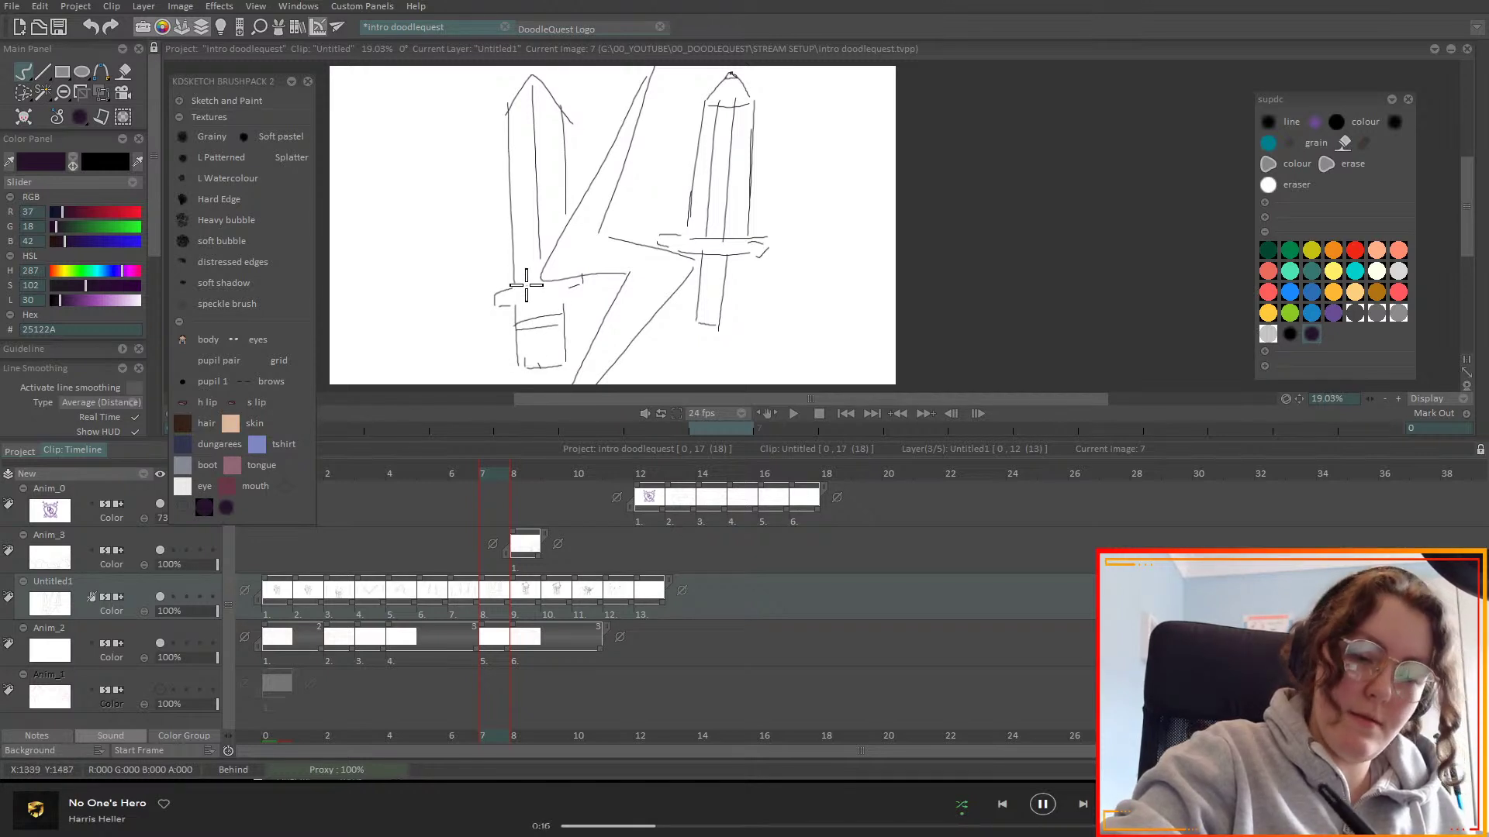
mouse_move(514, 285)
mouse_down()
mouse_move(500, 303)
mouse_move(572, 289)
mouse_up()
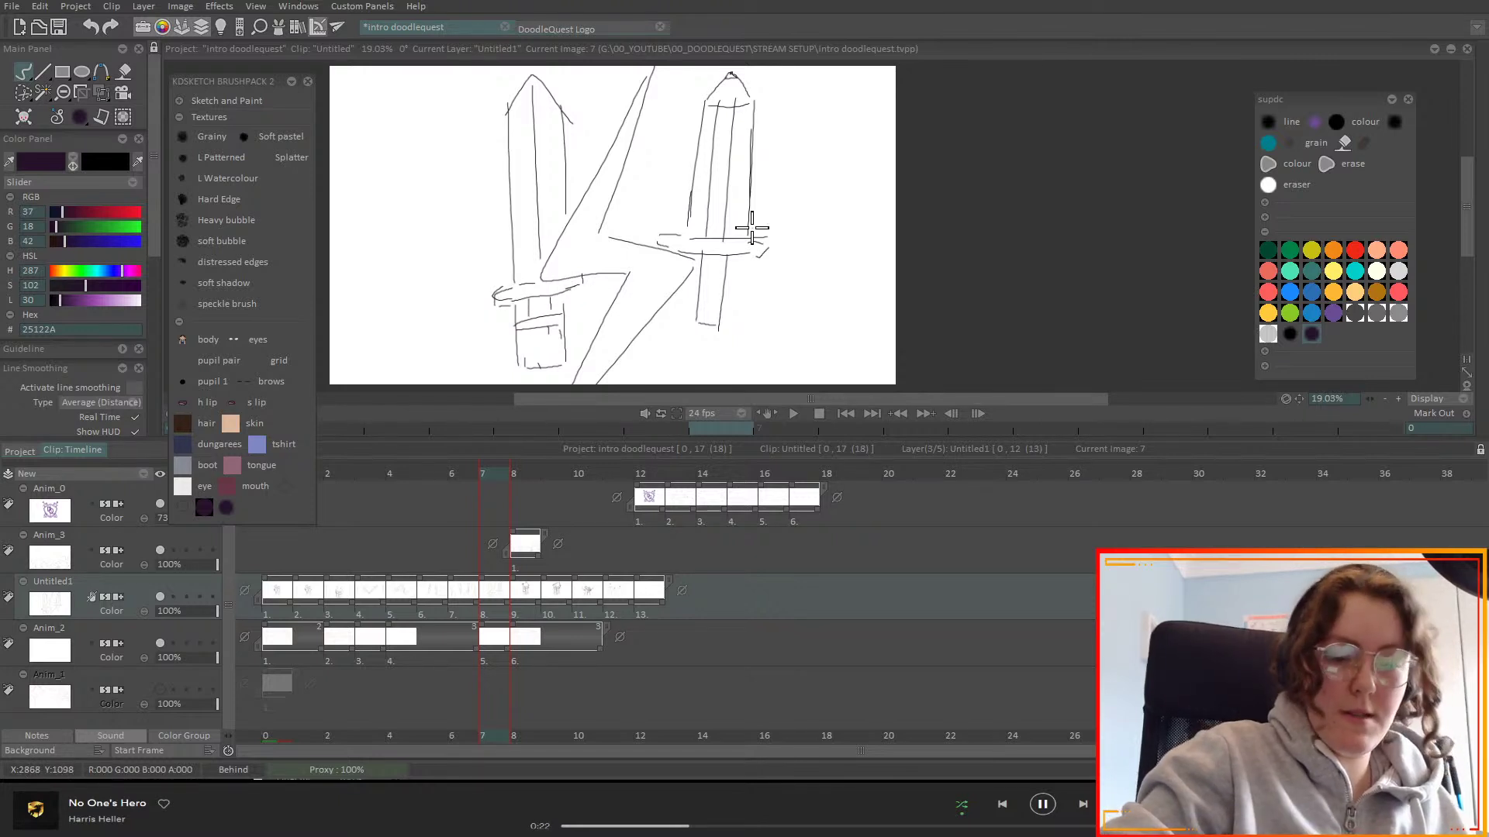
mouse_move(687, 323)
mouse_down()
mouse_move(725, 321)
mouse_move(710, 304)
mouse_up()
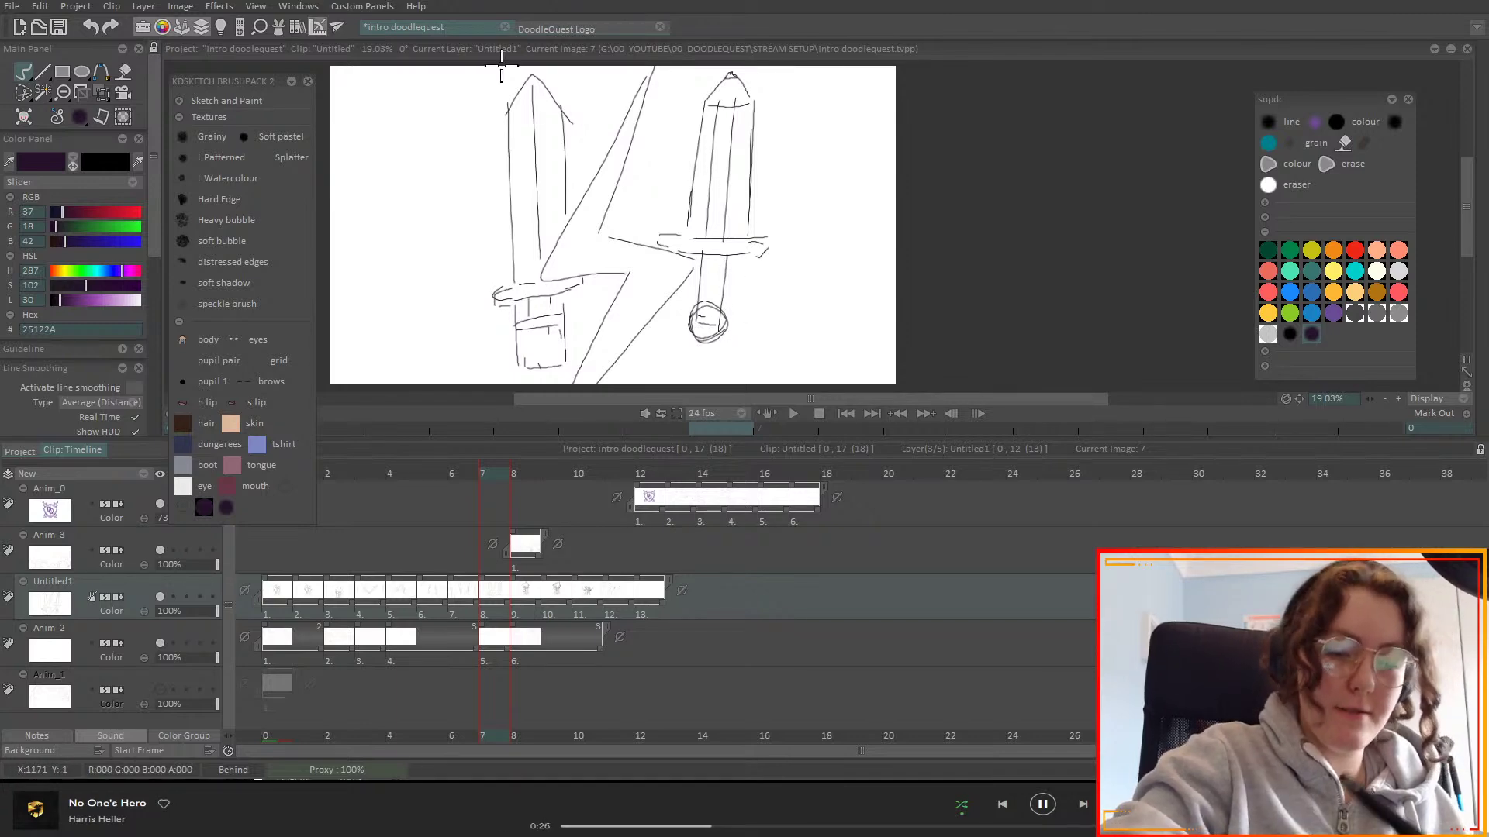
- Flip between frames 6, 7 and 8 to check how the bolt and swords link the falling swords to the crossed-swords pose
click(548, 418)
key(Right)
key(Right)
key(Right)
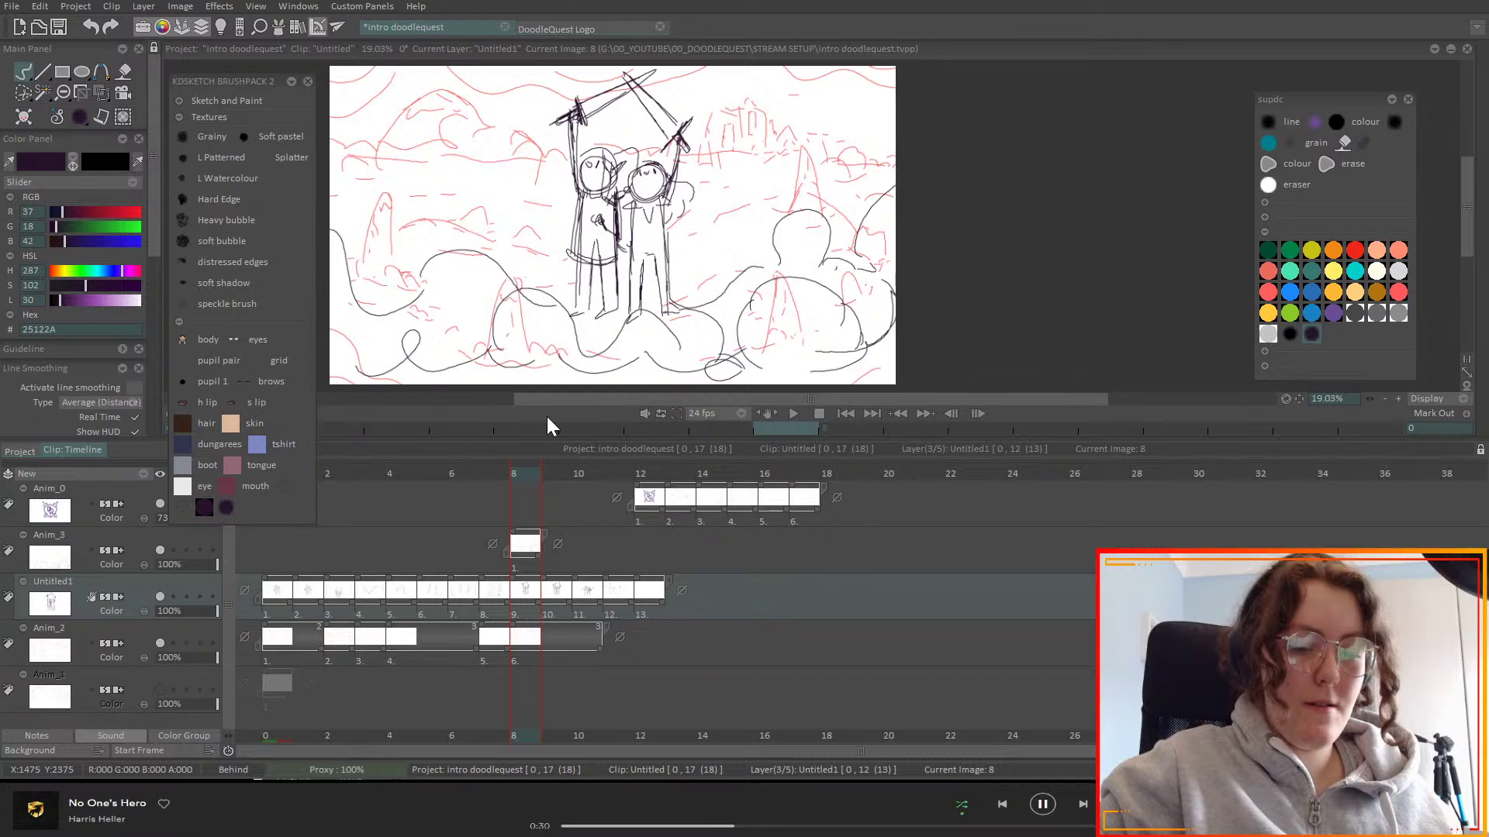
key(Left)
key(space)
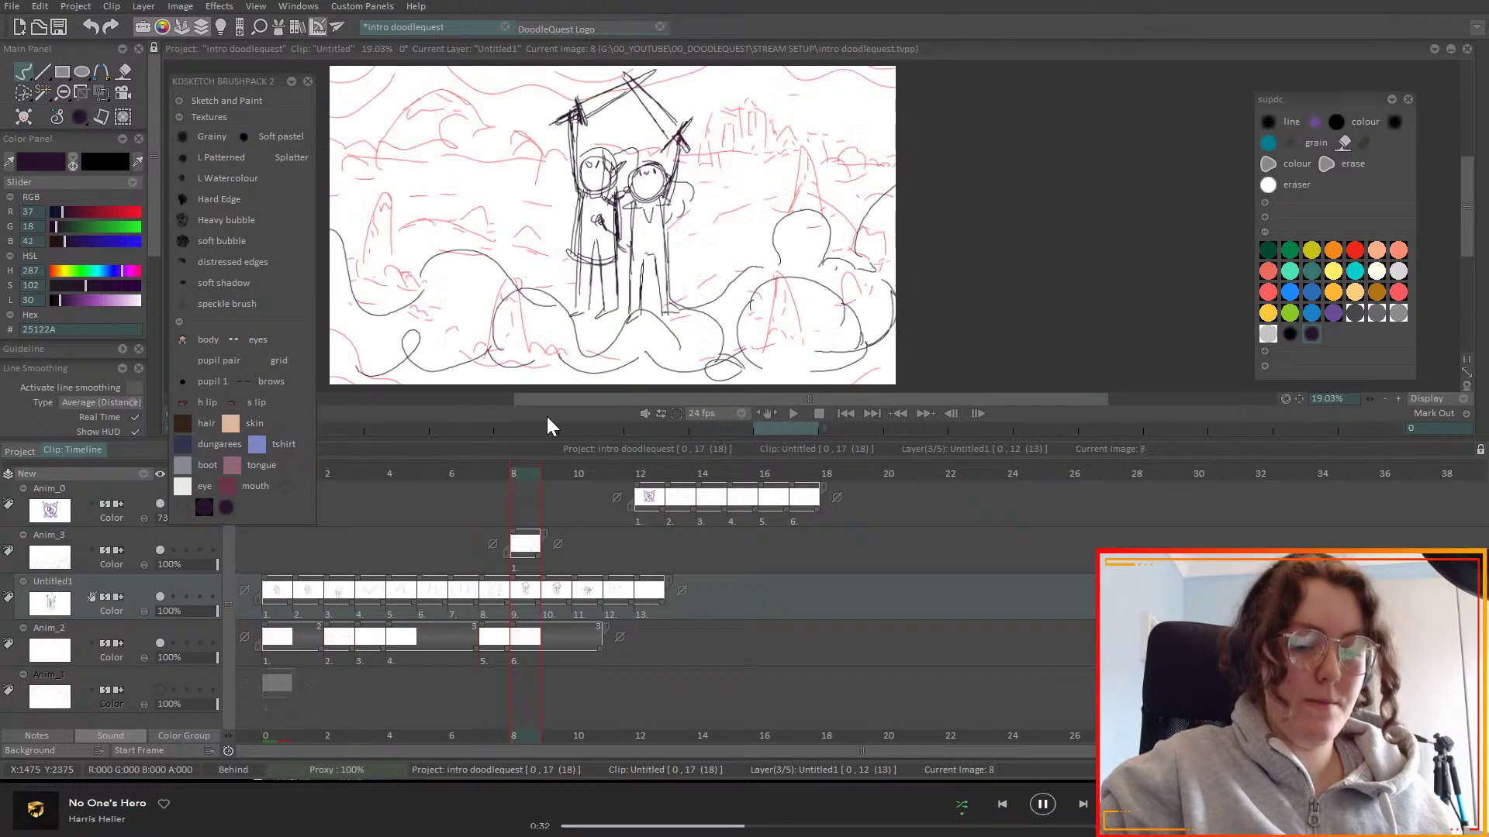
key(space)
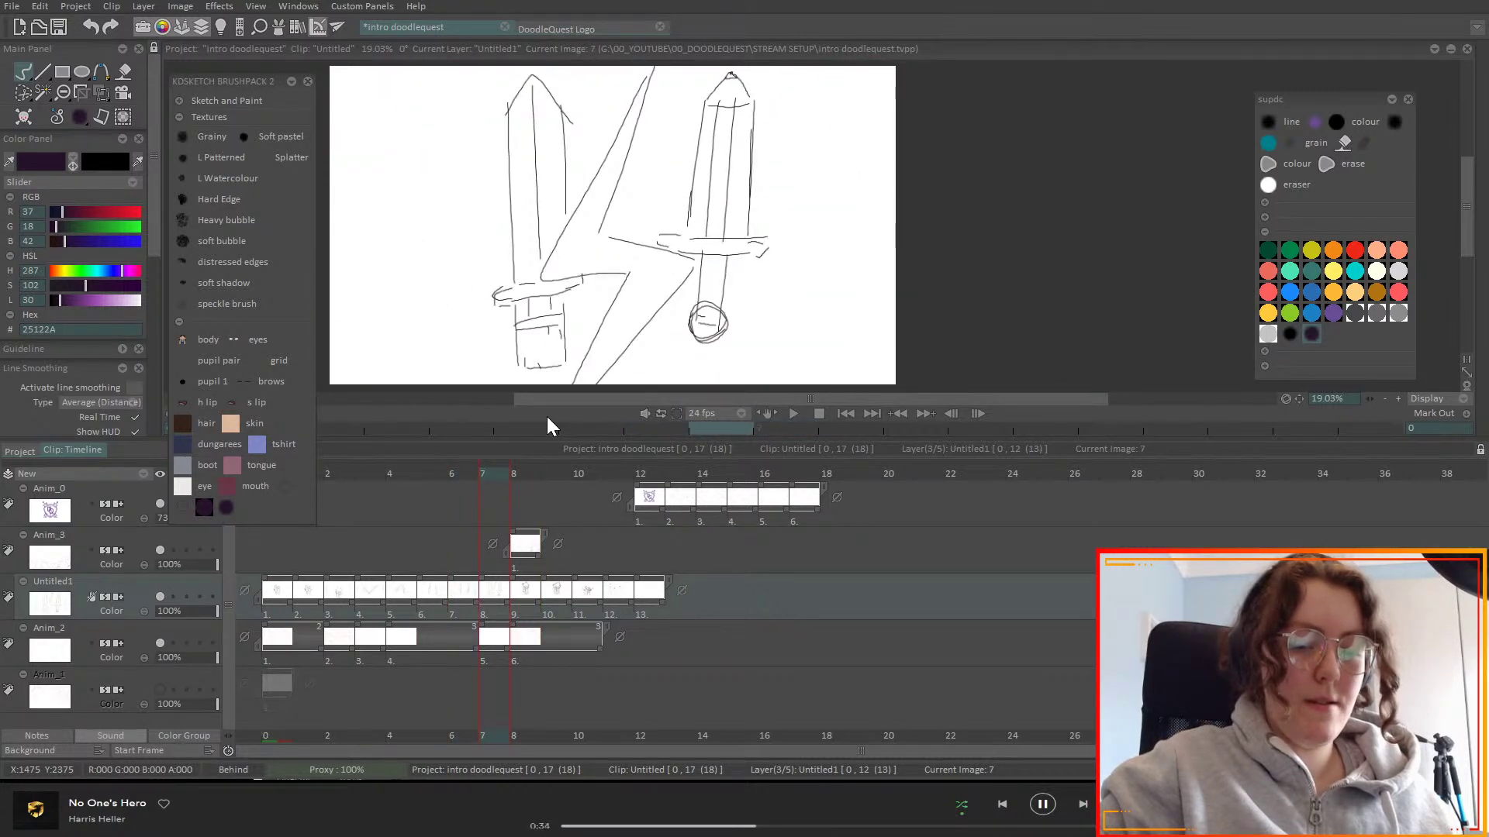
key(Left)
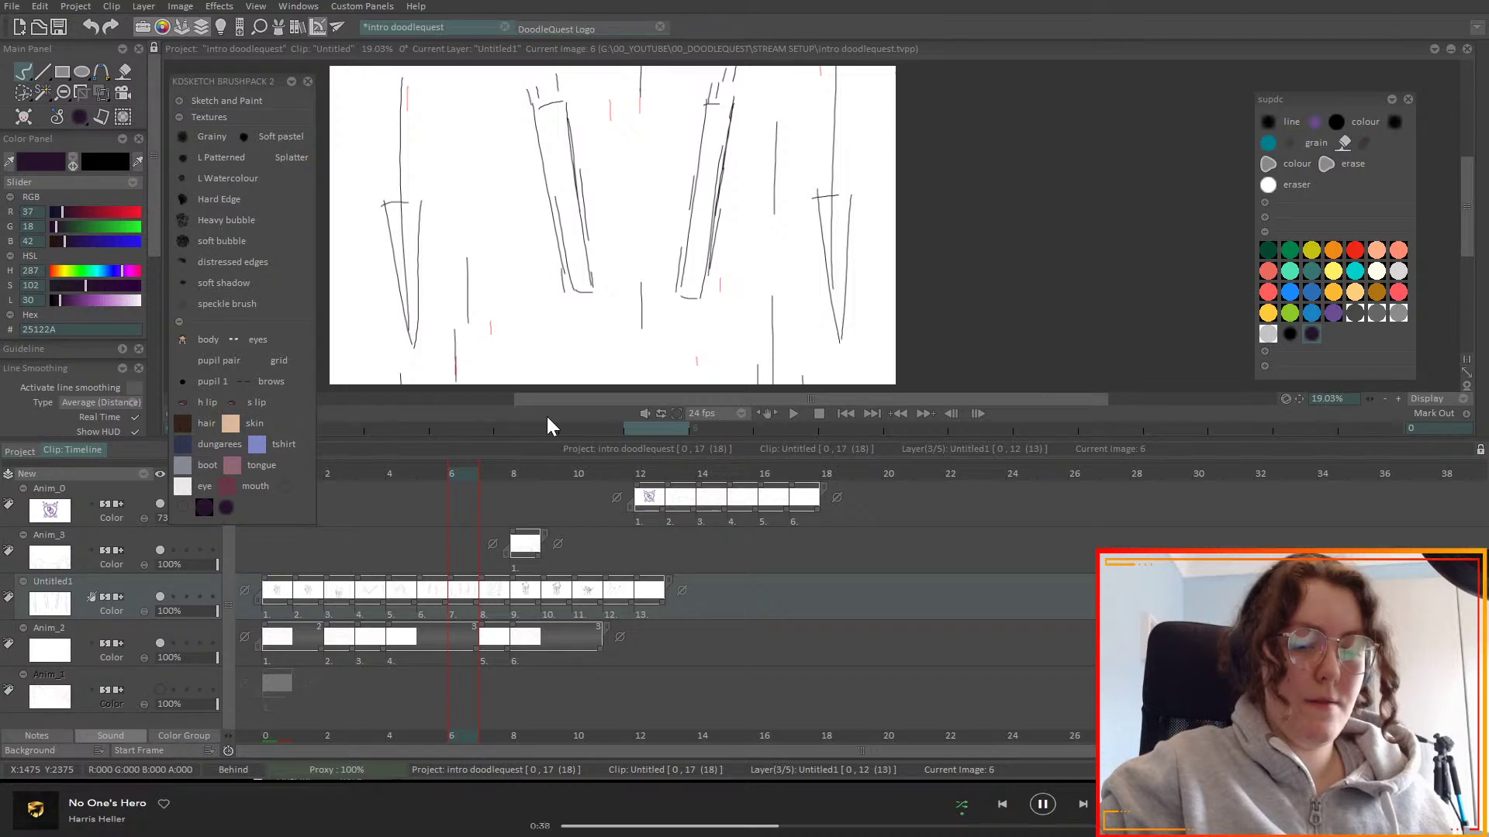
- Clear the frame 7 drawing, show the neighbouring Untitled1 drawings through it, and enlarge the canvas area with the drawing centred
key(space)
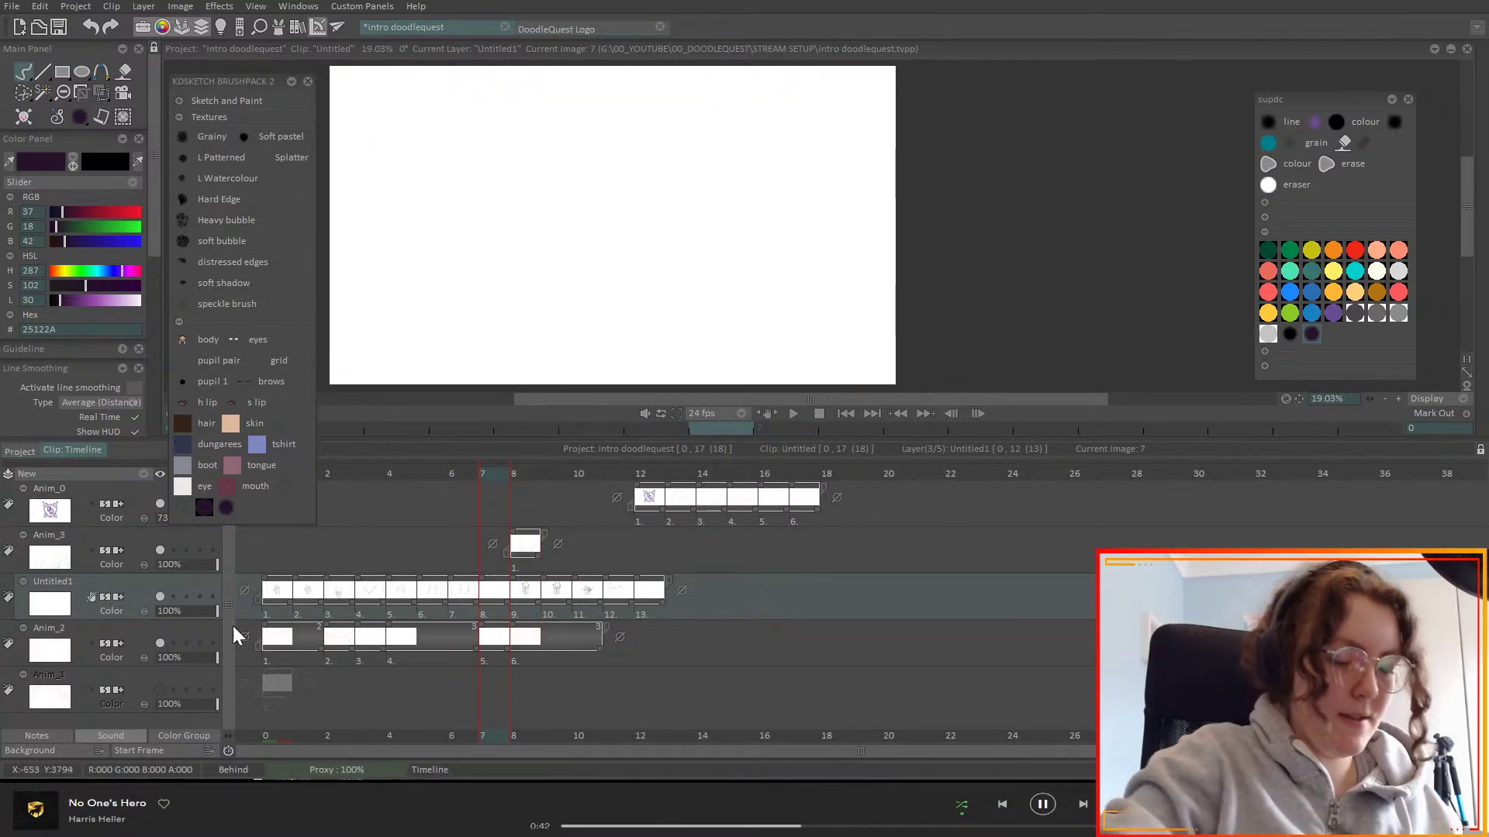
click(187, 597)
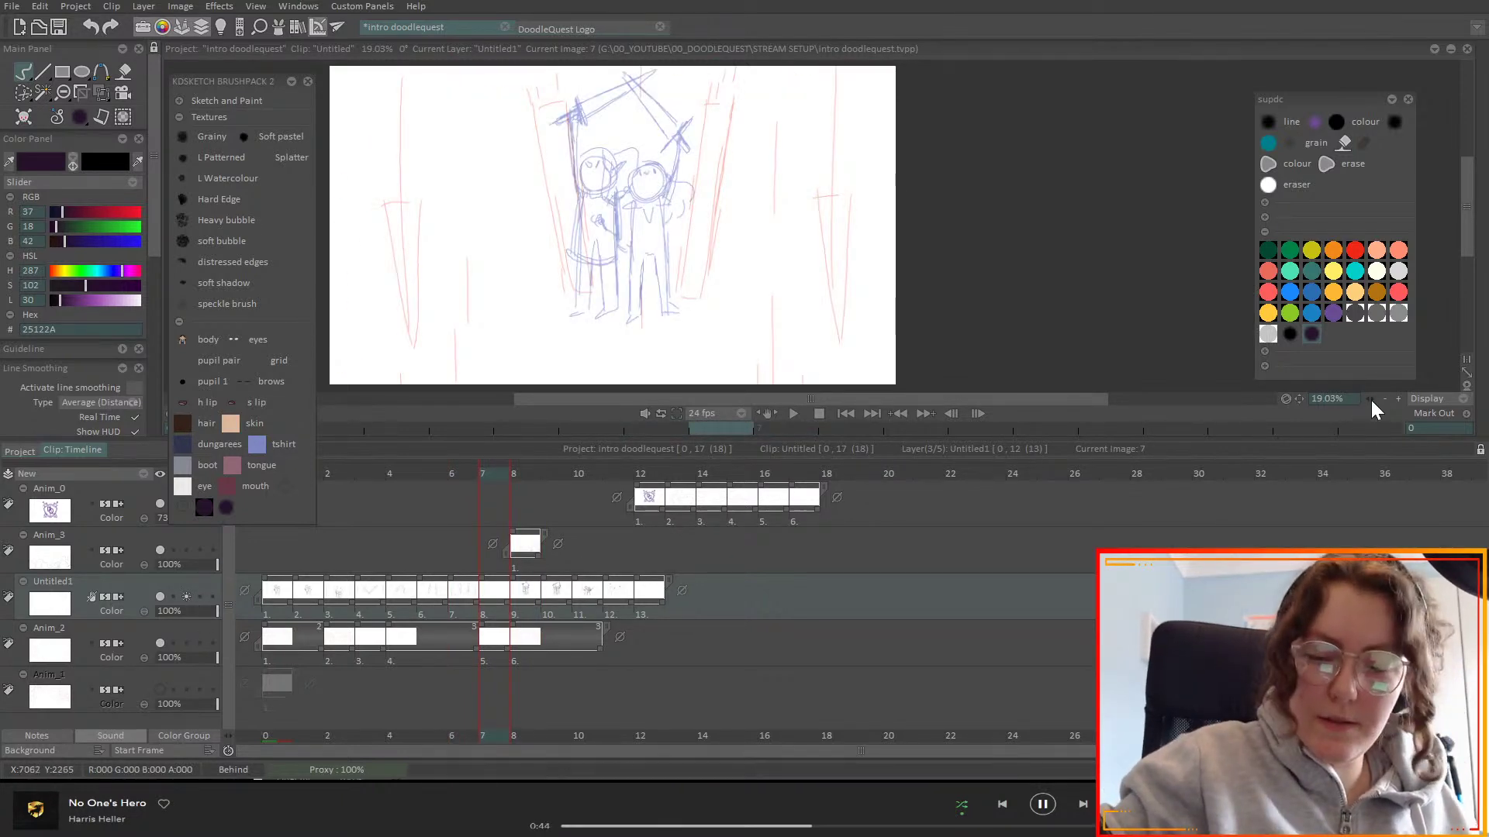
drag(1371, 400, 1300, 421)
mouse_move(1300, 496)
mouse_down()
mouse_move(1356, 514)
mouse_move(1395, 507)
mouse_up()
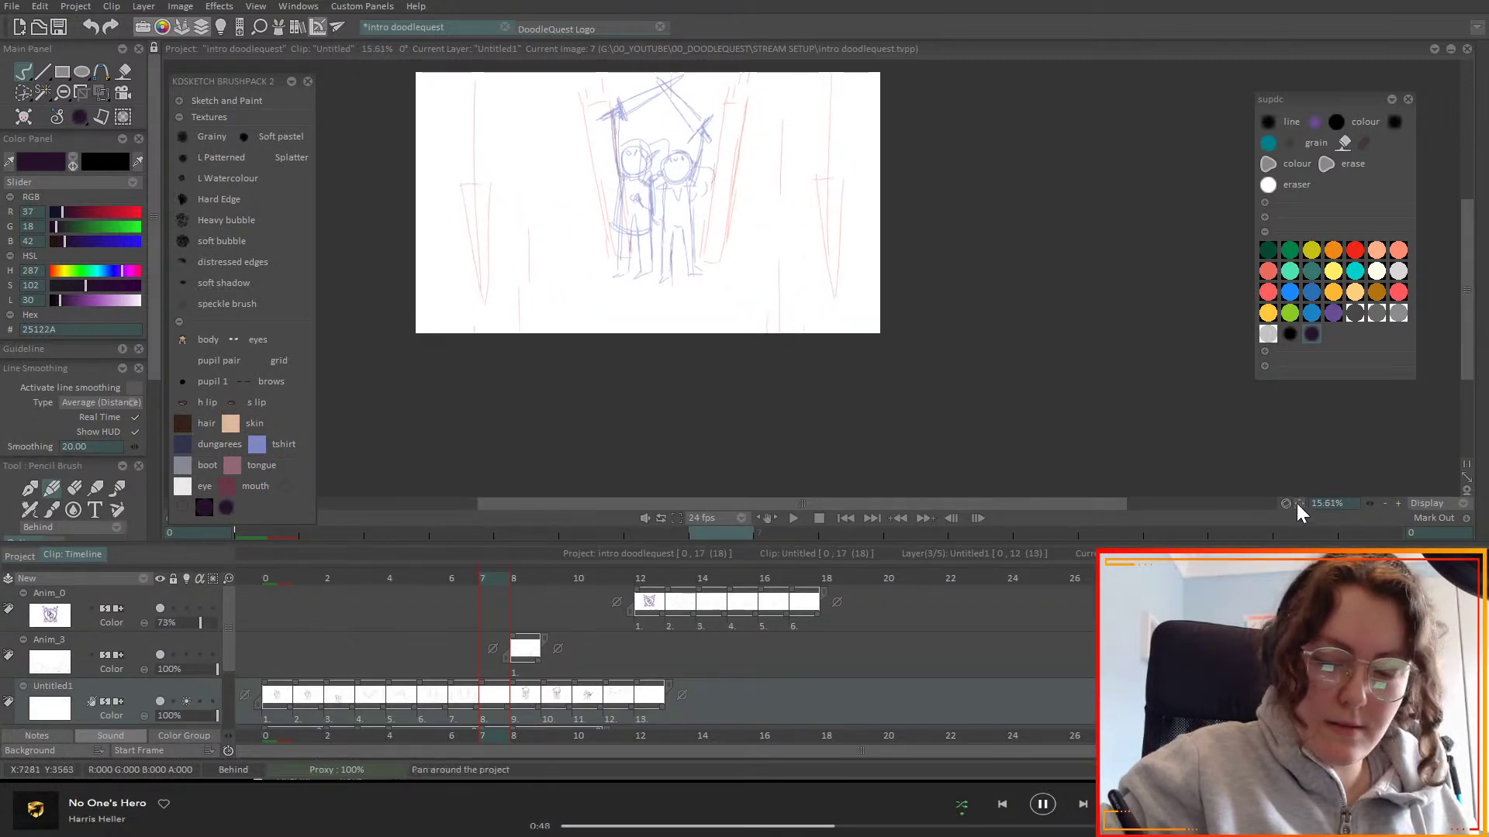
click(1298, 504)
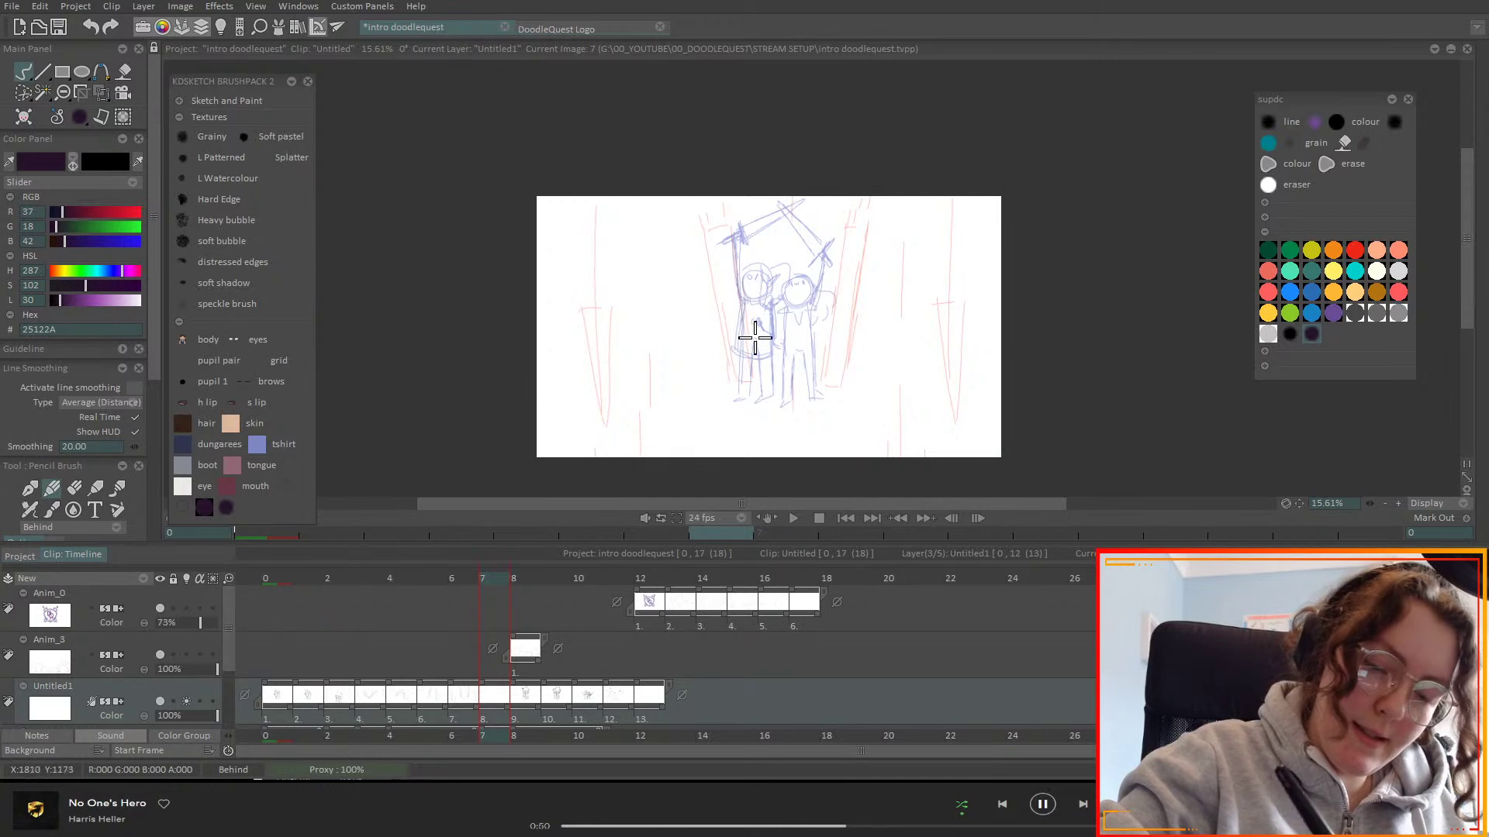
- Try tracing the left character's head over the ghosted pose on frame 7, comparing it with frame 8
mouse_move(757, 316)
mouse_down()
mouse_move(757, 282)
mouse_move(758, 299)
mouse_move(742, 296)
mouse_move(784, 249)
mouse_move(751, 283)
mouse_up()
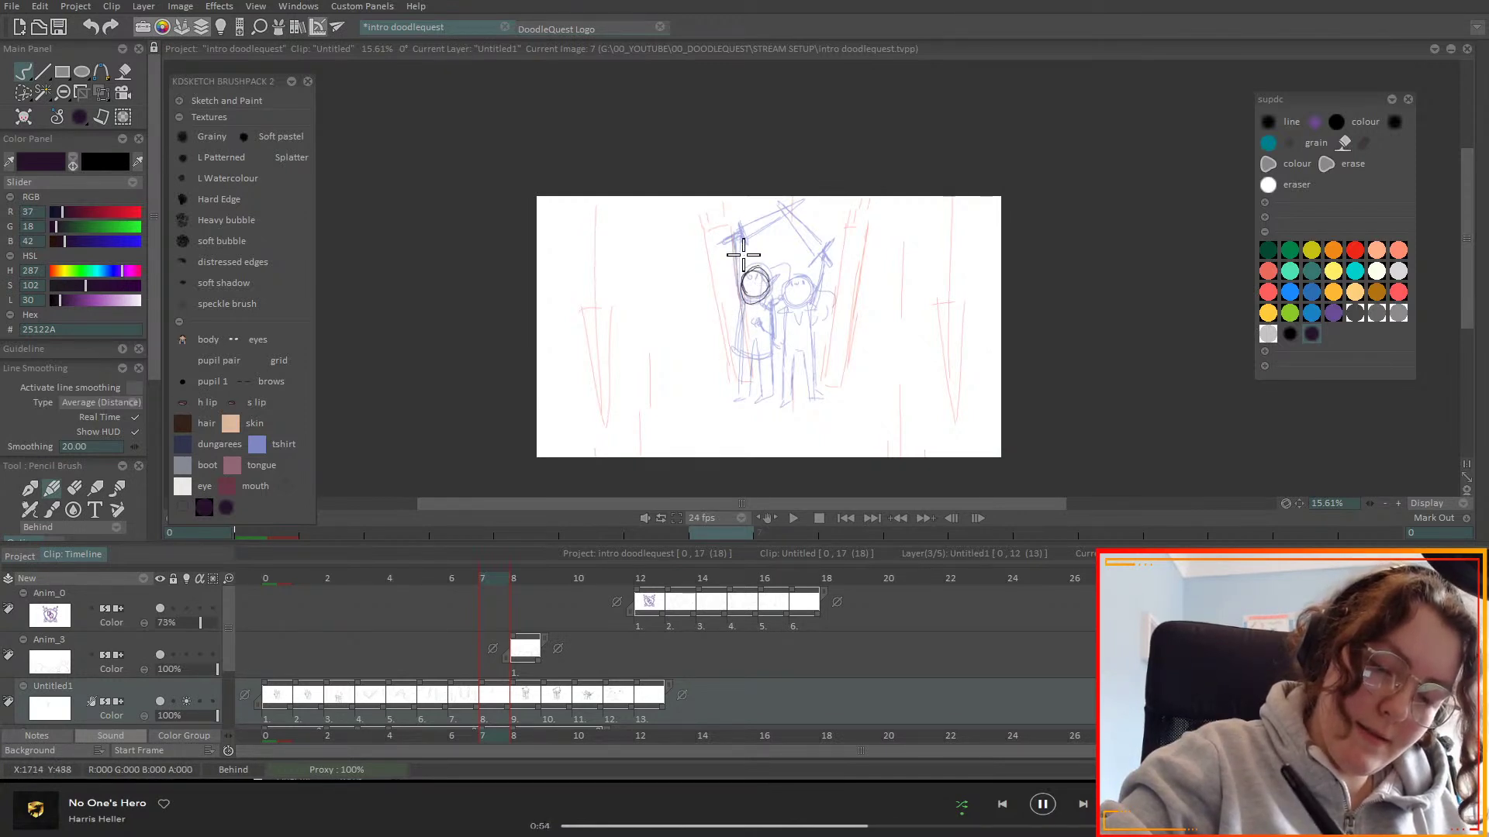
key(ctrl+z)
key(ctrl+z)
key(Right)
key(Left)
key(Right)
key(Left)
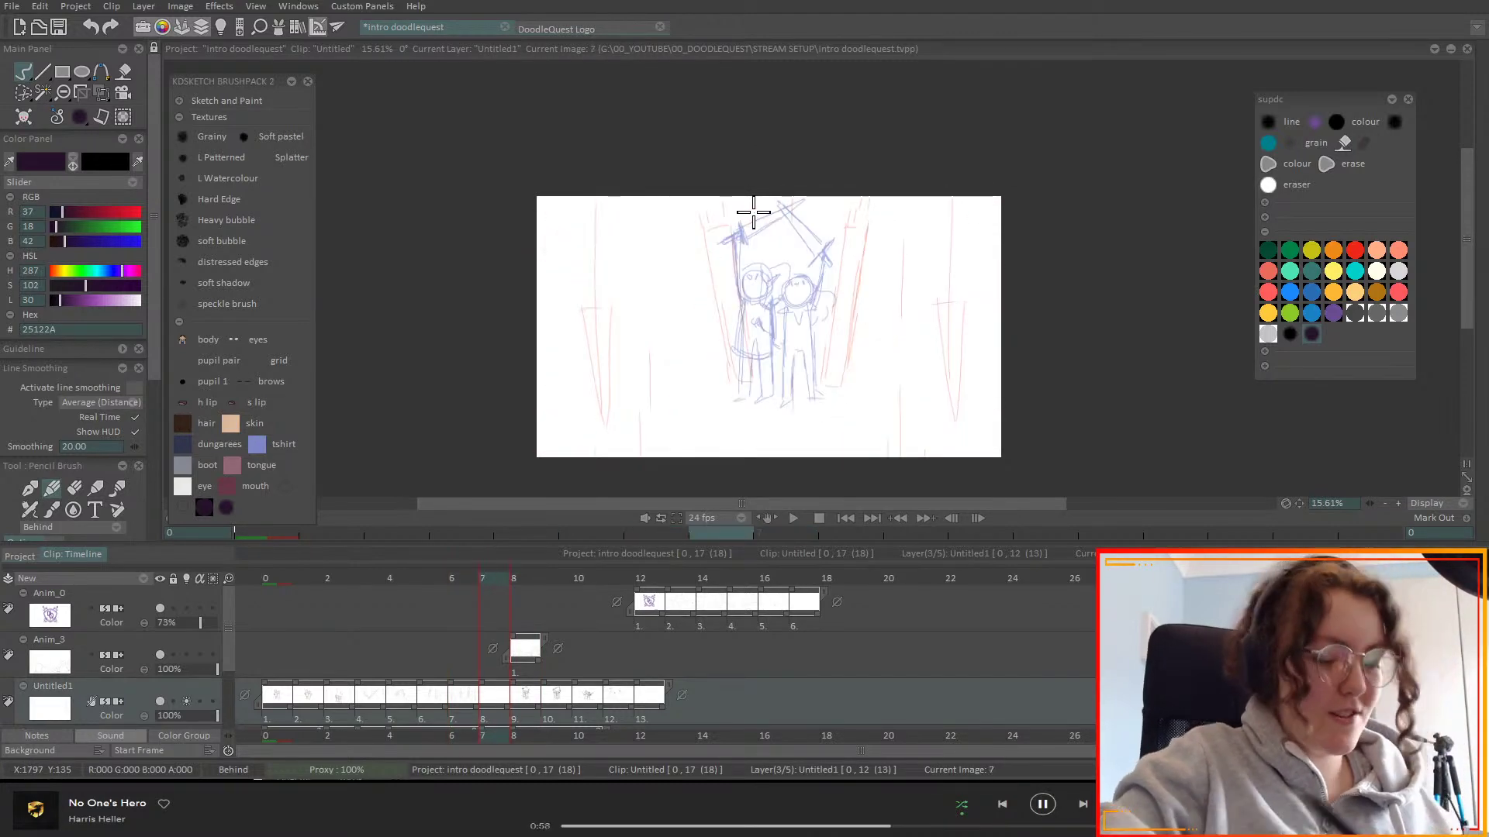
- Hide the ghosted neighbouring drawings and flip repeatedly around frames 6 to 8 to judge the transition into the crossed-swords pose
click(186, 702)
key(Left)
key(Right)
key(Right)
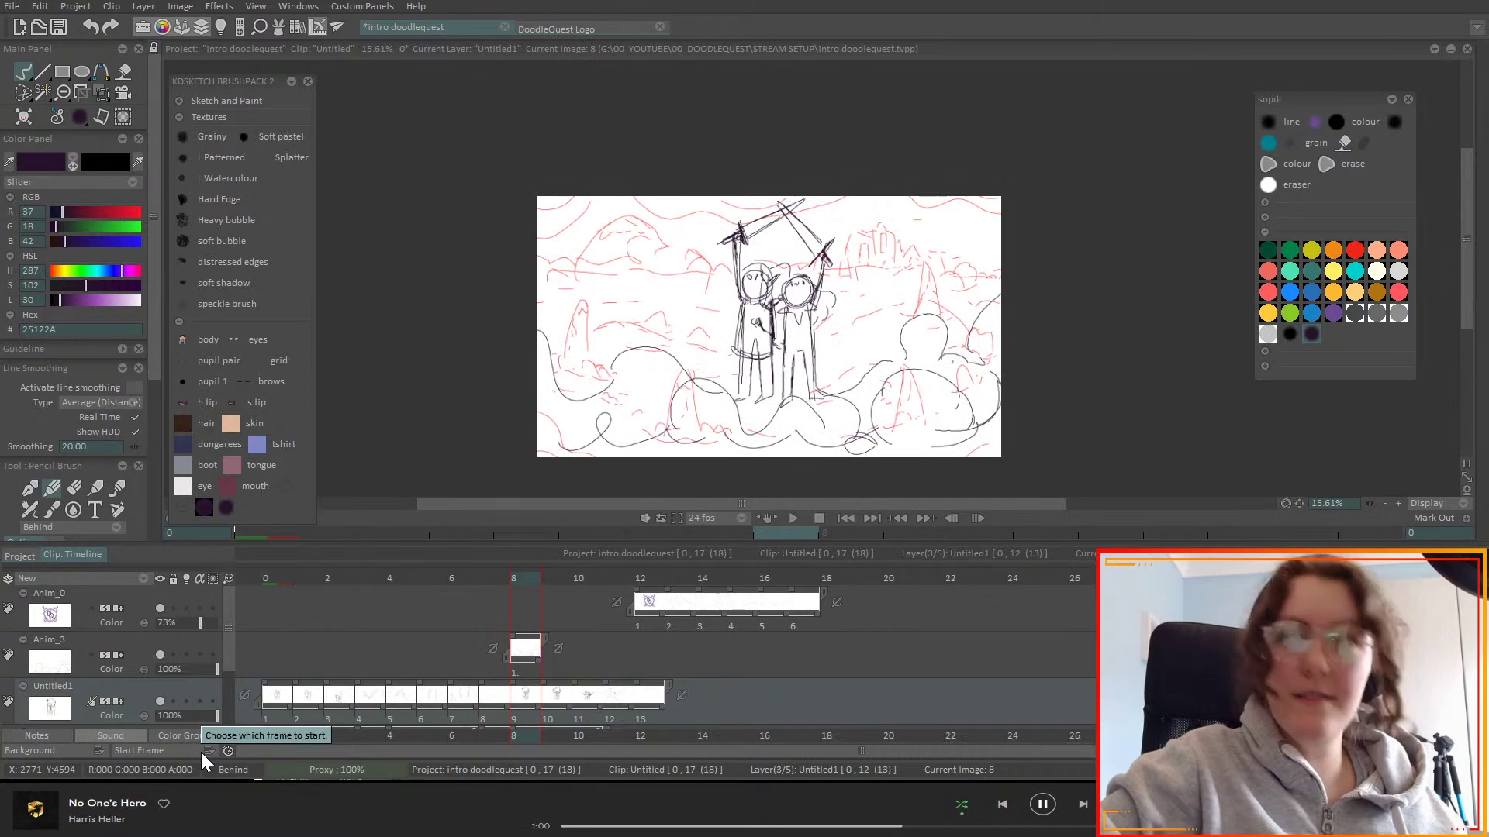
key(Left)
key(Left)
key(Right)
key(Right)
key(Left)
key(Left)
key(Left)
key(Right)
key(Right)
key(Left)
key(Left)
key(Right)
key(Right)
key(Left)
key(Left)
key(Left)
key(Right)
key(Right)
key(Right)
key(Right)
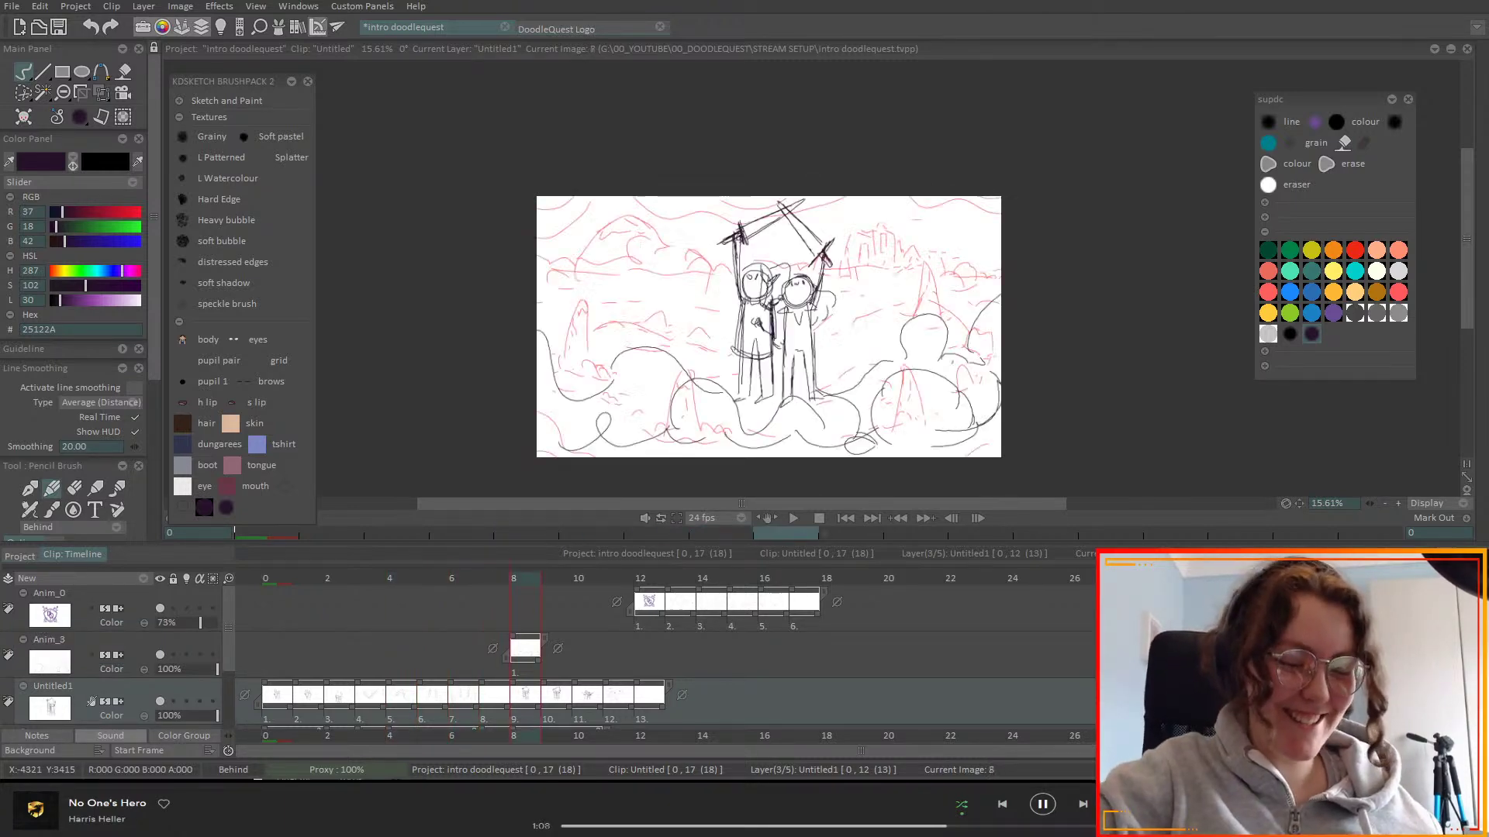
key(Left)
key(Left)
key(Right)
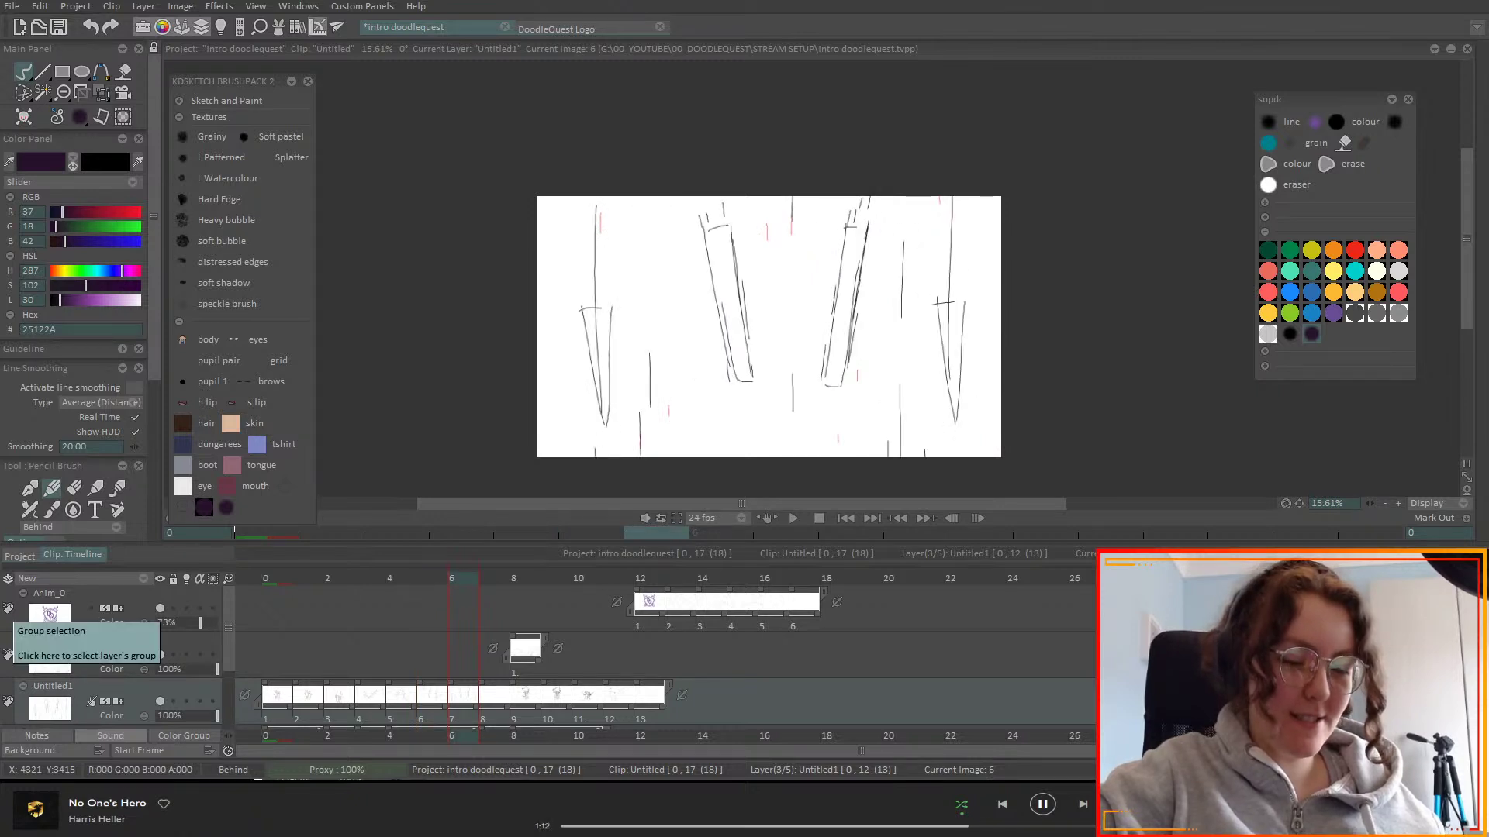
key(Right)
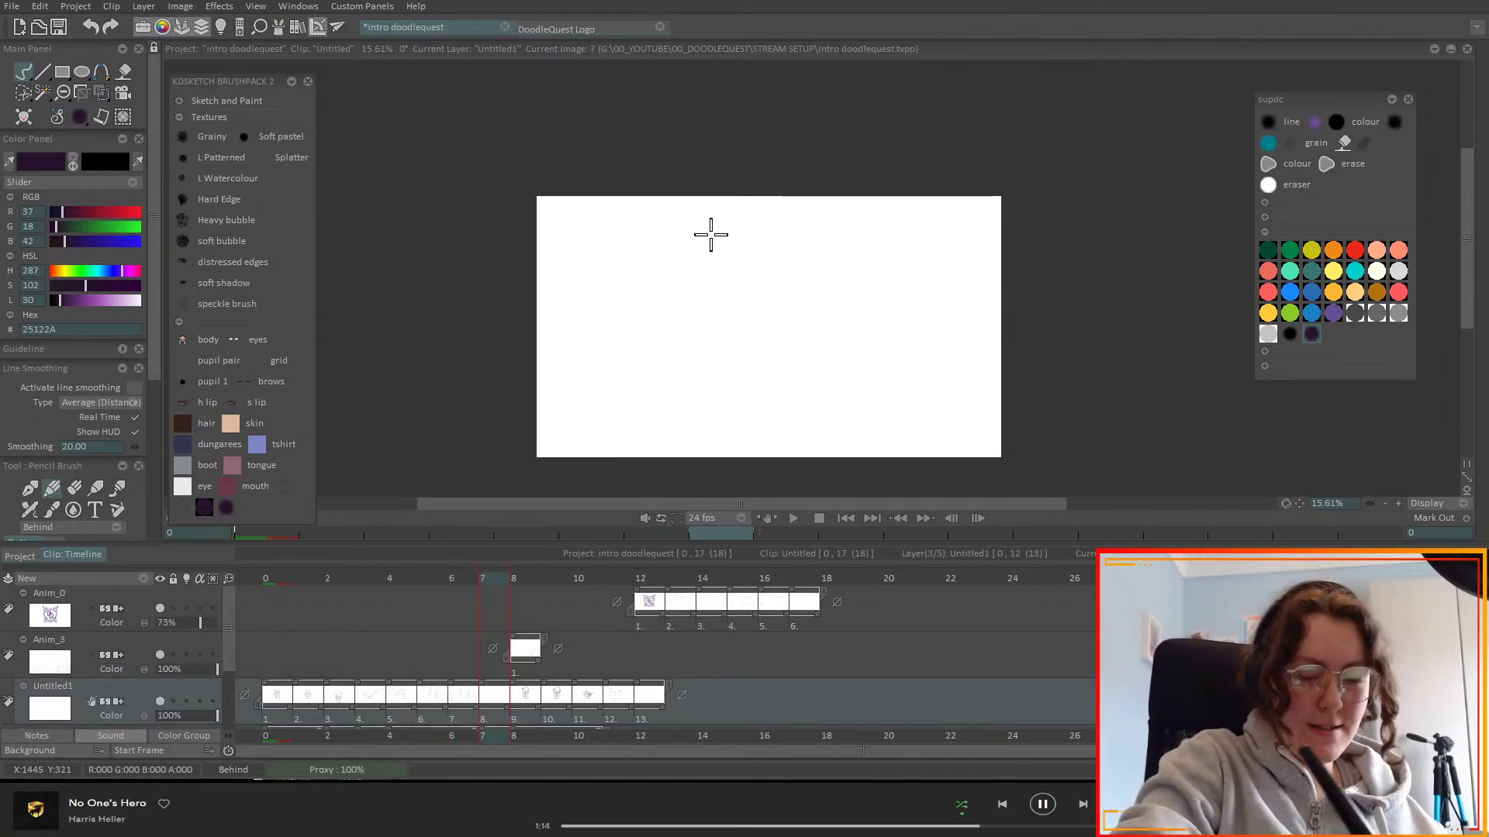
- Try roughing two falling sword handles with small hands reaching up beneath them on frame 7
drag(714, 197, 734, 293)
mouse_move(722, 236)
mouse_down()
mouse_move(737, 293)
mouse_move(800, 270)
mouse_move(808, 306)
mouse_up()
drag(836, 253, 832, 293)
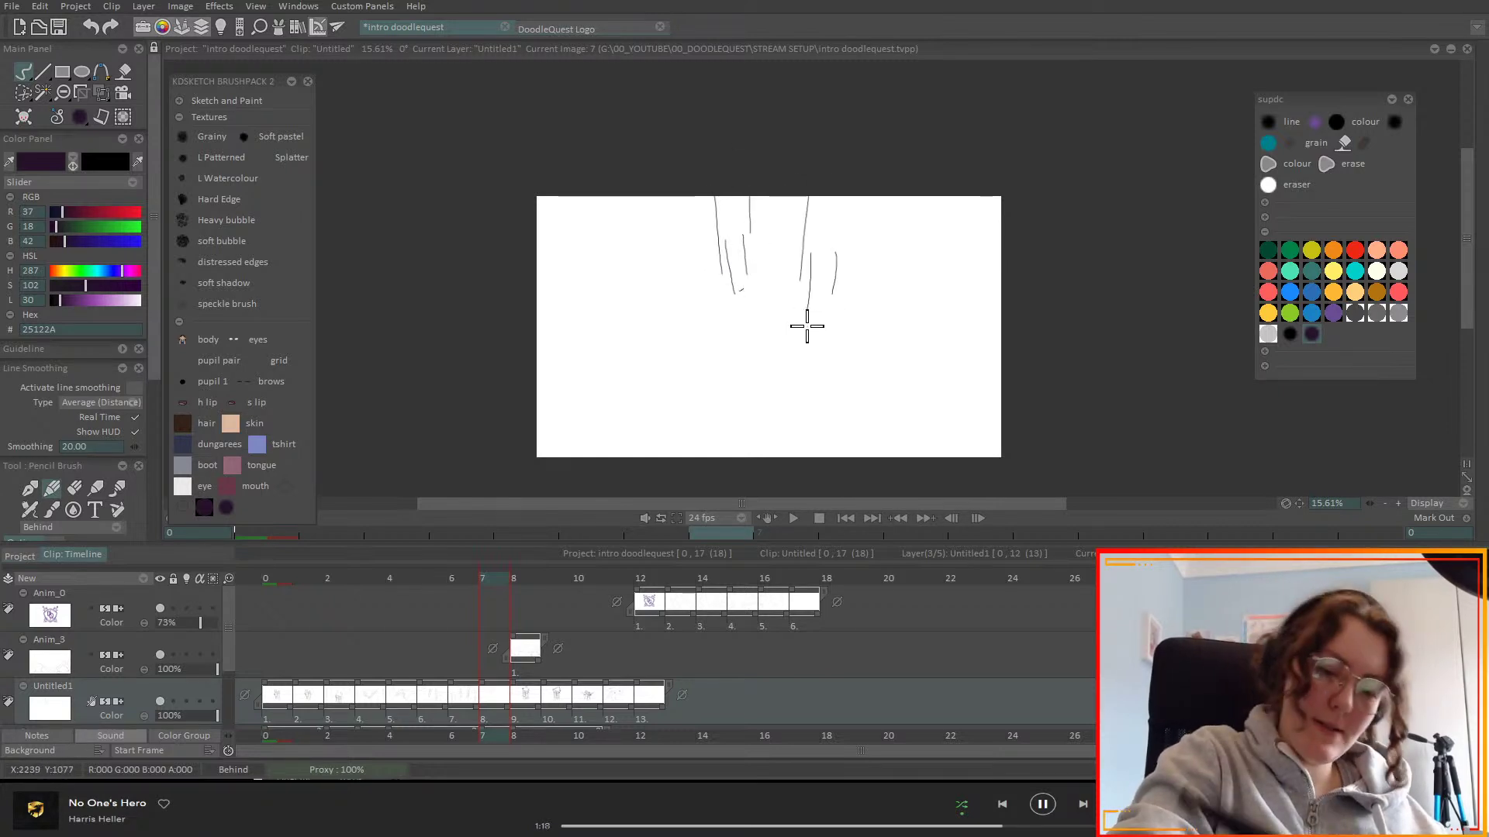
mouse_move(721, 398)
mouse_down()
mouse_move(697, 324)
mouse_move(732, 349)
mouse_move(734, 312)
mouse_move(758, 358)
mouse_move(811, 316)
mouse_up()
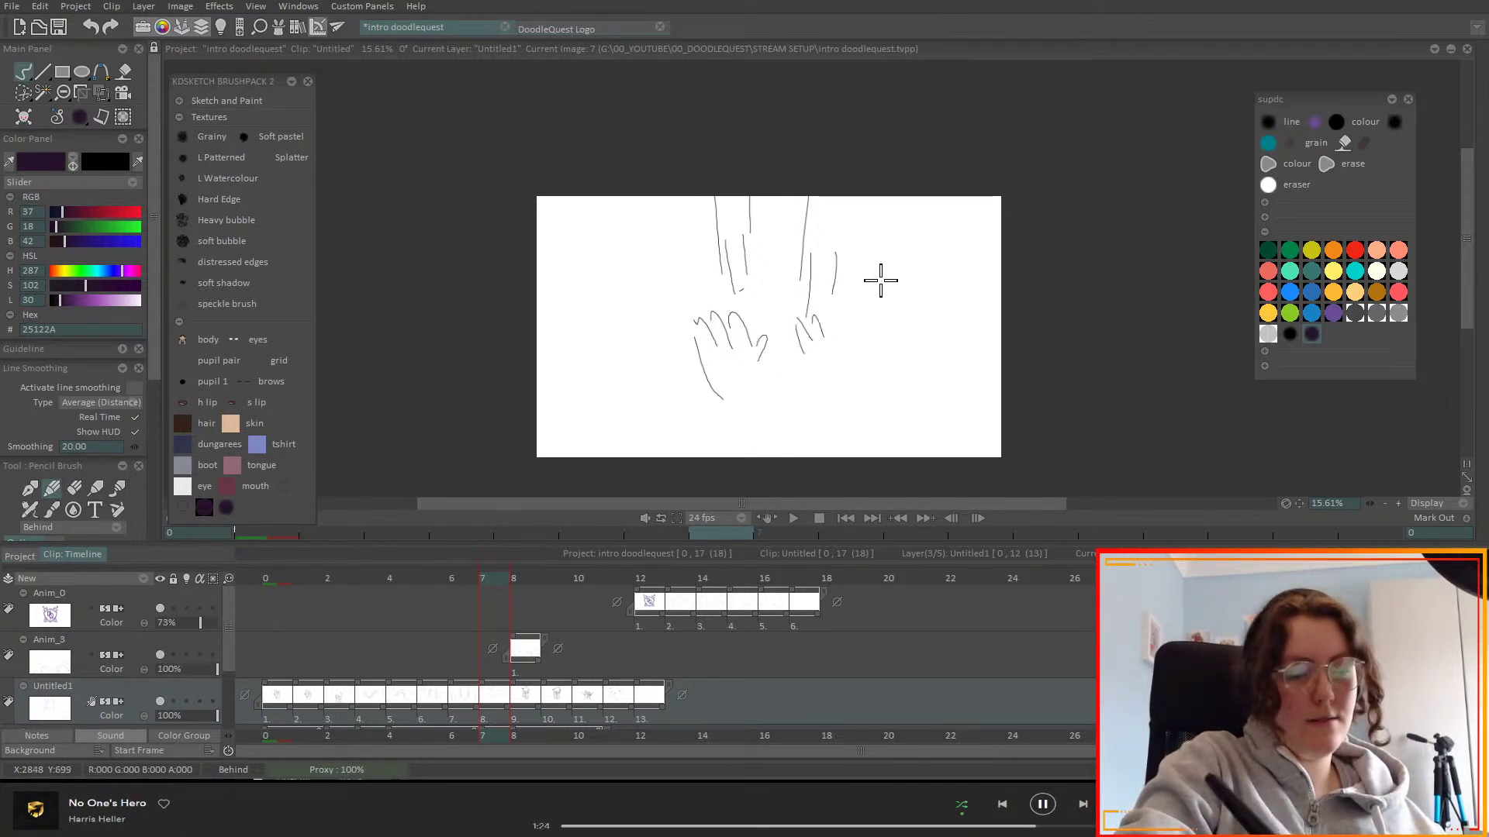
key(ctrl+z)
key(ctrl+z)
key(BackSpace)
- Sketch a larger open hand reaching up to a falling sword handle on the left half of frame 7
mouse_move(668, 186)
mouse_down()
mouse_move(689, 334)
mouse_move(705, 289)
mouse_move(725, 337)
mouse_up()
drag(734, 194, 736, 273)
mouse_move(669, 363)
mouse_down()
mouse_move(683, 281)
mouse_move(766, 335)
mouse_move(698, 388)
mouse_up()
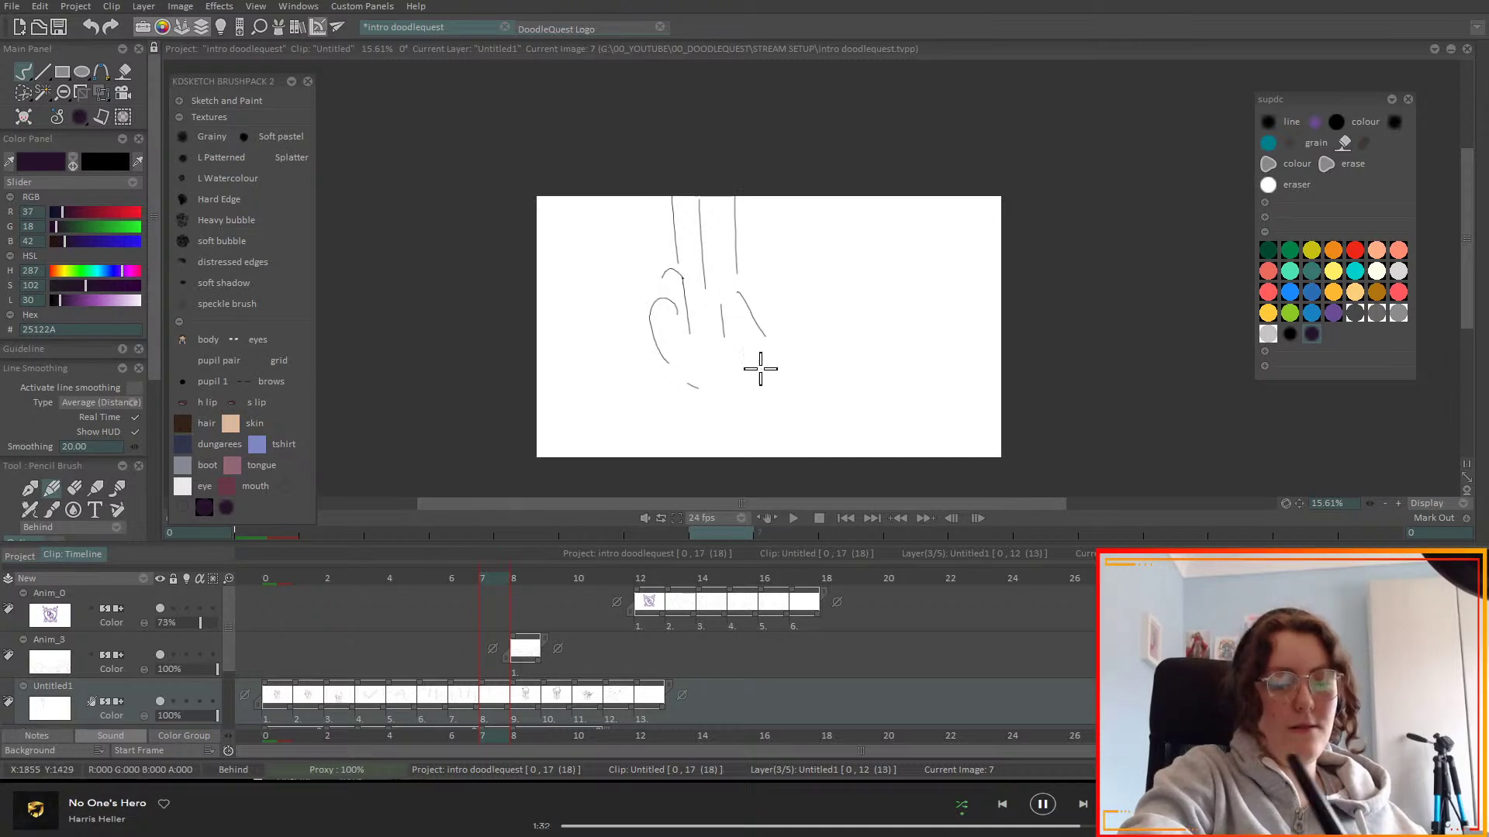
mouse_move(758, 285)
mouse_down()
mouse_move(783, 326)
mouse_move(791, 403)
mouse_up()
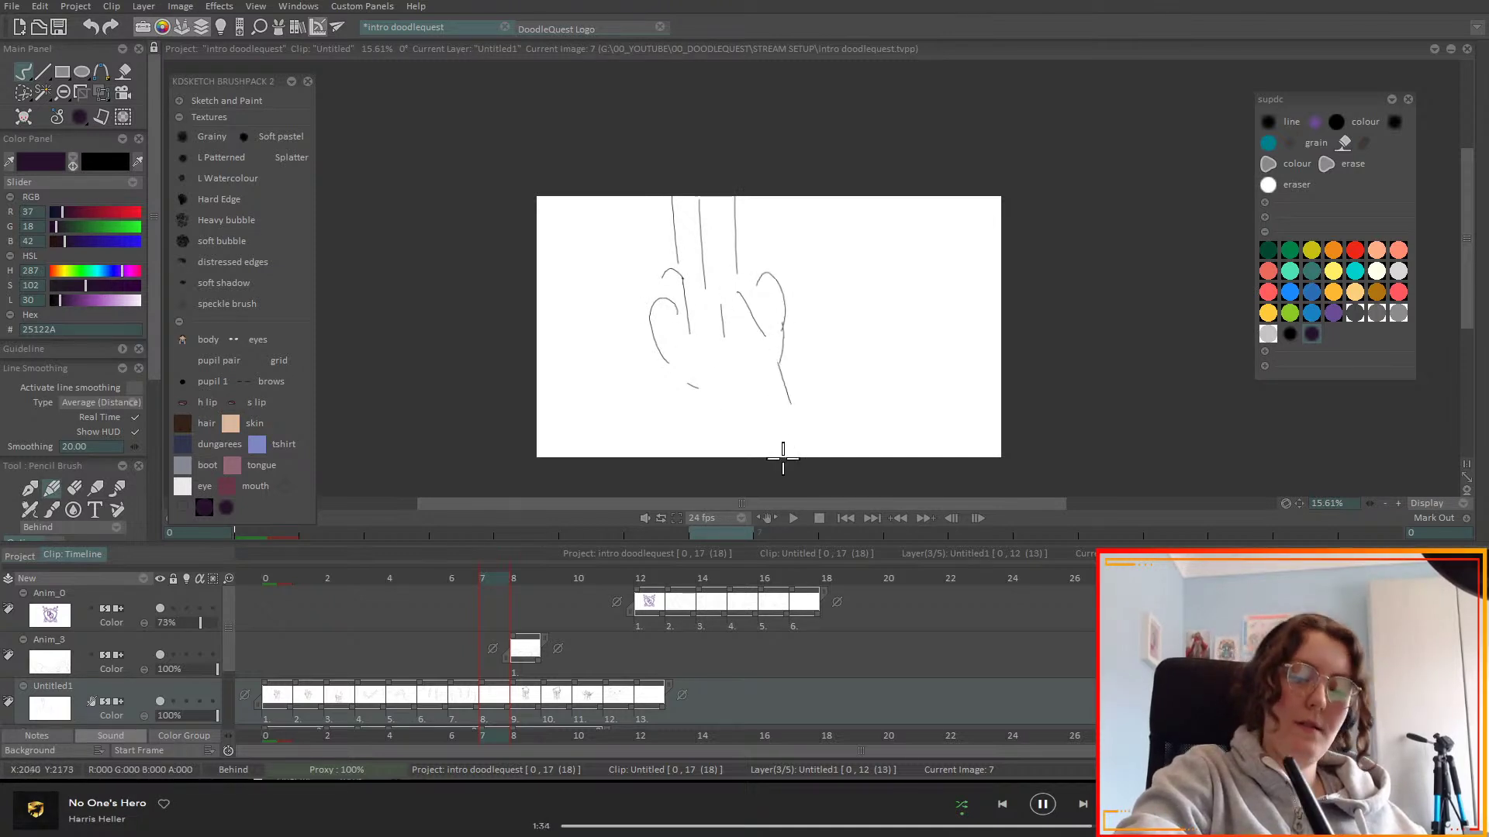
- Sketch a second sword handle and reaching hand on the right half of frame 7
drag(904, 140, 840, 281)
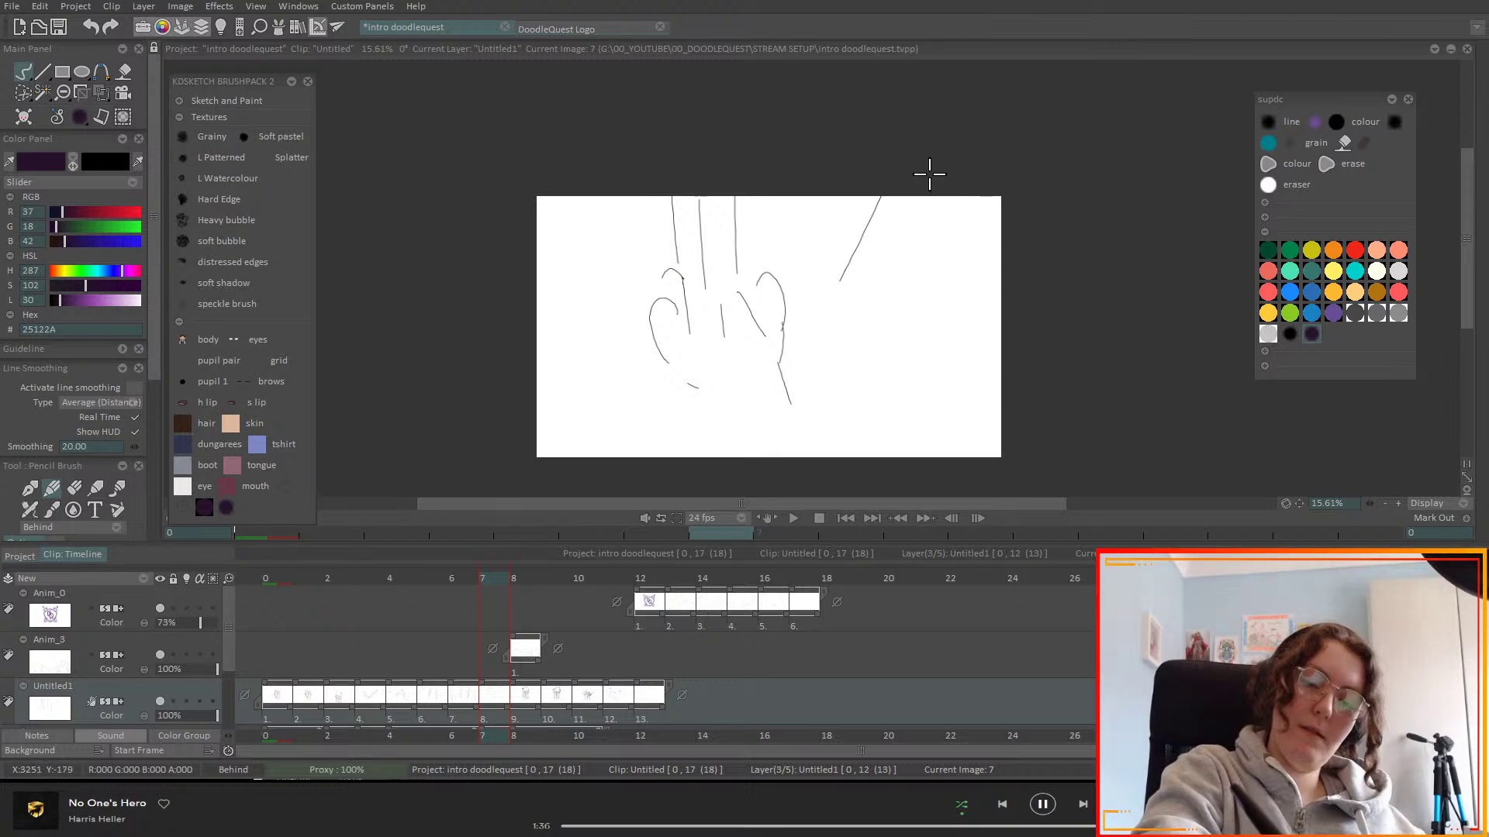
key(ctrl+z)
mouse_move(824, 177)
mouse_down()
mouse_move(826, 299)
mouse_move(847, 292)
mouse_up()
drag(872, 179, 872, 268)
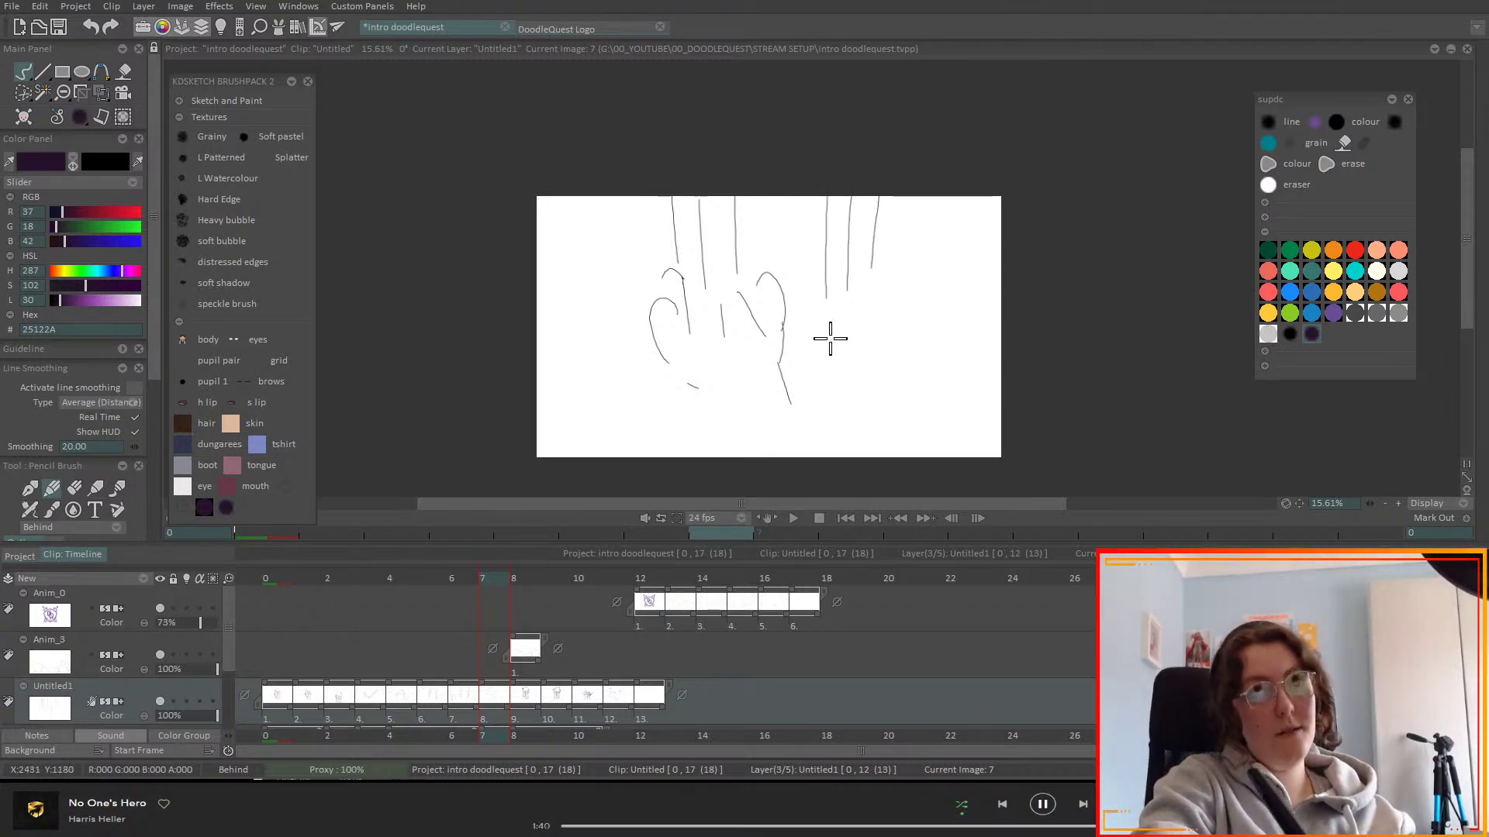
mouse_move(816, 322)
mouse_down()
mouse_move(808, 271)
mouse_move(857, 293)
mouse_move(882, 247)
mouse_move(910, 250)
mouse_move(904, 234)
mouse_move(893, 279)
mouse_move(925, 254)
mouse_move(906, 392)
mouse_move(829, 402)
mouse_up()
mouse_move(919, 276)
mouse_down()
mouse_move(944, 299)
mouse_move(927, 310)
mouse_up()
- Add a new animation layer at frame 8, directly above the Untitled1 layer
mouse_move(482, 577)
mouse_down()
mouse_move(465, 585)
mouse_move(528, 600)
mouse_move(468, 617)
mouse_move(518, 625)
mouse_move(464, 638)
mouse_move(525, 635)
mouse_move(528, 621)
mouse_up()
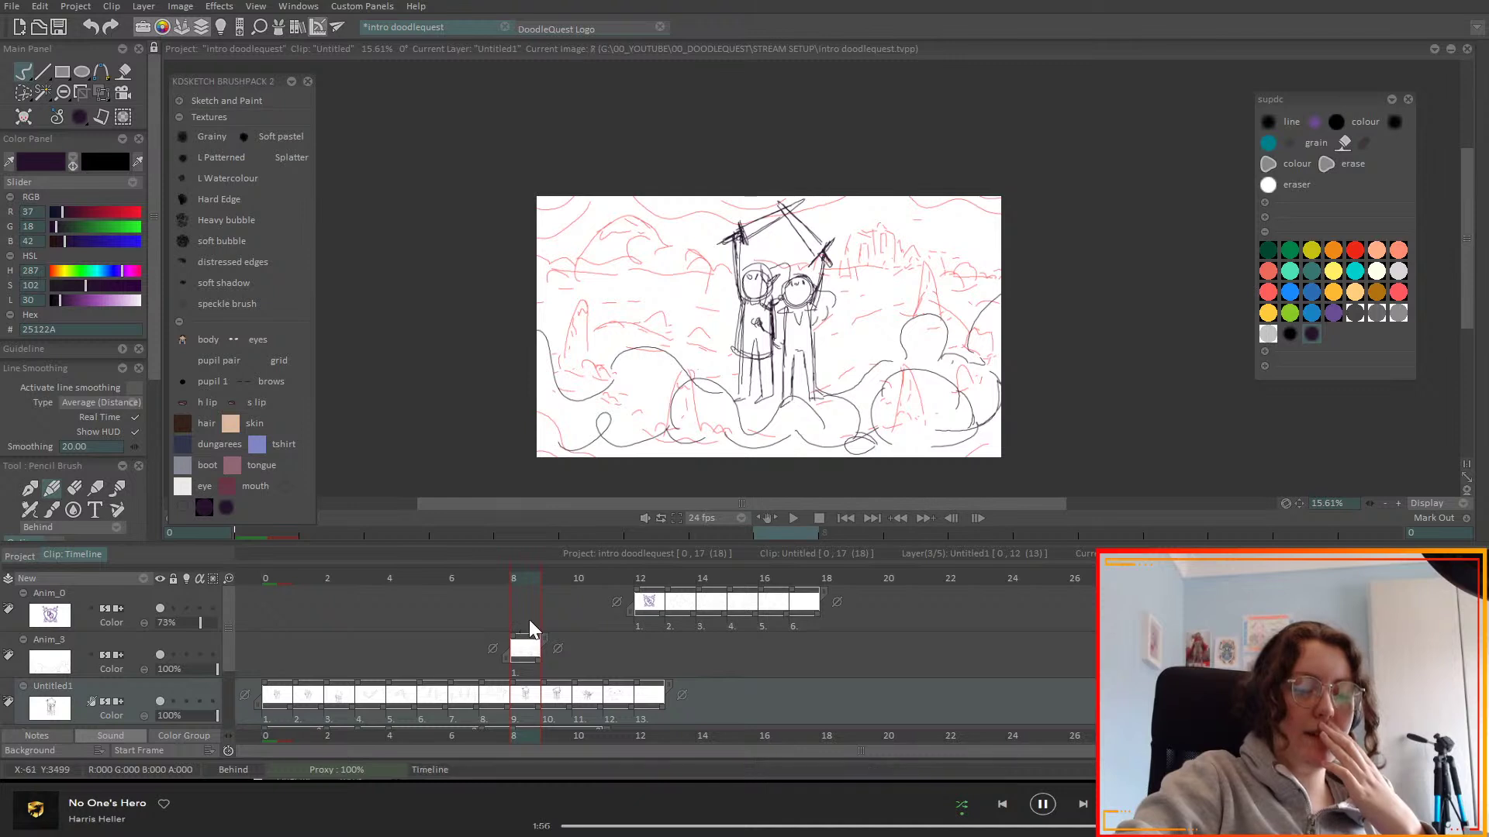
mouse_move(227, 622)
mouse_down()
mouse_move(231, 673)
mouse_move(243, 603)
mouse_up()
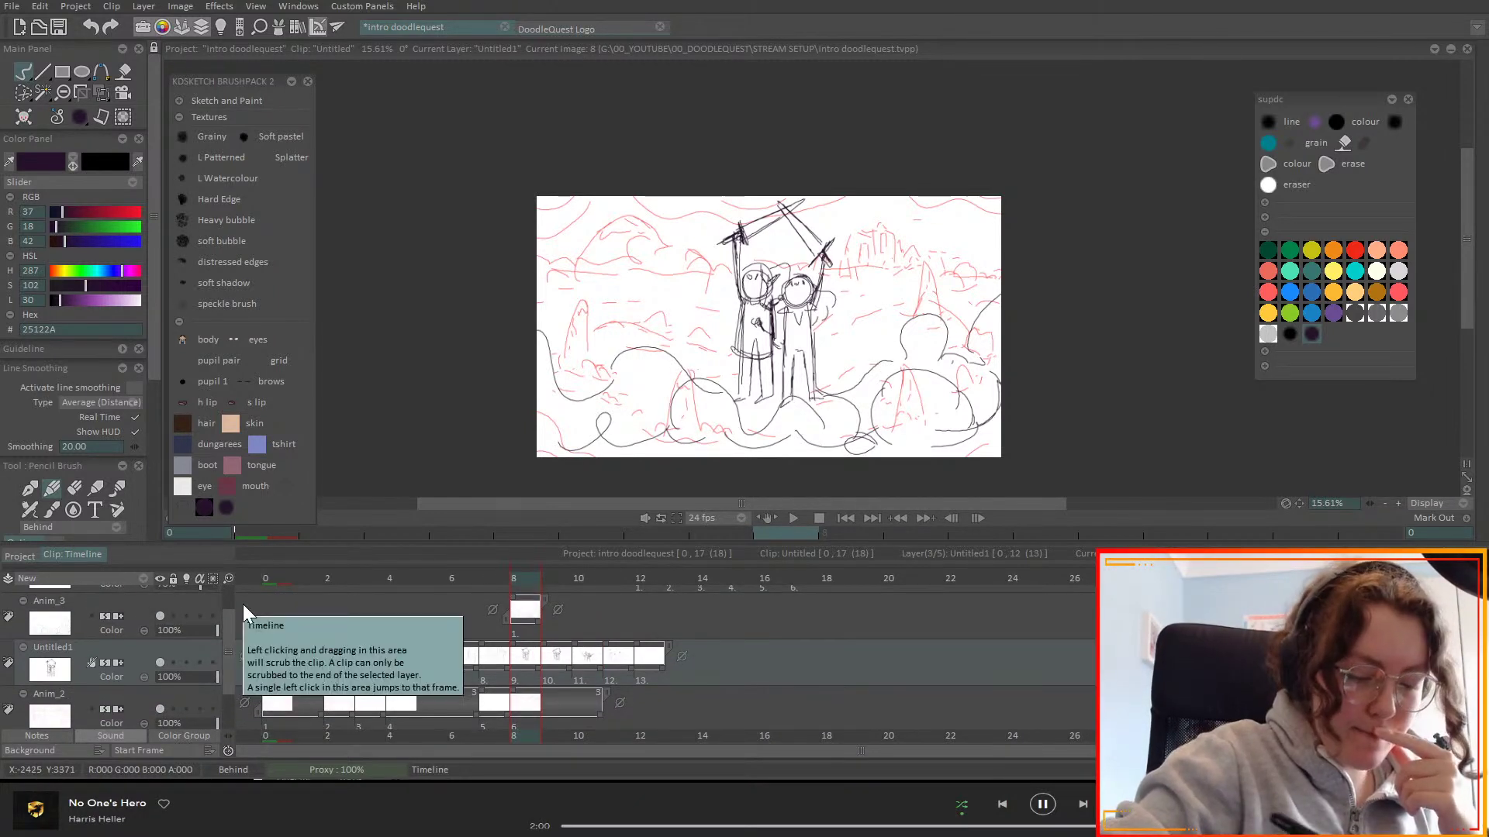
click(139, 578)
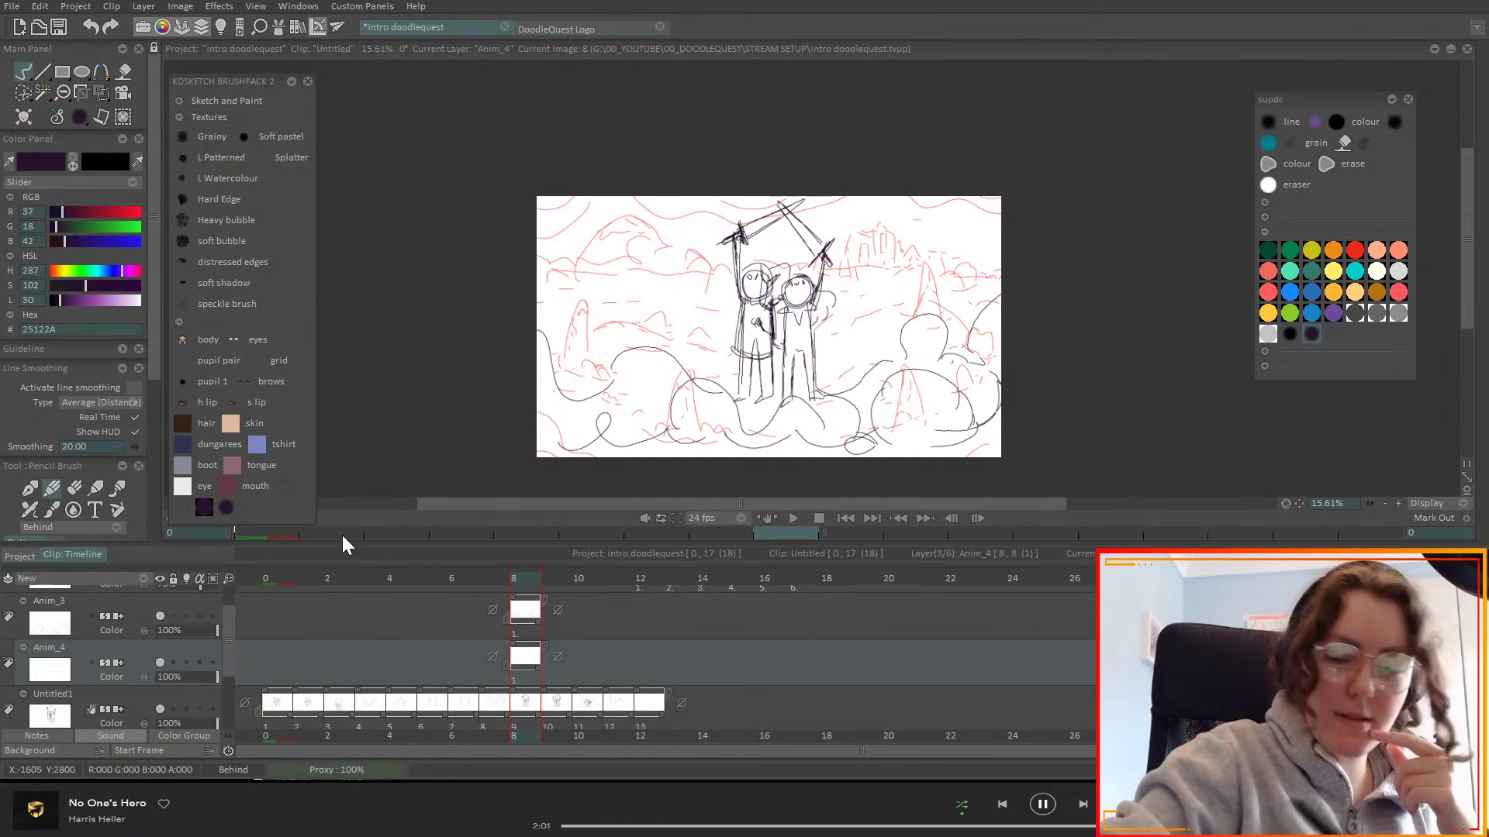
- Pick blue and sketch a long tapering light streak rising diagonally to the upper left of the characters on frame 8
click(1318, 312)
drag(673, 224, 736, 391)
drag(674, 225, 743, 396)
drag(671, 219, 741, 399)
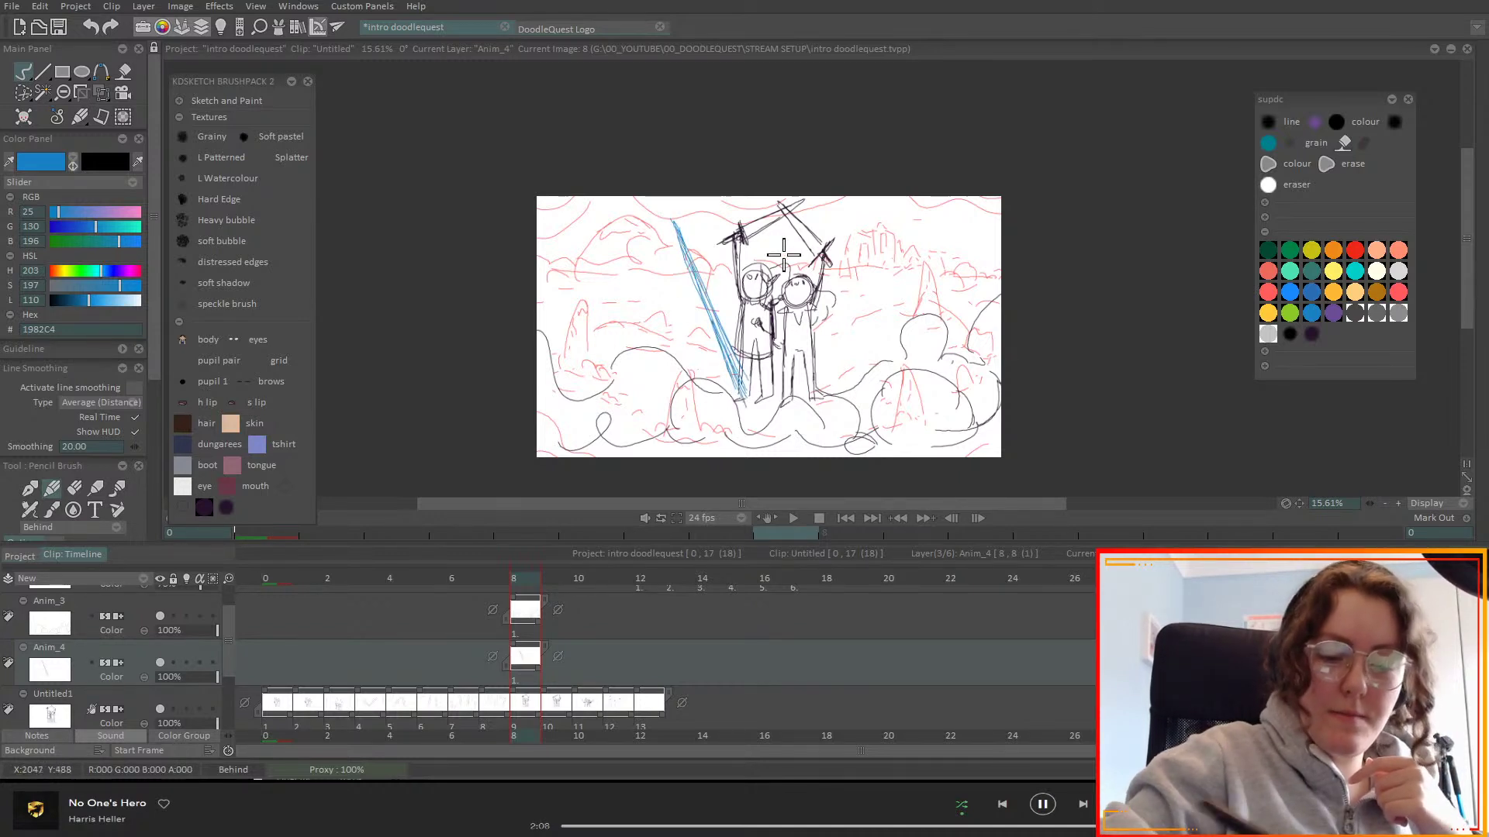
- Sketch more blue streaks fanning out from the characters' feet to the upper right, lower right and lower left
drag(821, 321, 858, 276)
mouse_move(814, 380)
mouse_down()
mouse_move(905, 324)
mouse_move(844, 388)
mouse_up()
drag(927, 360, 810, 414)
mouse_move(860, 237)
mouse_down()
mouse_move(819, 391)
mouse_move(911, 320)
mouse_up()
mouse_move(828, 390)
mouse_down()
mouse_move(874, 352)
mouse_move(812, 415)
mouse_up()
drag(927, 368, 816, 418)
mouse_move(736, 380)
mouse_down()
mouse_move(620, 333)
mouse_move(705, 402)
mouse_up()
mouse_move(608, 337)
mouse_down()
mouse_move(708, 399)
mouse_move(638, 342)
mouse_up()
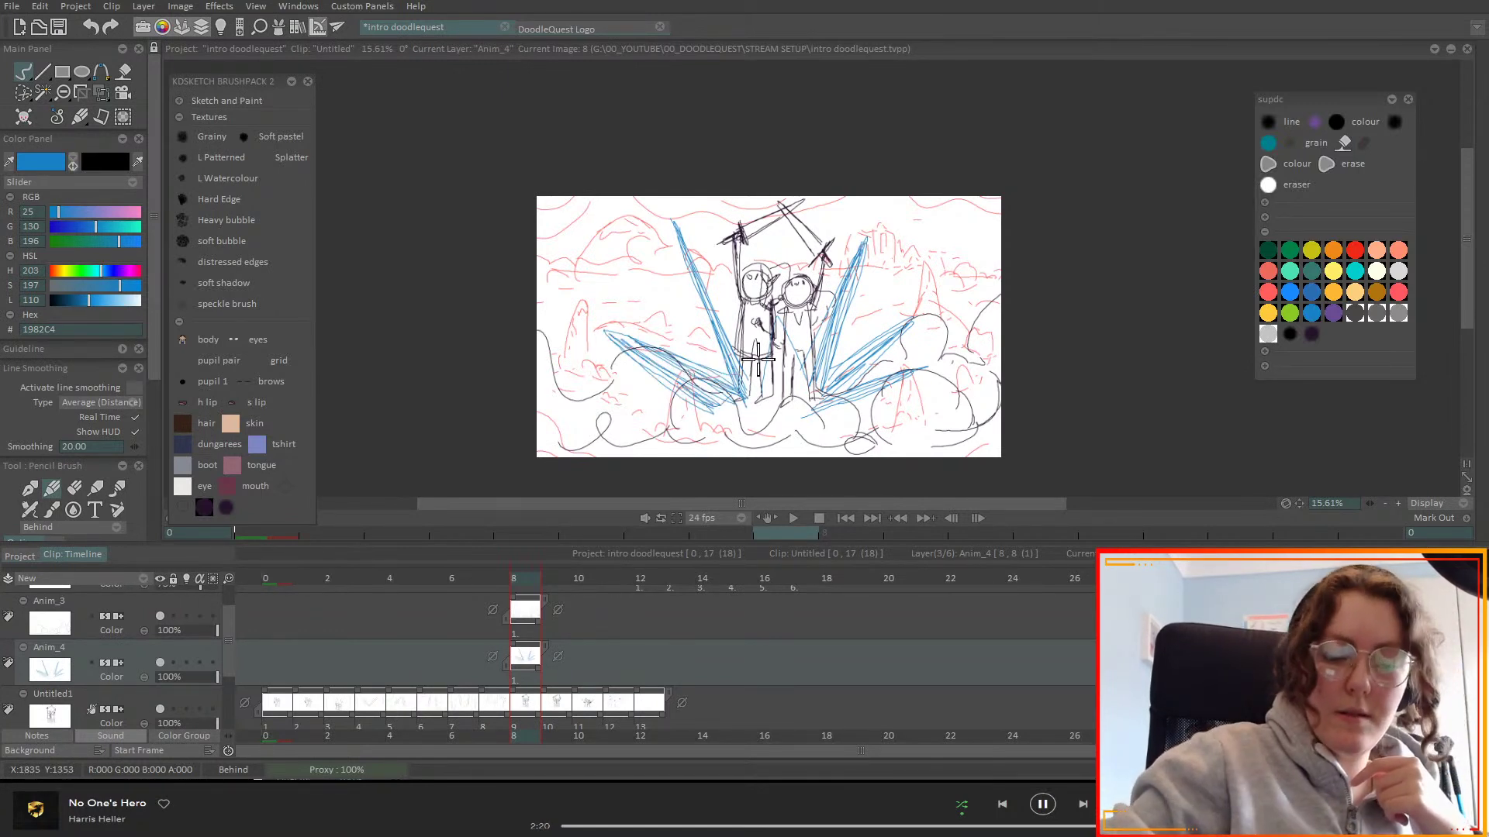
- Add a new drawing on the Anim_4 layer at frame 9 and turn on that layer's light table
click(545, 583)
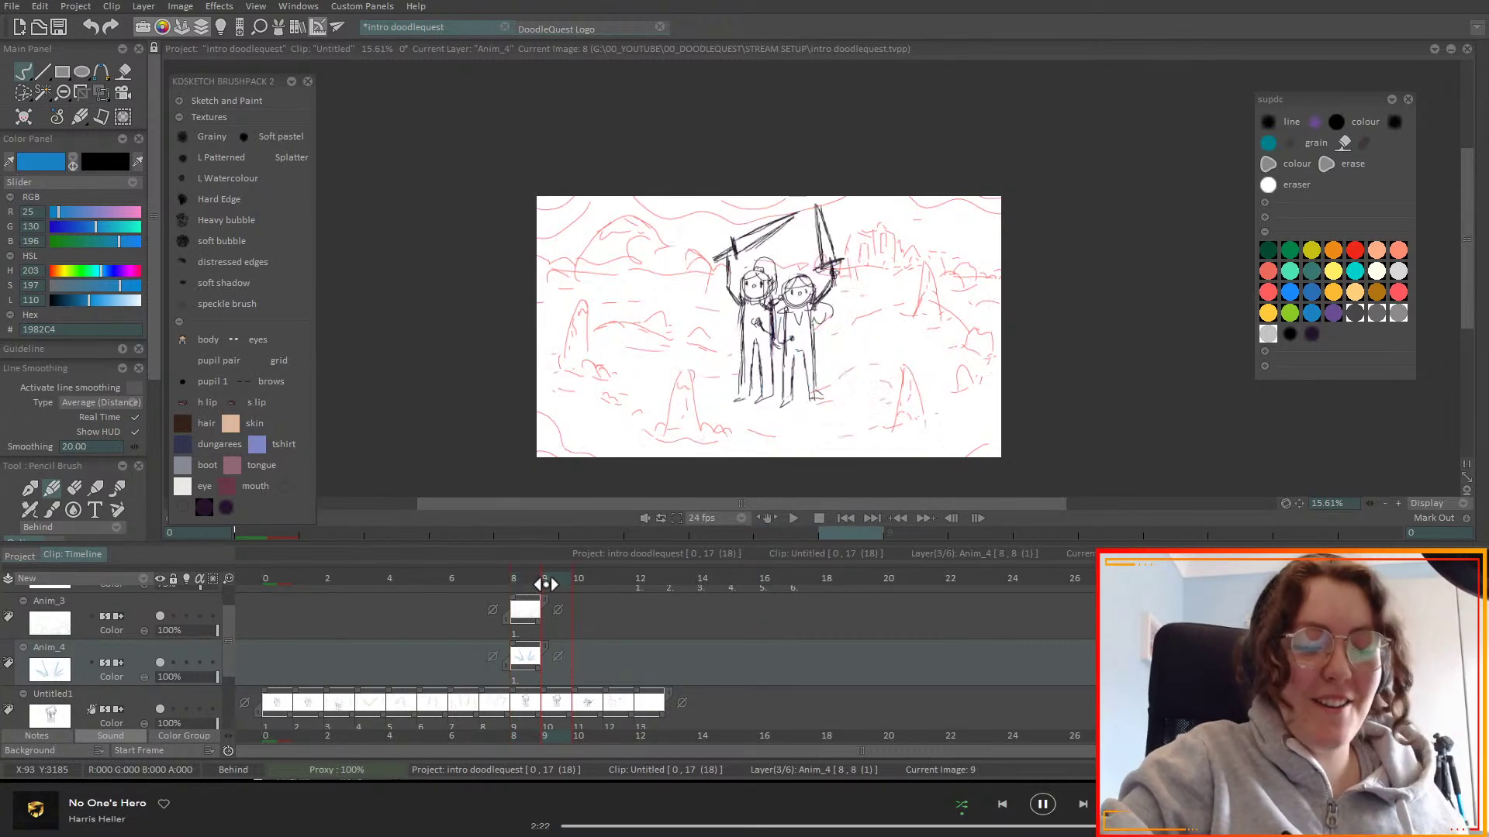
key(Return)
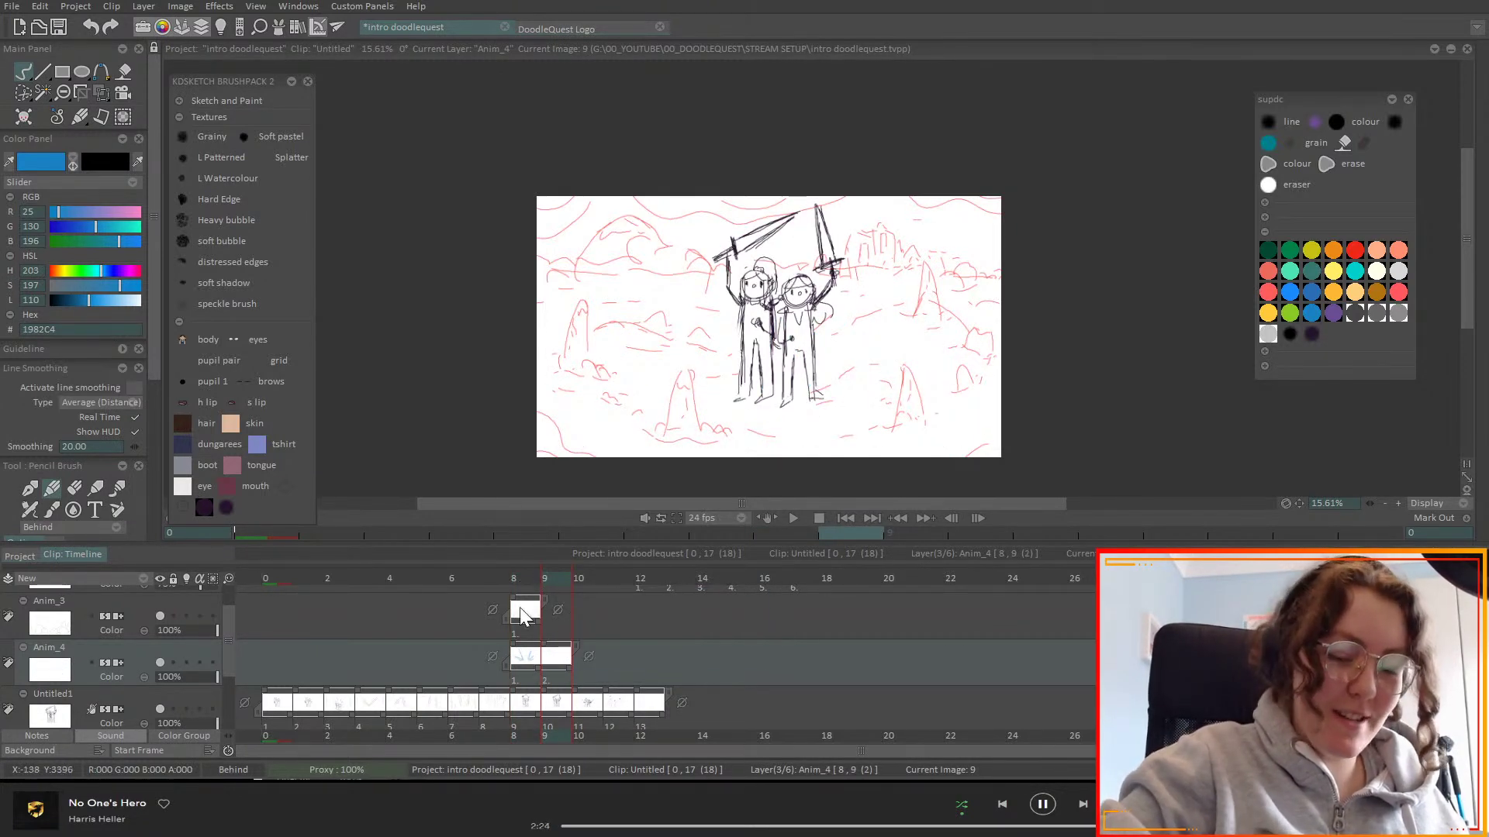
click(186, 662)
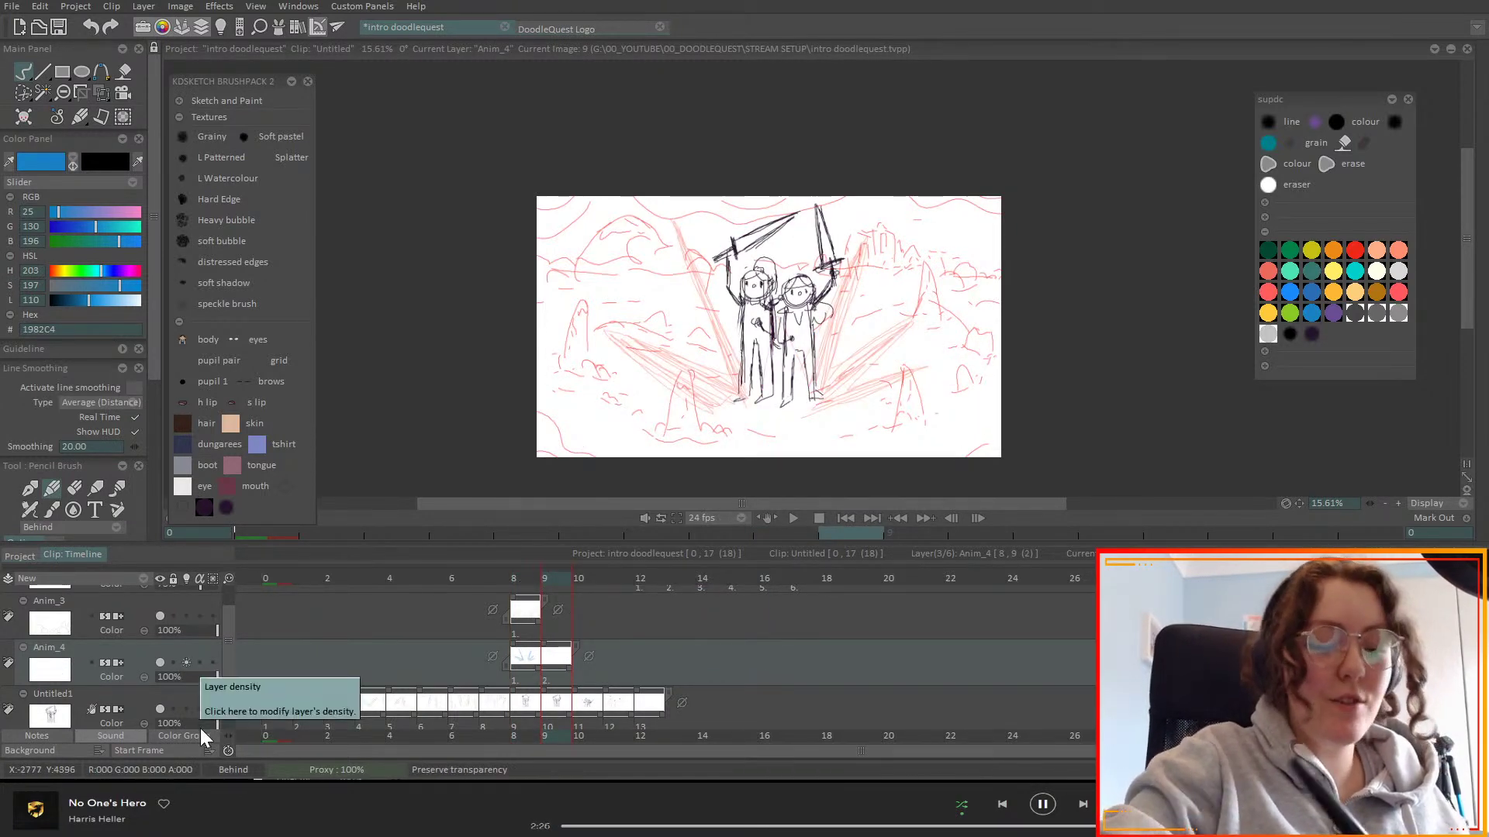
mouse_move(635, 357)
mouse_down()
mouse_move(580, 305)
mouse_move(629, 344)
mouse_up()
key(Delete)
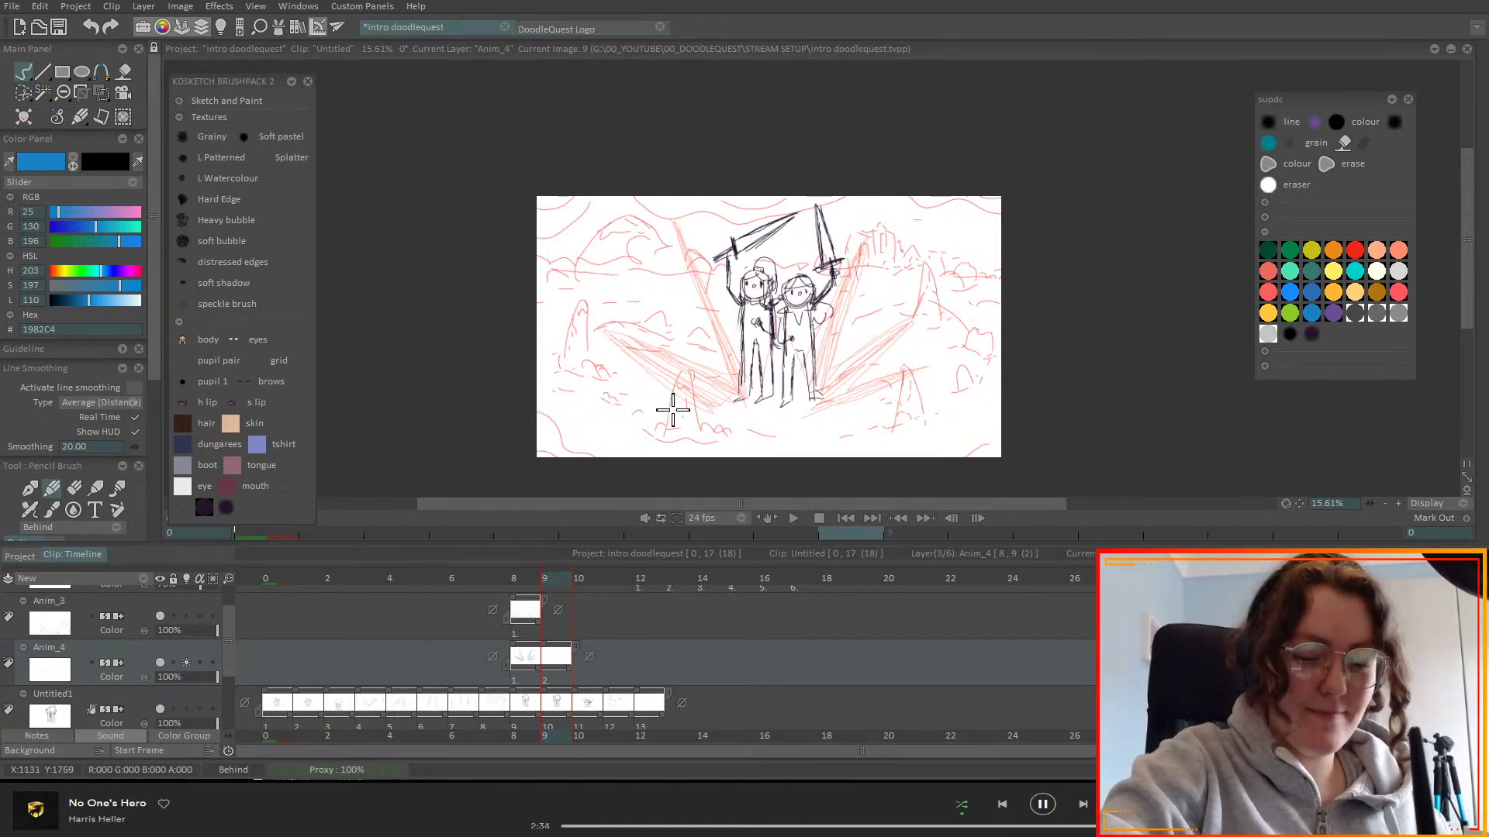
- Sketch blue monster heads, claws and cloud shapes closing in around the two characters on frame 9
mouse_move(663, 404)
mouse_down()
mouse_move(691, 362)
mouse_move(683, 350)
mouse_move(731, 327)
mouse_up()
drag(834, 327, 922, 384)
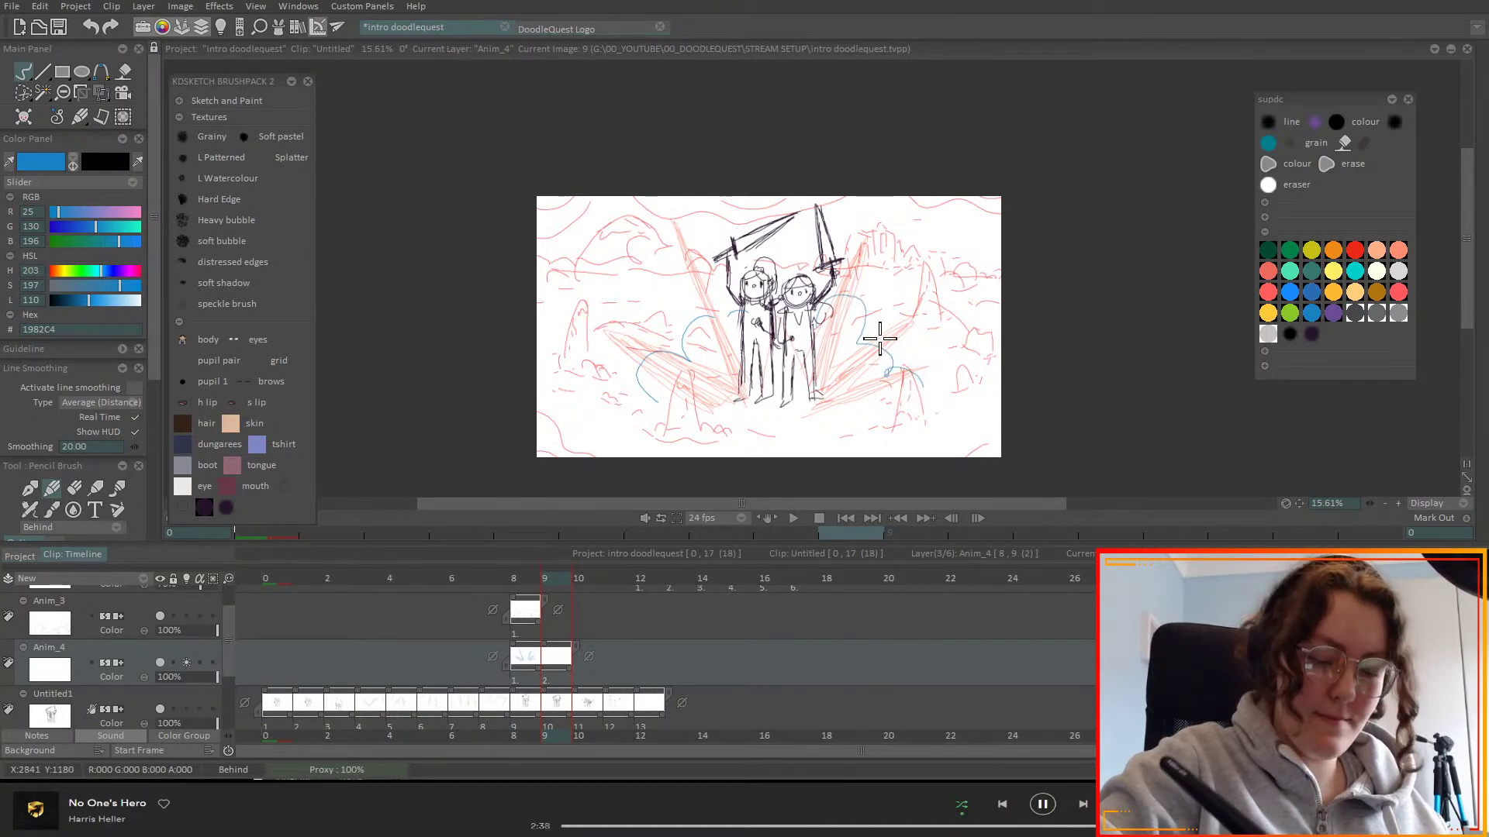
mouse_move(892, 458)
mouse_down()
mouse_move(961, 406)
mouse_move(986, 315)
mouse_move(964, 289)
mouse_move(913, 296)
mouse_move(966, 270)
mouse_move(898, 267)
mouse_move(956, 247)
mouse_move(989, 231)
mouse_up()
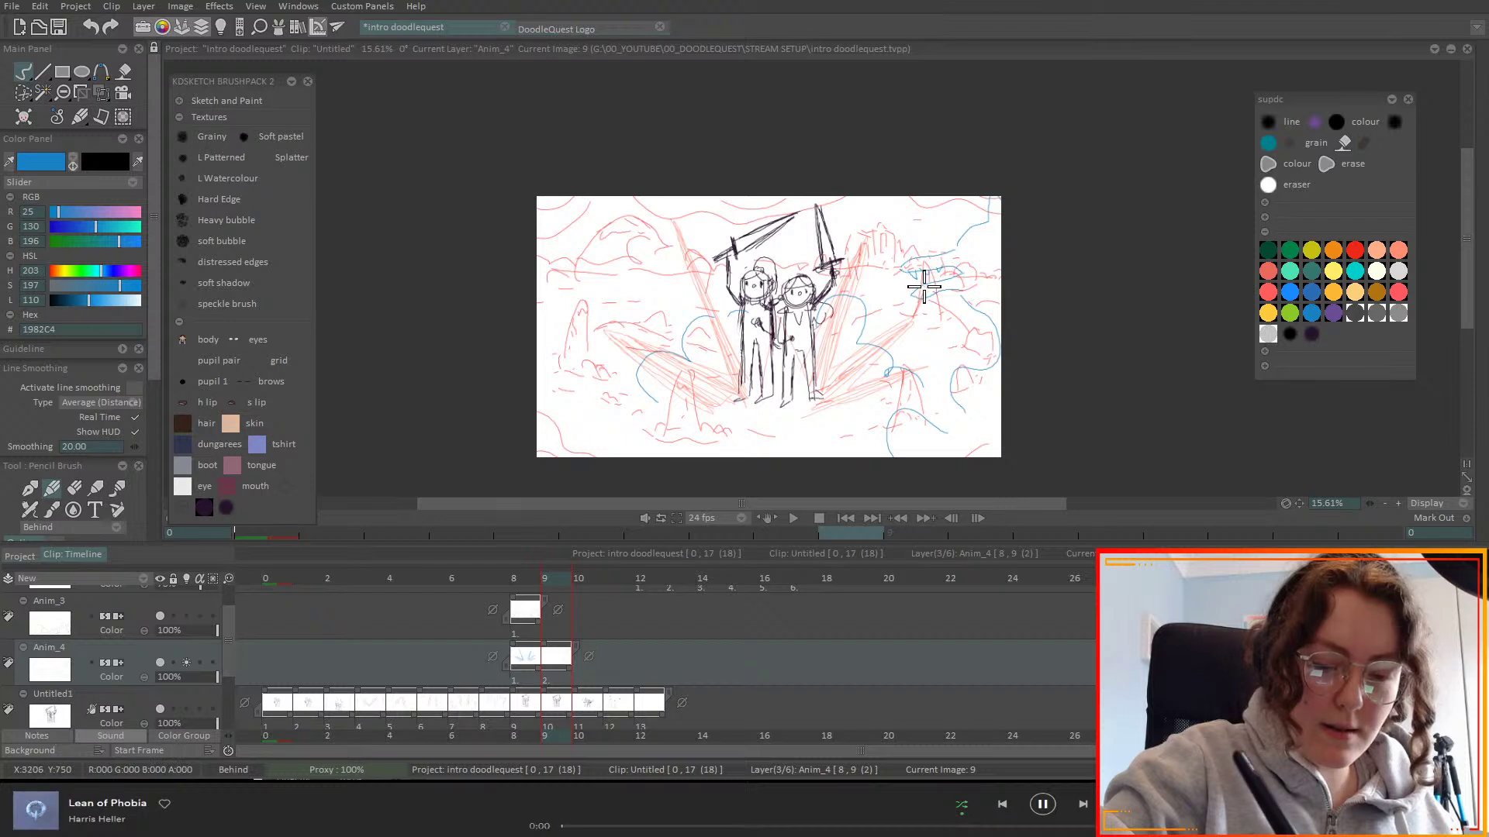
mouse_move(982, 259)
mouse_down()
mouse_move(974, 236)
mouse_move(997, 183)
mouse_up()
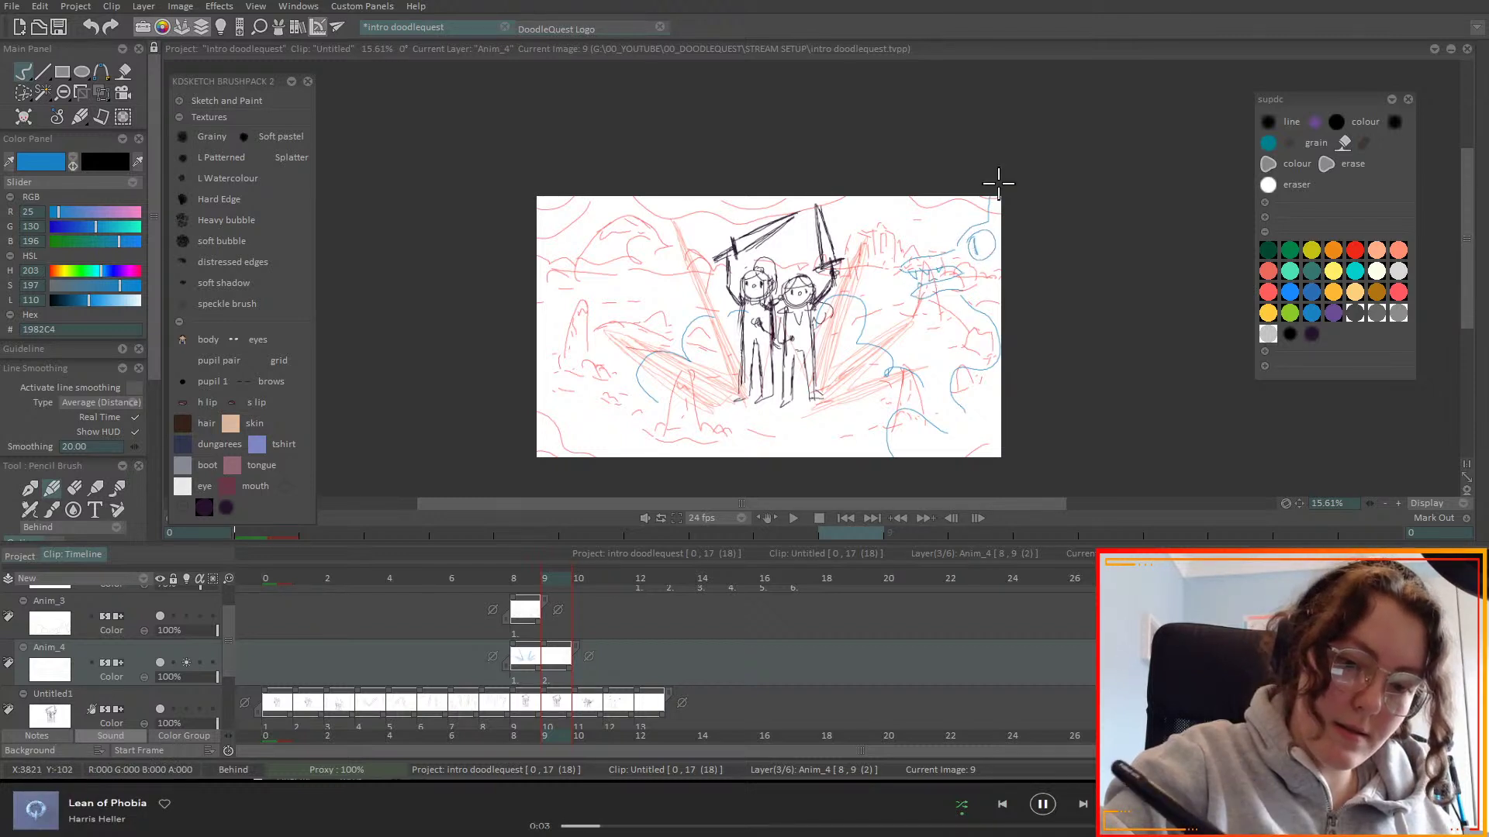
mouse_move(959, 294)
mouse_down()
mouse_move(1002, 338)
mouse_move(969, 367)
mouse_move(942, 350)
mouse_move(964, 390)
mouse_move(954, 403)
mouse_move(976, 380)
mouse_move(915, 410)
mouse_move(919, 380)
mouse_move(916, 417)
mouse_move(867, 421)
mouse_move(897, 426)
mouse_move(882, 440)
mouse_move(919, 456)
mouse_move(920, 426)
mouse_move(990, 416)
mouse_up()
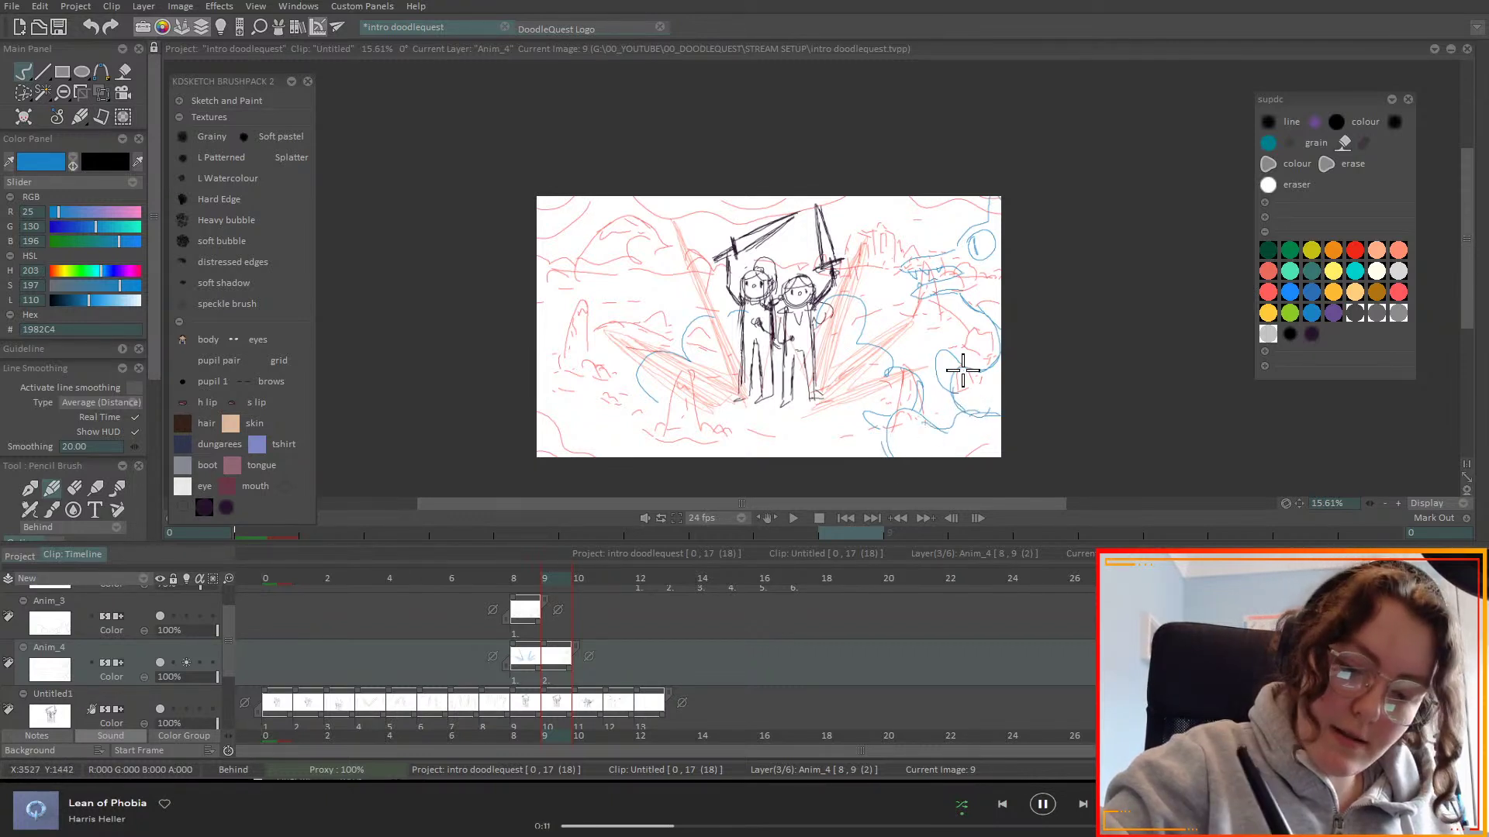
mouse_move(938, 367)
mouse_down()
mouse_move(960, 396)
mouse_move(990, 366)
mouse_move(951, 361)
mouse_move(997, 386)
mouse_move(1000, 345)
mouse_up()
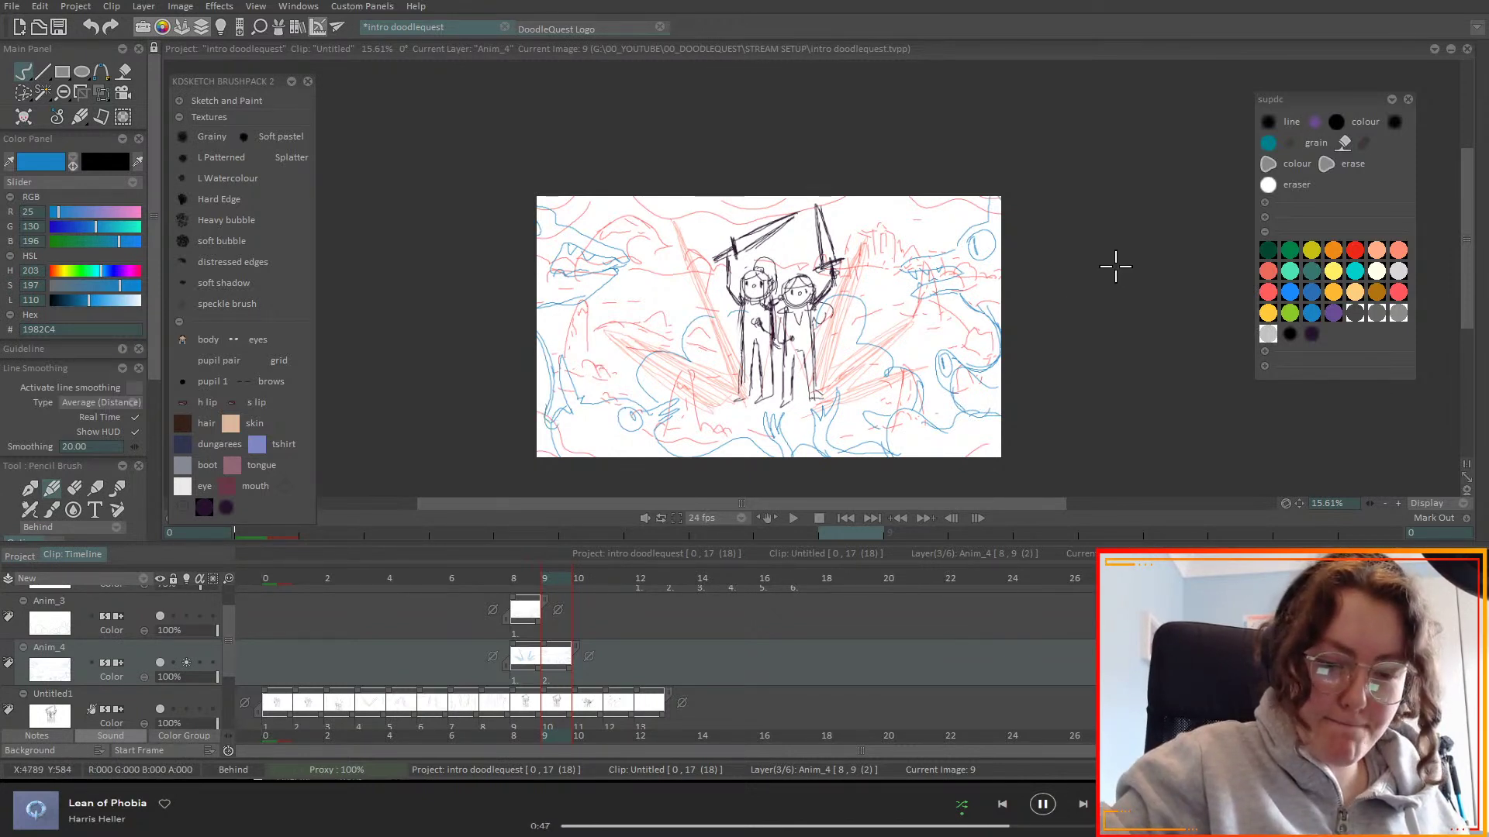
- Extend the monster drawing on the Anim_4 layer so it holds through frame 10
click(579, 578)
mouse_move(583, 578)
mouse_down()
mouse_move(524, 601)
mouse_move(583, 600)
mouse_up()
drag(570, 659, 603, 661)
click(612, 578)
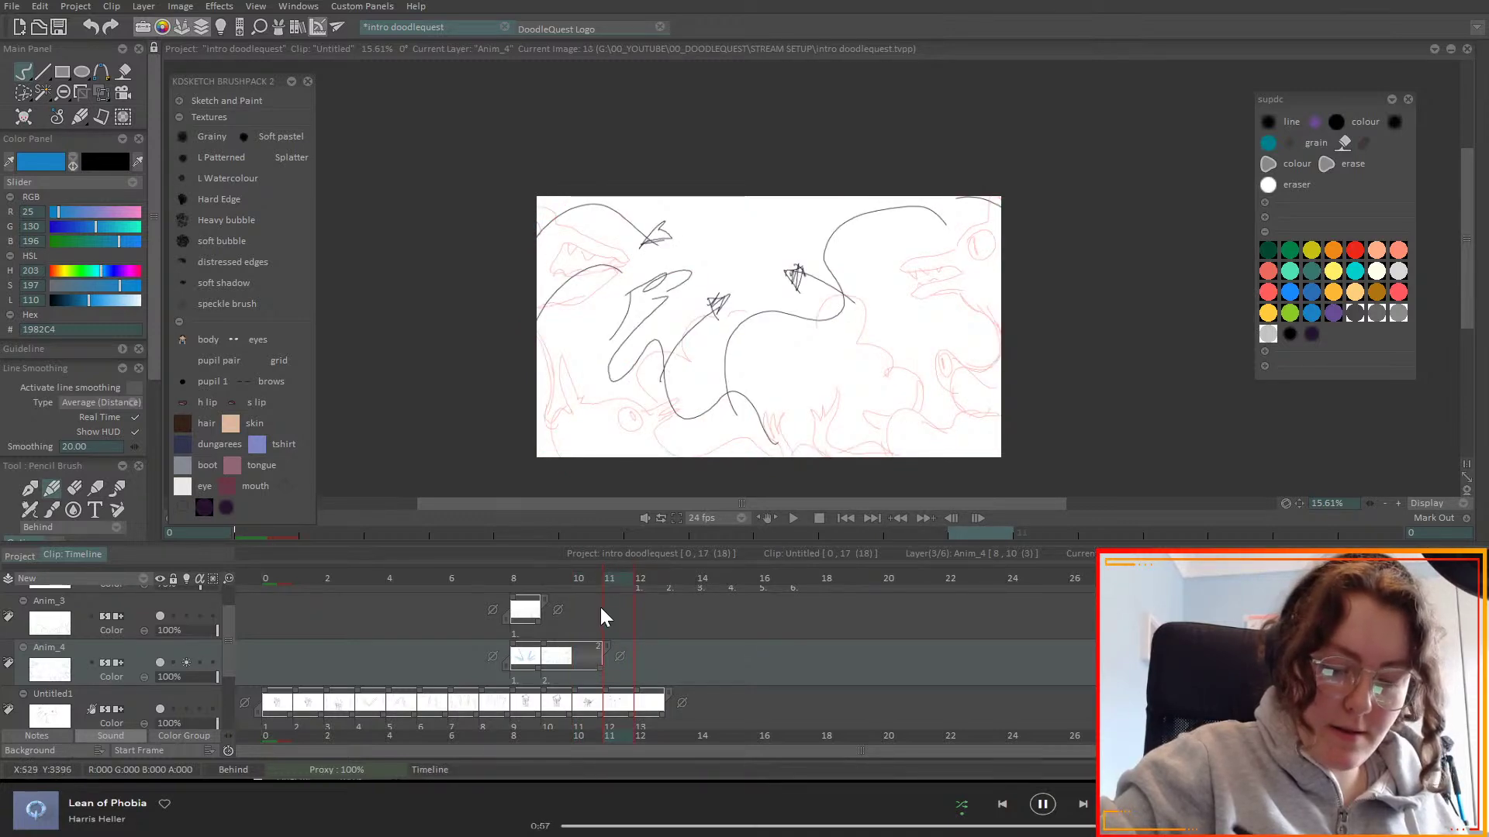
- Try holding the characters' frame 10 drawing on the Untitled1 layer through frame 11
mouse_move(603, 580)
mouse_down()
mouse_move(585, 582)
mouse_move(648, 583)
mouse_move(616, 583)
mouse_up()
drag(599, 714, 631, 713)
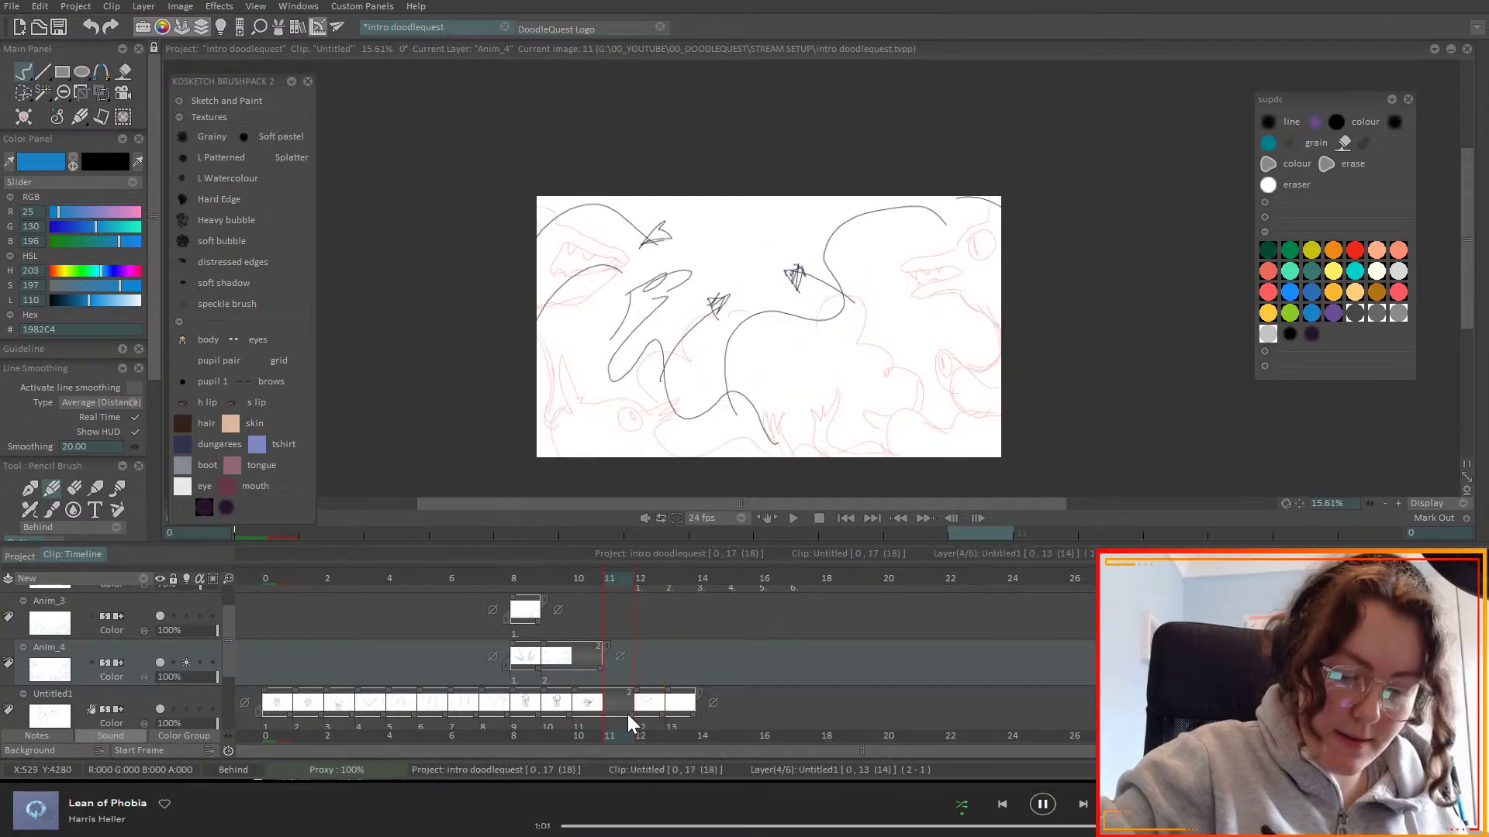
click(583, 584)
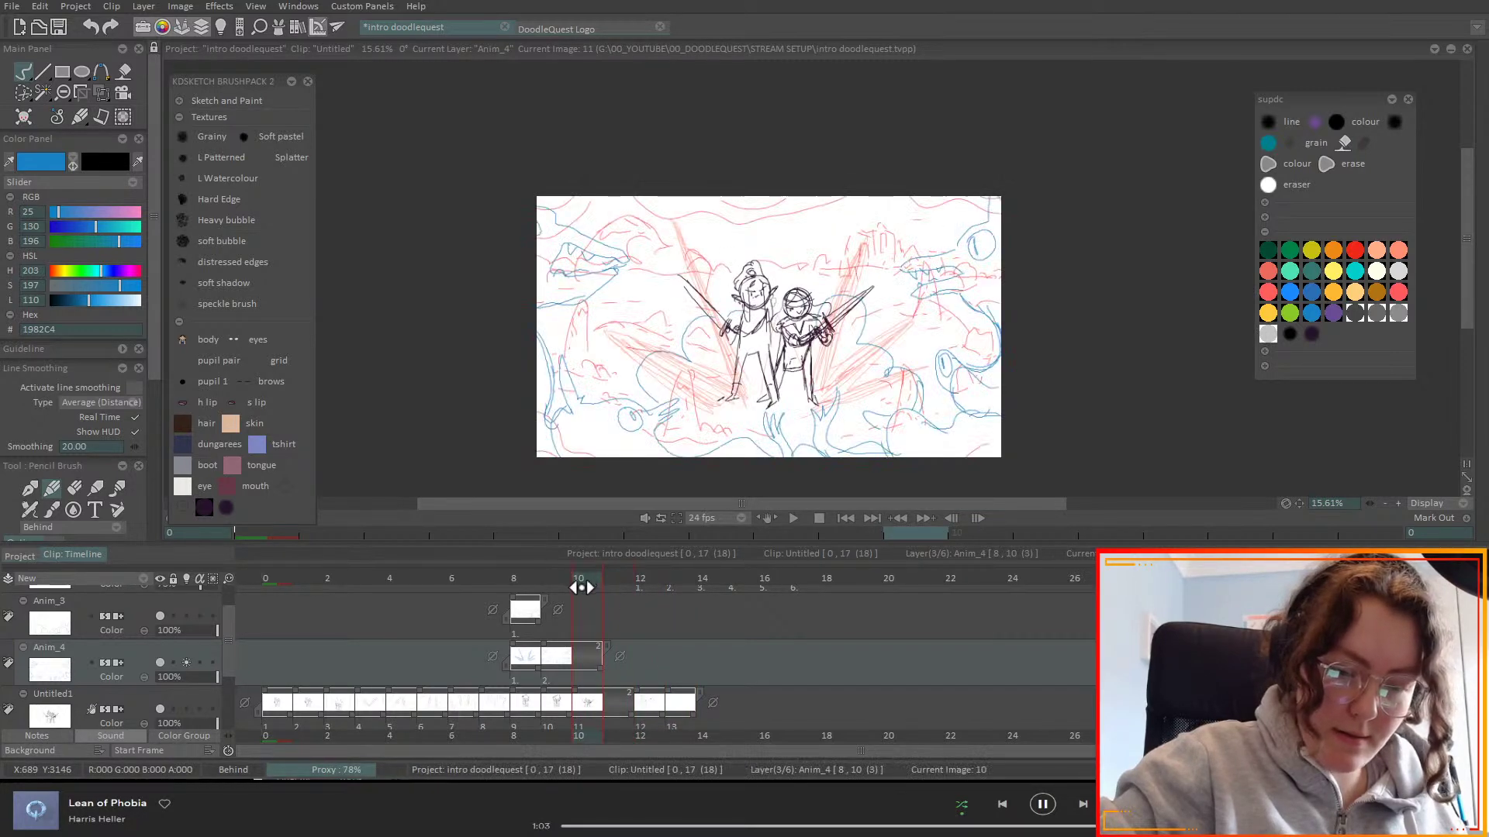
click(609, 584)
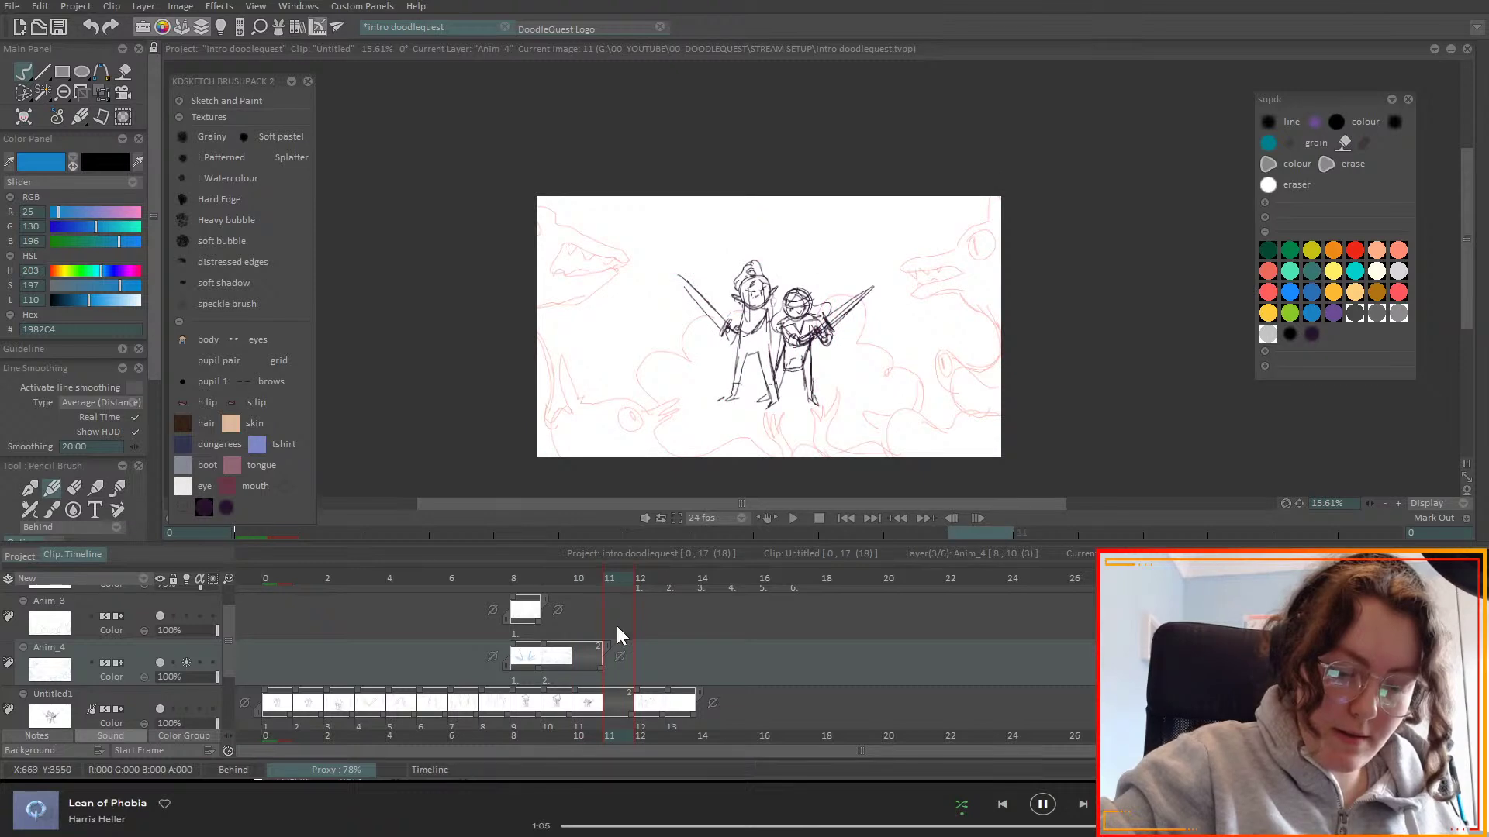
drag(631, 713, 607, 613)
click(588, 578)
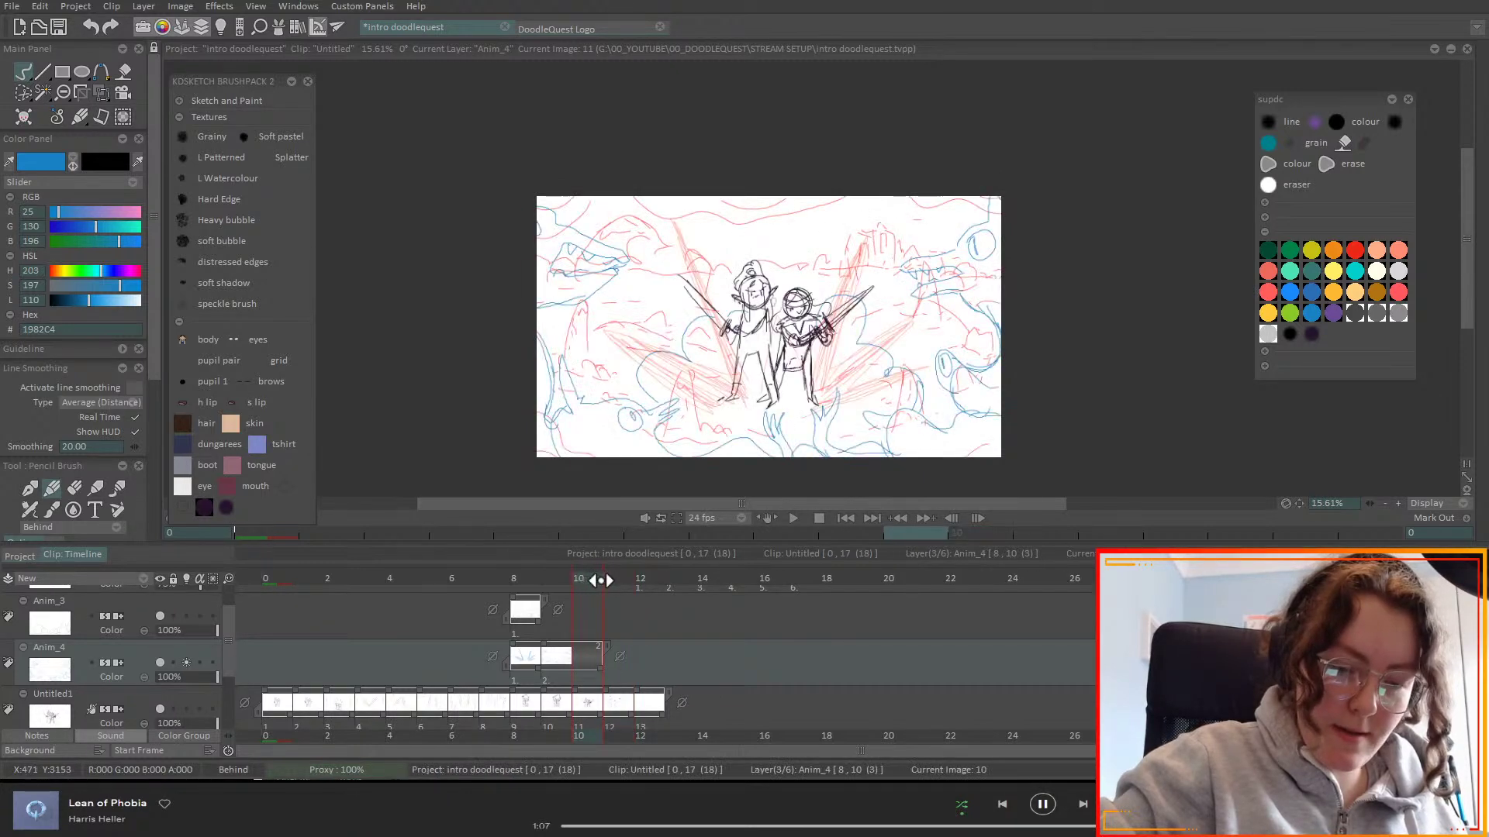
- Trace the two sword-holding characters in blue on frame 11 of Untitled1 using its light table, and add an inward-curving arrow on the right
key(Right)
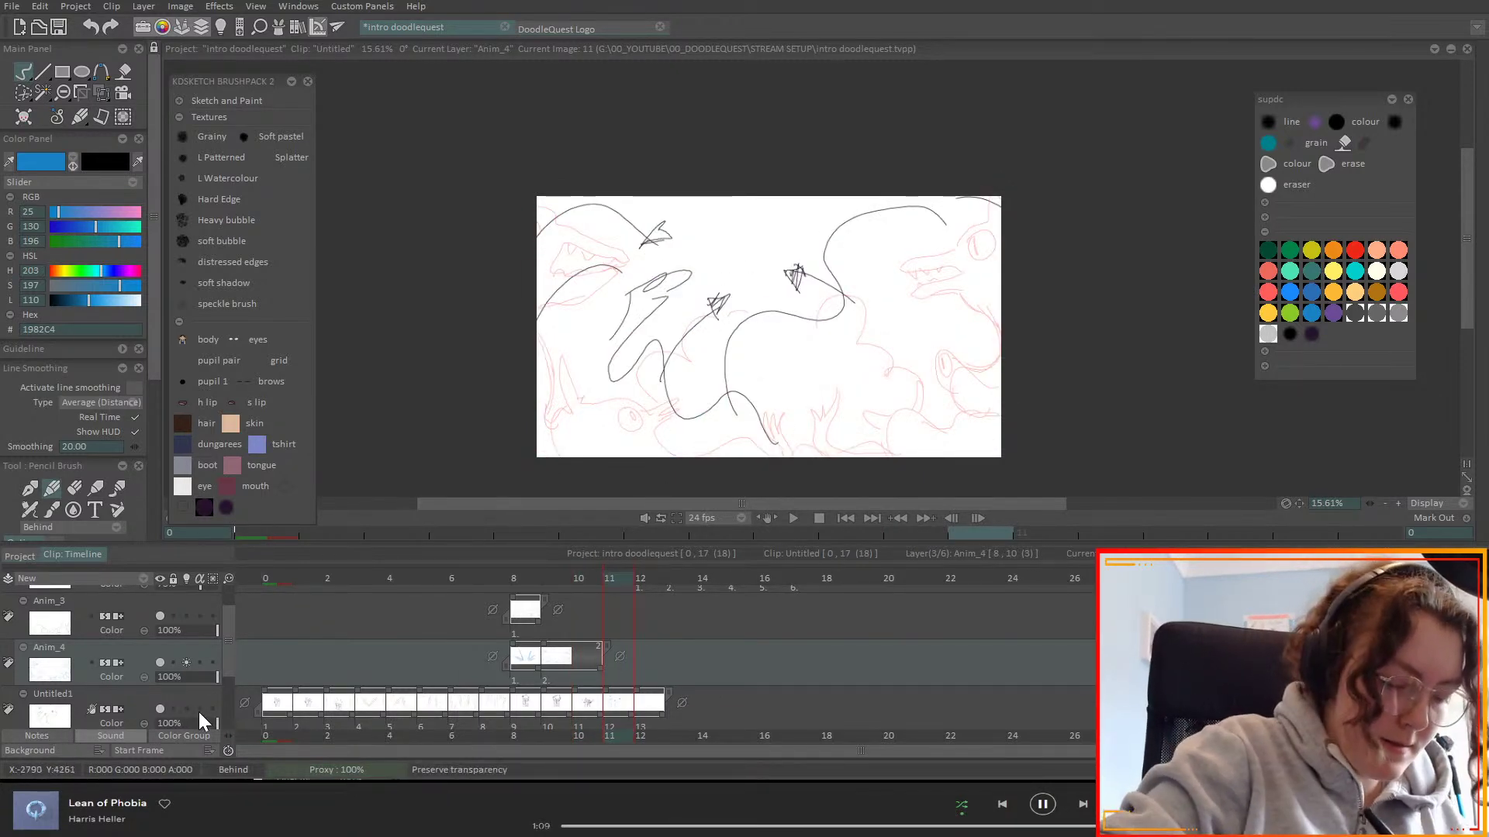
click(153, 699)
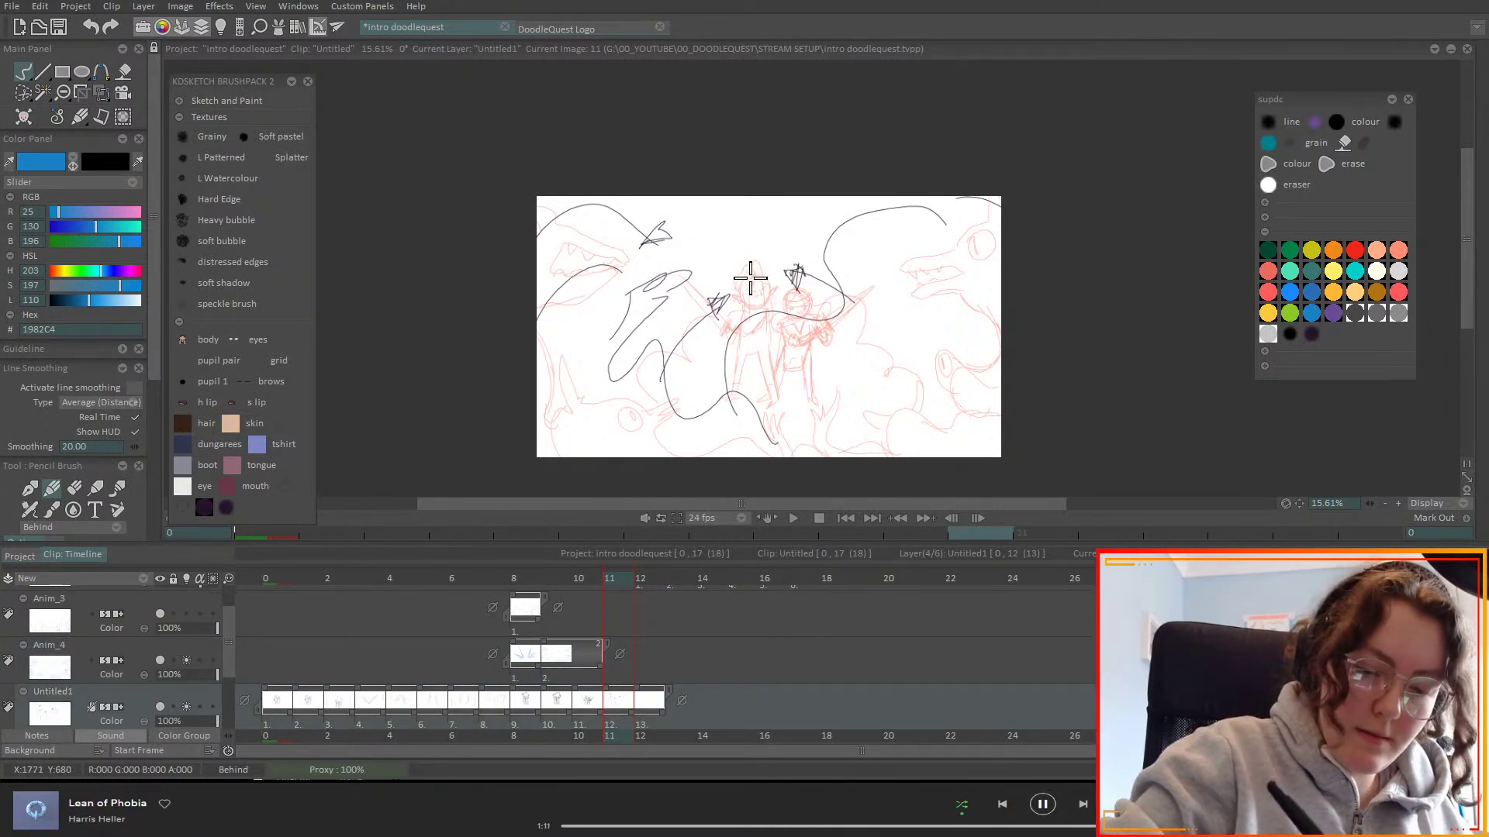
mouse_move(742, 281)
mouse_down()
mouse_move(741, 307)
mouse_move(763, 283)
mouse_move(741, 288)
mouse_up()
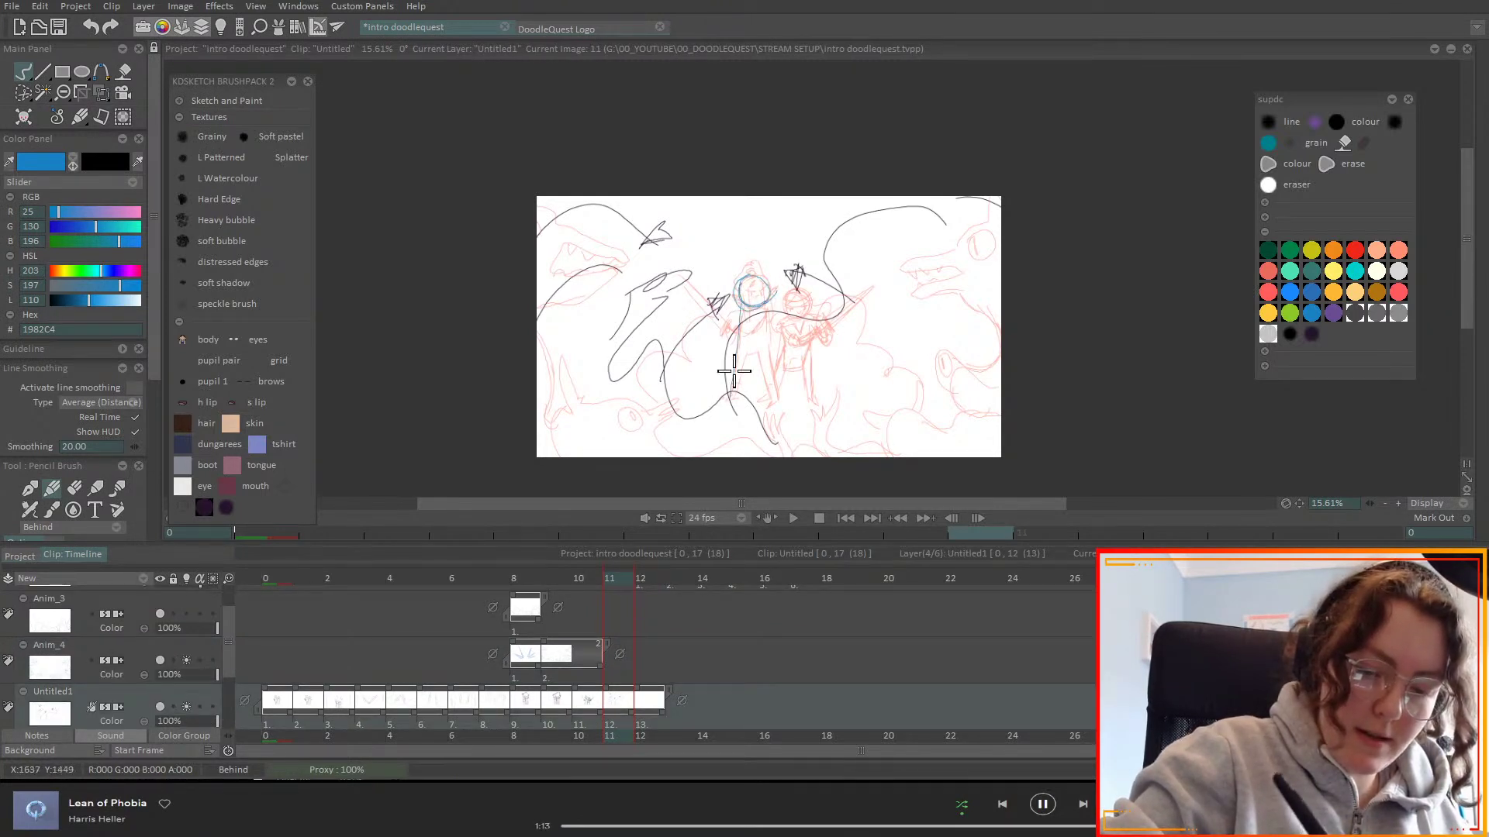
mouse_move(723, 402)
mouse_down()
mouse_move(747, 332)
mouse_move(761, 378)
mouse_move(765, 308)
mouse_up()
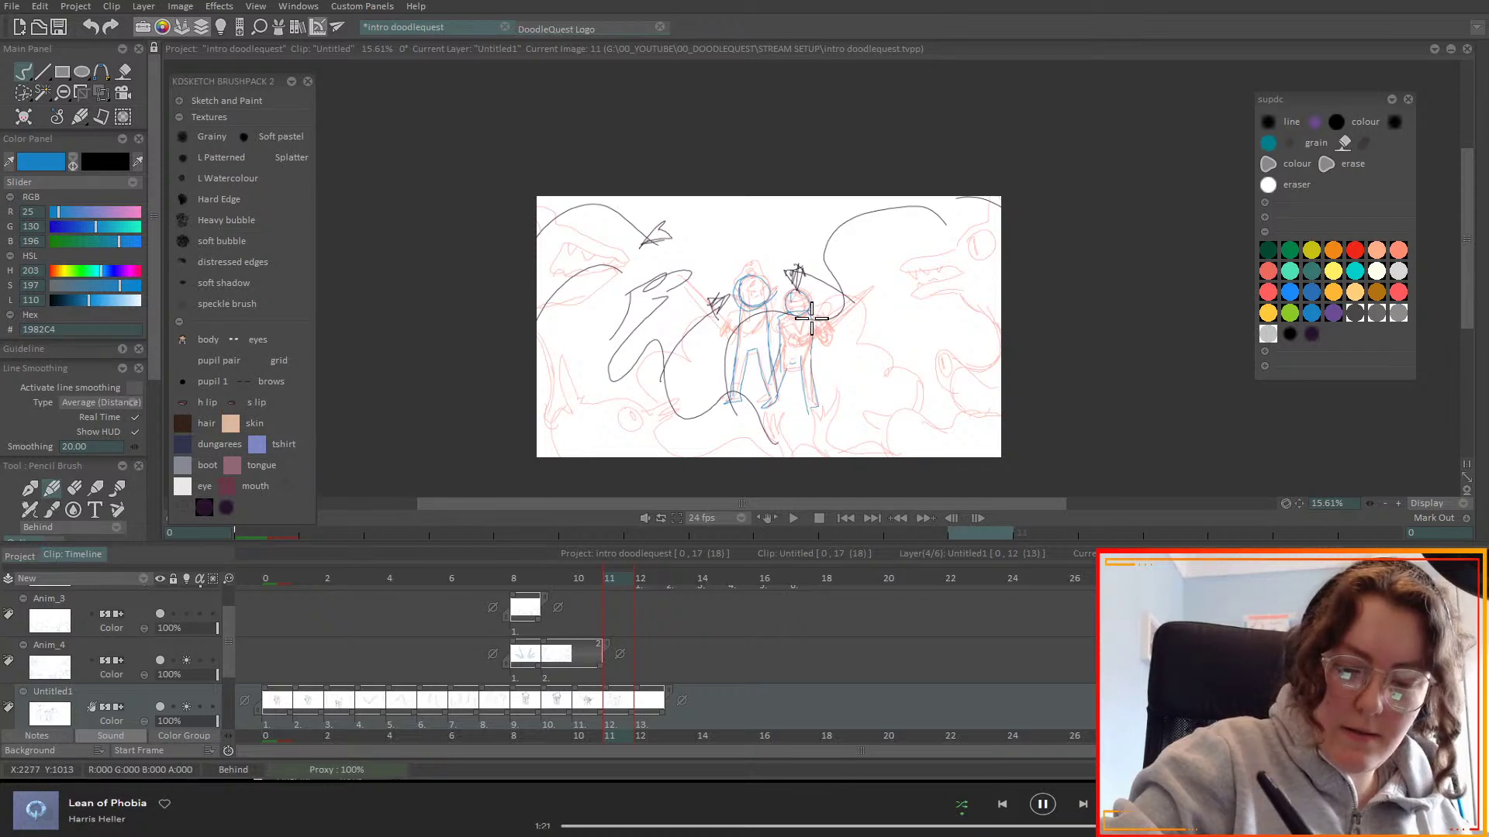
drag(814, 322, 882, 283)
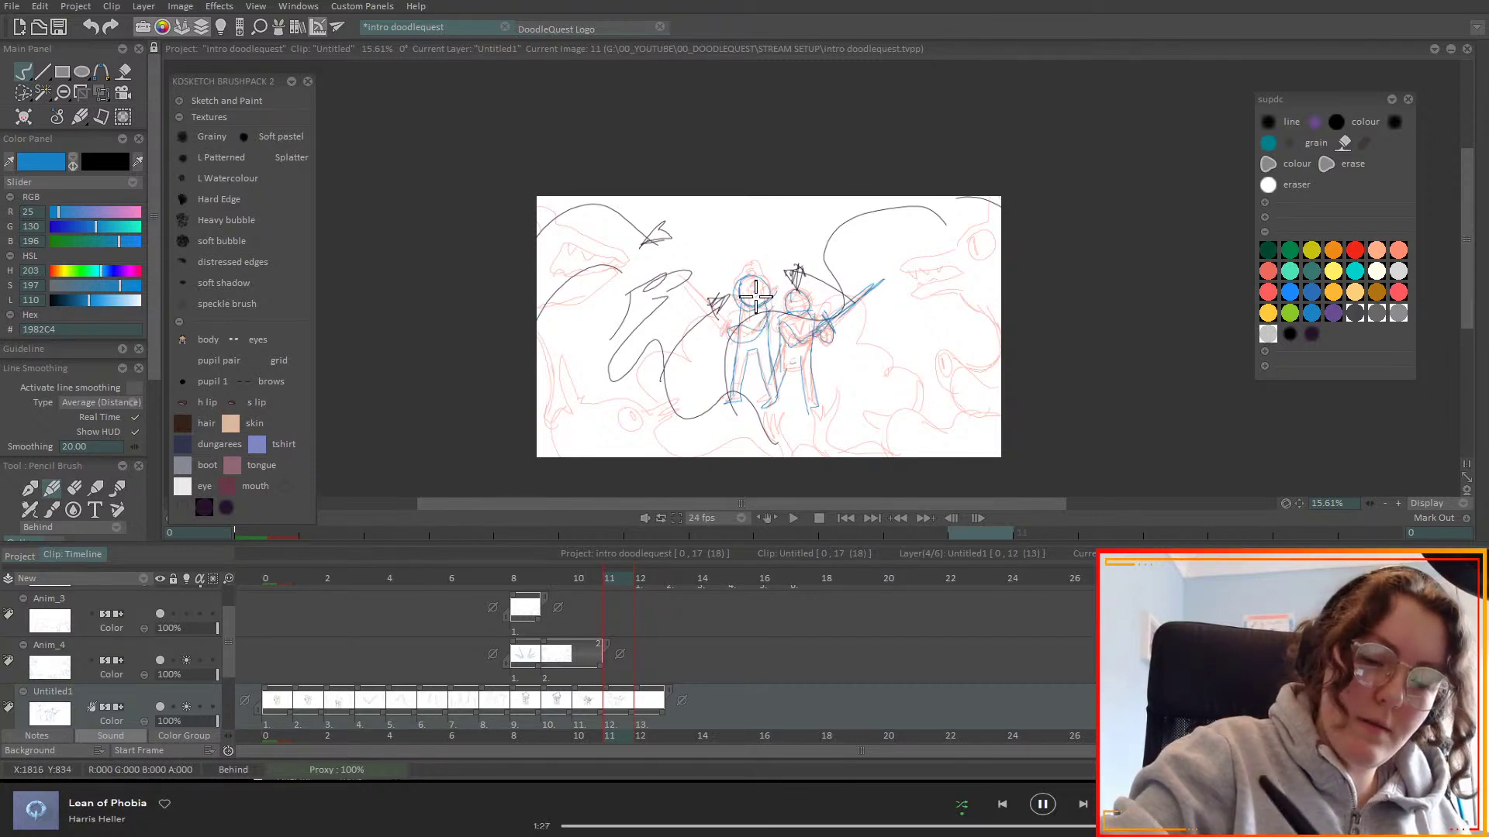
mouse_move(724, 322)
mouse_down()
mouse_move(676, 273)
mouse_move(721, 318)
mouse_move(745, 261)
mouse_move(766, 281)
mouse_move(742, 273)
mouse_up()
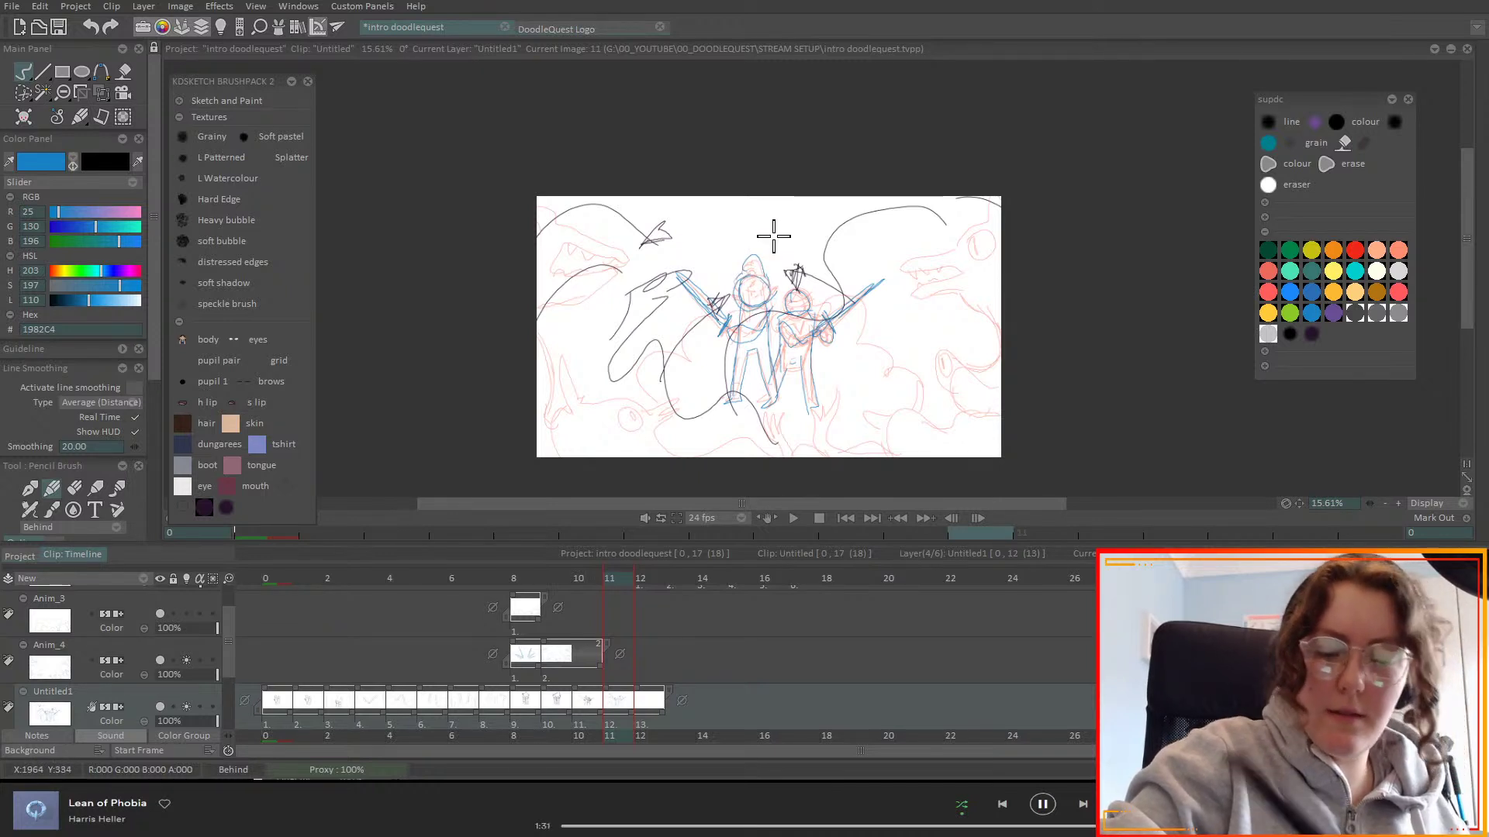
drag(902, 277, 818, 236)
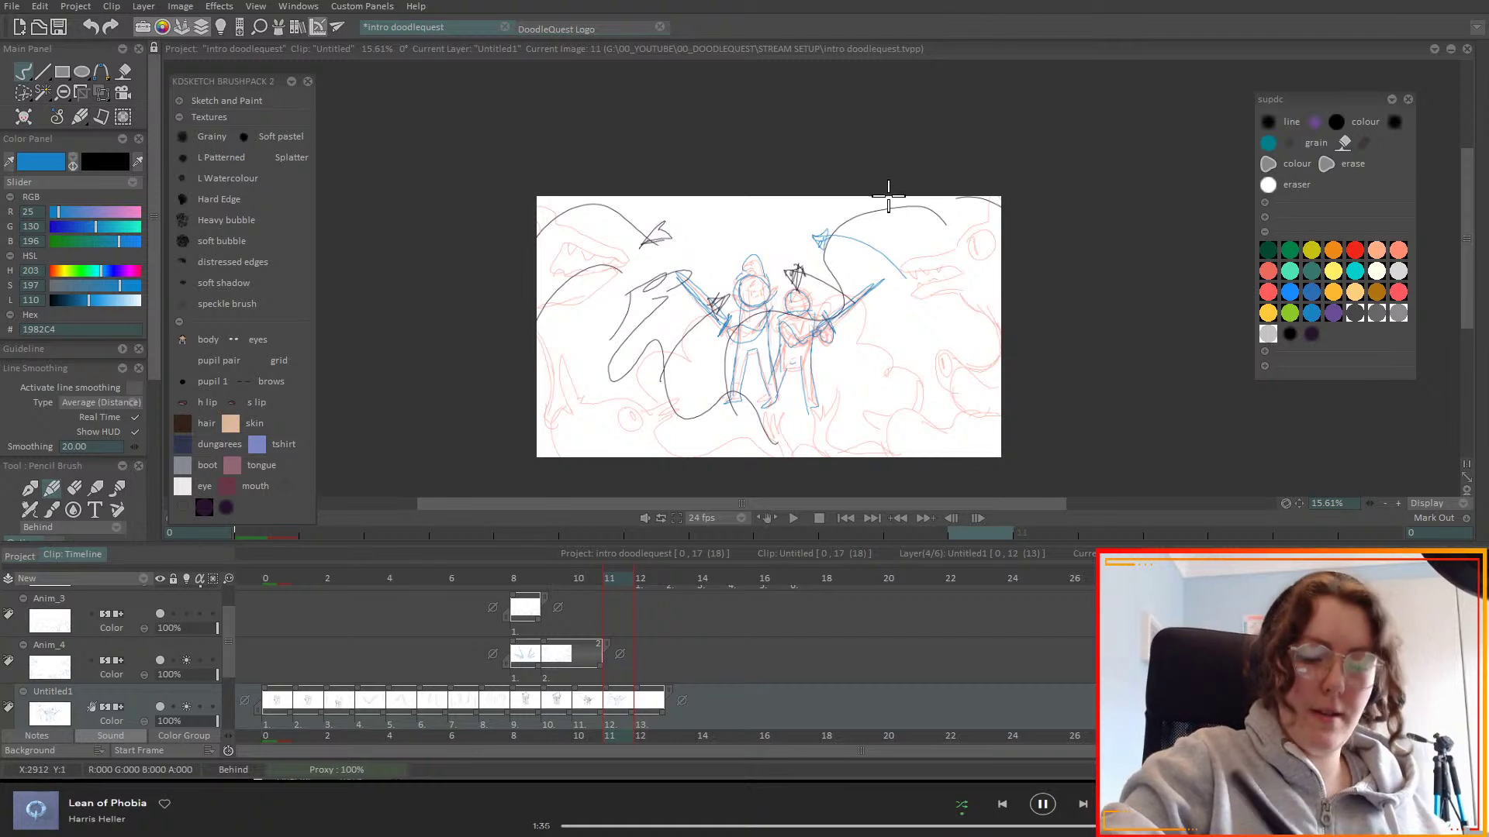
- Draw a shallow blue curve along the upper-left edge of frame 12
click(647, 578)
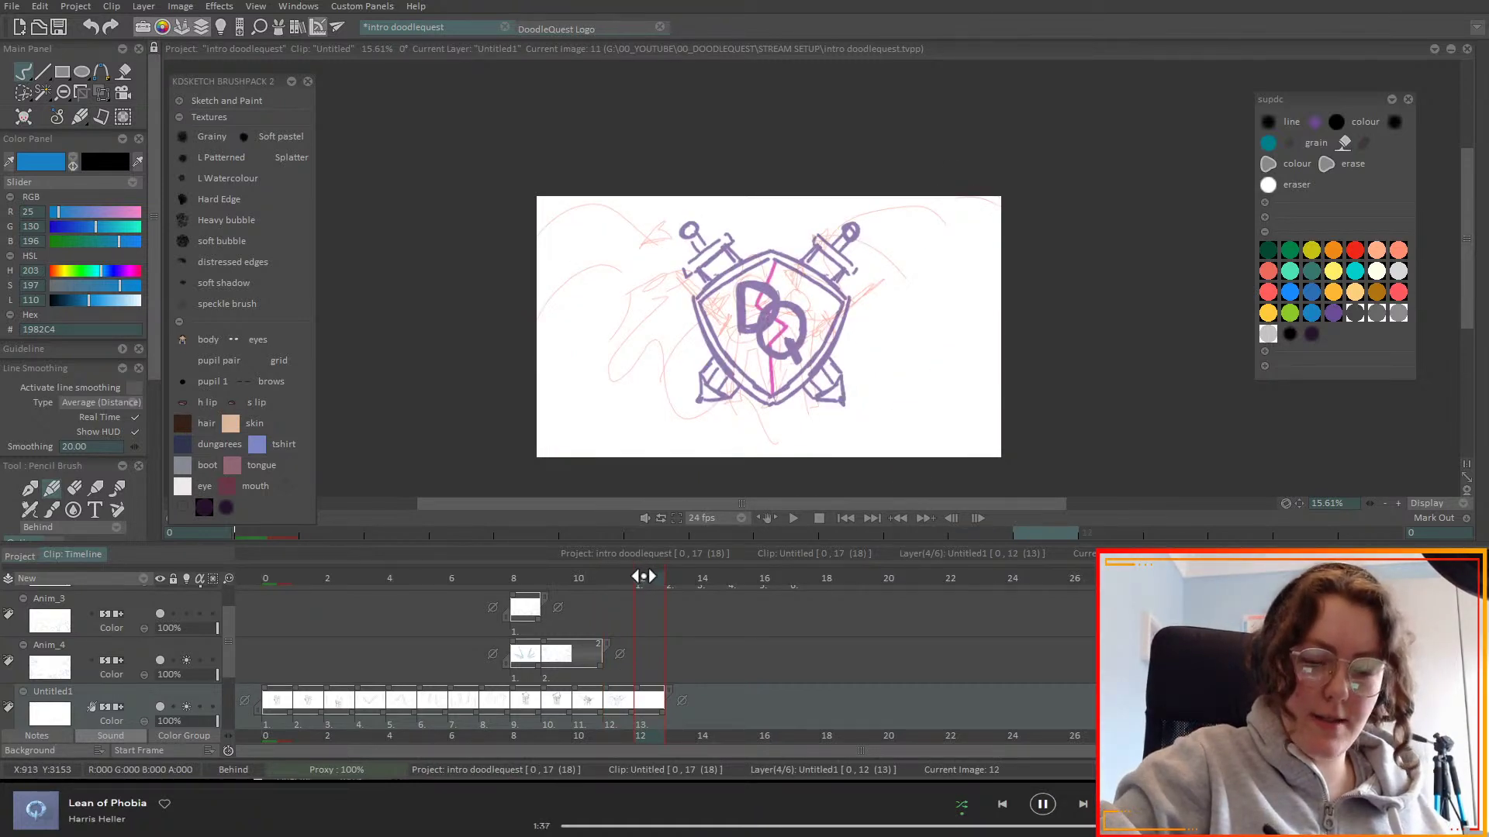
click(642, 577)
drag(638, 198, 537, 200)
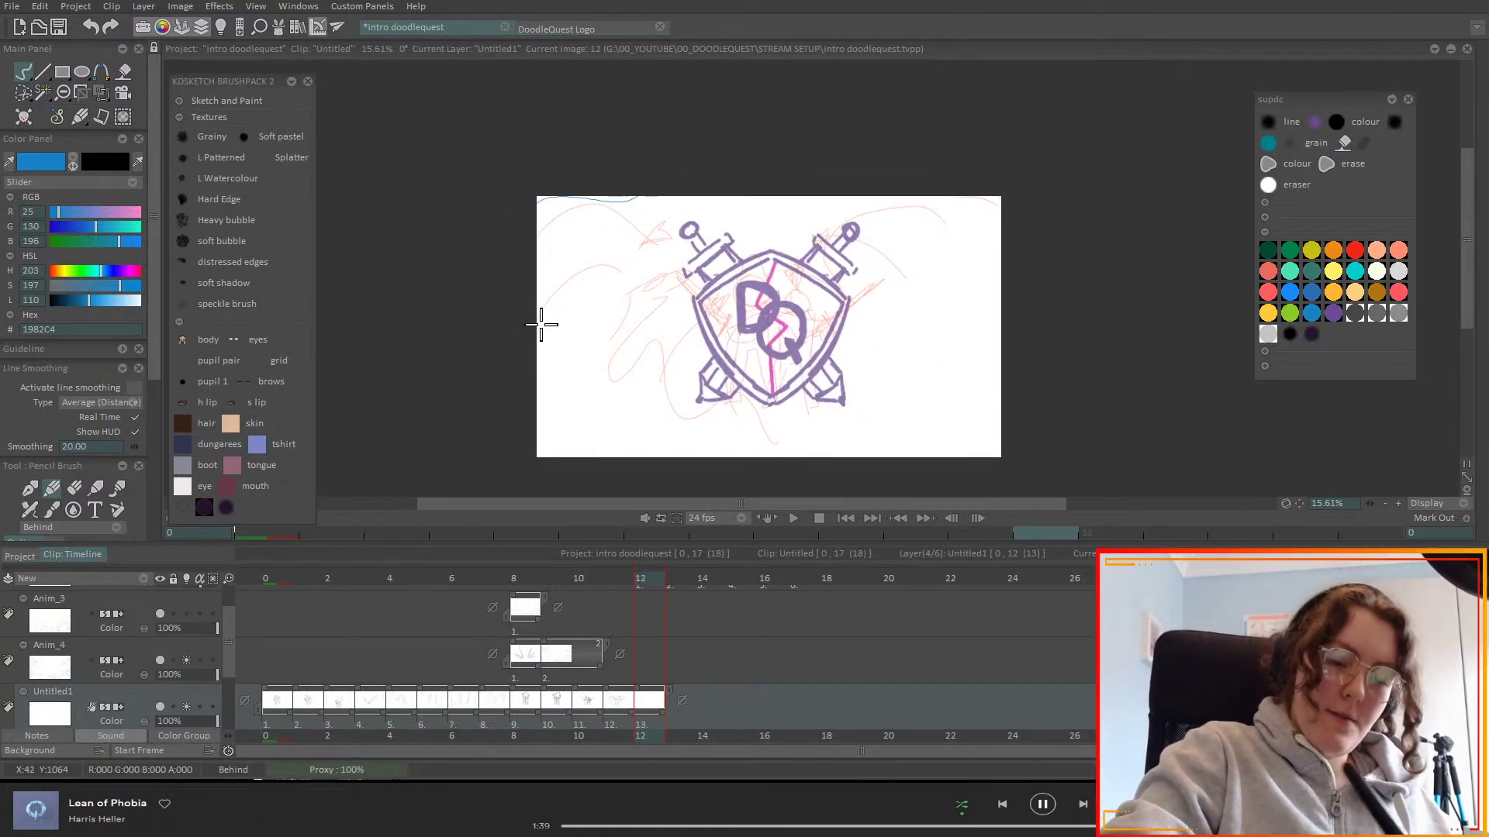
- Turn on the light table for the Anim_0 layer at frame 13 as a guide to the shield logo
click(672, 581)
mouse_move(668, 583)
mouse_down()
mouse_move(640, 584)
mouse_move(676, 584)
mouse_up()
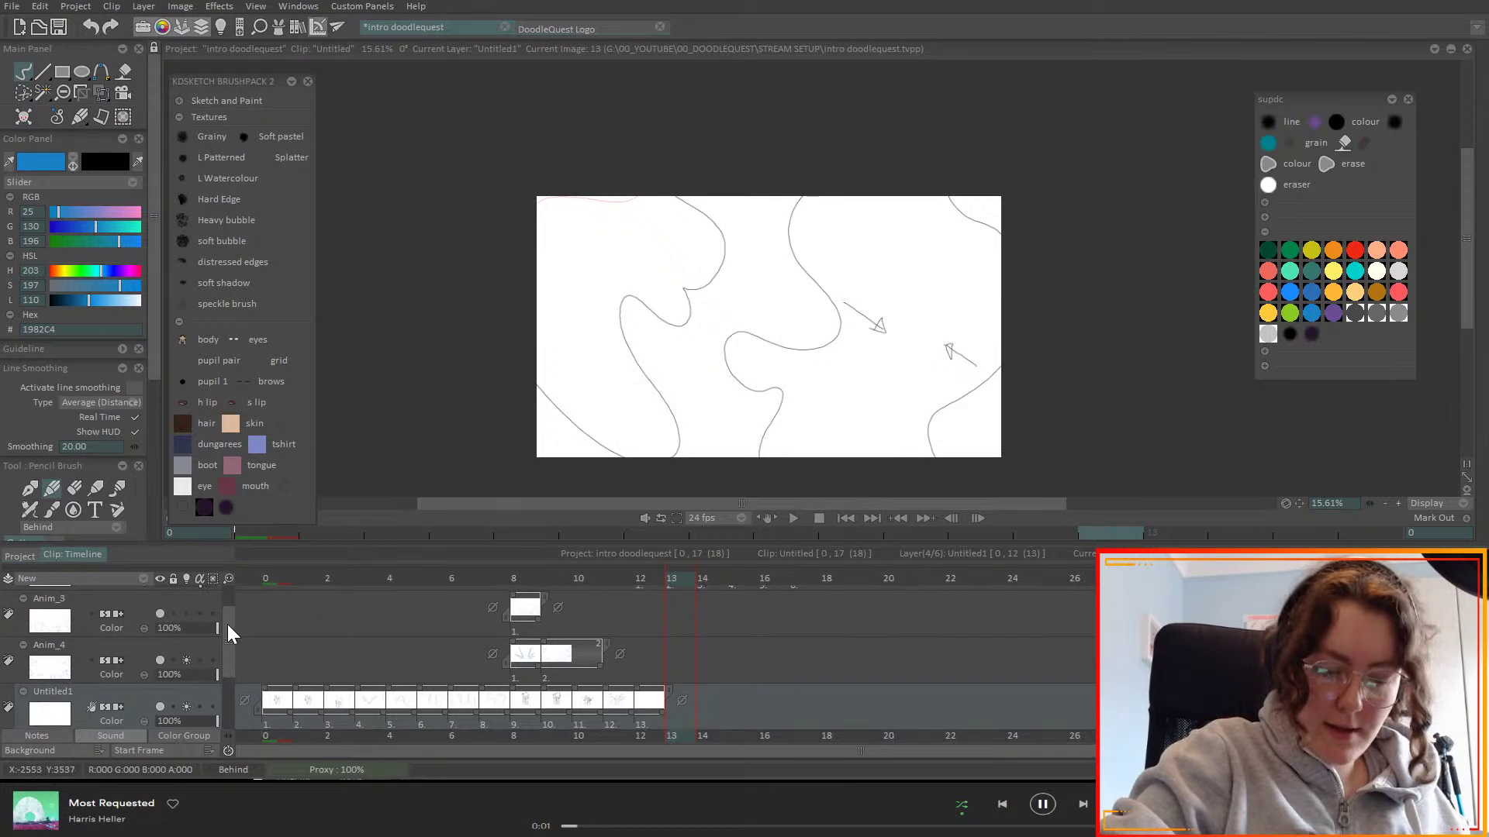
drag(233, 662, 209, 621)
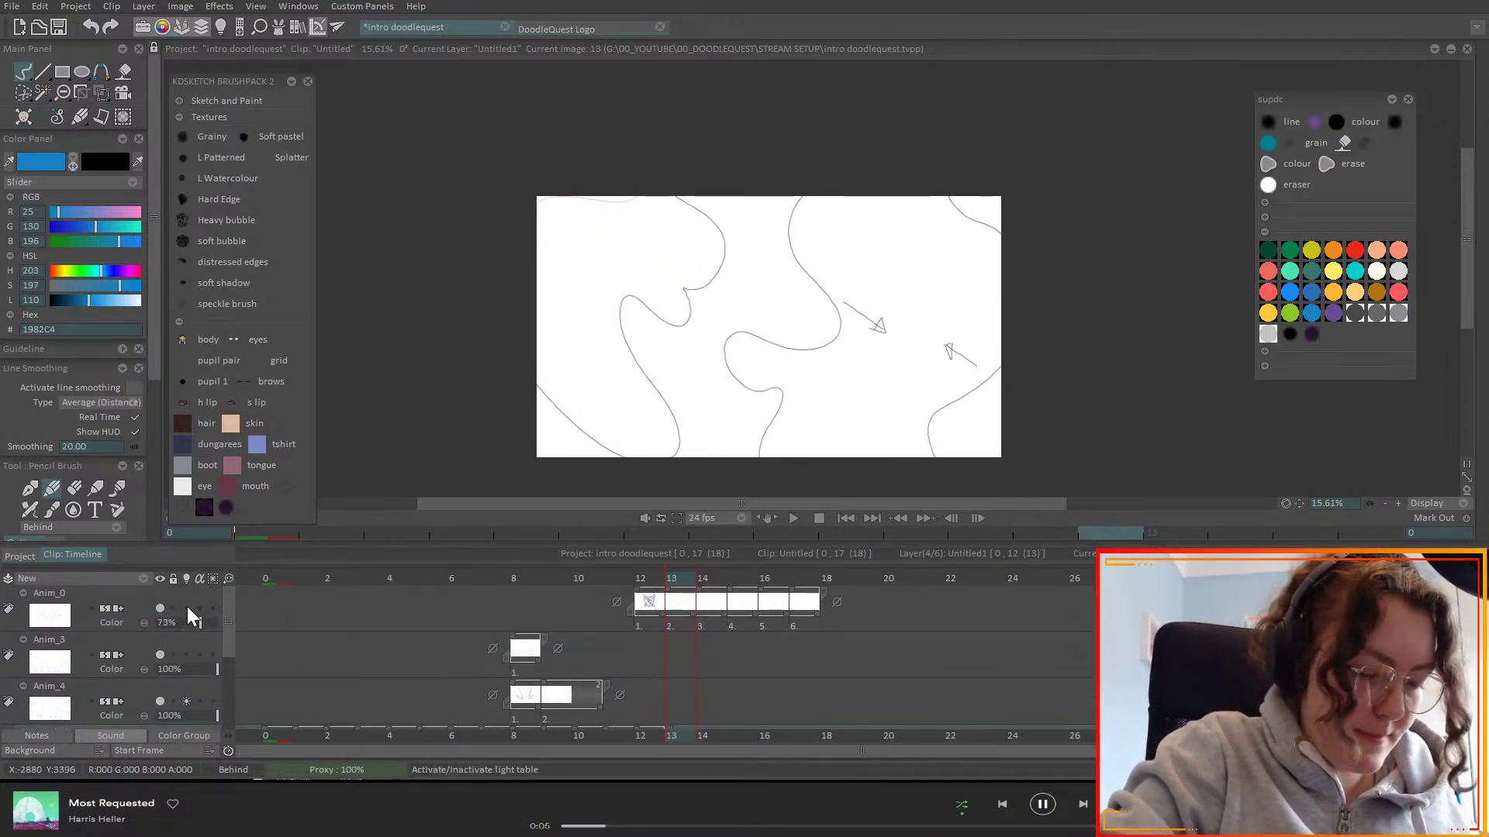
click(186, 608)
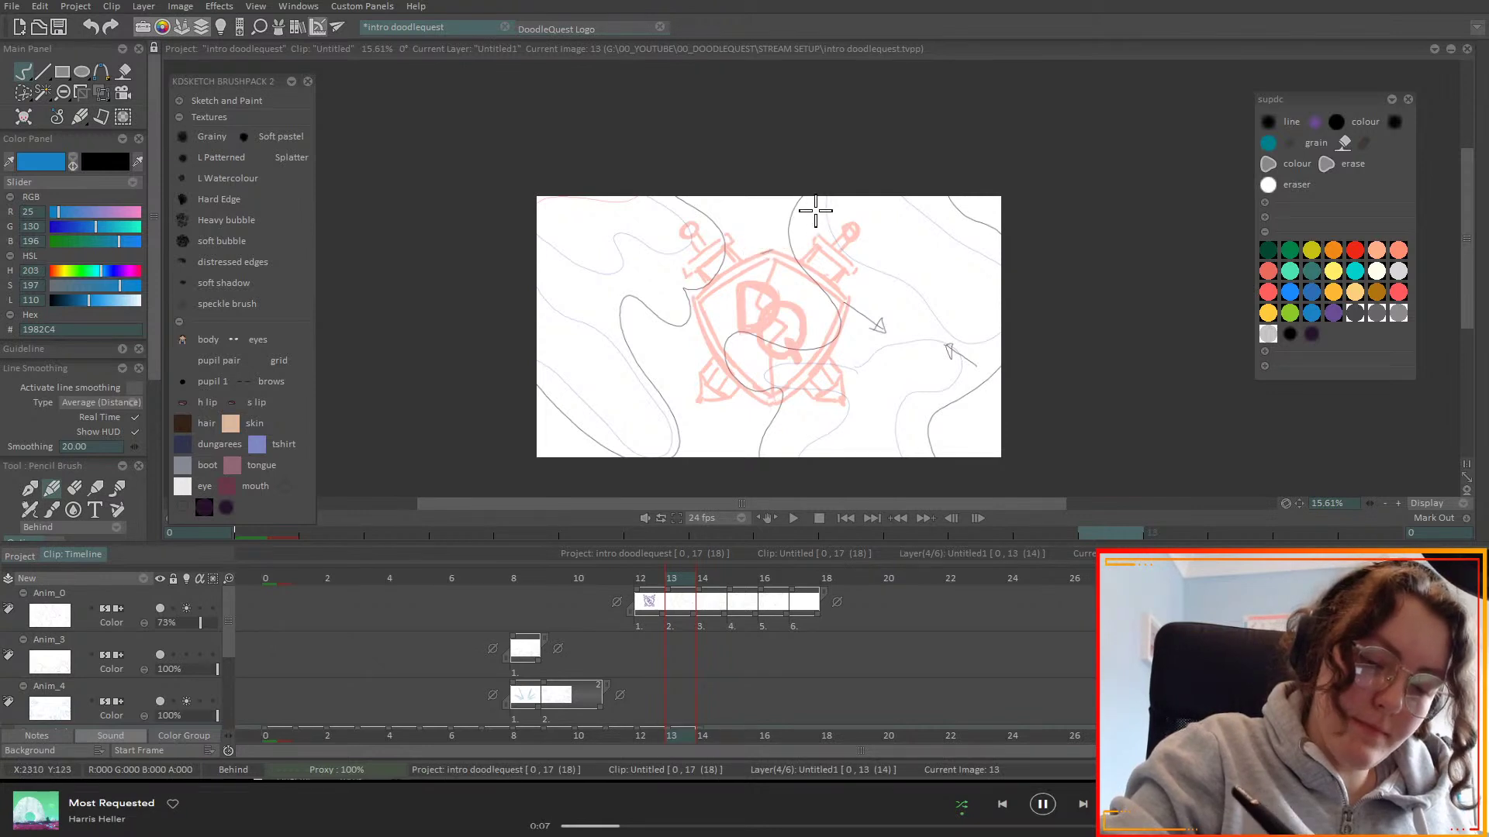
- Trace pieces of the logo's swords and shield in blue on frame 13, turning off Anim_0's light table to finish
mouse_move(810, 241)
mouse_down()
mouse_move(855, 270)
mouse_move(813, 246)
mouse_move(839, 248)
mouse_move(859, 225)
mouse_move(829, 289)
mouse_move(820, 267)
mouse_move(831, 343)
mouse_move(798, 386)
mouse_up()
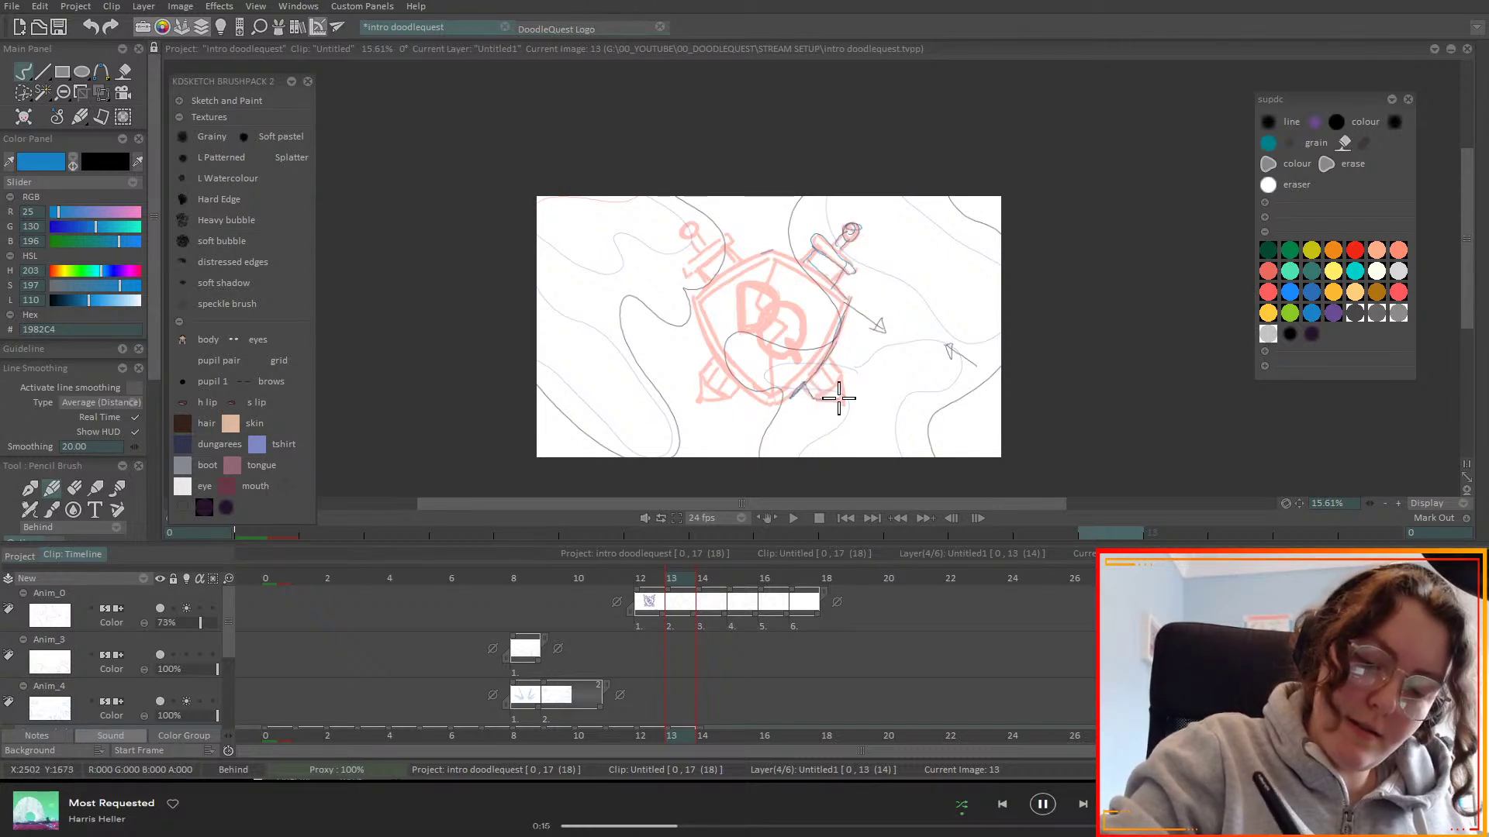
mouse_move(823, 354)
mouse_down()
mouse_move(817, 397)
mouse_move(818, 377)
mouse_move(847, 399)
mouse_up()
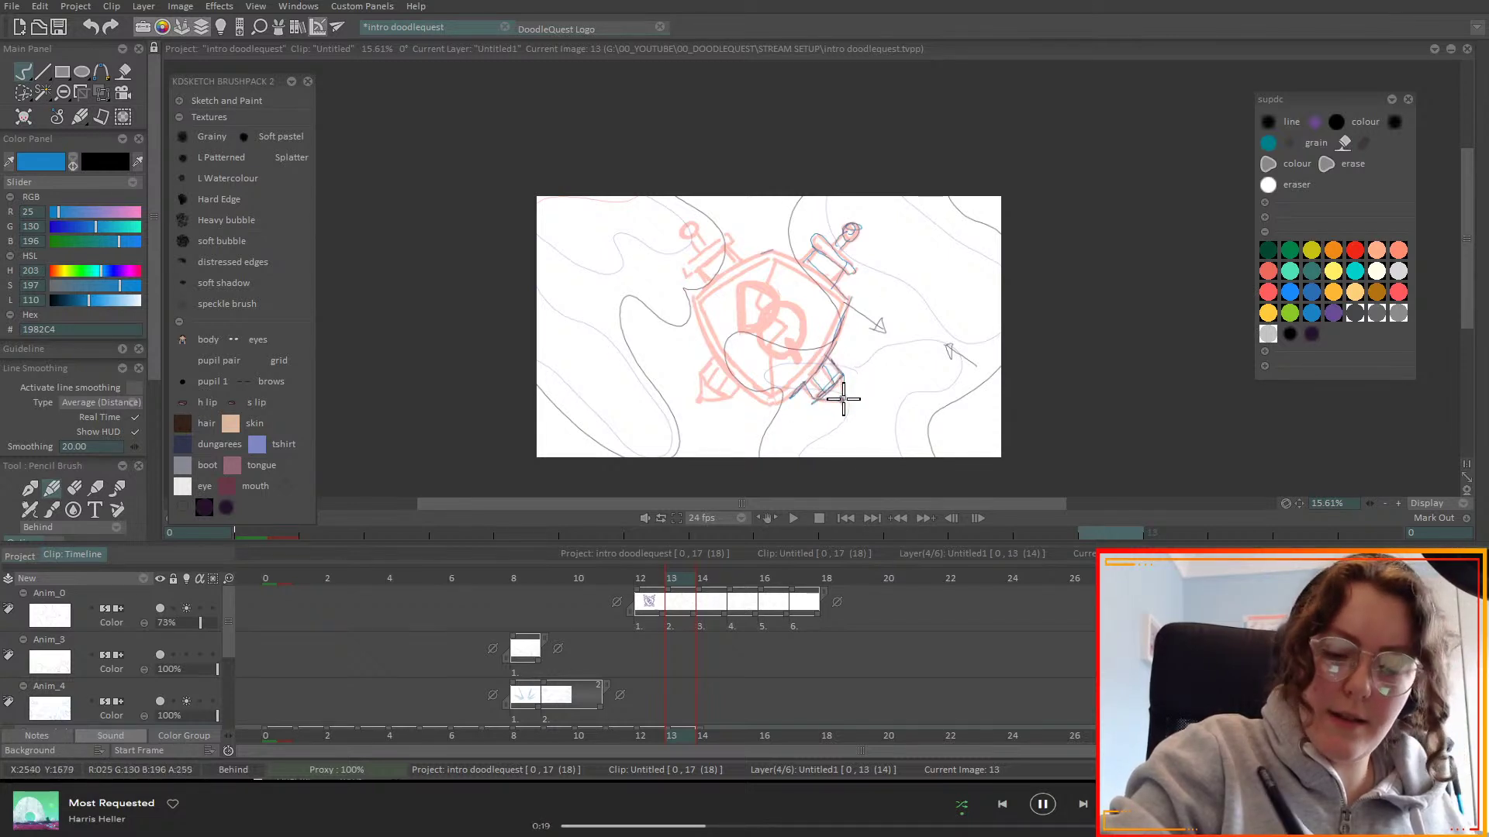
drag(708, 266, 681, 276)
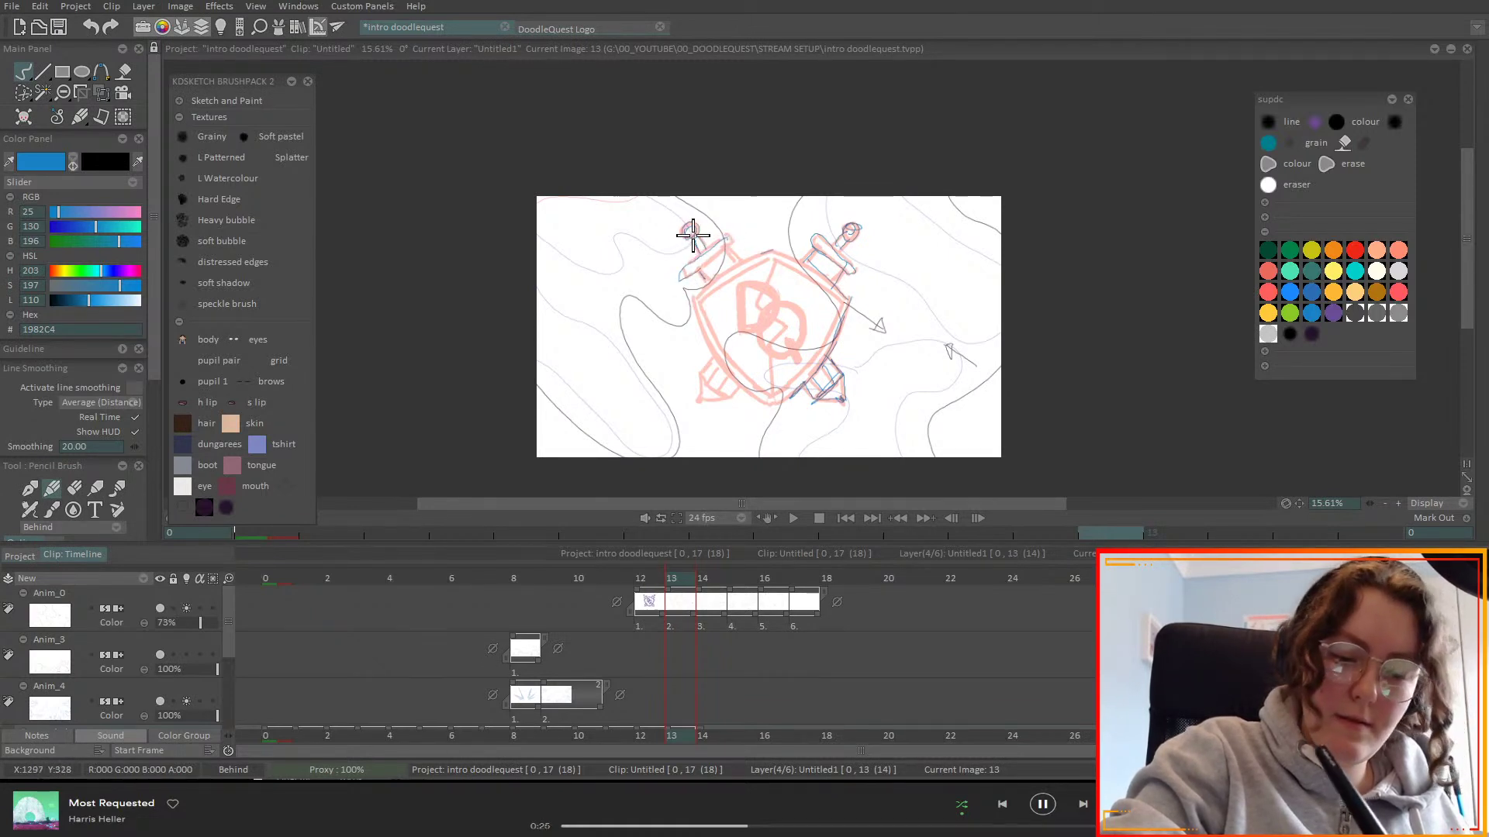
click(186, 604)
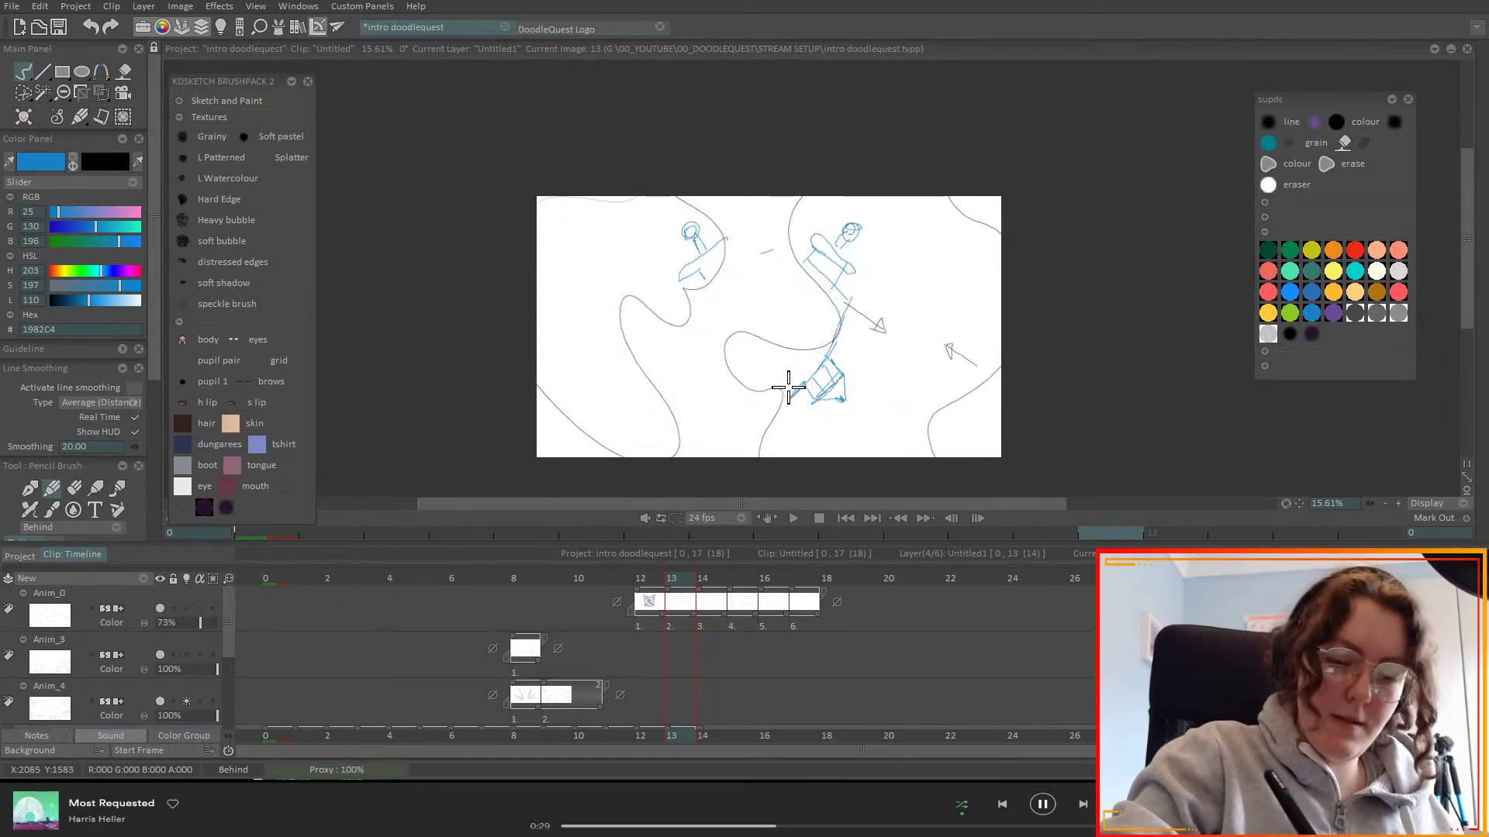
mouse_move(788, 399)
mouse_down()
mouse_move(824, 344)
mouse_move(779, 387)
mouse_move(770, 342)
mouse_move(795, 338)
mouse_move(772, 359)
mouse_move(788, 333)
mouse_up()
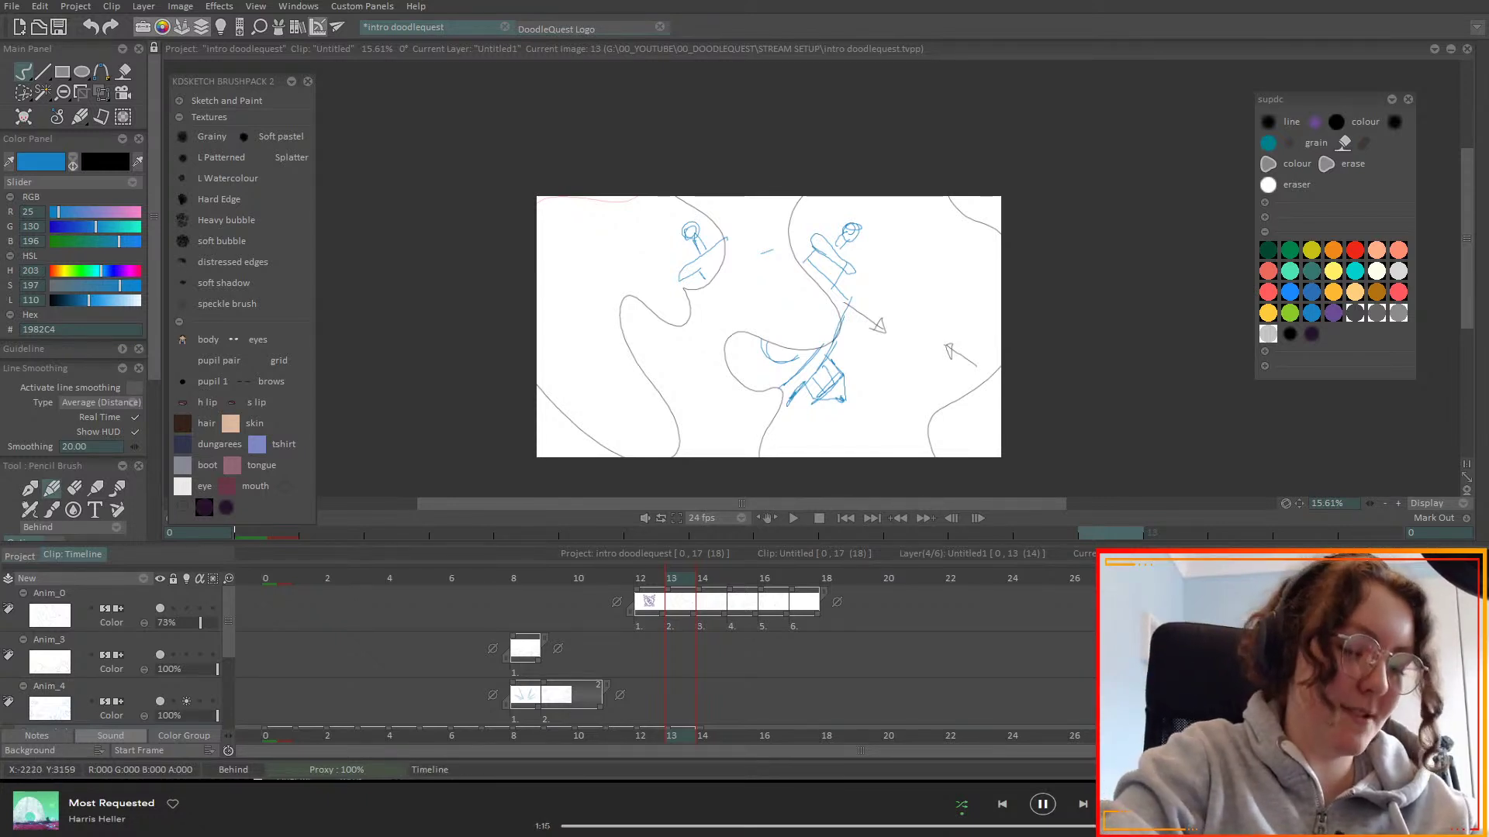
- Return to frame 0 and save the project
click(263, 638)
click(1398, 503)
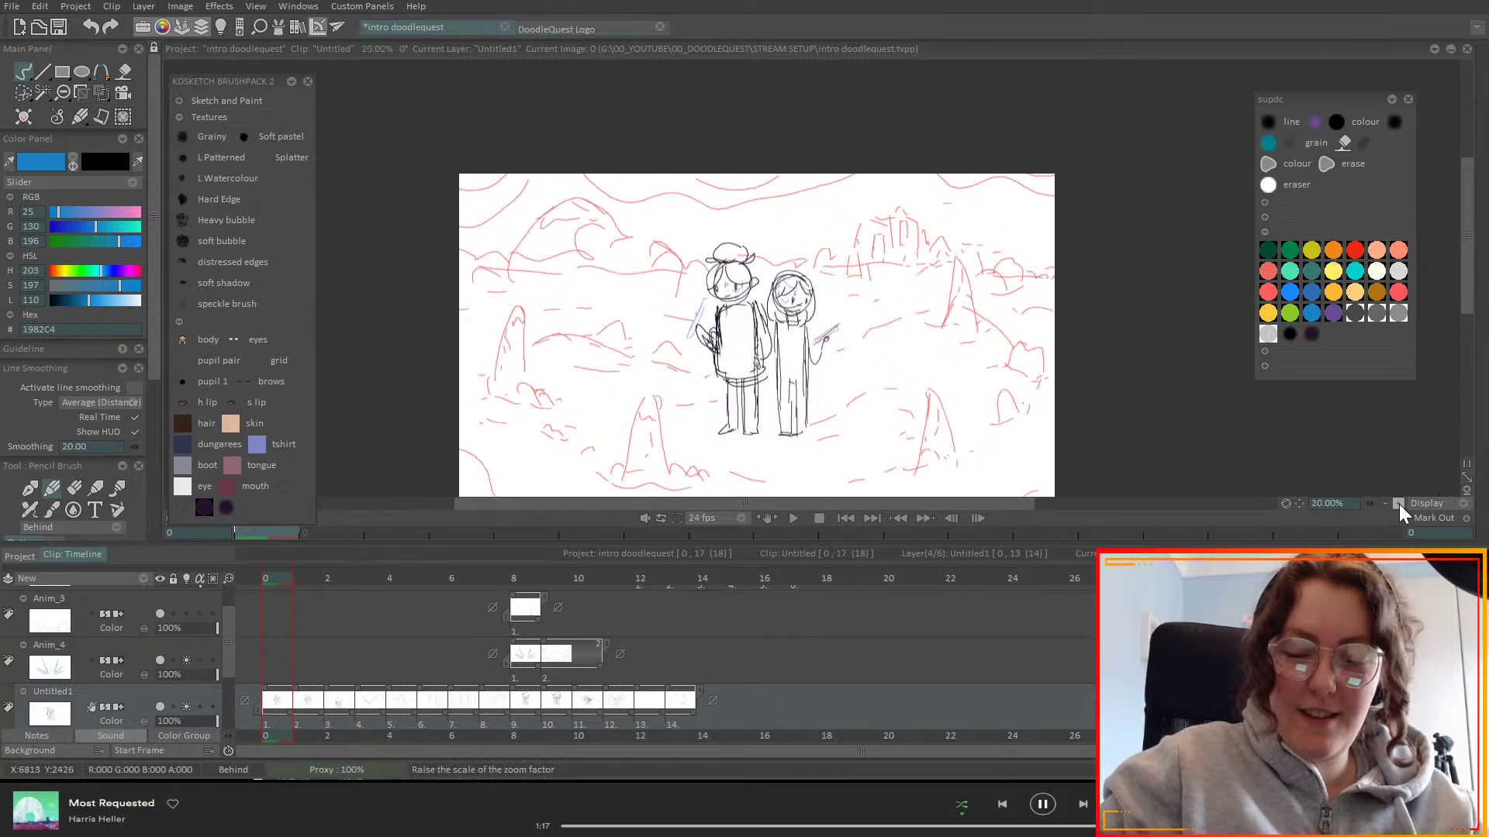
click(1299, 503)
key(ctrl+s)
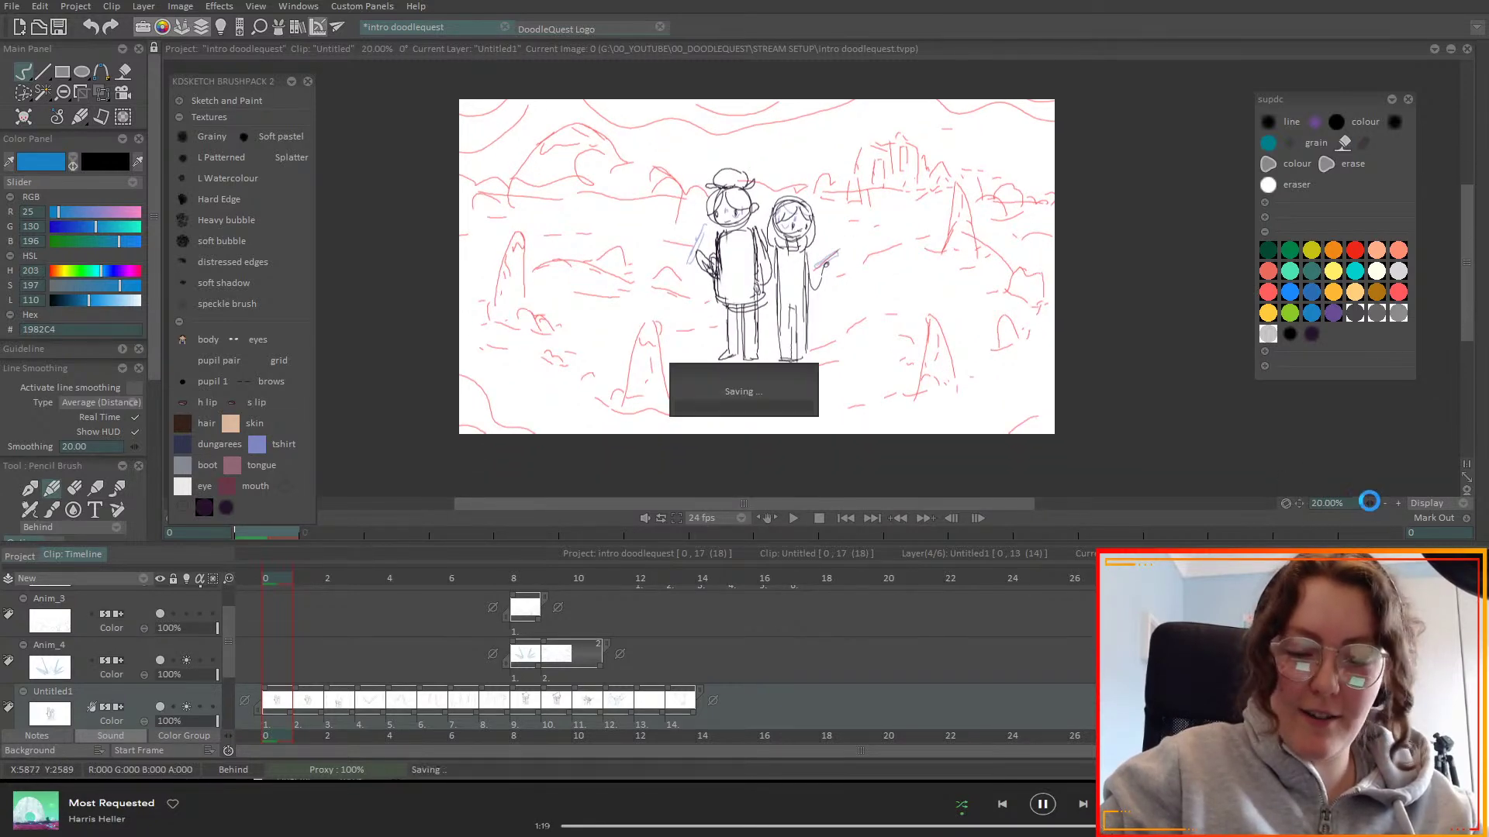
- Turn off the light table for the Untitled1 layer at frame 1
drag(1370, 505, 1385, 502)
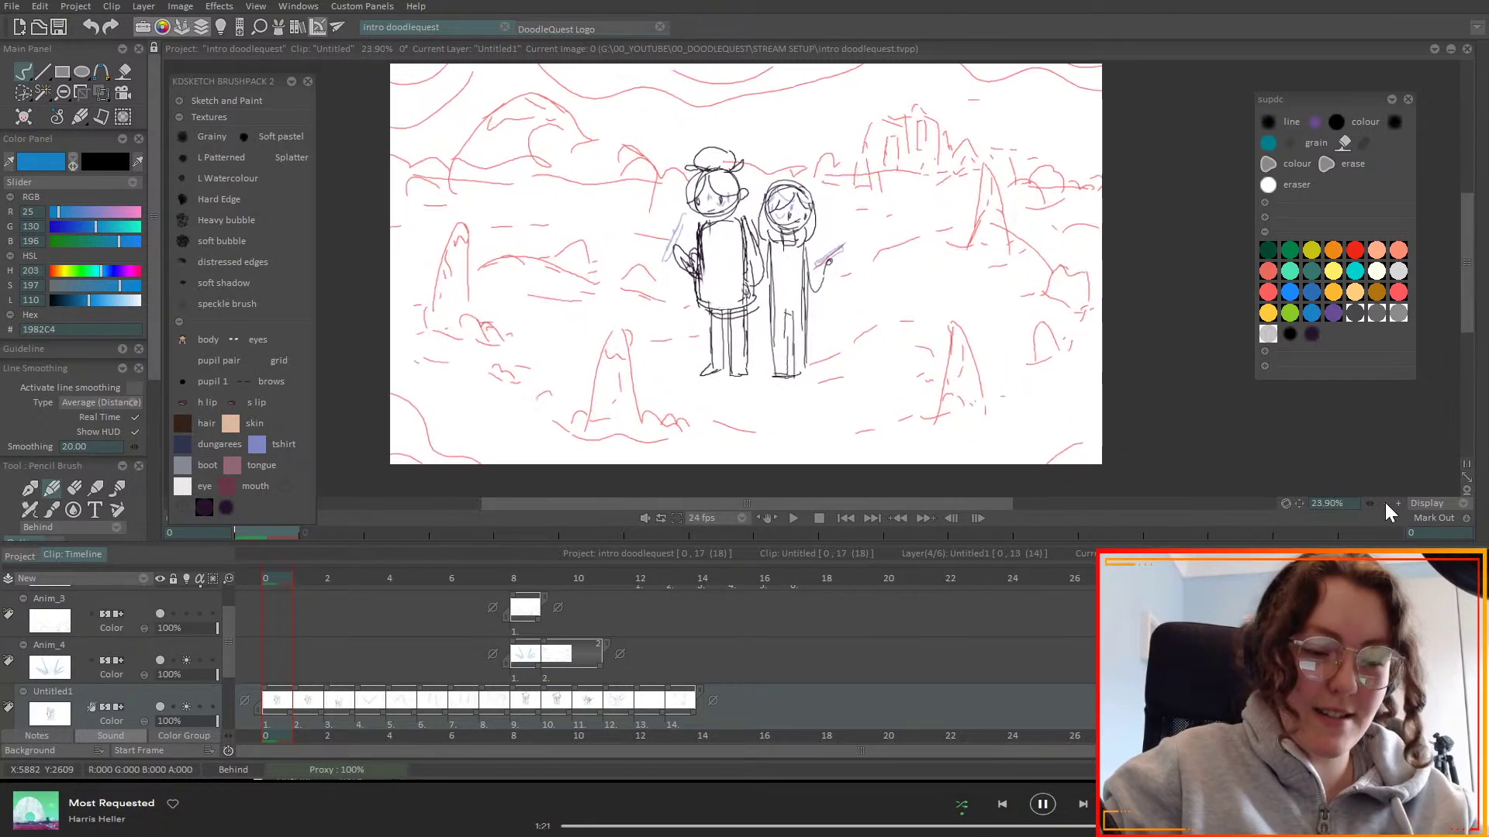
click(1300, 505)
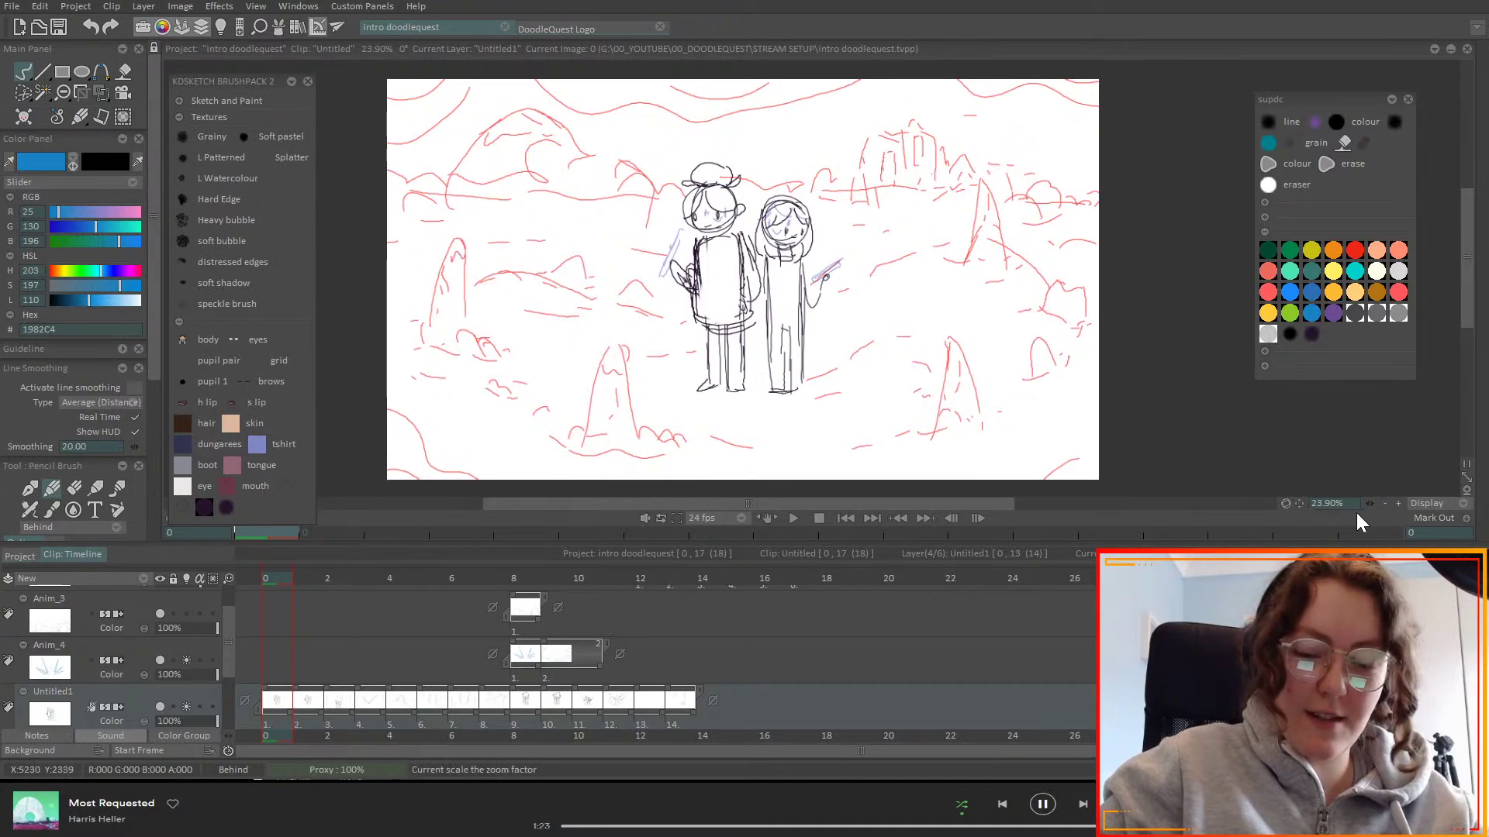
drag(1371, 502, 1375, 504)
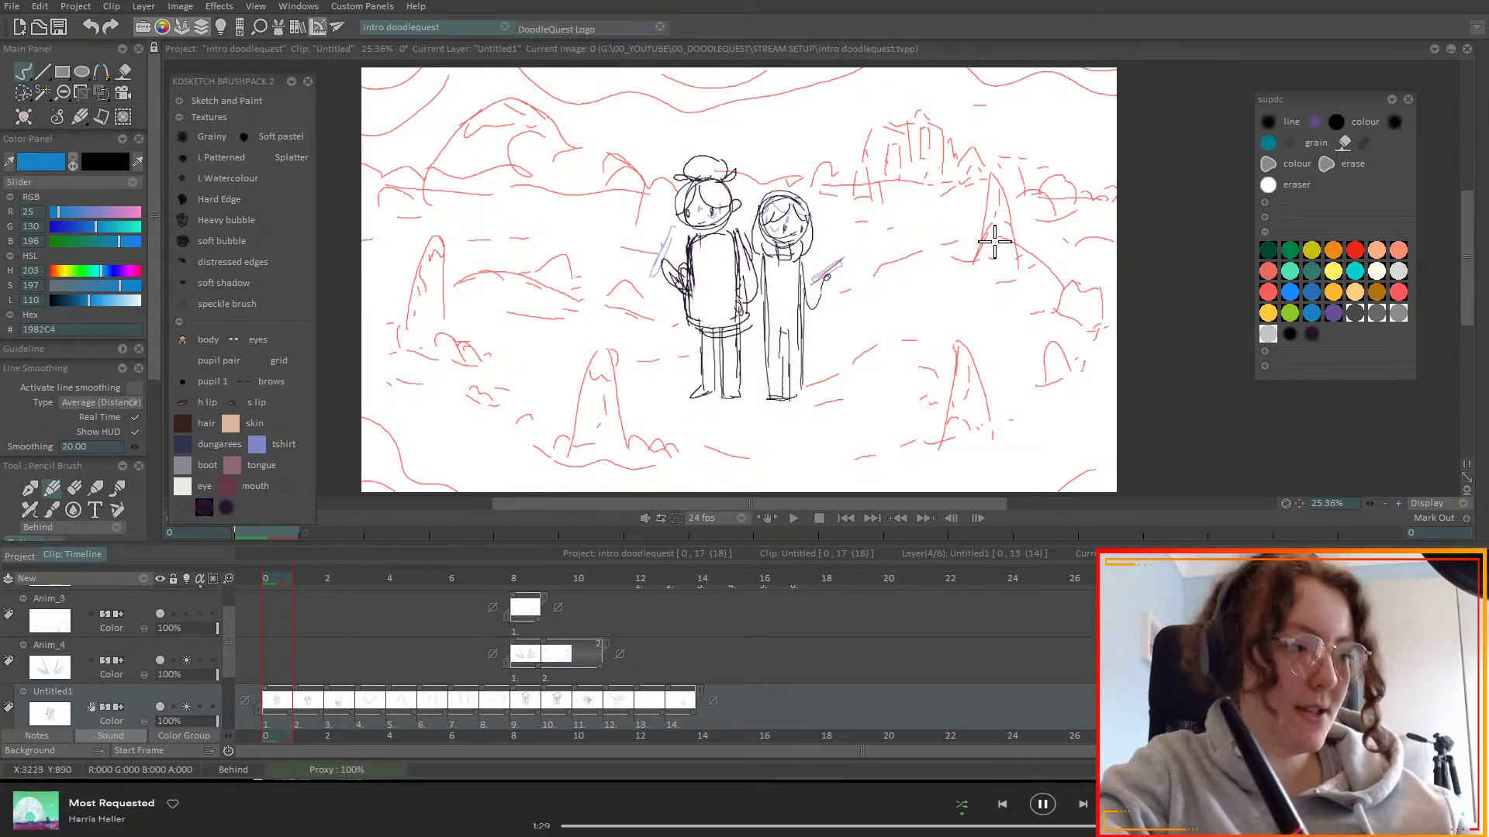
key(Right)
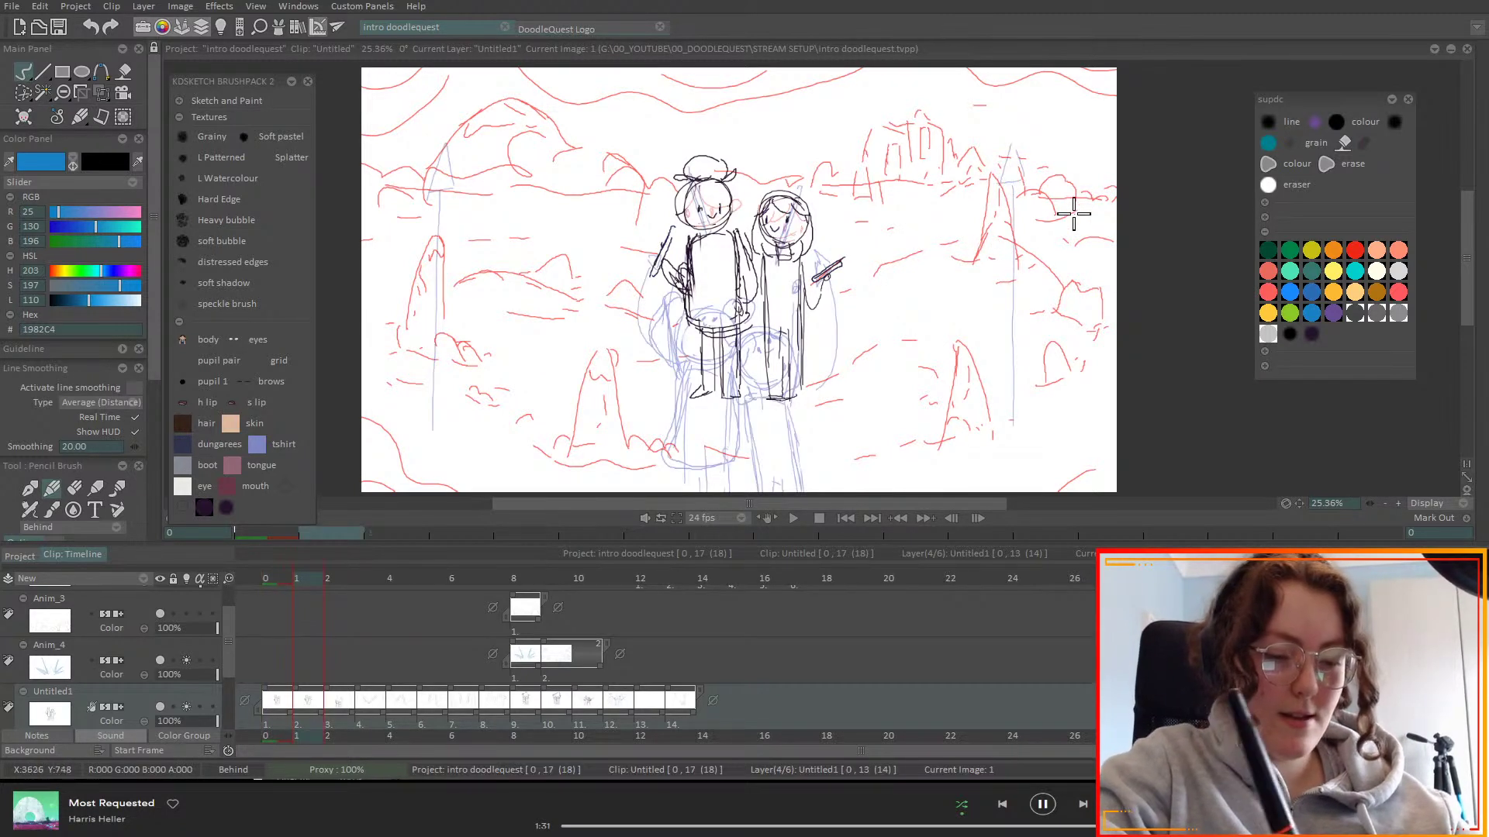
click(186, 706)
mouse_move(225, 625)
mouse_down()
mouse_move(229, 668)
mouse_move(230, 607)
mouse_up()
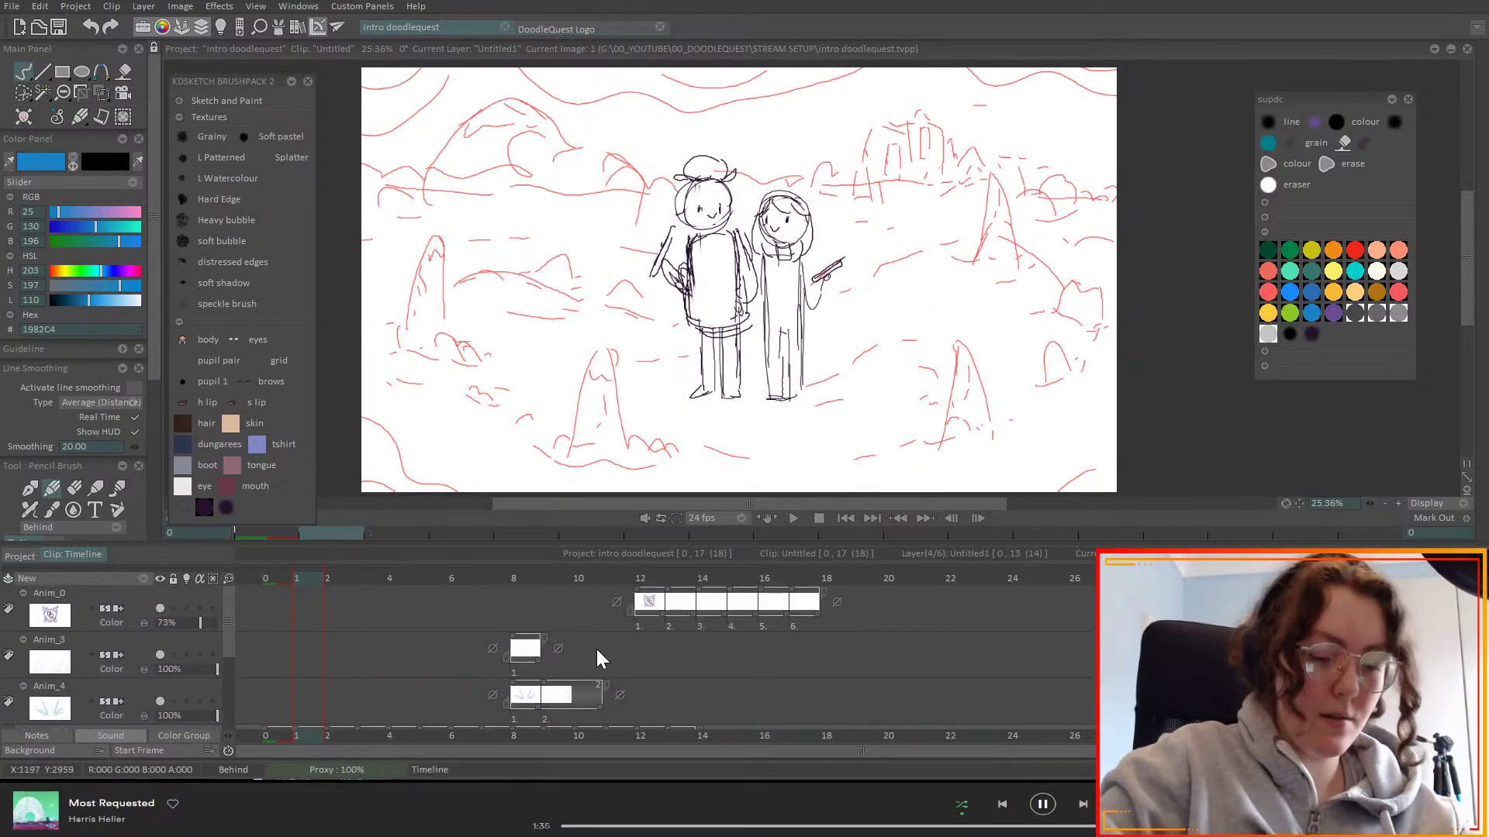
scroll(668, 651, down, 2)
- Review the storyboard frame by frame from frame 0 to frame 6, following the sword throw and the swords' fall
click(271, 578)
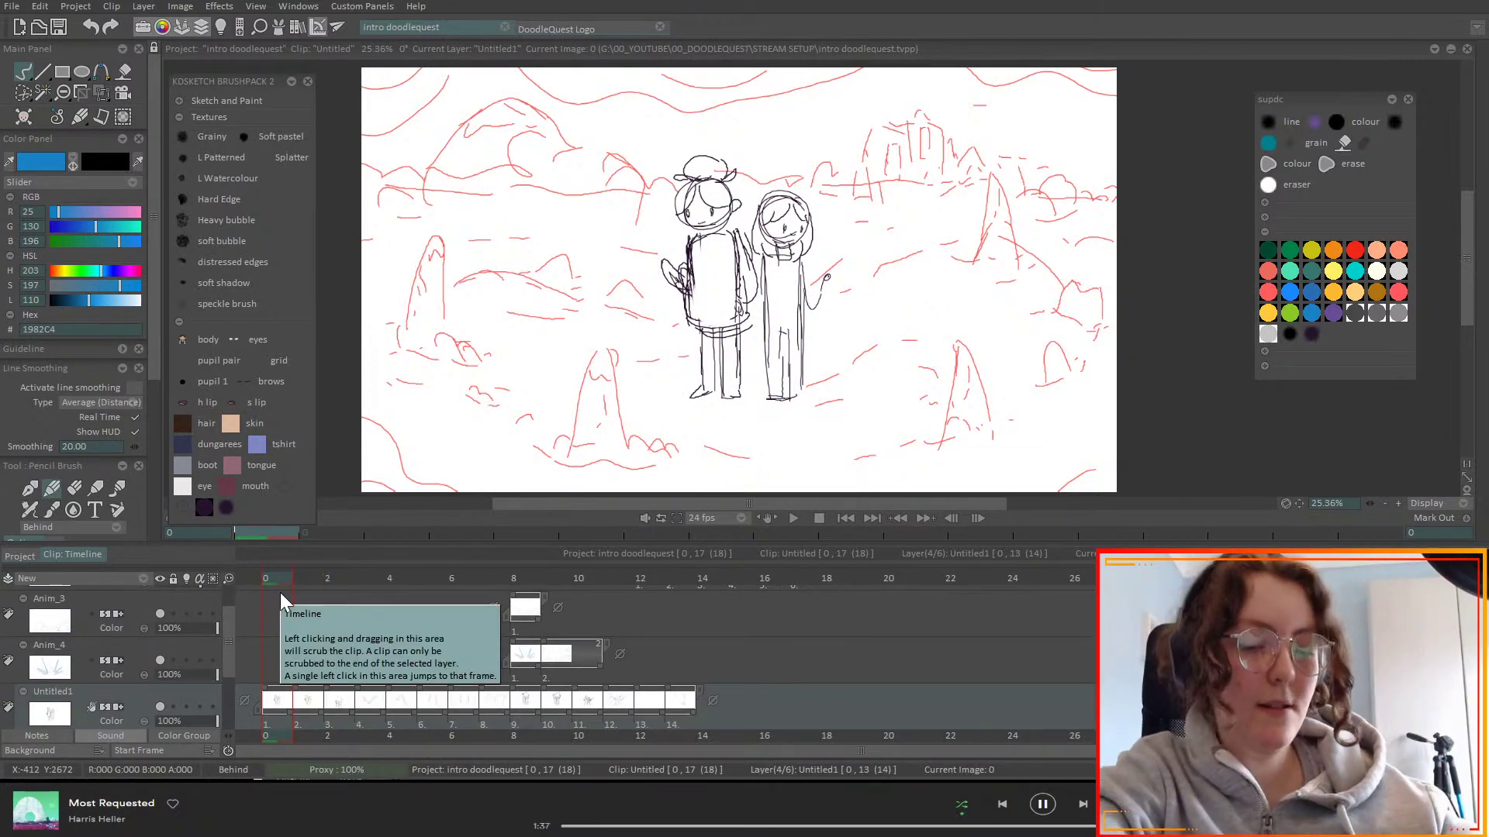
key(Right)
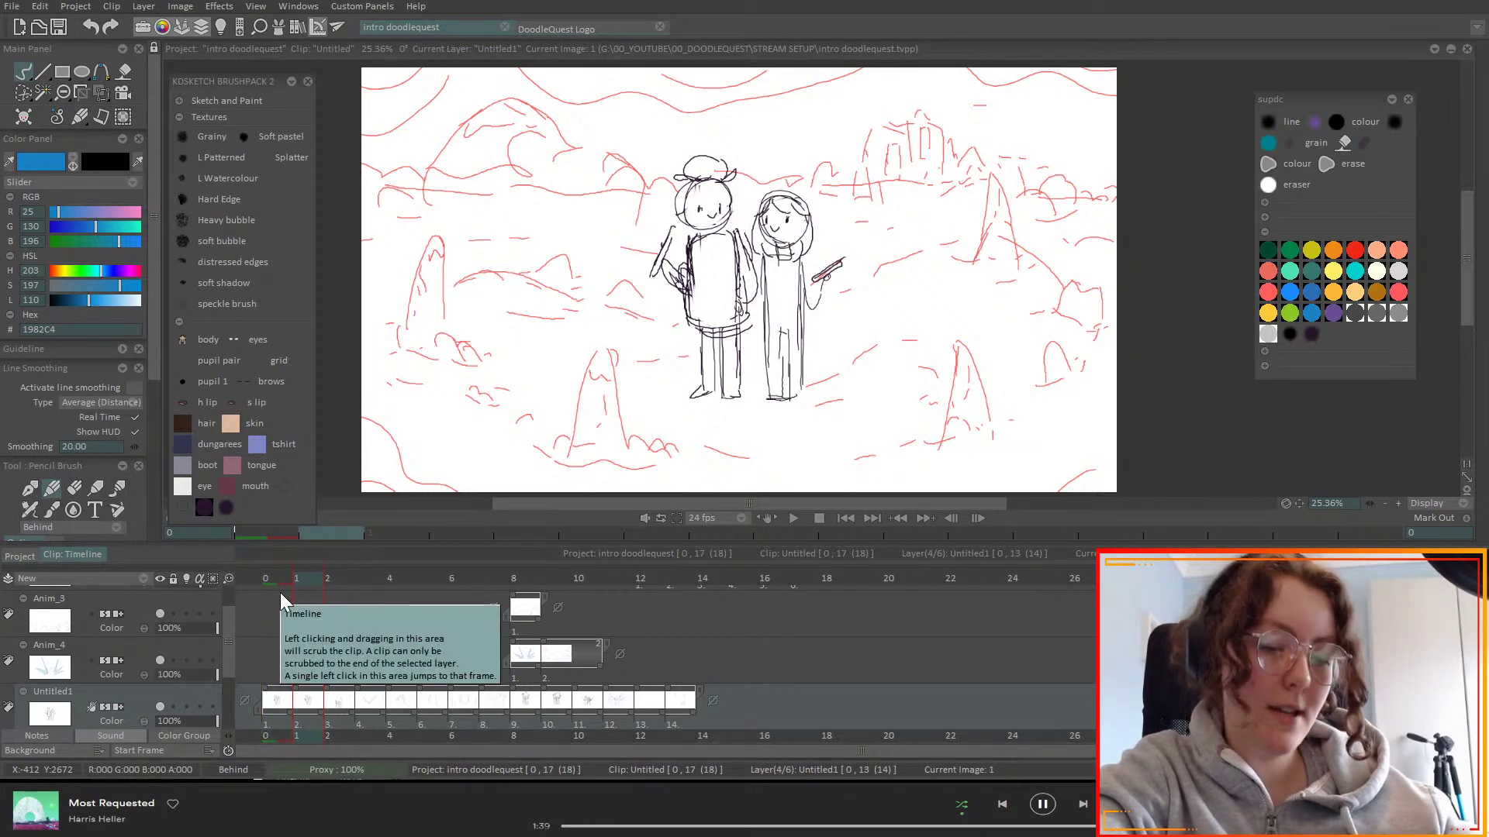
key(Right)
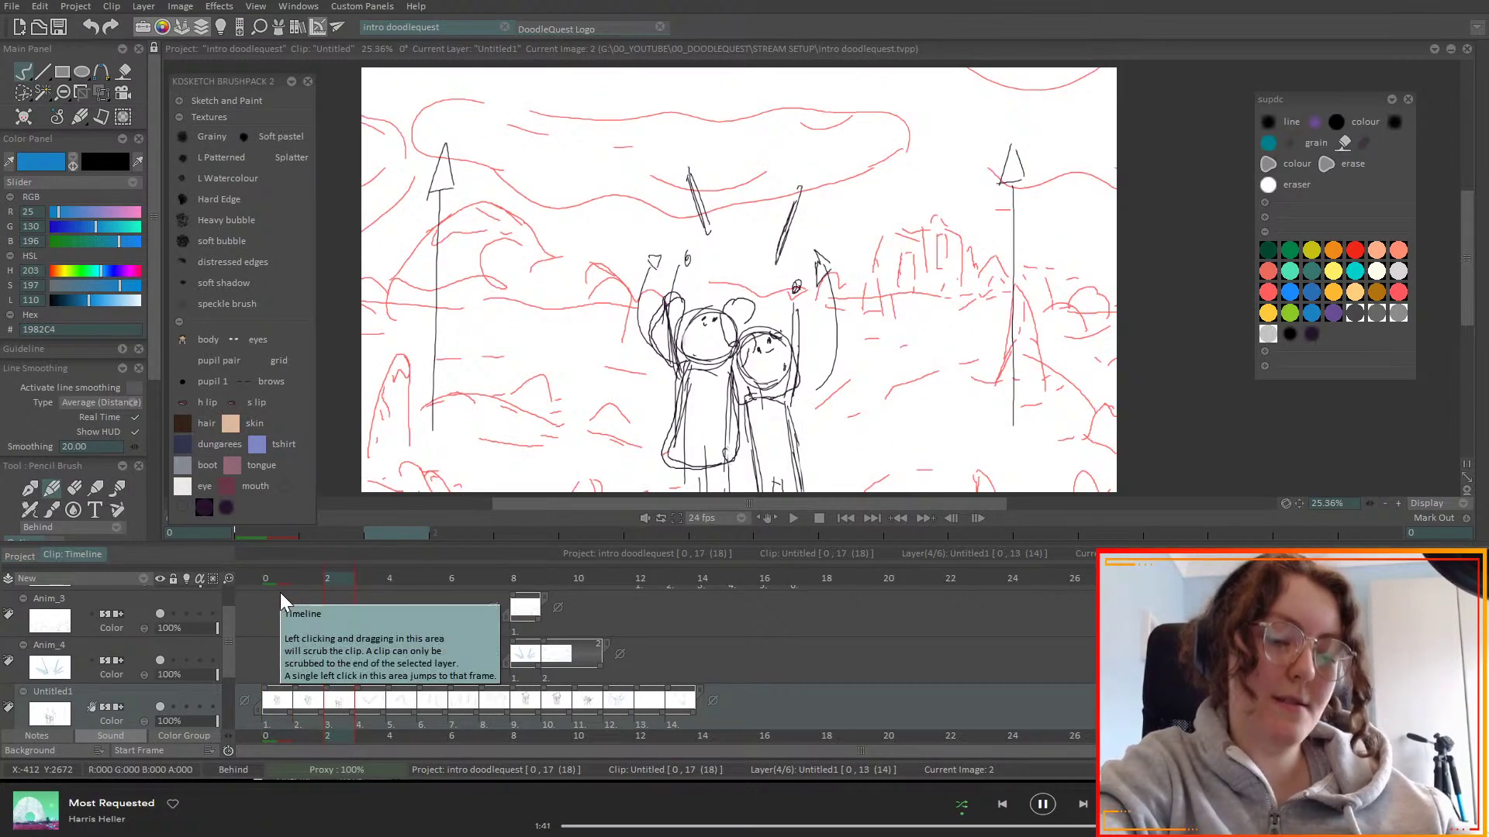
key(Right)
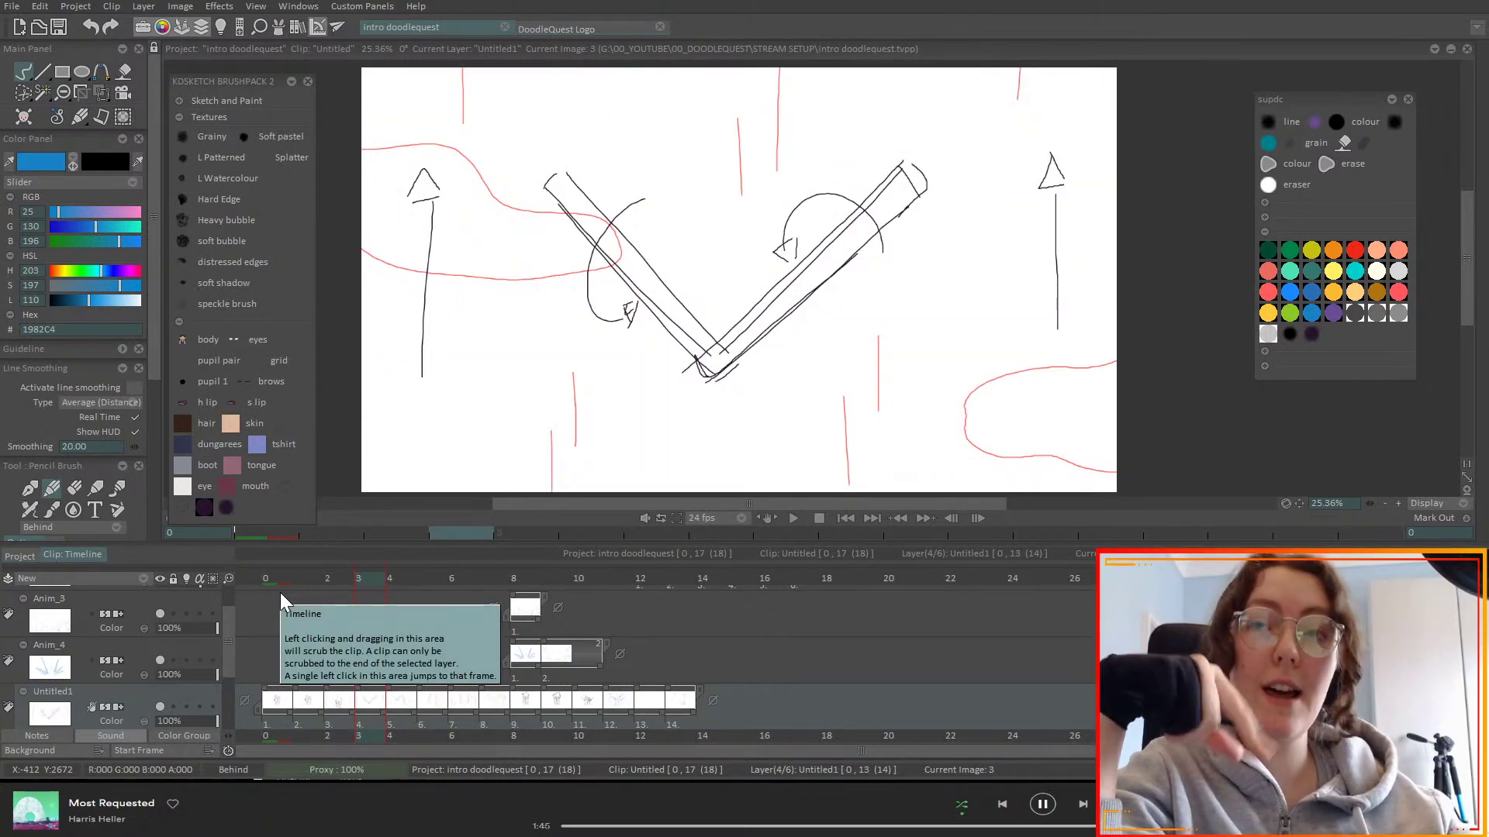
key(Right)
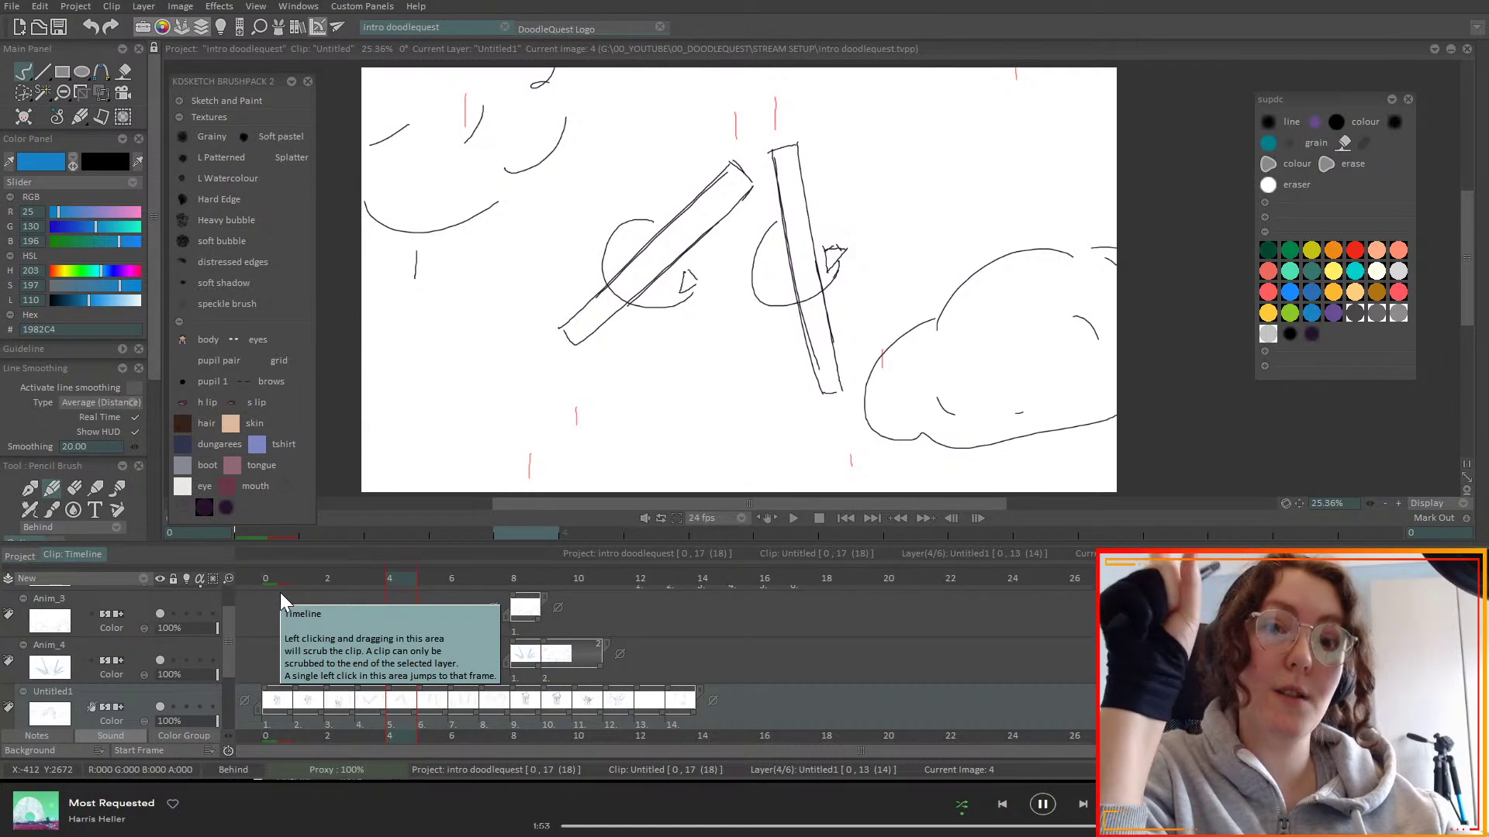
key(Right)
key(Right)
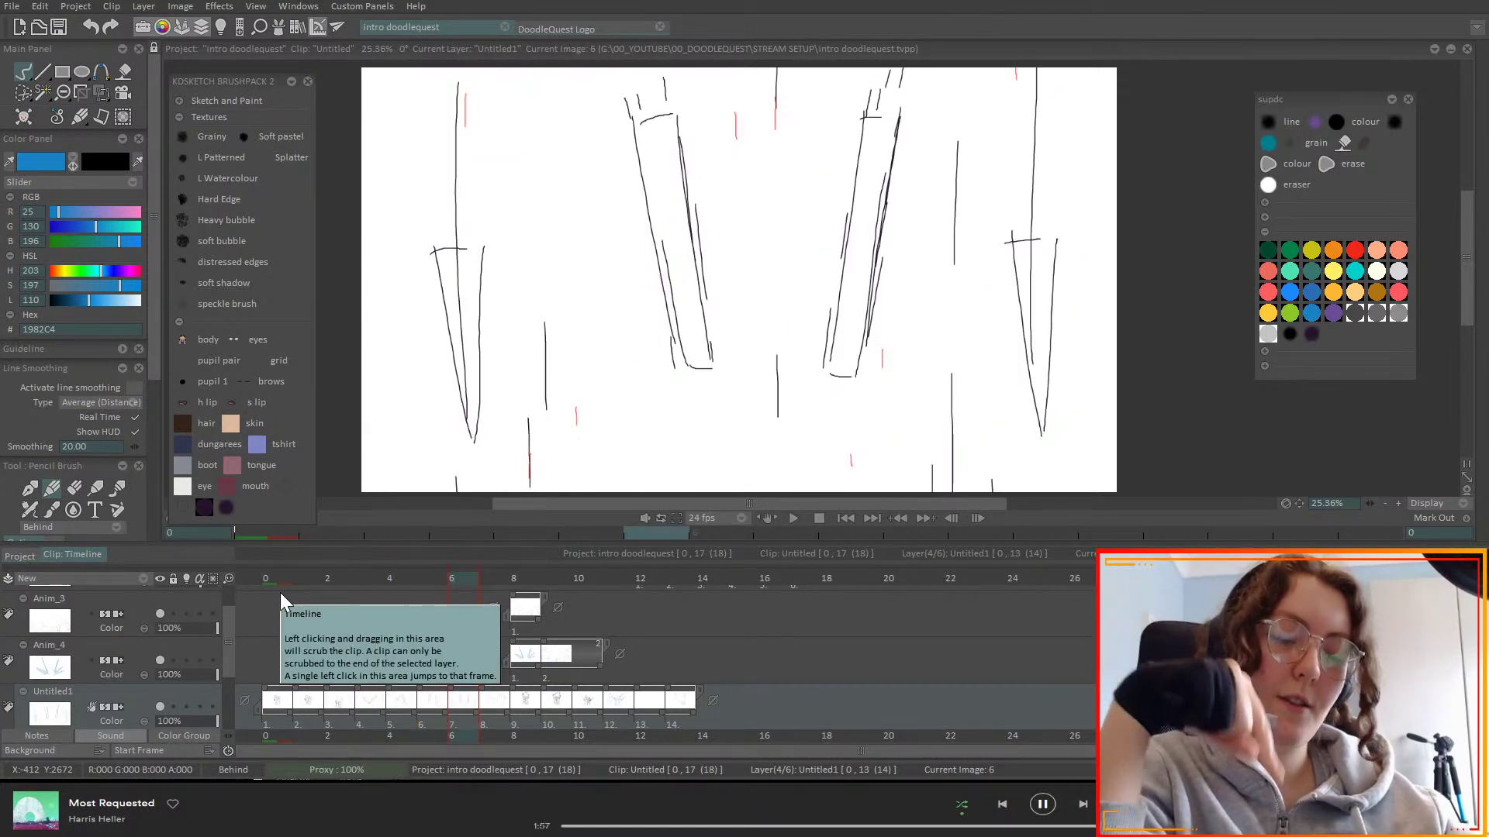
- Delete the drawing of the hands catching the swords at frame 7 of the Untitled1 layer
key(Right)
key(Left)
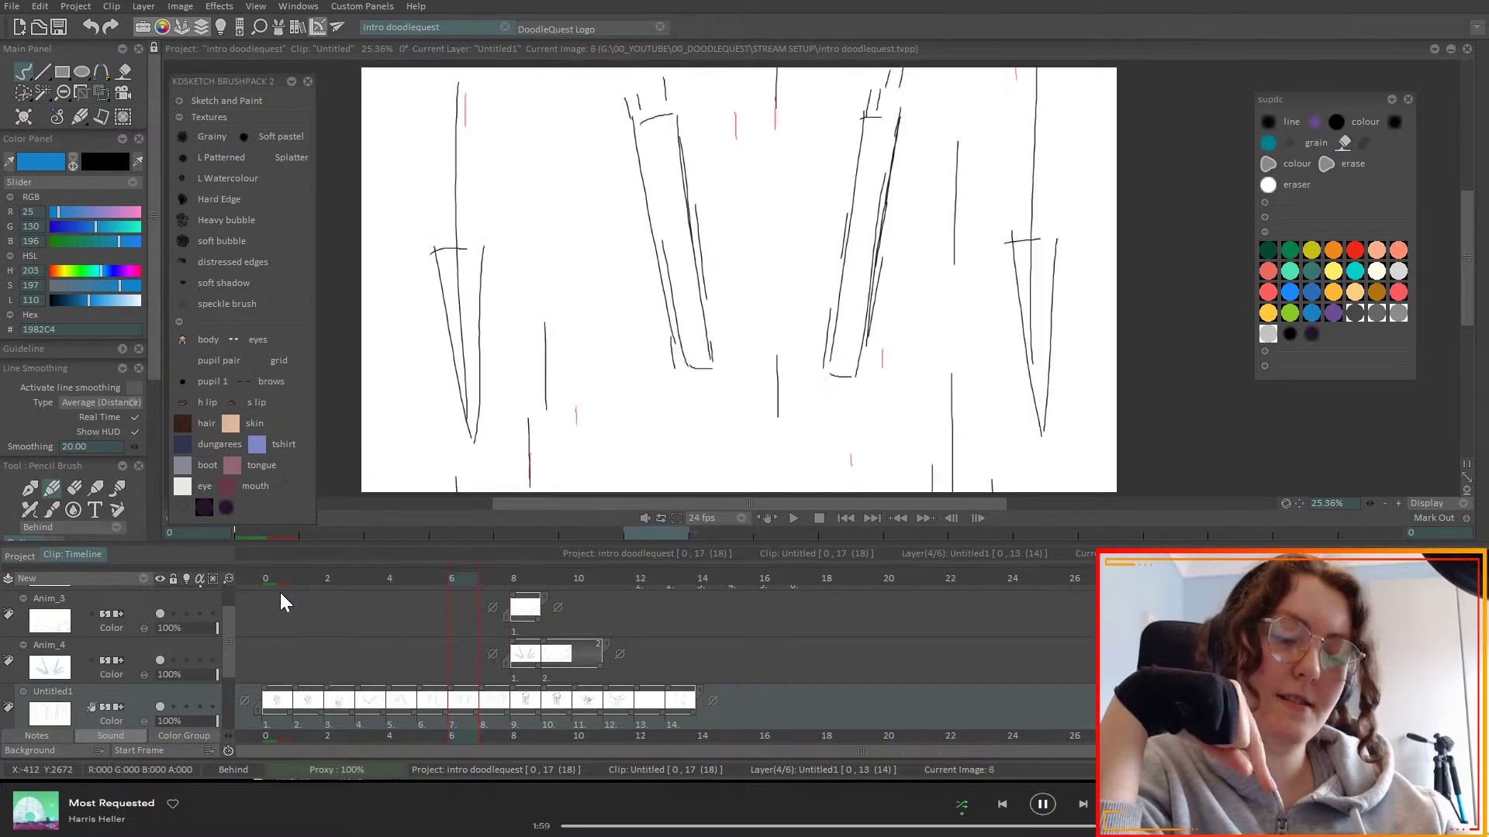
key(Right)
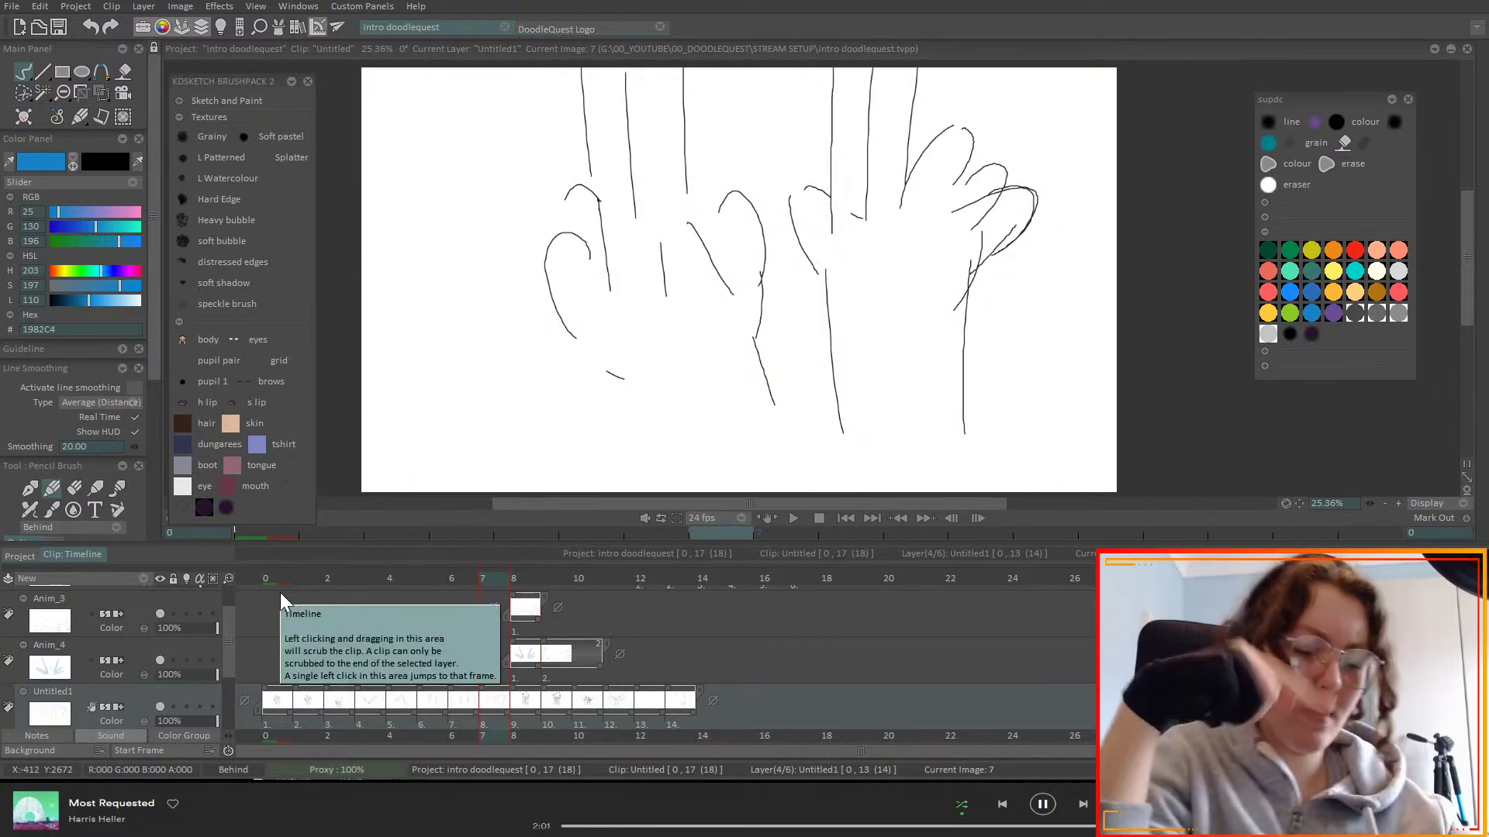
key(Delete)
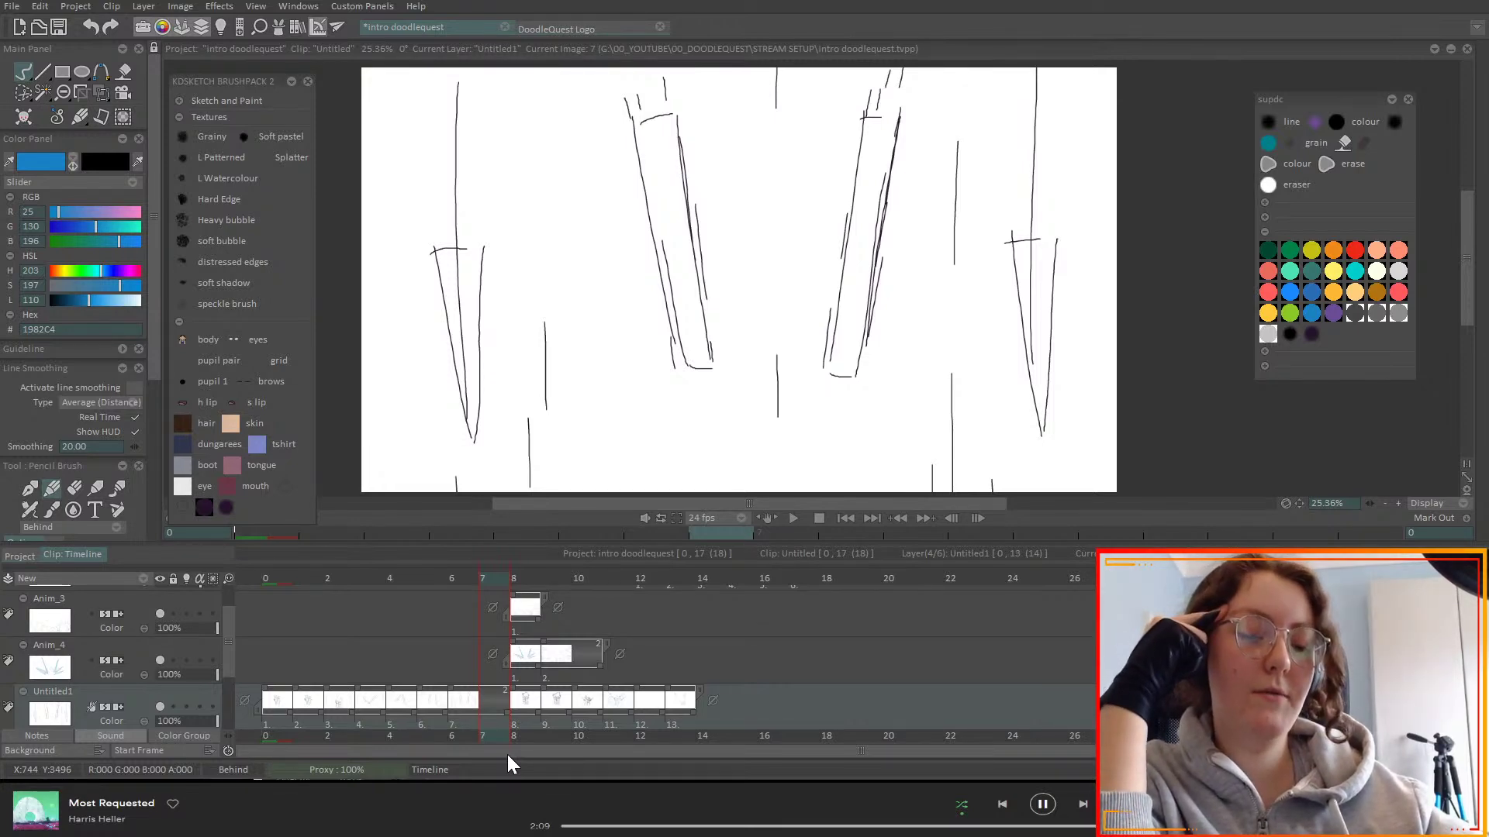
- Review the storyboard from frame 8 to frame 17, covering the sword pose, the monsters and the shield logo transition
key(Right)
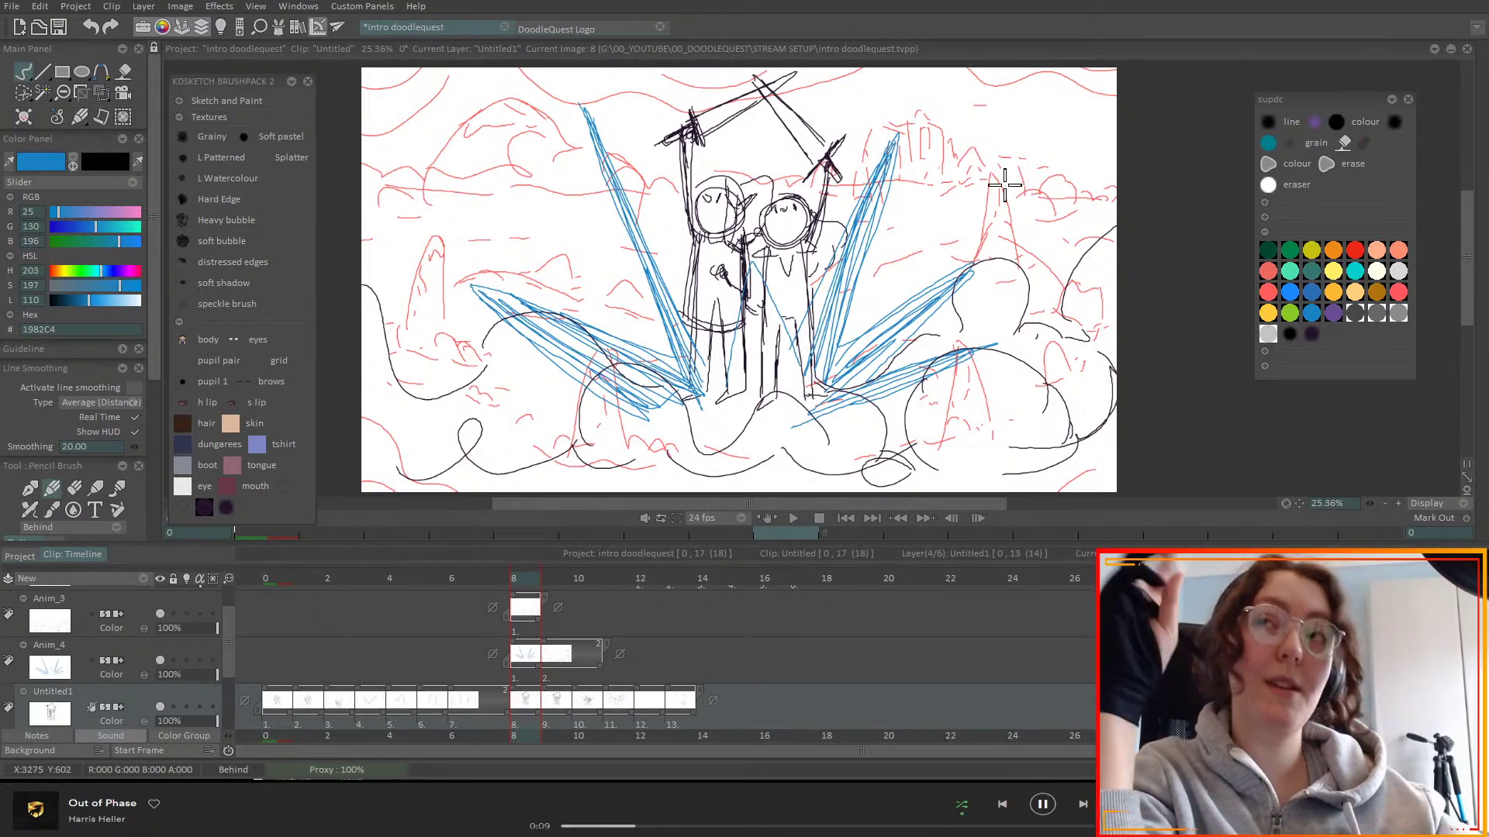
key(Right)
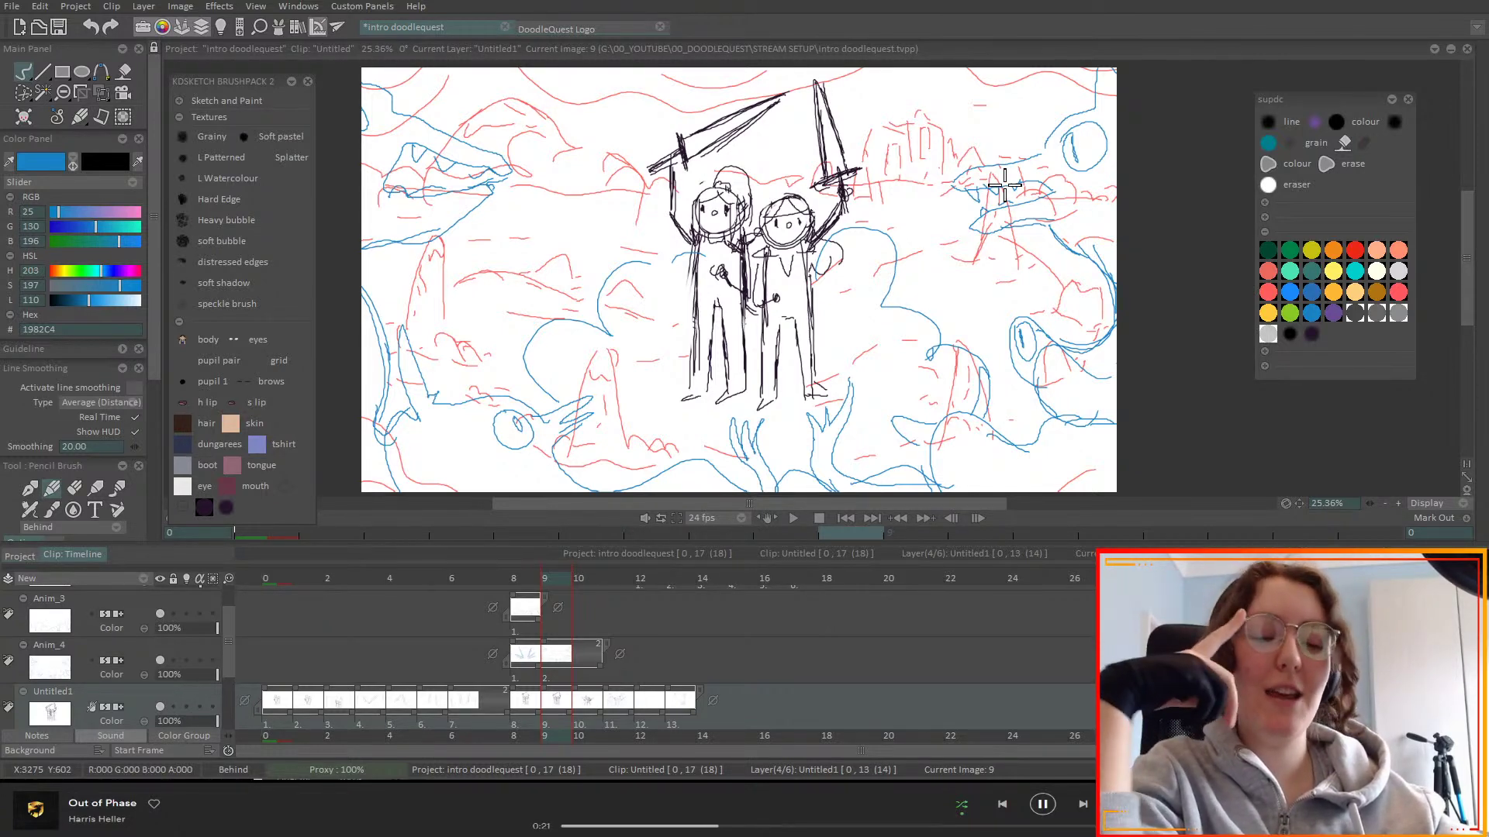
key(Right)
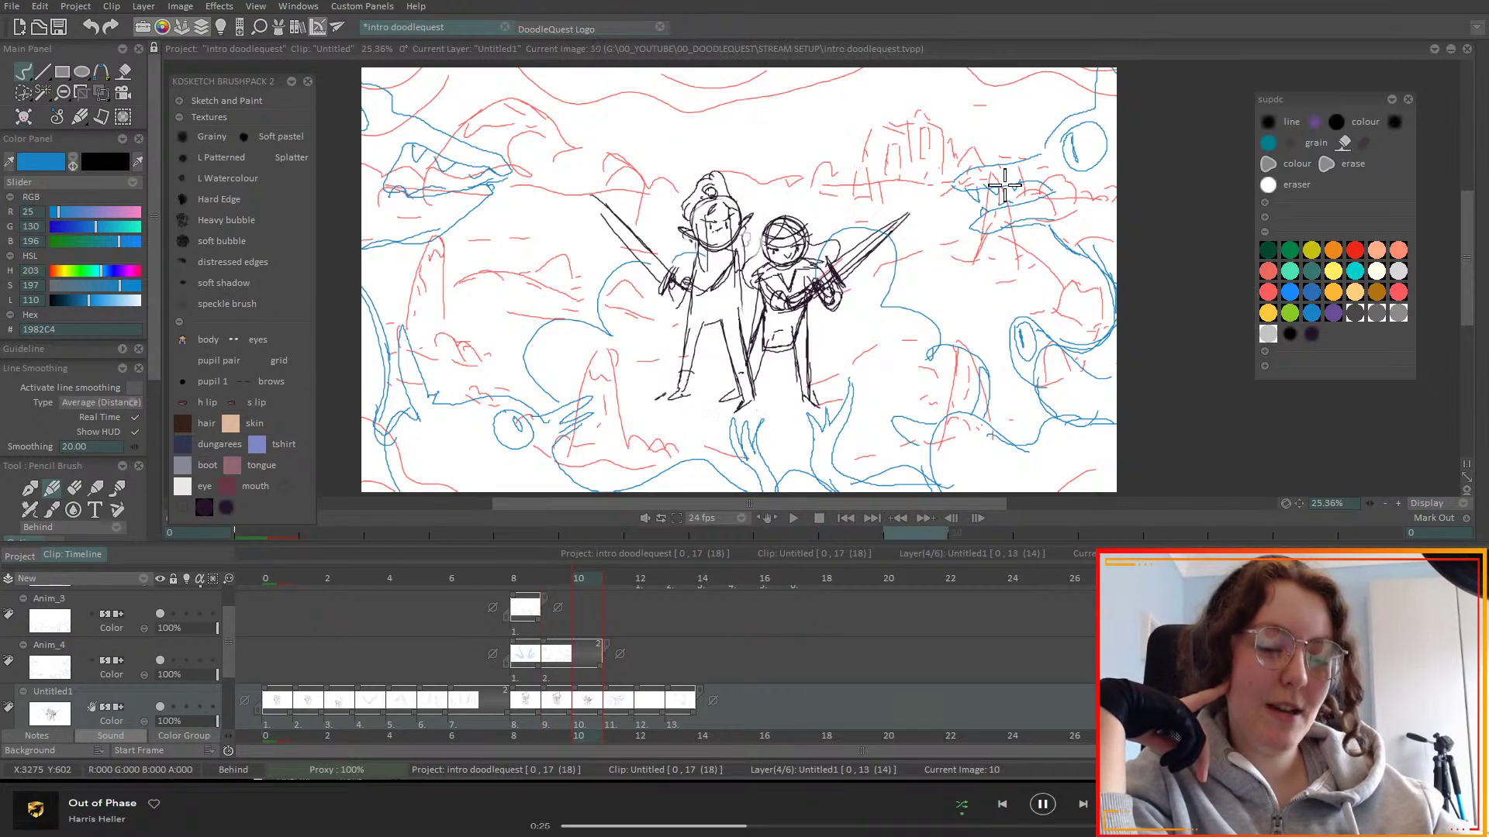
key(Right)
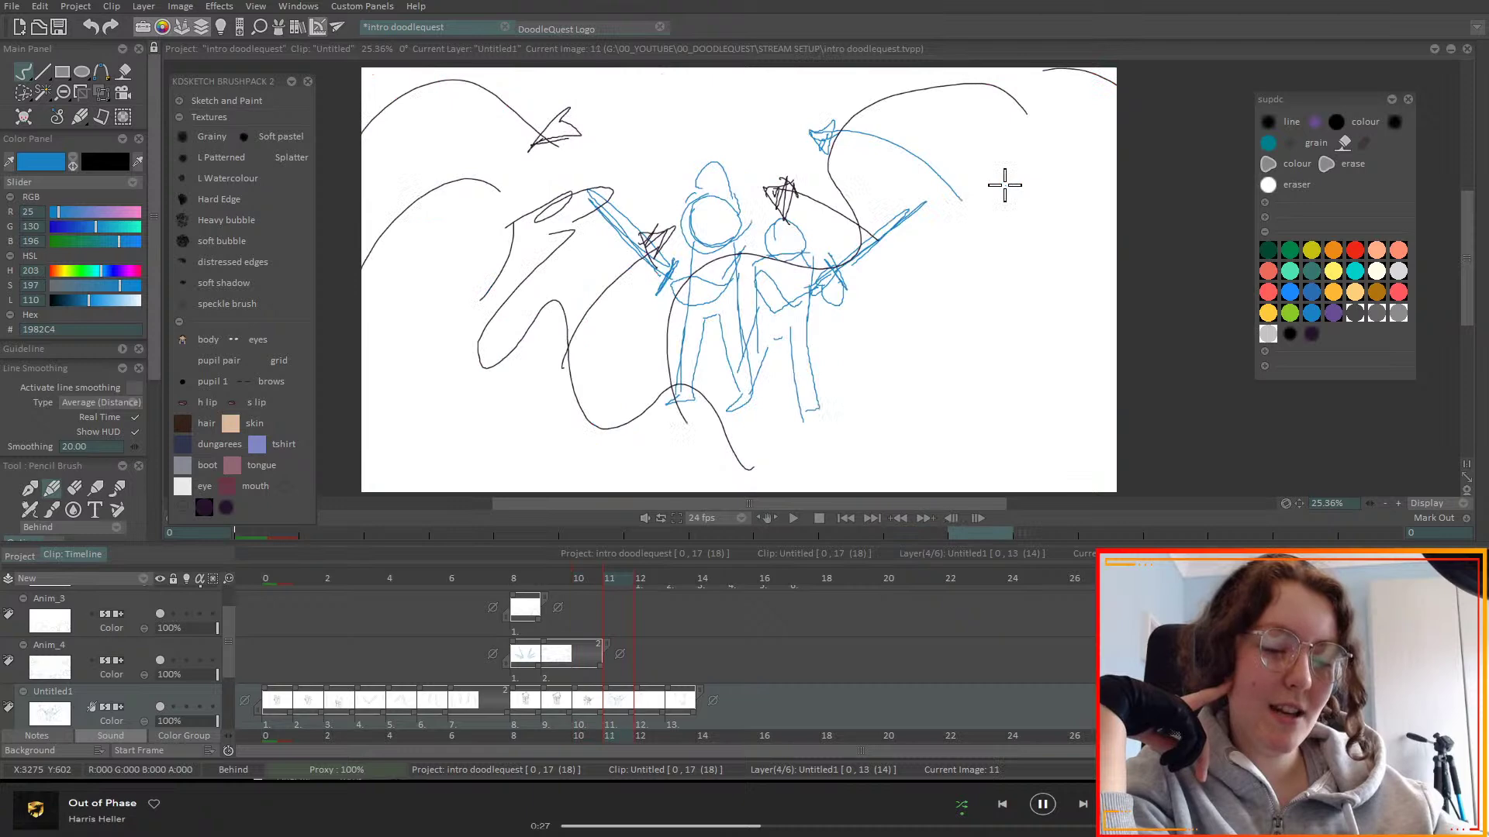
key(Right)
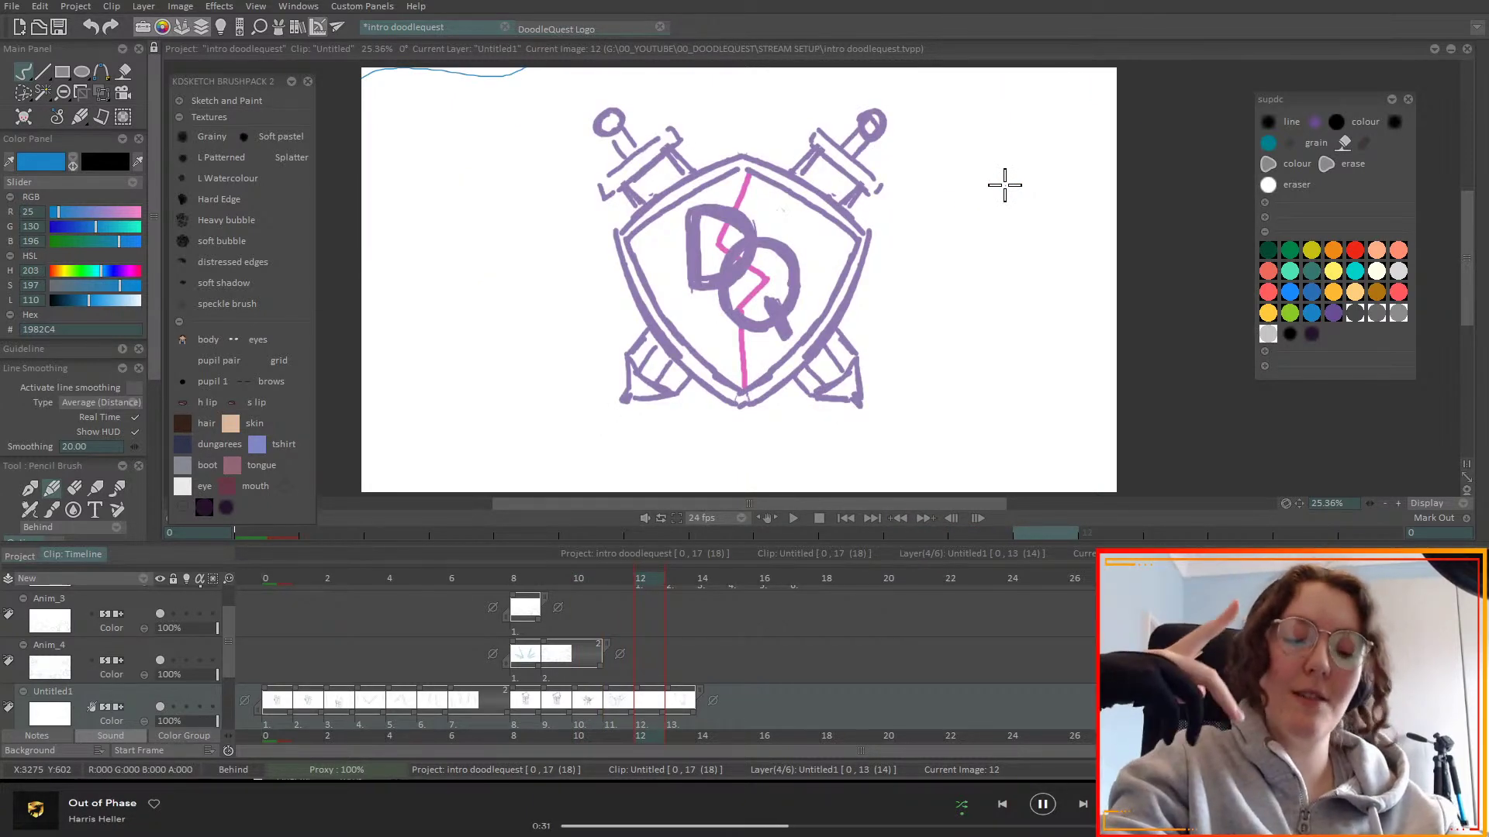
key(Right)
key(Right)
key(Right)
key(Right)
key(Right)
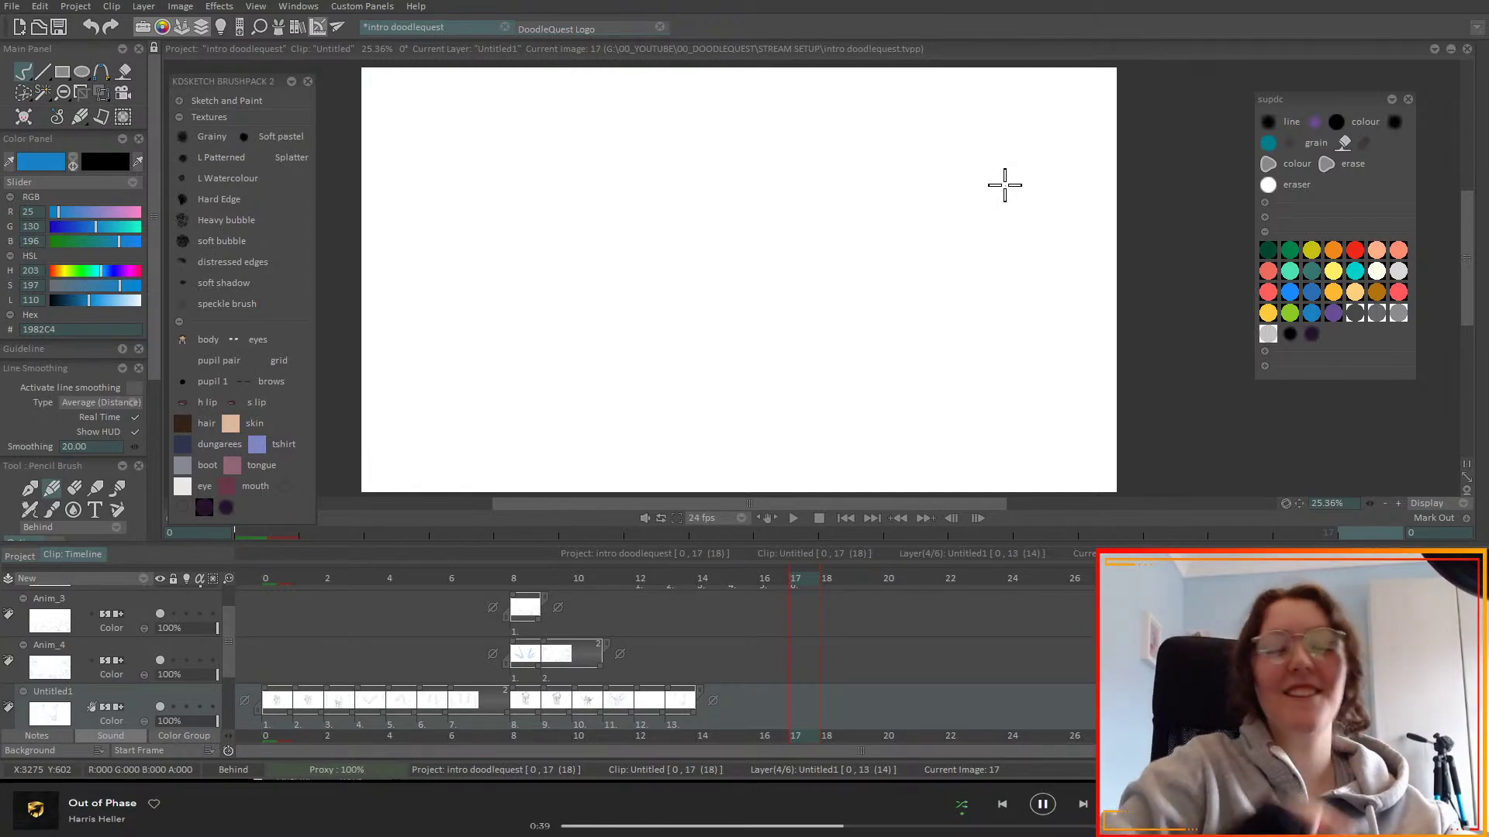
- Check the spinning and falling sword drawings again around frames 4 and 5
key(Return)
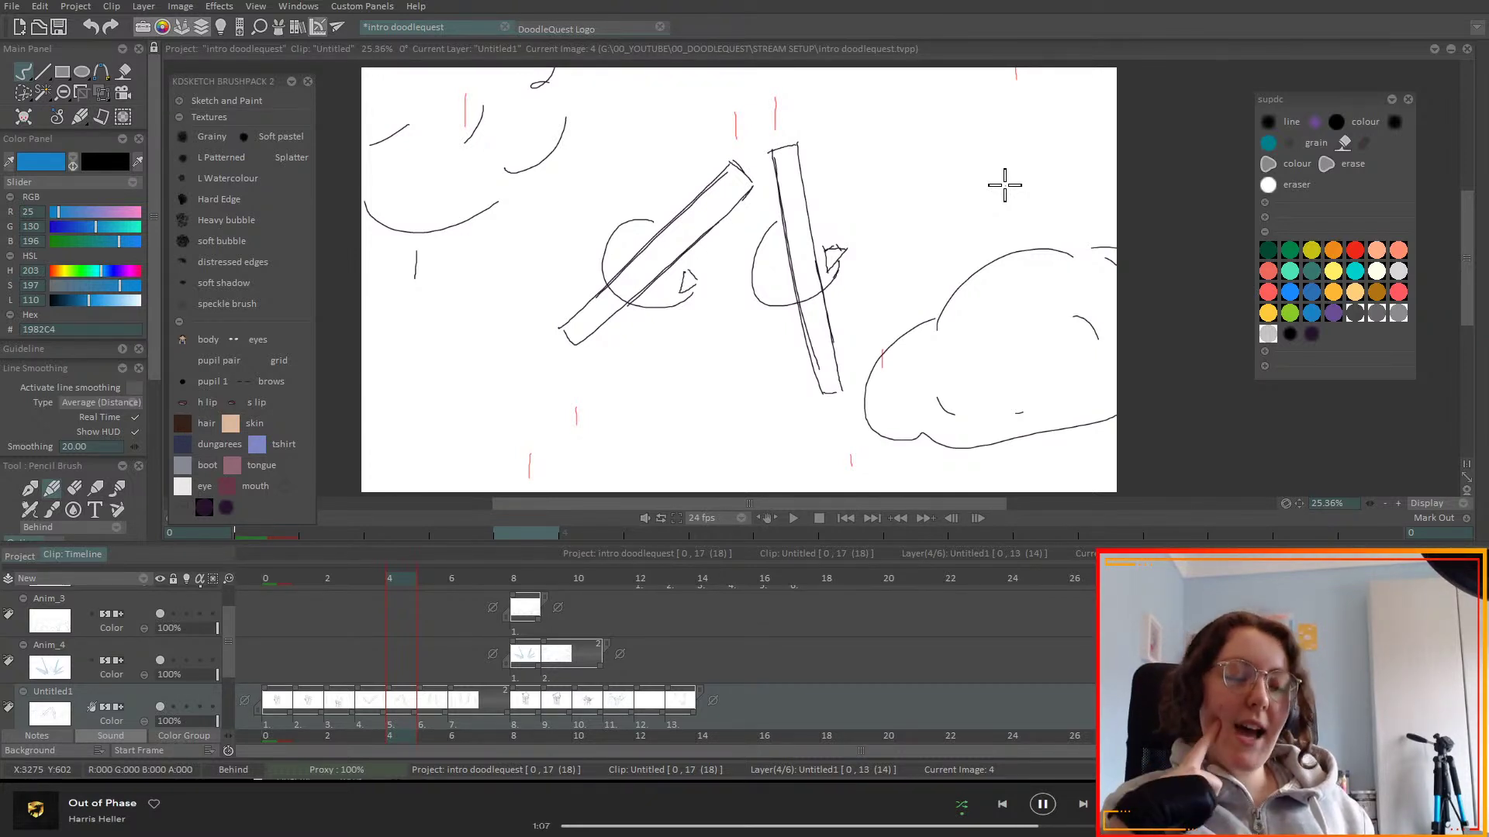
key(Right)
key(Right)
key(Right)
key(Right)
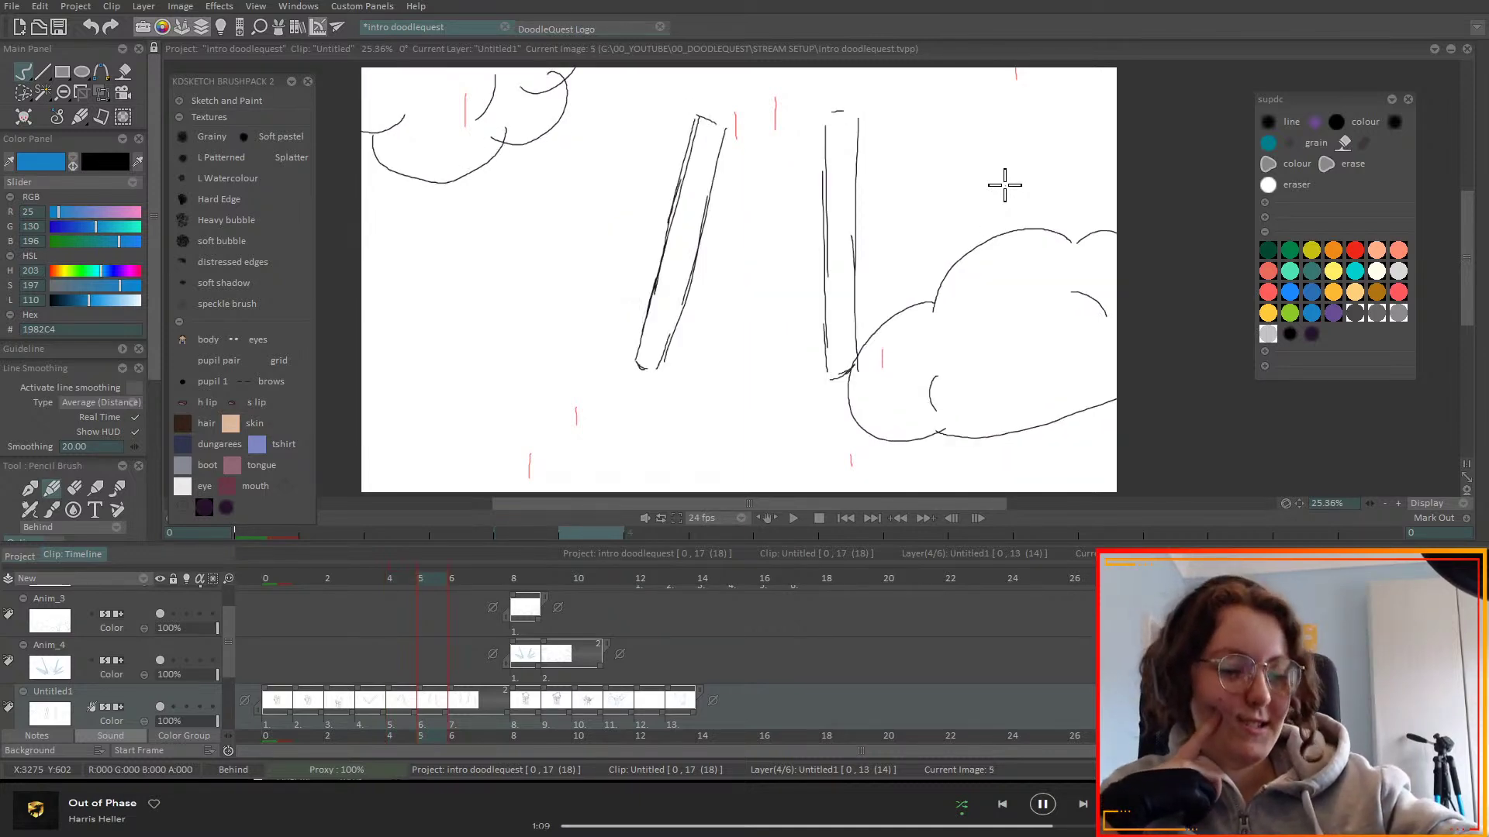